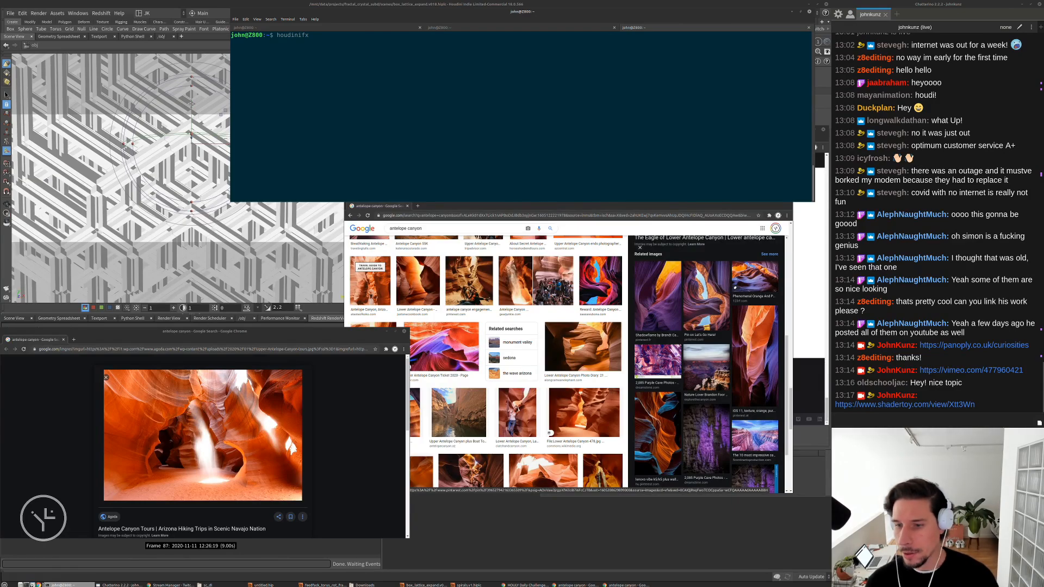
Launch Houdini from the terminal with the houdinifx command
key(Return)
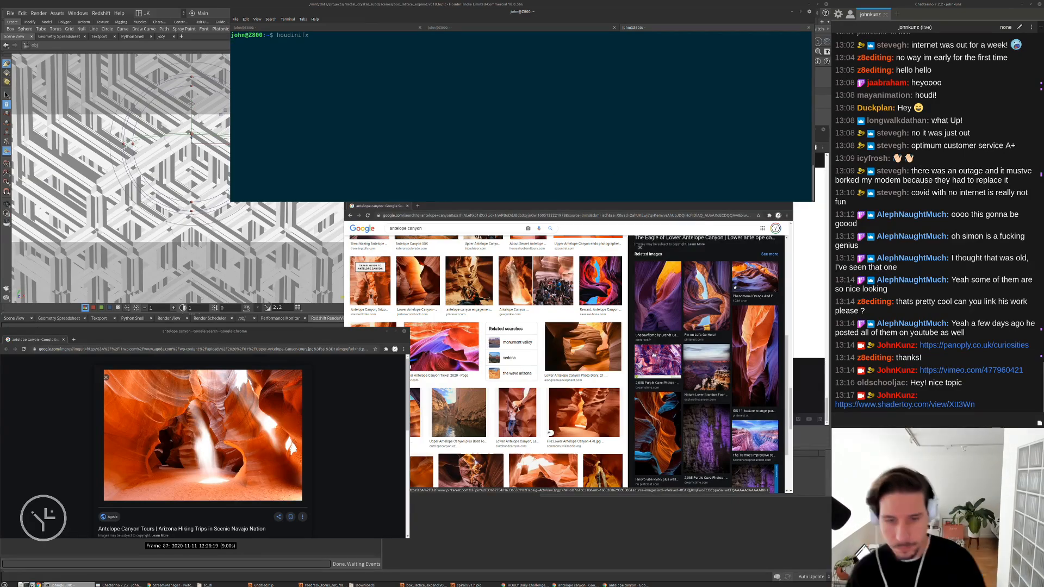
Browse the antelope canyon image results, previewing several rock wall photos and their related images for reference
click(657, 360)
scroll(687, 289, down, 5)
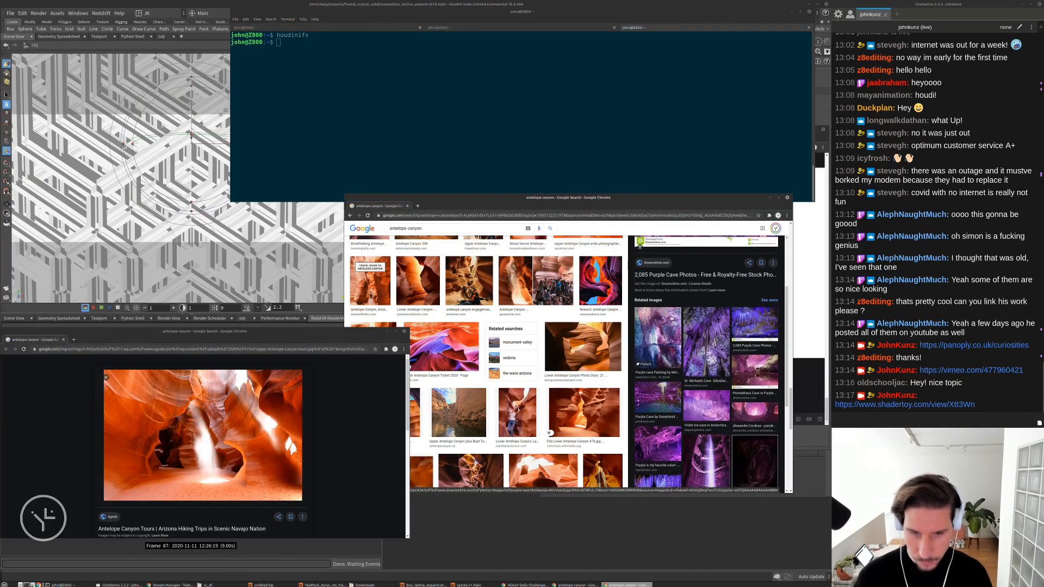
scroll(562, 398, down, 1)
scroll(562, 397, down, 3)
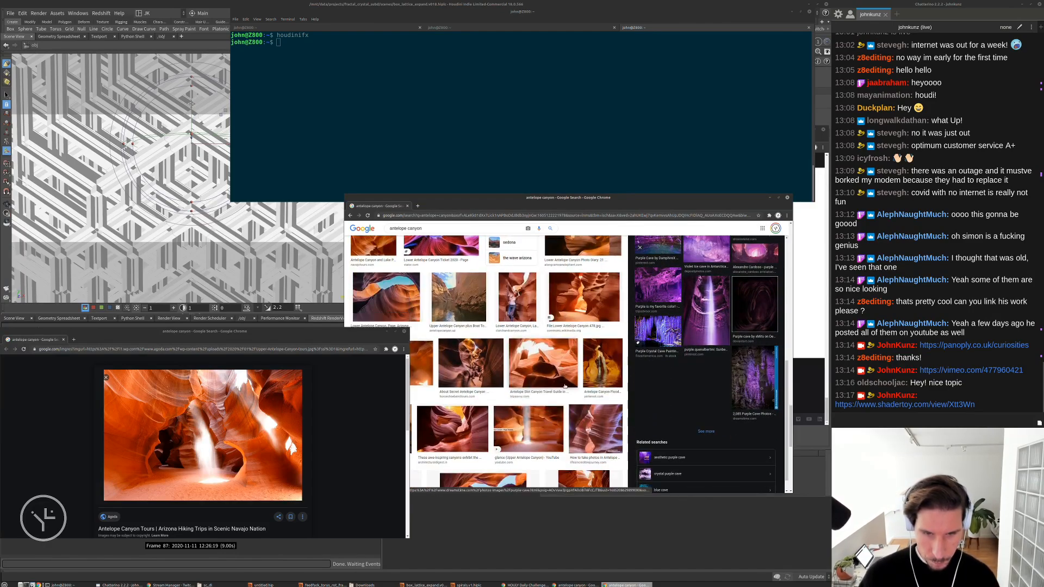
click(591, 341)
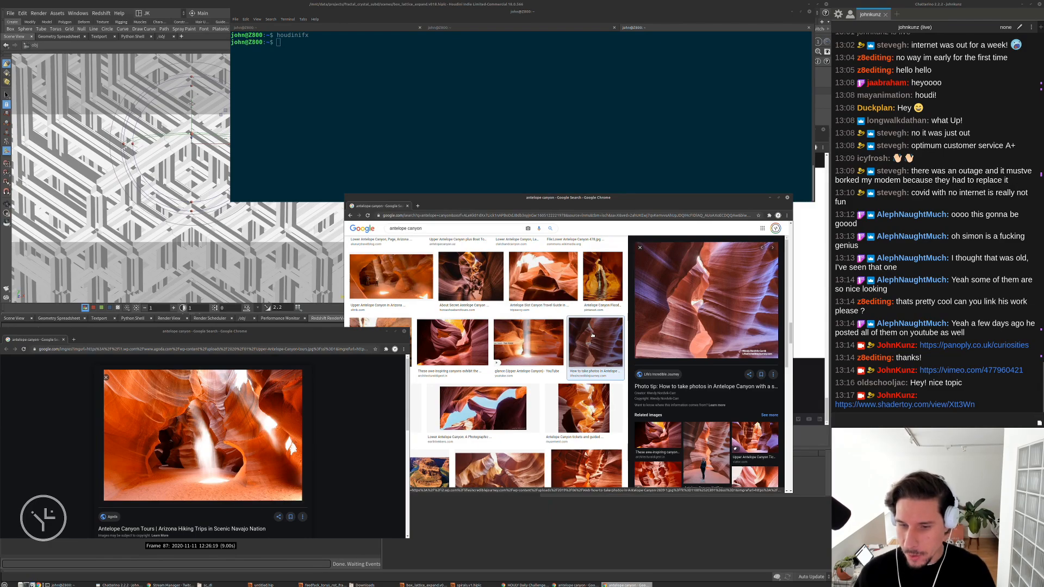
scroll(592, 335, down, 2)
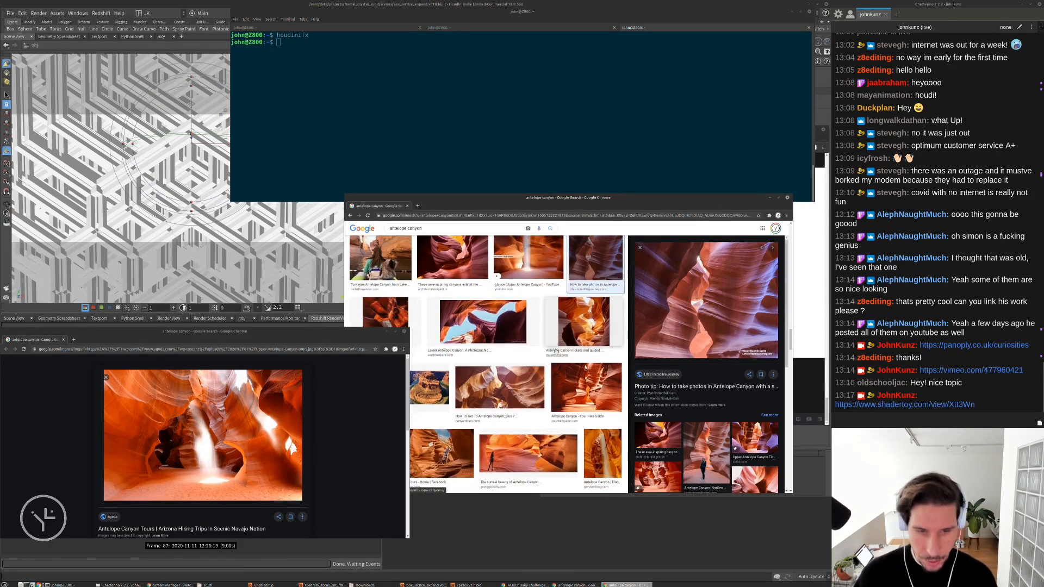
click(511, 370)
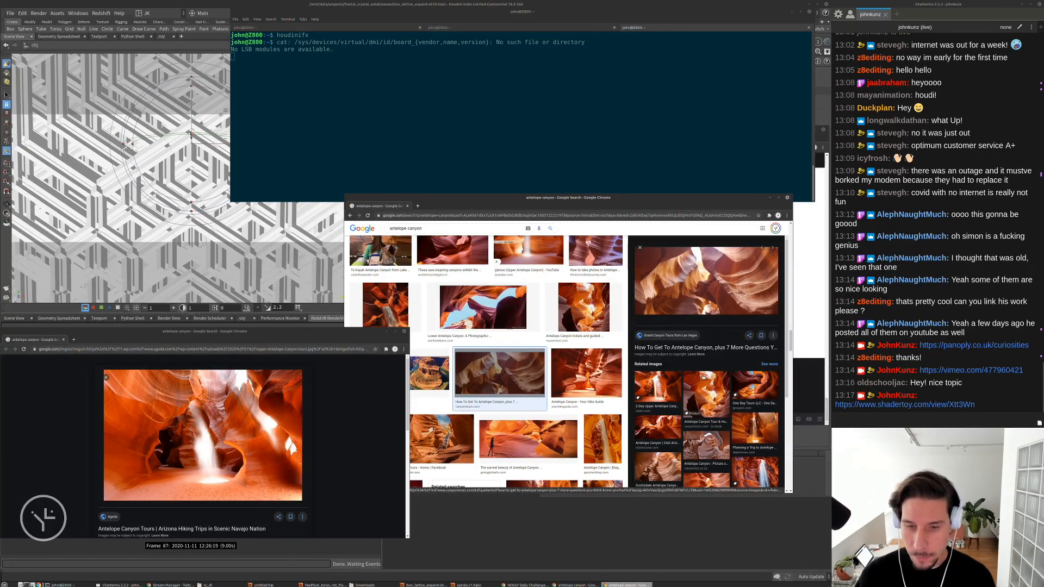
scroll(689, 385, down, 2)
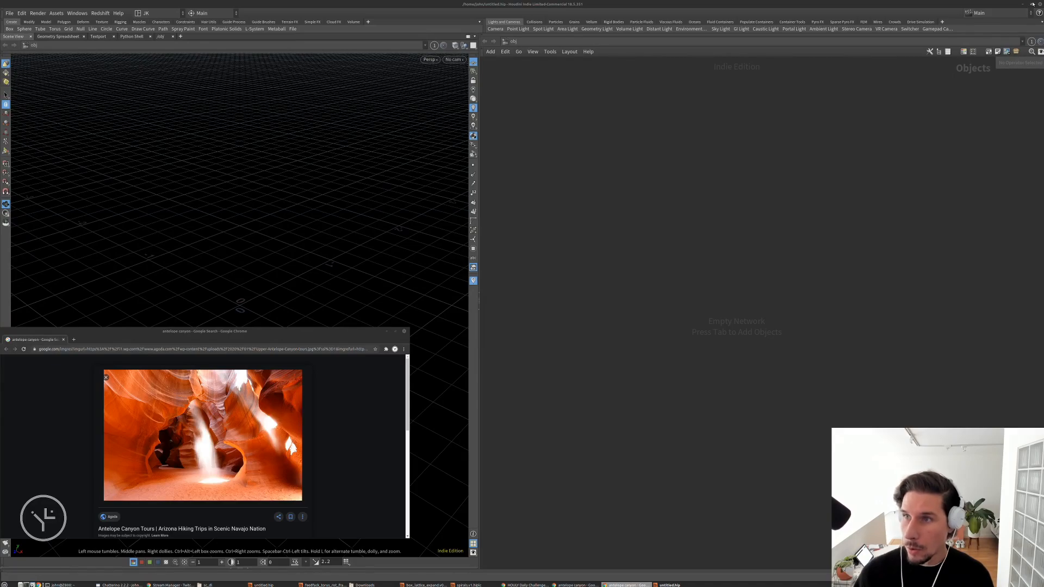
Restore the Houdini window to its smaller size beside the chat and shift the reference photo browser window slightly
click(1032, 4)
click(1032, 5)
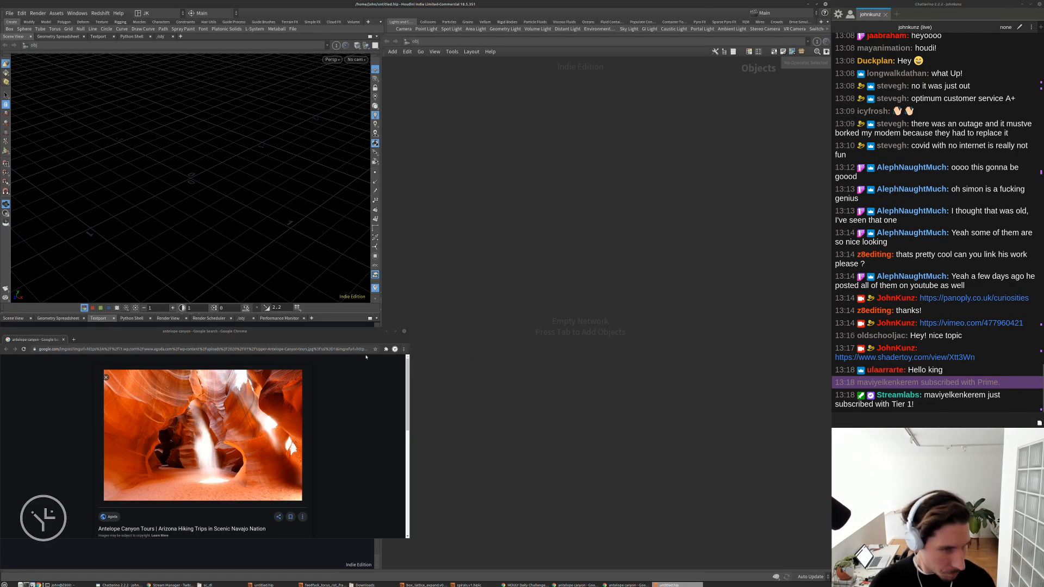
drag(315, 331, 323, 337)
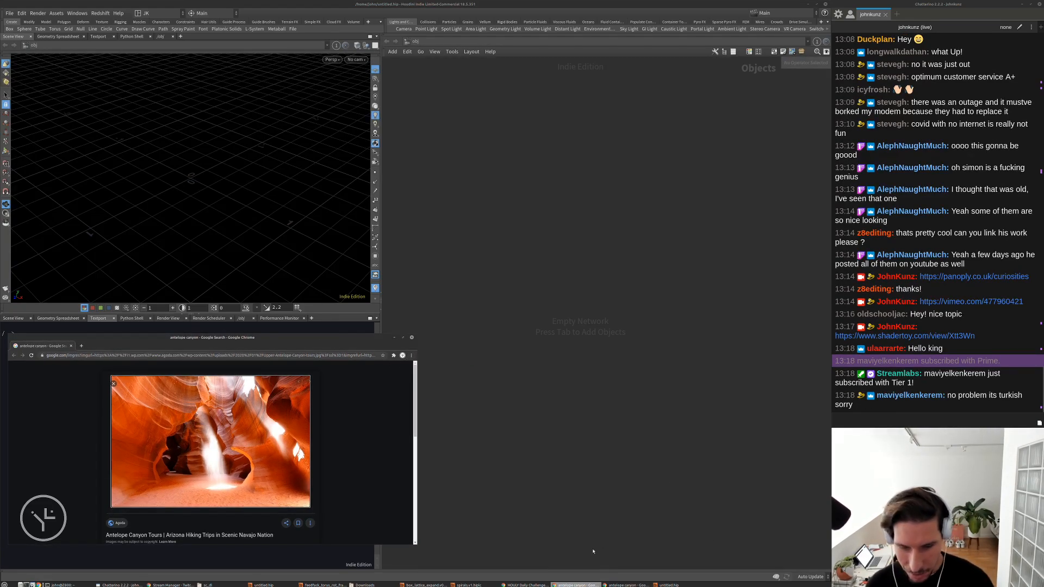
Merge the antelope canyon search results into the reference photo's browser window as a second tab and narrow that window to fit beneath the viewport
click(627, 585)
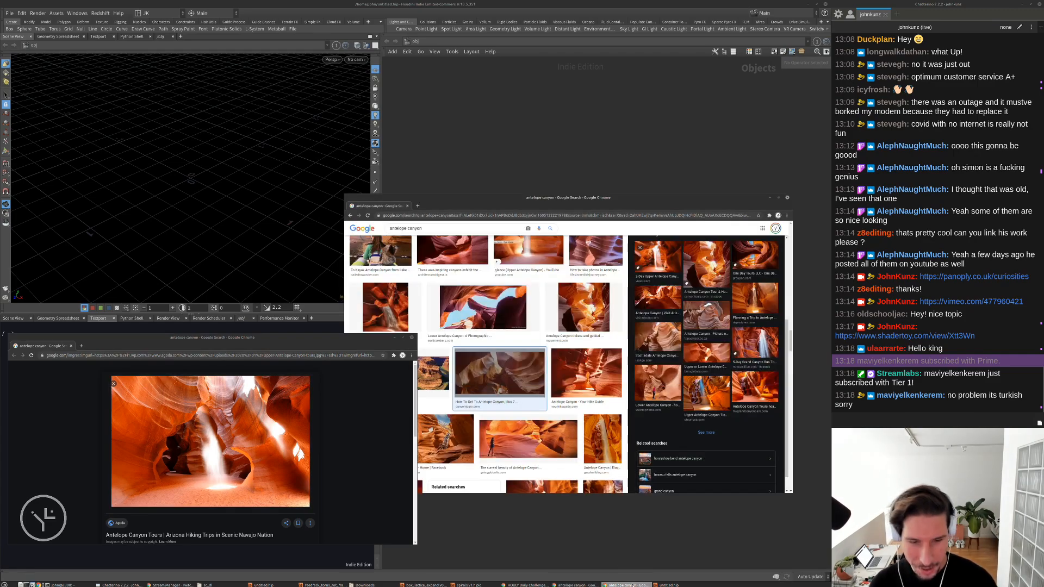
drag(637, 200, 652, 168)
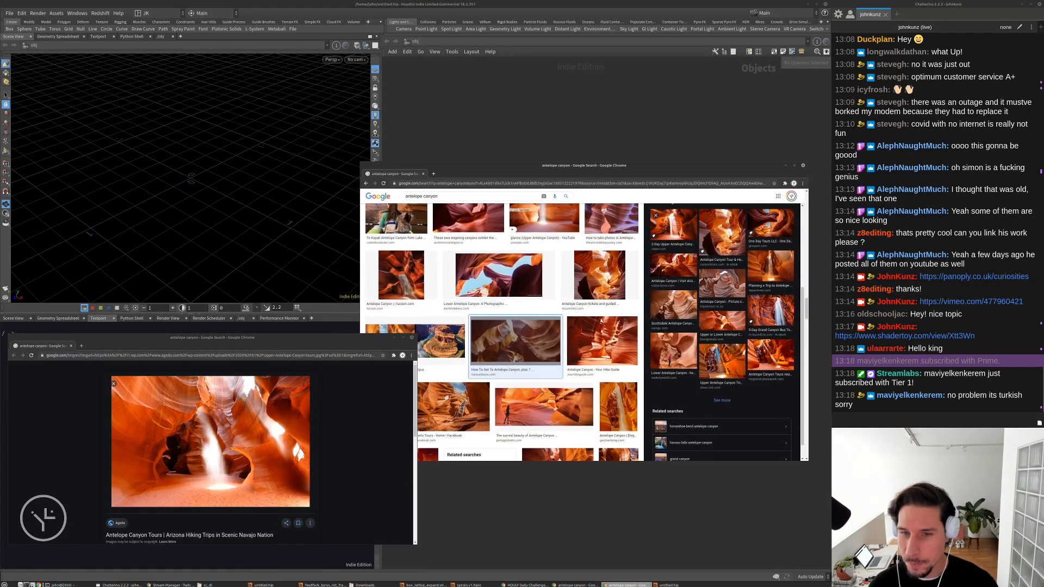
drag(393, 173, 128, 346)
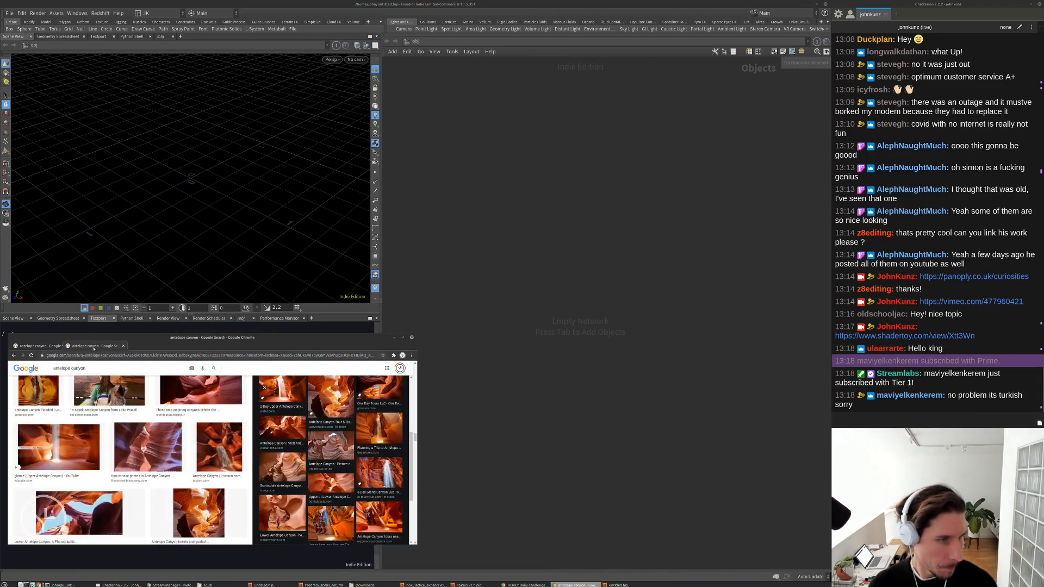
click(477, 418)
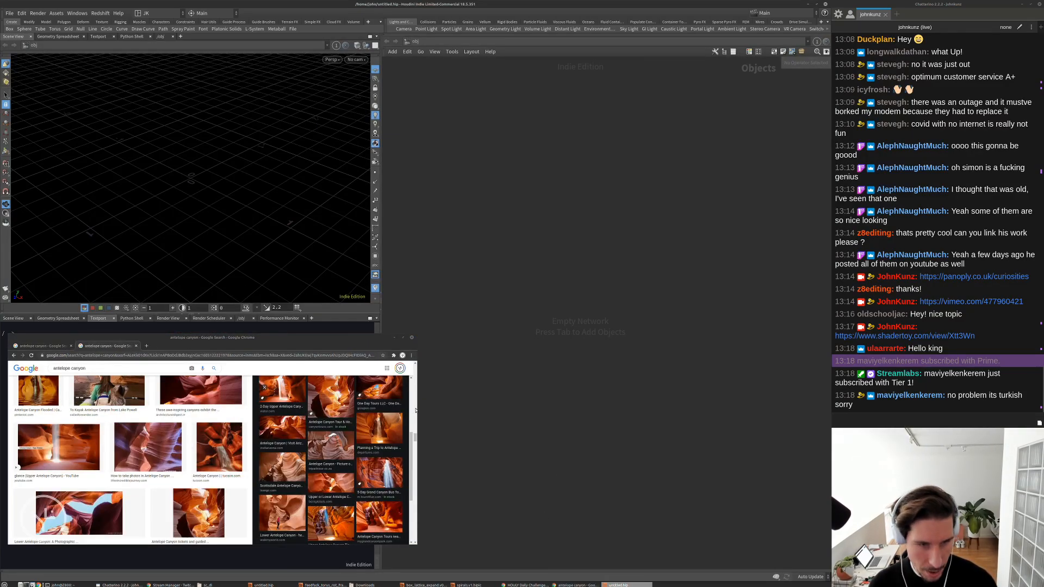
drag(414, 407, 395, 406)
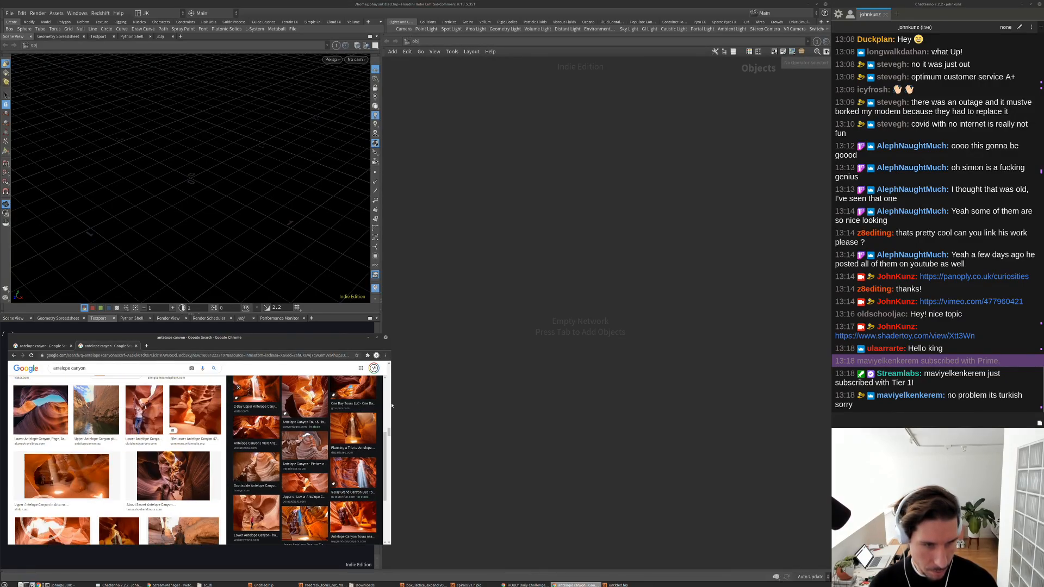
drag(388, 403, 379, 403)
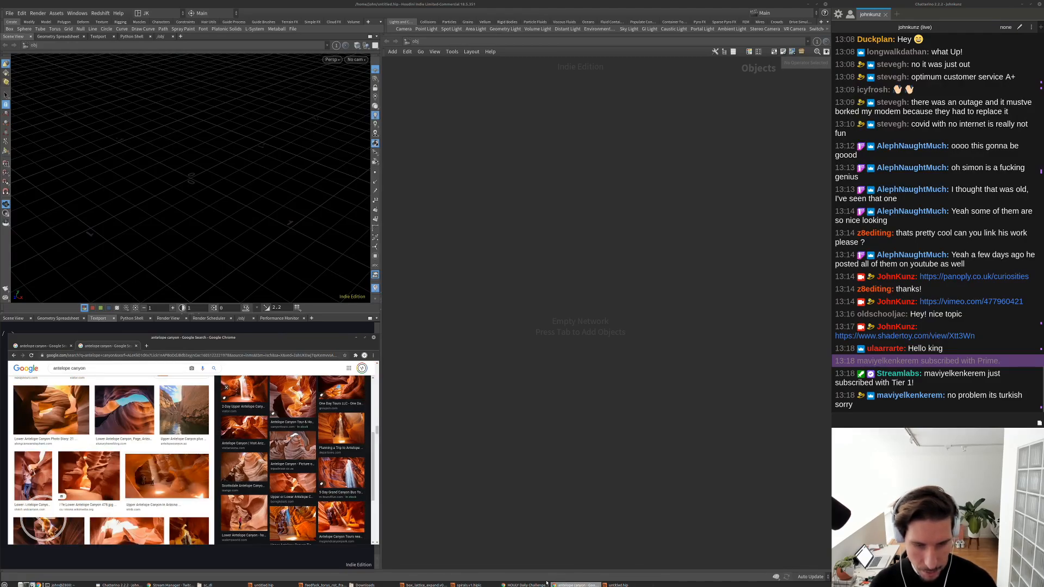
Start saving the Houdini scene under a new name and create a 2020_11_11 folder in /mnt/data/stream/
click(618, 585)
click(11, 15)
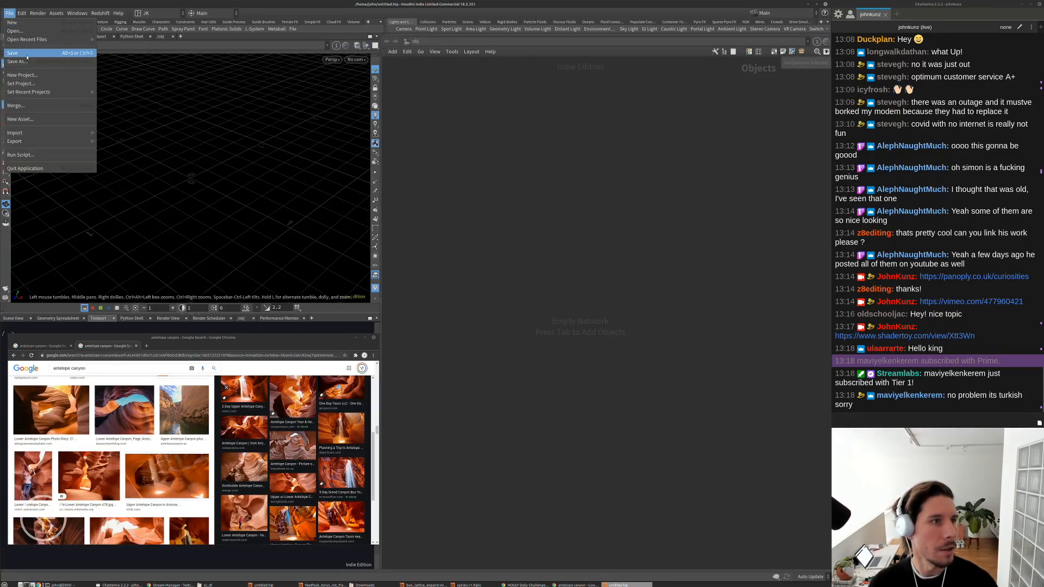
click(91, 64)
drag(231, 11, 673, 123)
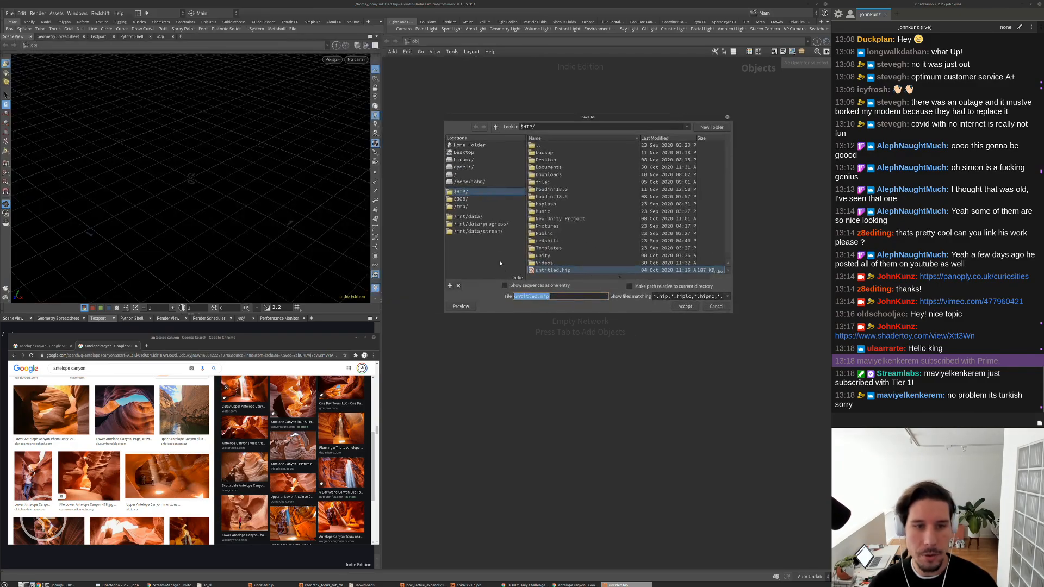
click(495, 233)
click(712, 128)
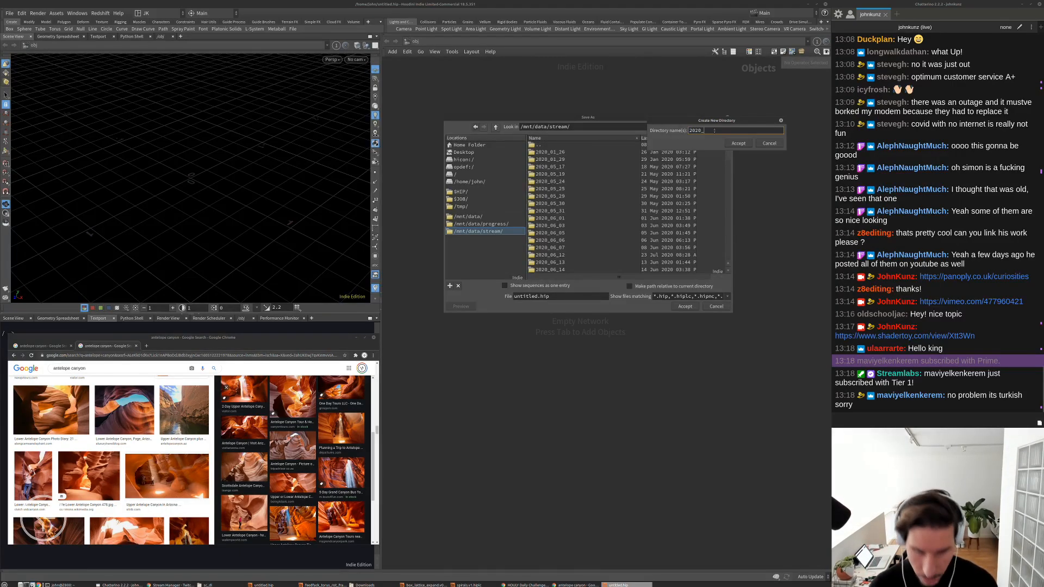
text(2020_11_11)
key(Return)
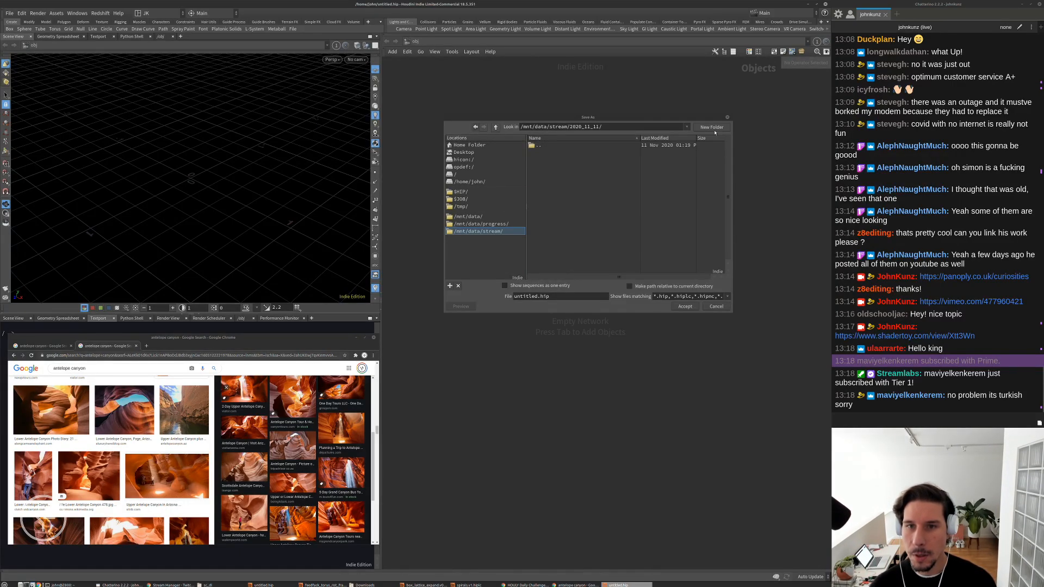
Create a scenes subfolder inside the 2020_11_11 folder
click(712, 128)
text(sce)
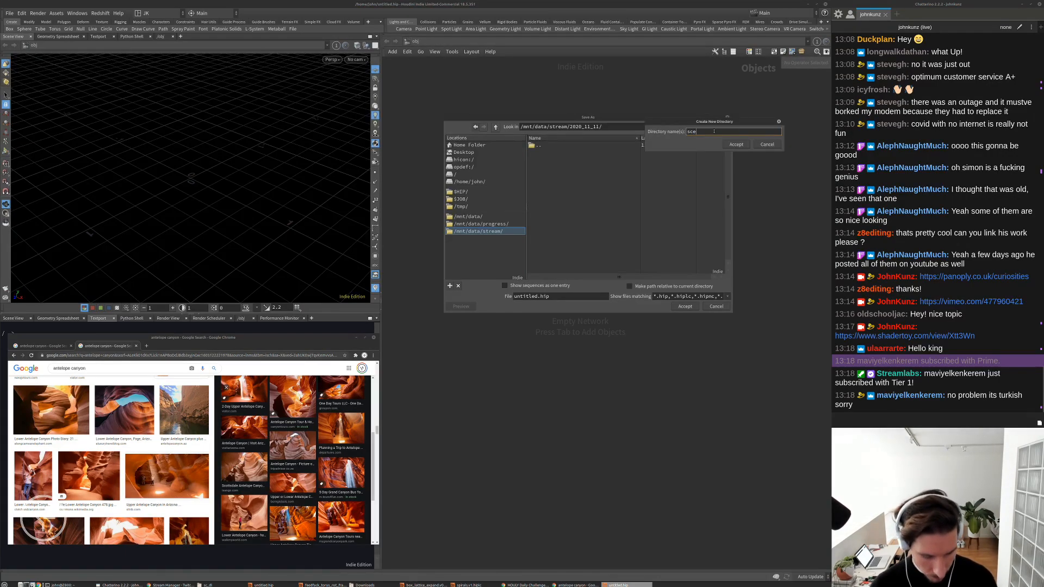
text(nes)
key(Return)
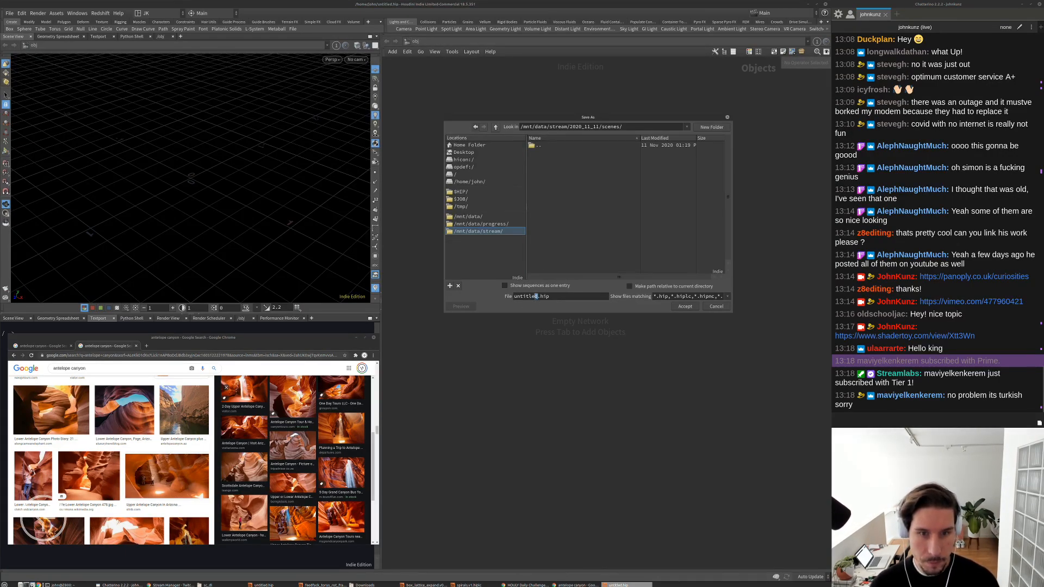
Name the scene file canyon.v1 and save it in the scenes folder
double_click(524, 296)
text(canyo)
text(n.v1)
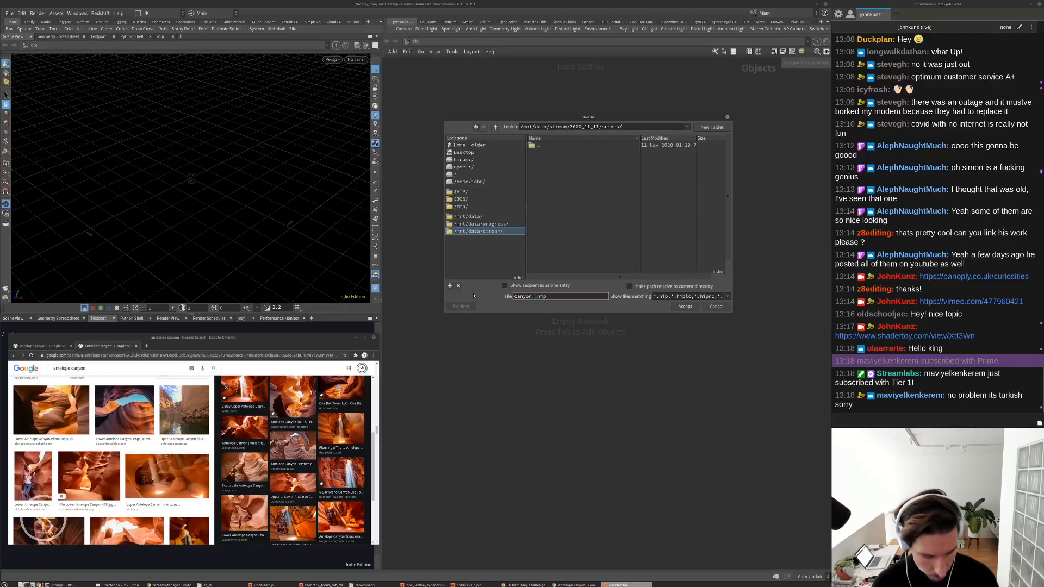
key(Return)
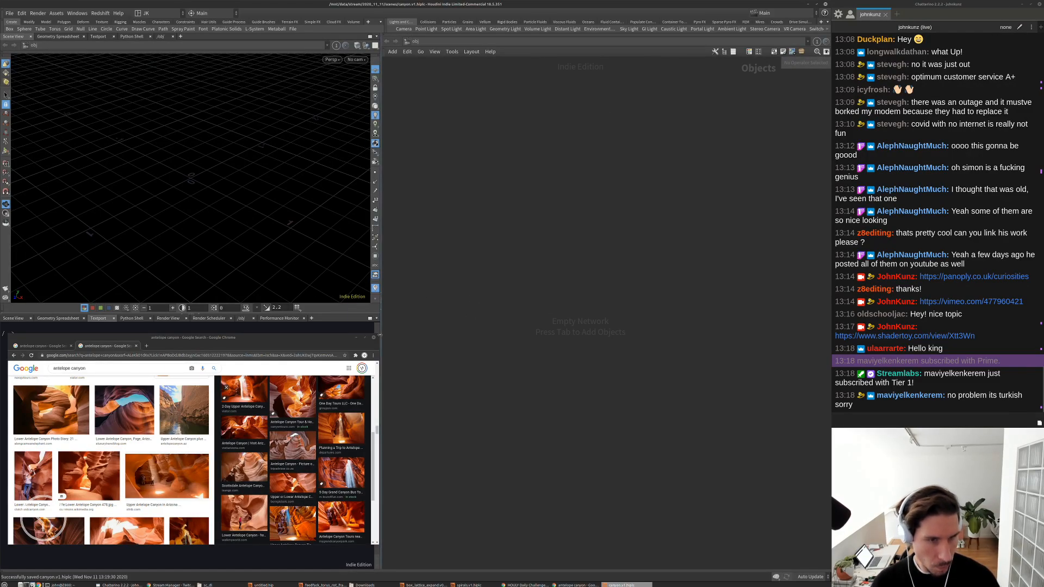
Enlarge the reference browser window and examine the Antelope Canyon Expedition Tour photo with its related images
drag(378, 334, 543, 219)
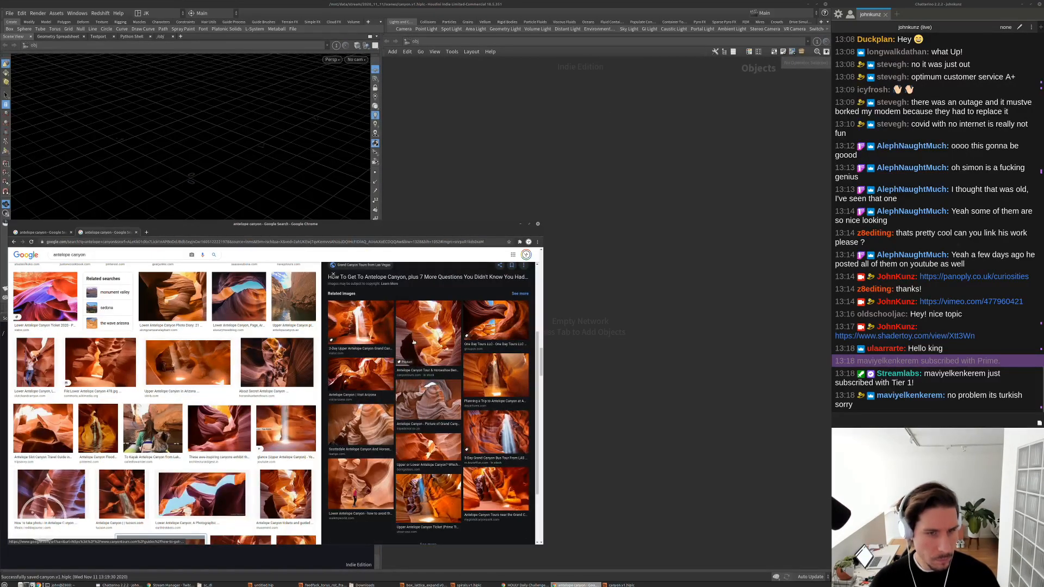
click(417, 341)
scroll(422, 398, down, 4)
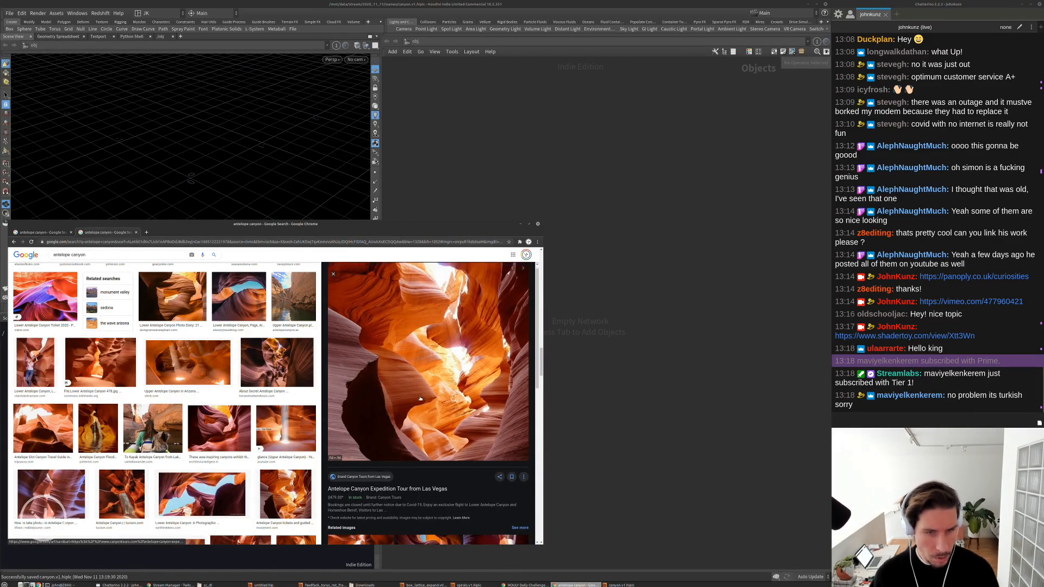
scroll(413, 413, down, 3)
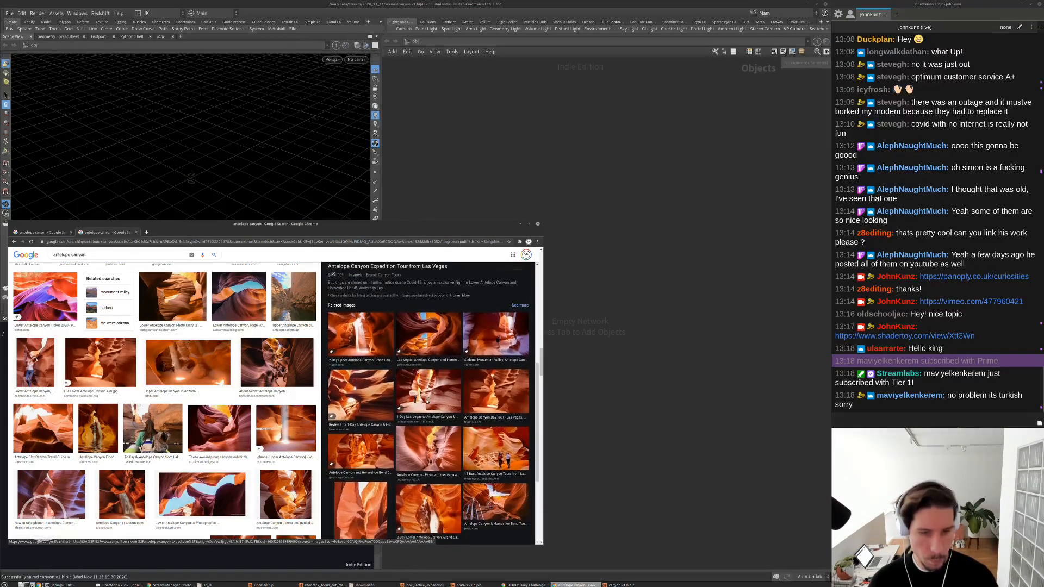
scroll(375, 449, down, 1)
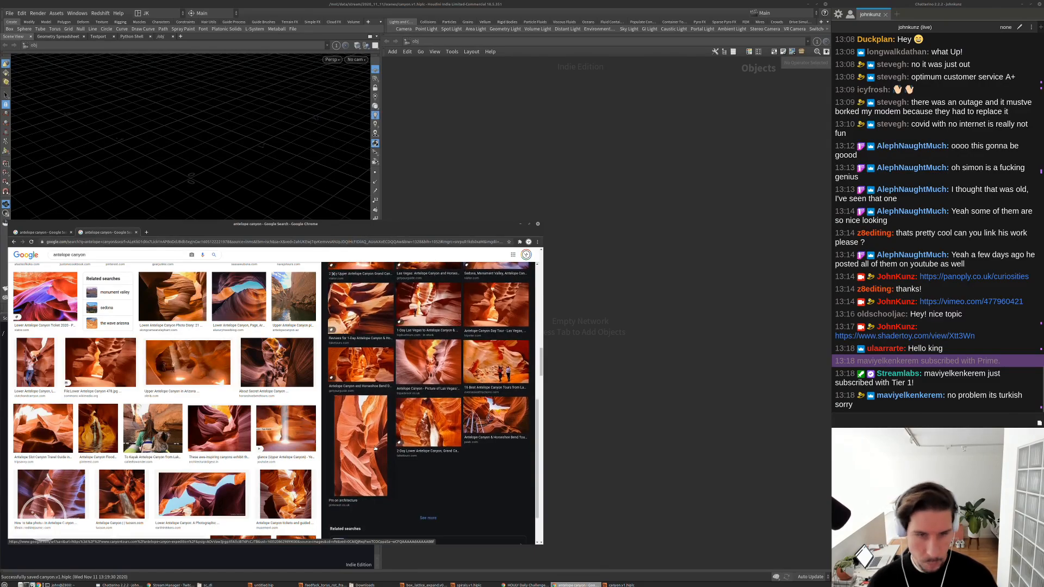
Preview the smartphone photo tip image, open the related "Every step is a 'wow' moment" photo, and look through its related images
click(58, 494)
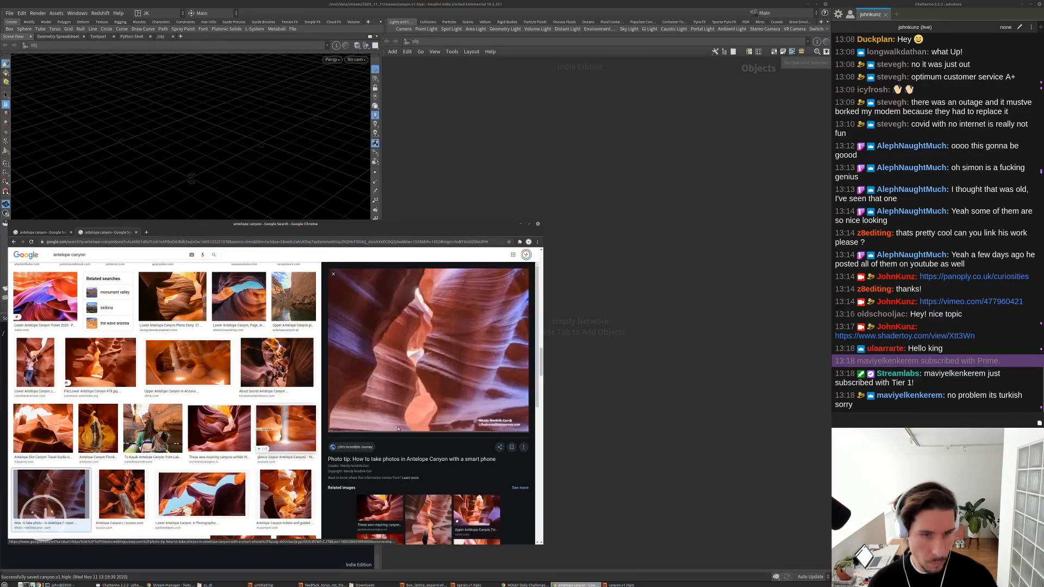
scroll(477, 387, down, 5)
click(477, 387)
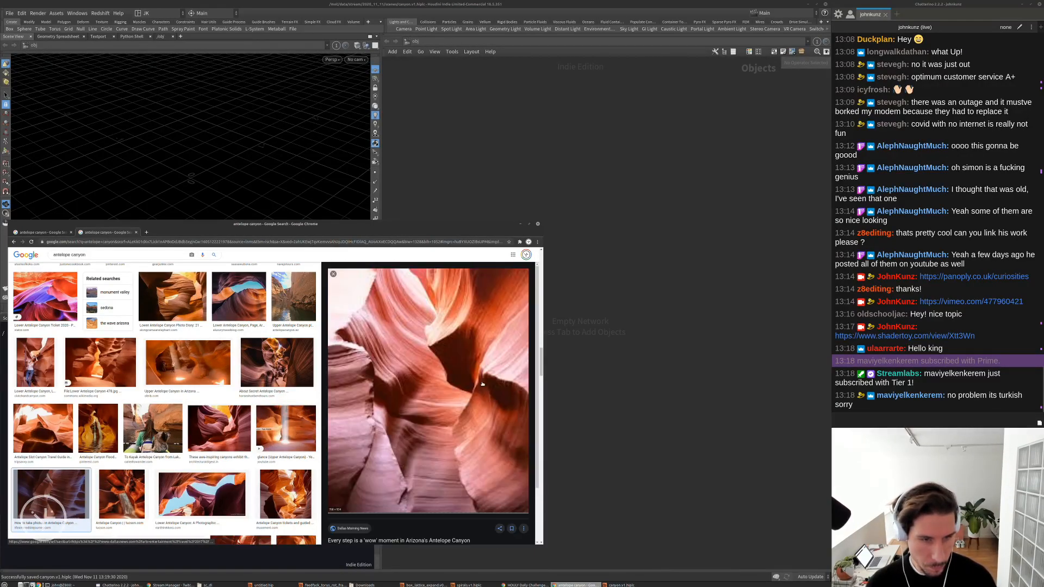
scroll(479, 386, down, 5)
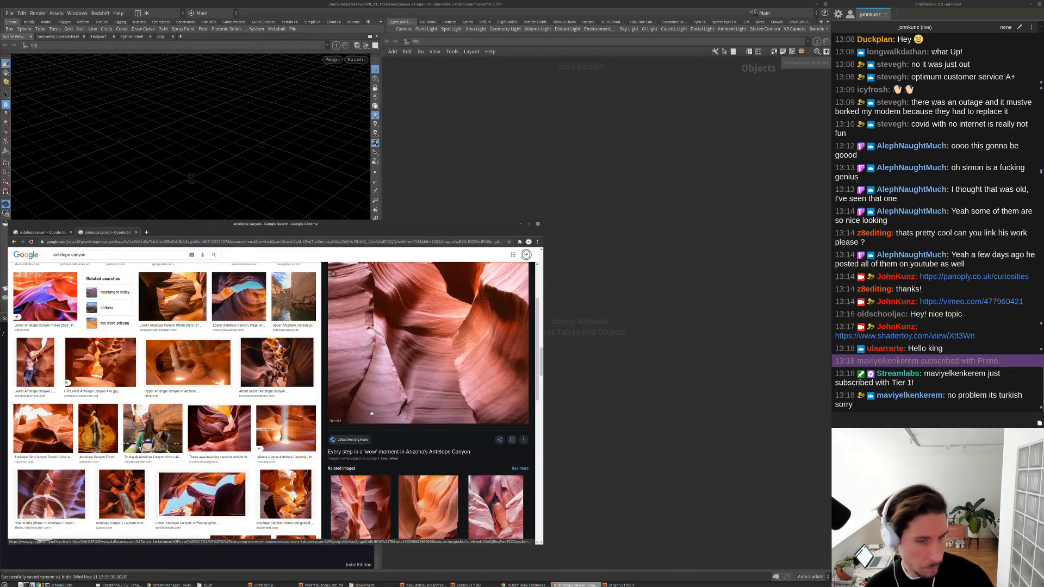
scroll(401, 394, down, 2)
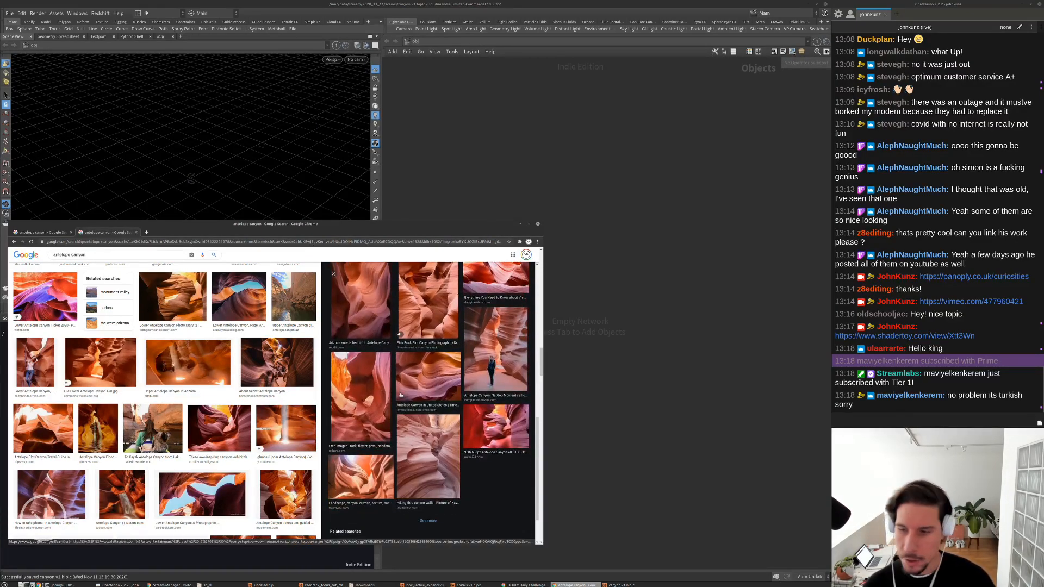
View the "Hiking thru canyon walls" and "hiking through Antelope Canyon" photos and look through their related images
click(419, 455)
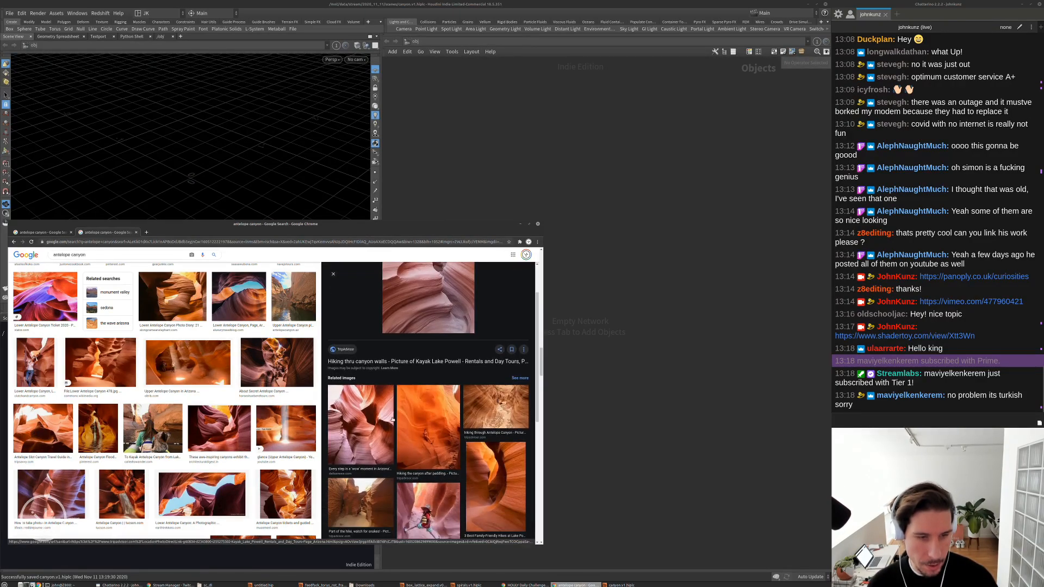
click(490, 406)
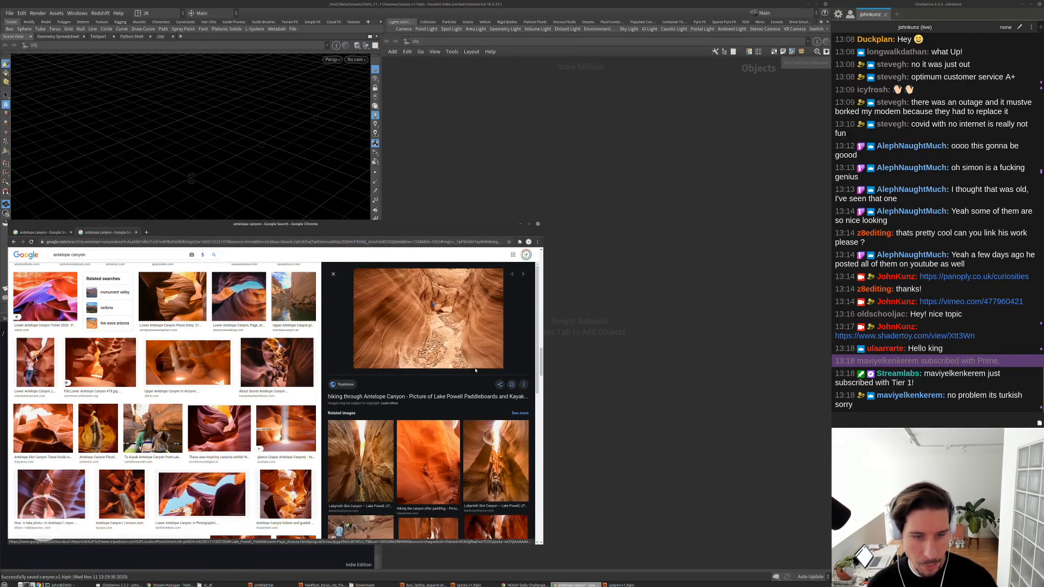
scroll(475, 371, down, 3)
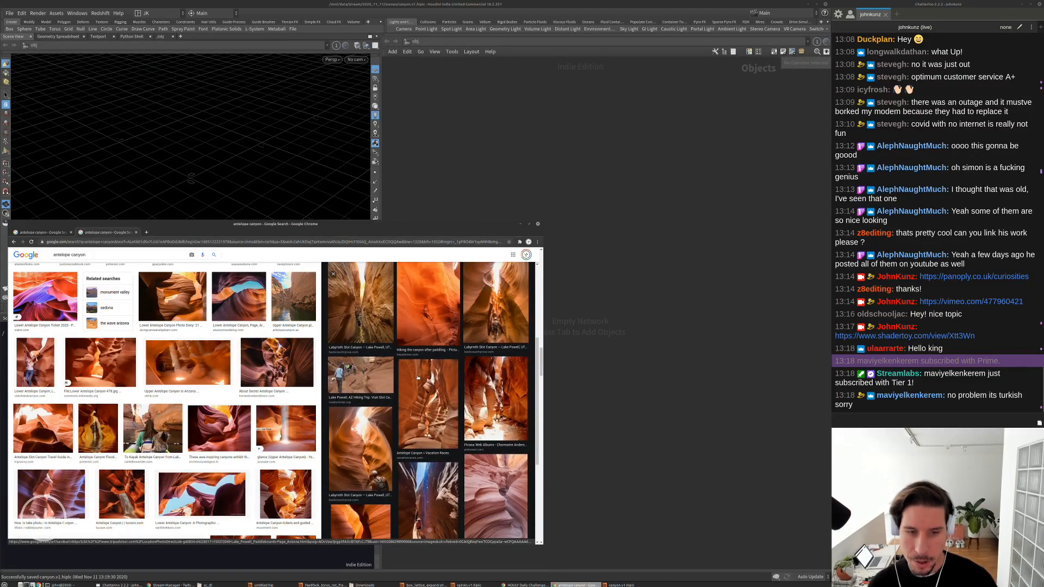
scroll(417, 378, down, 3)
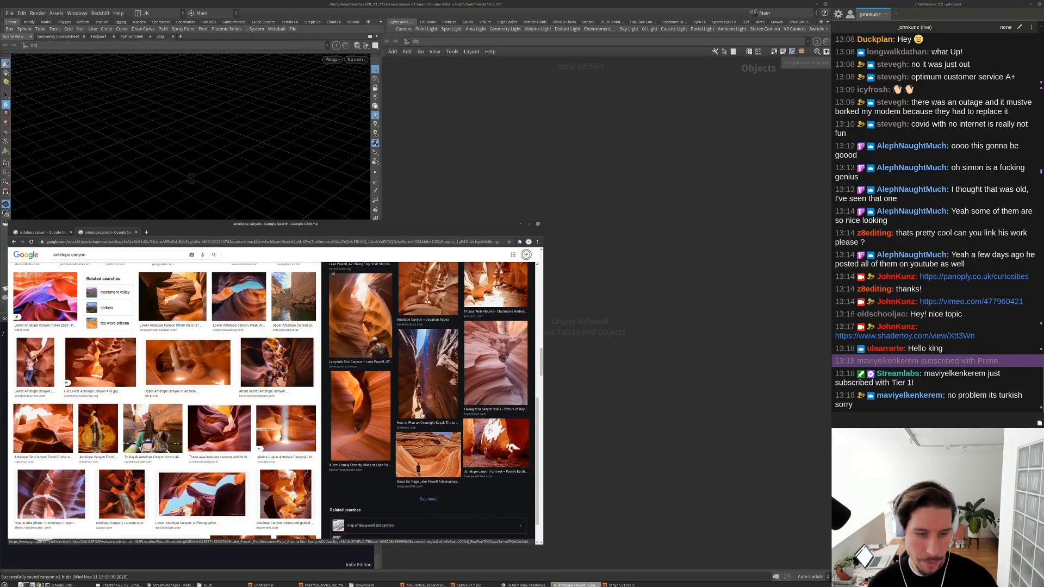
View the coyote butte, awe-inspiring canyons and Virtually Hiking Antelope Canyon photos with their related images, and shrink the browser window
click(423, 413)
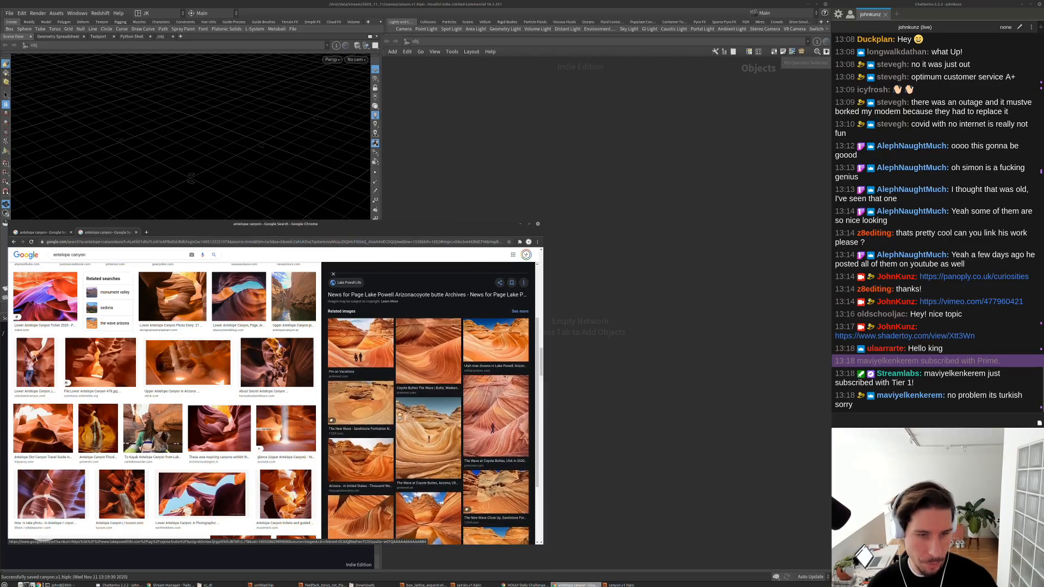
scroll(422, 413, down, 2)
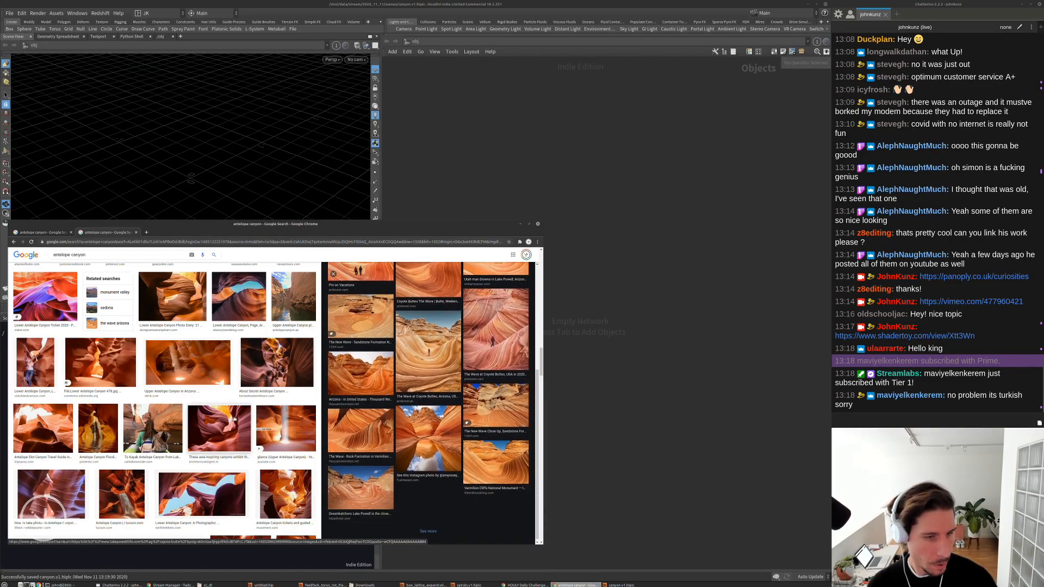
click(234, 419)
scroll(469, 457, down, 1)
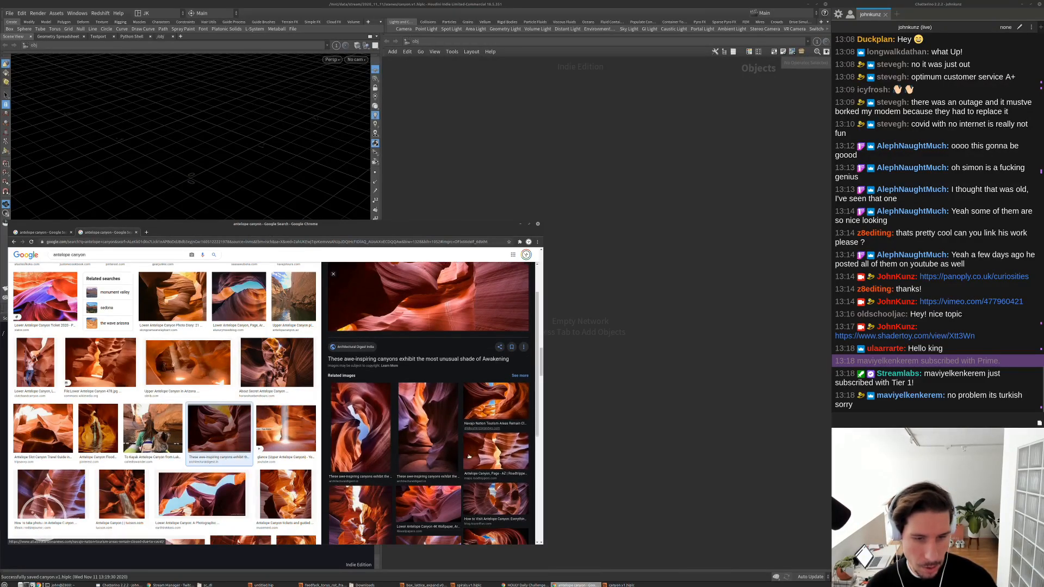
scroll(469, 457, down, 5)
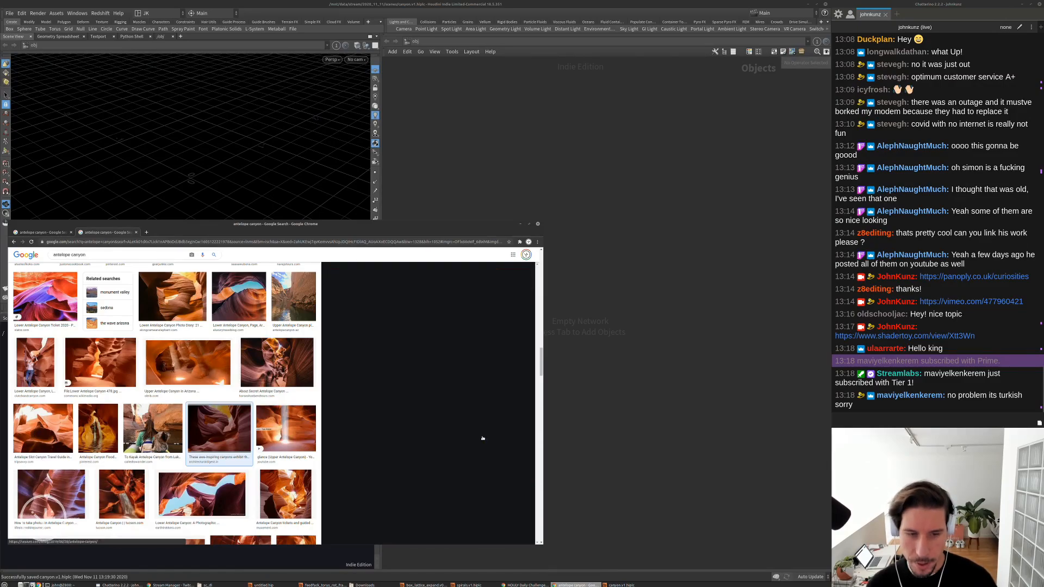
click(482, 438)
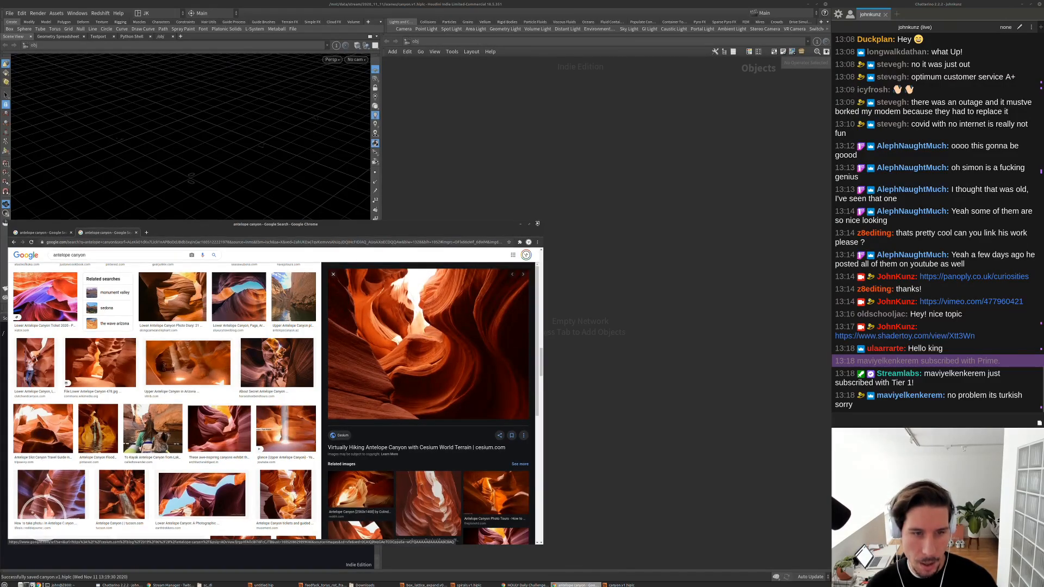
drag(543, 220, 419, 287)
Add a Grid object to the empty scene network and enter its geometry network
key(Tab)
text(gr)
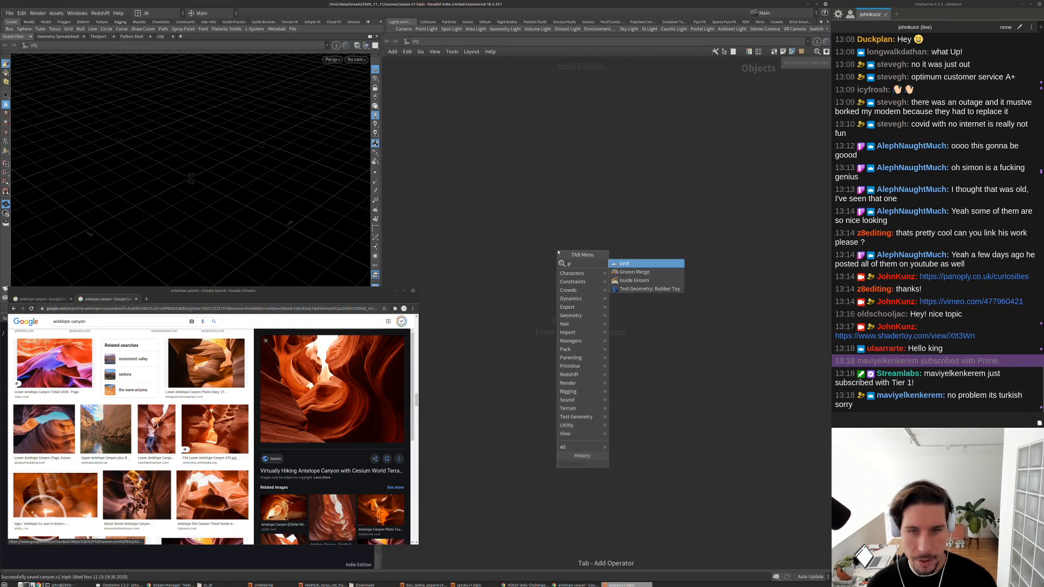
click(620, 263)
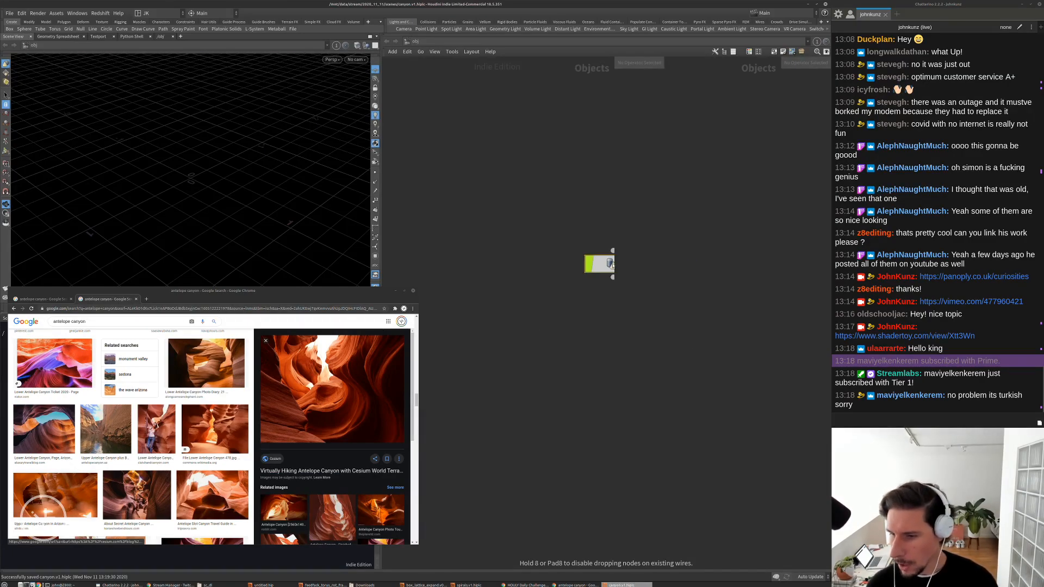
click(612, 265)
key(h)
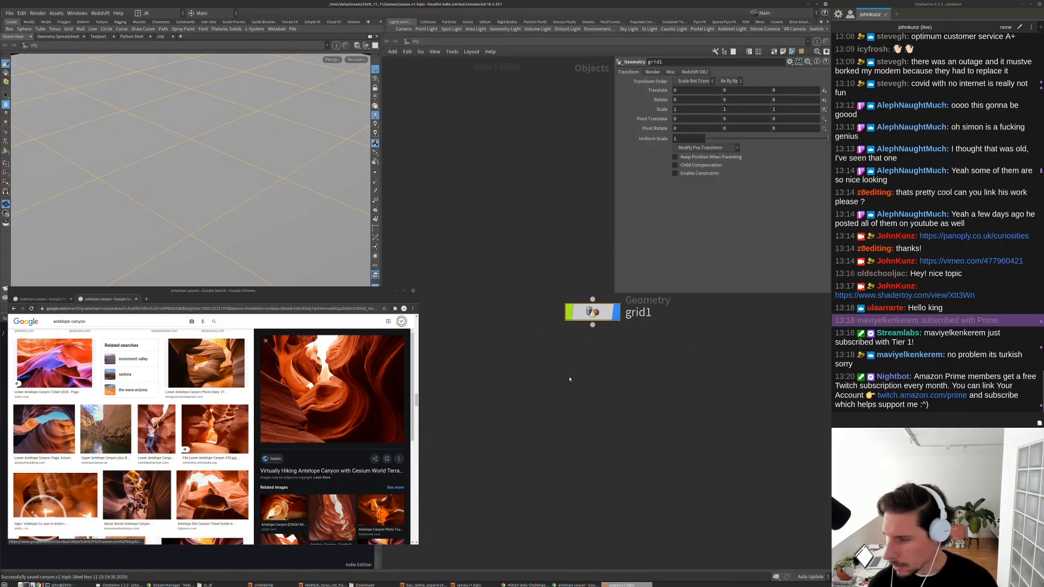
double_click(524, 325)
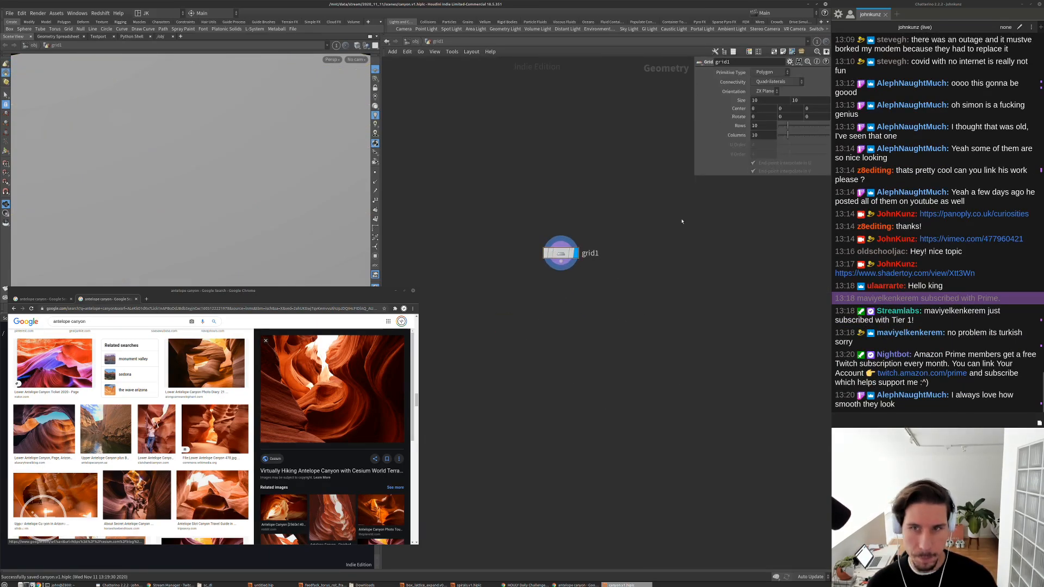
Set the grid's rows and columns to 512 each
click(762, 125)
text(512)
key(Tab)
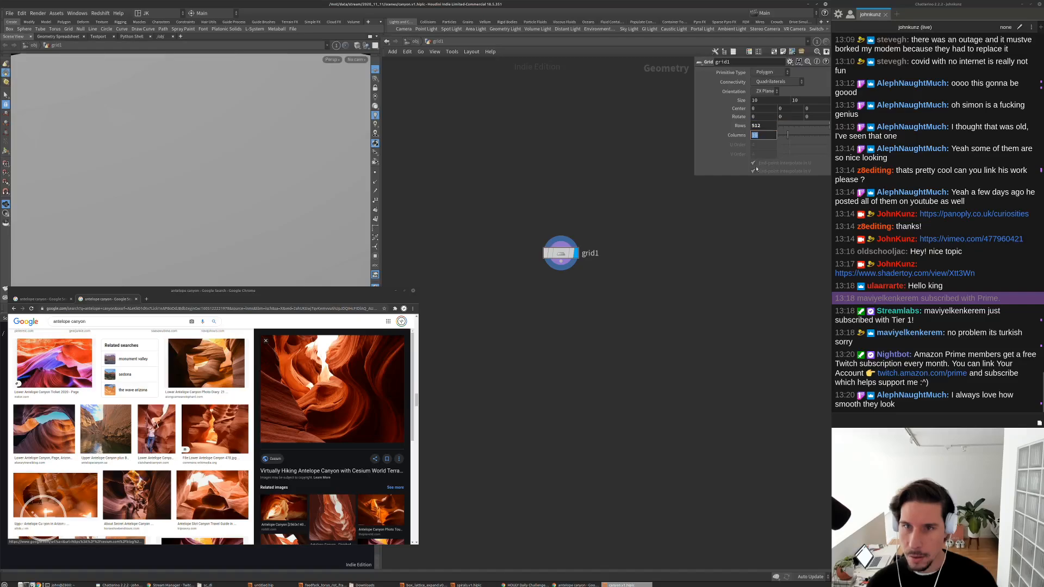
text(512)
key(Return)
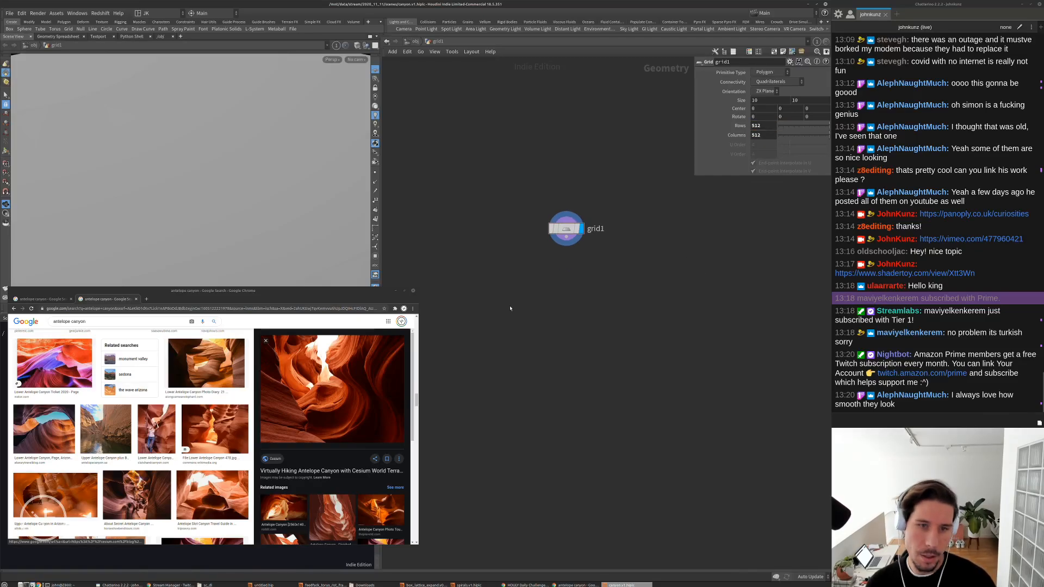
Add an Attribute VOP below grid1 and enter its VEX network
key(Tab)
text(vop)
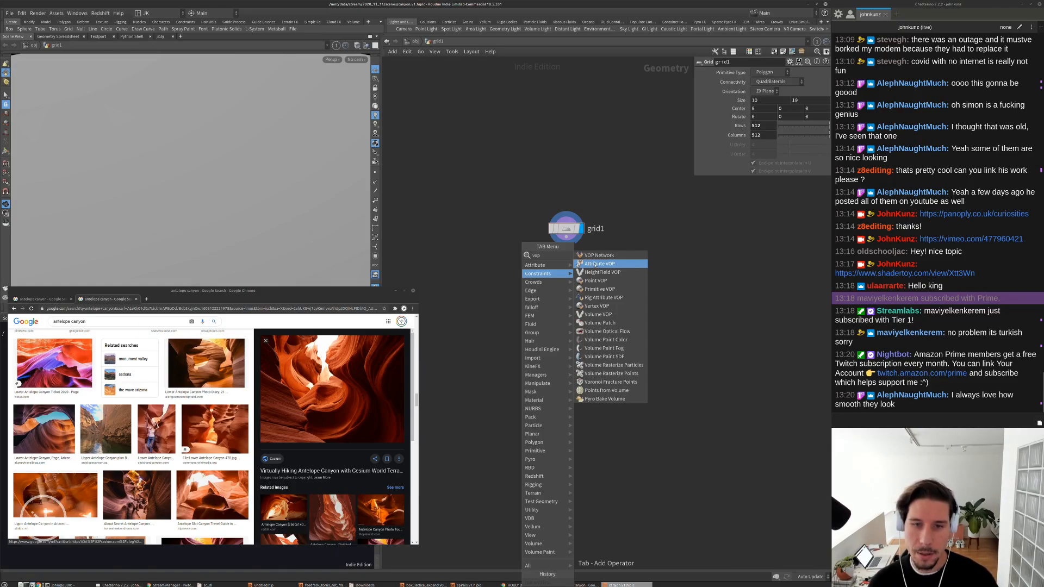
click(594, 264)
click(574, 292)
double_click(577, 292)
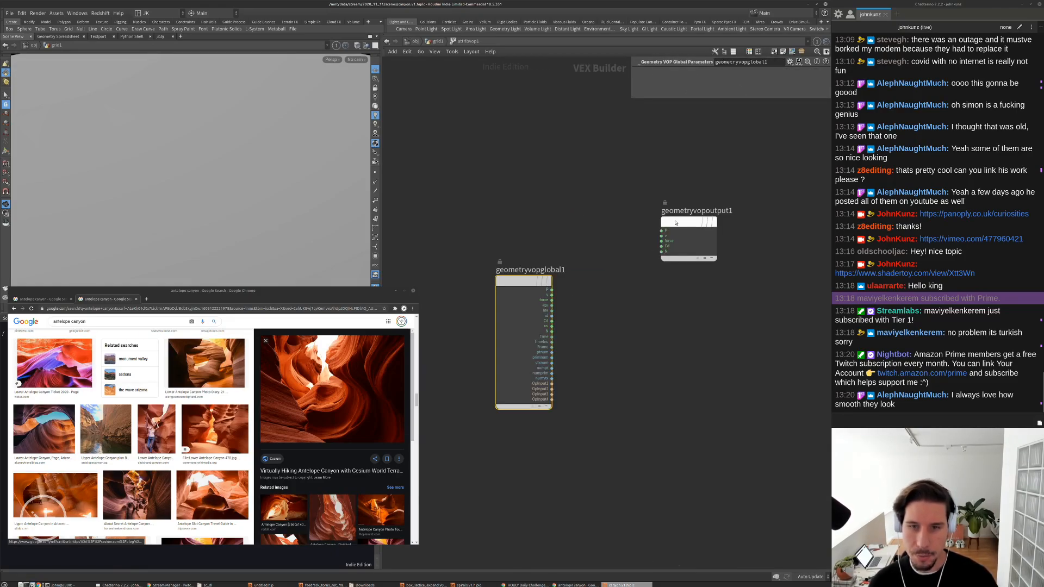
Space out the global and output nodes and connect P from geometryvopglobal1 to Cd on geometryvopoutput1
drag(675, 223, 717, 268)
middle_drag(598, 290, 538, 267)
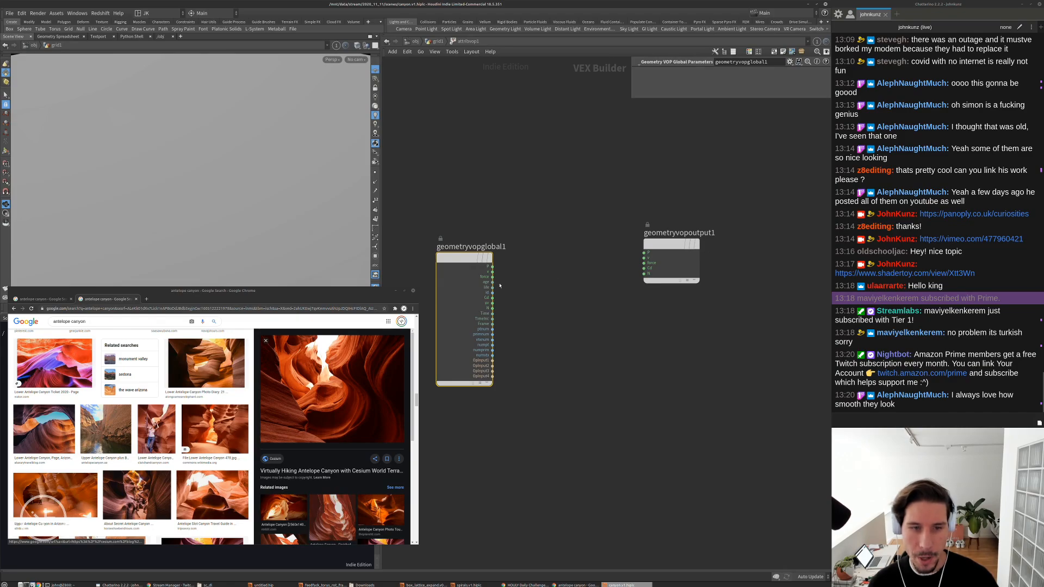
drag(491, 266, 644, 268)
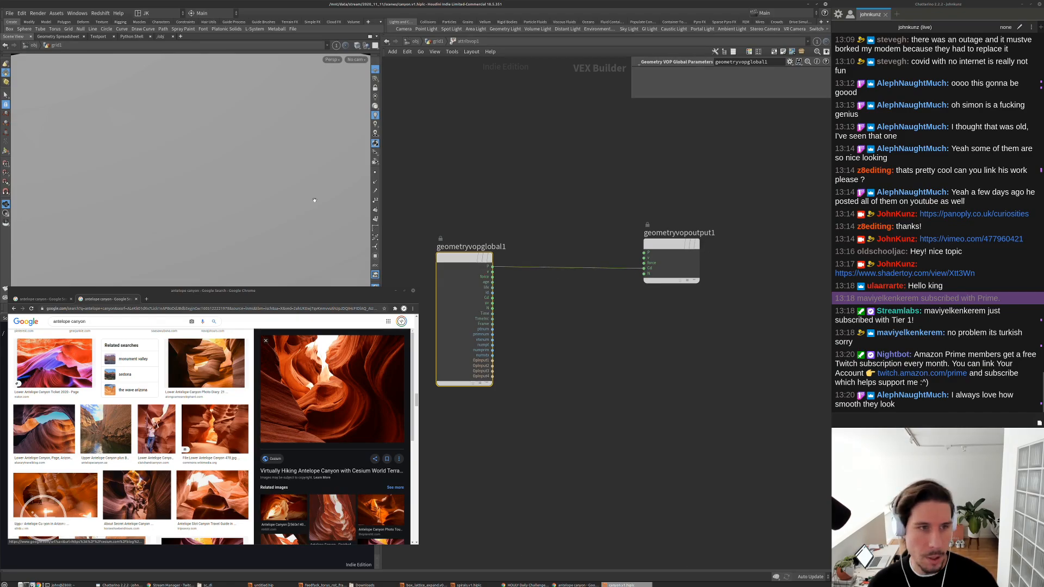
Return to the grid's geometry network, wire grid1 into attribvop1, and display attribvop1 with the whole grid framed in the viewport
click(436, 42)
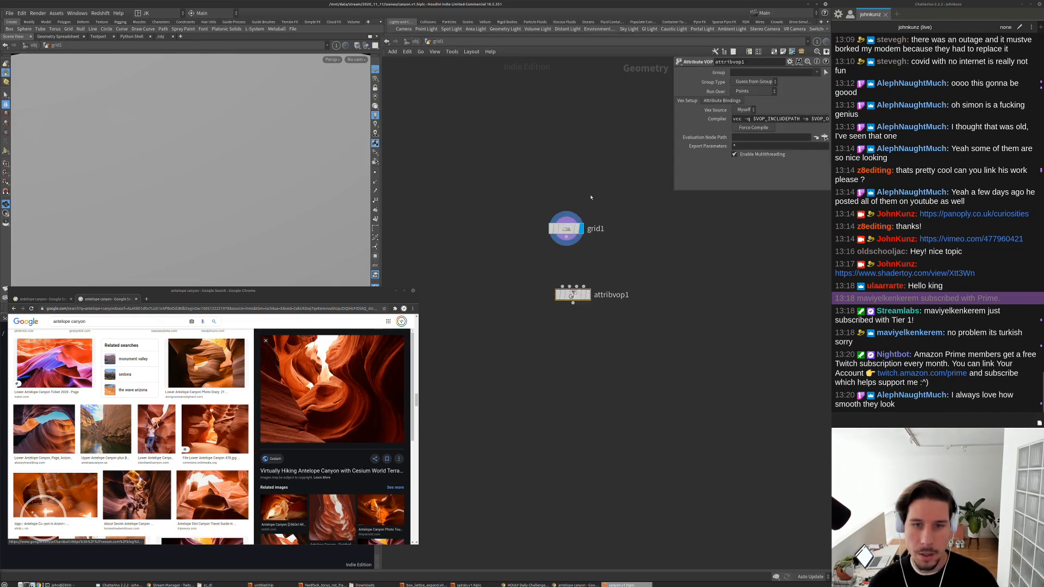
click(585, 295)
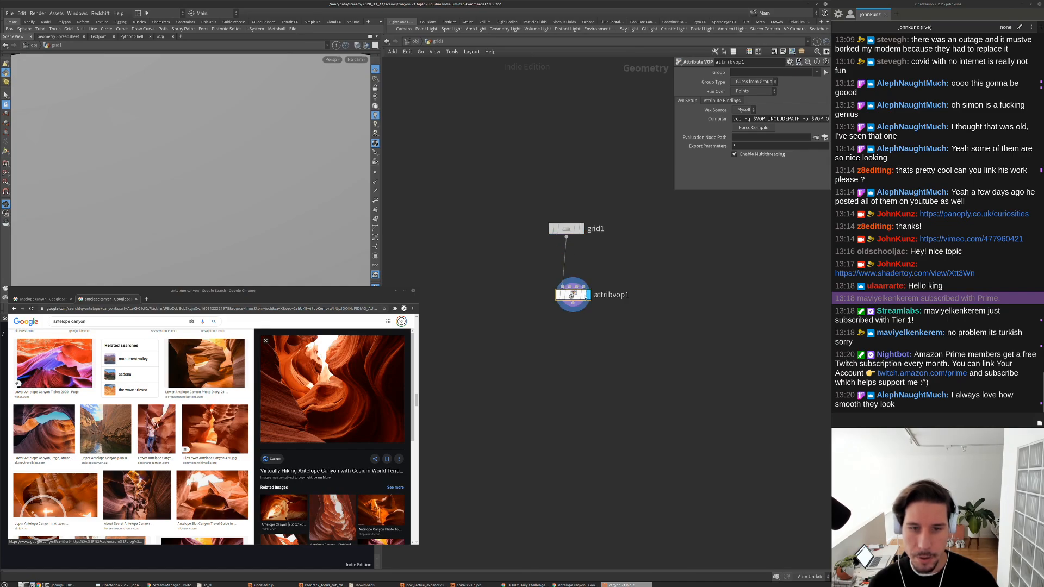
alt+drag(240, 156, 339, 87)
key(h)
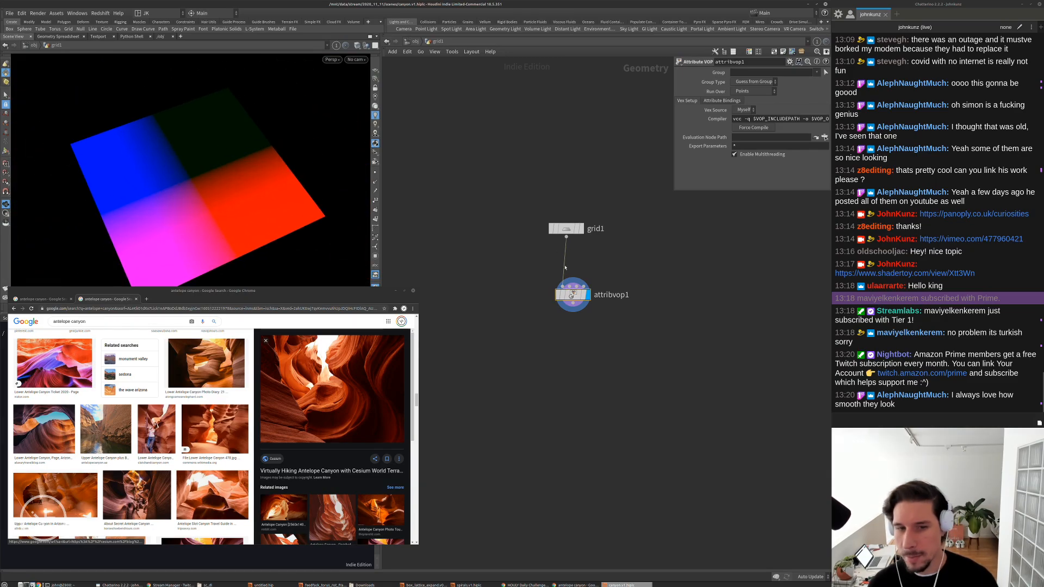
Move the output node inside attribvop1 farther from the global node and shrink the reference browser window to the viewport's width
double_click(570, 296)
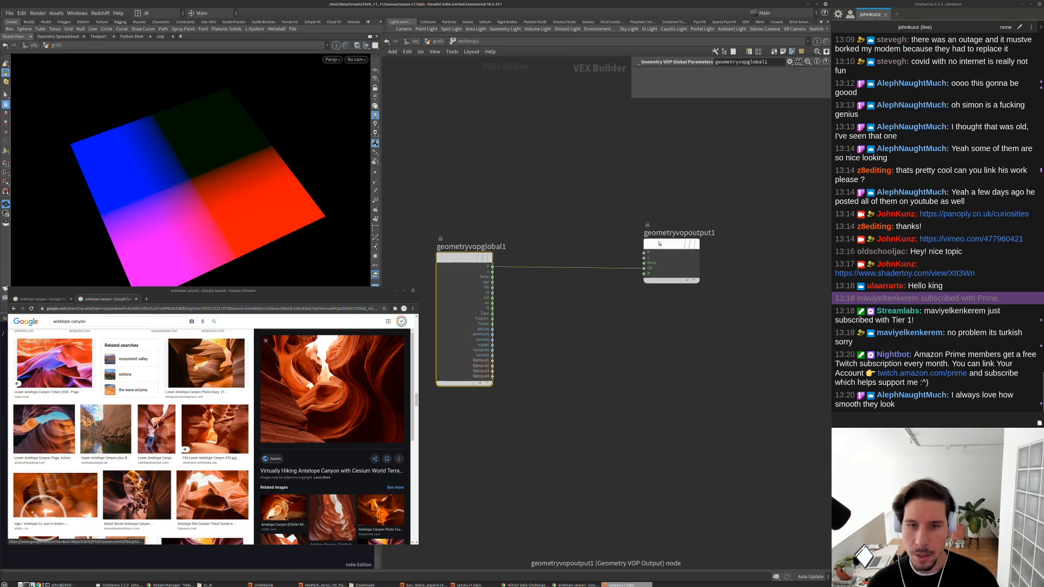
drag(660, 245, 727, 259)
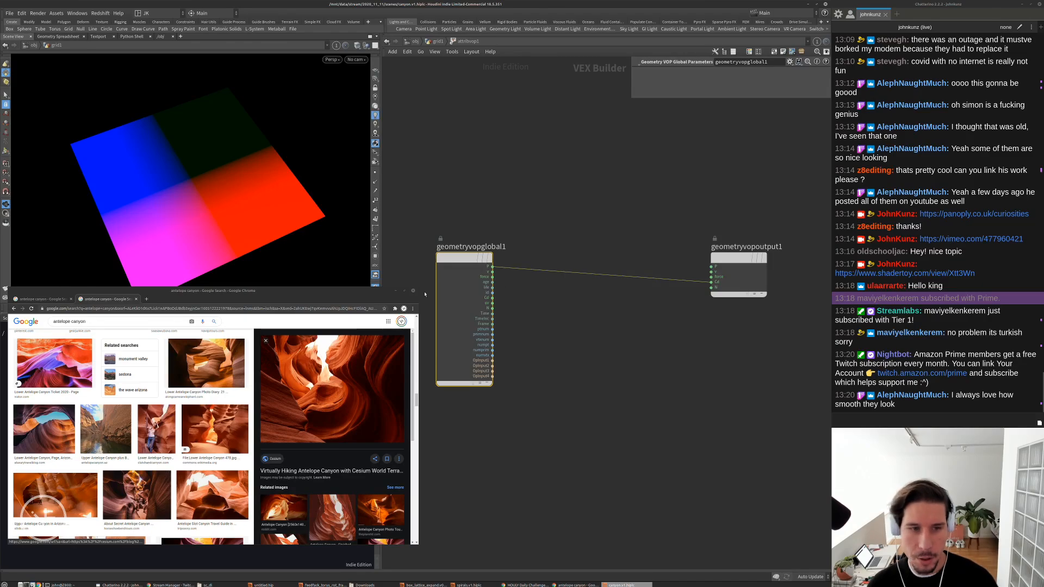
drag(418, 287, 378, 307)
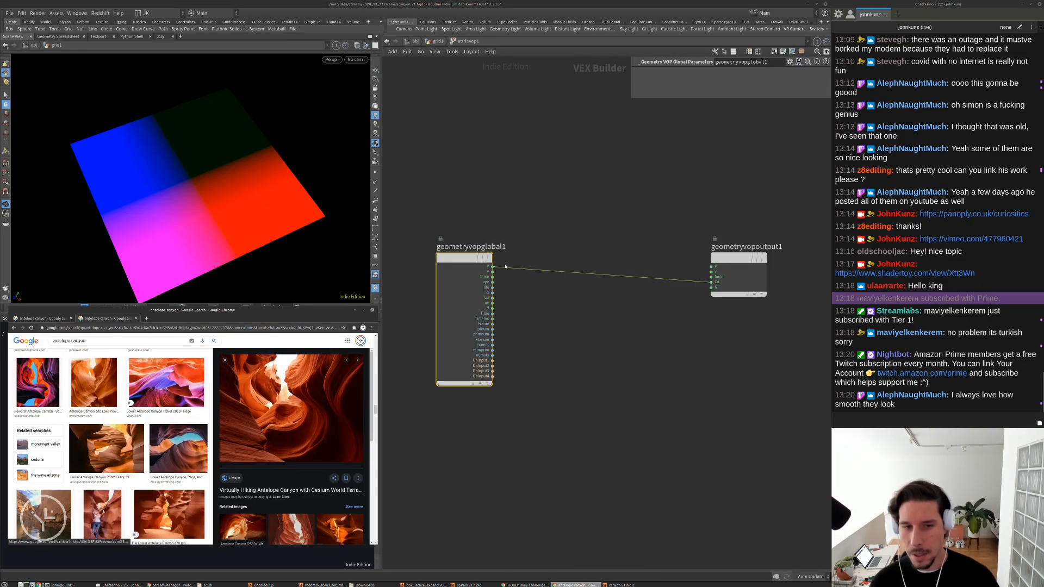
Inspect the VEX code generated by attribvop1 and close the code viewer
middle_drag(517, 281, 514, 269)
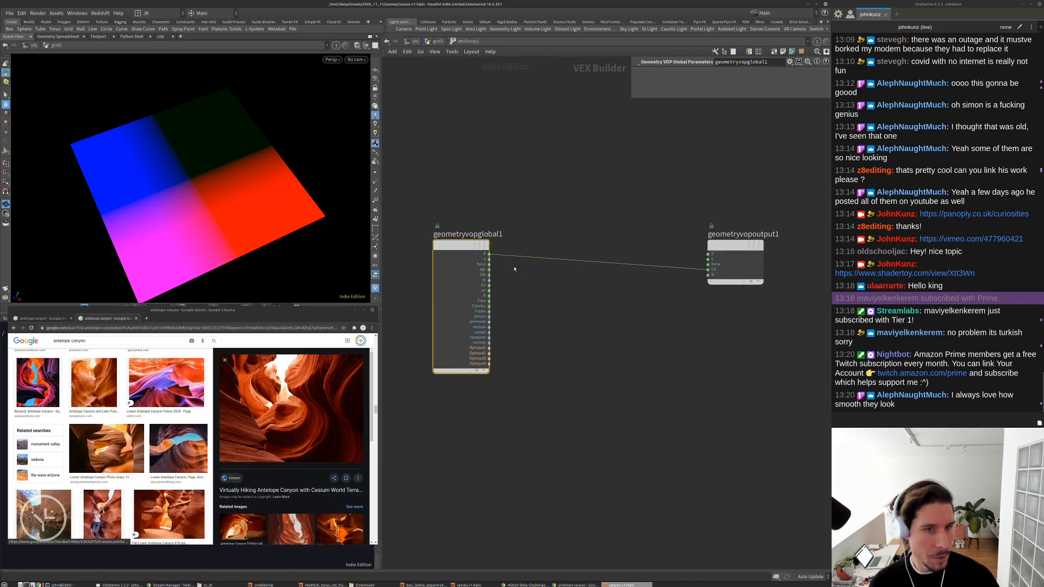
click(438, 41)
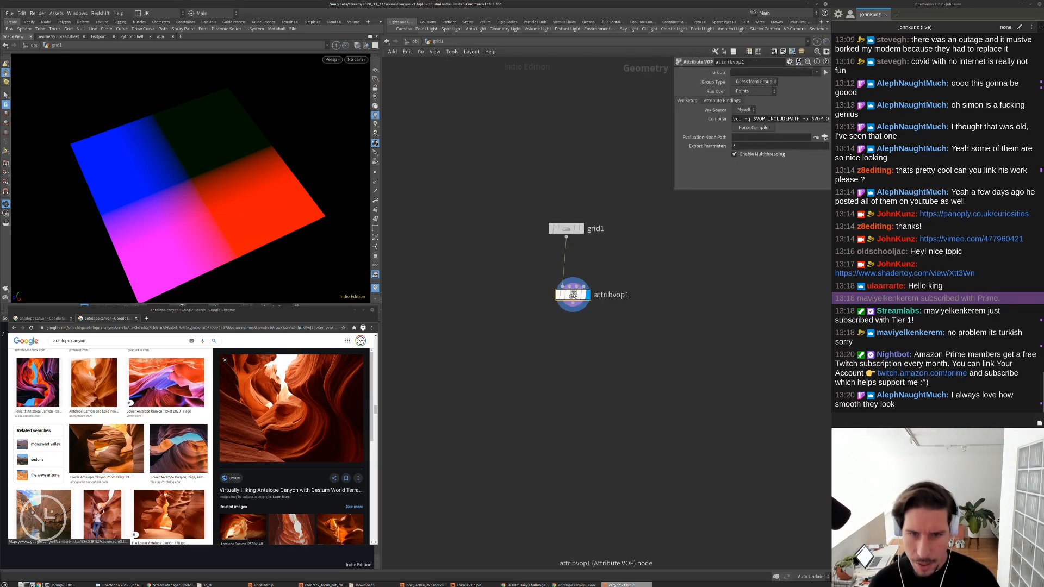
right_click(577, 300)
mouse_move(625, 338)
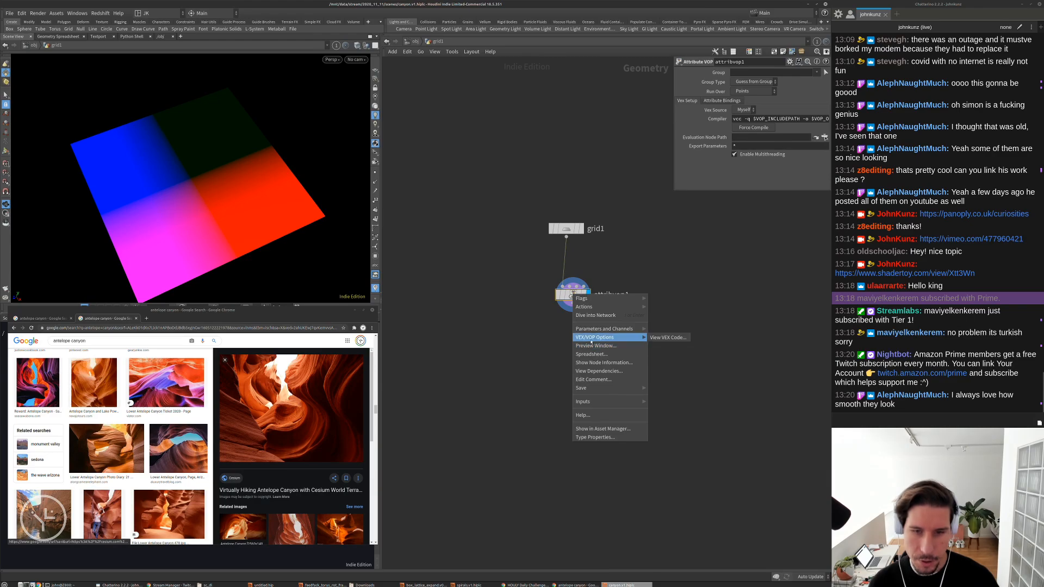
click(658, 338)
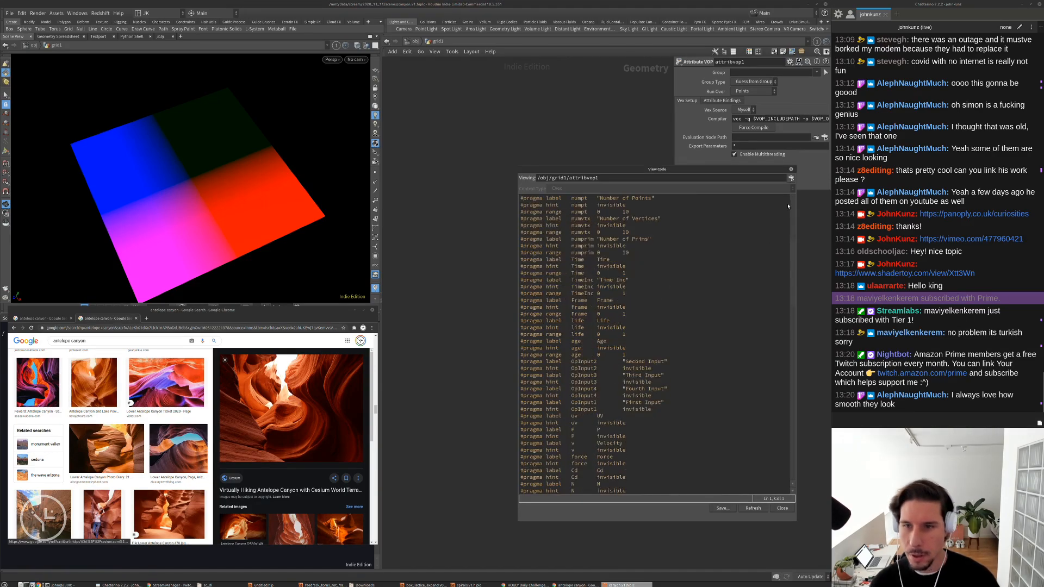
click(791, 170)
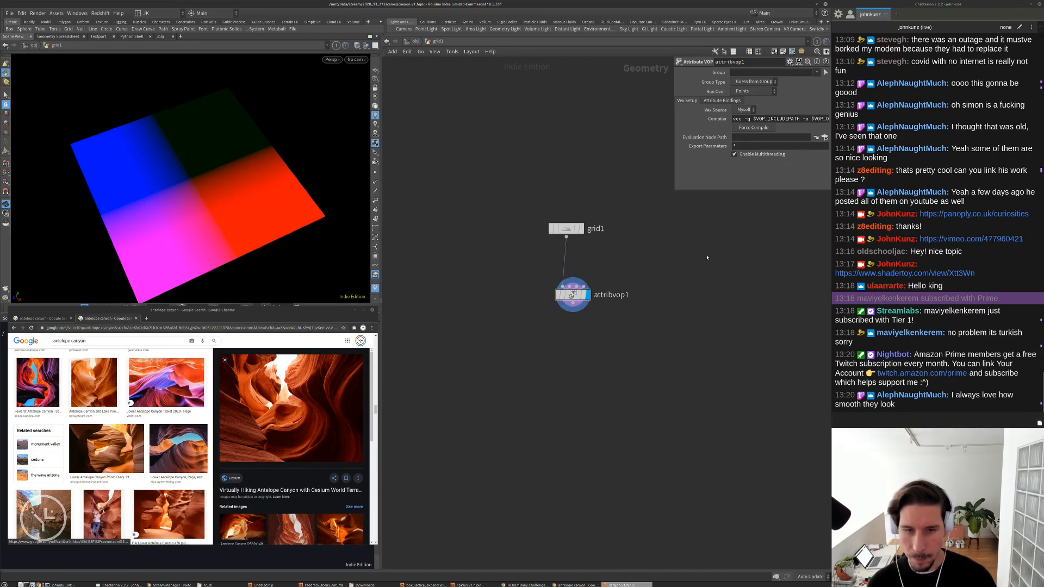
Add an Attribute Wrangle beside attribvop1 with grid1 wired into its first input
key(Tab)
text(wr)
click(765, 255)
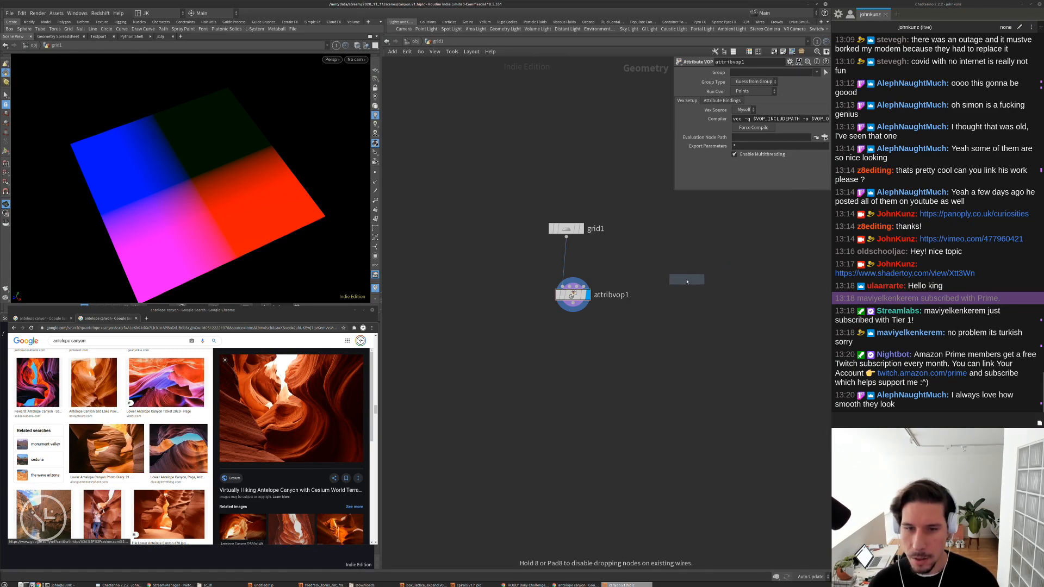
click(653, 295)
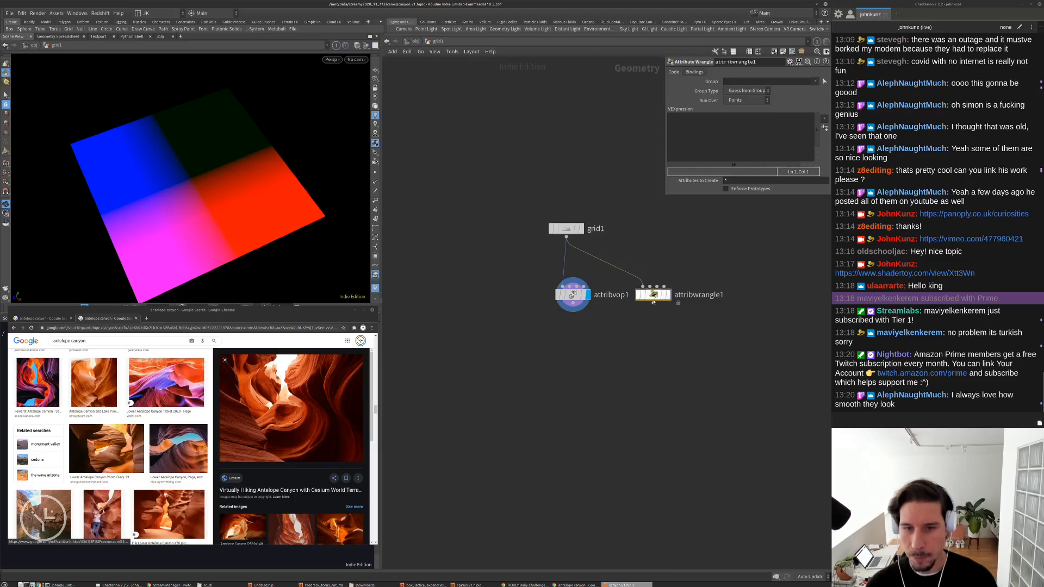
Examine the VOP and snippet nodes inside the Attribute Wrangle, and leave its network
double_click(654, 298)
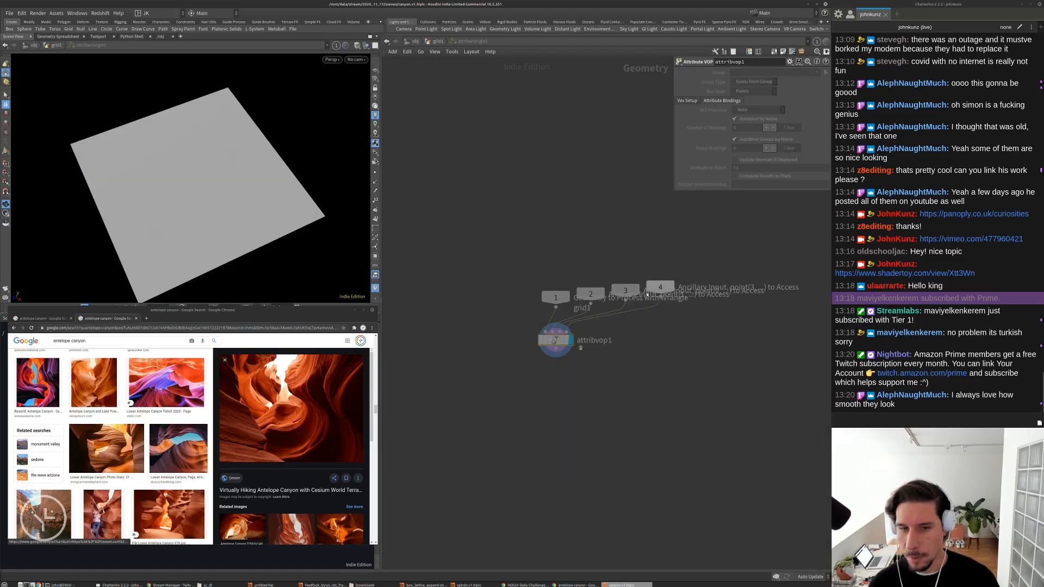
drag(552, 341, 596, 348)
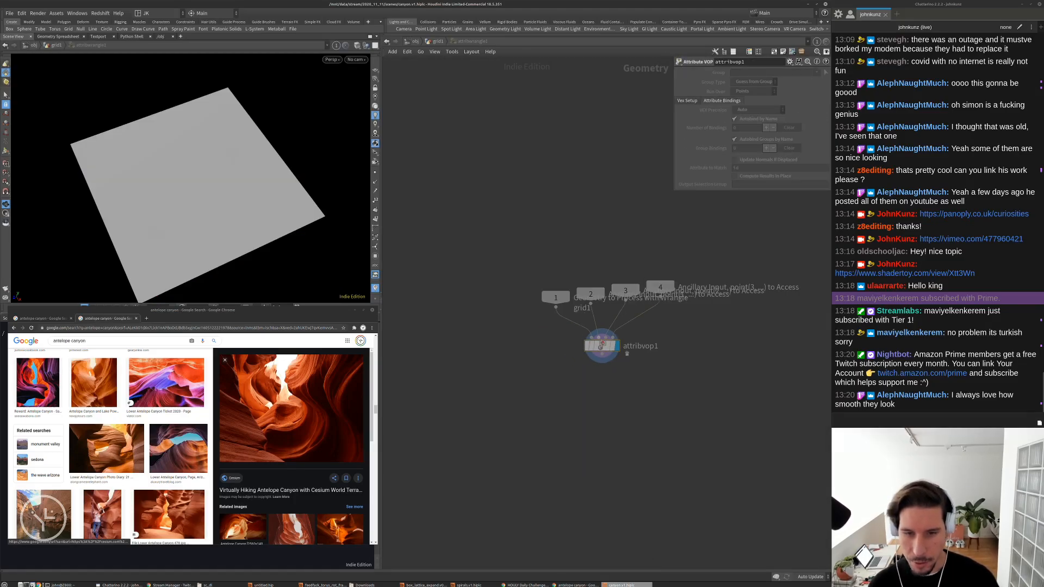
double_click(597, 348)
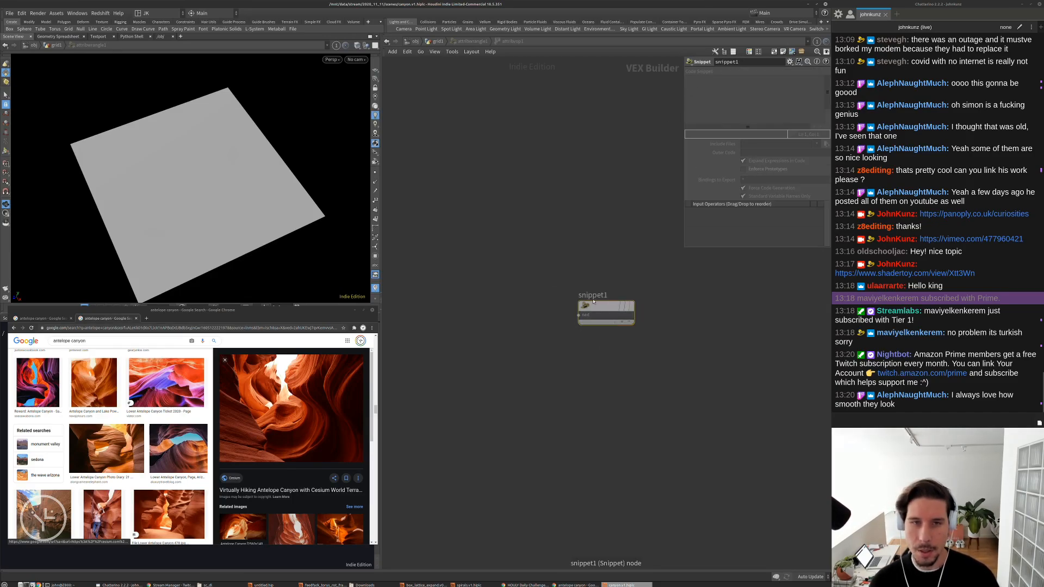
click(437, 41)
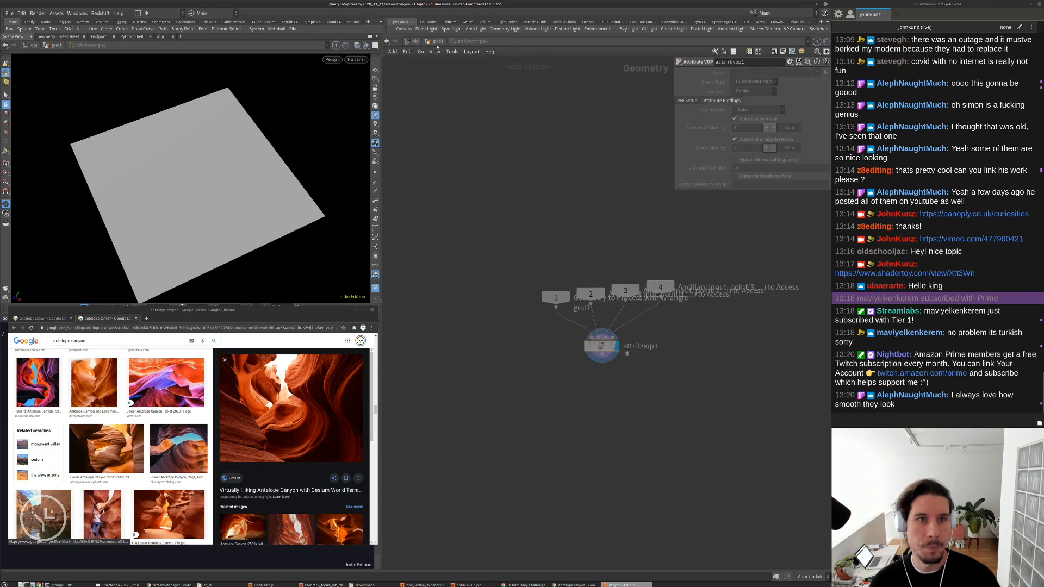
Enter attribvop1 beside the wrangle and add an Anti-Aliased Noise node between the global and output nodes
click(572, 297)
double_click(572, 296)
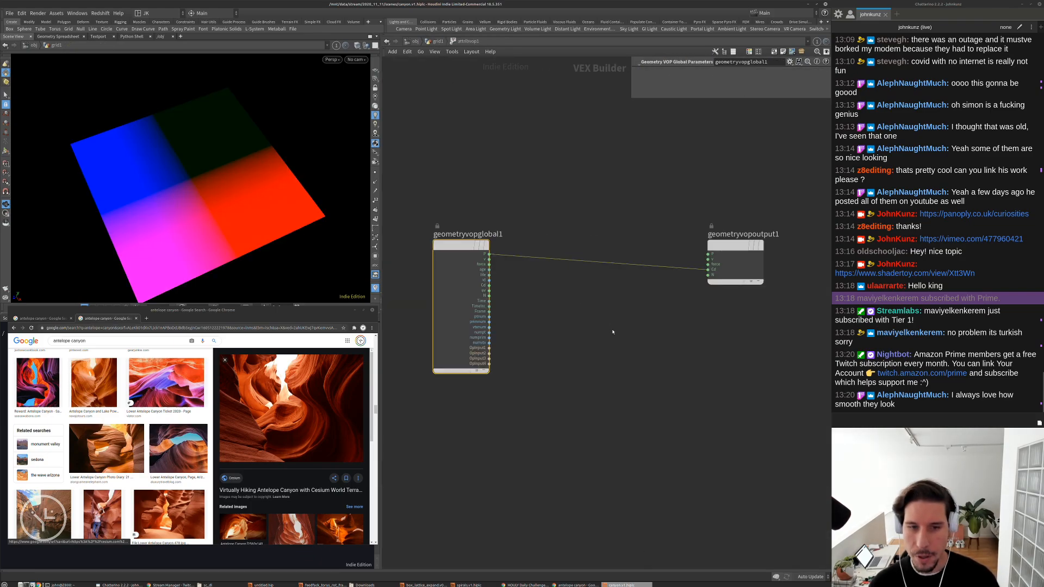
key(Tab)
text(an)
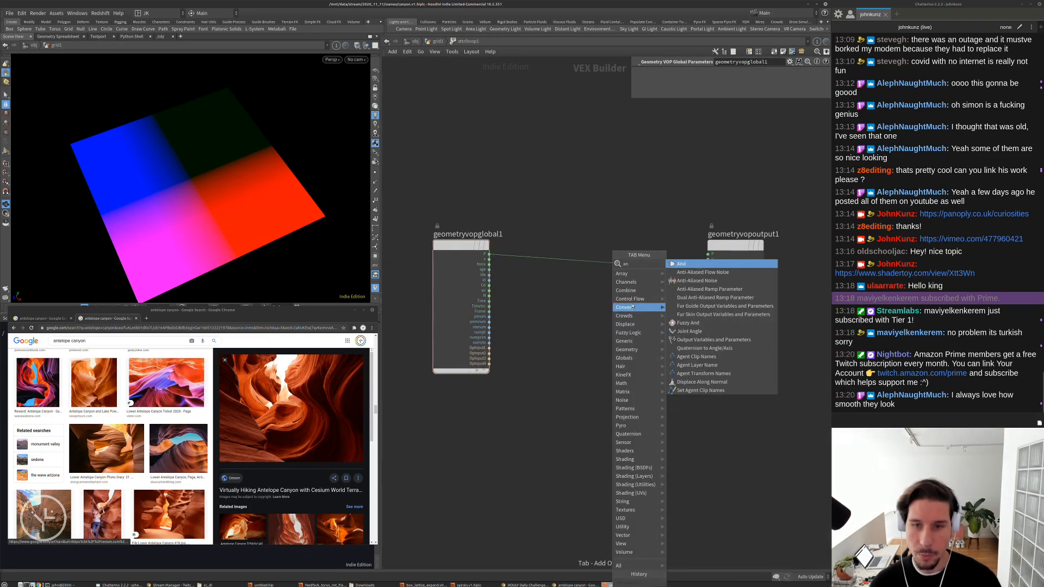
click(680, 281)
click(602, 328)
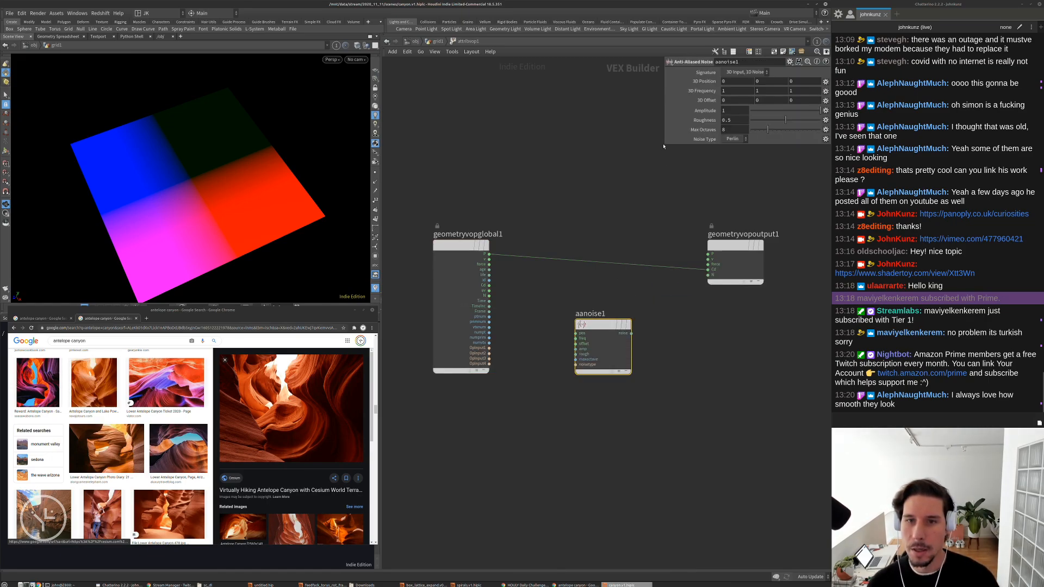
Enlarge the parameter display and duplicate aanoise1 twice, stacking the two copies below it
drag(663, 145, 633, 179)
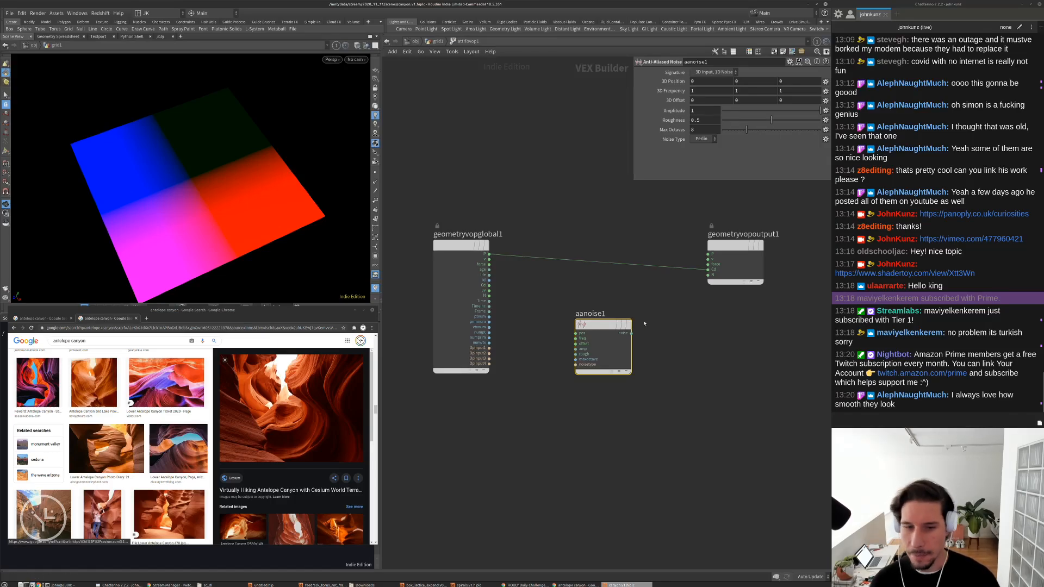
alt+drag(603, 325, 603, 473)
middle_drag(646, 434, 623, 411)
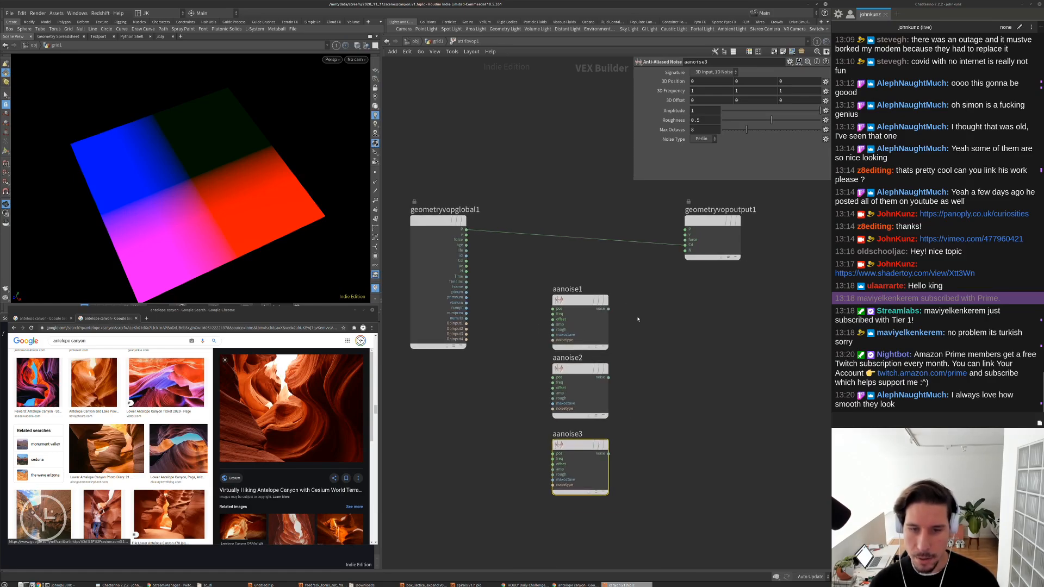
Add a Multiply node fed by the noise outputs of aanoise1 and aanoise2
key(Tab)
click(734, 267)
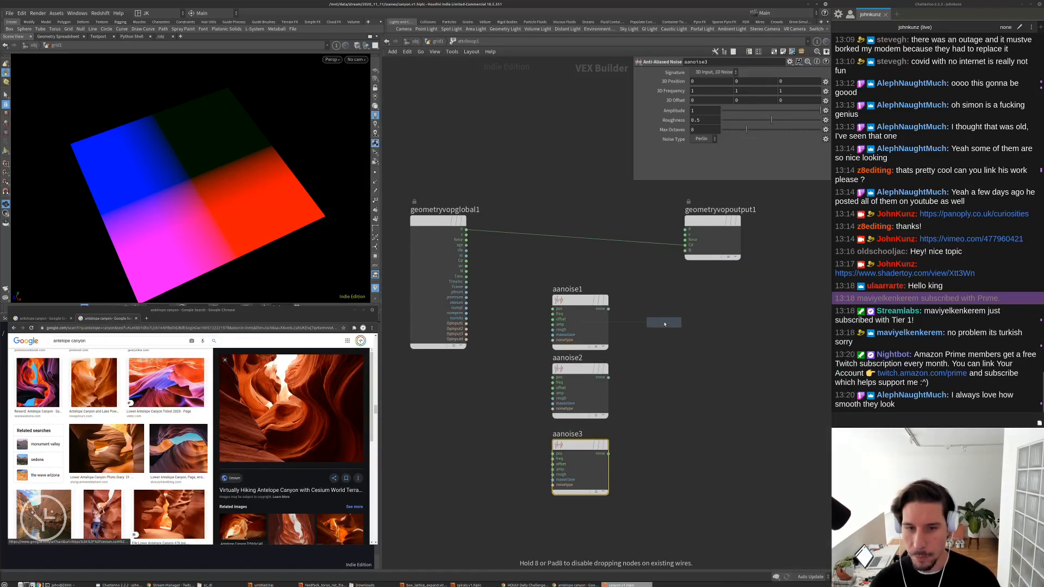
click(665, 324)
drag(637, 331, 672, 334)
Add an Add node that sums the multiply1 product with the noise output of aanoise3
key(Tab)
mouse_move(704, 418)
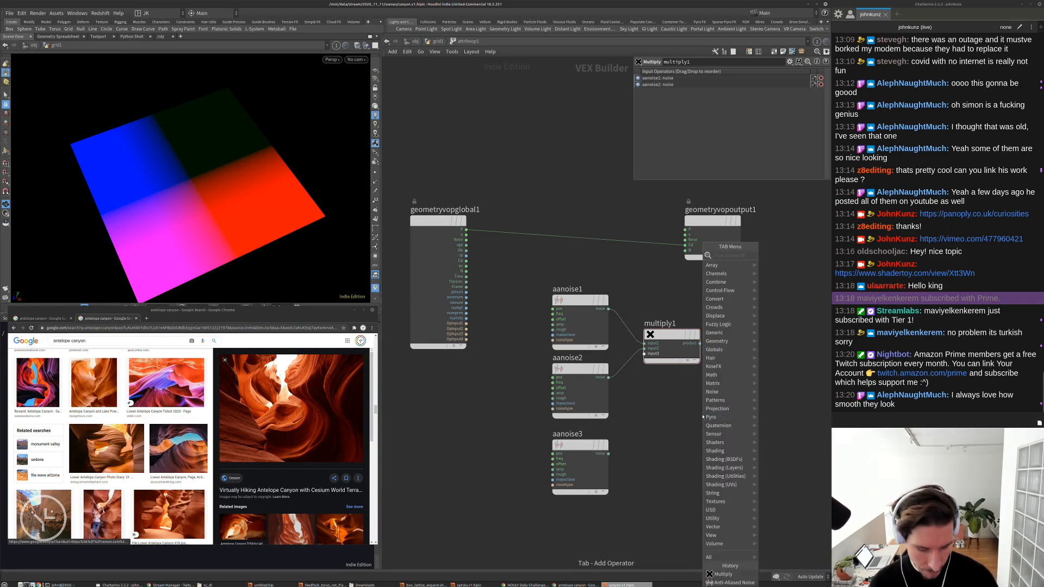
text(add)
key(Return)
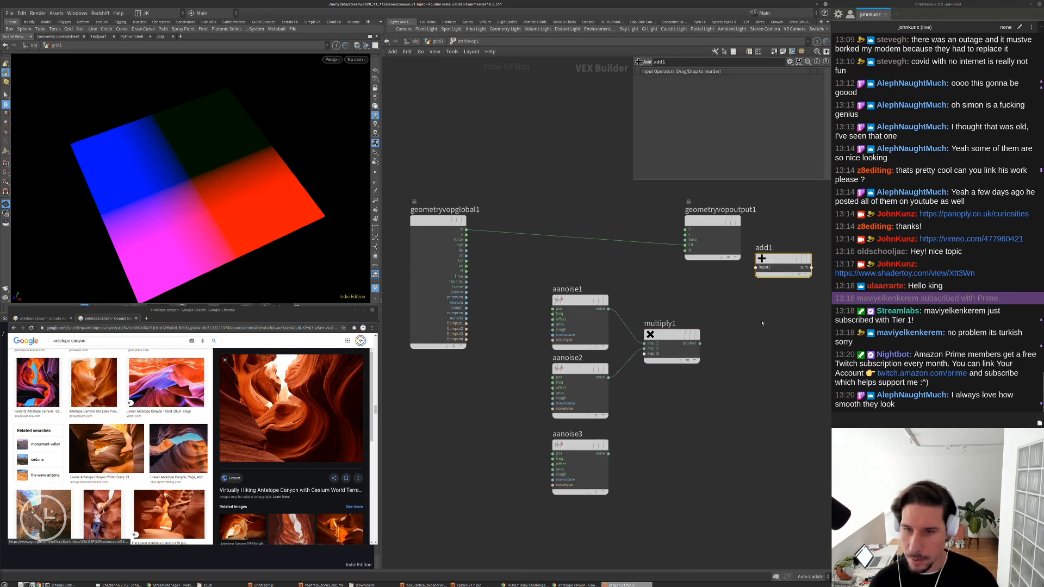
click(777, 302)
drag(776, 303, 608, 453)
middle_drag(698, 411, 661, 410)
drag(743, 337, 743, 366)
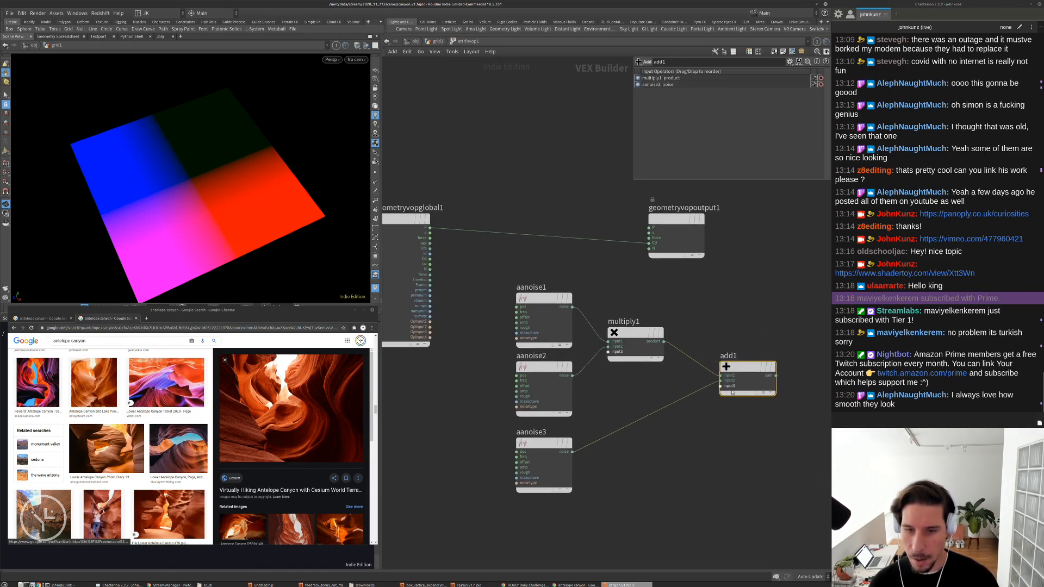
Add a Color Correction node after add1 and wire its result into Cd of the geometry output
scroll(729, 448, down, 1)
middle_drag(728, 448, 664, 437)
key(Tab)
text(colo)
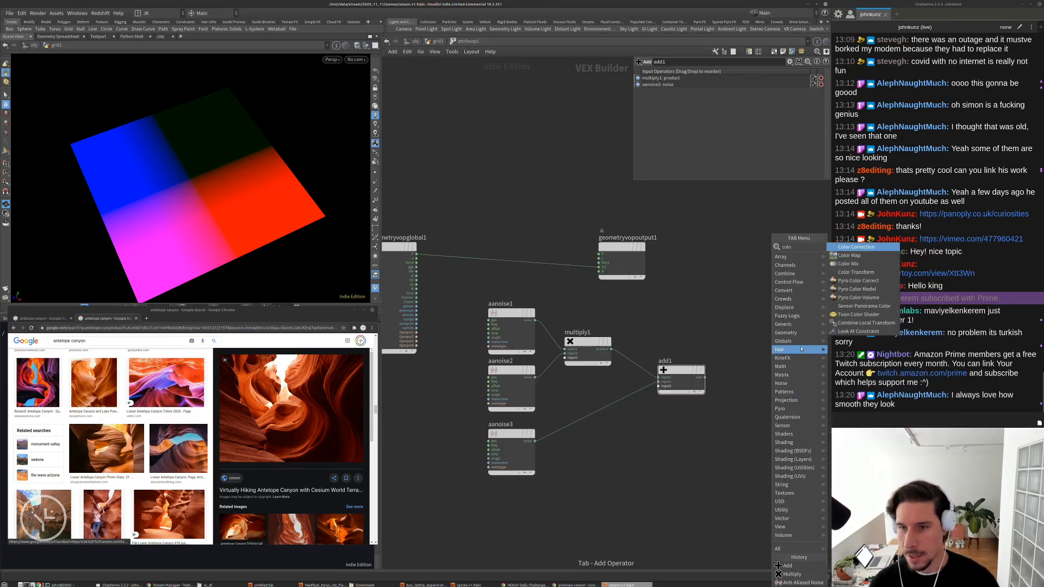
click(856, 247)
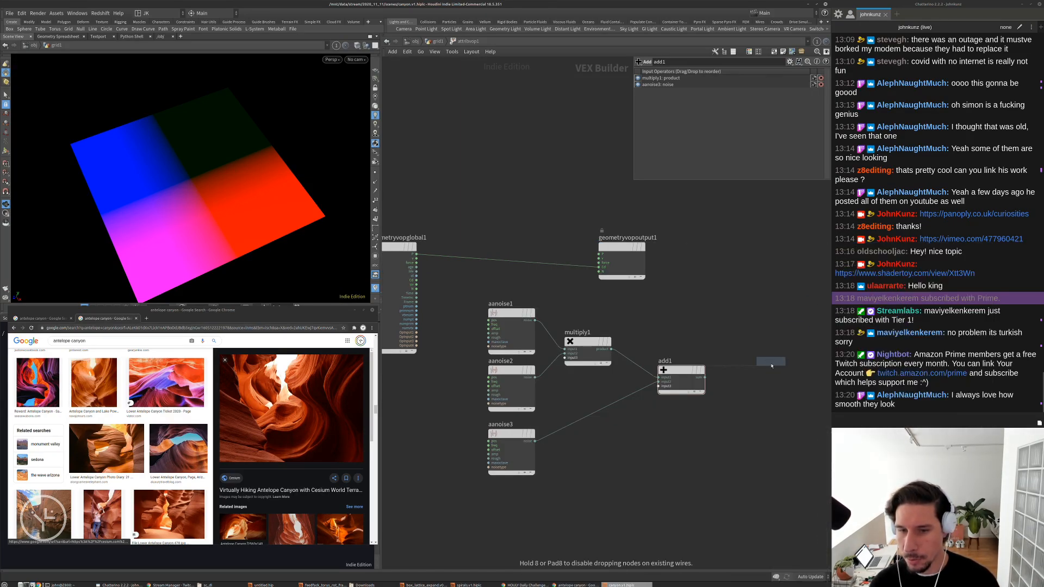
click(754, 369)
drag(755, 370, 705, 377)
drag(794, 369, 631, 265)
click(631, 264)
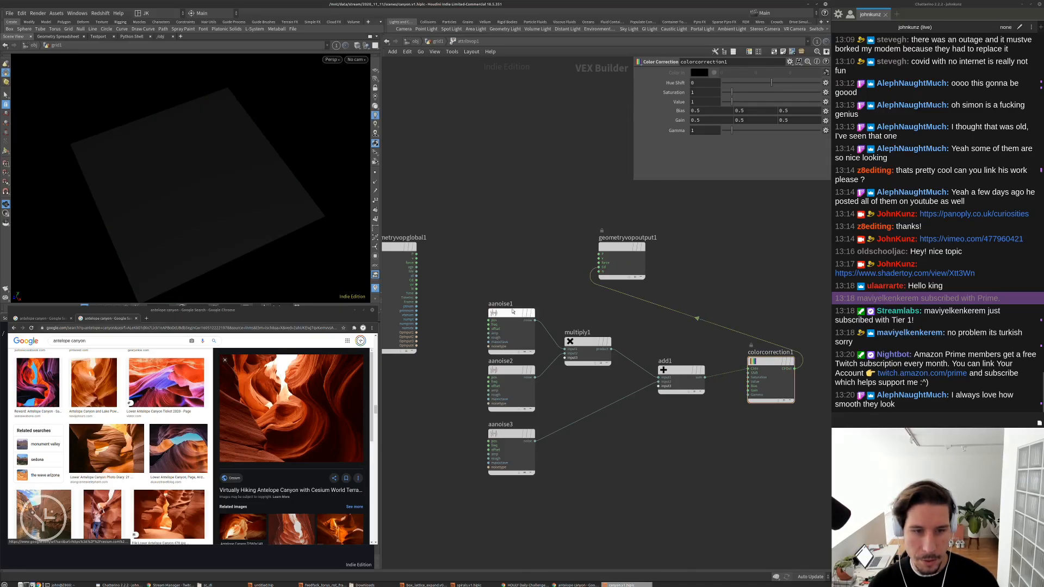
Feed the global P through a new Multiply Constant node into the position inputs of all three noise nodes
drag(491, 321, 417, 254)
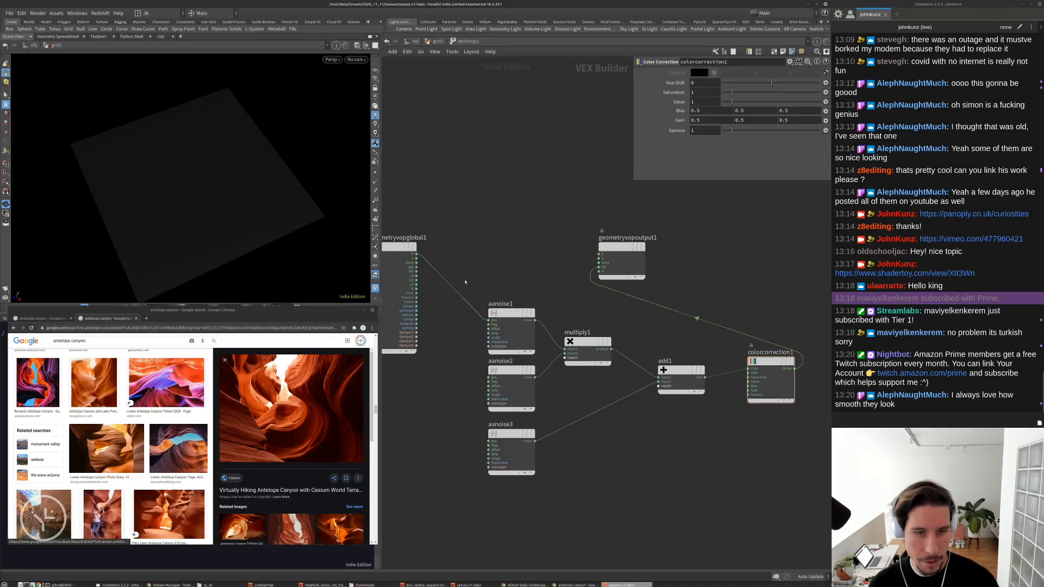
key(Tab)
text(mul)
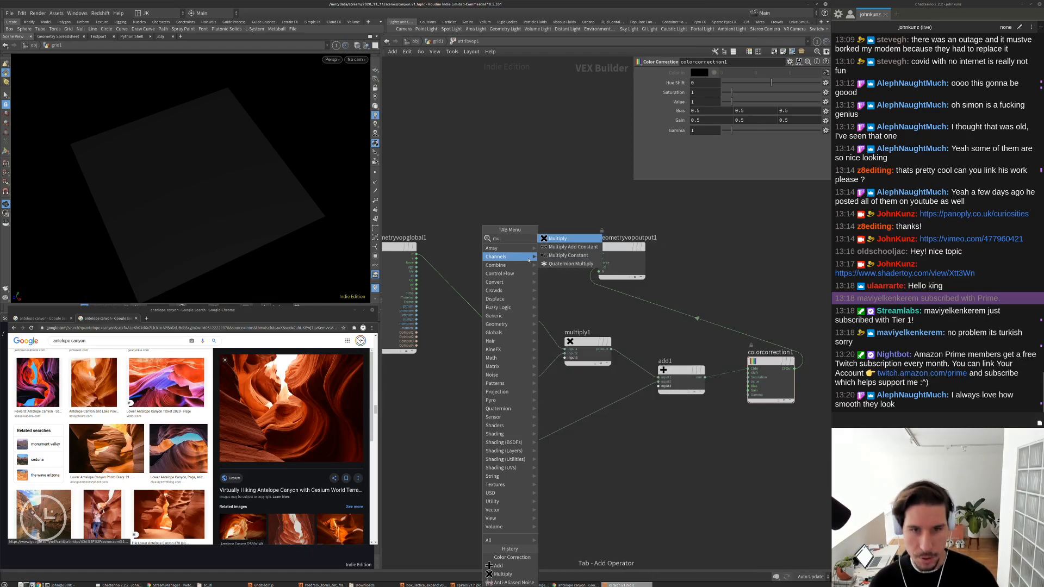
click(558, 255)
click(468, 276)
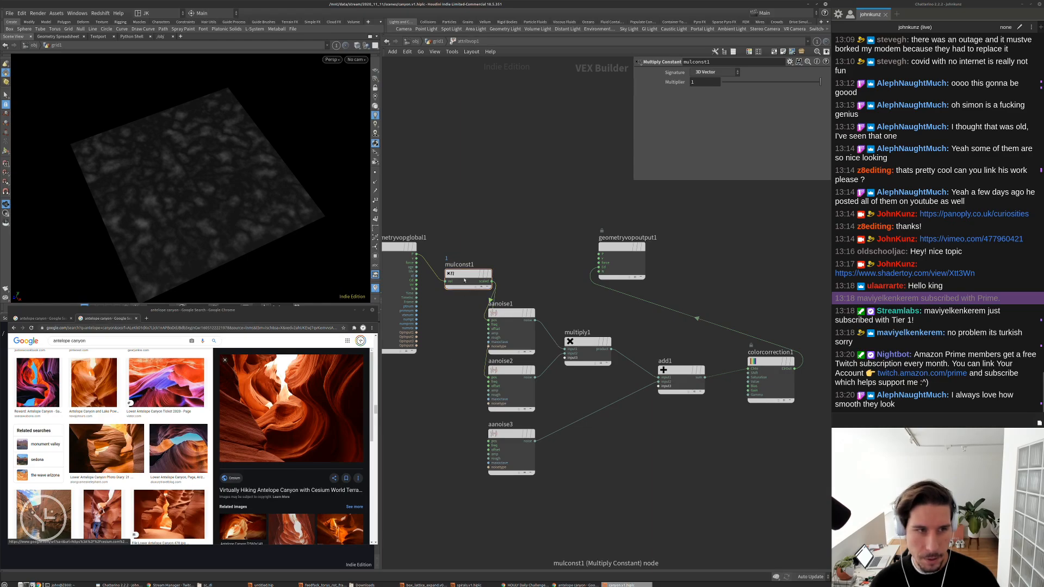
drag(467, 277, 439, 416)
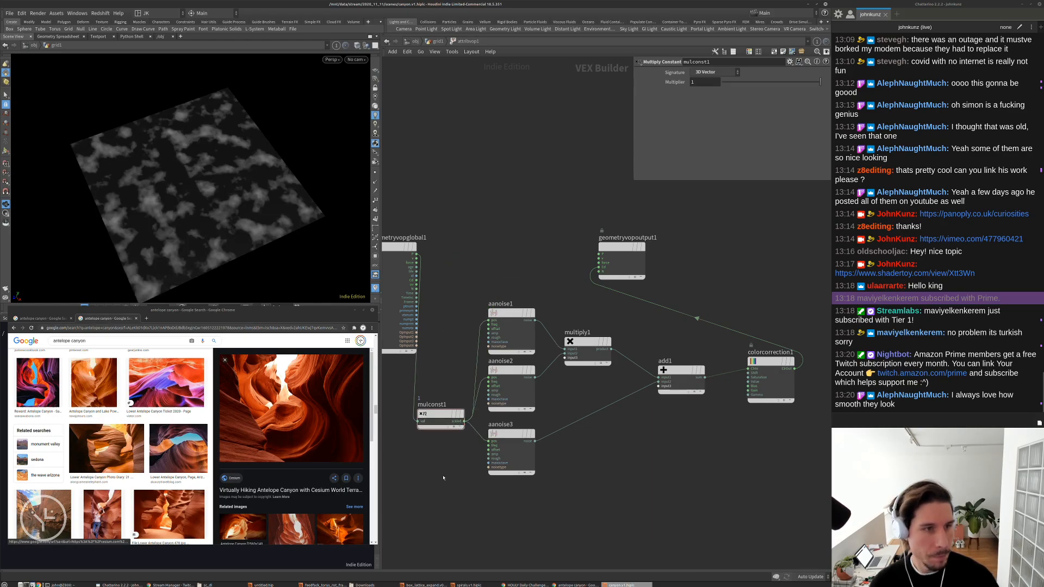
scroll(193, 178, up, 3)
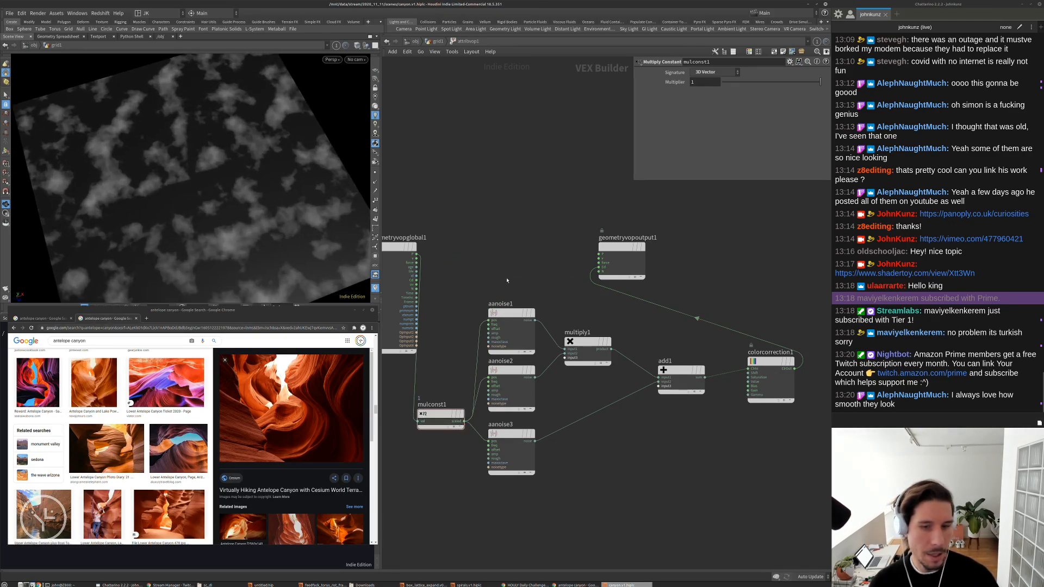
Set the 3D Offset of aanoise3 to 52 in Y and that of aanoise2 to 25 in X
click(511, 435)
click(744, 101)
key(Return)
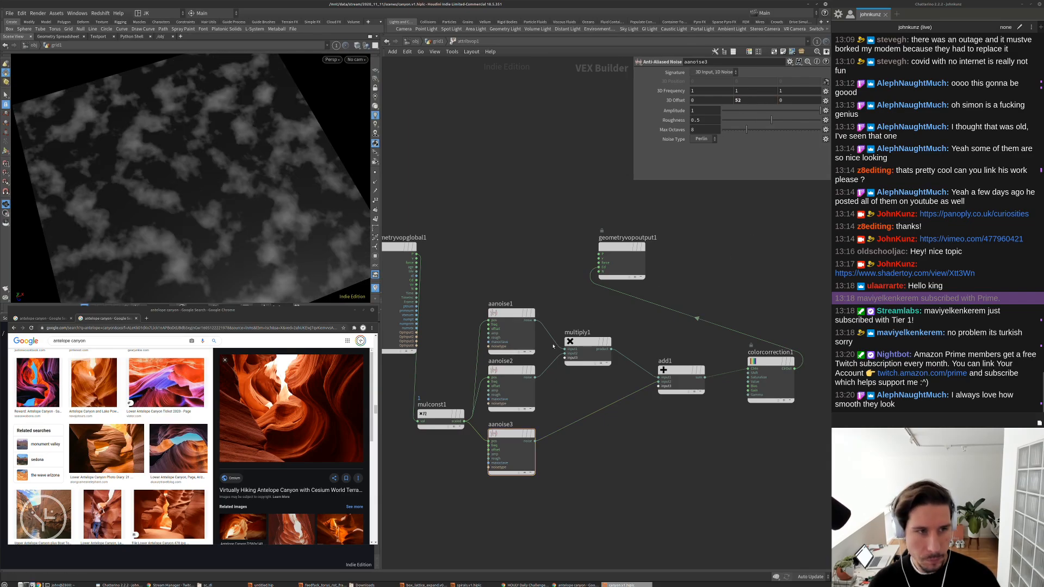
click(511, 371)
click(714, 101)
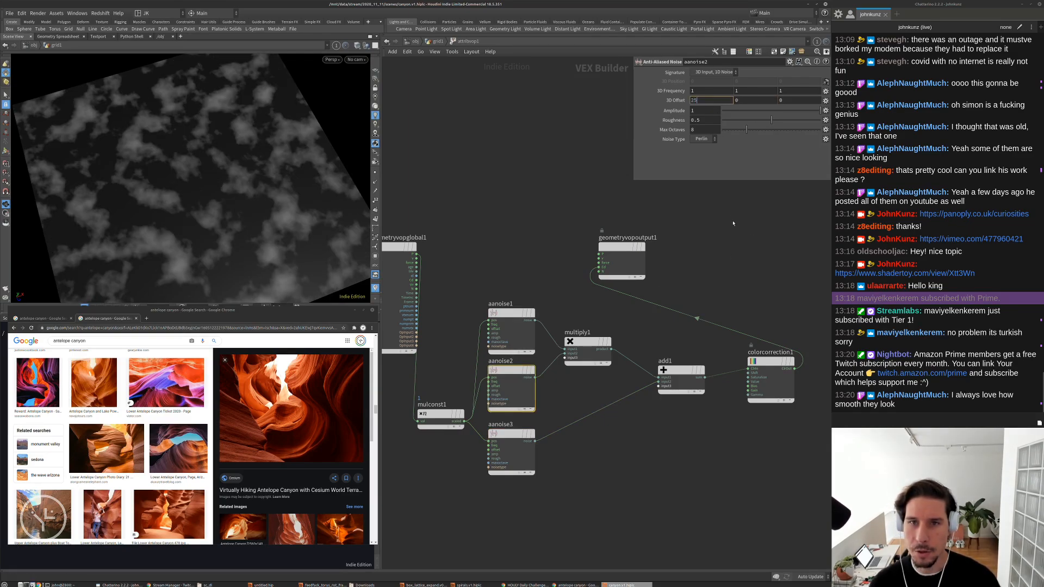
text(25)
key(Return)
Set the 3D Offset of aanoise1 to 12 in Y and 29 in Z
click(511, 314)
click(749, 101)
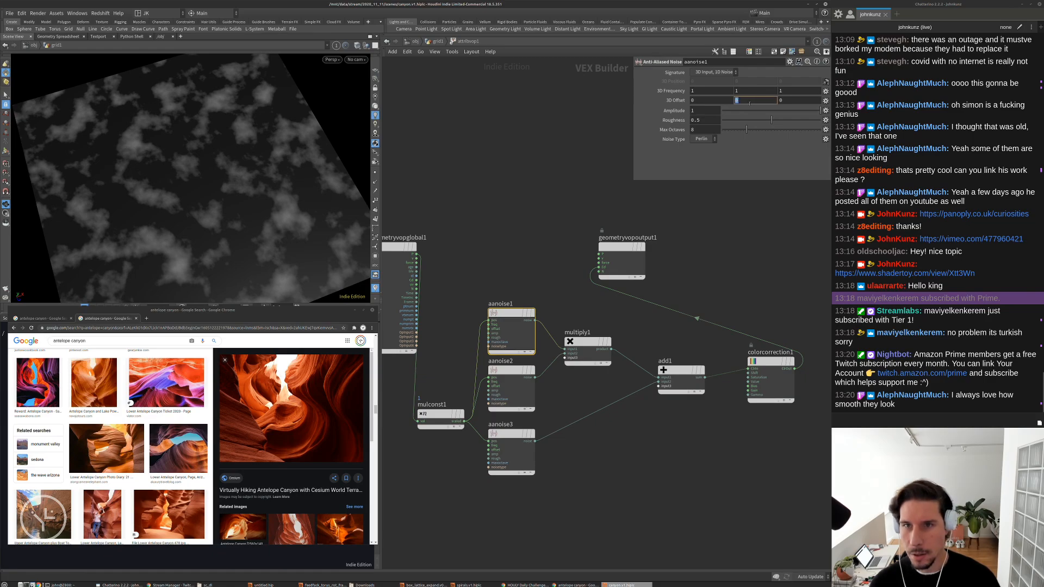
text(12)
key(Return)
click(783, 100)
text(25)
key(Return)
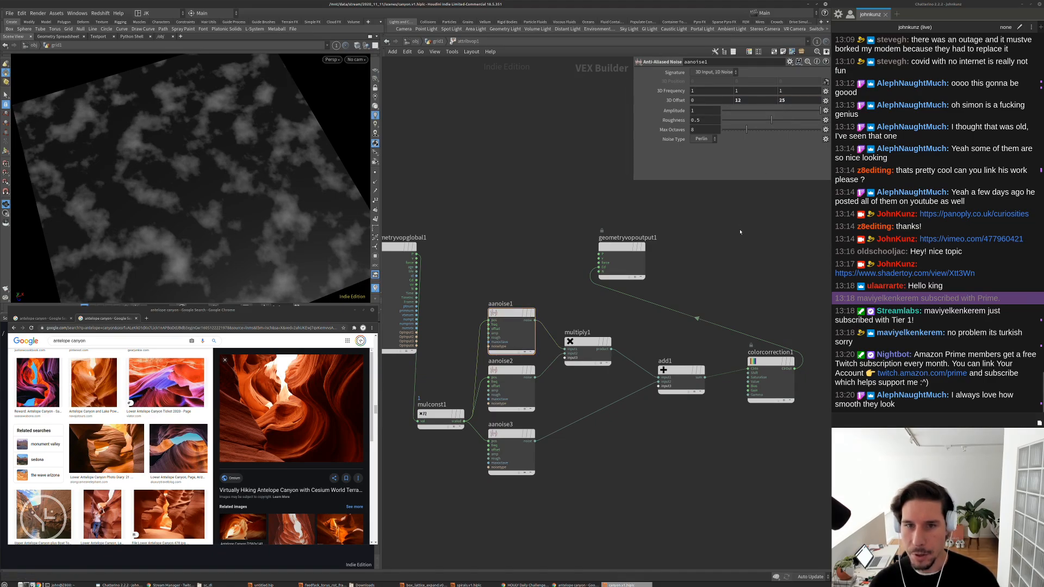
Rearrange the VOP network in order of flow, with the output node after colorcorrection1 and mulconst1 between the global and noise nodes
scroll(560, 209, down, 3)
drag(613, 241, 775, 324)
middle_drag(508, 344, 560, 325)
drag(495, 216, 448, 273)
drag(513, 337, 490, 315)
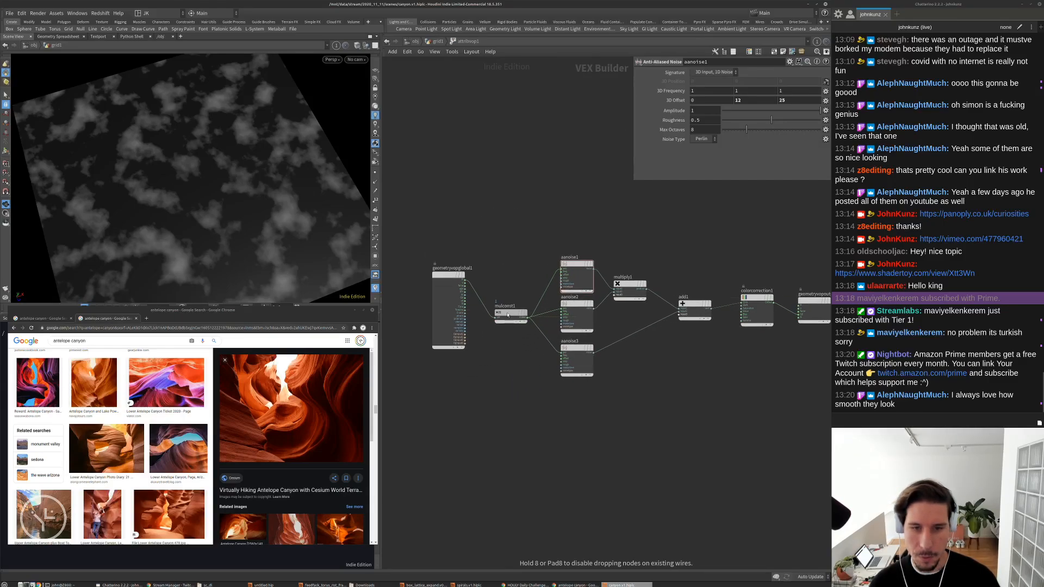
scroll(506, 296, down, 2)
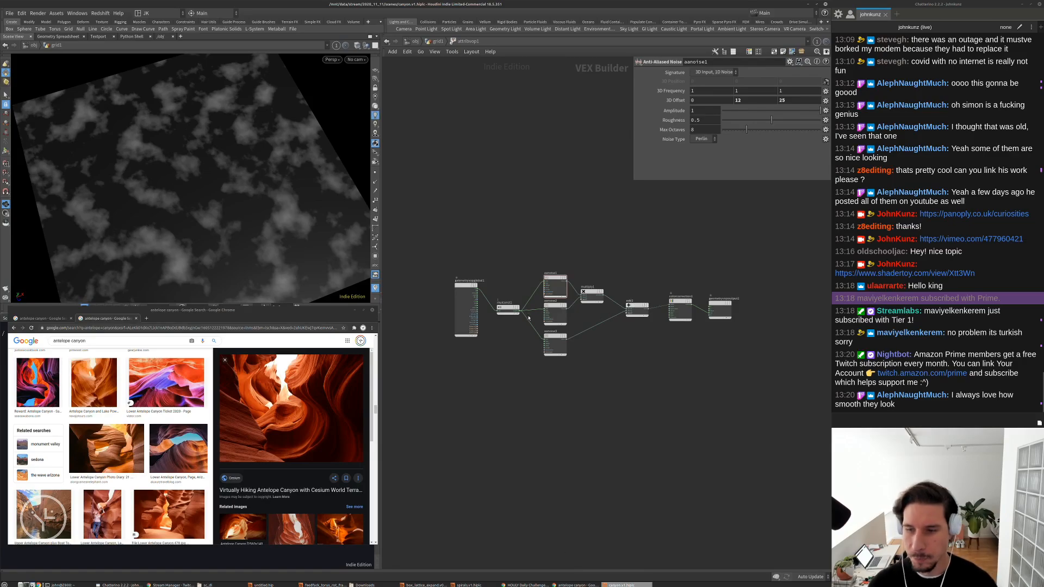
scroll(523, 298, up, 3)
click(580, 266)
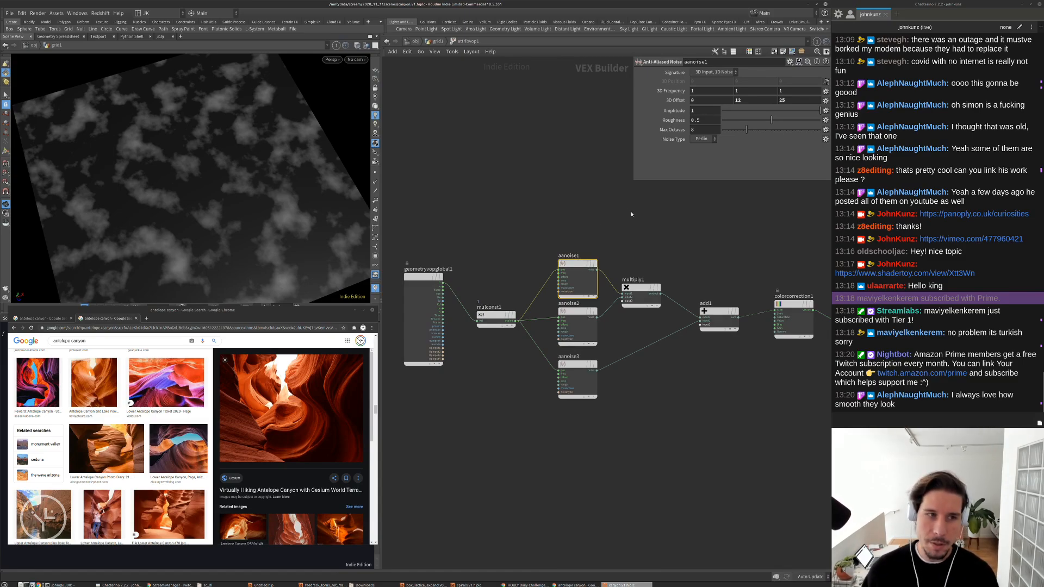
middle_drag(612, 343, 576, 317)
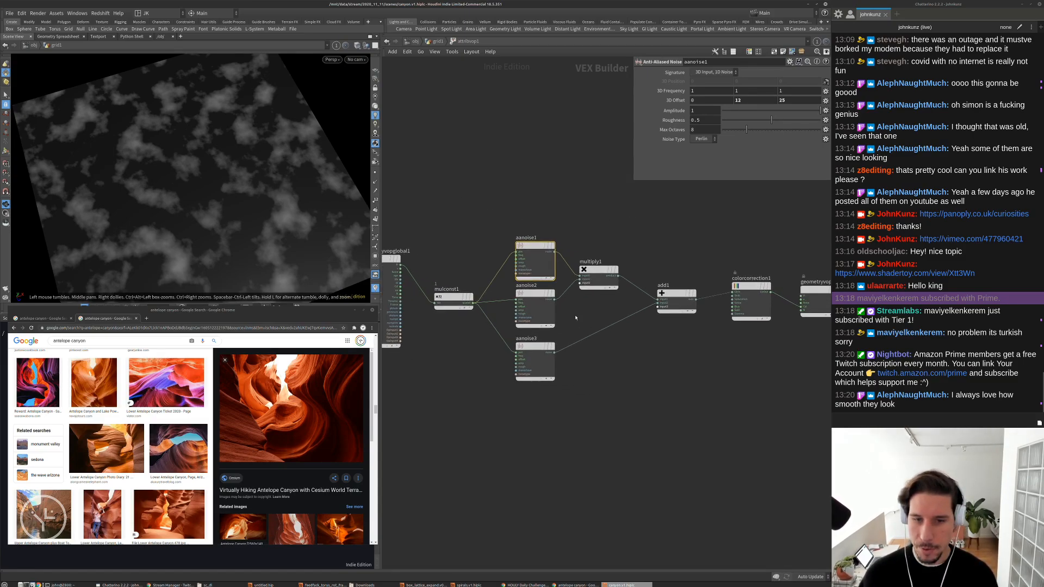
middle_drag(706, 323, 642, 319)
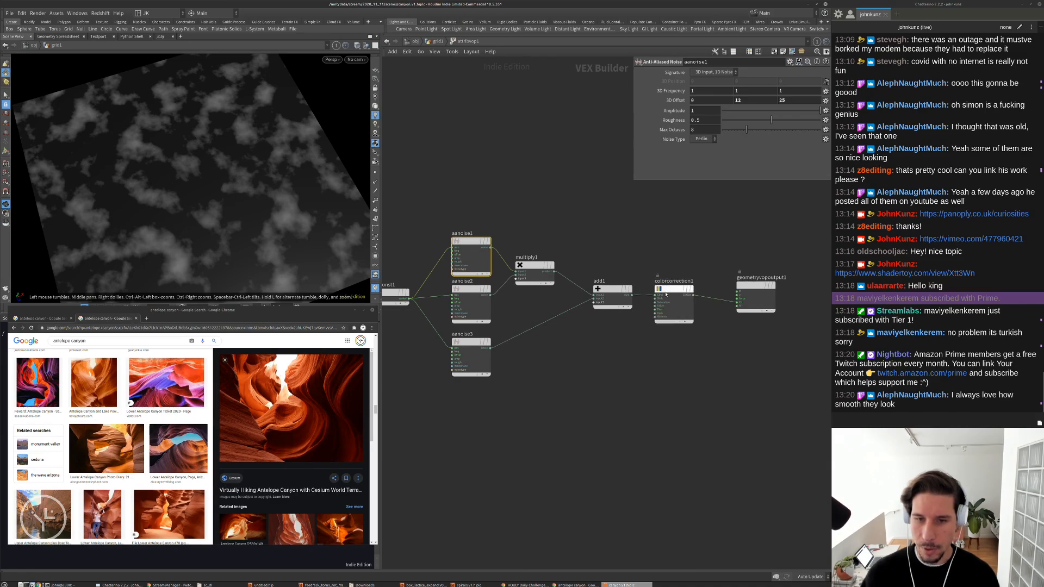
key(h)
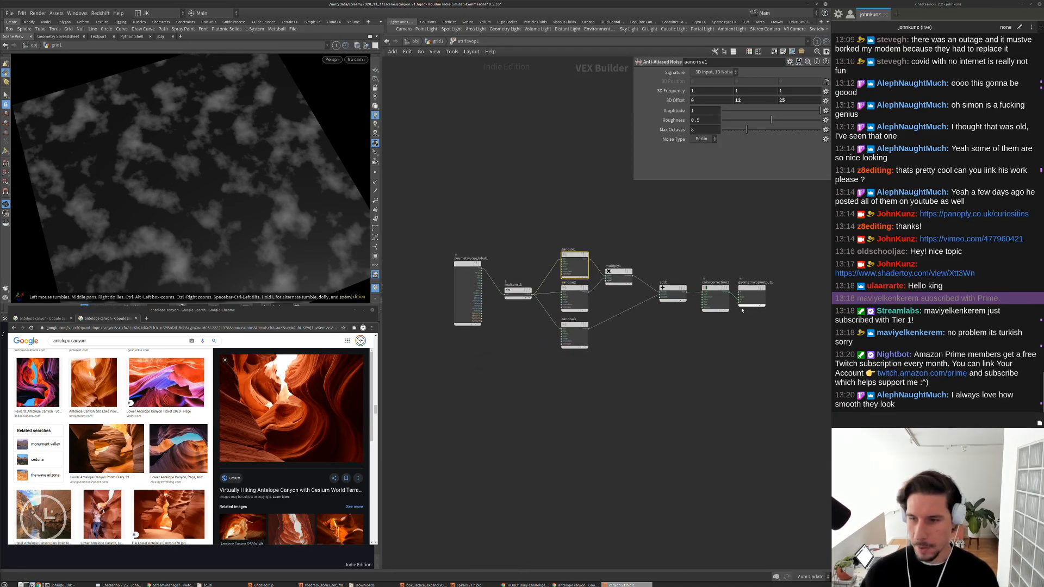
scroll(516, 285, up, 2)
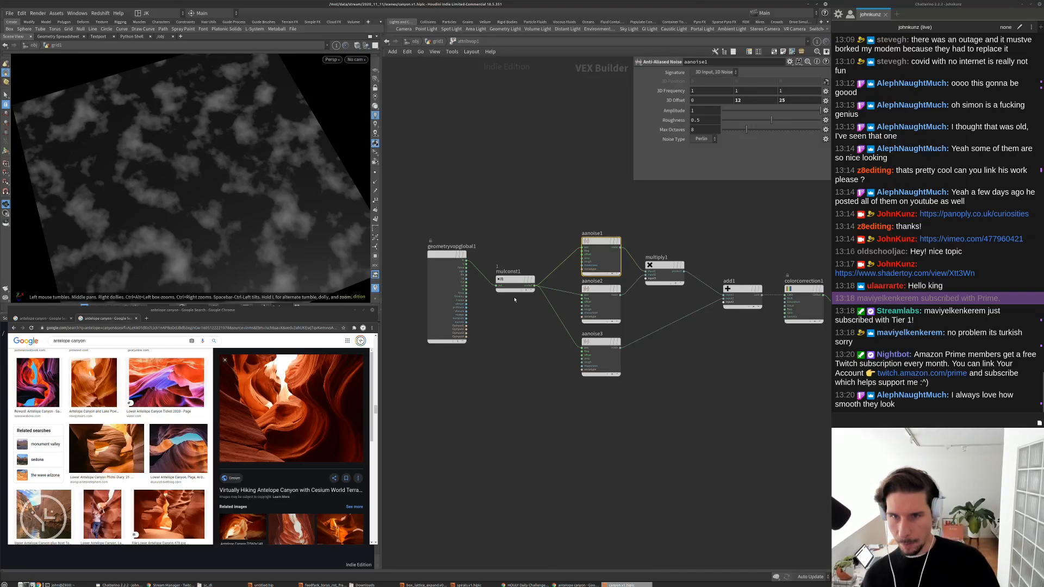
Return to the geometry network and delete attribwrangle1
key(u)
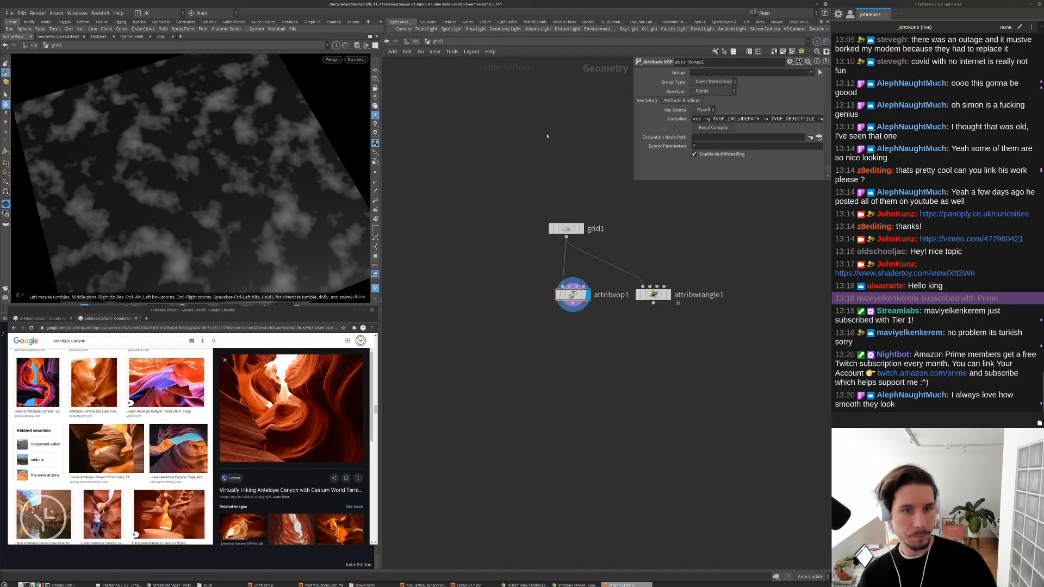
click(608, 286)
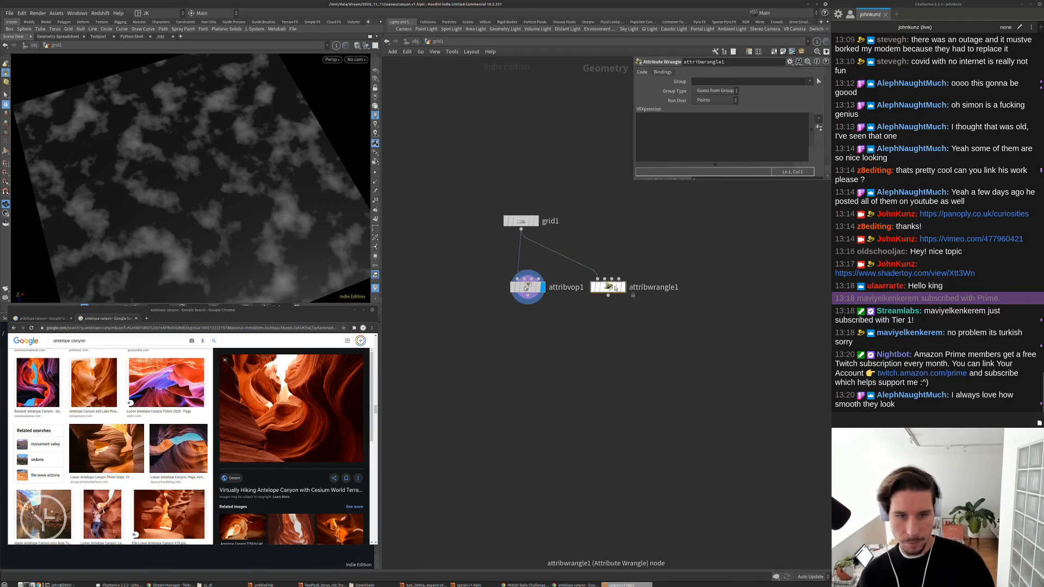
key(Delete)
Move attribvop1 aside, add a second Attribute VOP fed by grid1 beside it, and display the new node
drag(527, 287, 456, 286)
key(Tab)
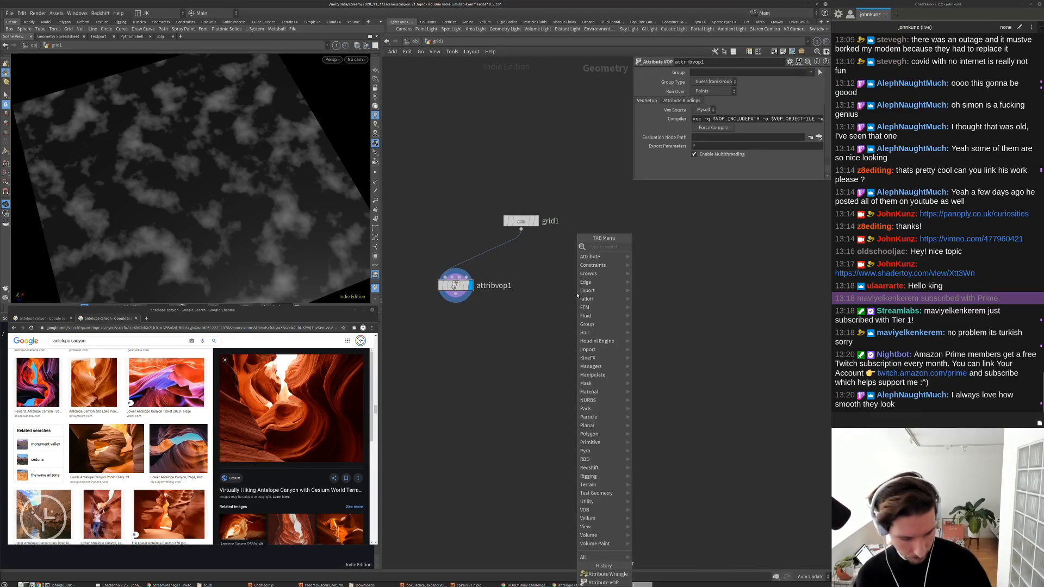
text(vop)
click(658, 255)
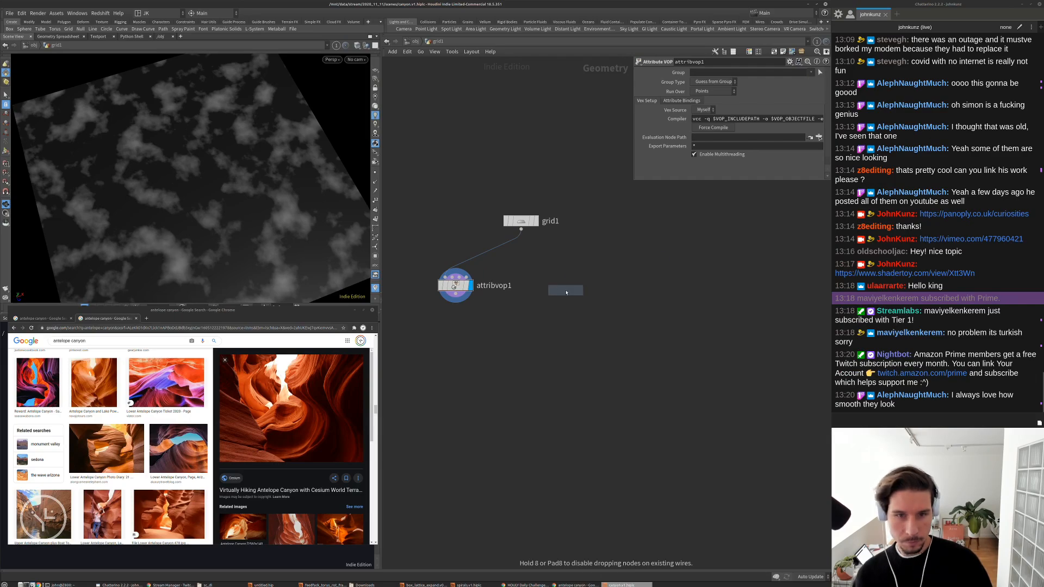
click(555, 281)
drag(565, 290, 560, 285)
click(576, 285)
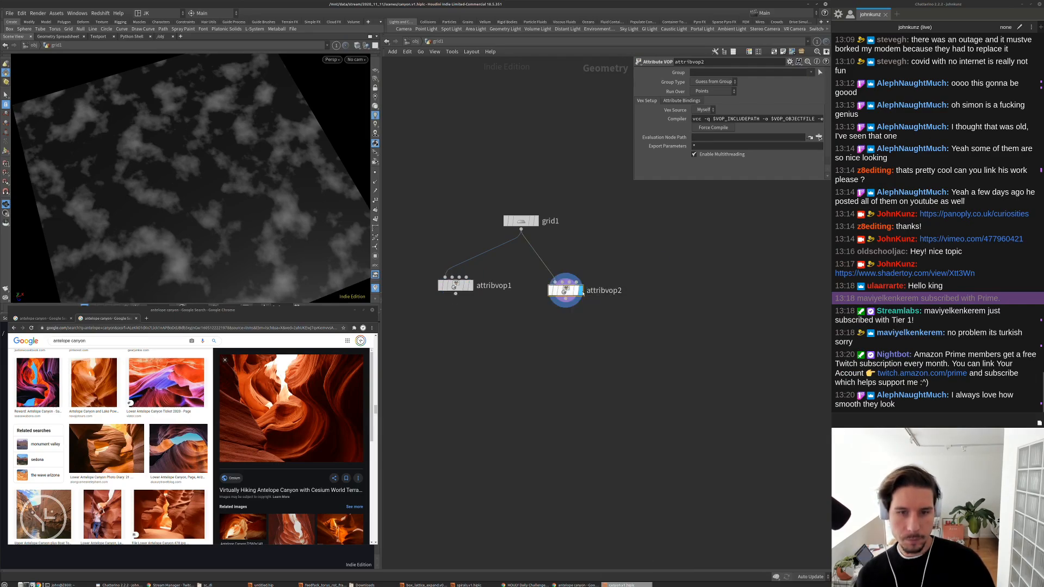
Add a Mountain node fed by grid1, display it, align it with the two Attribute VOPs, and view the displaced surface
key(Tab)
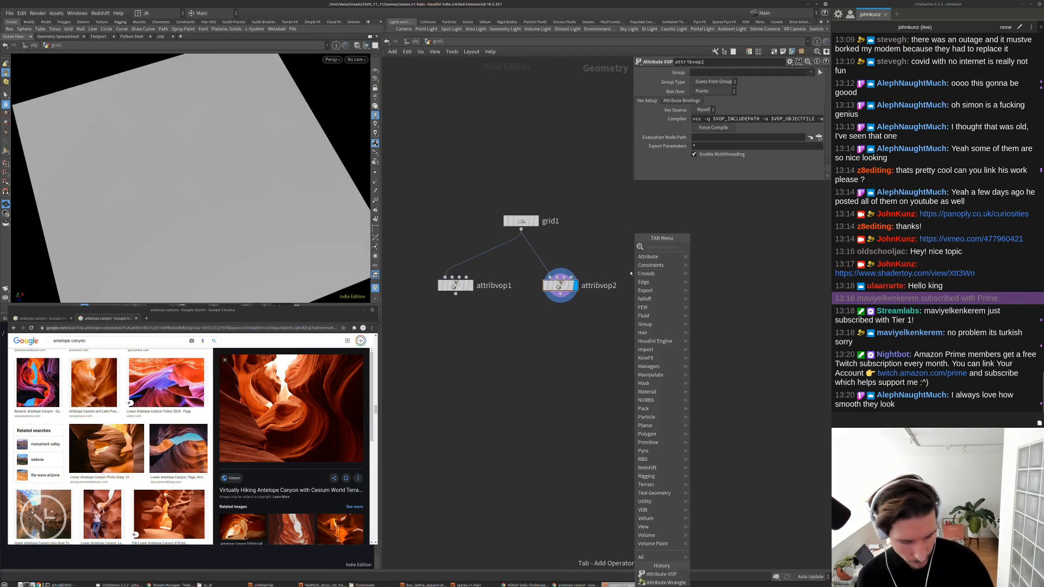
text(aw)
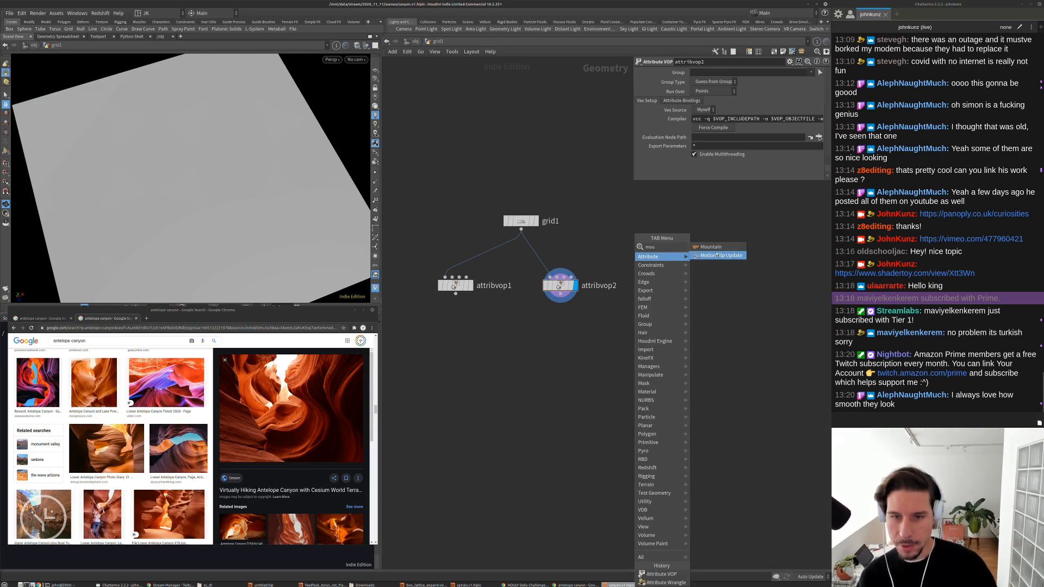
click(706, 255)
click(686, 278)
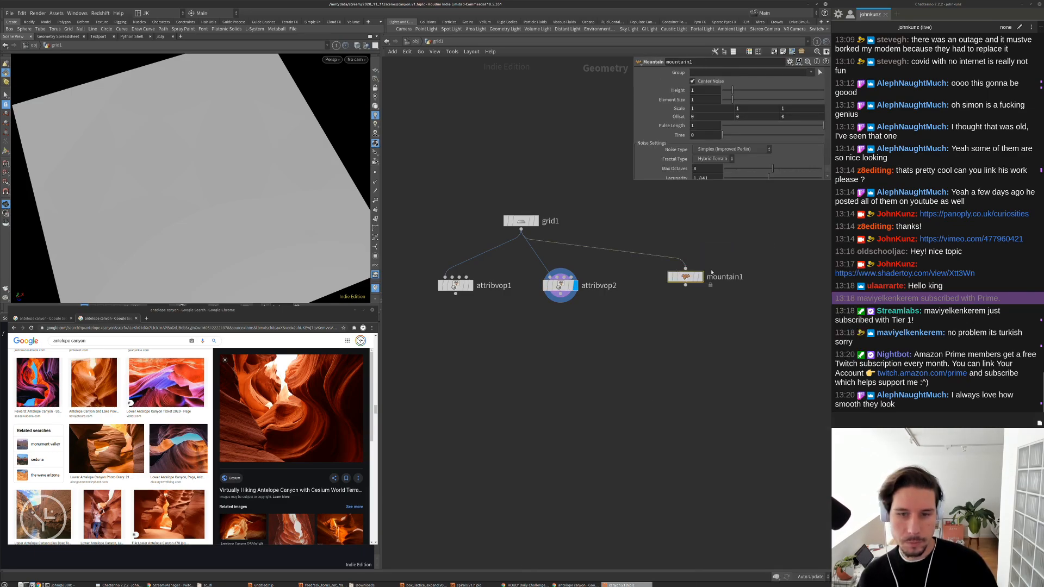
click(701, 278)
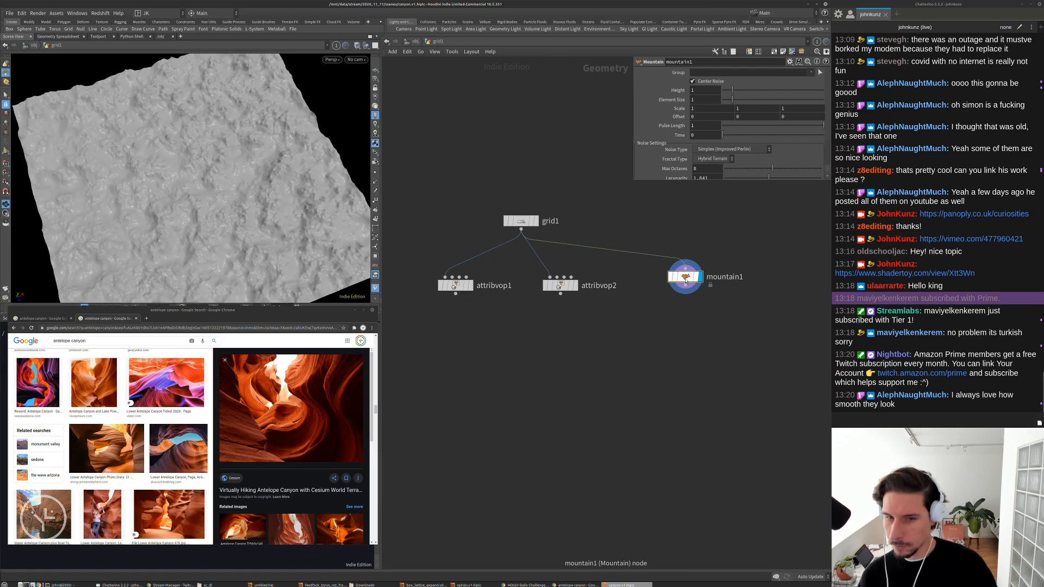
drag(685, 283, 679, 291)
drag(174, 187, 247, 191)
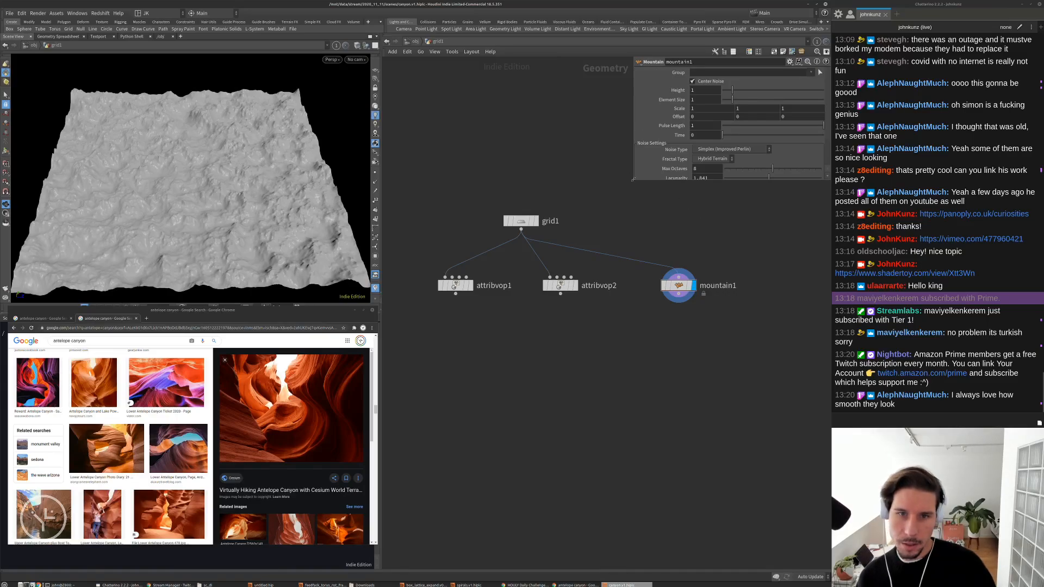
Check the VOP networks inside attribvop2 and attribvop1, and return to mountain1's parameters in the geometry network
drag(633, 180, 629, 214)
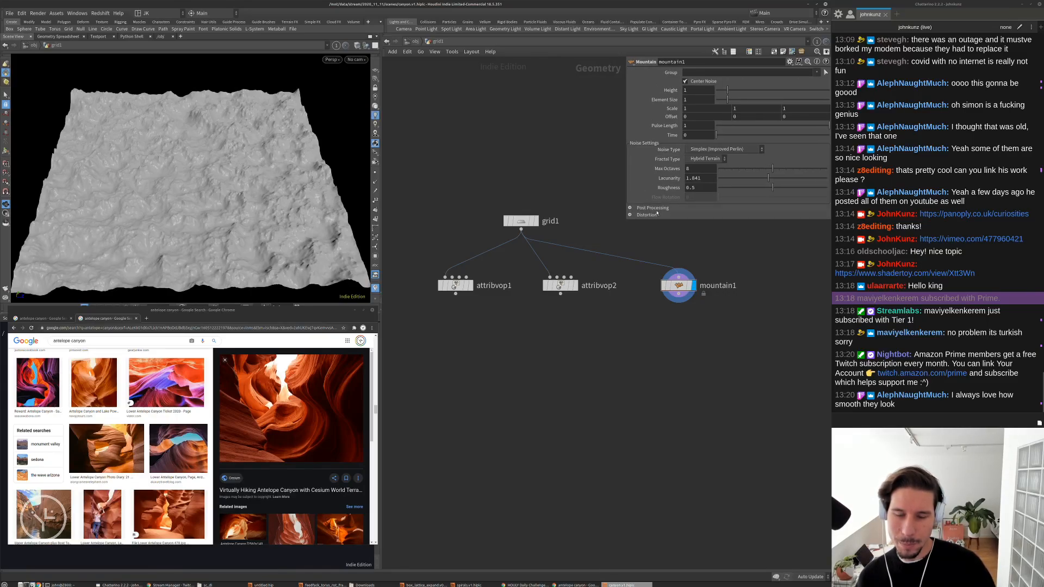
double_click(560, 285)
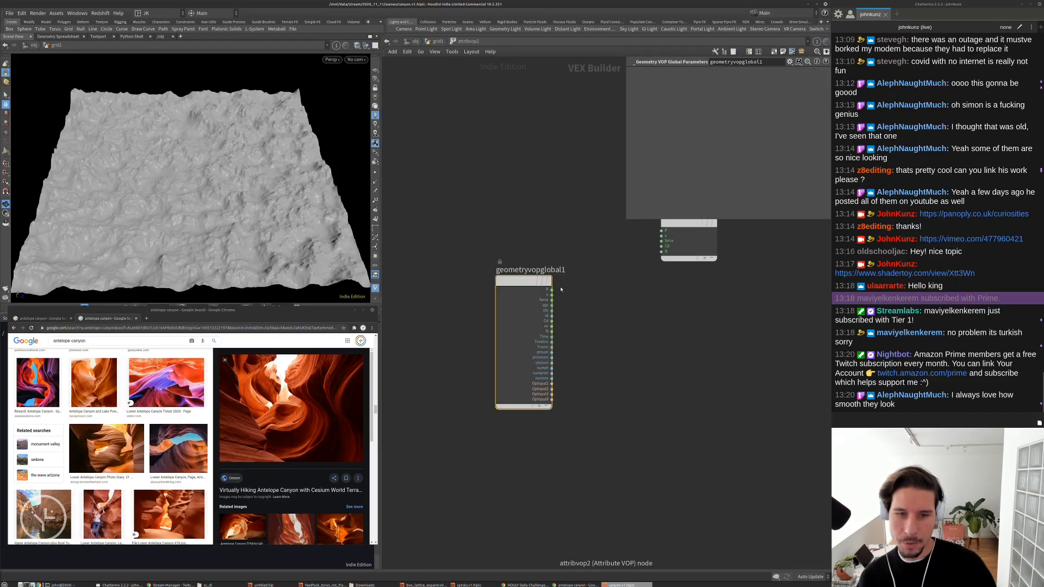
click(435, 42)
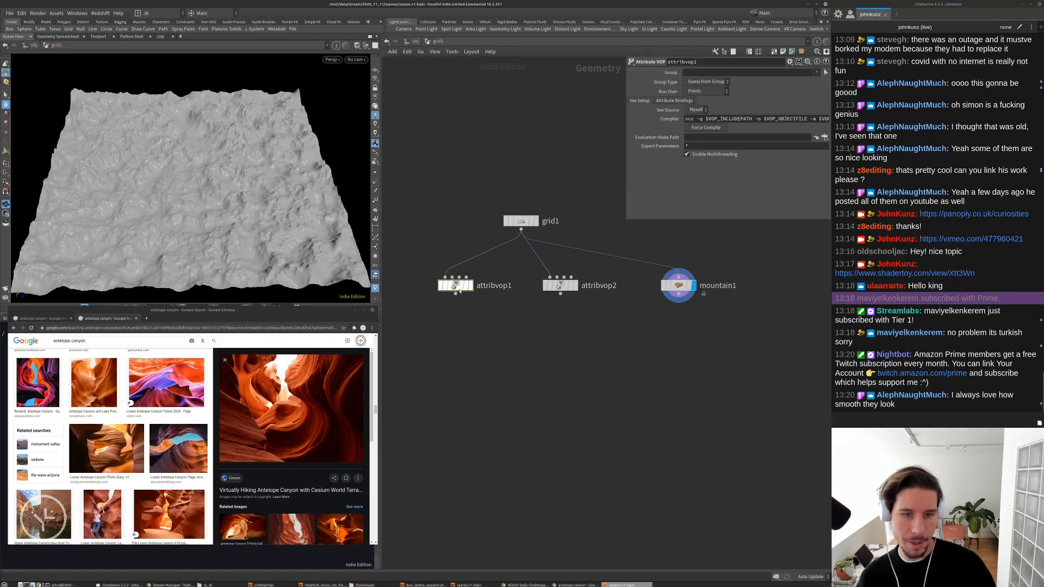
double_click(451, 284)
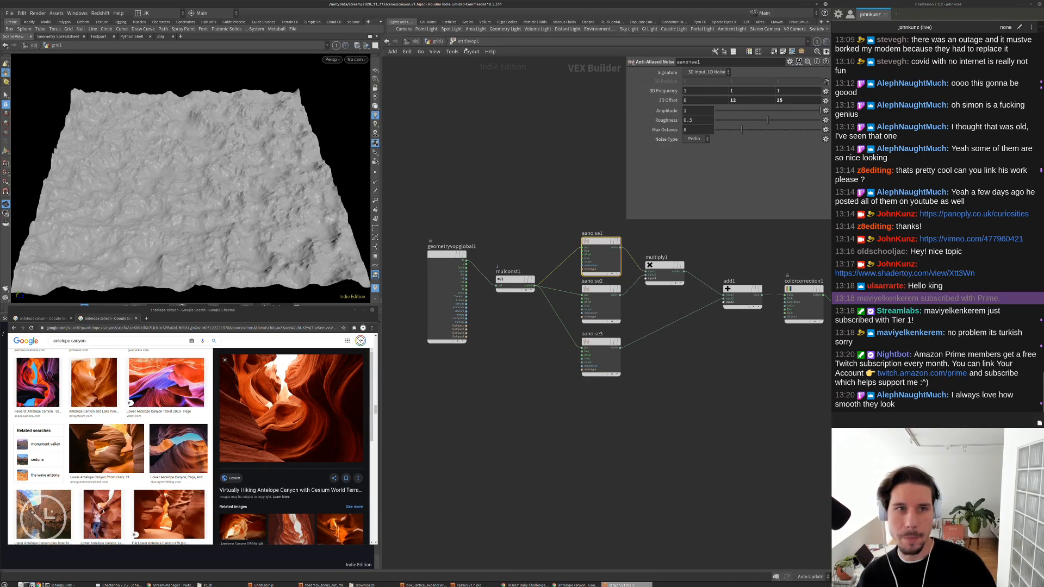
key(u)
click(678, 285)
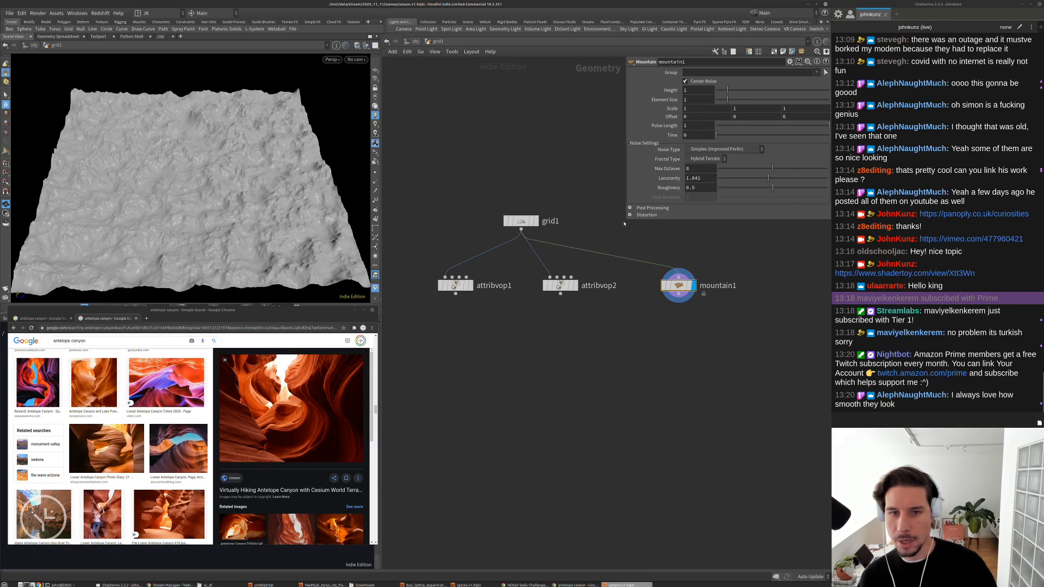
Enlarge the parameter area and set mountain1's noise type to Worley (cellular) F1
drag(626, 220, 628, 248)
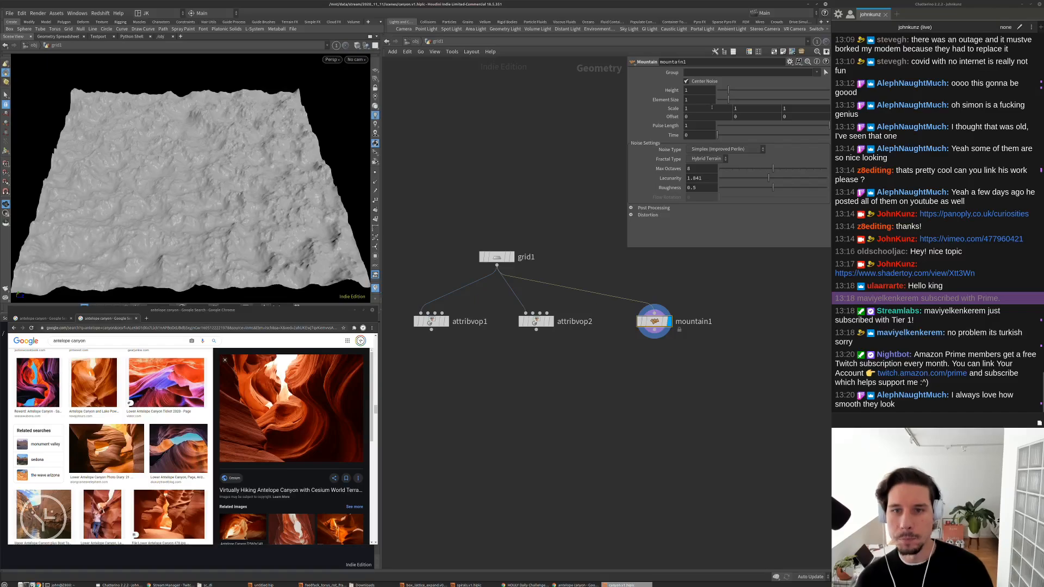
click(725, 149)
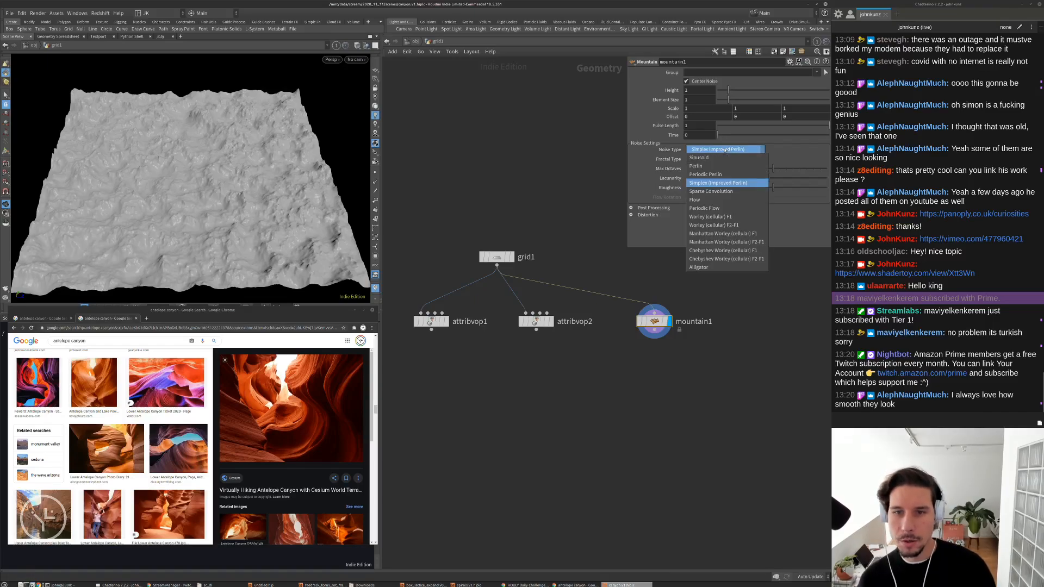
click(709, 217)
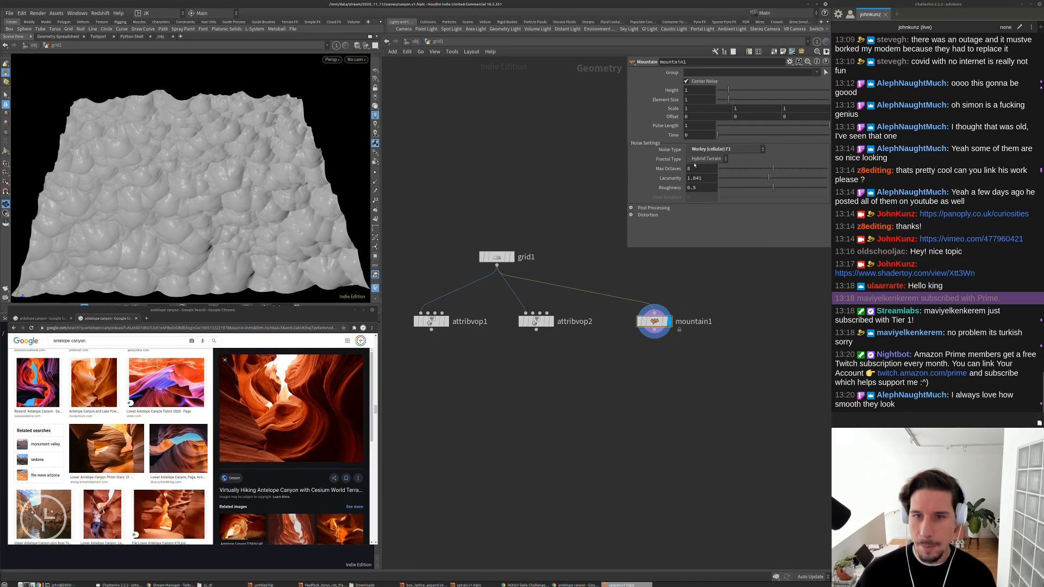
Examine the VOP network inside mountain1's internal attribvop1, including its displacement parameters, and return to the geometry network
double_click(654, 321)
double_click(619, 355)
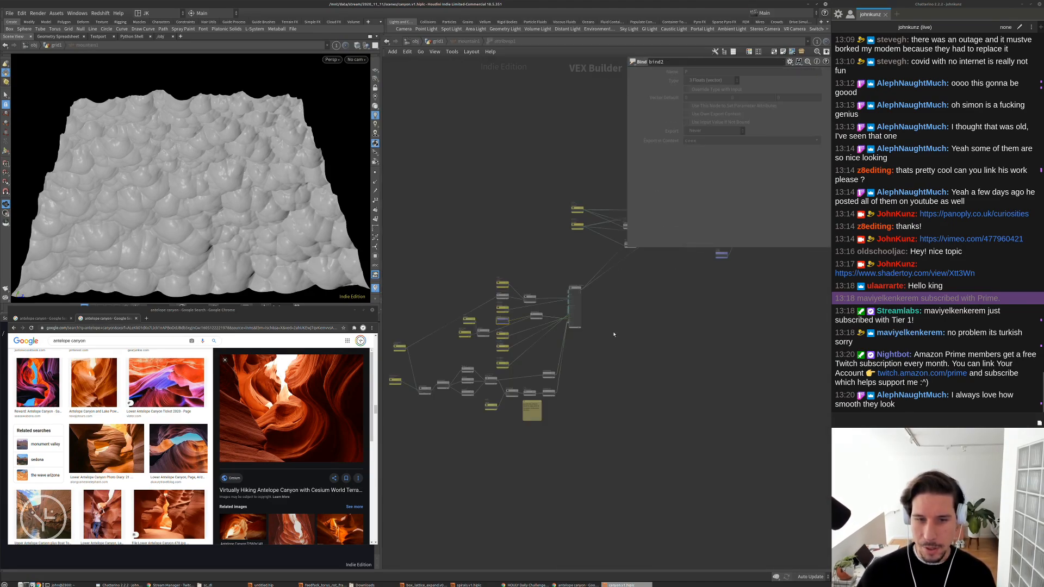
scroll(509, 359, up, 5)
scroll(522, 347, down, 5)
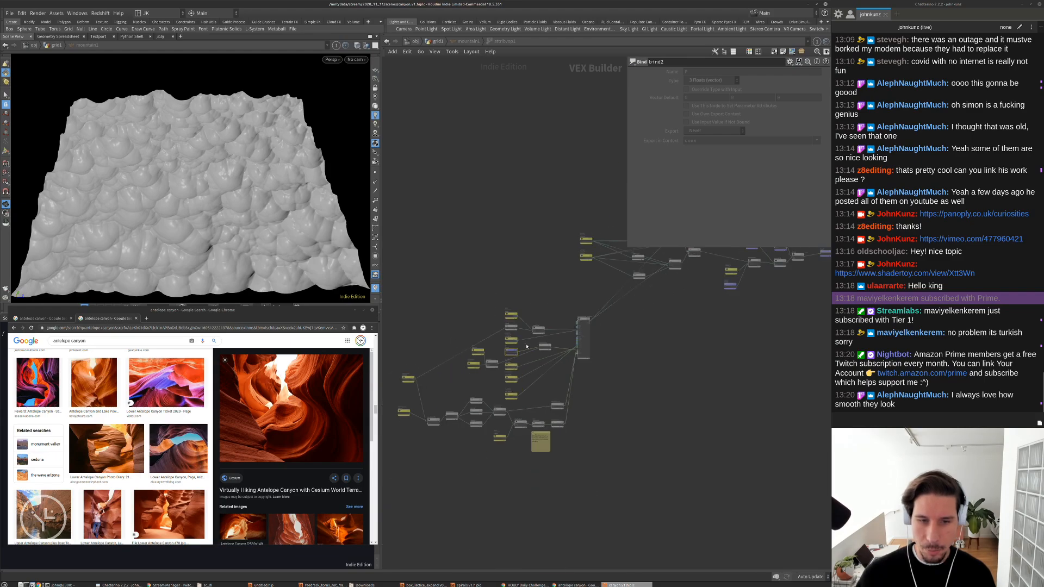
middle_drag(673, 312, 622, 368)
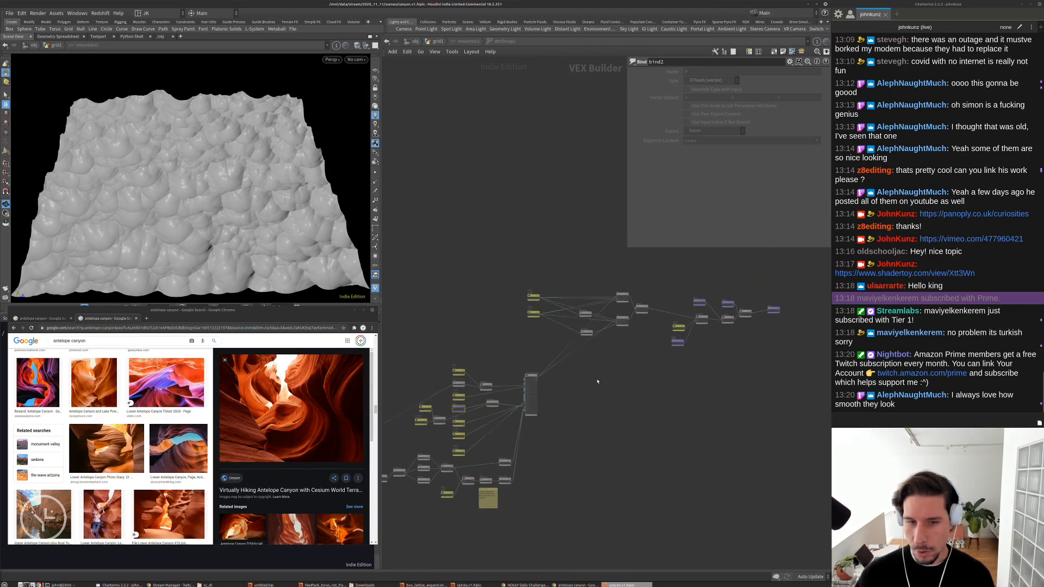
middle_drag(597, 381, 674, 320)
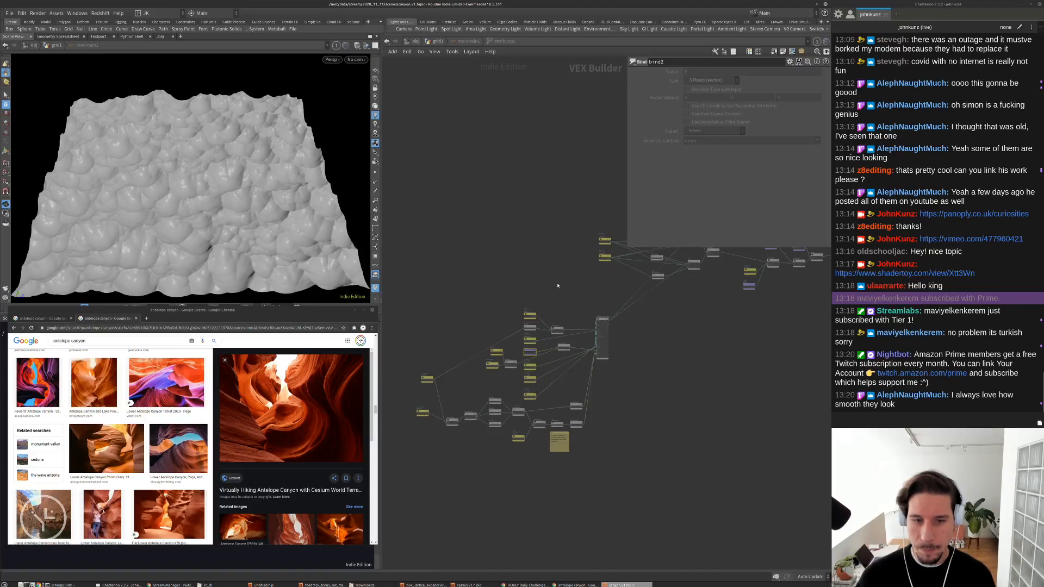
scroll(557, 285, up, 5)
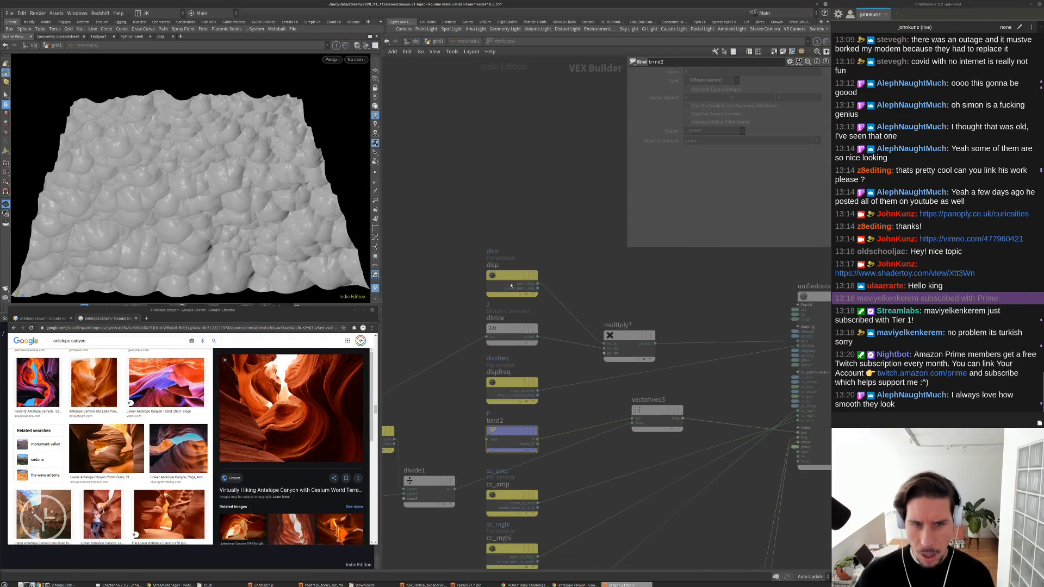
scroll(511, 285, down, 4)
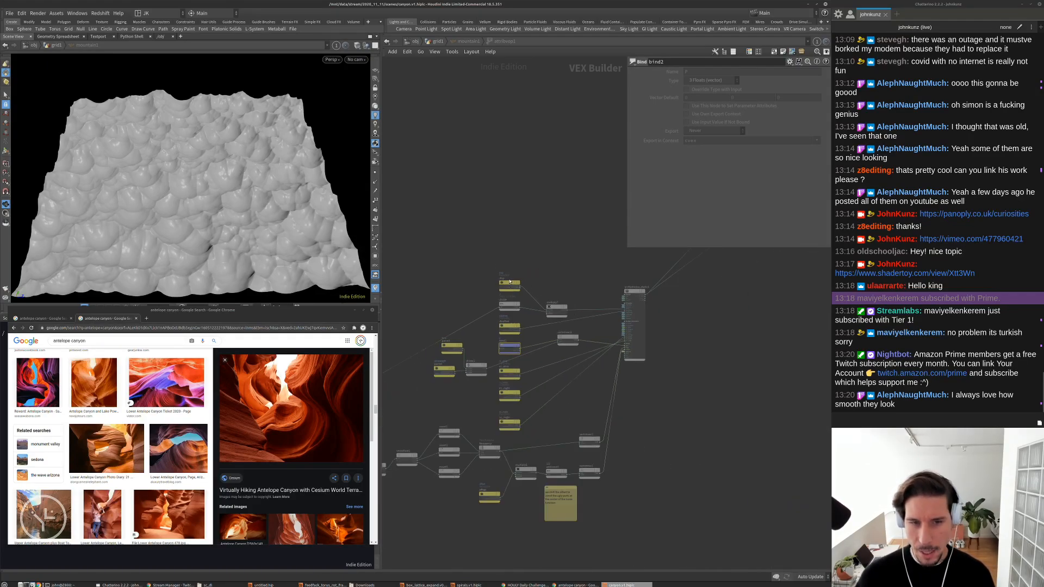
click(465, 42)
click(439, 42)
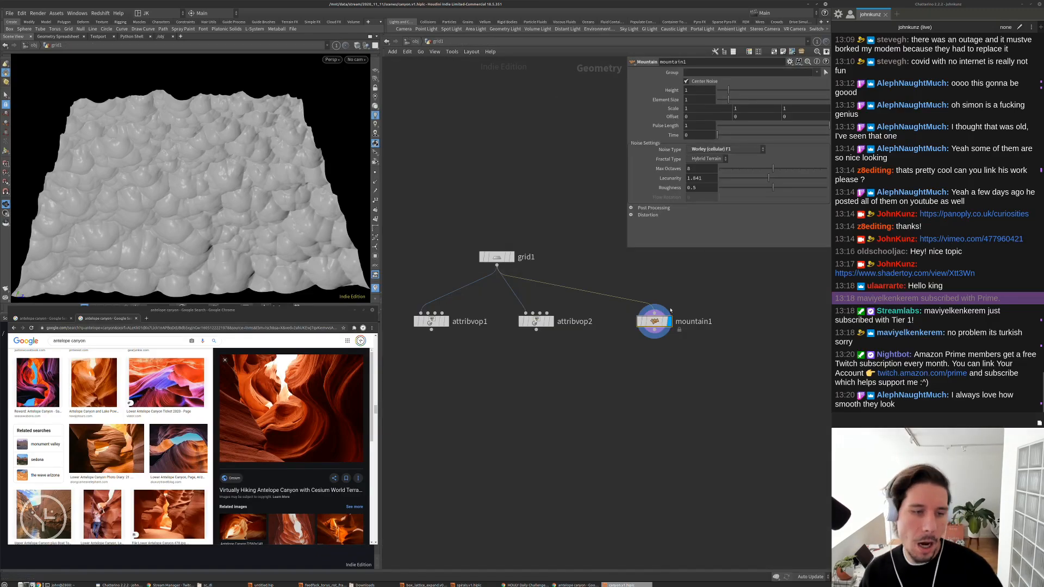
Inspect the settings of unifiednoise_static1 inside mountain1's internal VOP network and return to the geometry network
double_click(654, 322)
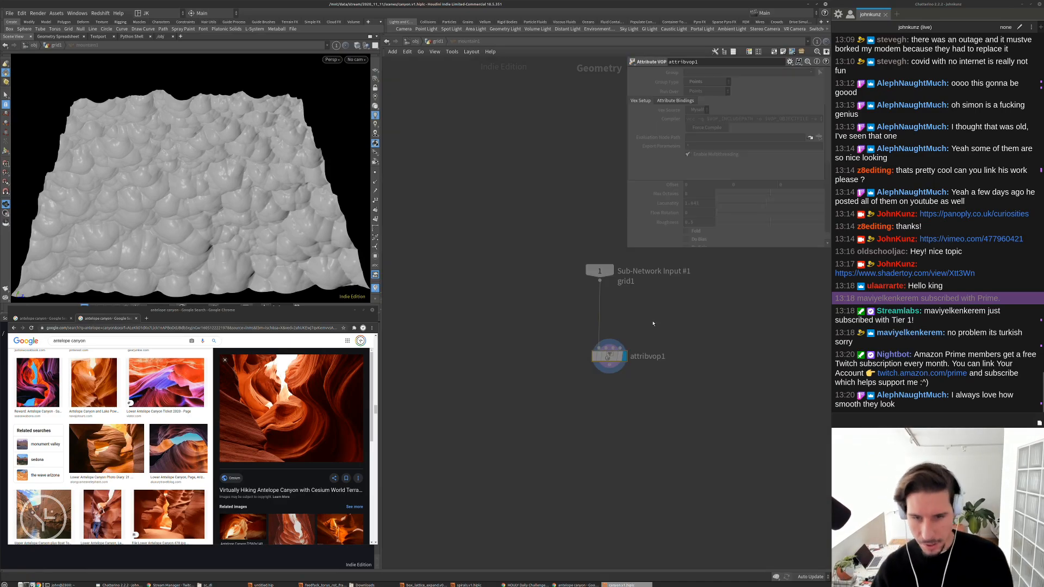
middle_drag(631, 334, 496, 388)
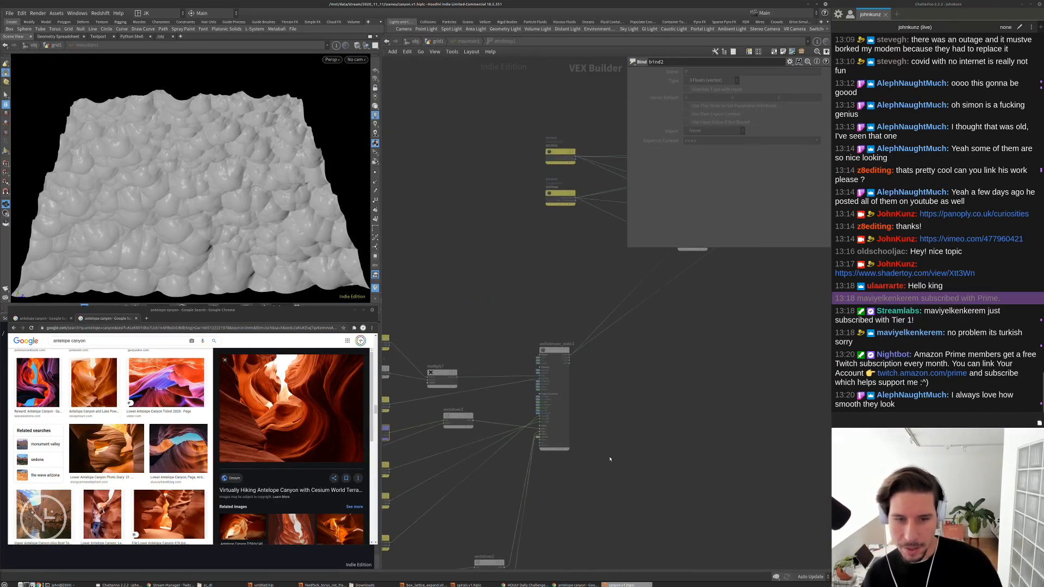
drag(605, 474, 537, 347)
scroll(550, 356, up, 3)
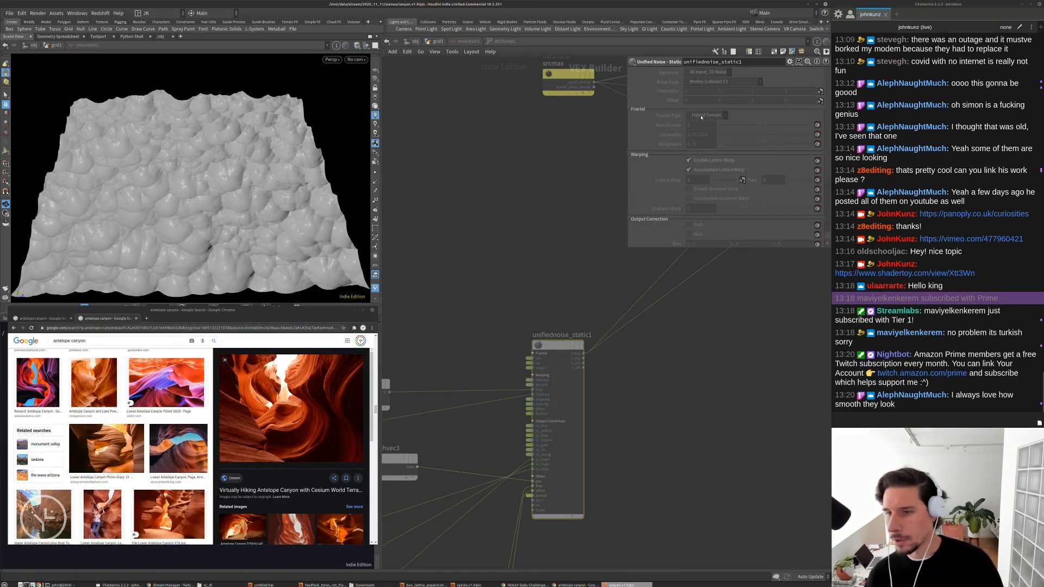
key(u)
key(u)
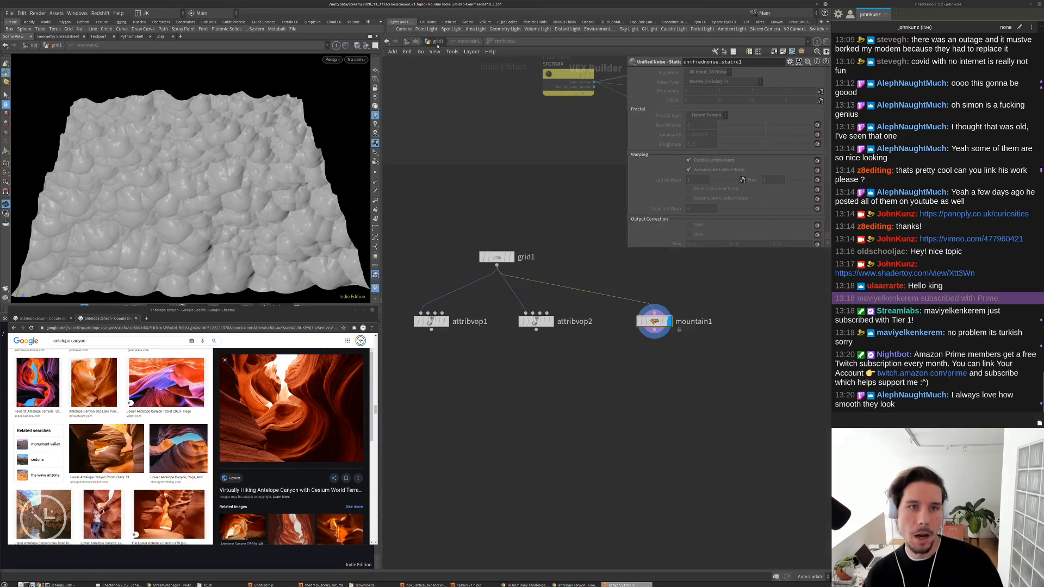
scroll(655, 298, up, 3)
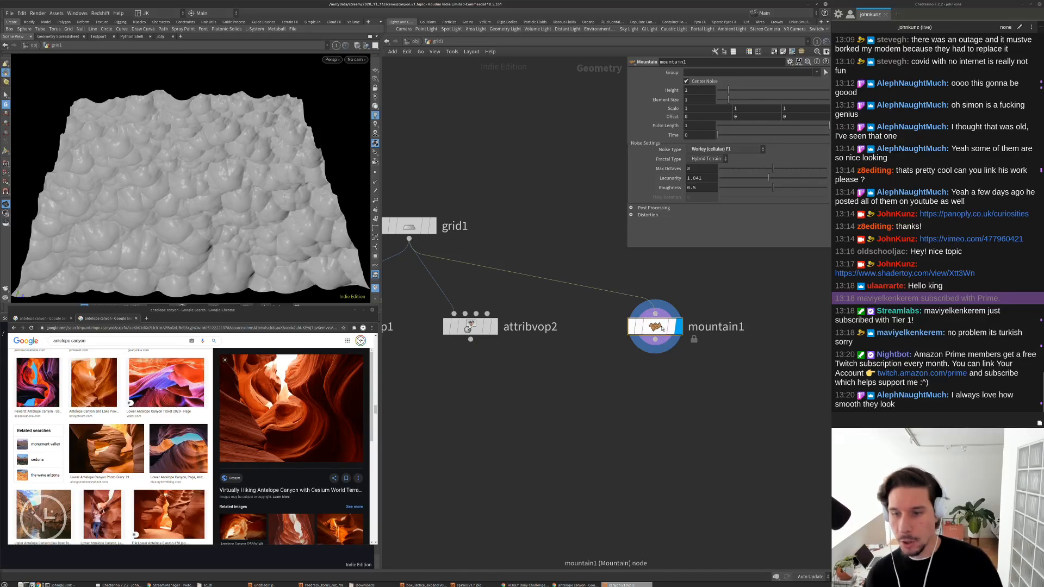
middle_drag(555, 368, 605, 383)
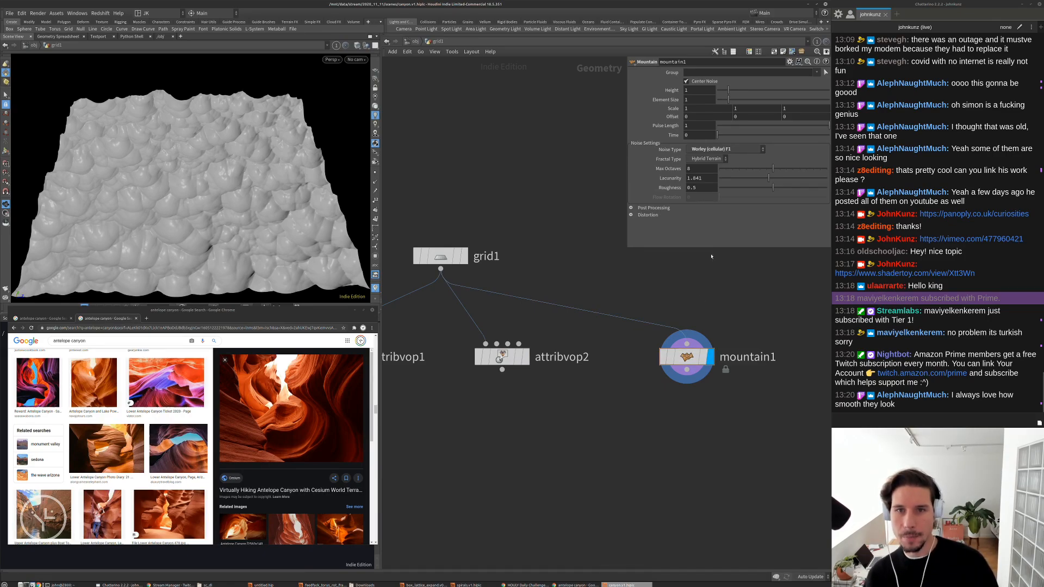
Set mountain1's Element Size to 4.42 and view the surface from a corner
click(766, 99)
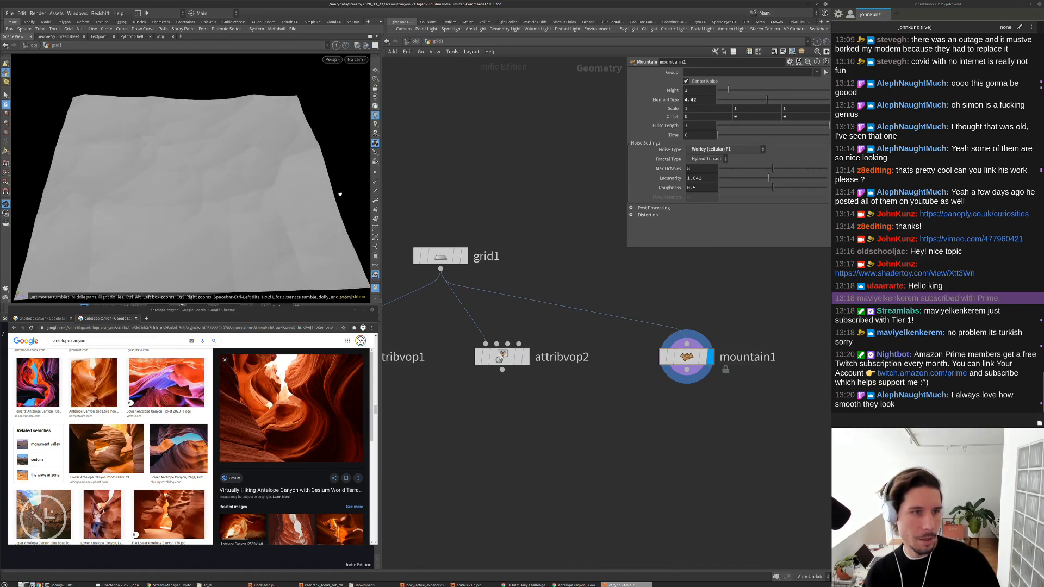
drag(207, 179, 320, 180)
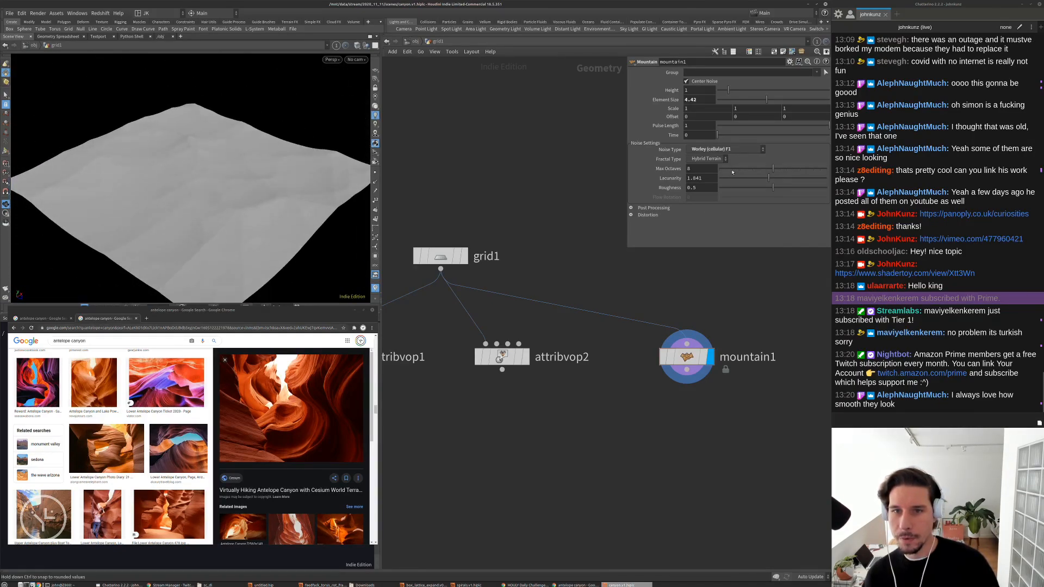
Try Worley (cellular) F2-F1 as mountain1's noise type and switch back to Worley (cellular) F1
click(726, 149)
click(723, 224)
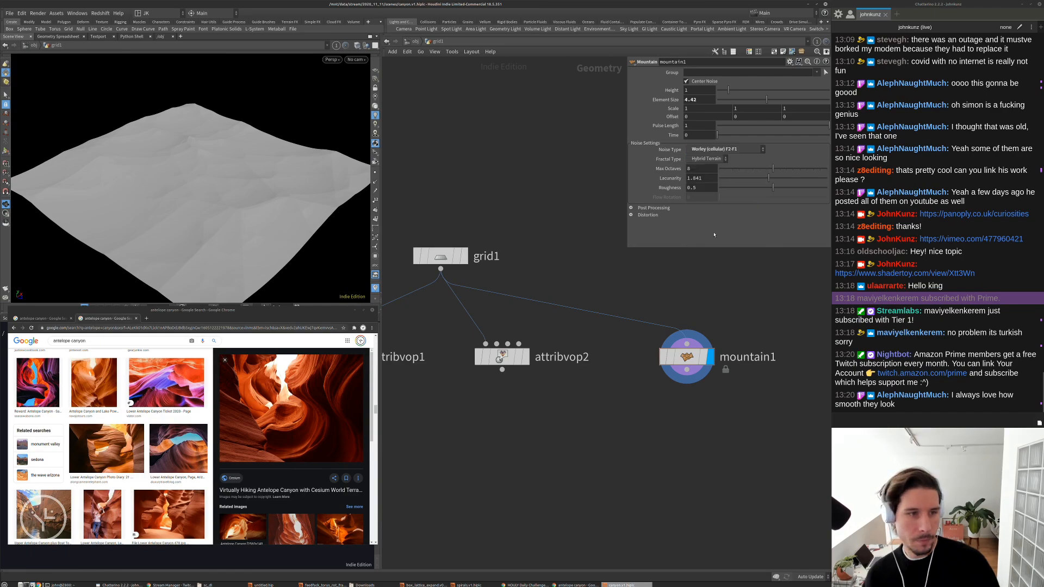
click(726, 149)
click(717, 217)
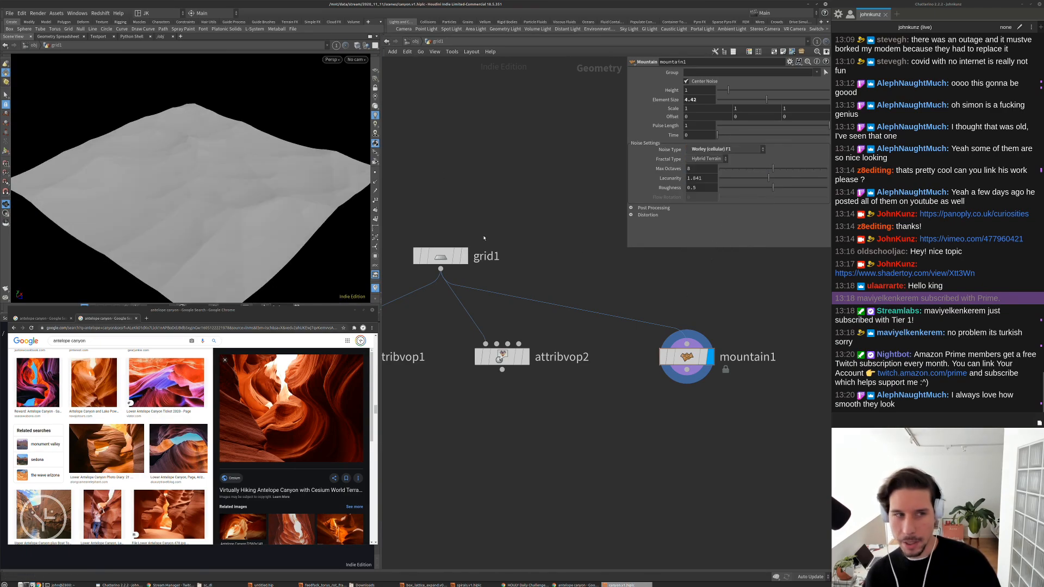
View the displaced surface close up from a low, near-horizontal angle
drag(185, 207, 183, 168)
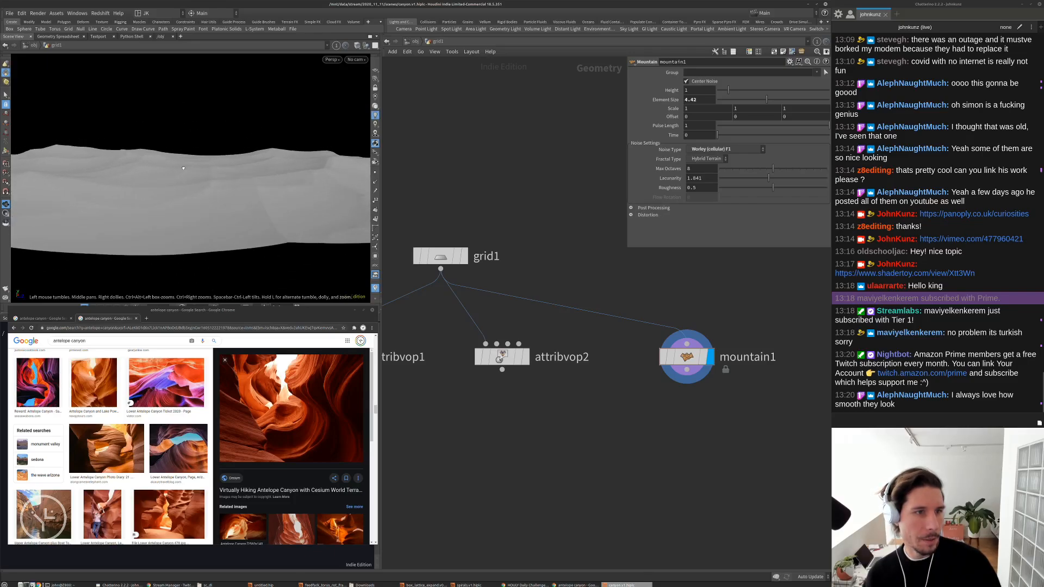
right_drag(183, 168, 213, 165)
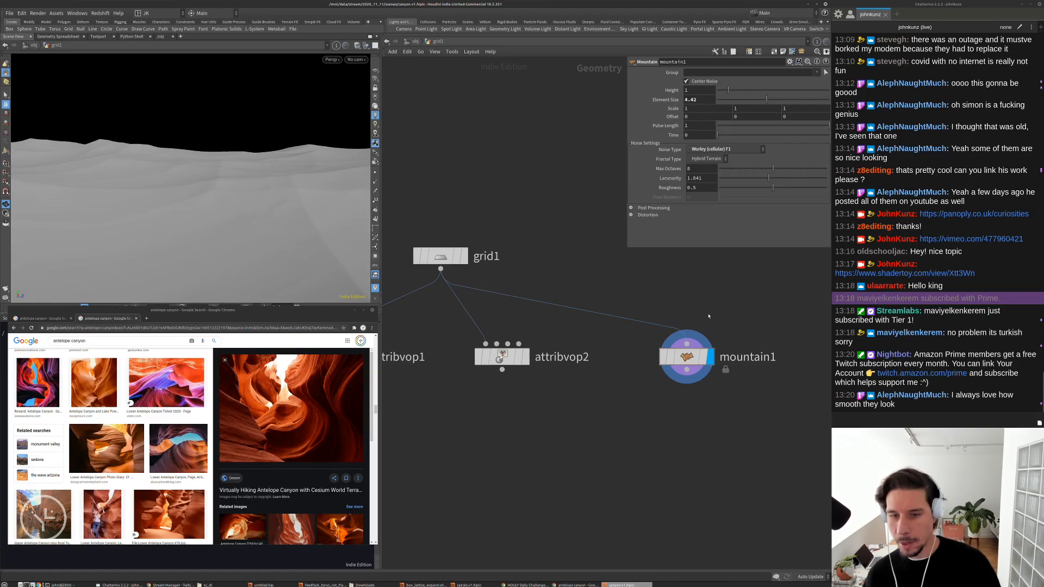
key(l)
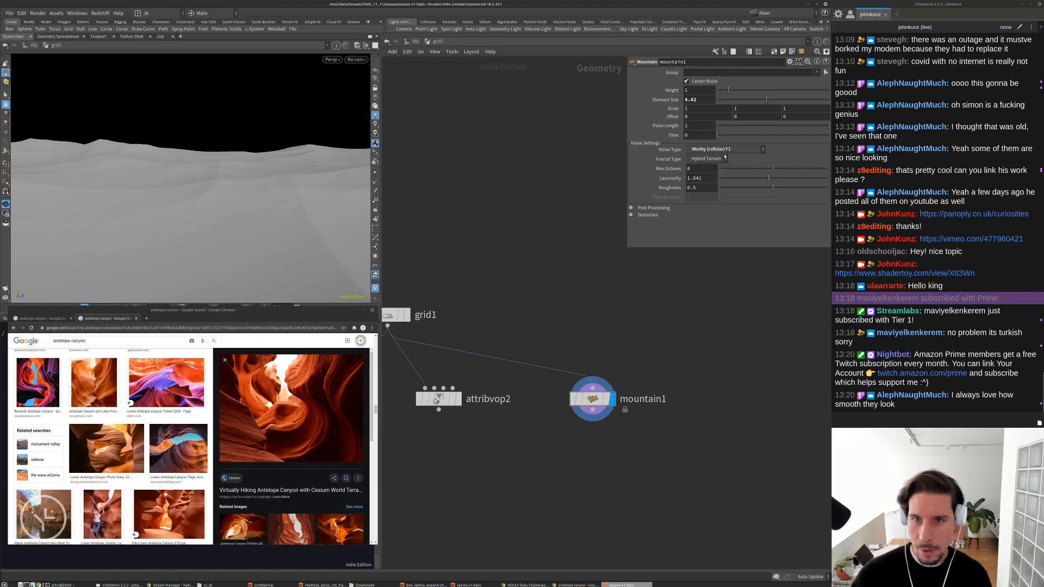
Browse more antelope canyon reference photos, previewing the "How To Get To Antelope Canyon" image and a related expedition tour photo
scroll(158, 423, down, 3)
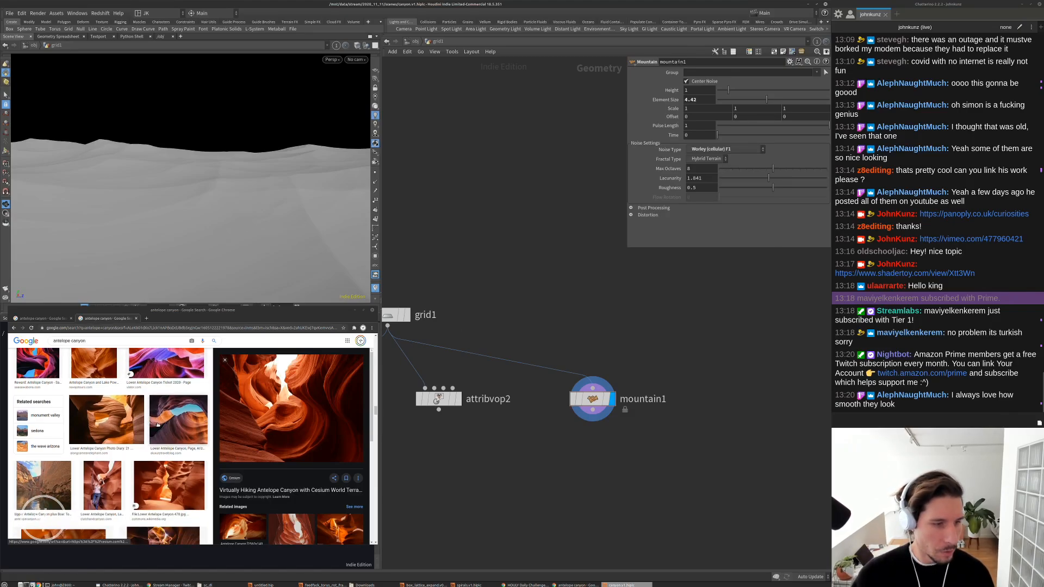
scroll(159, 423, down, 2)
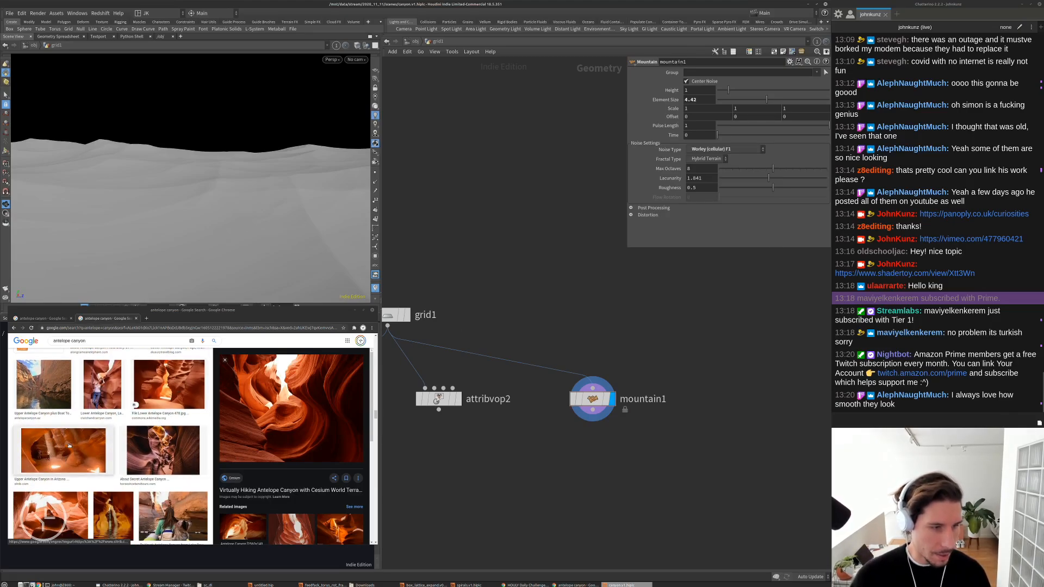
scroll(101, 470, down, 2)
scroll(201, 465, down, 2)
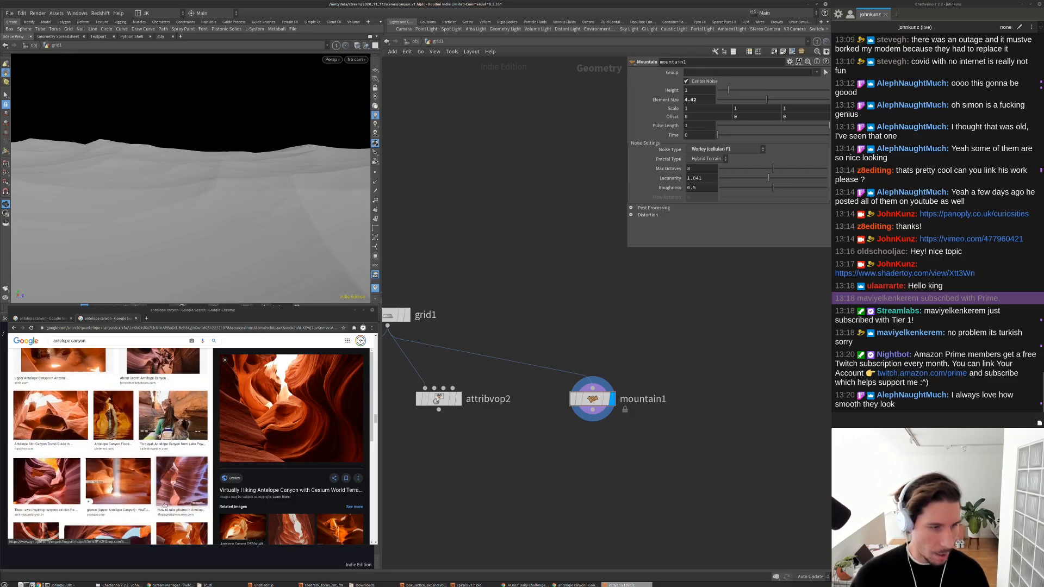
scroll(201, 464, down, 4)
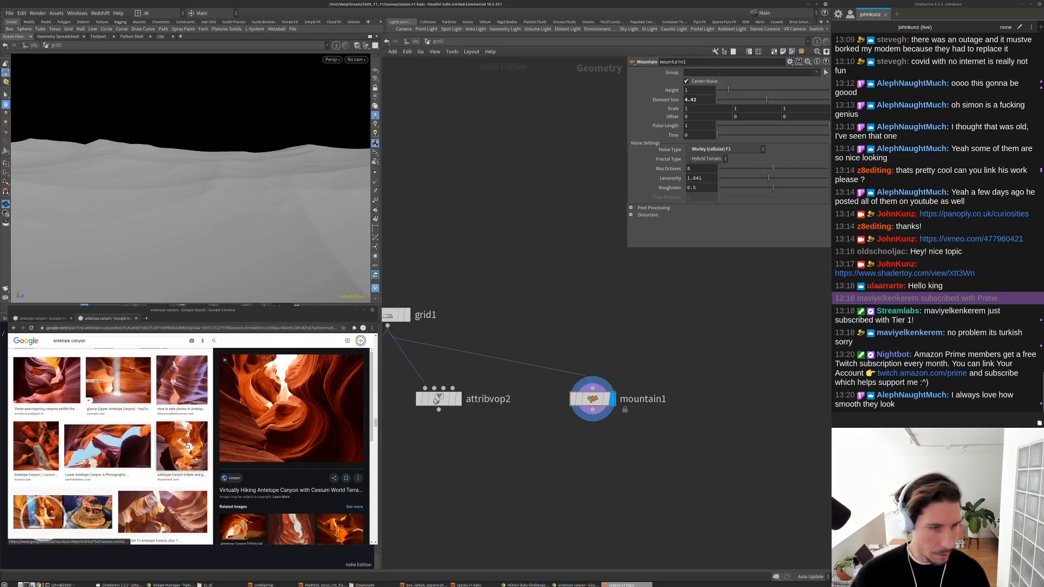
click(163, 512)
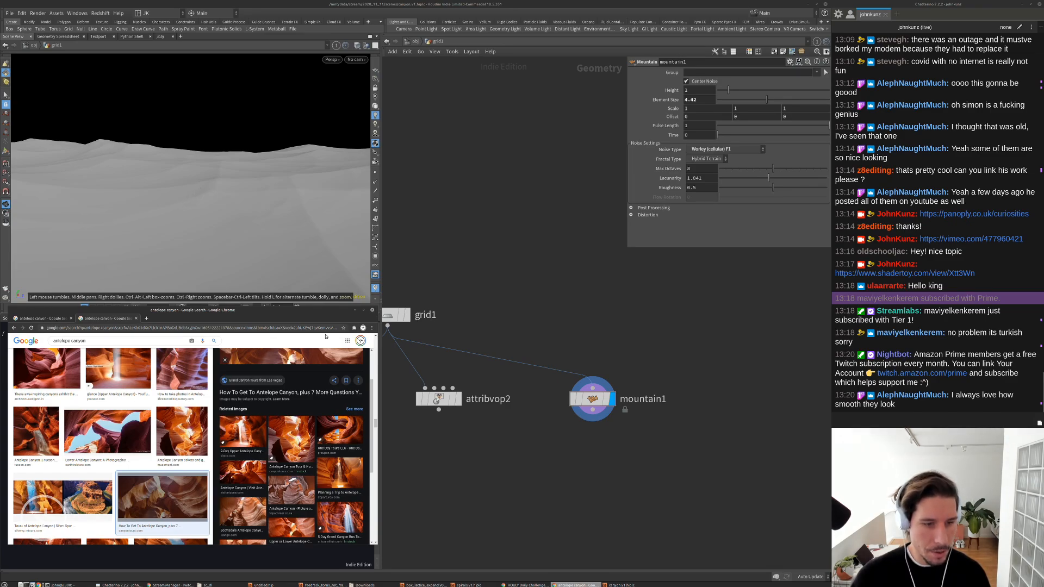
click(280, 457)
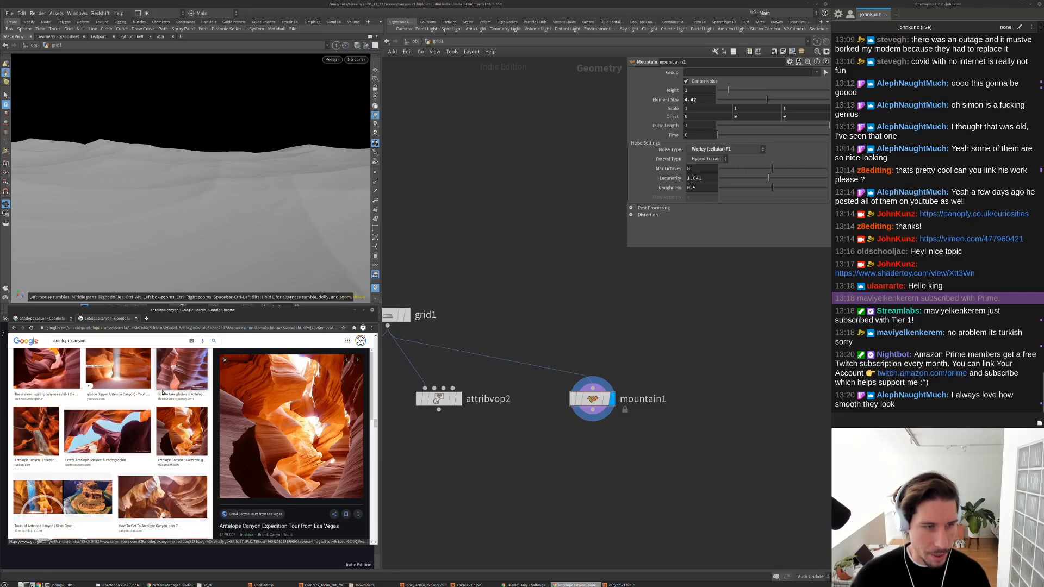
scroll(165, 471, down, 1)
click(164, 471)
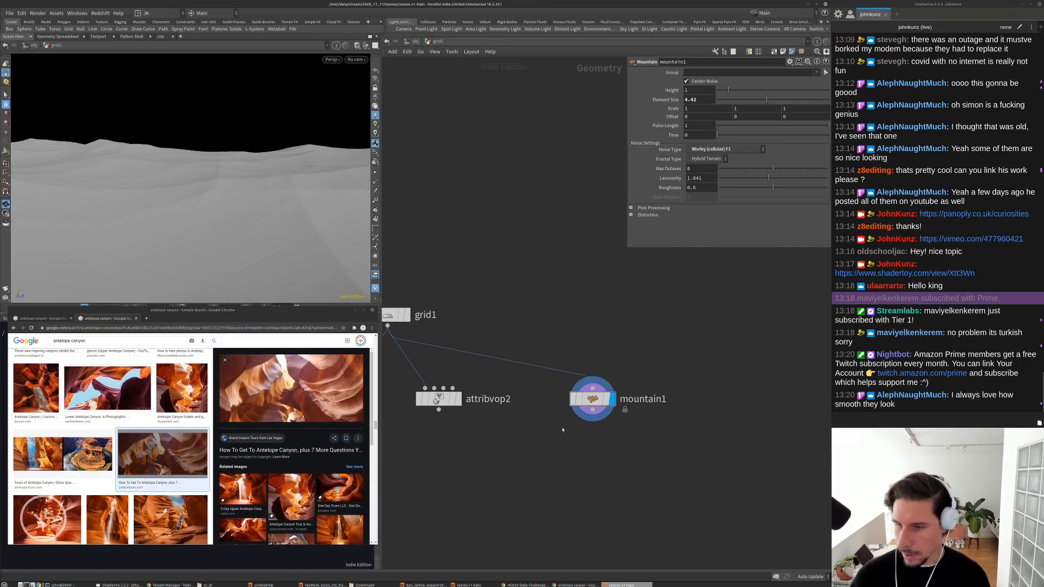
Add a HeightField node beside mountain1 and display it in the viewport
middle_drag(566, 439, 556, 433)
middle_drag(712, 386, 704, 409)
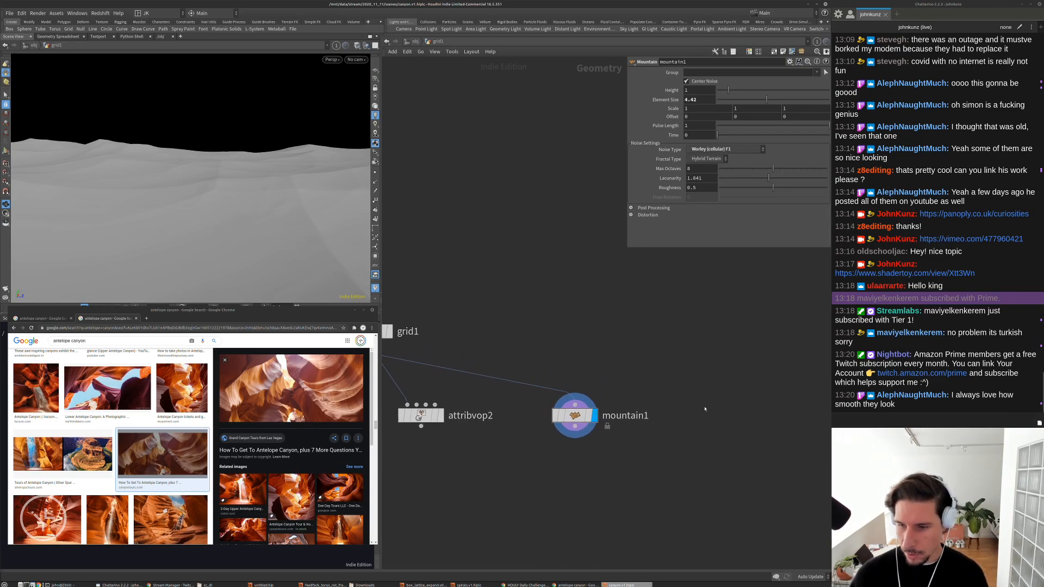
key(Tab)
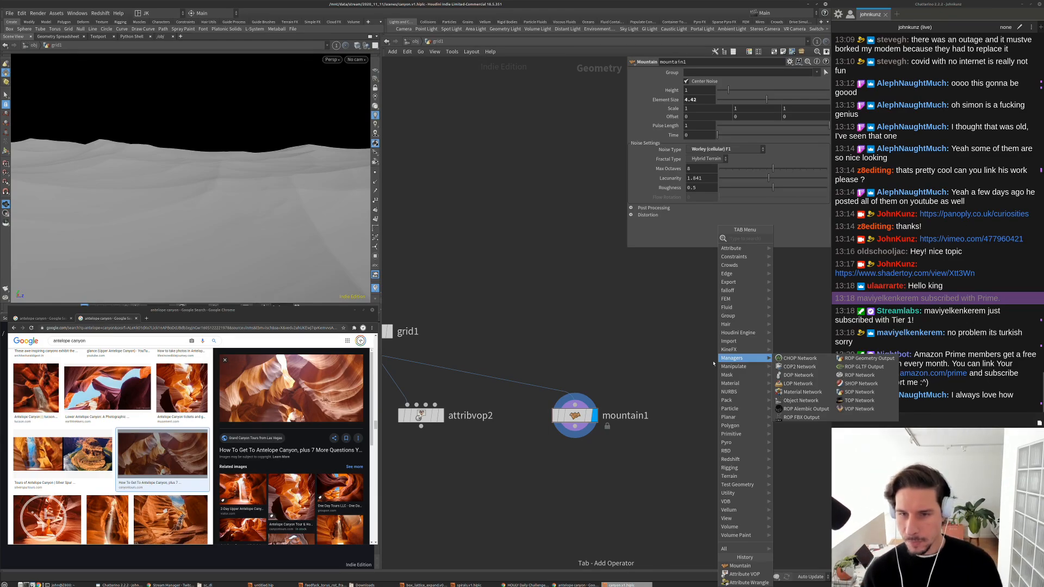
text(he)
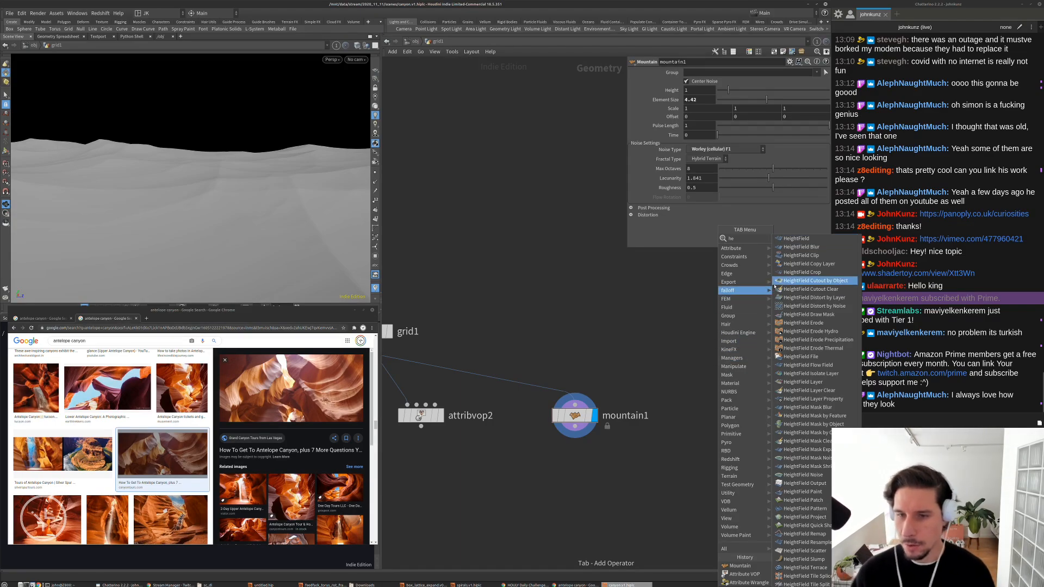
click(785, 241)
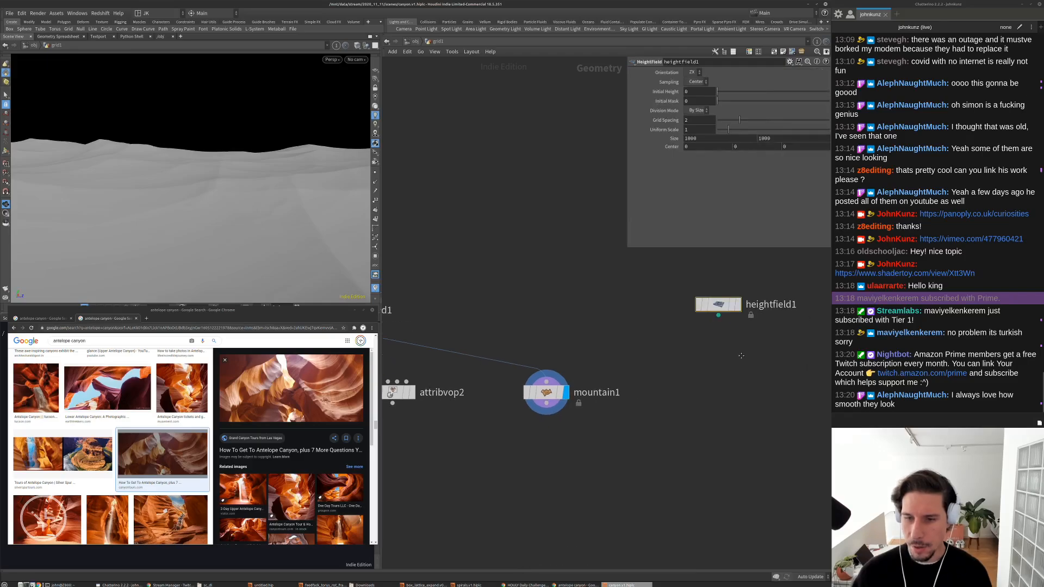
click(728, 298)
scroll(728, 298, down, 2)
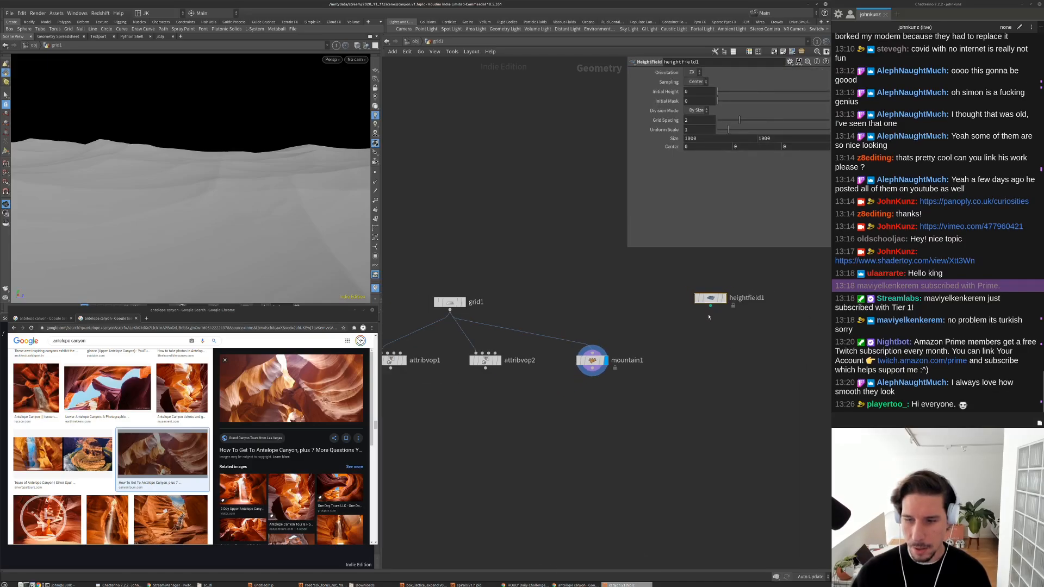
scroll(735, 303, up, 2)
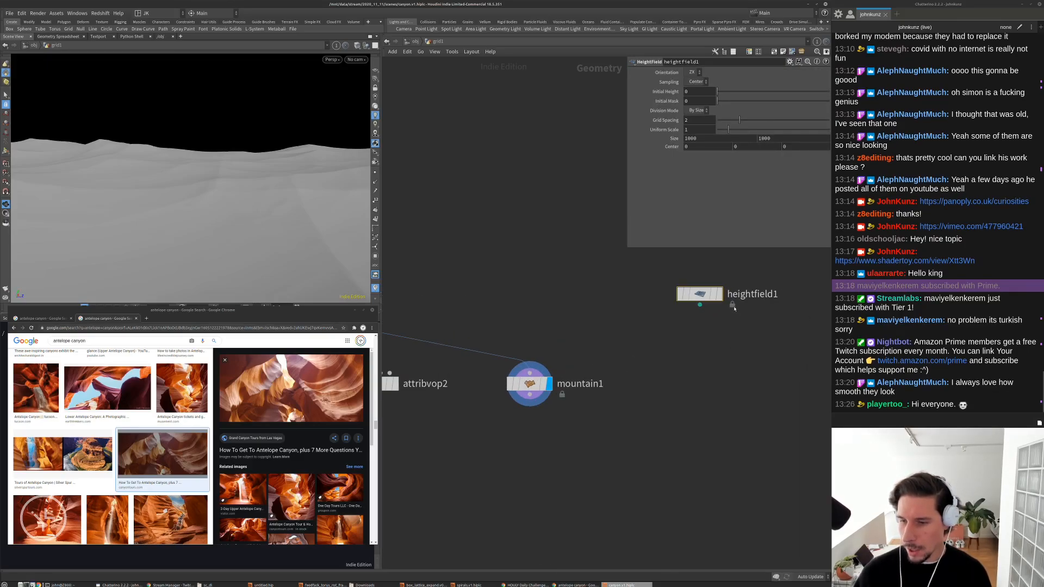
click(719, 294)
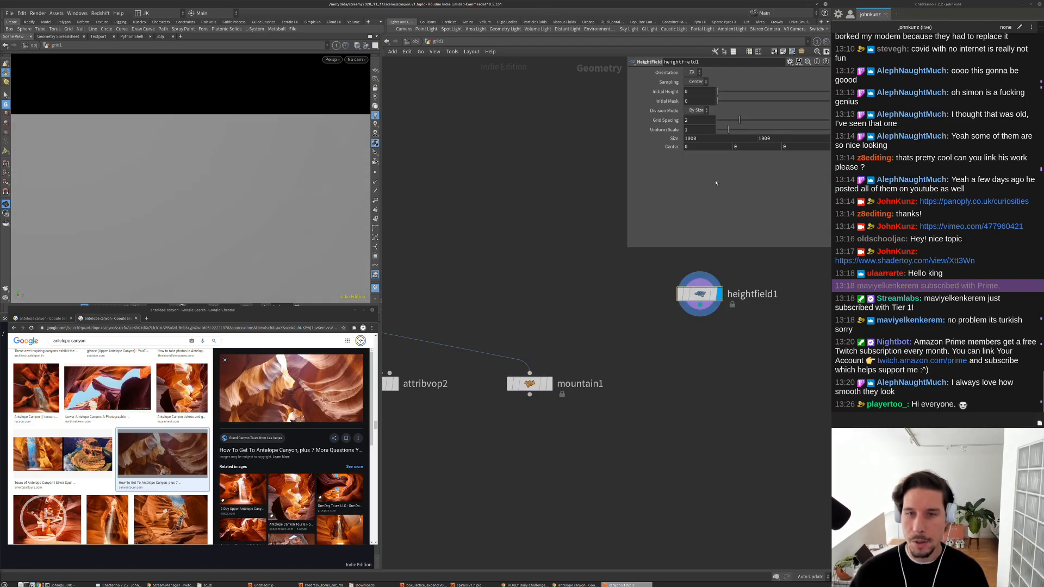
Try a value of 25 for heightfield1's first Size component and undo the change
click(701, 138)
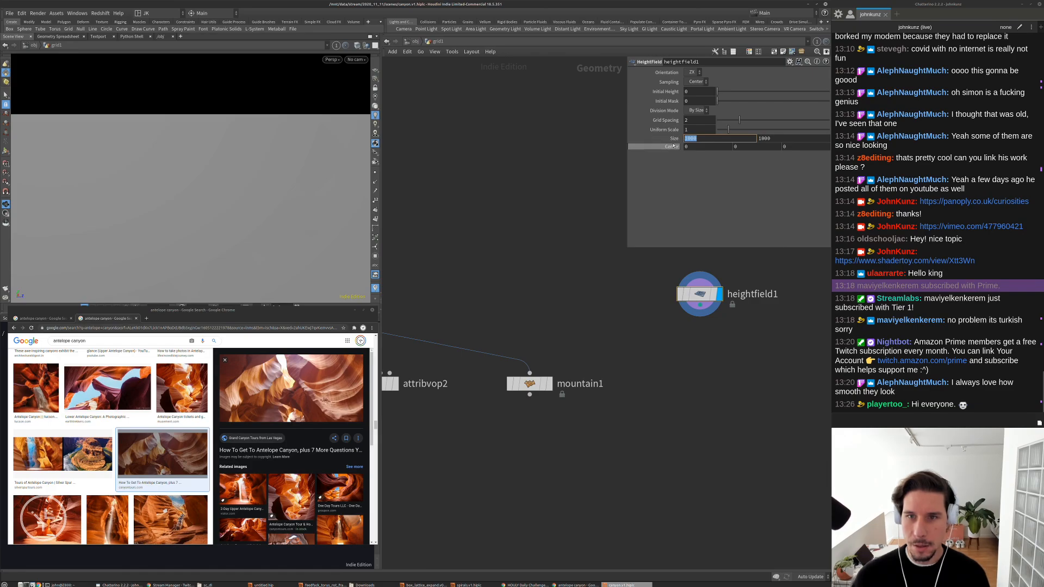
click(572, 196)
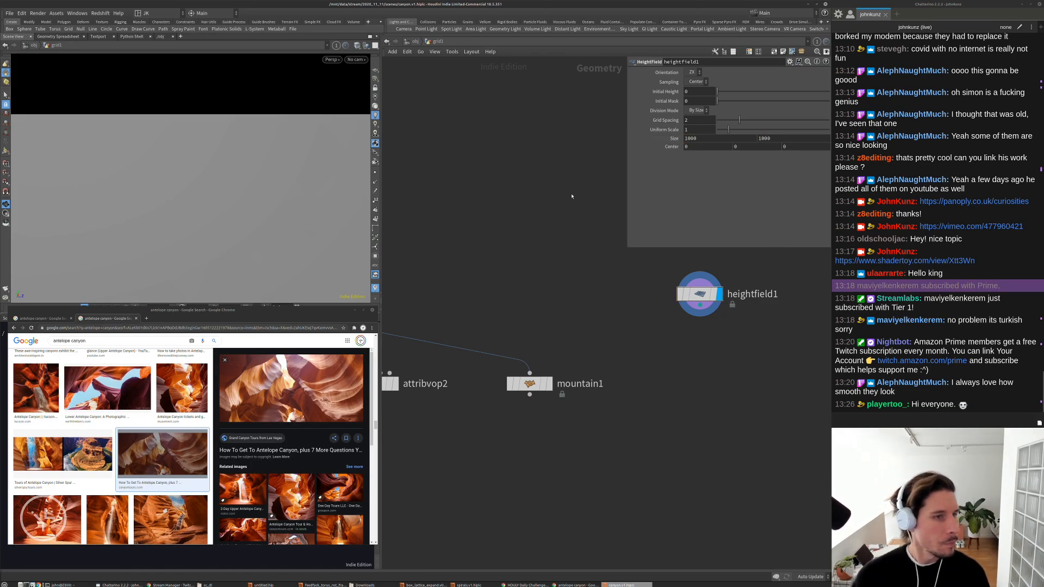
middle_drag(575, 208, 556, 217)
click(706, 138)
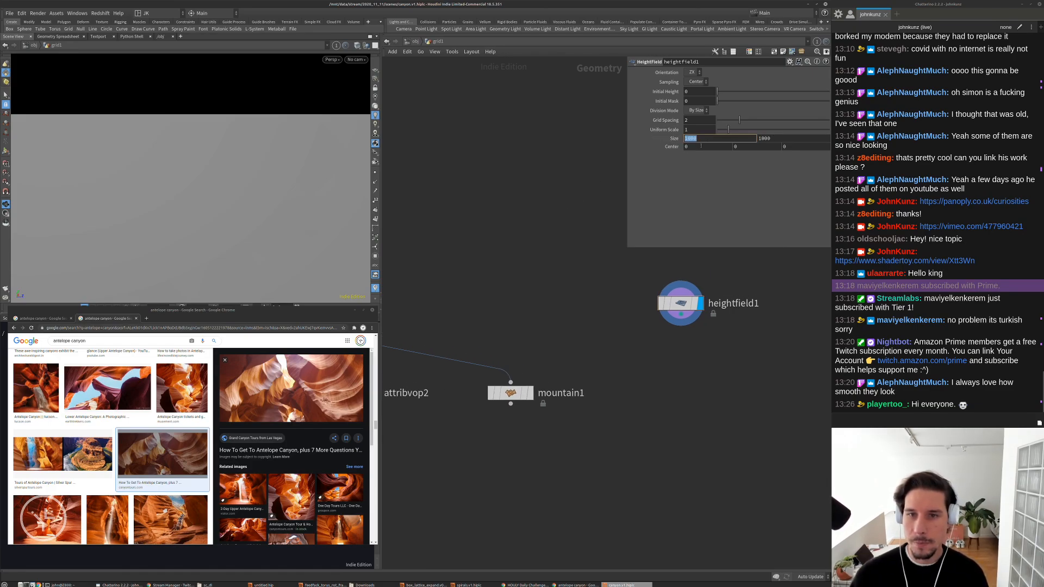
text(25)
key(Return)
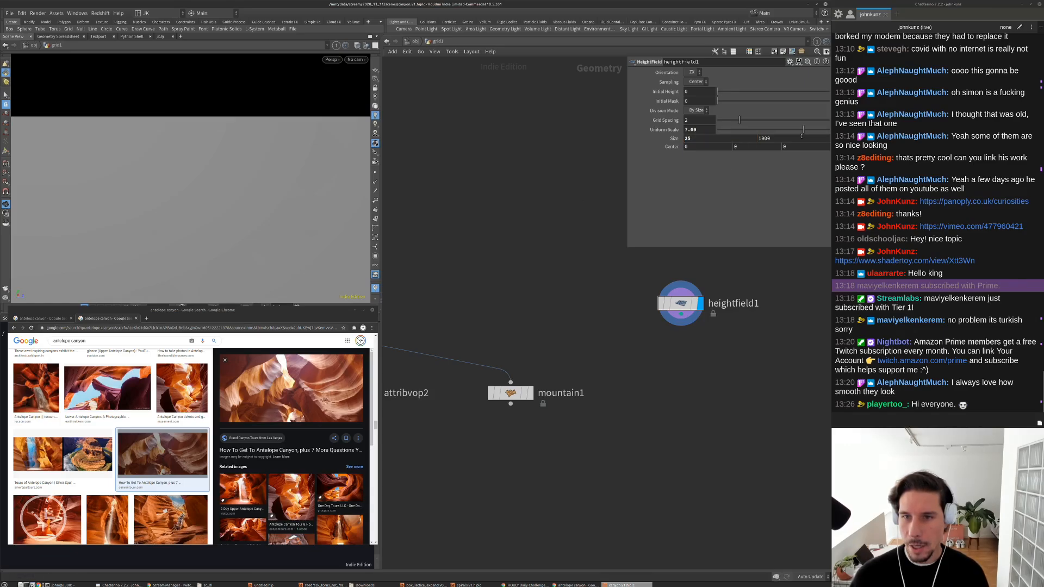
click(797, 139)
key(ctrl+z)
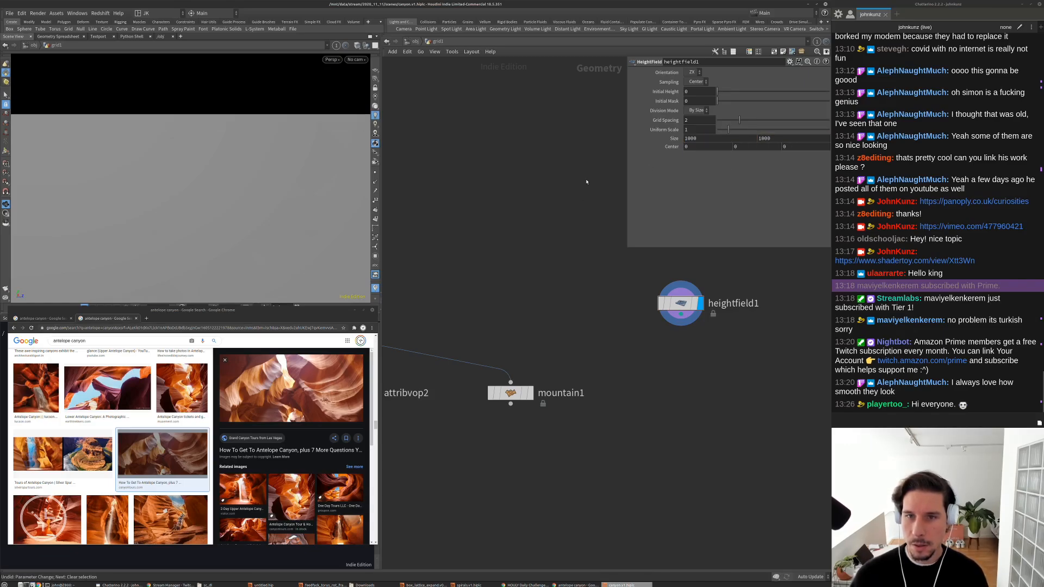
Add a HeightField Noise node fed by heightfield1, display it, and align it directly below its input
key(Tab)
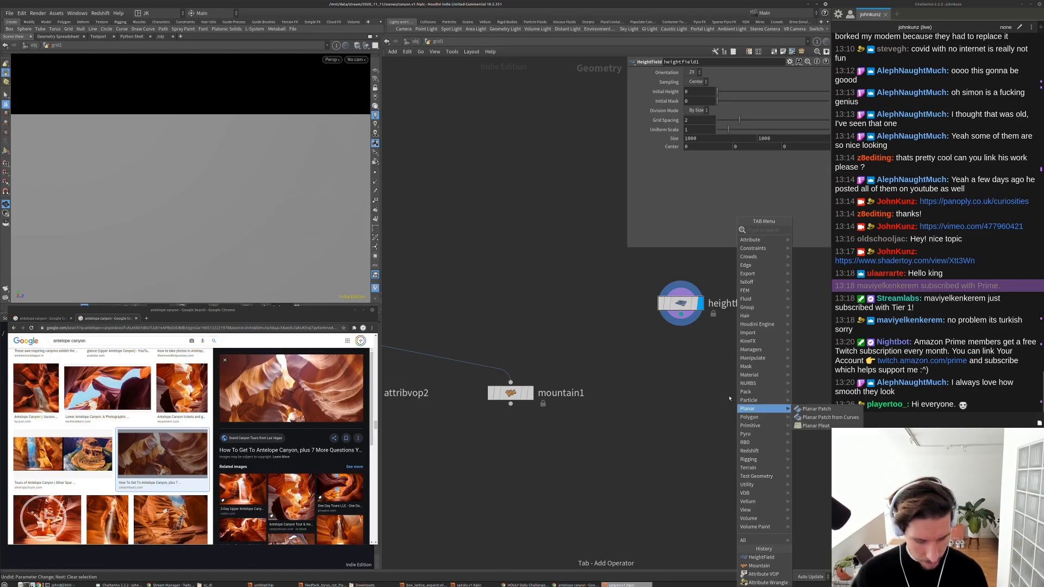
text(noi)
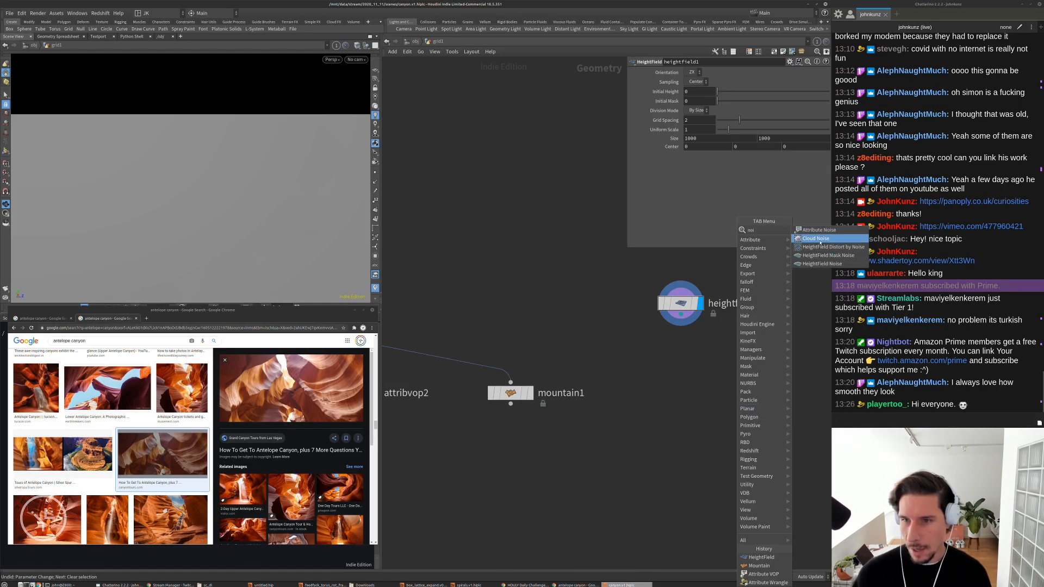
click(821, 264)
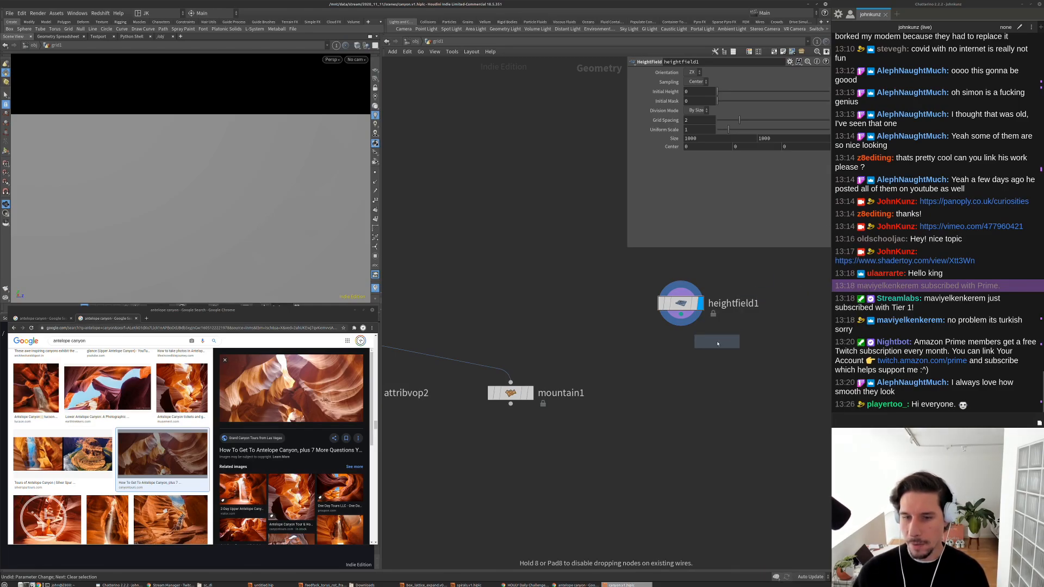
click(716, 341)
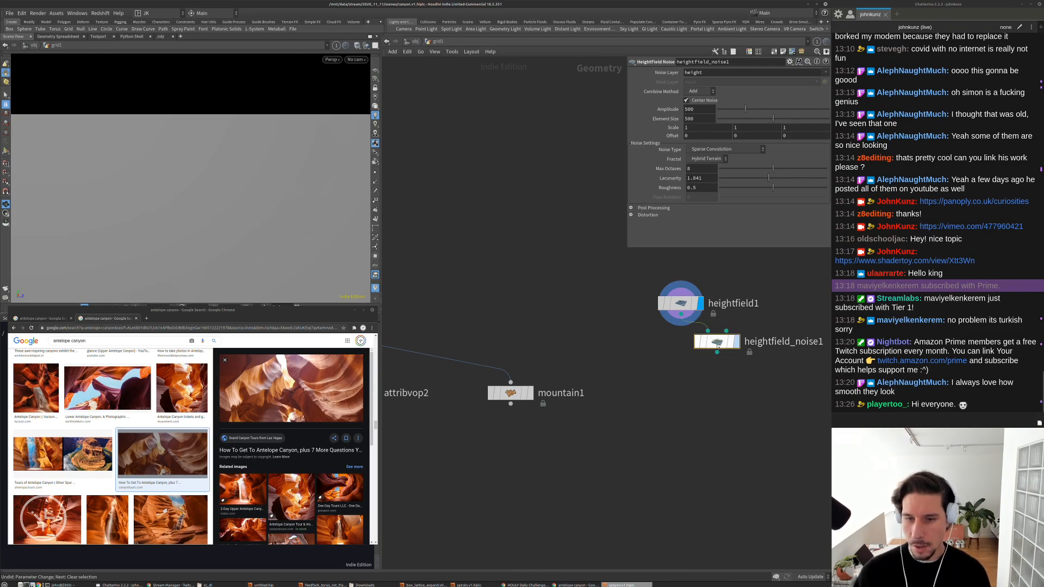
click(734, 341)
drag(717, 341, 688, 353)
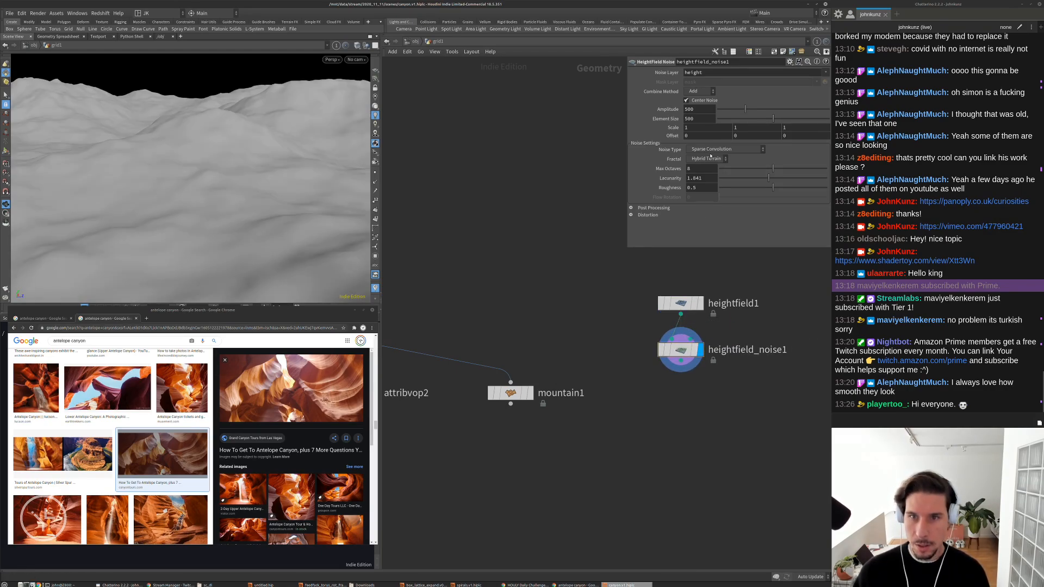
Set heightfield_noise1's noise type to Worley (cellular) F1 and frame the whole terrain in the viewport
click(723, 149)
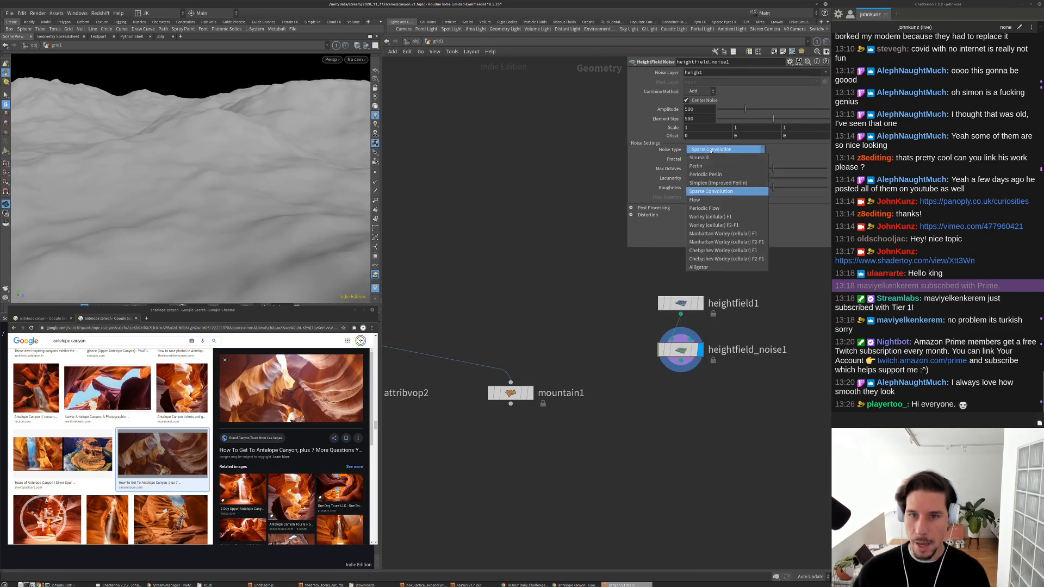
click(702, 217)
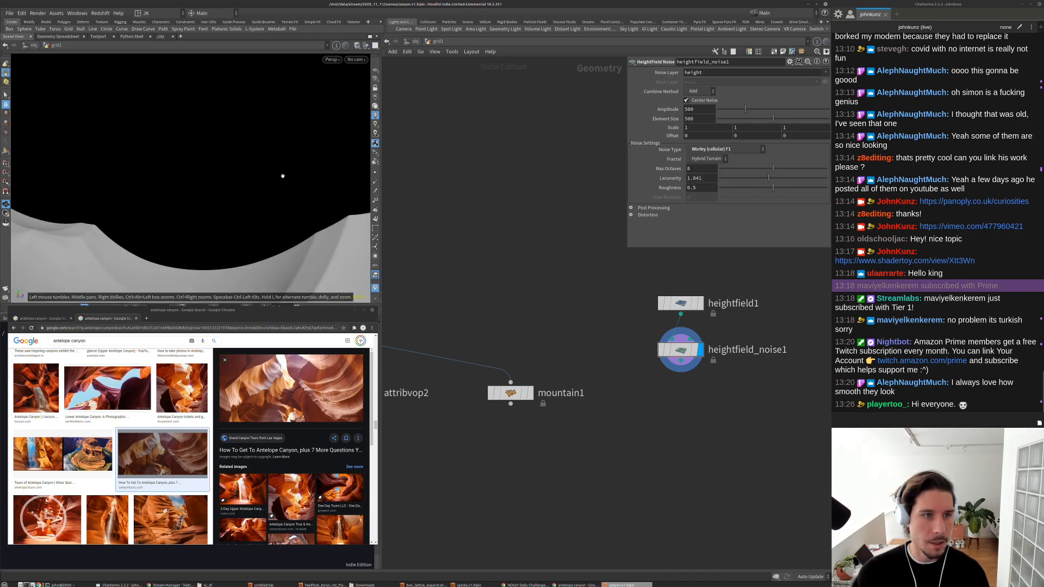
key(g)
drag(285, 199, 251, 205)
Move the two heightfield nodes farther away from the grid1 network
middle_drag(684, 363, 615, 332)
scroll(608, 352, down, 5)
drag(673, 387, 740, 296)
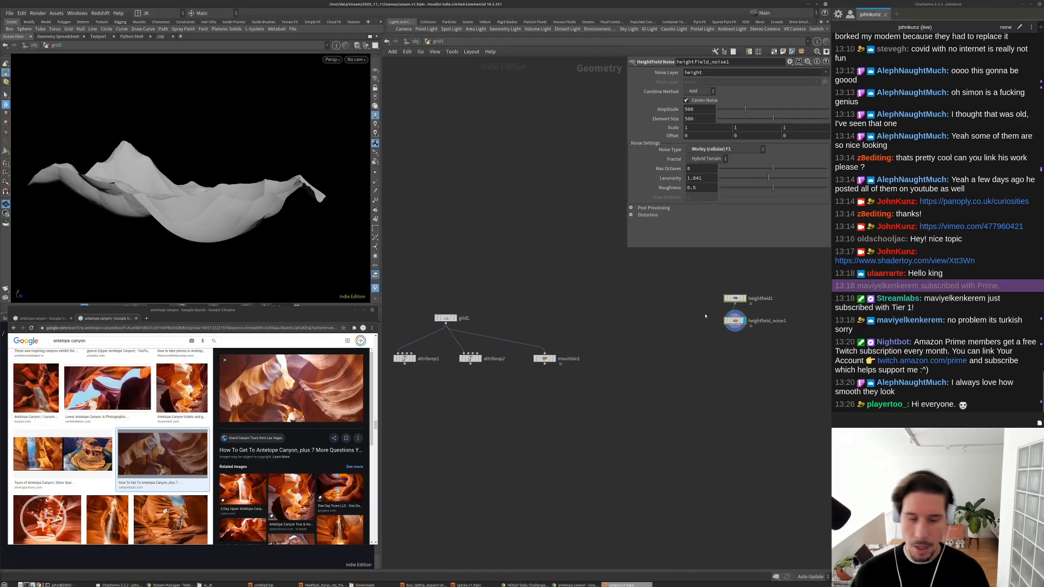
Look through the related canyon photos and preview the "Scottsdale Antelope Canyon And Horseshoe Bend Day" image
scroll(466, 370, up, 3)
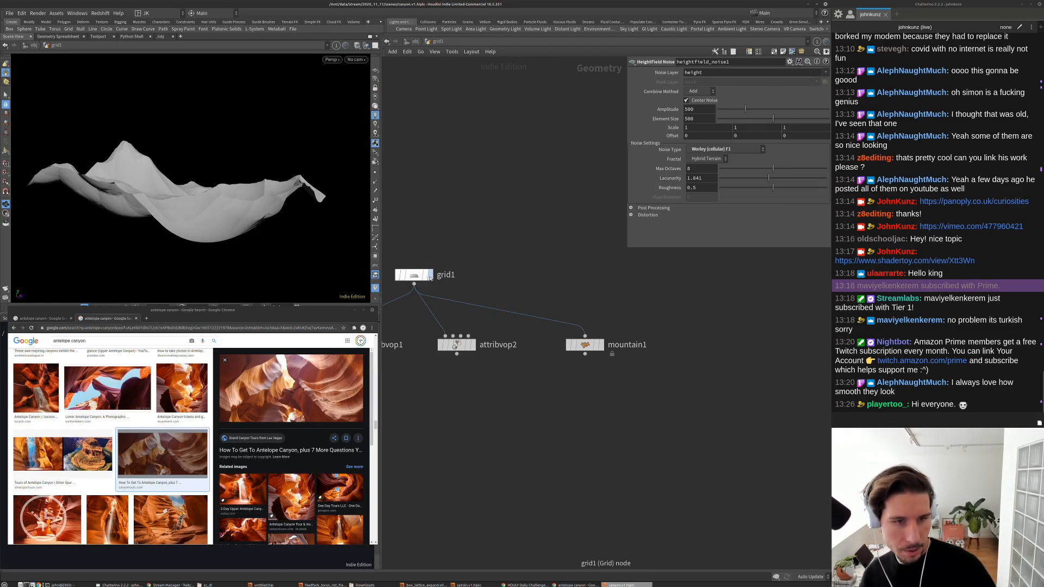
scroll(322, 441, down, 2)
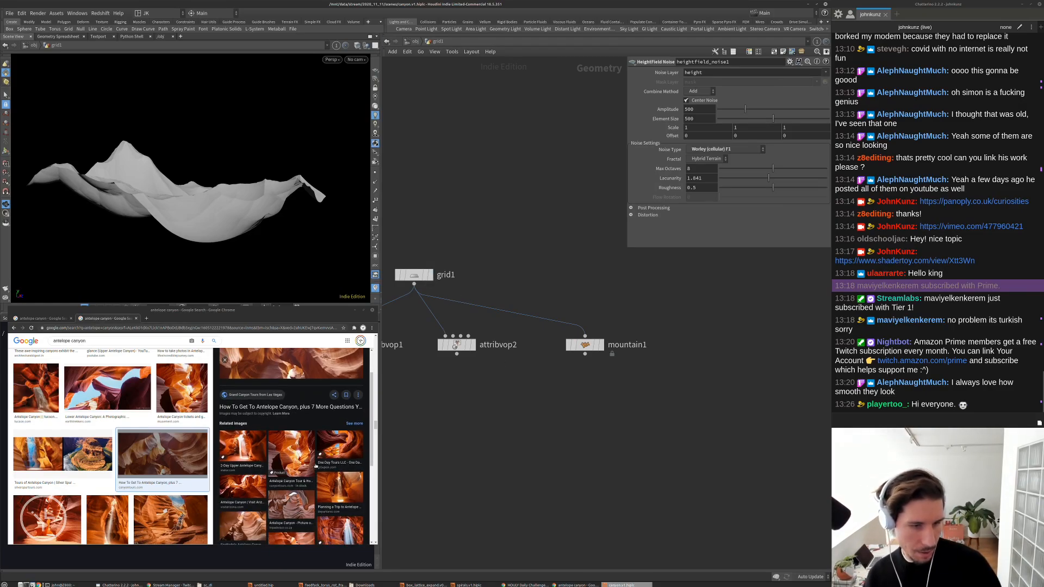
scroll(322, 442, down, 3)
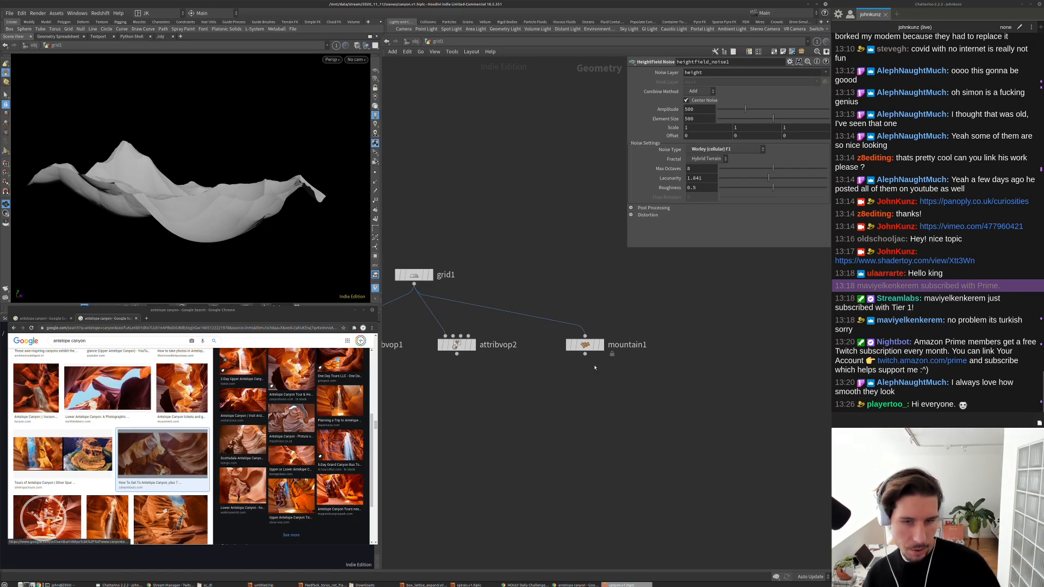
click(598, 345)
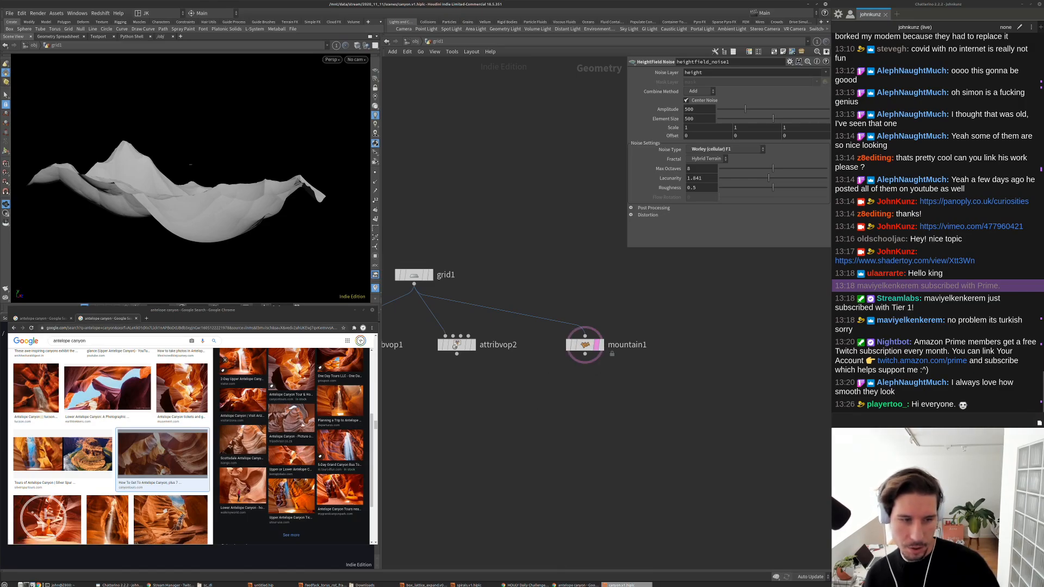
click(242, 439)
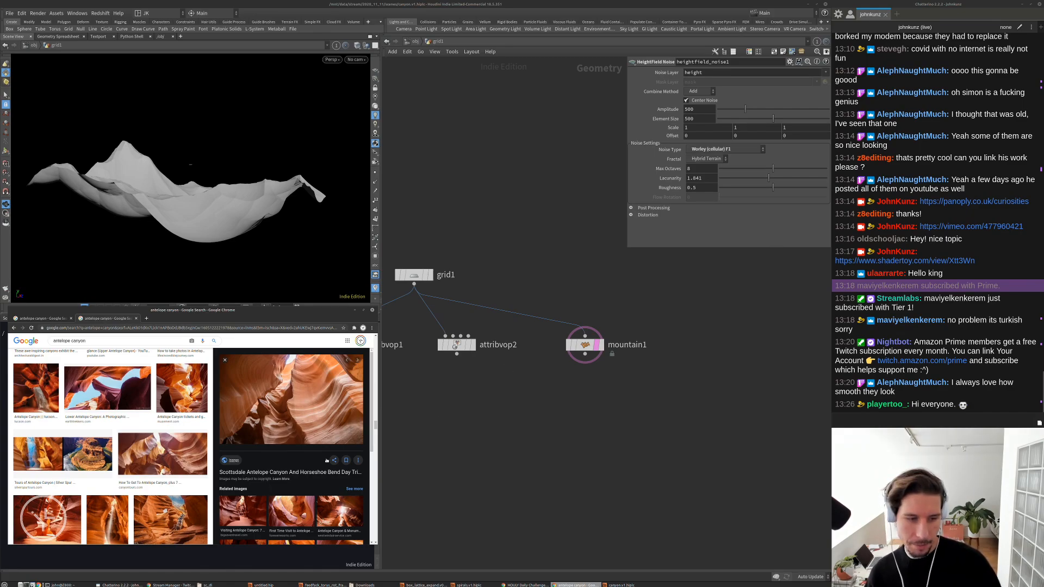
Display mountain1 again with its parameters, frame its surface, and view it from a lower angle
middle_drag(689, 364, 519, 453)
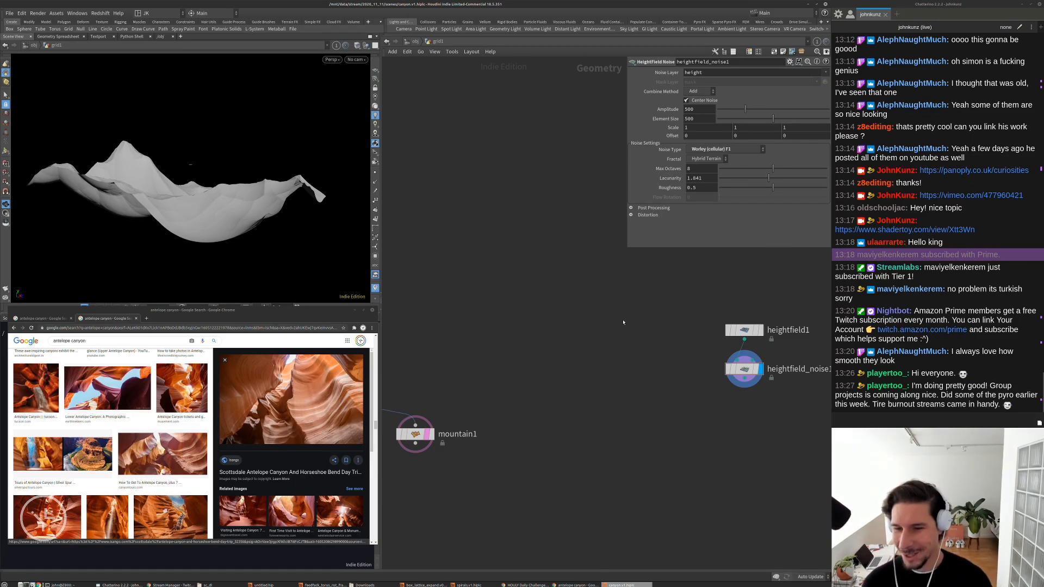
middle_drag(629, 359, 639, 395)
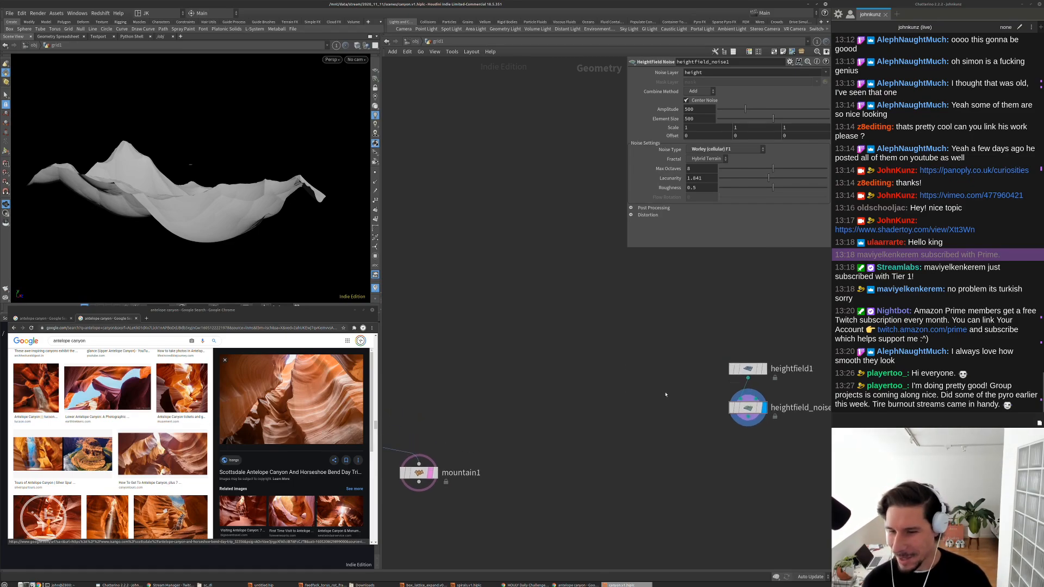
middle_drag(705, 412, 730, 378)
middle_drag(616, 414, 625, 410)
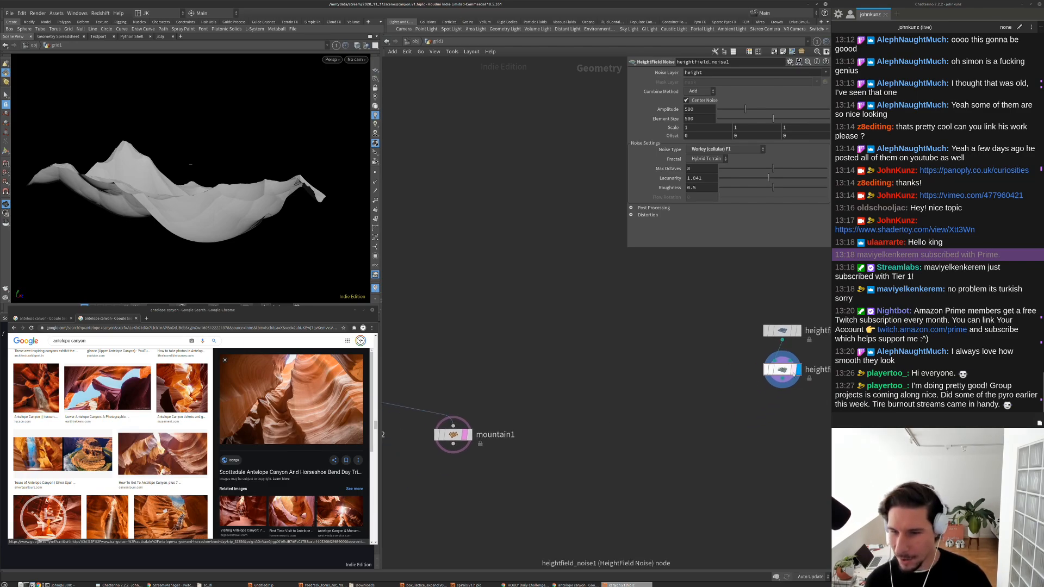
scroll(793, 373, up, 1)
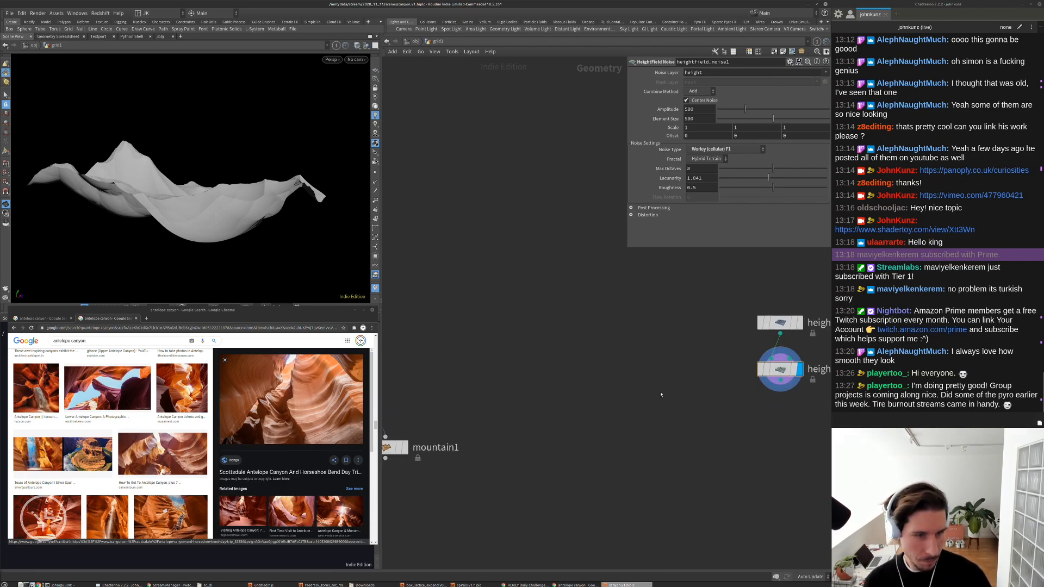
middle_drag(542, 428, 723, 372)
click(596, 390)
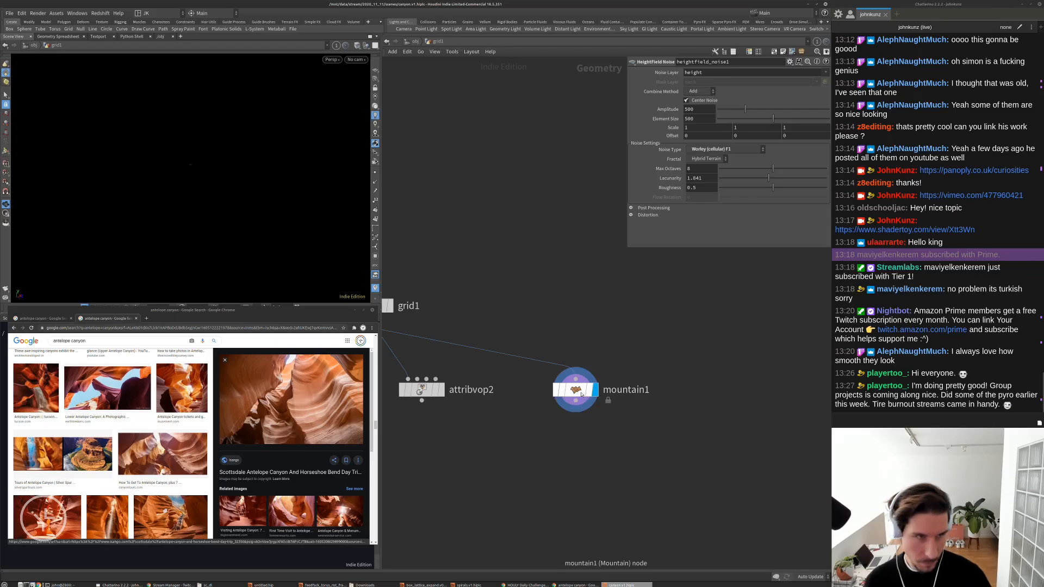
click(577, 390)
key(g)
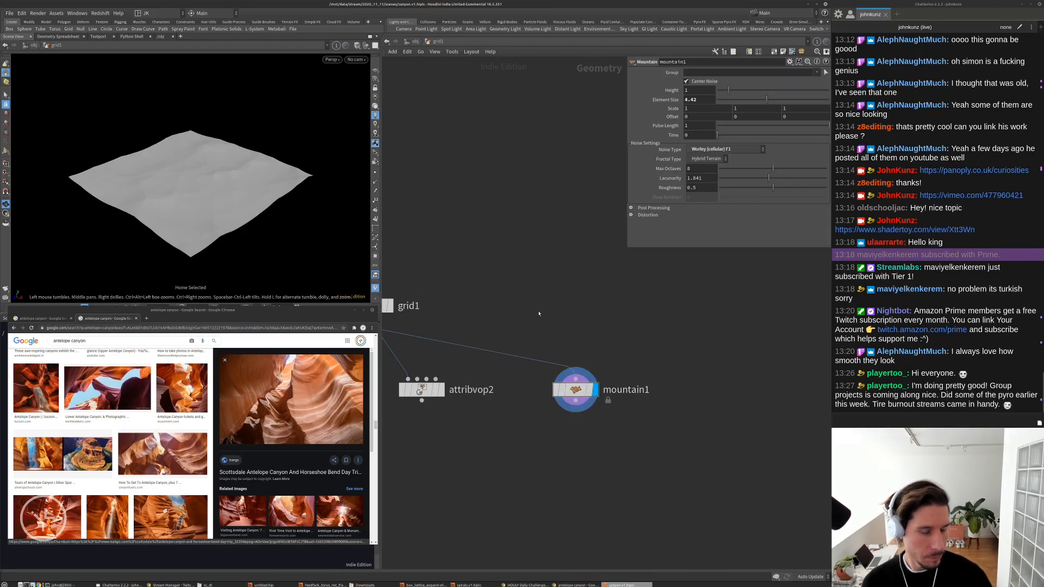
drag(210, 121, 304, 196)
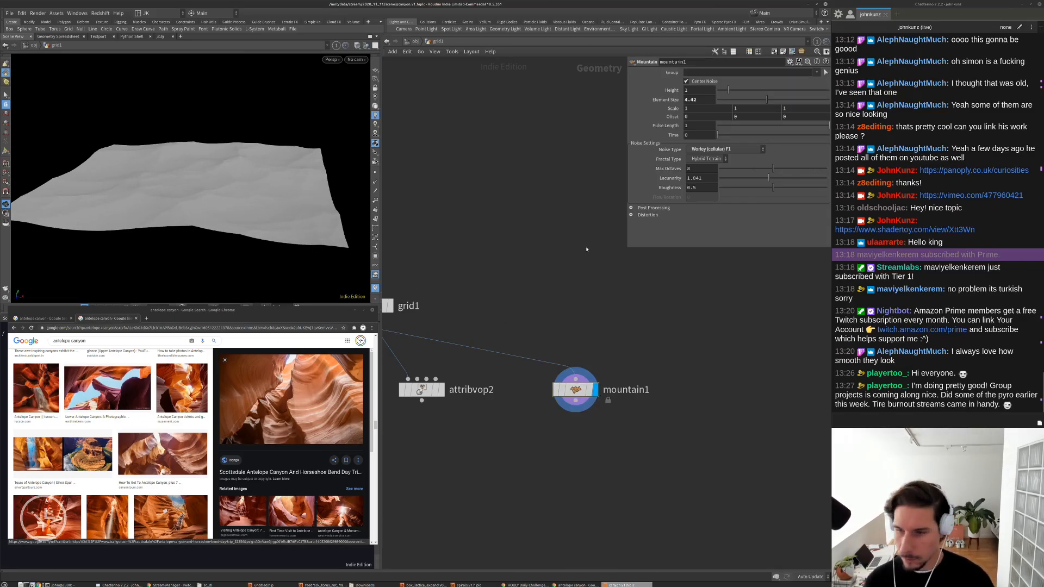
Center grid1 above attribvop2 in the network and display the undisplaced grid with its parameters
scroll(613, 356, down, 5)
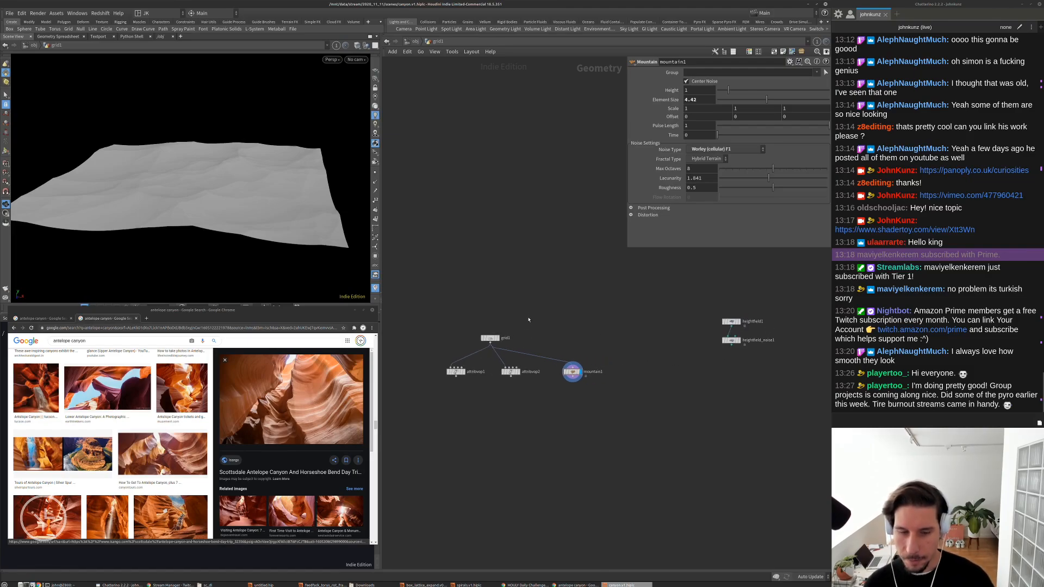
scroll(503, 388, up, 3)
drag(478, 305, 605, 308)
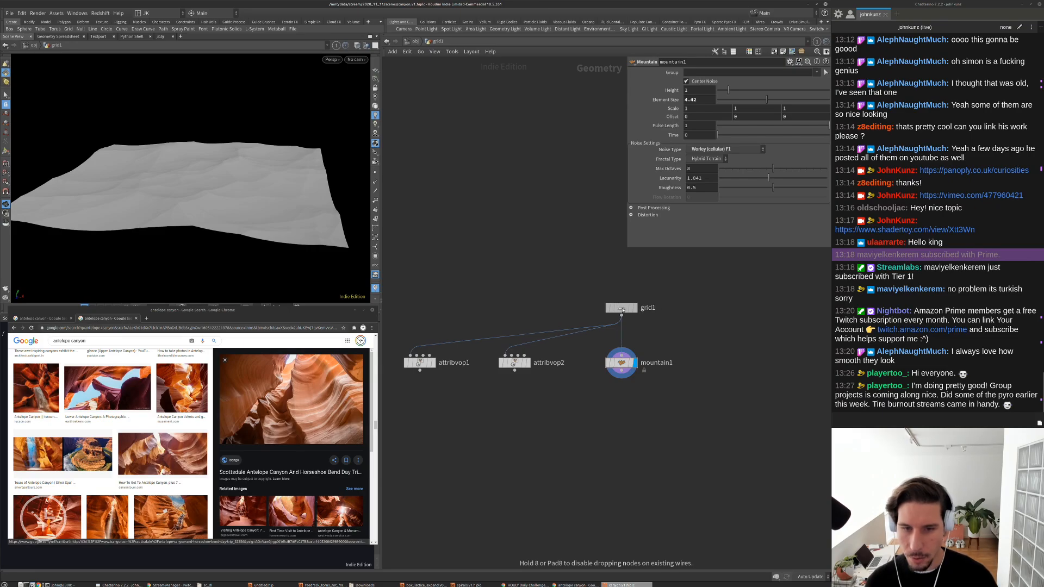
click(625, 310)
middle_drag(625, 310, 729, 318)
drag(731, 318, 631, 322)
click(631, 321)
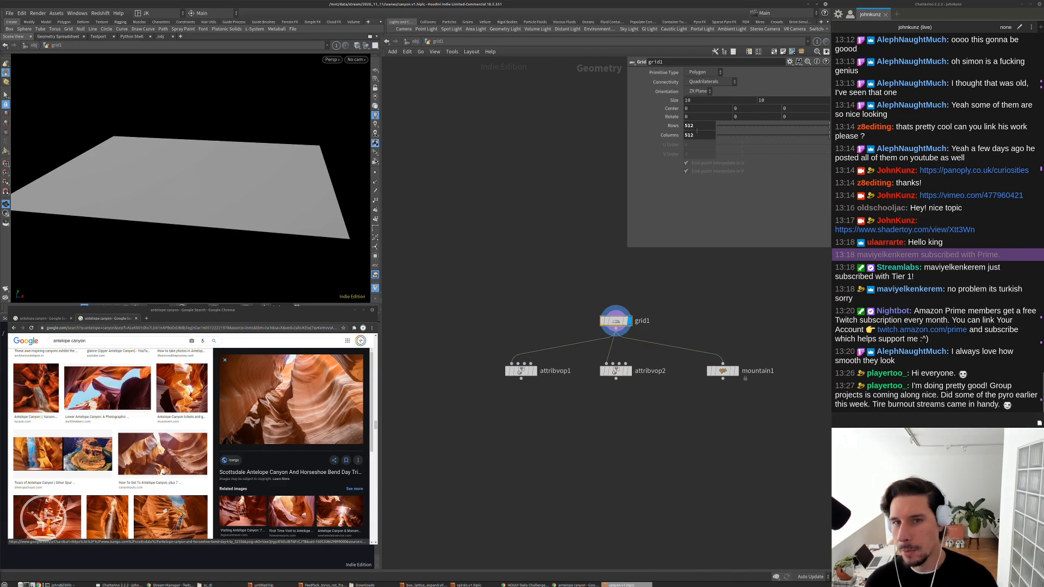
Display attribvop2, open its VOP network, and connect the global P to the geometry output's P
mouse_move(619, 312)
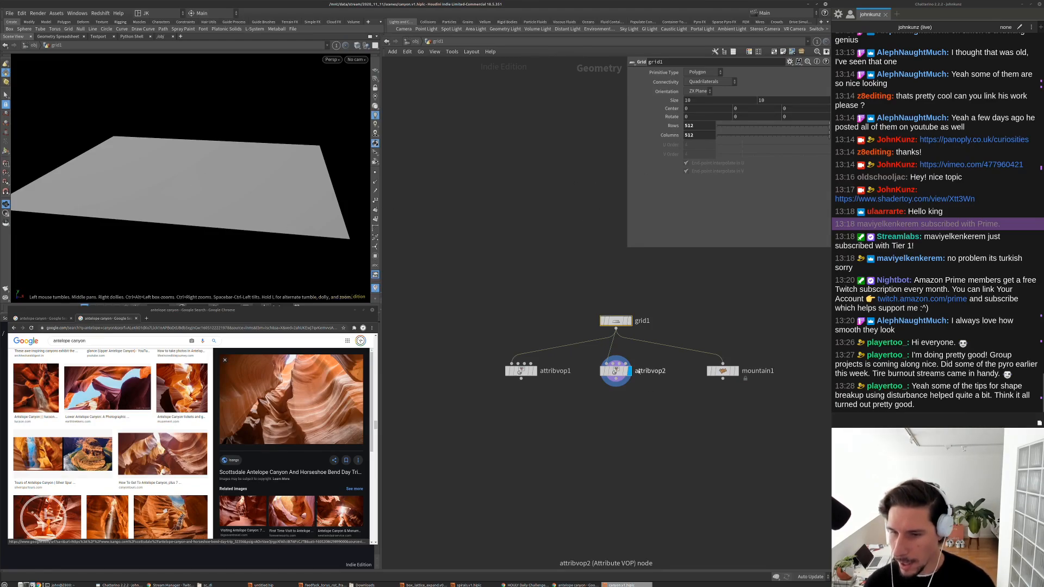
double_click(617, 371)
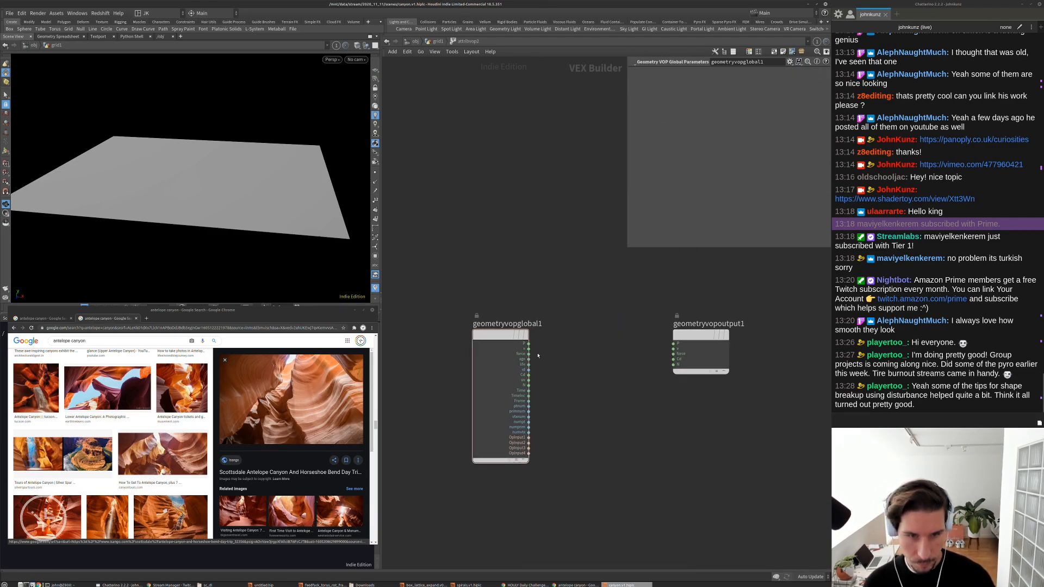
drag(527, 343, 674, 344)
middle_drag(652, 373, 608, 380)
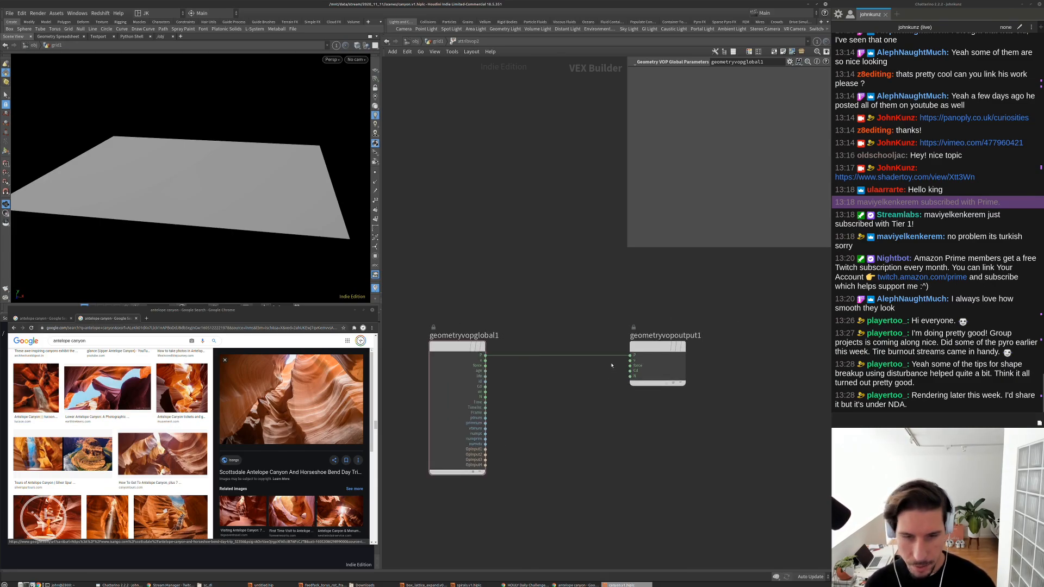
scroll(611, 365, down, 2)
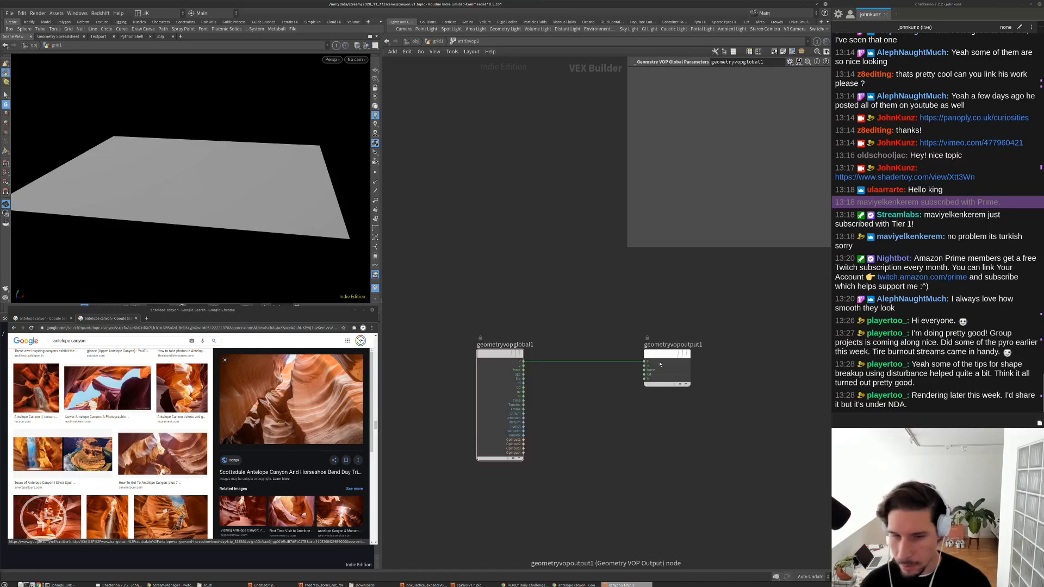
drag(659, 364, 671, 363)
middle_drag(592, 412, 636, 409)
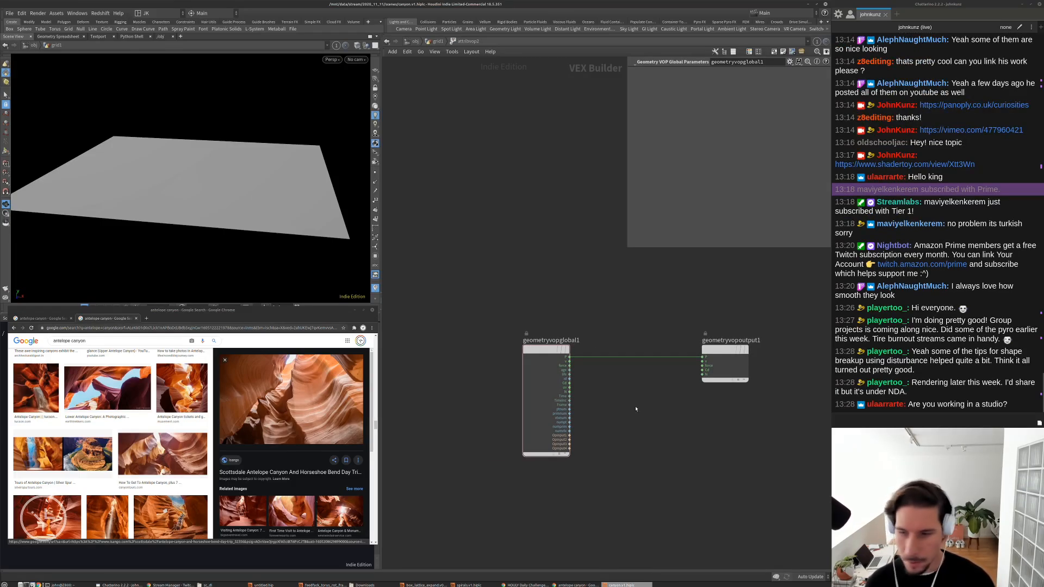
scroll(599, 404, down, 1)
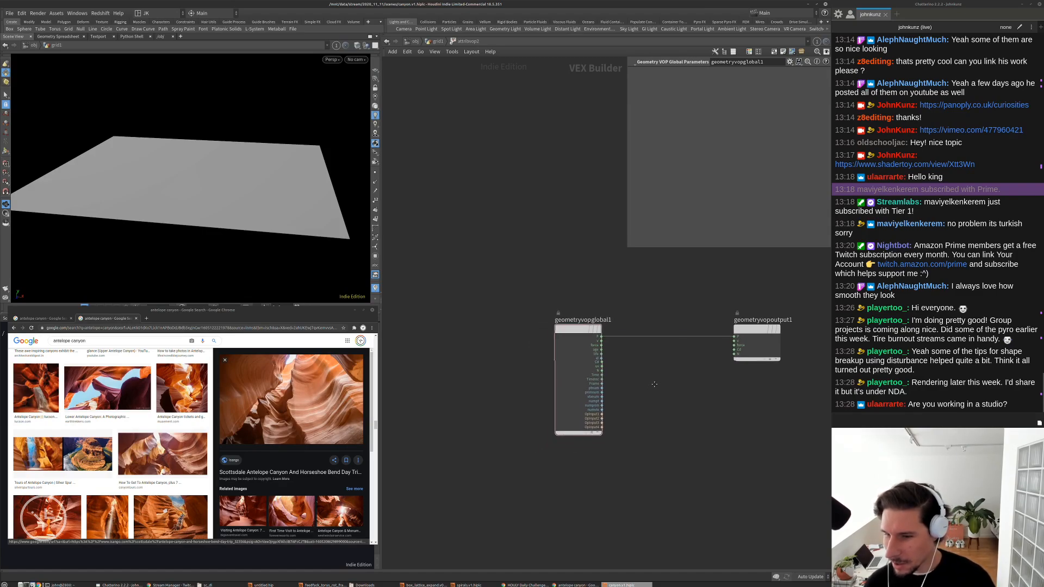
middle_drag(600, 404, 656, 384)
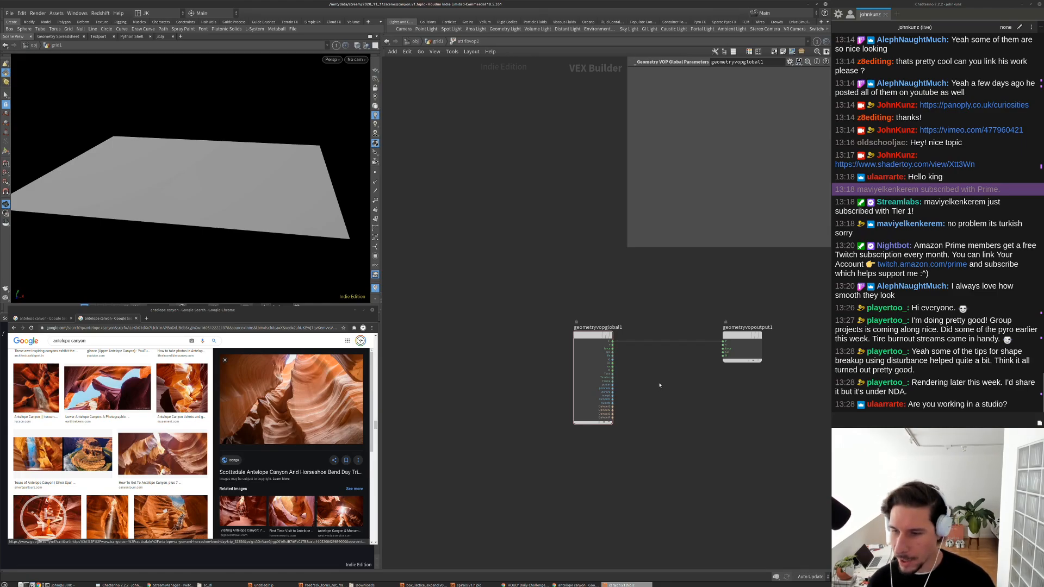
middle_drag(659, 385, 592, 394)
scroll(572, 410, up, 3)
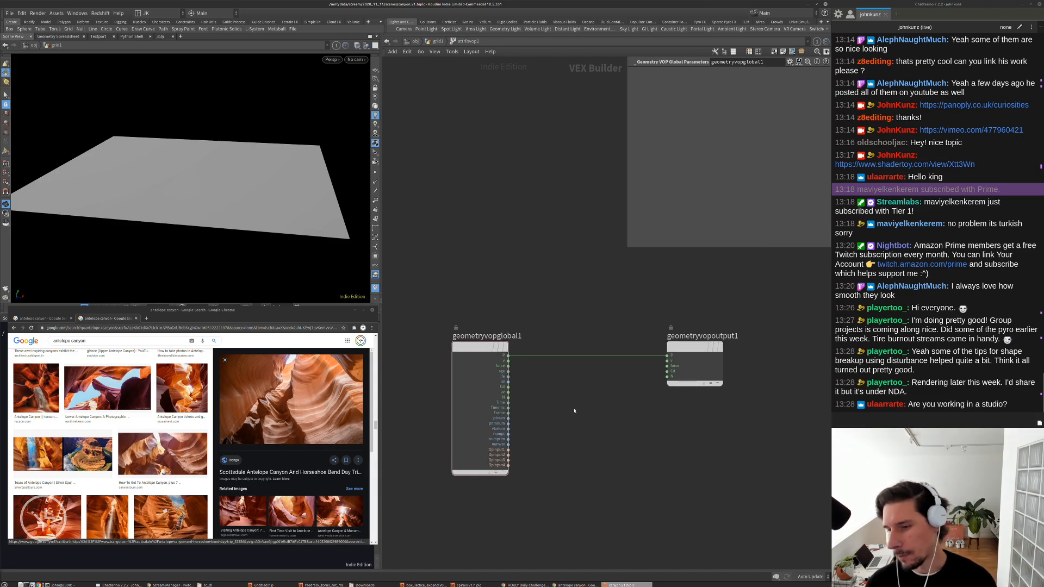
scroll(575, 409, down, 2)
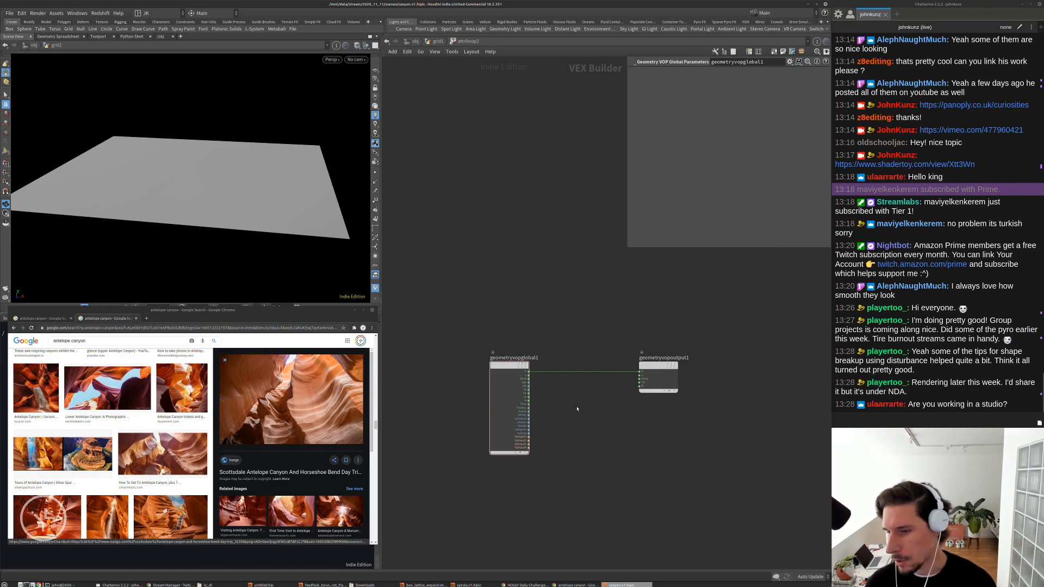
scroll(566, 423, up, 3)
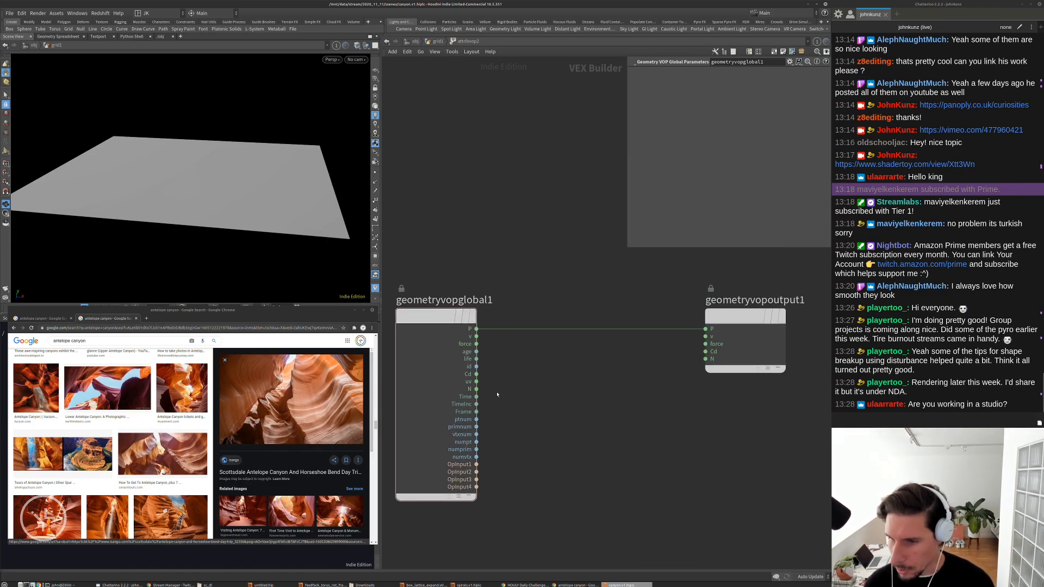
scroll(498, 395, down, 1)
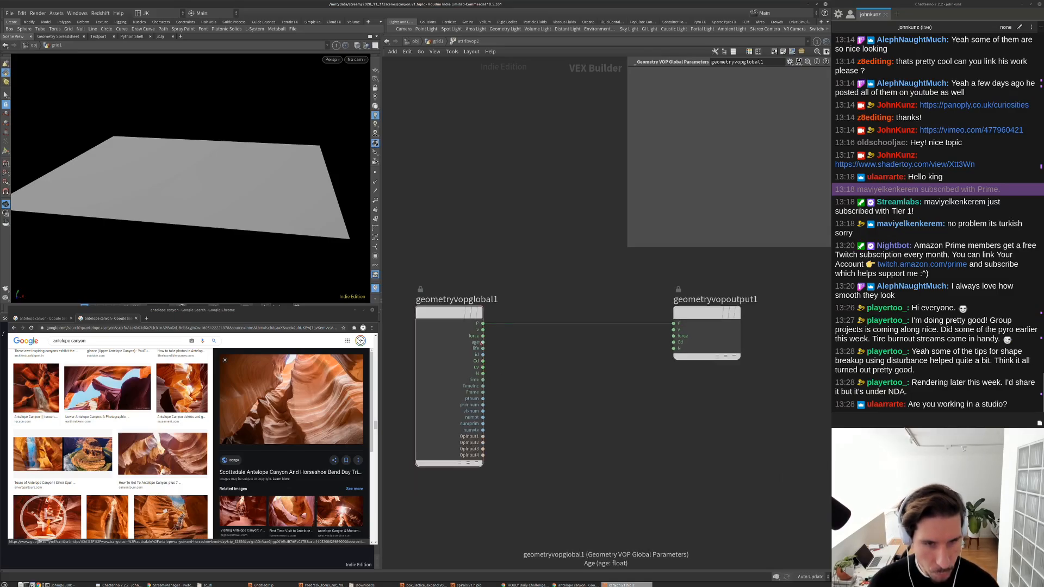
middle_drag(542, 378, 541, 361)
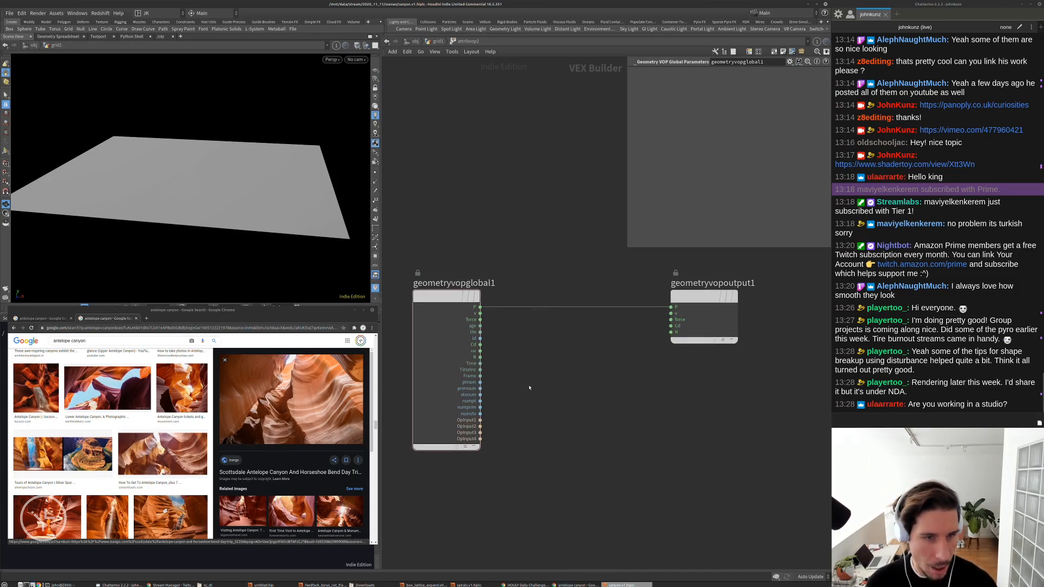
Add a Worley Noise node between the global and output nodes and feed the global P into its pos input
key(Tab)
text(wor)
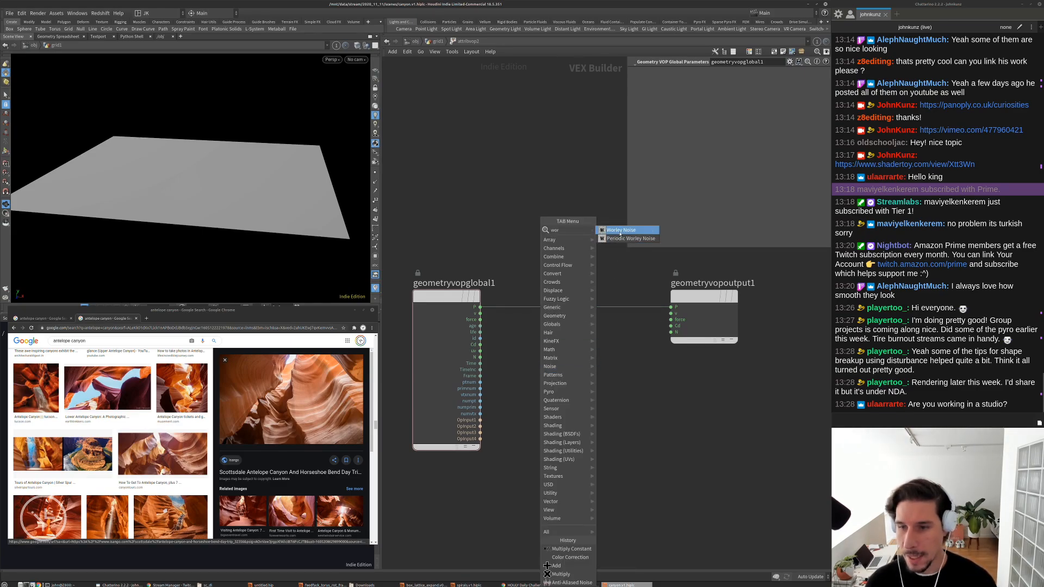
click(623, 229)
click(589, 381)
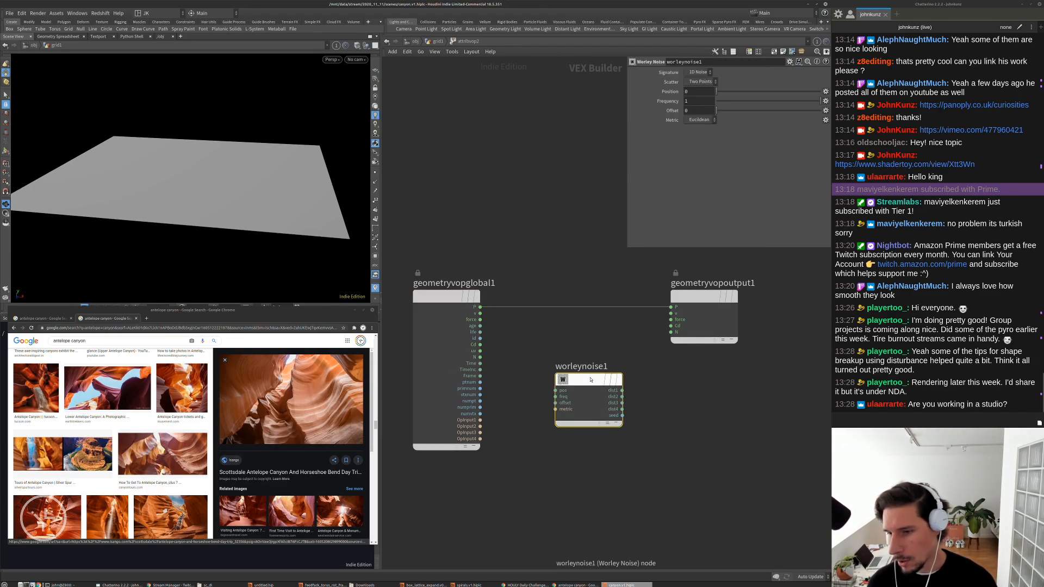
middle_drag(567, 389, 543, 398)
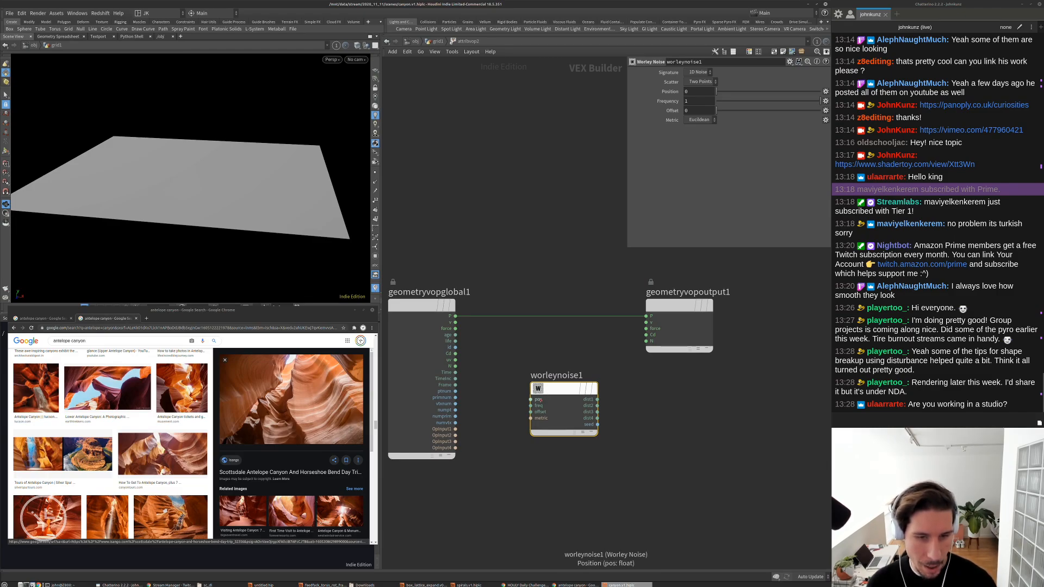
drag(538, 400, 456, 316)
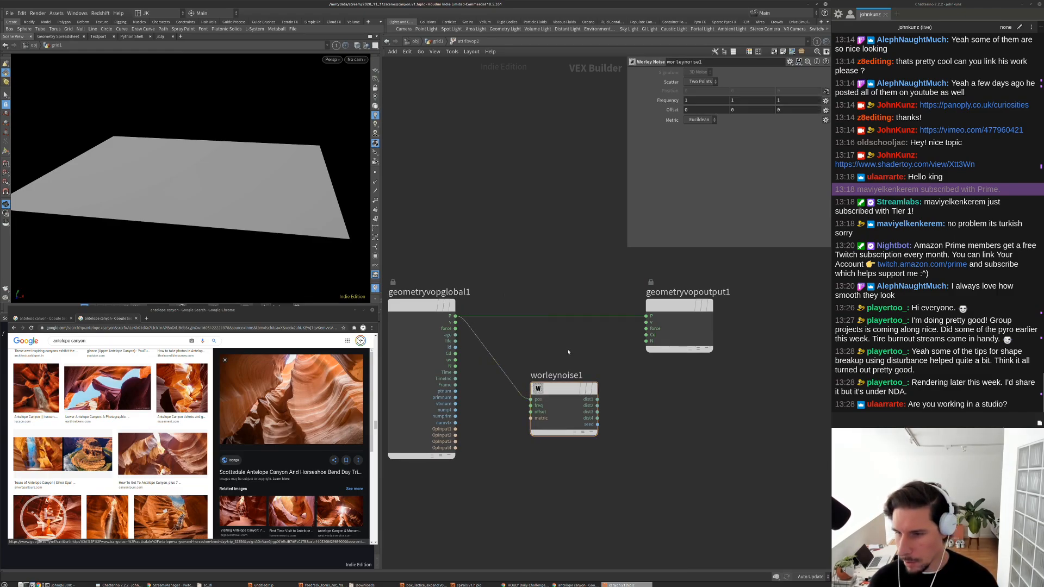
Space the Worley noise and geometry output nodes farther apart and connect the noise's dist1 to the output's Cd
middle_drag(568, 352, 556, 370)
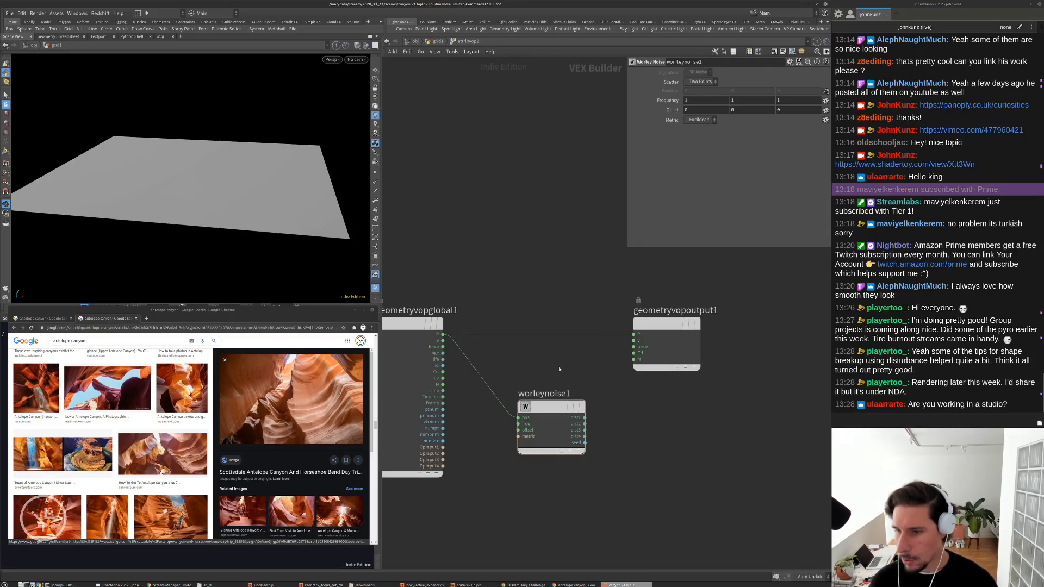
middle_drag(614, 412, 586, 382)
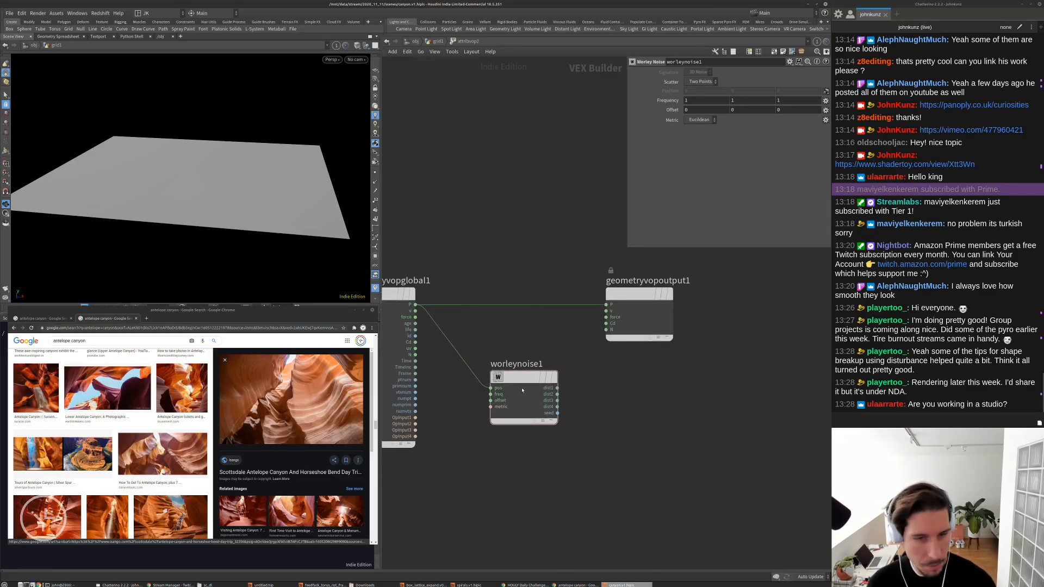
drag(522, 382, 533, 409)
drag(627, 295, 696, 295)
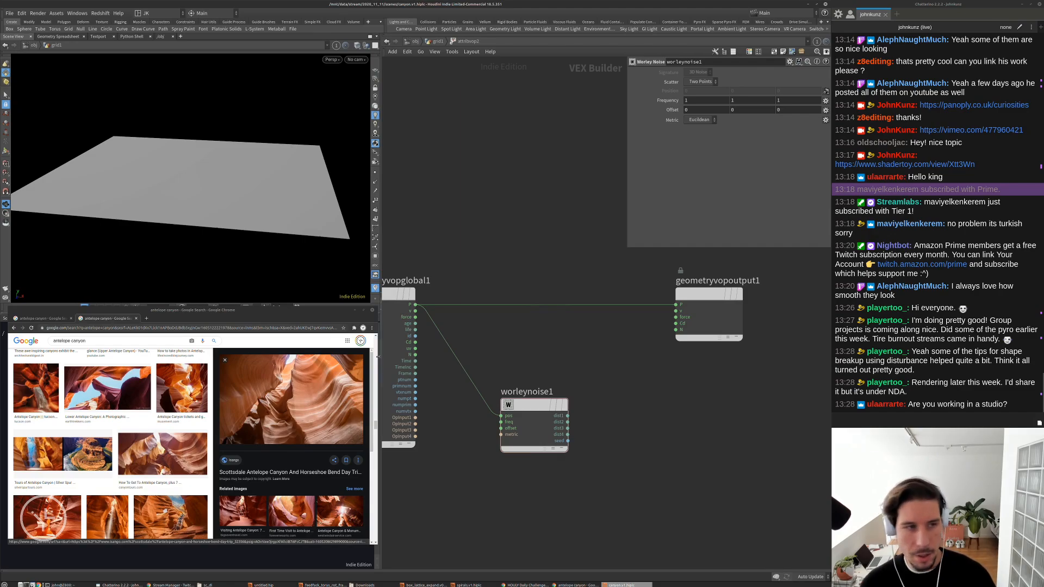
mouse_move(288, 217)
mouse_down()
mouse_move(288, 175)
mouse_move(288, 229)
mouse_up()
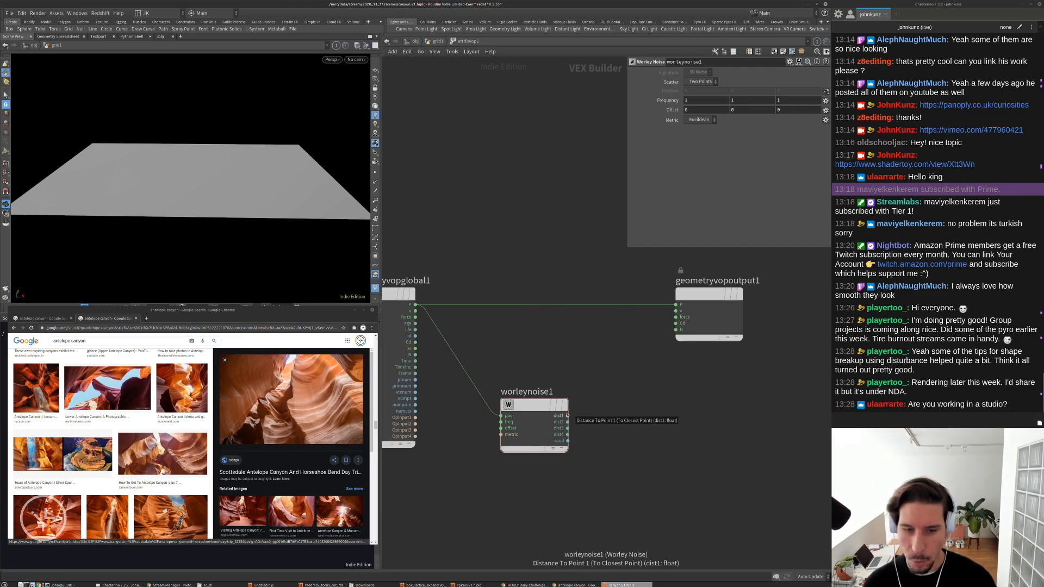
drag(567, 416, 676, 324)
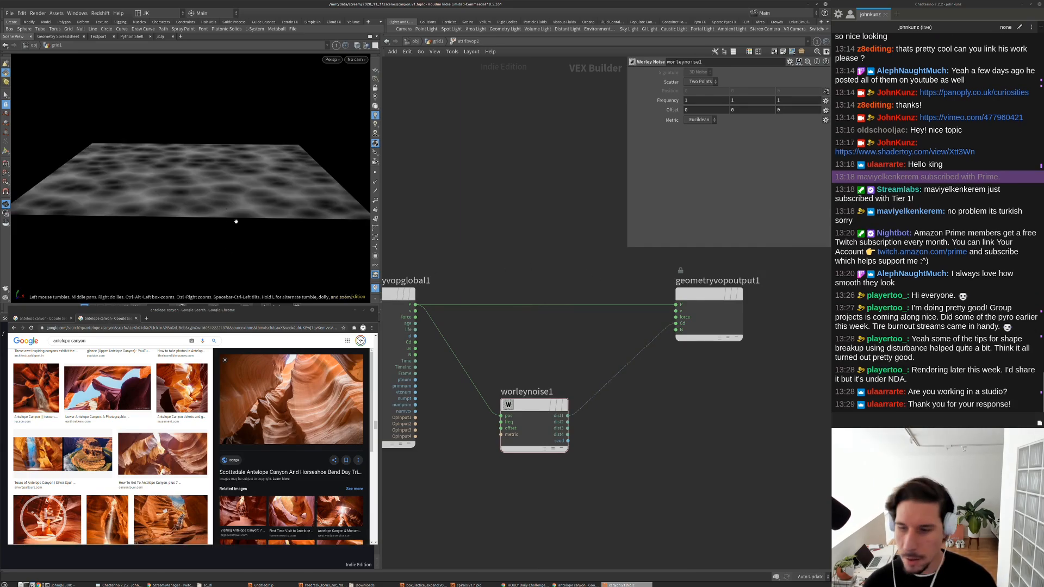
Examine the Worley noise pattern on the grid up close and from farther away at several angles
drag(244, 214, 250, 240)
scroll(198, 198, up, 5)
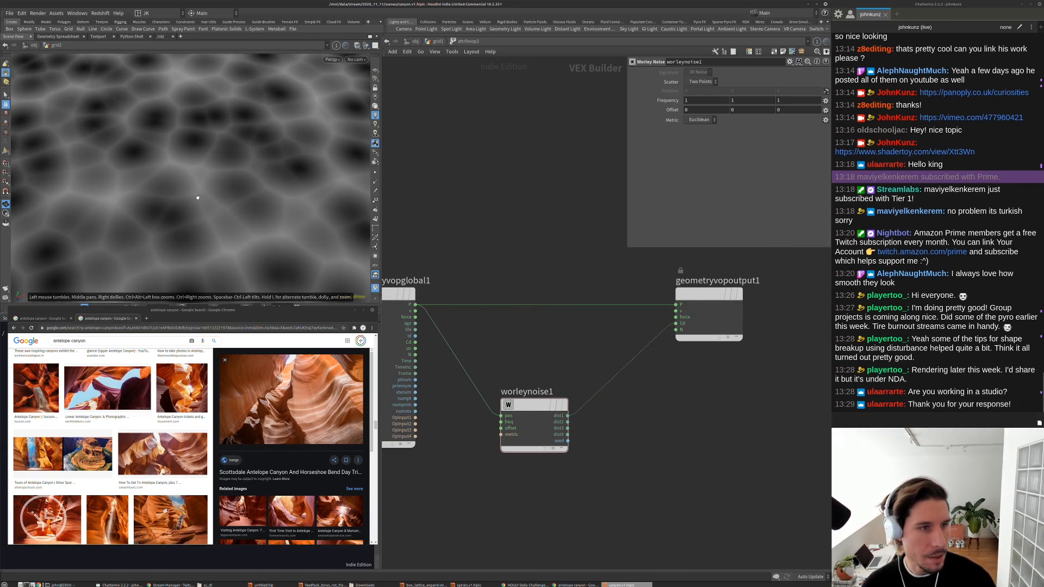
drag(197, 197, 283, 201)
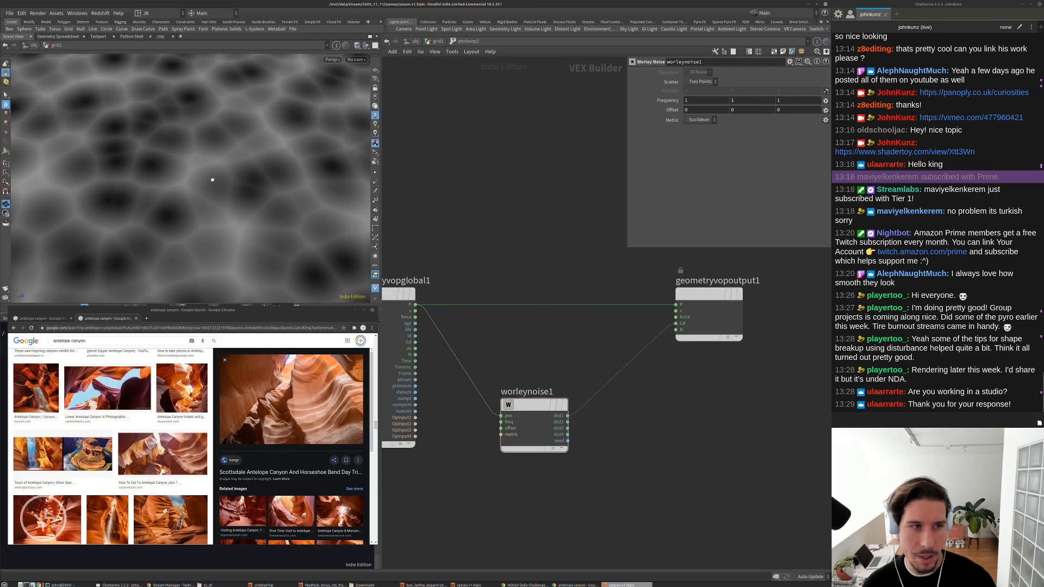
drag(209, 180, 151, 191)
scroll(159, 241, down, 5)
scroll(159, 241, down, 3)
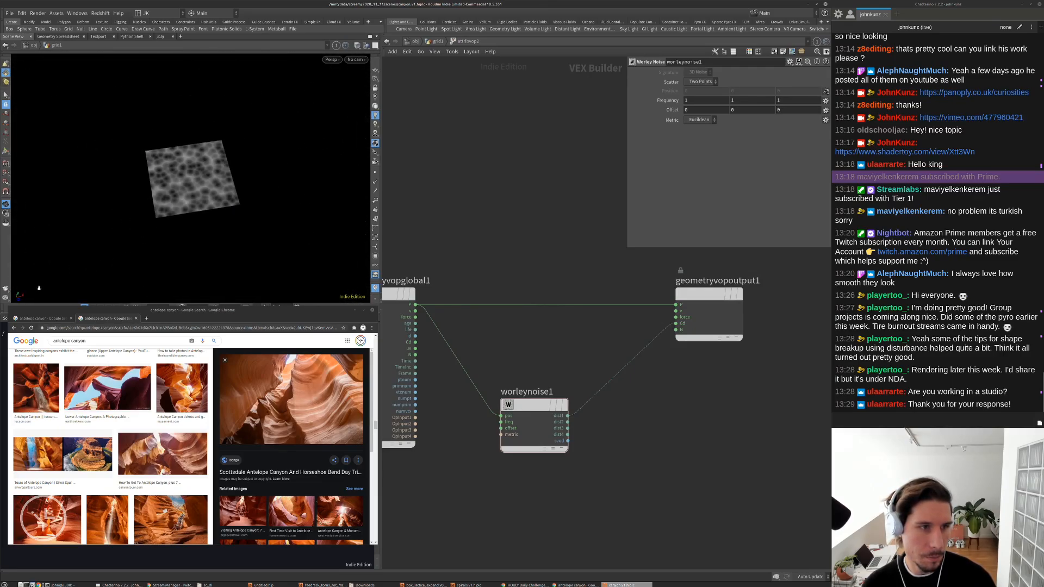
scroll(216, 220, up, 8)
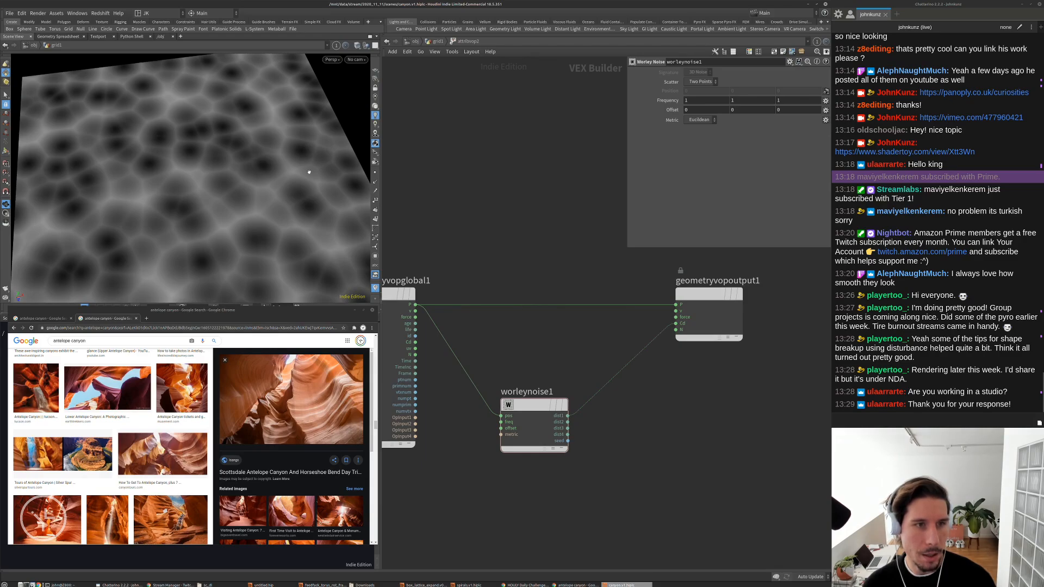
scroll(284, 206, down, 4)
mouse_move(244, 240)
mouse_down()
mouse_move(235, 228)
mouse_move(237, 251)
mouse_up()
Add an Anti-Aliased Noise node above worleynoise1 and feed the global P into its pos input
key(Tab)
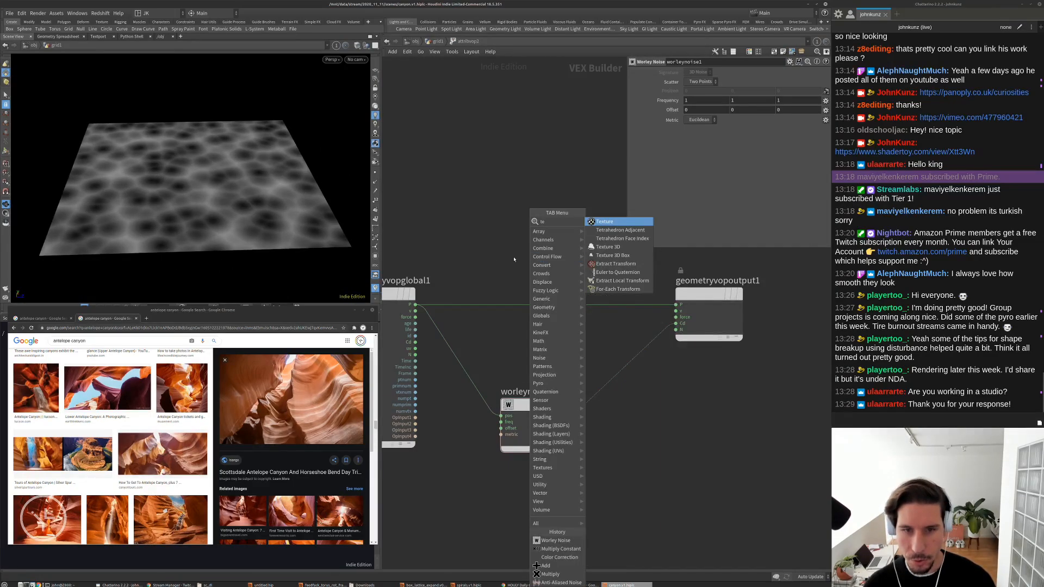
text(anti)
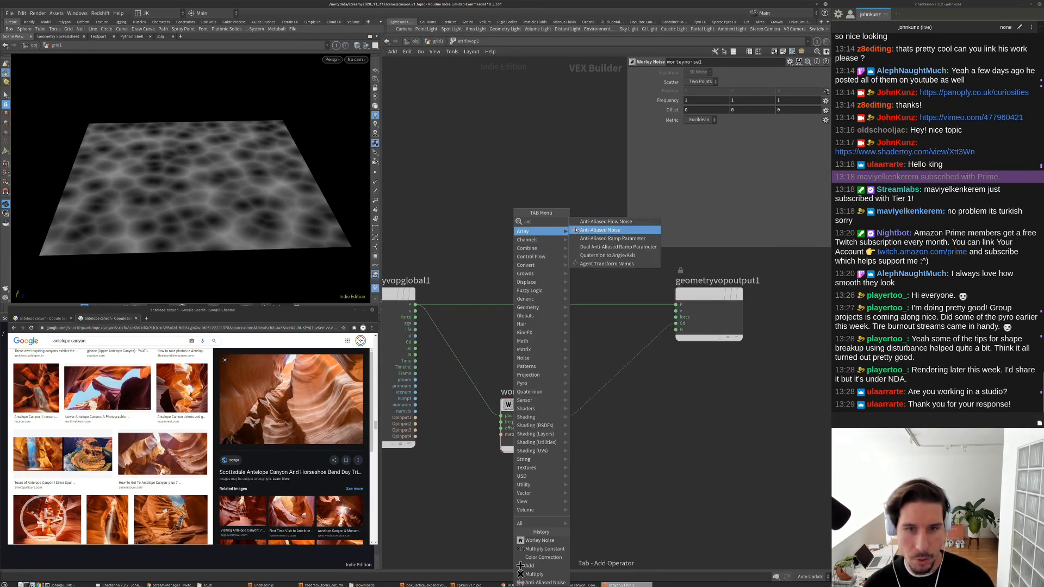
key(Return)
click(531, 246)
drag(501, 255, 416, 304)
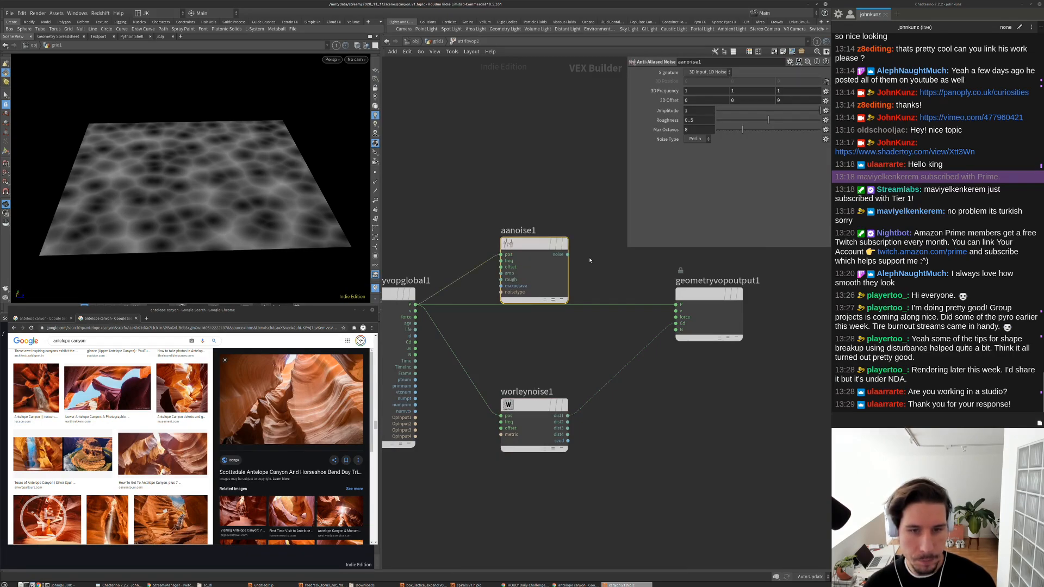
Preview the anti-aliased noise through the output's Cd, and reconnect worleynoise1's dist1 to Cd to compare the patterns
drag(566, 254, 678, 323)
click(677, 323)
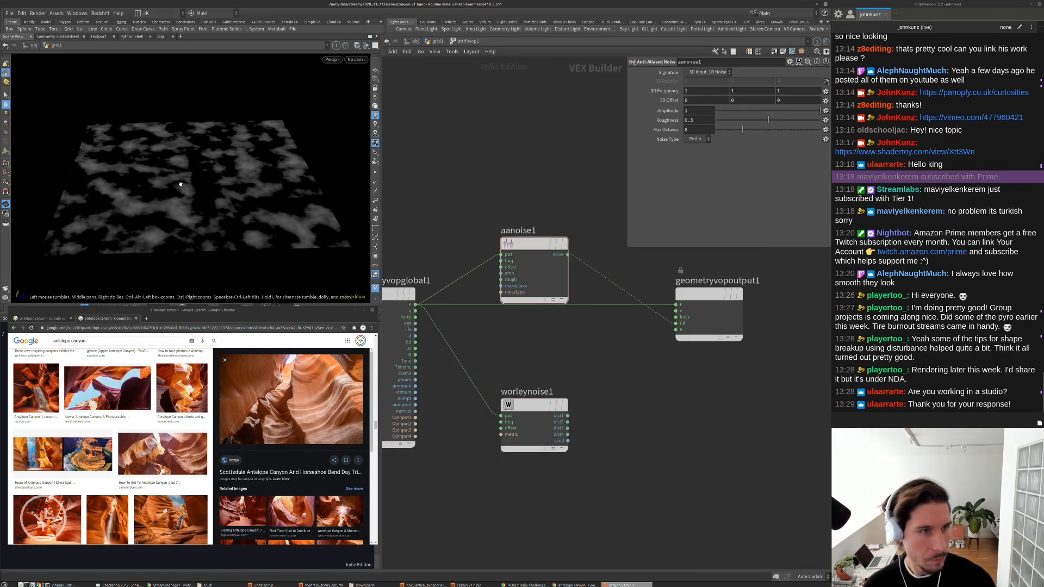
drag(567, 416, 677, 324)
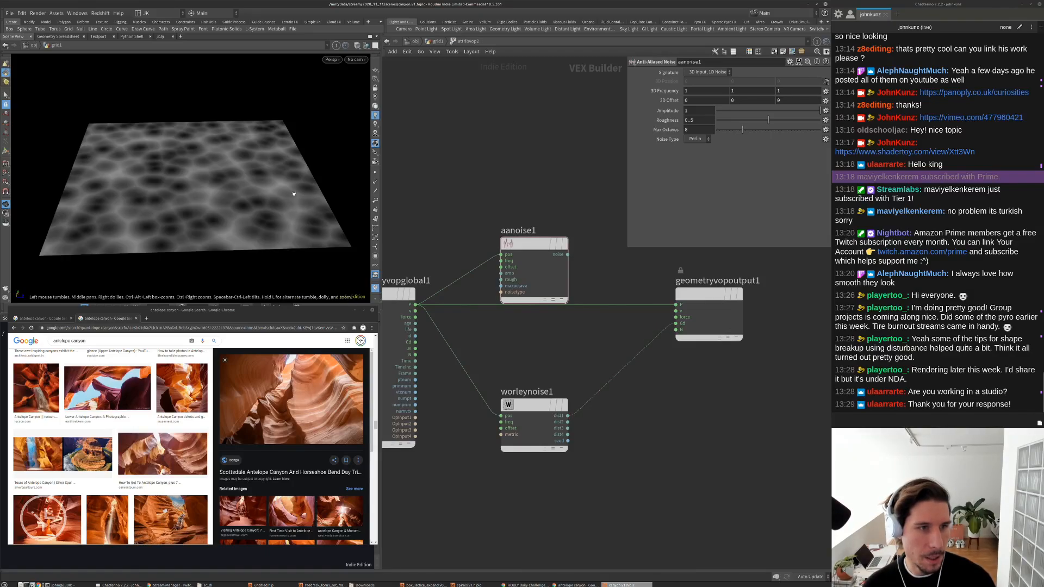
mouse_move(293, 193)
mouse_down()
mouse_move(298, 158)
mouse_move(307, 187)
mouse_move(289, 149)
mouse_move(298, 182)
mouse_up()
Add a Displace Along Normal node driven by worleynoise1's dist1 as amount, and connect its dispP to the output's P
middle_drag(691, 387, 651, 375)
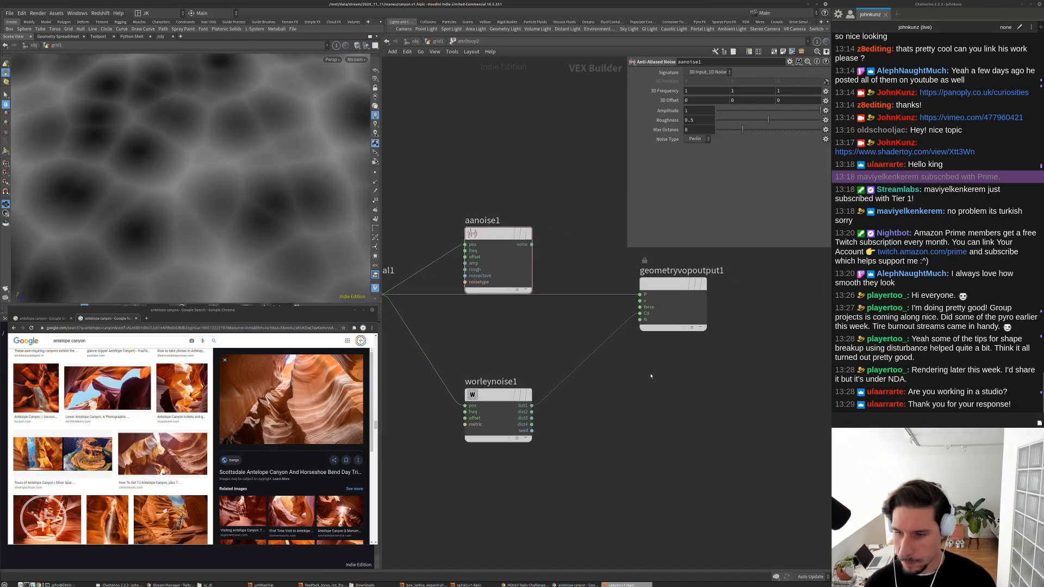
key(Tab)
text(dis)
text(t)
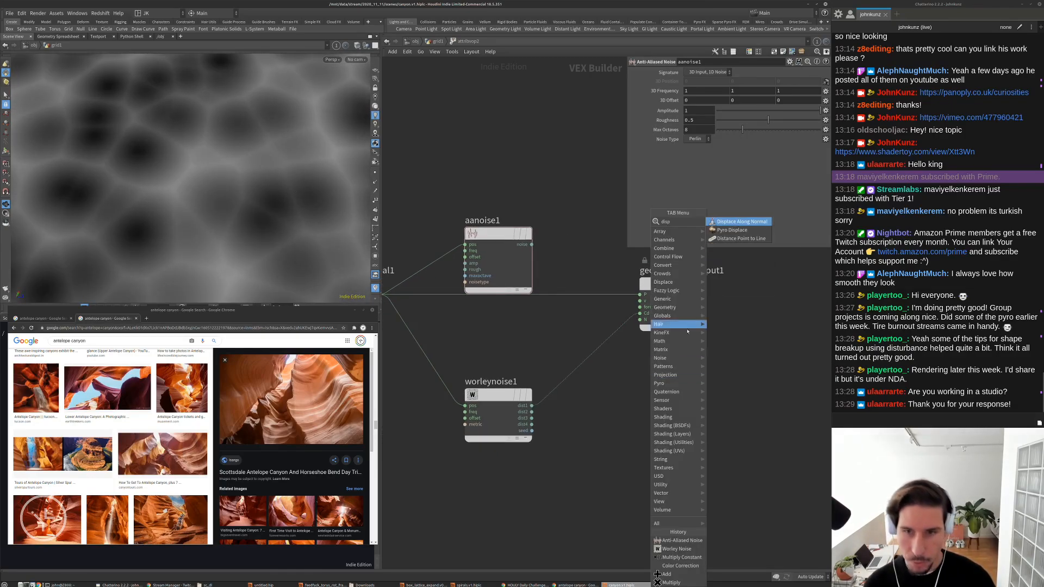
key(Return)
click(620, 428)
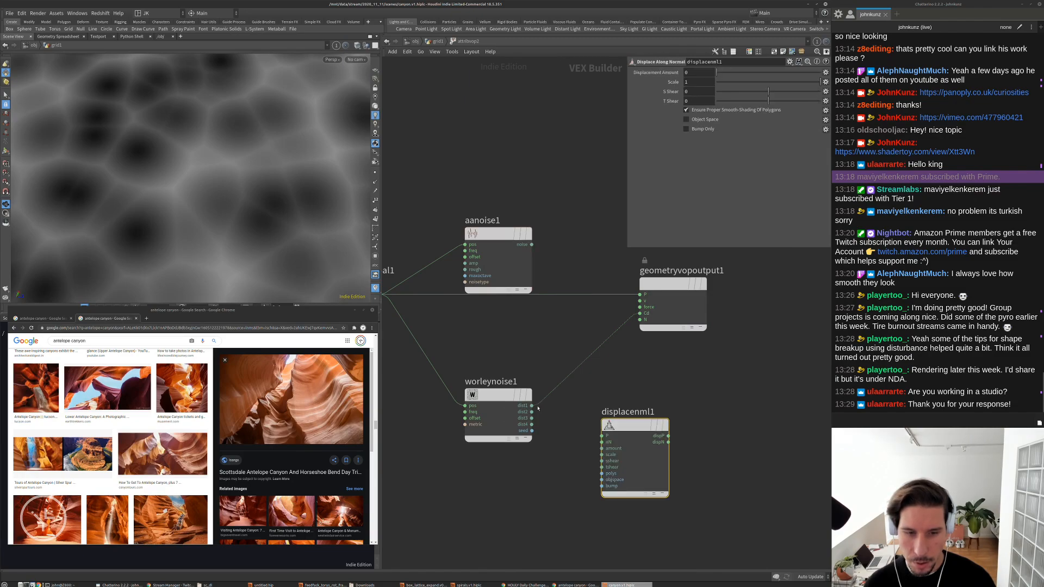
drag(604, 449, 531, 405)
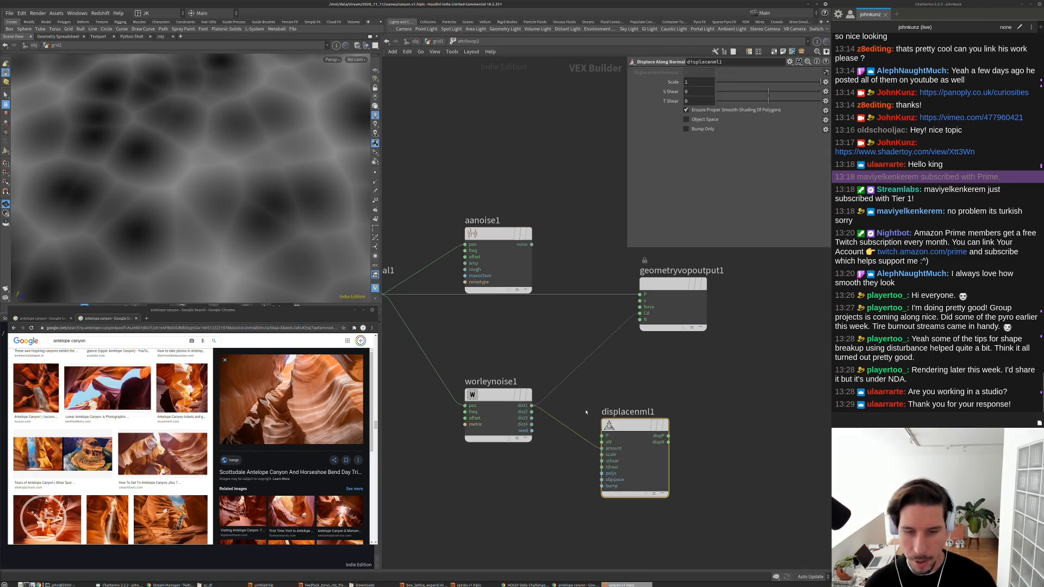
drag(669, 431, 645, 294)
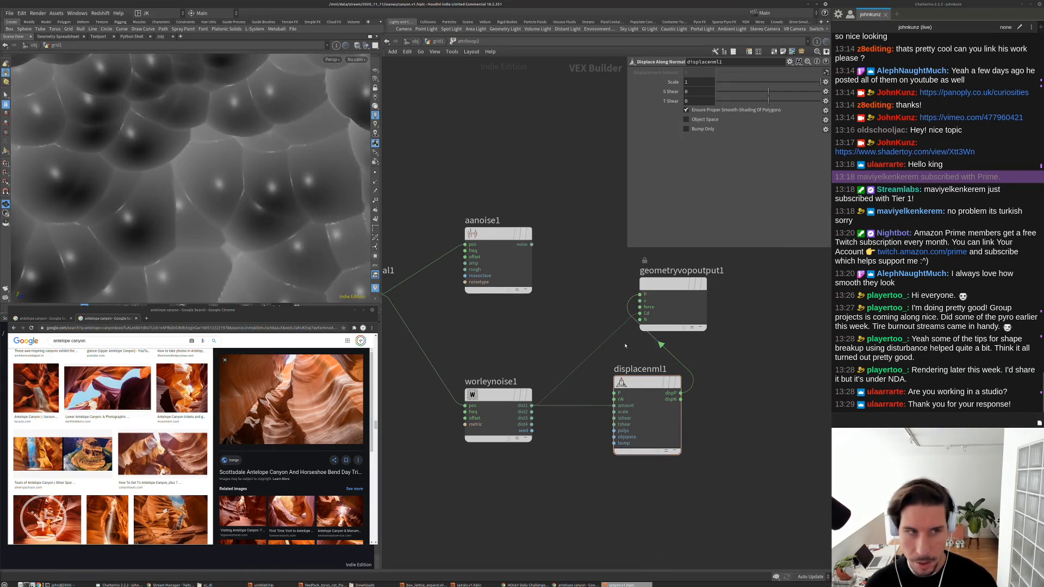
Disconnect worleynoise1's dist1 from the output's Cd and view the displaced surface without colour
drag(272, 174, 196, 212)
right_click(598, 346)
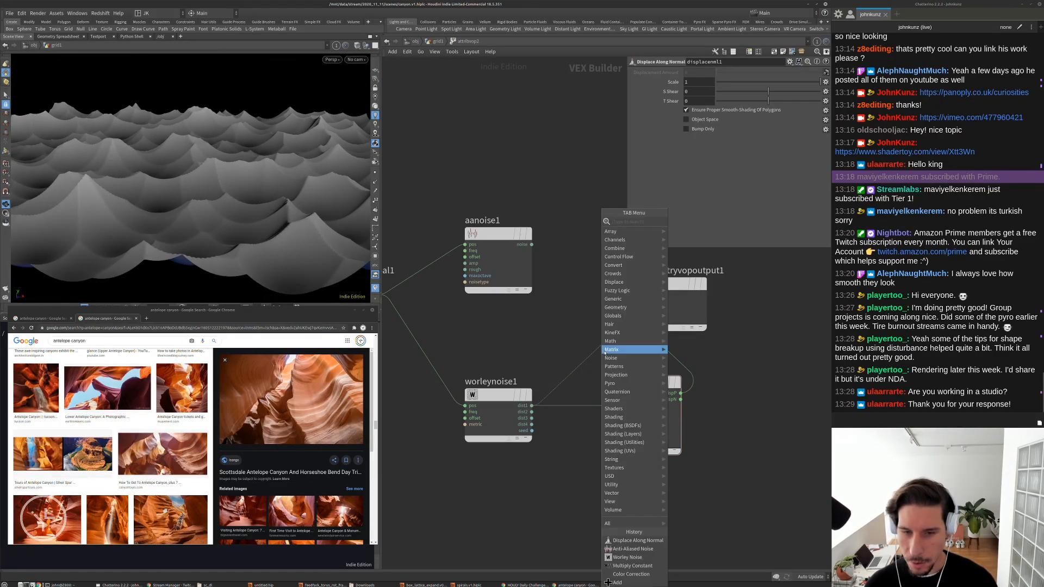
key(Escape)
right_click(596, 353)
click(605, 375)
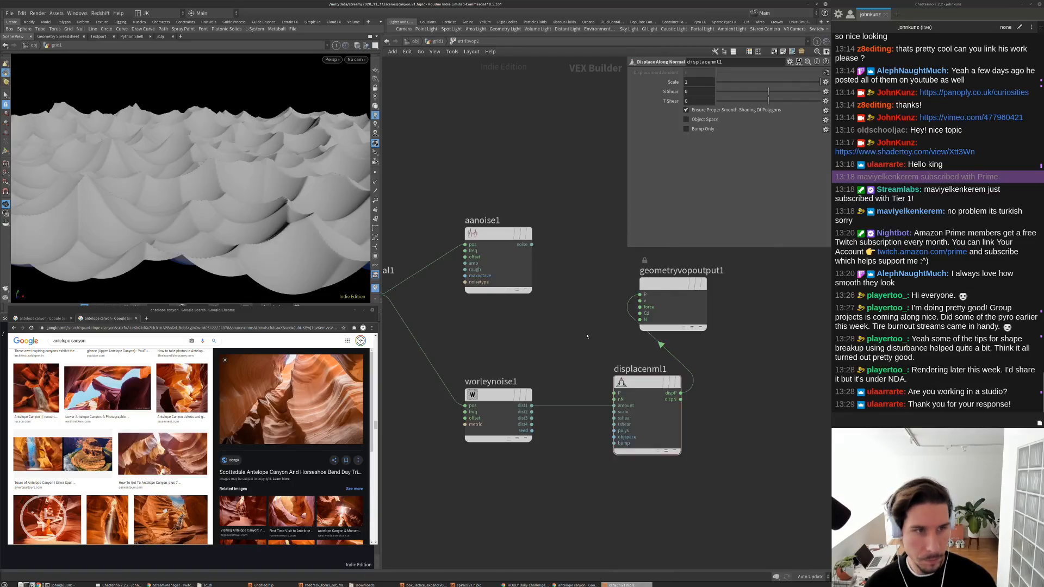
scroll(274, 199, up, 5)
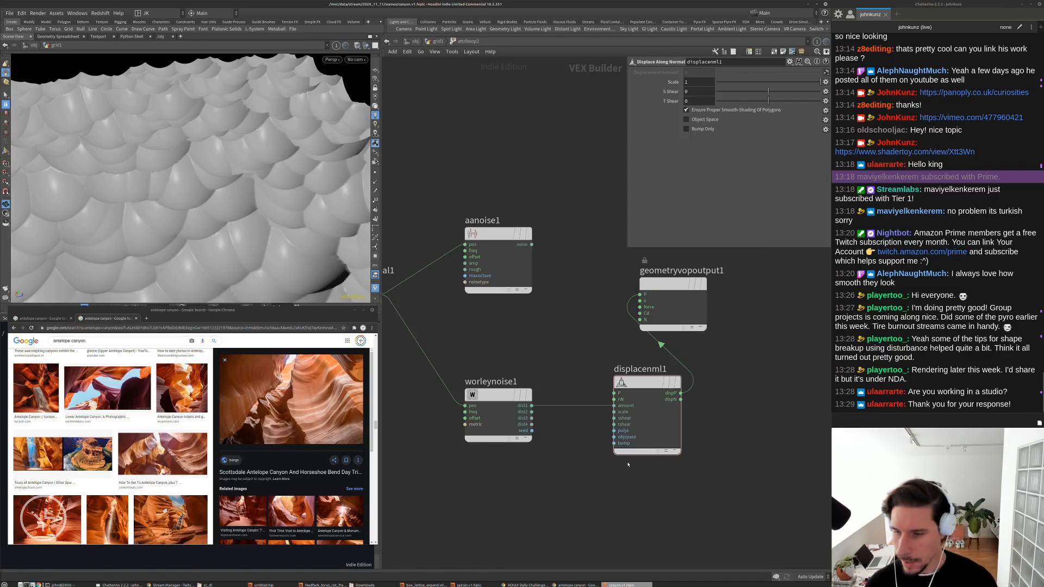
Move the geometryvopoutput1 node to the right, clear of displacenml1
scroll(652, 378, down, 4)
drag(652, 378, 750, 436)
scroll(626, 474, up, 3)
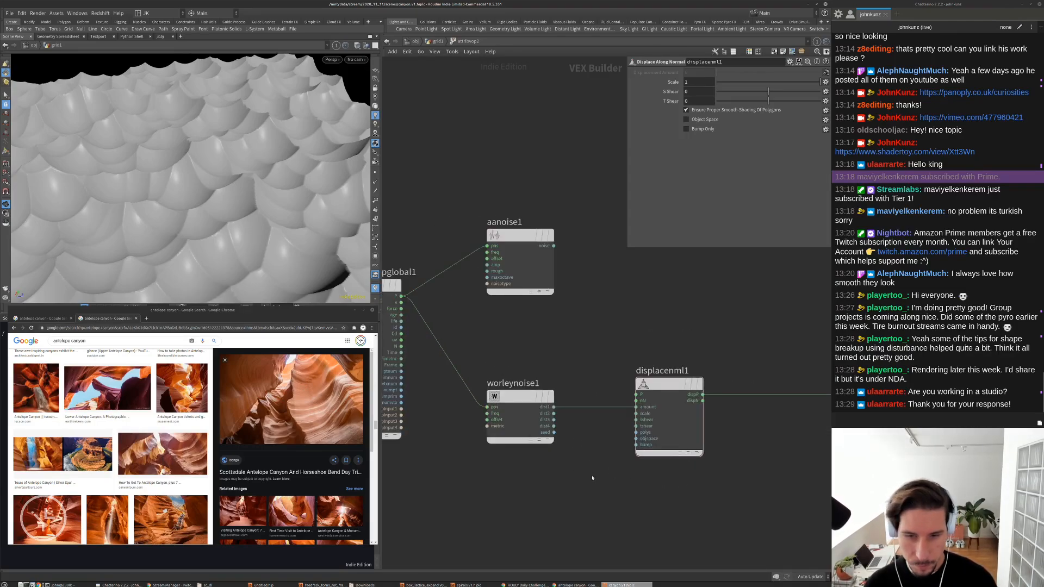
Add a Multiply Constant node and insert it on the wire between the global P and worleynoise1's pos
key(h)
key(Tab)
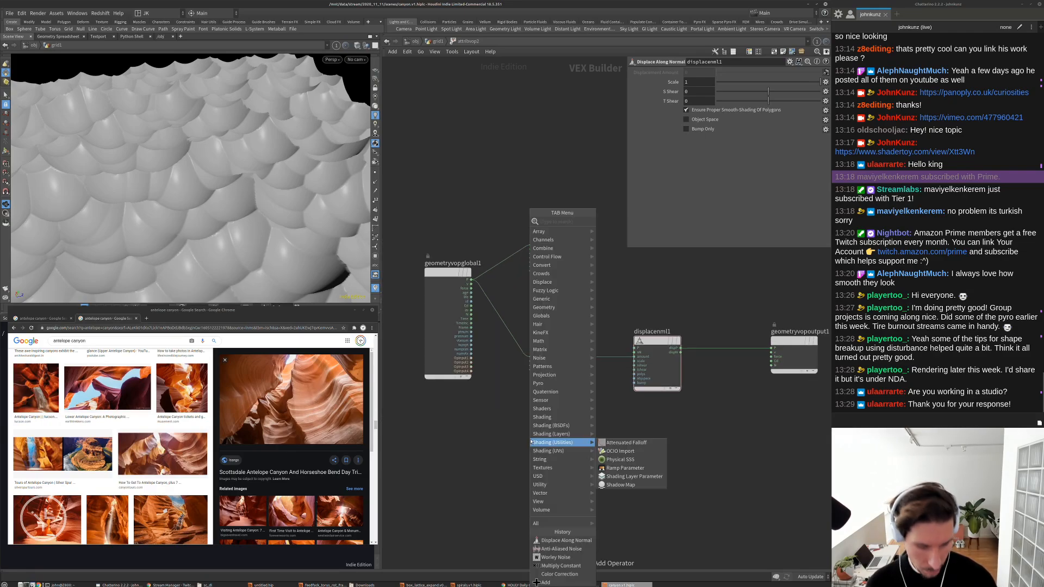
text(mul)
key(Down)
key(Down)
key(Return)
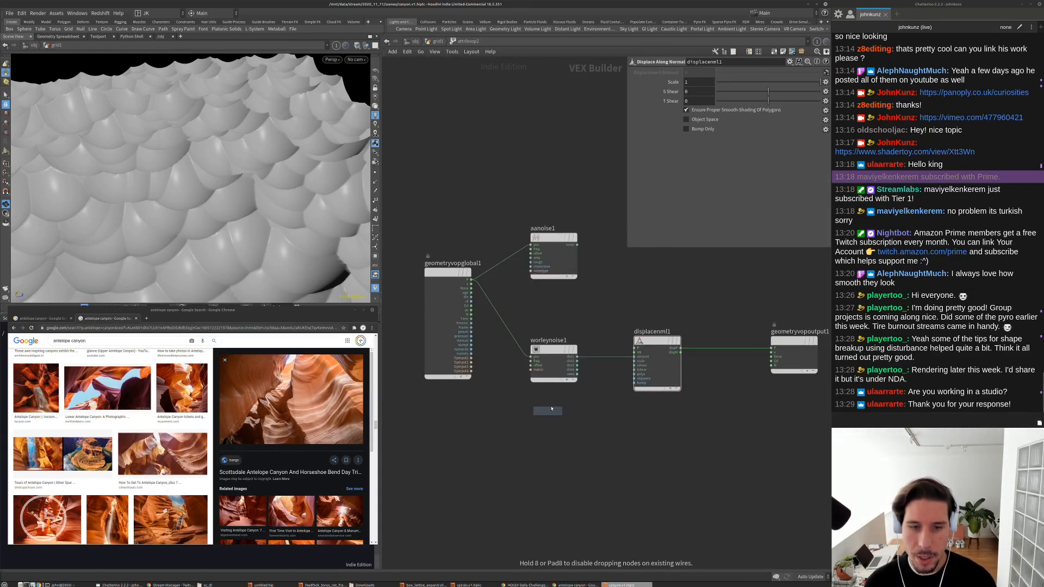
click(510, 331)
drag(509, 332, 519, 315)
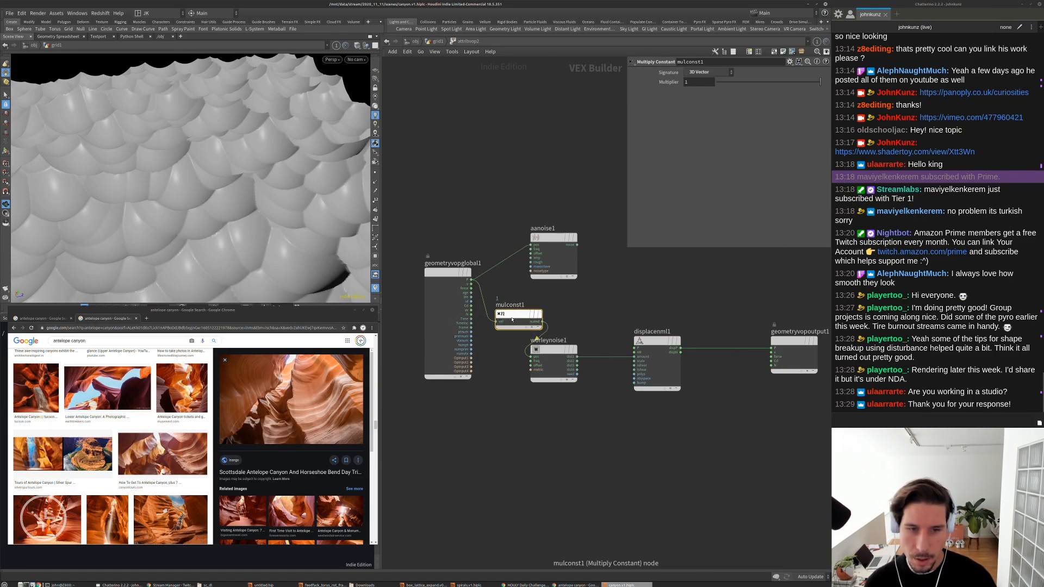
scroll(528, 341, up, 3)
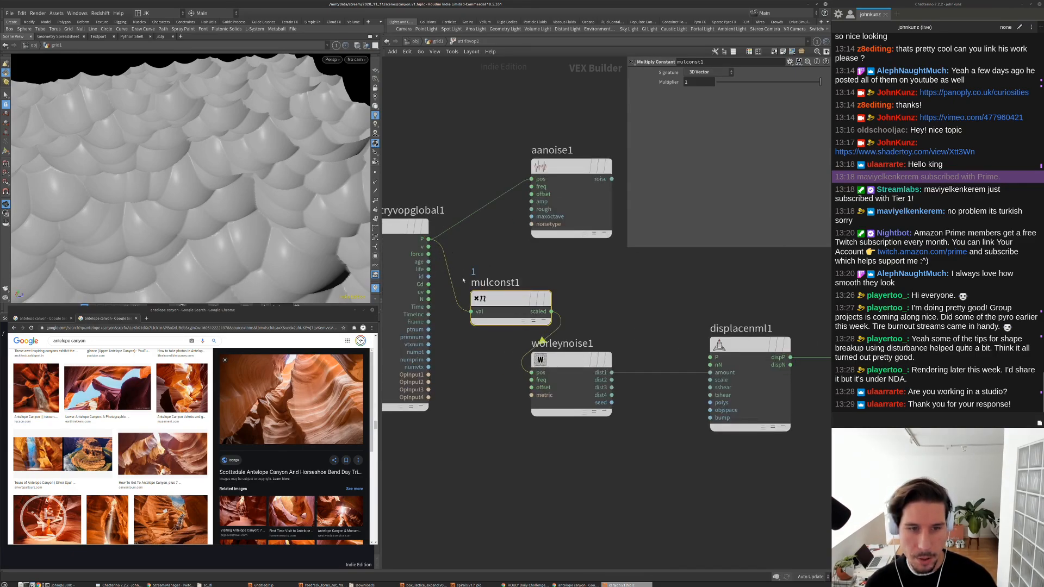
Try lowering worleynoise1's frequency to 0.2 on all three axes
click(554, 362)
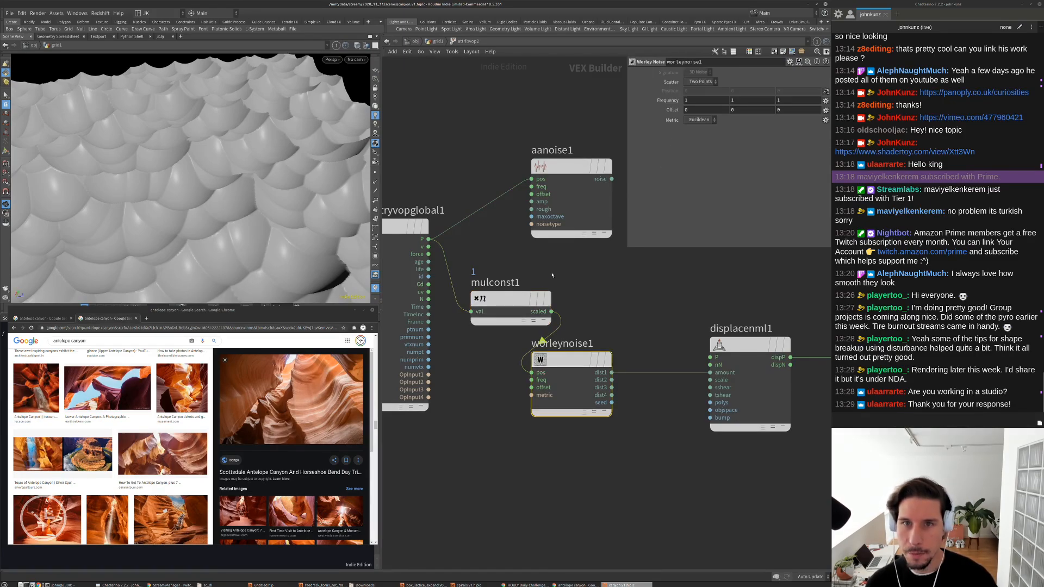
click(694, 101)
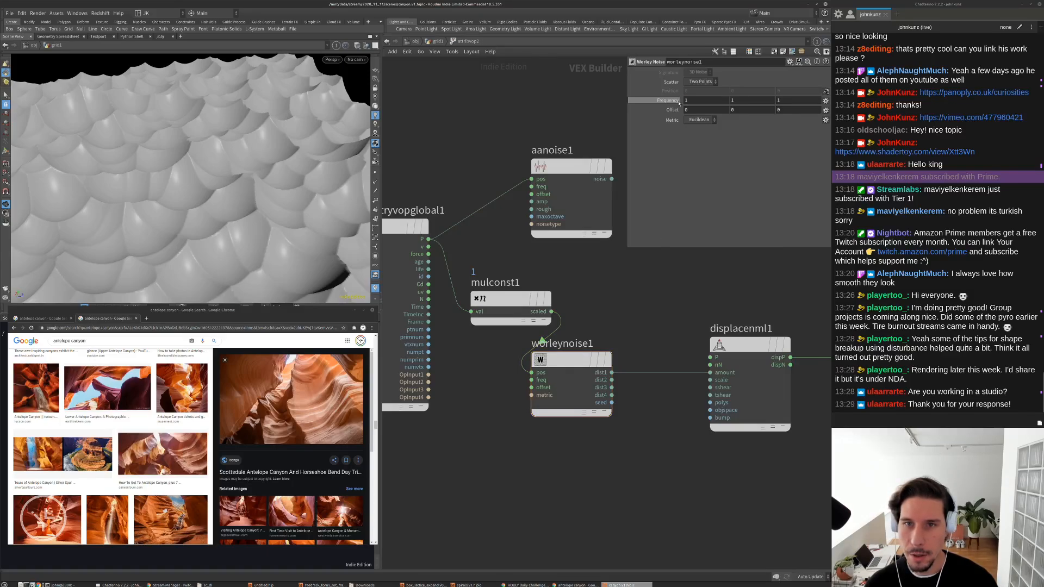
mouse_move(677, 101)
middle_down()
mouse_move(641, 100)
mouse_move(684, 103)
middle_up()
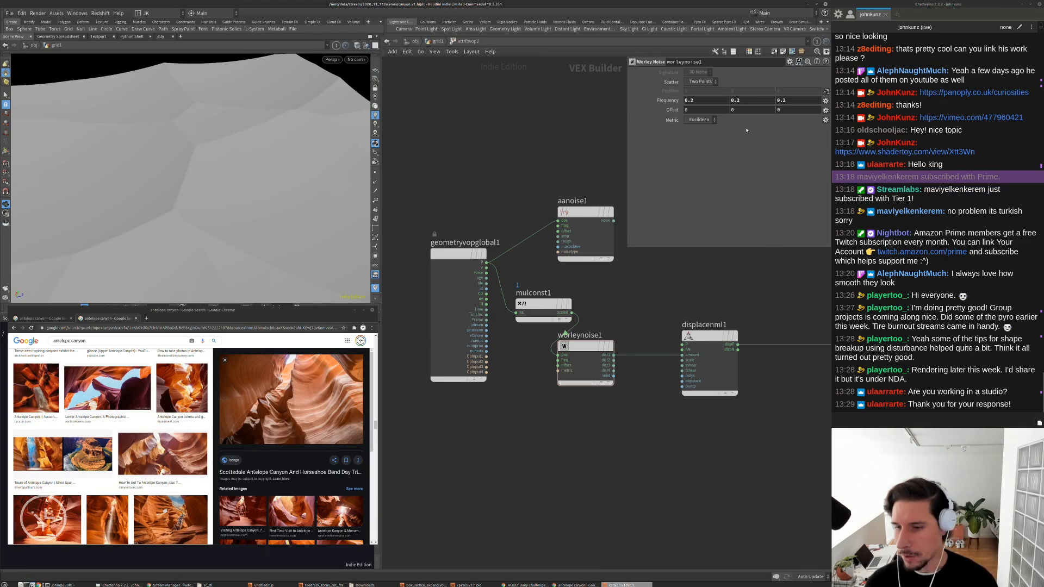
Reset worleynoise1's frequency to 1 on all three axes
click(711, 101)
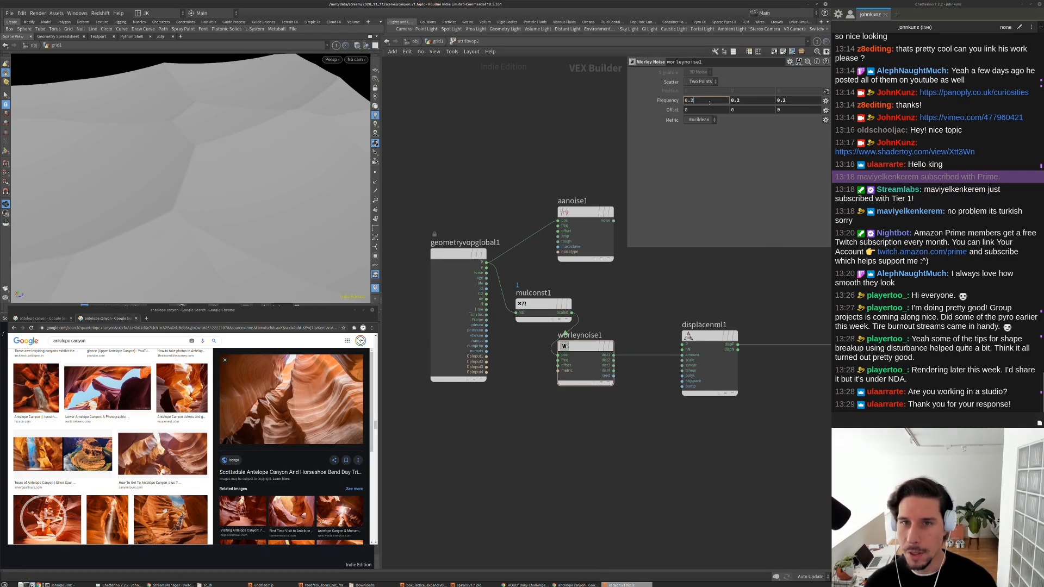
double_click(710, 101)
text(1)
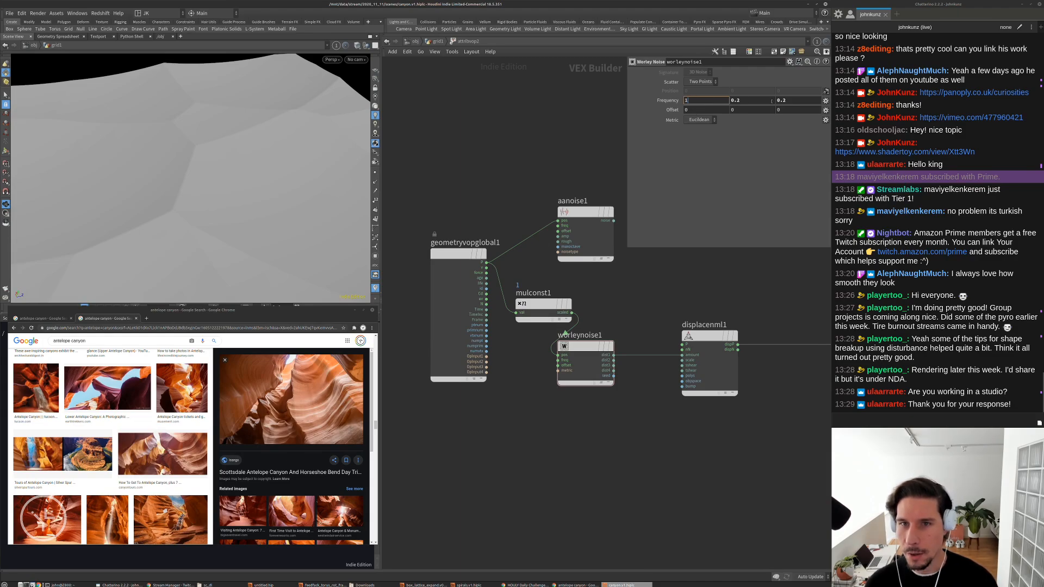
key(Tab)
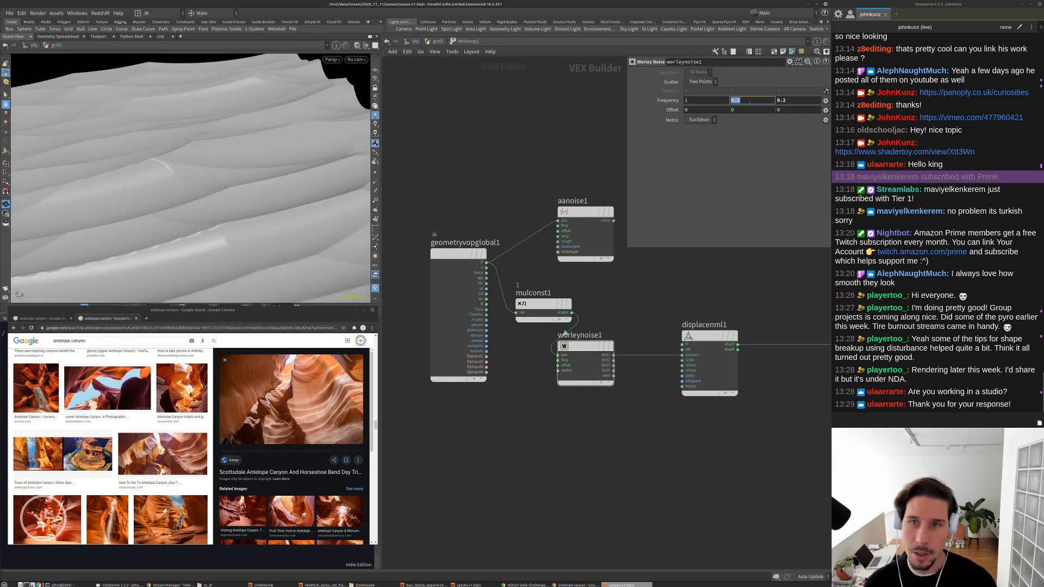
text(1)
key(Tab)
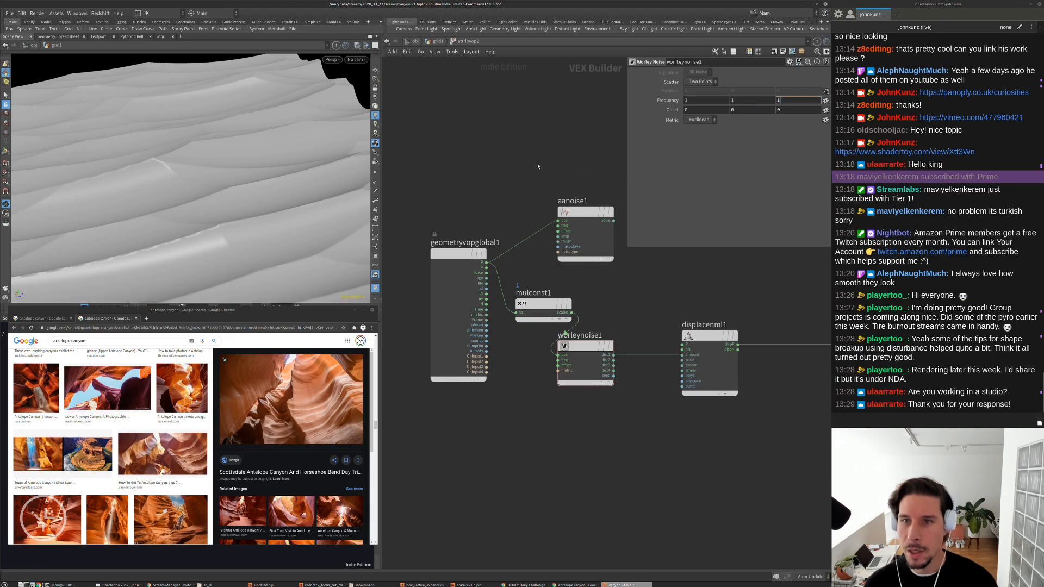
text(1)
key(Return)
Set mulconst1's multiplier to 0.416 and place the node in line to the left of worleynoise1
click(543, 309)
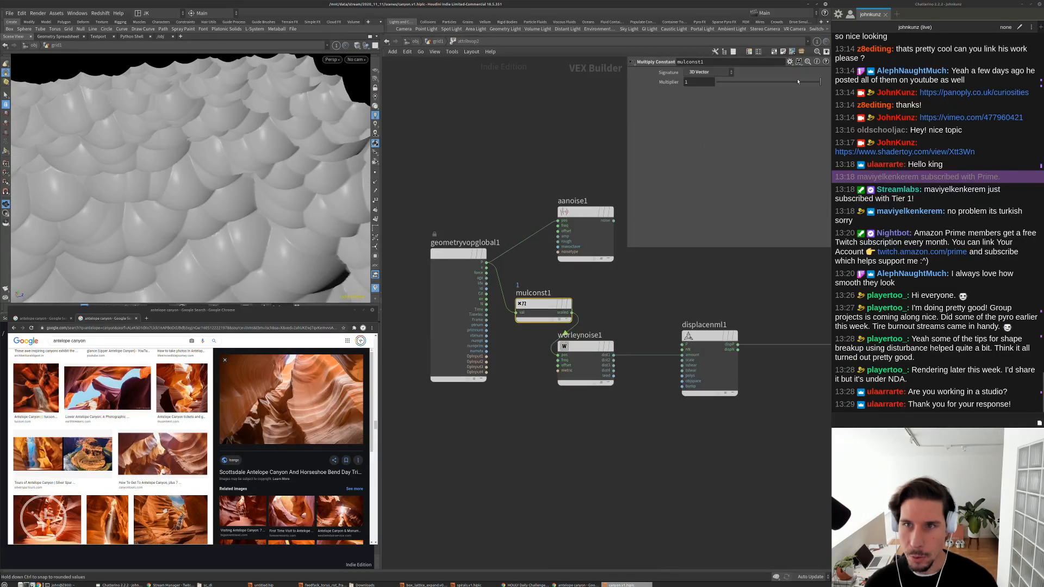
click(760, 82)
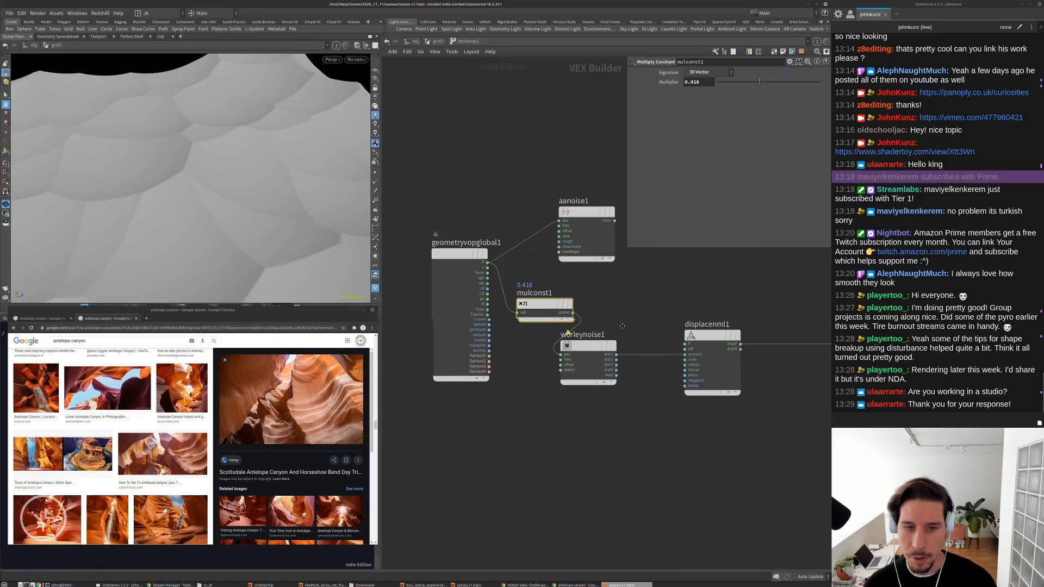
middle_drag(622, 326, 666, 303)
scroll(660, 302, down, 2)
drag(532, 266, 473, 244)
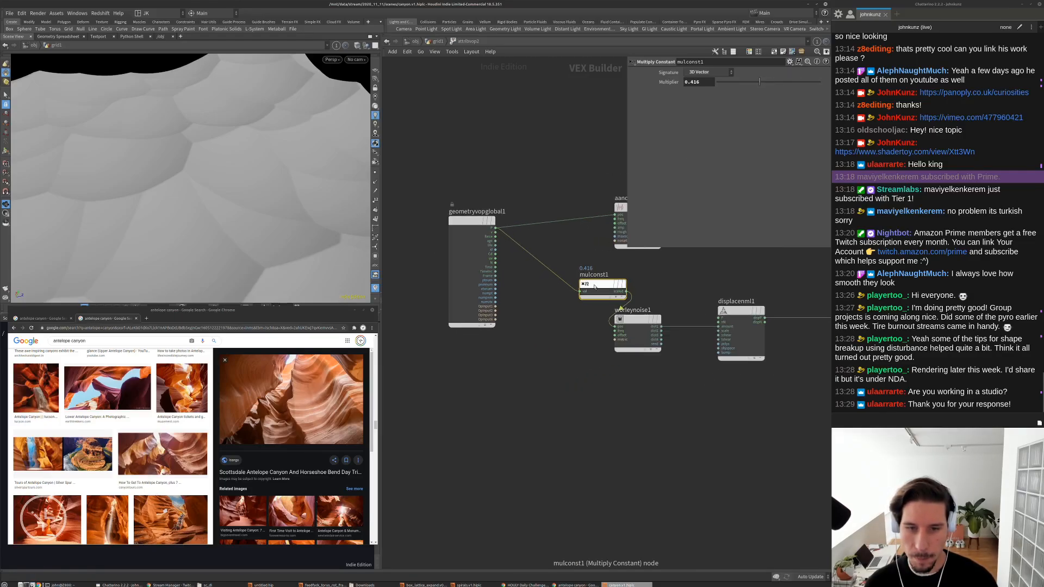
drag(594, 286, 546, 321)
middle_drag(572, 307, 528, 296)
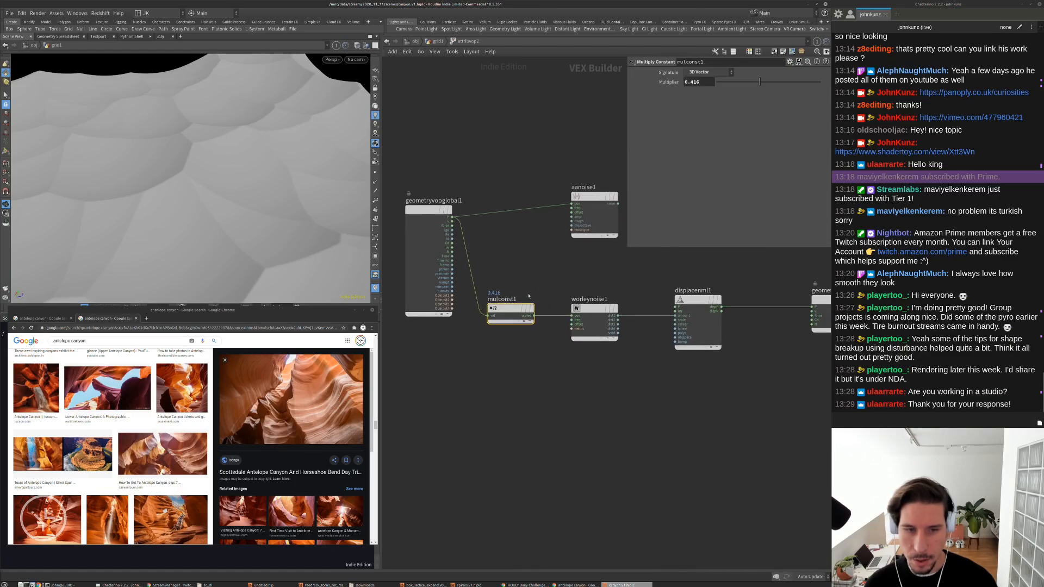
scroll(495, 291, up, 3)
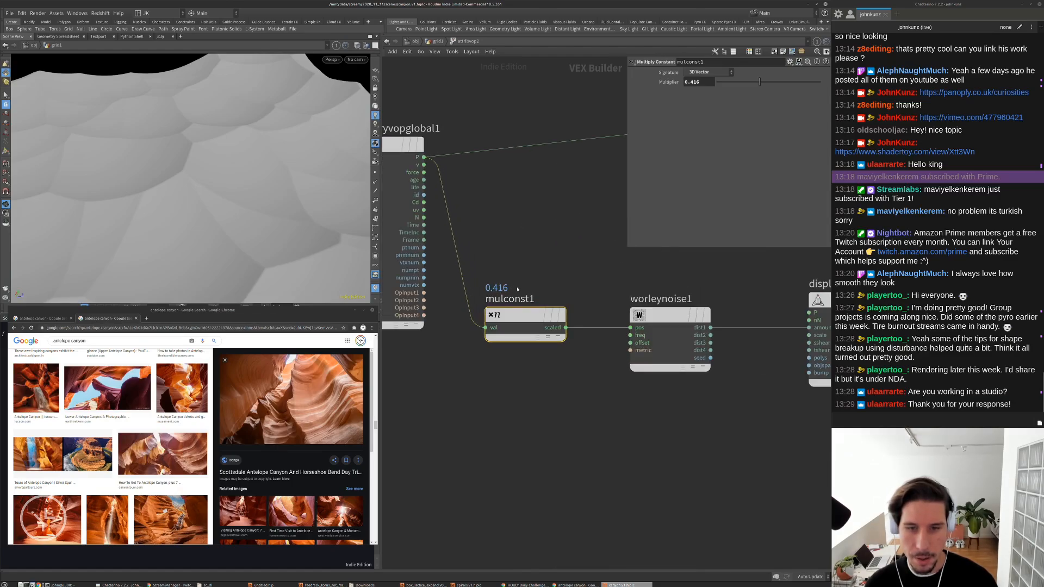
scroll(517, 289, down, 4)
middle_drag(508, 274, 455, 292)
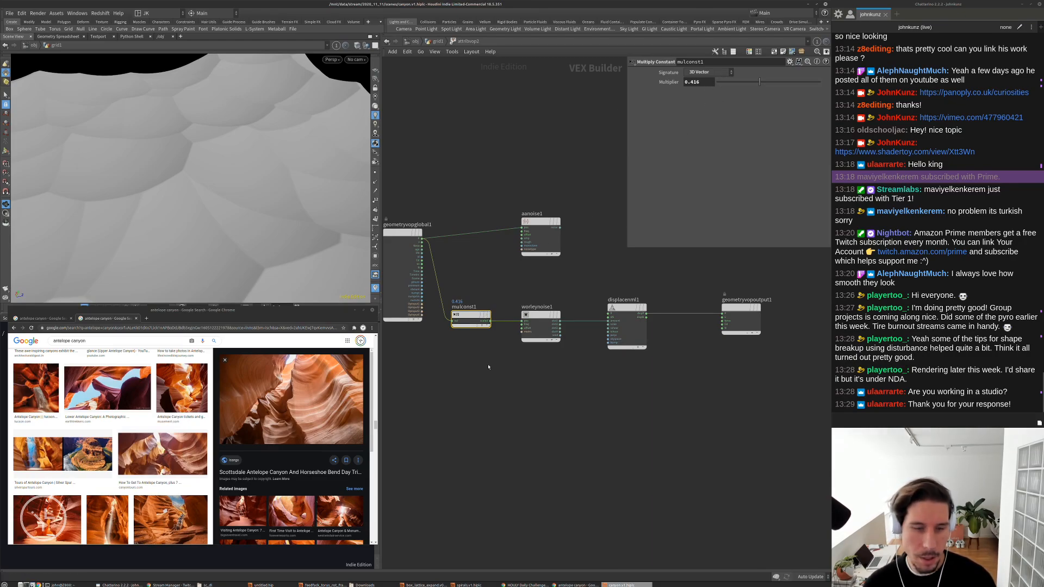
Bypass mulconst1 and enable it again to compare the noise scale on the surface
scroll(488, 302, up, 4)
click(488, 296)
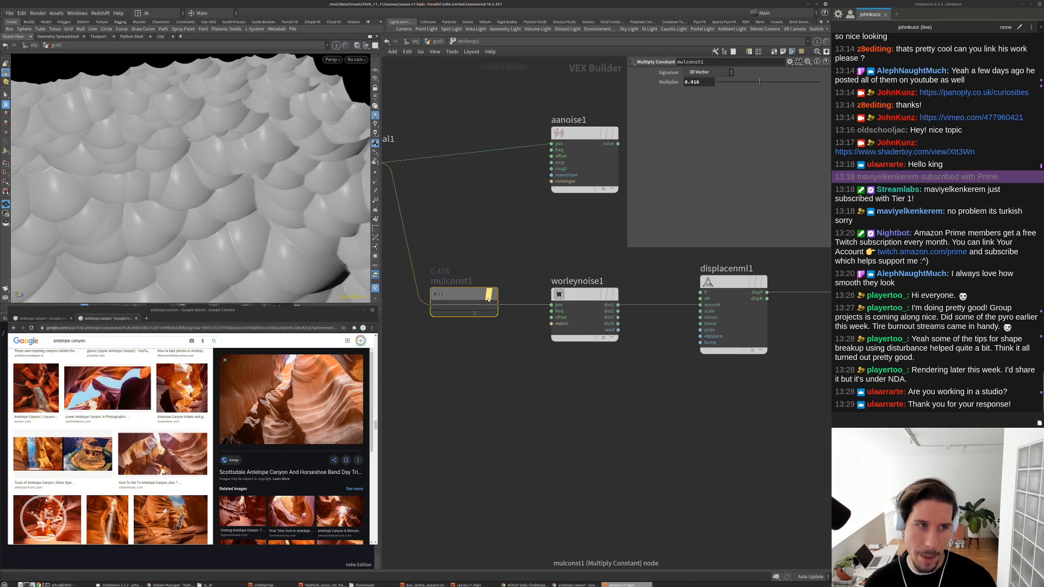
click(488, 296)
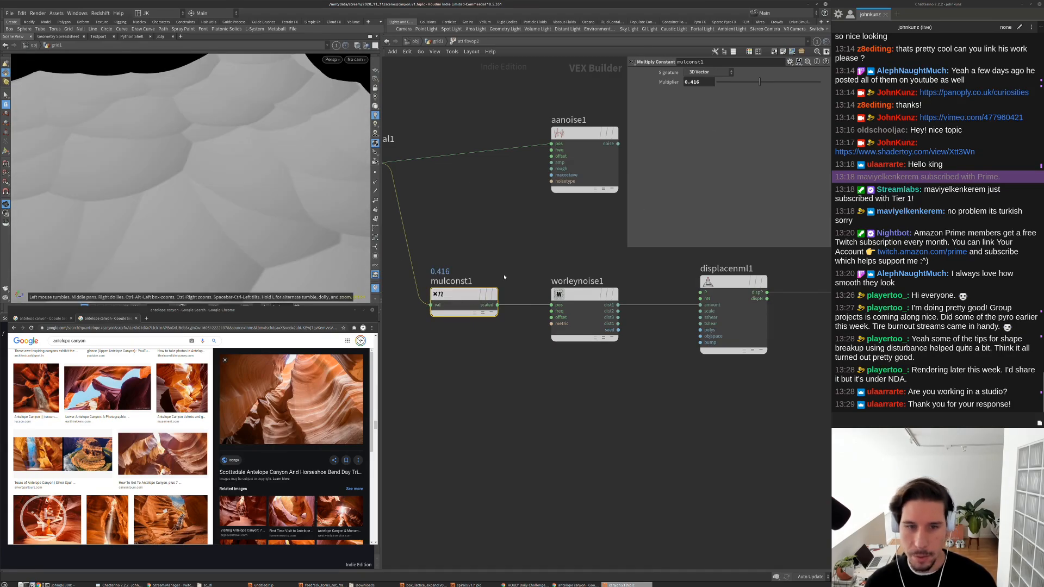
Move the aanoise1 node further up, away from the Worley noise chain
key(h)
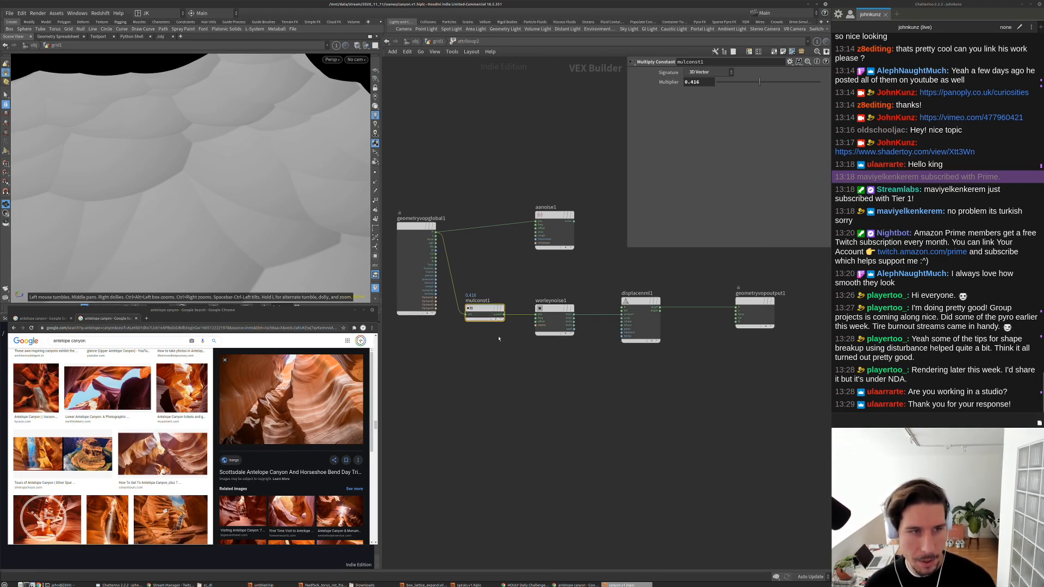
middle_drag(481, 359, 476, 440)
click(533, 306)
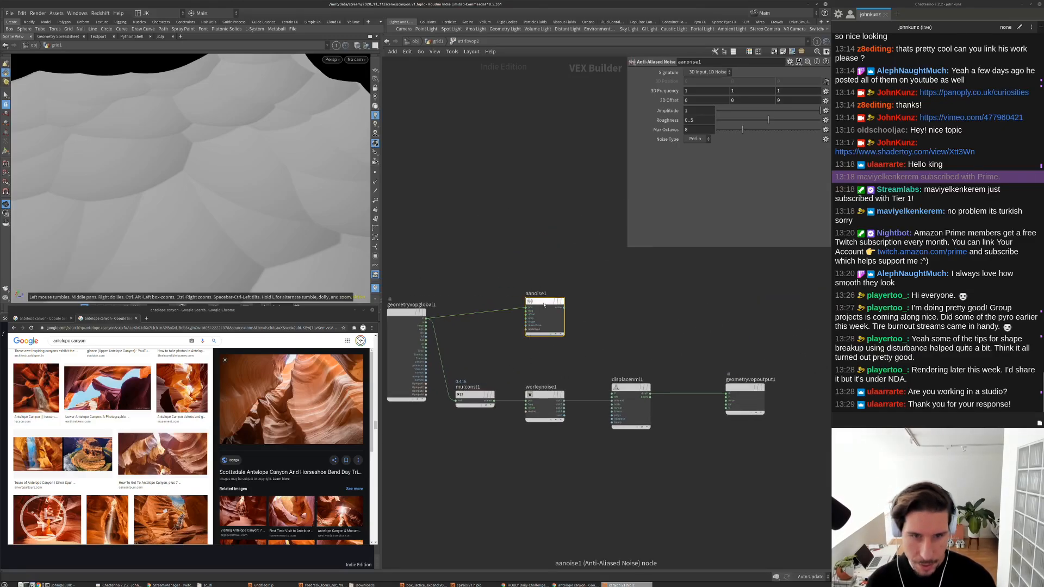
drag(533, 306, 524, 250)
Add a Vector to Vector4 node below mulconst1, feeding scaled into its vec and its hvec into worleynoise1's pos
middle_drag(508, 457, 542, 364)
key(Tab)
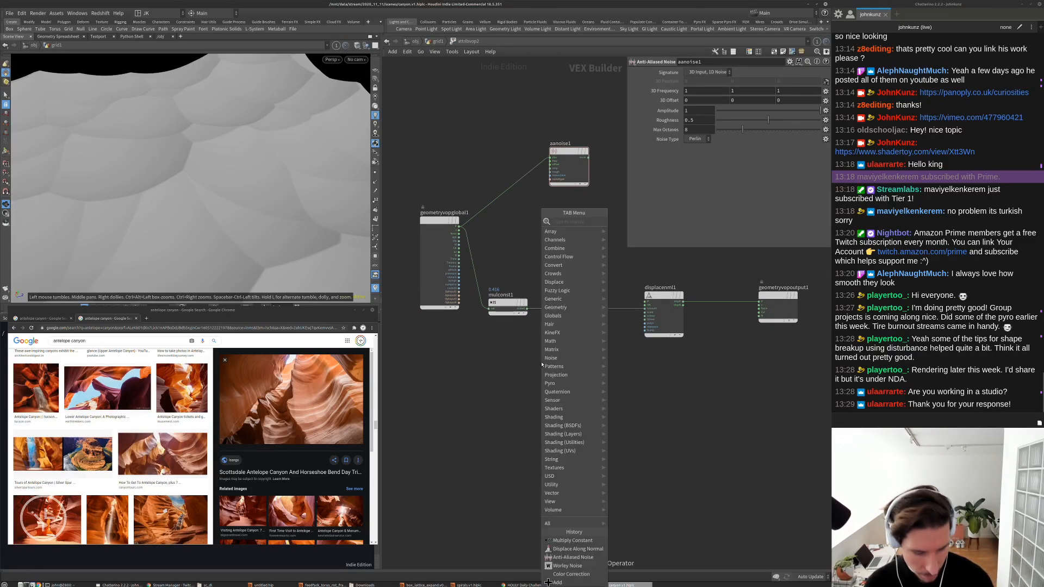
mouse_move(577, 299)
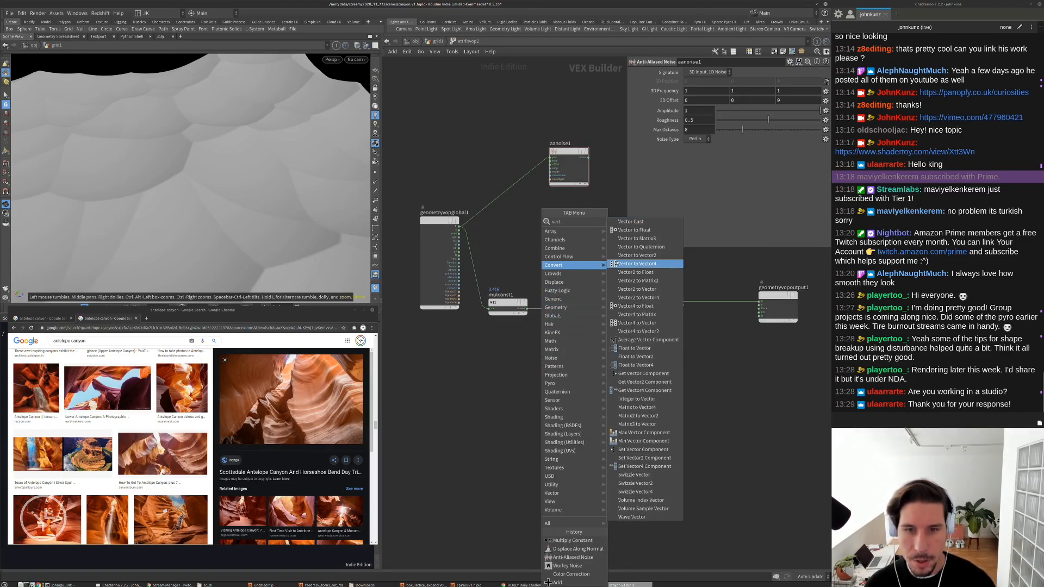
click(637, 263)
click(530, 365)
scroll(530, 366, up, 5)
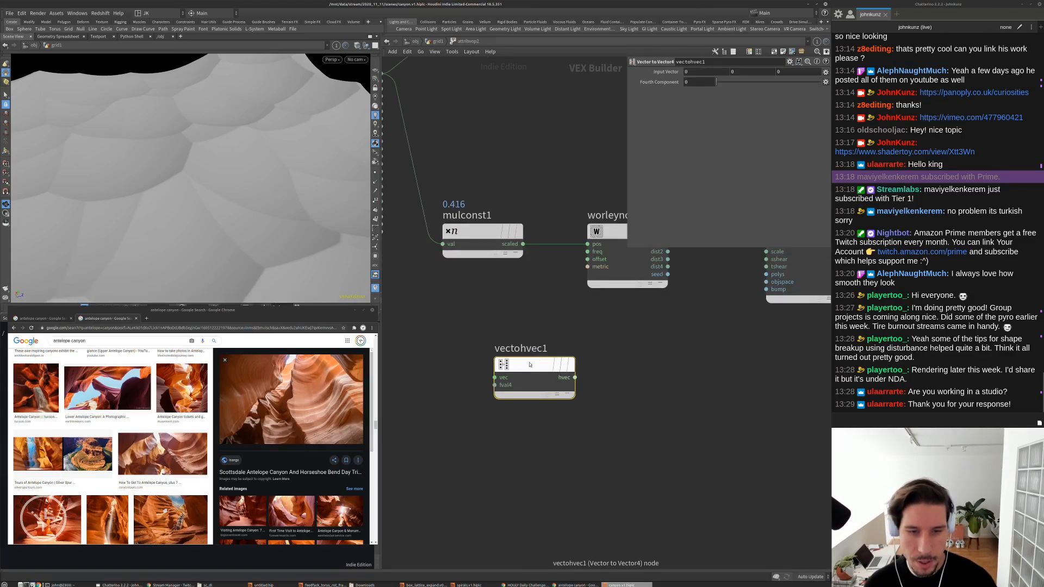
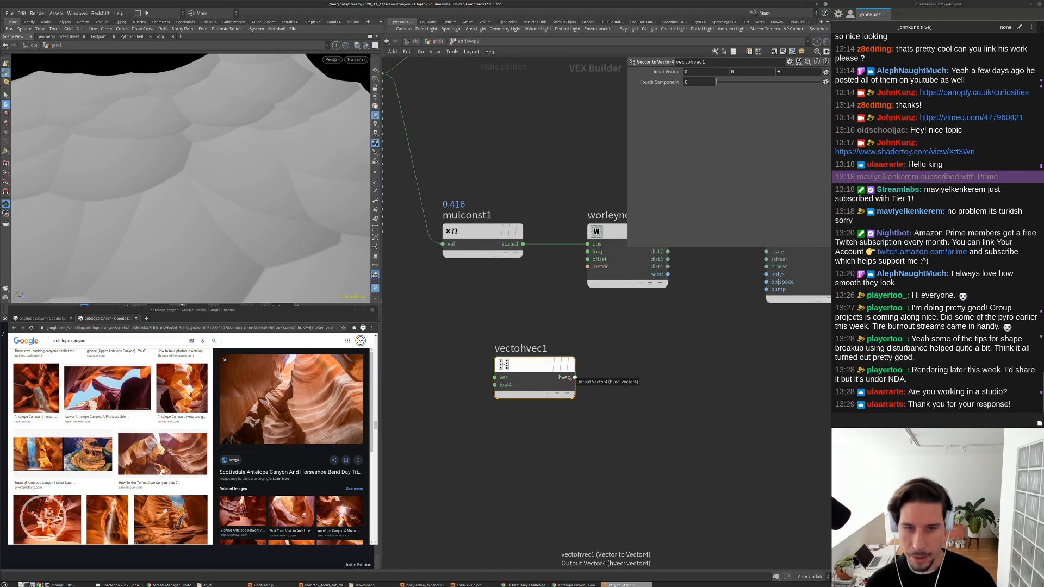
drag(531, 370, 537, 328)
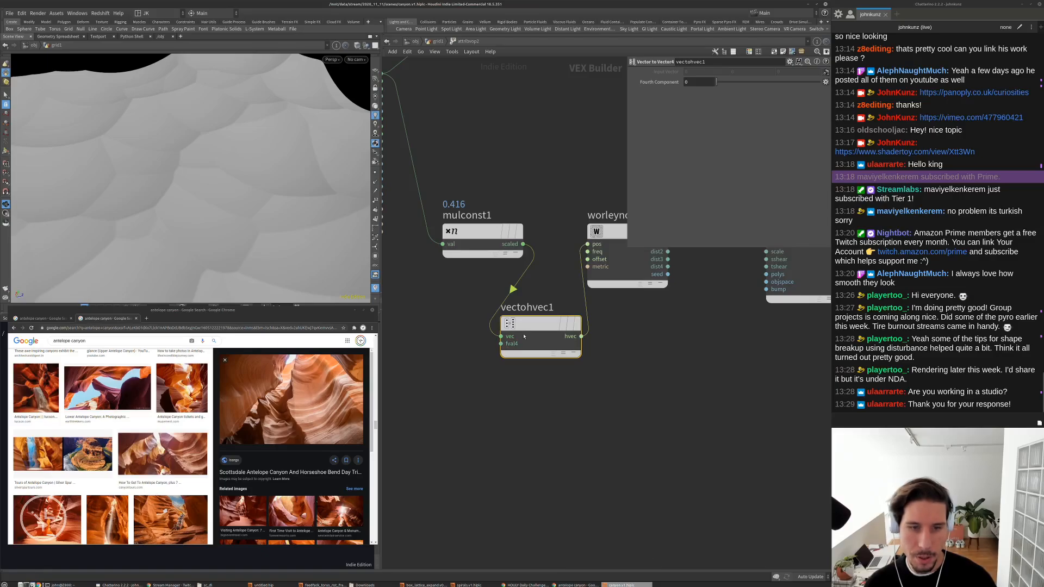
drag(521, 323, 463, 303)
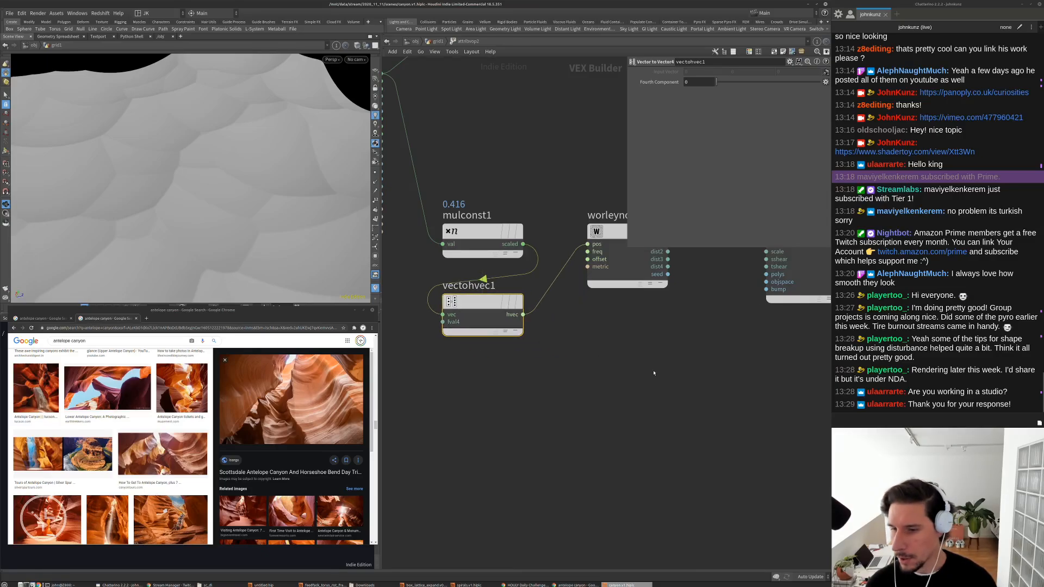
middle_drag(654, 392, 659, 421)
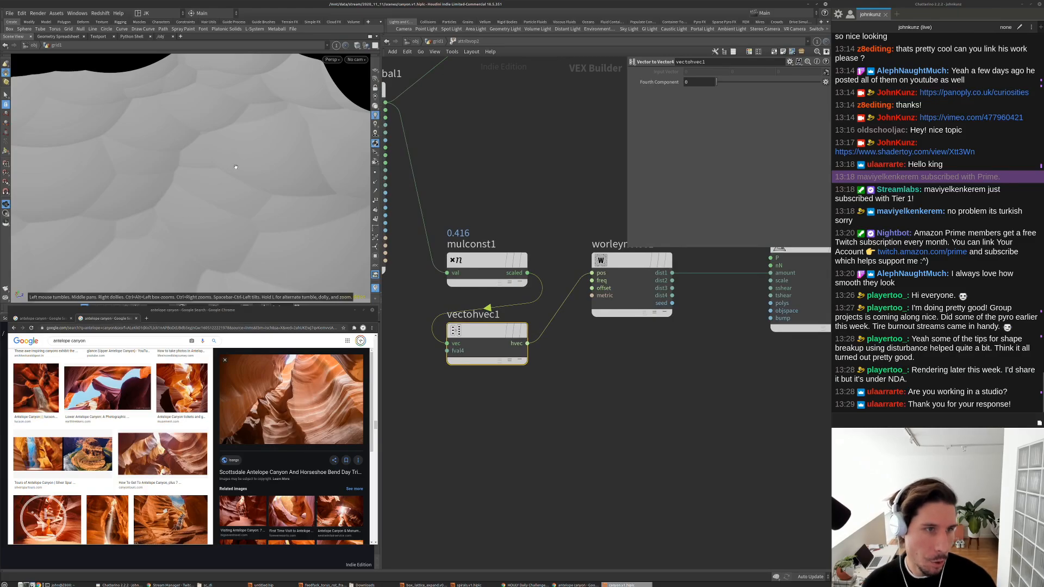
View the whole grid and set vectohvec1's Fourth Component to 1
right_drag(236, 167, 201, 158)
drag(201, 158, 163, 171)
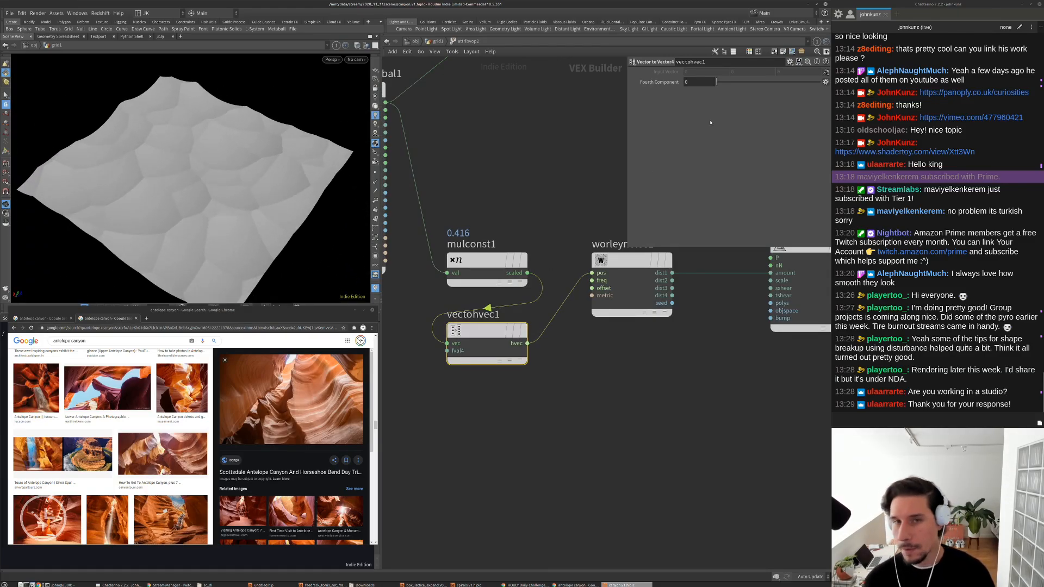
drag(715, 81, 831, 91)
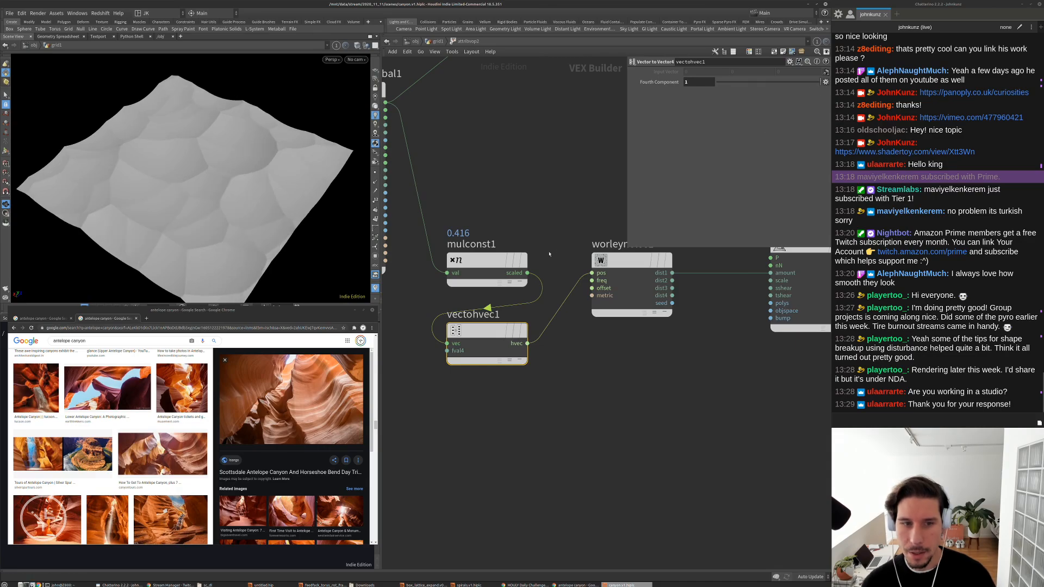
click(487, 261)
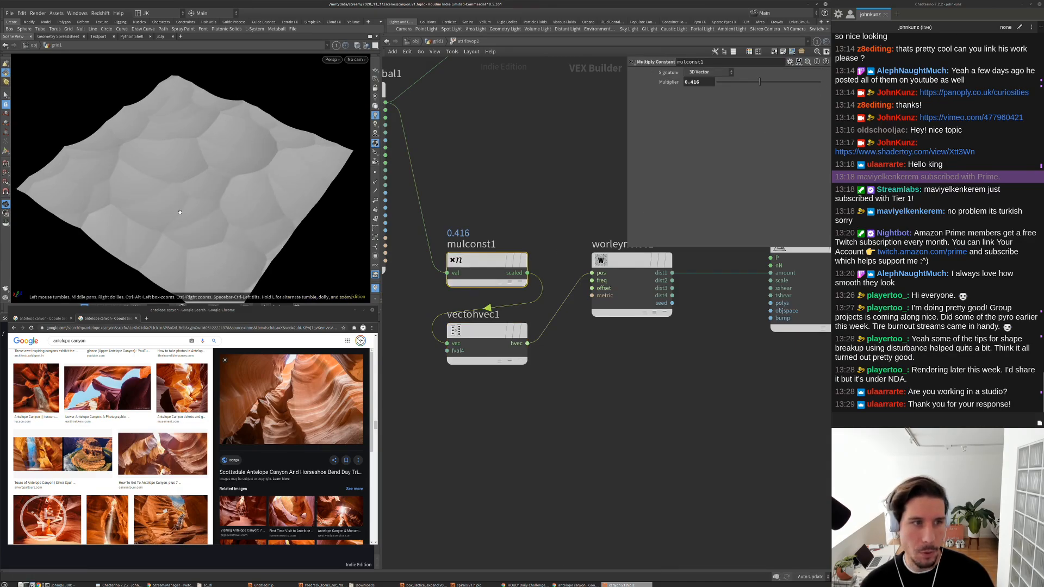
Try shifting the Offset values of worleynoise1 and undo each change
drag(180, 212, 184, 191)
click(631, 260)
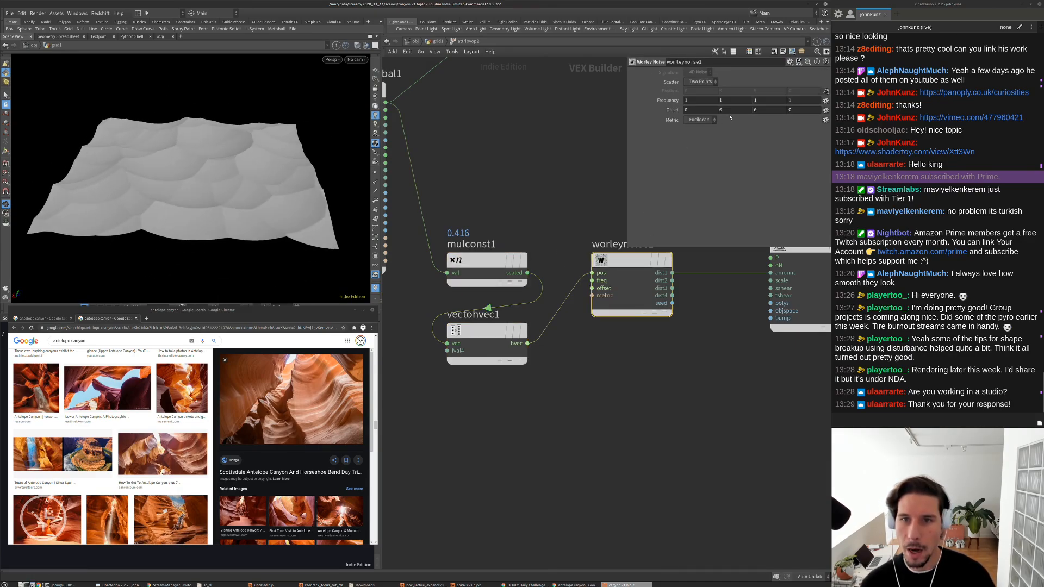
middle_drag(734, 112, 776, 112)
key(ctrl+z)
middle_drag(697, 110, 766, 111)
key(ctrl+z)
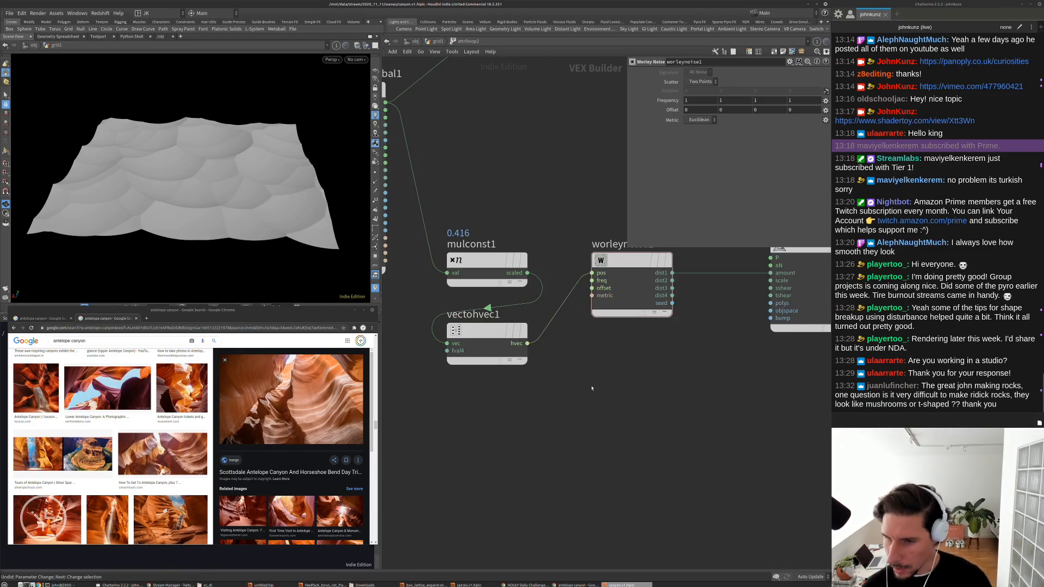
Switch to the Chrome browser and search Google Images for "ridick rocks" in a new tab, with its window moved clear of the viewport
click(291, 327)
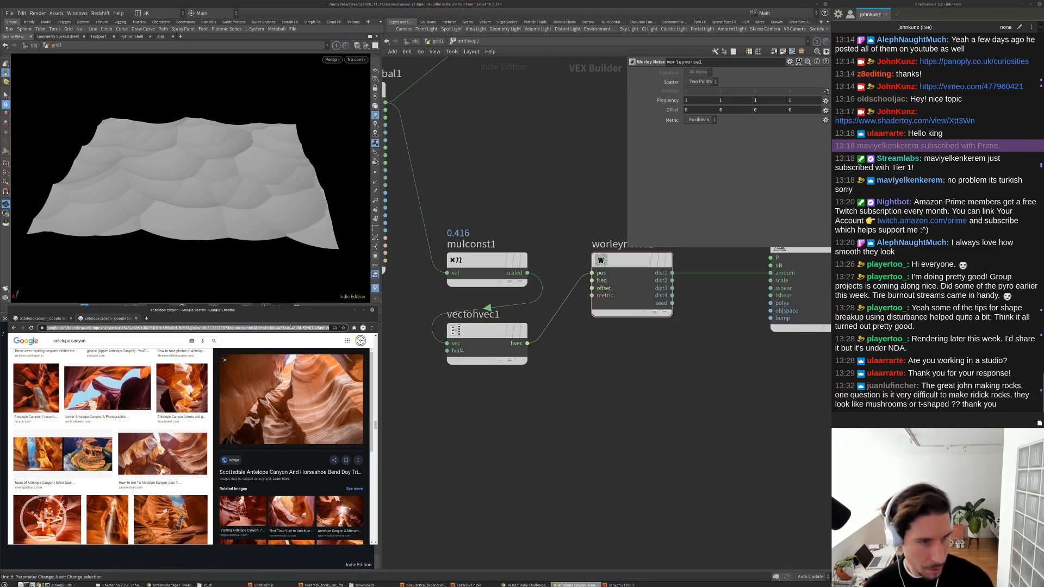
key(ctrl+t)
text(rick)
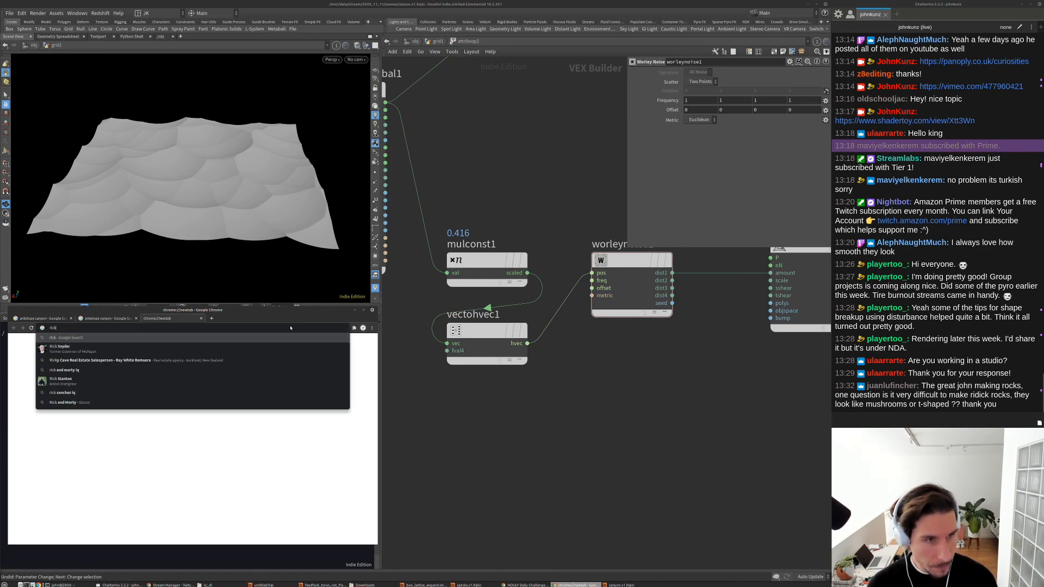
key(BackSpace)
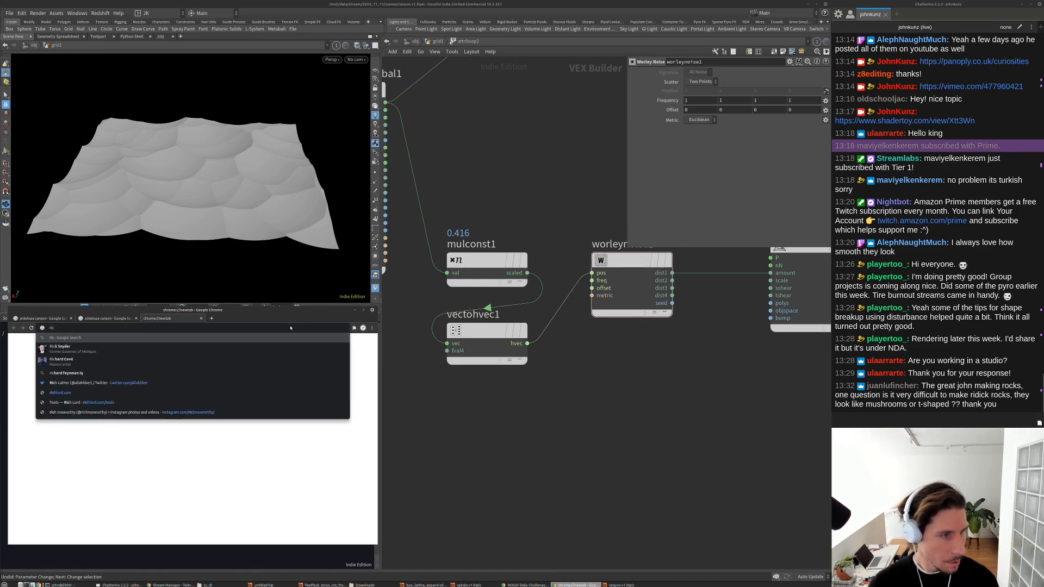
key(BackSpace)
text(dick)
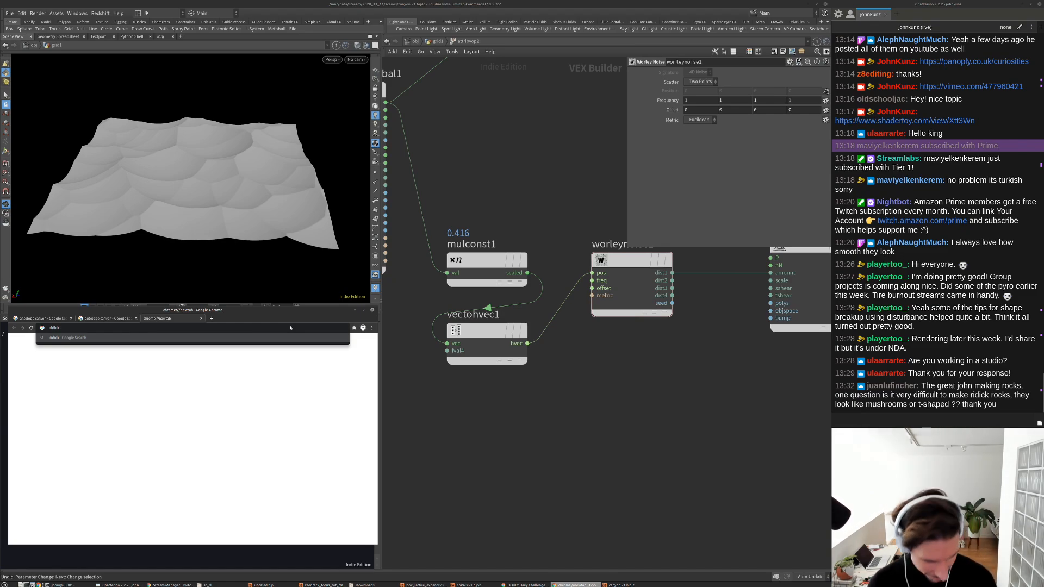
text( rocks)
key(Return)
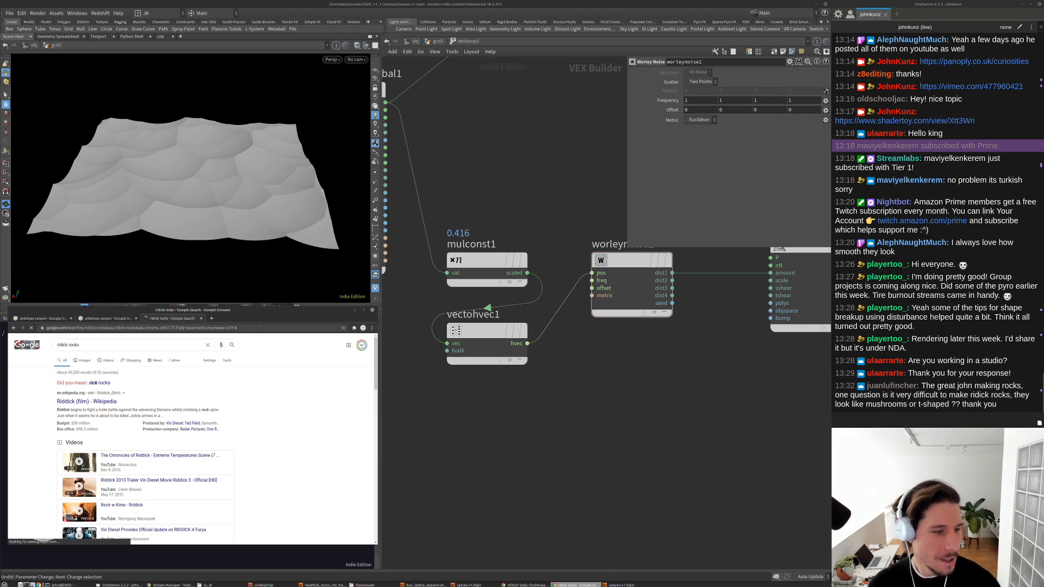
drag(282, 316, 495, 261)
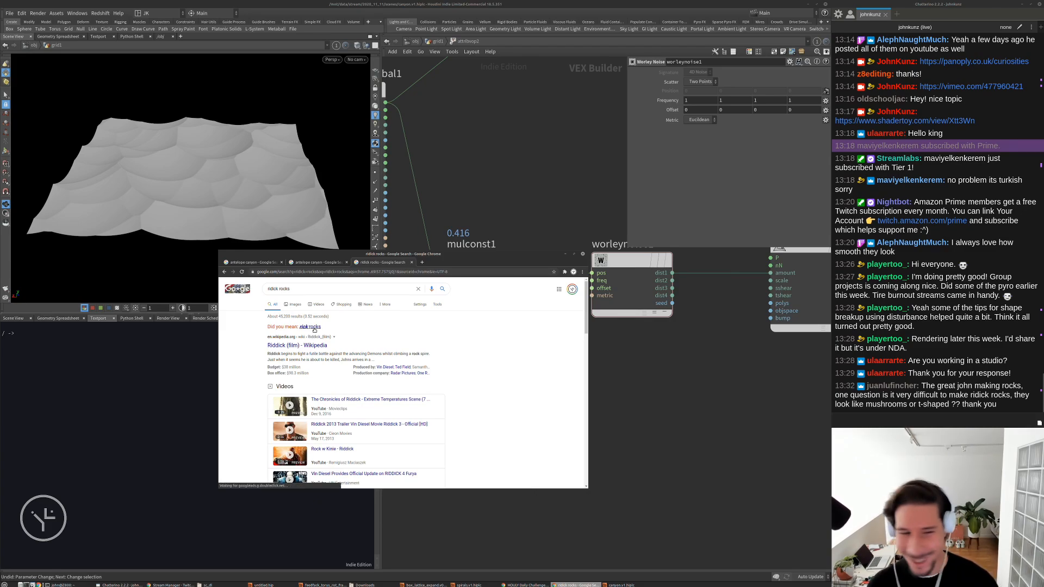
click(296, 305)
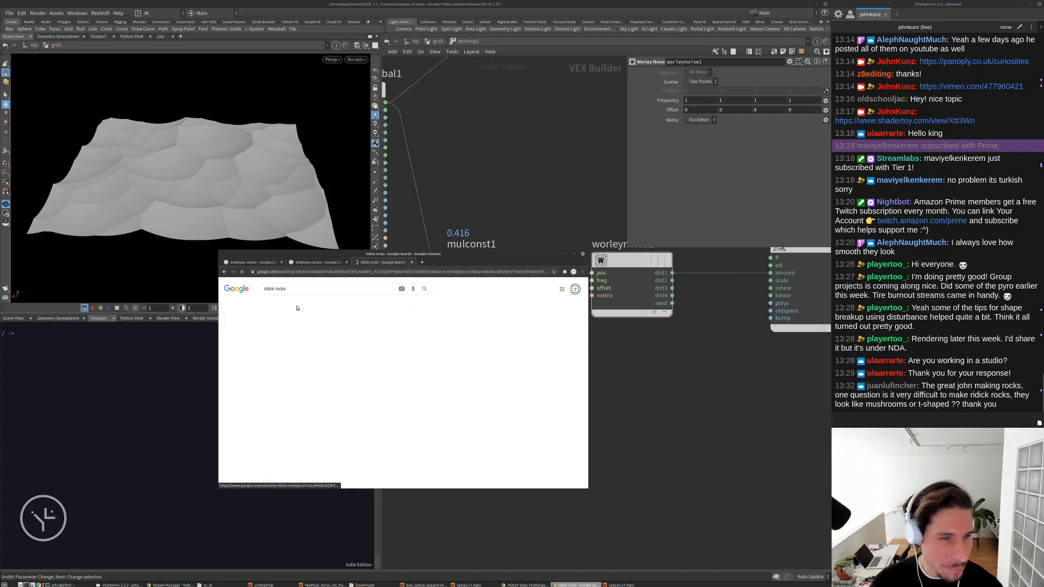
Browse the image results for rock formations, previewing the Riddick fantasy landscape, Movie Fanatic and Fernby Films images
scroll(299, 322, down, 6)
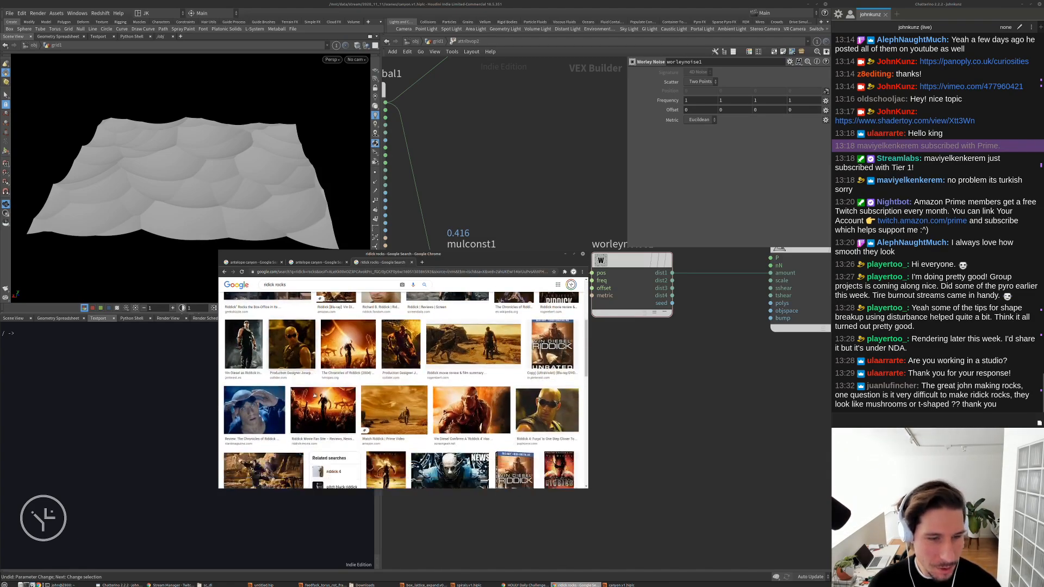
scroll(319, 387, down, 1)
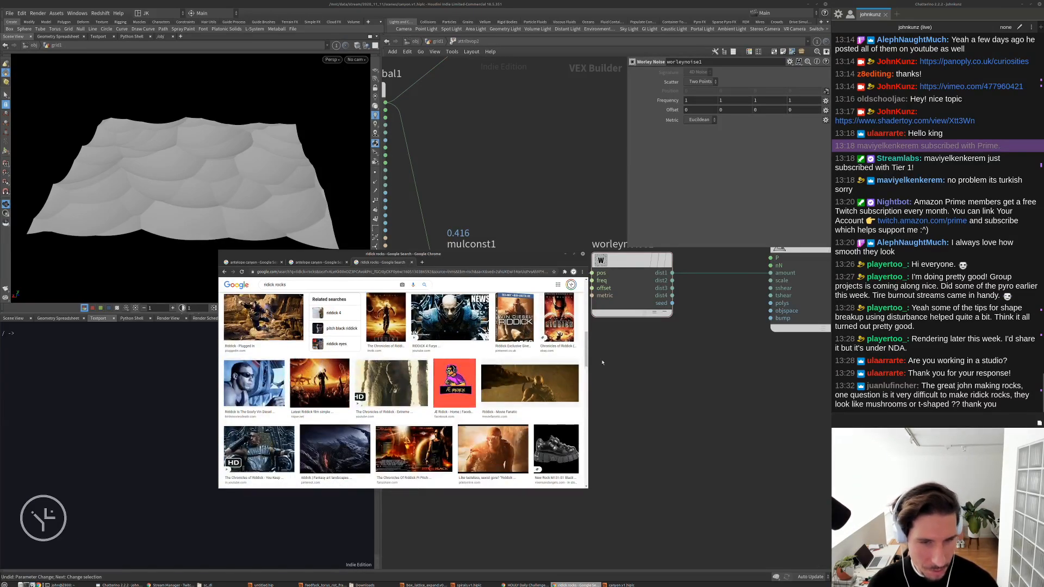
scroll(441, 388, down, 1)
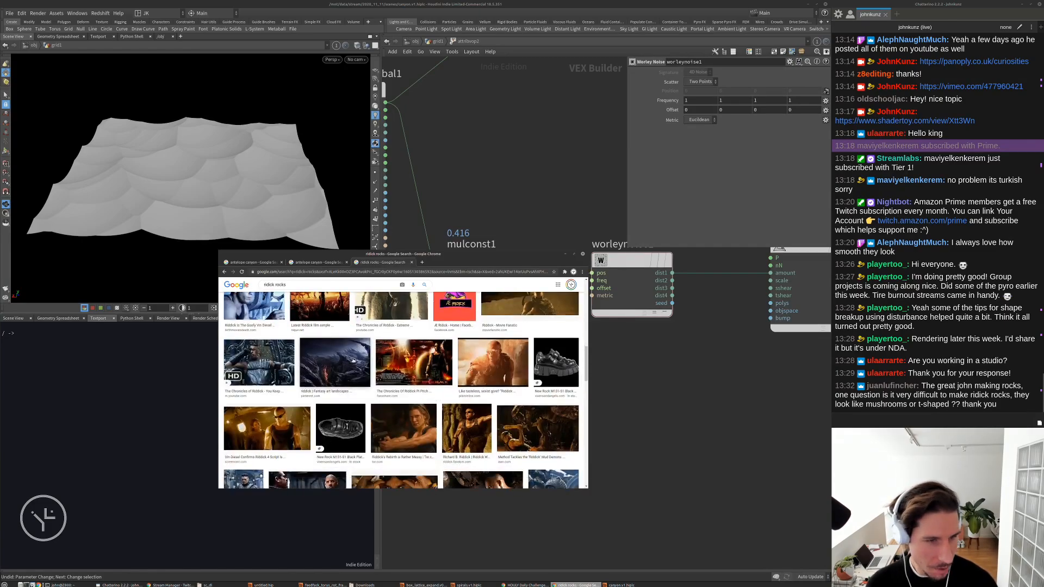
click(335, 363)
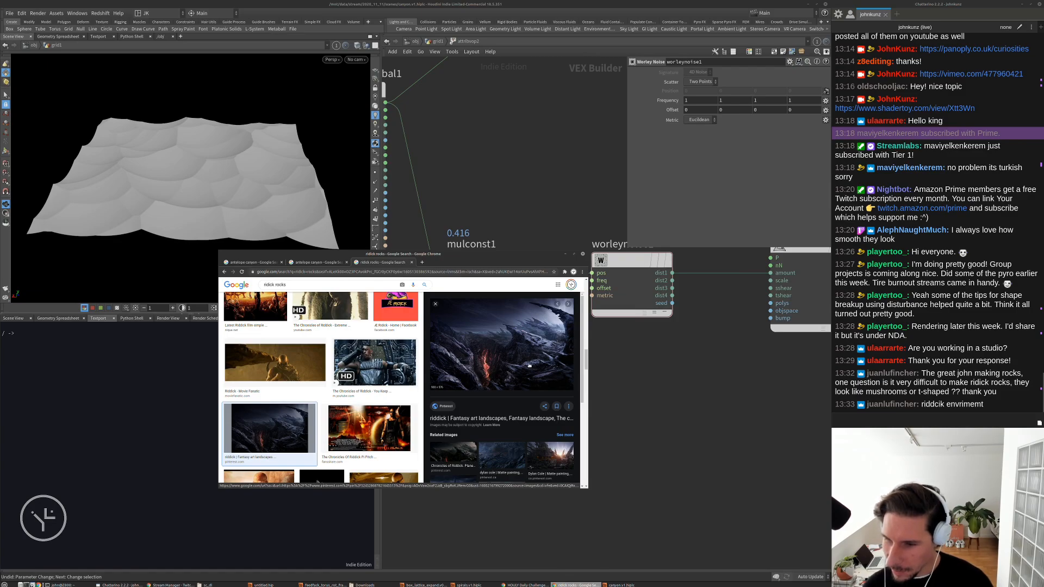
click(296, 361)
scroll(507, 333, down, 5)
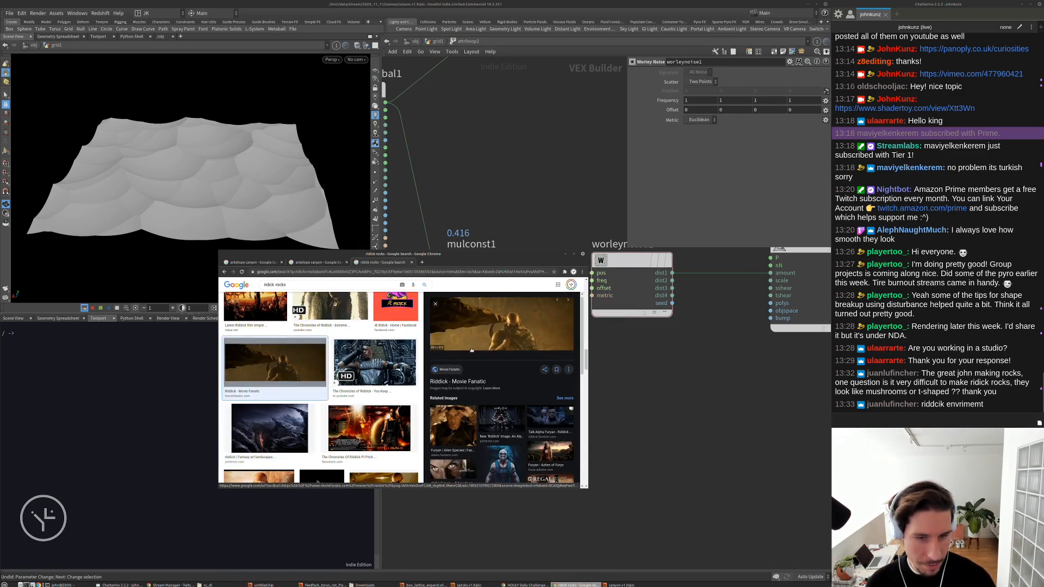
scroll(403, 418, down, 3)
scroll(403, 418, down, 6)
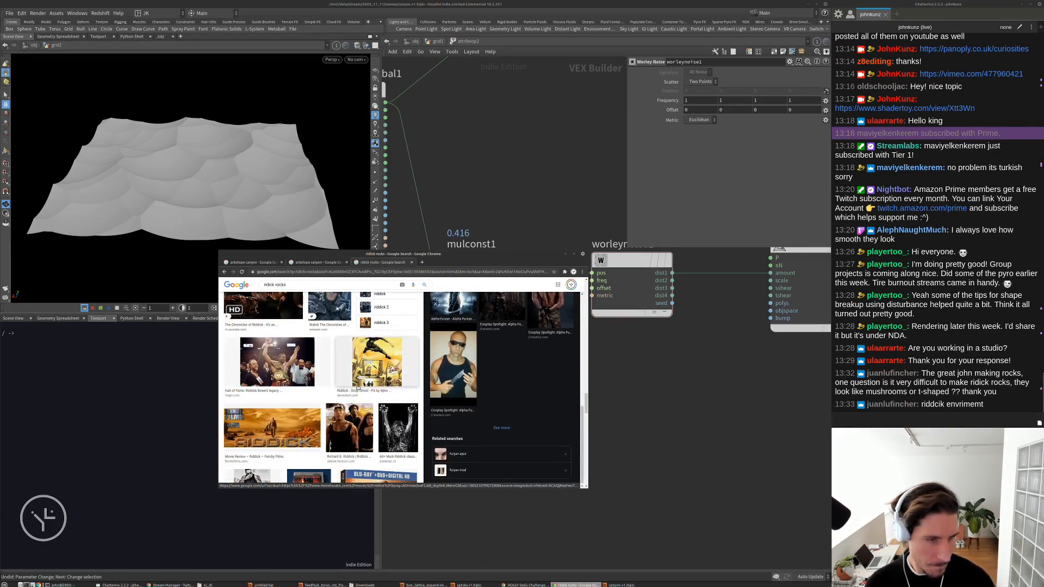
click(272, 429)
scroll(500, 399, down, 3)
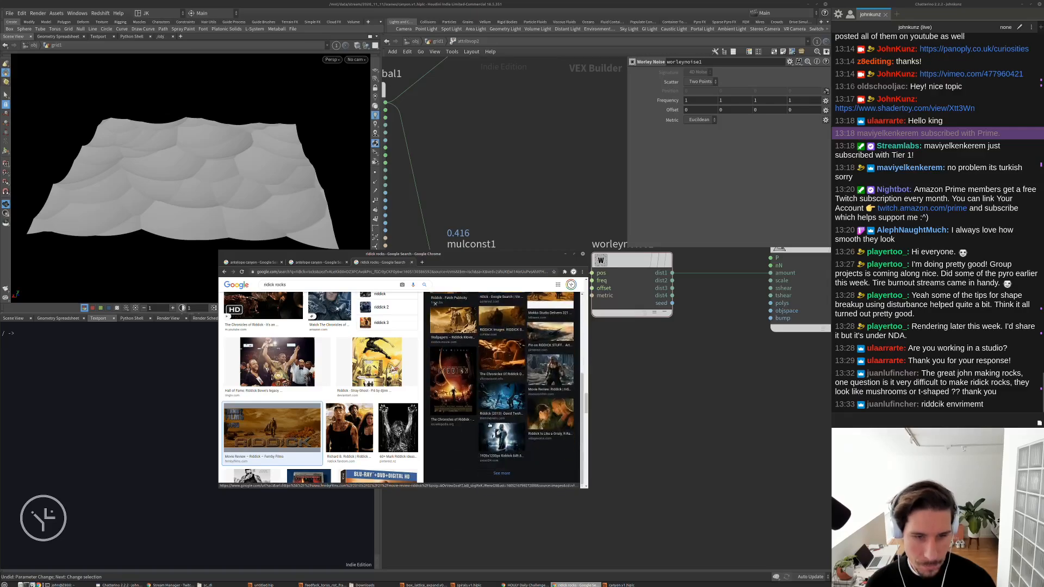
scroll(372, 415, down, 5)
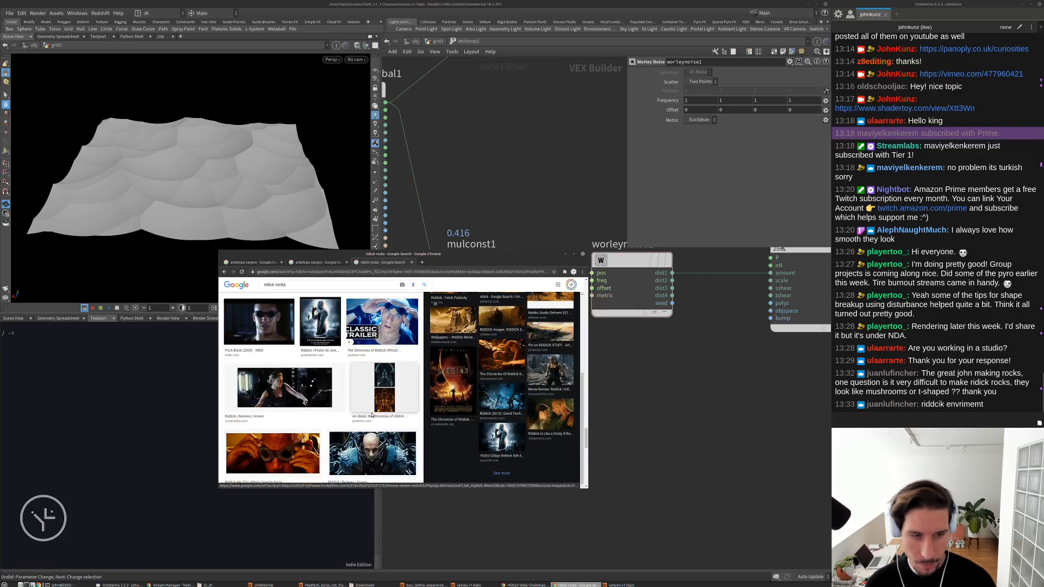
scroll(373, 413, down, 3)
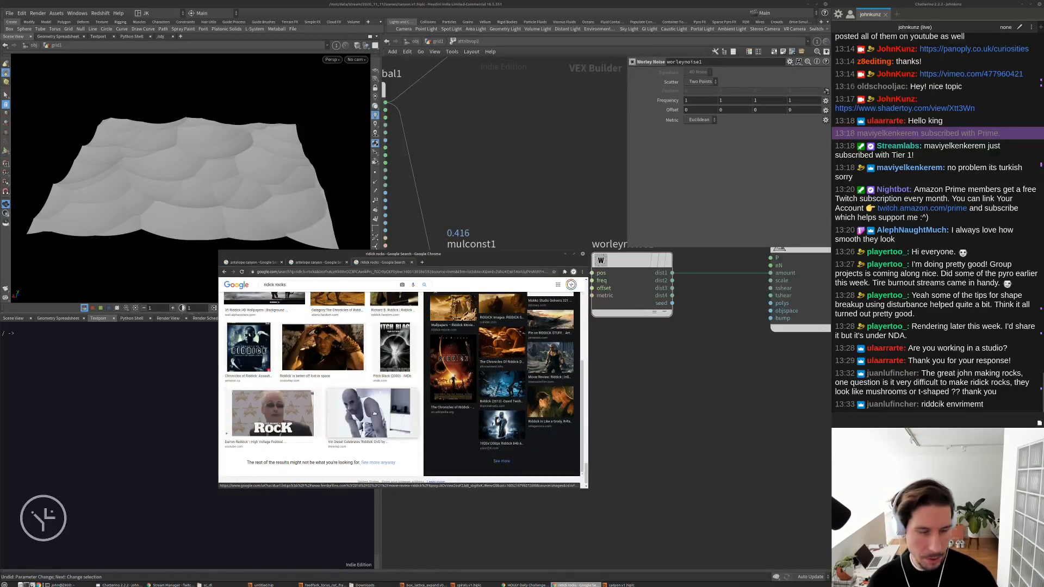
Follow the related images to examine the rock shapes in several Planet Crematoria landscapes
scroll(498, 416, up, 5)
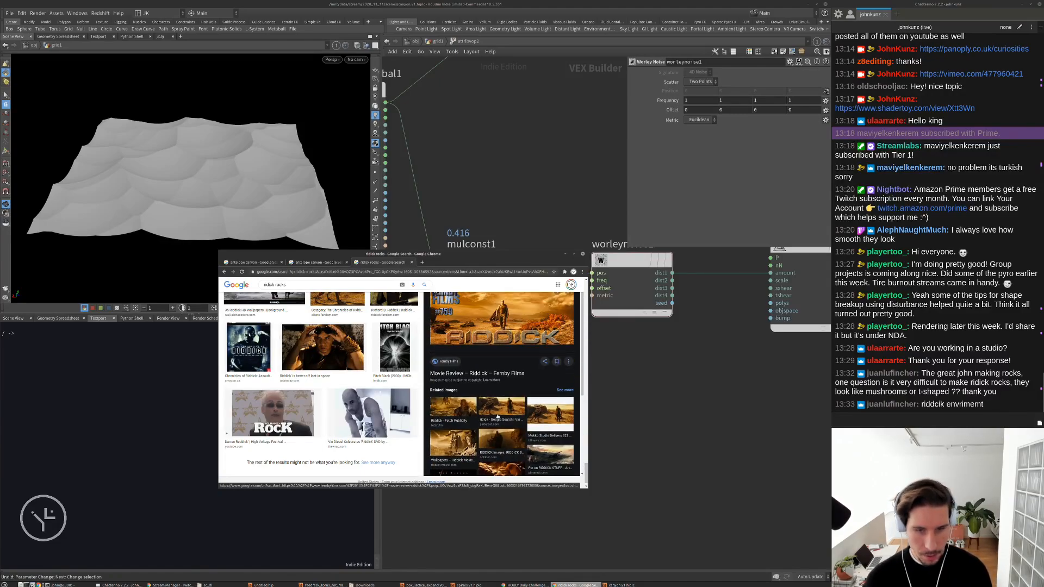
click(540, 449)
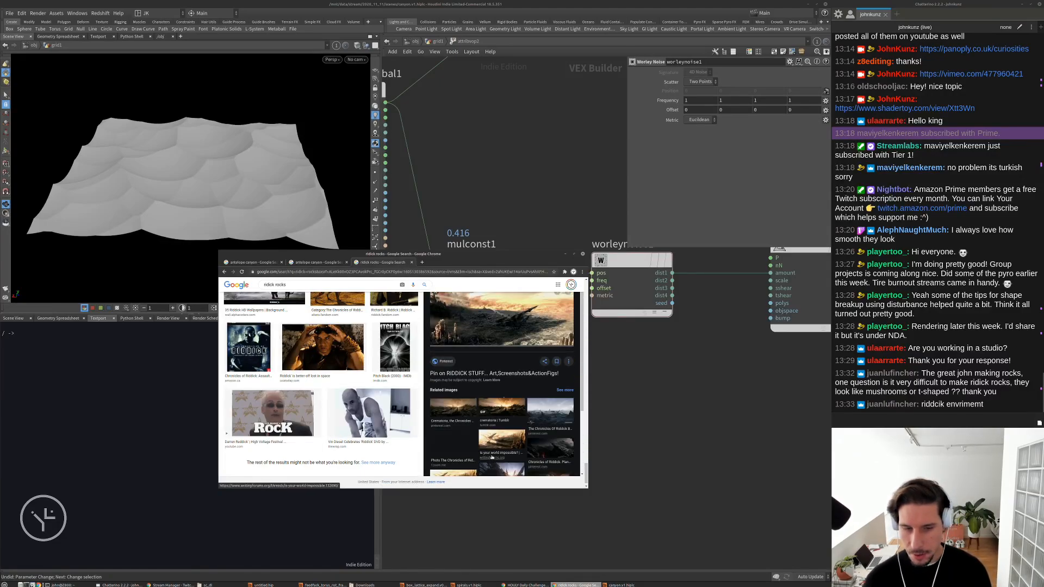
scroll(483, 395, down, 3)
click(484, 396)
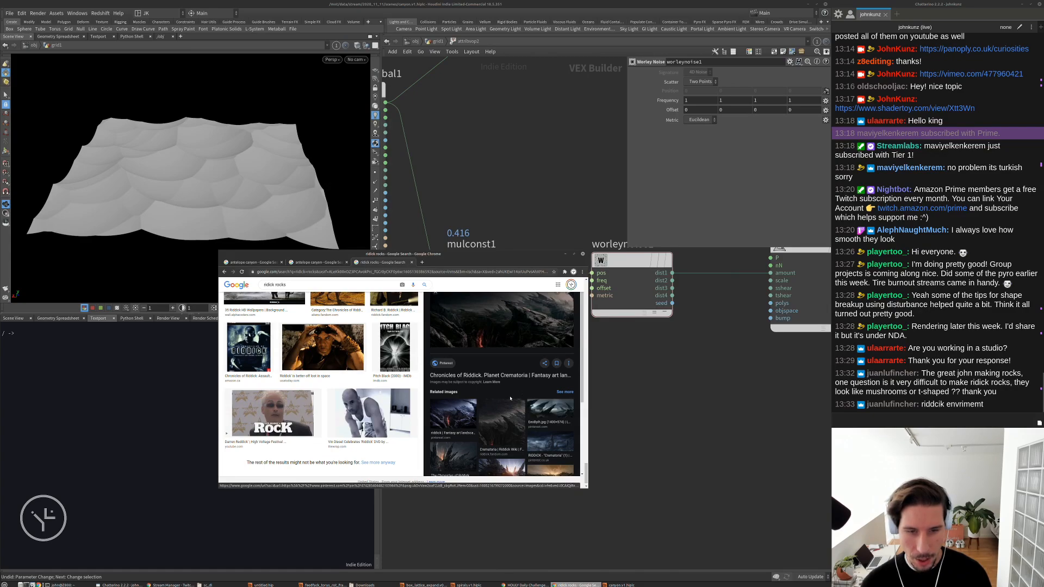
scroll(489, 402, down, 3)
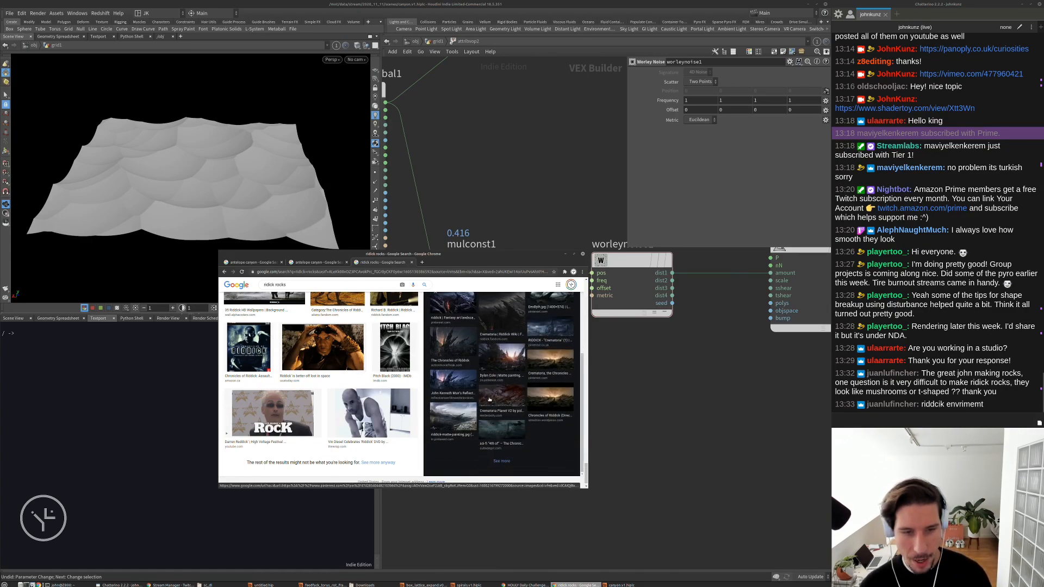
click(496, 427)
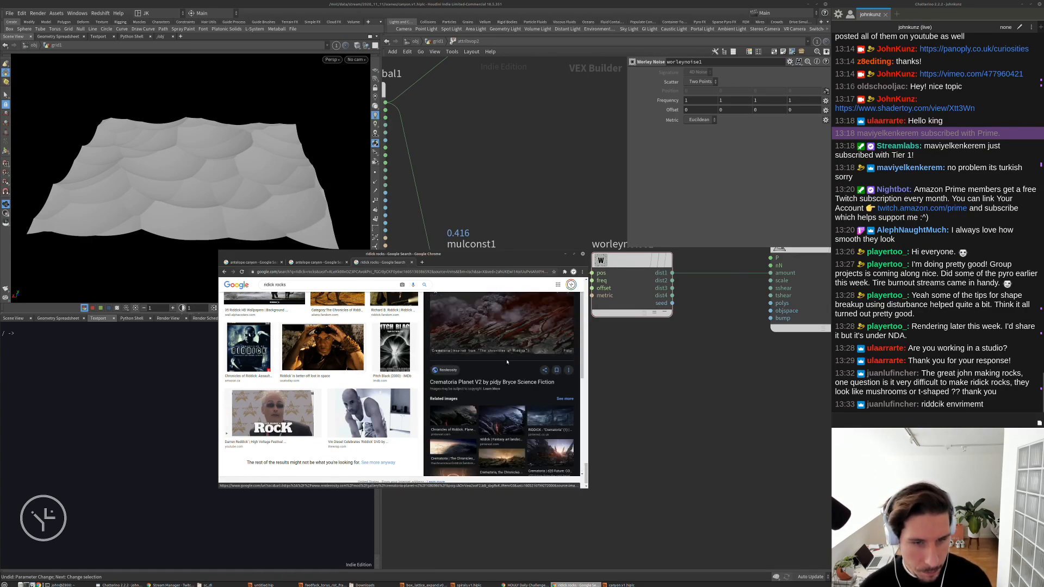
scroll(506, 362, down, 3)
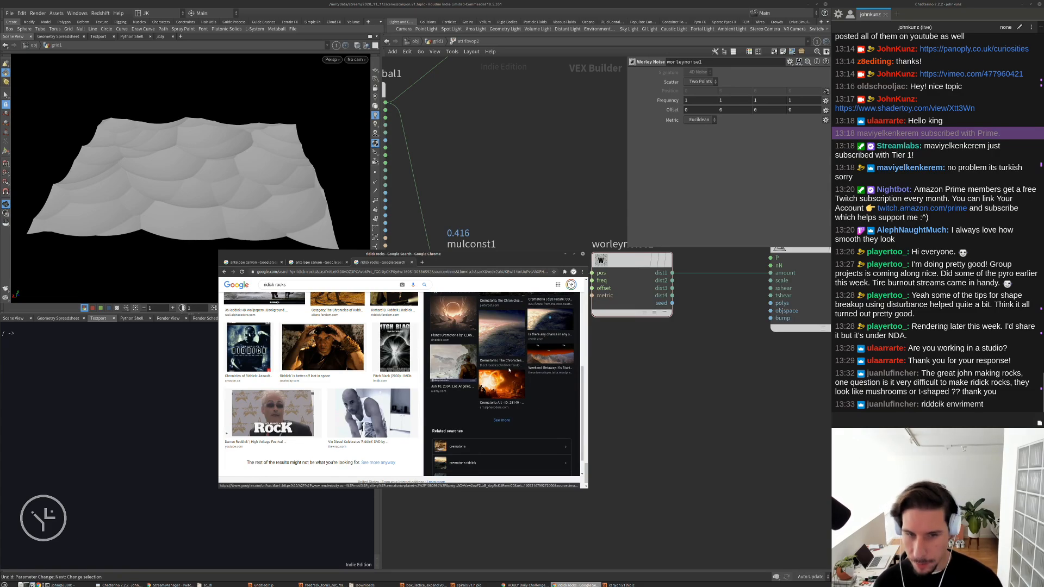
click(537, 353)
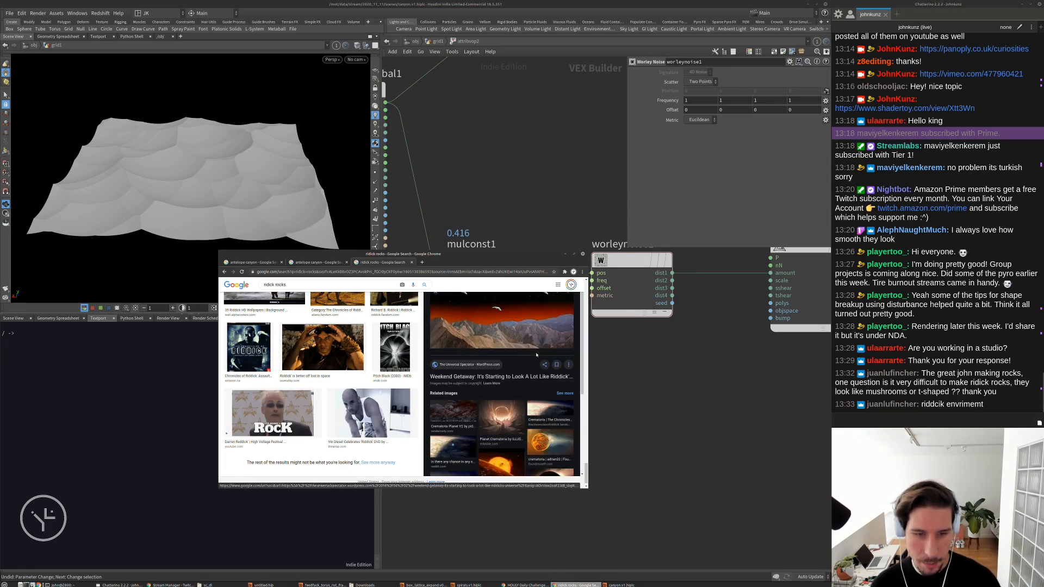
scroll(522, 369, down, 5)
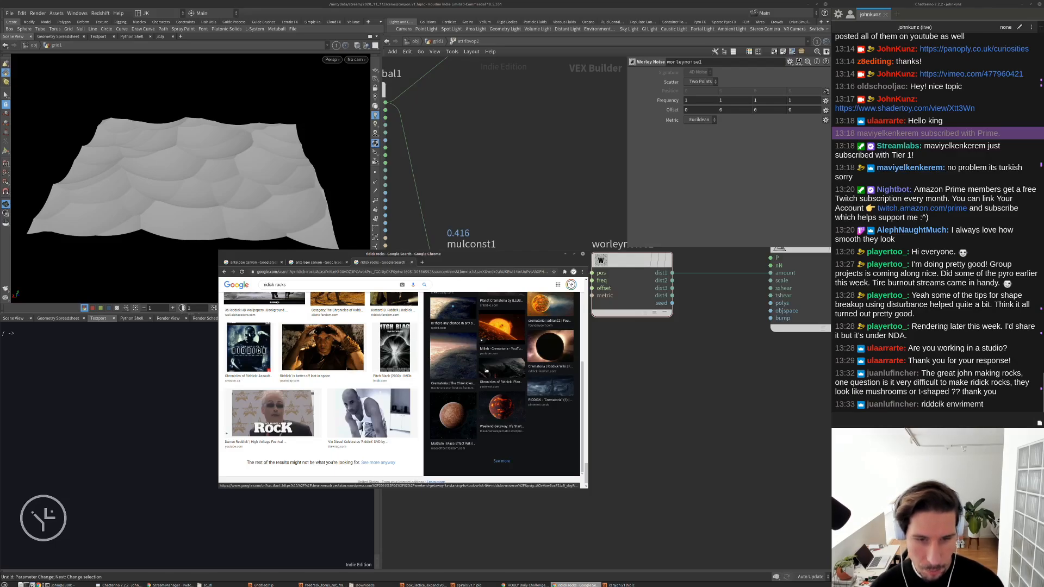
click(549, 387)
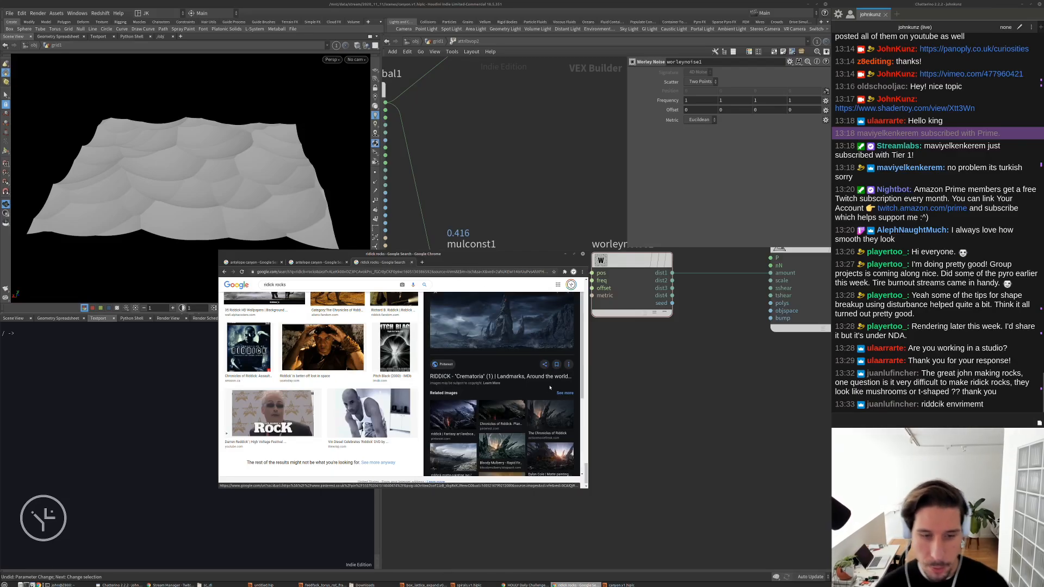
scroll(550, 387, down, 5)
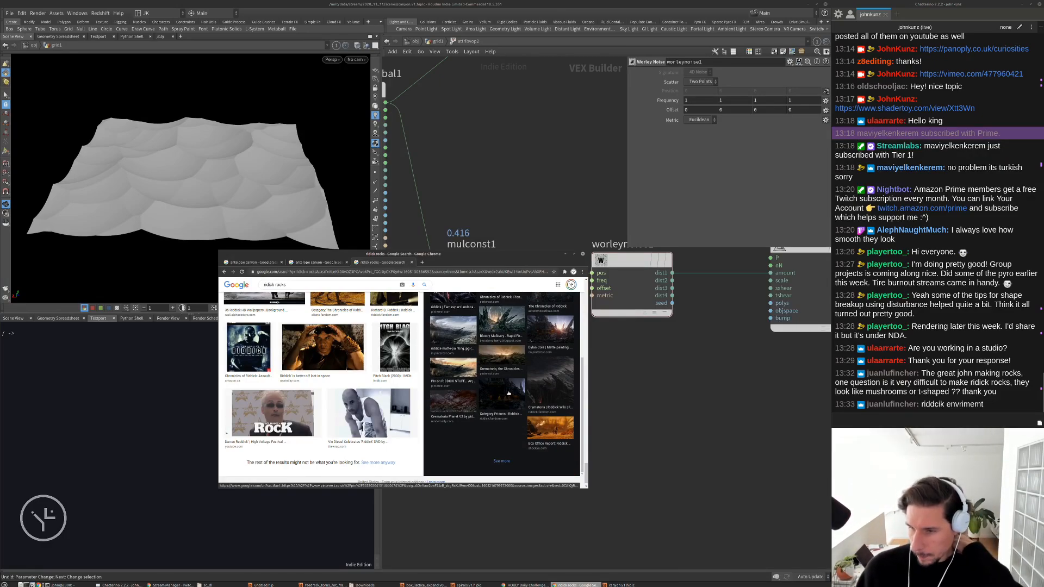
Compare the Crematoria Planet V2 image with the Riddick Wiki Crematoria image and look through the related images
click(453, 401)
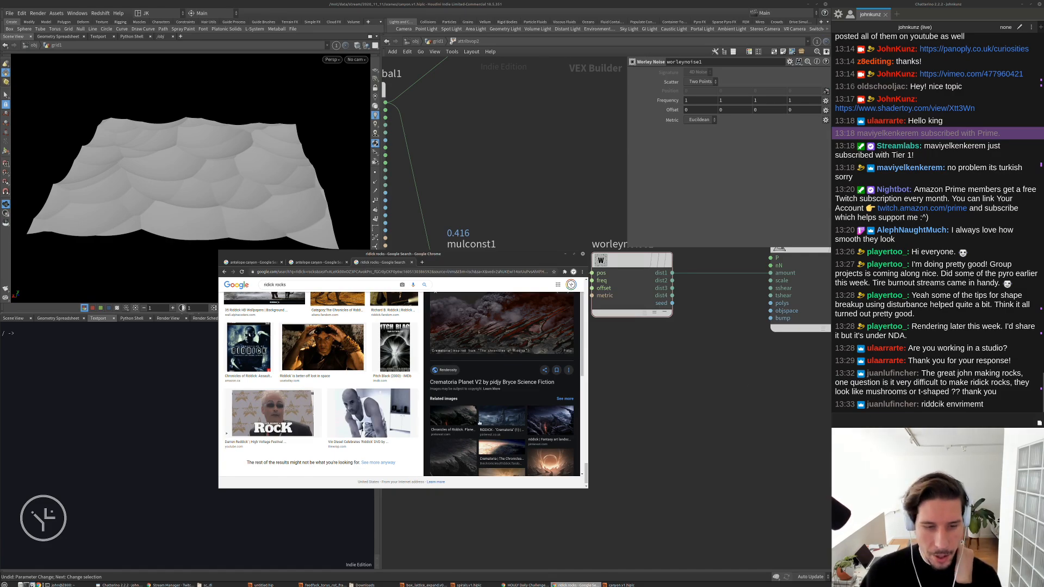
scroll(480, 423, down, 2)
click(452, 420)
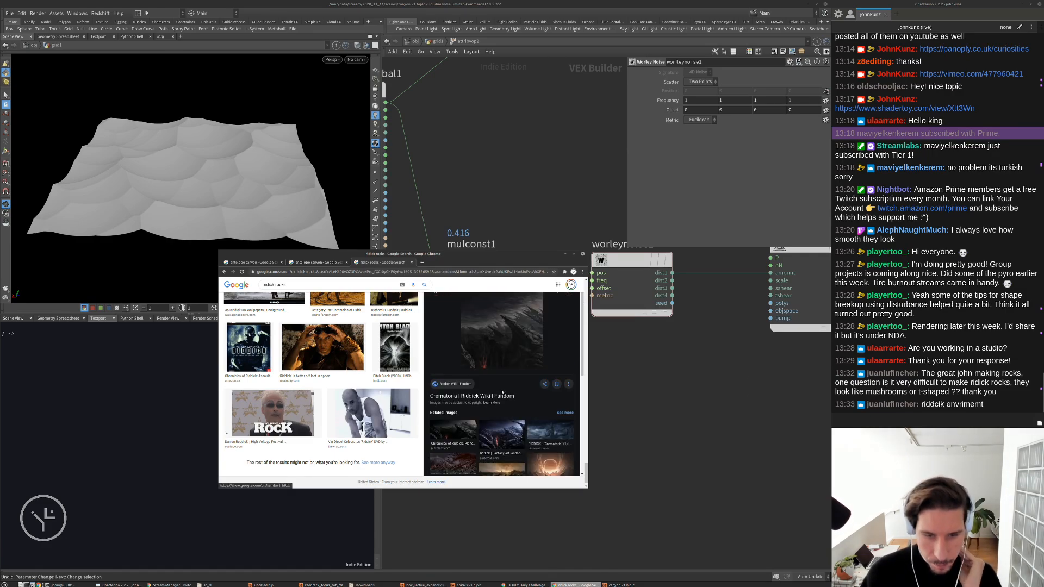
click(465, 429)
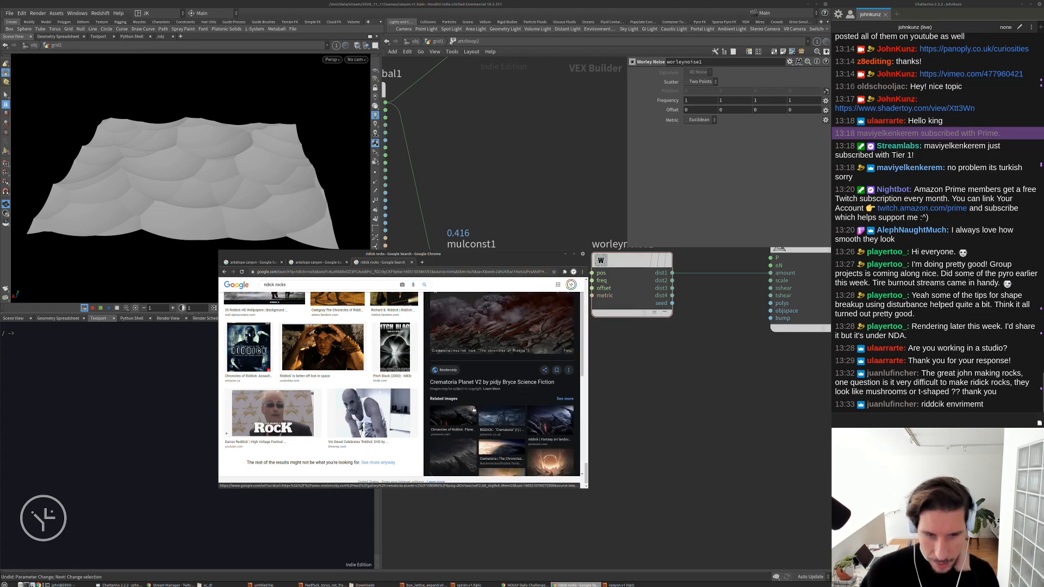
scroll(512, 386, down, 1)
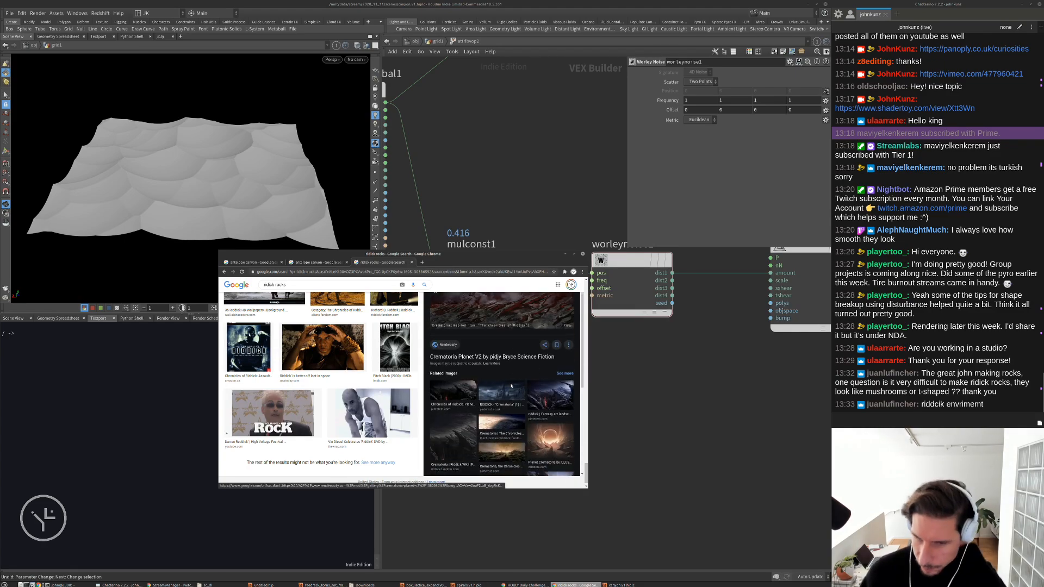
scroll(511, 385, down, 3)
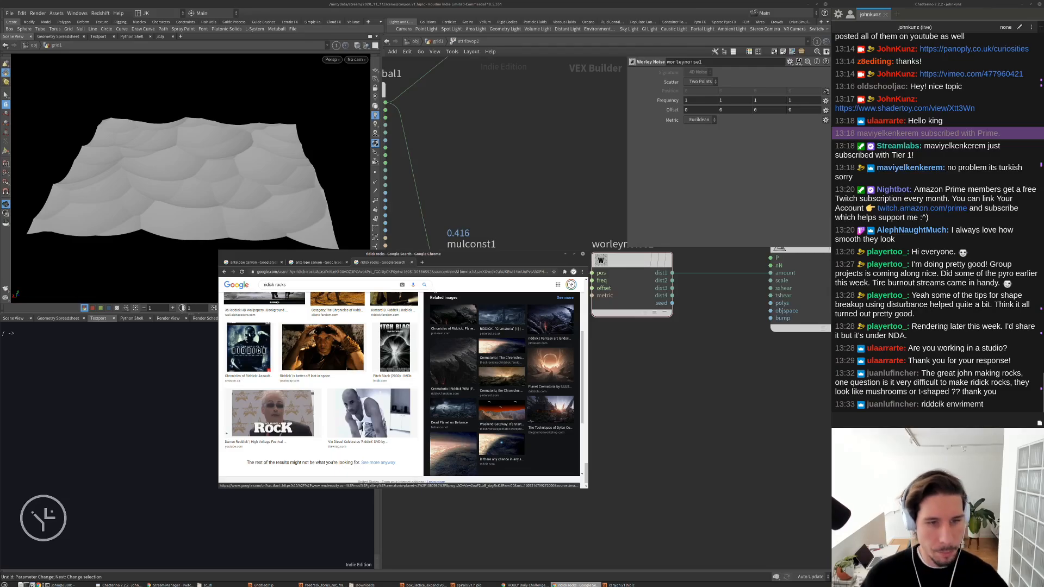
Move the browser window back below the 3D viewport and return to the Houdini VOP network around mulconst1 and worleynoise1
drag(477, 258, 325, 329)
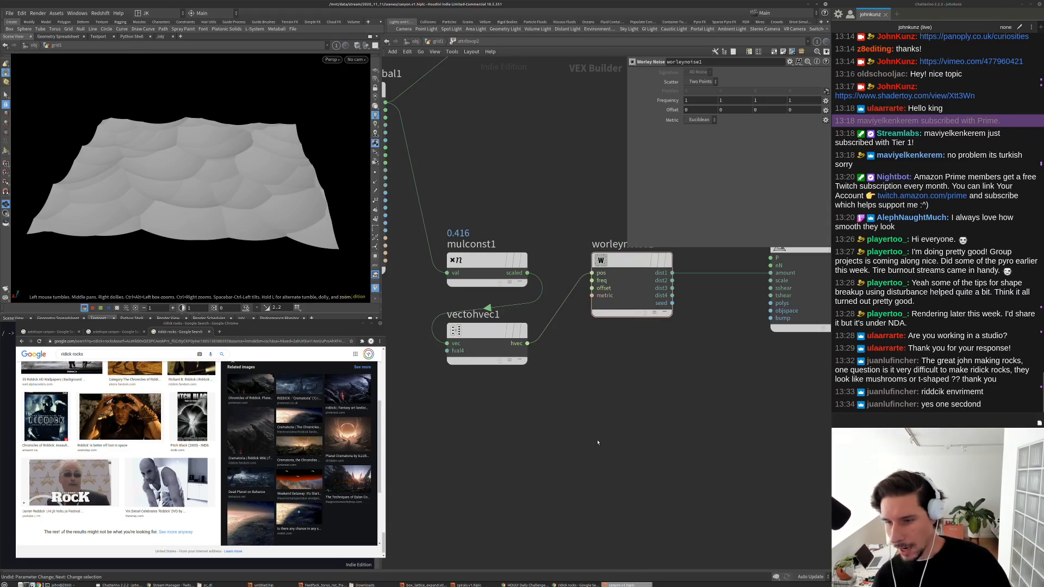
middle_drag(472, 413, 522, 432)
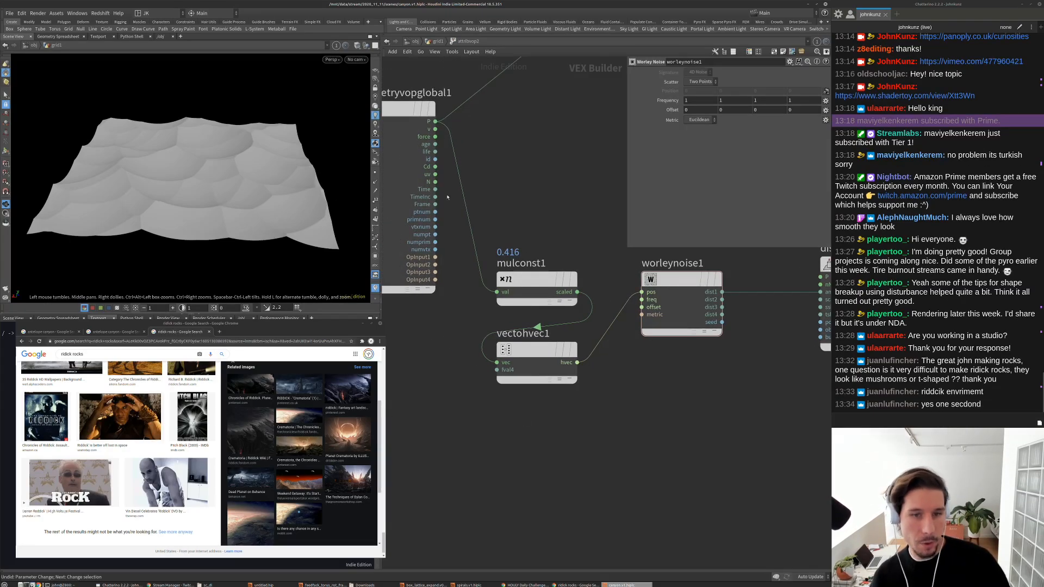
Add an Anti-Aliased Noise node below the existing chain and wire the global P output into its pos input
scroll(676, 275, up, 2)
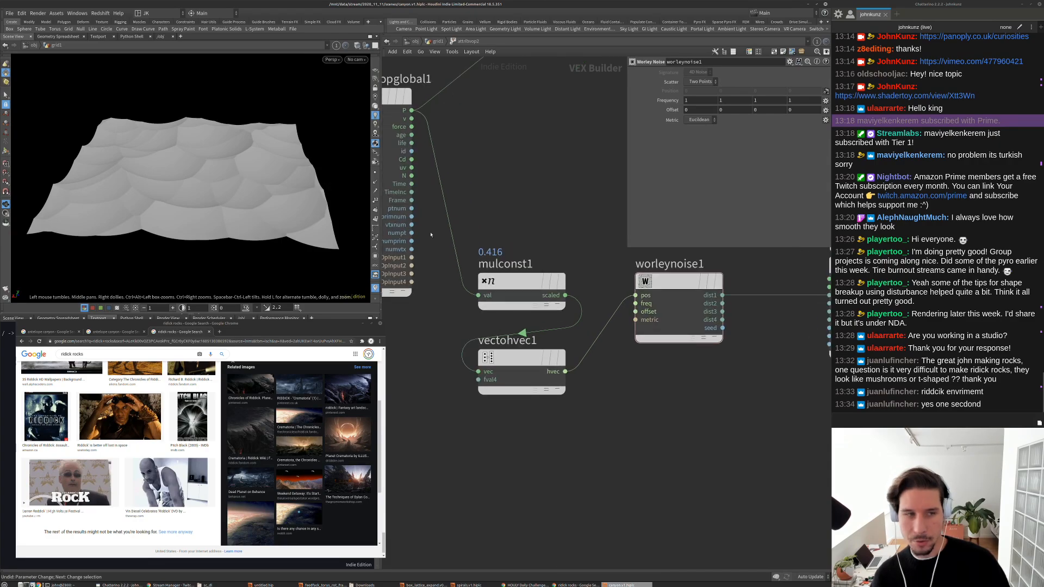
drag(225, 143, 143, 197)
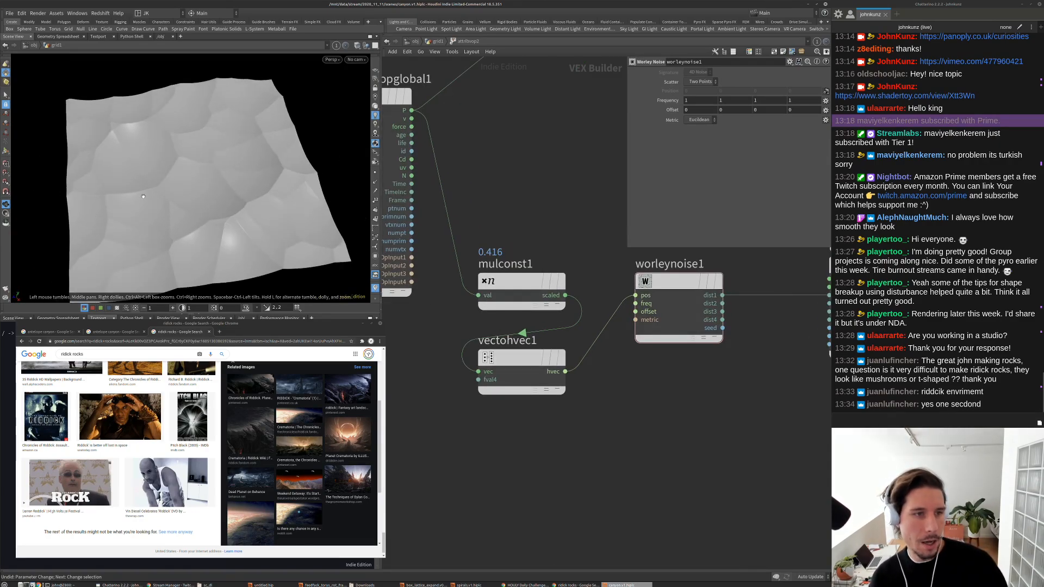
drag(345, 192, 341, 136)
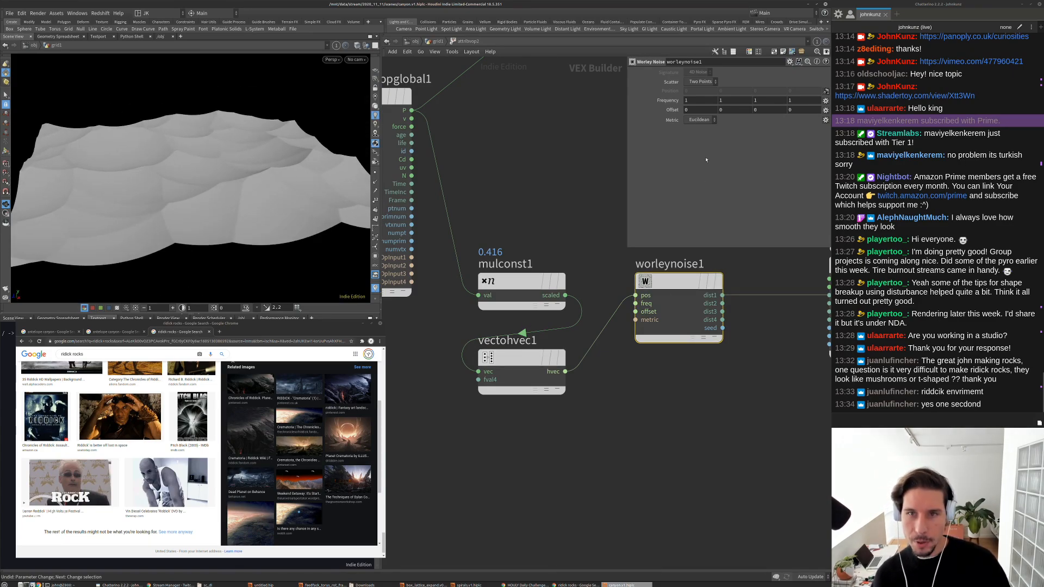
scroll(611, 344, down, 3)
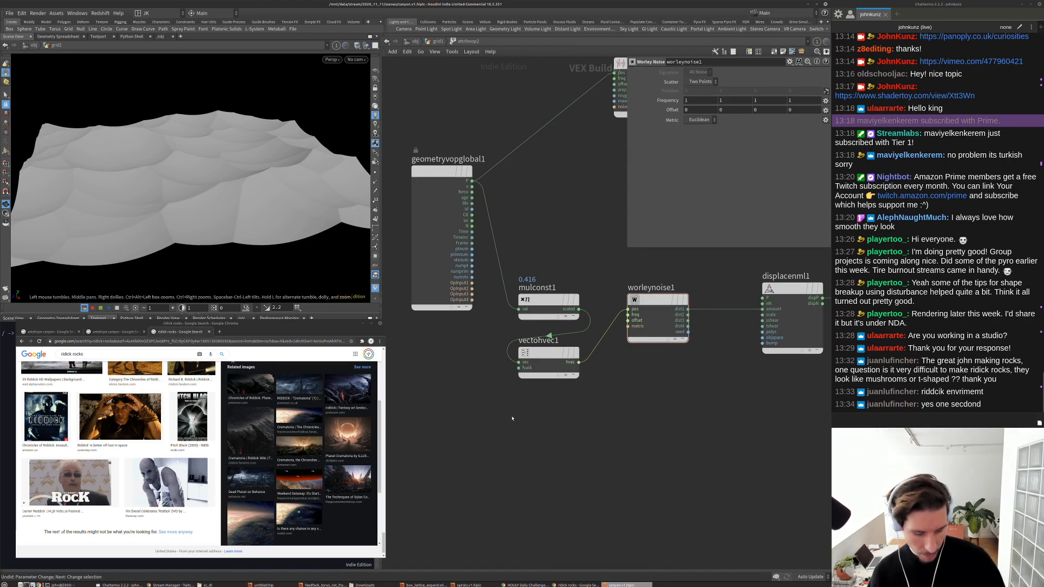
key(Tab)
text(ant)
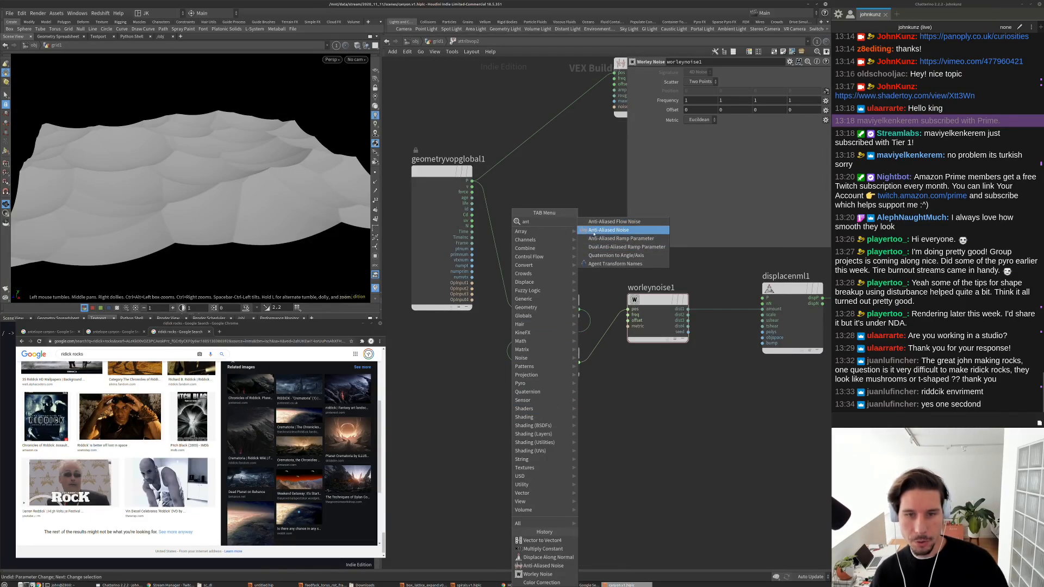
click(593, 231)
click(468, 438)
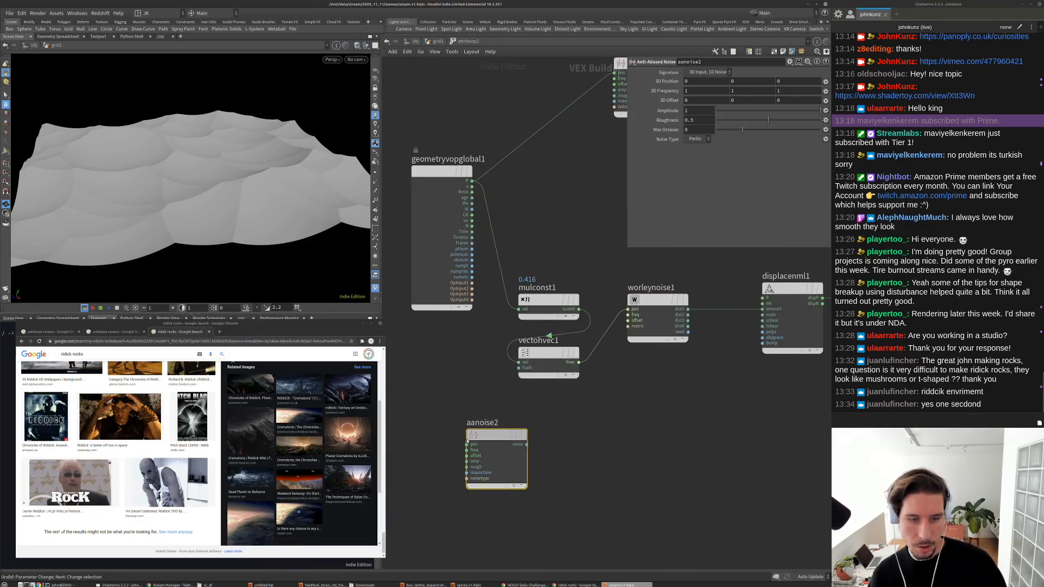
drag(467, 441, 473, 181)
Delete the old noise node above worleynoise1 that is fed by the global P output
middle_drag(605, 194, 543, 254)
drag(549, 254, 612, 156)
key(Delete)
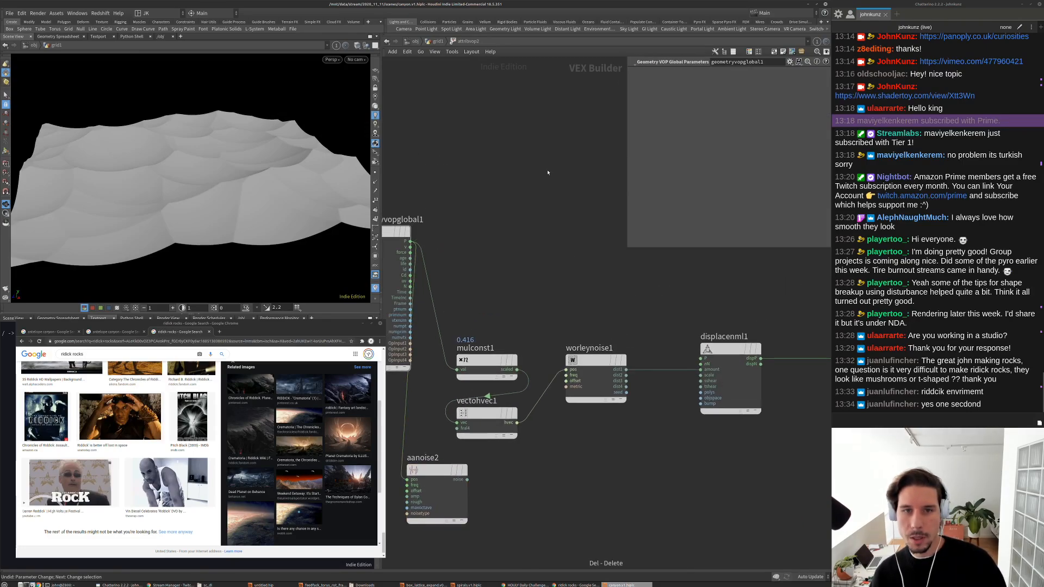
Move geometryvopglobal1 away from the other nodes and connect aanoise2's noise output to vectohvec1's fval4 input
scroll(547, 191, down, 4)
middle_drag(569, 350, 668, 409)
drag(558, 289, 486, 313)
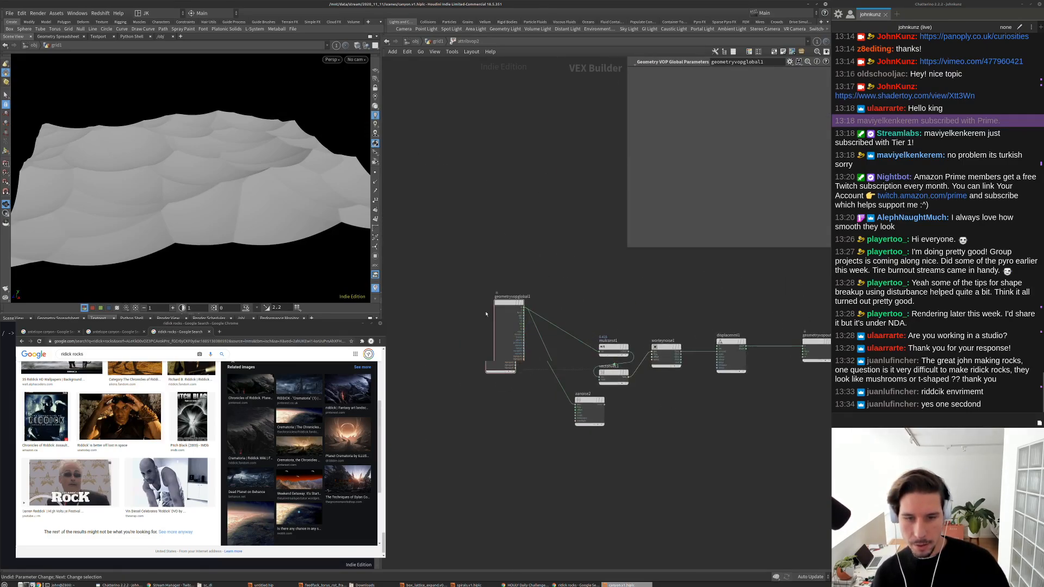
scroll(594, 378, up, 4)
drag(607, 432, 604, 382)
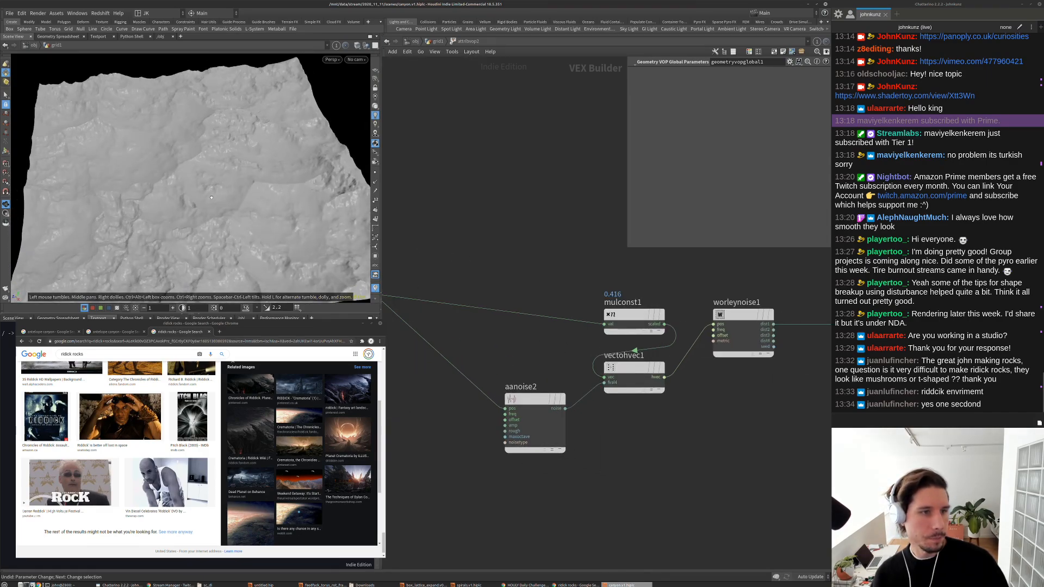
Set aanoise2's roughness to 0.233 and its amplitude to -1
click(536, 399)
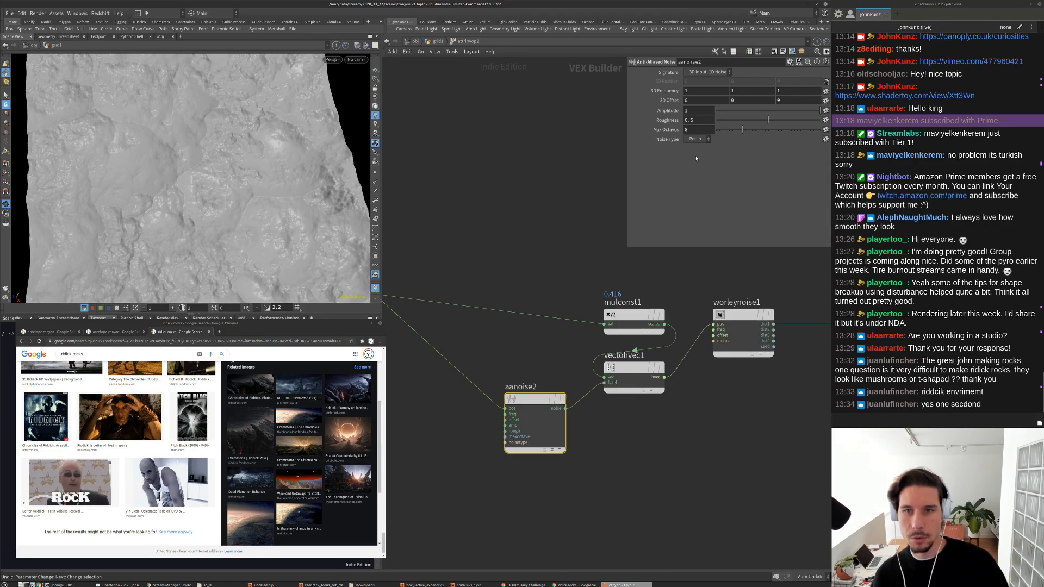
click(741, 120)
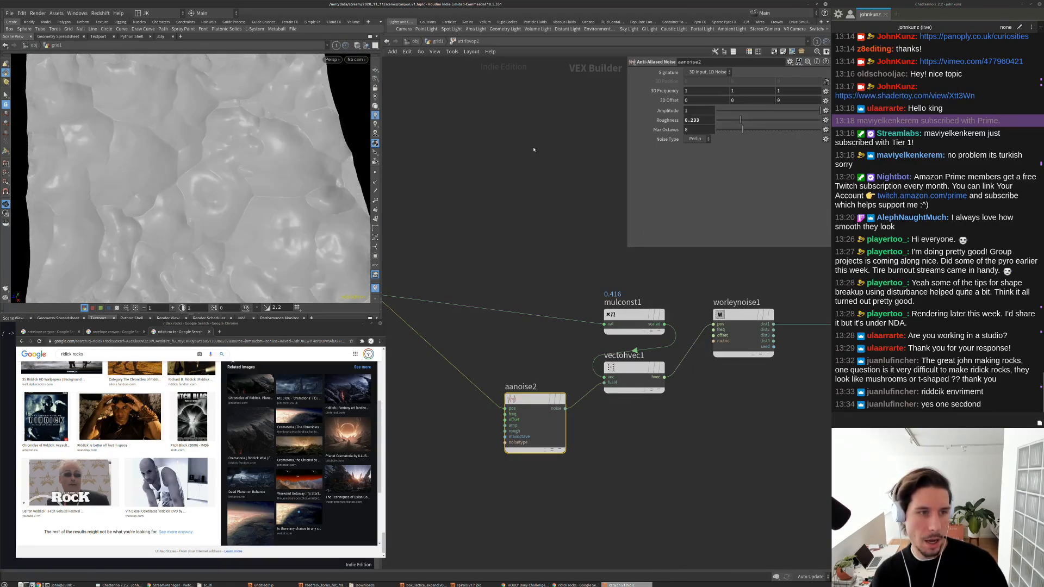
key(h)
mouse_move(223, 175)
mouse_down()
mouse_move(231, 150)
mouse_move(233, 179)
mouse_up()
drag(792, 112, 718, 110)
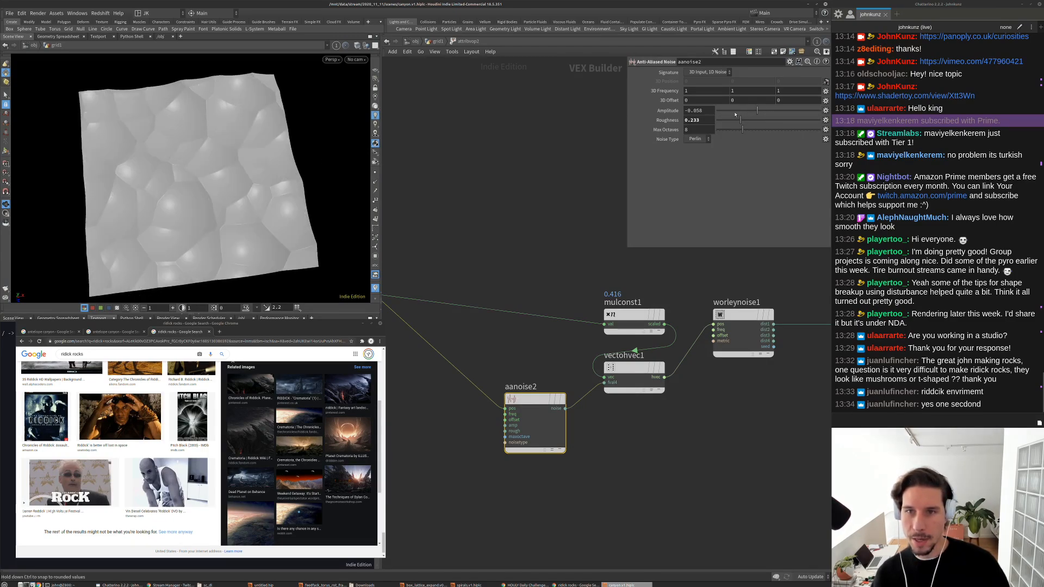
Unplug aanoise2 from vectohvec1 to compare the surface without it, and reconnect its noise output to fval4
right_click(588, 396)
click(594, 420)
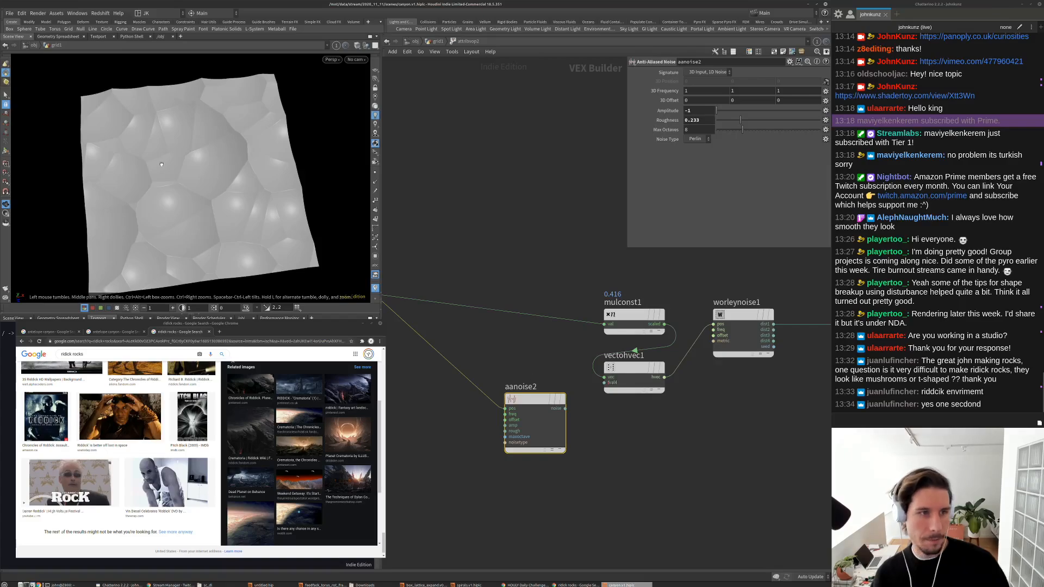
drag(302, 97, 164, 160)
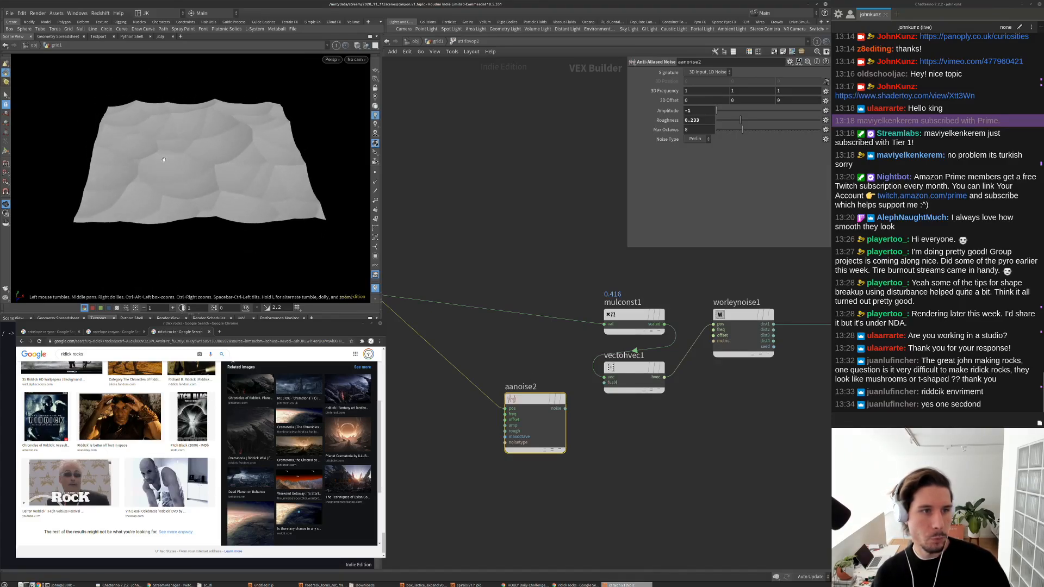
scroll(563, 415, up, 3)
drag(567, 407, 622, 370)
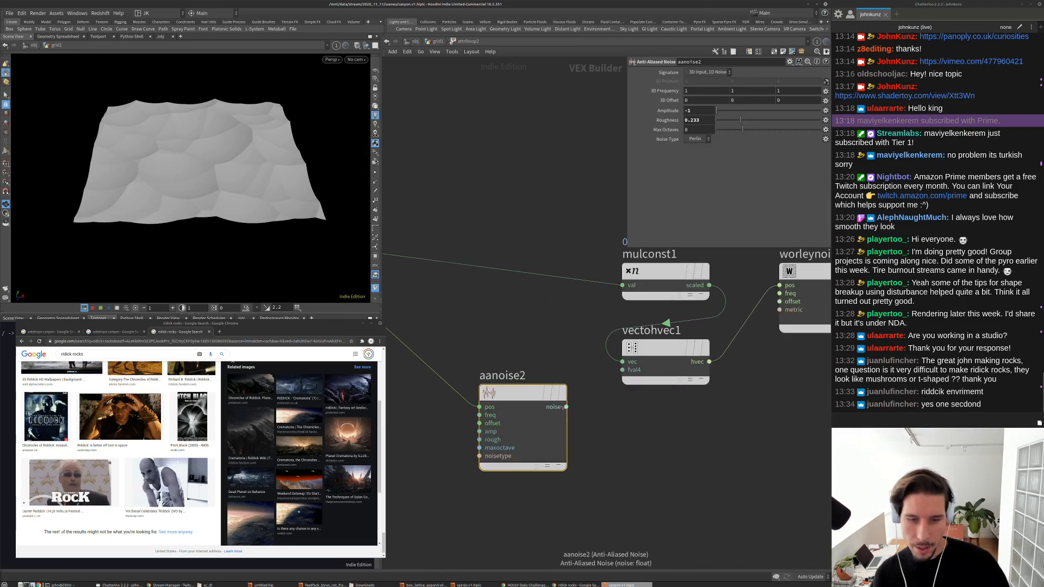
drag(285, 167, 289, 201)
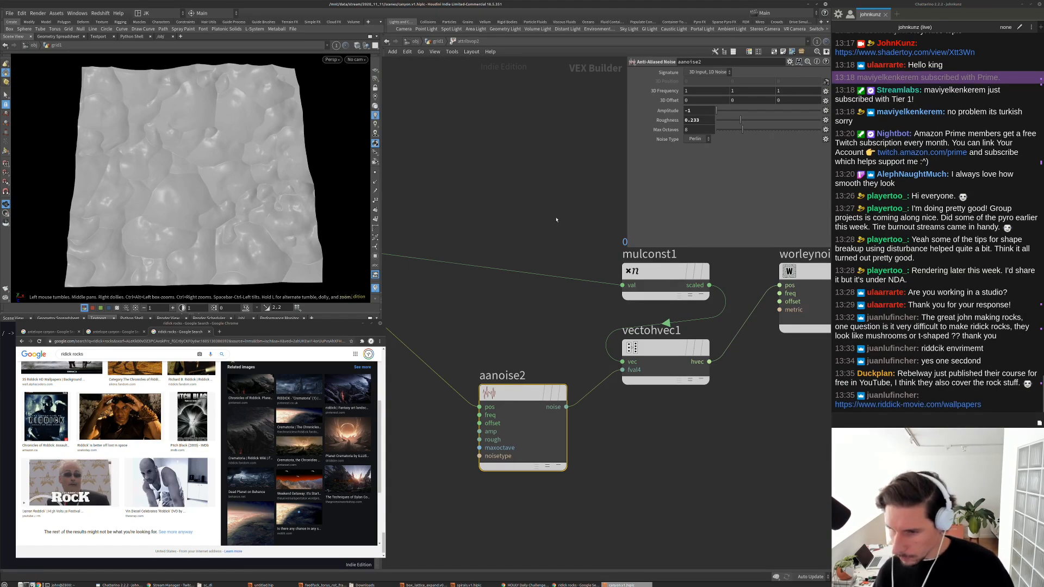
Load the riddick-movie.com/wallpapers link from the chat in the browser and open the wallpaper of the golden desert rock towers
right_click(917, 405)
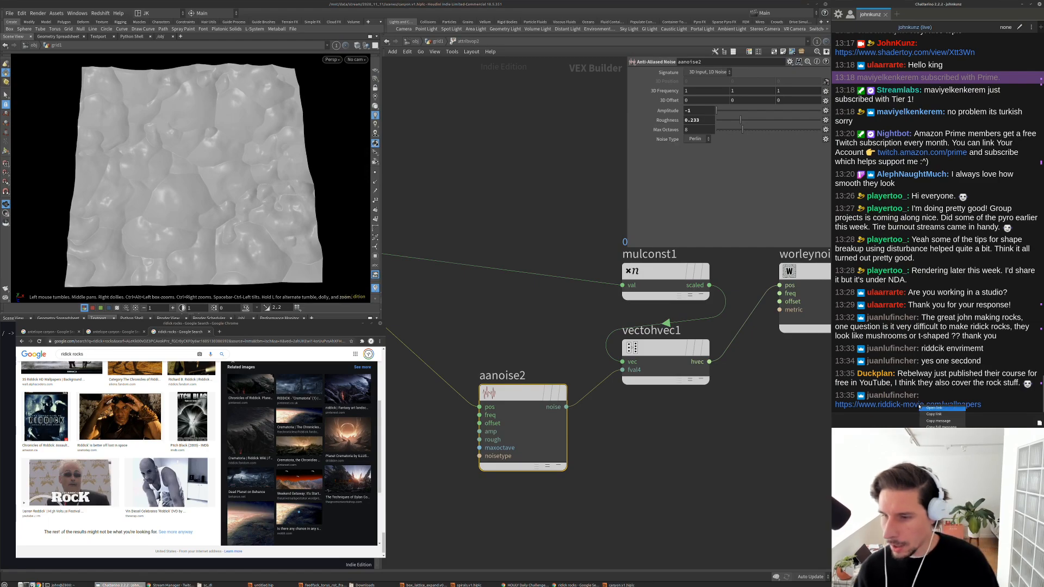
click(941, 426)
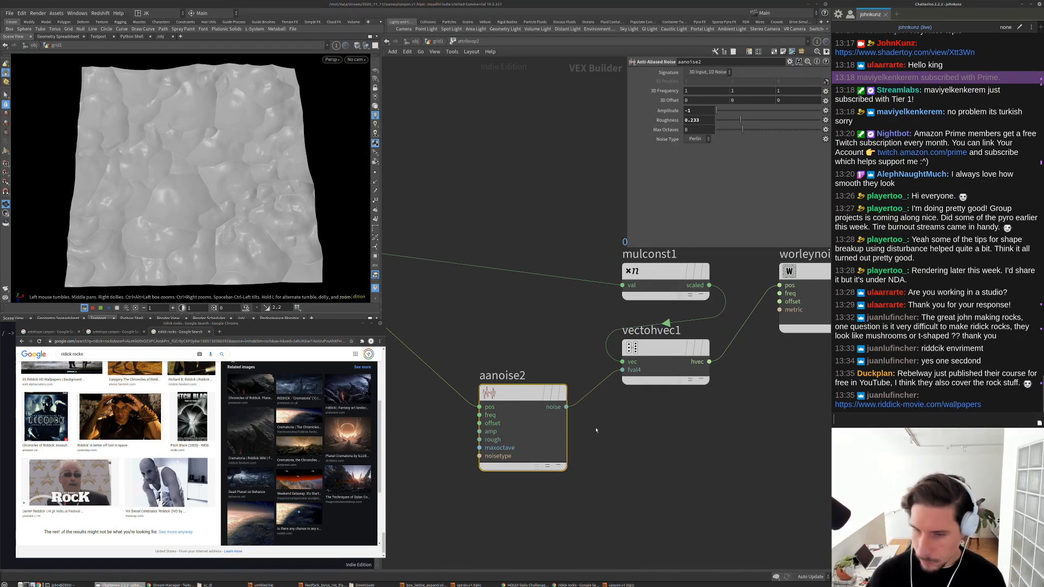
key(ctrl+l)
key(ctrl+v)
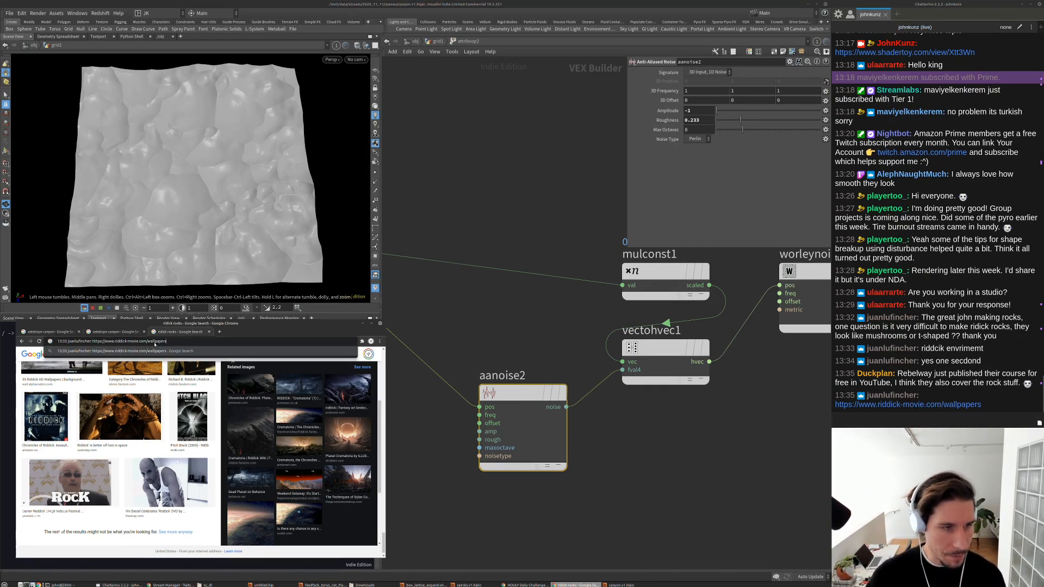
right_click(938, 407)
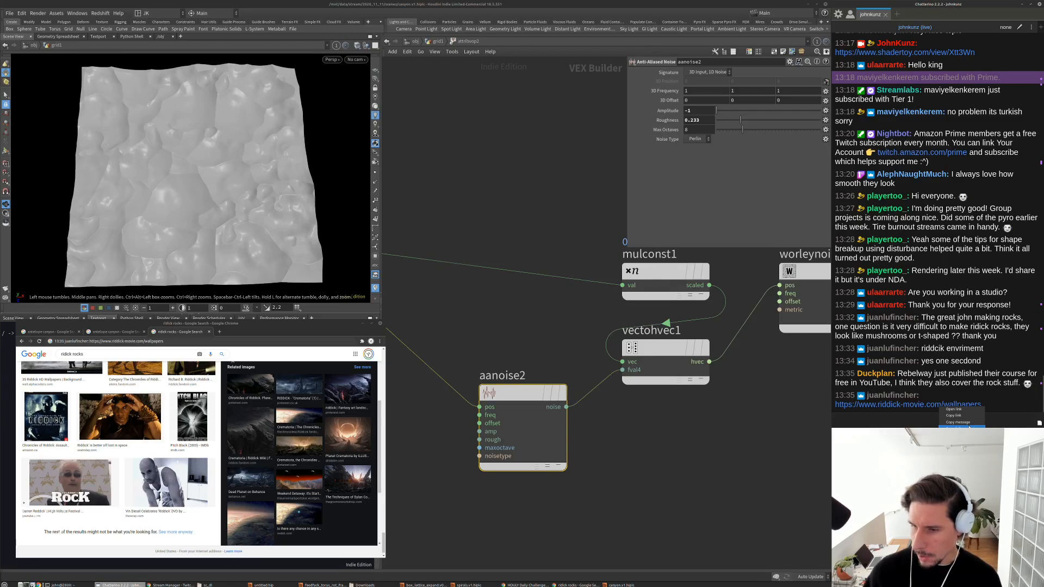
click(968, 411)
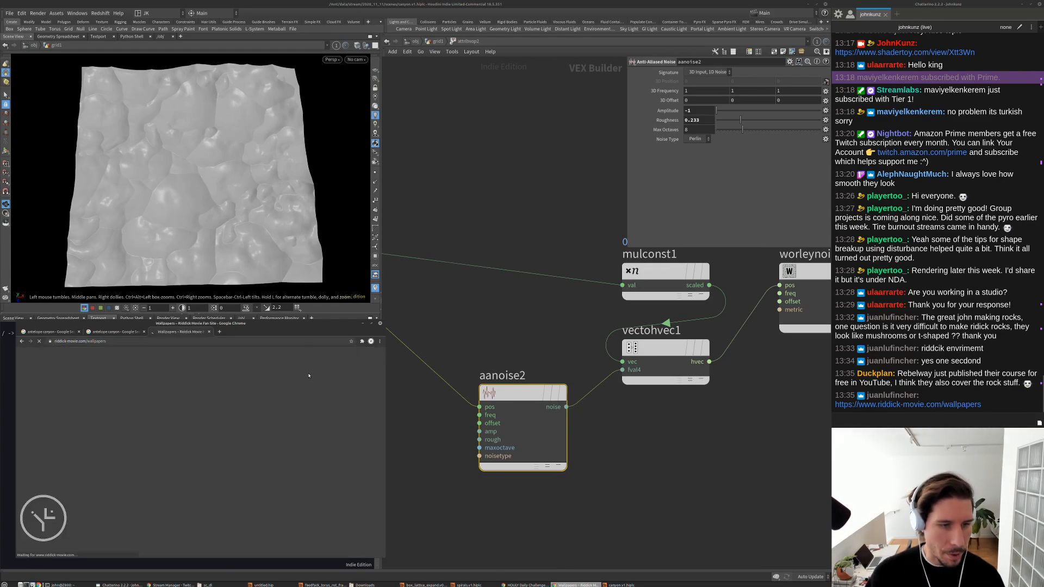
scroll(242, 432, down, 4)
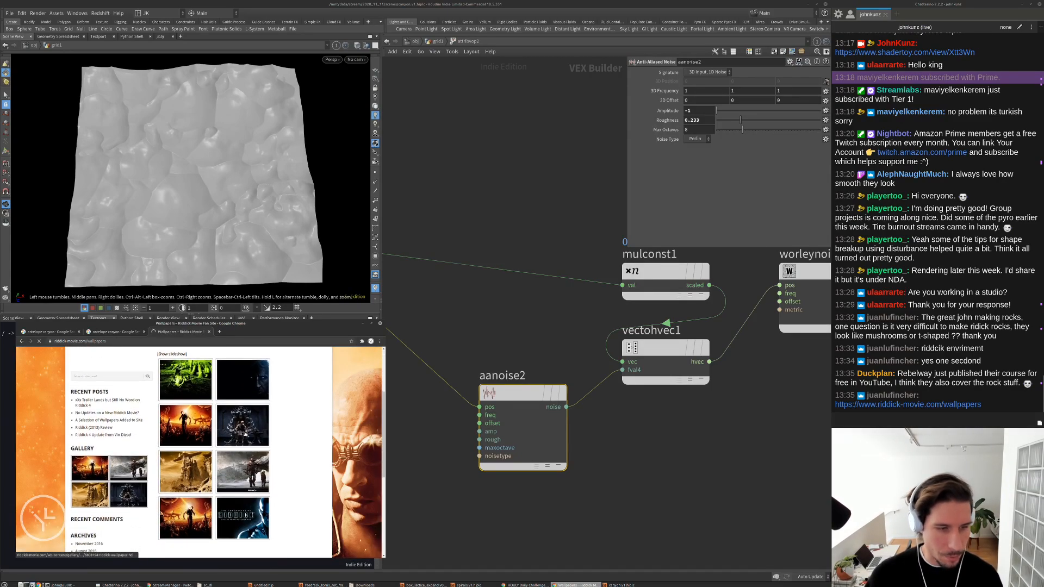
click(201, 443)
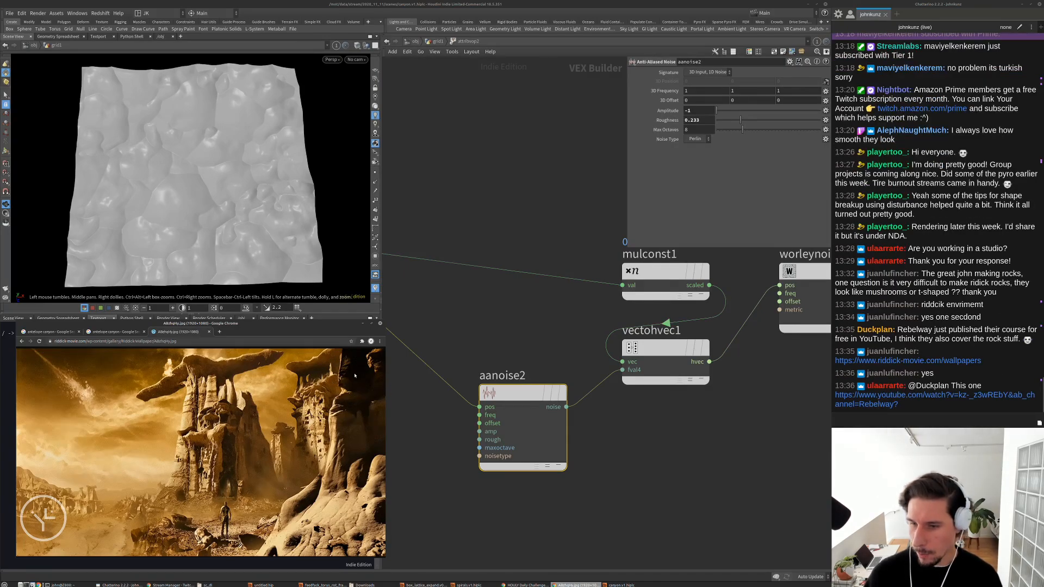
Go back up to grid1's geometry network and add a separate Grid node in an empty area, displayed in the viewport
middle_drag(599, 424, 593, 442)
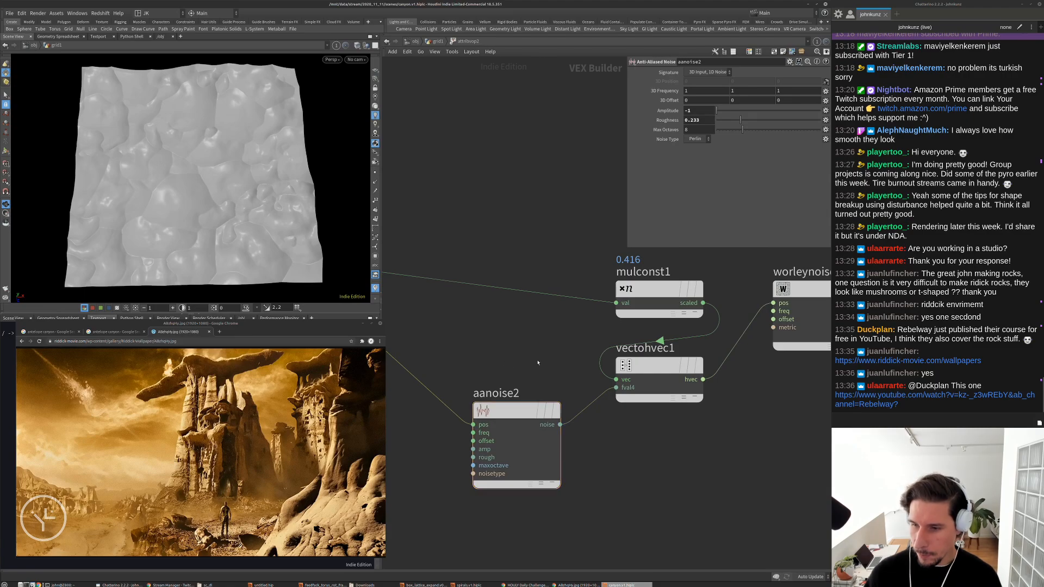
click(438, 42)
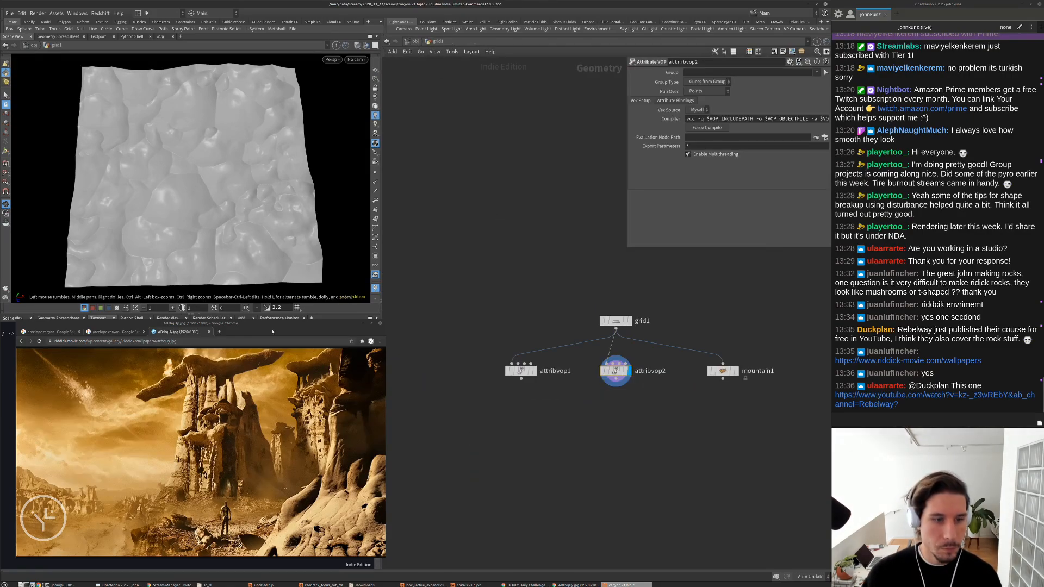
scroll(458, 412, down, 3)
middle_drag(617, 461, 594, 431)
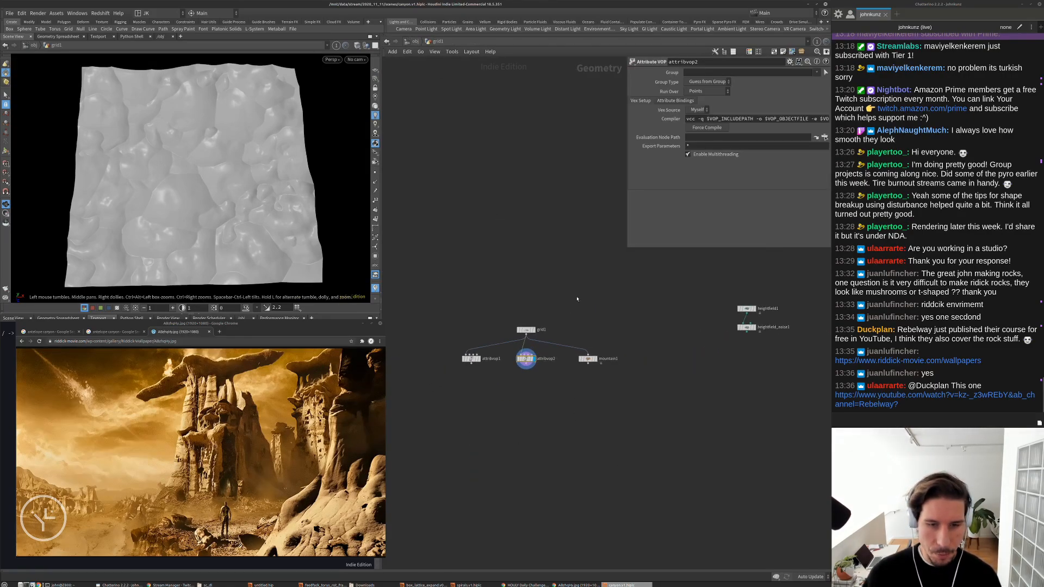
middle_drag(578, 298, 731, 311)
middle_drag(461, 370, 514, 345)
scroll(515, 344, up, 2)
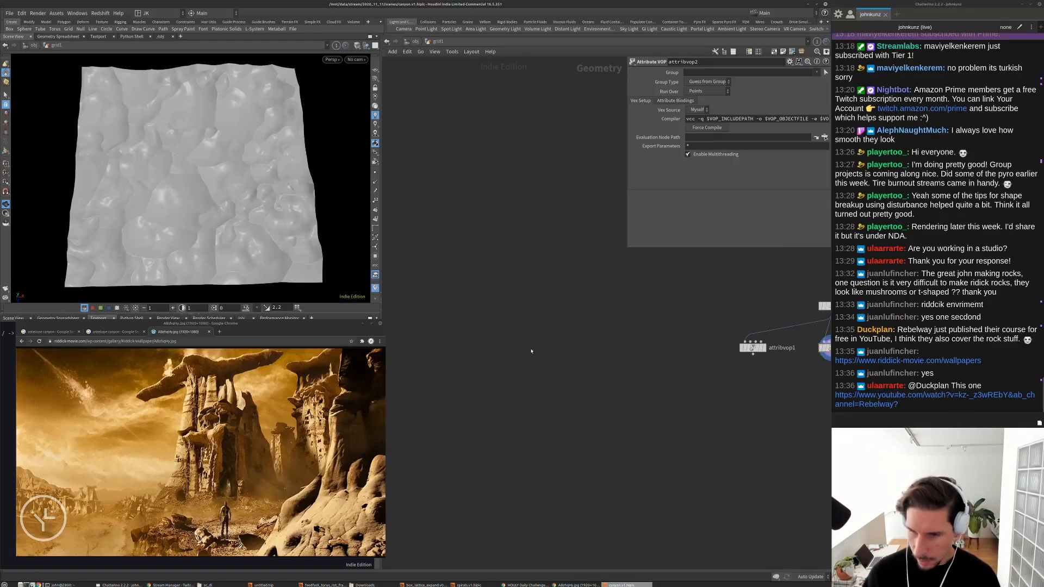
key(Tab)
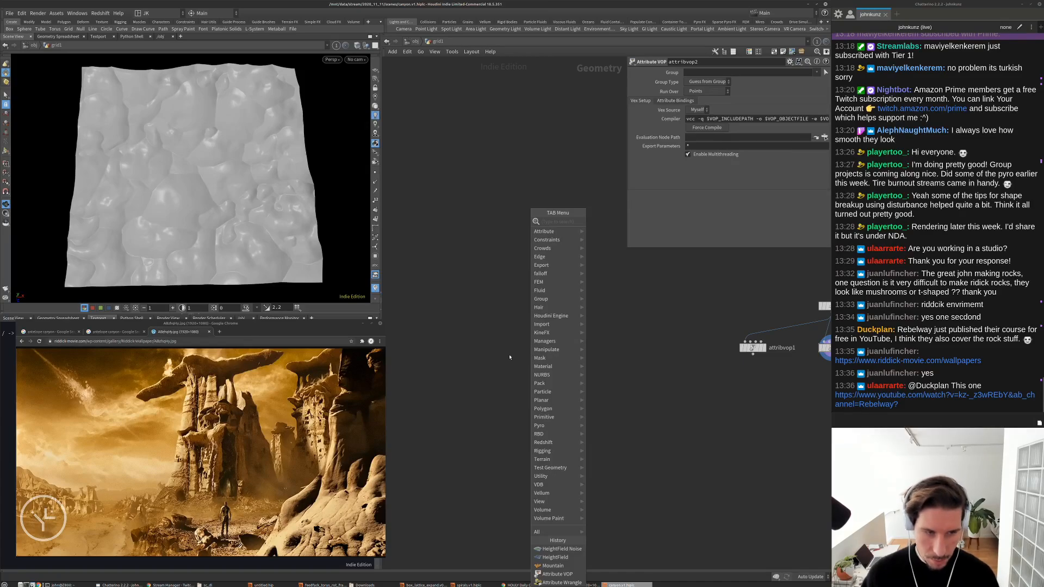
text(b)
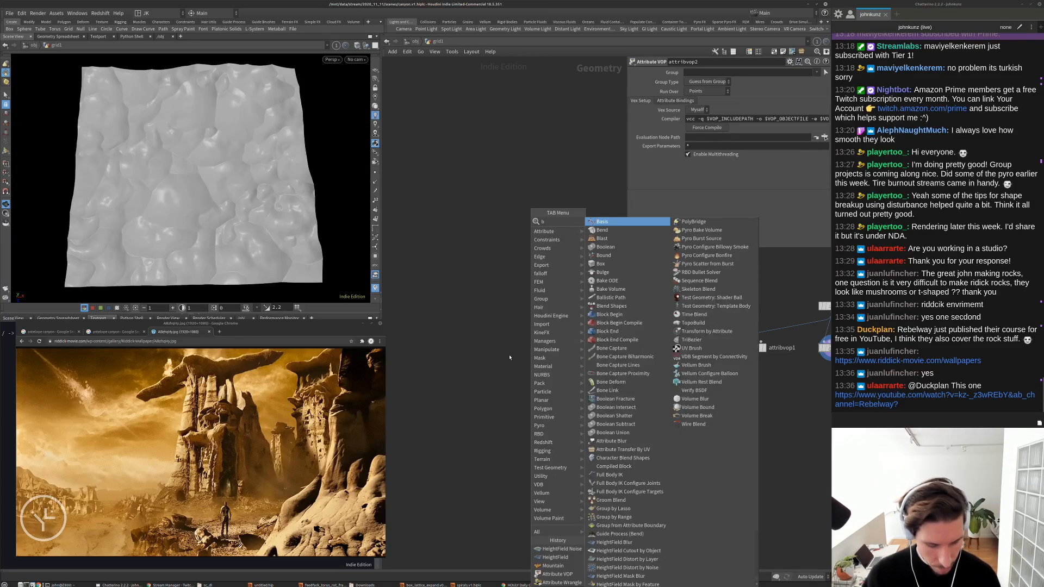
click(527, 285)
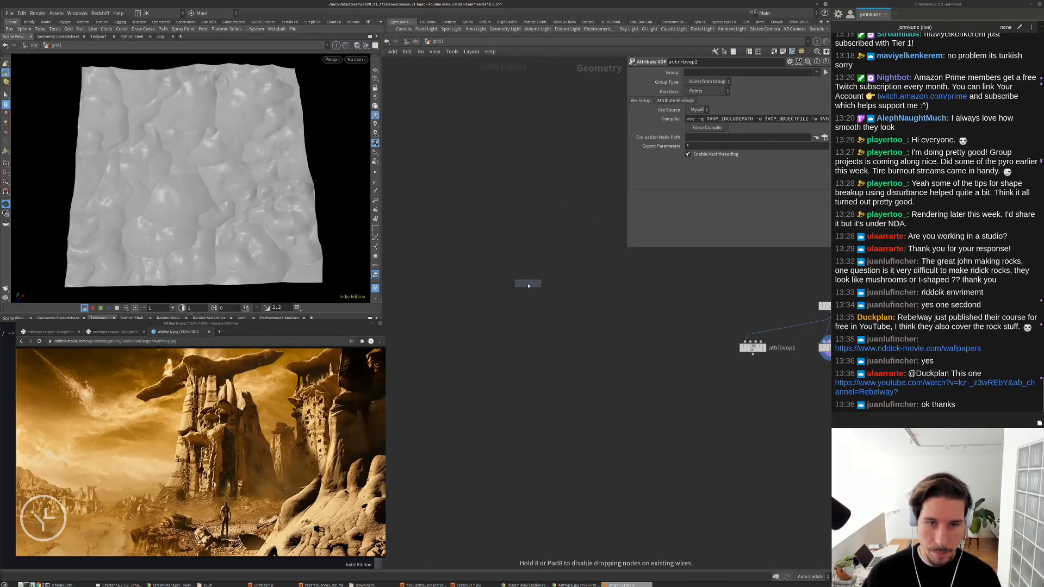
click(528, 286)
key(g)
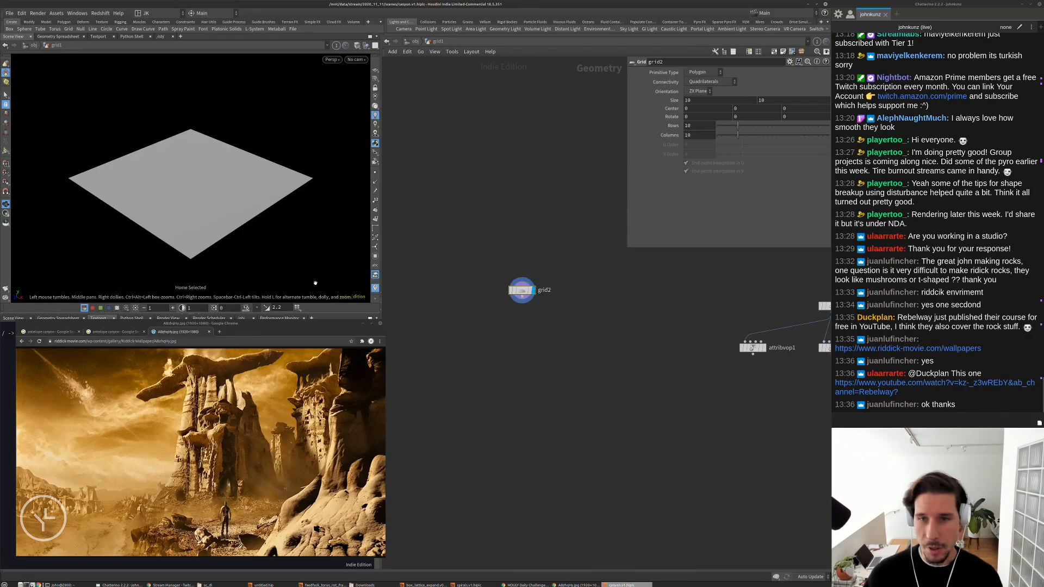
Set the first size value of grid2 to 2, making a long narrow strip
double_click(707, 100)
text(2)
key(Return)
drag(283, 158, 305, 155)
Add a Scatter node, connect grid2 to its input and display the scattered points
key(Tab)
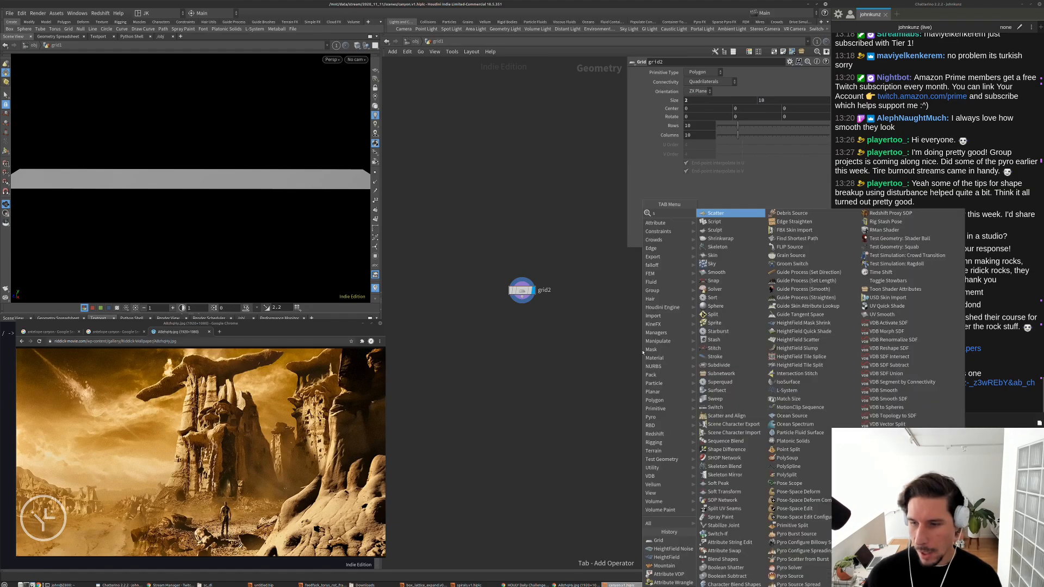
text(scatter)
key(Return)
click(581, 315)
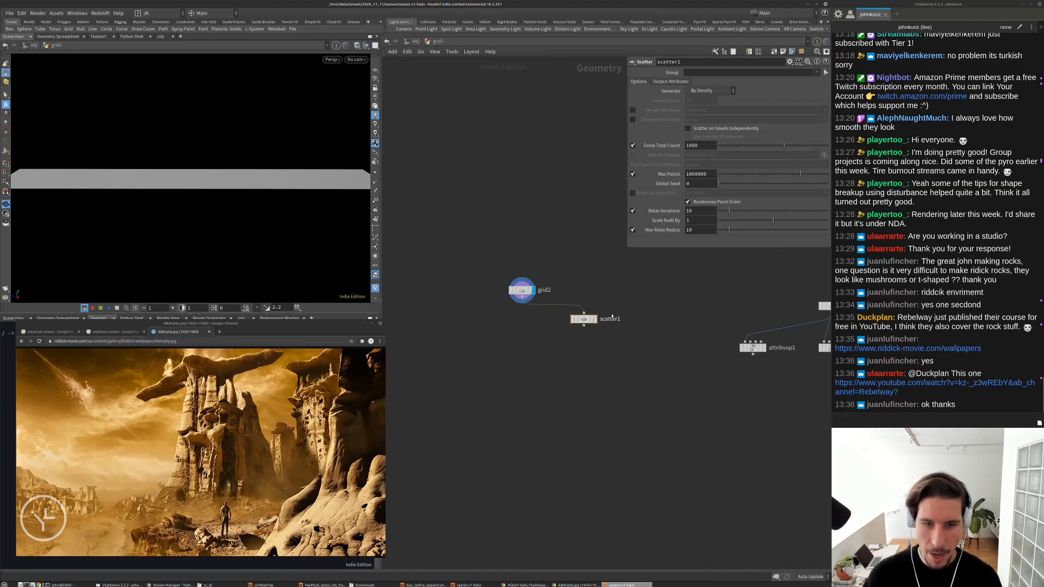
drag(583, 314, 522, 292)
click(593, 319)
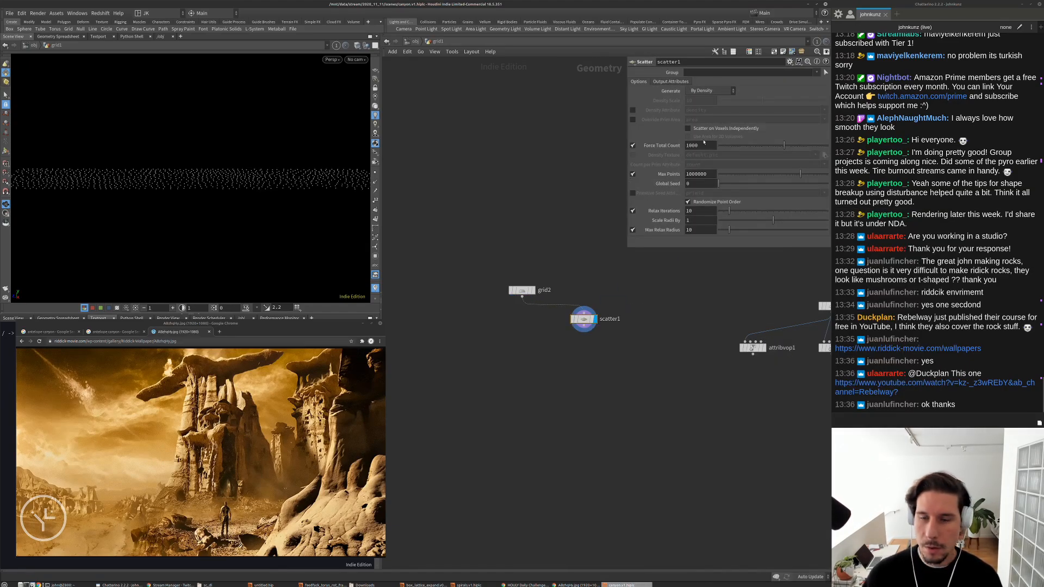
Set the Scatter node's Force Total Count to 20
double_click(704, 145)
text(25)
key(Return)
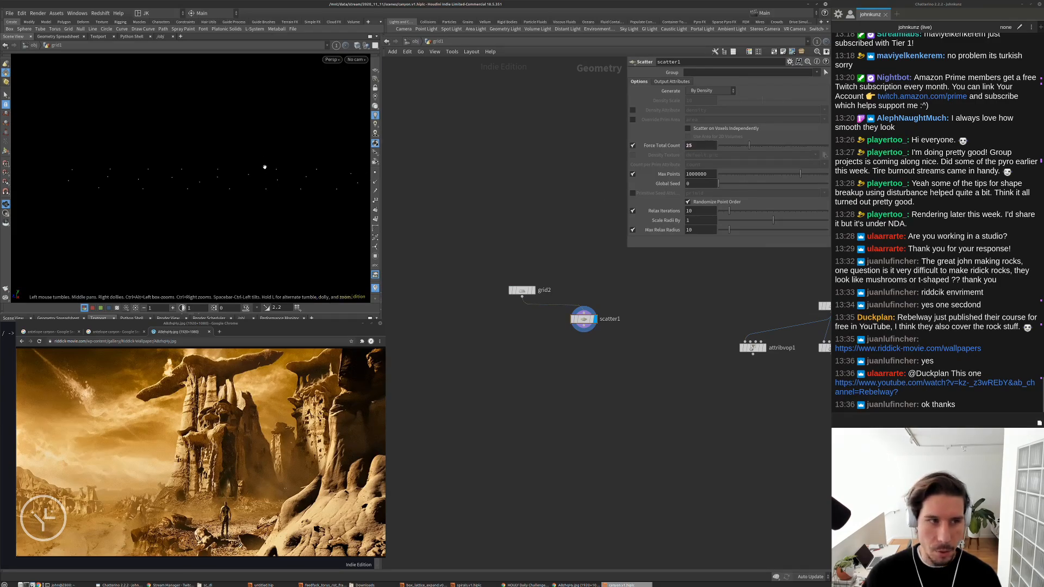
Turn off Relax Iterations and Max Points on the Scatter node, and add a Box node beside it
click(632, 211)
click(632, 174)
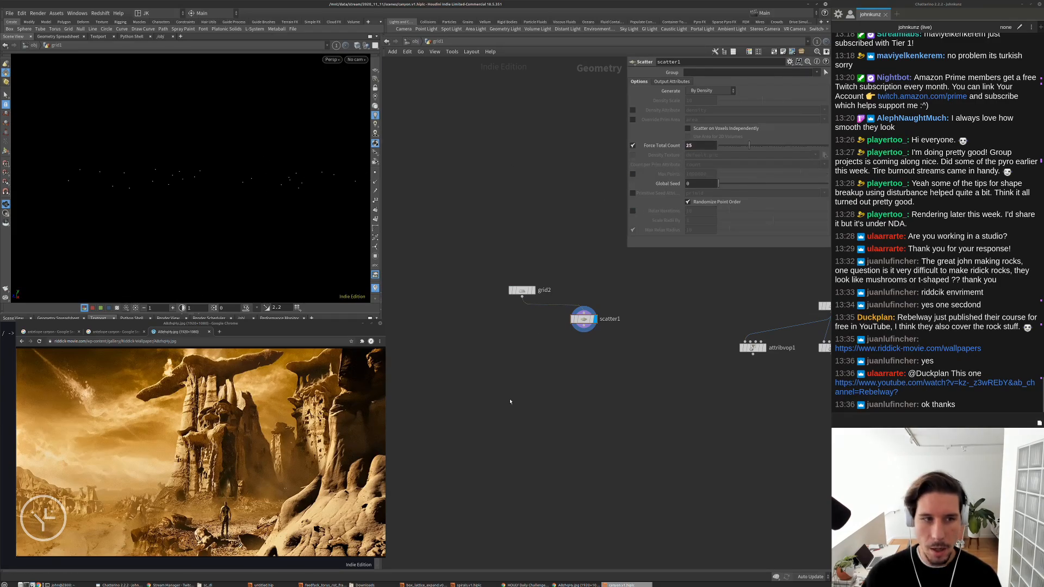
key(Tab)
text(box)
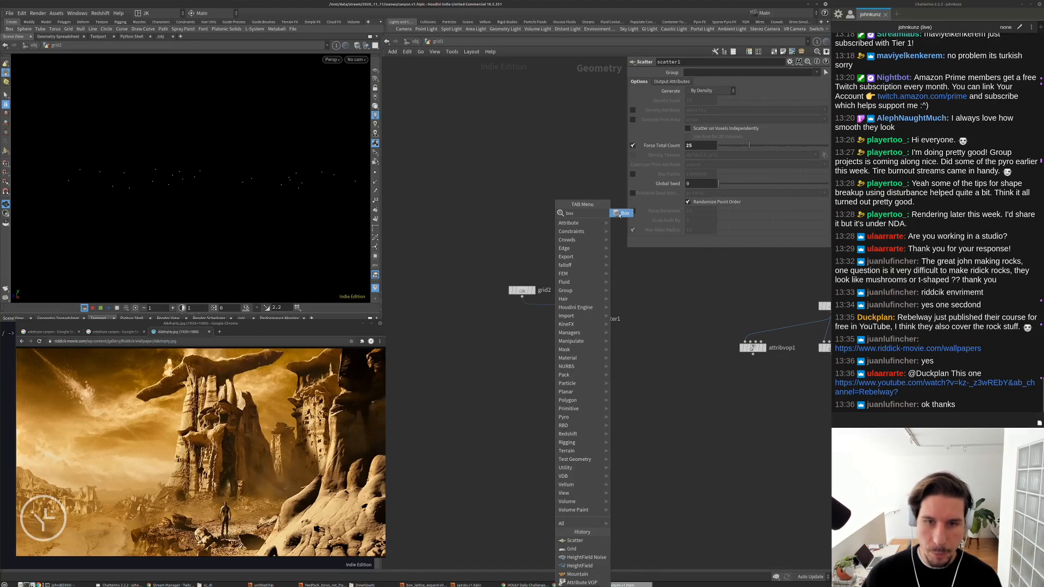
key(Return)
click(653, 313)
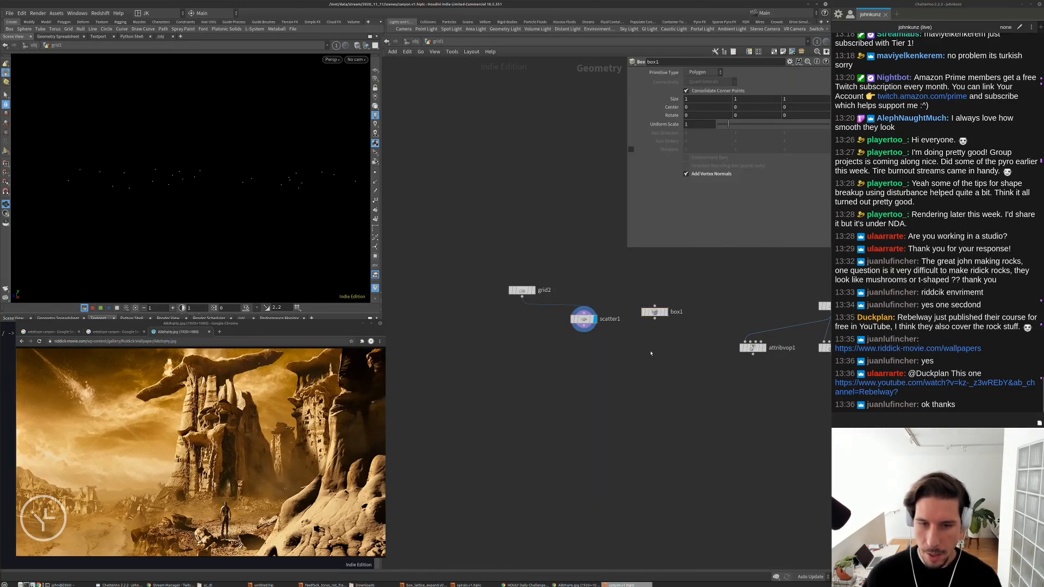
Add a Copy to Points node fed by the box and the scattered points, and display the copies
key(Tab)
text(cop)
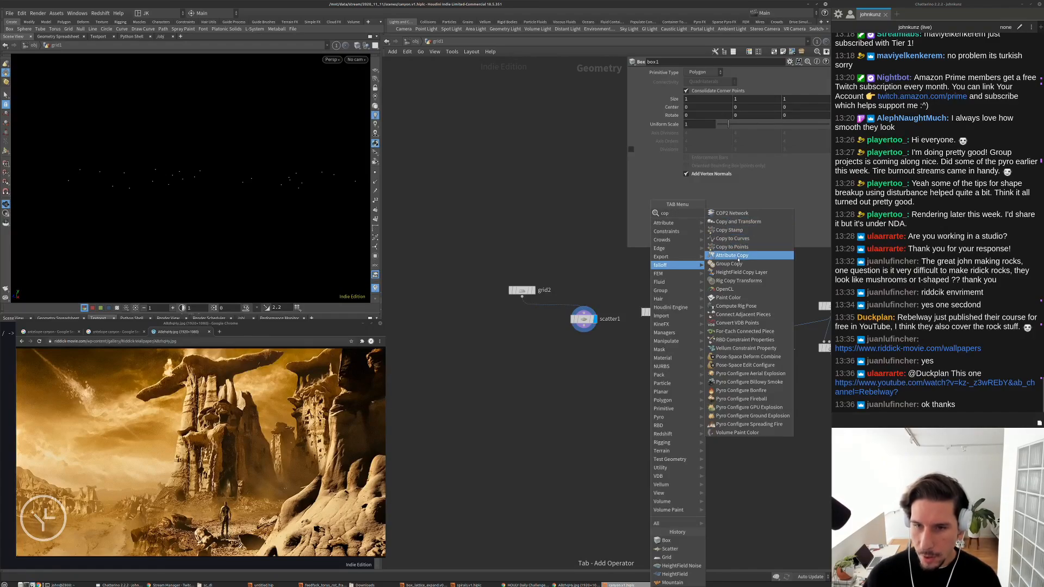
click(737, 247)
click(607, 360)
drag(613, 352, 584, 325)
click(608, 360)
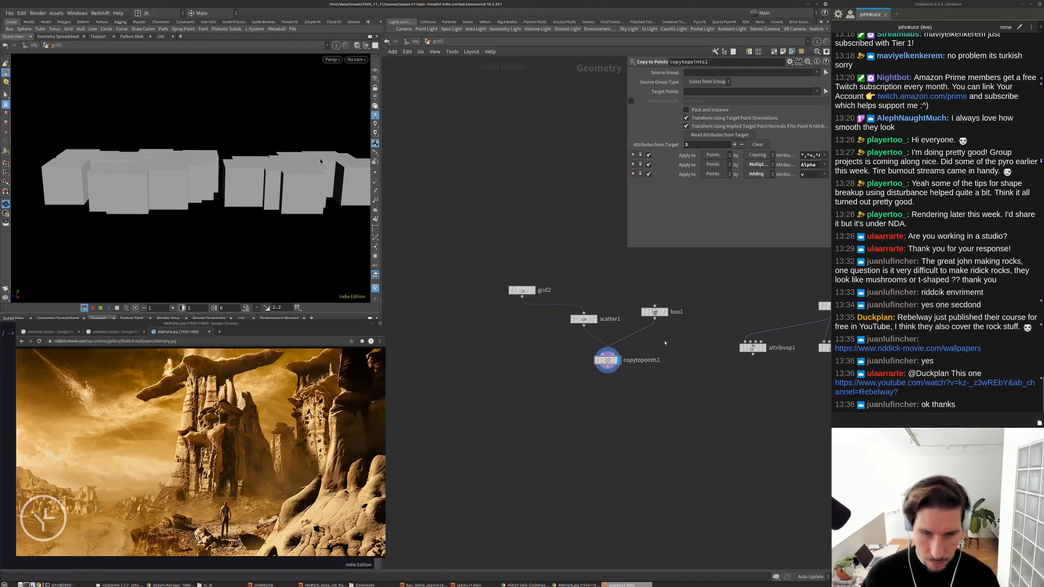
Insert a Match Size node between box1 and the Copy to Points node
key(Tab)
text(mat)
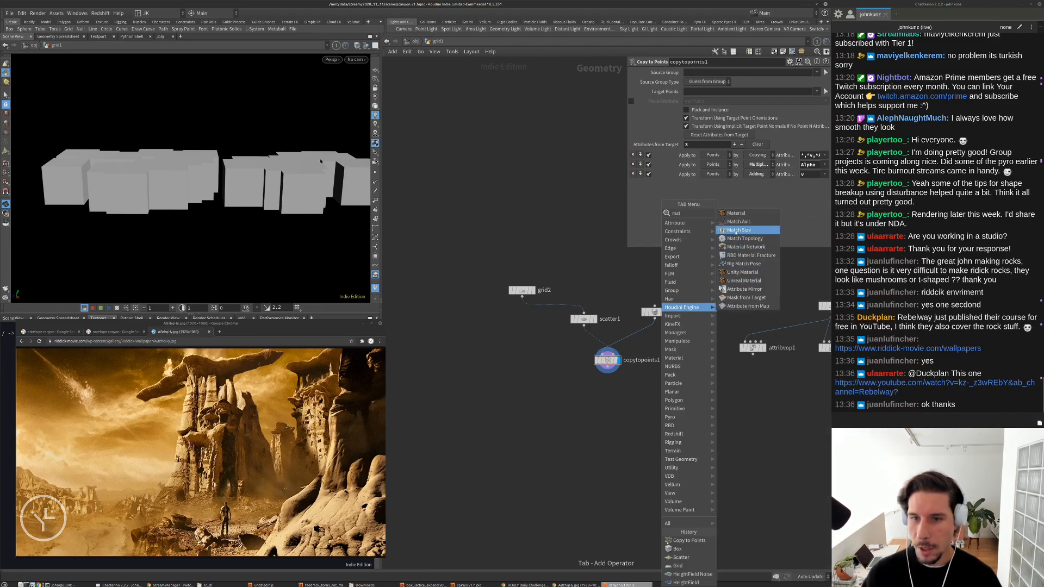
click(738, 230)
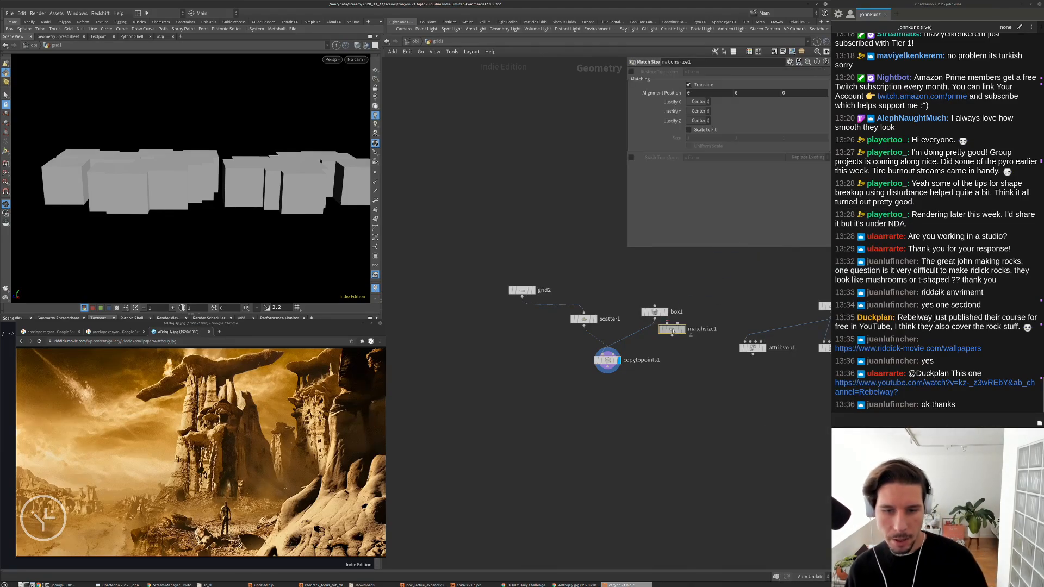
click(648, 328)
drag(648, 327, 654, 332)
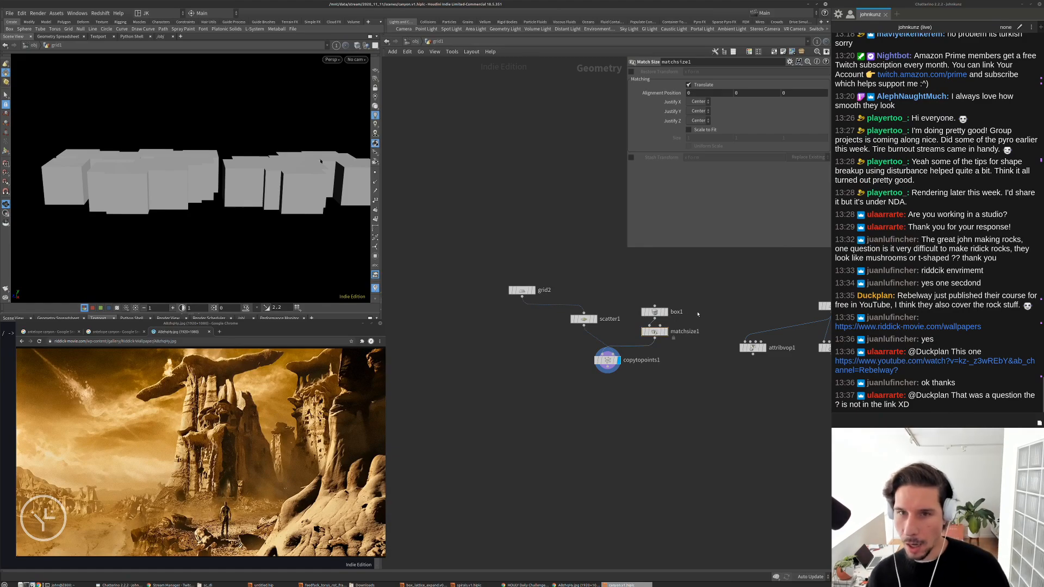
Set the Match Size node's Justify Y to Min and turn on the viewport's reference grid
click(698, 111)
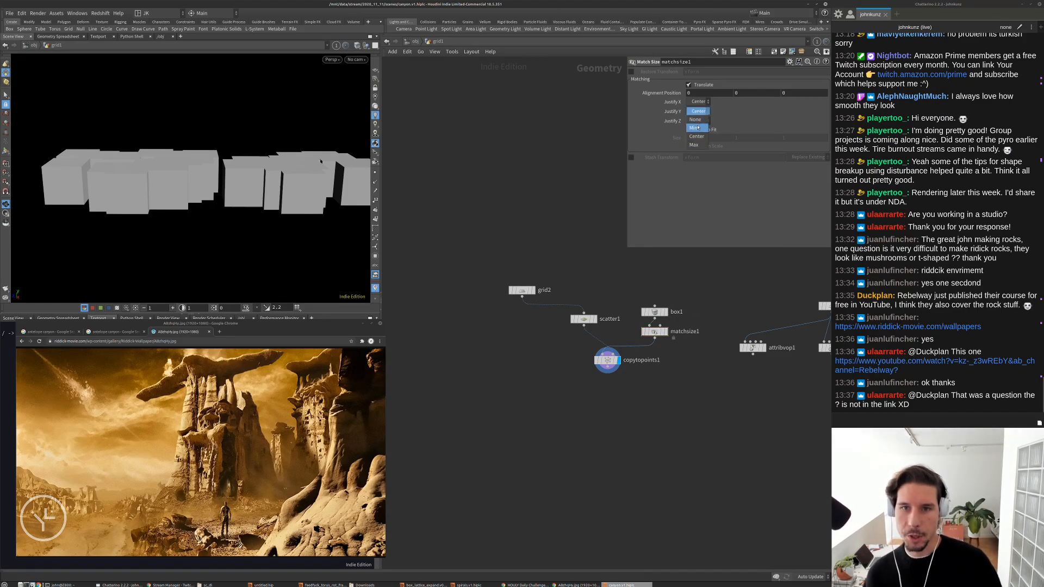
click(694, 128)
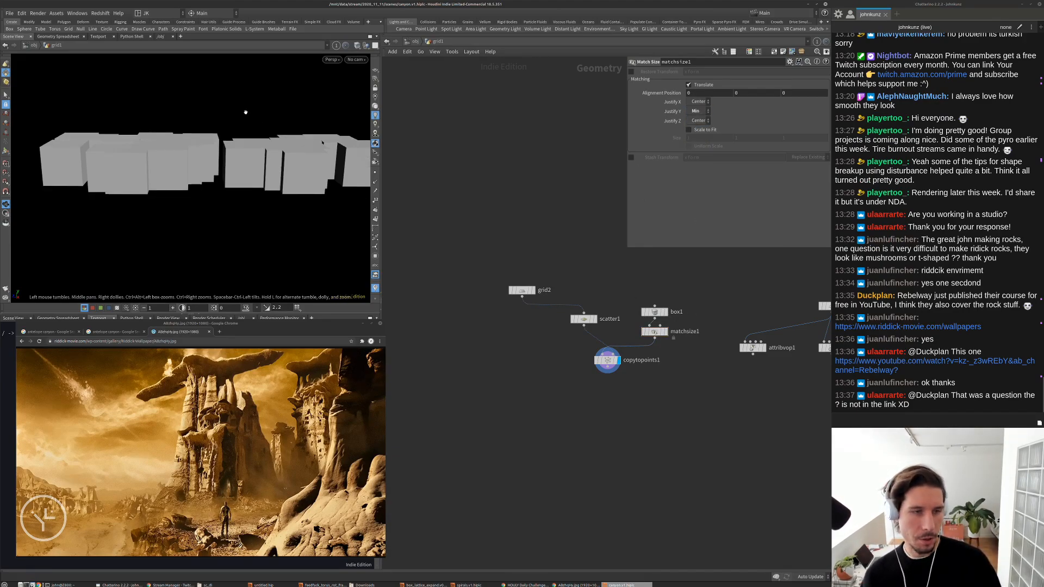
drag(284, 176, 279, 172)
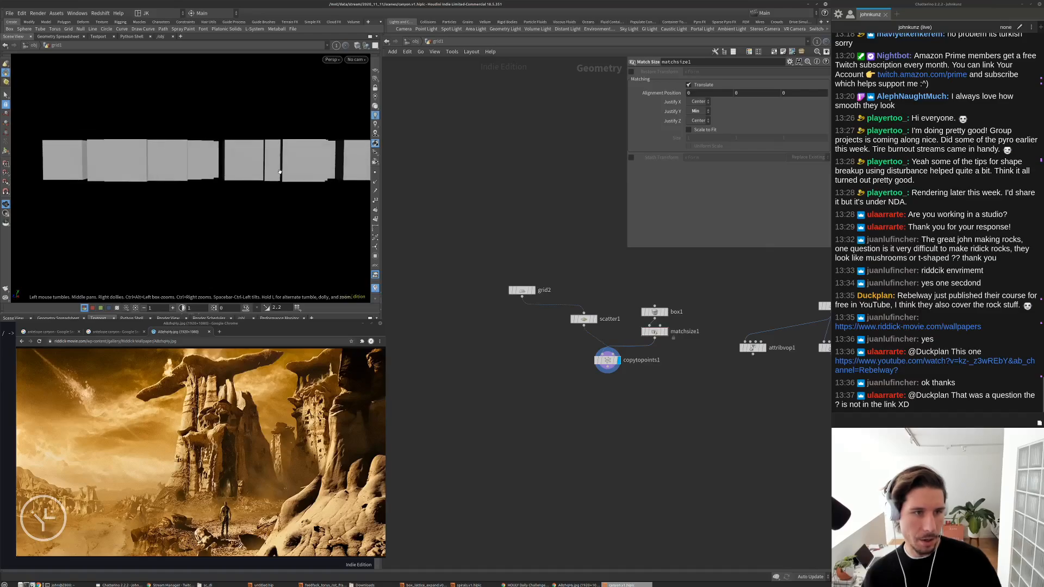
click(375, 70)
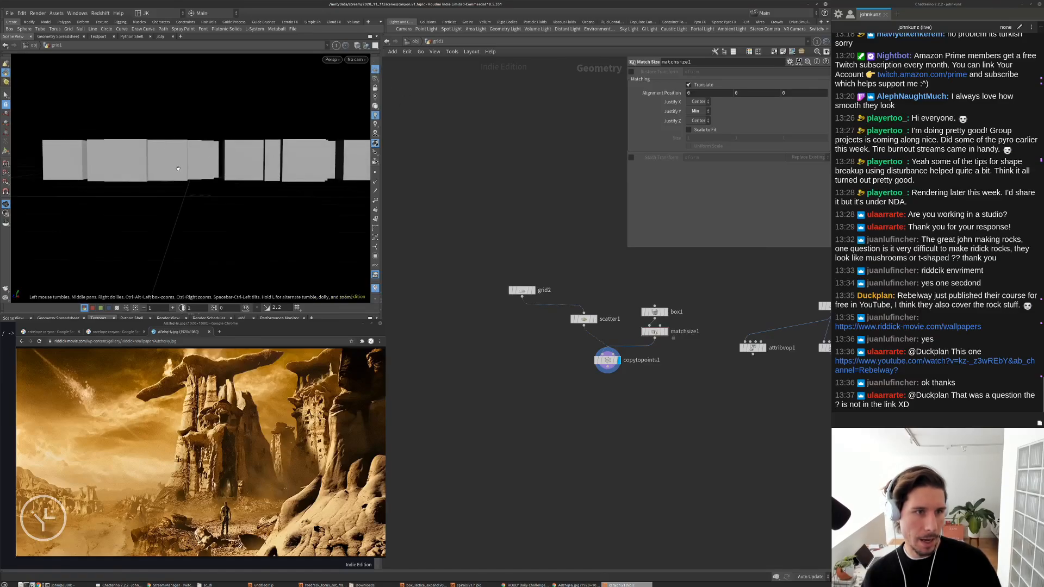
Toggle the Match Size node's bypass repeatedly to compare the boxes with and without the vertical alignment
click(644, 332)
click(643, 332)
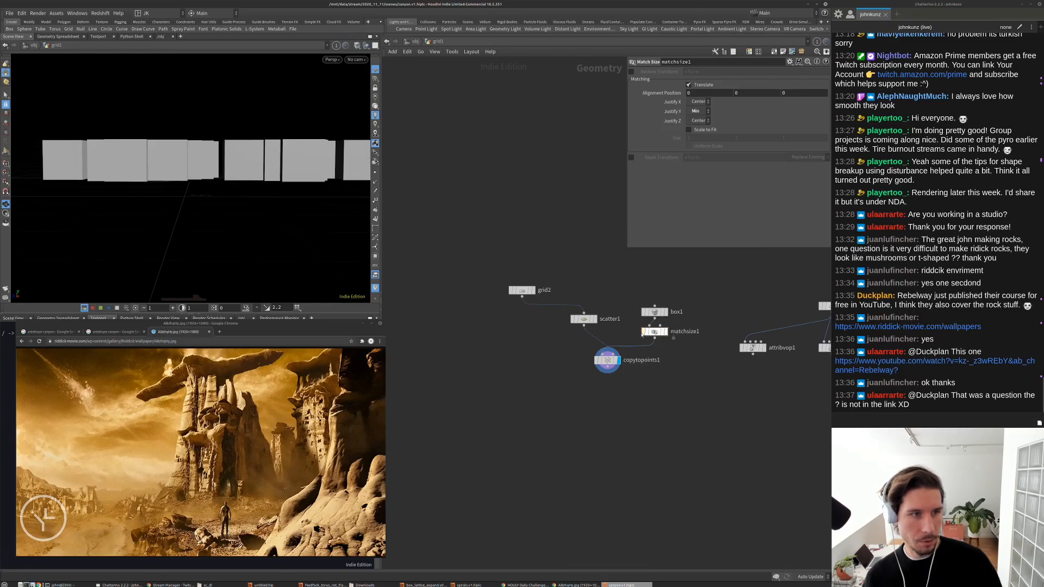
click(643, 332)
click(644, 332)
click(643, 332)
click(643, 332)
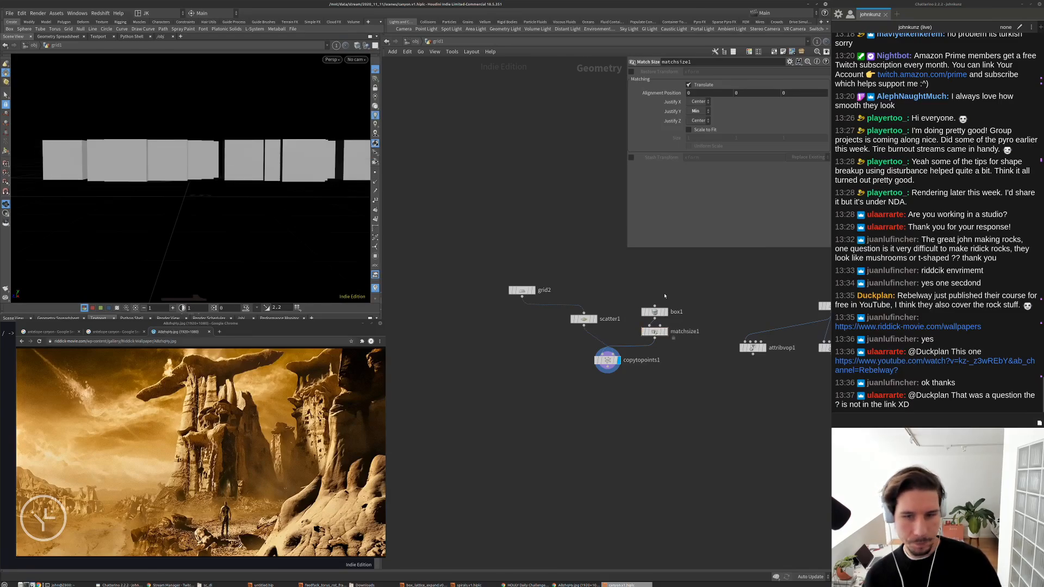
Turn box1 into tall, thin pillars with a Y size of 11.1 and a Uniform Scale of 0.29
click(655, 311)
middle_drag(735, 99, 737, 128)
drag(728, 127, 720, 125)
middle_drag(749, 99, 796, 102)
drag(234, 174, 255, 194)
scroll(255, 194, down, 6)
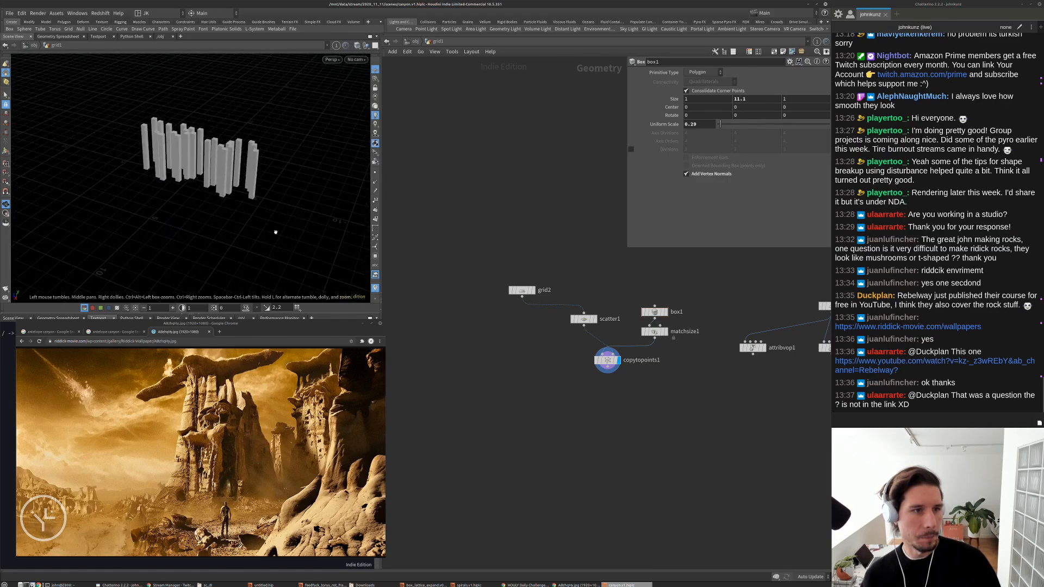
Add a PolyExtrude node below grid2, connect the grid to it and display its output
scroll(511, 359, up, 3)
click(553, 241)
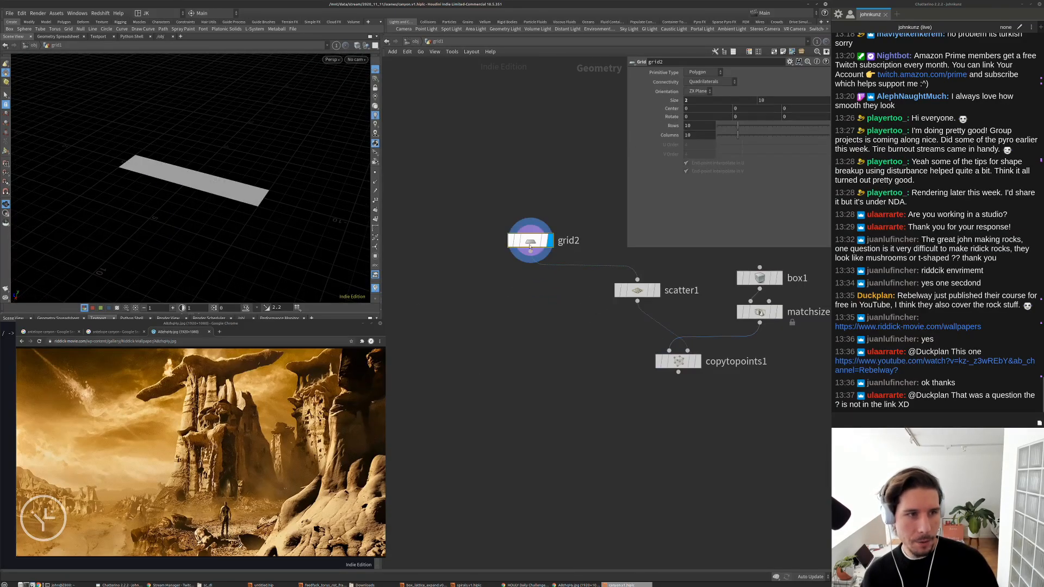
key(Tab)
mouse_move(549, 392)
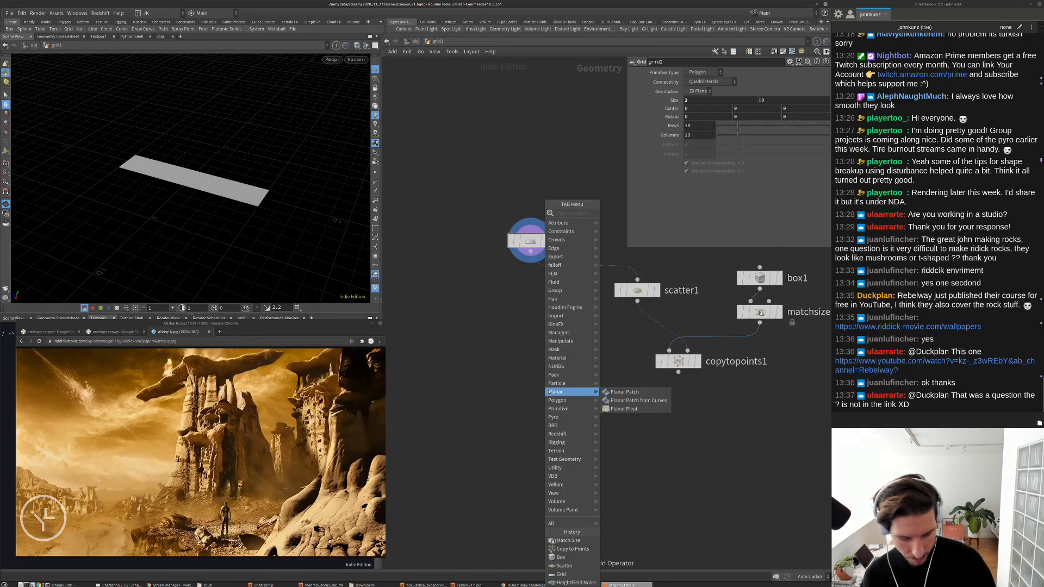
text(pol)
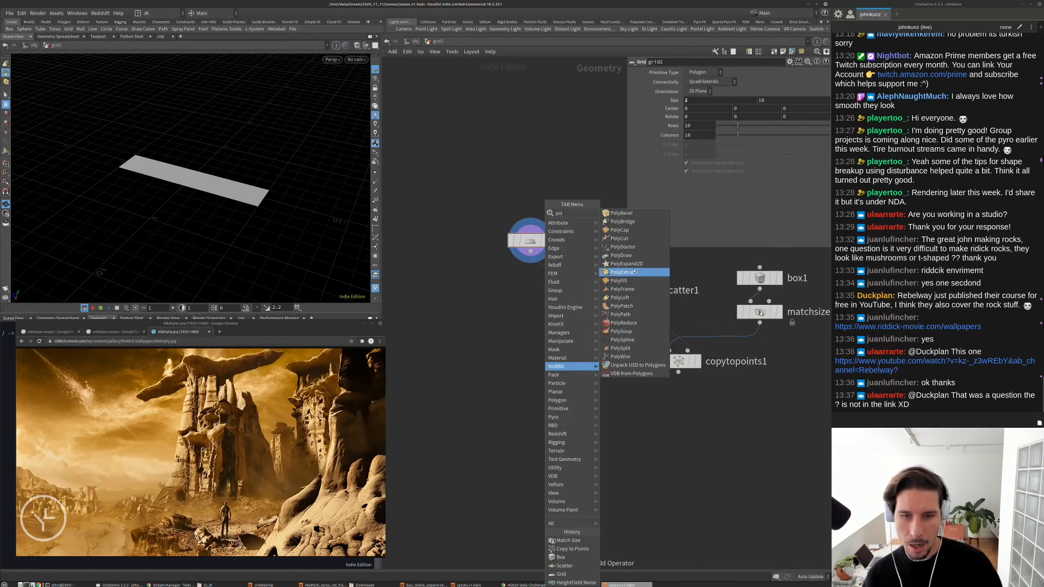
click(634, 272)
click(554, 353)
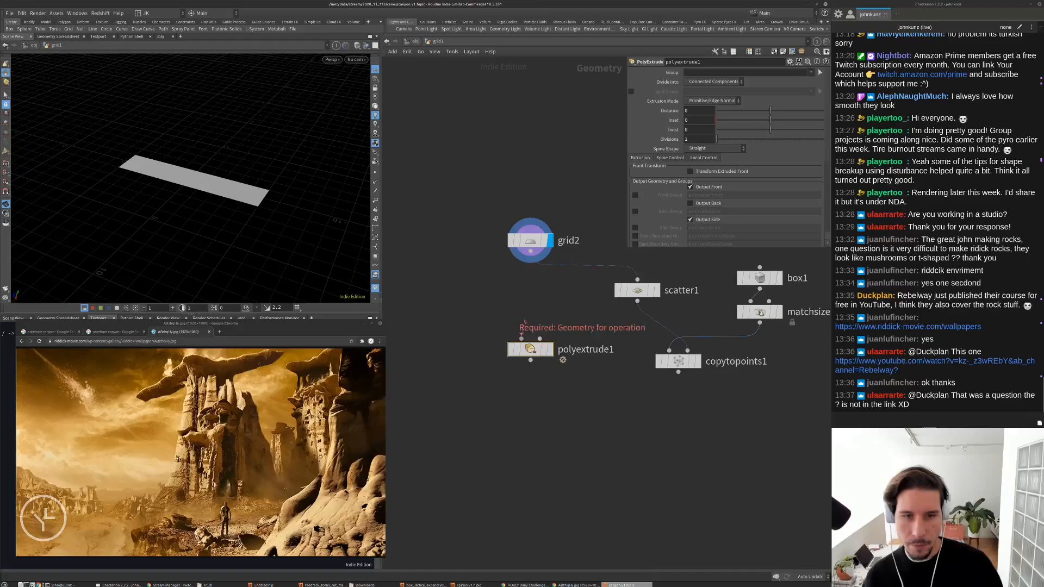
click(550, 350)
Set the extrusion Distance to -1 and enable Output Back so the strip becomes a closed slab
drag(204, 231, 245, 191)
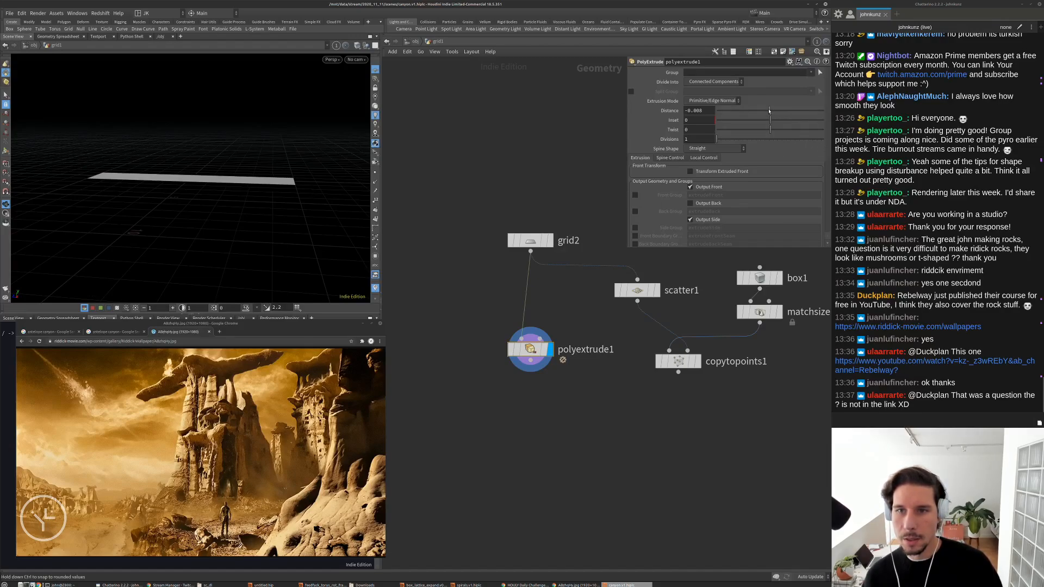
drag(769, 111, 717, 118)
click(691, 204)
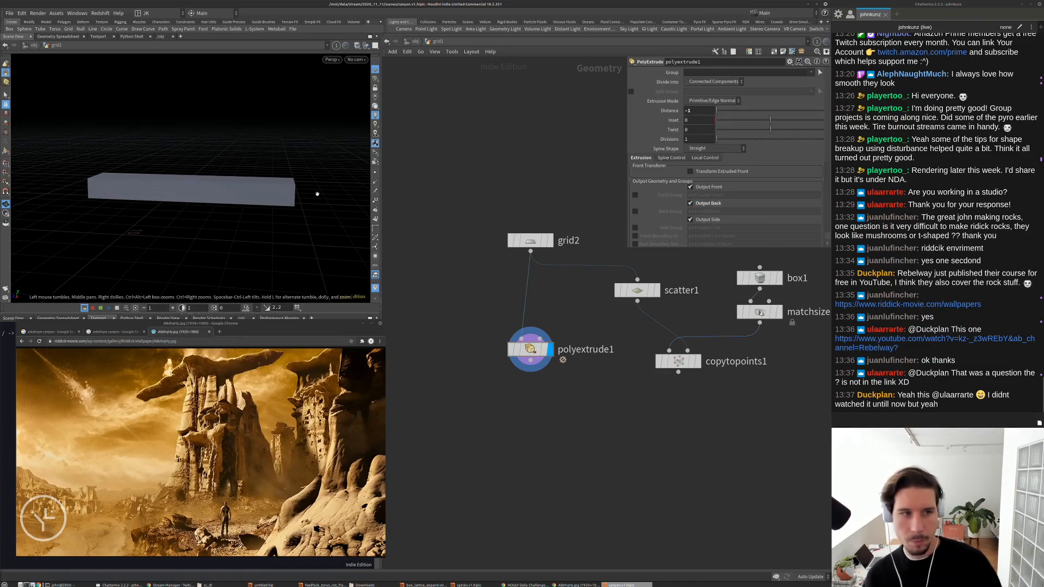
drag(316, 194, 275, 185)
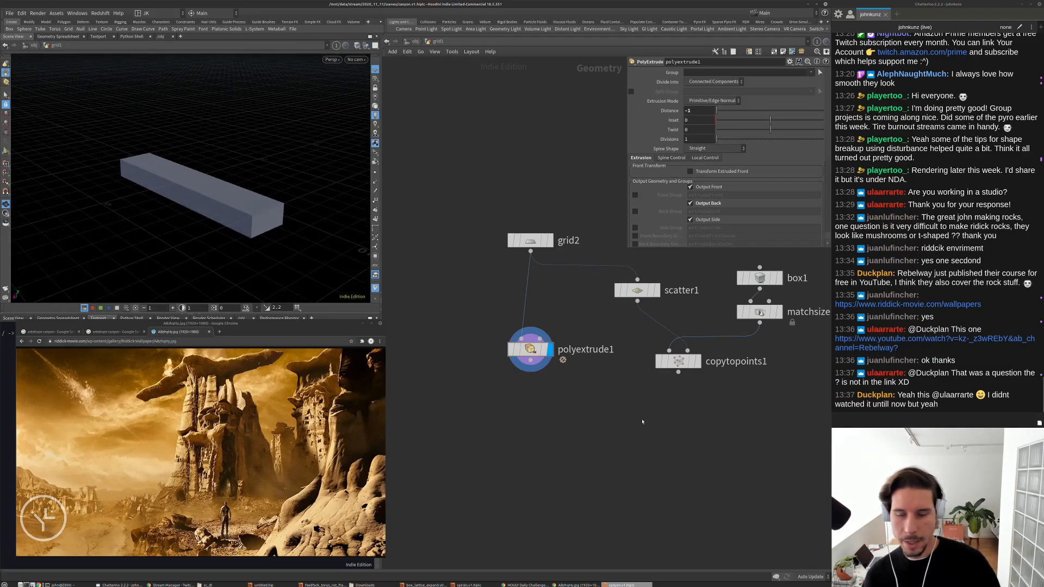
Add a Merge node combining polyextrude1 and copytopoints1, and display the pillars together with the slab
key(Tab)
mouse_move(598, 426)
text(merge)
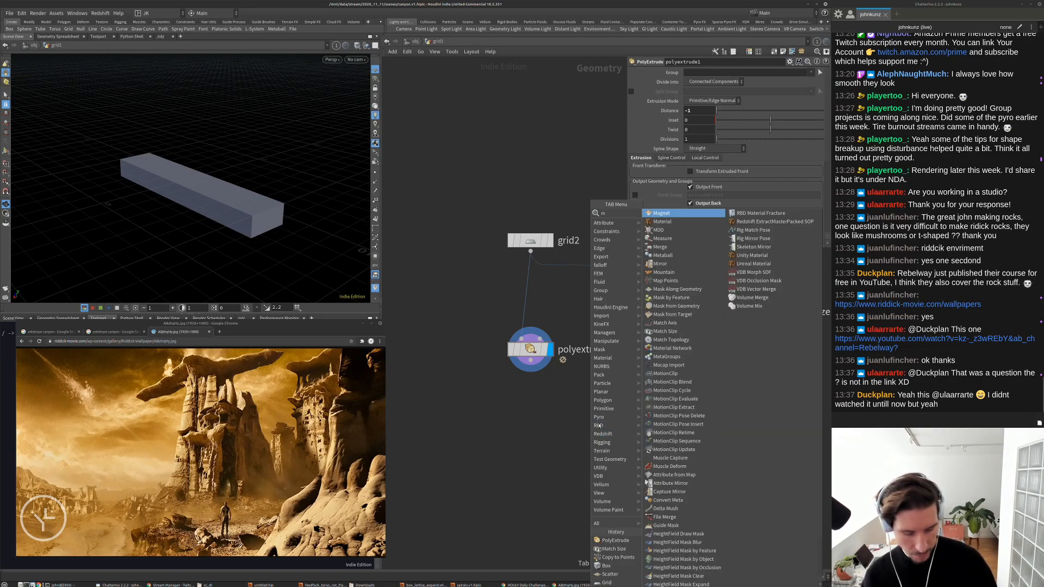
key(Return)
click(584, 424)
drag(585, 417, 530, 372)
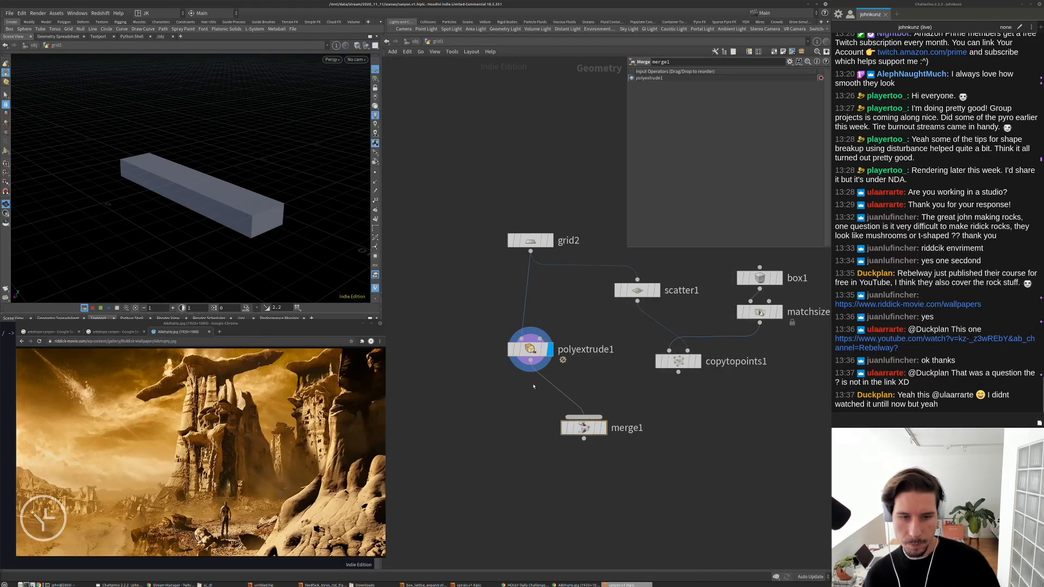
drag(584, 417, 678, 372)
click(604, 429)
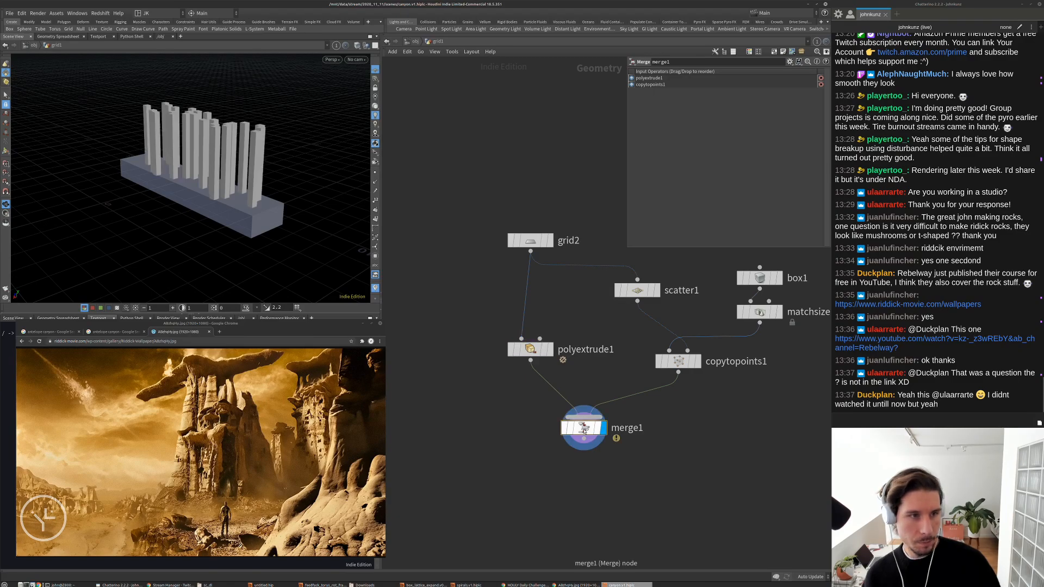
Add a VDB from Polygons node after the Merge, display it and inspect the voxelised pillars up close
key(Tab)
text(vdb)
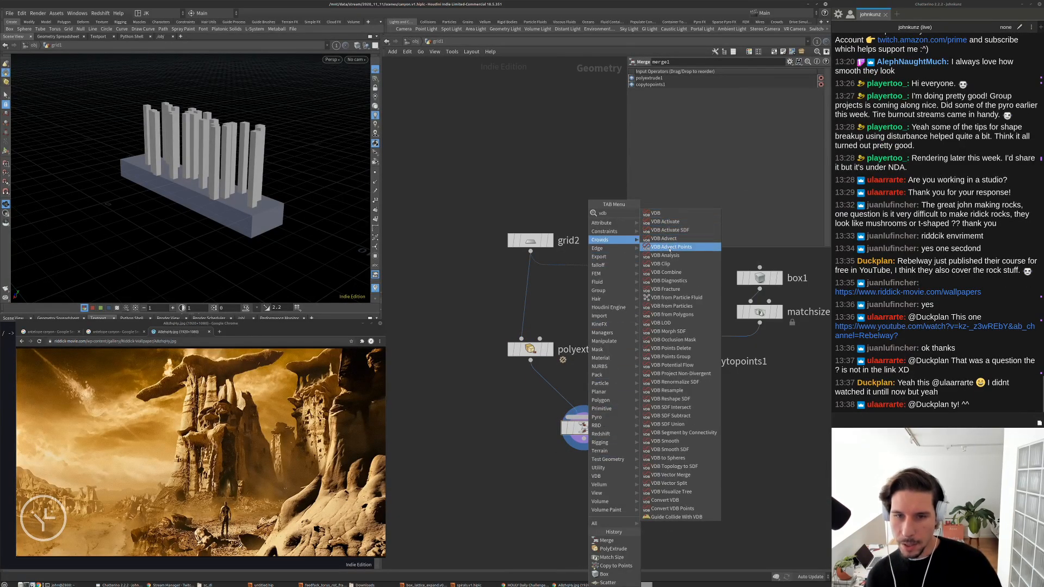
click(672, 314)
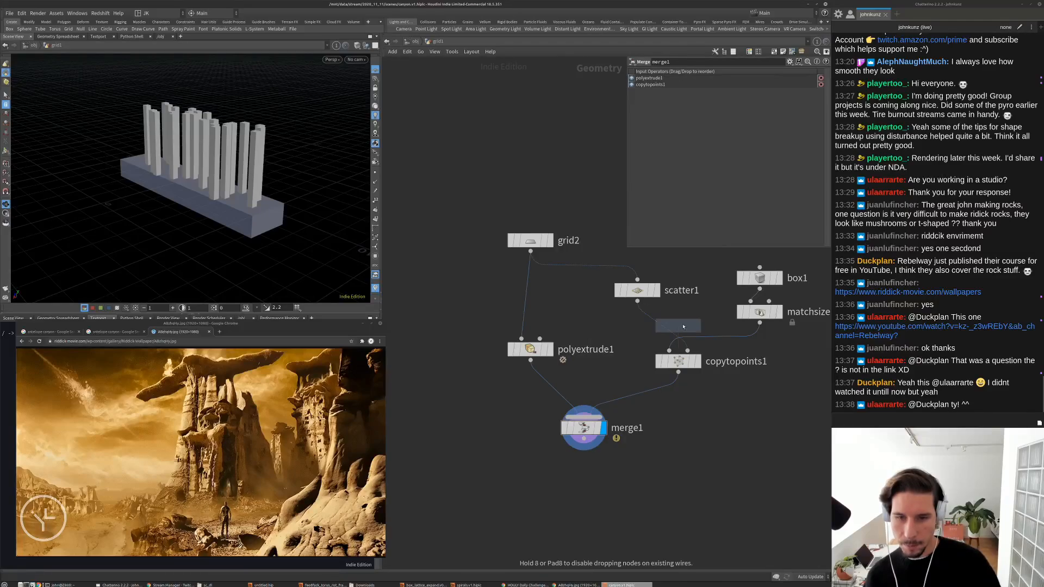
click(572, 489)
click(587, 488)
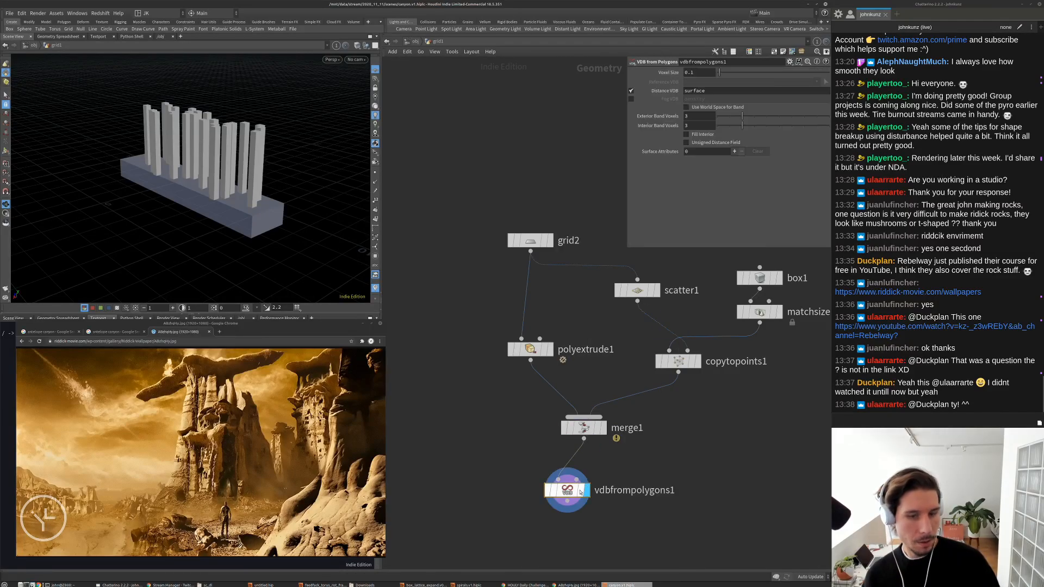
drag(217, 201, 239, 190)
right_drag(239, 191, 261, 190)
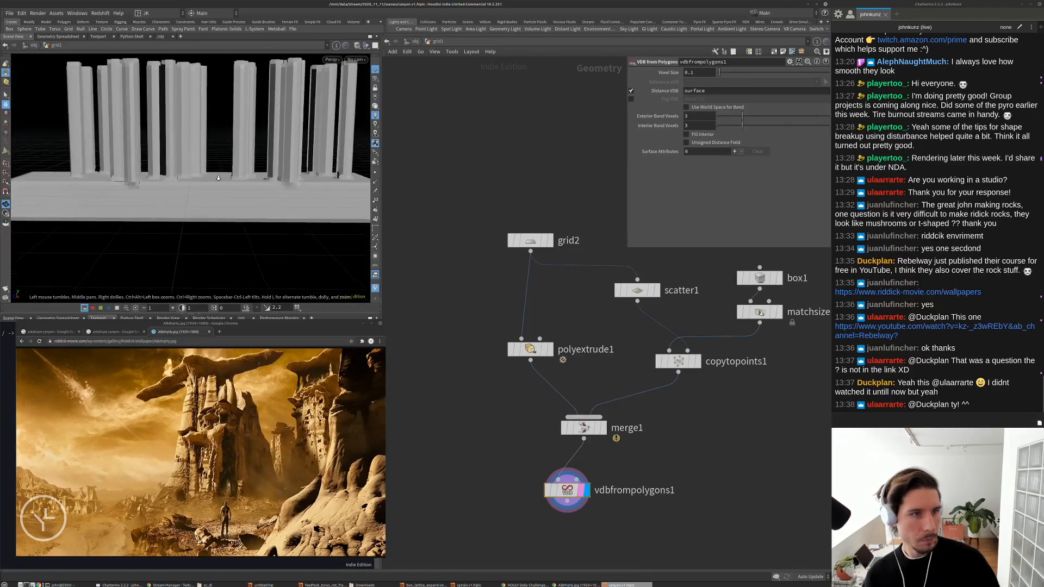
drag(261, 190, 245, 215)
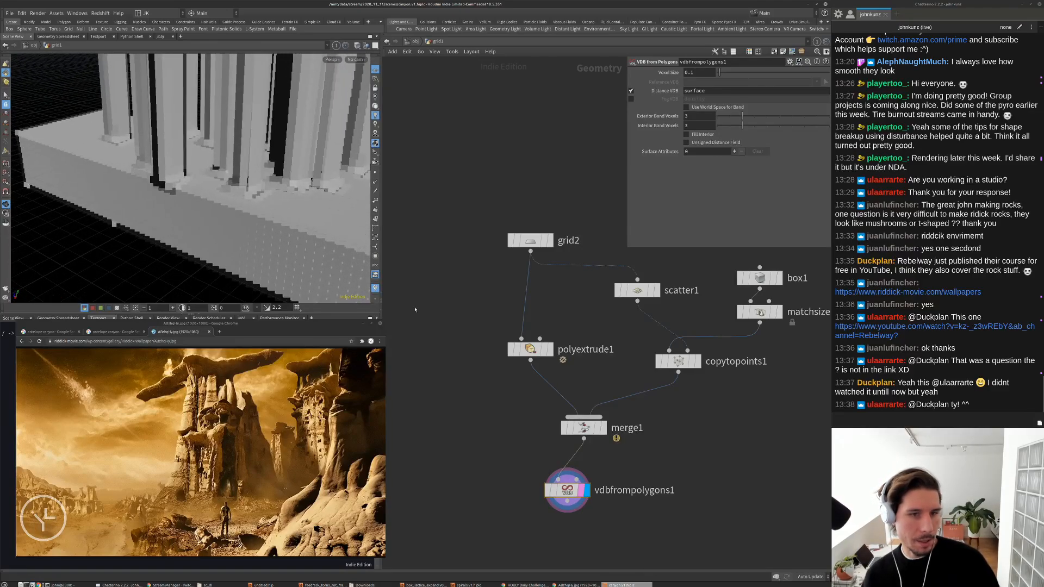
Add a Convert VDB node, connect vdbfrompolygons1 to it and display its output
middle_drag(534, 464, 530, 372)
key(Tab)
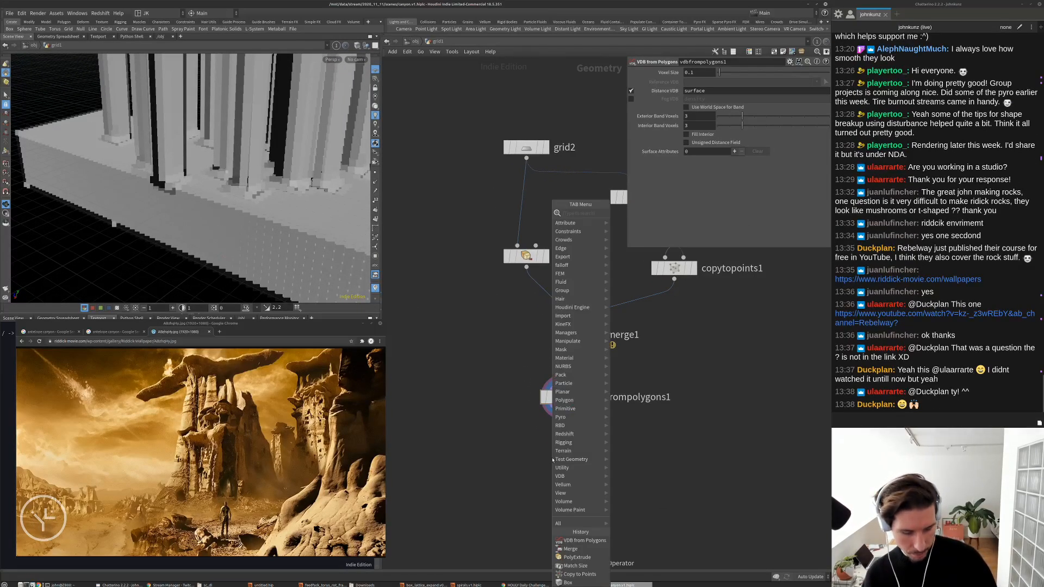
mouse_move(553, 454)
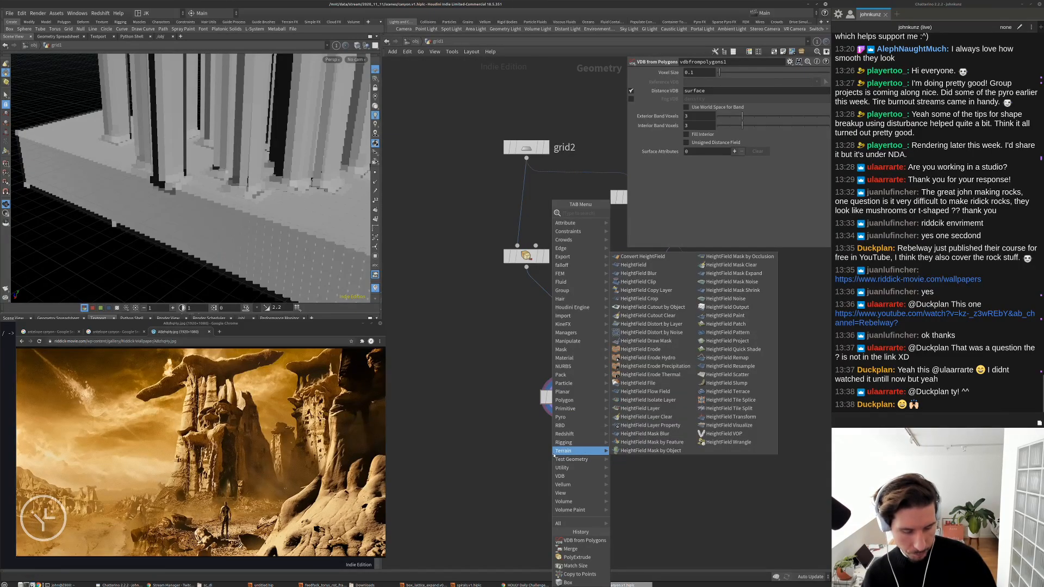
text(con)
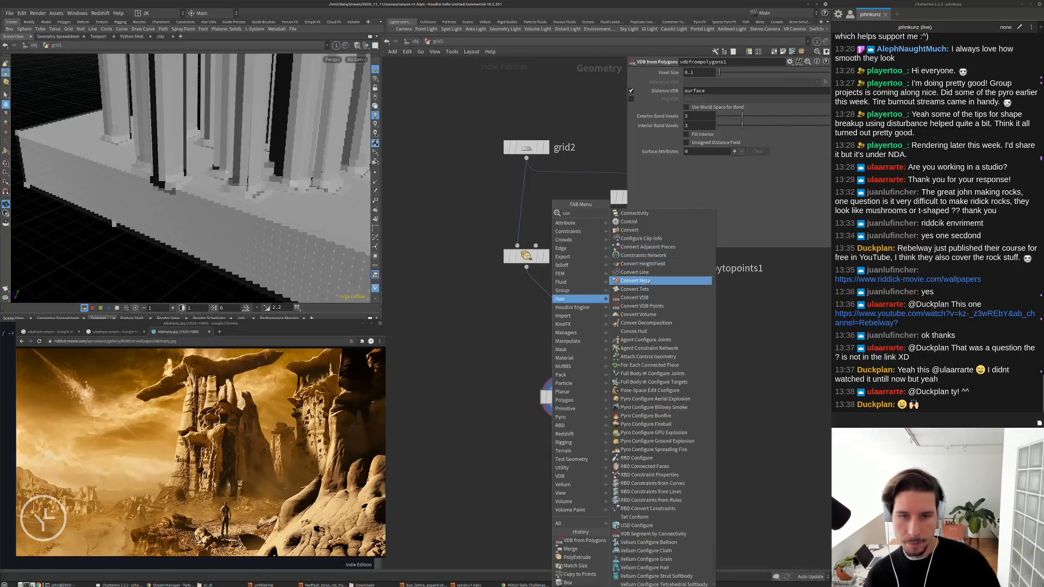
click(631, 297)
click(588, 450)
drag(582, 452, 563, 408)
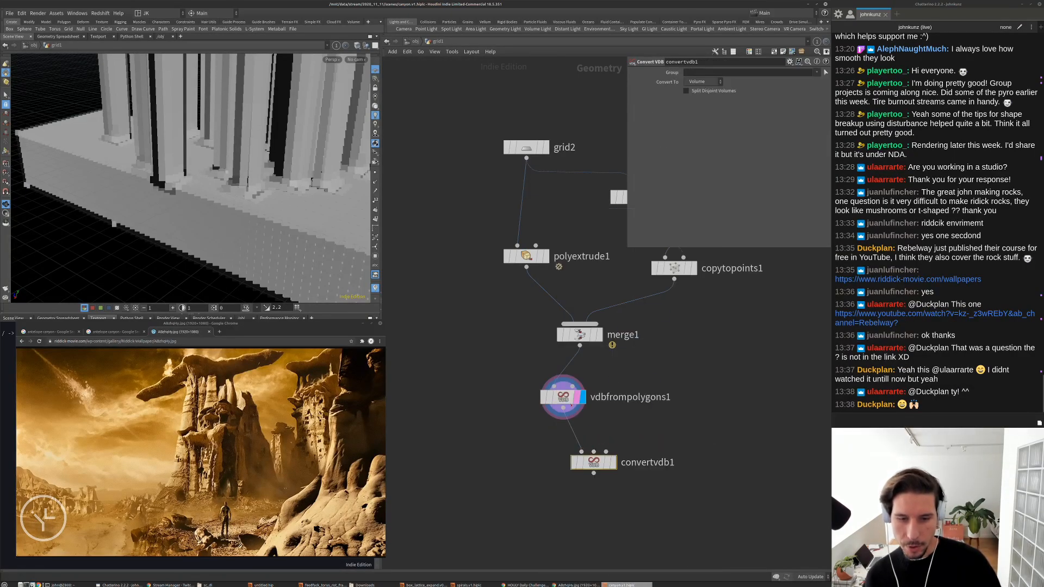
key(r)
click(596, 463)
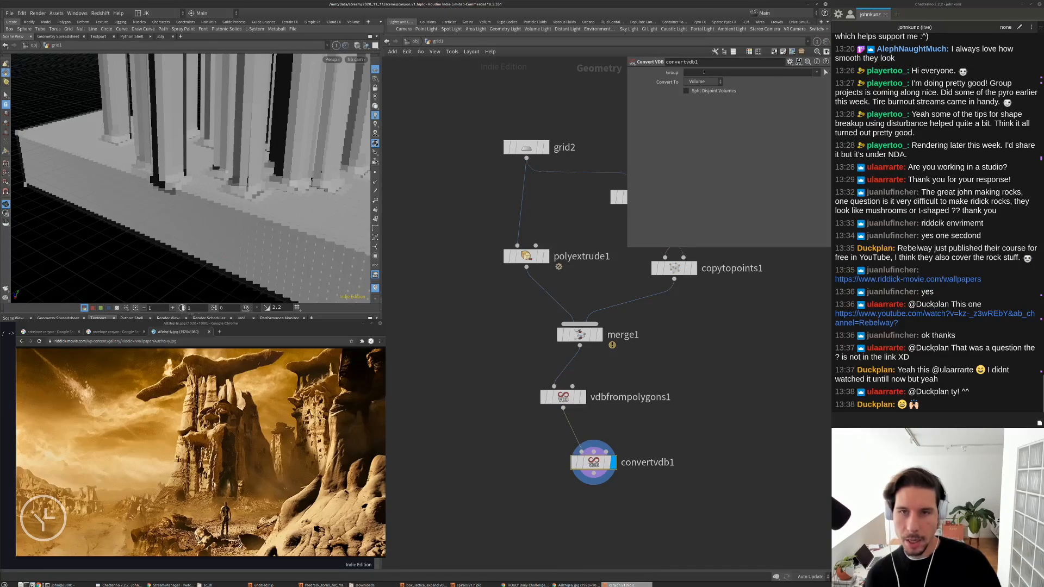
Set the Convert VDB node to convert to Polygon Soup and inspect the smoothed pillars and slab from several angles
click(704, 81)
click(703, 101)
alt+drag(187, 163, 295, 175)
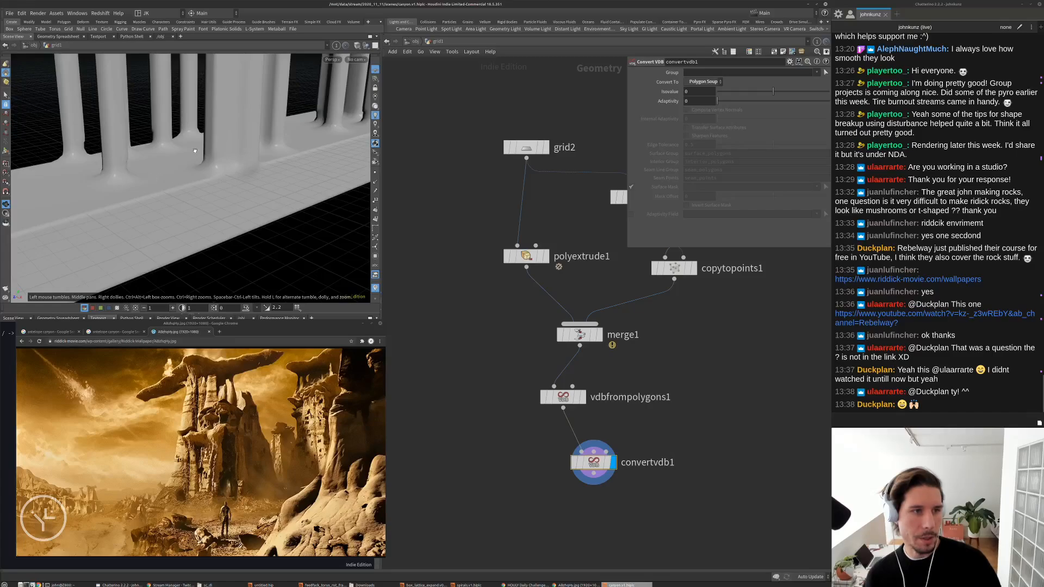
alt+drag(194, 150, 251, 97)
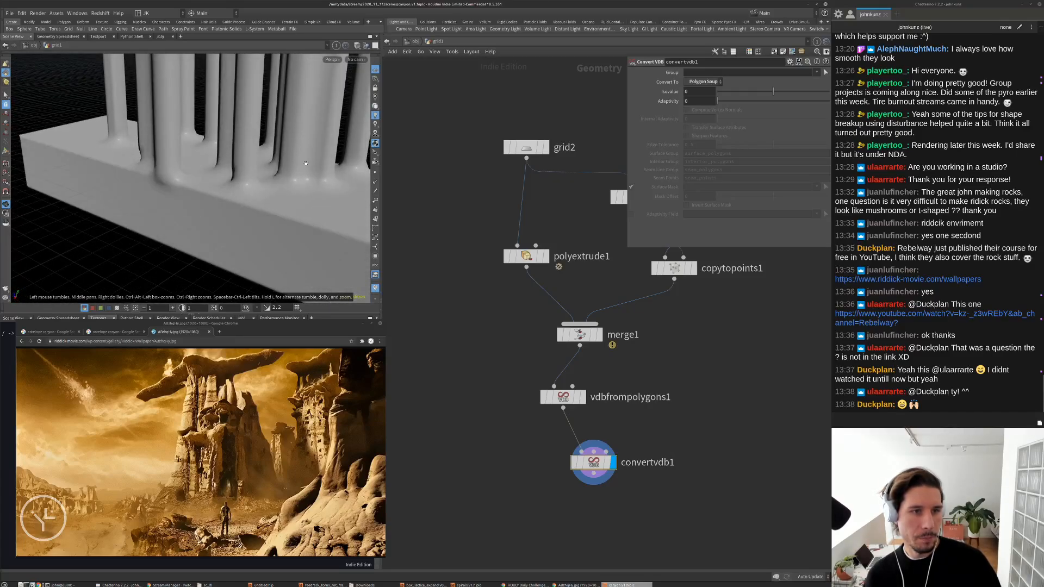
alt+drag(277, 170, 211, 186)
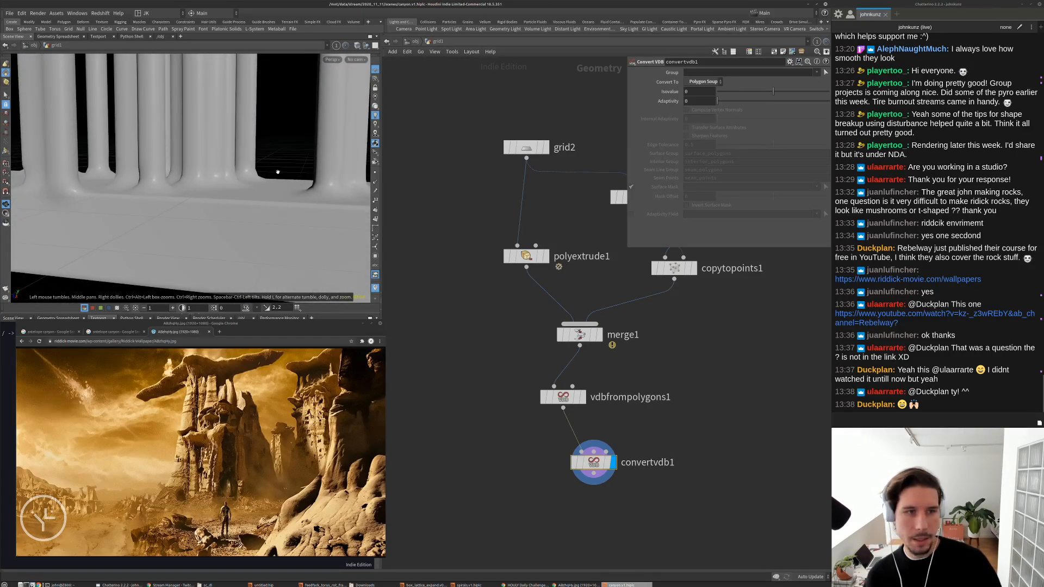
scroll(182, 203, down, 5)
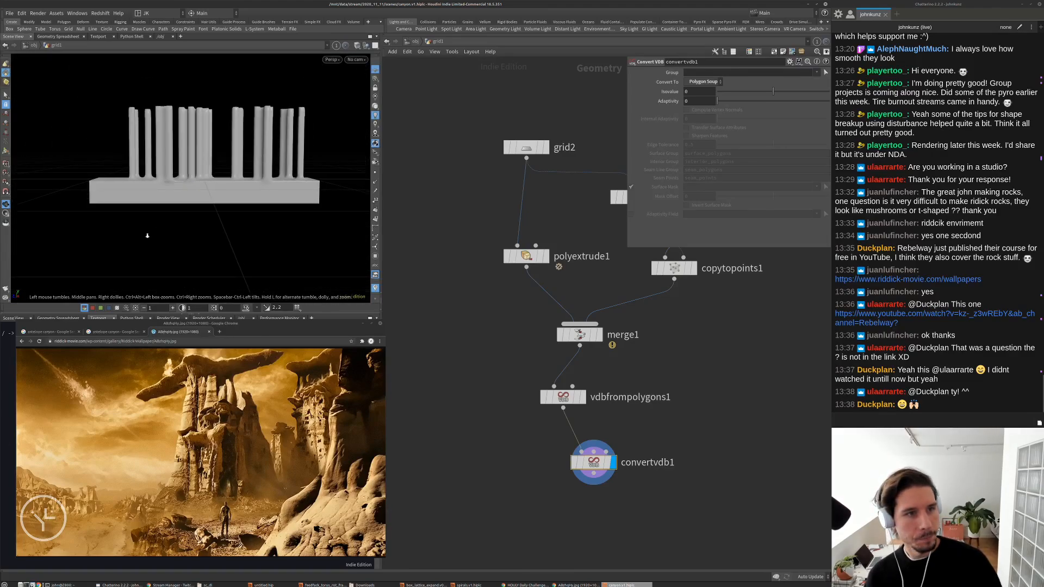
Add an Attribute Randomize node, insert it between scatter1 and copytopoints1, and display its output
middle_drag(663, 387, 583, 410)
key(Tab)
text(ran)
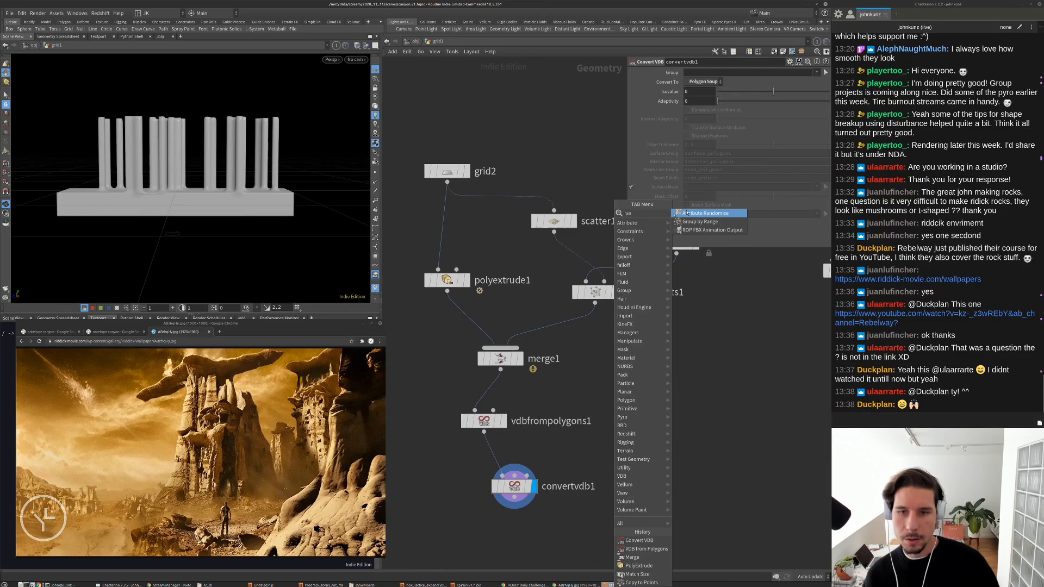
key(Return)
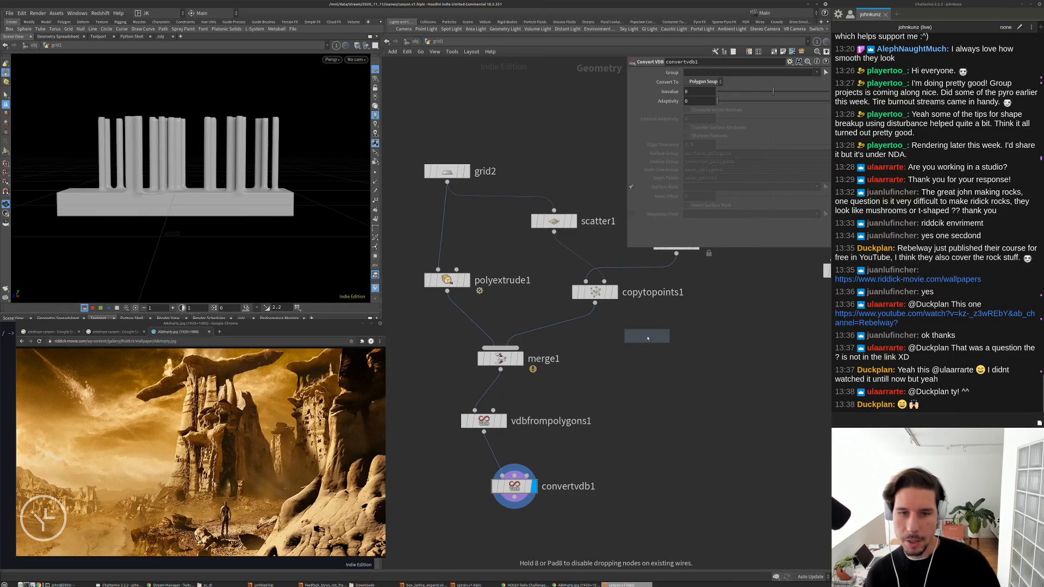
click(645, 334)
middle_drag(644, 334, 608, 380)
click(537, 266)
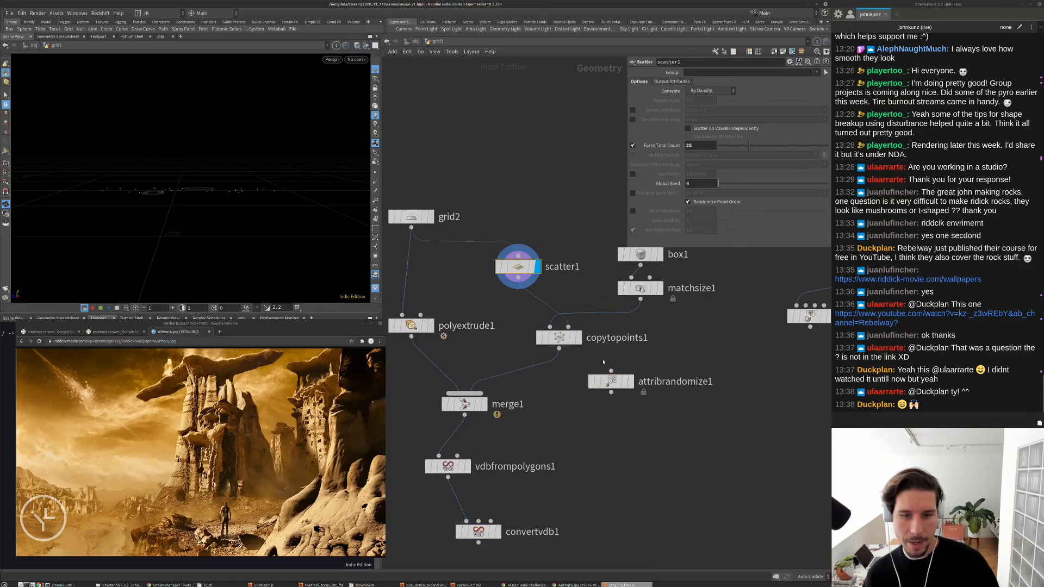
drag(612, 380, 517, 297)
click(537, 297)
Set the Attribute Randomize node's attribute name to pscale
double_click(699, 100)
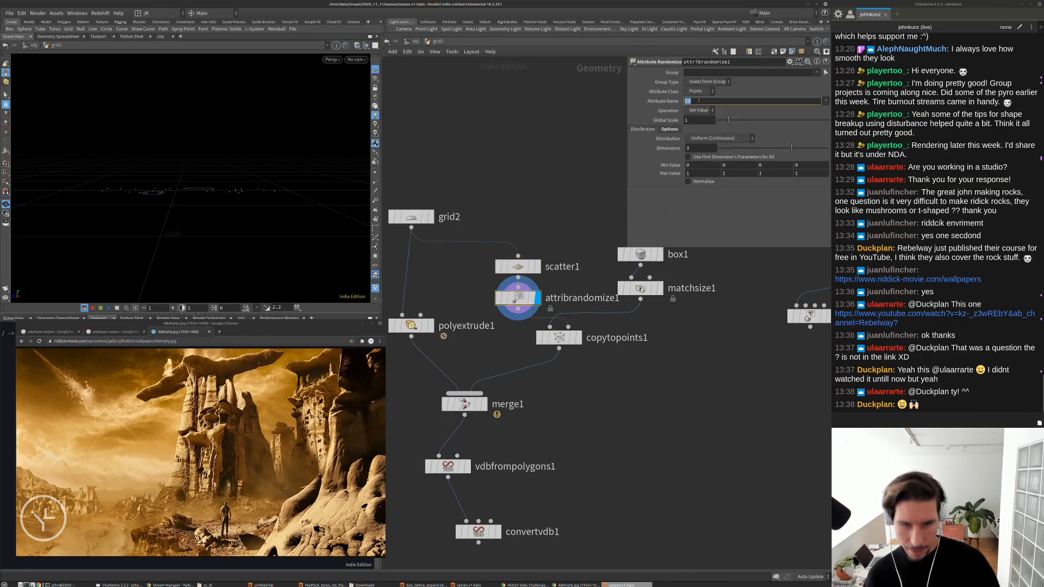
text(pscale)
key(Return)
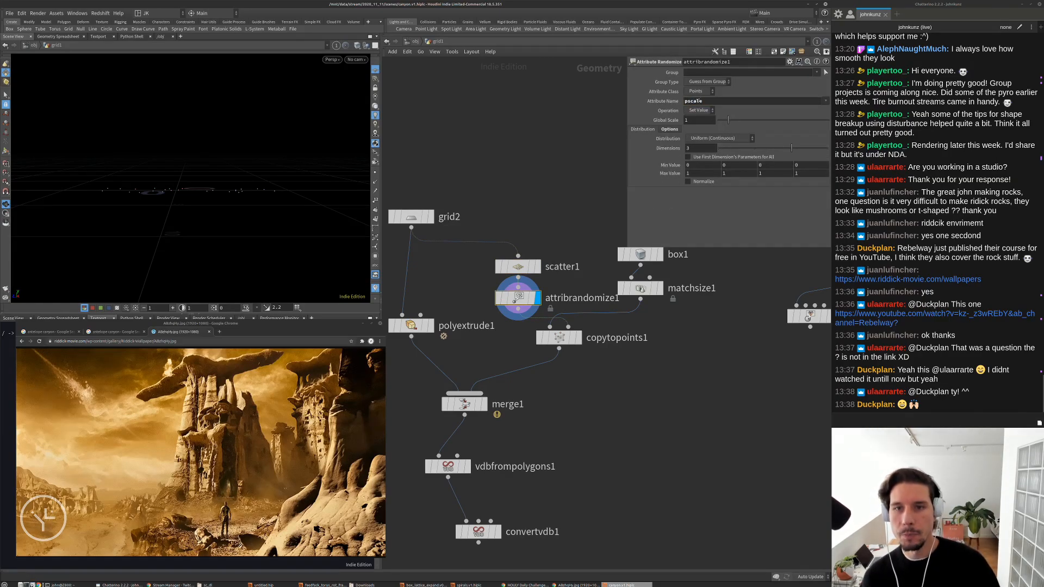
click(691, 111)
click(557, 133)
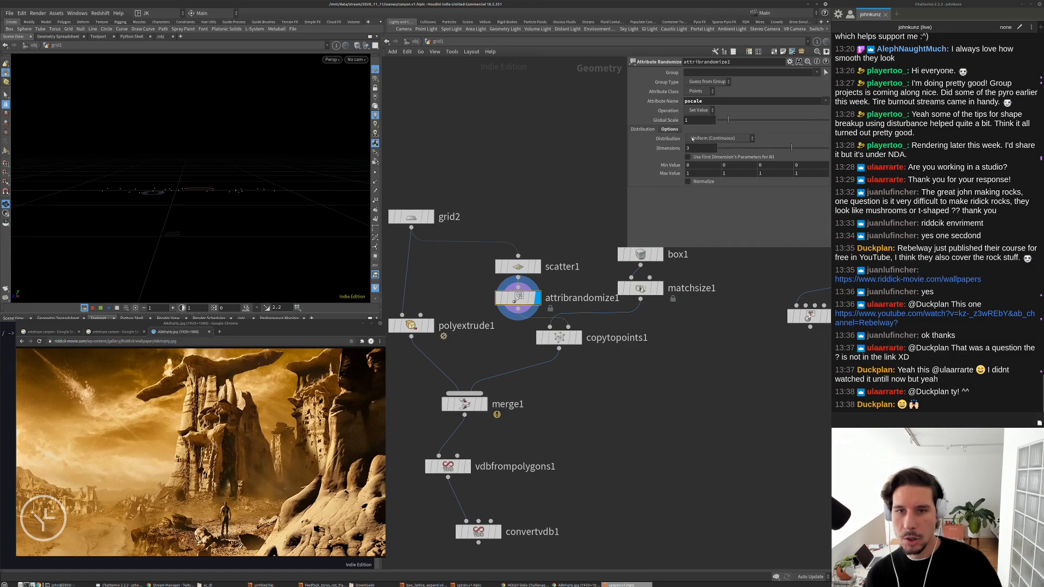
Set the pscale distribution to Custom Ramp with 1 dimension, and enable the Fit Value 0 To and Fit Value 1 To options
click(719, 138)
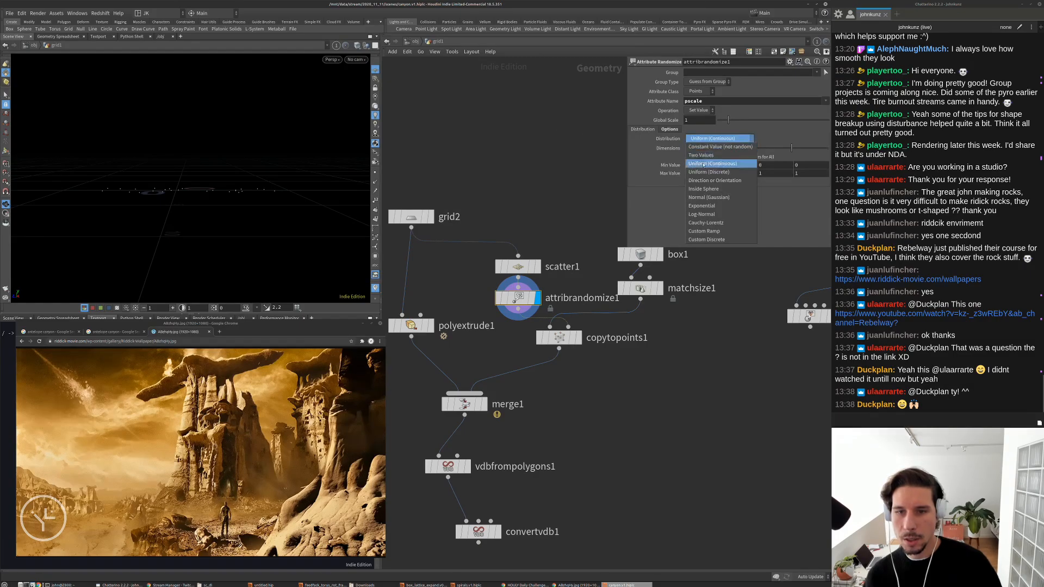
click(704, 231)
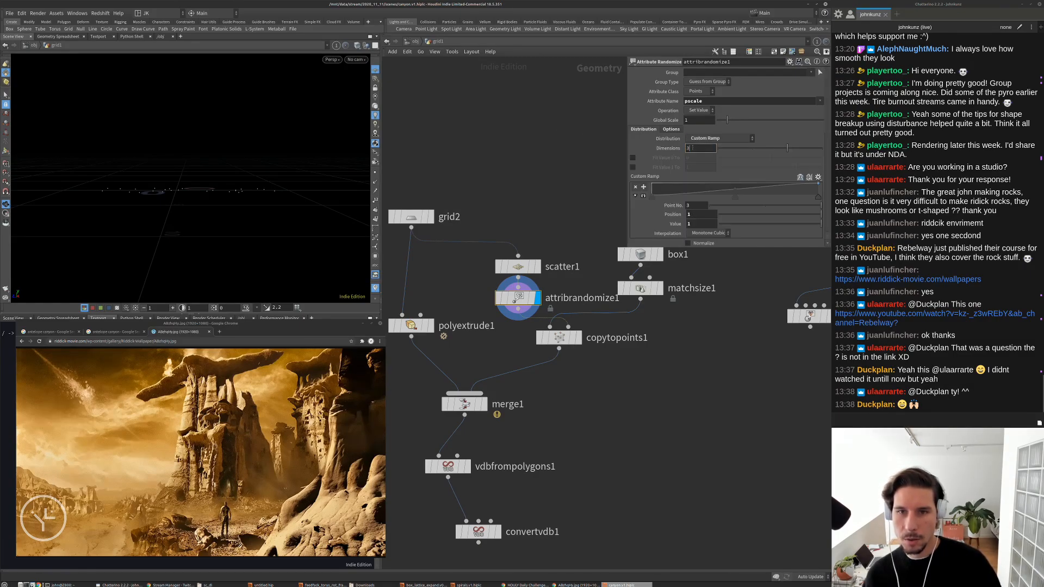
key(Return)
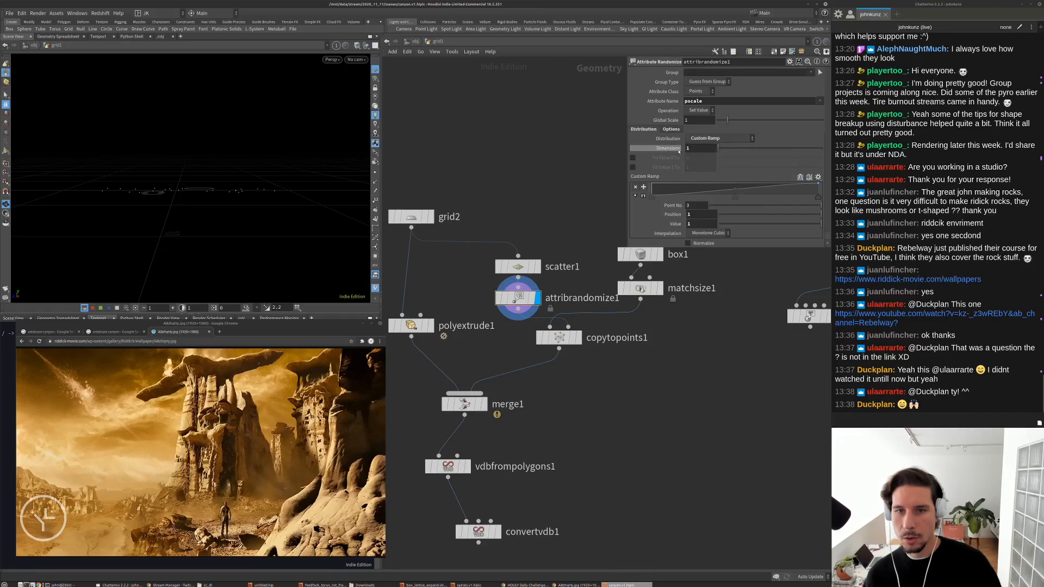
click(633, 167)
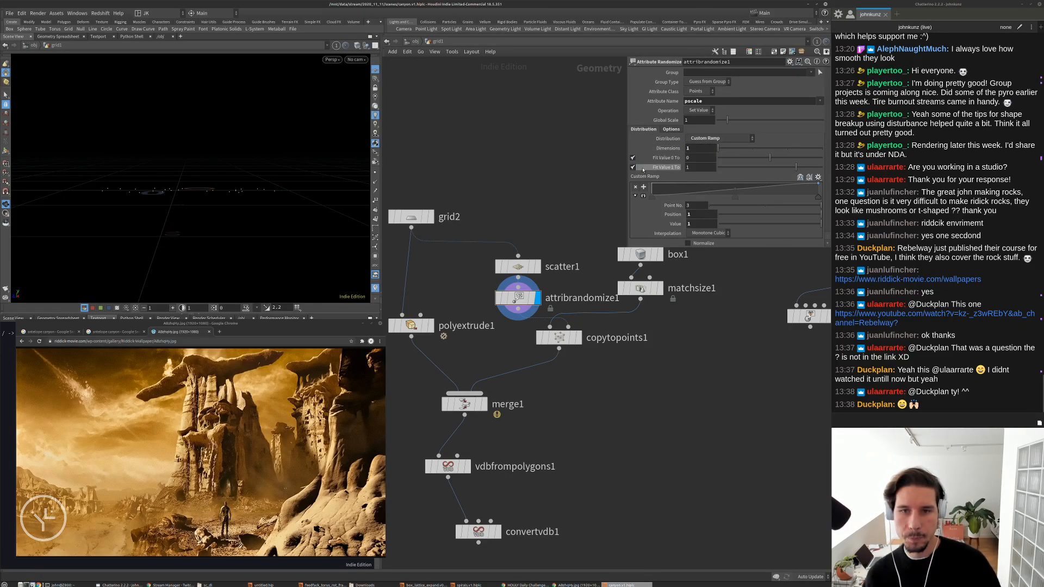
Set the pscale randomization's Fit Value 0 To to 0.75 and display the converted VDB result
click(702, 158)
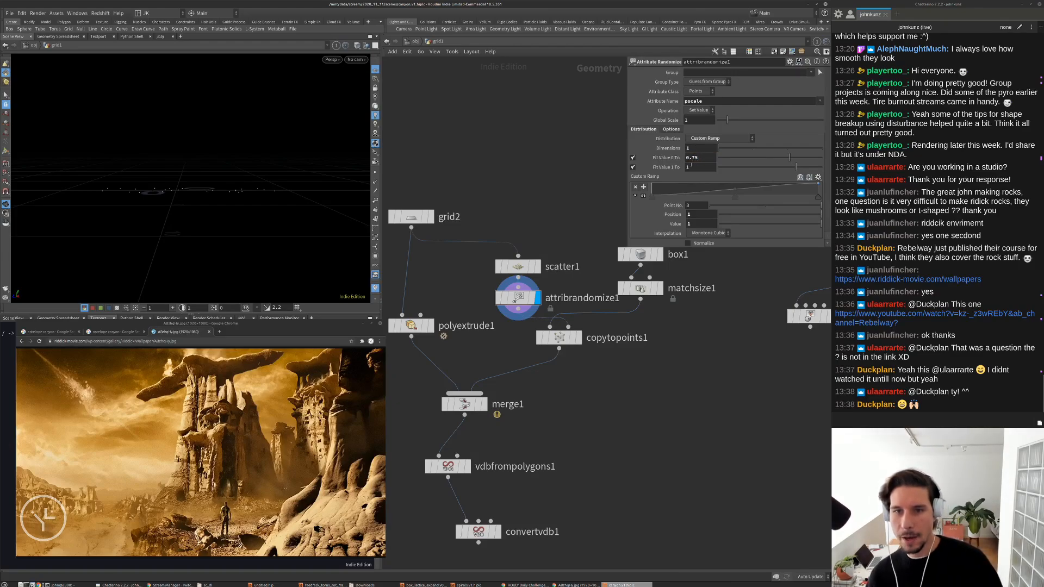
click(578, 337)
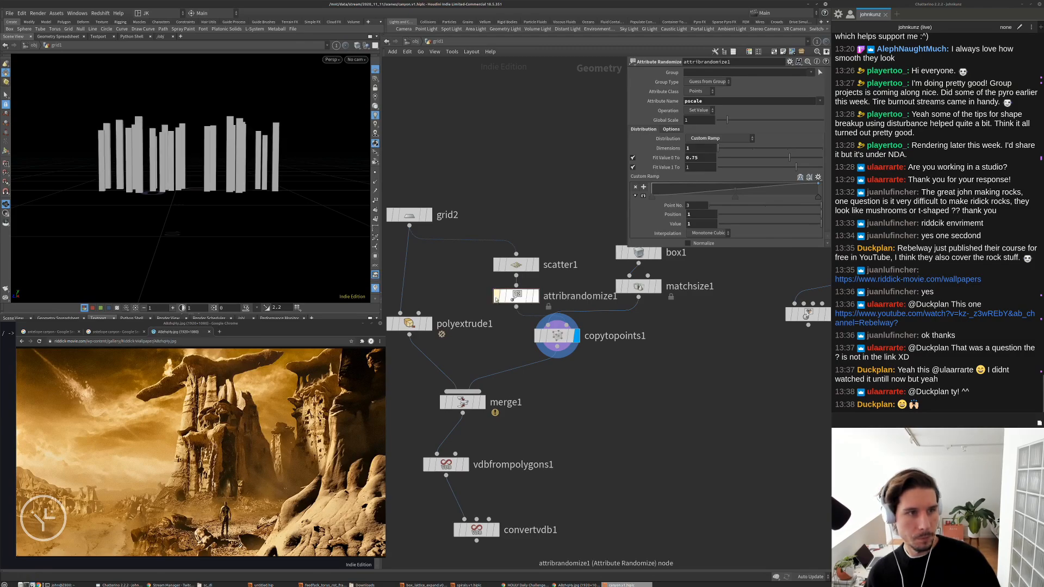
scroll(544, 446, down, 2)
click(501, 483)
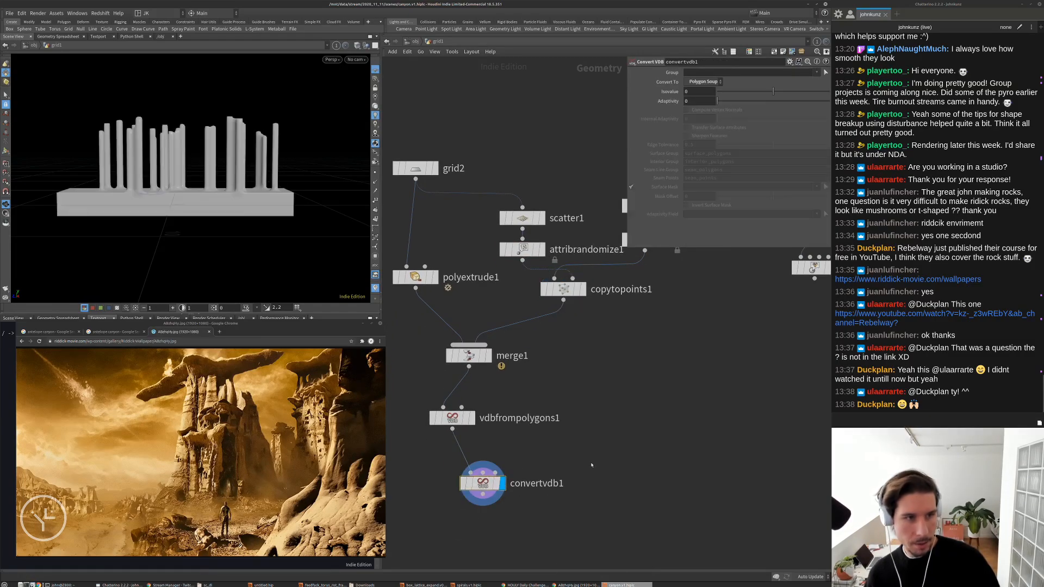
drag(180, 185, 224, 200)
Set the base slab's polyextrude1 distance to -.1
click(415, 277)
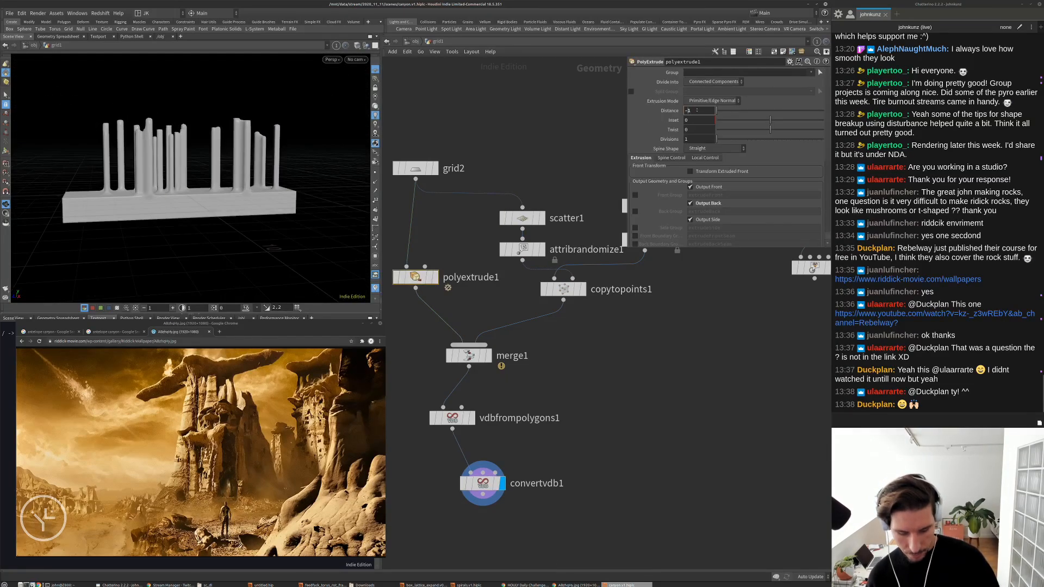
text(.1)
key(Return)
drag(199, 177, 147, 209)
Move box1 away from matchsize1 to make room between them and display the box on its own
click(588, 360)
middle_drag(610, 366, 580, 445)
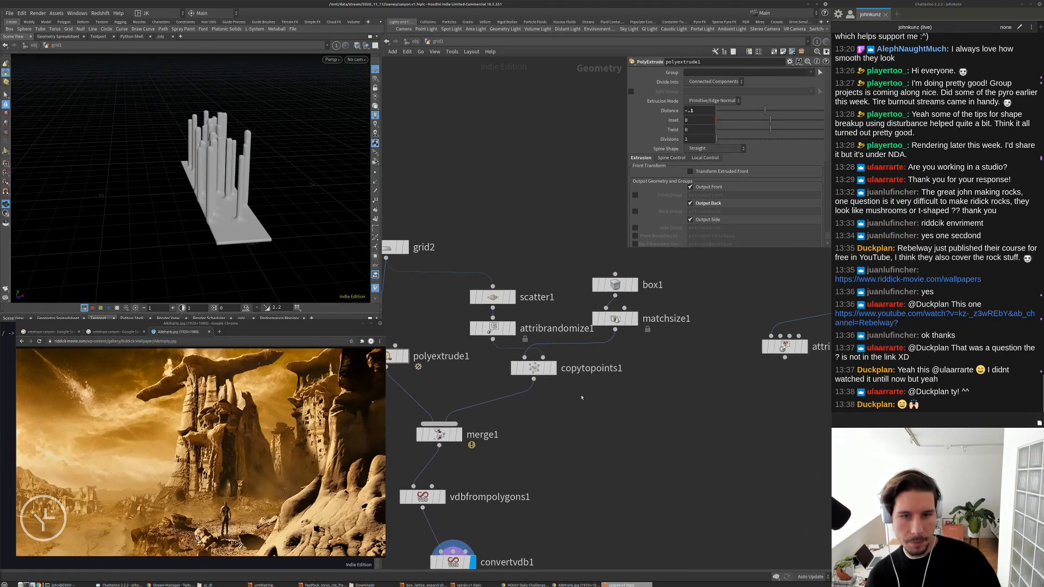
click(551, 372)
click(548, 370)
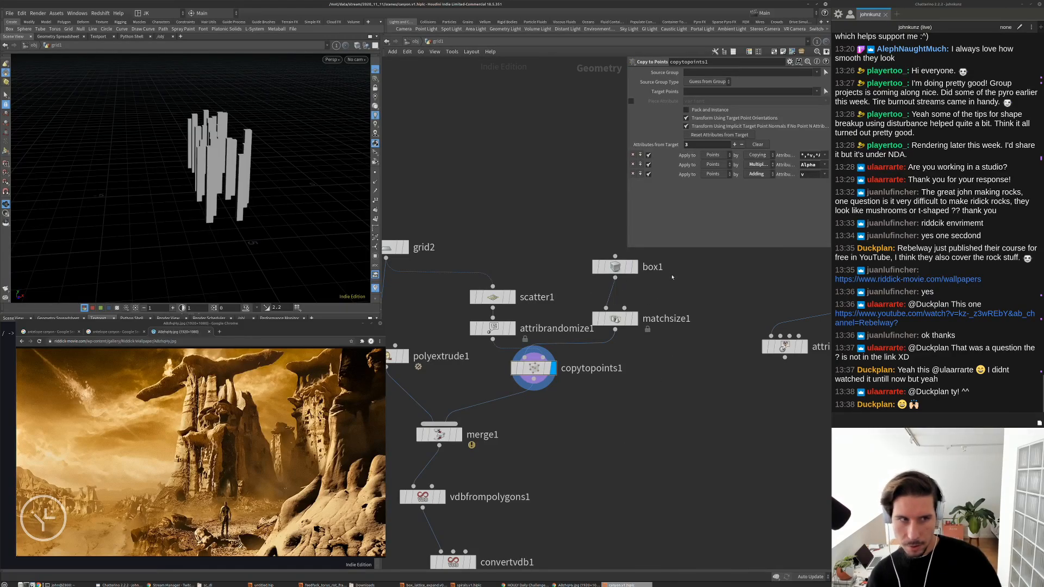
scroll(620, 310, up, 2)
click(617, 314)
click(609, 309)
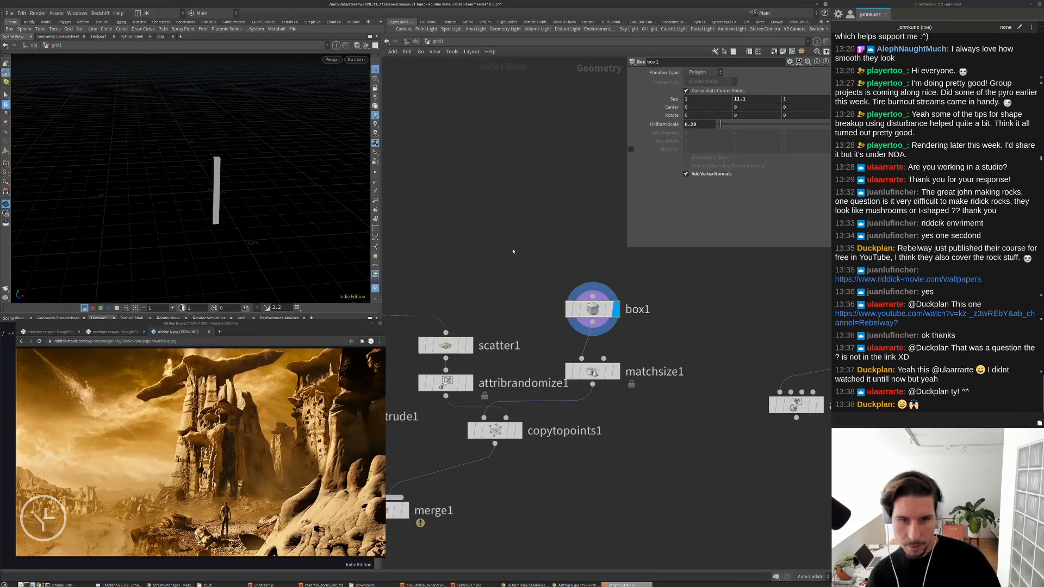
middle_drag(508, 269, 542, 248)
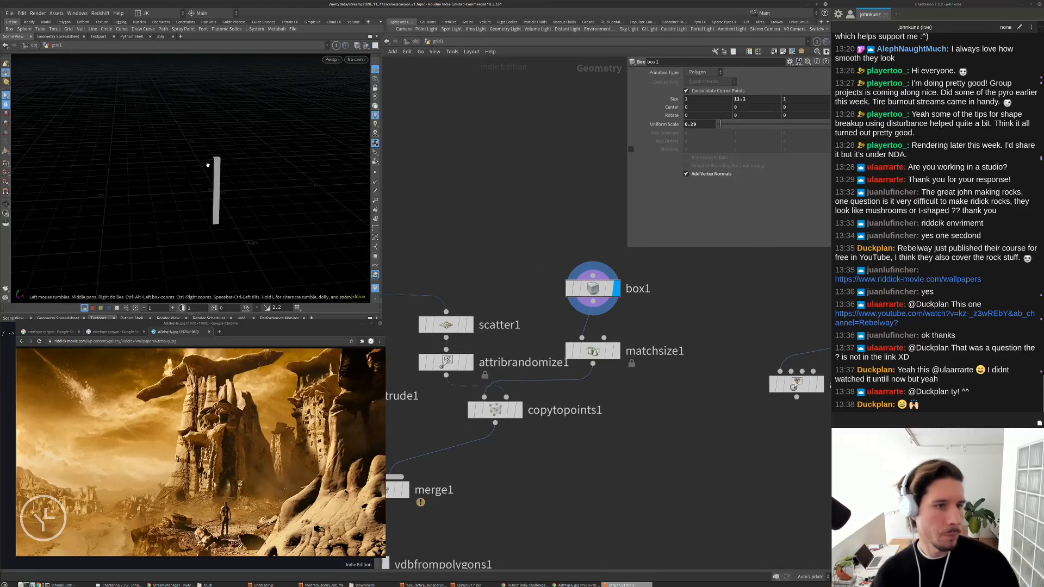
Create a primitive group named topface from the top face of the tall box
key(g)
key(s)
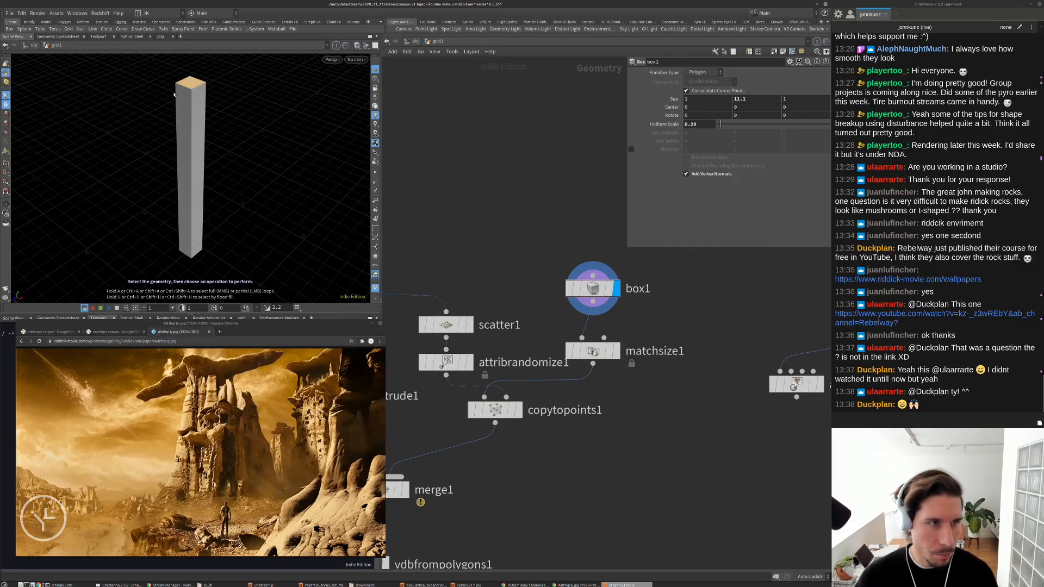
key(Tab)
text(gro)
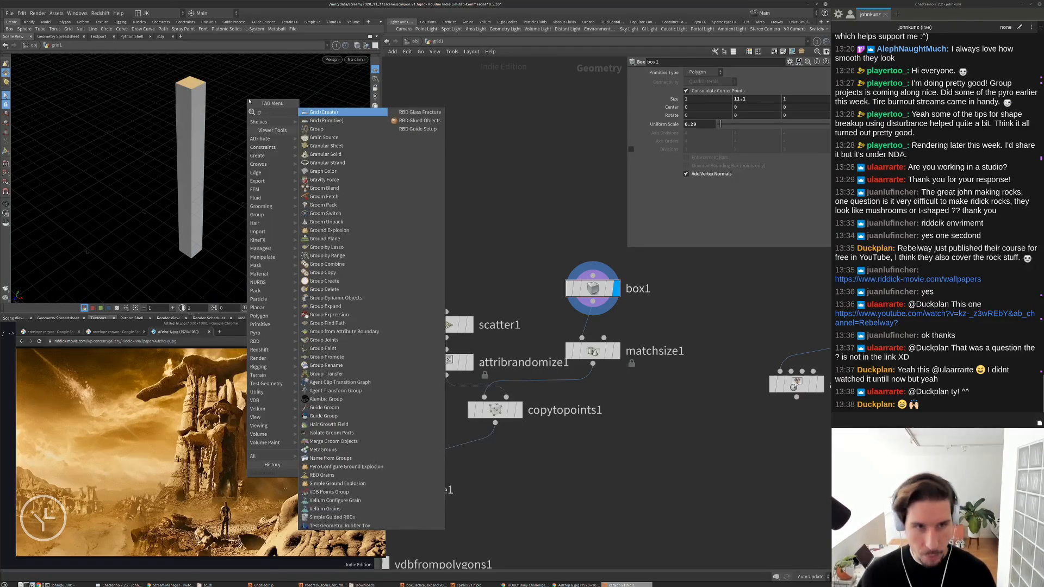
key(Return)
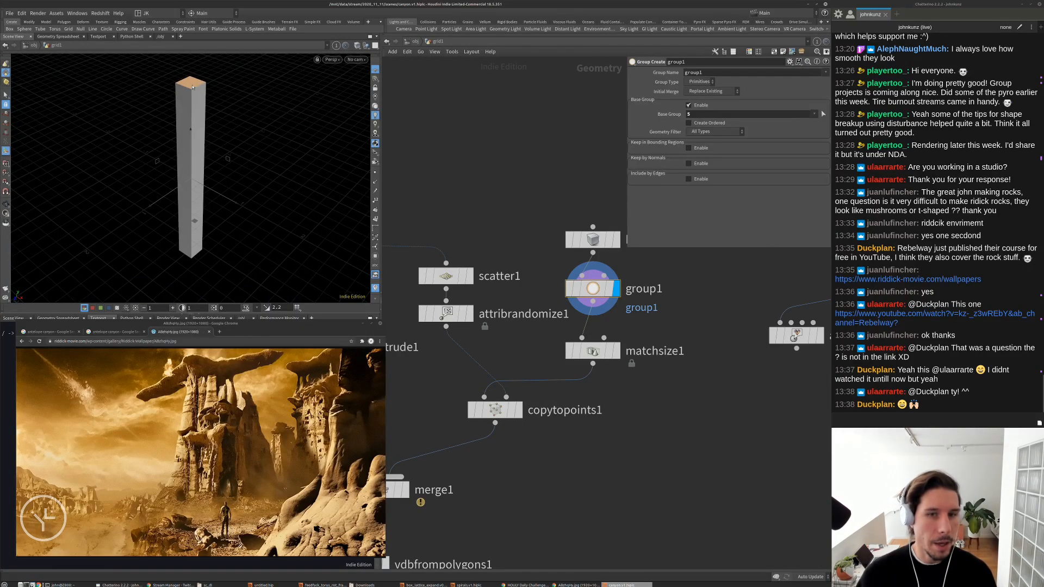
double_click(708, 74)
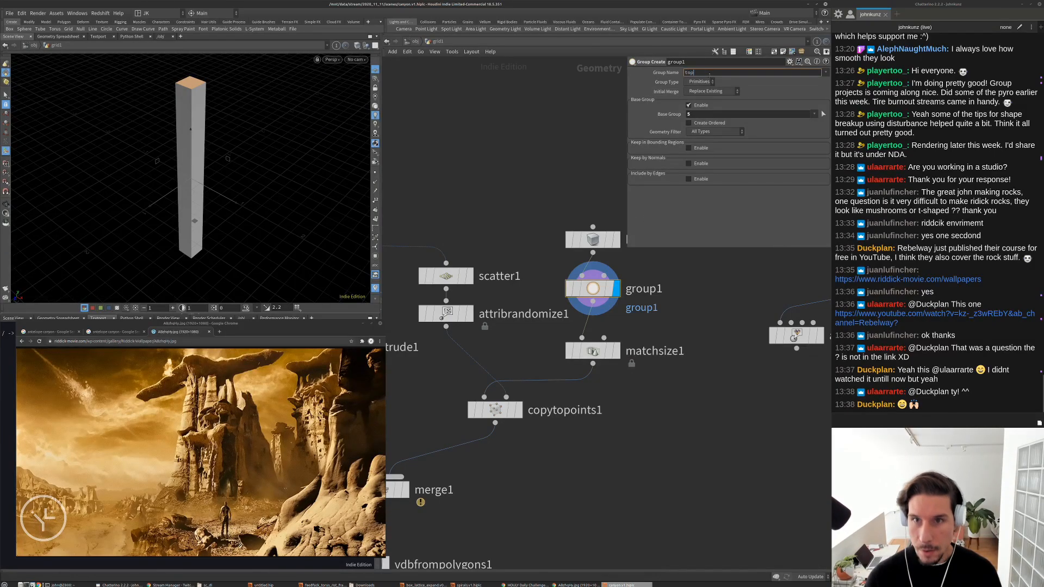
text(topface)
key(Return)
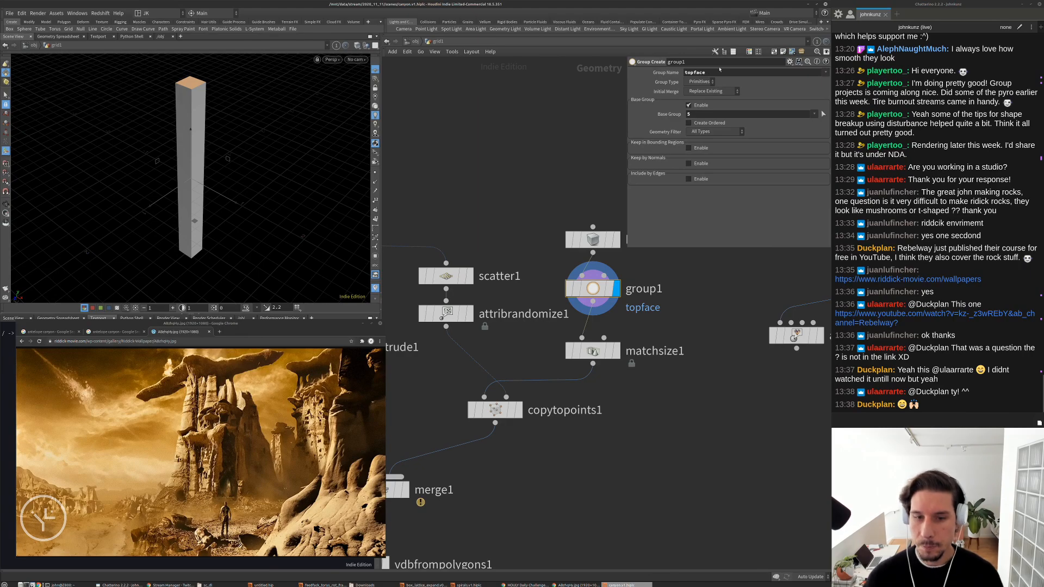
Branch a Blast node off copytopoints1 and display it, keeping only the topface group with Delete Non Selected
click(517, 410)
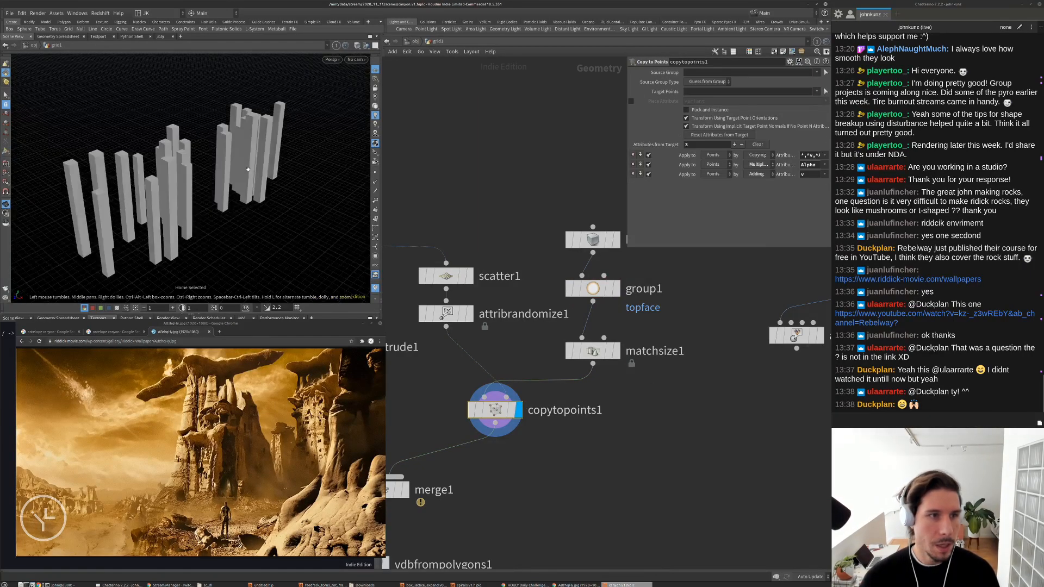
middle_drag(537, 485, 550, 447)
key(Tab)
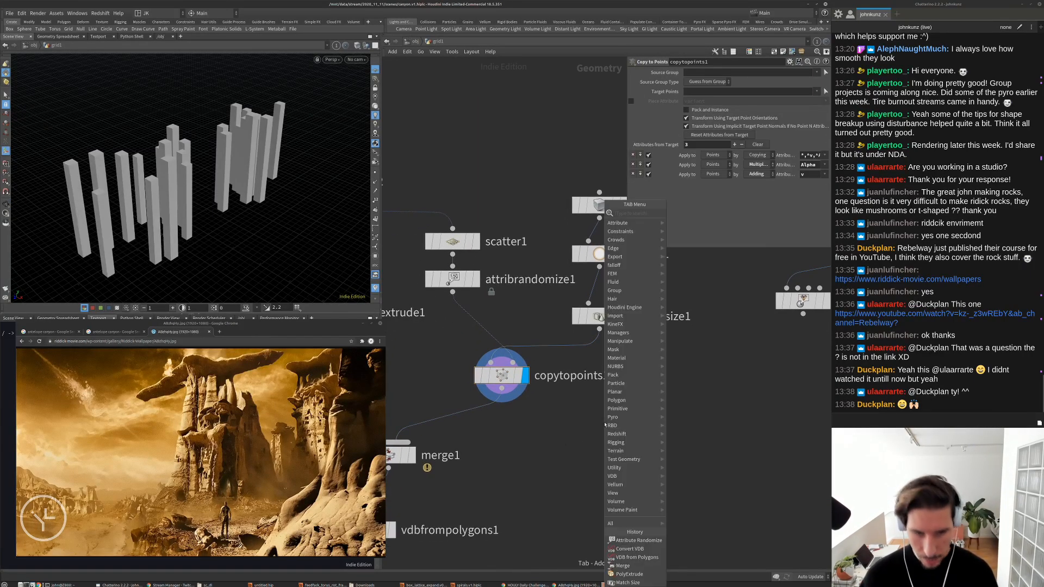
text(blast)
key(Return)
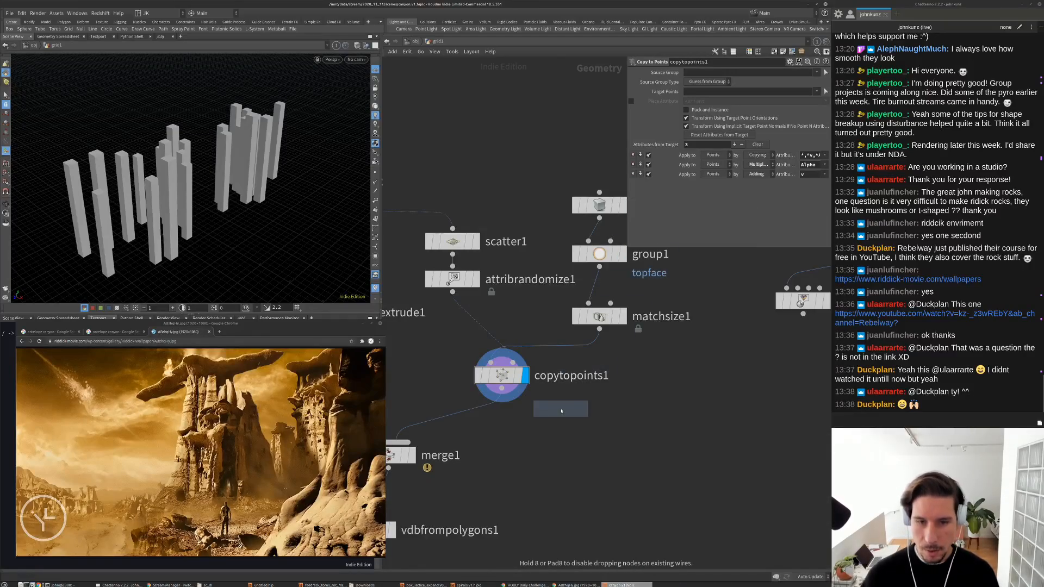
click(560, 409)
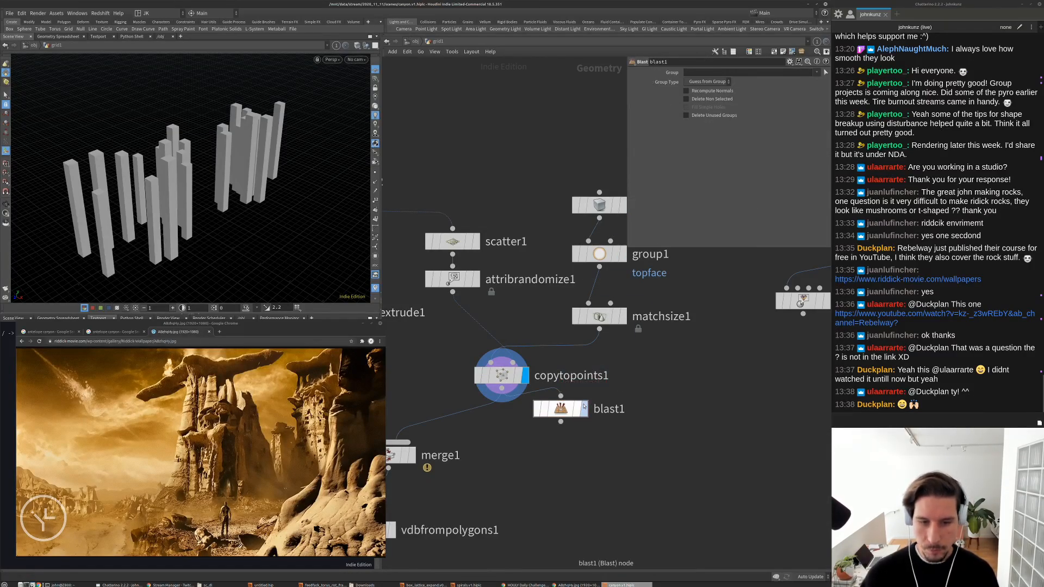
drag(584, 408, 598, 416)
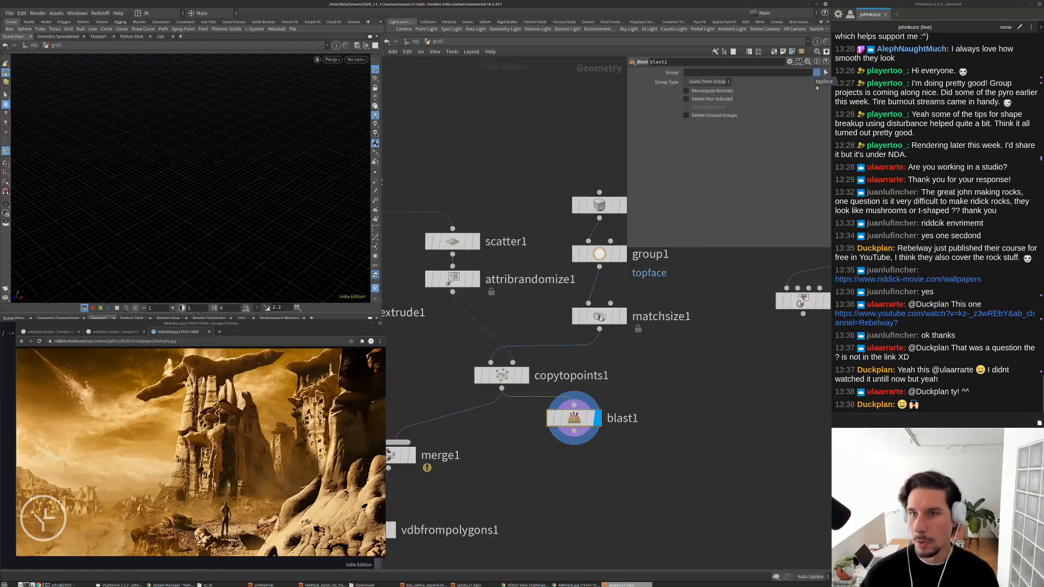
click(819, 82)
click(686, 99)
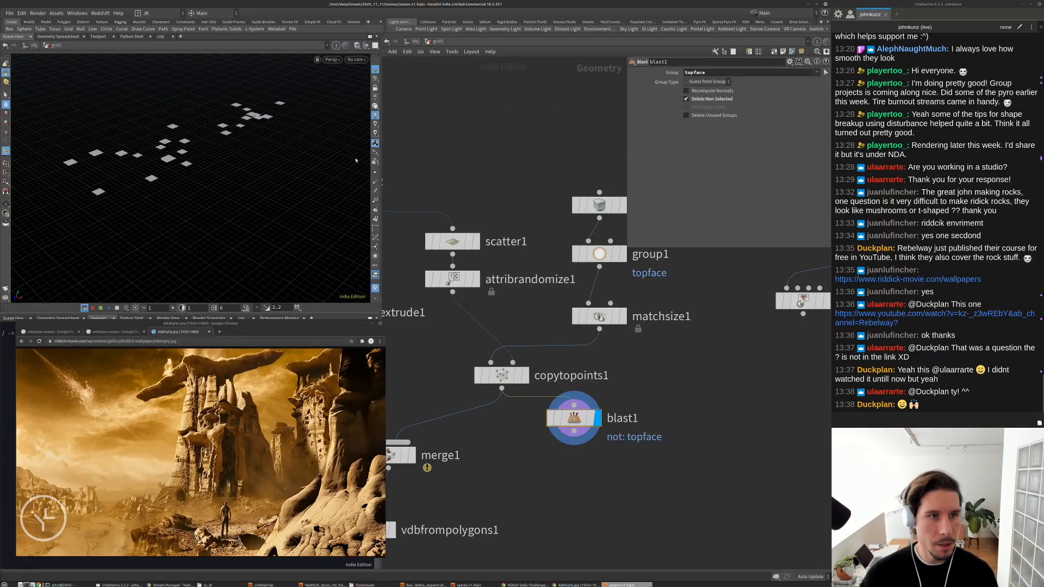
Add and display a Group by Range node after blast1 that selects 1 of 7 primitives
middle_drag(737, 472, 737, 435)
key(Tab)
text(rang)
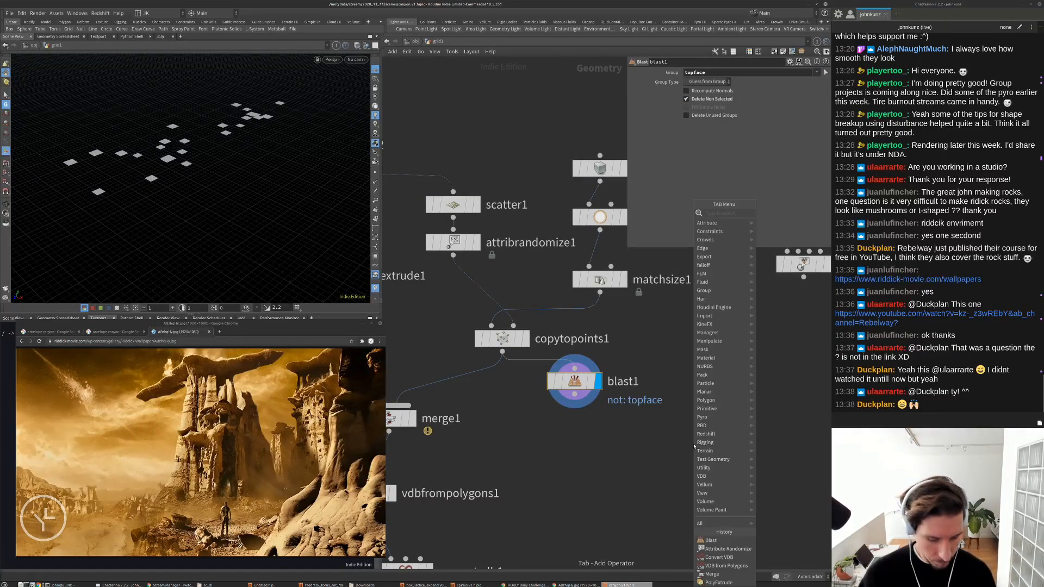
click(774, 213)
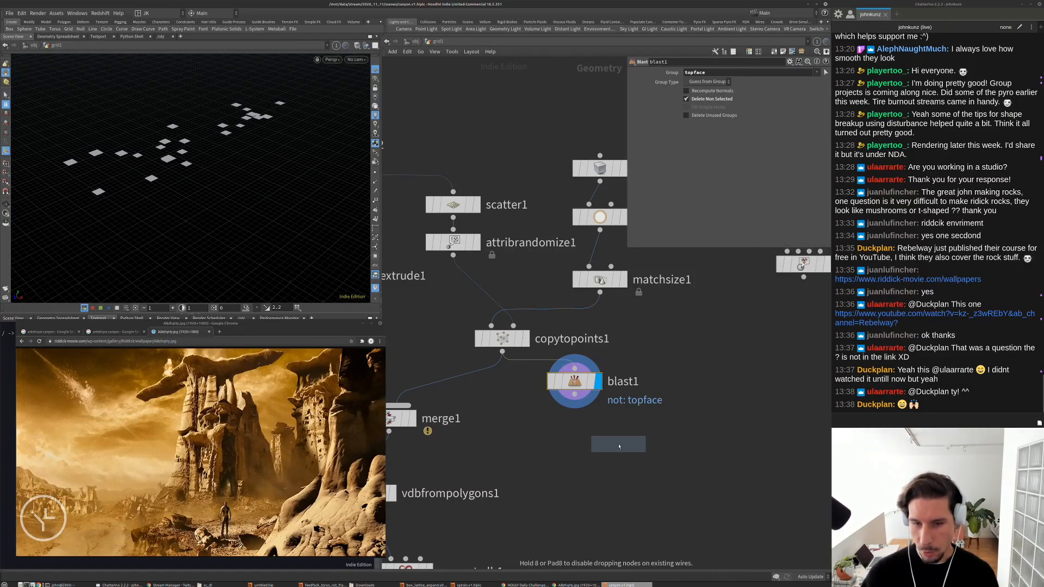
click(618, 444)
click(644, 444)
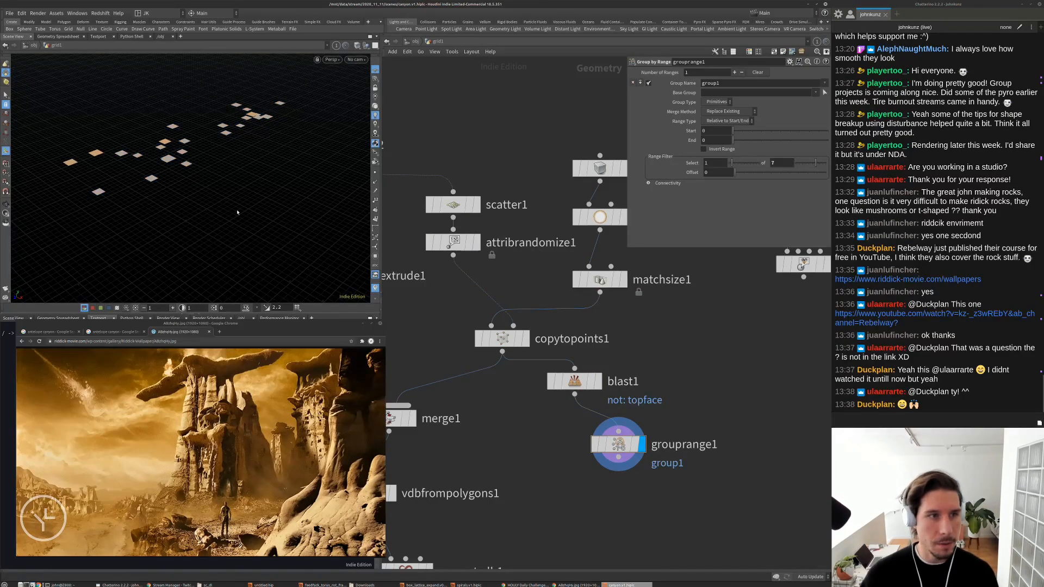
drag(237, 212, 262, 216)
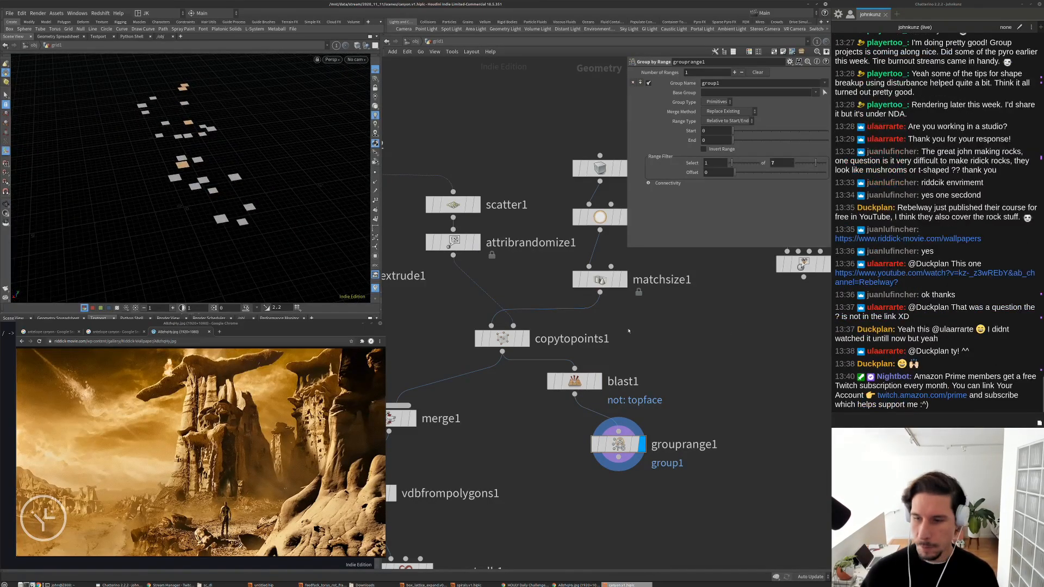
Align blast1 above grouprange1, then place and display a duplicate of the Blast node after grouprange1
middle_drag(673, 387, 675, 350)
drag(577, 343, 622, 344)
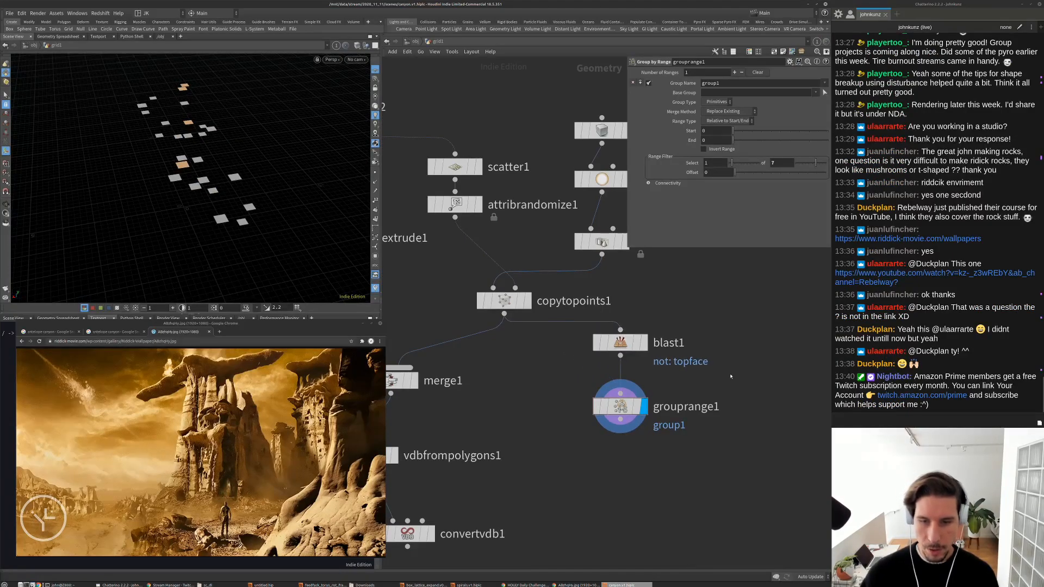
middle_drag(731, 377, 719, 346)
alt+drag(609, 313, 616, 393)
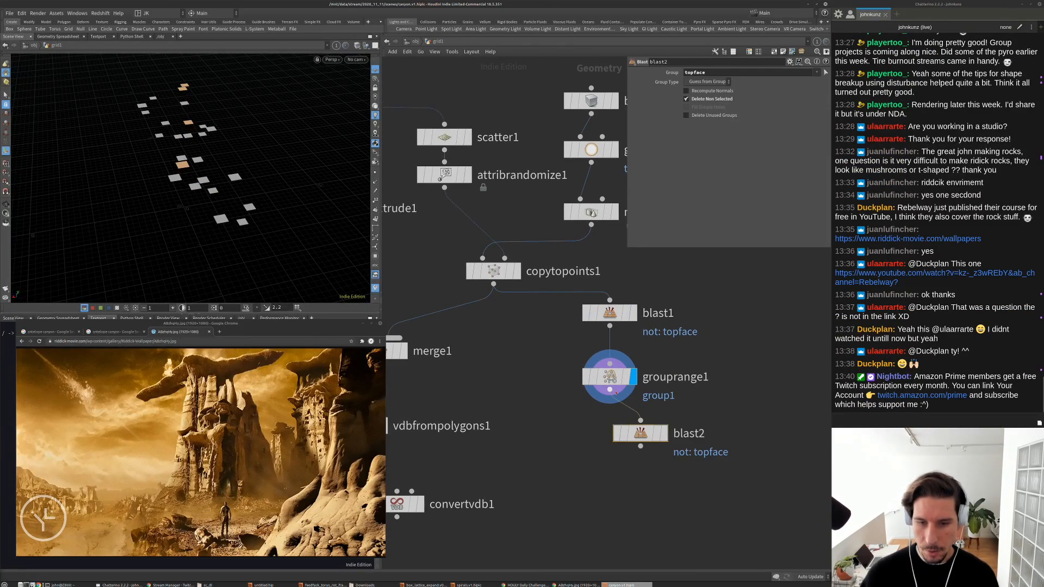
drag(647, 431, 617, 424)
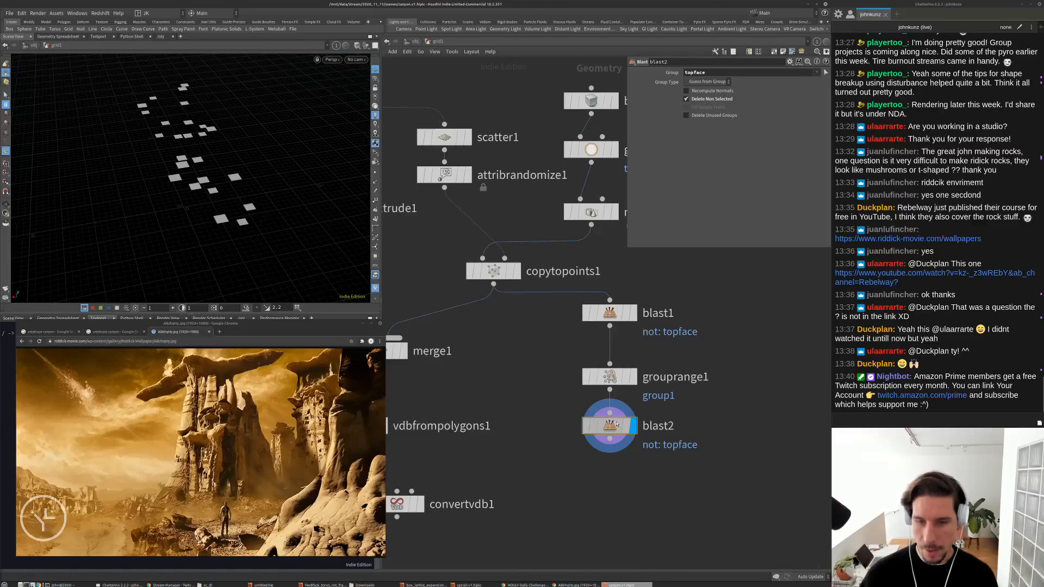
Replace the duplicated Blast node's group with group1
double_click(695, 72)
key(BackSpace)
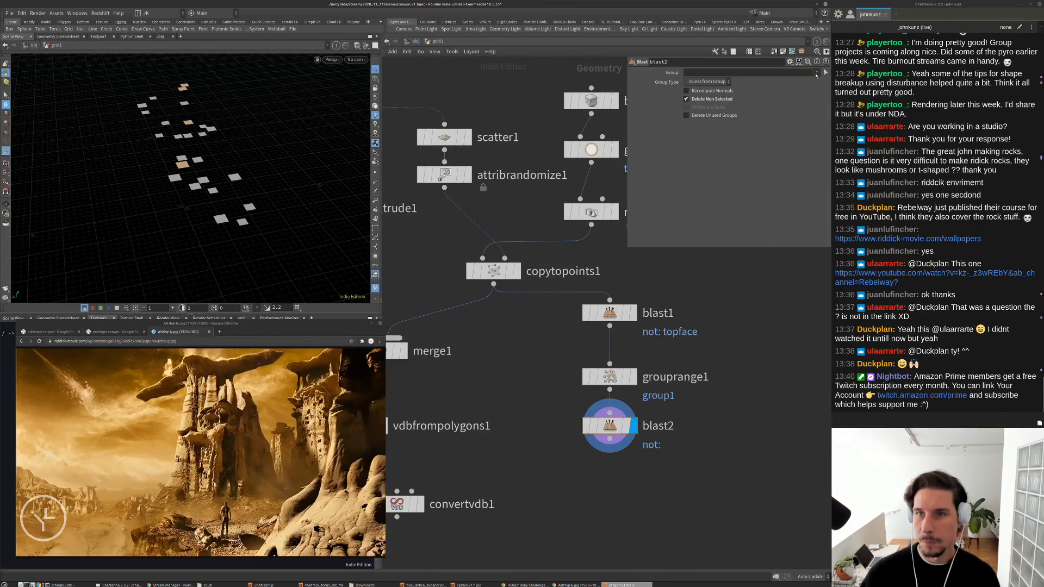
click(816, 73)
click(831, 81)
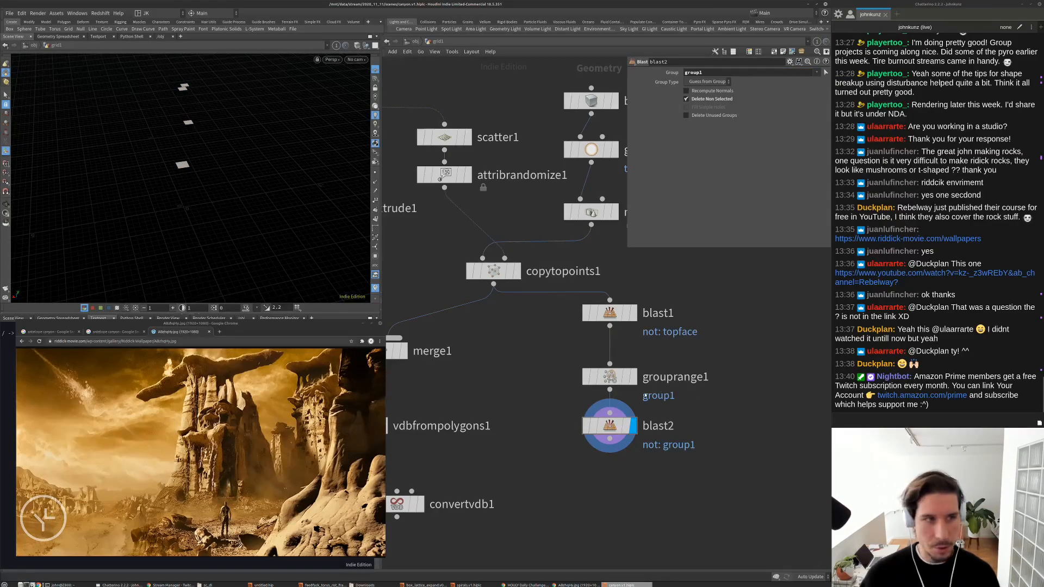
Duplicate the scatter, randomize, box, group, match size and copy-to-points nodes, feed the copied scatter from blast2, and display it
middle_drag(526, 433, 547, 398)
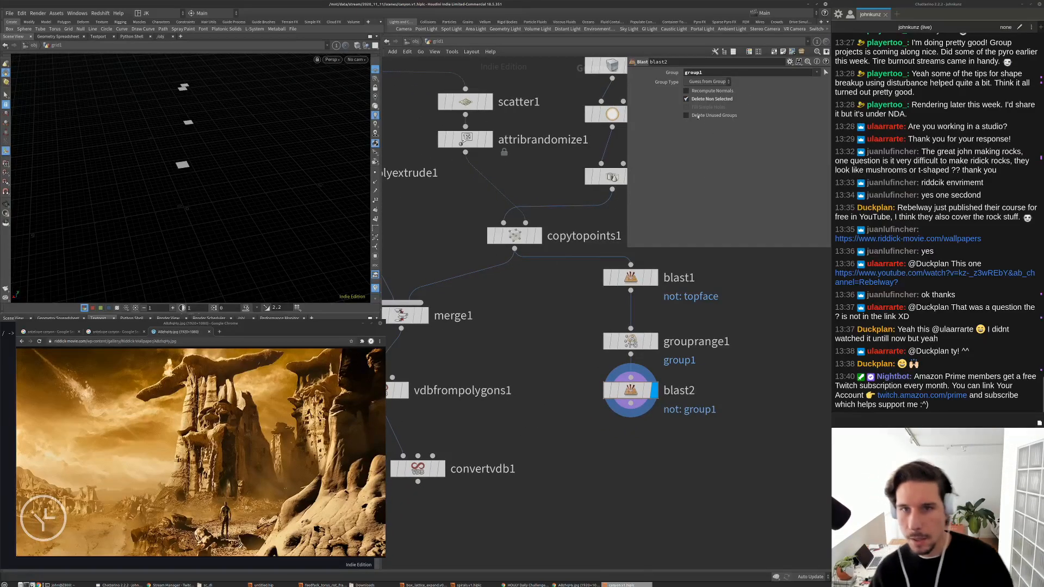
middle_drag(648, 438, 658, 427)
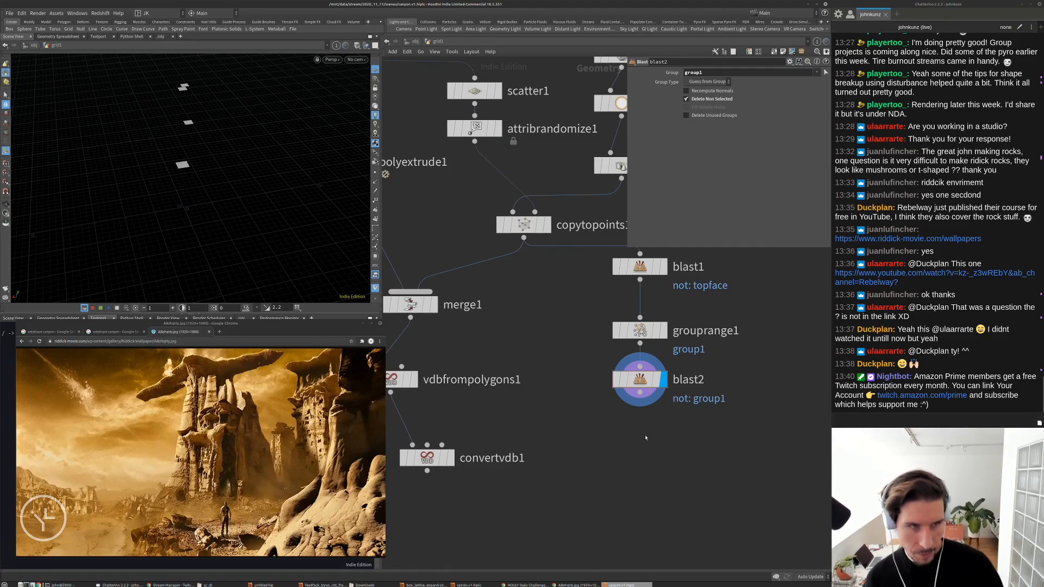
scroll(646, 437, down, 5)
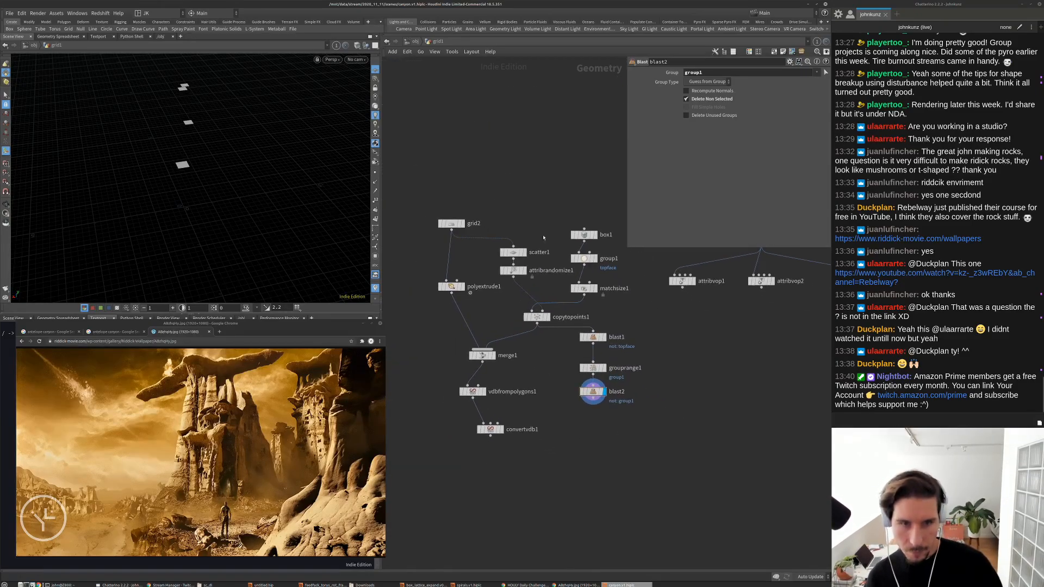
scroll(538, 237, up, 2)
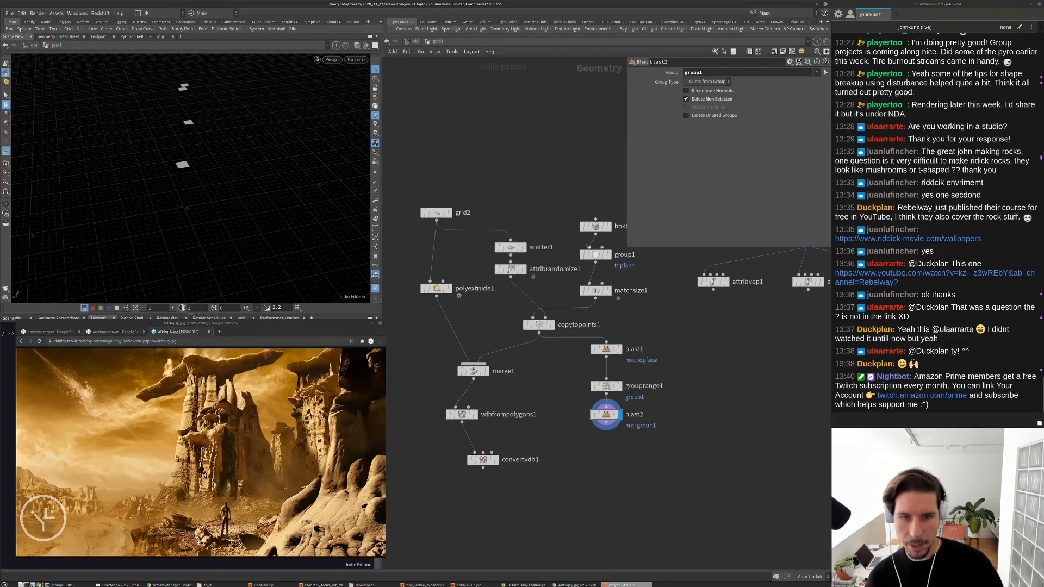
drag(594, 192, 492, 335)
scroll(522, 315, down, 2)
key(ctrl+c)
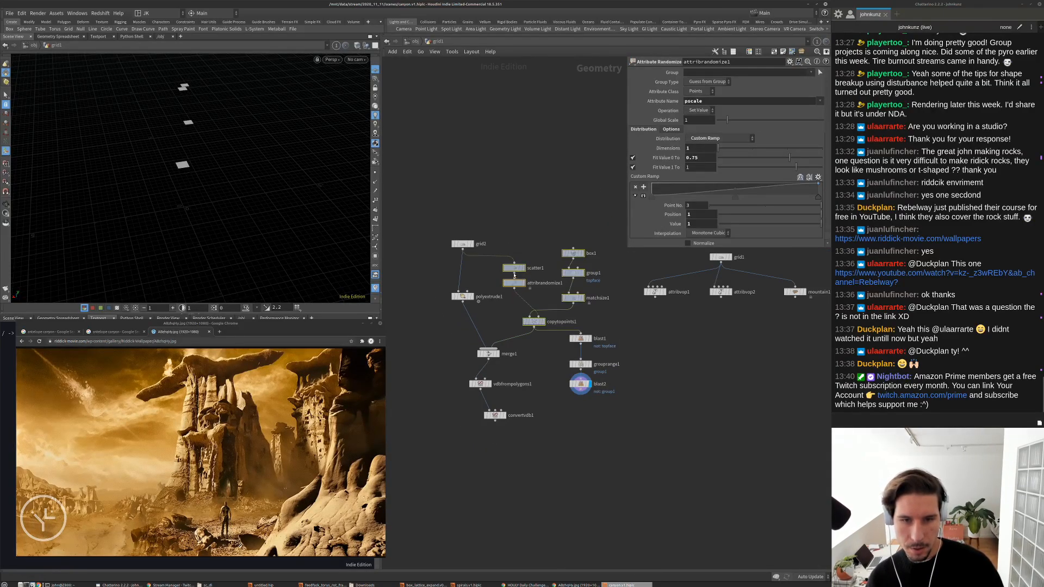
key(ctrl+v)
click(581, 455)
scroll(578, 464, up, 3)
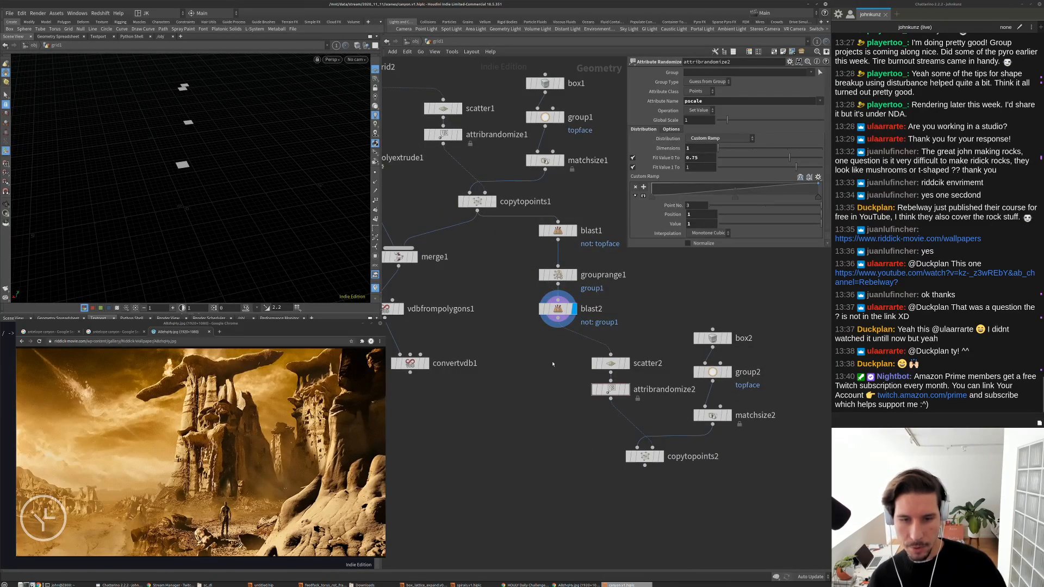
click(627, 363)
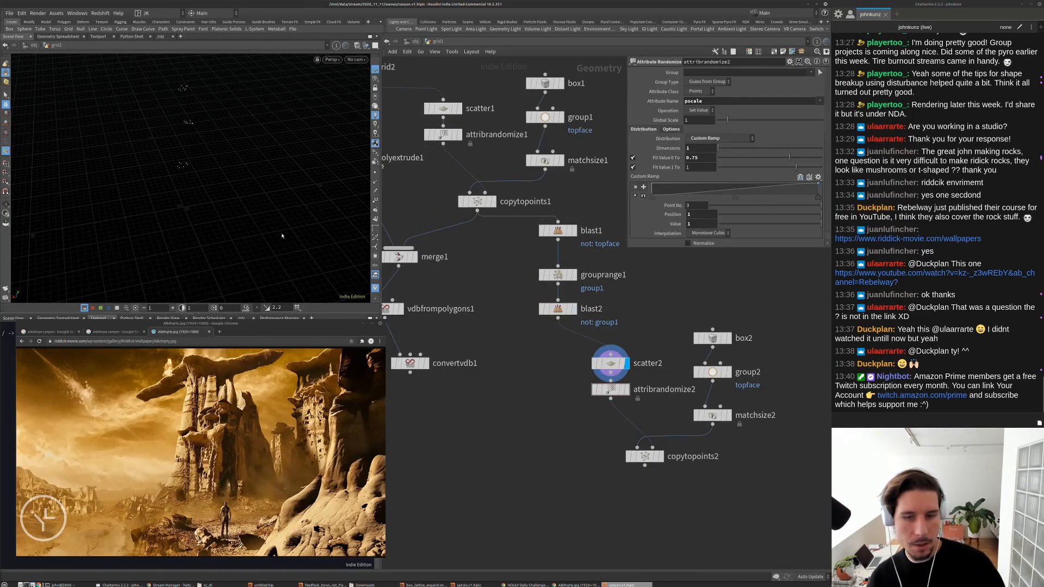
Display copytopoints2's result and bypass the group2 node feeding it
click(627, 389)
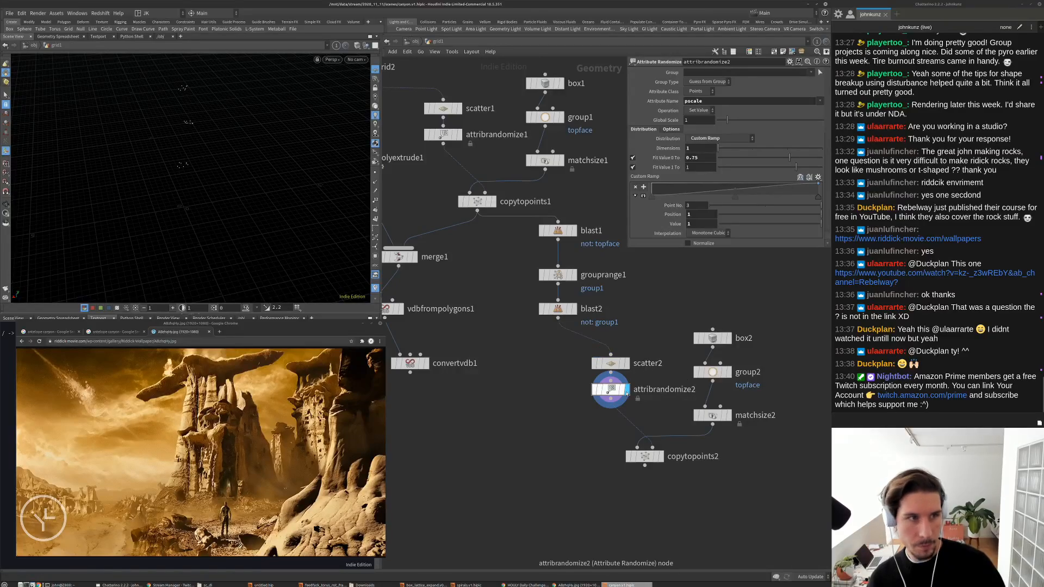
click(661, 456)
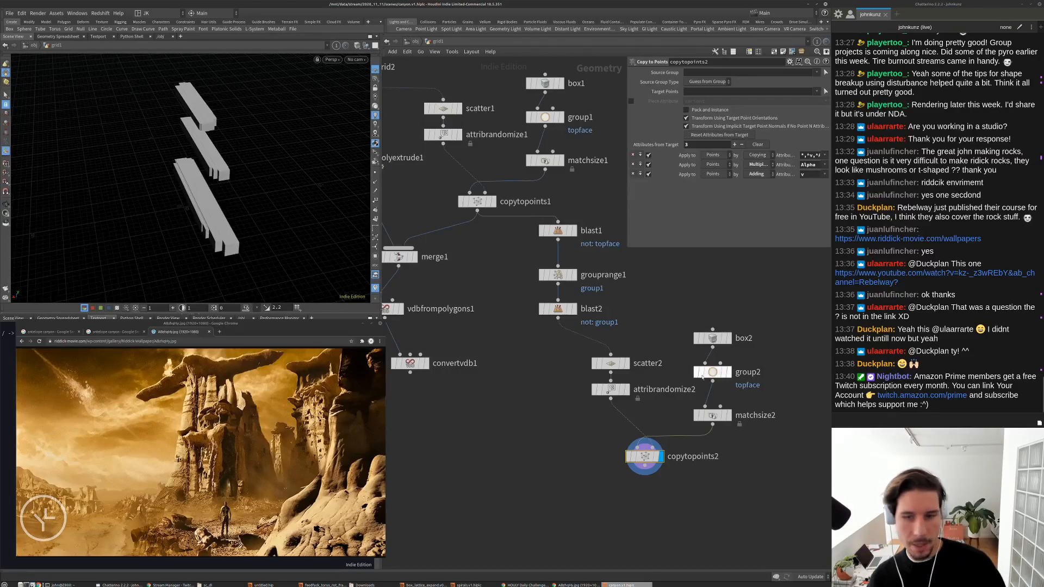
middle_drag(581, 435, 558, 418)
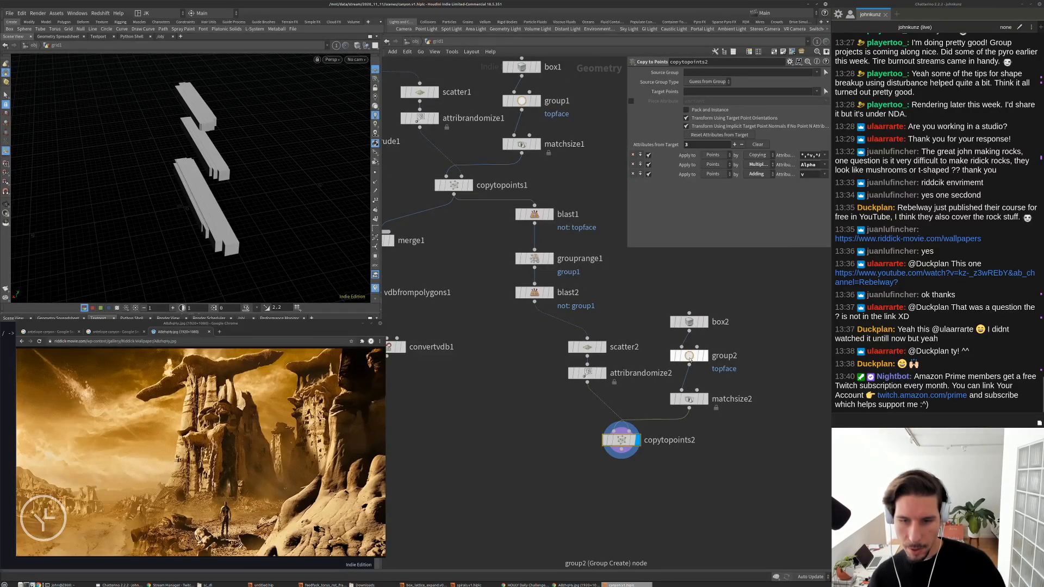
click(674, 356)
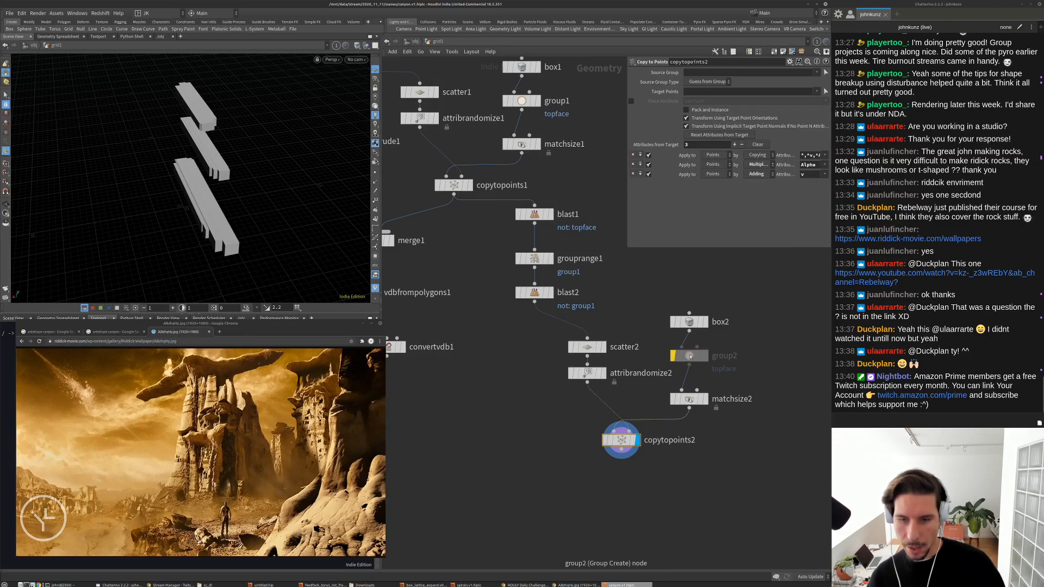
Set the Y justification of matchsize2 to Center
click(688, 399)
click(701, 111)
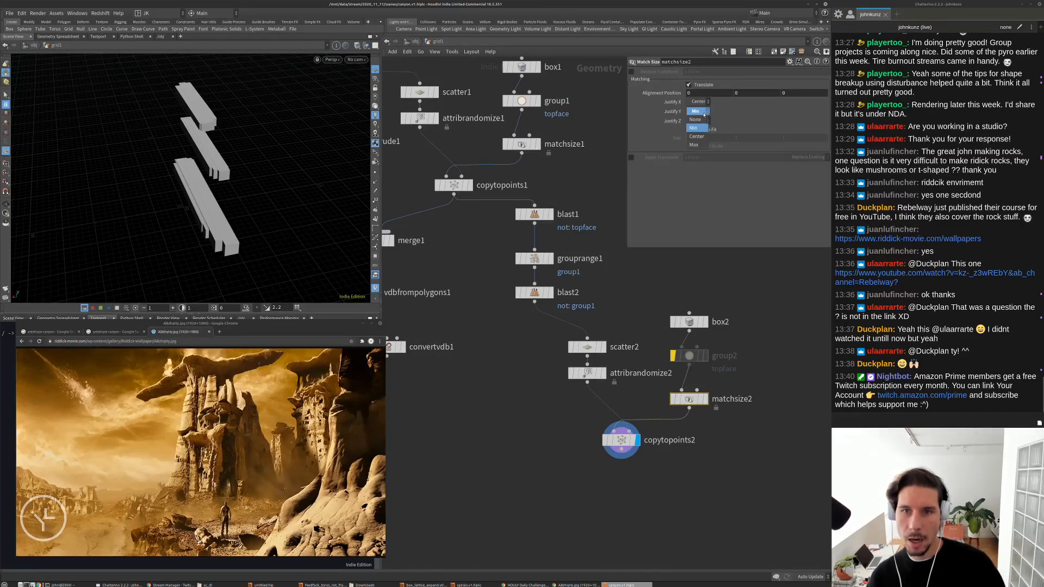
click(696, 137)
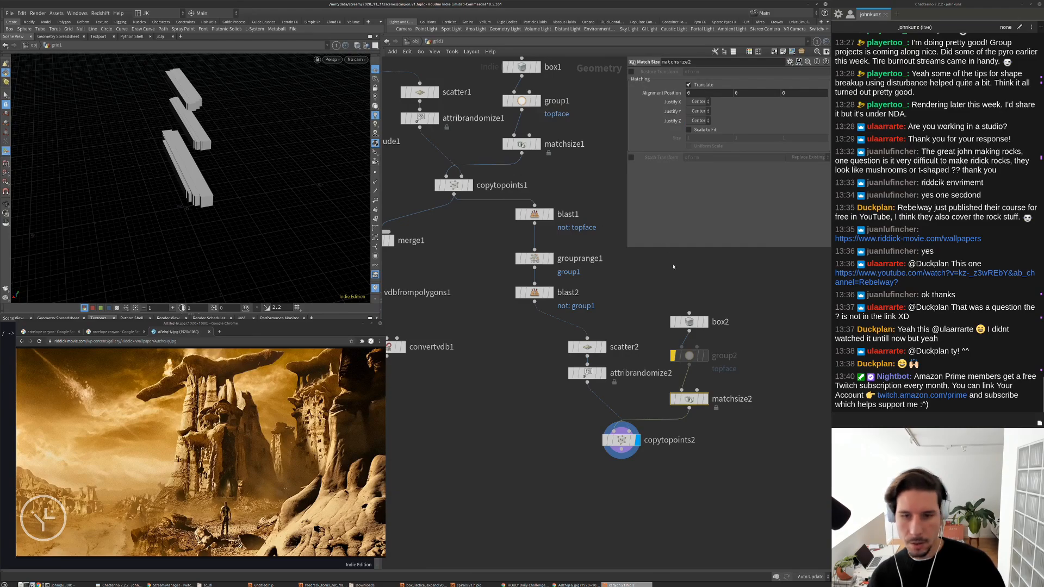
Resize box2 to 1 in Y and 0.3 in Z, with a uniform scale of 1.41
click(704, 326)
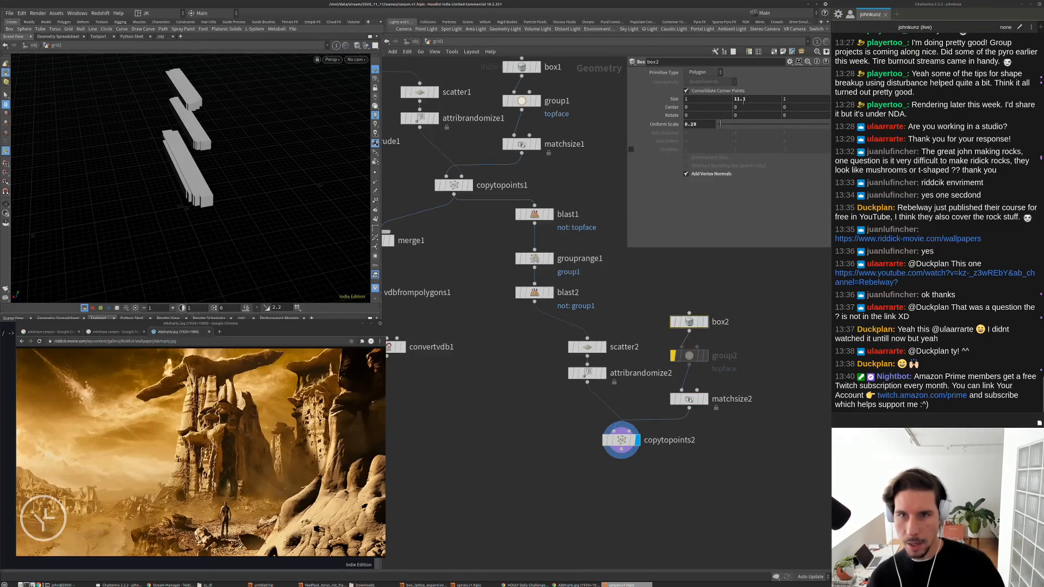
text(1)
key(Return)
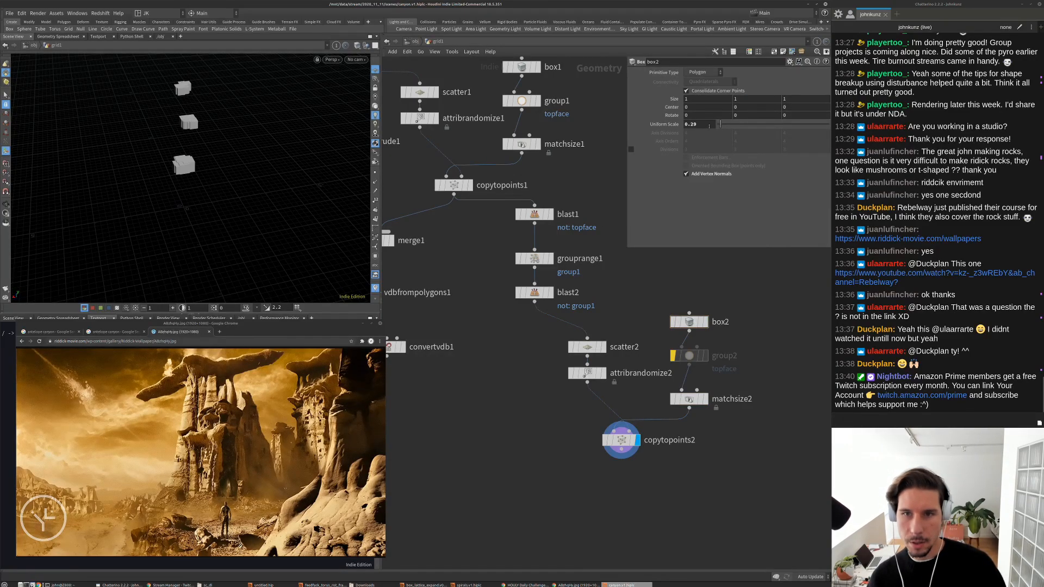
middle_drag(795, 99, 761, 99)
drag(721, 124, 733, 124)
key(Escape)
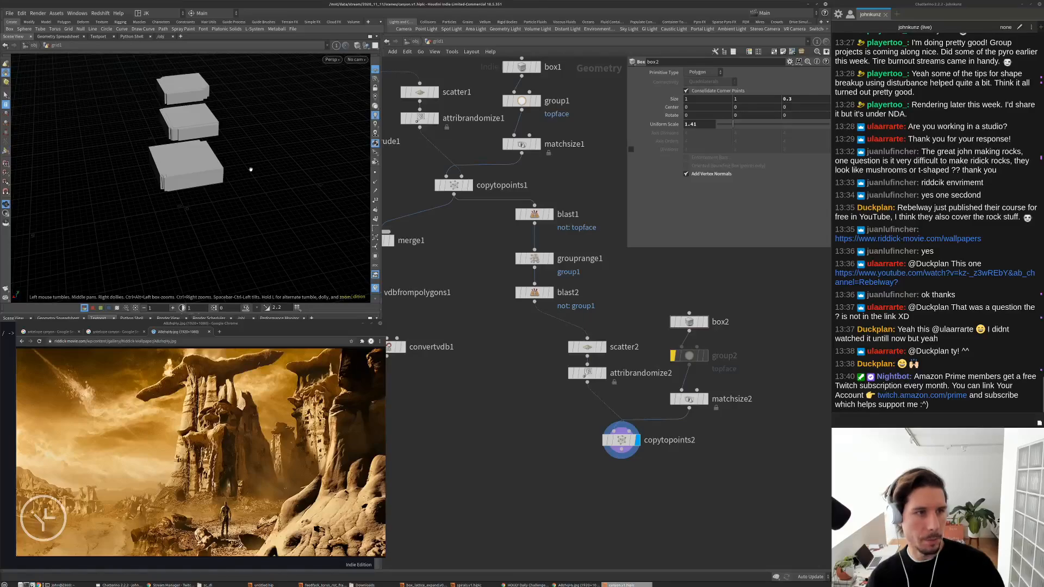
Connect copytopoints2 into merge1 and display the combined convertvdb1 result
drag(249, 167, 308, 142)
middle_drag(482, 381, 571, 356)
scroll(569, 356, down, 1)
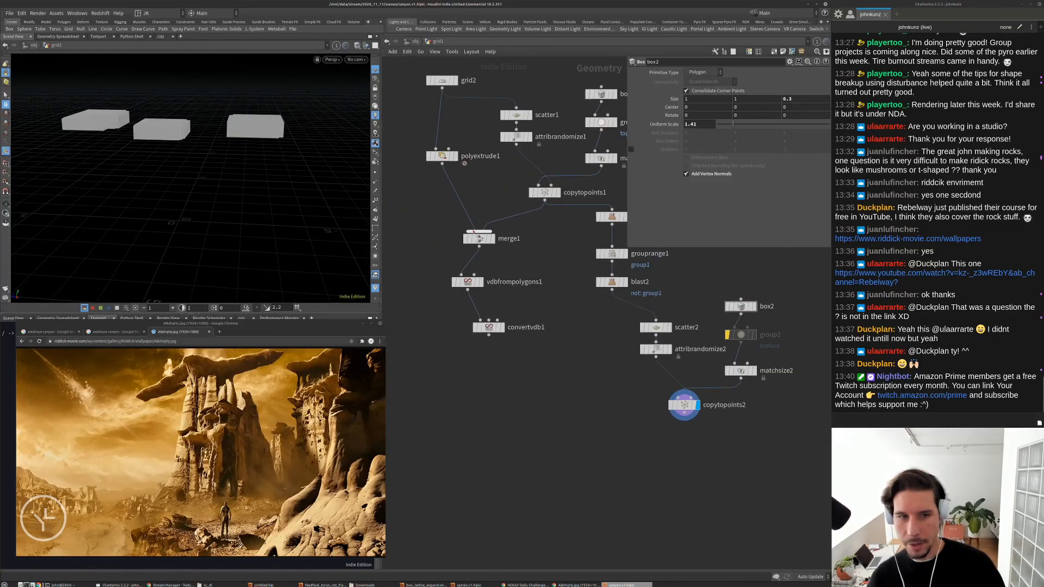
drag(481, 232, 680, 411)
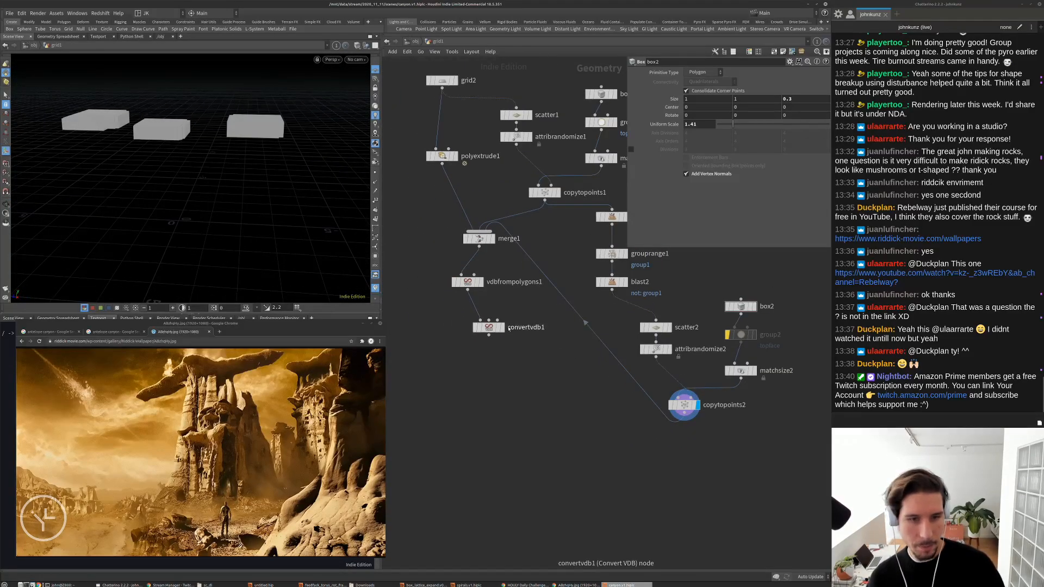
click(496, 328)
click(496, 330)
alt+drag(153, 174, 242, 135)
scroll(515, 357, up, 2)
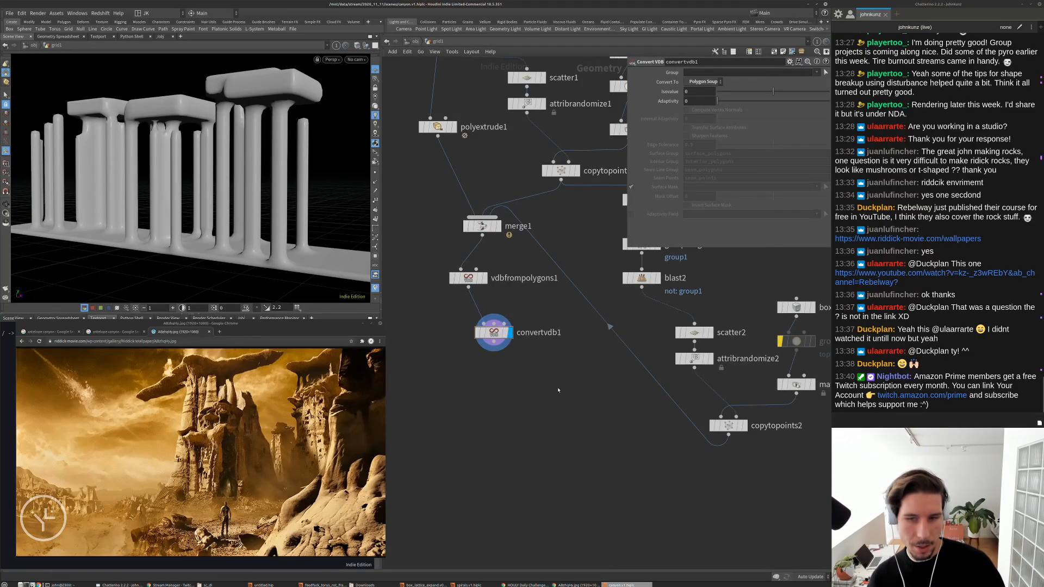
Add a Mountain node after convertvdb1 and display it
middle_drag(539, 394, 525, 423)
key(Tab)
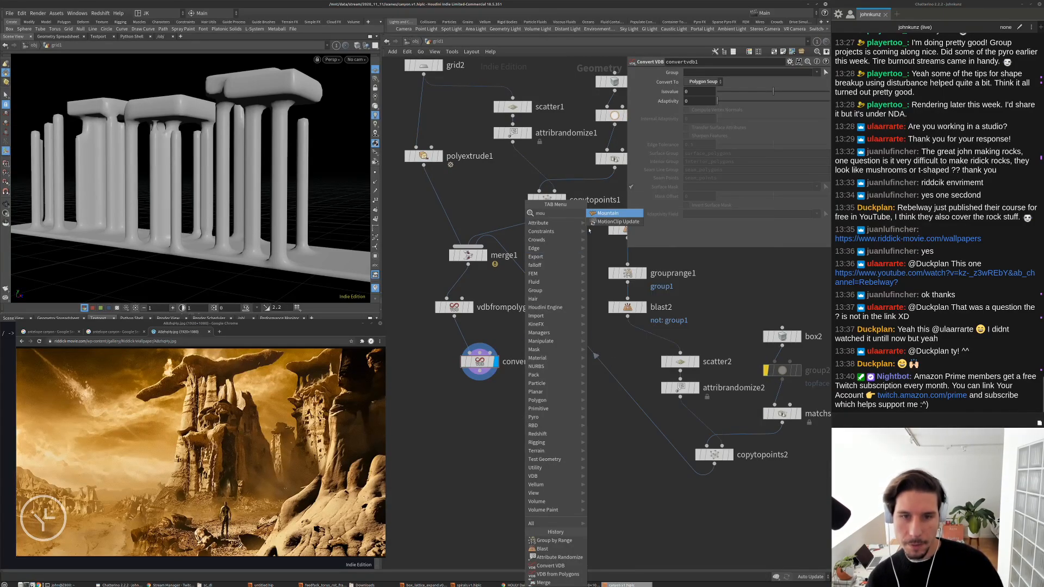
click(580, 259)
click(504, 430)
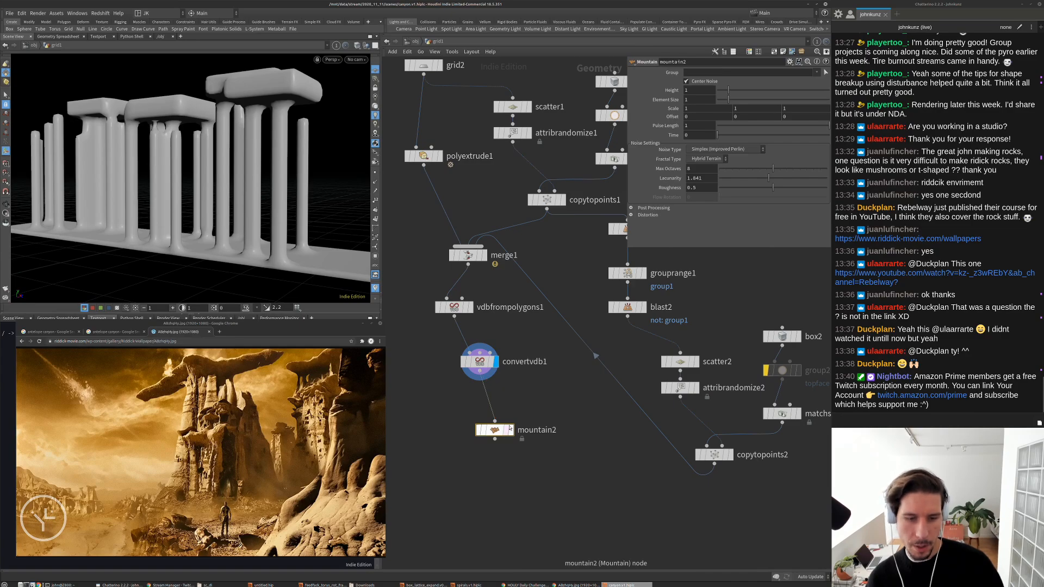
click(510, 430)
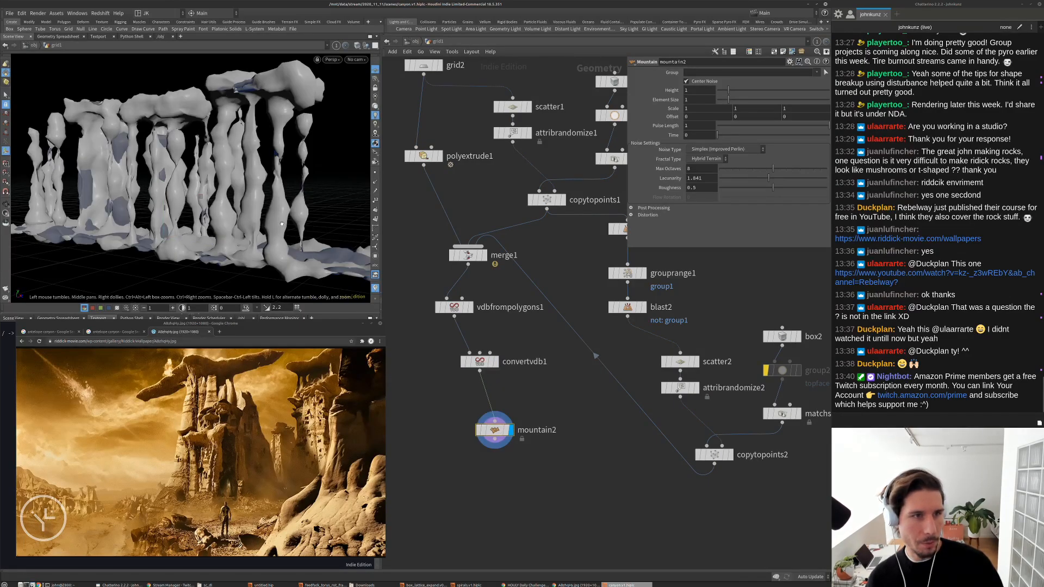
Align mountain2 beneath convertvdb1 and set its height to 0.5
drag(261, 228, 272, 202)
scroll(478, 413, up, 4)
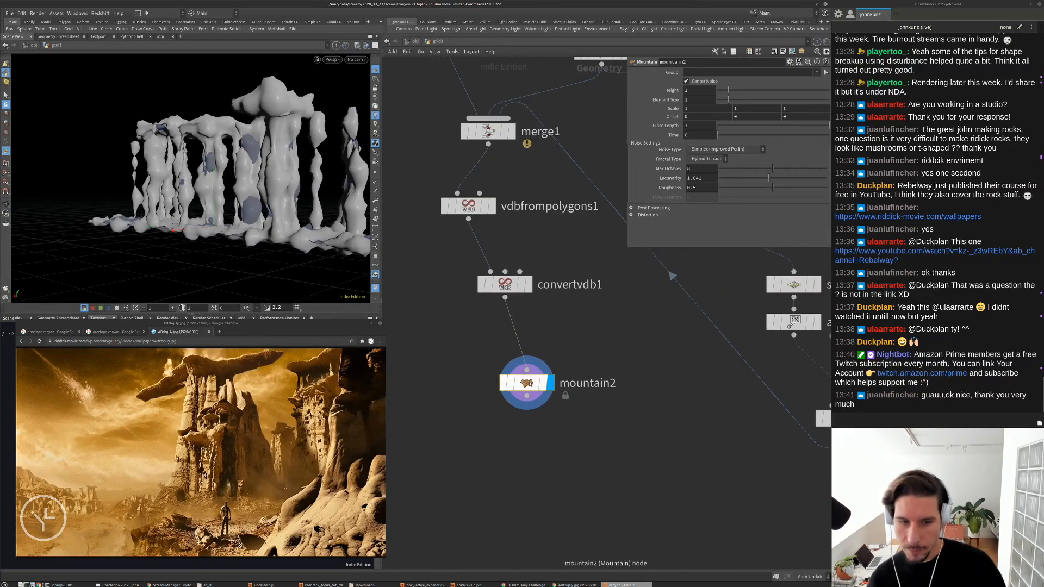
drag(524, 378, 505, 346)
click(694, 91)
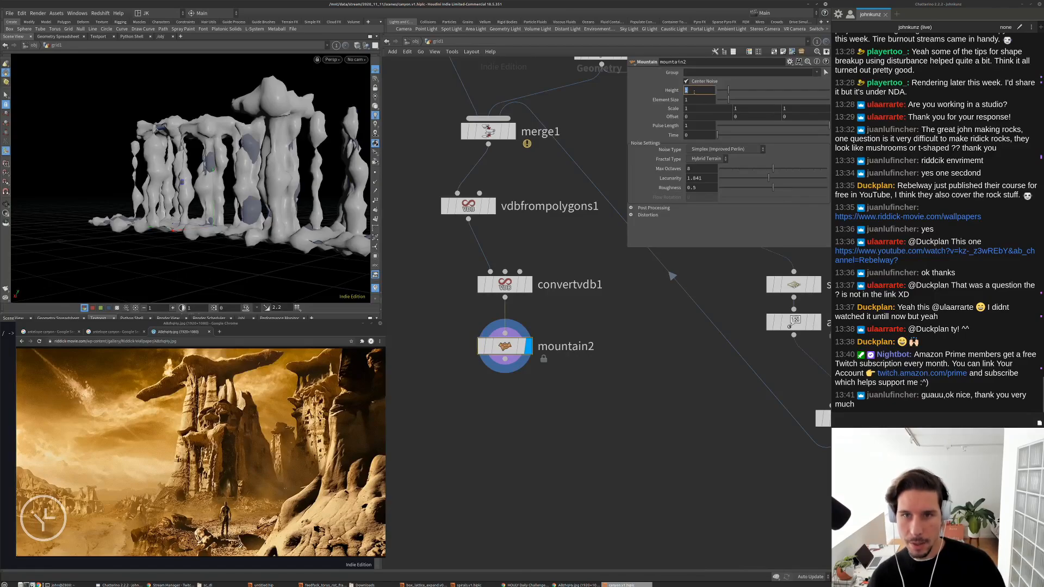
text(.5)
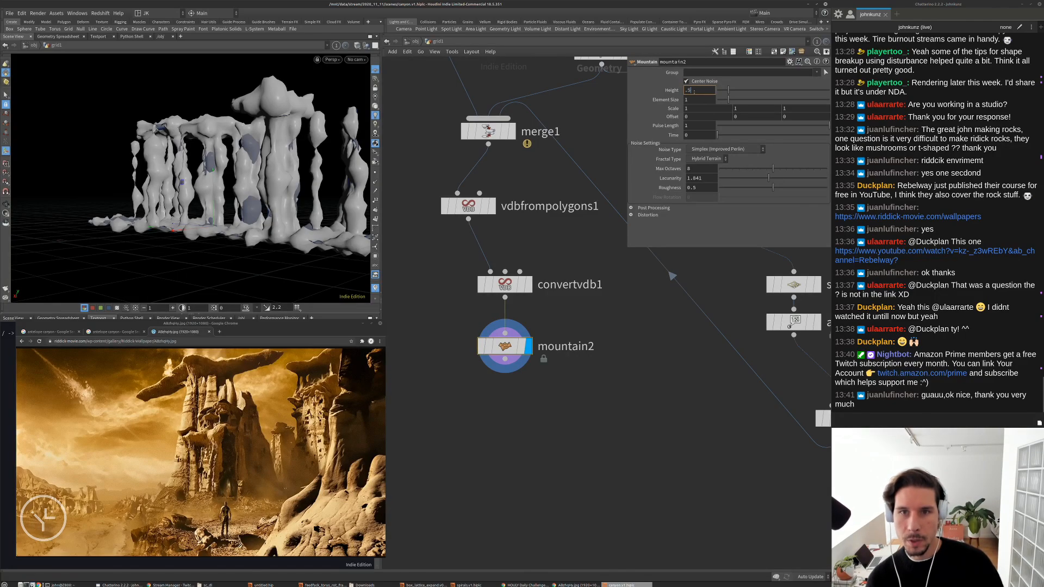
key(Return)
drag(339, 173, 219, 185)
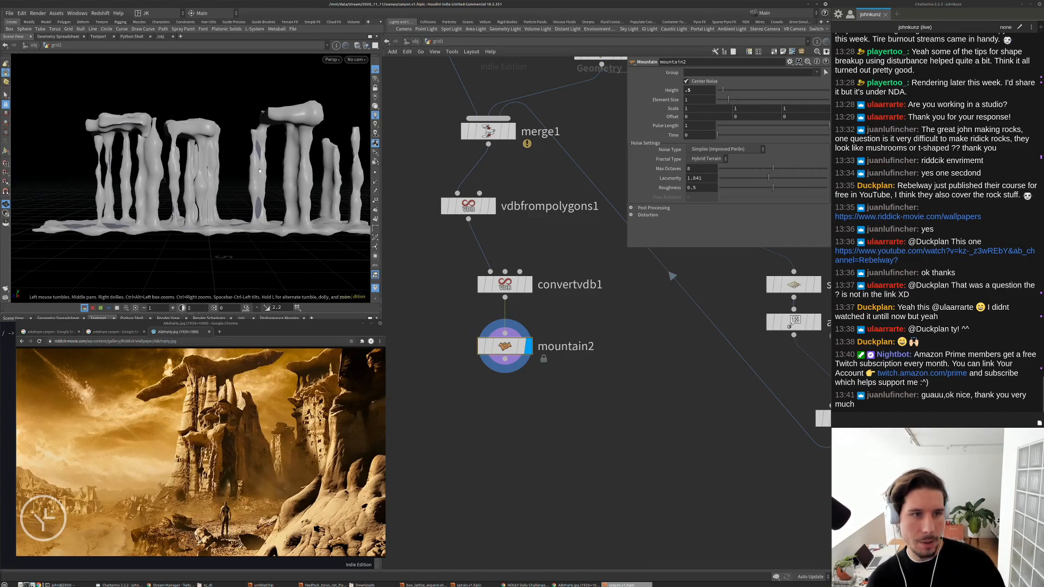
Refine the voxel size of vdbfrompolygons1 to 0.05 and finally to 0.025
click(468, 206)
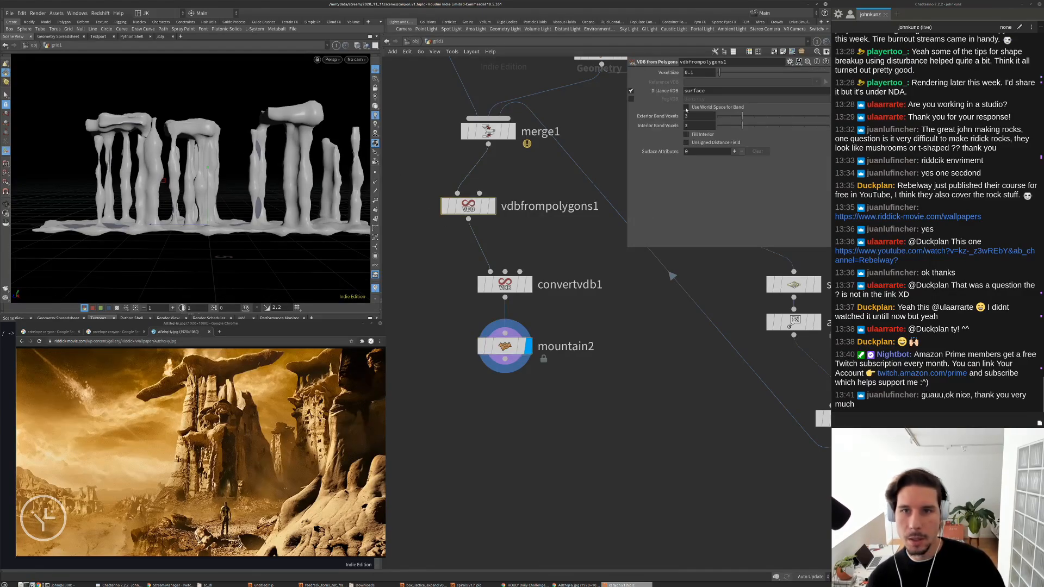
double_click(692, 73)
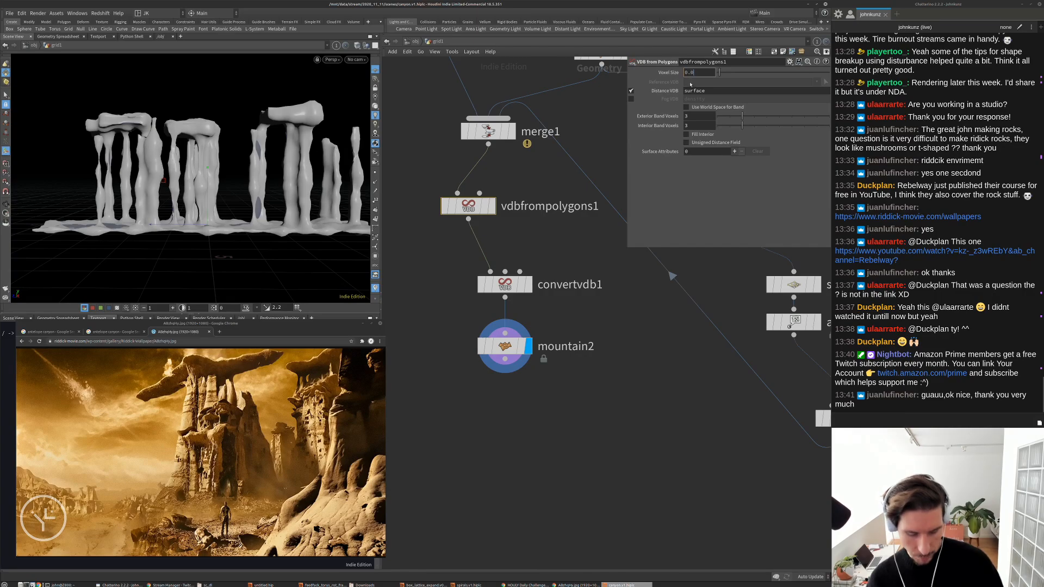
text(05)
key(Return)
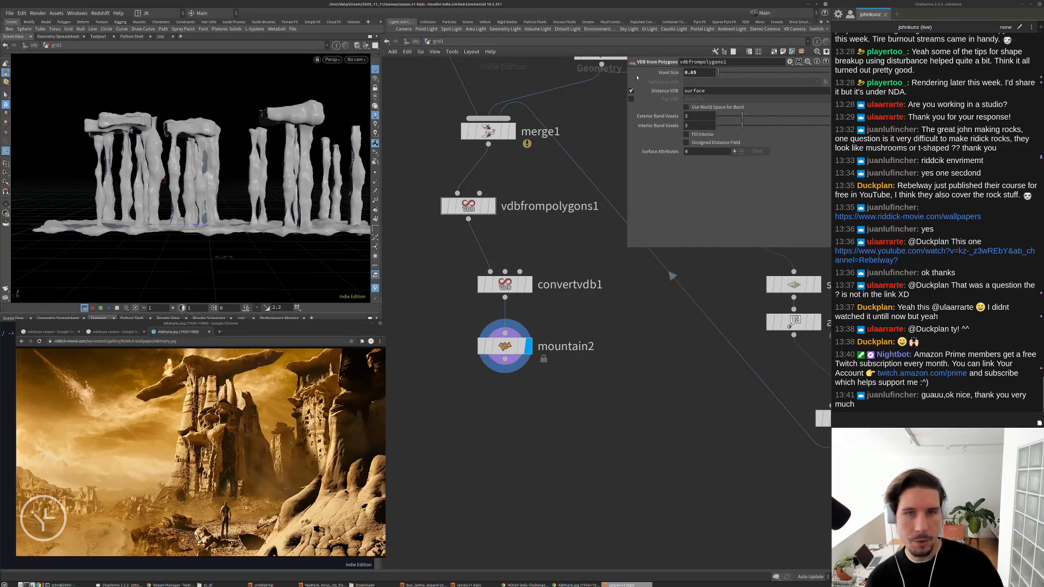
click(694, 72)
text(2)
key(Return)
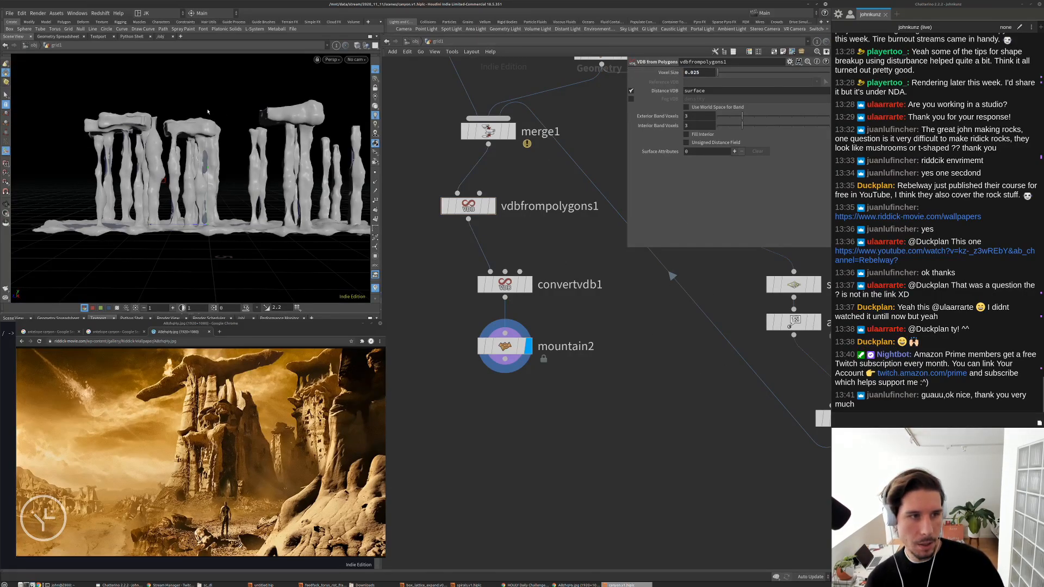
Check the displaced pillars' mesh density in Smooth Wire Shaded display and return to Smooth Shaded
middle_drag(403, 233, 383, 200)
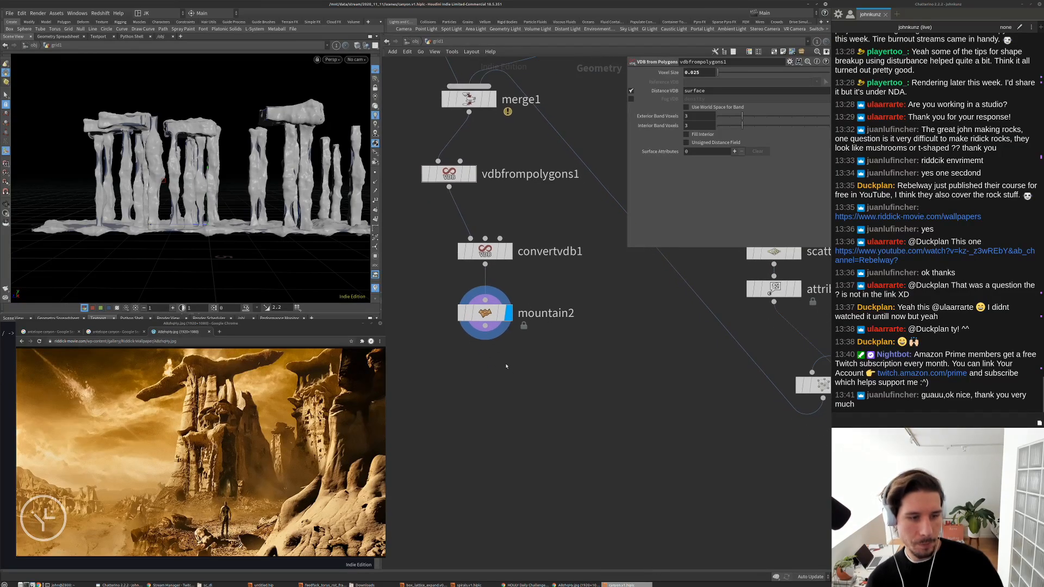
click(356, 47)
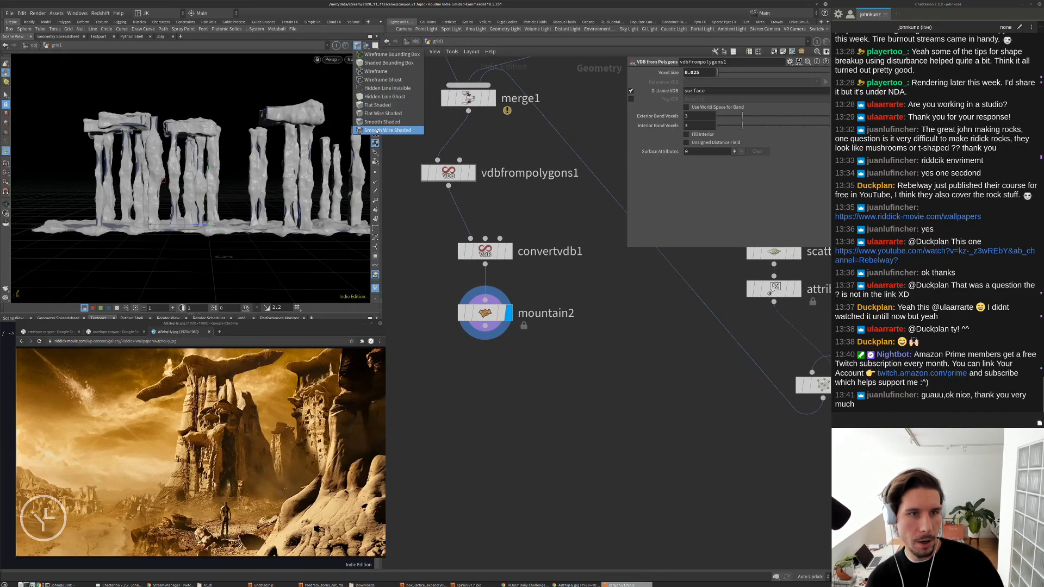
click(377, 131)
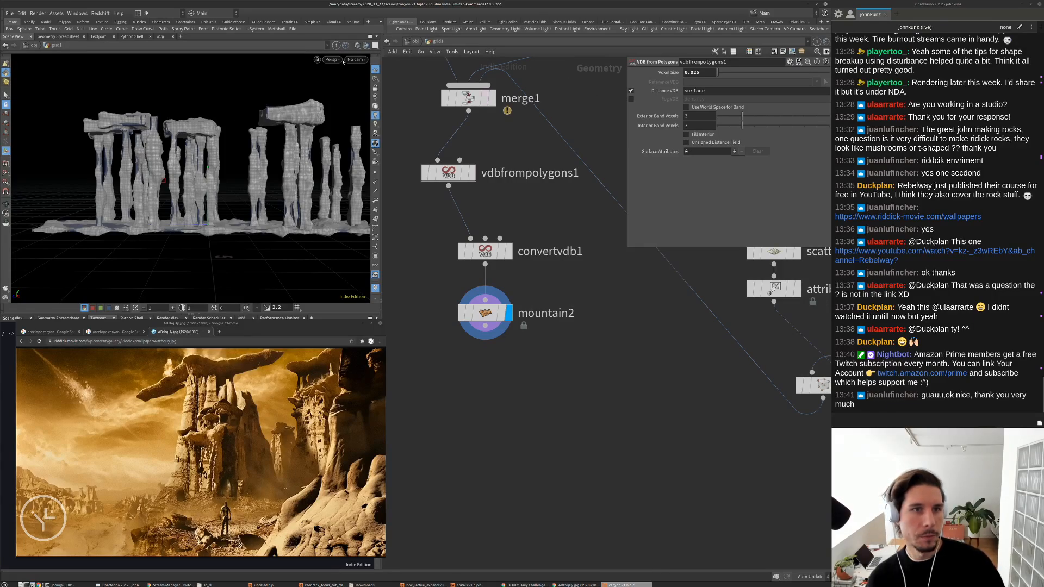
click(363, 48)
click(386, 124)
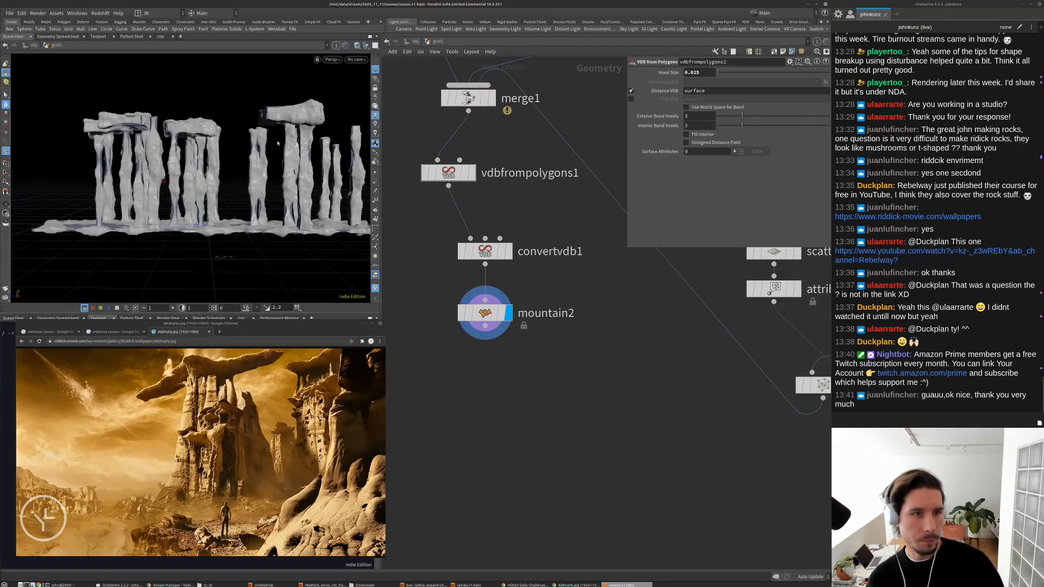
Place a duplicate of the Mountain node directly below mountain2, connected to its output and displayed
drag(289, 159, 304, 161)
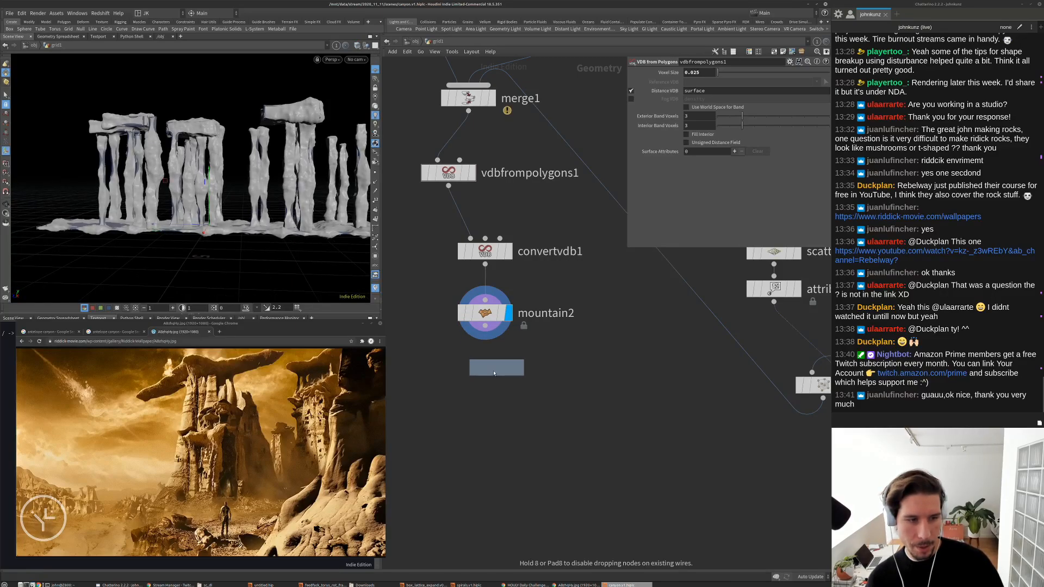
click(495, 366)
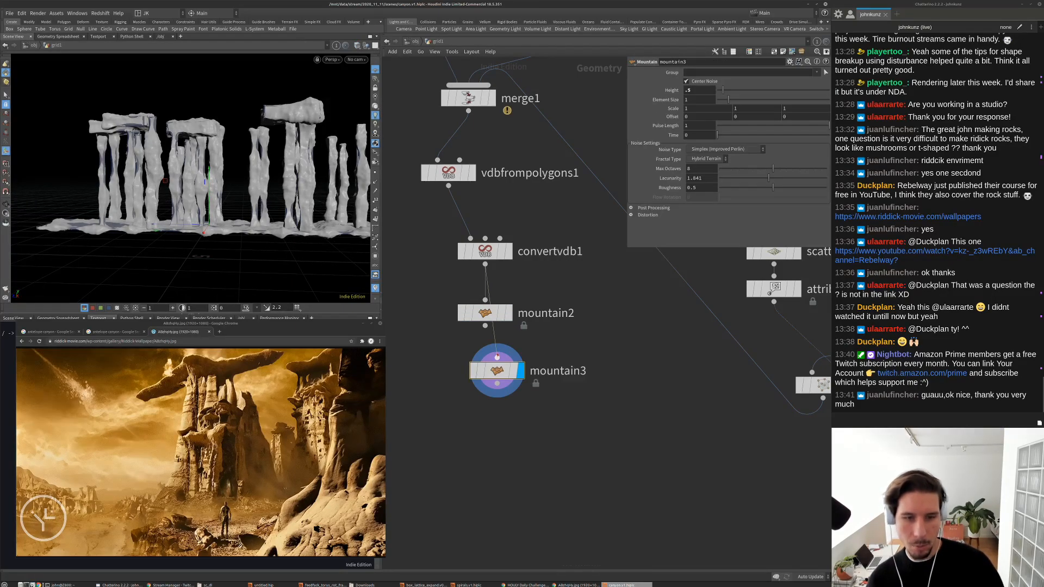
mouse_move(496, 370)
mouse_down()
mouse_move(478, 368)
mouse_move(485, 377)
mouse_up()
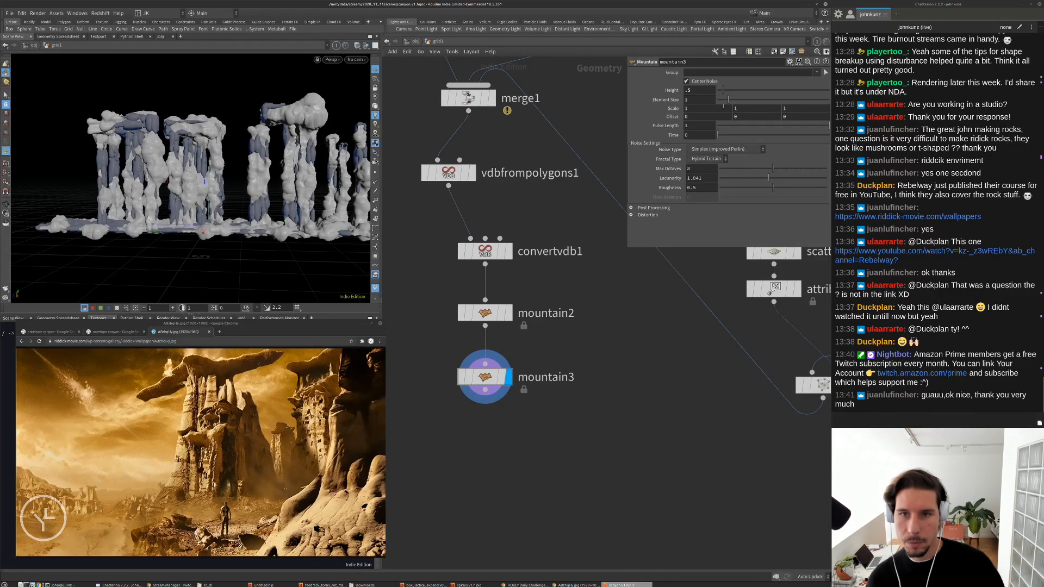
Stretch mountain3's noise vertically by trying a Y scale of 5 and settling on 15
click(696, 109)
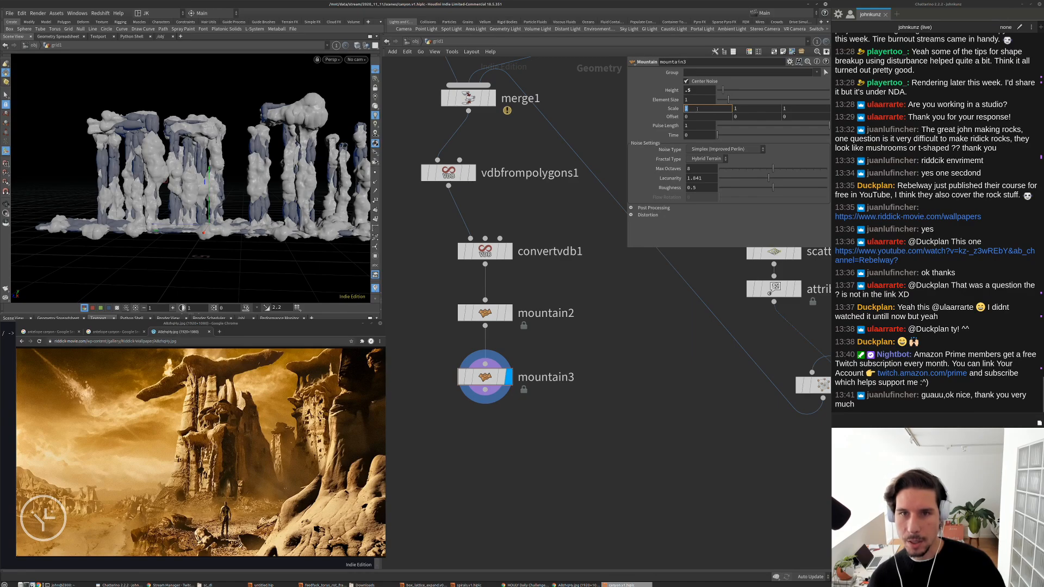
click(738, 109)
text(5)
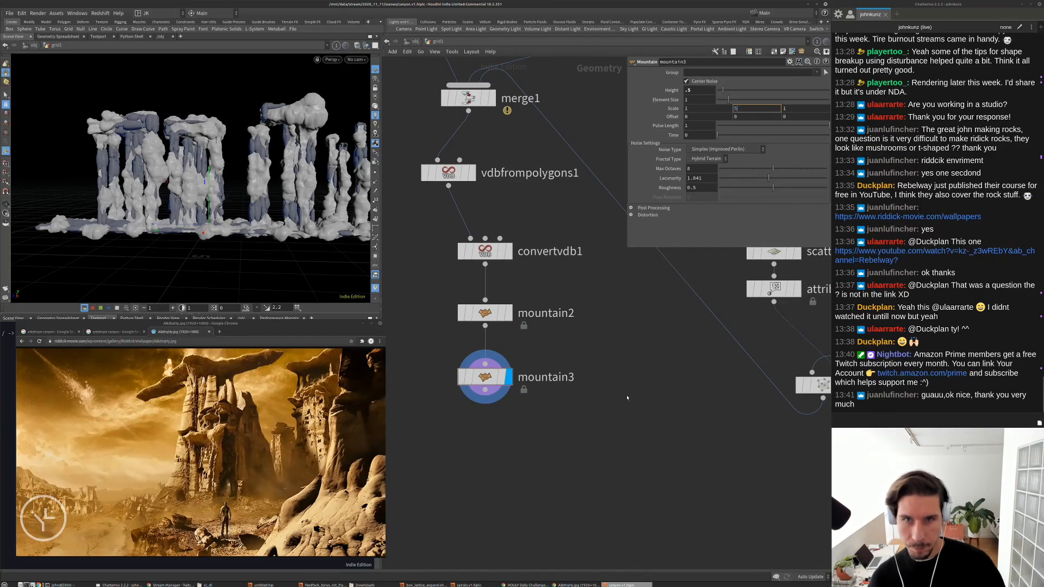
key(Return)
click(749, 109)
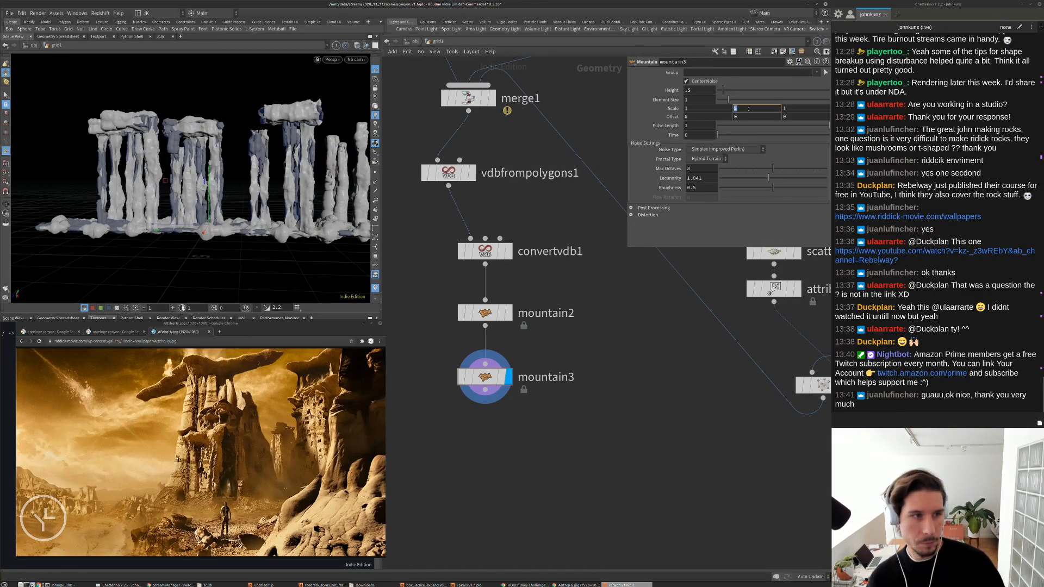
text(15)
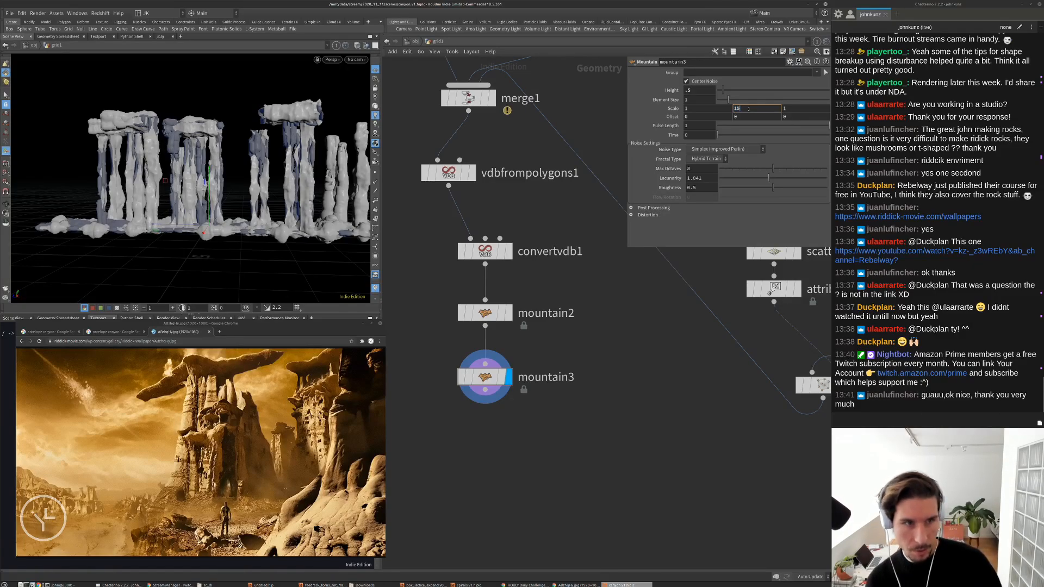
key(Return)
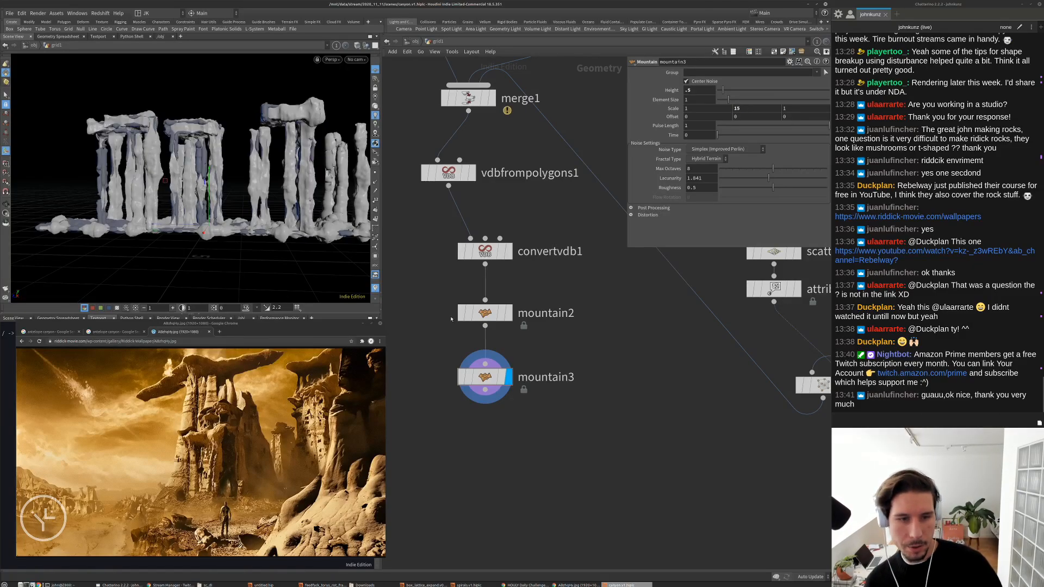
Bypass mountain2 and squash mountain3's noise vertically by trying a Y scale of 0.1 and settling on 0.05
click(461, 313)
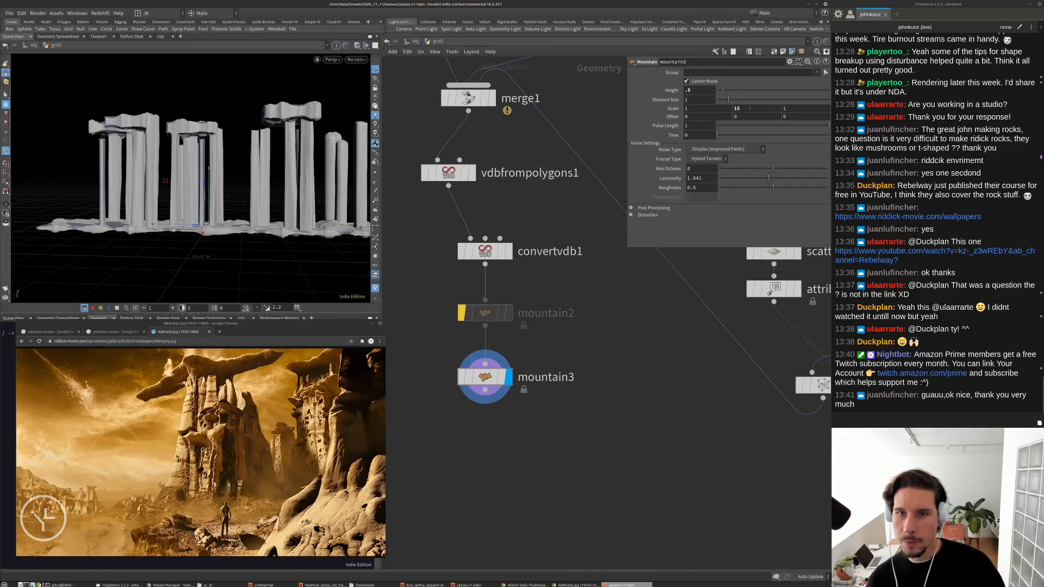
click(750, 108)
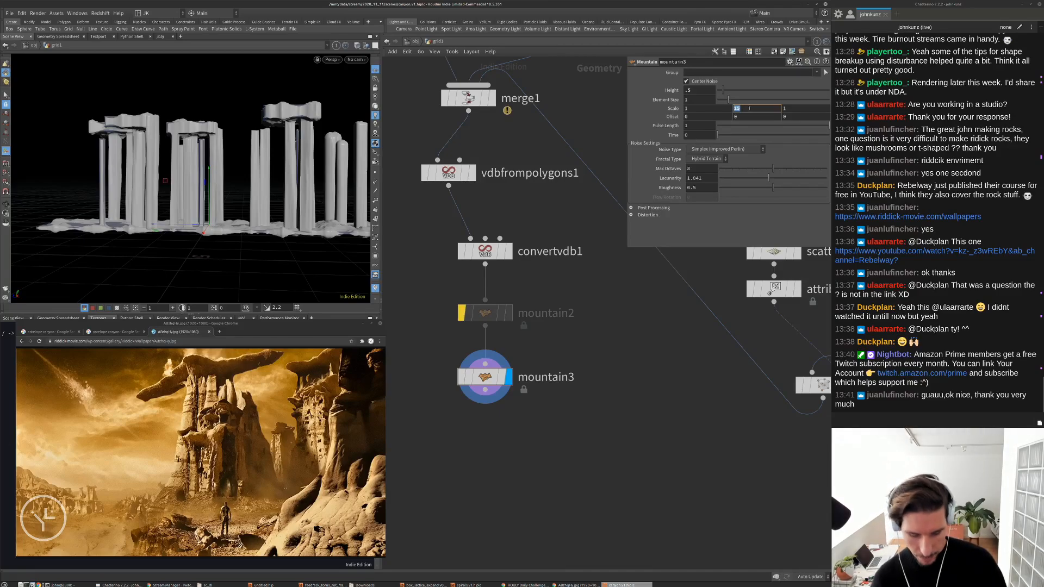
text(.)
key(Return)
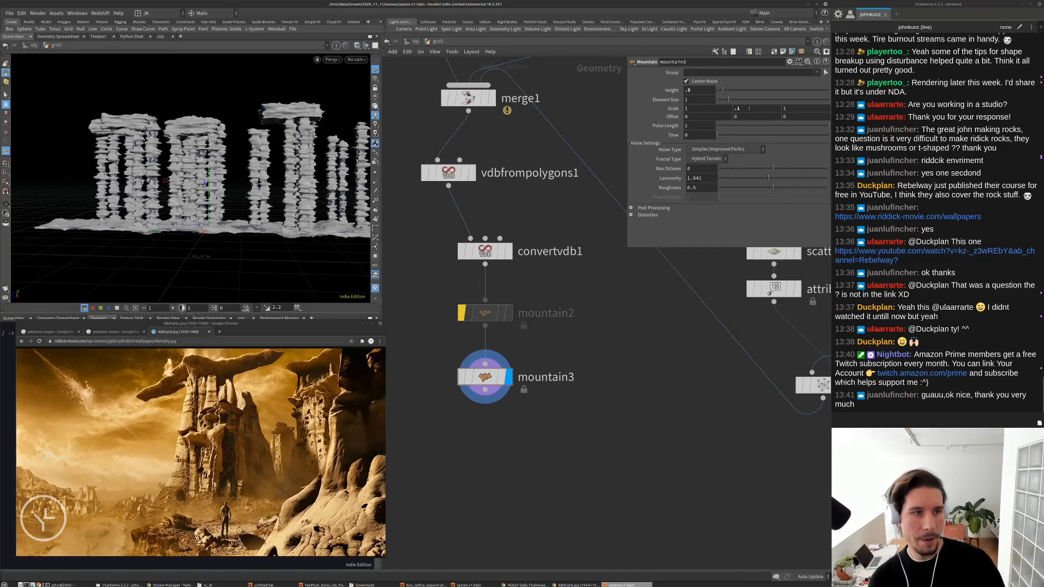
click(737, 109)
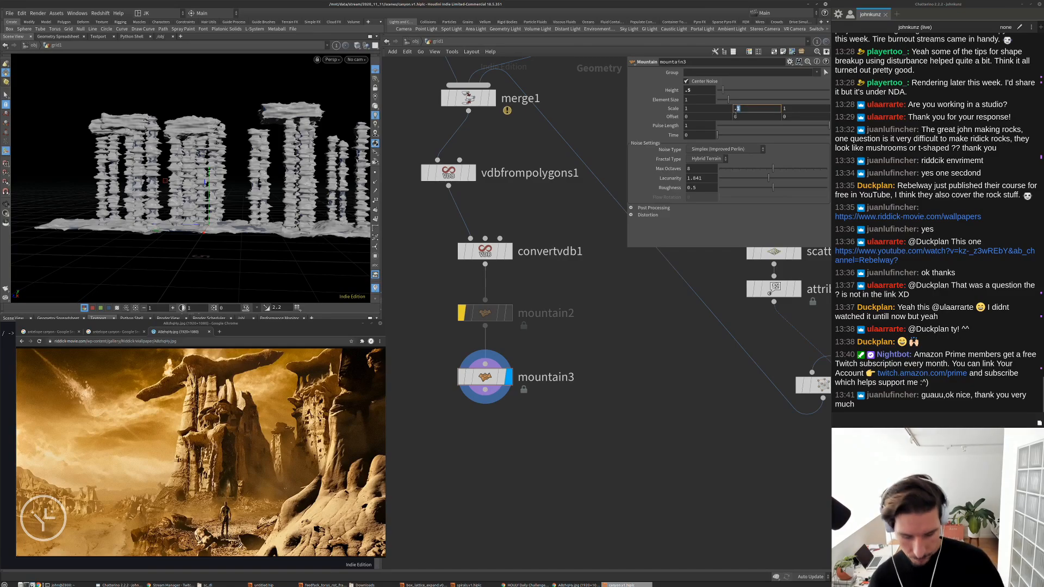
text(.05)
key(Return)
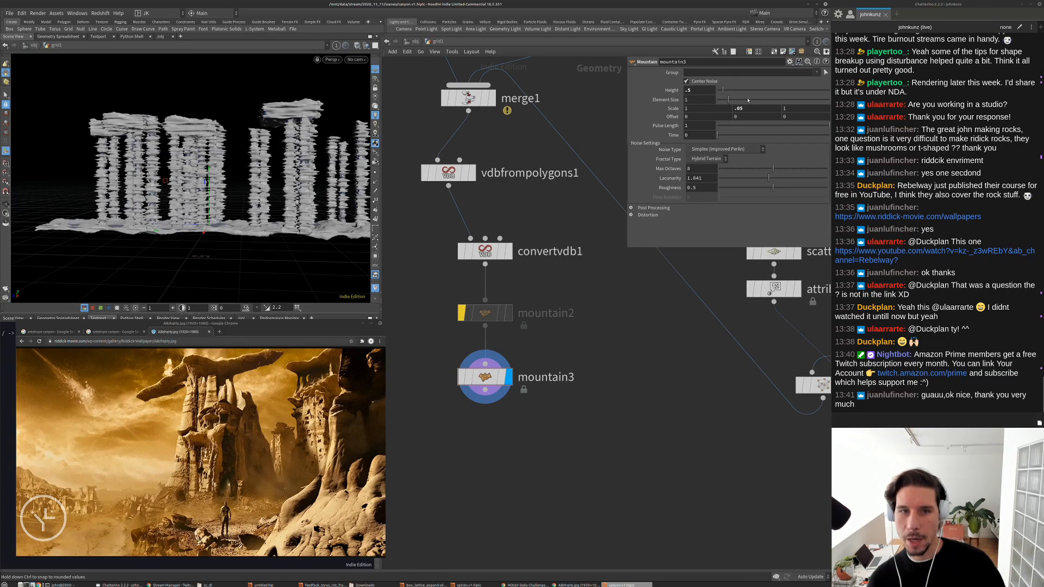
Raise mountain3's element size to about 8.54, its roughness to 0.609 and its max octaves to 10
drag(747, 100, 813, 102)
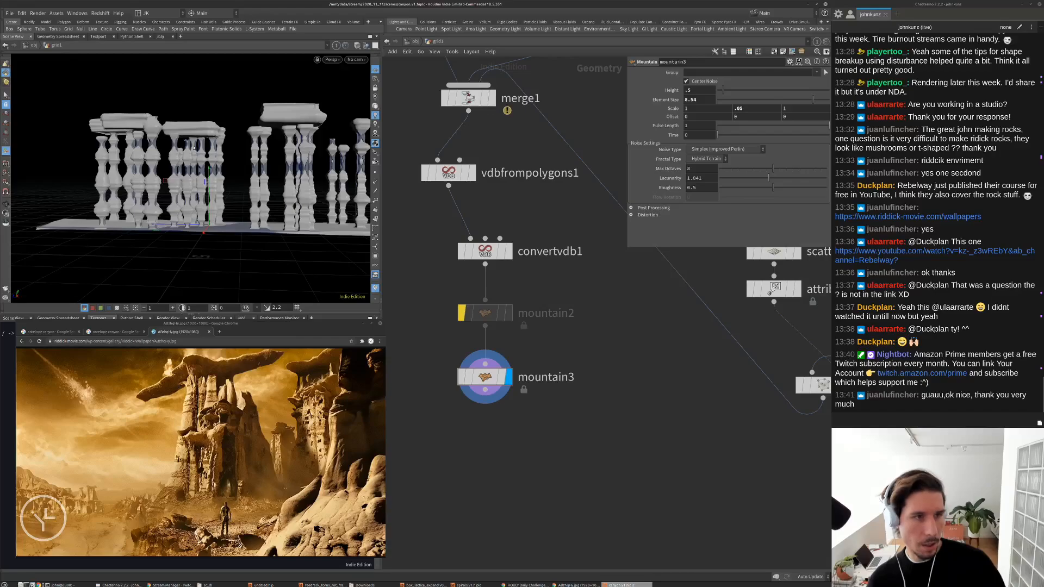
drag(179, 180, 242, 180)
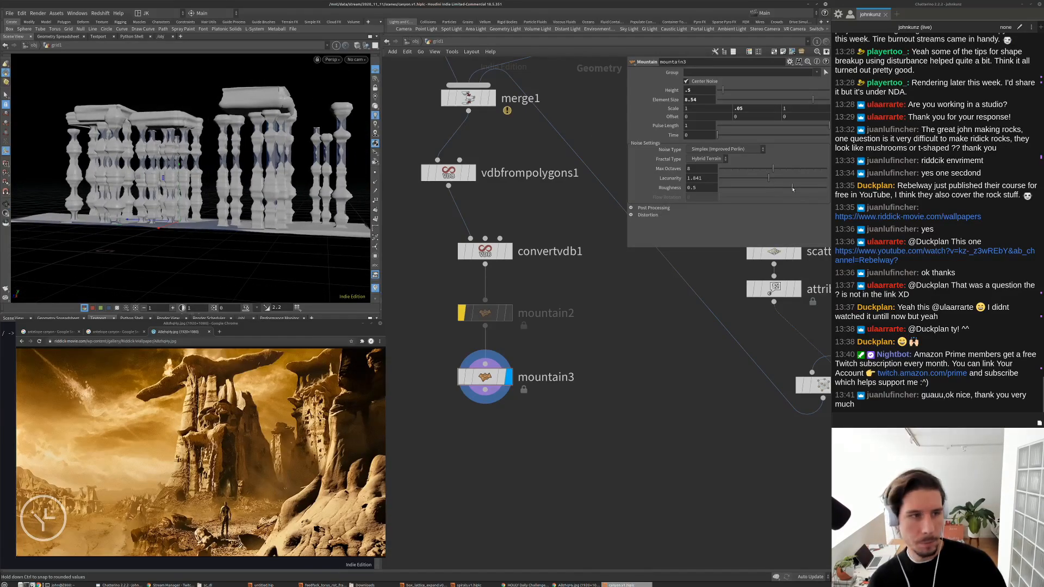
mouse_move(788, 186)
mouse_down()
mouse_move(778, 189)
mouse_move(789, 172)
mouse_up()
click(788, 169)
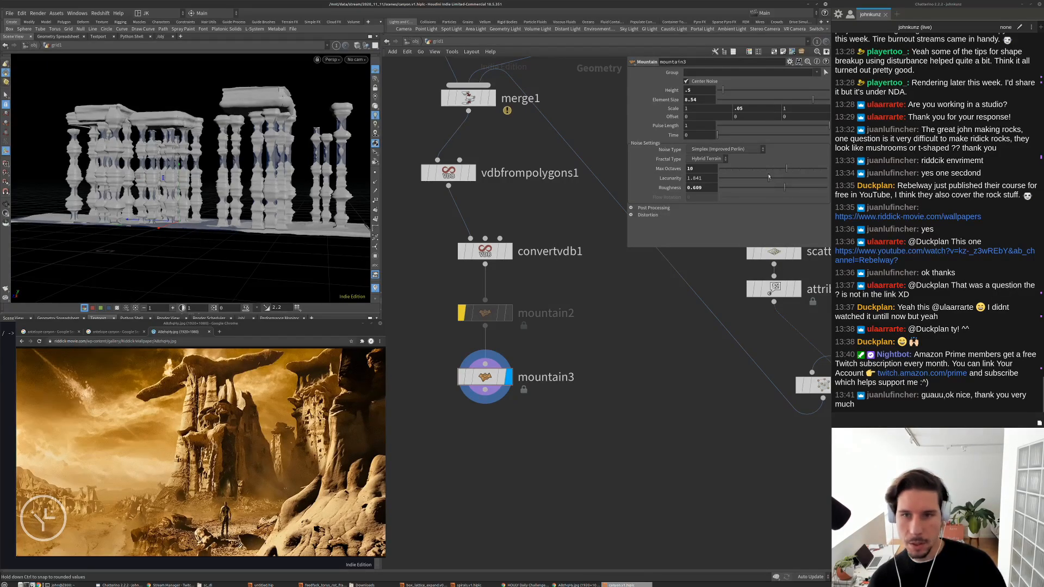
Try the Perlin and Worley (cellular) F1 noise types on mountain3 and return to Simplex (Improved Perlin)
click(726, 149)
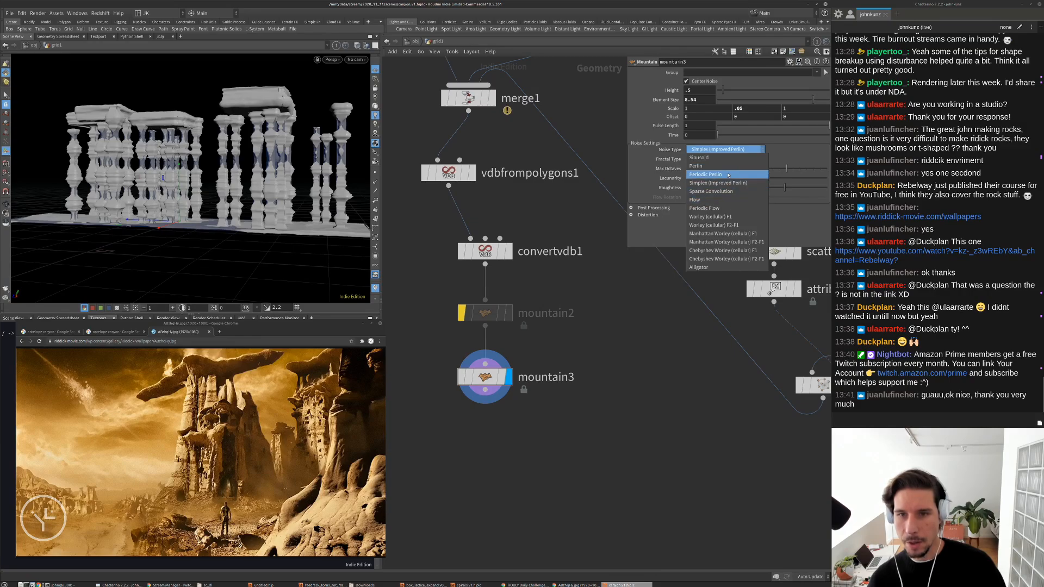
click(722, 166)
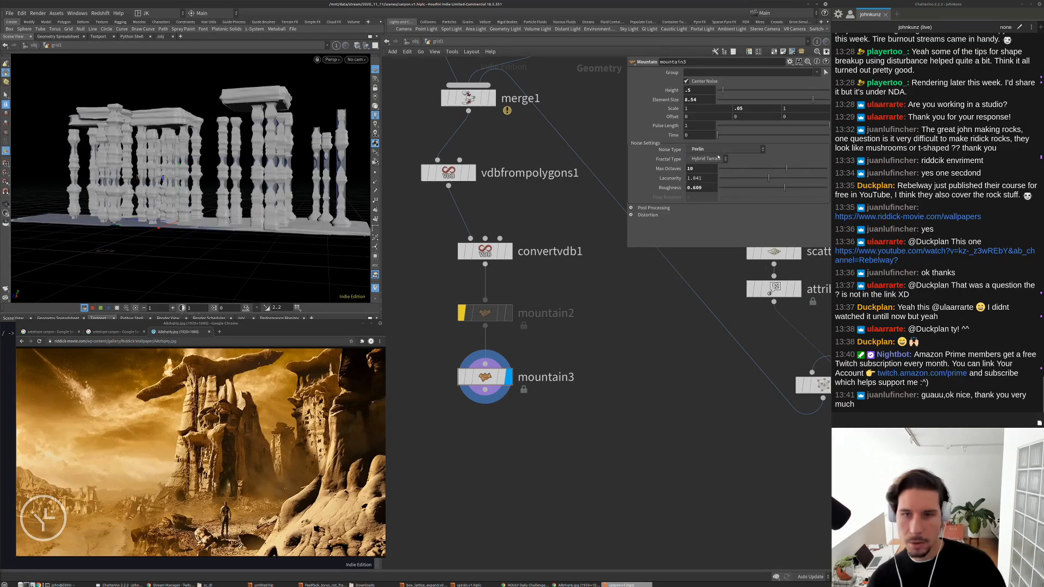
click(723, 150)
click(718, 214)
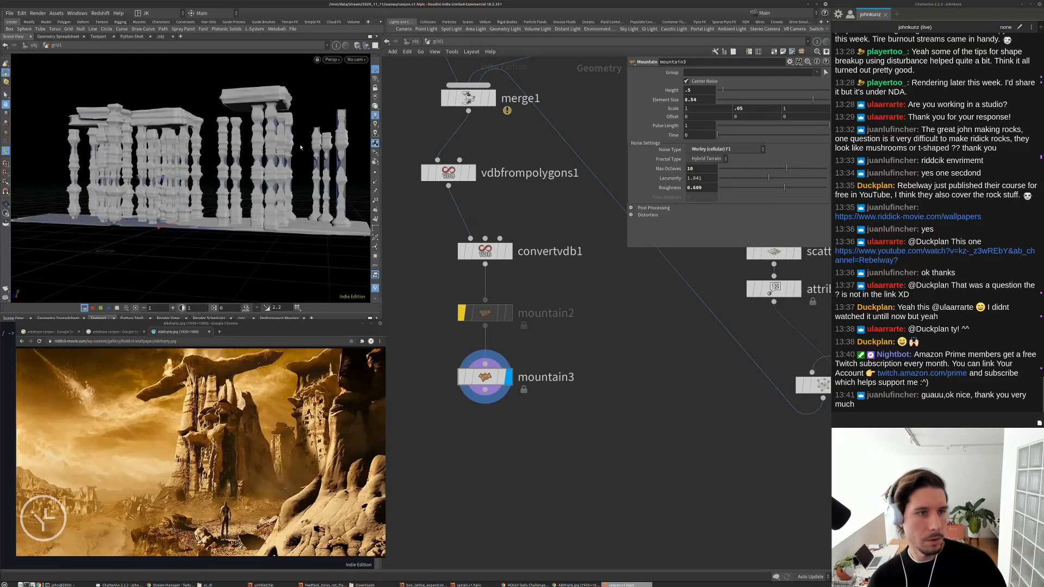
click(725, 149)
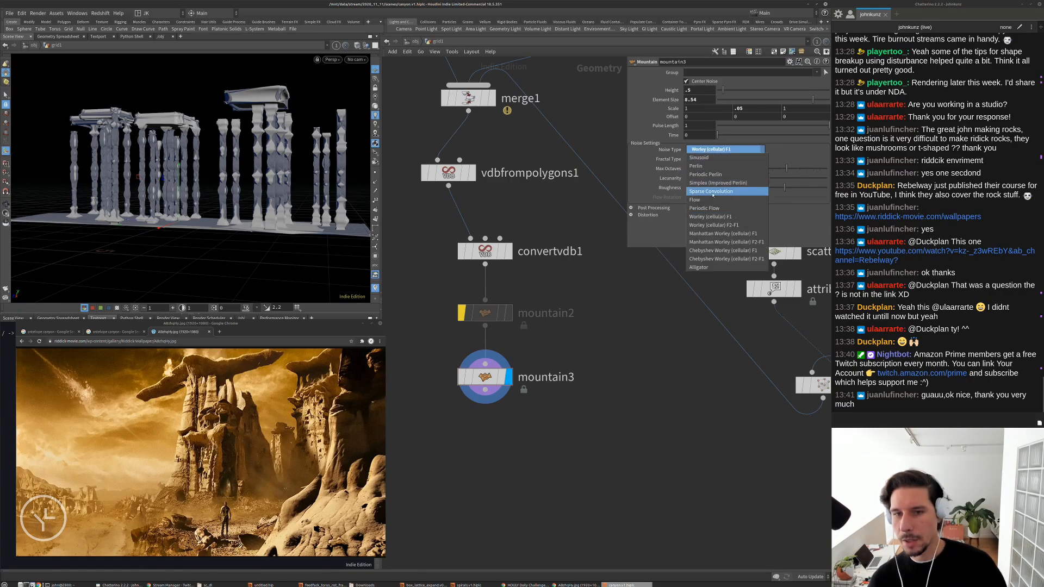
click(711, 184)
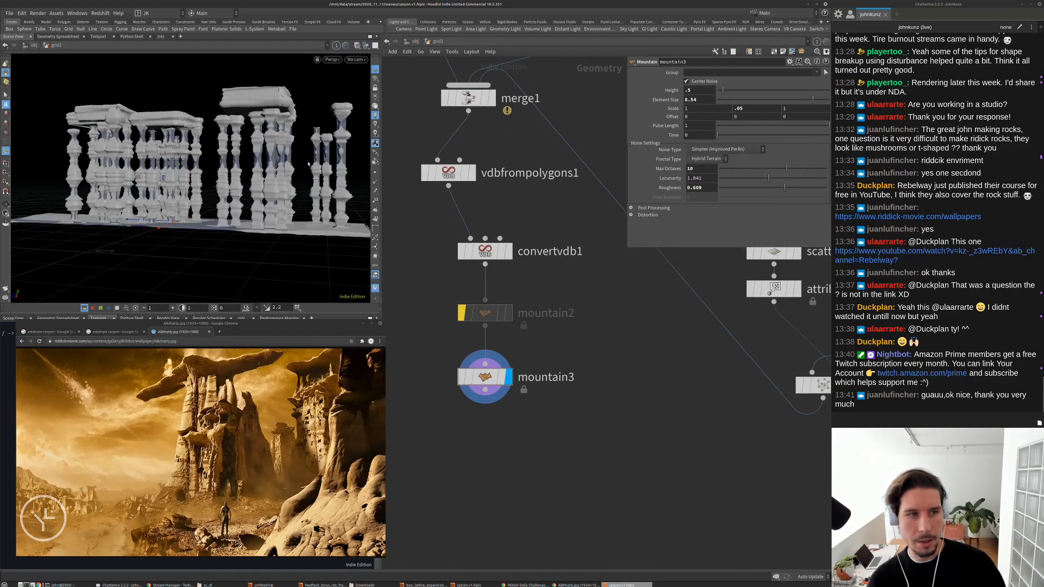
Set mountain3's element size to 15 and re-enable mountain2 to combine both noise layers
double_click(707, 98)
text(15)
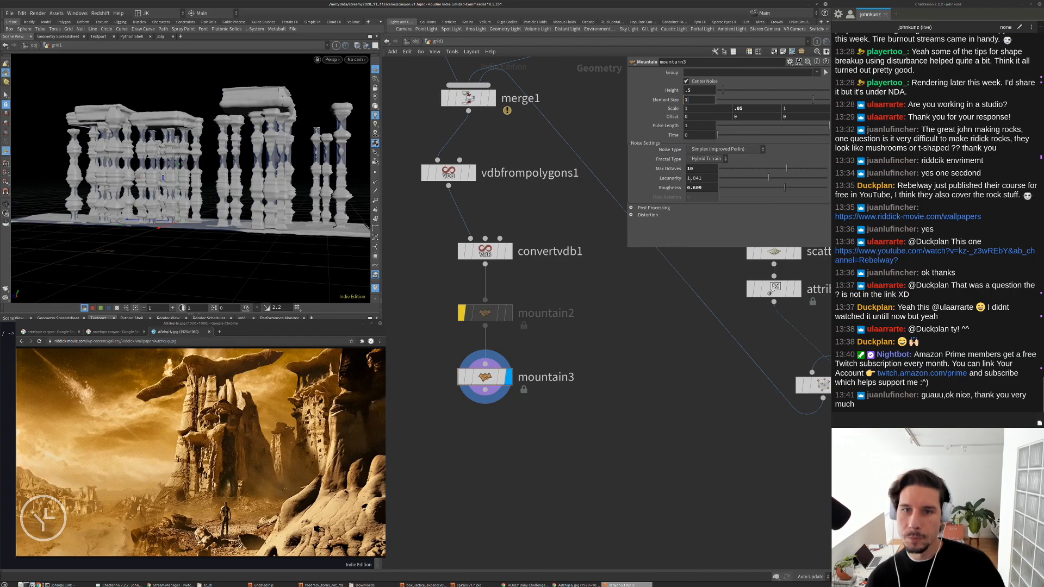
key(Return)
alt+drag(163, 179, 208, 197)
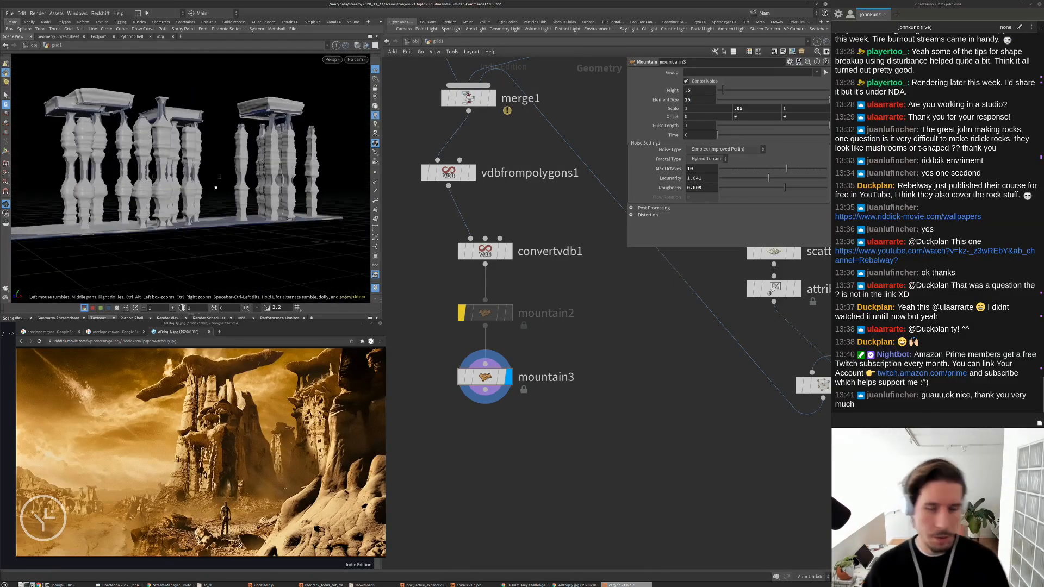
click(461, 312)
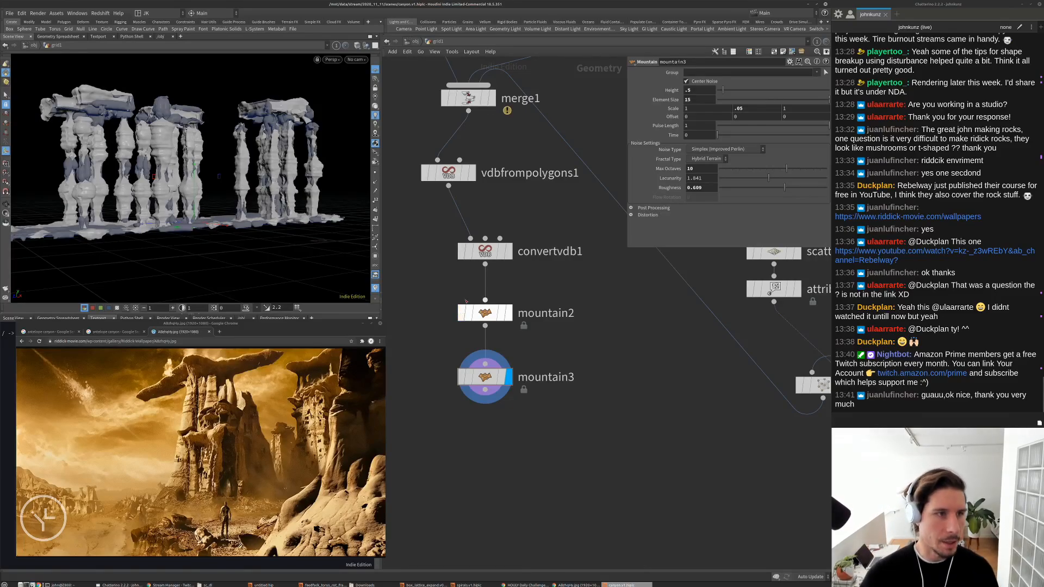
click(481, 313)
alt+drag(272, 142, 146, 158)
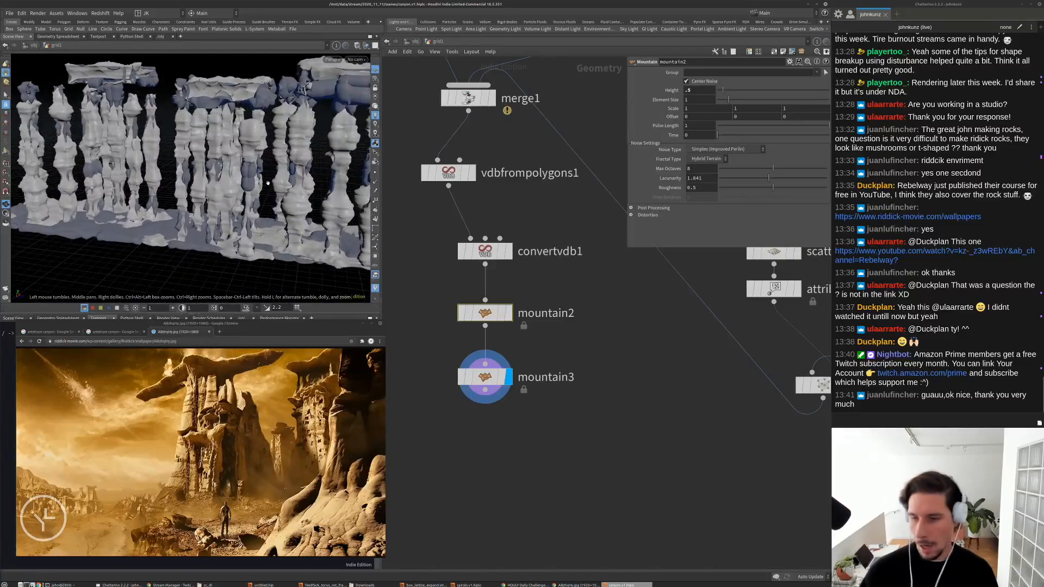
Duplicate the VDB from Polygons and Convert VDB pair below mountain3, connect mountain3's output to it and display convertvdb2
scroll(559, 429, down, 3)
drag(498, 286, 500, 436)
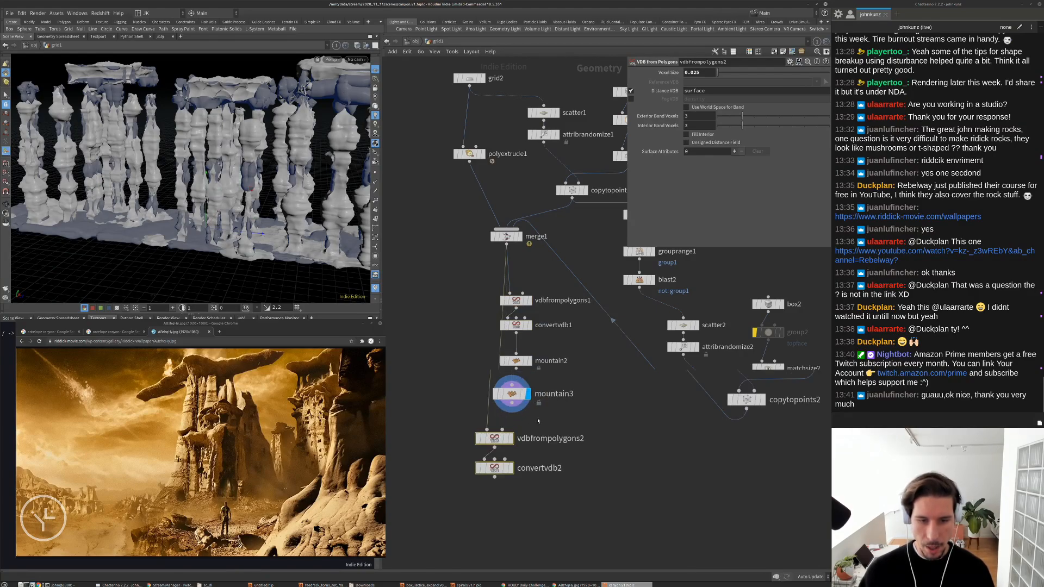
scroll(514, 424, up, 3)
middle_drag(508, 424, 514, 395)
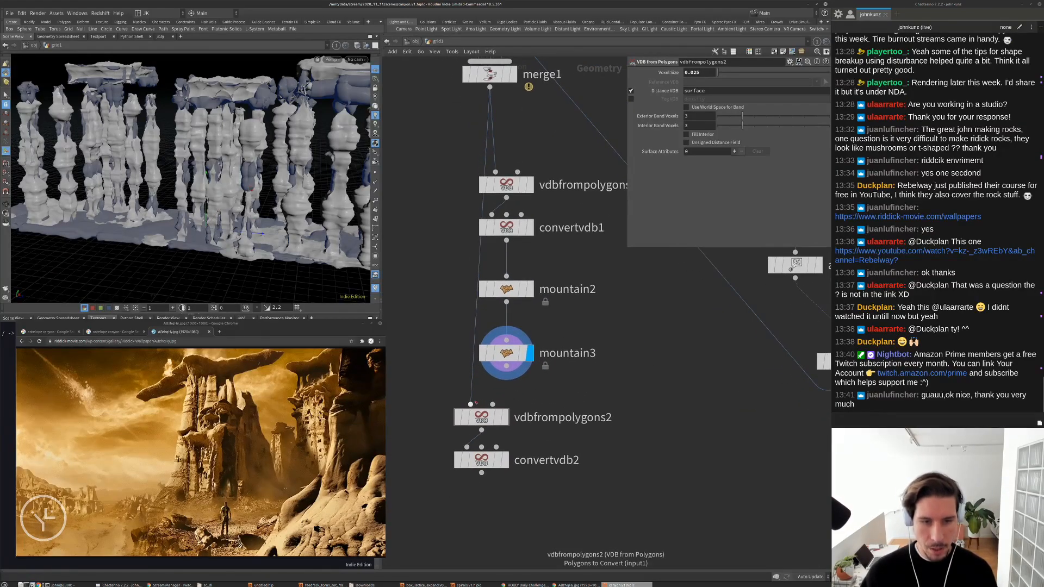
drag(506, 366, 470, 404)
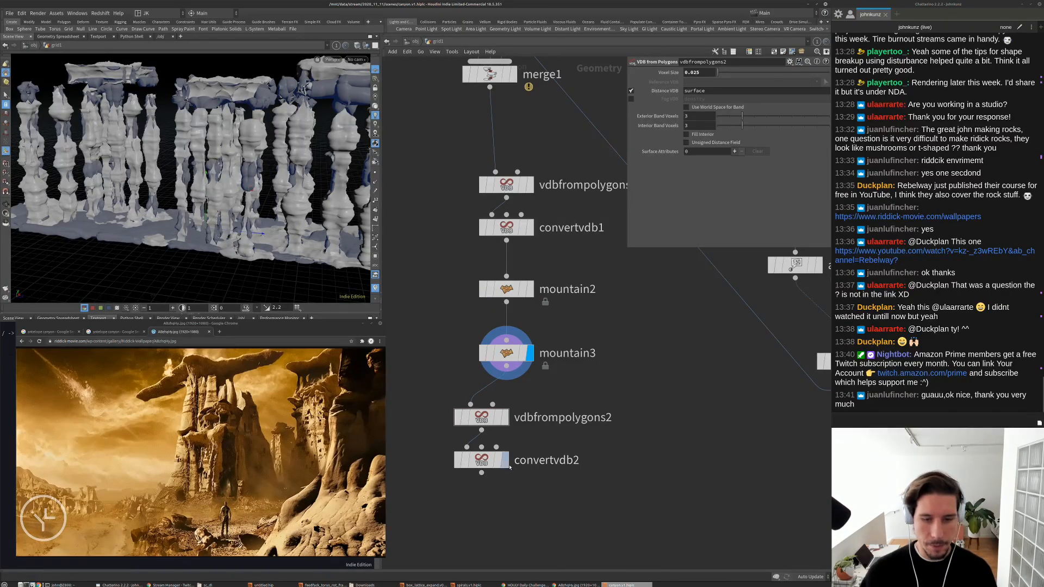
click(483, 465)
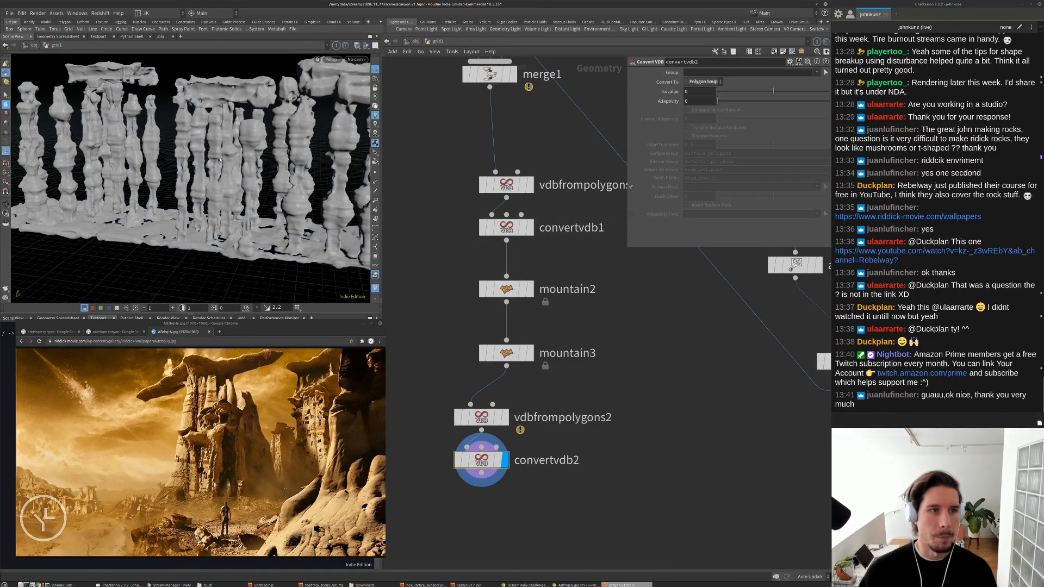
drag(245, 163, 269, 156)
scroll(585, 291, down, 2)
scroll(585, 291, down, 2)
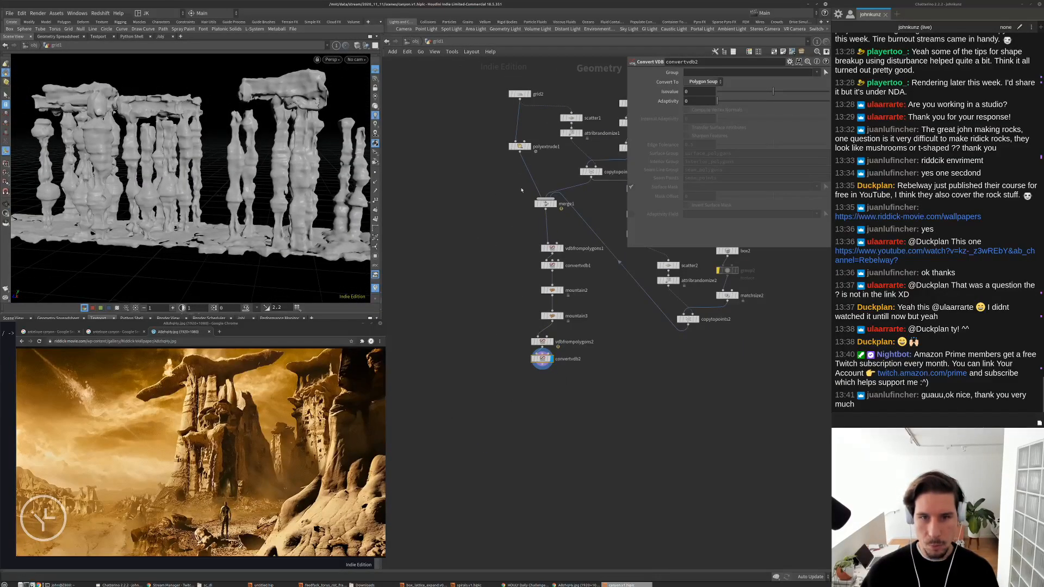
Select the whole pillar network from grid2 down to convertvdb2 and move it farther away from the grid1 nodes
scroll(521, 190, down, 3)
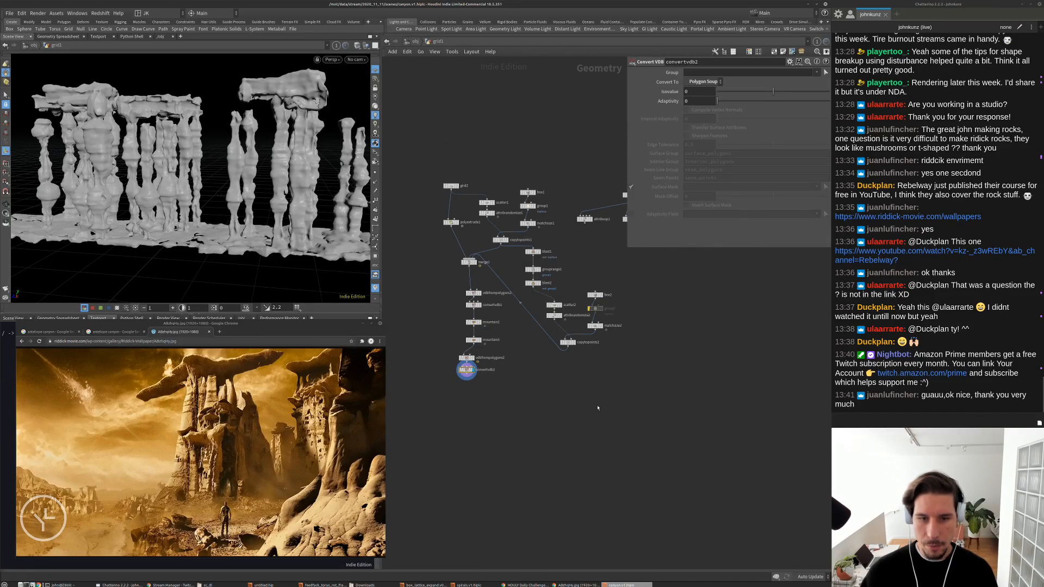
click(466, 357)
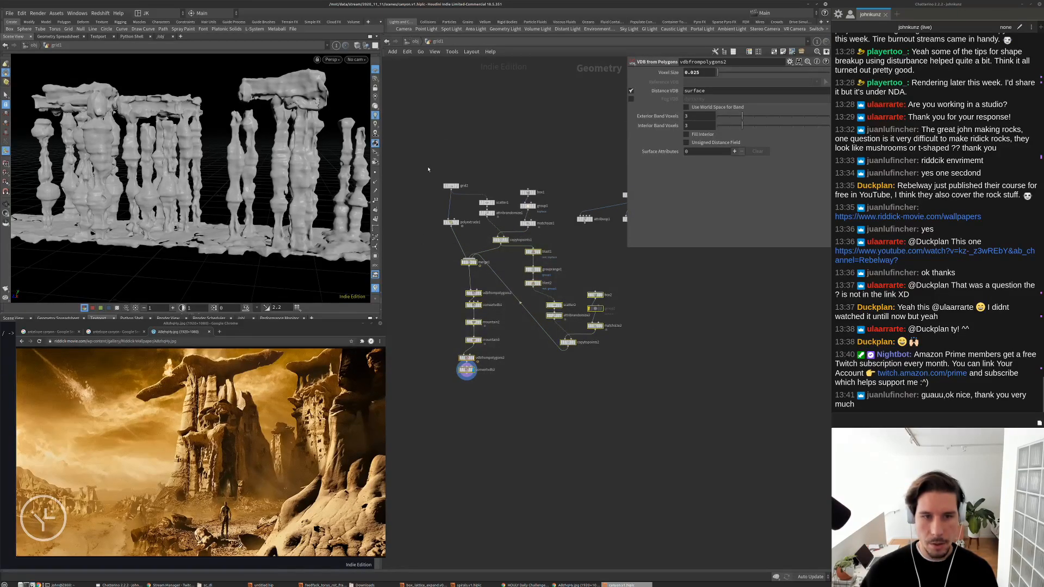
click(451, 186)
scroll(538, 228, down, 2)
middle_drag(517, 260, 546, 268)
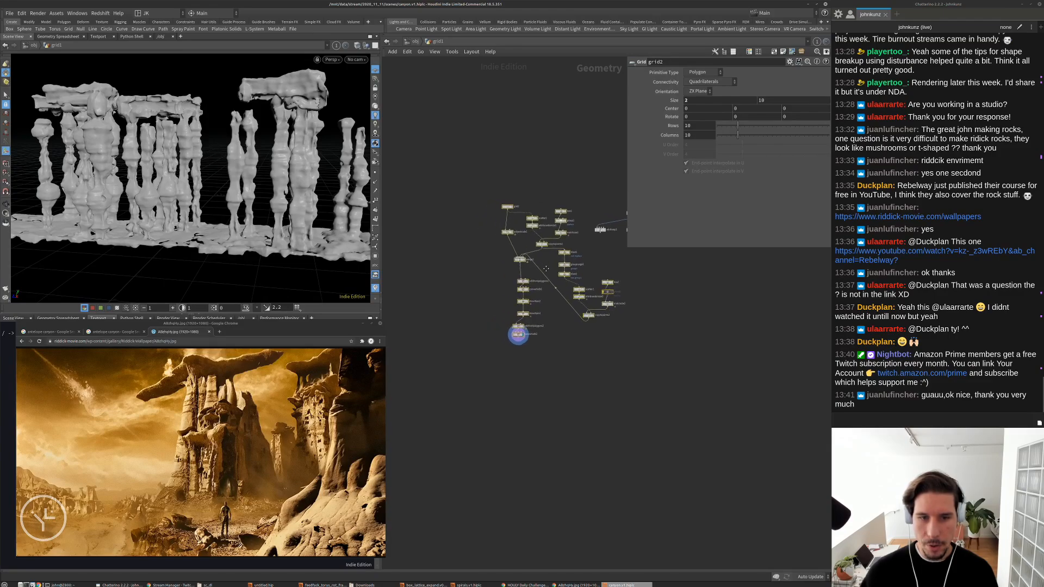
scroll(546, 268, up, 4)
middle_drag(634, 355, 553, 308)
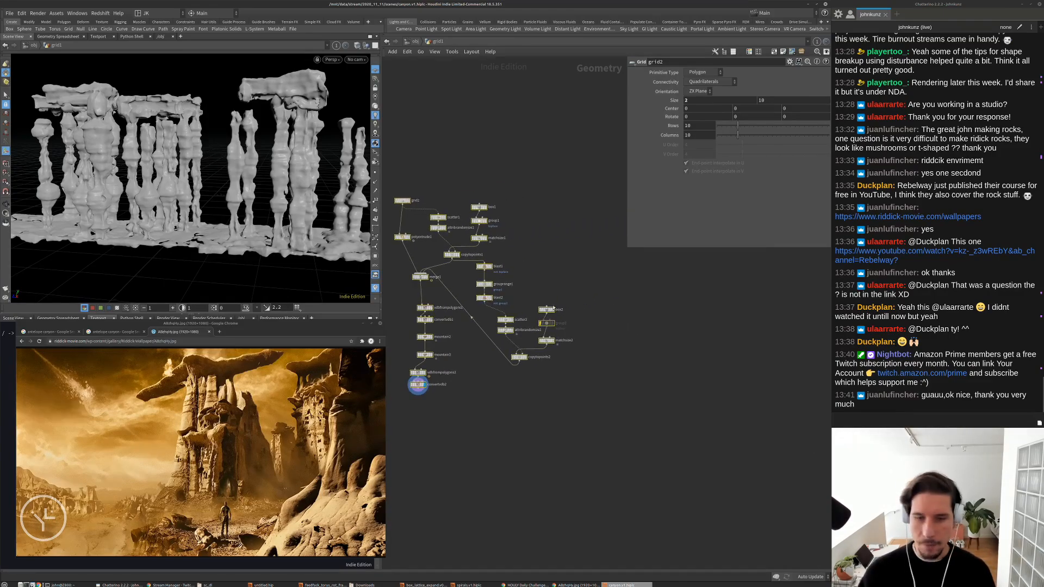
scroll(463, 420, up, 3)
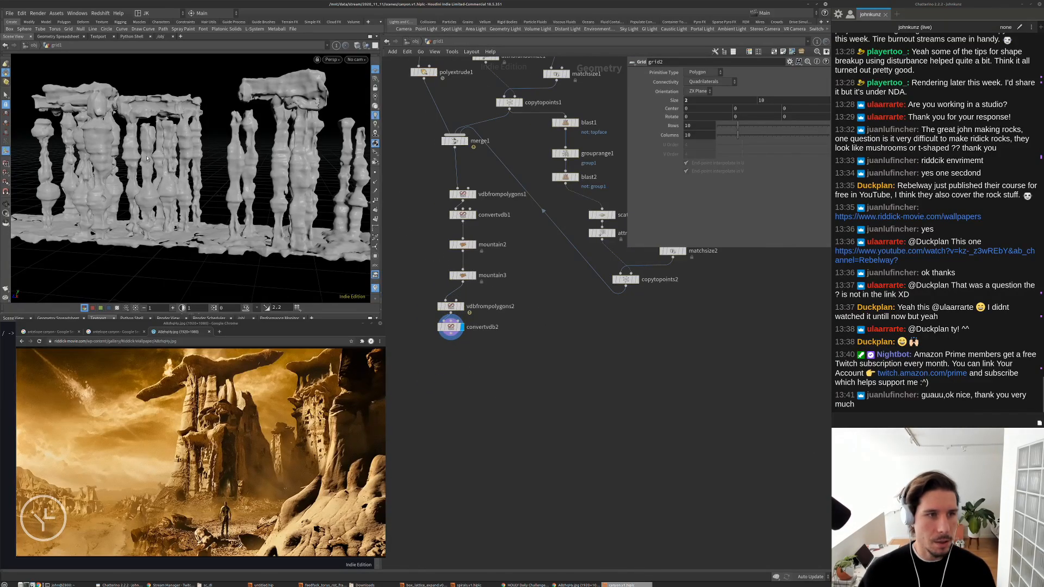
Add the artist's personal custom shelf to the shelf set above the viewport
alt+drag(146, 158, 299, 162)
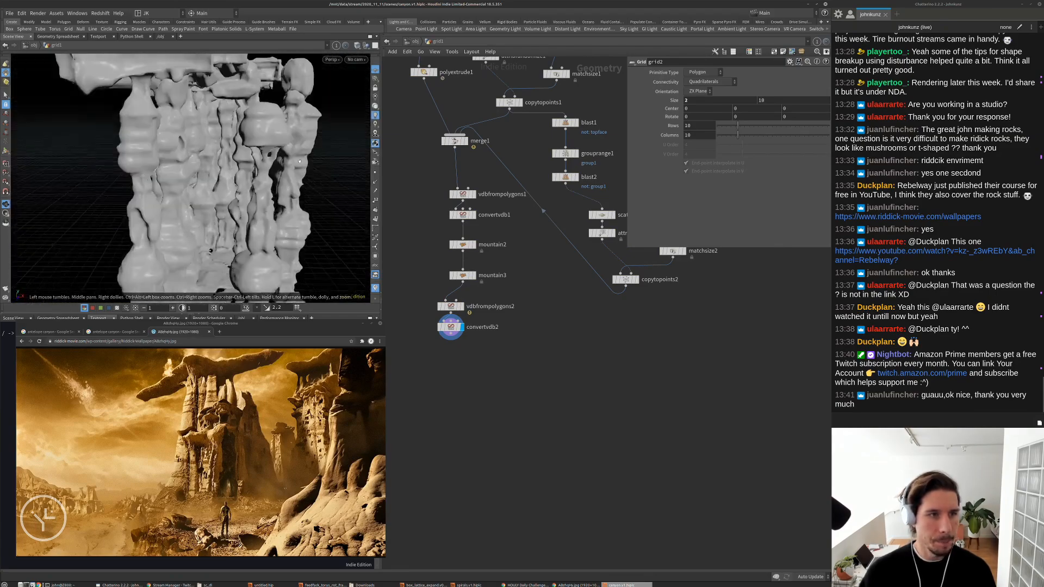
scroll(299, 161, down, 5)
scroll(452, 370, down, 5)
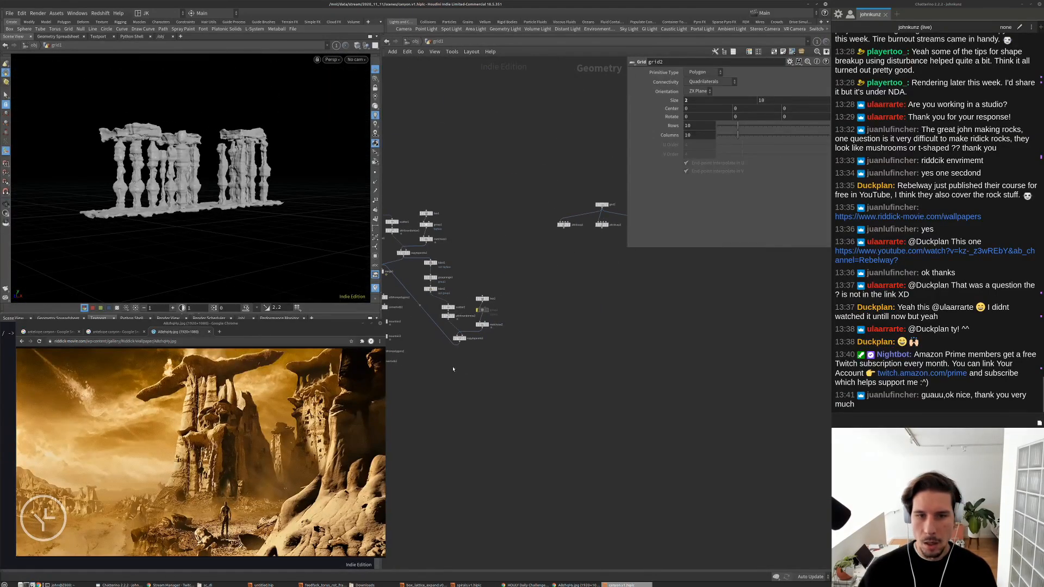
scroll(452, 369, down, 3)
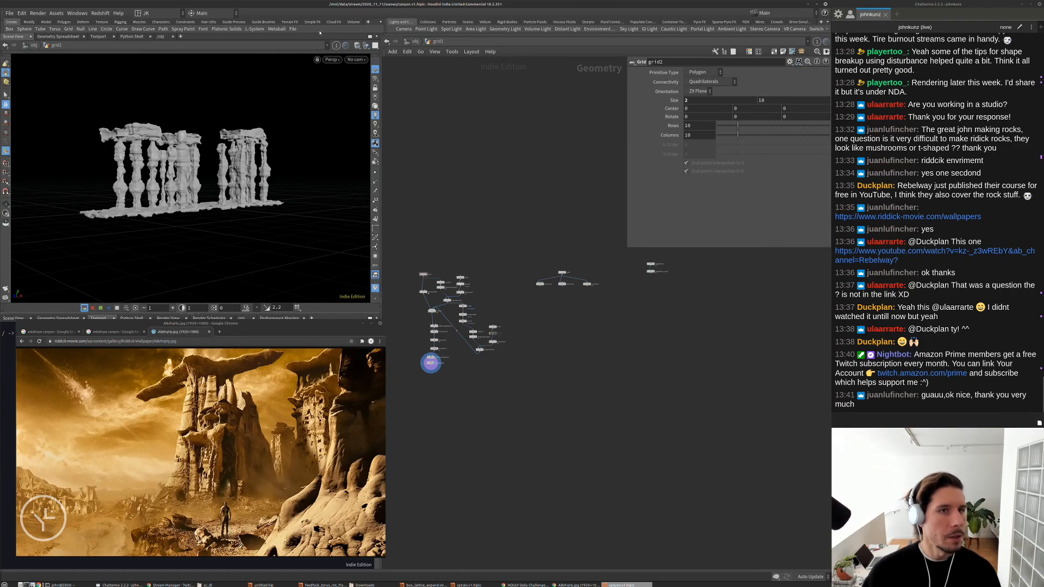
click(368, 22)
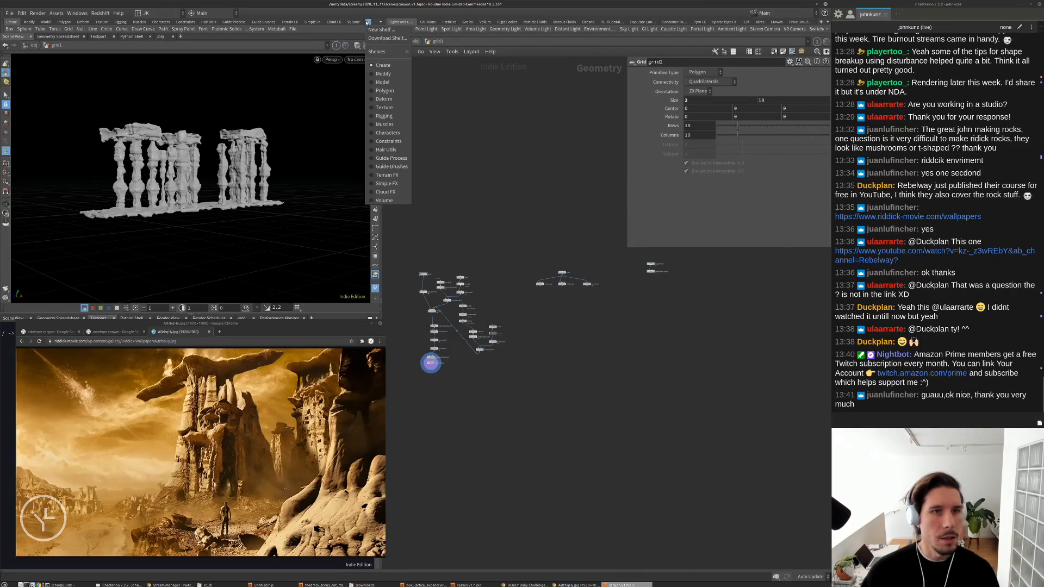
mouse_move(383, 52)
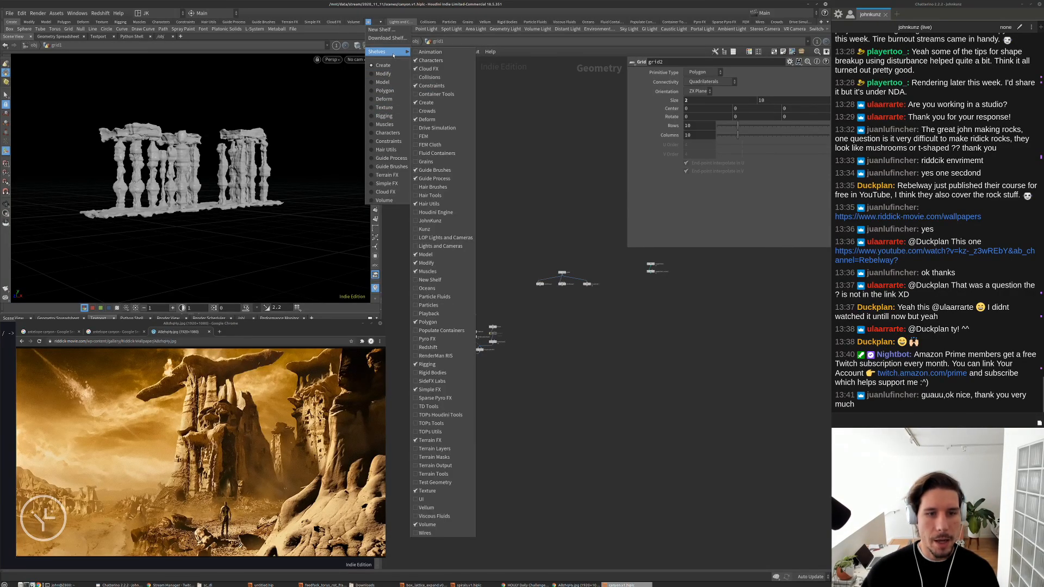
click(425, 223)
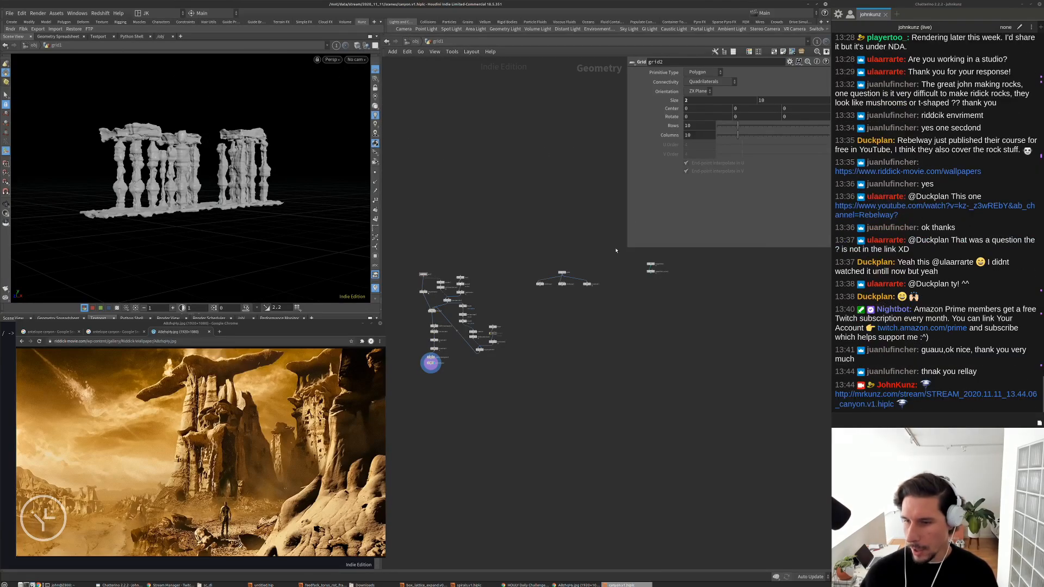
Display the attribvop2 node below grid1 and frame its terrain surface in the viewport
scroll(565, 294, up, 8)
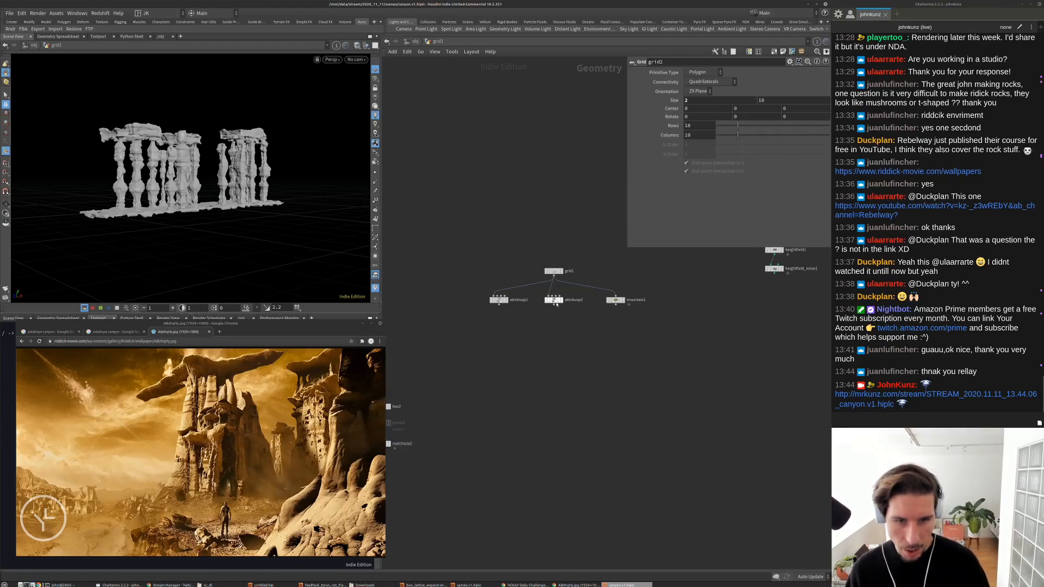
click(565, 300)
click(552, 299)
key(g)
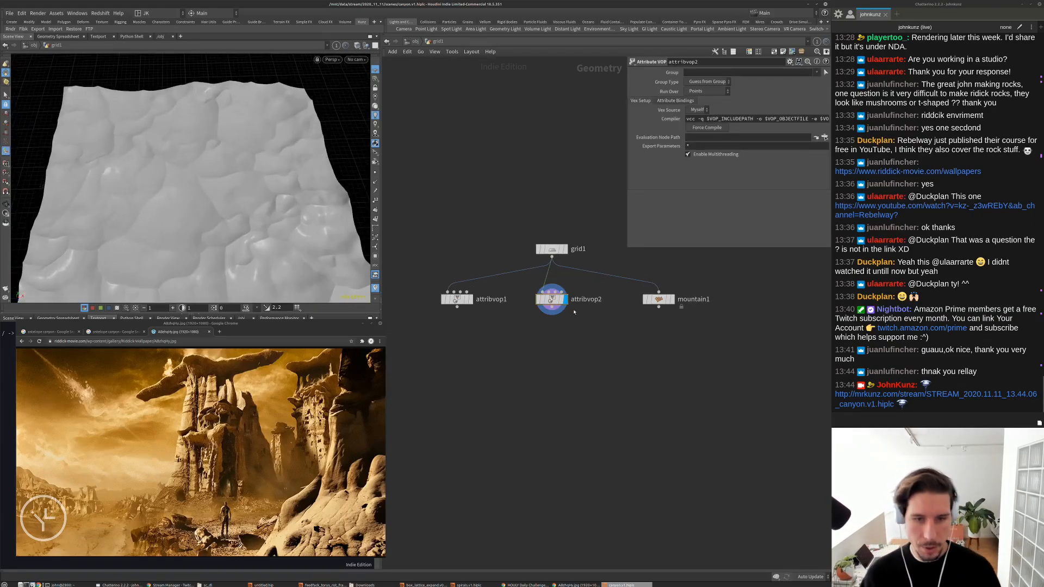
Examine the noise network inside attribvop2 and the lattice and gradient warp options in mountain1's distortion settings
double_click(558, 300)
scroll(569, 316, up, 5)
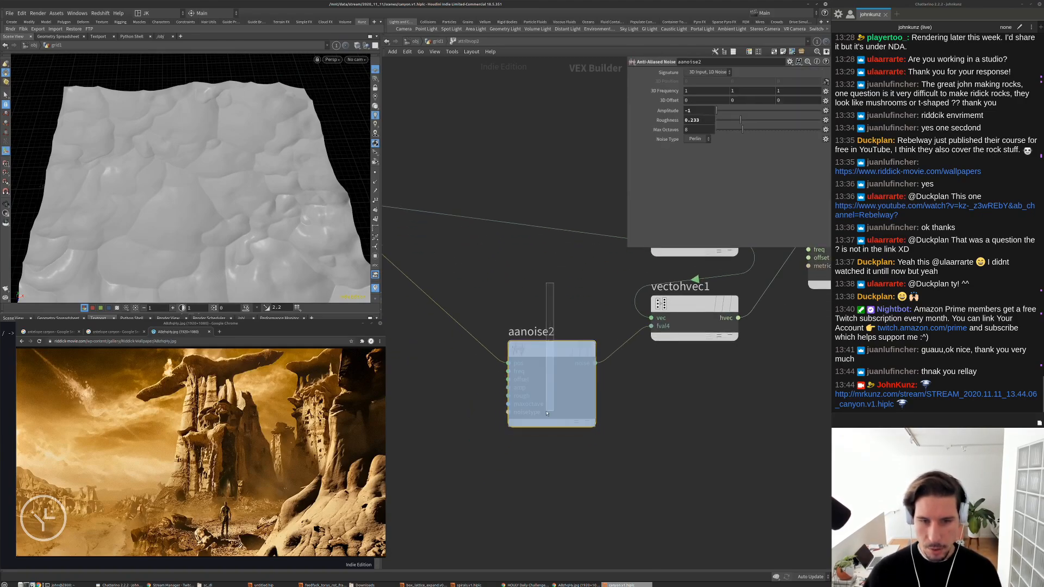
key(u)
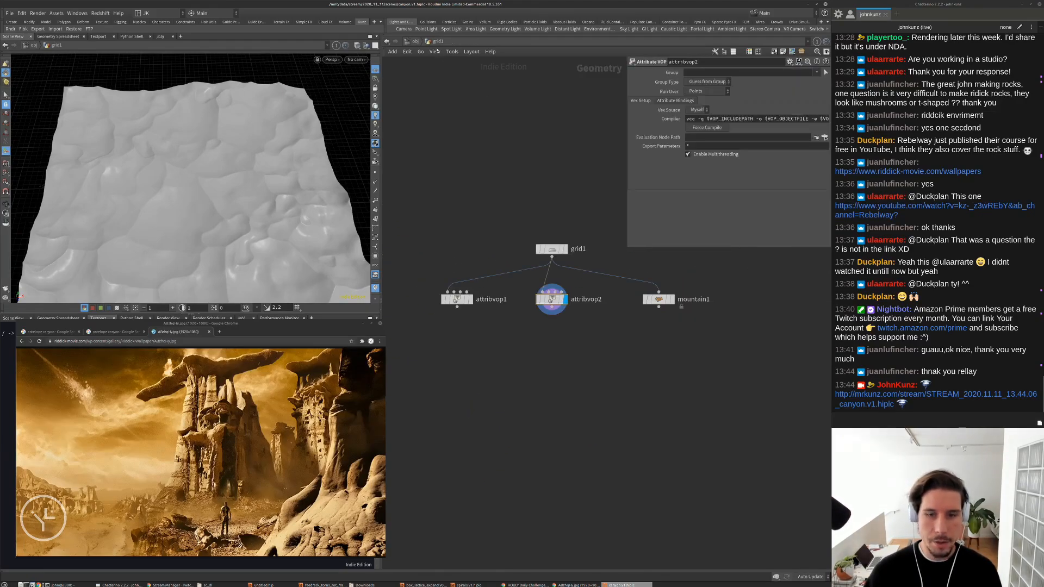
click(644, 297)
click(632, 215)
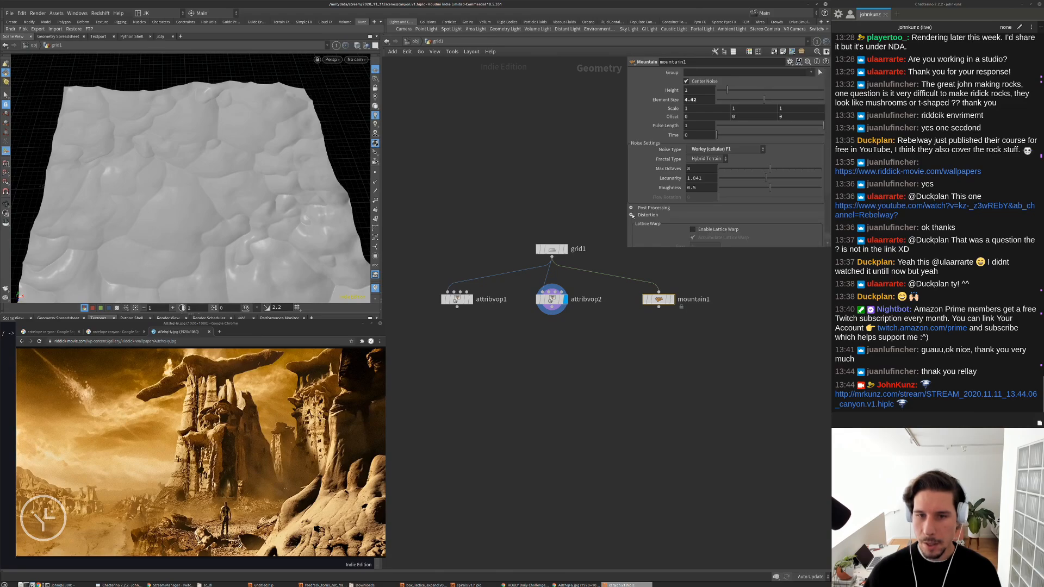
drag(627, 248, 646, 319)
middle_drag(674, 353, 629, 375)
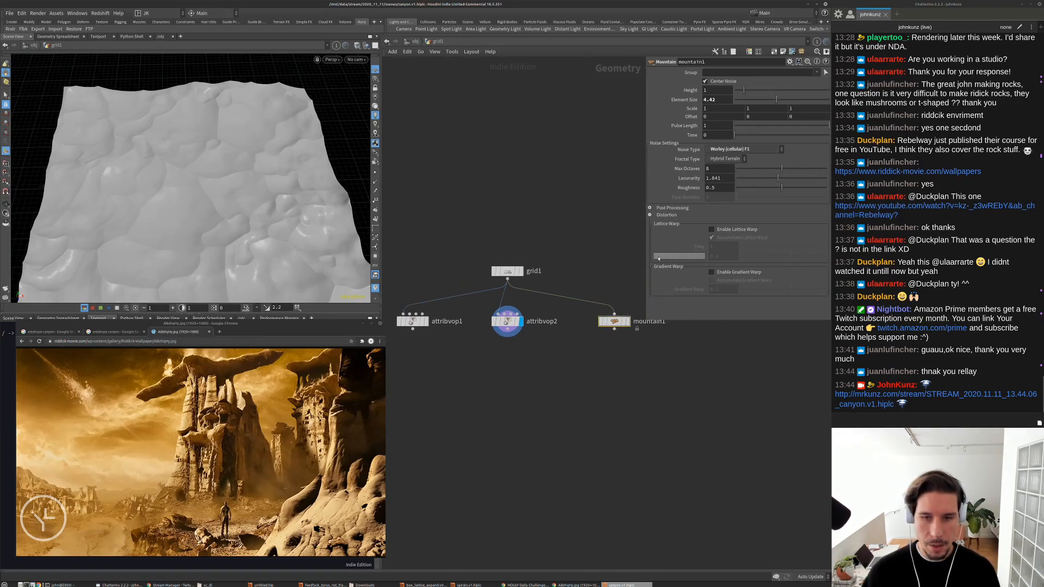
click(650, 214)
Inside attribvop2, set the amplitude of the aanoise2 noise to 1
double_click(505, 320)
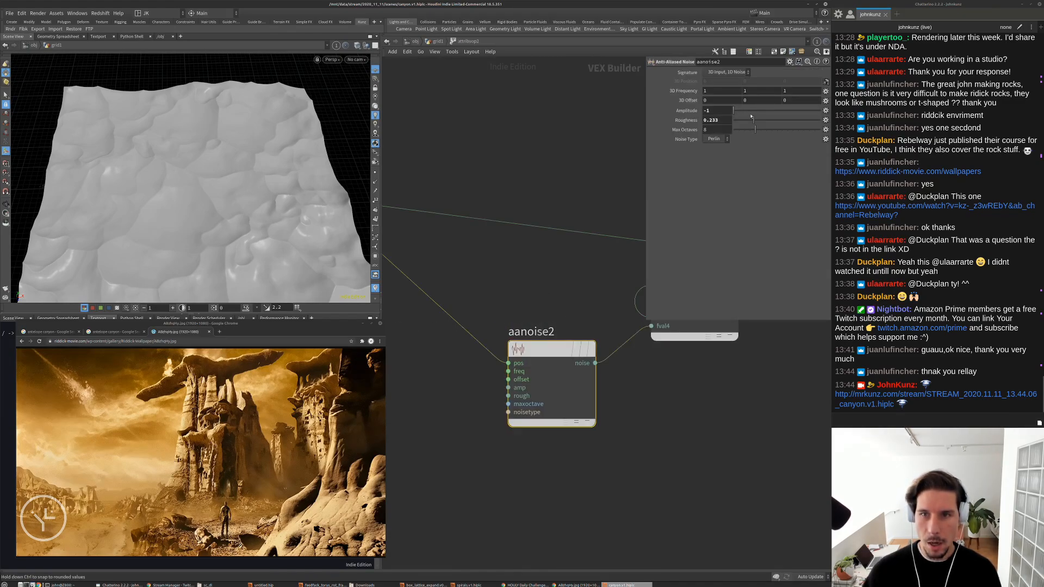
drag(744, 110, 879, 109)
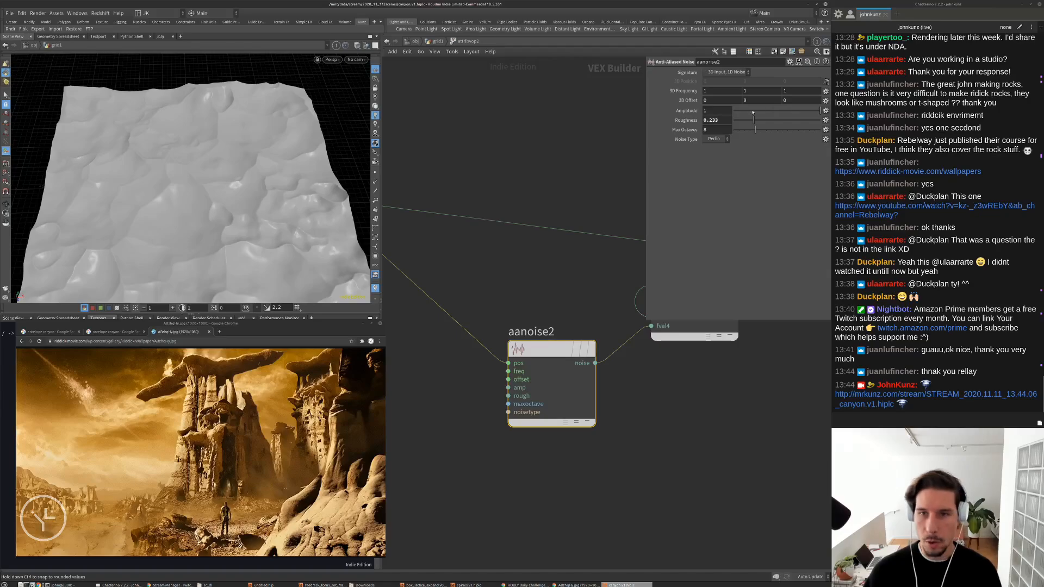
alt+right_drag(209, 190, 177, 204)
drag(176, 204, 172, 174)
drag(231, 201, 314, 222)
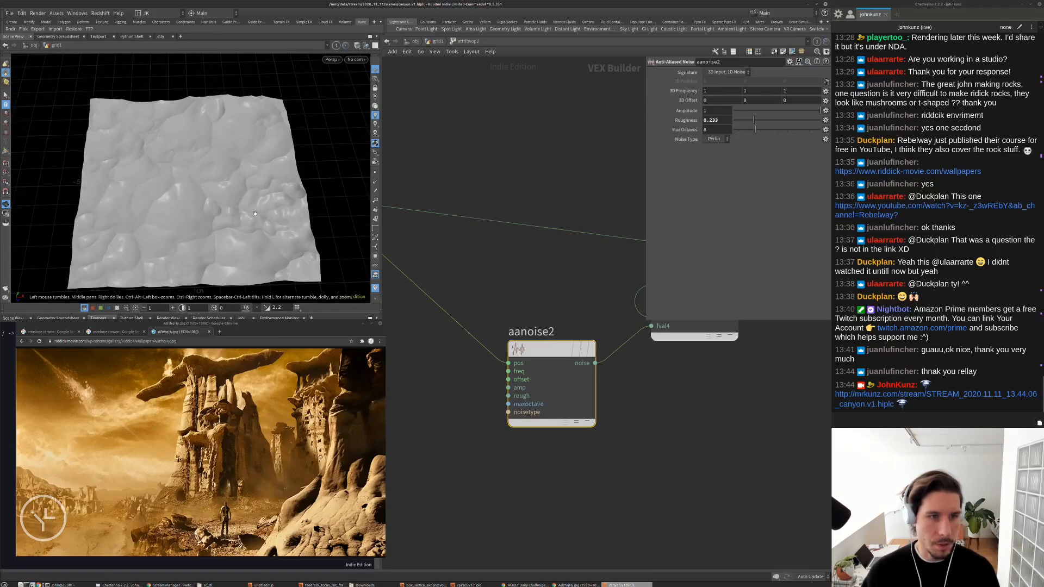
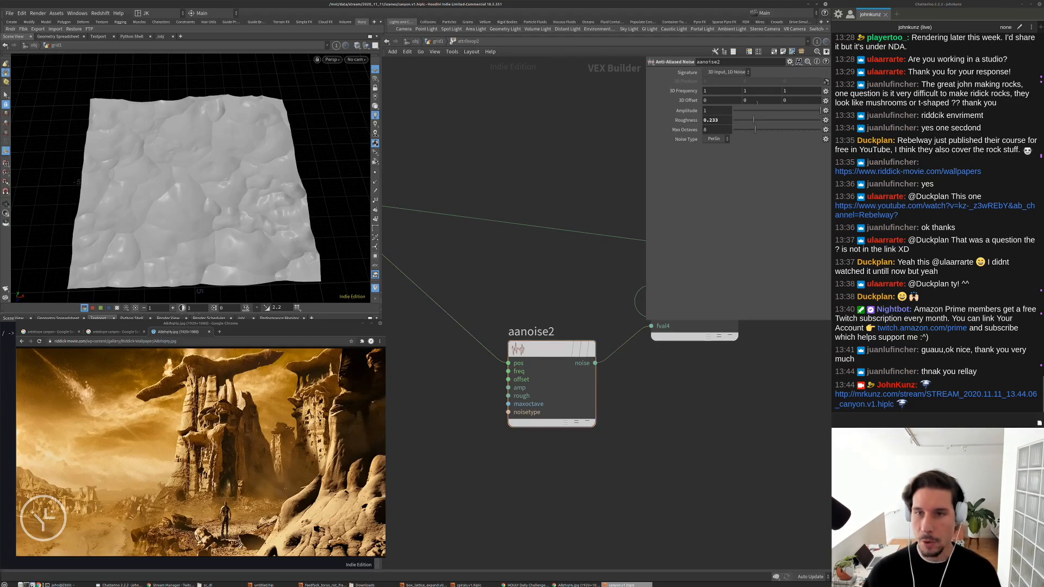
Duplicate mulconst1, insert the copy in the position wire before aanoise2, and set its multiplier to 0.135
scroll(553, 279, down, 3)
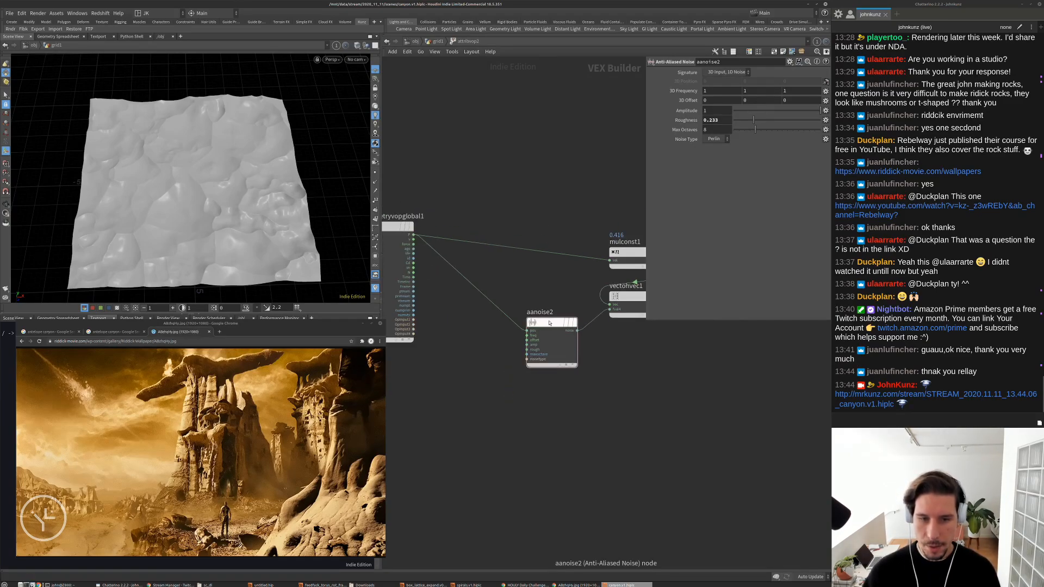
drag(553, 322, 553, 343)
middle_drag(563, 284, 526, 266)
alt+drag(596, 236, 439, 327)
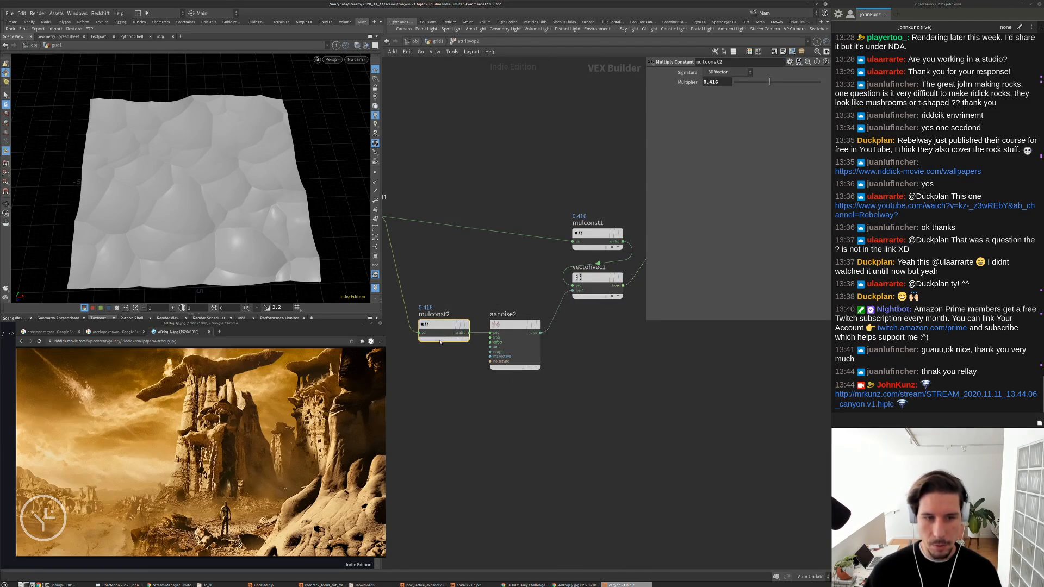
drag(748, 82, 746, 82)
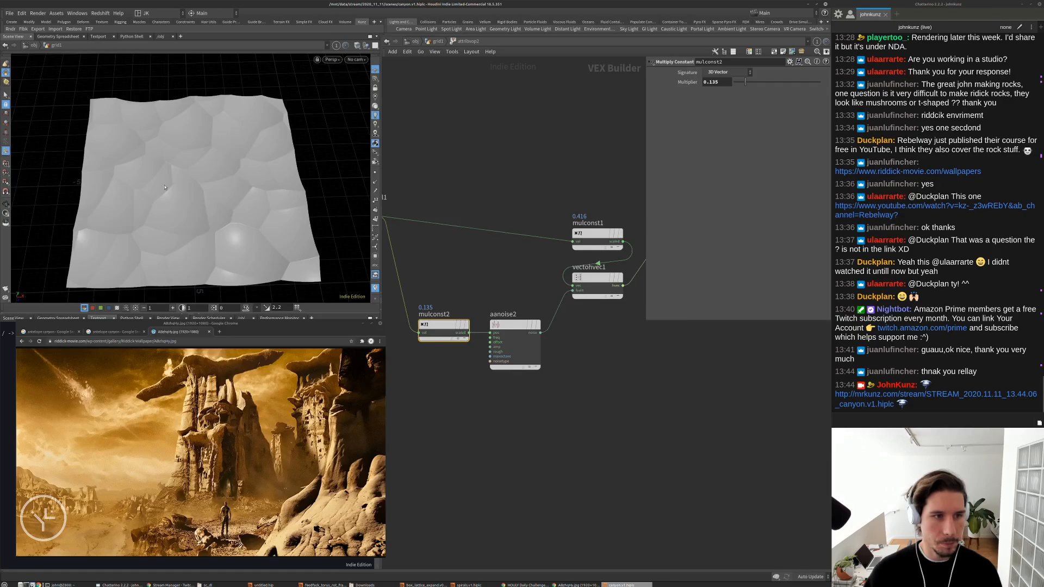
Set the amplitude of the aanoise2 noise to 5
drag(504, 291, 522, 326)
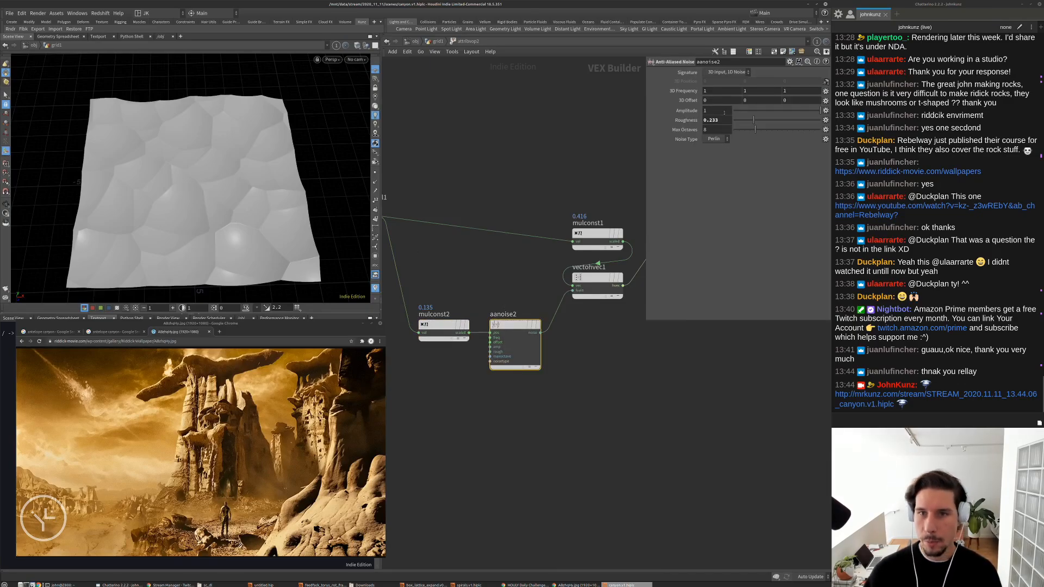
drag(714, 110, 675, 121)
text(5)
key(Return)
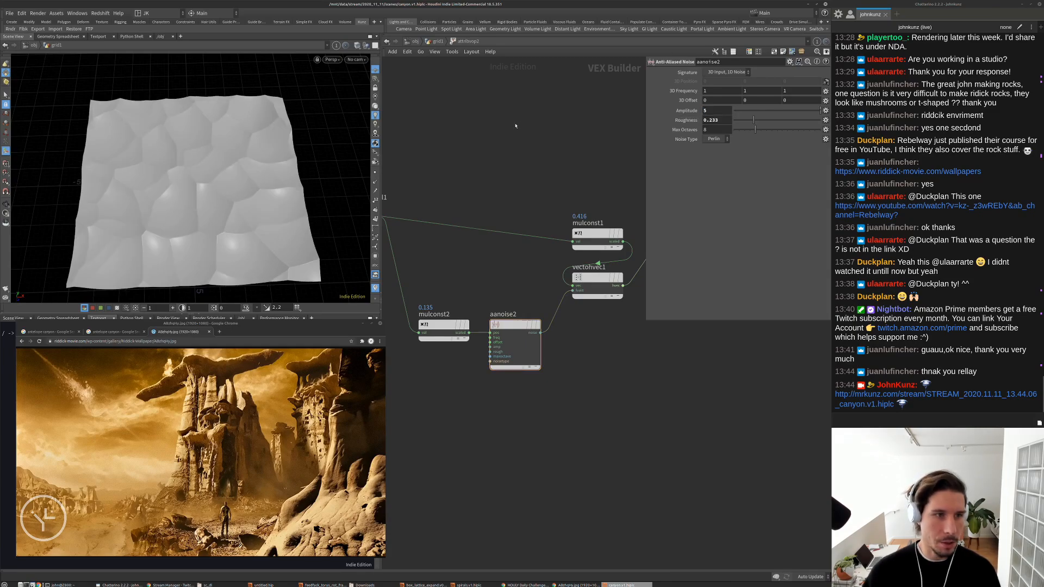
Set the aanoise2 amplitude to 15 and inspect the displaced terrain from above and from low angles
double_click(708, 111)
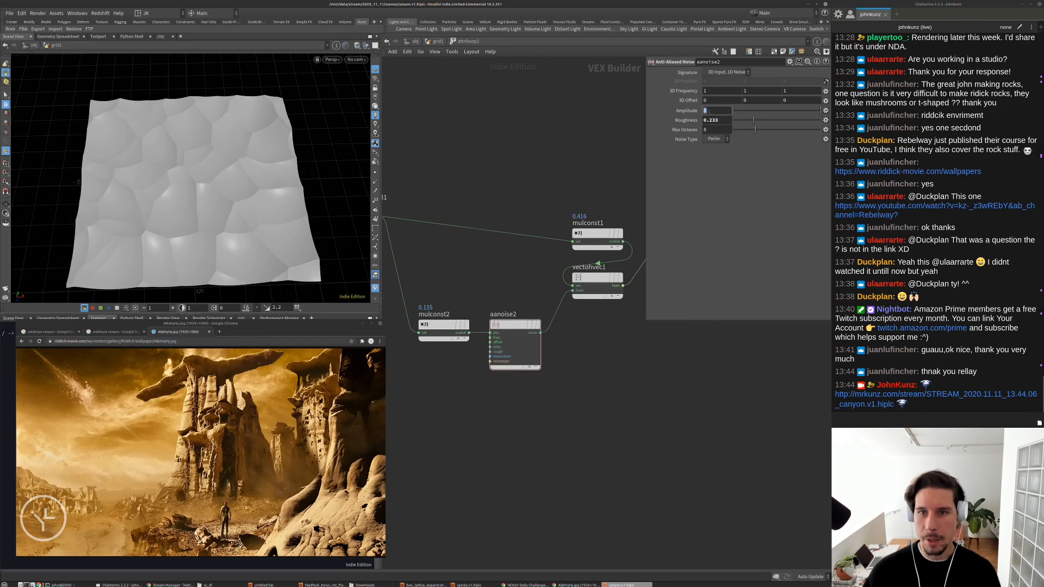
text(15)
key(Return)
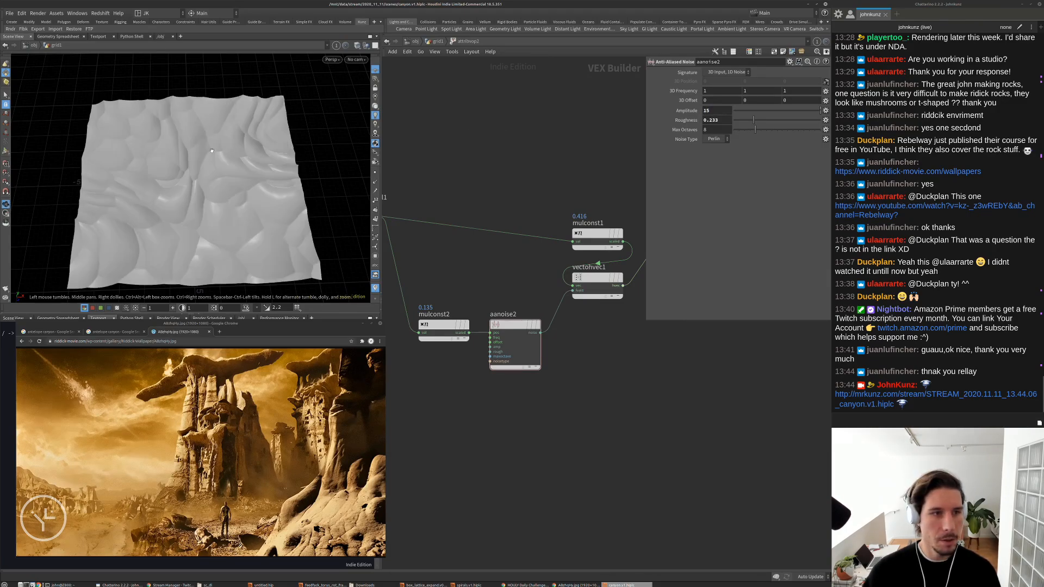
drag(245, 163, 232, 203)
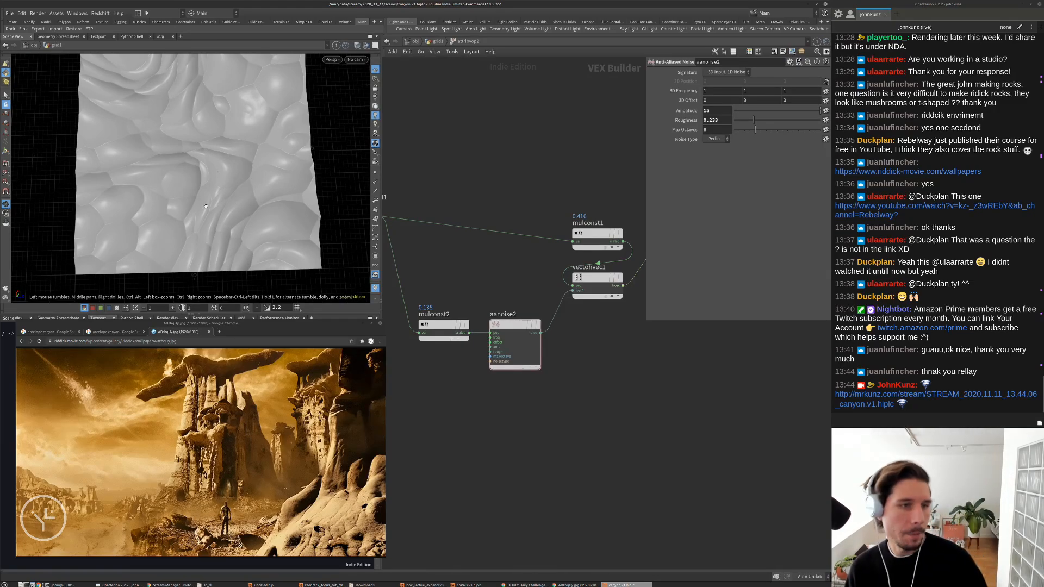
drag(206, 206, 119, 154)
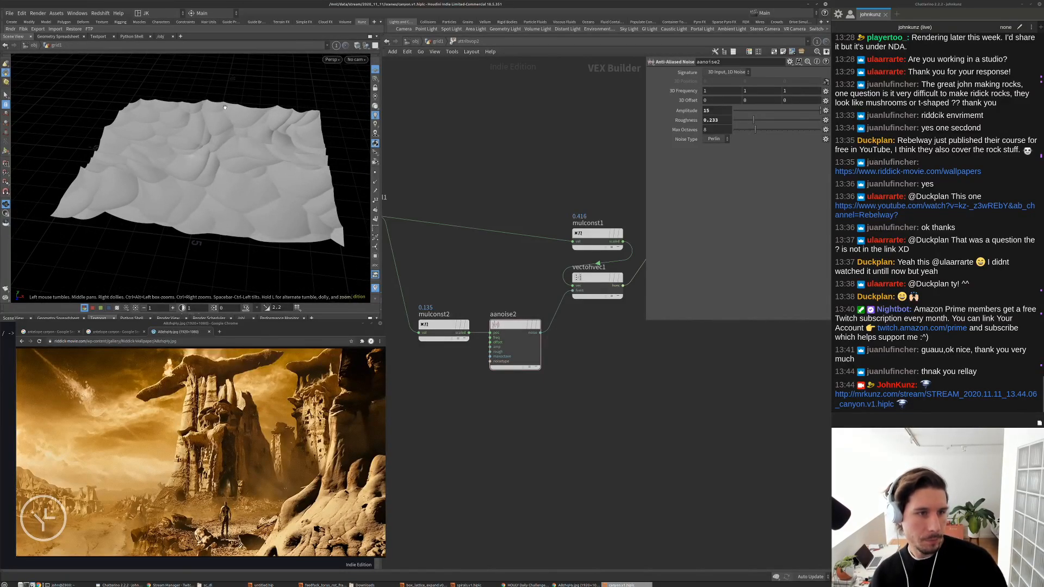
scroll(244, 136, up, 5)
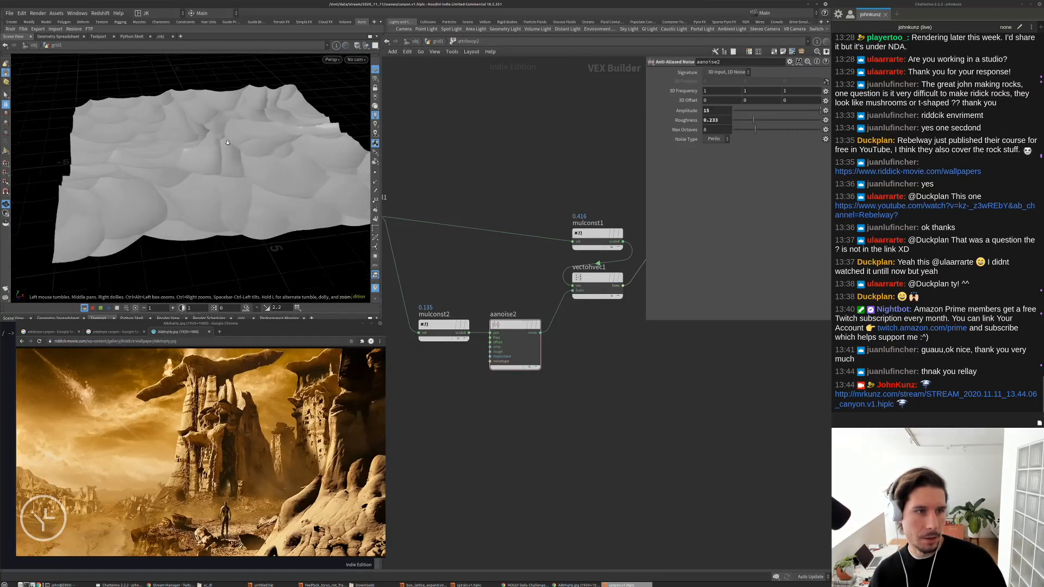
drag(262, 117, 282, 130)
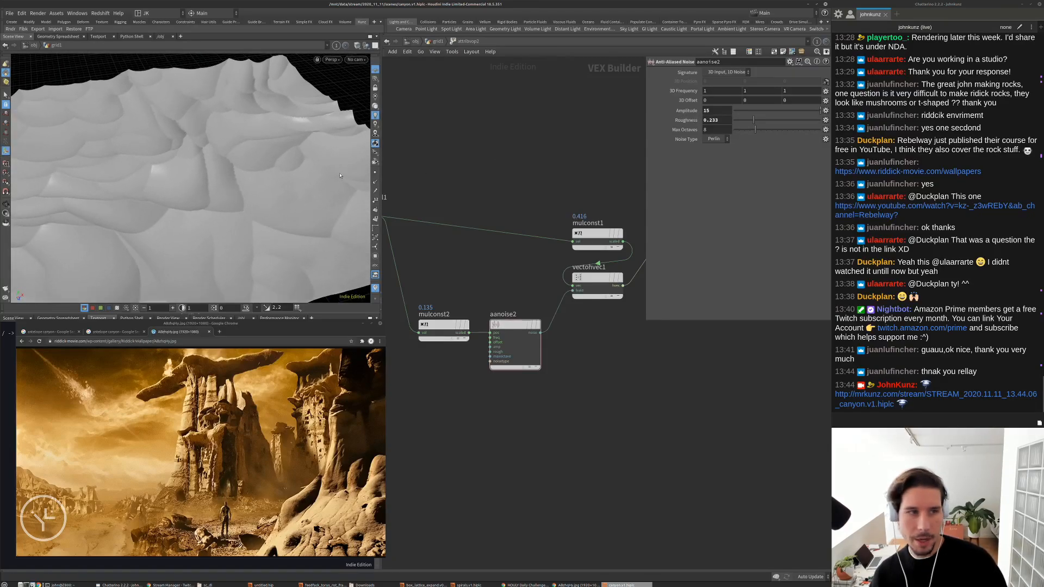
scroll(339, 175, down, 4)
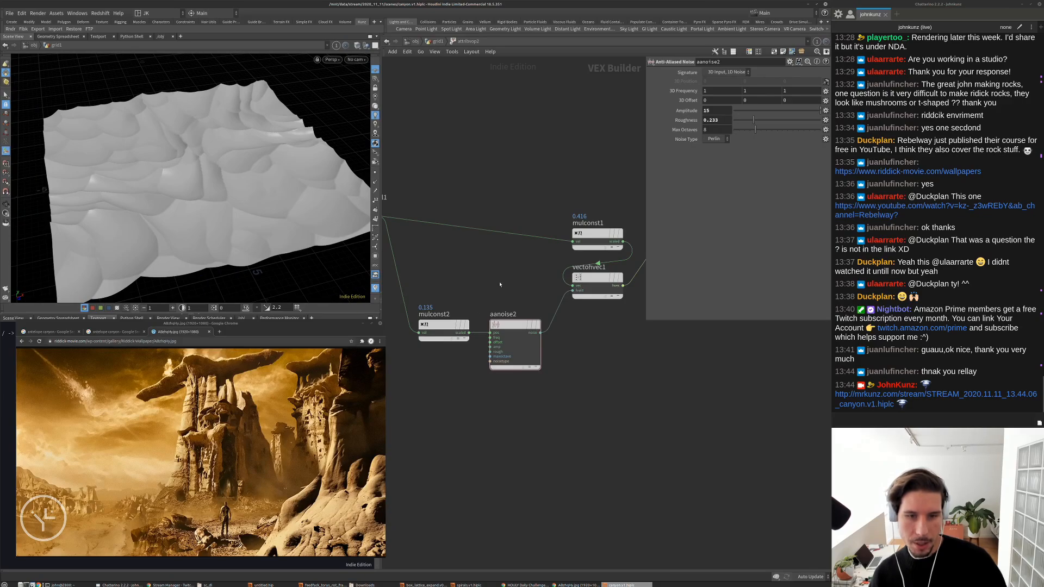
Align mulconst1 above aanoise2 in the network and set the aanoise2 roughness to 0.586
drag(593, 237, 511, 240)
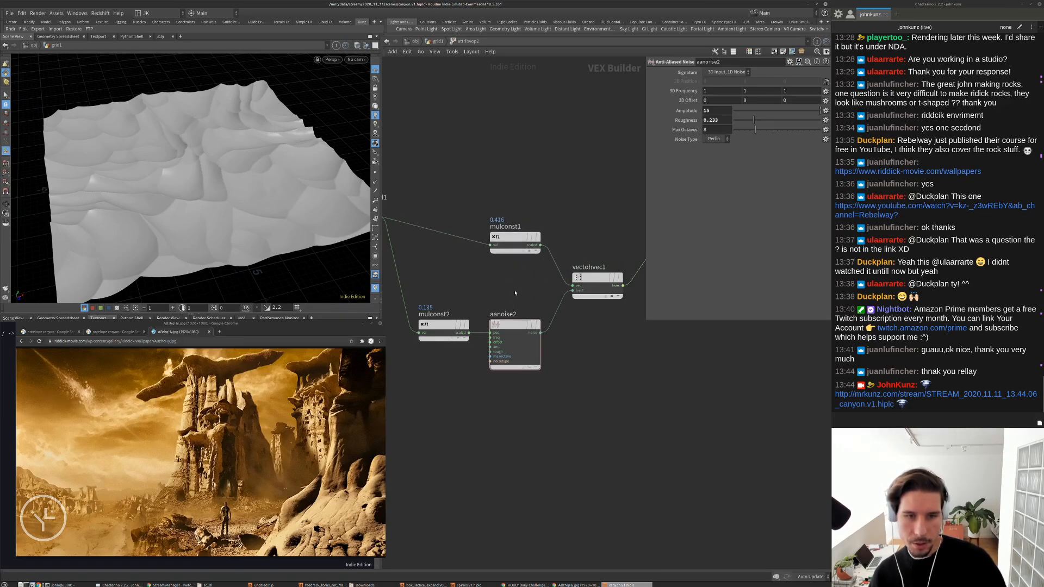
drag(511, 289, 501, 345)
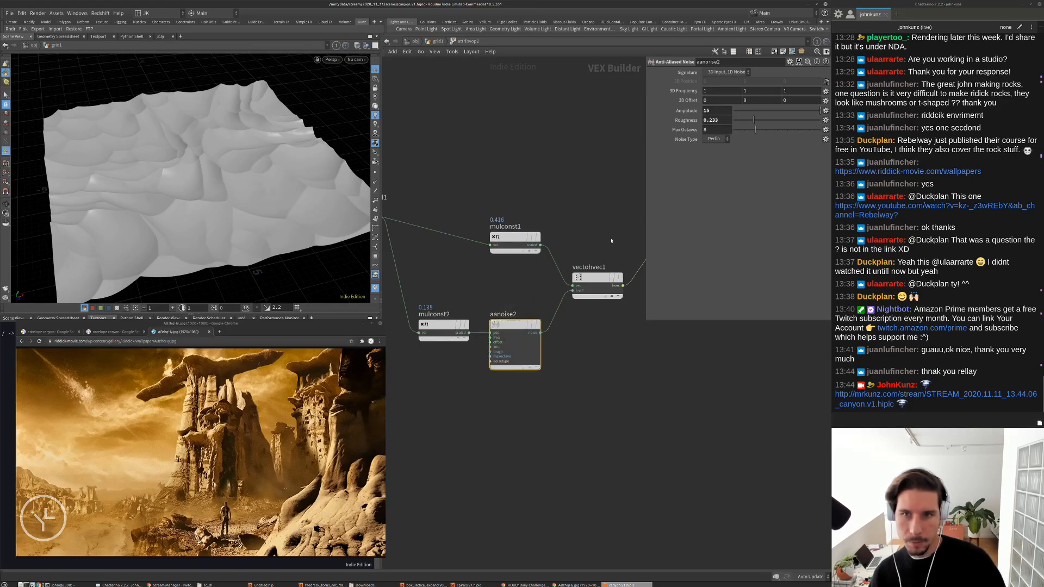
click(784, 122)
drag(179, 163, 162, 183)
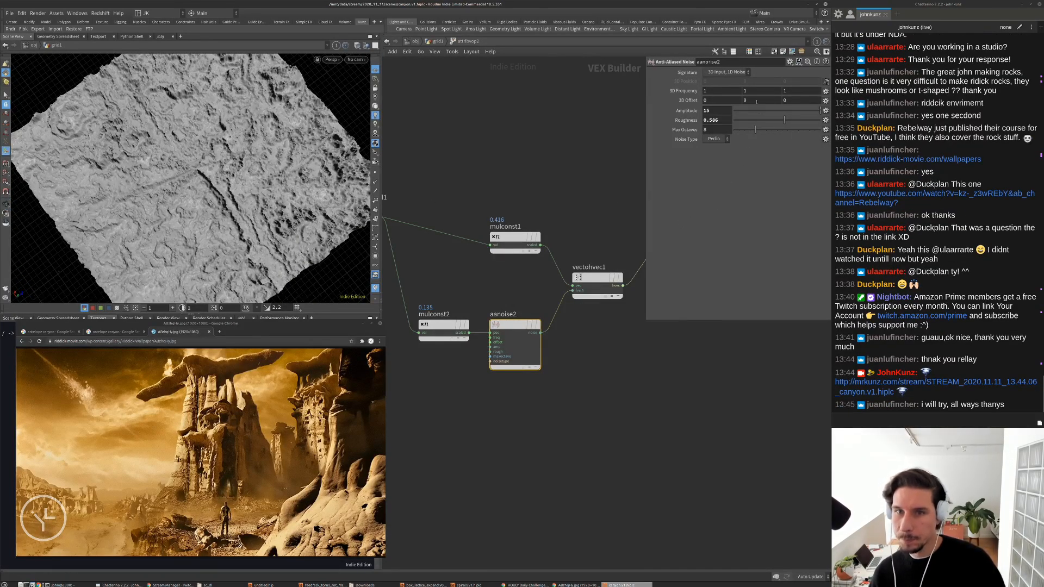
Try a first-axis 3D offset of 42 on aanoise2 and reset it to 0
click(723, 100)
text(42)
key(Return)
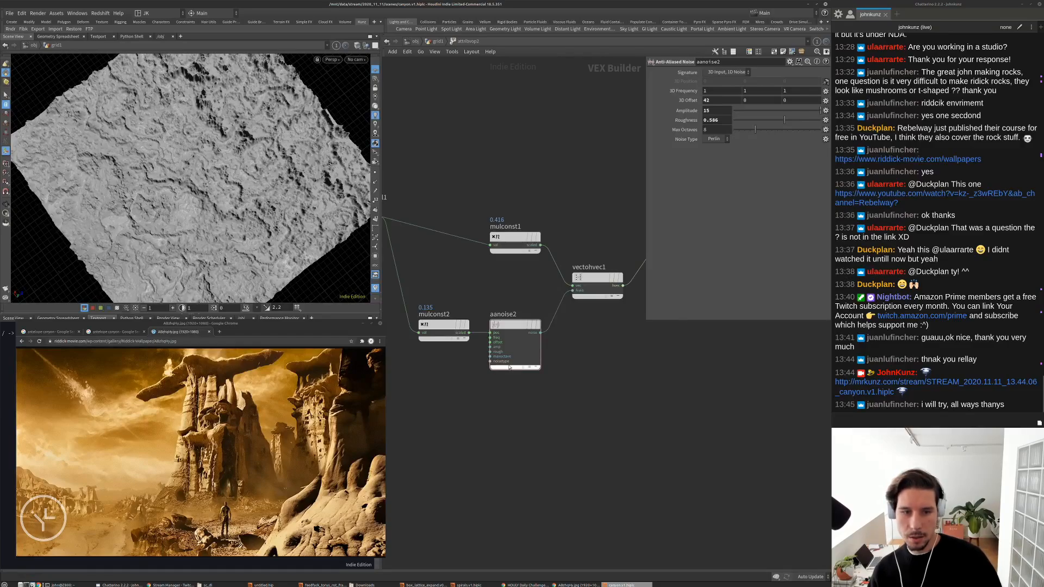
click(715, 100)
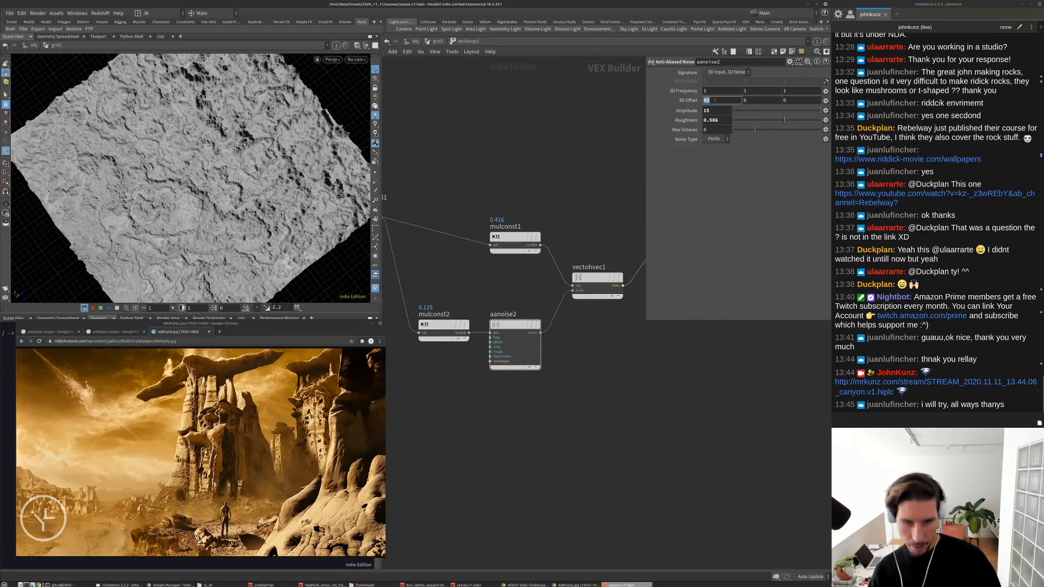
text(0)
key(Return)
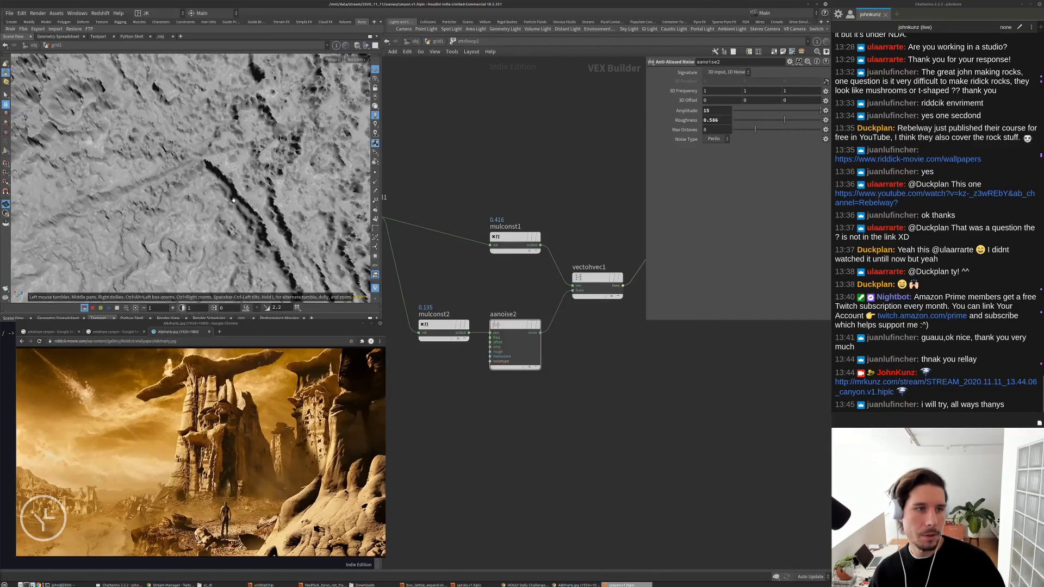
Inspect the ridge crossing the terrain and set the first 3D offset component of aanoise2 to 25
alt+drag(239, 163, 209, 168)
alt+right_drag(210, 169, 190, 155)
alt+drag(190, 155, 194, 143)
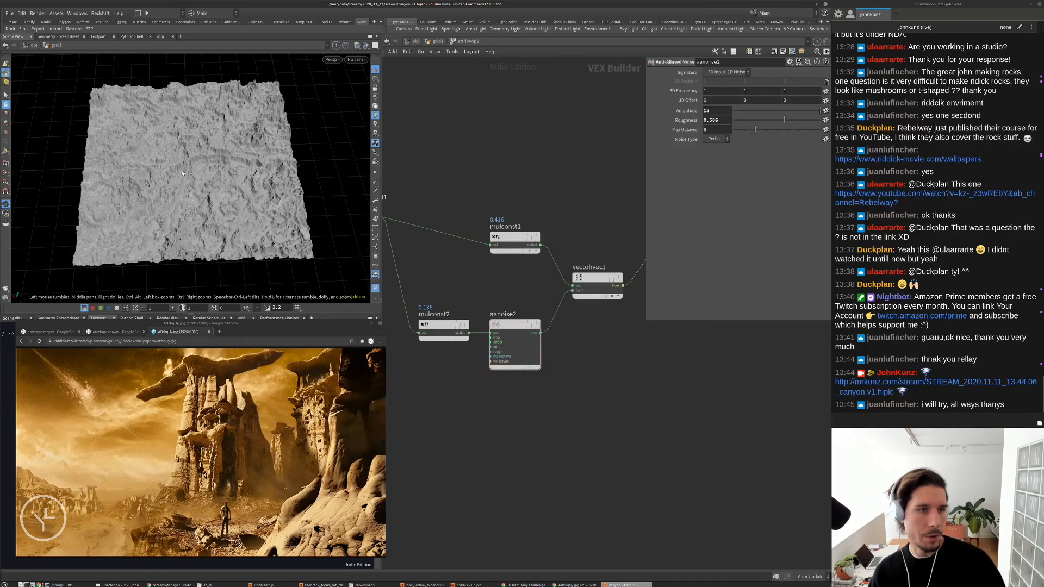
drag(254, 158, 139, 167)
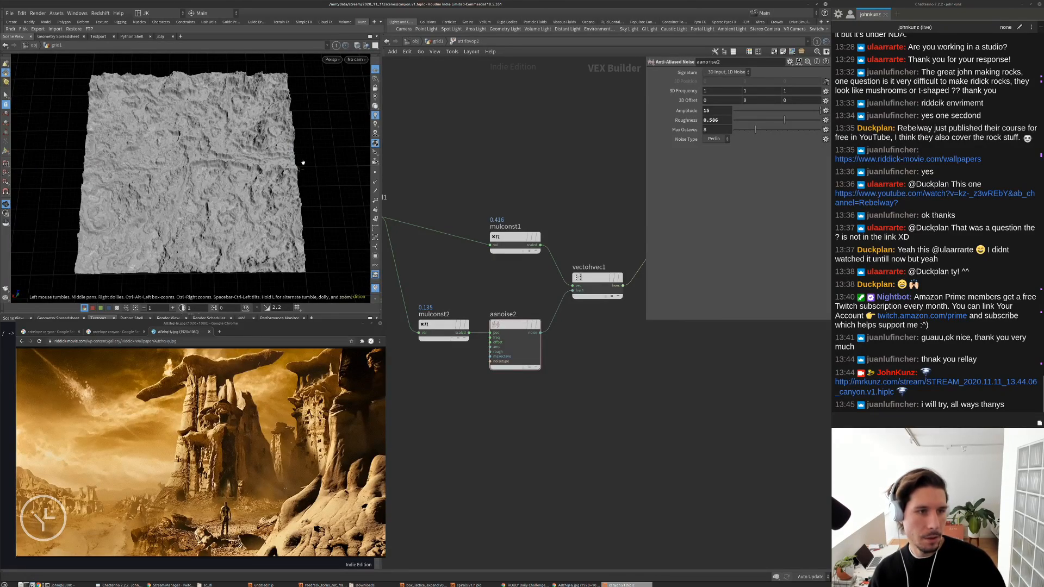
drag(182, 166, 89, 152)
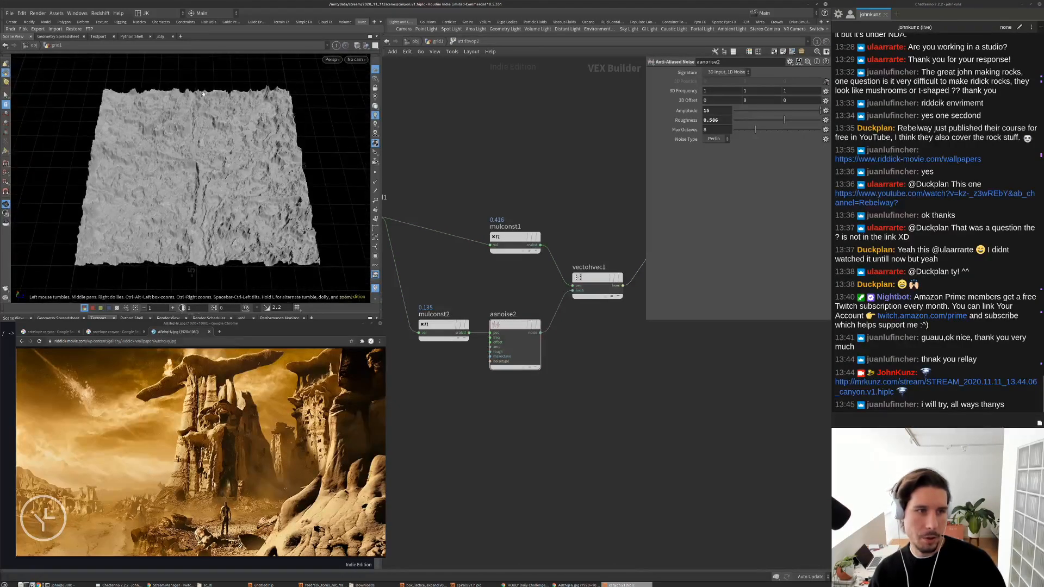
drag(202, 228, 181, 189)
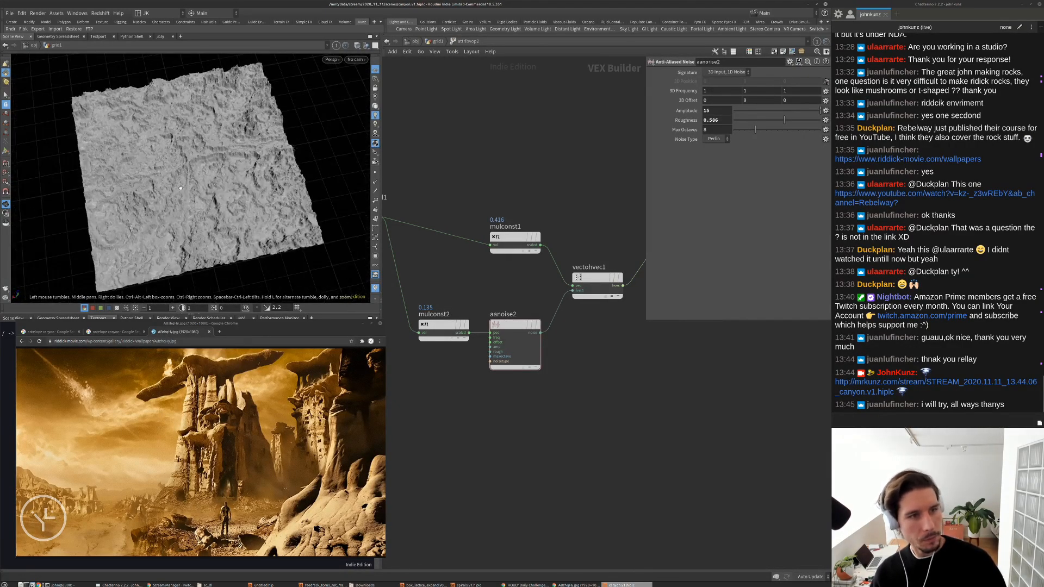
click(705, 101)
text(25)
key(Return)
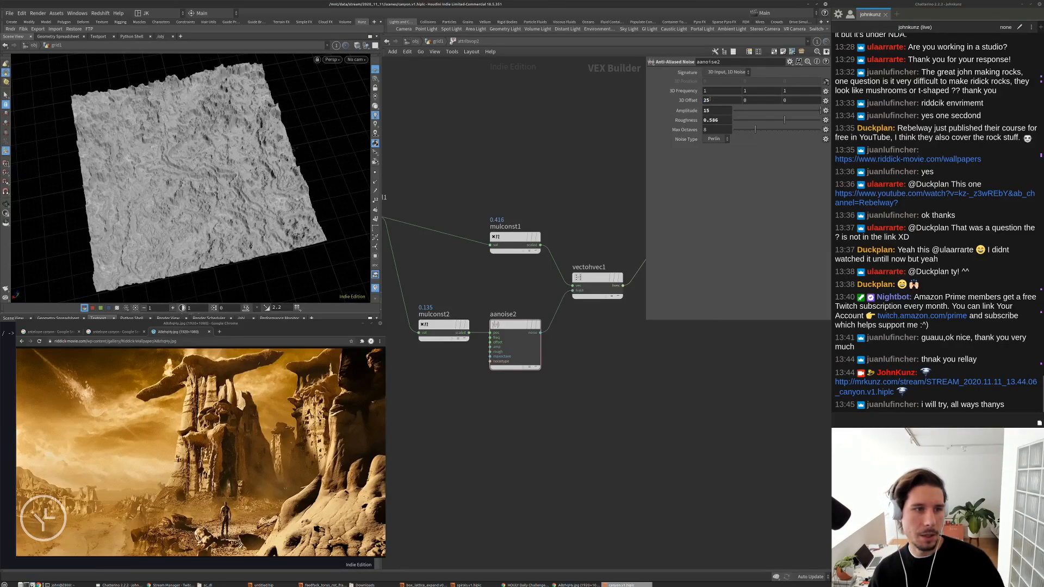
drag(206, 196, 304, 168)
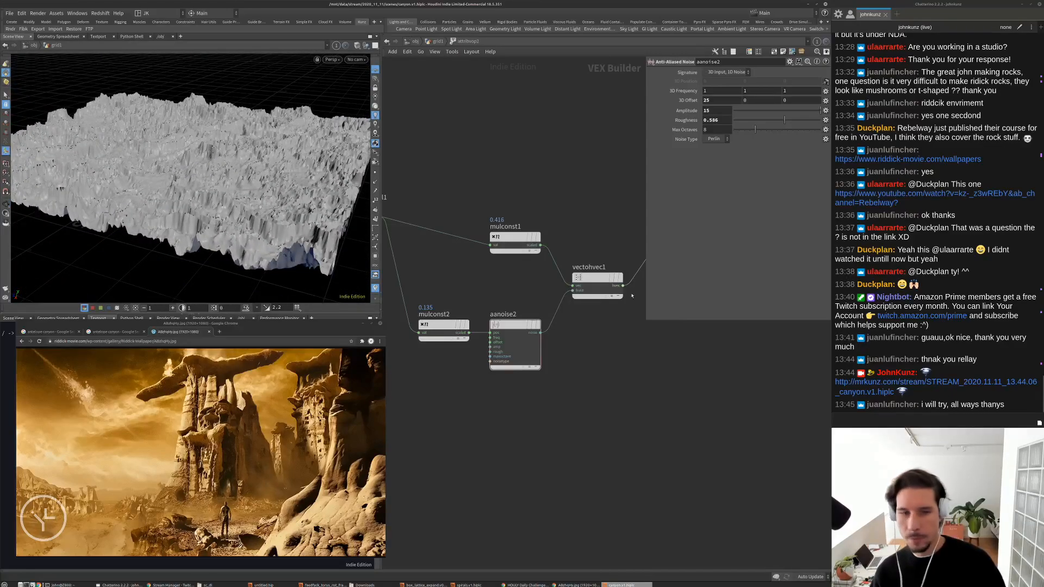
Set the aanoise2 roughness to 0.461 and inspect the terrain up close
drag(532, 384, 544, 361)
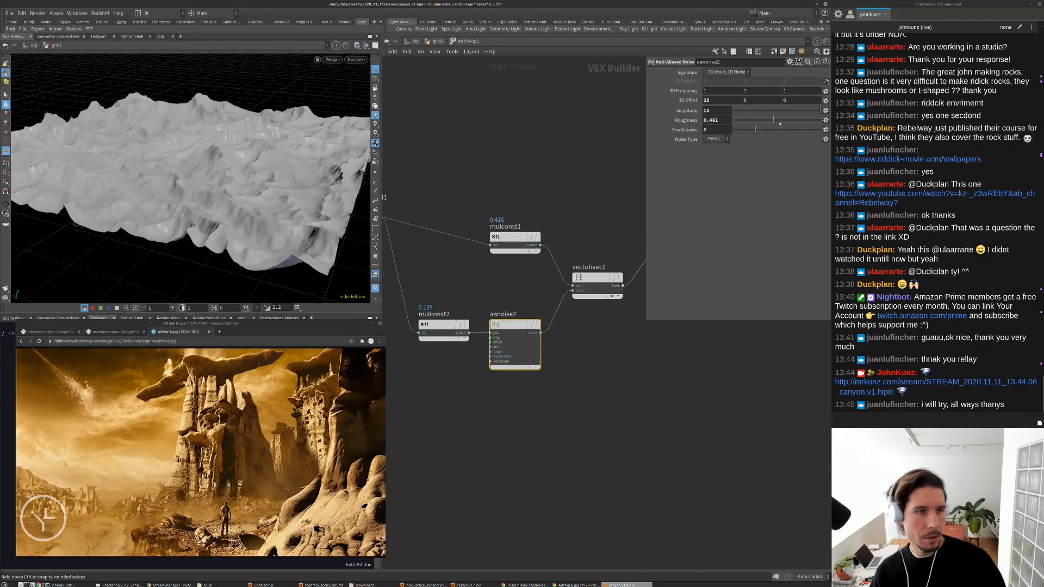
drag(788, 122, 777, 120)
alt+right_drag(217, 163, 250, 187)
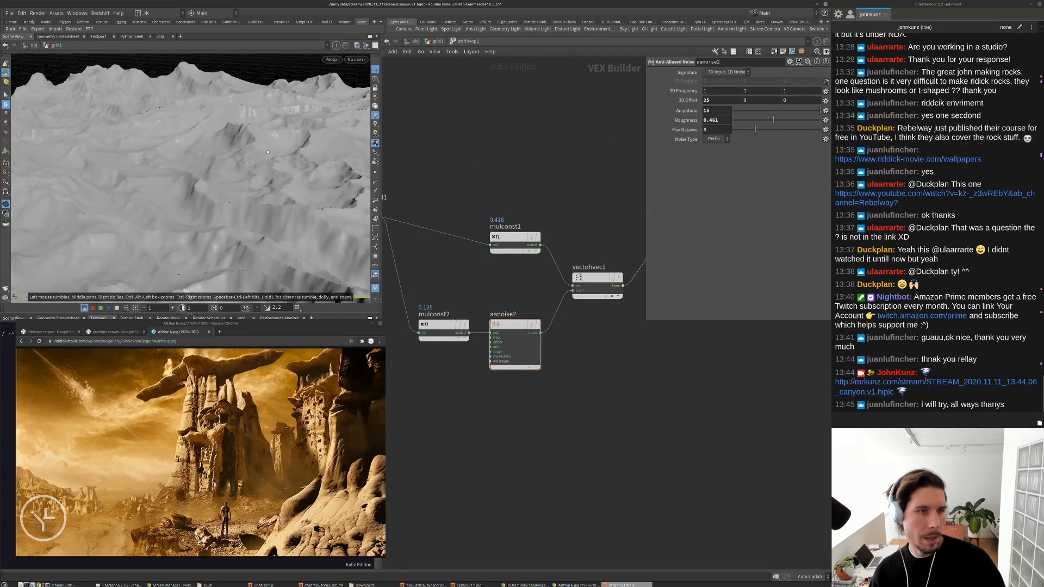
alt+drag(239, 185, 315, 174)
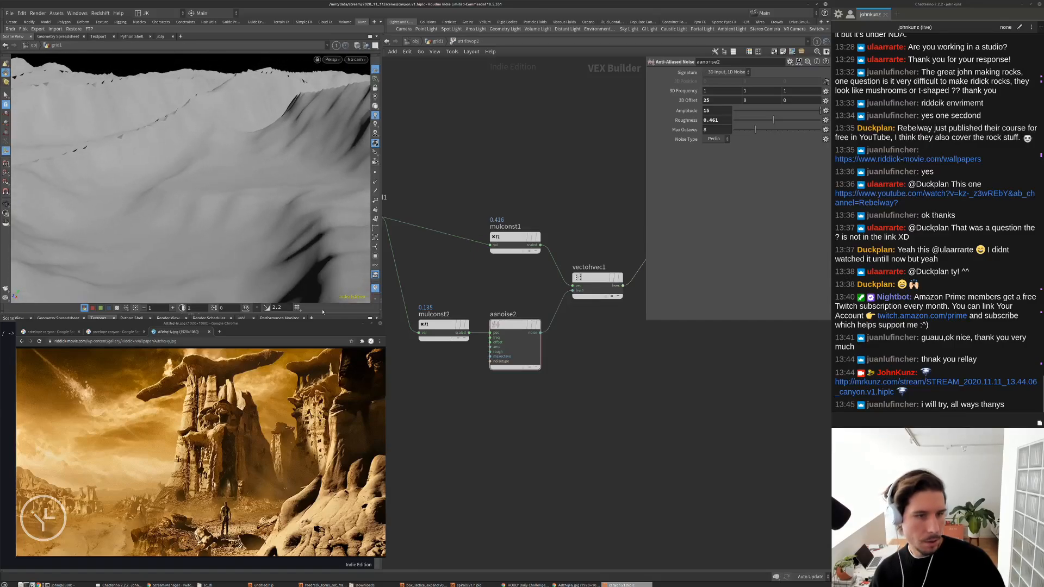
Bring up the antelope canyon image results as reference and set the aanoise2 roughness to 0.213
click(116, 332)
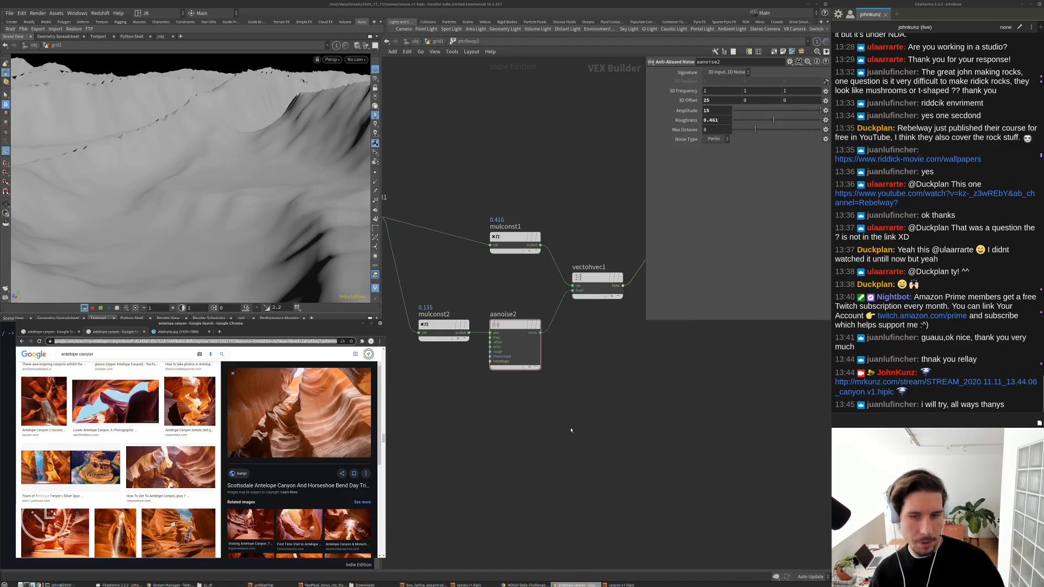
drag(752, 122, 751, 120)
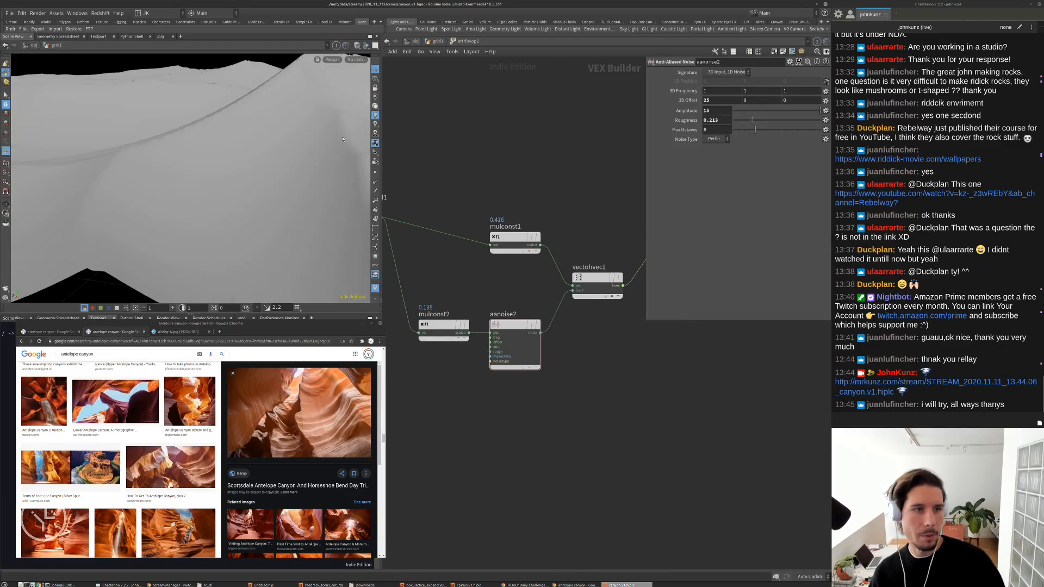
Set the second 3D offset component of aanoise2 to 56 with the whole terrain in view
key(h)
drag(282, 109, 313, 168)
click(762, 98)
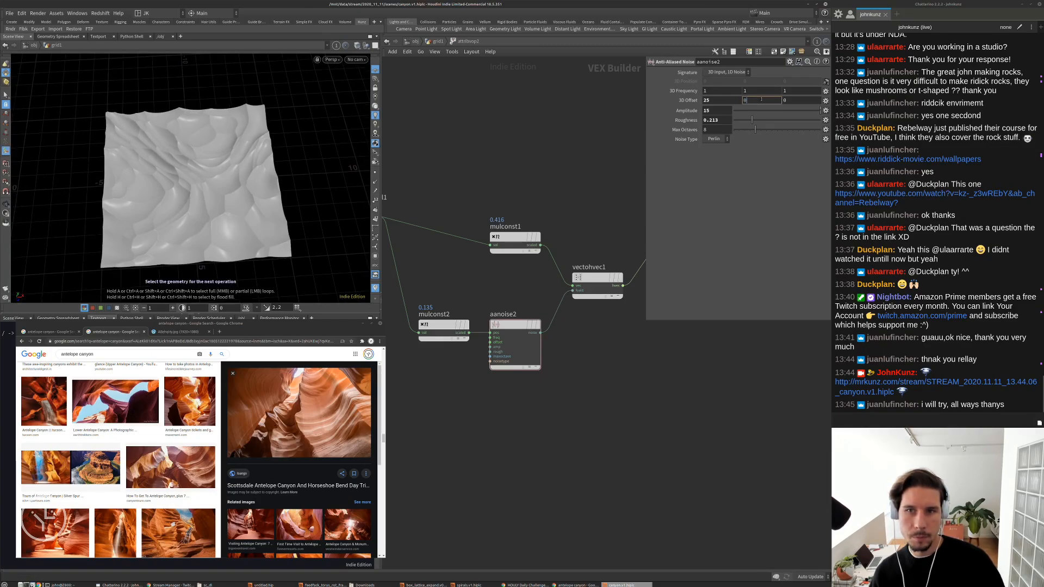
text(56)
key(Return)
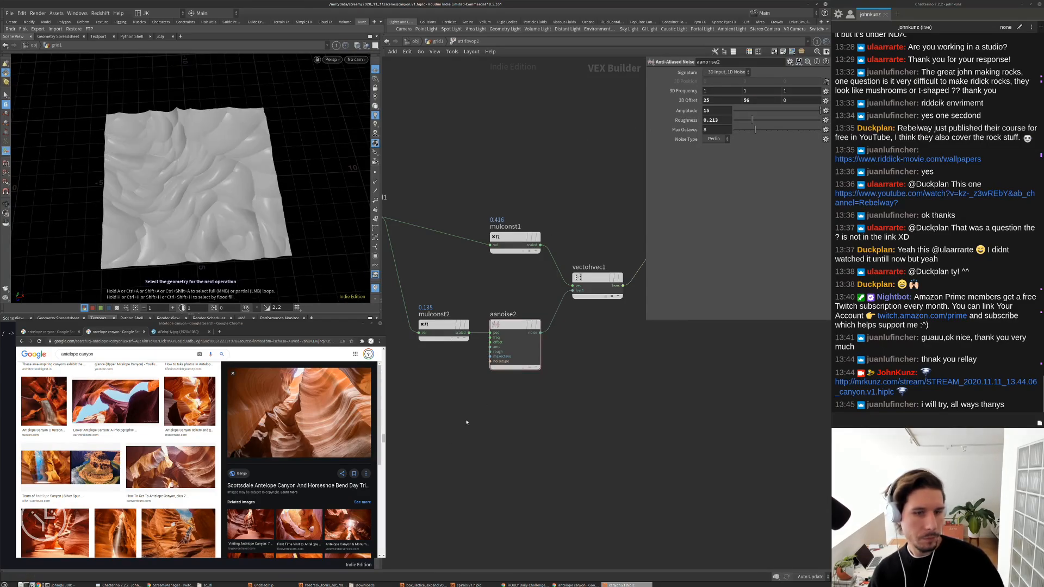
Set the mulconst2 multiplier to 0.078 to enlarge the noise pattern warping the terrain
drag(446, 369, 449, 296)
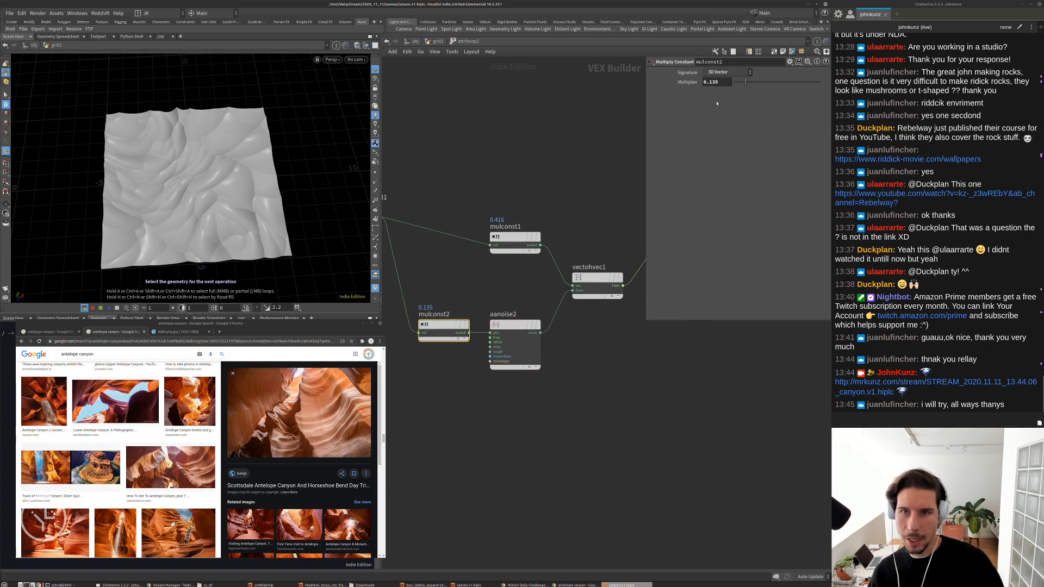
drag(746, 82, 742, 85)
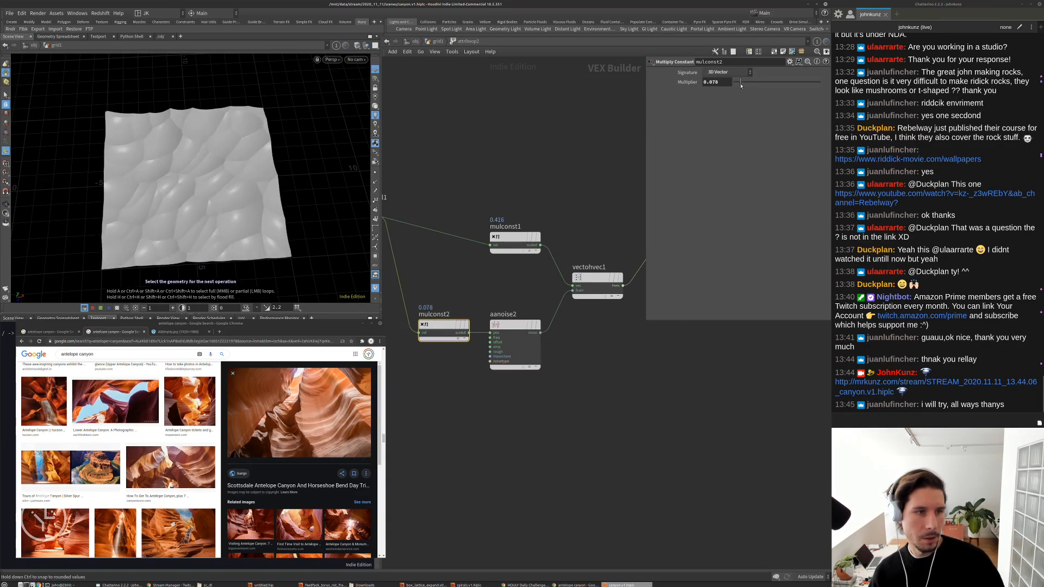
alt+drag(221, 177, 224, 190)
scroll(613, 304, up, 2)
Disconnect aanoise2 from vectohvec1 to compare the terrain without its warping, and reconnect it to the same input
middle_drag(613, 305, 562, 334)
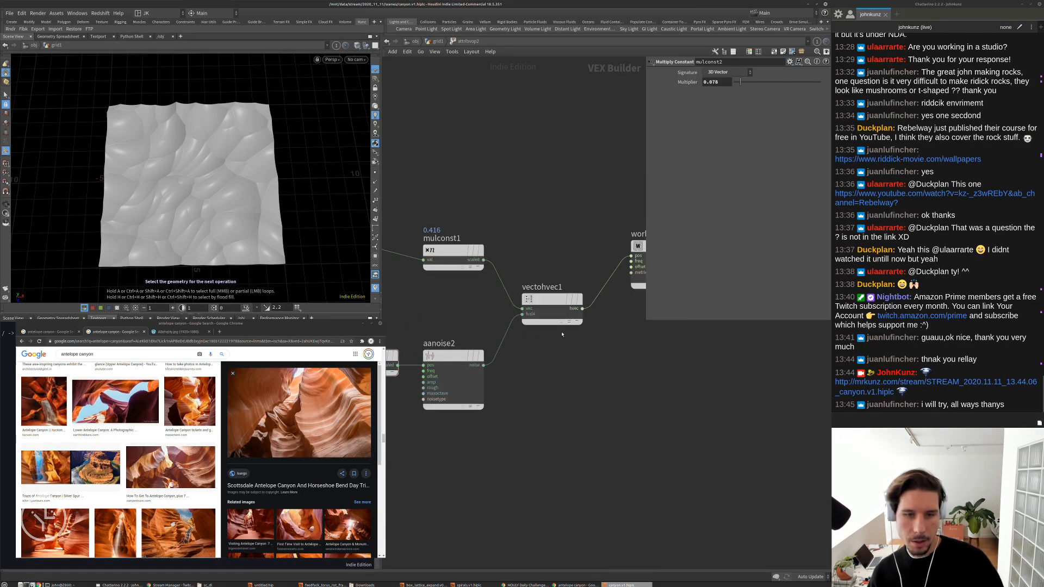
right_click(507, 334)
click(512, 357)
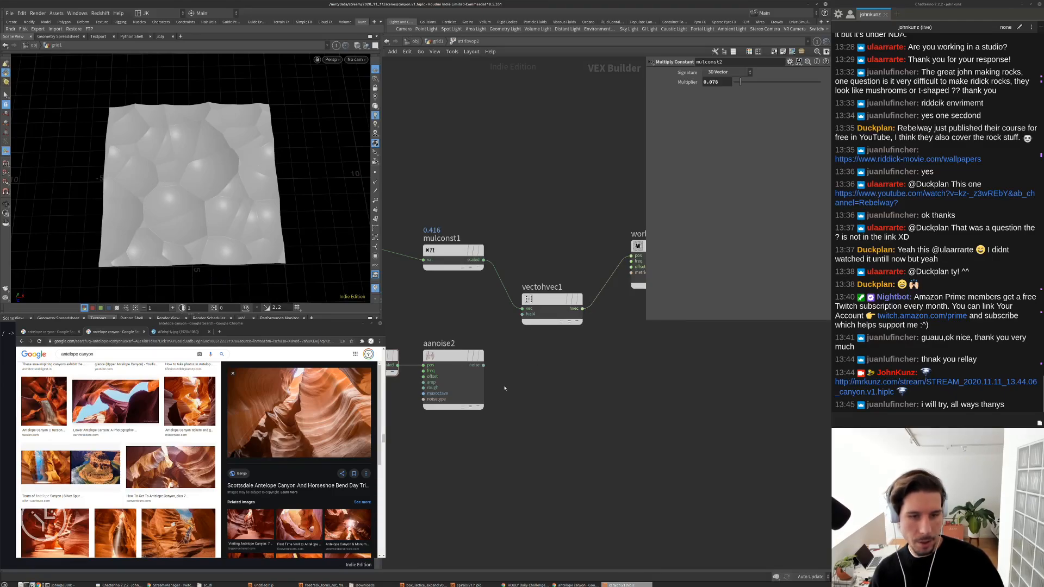
drag(483, 364, 521, 314)
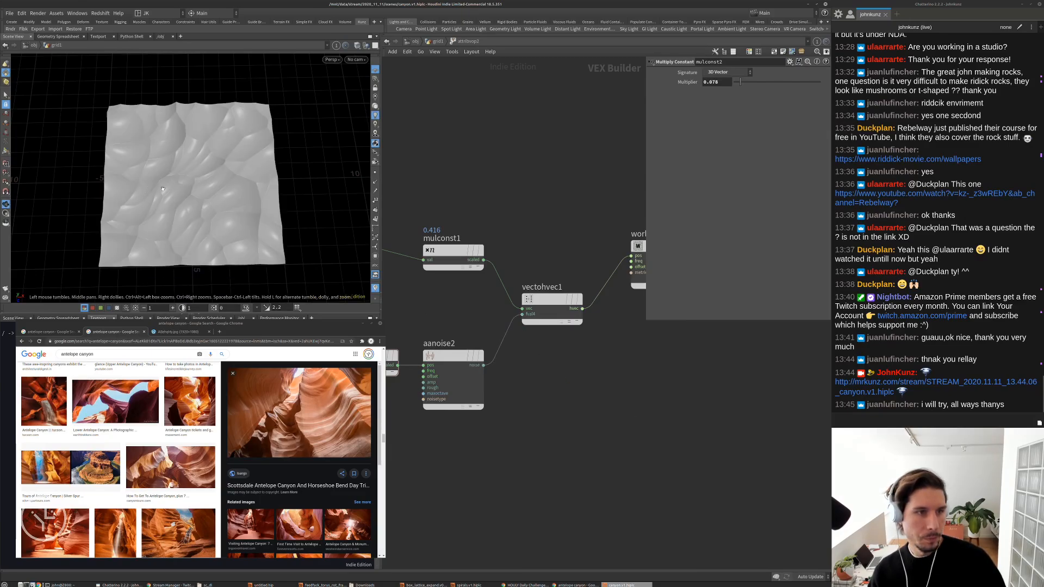
drag(179, 163, 207, 166)
scroll(207, 167, up, 8)
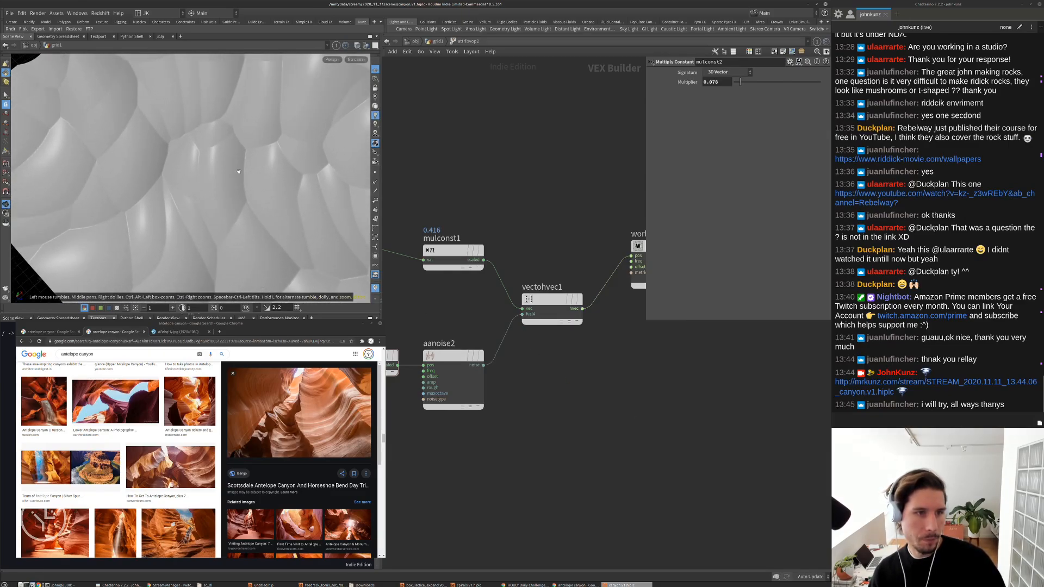
mouse_move(205, 174)
mouse_down()
mouse_move(272, 158)
mouse_move(255, 174)
mouse_move(239, 163)
mouse_move(223, 172)
mouse_up()
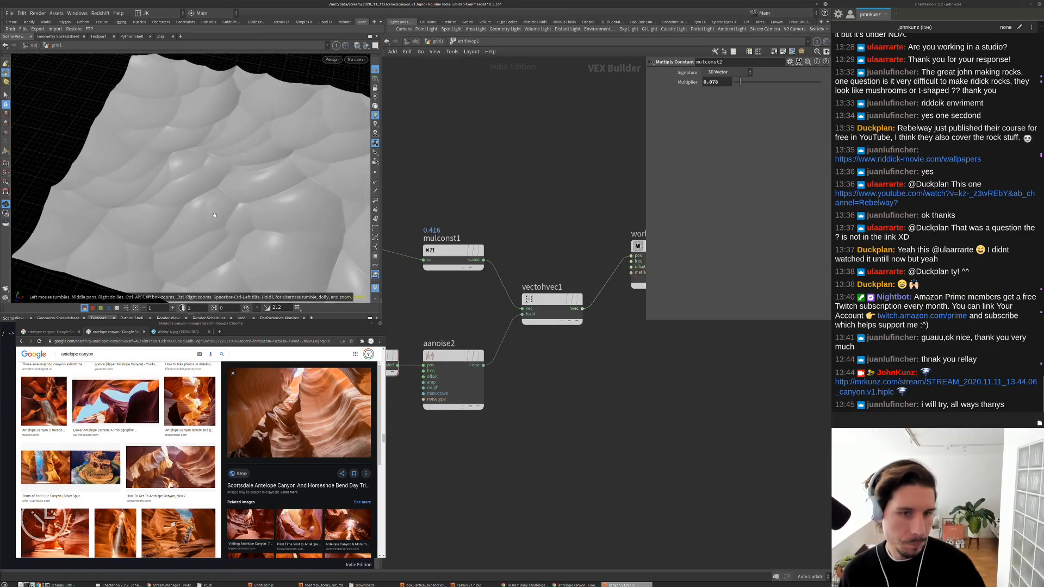
Set the mulconst1 multiplier to 0.238 and check the whole displaced terrain
drag(470, 206, 453, 268)
drag(761, 82, 754, 82)
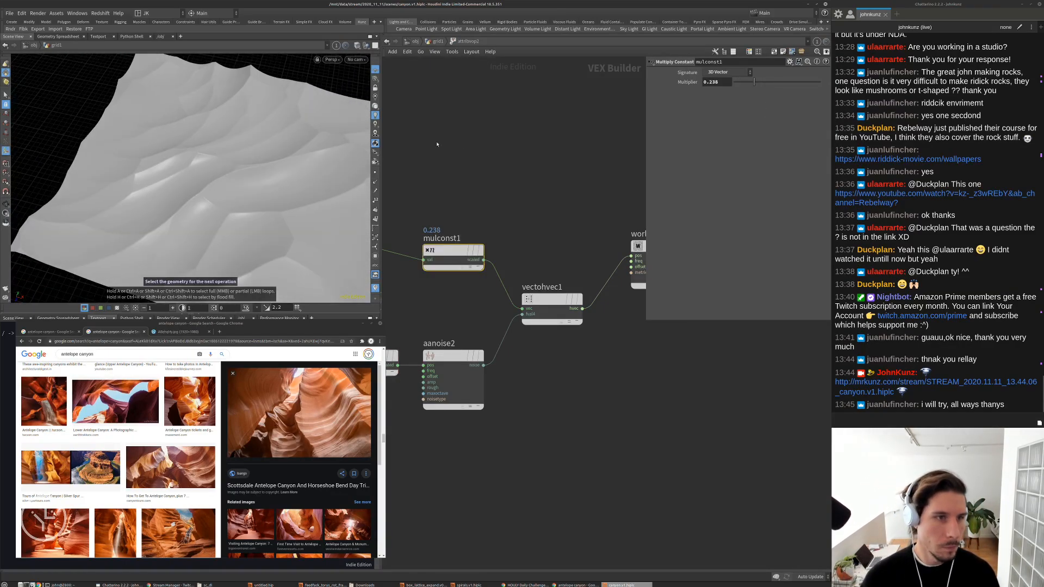
drag(217, 163, 125, 218)
scroll(231, 127, down, 5)
key(h)
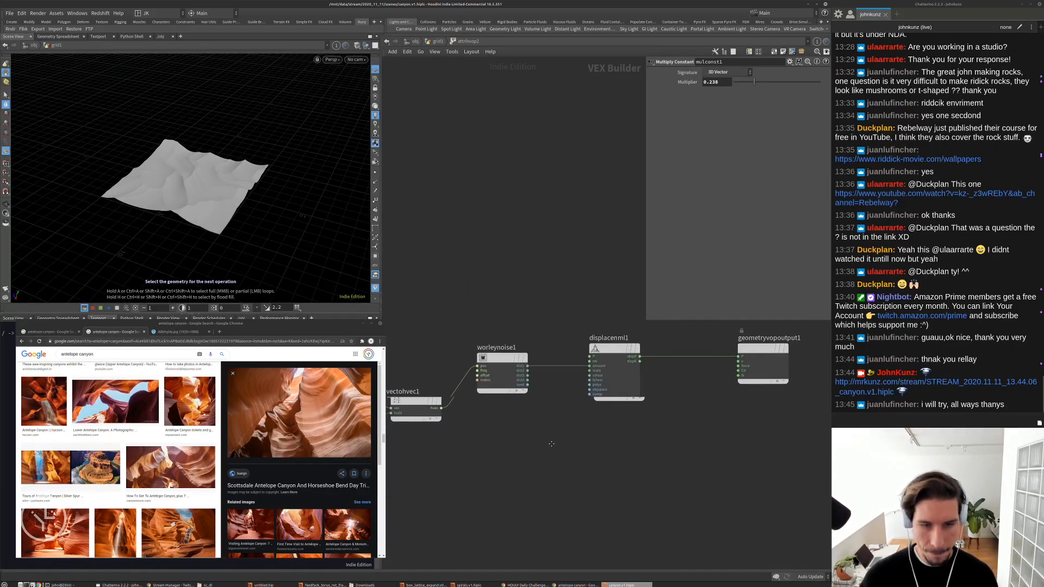
Examine the worleynoise1 settings and outputs against the cell shapes and ridges on the displaced terrain
scroll(602, 430, up, 3)
click(578, 359)
middle_drag(588, 360, 569, 380)
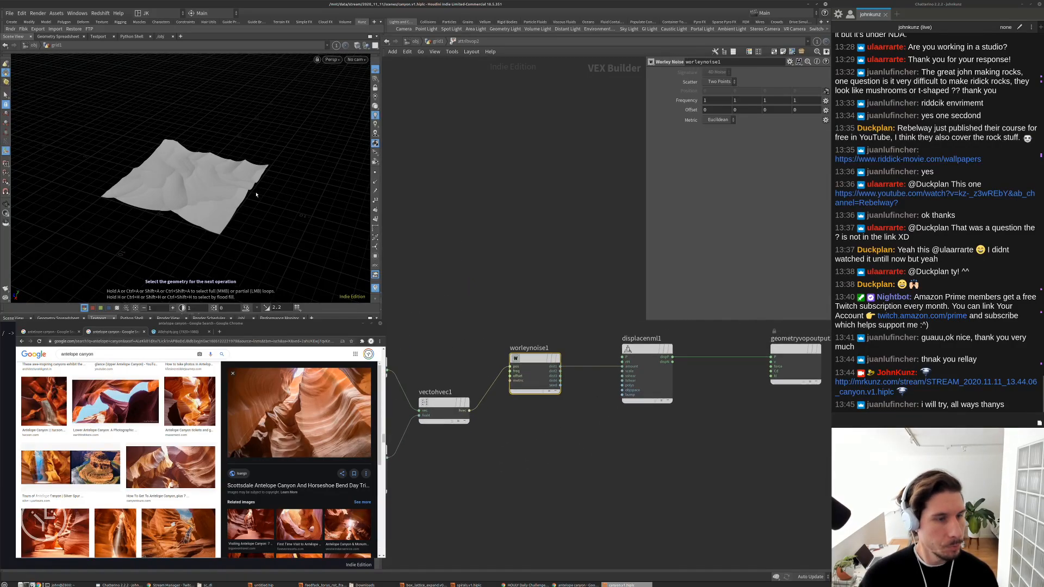
mouse_move(255, 185)
mouse_down()
mouse_move(284, 209)
mouse_move(263, 167)
mouse_up()
scroll(285, 209, up, 3)
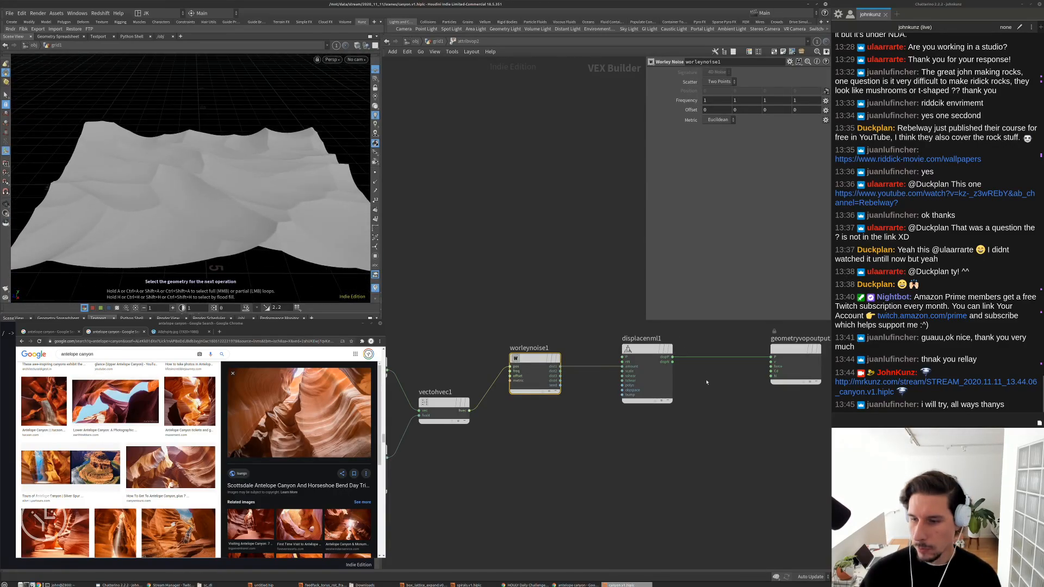
scroll(470, 409, up, 2)
scroll(471, 408, up, 2)
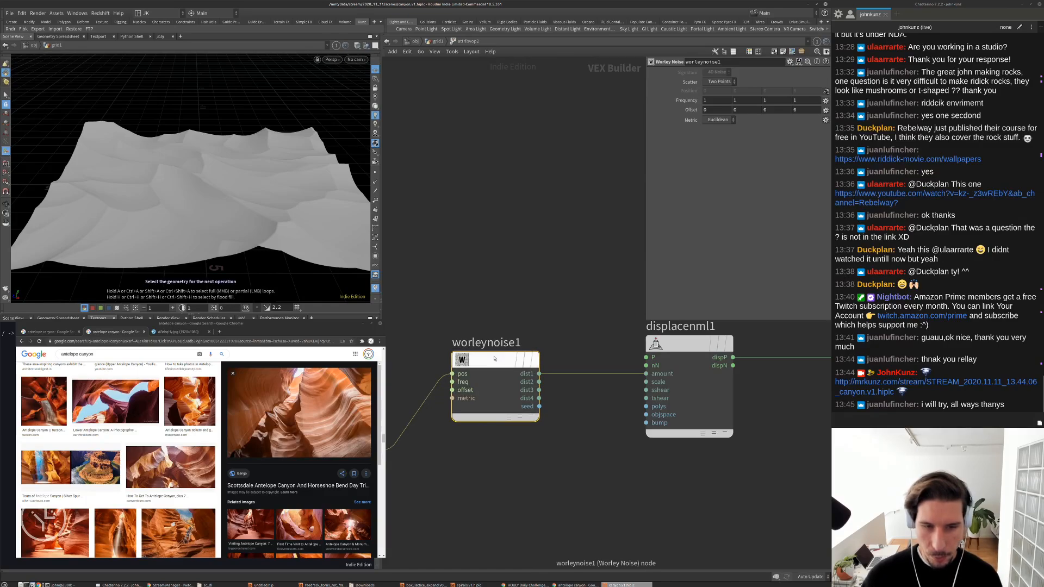
drag(259, 209, 232, 173)
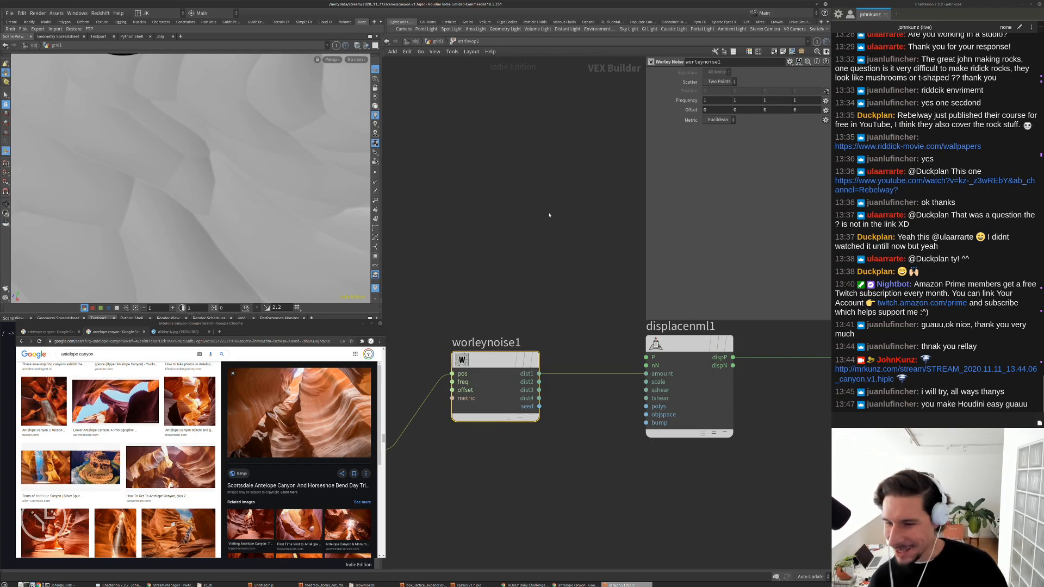
scroll(547, 219, down, 3)
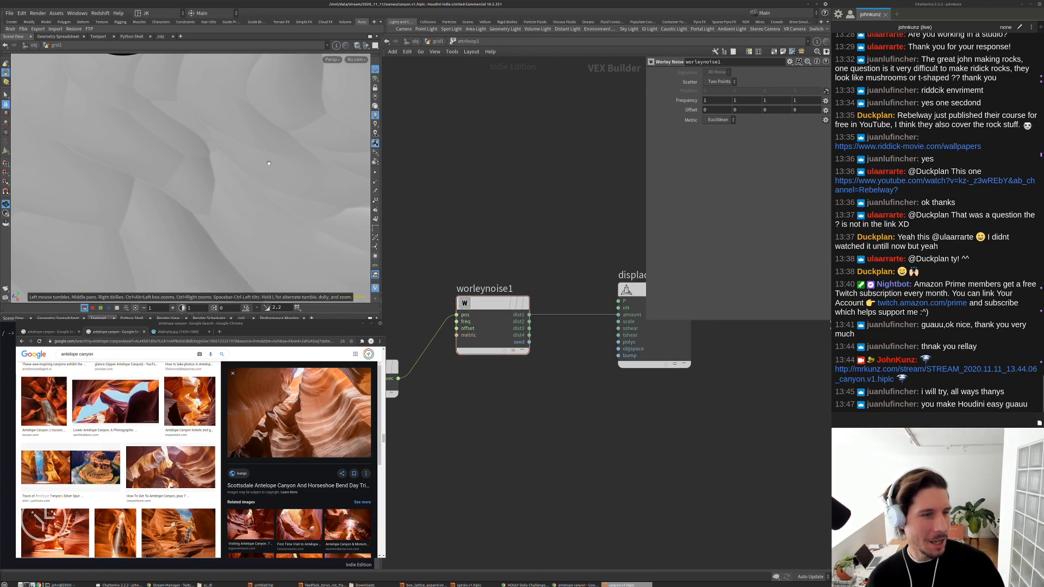
alt+right_drag(239, 165, 220, 158)
mouse_move(220, 157)
alt+mouse_down()
mouse_move(237, 191)
mouse_move(231, 154)
mouse_move(226, 164)
alt+mouse_up()
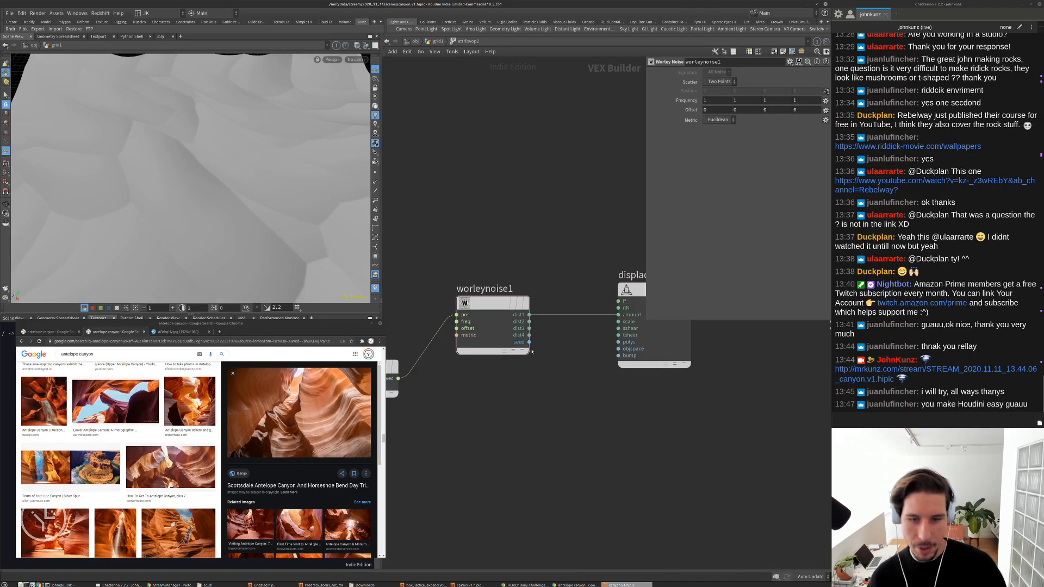
scroll(551, 260, down, 2)
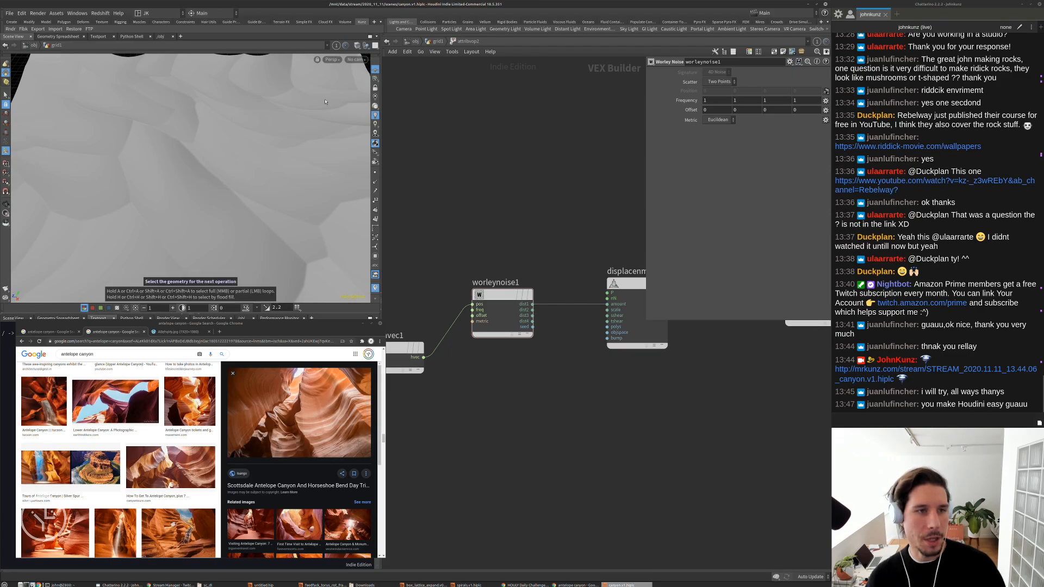
Try wiring the seed output of worleynoise1 directly into the Cd input of geometryvopoutput1, and remove the wire
middle_drag(570, 342, 481, 395)
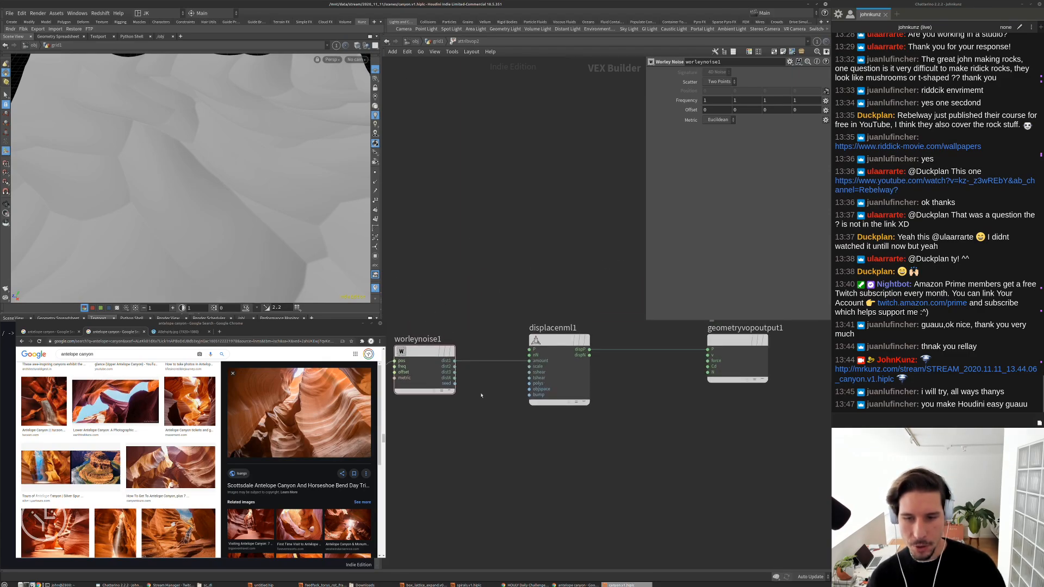
click(425, 378)
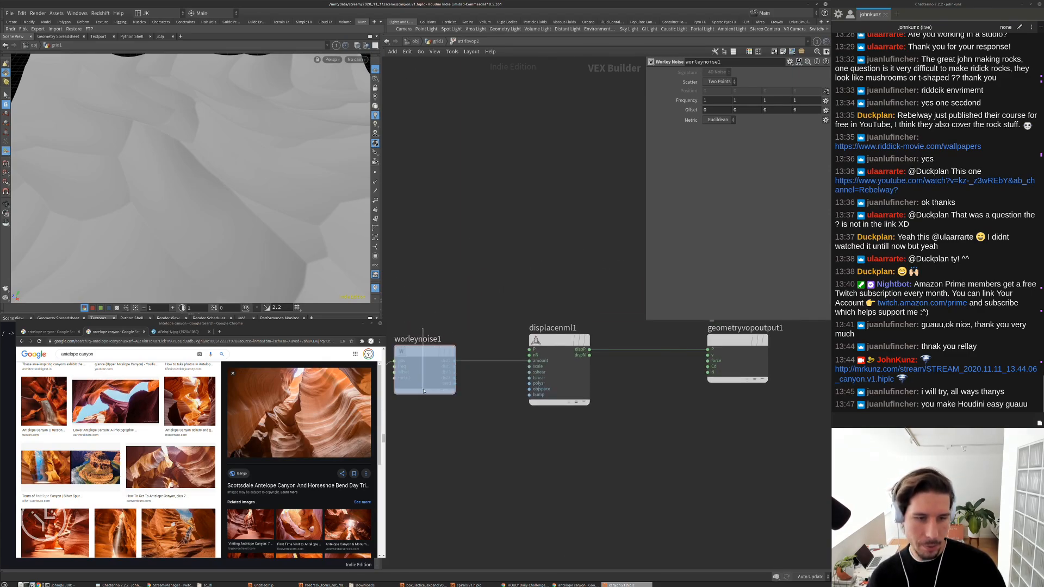
scroll(459, 387, up, 1)
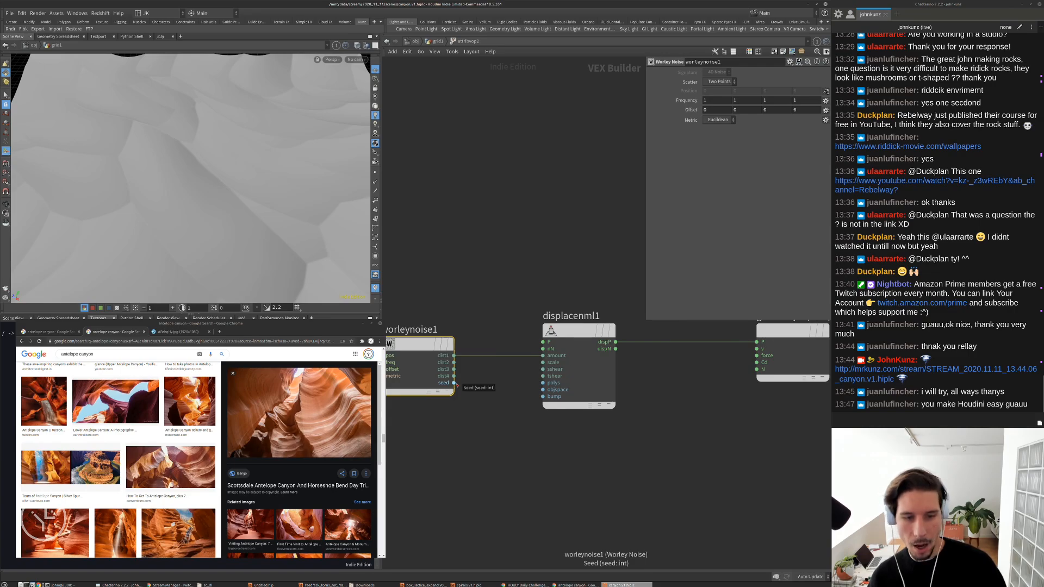
click(455, 383)
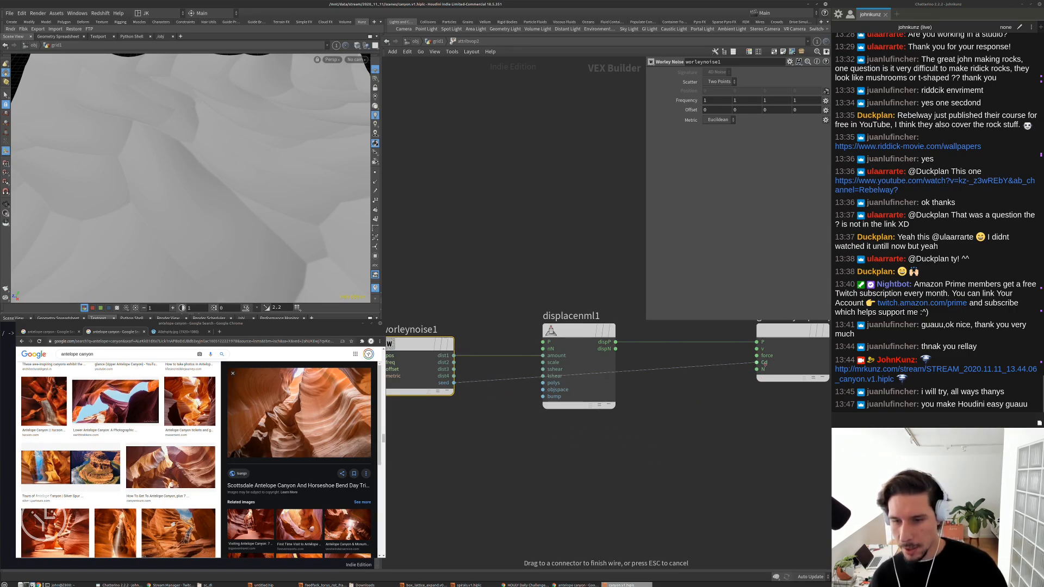
click(764, 363)
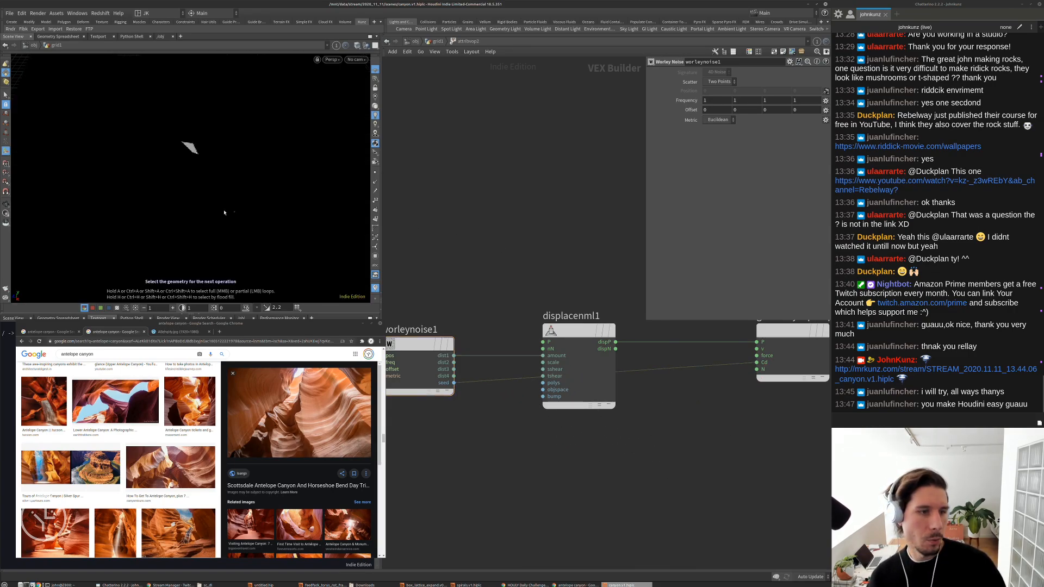
right_click(654, 373)
click(679, 395)
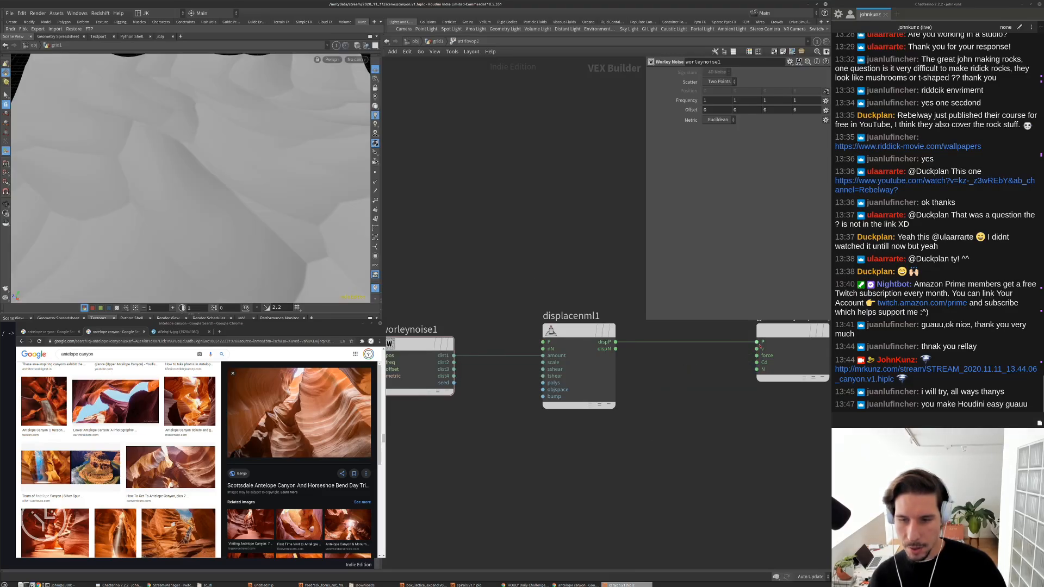
Connect the dist1 output of worleynoise1 to the Cd input of geometryvopoutput1 and inspect the shaded terrain
click(758, 363)
click(454, 356)
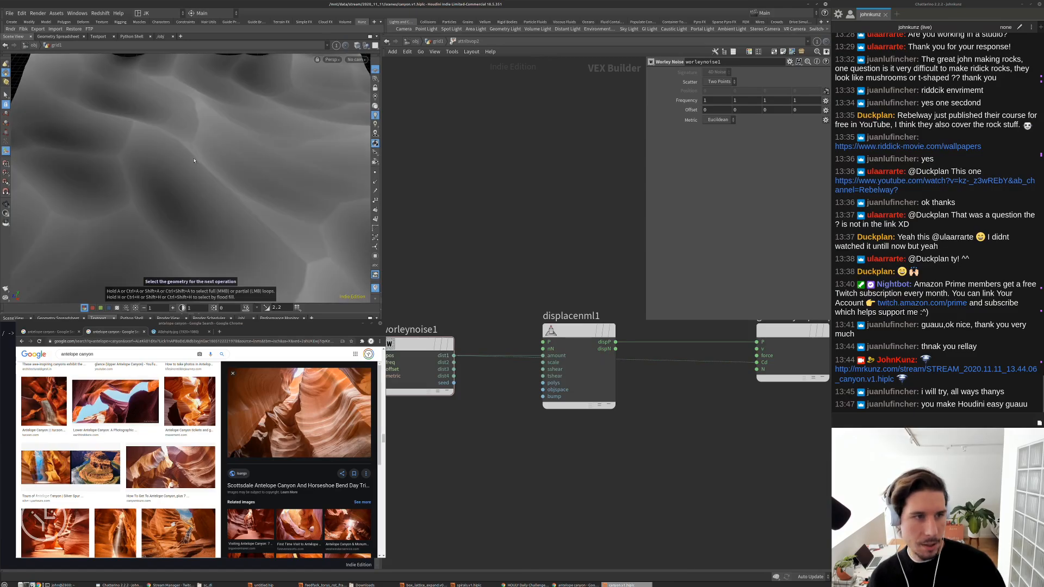
alt+drag(199, 122, 222, 161)
key(h)
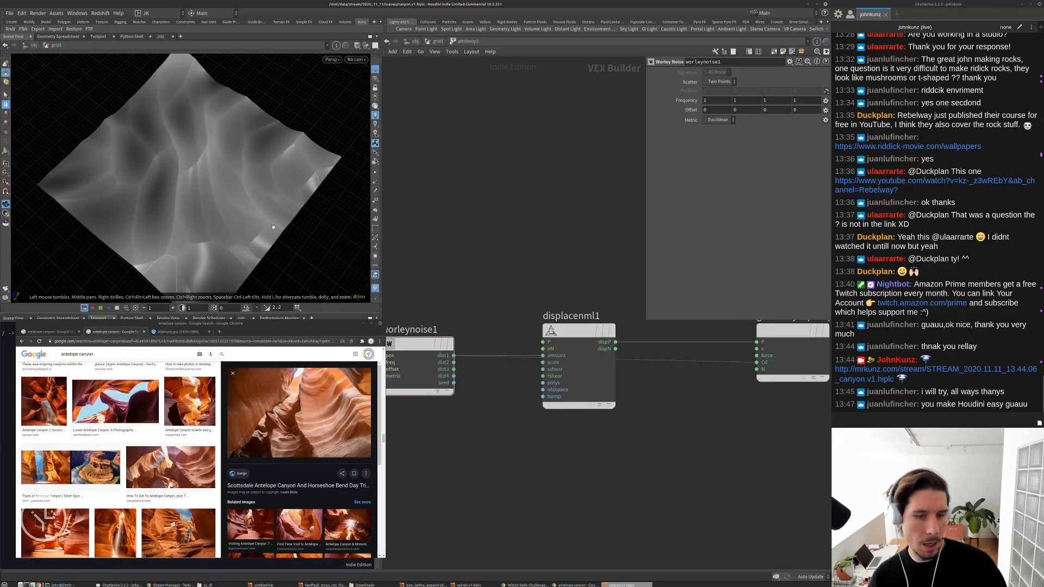
key(s)
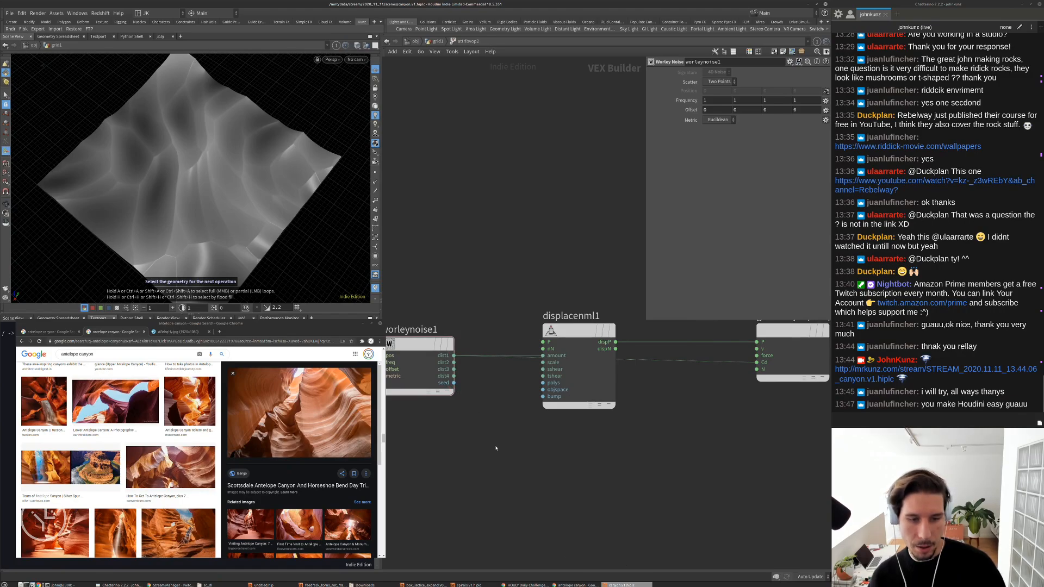
Add a Random node below displacenml1 and feed its position input from the worleynoise1 seed output
key(Tab)
text(rand)
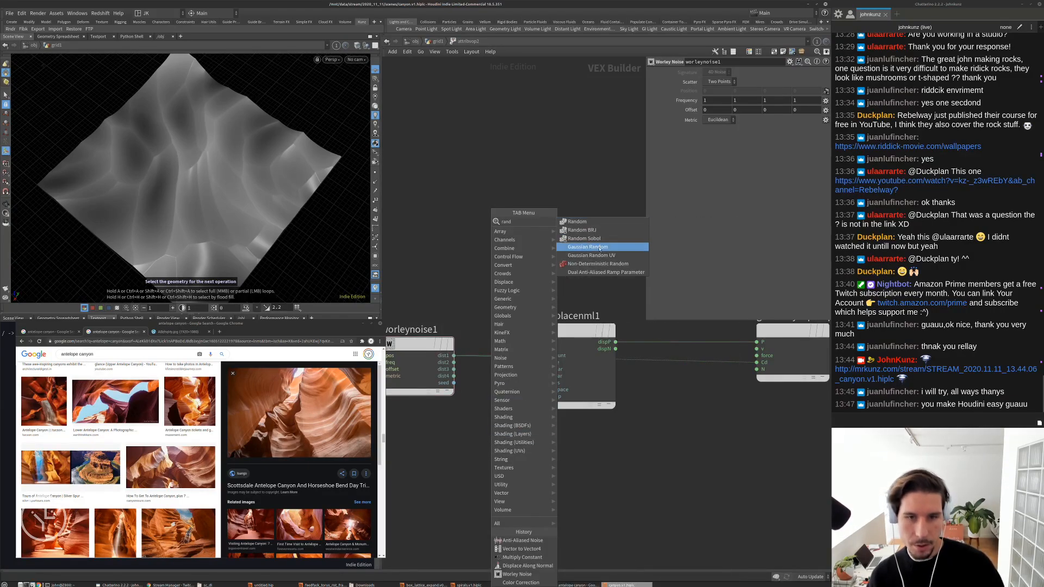
click(578, 222)
click(493, 468)
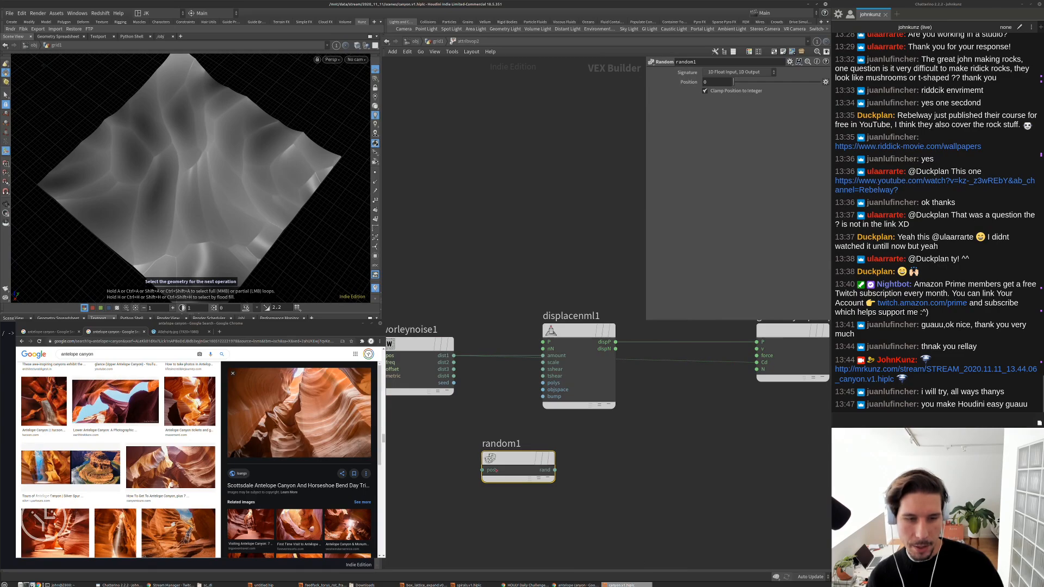
drag(496, 470, 454, 382)
Set the random1 signature to 1D Integer Input, 3D Color, connect it to Cd on geometryvopoutput1, and inspect the coloured cells
click(737, 72)
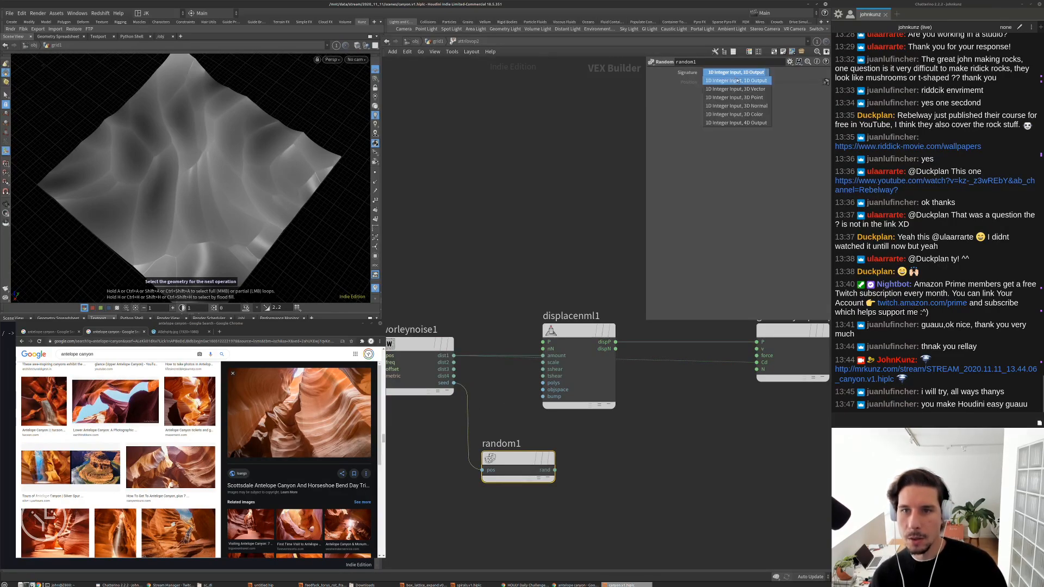
click(741, 115)
click(756, 362)
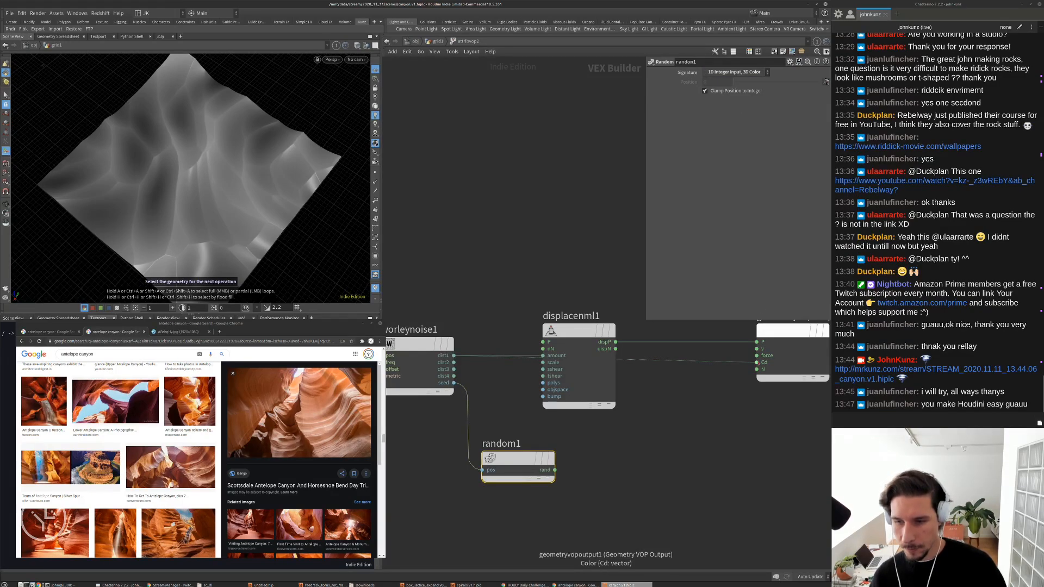
click(554, 470)
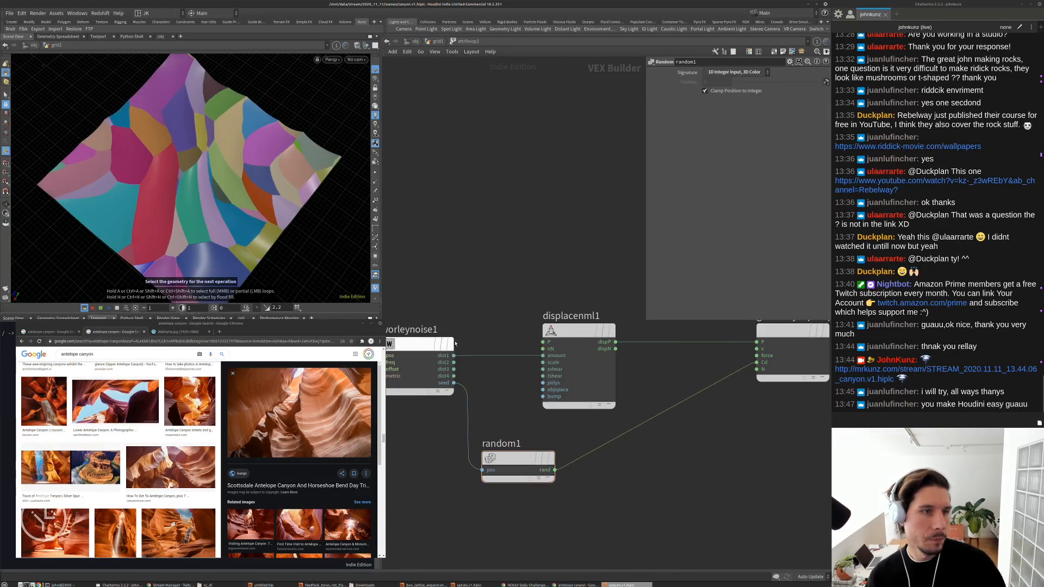
key(Escape)
drag(212, 163, 251, 158)
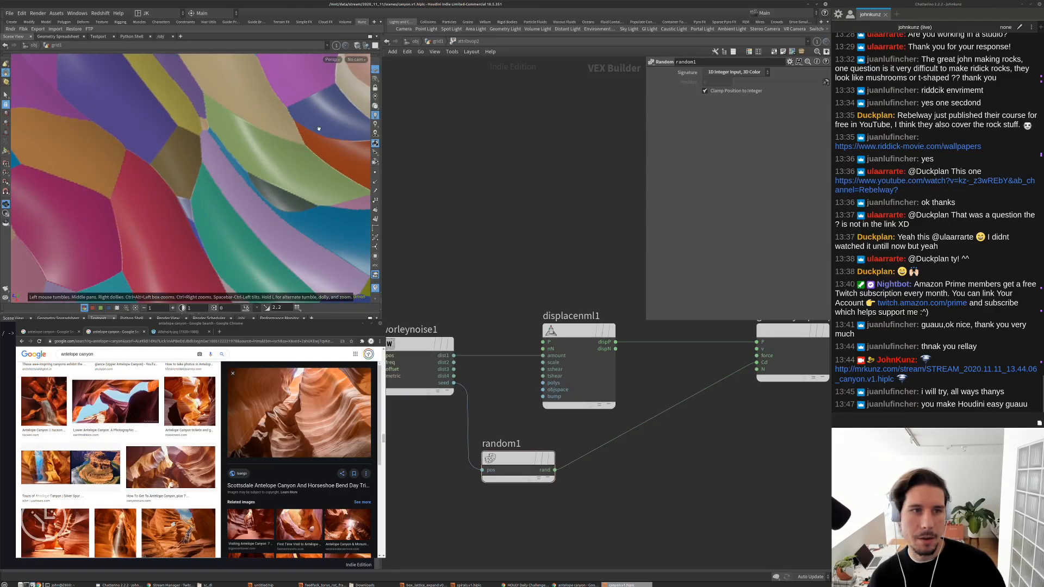
Examine the coloured rock cells on the terrain, and open the Antelope Canyon reference photo of swirling walls full-size in its own browser tab
right_drag(129, 205, 67, 210)
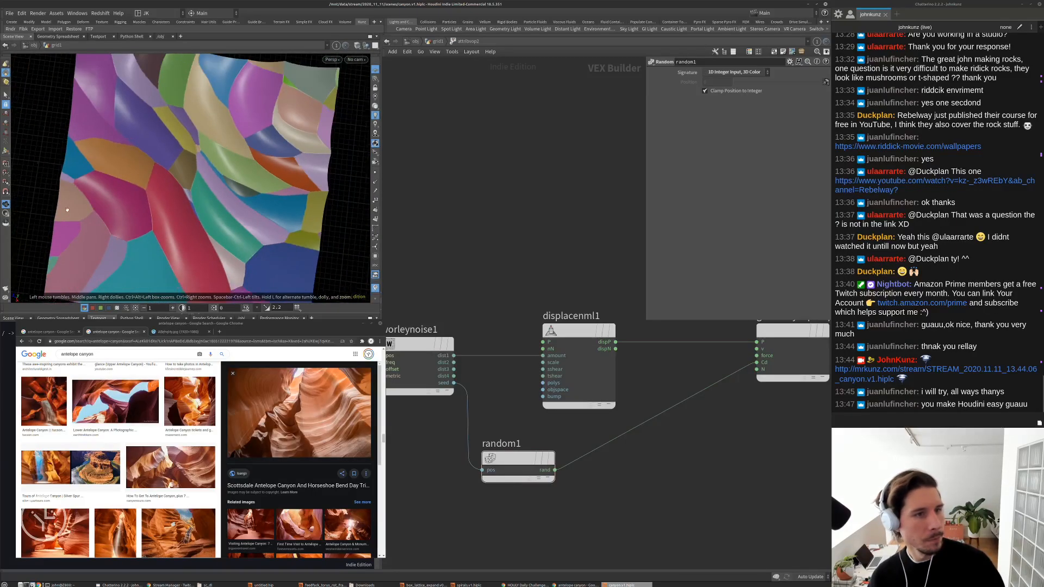
scroll(214, 218, up, 4)
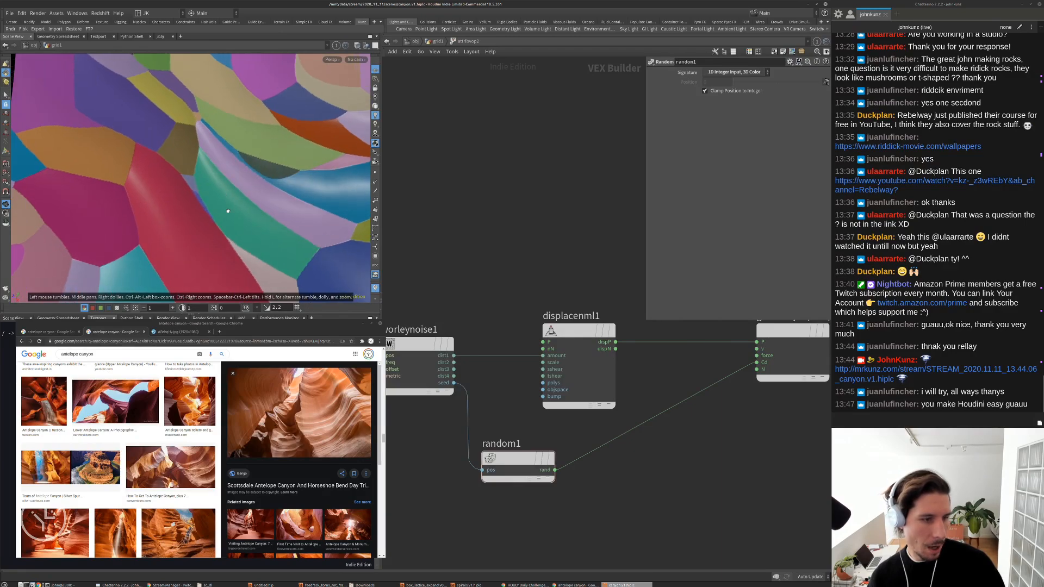
scroll(215, 445, down, 1)
click(212, 435)
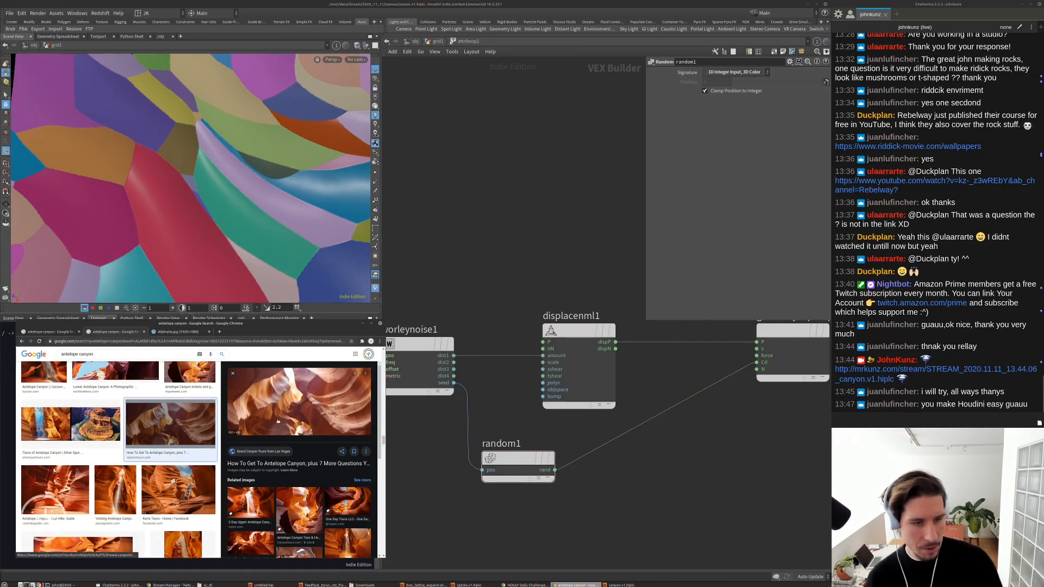
right_click(333, 401)
click(353, 407)
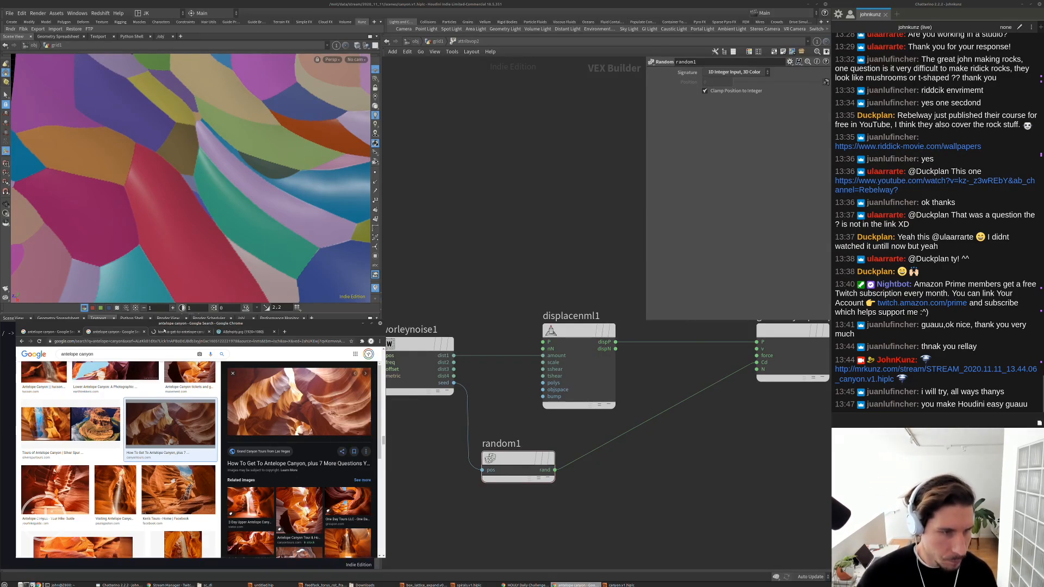
click(170, 331)
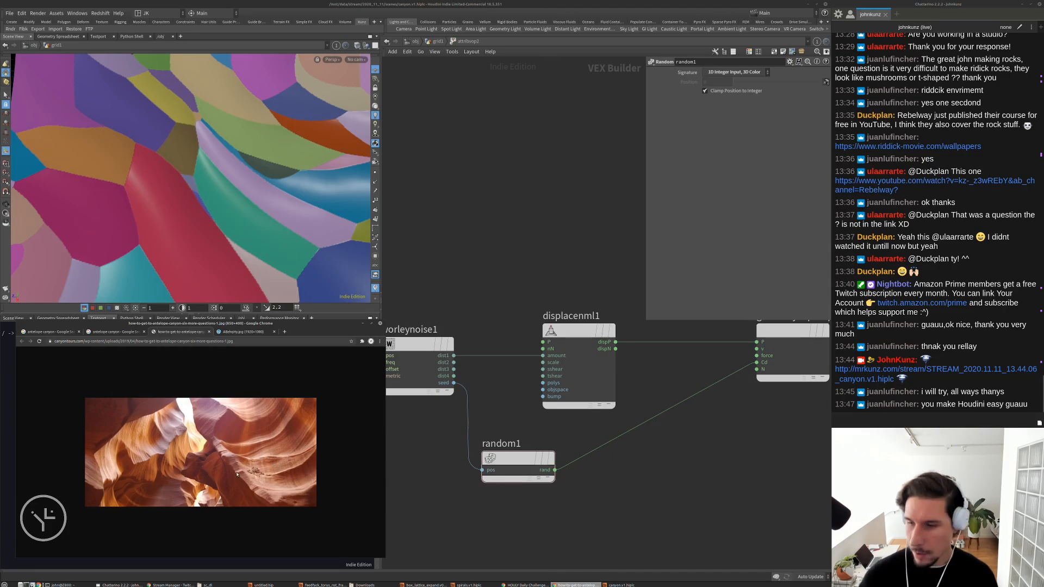
click(114, 331)
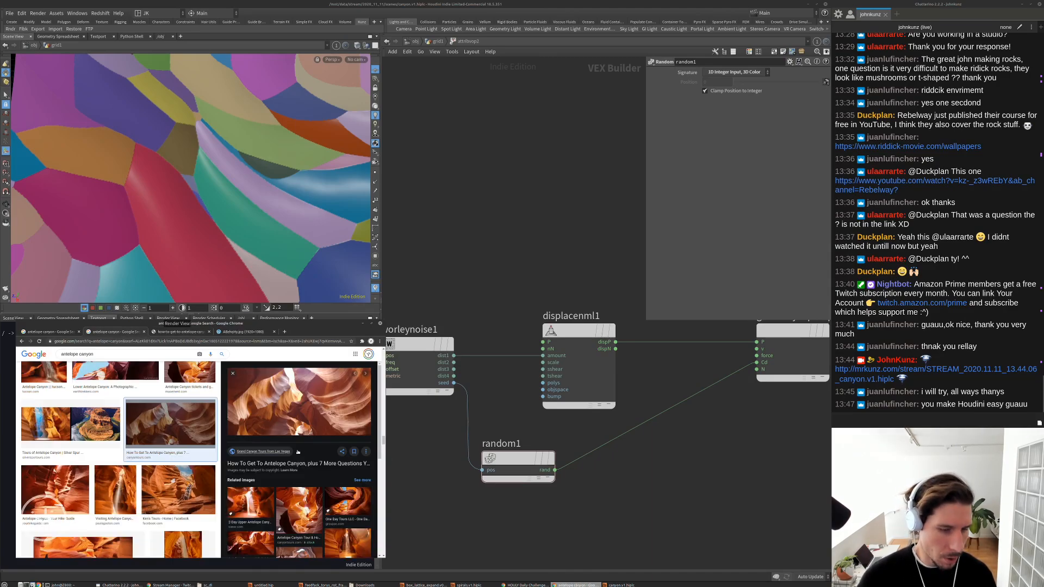
Look through related Antelope Canyon images in the search results, ending on the photo of layered rock in Lower Antelope Canyon
scroll(323, 444, down, 3)
click(331, 422)
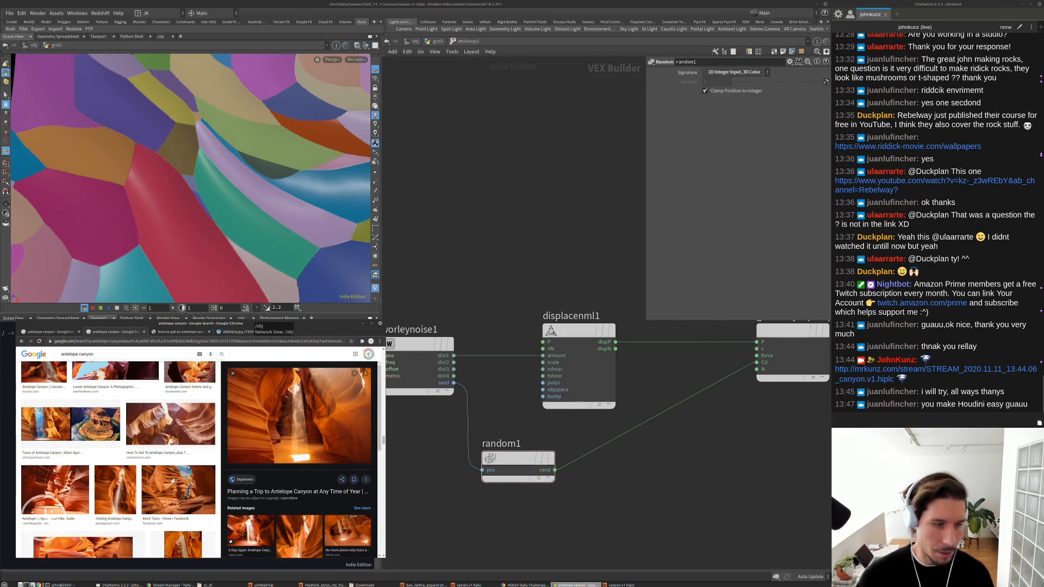
scroll(311, 474, down, 3)
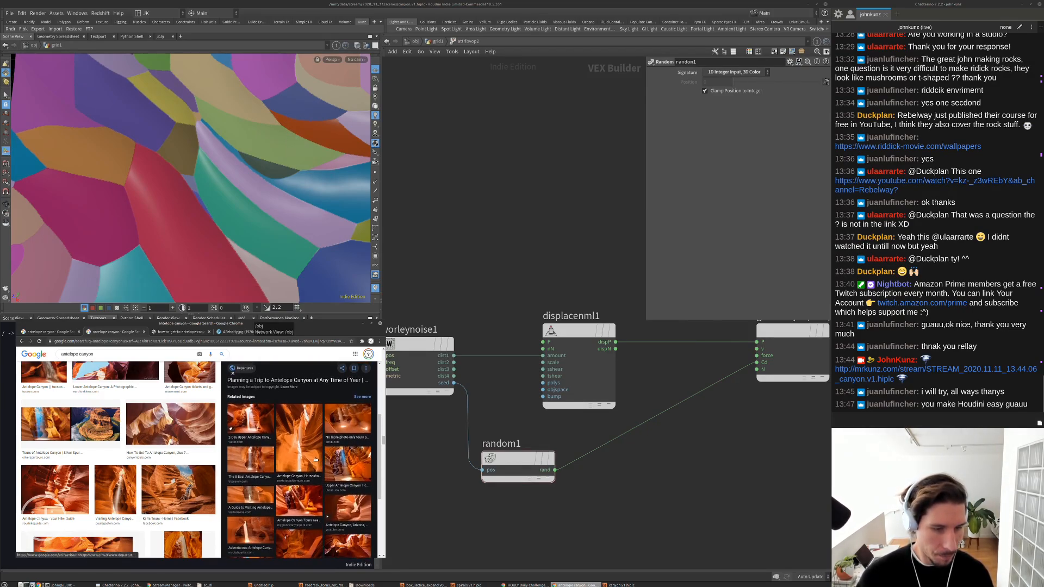
click(256, 489)
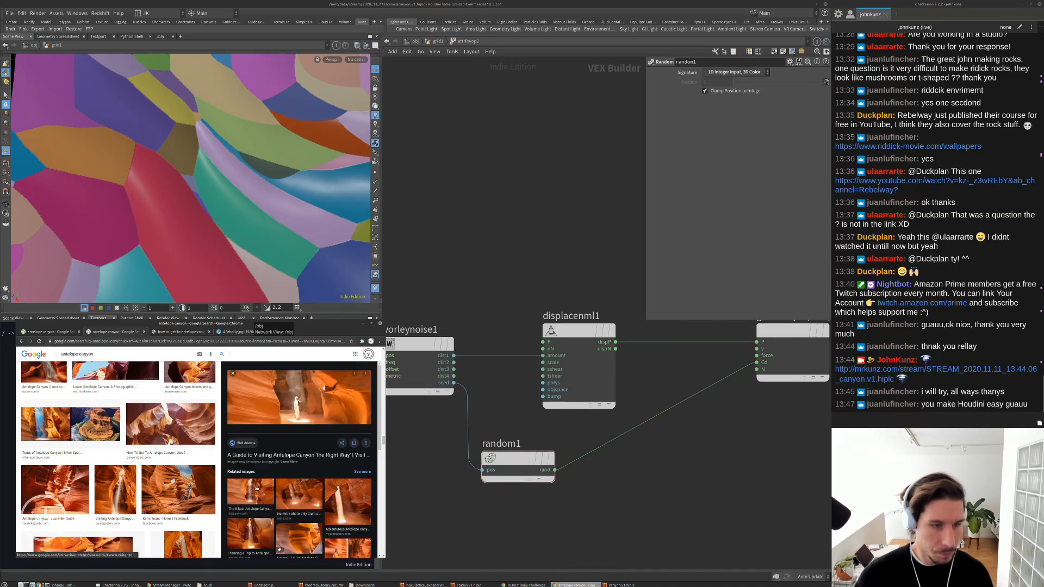
click(299, 487)
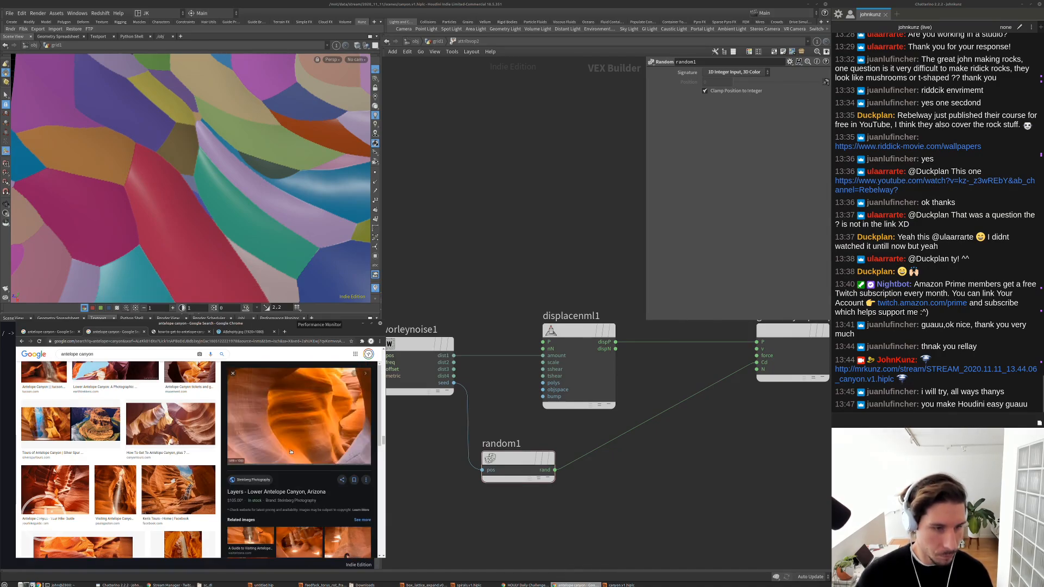
Back in Houdini, remove the wire between random1 and the Cd input of geometryvopoutput1
middle_drag(657, 466, 638, 477)
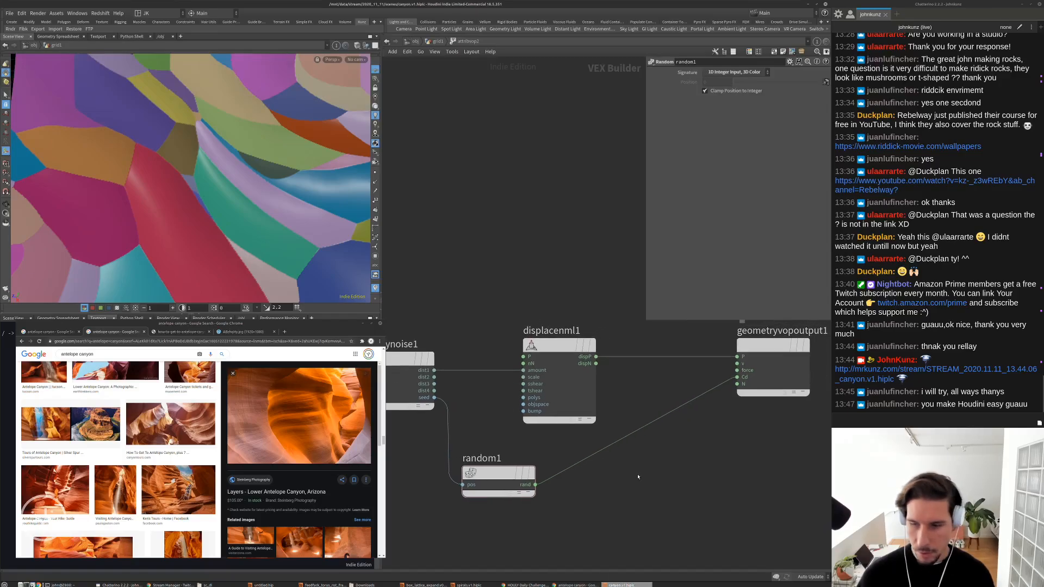
middle_drag(517, 272, 584, 328)
scroll(577, 320, down, 1)
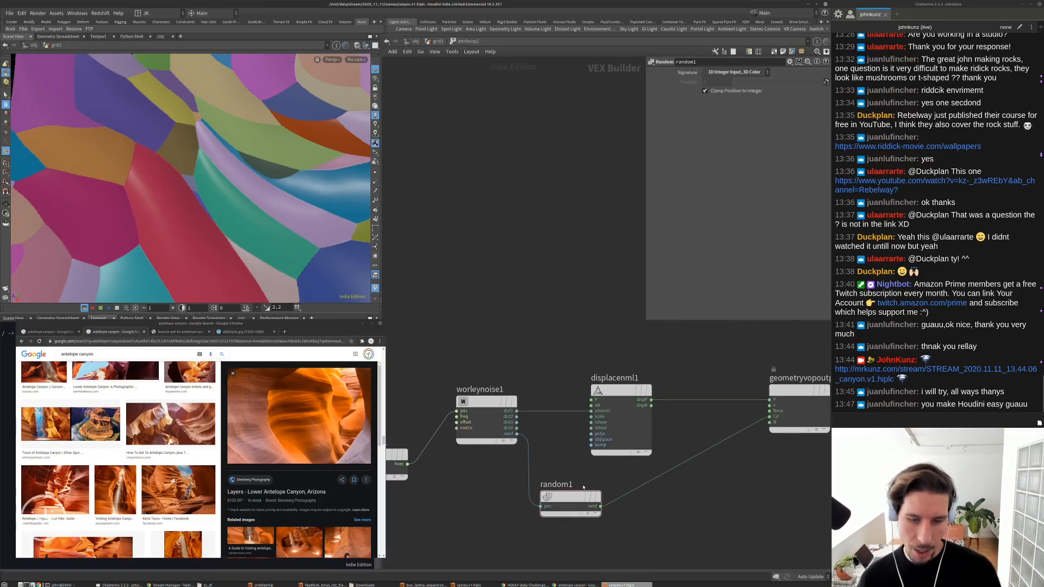
right_click(648, 481)
click(659, 506)
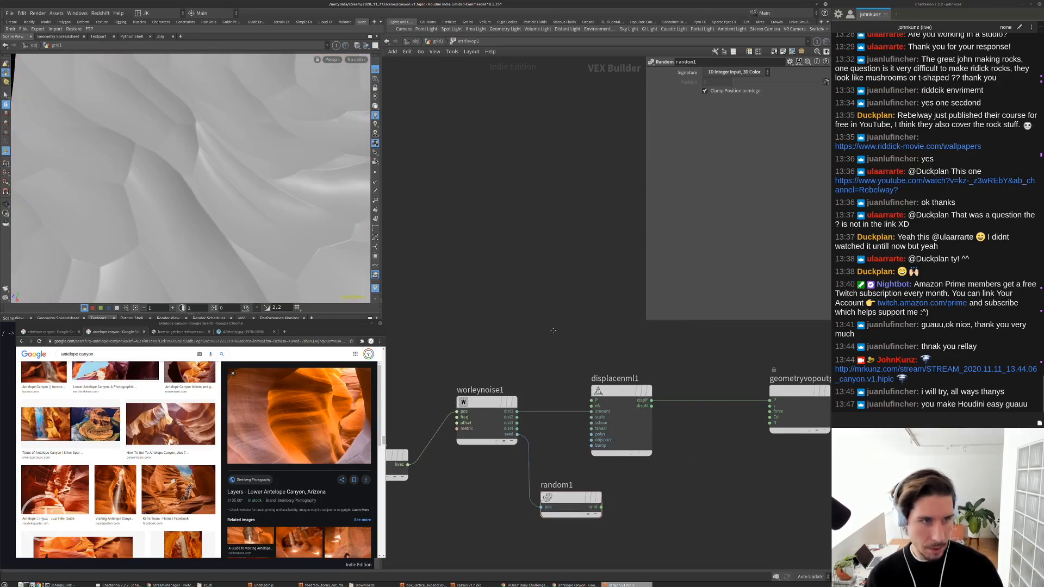
Frame the whole terrain and add an Anti-Aliased Noise node above the mulconst1 and vectohvec1 nodes
middle_drag(553, 328, 602, 384)
scroll(602, 383, down, 2)
key(space+g)
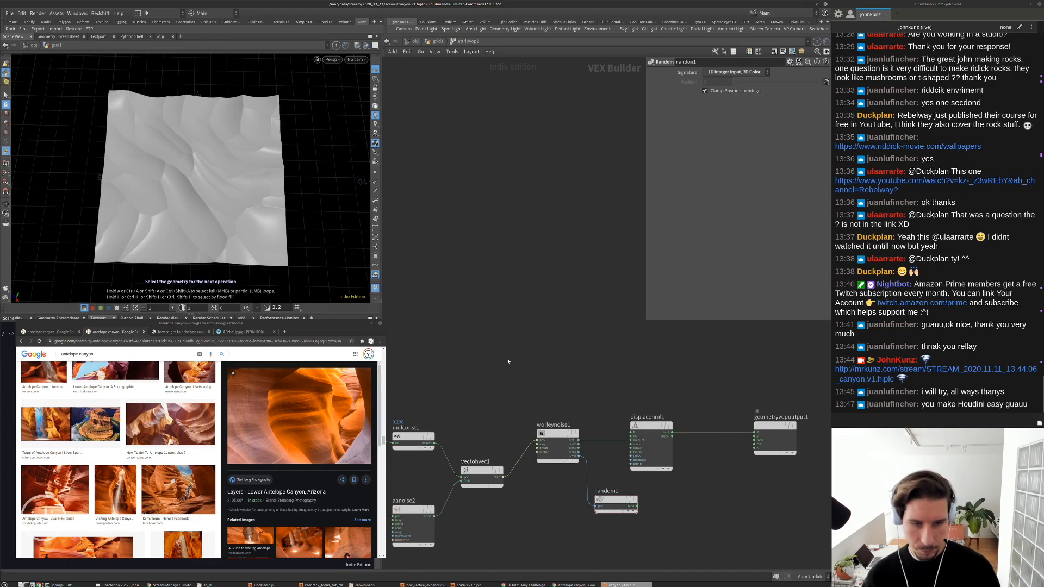
middle_drag(508, 361, 555, 310)
key(Tab)
text(an)
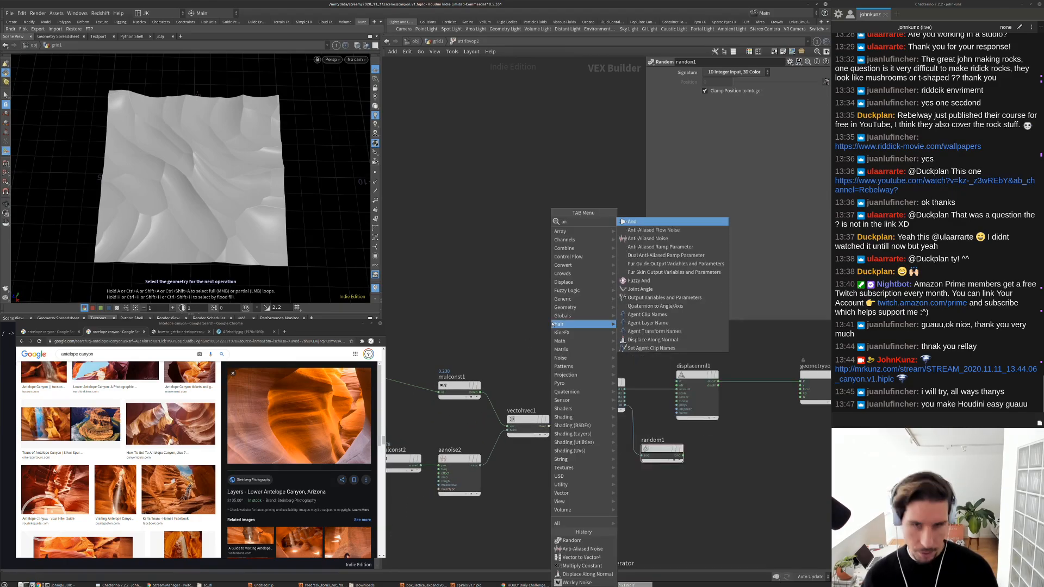
click(648, 239)
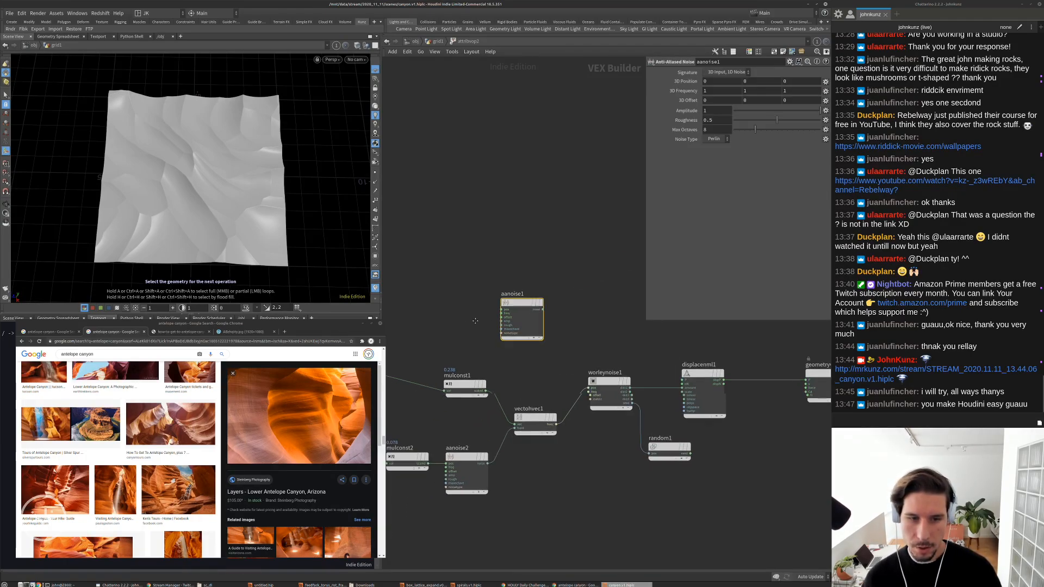
Feed the global P into the pos input of aanoise1, align it above mulconst1, and connect its noise output to Cd on geometryvopoutput1
middle_drag(475, 321, 521, 311)
drag(547, 300, 394, 359)
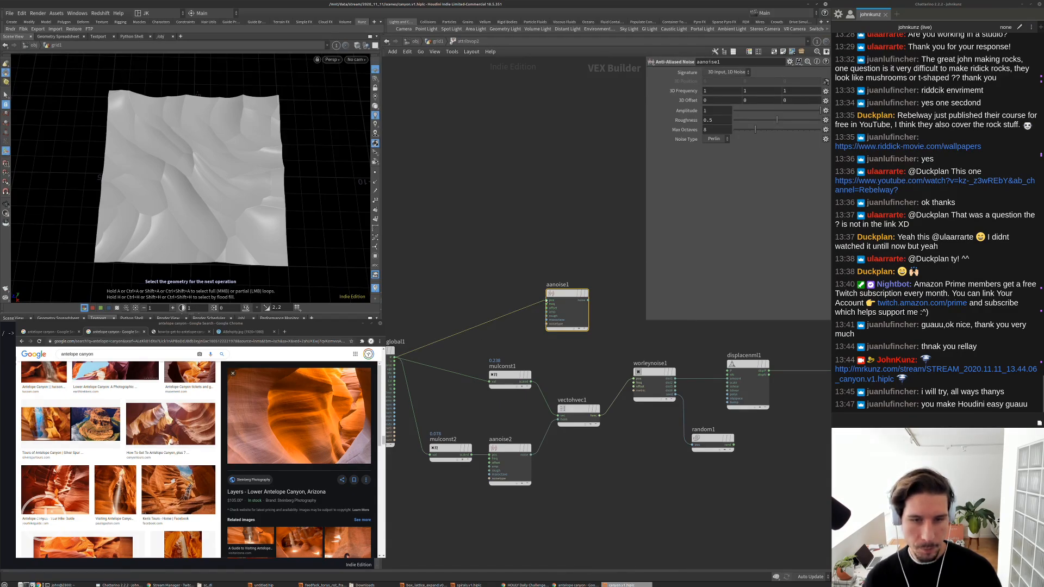
drag(546, 300, 490, 300)
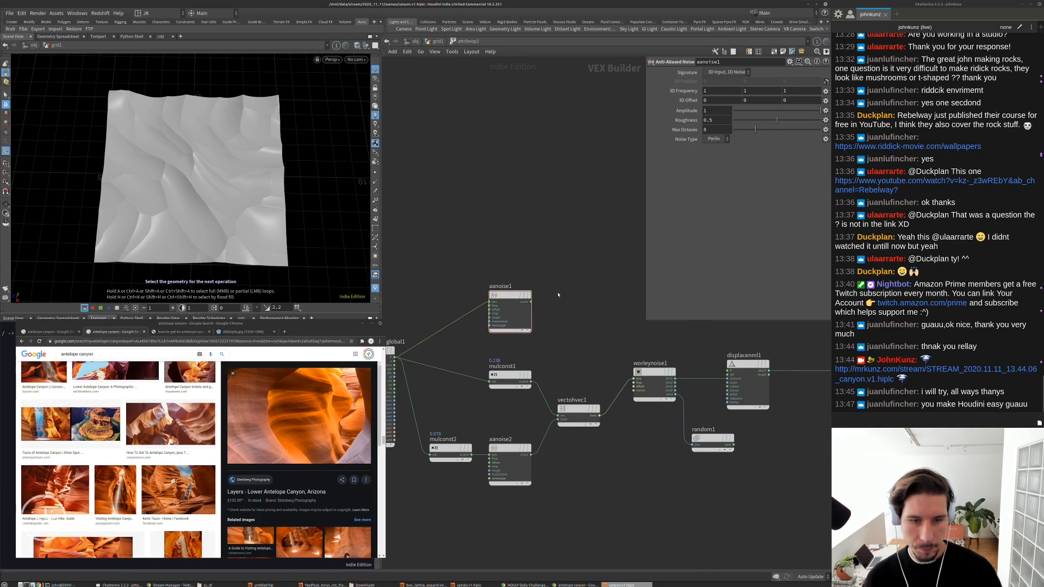
middle_drag(543, 330, 469, 339)
drag(468, 339, 793, 420)
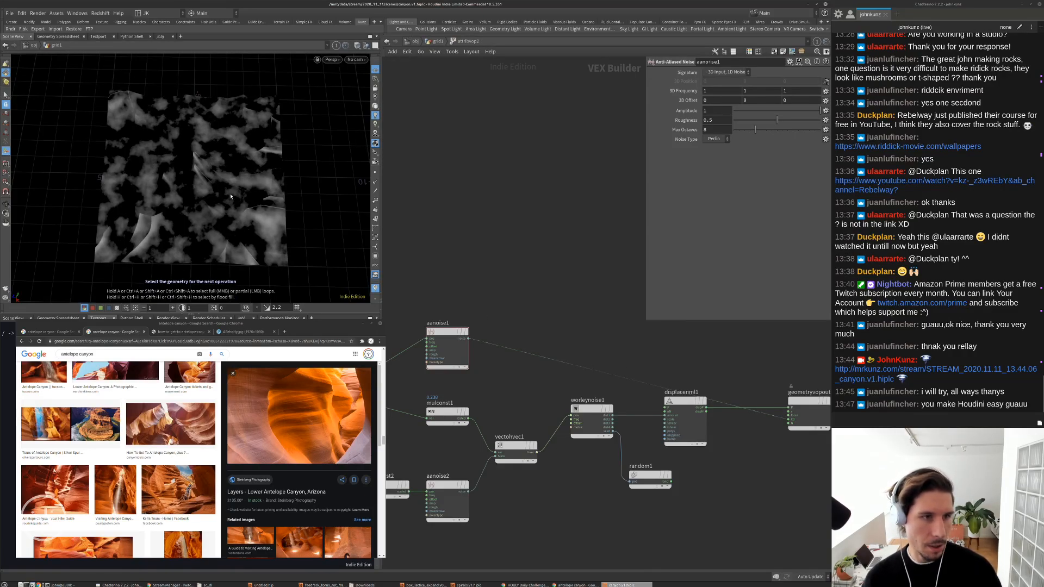
Try a value of 0.25 for the first 3D frequency component of aanoise1, and set it back to 1
click(714, 91)
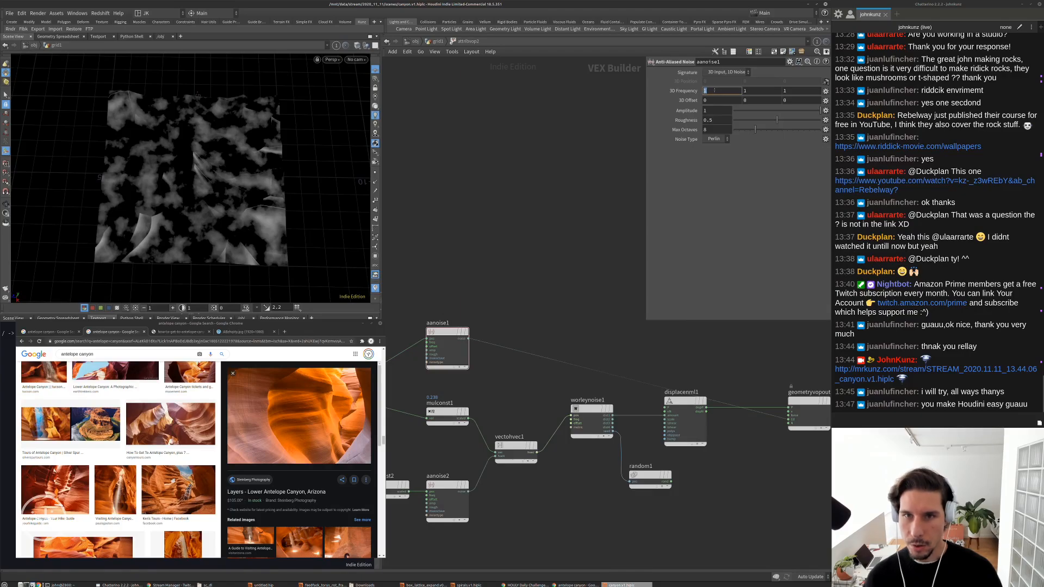
text(.25)
key(Return)
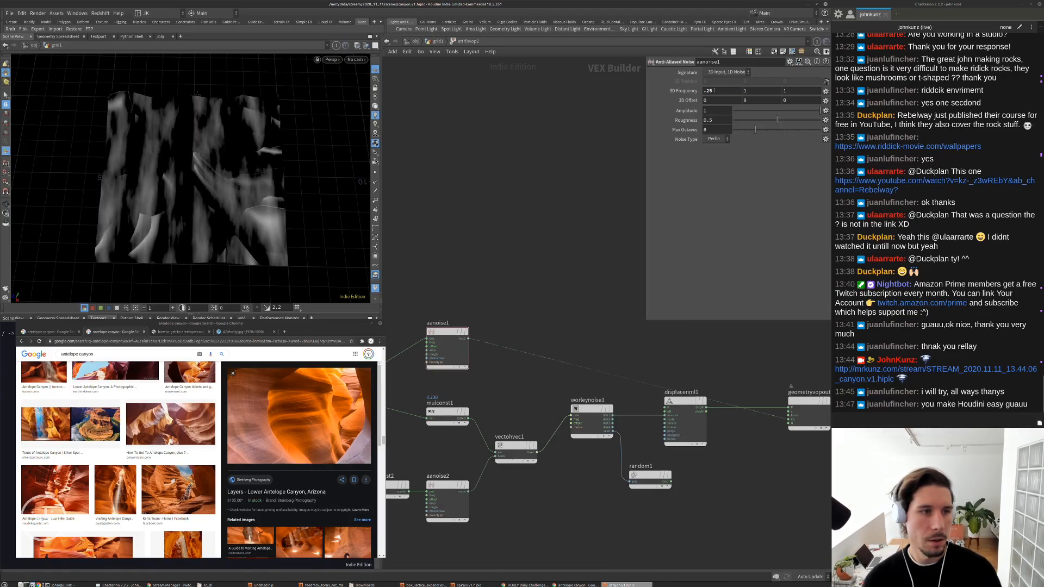
click(715, 91)
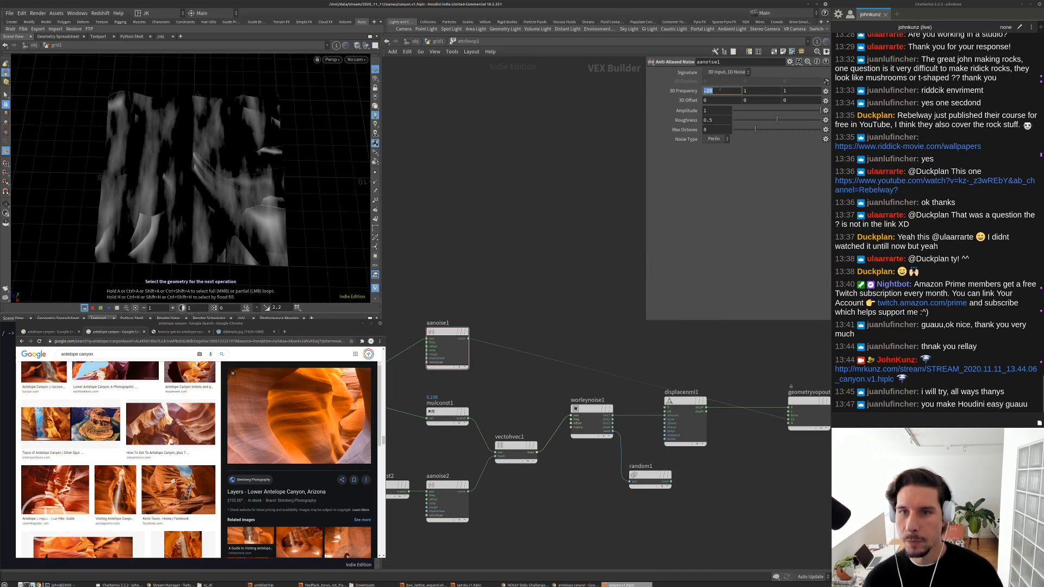
text(1)
Set the third 3D frequency component of aanoise1 to 0.1 and inspect the stretched noise on the terrain up close
click(794, 91)
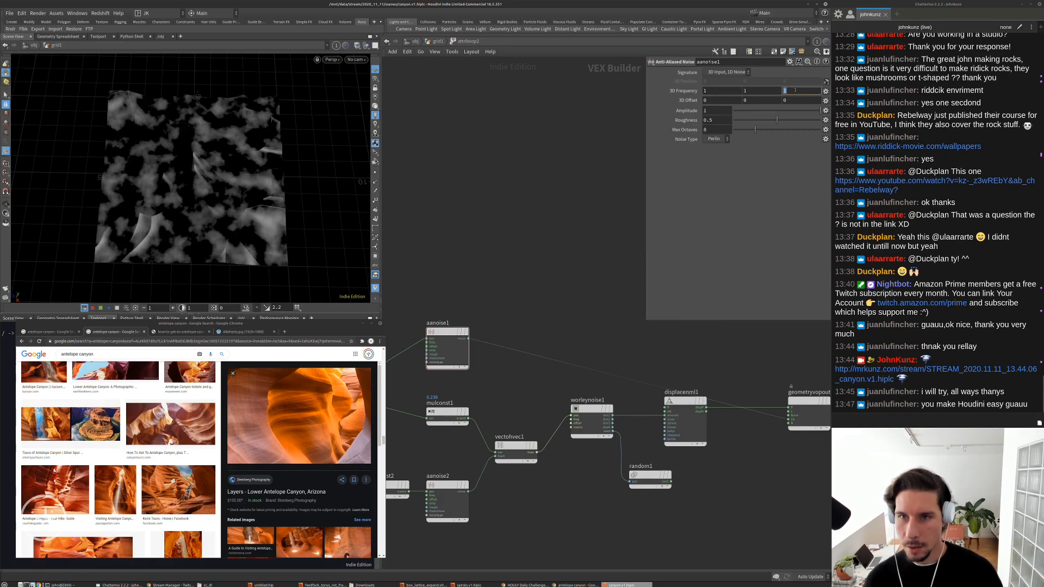
text(.1)
key(Return)
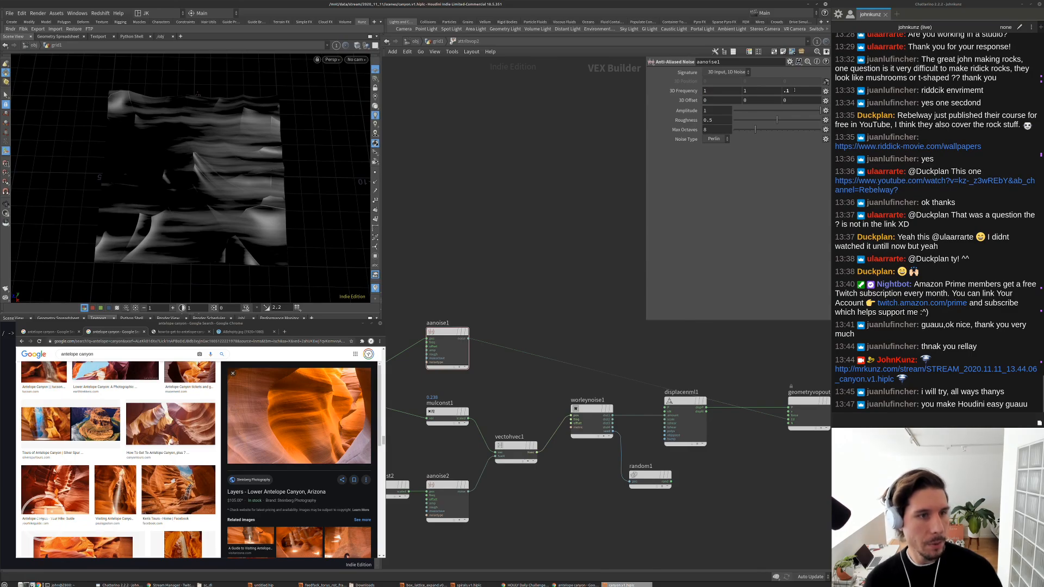
middle_drag(504, 308, 570, 241)
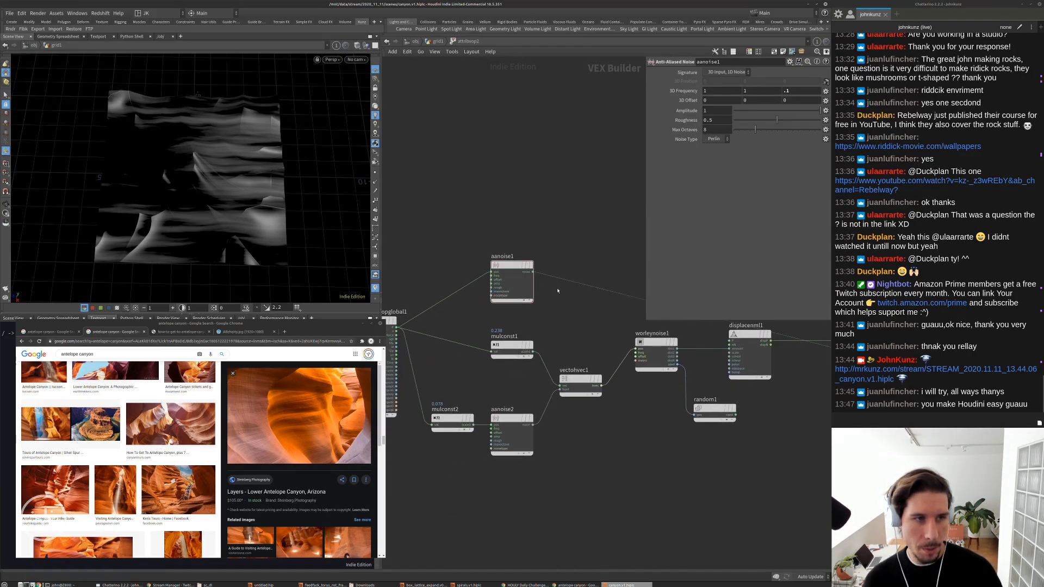
scroll(266, 169, up, 6)
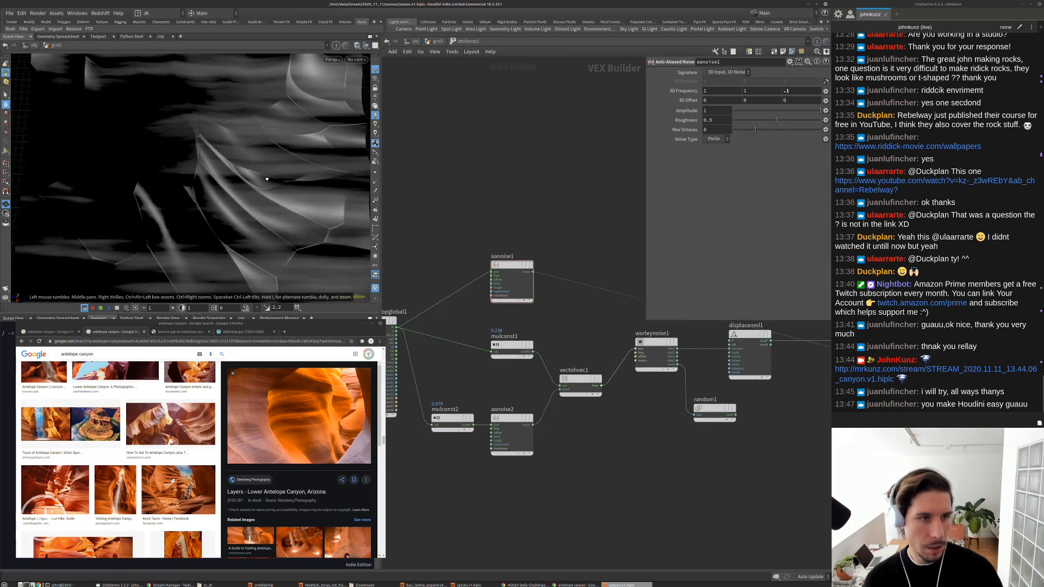
drag(267, 178, 325, 230)
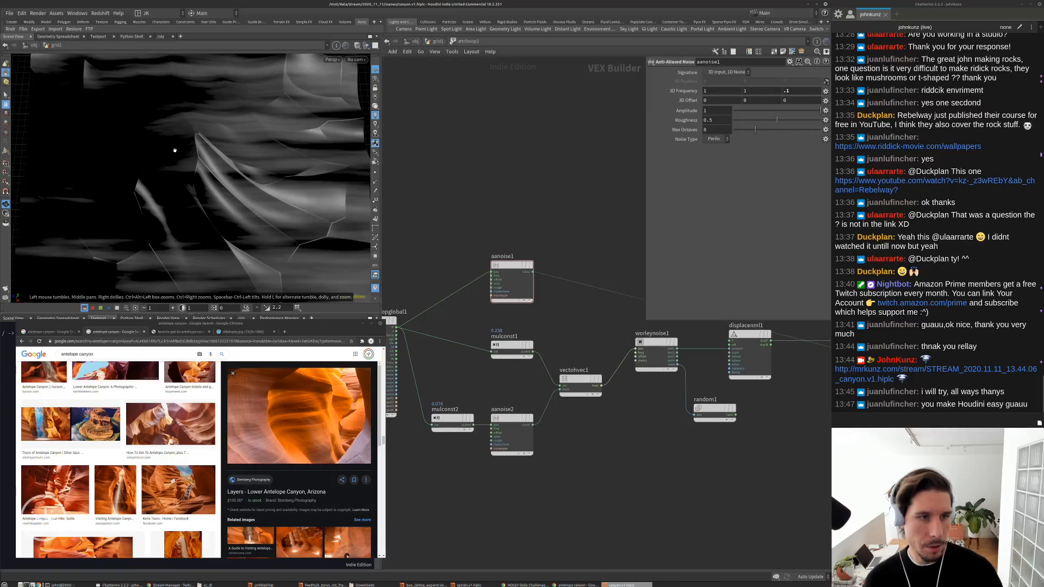
key(s)
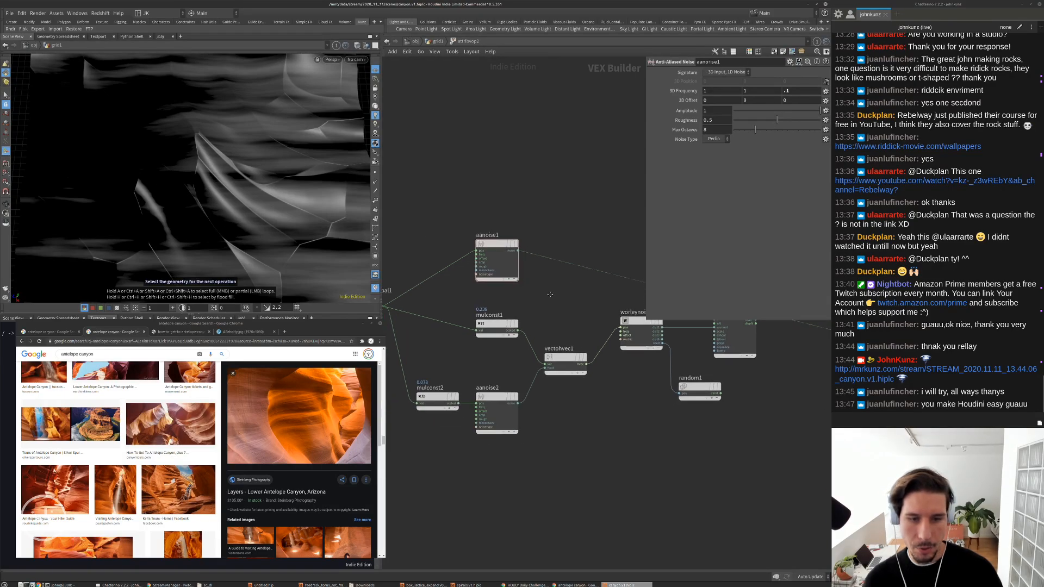
Connect the vectohvec1 output to the pos input of aanoise1 with the 4D Input, 1D Noise signature, and place aanoise1 above vectohvec1
middle_drag(493, 273, 478, 251)
drag(478, 253, 586, 364)
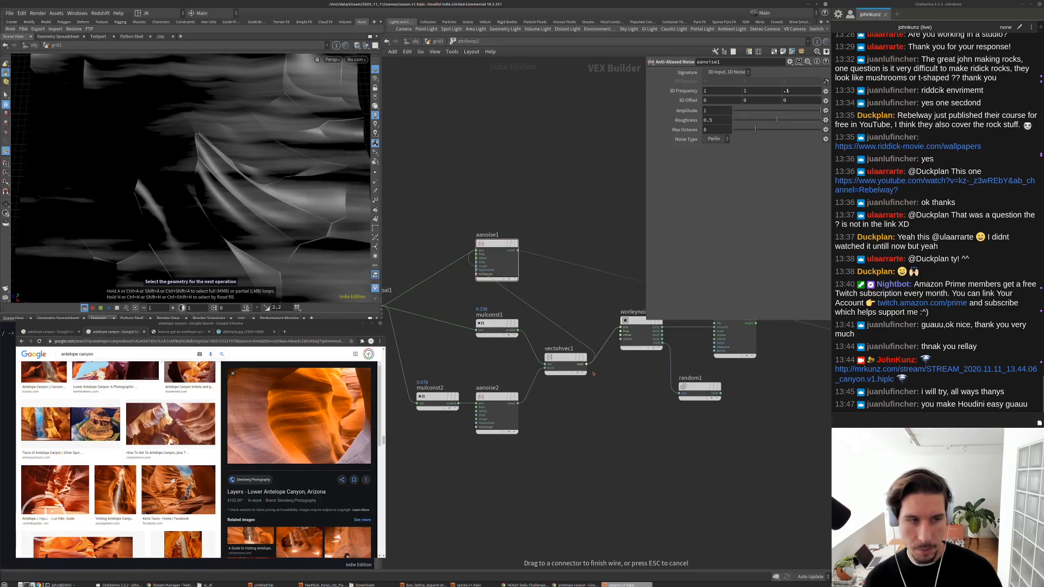
key(Escape)
drag(187, 144, 259, 197)
key(s)
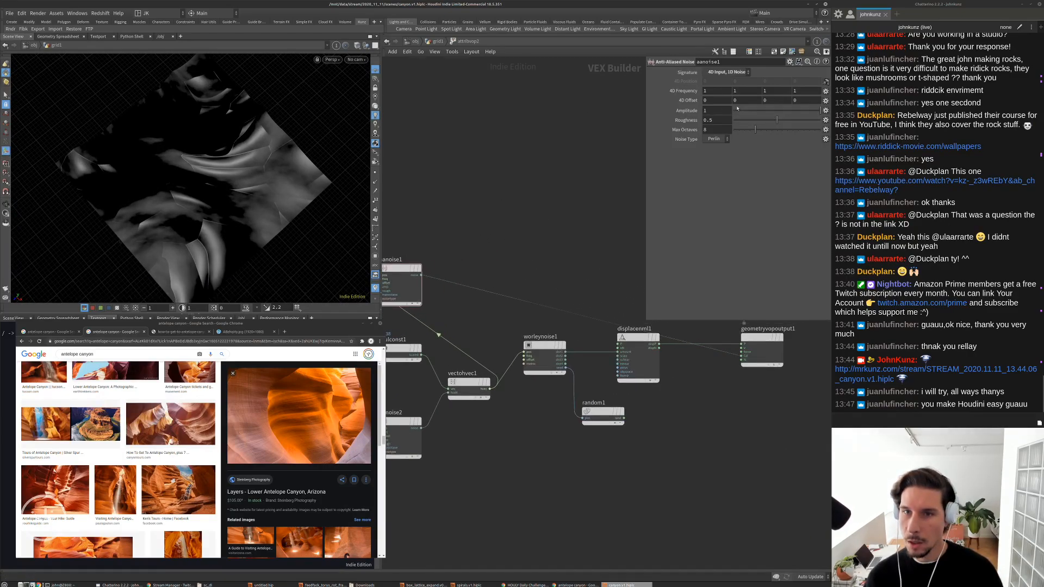
middle_drag(476, 255, 526, 233)
drag(451, 246, 533, 224)
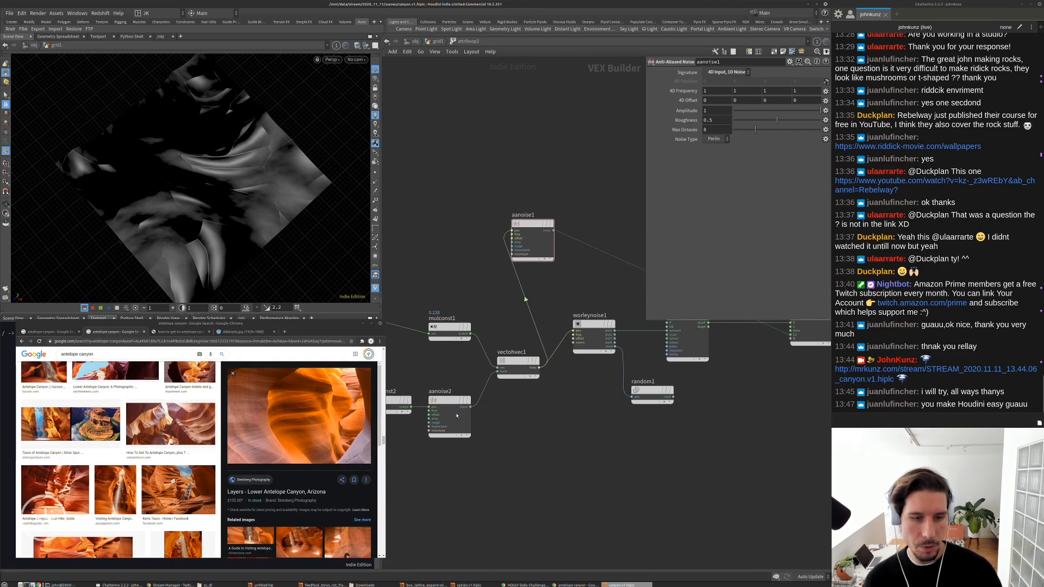
Duplicate vectohvec1, feed the copy from global P and aanoise2, wire it into the pos input of aanoise1, and inspect the terrain pattern
middle_drag(441, 295, 499, 233)
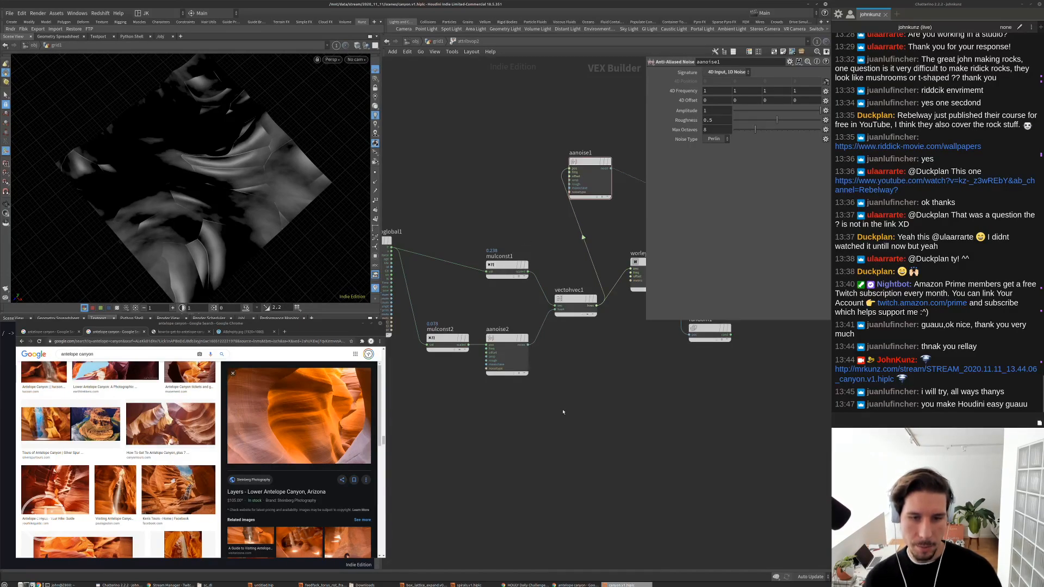
drag(569, 300, 397, 246)
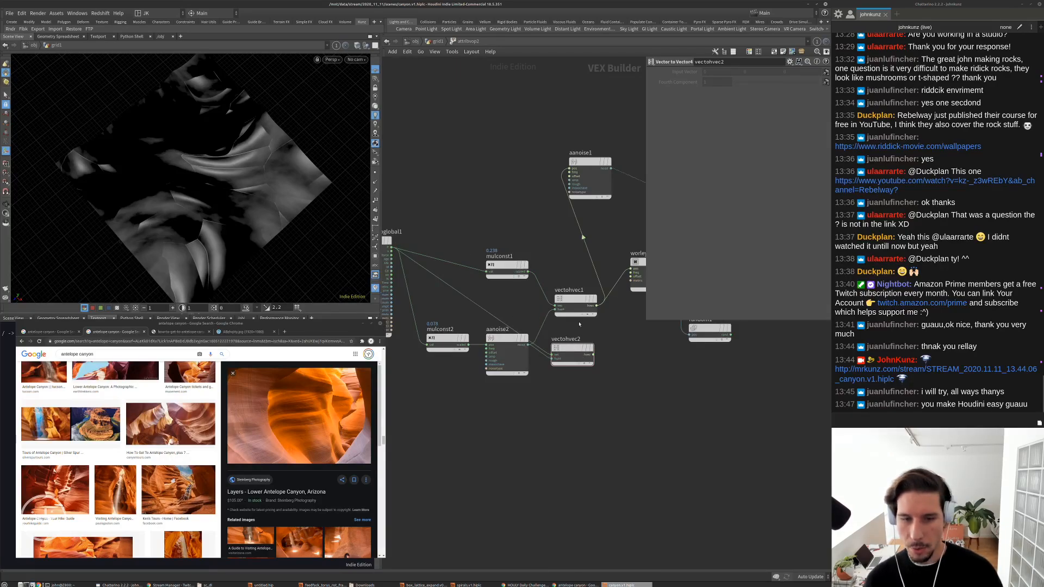
drag(593, 355, 569, 176)
drag(586, 346, 507, 165)
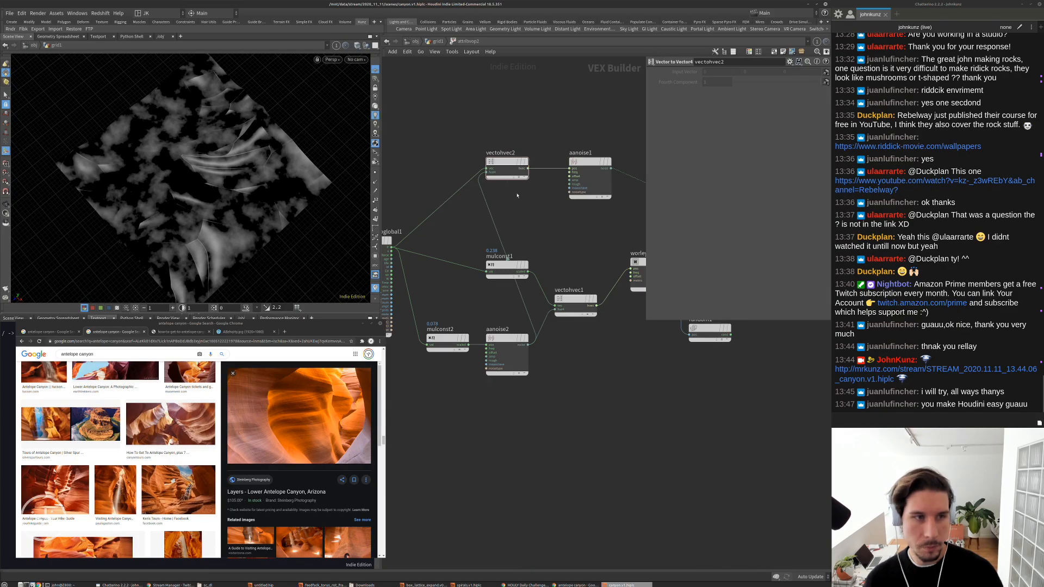
scroll(292, 161, up, 5)
drag(291, 161, 241, 194)
right_drag(241, 193, 150, 230)
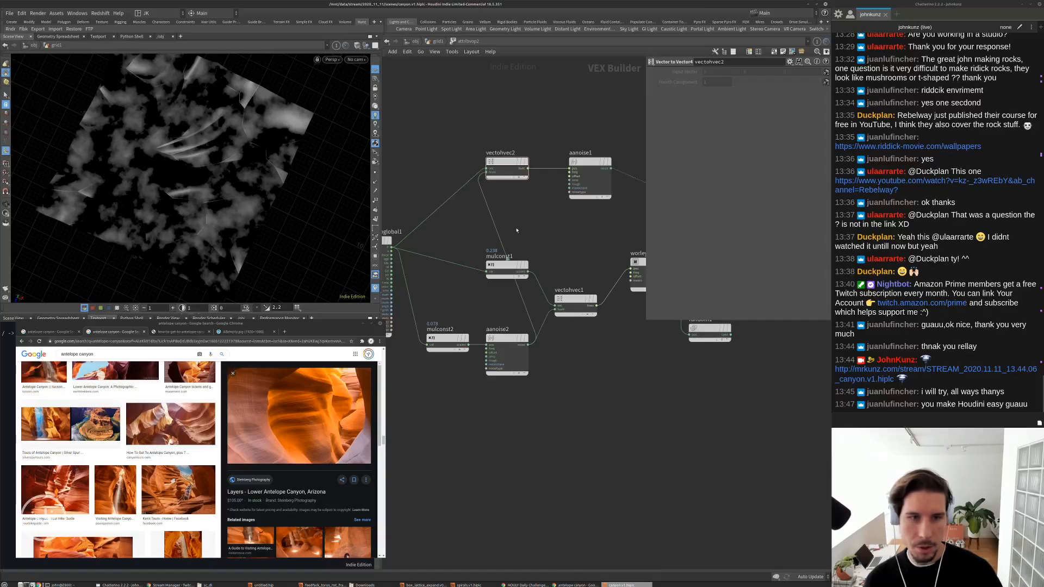
Delete the vectohvec2 node and wire the vectohvec1 output directly into the pos input of aanoise1
click(507, 162)
key(Delete)
drag(569, 169, 596, 306)
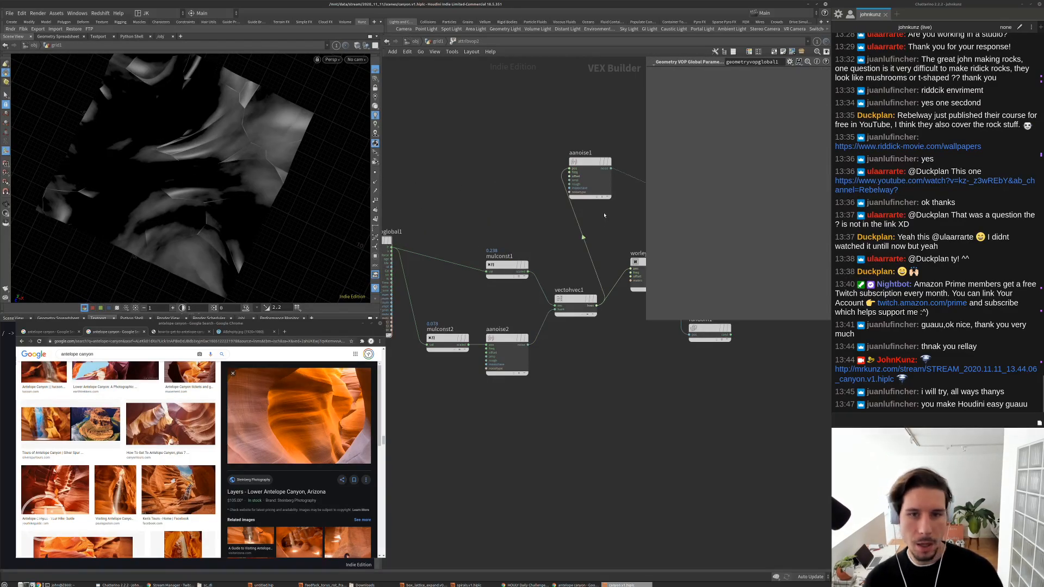
click(591, 179)
middle_drag(534, 225, 497, 242)
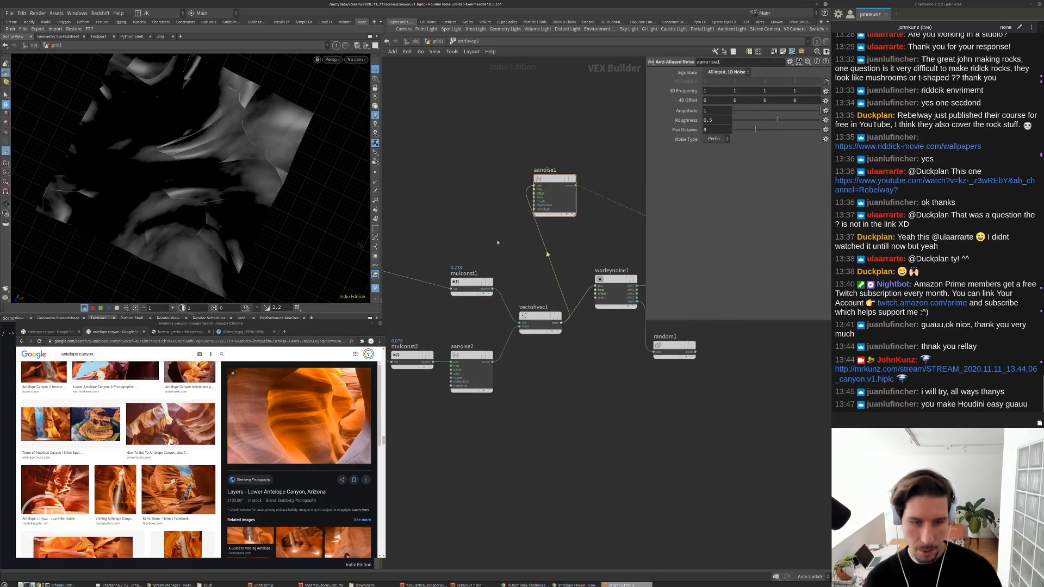
Insert a copy of mulconst1 between vectohvec1 and aanoise1, set its multiplier to 5, and place it beside aanoise1
key(Tab)
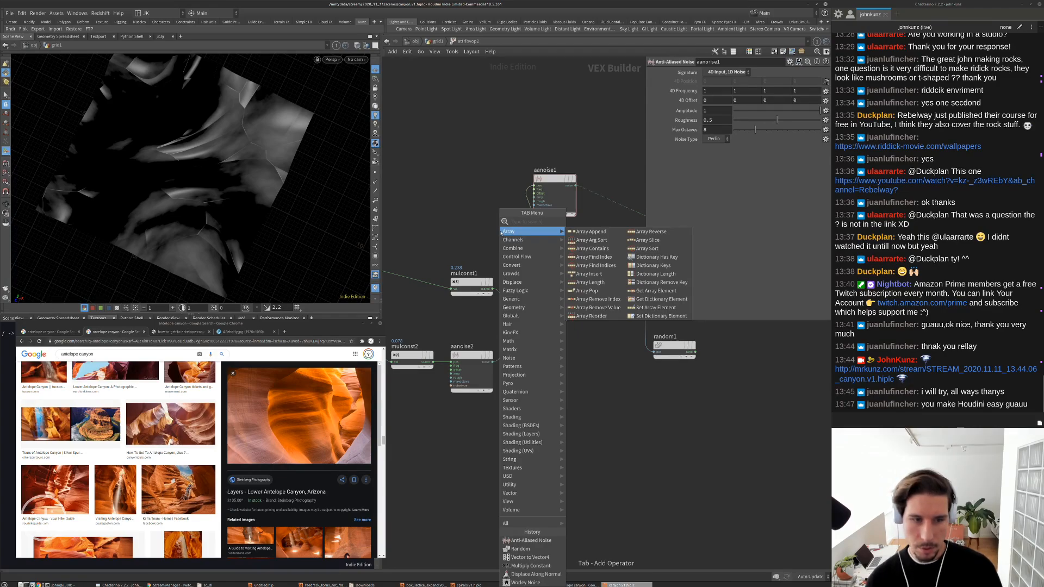
click(461, 274)
alt+drag(461, 274, 546, 239)
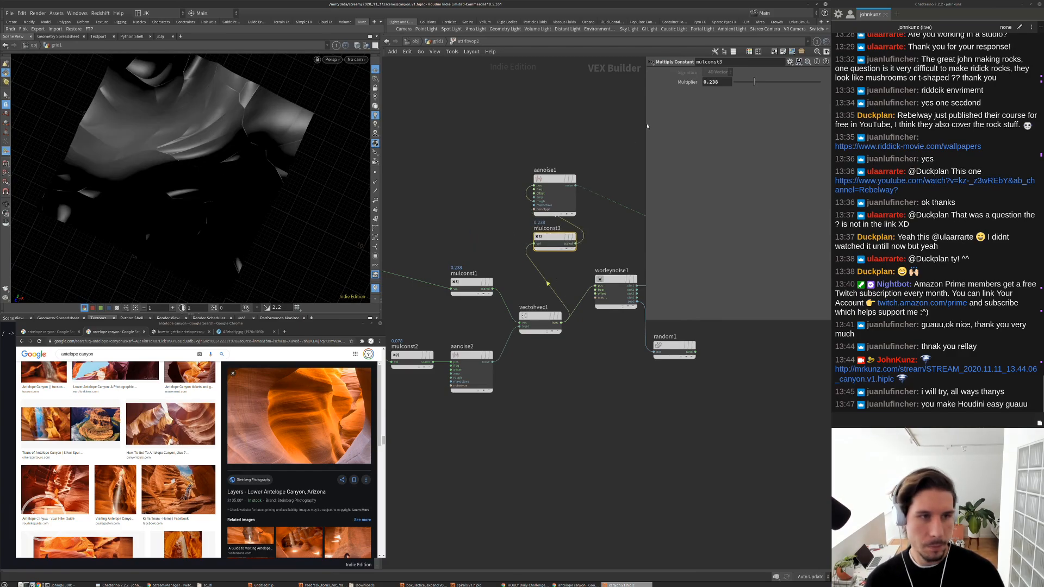
click(712, 81)
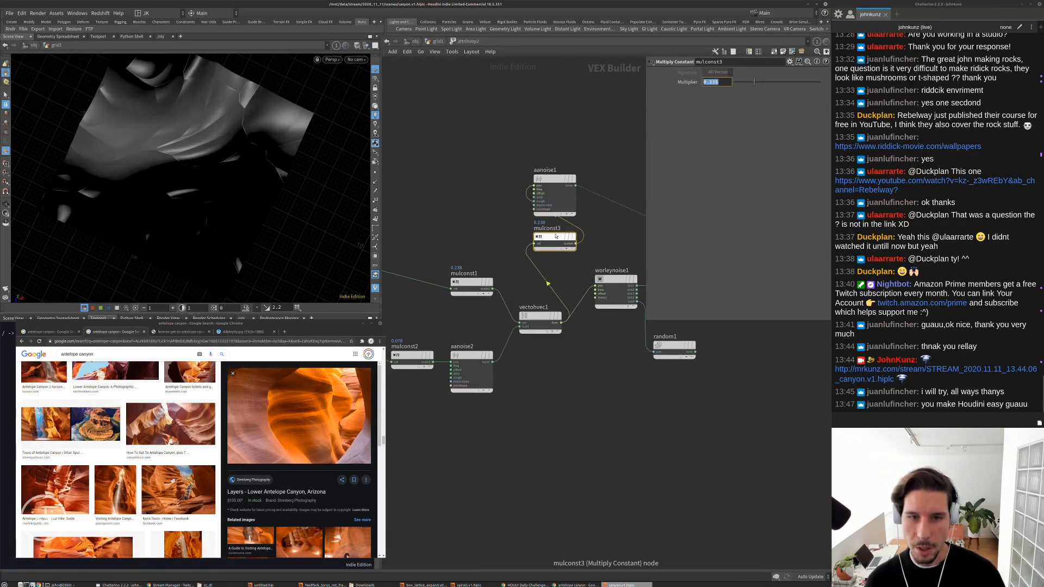
key(Return)
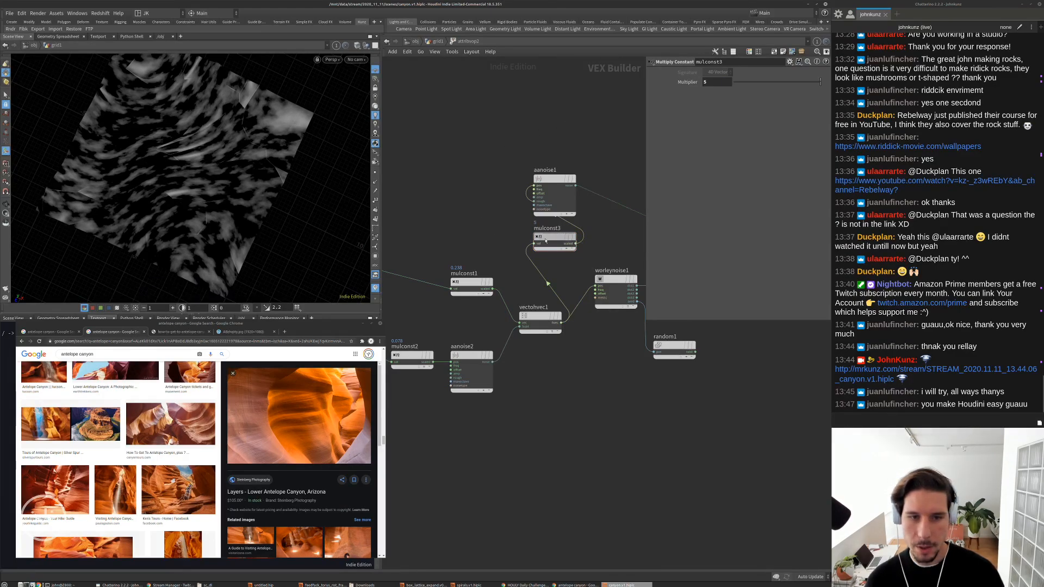
drag(546, 238, 476, 177)
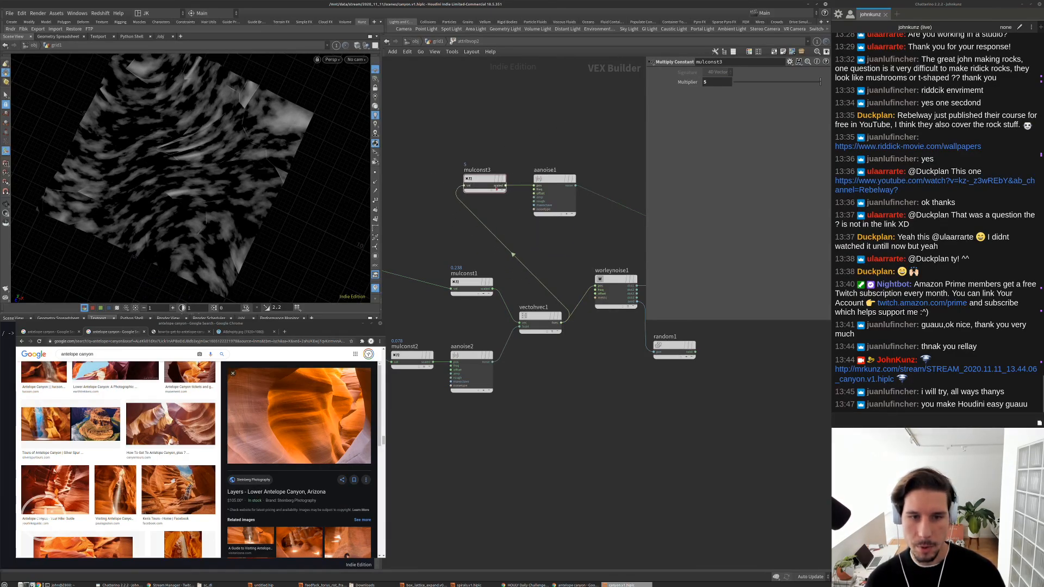
scroll(529, 321, down, 3)
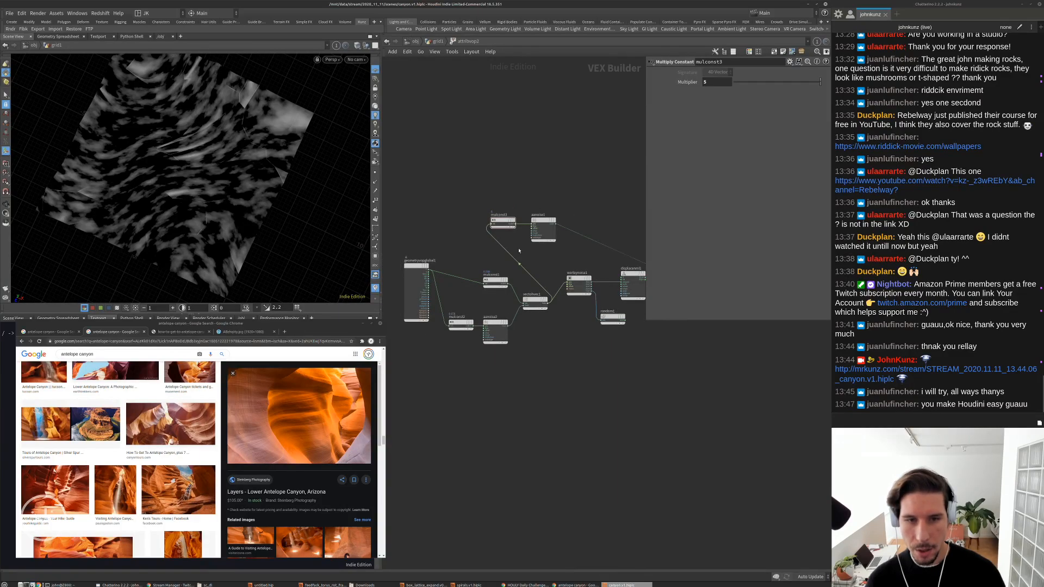
key(Escape)
scroll(198, 142, up, 8)
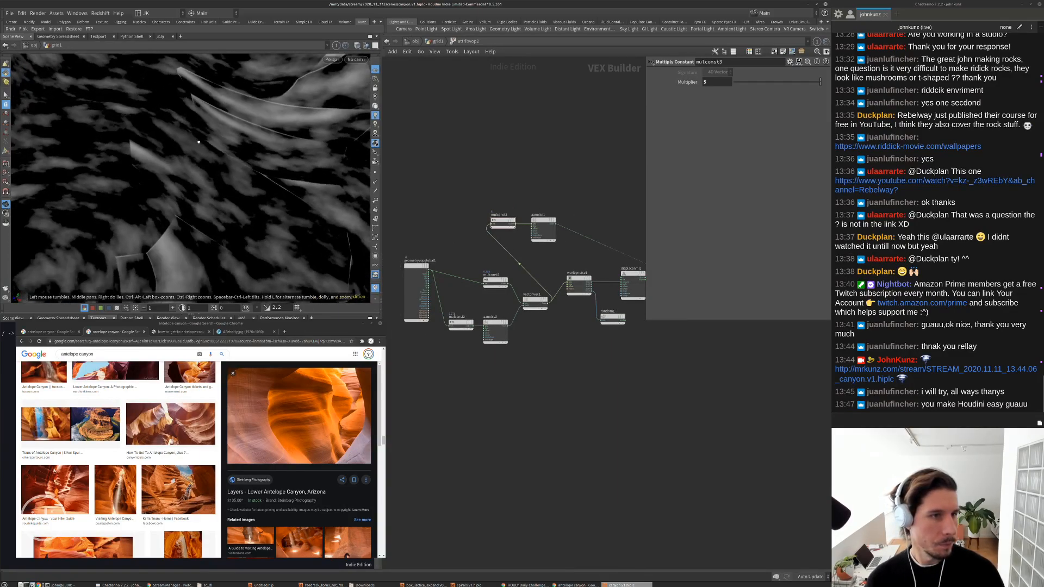
drag(198, 142, 255, 163)
Set the third 4D Frequency component of aanoise1 to 0.1 and inspect the stretched pattern on the terrain
drag(546, 181, 552, 223)
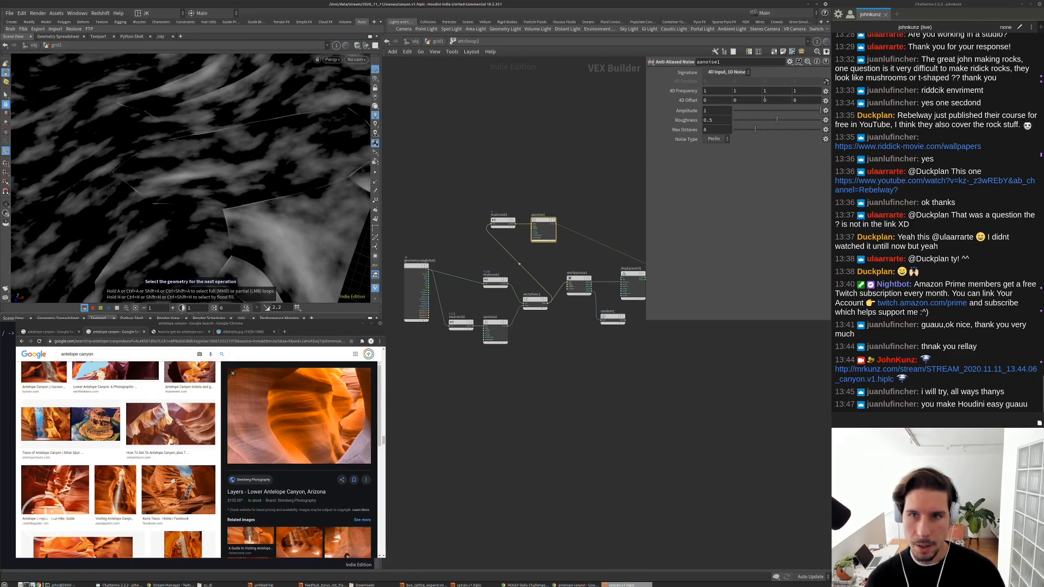
click(776, 91)
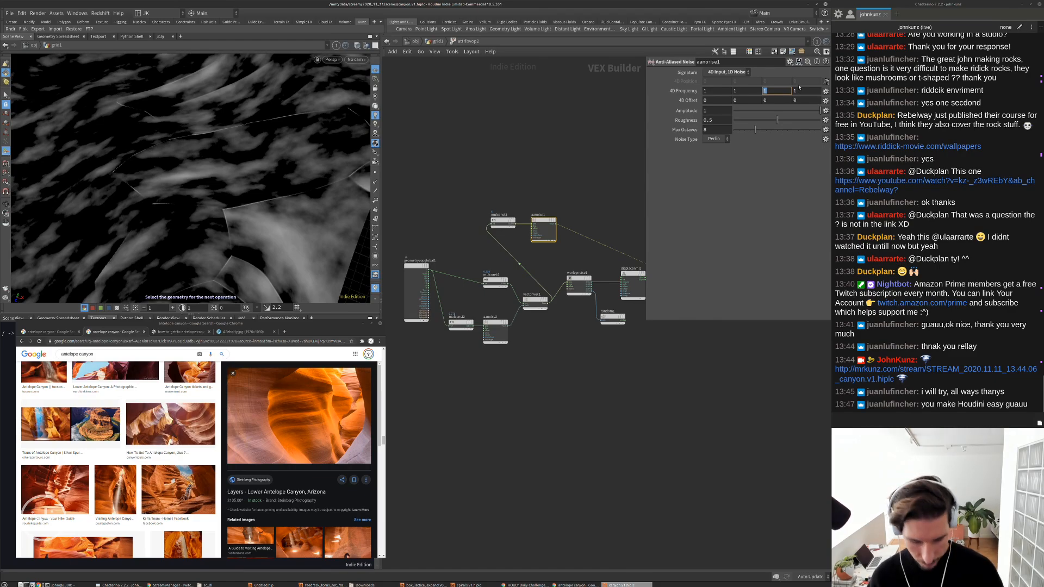
key(Return)
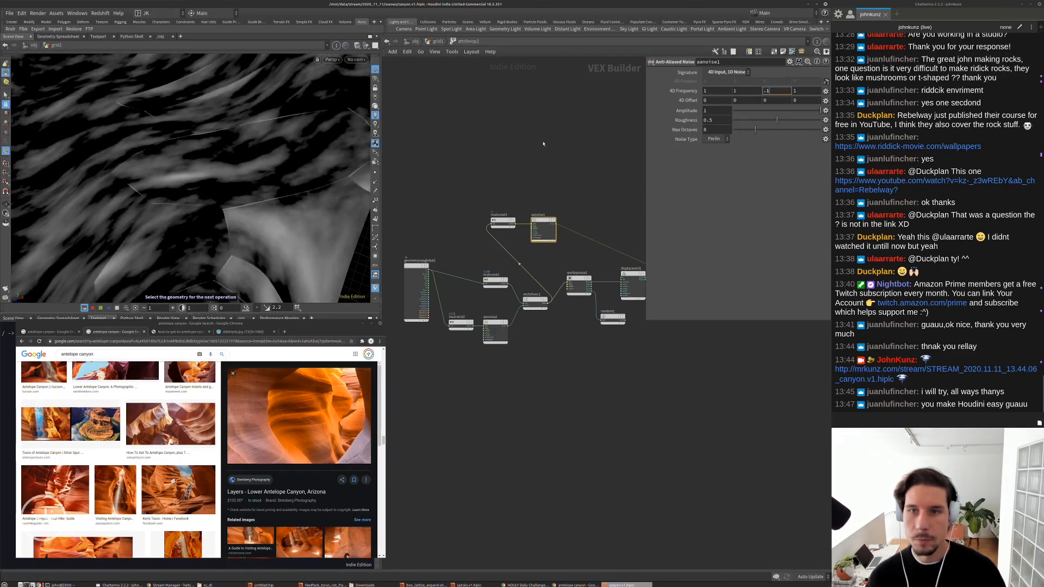
key(Return)
key(space+g)
drag(239, 163, 210, 214)
right_drag(210, 214, 252, 203)
drag(252, 203, 326, 176)
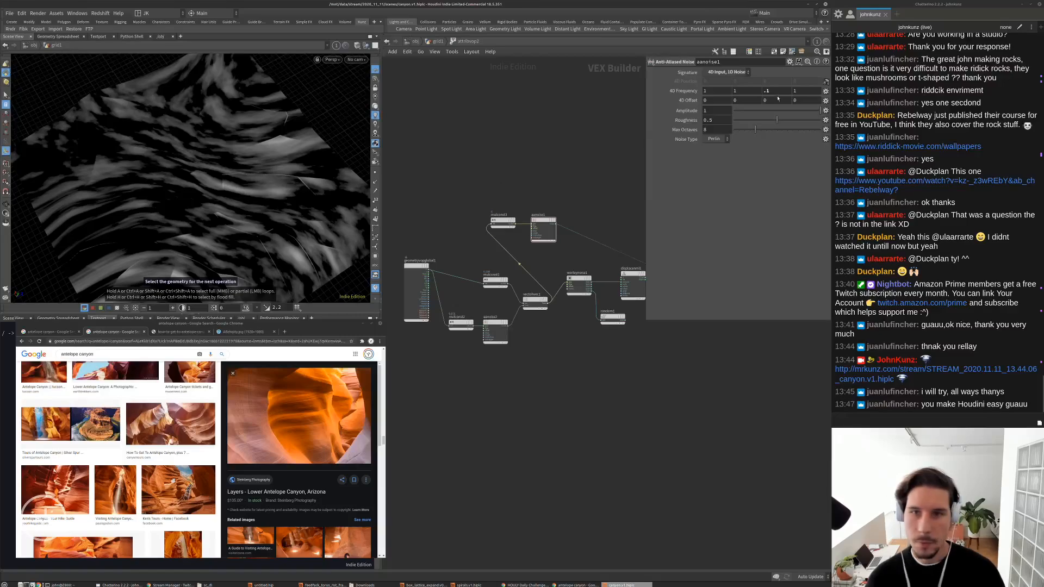
Try a value of 5 for the first 4D Frequency component of aanoise1, and set it back to 1
click(722, 92)
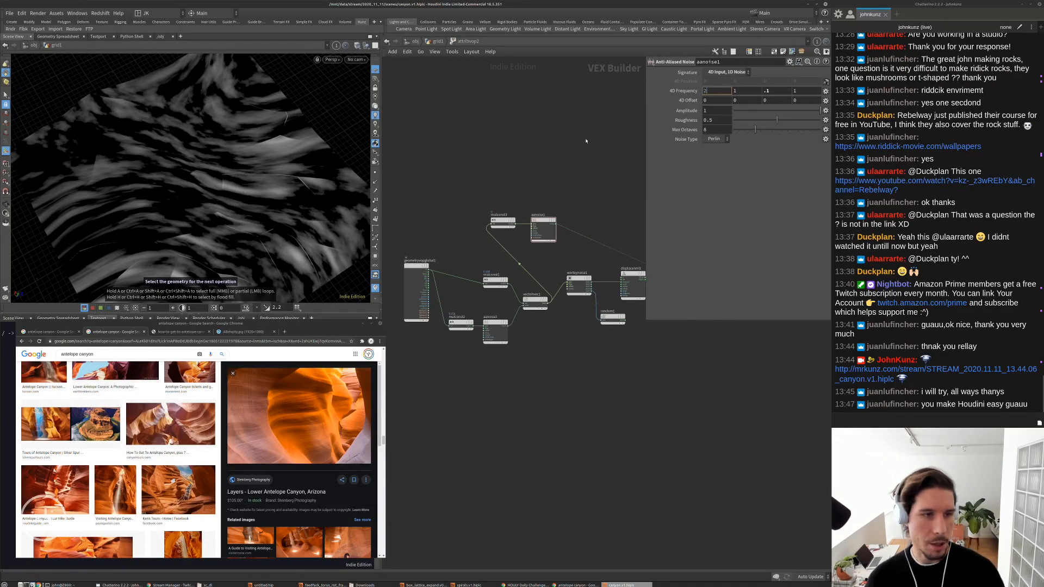
text(5)
key(Return)
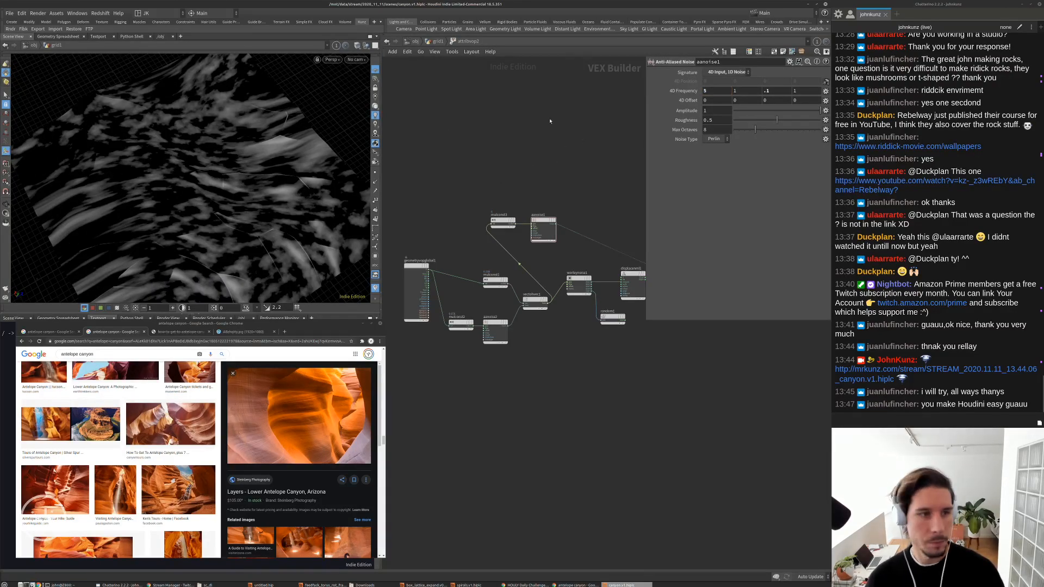
mouse_move(244, 153)
mouse_down()
mouse_move(274, 139)
mouse_move(218, 147)
mouse_move(231, 142)
mouse_up()
click(722, 92)
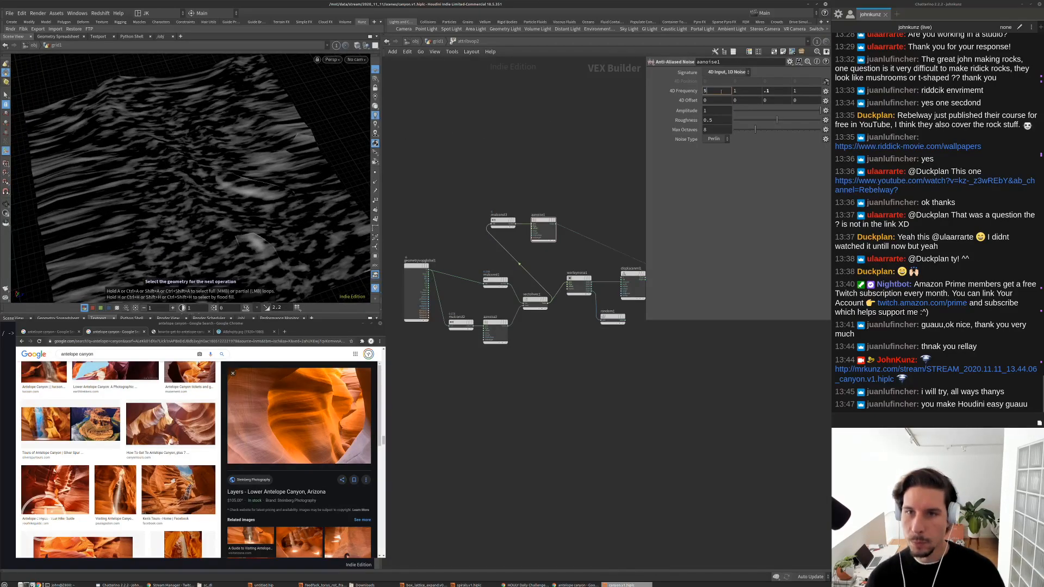
text(1)
key(Return)
drag(196, 185, 228, 171)
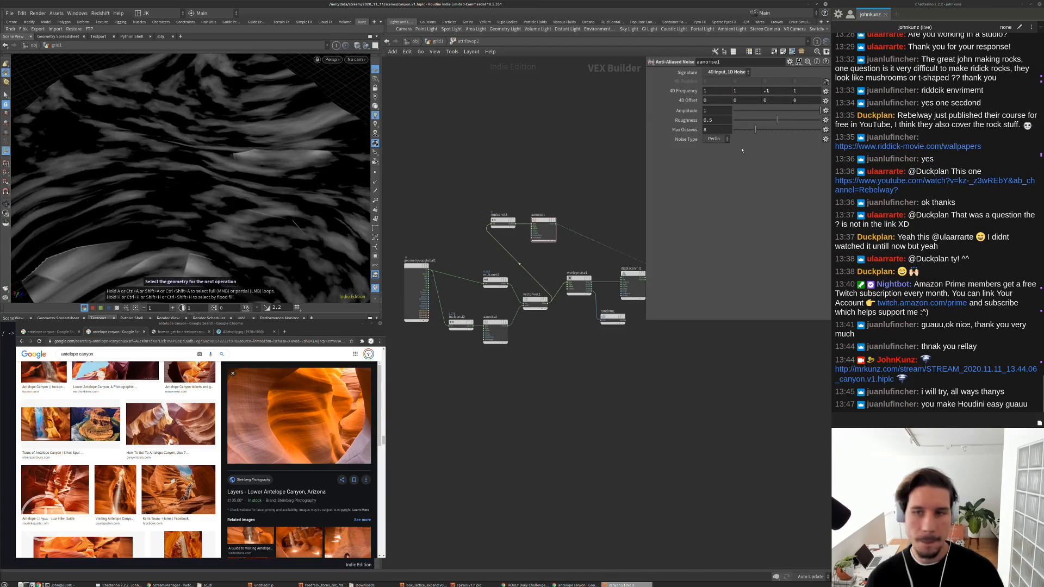
Adjust the roughness of aanoise1 to 0.445
click(759, 120)
click(787, 121)
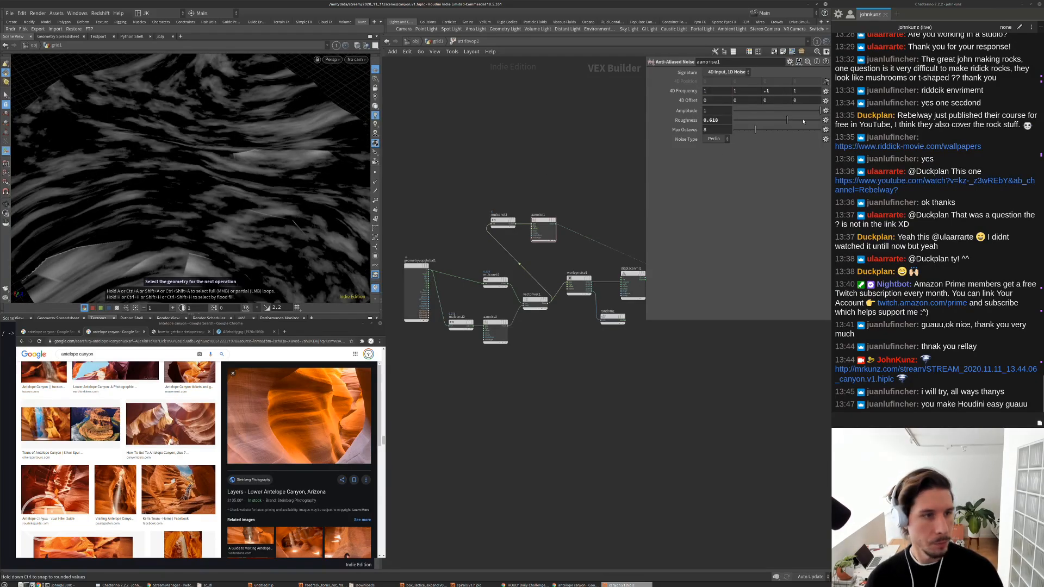
click(803, 120)
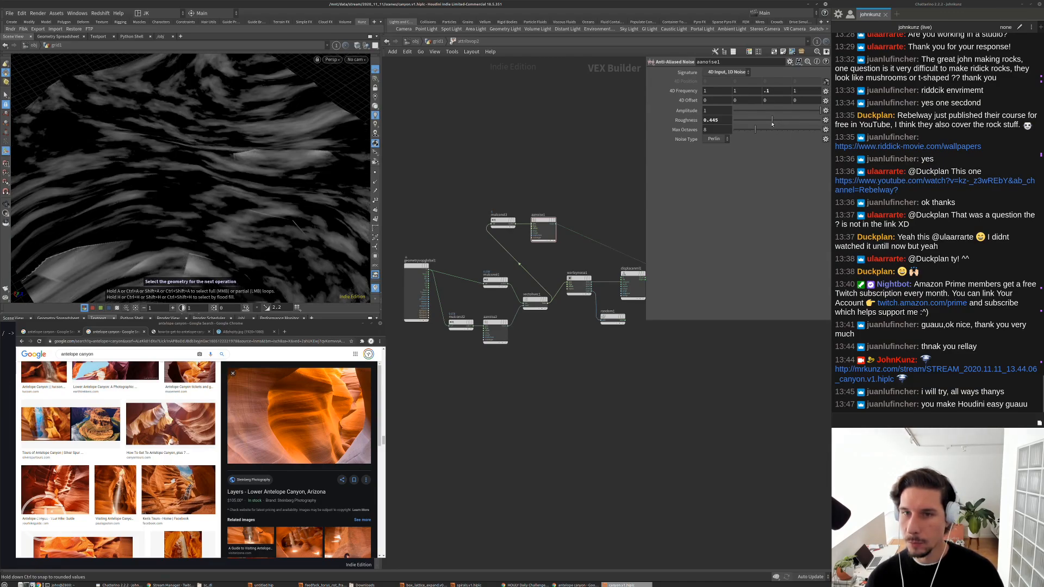
Try the Simplex noise type on aanoise1, and switch it back to Perlin
click(716, 139)
click(714, 156)
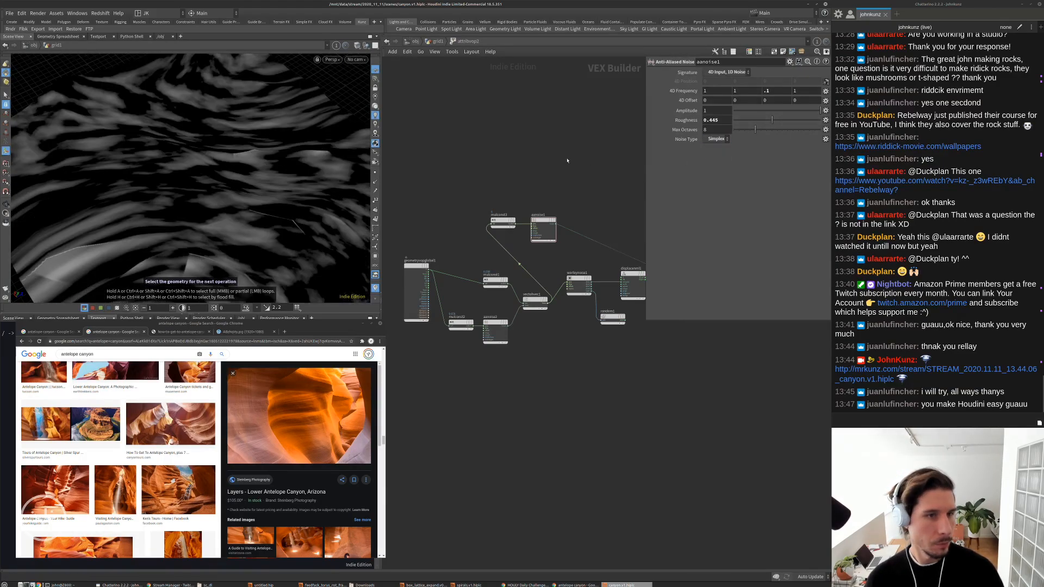
key(Escape)
drag(256, 168, 232, 215)
click(717, 139)
click(714, 147)
Set the multiplier of mulconst3 to 2 and check the larger noise pattern on the terrain
scroll(514, 216, up, 2)
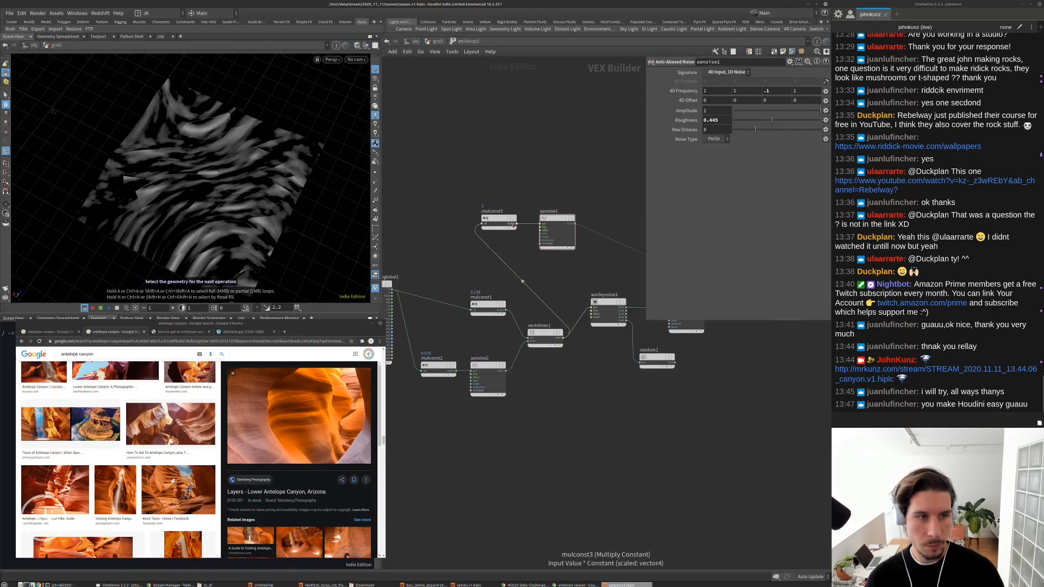
click(500, 221)
text(2)
key(Return)
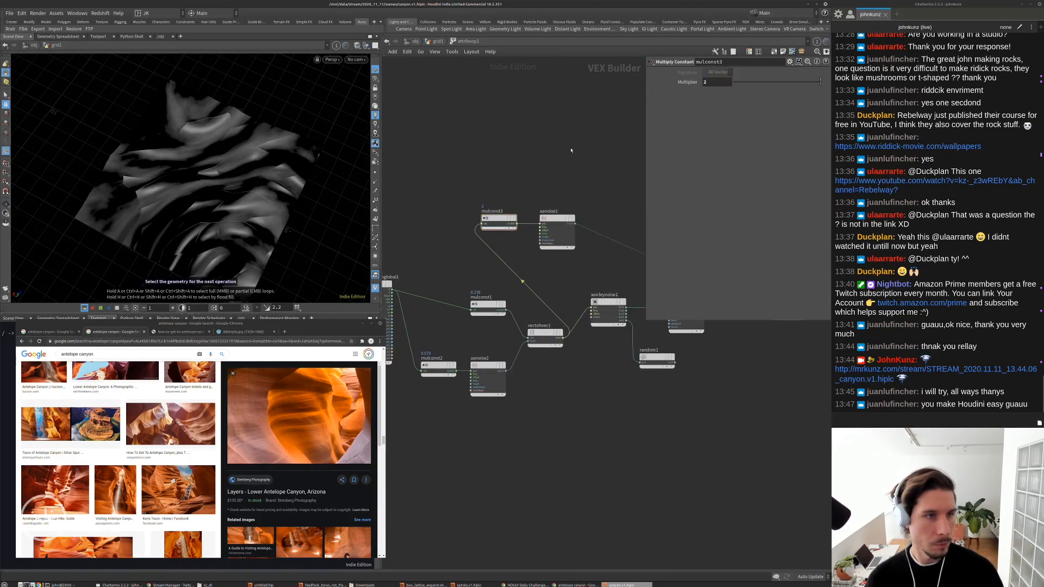
alt+drag(228, 212, 261, 199)
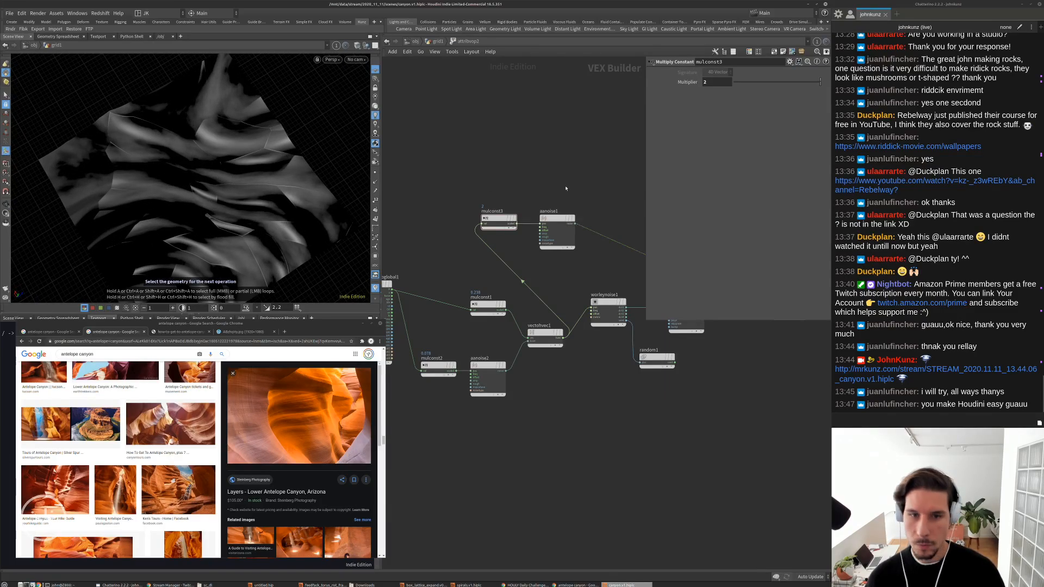
Try 15 for the first 4D Frequency component of aanoise1, and settle on 6
click(557, 227)
click(718, 91)
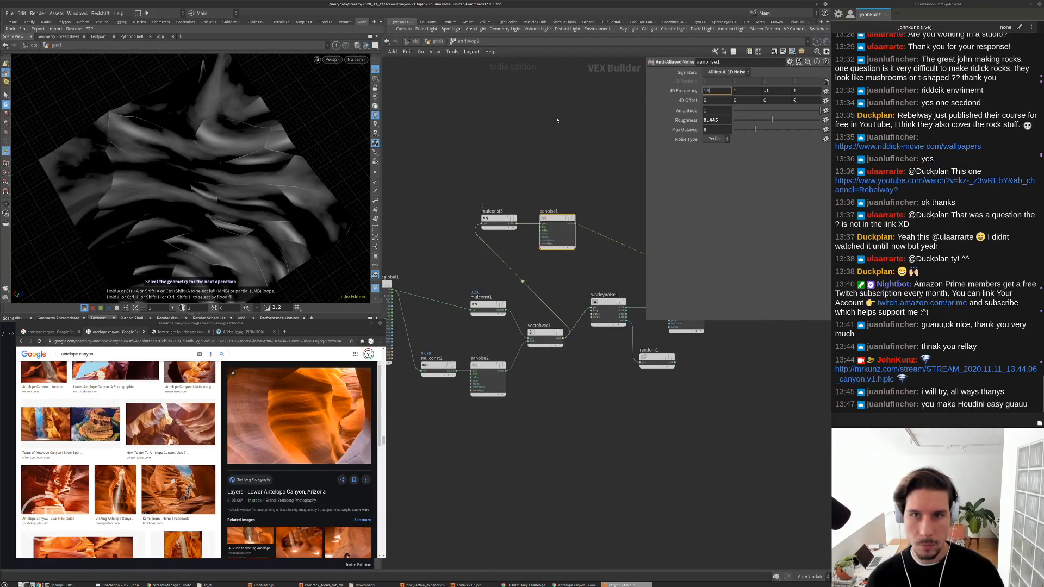
key(Return)
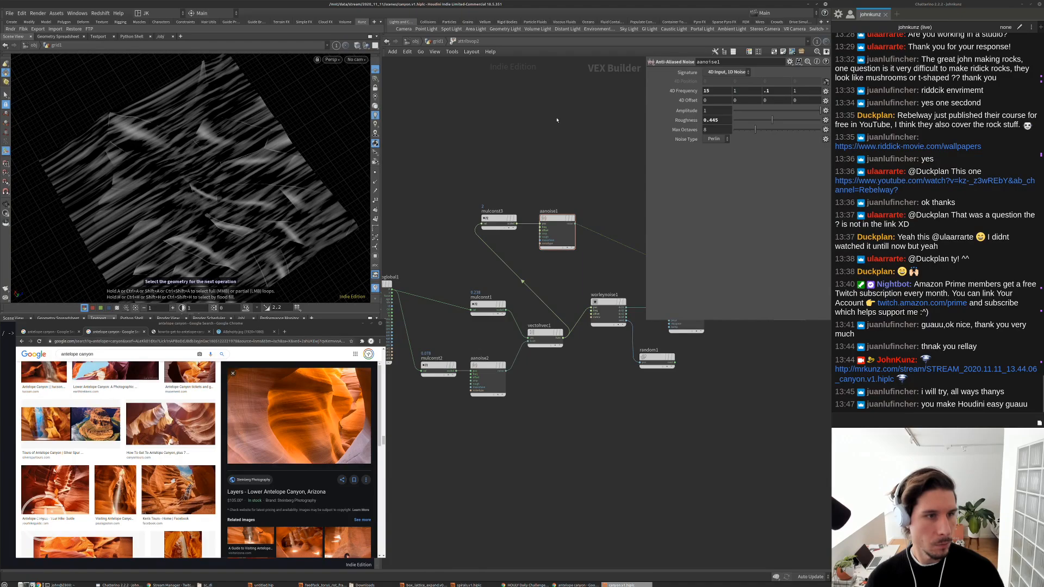
click(718, 91)
text(6)
key(Return)
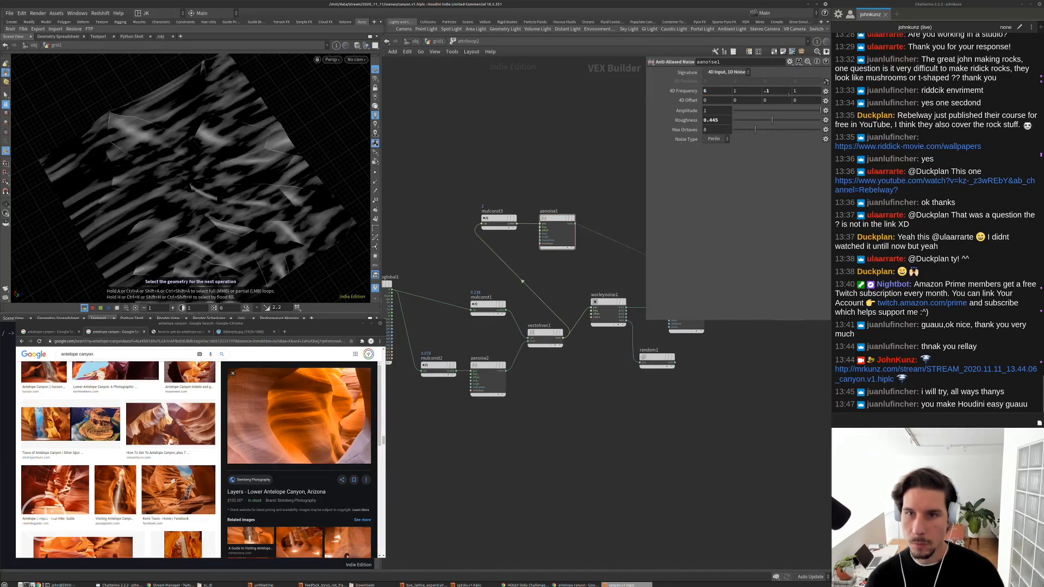
Set the second and fourth 4D Frequency components of aanoise1 to 6 and inspect the terrain pattern
click(752, 91)
text(6)
key(Return)
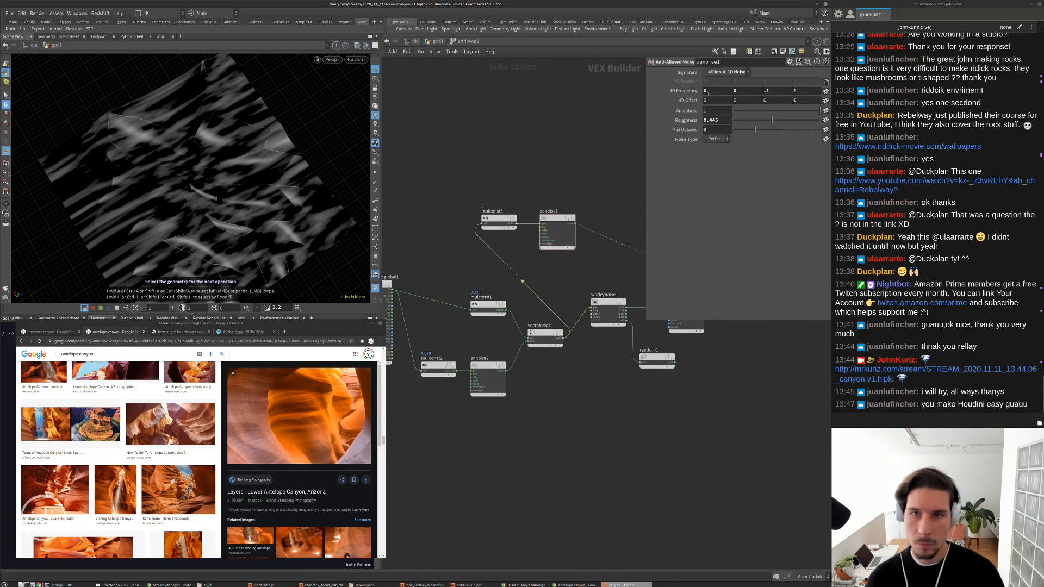
click(796, 91)
key(Return)
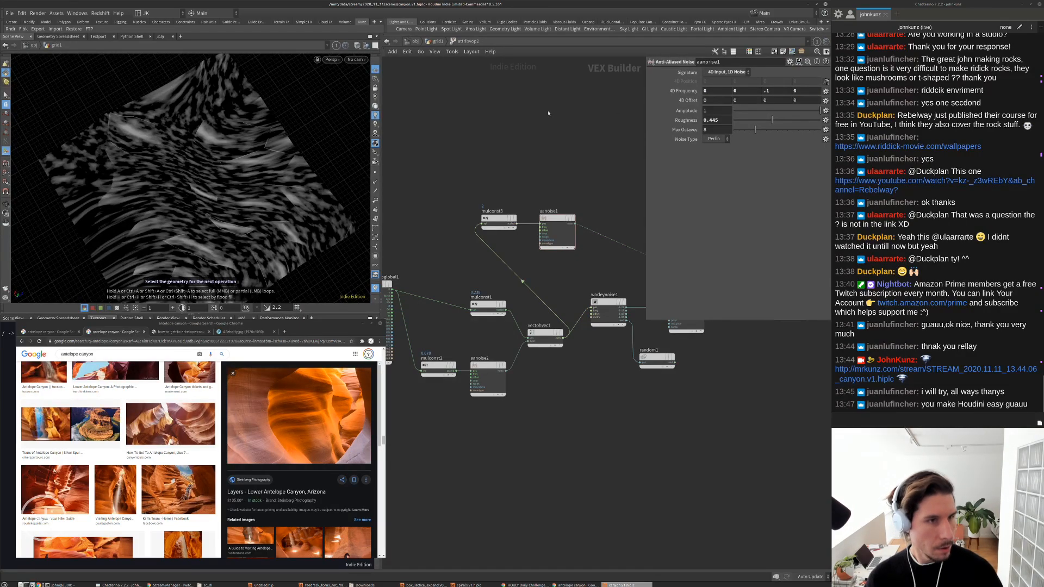
key(XF86AudioLowerVolume)
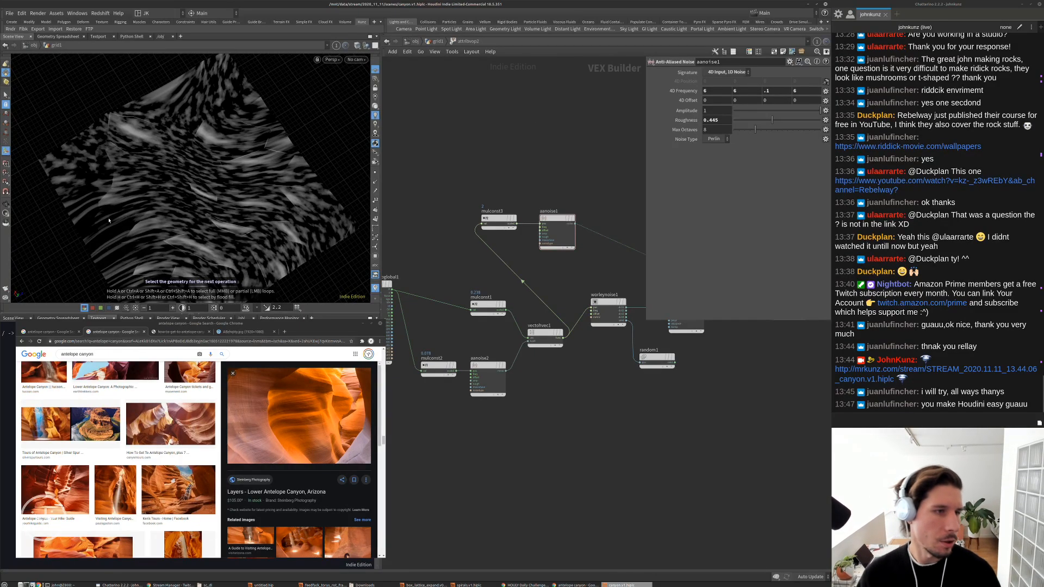
drag(102, 165, 96, 224)
right_drag(97, 225, 97, 182)
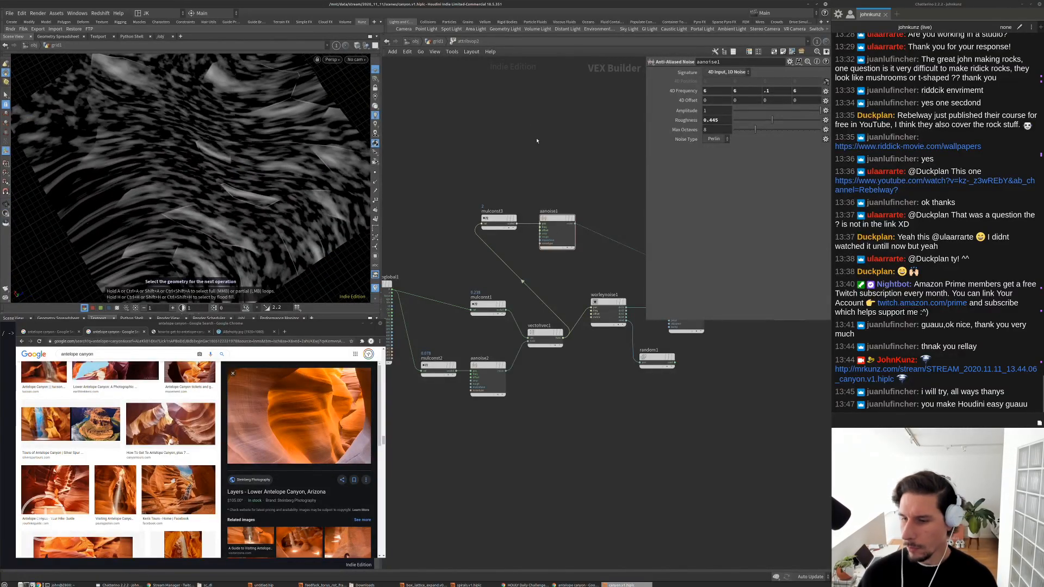
Set the amplitude of aanoise2 to 5 and inspect the warped noise on the terrain
middle_drag(537, 140, 540, 180)
middle_drag(526, 420, 561, 410)
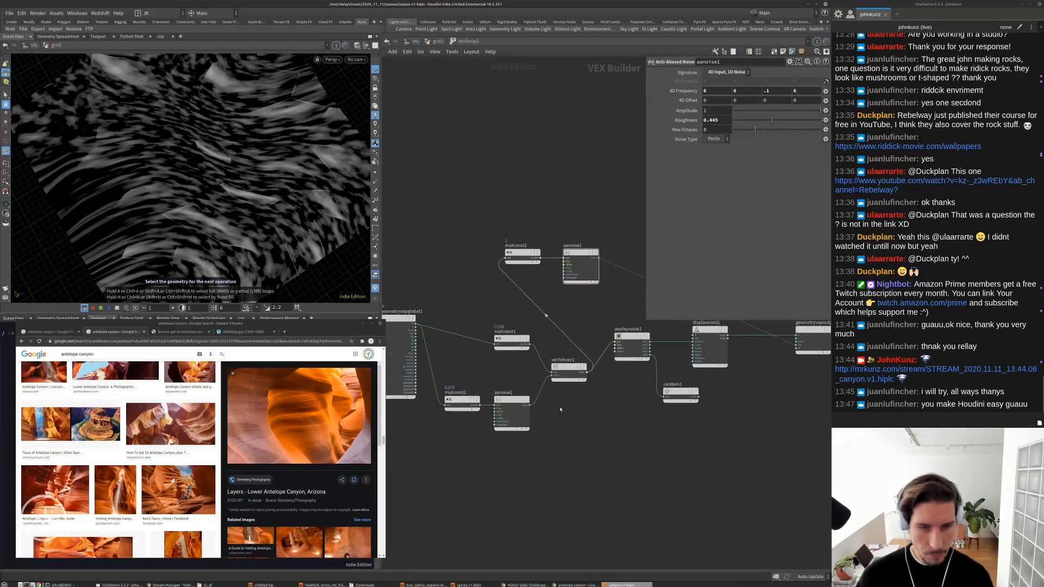
click(511, 407)
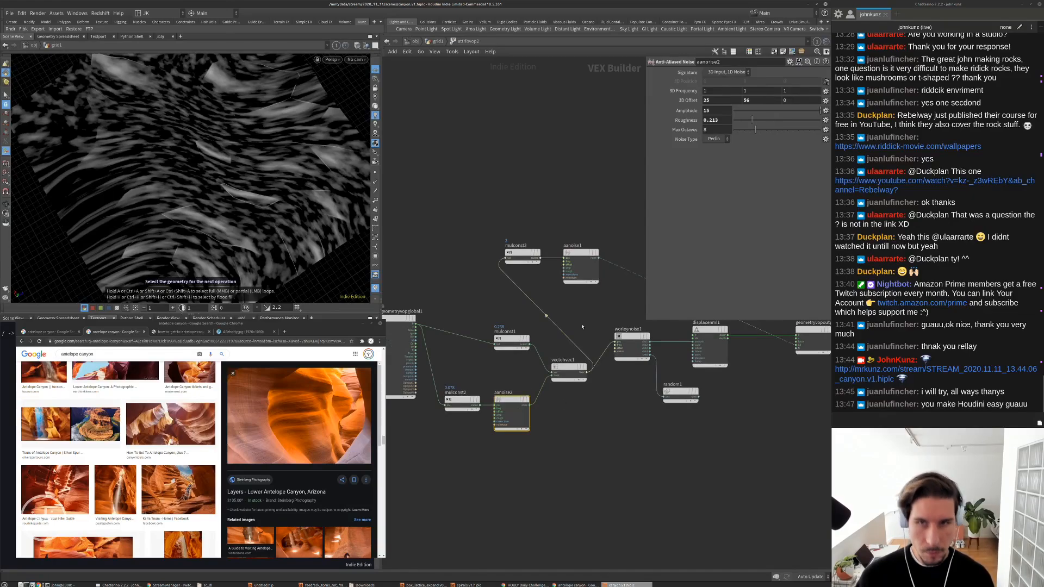
click(716, 110)
text(5)
key(Return)
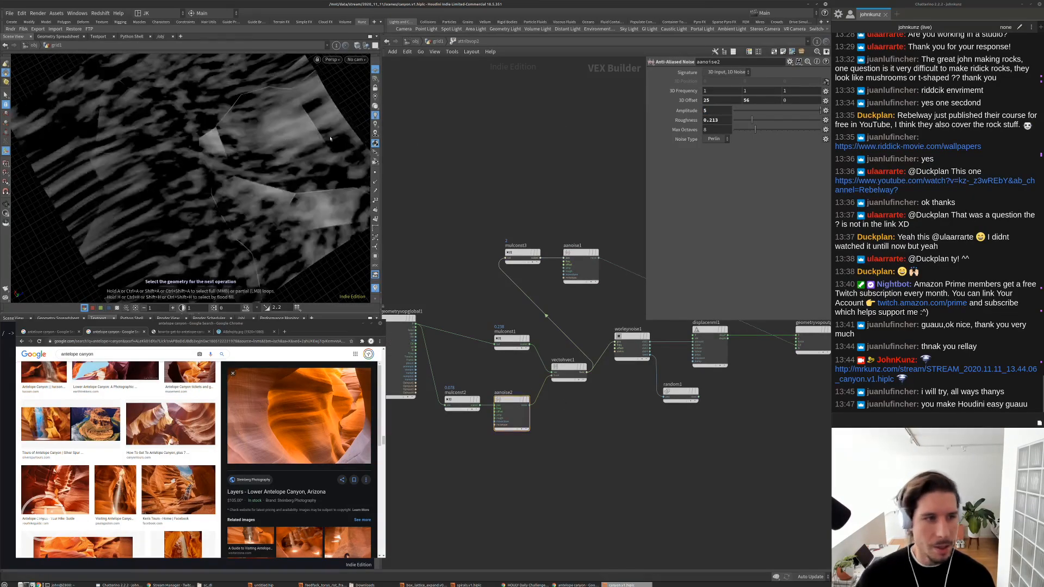
drag(257, 155, 218, 136)
Duplicate attribvop2 in the grid1 network, keeping the copy connected to grid1 and displayed
middle_drag(512, 145, 502, 167)
key(u)
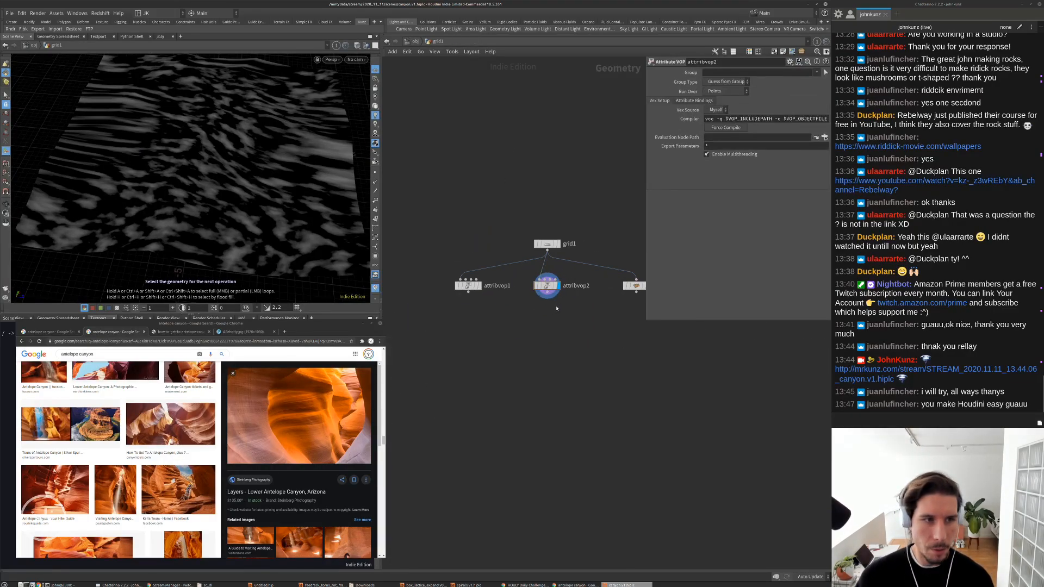
middle_drag(552, 339, 501, 324)
key(q)
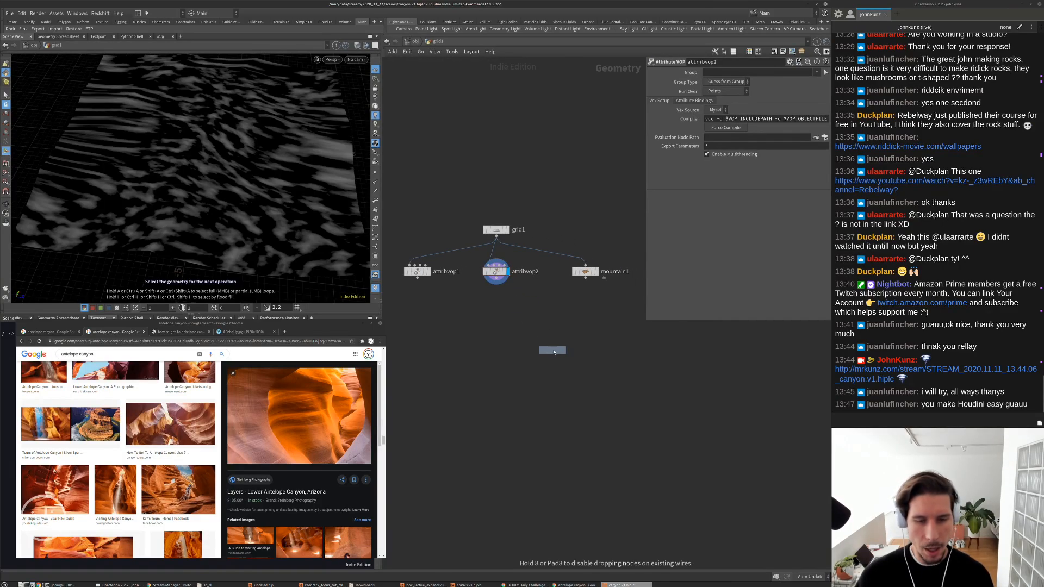
click(554, 352)
scroll(552, 352, up, 2)
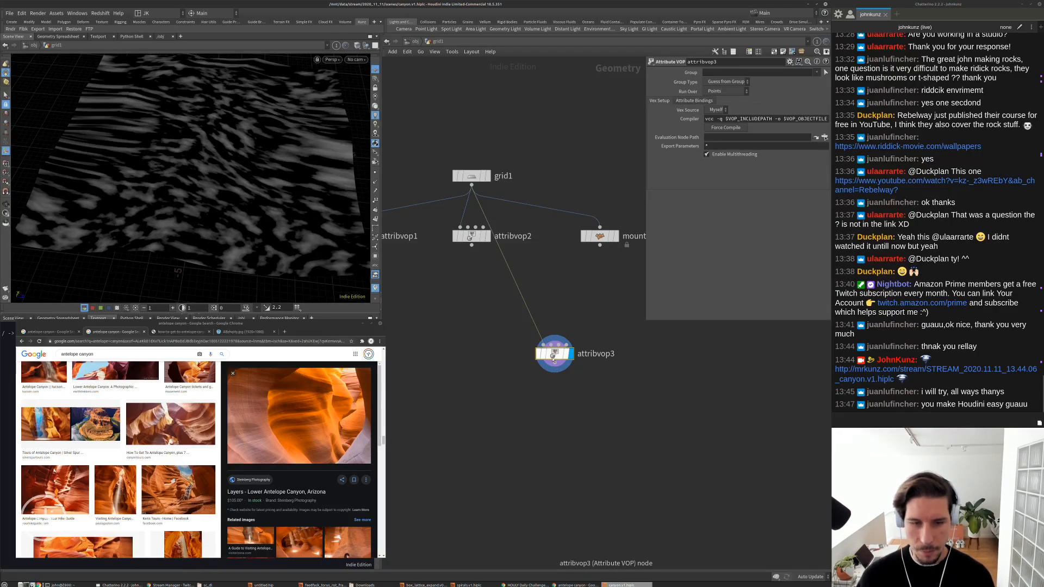
double_click(554, 356)
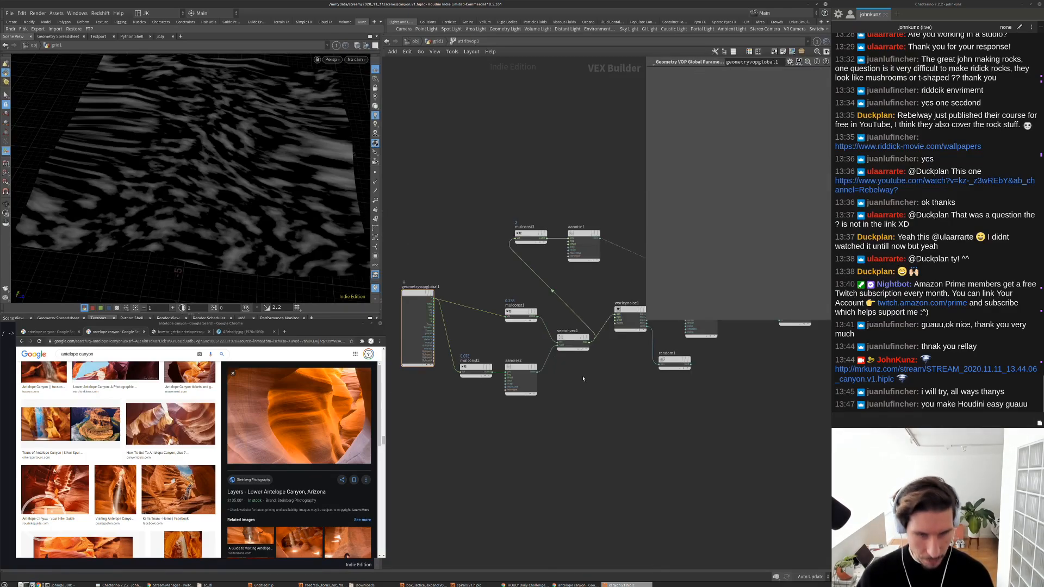
key(u)
Rename the original attribvop2 node as four_D_noise
double_click(514, 236)
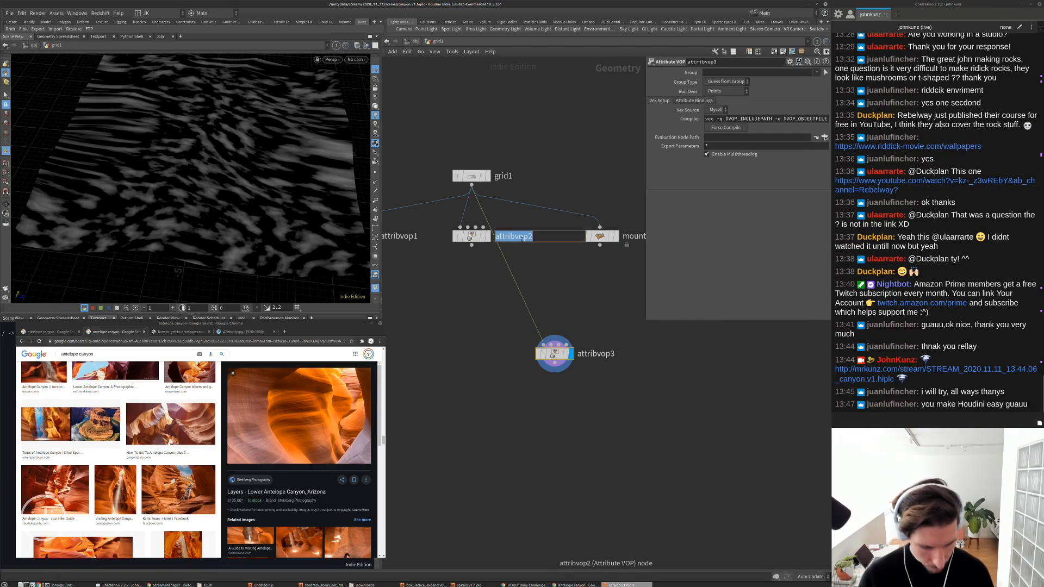
text(for)
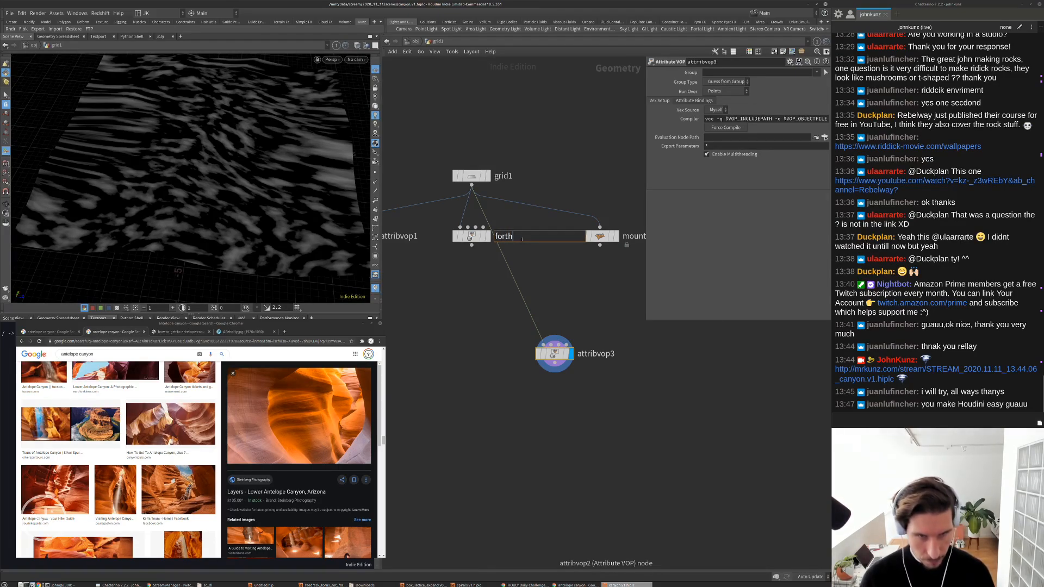
key(BackSpace)
text(ur_)
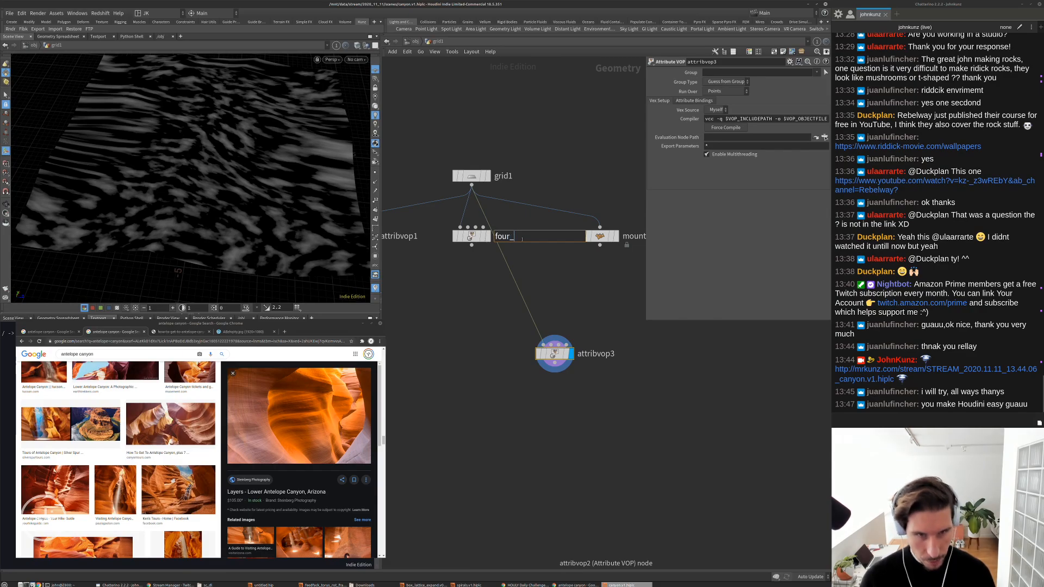
text(D_)
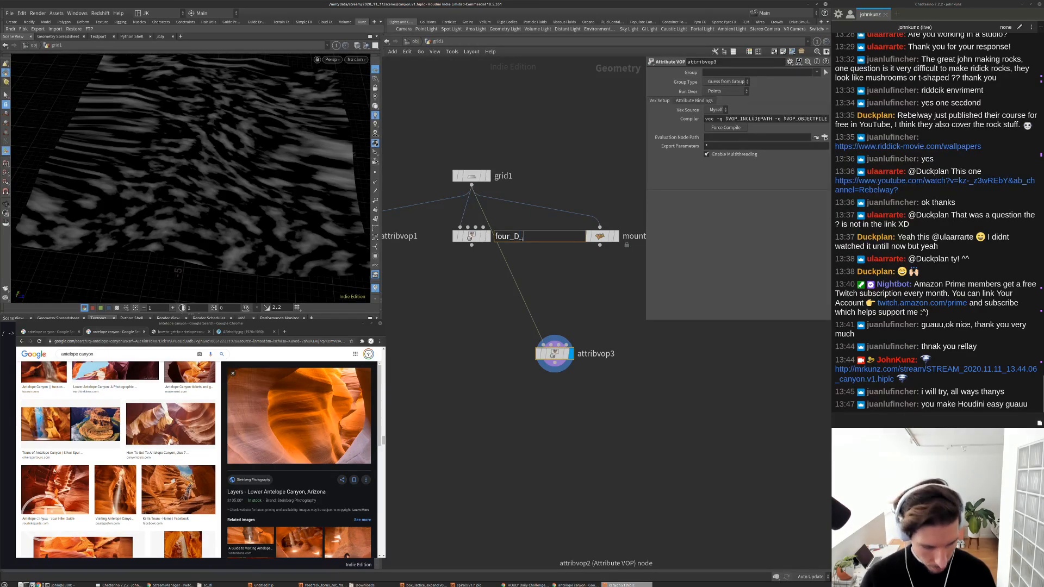
text(noise)
key(Return)
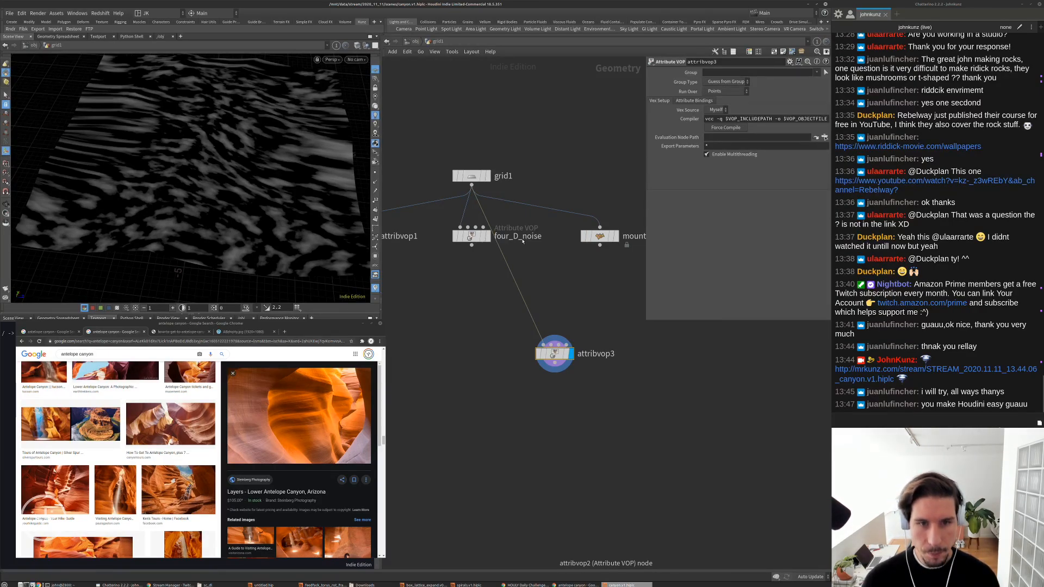
Inside attribvop3, delete the vectohvec1 node that combines mulconst1 and aanoise2
double_click(562, 354)
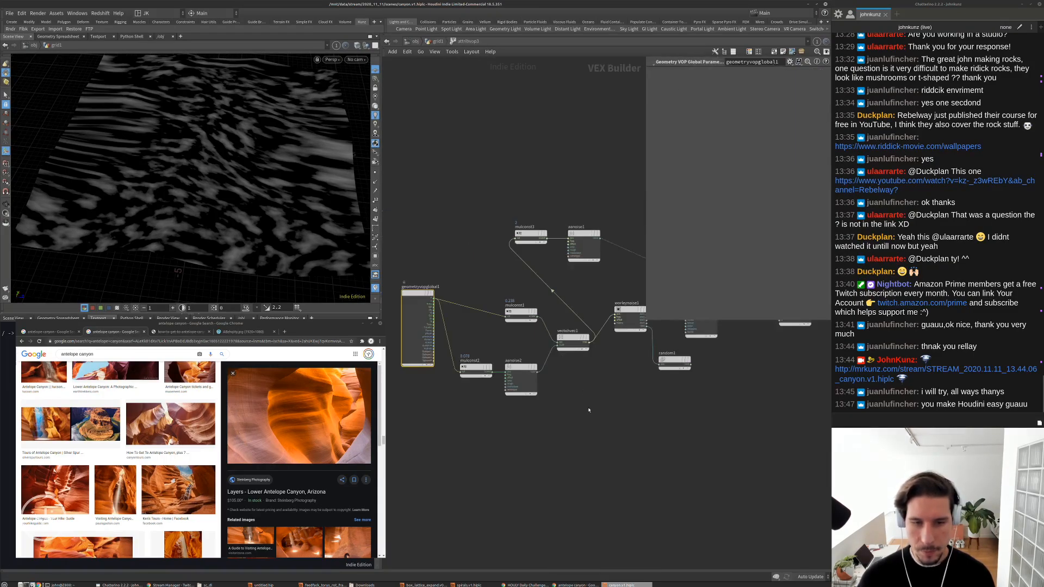
scroll(561, 354, up, 3)
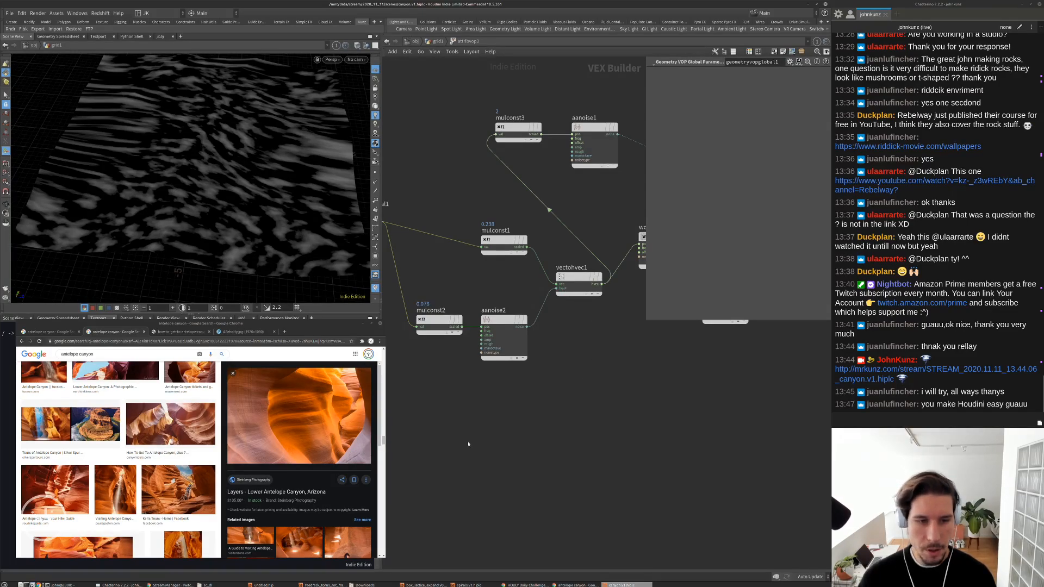
middle_drag(468, 444, 477, 435)
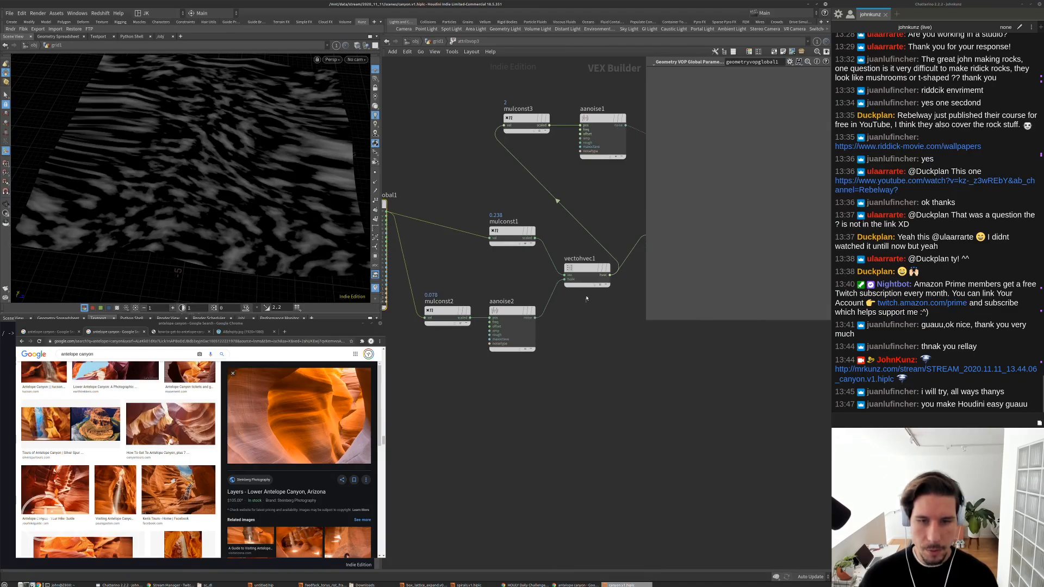
click(578, 266)
key(Delete)
middle_drag(604, 238, 532, 282)
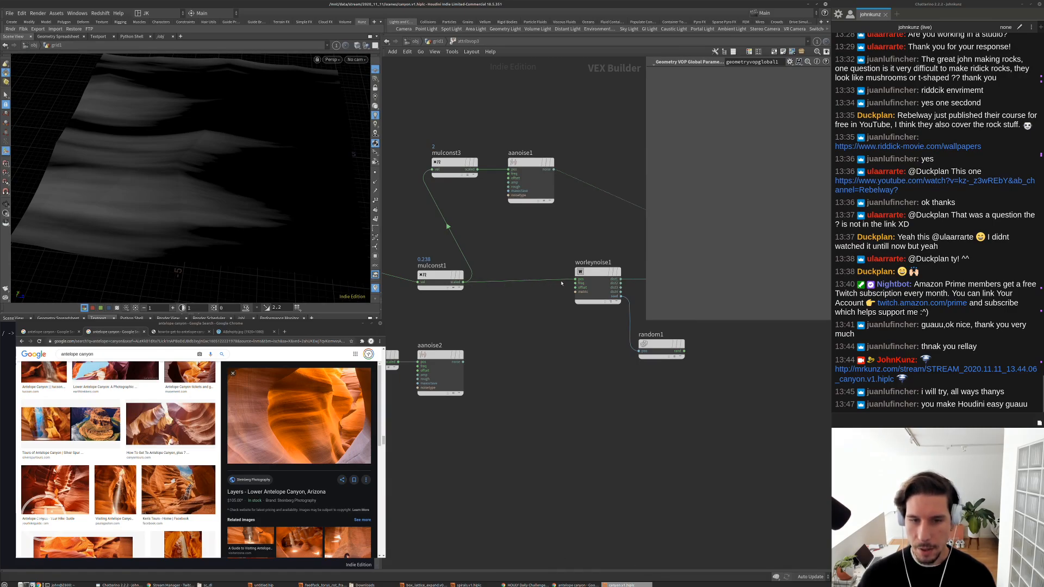
Insert an Add node on the wire between mulconst1 and worleynoise1
scroll(543, 298, up, 2)
middle_drag(512, 325, 547, 297)
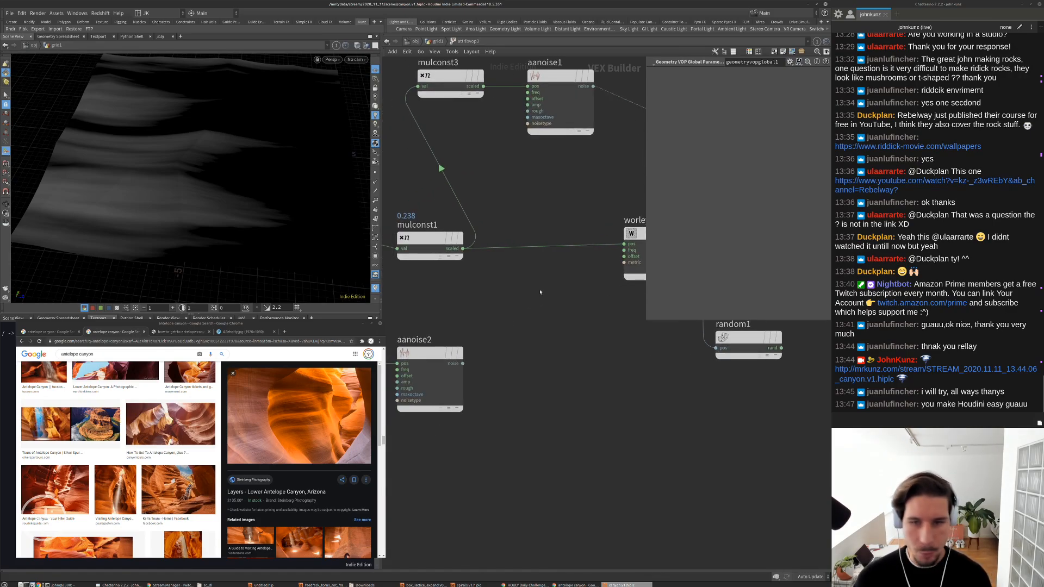
key(Tab)
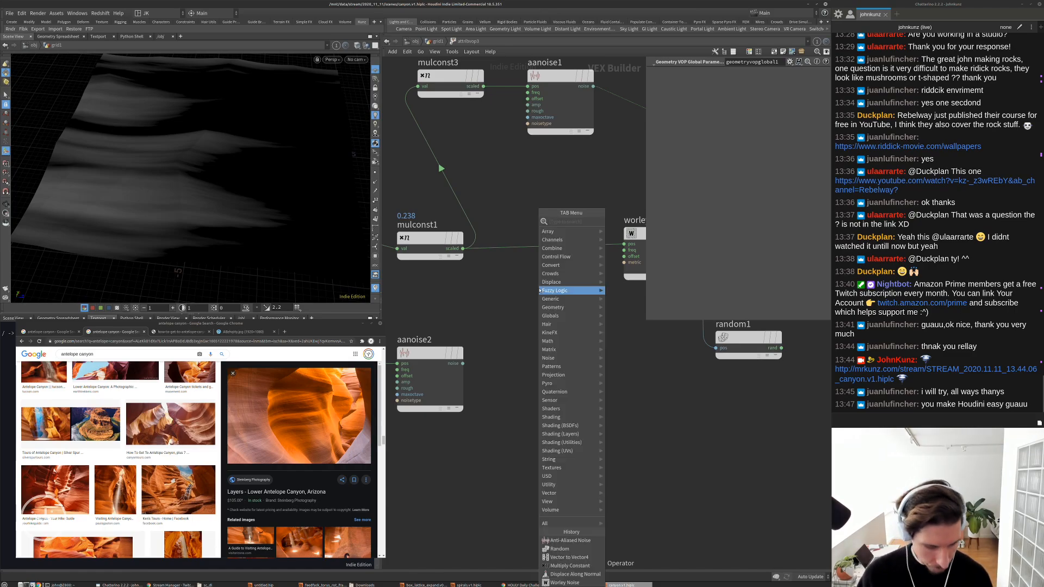
mouse_move(571, 228)
click(636, 231)
click(579, 251)
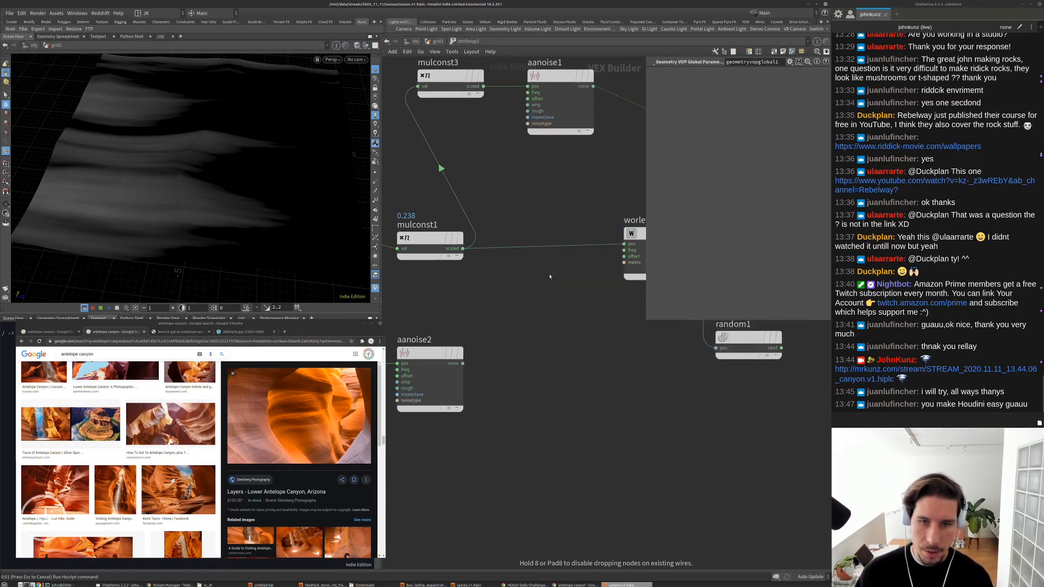
middle_drag(482, 315, 513, 289)
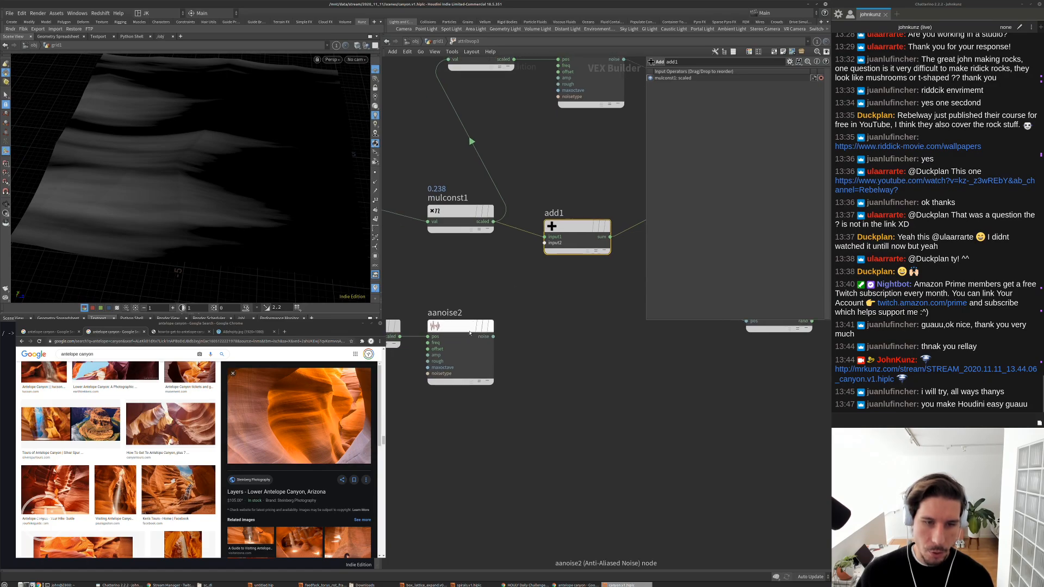
Set the signature of aanoise2 to 3D Input, 3D Noise and connect its output to the second input of add1
click(454, 328)
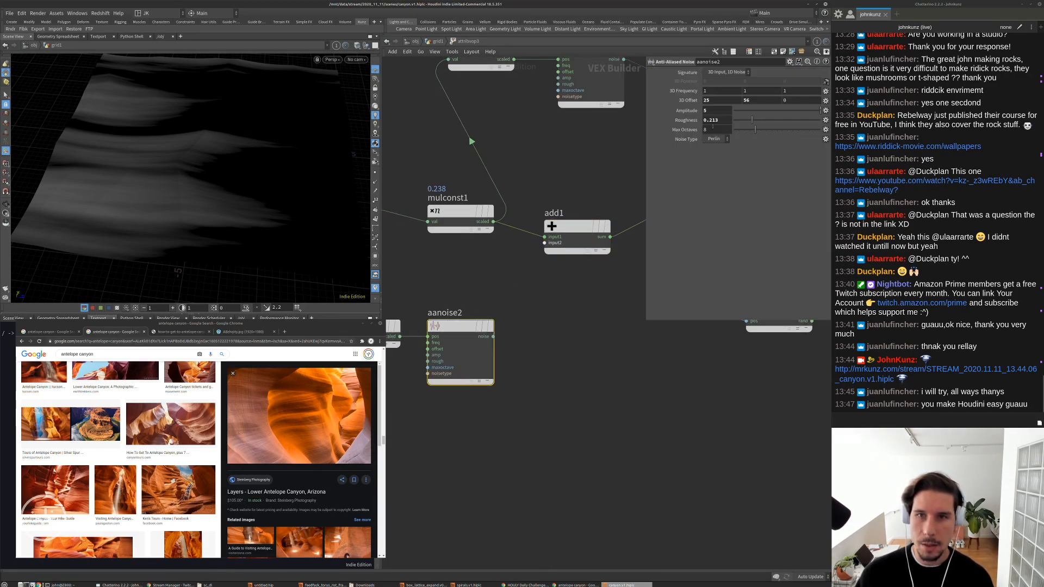
click(737, 73)
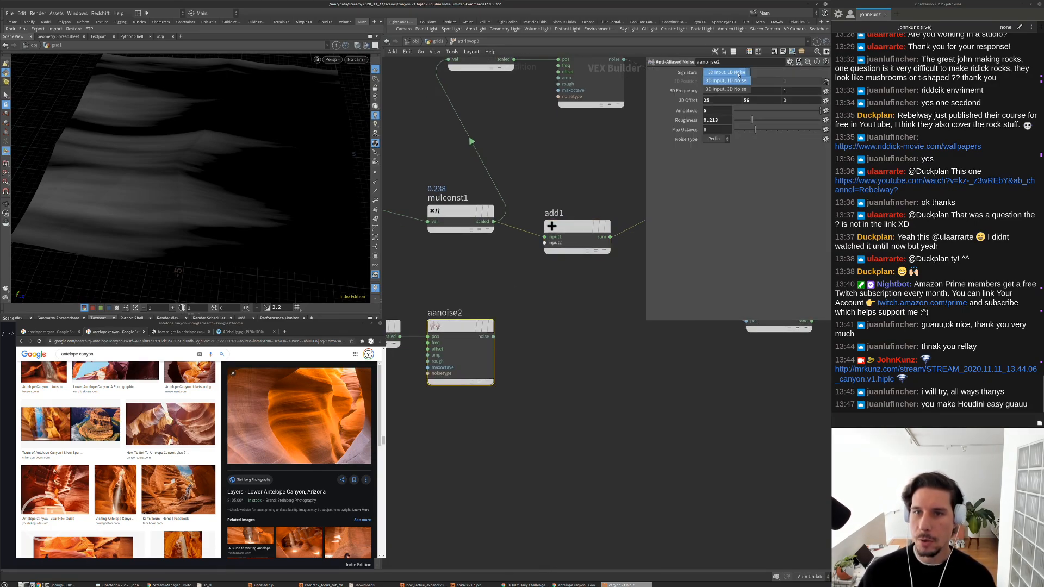
click(727, 79)
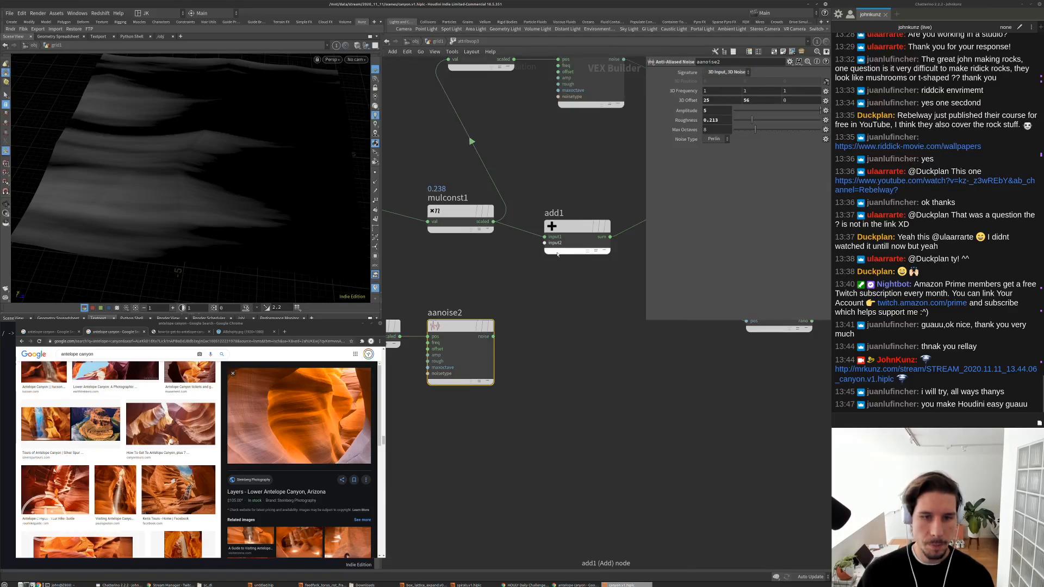
drag(544, 242, 513, 329)
click(493, 337)
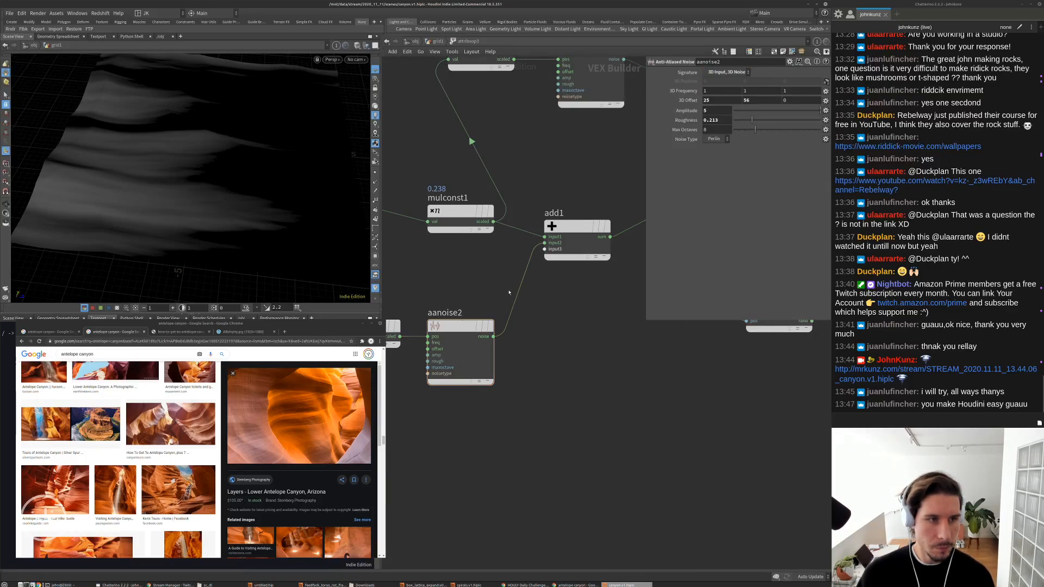
Disconnect aanoise1 from the geometry output's color input and inspect the displaced terrain
scroll(461, 291, down, 4)
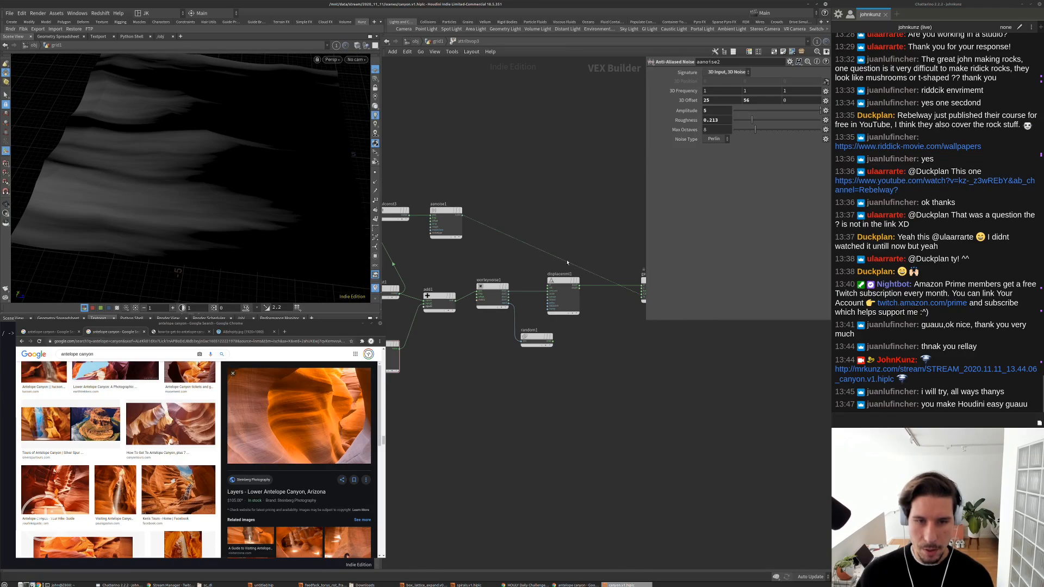
right_click(567, 262)
click(583, 286)
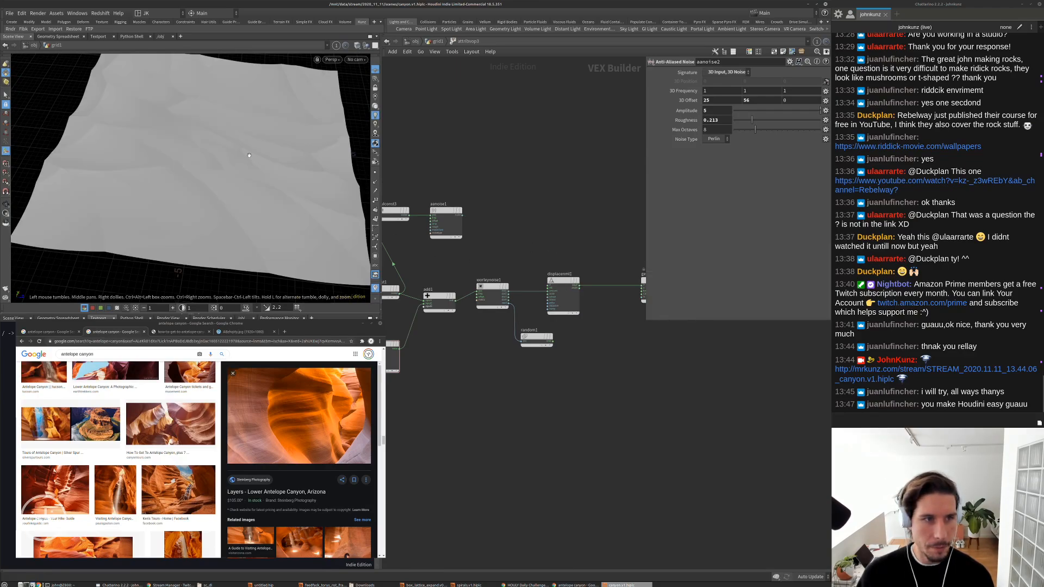
drag(249, 155, 288, 173)
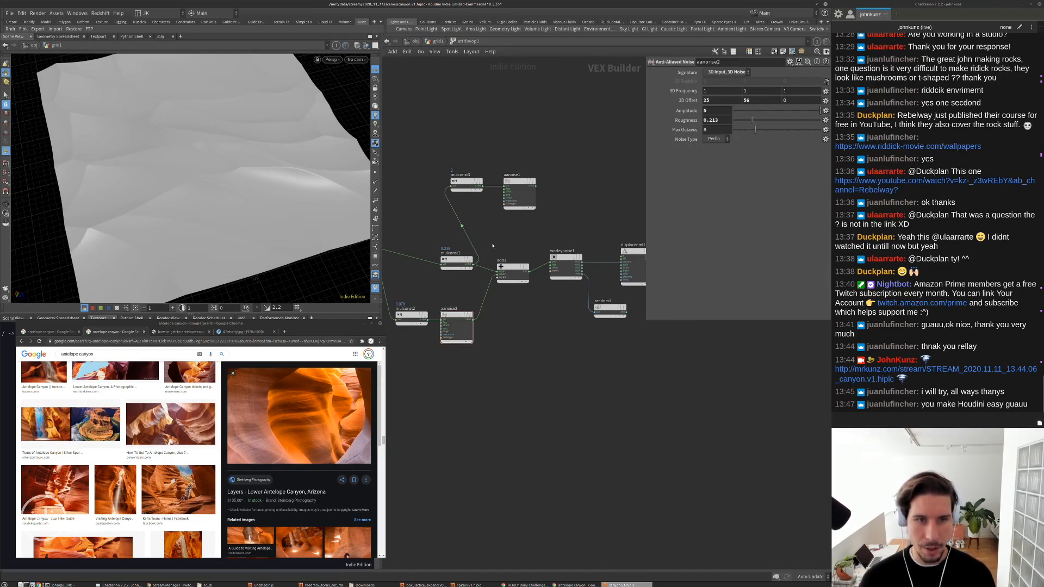
Feed the add1 sum into mulconst3 and reconnect aanoise1 to the geometry output's color input
scroll(493, 242, up, 2)
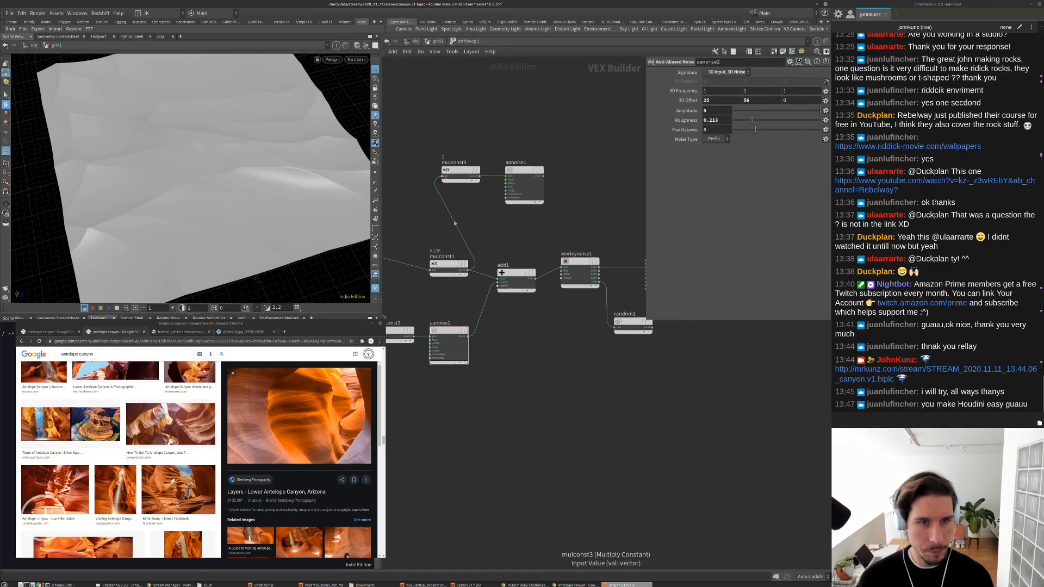
drag(441, 176, 535, 279)
middle_drag(566, 194, 457, 229)
scroll(457, 230, down, 1)
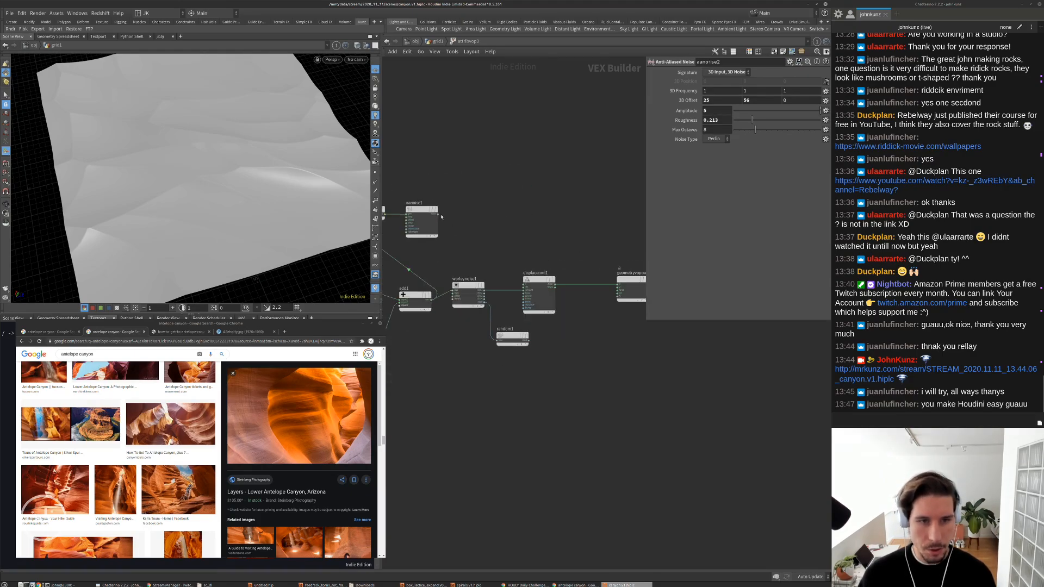
drag(439, 214, 618, 292)
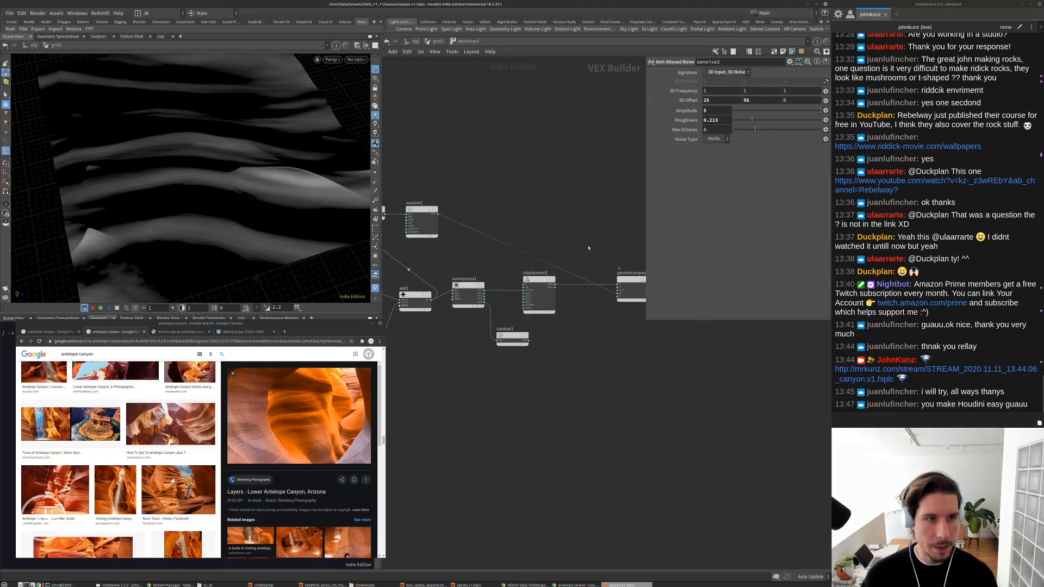
scroll(148, 141, down, 5)
drag(148, 141, 184, 168)
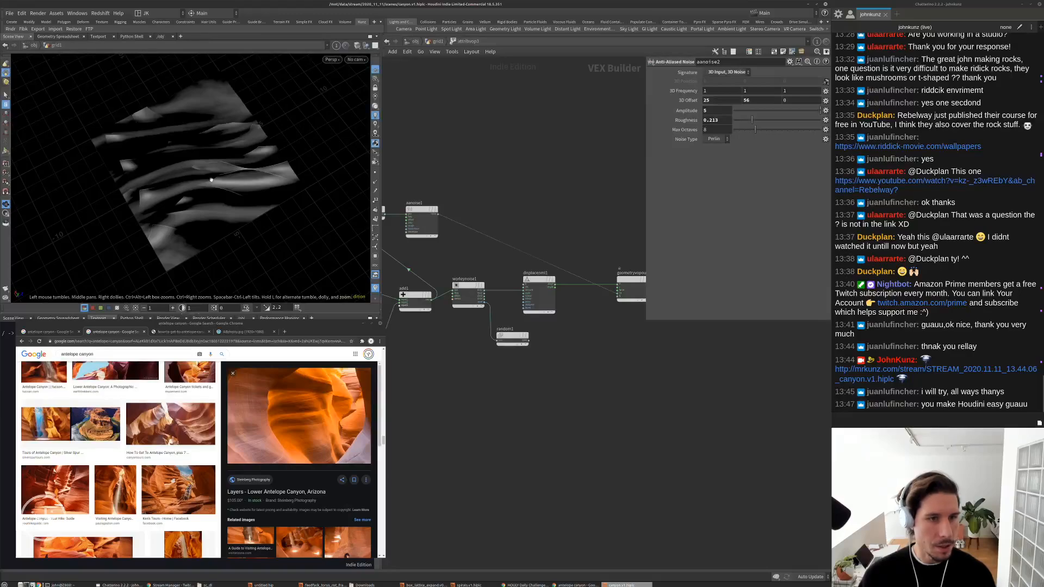
Set the multiplier of mulconst3 to 6 and check the finer noise pattern on the terrain
middle_drag(463, 189, 573, 186)
scroll(512, 191, up, 2)
drag(483, 189, 464, 237)
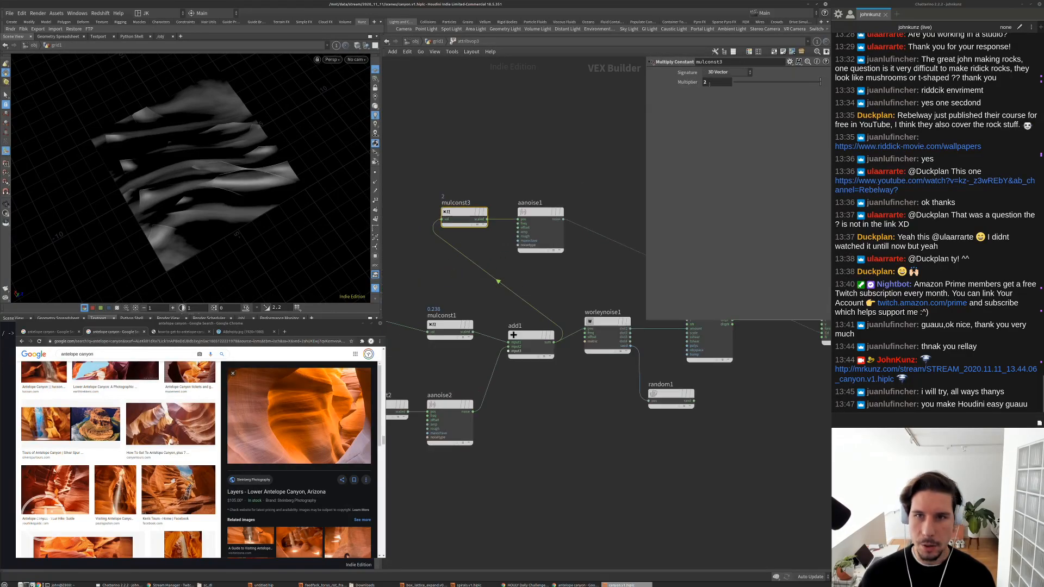
click(710, 83)
key(Return)
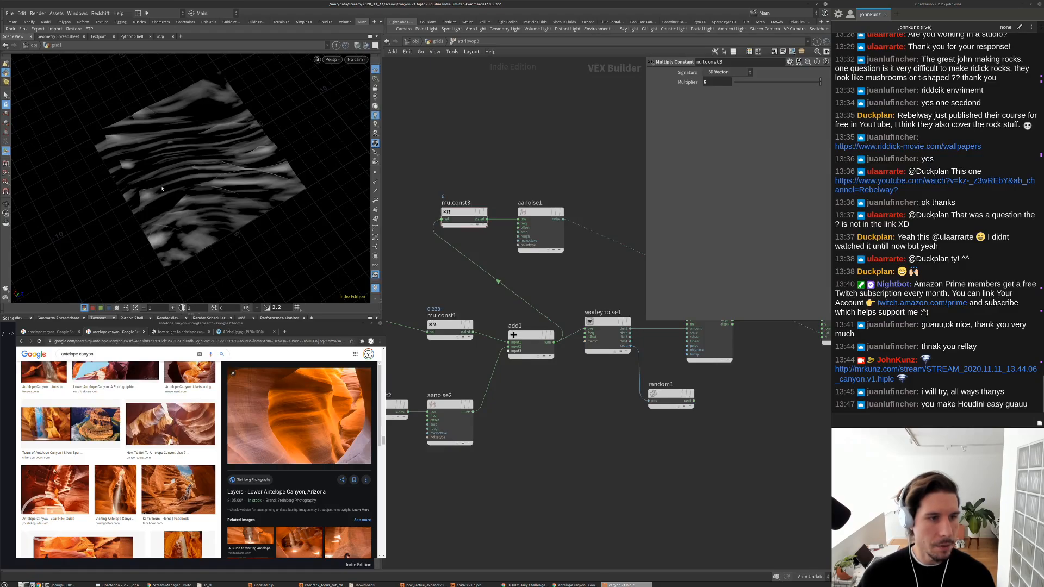
drag(162, 188, 205, 209)
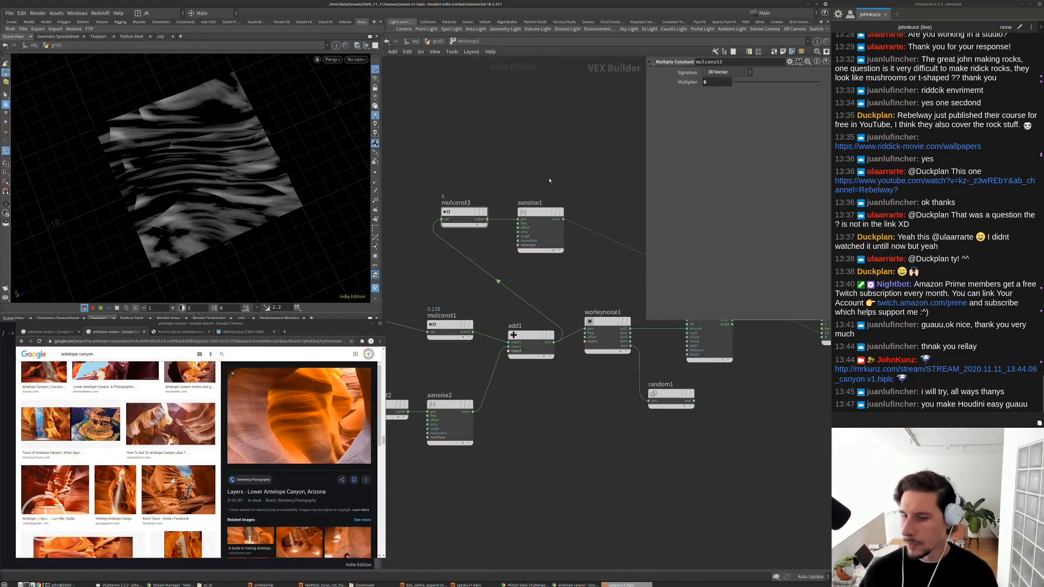
Move mulconst3 and aanoise1 together so that they sit above worleynoise1, past add1 in the network
scroll(549, 181, down, 3)
drag(471, 181, 564, 240)
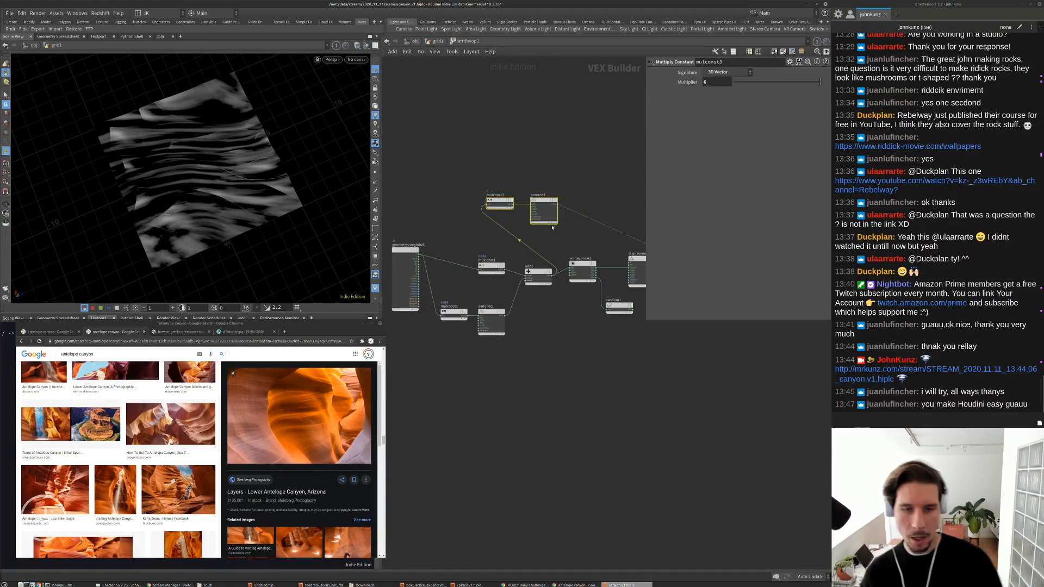
middle_drag(552, 228, 520, 230)
drag(493, 203, 580, 201)
click(395, 203)
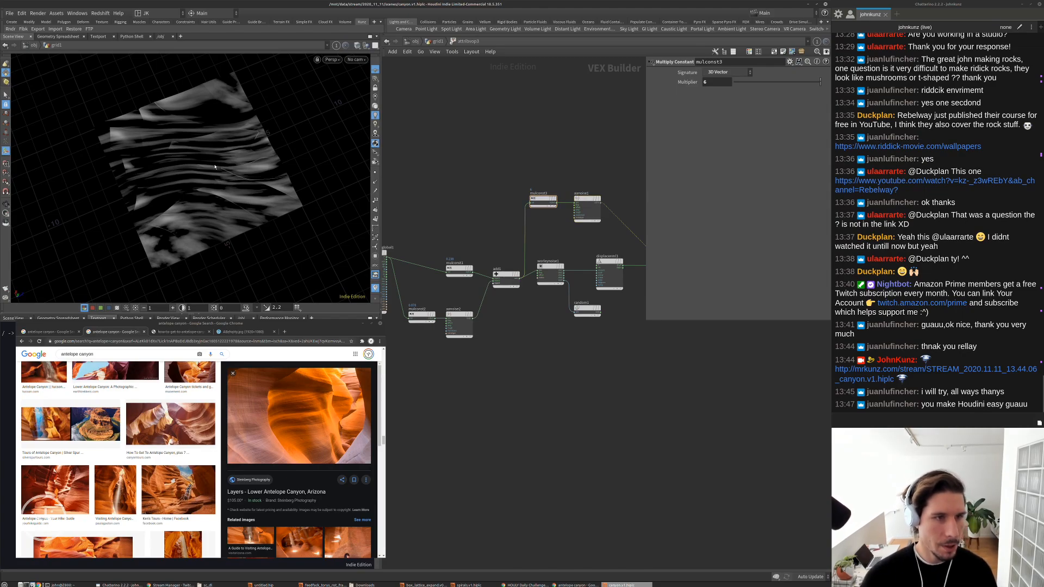
Insert an Absolute node on the wire between aanoise1 and the geometry output's color input
mouse_move(214, 167)
mouse_down()
mouse_move(249, 144)
mouse_move(142, 179)
mouse_move(149, 148)
mouse_move(233, 164)
mouse_up()
scroll(544, 238, up, 4)
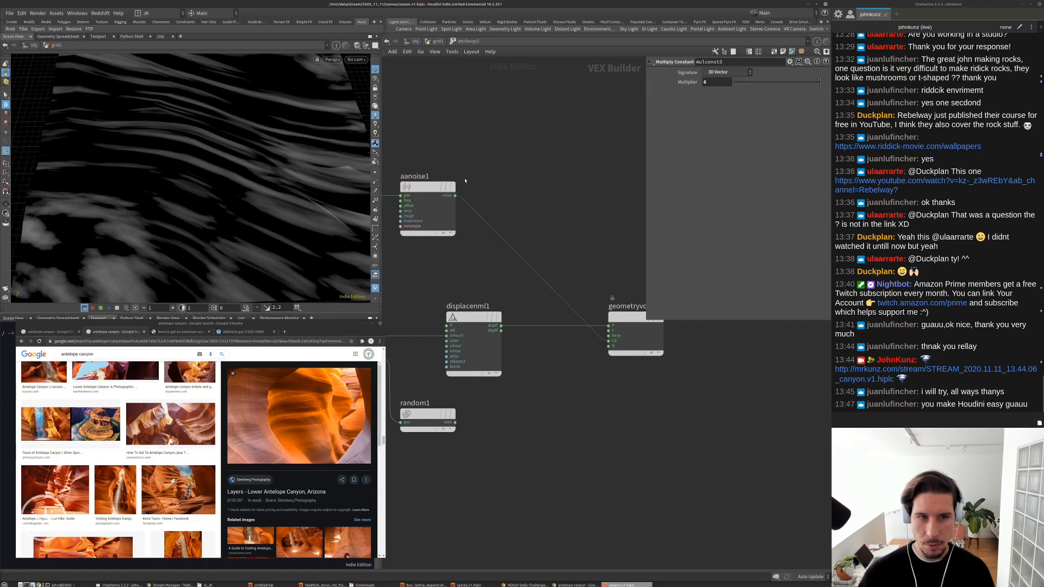
click(451, 190)
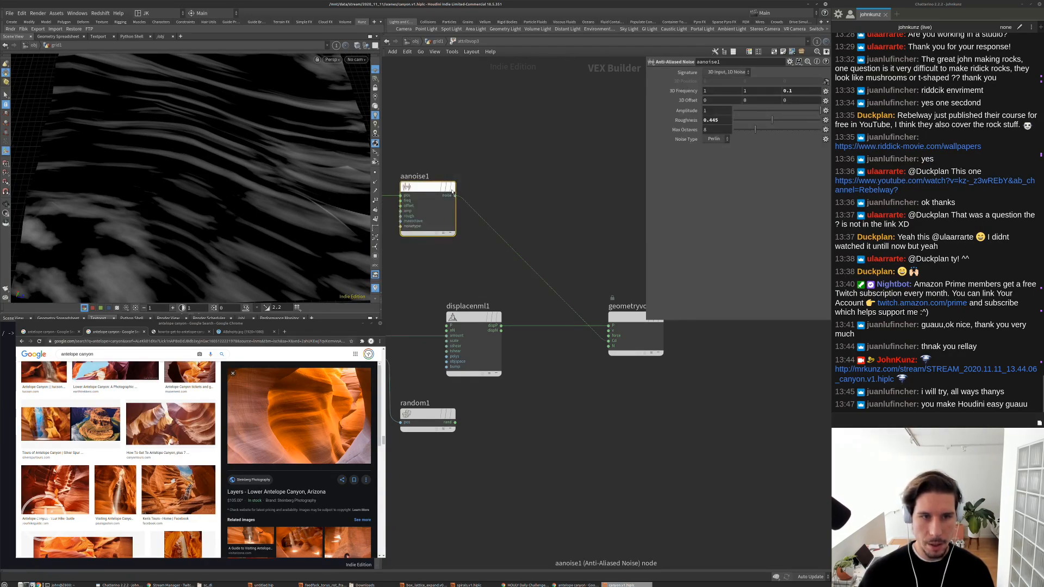
key(Tab)
text(a)
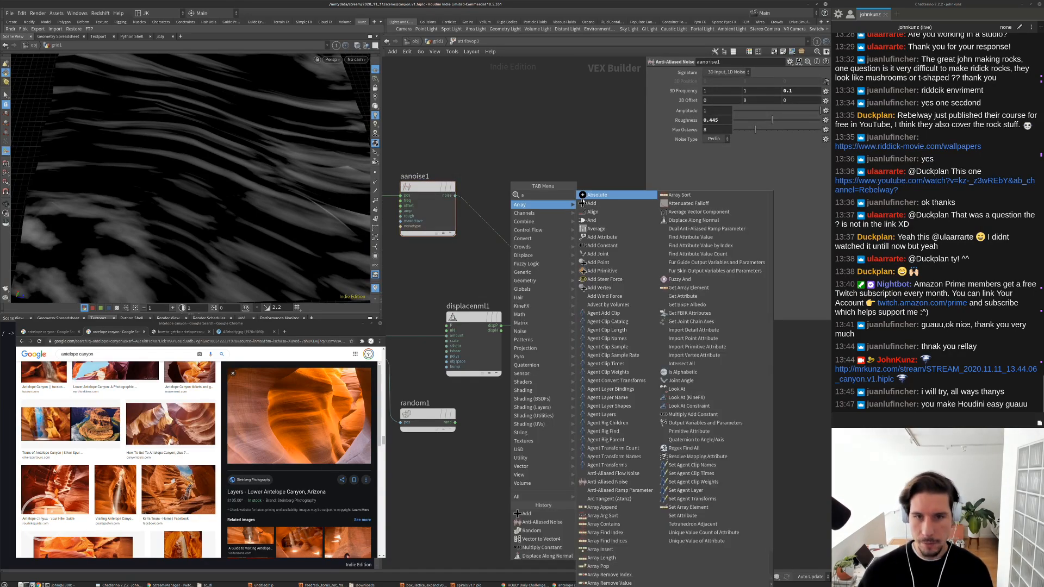
click(593, 195)
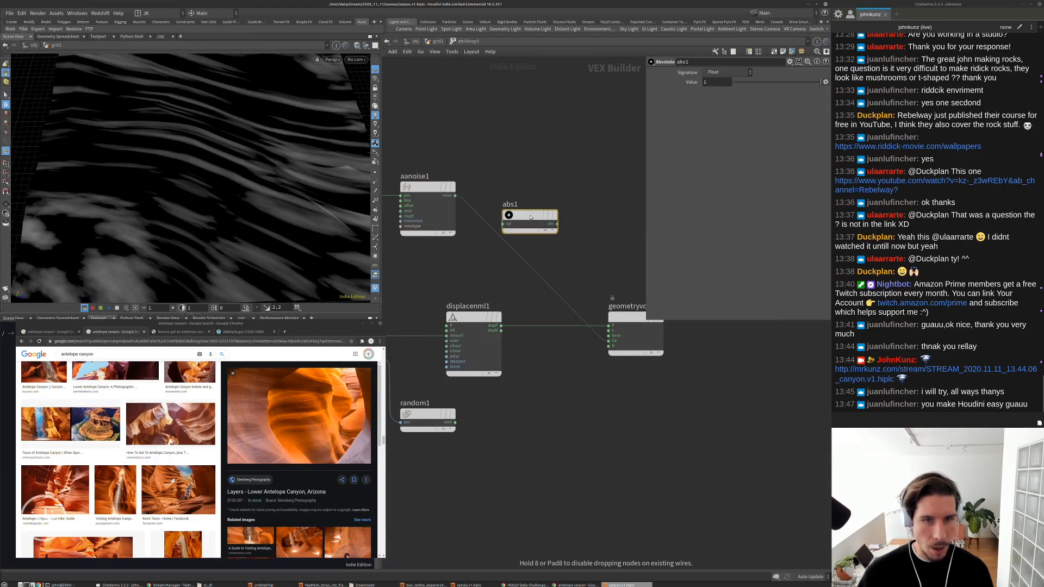
click(512, 248)
drag(512, 248, 503, 225)
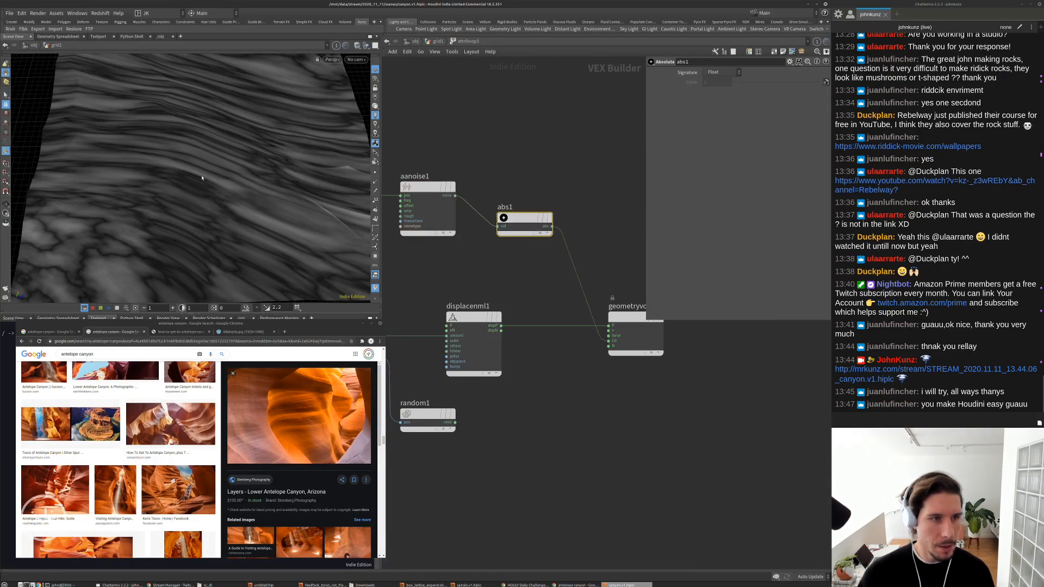
Inspect the absolute noise pattern on the terrain and line up abs1 with aanoise1 in the network
drag(201, 177, 311, 185)
drag(246, 200, 209, 205)
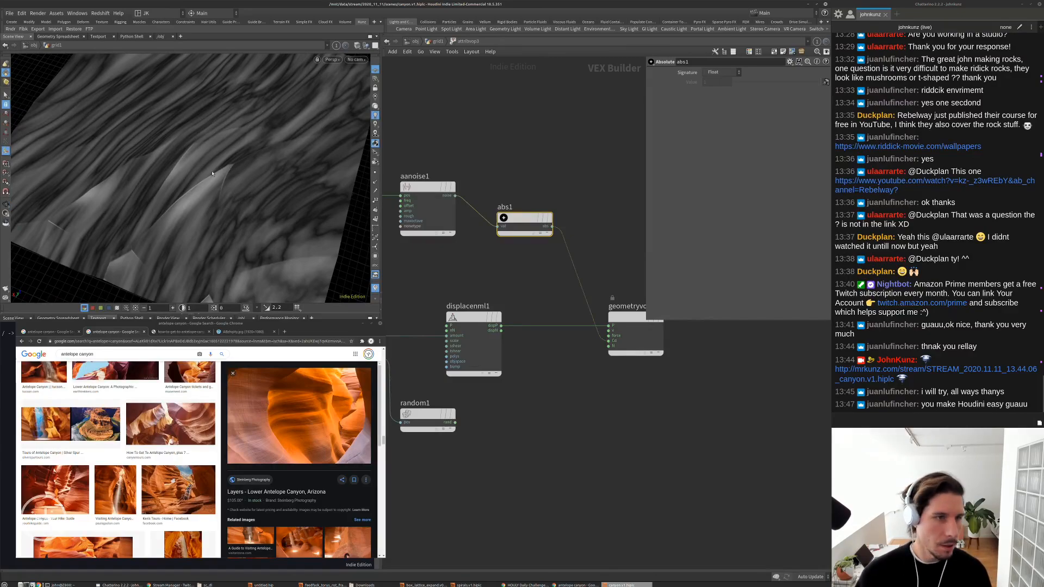
key(space)
key(space+h)
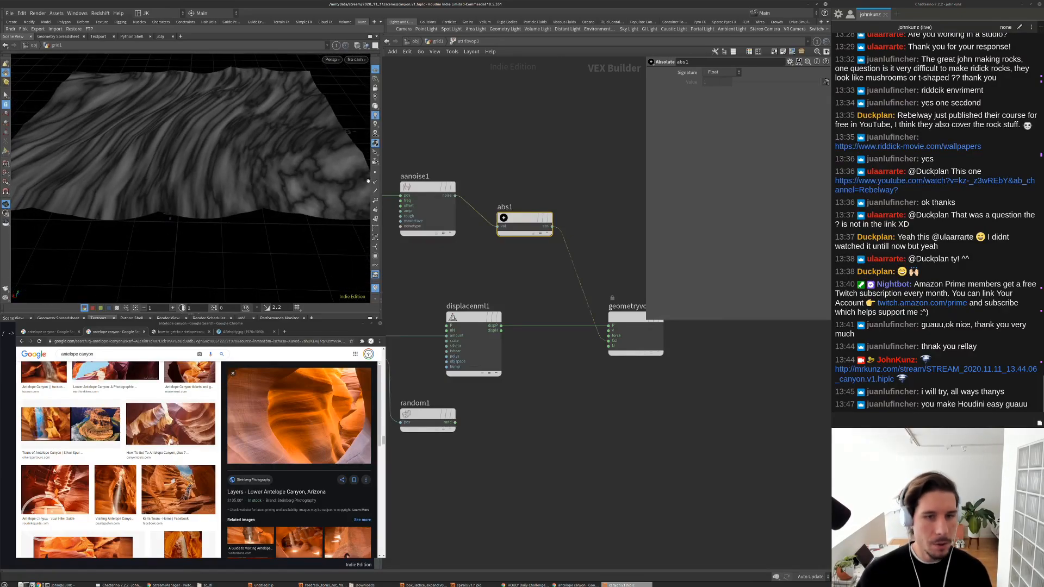
drag(516, 223, 529, 188)
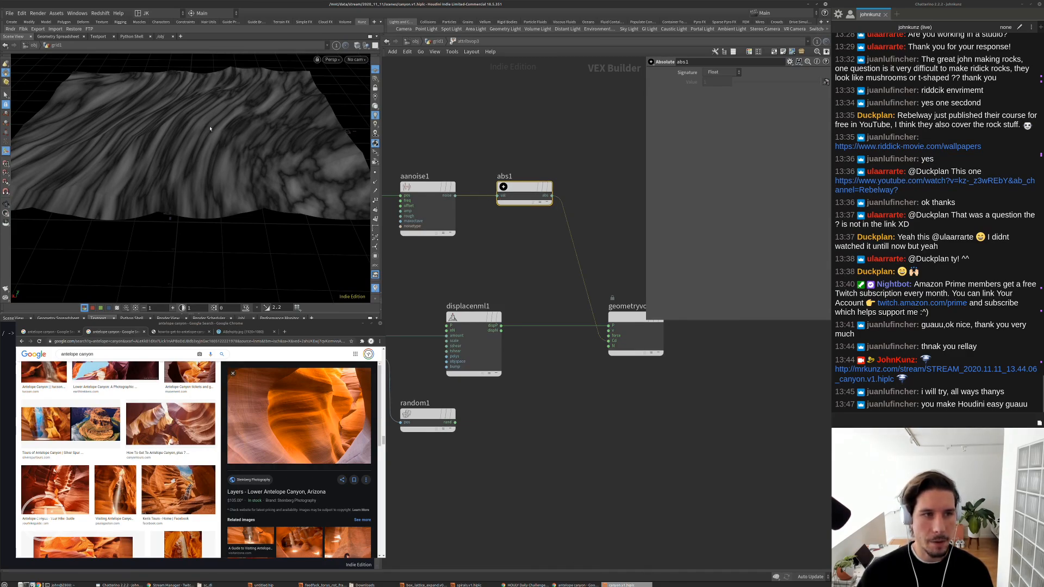
Bypass abs1 and re-enable it to compare the color pattern with and without absolute values
click(545, 187)
scroll(233, 158, up, 5)
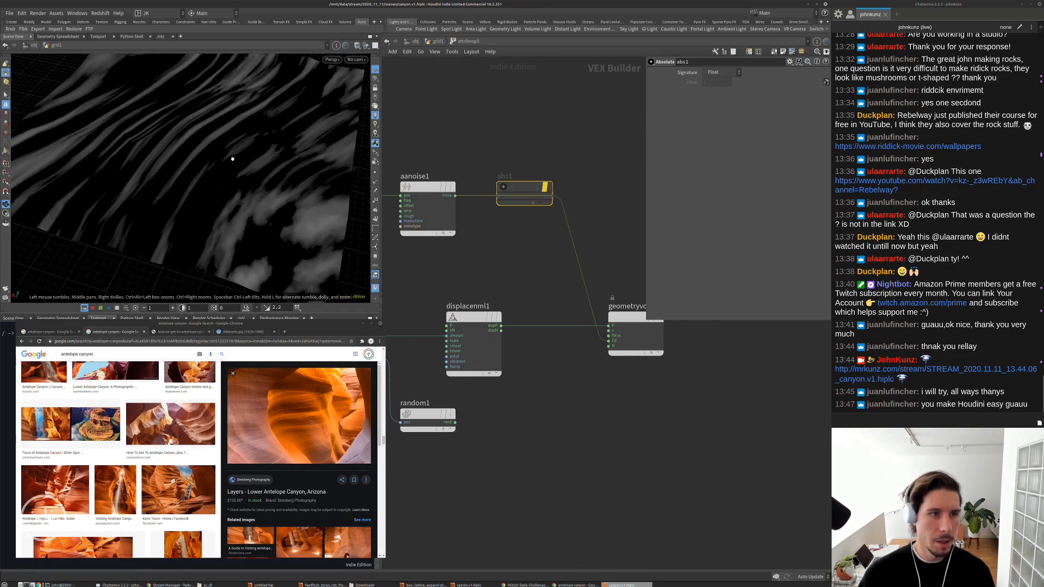
scroll(267, 157, up, 5)
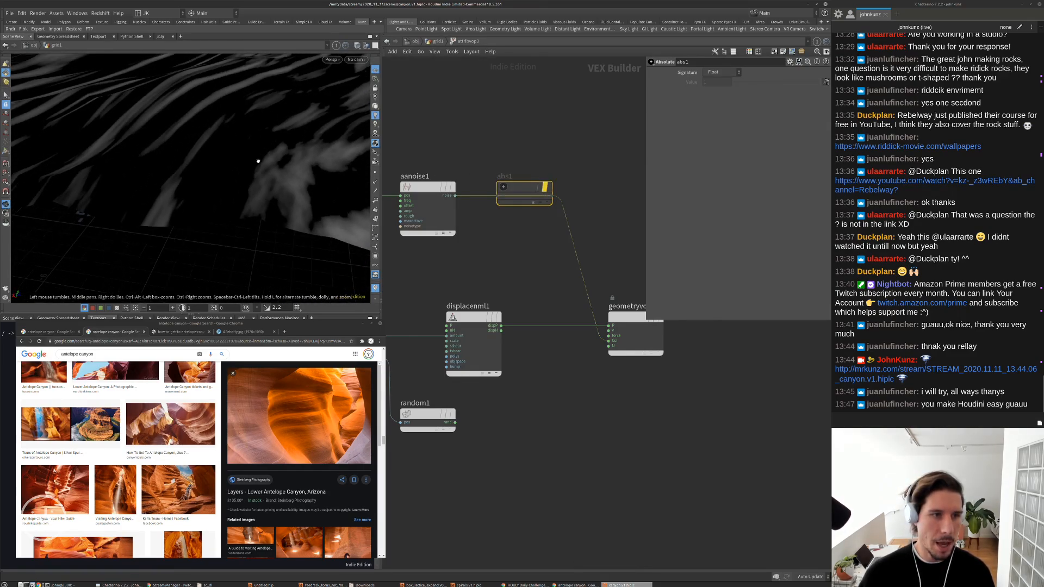
click(427, 189)
scroll(427, 189, up, 3)
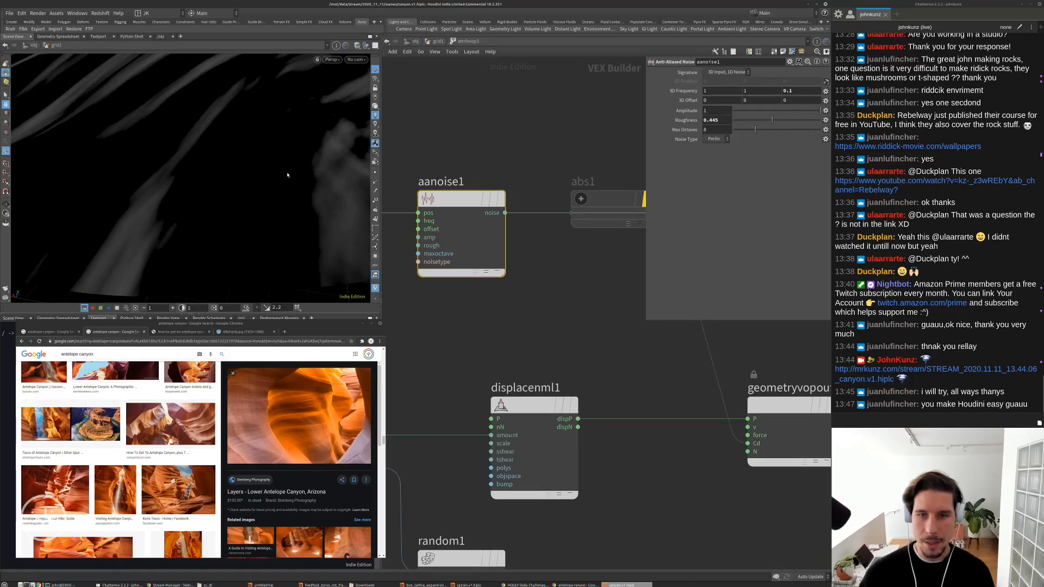
middle_drag(583, 187, 516, 196)
click(579, 208)
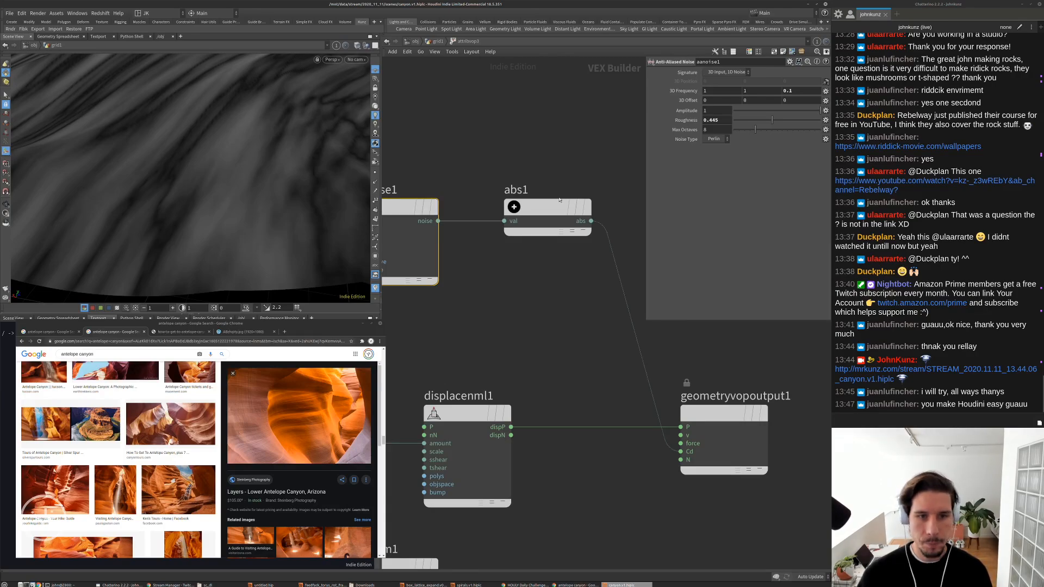
click(579, 206)
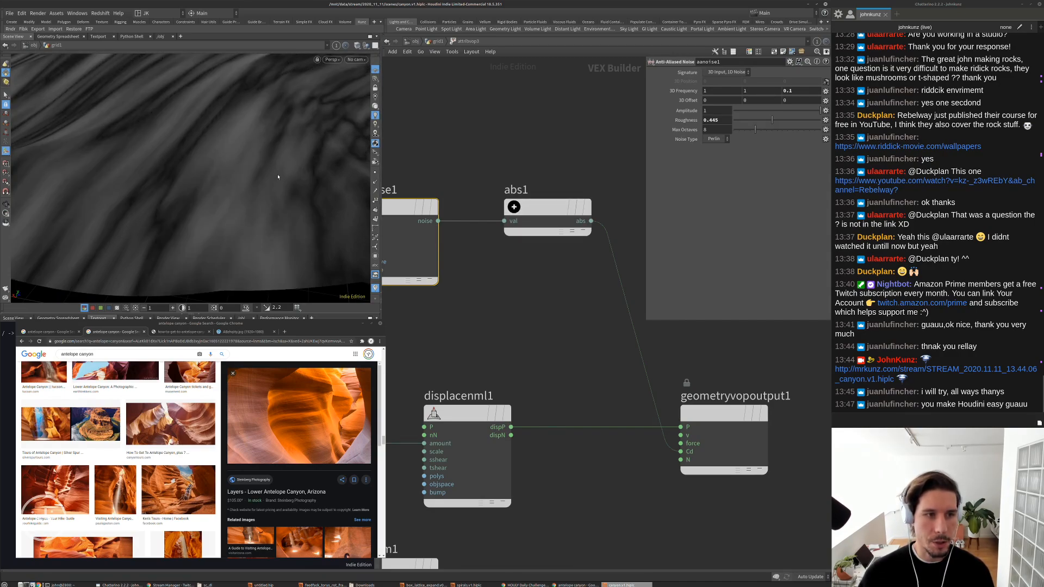
Feed the abs1 result into the amount input of displacenml1 and disconnect abs1 from the geometry output's color input
drag(268, 174, 210, 214)
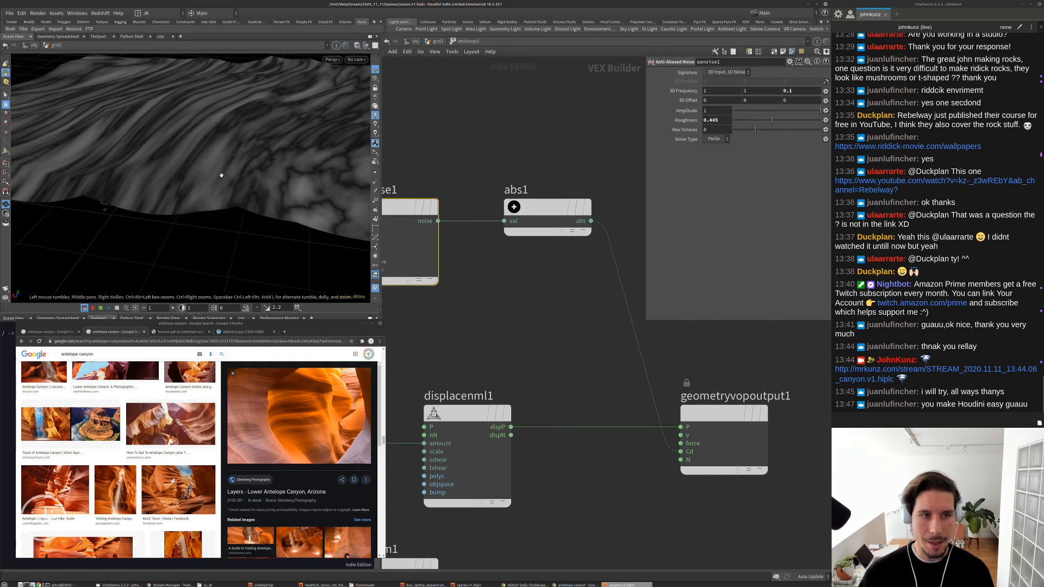
drag(221, 175, 292, 186)
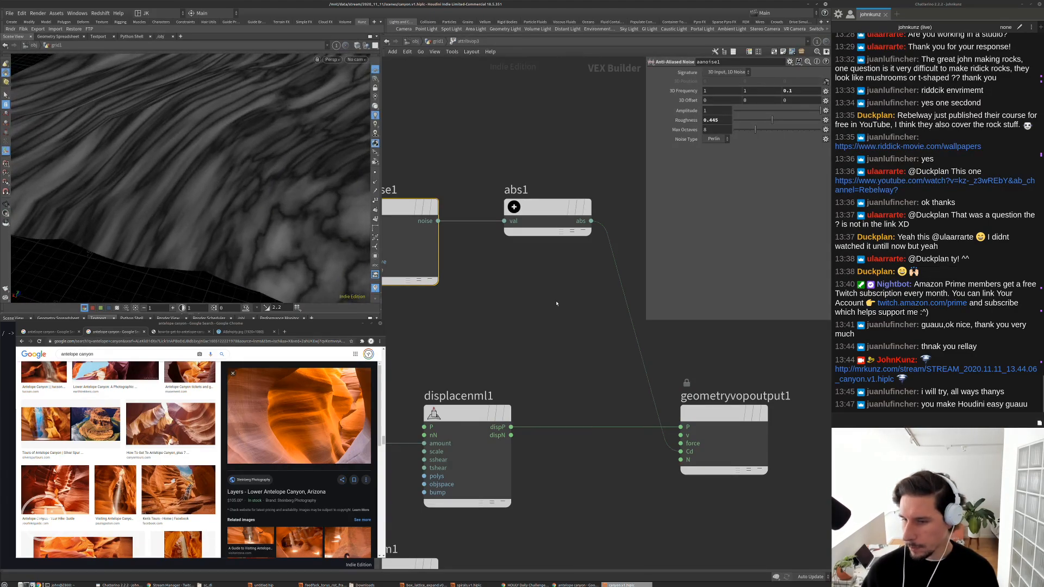
scroll(556, 303, down, 3)
click(577, 224)
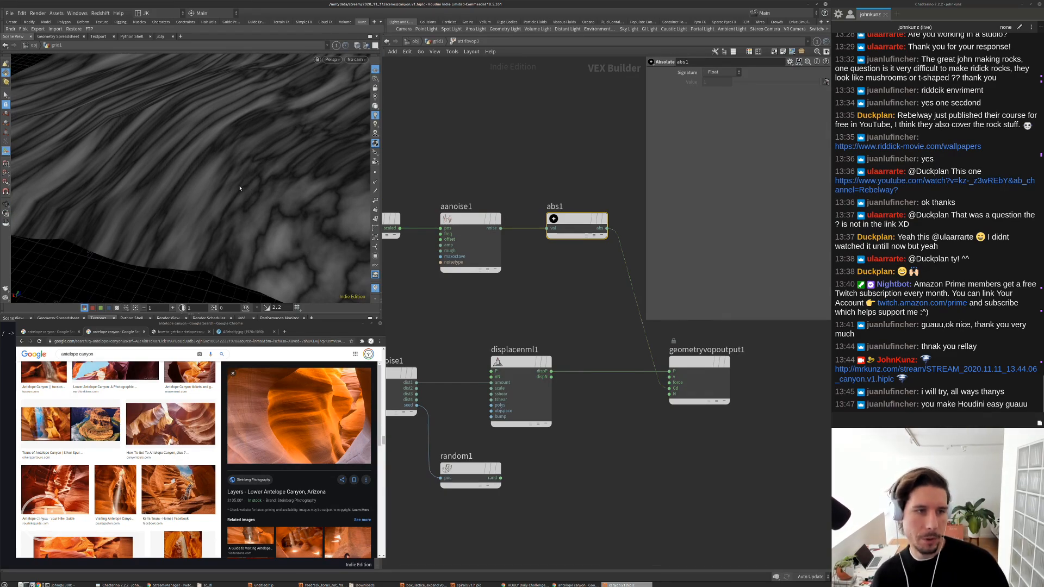
scroll(319, 196, down, 4)
scroll(458, 364, down, 3)
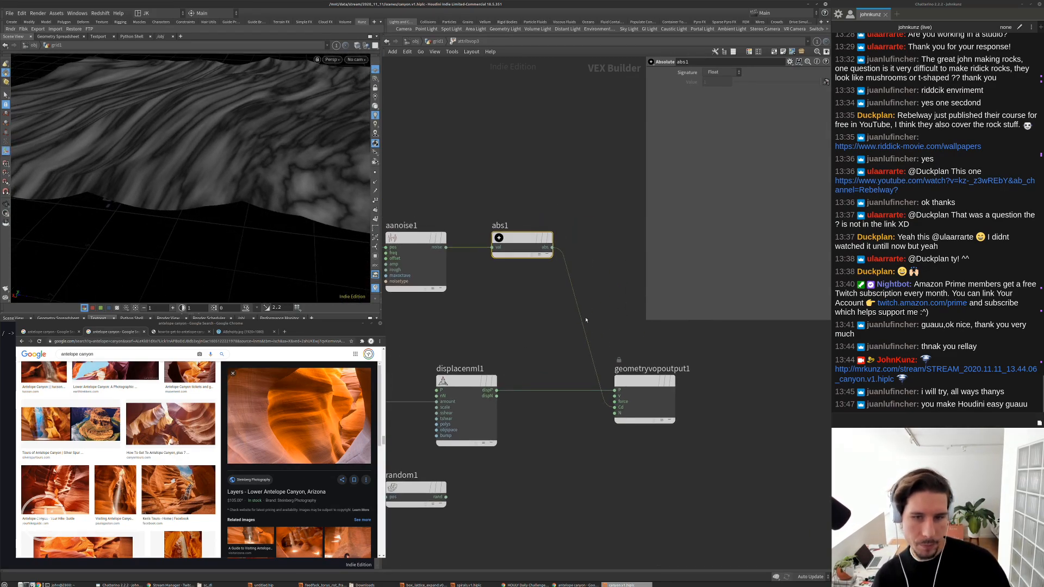
scroll(586, 343, up, 3)
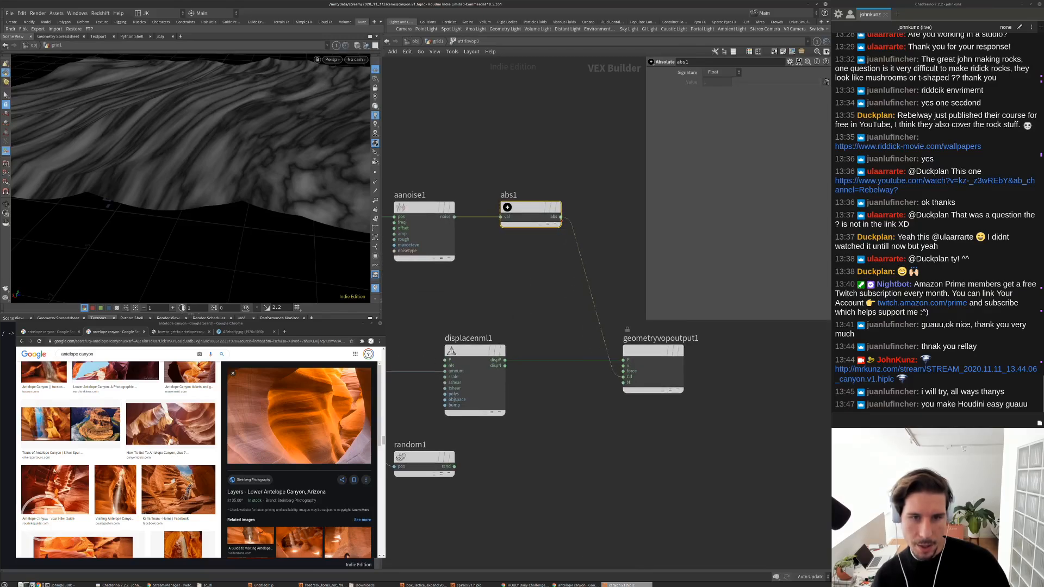
drag(561, 217, 444, 370)
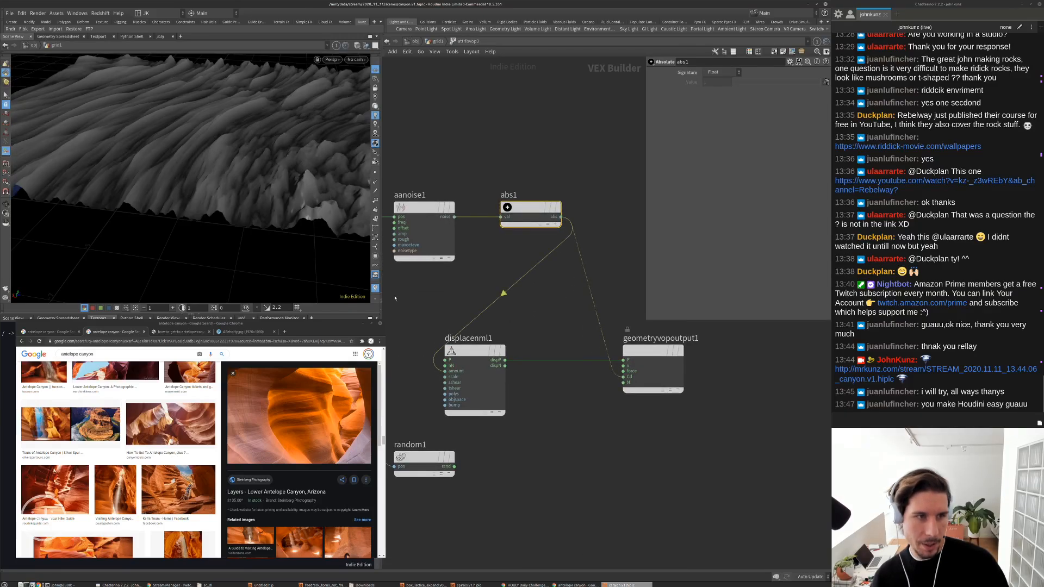
right_click(596, 313)
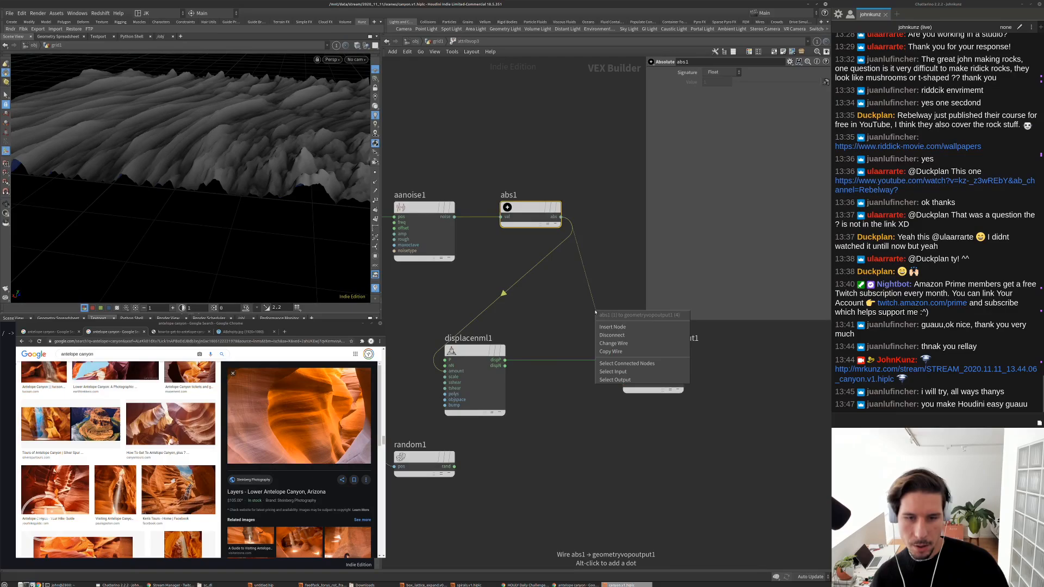
click(611, 335)
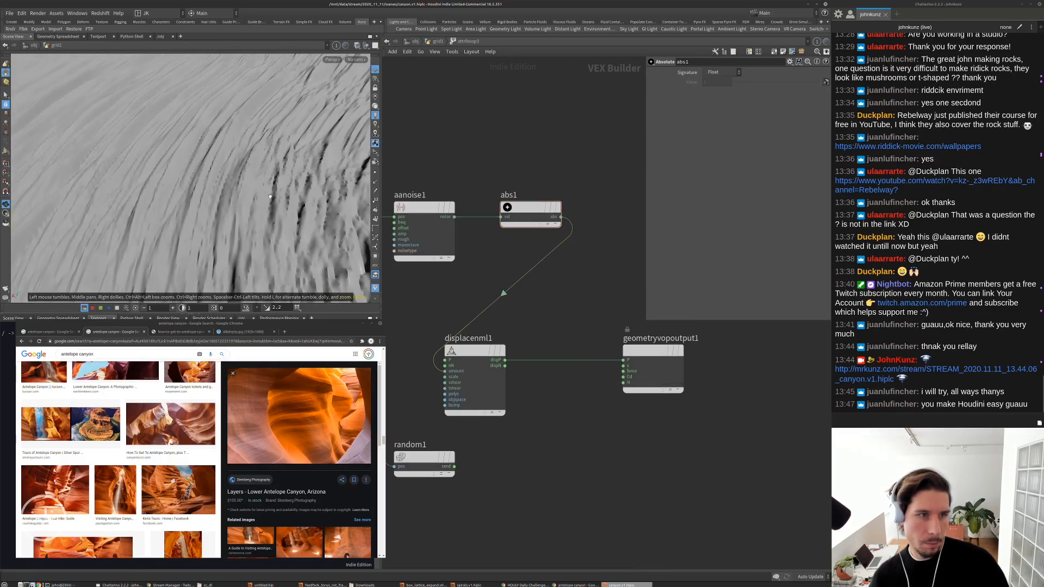
Toggle the bypass of abs1 on and off to compare the displaced terrain's profile, leaving the node active
click(553, 207)
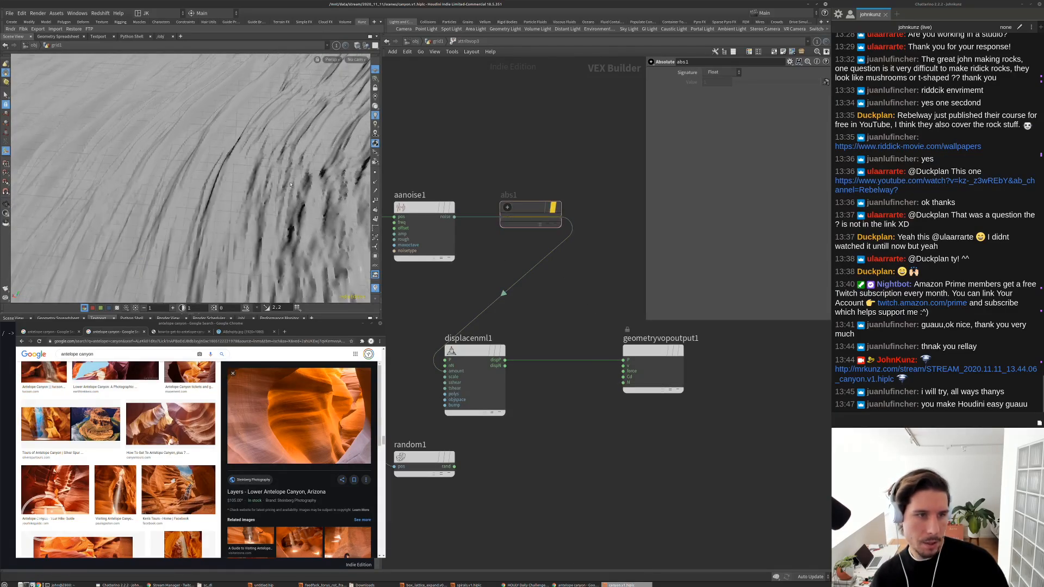
alt+drag(290, 185, 260, 146)
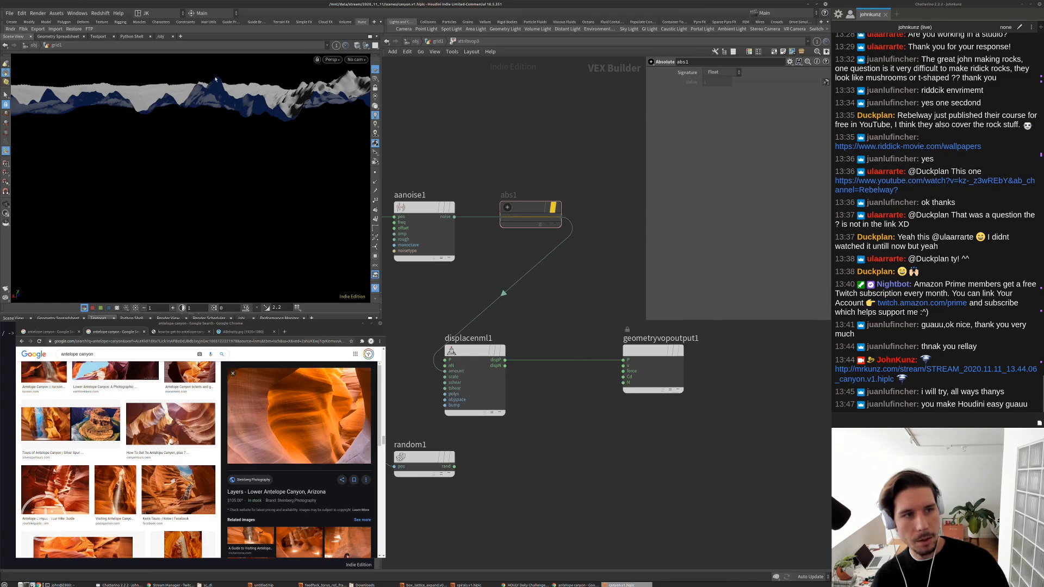
click(553, 208)
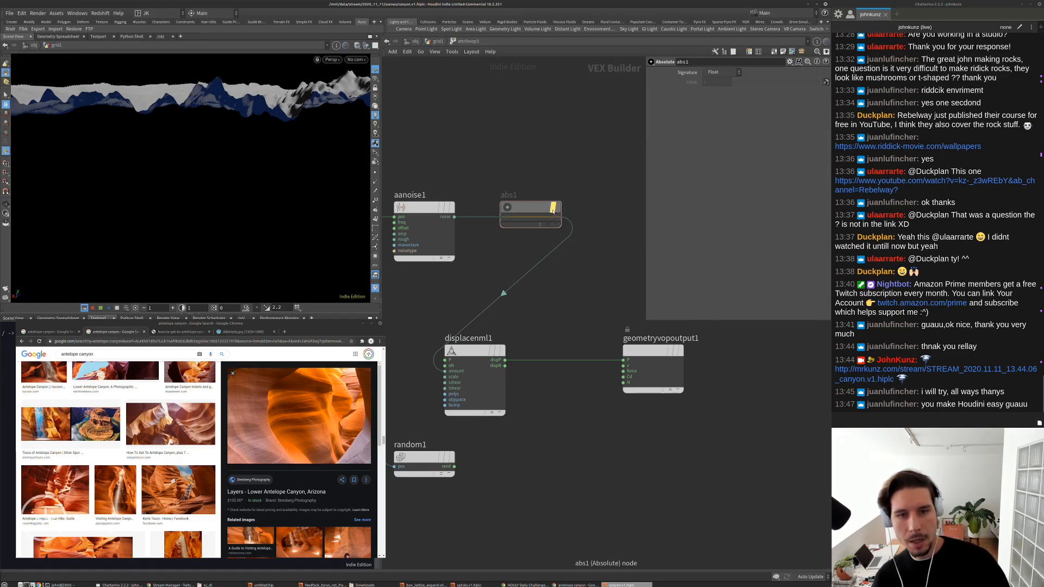
click(552, 211)
click(553, 211)
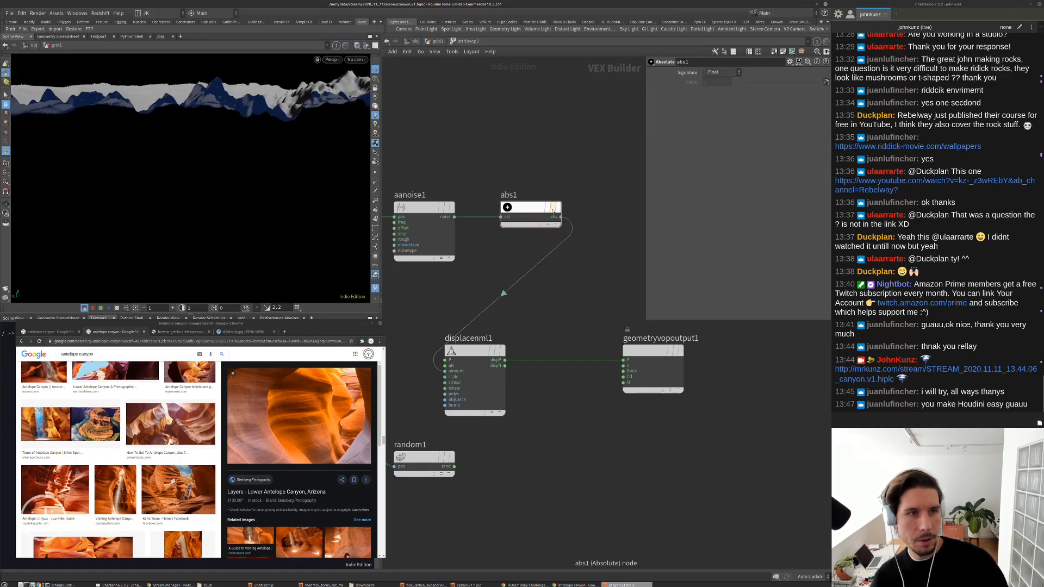
alt+drag(267, 101, 274, 123)
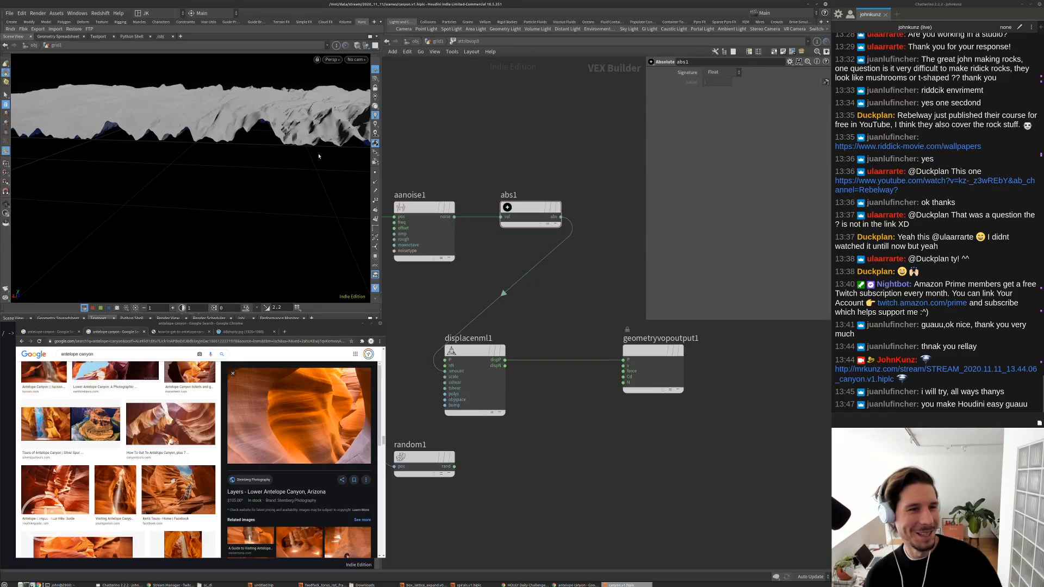
alt+drag(209, 126, 223, 132)
drag(167, 158, 218, 158)
click(552, 207)
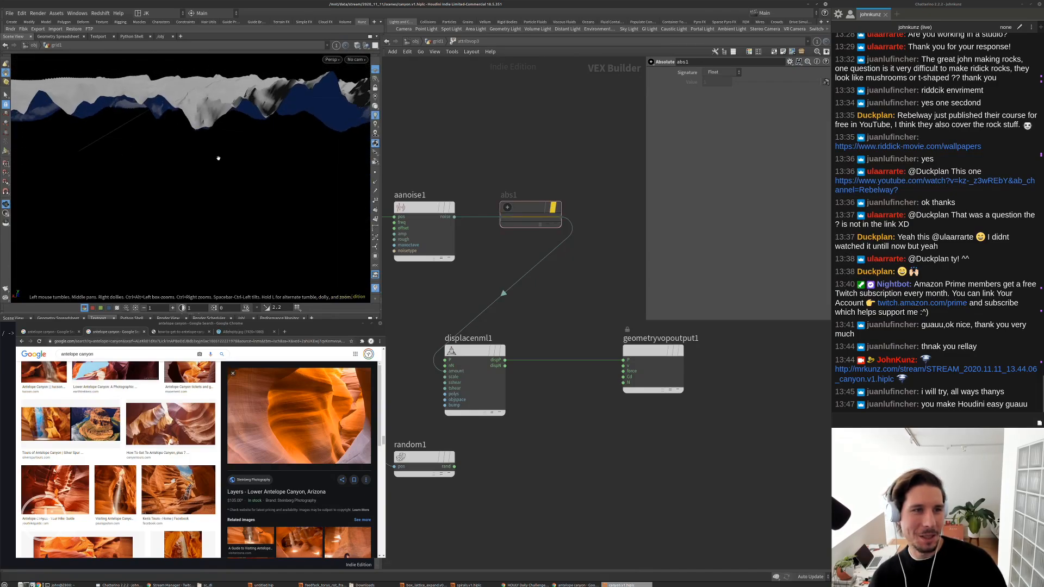
click(552, 207)
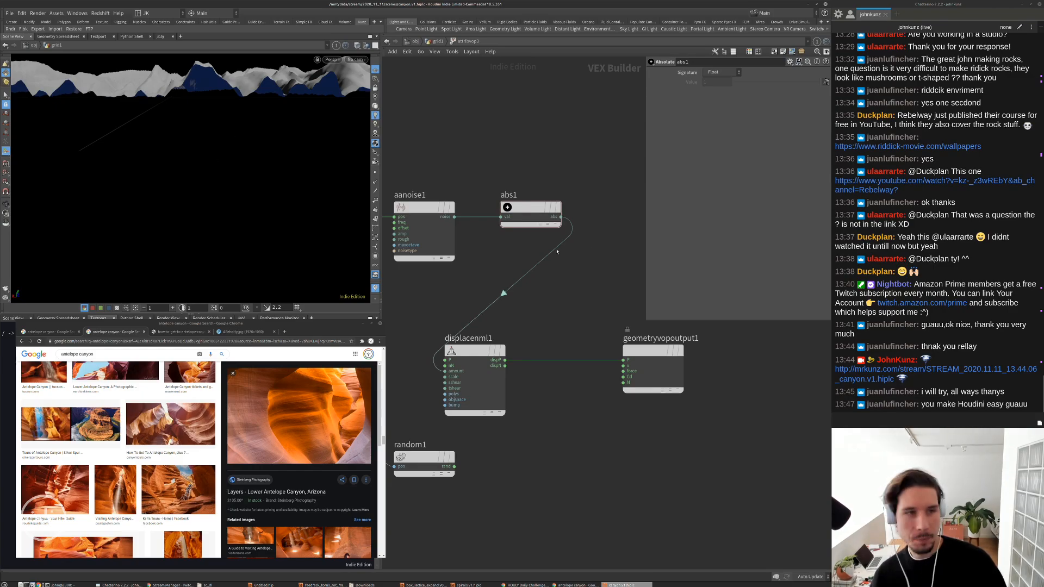
drag(179, 180, 111, 257)
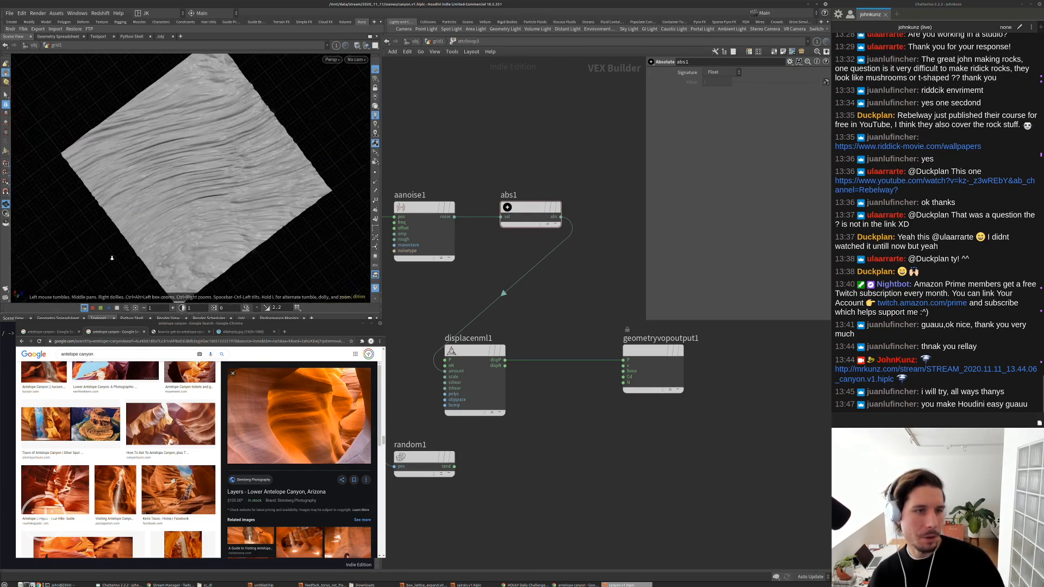
scroll(111, 257, up, 5)
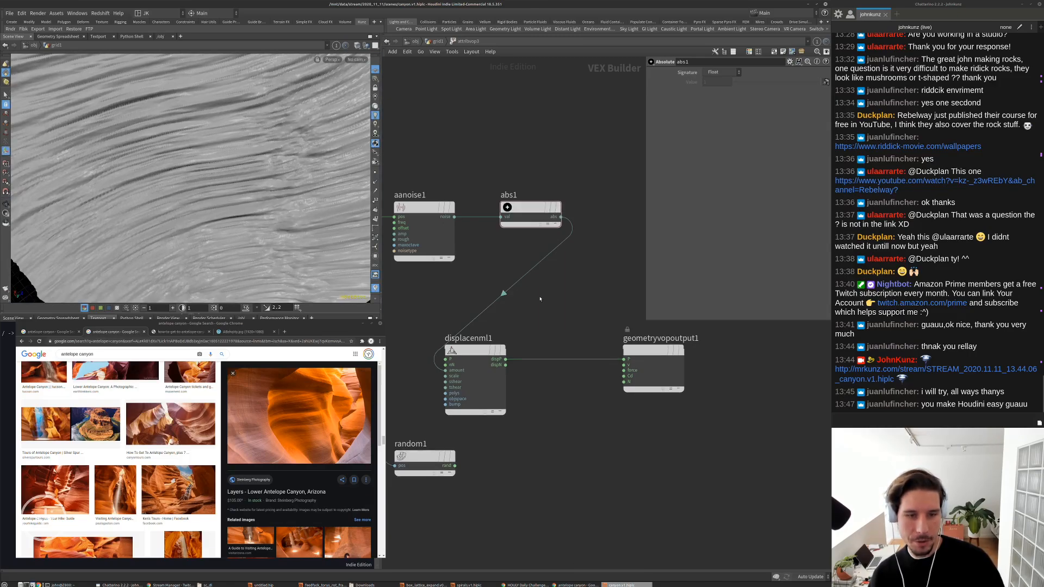
Add a Unified Noise node to examine its Fold output correction, delete it, and reselect abs1
middle_drag(540, 298, 563, 242)
key(Tab)
text(un)
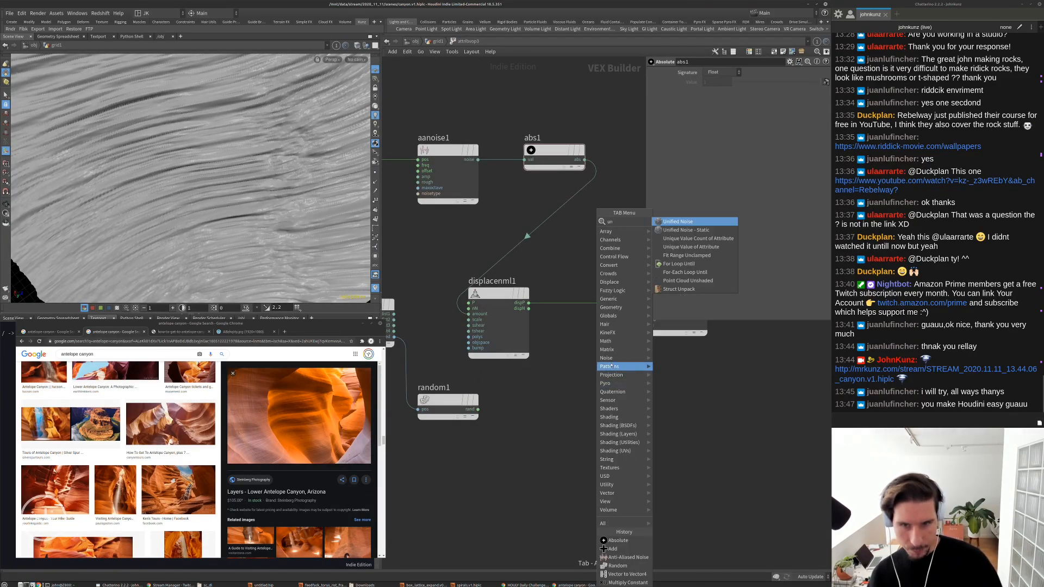
click(680, 221)
click(622, 416)
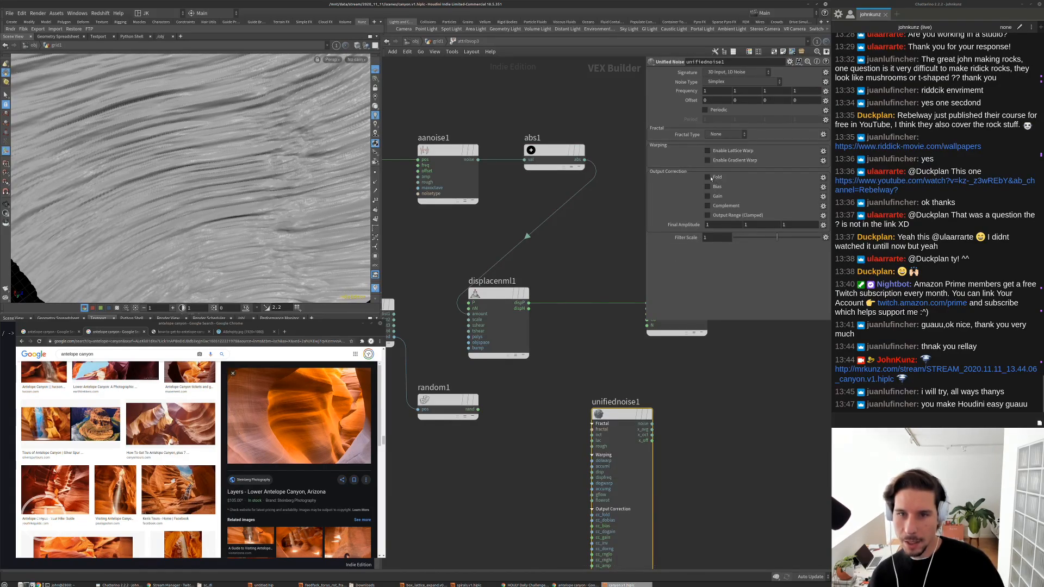
mouse_move(713, 179)
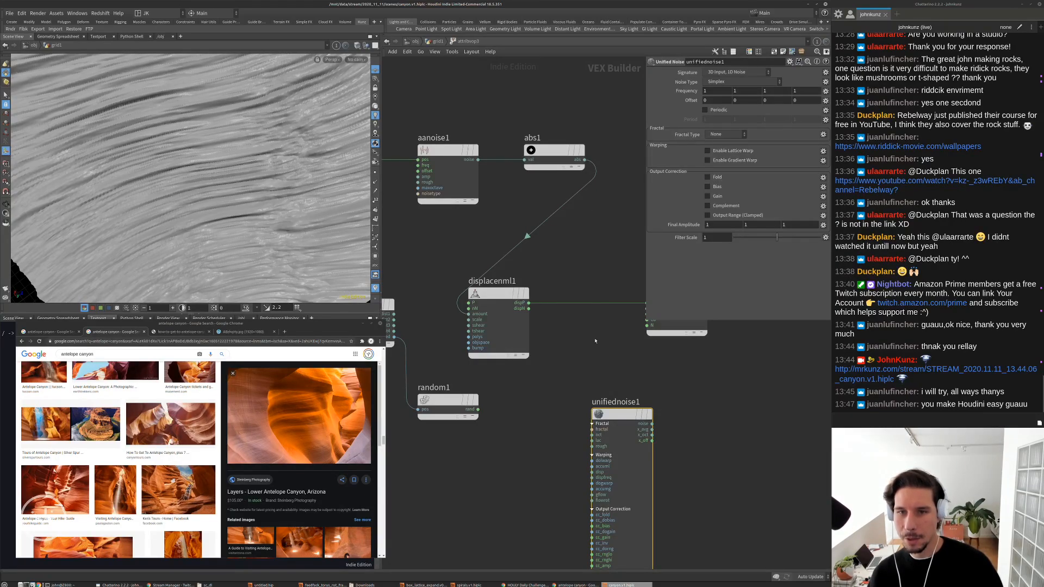
key(Delete)
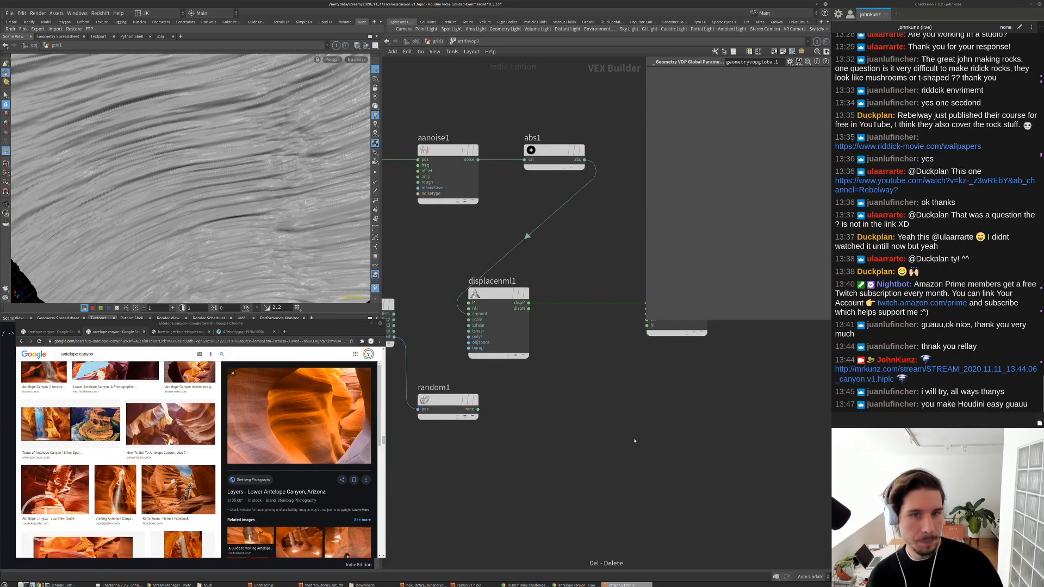
click(527, 160)
key(h)
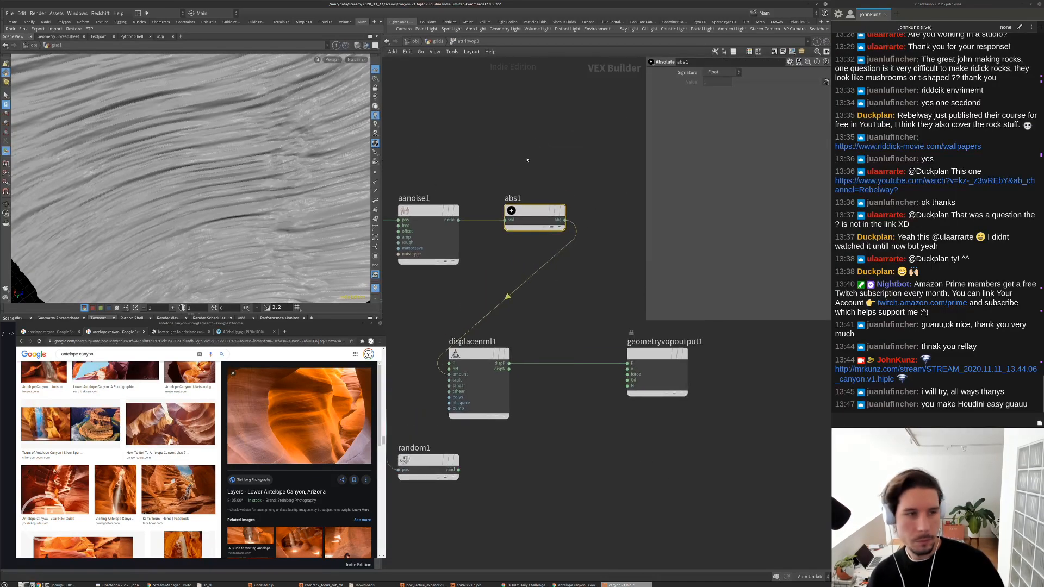
Toggle the bypass of abs1 and inspect the displaced ridges up close, leaving the node active
alt+drag(264, 191, 217, 188)
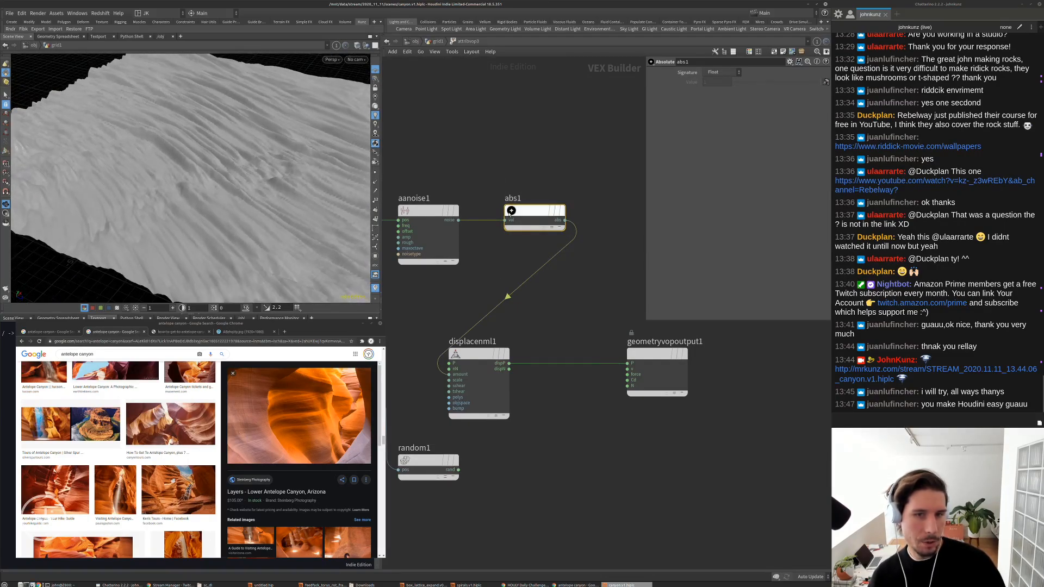
click(558, 212)
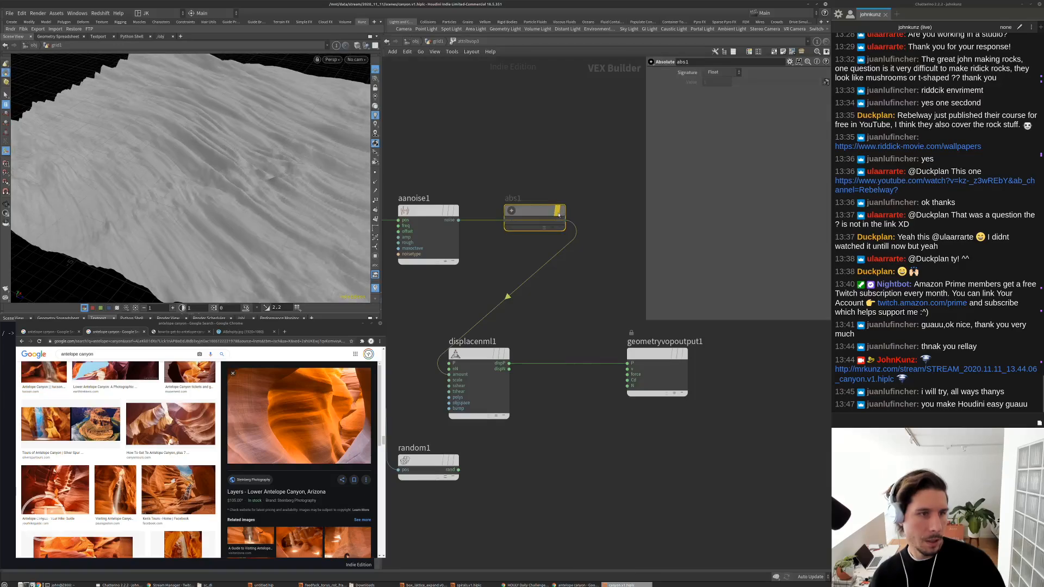
drag(188, 228, 190, 184)
right_drag(190, 184, 188, 125)
drag(188, 125, 183, 101)
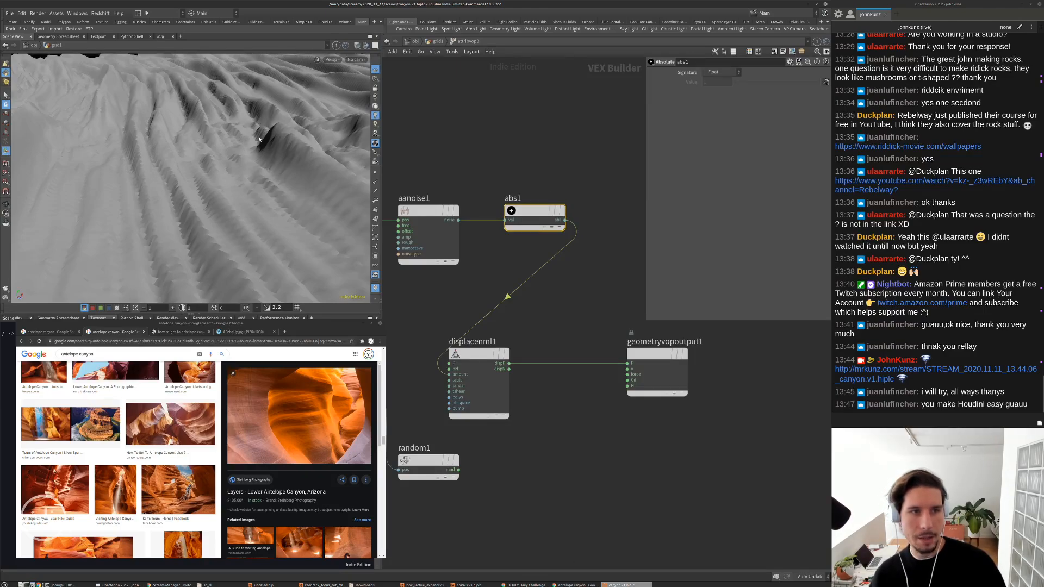
Select aanoise1 and examine the displaced terrain from overview and close-up angles against its noise settings
middle_drag(419, 271, 454, 241)
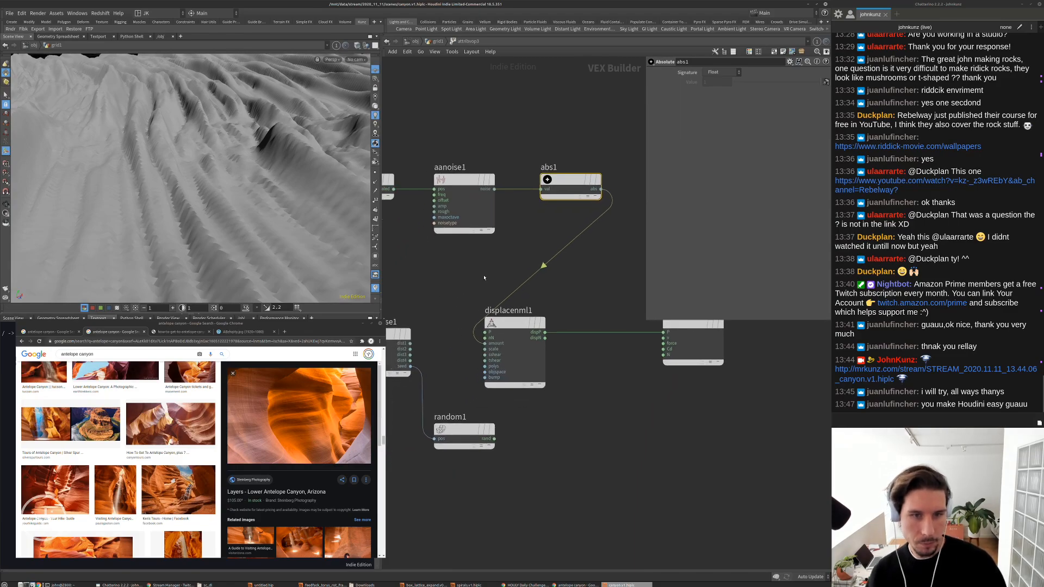
click(474, 205)
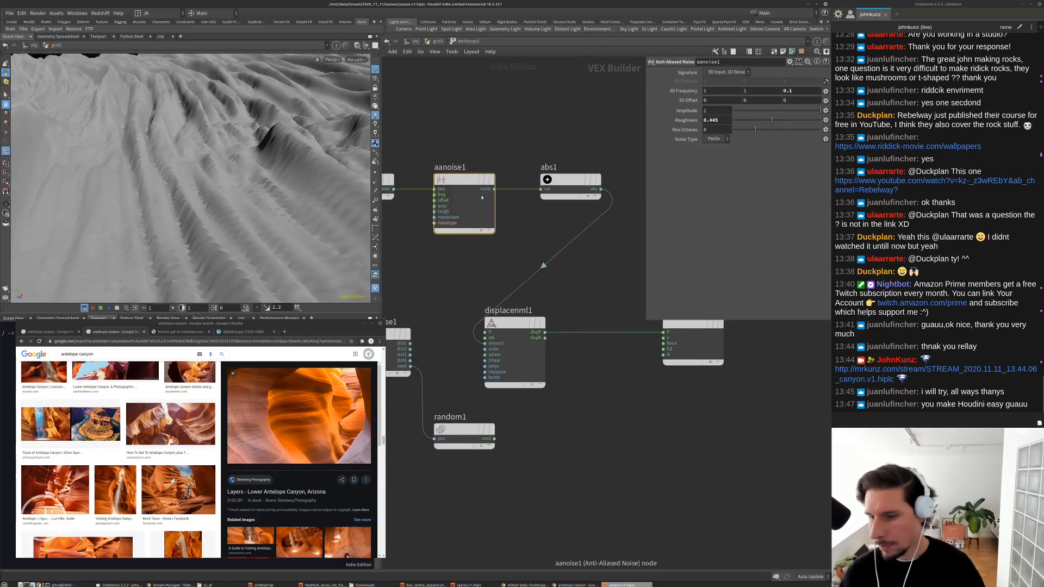
middle_drag(486, 249, 484, 261)
drag(481, 282, 477, 214)
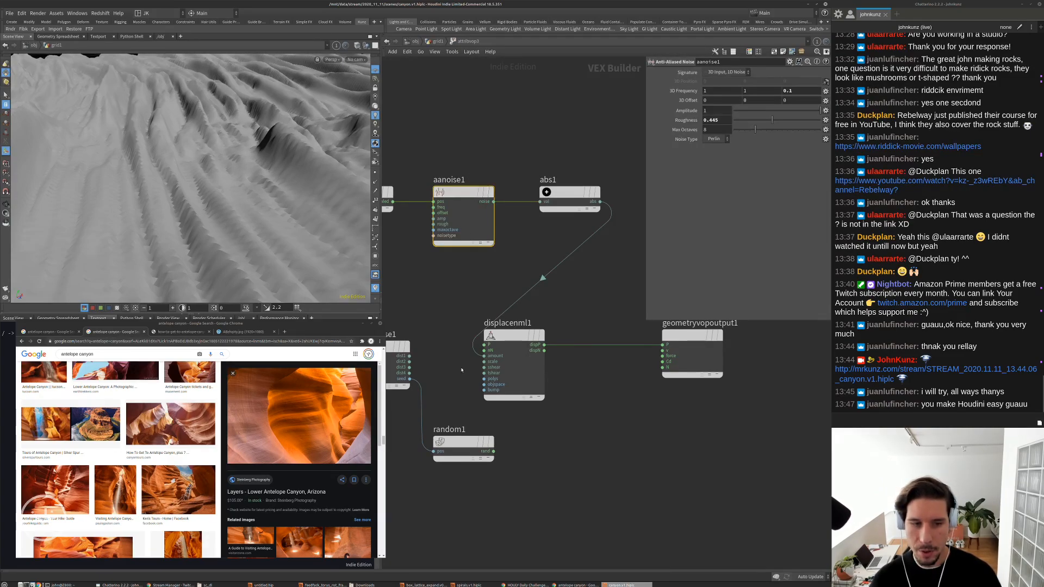
middle_drag(449, 381, 505, 360)
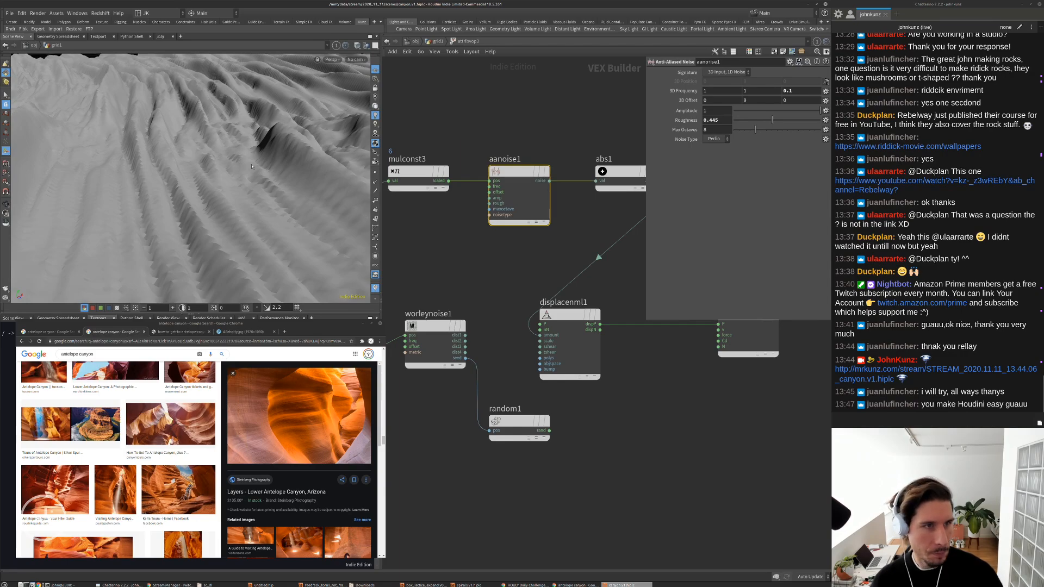
key(Escape)
drag(252, 166, 227, 220)
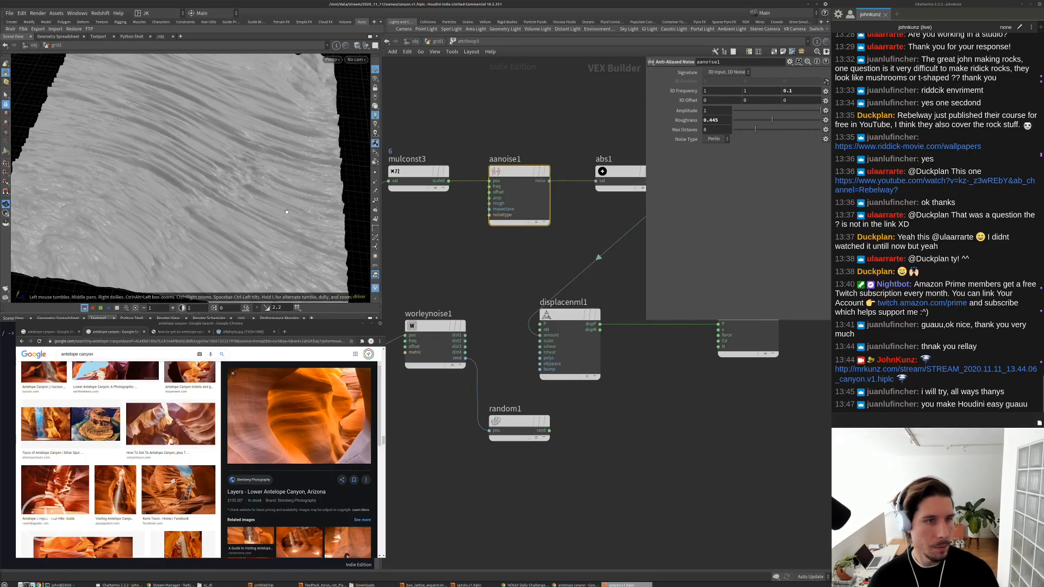
scroll(574, 253, down, 4)
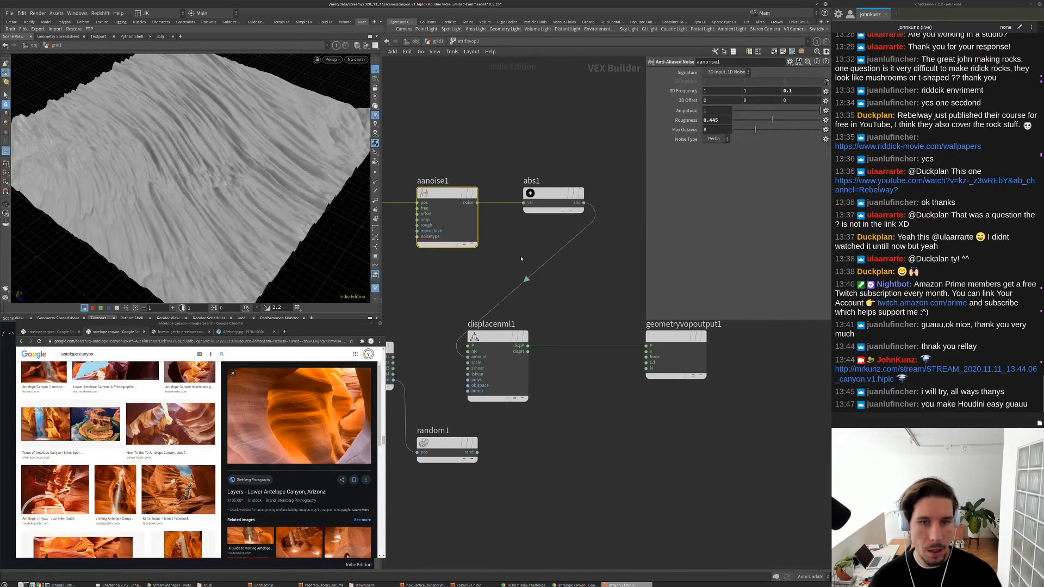
scroll(235, 155, up, 8)
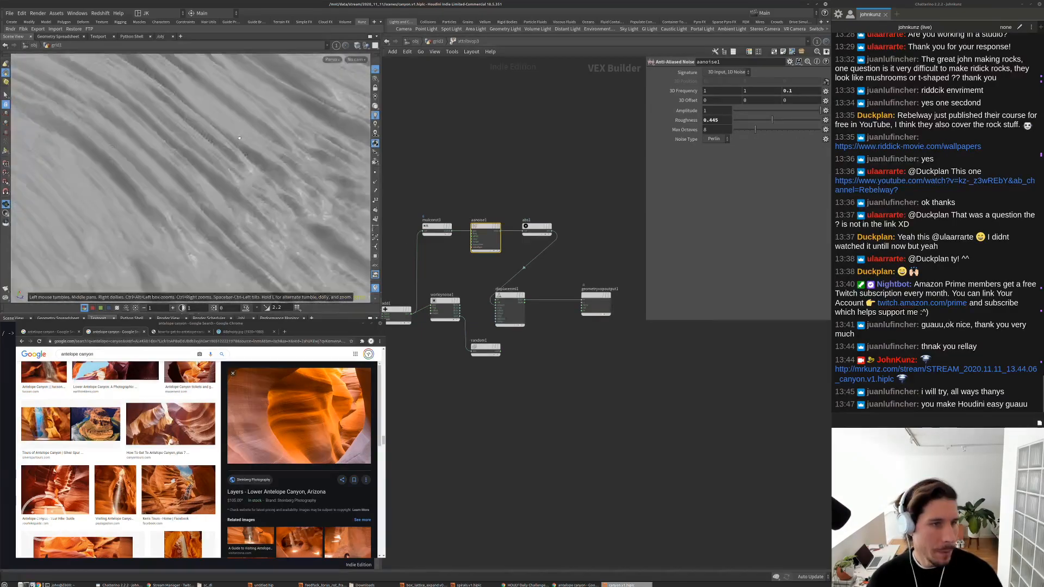
drag(239, 138, 289, 152)
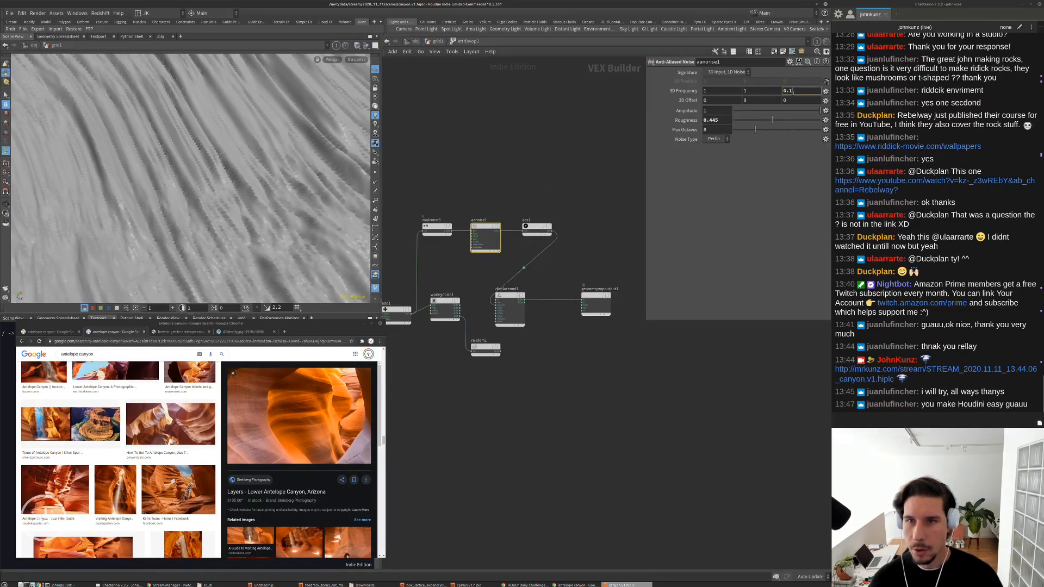
Try Z values of -0.22, 0.2 and 0.5 for the 3D frequency of aanoise1
middle_drag(794, 91, 685, 113)
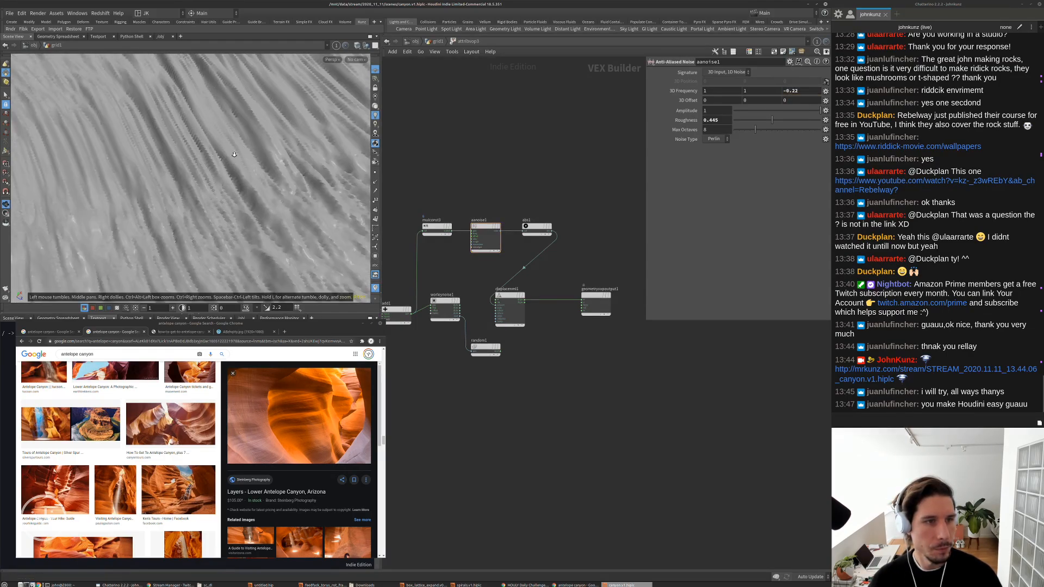
key(space+g)
scroll(106, 207, up, 3)
click(802, 91)
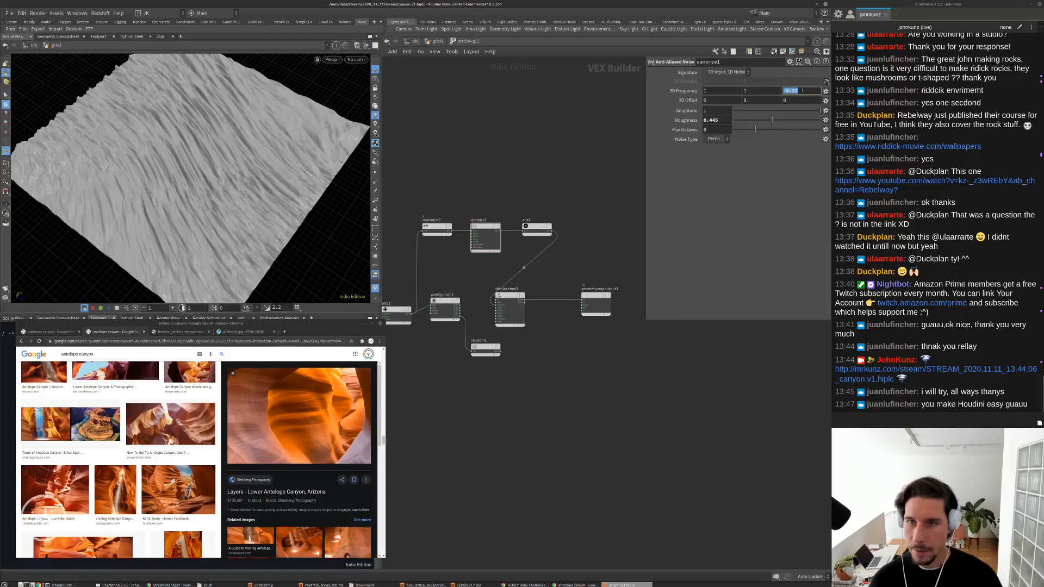
text(.2)
key(Return)
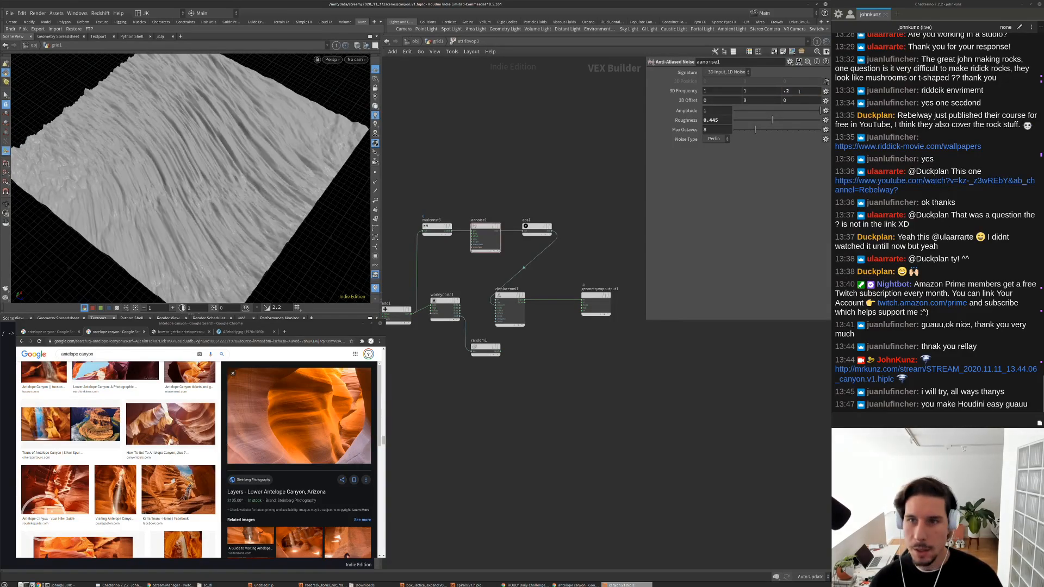
text(.5)
key(Return)
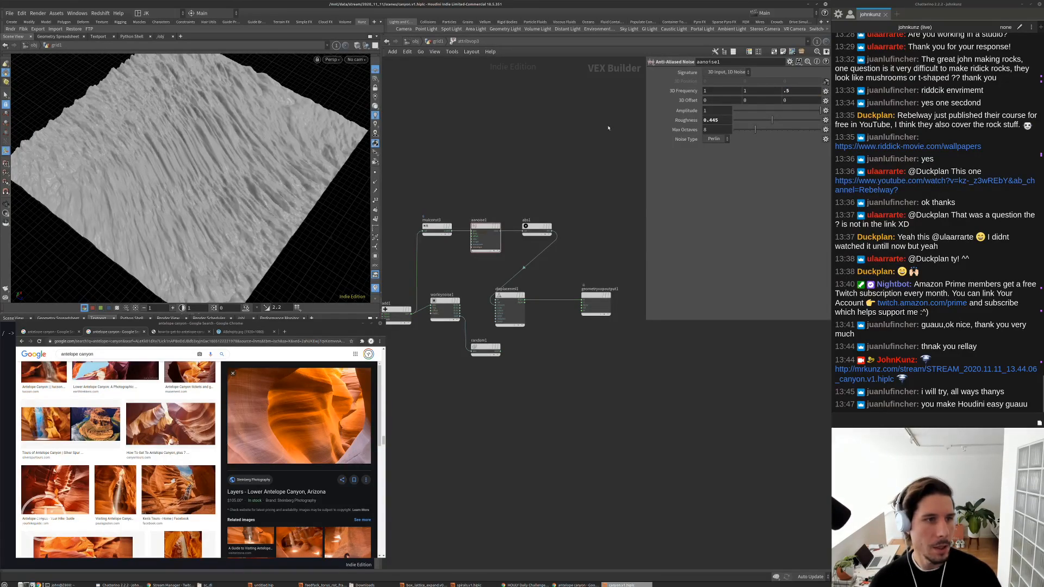
Set the Z component of aanoise1's 3D frequency to 0.25
alt+drag(190, 190, 288, 201)
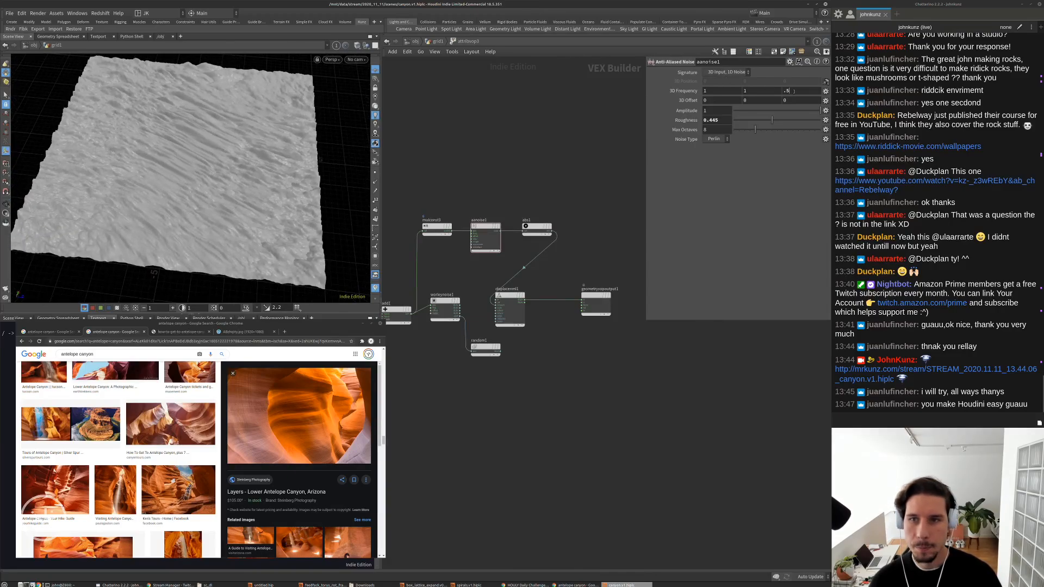
text(.25)
key(Return)
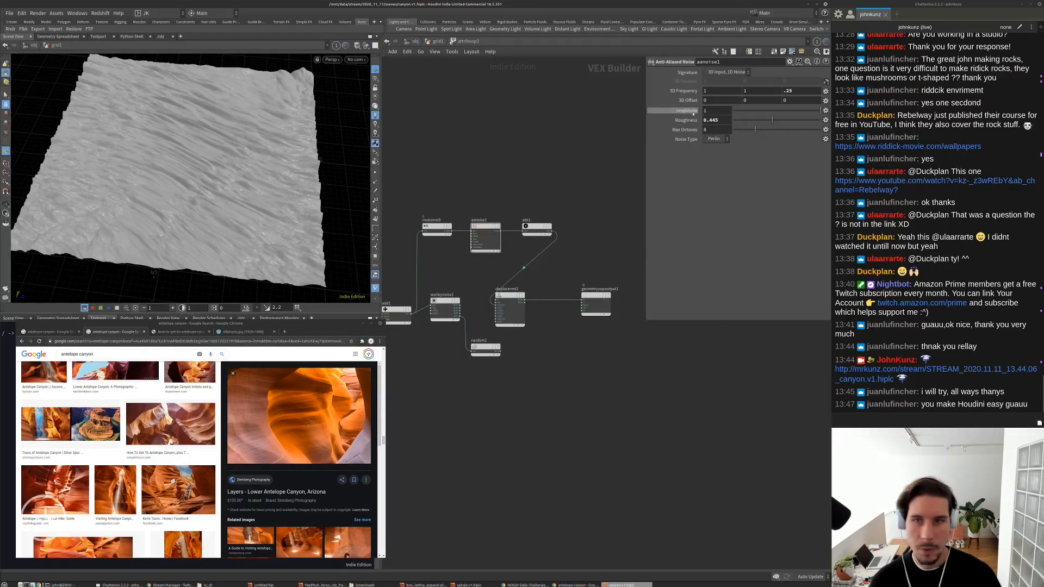
Set the multiplier of mulconst3, which scales the position feeding aanoise1, to 10
scroll(475, 231, up, 5)
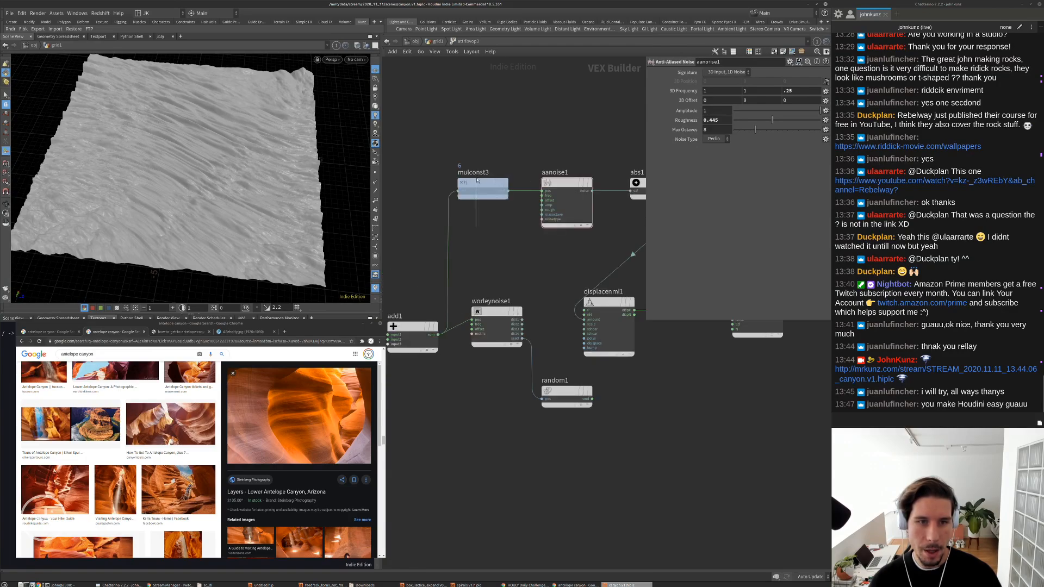
click(482, 188)
click(715, 82)
text(1)
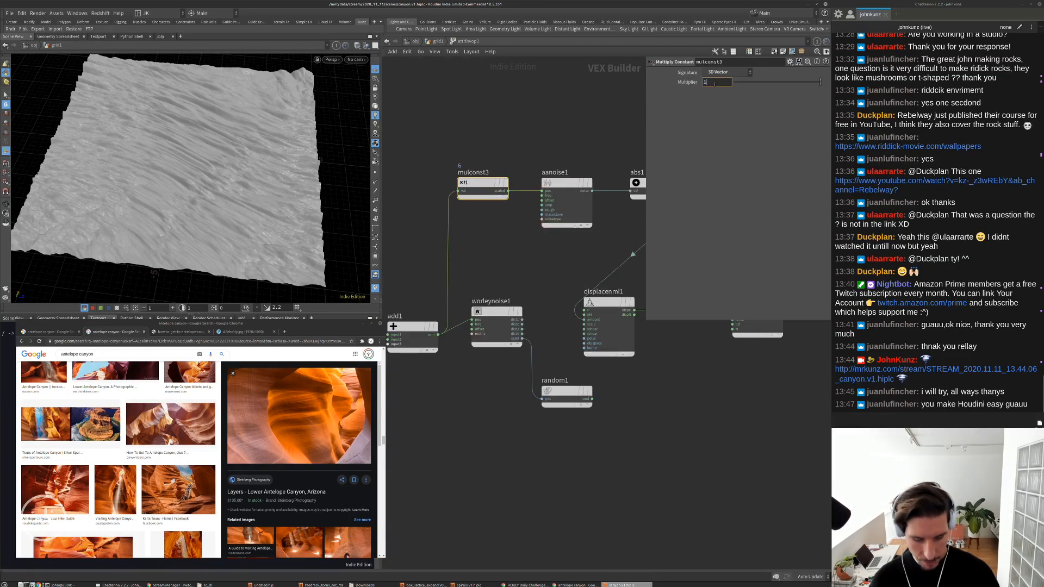
text(0)
key(Return)
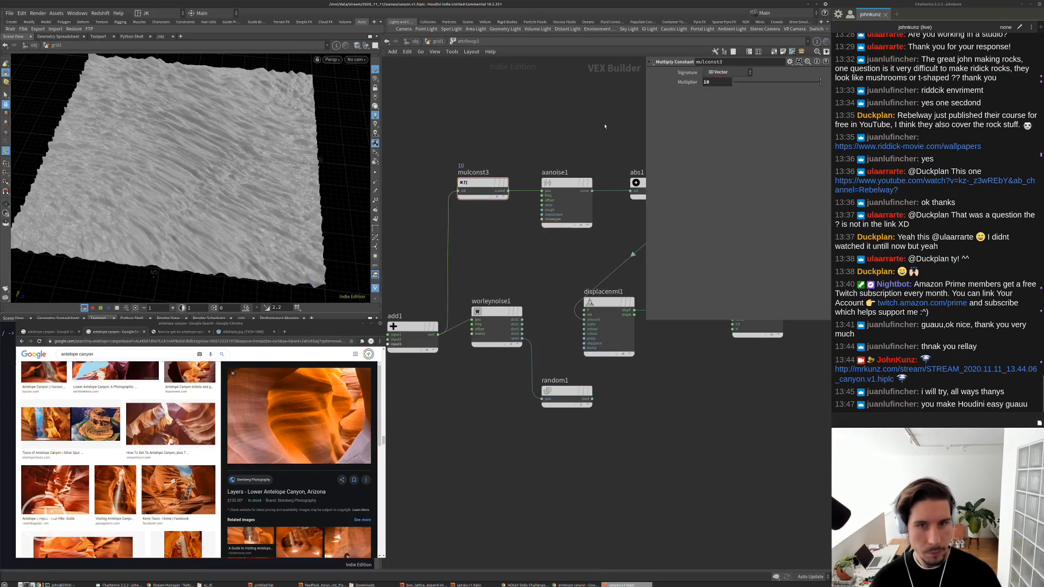
Set the noise type of aanoise1 to Simplex and check the terrain
click(567, 202)
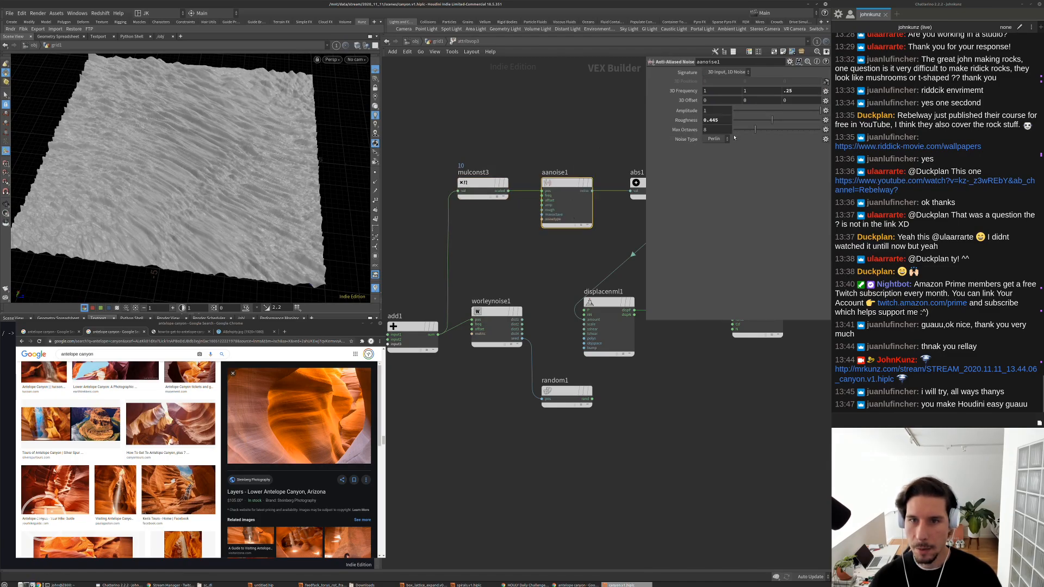
click(716, 138)
click(720, 157)
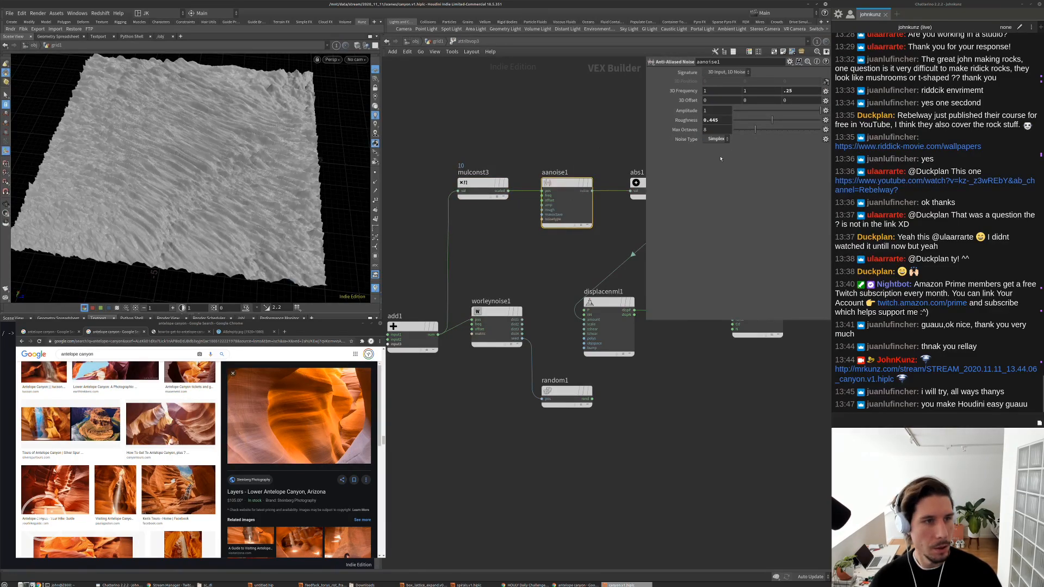
alt+drag(261, 158, 225, 148)
Try roughness values of 0.611 and 0.65 on aanoise1
click(760, 129)
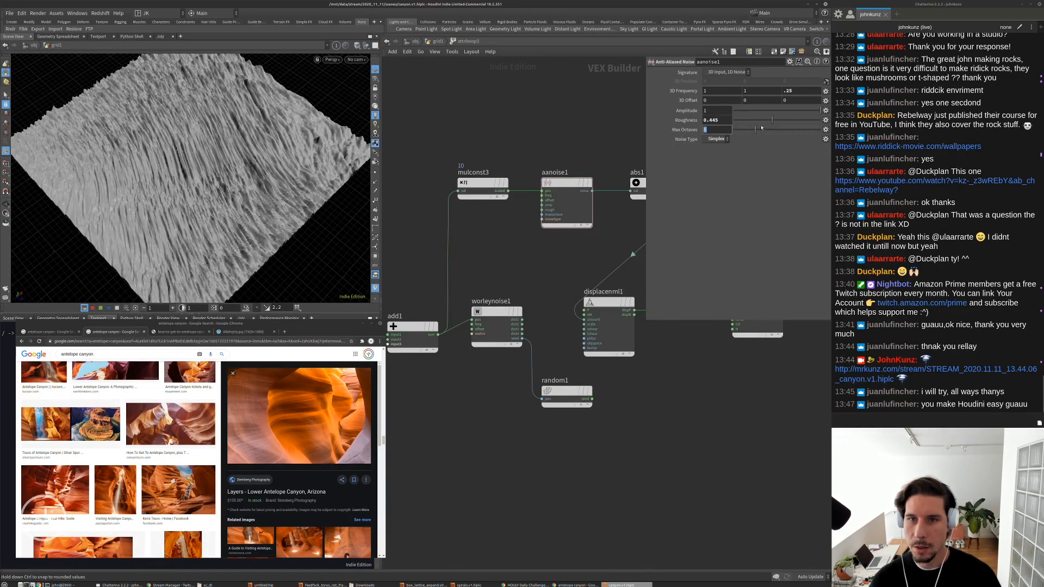
click(786, 120)
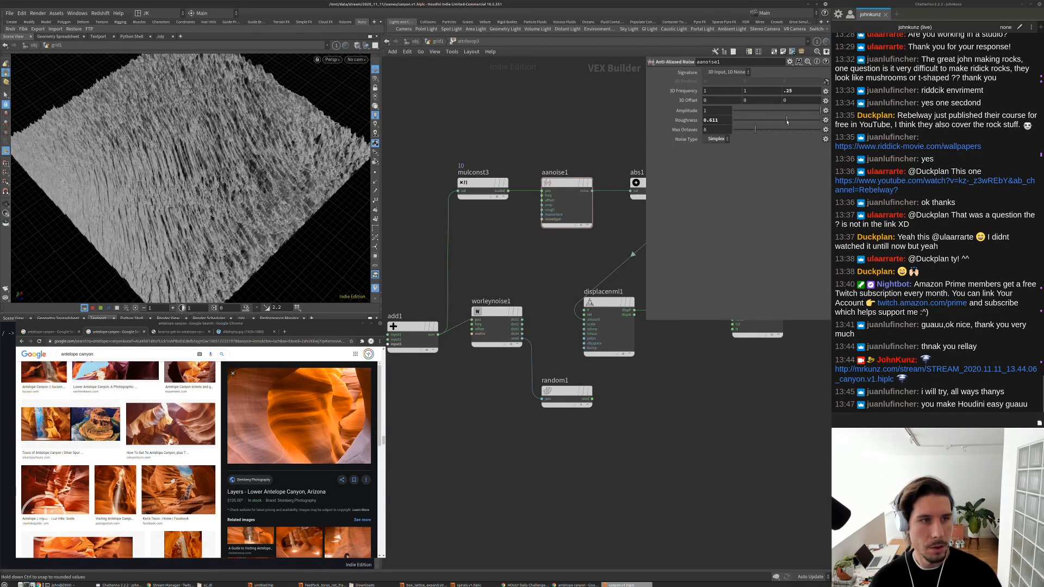
alt+drag(208, 162, 318, 188)
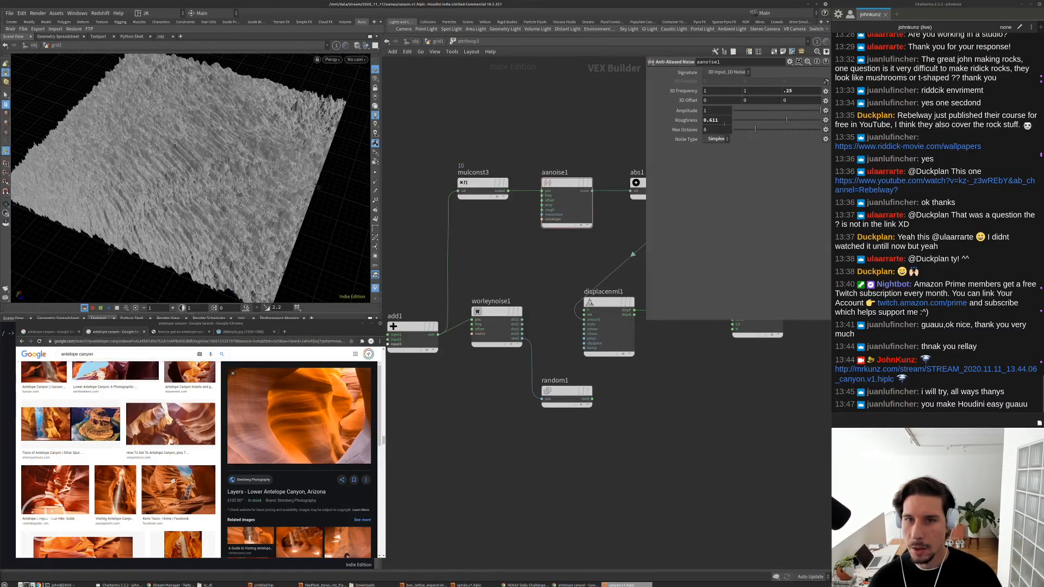
drag(725, 121, 713, 127)
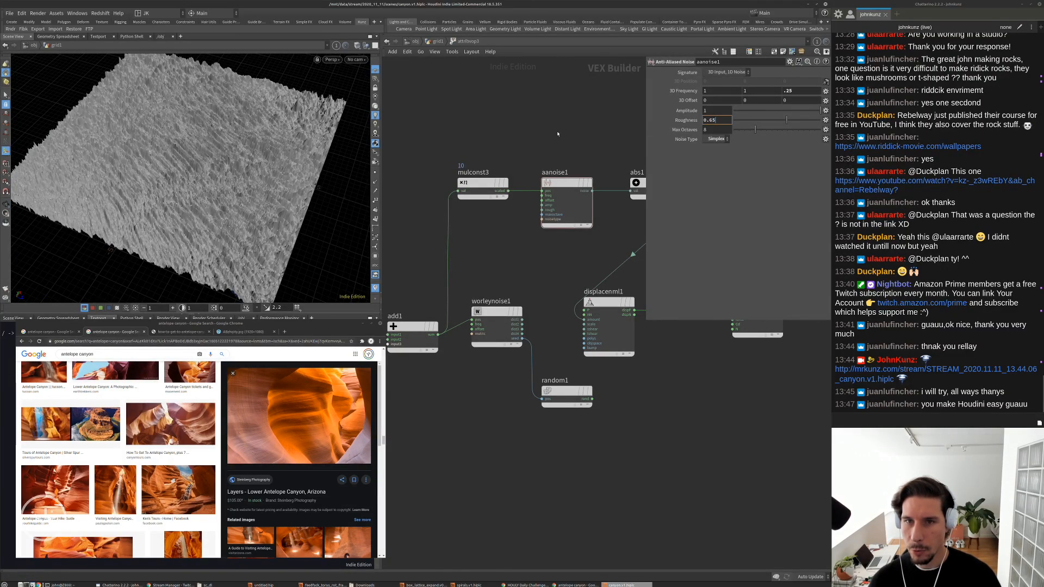
text(5)
key(Return)
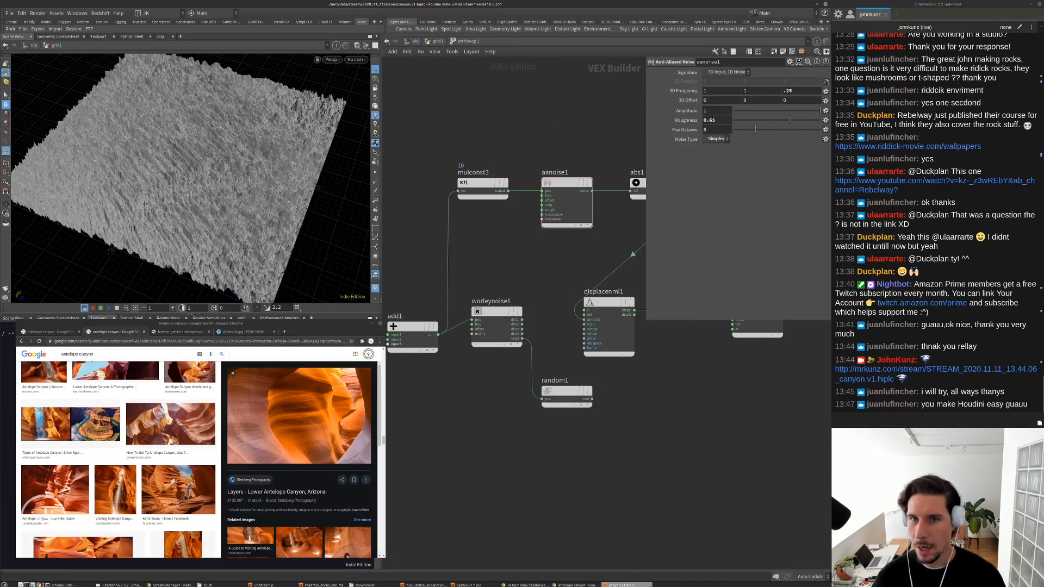
Try roughness values of 0.056 and 0.715 on aanoise1 and inspect the terrain from several angles
scroll(230, 161, up, 6)
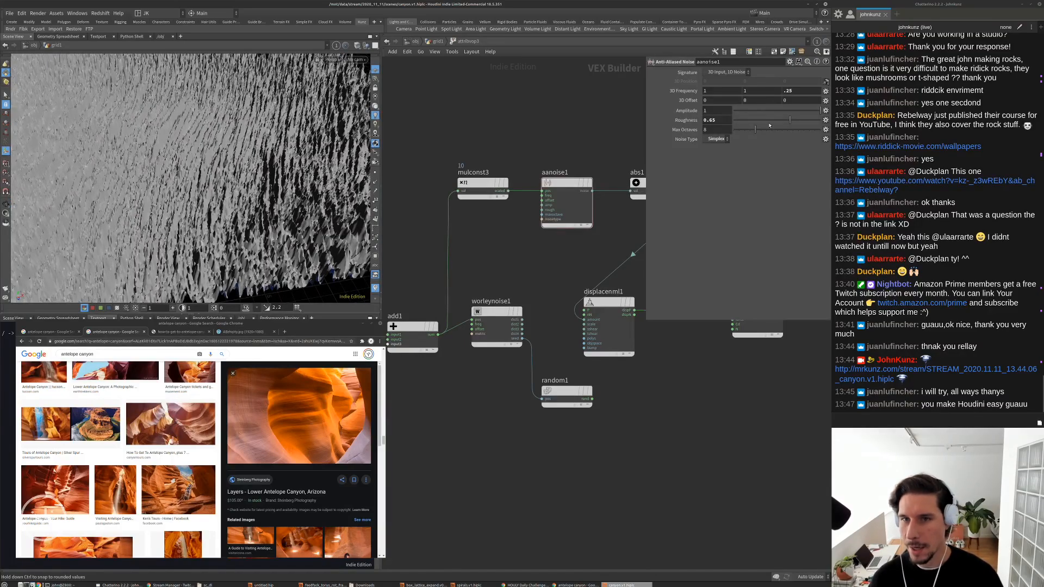
click(739, 120)
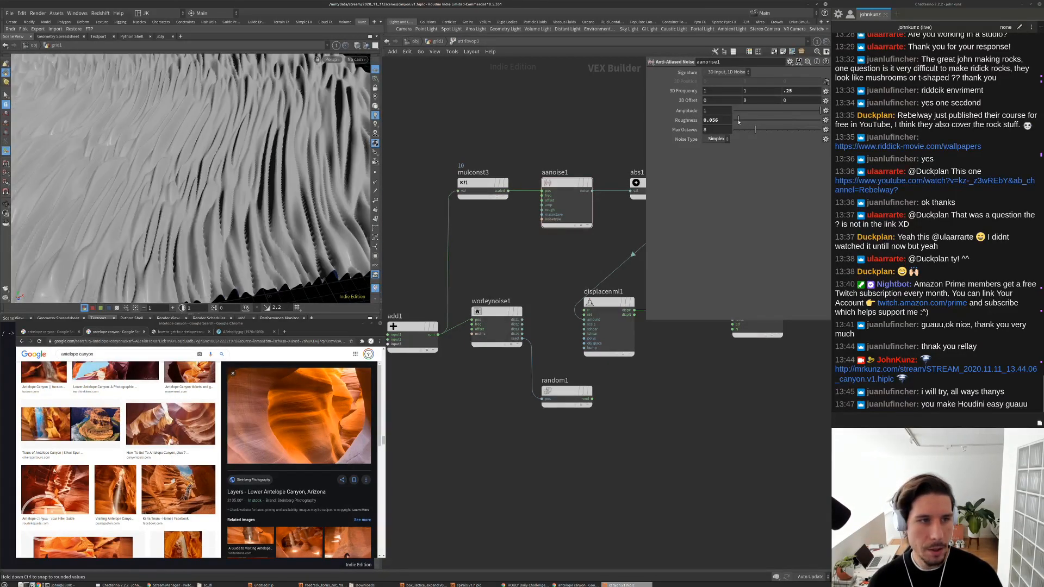
drag(726, 123, 770, 126)
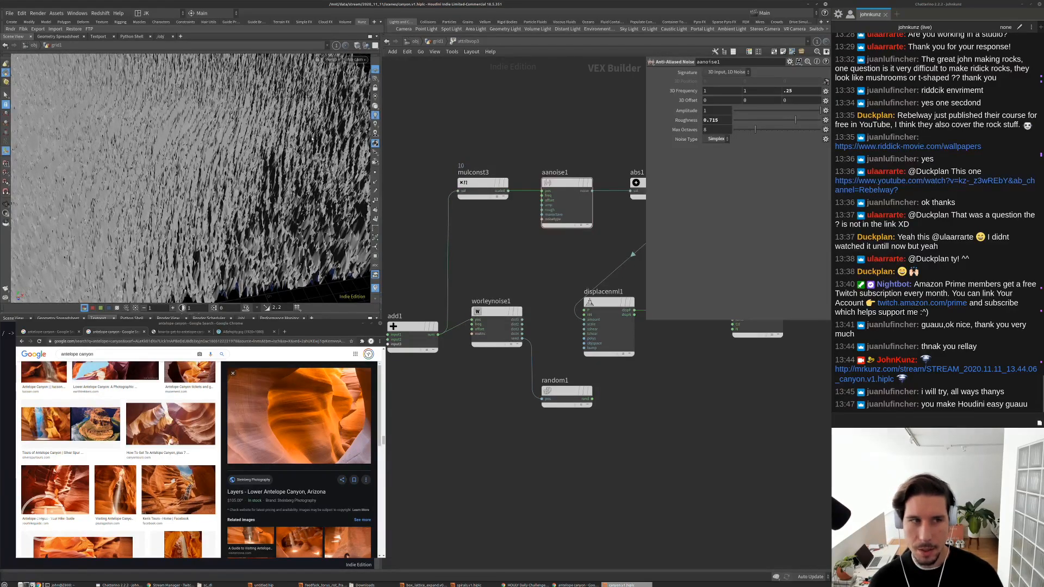
drag(33, 261, 235, 129)
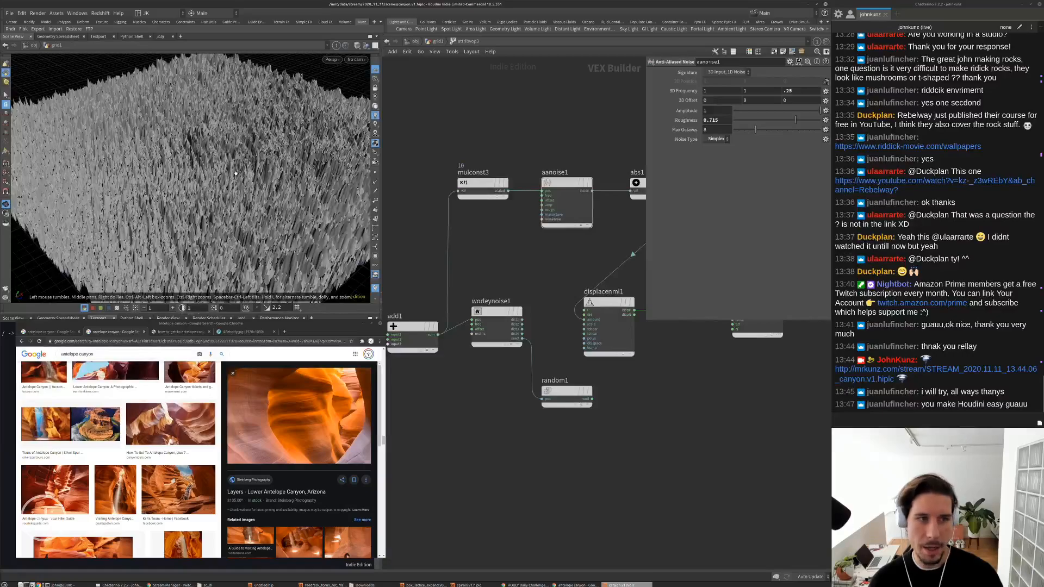
drag(236, 173, 243, 142)
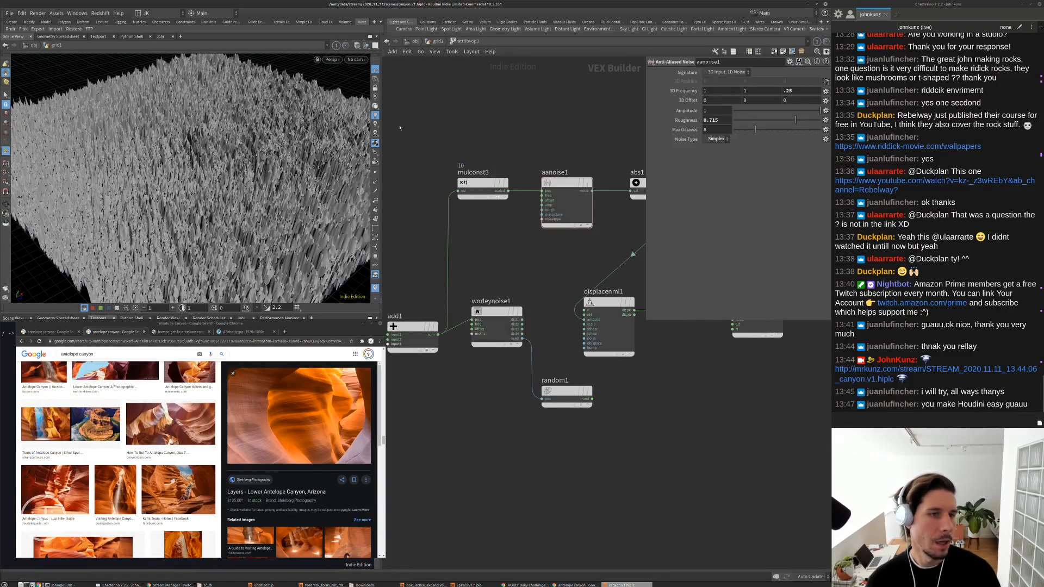
scroll(244, 147, down, 5)
drag(239, 157, 244, 147)
scroll(246, 146, up, 8)
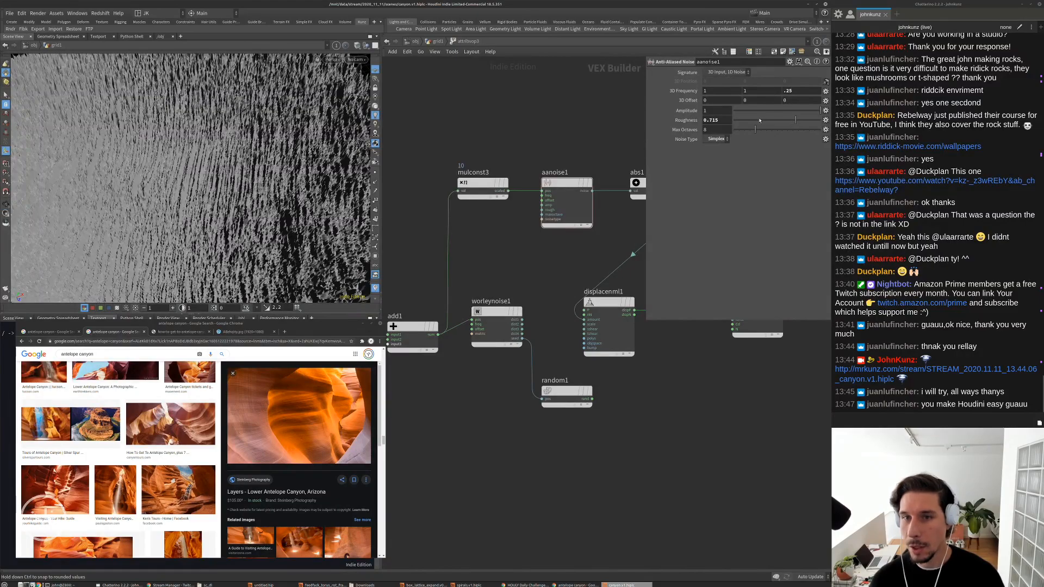
Set the roughness of aanoise1 to 0.555 and its amplitude to 0.21
drag(759, 120, 784, 122)
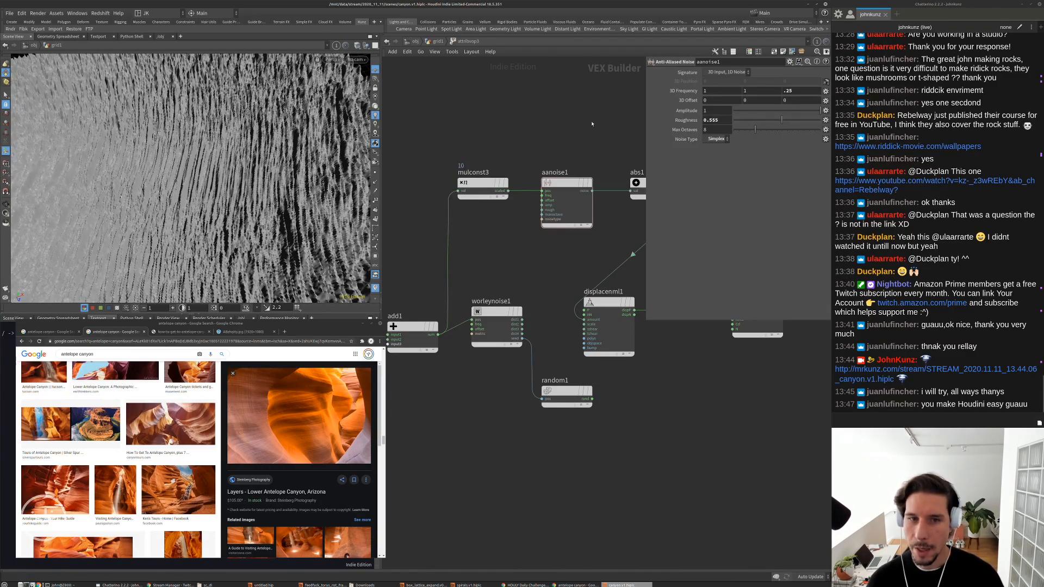
middle_drag(593, 127, 515, 142)
click(786, 111)
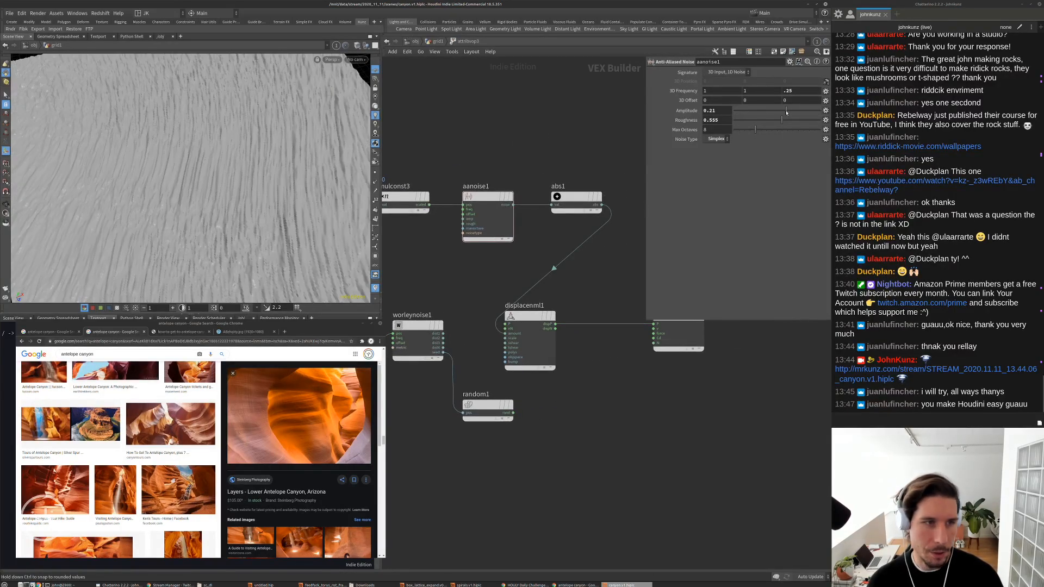
Set the amplitude of aanoise1 to 0.1 and check the terrain up close
click(712, 111)
text(0.1)
key(Return)
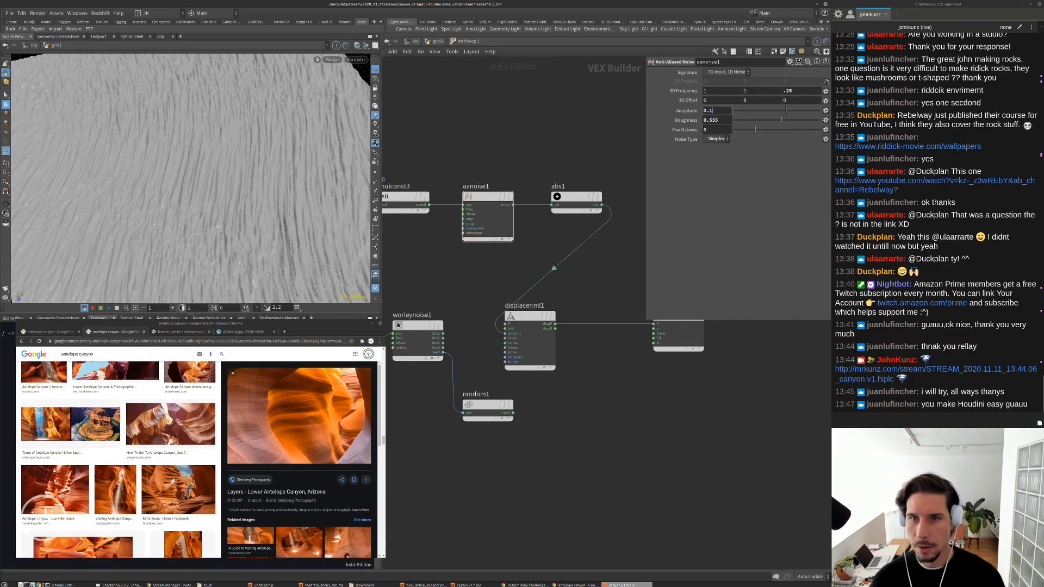
key(Escape)
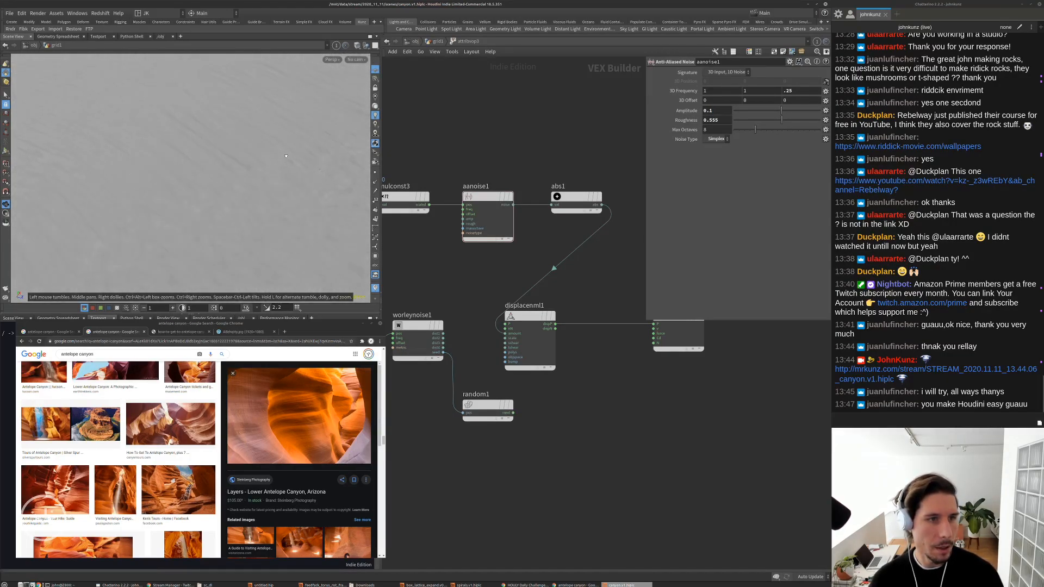
drag(353, 162, 259, 139)
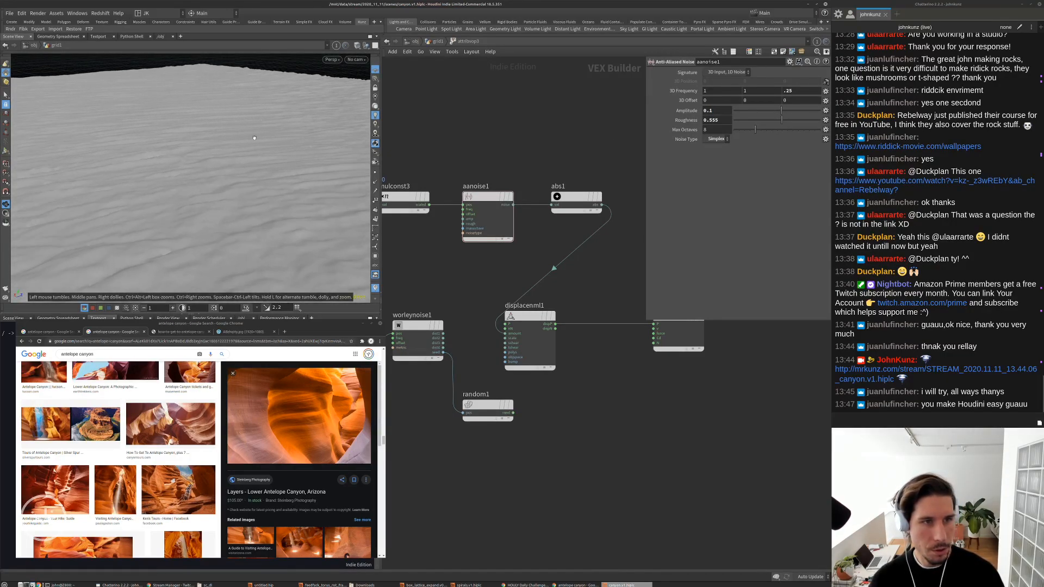
scroll(486, 337, up, 4)
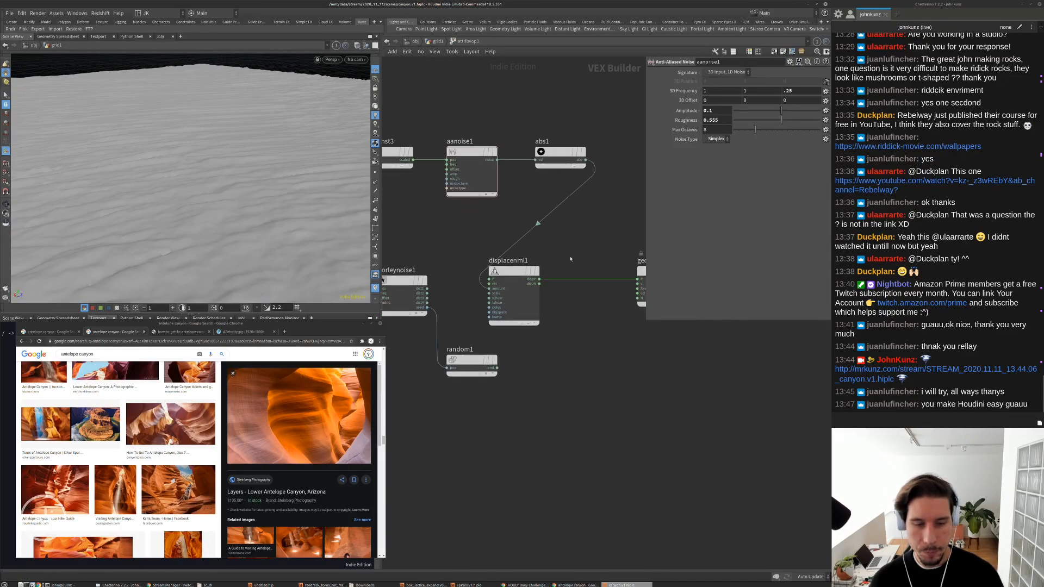
Wire the dist1 output of worleynoise1 into the amount input of displacenml1 and move displacenml1 farther away to make room
drag(489, 271, 408, 273)
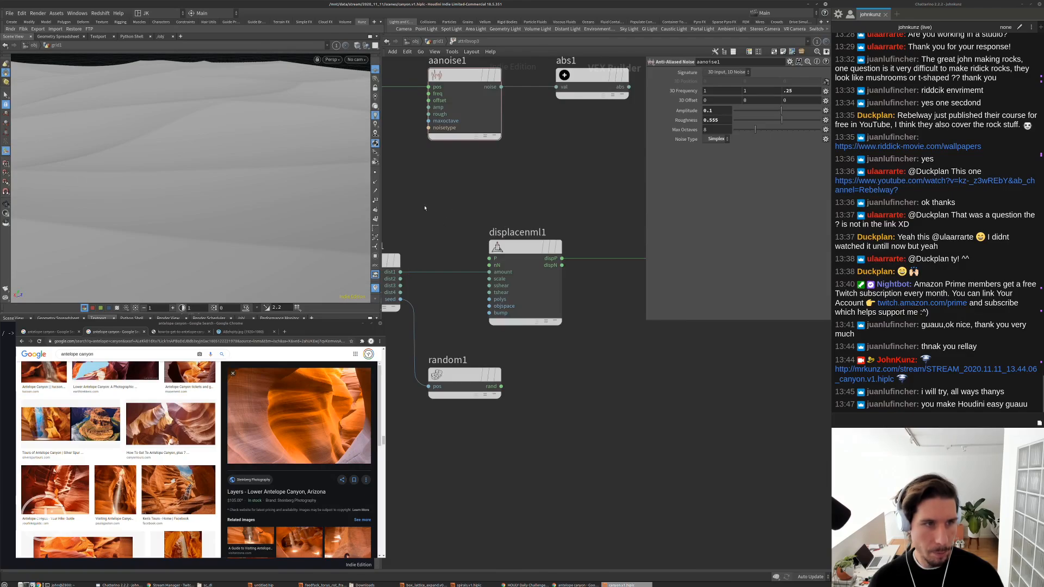
scroll(493, 375, down, 3)
drag(510, 283, 576, 283)
key(Tab)
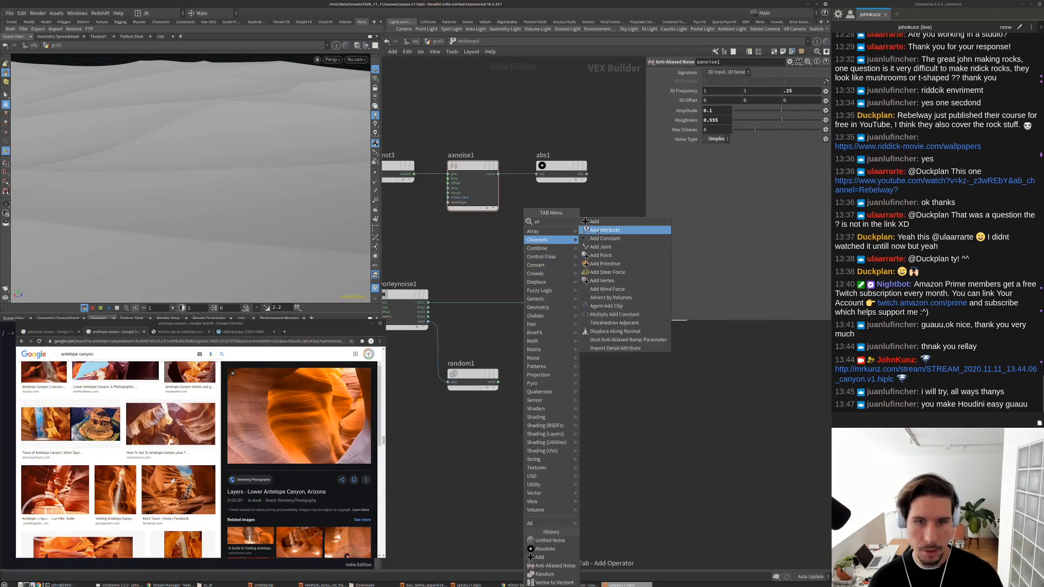
key(Escape)
key(ctrl+v)
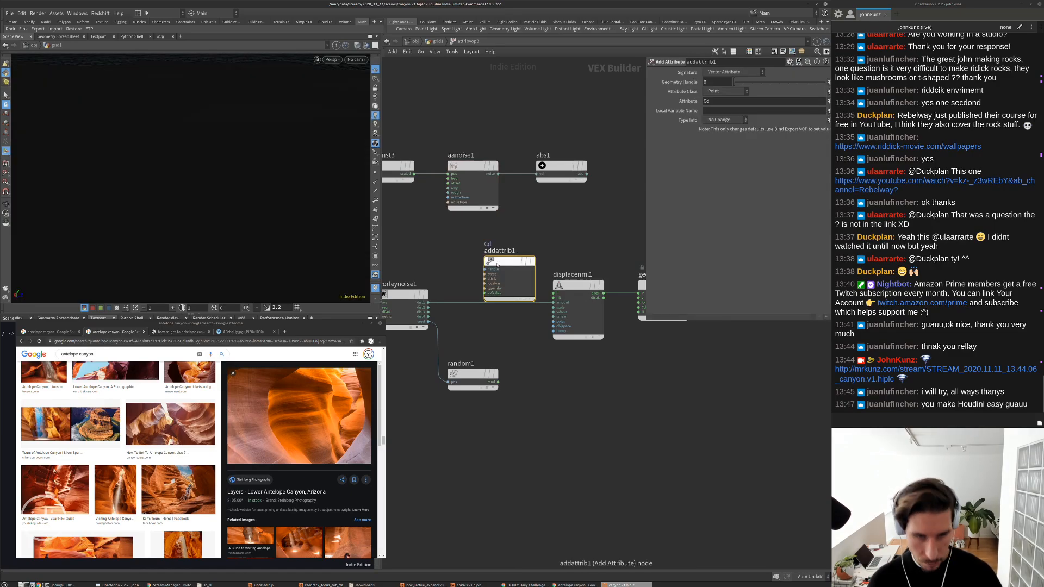
key(Delete)
Insert an Add node between worleynoise1 and displacenml1 and connect the output of abs1 as its second input
key(Tab)
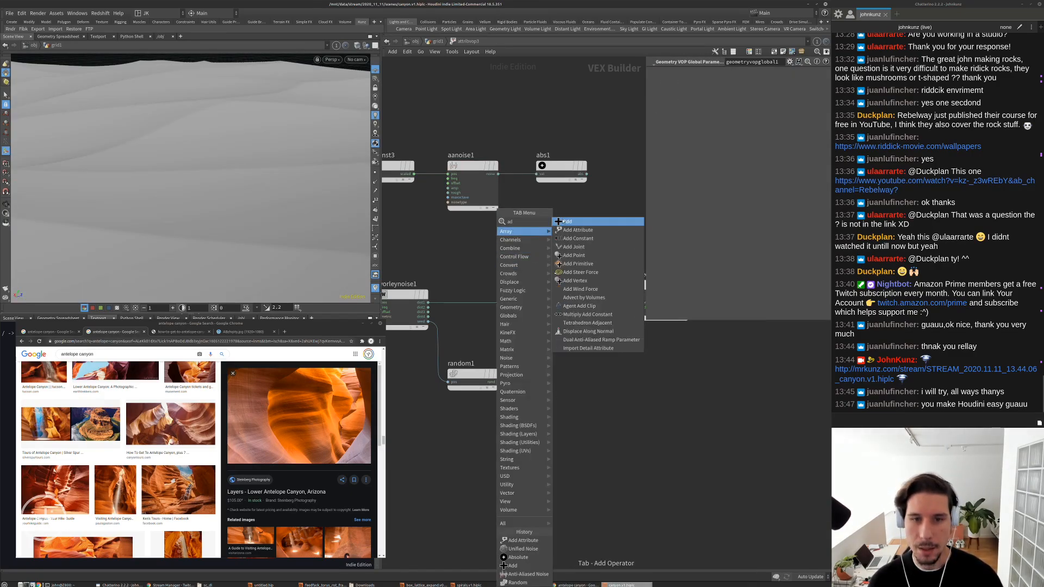
key(Escape)
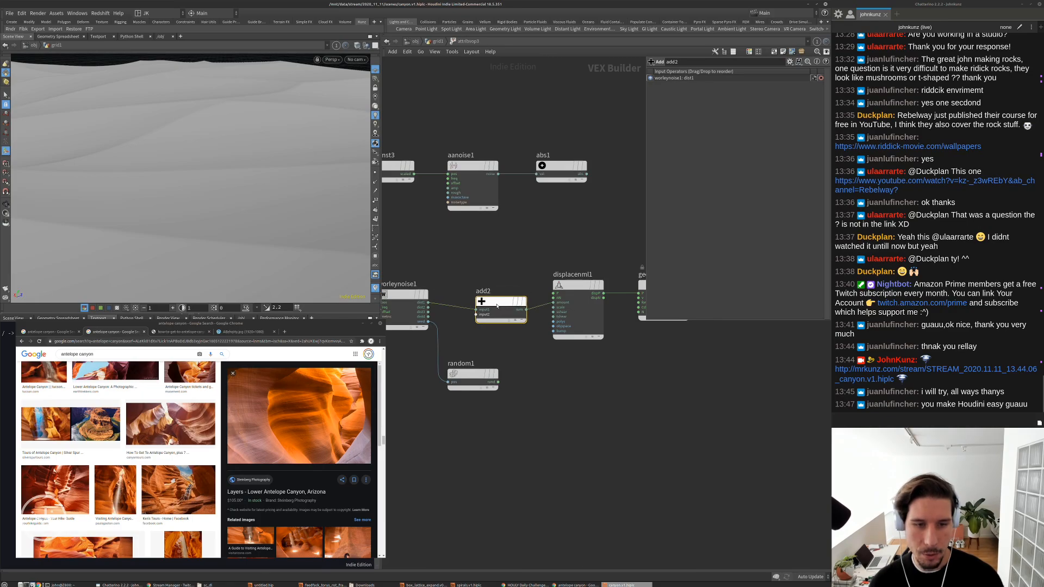
click(497, 277)
drag(586, 173, 500, 283)
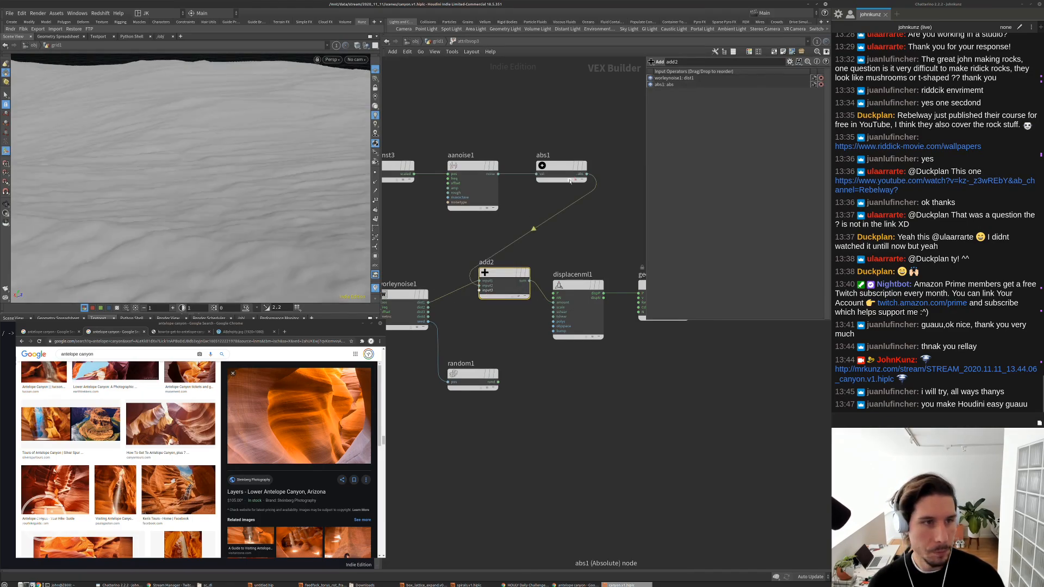
Inspect the combined displacement from a distance and up close, with the wireframe shown over the shaded terrain
drag(282, 138, 313, 212)
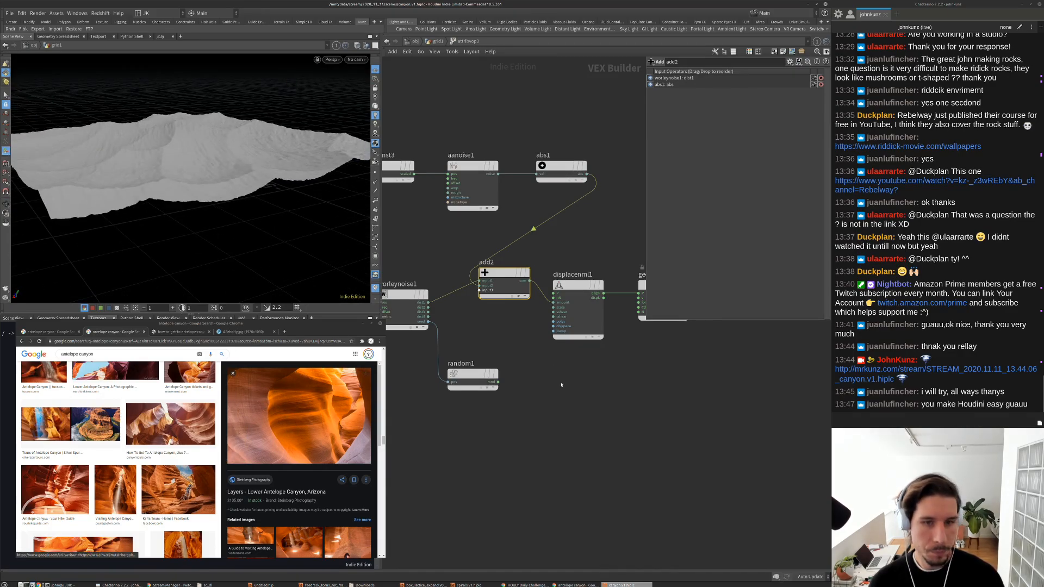
click(598, 392)
middle_drag(601, 393, 656, 427)
scroll(225, 165, up, 8)
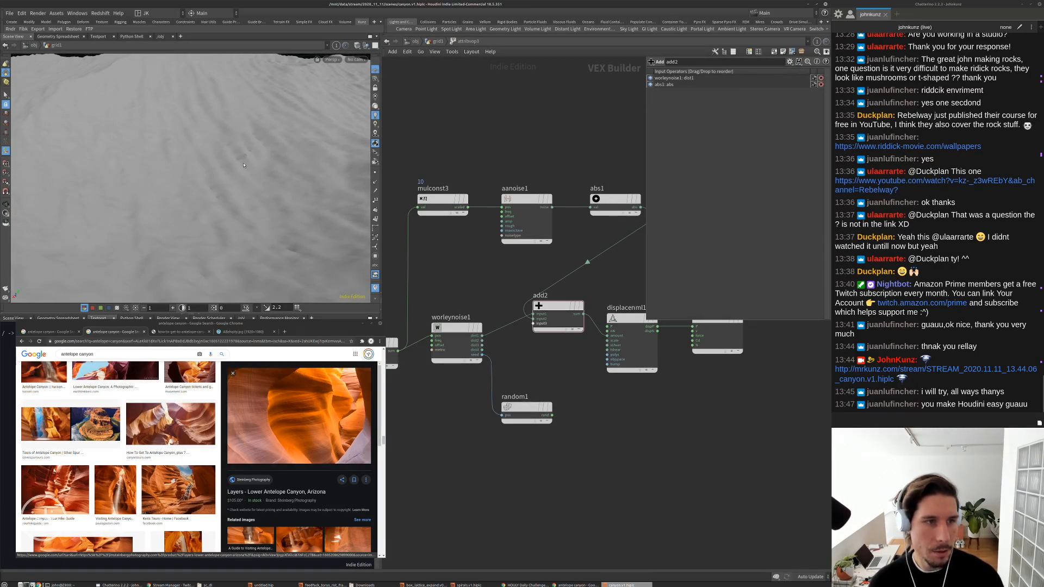
click(357, 45)
click(387, 130)
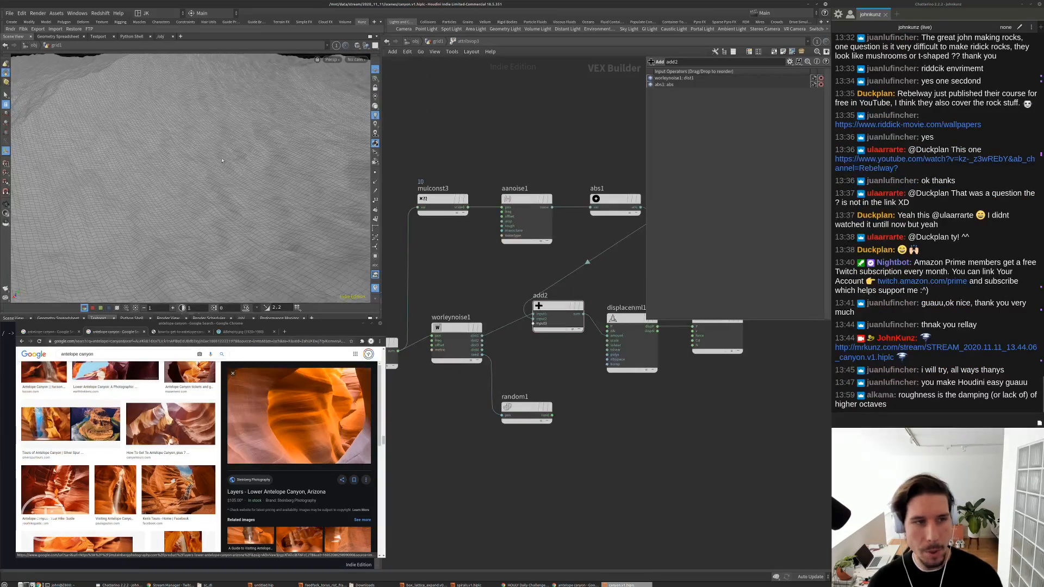
Return to the geometry network and set the rows of grid1 to 2048
key(u)
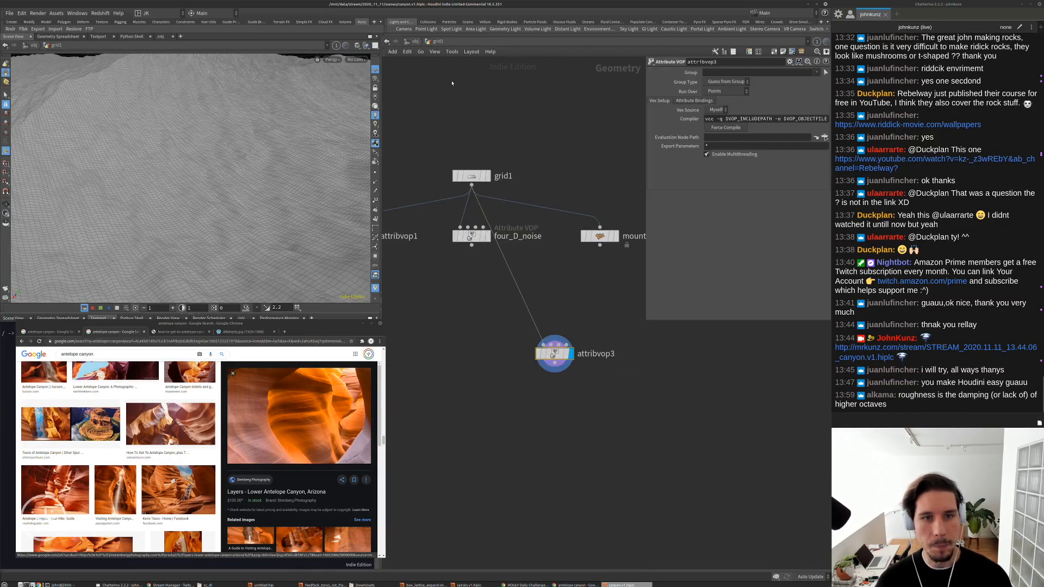
click(471, 176)
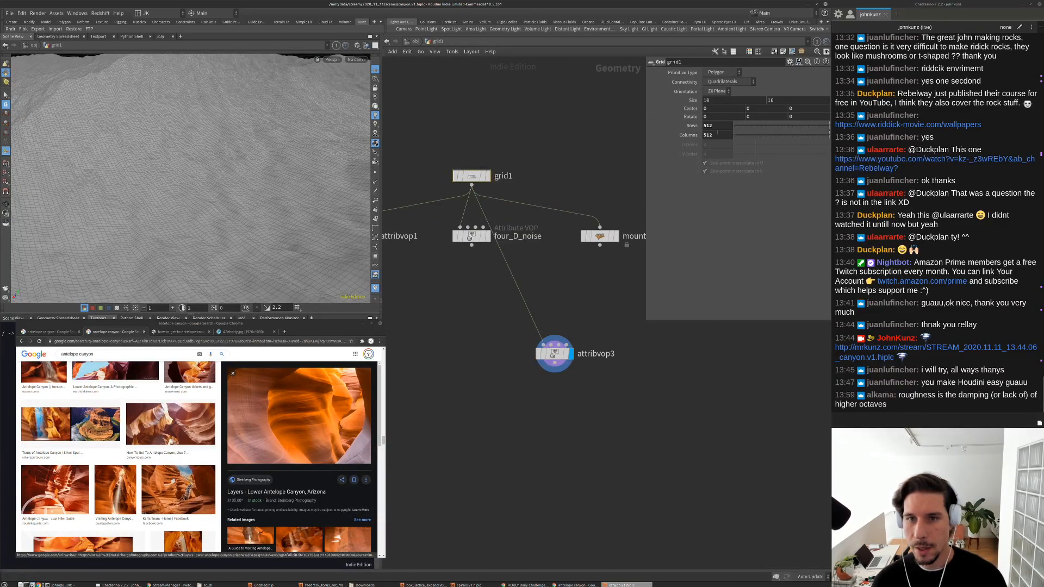
double_click(713, 126)
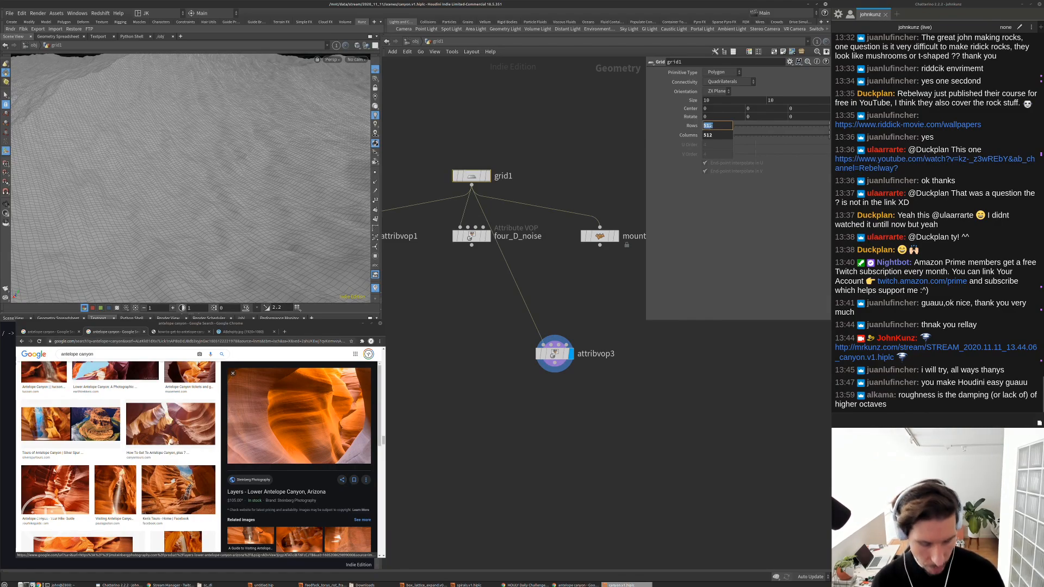
key(Tab)
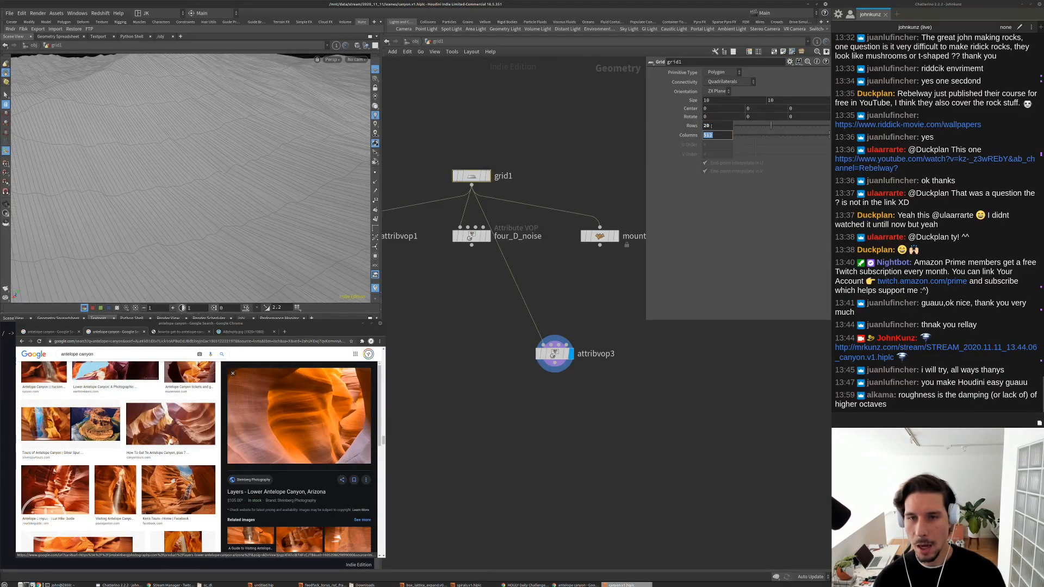
double_click(711, 126)
text(2048)
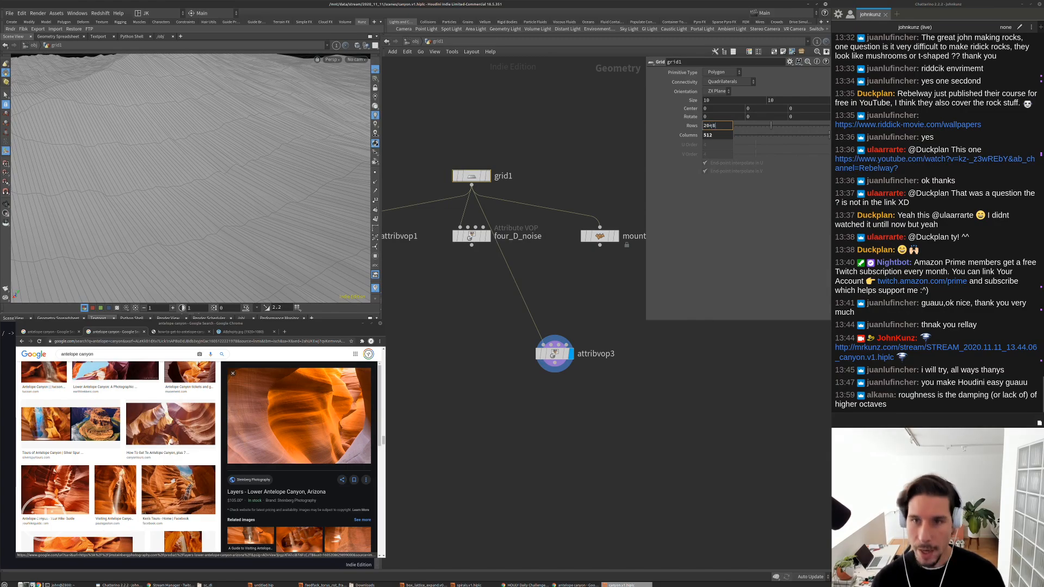
key(Return)
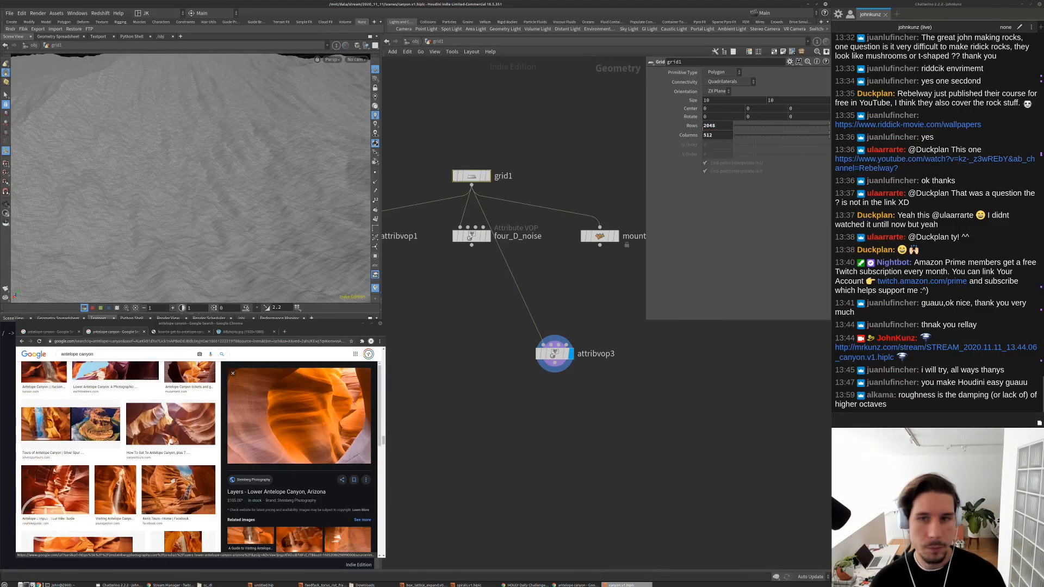
Set the grid's columns to 2048 and check the displaced terrain at that density
double_click(711, 135)
text(2048)
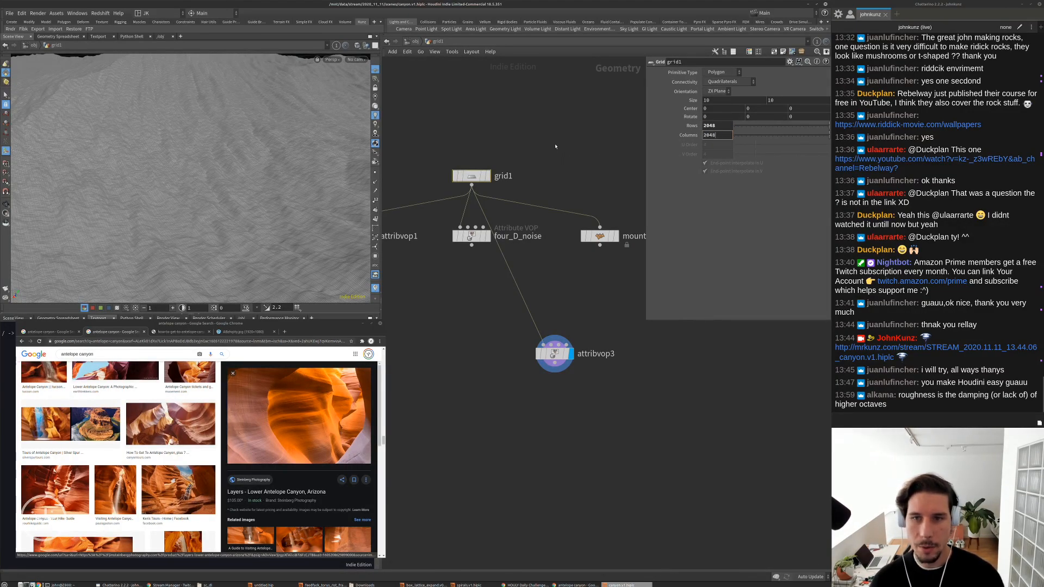
key(Return)
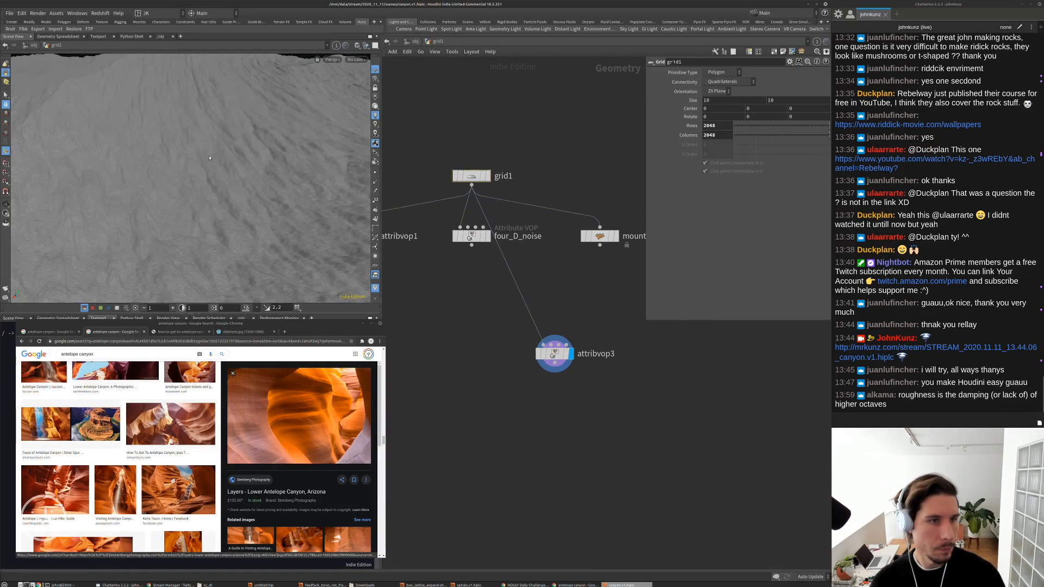
mouse_move(217, 163)
mouse_down()
mouse_move(184, 156)
mouse_move(207, 165)
mouse_up()
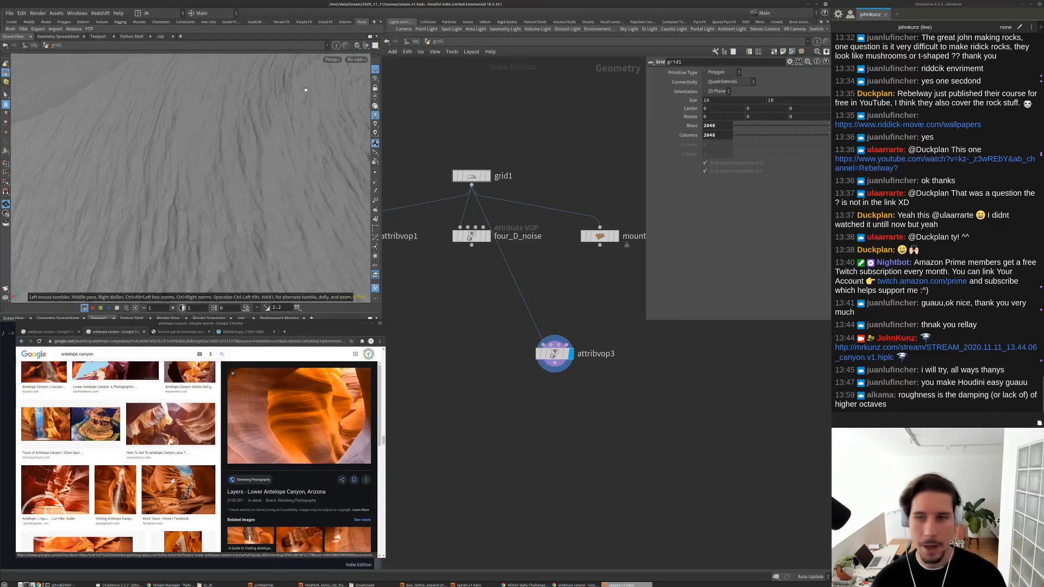
click(357, 46)
click(370, 125)
drag(293, 147, 179, 169)
Set the grid's rows to 2048/2 and link its columns to the rows value with a relative reference
click(471, 176)
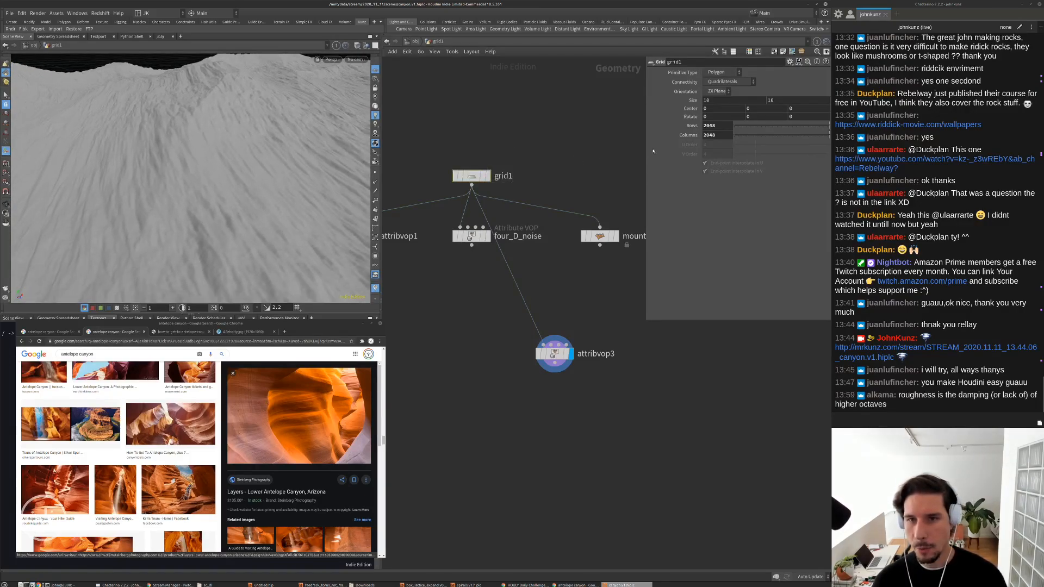
click(721, 125)
text(/2)
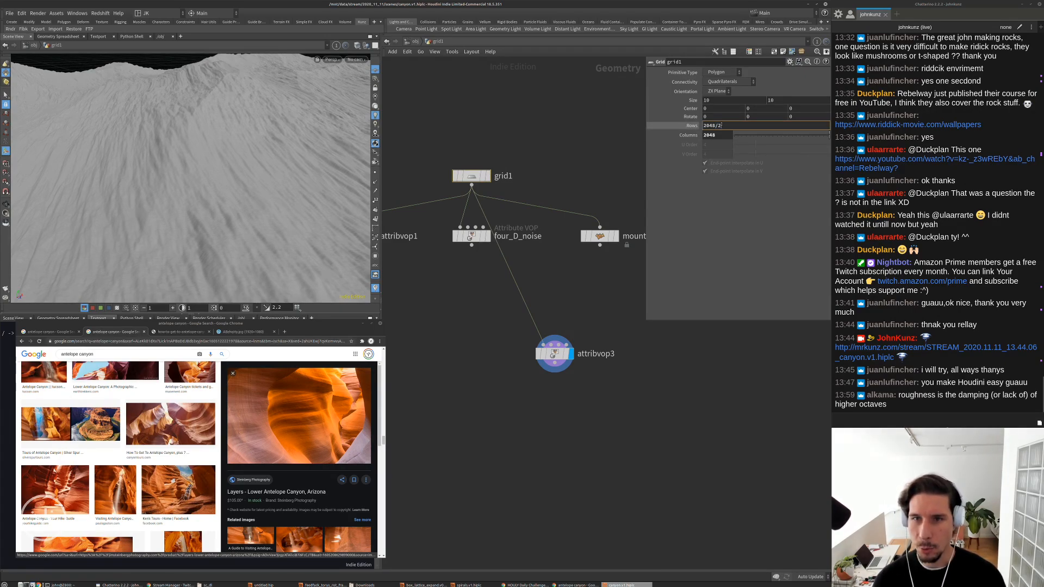
key(Return)
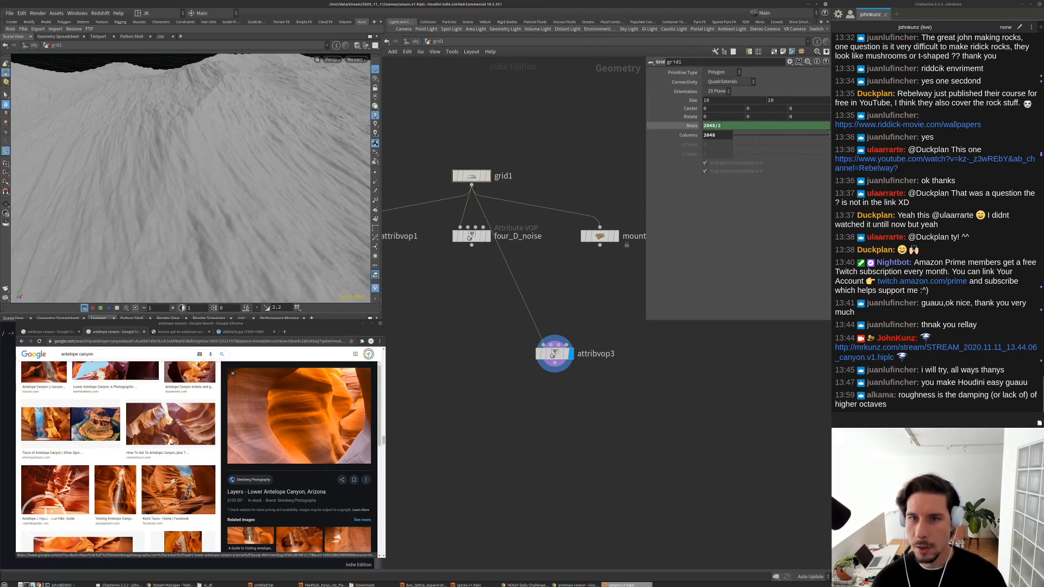
right_click(728, 125)
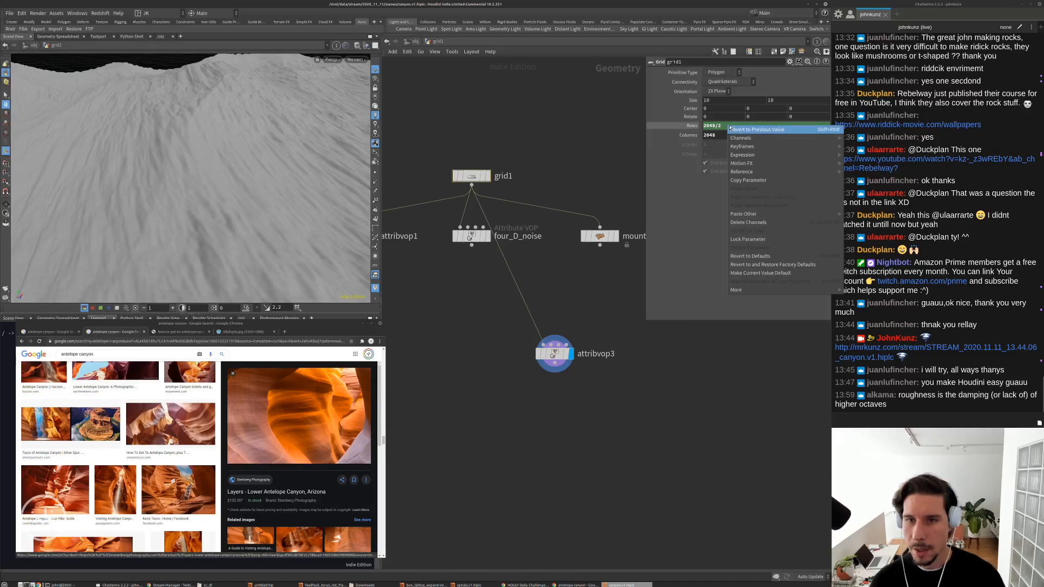
click(745, 179)
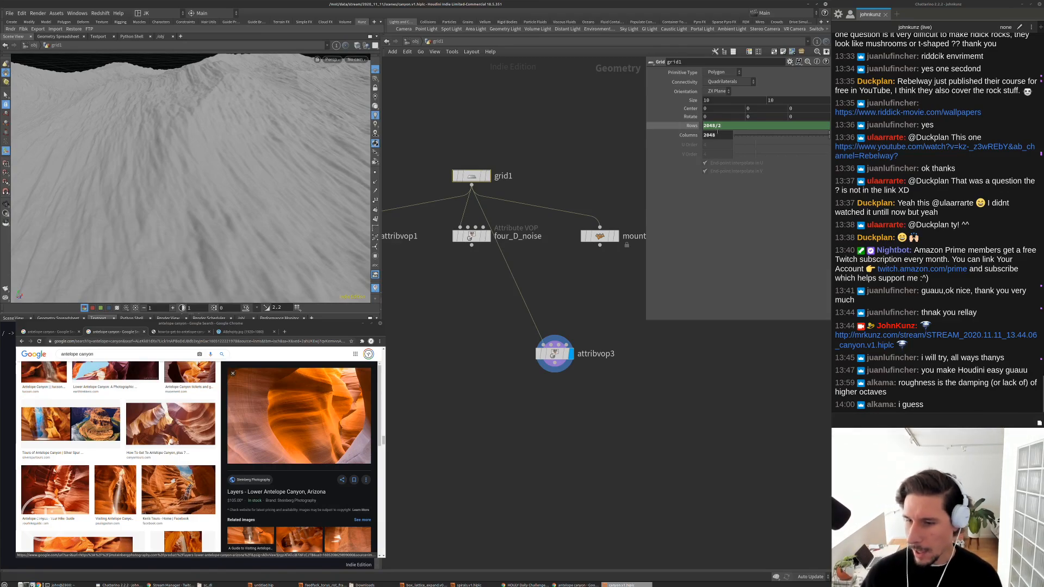
right_click(719, 135)
click(749, 218)
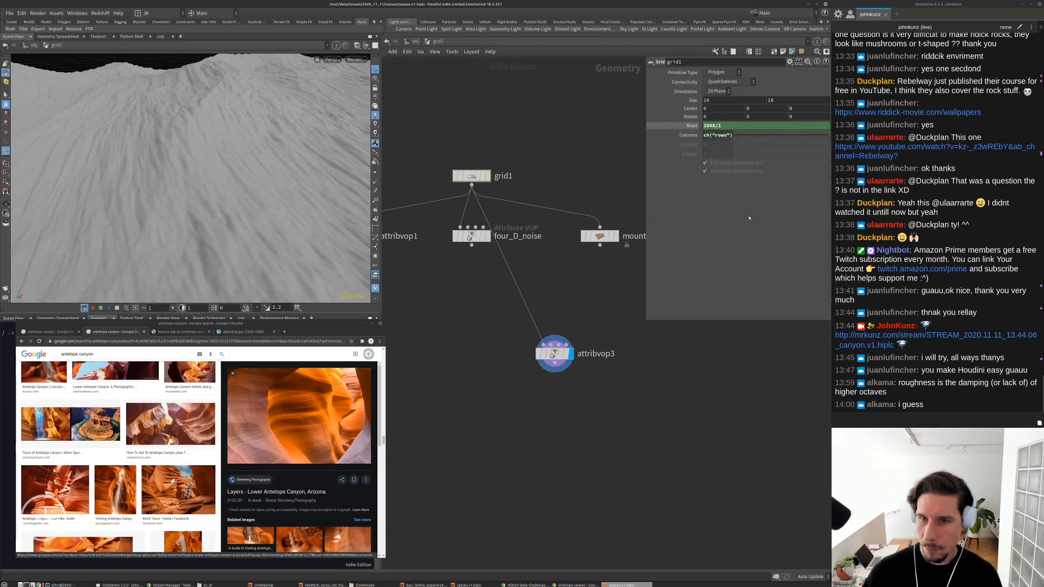
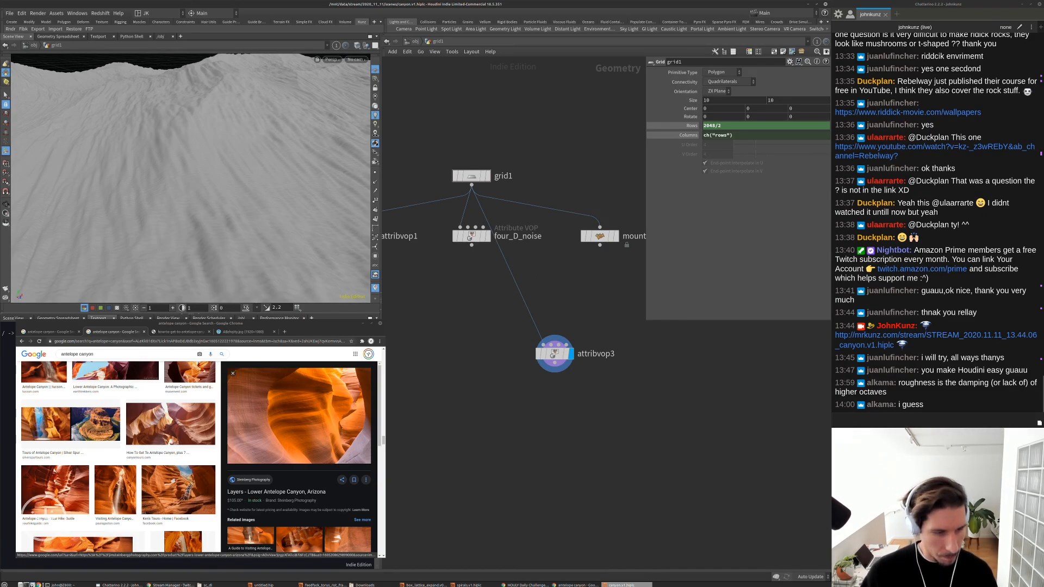
Switch to Chrome and search the web for "book of shaders noise roughness" in a new tab
drag(302, 324, 521, 247)
key(ctrl+t)
text(boo)
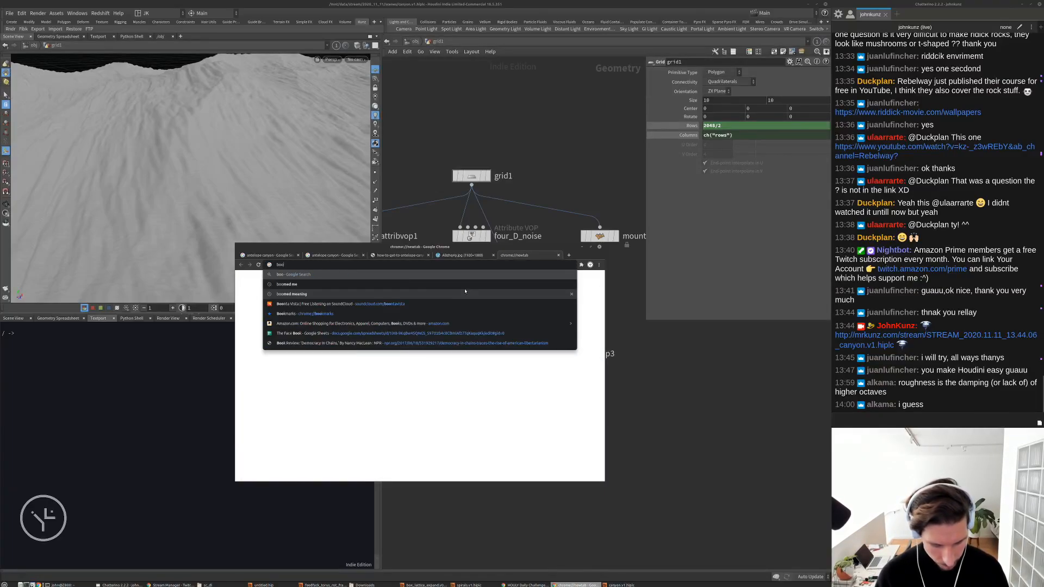
text(k of shaders)
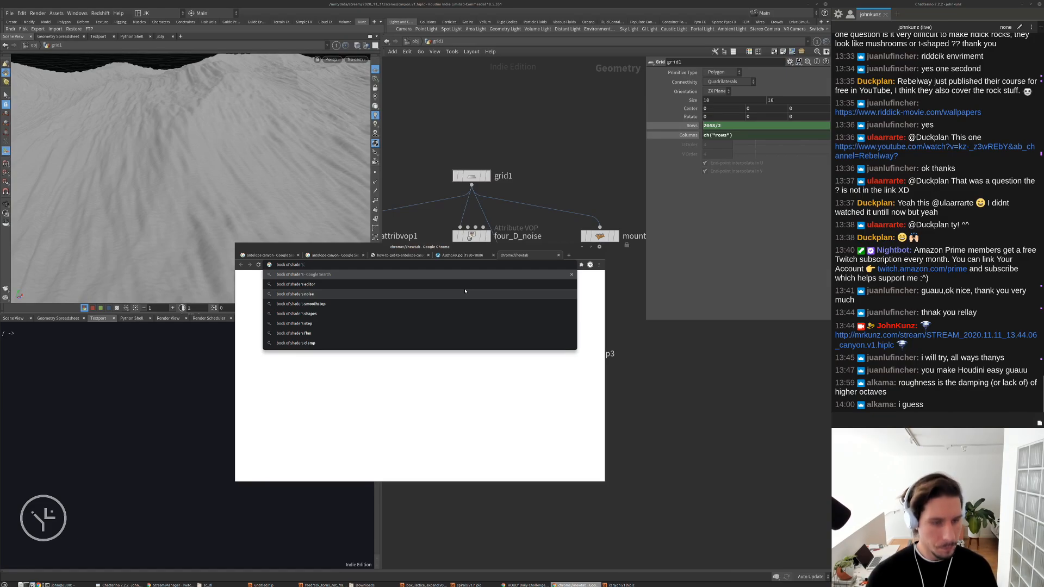
text( noise ro)
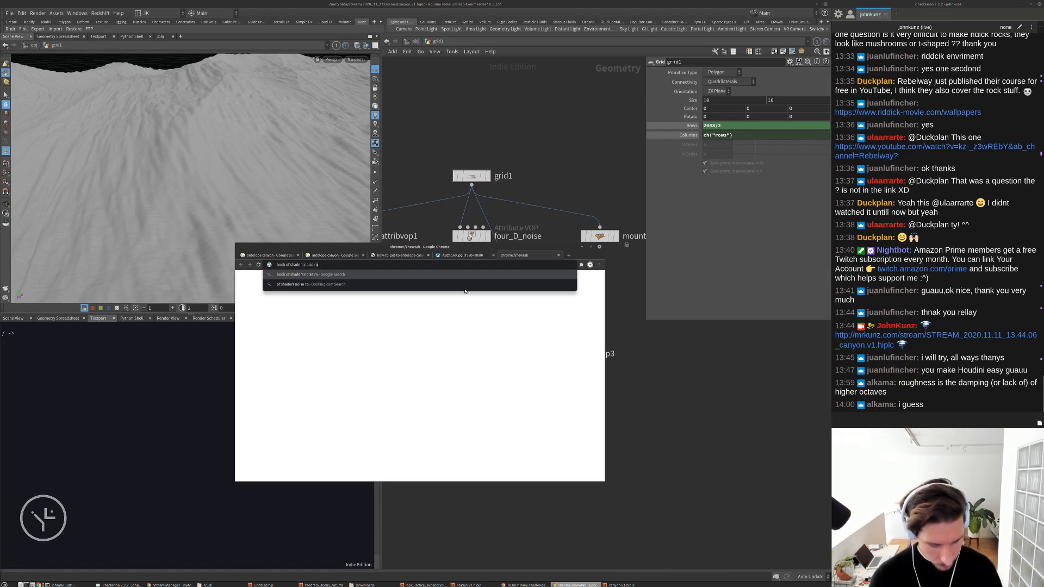
text(ughness)
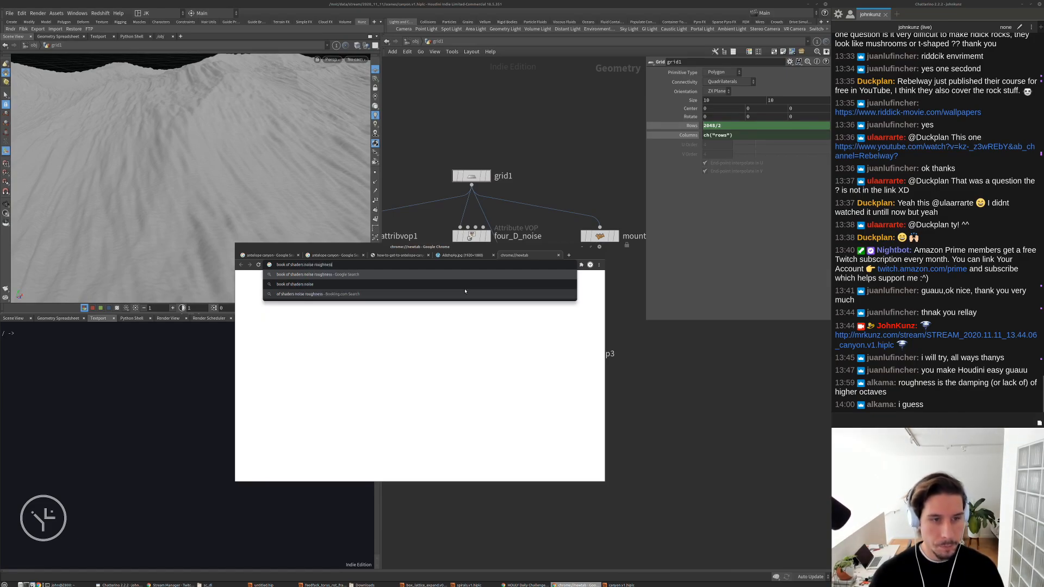
key(Return)
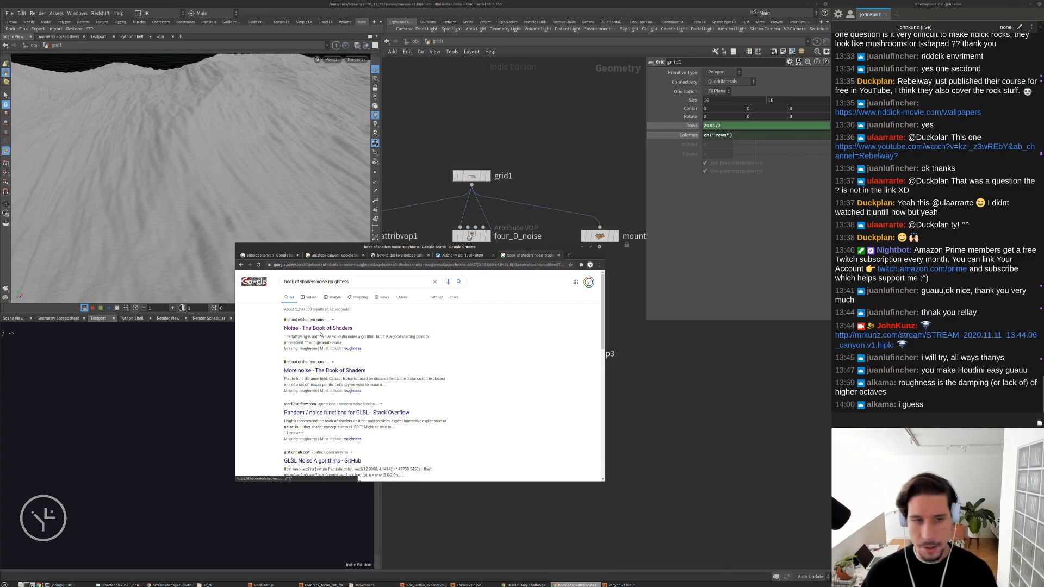
Open the Noise chapter of The Book of Shaders and skim it for an explanation of roughness
click(302, 328)
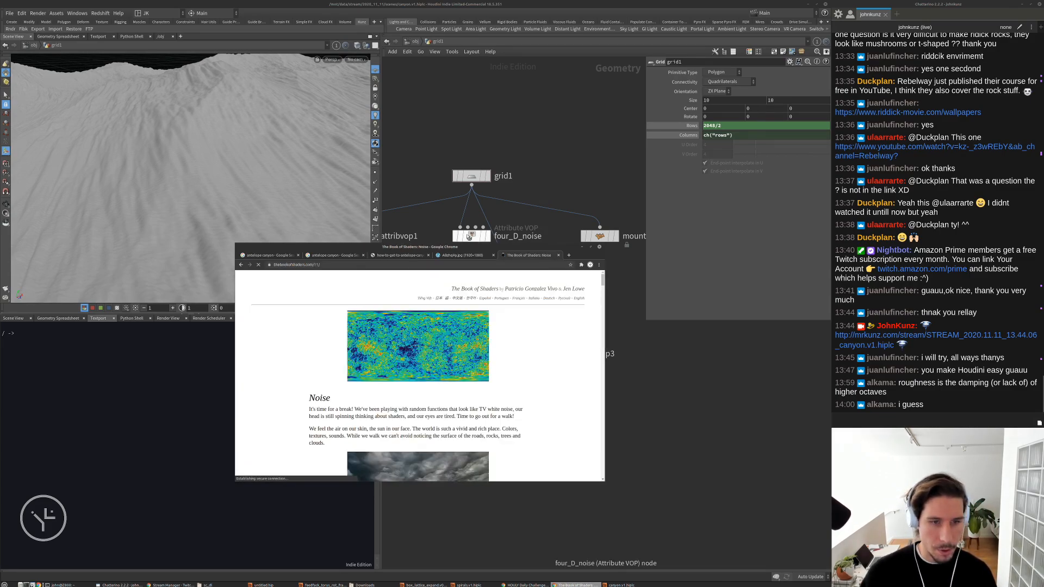
drag(603, 281, 603, 317)
scroll(598, 309, down, 10)
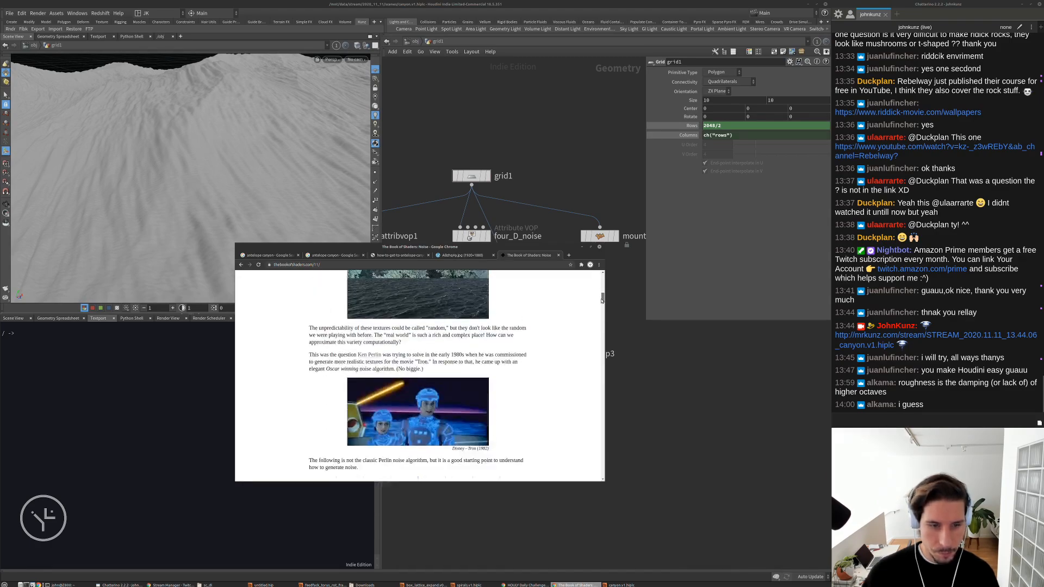
mouse_move(598, 308)
mouse_down()
mouse_move(592, 396)
mouse_move(602, 463)
mouse_move(587, 292)
mouse_up()
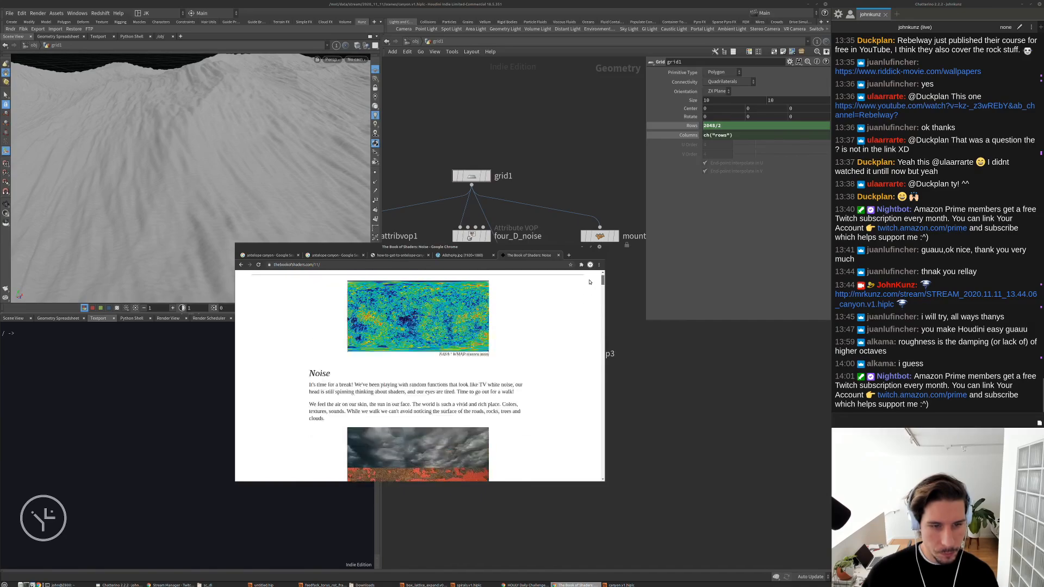
scroll(590, 274, up, 1)
Search for "noise octave roughness" and show the image results
click(414, 265)
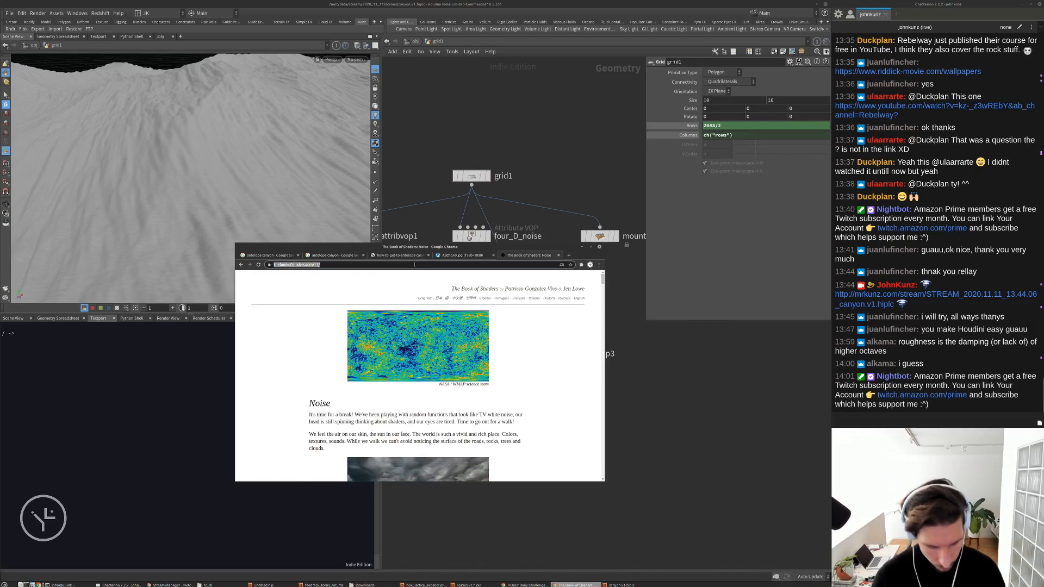
text(noise oct)
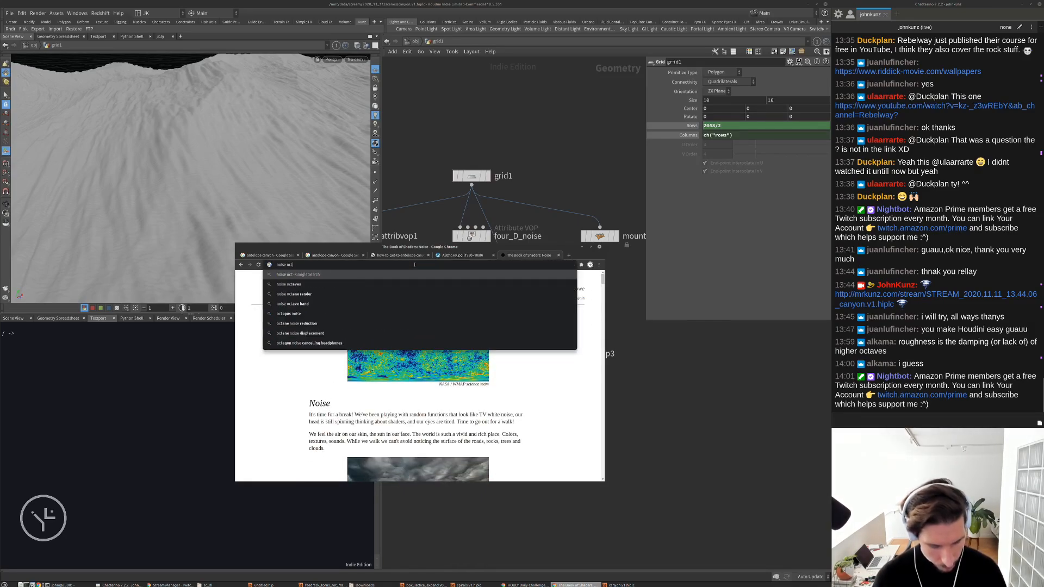
text(ave roughness)
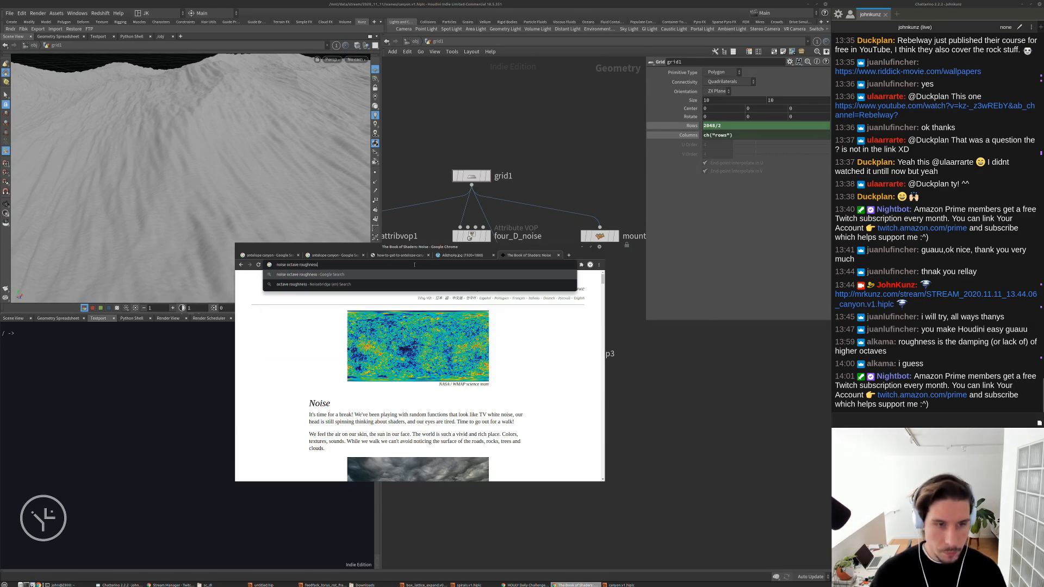
key(Return)
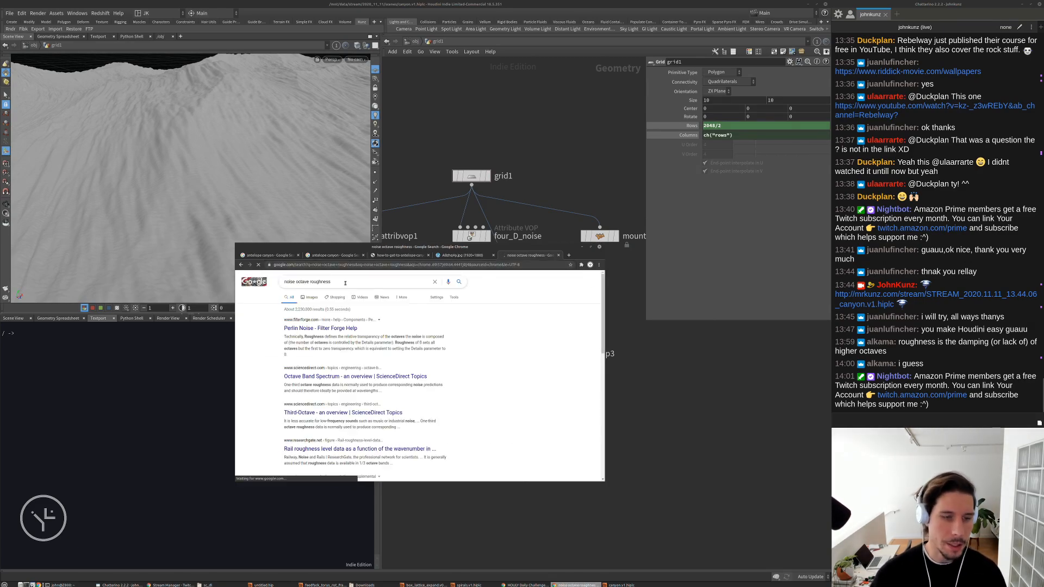
click(315, 298)
Look through the image results for a noise roughness illustration and preview the black-and-white terrain silhouette
scroll(513, 368, down, 5)
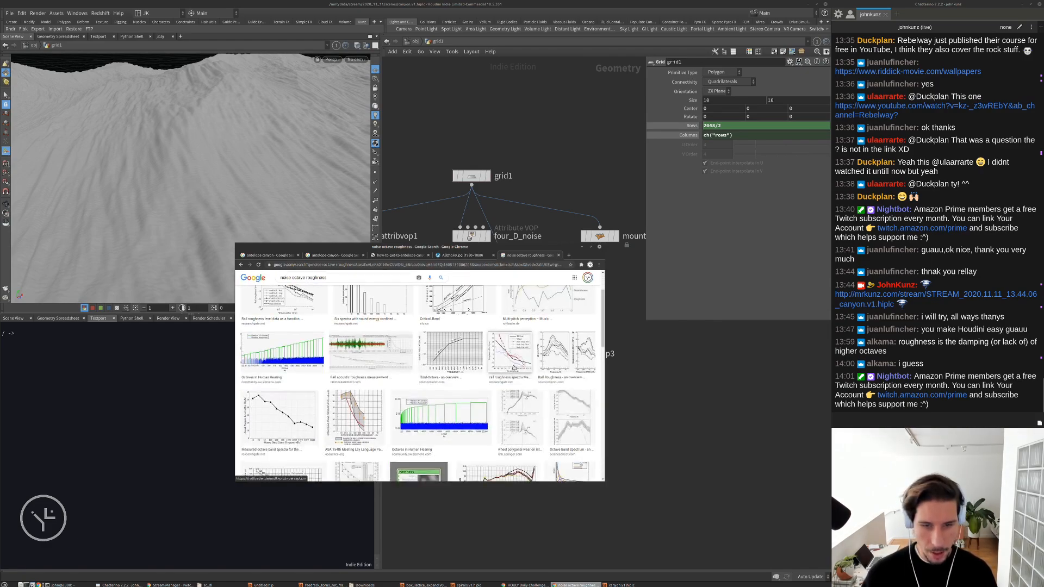
scroll(513, 368, down, 6)
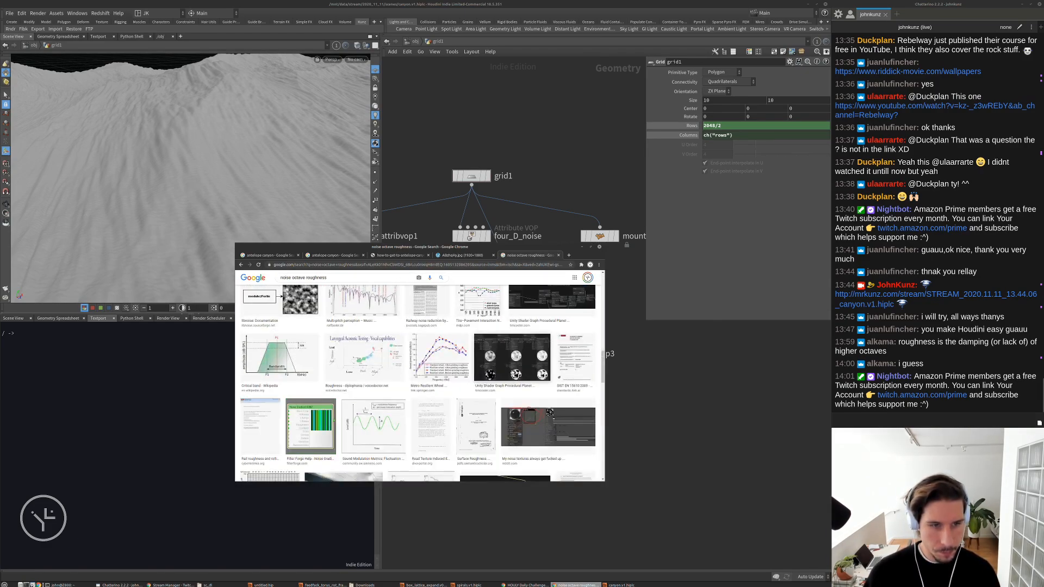
scroll(506, 375, down, 5)
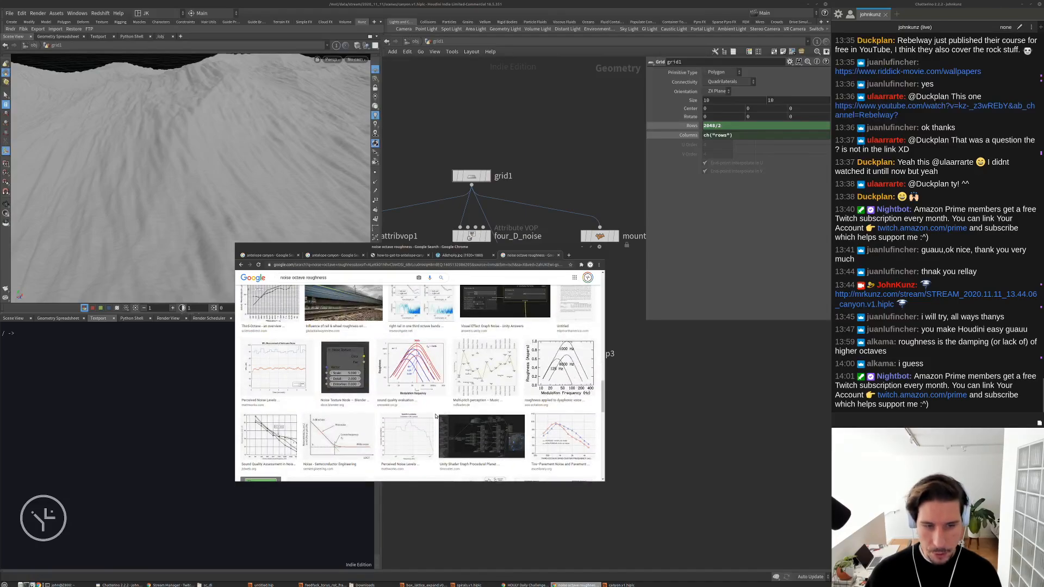
scroll(422, 414, down, 6)
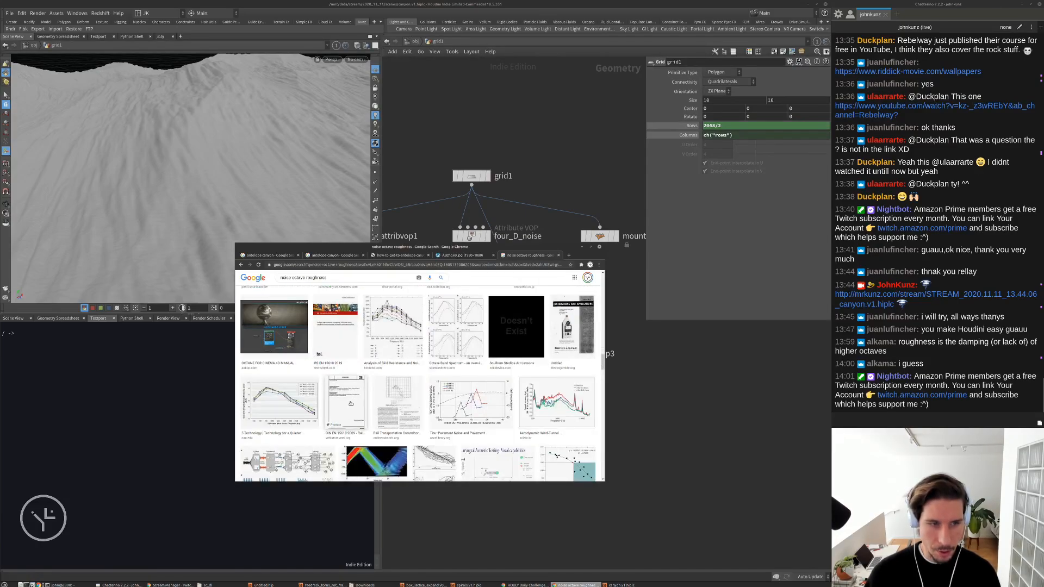
scroll(351, 404, up, 3)
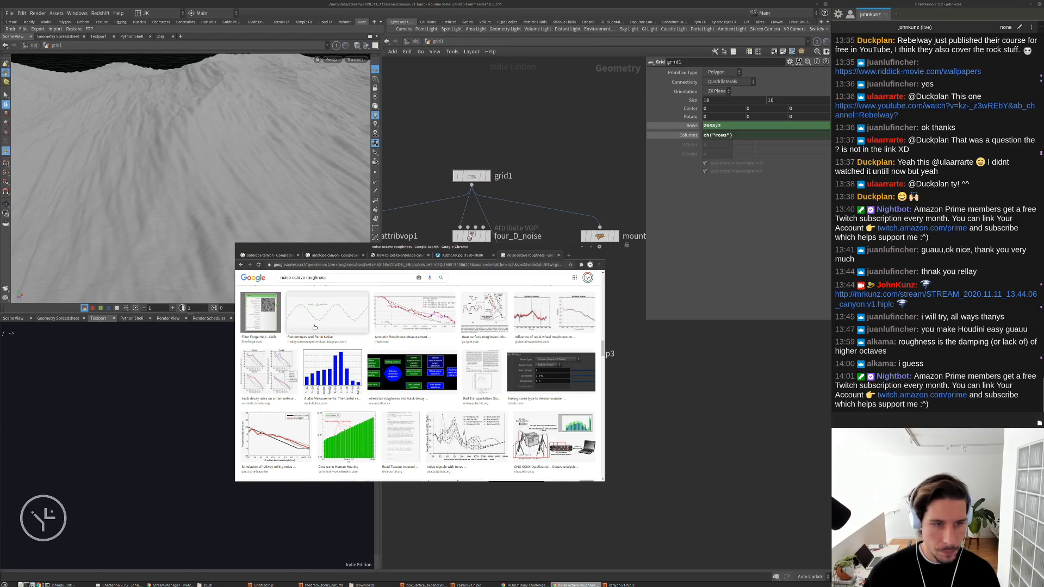
scroll(314, 327, down, 5)
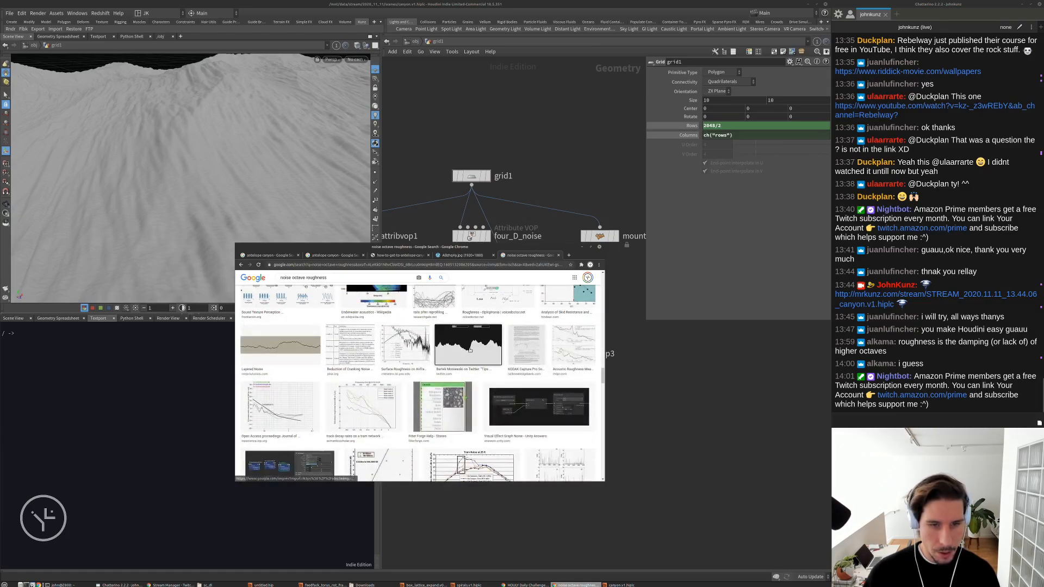
click(471, 350)
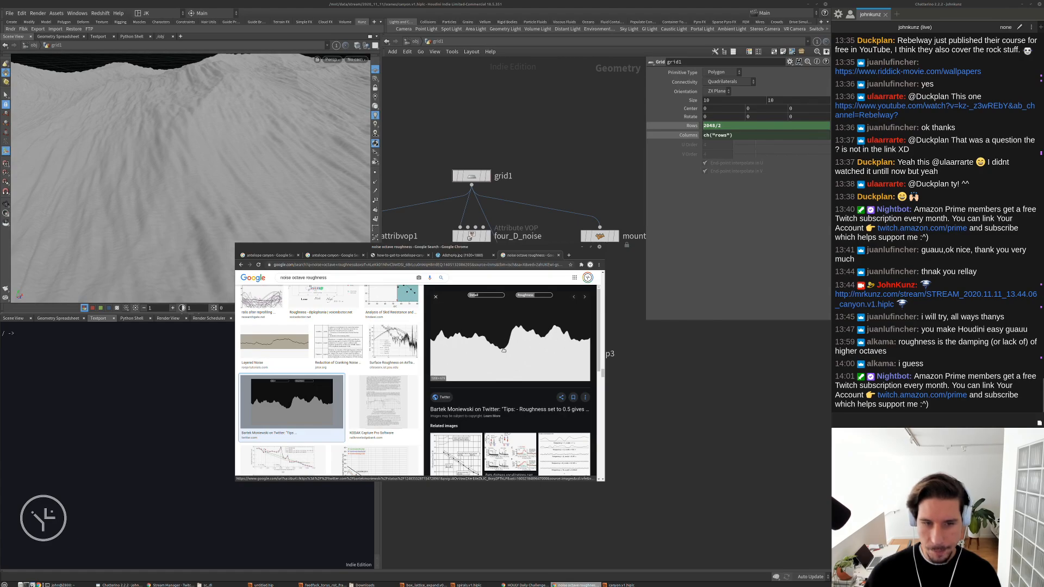
scroll(504, 350, down, 3)
scroll(465, 376, up, 3)
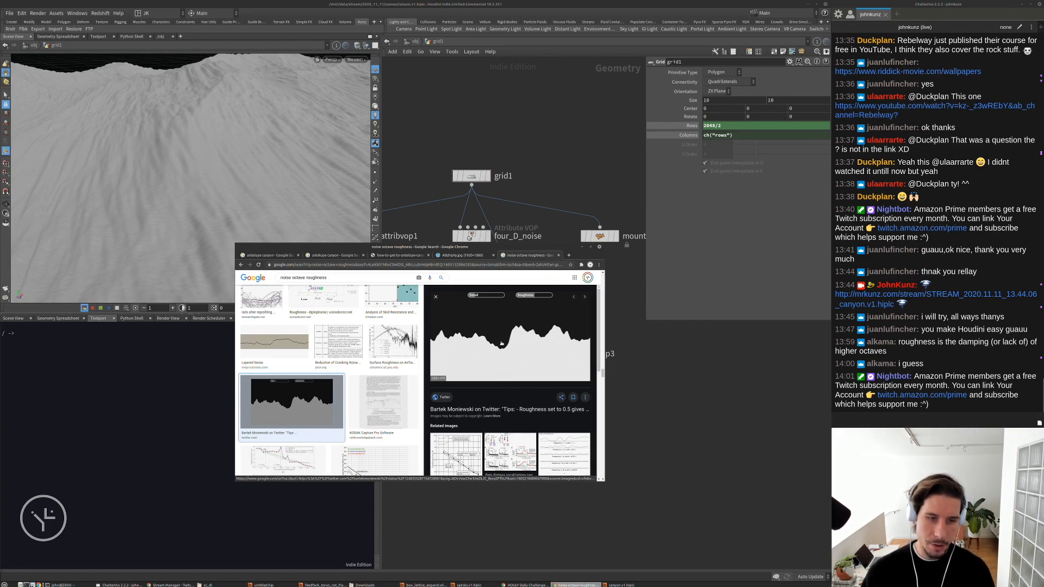
scroll(490, 340, up, 1)
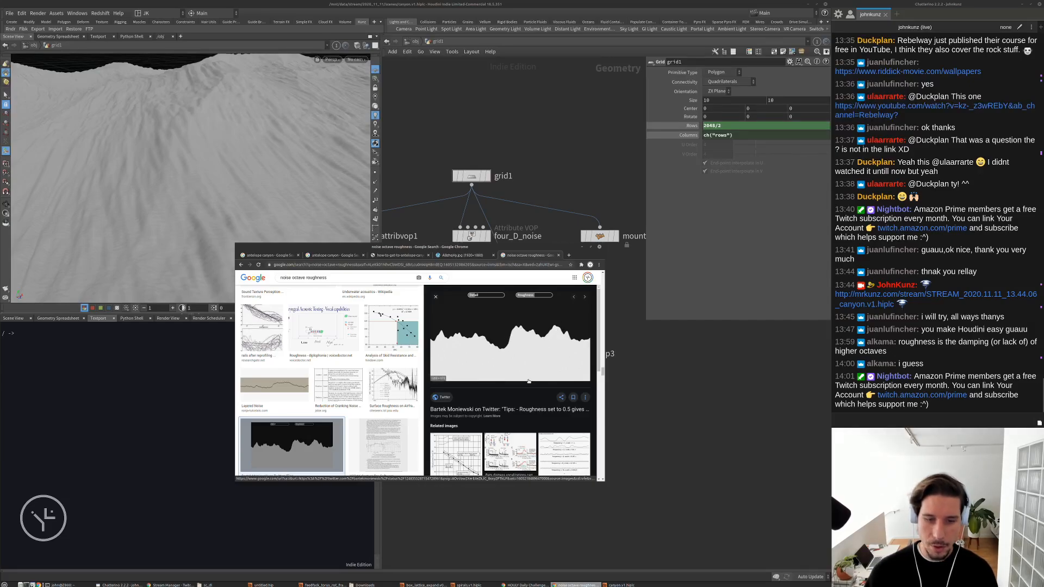
Look further through the "noise octave roughness" image results for a useful illustration and preview the Layered Noise image
scroll(528, 381, down, 5)
scroll(376, 398, down, 4)
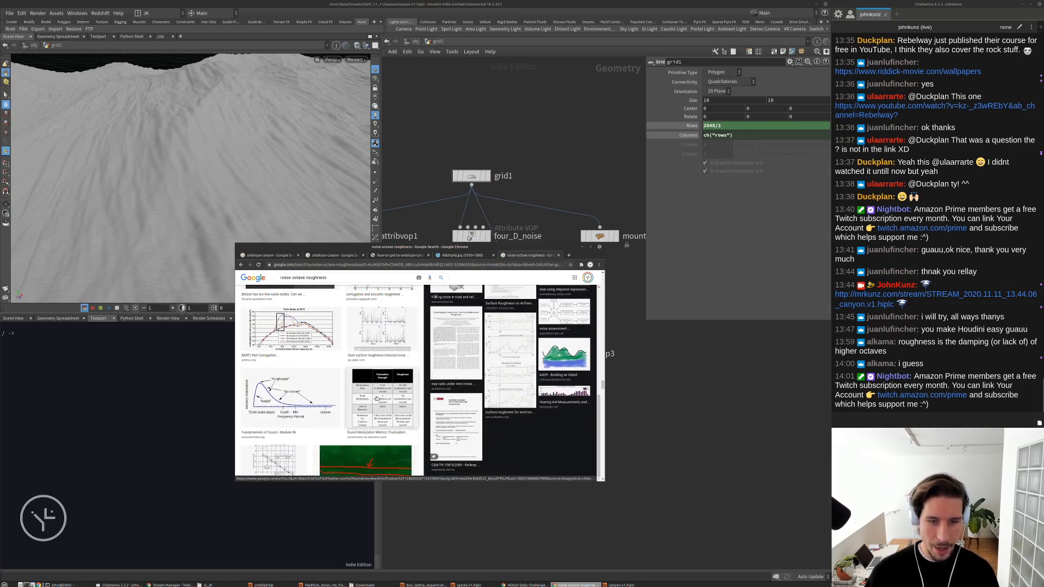
scroll(376, 399, down, 5)
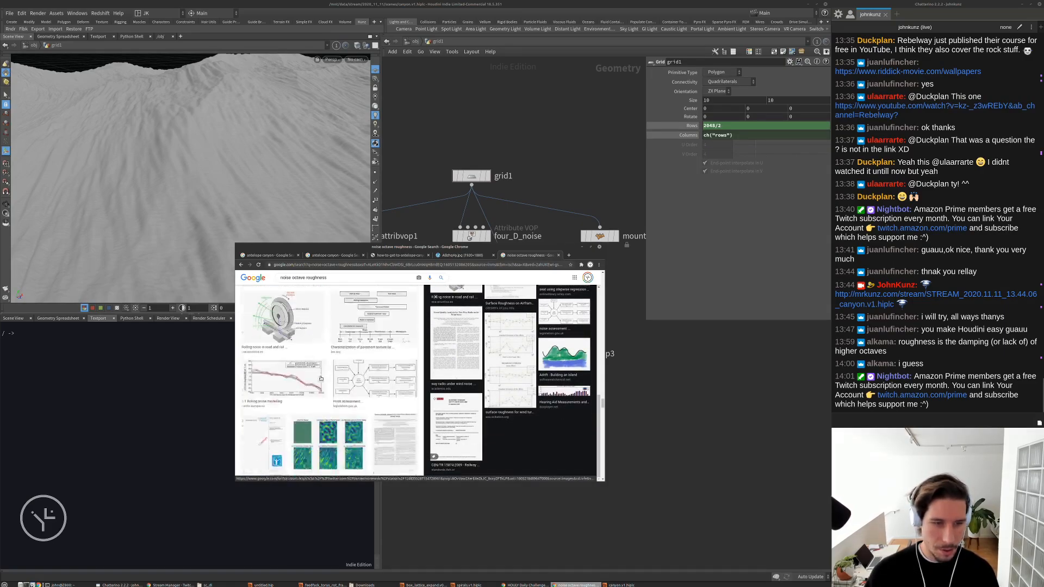
scroll(320, 378, down, 5)
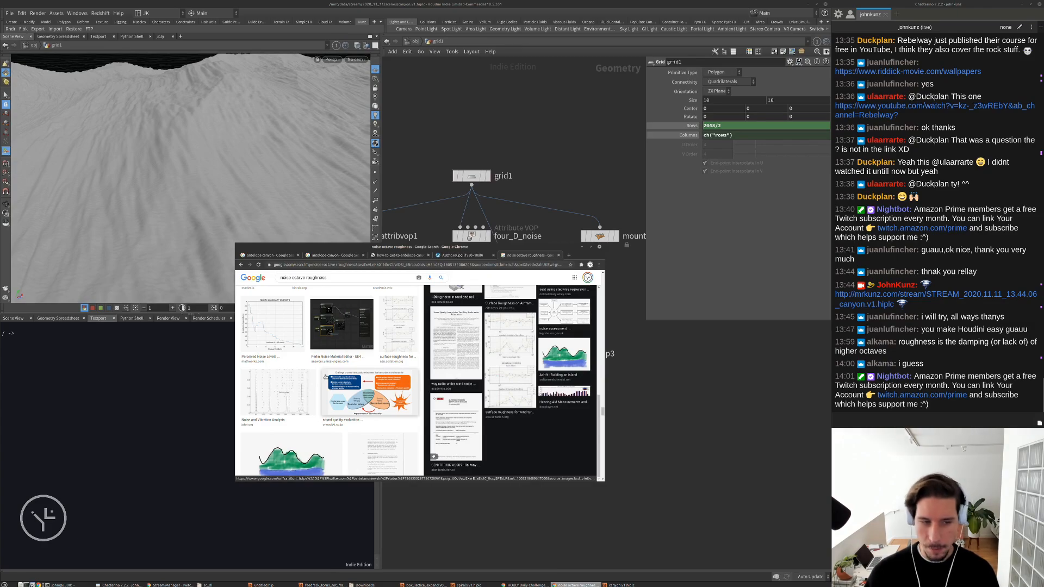
scroll(327, 375, down, 3)
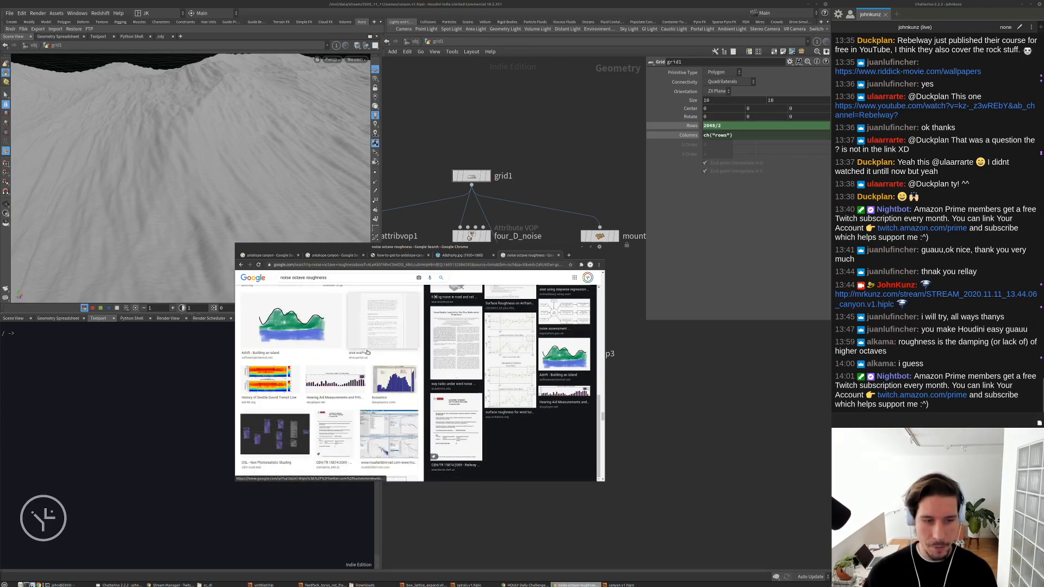
scroll(326, 400, down, 3)
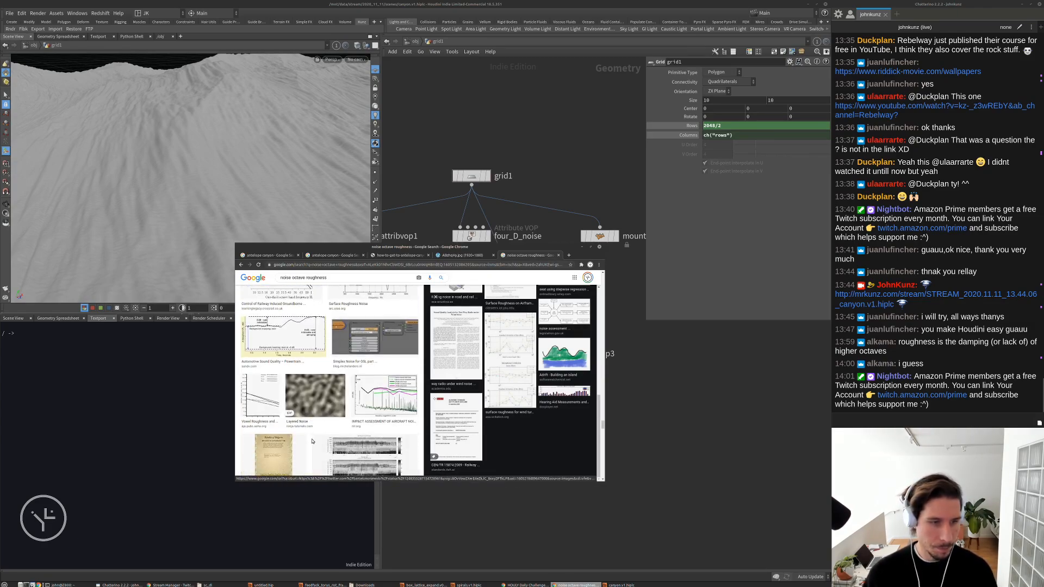
click(312, 390)
scroll(511, 380, down, 3)
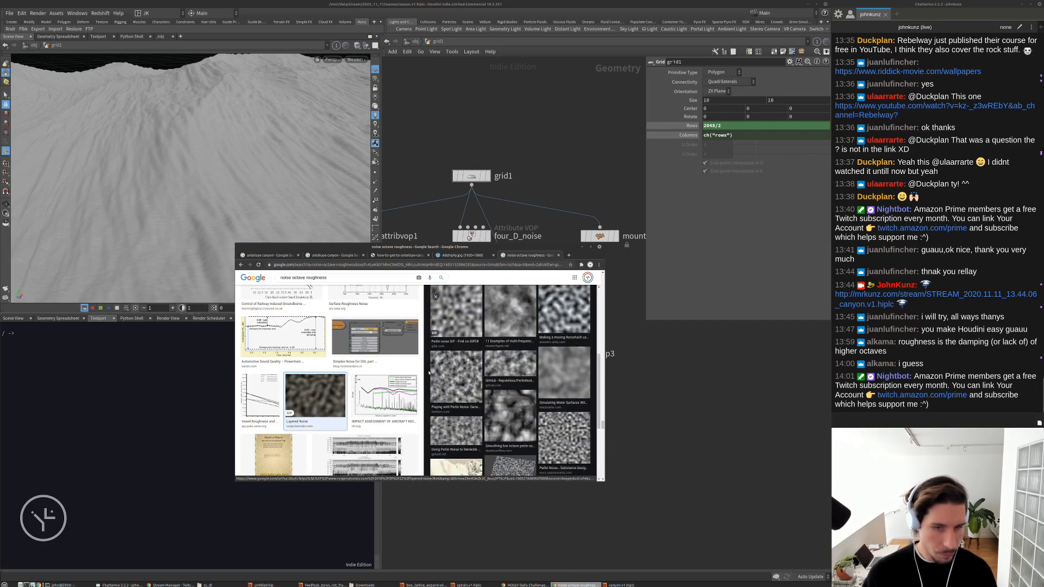
scroll(333, 398, down, 3)
scroll(333, 398, down, 5)
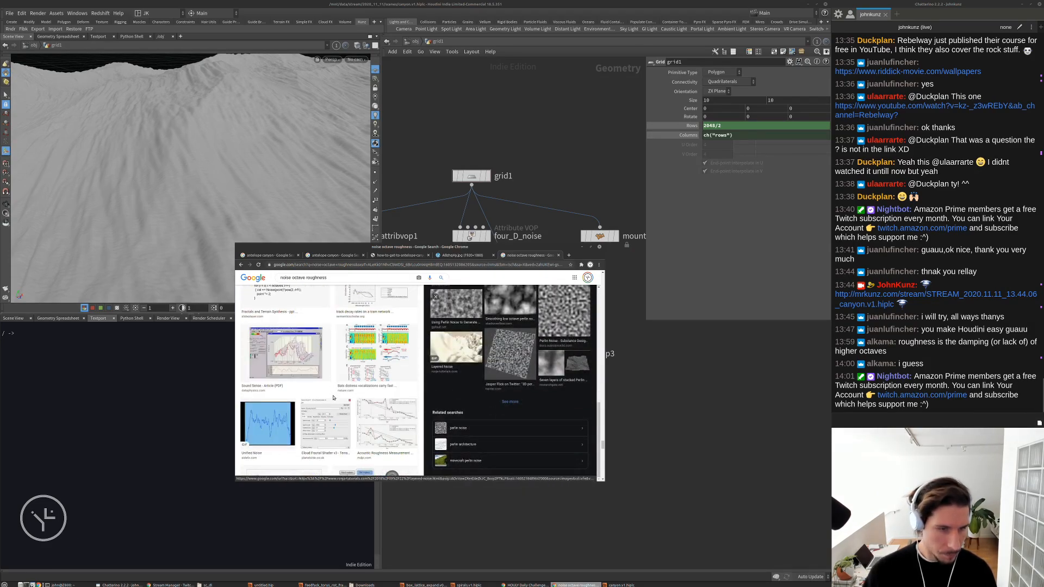
scroll(334, 398, down, 2)
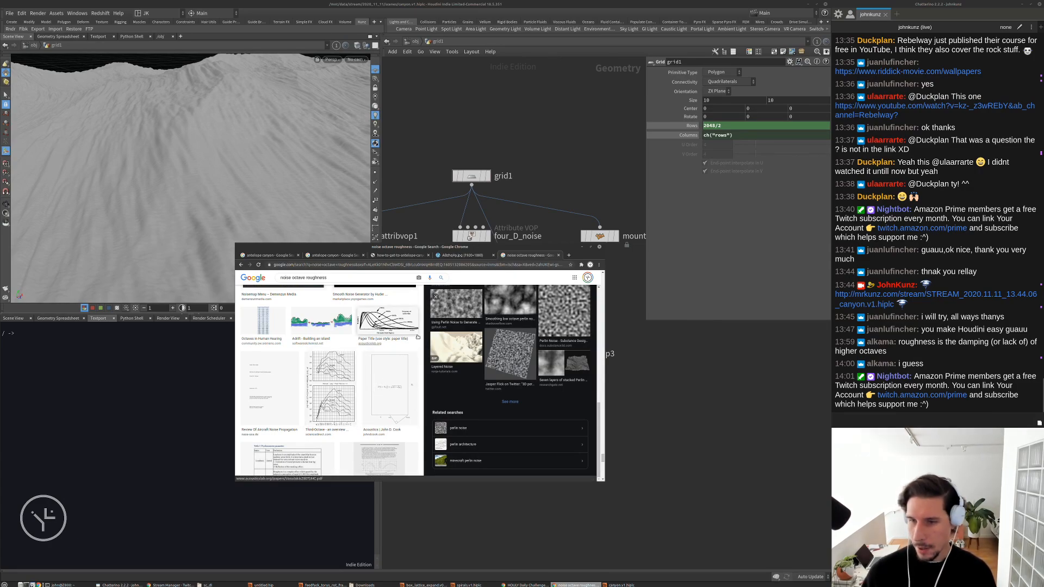
Move the browser window beneath the 3D viewport and show the antelope canyon reference photo in it
drag(508, 247, 300, 317)
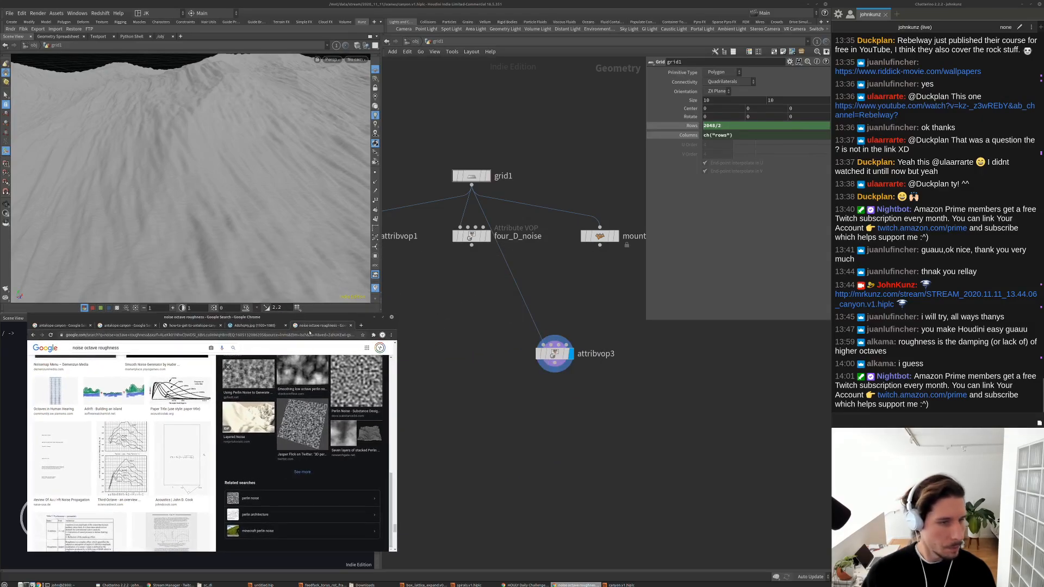
click(256, 325)
click(189, 326)
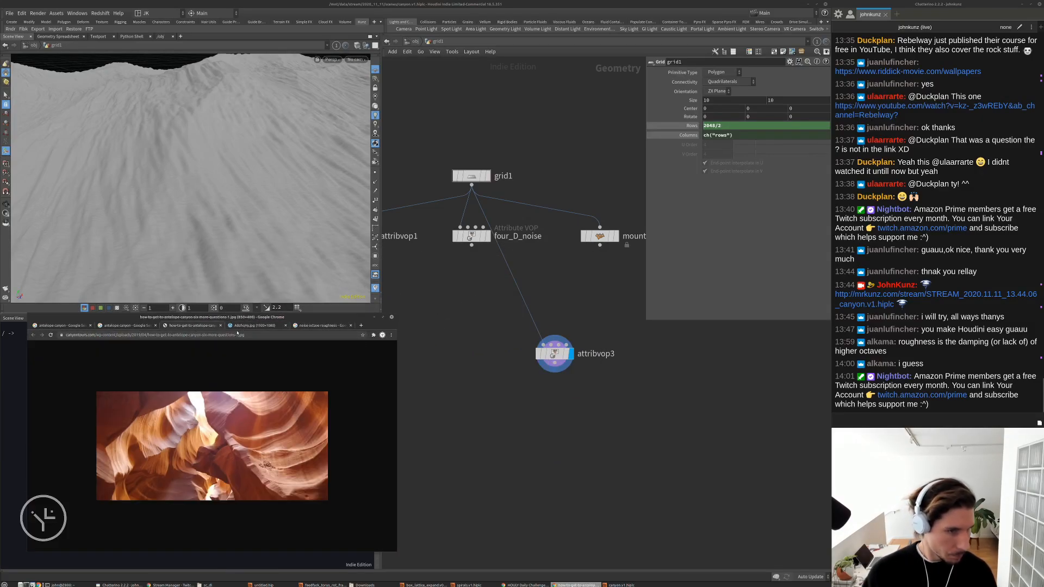
click(604, 393)
drag(335, 320, 309, 328)
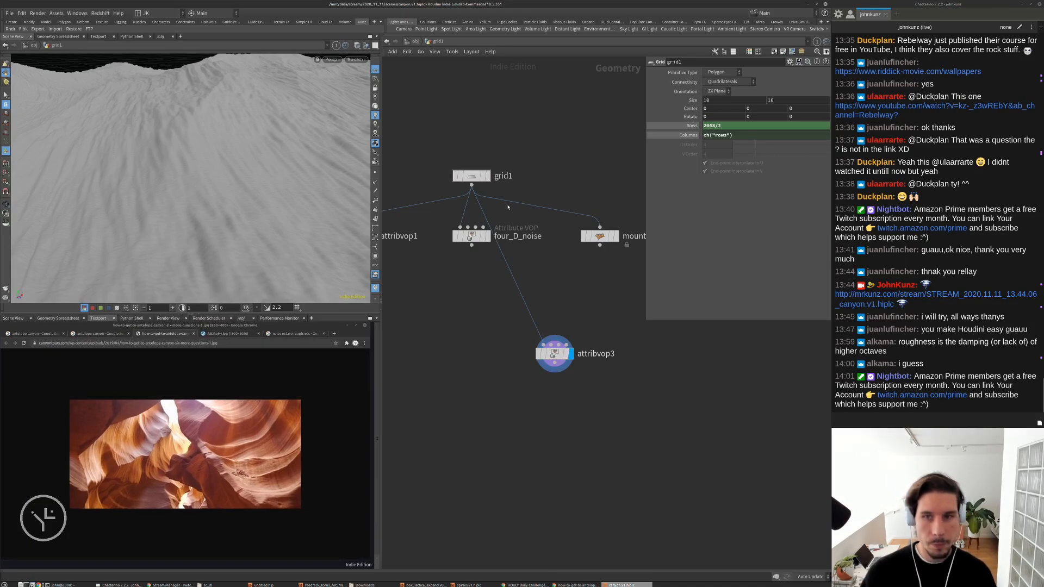
Compare the terrain with grid1's Rows at 2048/4 and 2048/1, and return the expression to 2048/2
click(701, 135)
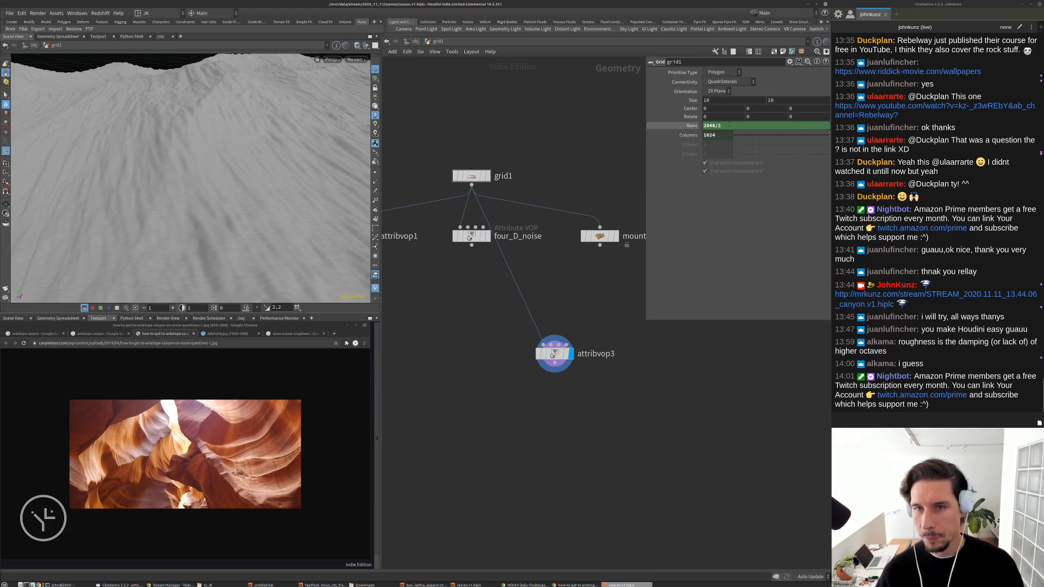
text(4)
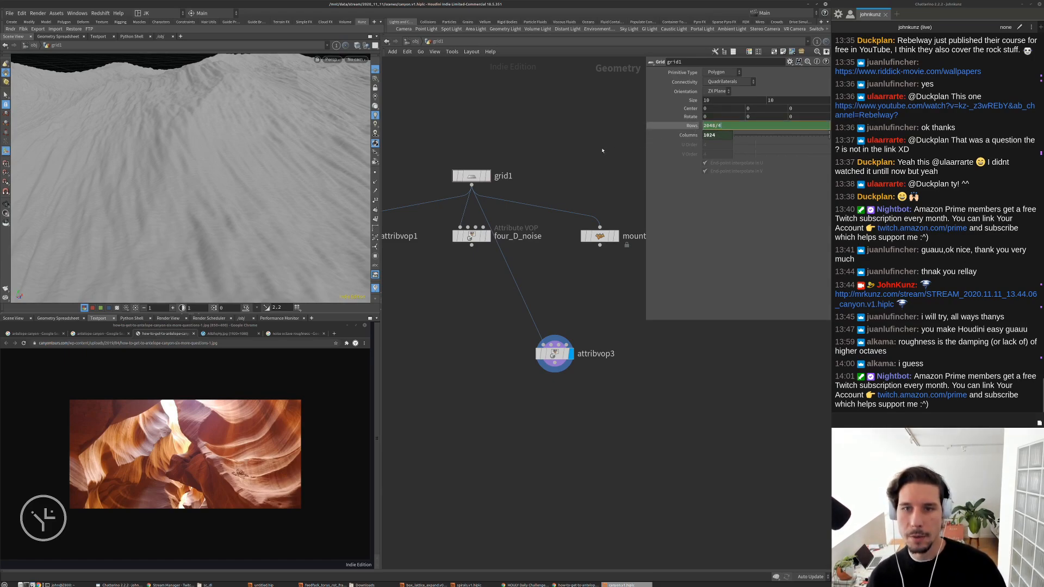
key(Return)
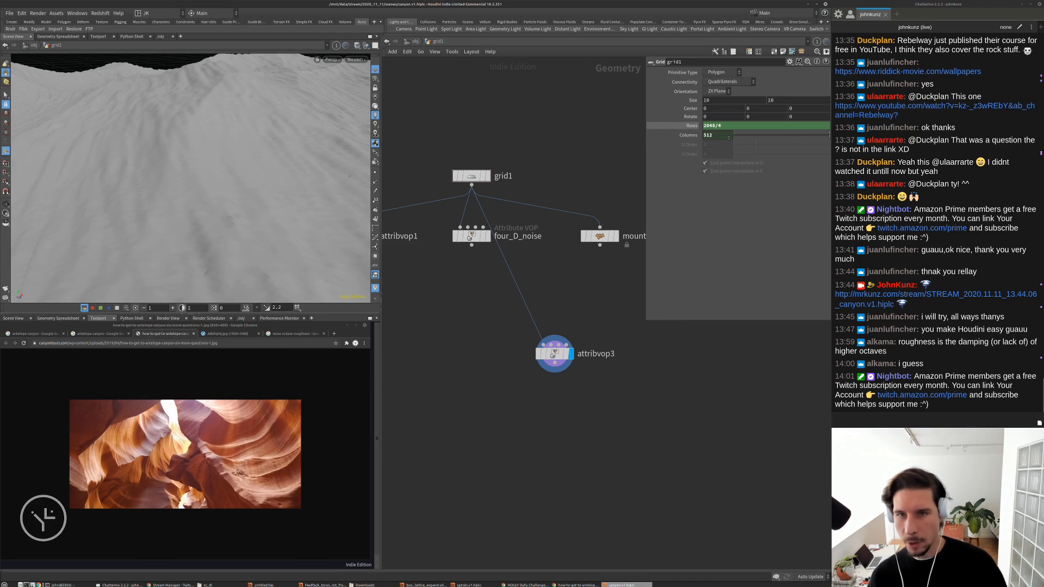
text(2)
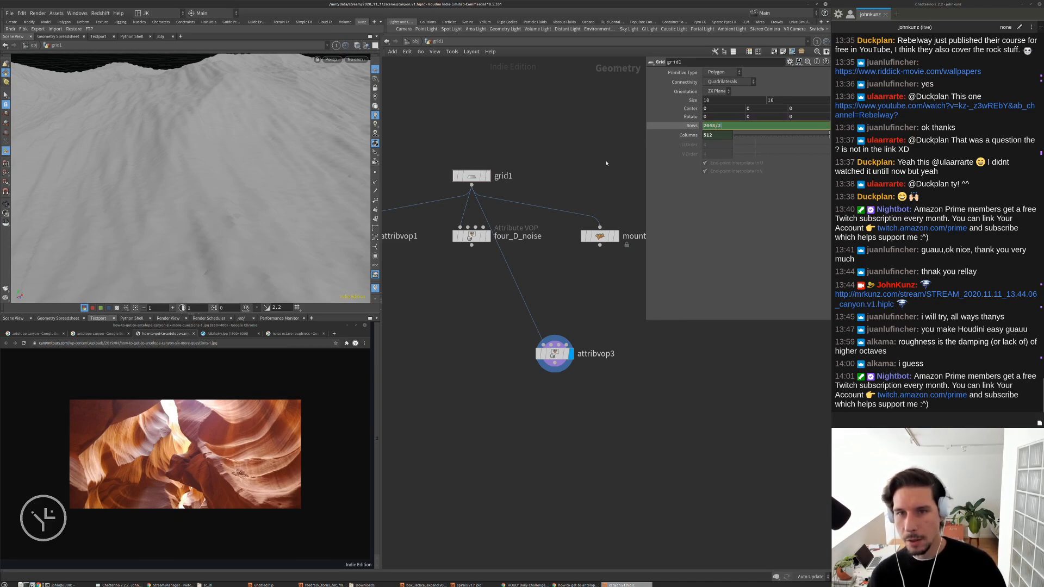
key(Return)
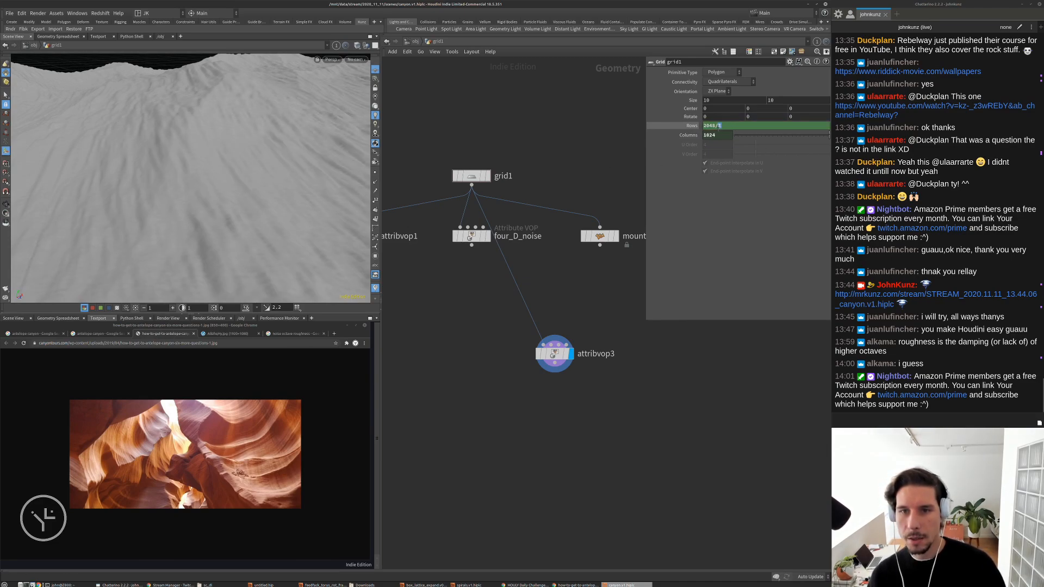
text(1)
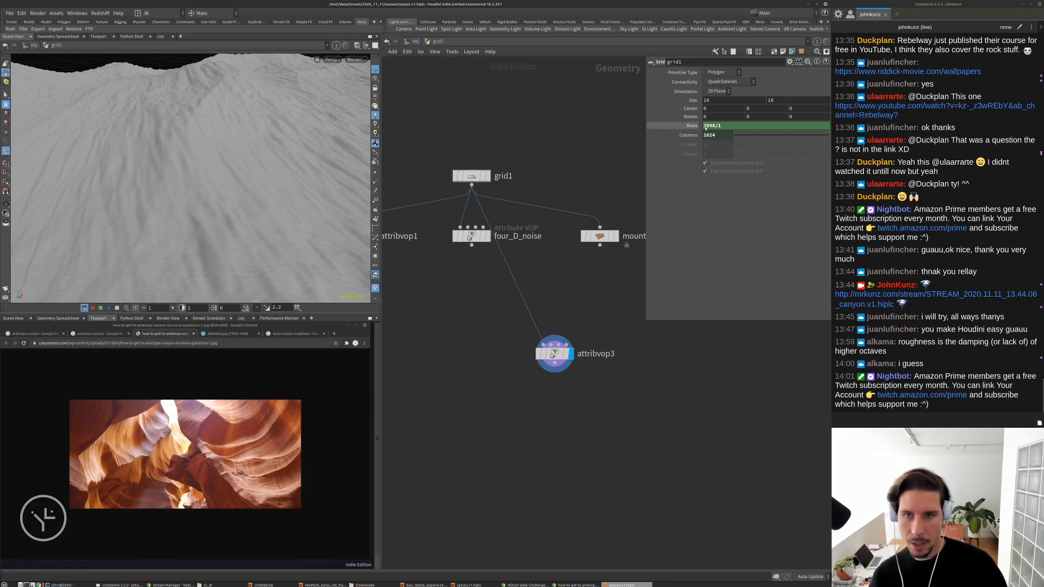
key(Return)
text(2)
key(Return)
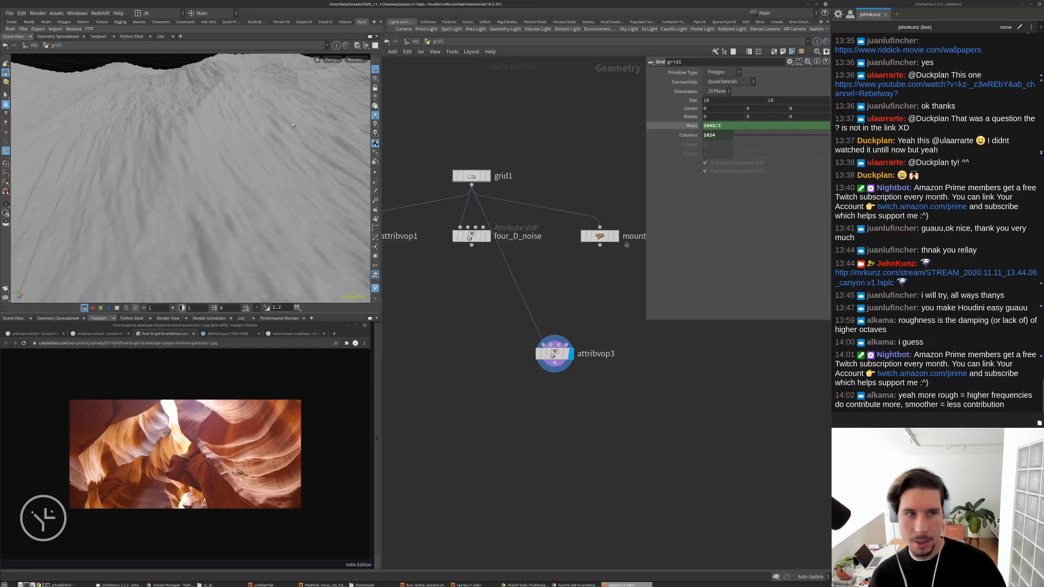
key(Escape)
mouse_move(284, 141)
mouse_down()
mouse_move(290, 163)
mouse_move(297, 152)
mouse_move(289, 136)
mouse_up()
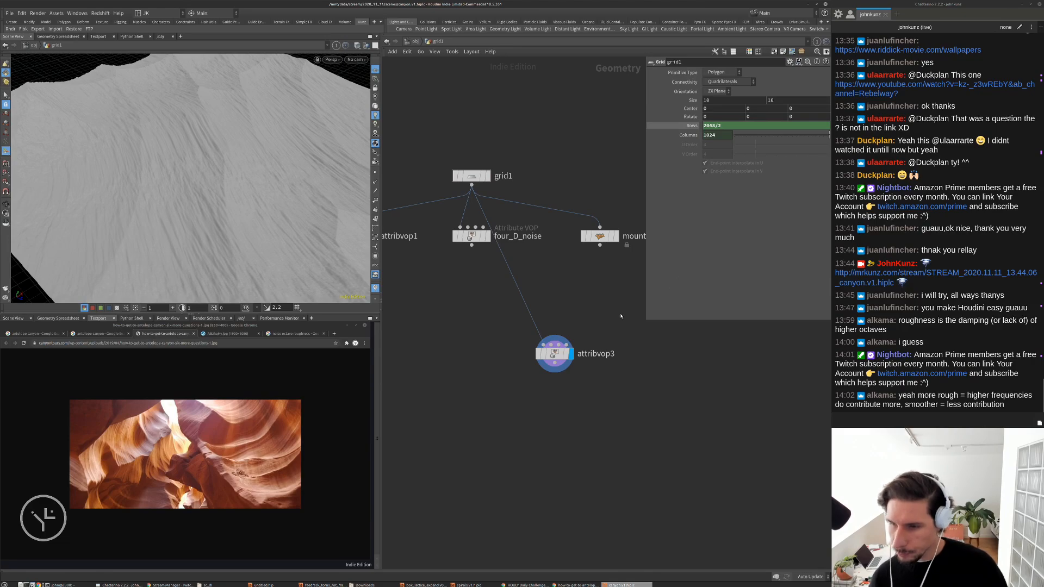
Add a Line node above grid1 in the geometry network
middle_drag(590, 196, 582, 250)
scroll(486, 220, up, 3)
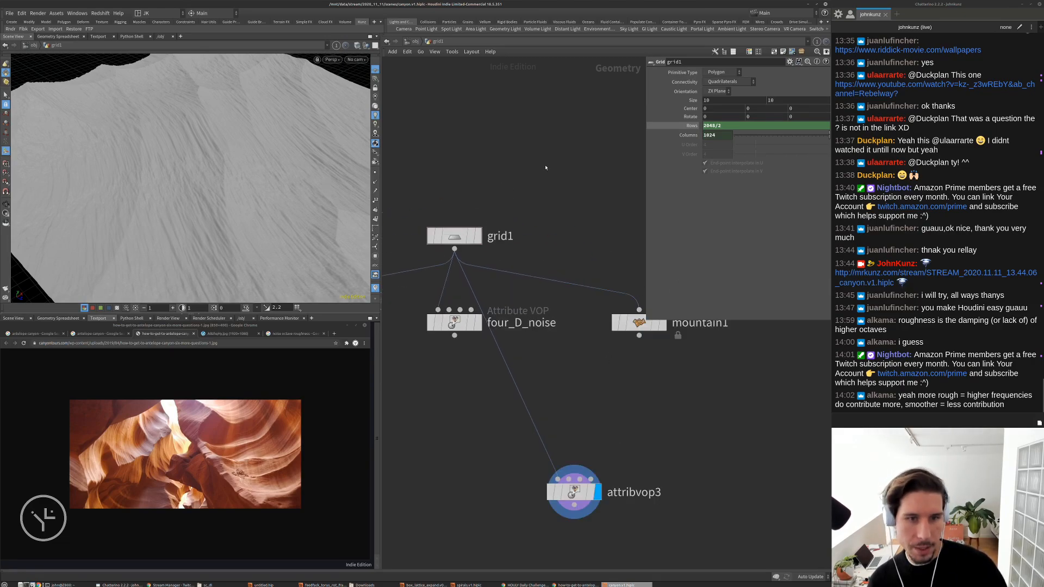
key(Tab)
text(lin)
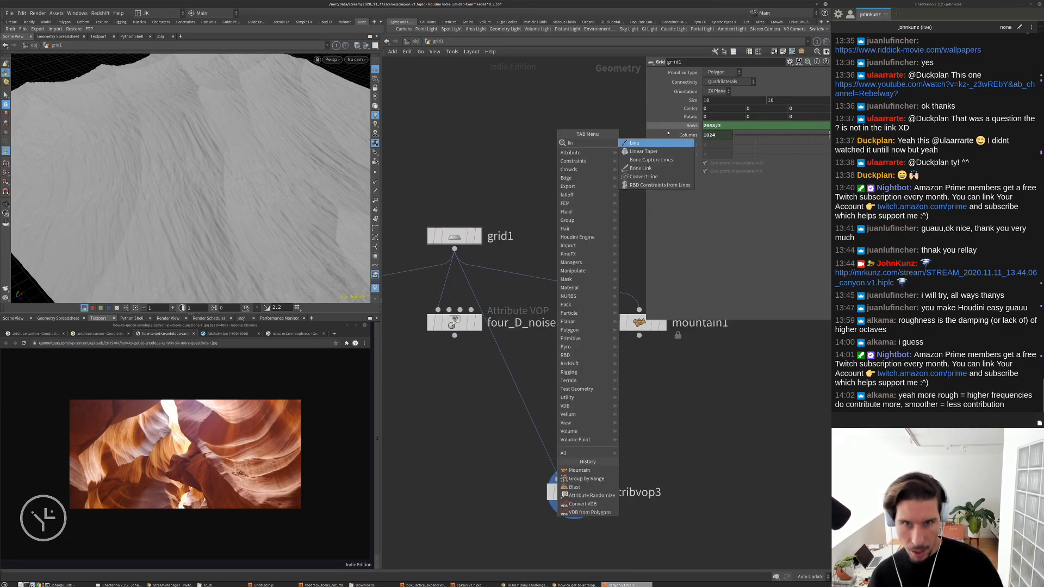
click(652, 144)
click(538, 143)
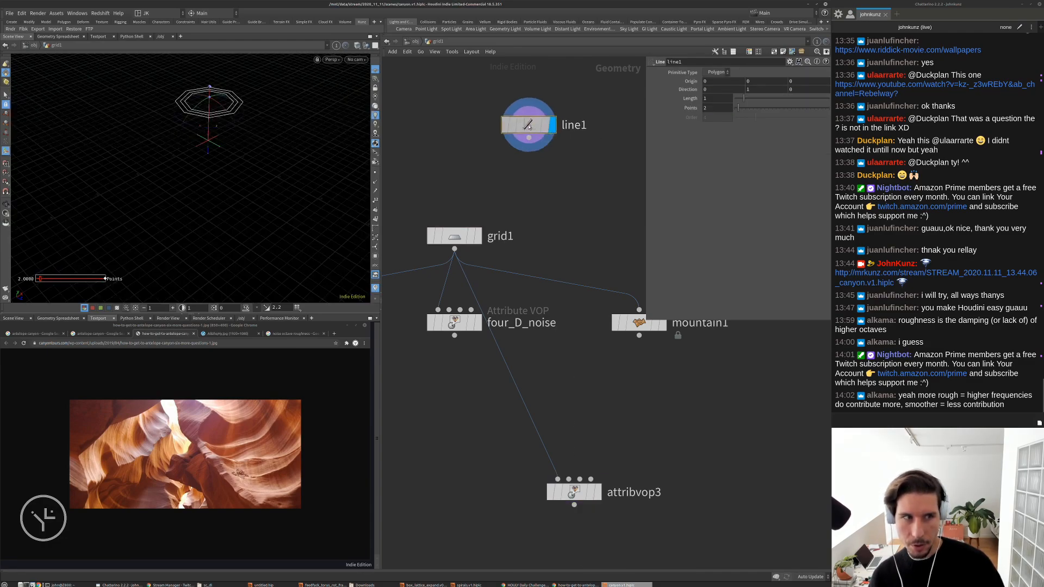
Set the line's direction to 0, 0, 1
click(764, 88)
text(0)
key(Tab)
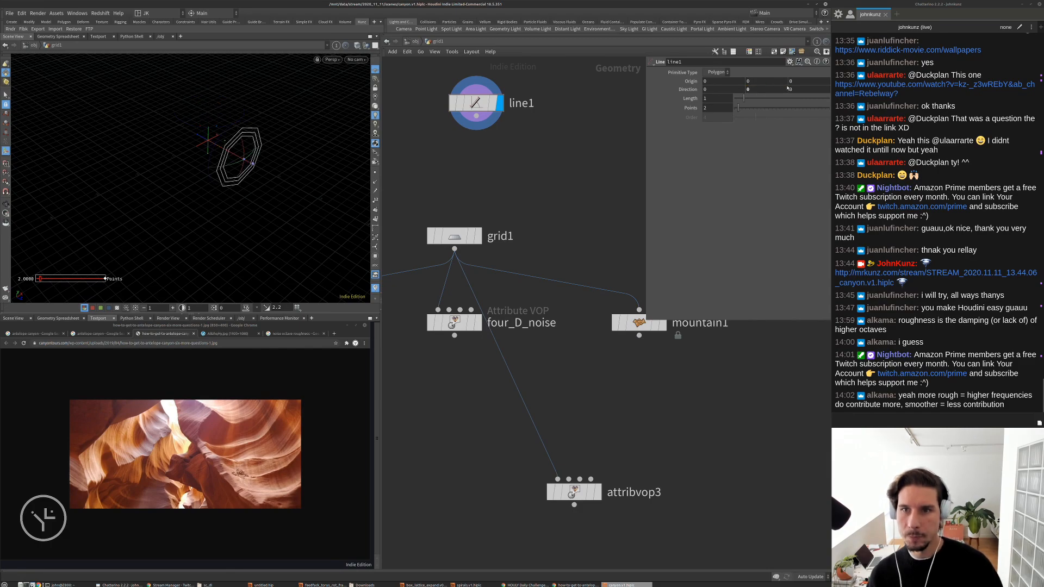
text(1)
key(Return)
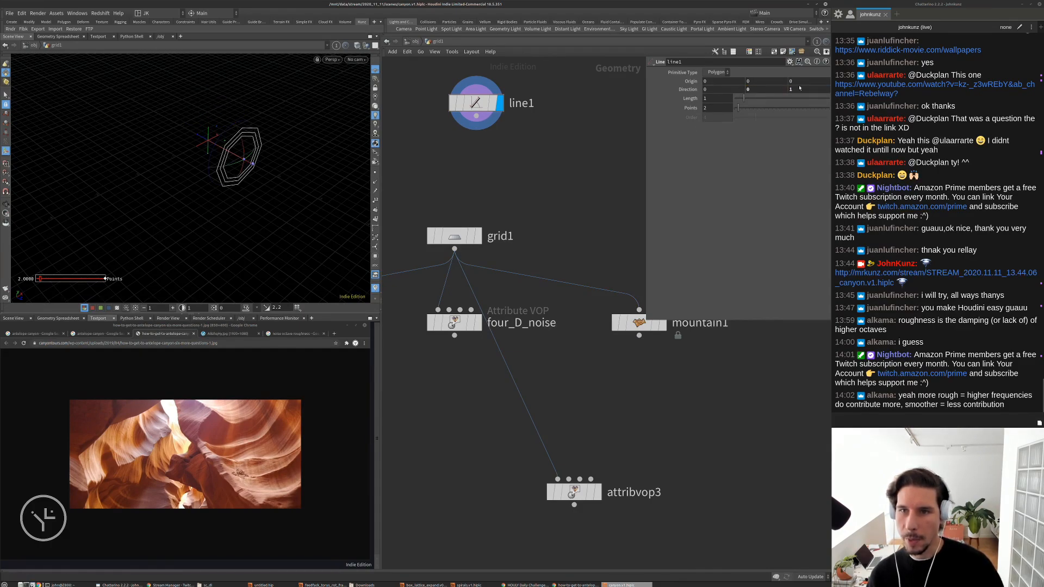
Set the line's point count to 512 and frame the line in the viewport
click(717, 106)
text(512)
key(Return)
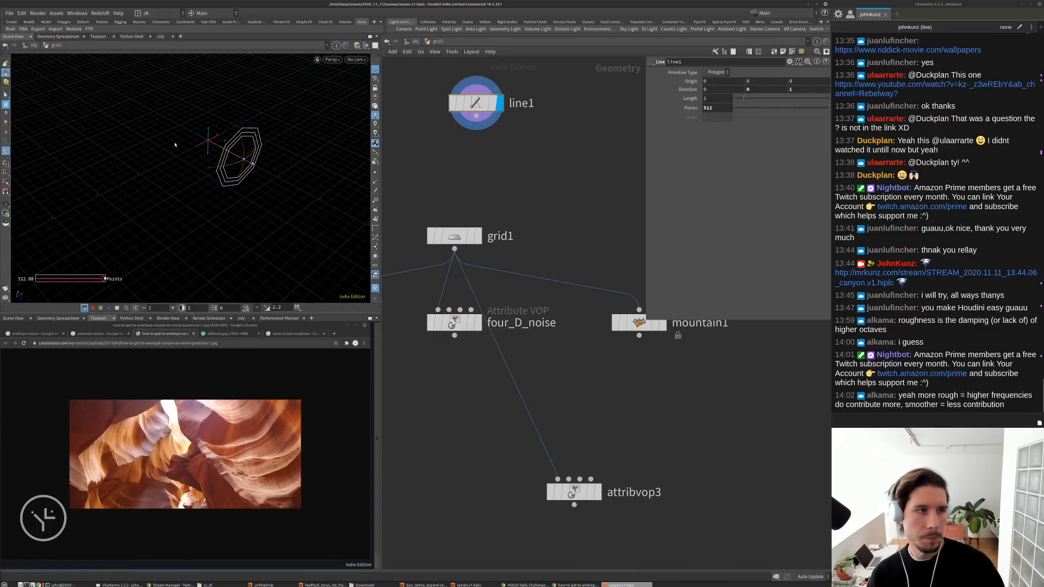
click(6, 96)
key(space+g)
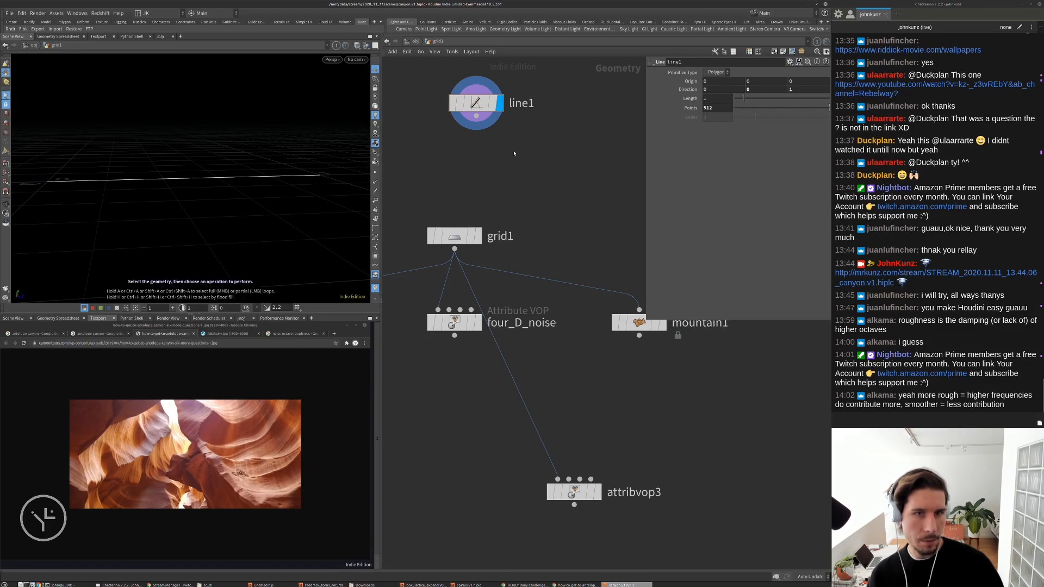
Add an Attribute VOP node fed by line1, directly below it
key(Tab)
text(vol)
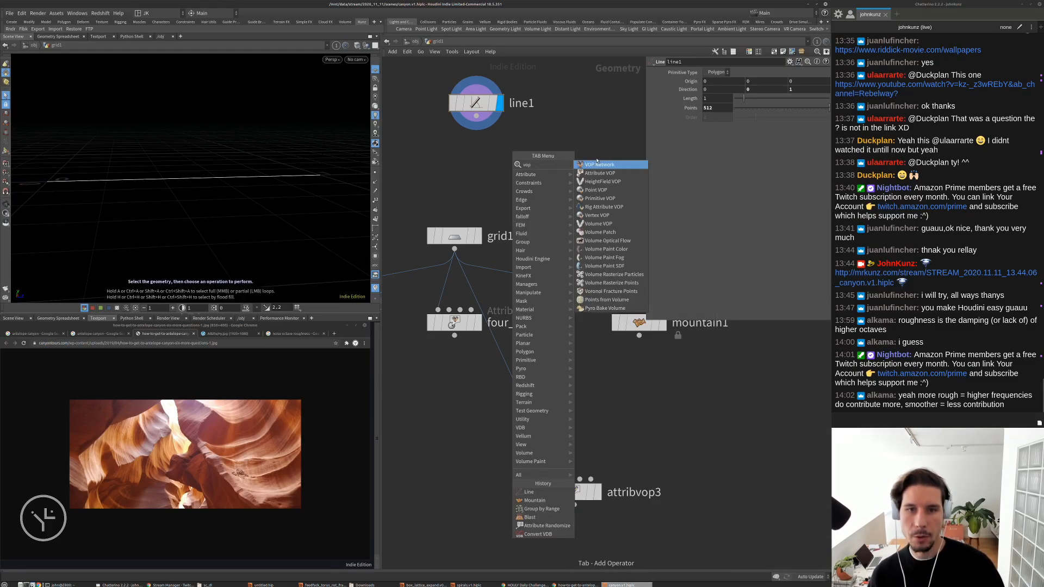
key(Return)
click(491, 156)
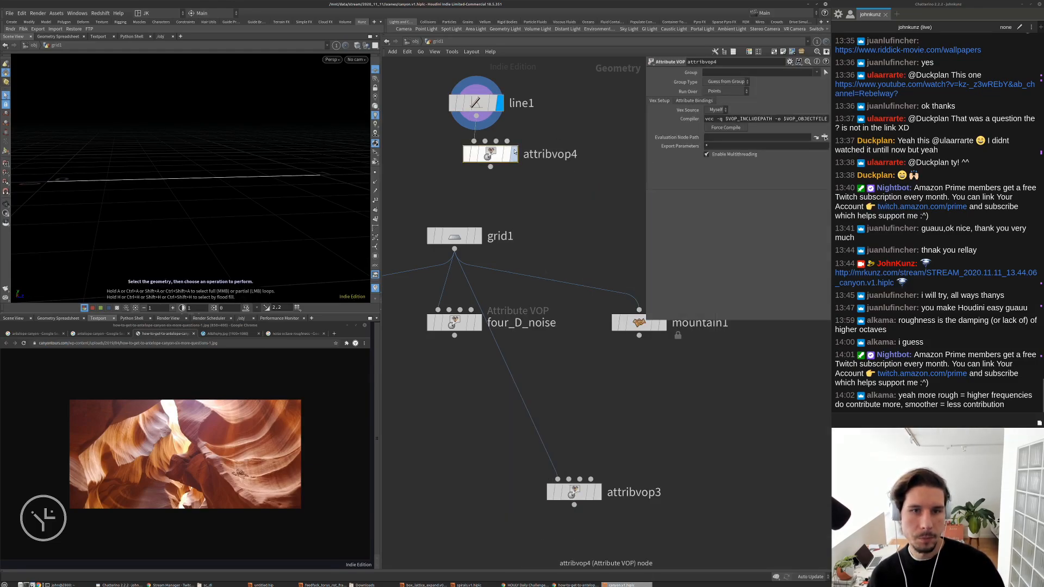
Enter the line's Attribute VOP network and add an Anti-Aliased Noise node beside the global inputs
double_click(479, 156)
key(h)
key(Tab)
text(ant)
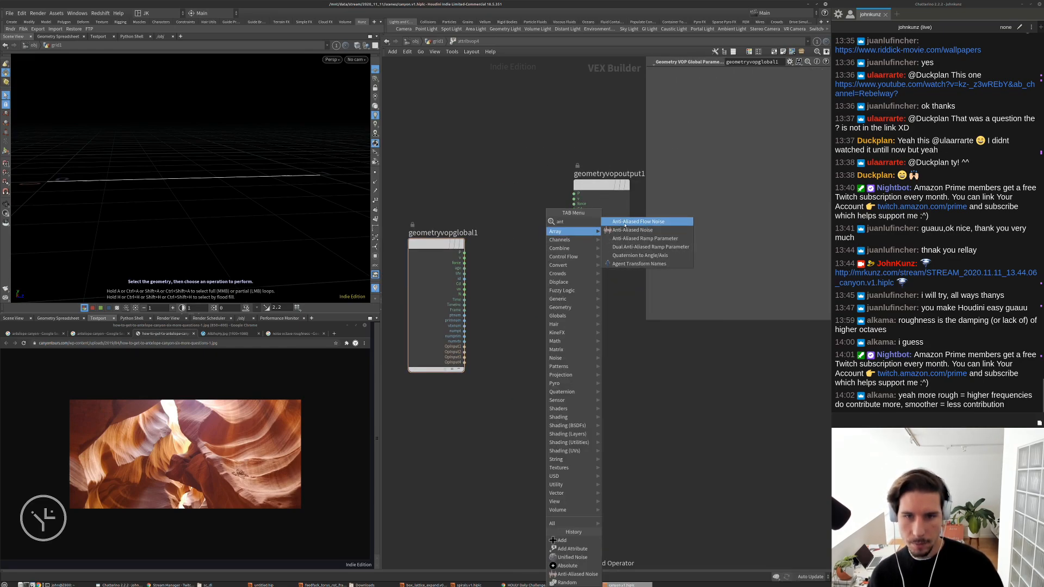
click(626, 230)
click(524, 268)
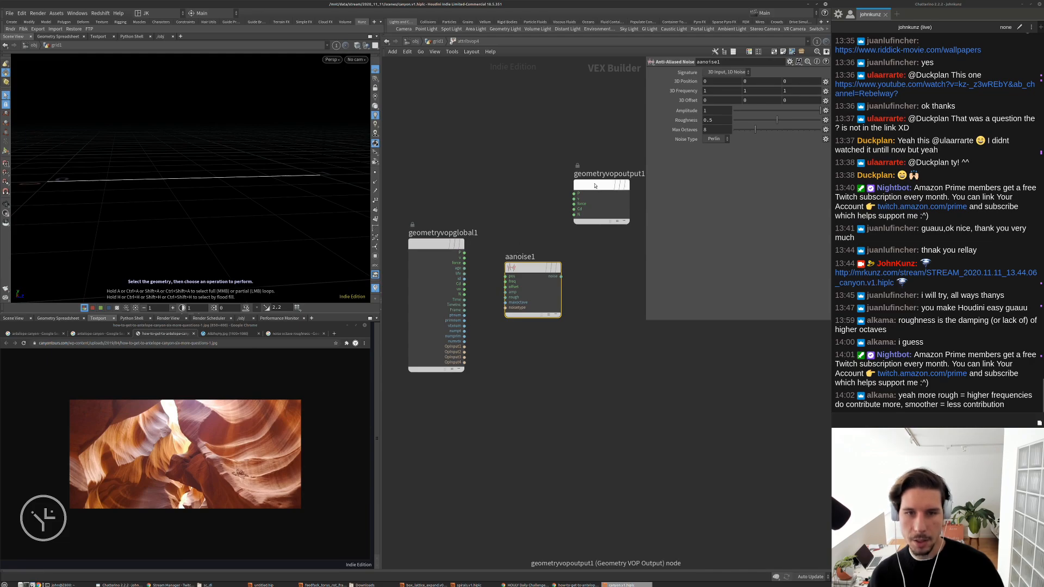
click(722, 73)
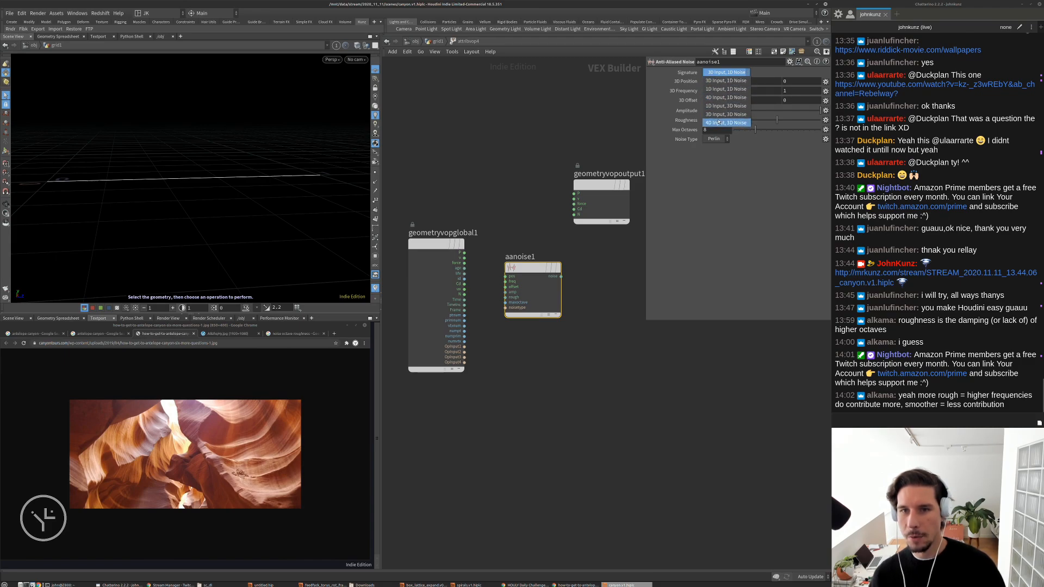
click(576, 145)
Add a Turbulent Noise node above the Anti-Aliased Noise node and check its signature options
key(Tab)
text(ty)
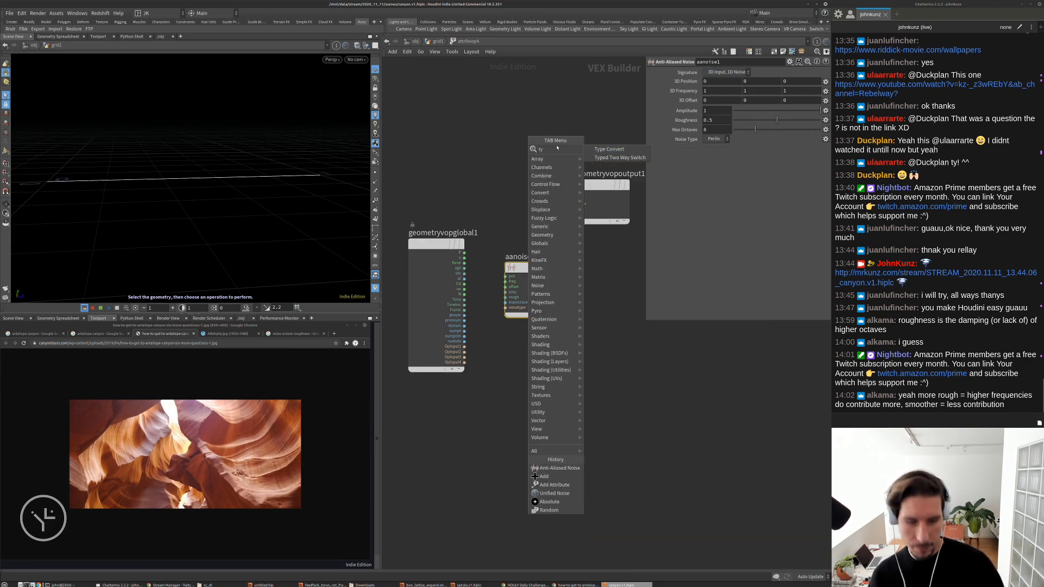
key(Escape)
key(Tab)
text(tur)
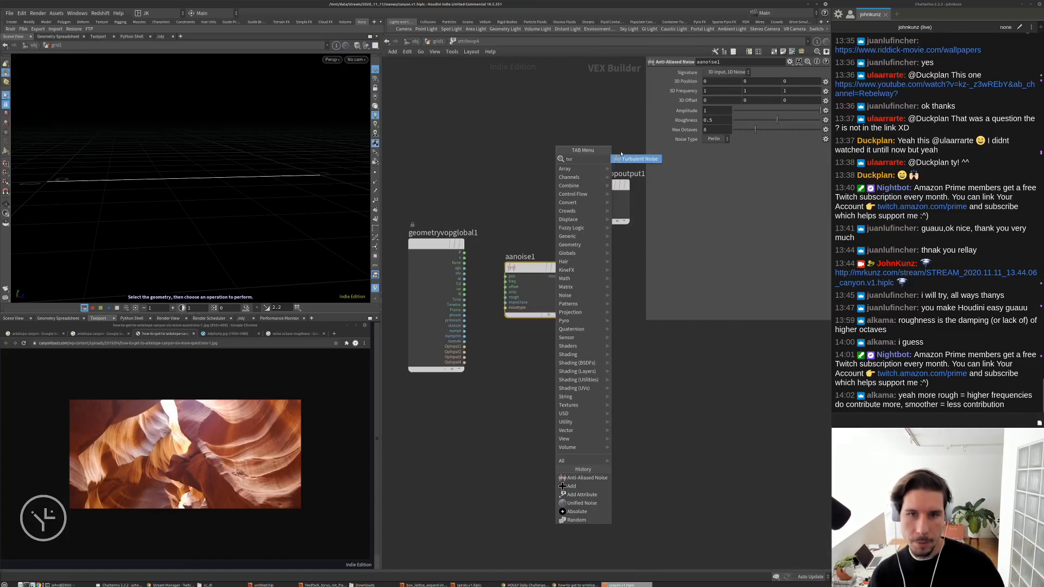
key(Return)
click(532, 159)
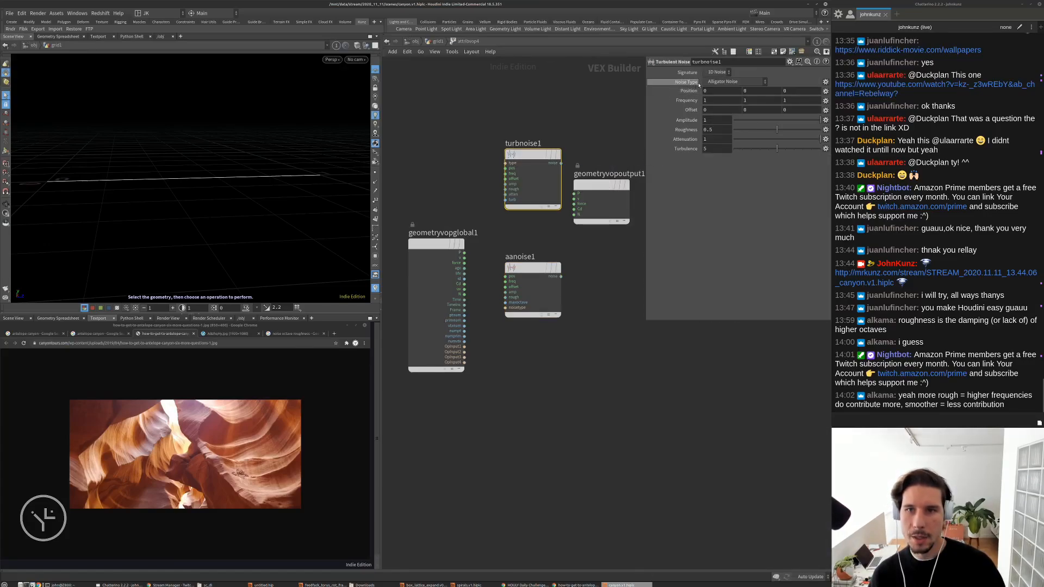
click(711, 74)
click(712, 74)
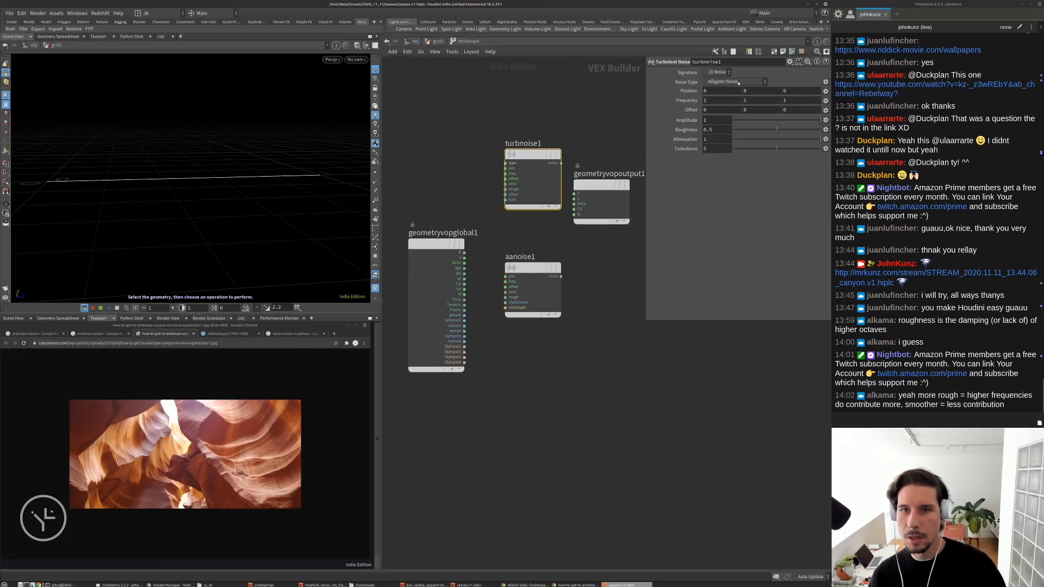
Try the Zero Centered Perlin Noise type on the Turbulent Noise node and delete that node
click(731, 81)
click(731, 132)
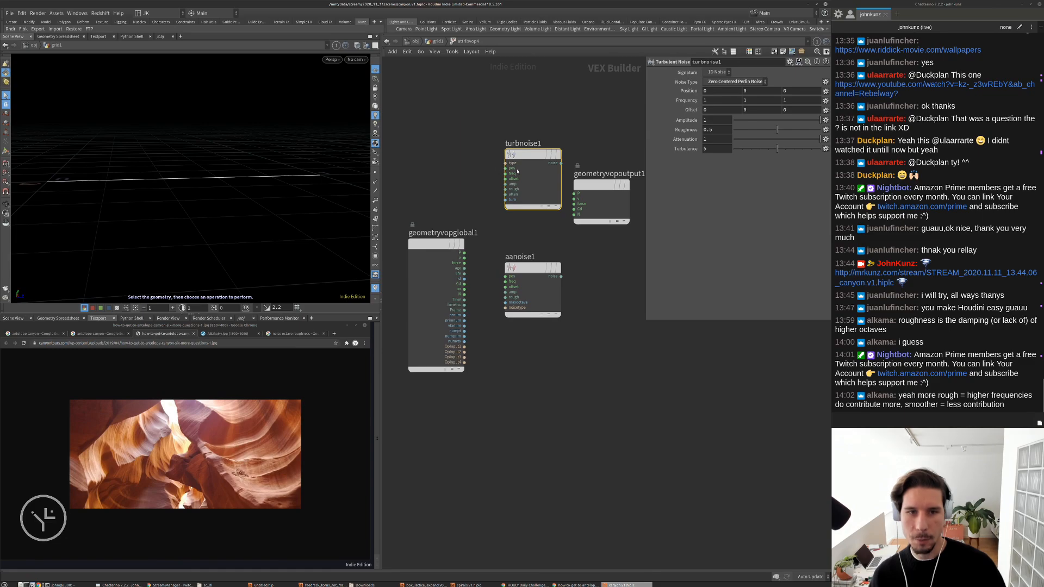
key(Delete)
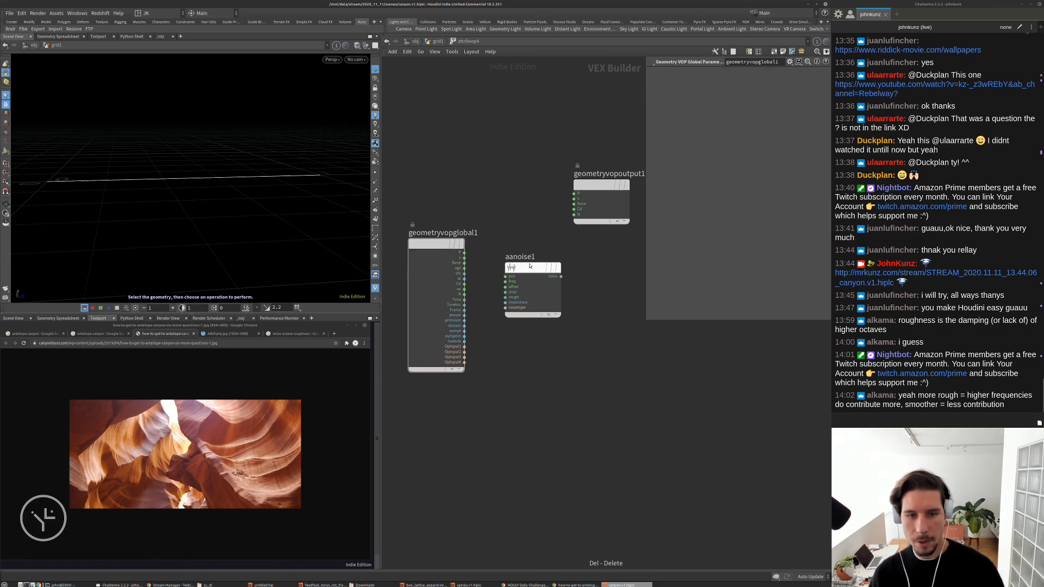
key(Tab)
text(ve)
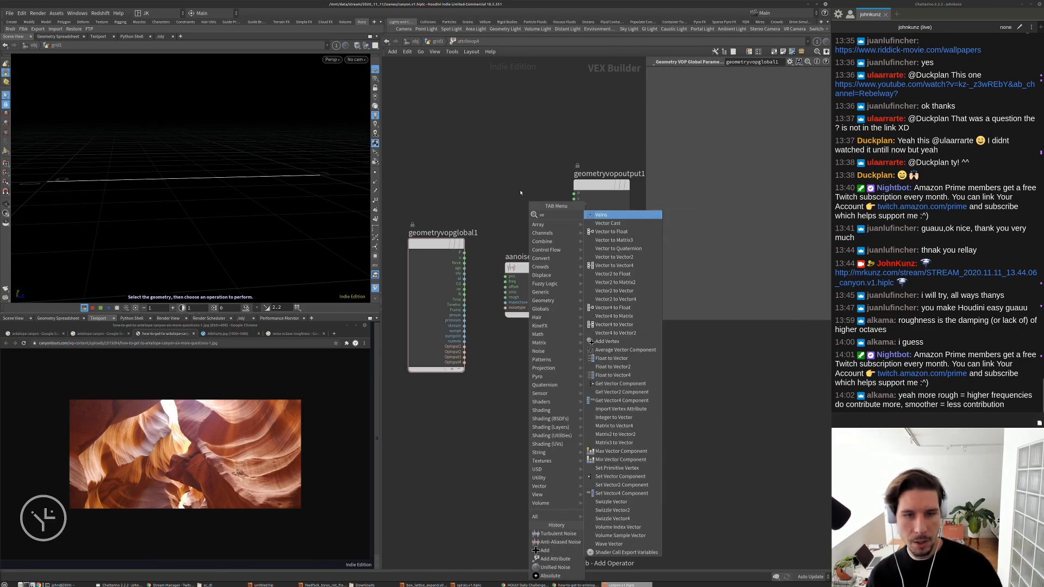
key(Escape)
Feed the global P into the Anti-Aliased Noise node's position and set its signature to 3D Input, 3D Noise
drag(463, 252, 505, 276)
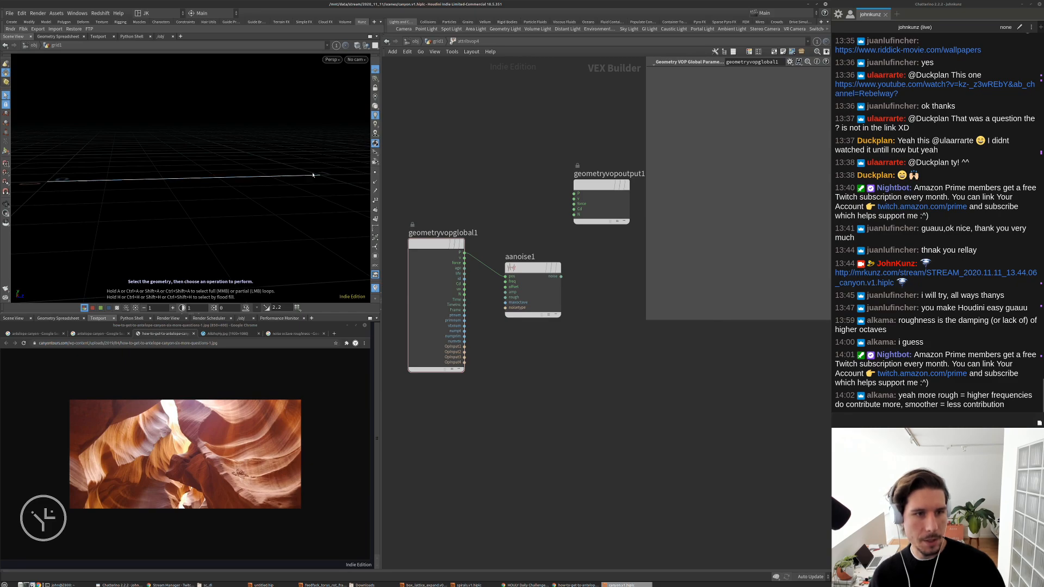
click(555, 269)
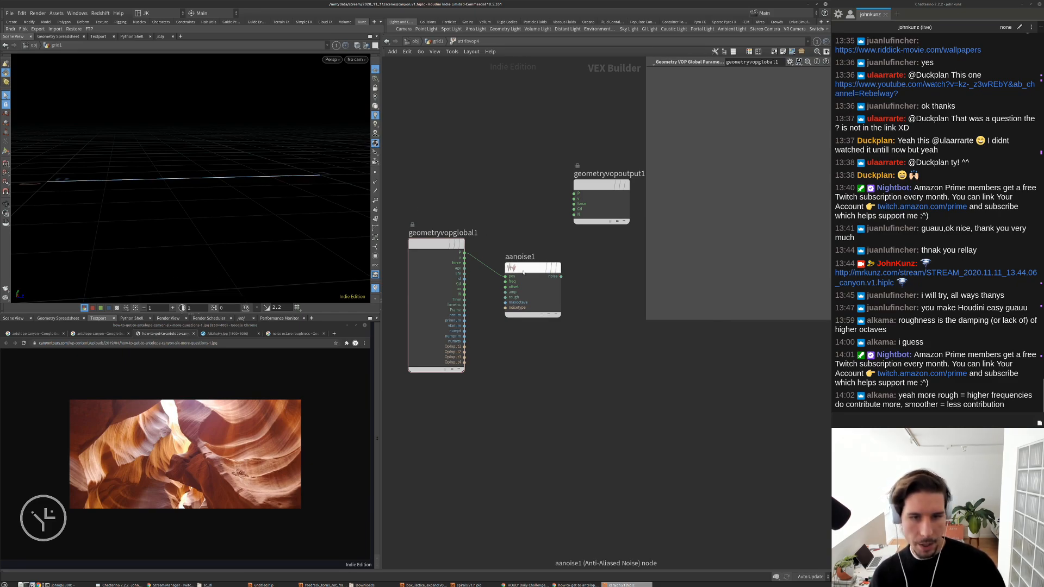
click(726, 72)
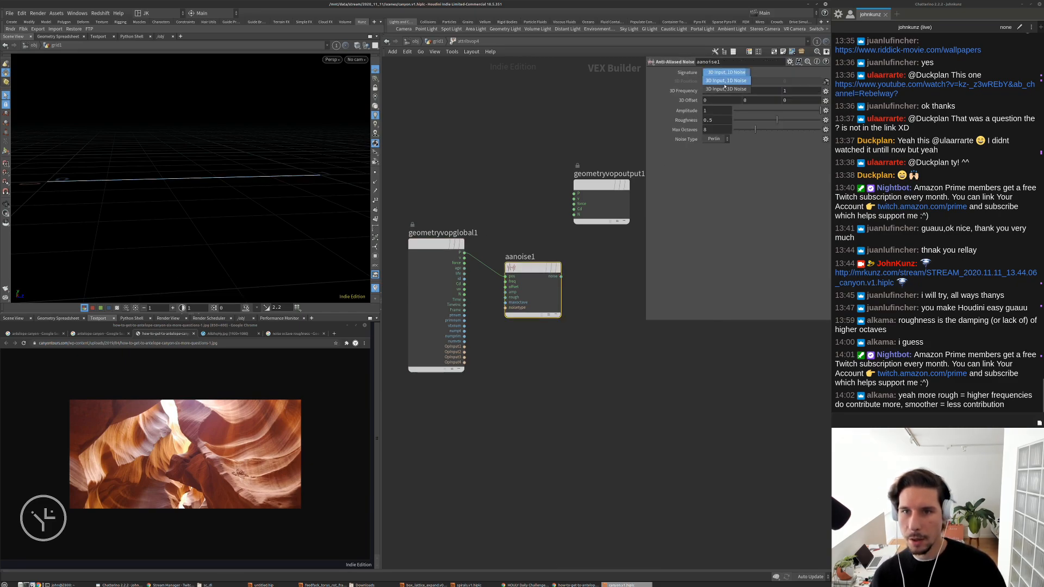
click(725, 89)
Create an Add node that sums the global P and the noise, and wire its sum to the output's P
key(Tab)
text(ad)
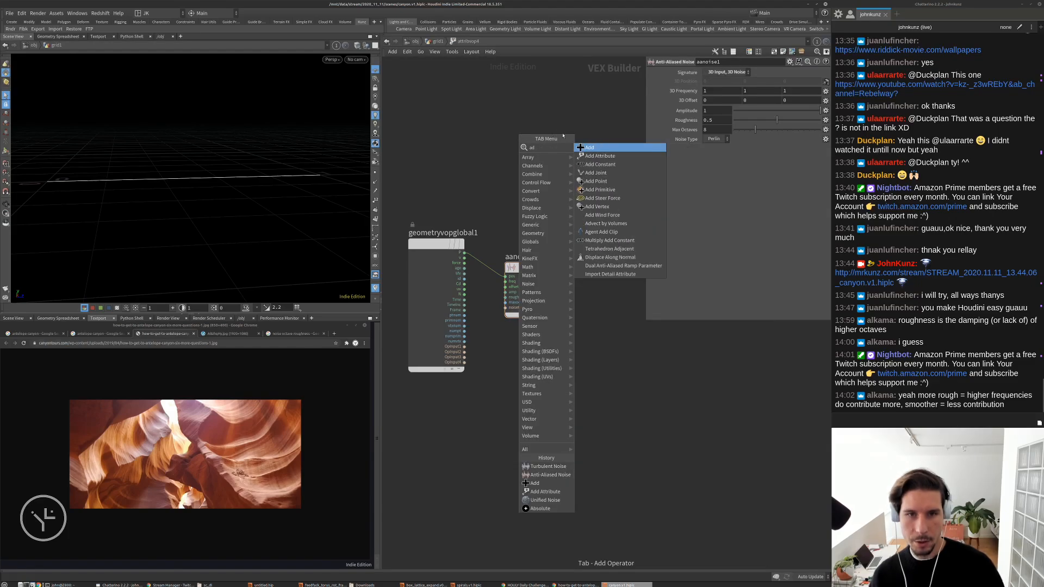
click(597, 148)
click(507, 162)
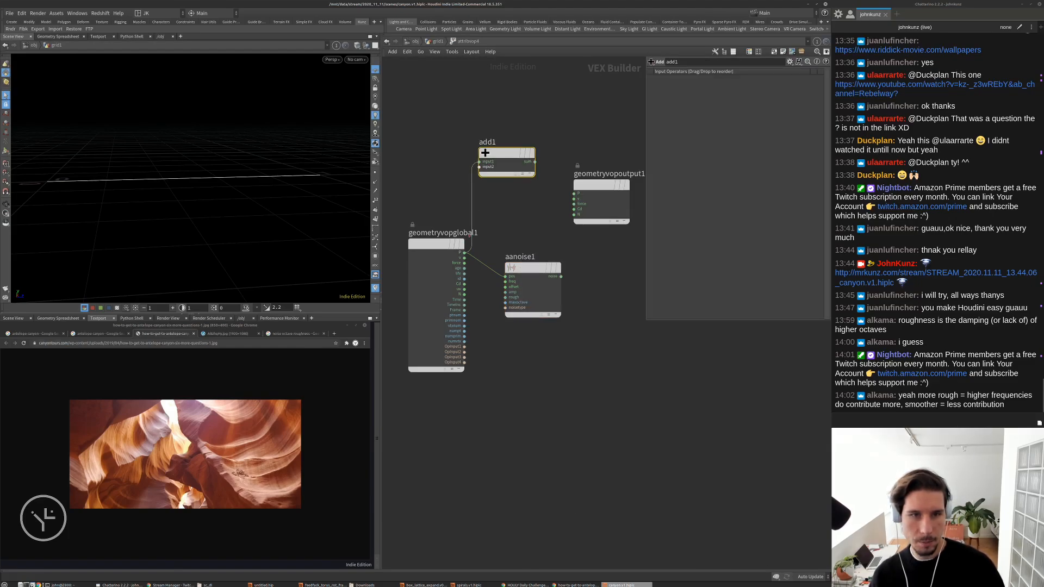
drag(463, 253, 560, 276)
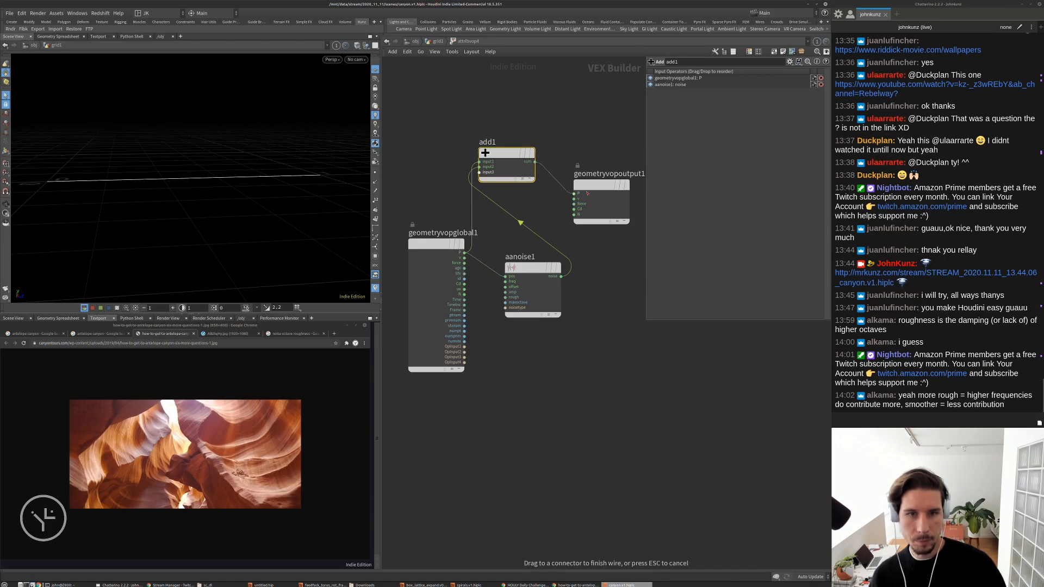
drag(535, 162, 574, 193)
Vary the line noise's roughness through 1 and 0.649 and its max octaves through 5 and 7, finishing with a lower roughness
click(530, 267)
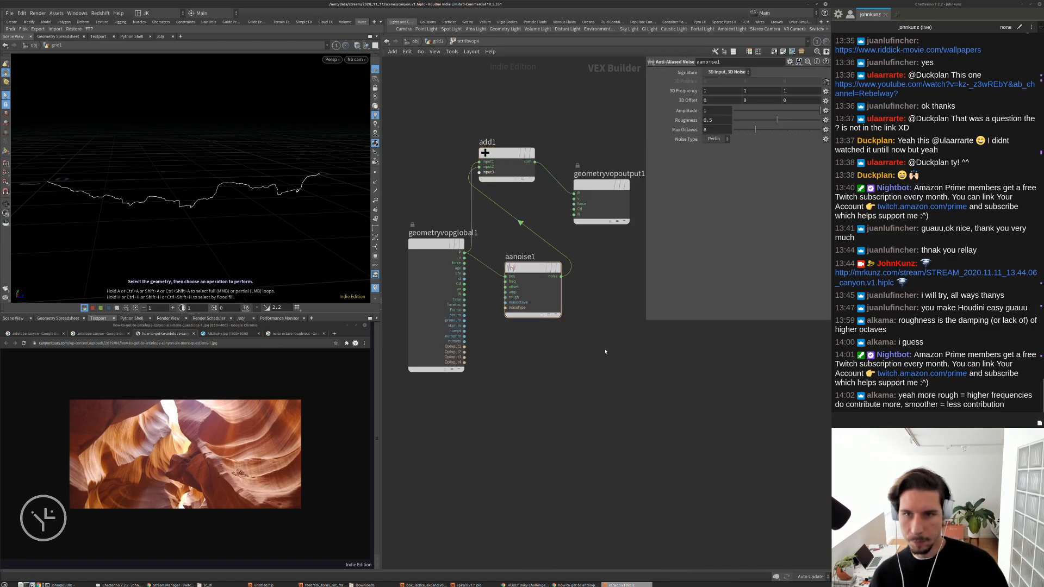
drag(774, 122, 822, 123)
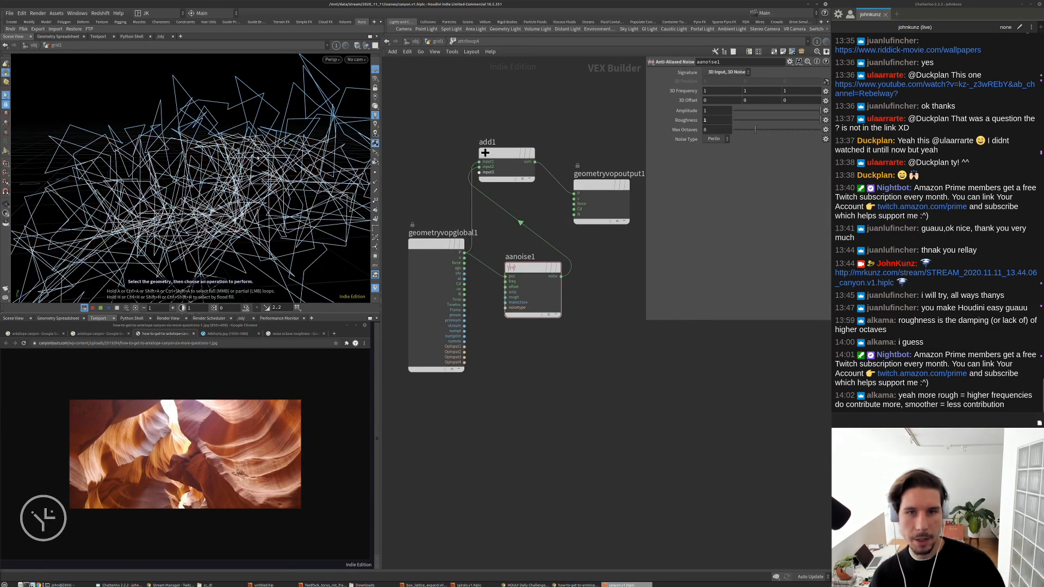
drag(754, 130, 789, 120)
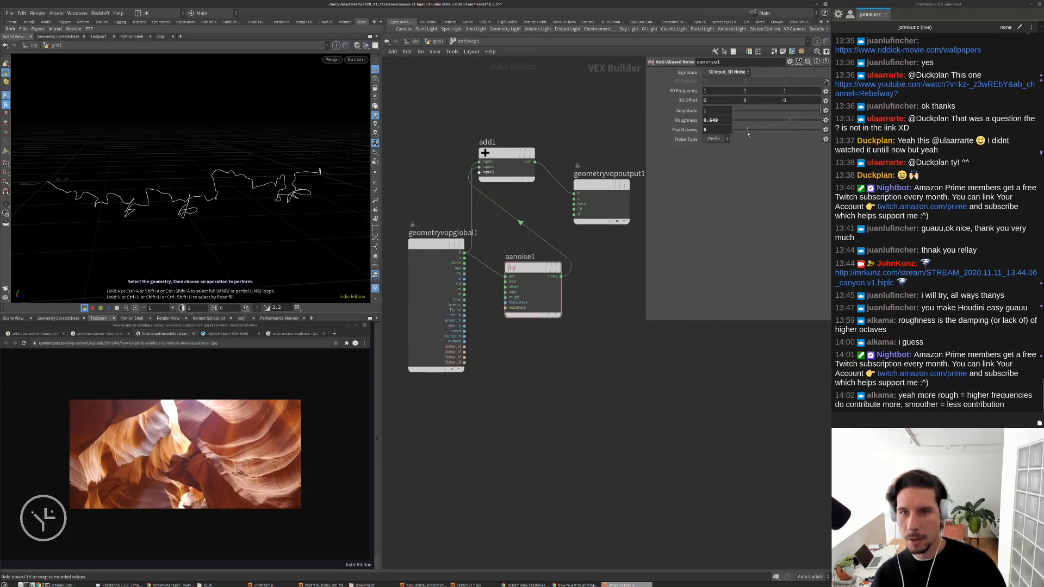
mouse_move(748, 134)
mouse_down()
mouse_move(737, 134)
mouse_move(752, 135)
mouse_up()
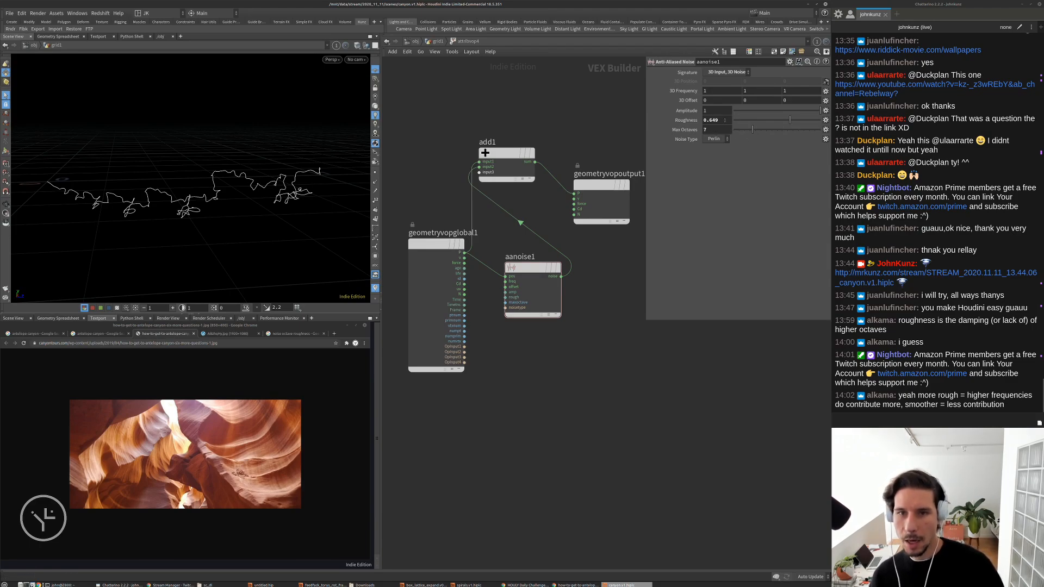
drag(281, 157, 250, 171)
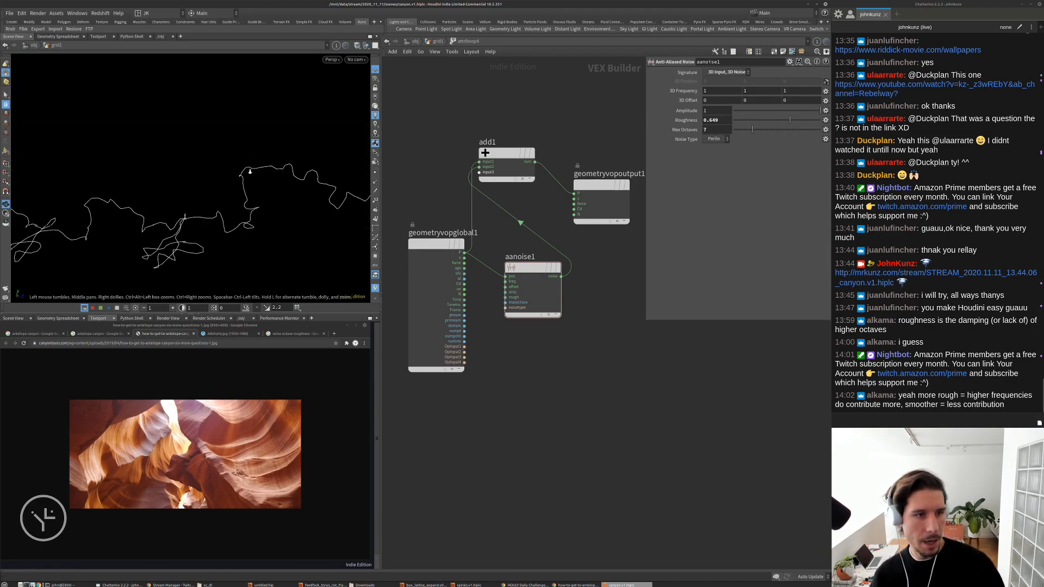
drag(789, 119, 733, 149)
Go back up to the grid's geometry network, display attribvop3 and frame its terrain in the viewport
click(427, 42)
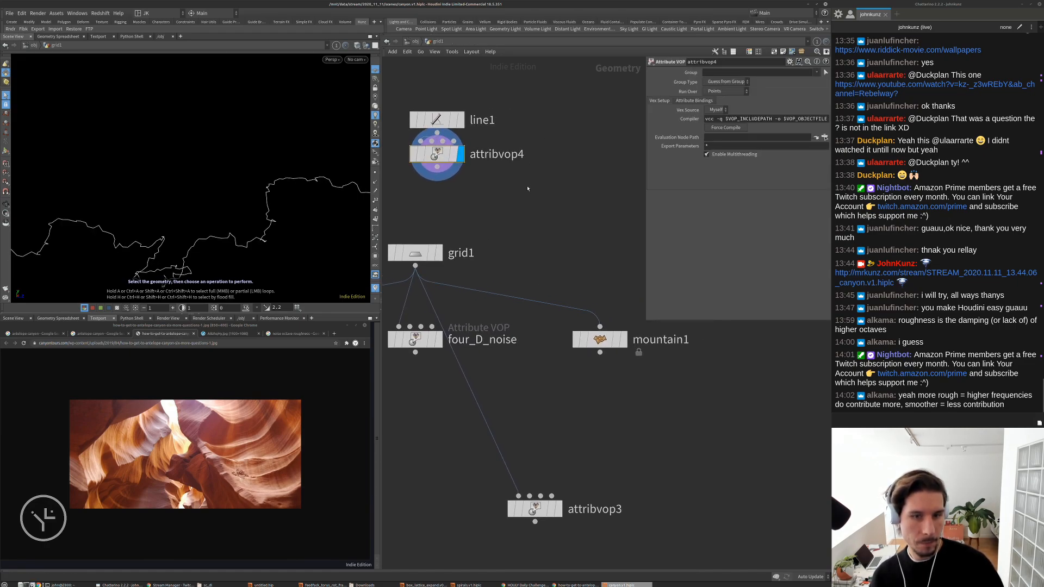
middle_drag(441, 153, 441, 82)
click(525, 443)
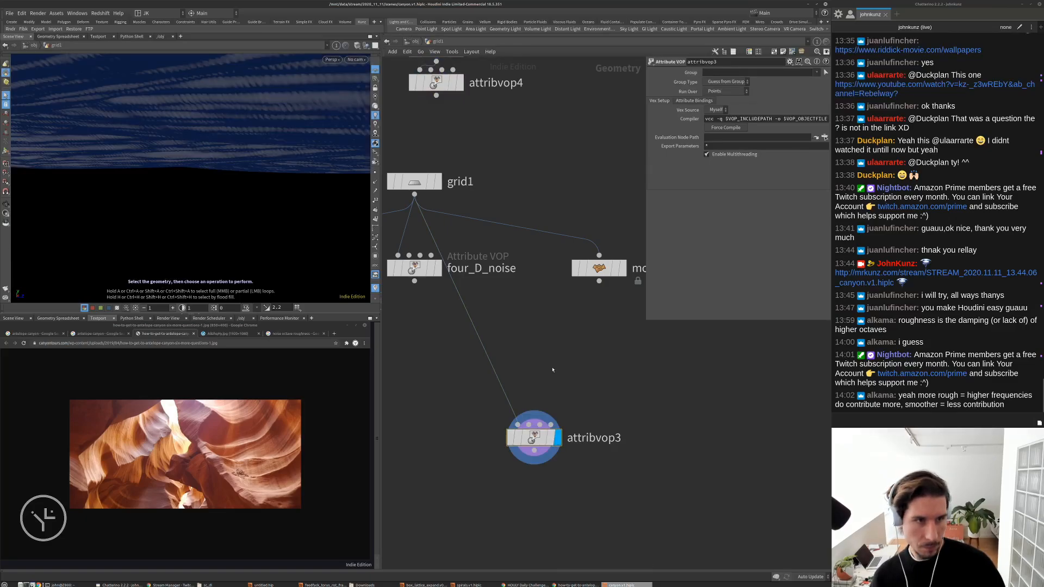
key(space+g)
drag(182, 182, 176, 213)
scroll(176, 212, up, 6)
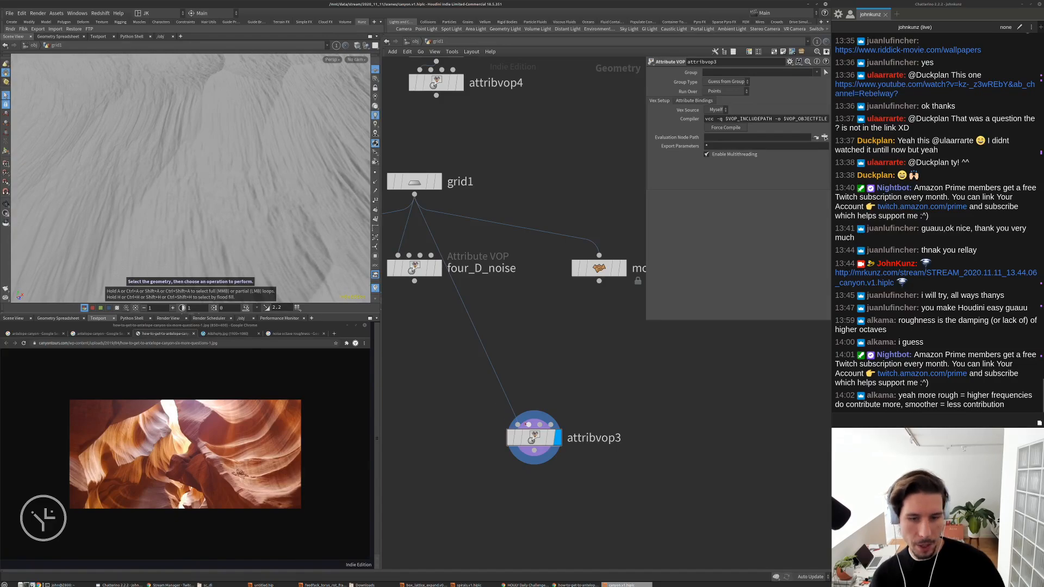
Enter attribvop3's network, select its Anti-Aliased Noise node and view the terrain surface from a low angle
double_click(531, 439)
middle_drag(600, 270, 581, 281)
click(506, 213)
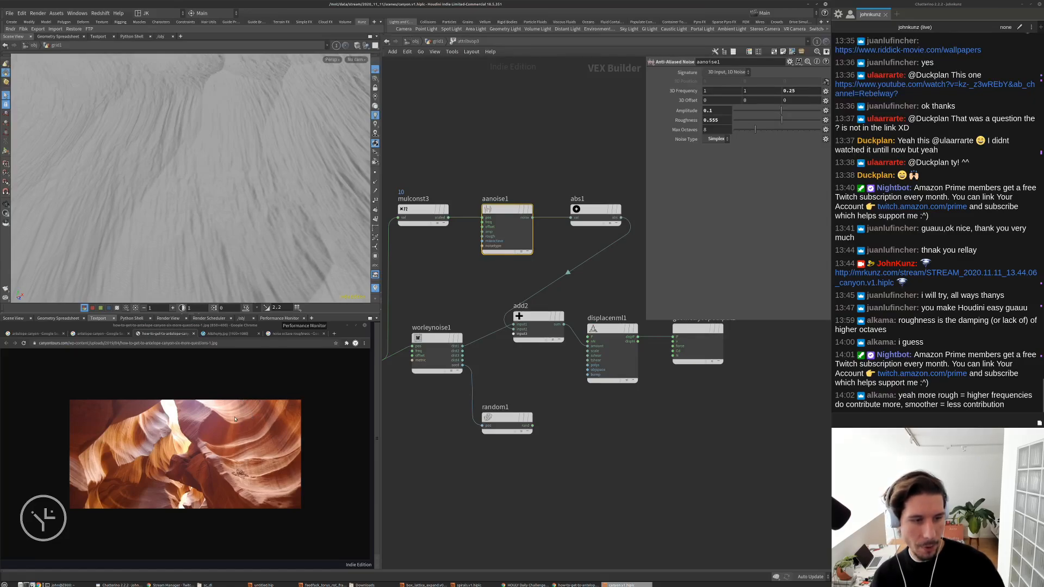
key(Escape)
mouse_move(228, 180)
mouse_down()
mouse_move(216, 159)
mouse_move(282, 153)
mouse_move(239, 183)
mouse_up()
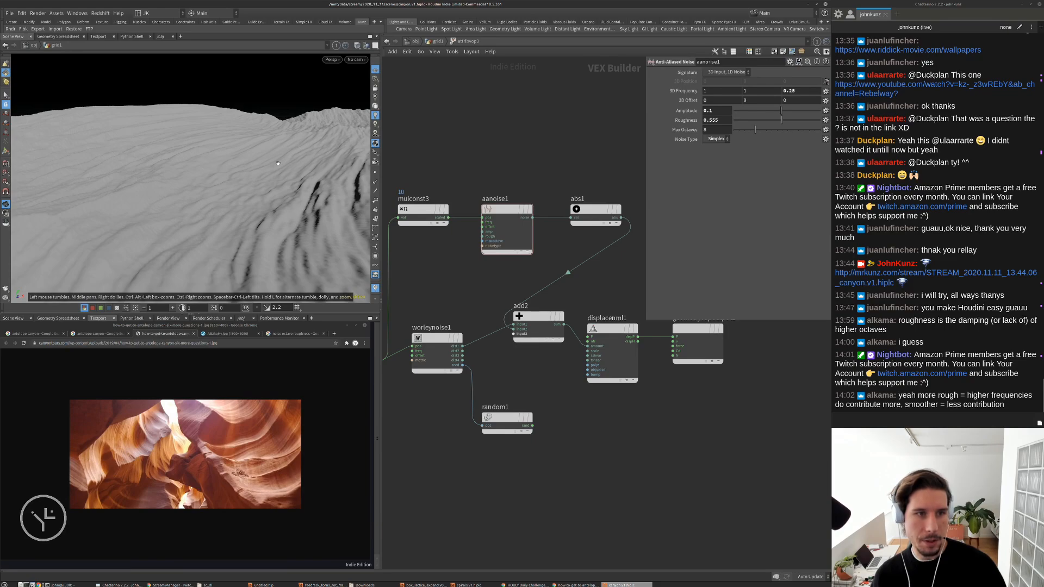
key(s)
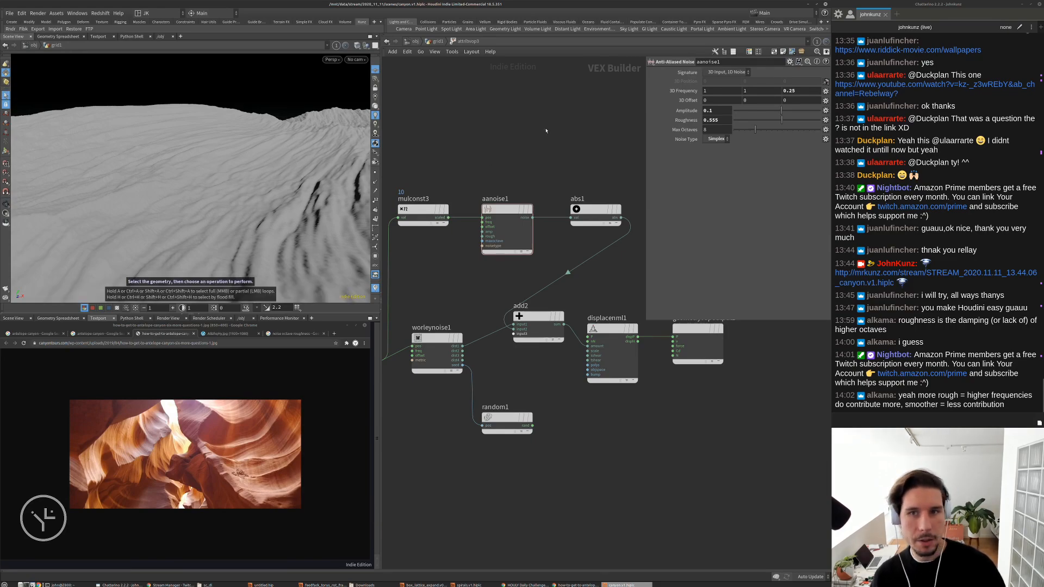
Set the terrain's Anti-Aliased Noise roughness to 0.25 and inspect the surface up close
double_click(725, 122)
text(0.25)
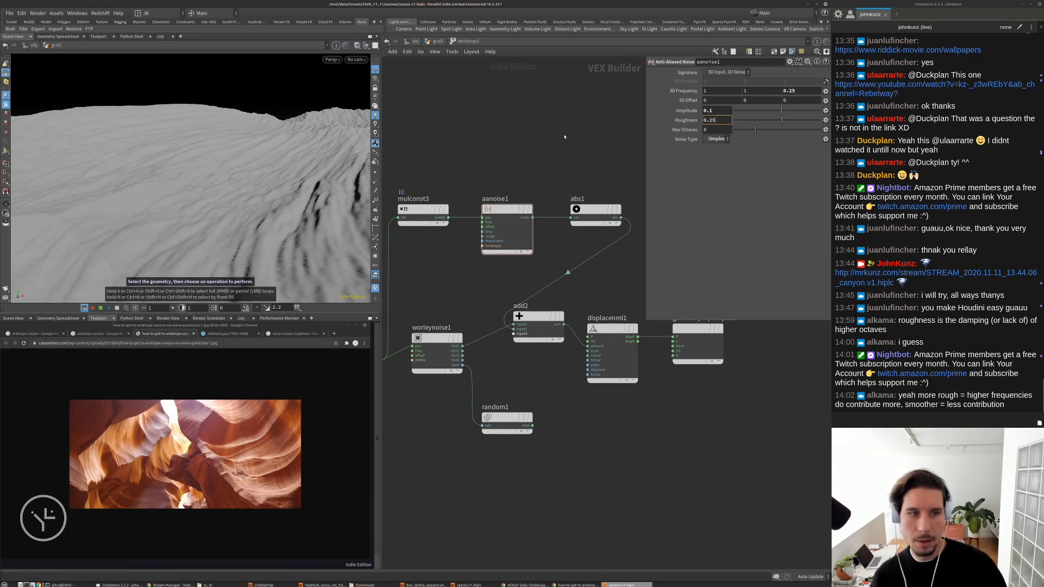
key(Return)
key(Escape)
key(h)
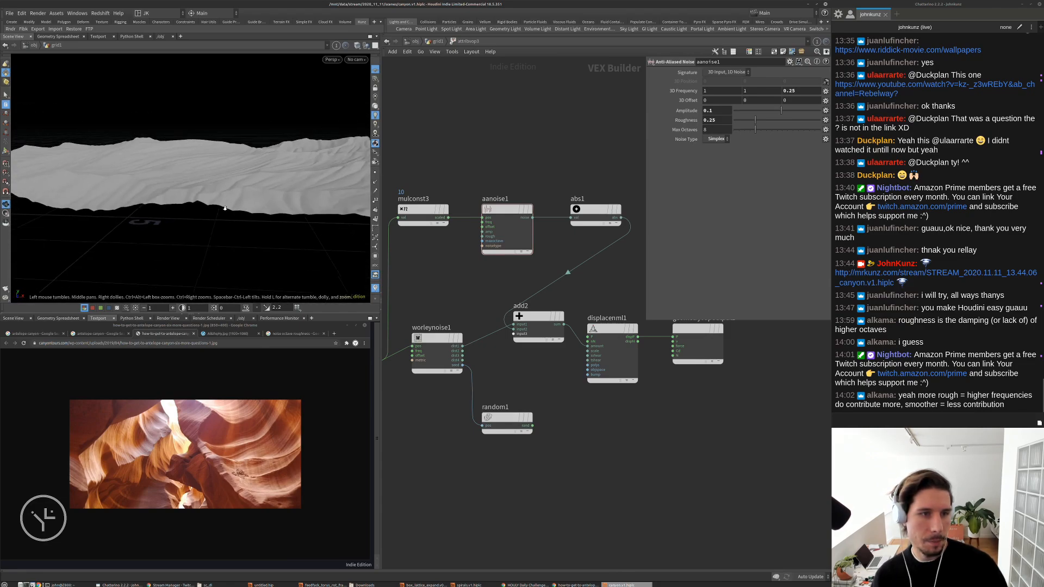
drag(272, 218, 260, 160)
scroll(167, 256, up, 5)
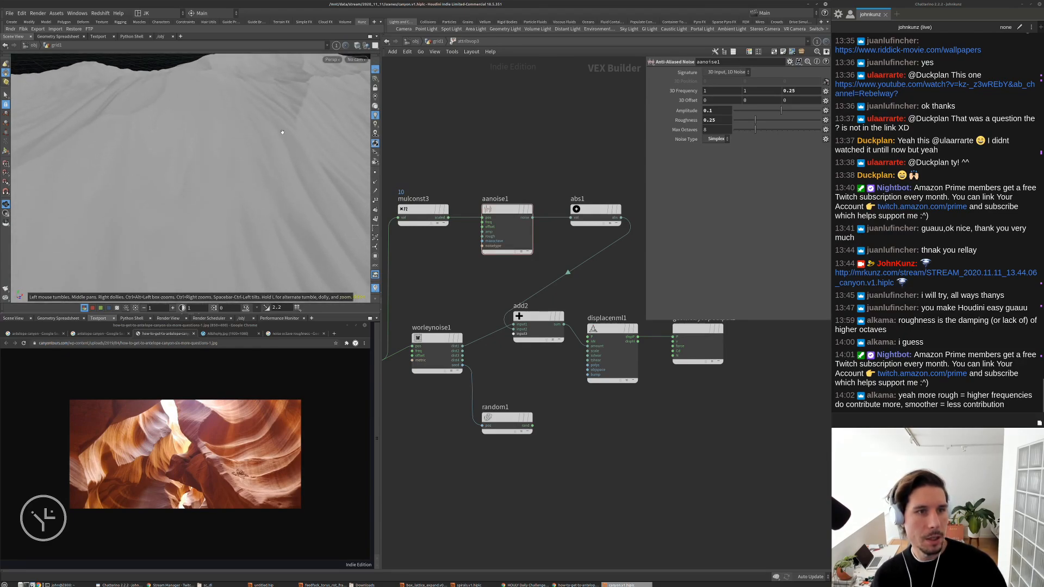
key(s)
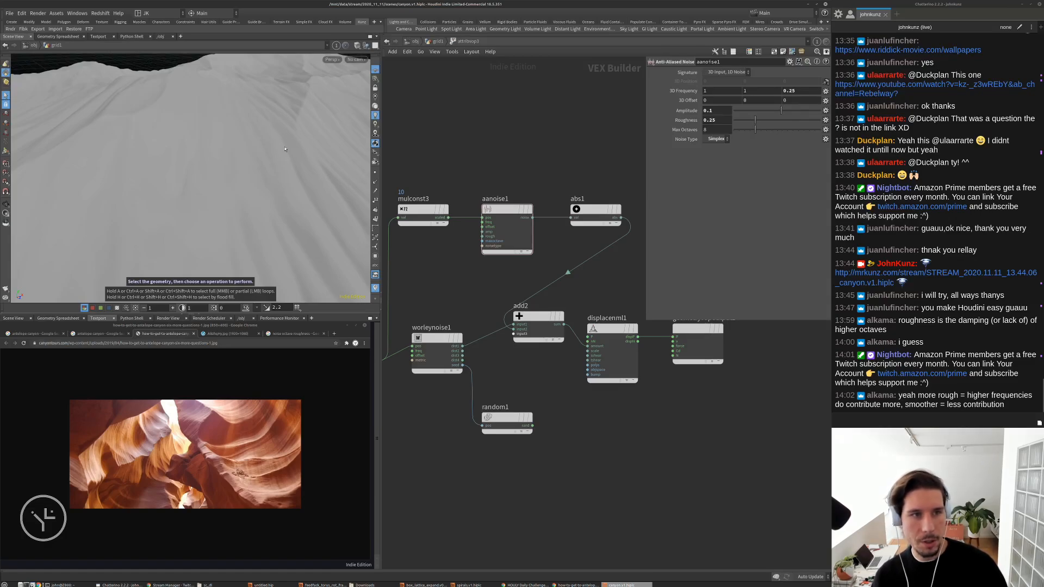
drag(320, 164, 212, 157)
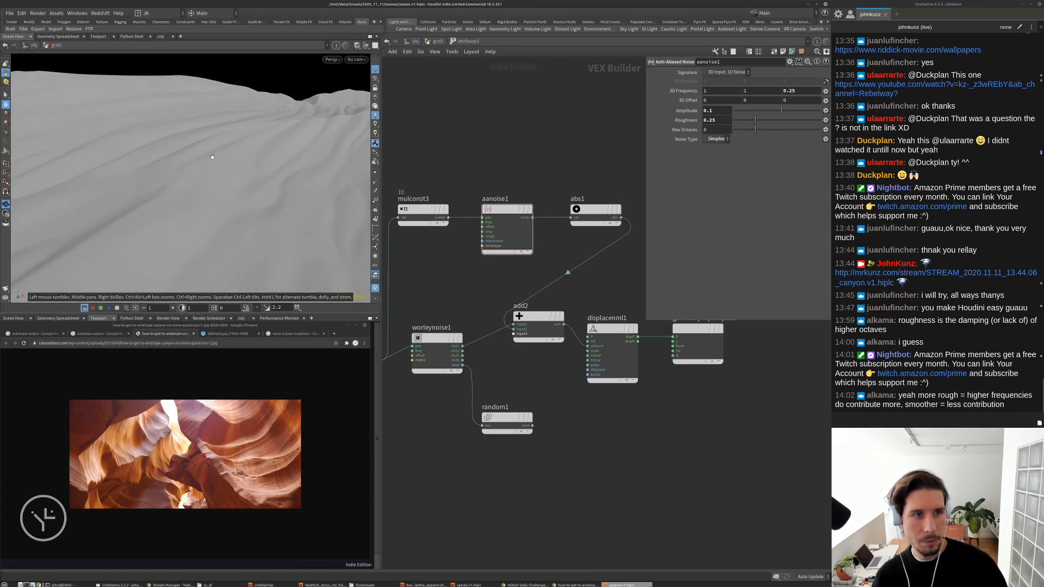
key(s)
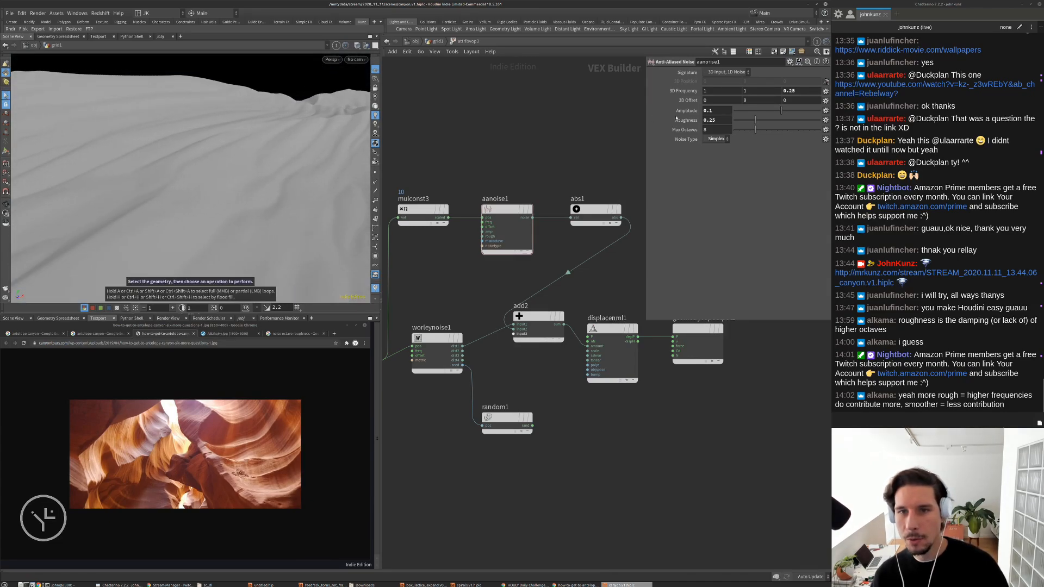
Try roughness values of 0.45 and 0.75 on the terrain's Anti-Aliased Noise node
double_click(719, 121)
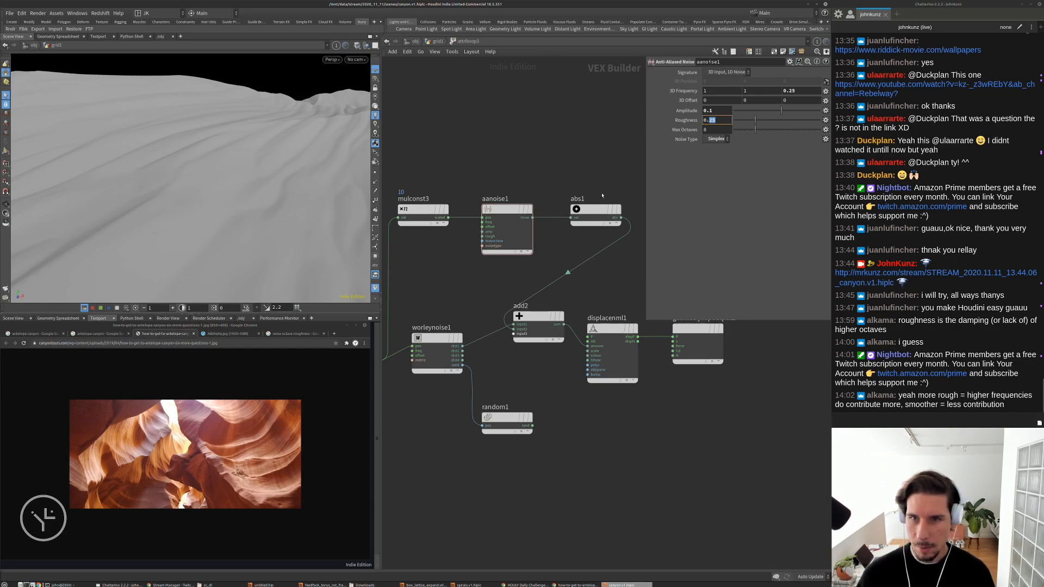
text(45)
key(Return)
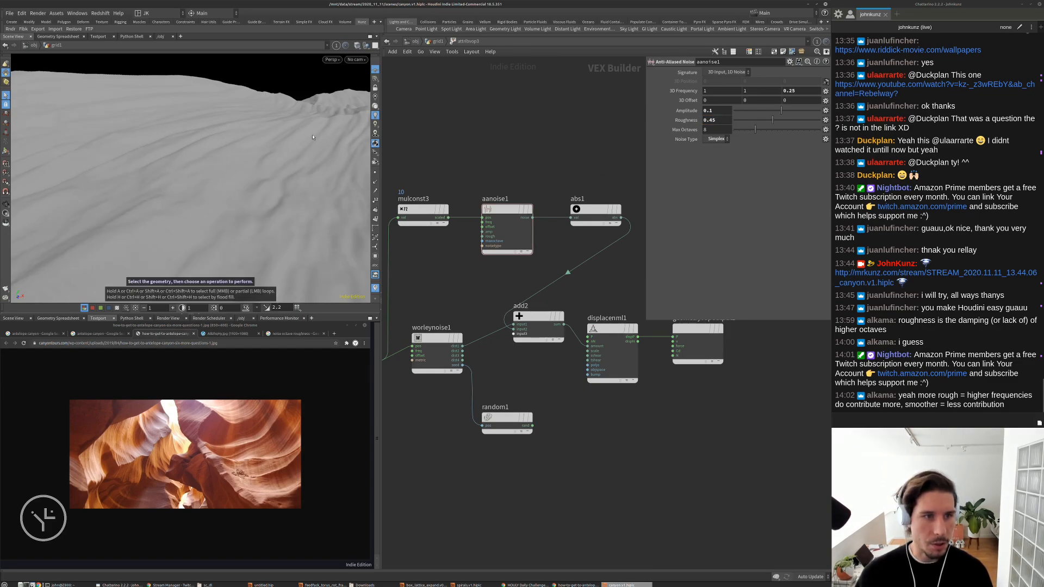
double_click(712, 120)
text(75)
key(Return)
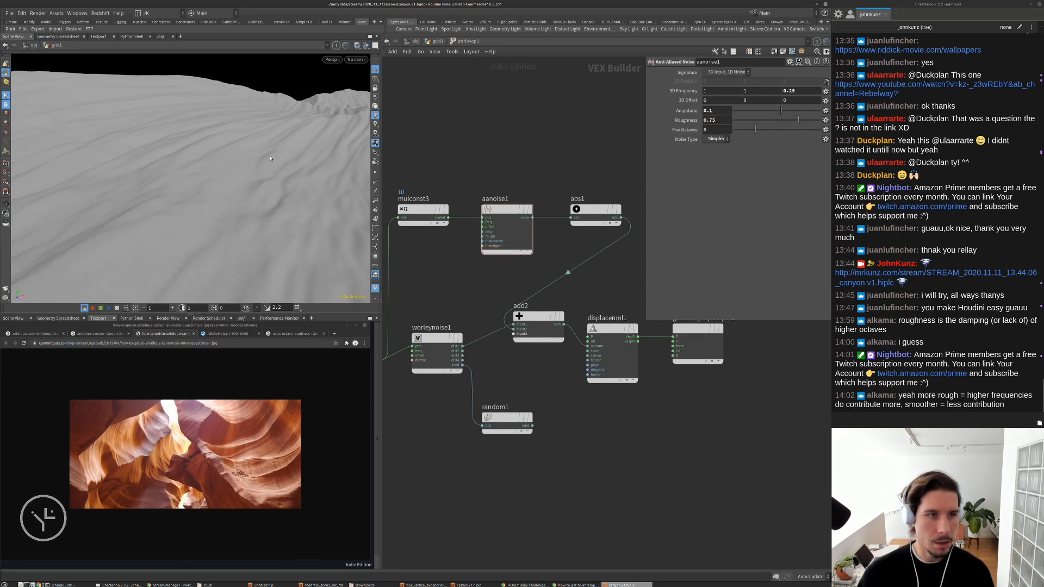
Set the terrain's Anti-Aliased Noise roughness to 0.575
drag(274, 150, 228, 157)
click(709, 120)
text(5)
key(Return)
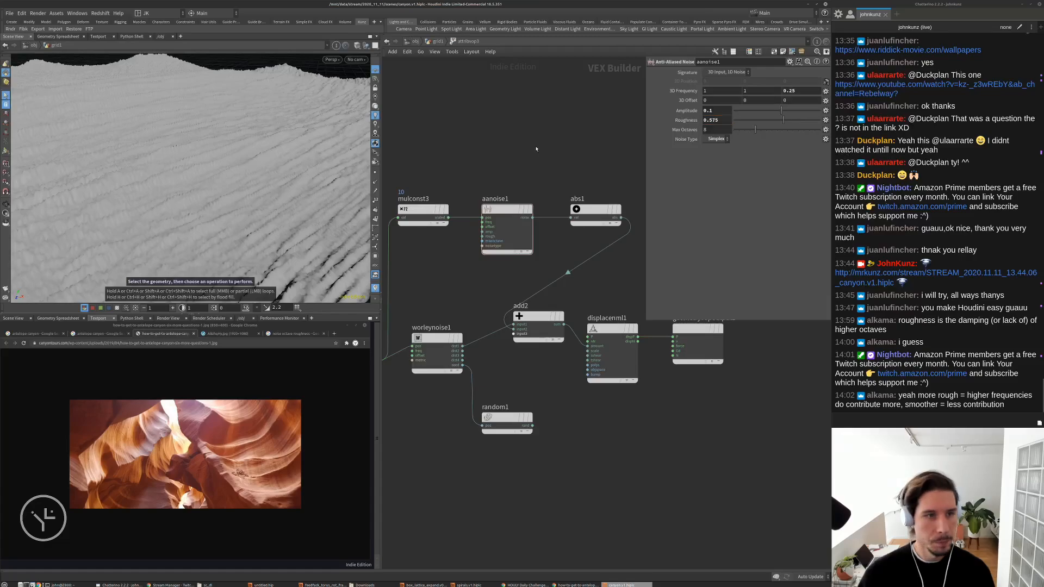
Examine the displaced terrain's surface detail from several angles and distances, and look over the VOP network
drag(169, 168, 235, 220)
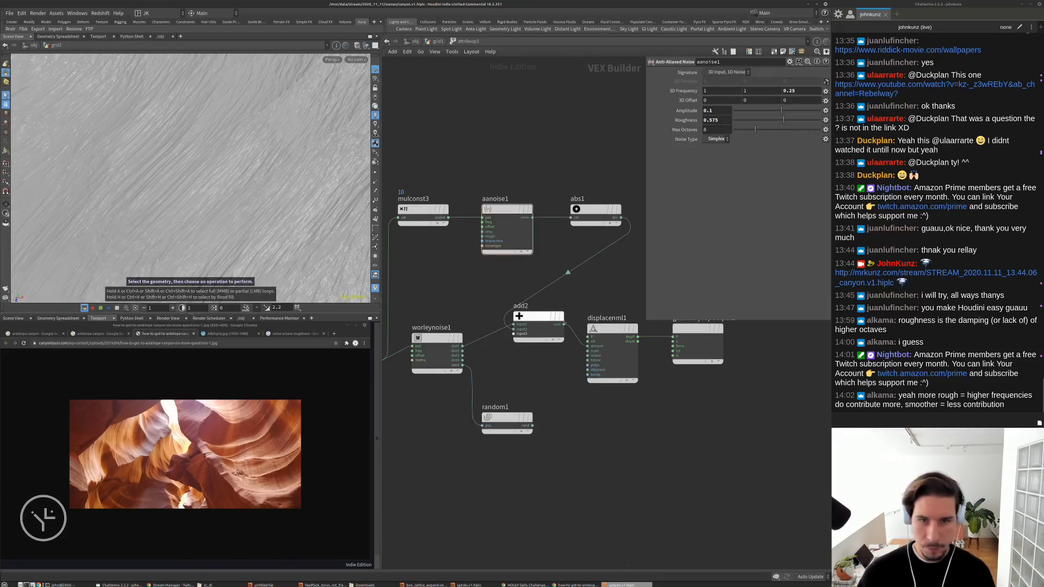
middle_drag(580, 250, 557, 315)
middle_drag(531, 199, 572, 212)
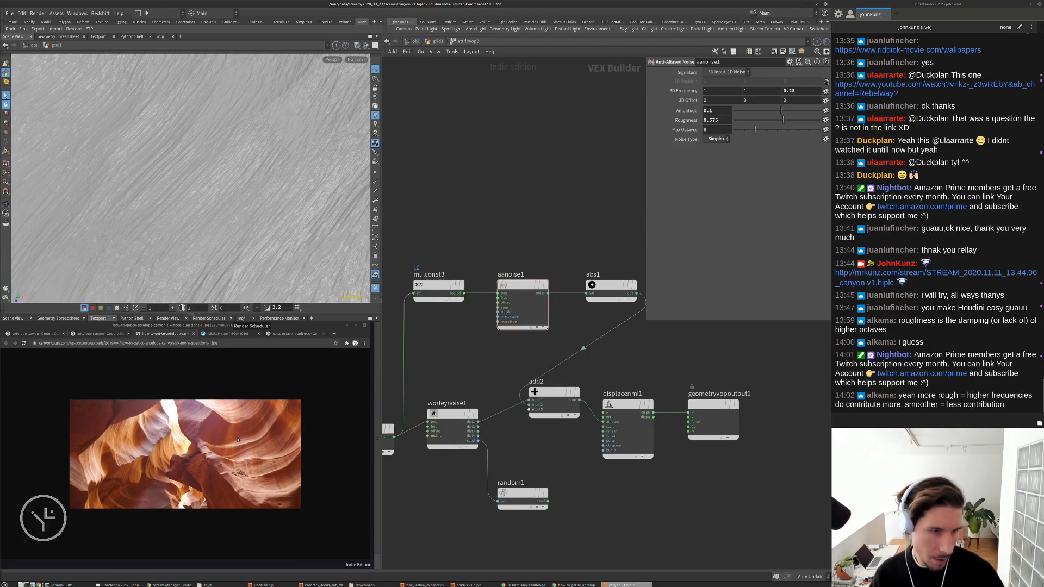
key(space)
drag(264, 205, 261, 163)
right_drag(260, 163, 247, 168)
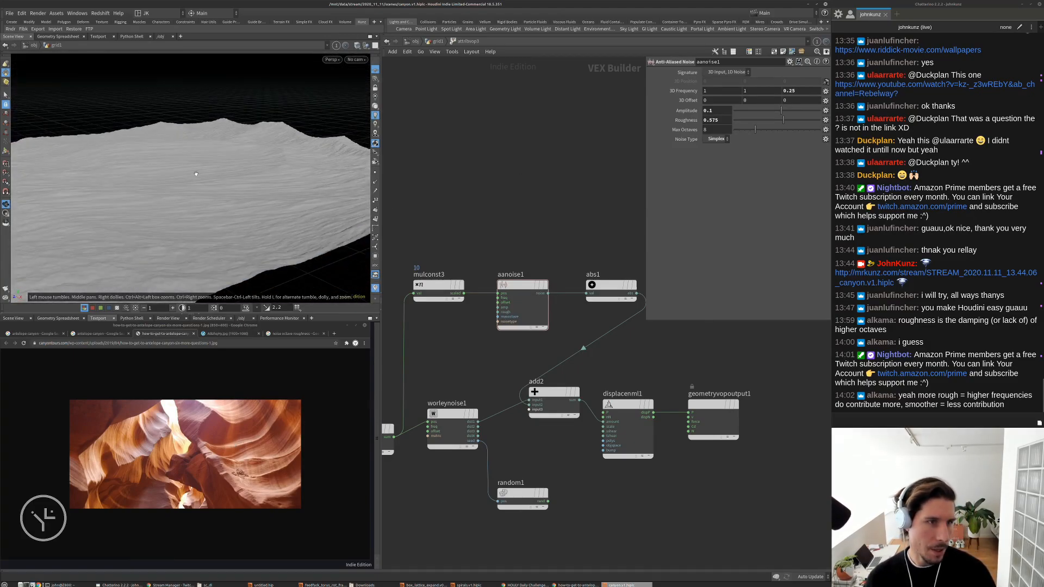
drag(247, 169, 256, 170)
right_drag(256, 170, 247, 163)
drag(247, 163, 200, 132)
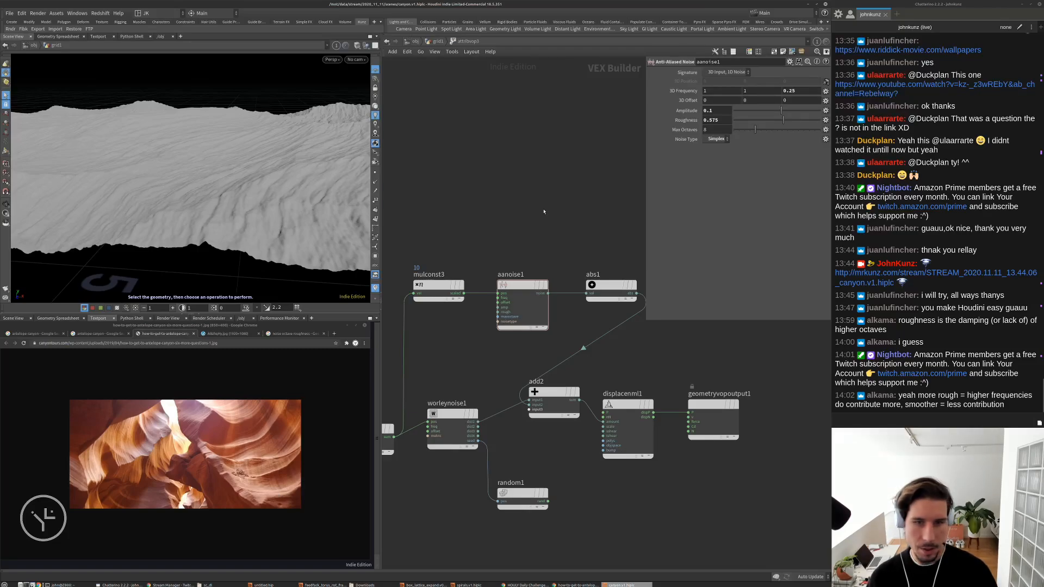
middle_drag(512, 249, 502, 273)
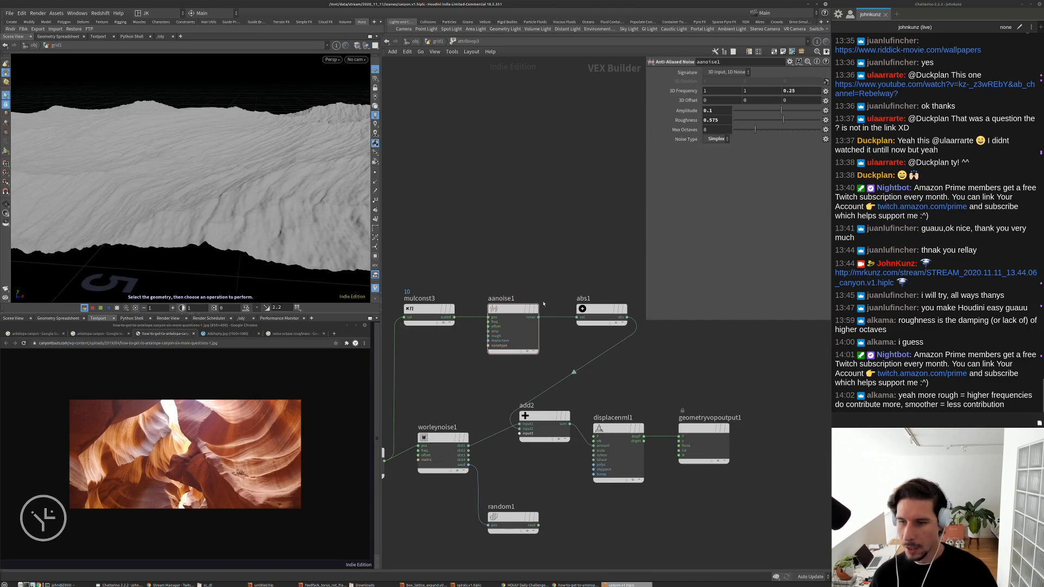
Duplicate the terrain's Anti-Aliased Noise and its Multiply Constant, wire the copied noise into the output's Cd, and view the colours unlit
middle_drag(539, 307, 528, 322)
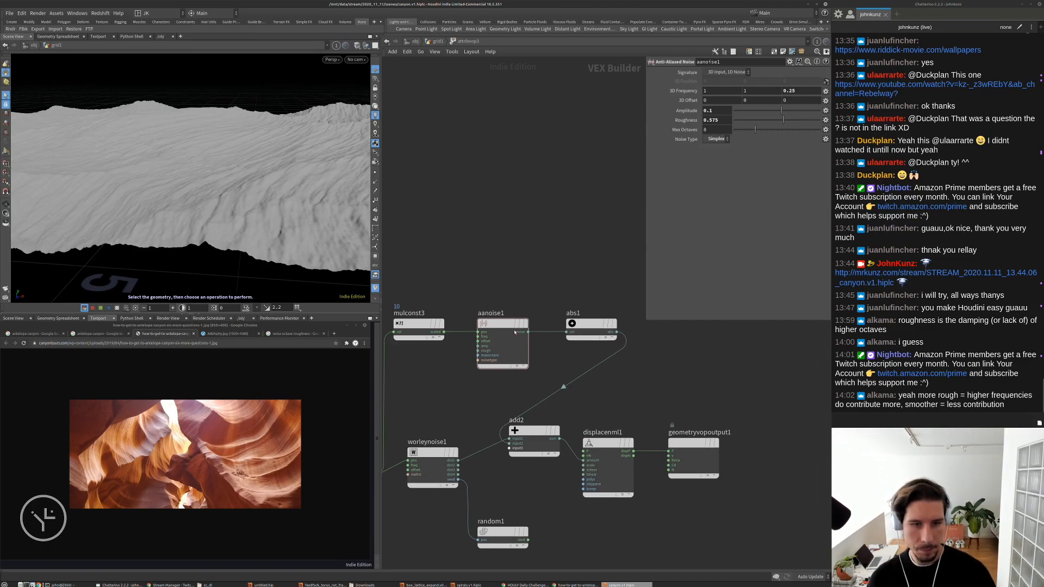
alt+drag(500, 326, 499, 244)
middle_drag(462, 250, 496, 252)
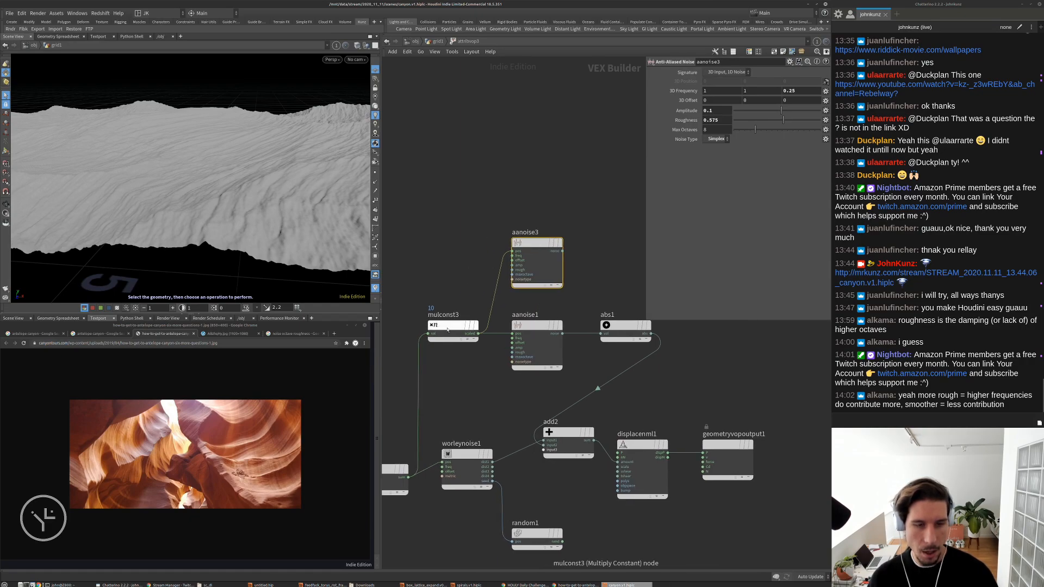
alt+drag(440, 326, 706, 468)
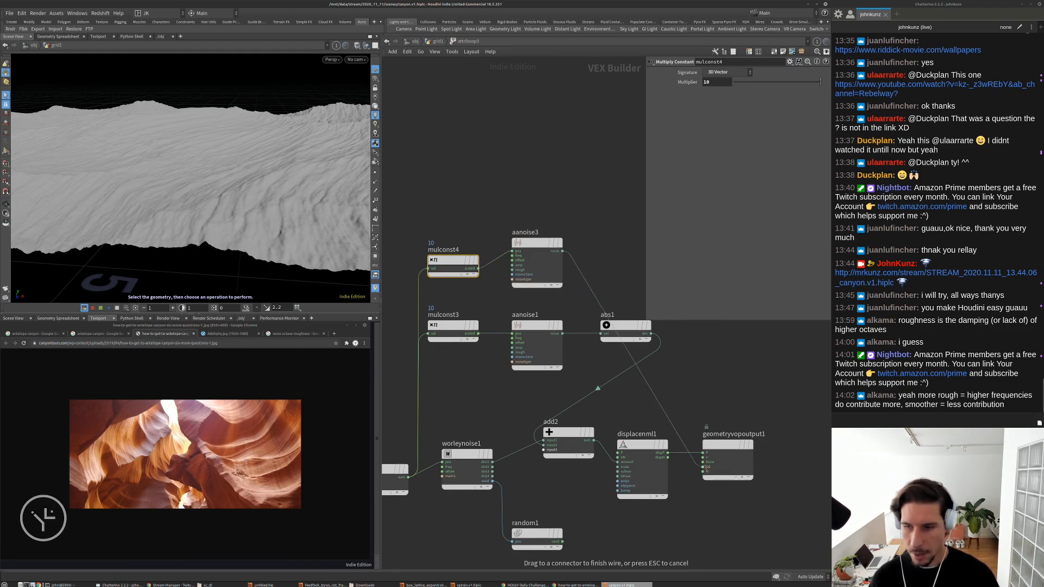
click(706, 467)
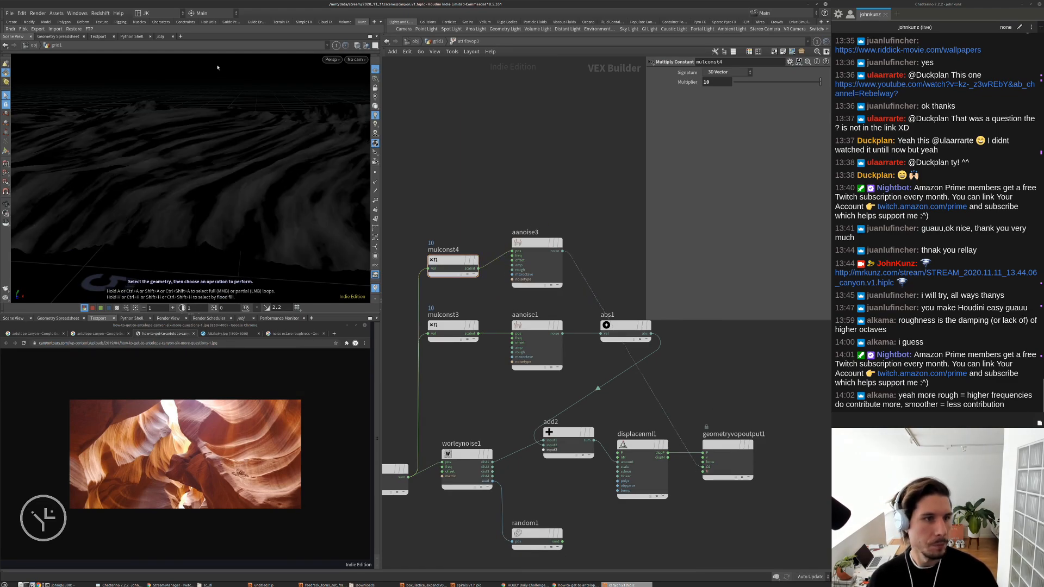
drag(217, 234, 220, 152)
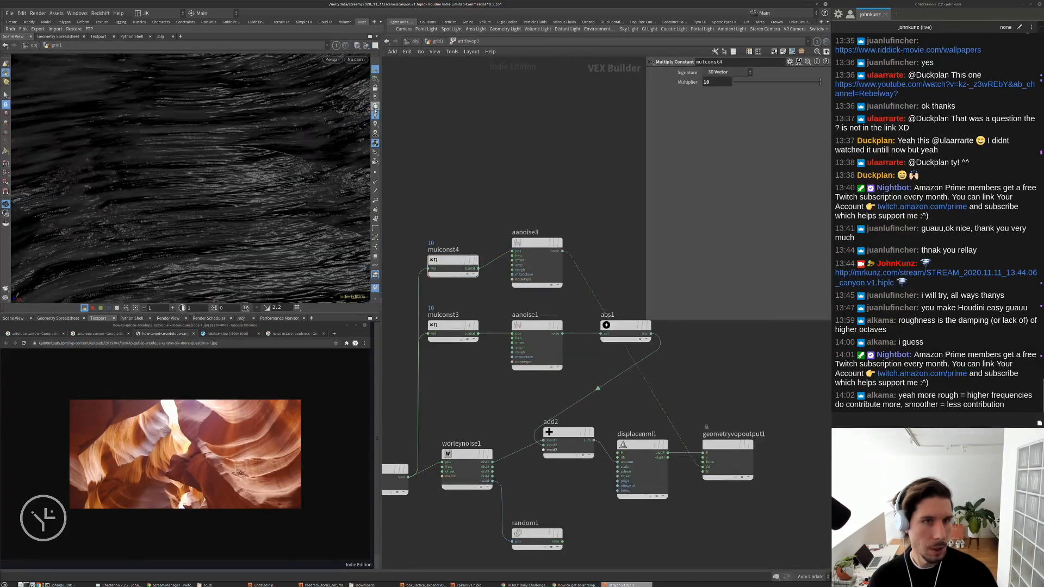
key(s)
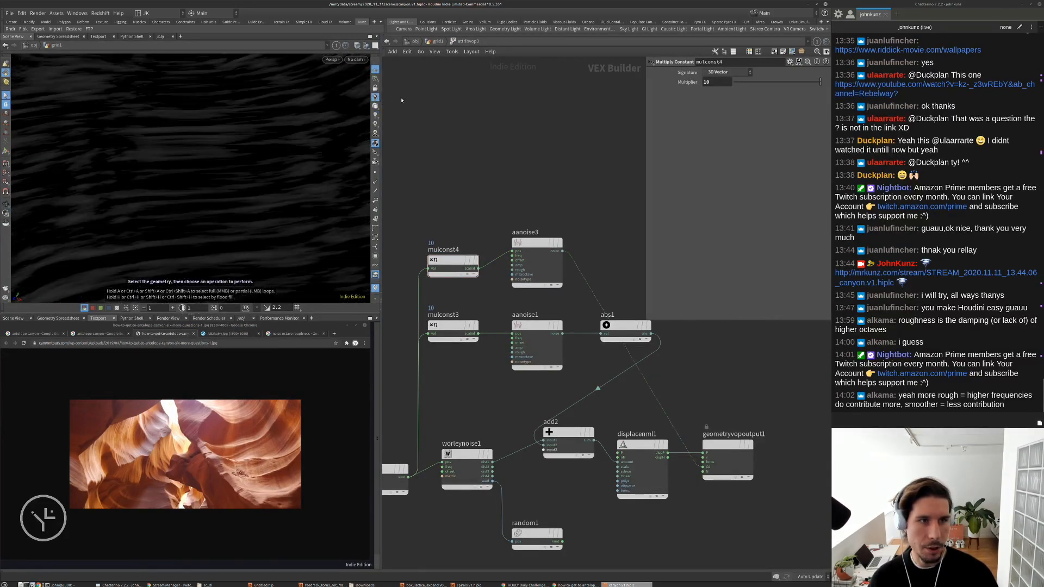
drag(278, 135, 298, 156)
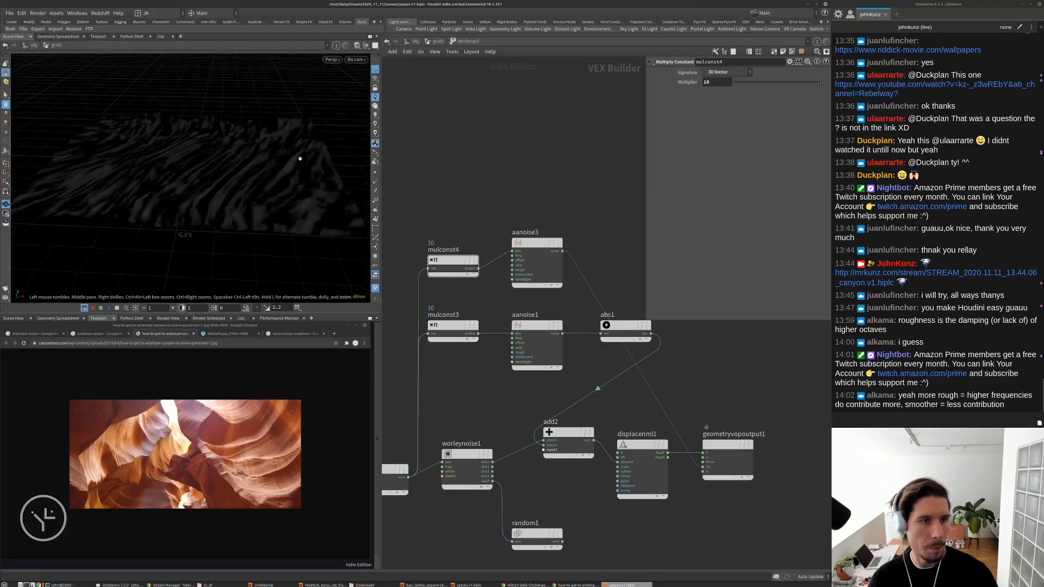
Set the copied Multiply Constant's multiplier to 4 and the copied Anti-Aliased Noise's roughness to 0.35
click(453, 261)
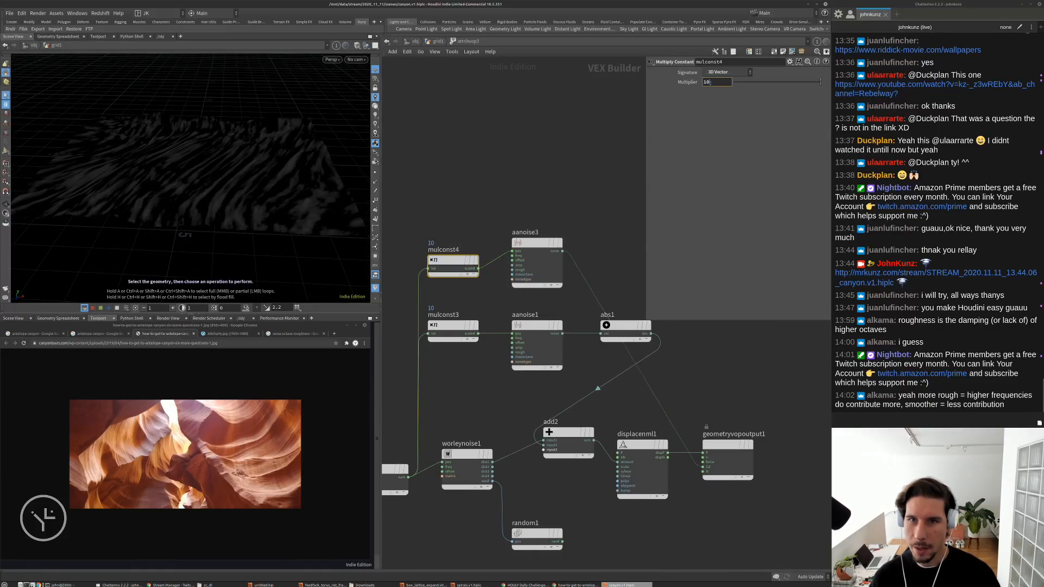
text(4)
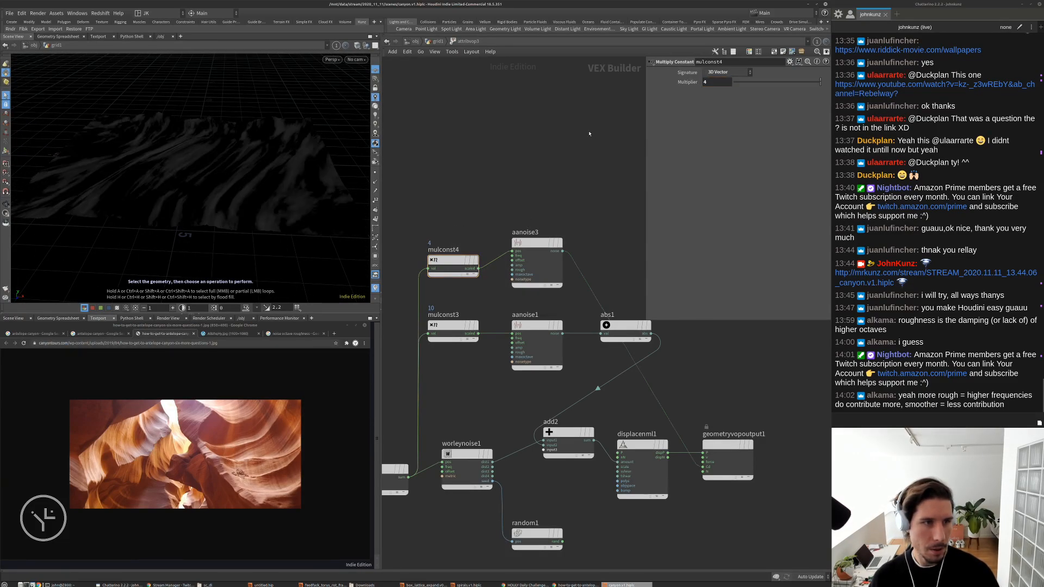
click(536, 243)
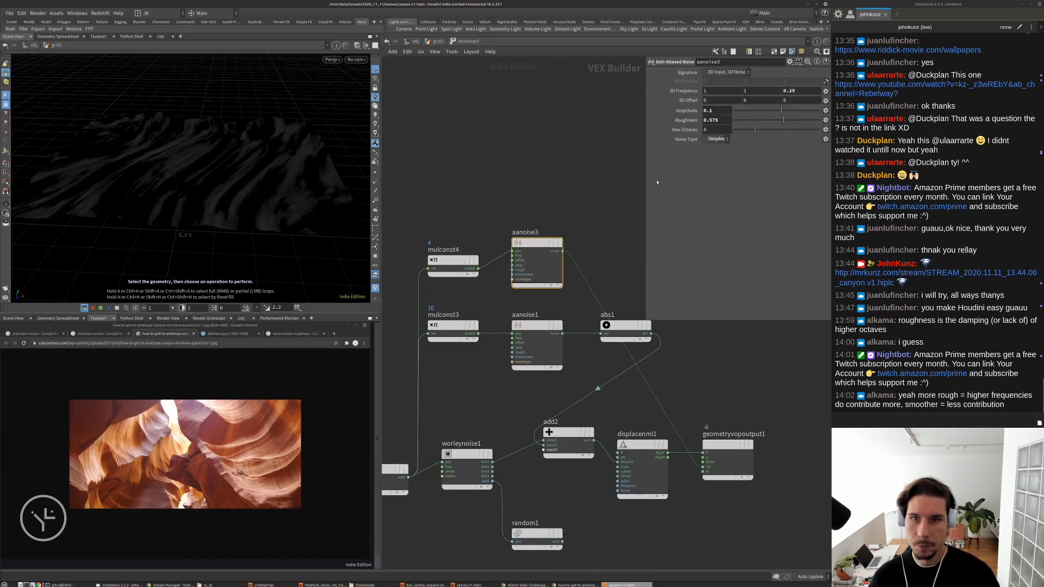
double_click(716, 120)
text(0.3)
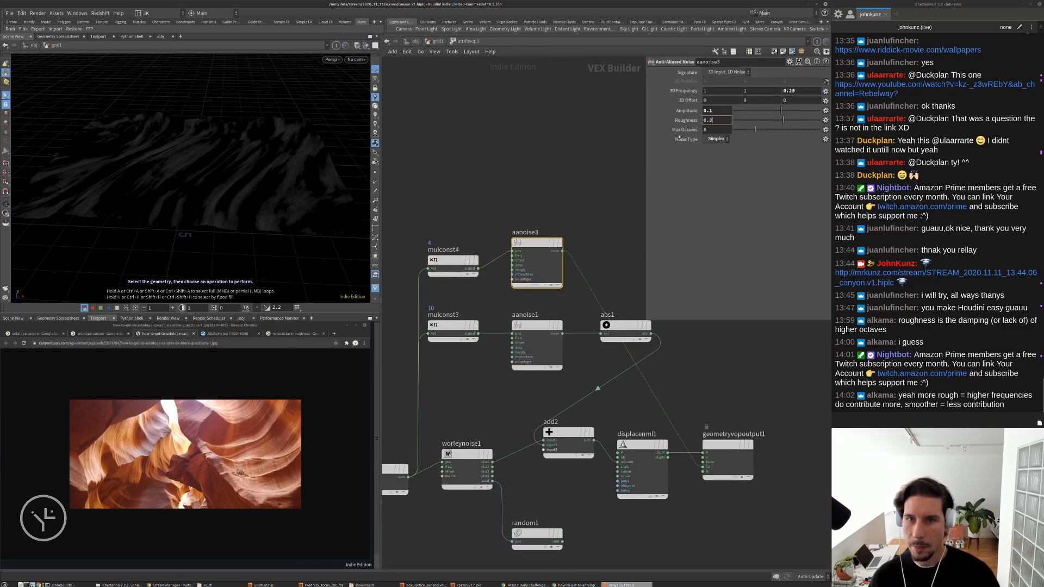
text(5)
key(Return)
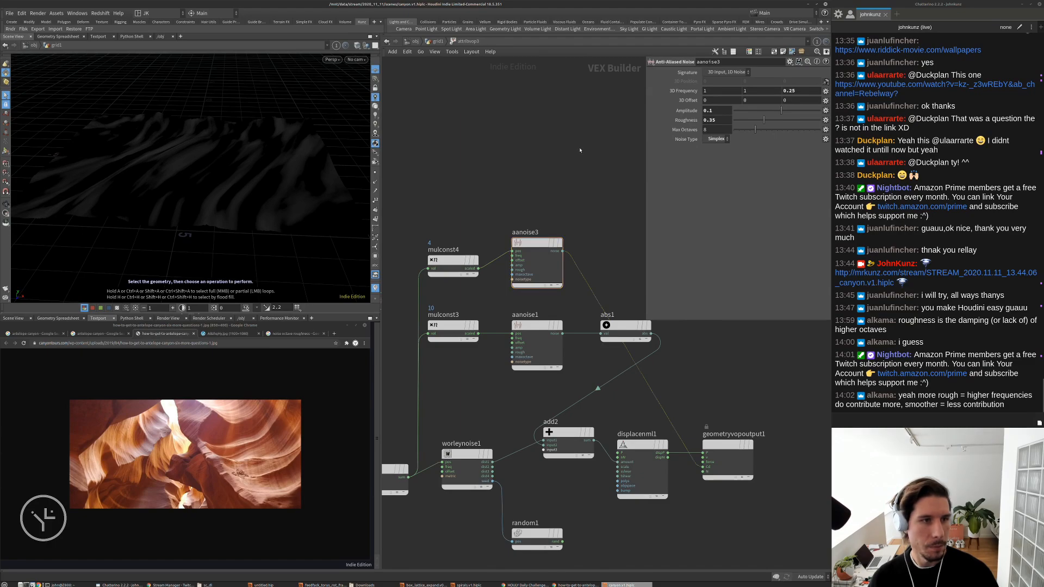
Align the copied Multiply Constant with its noise and duplicate the Absolute node between the copied noise and the Cd output
middle_drag(580, 193, 558, 187)
drag(430, 254, 430, 237)
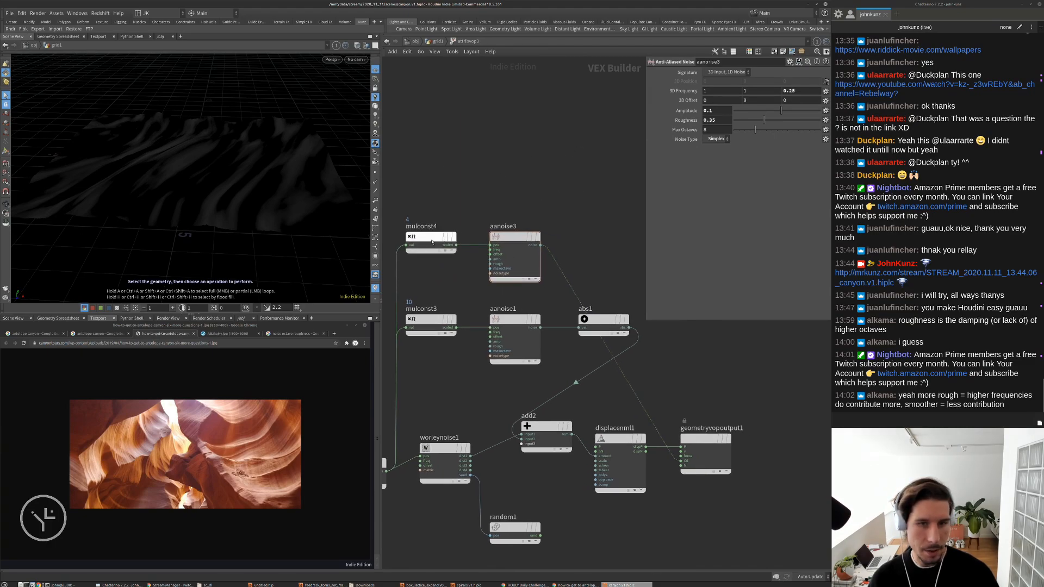
middle_drag(586, 221, 572, 222)
alt+drag(588, 323, 589, 240)
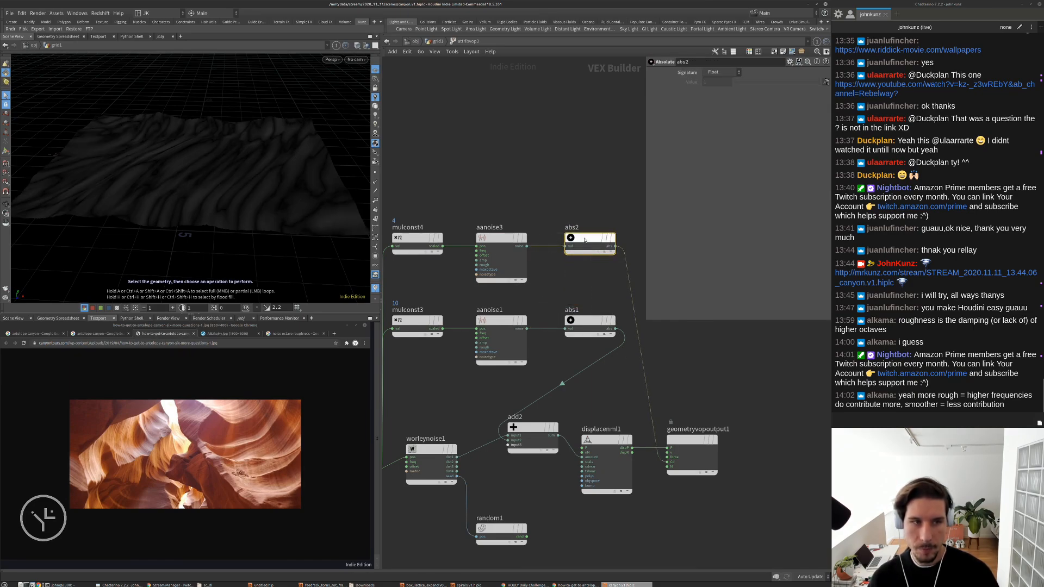
Insert a Fit Range node between the copied Absolute node and the Cd output, placed beside the Absolute node
middle_drag(590, 203, 554, 206)
key(Tab)
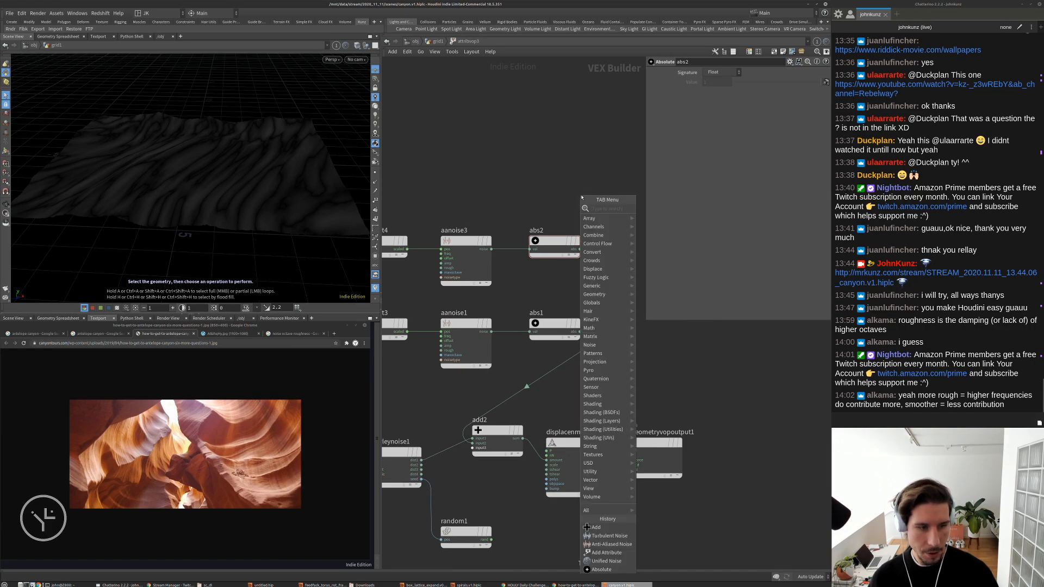
text(fit)
key(Return)
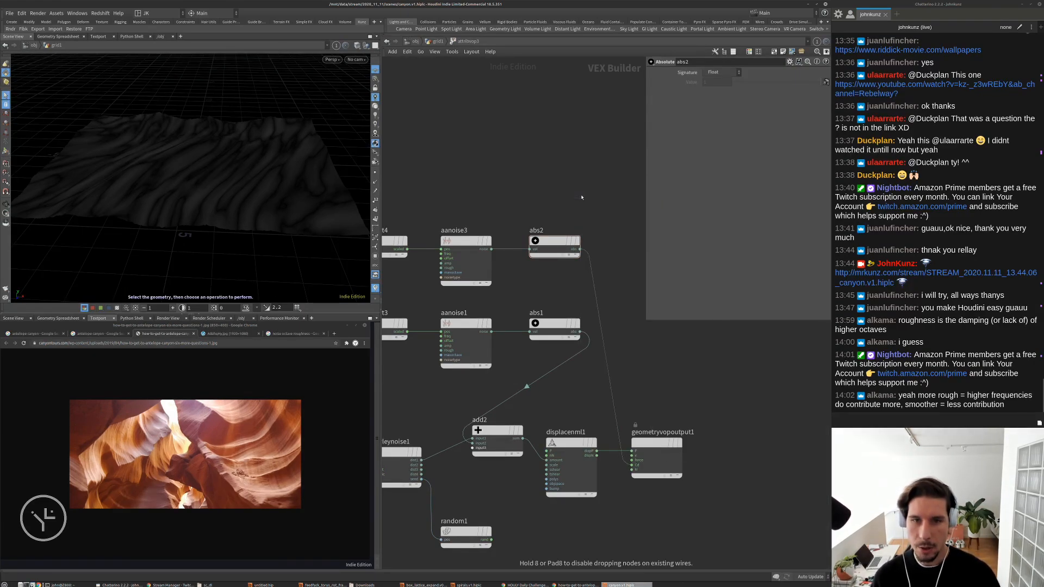
click(592, 276)
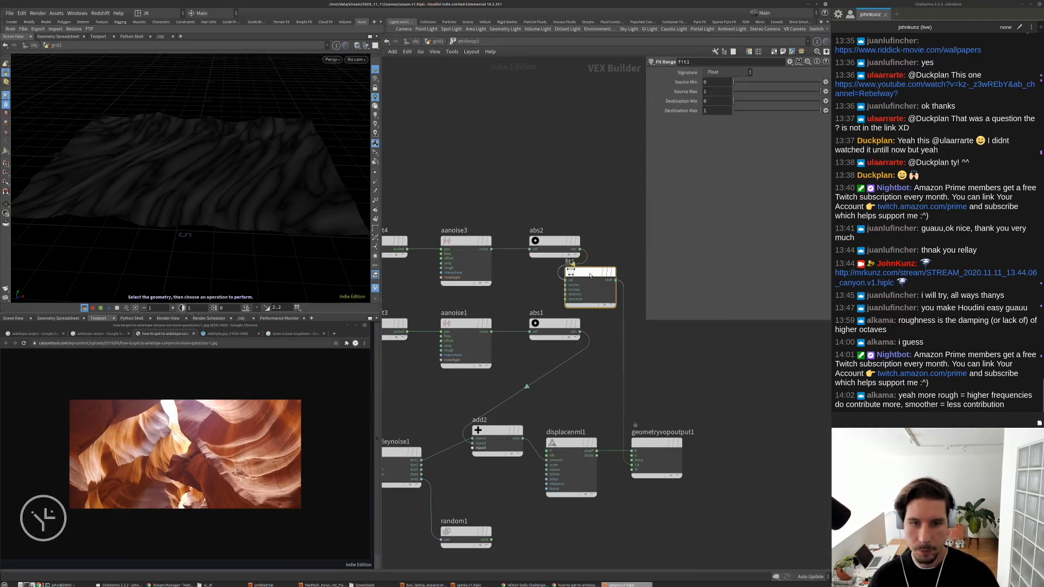
drag(592, 275, 617, 243)
Lower the Fit Range's Source Max, trying 0.041 and 0.05 before setting it to 0.025
scroll(617, 244, up, 3)
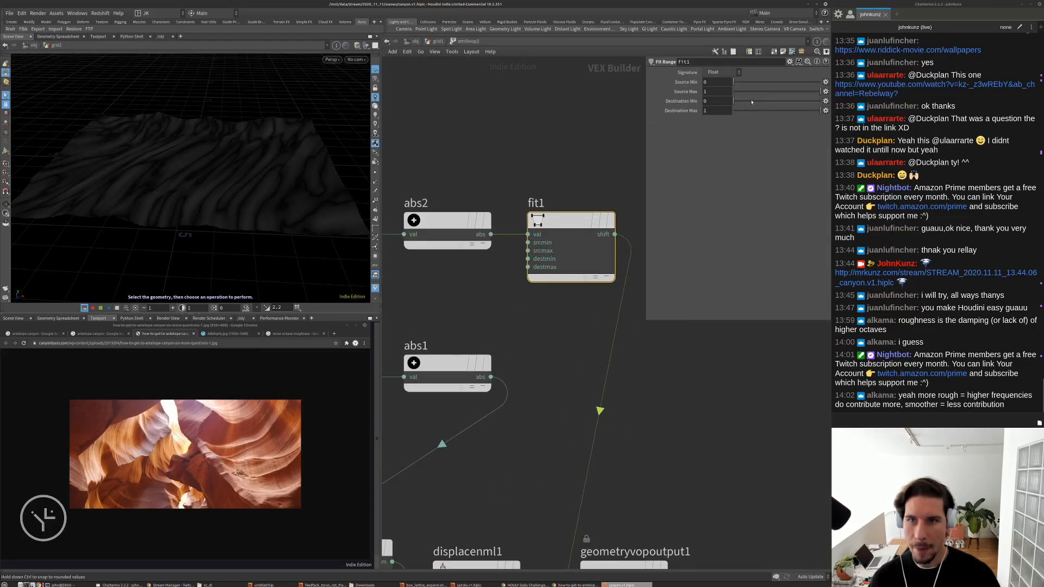
click(780, 93)
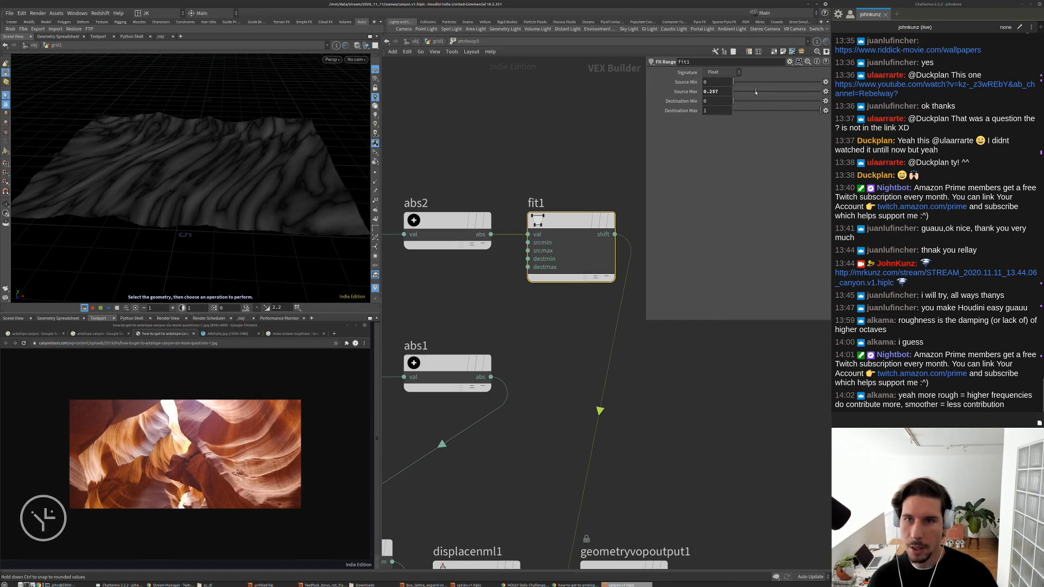
drag(748, 92, 744, 94)
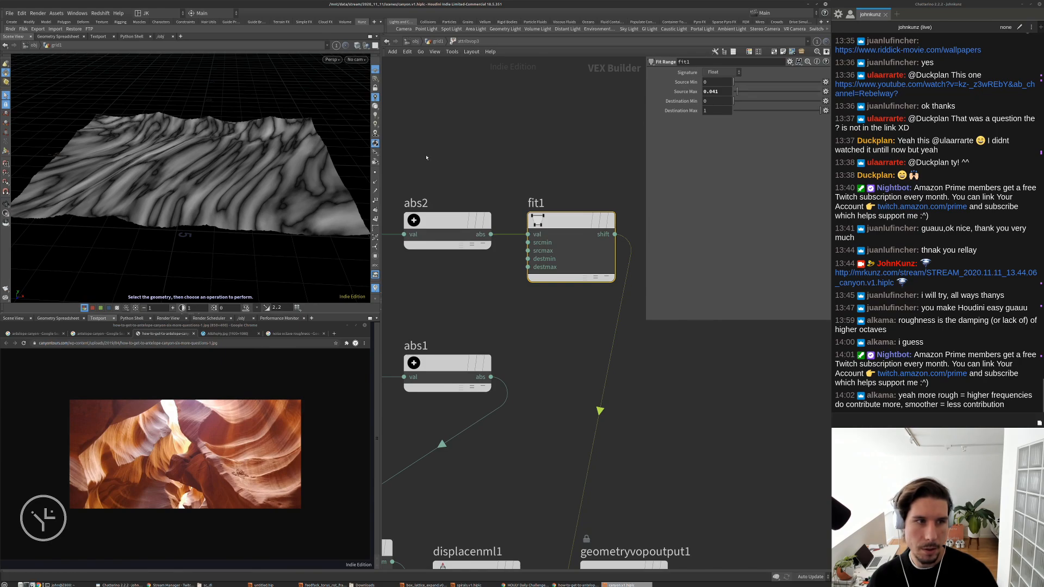
middle_drag(492, 168, 563, 152)
scroll(562, 151, down, 3)
click(425, 190)
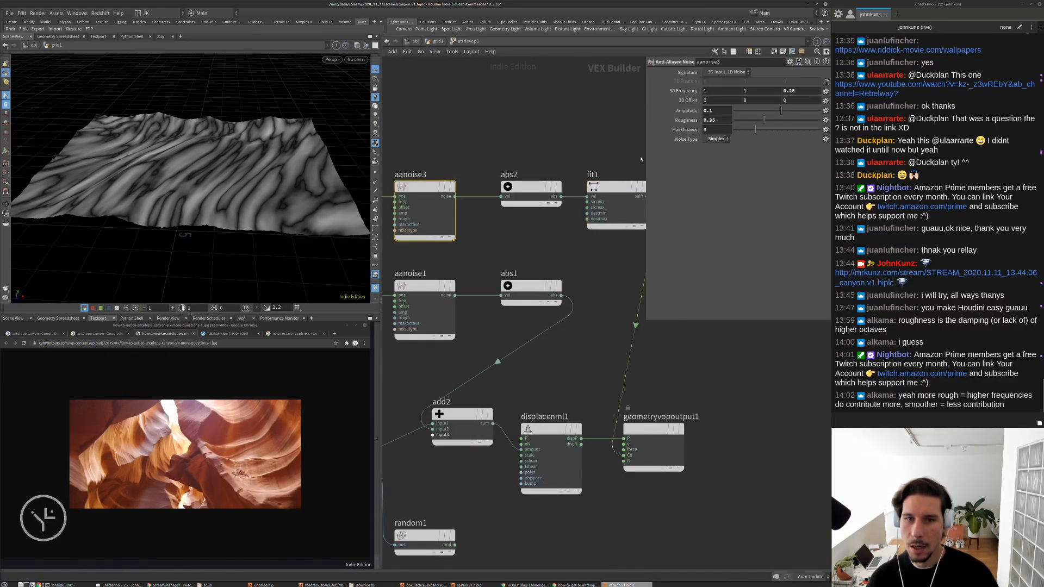
click(615, 188)
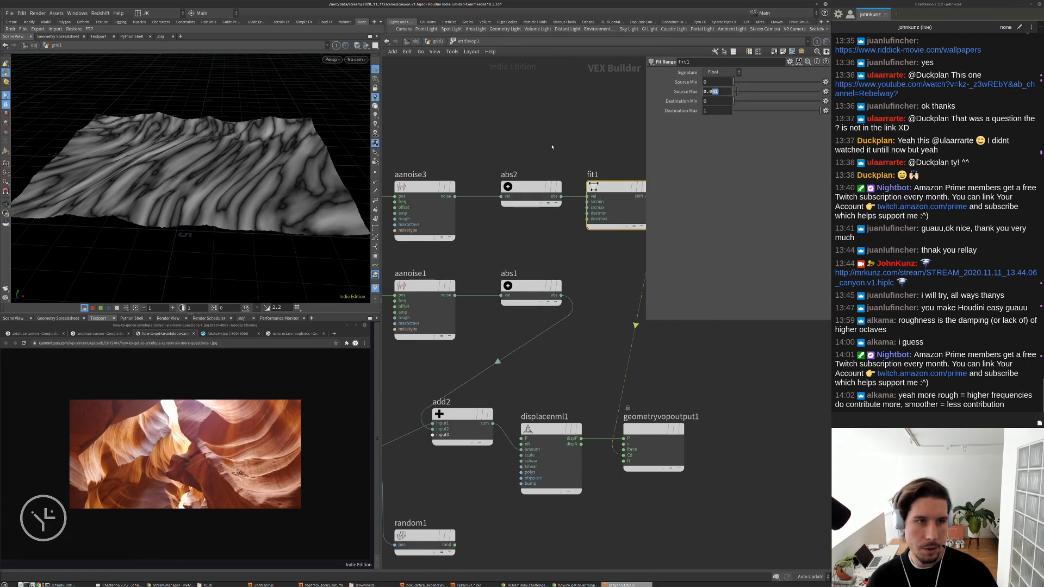
text(5)
key(Return)
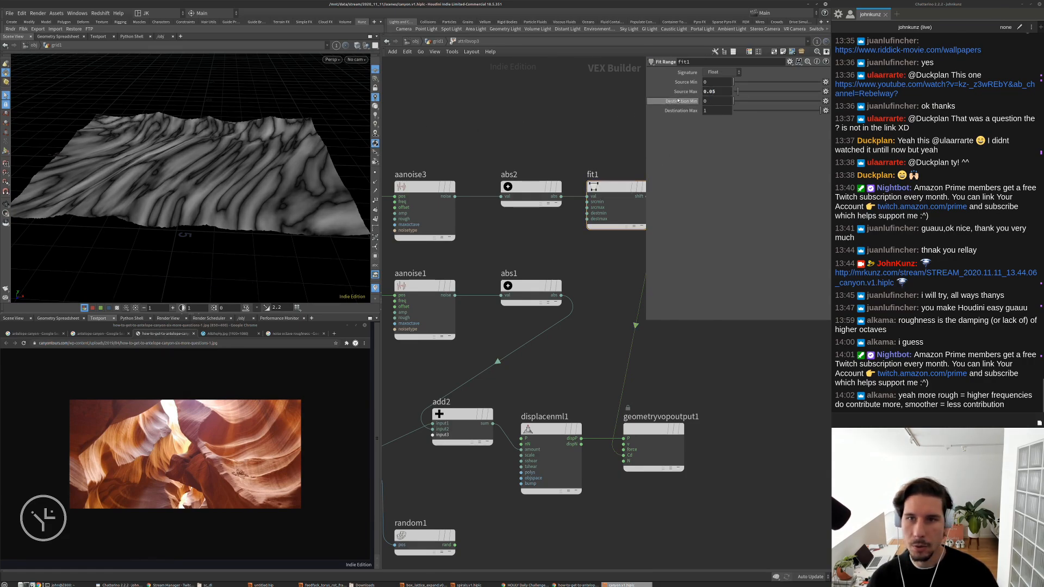
key(BackSpace)
text(25)
key(Return)
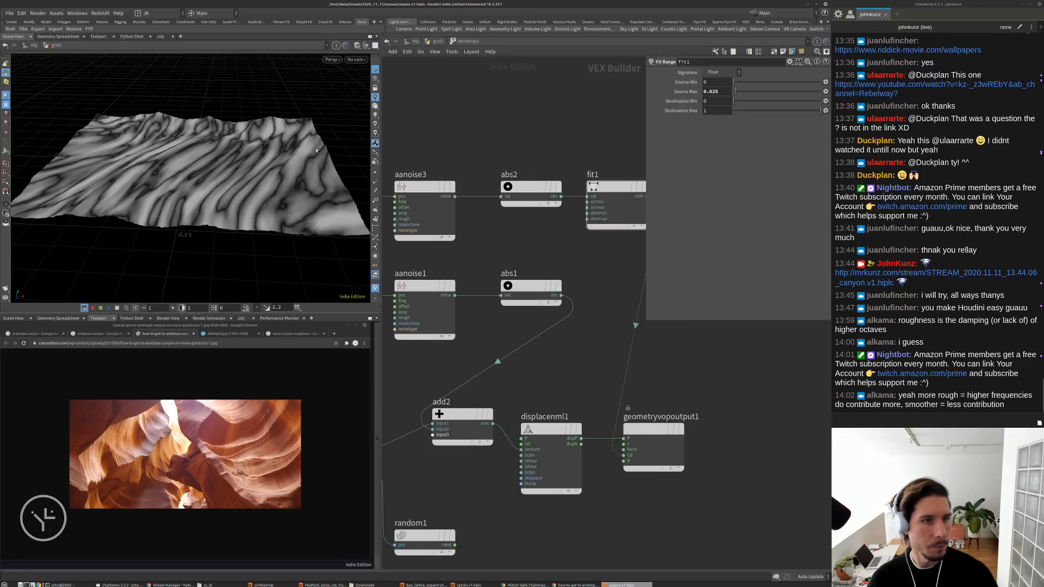
Inspect the mask up close, move the geometry output node away from the displacement node, and disconnect the Fit Range from Cd
alt+right_drag(317, 150, 244, 195)
alt+drag(245, 196, 224, 141)
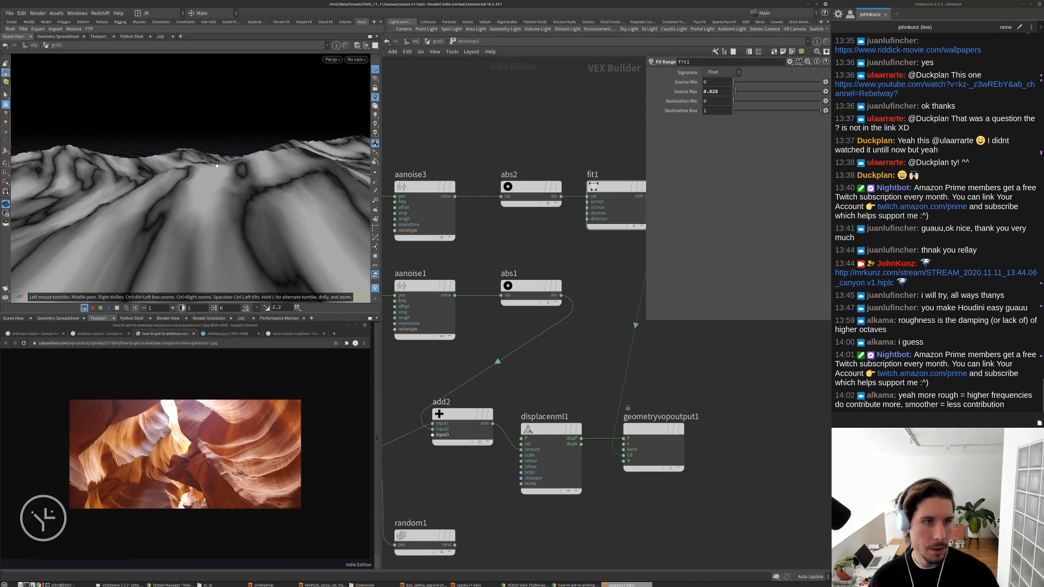
key(s)
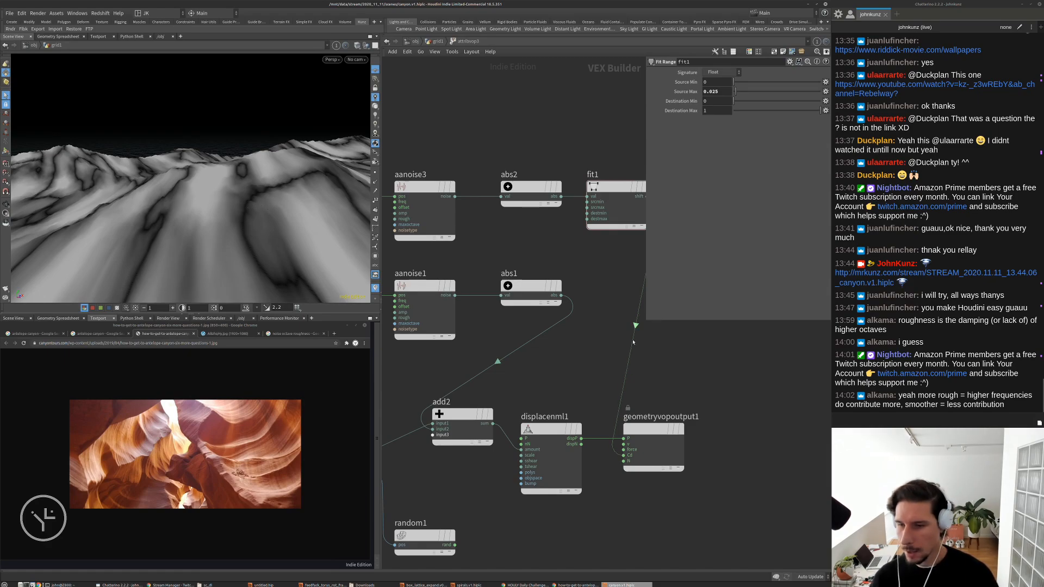
middle_drag(629, 343, 530, 343)
middle_drag(545, 410, 563, 382)
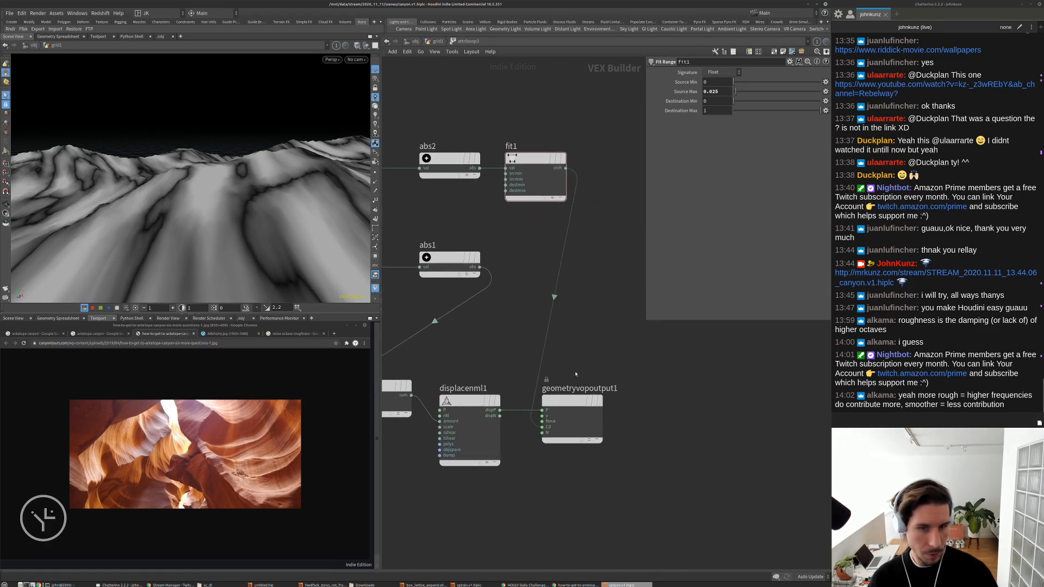
drag(569, 401, 643, 402)
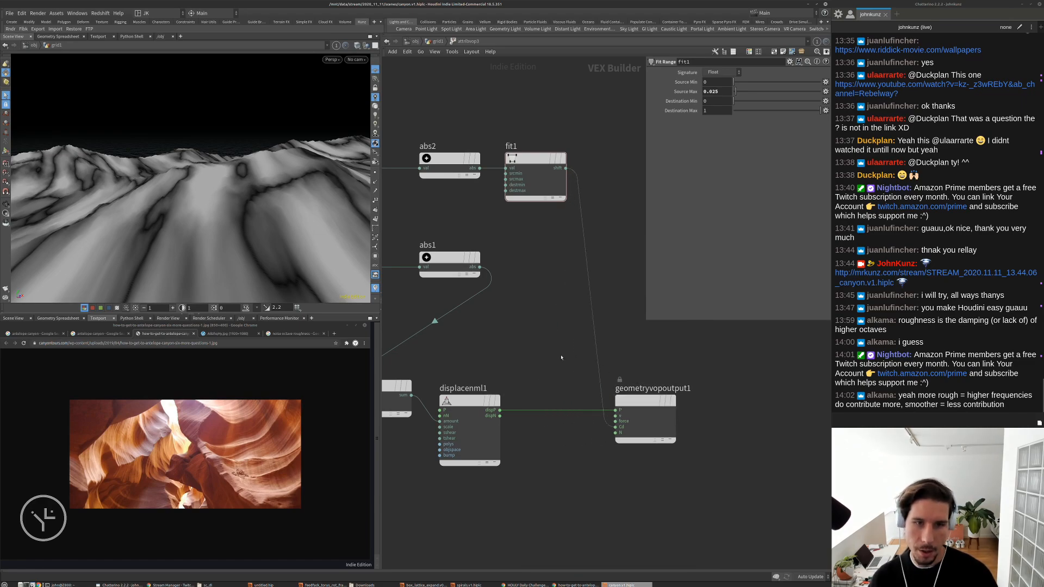
scroll(572, 353, down, 2)
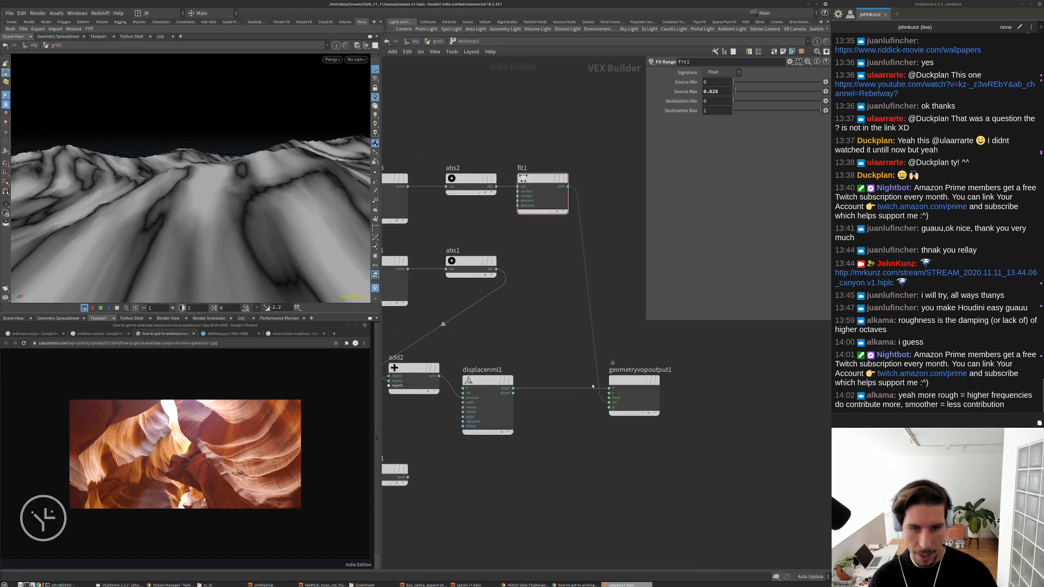
right_click(595, 359)
click(612, 383)
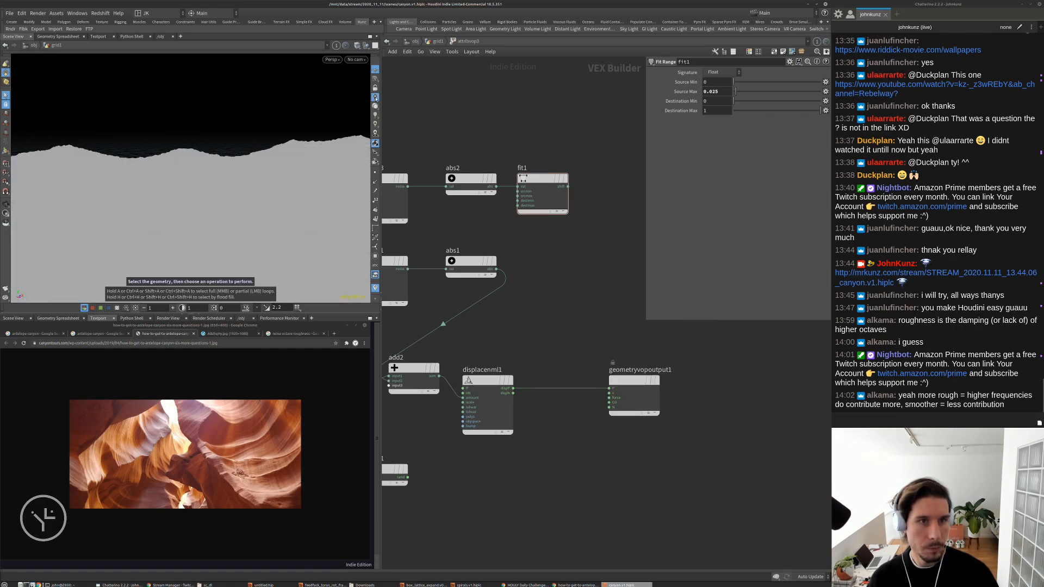
Insert a Multiply node after the original Absolute node and connect the Fit Range's output as its second input
key(Tab)
mouse_move(559, 282)
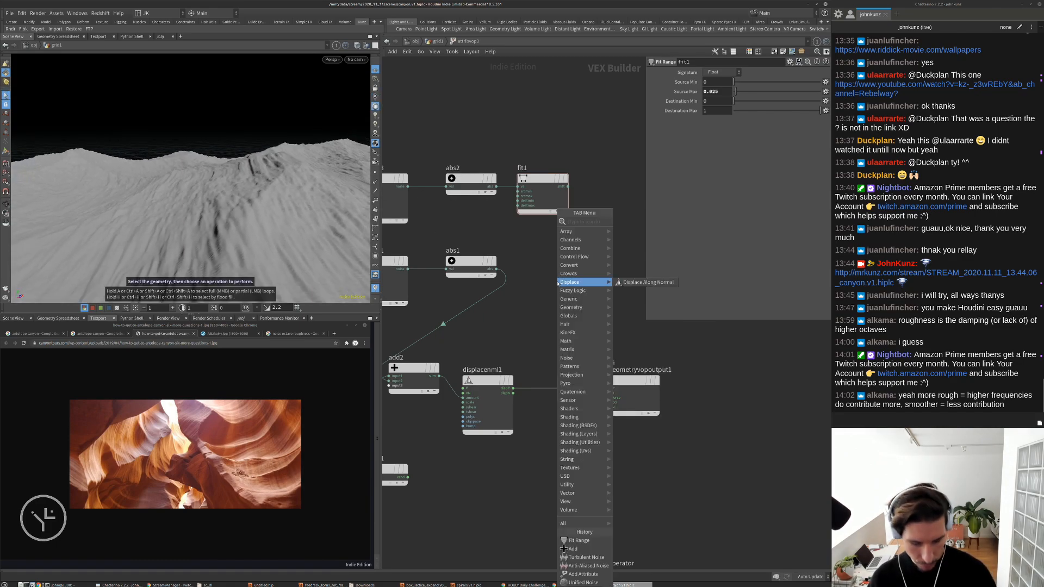
click(641, 226)
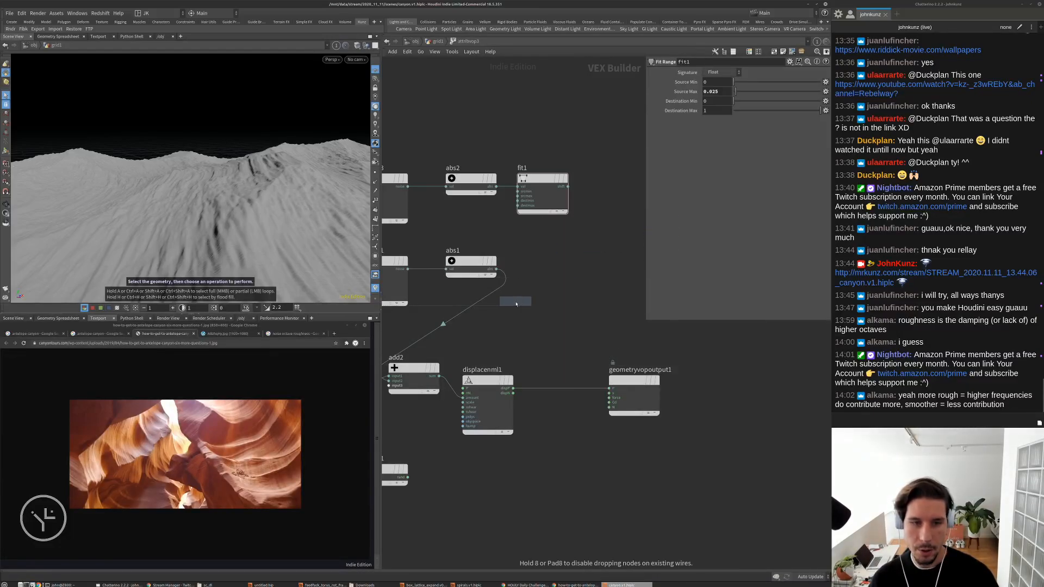
click(515, 302)
drag(498, 287, 563, 205)
click(568, 187)
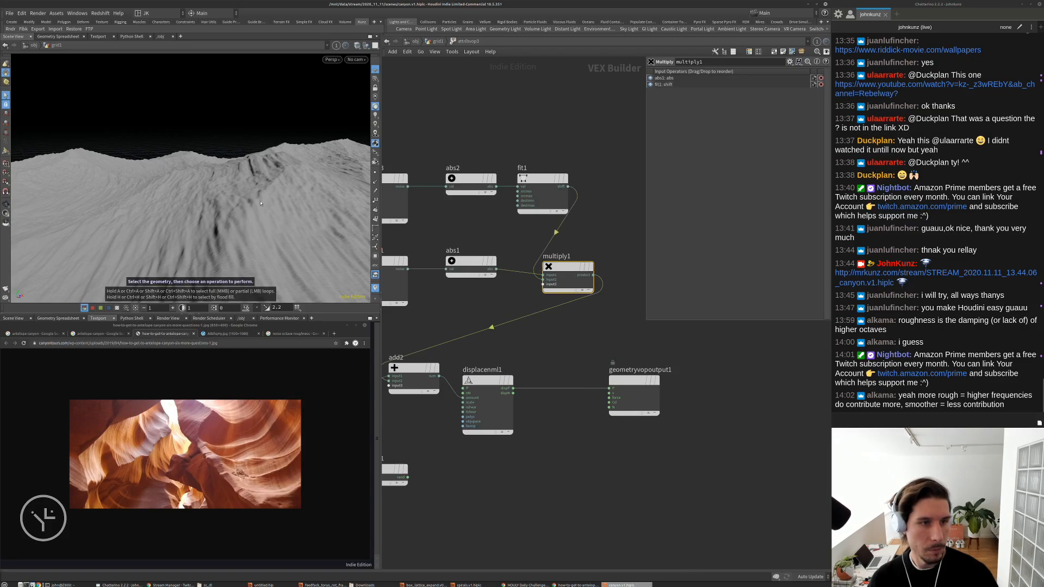
Examine the multiplied noise displacement on the terrain from several angles and distances
drag(255, 190, 204, 188)
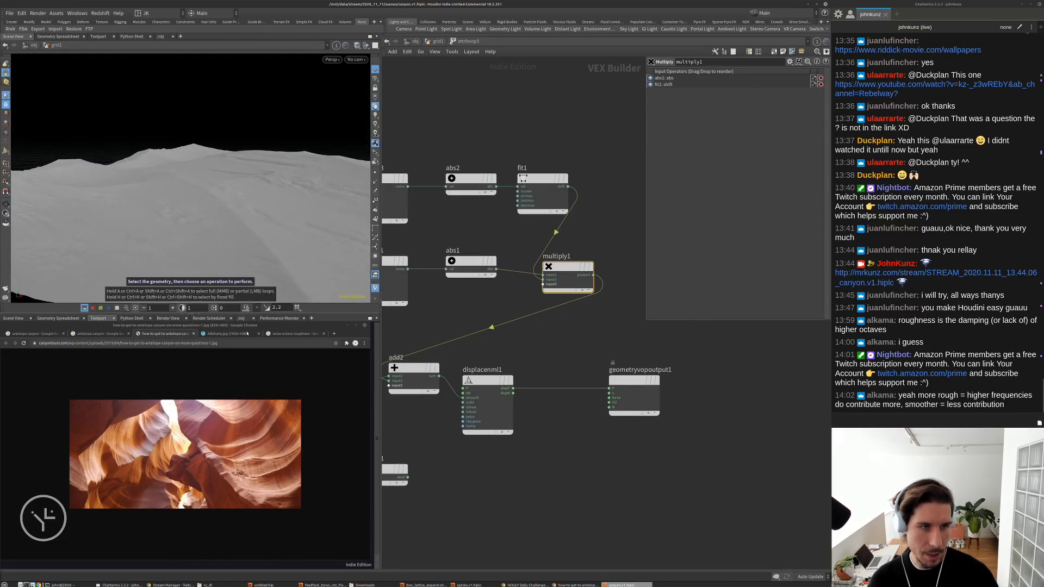
right_drag(211, 288, 202, 190)
drag(201, 125, 280, 185)
right_drag(280, 185, 287, 158)
drag(287, 159, 187, 179)
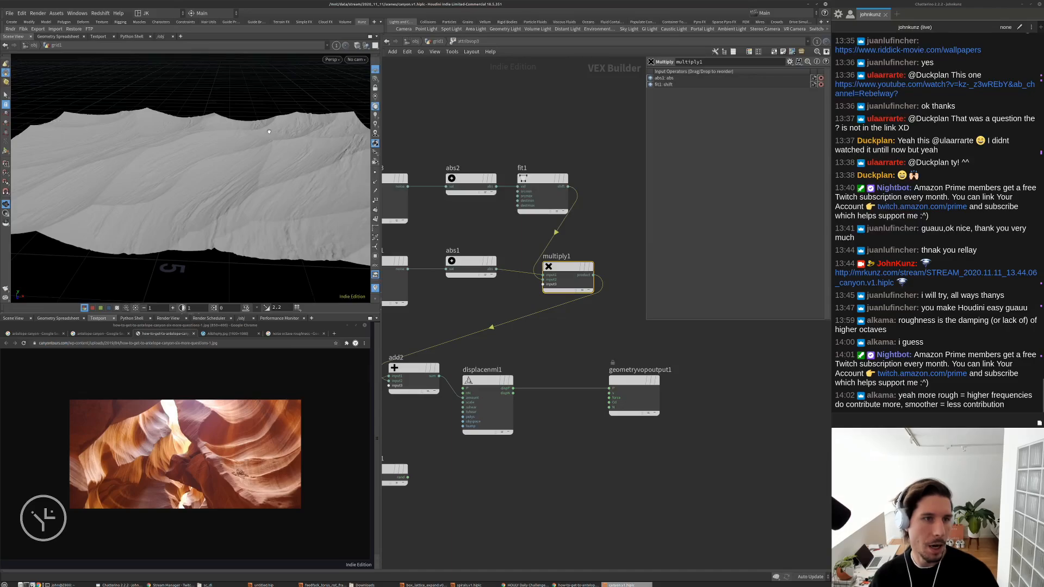
Compare the terrain with the Multiply node bypassed and active, inspecting the masked displacement from several angles
drag(257, 156, 206, 163)
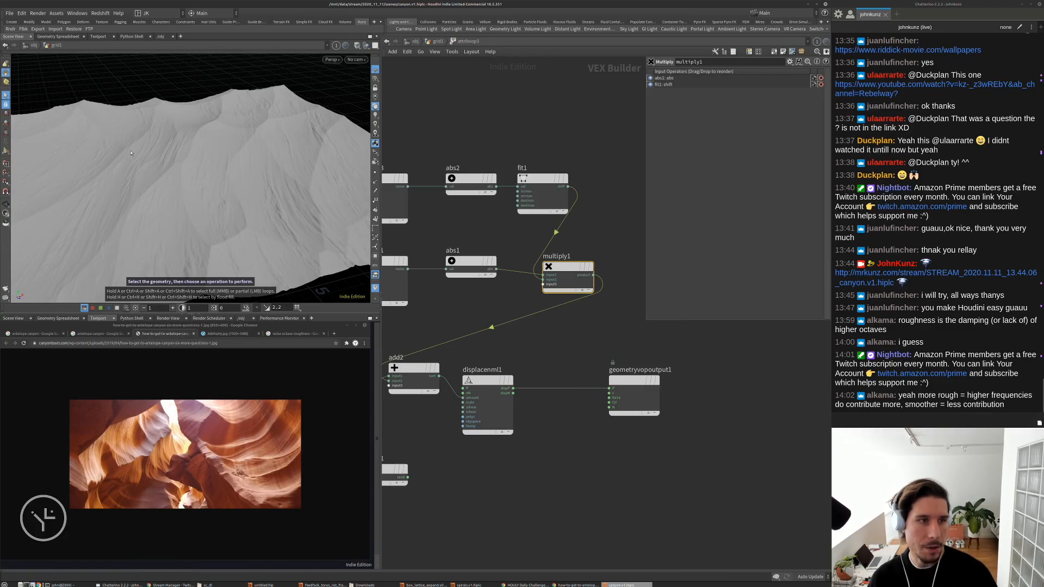
drag(118, 169, 163, 158)
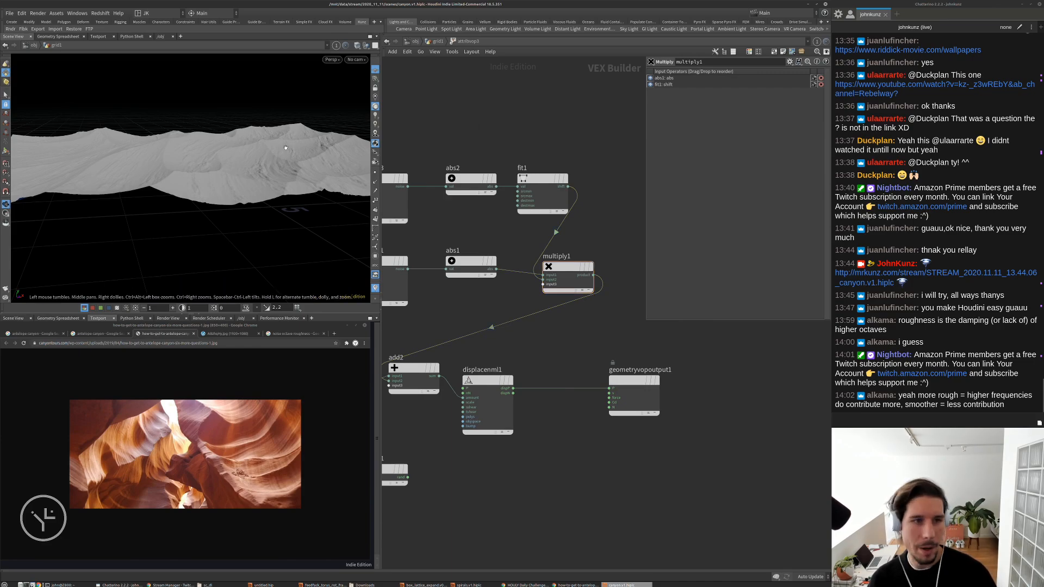
drag(224, 138, 258, 142)
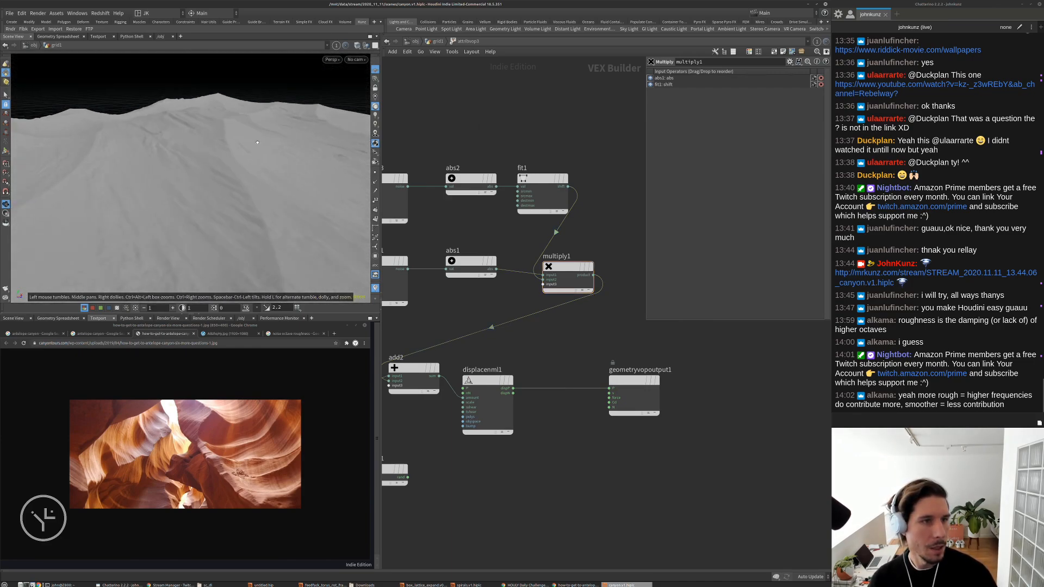
drag(185, 119, 174, 137)
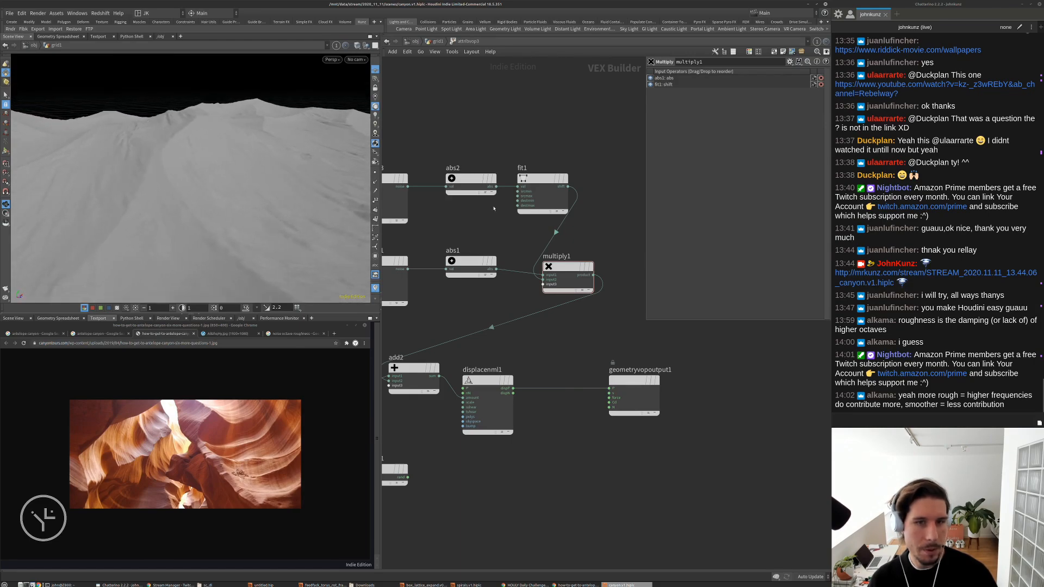
click(586, 266)
drag(223, 126, 256, 135)
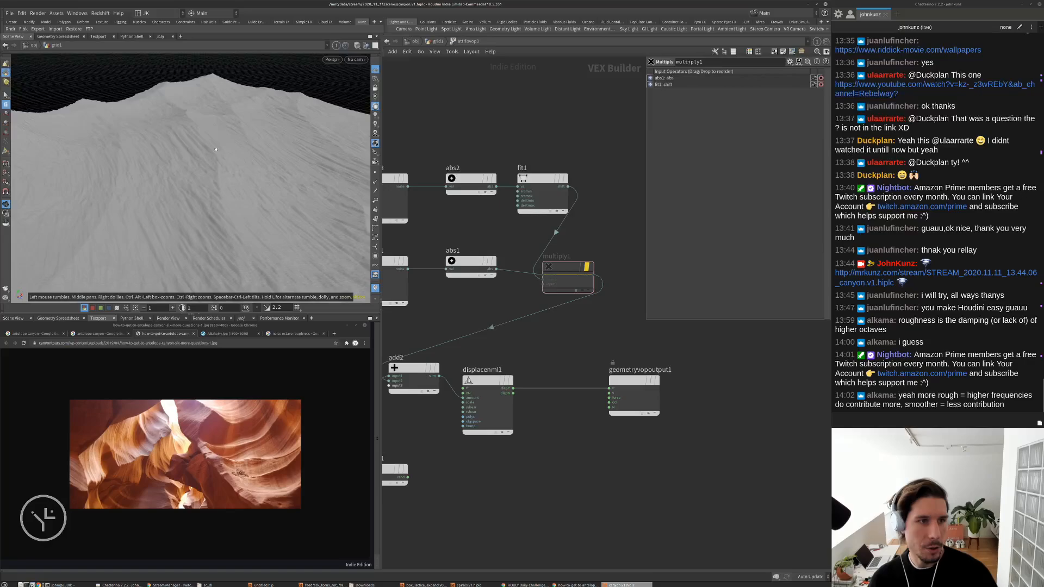
click(587, 267)
key(Escape)
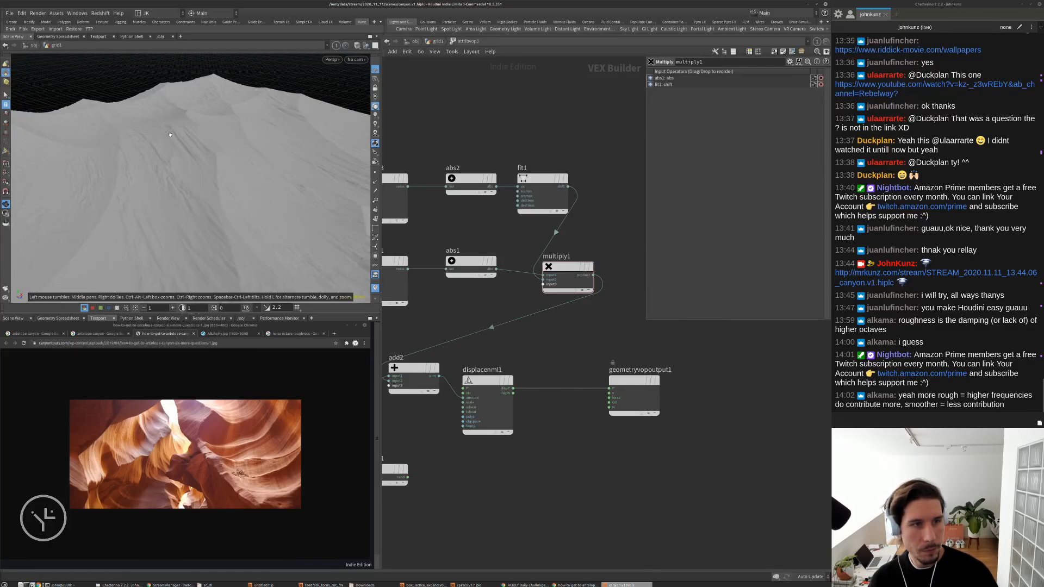
key(s)
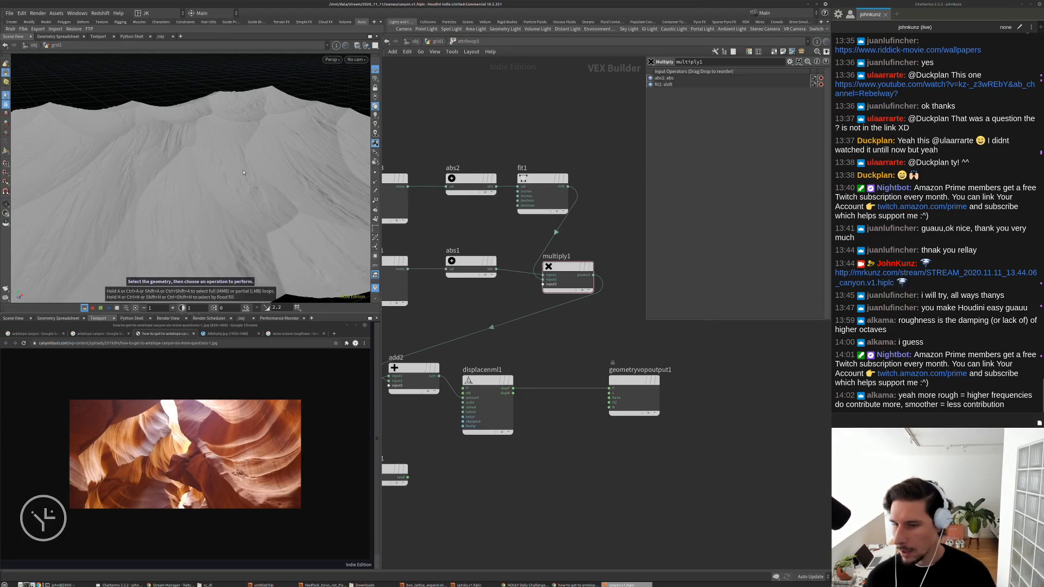
key(Escape)
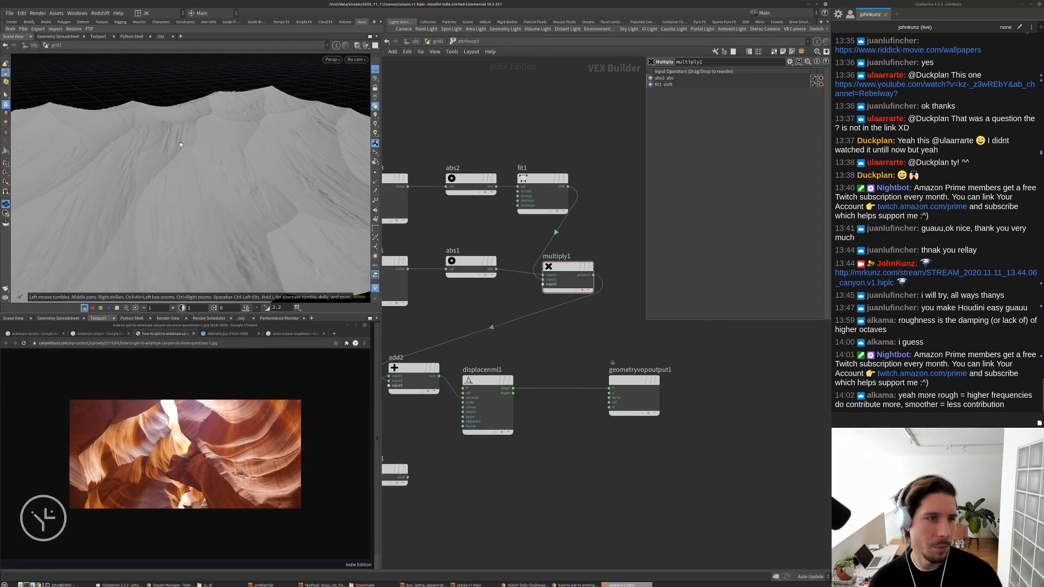
mouse_move(259, 160)
mouse_down()
mouse_move(182, 90)
mouse_move(196, 185)
mouse_move(250, 188)
mouse_up()
key(s)
Spread out the network by moving the Multiply node and the displacement and geometry output nodes further from their inputs
drag(566, 267, 592, 261)
scroll(573, 344, down, 2)
drag(685, 439, 587, 365)
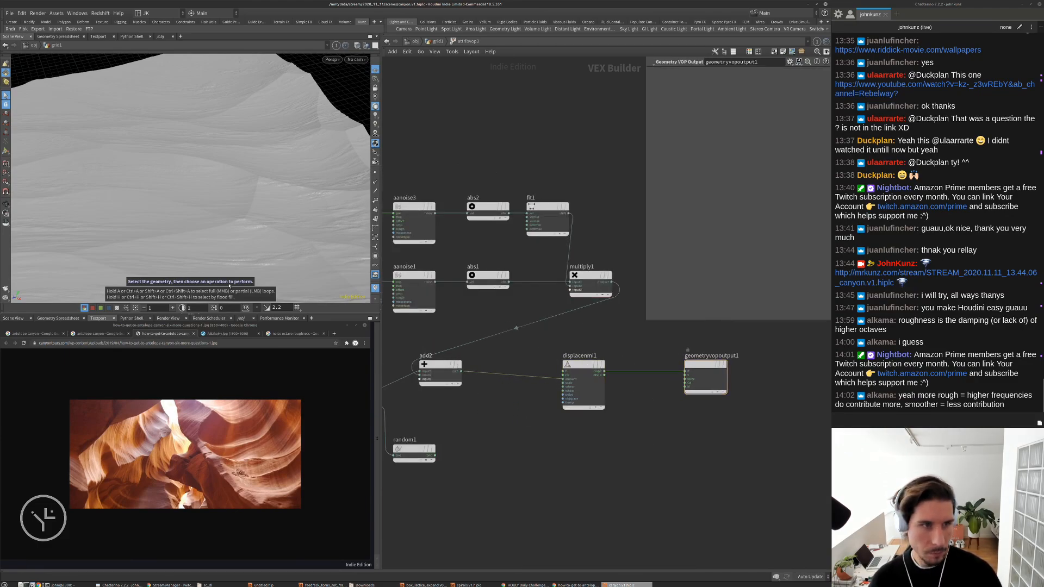
Examine the displaced terrain surface up close and trace the node network back to the Worley noise and its input nodes
key(space+h)
drag(162, 227, 208, 239)
scroll(222, 217, up, 5)
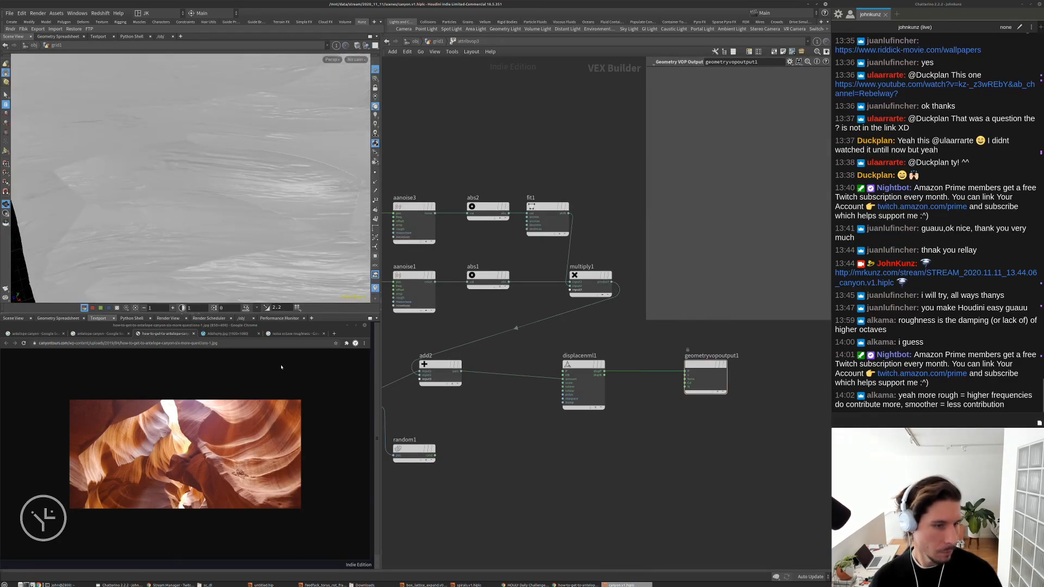
key(space)
mouse_move(236, 194)
mouse_down()
mouse_move(237, 204)
mouse_move(224, 184)
mouse_move(224, 223)
mouse_move(231, 187)
mouse_up()
scroll(505, 201, down, 5)
middle_drag(499, 342, 587, 329)
scroll(578, 294, up, 4)
scroll(578, 294, up, 1)
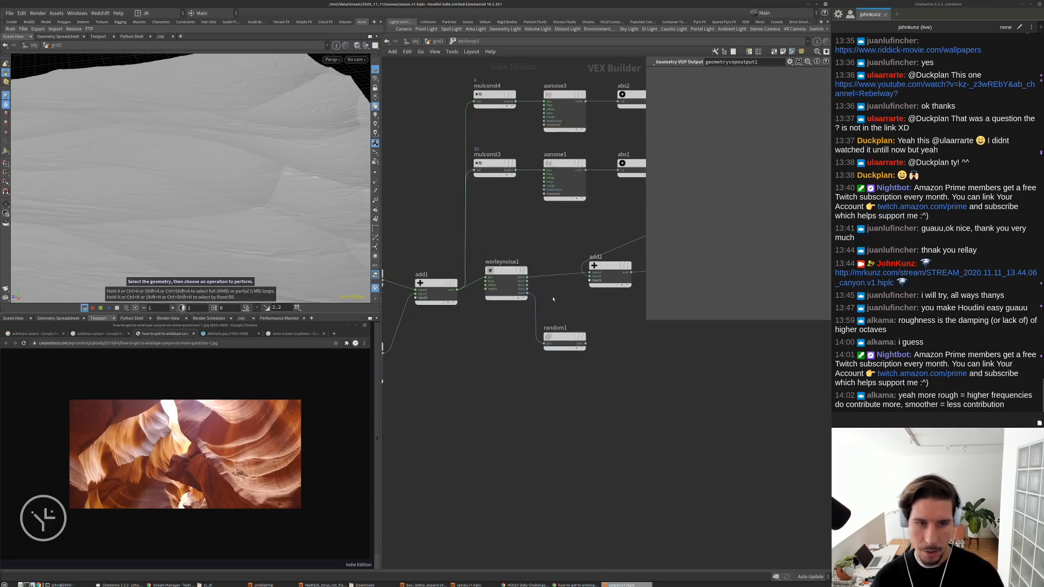
middle_drag(459, 350, 545, 308)
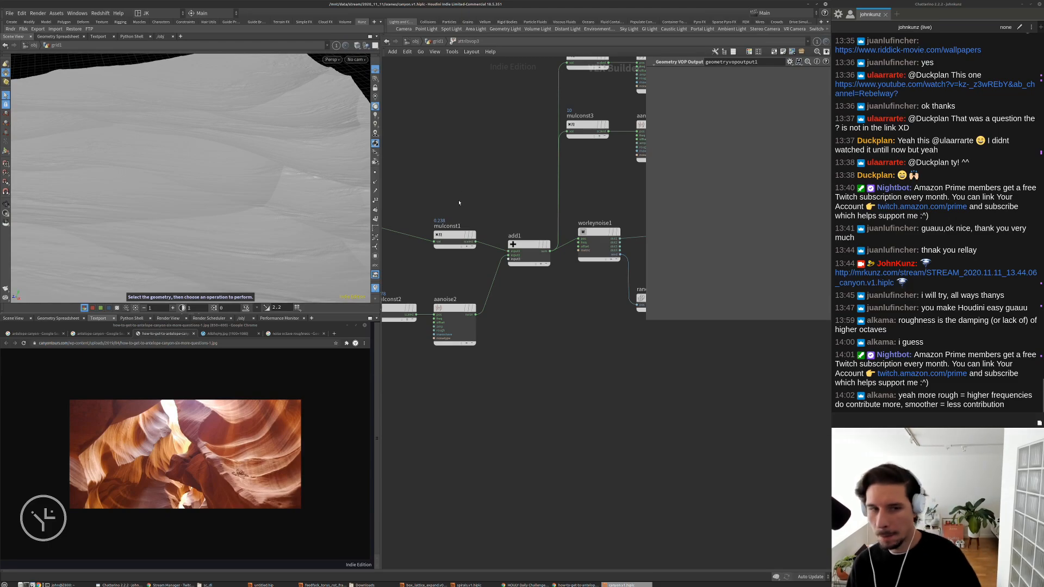
scroll(463, 204, down, 1)
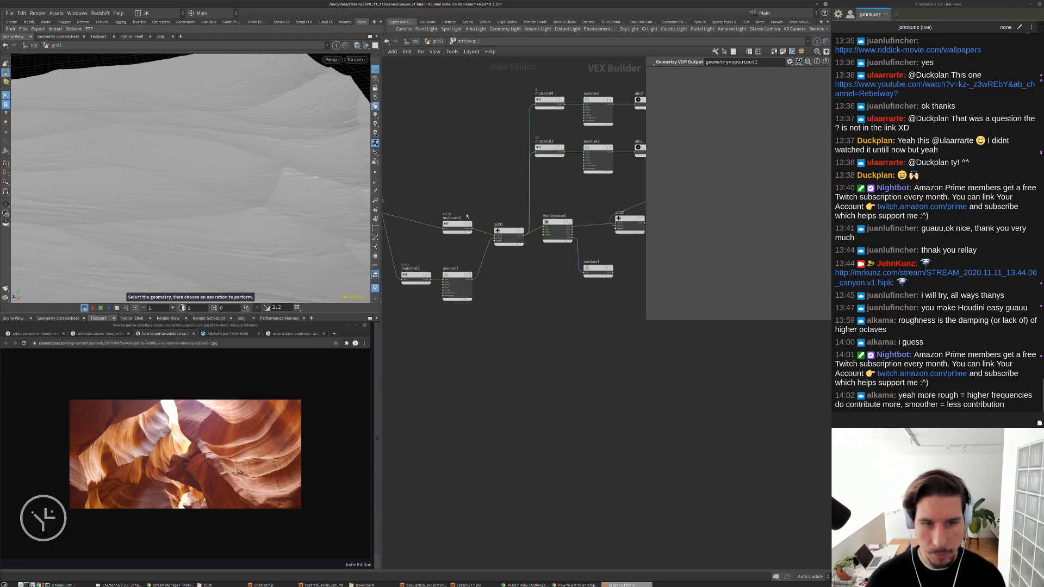
Set the Worley Noise offset to 24, 25, 52
click(456, 224)
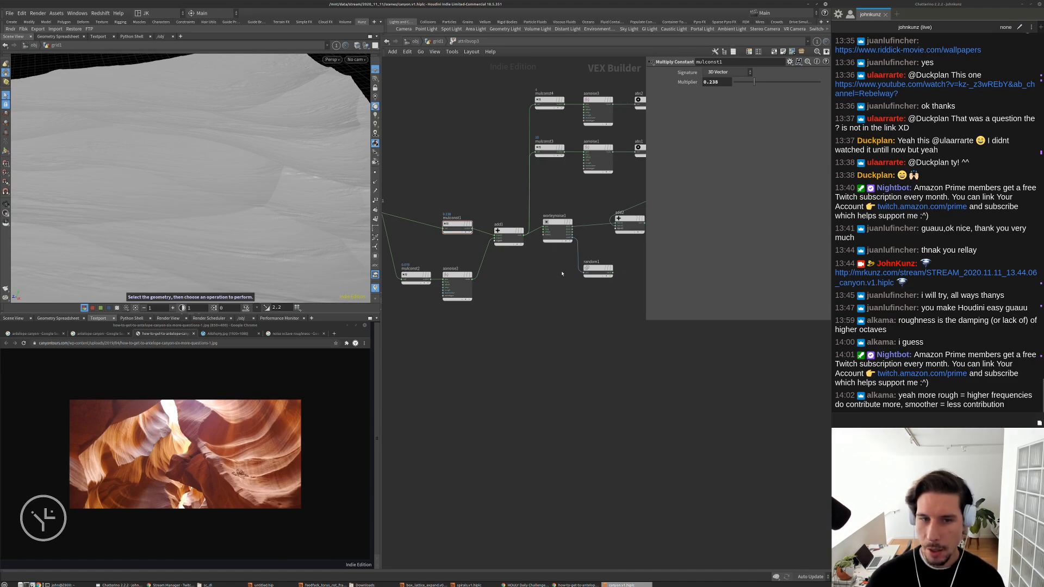
click(557, 230)
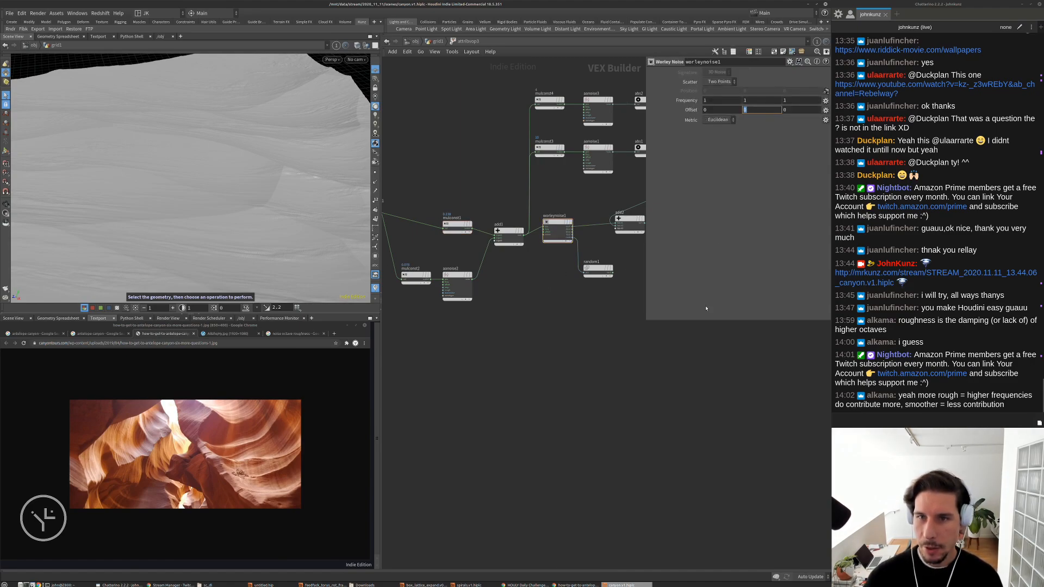
key(Return)
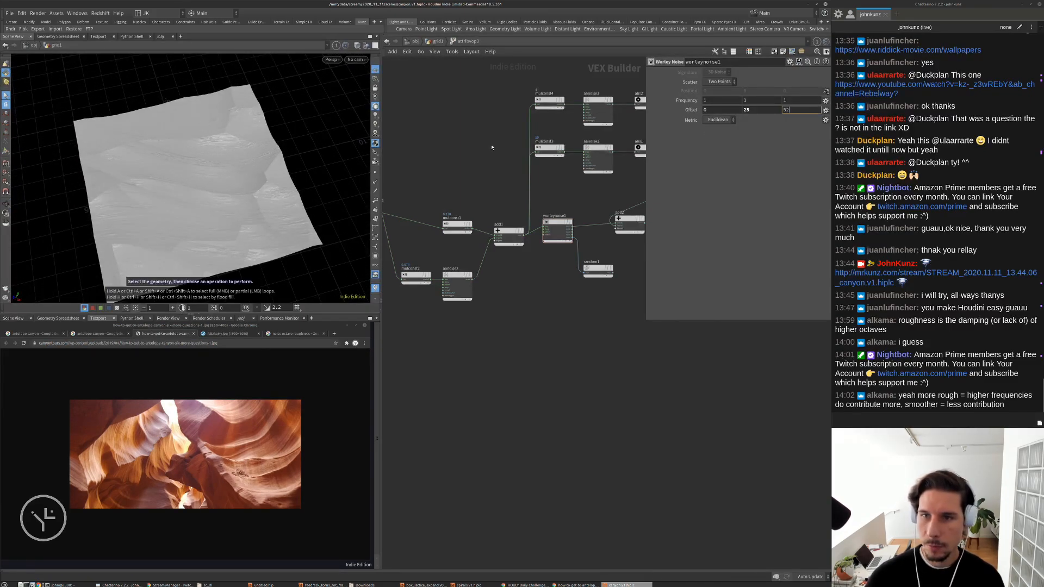
text(52)
key(Return)
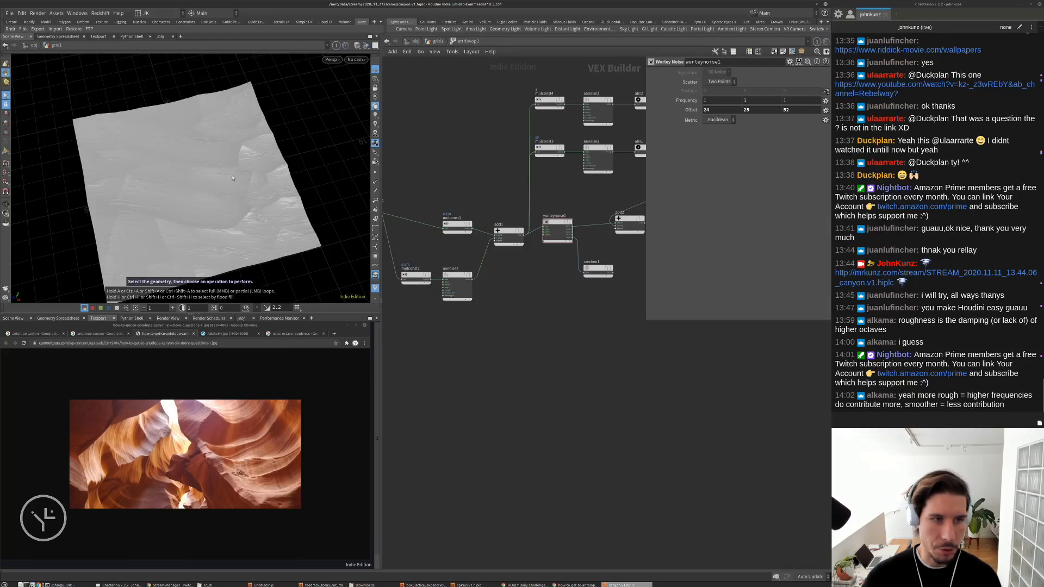
Set the multiplier of the Multiply Constant mulconst1 to 0.4 and check the terrain from a low side angle
middle_drag(478, 183, 486, 156)
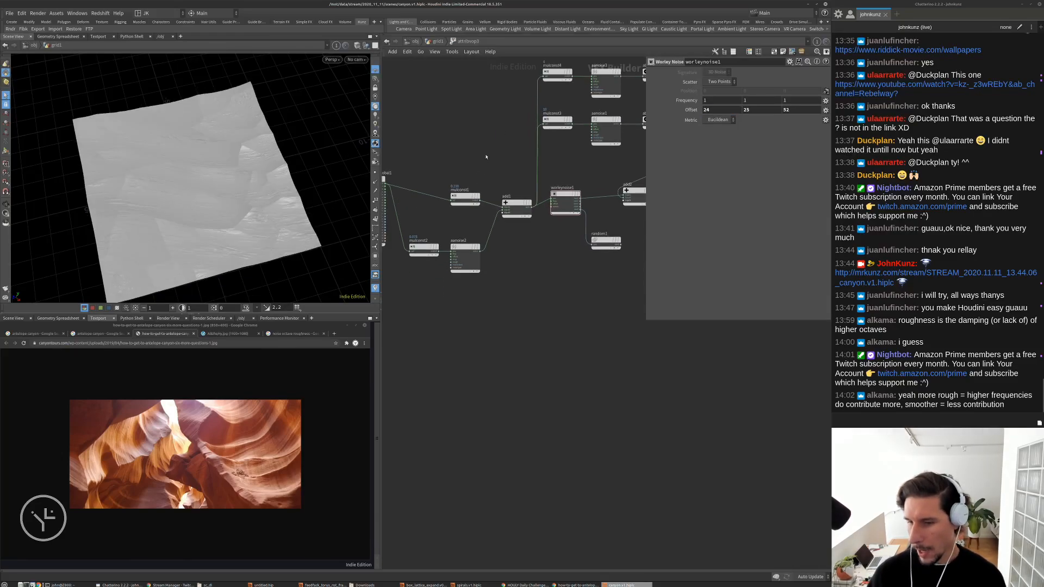
click(465, 196)
double_click(711, 82)
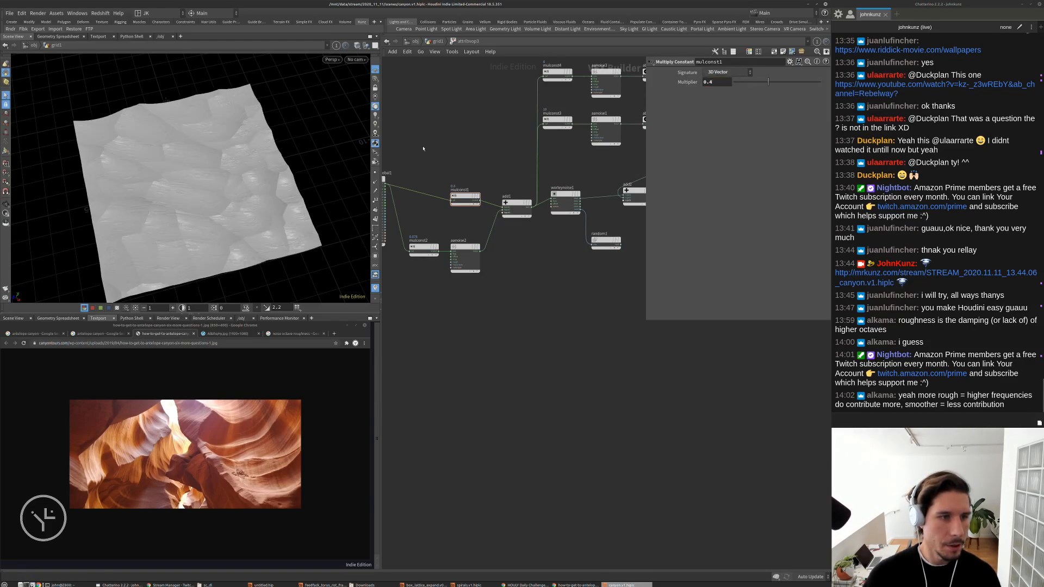
drag(228, 163, 350, 122)
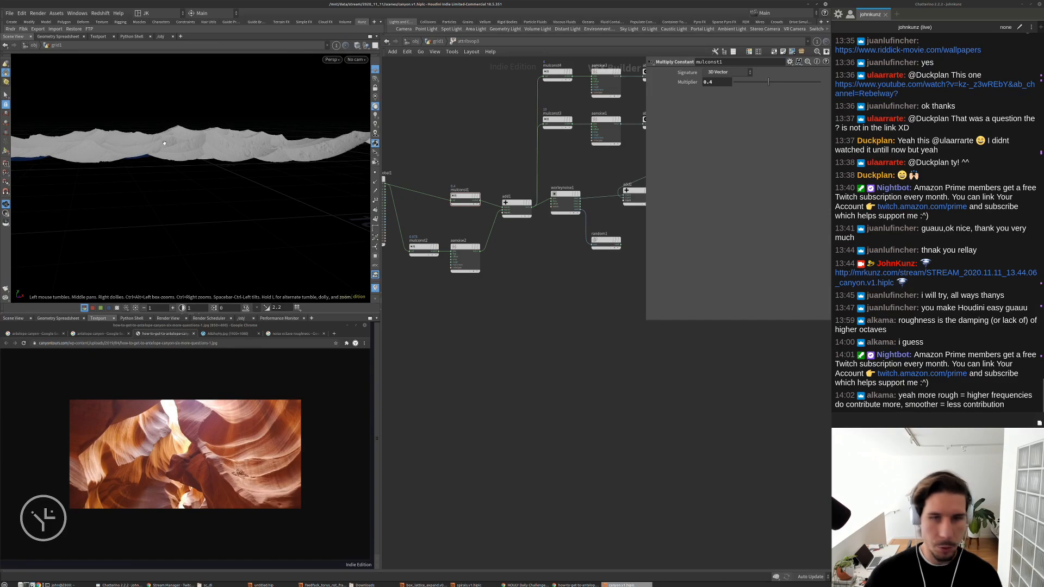
key(s)
key(h)
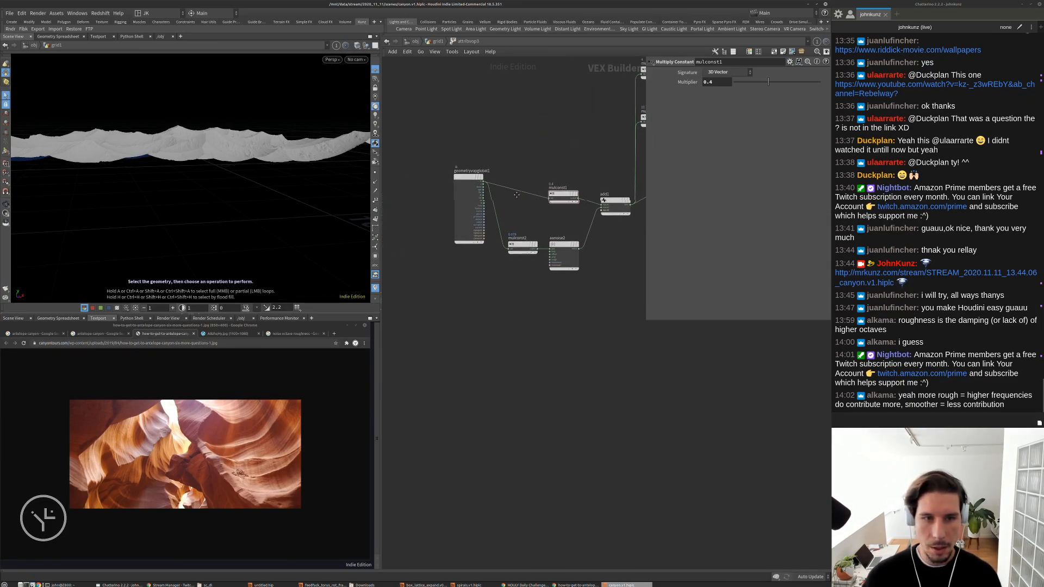
Return to the grid1 geometry network and insert a copy of mountain1 between grid1 and attribvop3
drag(477, 182, 445, 196)
key(h)
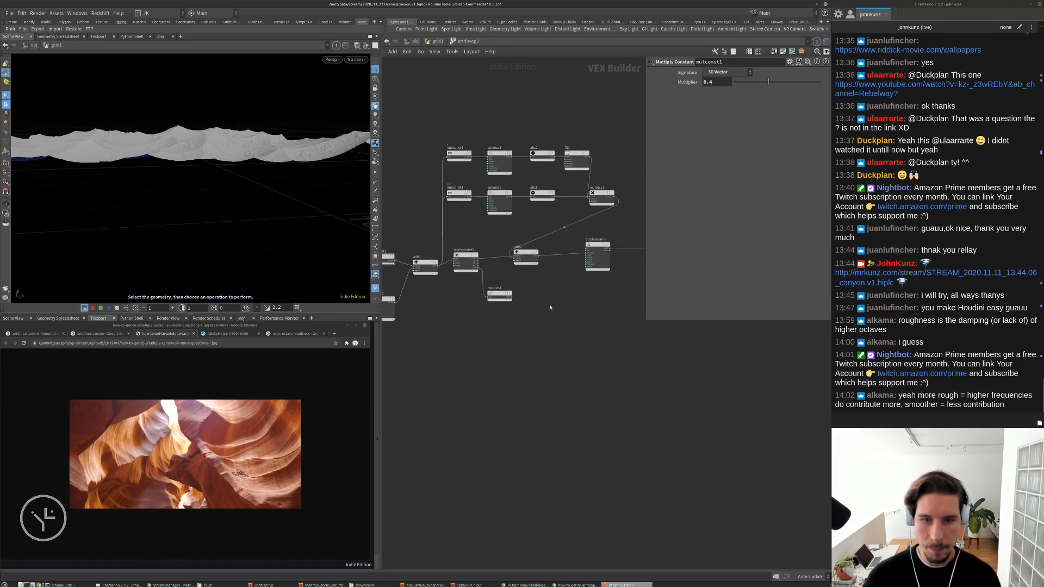
click(439, 42)
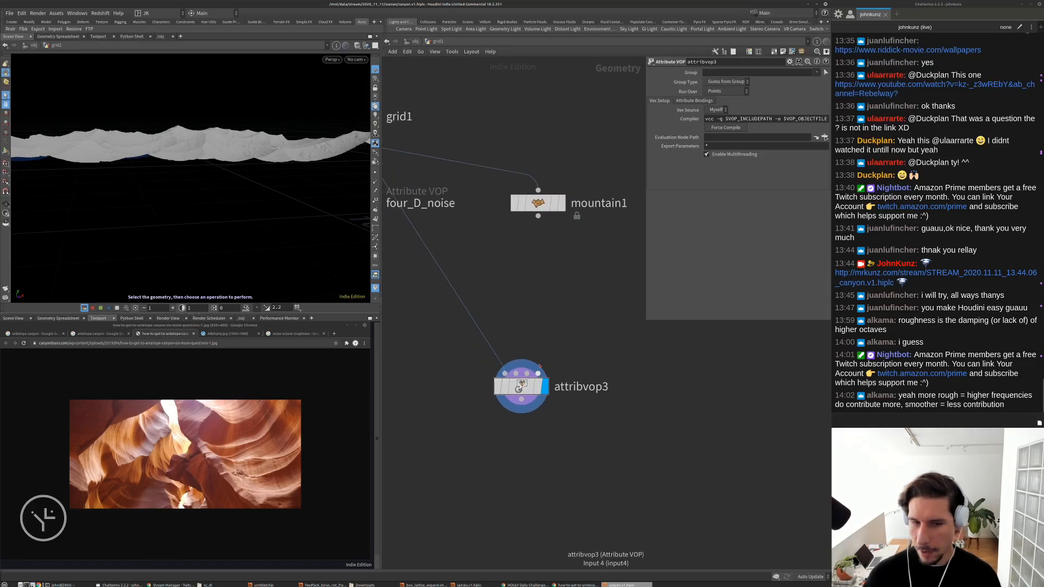
scroll(537, 329, down, 3)
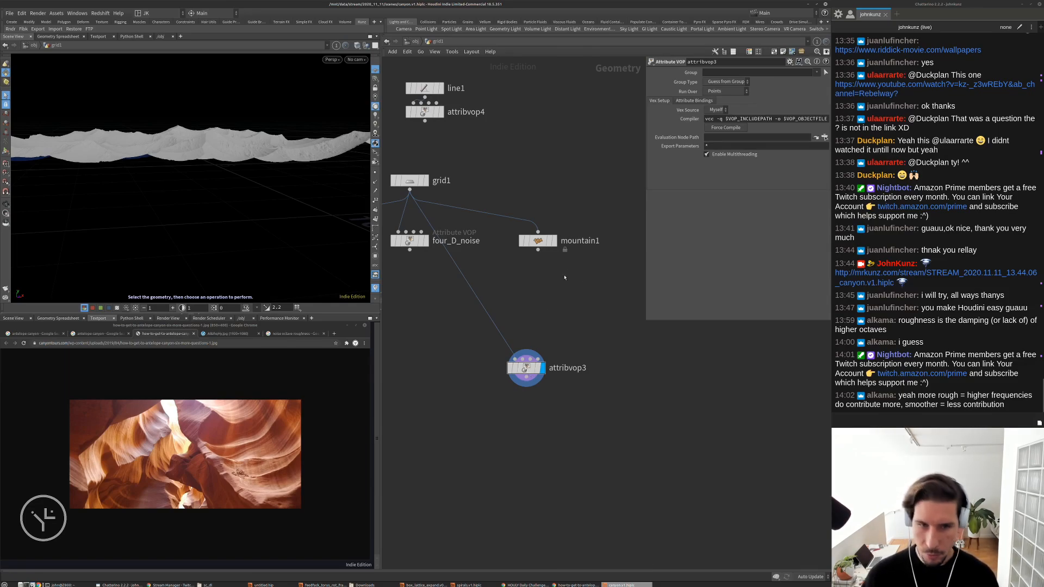
alt+drag(542, 243, 501, 321)
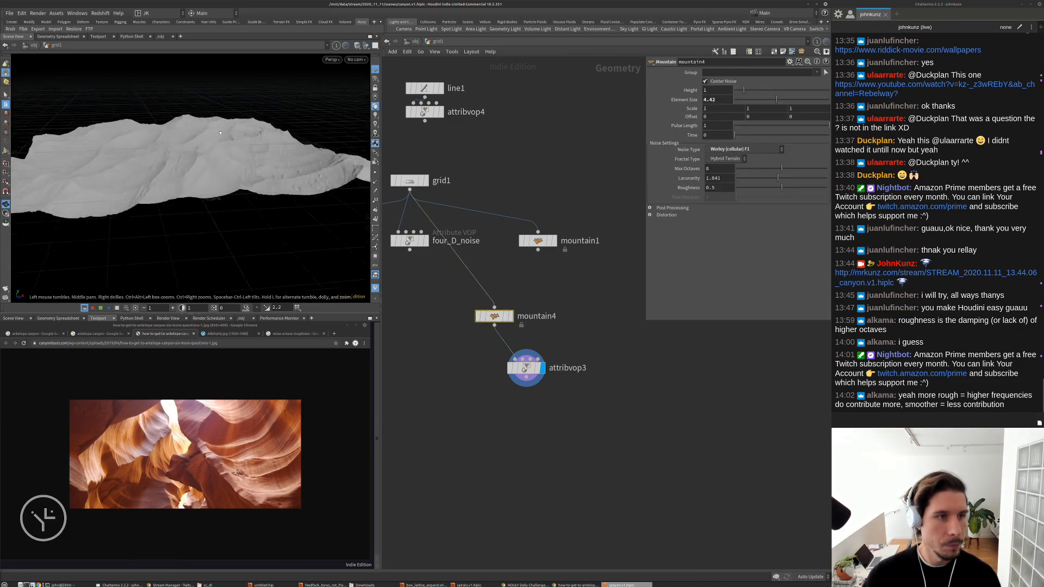
Display the copied Mountain node and set its noise type to Simplex (Improved Perlin) and its roughness to 0.123
drag(220, 133, 229, 185)
click(511, 318)
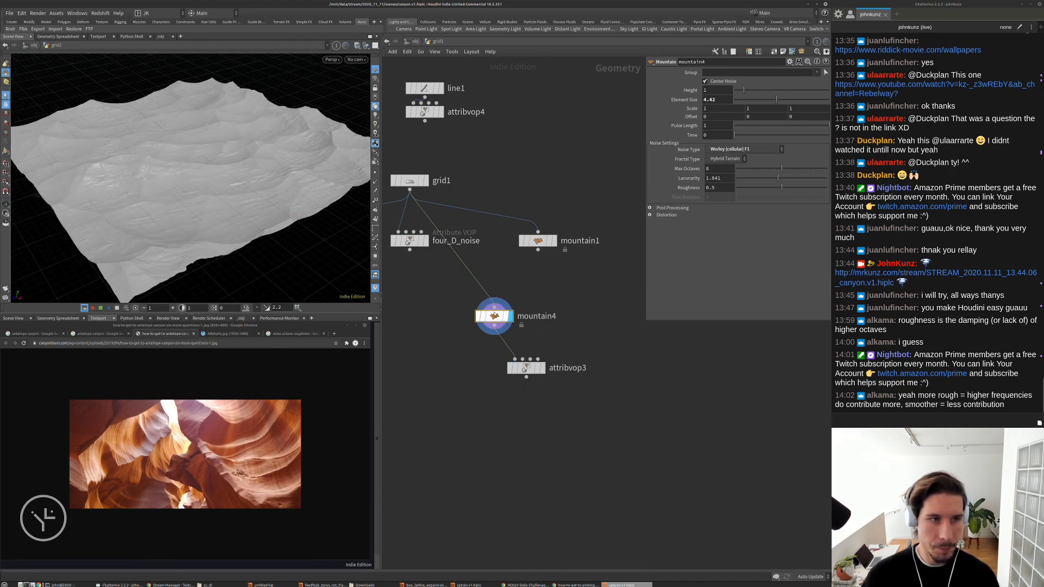
click(731, 150)
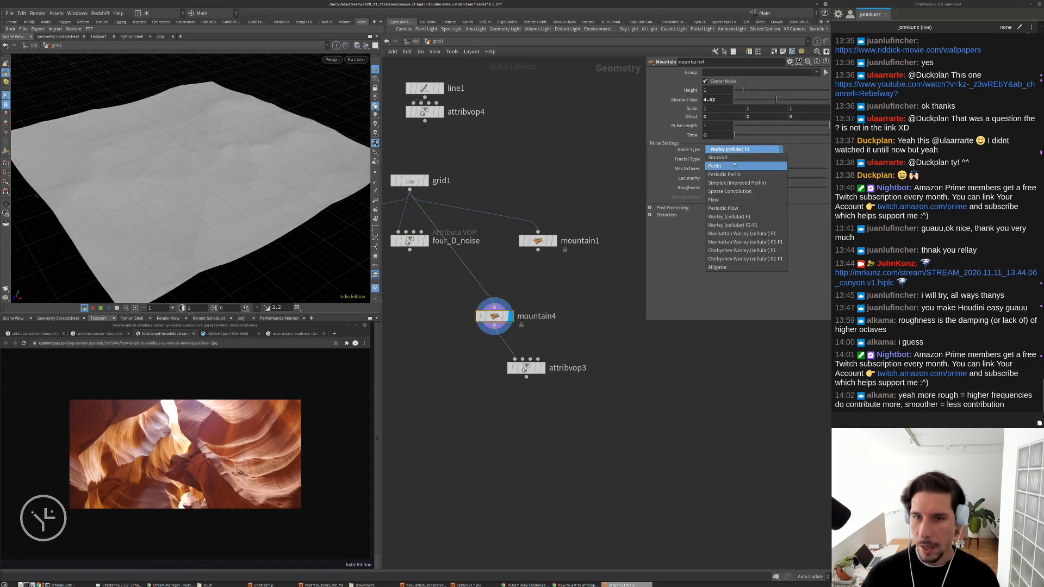
click(736, 184)
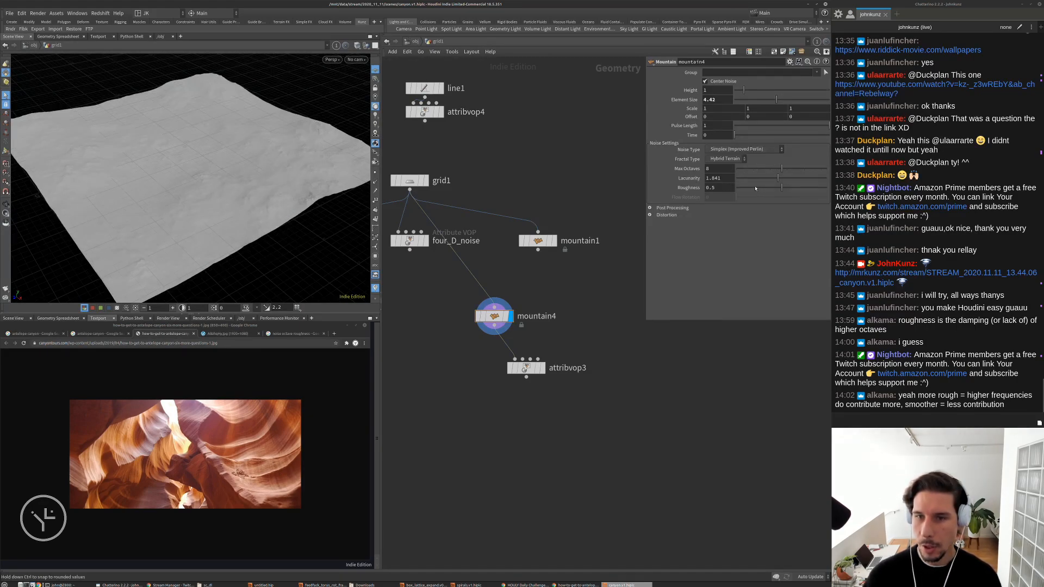
drag(747, 190, 746, 190)
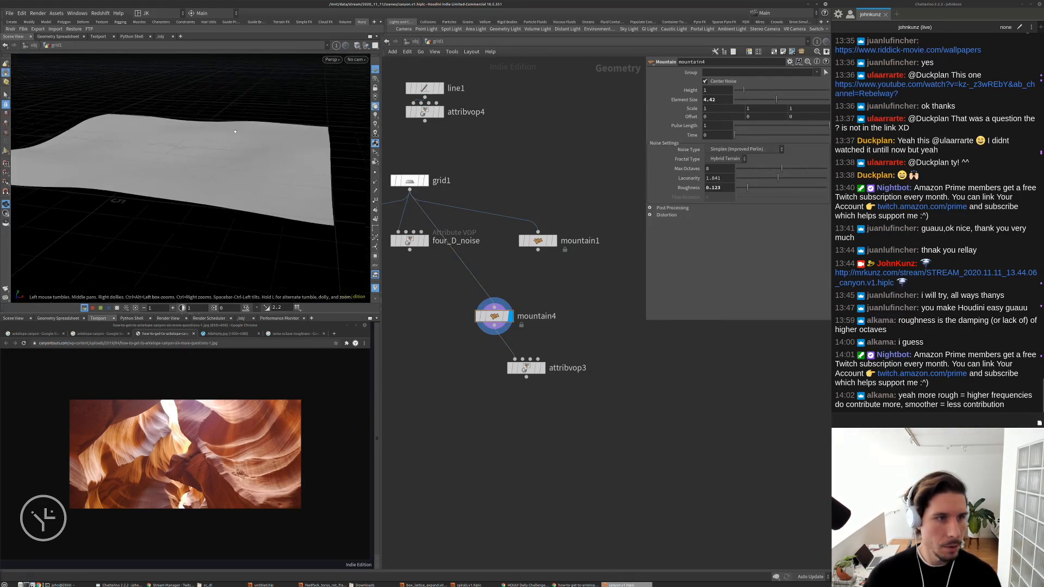
Set the copied Mountain node's height to 5 and its element size to 3.01
double_click(719, 90)
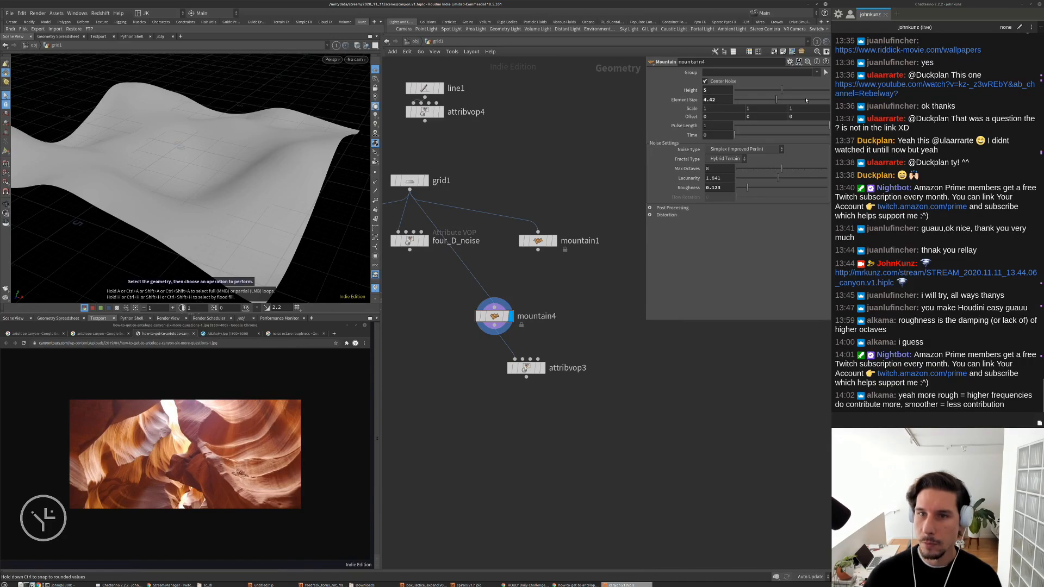
drag(754, 102, 756, 102)
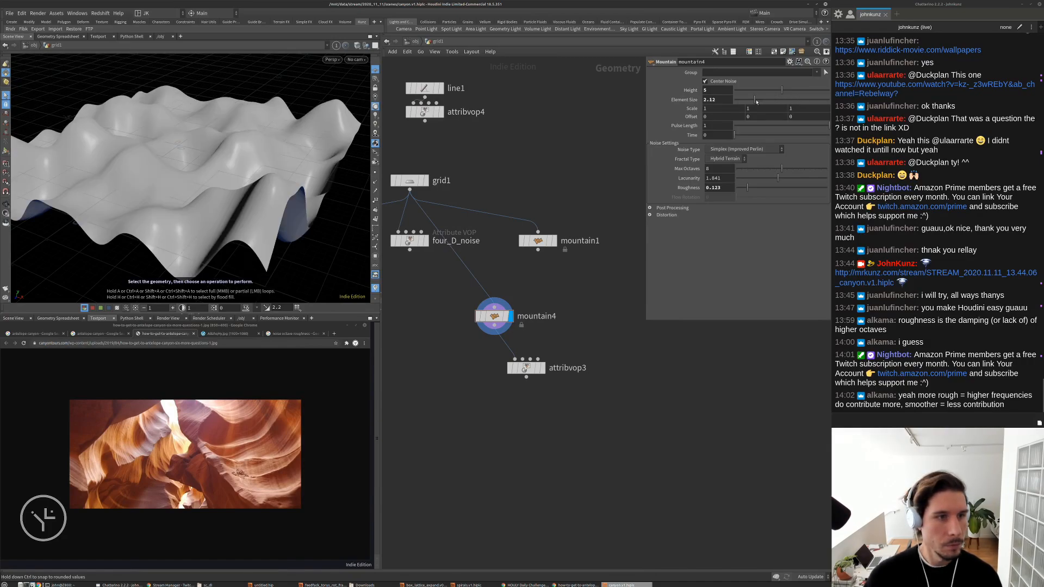
alt+drag(214, 179, 214, 144)
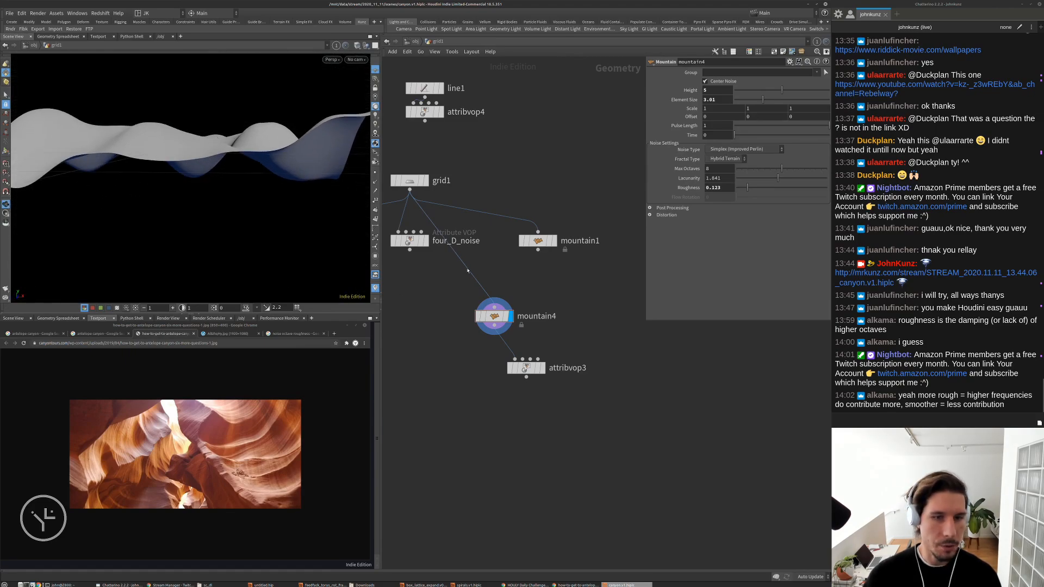
Compare the grid with the copied Mountain node bypassed and active, and inspect its hills up close
key(s)
key(b)
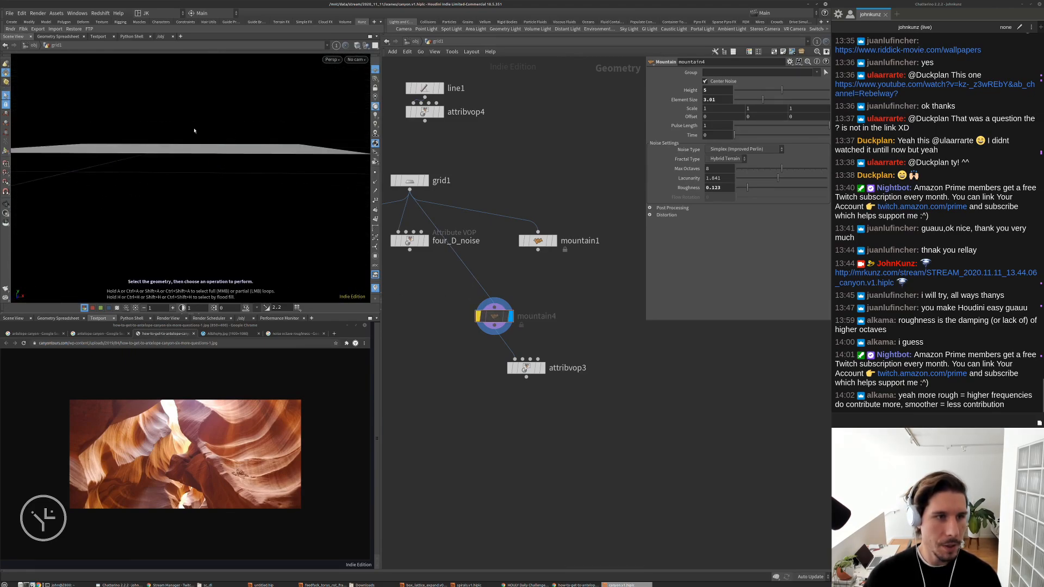
click(478, 317)
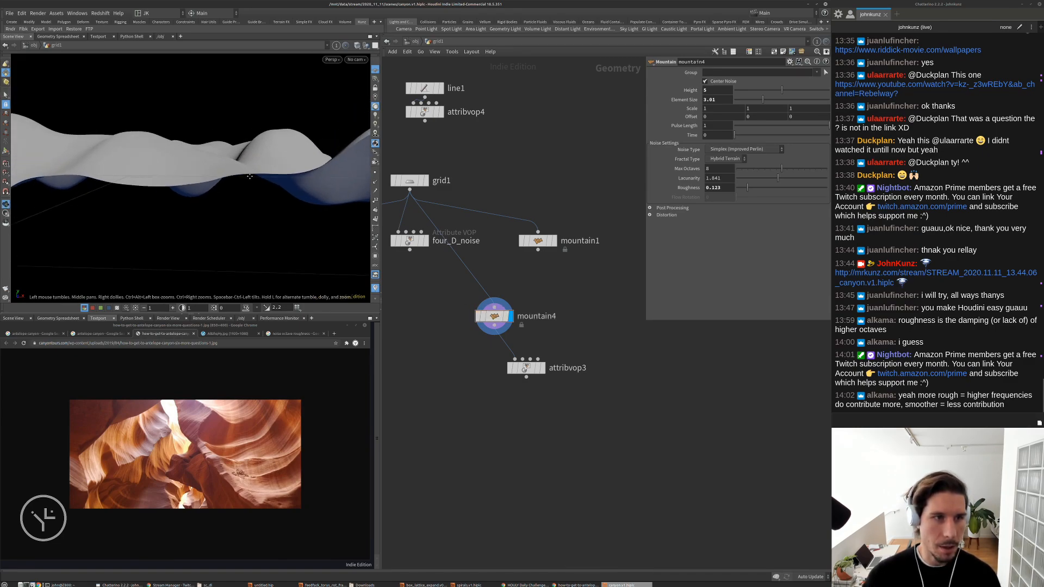
alt+drag(250, 177, 272, 209)
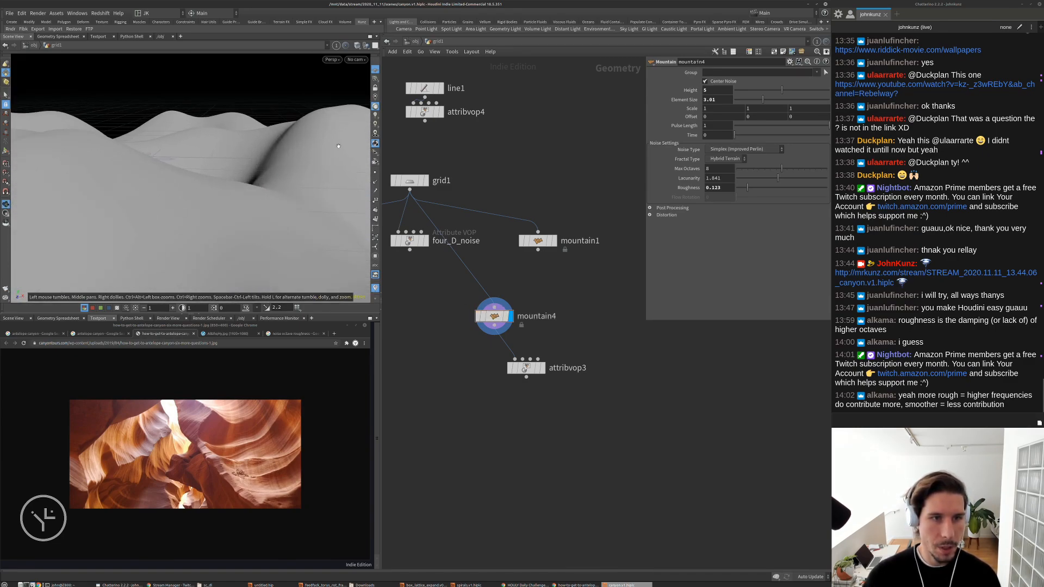
Lower grid1's resolution by setting its rows to 2048/12
click(376, 184)
click(375, 184)
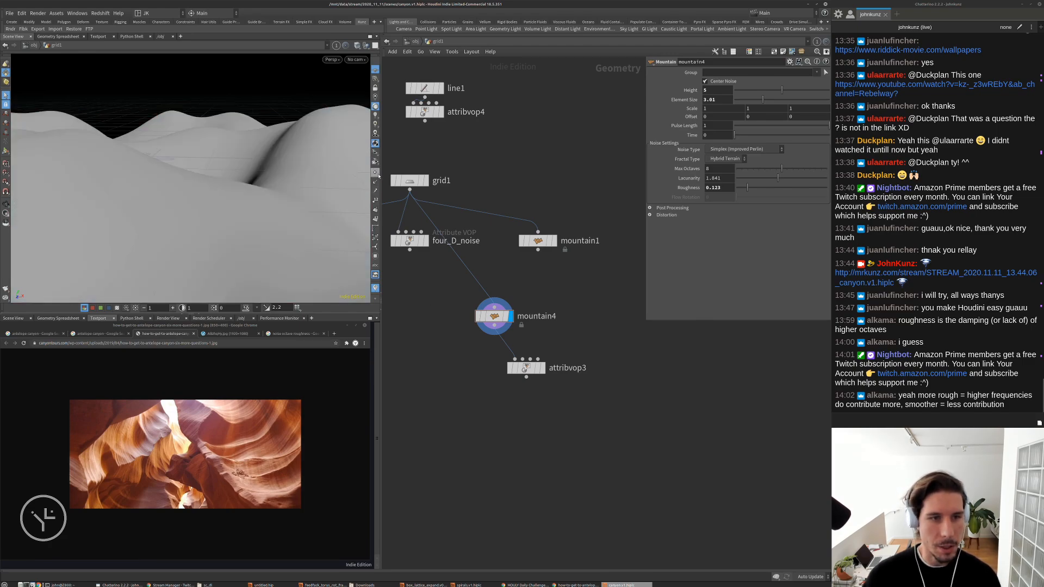
click(417, 178)
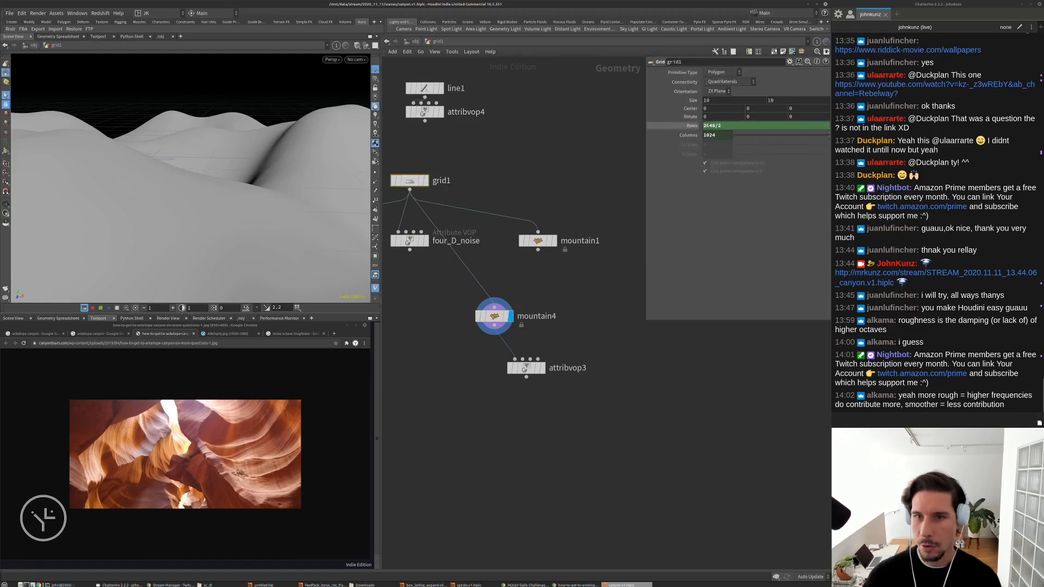
text(1)
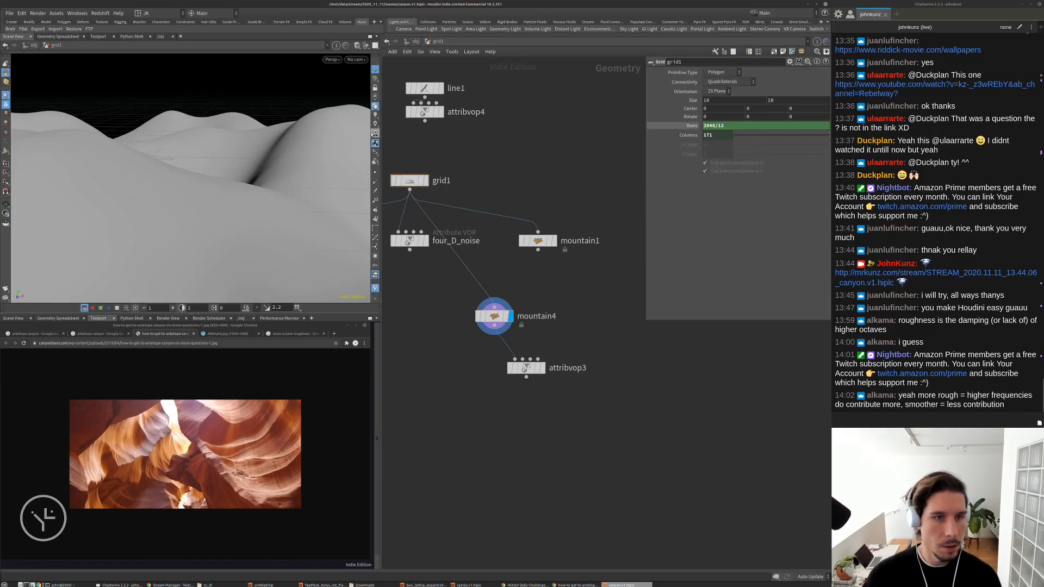
Display the point normals, set grid1's rows to 2048/32, and inspect how the normals point along the hills
click(375, 181)
click(721, 125)
key(BackSpace)
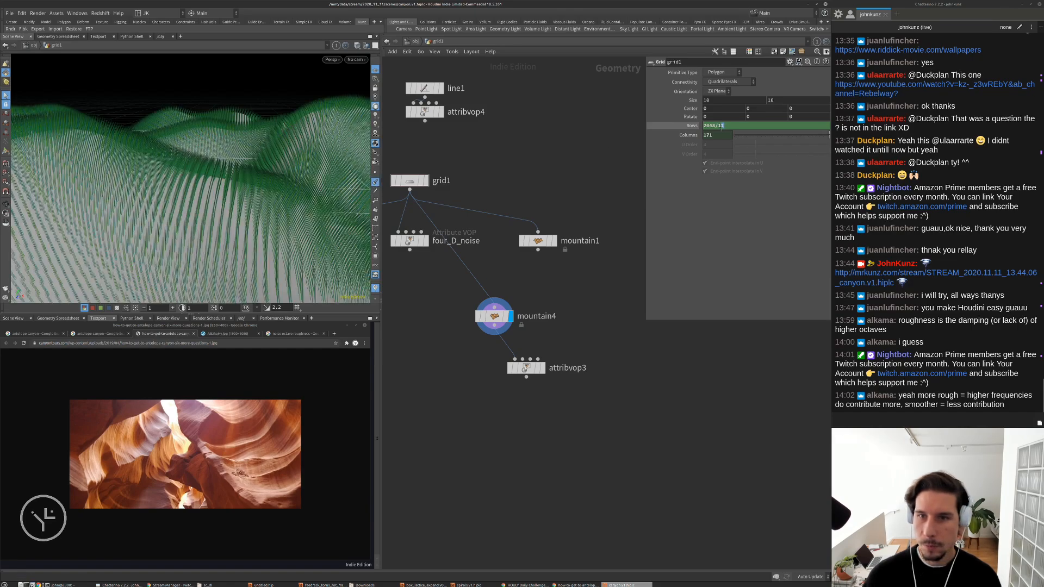
text(3)
key(Return)
drag(277, 148, 265, 156)
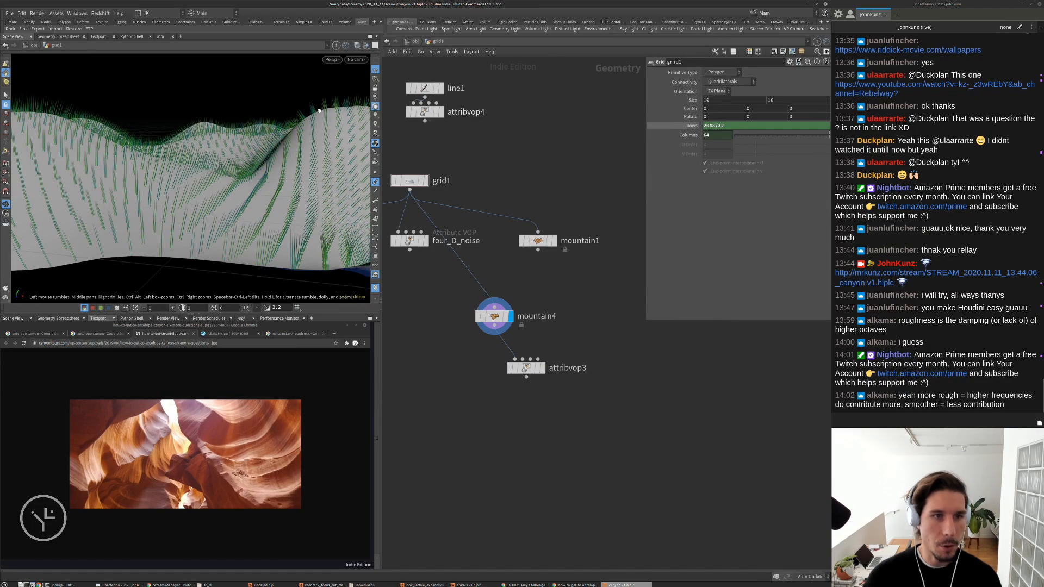
drag(268, 146, 313, 116)
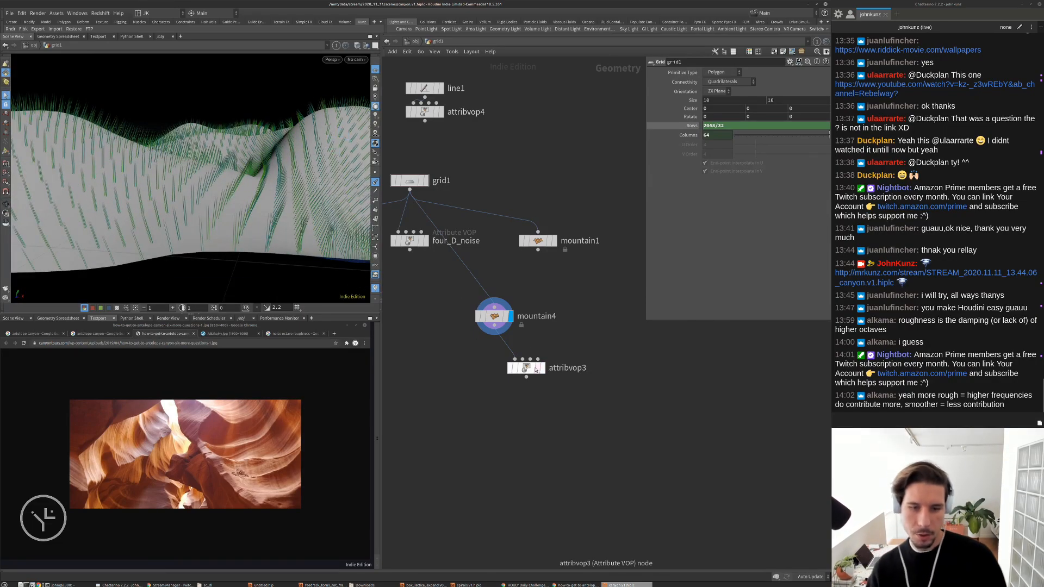
Display attribvop3, review the add and displace nodes in its network, and return to the grid1 geometry network
click(541, 369)
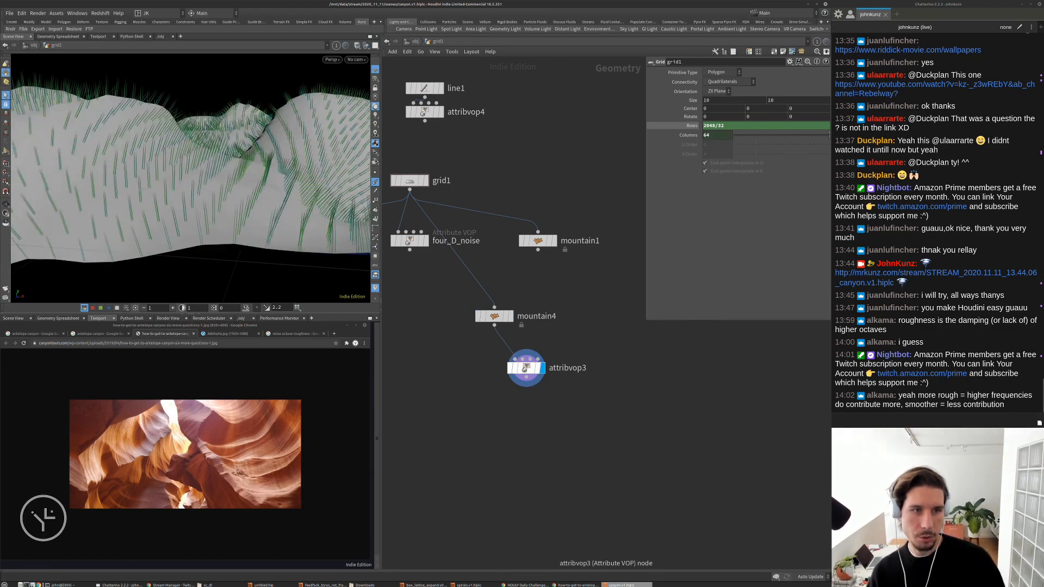
double_click(524, 369)
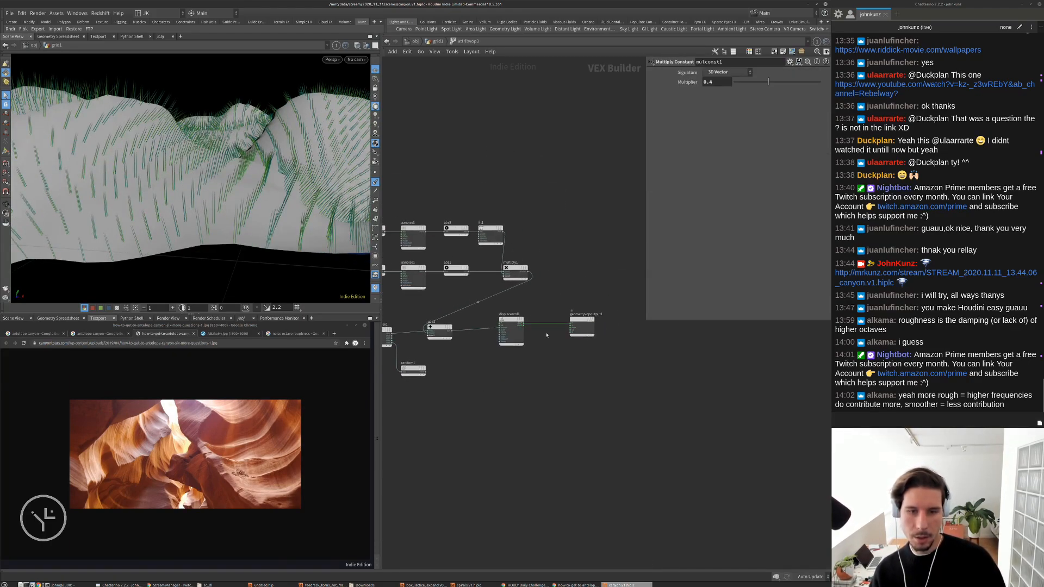
scroll(506, 321, up, 3)
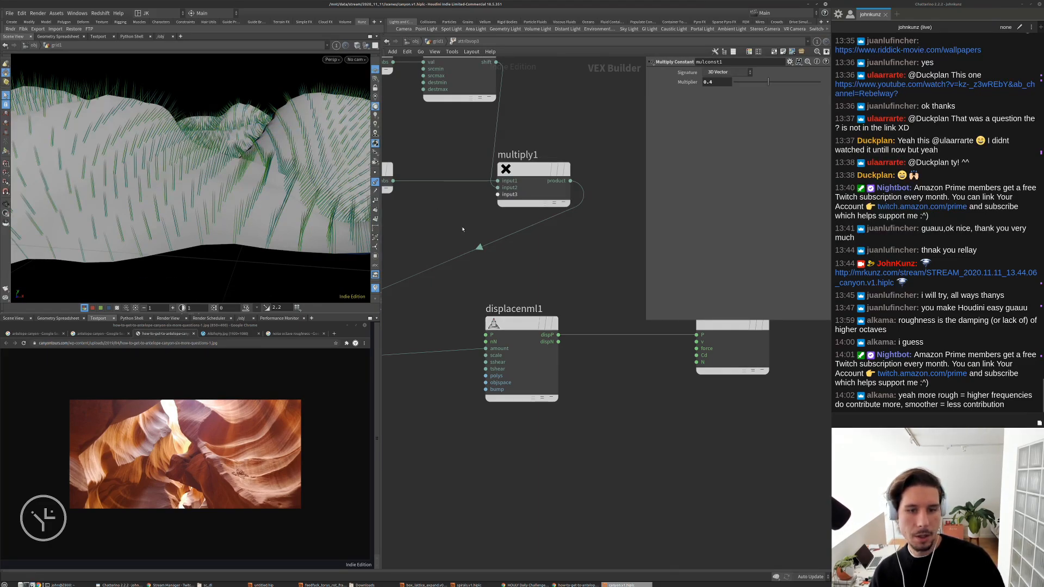
middle_drag(430, 293, 556, 249)
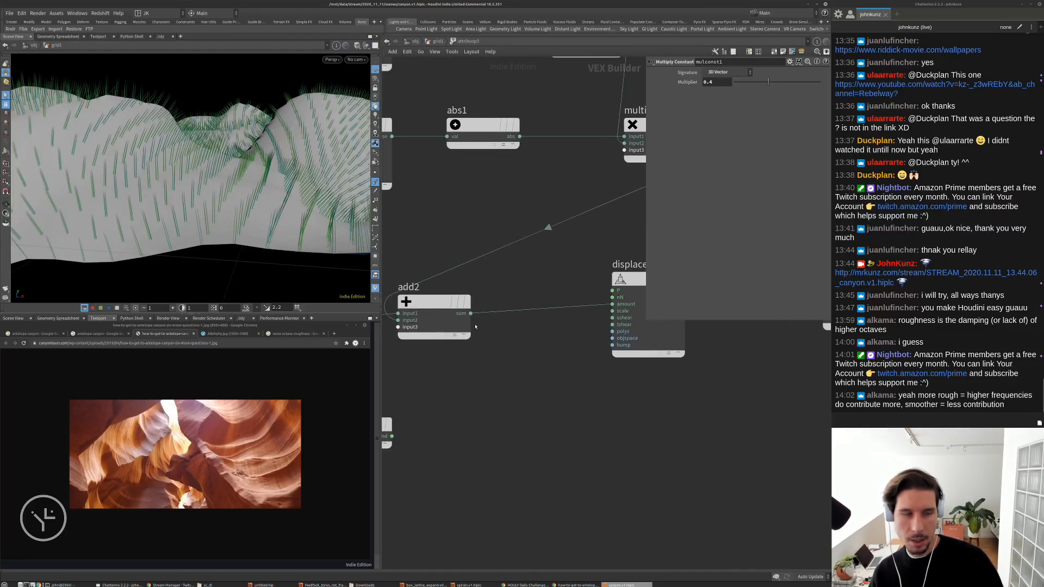
click(435, 41)
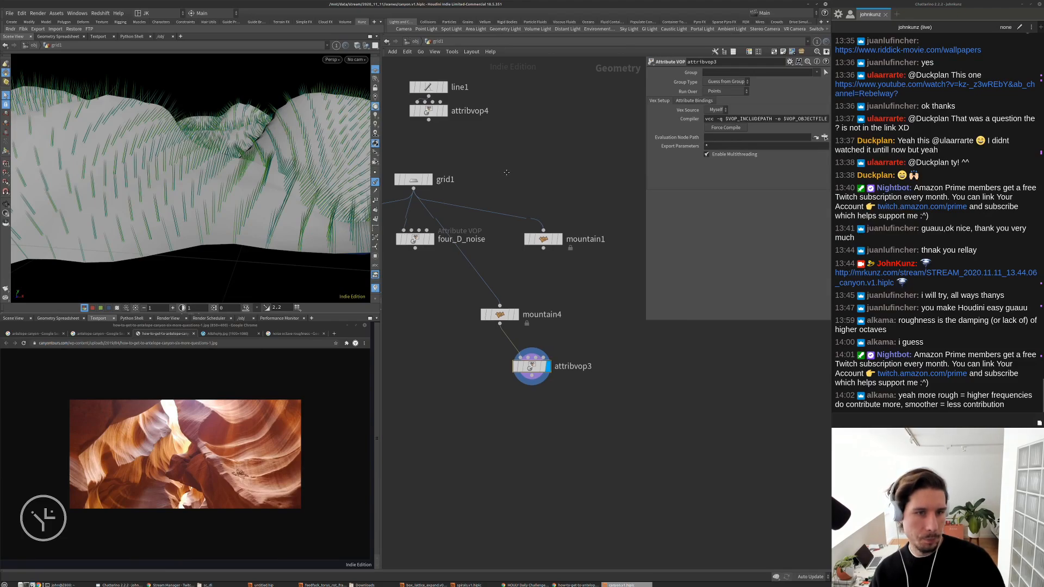
Hide the point normals and set grid1's rows to 2048/2
click(462, 170)
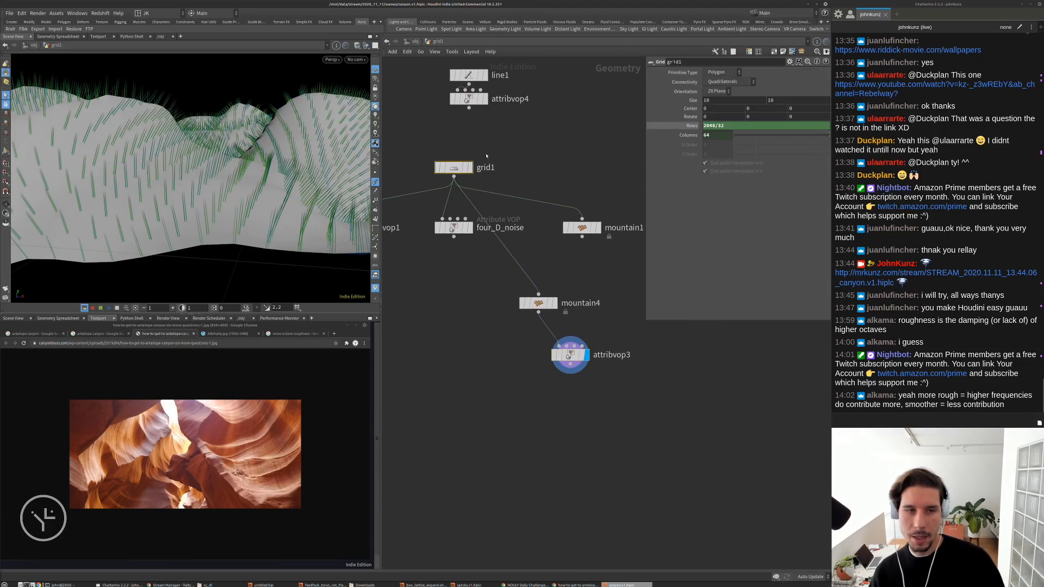
click(376, 182)
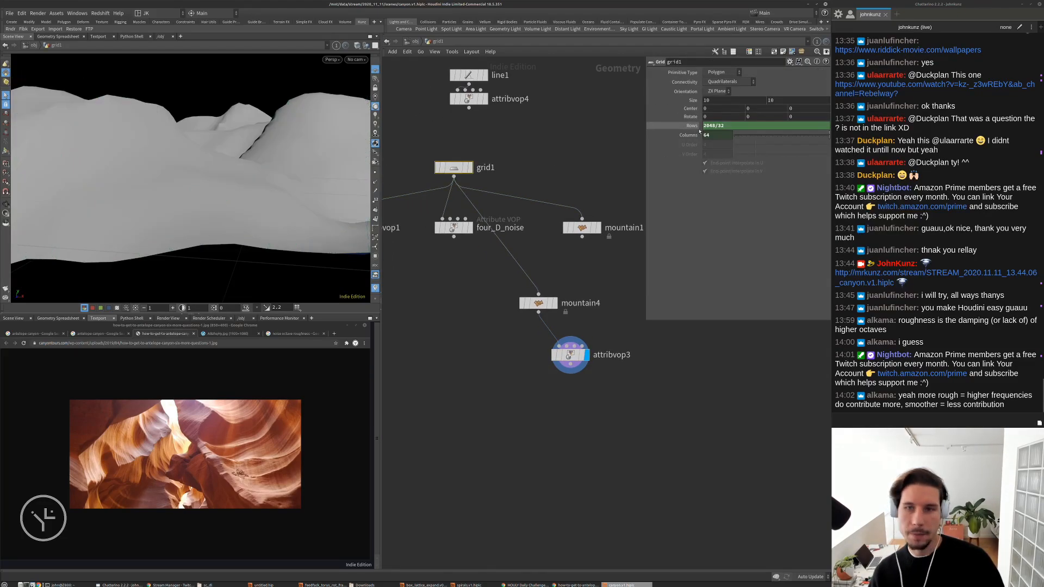
click(728, 127)
key(BackSpace)
key(BackSpace)
text(12)
key(Return)
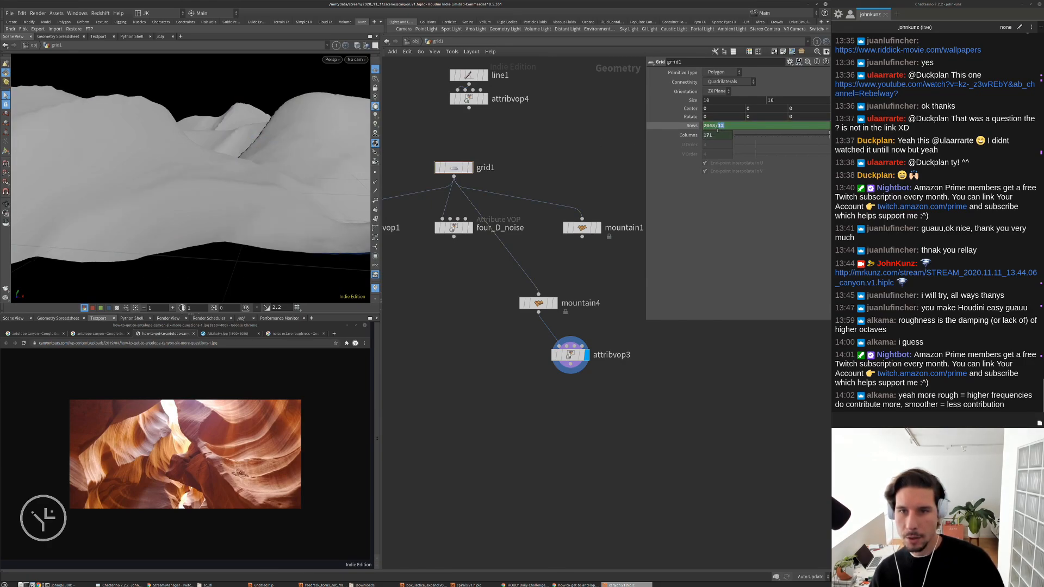
text(2)
key(Return)
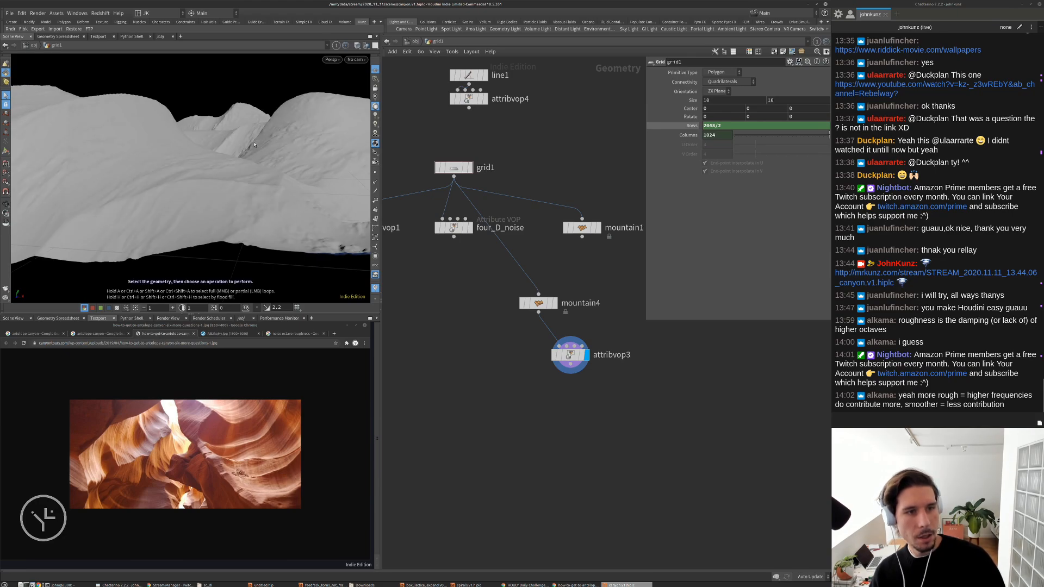
Inside attribvop3, set the scale of the displacenml1 node to 5
alt+right_drag(231, 134, 301, 132)
alt+drag(302, 133, 226, 163)
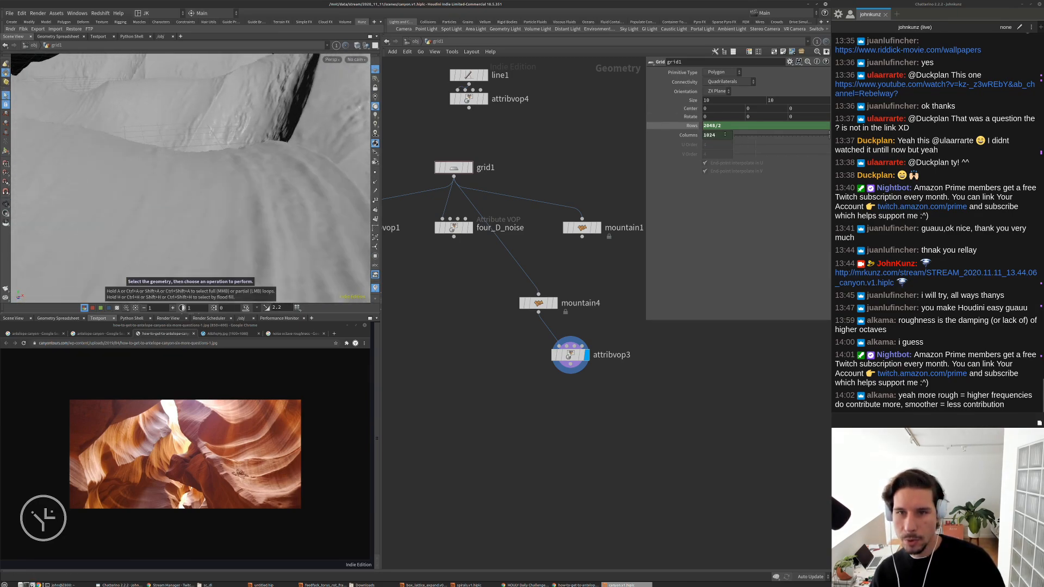
double_click(569, 355)
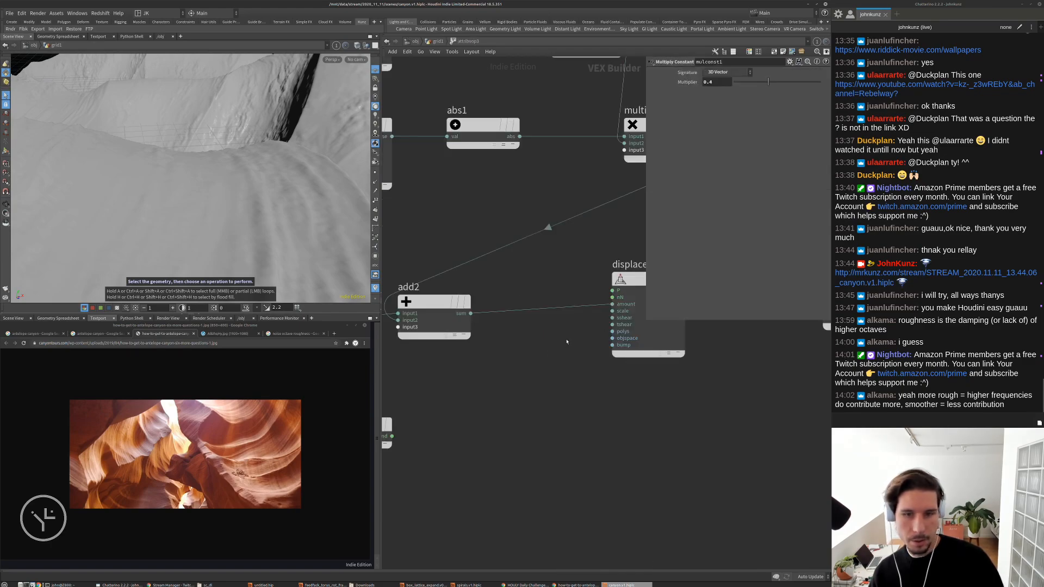
middle_drag(662, 419, 610, 457)
click(620, 375)
click(717, 83)
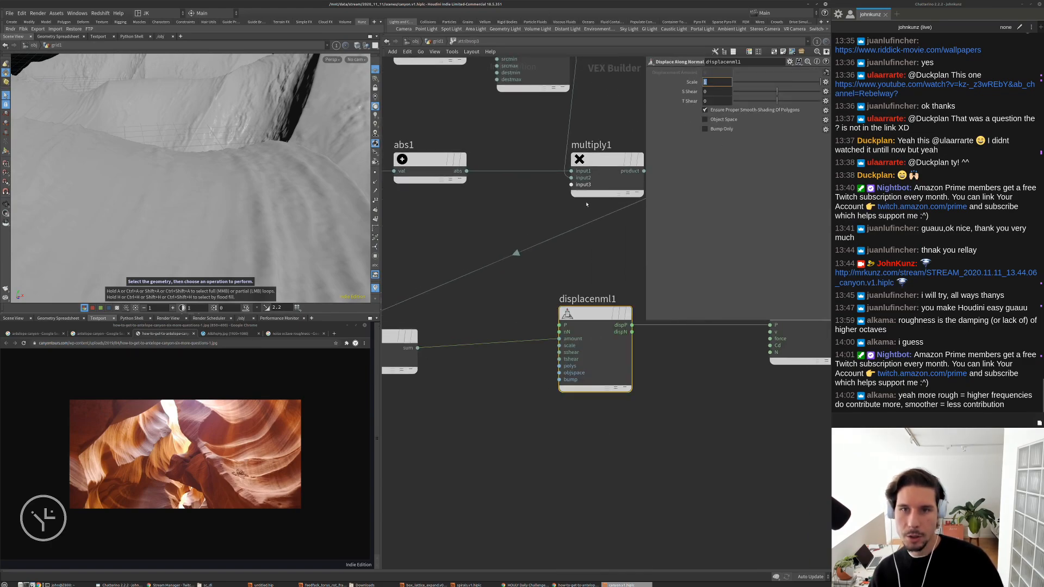
key(Return)
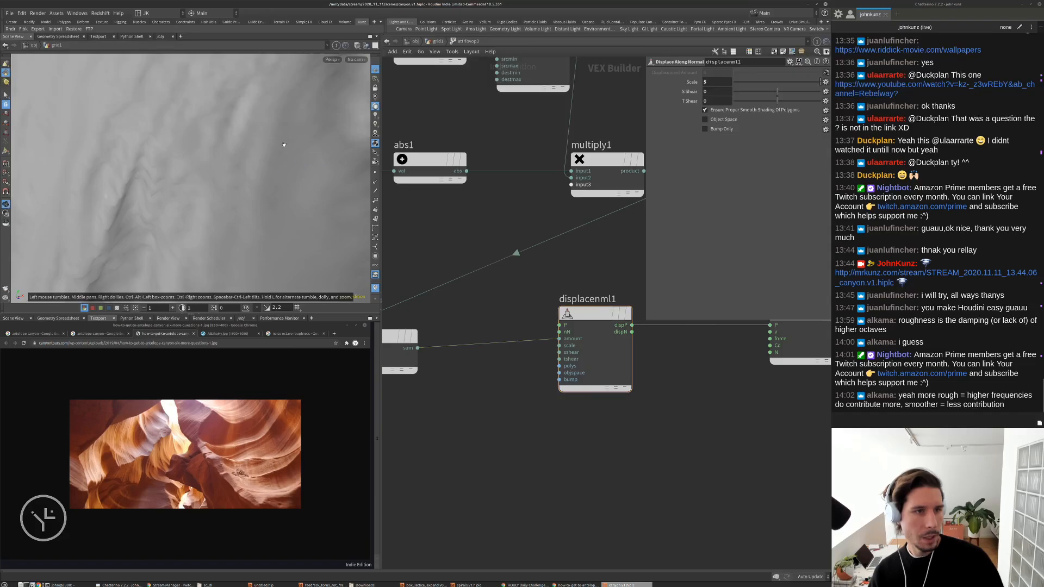
Examine the strongly displaced terrain from several angles, both close to the canyon walls and as a whole
drag(163, 189, 348, 195)
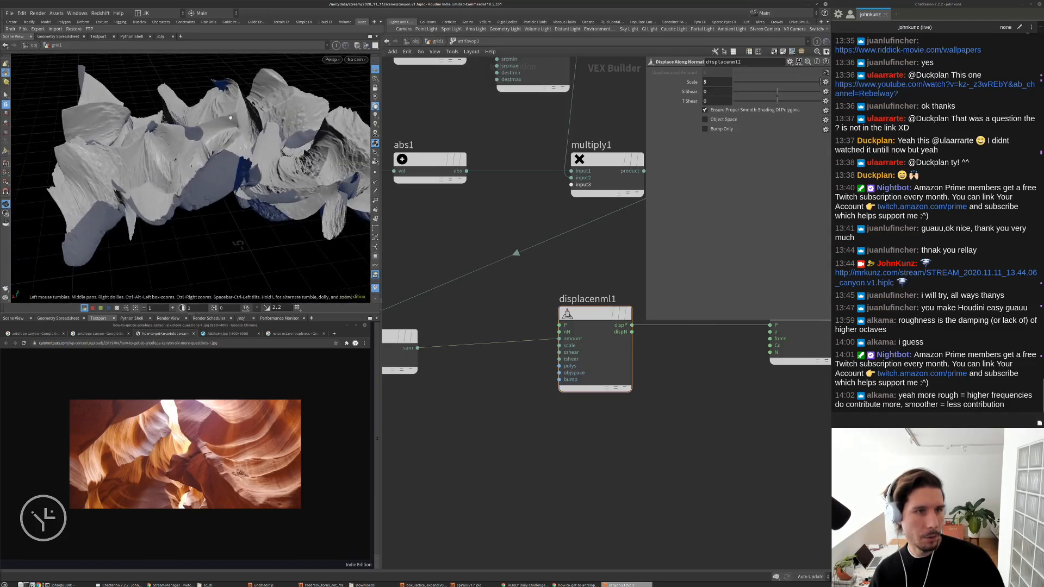
drag(230, 117, 176, 68)
scroll(272, 174, up, 6)
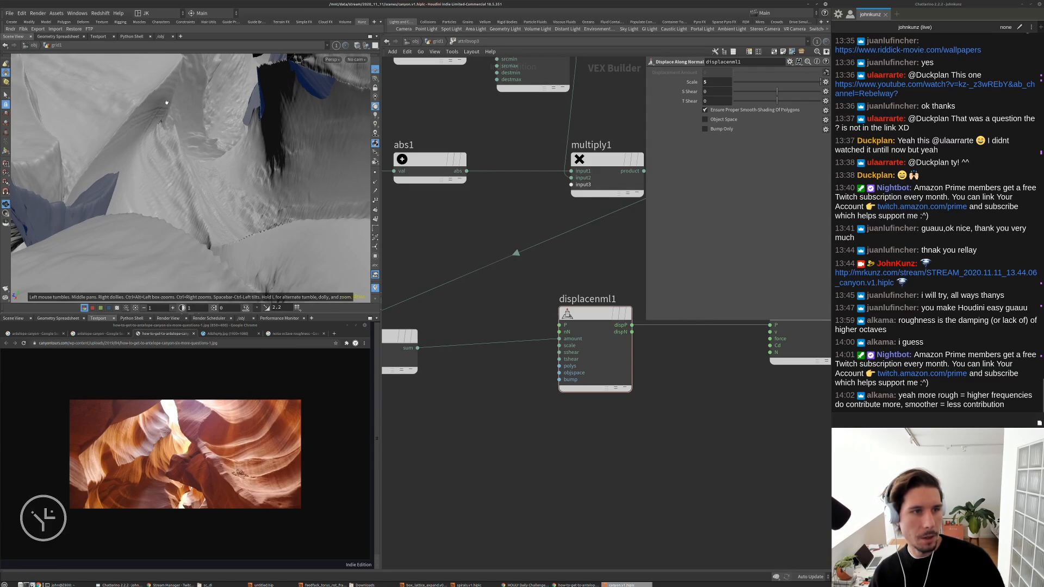
drag(174, 142, 169, 116)
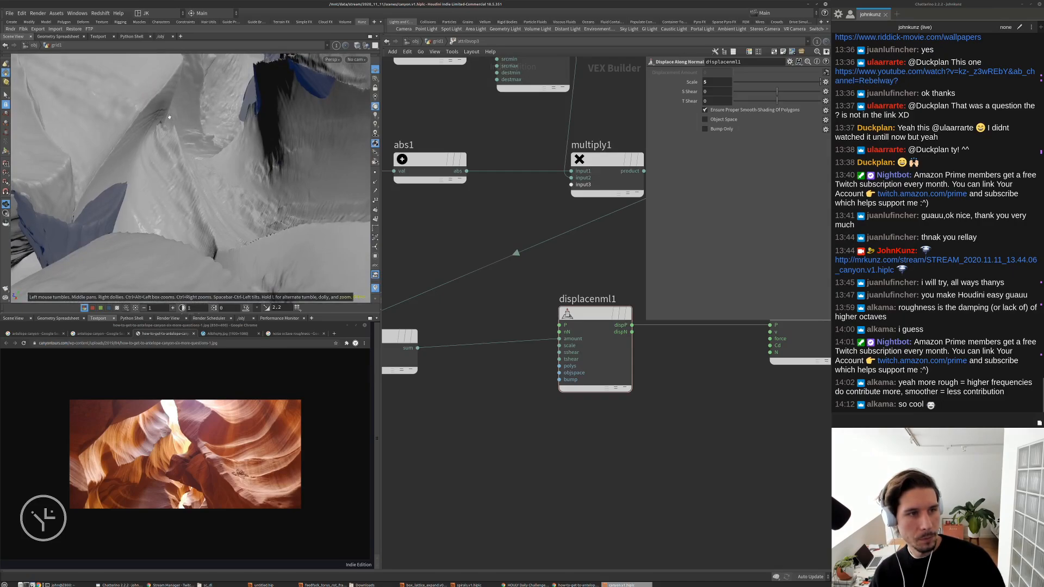
drag(169, 153, 177, 168)
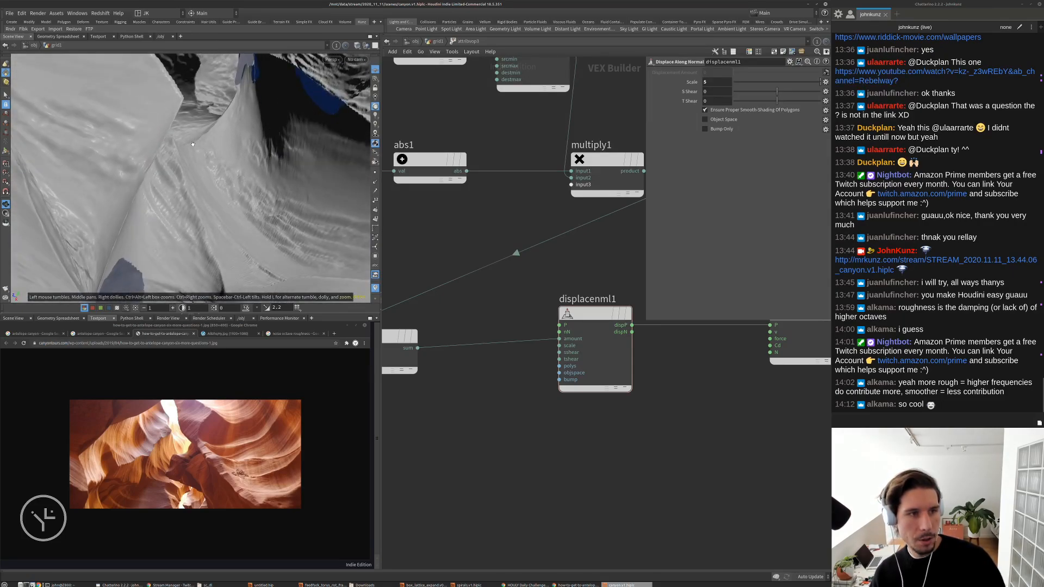
drag(190, 107, 137, 142)
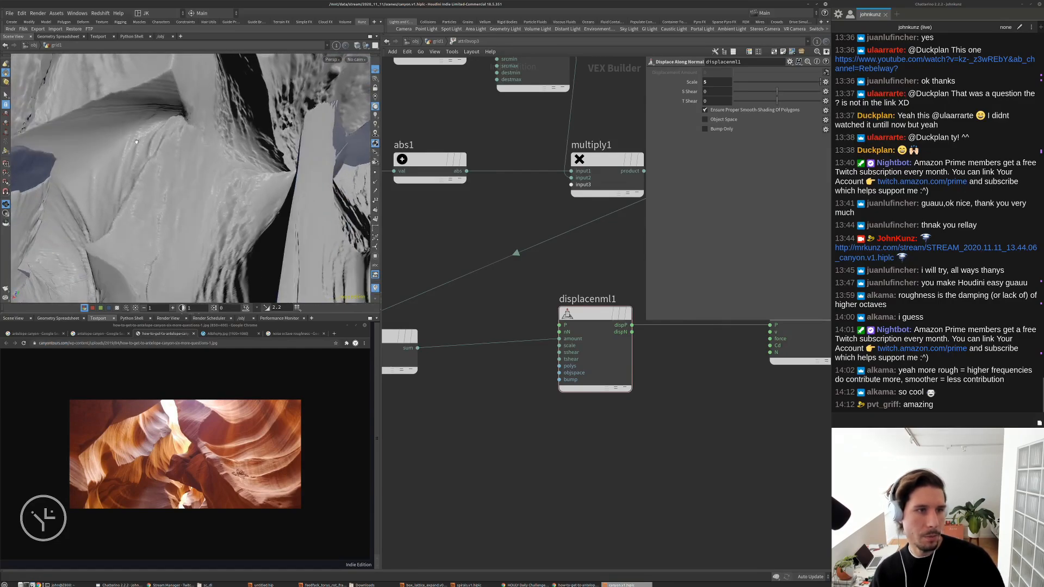
right_drag(229, 171, 130, 187)
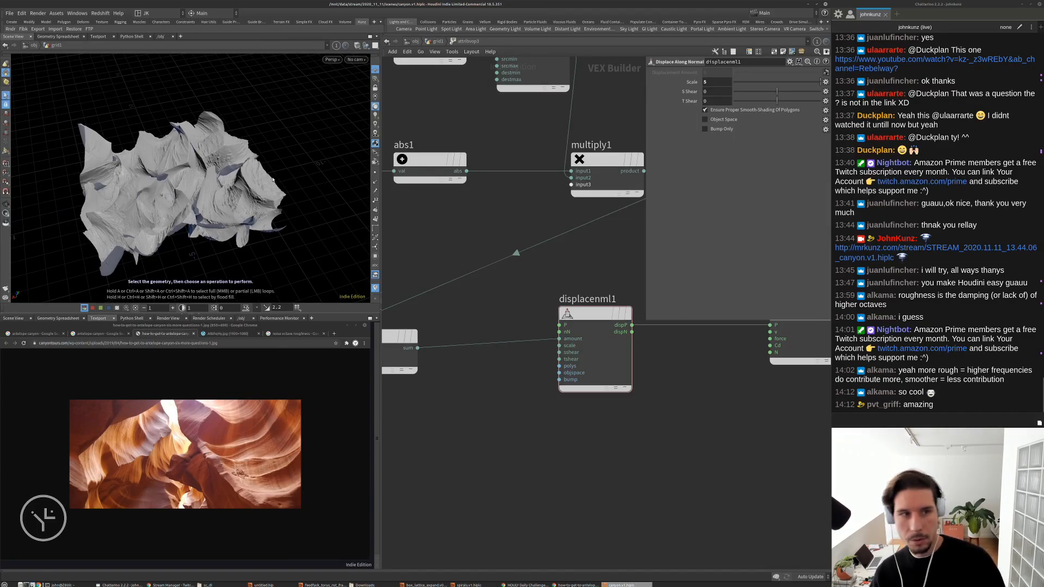
drag(235, 204, 209, 191)
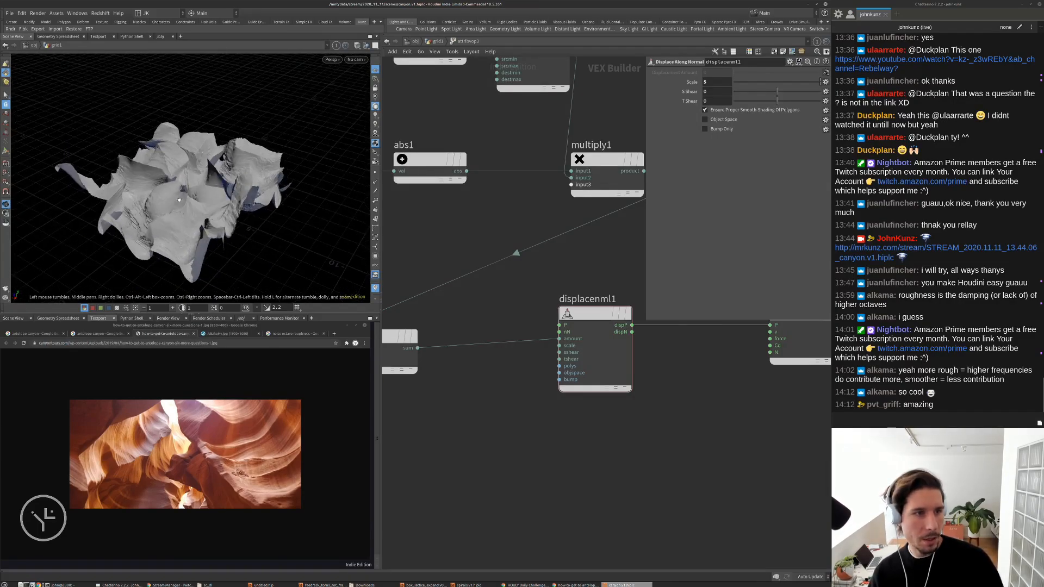
right_drag(210, 191, 340, 183)
Set the displacenml1 scale to 2 and check the terrain's shape
click(717, 83)
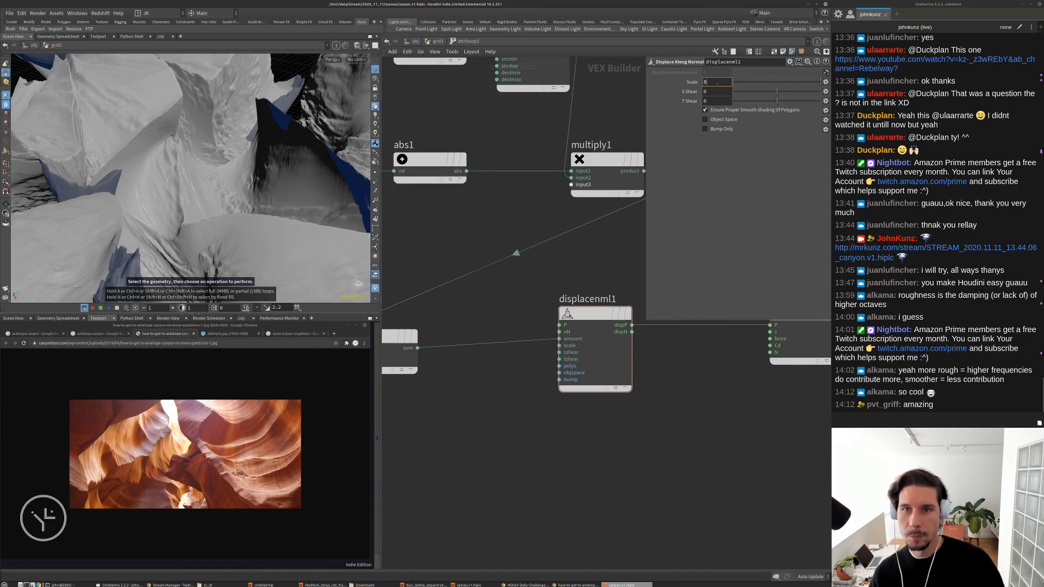
text(2)
key(Return)
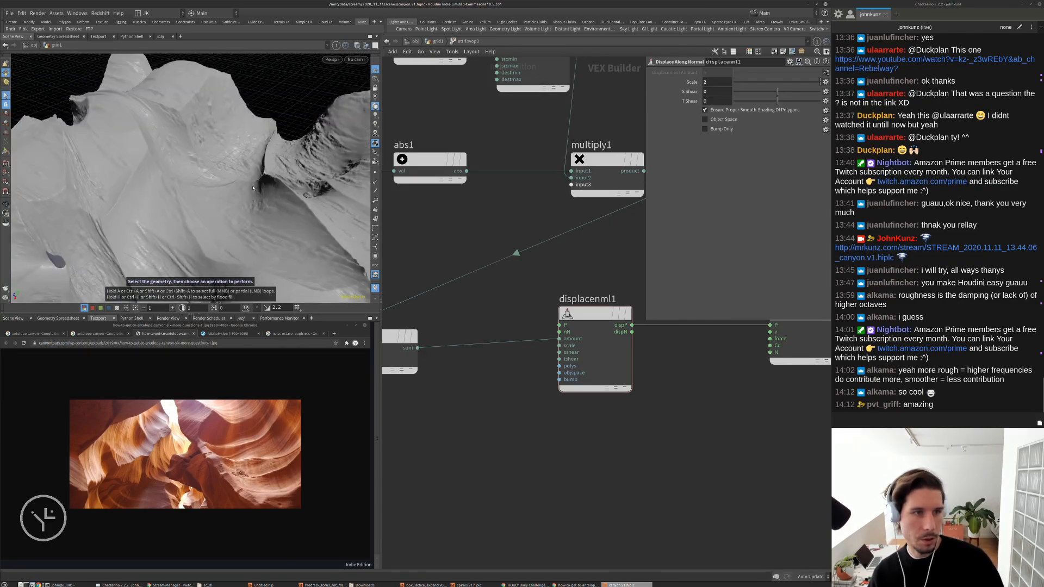
alt+drag(234, 217, 263, 160)
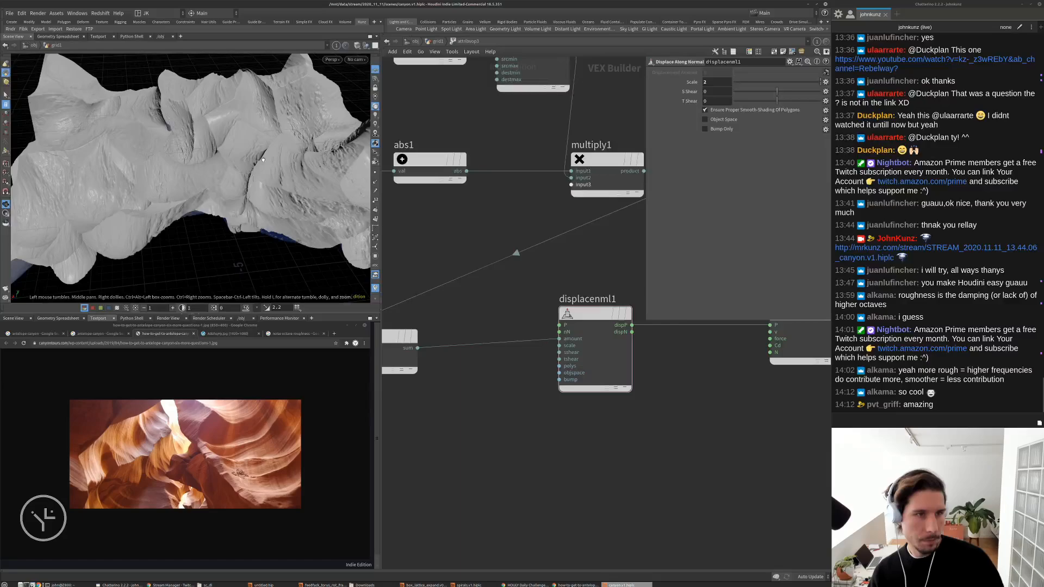
Set the displacenml1 scale to 1 and view the terrain from another angle
double_click(712, 81)
text(1)
key(Return)
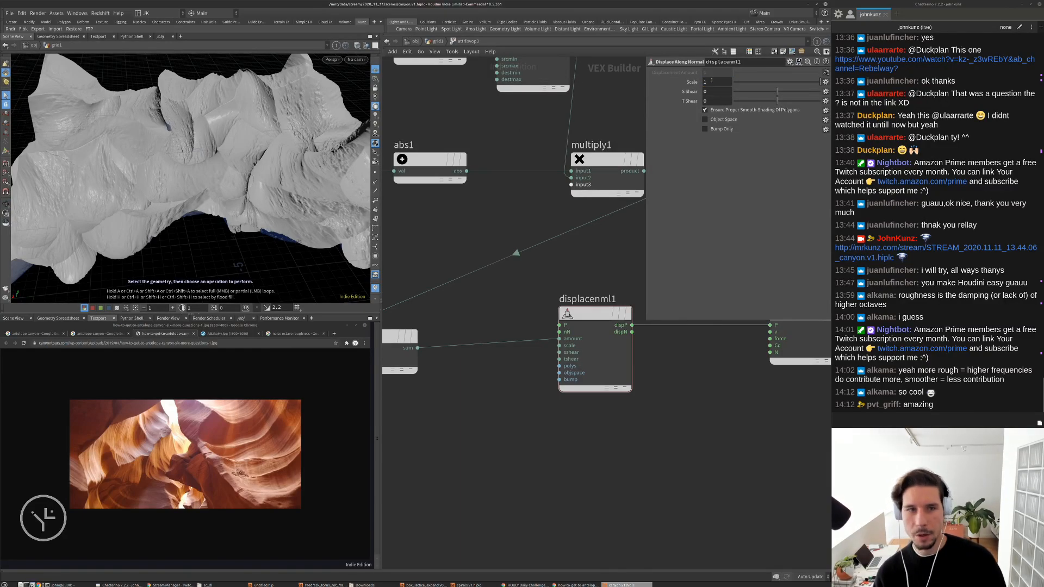
key(Escape)
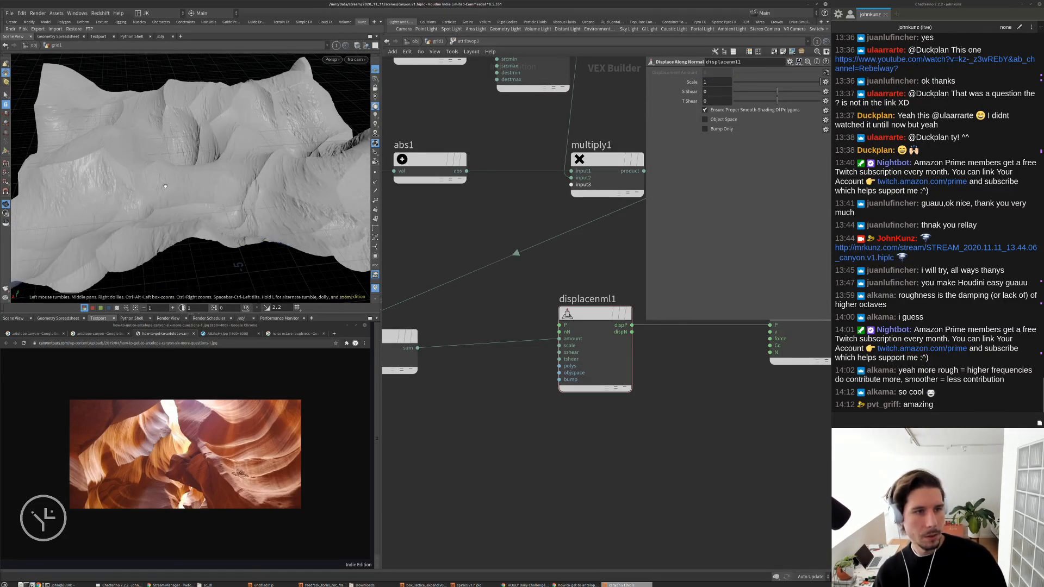
drag(234, 190, 163, 185)
Set the displacenml1 scale to 1.5 and move the node slightly closer to the geometry output node
click(709, 81)
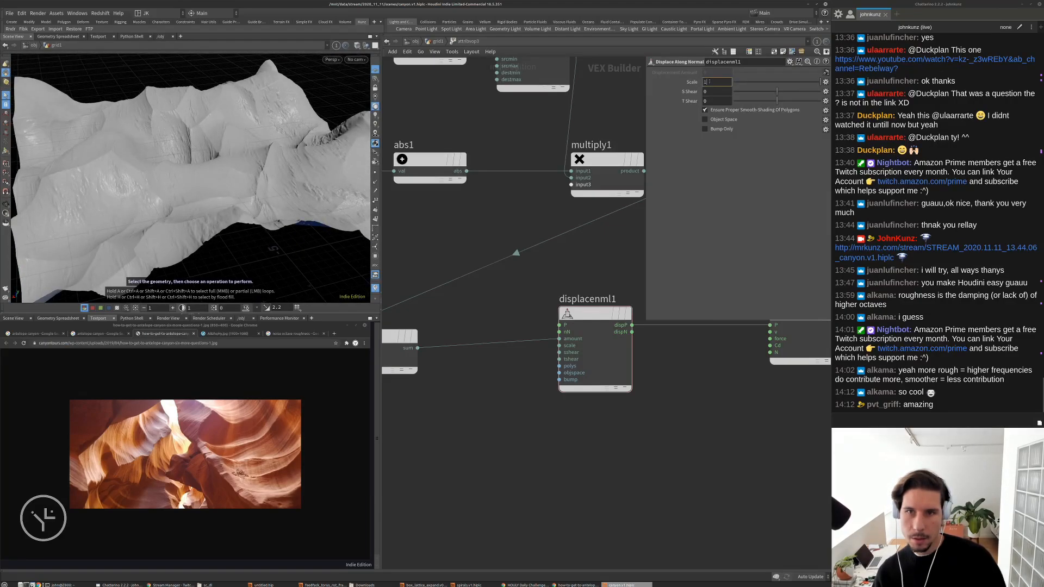
key(Return)
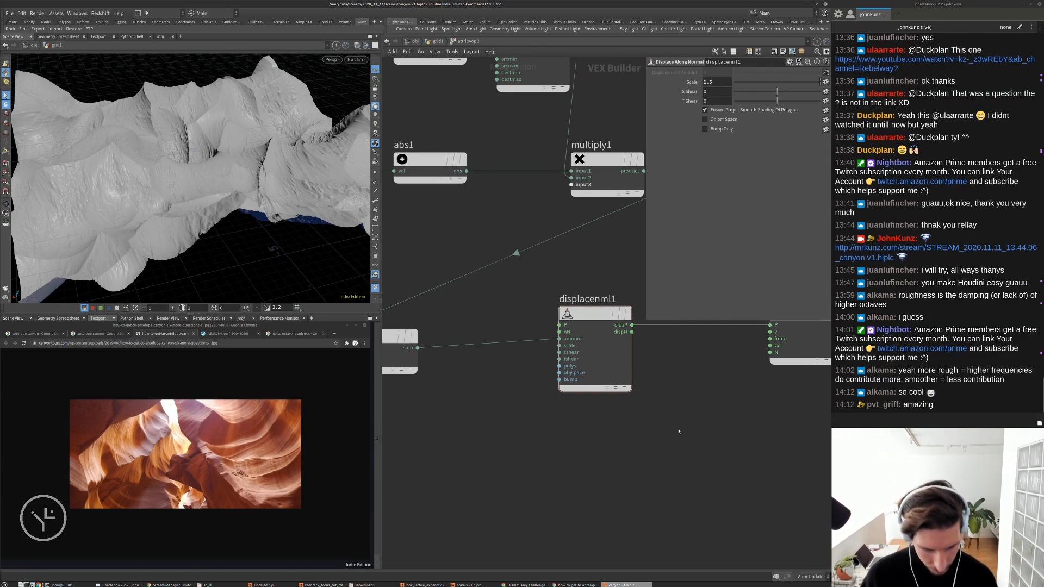
middle_drag(684, 420, 679, 468)
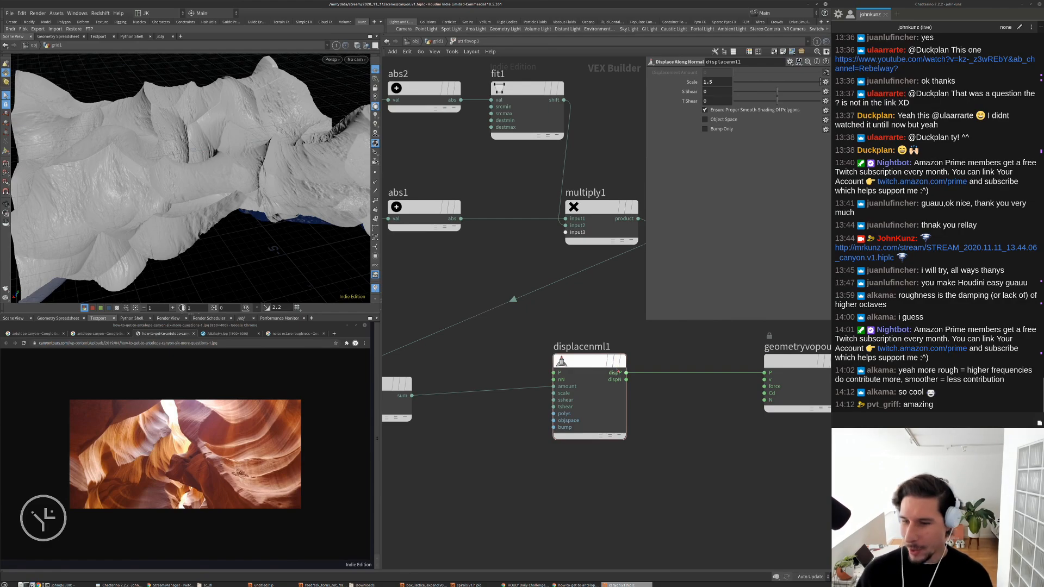
drag(596, 360, 625, 355)
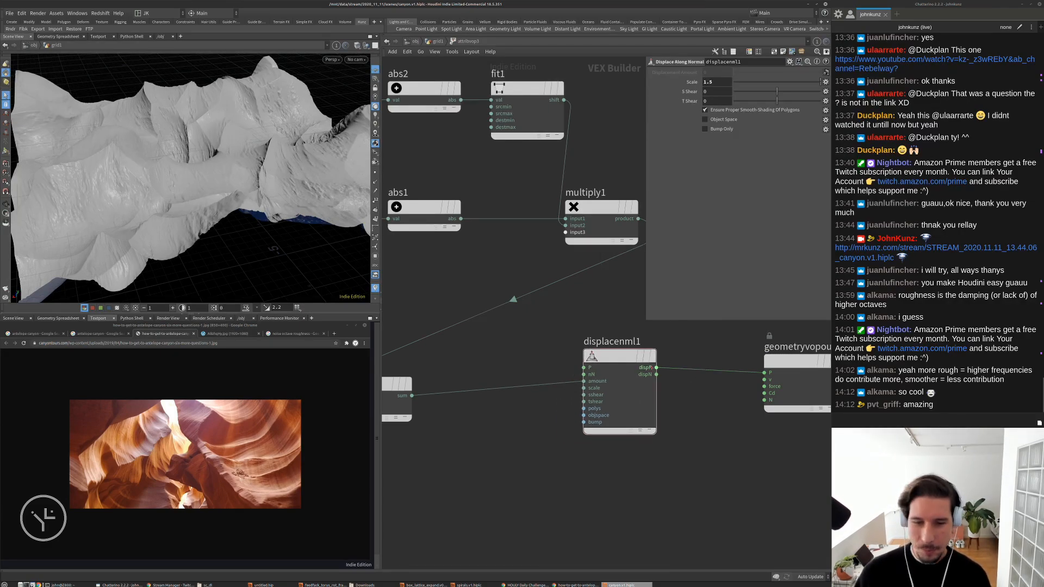
In the grid1 geometry network, pull mountain4 out of the chain and insert a new Attribute VOP before attribvop3
key(u)
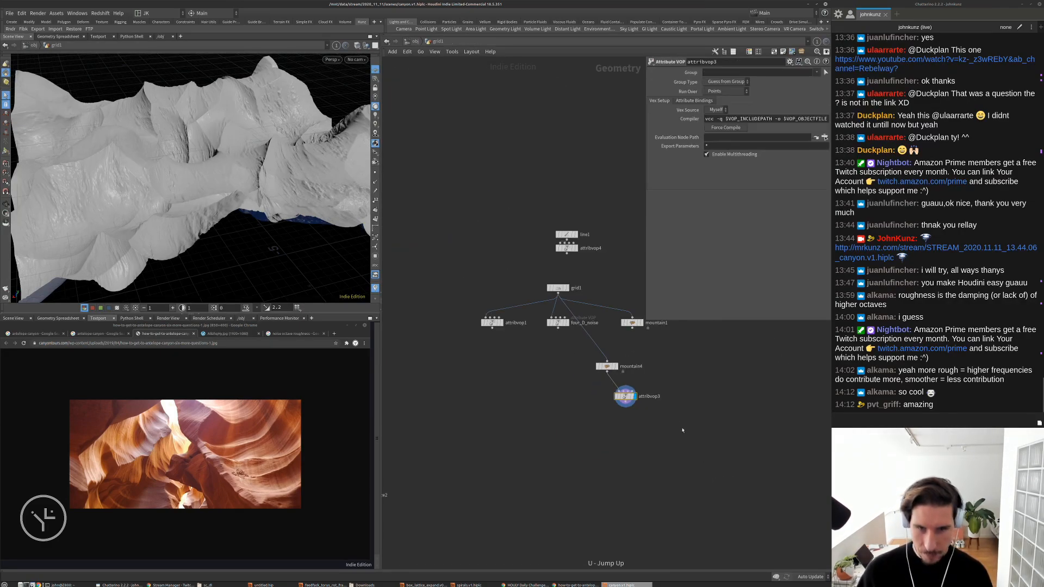
scroll(682, 430, up, 5)
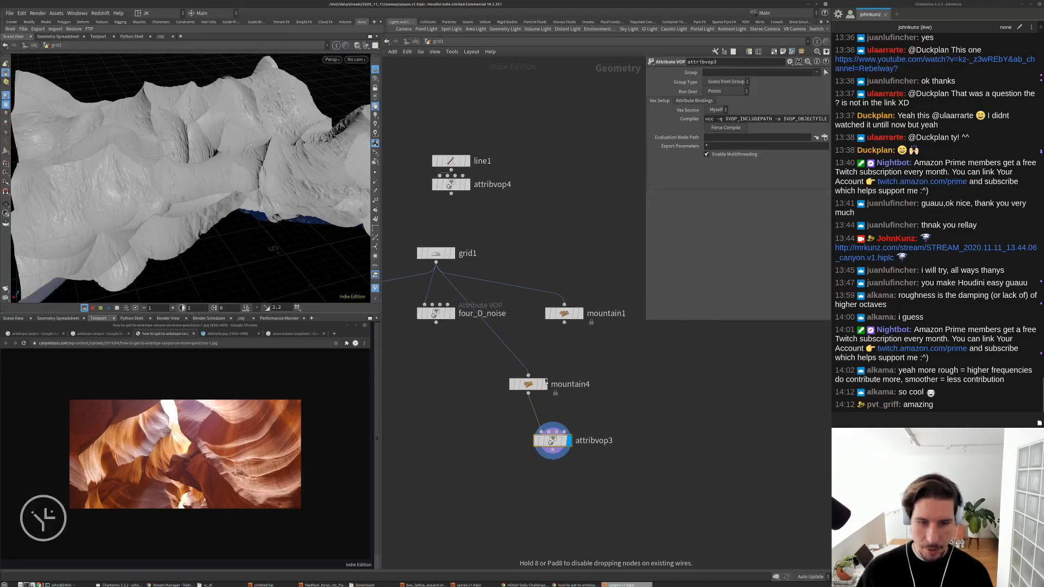
drag(546, 380, 586, 342)
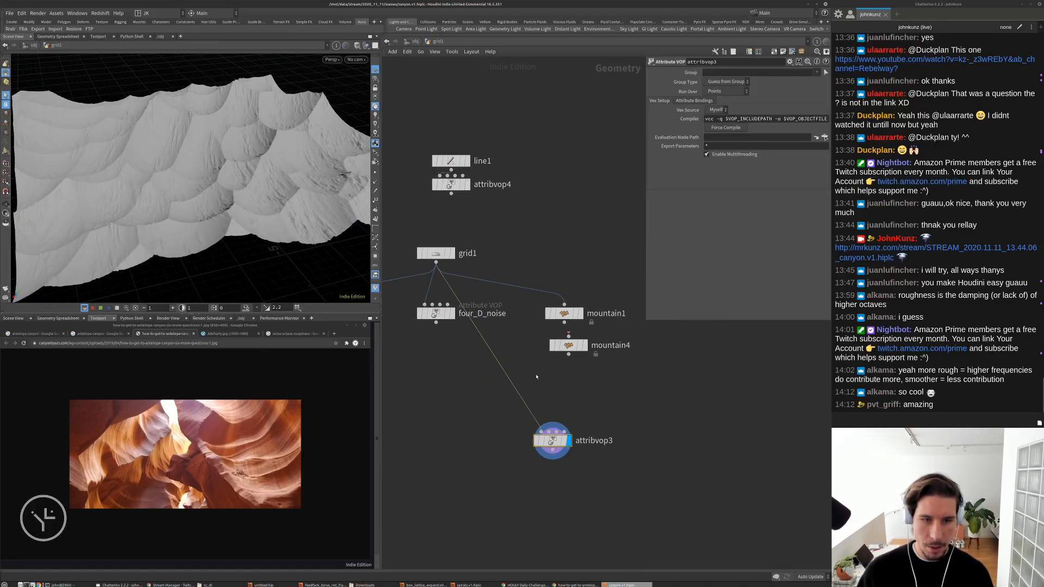
key(Tab)
text(vop)
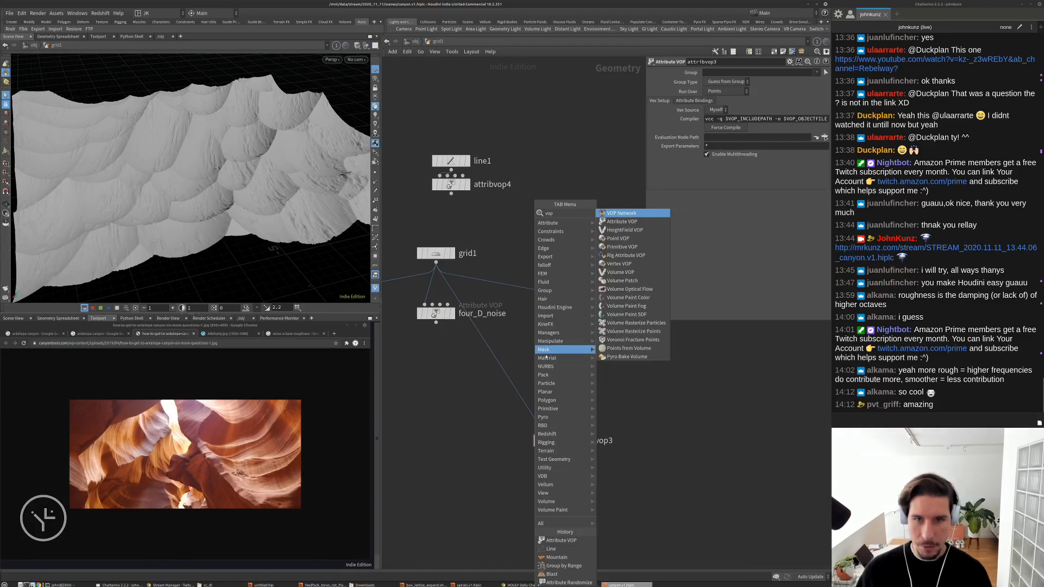
click(620, 221)
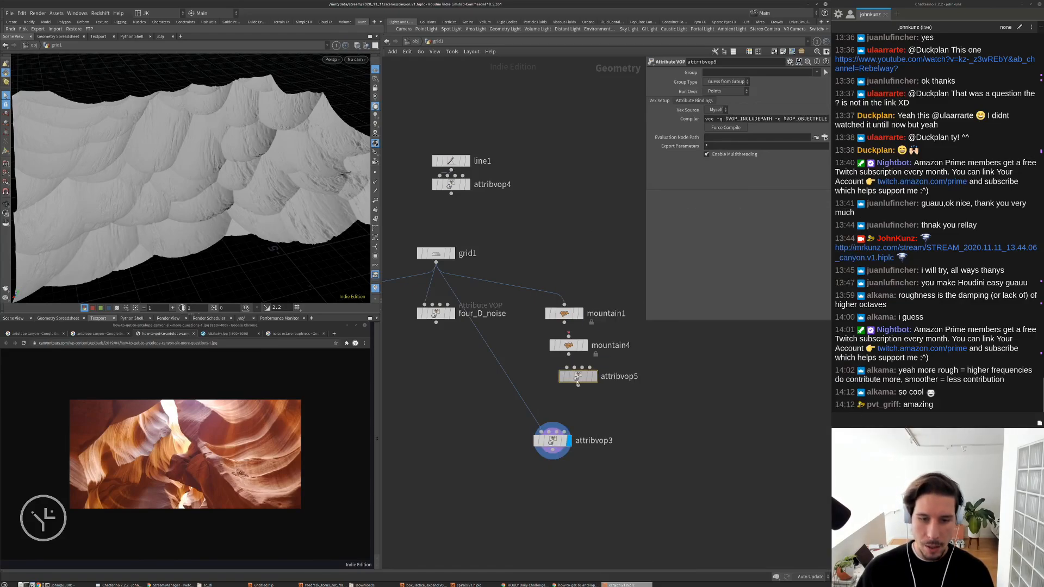
click(532, 399)
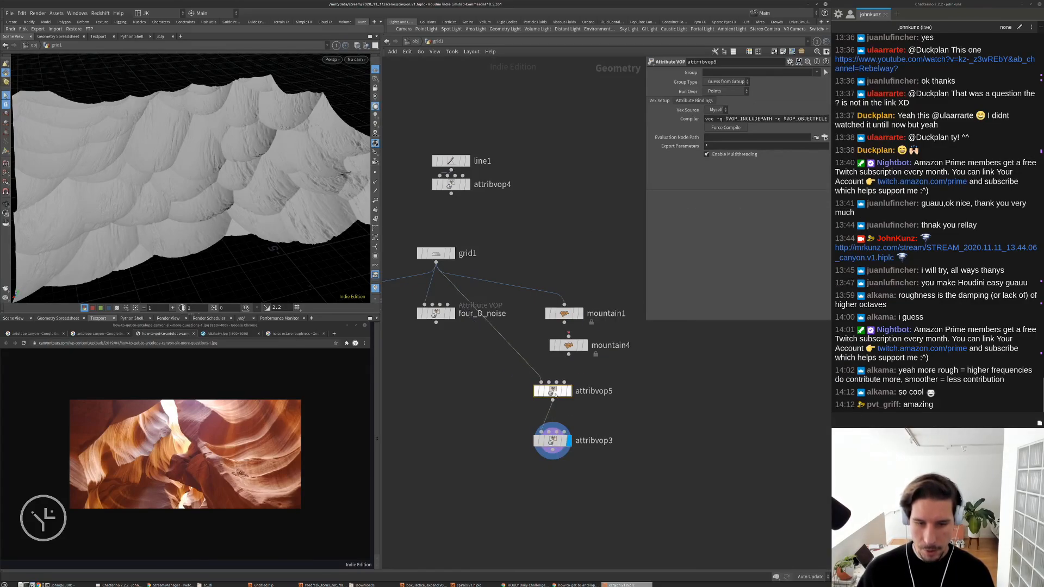
Rename attribvop3 as cellular_worley_disp
scroll(598, 448, up, 2)
double_click(598, 442)
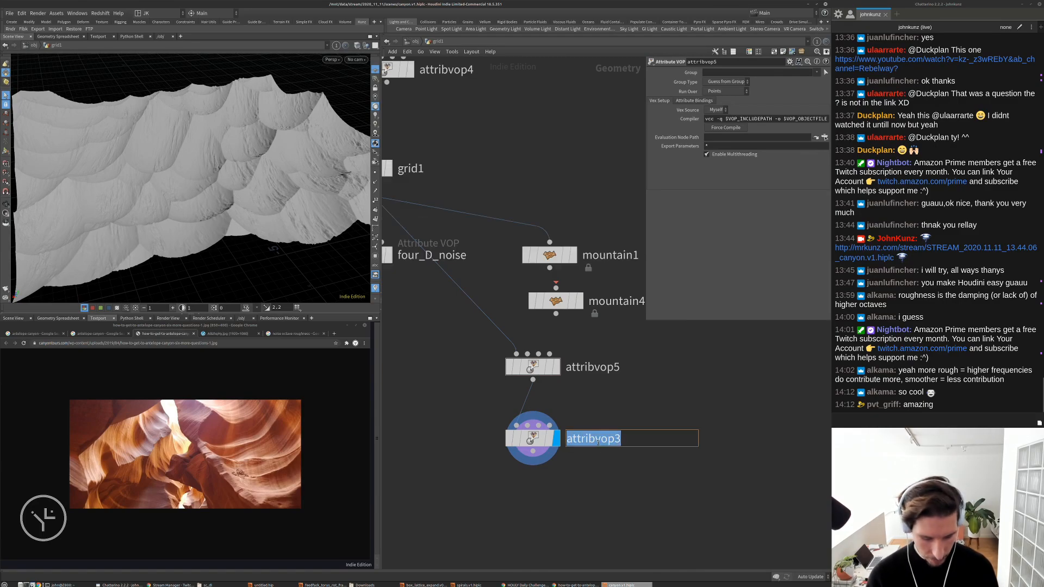
text(ce)
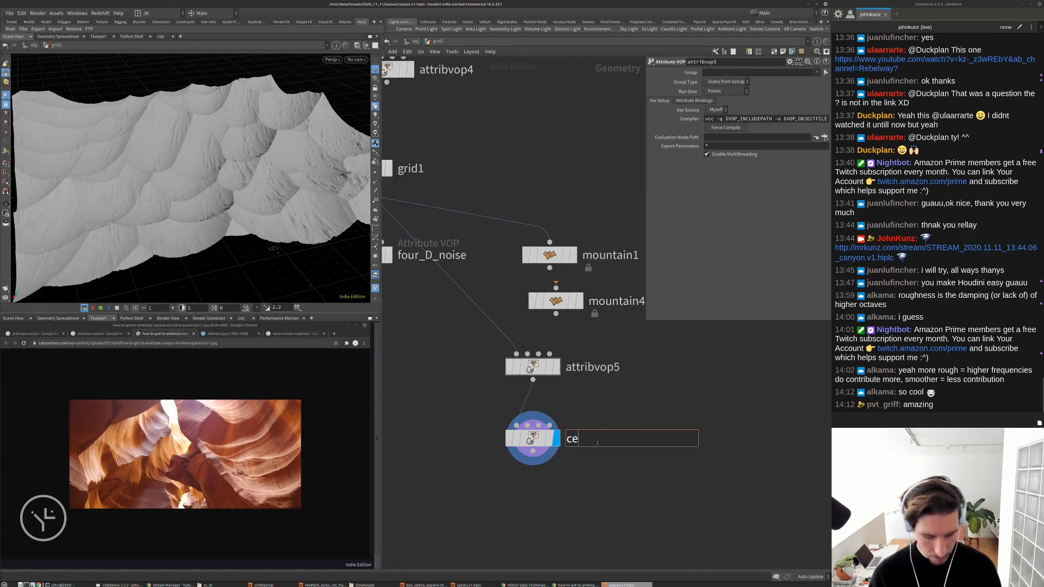
text(llular_)
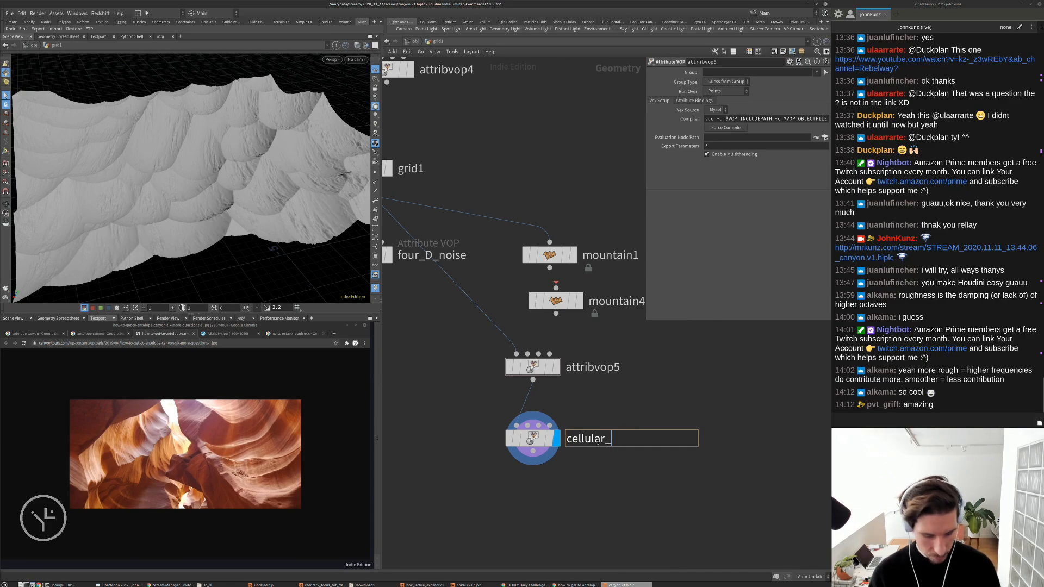
text(worley)
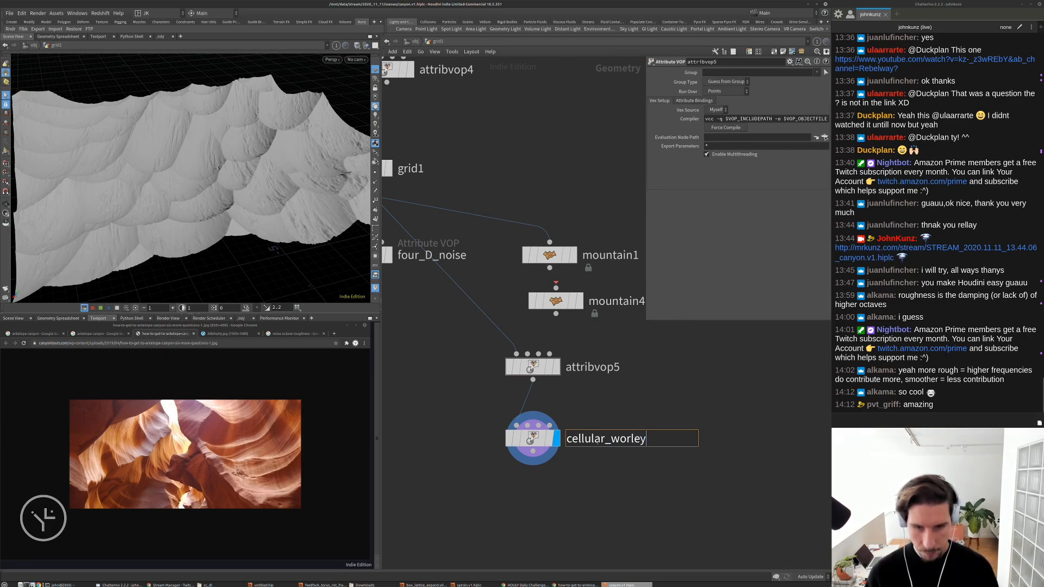
text(_disp)
key(Return)
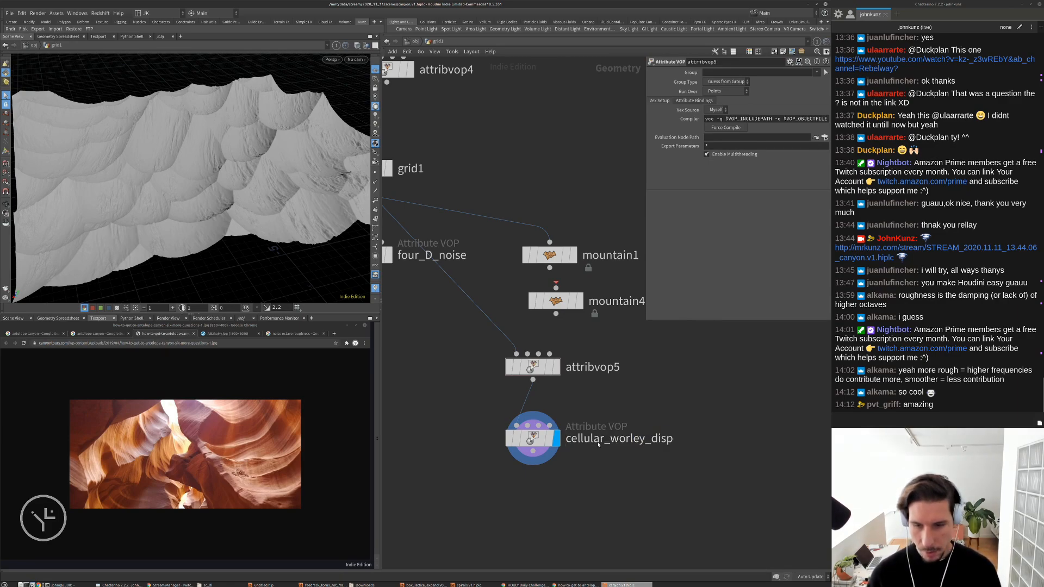
Rename the newly inserted Attribute VOP as low_freq_turbulence
middle_drag(598, 444, 591, 465)
double_click(595, 388)
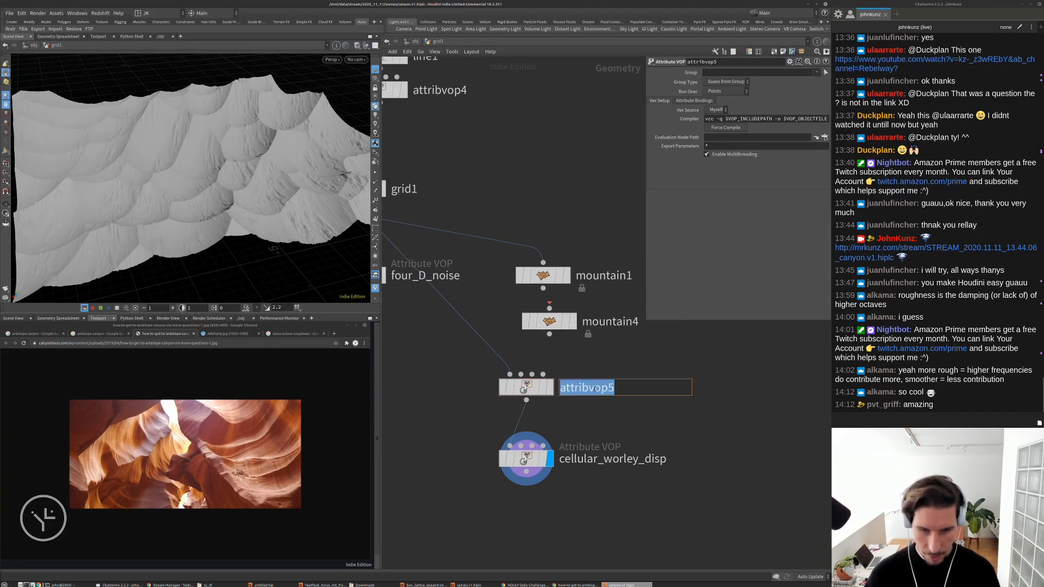
text(low_f)
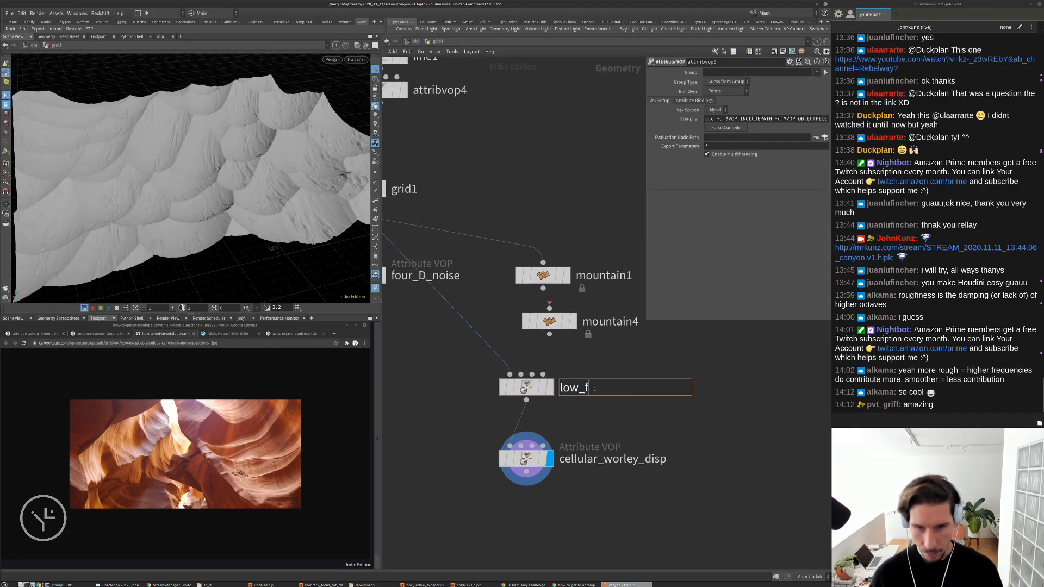
text(req)
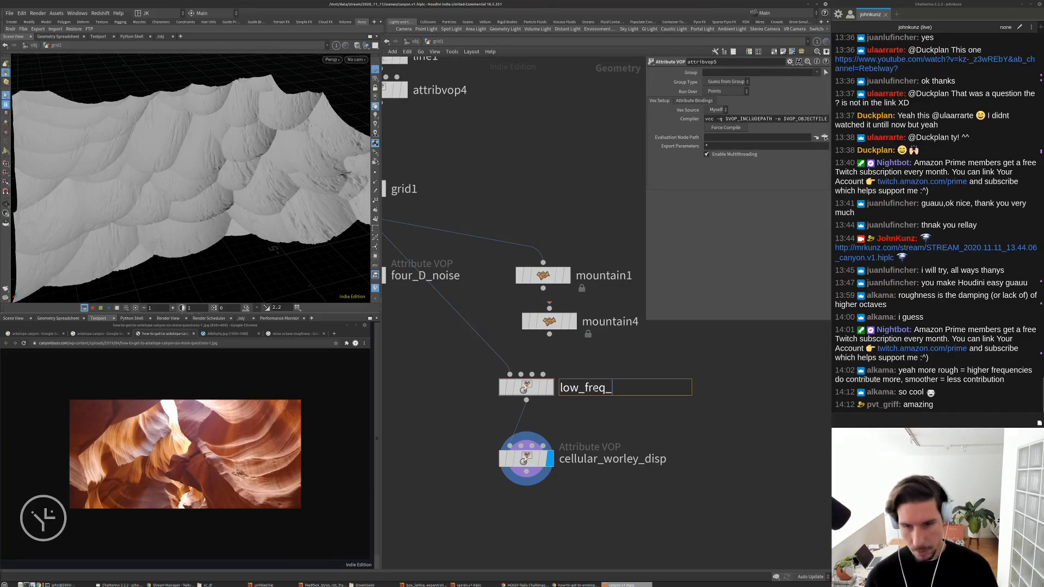
text(_t)
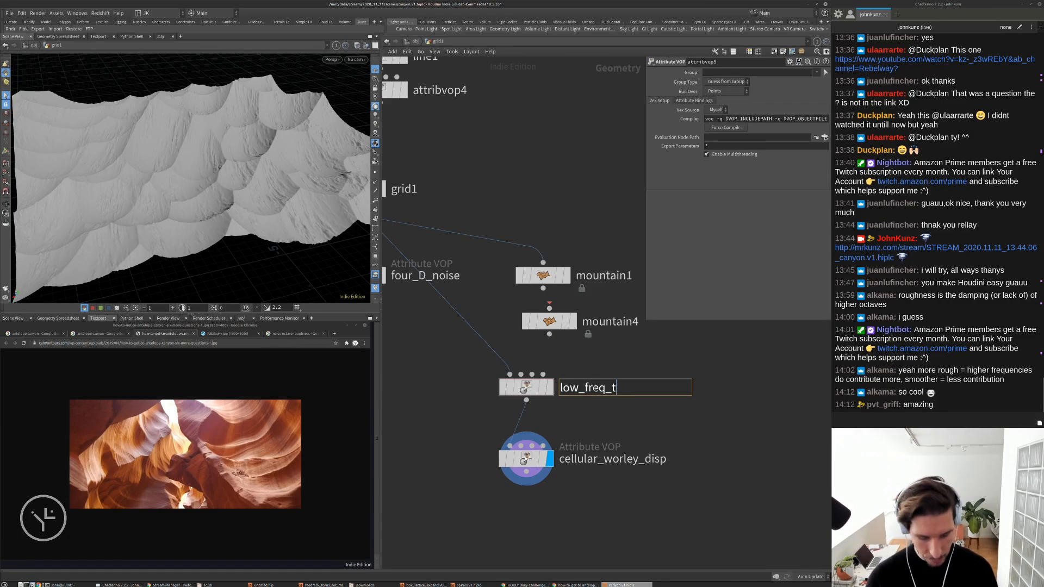
text(urb)
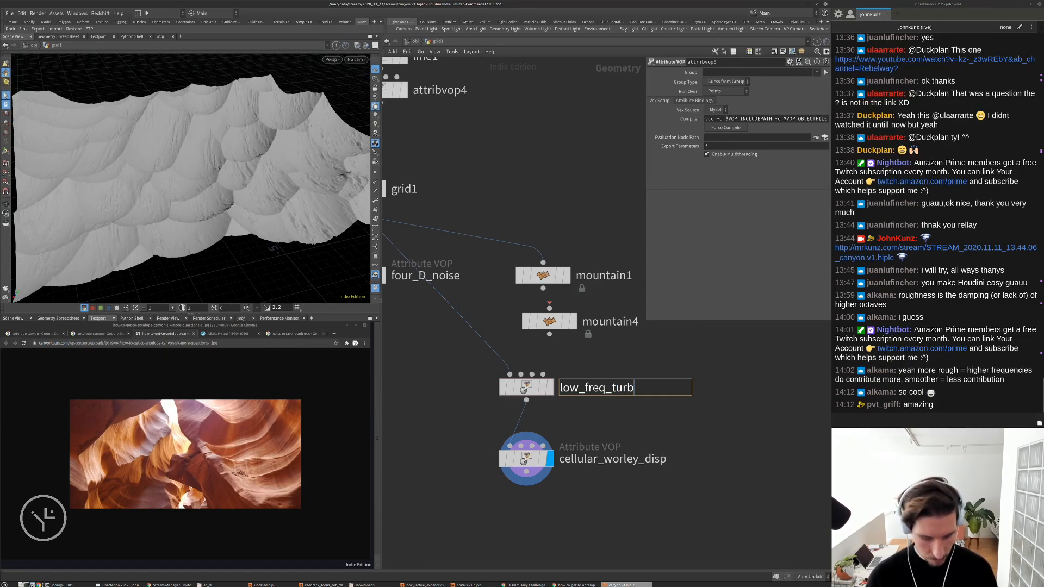
text(ulence)
key(Return)
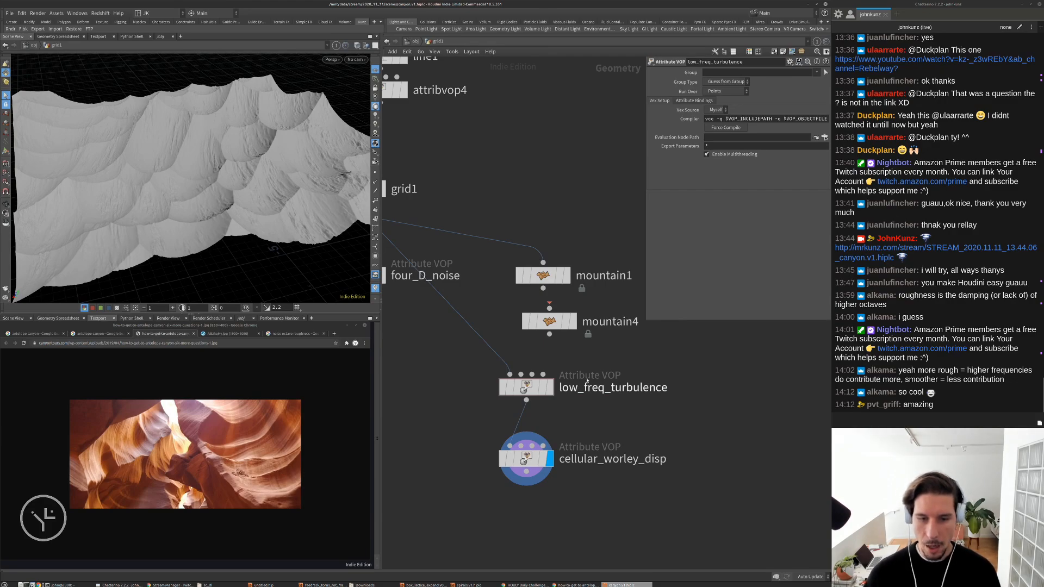
Display low_freq_turbulence, go inside it and move the geometry output node away from the global inputs node
click(548, 390)
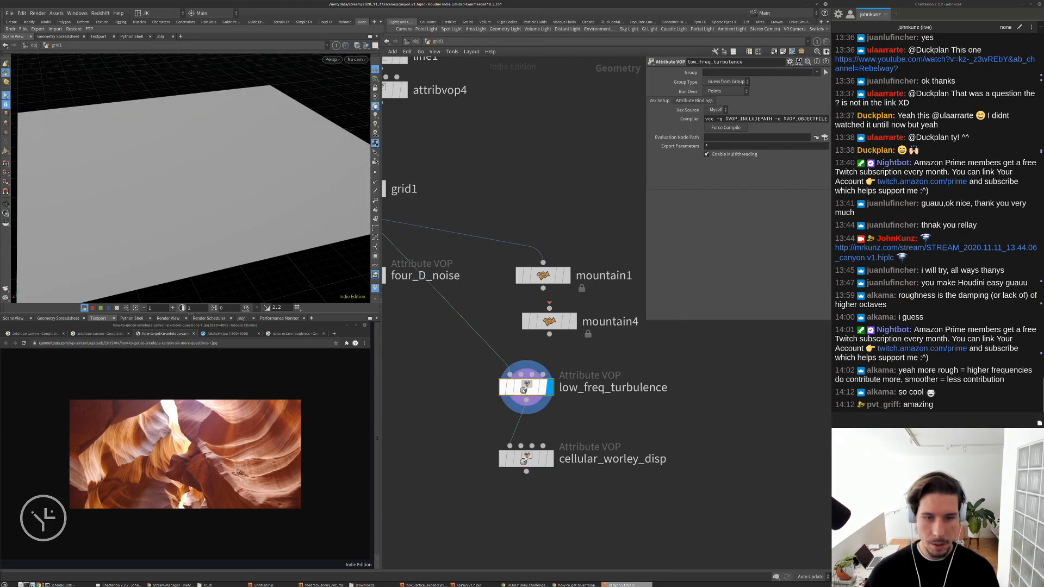
key(i)
middle_drag(628, 398, 562, 443)
drag(611, 271, 730, 352)
click(571, 381)
key(Tab)
text(a)
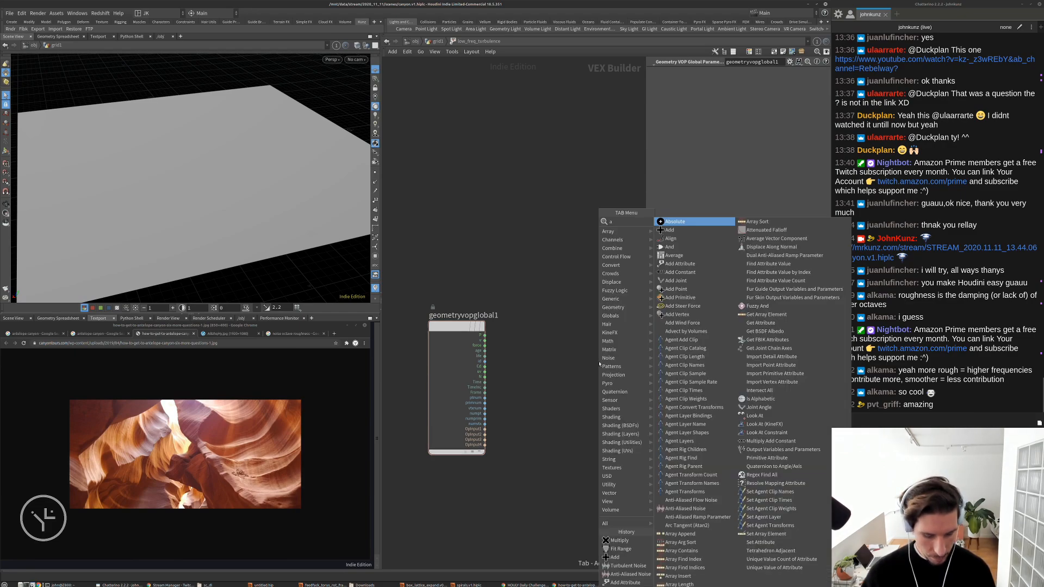
key(Escape)
Add a Curl Noise node between the global inputs node and the geometry output node
key(Tab)
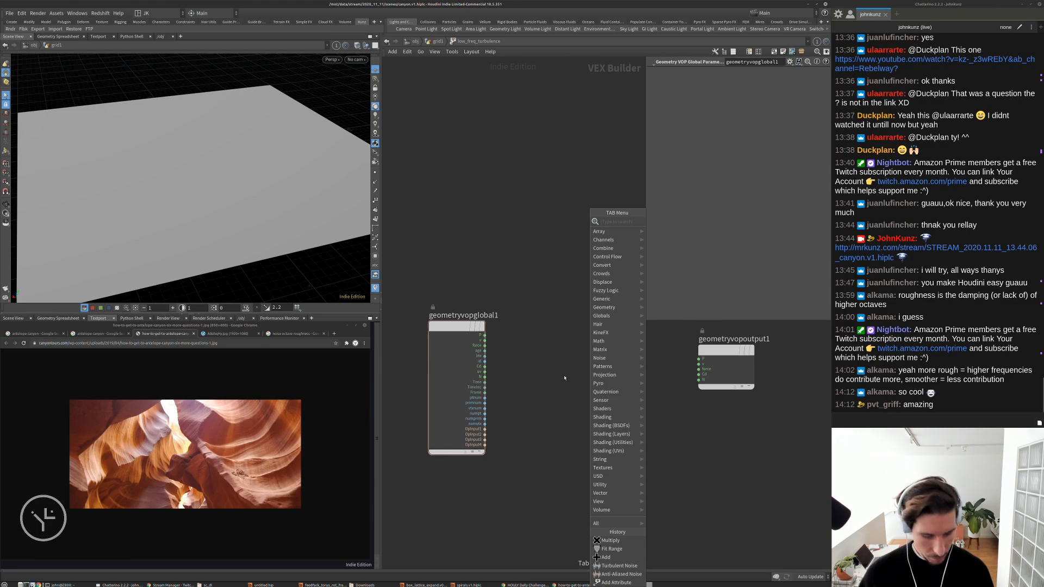
text(curl)
key(Down)
key(Down)
key(Up)
key(Up)
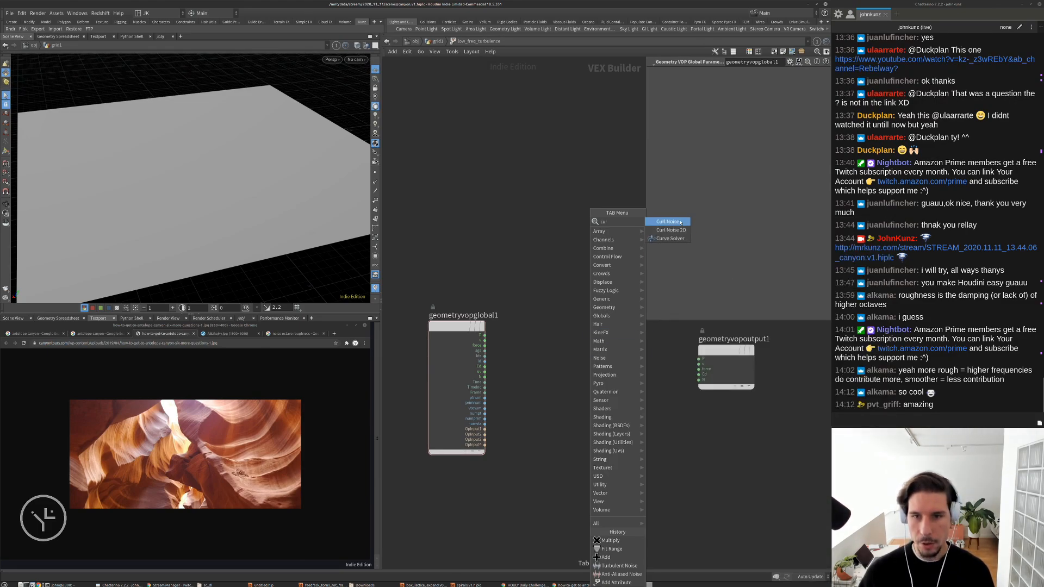
key(Return)
click(594, 380)
scroll(533, 359, up, 3)
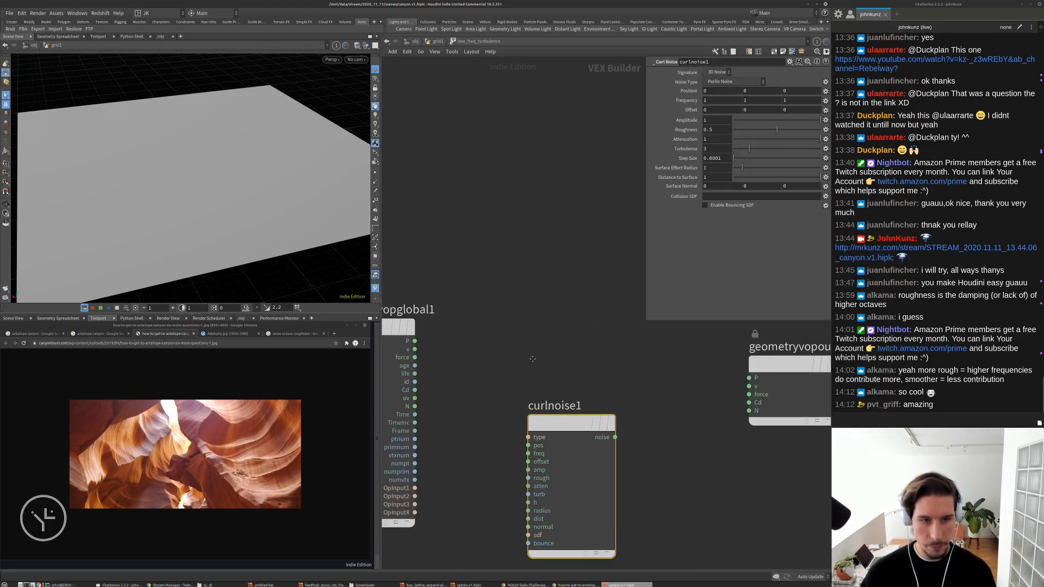
Add a Vector to Vector4 node that feeds the global P into the curl noise's pos input
key(Tab)
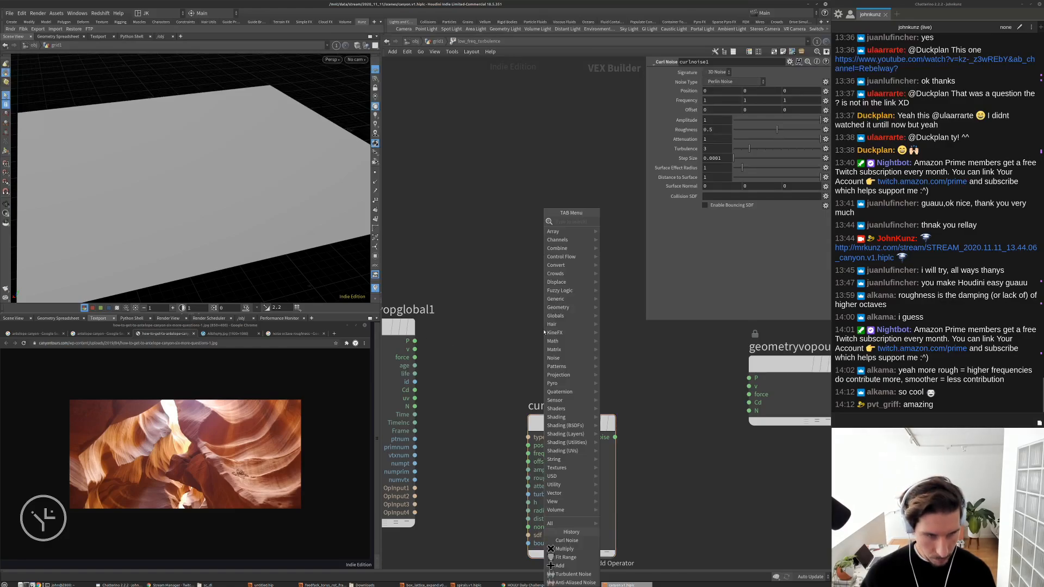
text(vec)
click(629, 264)
click(500, 356)
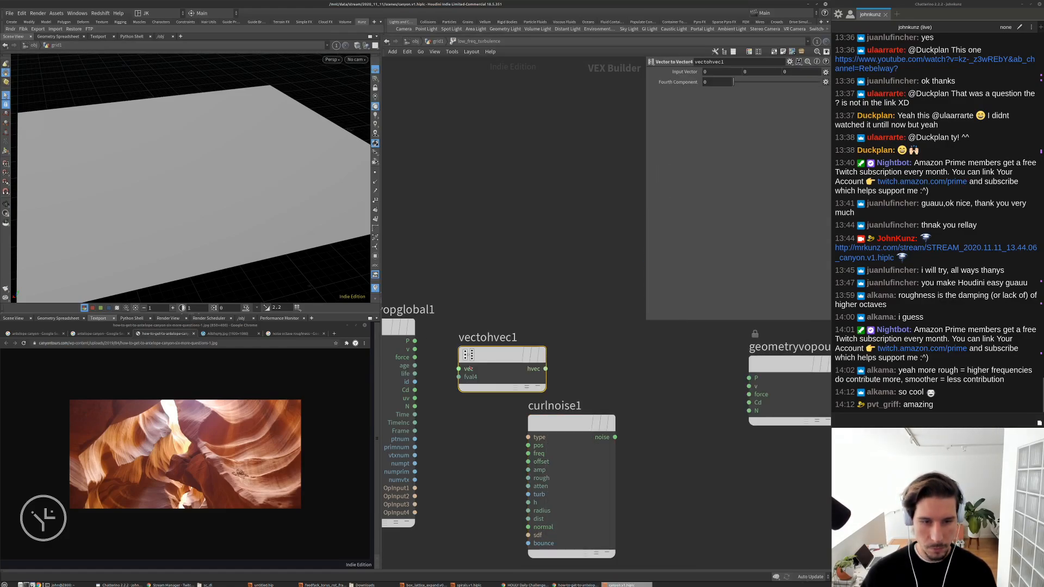
click(414, 341)
drag(571, 423, 609, 418)
drag(500, 354, 566, 441)
Add an Add node that sums the global P and the curl noise, and connect its sum to the output's P
key(Tab)
text(ad)
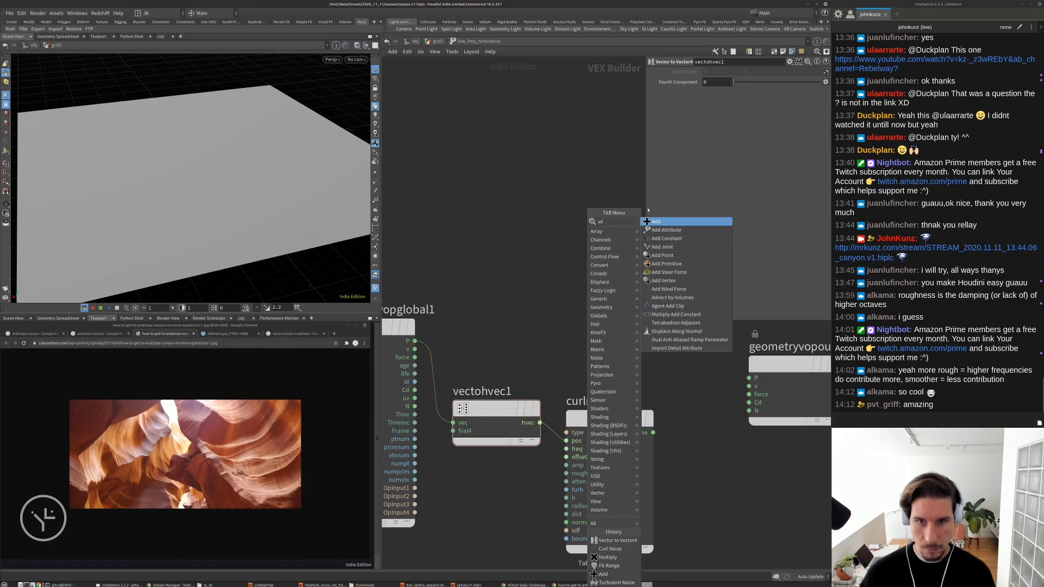
click(647, 222)
click(530, 251)
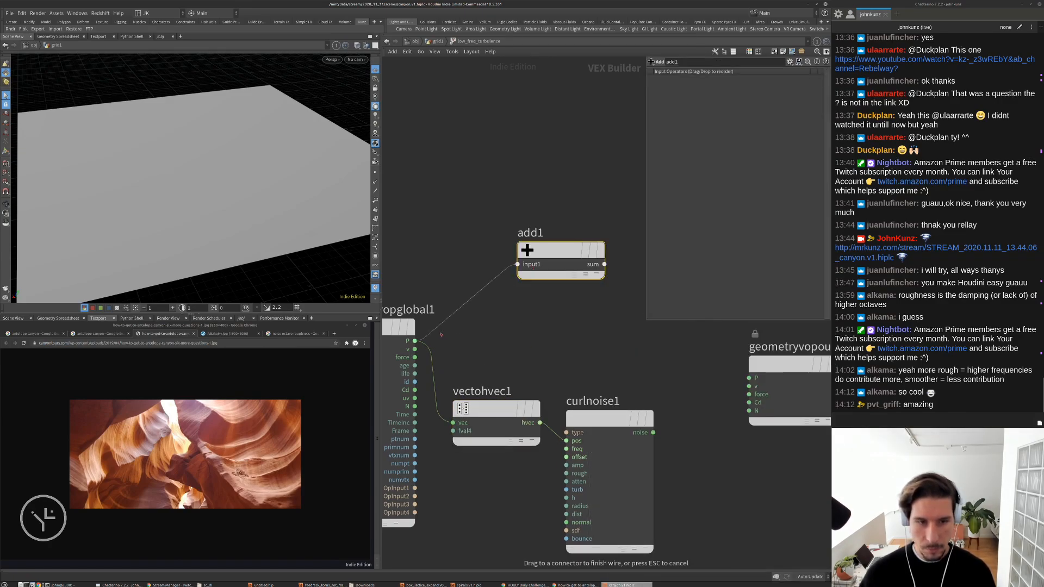
drag(414, 341, 613, 405)
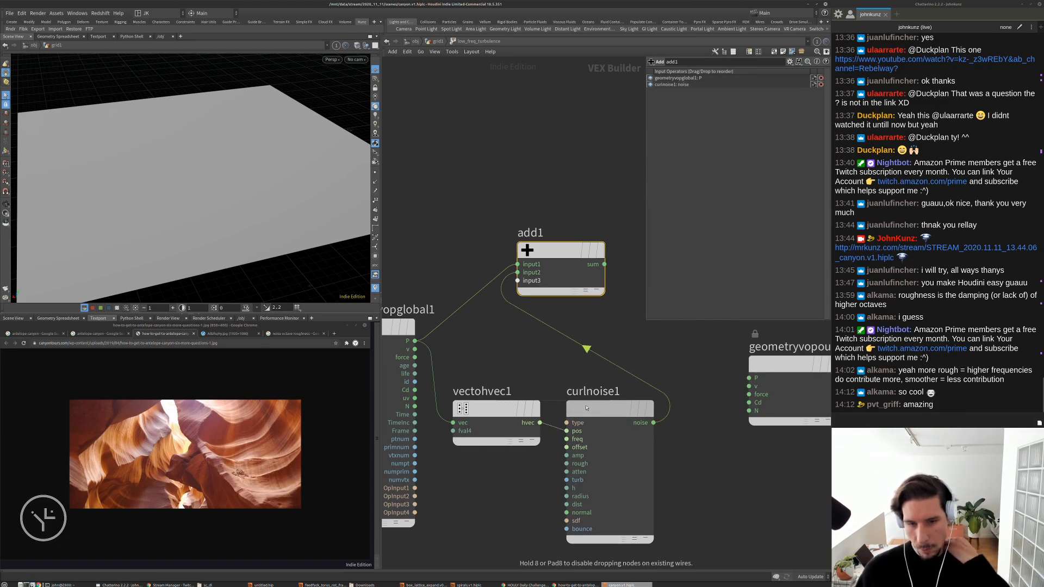
scroll(613, 404, down, 3)
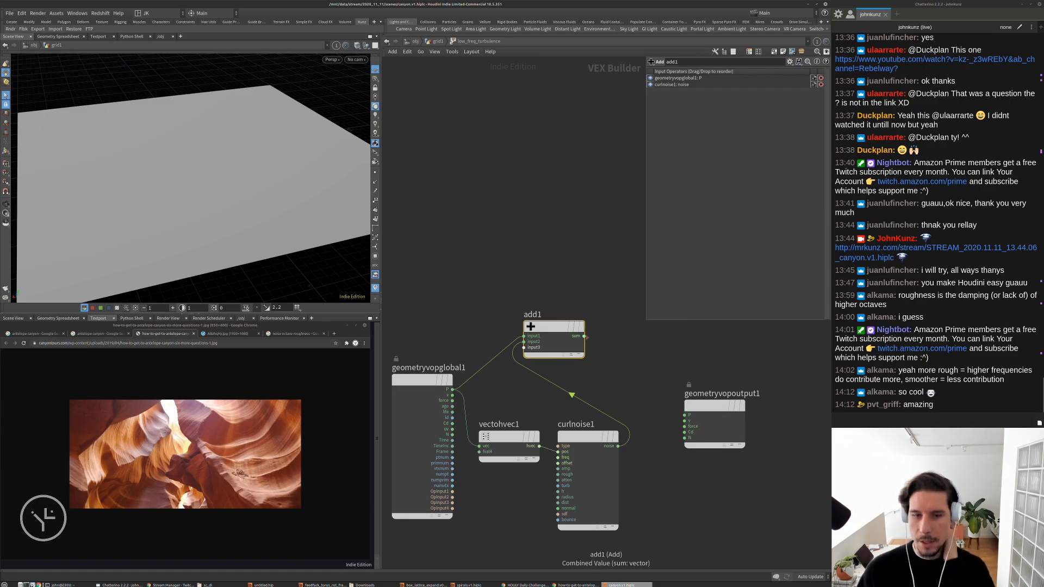
drag(584, 336, 684, 414)
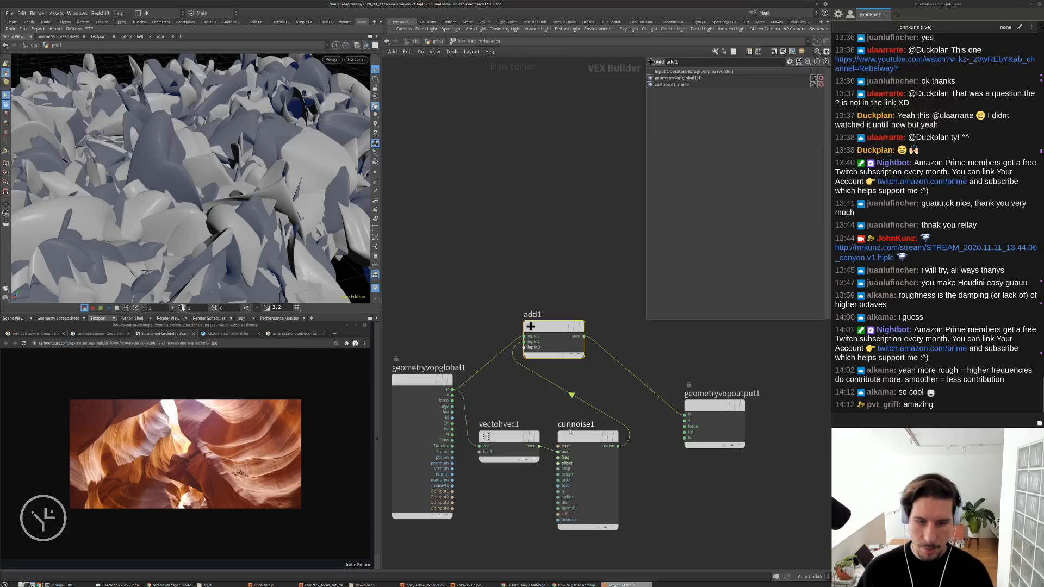
Set curlnoise1's noise type to Analytic Simplex Noise and move the global inputs node away to make room
click(573, 442)
click(729, 81)
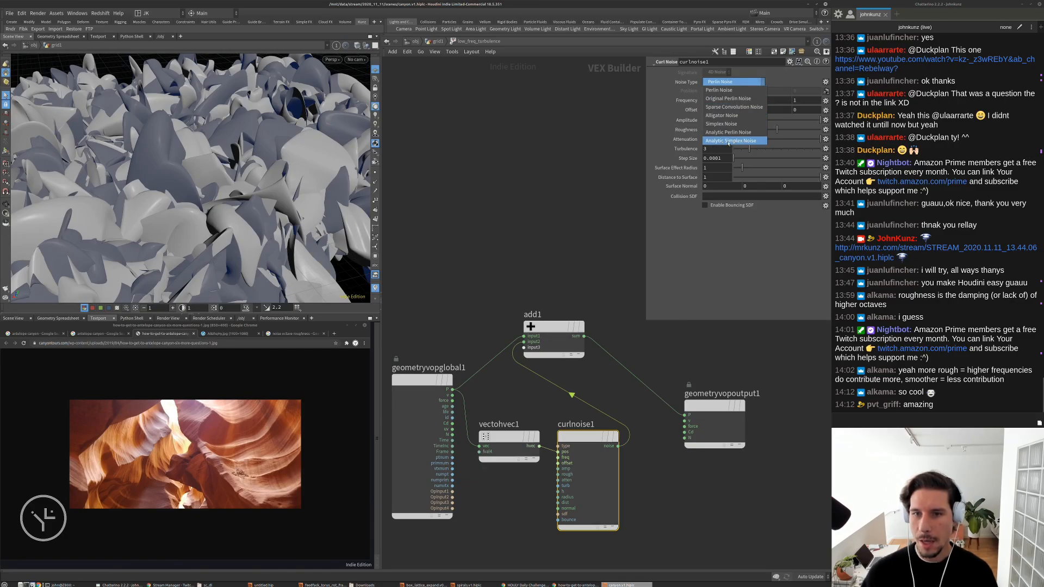
click(728, 142)
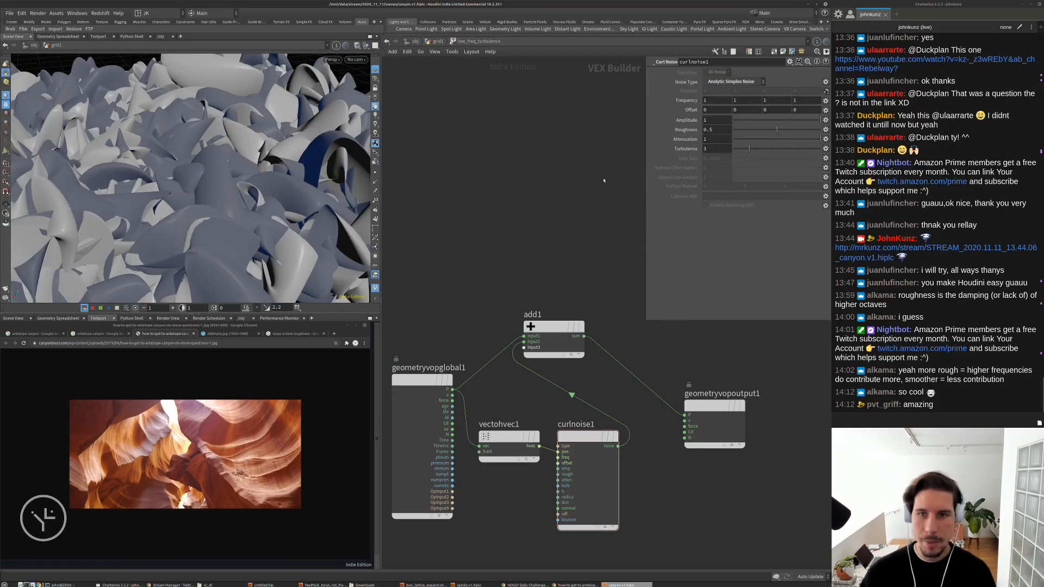
scroll(549, 223, down, 3)
drag(488, 257, 418, 261)
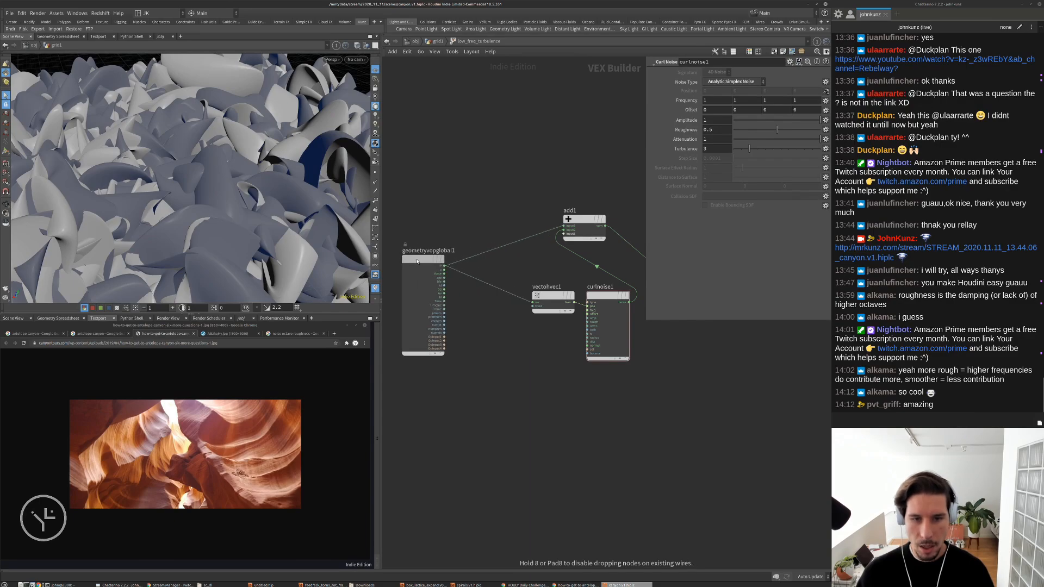
key(Tab)
text(m)
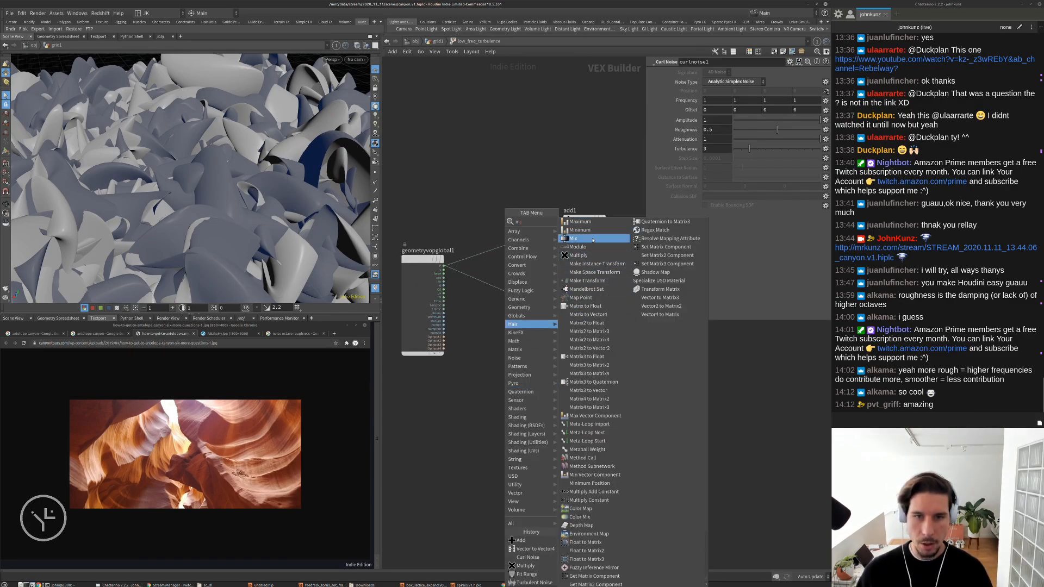
key(Escape)
Insert a Multiply Constant node between the global P and the Vector to Vector4 node and set its multiplier to 0.15
key(Tab)
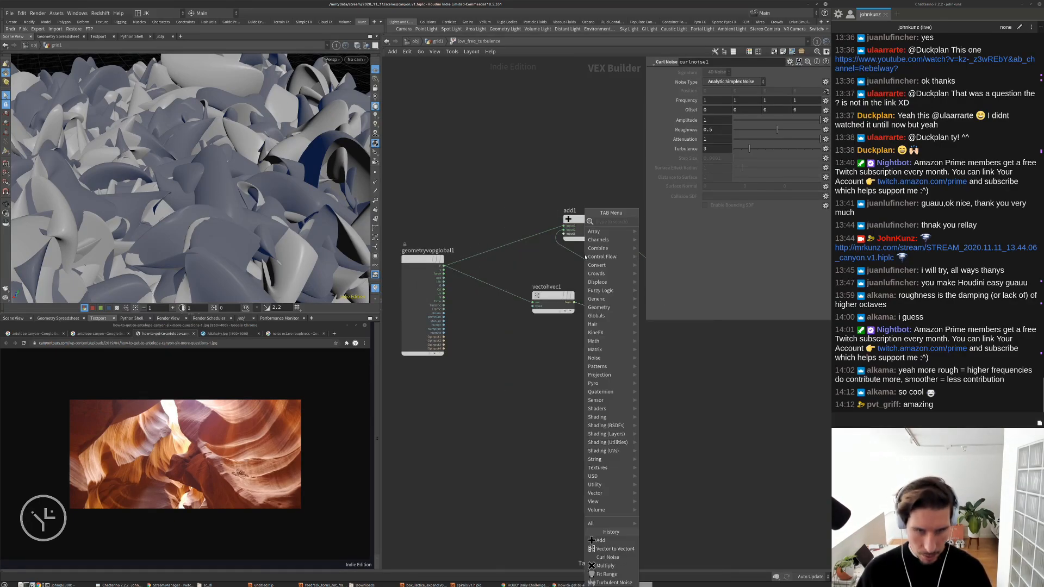
text(mul)
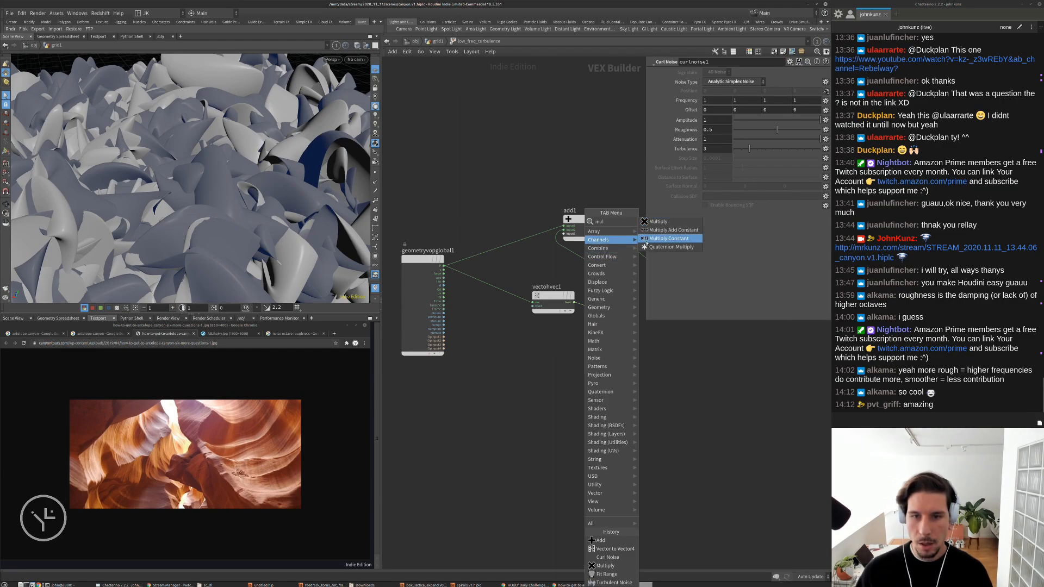
click(651, 239)
click(510, 296)
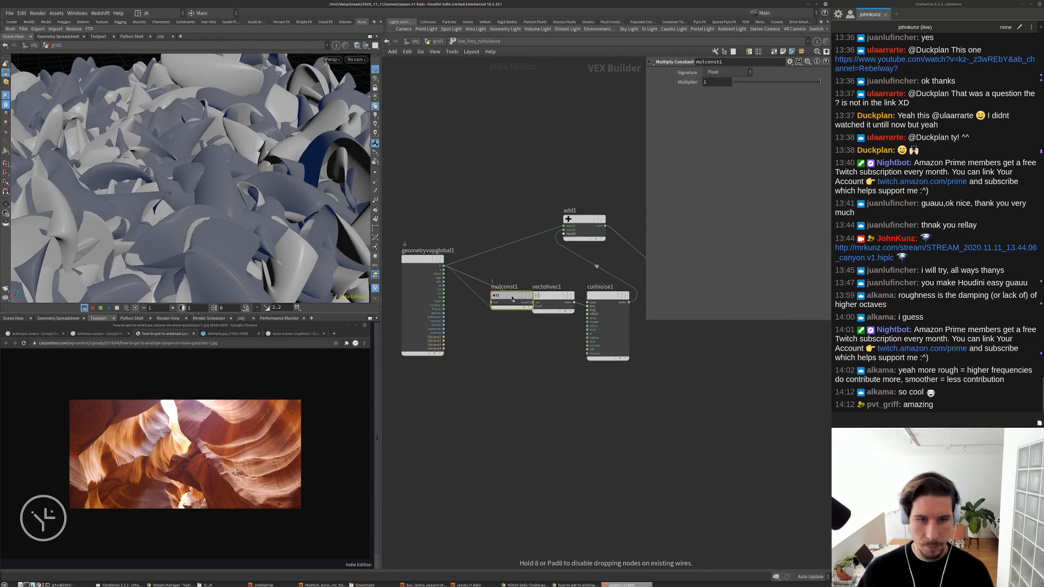
drag(510, 296, 494, 309)
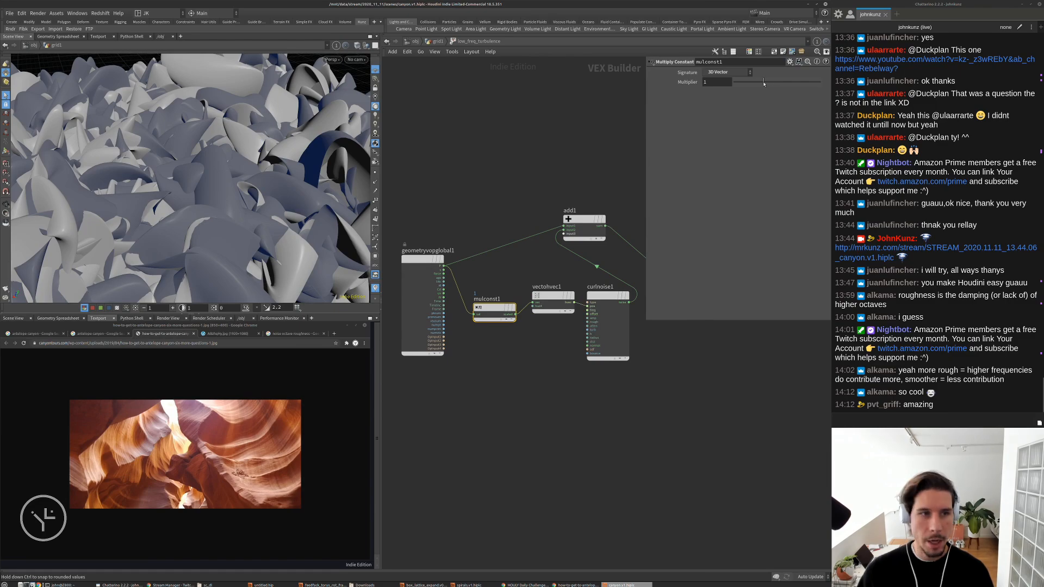
drag(763, 82, 746, 82)
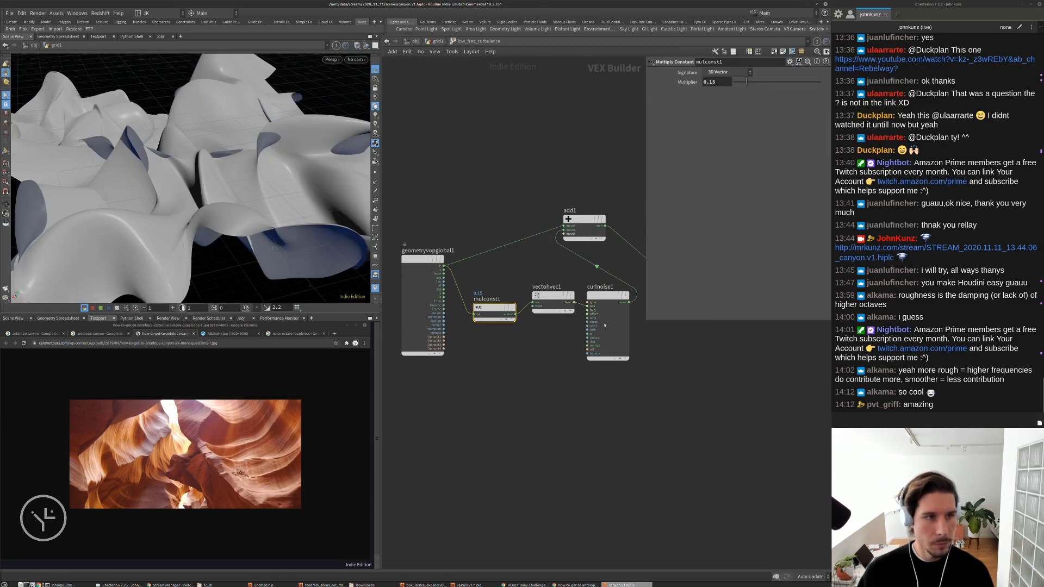
Lower curlnoise1's amplitude to 0.298 and inspect the softened terrain from several angles
click(605, 325)
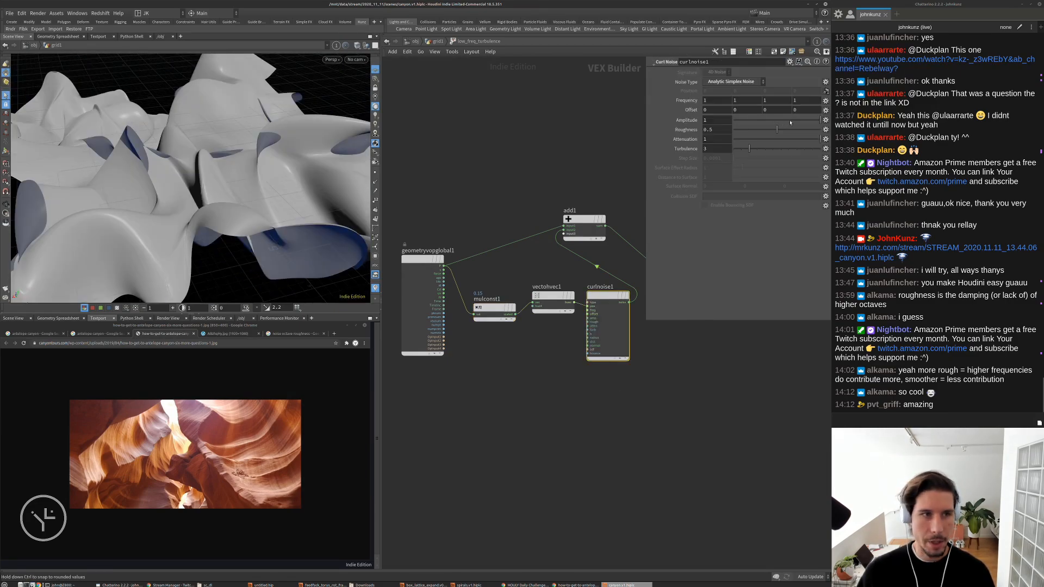
click(790, 121)
click(482, 138)
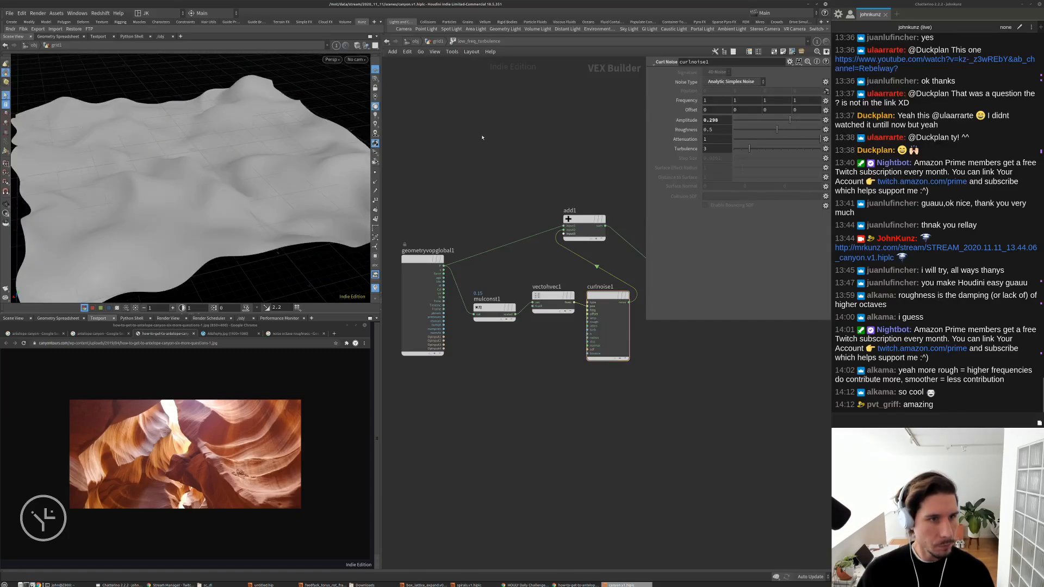
alt+drag(163, 184, 272, 190)
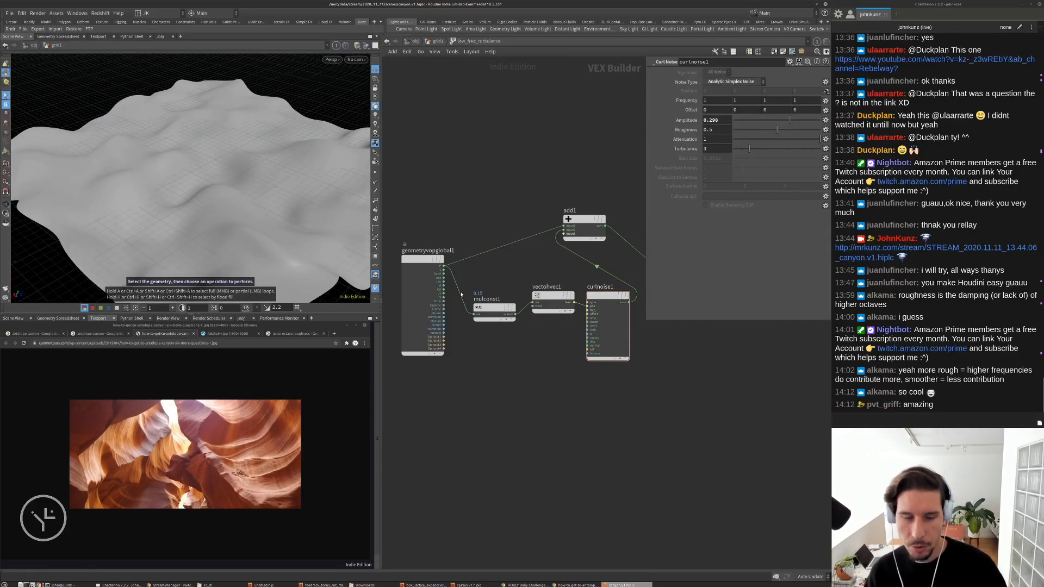
alt+drag(235, 226, 292, 179)
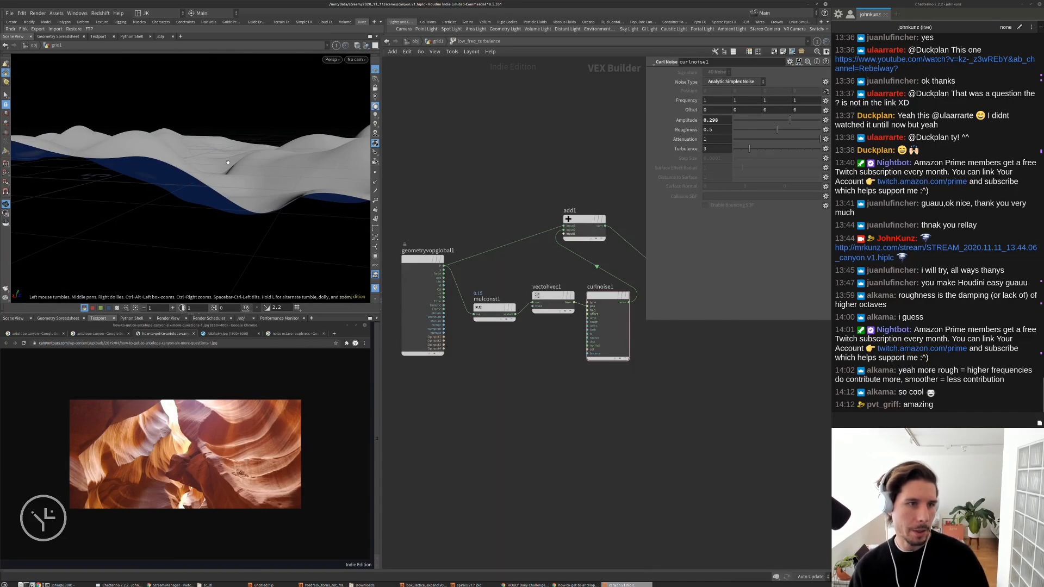
alt+drag(221, 151, 157, 203)
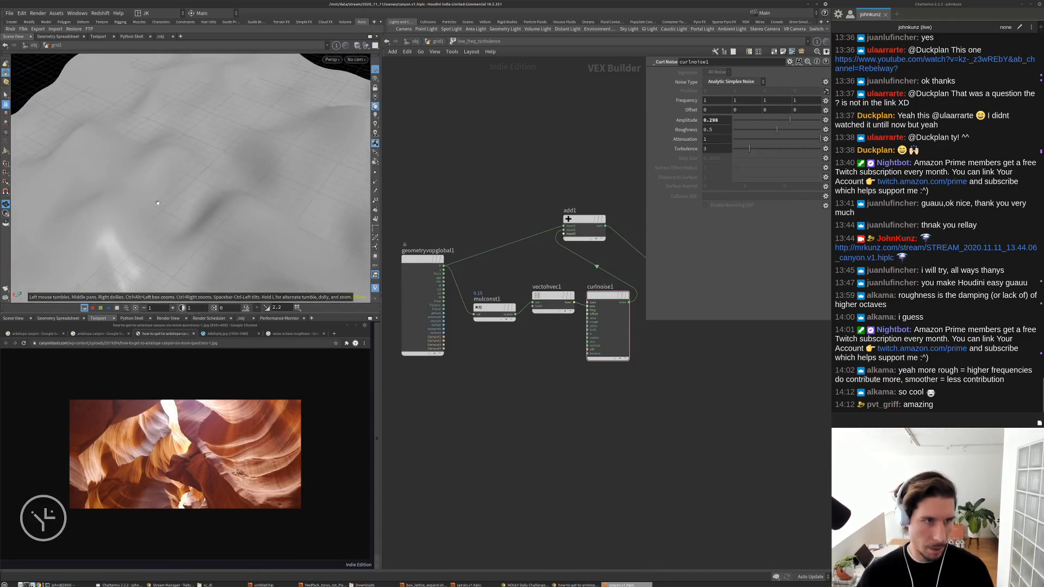
alt+drag(275, 93, 165, 188)
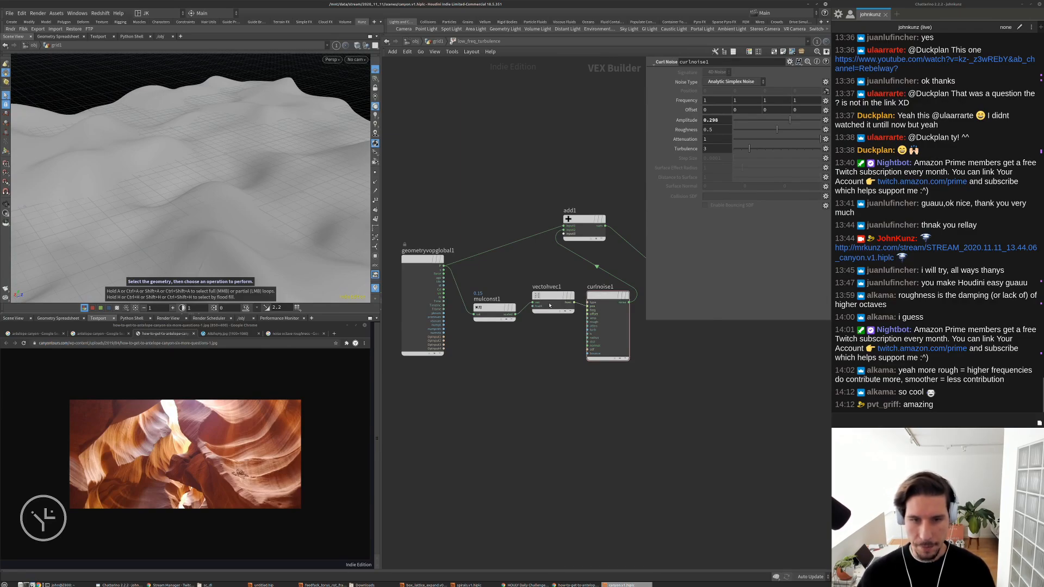
Move mulconst1 level with the Vector to Vector4 node and examine the surface from a low angle
drag(494, 307, 493, 296)
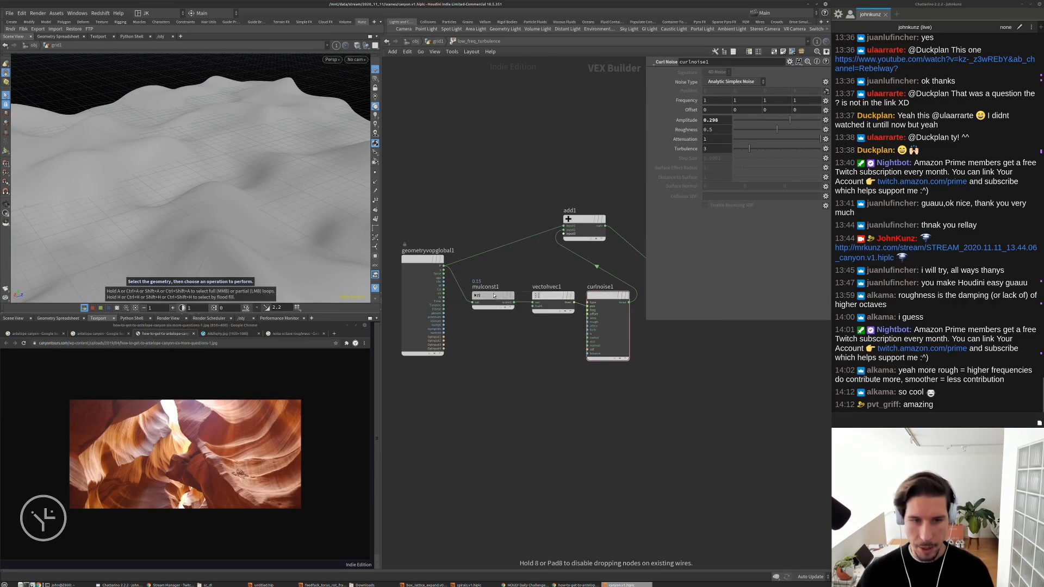
alt+drag(261, 142, 243, 178)
alt+drag(270, 210, 235, 168)
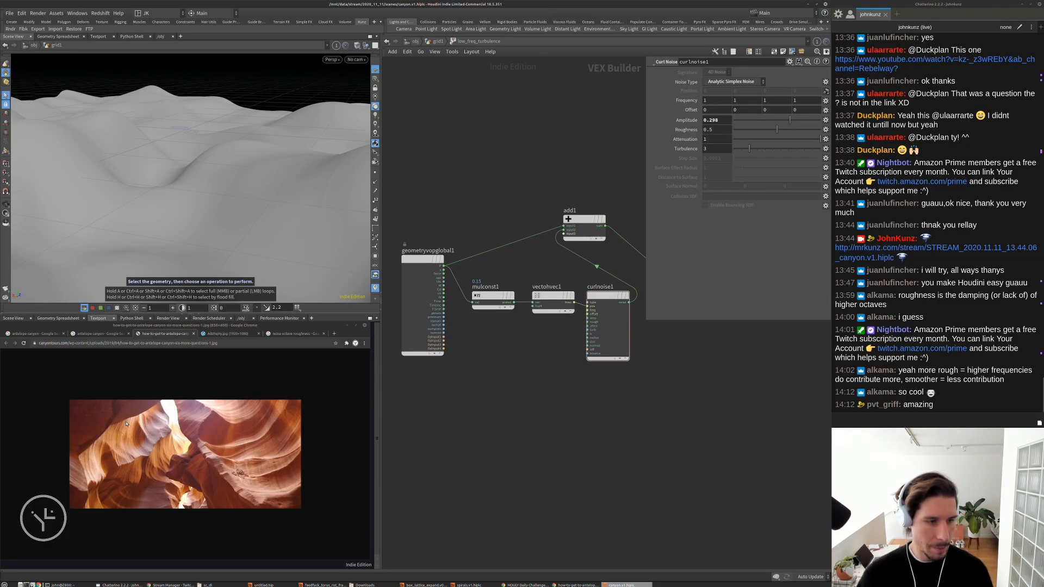
Set curlnoise1's amplitude to 0.5 and inspect the deformed grid from above
drag(655, 394, 604, 323)
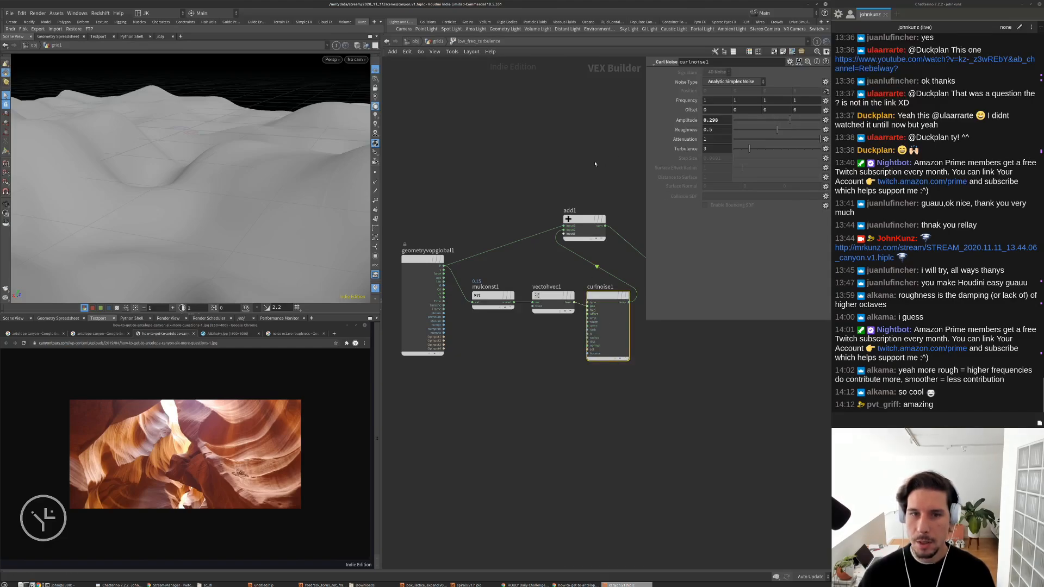
drag(718, 121, 711, 120)
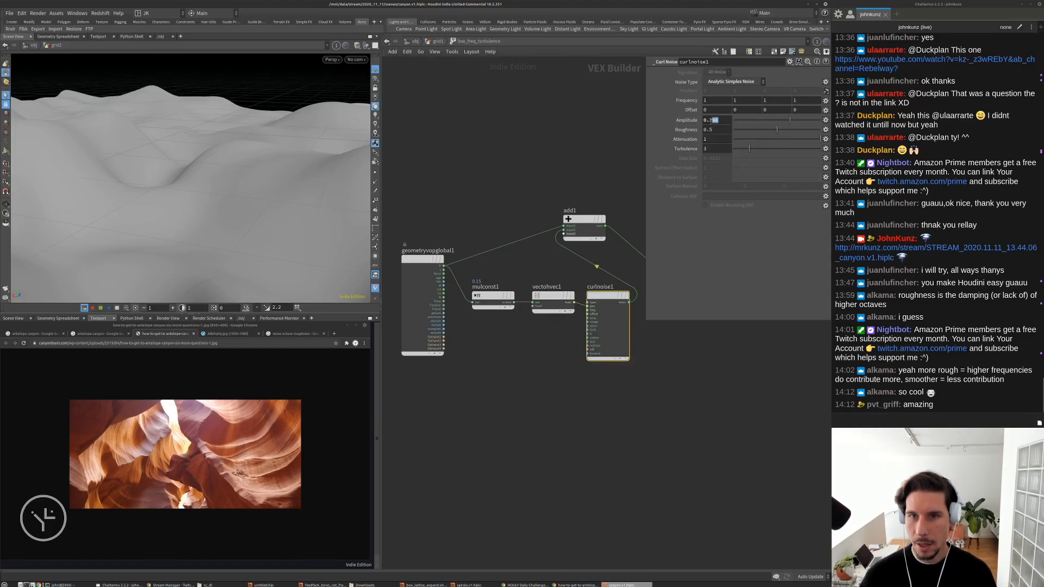
text(5)
key(Return)
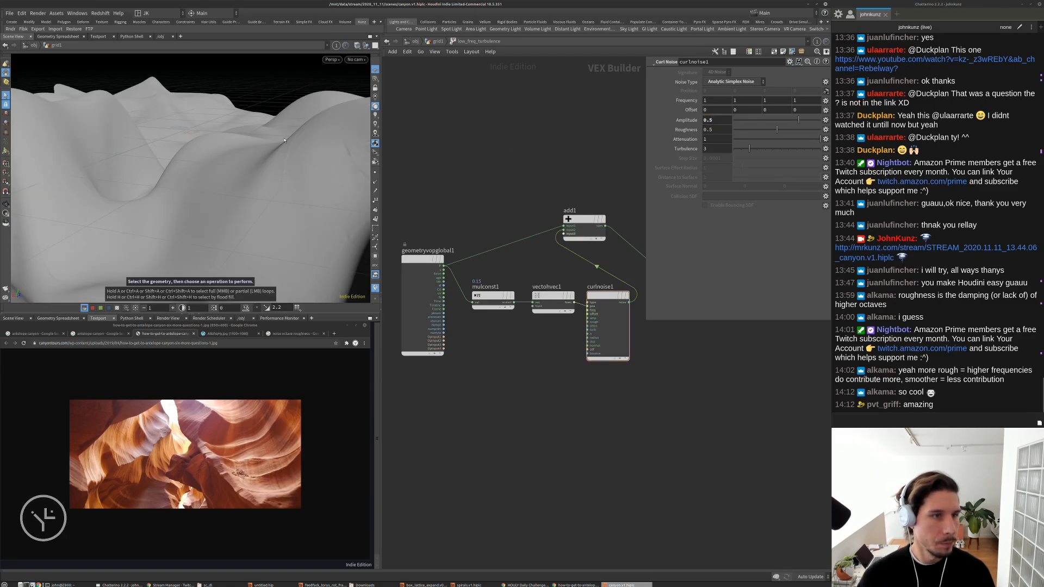
drag(284, 140, 140, 211)
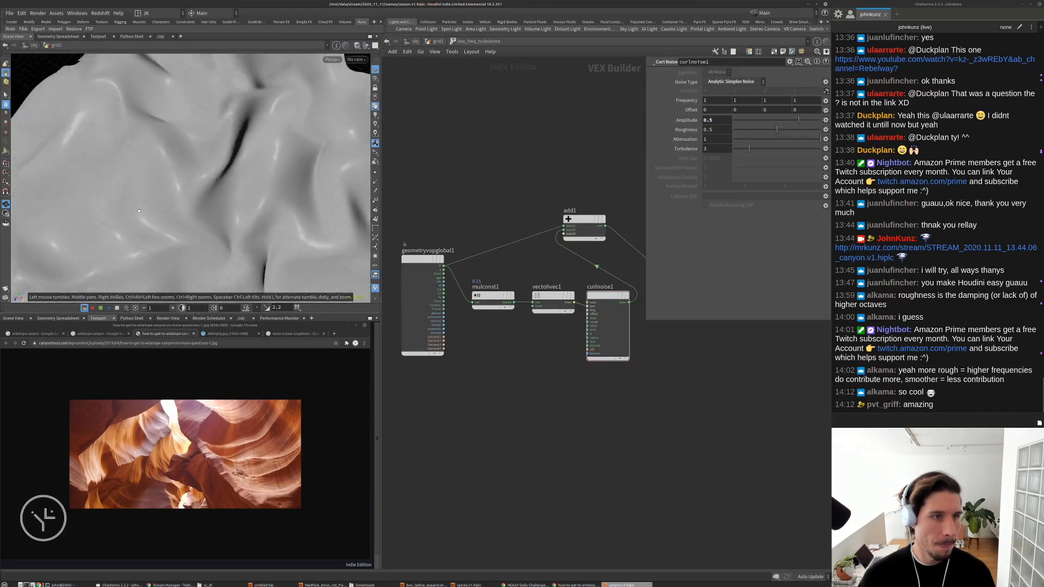
key(bracketleft)
key(s)
key(bracketright)
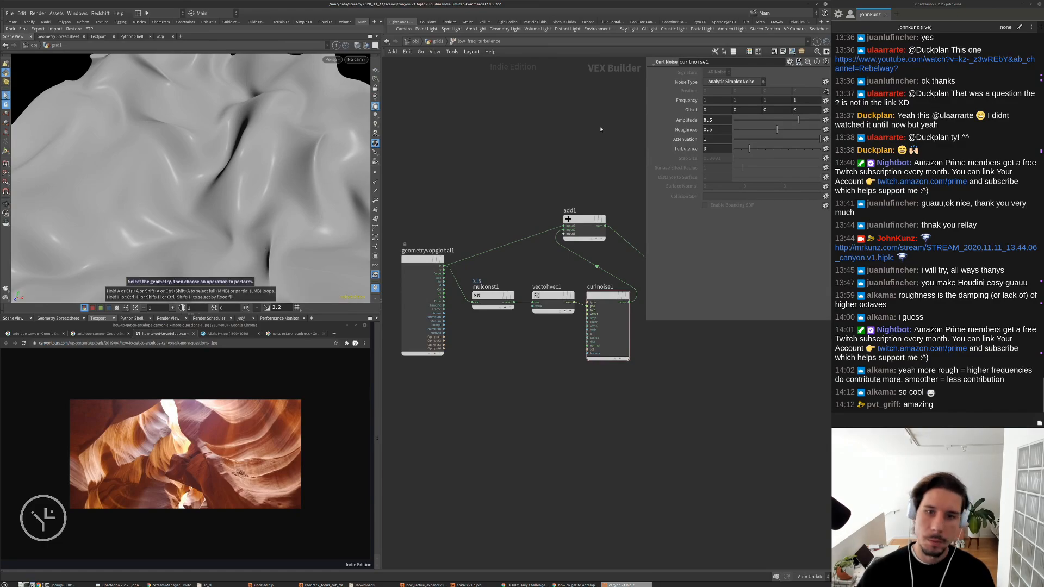
Set mulconst1's multiplier to 0.05 and view the whole grid from the side
click(492, 299)
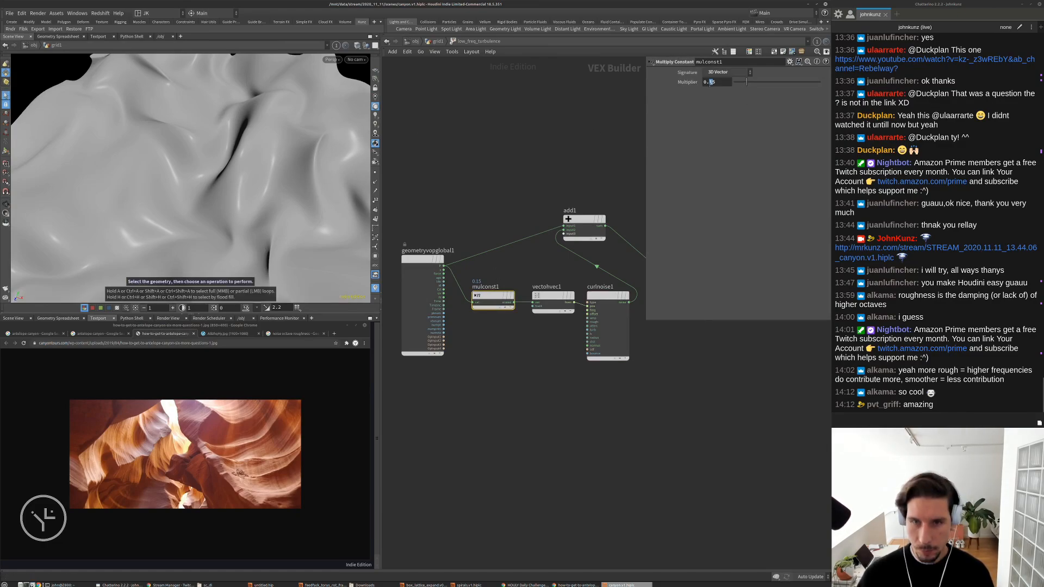
text(0)
key(Return)
drag(326, 130, 214, 156)
key(s)
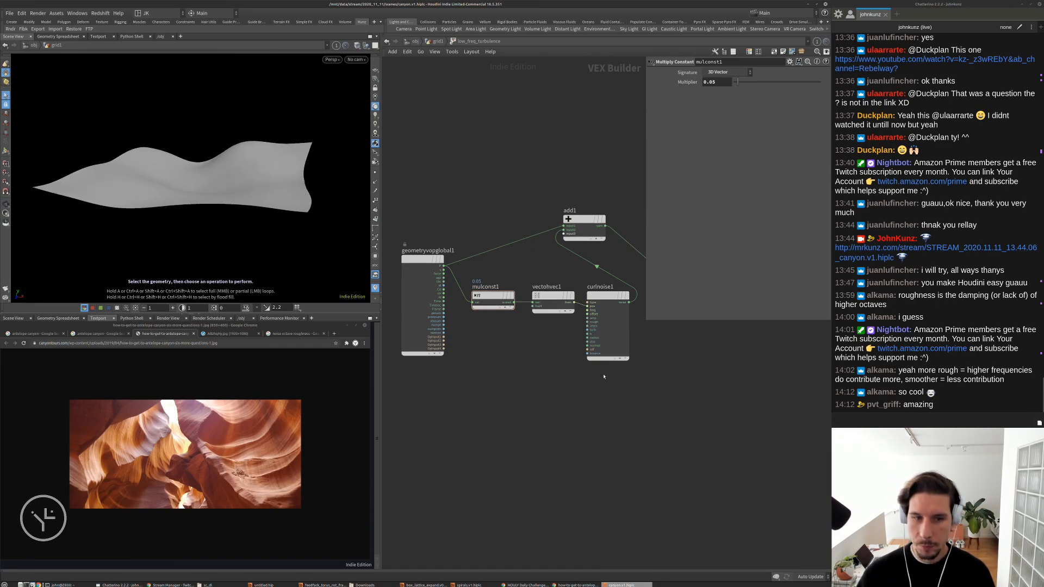
Set curlnoise1's amplitude to 1 and check the shape of the displaced grid
click(606, 331)
double_click(710, 120)
text(1)
key(Return)
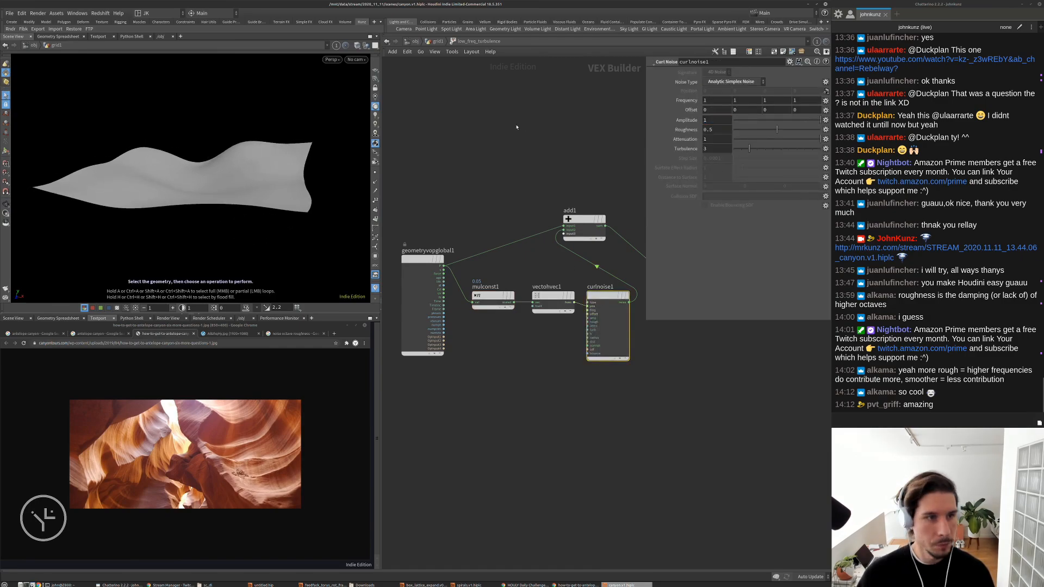
key(Escape)
drag(233, 195, 235, 163)
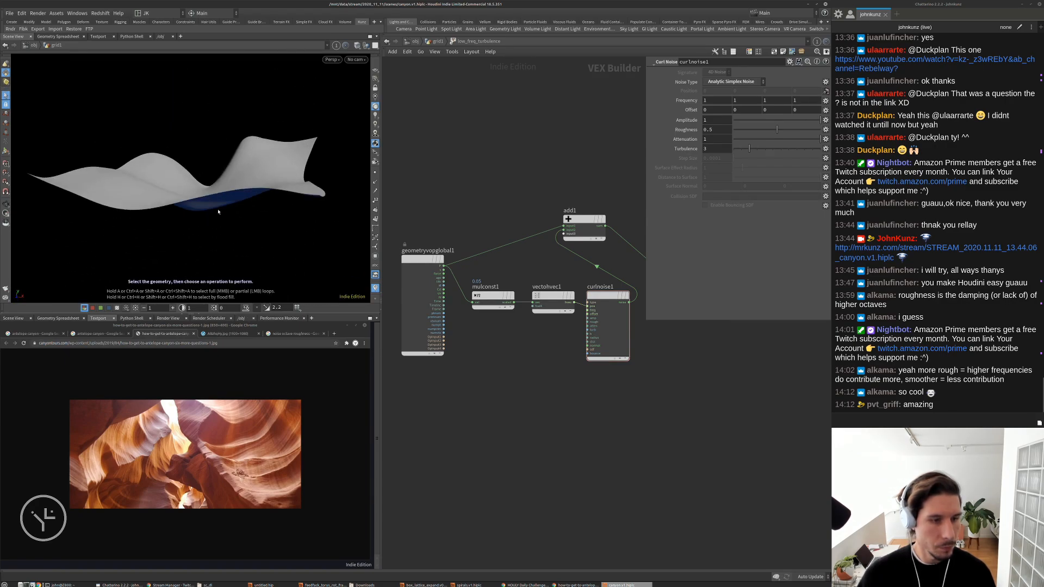
Return to the grid1 network, display cellular_worley_disp, and inspect the canyon walls up close
click(428, 42)
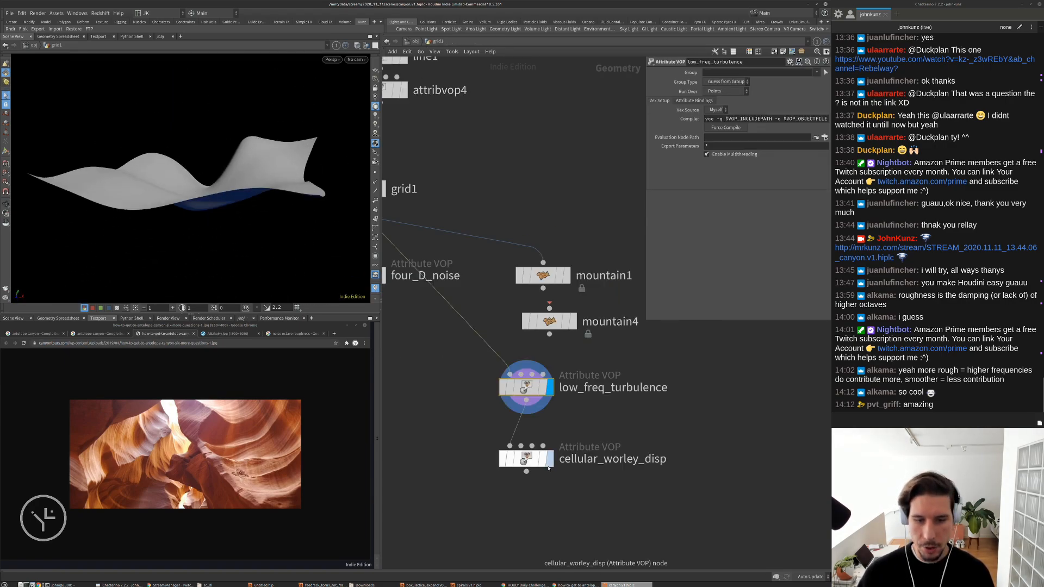
click(537, 464)
key(Escape)
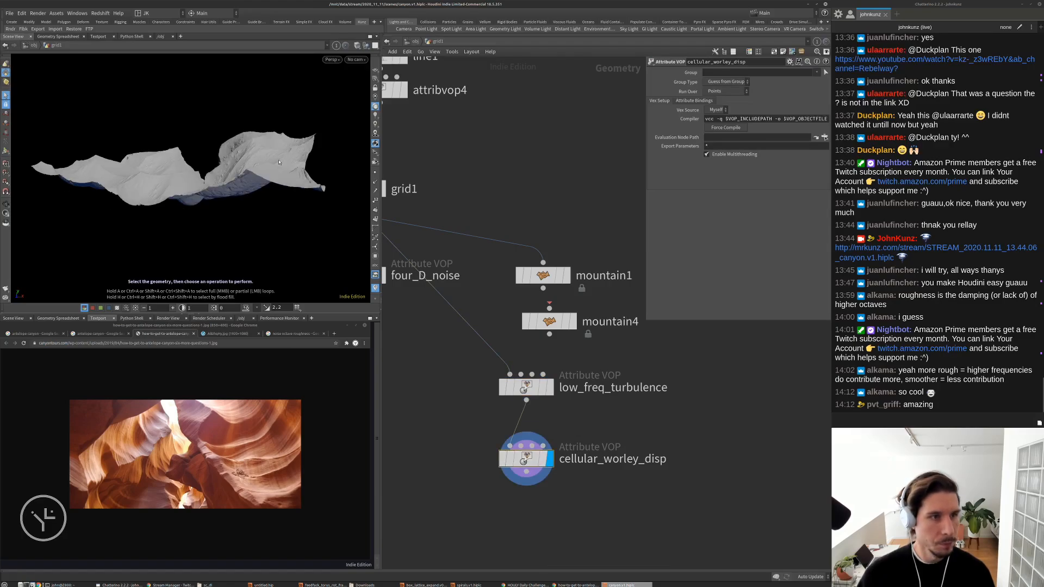
drag(228, 163, 156, 212)
right_drag(156, 212, 239, 147)
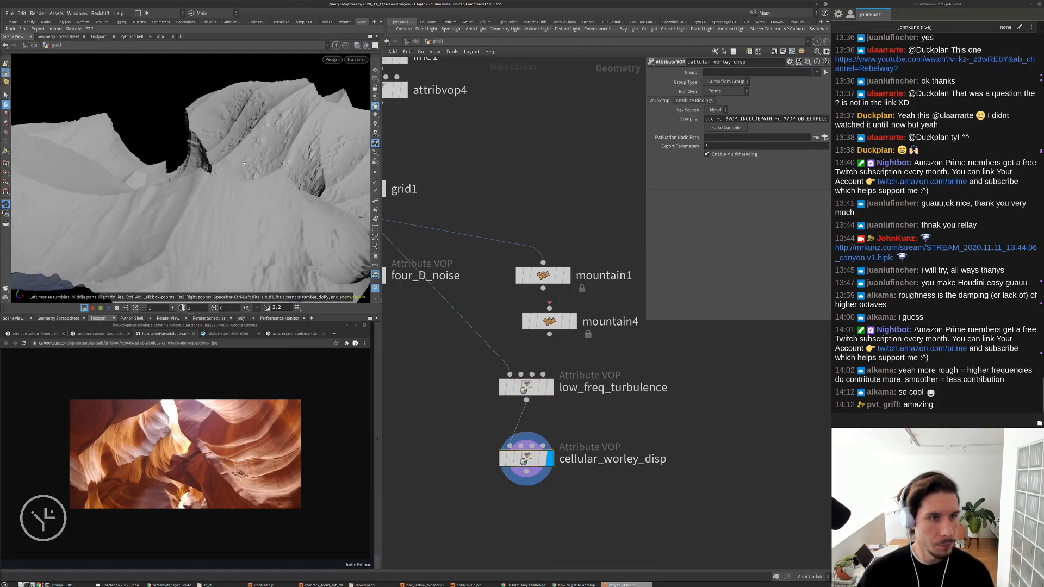
drag(239, 147, 202, 139)
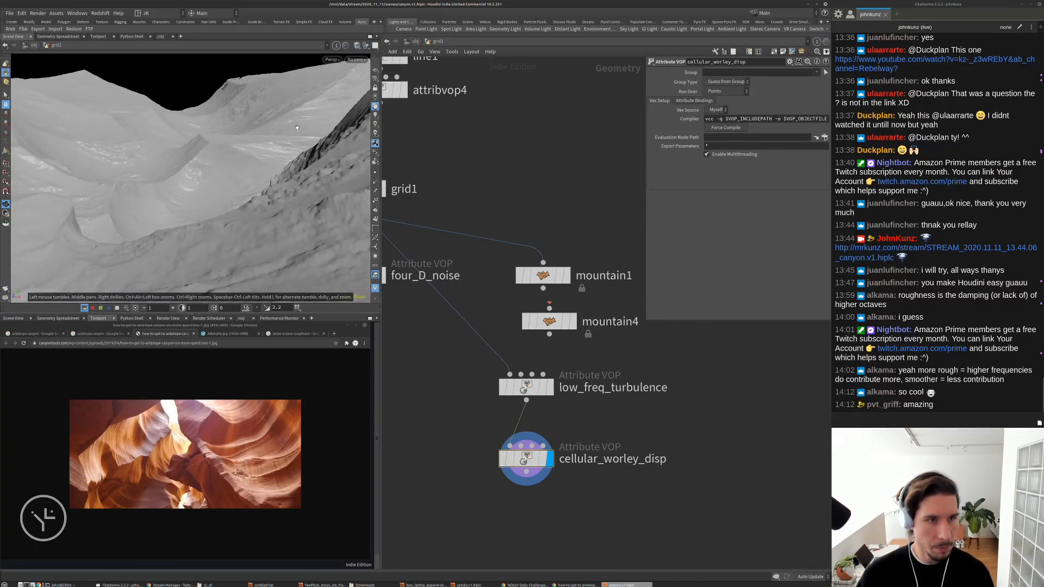
drag(179, 203, 190, 196)
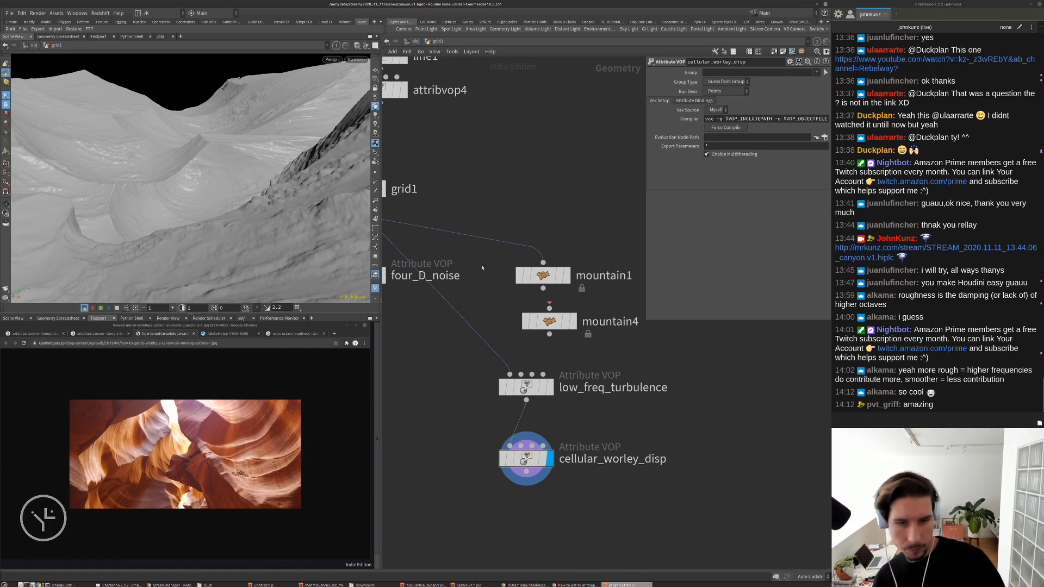
scroll(639, 393, down, 3)
drag(658, 492, 584, 381)
scroll(426, 457, down, 3)
drag(537, 412, 618, 368)
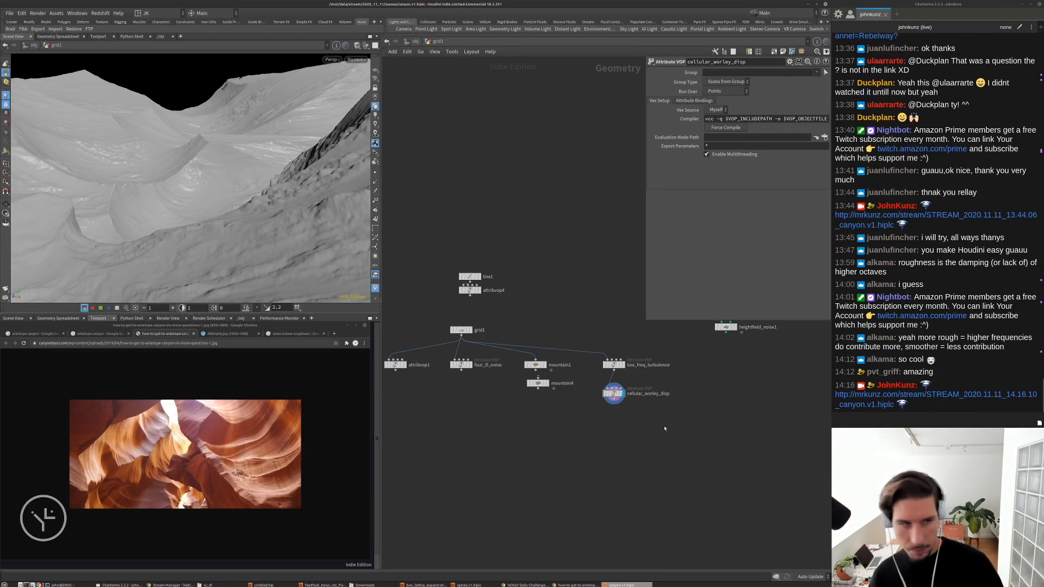
Send the command !hip in the Chatterino chat and return to the Houdini network
click(884, 418)
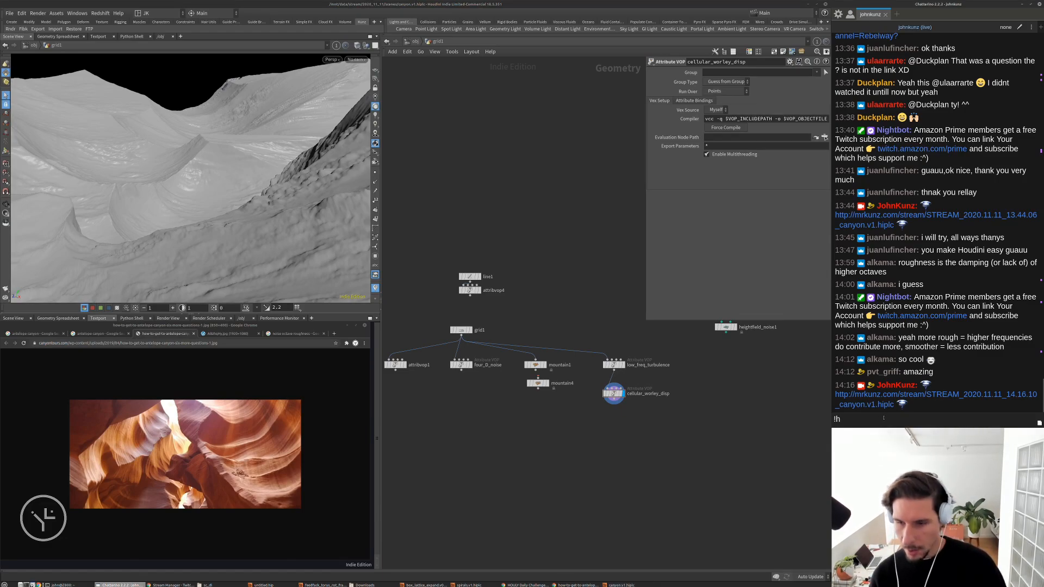
text(!hip)
key(Return)
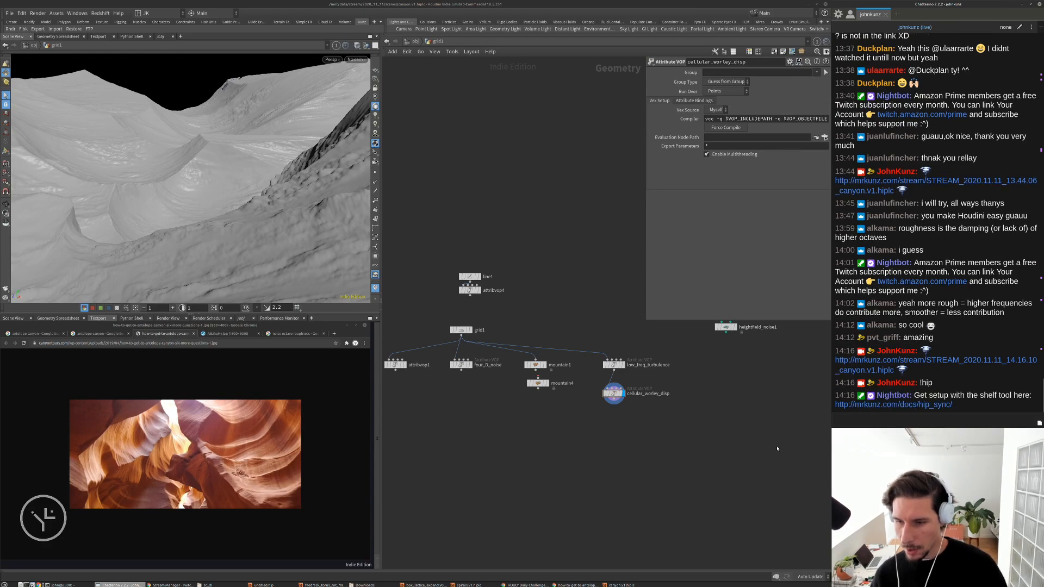
click(692, 432)
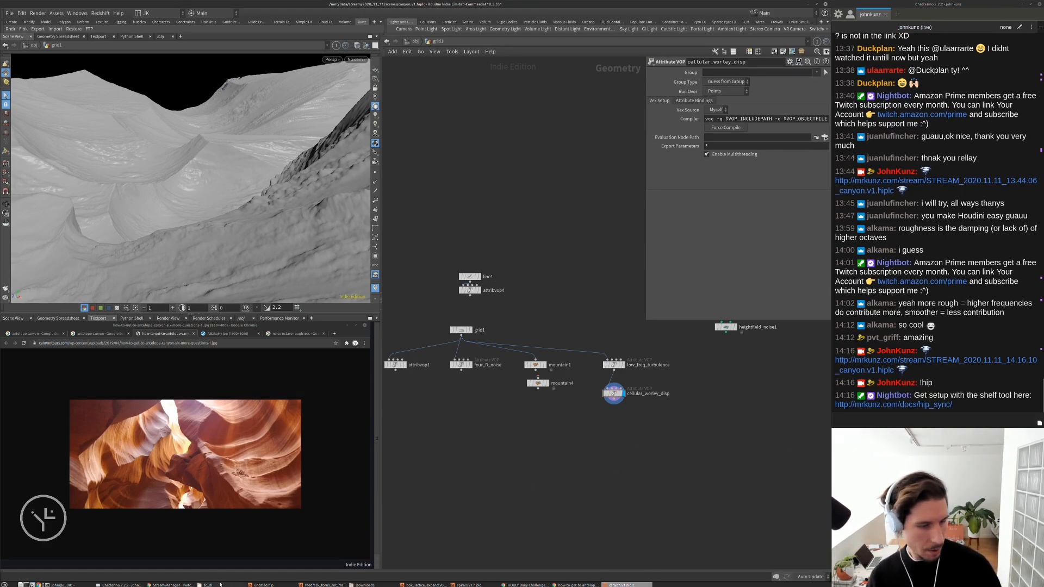
Switch to the terminal that launched Houdini, bring up a fresh prompt, and return to Houdini
click(70, 585)
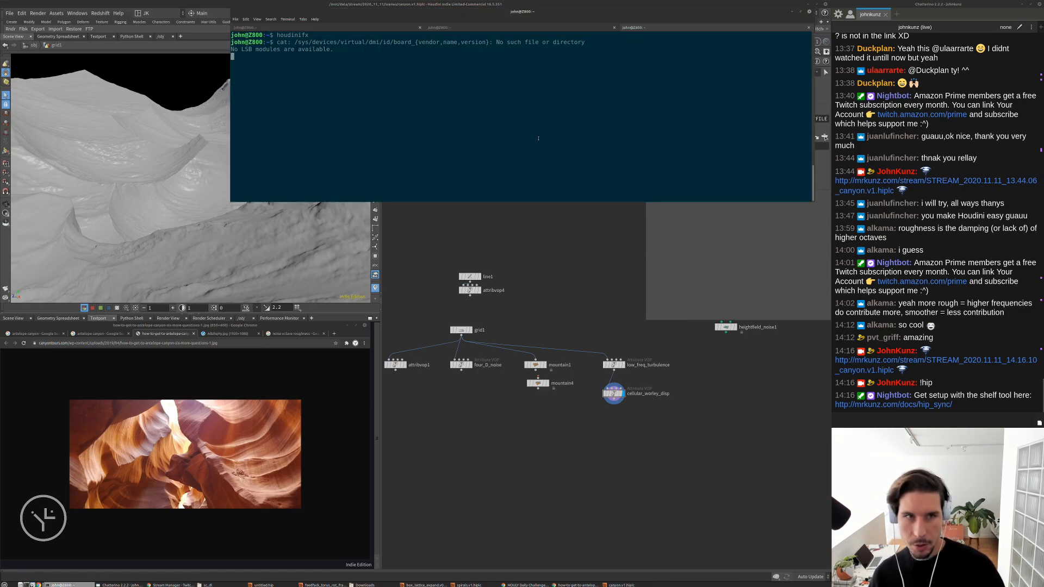
key(Return)
key(Return)
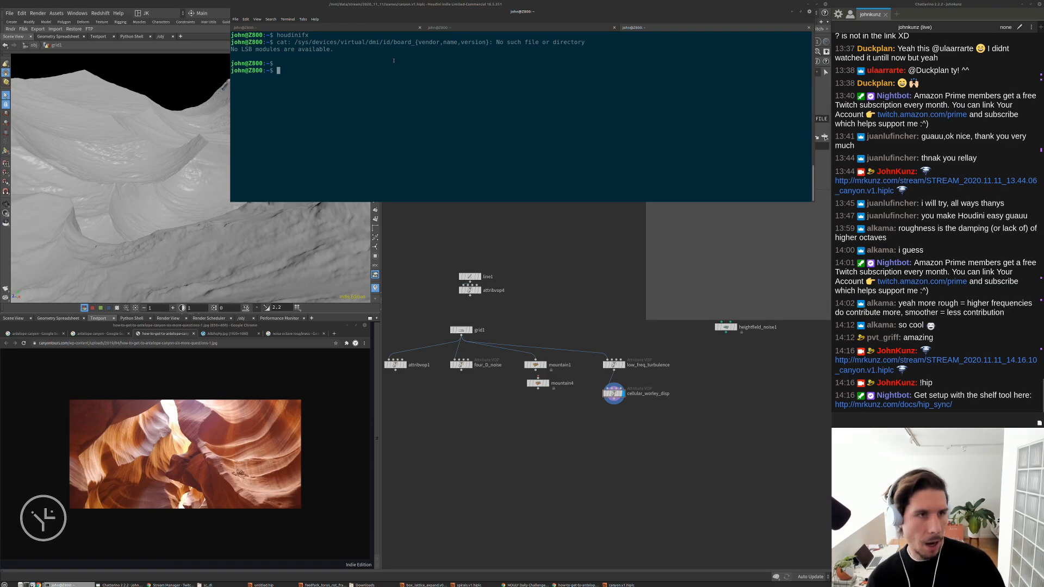
click(475, 222)
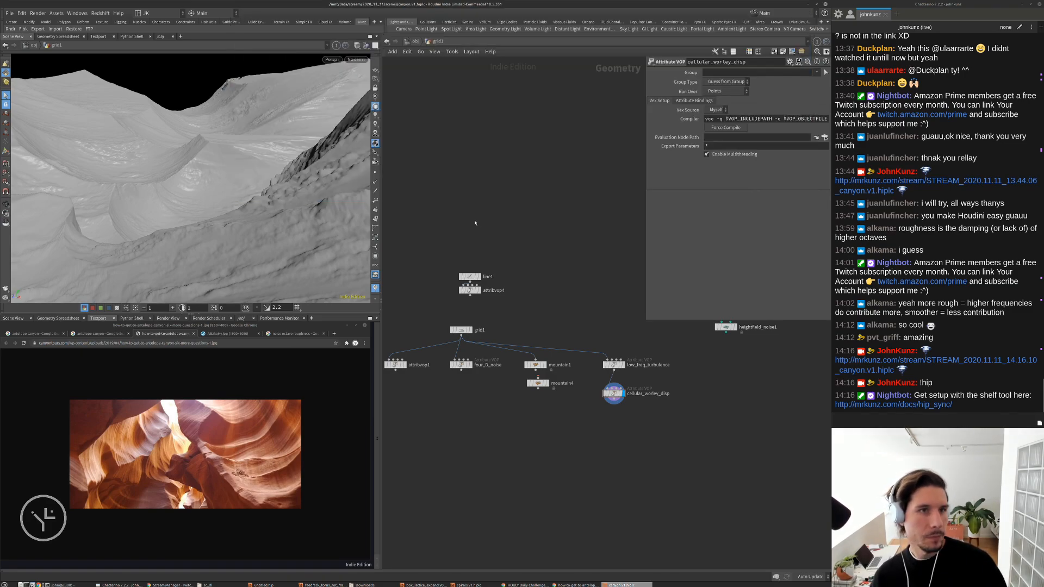
click(374, 21)
click(374, 22)
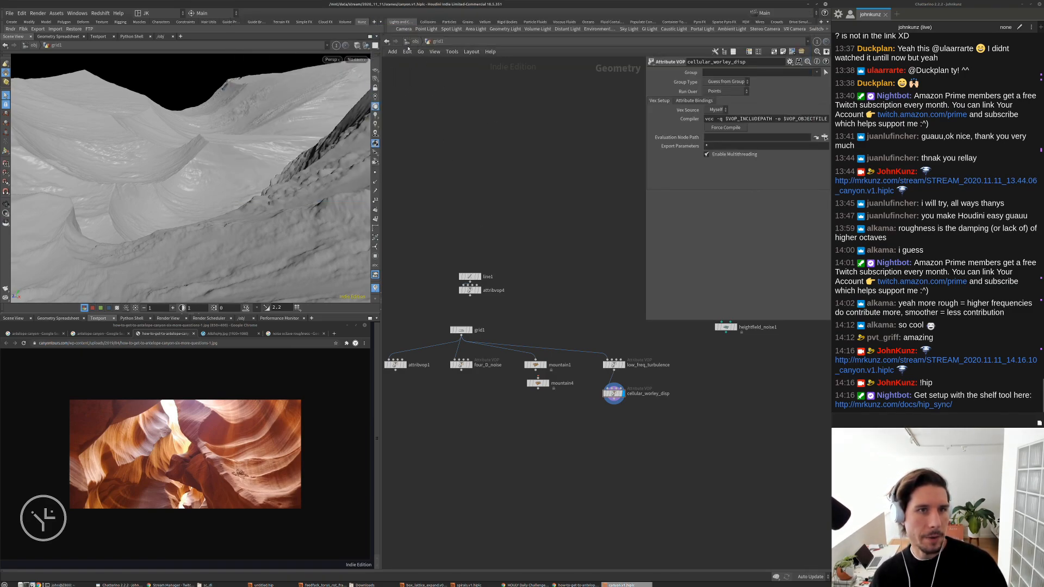
Show the streamer's custom shelf containing the Fetch Latest and List All tools
click(374, 22)
mouse_move(392, 51)
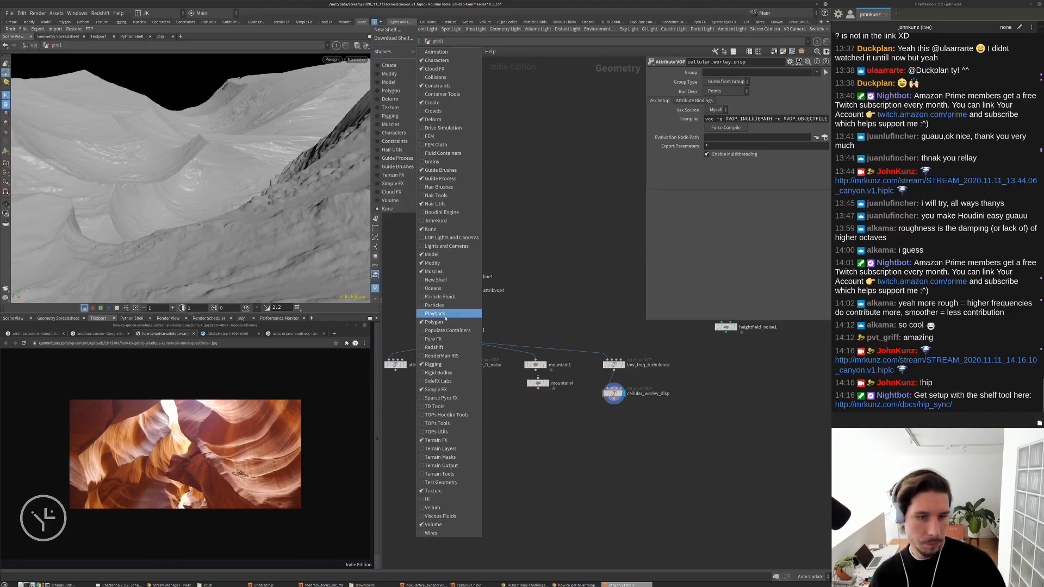
click(444, 224)
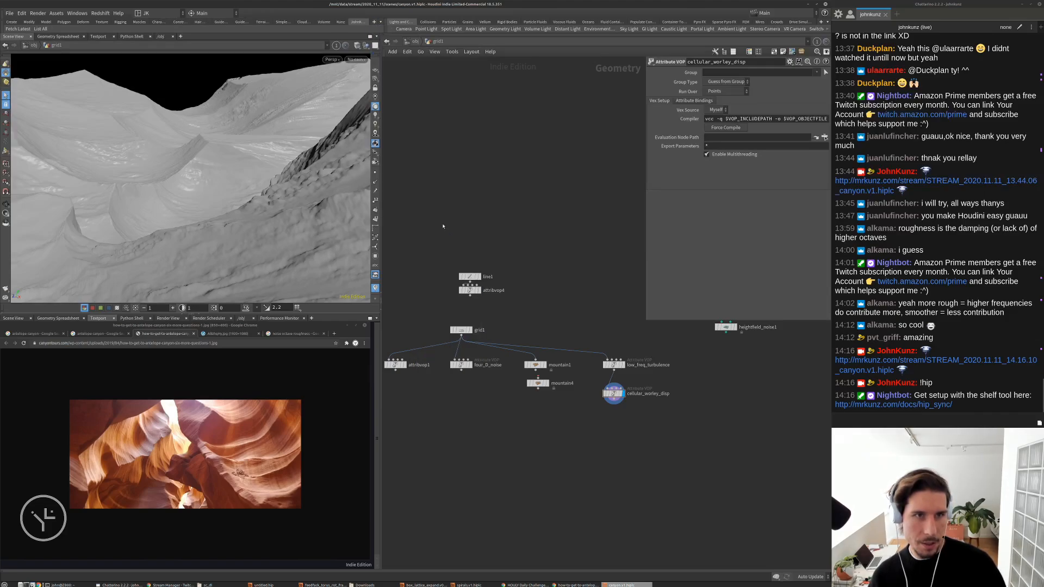
List all shared stream scene files with the shelf tool, enlarge the file list to read it, and close it without loading anything
click(40, 28)
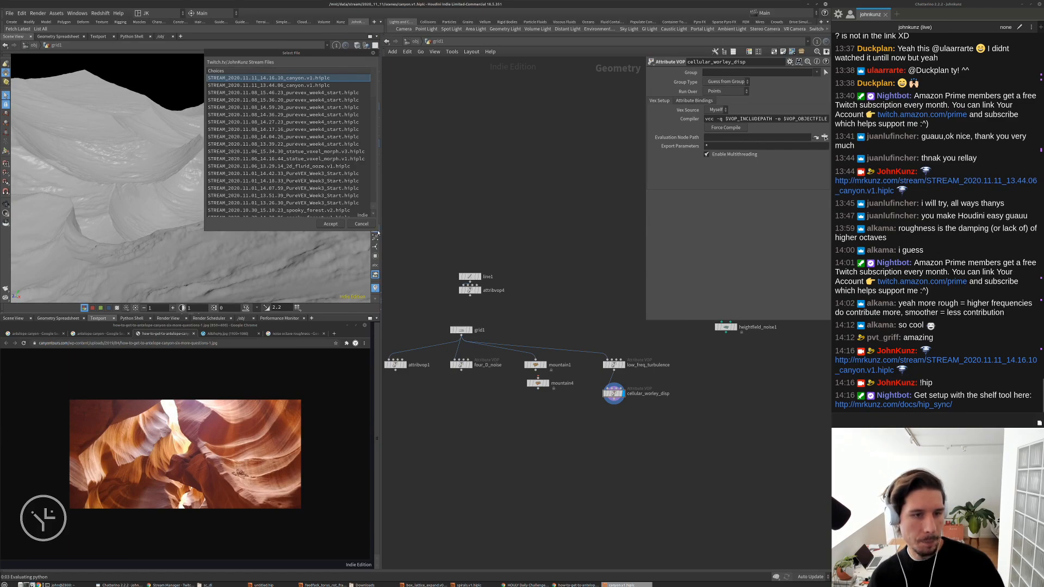
drag(378, 233, 429, 268)
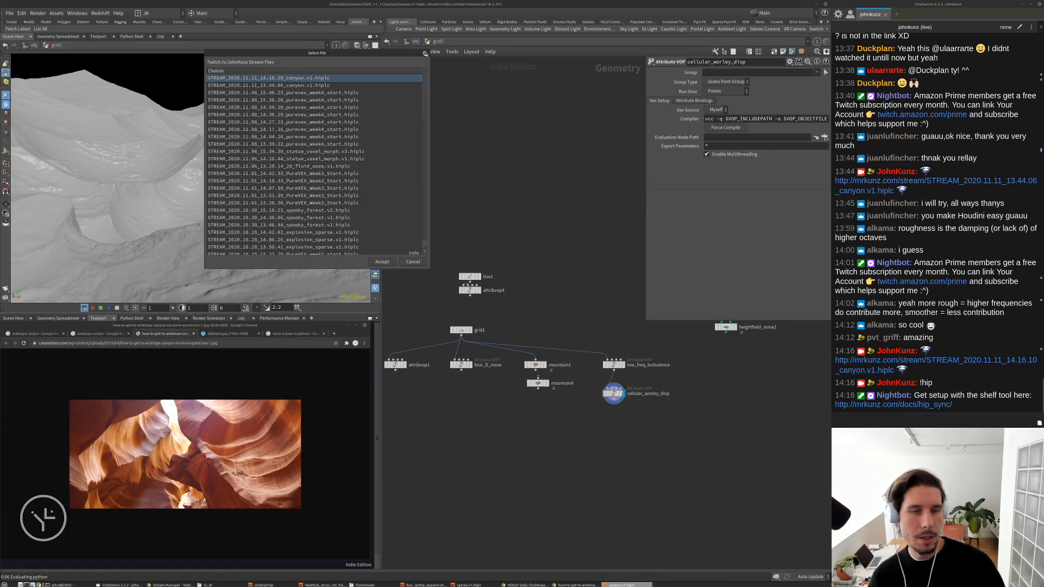
click(425, 53)
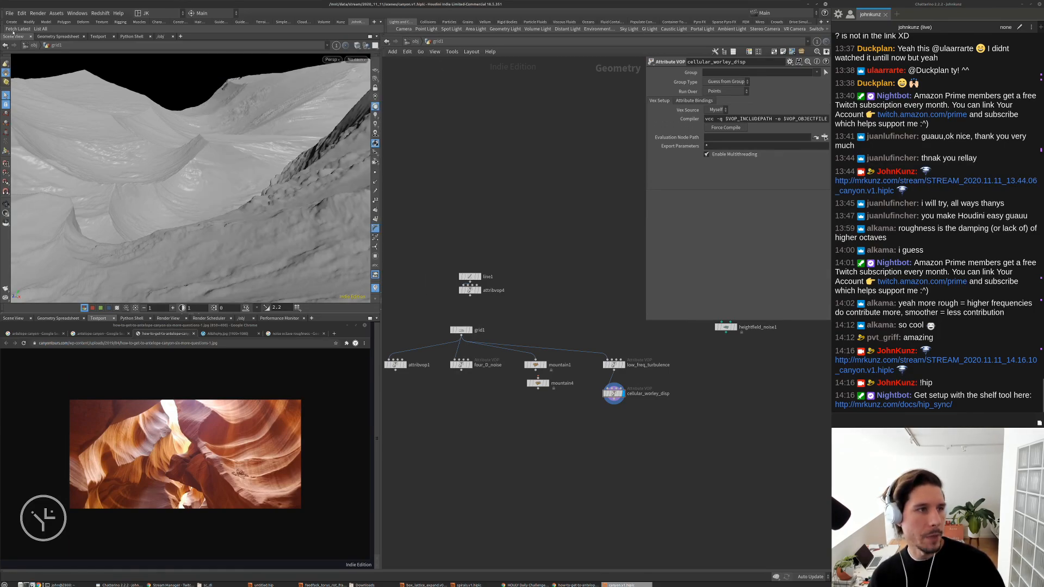
At the object level, move the overlapping grid2 object away from grid1 and delete it
click(416, 42)
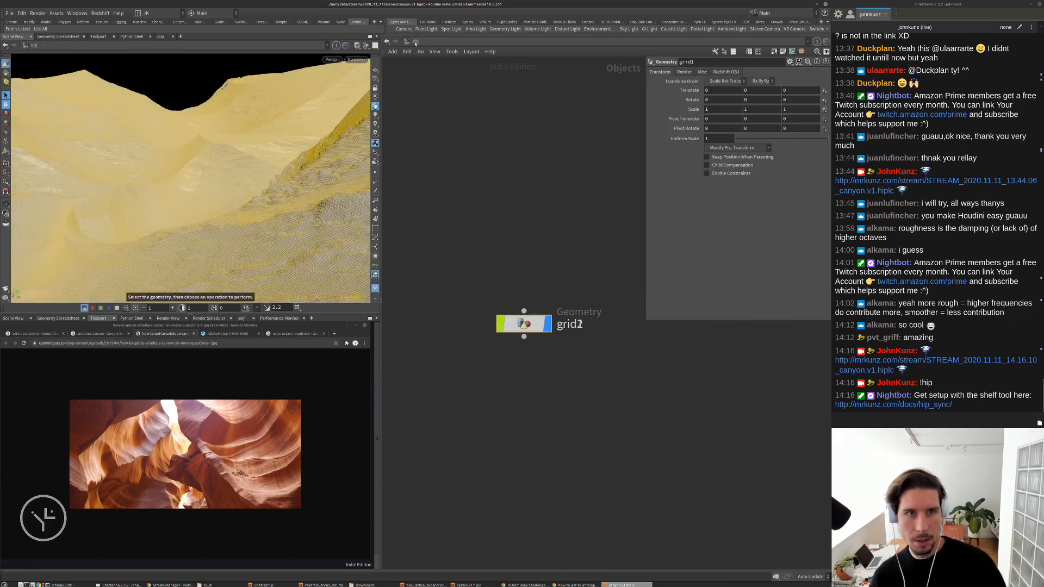
drag(524, 324, 568, 395)
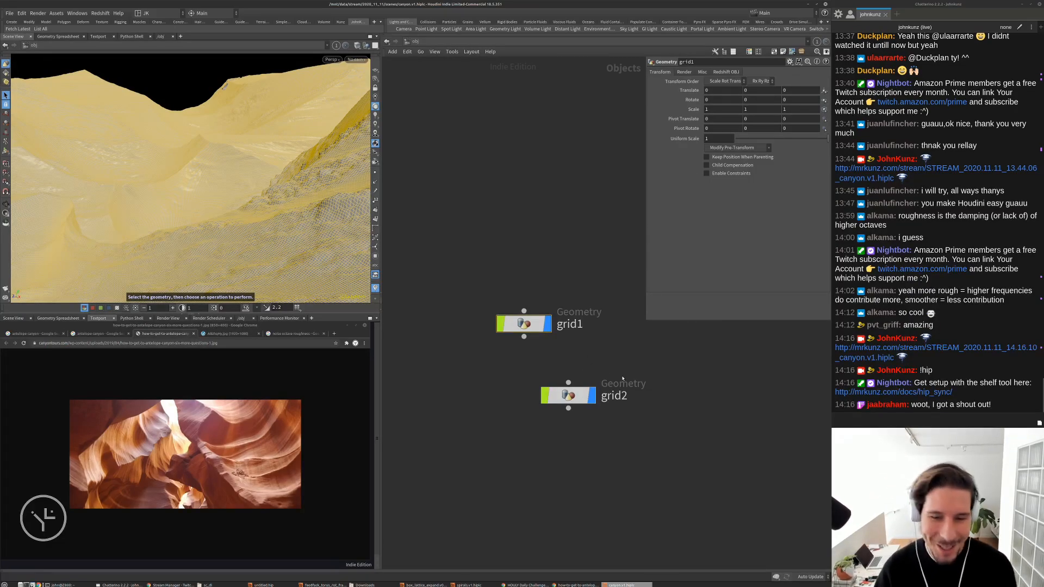
click(569, 395)
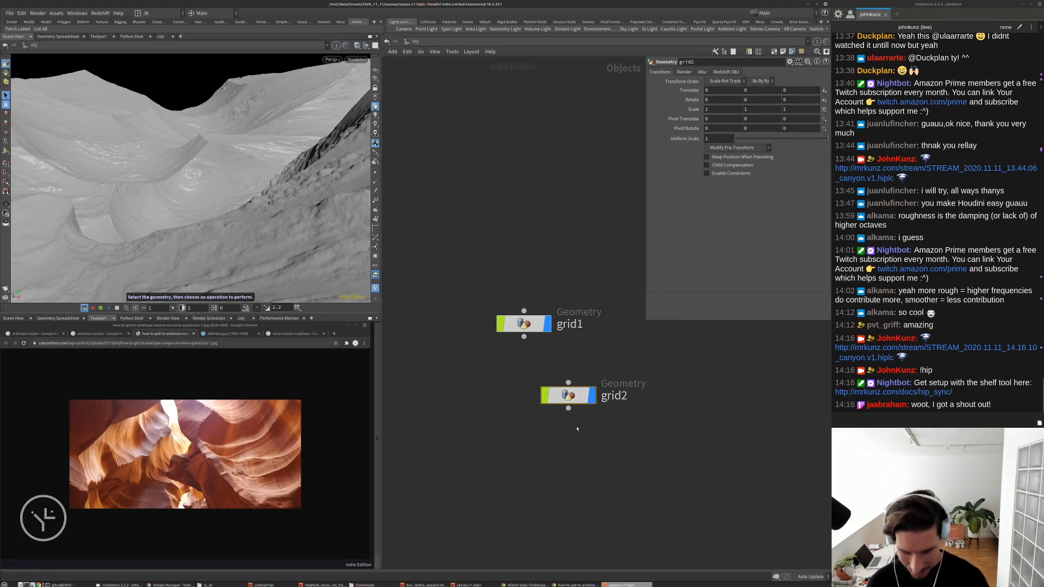
key(Delete)
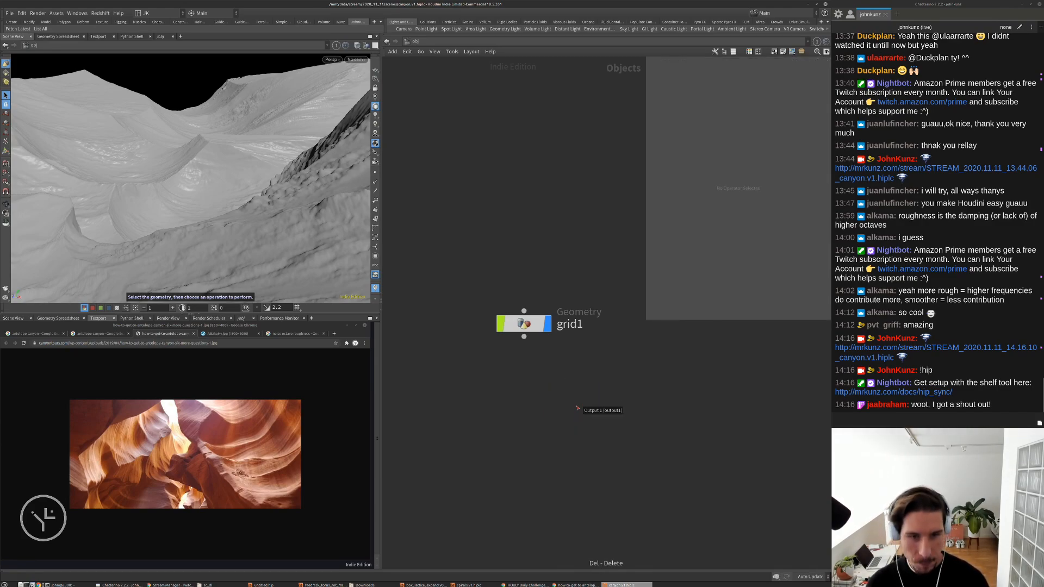
Reopen the grid1 network and inspect the displaced canyon walls from a closer angle
double_click(527, 325)
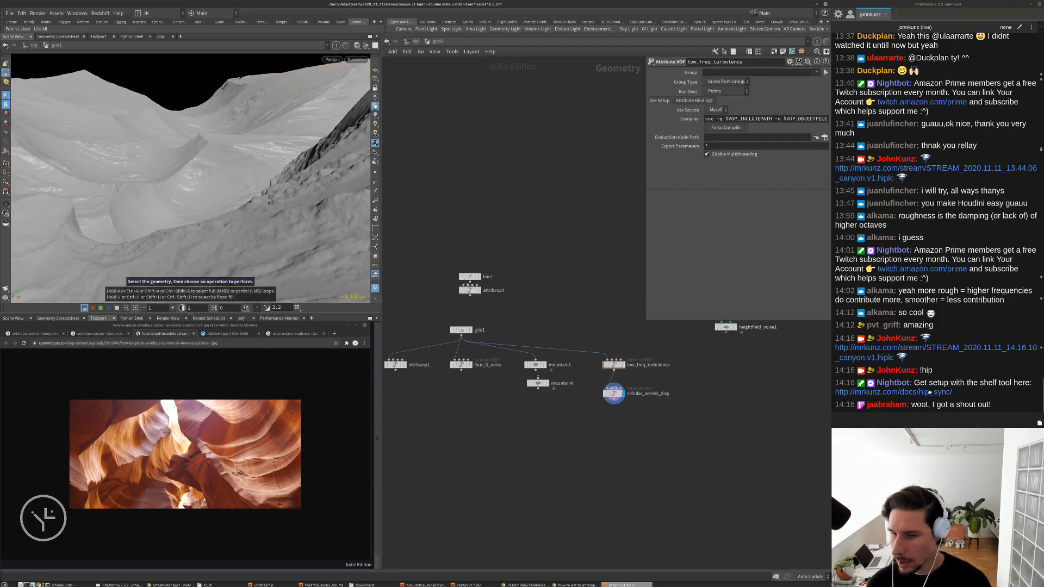
middle_drag(701, 413, 671, 418)
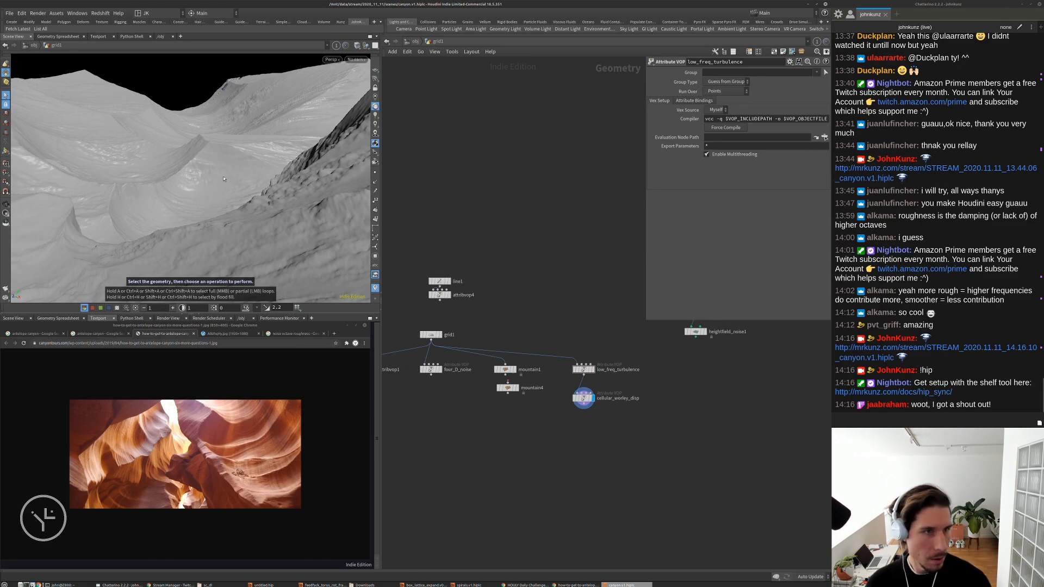
alt+drag(218, 179, 260, 167)
key(s)
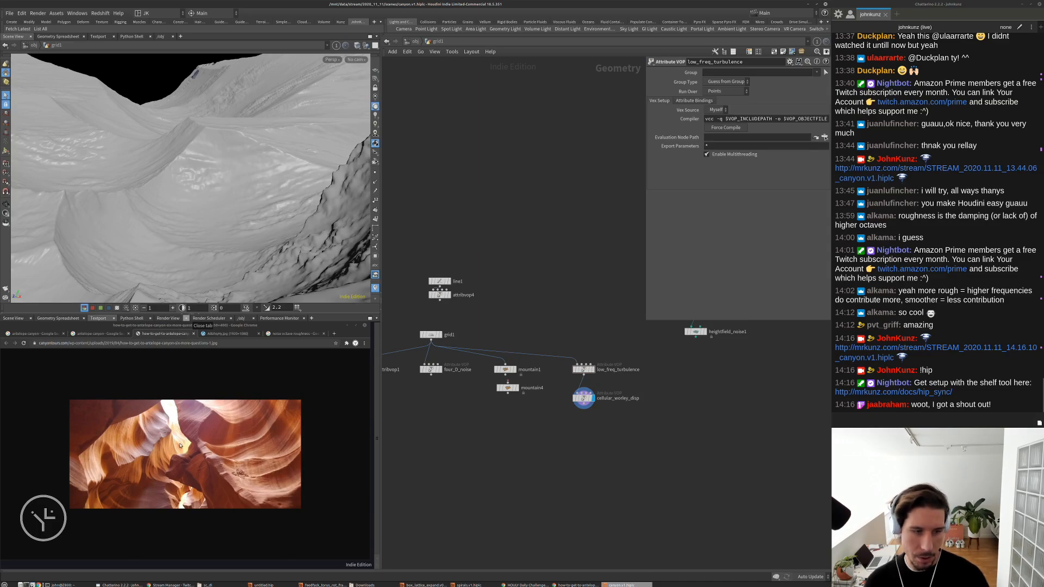
In Chrome, close the desert wallpaper and noise octave roughness tabs and show the first antelope canyon image search
click(225, 333)
click(108, 336)
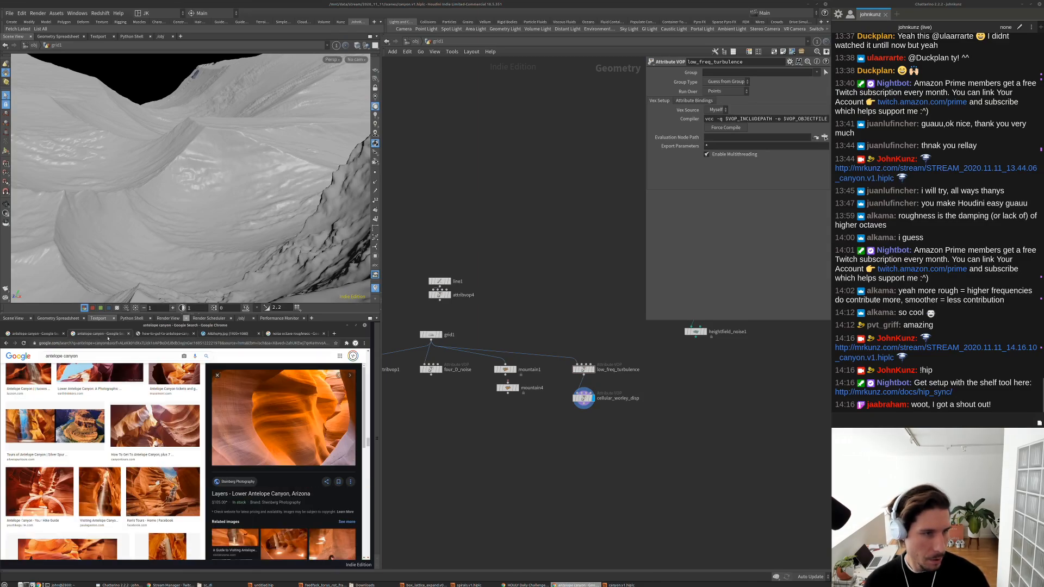
click(255, 334)
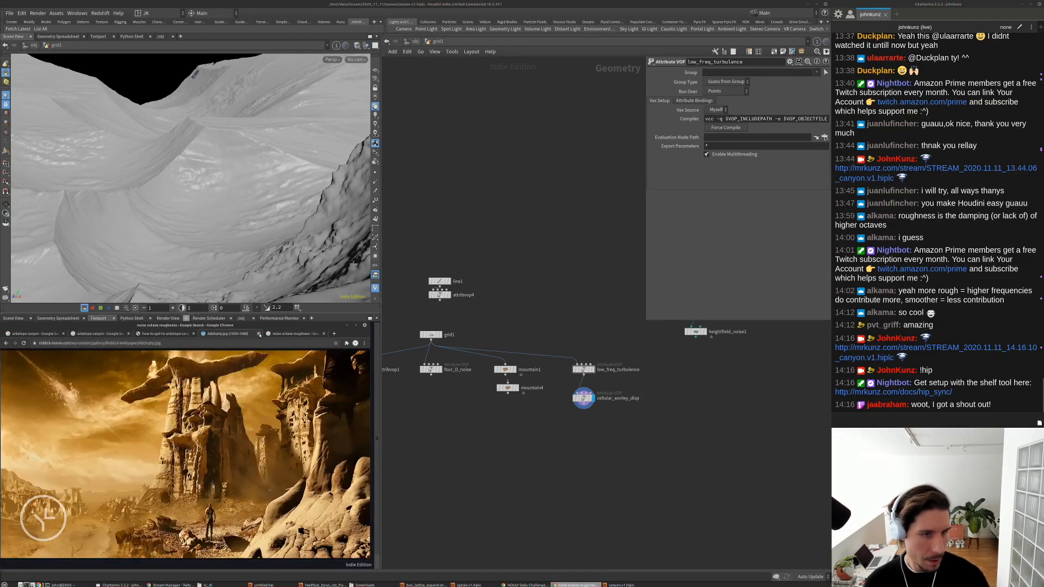
click(259, 333)
click(259, 334)
click(105, 335)
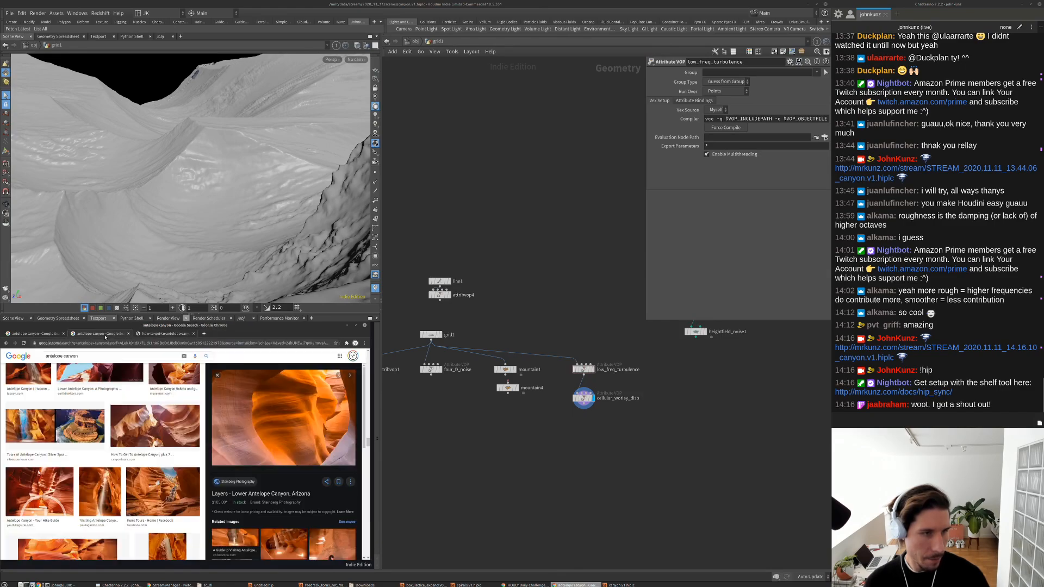
click(42, 335)
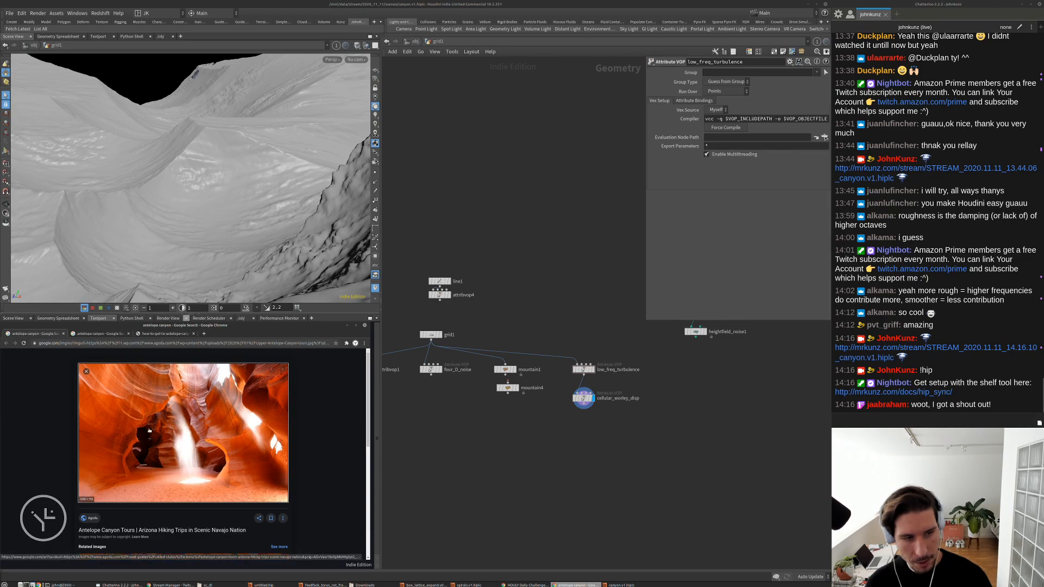
Browse the related antelope canyon photos for rock-shape references and open the Las Vegas Review-Journal image
scroll(169, 437, down, 5)
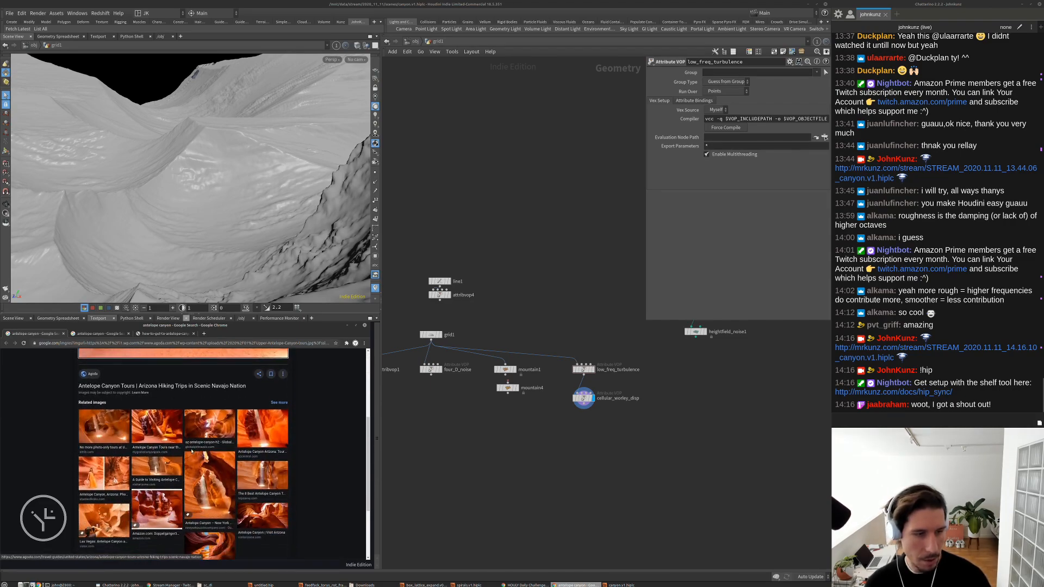
click(178, 443)
scroll(180, 442, down, 5)
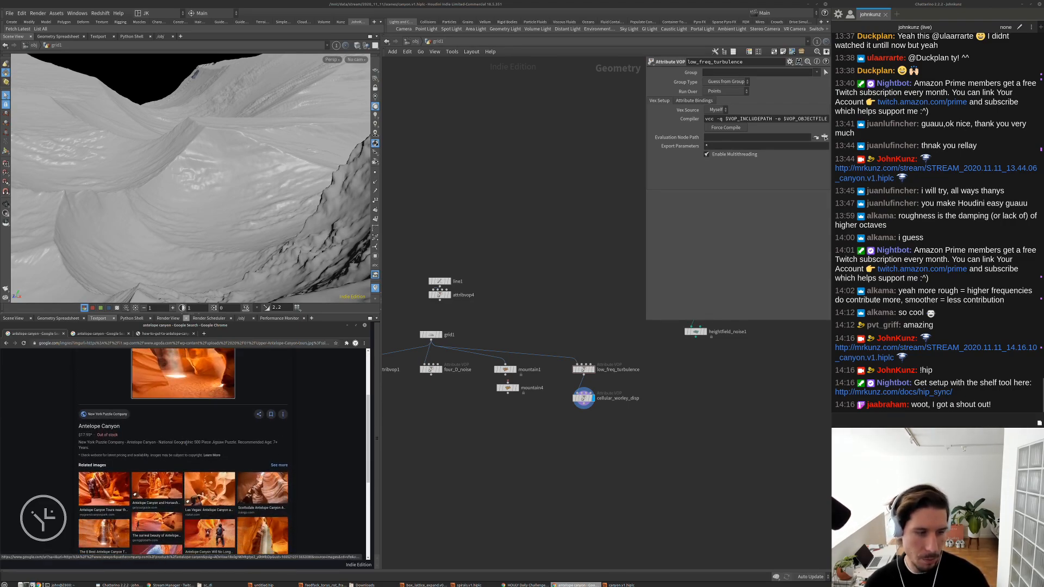
click(162, 416)
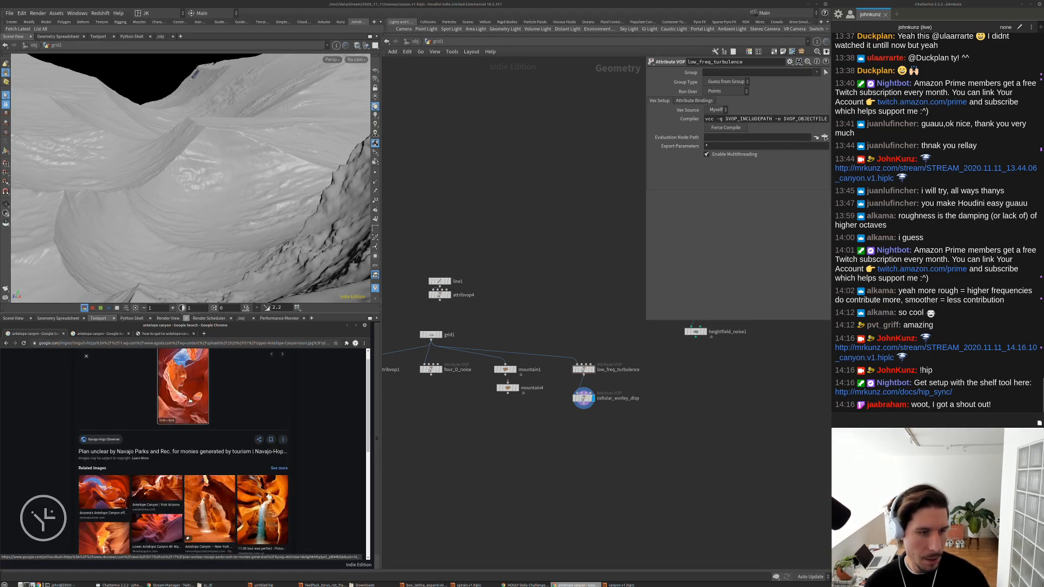
scroll(124, 476, down, 1)
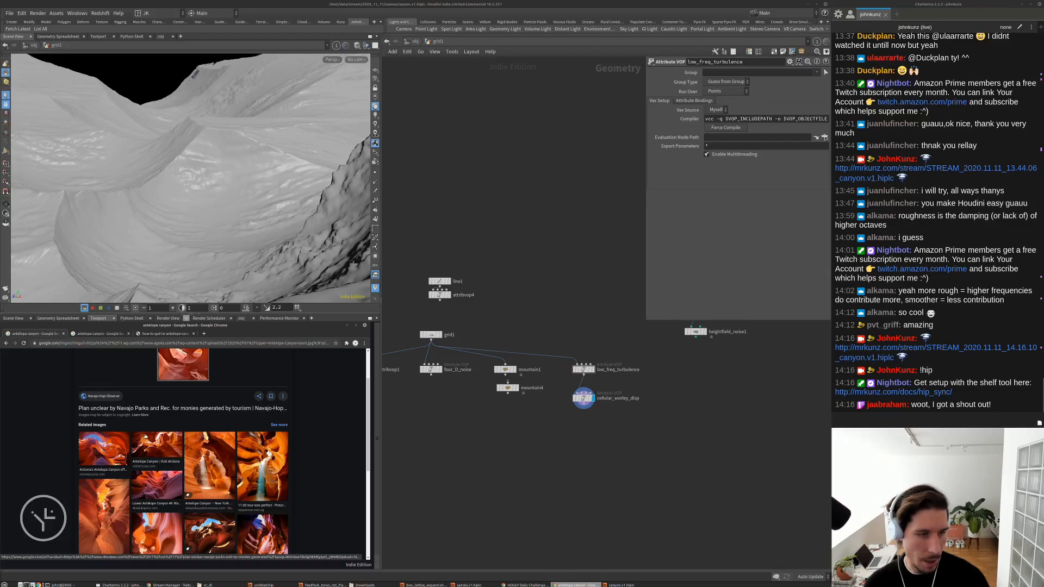
scroll(158, 485, down, 3)
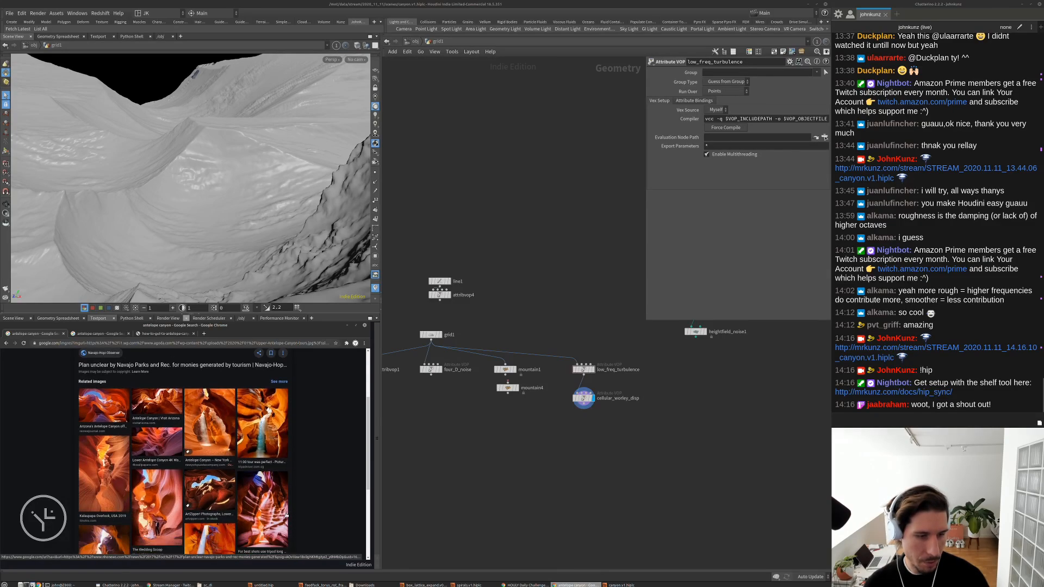
click(148, 517)
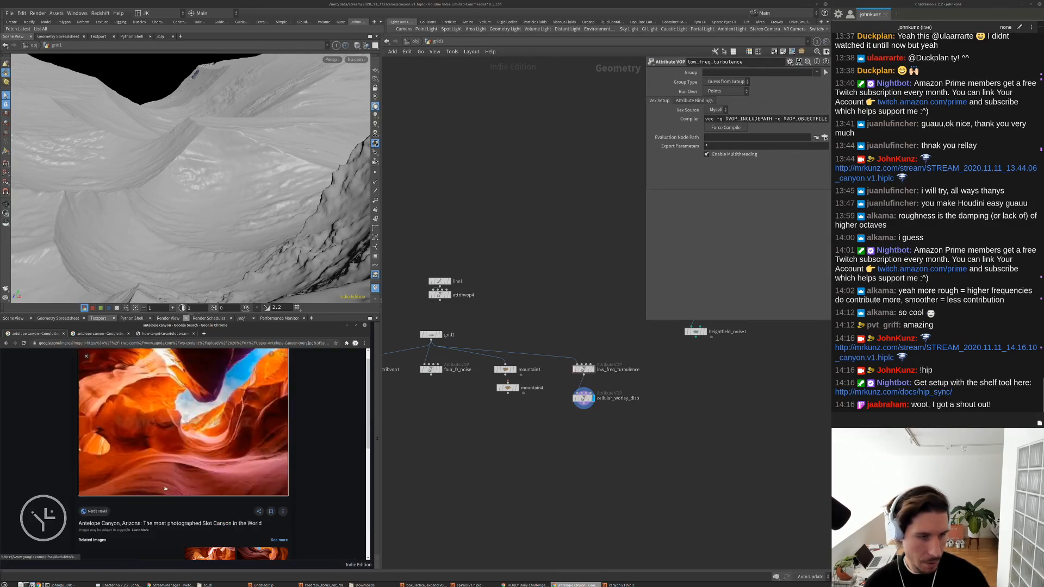
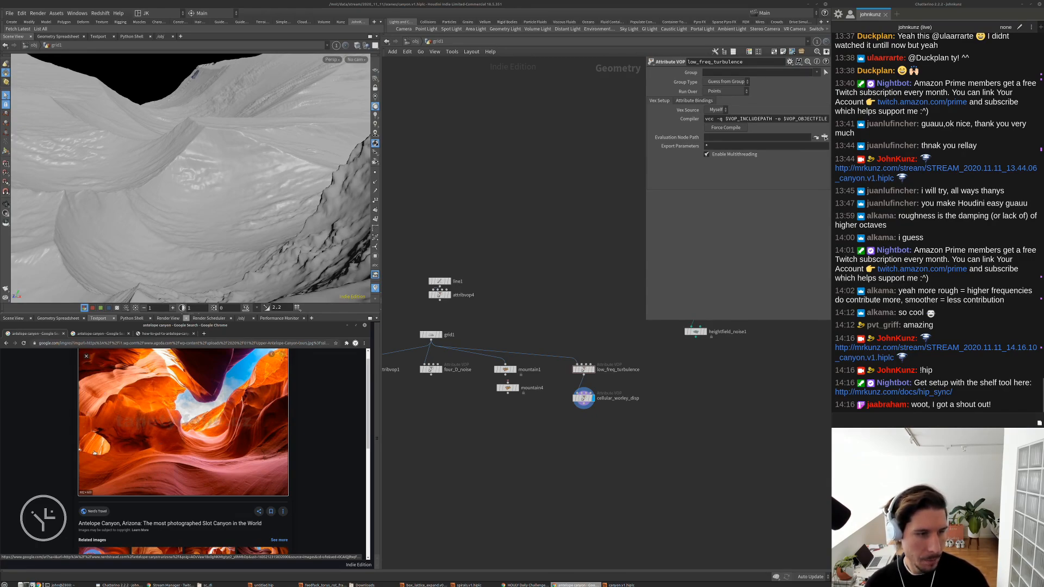
scroll(108, 434, down, 2)
click(164, 434)
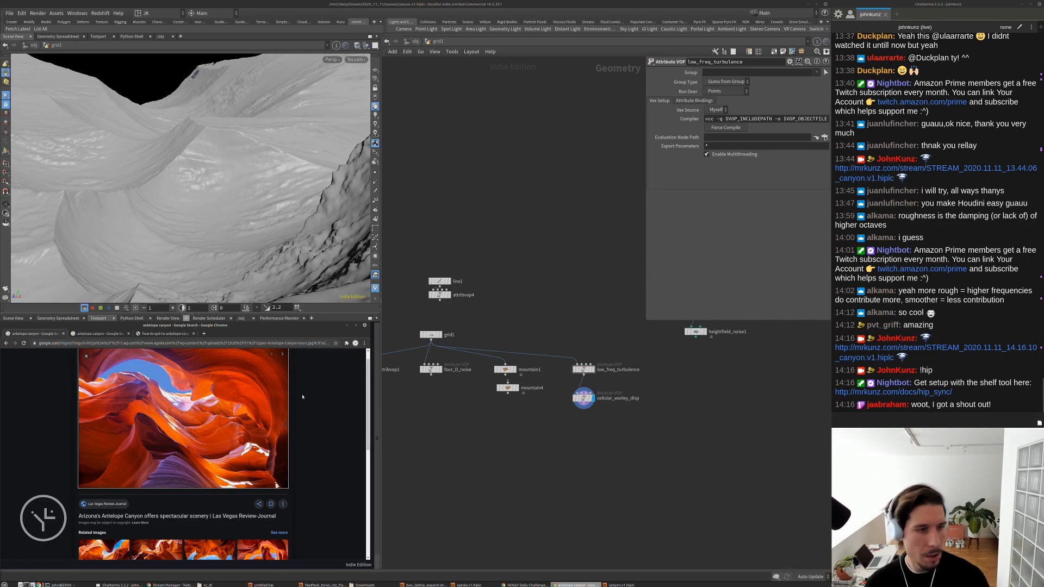
Return to Houdini and examine the layout of the node groups in the grid1 network
click(458, 216)
scroll(534, 476, up, 4)
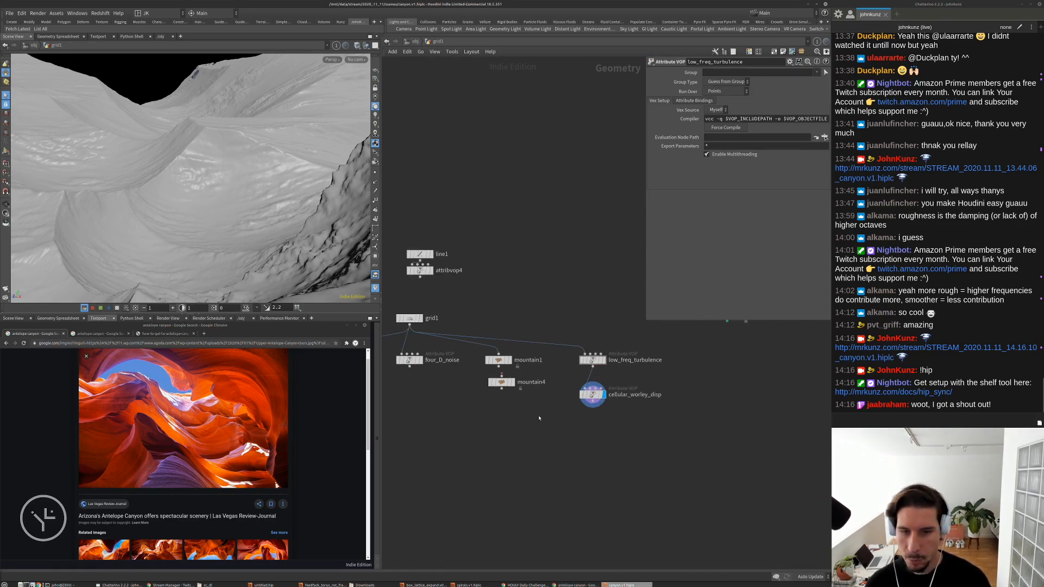
scroll(535, 476, down, 5)
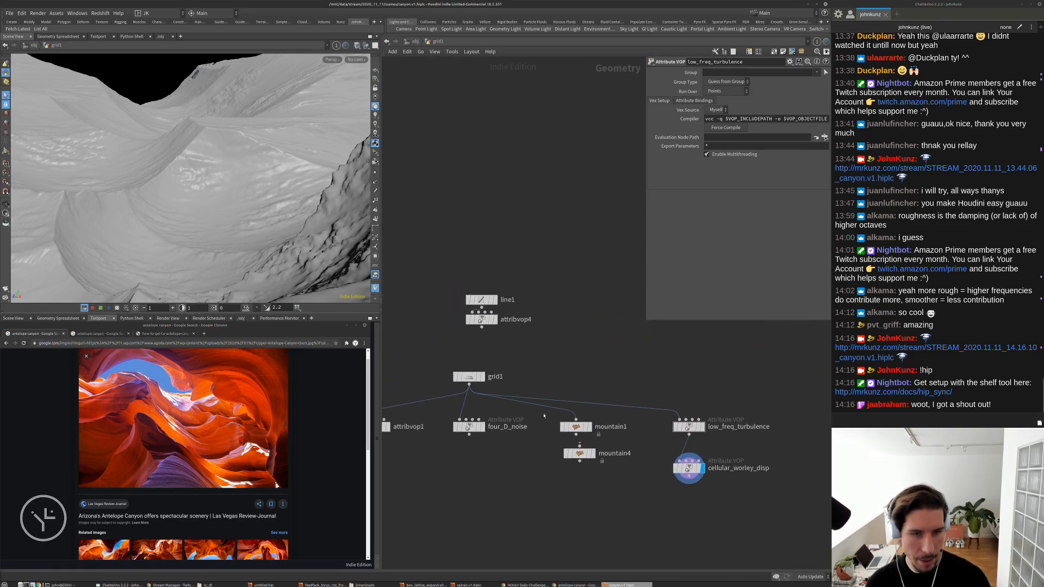
middle_drag(664, 447, 524, 337)
scroll(526, 334, down, 4)
scroll(525, 338, down, 2)
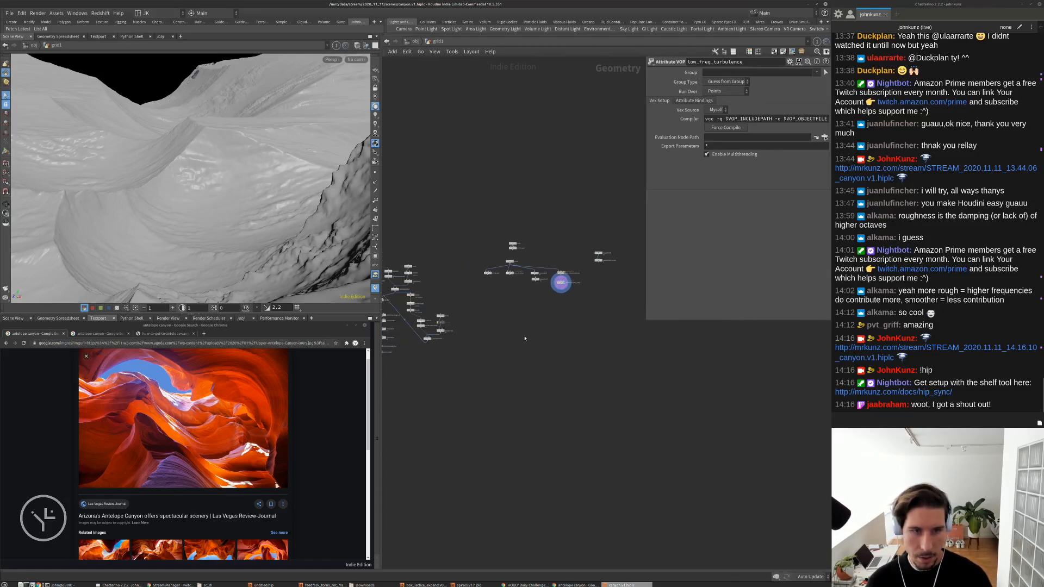
drag(624, 342, 537, 293)
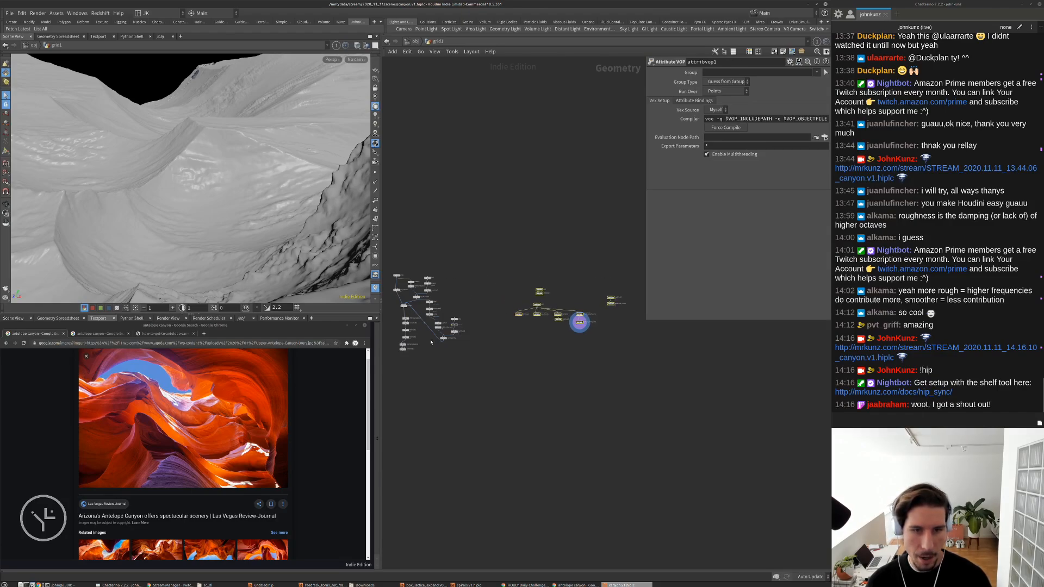
middle_drag(604, 353, 569, 365)
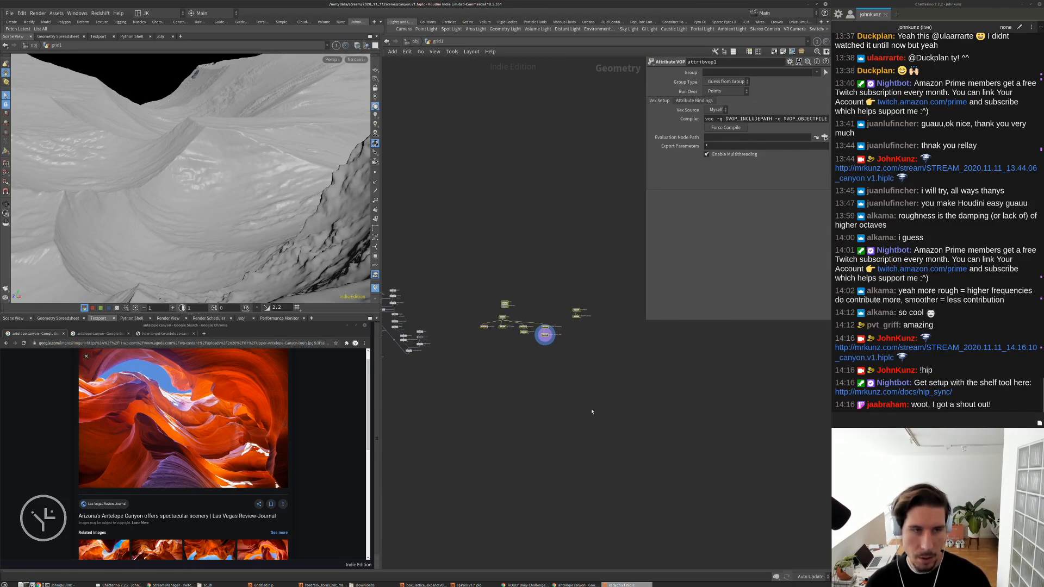
click(521, 244)
middle_drag(529, 415, 563, 337)
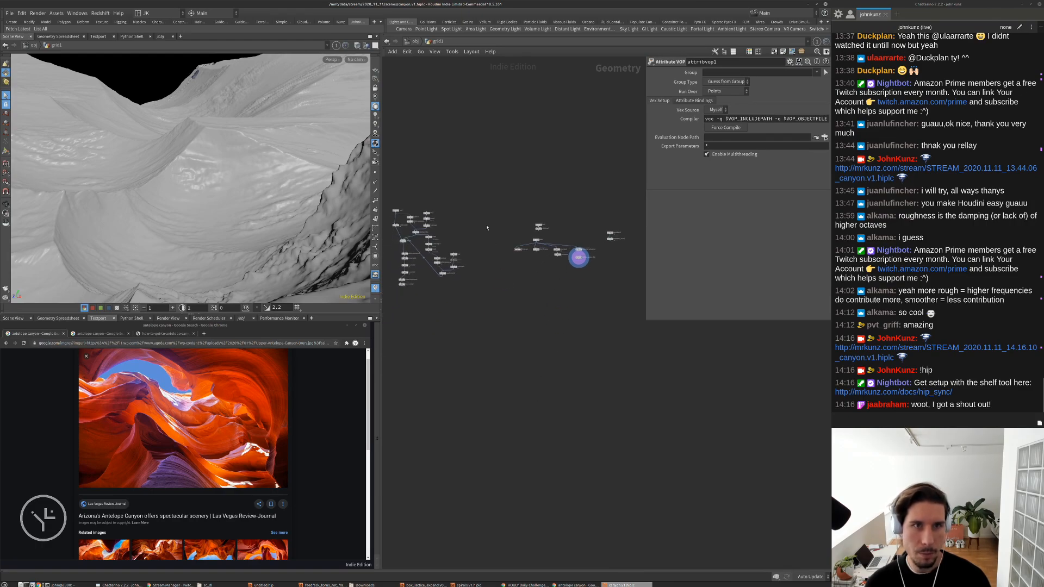
Go up to the object level and rename the grid1 object as canyon
click(411, 43)
double_click(574, 325)
text(c)
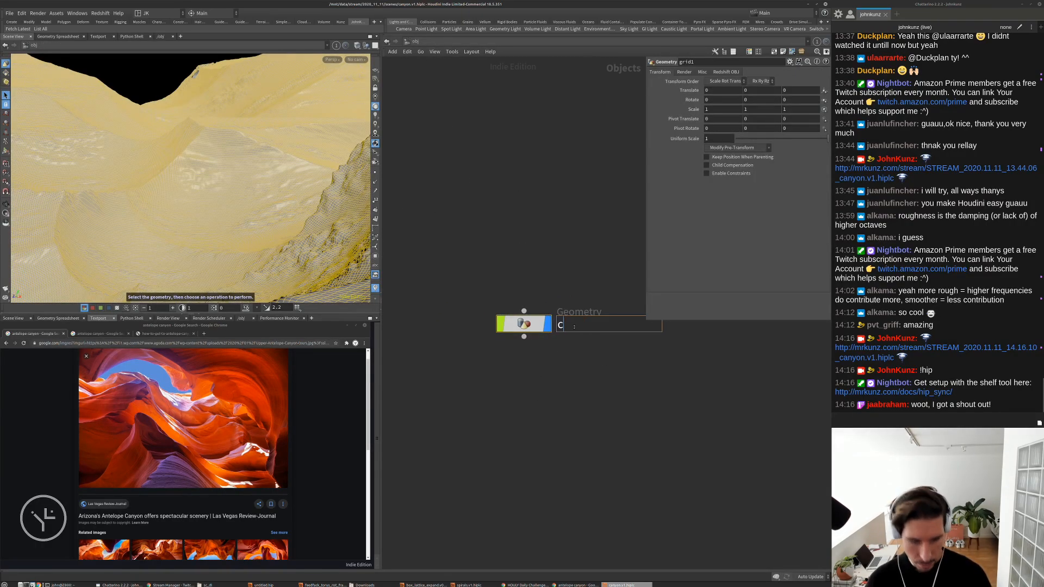
text(anyon)
key(Return)
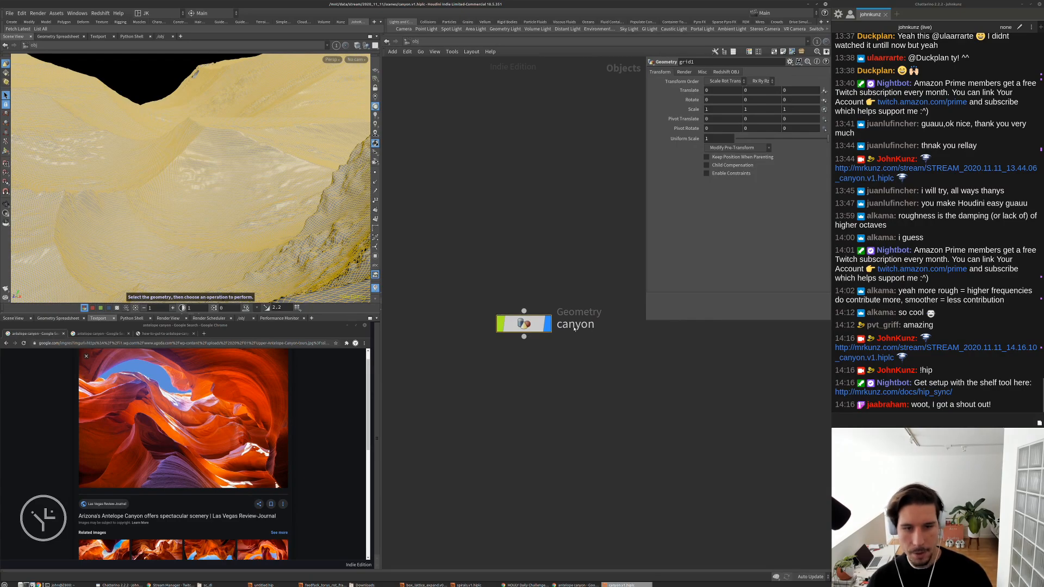
Add a camera object below the canyon object in the object network
key(Tab)
text(ca)
click(608, 382)
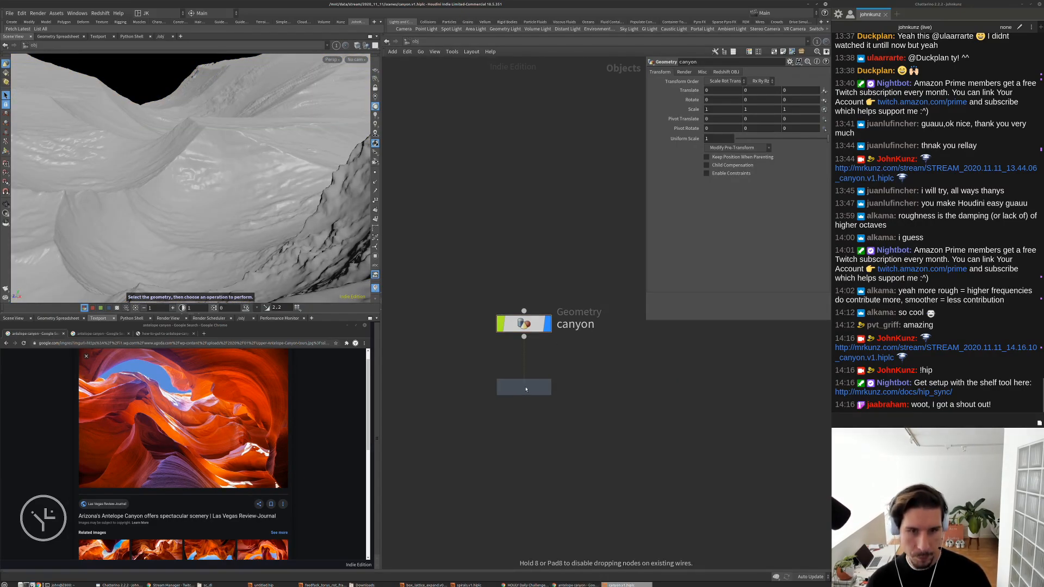
click(524, 387)
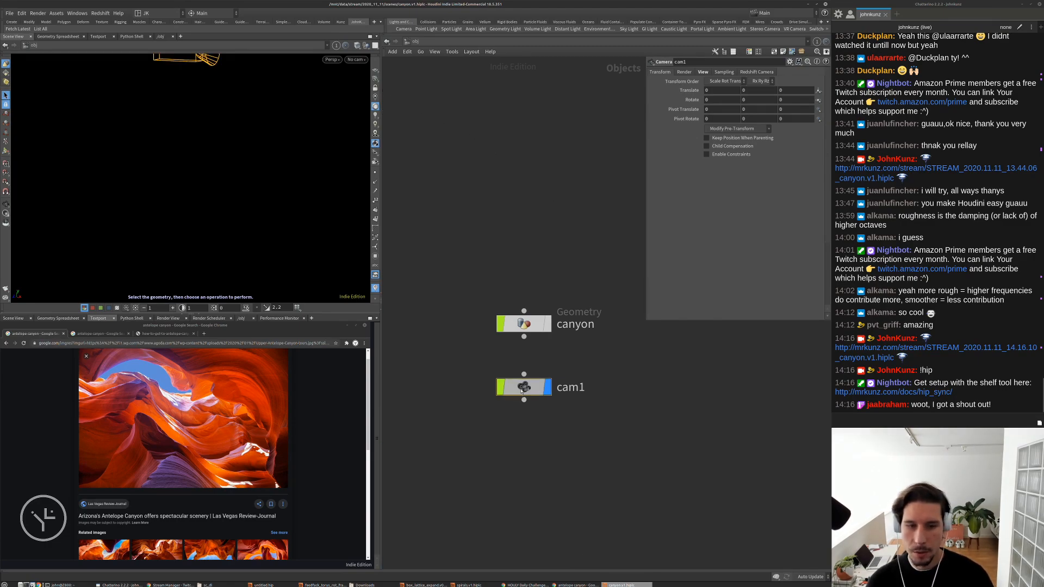
key(Escape)
key(s)
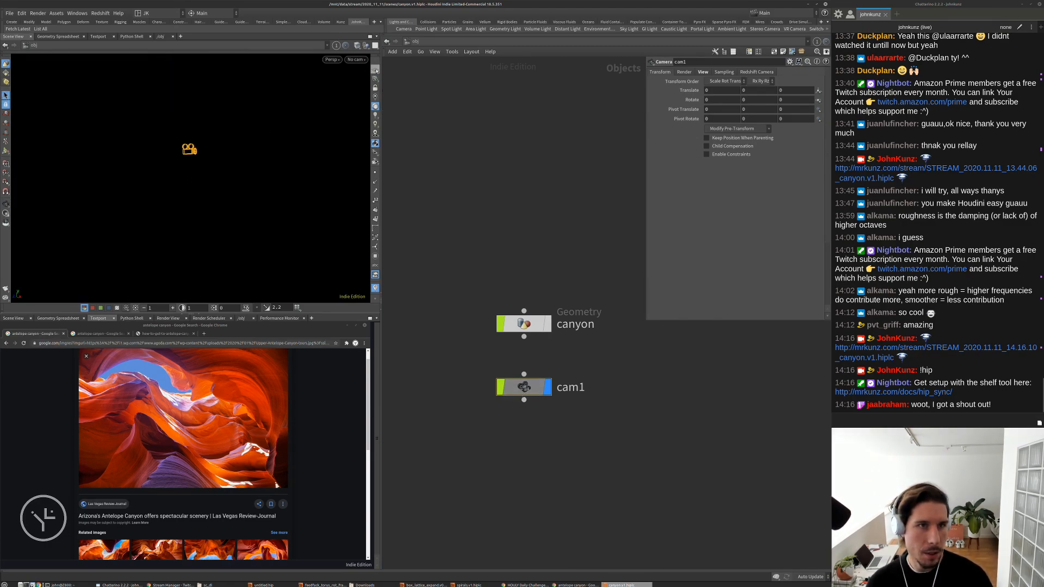
Set the camera's Z translation to 5 and look through cam1 in the viewport
click(798, 90)
text(5)
key(Return)
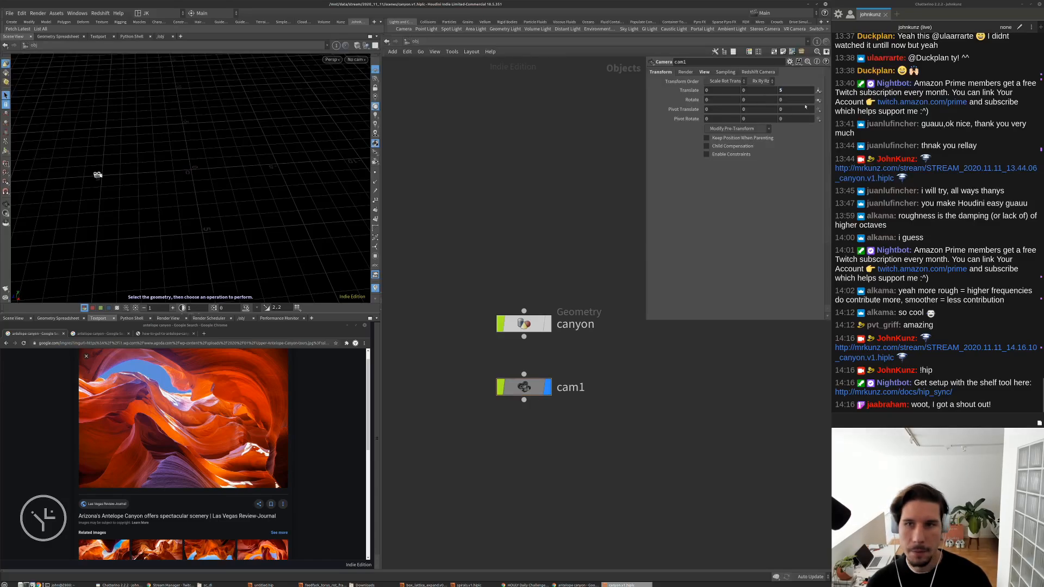
click(357, 59)
click(370, 98)
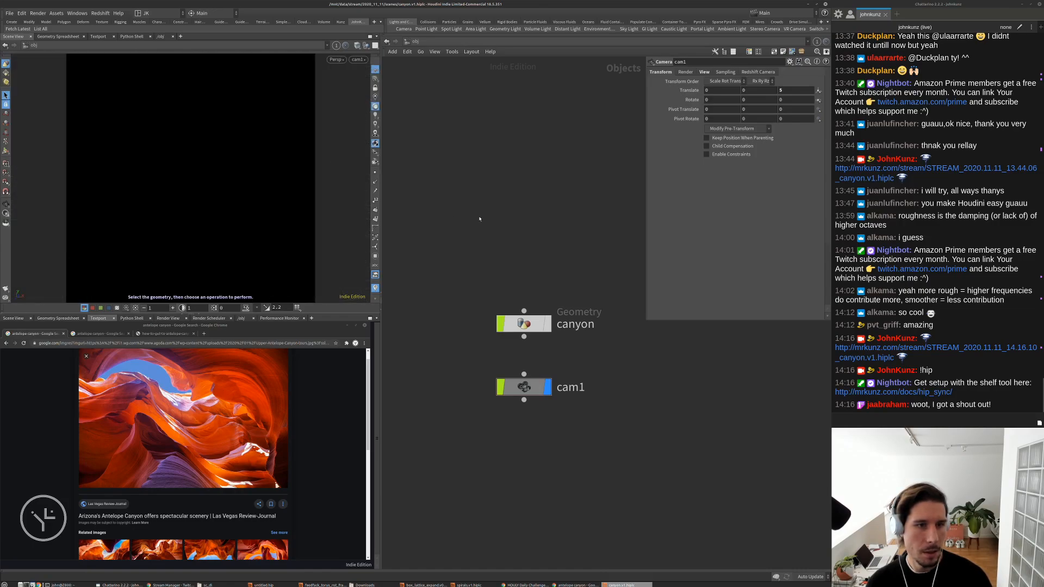
Place a Crag test geometry object in the camera's view and delete it again
key(Tab)
mouse_move(571, 240)
click(631, 263)
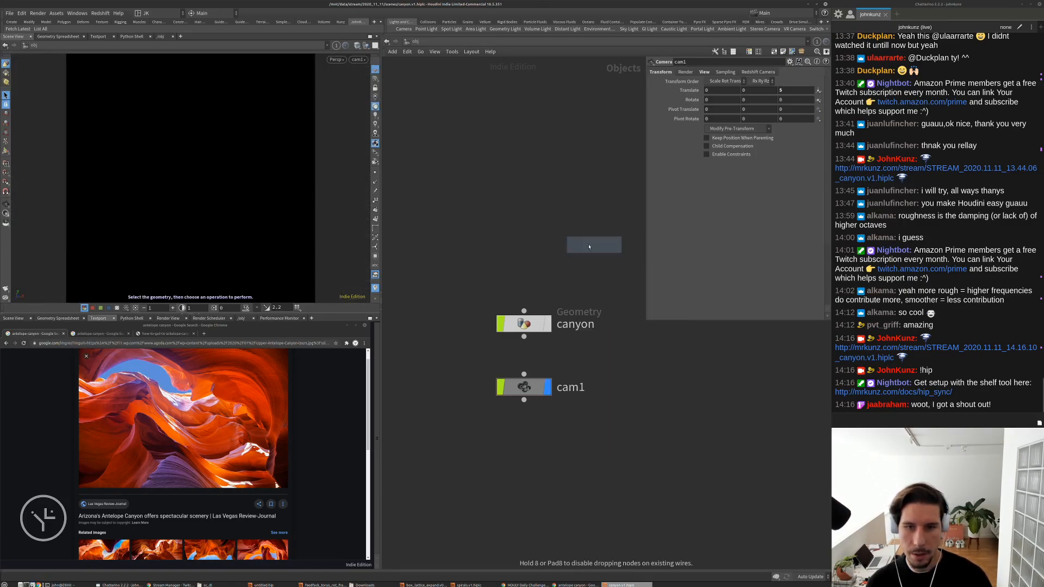
click(515, 234)
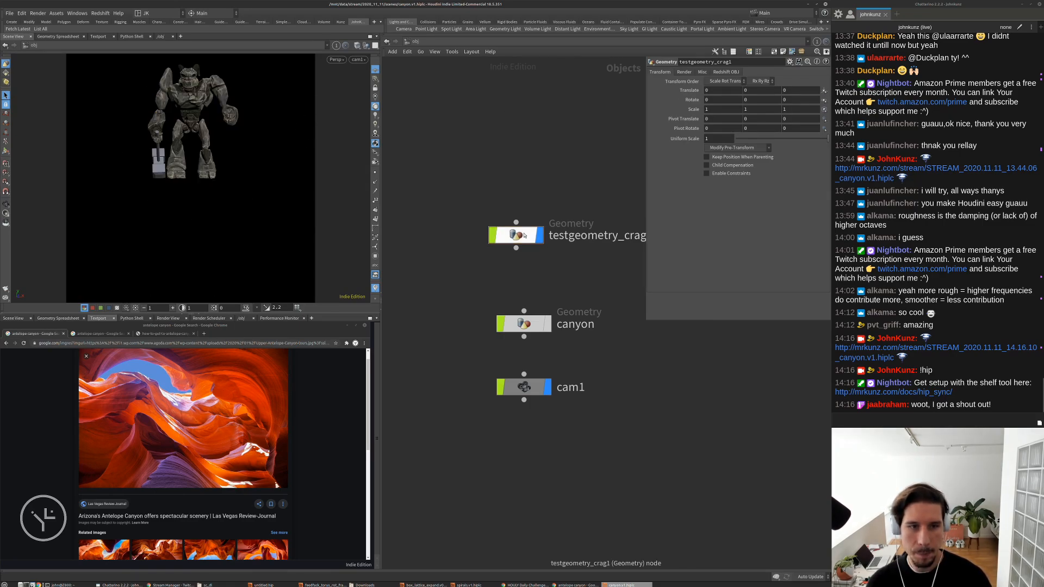
key(Delete)
Add a Grid object above the canyon object and rename it groundplane
key(Tab)
text(gr)
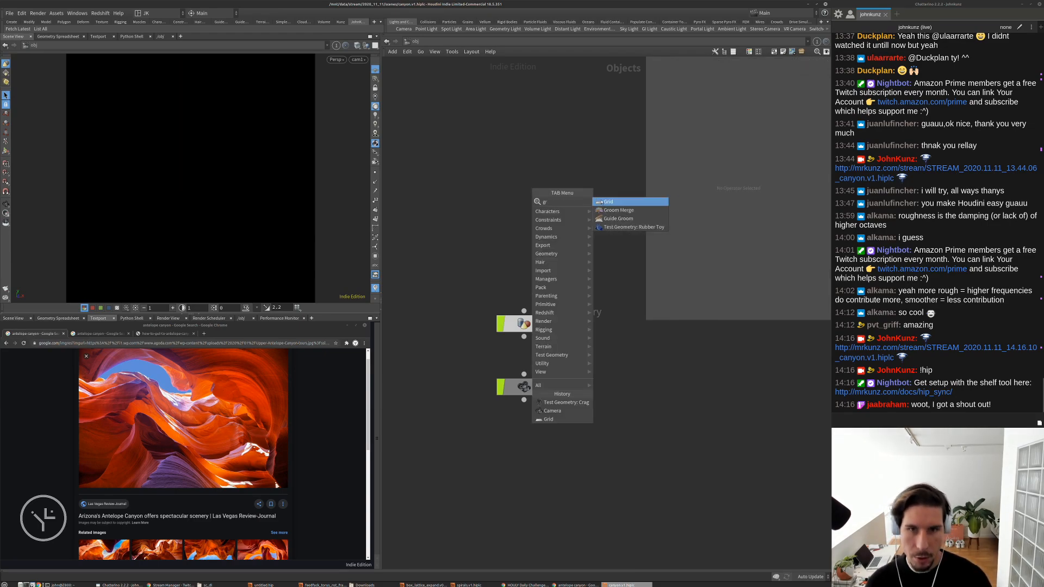
click(601, 202)
click(523, 248)
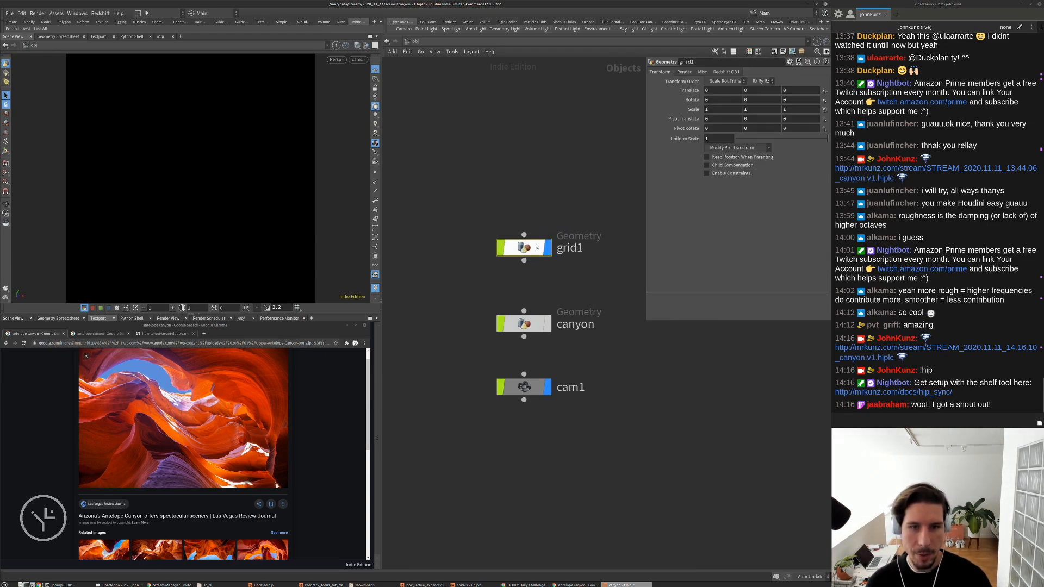
double_click(570, 248)
text(groundplane)
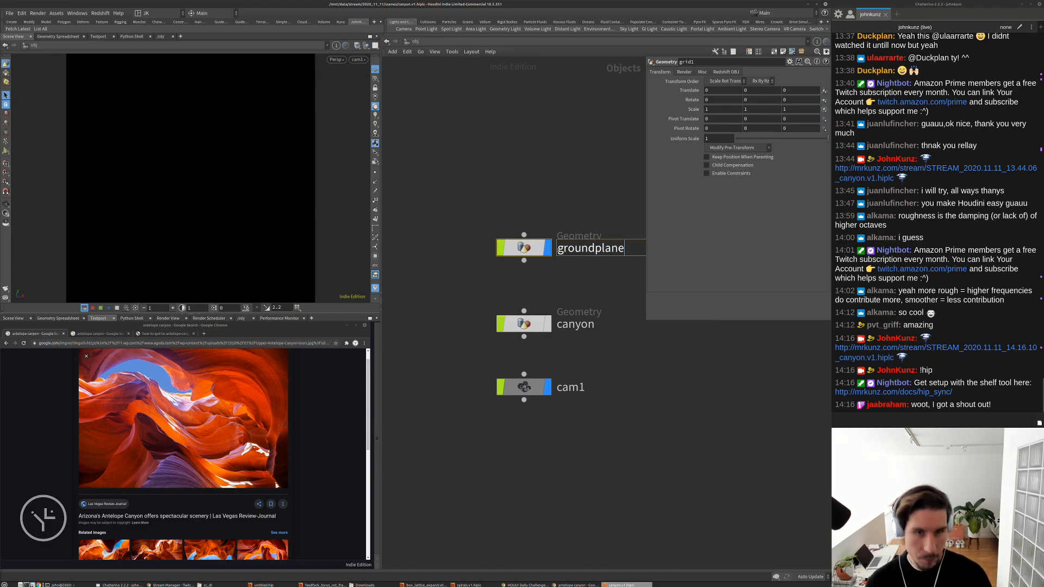
key(Return)
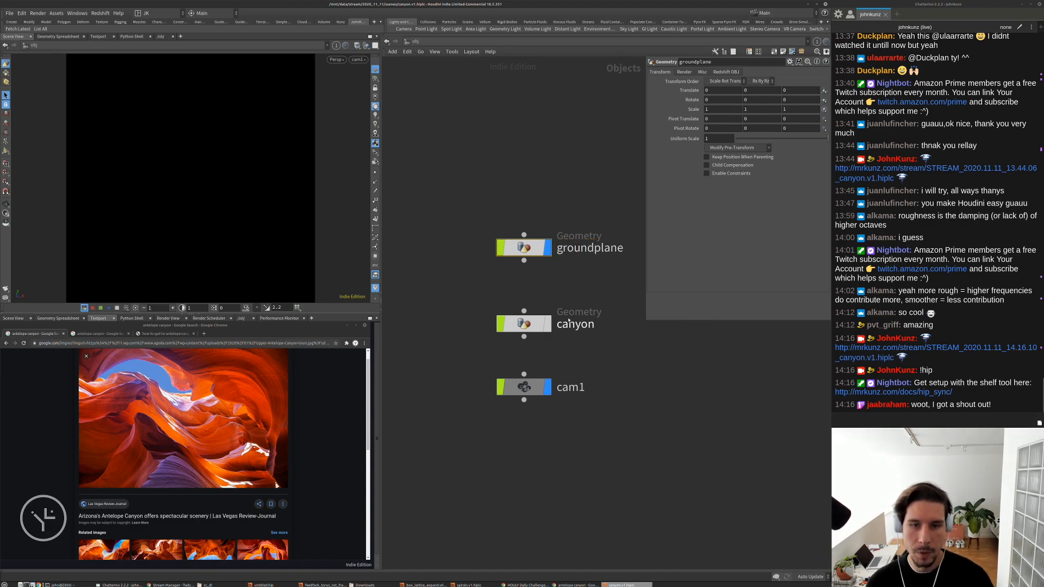
Raise cam1 above the ground plane by setting its Y translation to 0.5
middle_drag(523, 395, 480, 444)
click(480, 437)
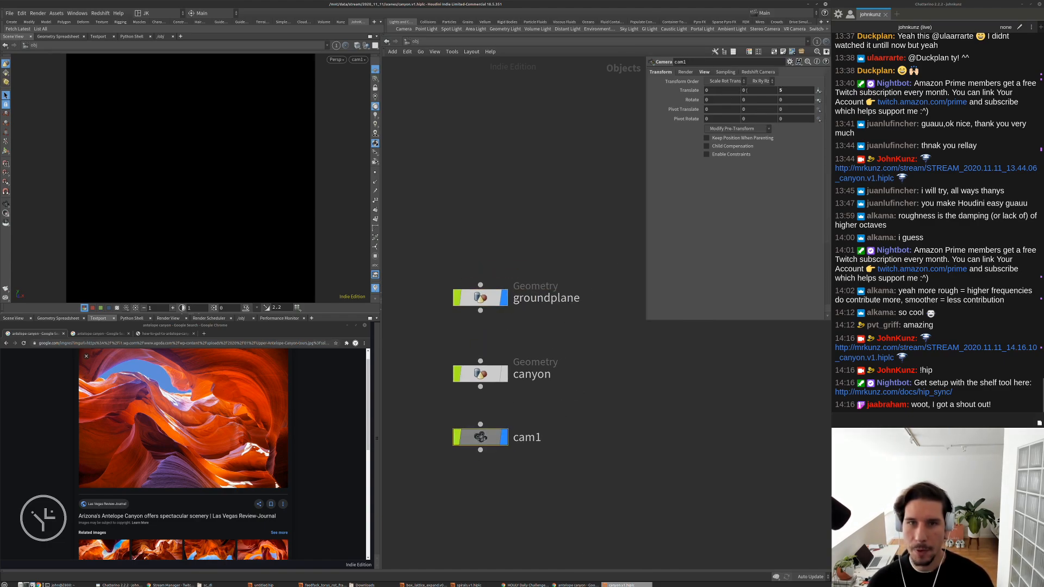
middle_drag(747, 90, 766, 82)
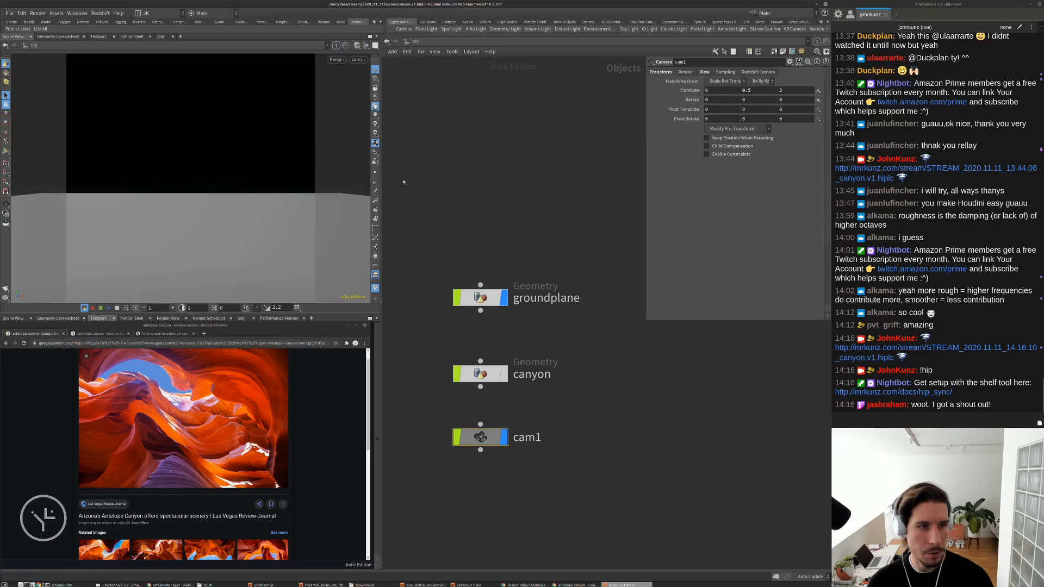
click(480, 424)
key(Escape)
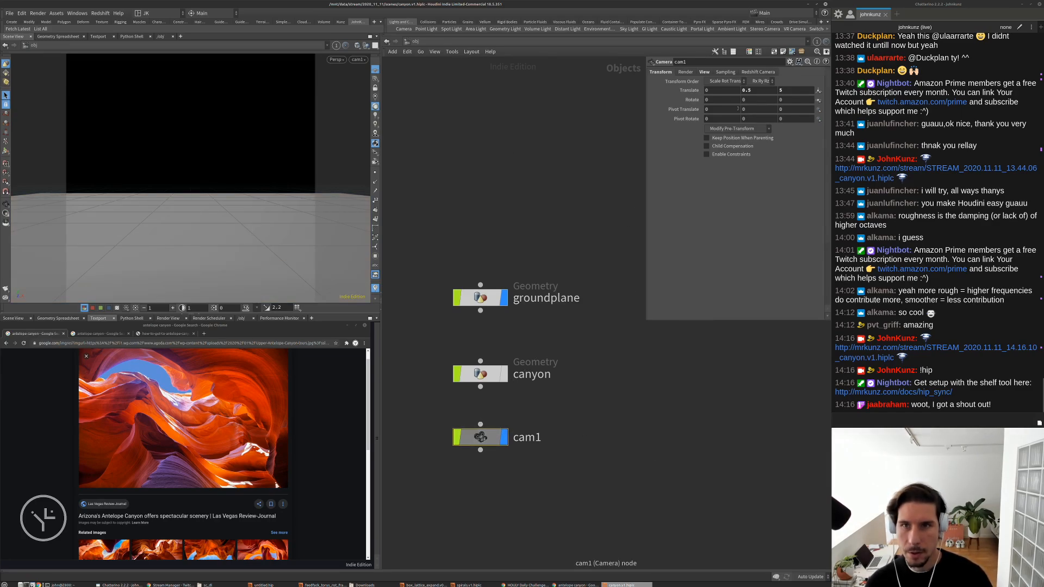
Set the vertical resolution of cam1 to 1280 pixels
click(706, 73)
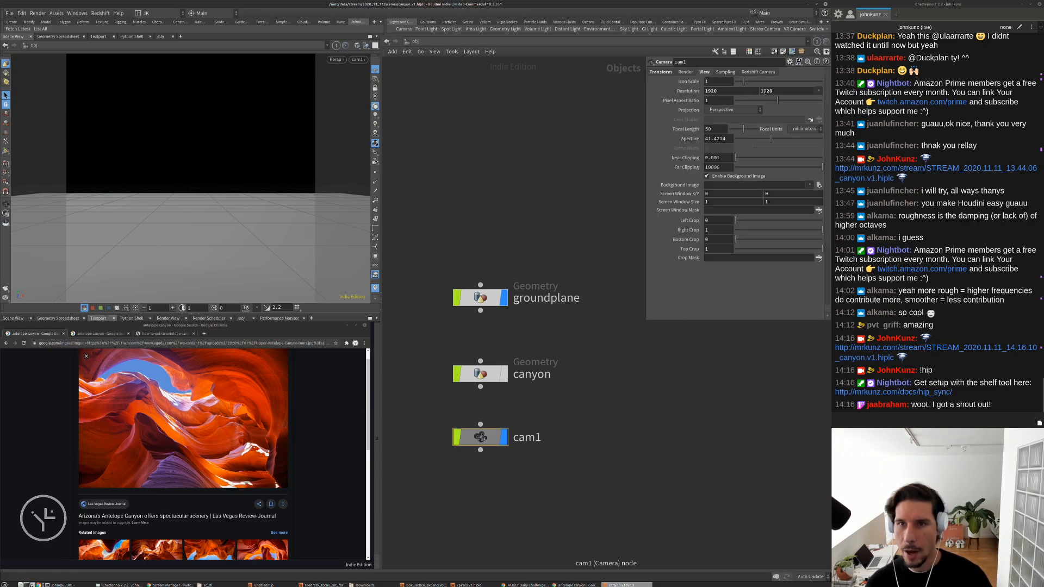
click(785, 91)
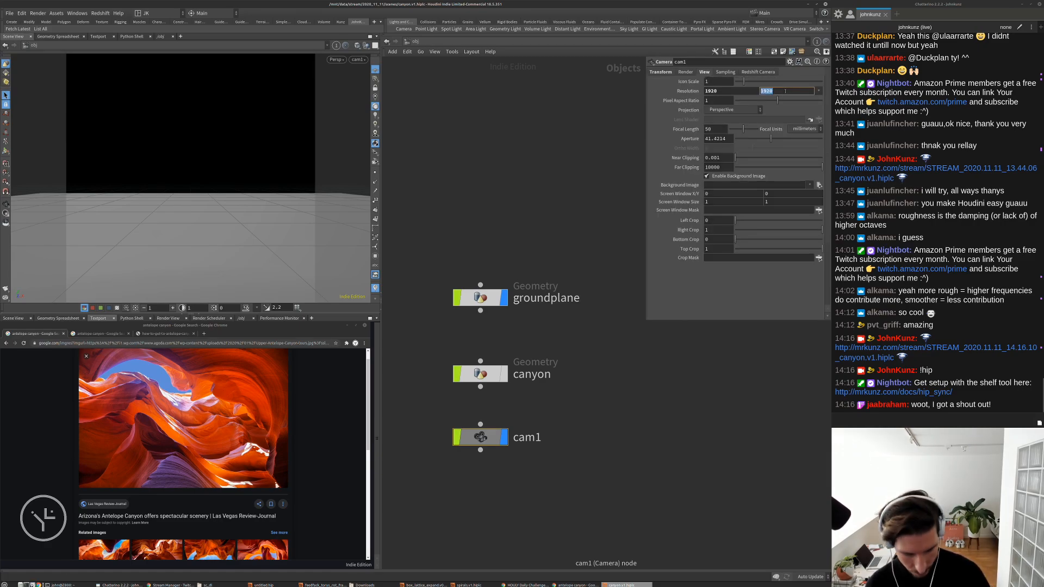
text(1280)
key(Return)
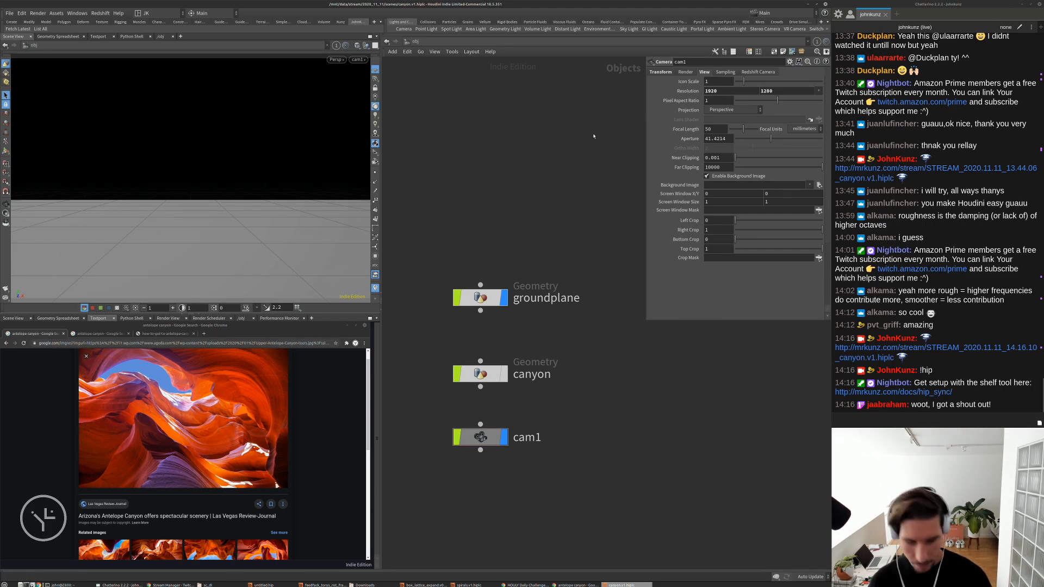
Calculate 1920./1280 and 5 * 1.5 in a Python Shell, and close the shell
key(alt+shift+p)
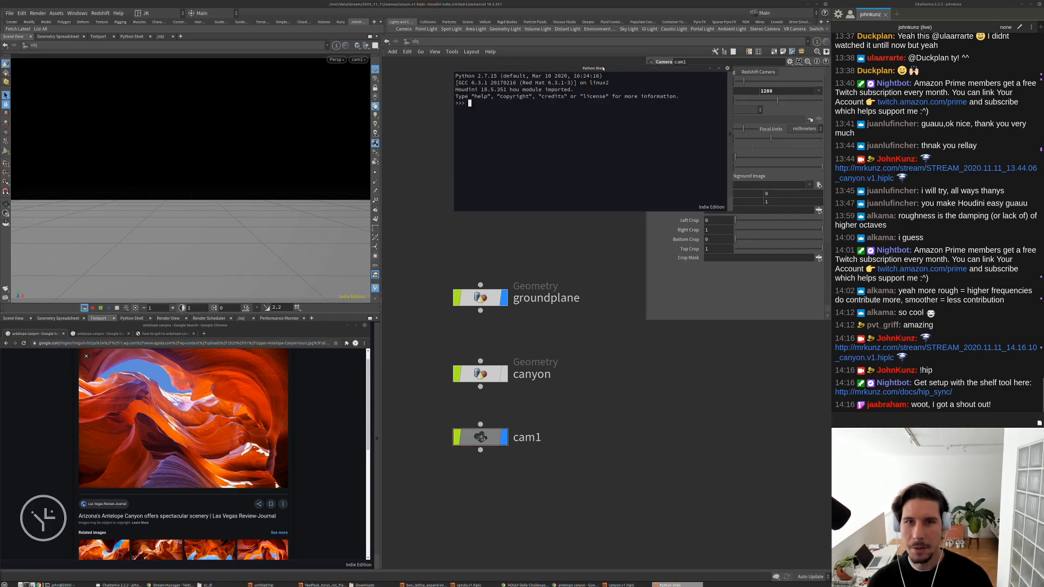
drag(603, 68, 561, 155)
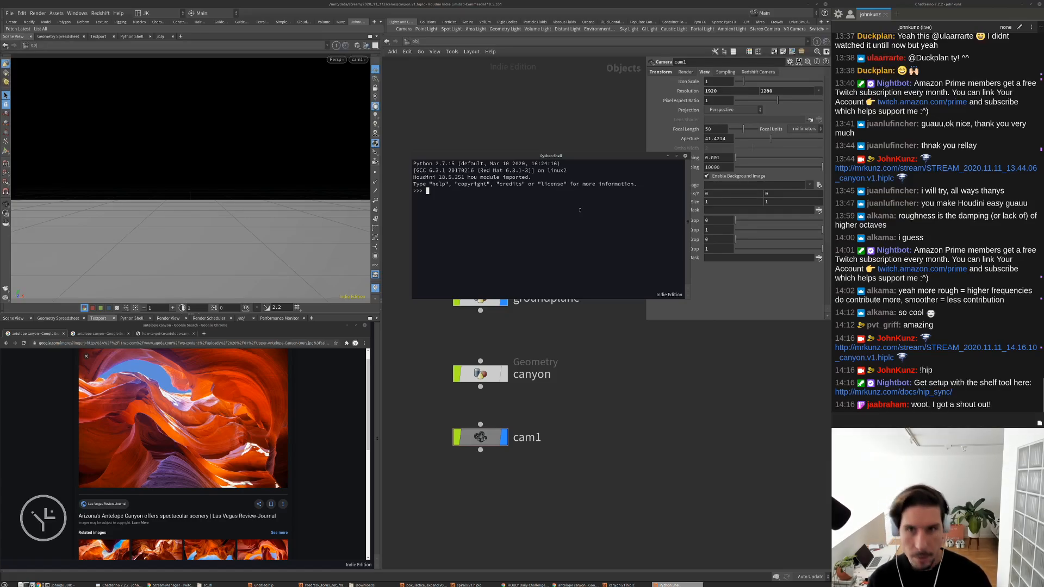
text(1920)
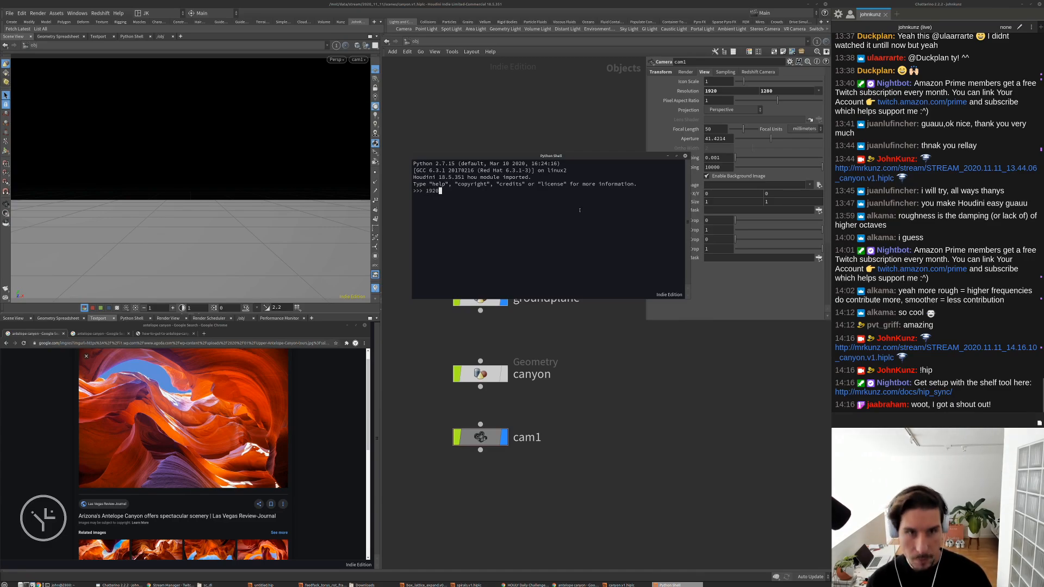
text(./)
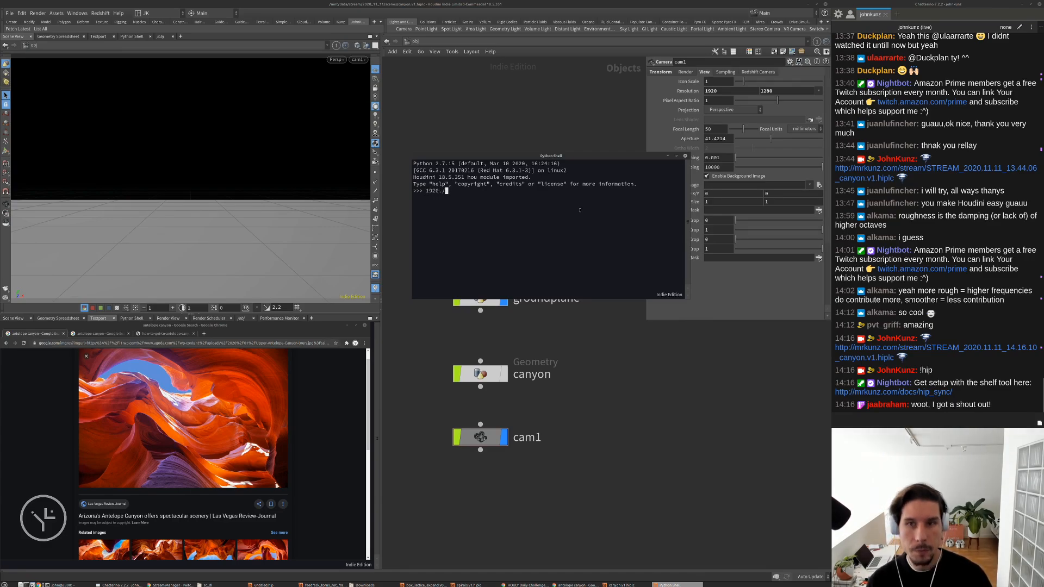
text(1280)
key(Return)
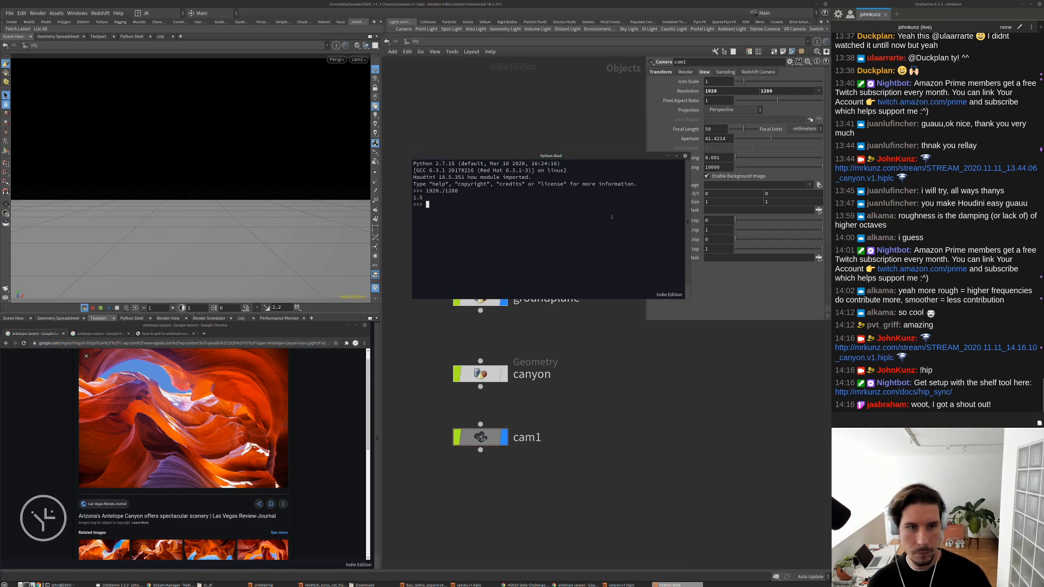
text(5)
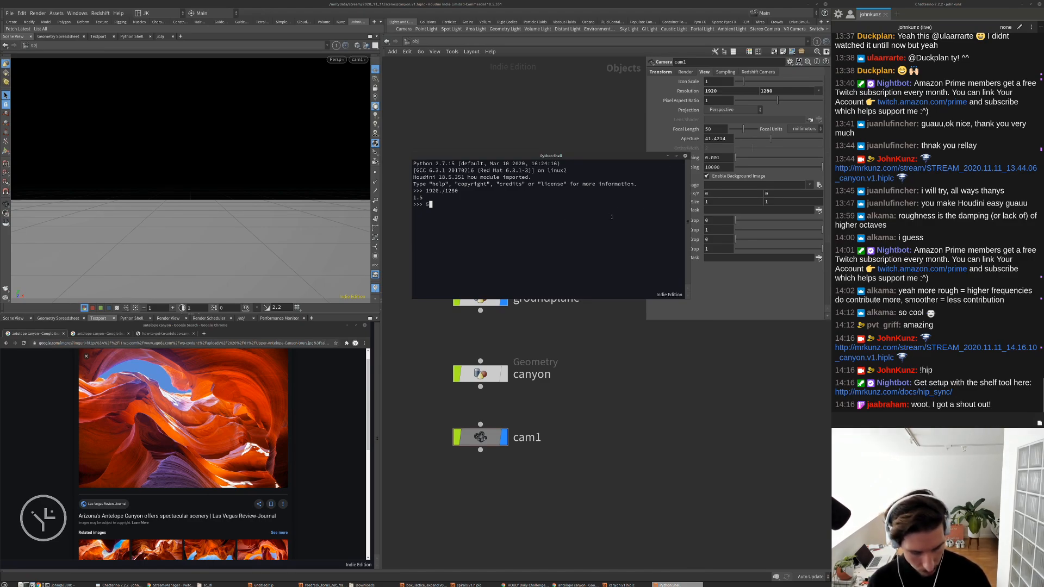
text( * 1.5)
key(Return)
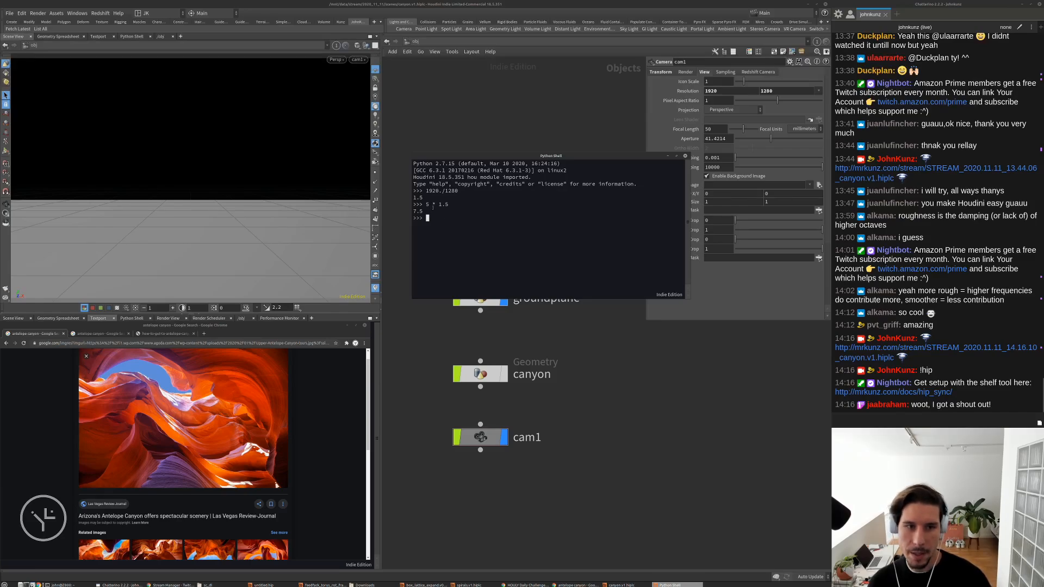
click(686, 156)
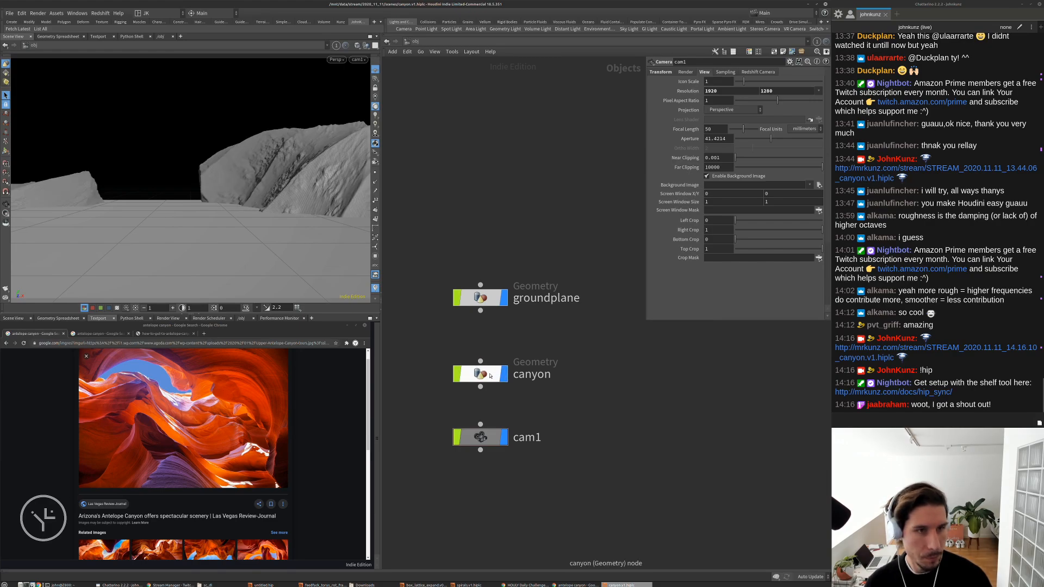
Enter the canyon object's network and display the grid1 node with its parameters
double_click(490, 375)
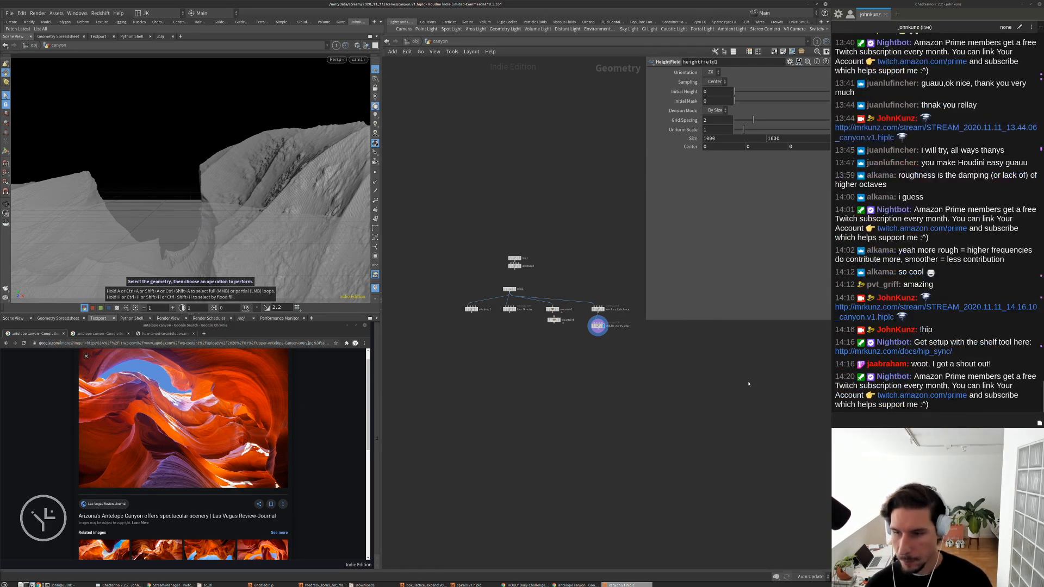
scroll(629, 379, up, 5)
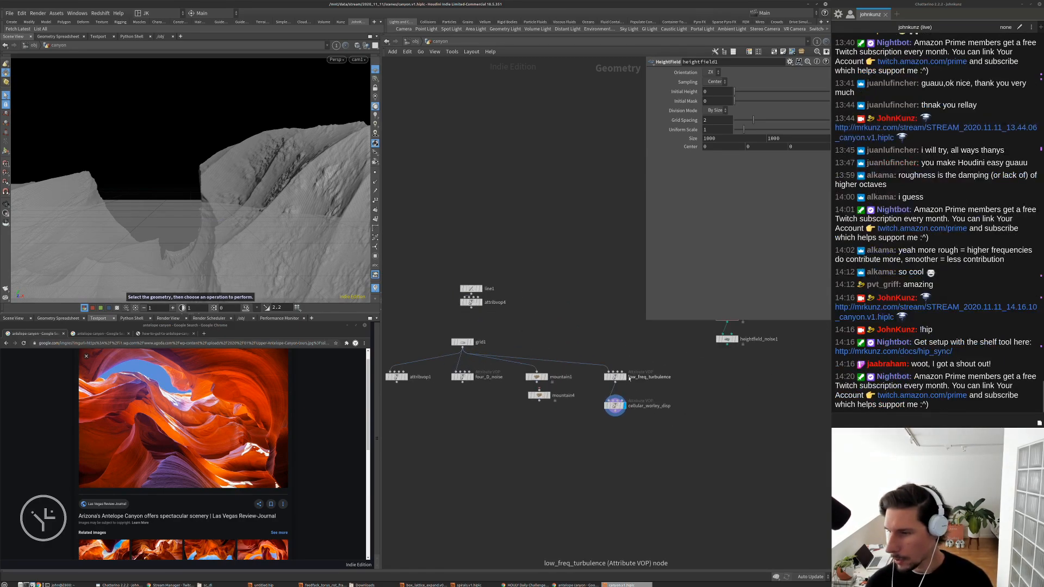
middle_drag(579, 469, 604, 466)
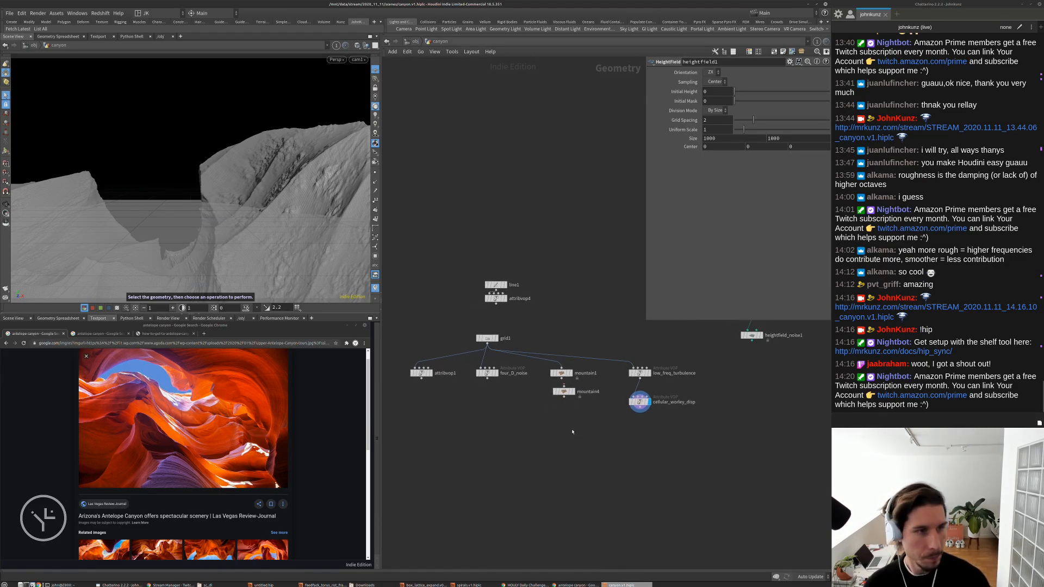
scroll(538, 338, up, 2)
click(486, 339)
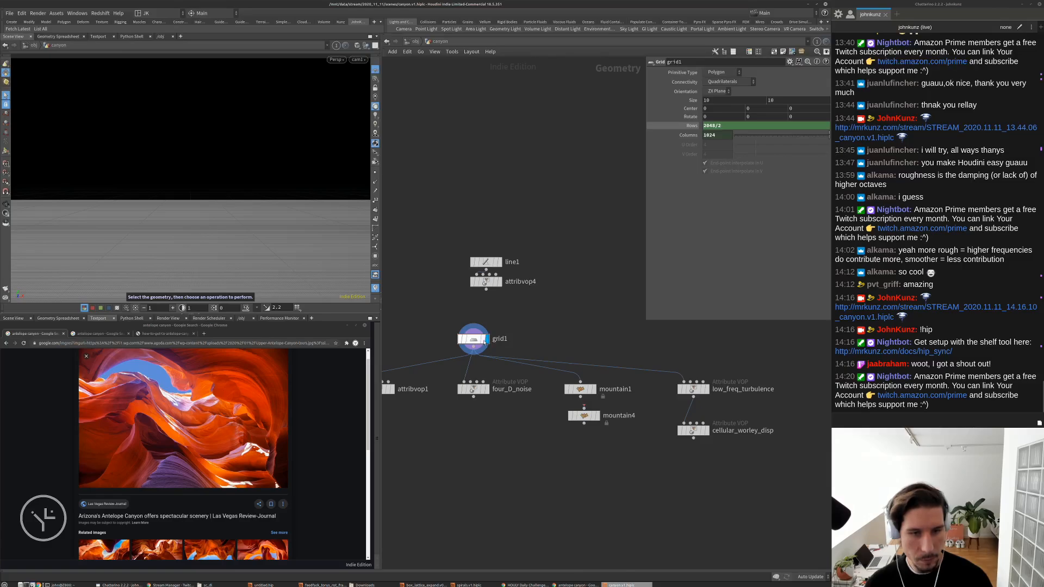
drag(729, 125, 719, 127)
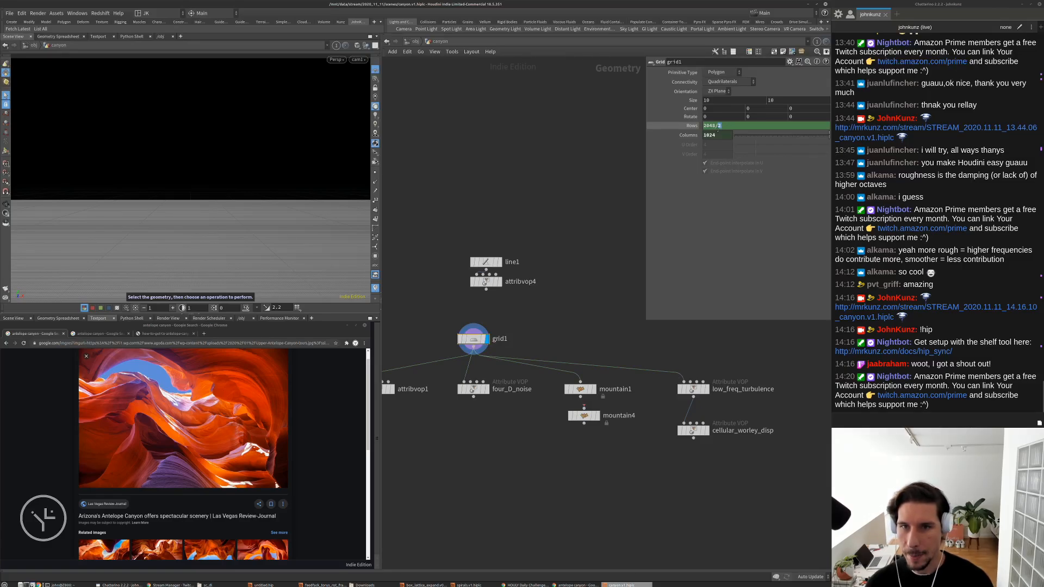
scroll(523, 353, down, 4)
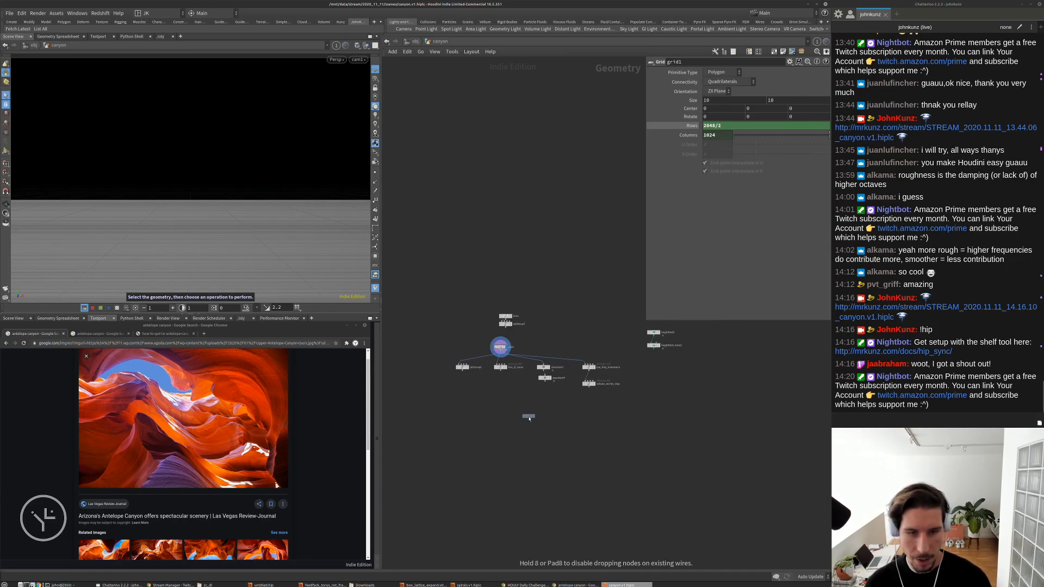
Duplicate the grid1 node and place the copy in the empty area below the noise branches
key(ctrl+c)
key(ctrl+v)
middle_drag(550, 464, 551, 419)
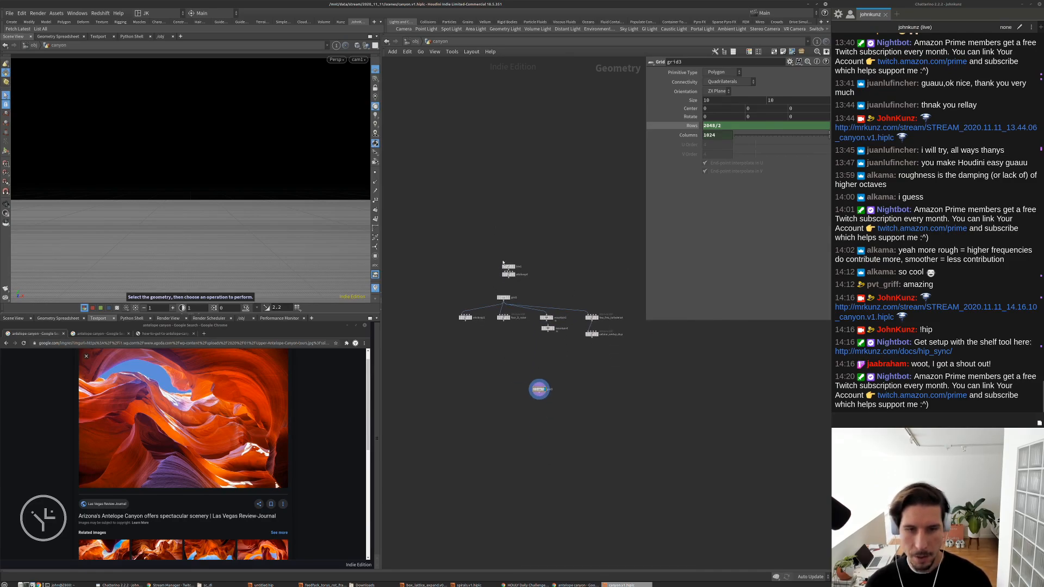
middle_drag(526, 376, 527, 318)
scroll(540, 327, up, 3)
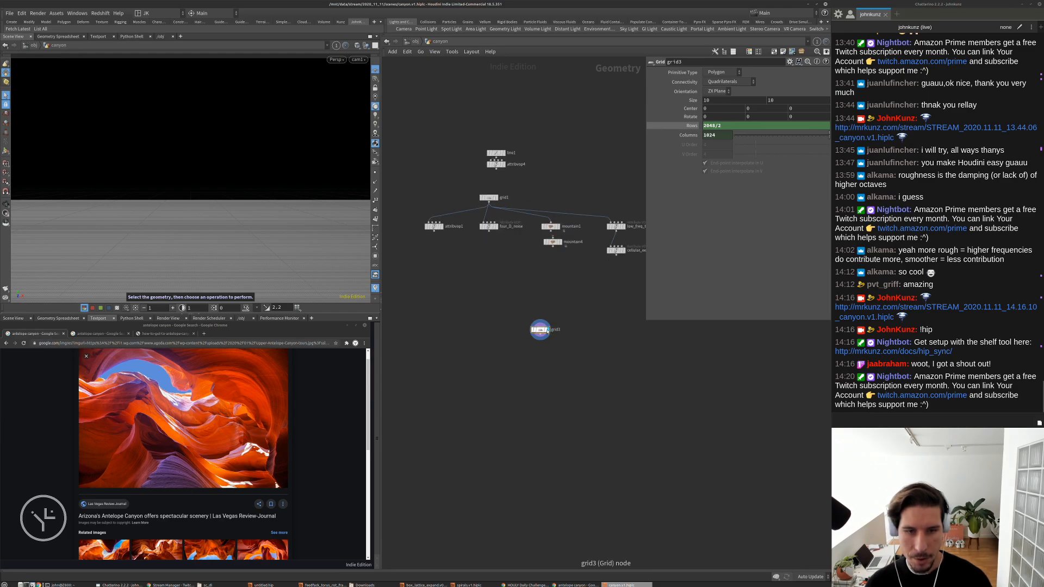
drag(541, 327, 490, 387)
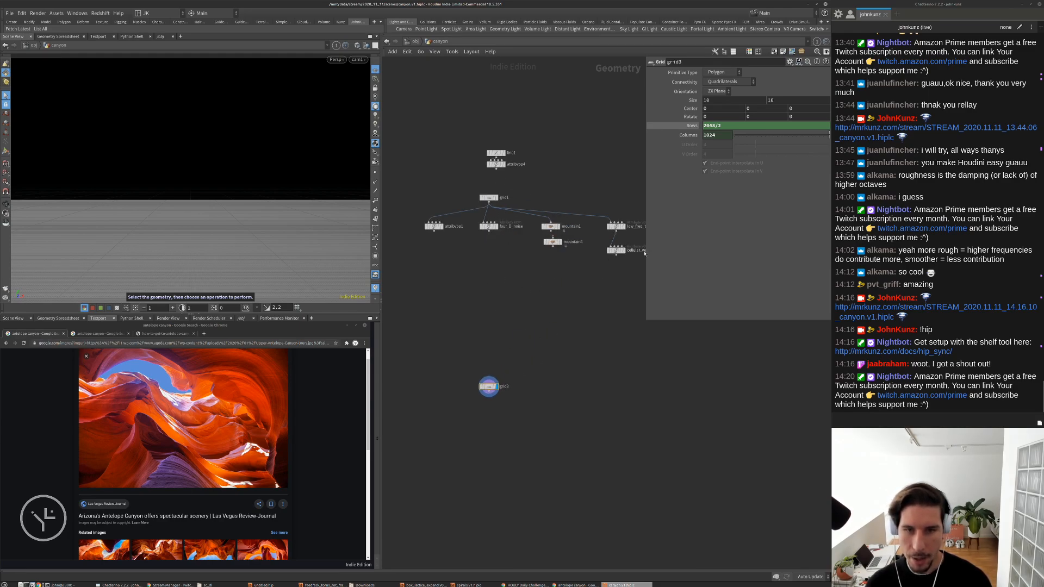
Reduce the copied grid's density by setting its Rows expression to 2048/10
scroll(543, 331, up, 3)
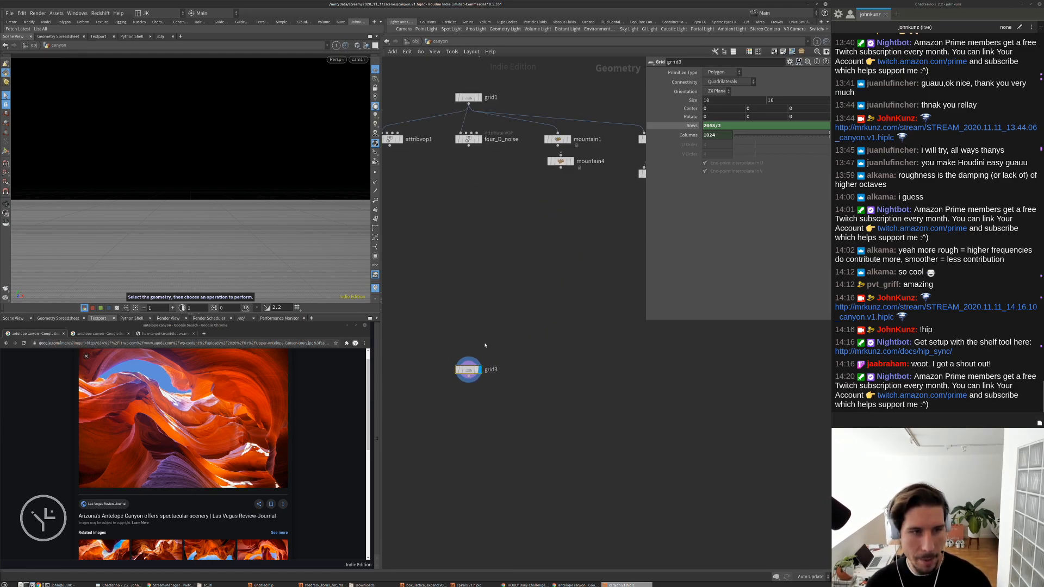
click(723, 125)
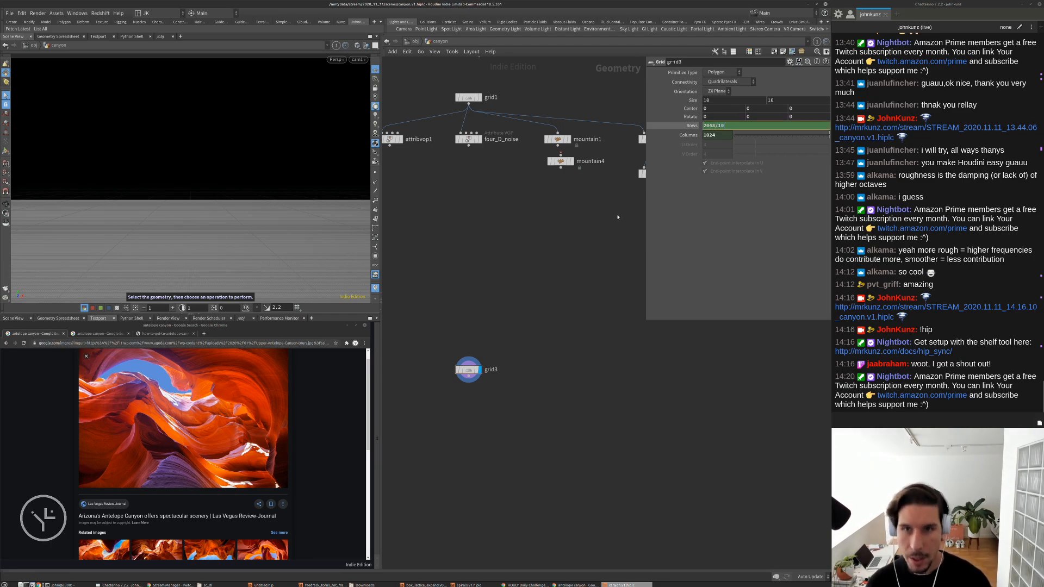
key(Return)
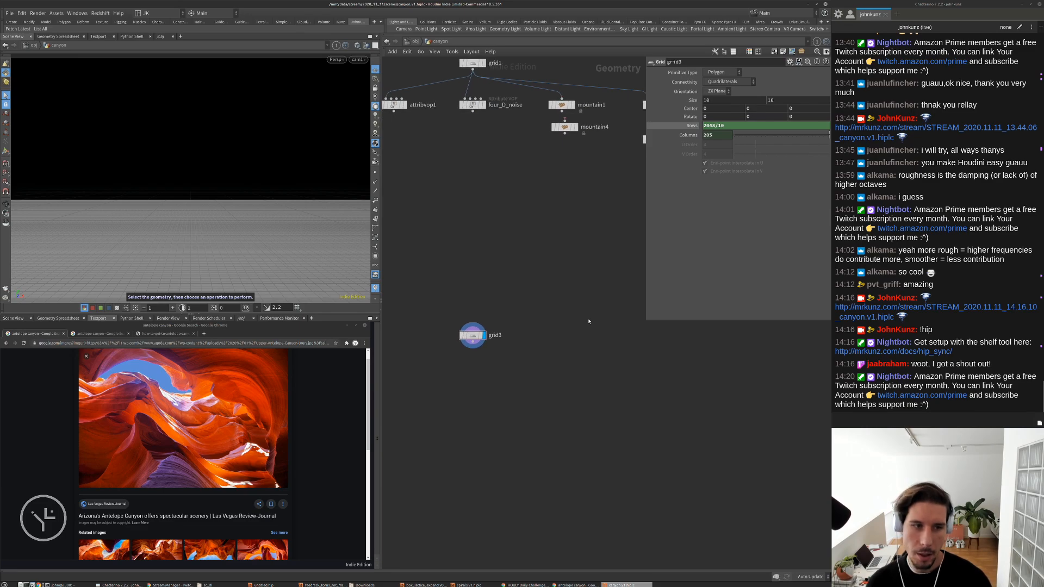
Add a Transform node beneath grid3, connect it to the grid, display it with its viewport handle, and align it below the grid
key(Tab)
click(674, 233)
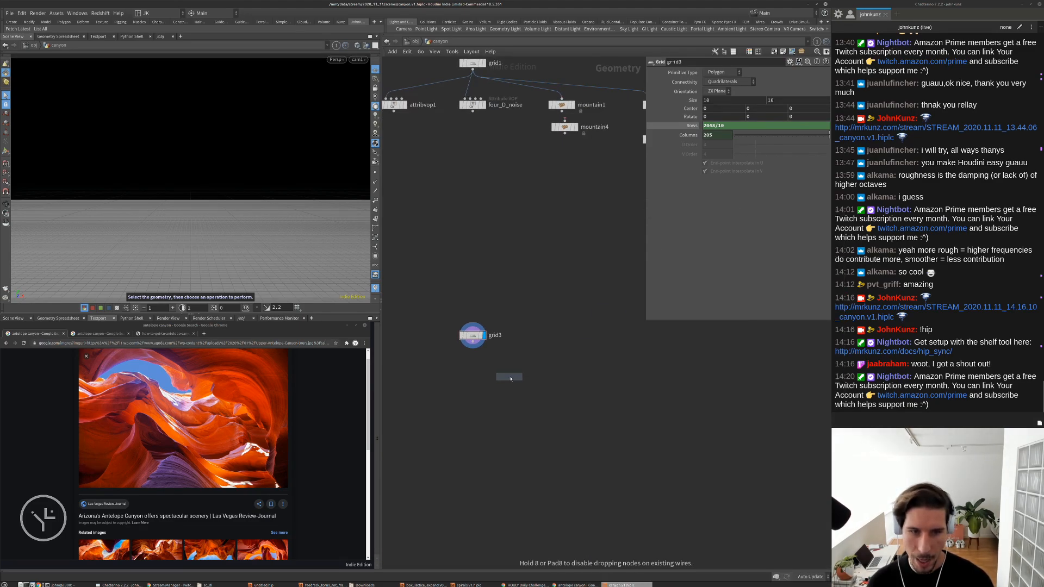
click(483, 373)
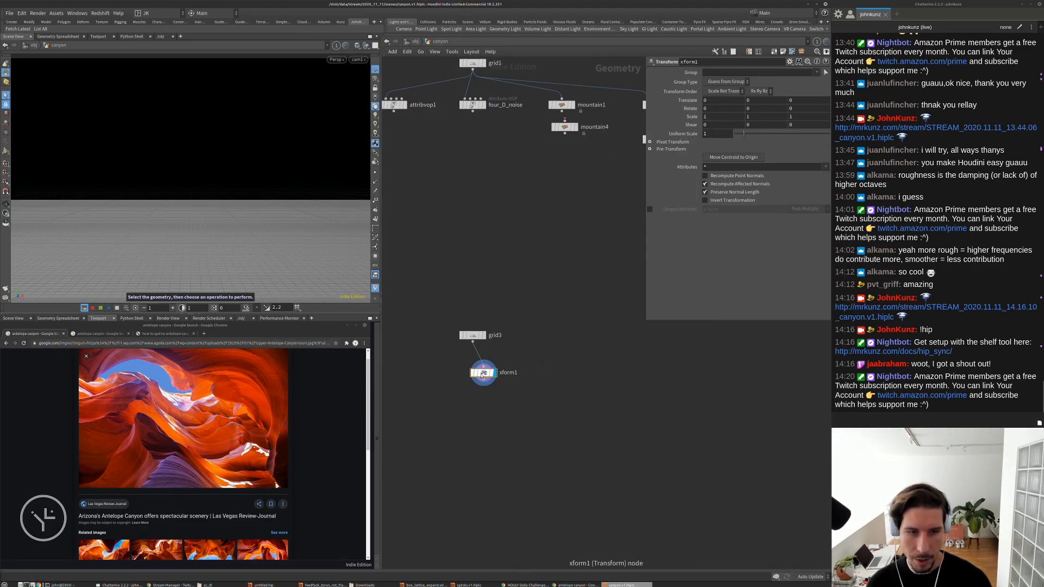
drag(483, 375, 472, 374)
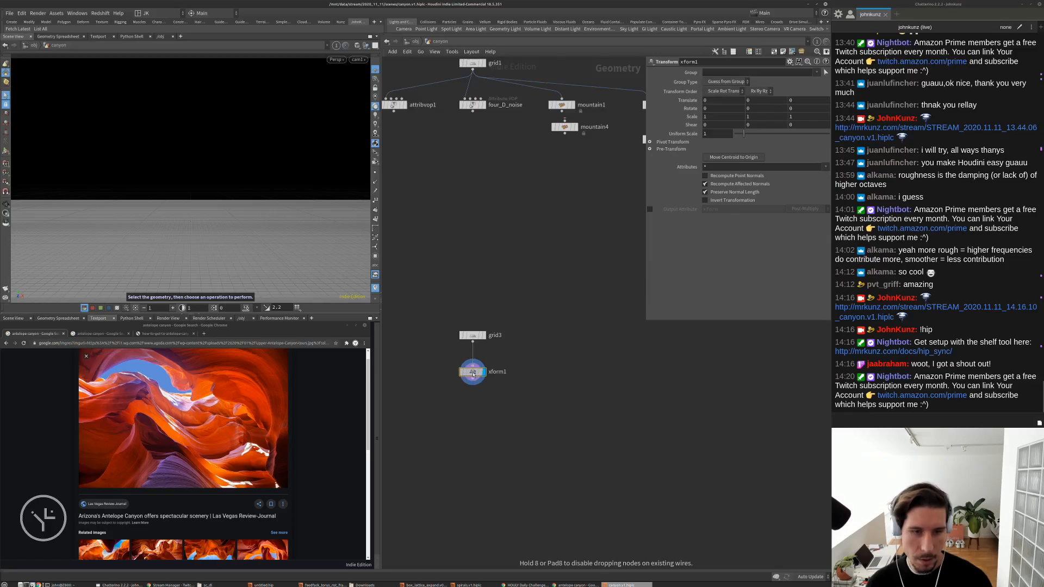
click(6, 150)
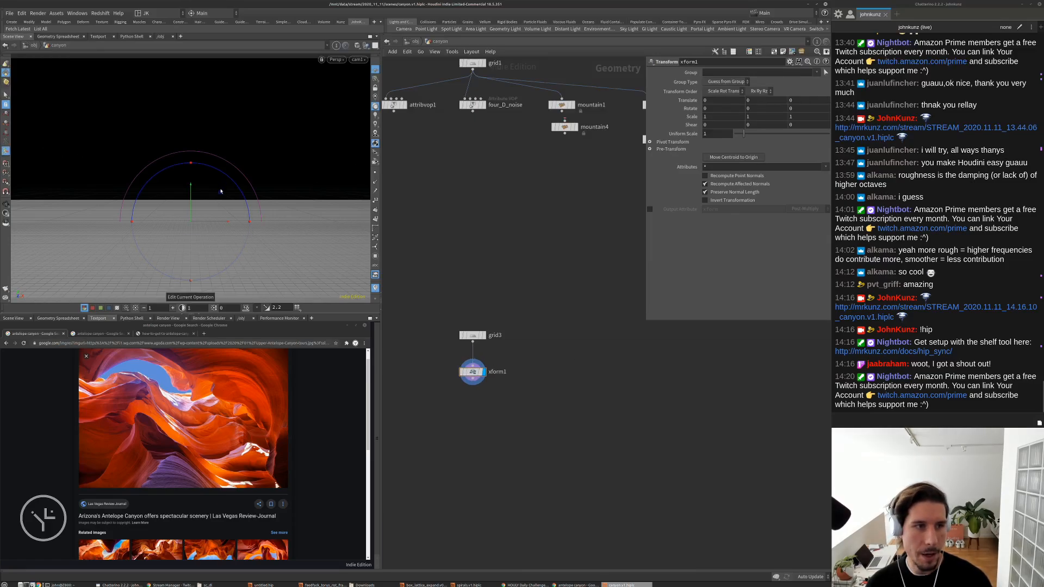
scroll(509, 221, down, 3)
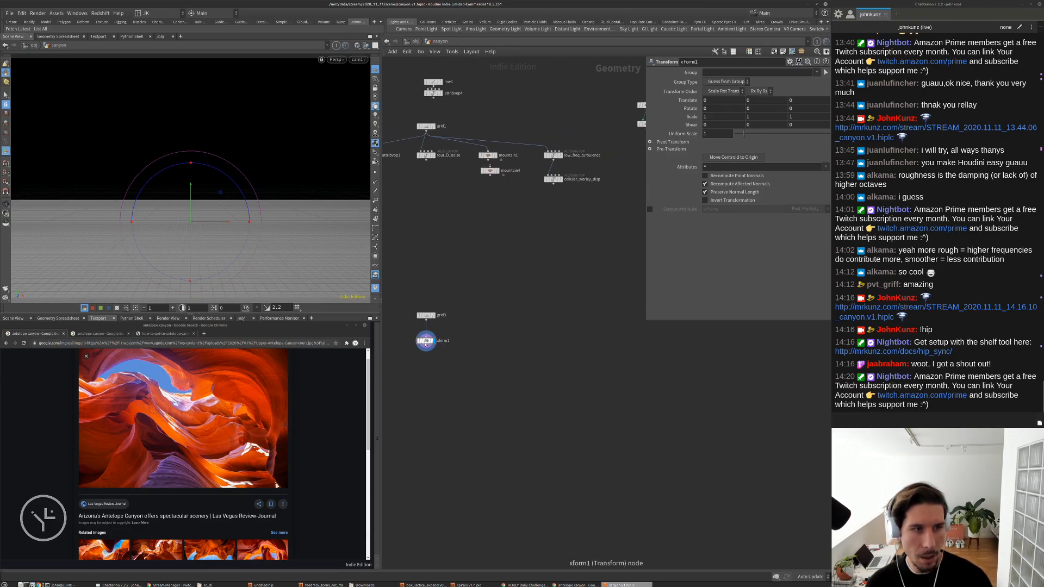
drag(426, 343, 425, 348)
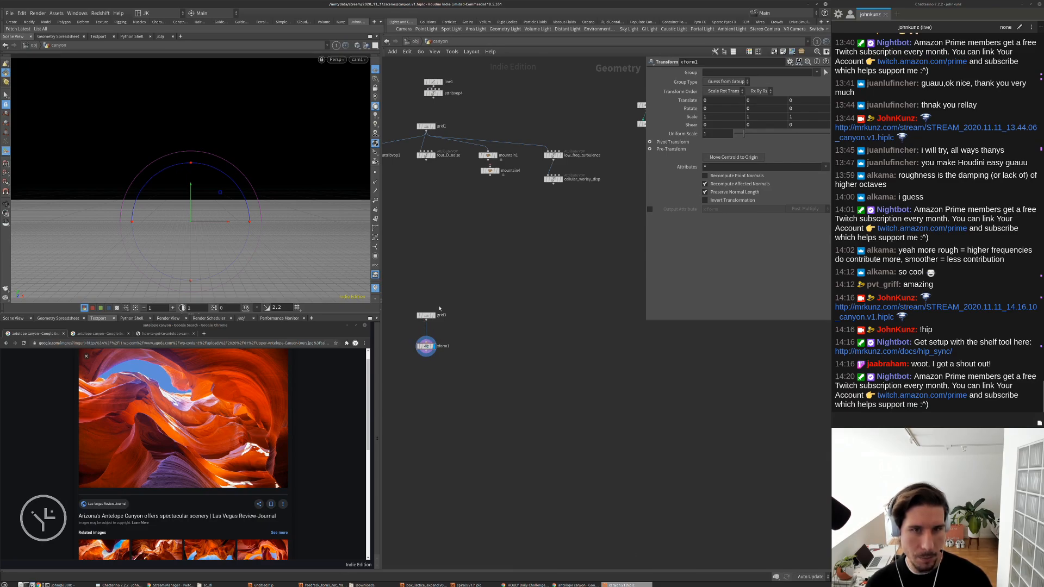
scroll(429, 339, up, 4)
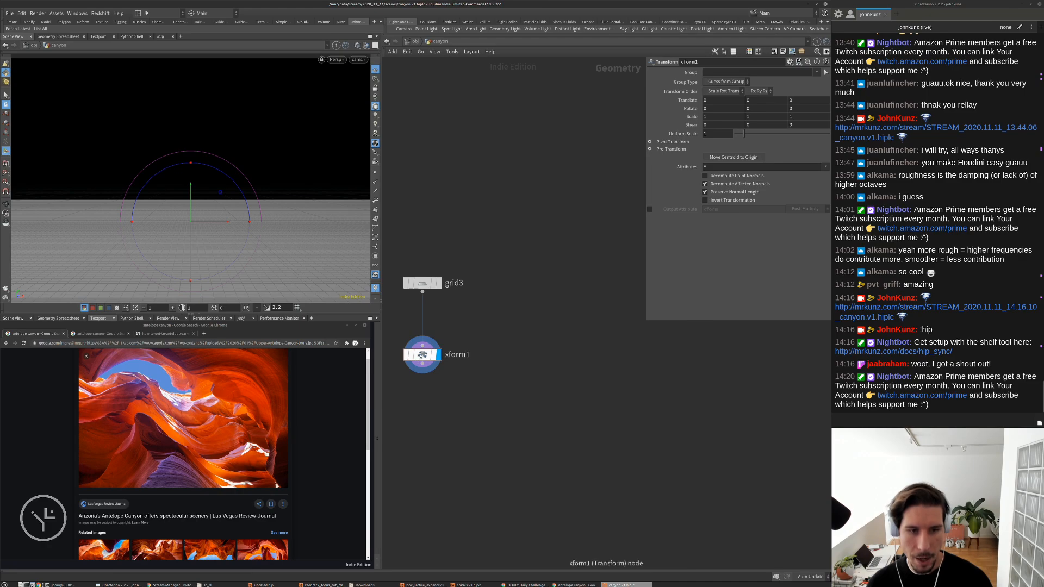
scroll(454, 303, down, 3)
middle_drag(455, 302, 453, 324)
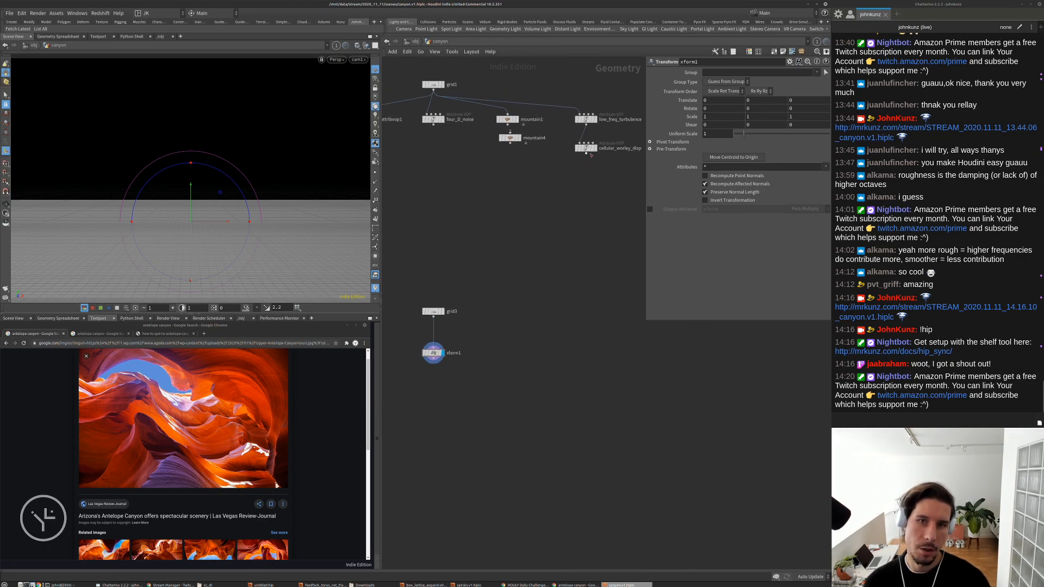
Duplicate the low_freq_turbulence and cellular_worley_disp nodes, feed the copies from xform1, and display the copied cellular displacement
drag(598, 190, 494, 379)
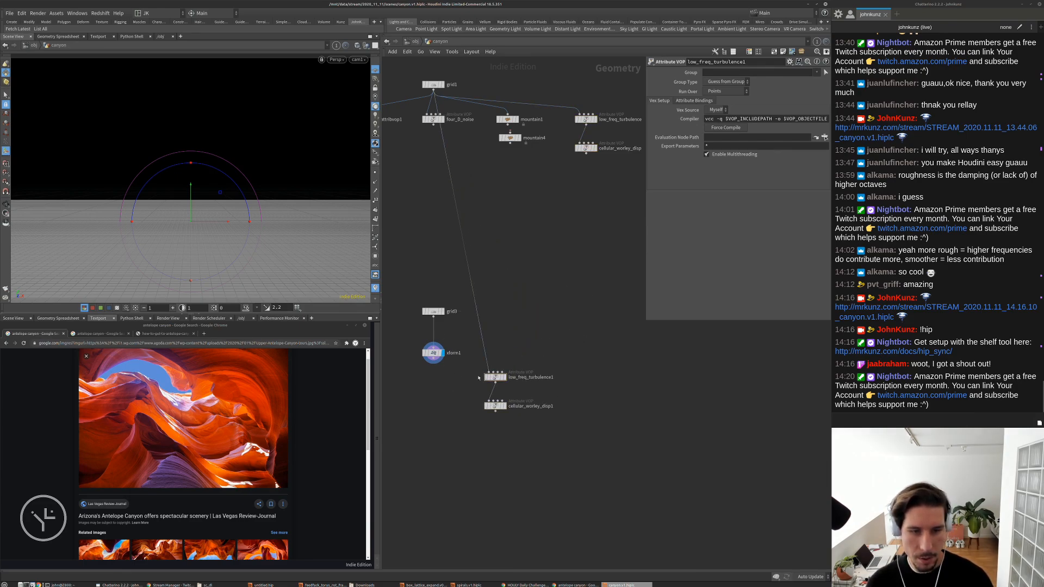
drag(436, 362, 494, 372)
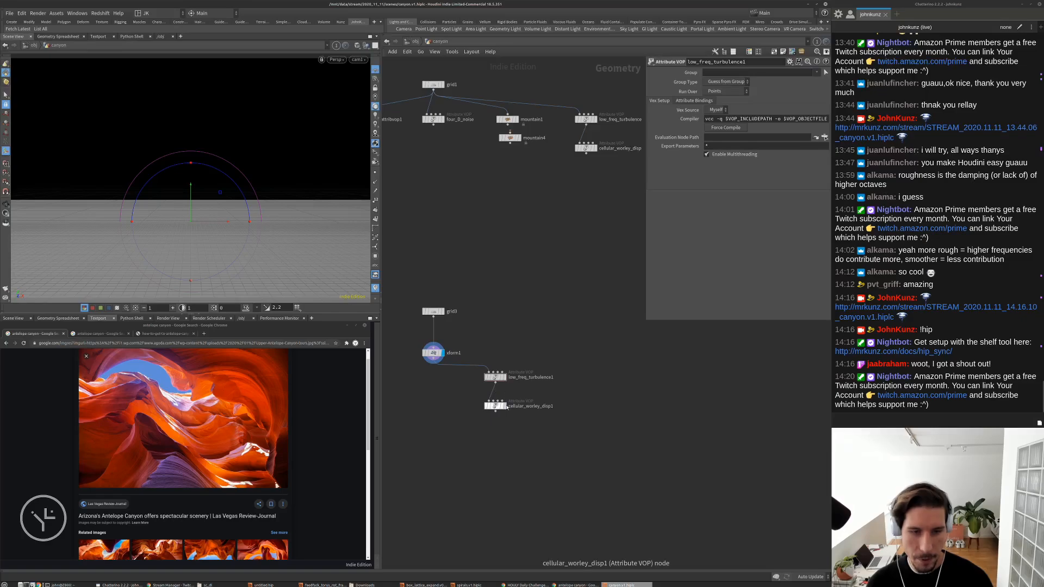
click(500, 406)
Set xform1's X rotation to 90 and orbit around the displaced wall in a free perspective view
click(433, 353)
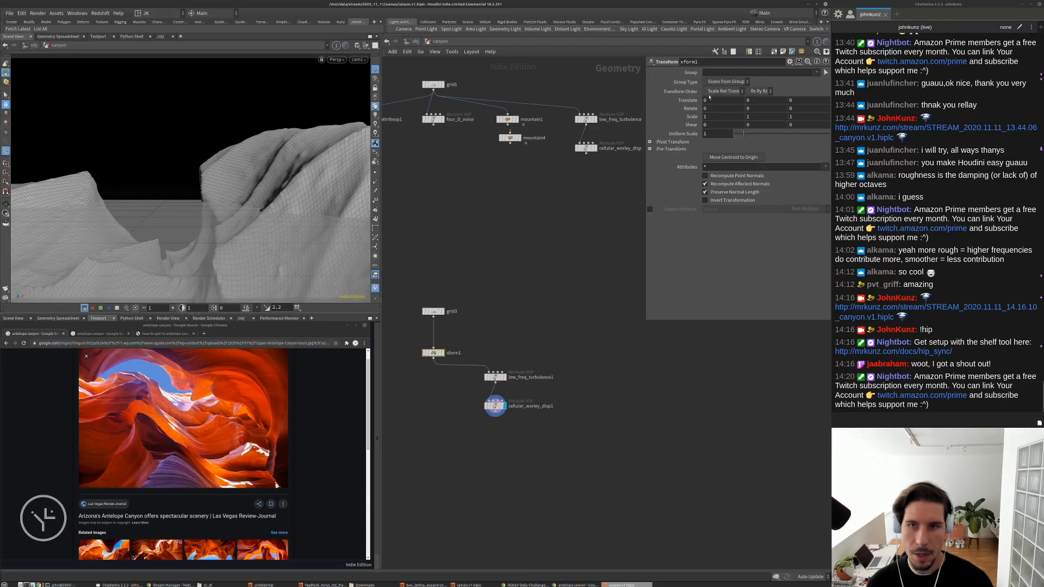
click(740, 108)
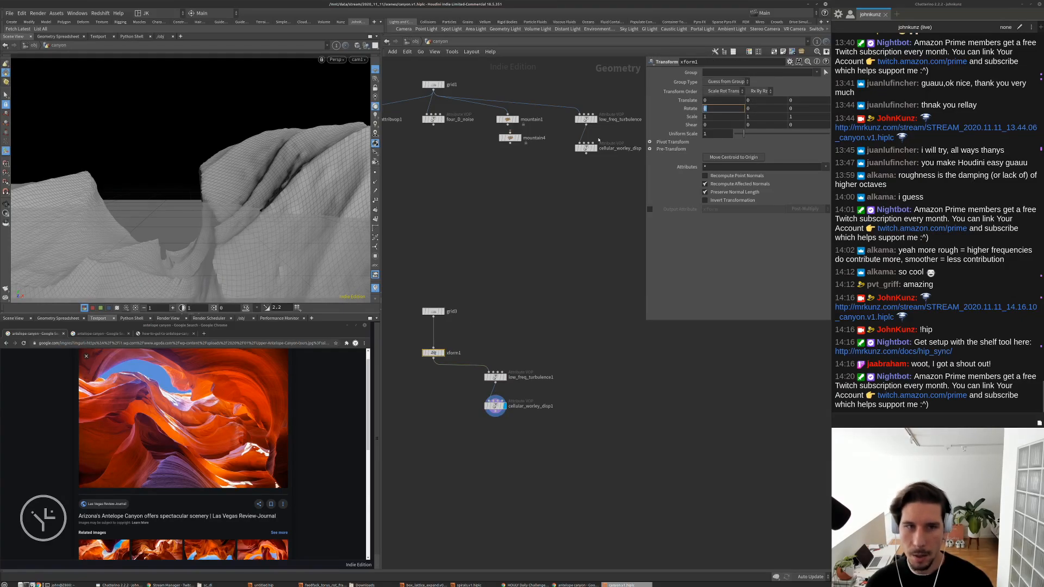
text(90)
key(Return)
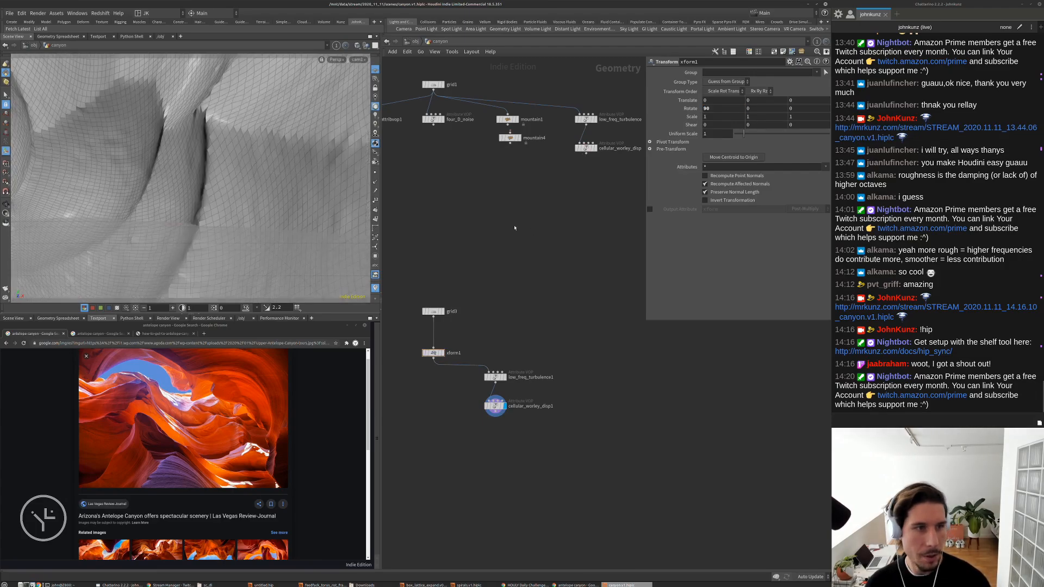
alt+right_drag(293, 198, 247, 206)
alt+drag(247, 205, 300, 215)
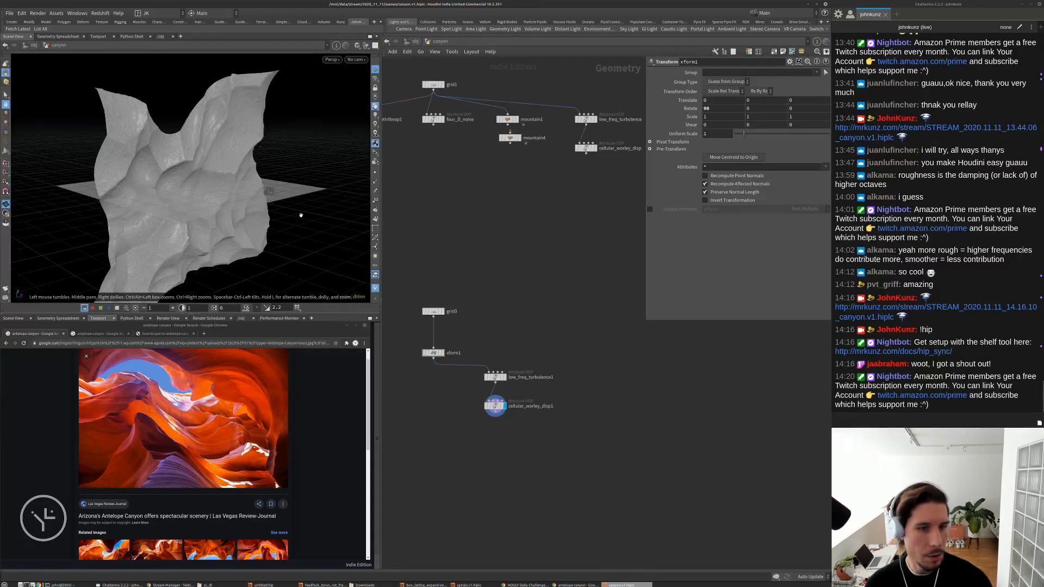
Adjust xform1's X rotation to 82, rewire the node after the copied cellular displacement, and display it
middle_drag(729, 110, 716, 78)
drag(433, 353, 559, 343)
drag(559, 339, 496, 415)
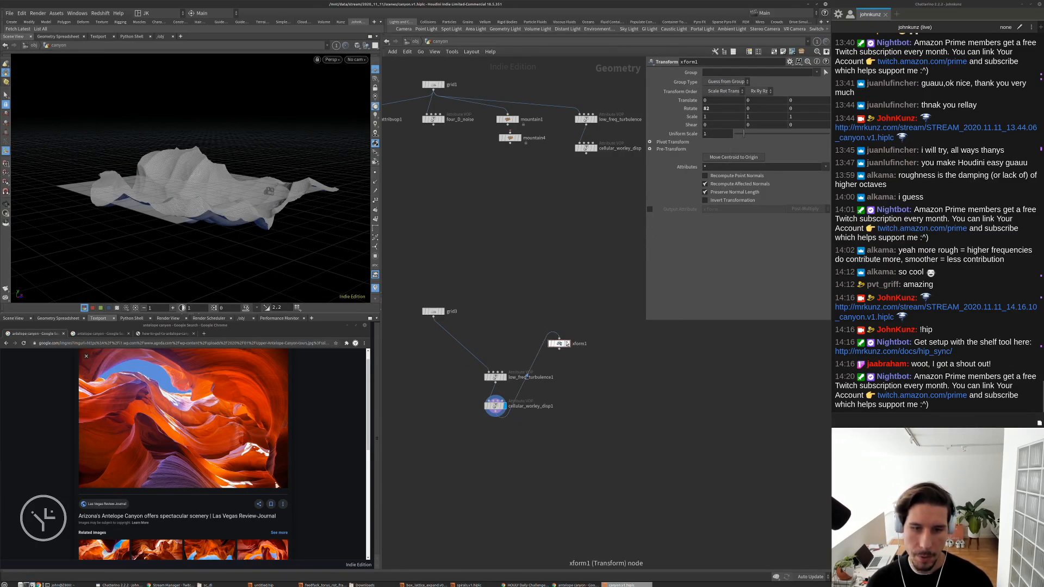
click(567, 344)
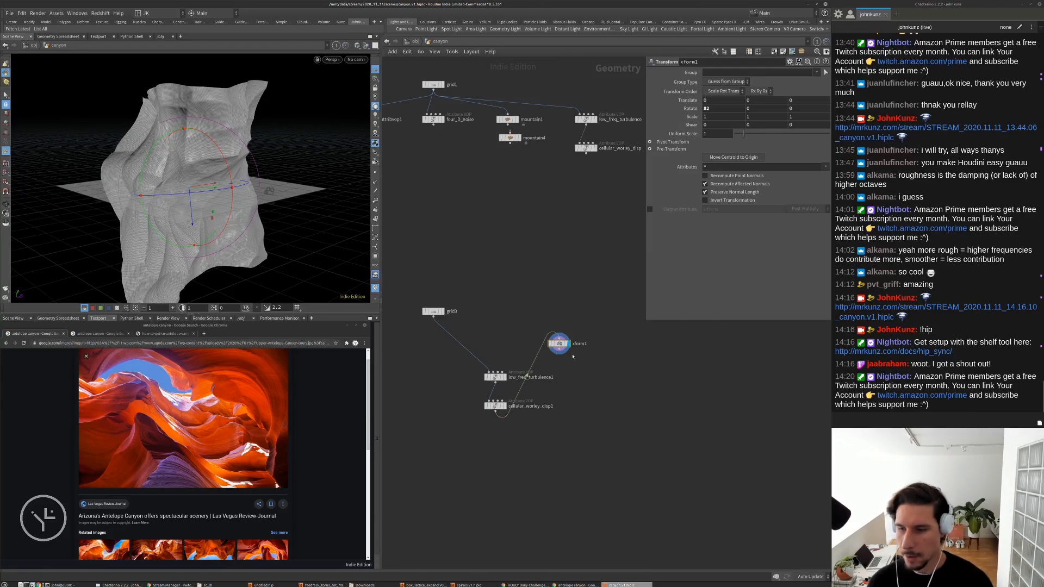
Adjust xform1's X rotation to 86 and look at the displaced wall through cam1
middle_drag(707, 108, 746, 102)
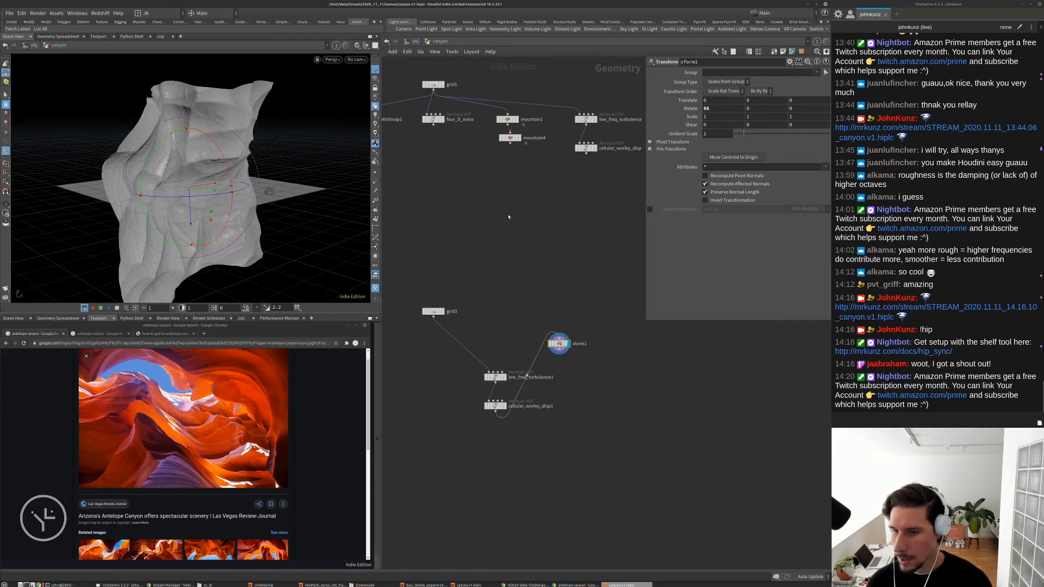
click(355, 60)
click(368, 100)
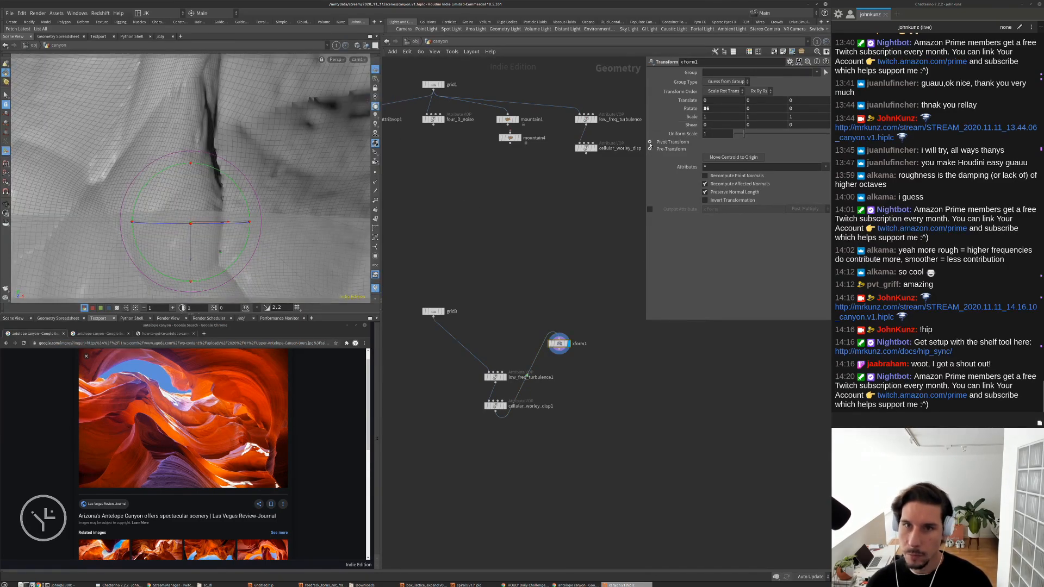
Bypass the xform1 node and frame the unrotated terrain up close in a free perspective view with the transform handle active
click(551, 346)
key(g)
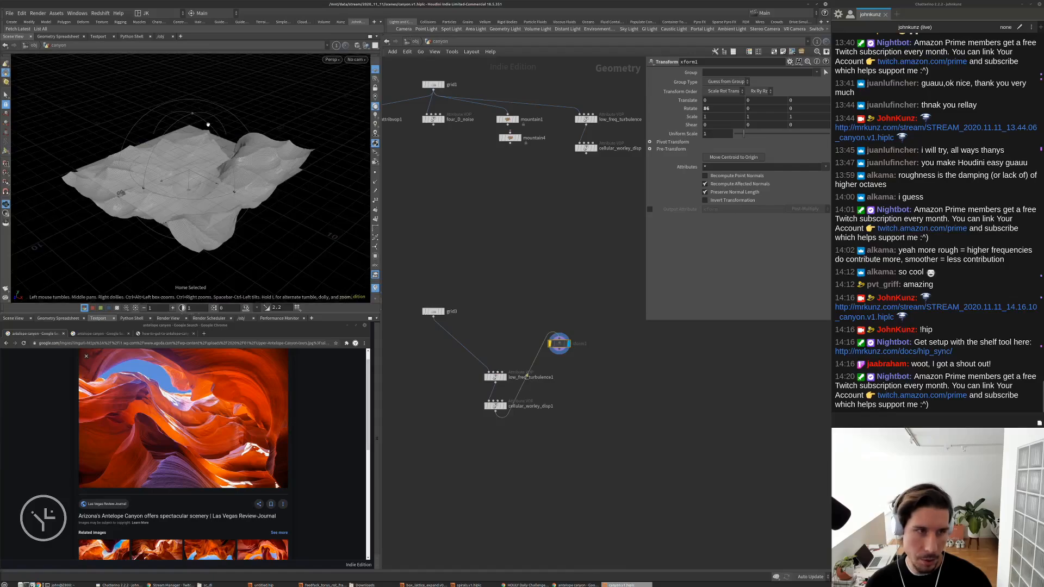
scroll(234, 178, up, 6)
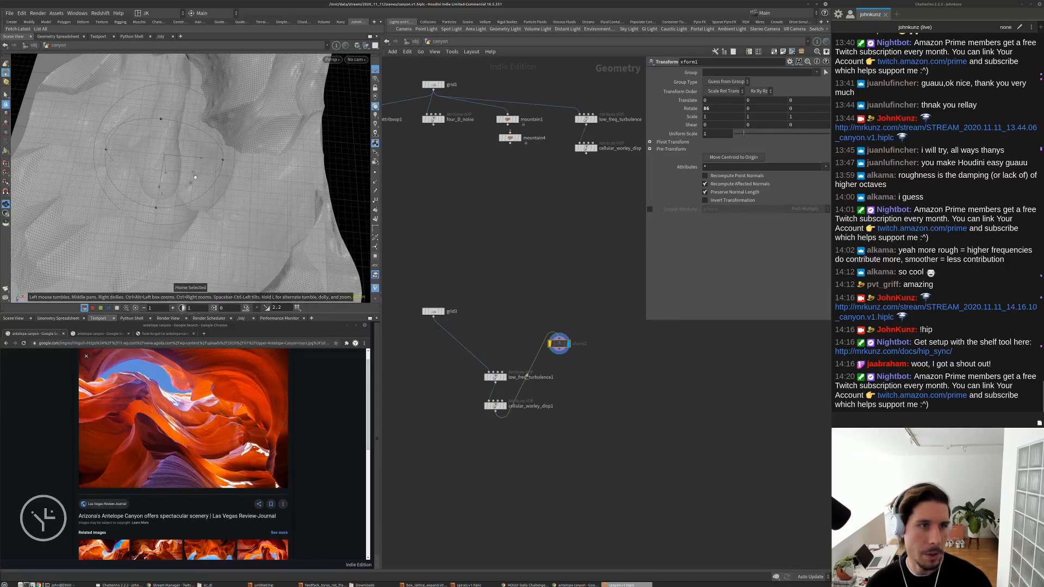
key(Return)
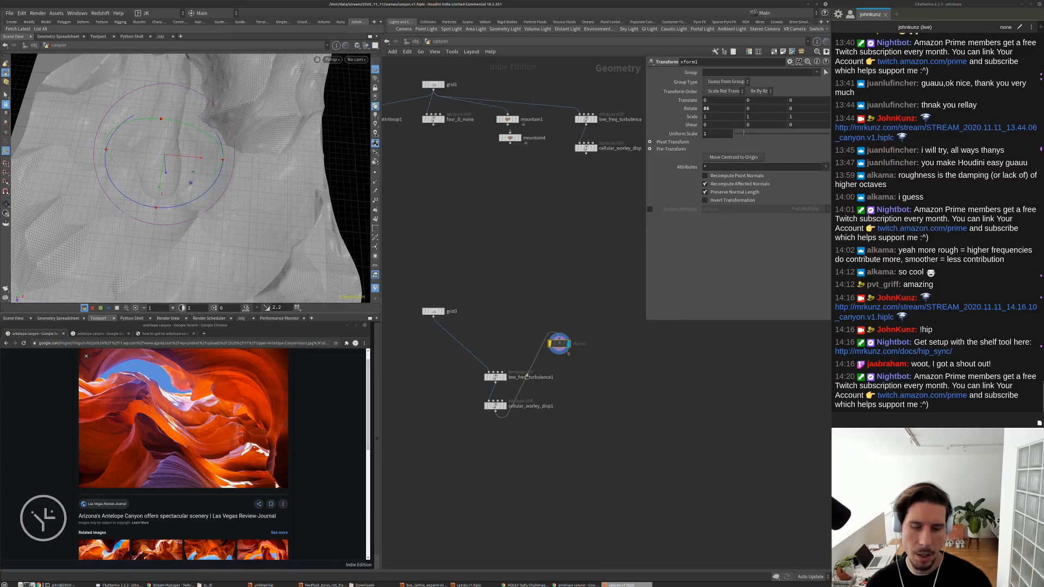
Place the xform1 node at the end of the chain, wired after cellular_worley_disp1, after trying it between grid3 and low_freq_turbulence1
middle_drag(577, 357, 592, 272)
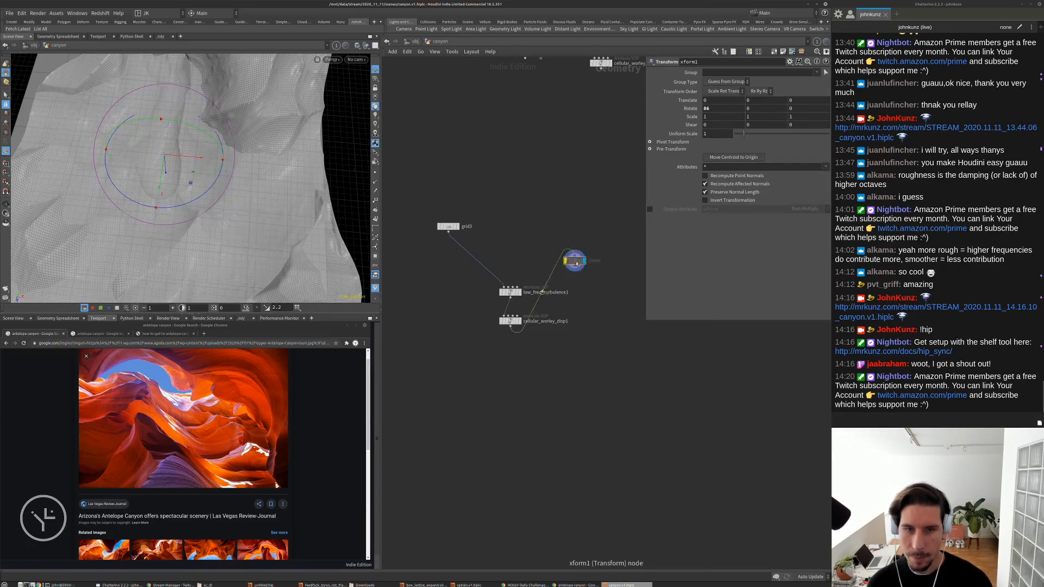
drag(575, 258, 560, 379)
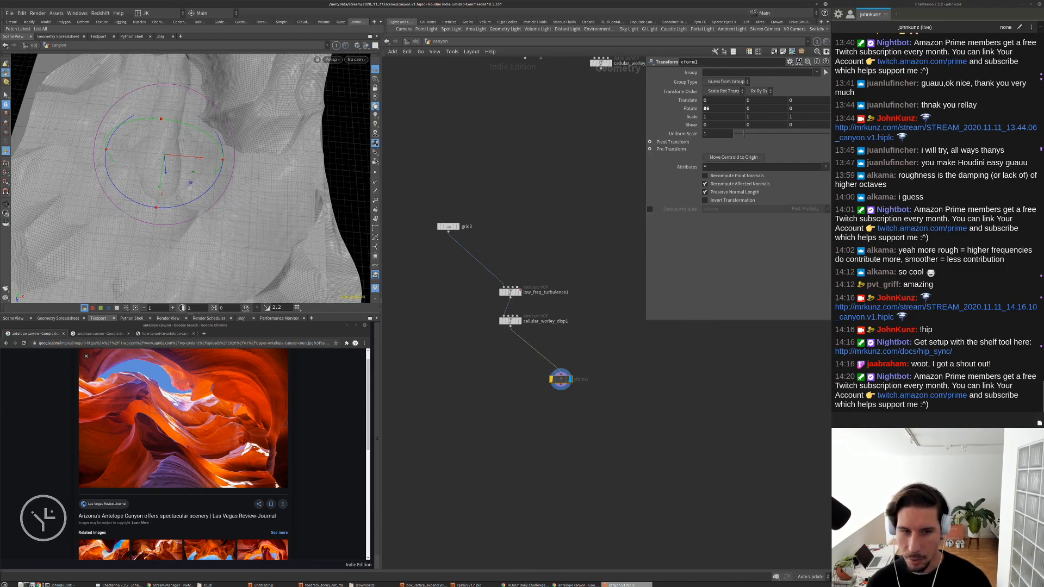
drag(560, 379, 479, 258)
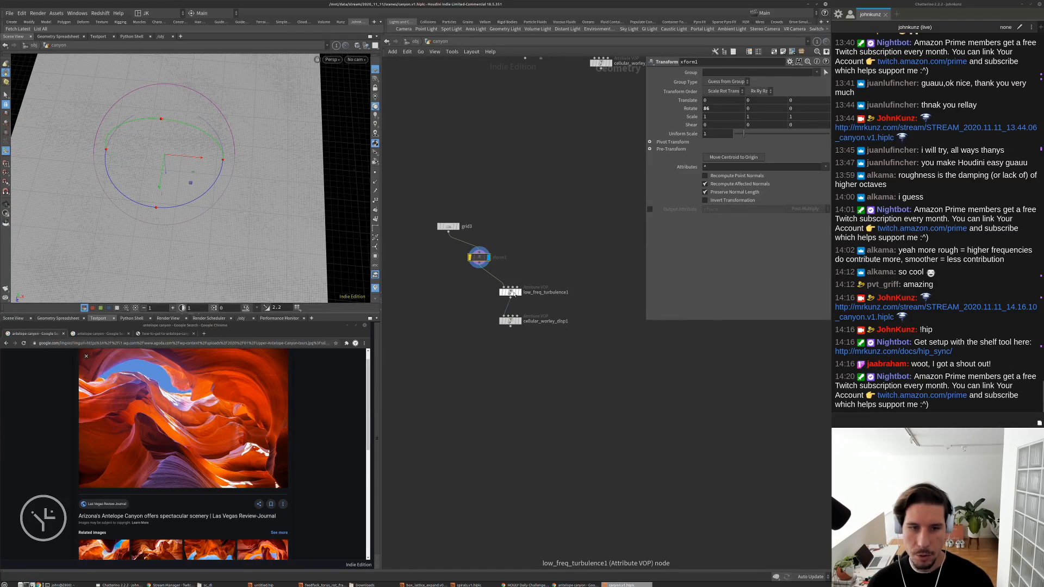
drag(480, 262, 492, 307)
scroll(536, 357, up, 2)
click(520, 372)
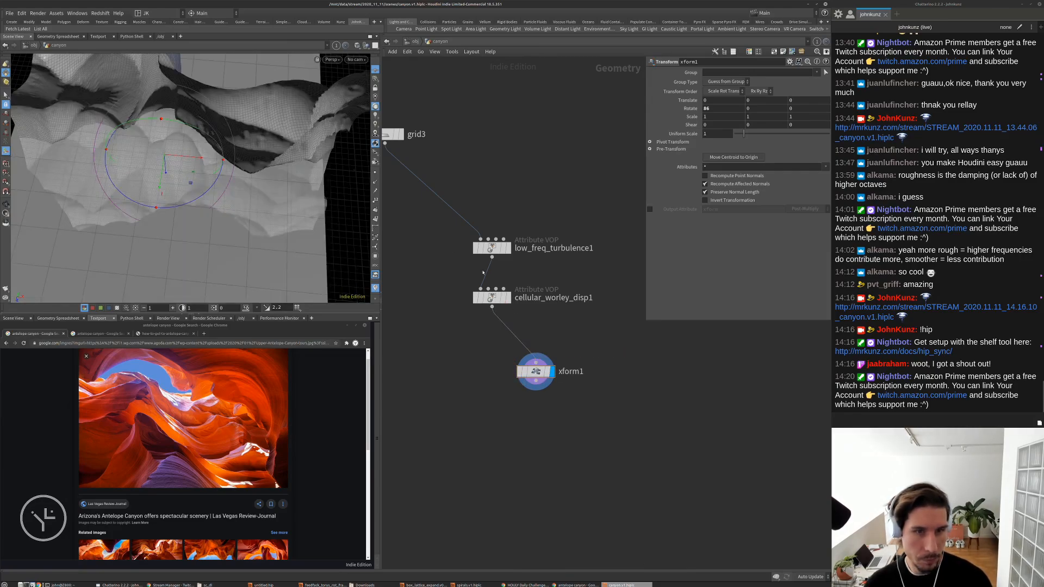
Set the rows of grid3 to the expression 2048/5 for a denser grid
scroll(253, 158, down, 5)
scroll(256, 164, up, 5)
mouse_move(252, 142)
alt+mouse_down()
mouse_move(256, 165)
mouse_move(234, 133)
alt+mouse_up()
middle_drag(468, 205, 496, 220)
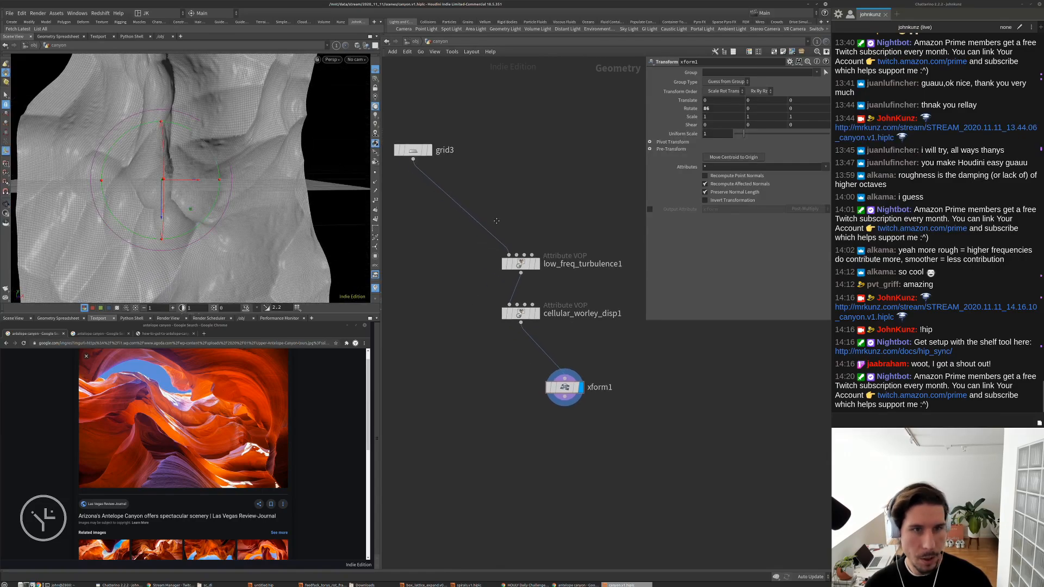
click(413, 150)
double_click(720, 126)
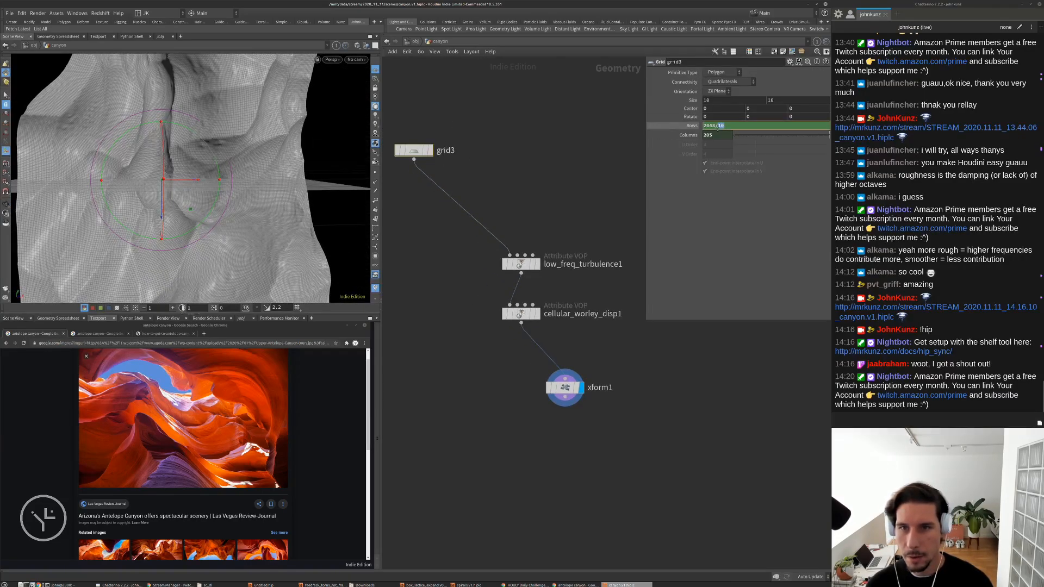
key(Return)
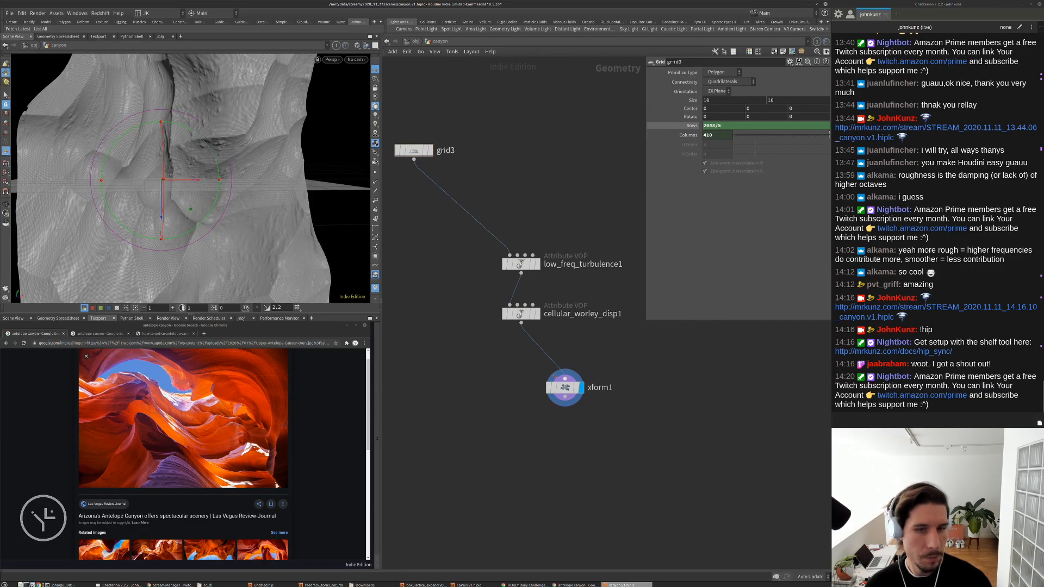
Bypass low_freq_turbulence1 and toggle the bypass of xform1 off again to inspect the cellular displacement alone
click(549, 387)
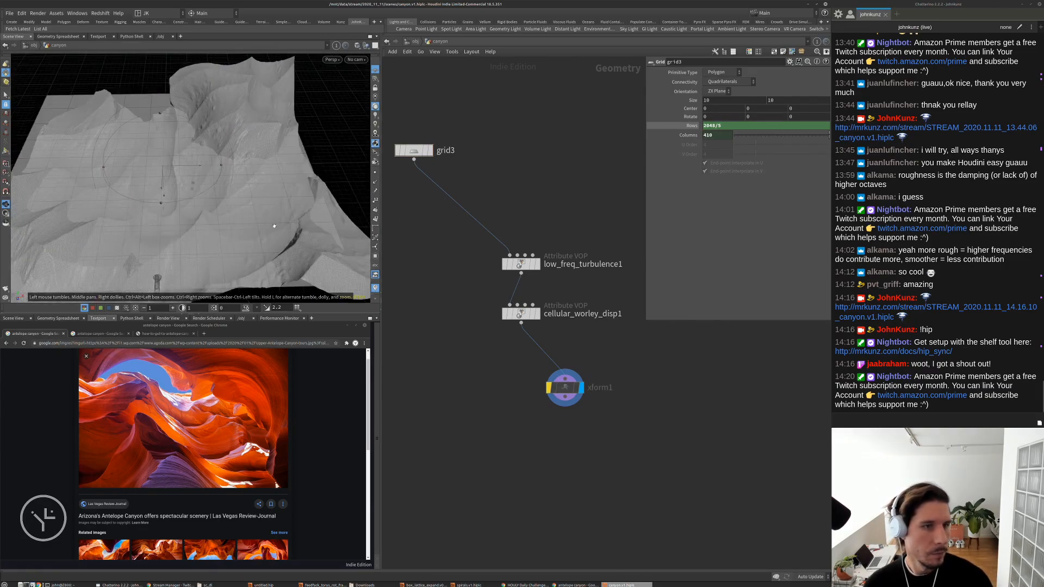
scroll(508, 272, up, 2)
click(502, 259)
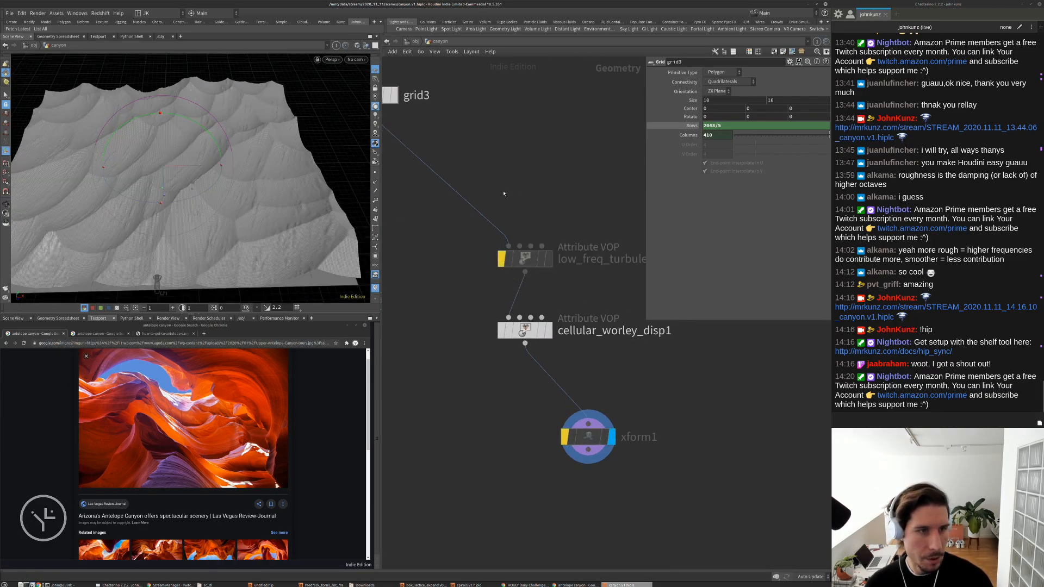
click(564, 436)
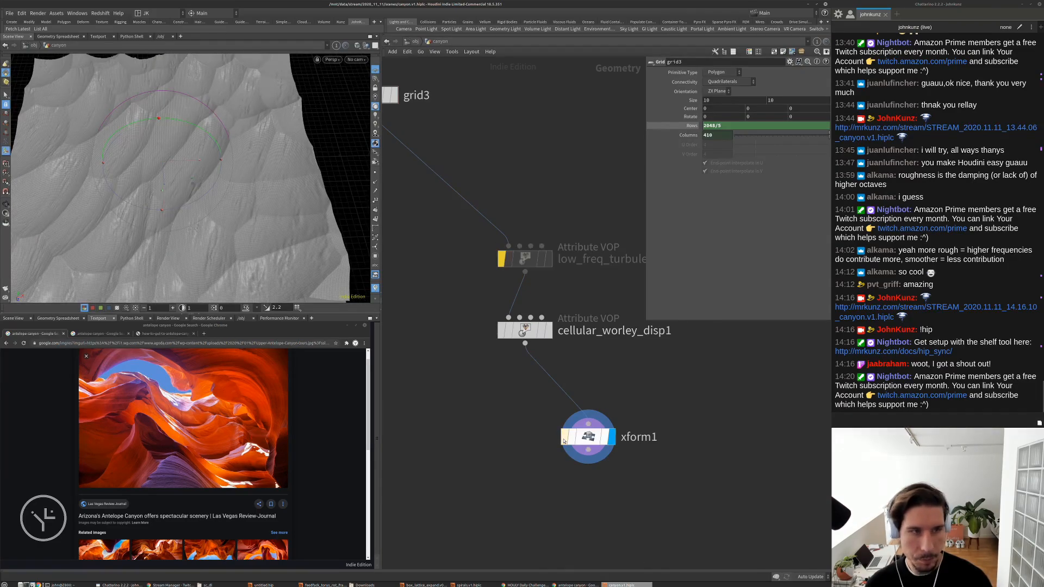
Set the X rotation of xform1 to 90 degrees
drag(282, 166, 269, 122)
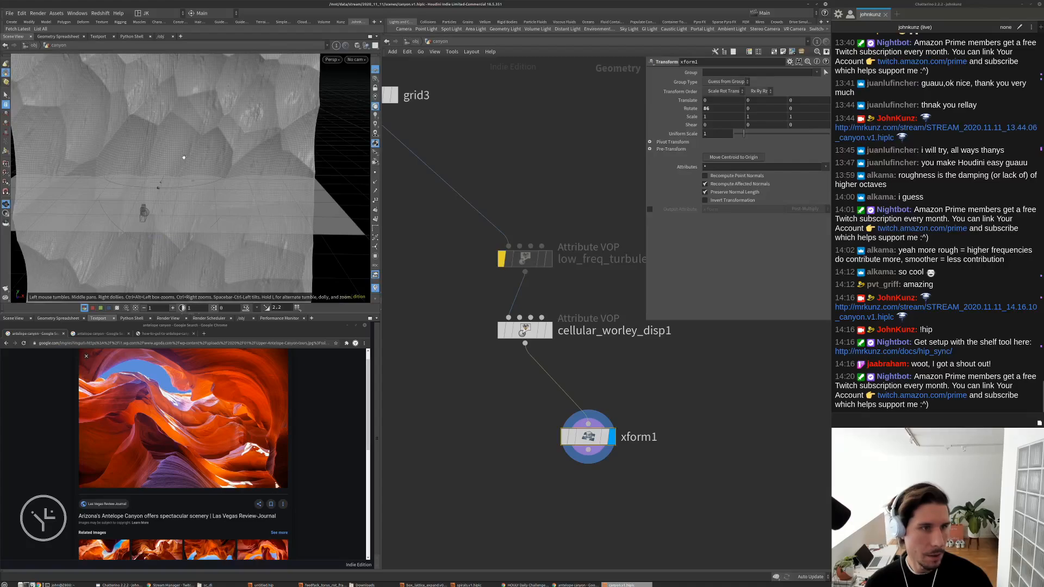
key(Return)
click(709, 109)
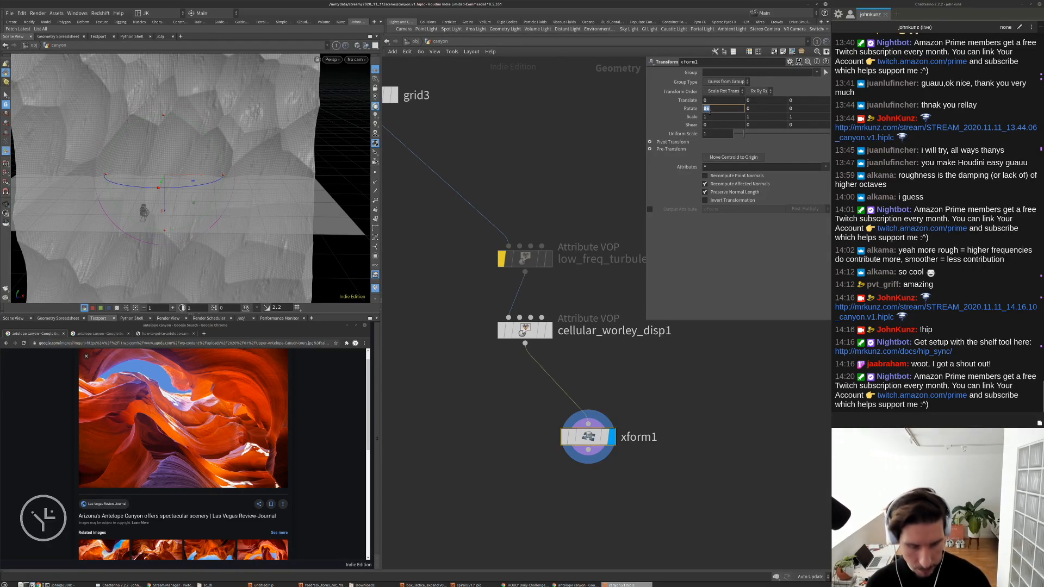
text(90)
key(Return)
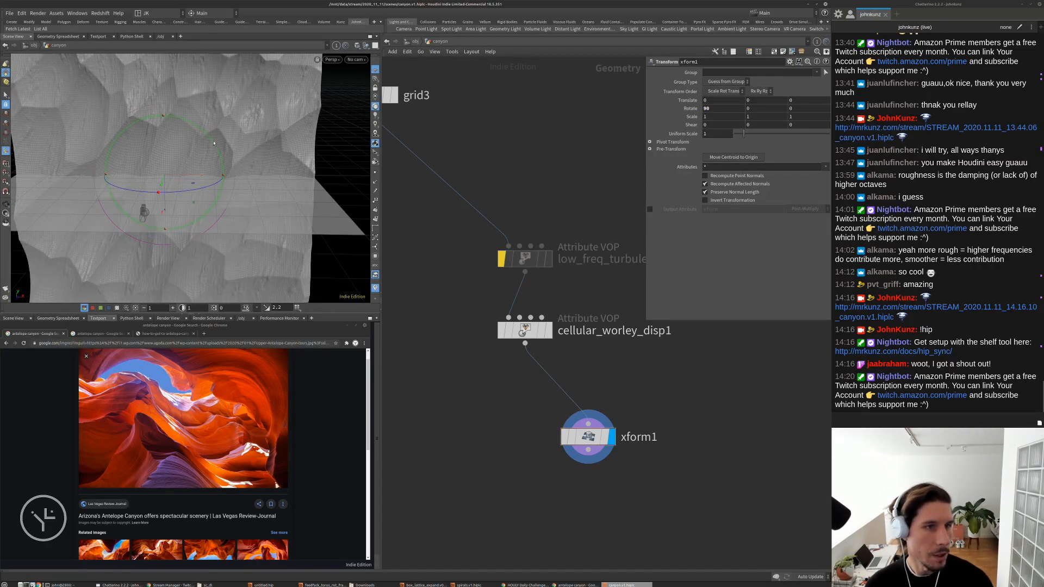
Turn the displaced grid into an upright side wall by setting xform1's Z rotation to 90 and X rotation to 0
drag(213, 143, 111, 107)
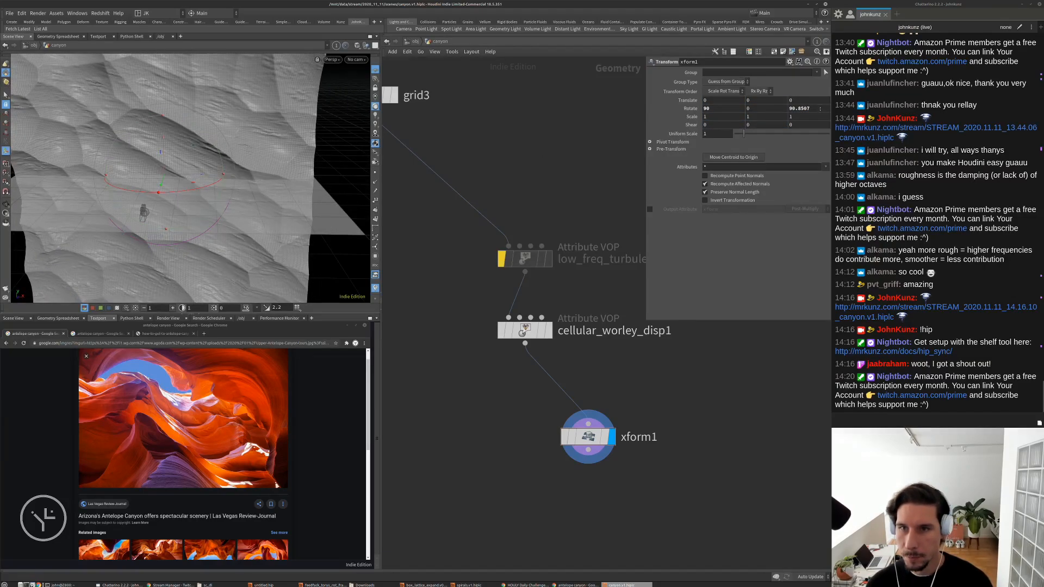
click(820, 109)
key(Return)
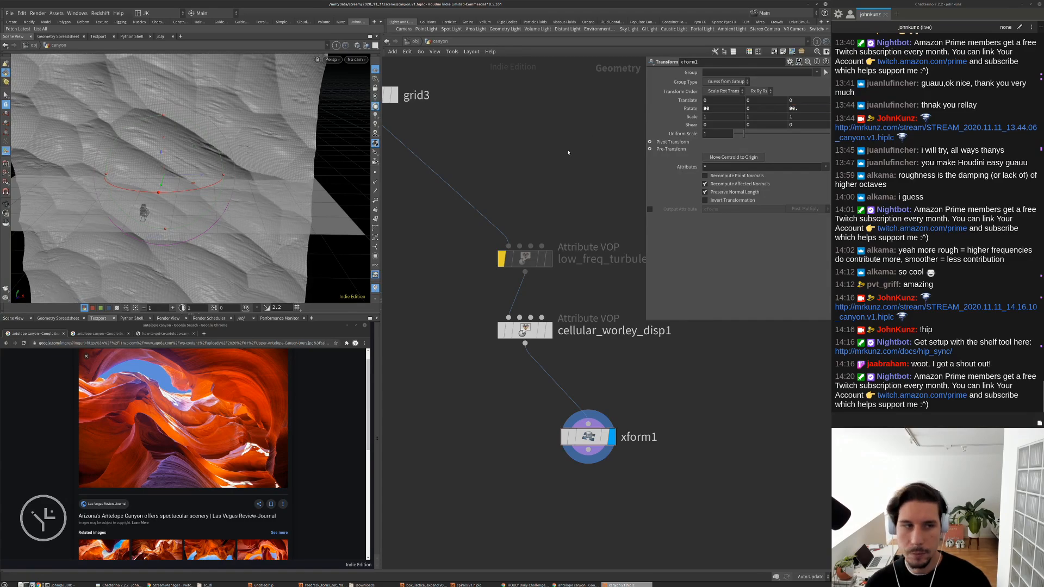
drag(208, 189, 132, 189)
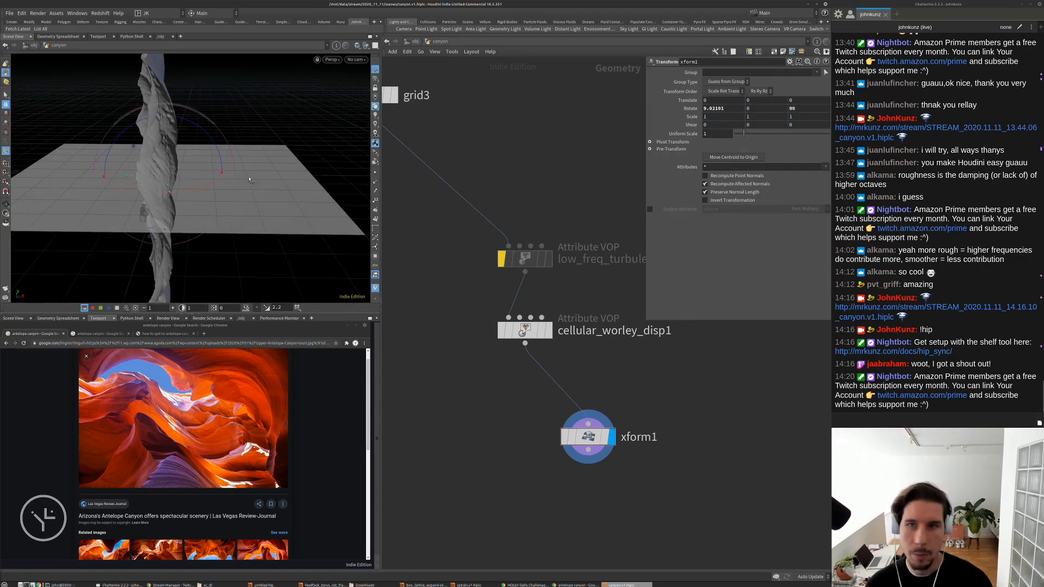
double_click(736, 108)
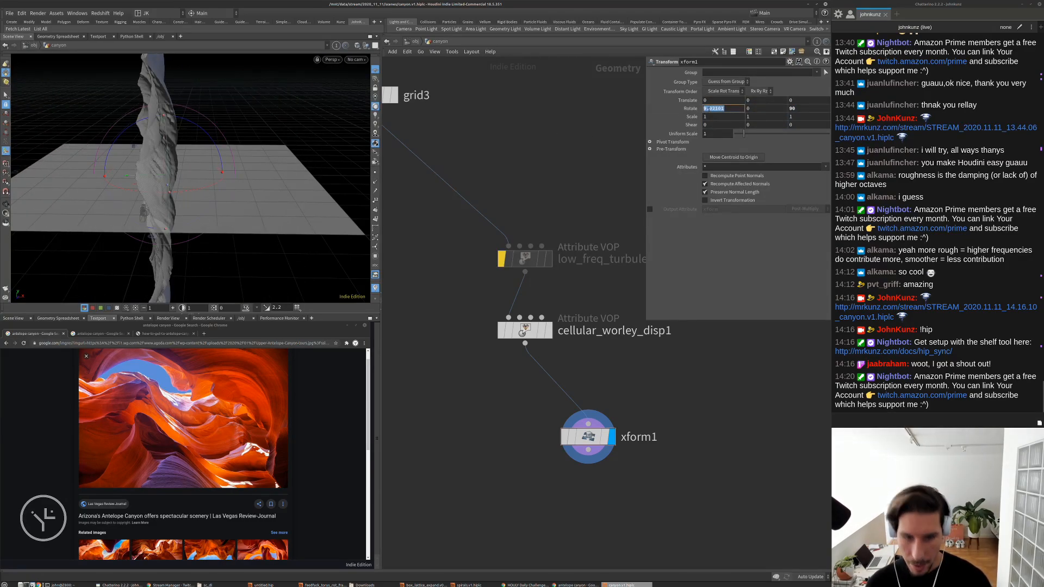
text(0)
key(Return)
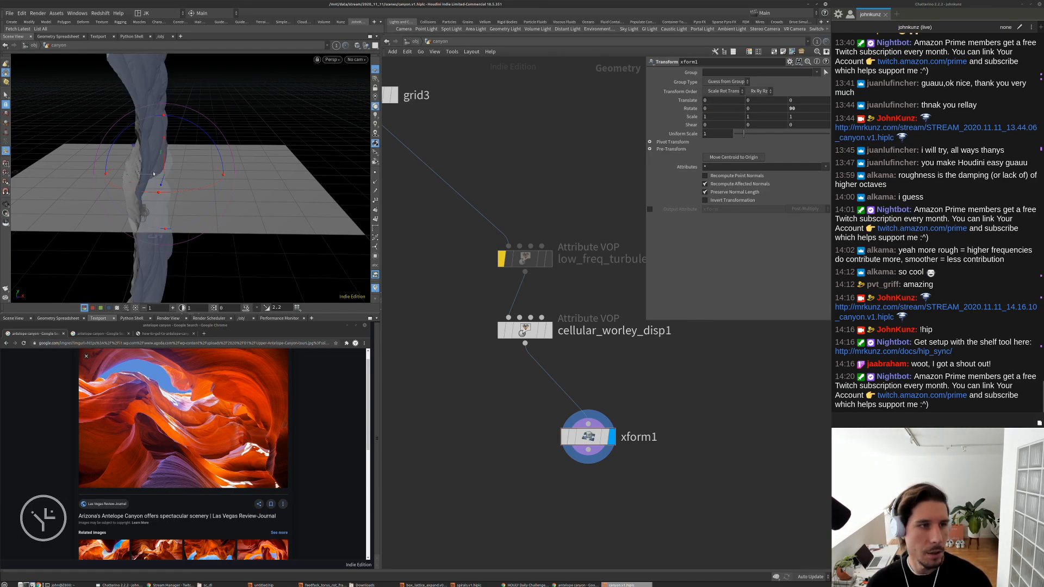
Look through cam1 and shift the wall sideways with xform1, setting its X translation to 2.8
middle_drag(712, 100, 723, 100)
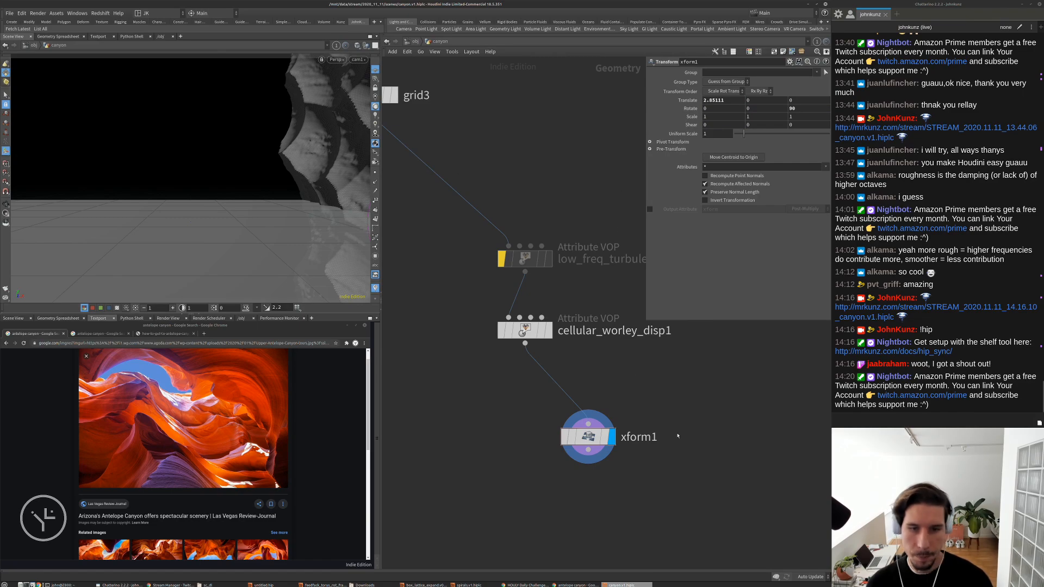
click(717, 100)
text(1)
key(Return)
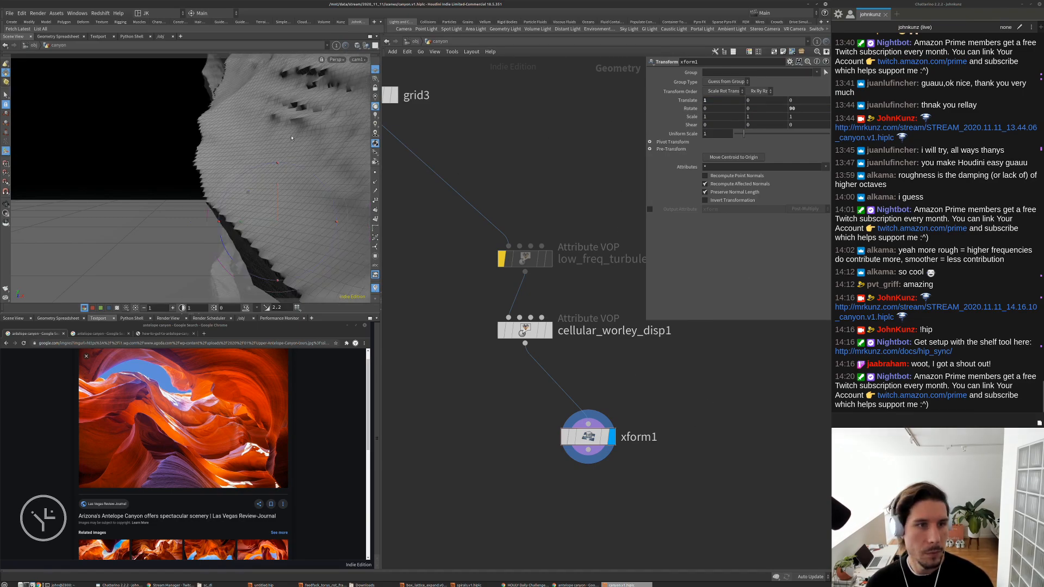
middle_drag(722, 101, 731, 101)
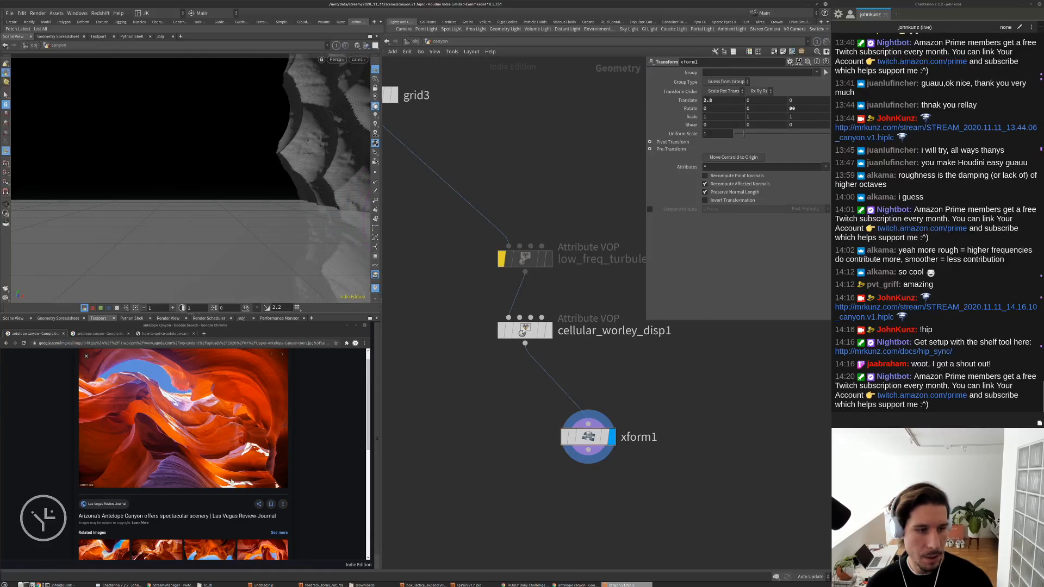
Check the Antelope Canyon reference photos in the image search, and re-enable the bypassed low_freq_turbulence1 node
scroll(153, 455, down, 5)
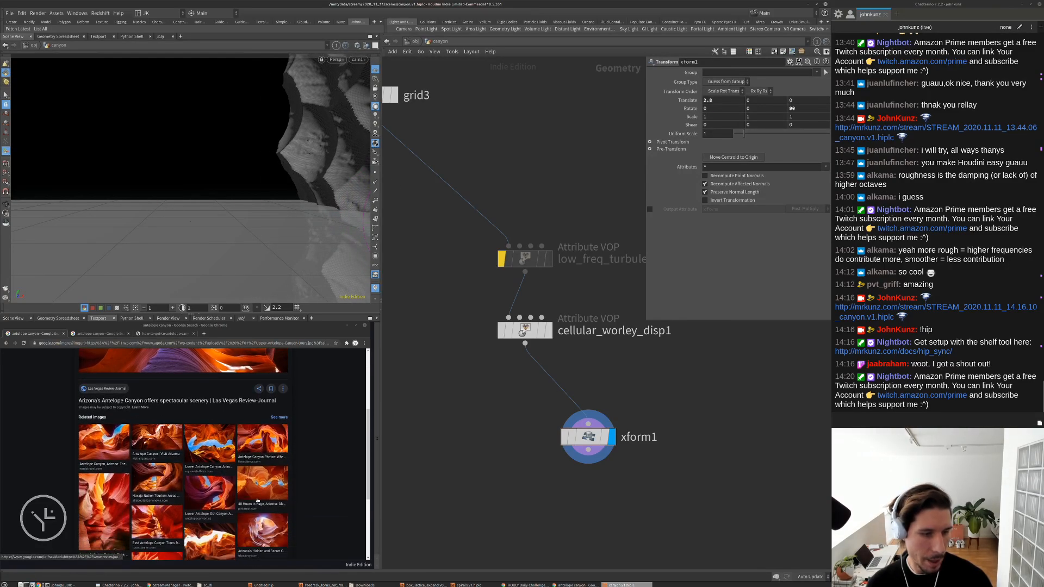
key(alt+Left)
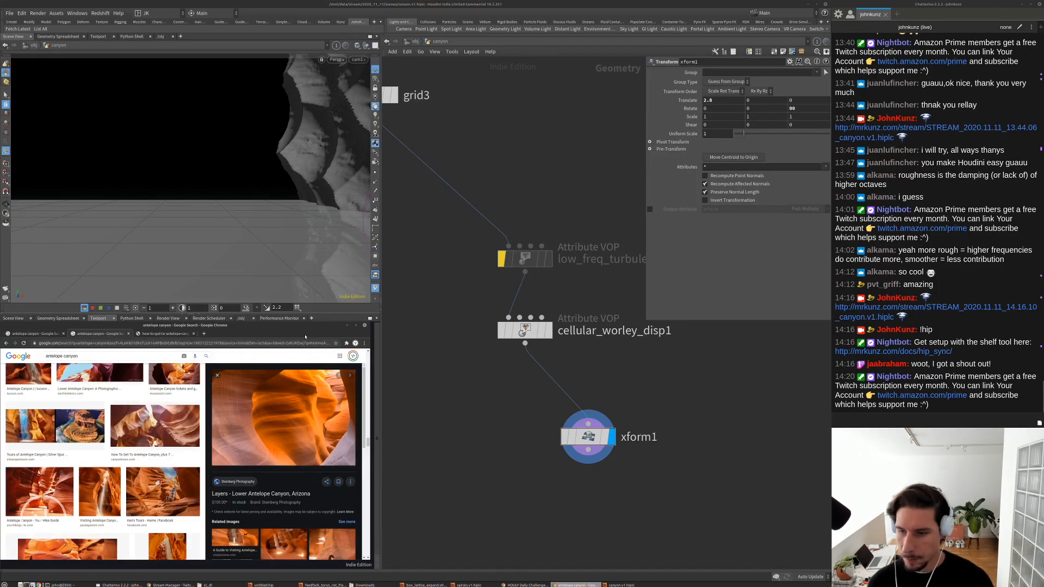
scroll(467, 394, down, 3)
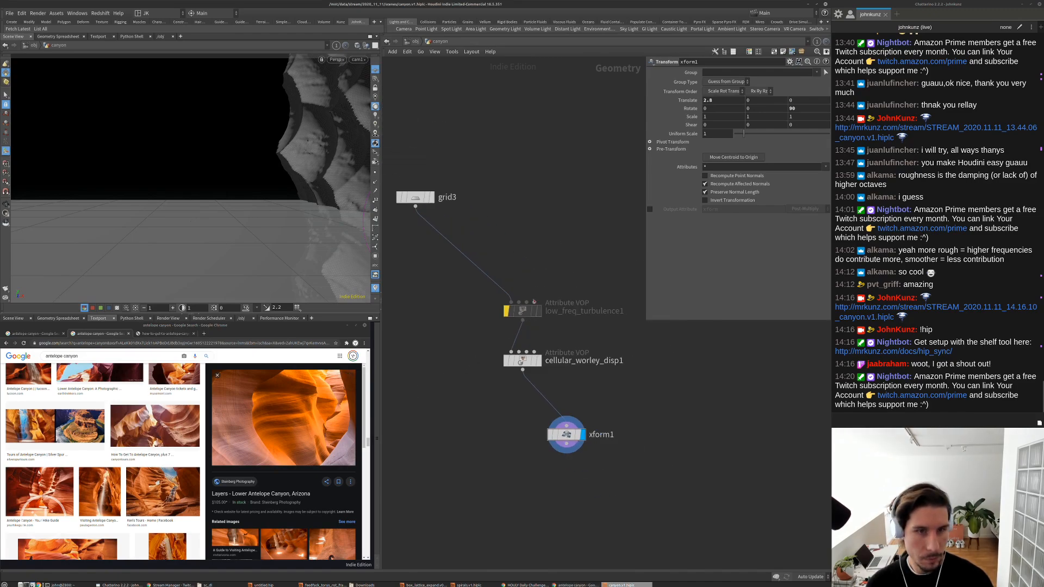
click(507, 312)
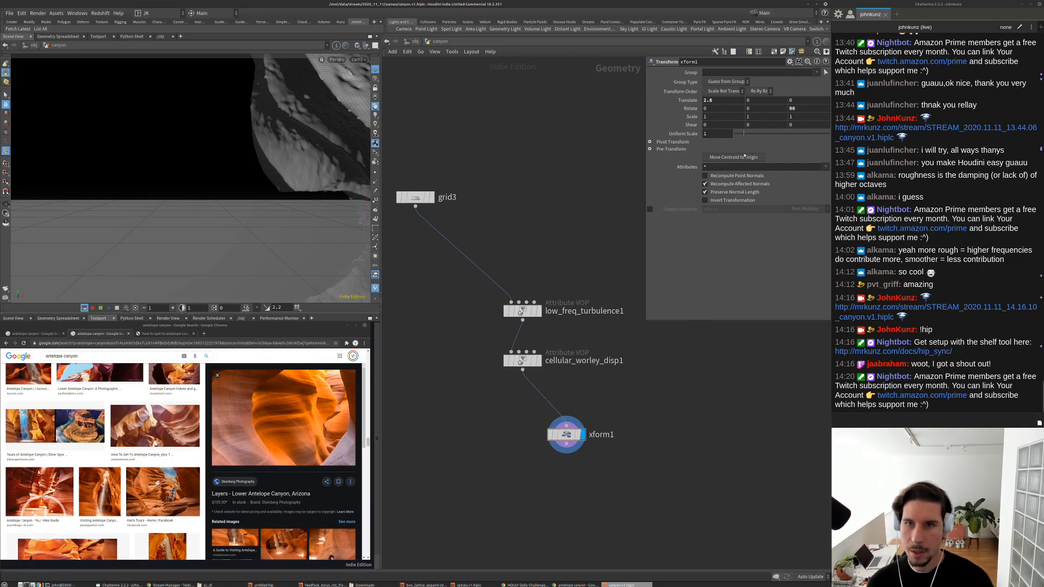
Scale the wall down in xform1 to a uniform scale of 0.35 and set its X translation to 1.3
drag(743, 134, 739, 133)
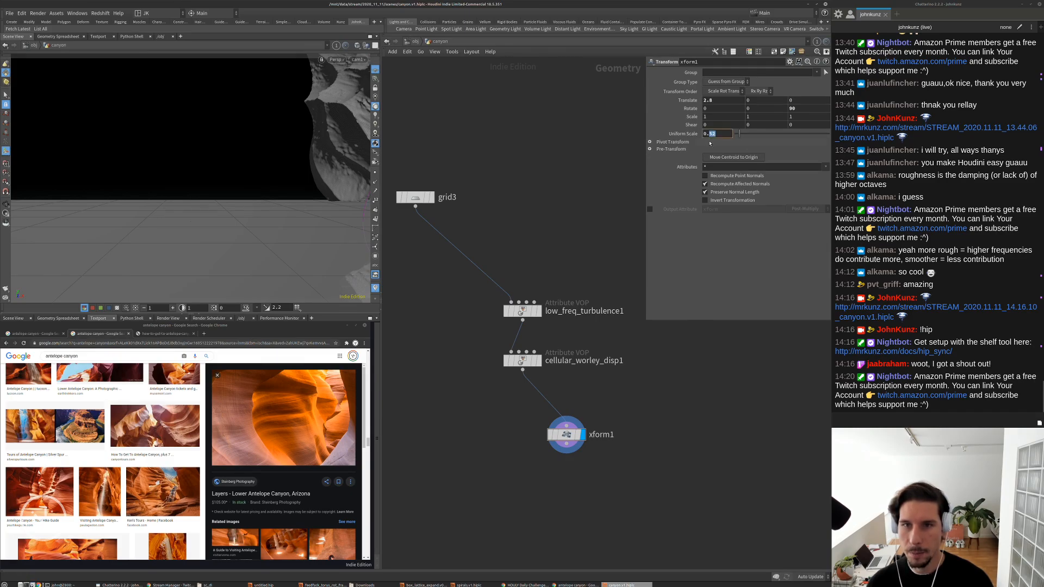
key(Return)
middle_drag(726, 100, 647, 102)
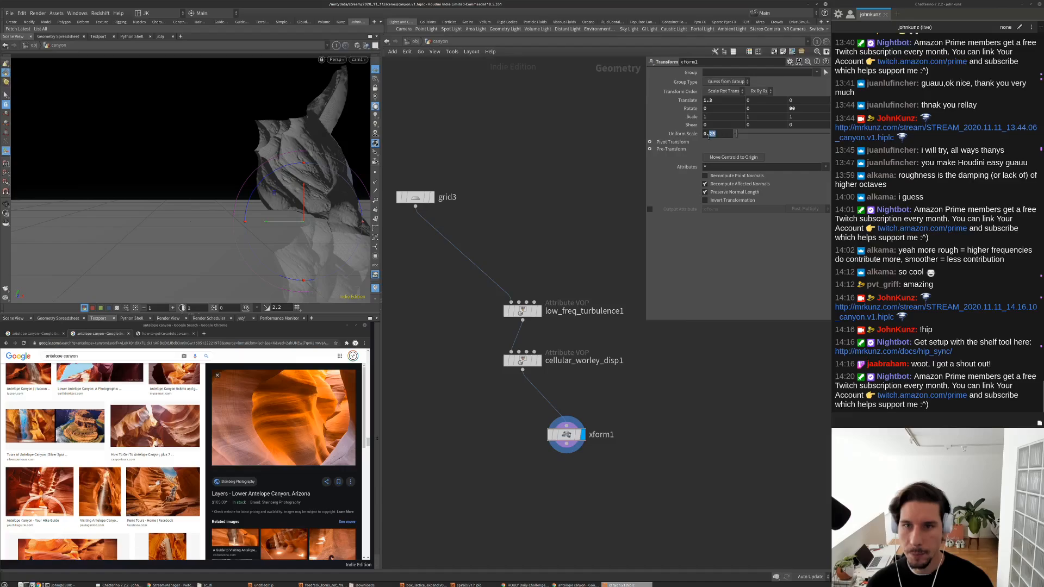
text(35)
key(Return)
Raise the wall to a Y translation of about 0.8 and set its uniform scale to 0.4
mouse_move(303, 213)
mouse_down()
mouse_move(296, 131)
mouse_move(303, 203)
mouse_up()
key(r)
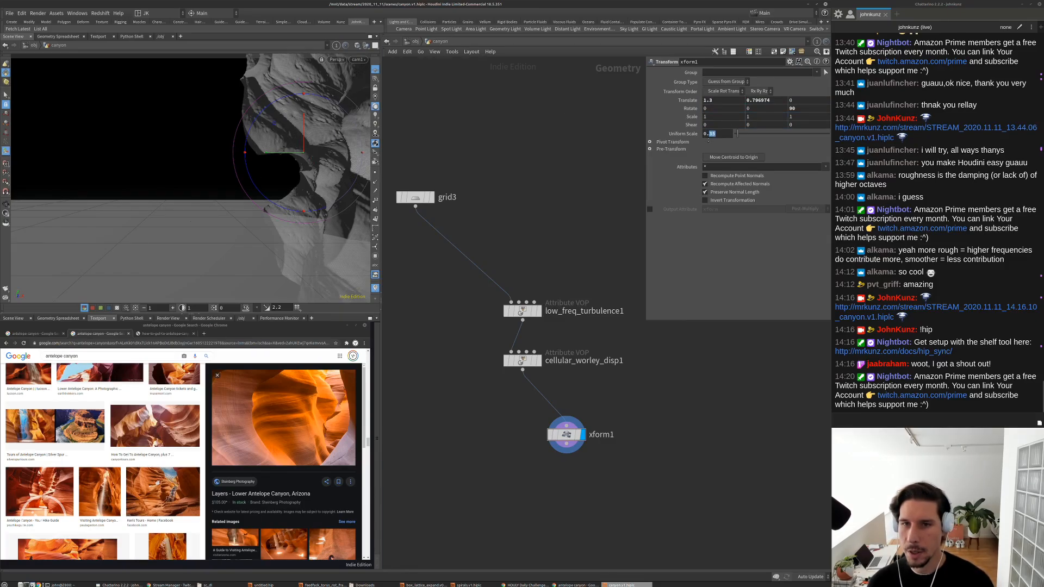
key(Return)
click(717, 134)
text(5)
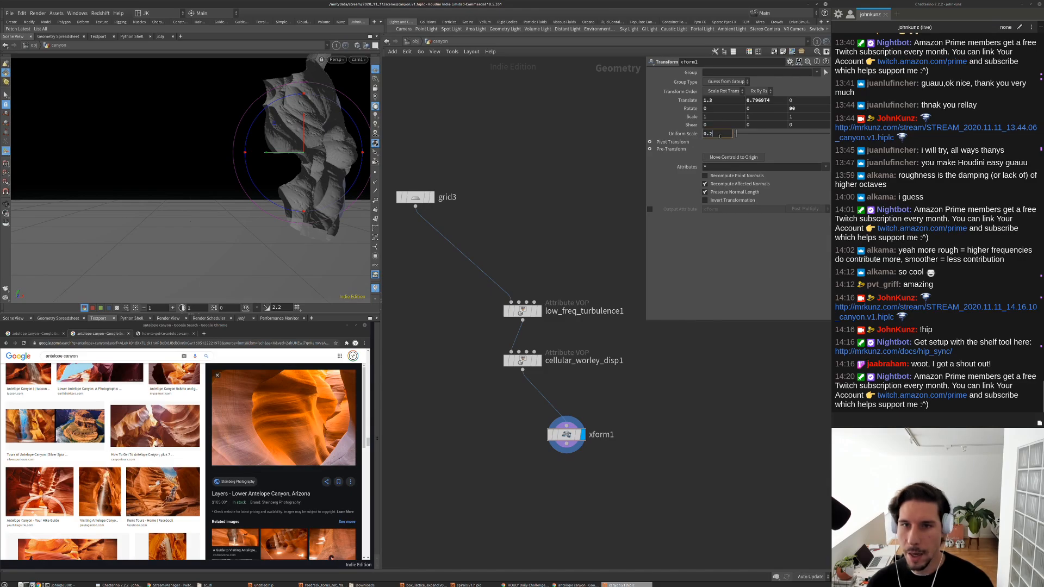
key(Return)
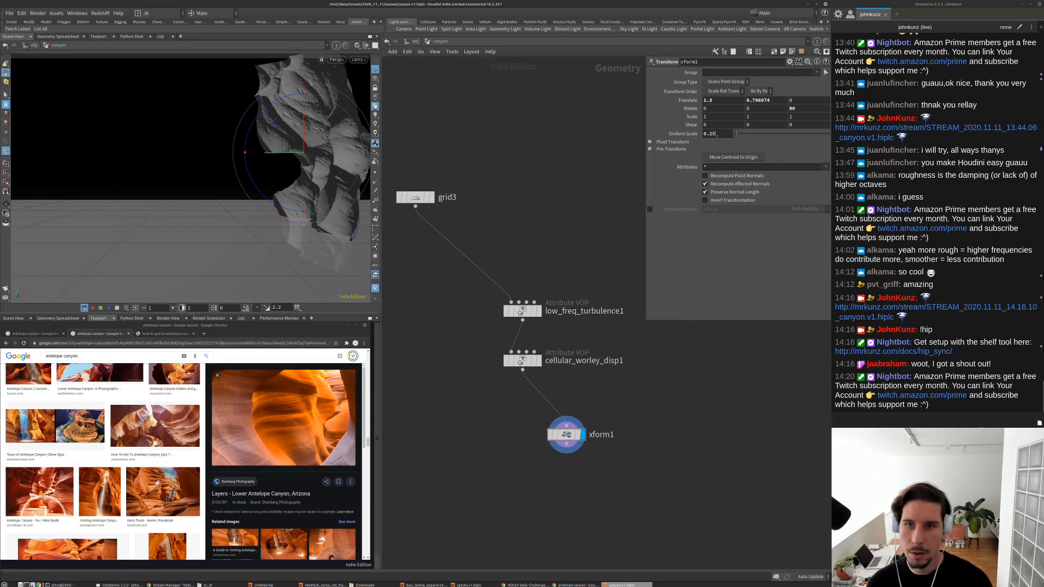
key(Return)
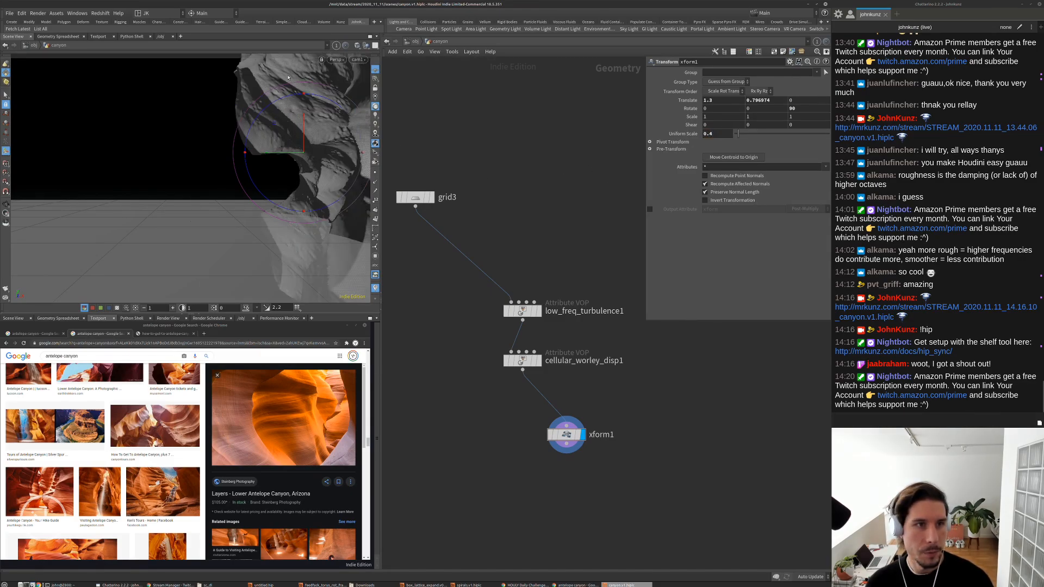
Reposition the wall in the camera view at about X 0.68, Y 1.08, and rotate it about 10.9 degrees around X
drag(305, 144, 306, 119)
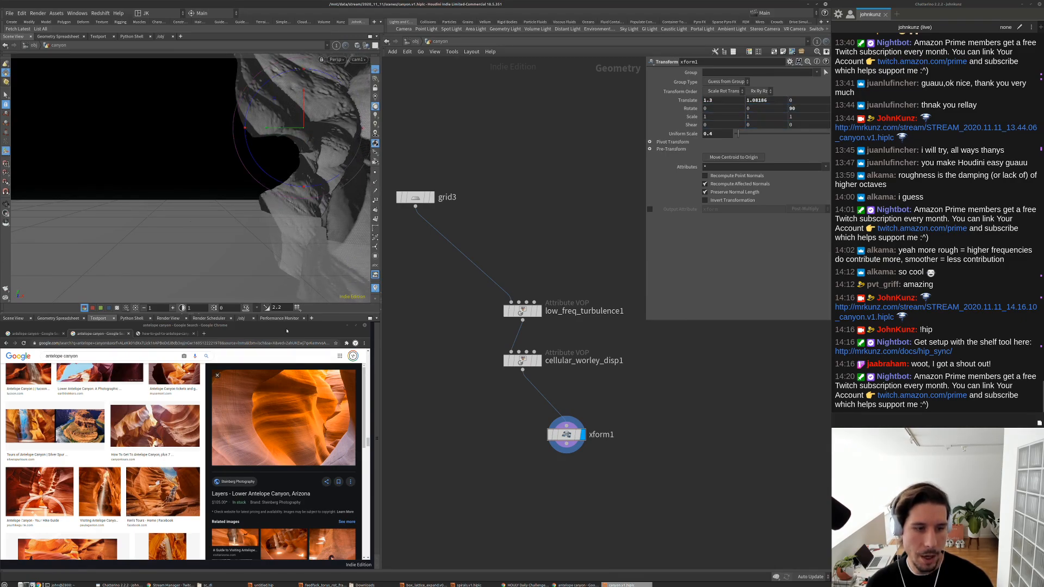
mouse_move(286, 128)
mouse_down()
mouse_move(252, 117)
mouse_move(262, 157)
mouse_move(278, 133)
mouse_up()
key(r)
key(bracketleft)
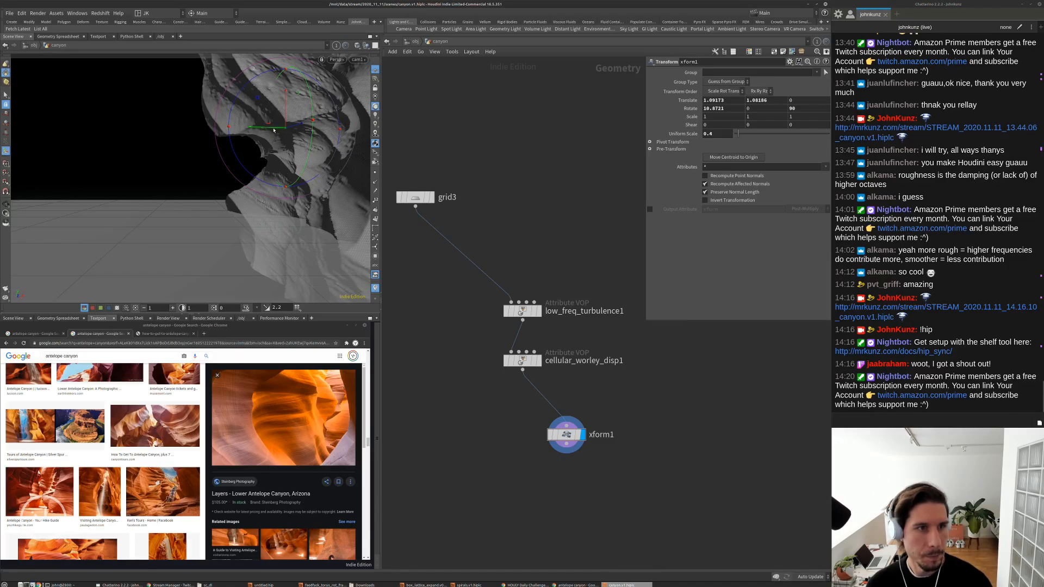
drag(274, 130, 237, 150)
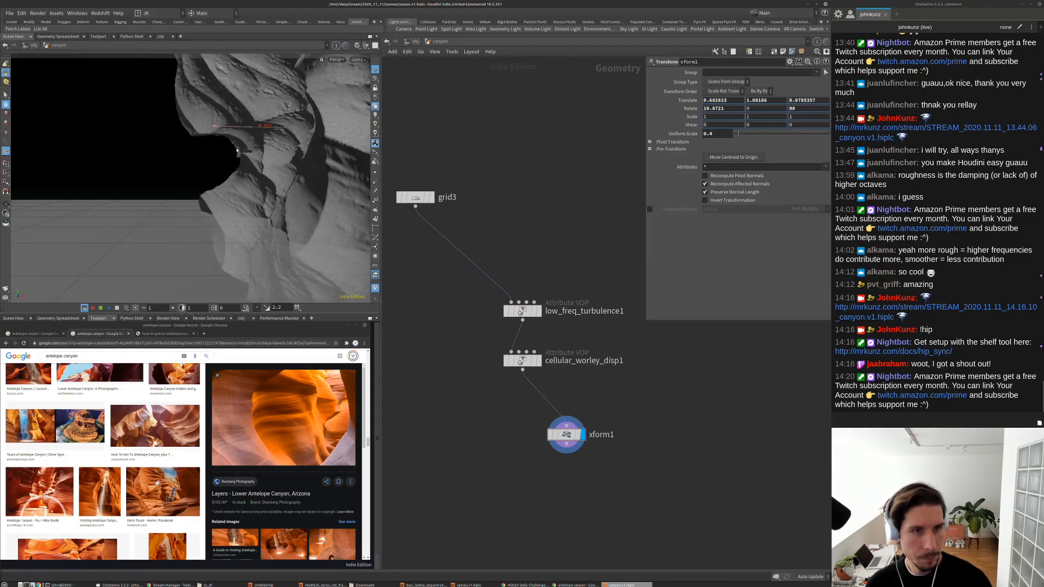
key(r)
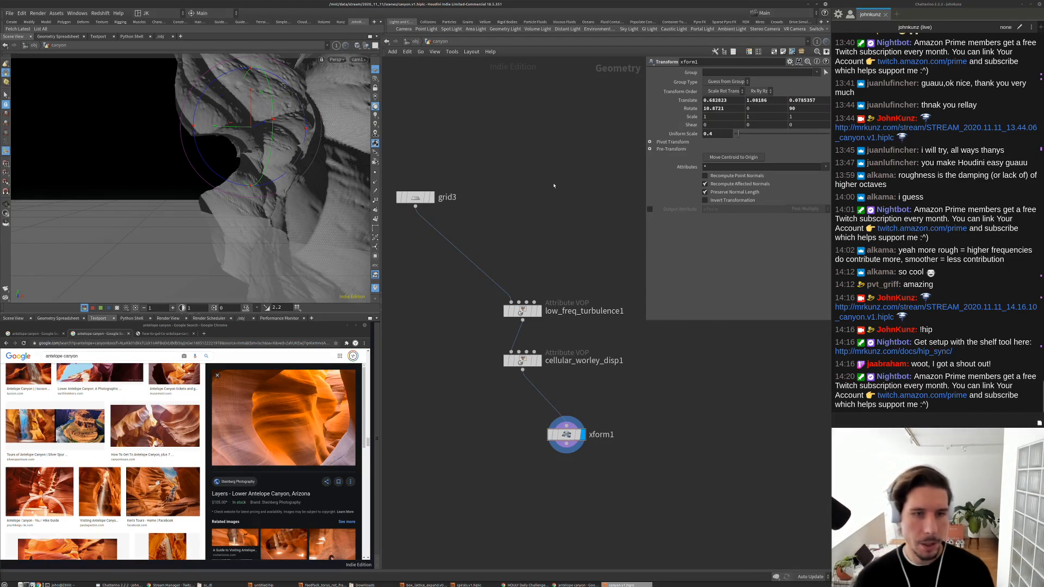
Set the grid3 row resolution to the expression 2048/3 and hide the transform handle in the viewport
drag(435, 201, 499, 206)
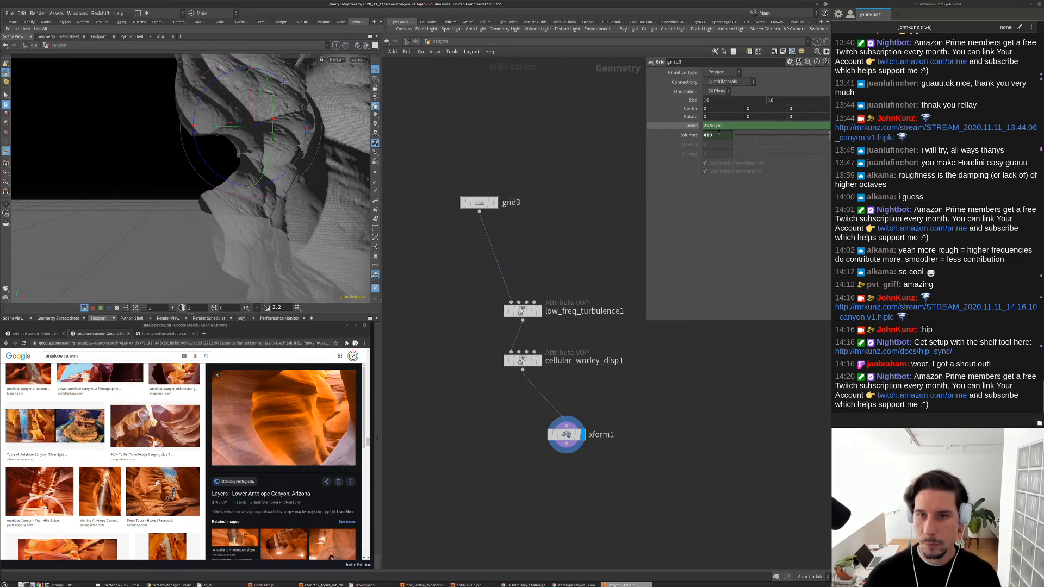
key(BackSpace)
text(3)
key(Return)
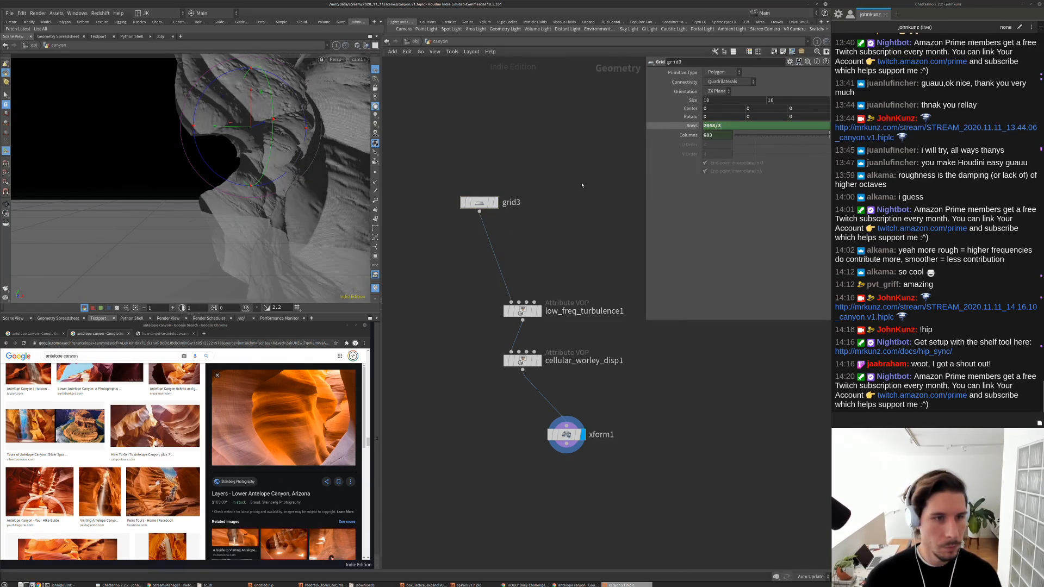
click(8, 96)
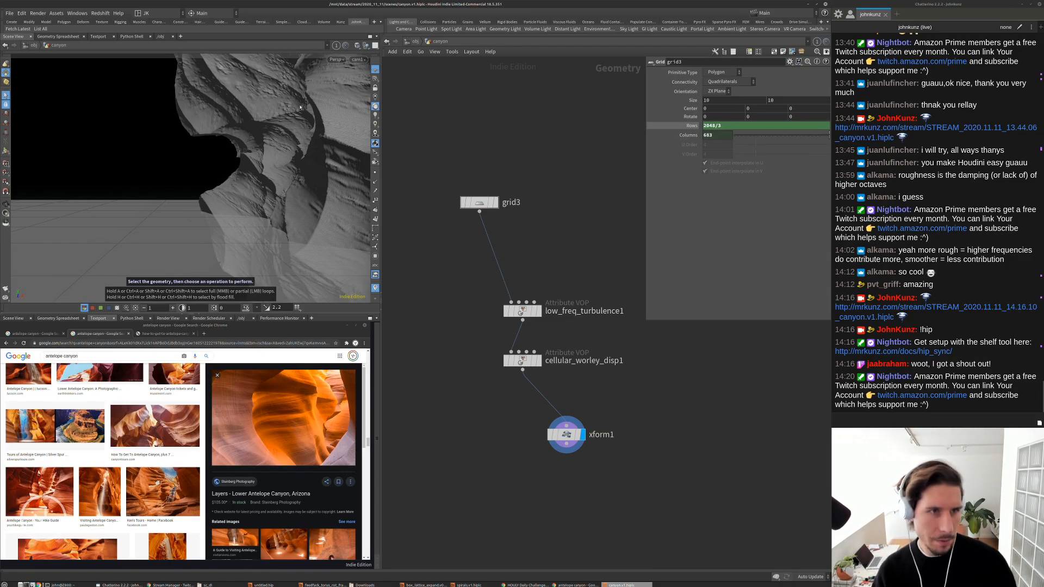
Inside cellular_worley_disp1, set the Z component of the aanoise1 3D frequency to 0.1
scroll(526, 360, up, 2)
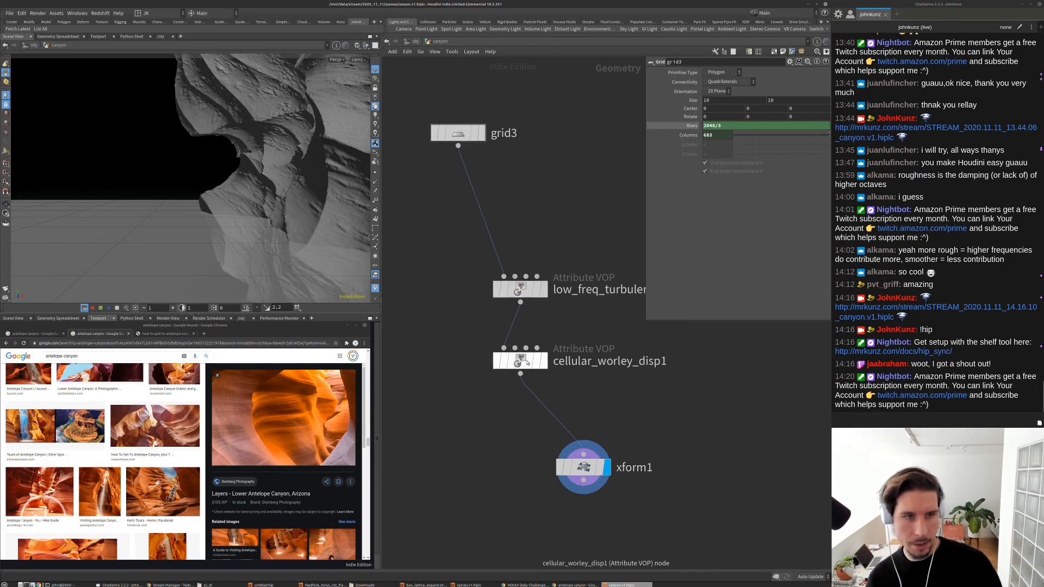
double_click(514, 356)
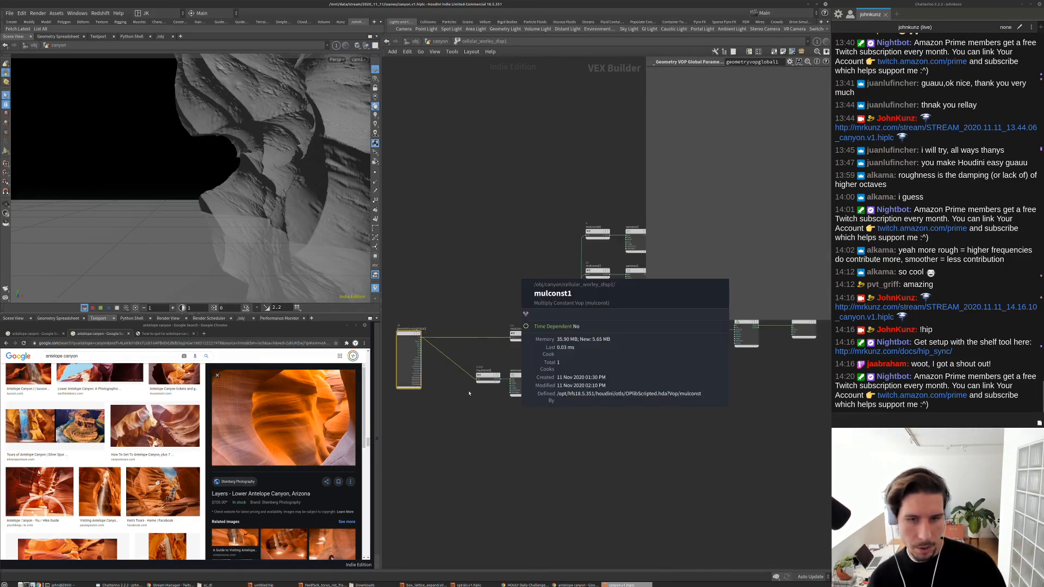
middle_drag(511, 303, 484, 327)
scroll(570, 331, up, 2)
middle_drag(627, 323, 482, 348)
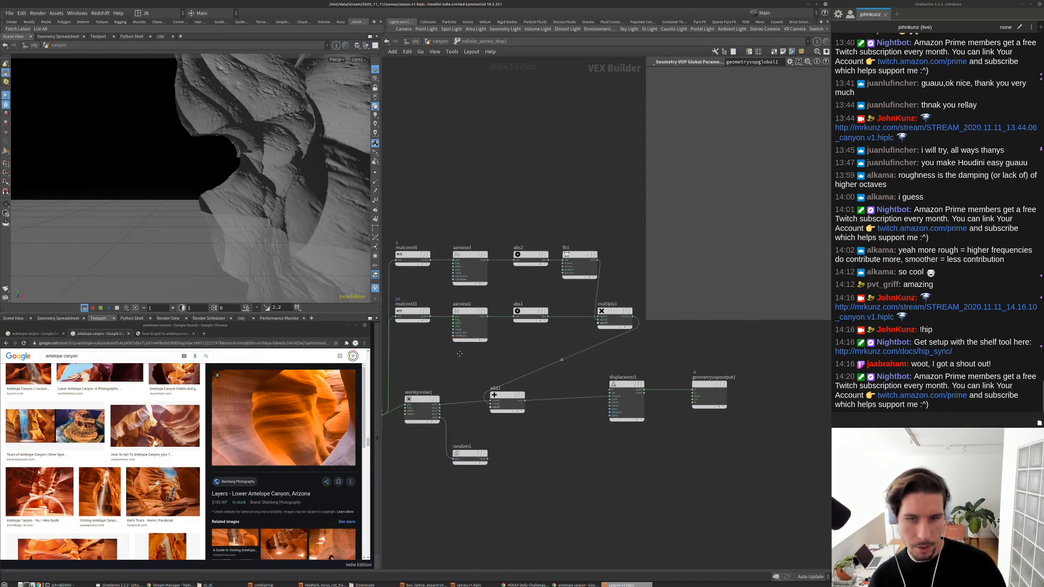
click(477, 332)
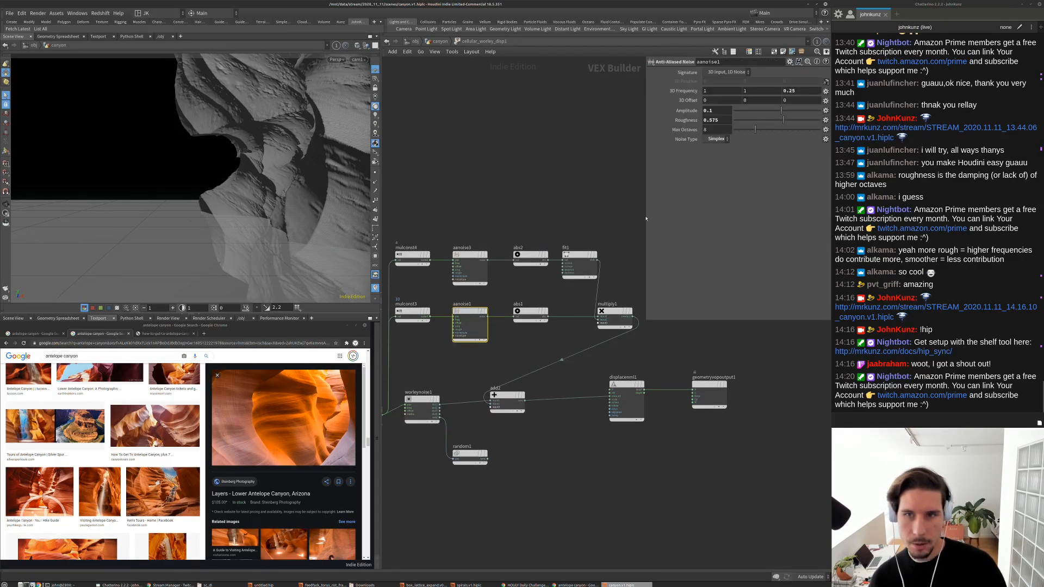
double_click(792, 91)
text(1)
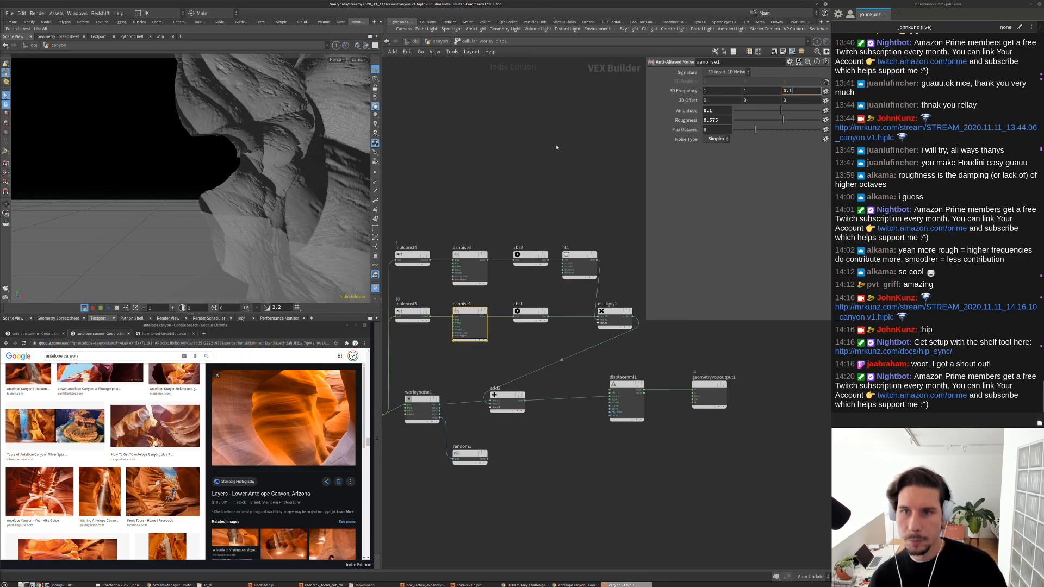
key(Return)
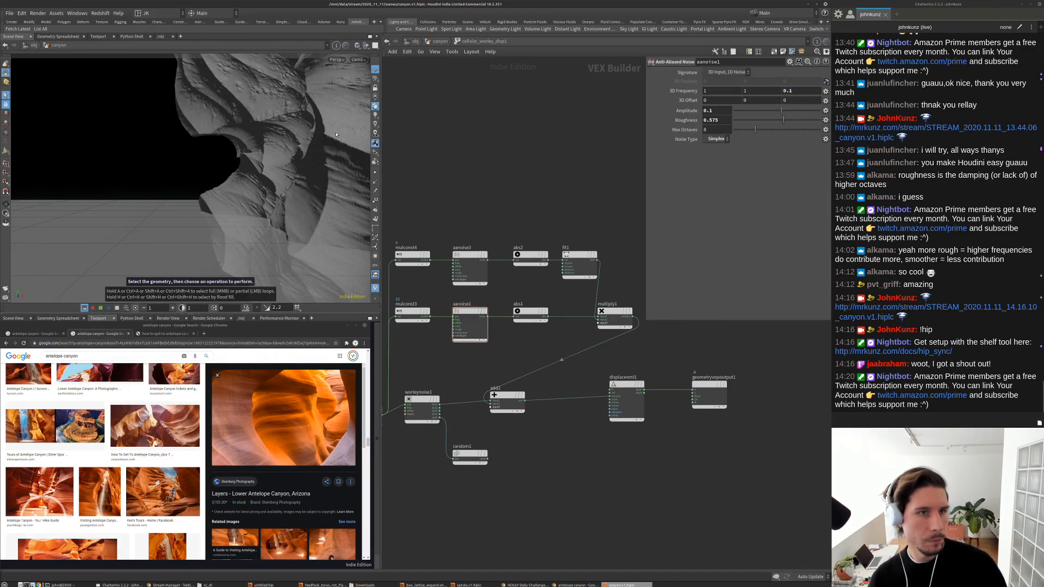
Set the multiplier of mulconst3, which feeds aanoise1, to 6
middle_drag(468, 208, 550, 156)
scroll(549, 156, down, 1)
middle_drag(445, 288, 466, 284)
scroll(565, 253, up, 1)
click(516, 240)
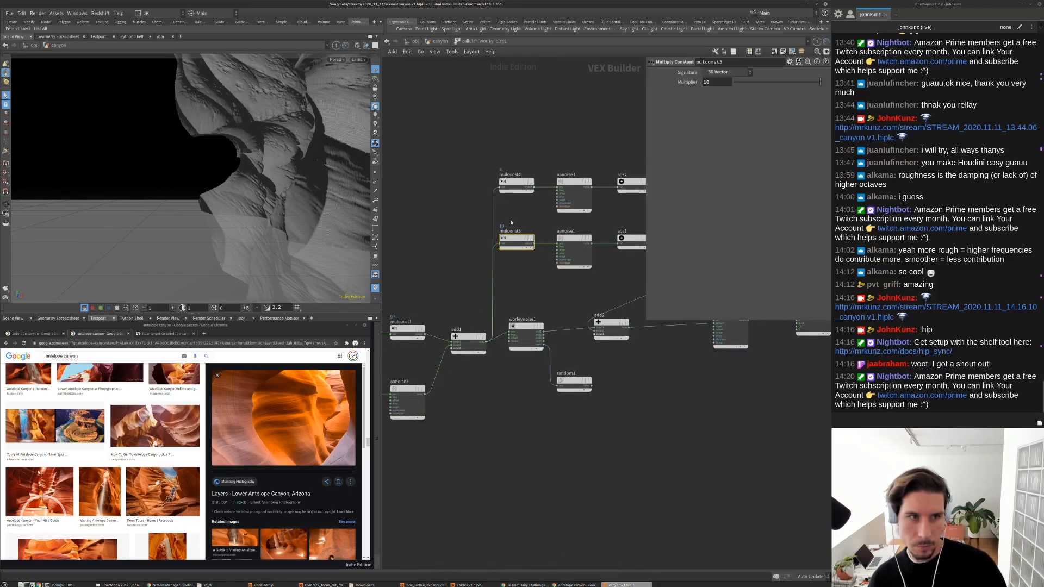
click(712, 82)
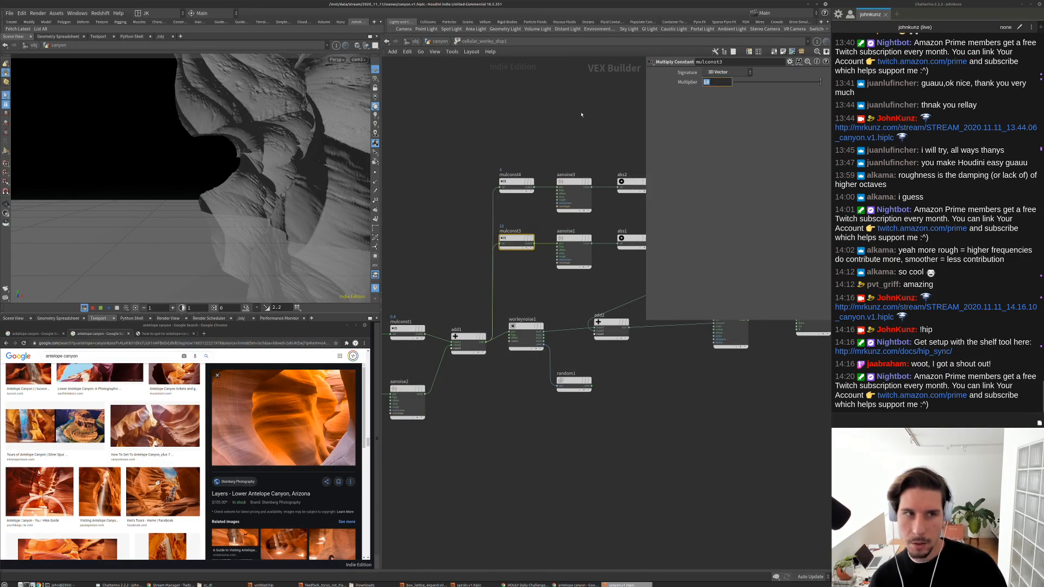
text(6)
key(Return)
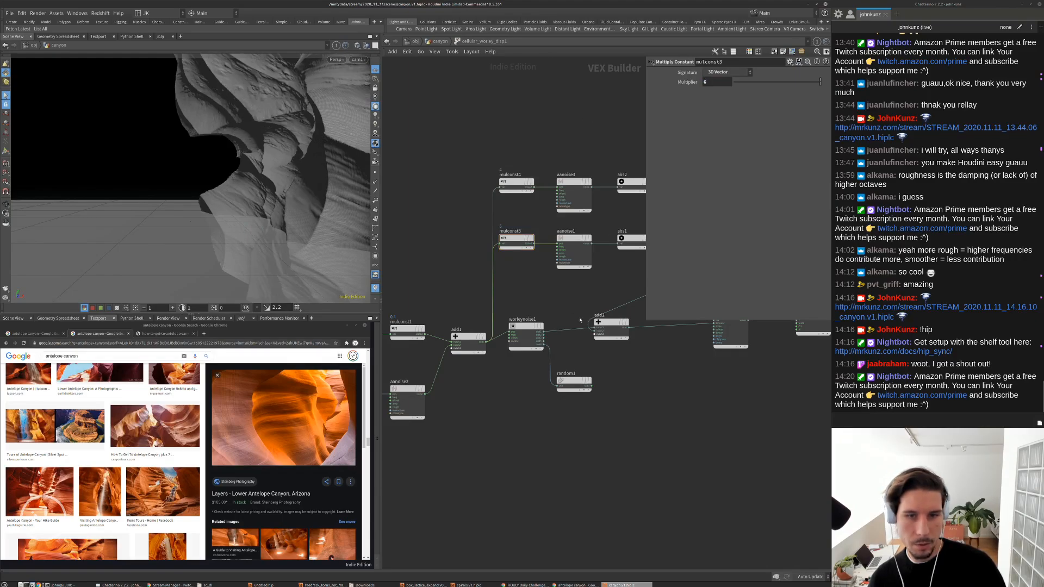
Set the 3D offset of aanoise1 to 24 in X and 6 in Y
click(573, 241)
click(720, 101)
text(24)
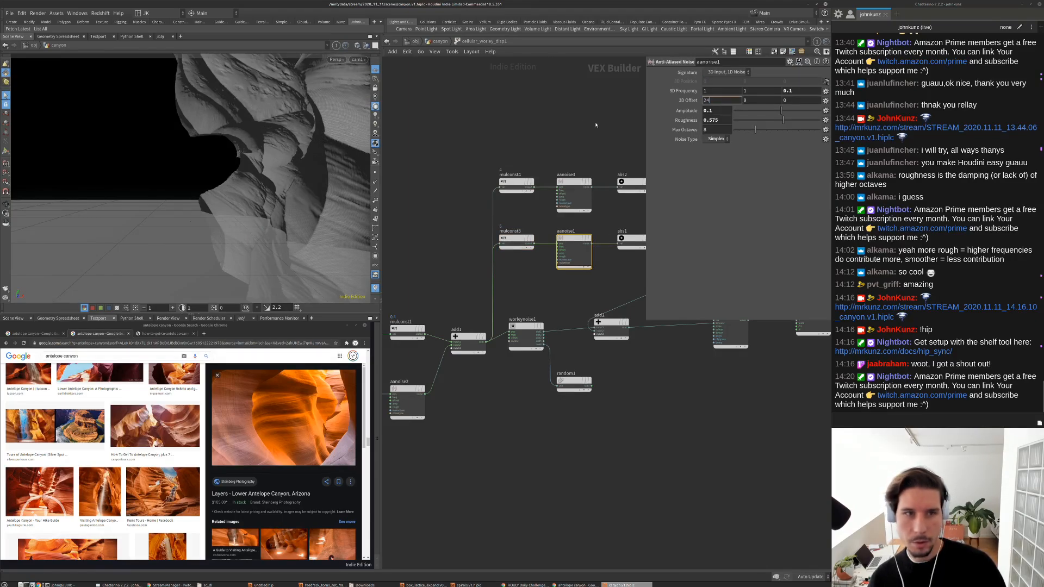
key(Tab)
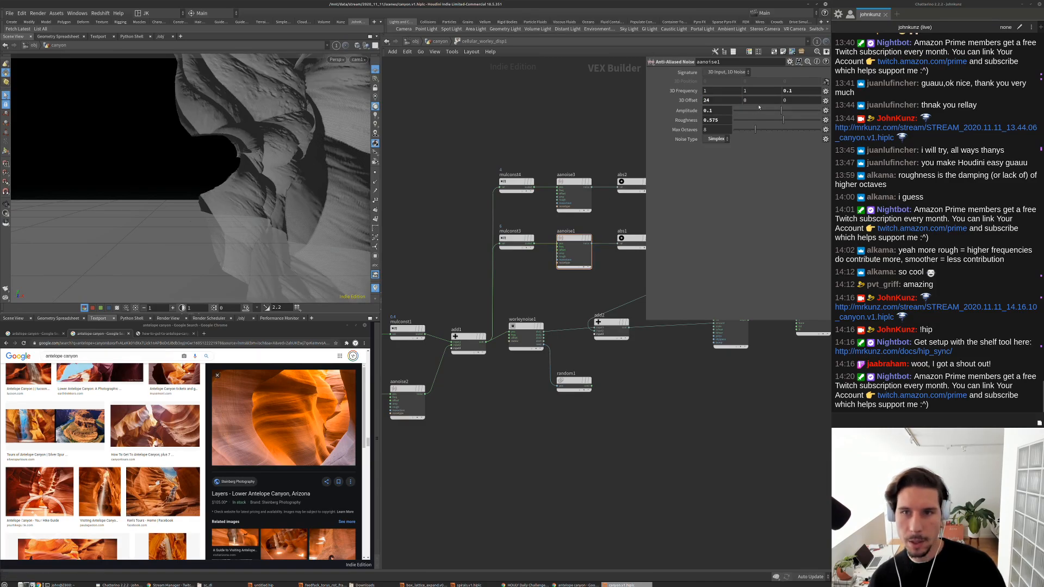
text(6)
key(Return)
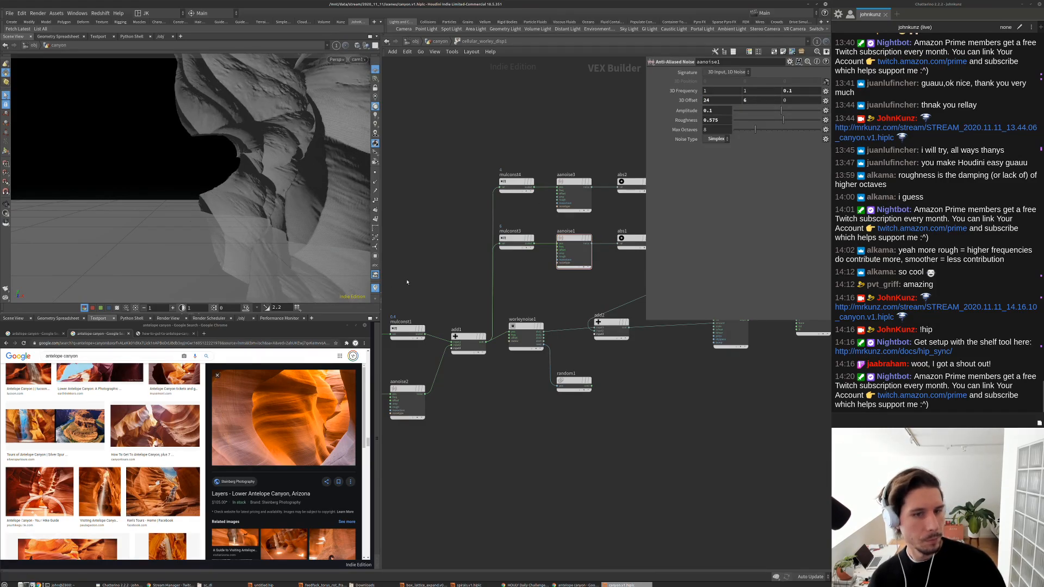
Shift the Y component of the aanoise2 3D offset to 59
middle_drag(424, 439, 475, 384)
click(463, 347)
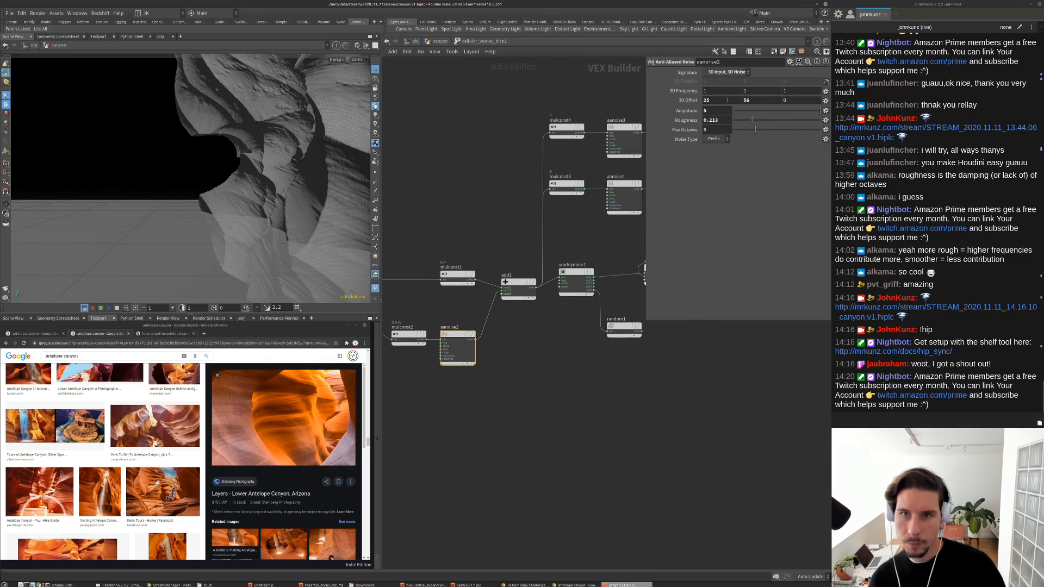
middle_drag(777, 101, 796, 86)
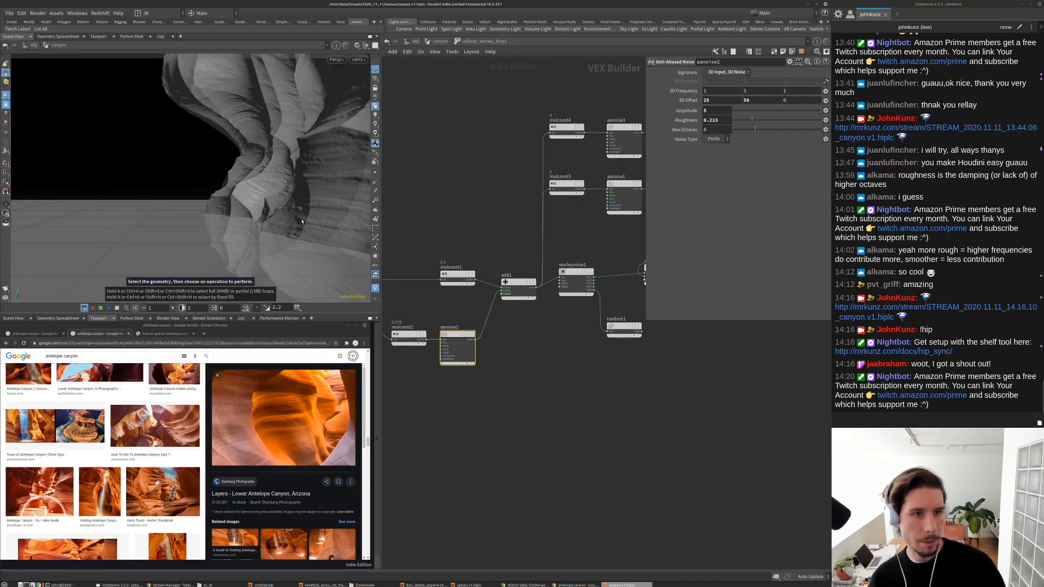
Return to the canyon geometry network and align xform1 directly below cellular_worley_disp1
scroll(462, 193, down, 3)
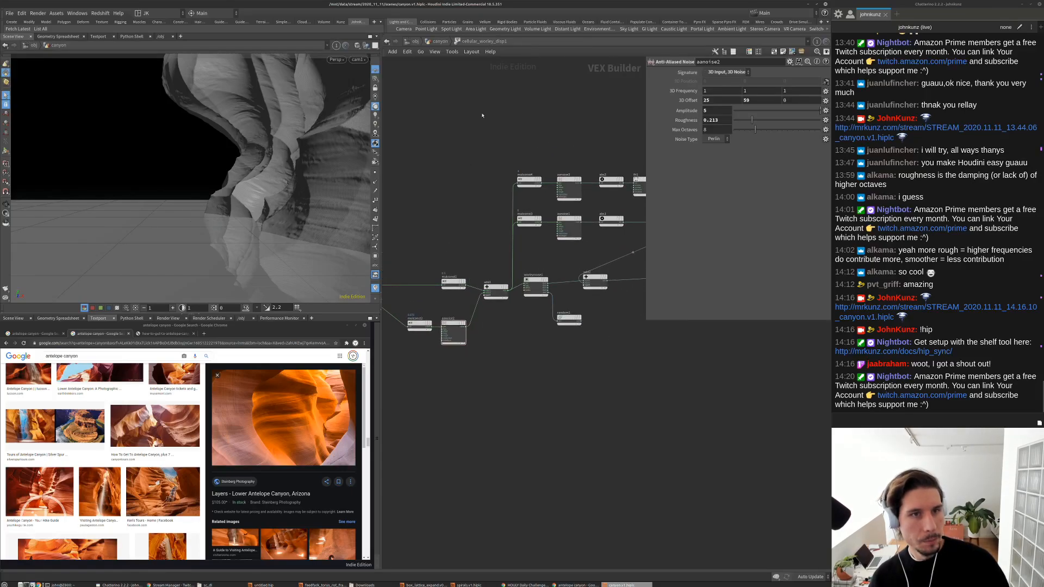
click(440, 43)
middle_drag(578, 178, 534, 65)
drag(521, 356, 474, 374)
scroll(496, 392, down, 4)
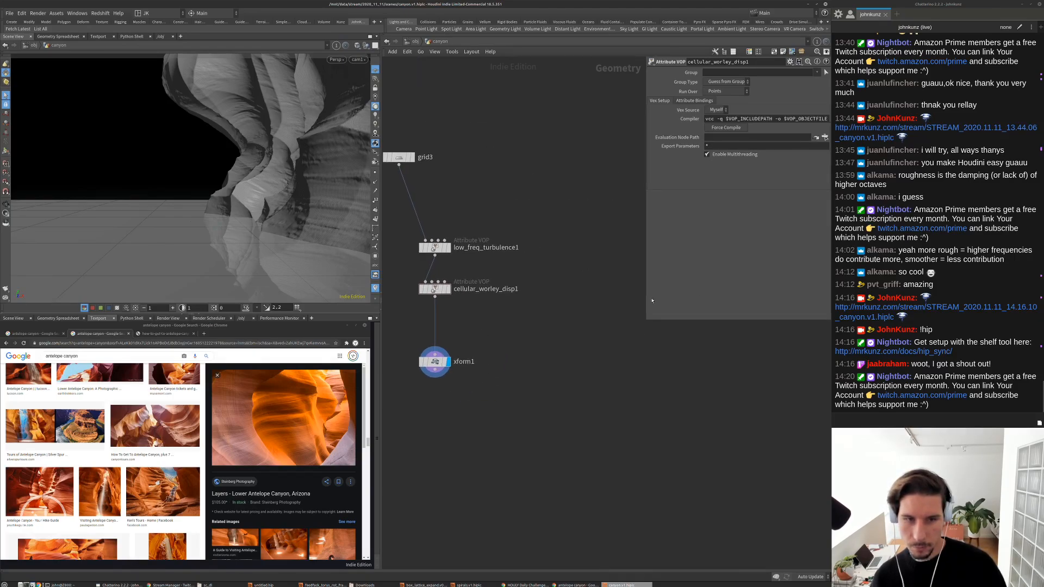
Duplicate the low_freq_turbulence1, cellular_worley_disp1 and xform1 chain beside the original, keeping grid3 as its input
drag(651, 322, 664, 251)
middle_drag(521, 343, 586, 330)
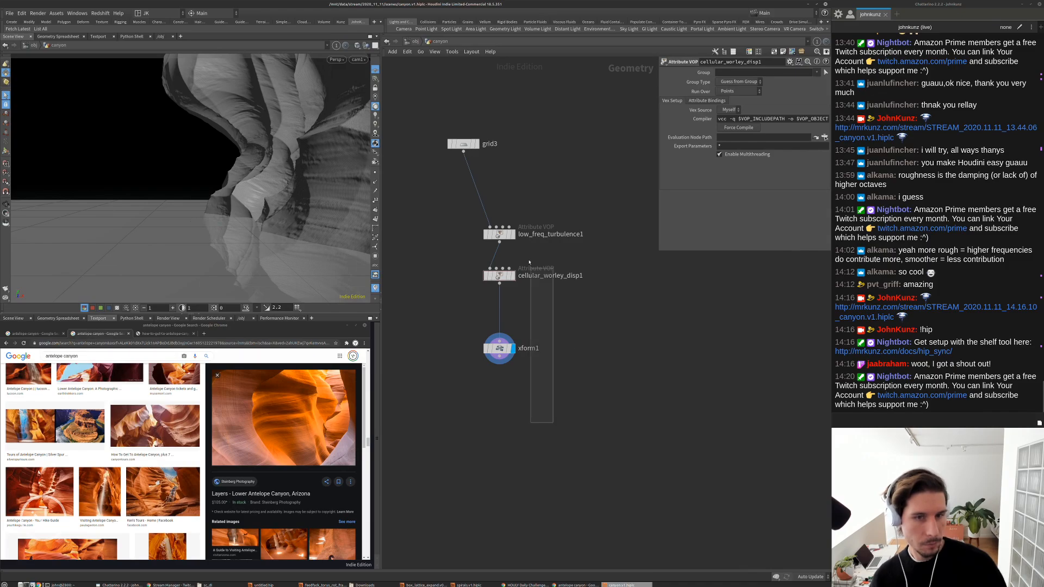
click(499, 348)
alt+drag(499, 239, 621, 239)
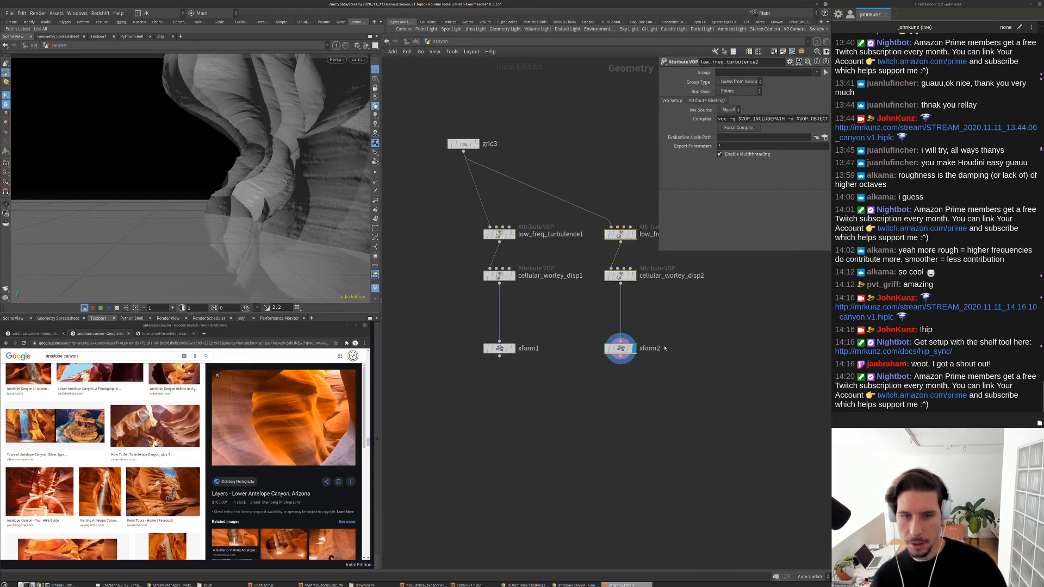
middle_drag(729, 327, 678, 344)
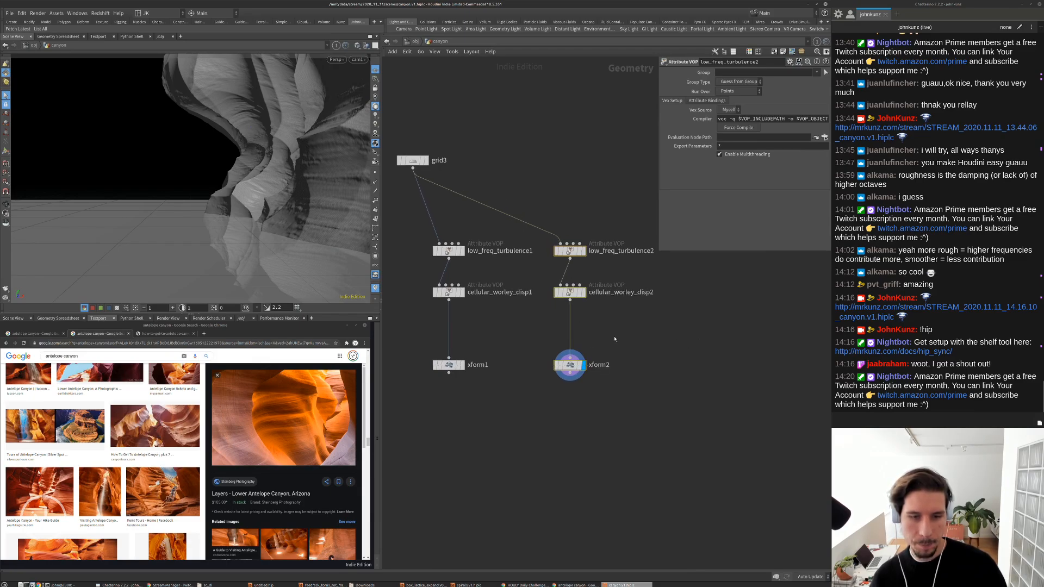
Set the Z rotation of xform2 to -90 so the duplicated wall faces the opposite way
click(582, 363)
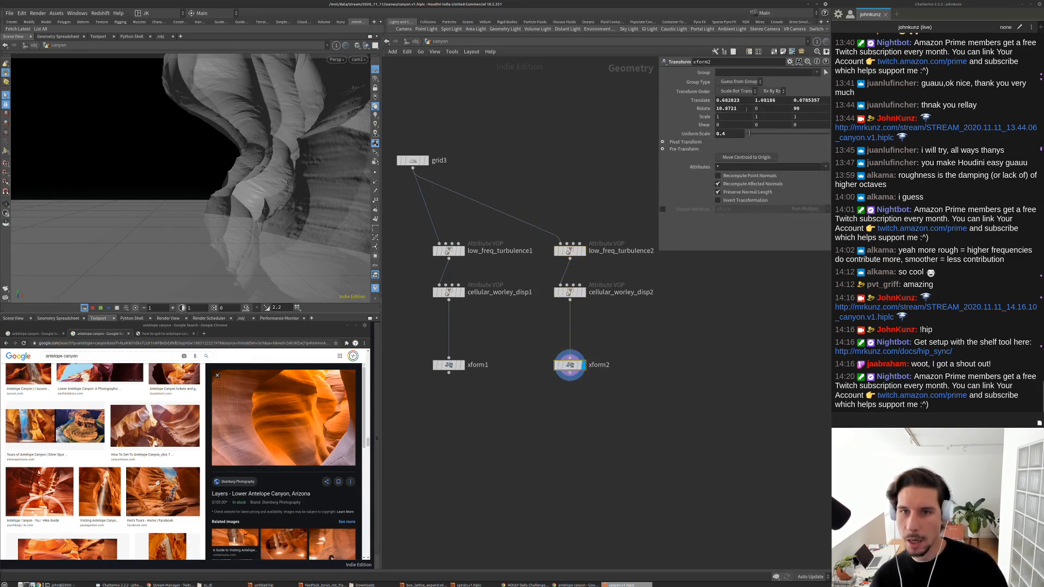
click(794, 109)
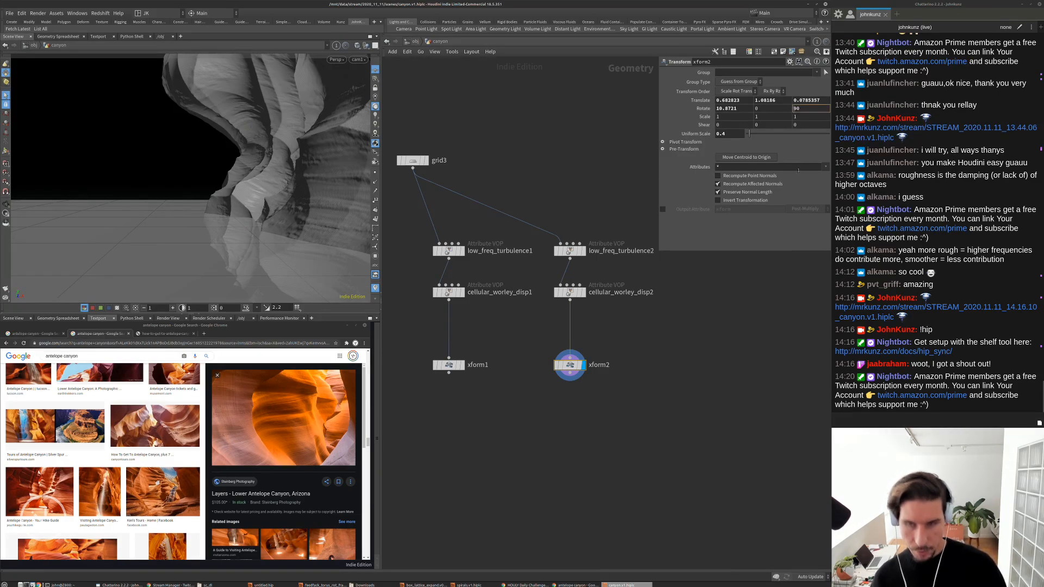
text(-)
key(Return)
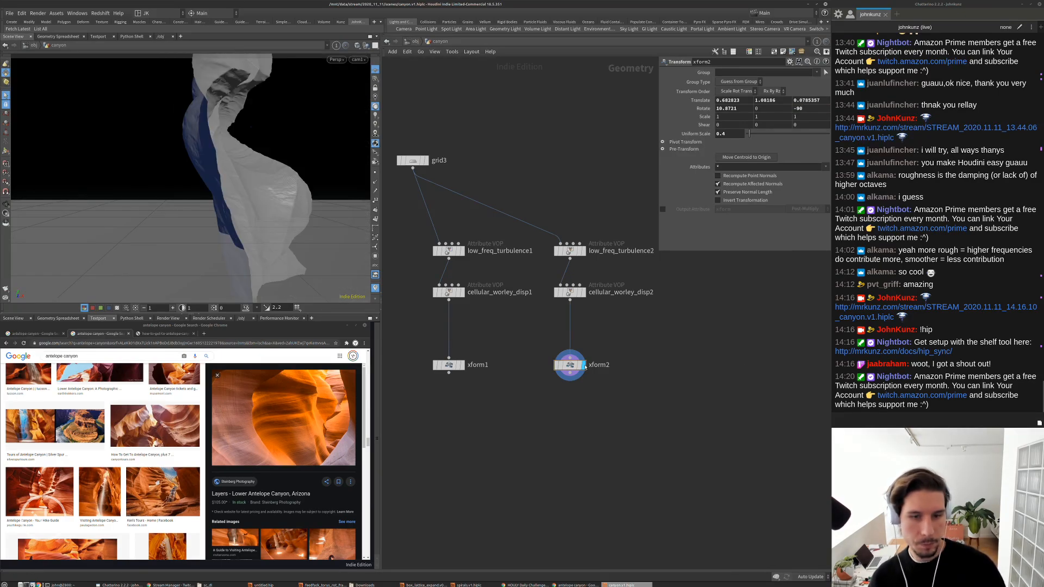
Move the duplicated wall to about X -0.90, Z -0.23, and rotate it about 18.2 degrees around X
key(Return)
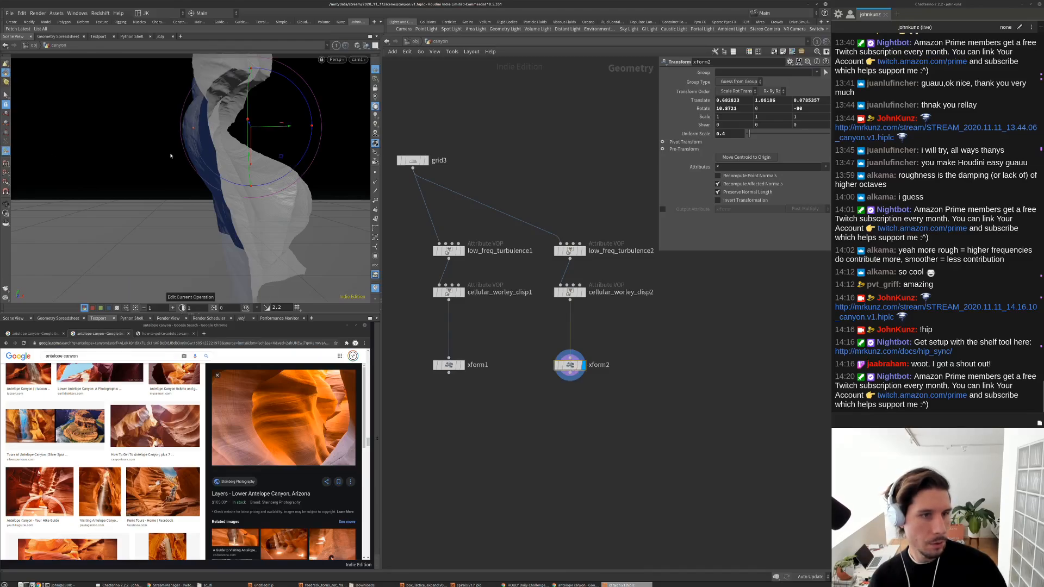
drag(279, 128, 204, 128)
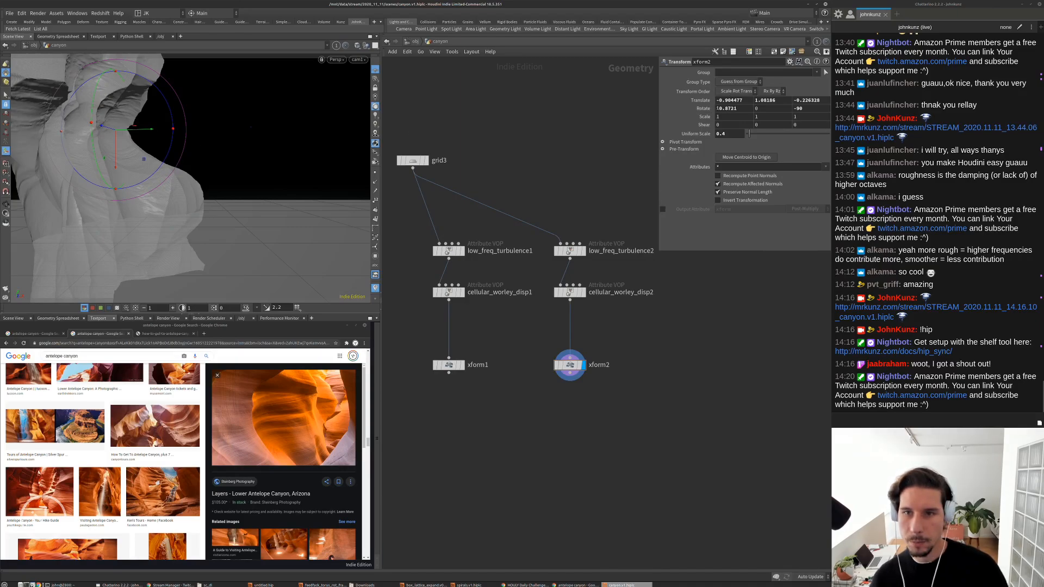
middle_drag(726, 108, 706, 94)
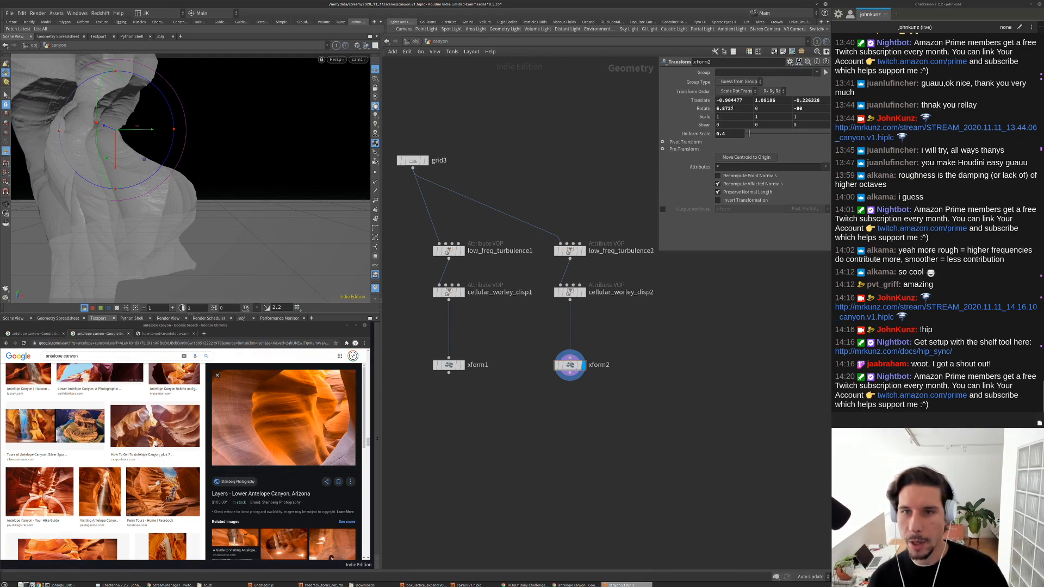
middle_drag(732, 108, 772, 108)
Merge xform1 and xform2, display the merged result, and show the other scene objects solid instead of ghosted
key(Tab)
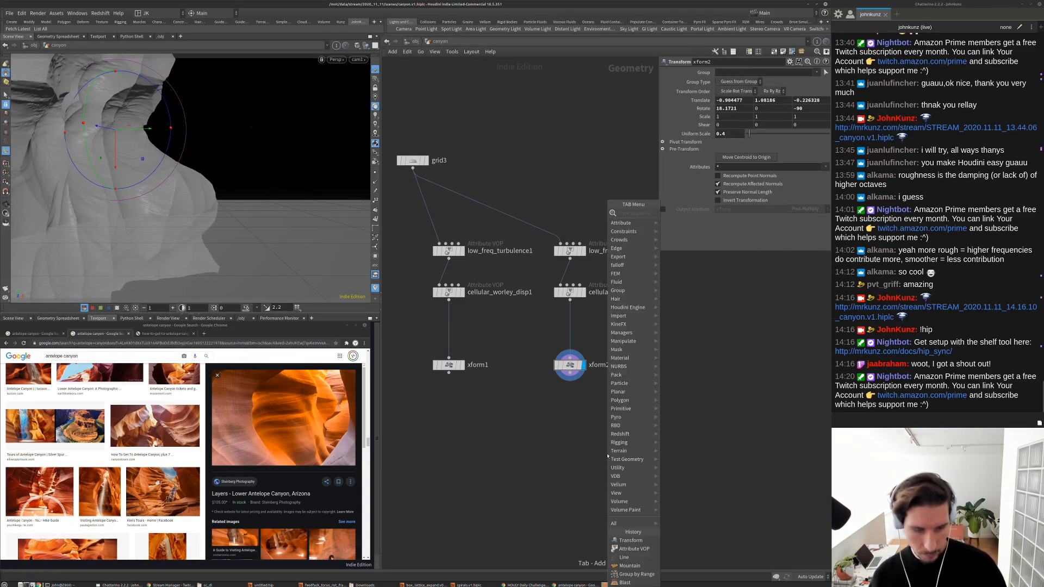
text(mer)
click(681, 215)
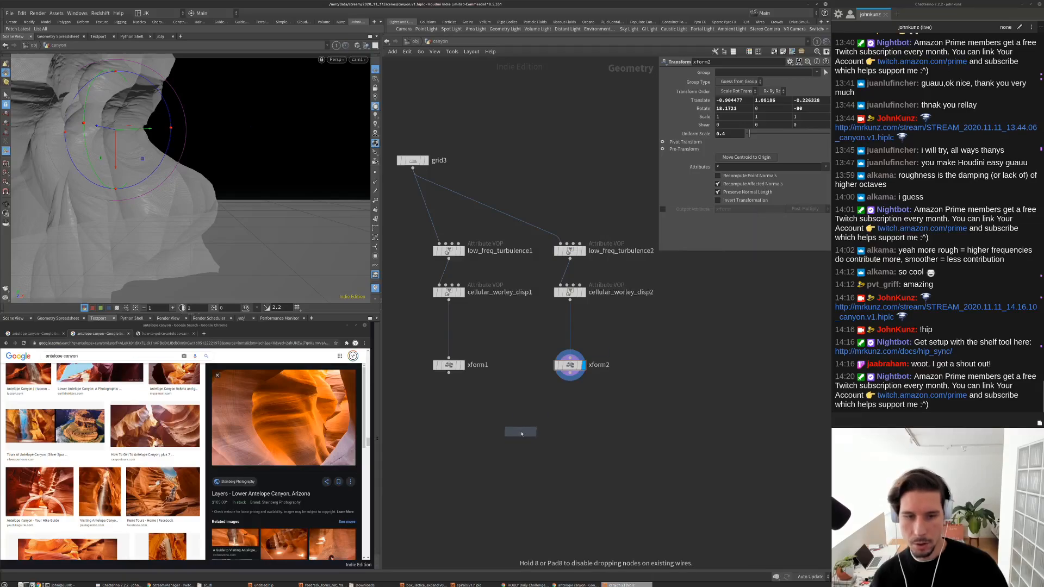
click(515, 435)
drag(449, 373, 570, 374)
click(529, 441)
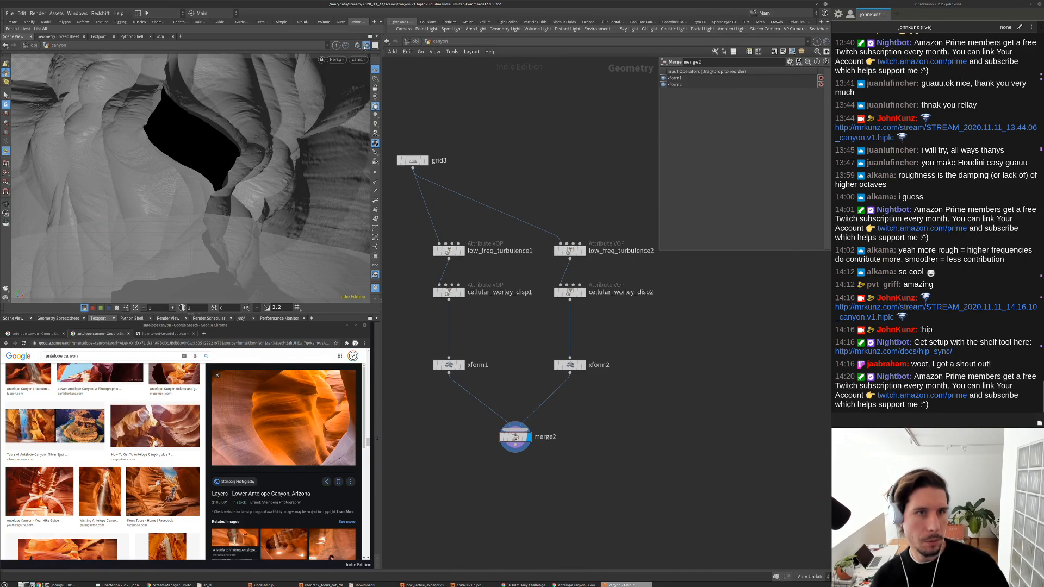
click(367, 46)
click(368, 55)
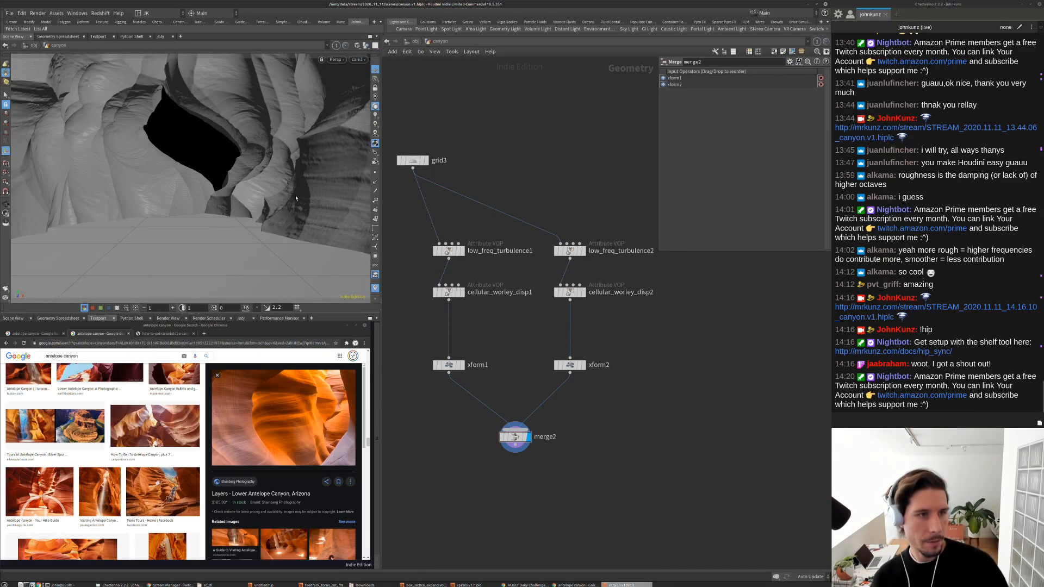
Set the X rotation of the first wall in xform1 to 6 degrees
click(449, 365)
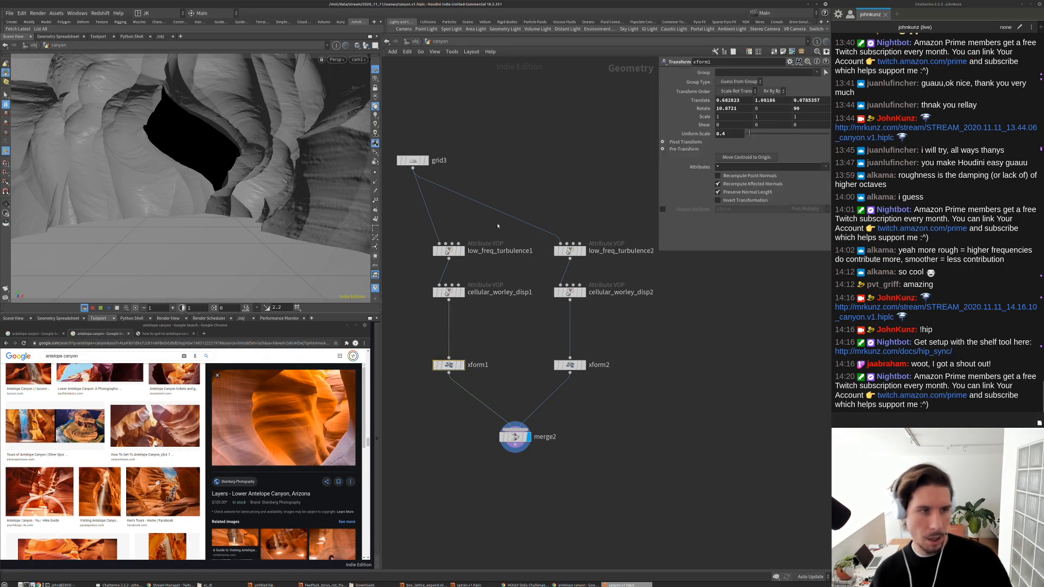
click(743, 108)
text(6)
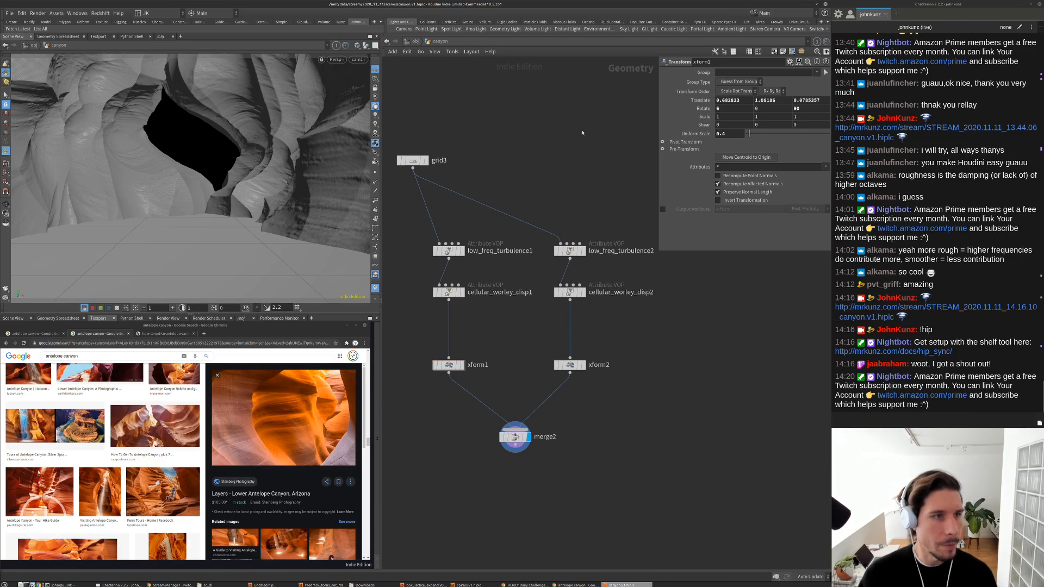
key(Return)
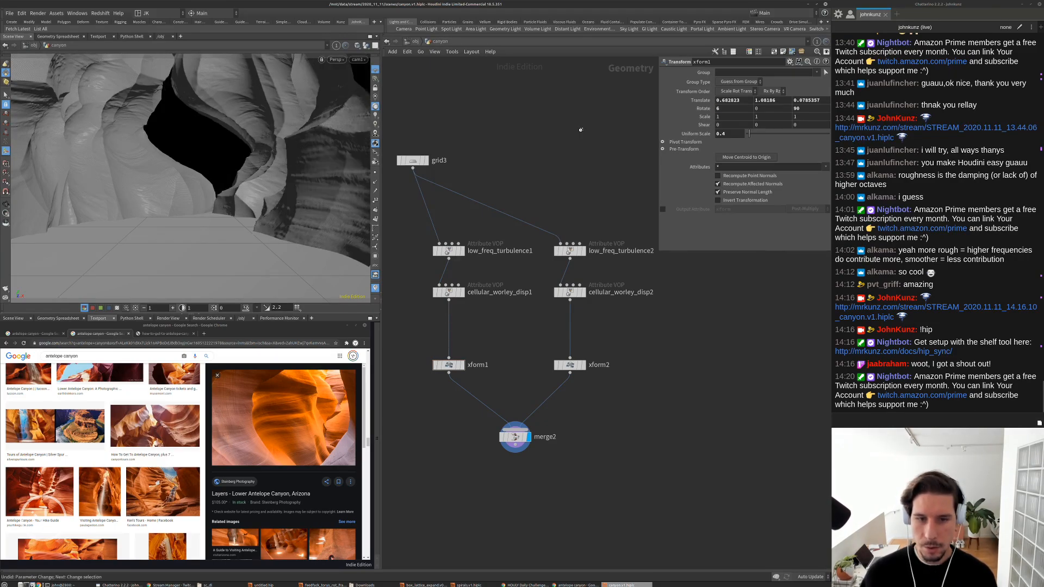
Swap the wall branches in the network, placing xform2's chain left and xform1's chain right, and centre grid3 and merge2 between them
key(ctrl+z)
click(569, 368)
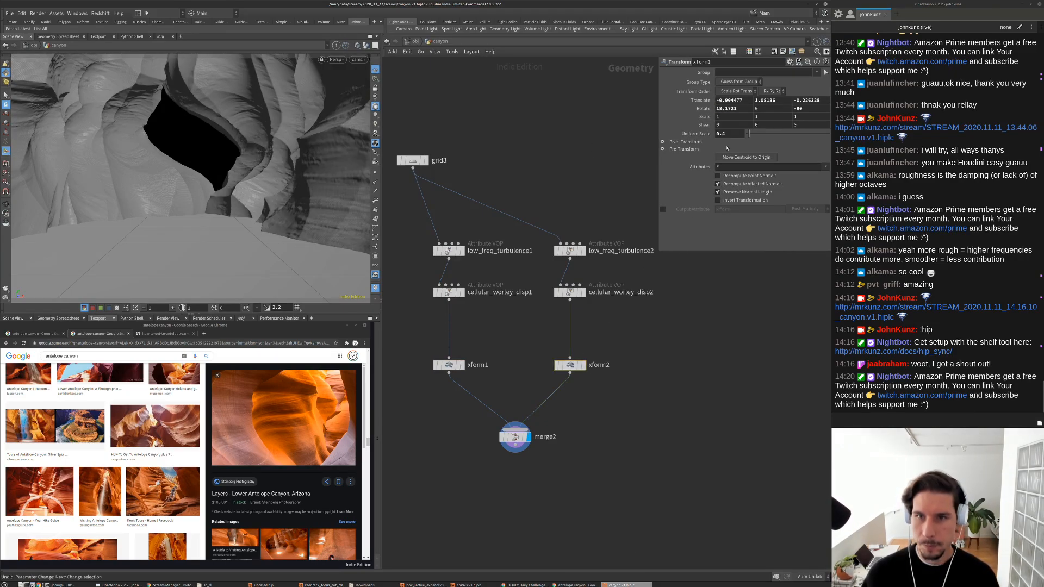
scroll(645, 357, down, 2)
drag(483, 220, 548, 217)
drag(537, 263, 508, 356)
drag(509, 282, 679, 286)
key(h)
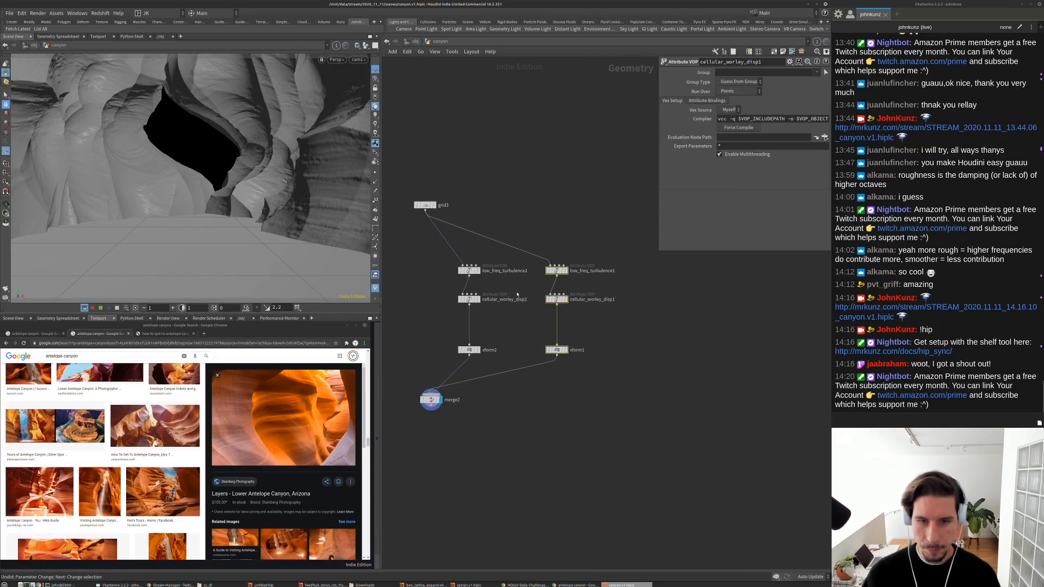
drag(438, 398, 520, 395)
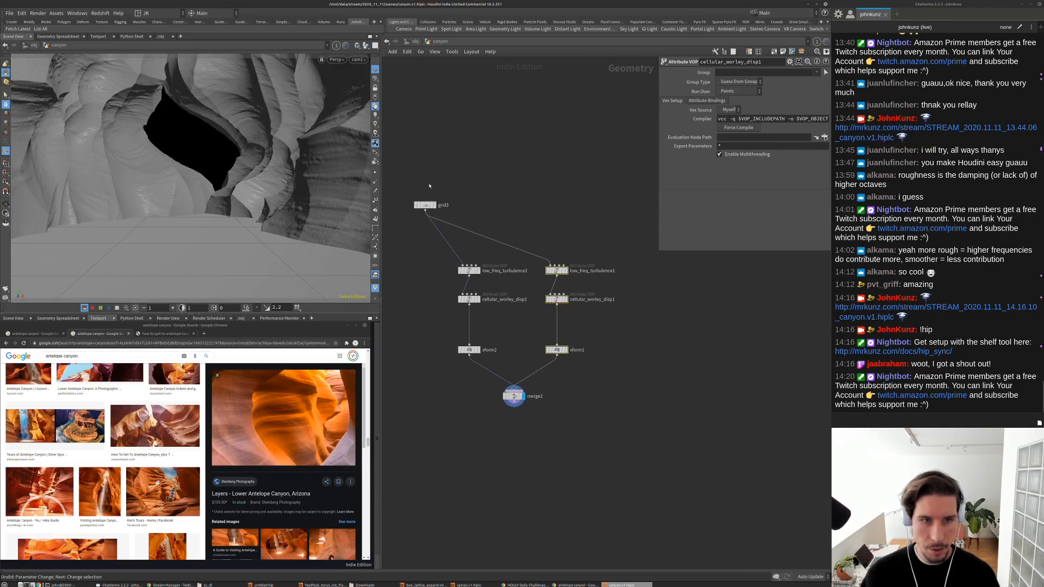
drag(433, 208, 501, 209)
key(h)
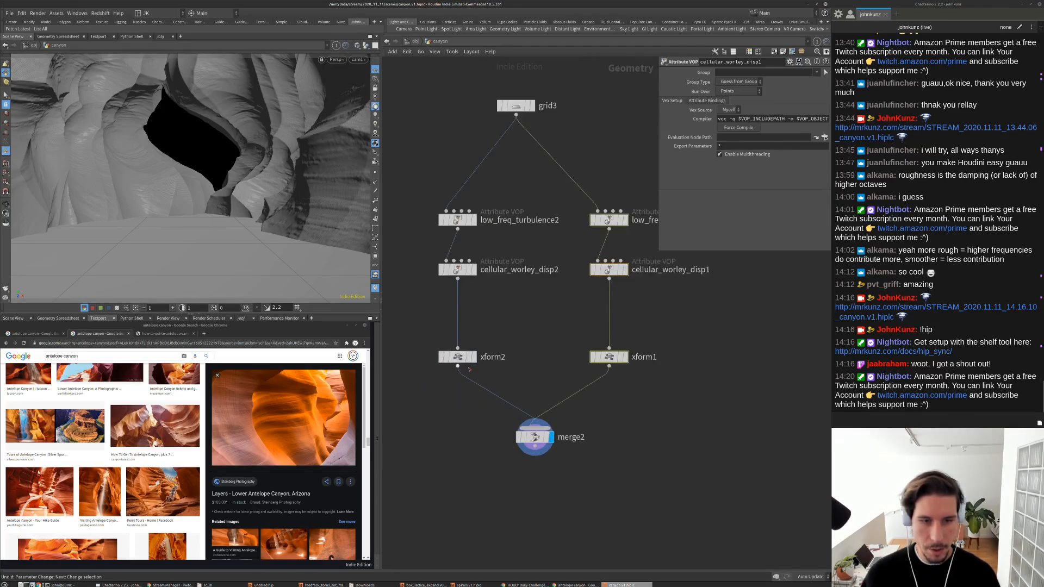
Display xform2 and xform1 individually to check each wall in the camera view, and return the display to merge2
click(474, 357)
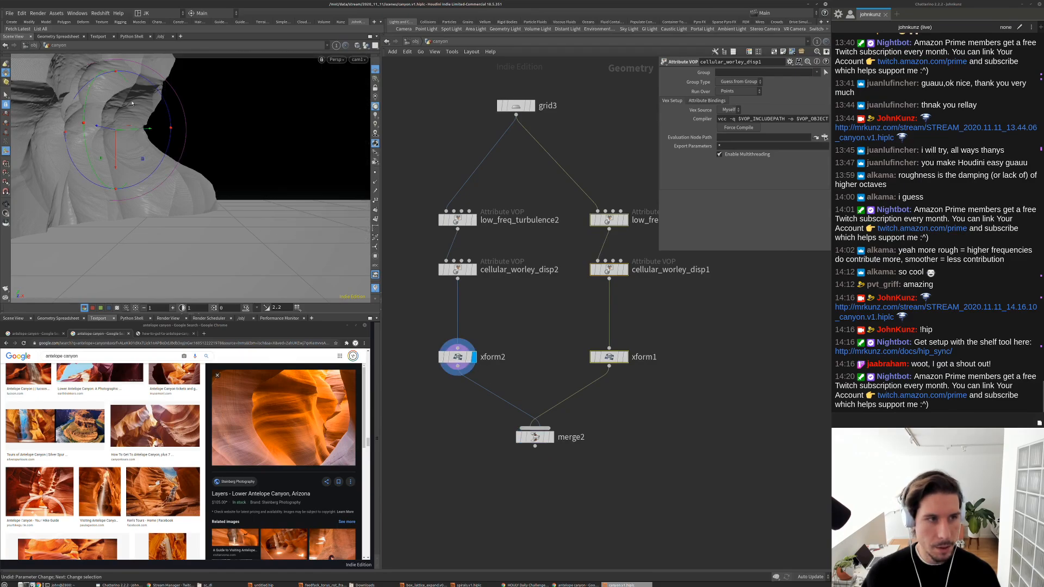
click(625, 357)
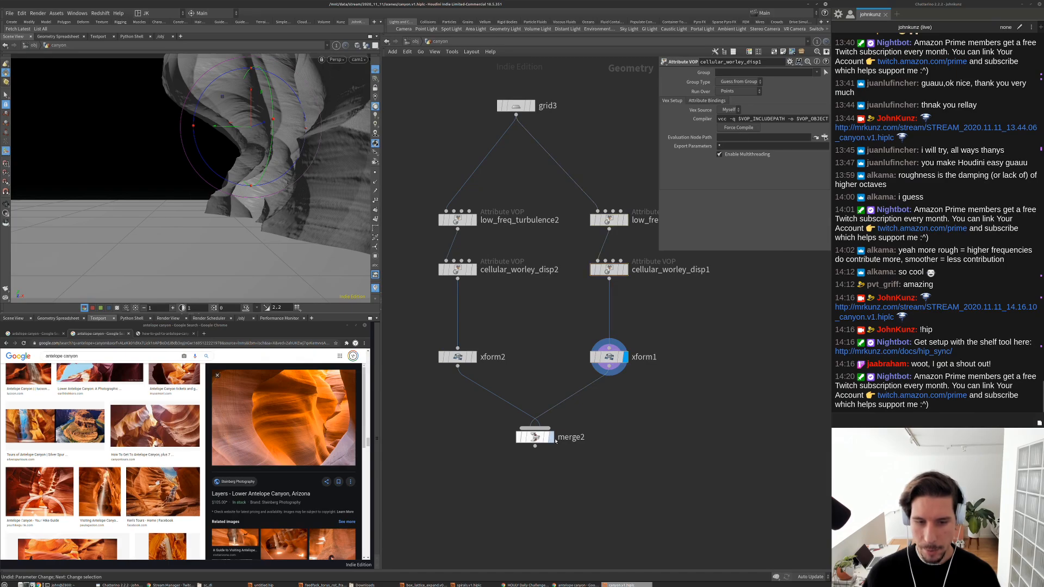
click(550, 437)
click(535, 437)
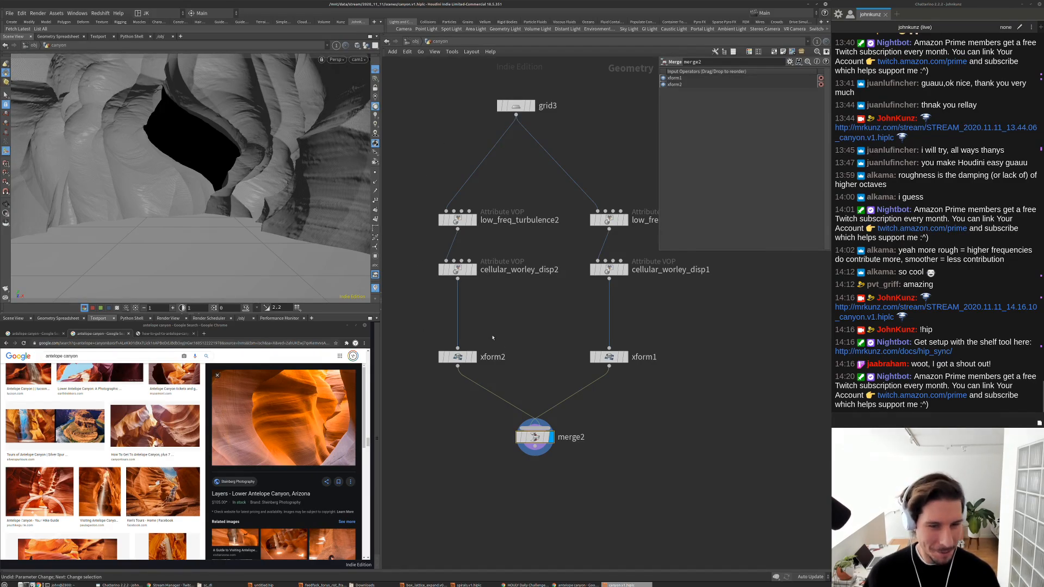
Set the X translation of xform2 to -0.5, and try shifting the wall along Z before undoing that shift
click(458, 357)
drag(746, 102, 725, 107)
text(5)
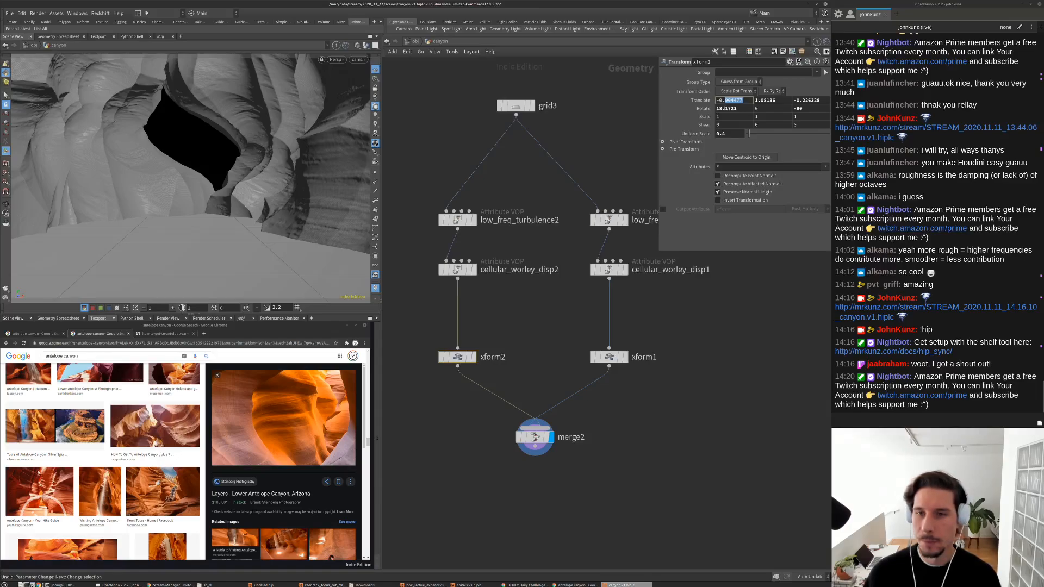
key(Return)
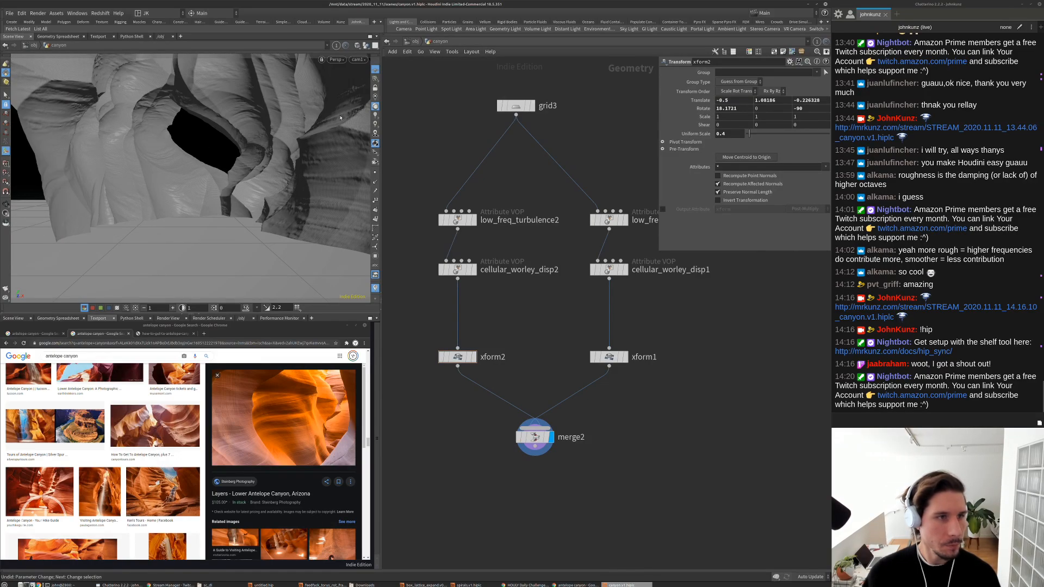
middle_drag(811, 102, 506, 133)
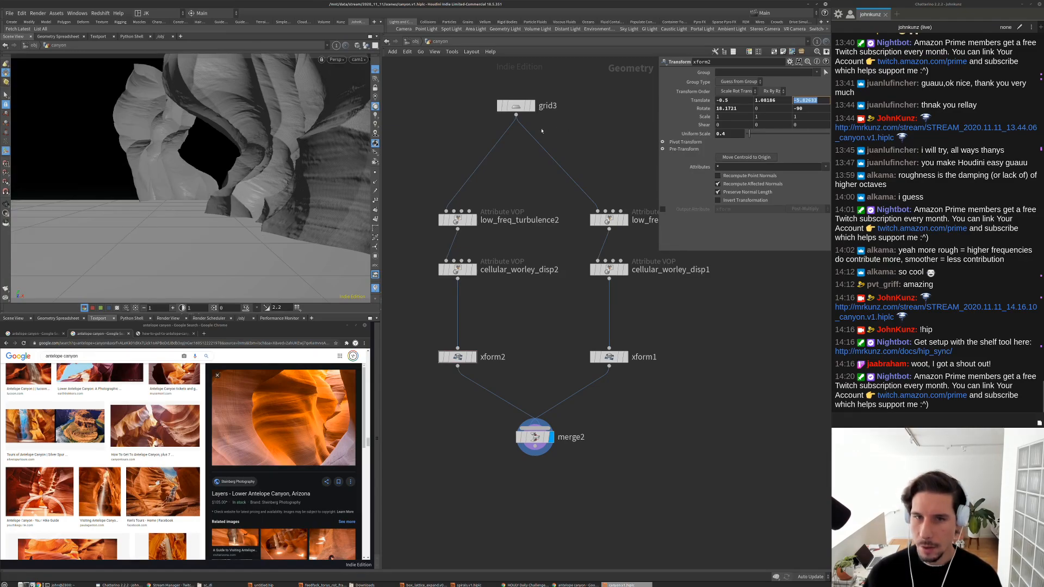
key(ctrl+z)
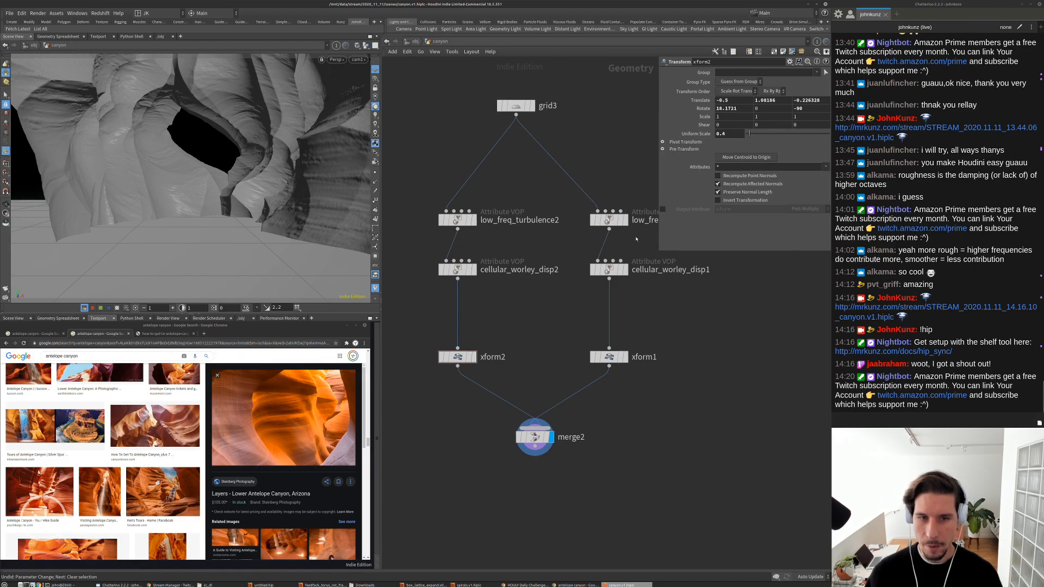
Display the cellular_worley_disp2 result and hide the other scene objects
key(r)
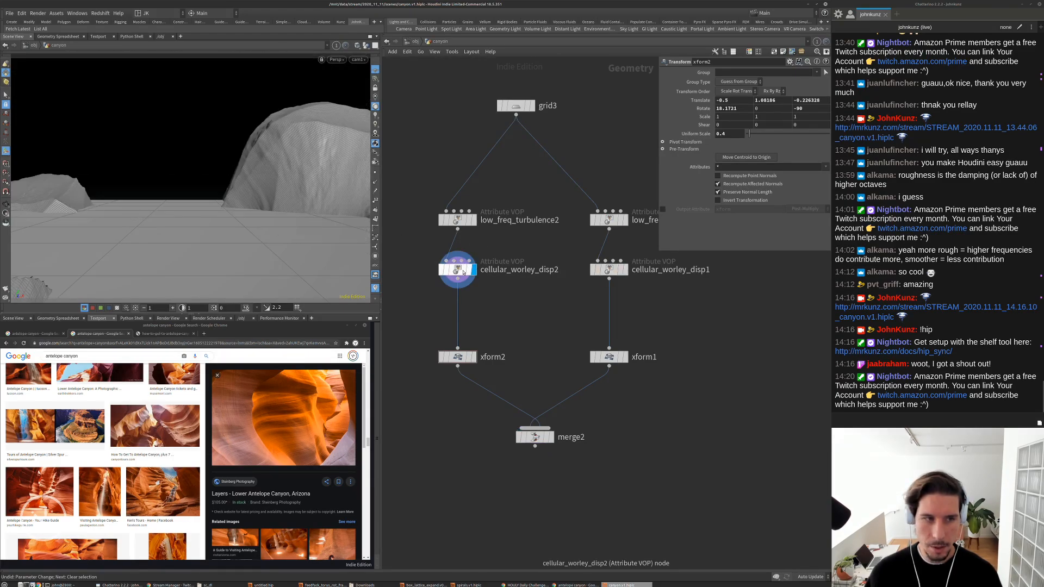
click(463, 272)
click(366, 45)
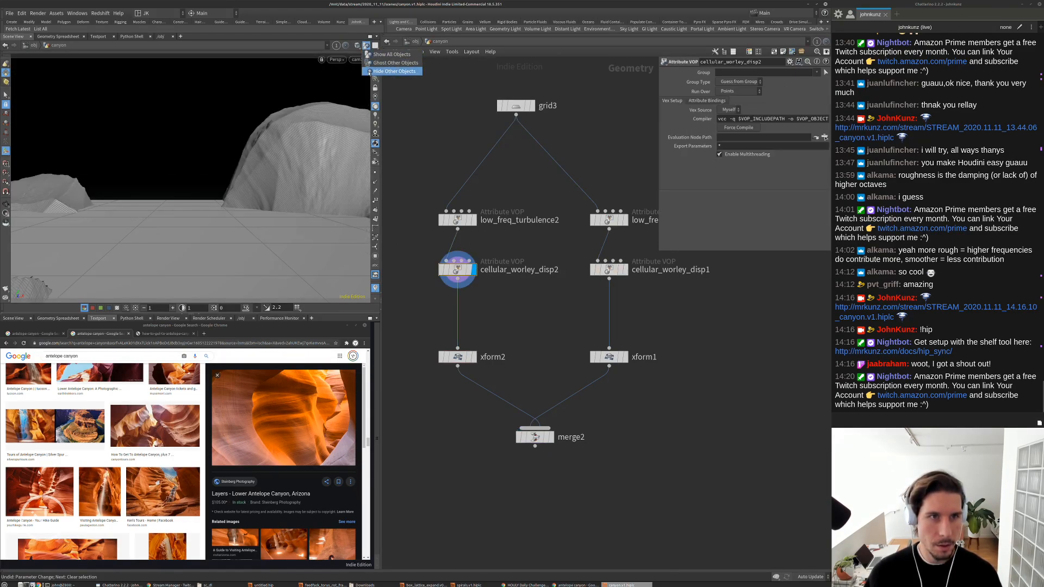
click(370, 72)
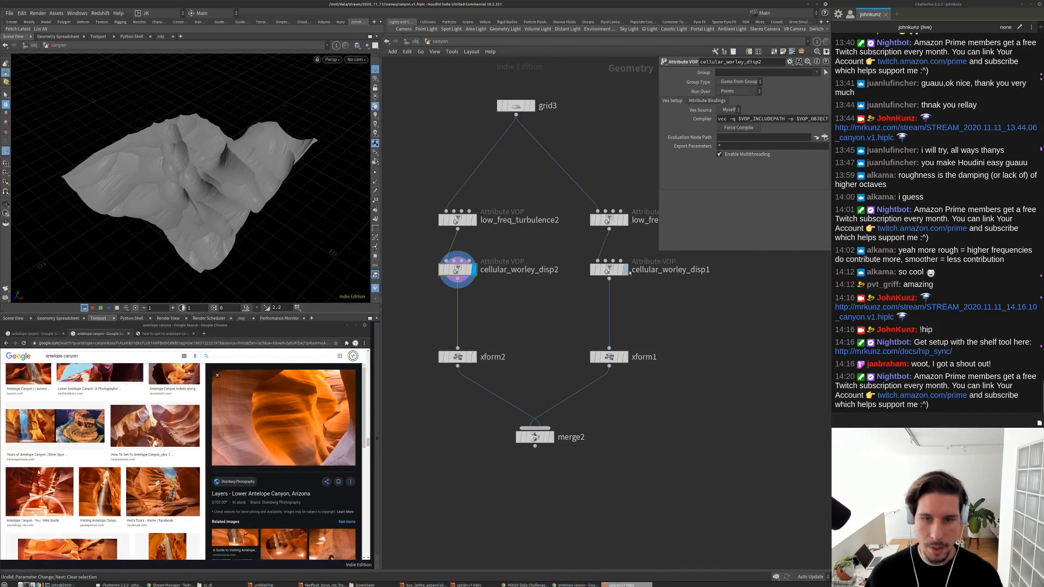
Compare the two displaced grids by alternating the display between cellular_worley_disp1 and cellular_worley_disp2
key(r)
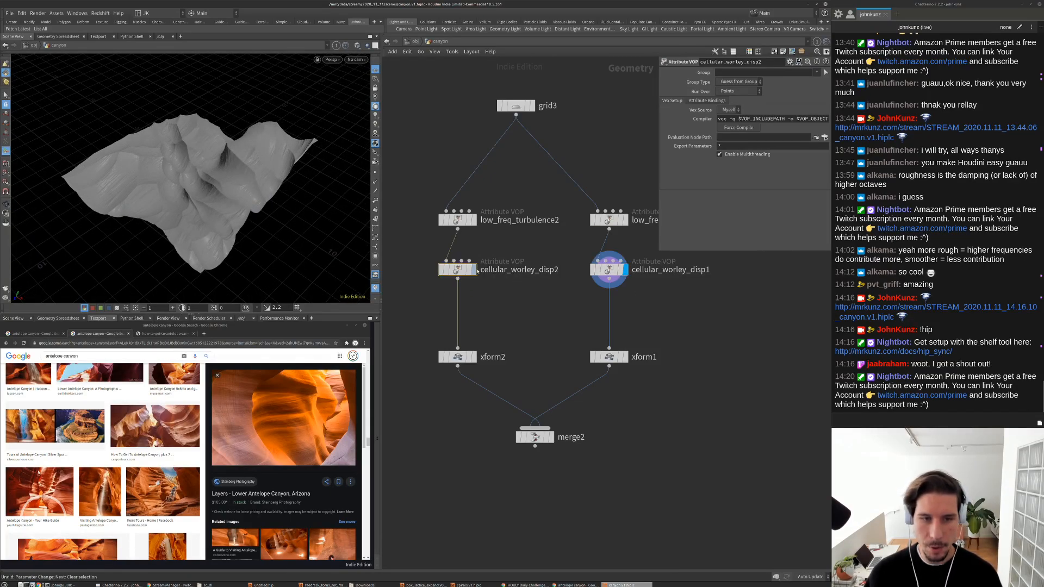
key(r)
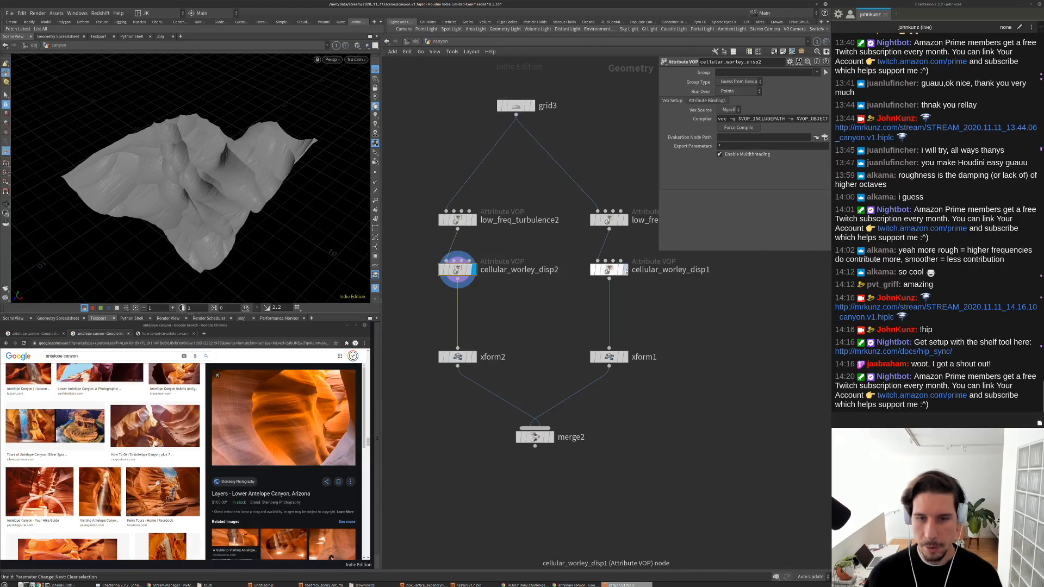
key(r)
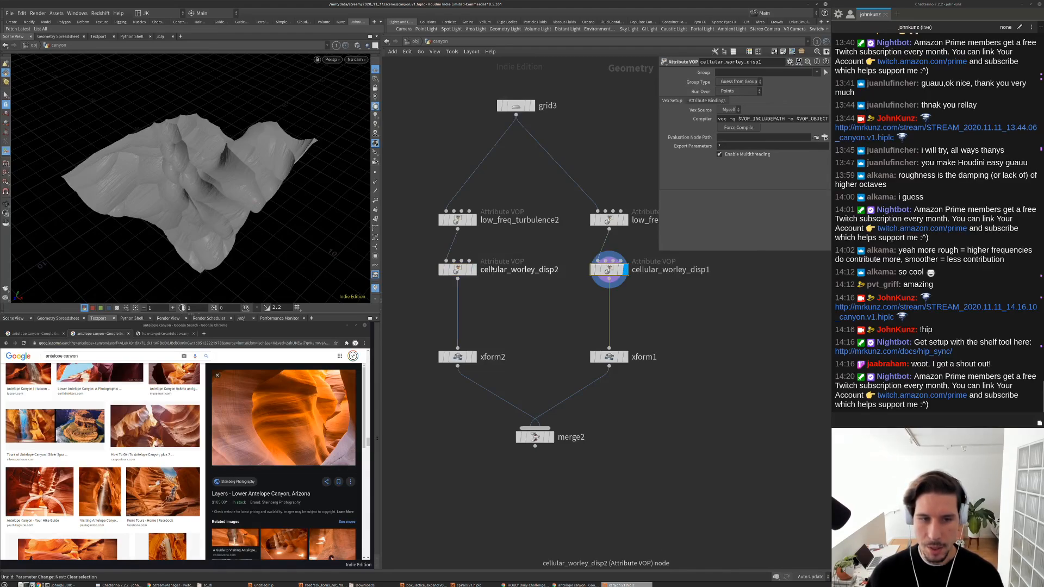
key(r)
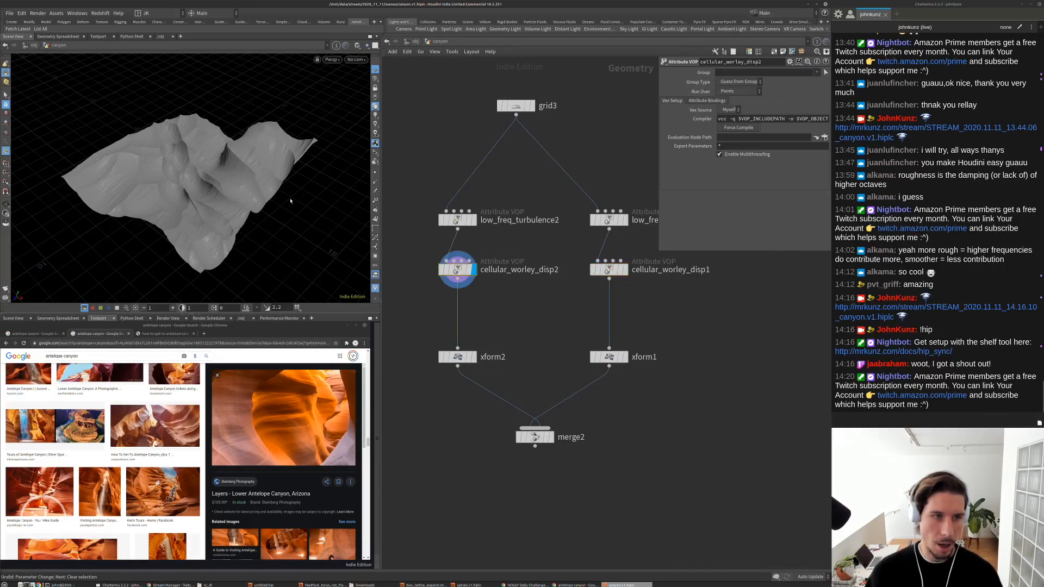
Display merge2, view both walls through cam1, and shrink the parameter overlay covering the network
click(534, 438)
key(r)
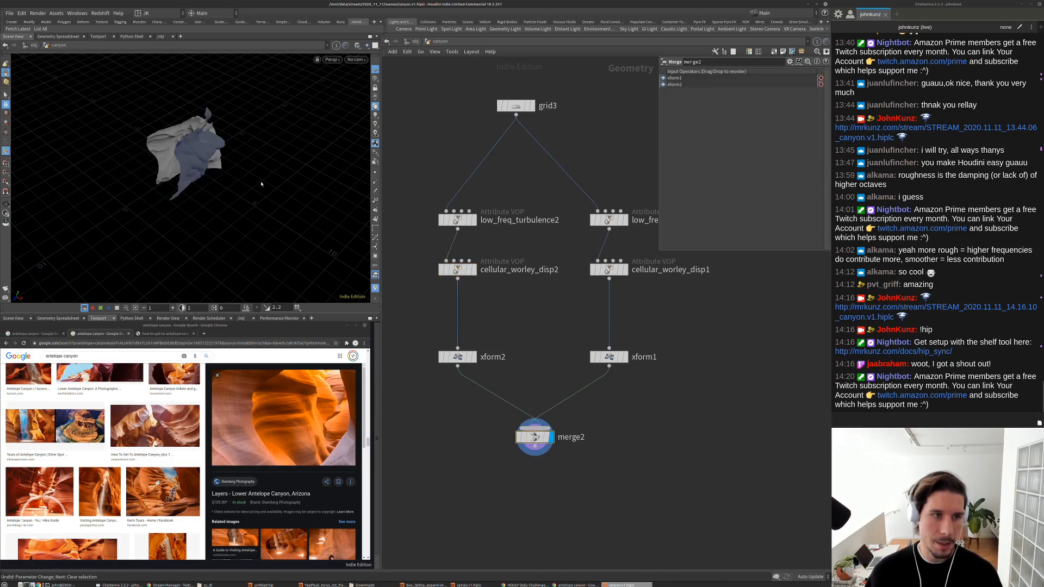
key(backslash)
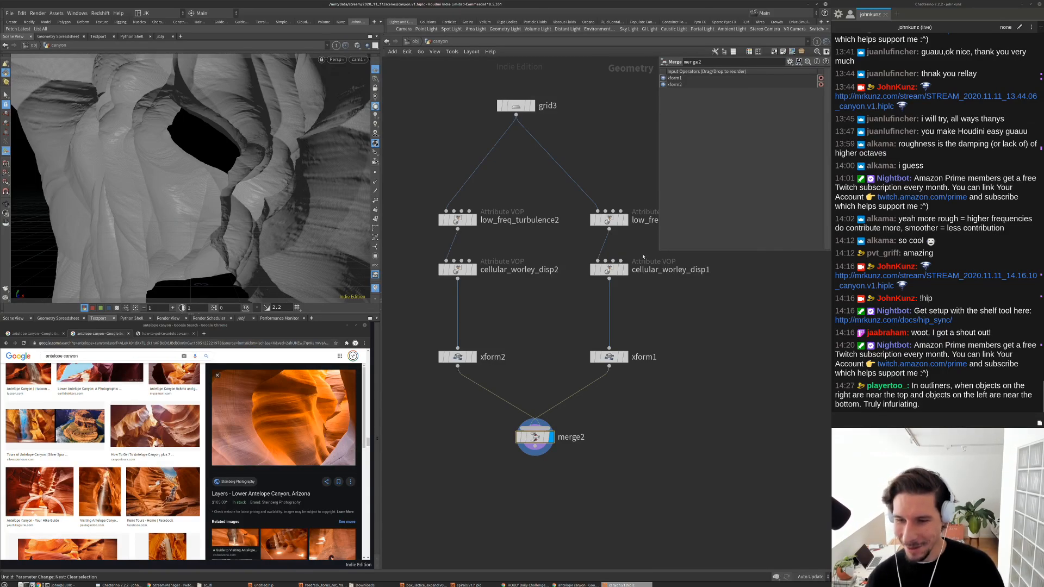
middle_drag(544, 325, 537, 264)
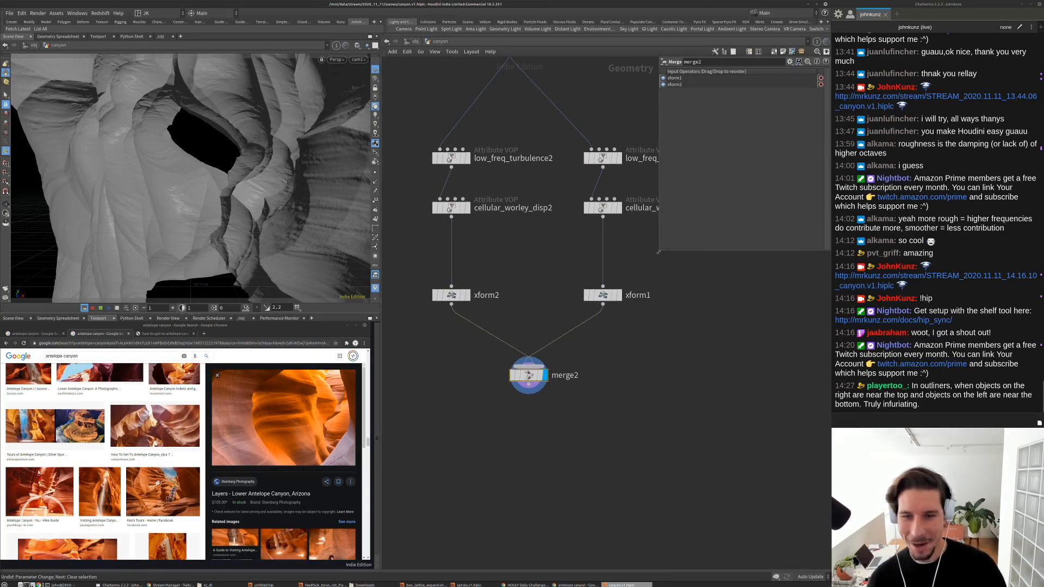
drag(659, 251, 664, 220)
middle_drag(533, 78, 518, 123)
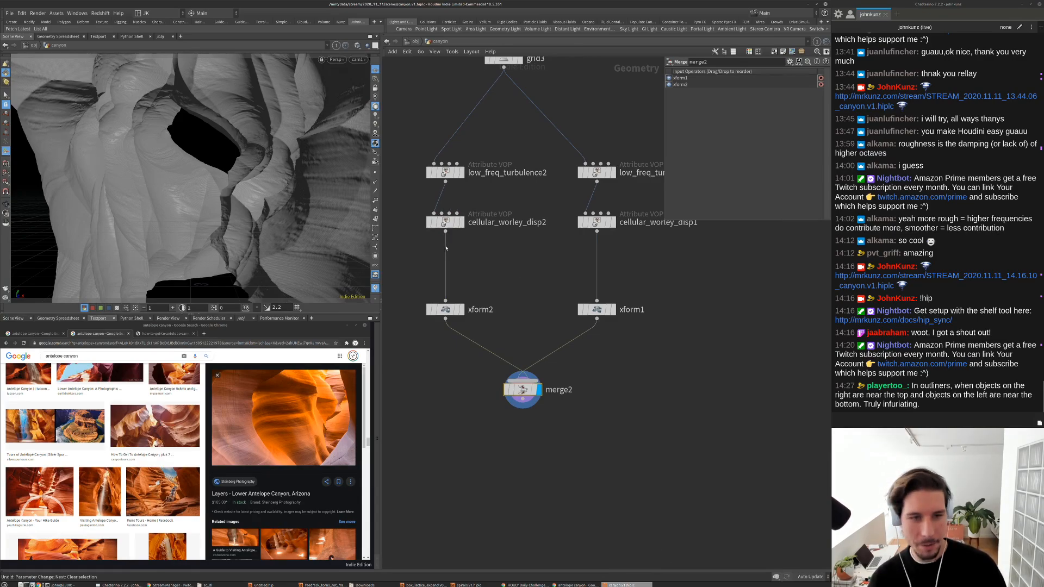
middle_drag(446, 249, 485, 240)
scroll(486, 240, up, 2)
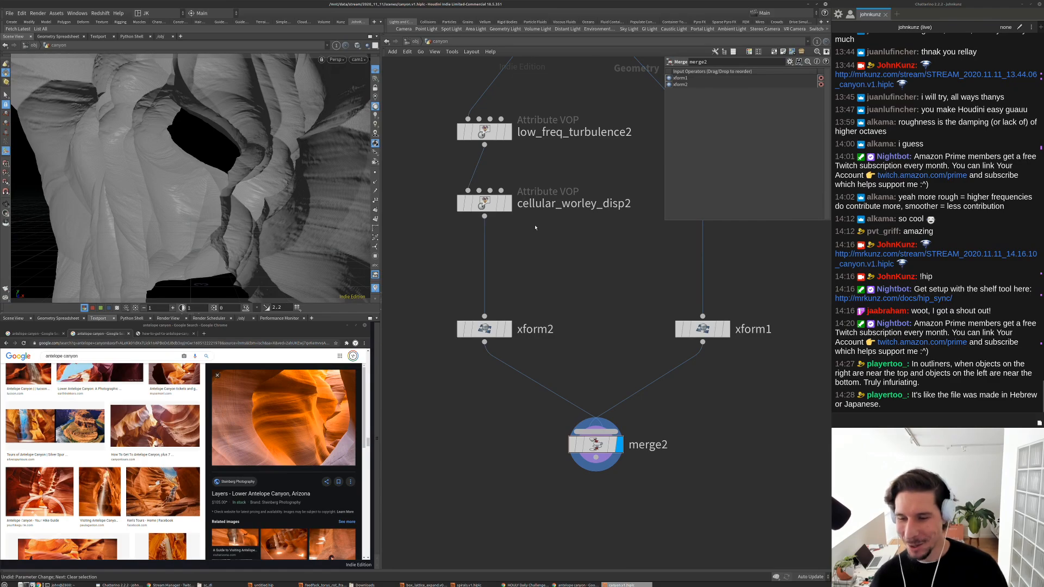
middle_drag(535, 228, 527, 249)
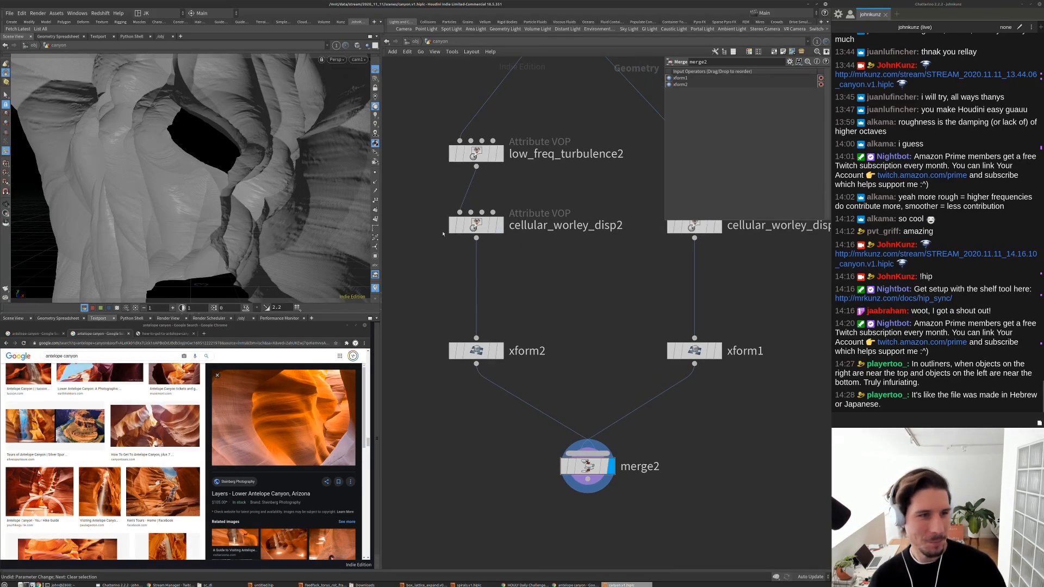
Frame the cellular_worley_disp2 surface outside the camera, check it against cellular_worley_disp1, and leave cellular_worley_disp2 displayed
click(499, 225)
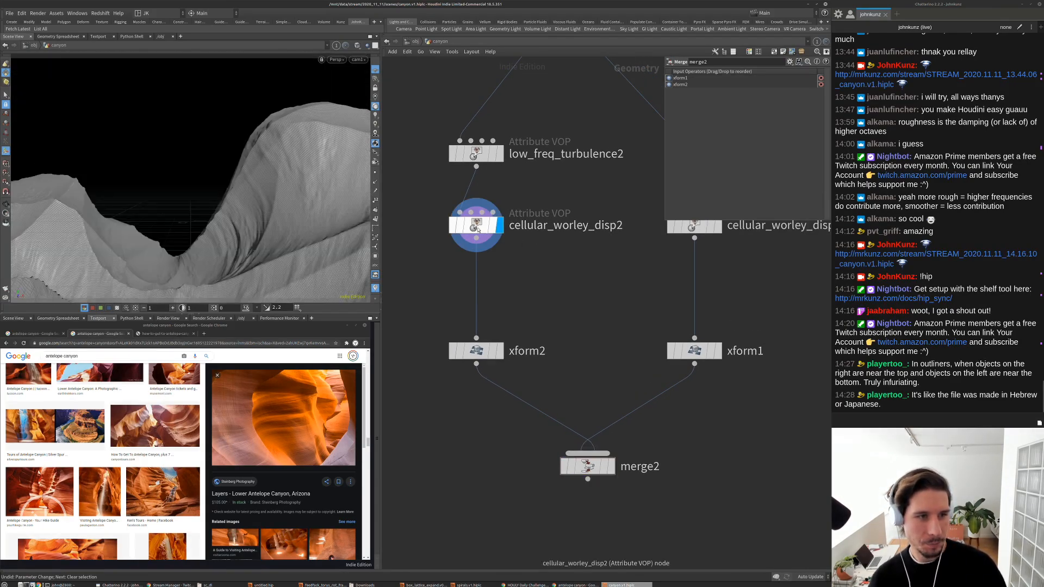
key(h)
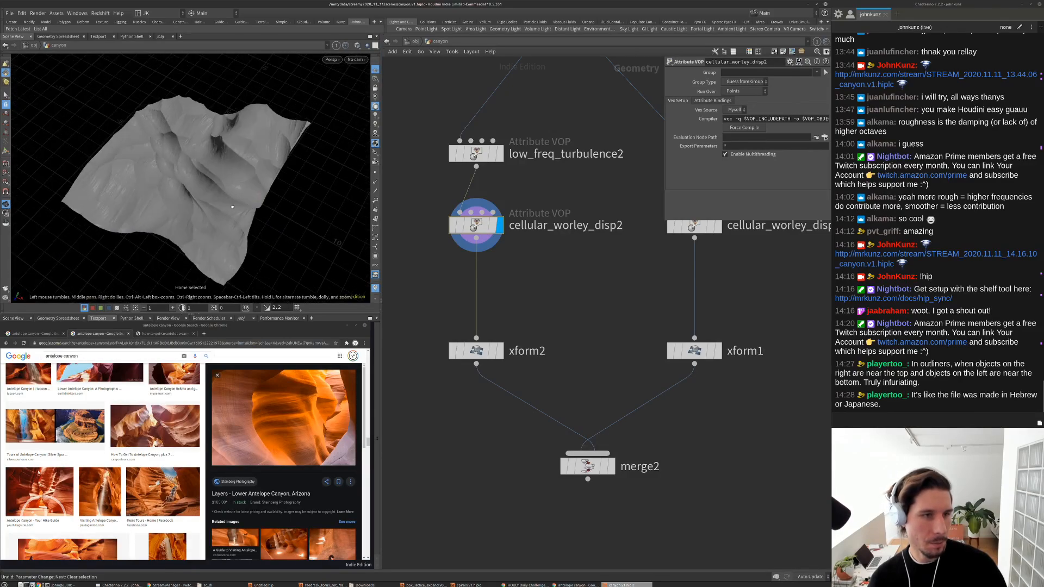
click(719, 225)
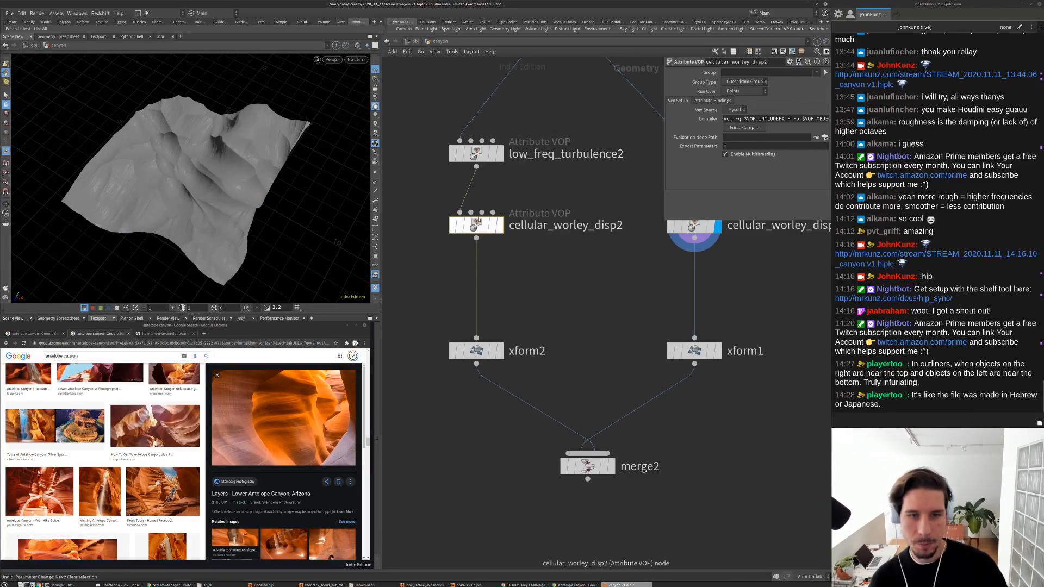
click(500, 225)
scroll(481, 141, down, 3)
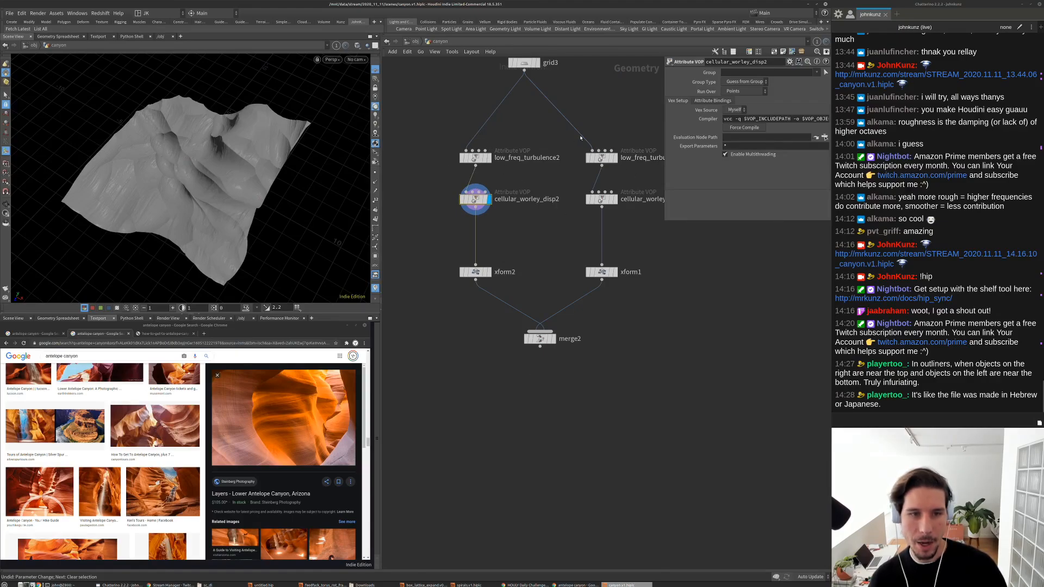
Inside cellular_worley_disp2, set the third offset component of worleynoise1 to 2
double_click(475, 199)
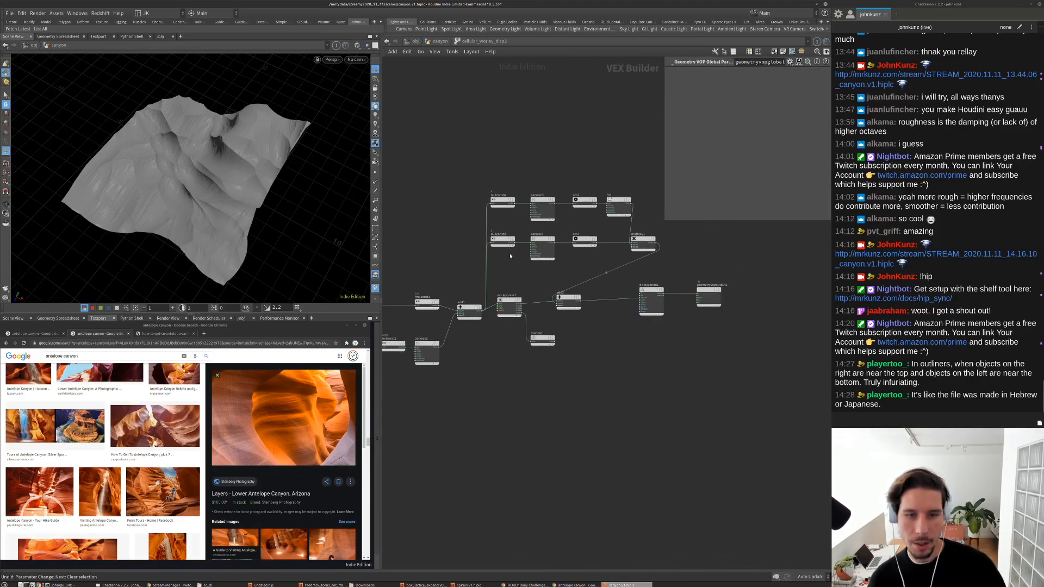
scroll(521, 304, up, 4)
click(499, 299)
click(803, 111)
text(2)
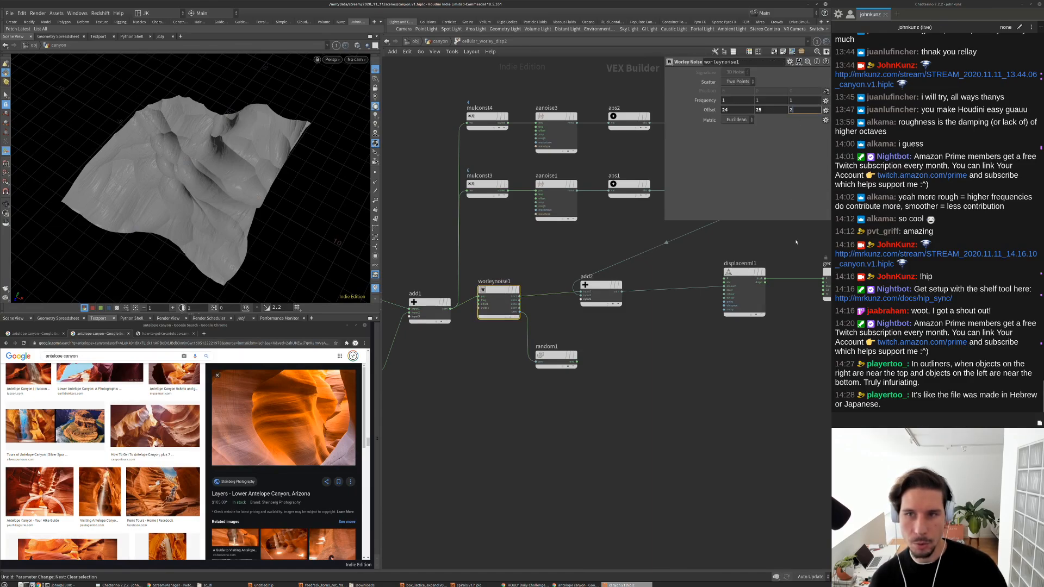
key(Return)
Set the X component of the 3D offset of aanoise1 to 1
click(555, 204)
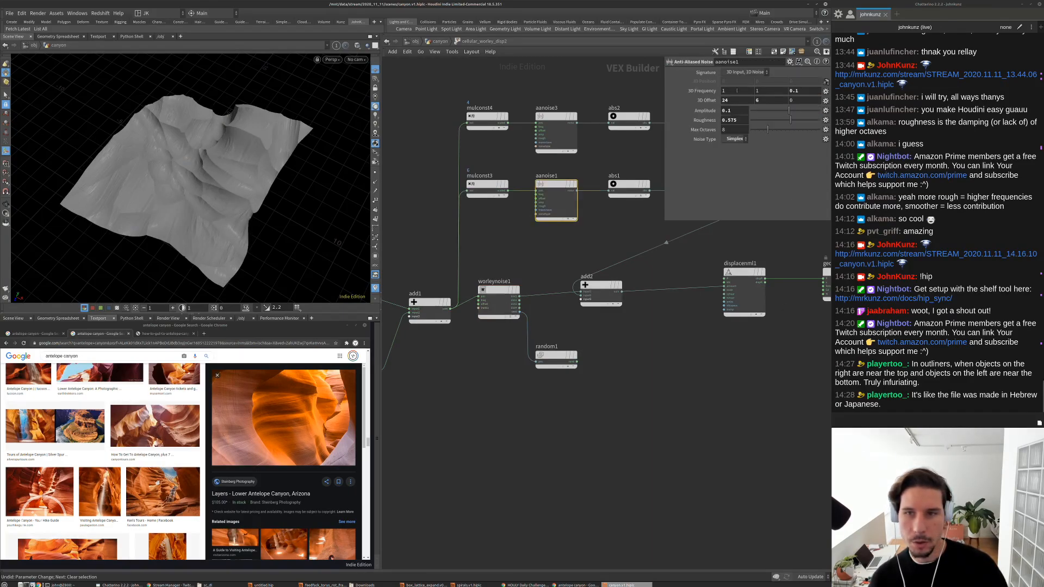
double_click(741, 100)
text(1)
key(Return)
click(604, 150)
Set the X component of the 3D offset of aanoise2 to 66
middle_drag(435, 348, 567, 285)
click(495, 321)
double_click(743, 101)
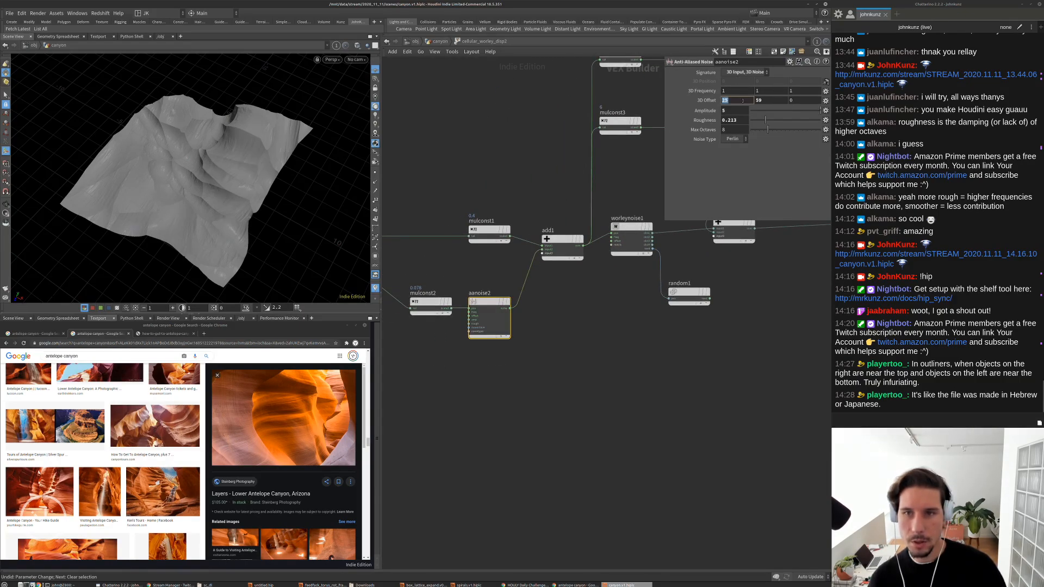
text(66)
key(Return)
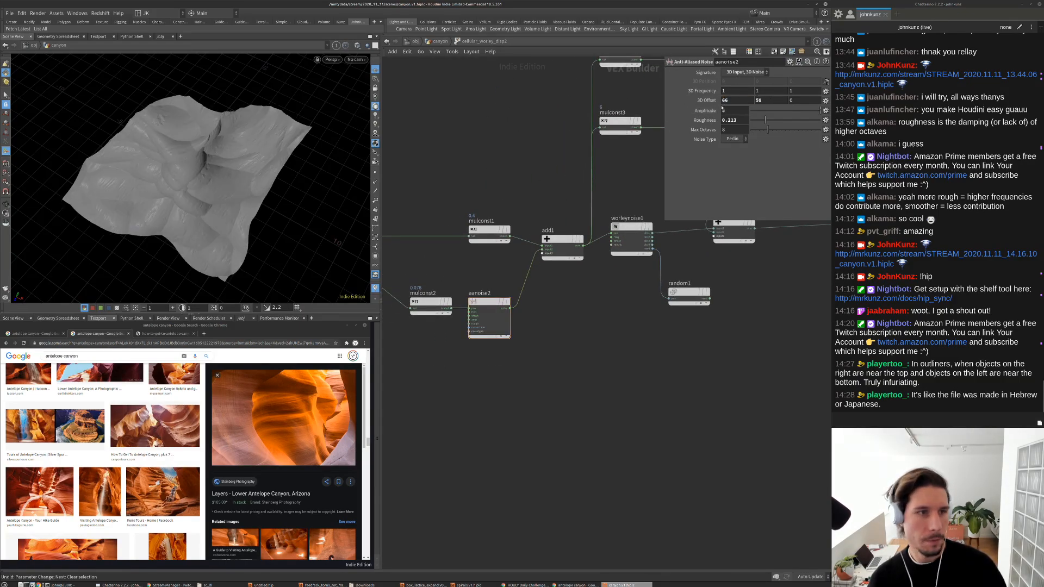
Return to the canyon network, display low_freq_turbulence2, and open its VOP network
click(444, 44)
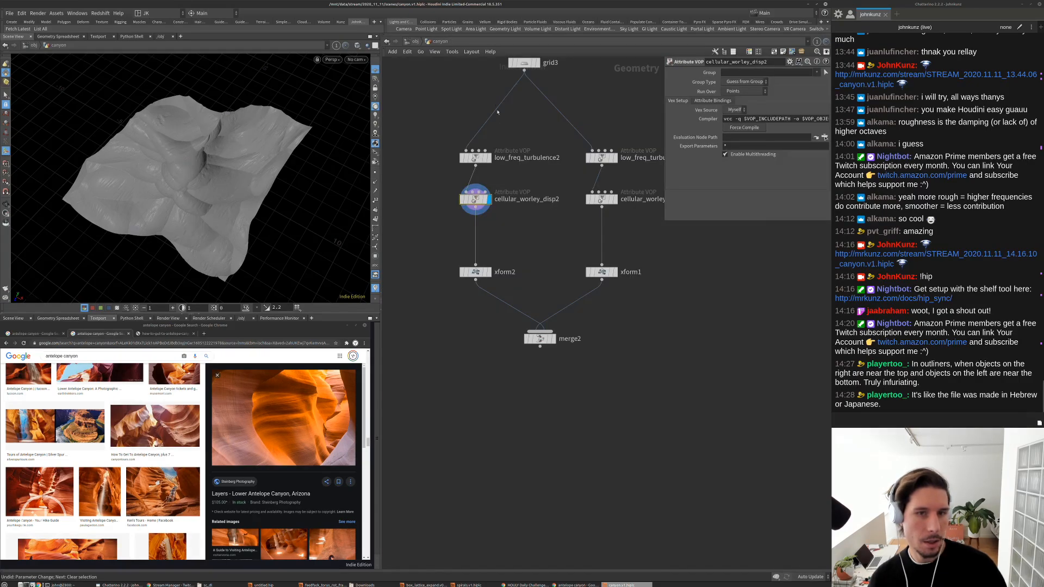
key(r)
double_click(474, 159)
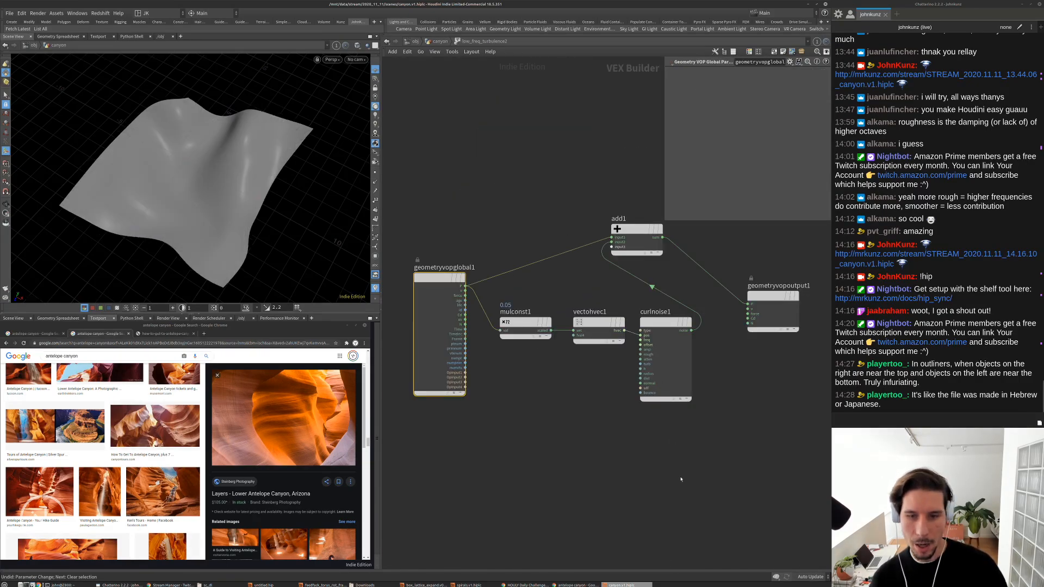
Set the second offset component of curlnoise1 to 50, and display merge2 in the canyon network through cam1
click(668, 327)
middle_drag(760, 100, 788, 88)
click(440, 42)
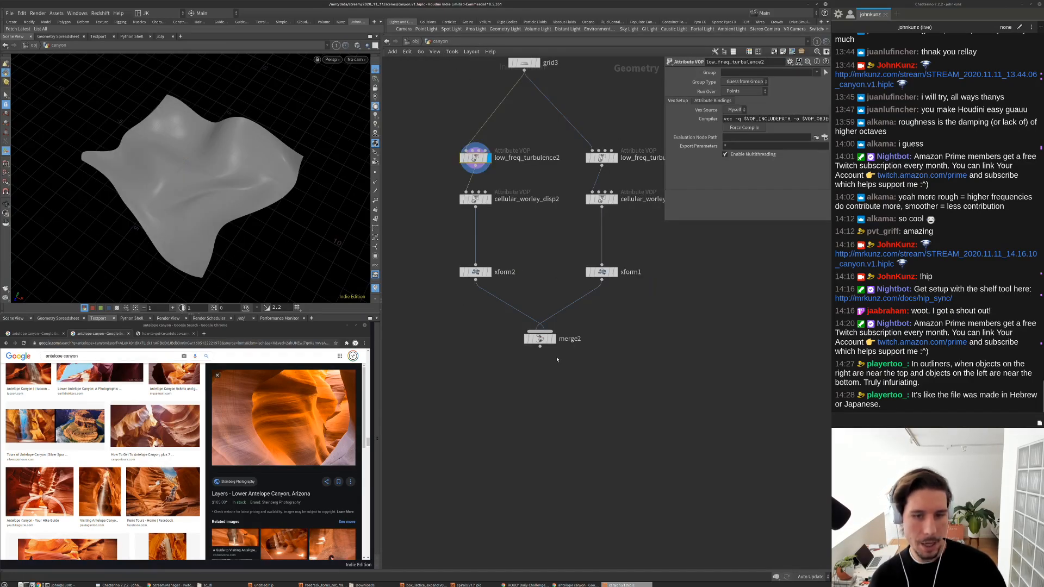
click(551, 339)
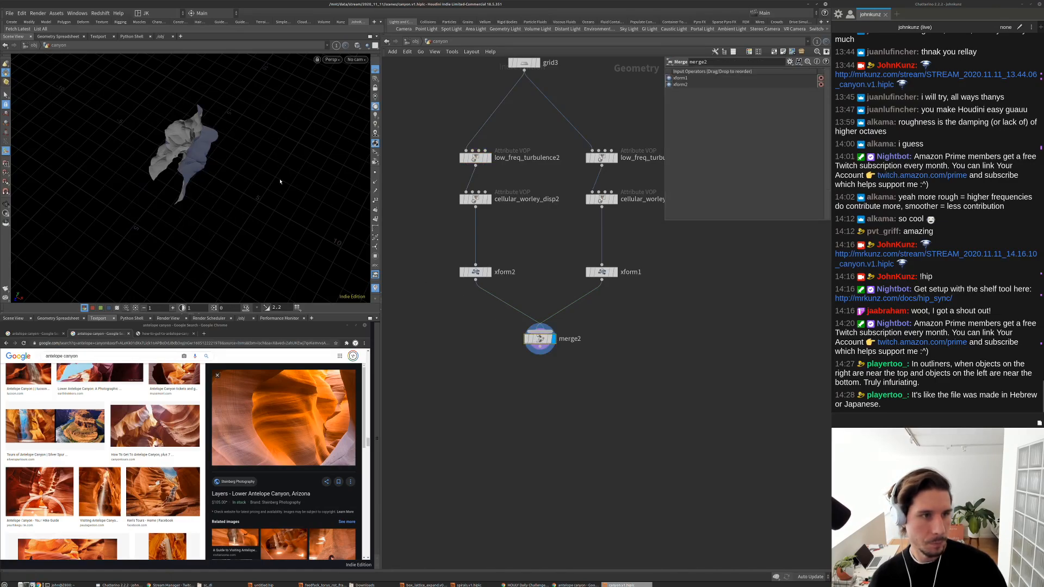
key(ctrl+1)
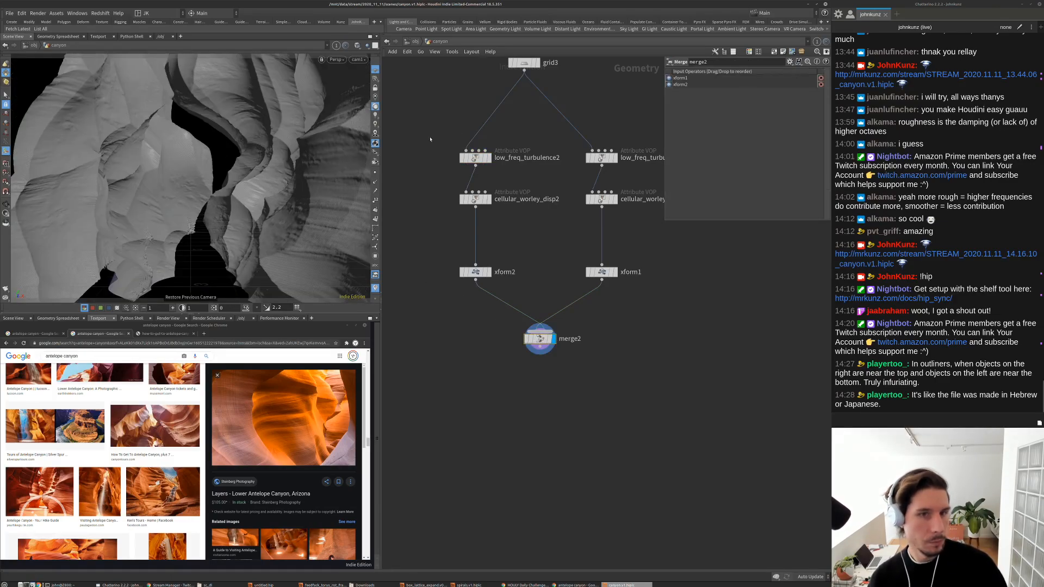
Inside low_freq_turbulence2, set curlnoise1's first offset component to 12 and its third to 15, and return to the canyon network
double_click(477, 160)
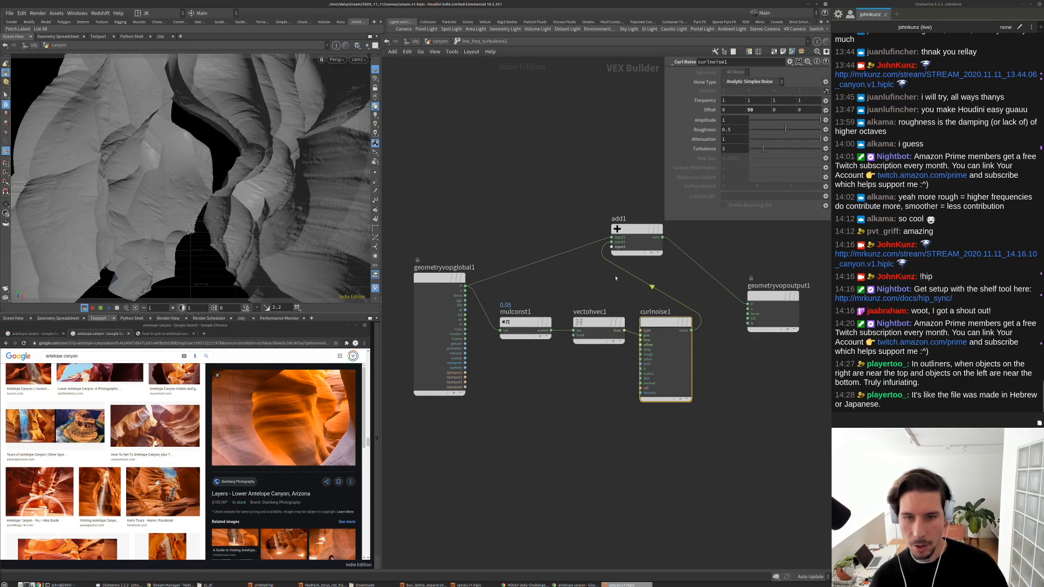
middle_drag(668, 356, 594, 301)
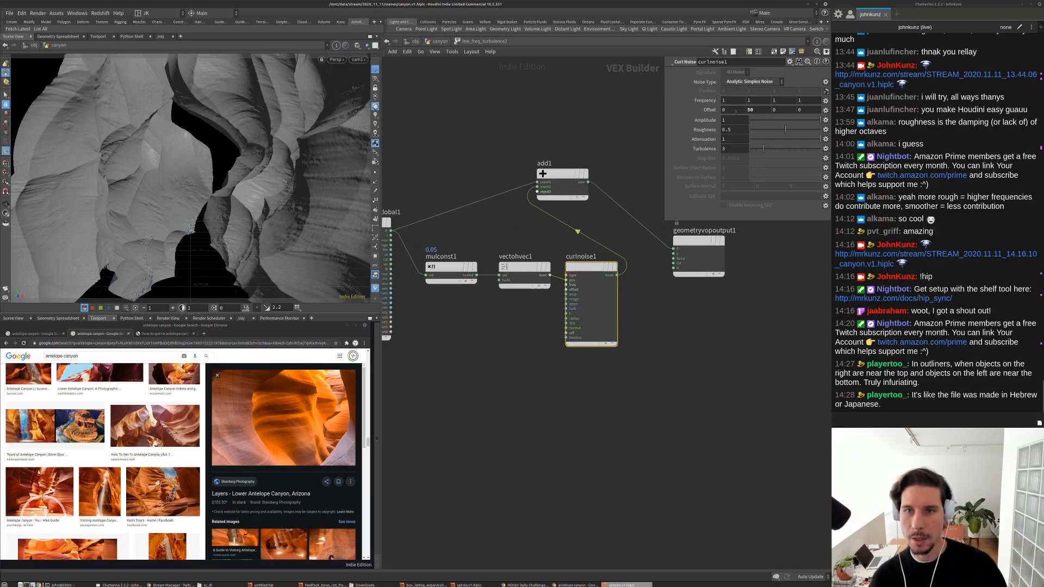
mouse_move(732, 100)
middle_down()
mouse_move(794, 99)
mouse_move(735, 113)
middle_up()
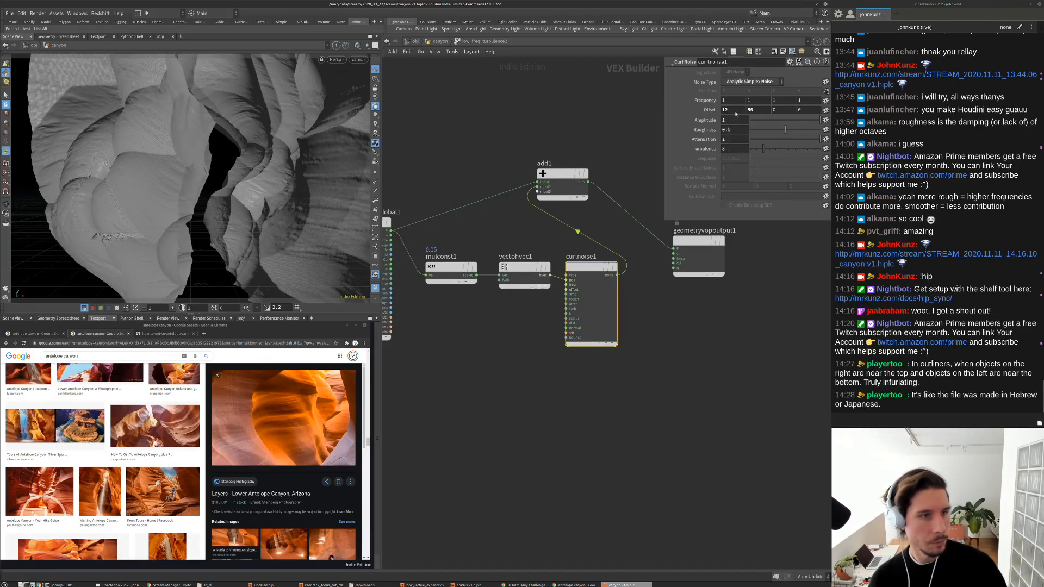
click(789, 112)
text(4)
key(Return)
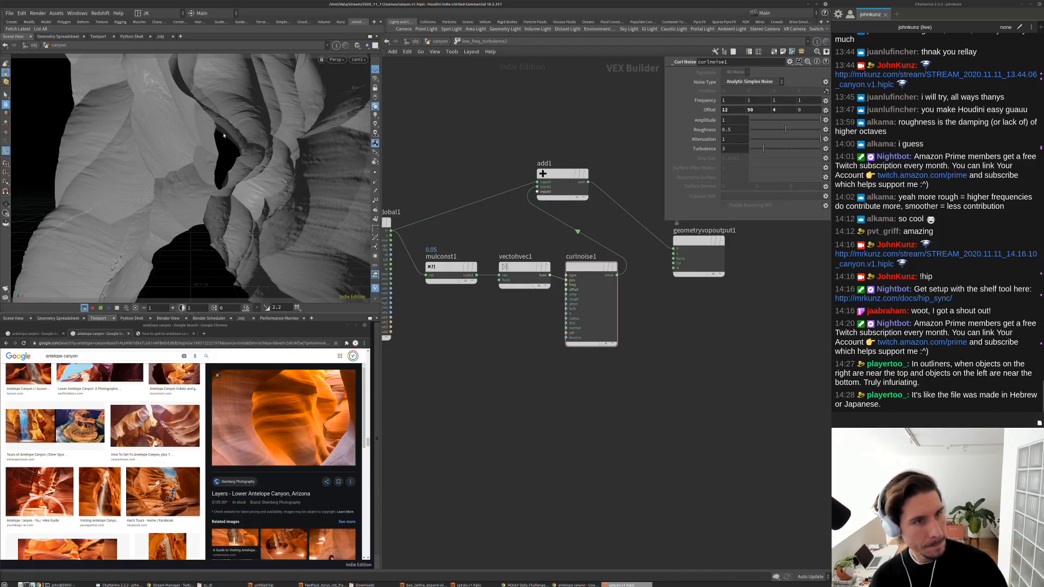
double_click(793, 112)
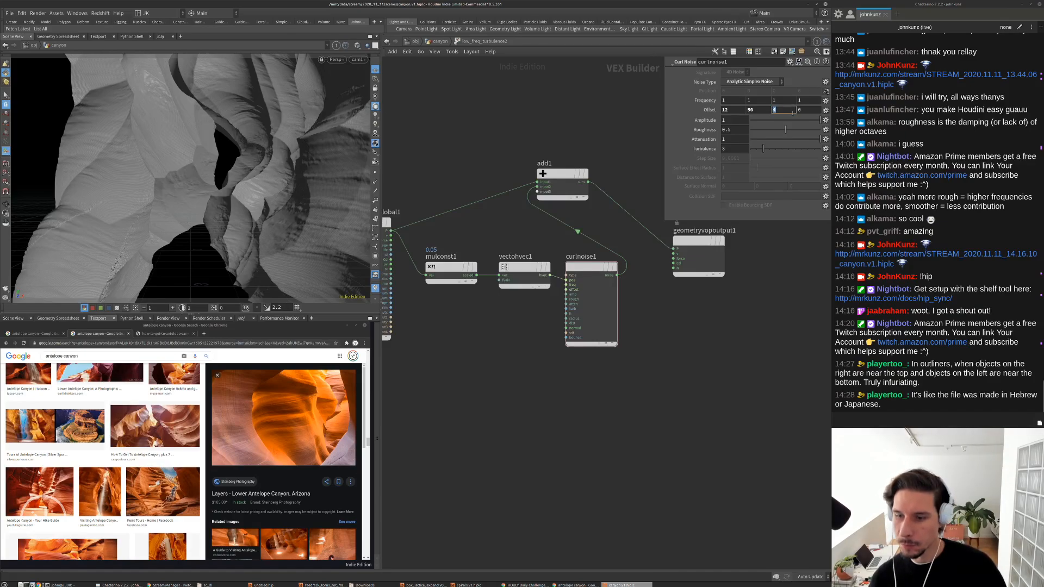
text(15)
key(Return)
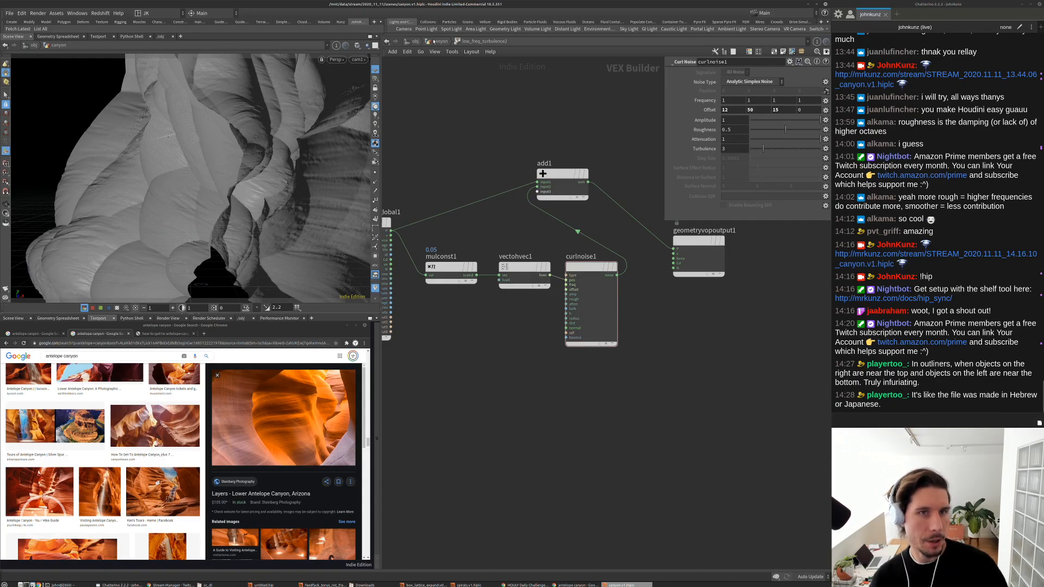
key(u)
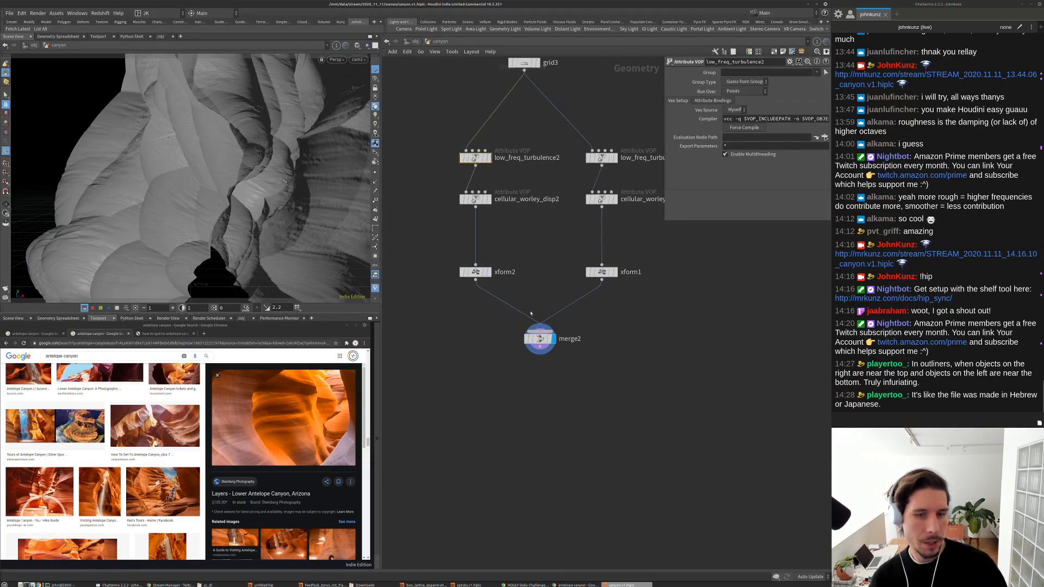
Show the current operator for xform2 in the viewport and move its wall to about X -0.78, Z 0.63
click(475, 272)
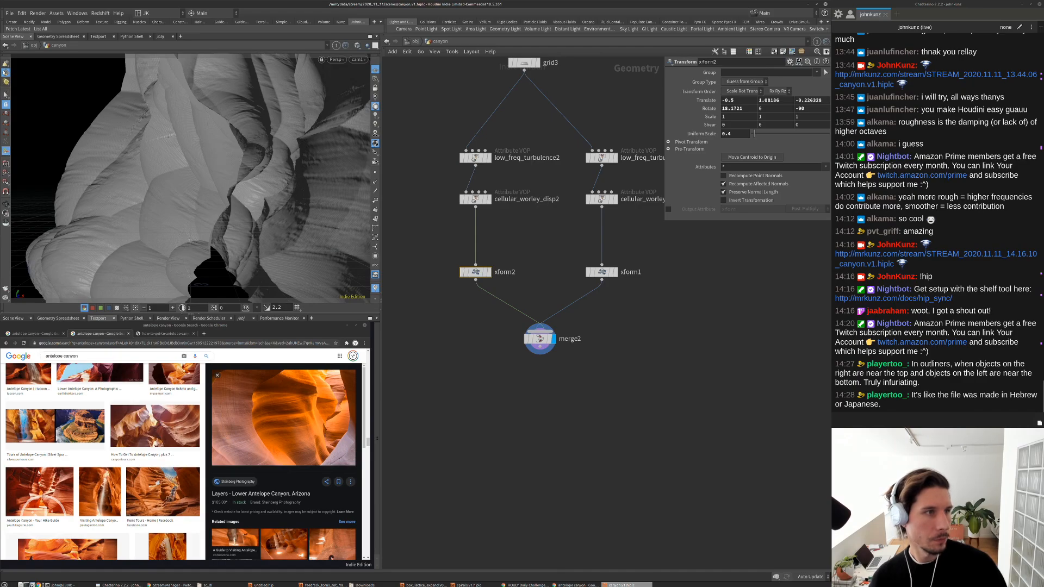
right_click(5, 72)
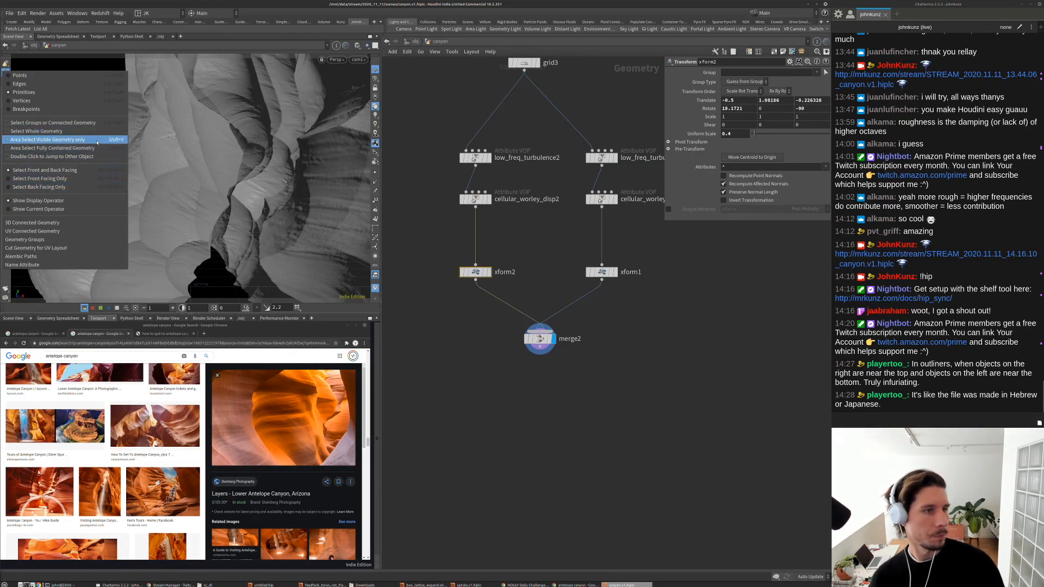
click(60, 209)
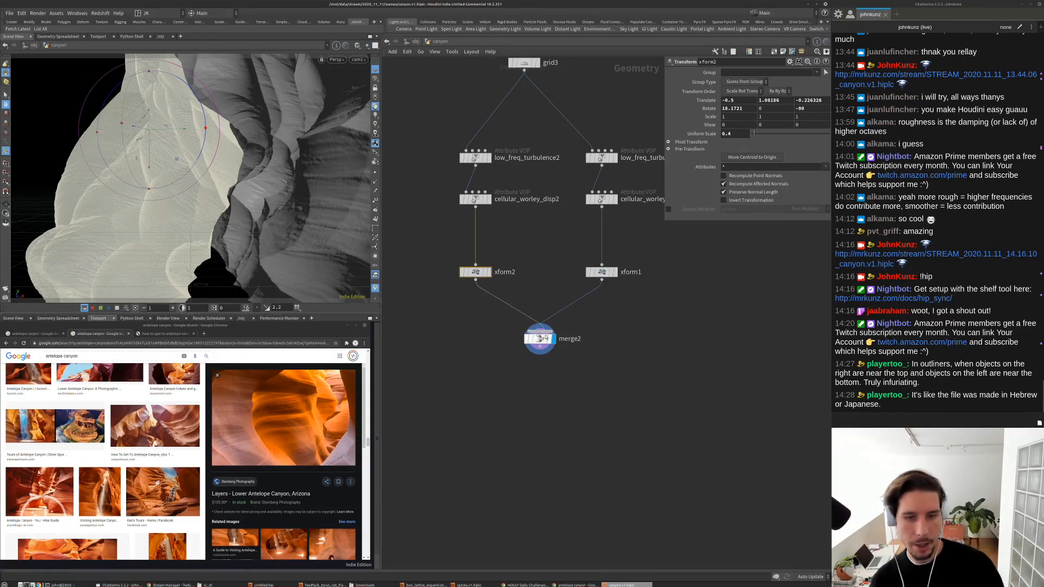
drag(144, 132, 103, 135)
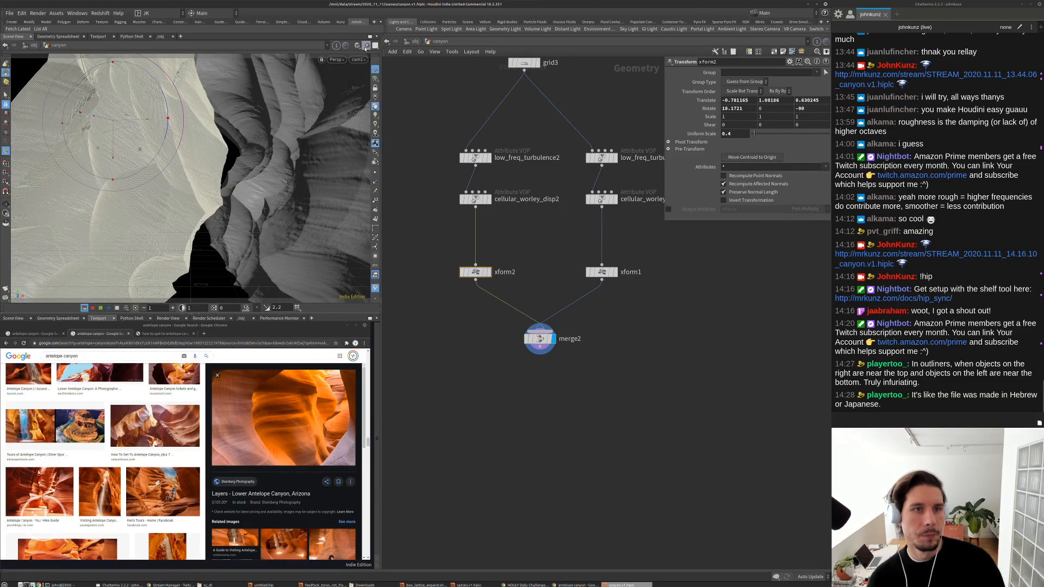
Show the other scene objects in the viewport and move the xform2 wall to about X -1.21, Z 0.49
click(368, 45)
click(374, 54)
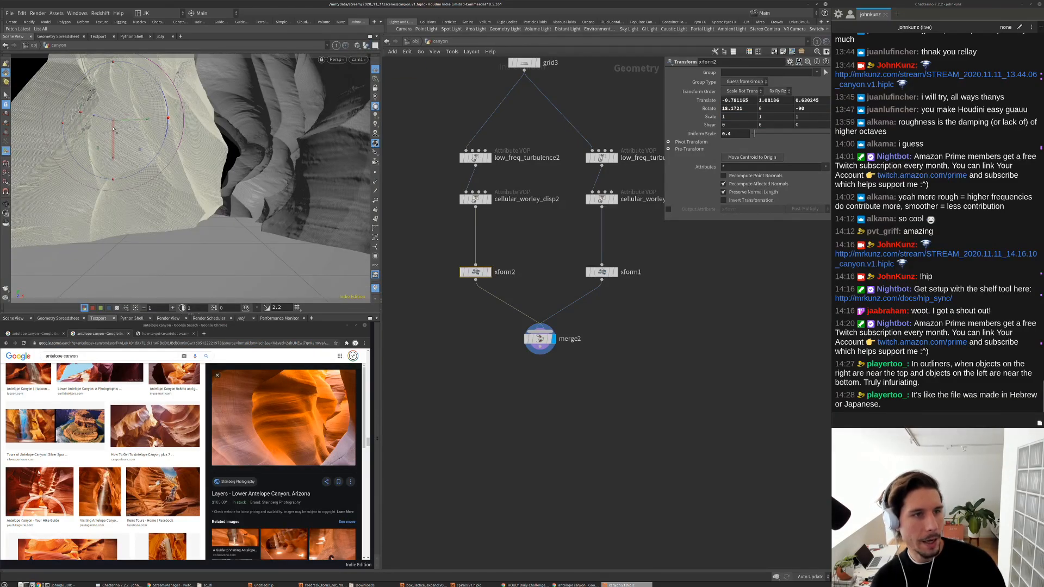
drag(127, 116, 79, 128)
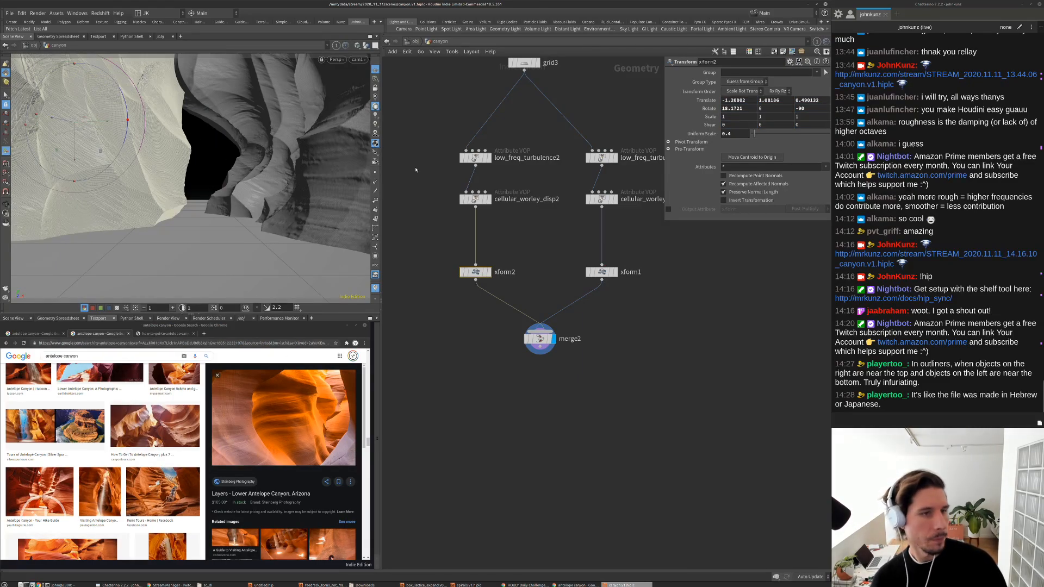
click(425, 152)
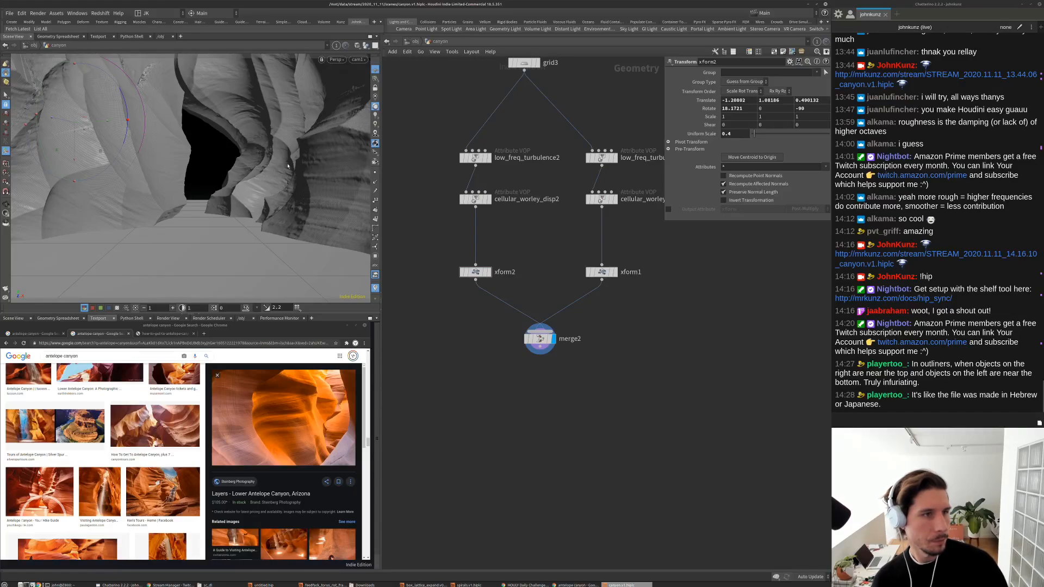
Inside low_freq_turbulence2, set the first offset component of curlnoise1 to 55, and reselect xform2 in the canyon network
double_click(461, 157)
text(5)
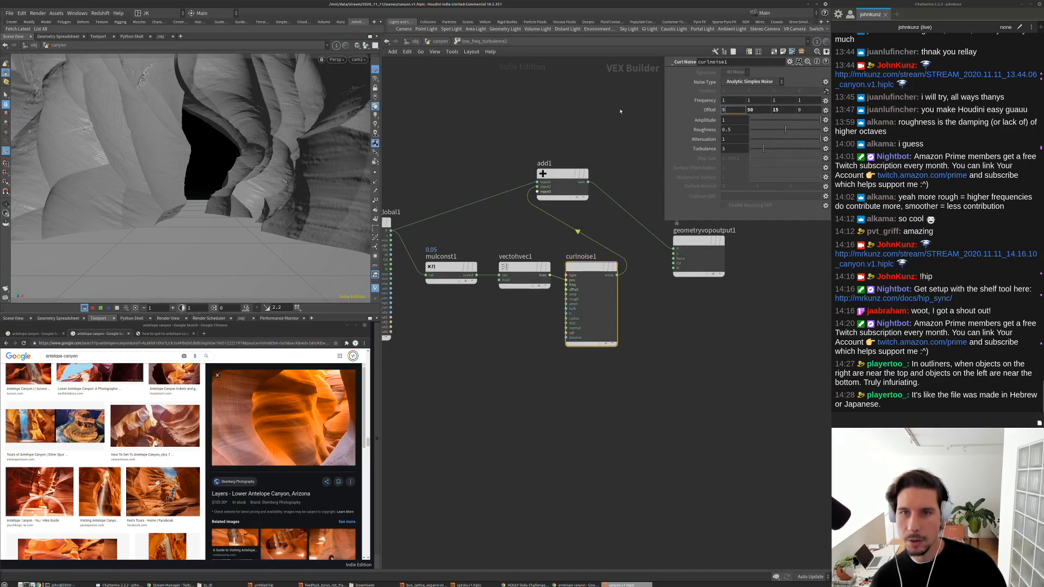
text(5)
key(Return)
click(594, 111)
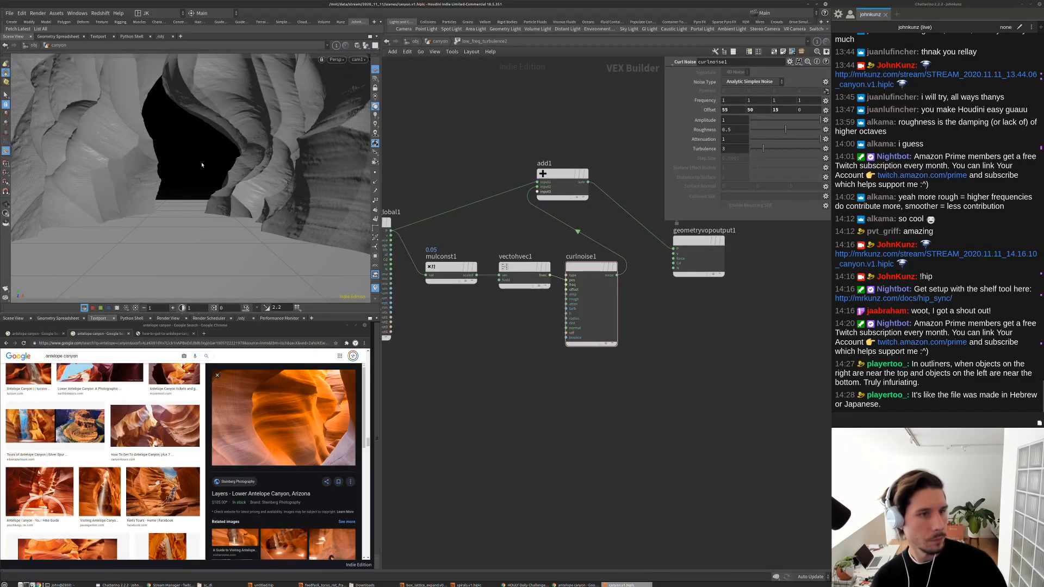
click(439, 41)
click(475, 272)
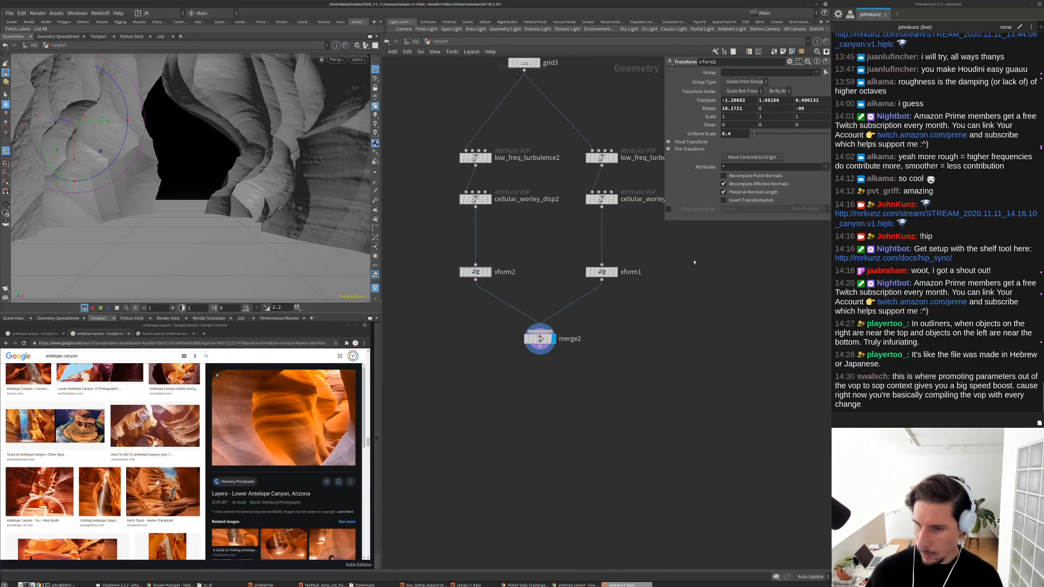
Review the canyon node layout and the noise network inside low_freq_turbulence2
middle_drag(704, 317, 686, 371)
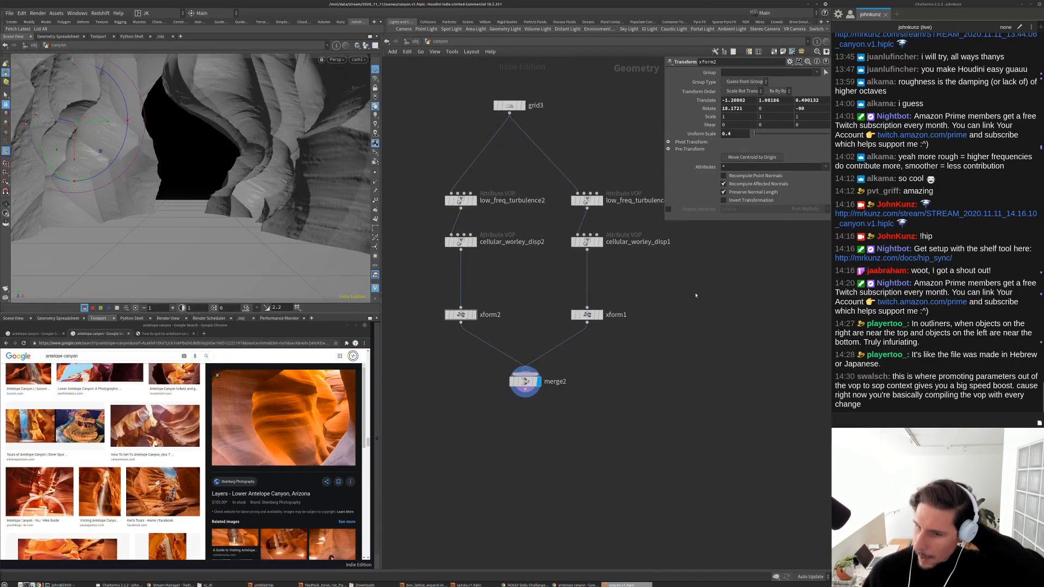
middle_drag(696, 295, 707, 336)
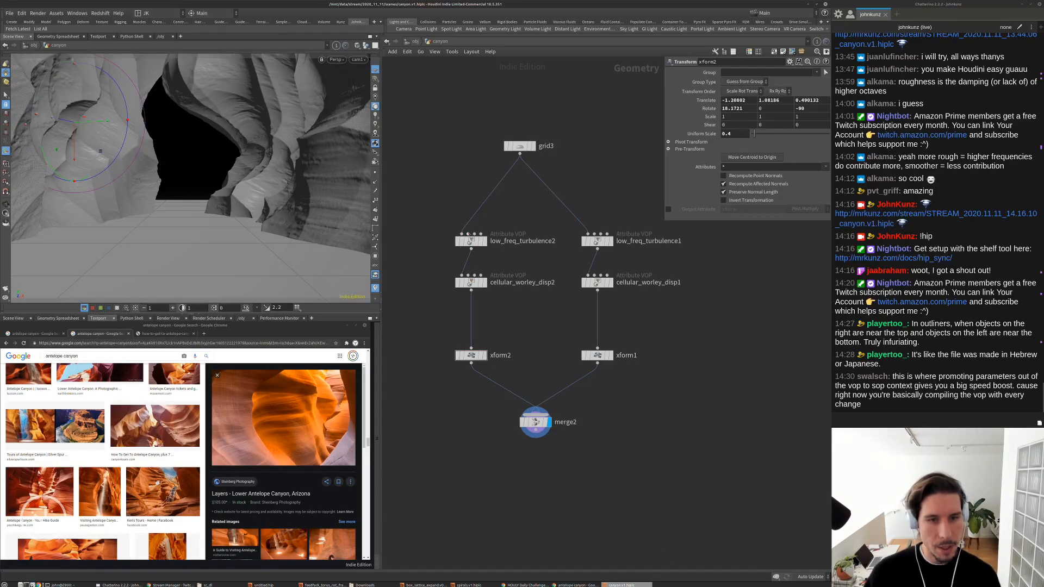
middle_drag(467, 234, 495, 210)
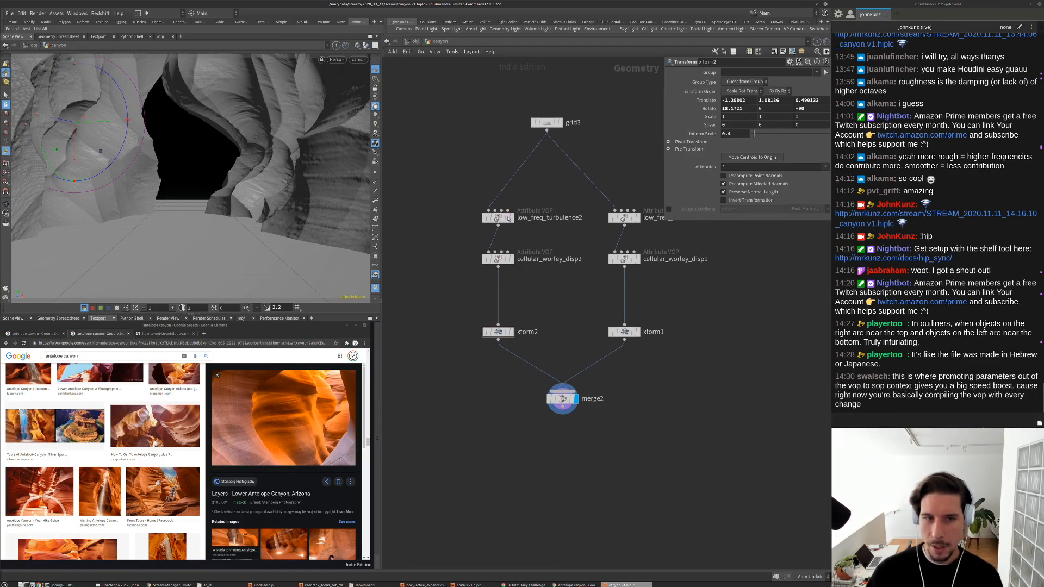
double_click(496, 217)
middle_drag(624, 250, 559, 267)
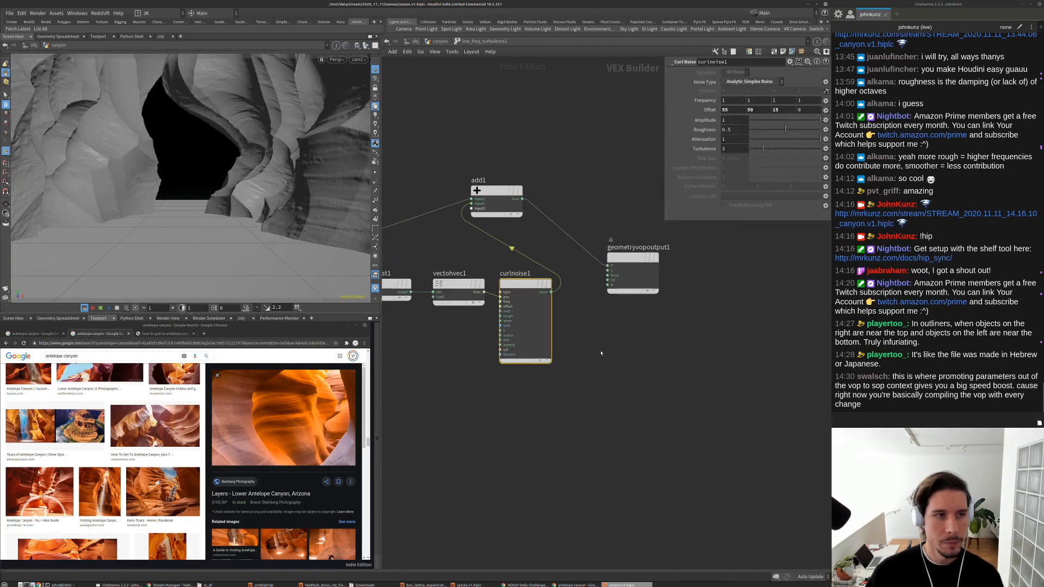
drag(632, 256, 718, 259)
scroll(530, 217, down, 4)
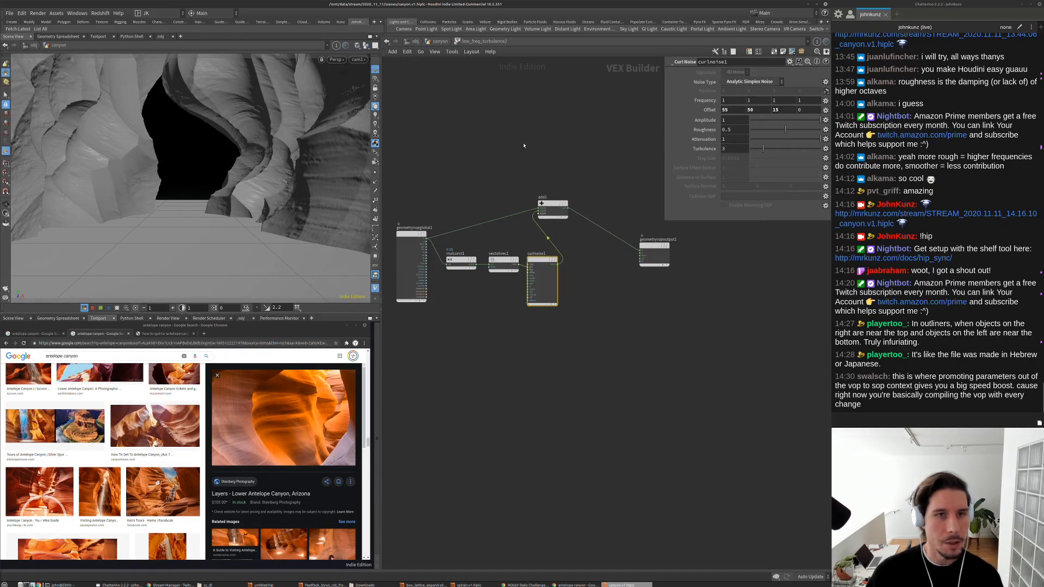
click(440, 41)
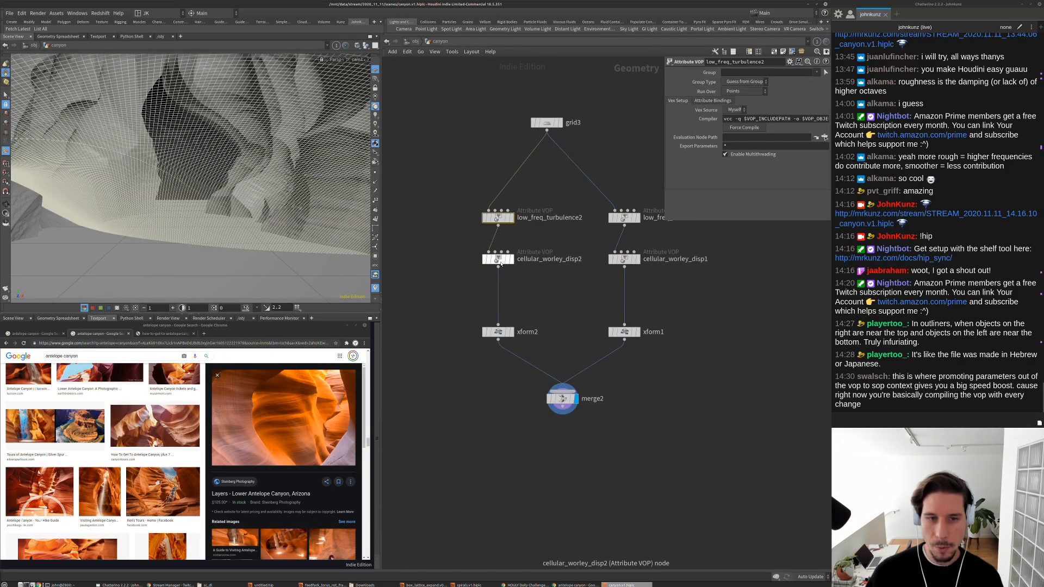
Inside cellular_worley_disp2, check the parameter promotion options for aanoise2's 3D Frequency, and return to the canyon network
double_click(501, 264)
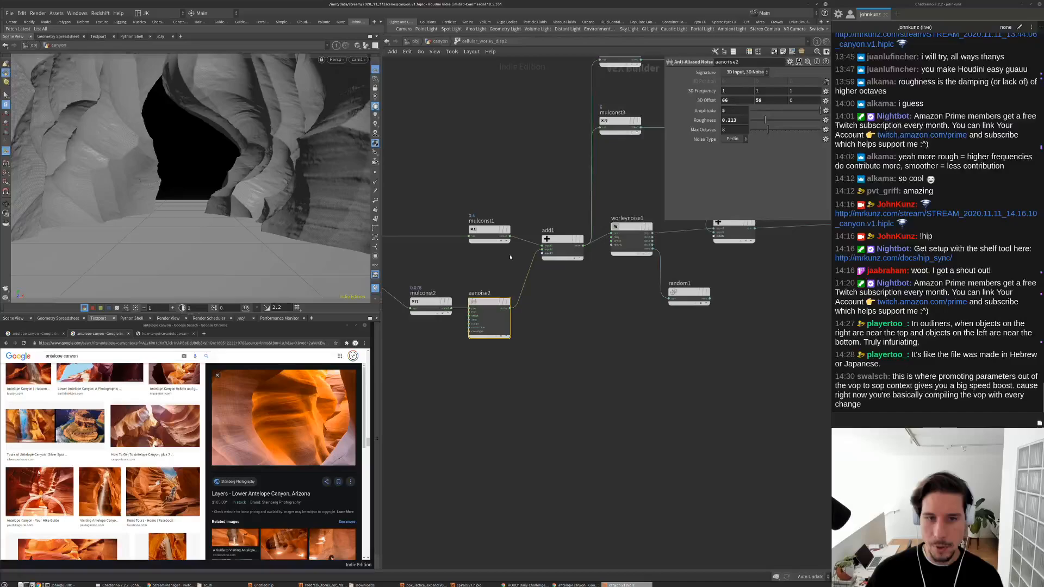
click(825, 91)
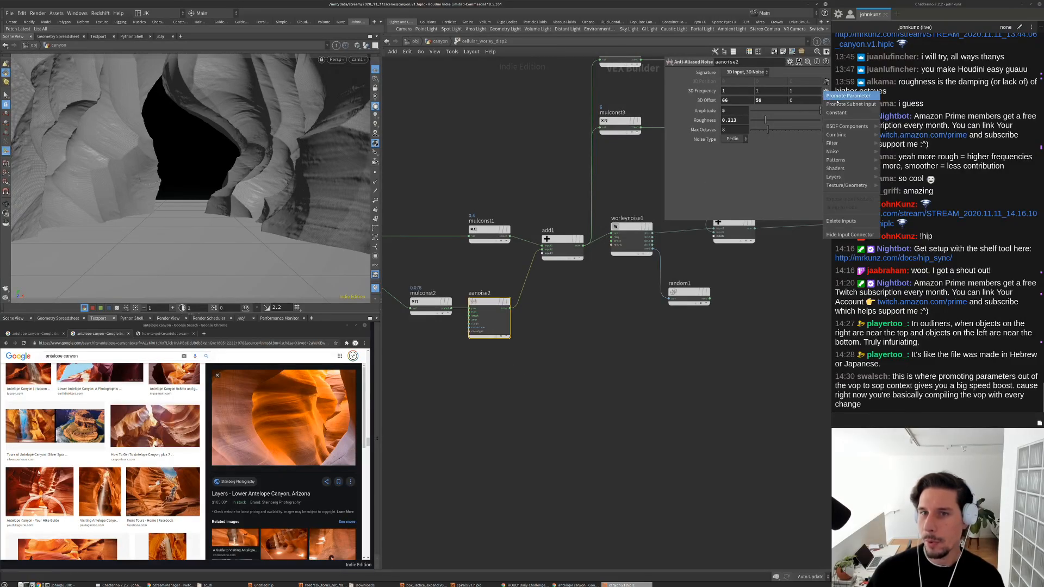
click(541, 130)
middle_drag(571, 190, 520, 242)
scroll(449, 251, down, 1)
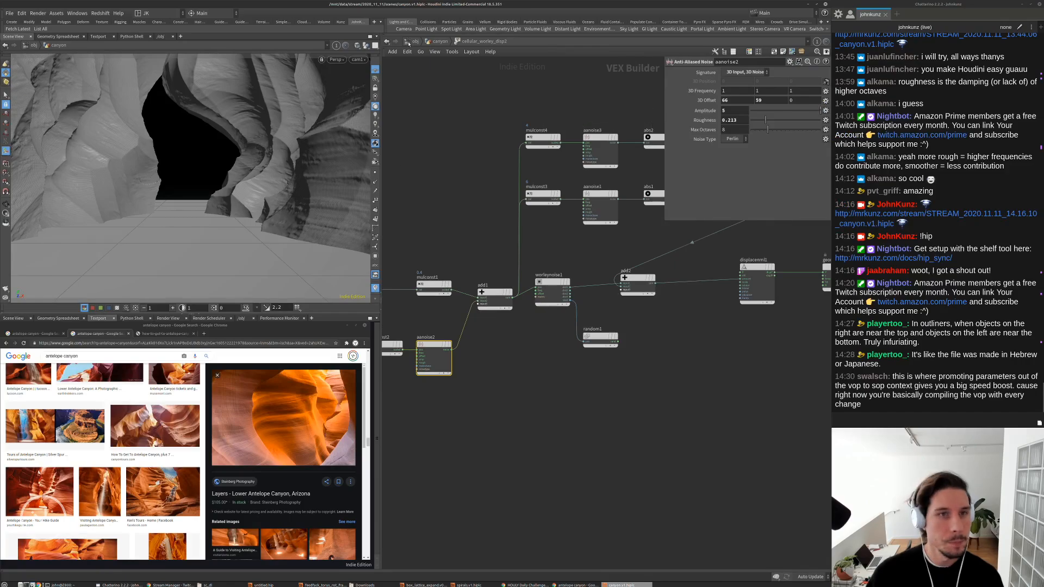
key(u)
Reopen the cellular_worley_disp2 network and inspect the noise parameters of aanoise1
scroll(567, 305, up, 3)
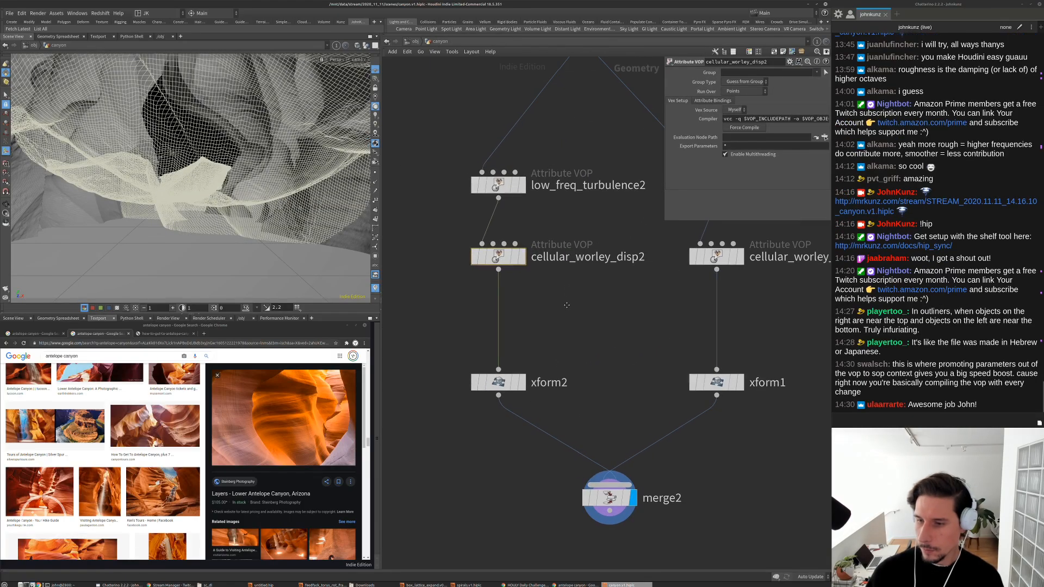
middle_drag(566, 305, 537, 293)
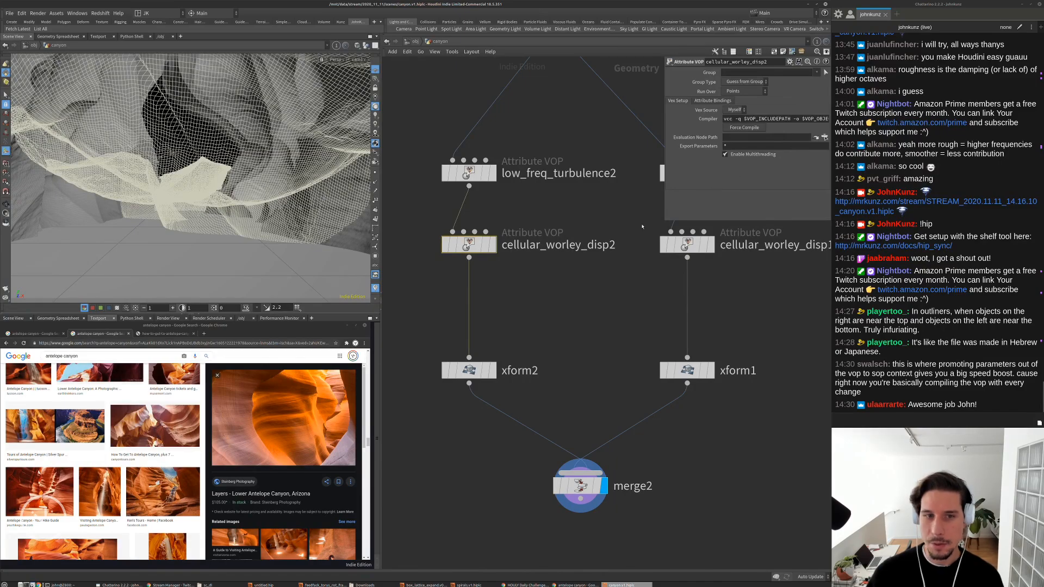
middle_drag(642, 226, 616, 269)
scroll(606, 291, down, 2)
scroll(579, 295, up, 2)
scroll(585, 271, down, 1)
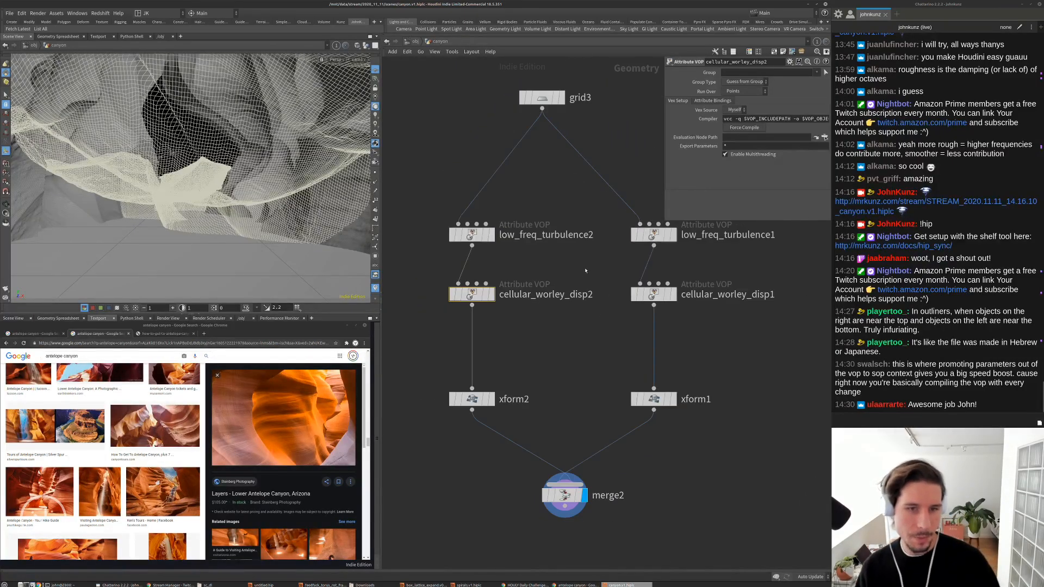
scroll(586, 271, down, 2)
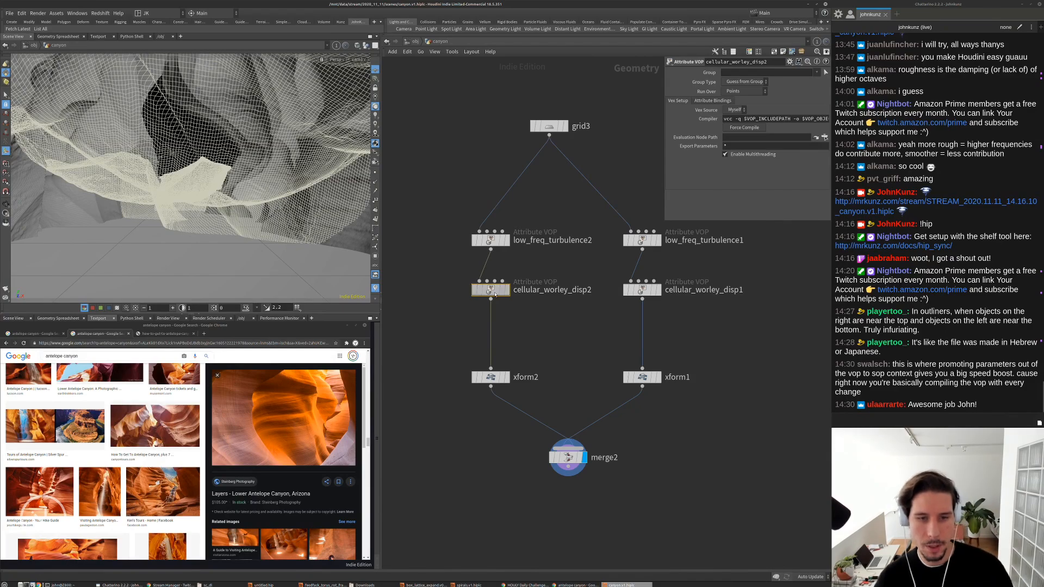
double_click(495, 294)
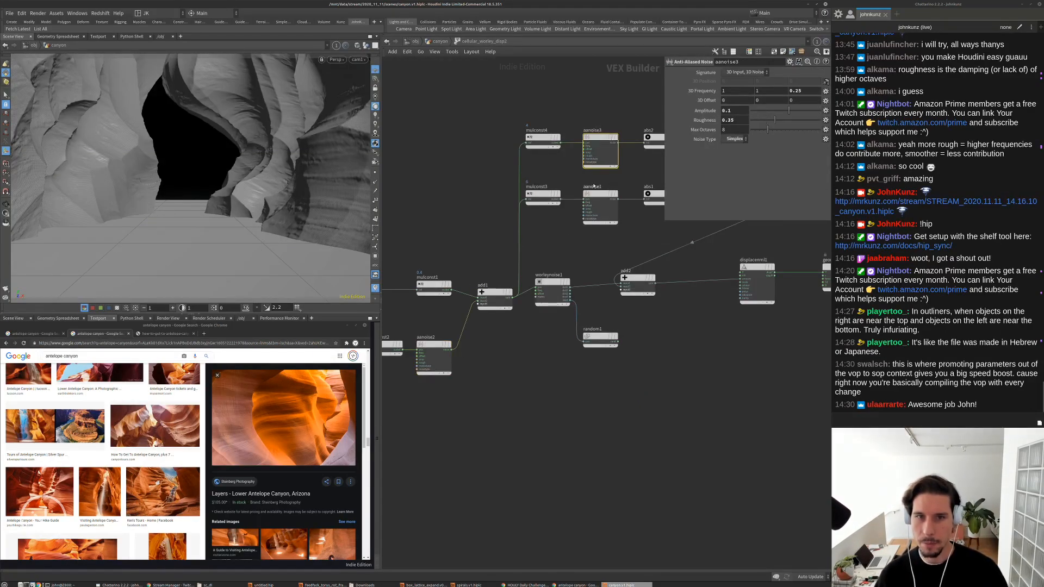
click(591, 205)
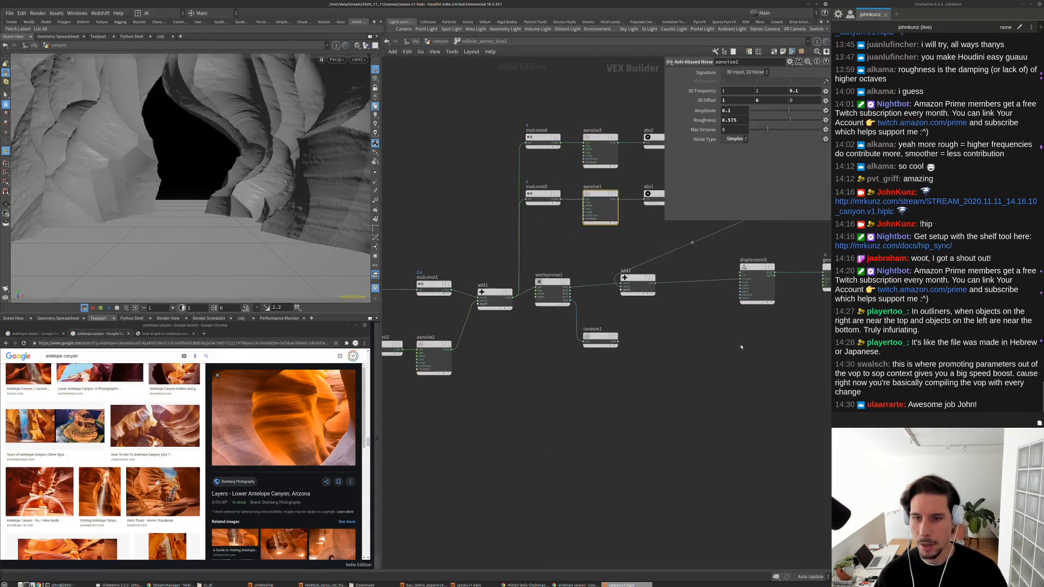
Inspect the parameters of worleynoise1 and aanoise1 inside cellular_worley_disp2, and return to the canyon network
click(757, 272)
click(433, 348)
click(553, 282)
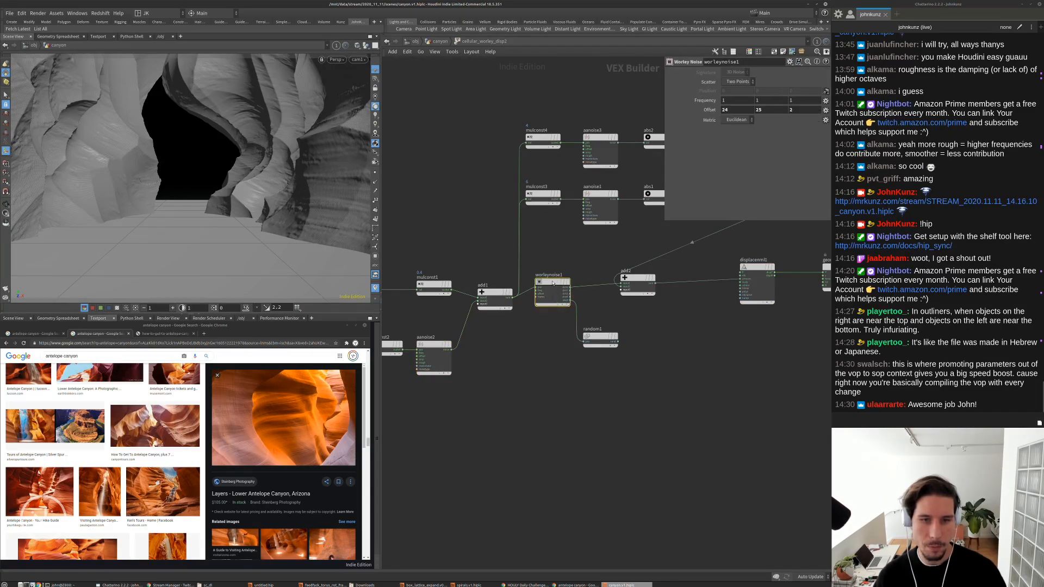
click(598, 195)
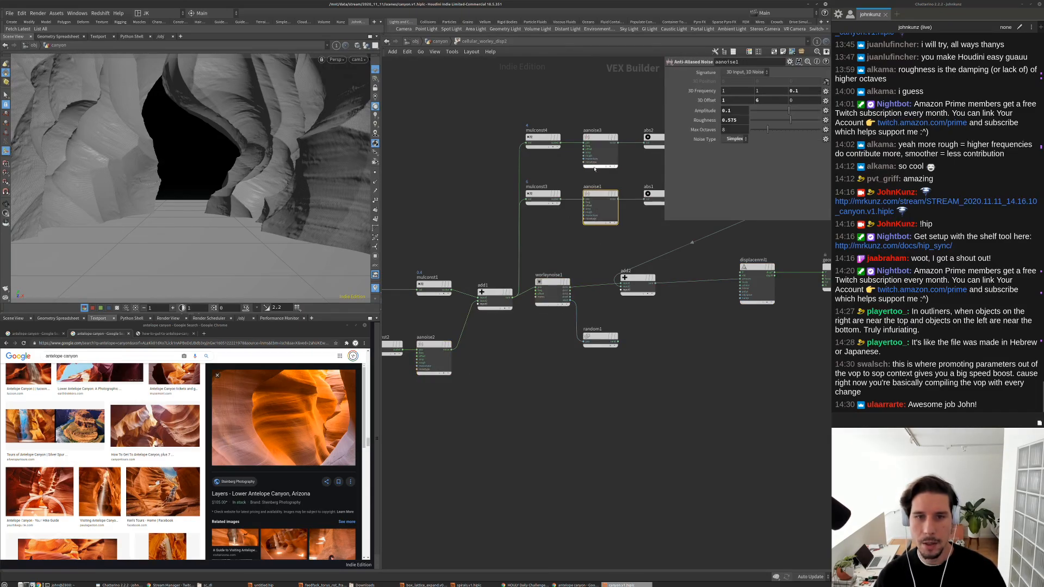
key(u)
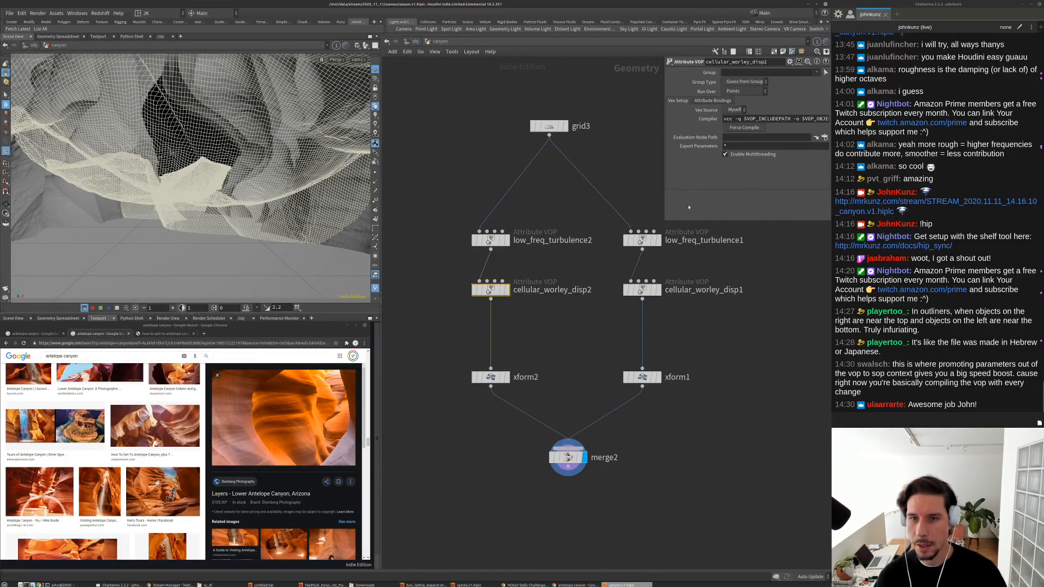
key(h)
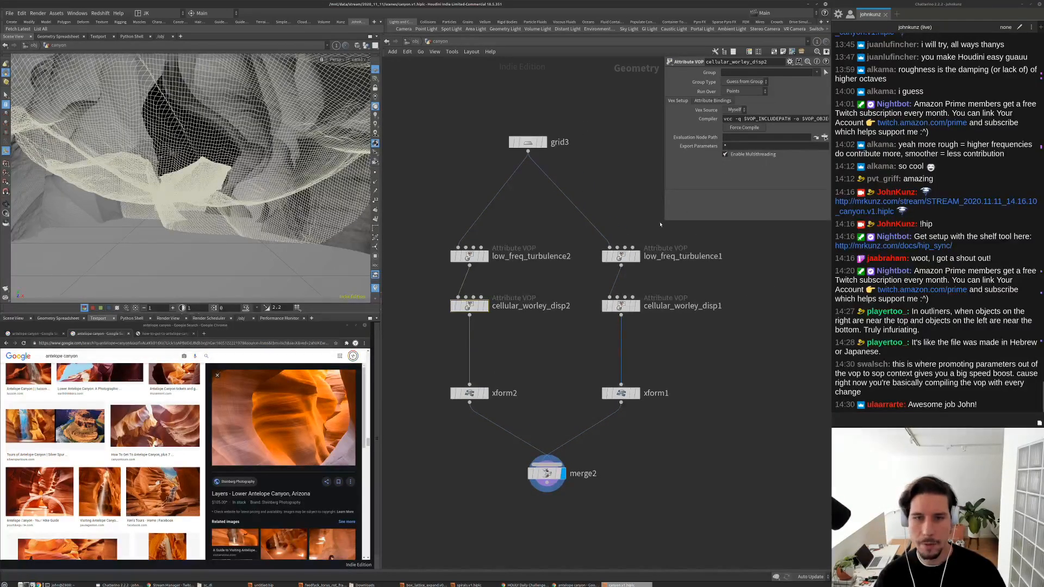
click(642, 226)
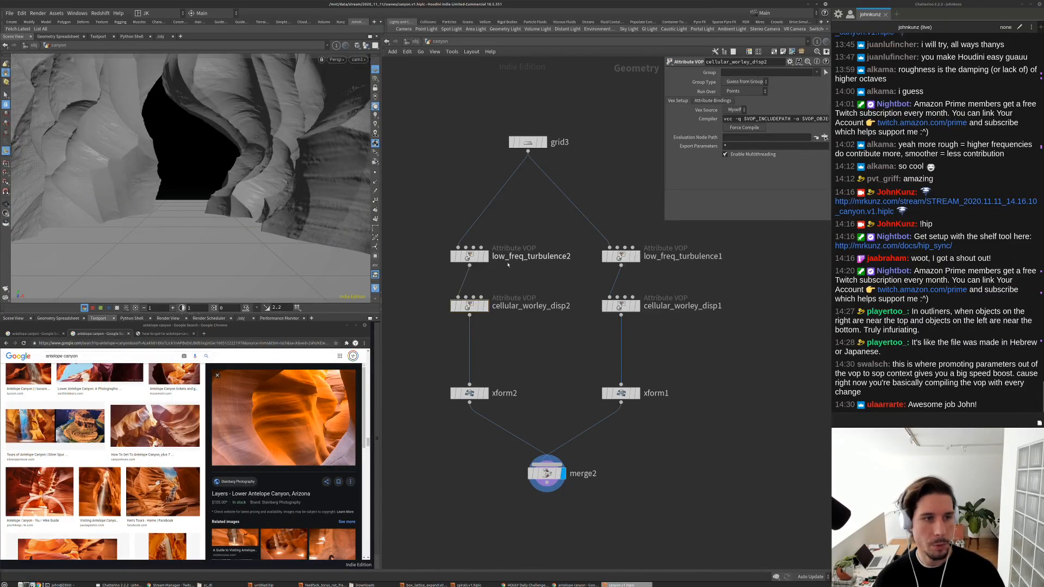
middle_drag(508, 263, 530, 210)
middle_drag(437, 243, 461, 204)
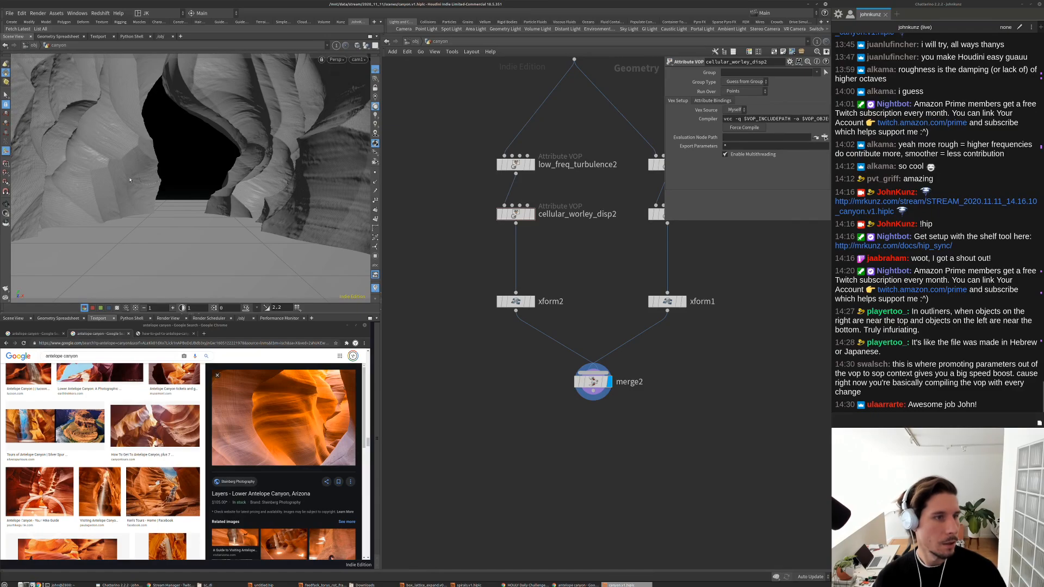
Try X rotations of 5, 25 and 35 on xform2, and move its wall to about -0.63, 1.08, 0.89
click(516, 301)
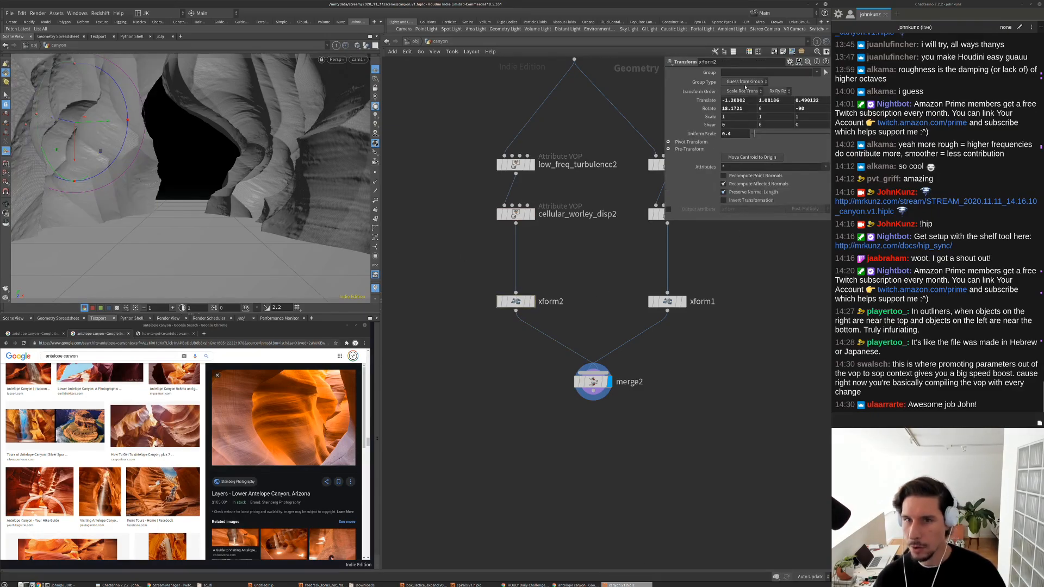
double_click(745, 109)
text(5)
key(Return)
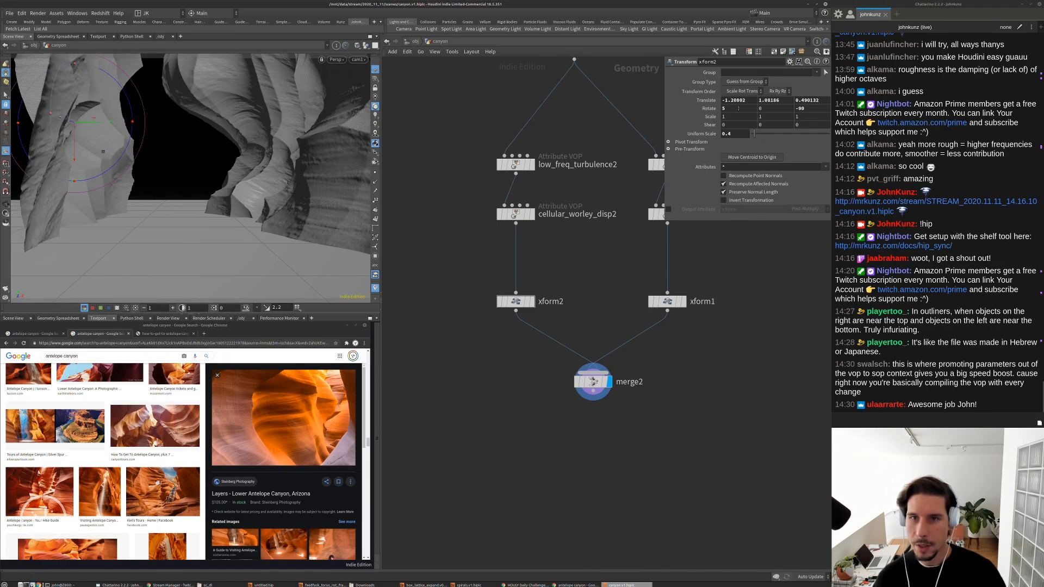
double_click(746, 109)
text(25)
key(Return)
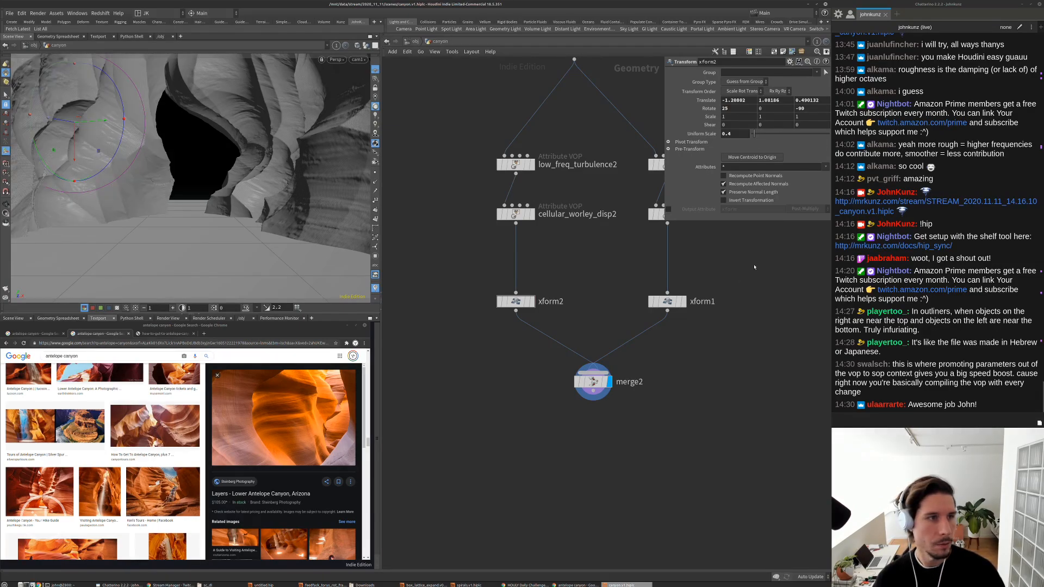
double_click(746, 109)
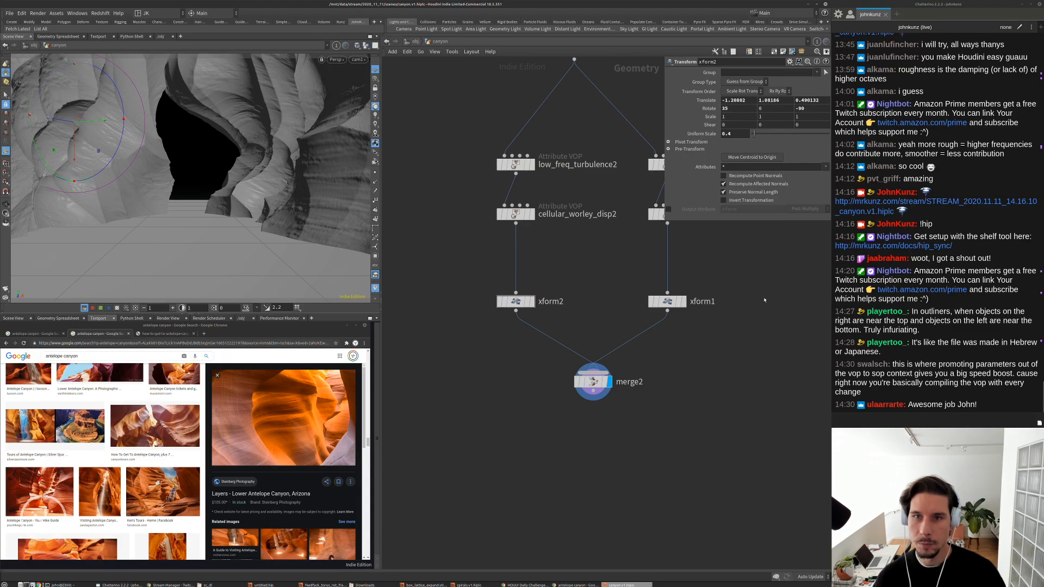
text(35)
key(Return)
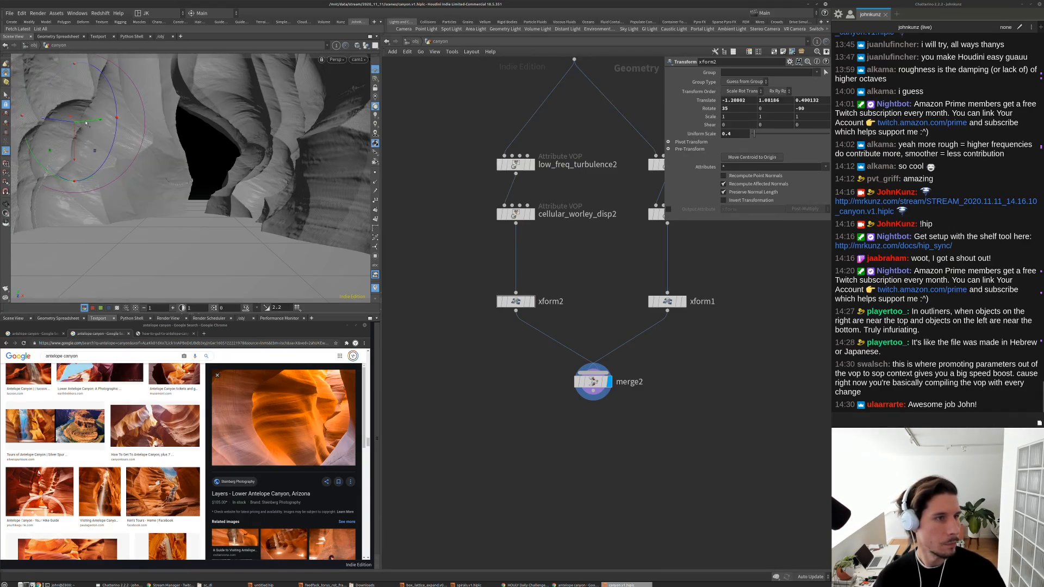
drag(74, 122, 265, 202)
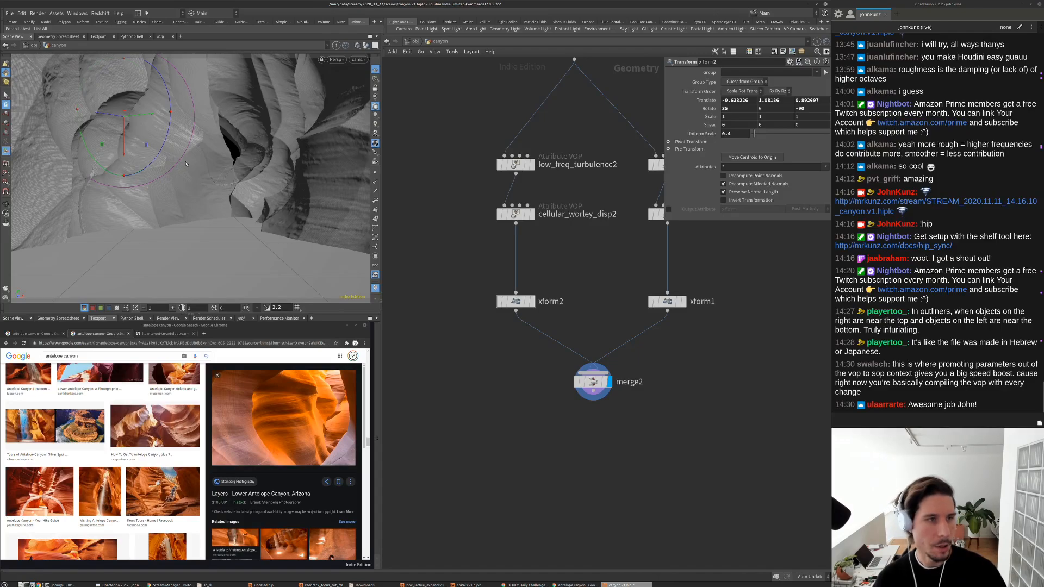
key(h)
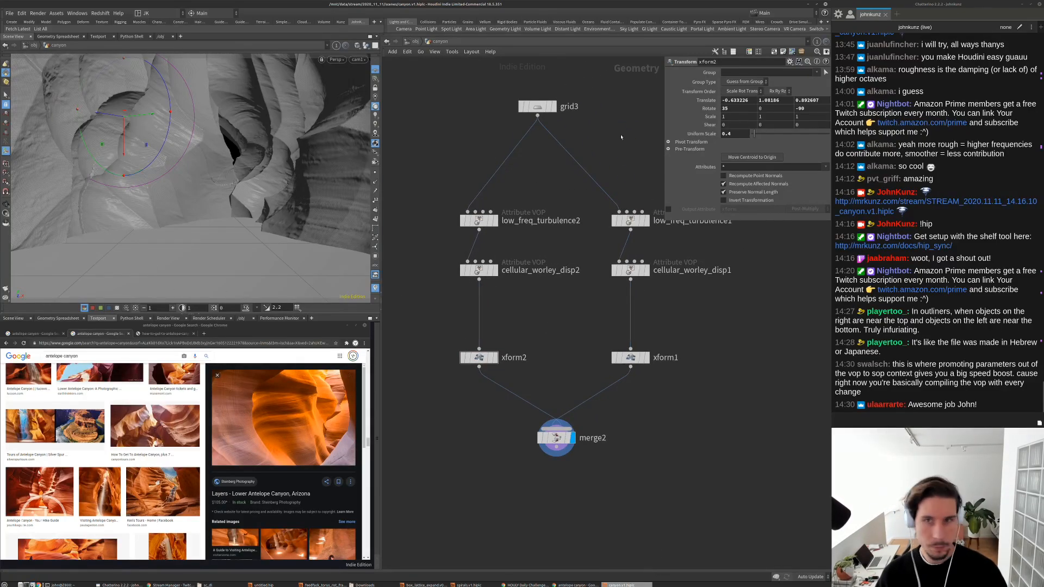
Try an X rotation of 5 on xform2, settle on 15, and move its wall to about -0.88, 1.08, 1.82
click(729, 108)
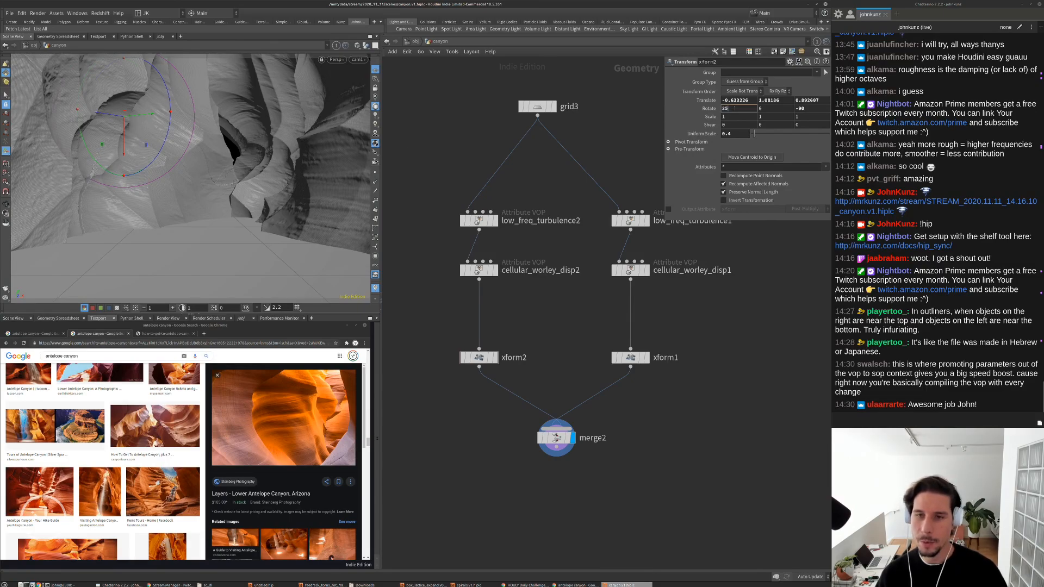
text(5)
key(Return)
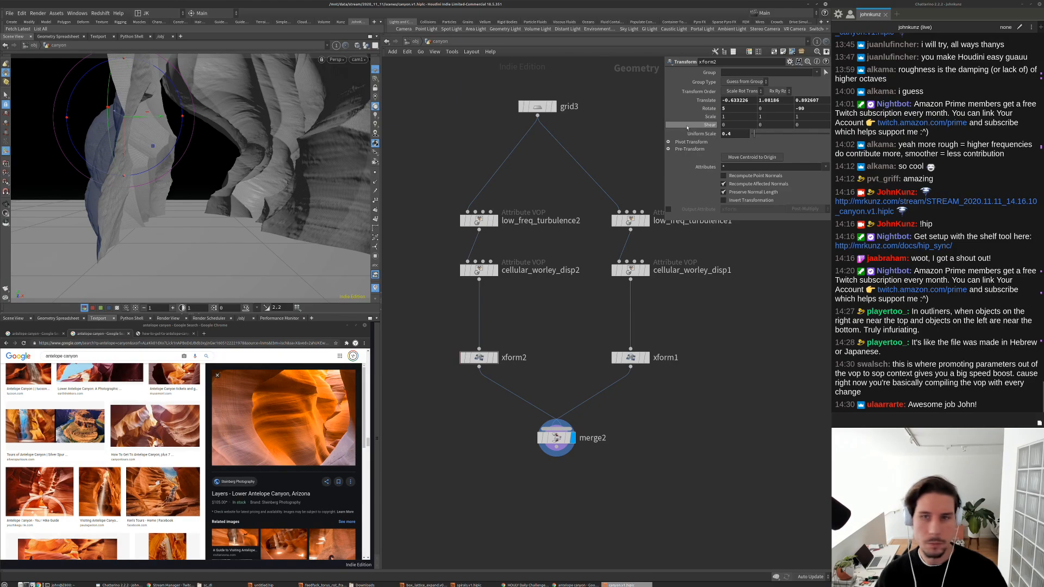
click(729, 108)
text(15)
key(Return)
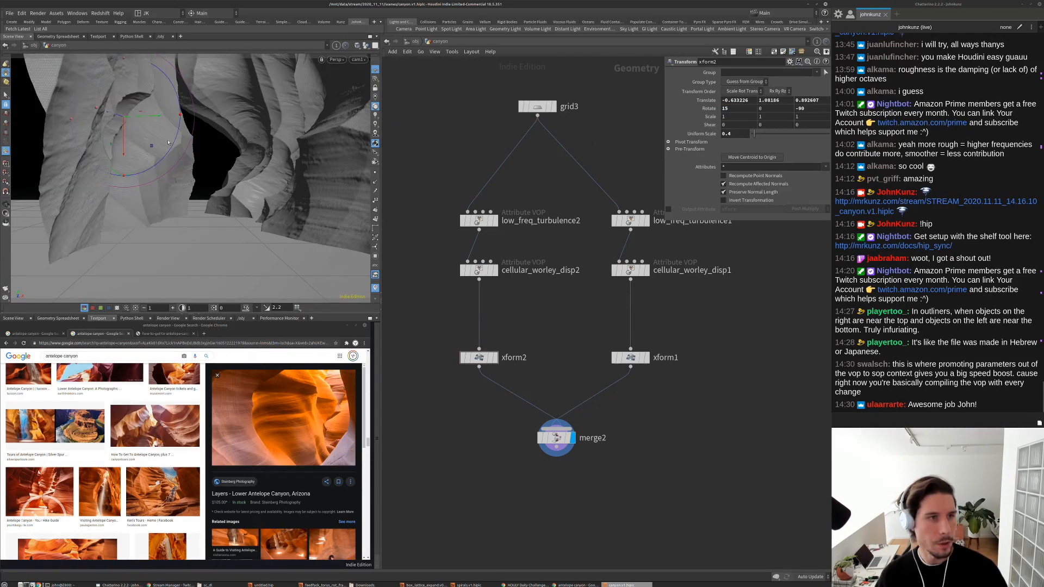
drag(108, 121, 48, 115)
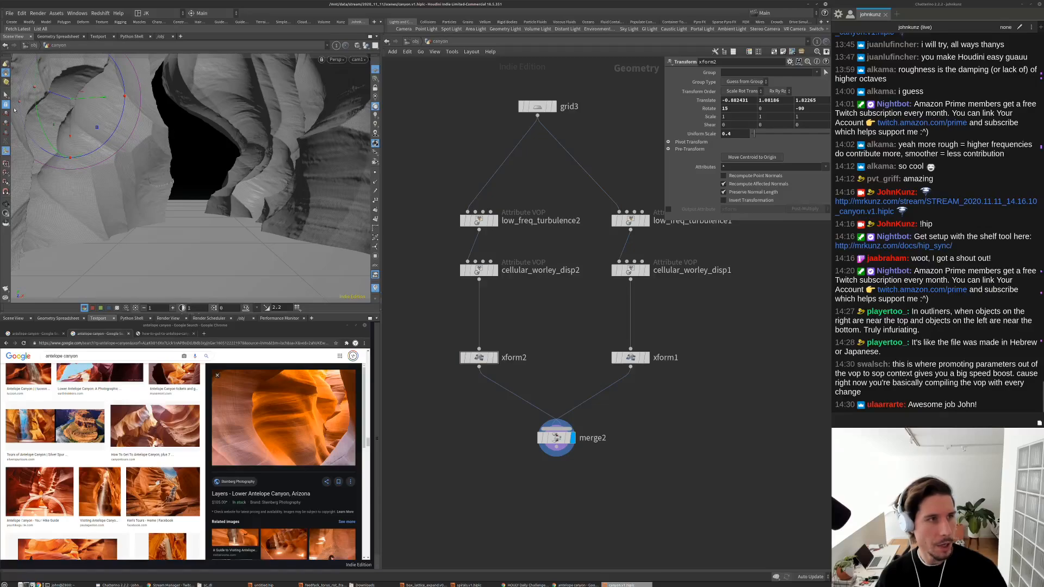
click(6, 95)
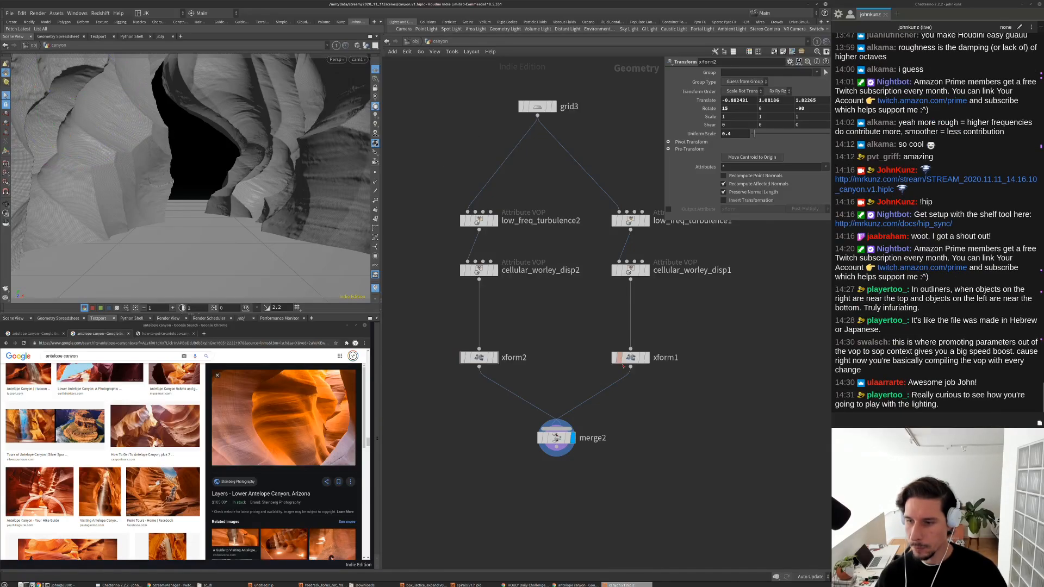
Inspect both canyon walls from outside the camera, and return to the camera view
middle_drag(717, 435, 716, 465)
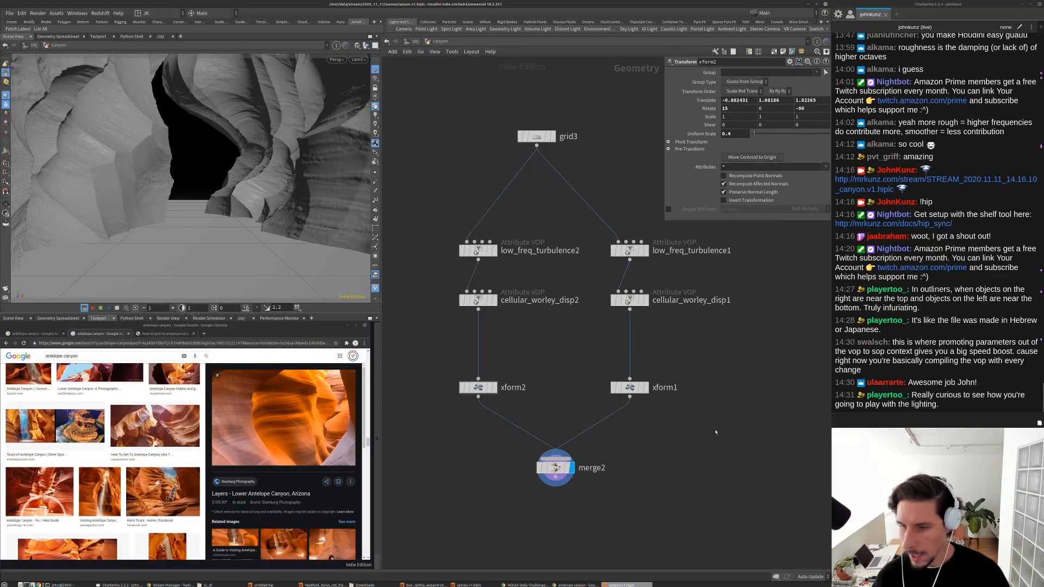
mouse_move(235, 155)
alt+mouse_down()
mouse_move(200, 188)
mouse_move(147, 107)
mouse_move(30, 175)
mouse_move(32, 202)
mouse_move(248, 159)
alt+mouse_up()
key(space+h)
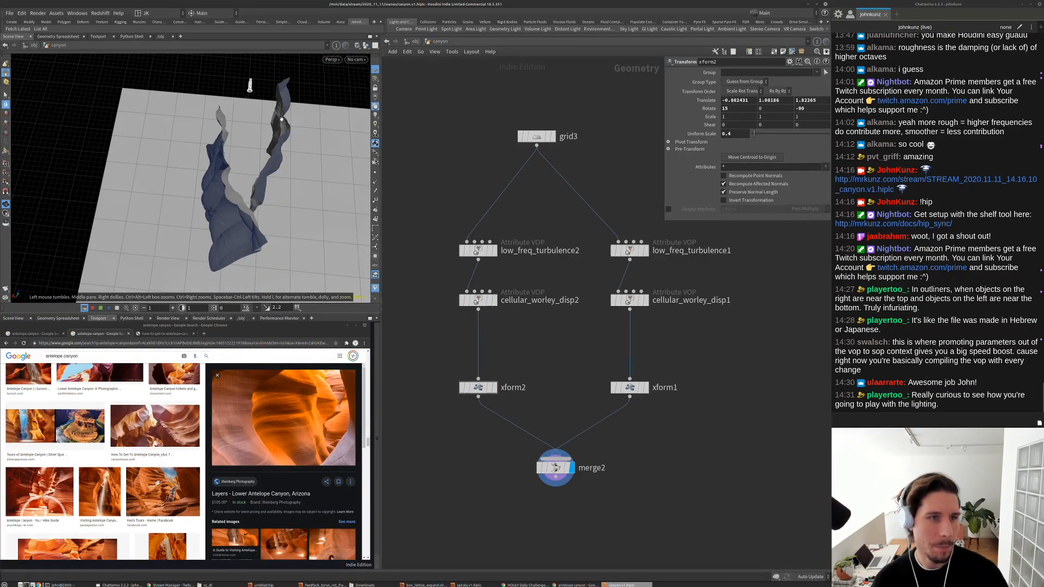
alt+drag(239, 167, 299, 184)
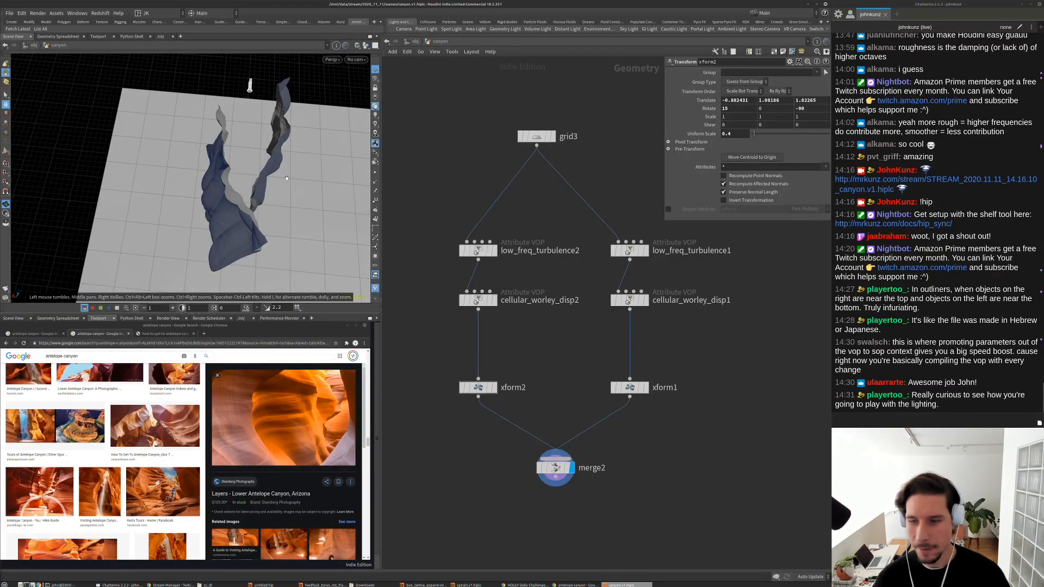
key(ctrl+backslash)
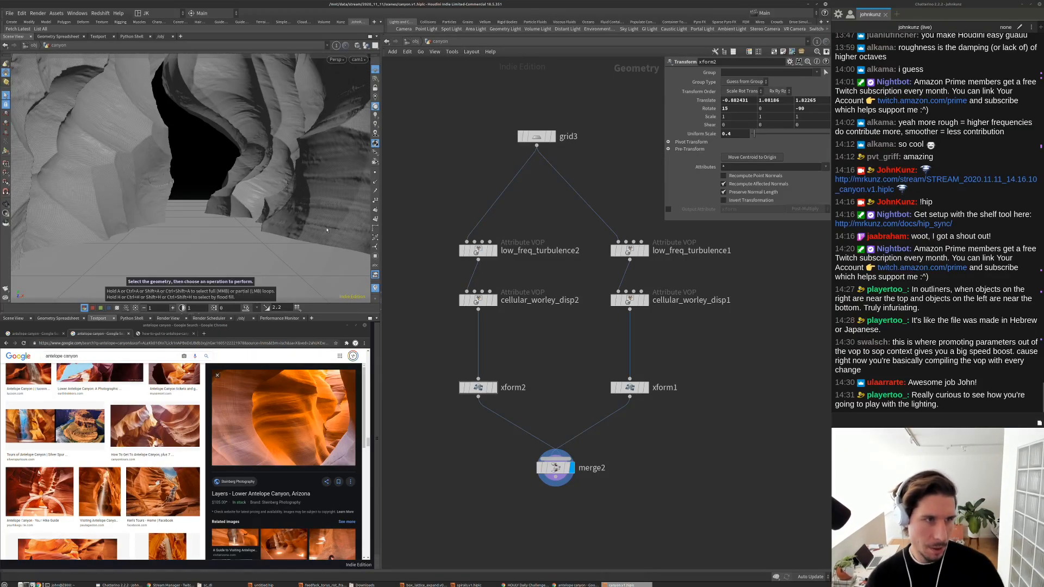
Display grid3 and move it farther above the two turbulence nodes
middle_drag(549, 144, 550, 180)
click(550, 178)
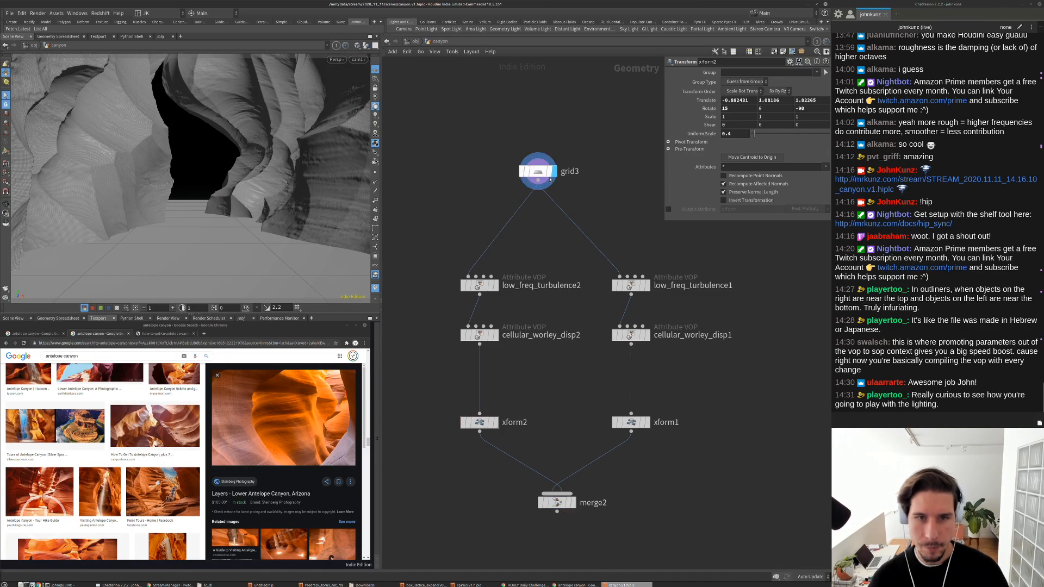
drag(550, 179, 557, 161)
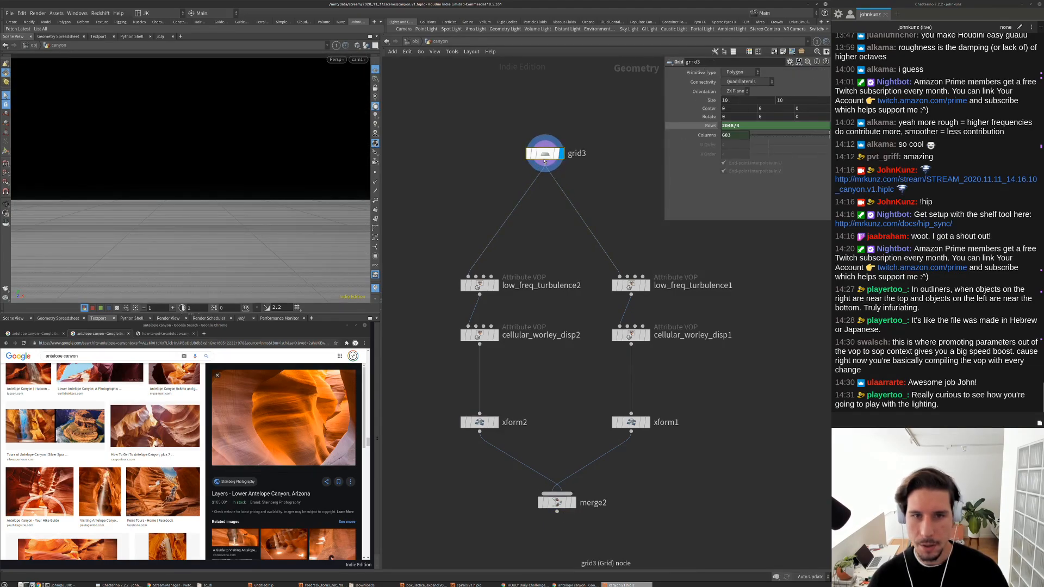
key(Tab)
text(u)
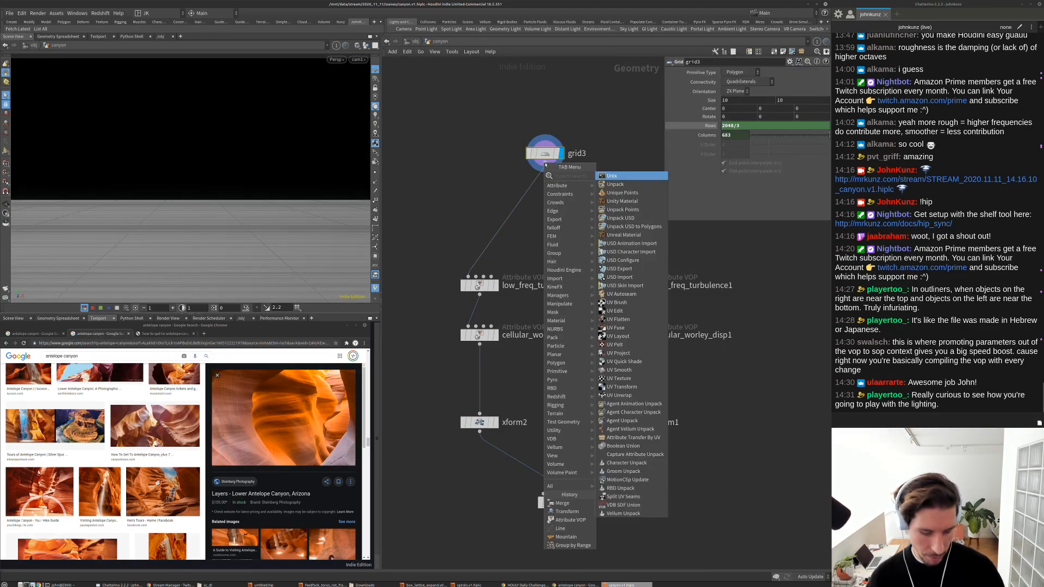
text(vt)
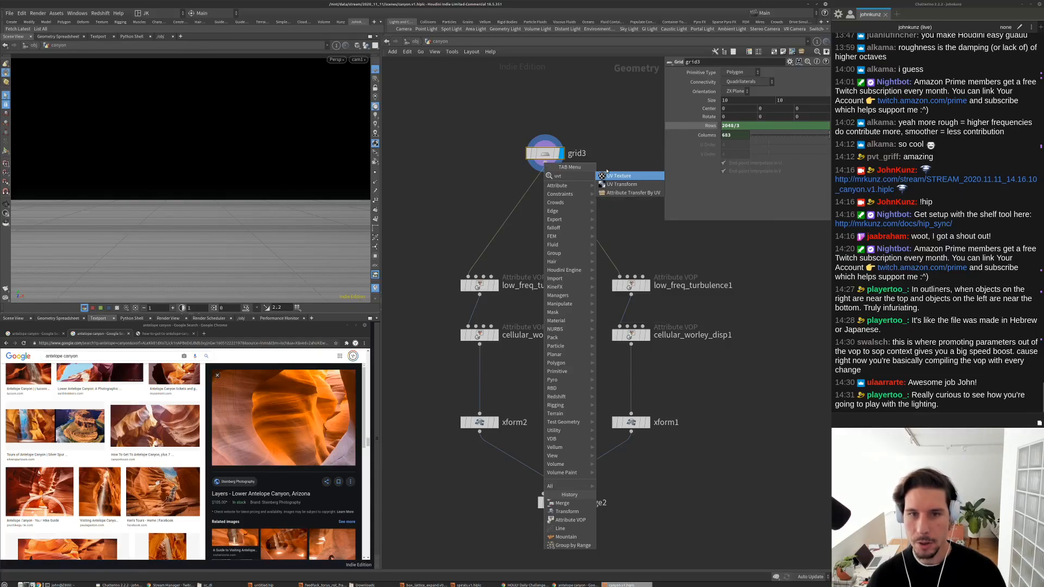
key(Escape)
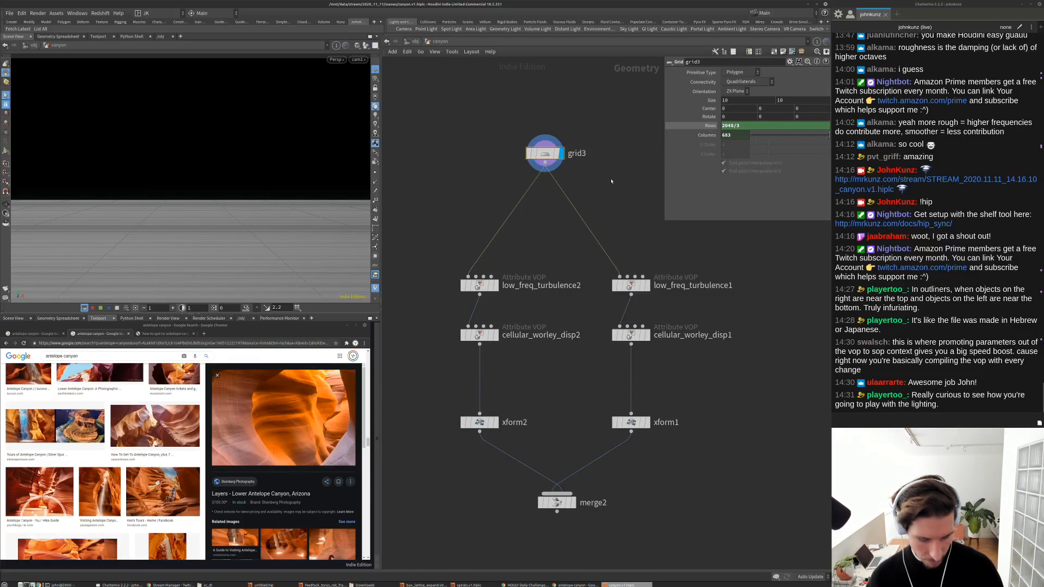
Insert a UV Project node between grid3 and the two turbulence branches, and show its initialization options
key(Tab)
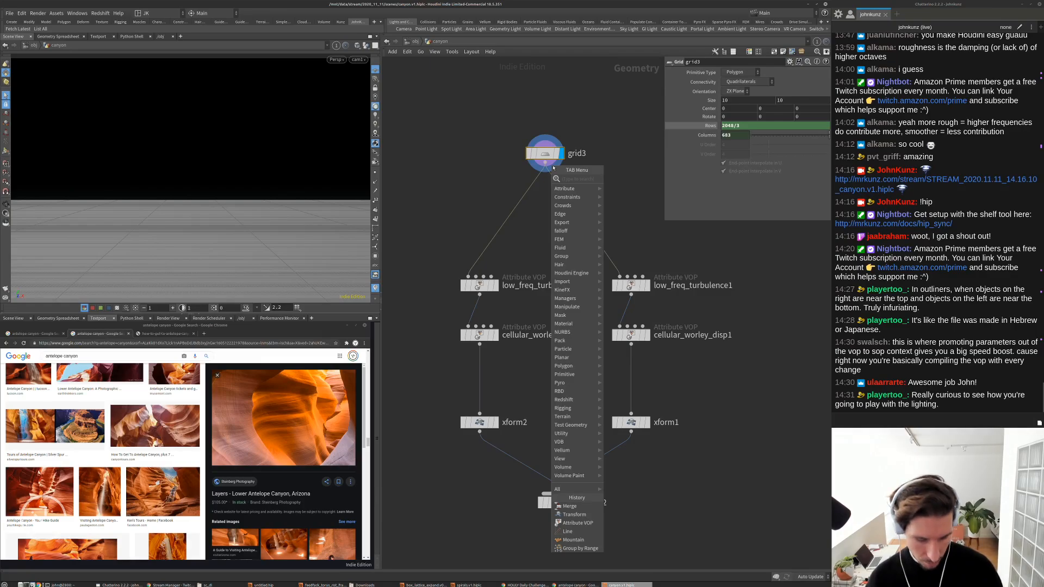
text(uv)
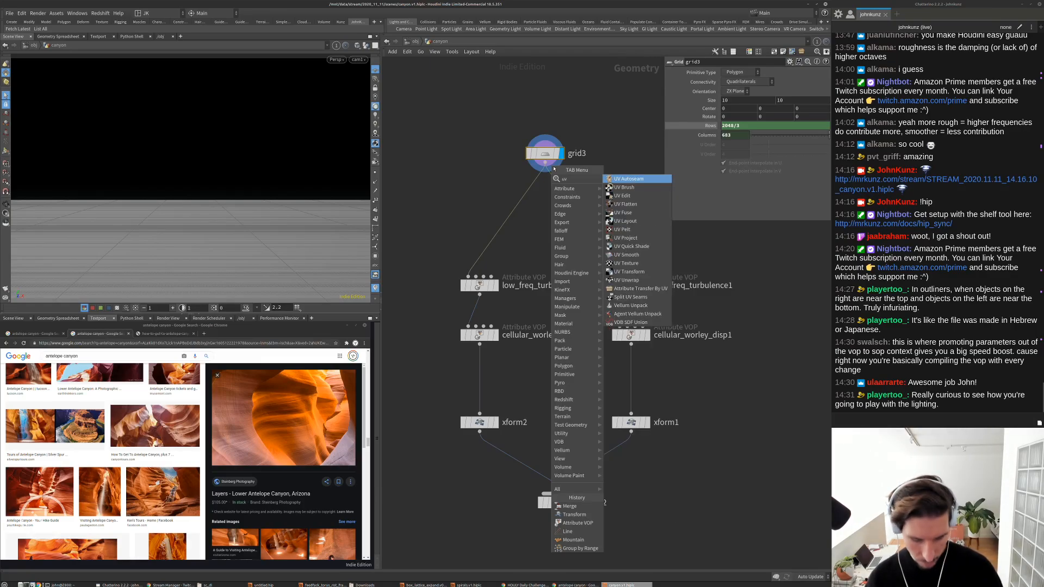
text(p)
click(625, 187)
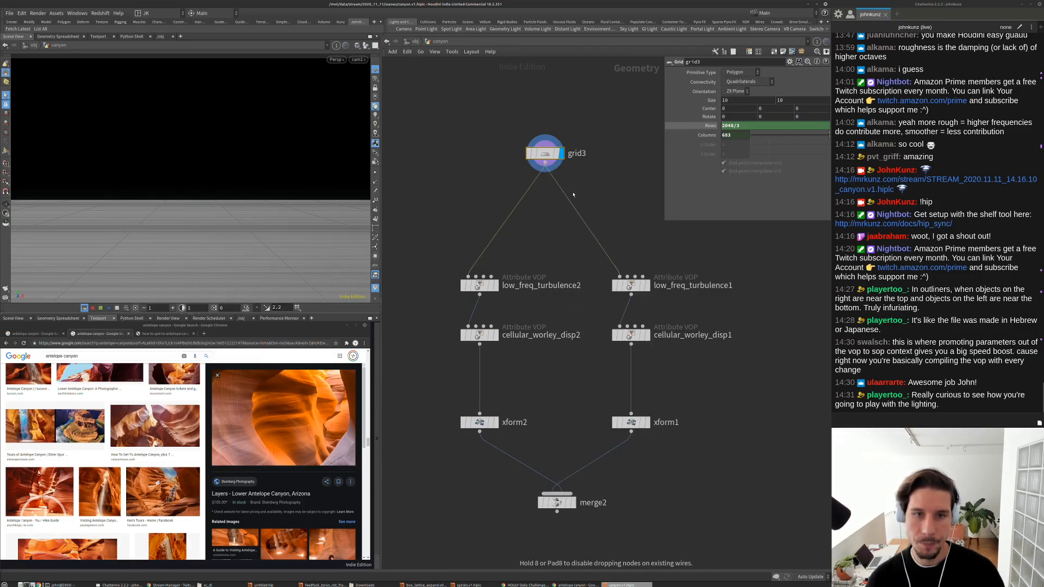
click(590, 195)
drag(591, 195, 547, 206)
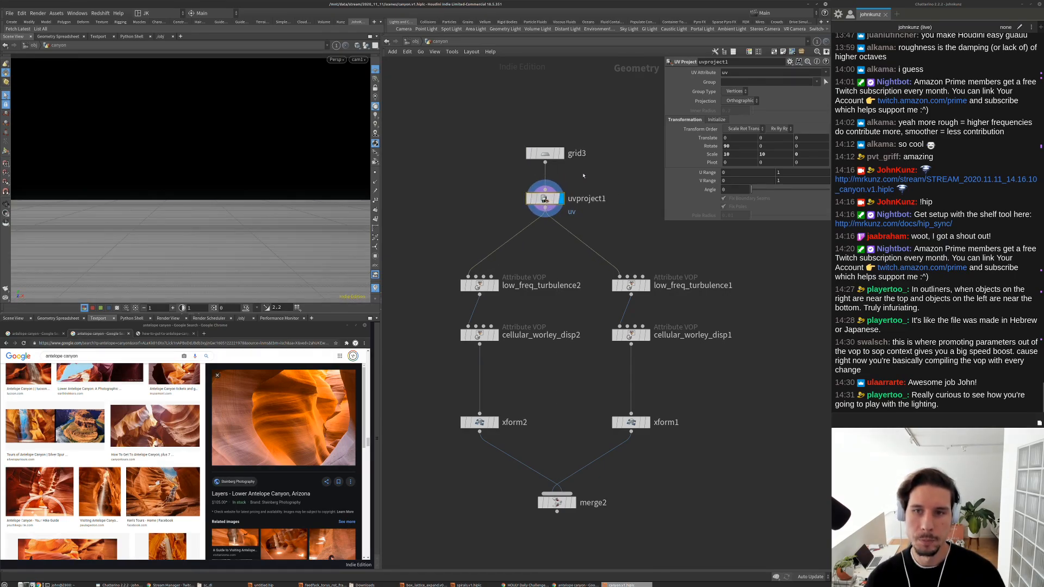
click(716, 120)
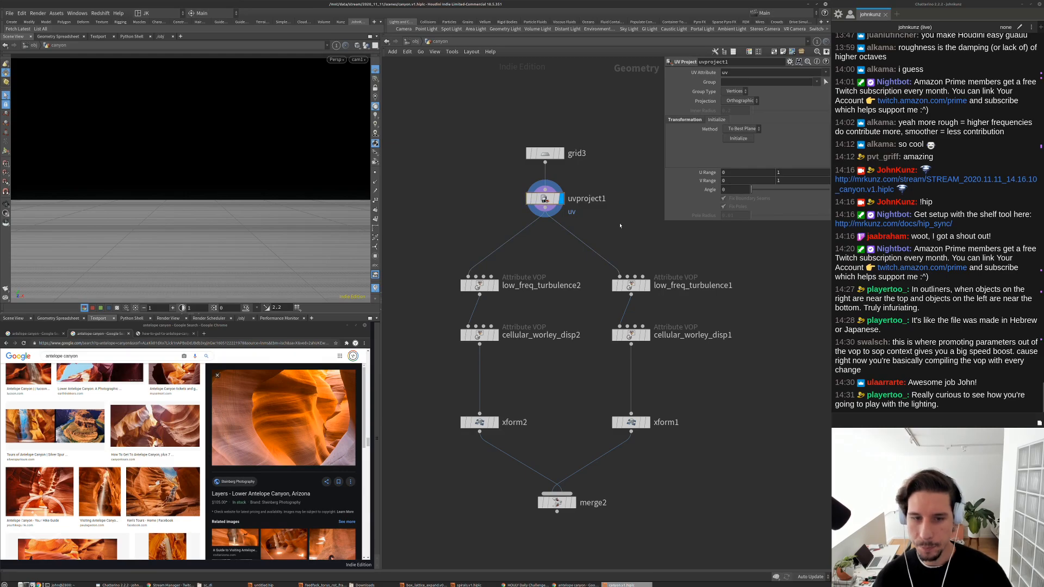
Add a UV Quick Shade node below merge2, wire it to the merge output, and display it
middle_drag(620, 225, 609, 166)
key(Tab)
text(qu)
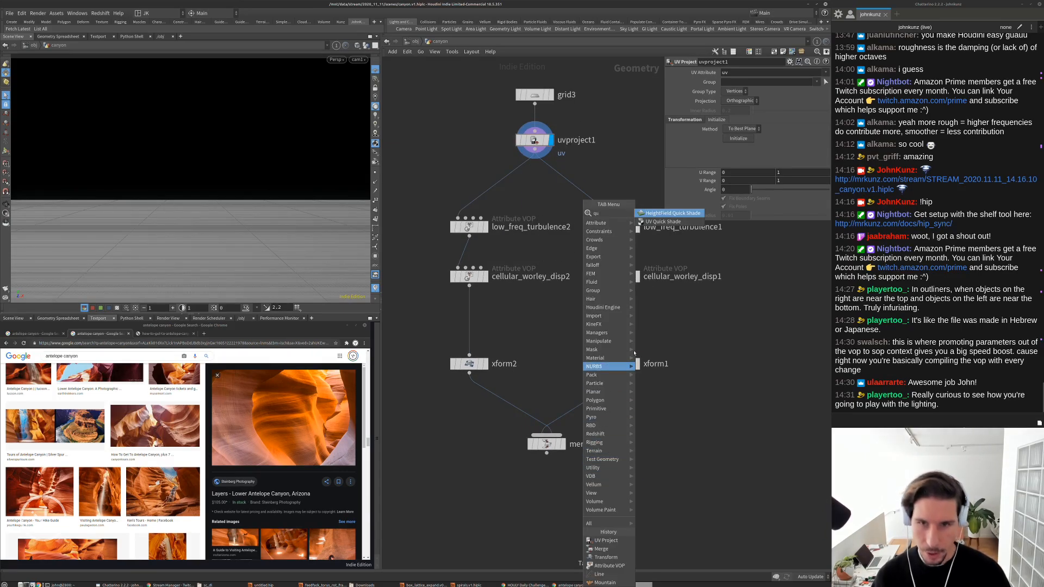
click(663, 221)
click(554, 499)
drag(554, 489, 548, 449)
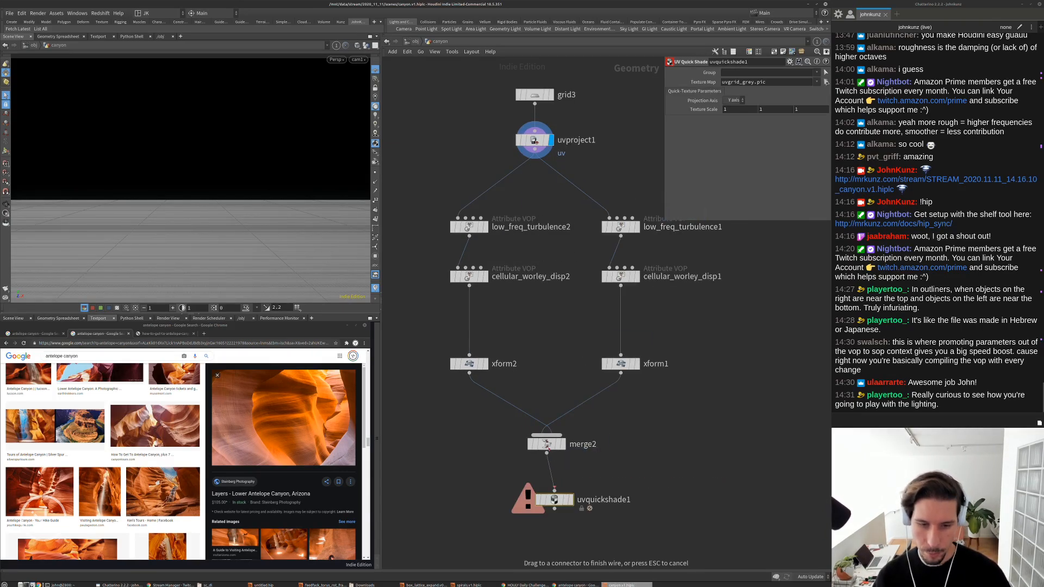
click(570, 499)
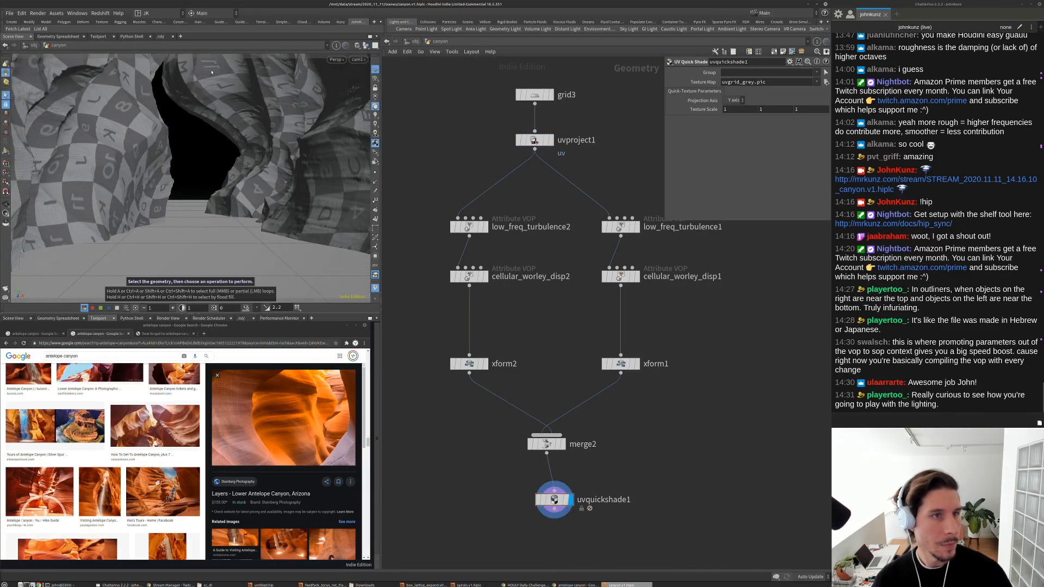
Bypass uvproject1 and re-enable it to compare the checker texture on the canyon walls
click(519, 142)
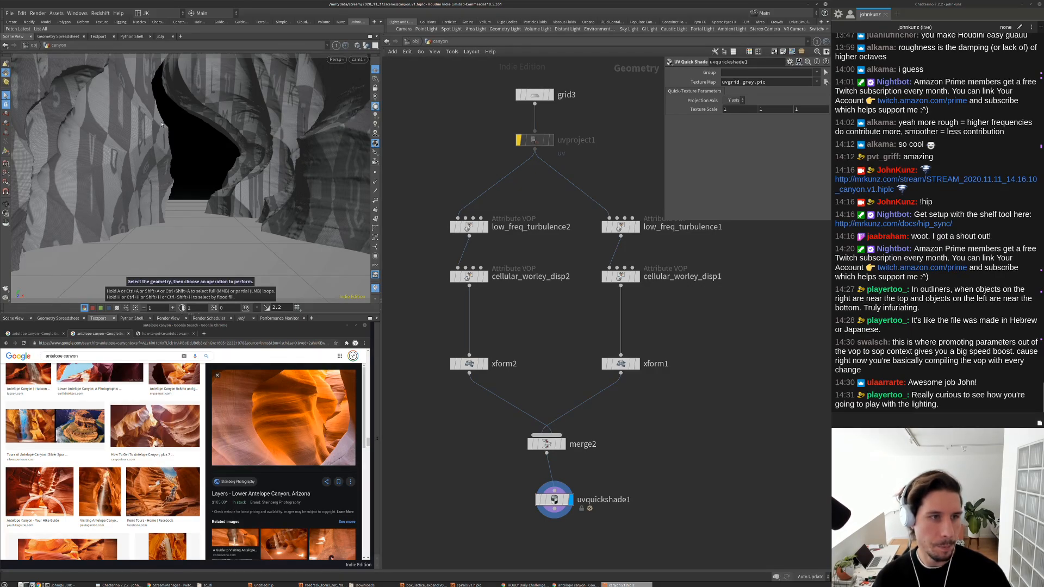
click(518, 140)
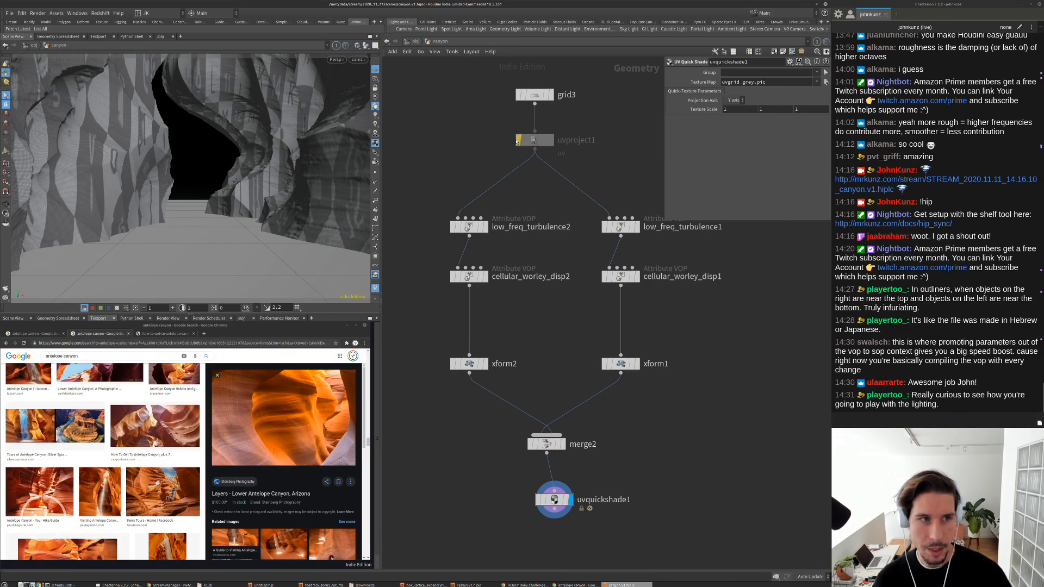
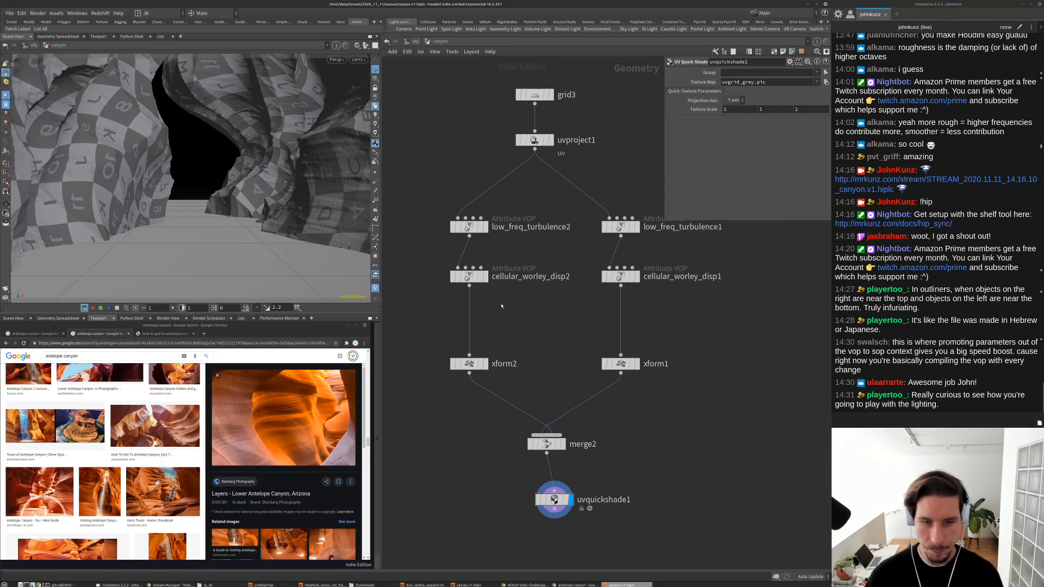
Align uvquickshade1 directly beneath merge2 and bypass it so the walls render without the checker texture
middle_drag(545, 356, 541, 297)
drag(550, 440, 542, 460)
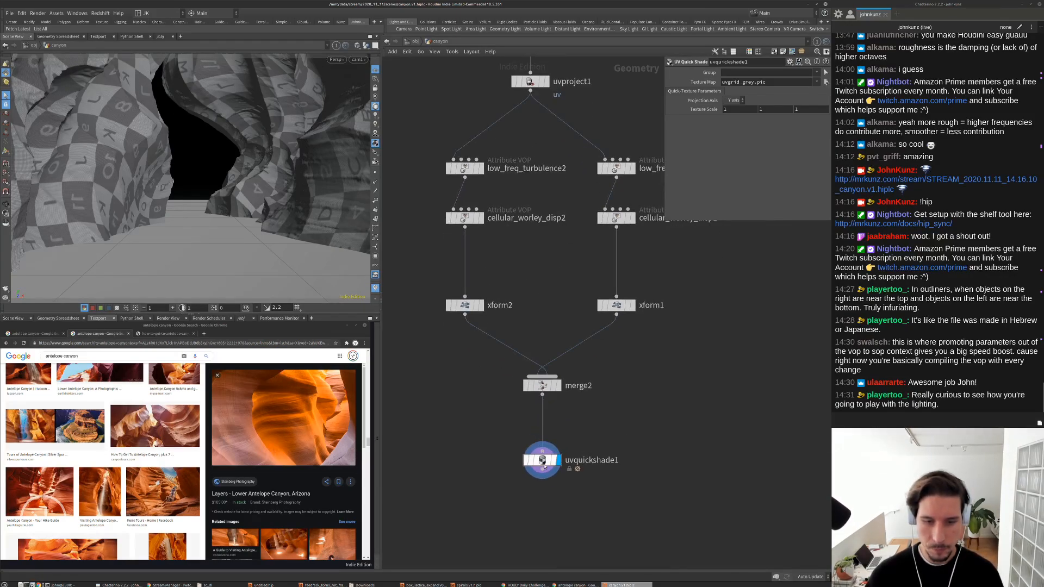
click(525, 460)
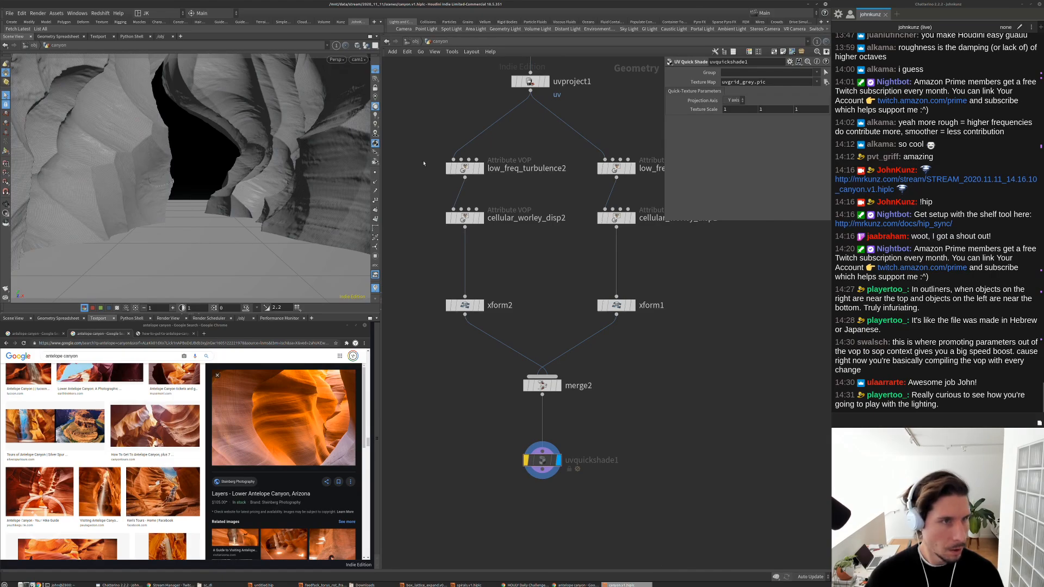
Look over the scene's objects, return inside the canyon network, and inspect grid3's geometry info
middle_drag(414, 354, 418, 312)
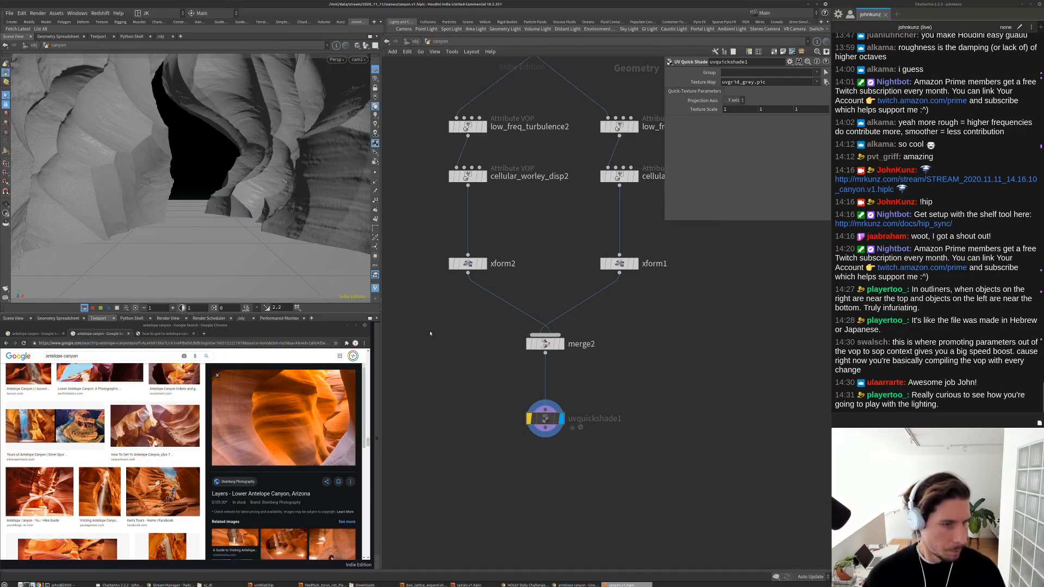
click(415, 42)
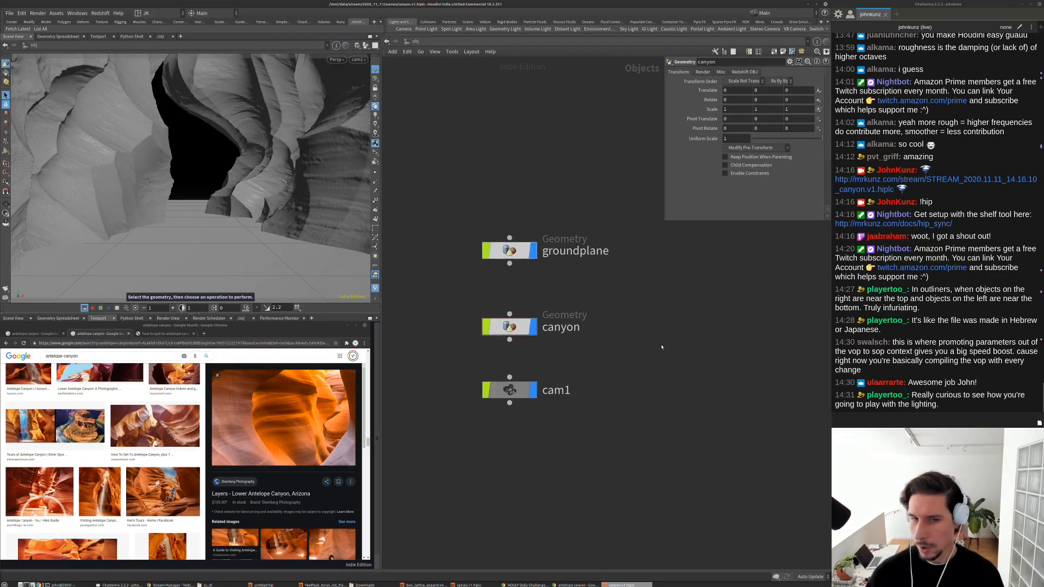
double_click(510, 327)
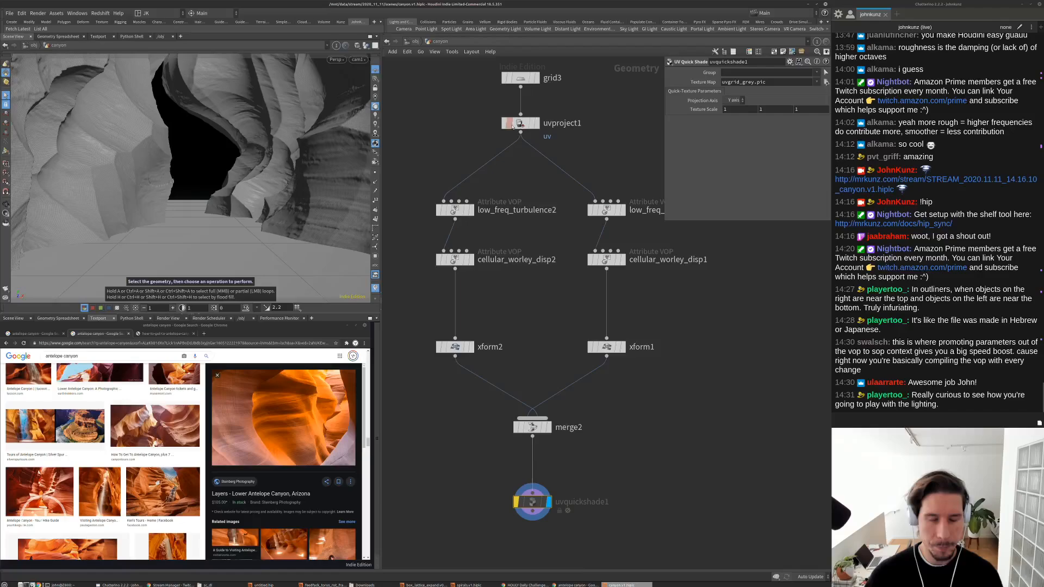
middle_click(524, 82)
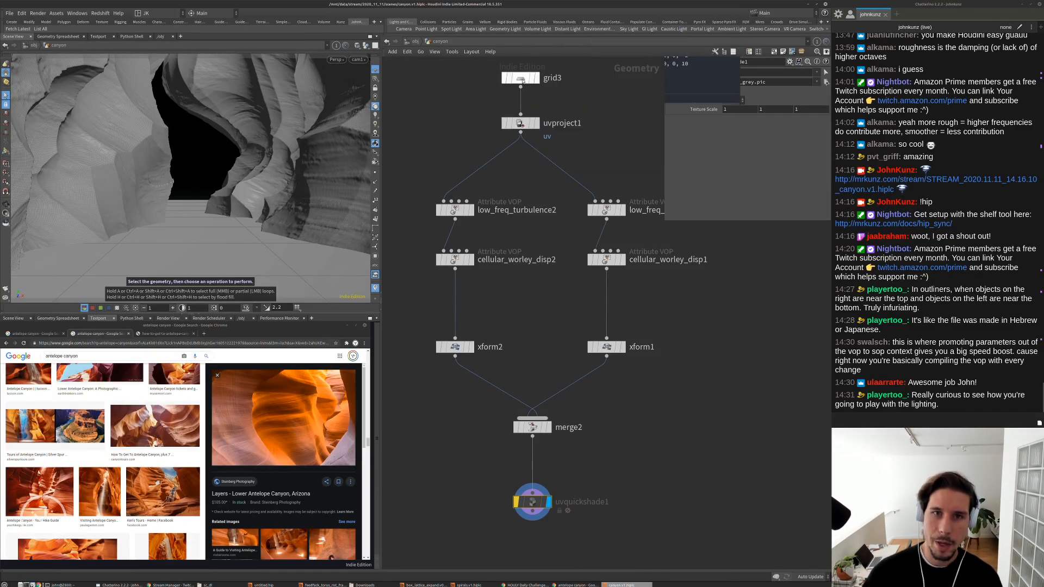
middle_drag(524, 82, 469, 208)
middle_click(469, 208)
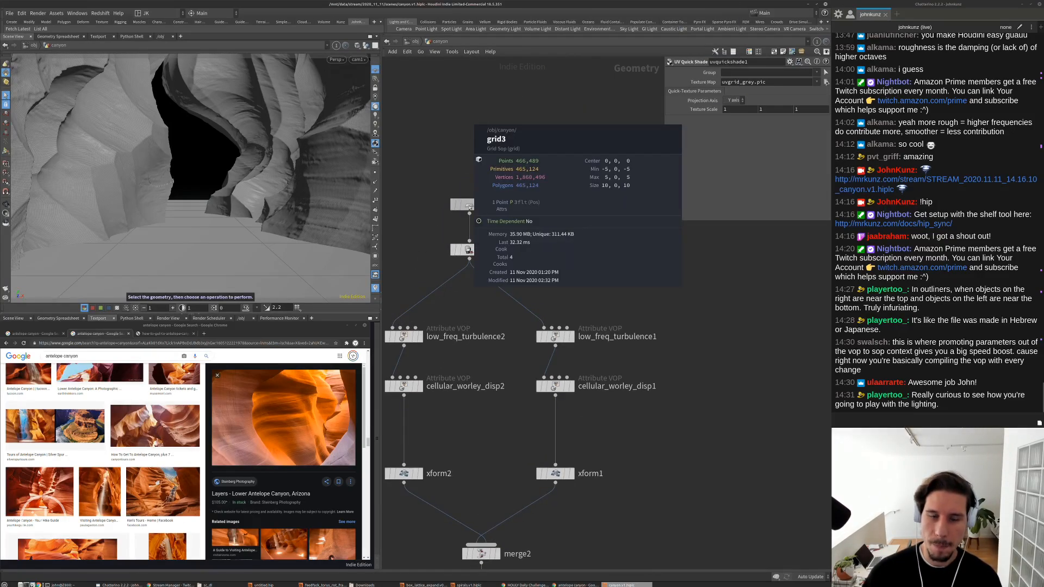
Set grid3's Rows expression to 2048/2 to increase the wall resolution
click(469, 204)
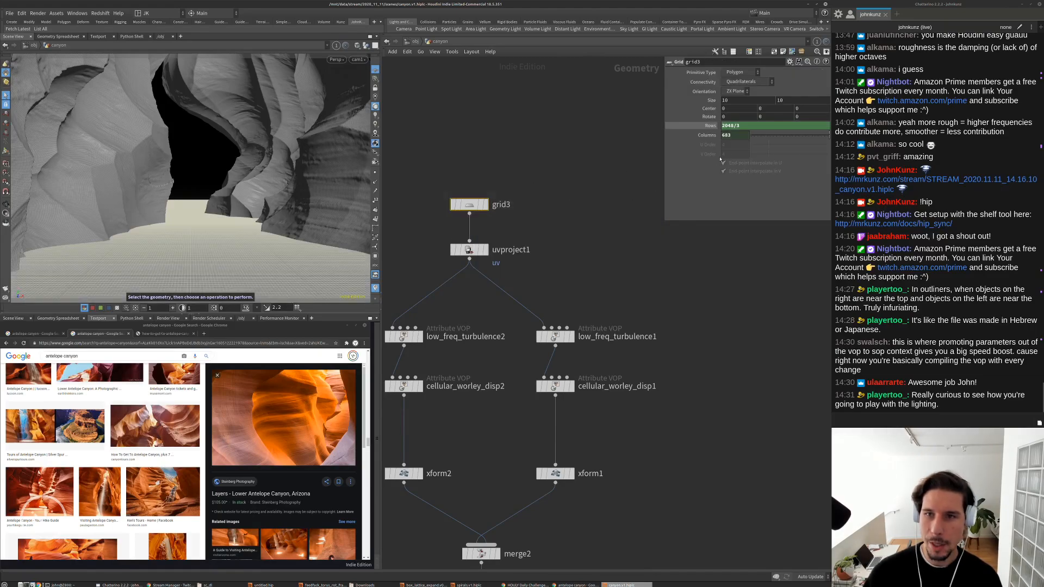
click(738, 127)
key(BackSpace)
text(2)
key(Return)
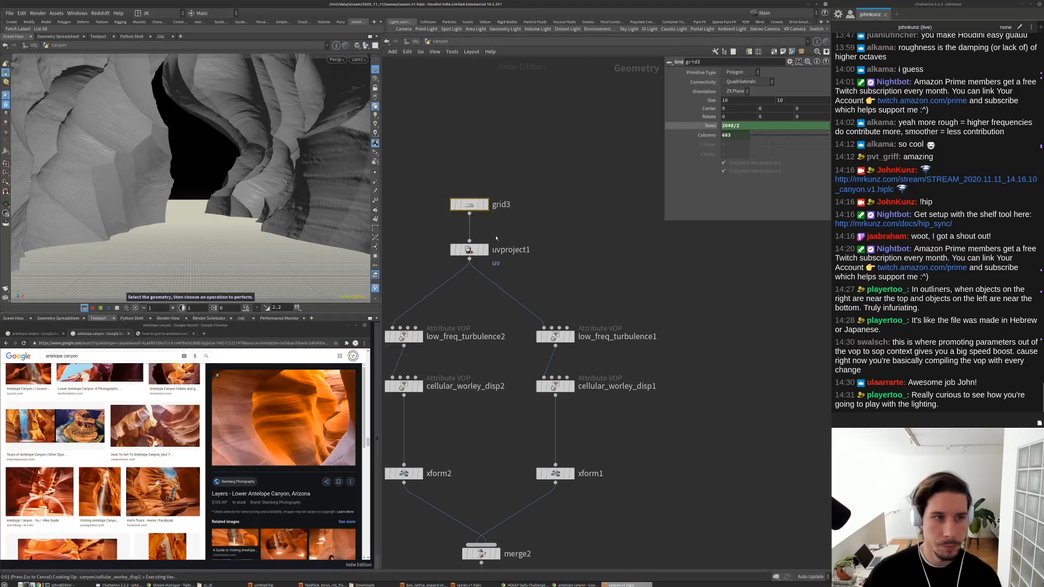
click(519, 234)
middle_drag(547, 385, 495, 313)
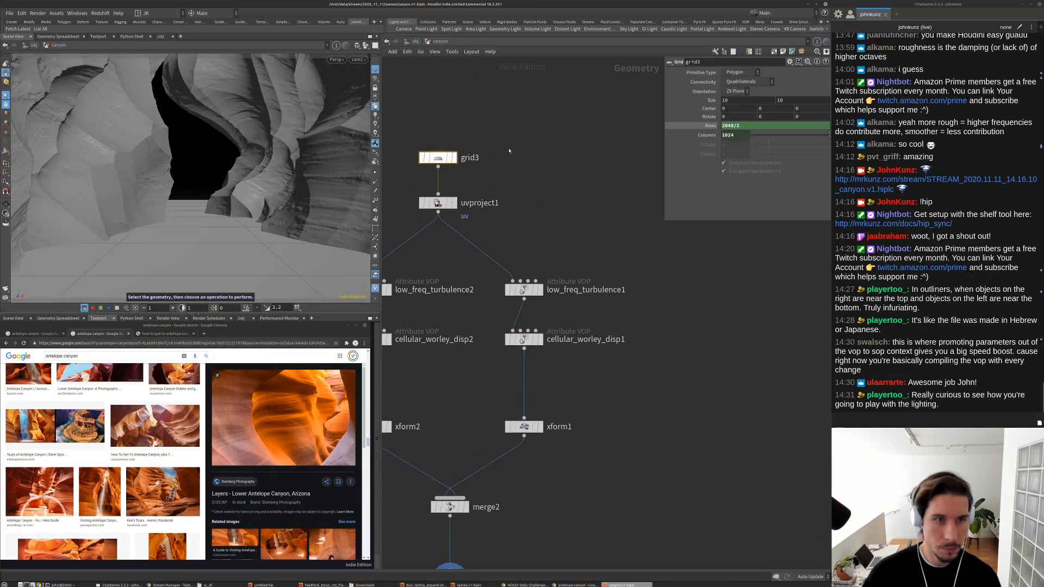
Change grid3's primitive type to Polygon Soup
middle_drag(580, 186, 585, 157)
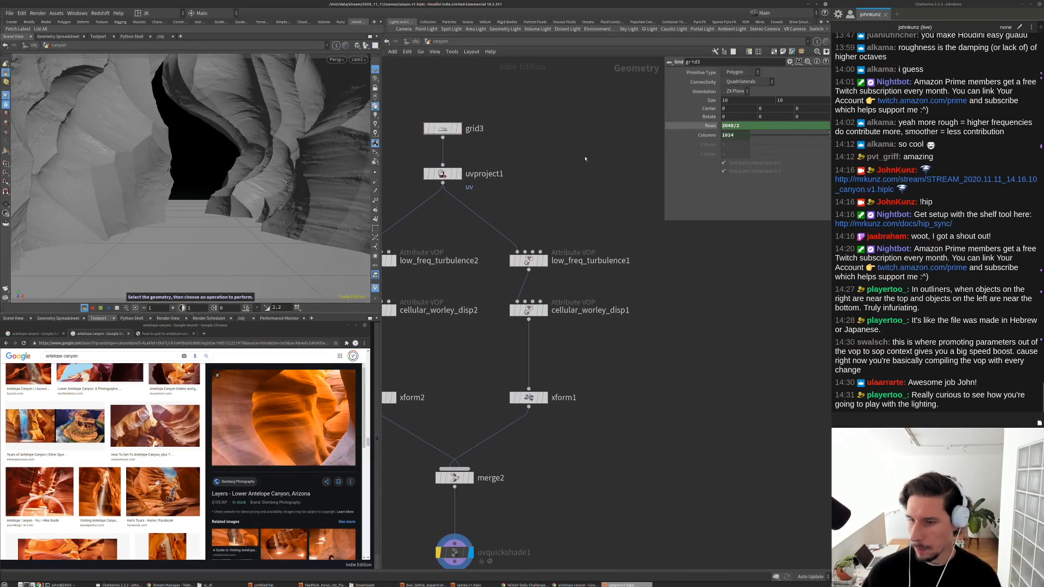
key(Tab)
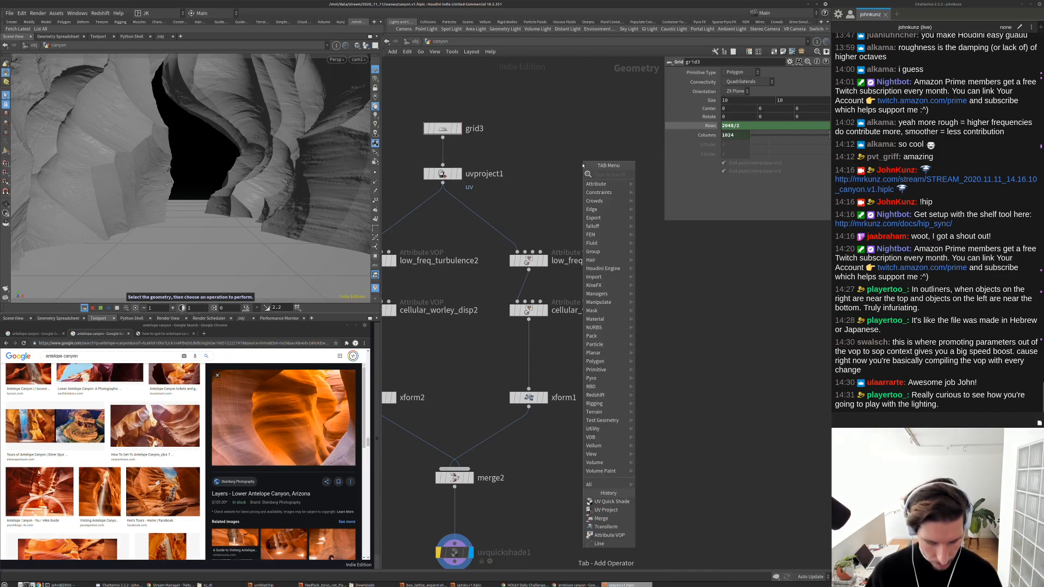
key(Escape)
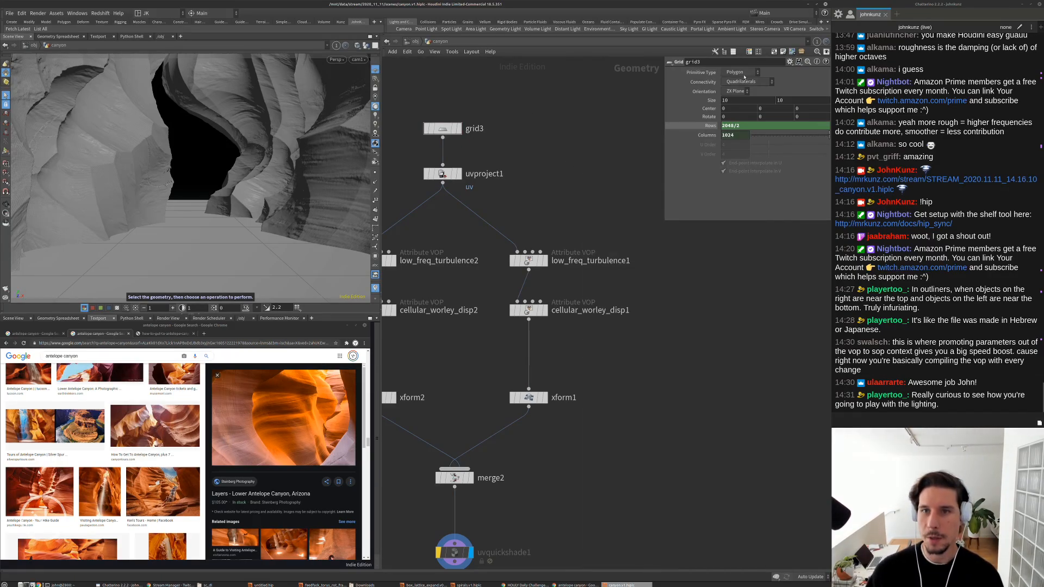
click(754, 73)
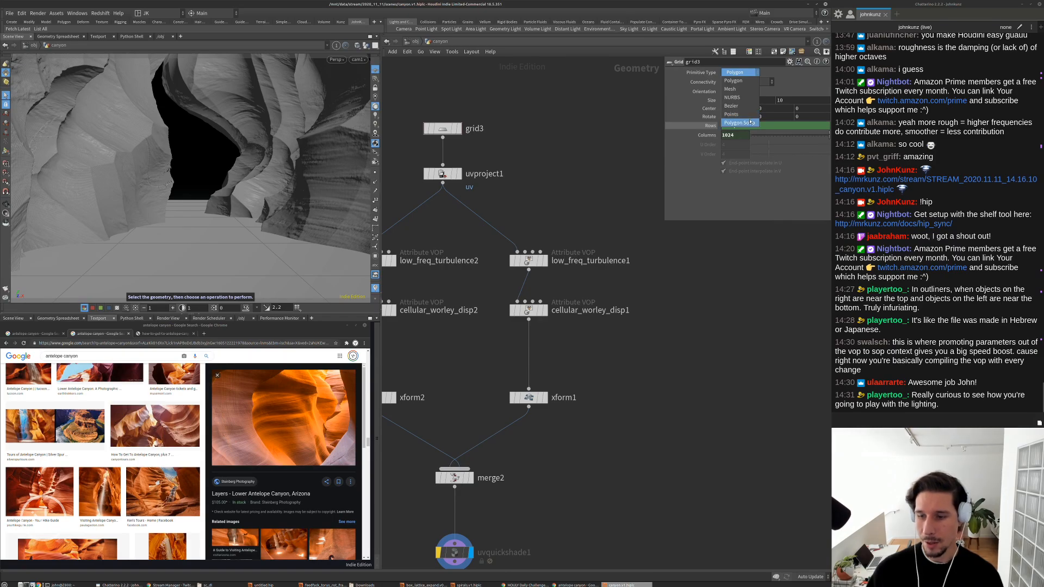
click(750, 122)
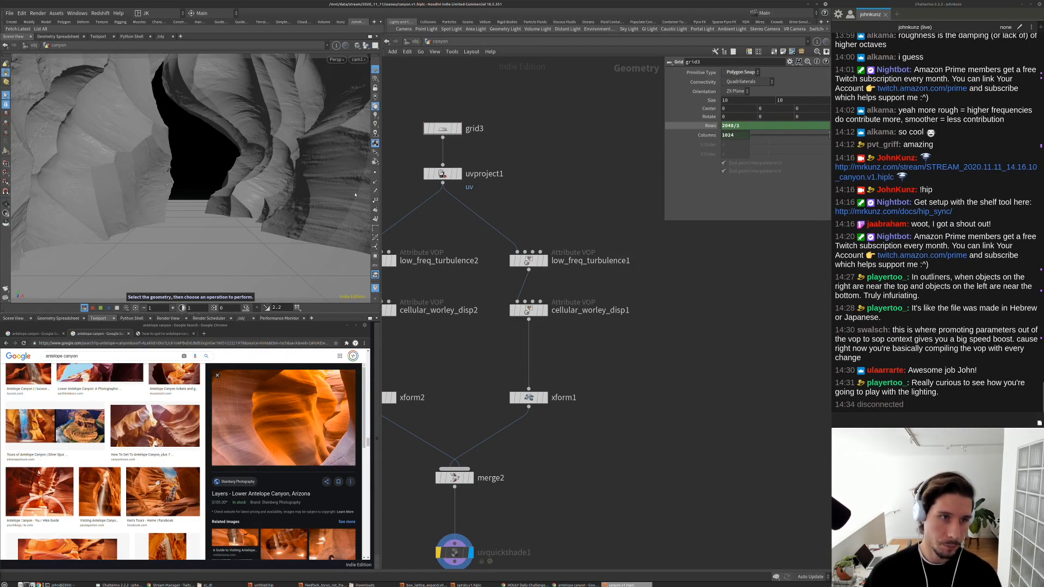
Inspect the geometry info of merge2, including its point count and memory use
middle_drag(488, 253, 525, 233)
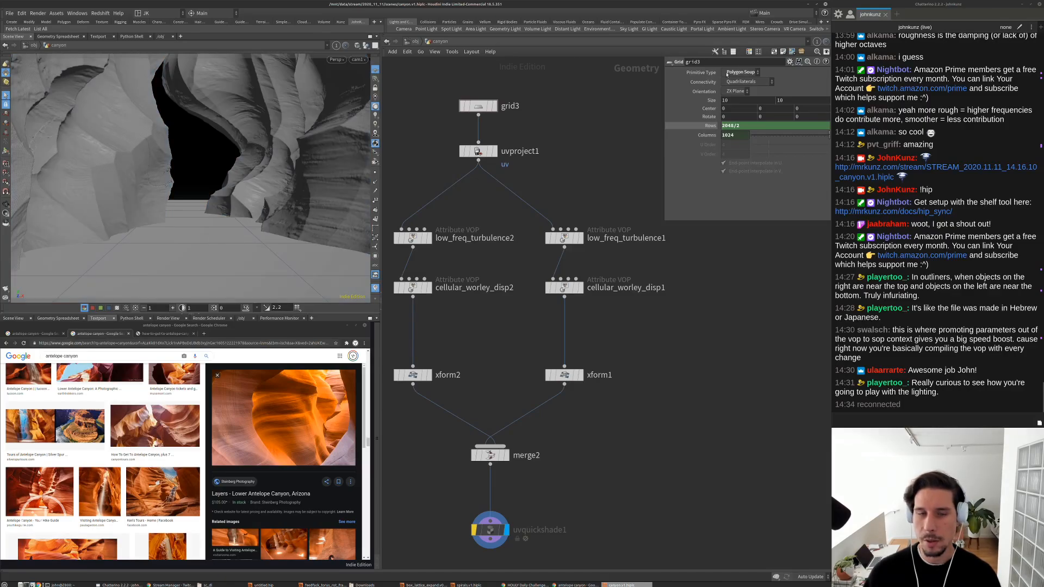
middle_drag(489, 455, 526, 432)
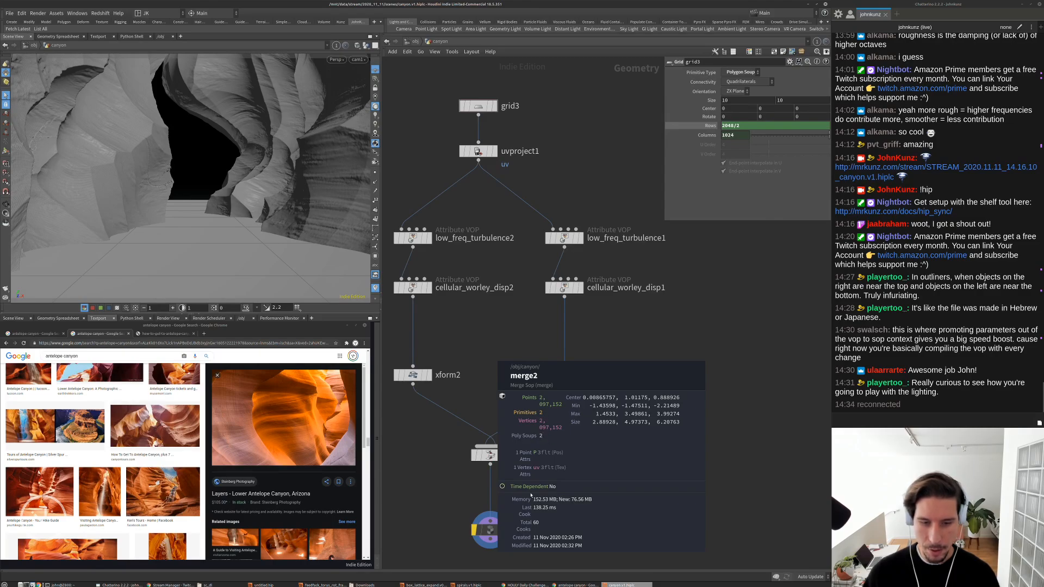
middle_drag(527, 530, 522, 511)
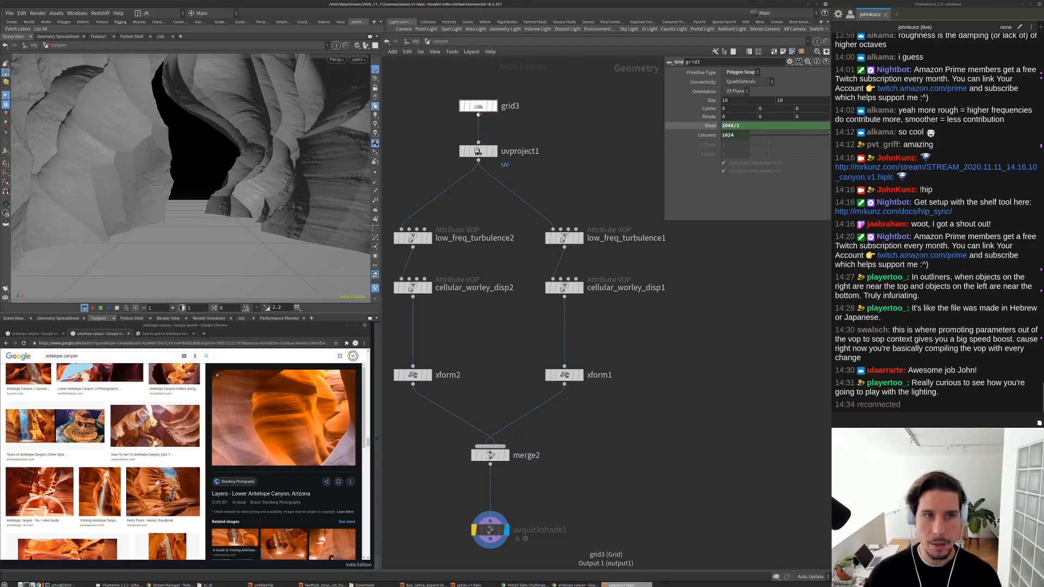
Set grid3's Rows expression to 2048/1 for full wall resolution
click(479, 112)
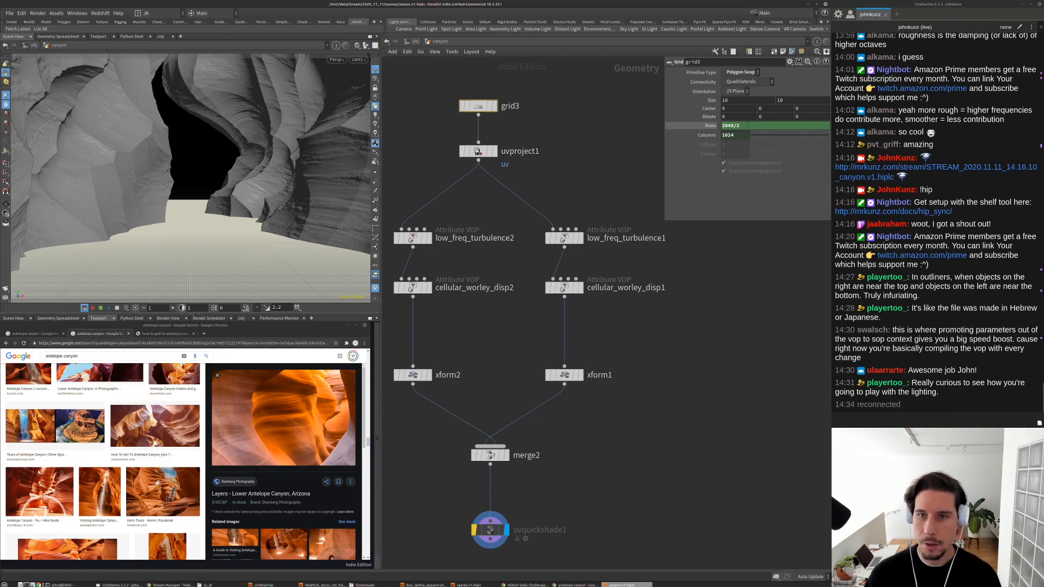
double_click(737, 127)
text(1)
key(Return)
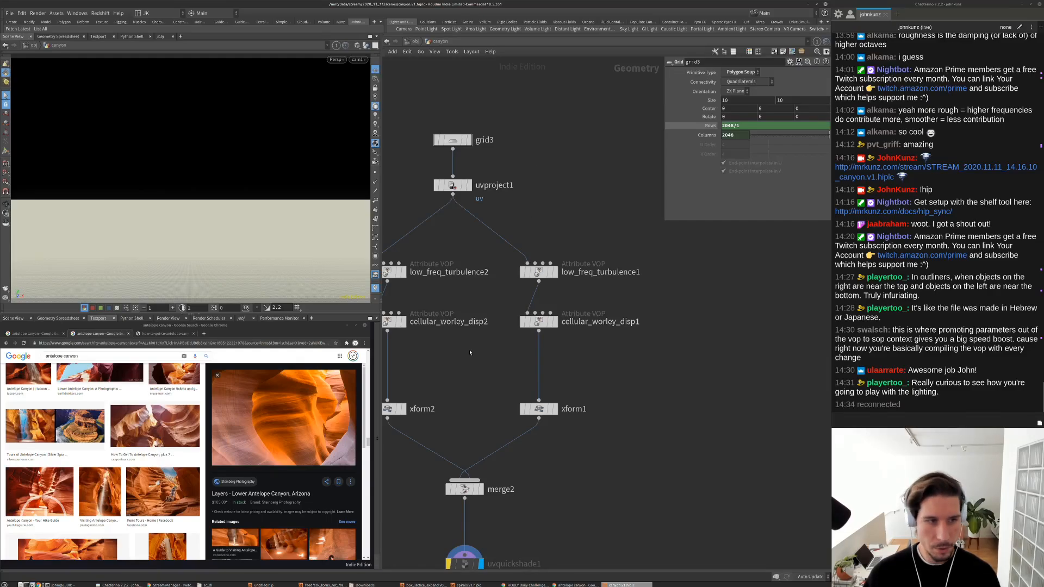
Inspect uvquickshade1's geometry info and examine the displaced canyon wall up close outside the camera view
middle_drag(470, 353, 537, 224)
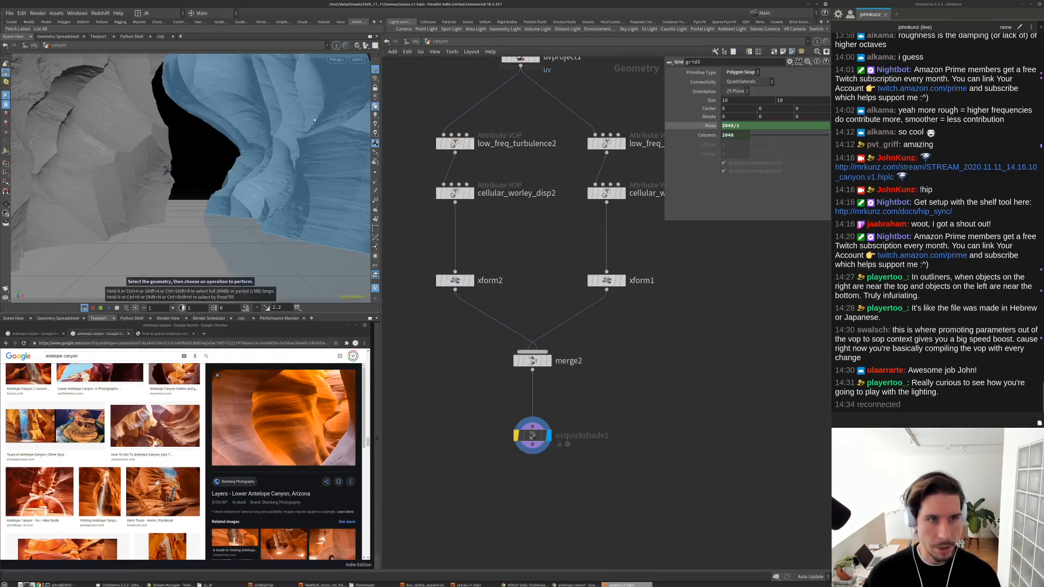
middle_click(529, 434)
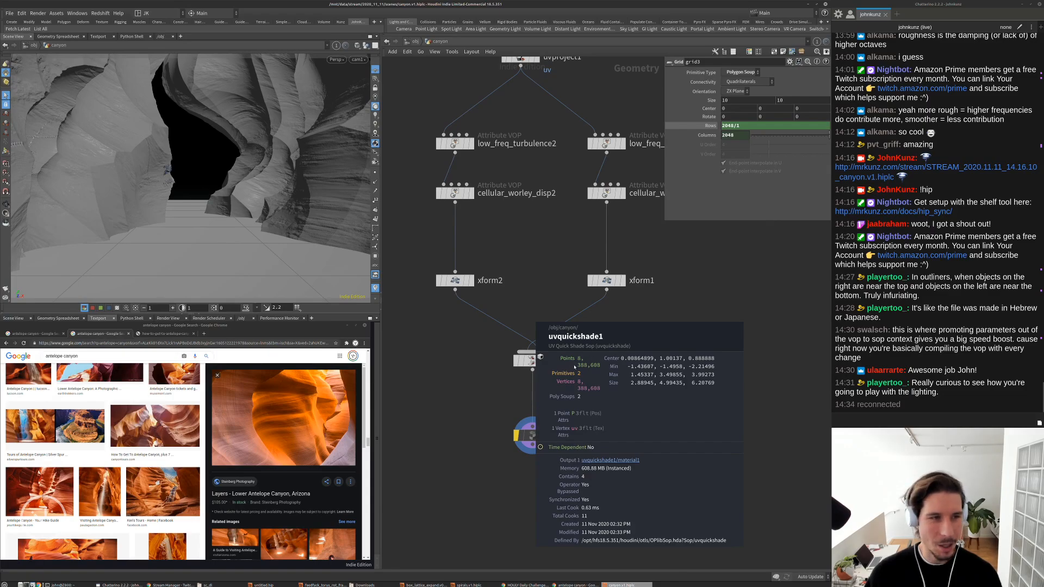
scroll(483, 242, up, 1)
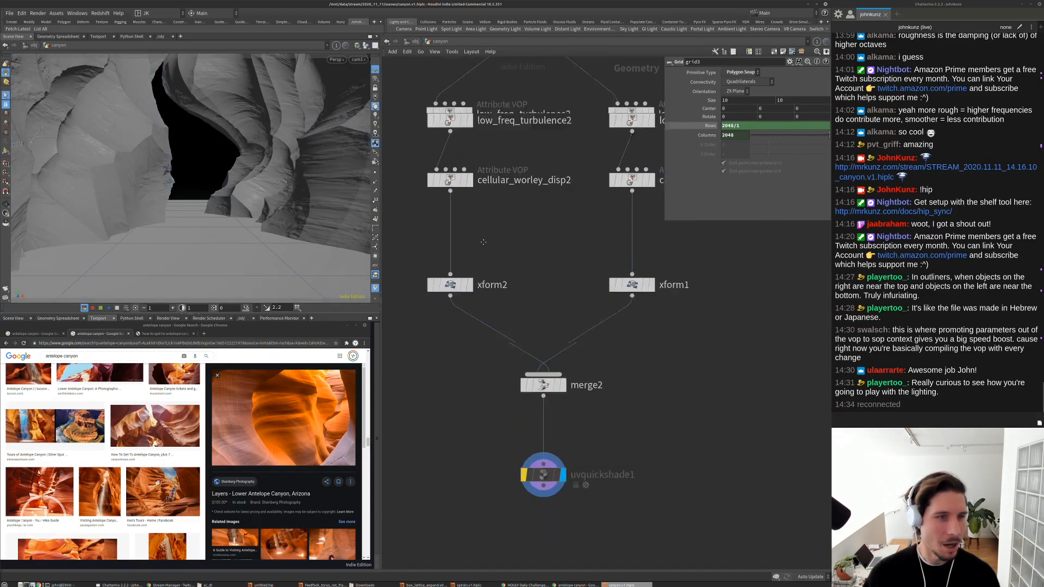
middle_drag(483, 242, 493, 321)
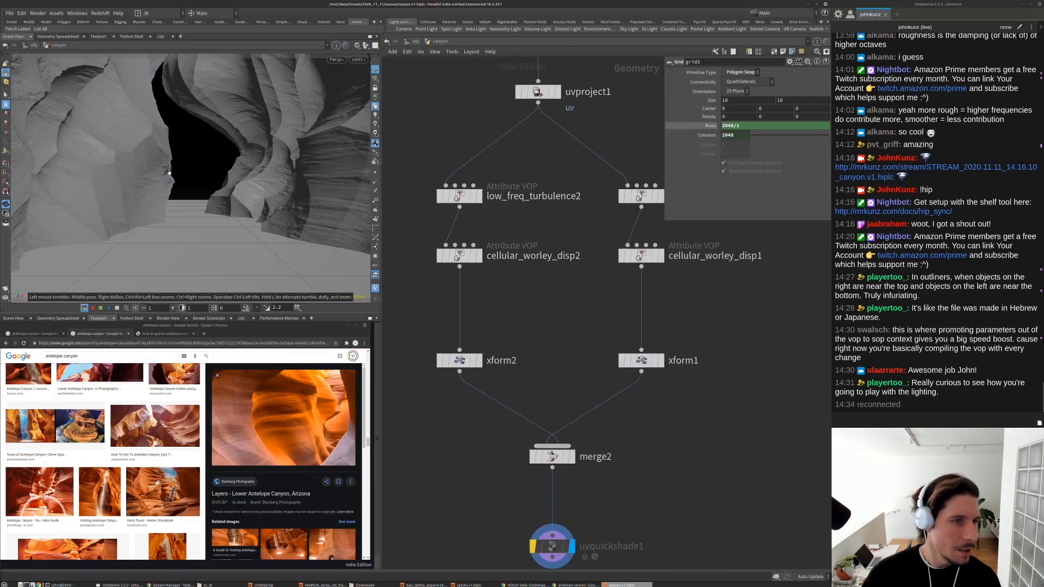
right_drag(169, 172, 219, 161)
middle_drag(219, 161, 175, 165)
drag(174, 166, 261, 202)
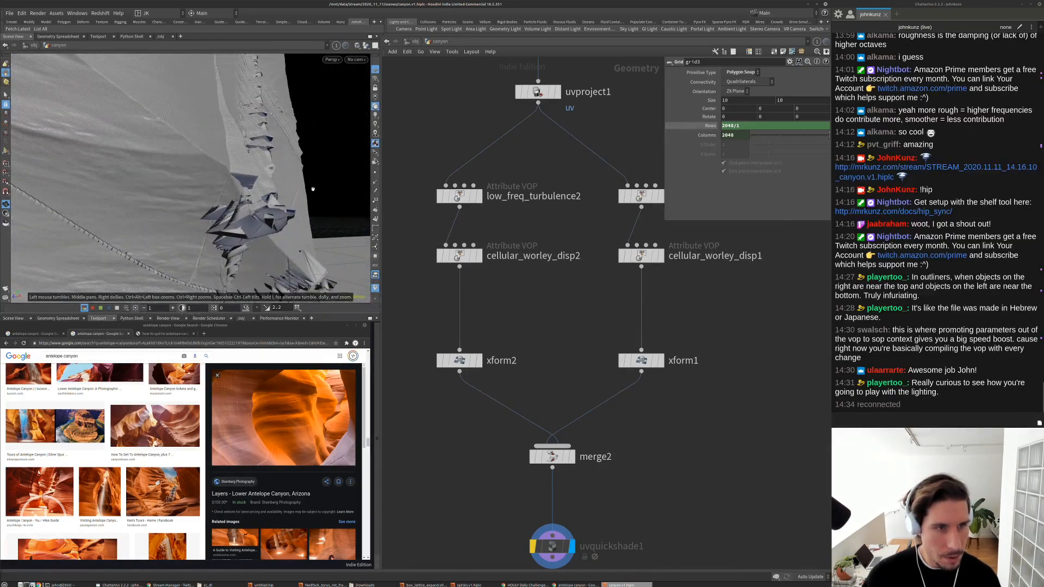
Display low_freq_turbulence2 and frame its whole surface in the viewport to examine the low-frequency displacement
click(481, 197)
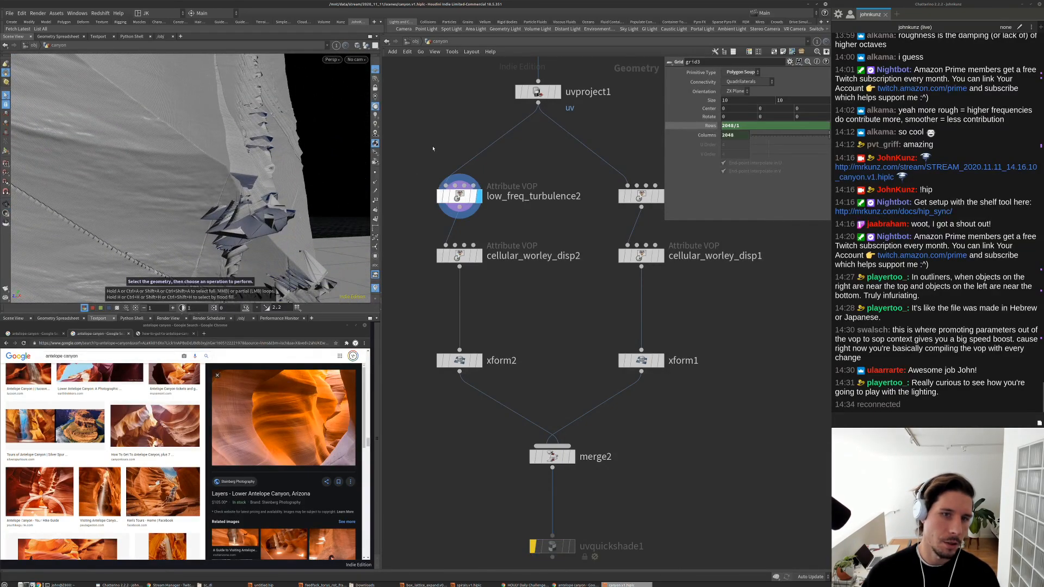
click(458, 199)
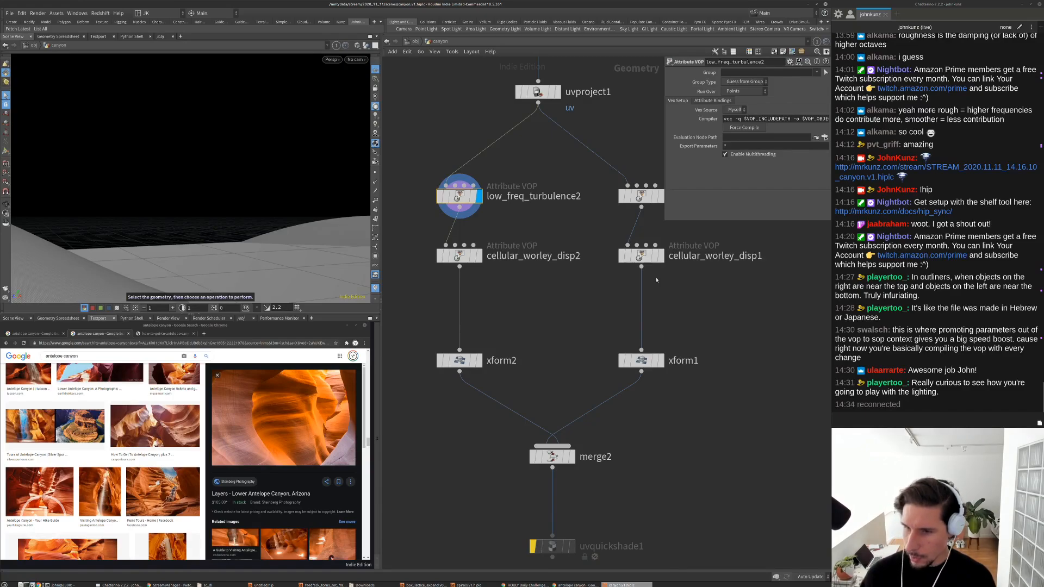
key(space+g)
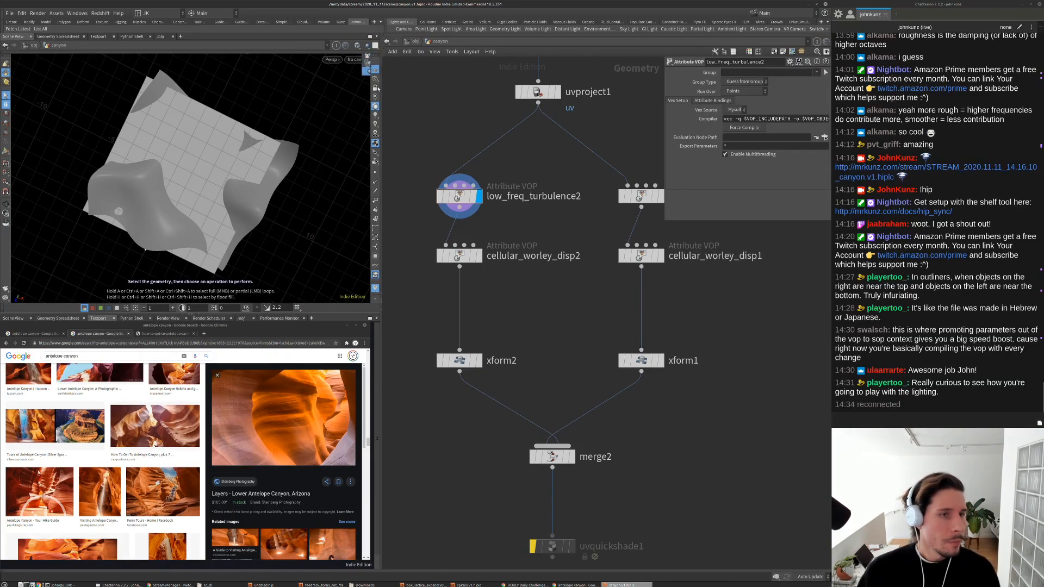
click(250, 172)
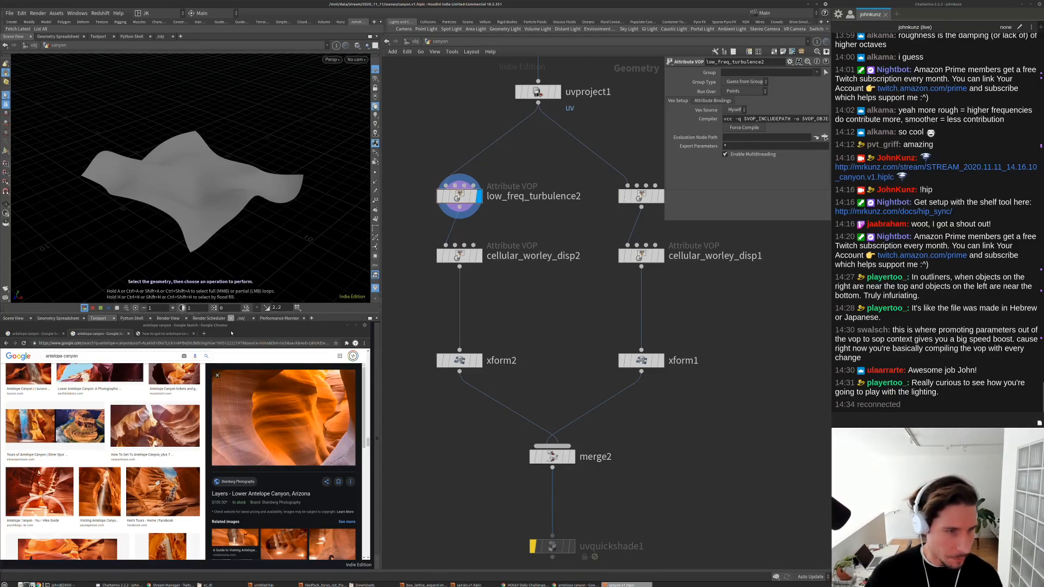
Search the web for "oculus story studio" in a new tab of the Chrome browser
drag(252, 327, 356, 311)
key(ctrl+t)
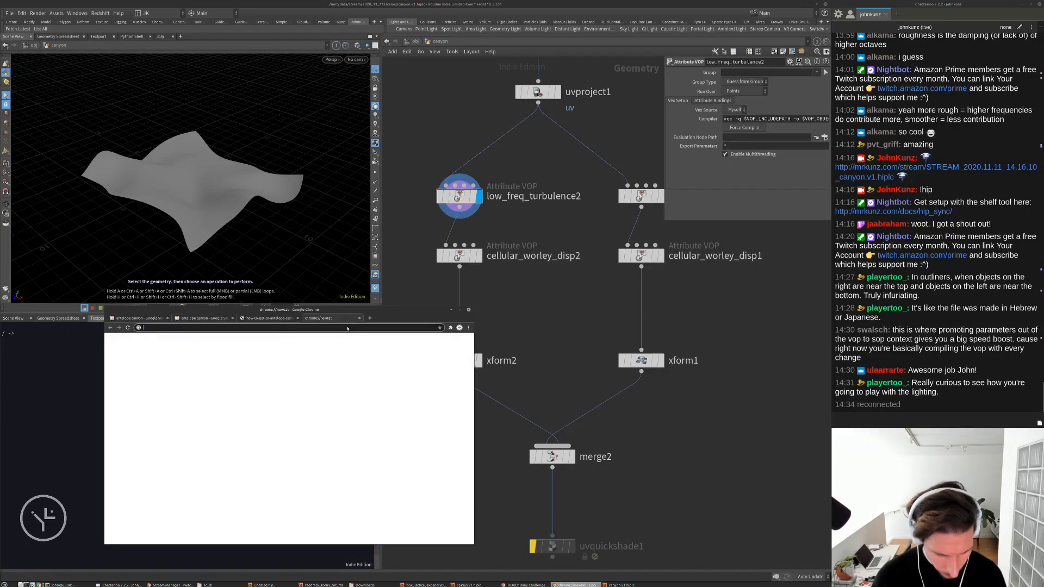
text(oculus s)
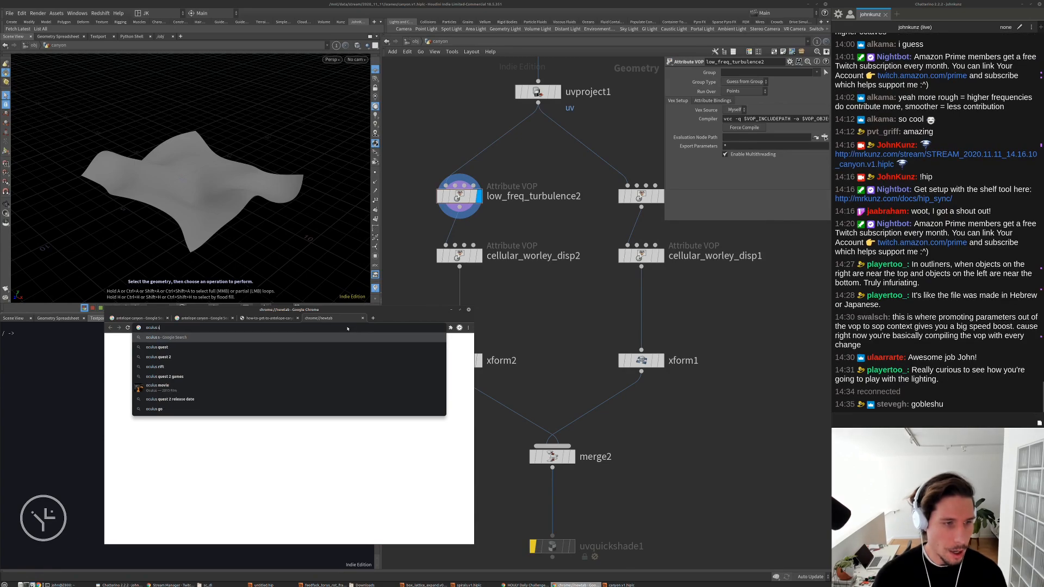
text(tory studio)
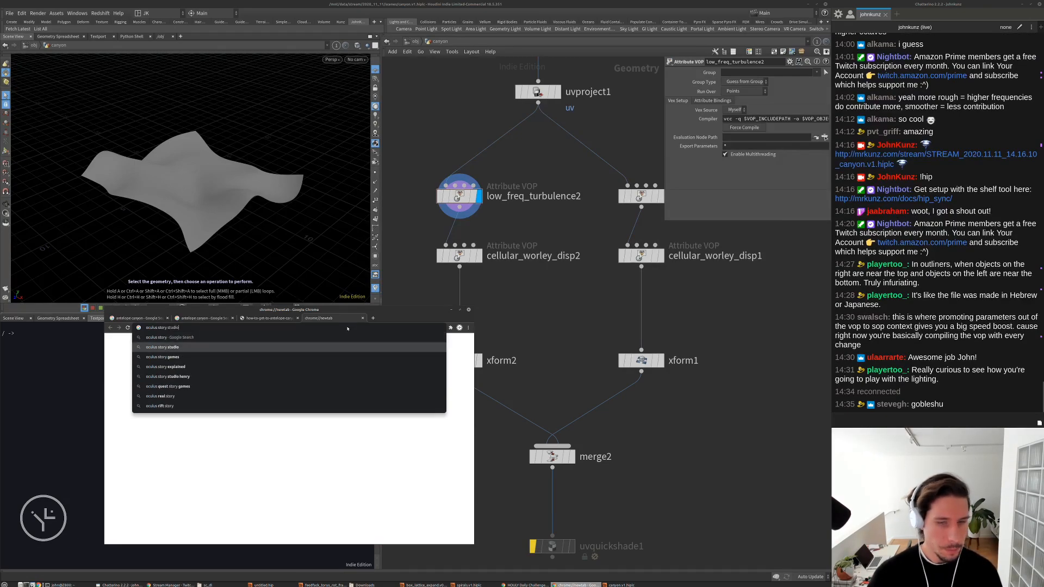
key(Return)
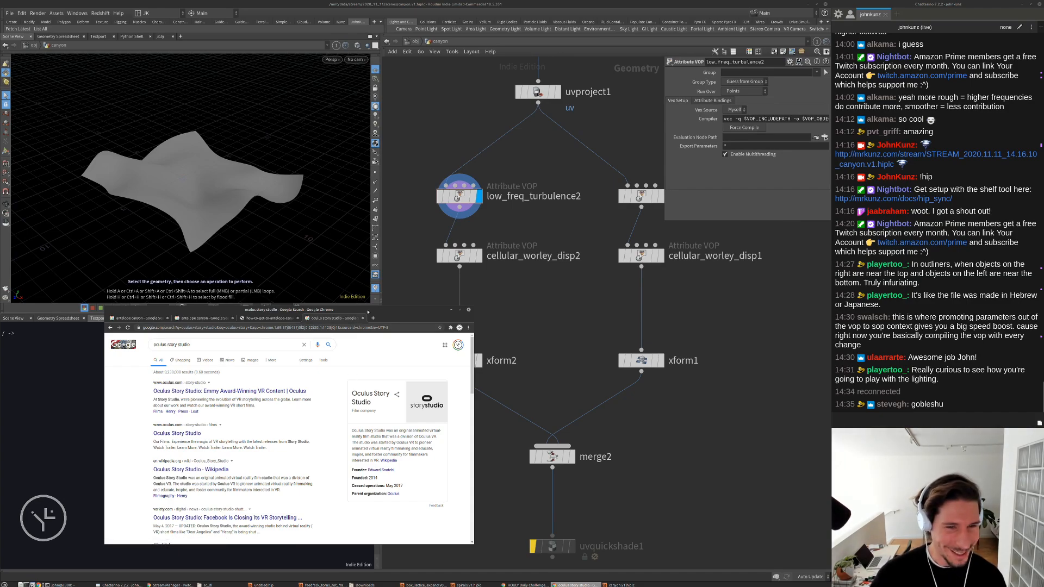
drag(367, 311, 492, 267)
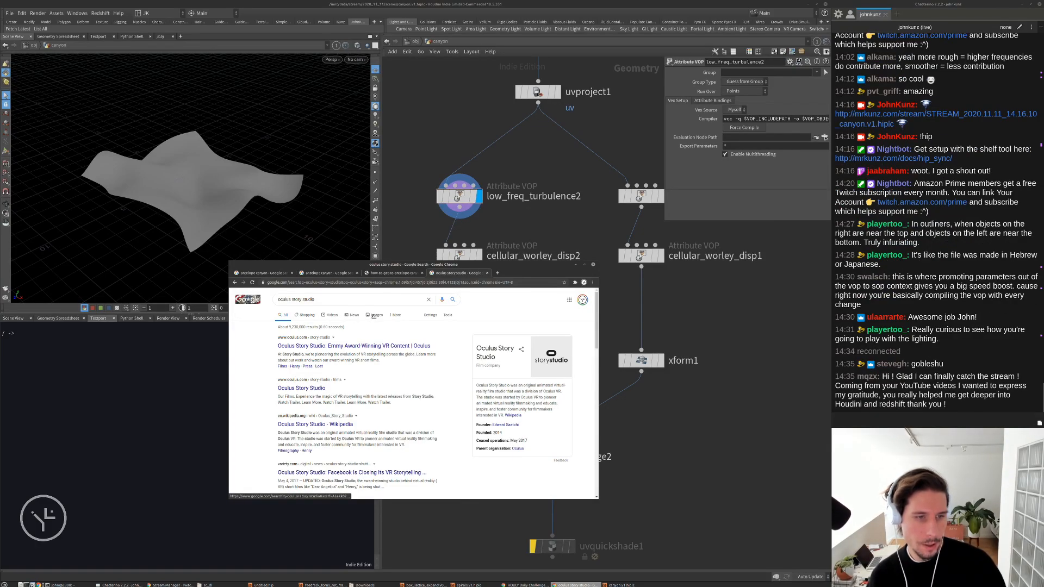
Refine the web search to "oculus story studio dear angelica" and open the Dear Angelica page of Oculus Story Studio
click(332, 300)
text(dea)
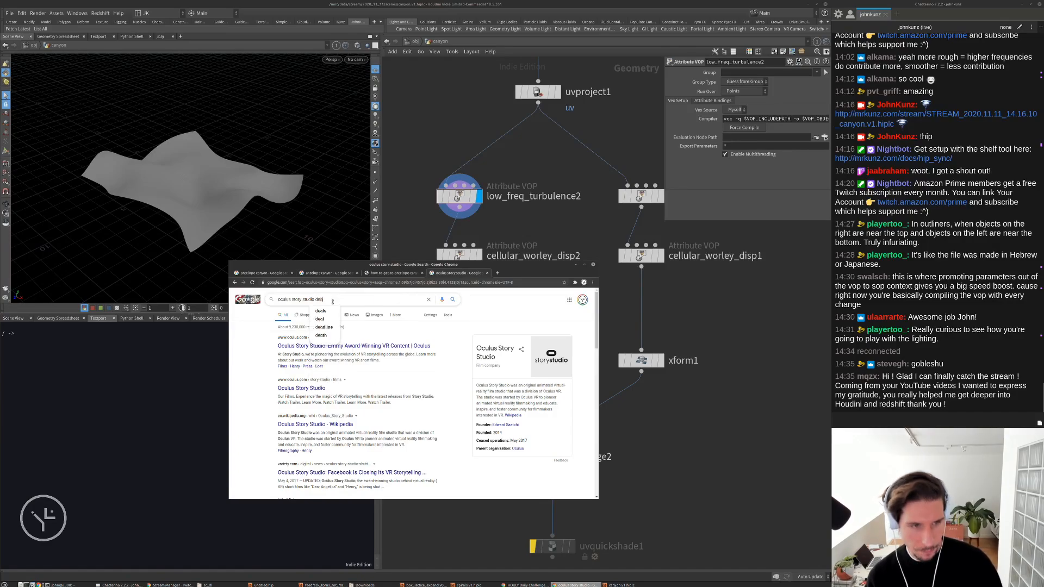
text(r ang)
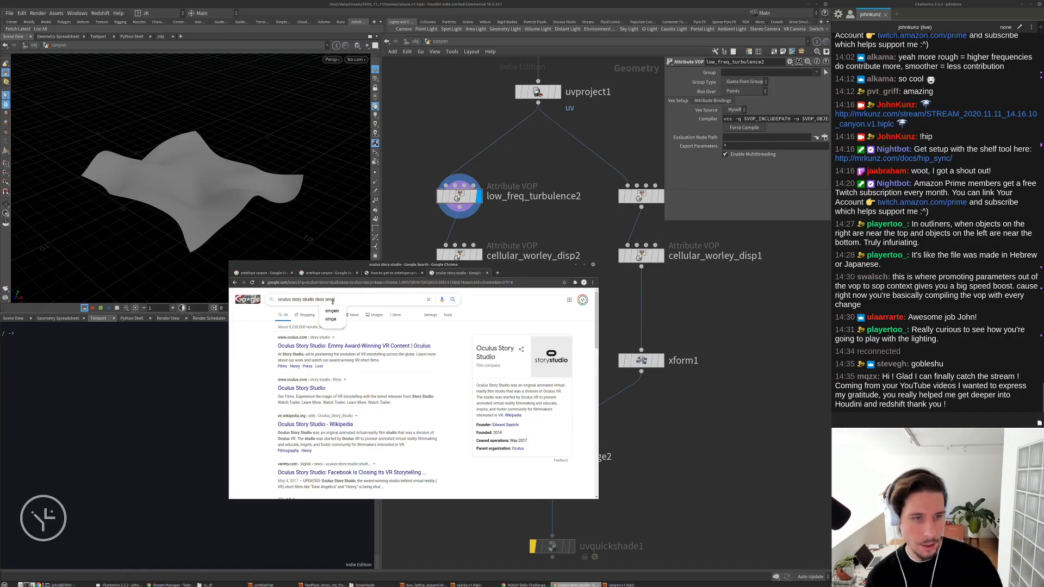
text(e)
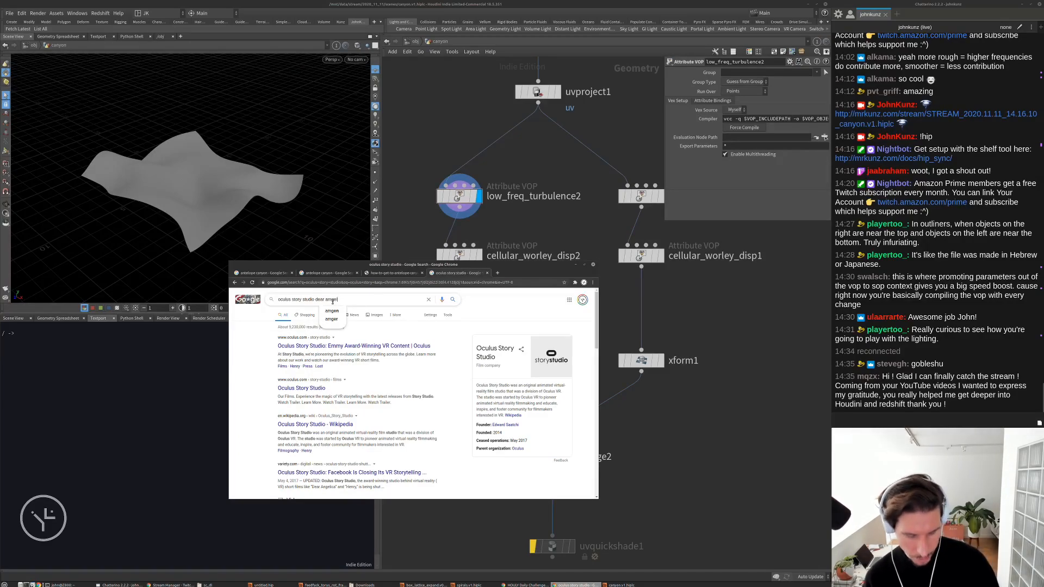
text(lica)
key(Return)
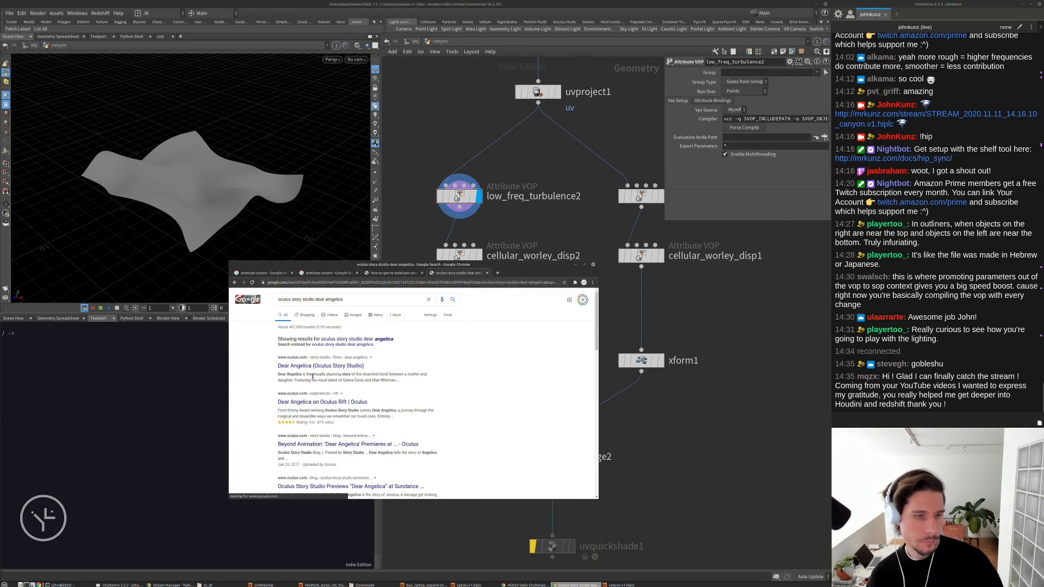
click(319, 366)
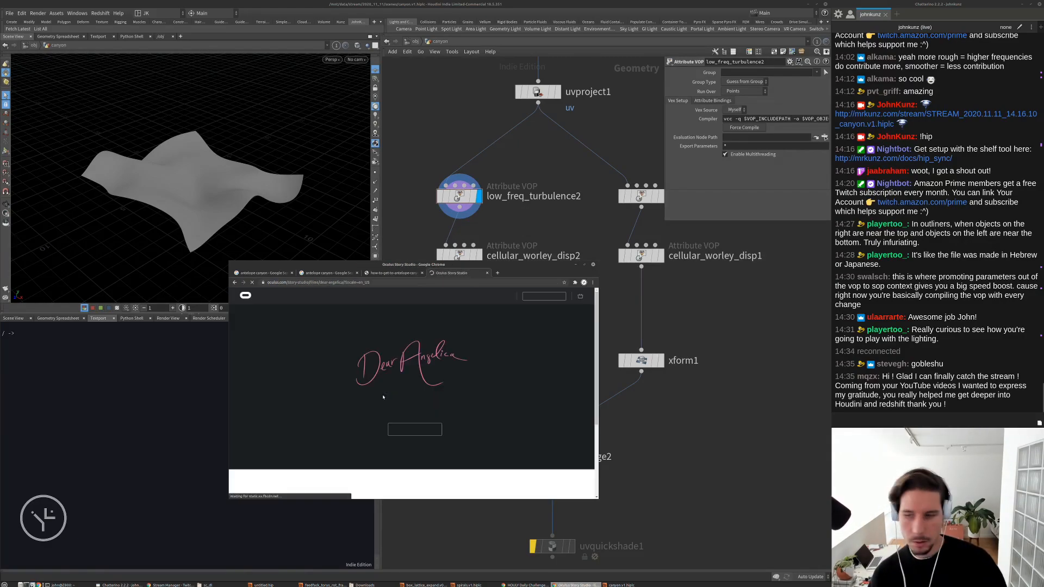
Look through the Dear Angelica page, examining its introduction and gallery of painted artwork
scroll(436, 369, down, 2)
scroll(436, 370, down, 3)
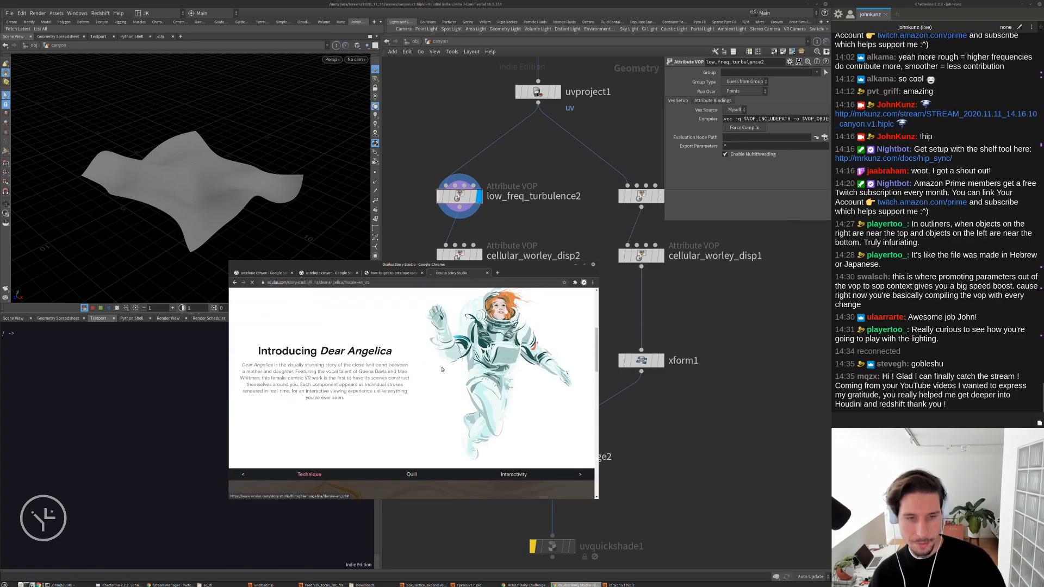
drag(600, 354, 573, 408)
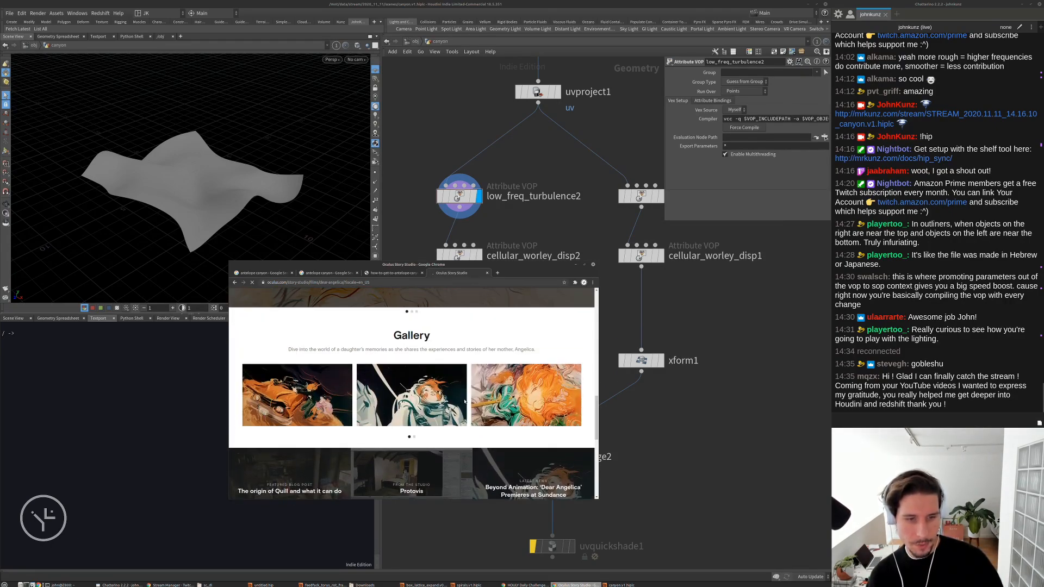
scroll(529, 386, up, 2)
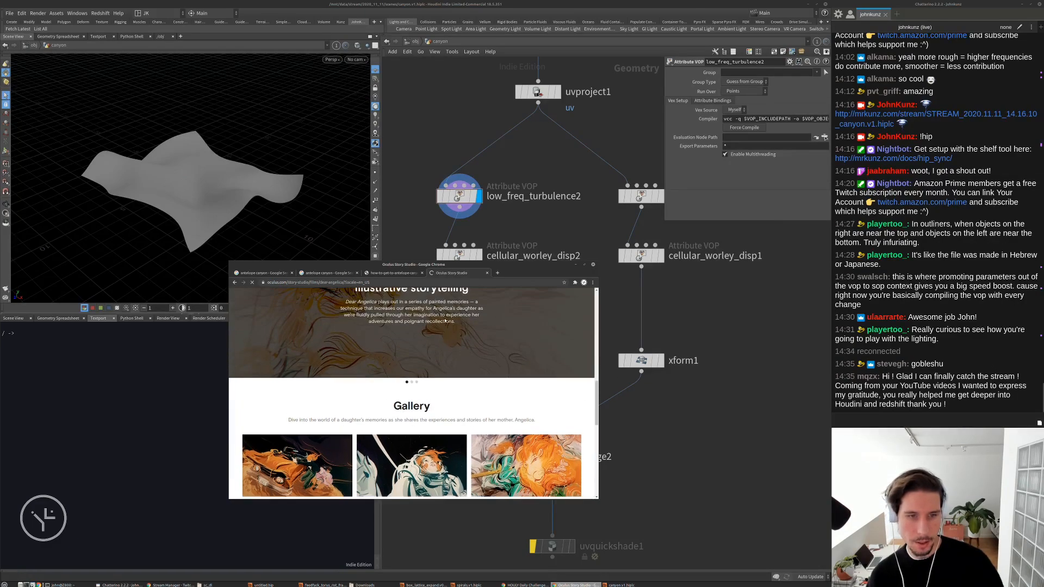
scroll(444, 377, down, 3)
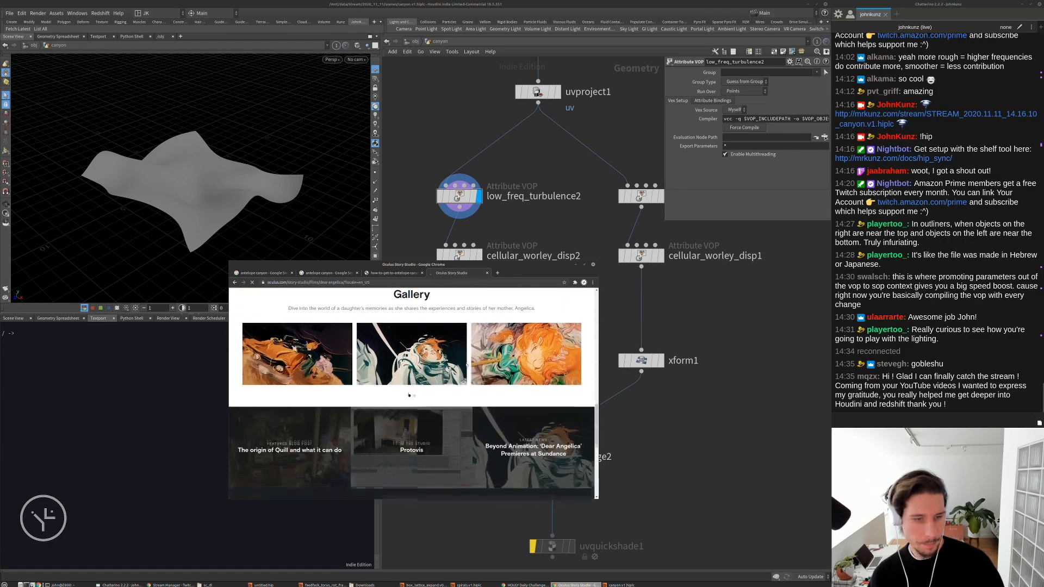
scroll(402, 374, down, 5)
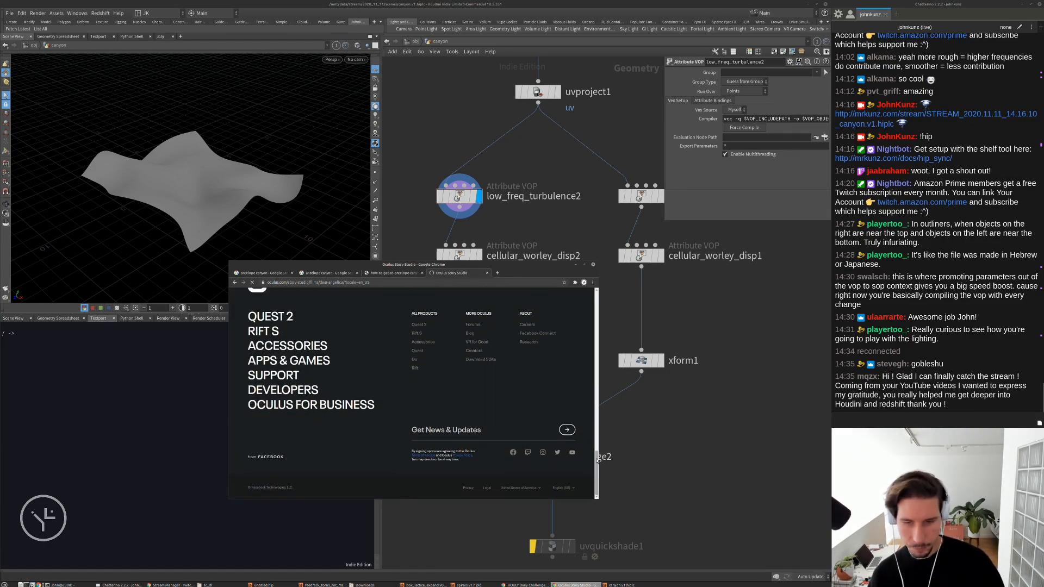
drag(596, 460, 587, 419)
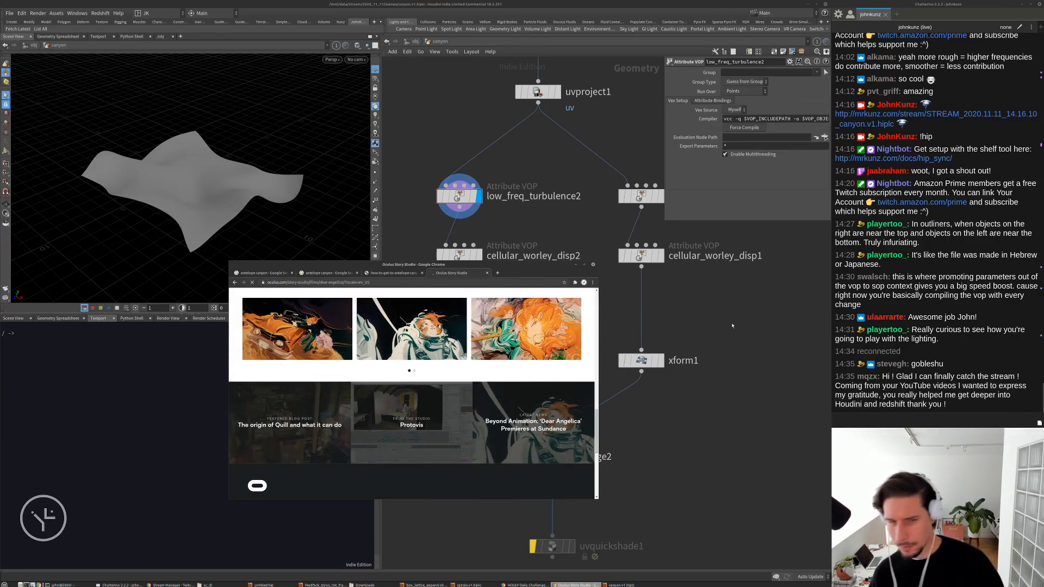
drag(562, 283, 344, 346)
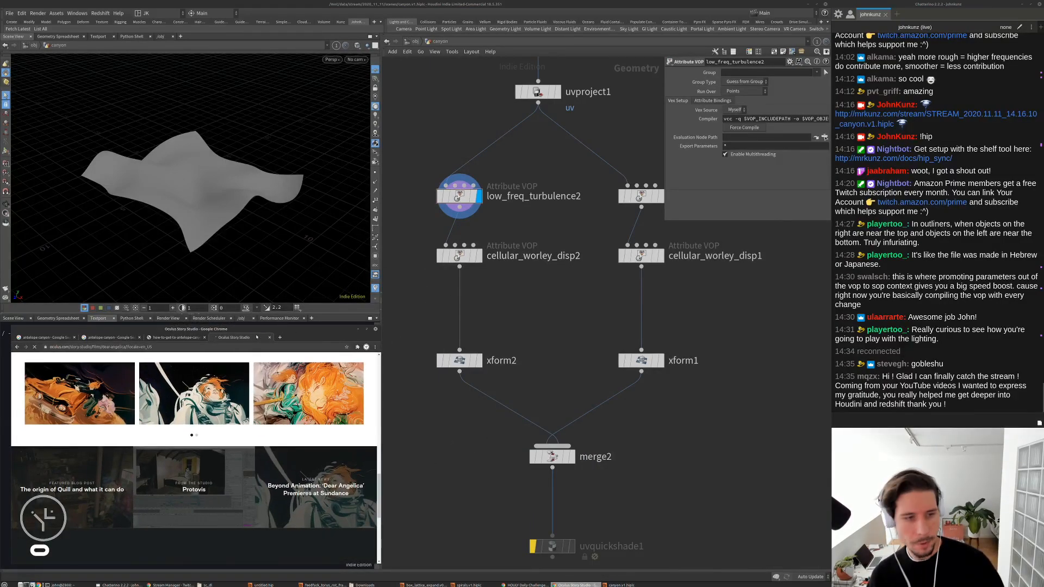
drag(254, 339, 481, 267)
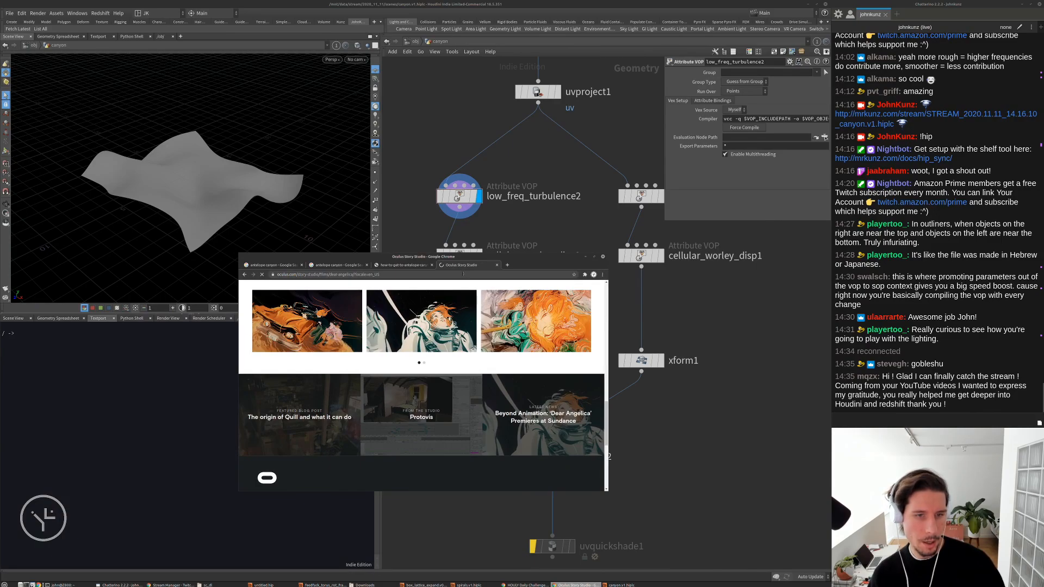
Search the web for "unreal architecture visualization twinmotion" in a new browser tab
click(462, 273)
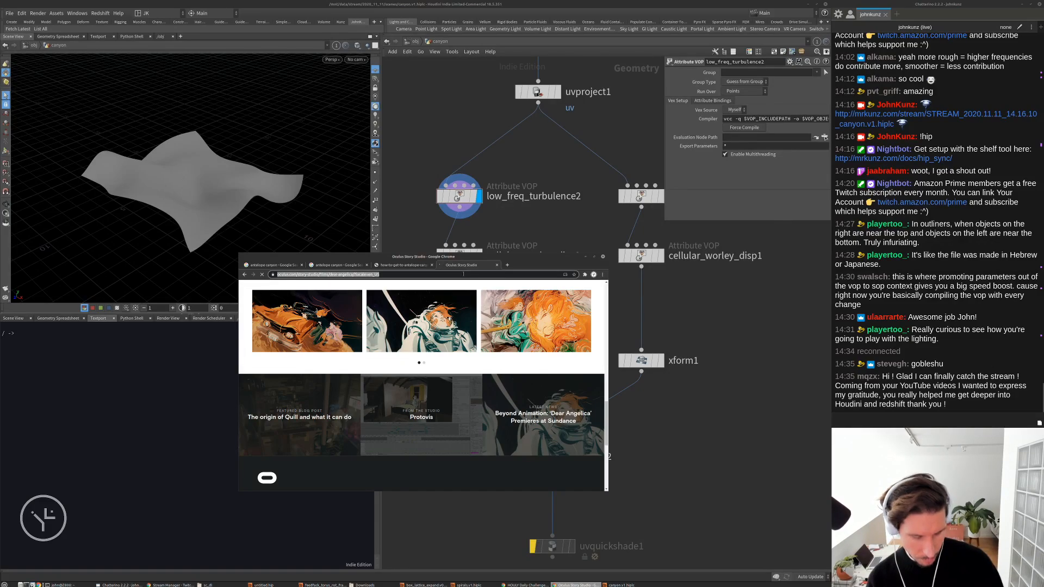
key(ctrl+t)
text(unre)
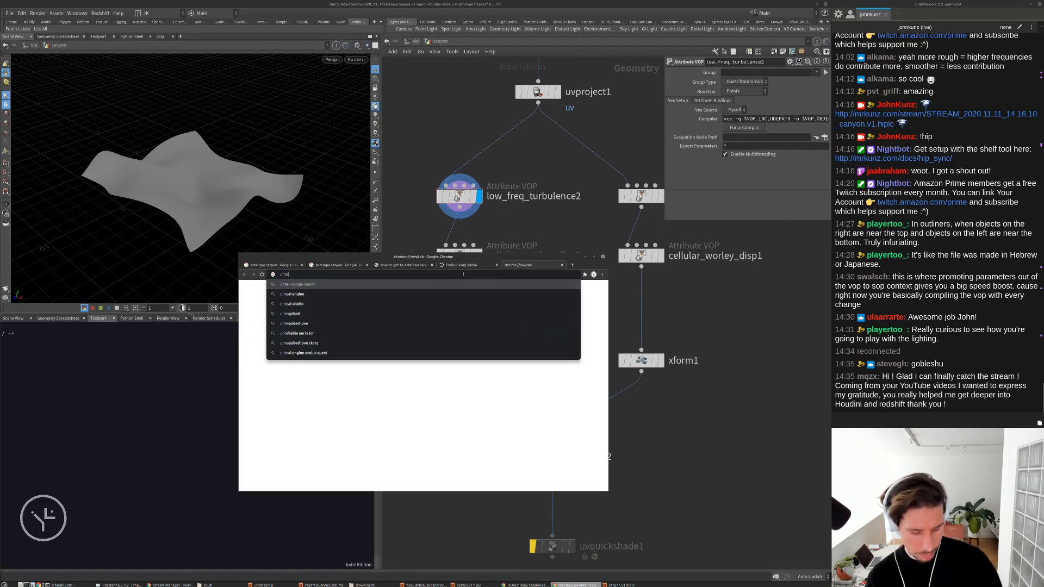
text(al arch)
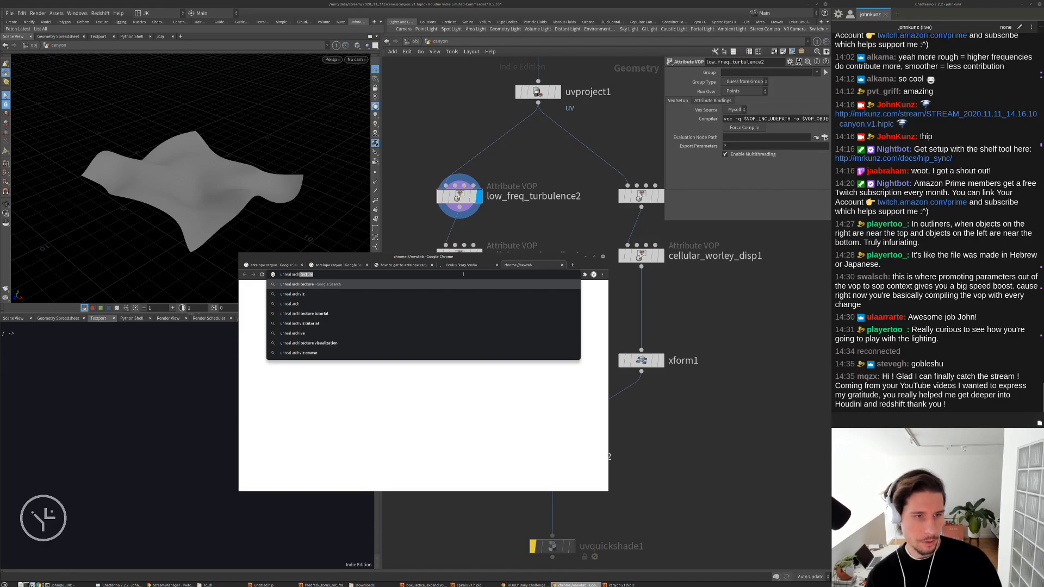
text(itecture visualization )
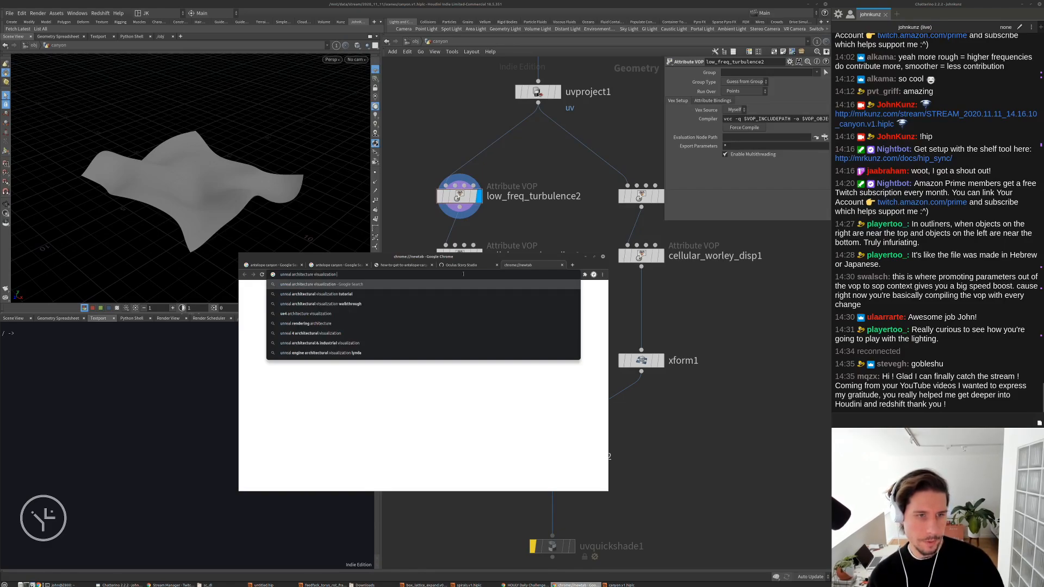
text(tw)
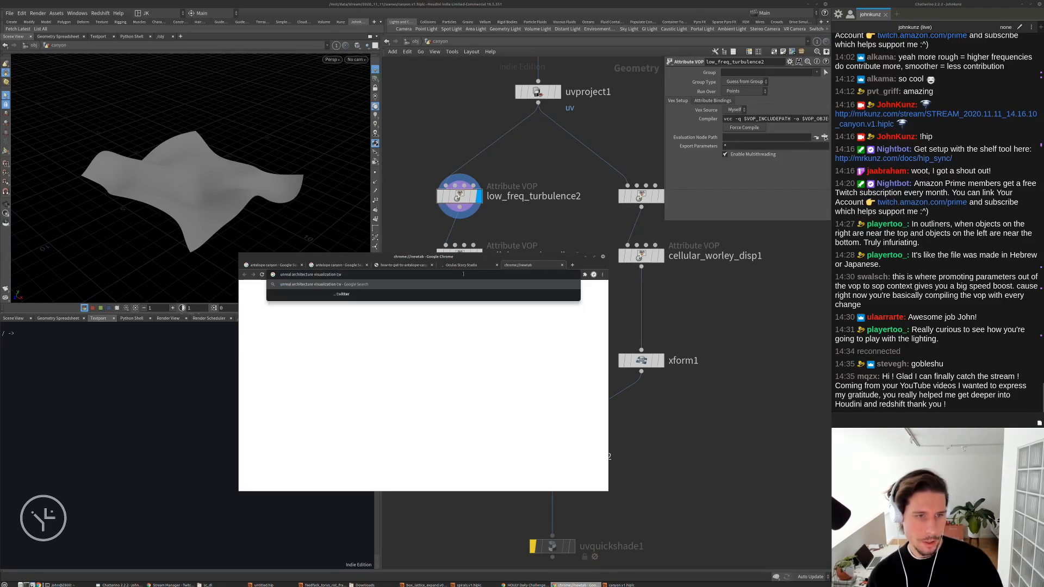
text(inmotion)
key(Return)
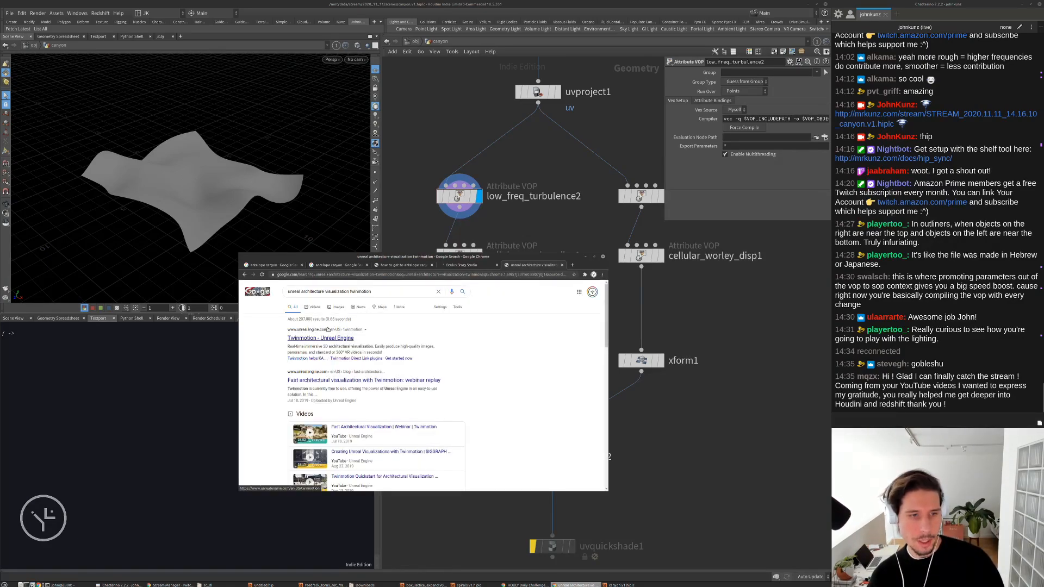
Show the image results for the Twinmotion search and preview the ArchDaily picture of the building with the curved wooden roof
click(344, 309)
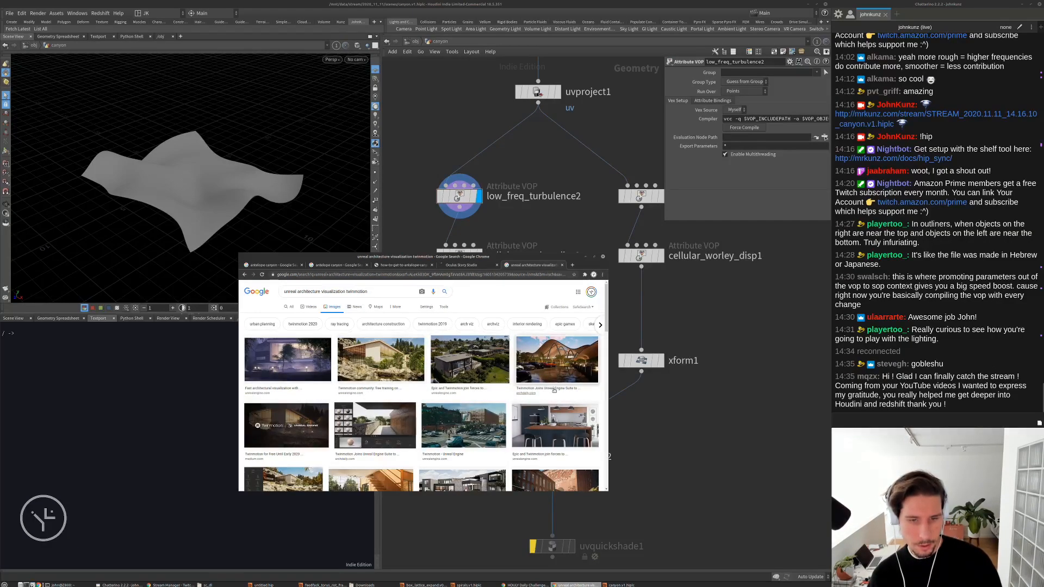
click(554, 389)
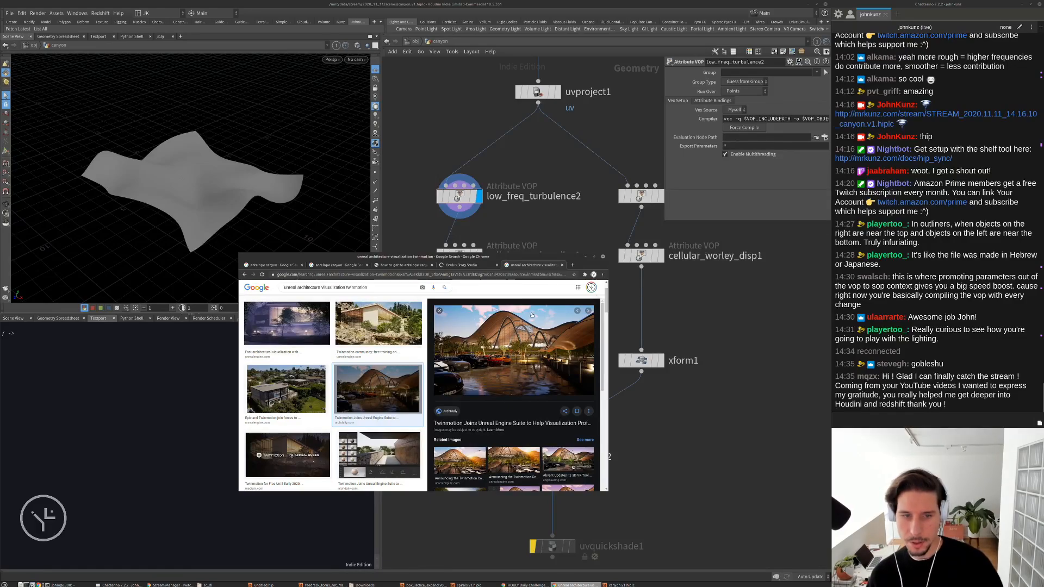
drag(548, 259, 541, 272)
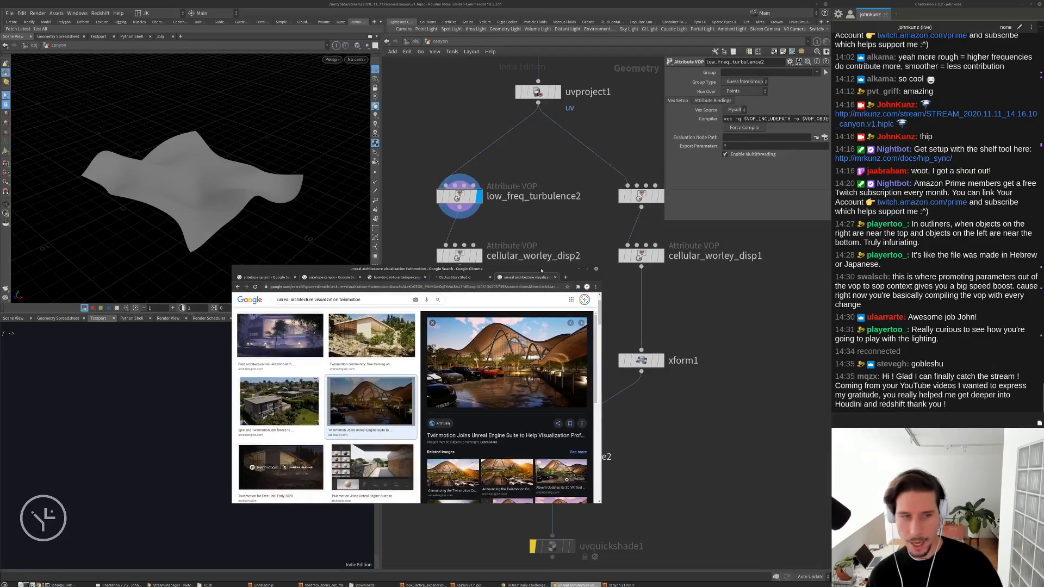
Place the browser window back below the viewport and return to the antelope canyon image results
click(454, 277)
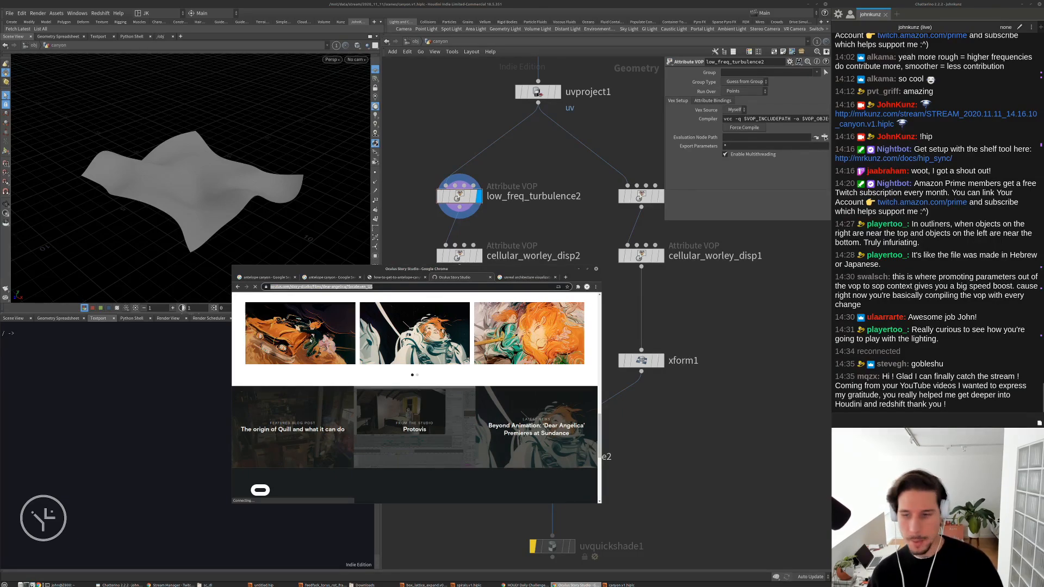
drag(511, 268, 291, 326)
key(ctrl+shift+Tab)
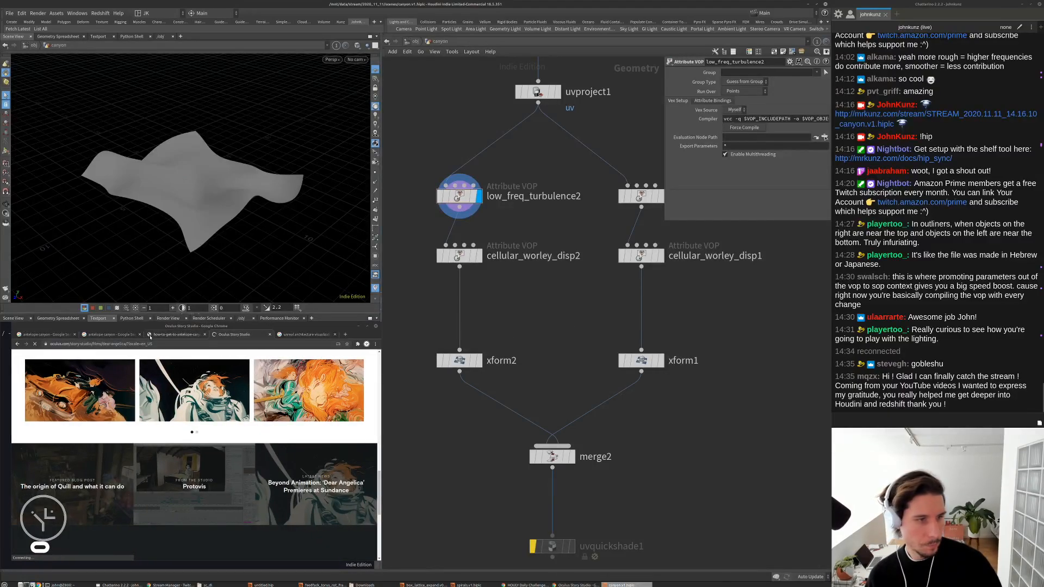
click(120, 335)
click(170, 335)
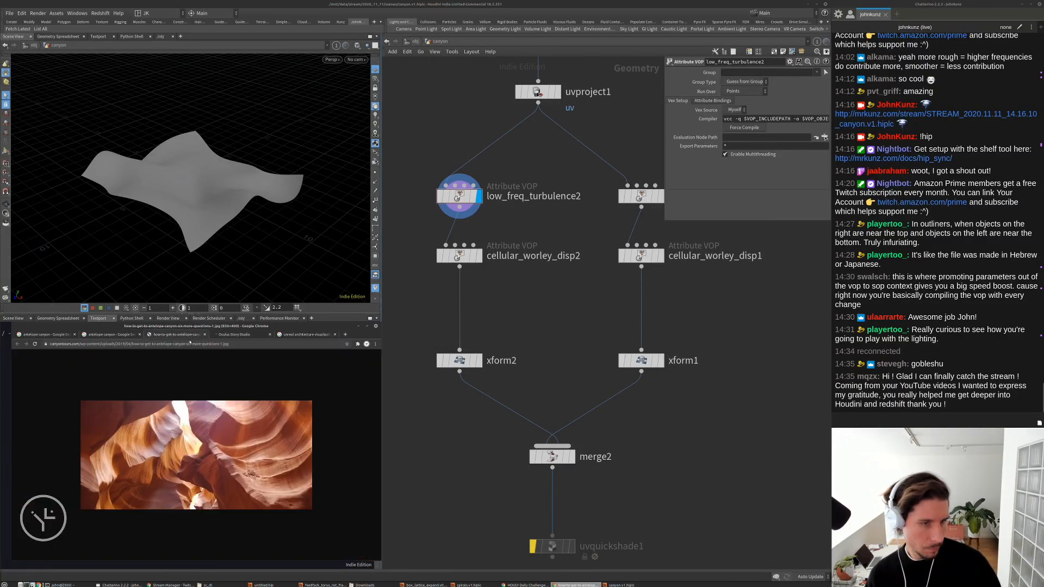
click(111, 335)
Display merge2 in the Houdini viewport to view both canyon walls together
middle_drag(556, 372, 582, 305)
scroll(575, 353, down, 2)
scroll(595, 356, up, 2)
click(584, 341)
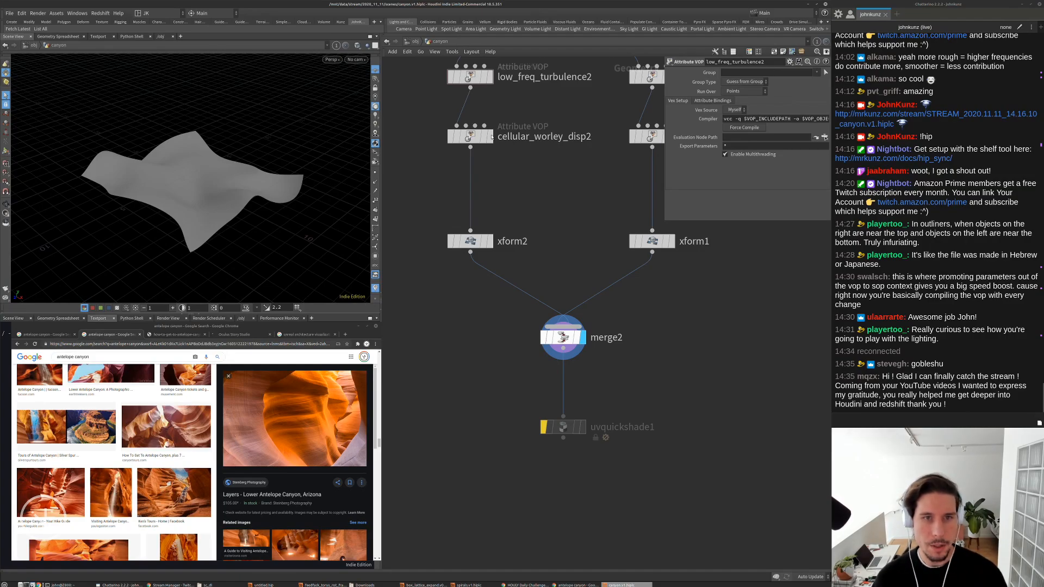
Display cellular_worley_disp2 and examine its displaced surface up close for stretched and overlapping geometry
click(475, 138)
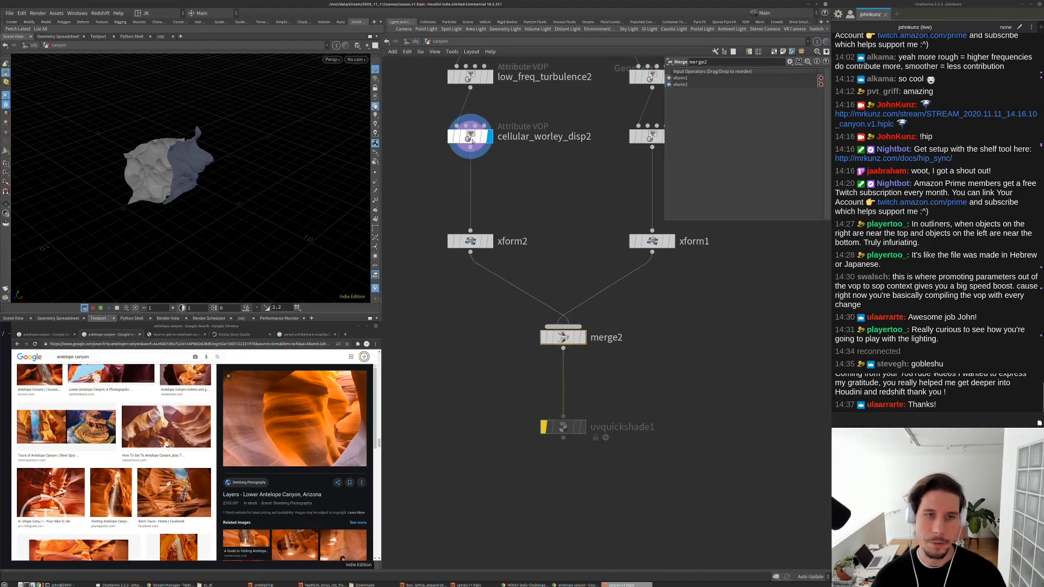
middle_drag(509, 190, 517, 227)
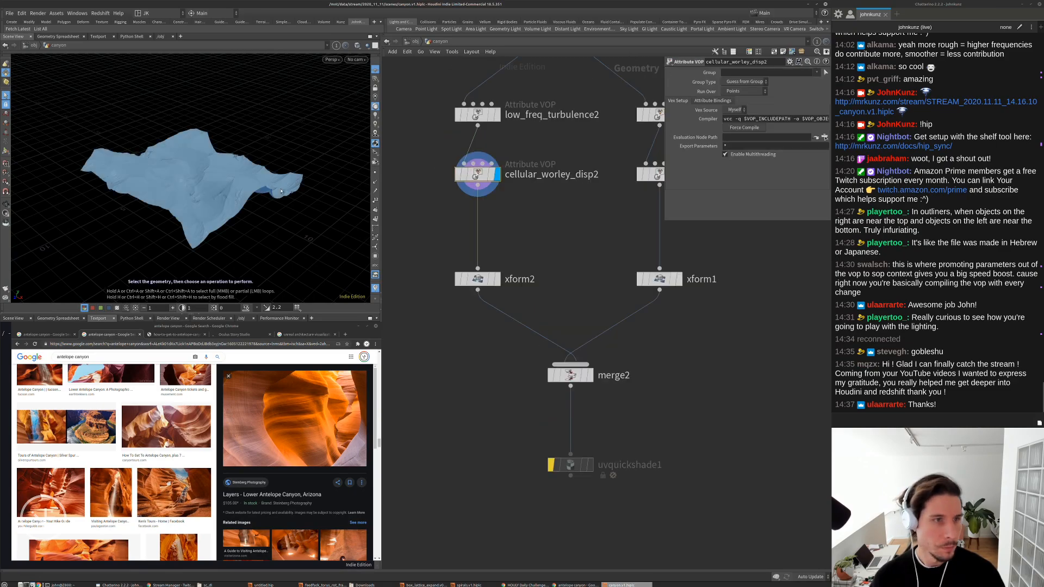
alt+drag(218, 174, 234, 185)
alt+right_drag(234, 184, 261, 212)
alt+drag(261, 212, 263, 165)
alt+right_drag(264, 165, 312, 155)
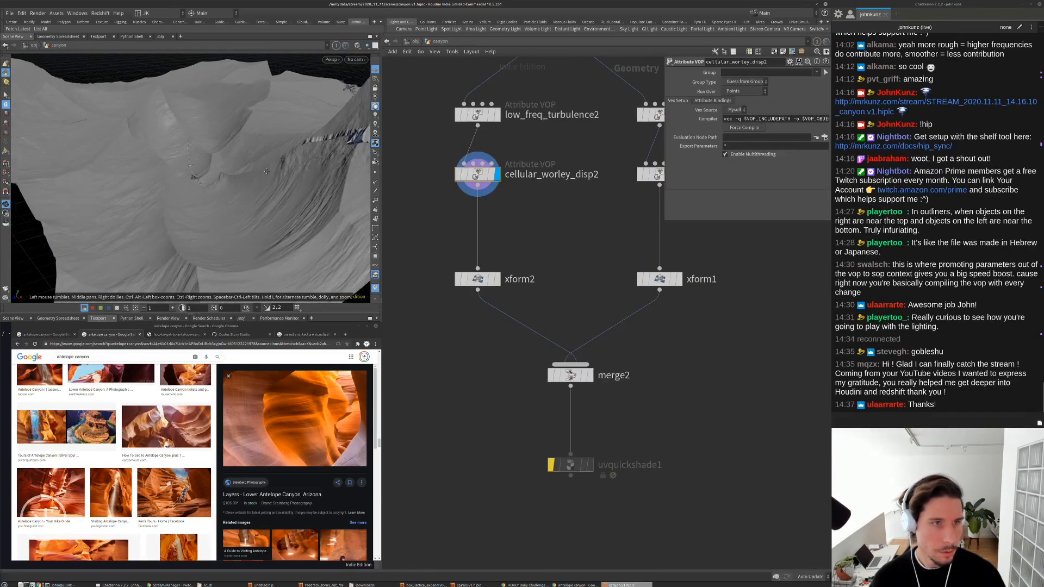
alt+drag(312, 155, 241, 230)
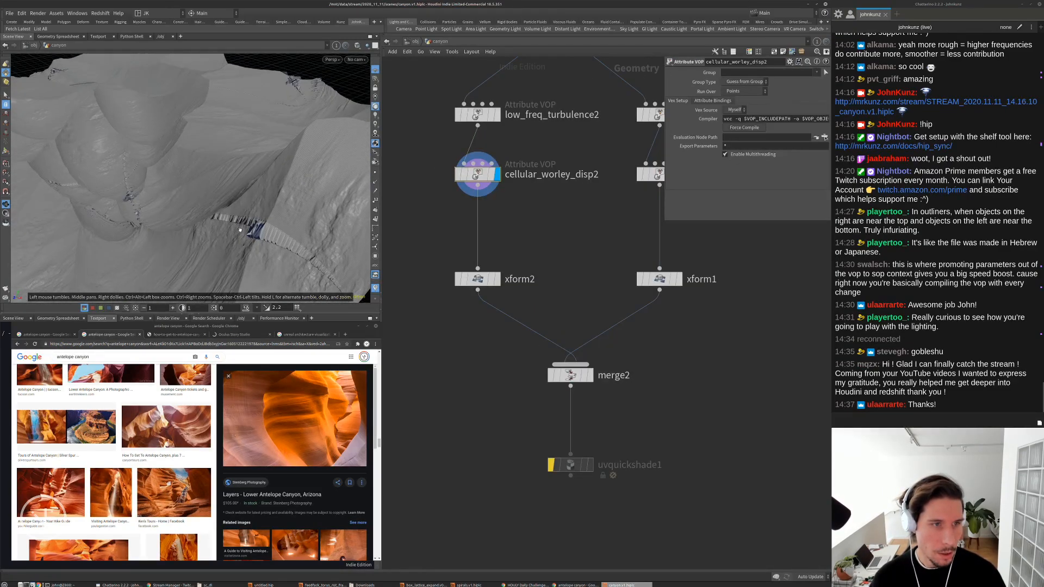
Reduce the resolution of grid3 by setting its rows expression to 2048/1.5
middle_drag(543, 163, 531, 272)
click(552, 68)
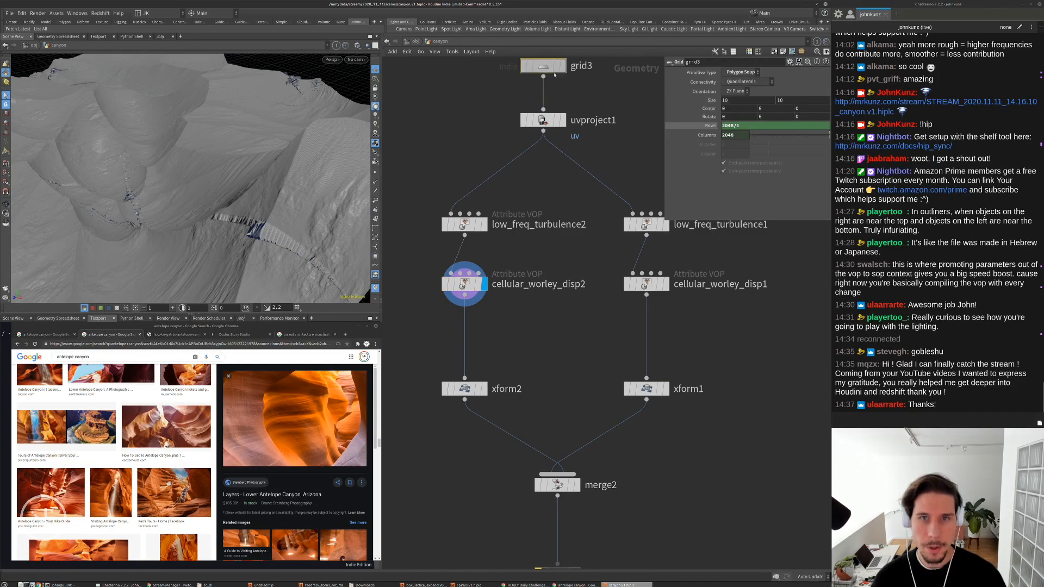
click(745, 126)
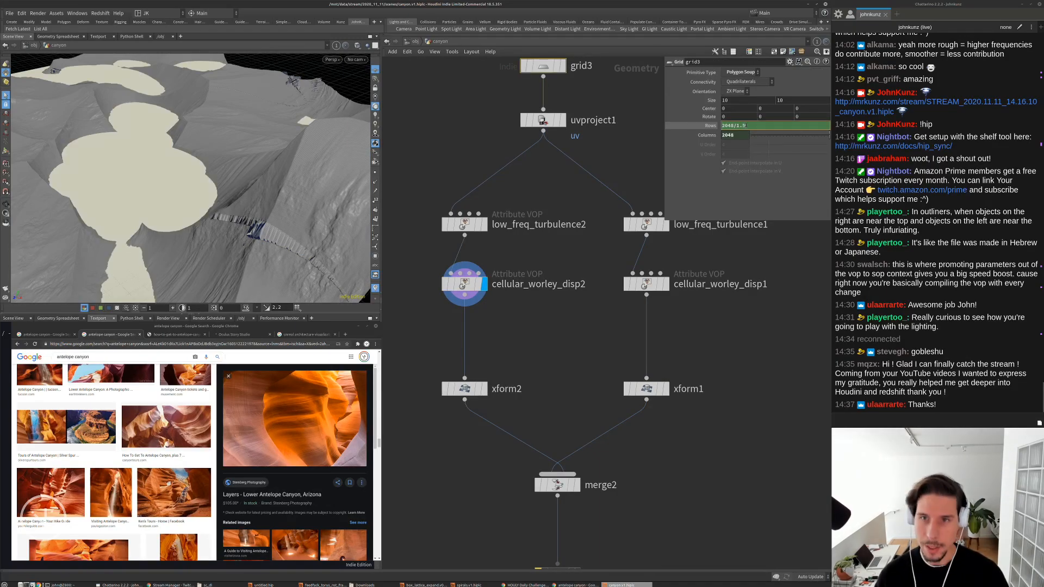
text(.5)
key(Return)
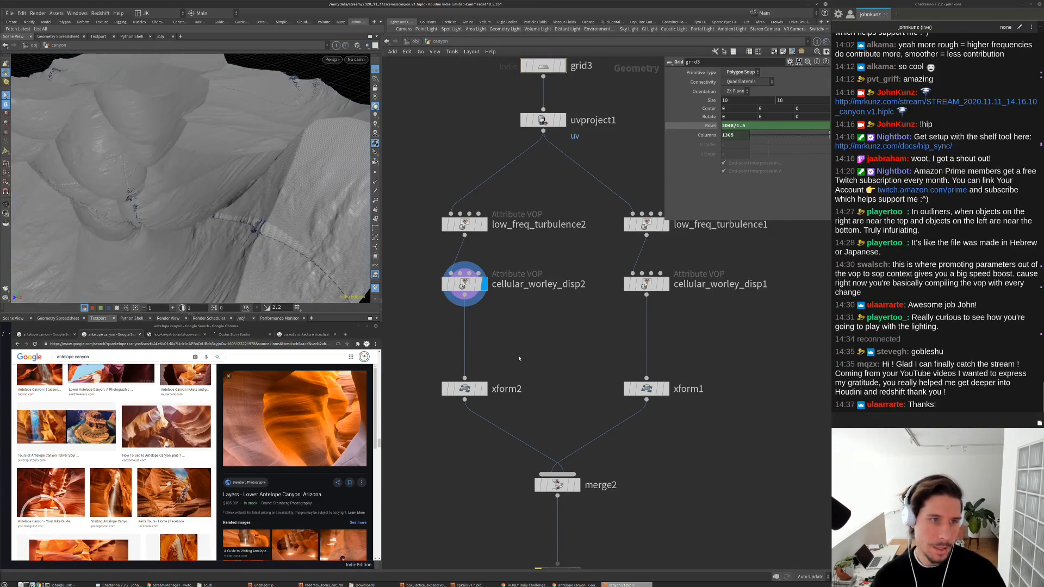
Examine the creases on the displaced surface, and display low_freq_turbulence2 to inspect its mesh up close
drag(307, 187, 170, 210)
middle_drag(169, 210, 239, 213)
right_drag(239, 213, 274, 233)
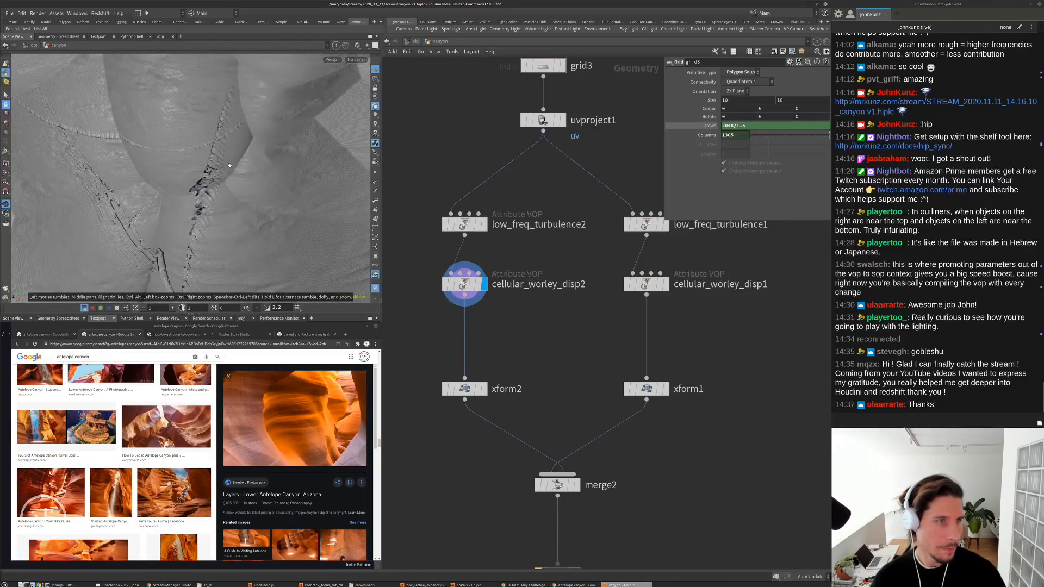
click(462, 226)
key(r)
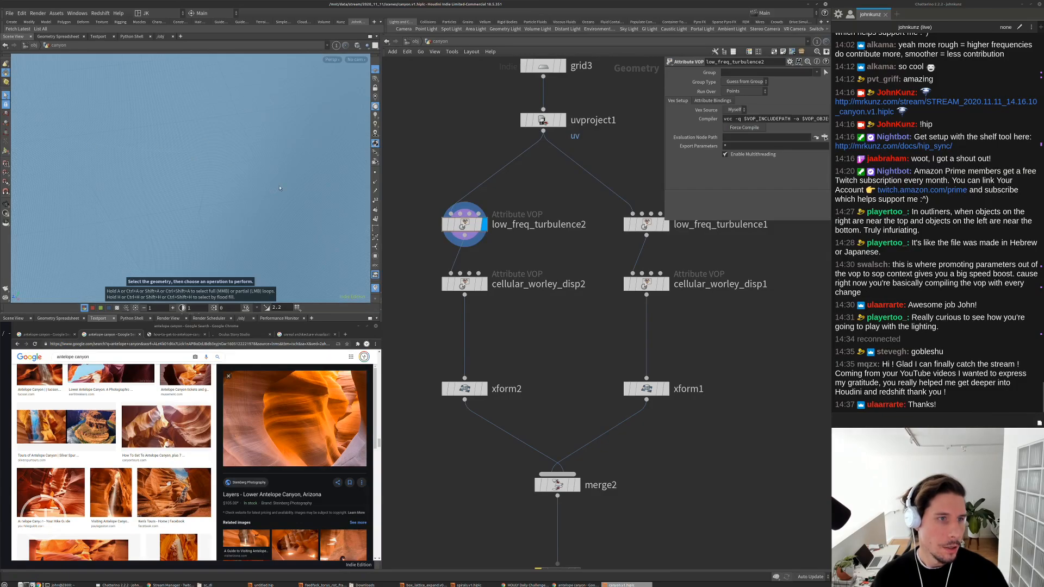
middle_drag(476, 370, 518, 336)
alt+drag(242, 188, 307, 161)
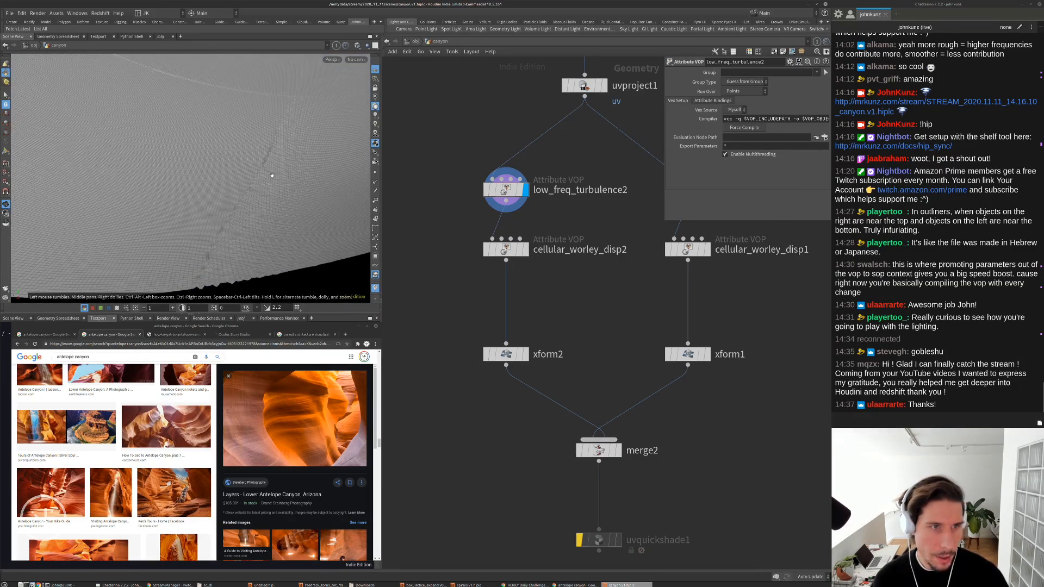
Show the point normals on the low_freq_turbulence2 surface and inspect them around the crease
key(s)
click(374, 184)
click(374, 185)
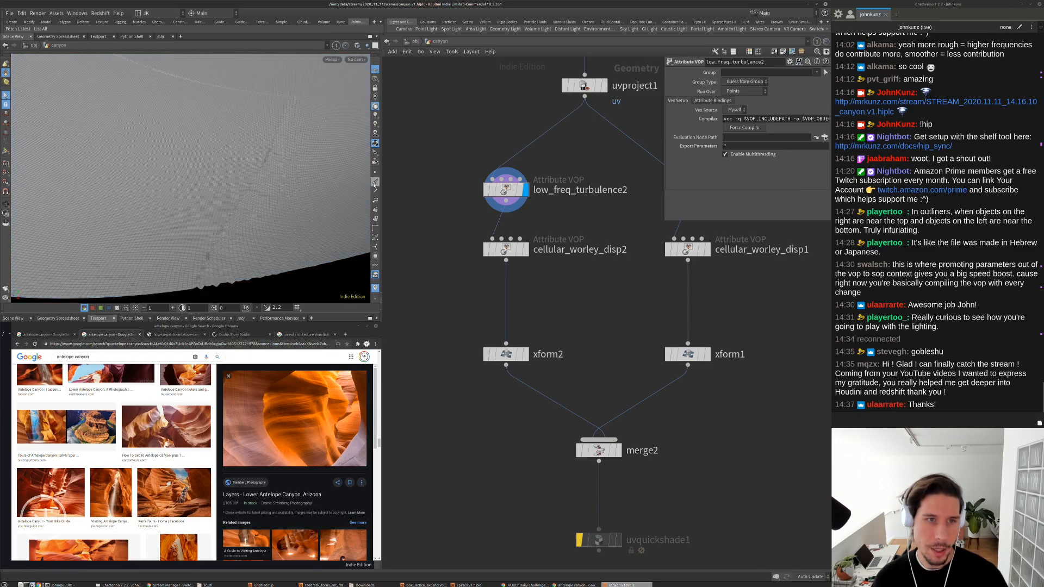
click(374, 183)
alt+drag(220, 226, 278, 151)
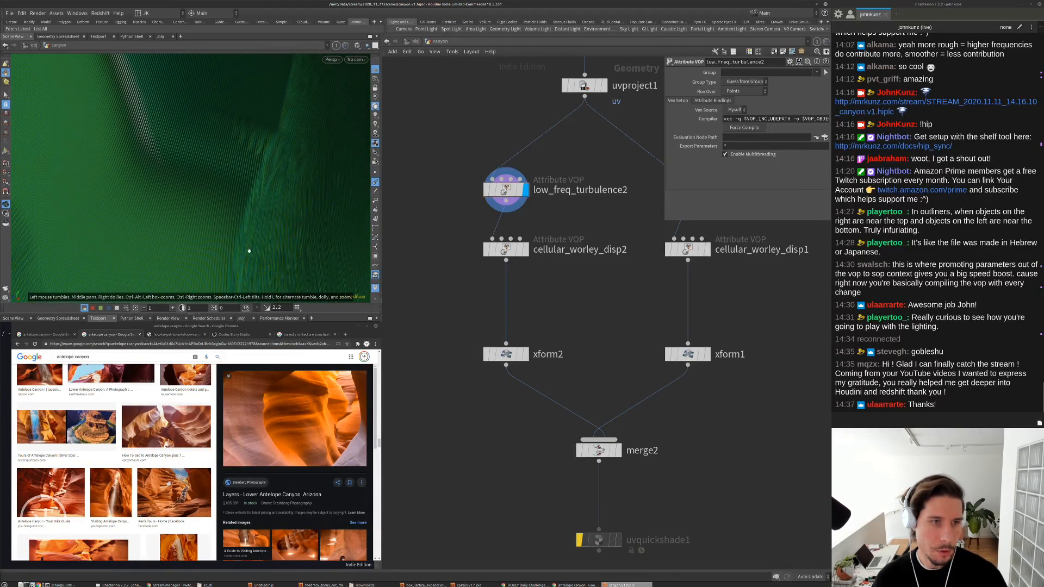
alt+drag(249, 251, 244, 188)
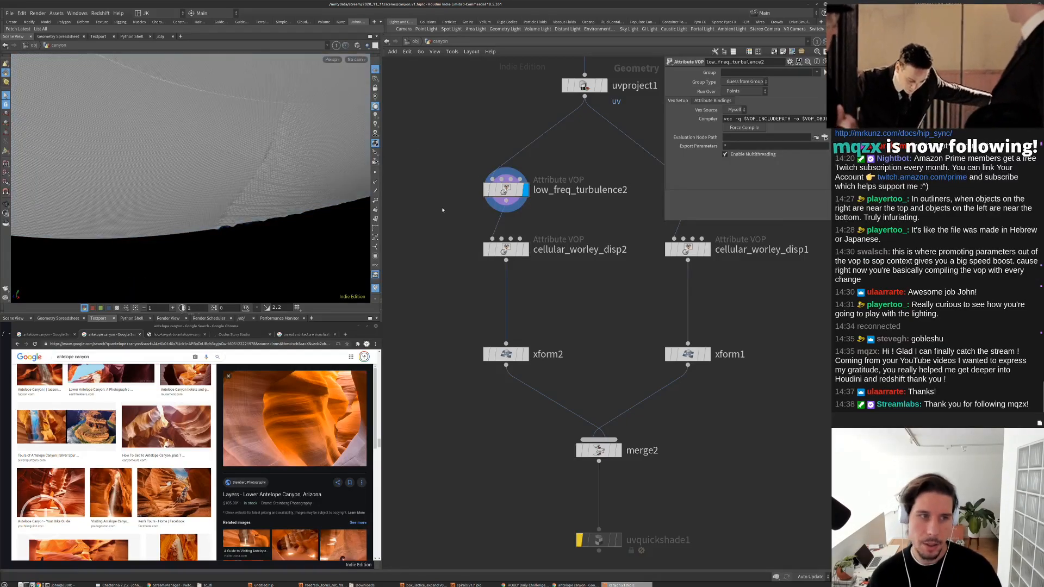
Open the low_freq_turbulence2 network to review curlnoise1 while examining the crease in the mesh up close
middle_drag(442, 210, 446, 230)
double_click(509, 209)
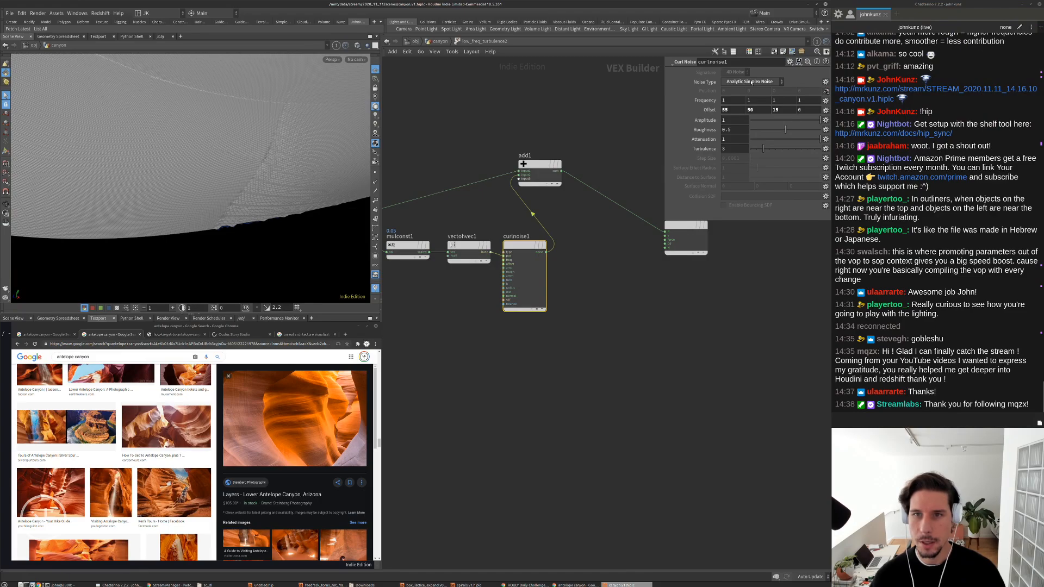
middle_drag(594, 348, 631, 329)
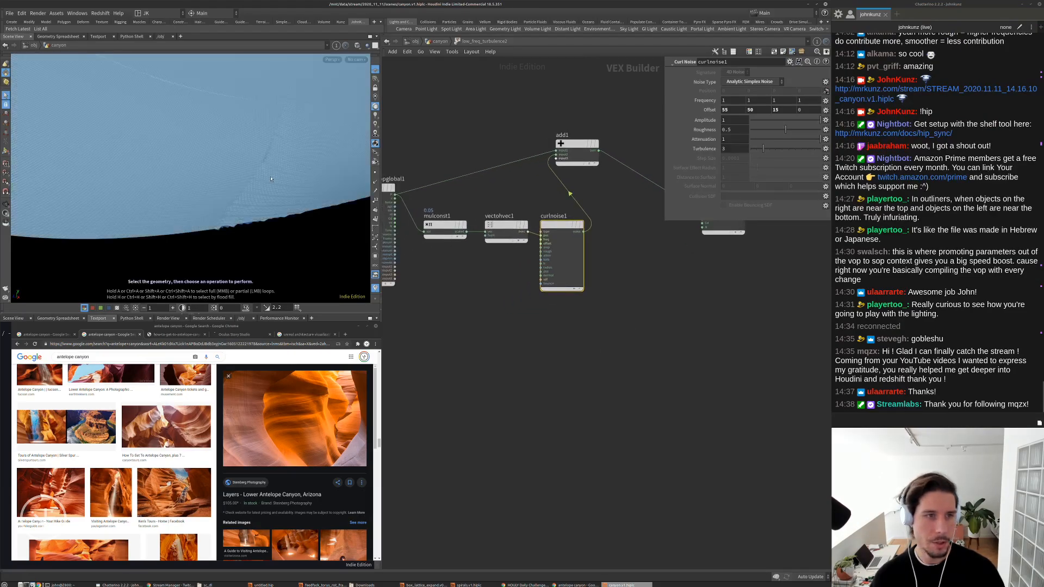
key(Escape)
drag(280, 128, 152, 254)
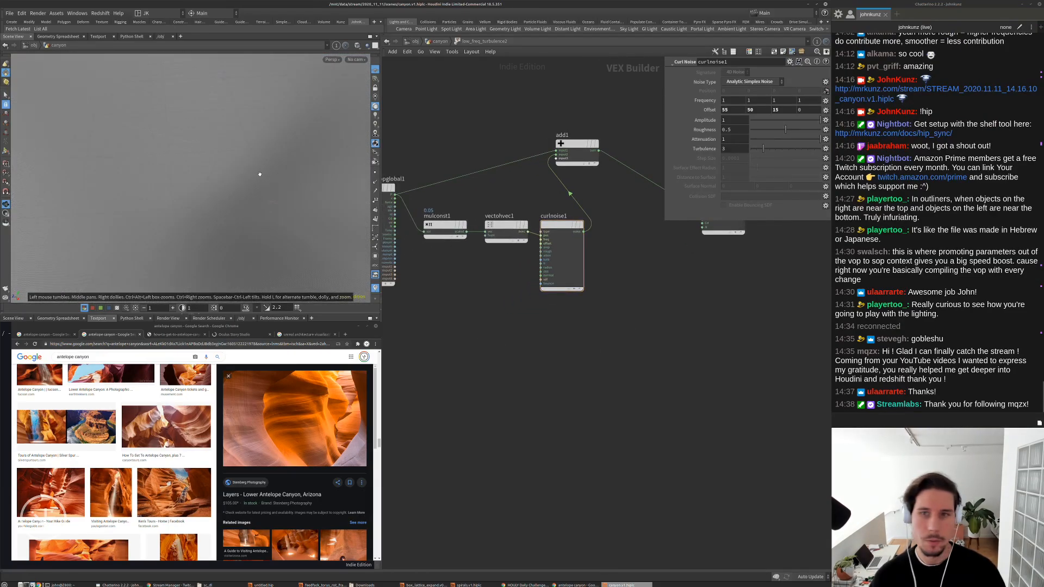
right_drag(270, 170, 245, 207)
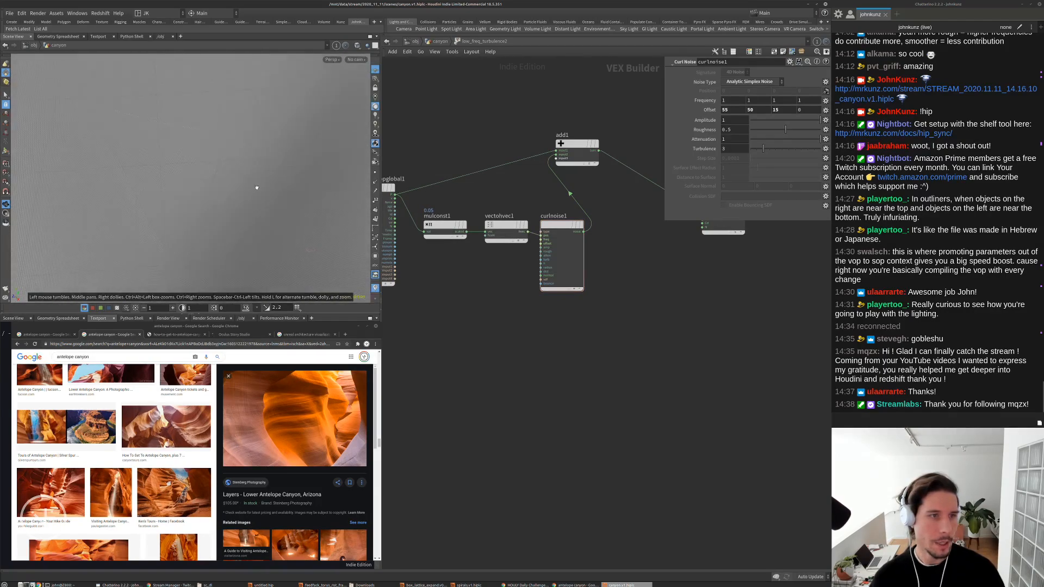
drag(245, 206, 318, 109)
key(s)
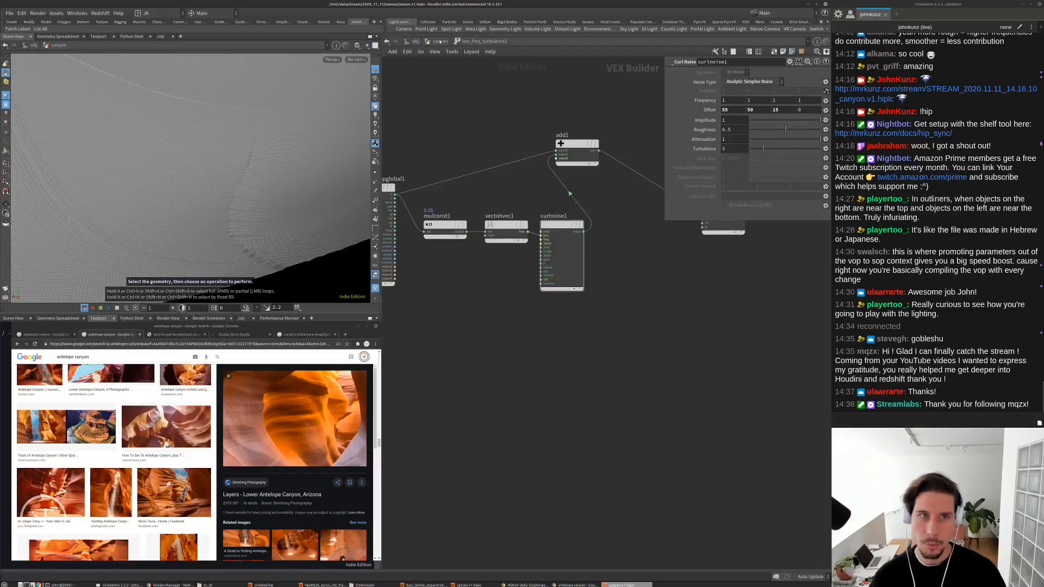
Insert an Attribute Blur with 15 blurring iterations between low_freq_turbulence2 and cellular_worley_disp2, and display it
click(440, 41)
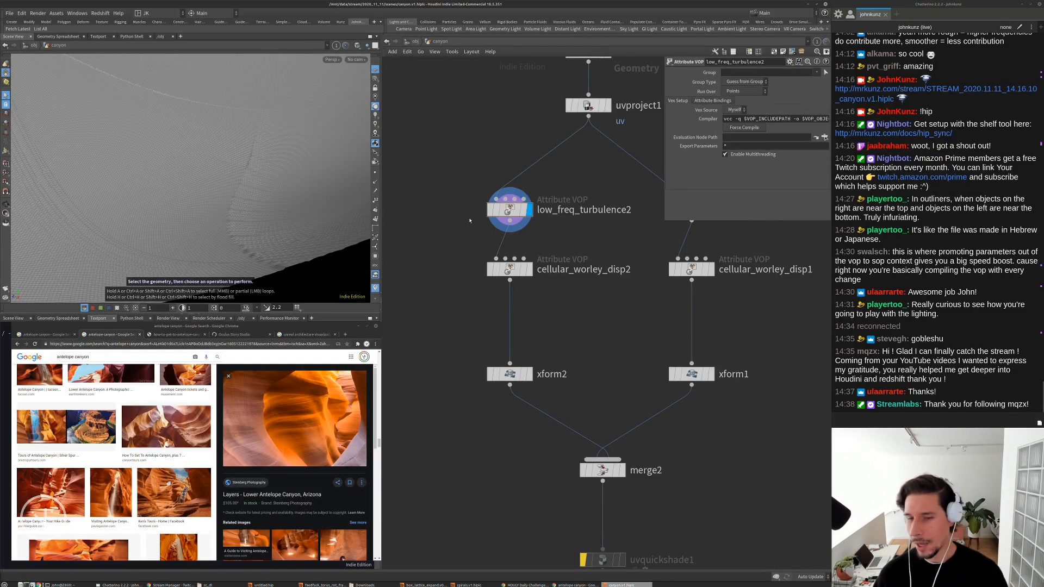
key(Tab)
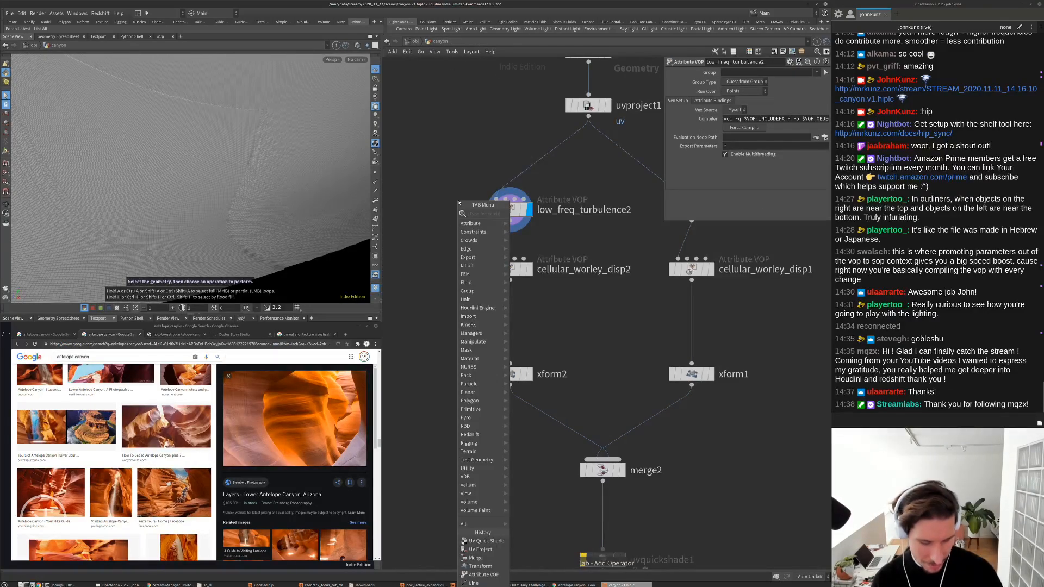
text(blur)
key(Return)
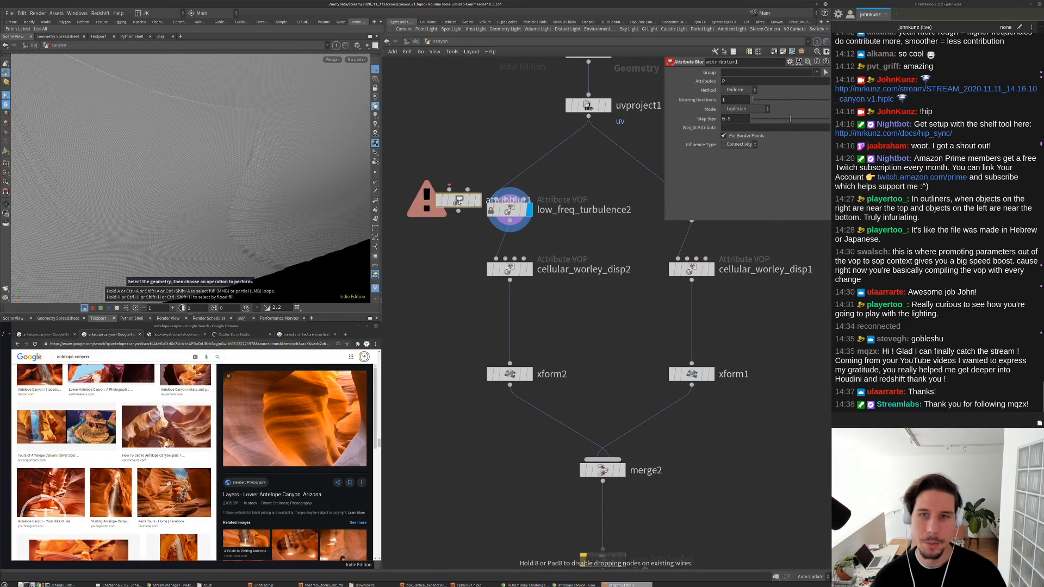
click(458, 202)
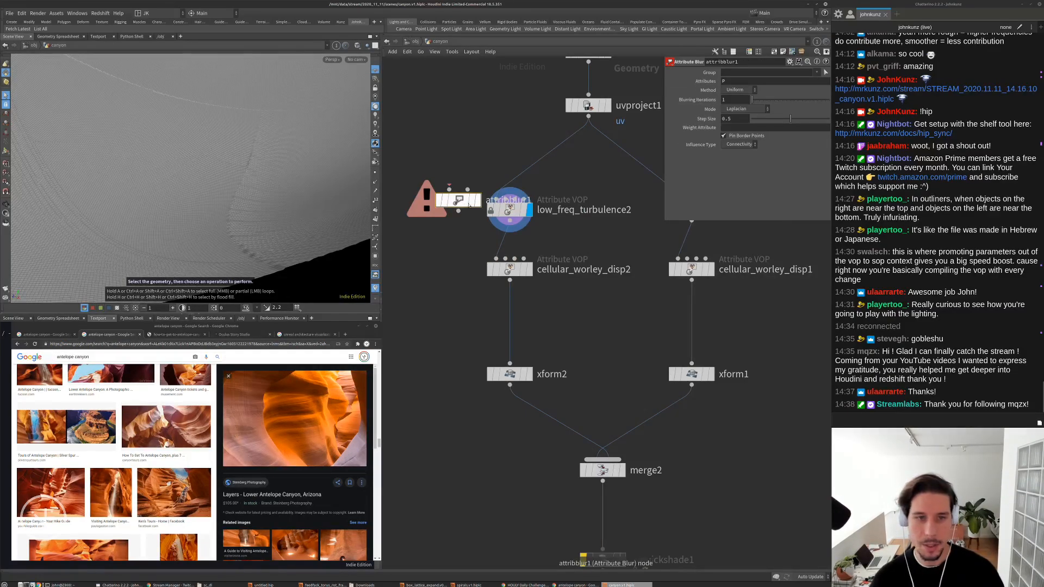
drag(477, 201, 528, 239)
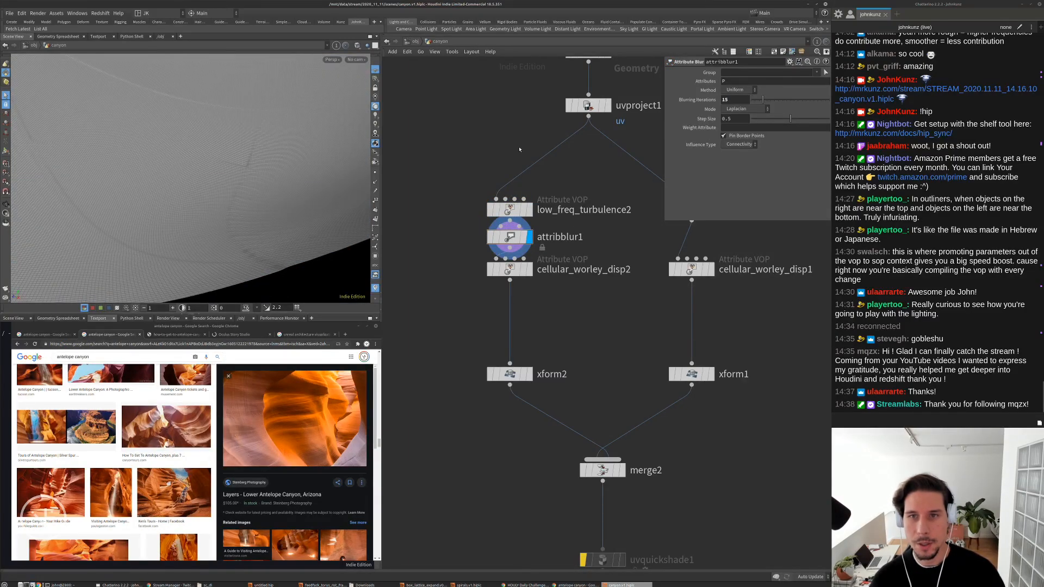
Compare the surface with attribblur1 enabled and bypassed, and leave the node bypassed
drag(255, 185, 383, 255)
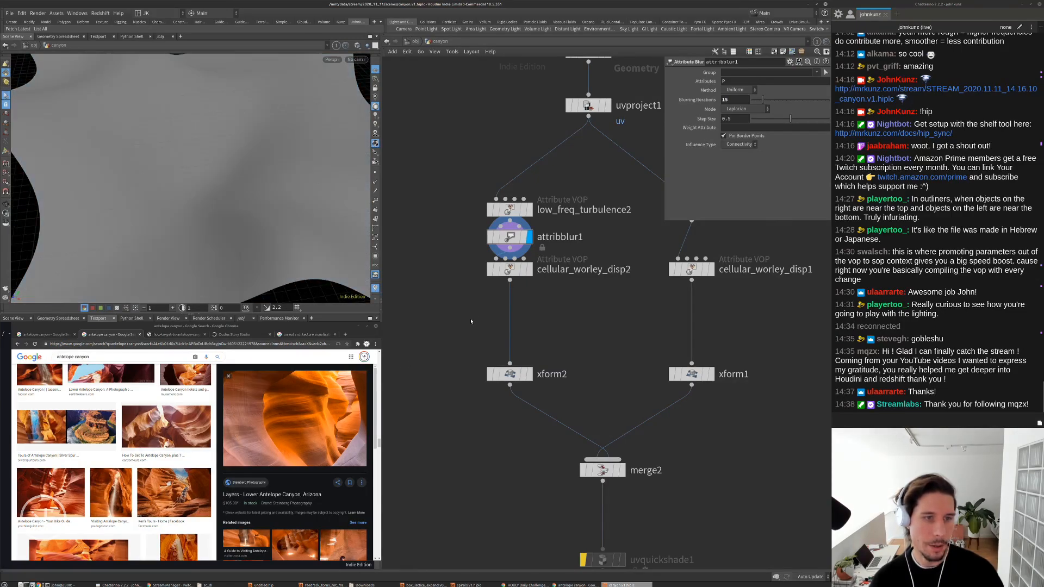
click(491, 241)
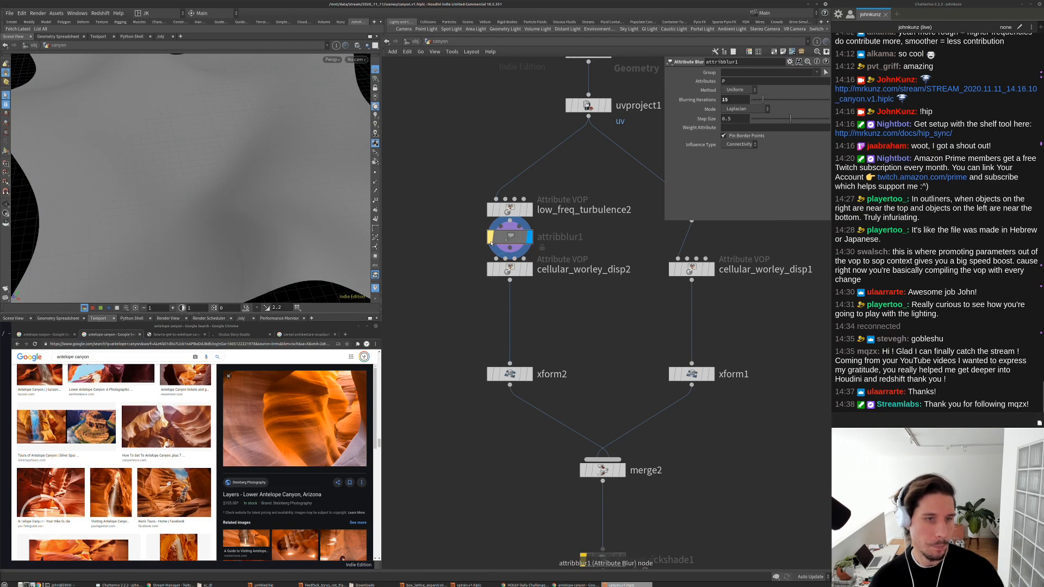
click(489, 239)
click(491, 241)
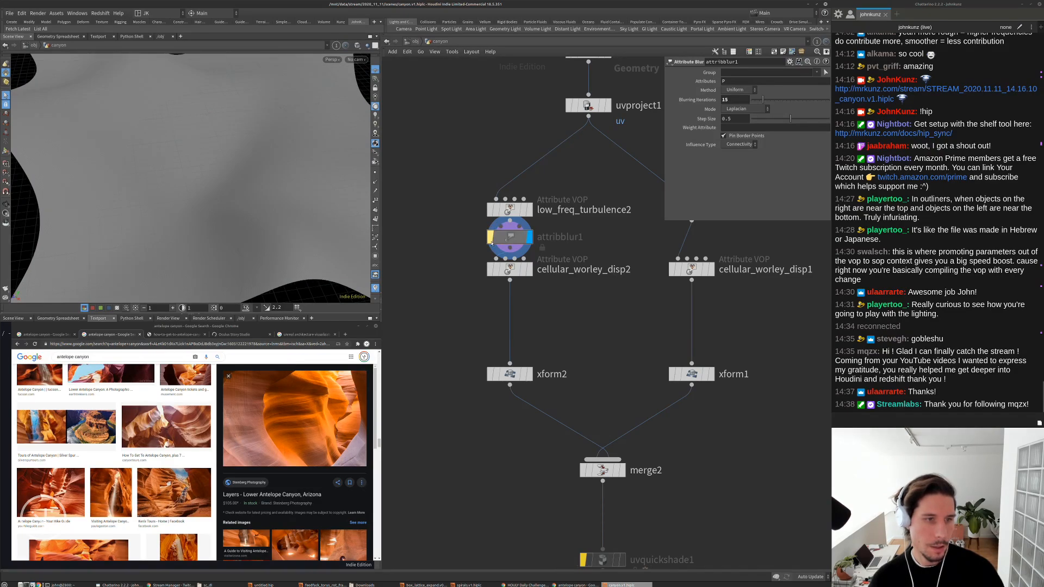
click(490, 240)
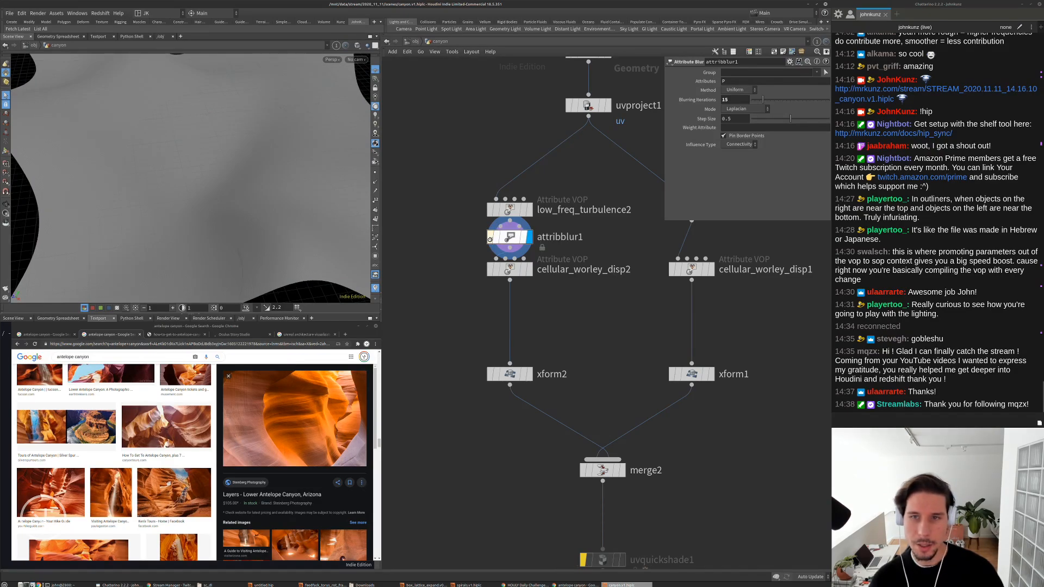
click(491, 240)
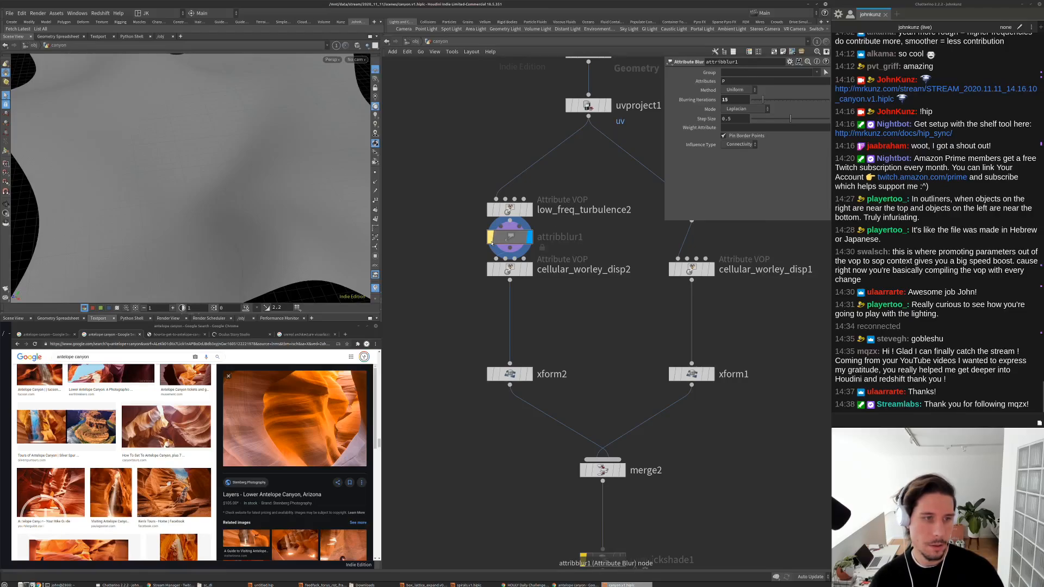
click(490, 240)
click(490, 239)
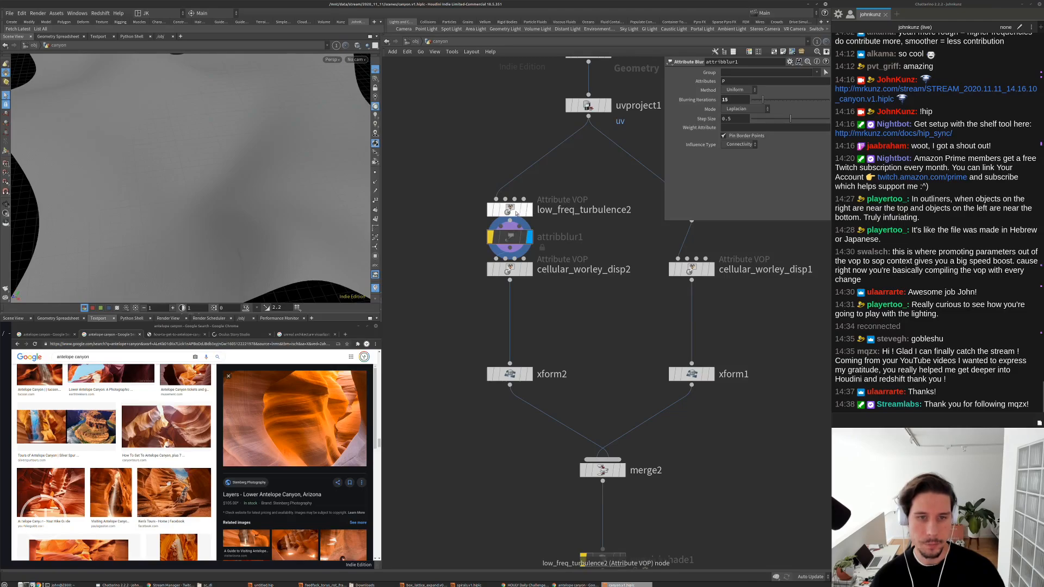
Inside low_freq_turbulence2, try a roughness of 0.25 on curlnoise1, and set it to 0.4
double_click(515, 212)
middle_drag(687, 301, 673, 365)
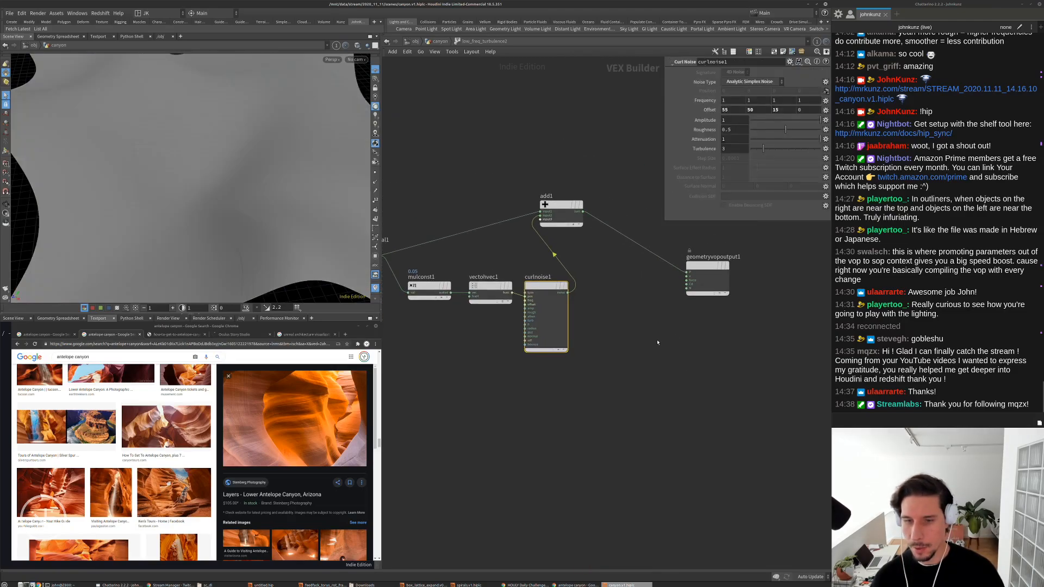
scroll(673, 365, up, 2)
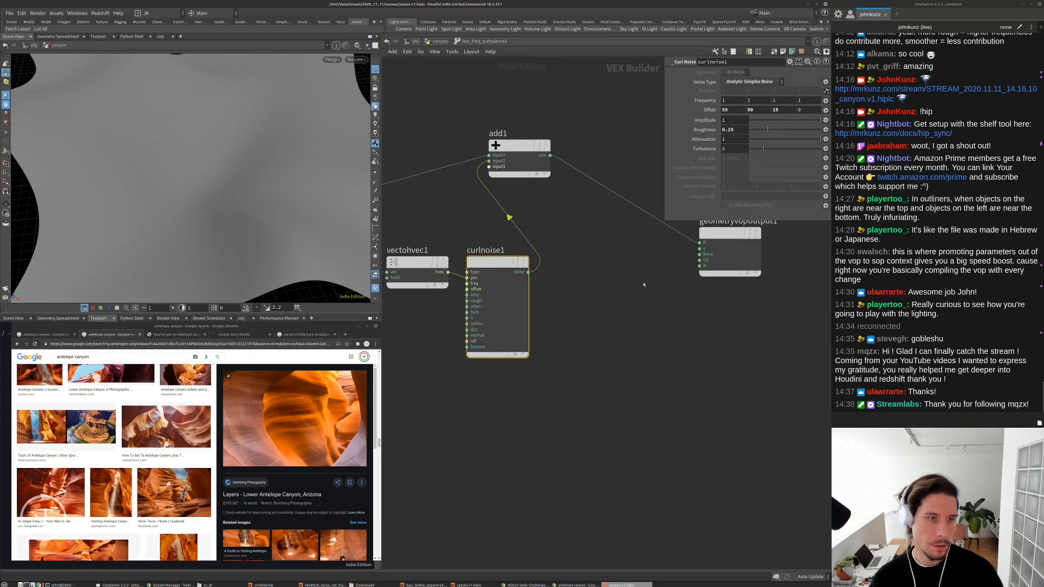
drag(244, 163, 304, 163)
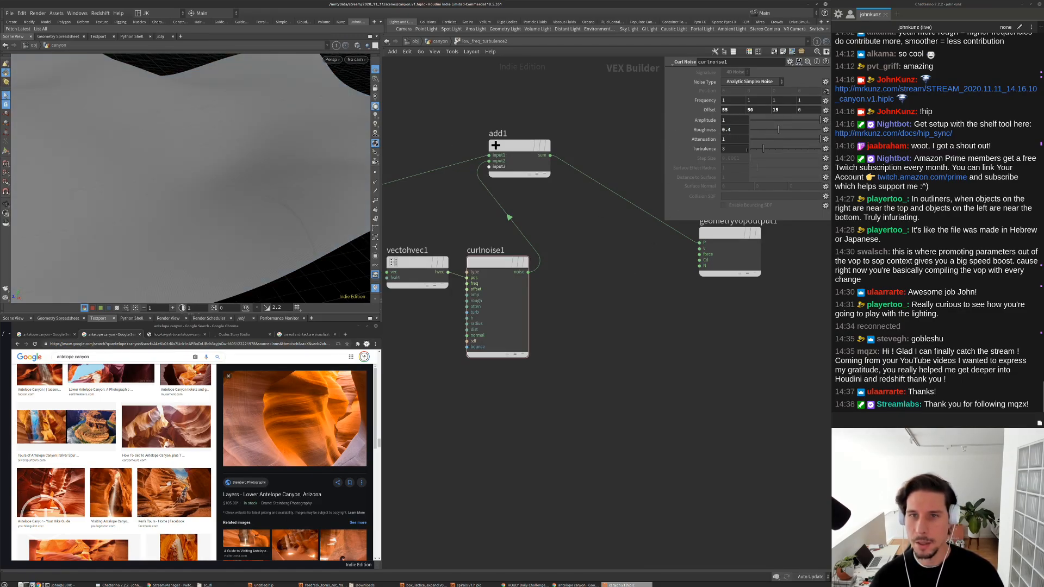
Try Analytic Perlin Noise as the curlnoise1 noise type, inspect the wall shape, and restore Analytic Simplex Noise
click(750, 82)
click(753, 128)
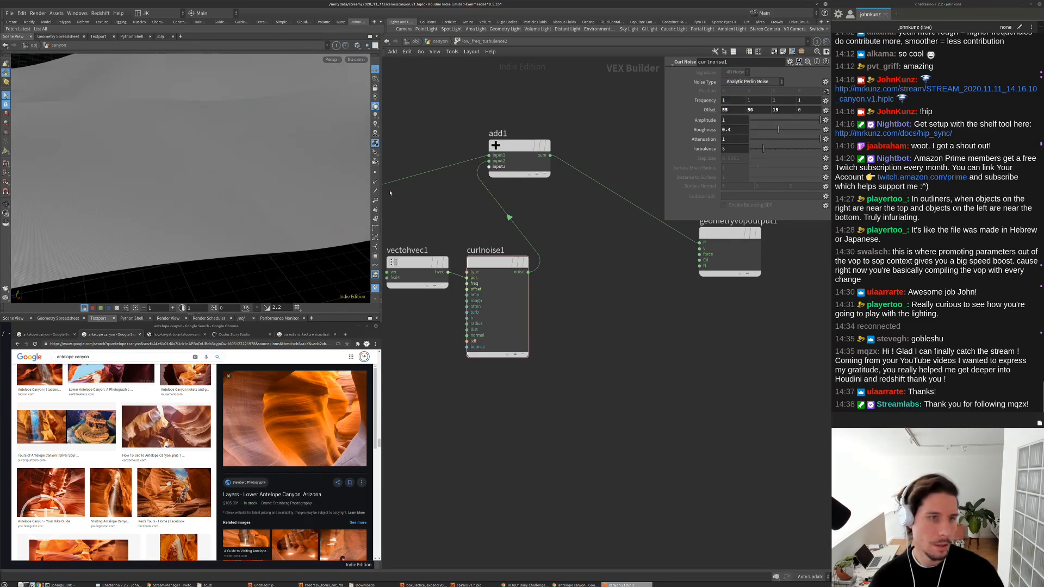
drag(273, 185, 182, 173)
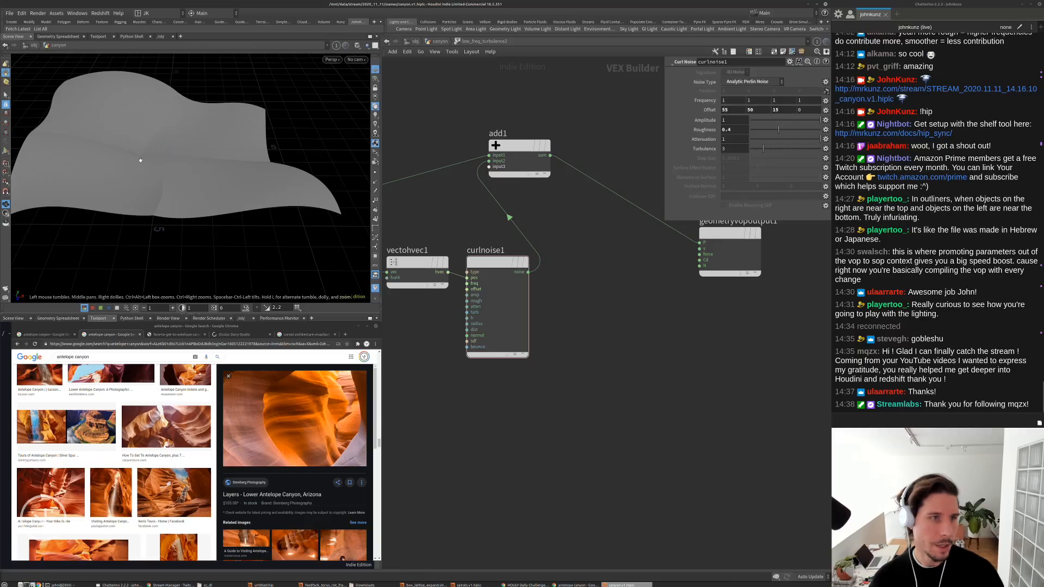
click(753, 81)
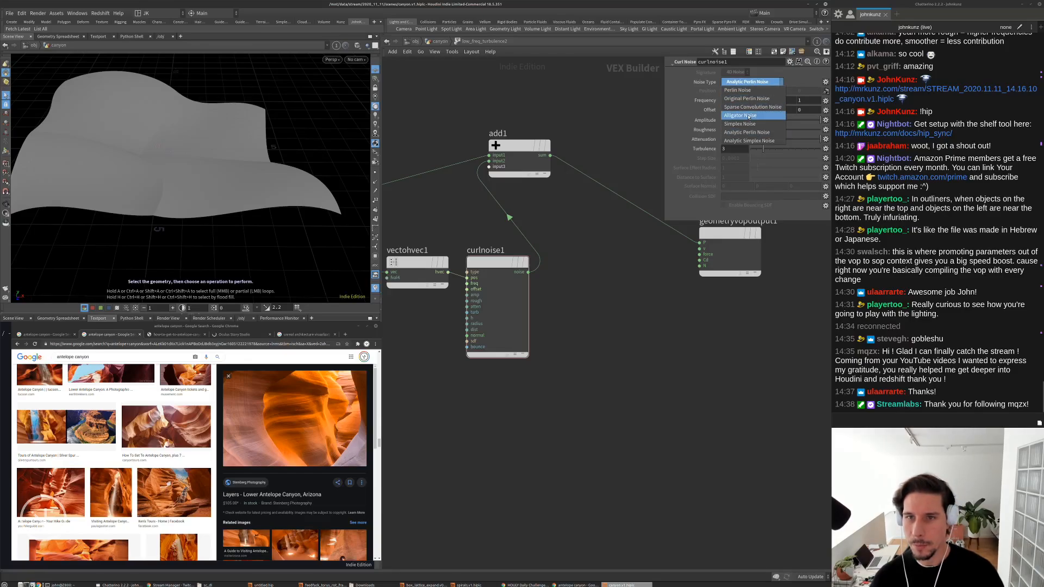
click(747, 141)
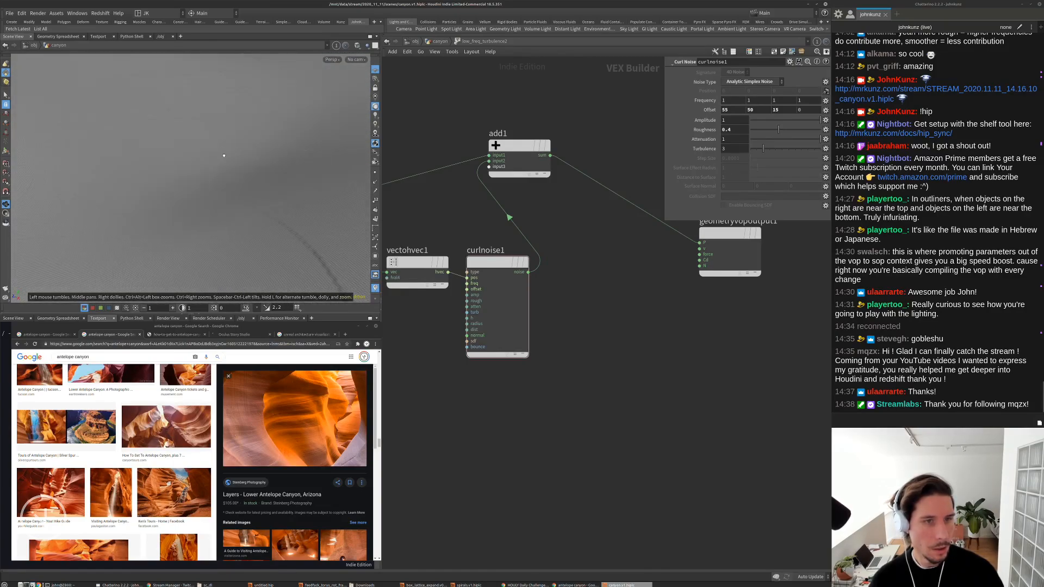
alt+drag(224, 155, 209, 154)
Review the nodes feeding curlnoise1 and change its noise type to Simplex Noise
middle_drag(601, 370, 695, 361)
middle_drag(473, 356, 617, 342)
middle_drag(623, 307, 601, 313)
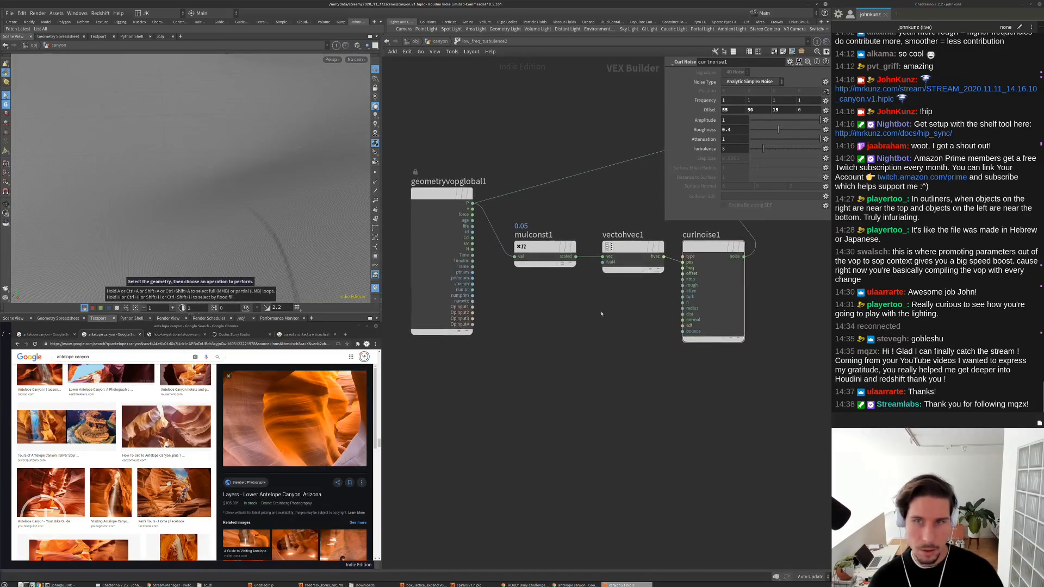
click(764, 82)
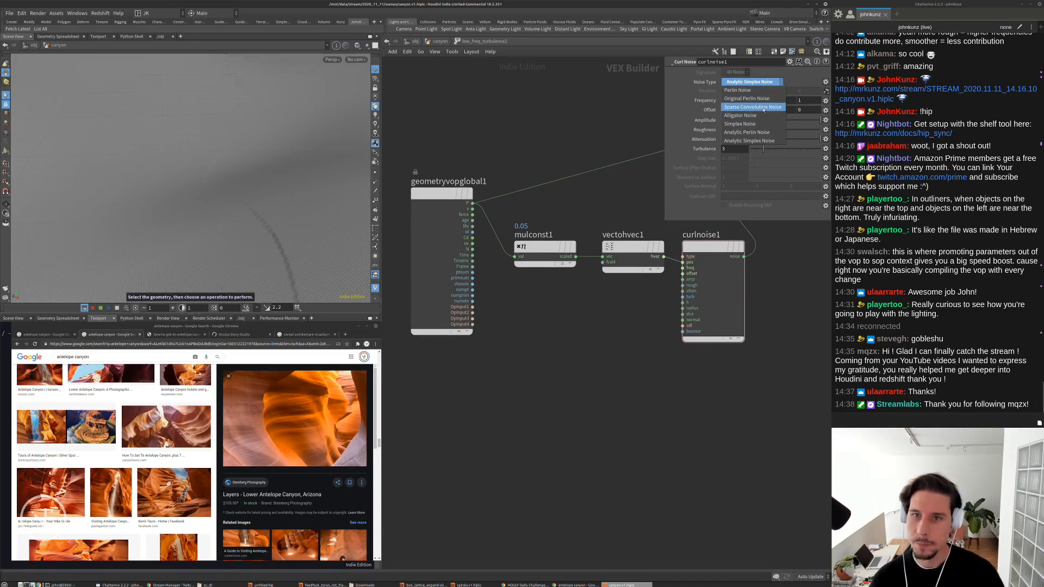
click(757, 125)
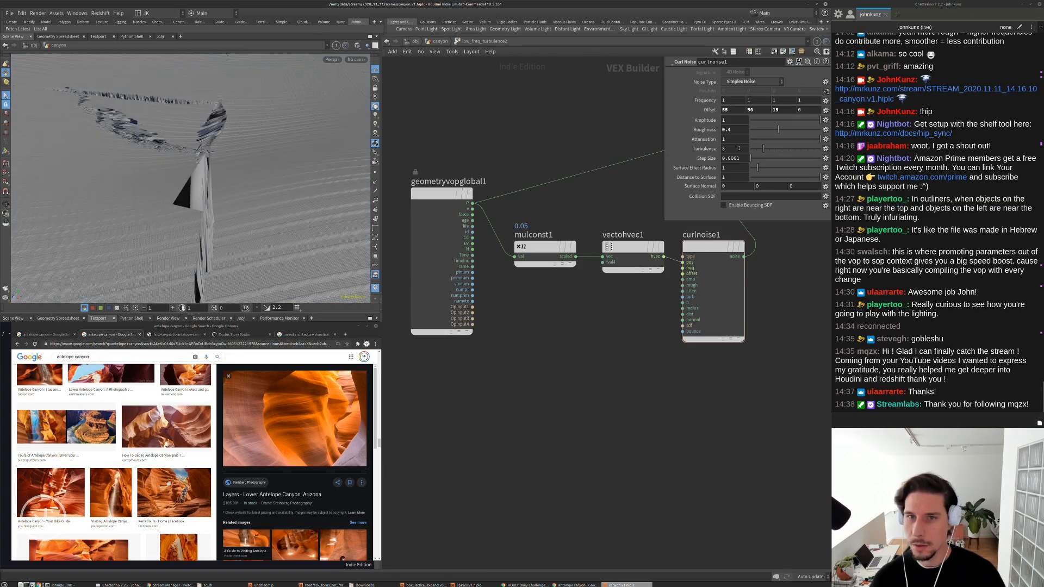
Try a step size of 0.1 on curlnoise1, lower it to 0.05, and inspect the wall surface
key(BackSpace)
key(BackSpace)
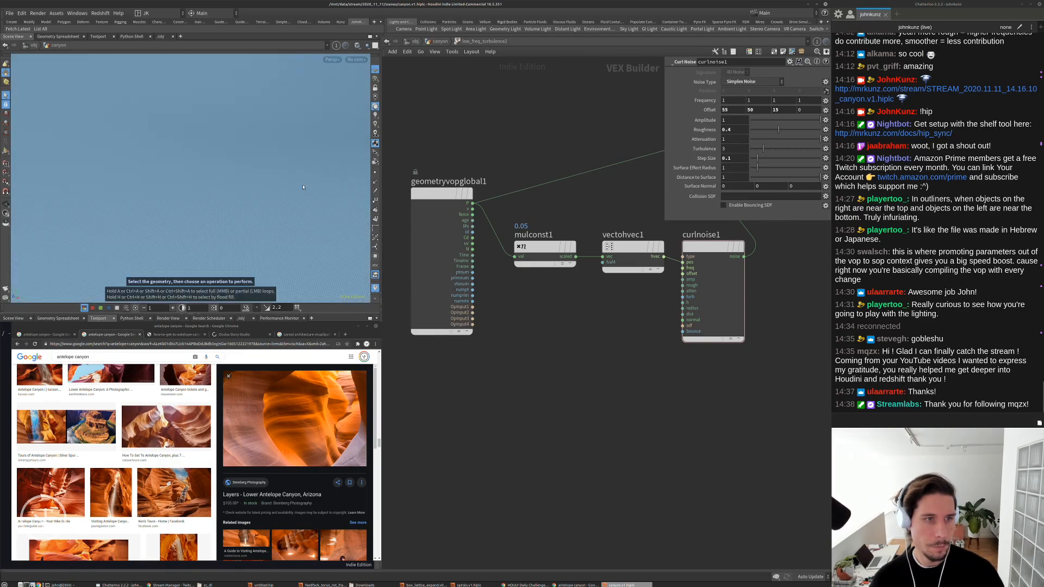
drag(273, 204, 277, 184)
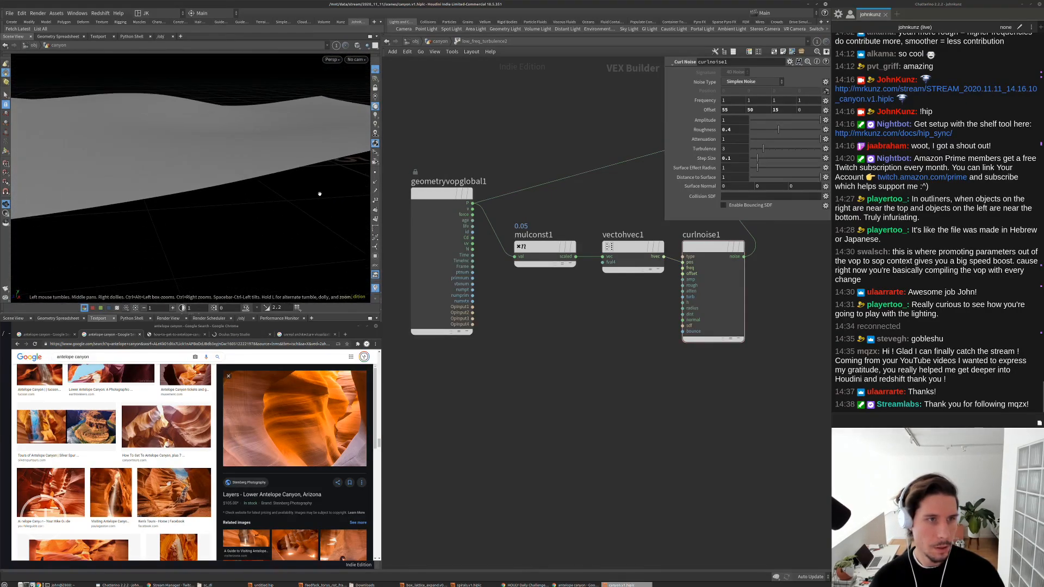
click(730, 158)
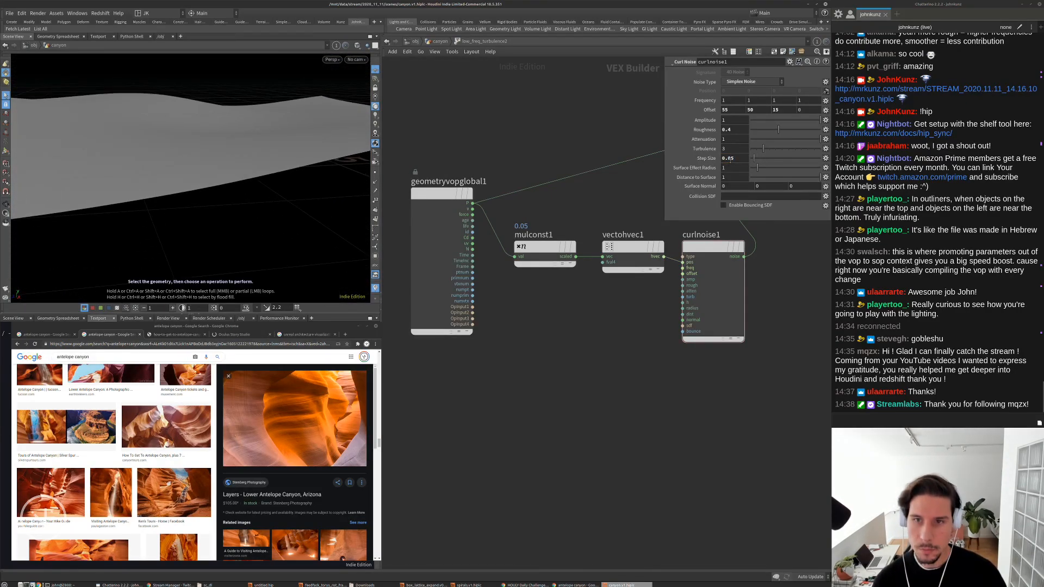
mouse_move(239, 157)
alt+mouse_down()
mouse_move(242, 214)
mouse_move(249, 164)
alt+mouse_up()
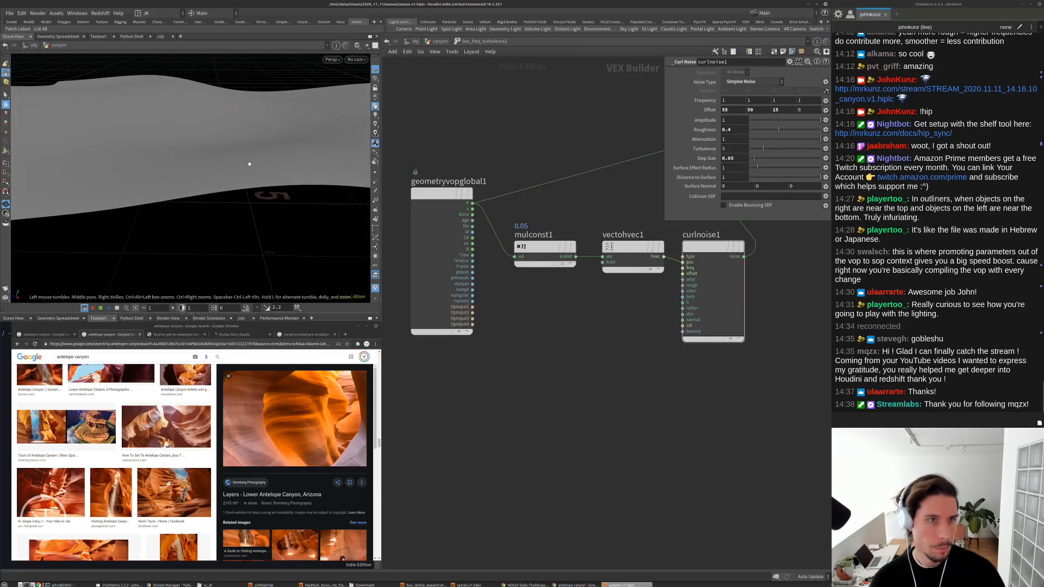
Compare Analytic Simplex Noise with Simplex Noise on curlnoise1, and try Simplex Noise with a step size of 0.015
click(752, 83)
click(758, 139)
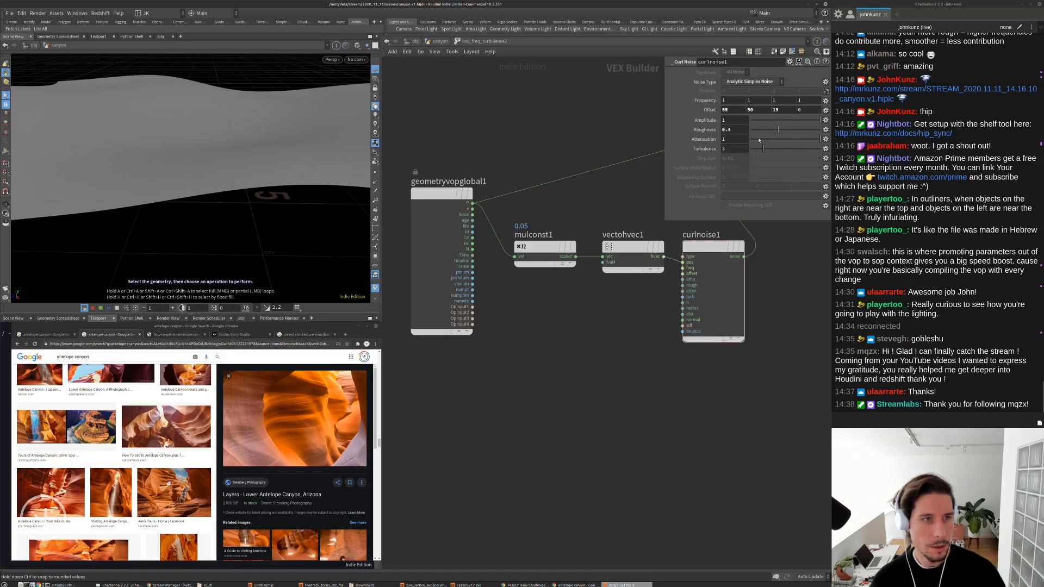
click(752, 83)
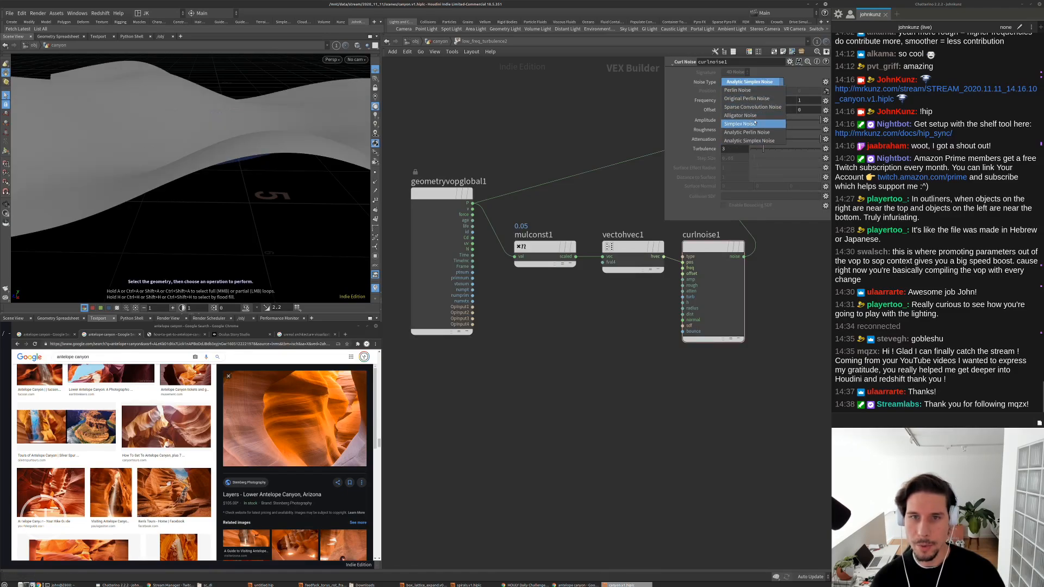
click(753, 121)
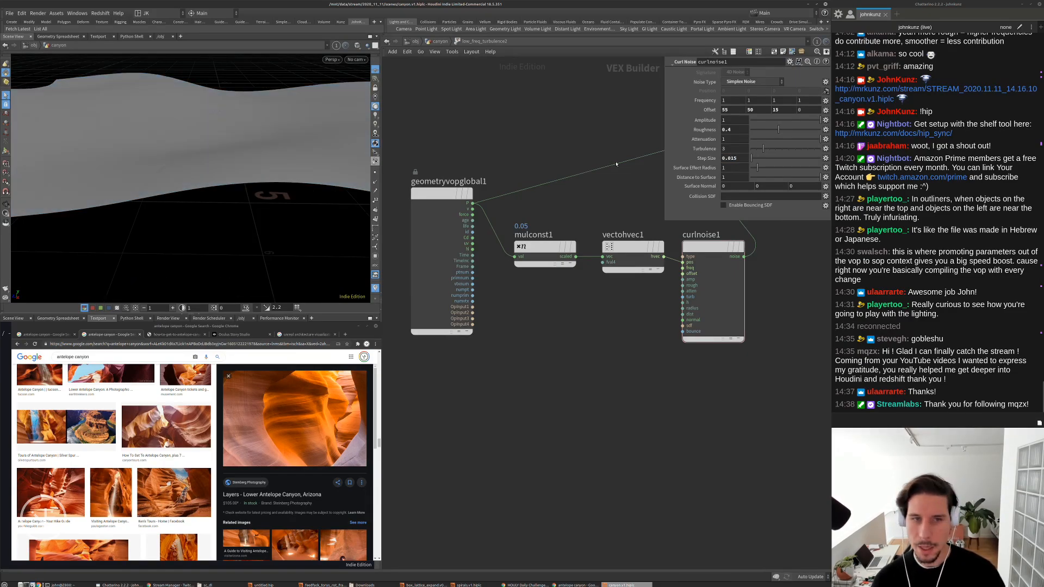
scroll(247, 173, up, 3)
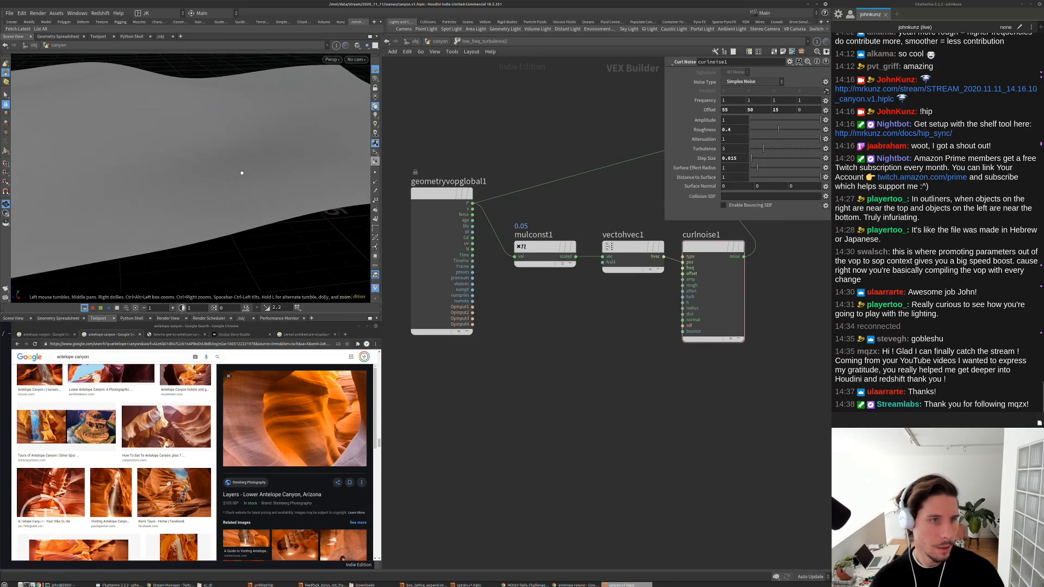
scroll(242, 173, up, 3)
key(s)
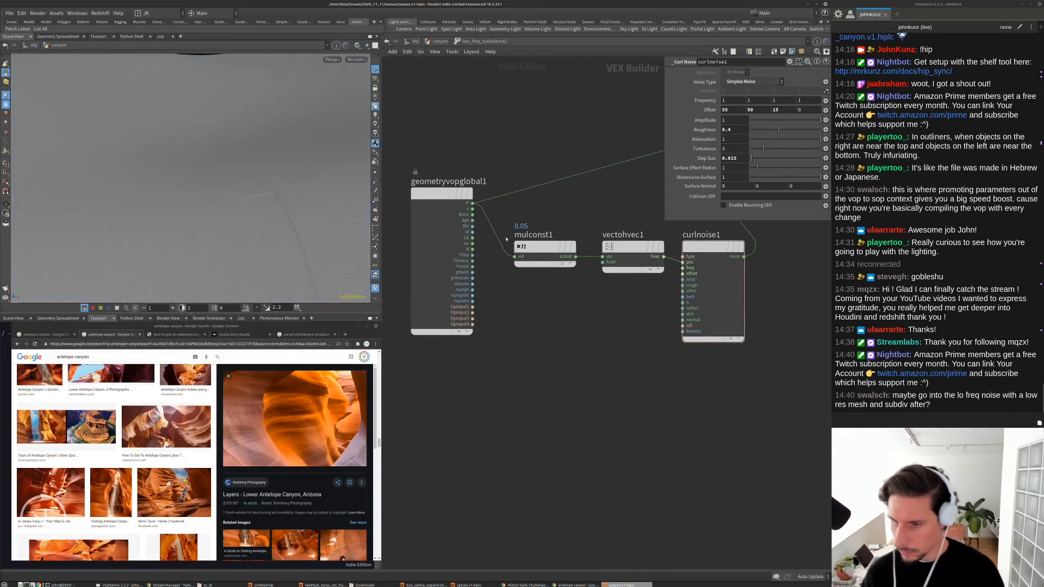
Inspect the crease on the wall, set curlnoise1's noise type to Analytic Simplex Noise, and check the crease again
middle_drag(624, 411, 606, 469)
scroll(604, 459, down, 2)
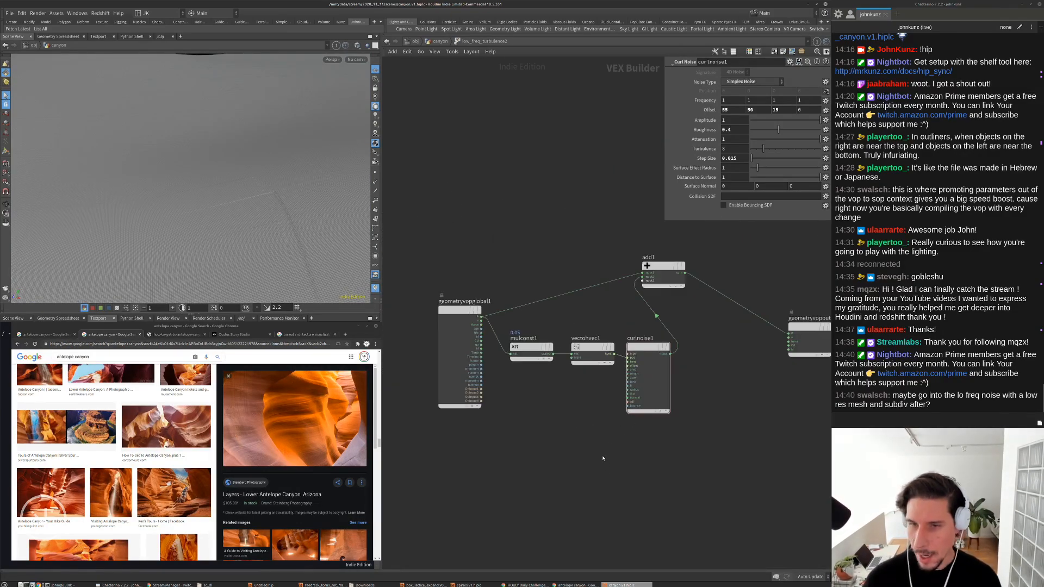
alt+drag(293, 224, 255, 238)
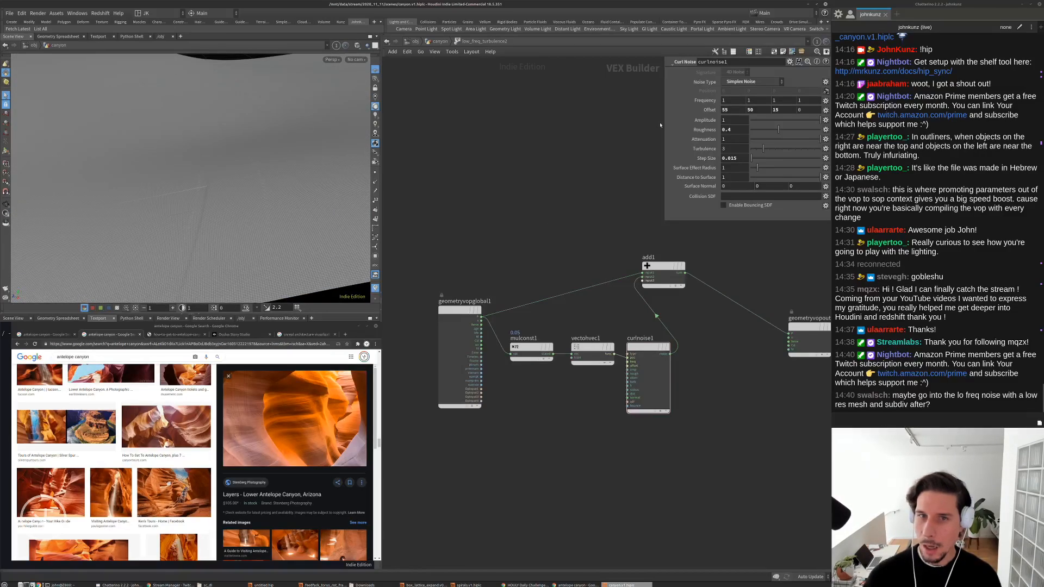
middle_drag(563, 164, 563, 209)
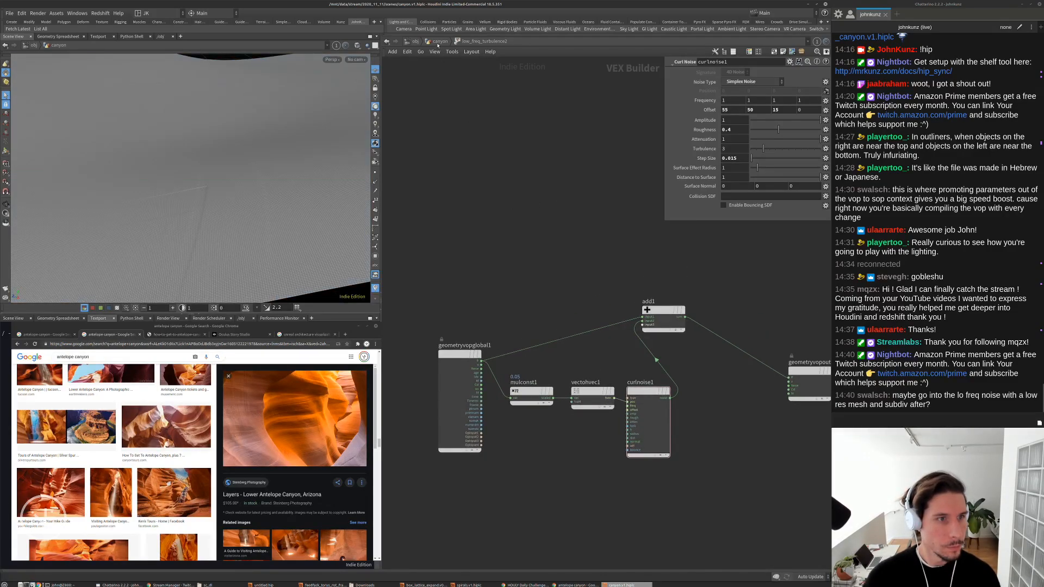
click(753, 82)
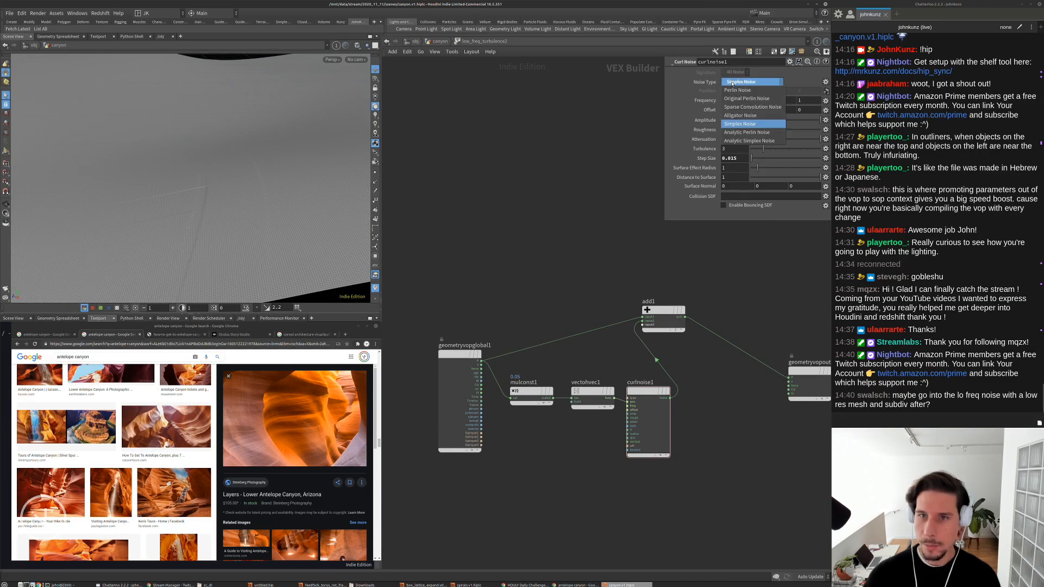
click(750, 140)
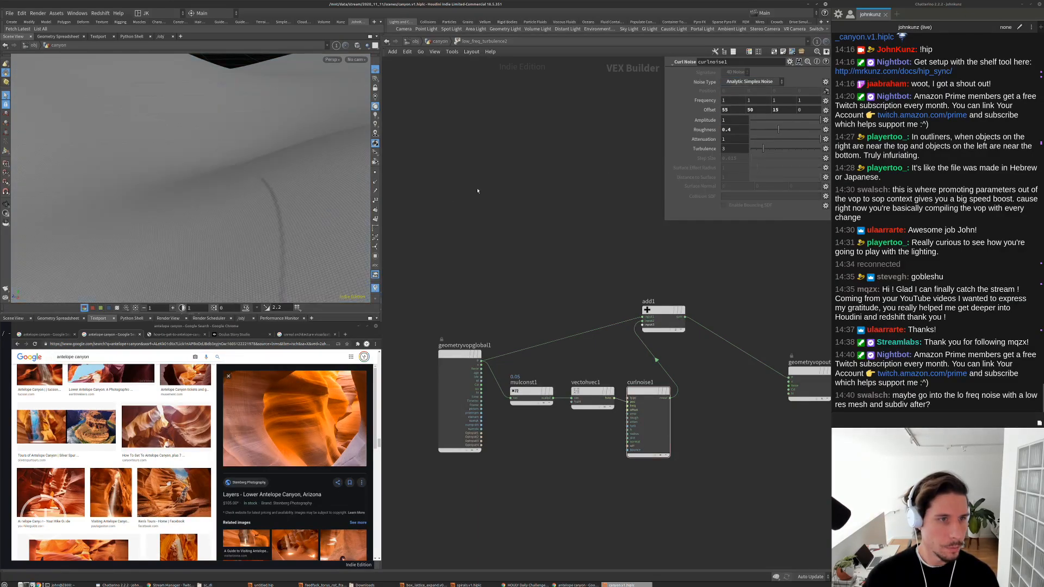
alt+drag(256, 231, 313, 203)
scroll(307, 212, up, 5)
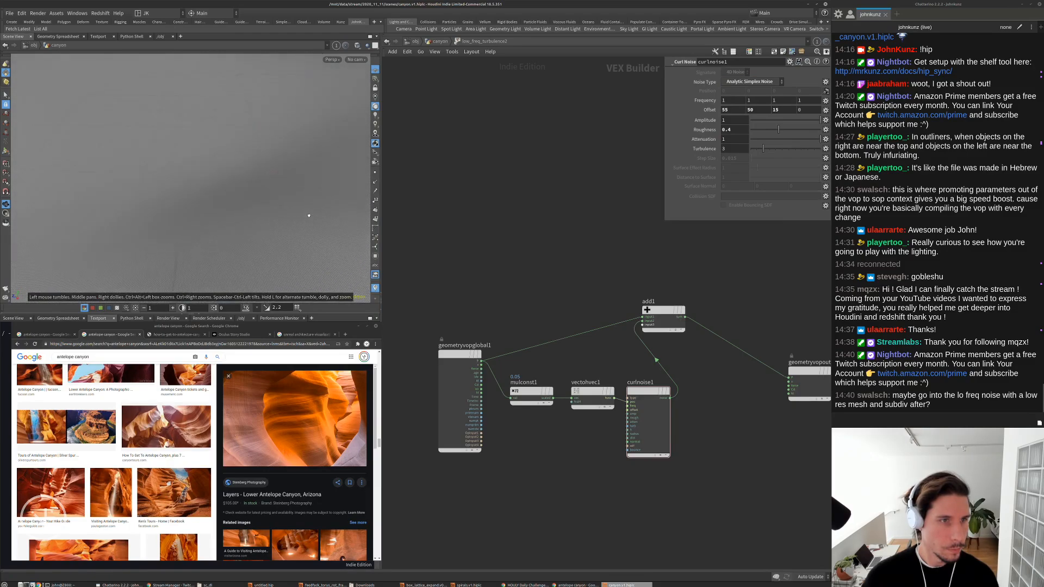
scroll(311, 209, up, 2)
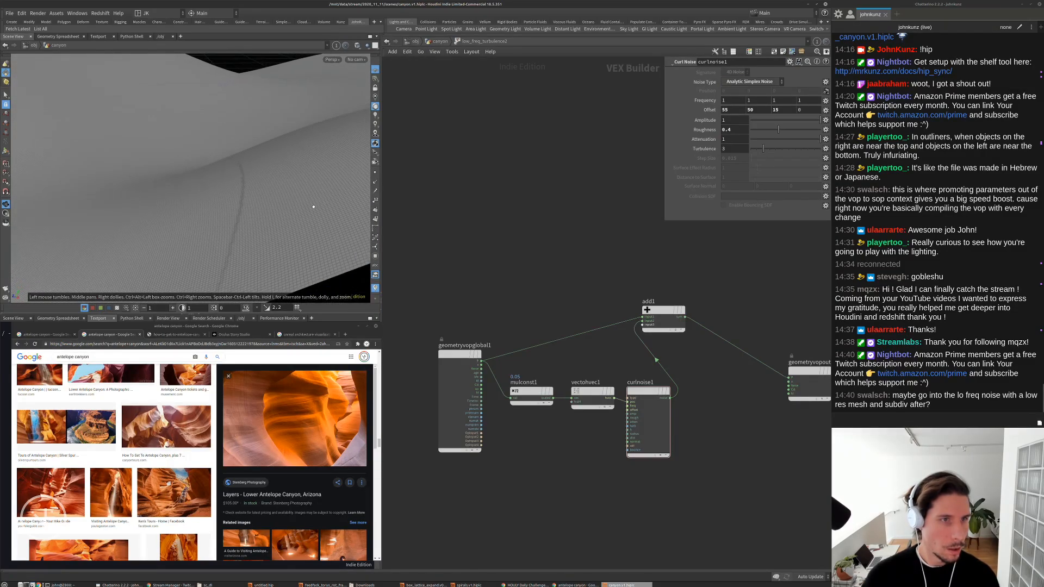
key(s)
middle_drag(574, 231, 562, 218)
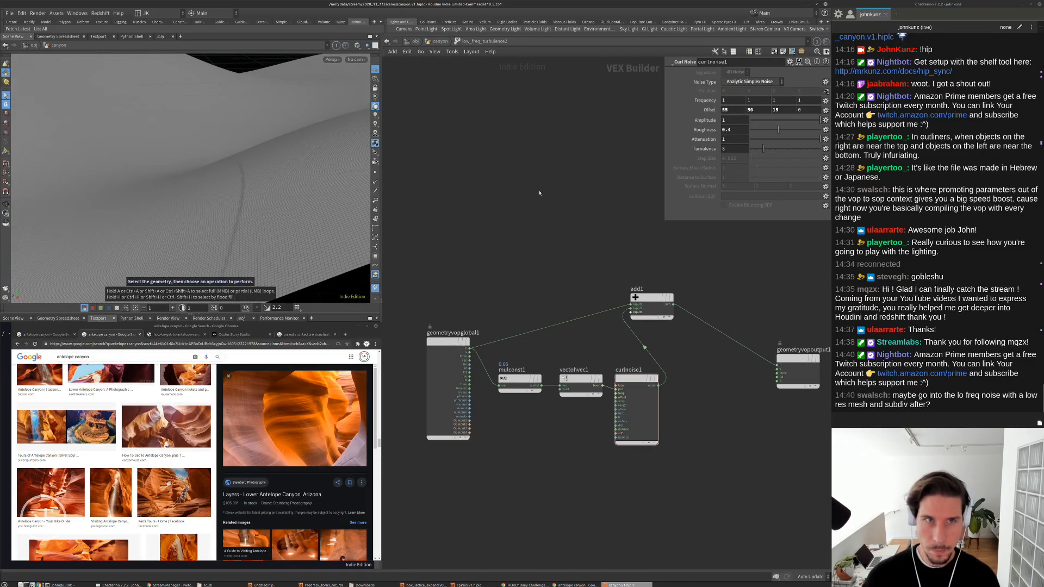
Return to the canyon network, inspect the creased surface, and re-enable attribblur1
click(440, 42)
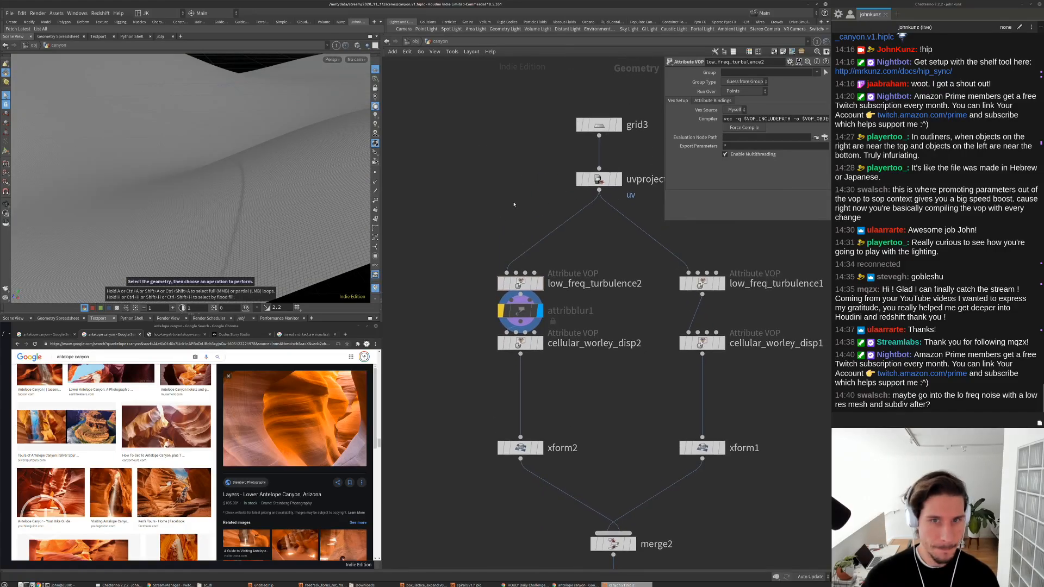
key(Escape)
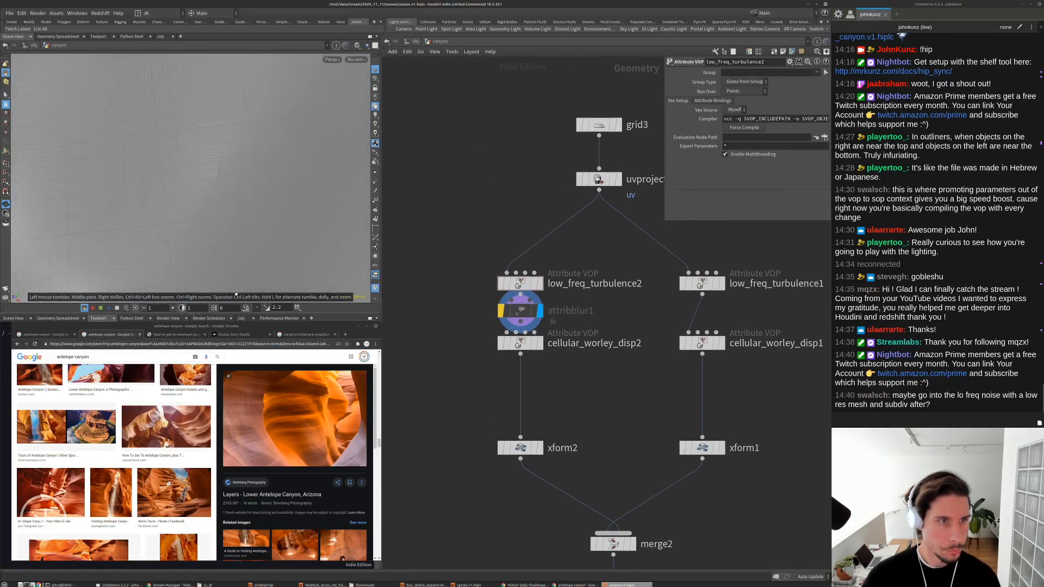
alt+drag(143, 284, 83, 238)
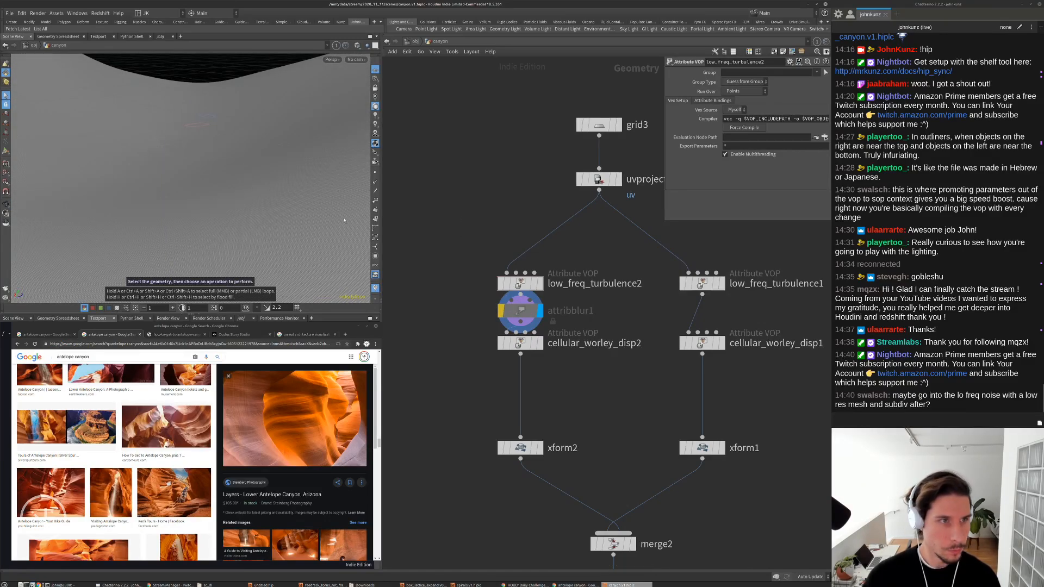
alt+drag(218, 168, 247, 160)
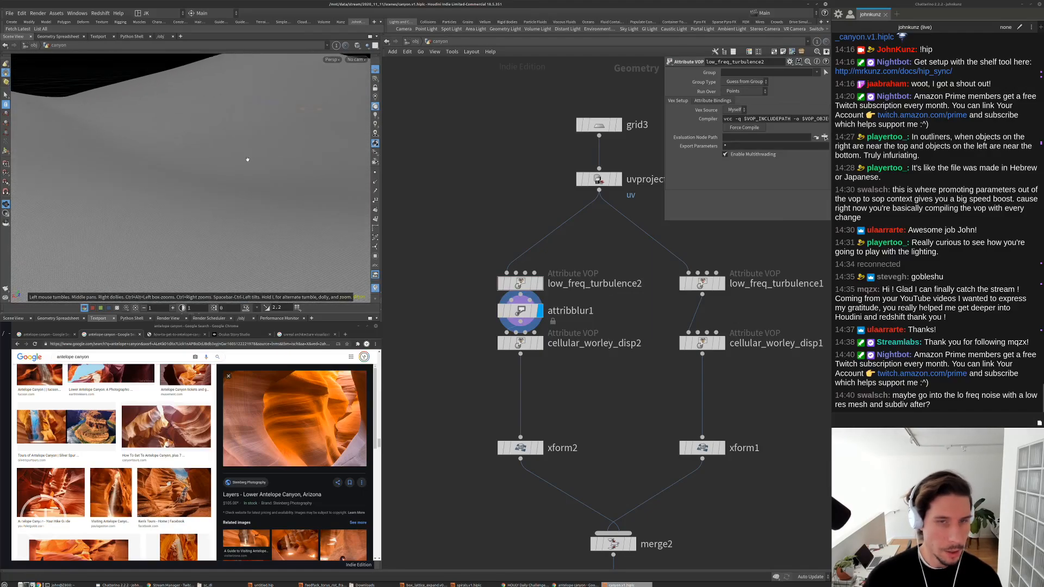
key(s)
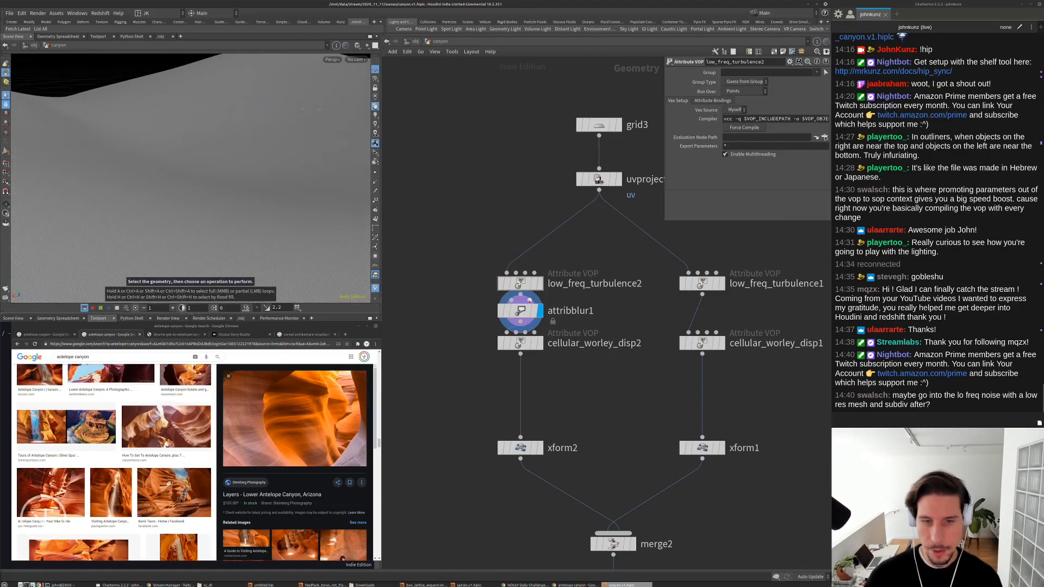
Display the xform2 output through cam1 and compare the wall with attribblur1 bypassed and enabled, leaving it enabled
click(538, 344)
key(bracketleft)
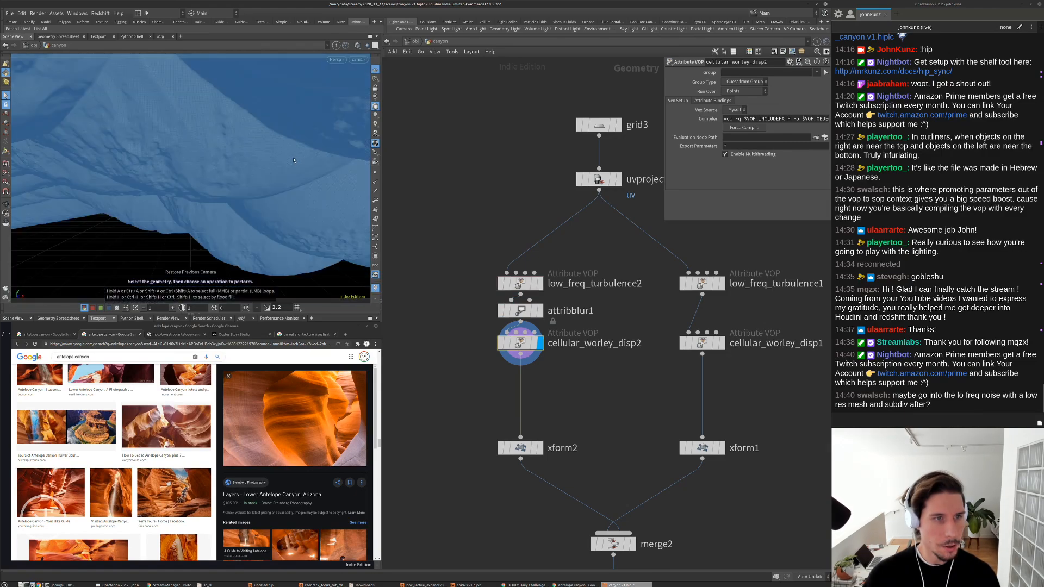
click(525, 451)
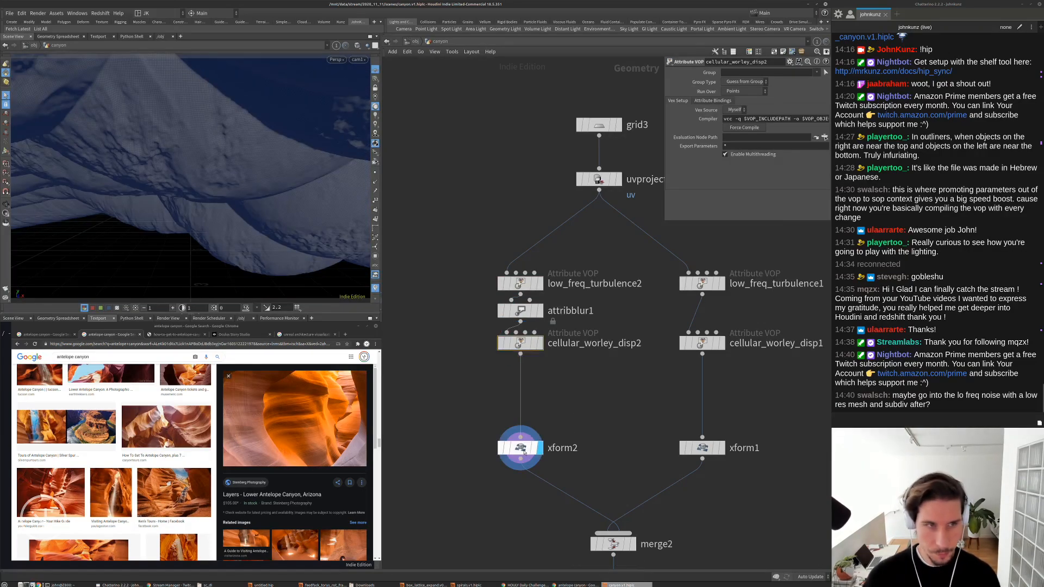
key(s)
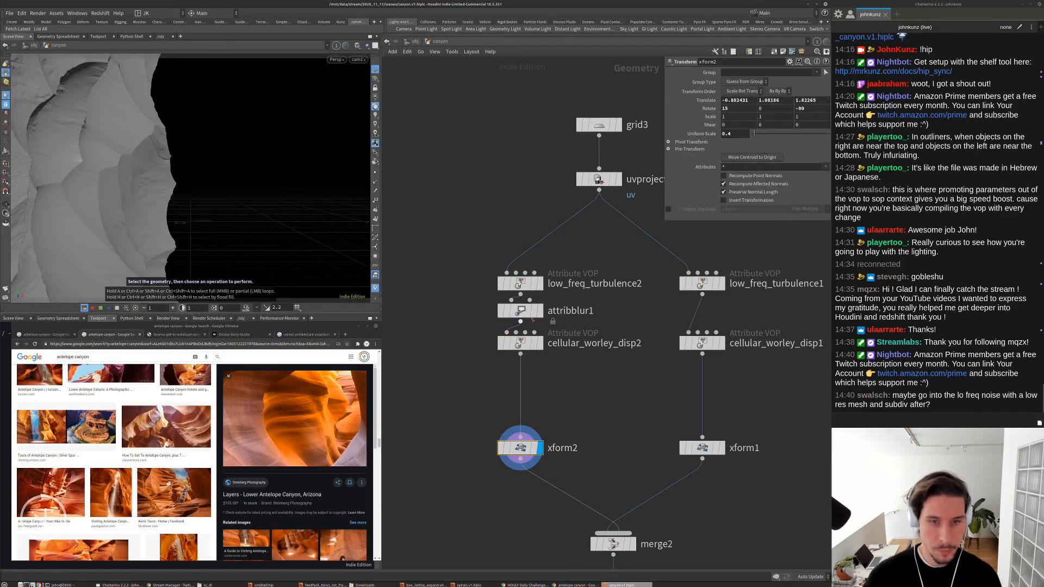
scroll(531, 320, up, 2)
click(497, 310)
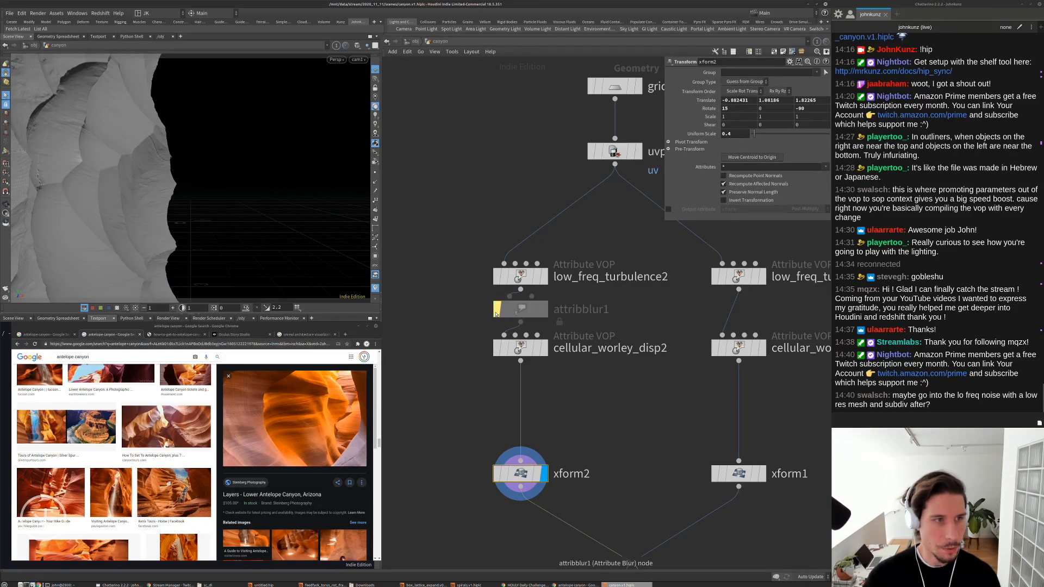
click(497, 310)
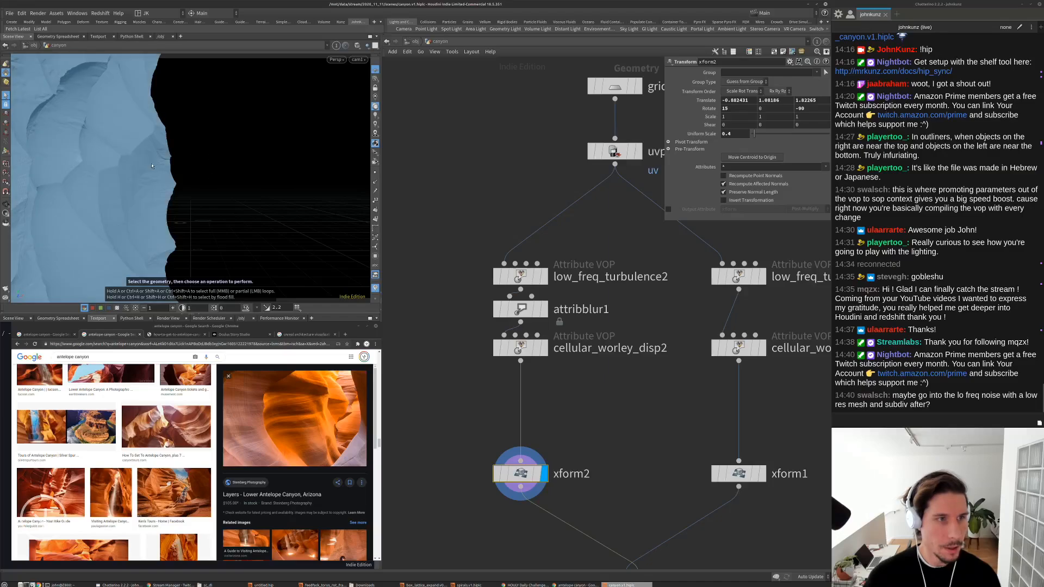
Keep attribblur1 at 15 blurring iterations and set its step size to 0.798
click(520, 309)
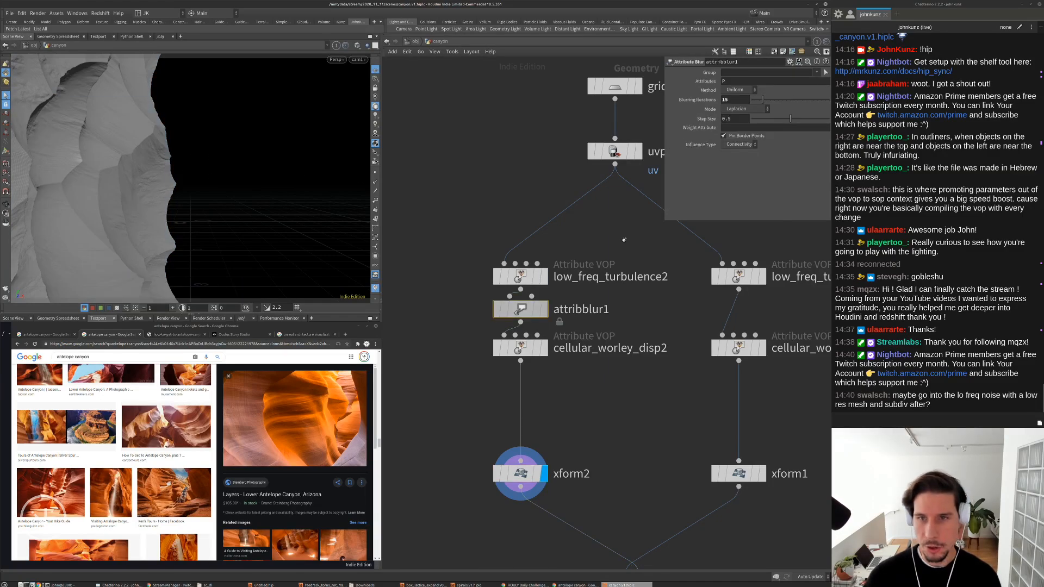
click(734, 101)
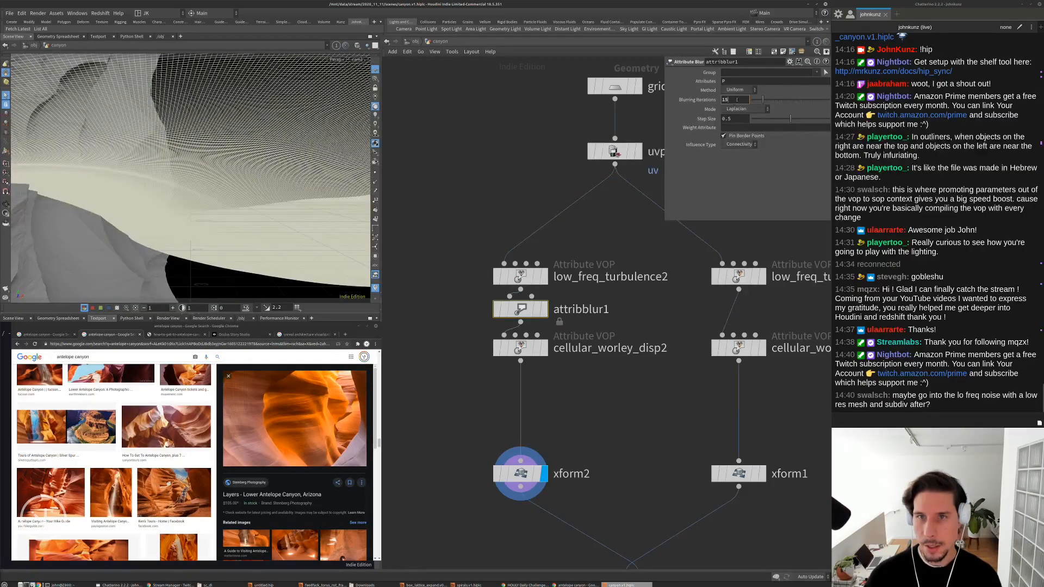
key(Return)
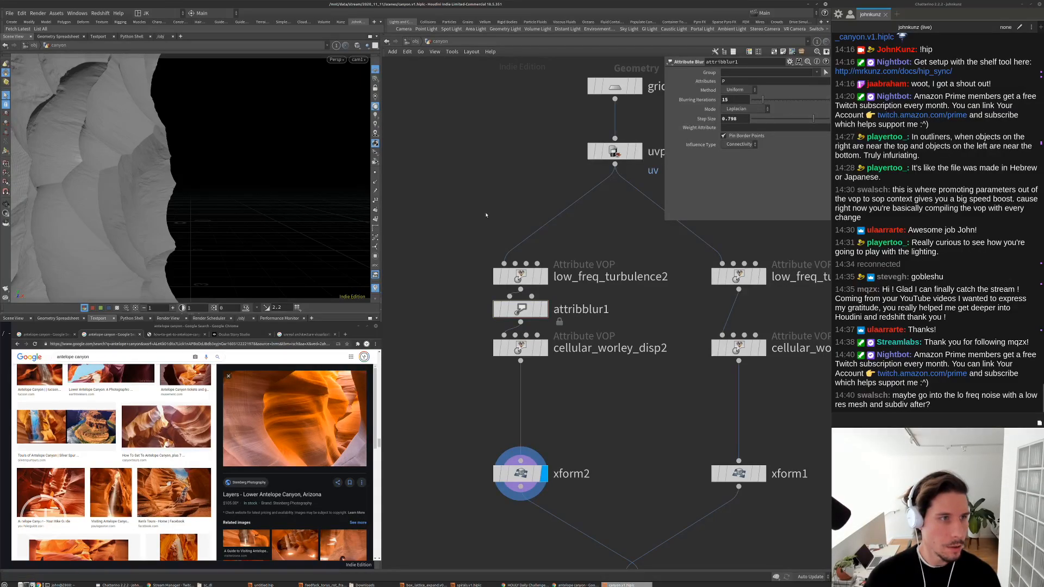
Move cellular_worley_disp1 and cellular_worley_disp2 lower in the network to open space above both nodes
middle_drag(405, 204, 413, 182)
key(l)
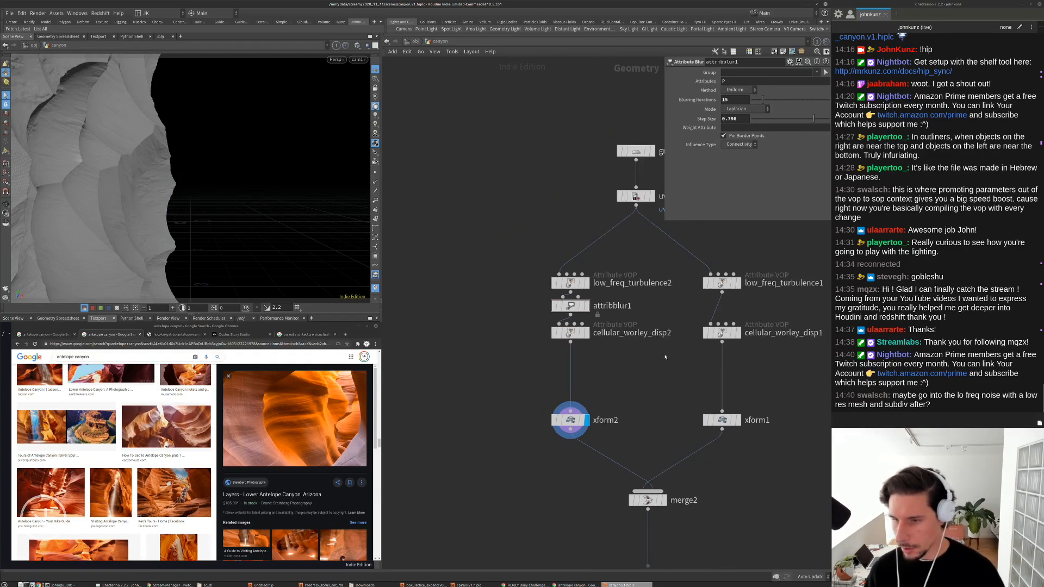
key(h)
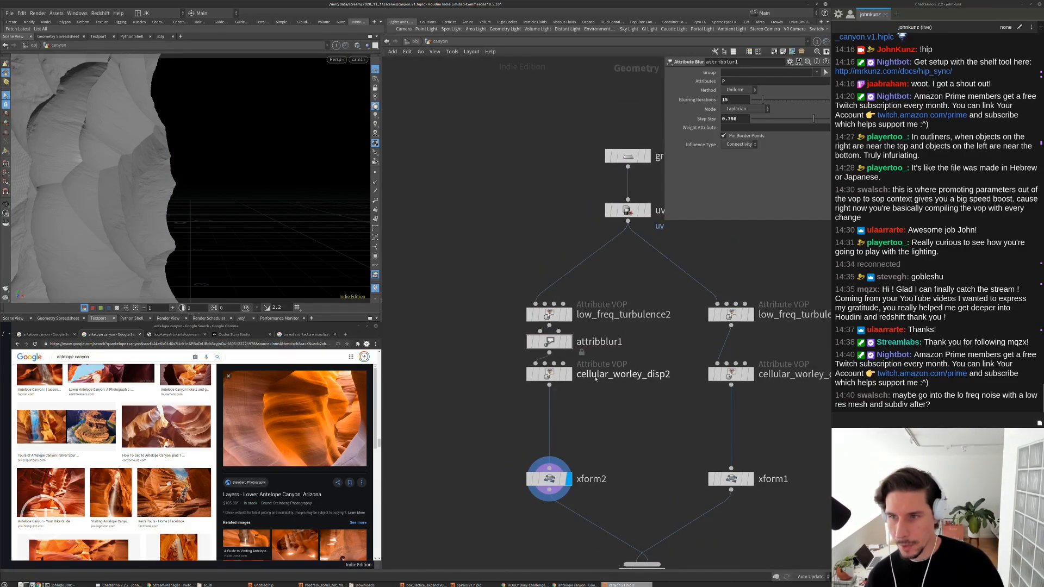
drag(756, 405, 558, 402)
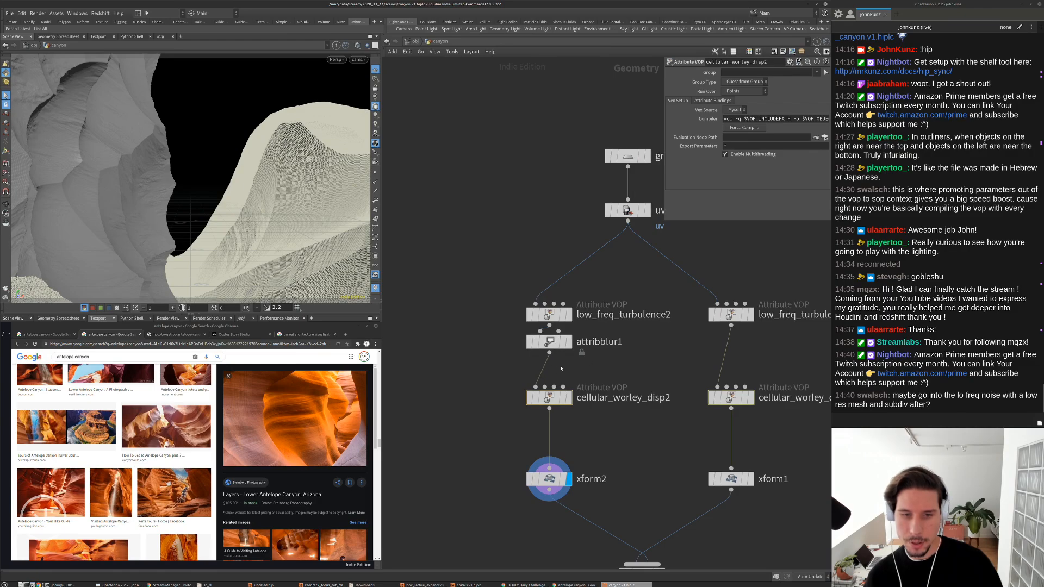
click(506, 222)
middle_drag(597, 268, 588, 293)
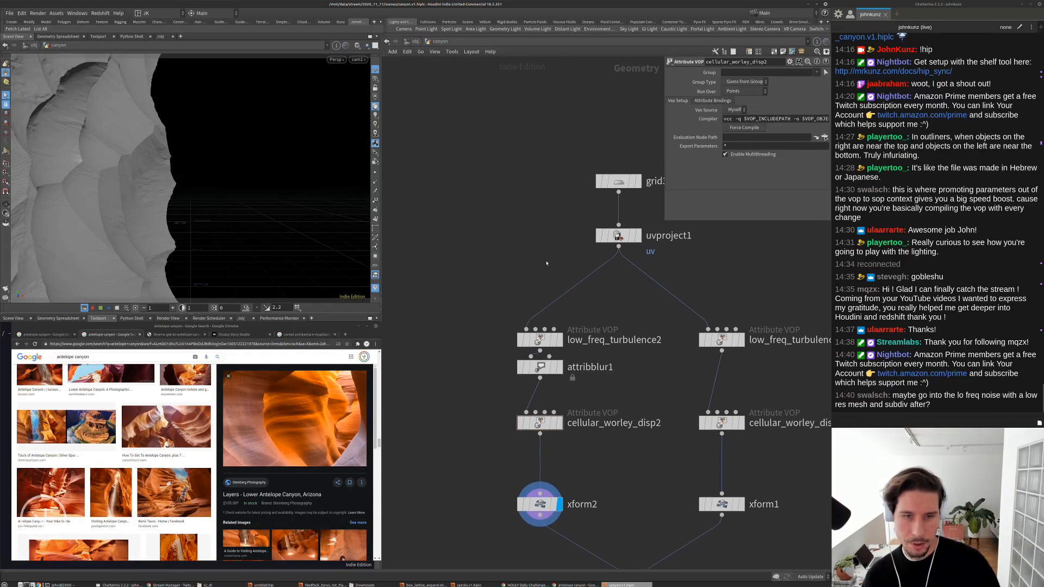
scroll(609, 169, down, 2)
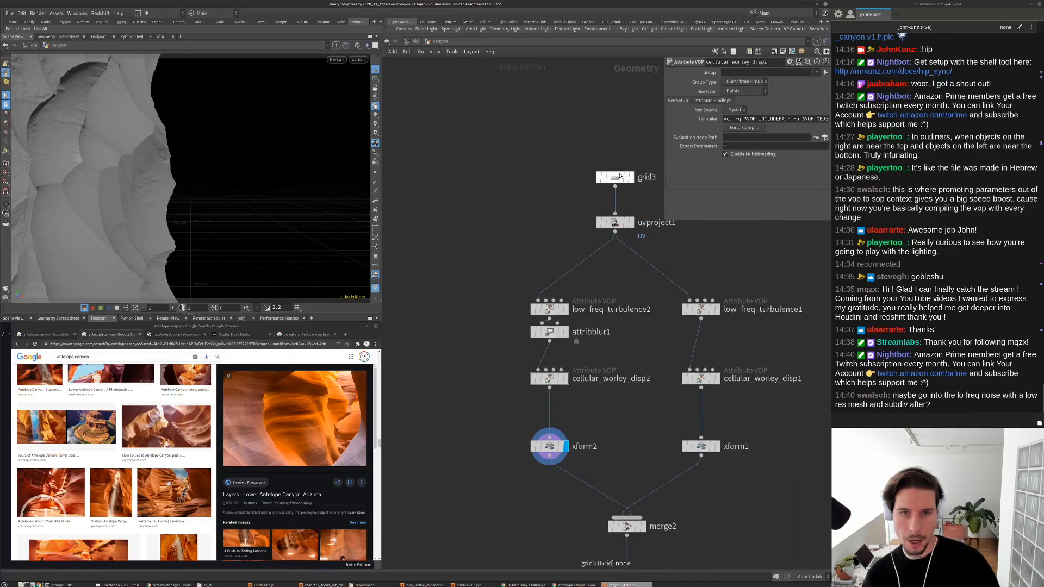
Duplicate grid3 beside the original, set the copy's rows to 2049/15 for a low-resolution grid, and display it
drag(620, 181, 467, 179)
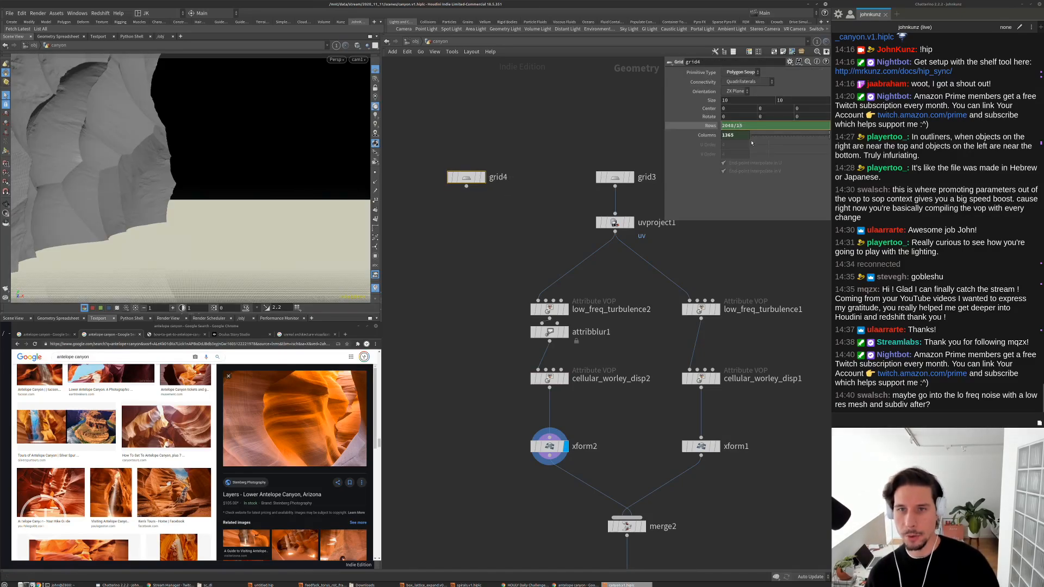
click(480, 178)
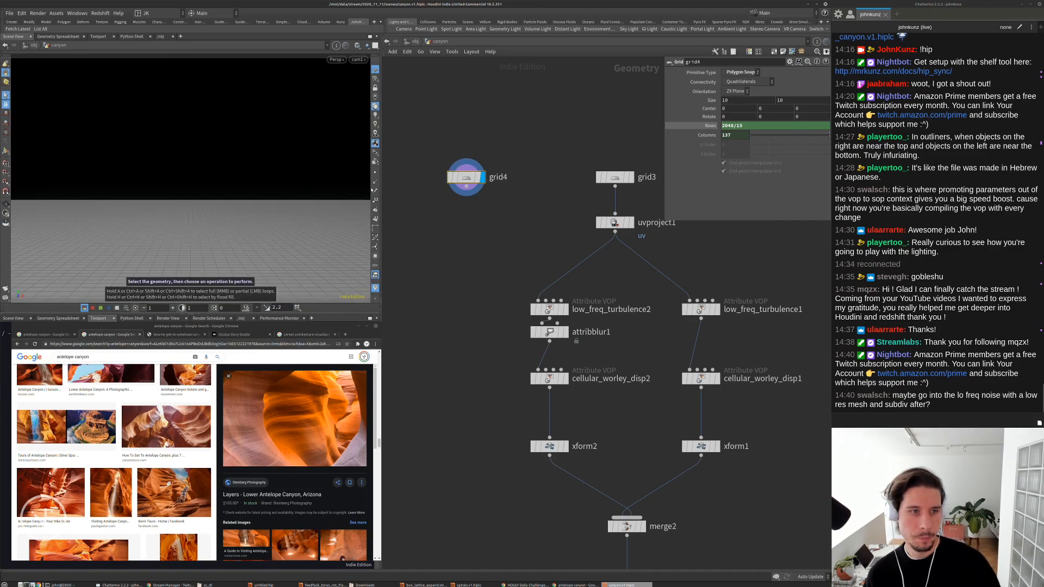
middle_drag(479, 178, 483, 147)
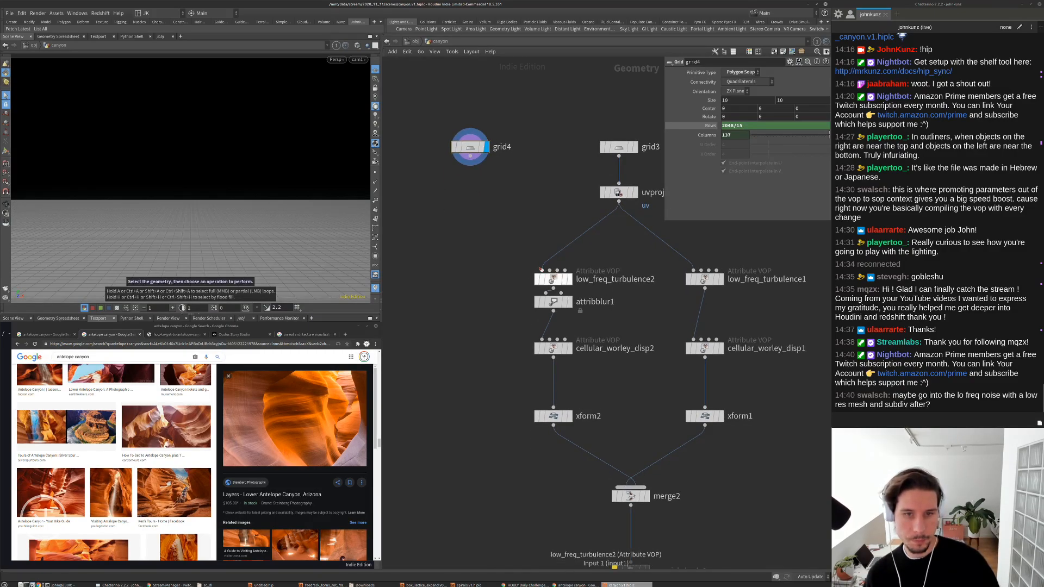
Feed low_freq_turbulence2 from grid4 in place of uvproject1 and display the displaced low-resolution surface
drag(470, 157, 505, 242)
click(565, 279)
key(space+g)
scroll(264, 153, up, 5)
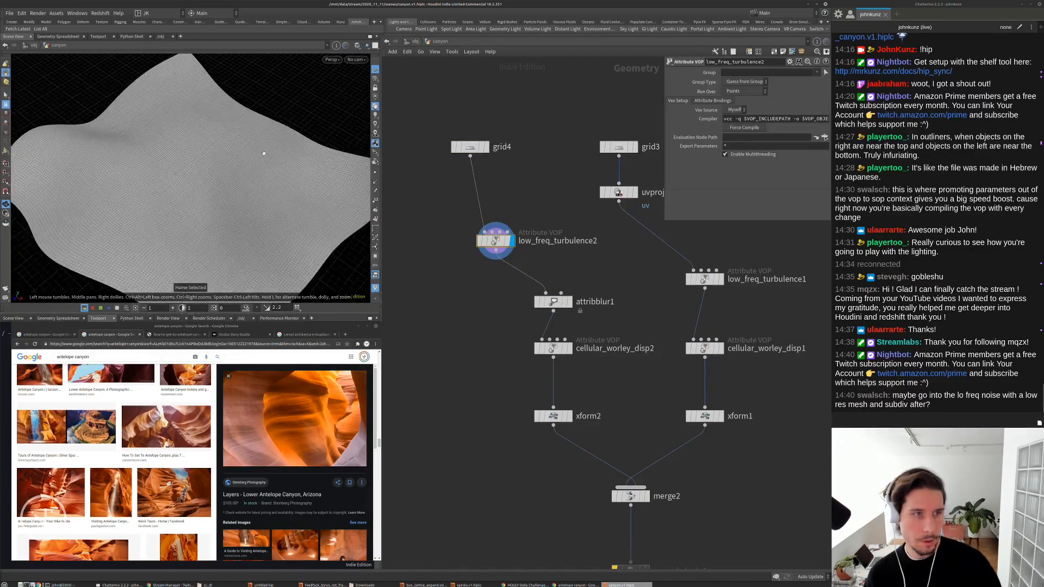
scroll(531, 252, up, 2)
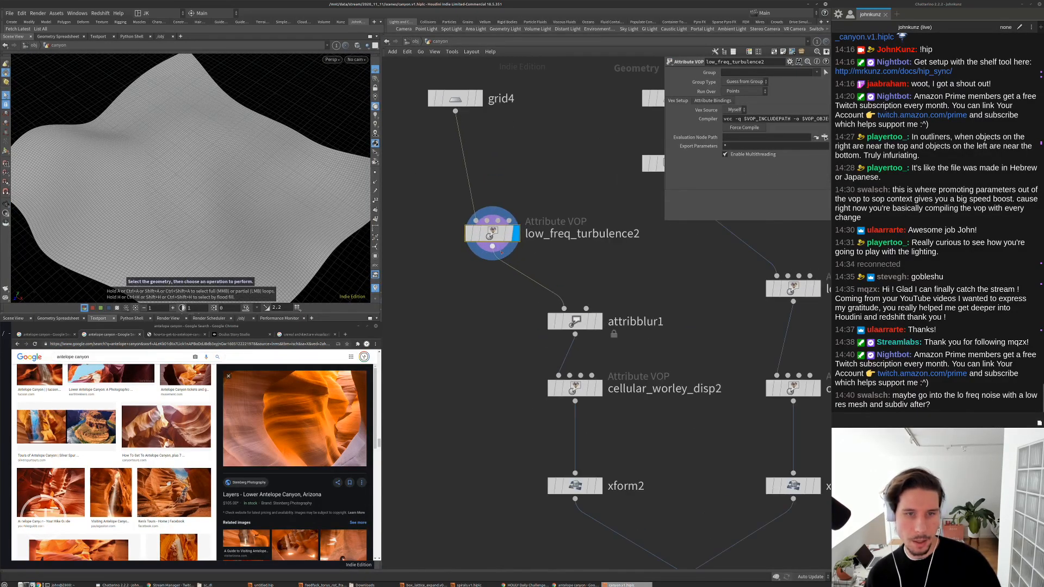
Add a Point Deform node with uvproject1 as the mesh, grid4 as the rest lattice and low_freq_turbulence2 as the deformed lattice
key(Tab)
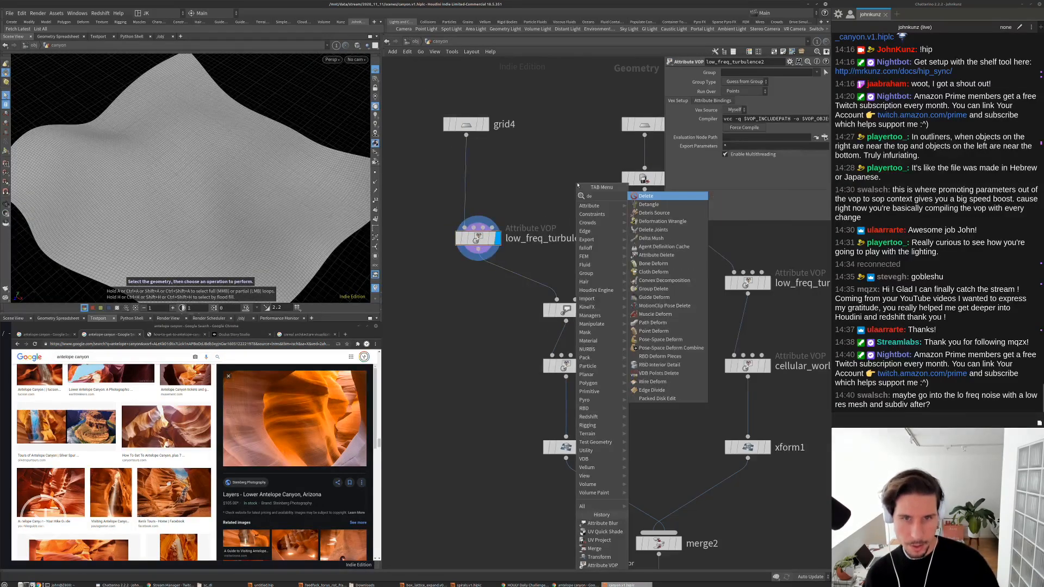
click(613, 253)
click(613, 253)
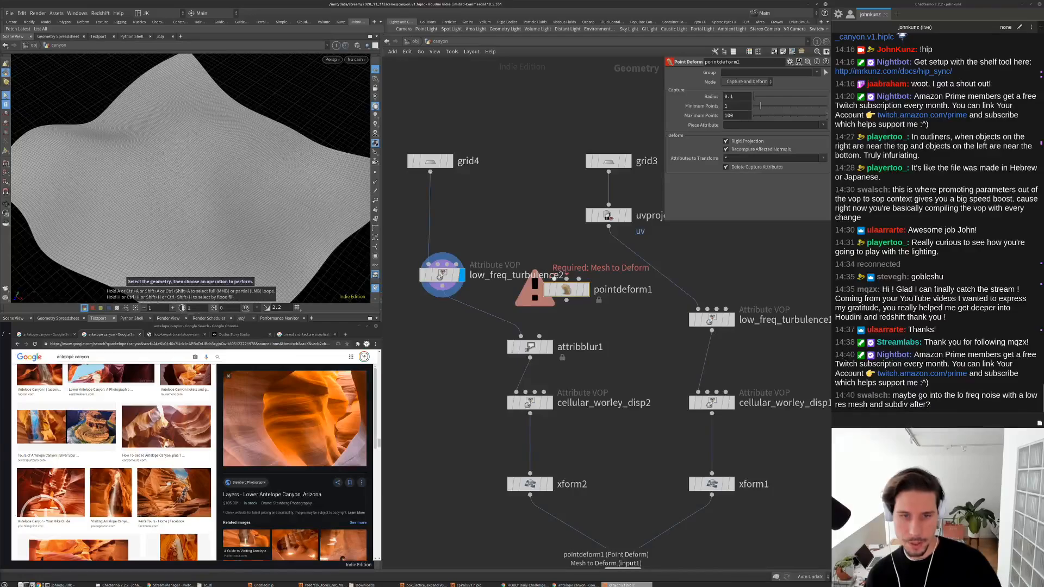
click(554, 279)
click(608, 226)
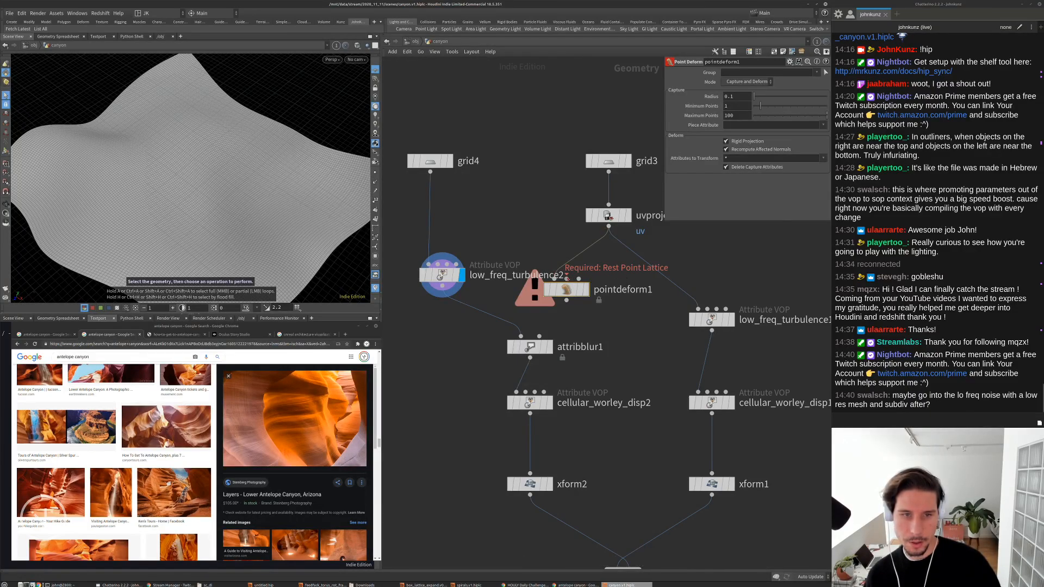
click(566, 279)
click(430, 172)
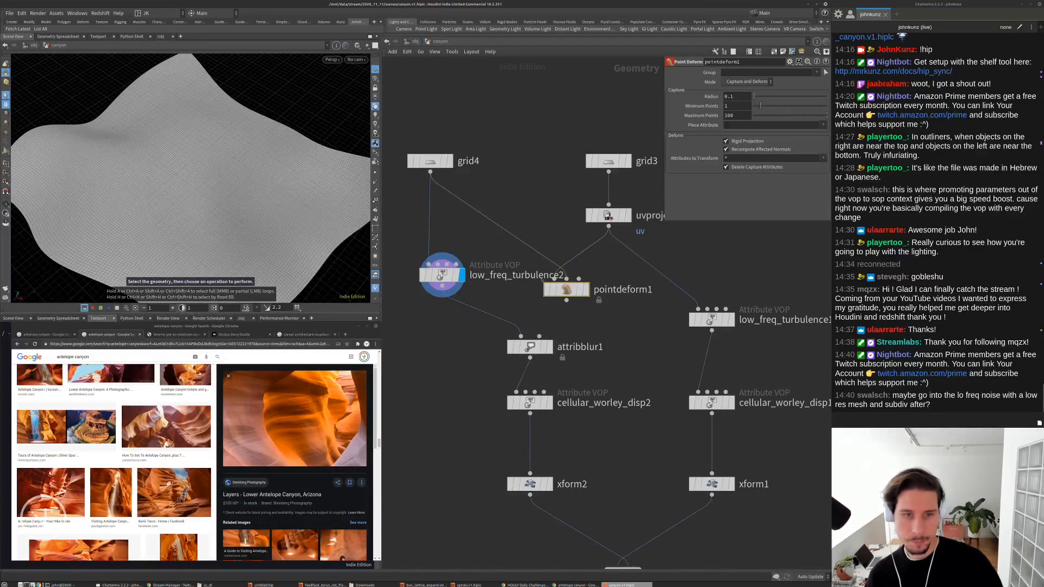
click(442, 286)
click(579, 278)
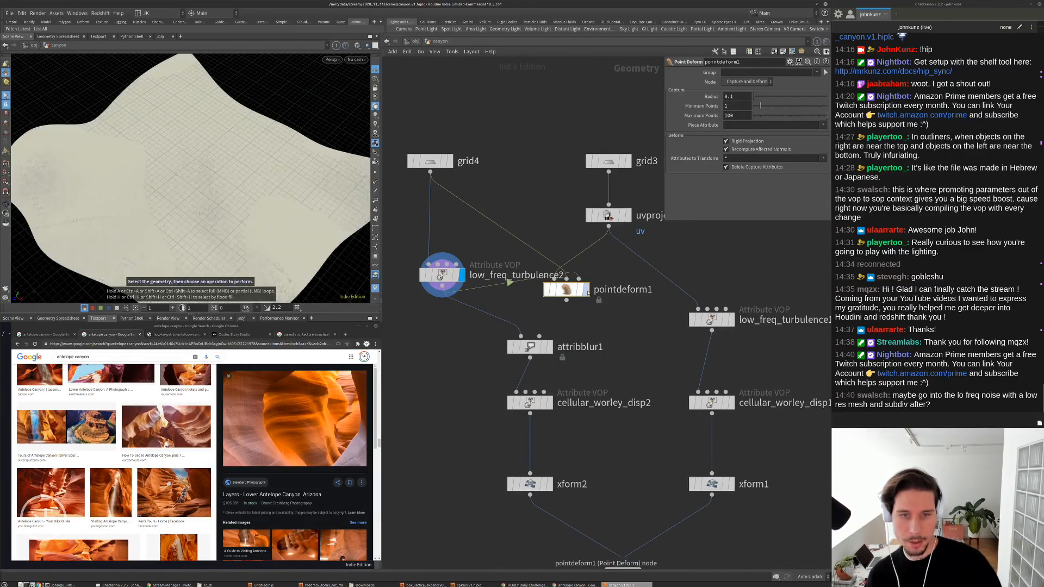
Display pointdeform1 and compare the surface with the node bypassed and enabled
click(586, 290)
drag(209, 180, 337, 206)
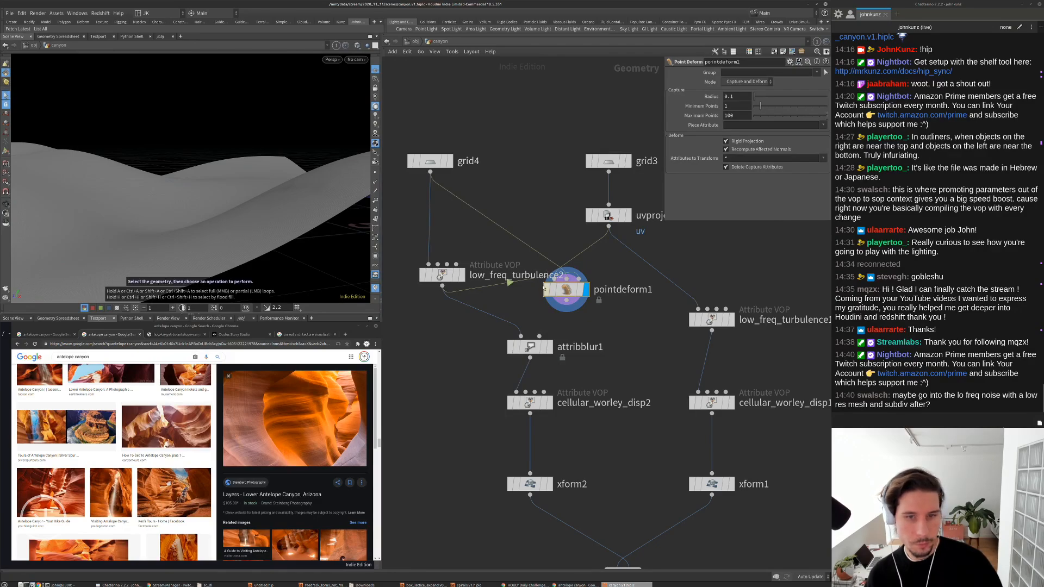
click(546, 289)
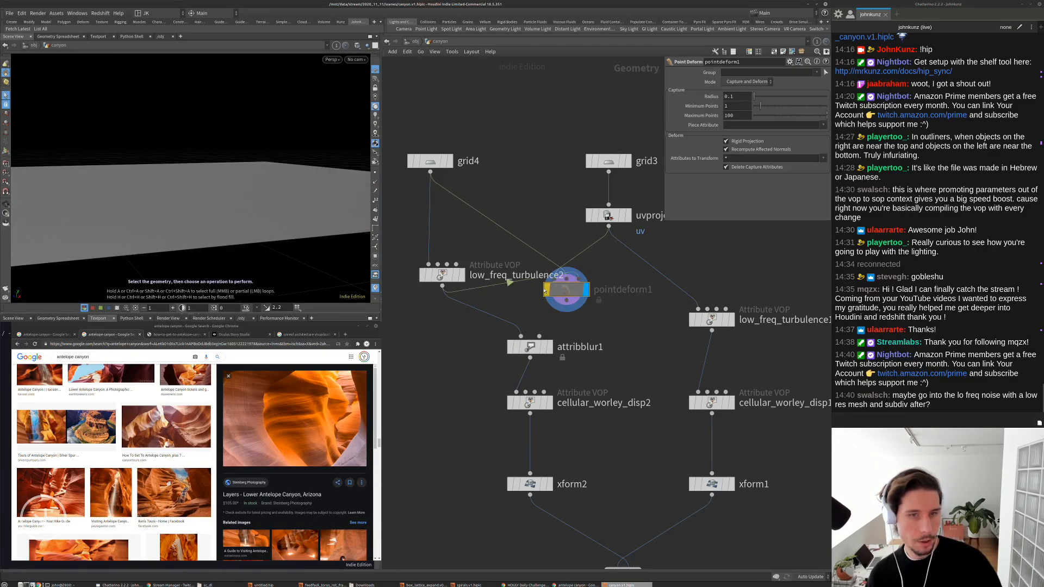
click(546, 290)
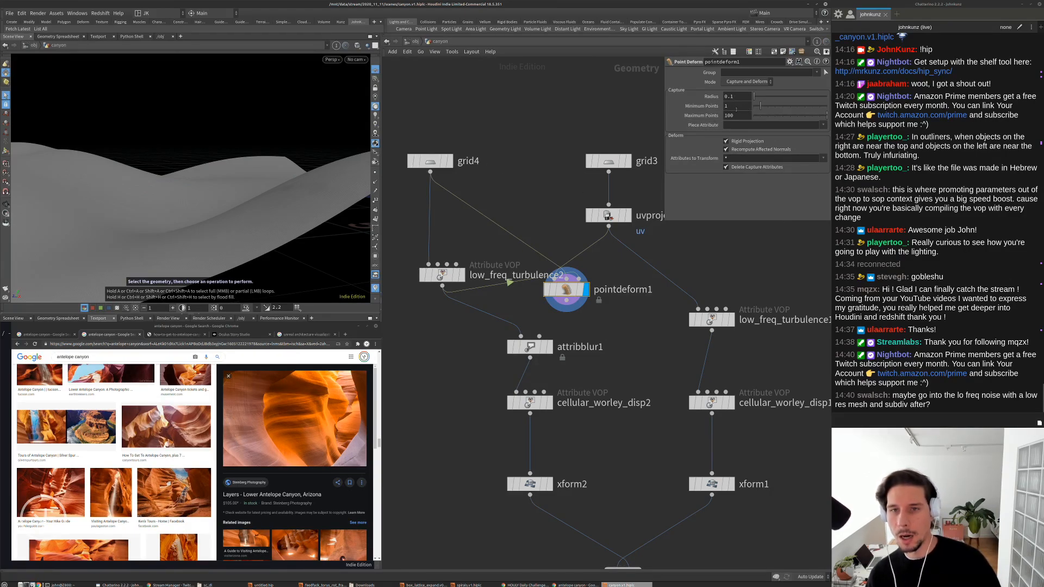
Set pointdeform1's minimum points to 15 and position the node directly below uvproject1
click(749, 95)
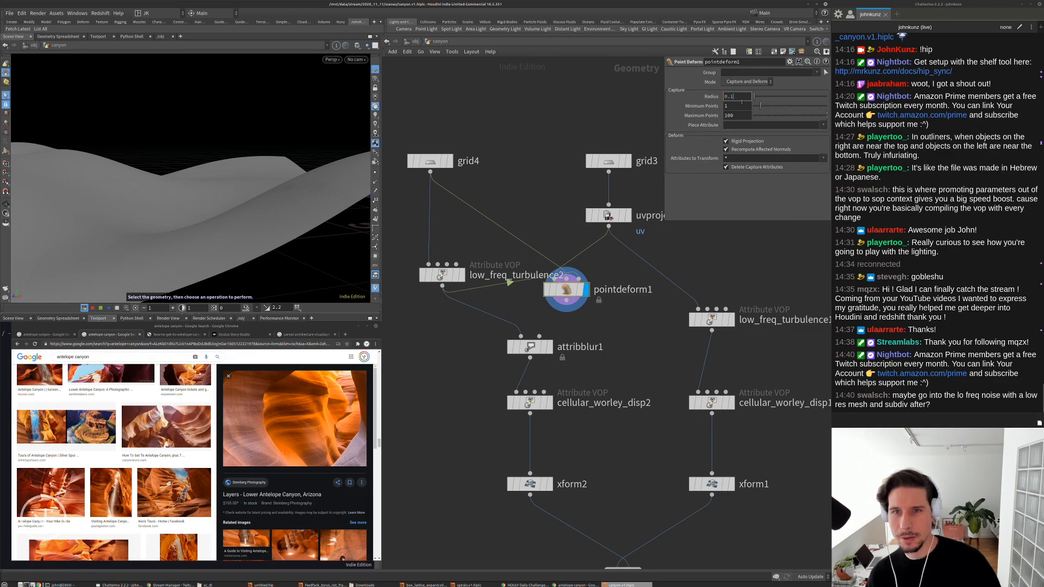
click(743, 106)
text(5)
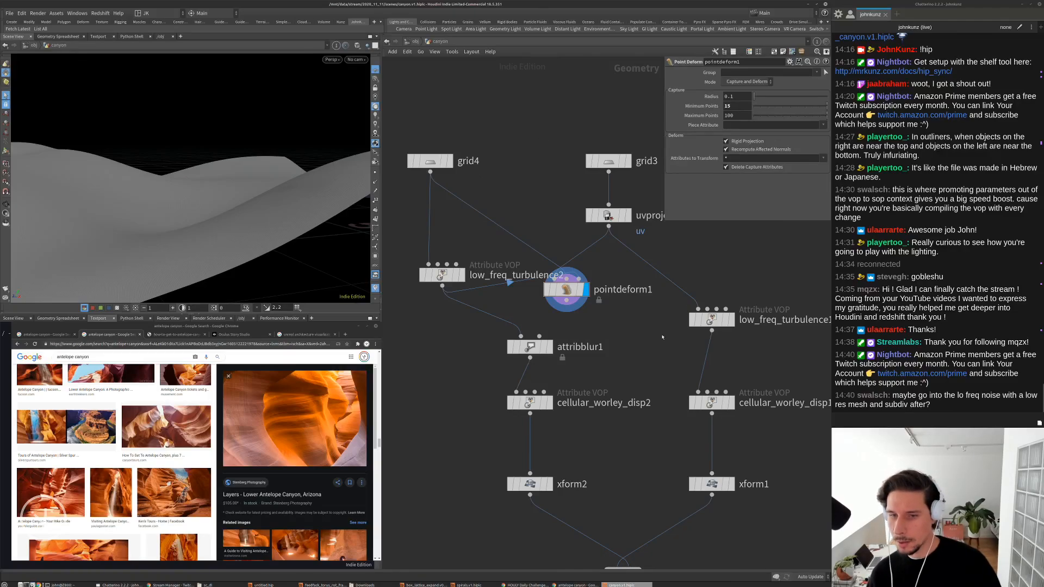
middle_drag(582, 294, 565, 263)
drag(566, 262, 599, 272)
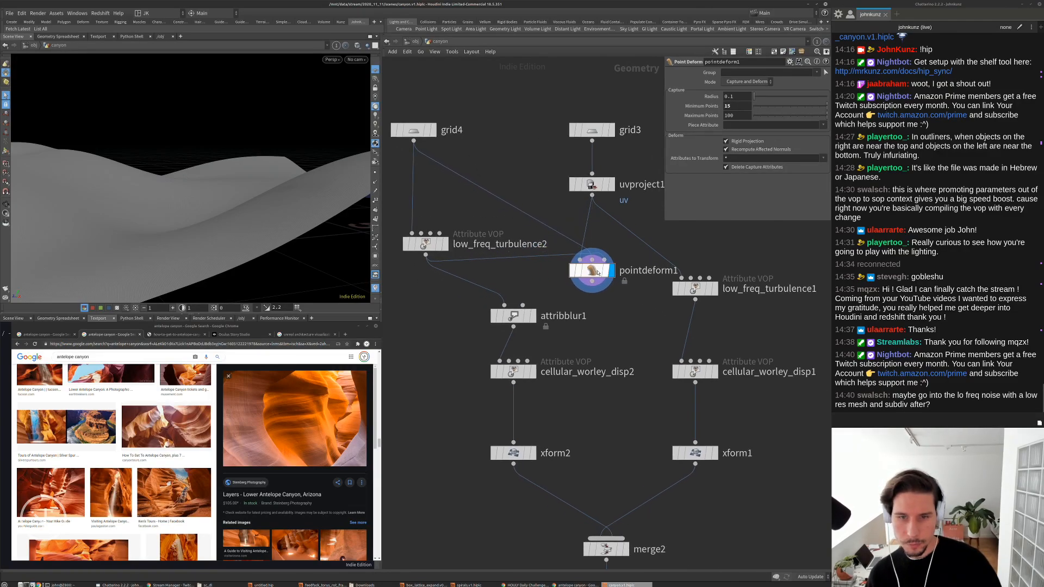
scroll(501, 237, down, 3)
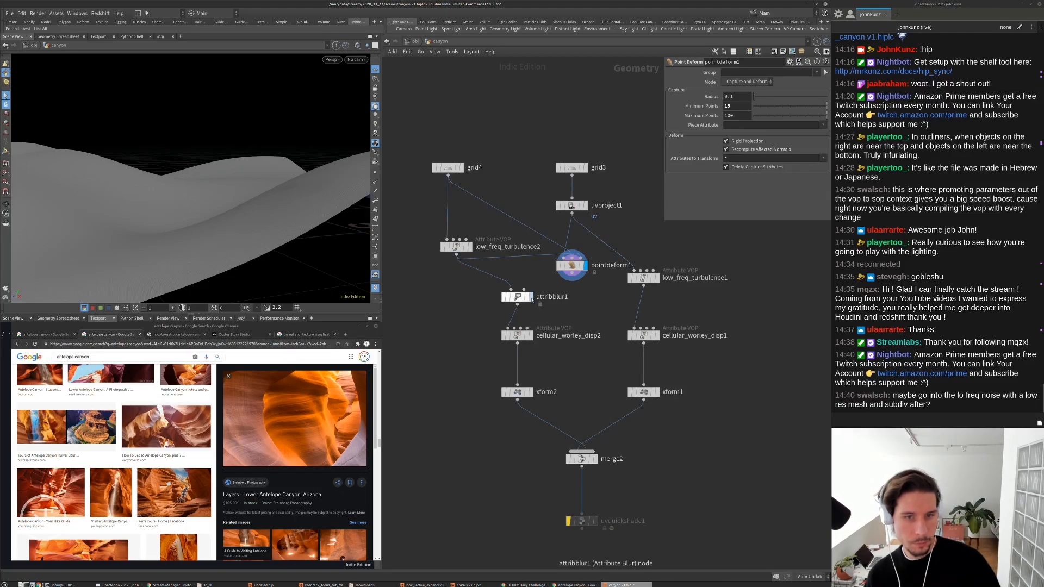
Wire attribblur1's output into pointdeform1 in place of grid4, then compare the deformed result with the blur bypassed and enabled
click(531, 298)
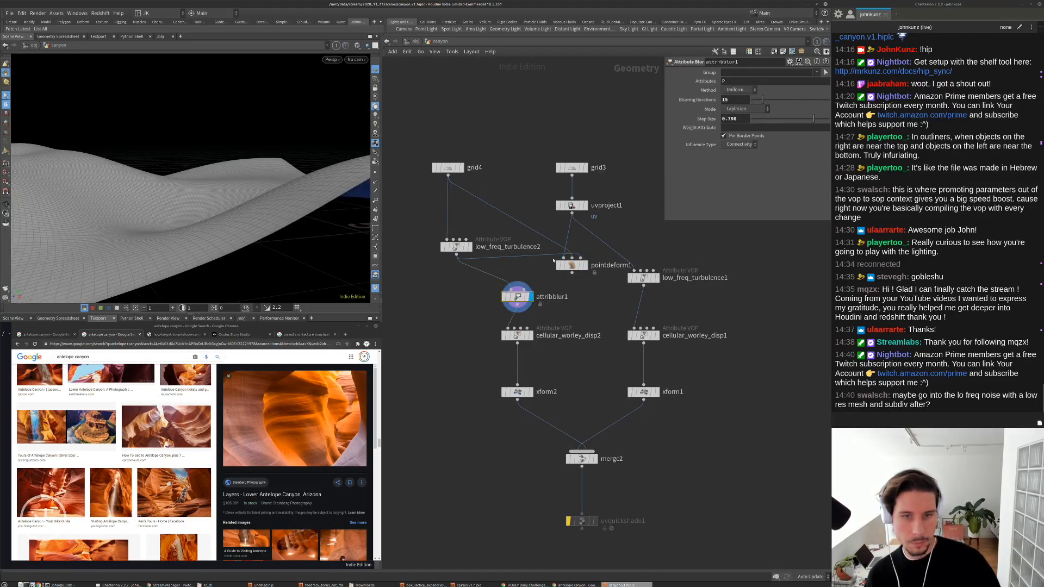
drag(565, 257, 577, 277)
click(584, 266)
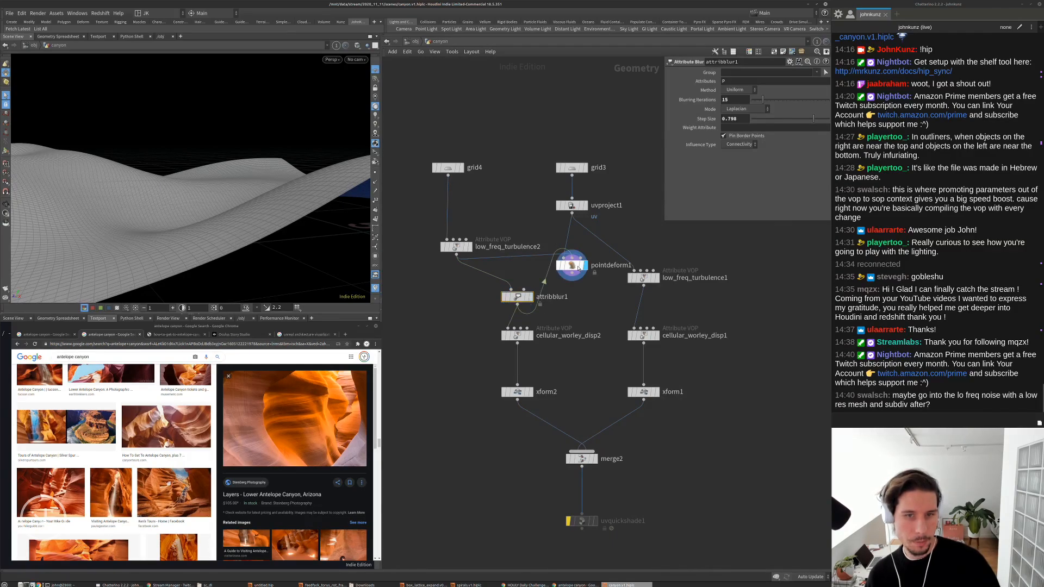
click(503, 298)
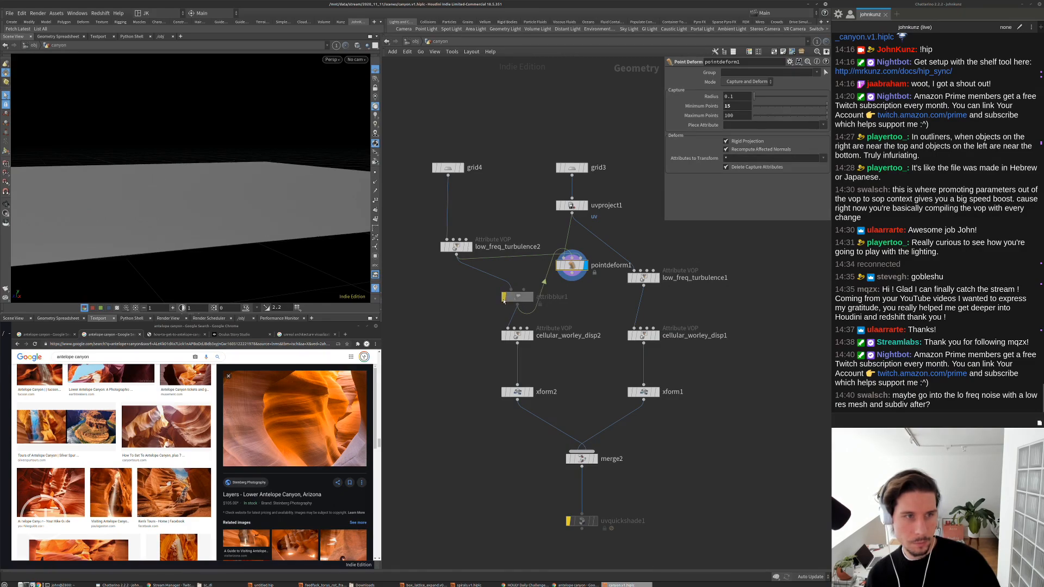
key(q)
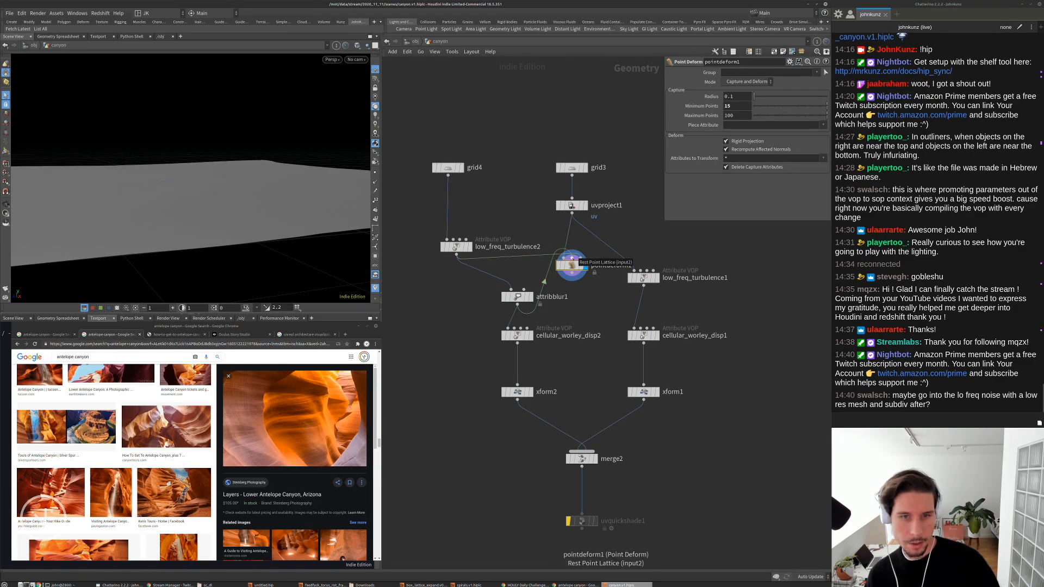
Rewire pointdeform1 with grid4 as the rest lattice and attribblur1 as the deformed lattice, and inspect the resulting surface
drag(571, 257, 456, 192)
drag(544, 281, 540, 305)
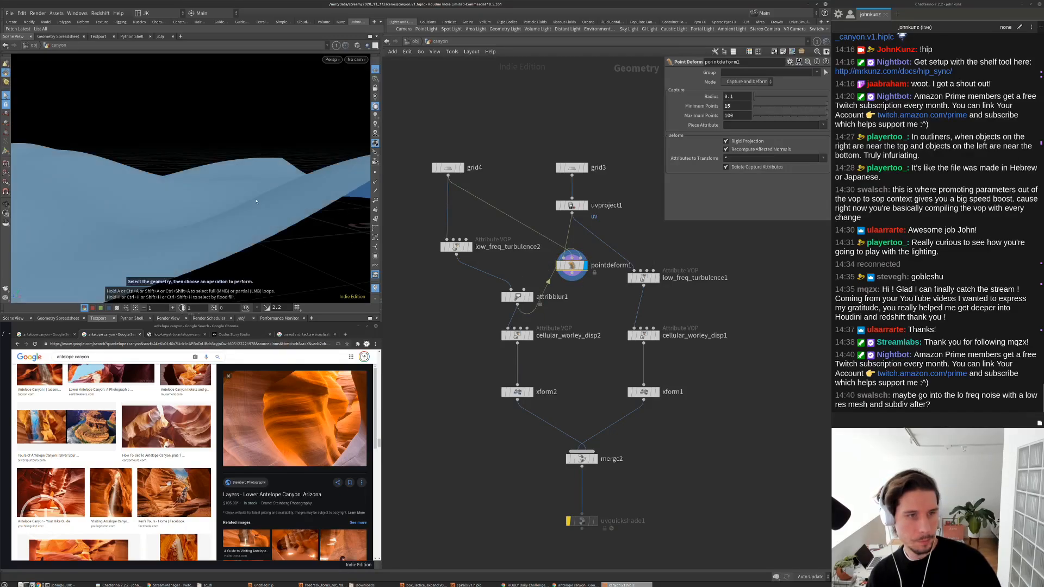
drag(239, 207, 260, 212)
key(s)
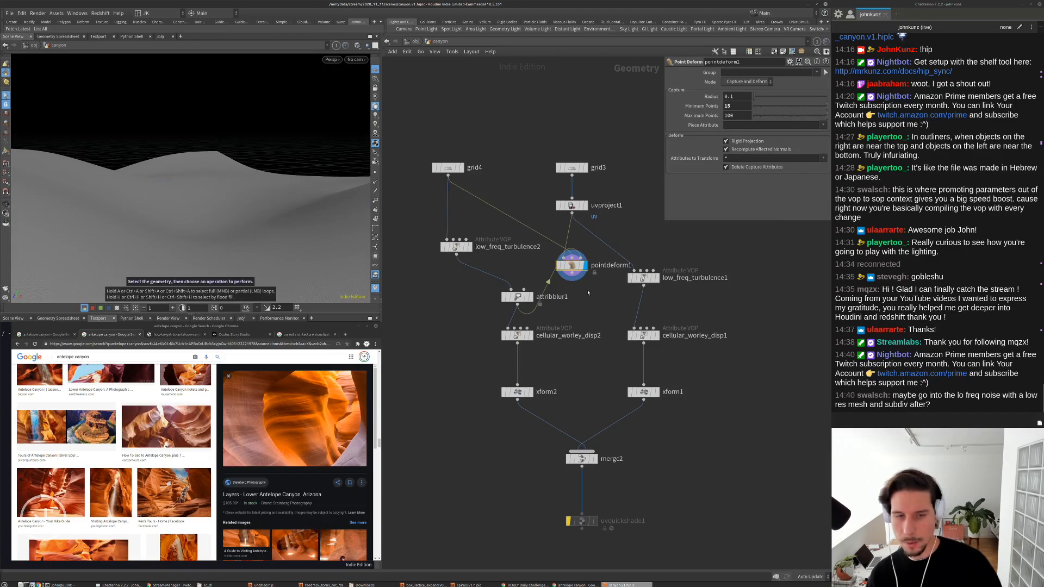
key(h)
scroll(615, 218, up, 3)
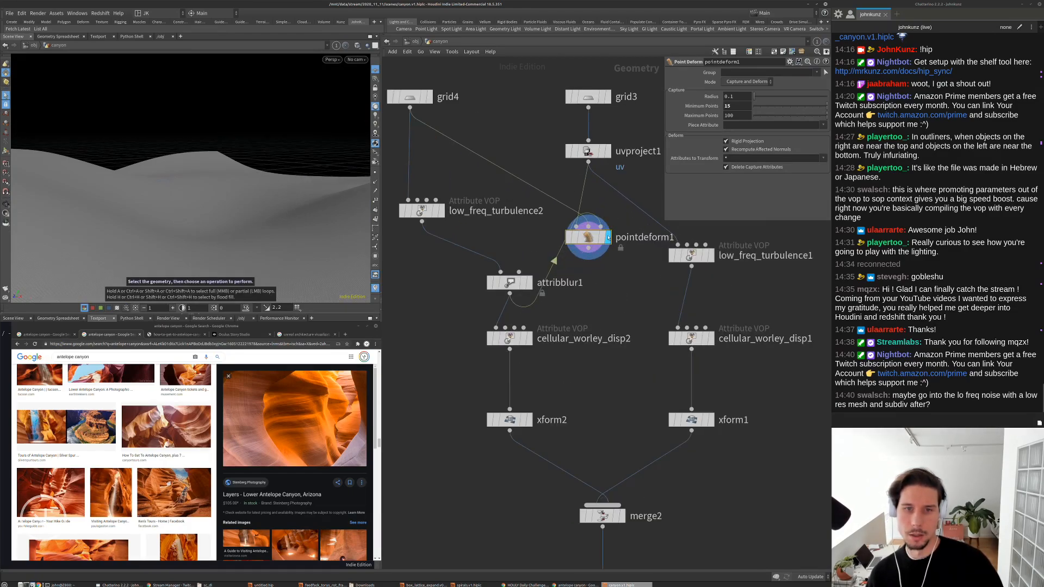
scroll(581, 266, down, 3)
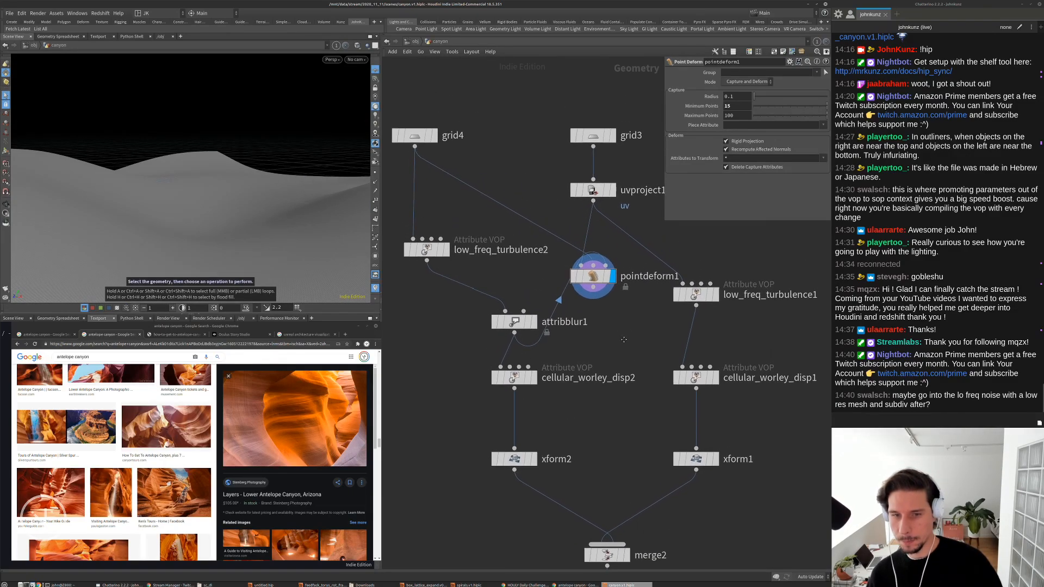
Detach pointdeform1 from the network and reinsert low_freq_turbulence2 between uvproject1 and attribblur1
drag(602, 268, 729, 250)
drag(546, 292, 600, 230)
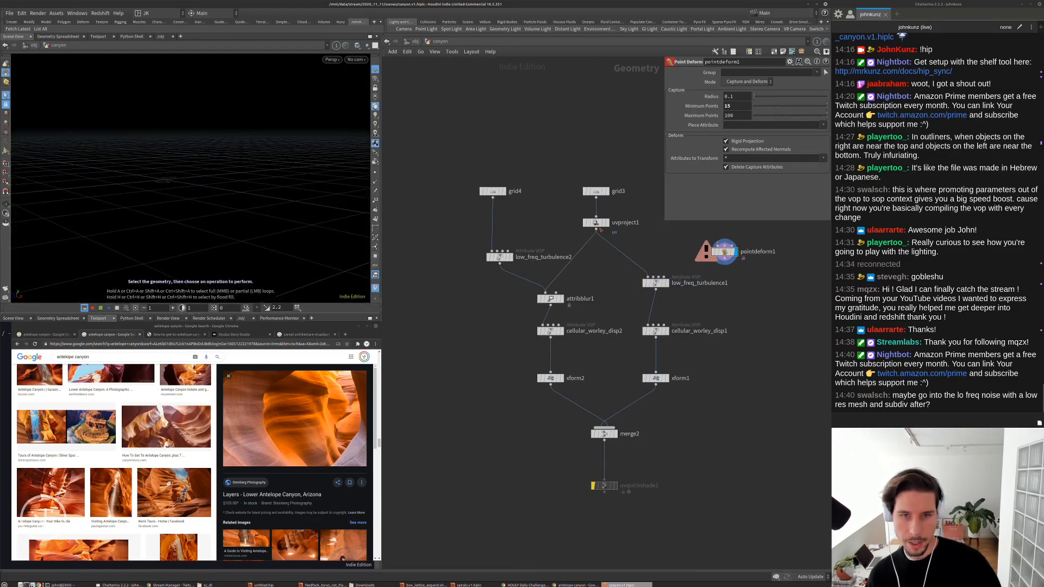
scroll(588, 277, up, 3)
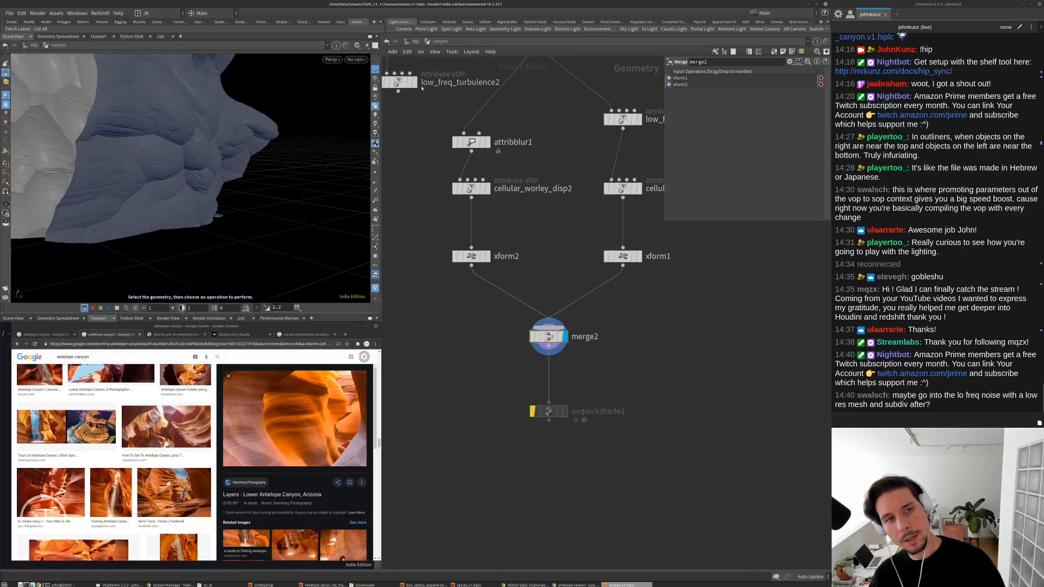
drag(415, 83, 488, 113)
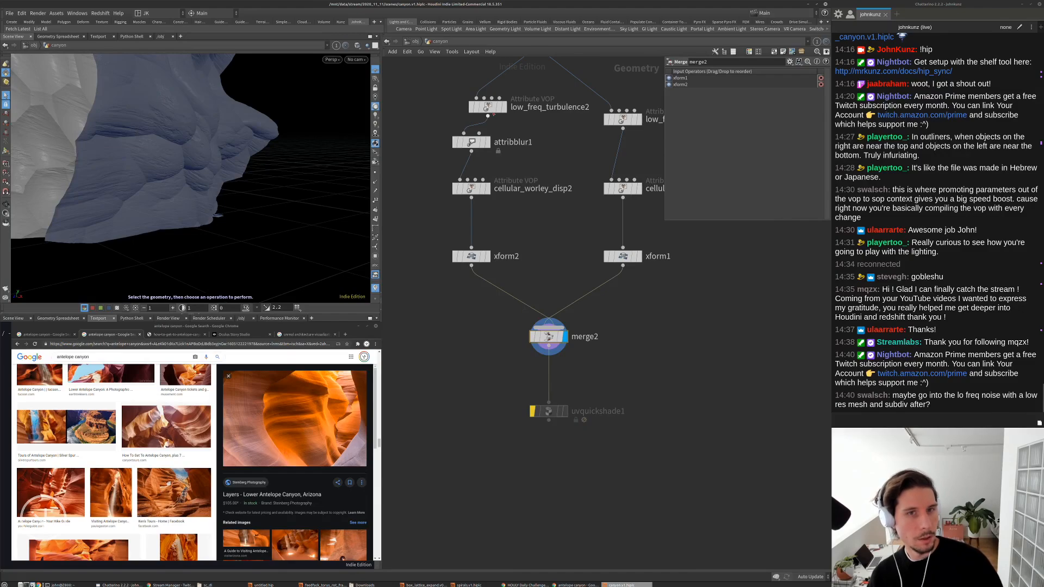
key(l)
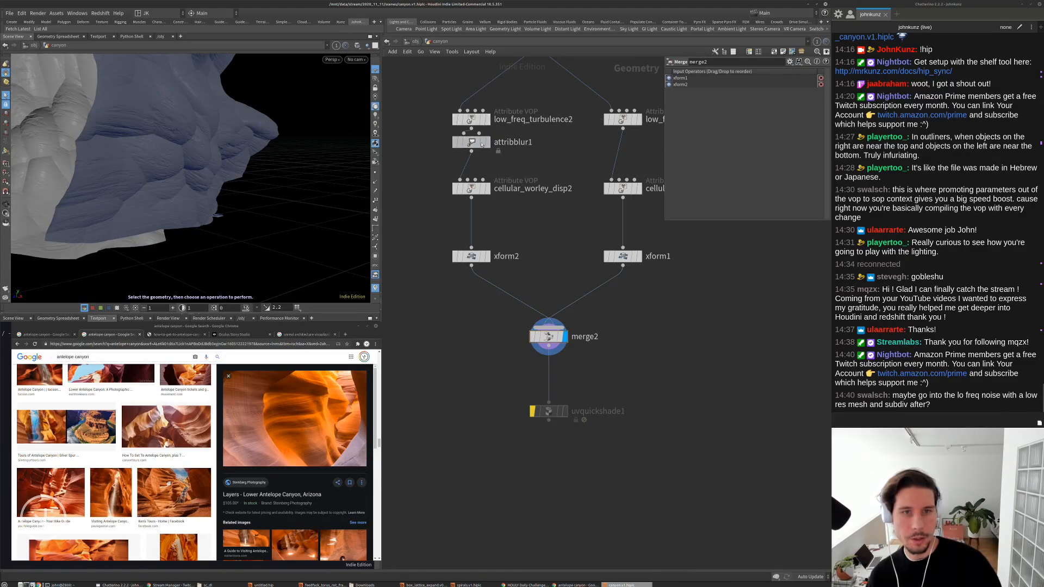
Duplicate attribblur1 and insert the copy between low_freq_turbulence1 and cellular_worley_disp1
drag(471, 143, 554, 148)
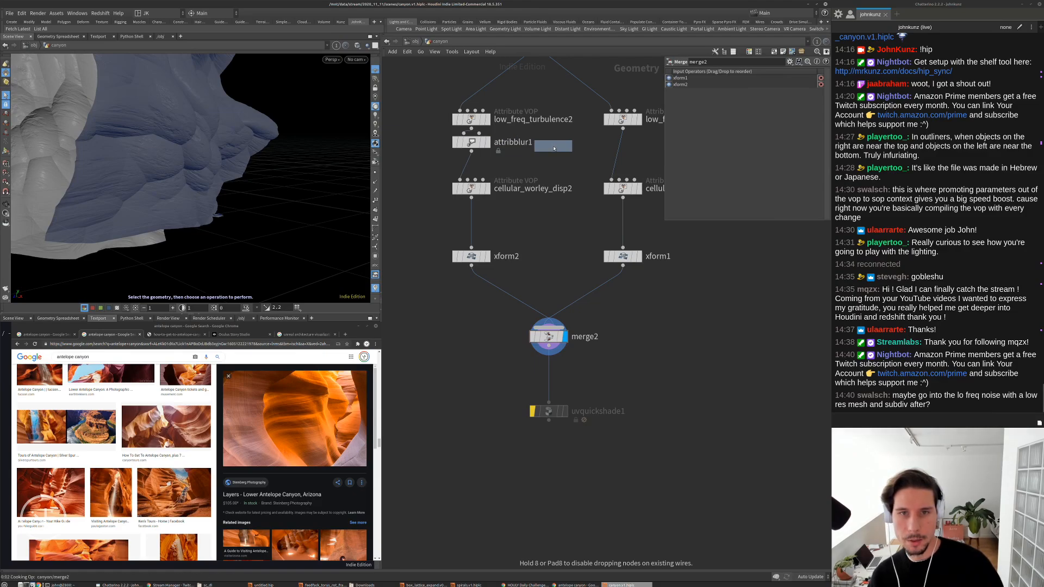
click(557, 149)
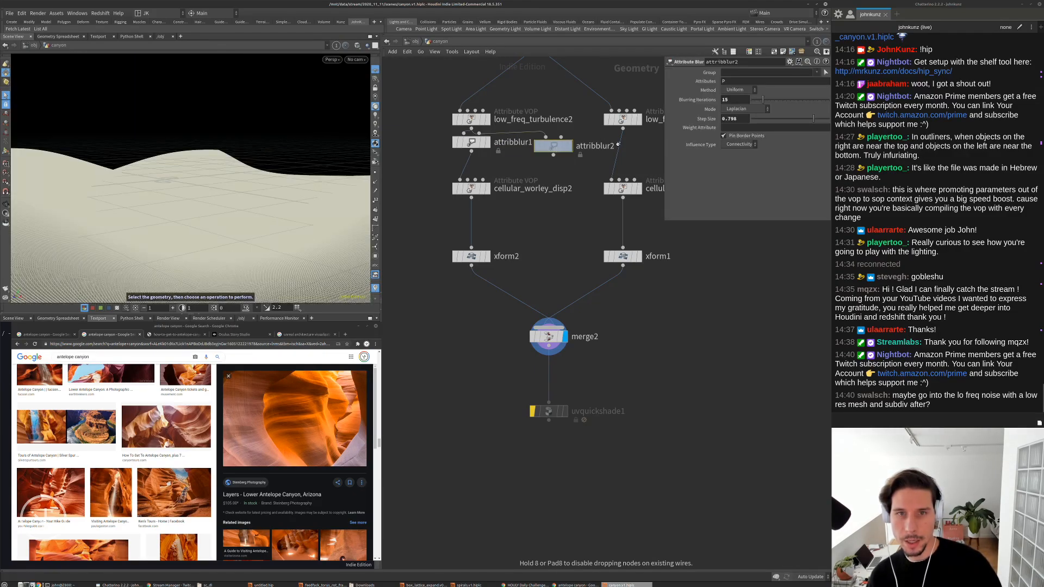
drag(554, 147, 625, 152)
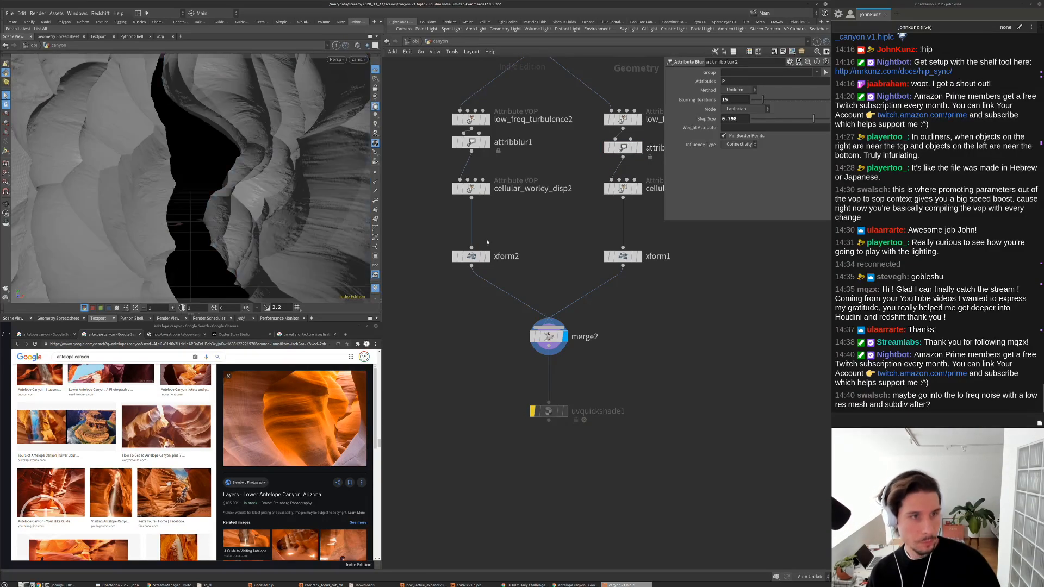
Show the other scene objects alongside the canyon walls and share the current scene file with the stream viewers
click(366, 45)
click(376, 54)
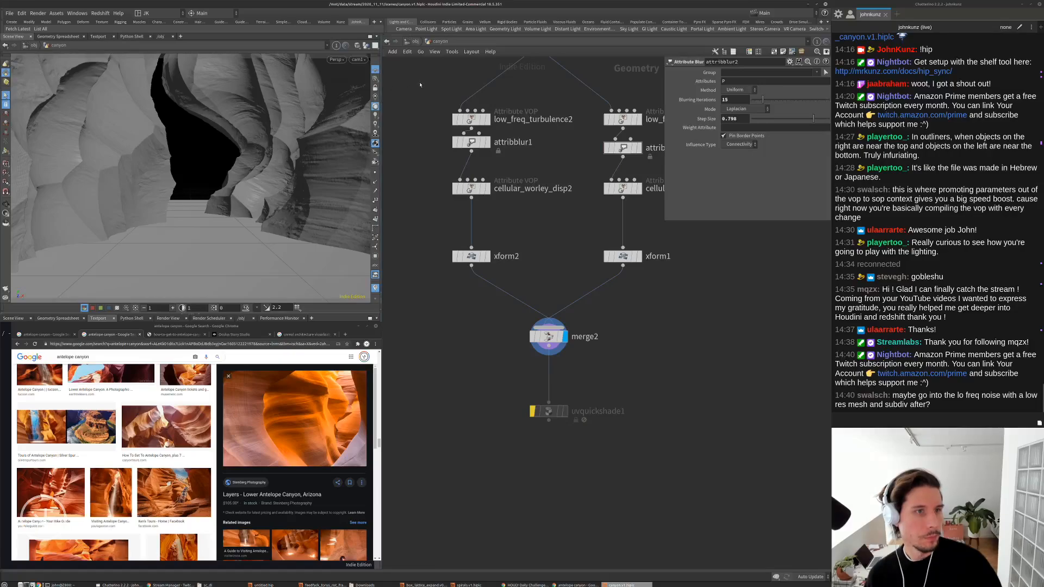
key(h)
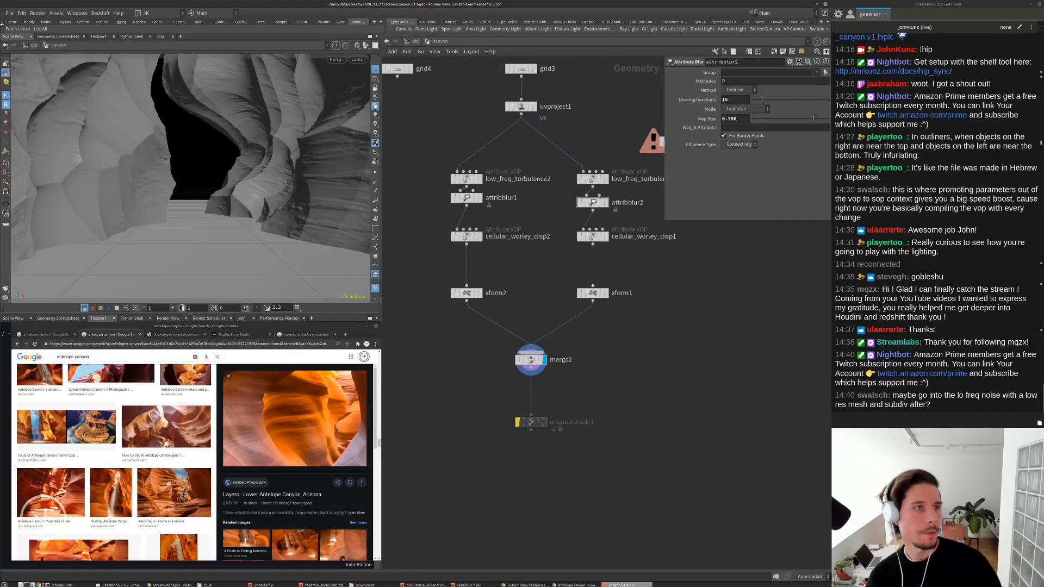
click(340, 21)
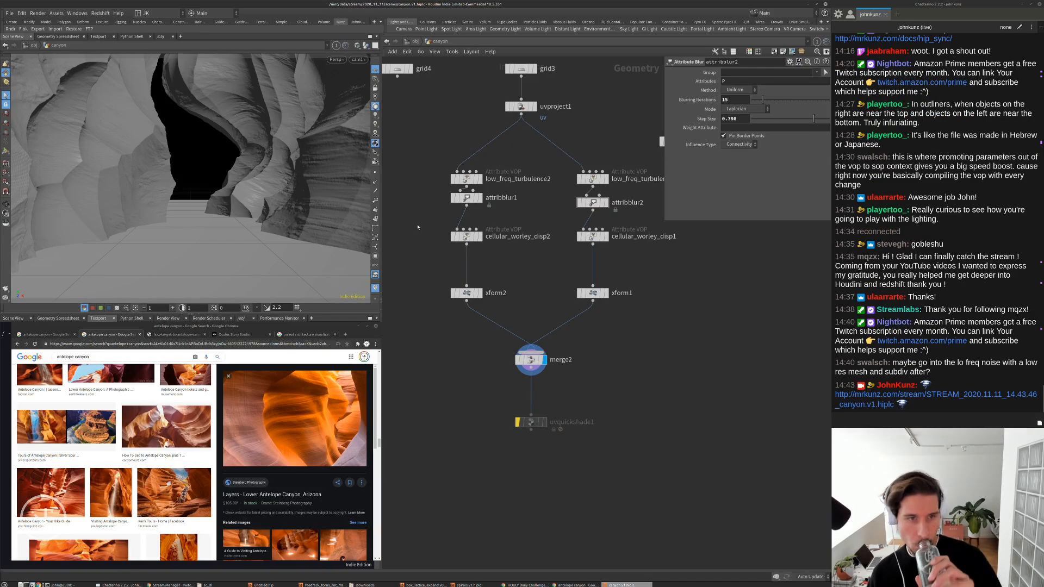
Return to the object level and set cam1's aperture to 36
middle_drag(613, 389, 614, 427)
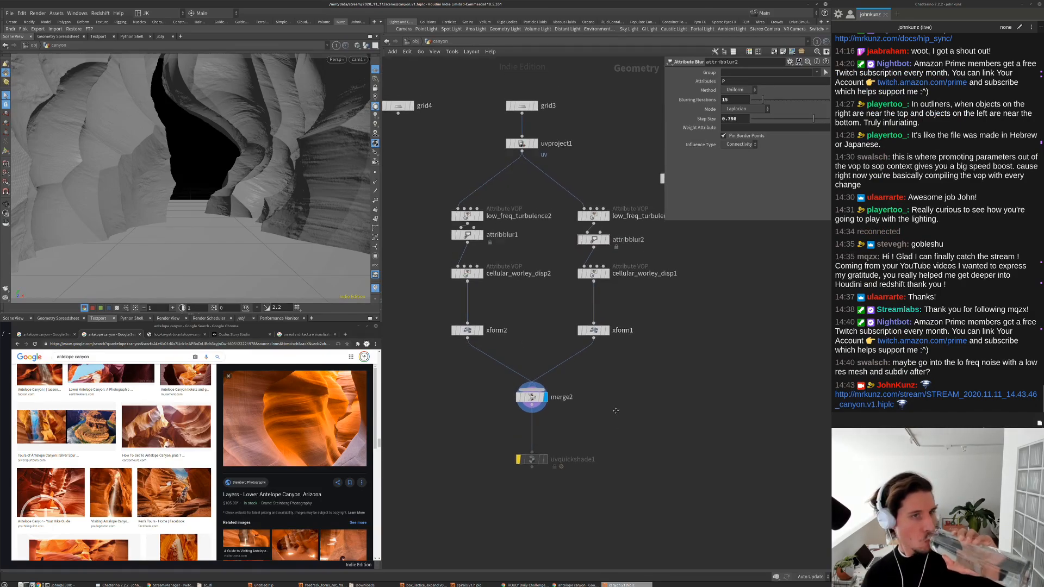
click(415, 41)
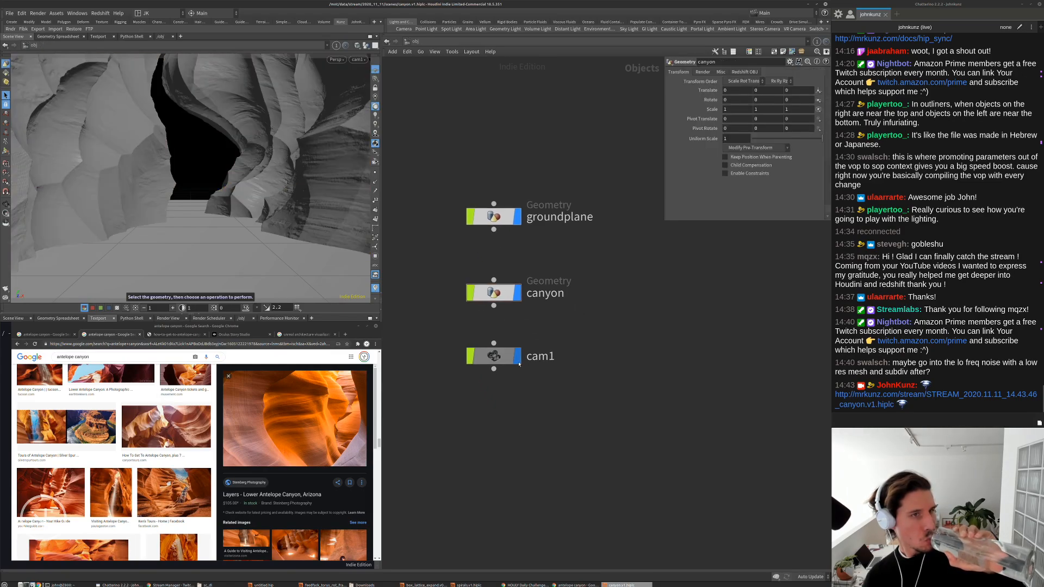
click(518, 363)
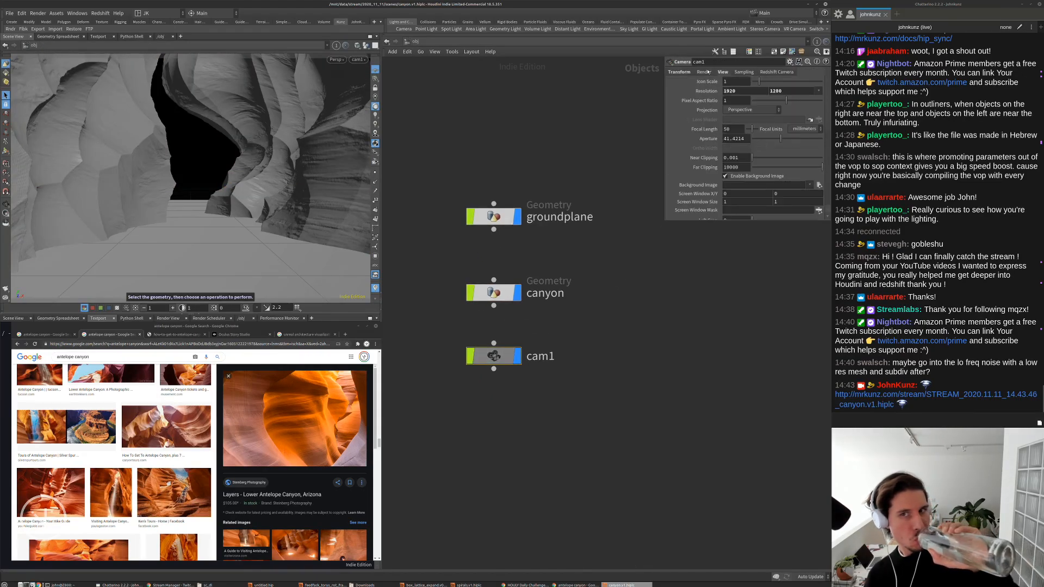
double_click(742, 139)
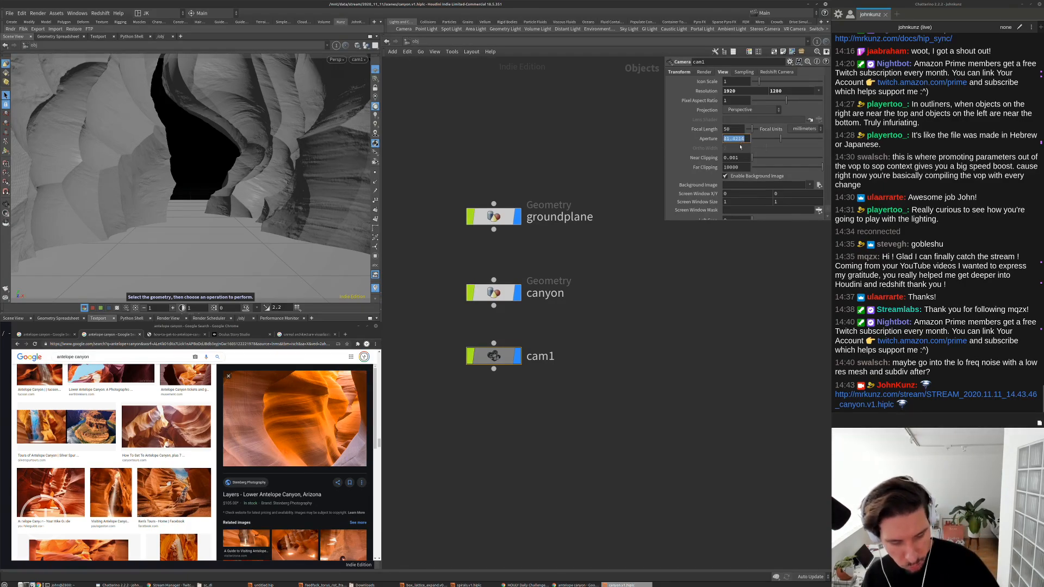
text(3)
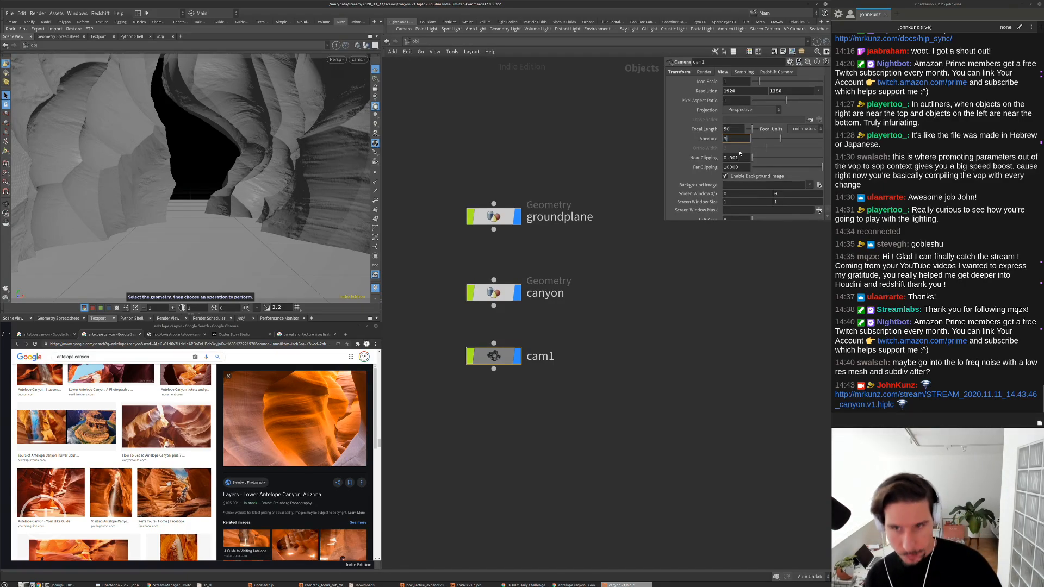
text(6)
key(Return)
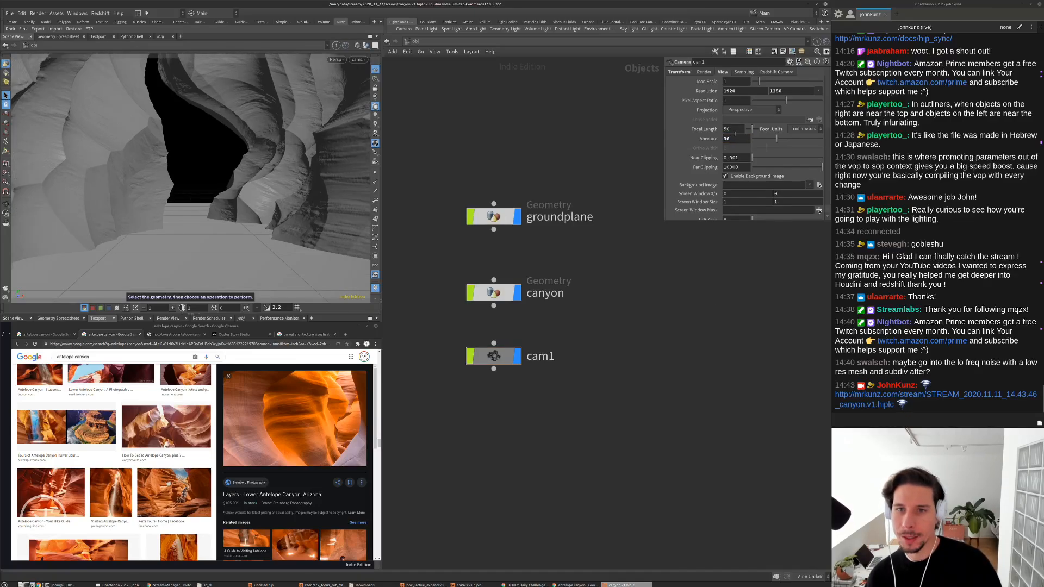
Set cam1's focal length to 35 mm
click(733, 129)
text(3)
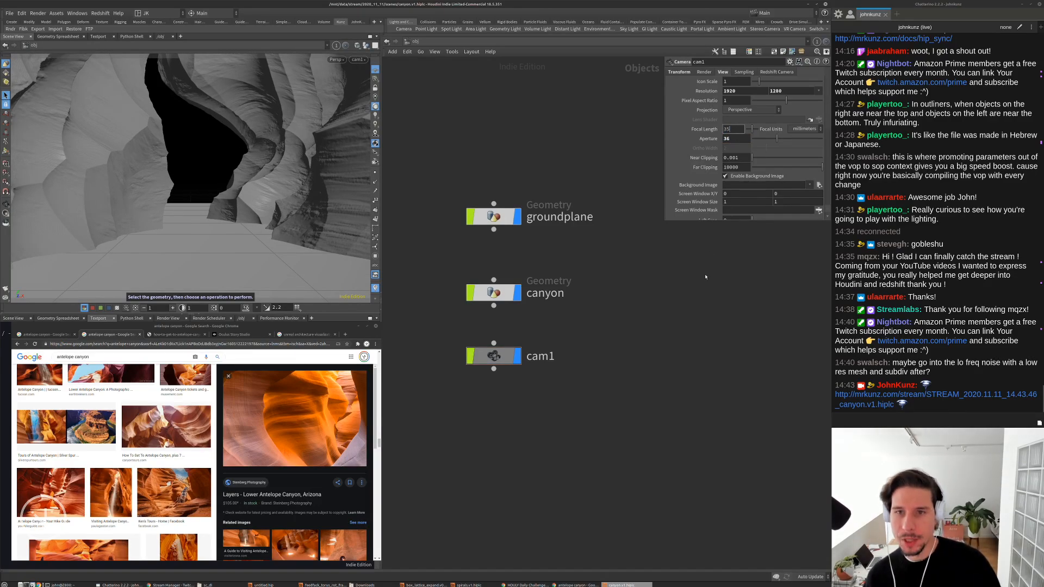
text(5)
key(Return)
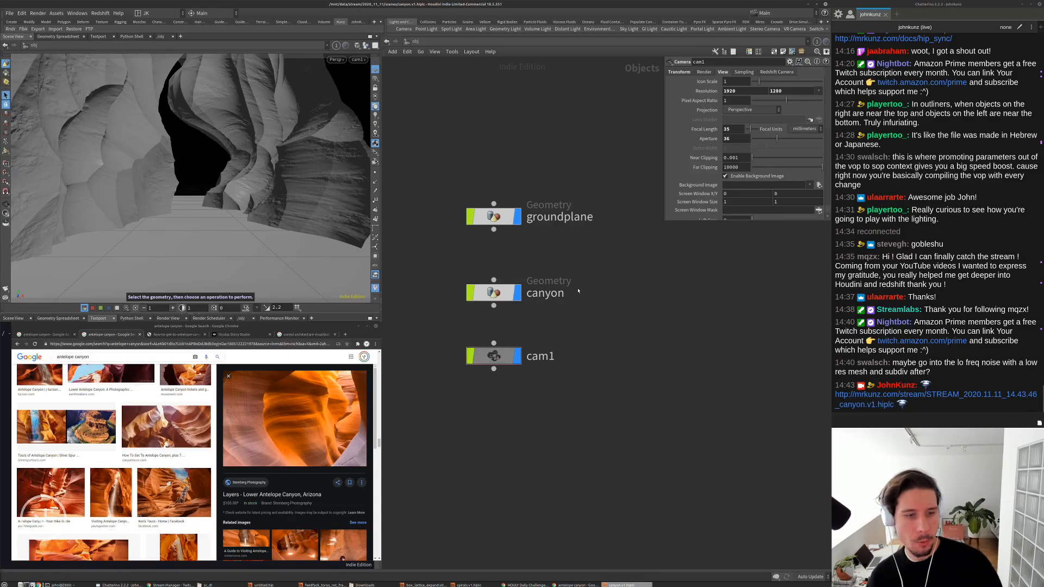
click(734, 139)
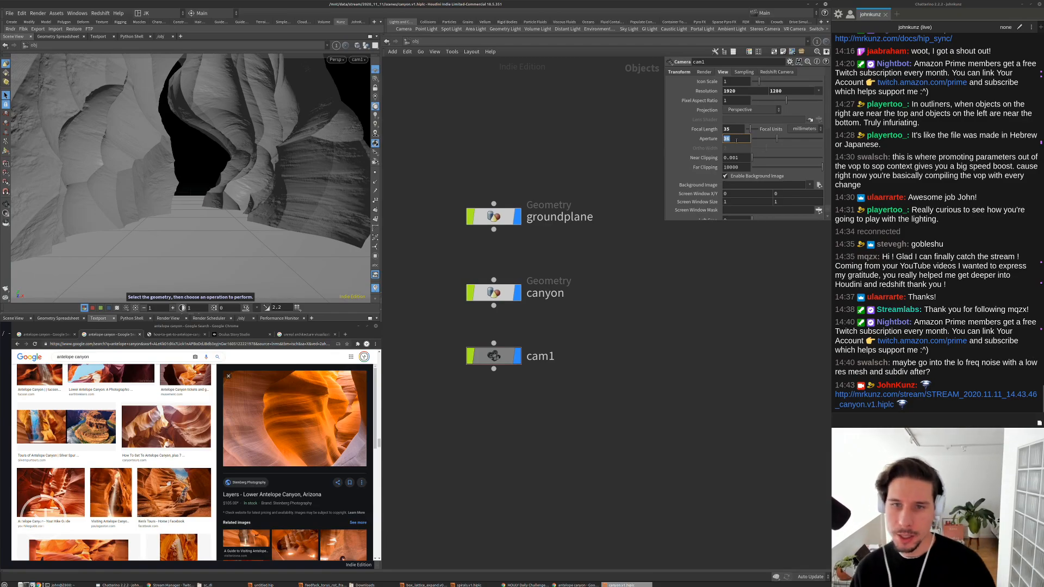
click(725, 293)
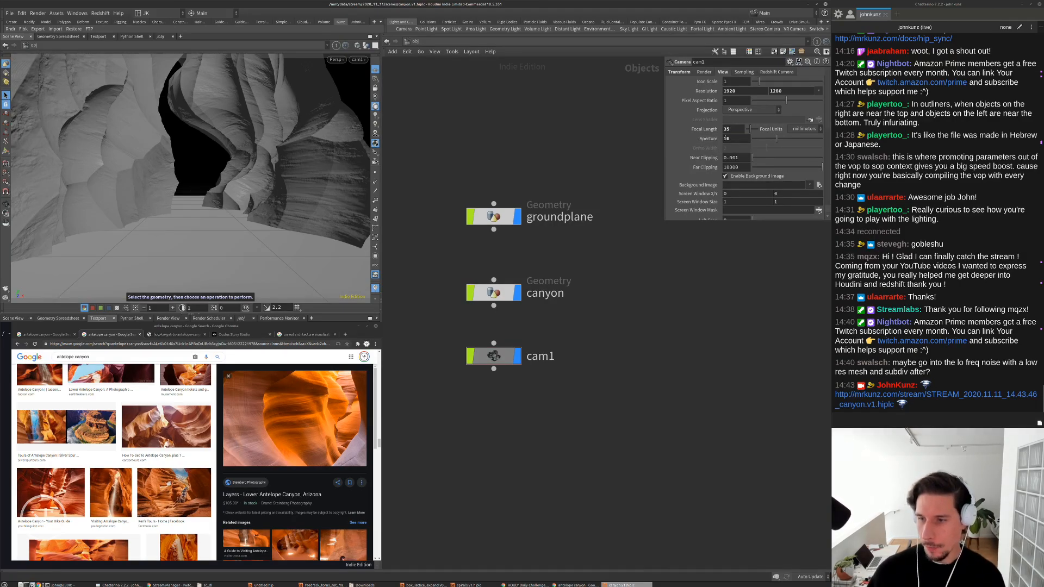
Enlarge the camera's parameter display and try wider focal lengths of 15 mm and 20 mm on cam1
middle_drag(631, 284, 641, 252)
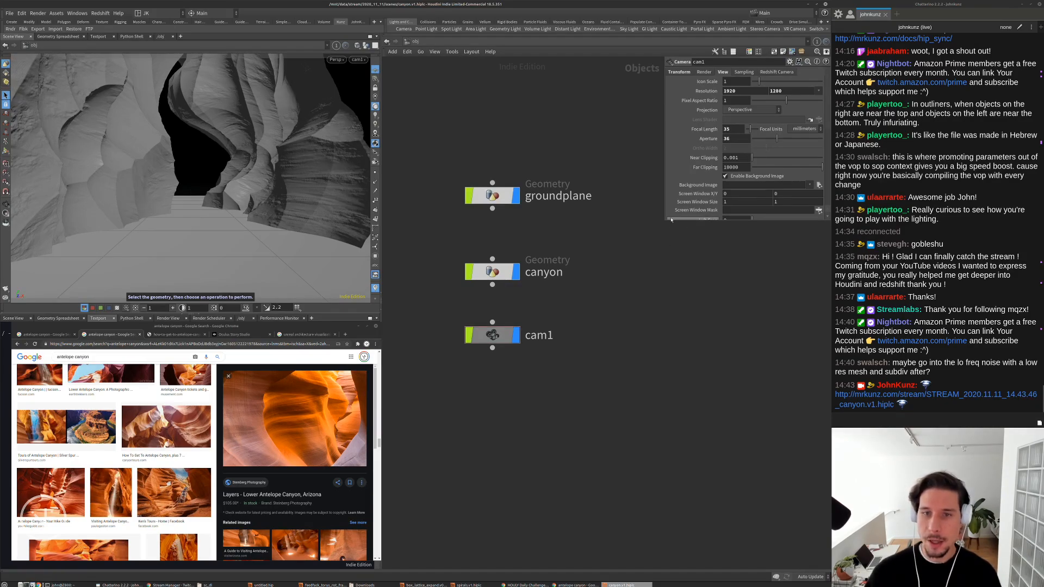
drag(659, 231, 634, 262)
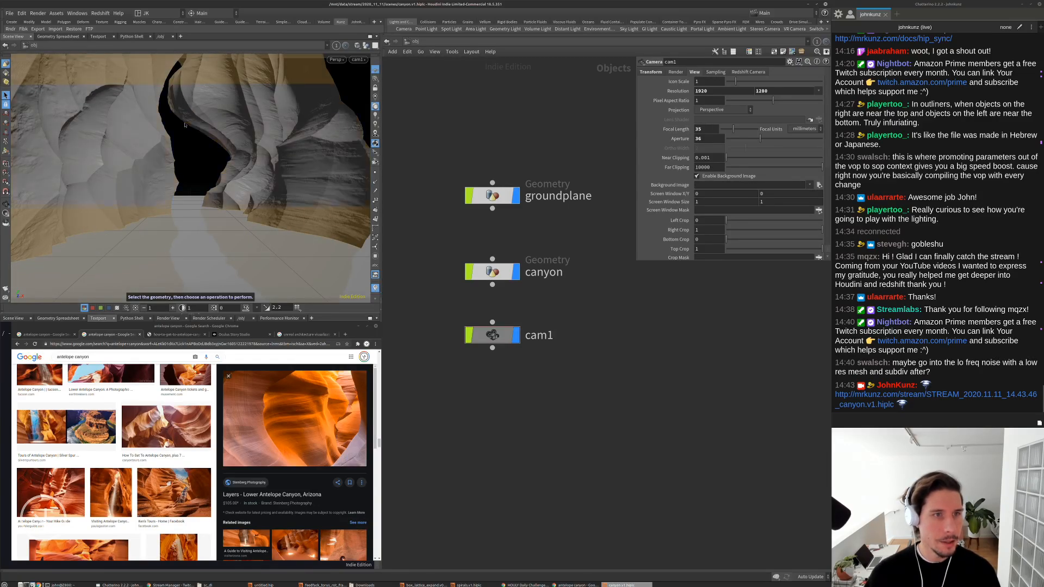
double_click(705, 129)
text(15)
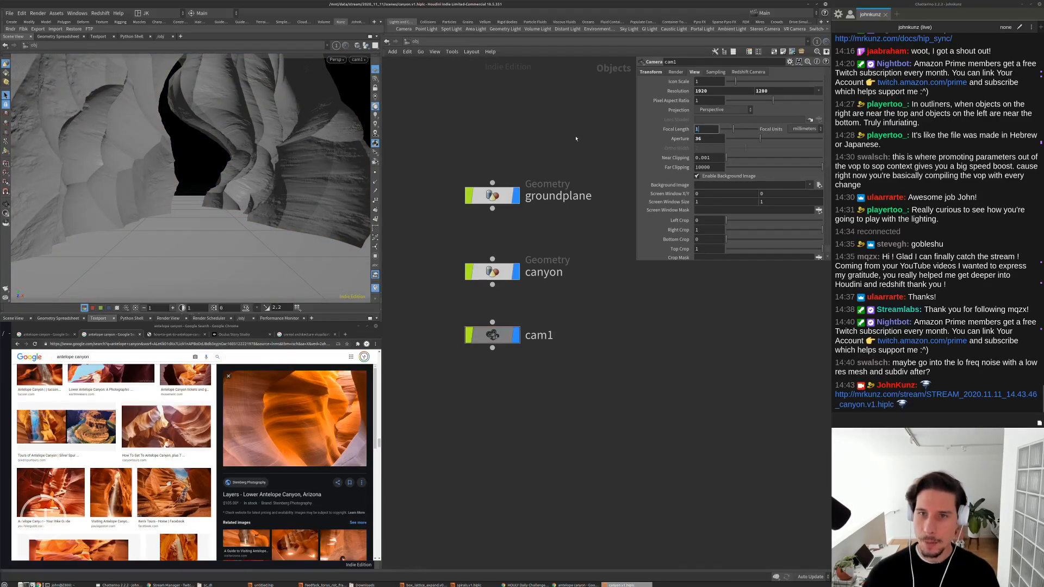
key(Return)
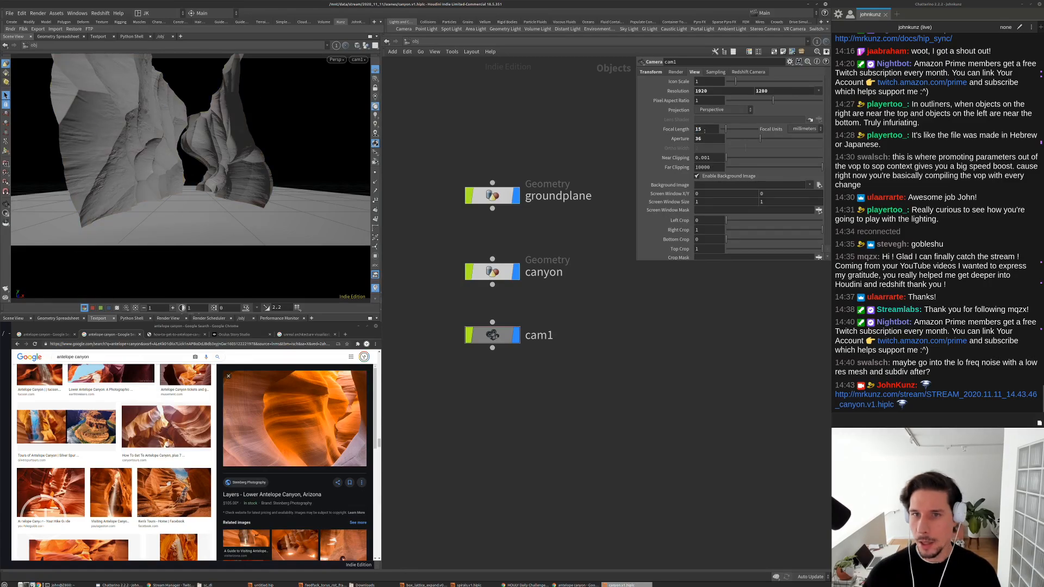
double_click(717, 131)
text(20)
key(Return)
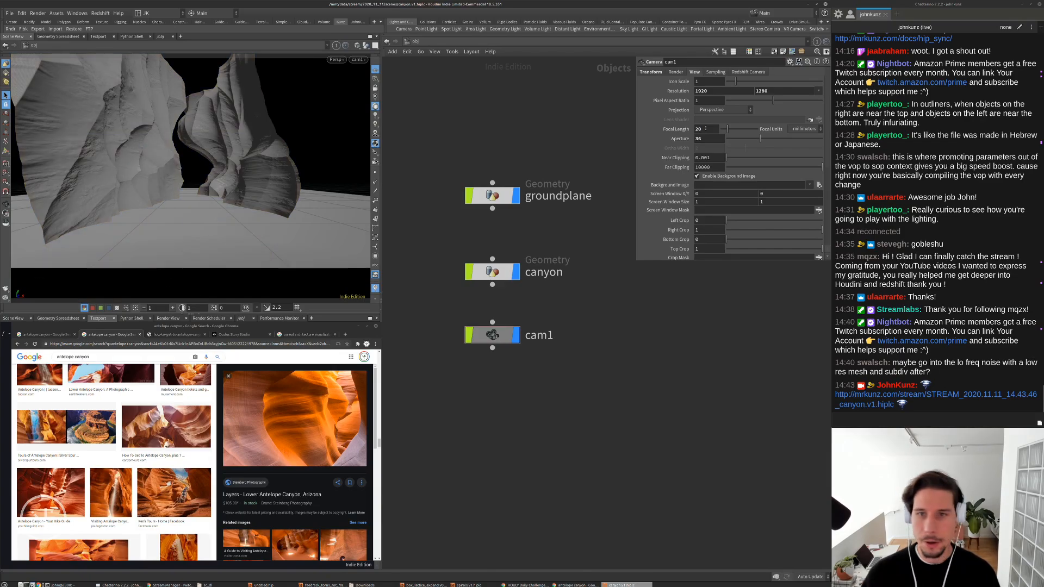
Restore cam1's focal length to 35 mm and frame all object nodes in the network
double_click(707, 128)
text(35)
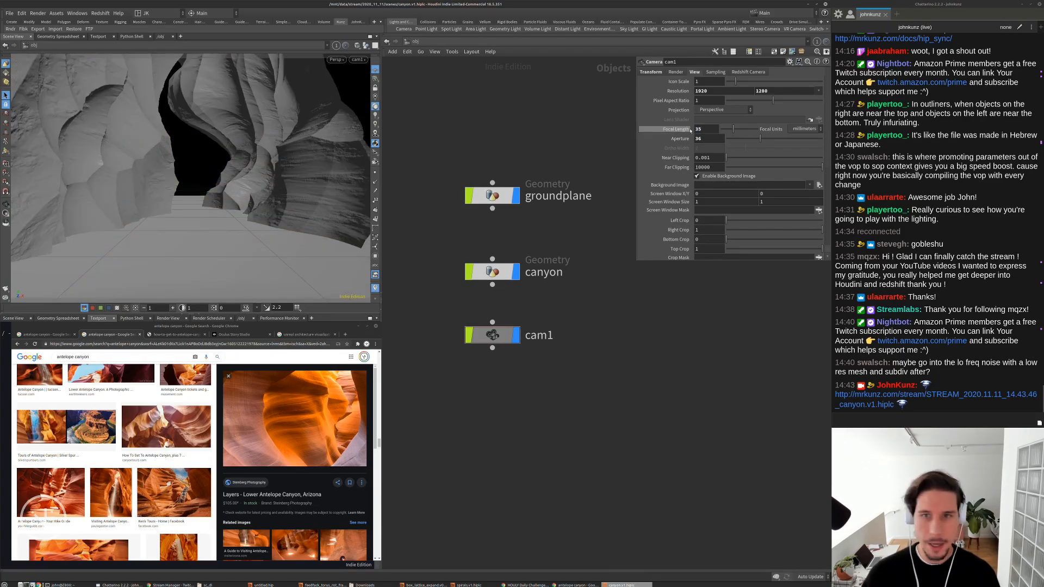
text(h)
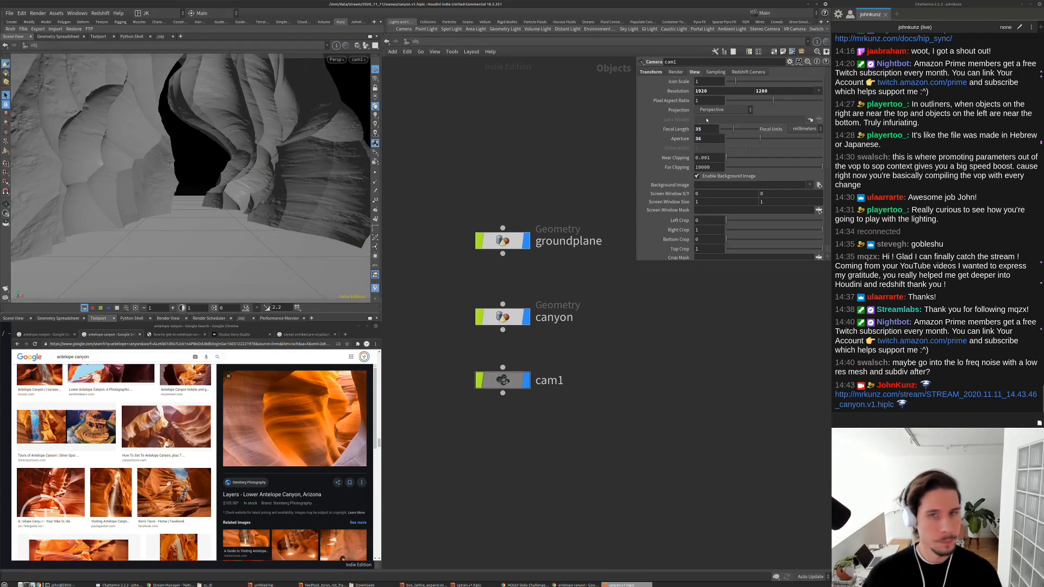
Set cam1's focal length to 45 mm
double_click(710, 129)
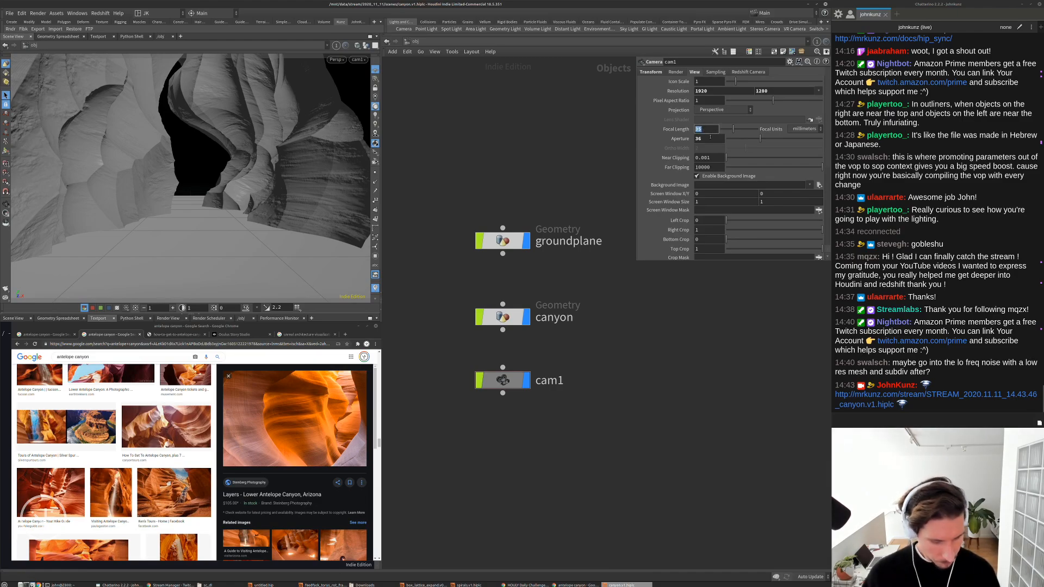
text(40)
key(Return)
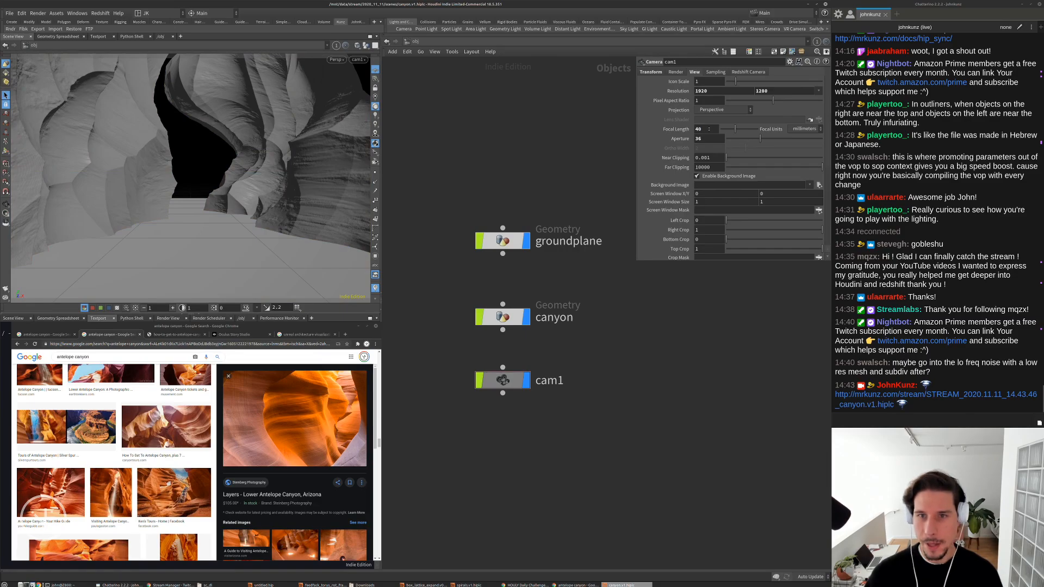
text(5)
key(Return)
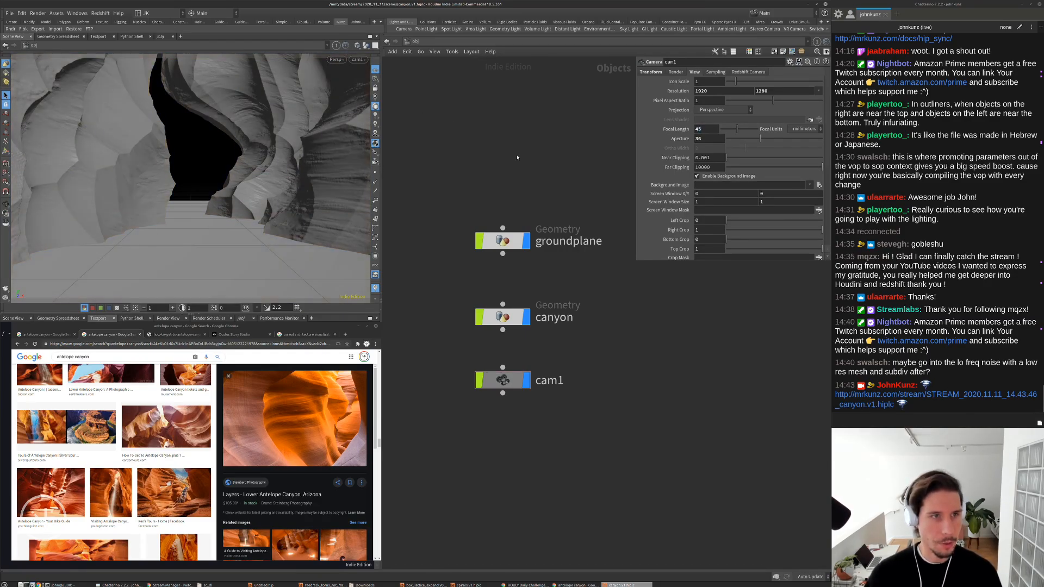
Reposition cam1 in the viewport to about Y 0.506 and Z 4.88, tilted about 2 degrees around X
click(650, 72)
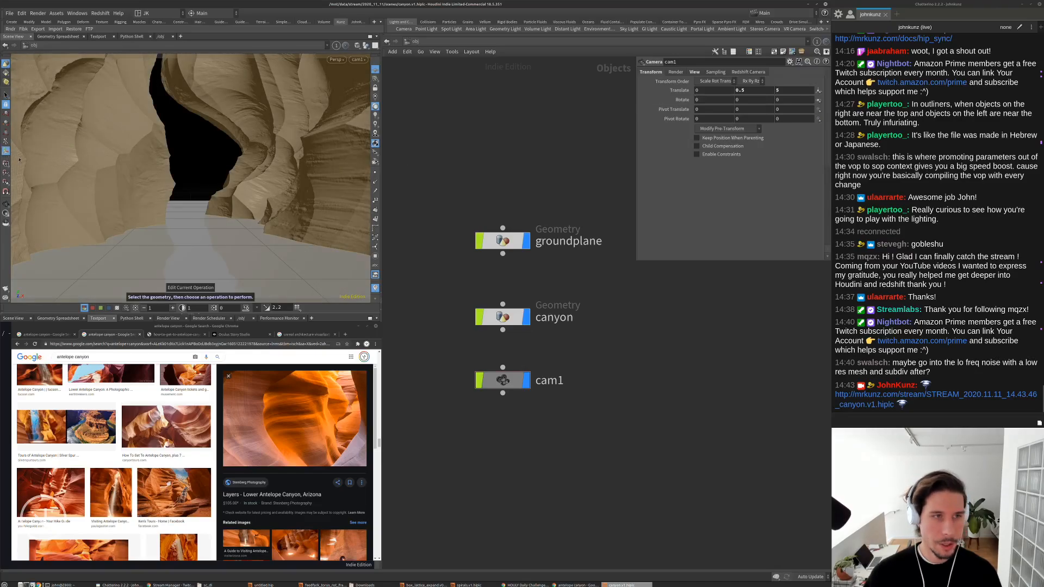
click(503, 380)
key(m)
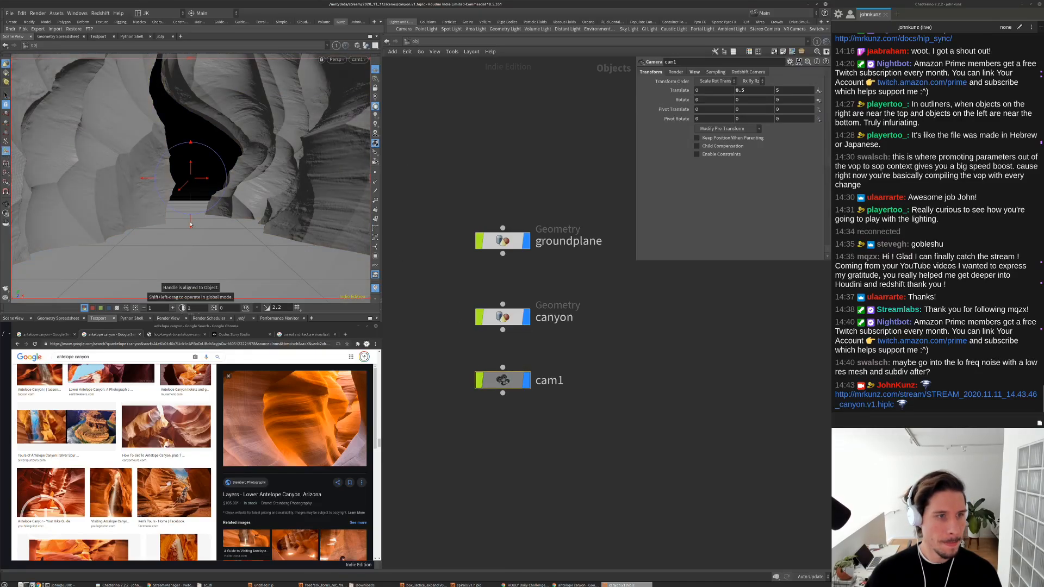
drag(190, 215, 182, 187)
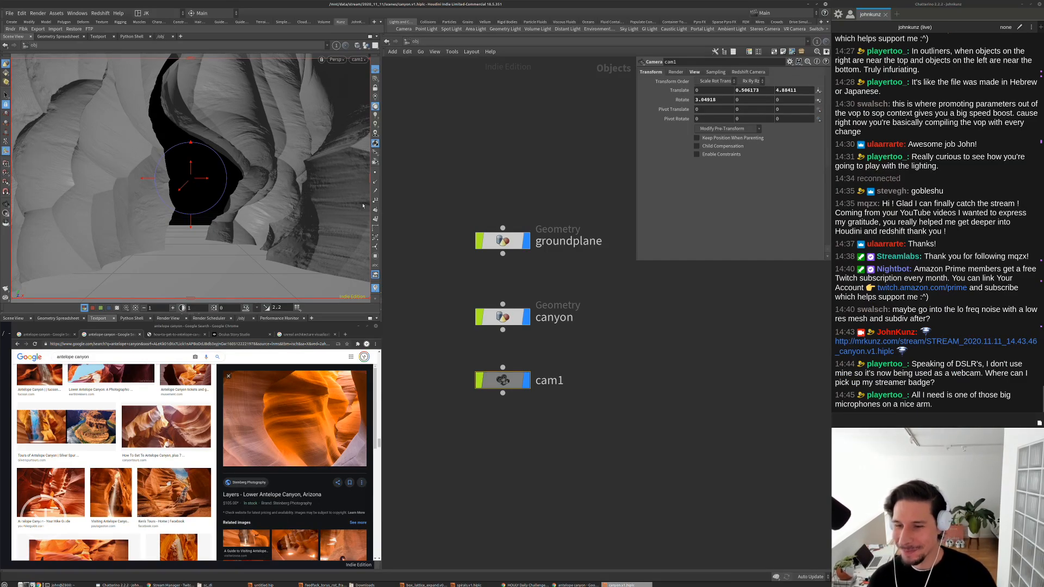
Leave the camera handle and set cam1's X rotation to 3.5
middle_drag(625, 315, 610, 391)
scroll(610, 391, down, 2)
middle_drag(575, 353, 614, 318)
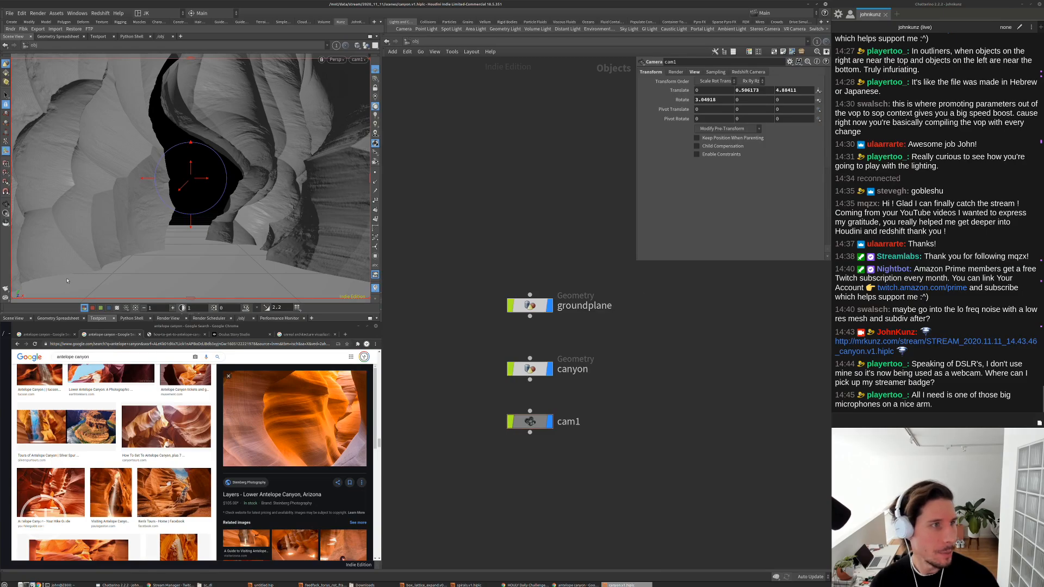
click(5, 95)
middle_drag(473, 223, 477, 264)
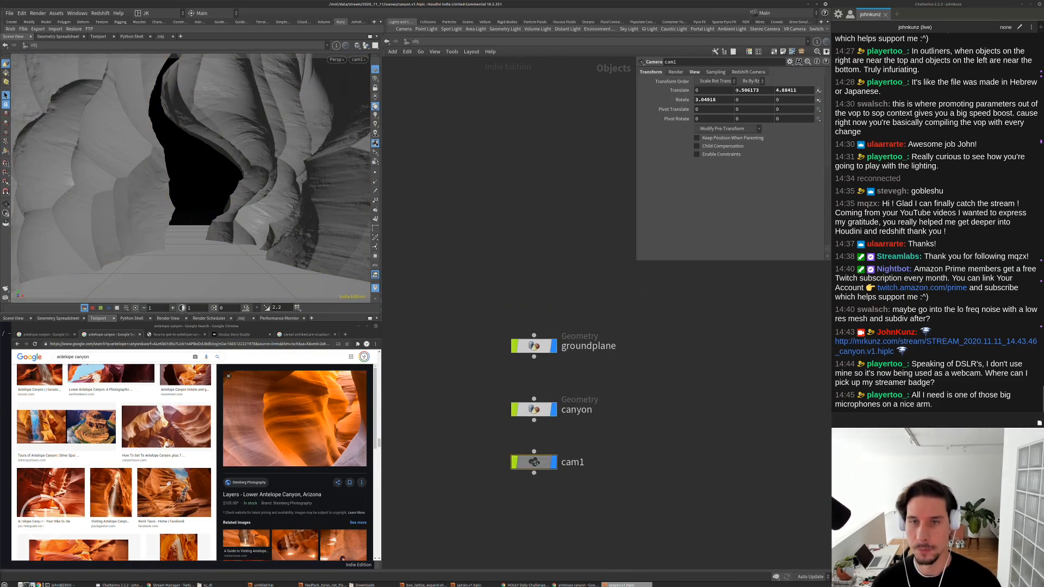
double_click(721, 99)
text(3.5)
key(Return)
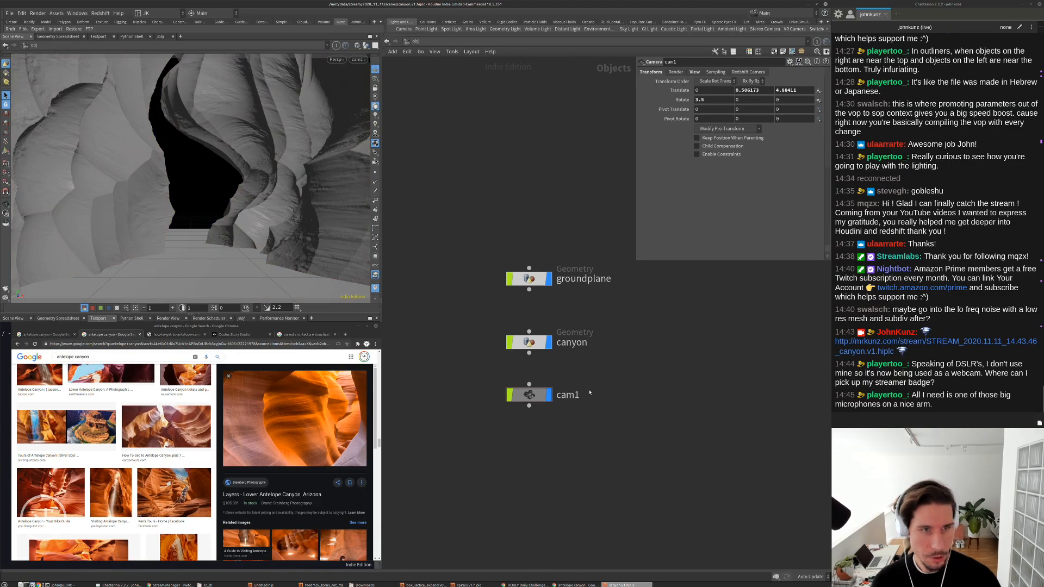
Check the grid3 node's settings inside the canyon geometry network and return to the object level
double_click(528, 342)
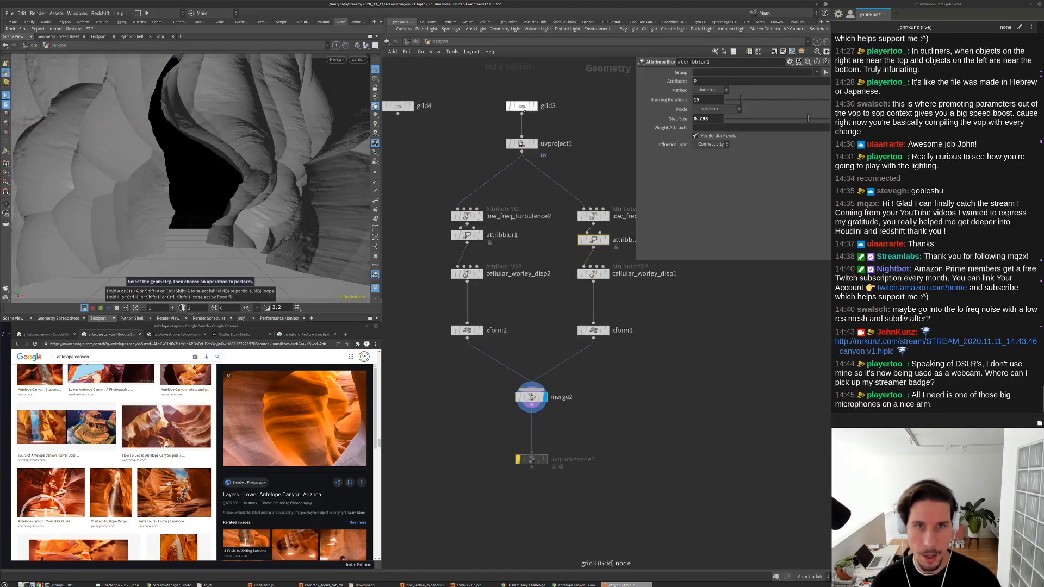
click(522, 107)
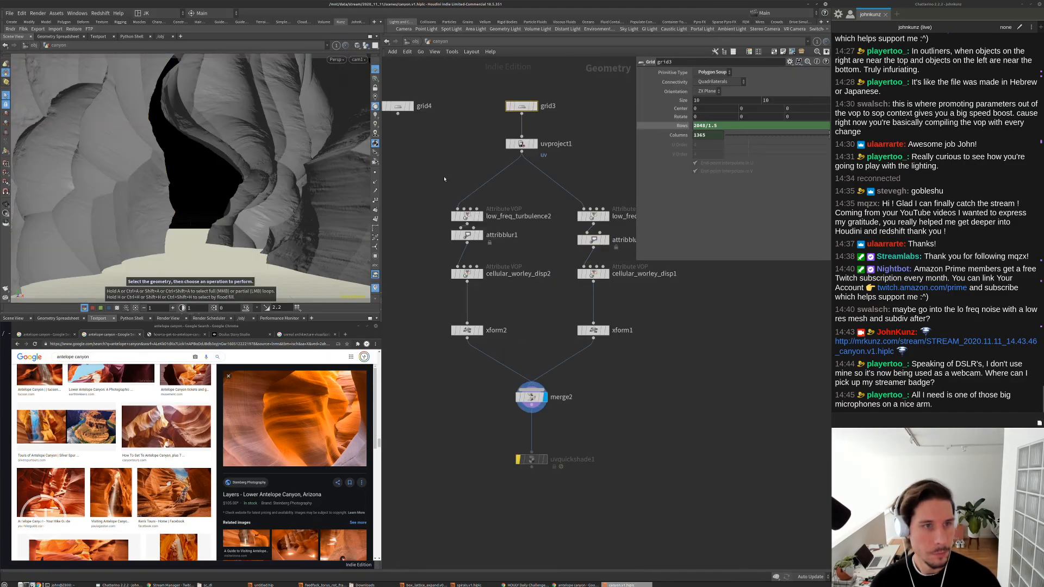
key(u)
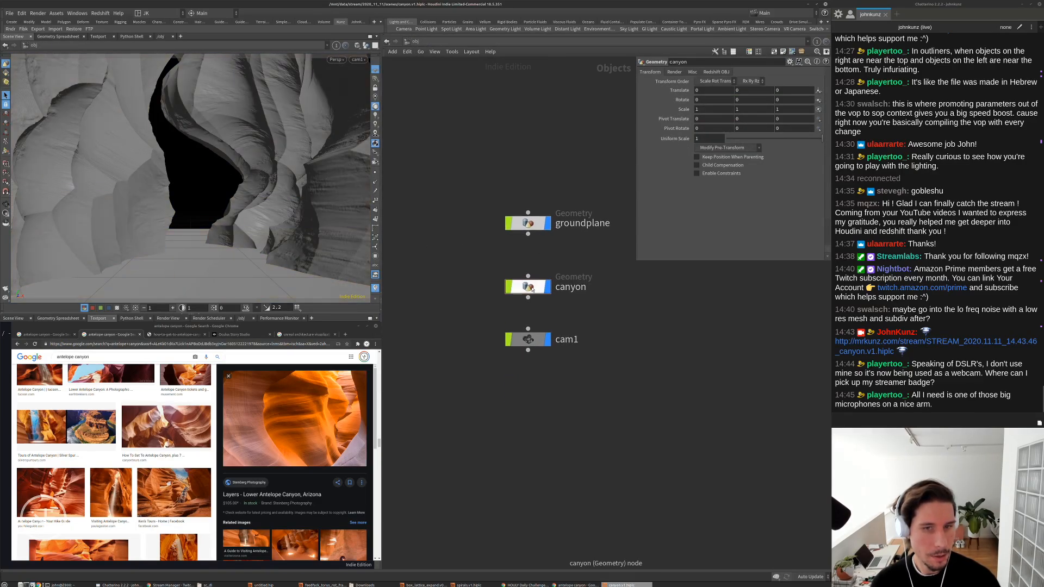
double_click(530, 288)
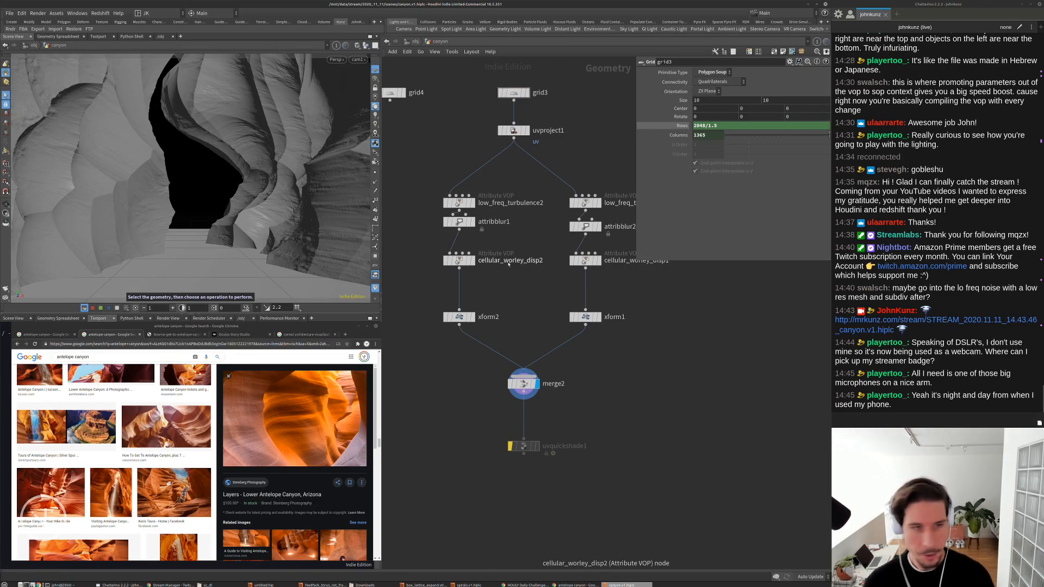
key(u)
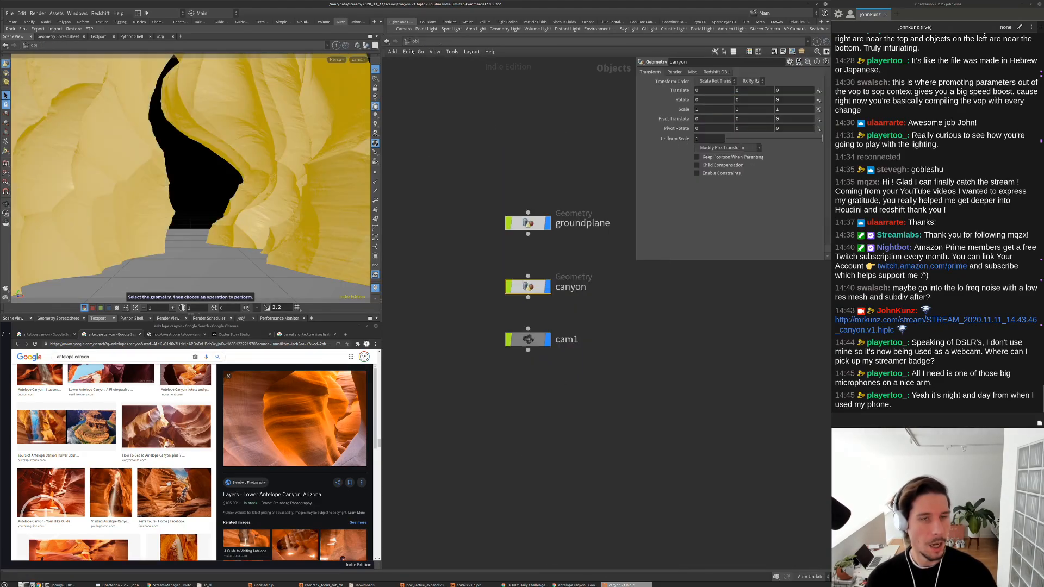
Add a Material Network node above groundplane at the object level
middle_drag(440, 149, 435, 223)
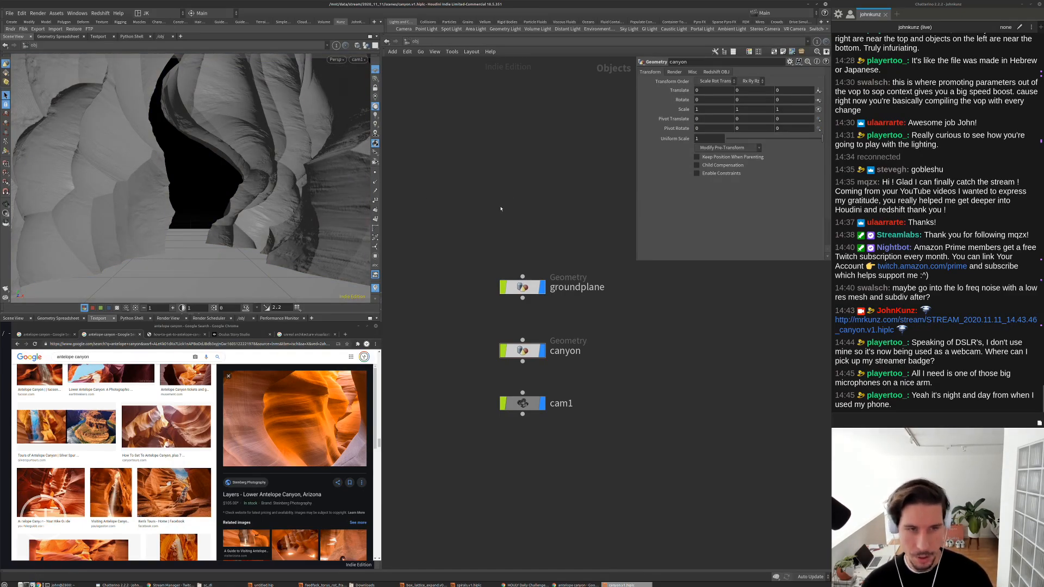
key(Tab)
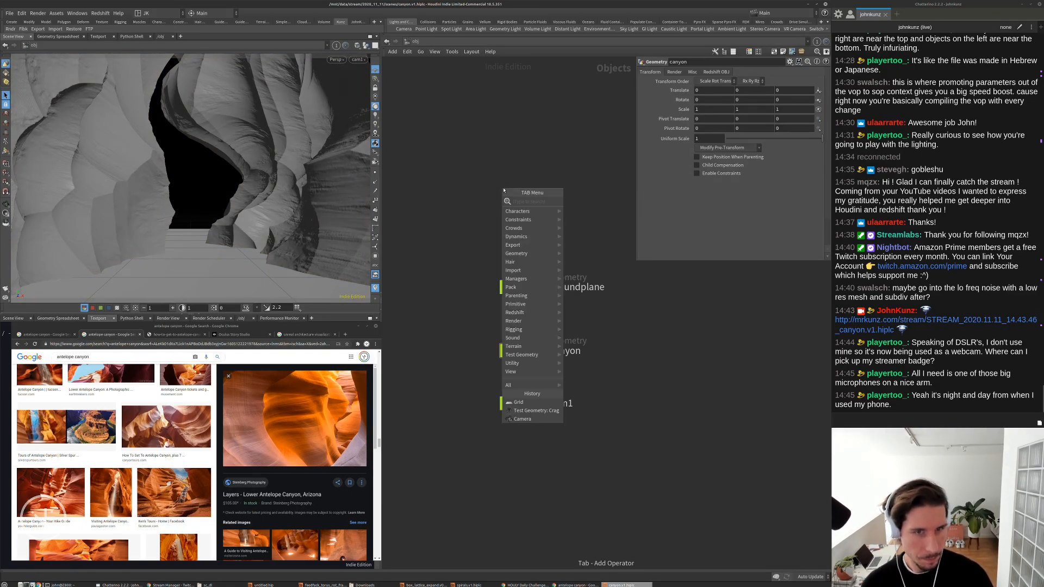
text(matnet)
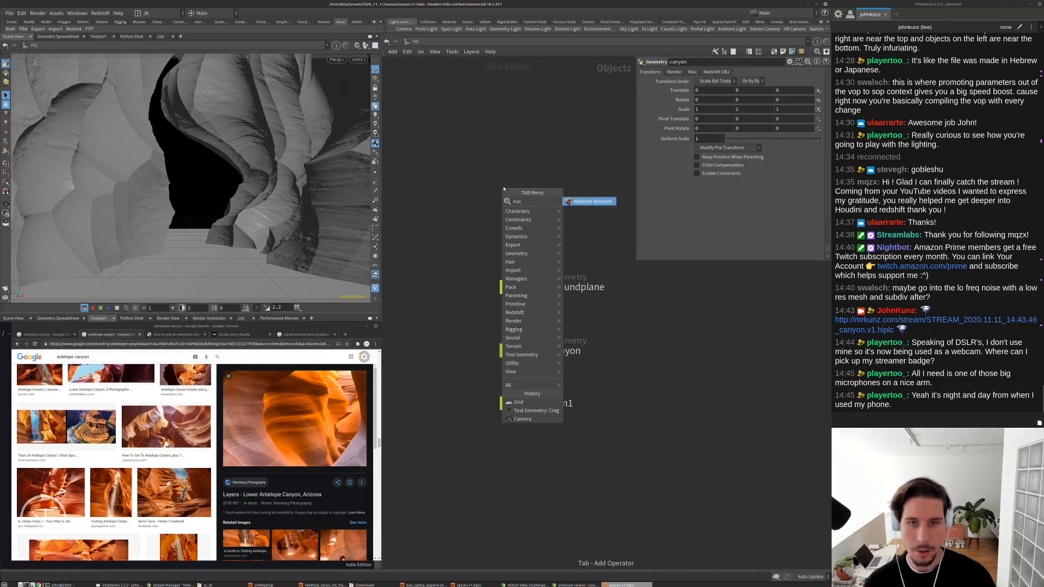
key(Return)
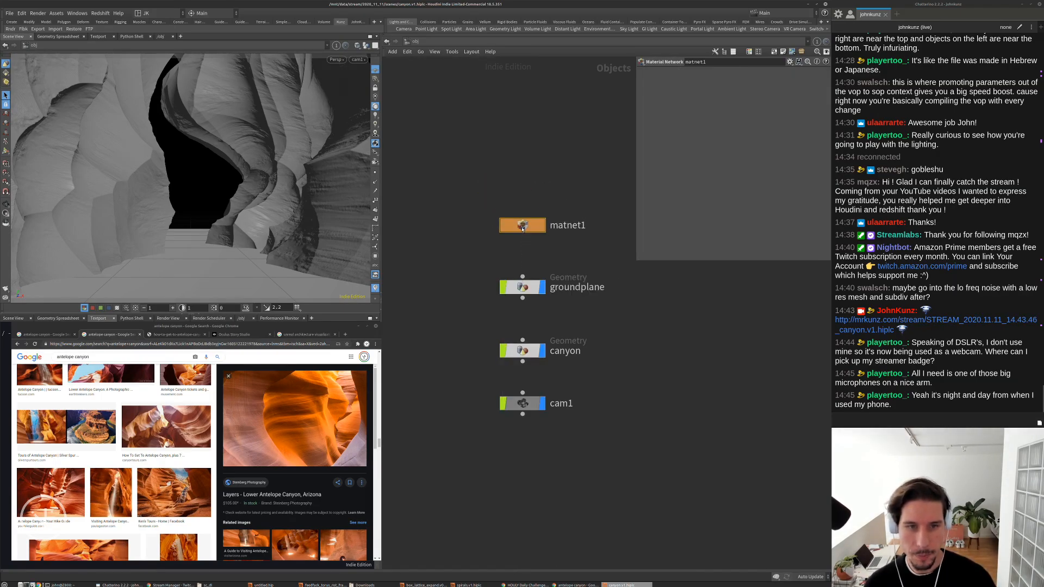
Add a Redshift RS Material Builder inside the material network and name it ground
key(i)
key(Tab)
mouse_move(534, 384)
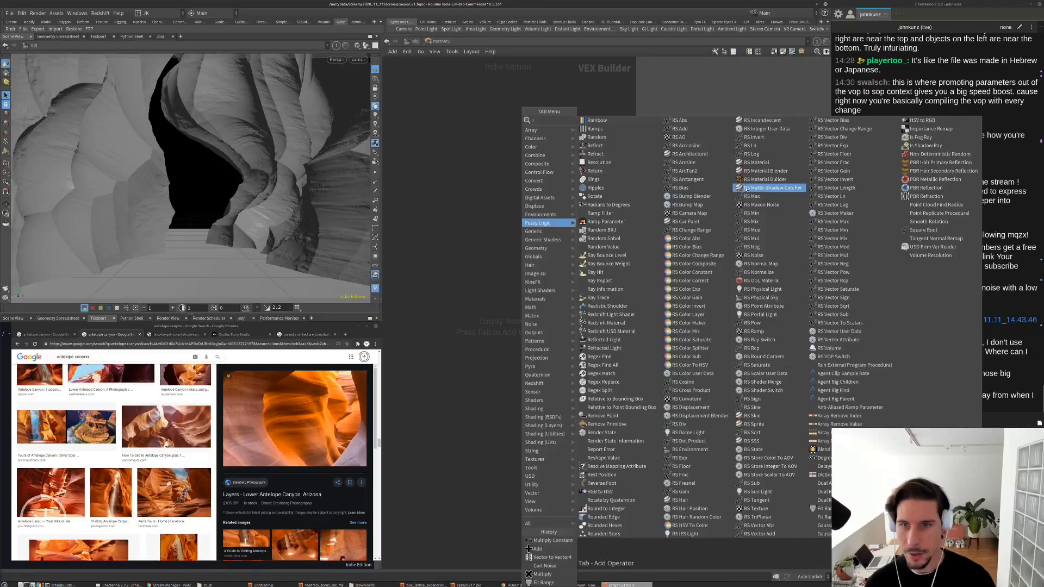
click(766, 187)
click(568, 226)
drag(569, 226, 537, 228)
double_click(531, 211)
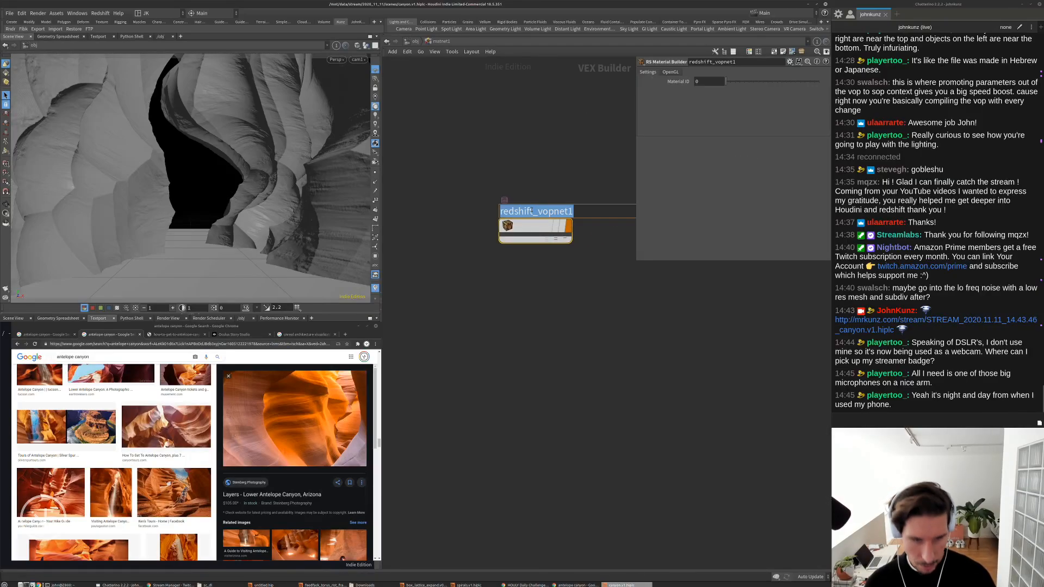
text(ground)
key(Return)
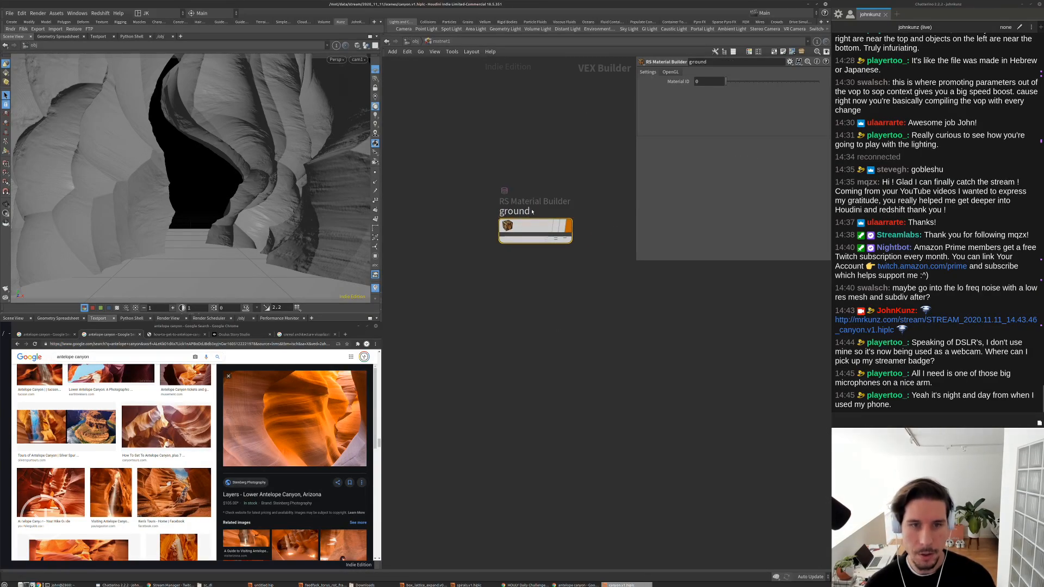
Duplicate the ground material builder below the original and rename the copy canyon
alt+drag(536, 226, 535, 284)
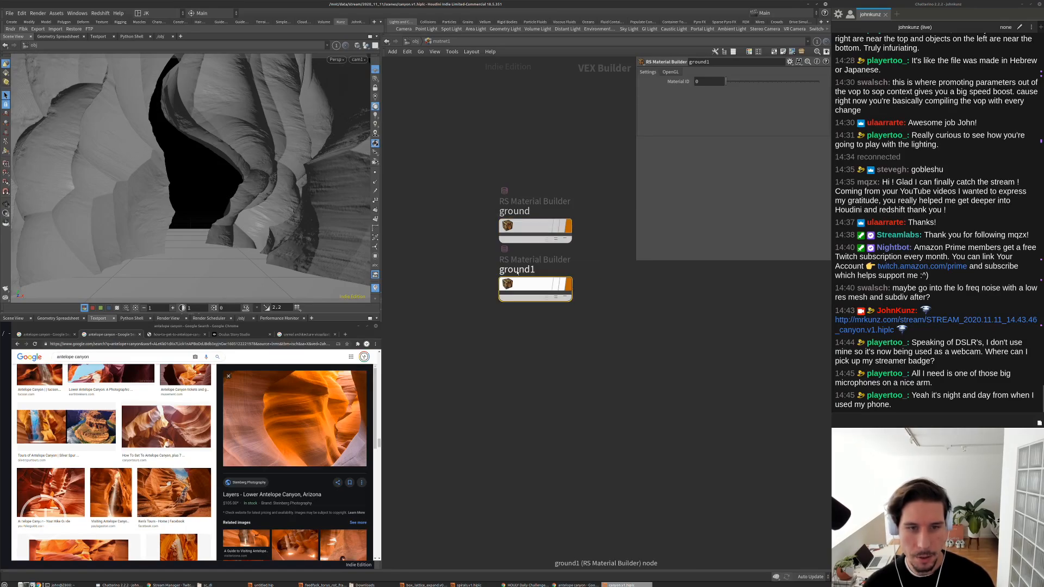
double_click(518, 270)
text(canyon)
key(Return)
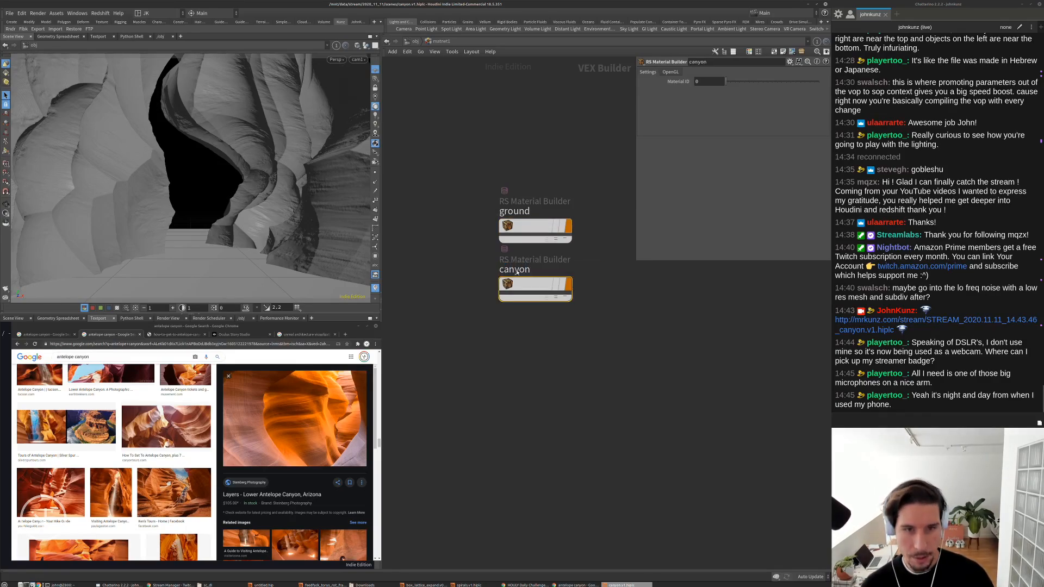
Assign the canyon material to the canyon walls and the ground material to the ground plane in the viewport
drag(516, 284, 258, 147)
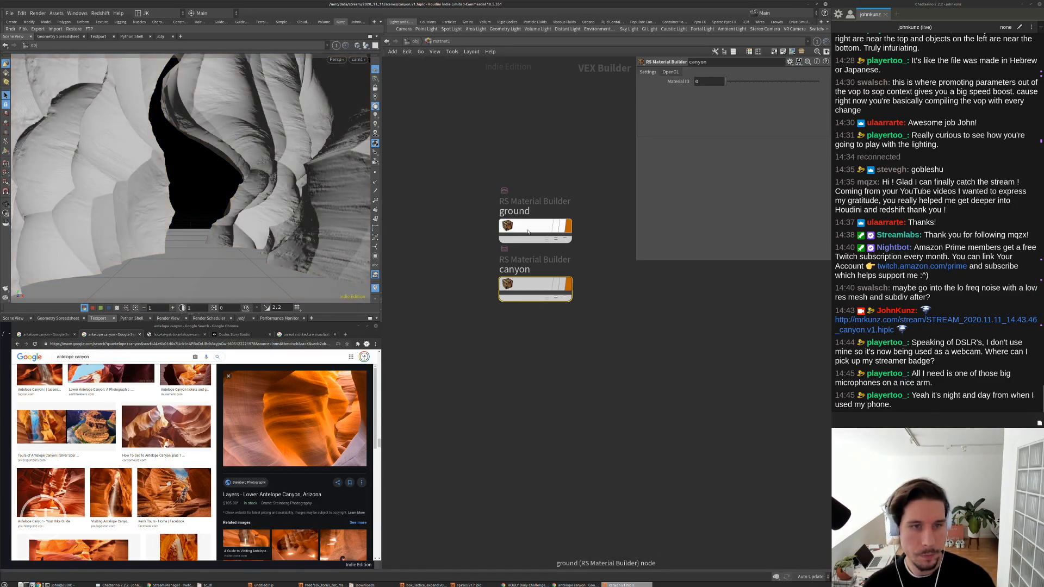
mouse_move(533, 227)
mouse_down()
mouse_move(393, 238)
mouse_move(211, 275)
mouse_up()
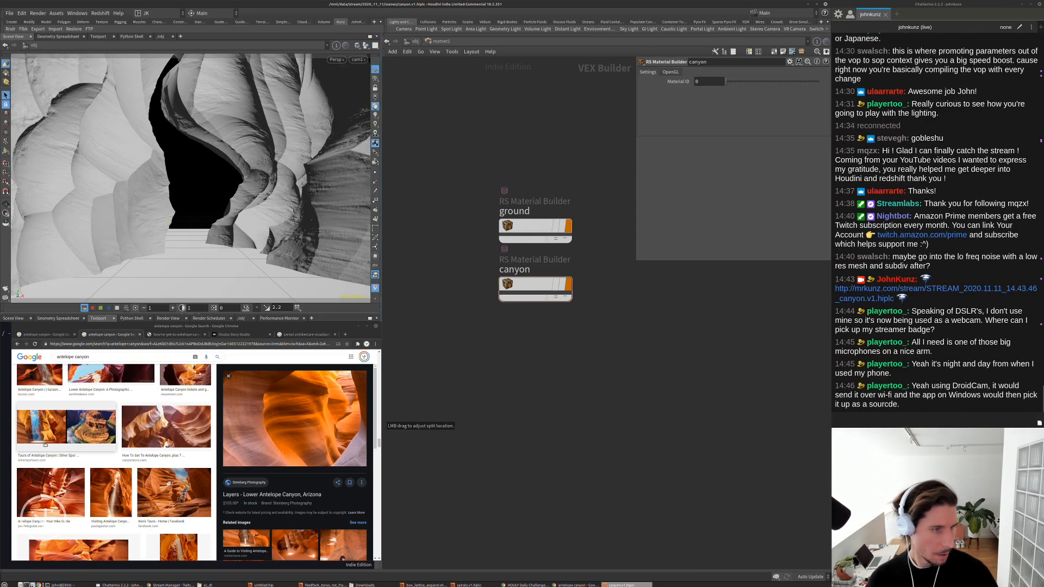
Open the Tours of Antelope Canyon page from the Chrome image results as a reference and return to Houdini
click(65, 427)
click(283, 407)
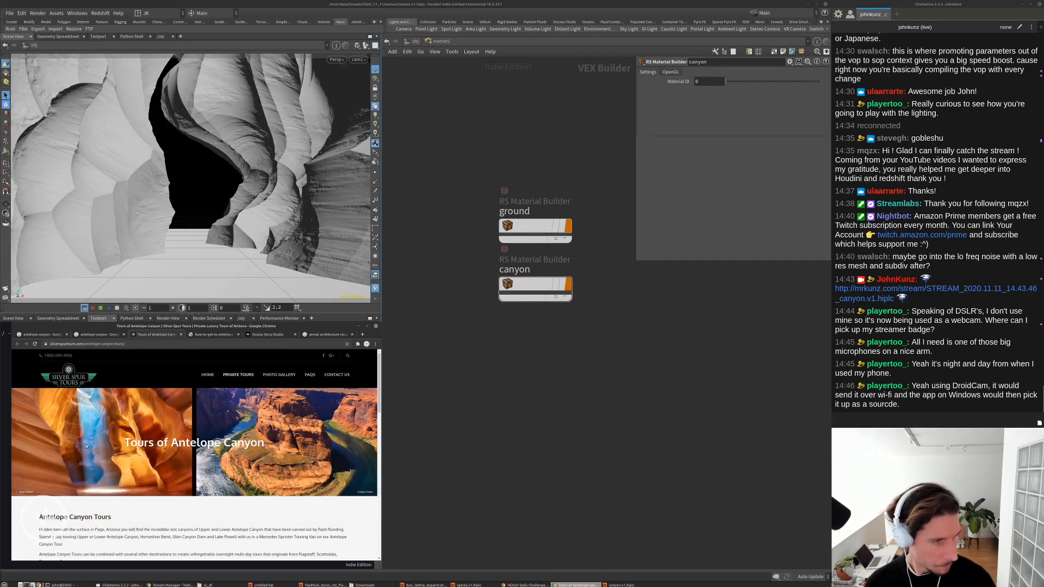
click(439, 164)
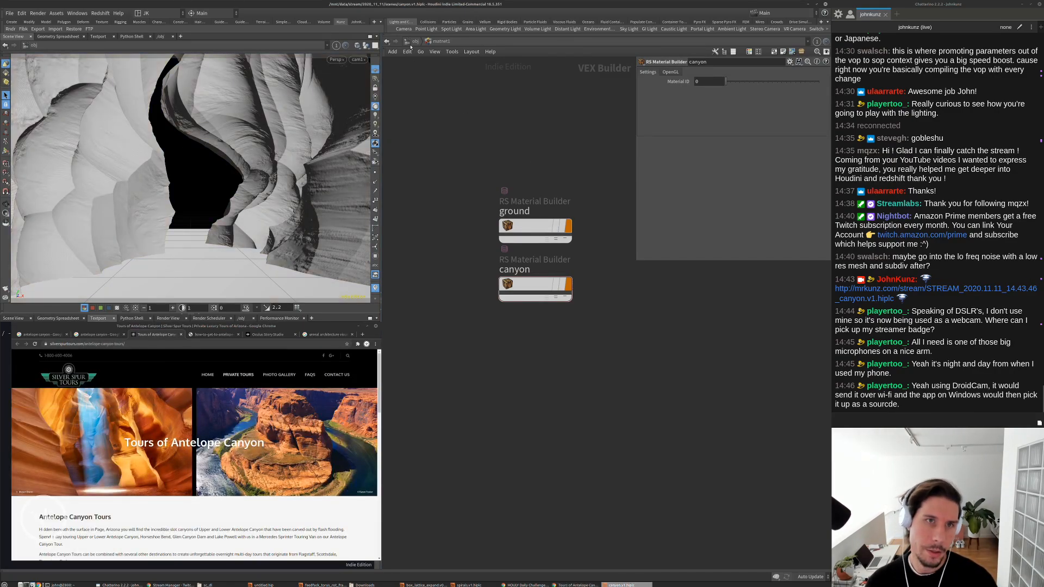
Inside the canyon geometry, duplicate the chain from low_freq_turbulence1 through xform1 and place the copy beside the original
key(u)
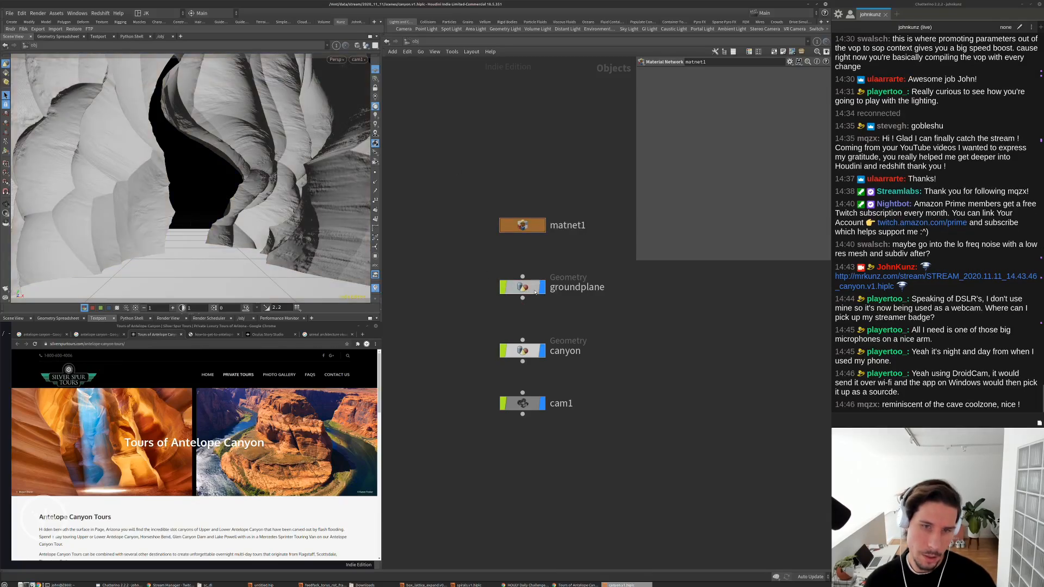
click(522, 287)
double_click(522, 351)
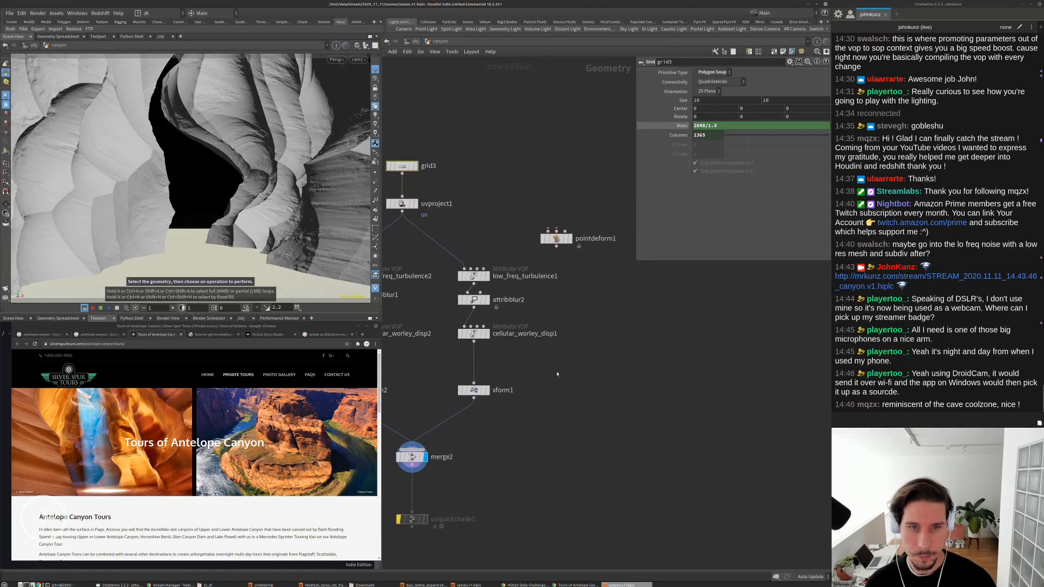
middle_drag(614, 190, 563, 232)
drag(541, 269, 462, 400)
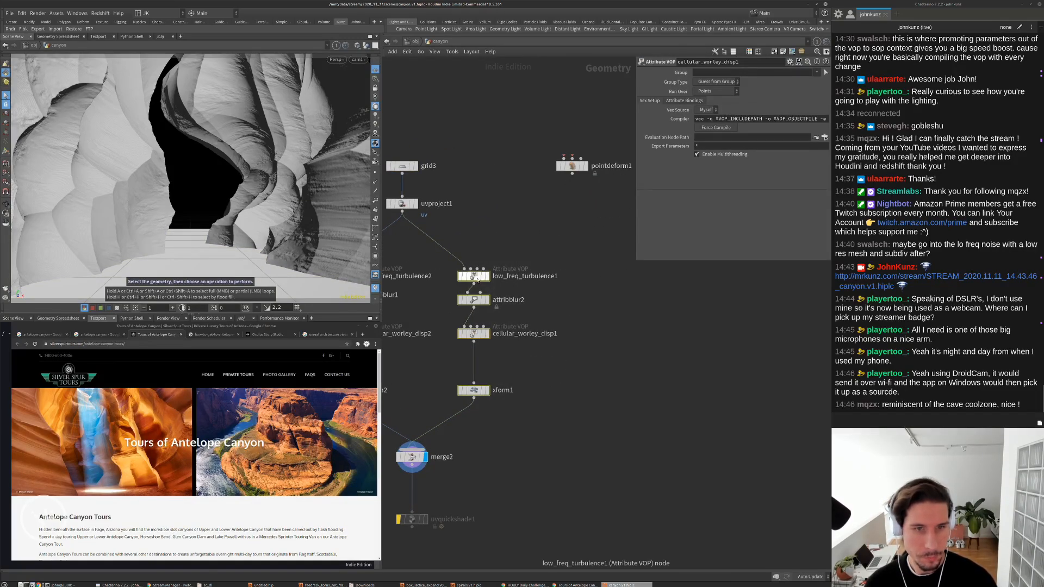
drag(474, 278, 622, 301)
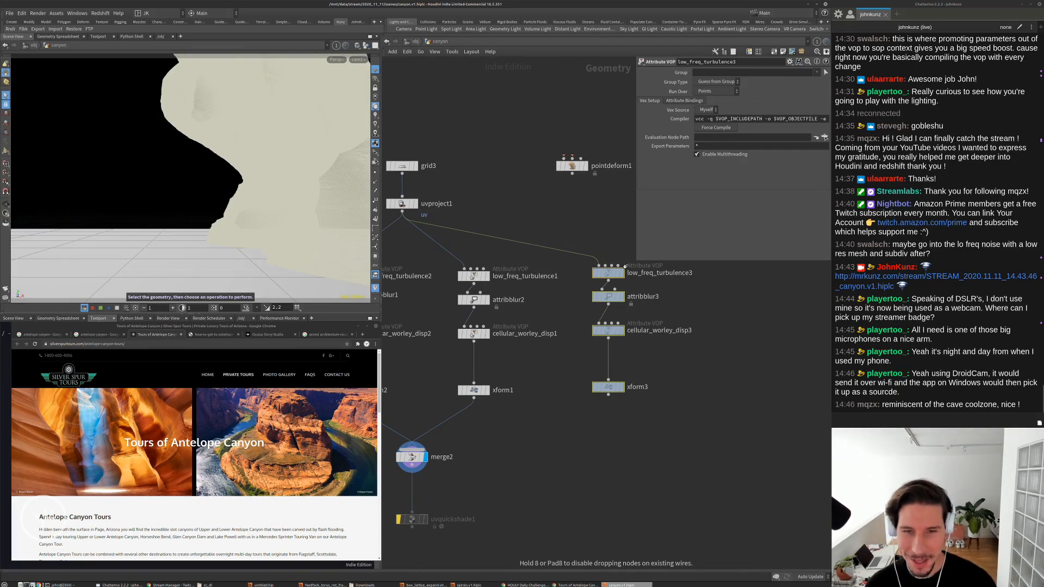
drag(625, 267, 623, 270)
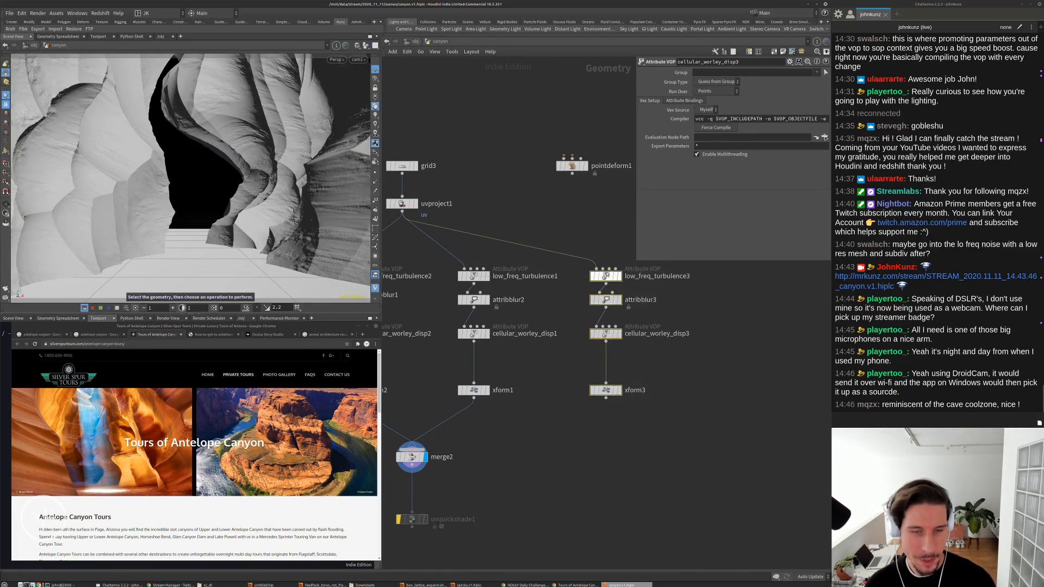
Duplicate the grid3 and uvproject1 nodes together and place the copies beside the originals
middle_drag(580, 155, 575, 193)
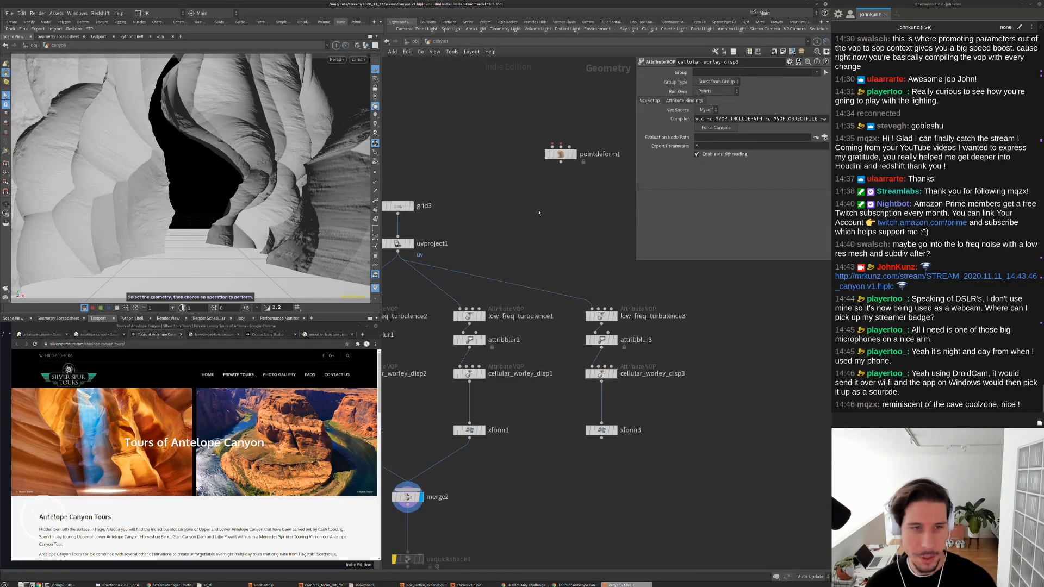
drag(414, 163, 485, 249)
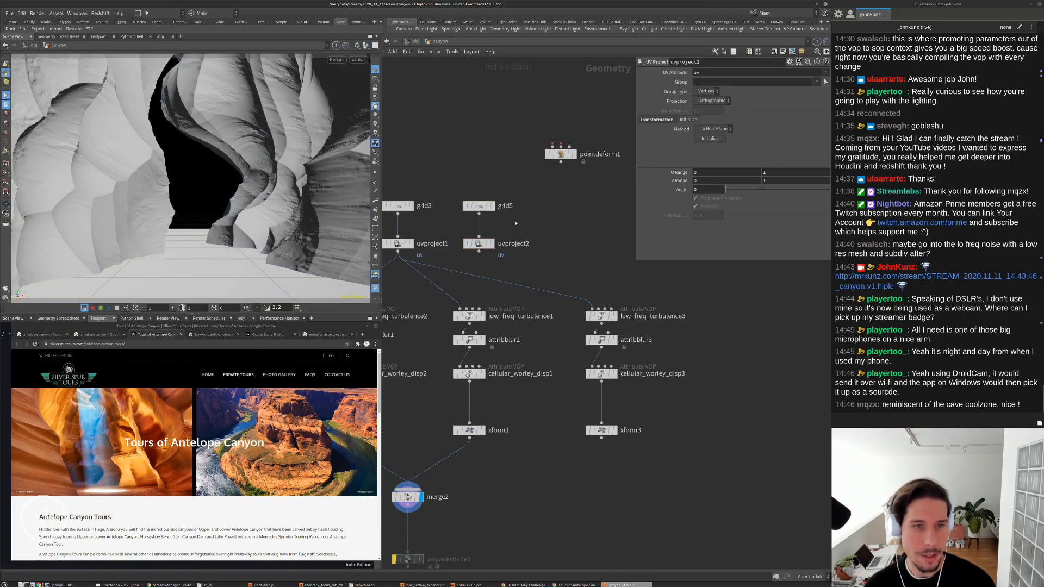
scroll(478, 252, up, 3)
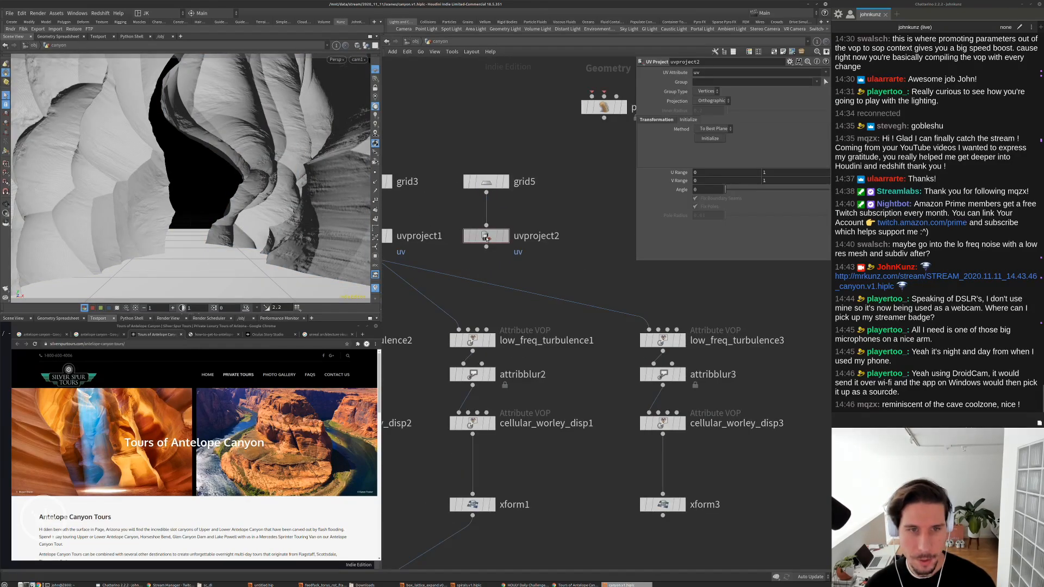
Set the duplicated grid's rows to 2048/2.5 and feed uvproject2 into low_freq_turbulence3
click(486, 182)
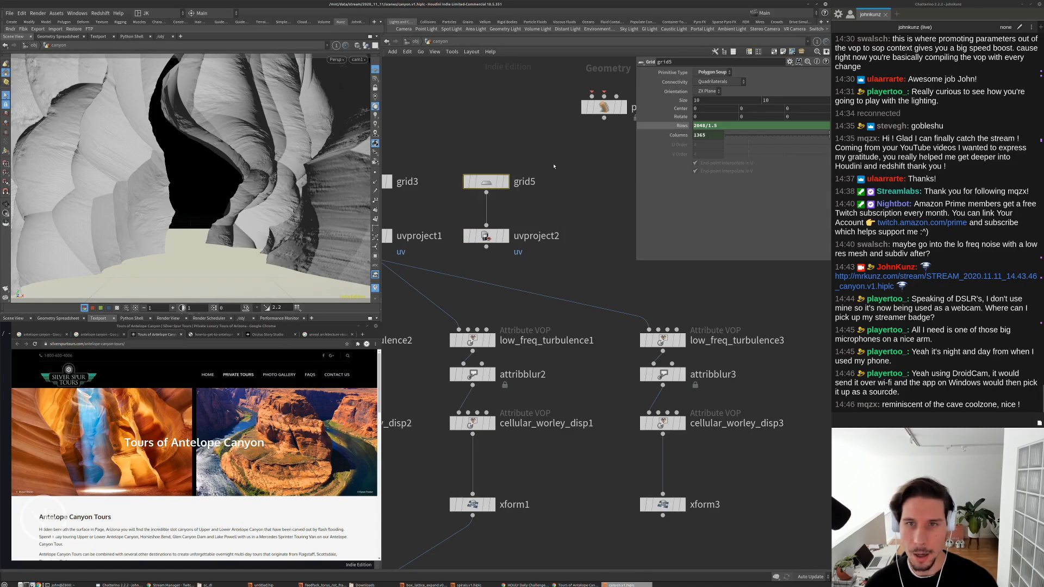
text(2)
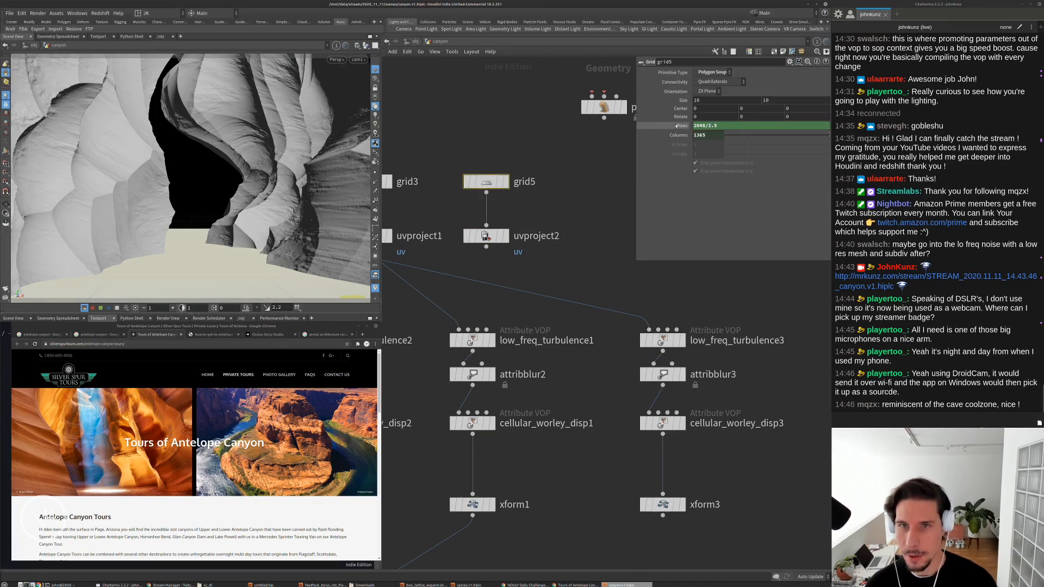
key(Return)
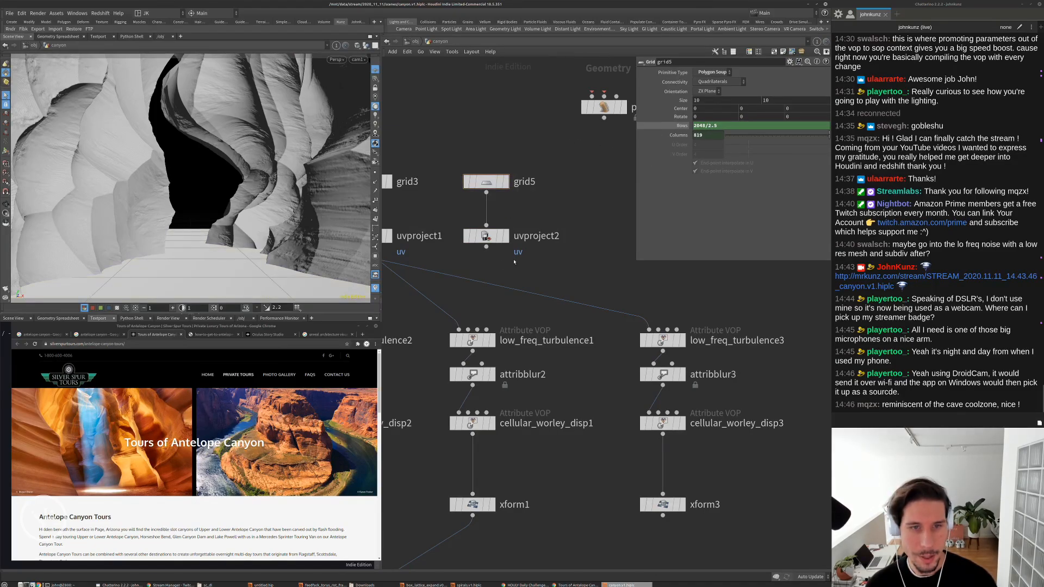
drag(486, 247, 638, 327)
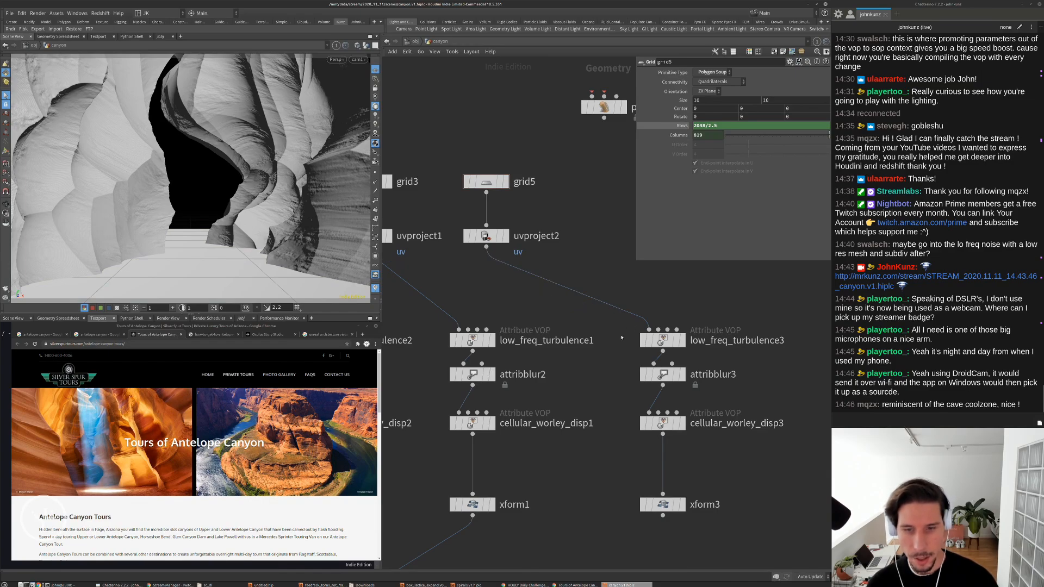
Display xform3 and set the first offset value of the curl noise inside low_freq_turbulence3 to 25
key(h)
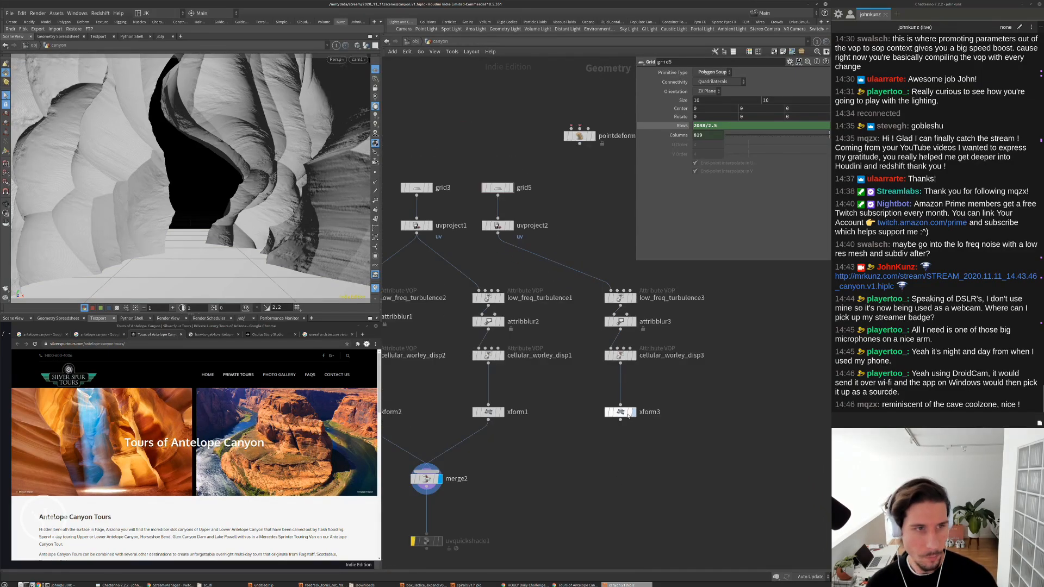
click(625, 413)
click(634, 412)
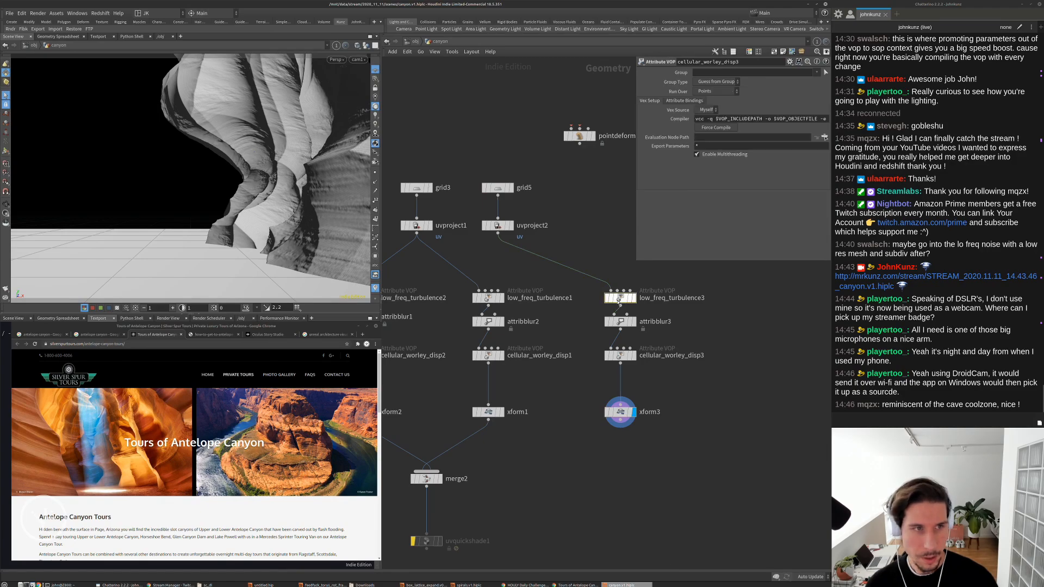
double_click(620, 298)
click(700, 110)
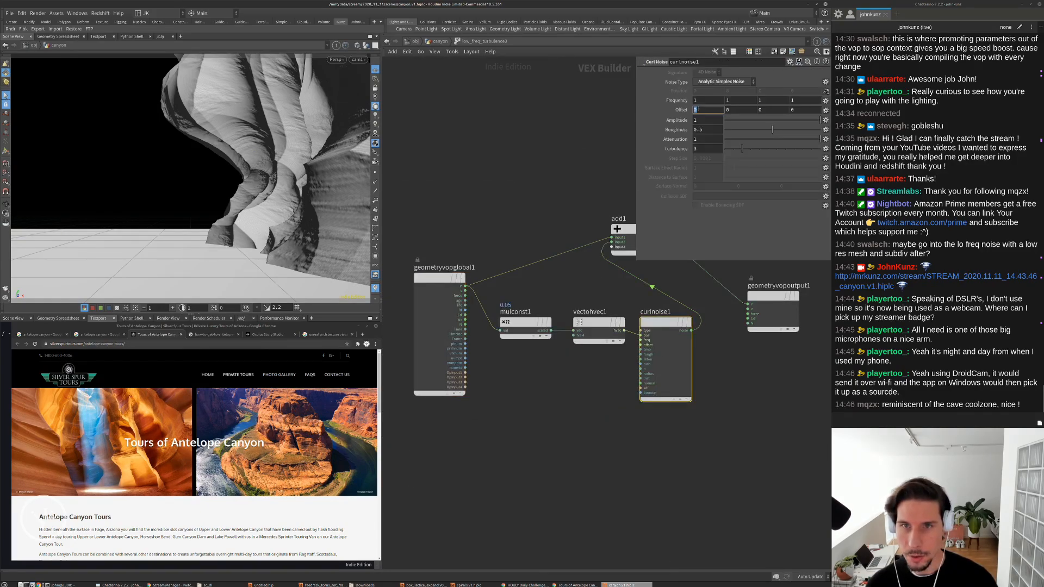
text(25)
key(Return)
key(u)
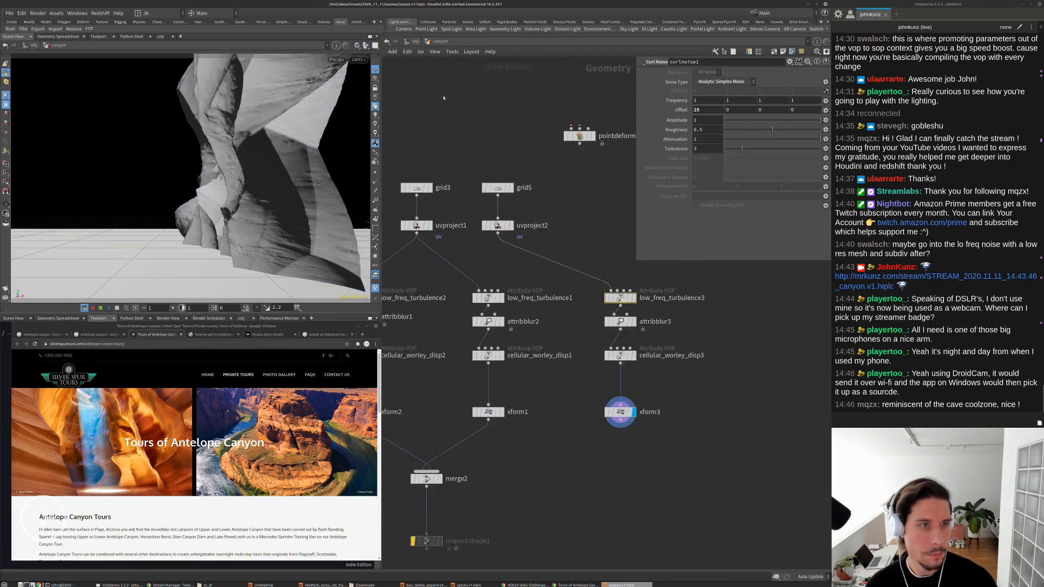
Move and rotate the new wall with xform3's viewport handles, turning it to about 71.8 degrees around X
middle_drag(676, 387, 618, 393)
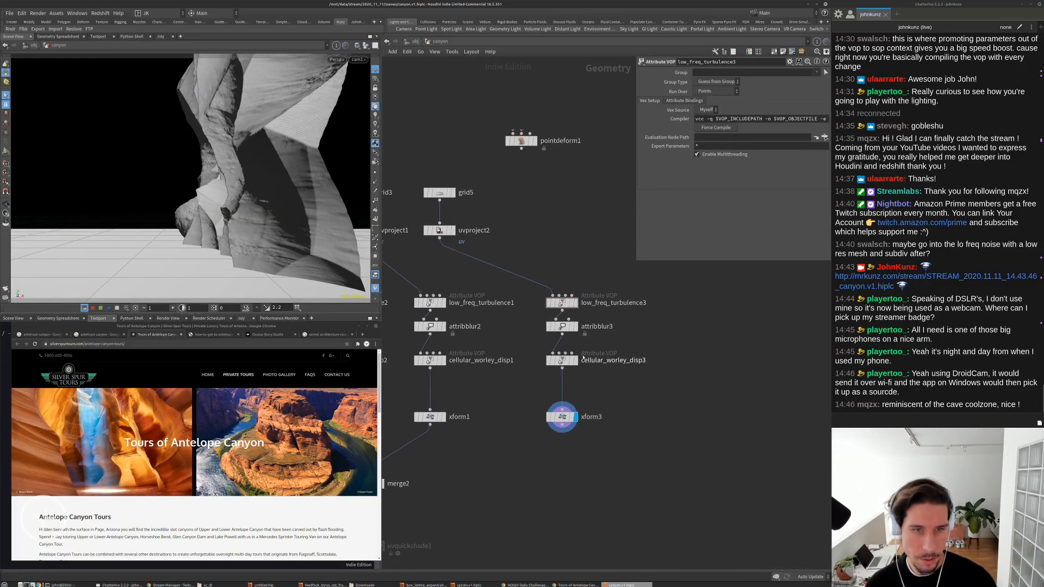
click(561, 417)
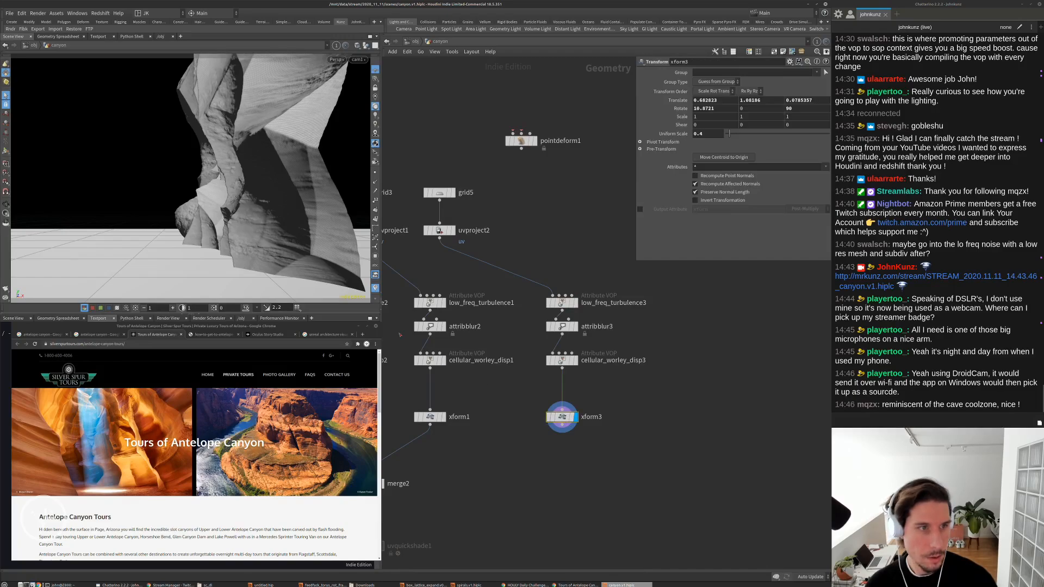
key(Return)
drag(251, 150, 372, 157)
Connect xform3 to merge2 and display the merged canyon walls
middle_drag(397, 479, 456, 435)
click(427, 433)
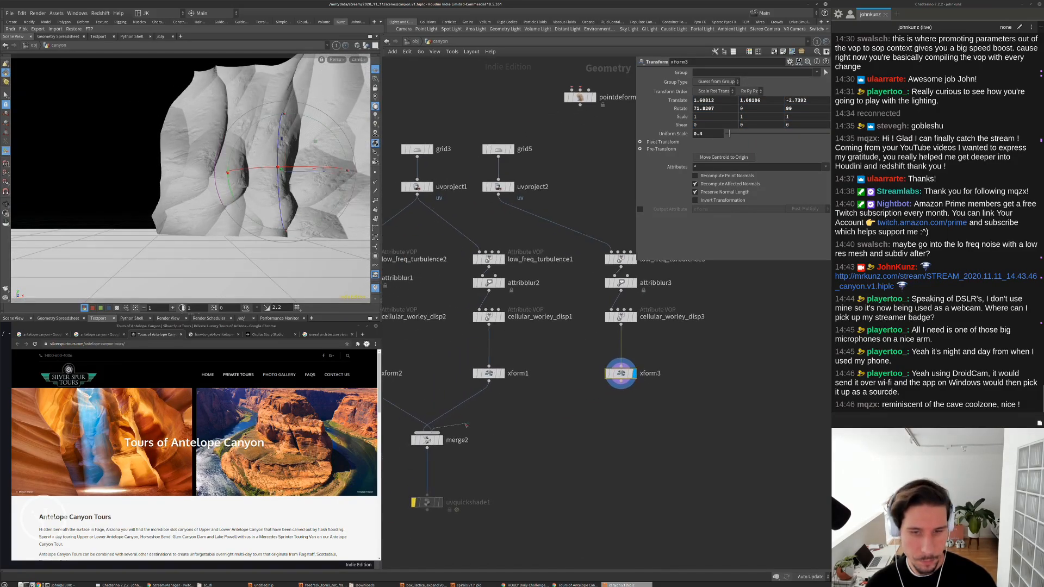
click(621, 381)
click(441, 440)
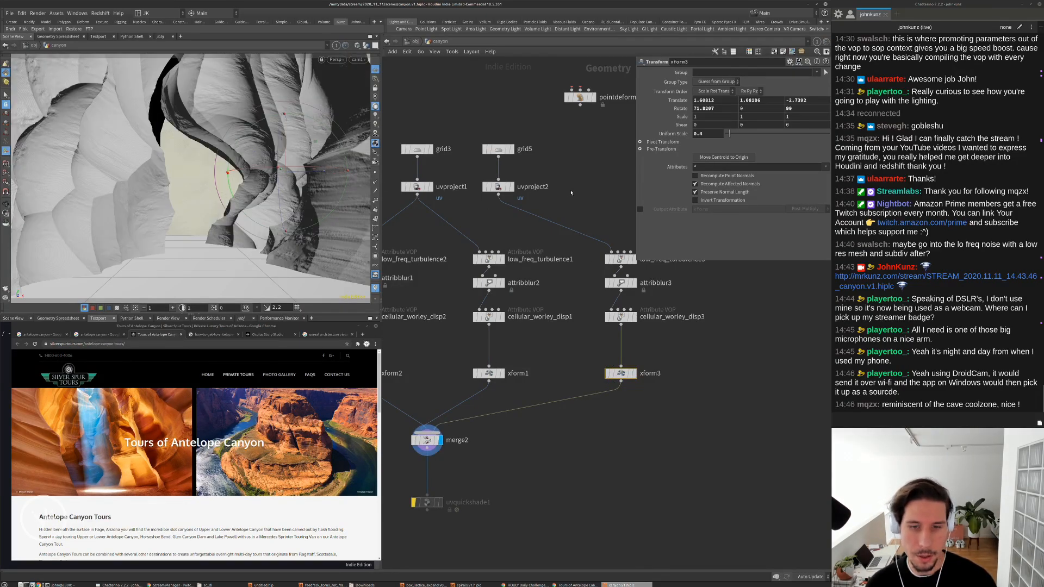
Shift the new wall into the gap at the canyon's back, about 0.8 in X and 1.37 in Y, and return to the object level
middle_drag(571, 192, 546, 217)
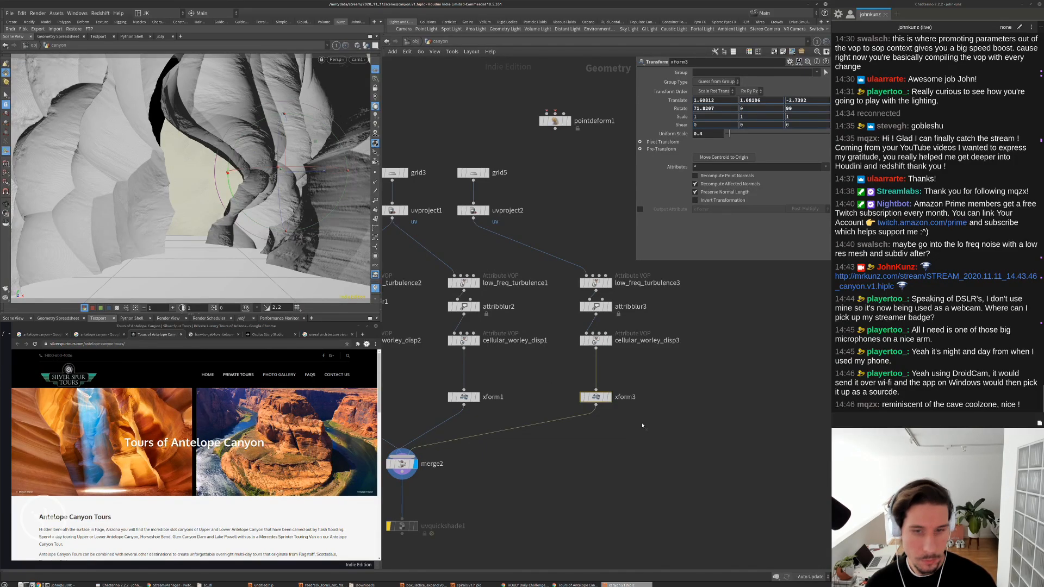
drag(389, 234, 337, 178)
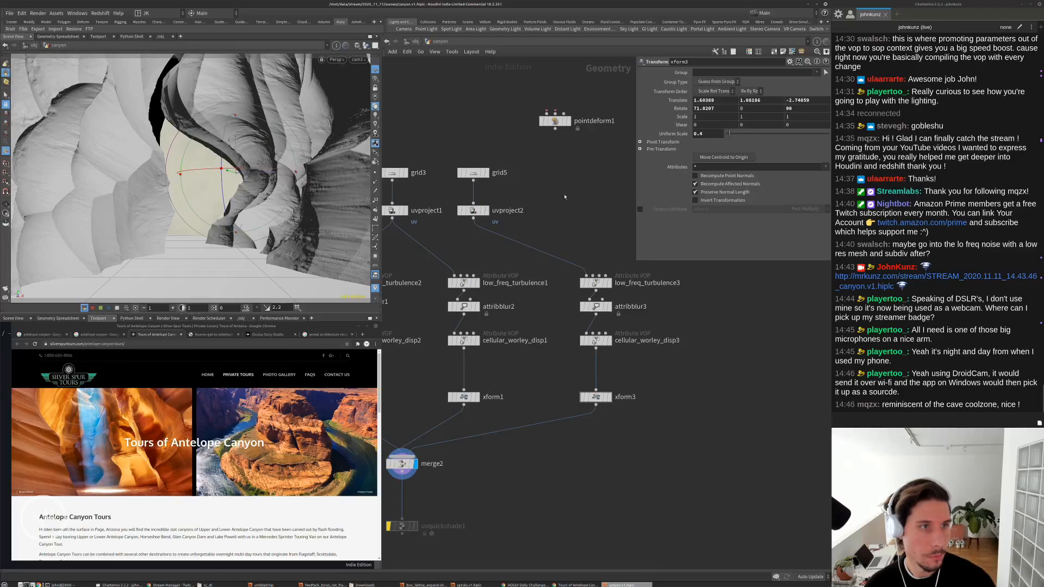
middle_drag(581, 209, 579, 225)
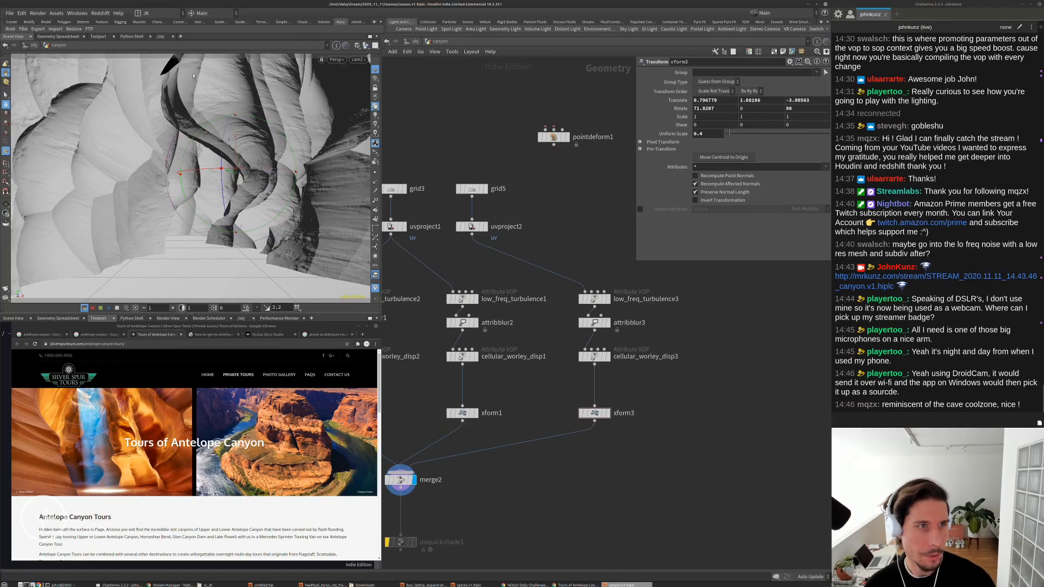
middle_drag(557, 204, 565, 179)
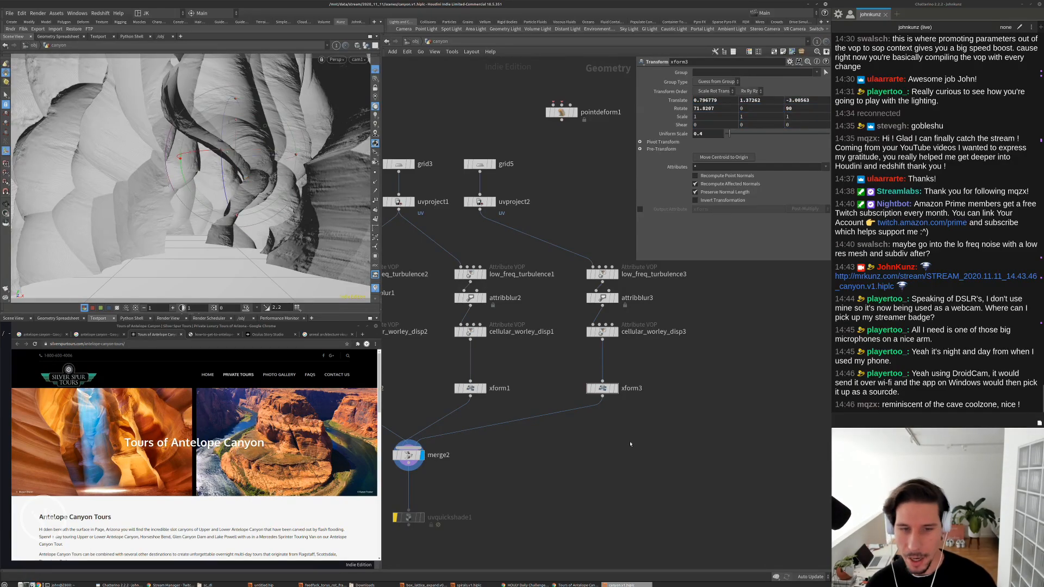
middle_drag(630, 444, 647, 430)
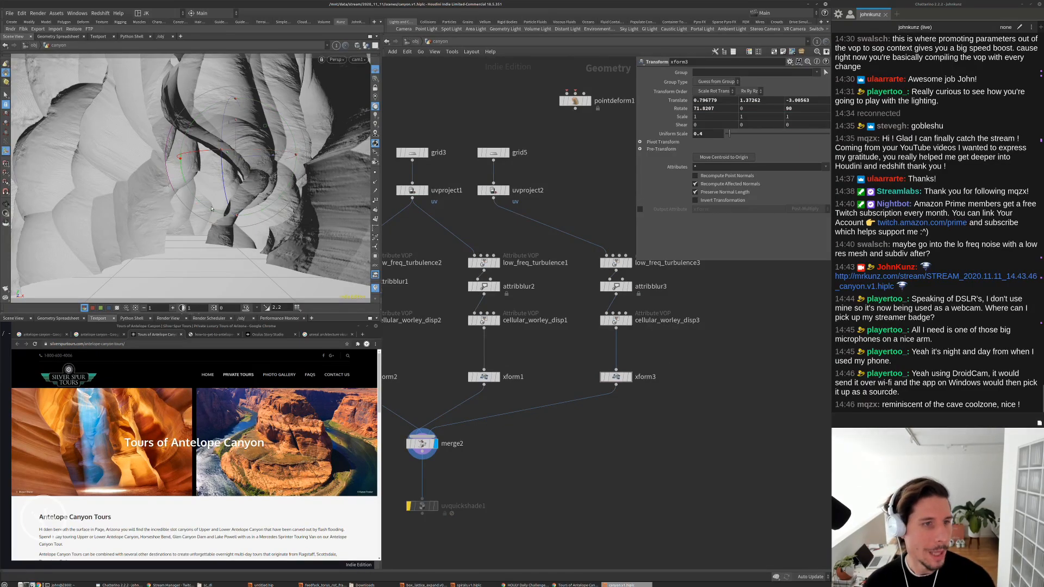
key(s)
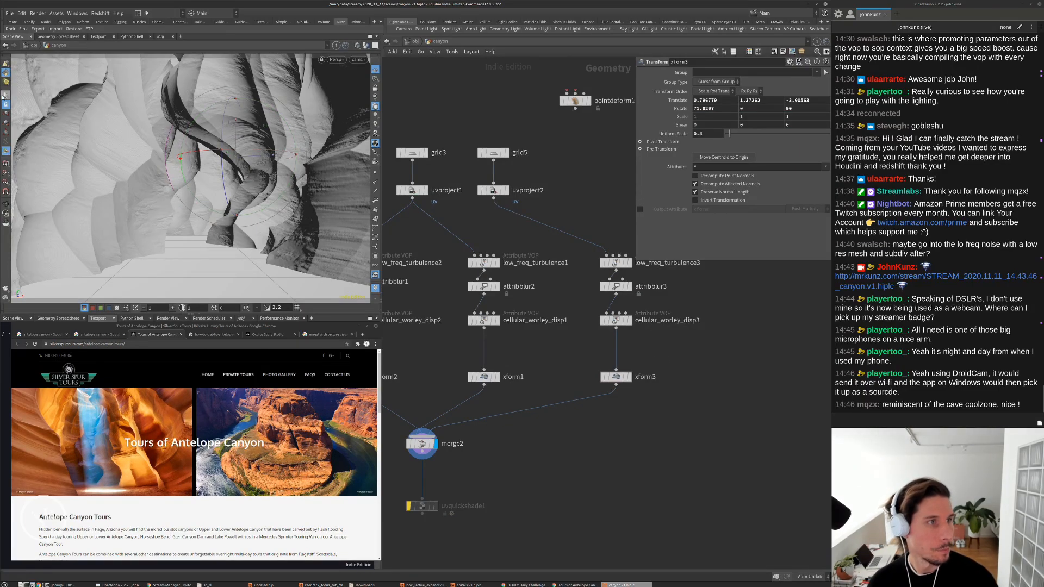
scroll(541, 267, down, 3)
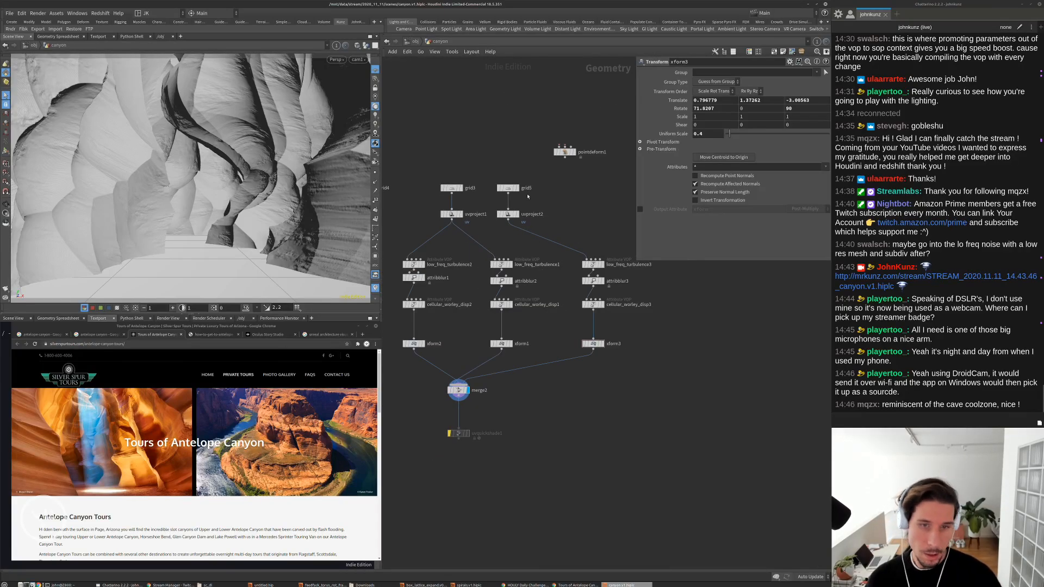
click(414, 41)
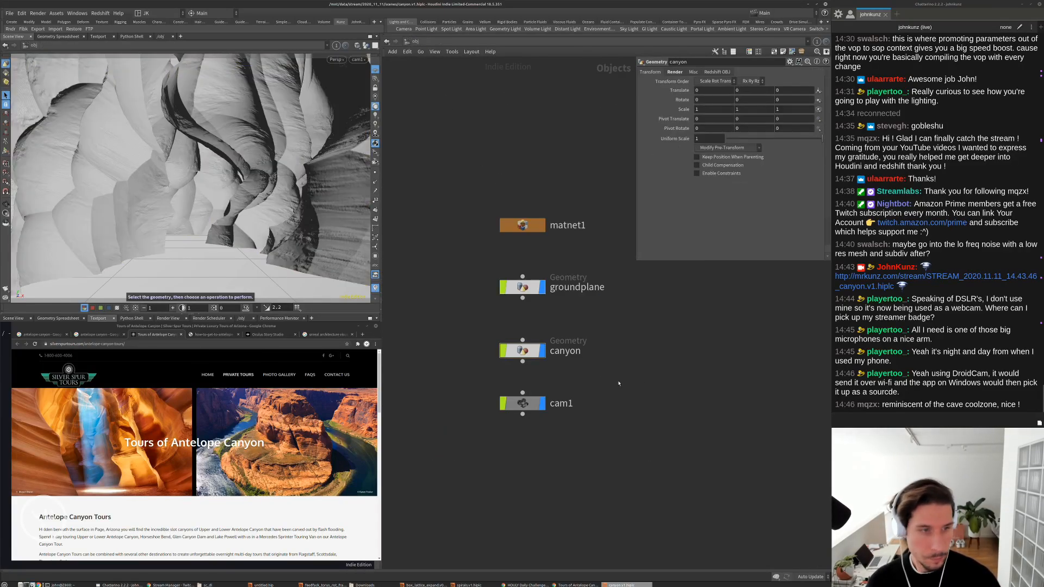
middle_drag(717, 347, 713, 405)
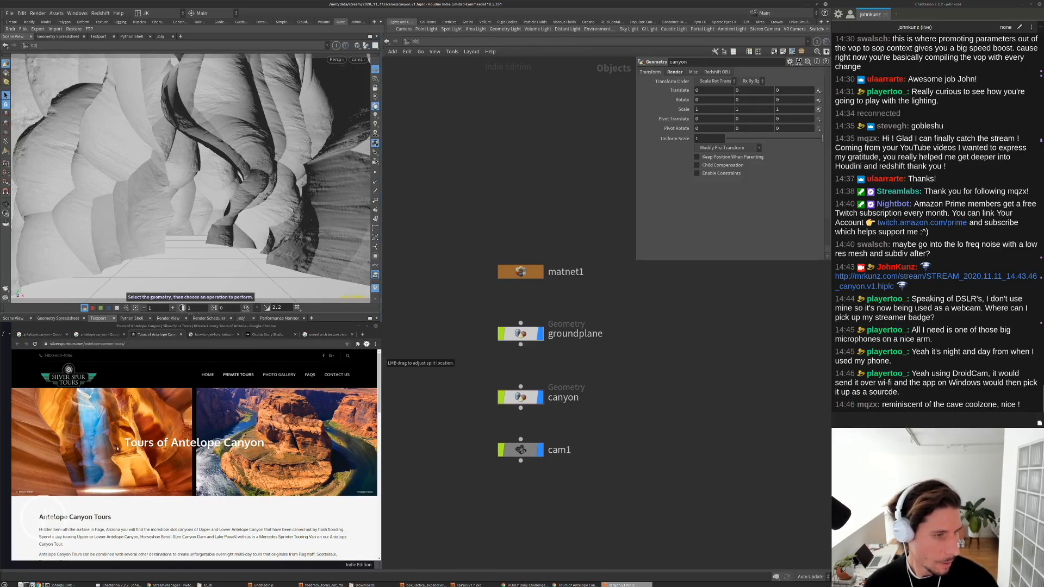
In Chrome, close the Unreal architecture visualization and Oculus Story Studio pages
click(210, 335)
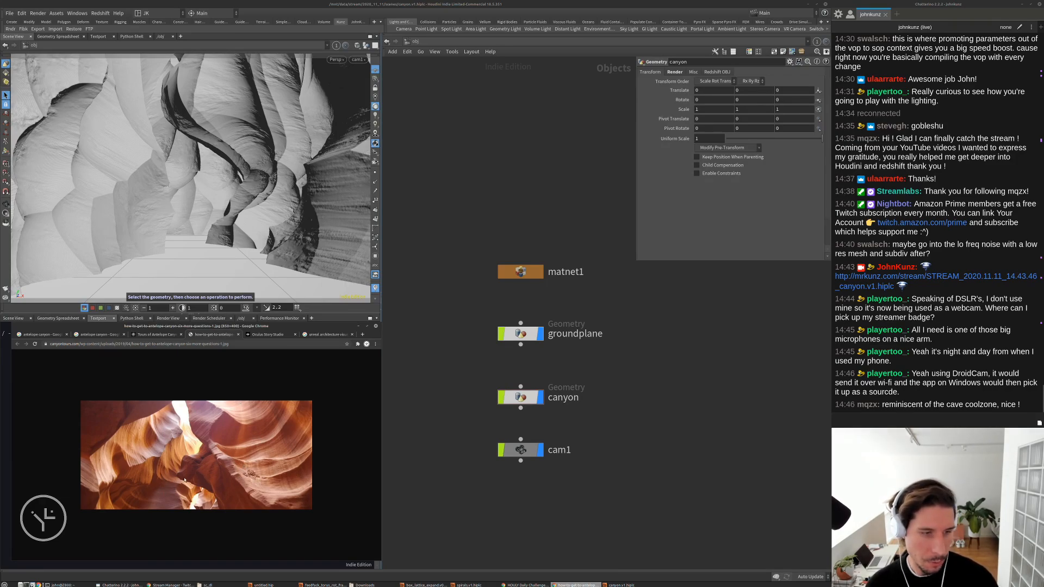
click(326, 335)
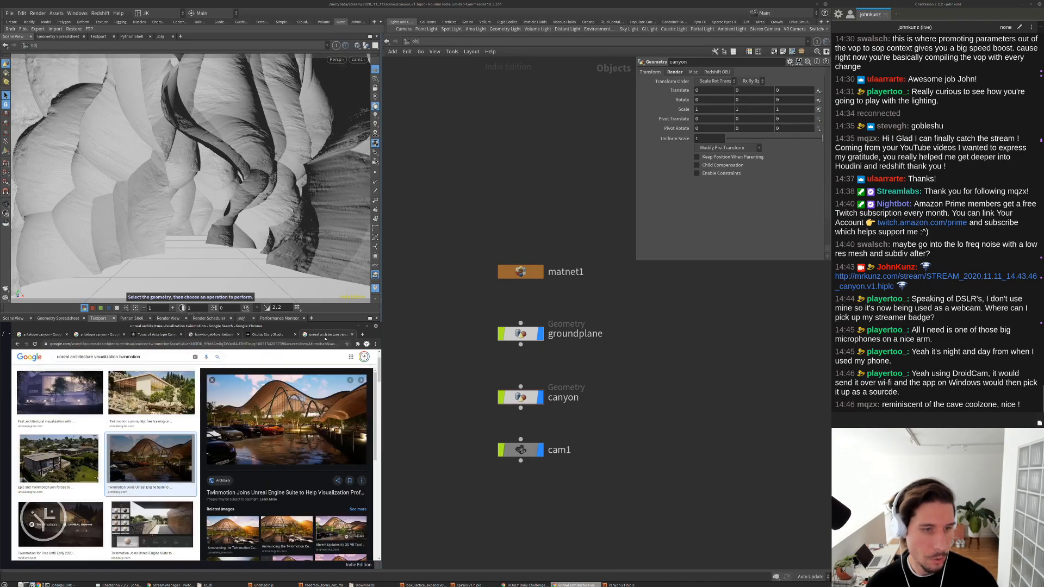
click(352, 336)
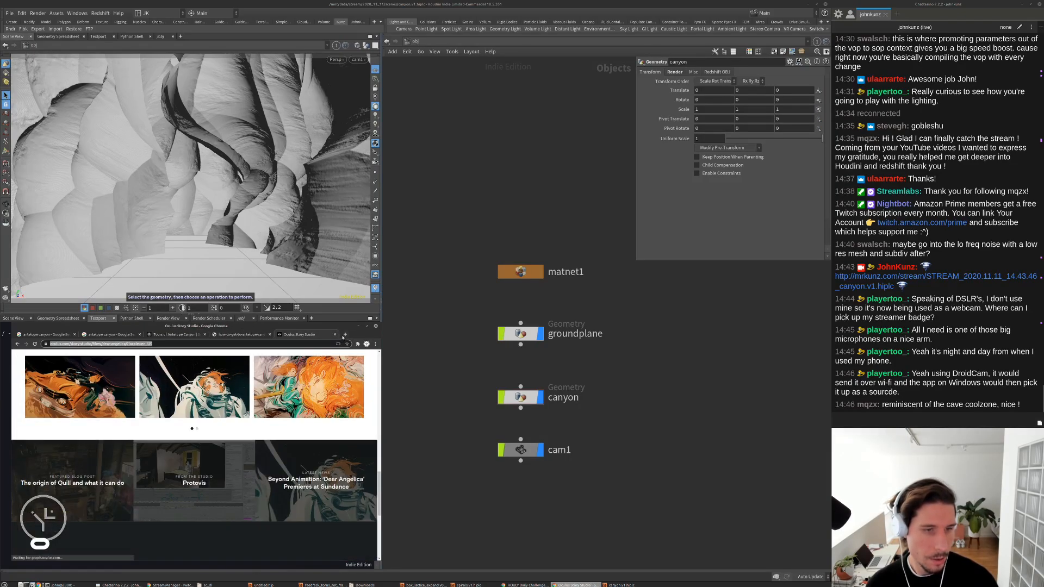
click(336, 335)
In the antelope canyon image results, enlarge the Antelope Canyon – Your Hike Guide picture as a lighting reference
click(174, 335)
click(112, 334)
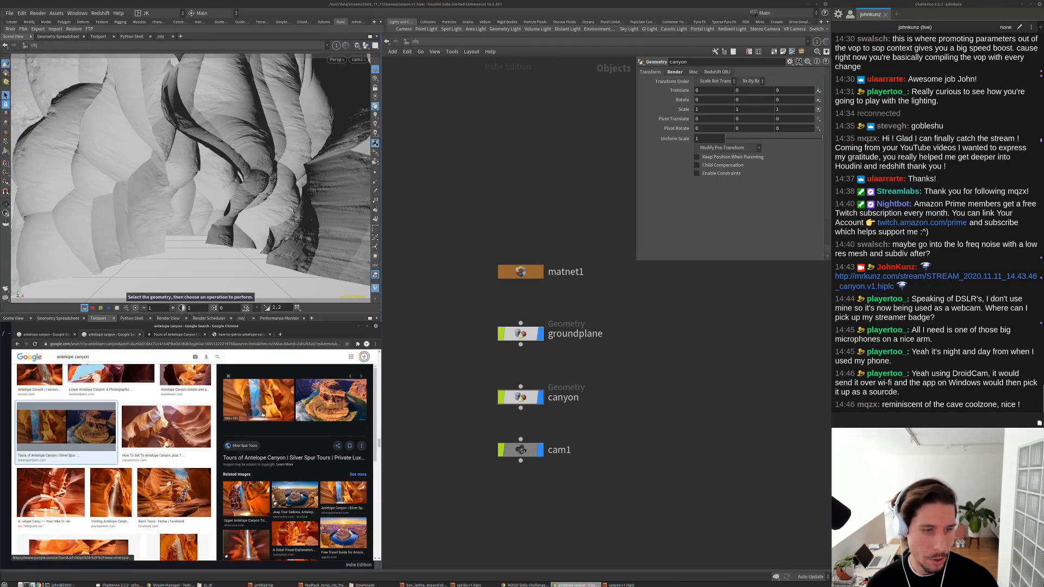
click(246, 497)
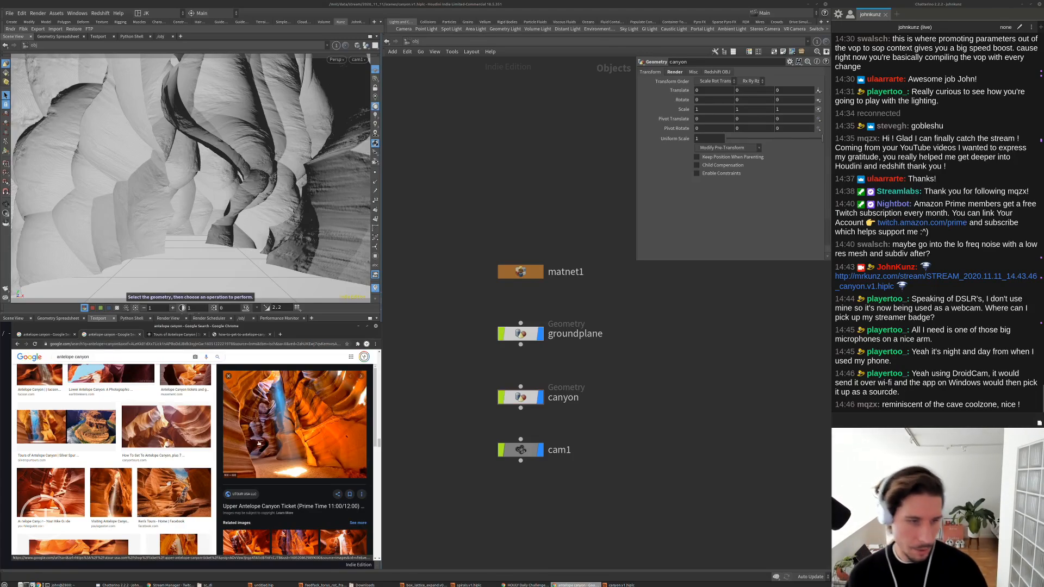
key(Right)
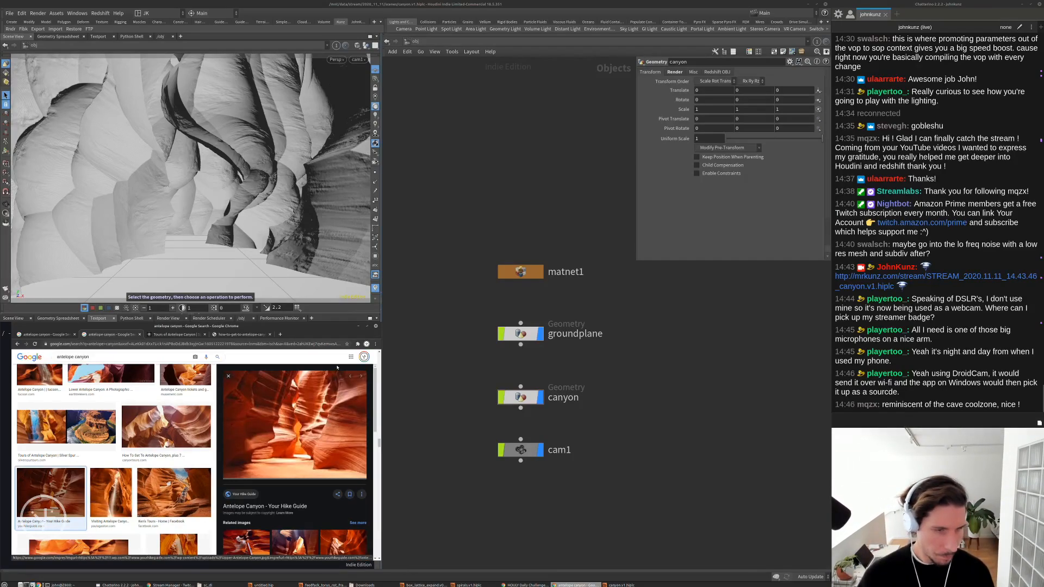
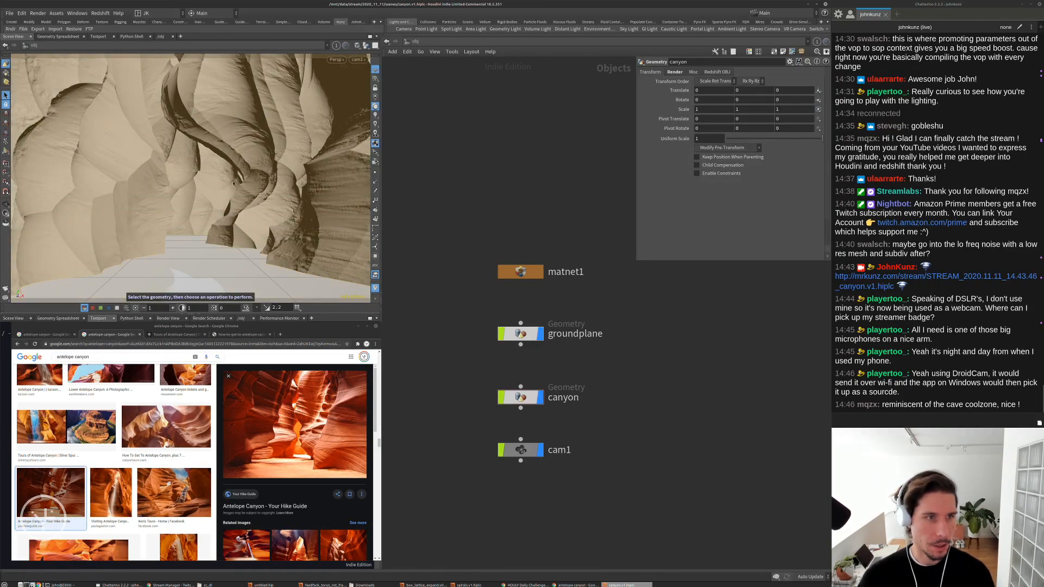
Back in Houdini, add a Redshift light to the object network and place it above matnet1
middle_drag(634, 320, 573, 320)
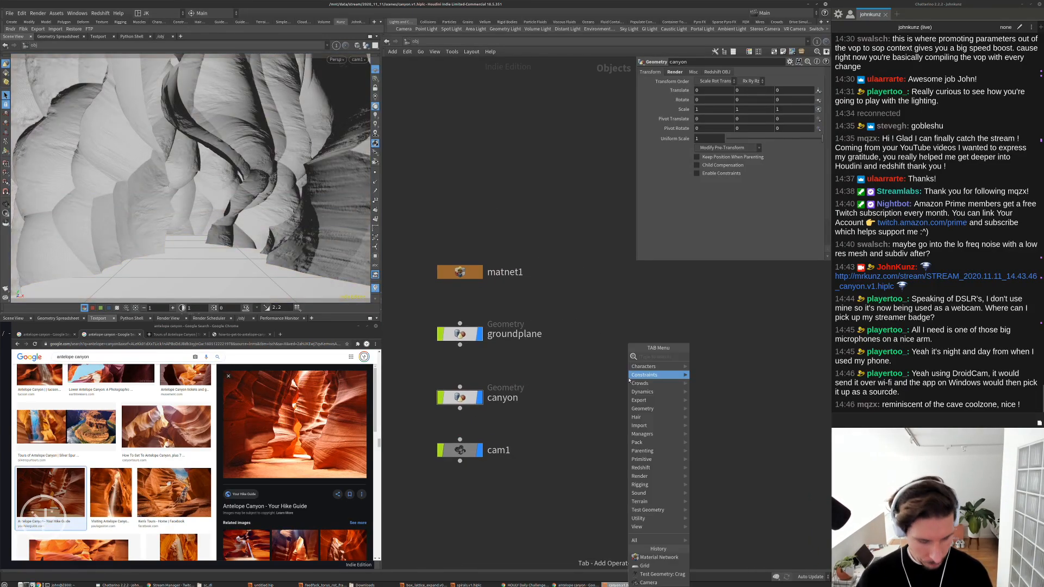
key(Tab)
text(rsl)
click(713, 357)
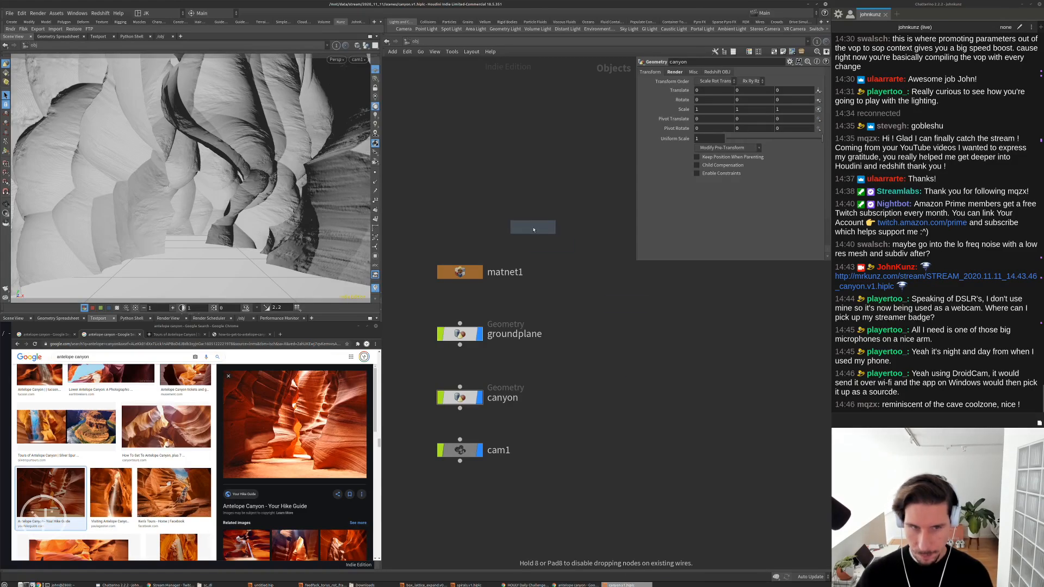
click(460, 223)
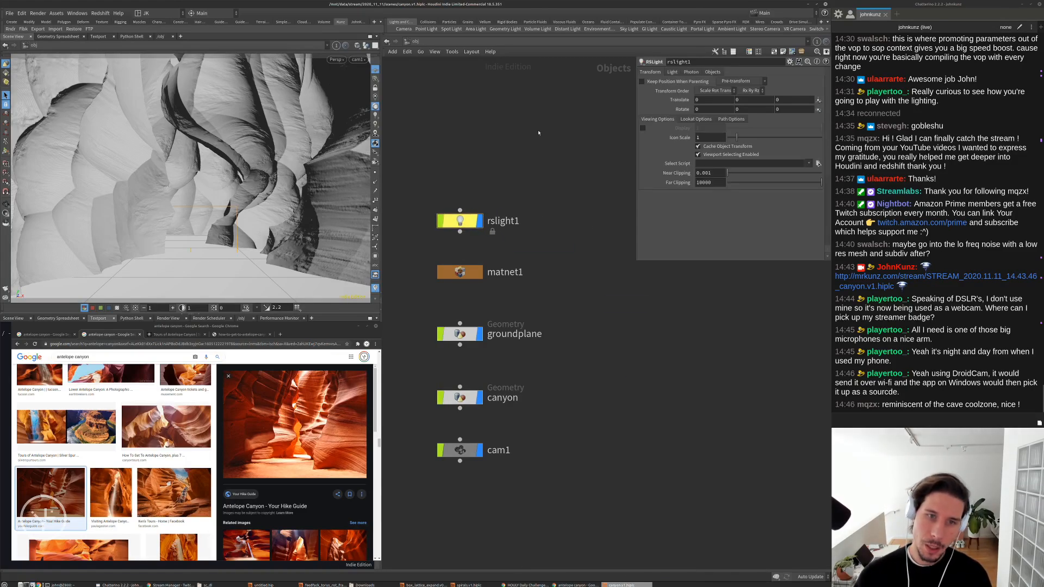
Add Redshift render and IPR nodes in the out network and open the Redshift RenderView
click(408, 41)
click(426, 87)
key(Tab)
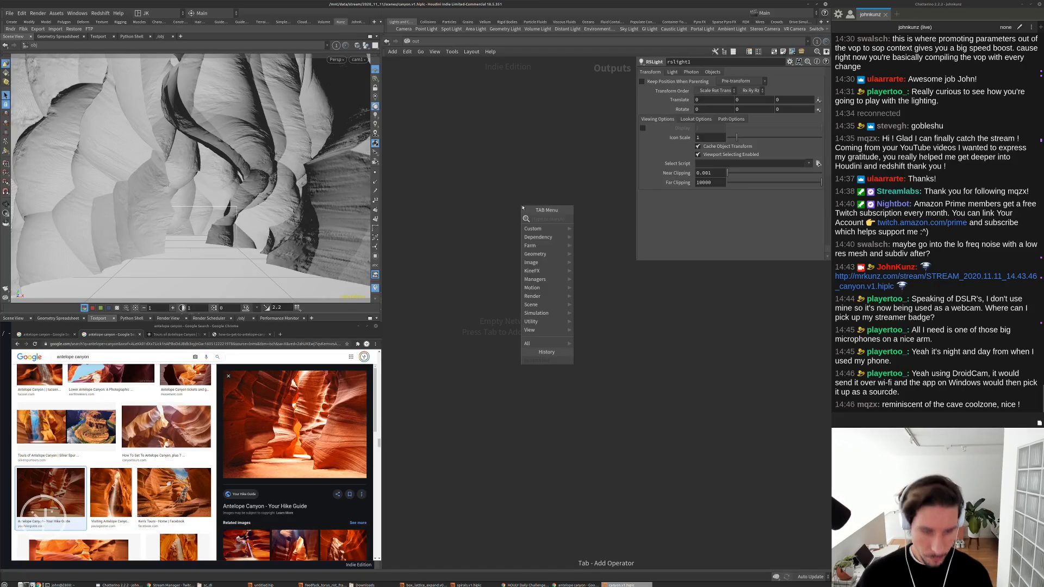
text(r)
key(Return)
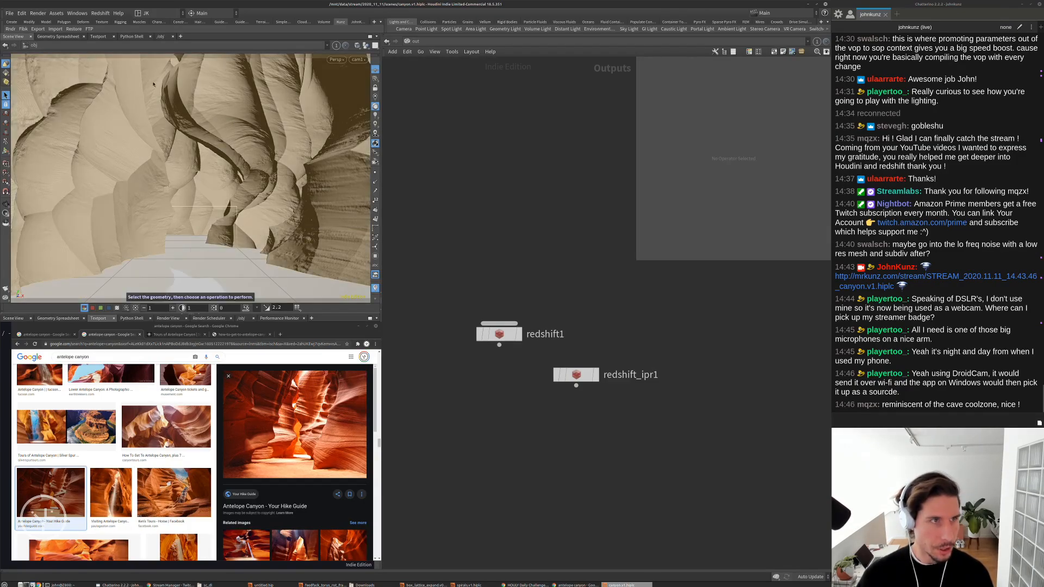
click(100, 13)
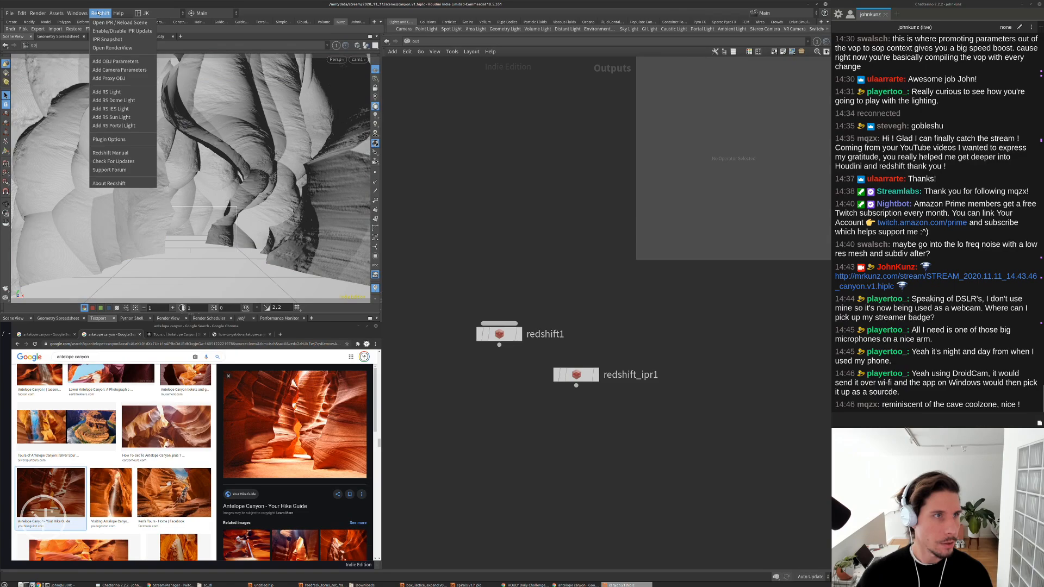
click(112, 48)
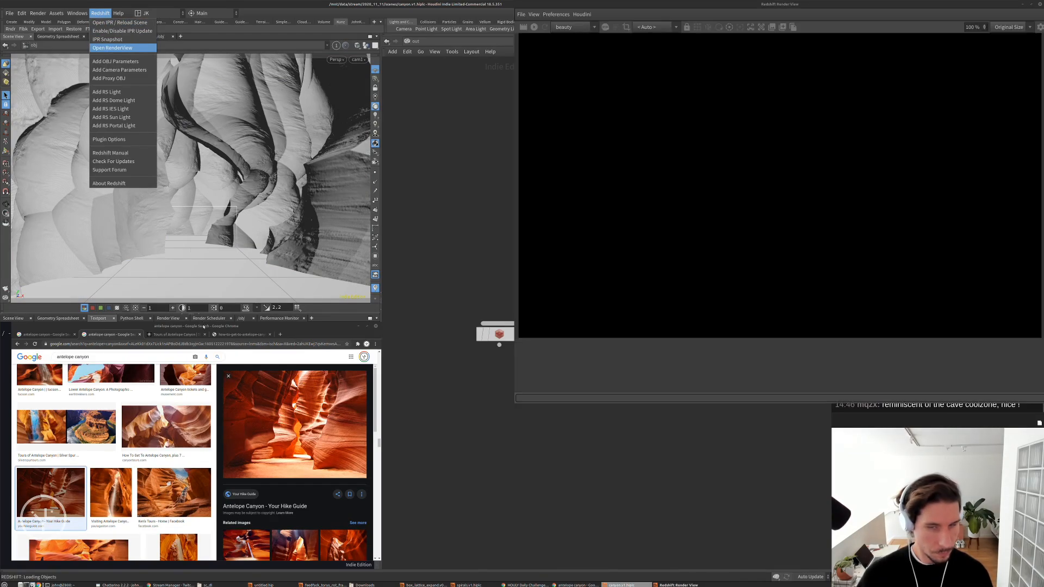
Shrink the Redshift RenderView window, position it beside the viewport and canyon reference, and zoom its image out to 59%
drag(711, 7, 327, 138)
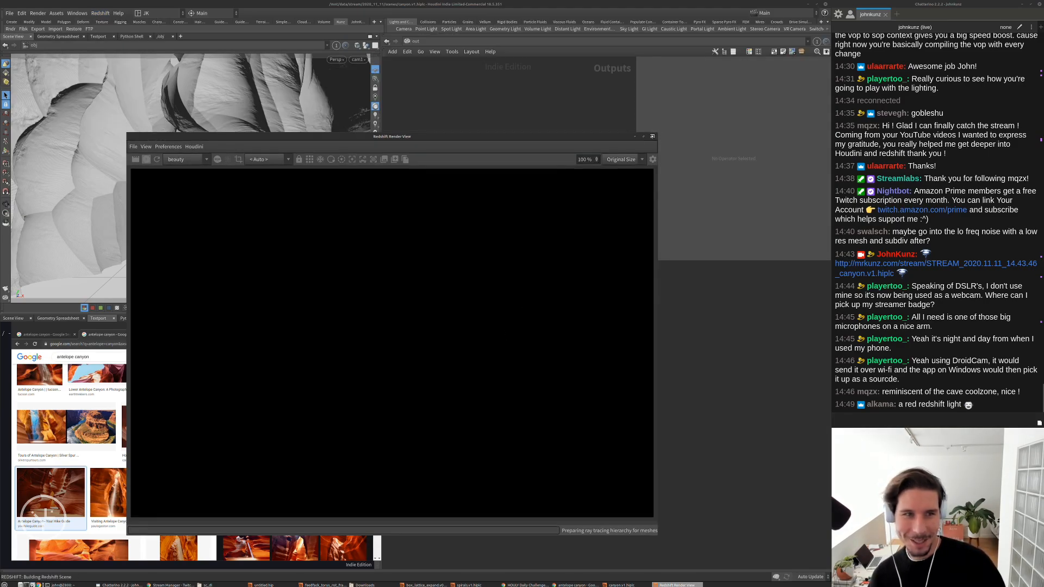
drag(657, 134, 584, 207)
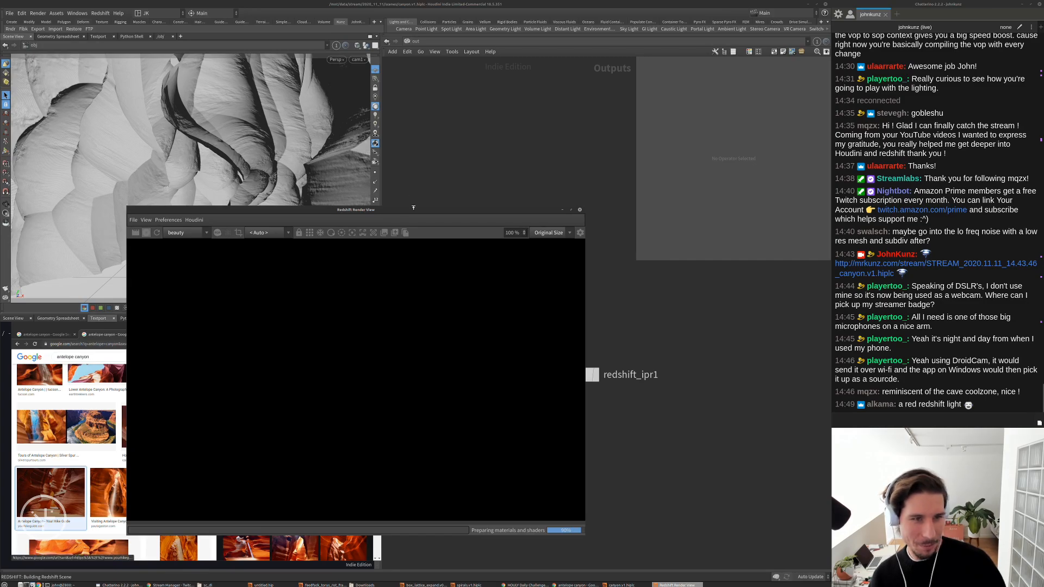
drag(412, 212, 333, 164)
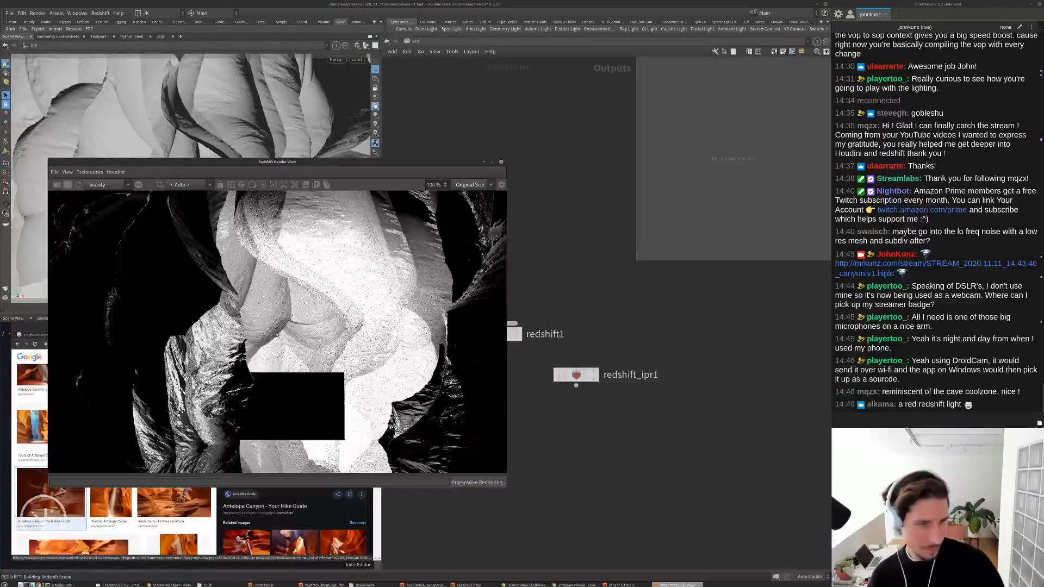
scroll(353, 255, down, 5)
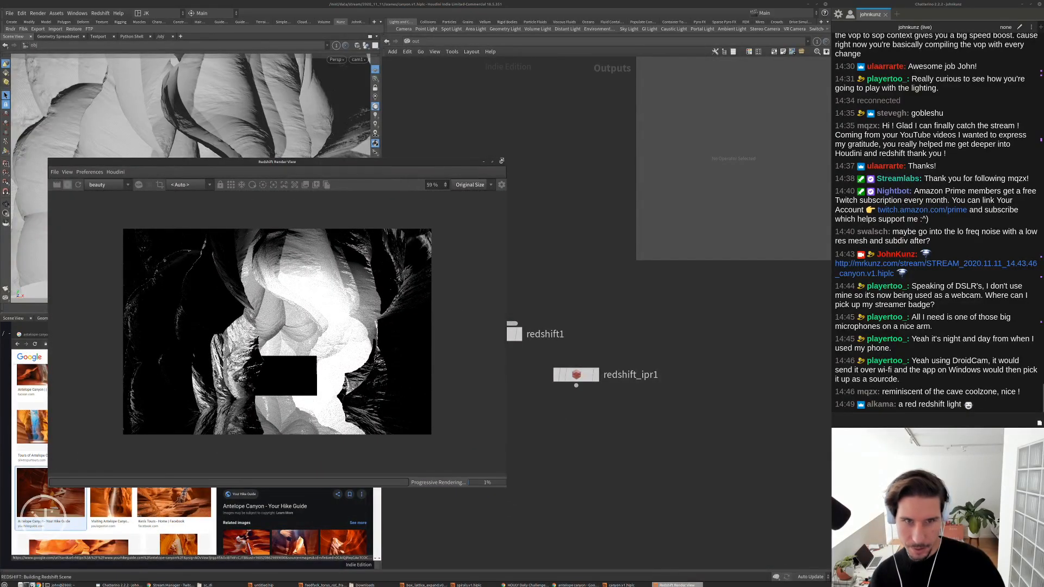
drag(500, 161, 444, 199)
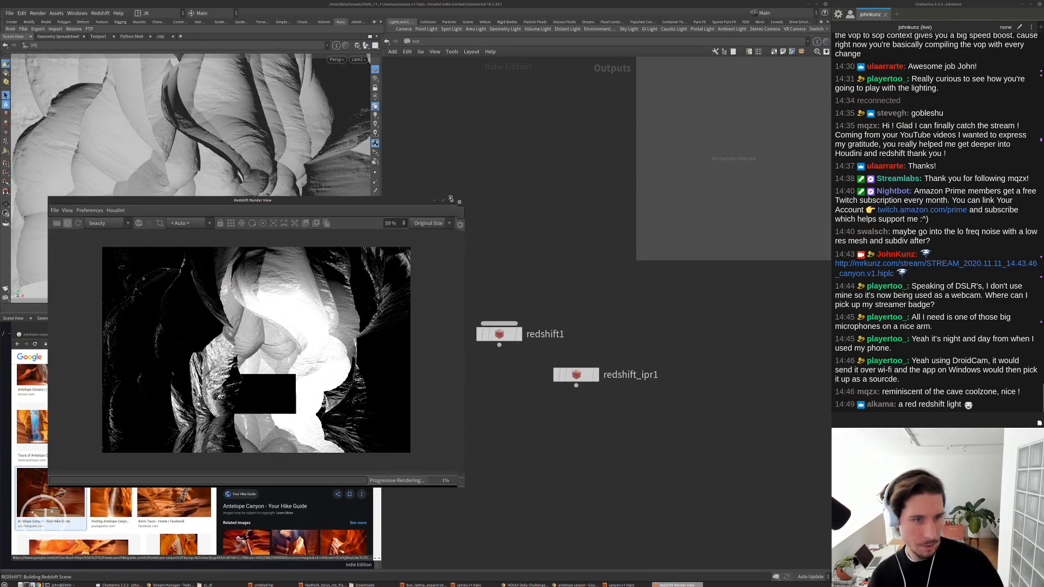
drag(371, 200, 478, 141)
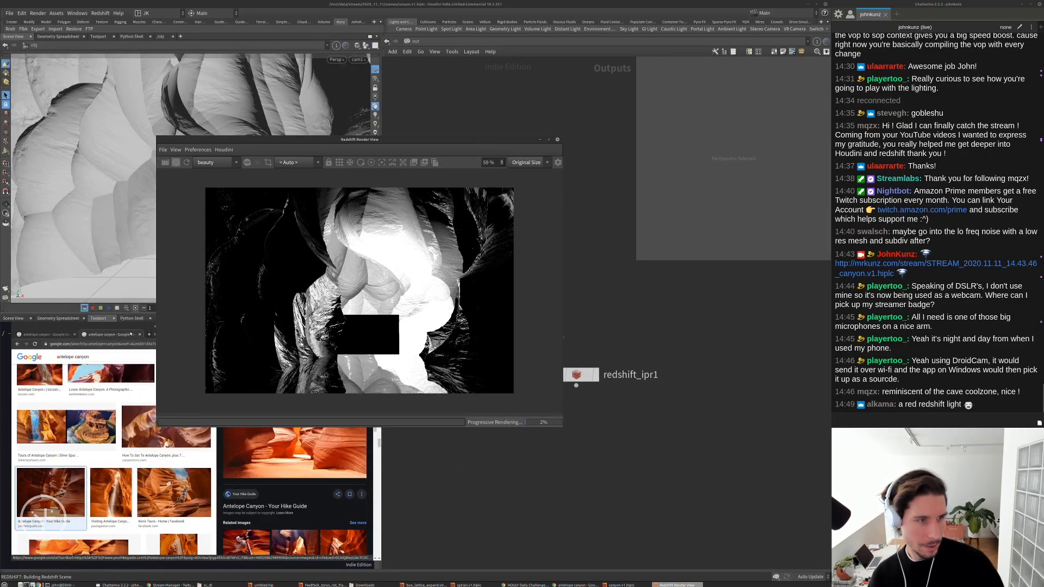
In Chrome, search Google Images for "stone pigment" in a new tab, examine the results for rock colours, and return to the antelope canyon results
click(131, 334)
key(ctrl+t)
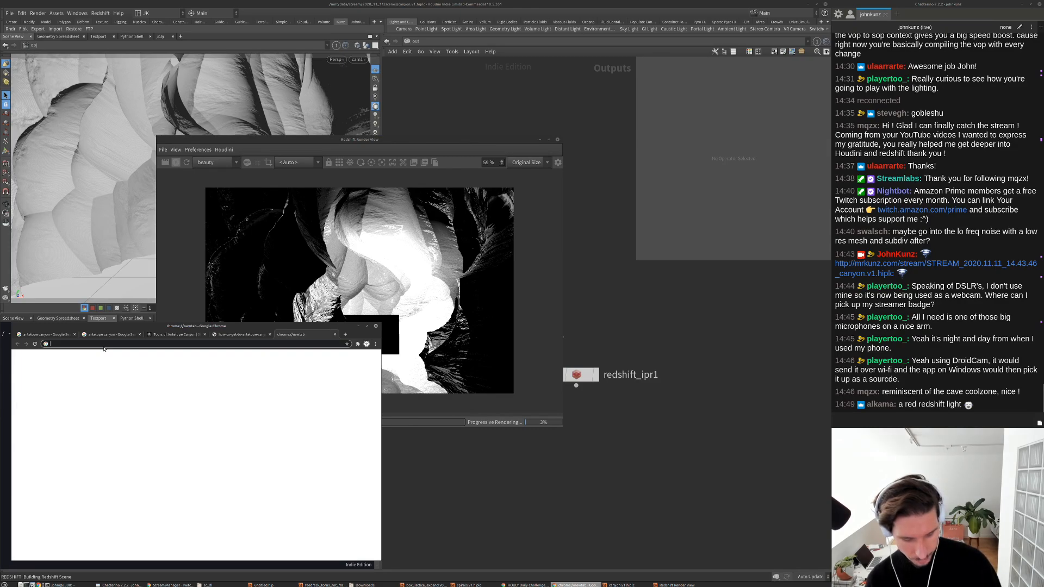
text(stone pigment)
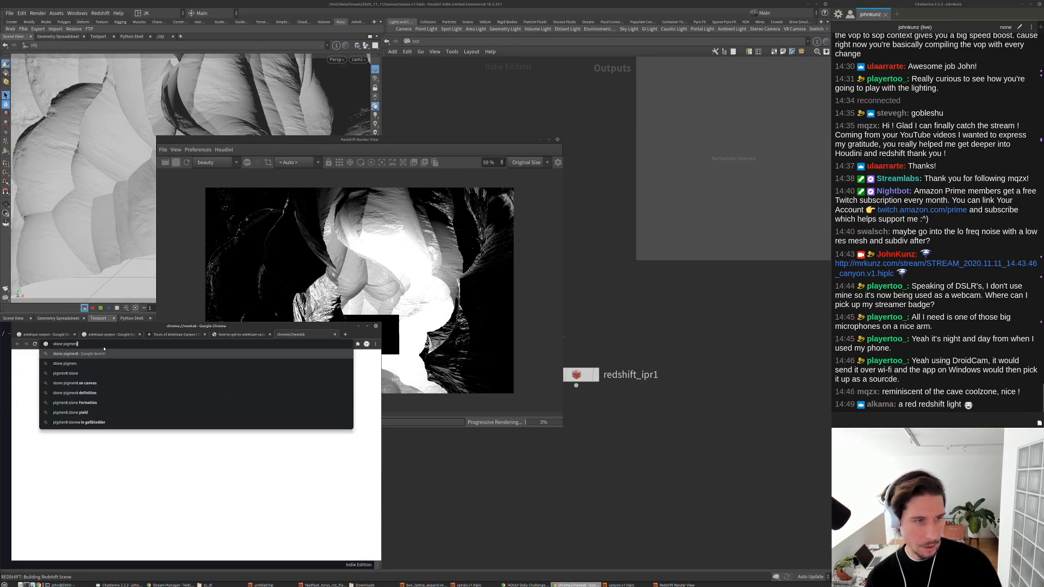
key(Return)
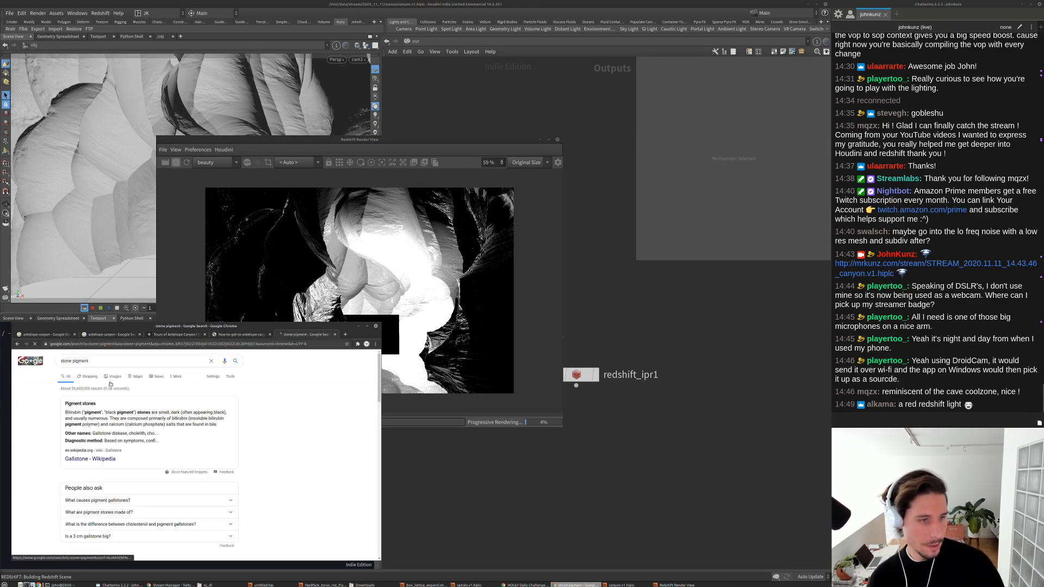
click(113, 377)
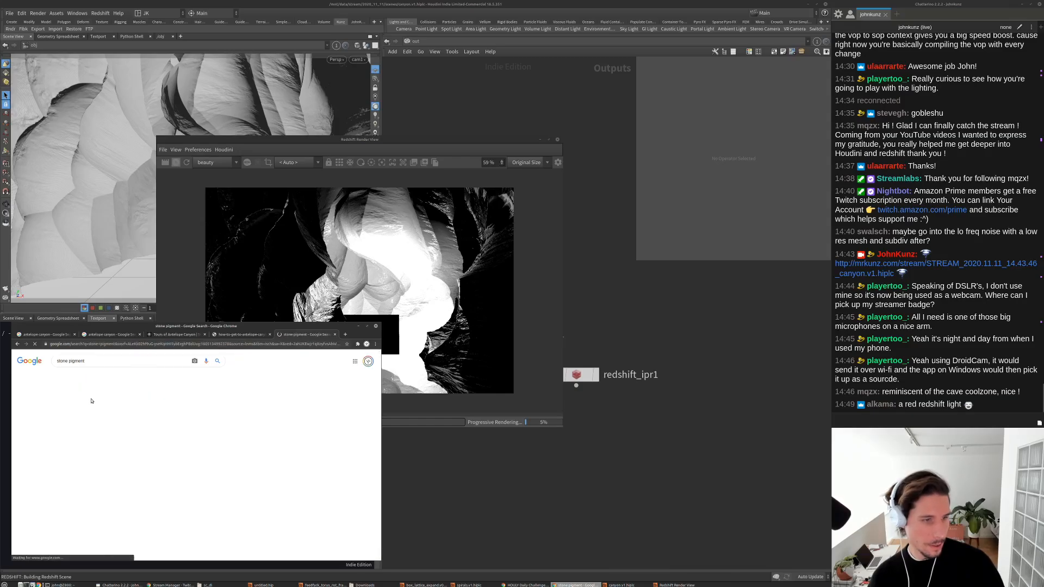
scroll(189, 473, down, 4)
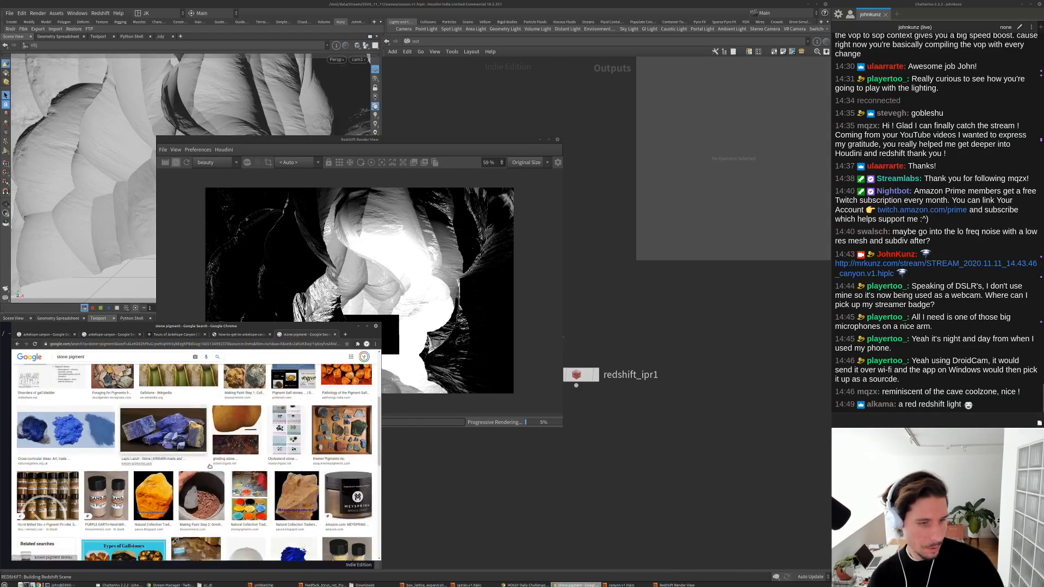
click(56, 419)
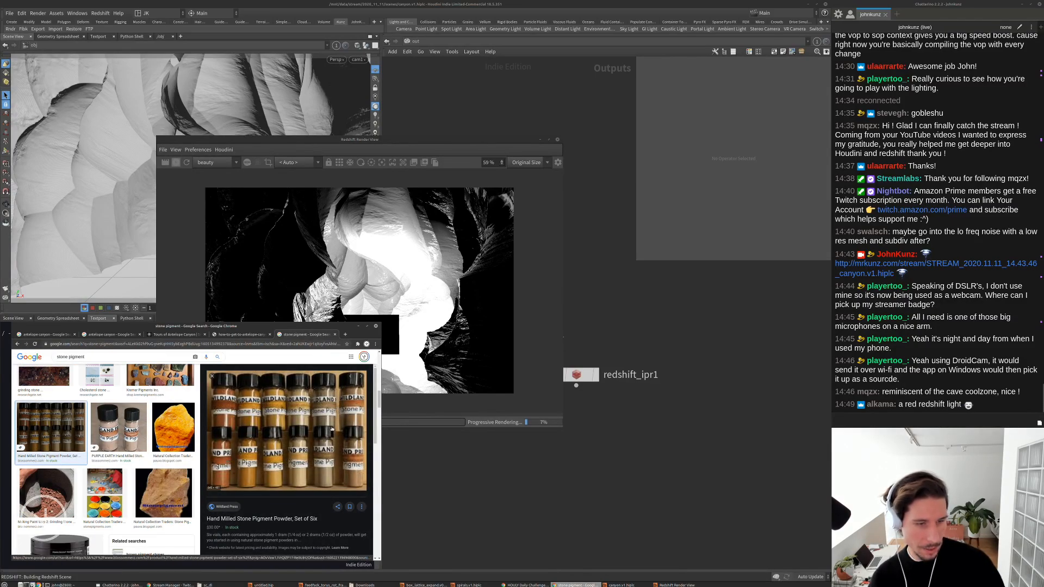
scroll(332, 429, down, 5)
scroll(163, 432, down, 2)
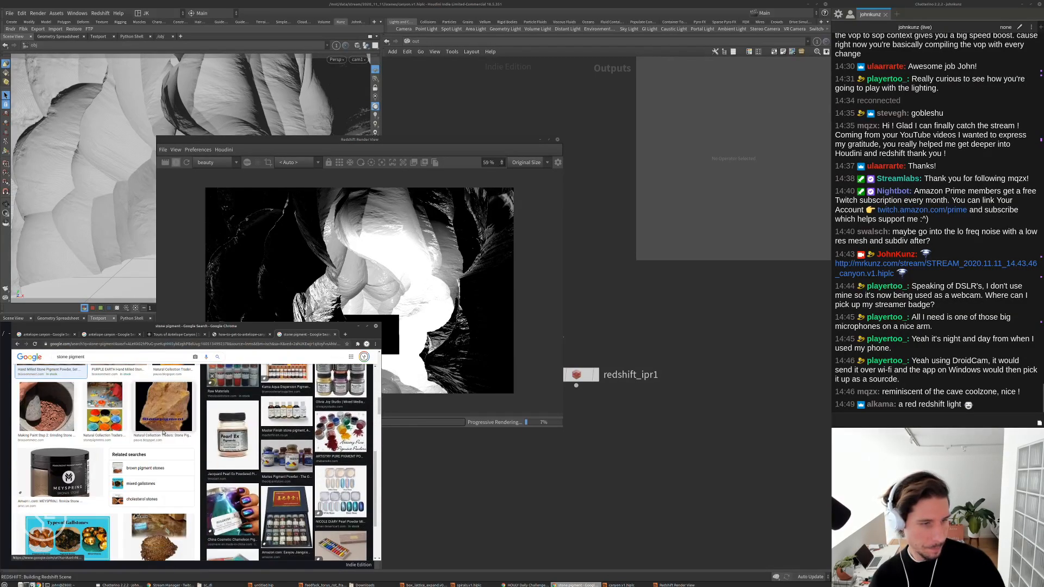
scroll(164, 433, down, 5)
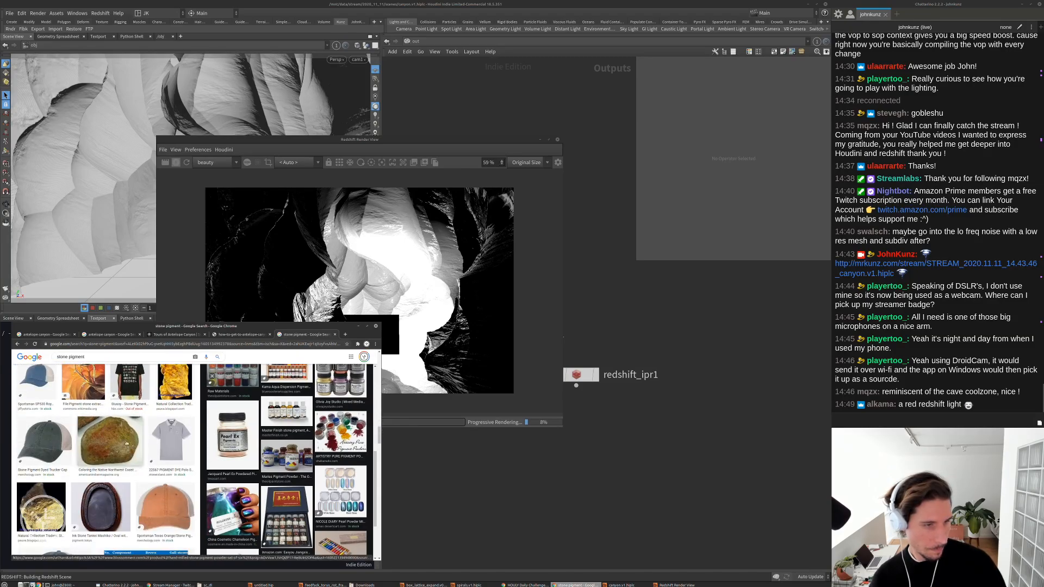
scroll(81, 473, down, 3)
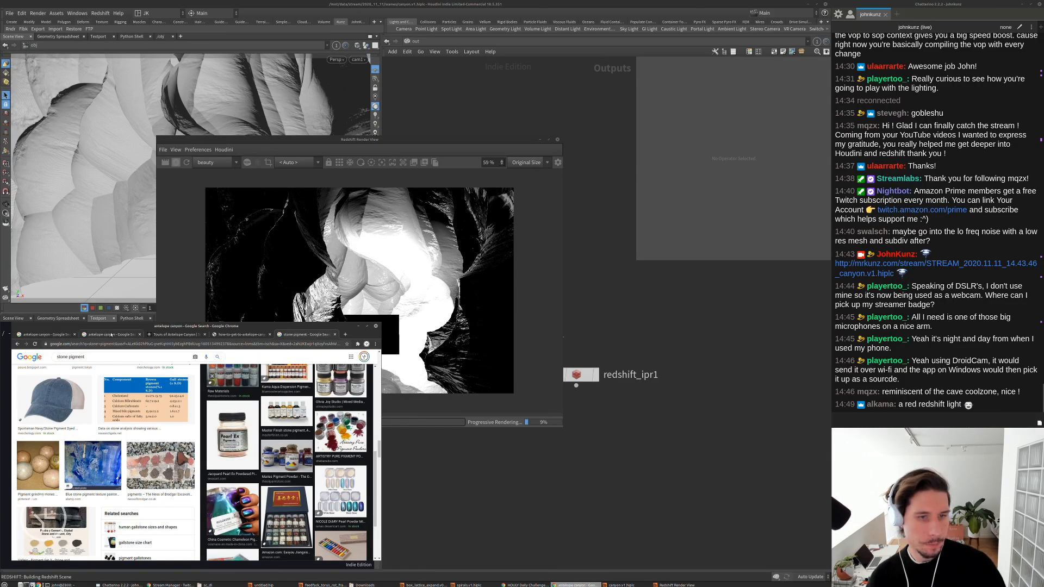
click(54, 334)
Move RenderView clear of the Houdini viewport, look through rslight1 with the light locked to the view, and frame the whole scene
click(348, 140)
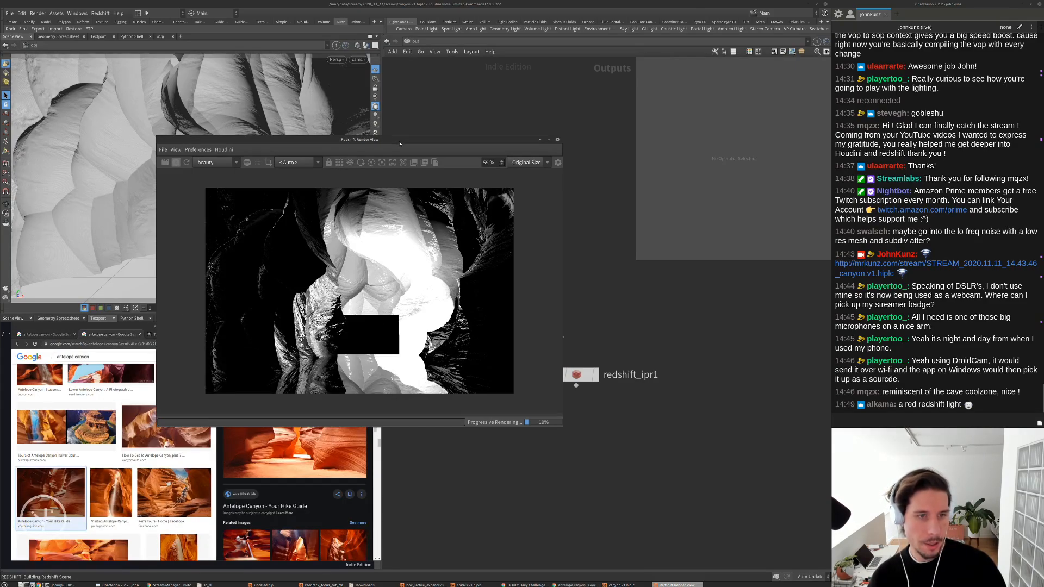
drag(399, 144, 271, 247)
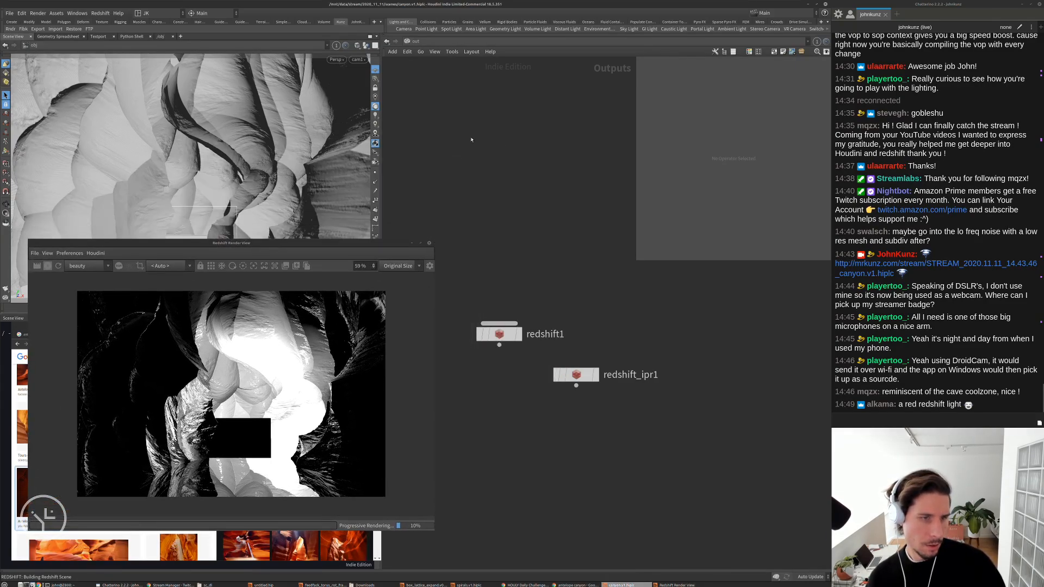
click(357, 59)
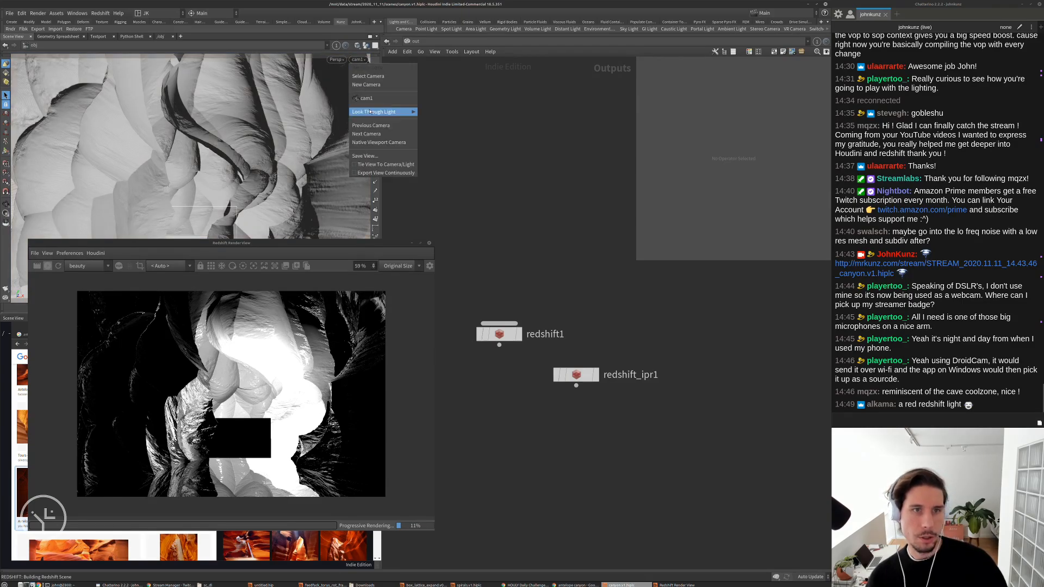
mouse_move(370, 111)
click(437, 113)
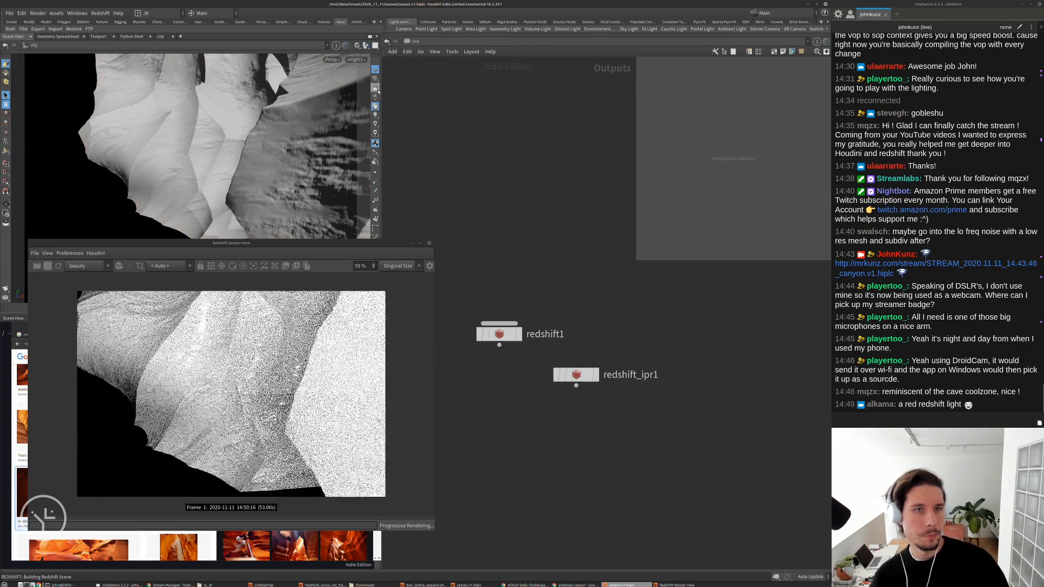
click(378, 91)
key(space+h)
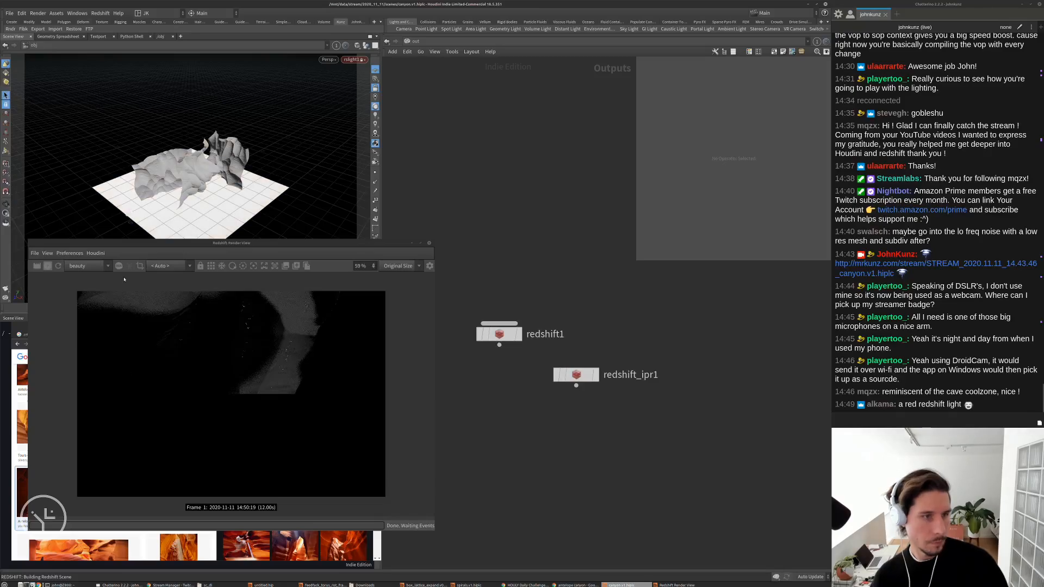
Set the RenderView's render camera to /obj/cam1
click(178, 266)
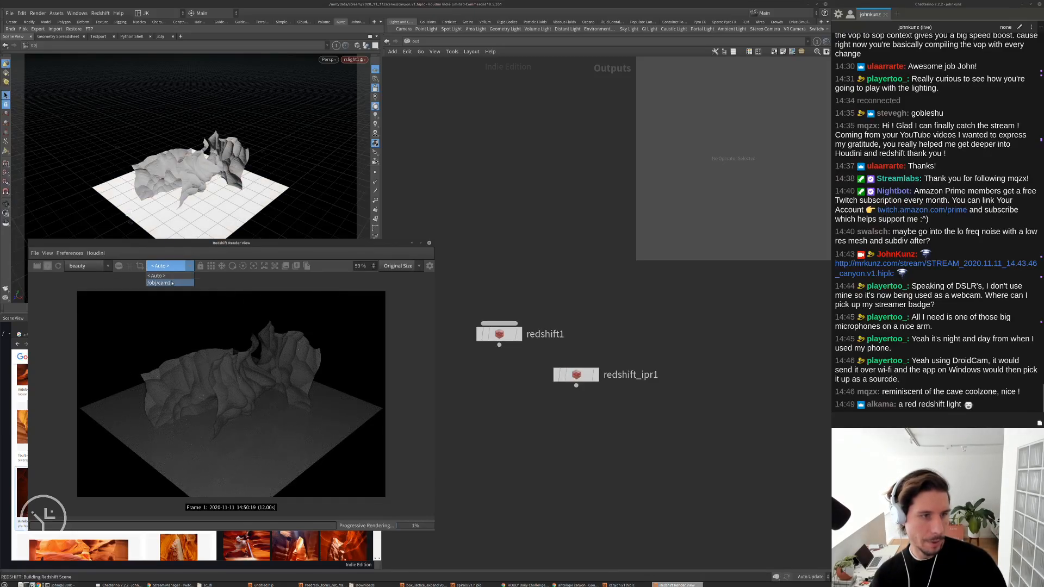
click(169, 279)
click(511, 233)
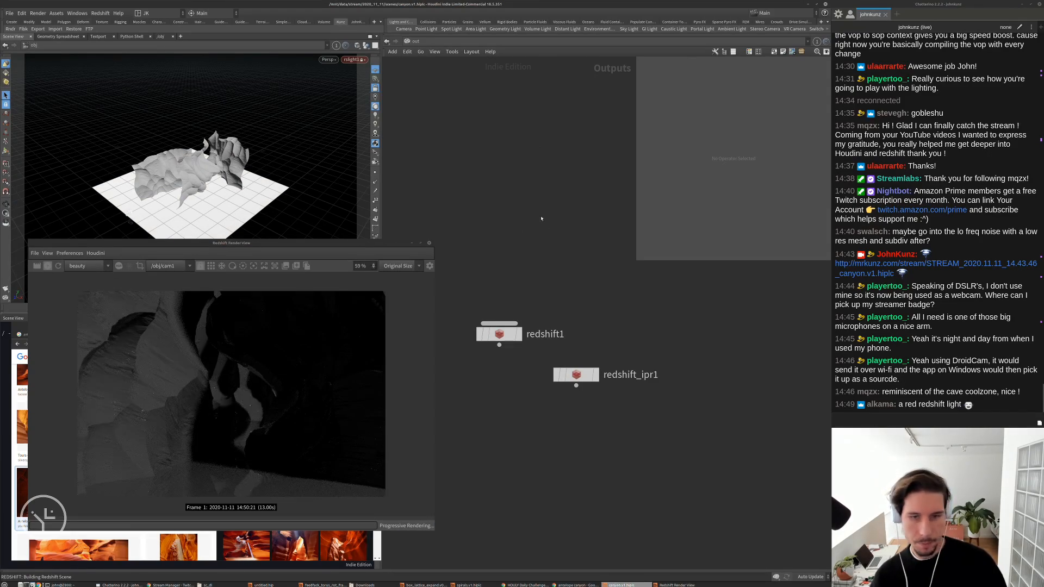
Enable IPR Live SOP Level Updates on the redshift1 render node
middle_drag(541, 219, 565, 251)
click(527, 354)
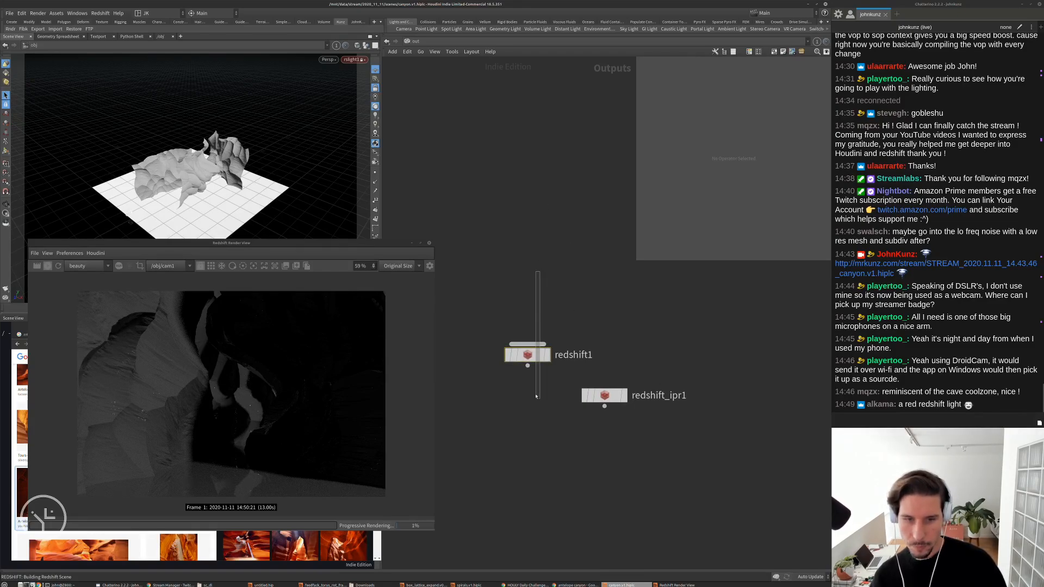
click(799, 125)
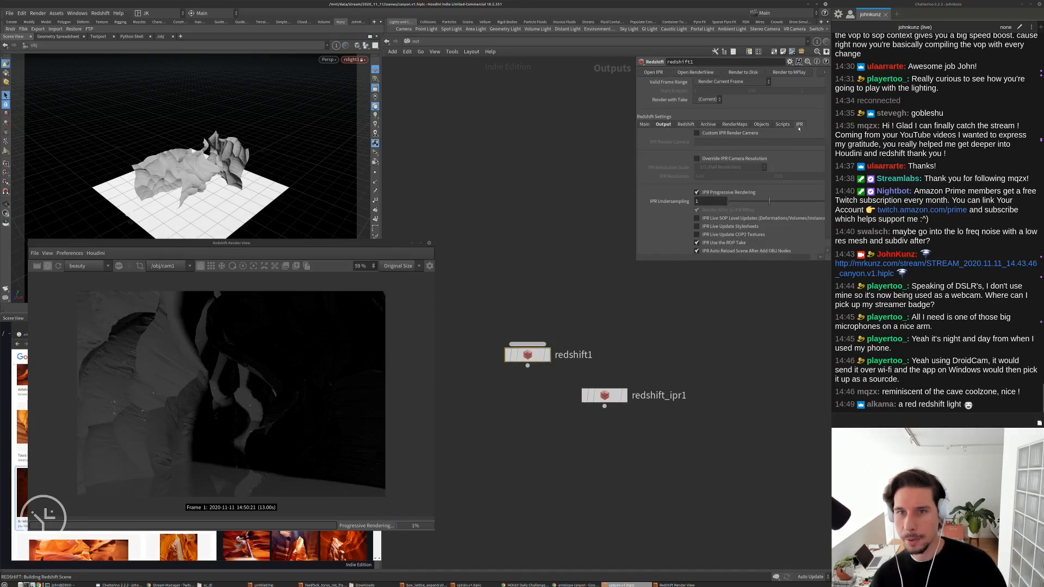
click(732, 219)
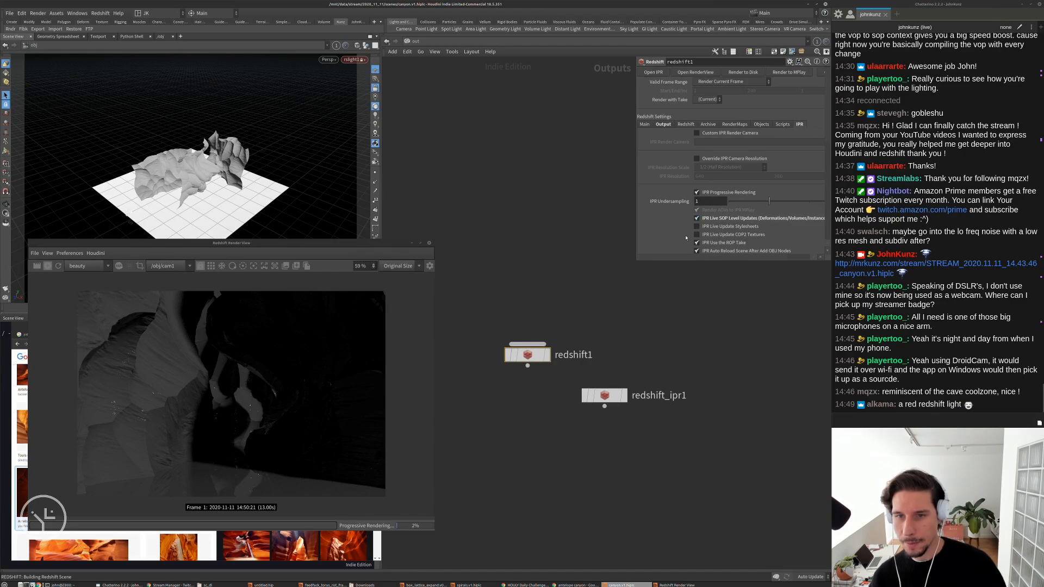
Enlarge the parameter pane and set redshift1's primary and secondary GI engines to Brute Force
drag(636, 262, 596, 334)
click(647, 124)
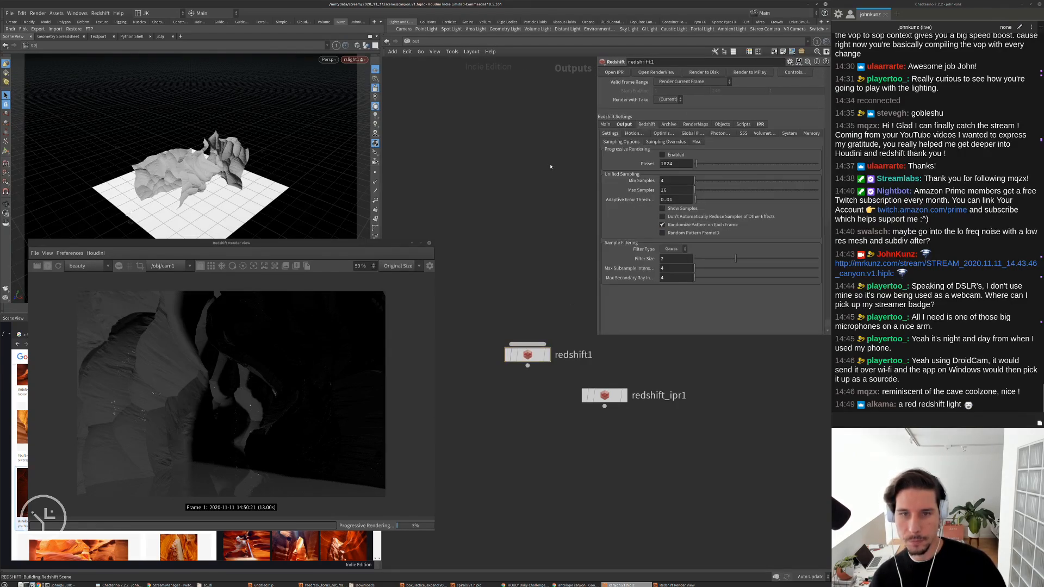
click(692, 133)
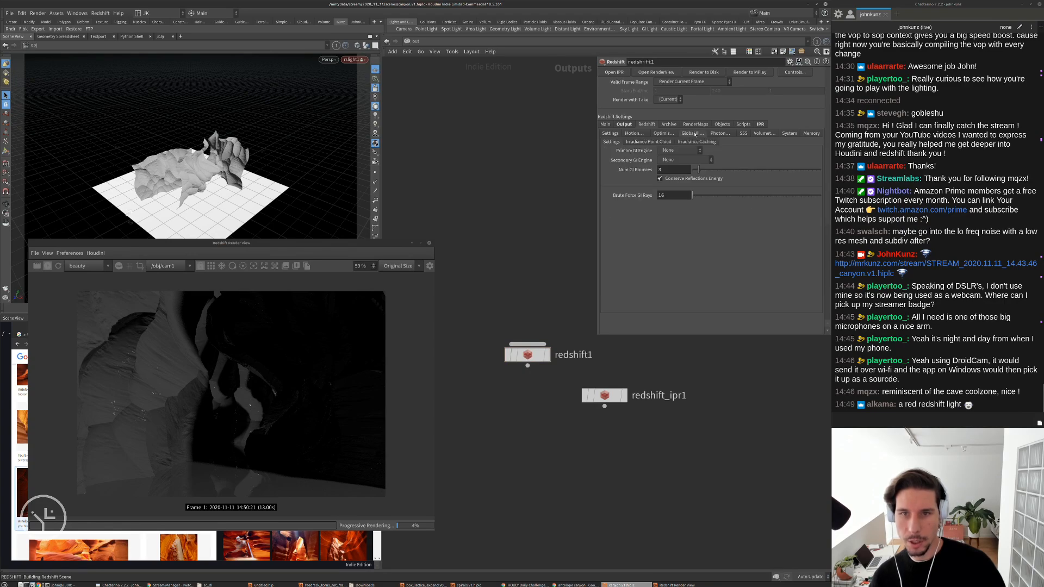
click(678, 151)
click(674, 184)
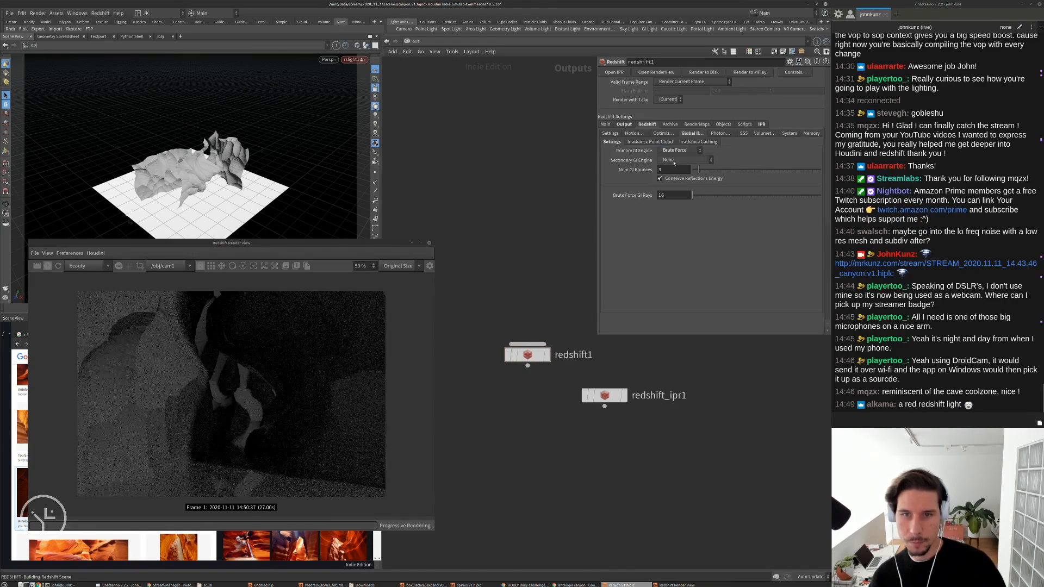
click(684, 160)
click(672, 194)
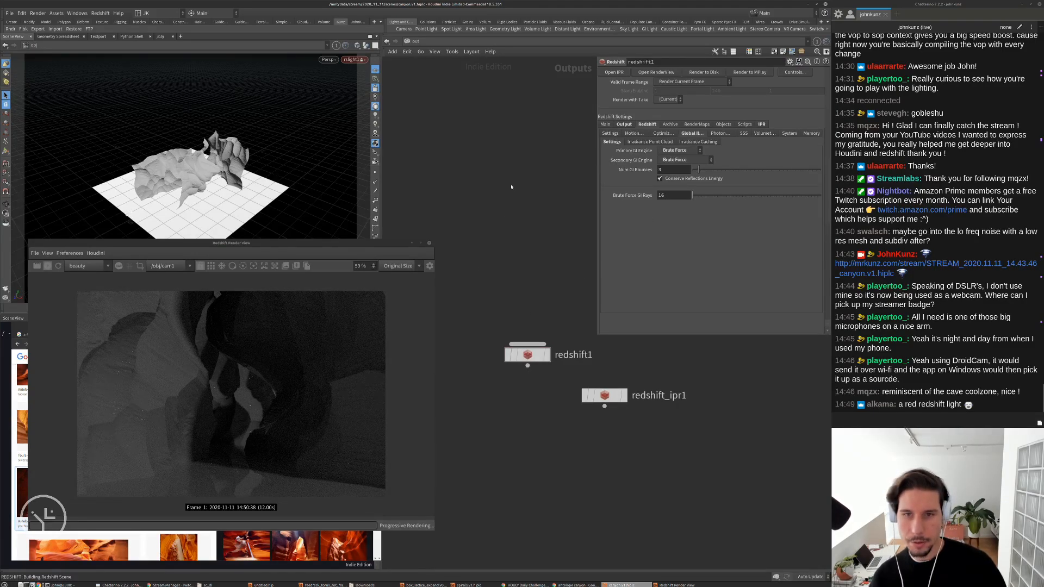
Open the ground material inside matnet1 in the object network and set Material1's reflection roughness to 0.75
click(413, 42)
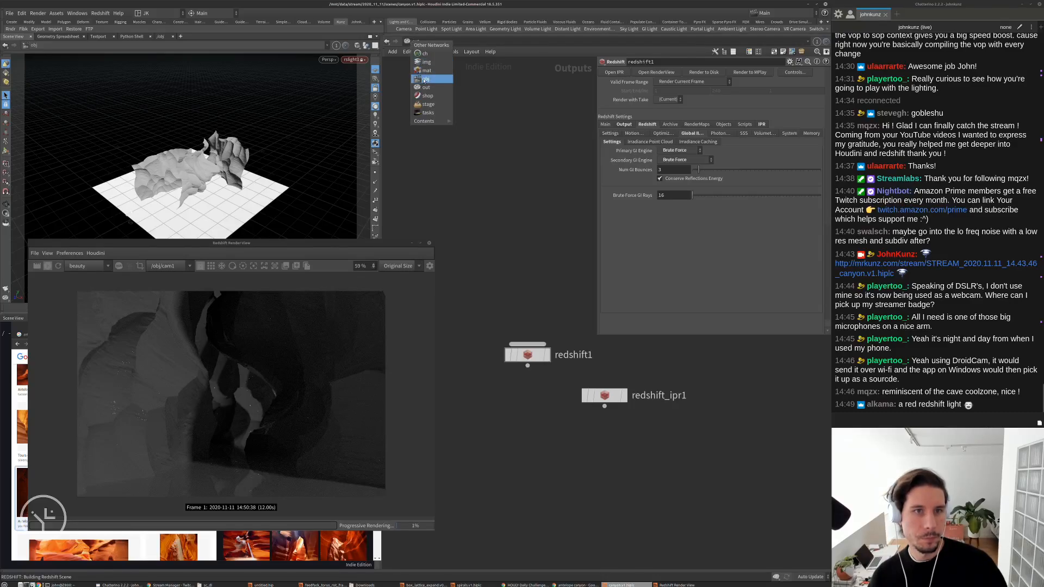
click(426, 78)
double_click(459, 272)
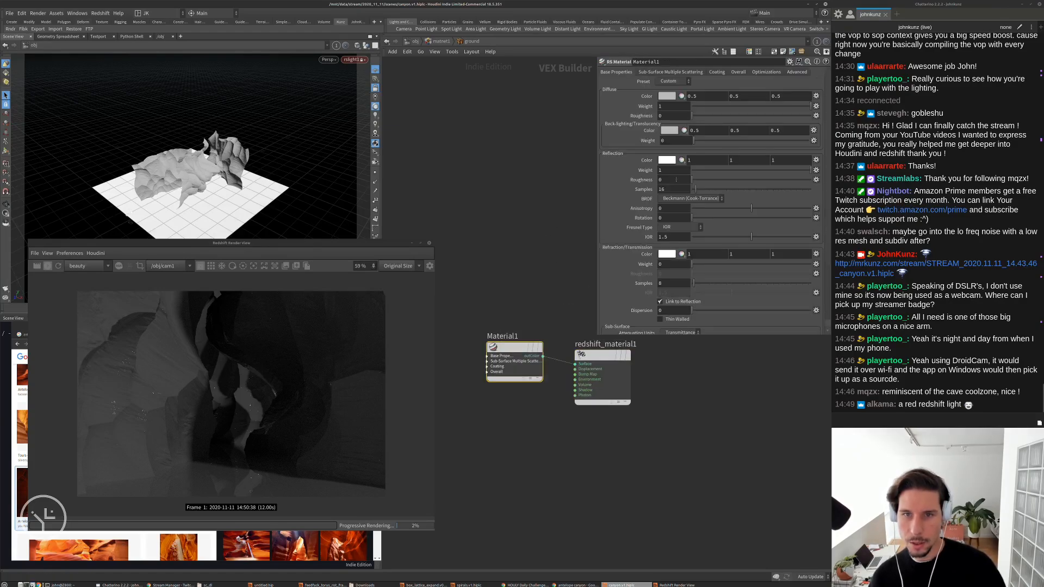
click(675, 180)
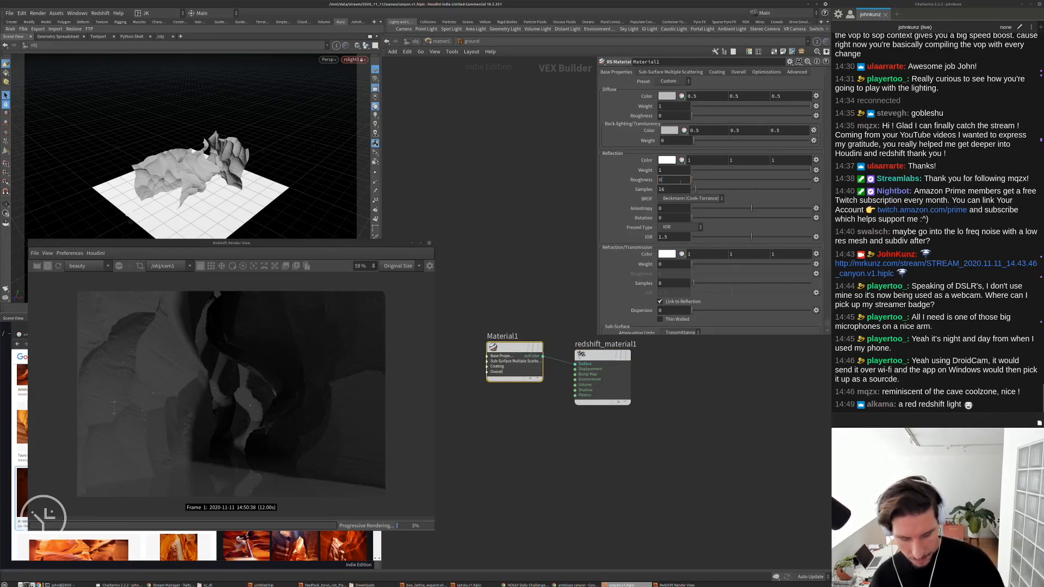
key(Return)
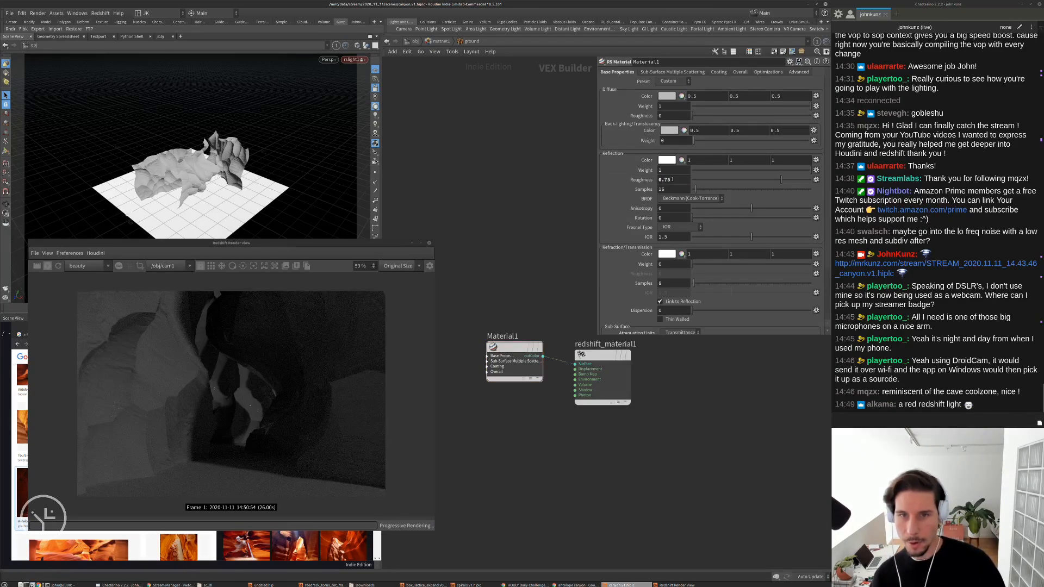
Set the ground material's diffuse colour to a sandy tan with RGB values 0.655, 0.5 and 0.345
click(681, 95)
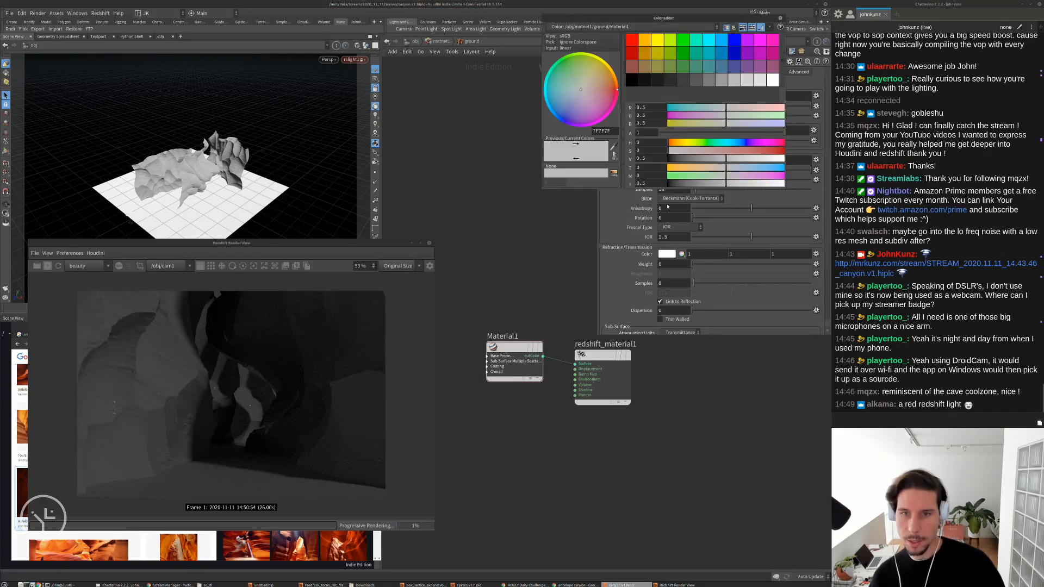
click(708, 170)
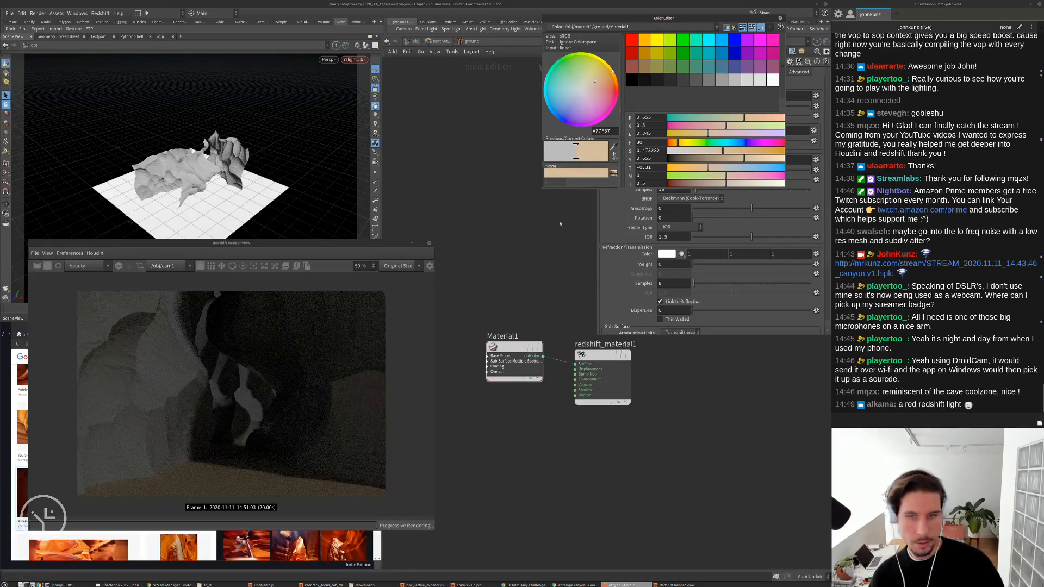
Lighten the ground material's diffuse colour to a pale sand with saturation 0.286 and value 0.911
click(765, 159)
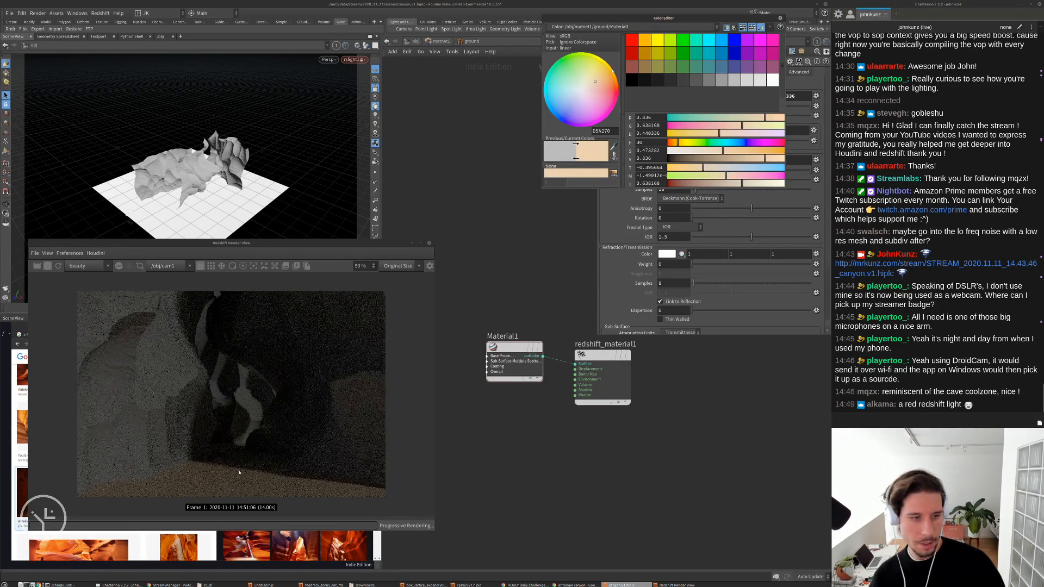
click(701, 151)
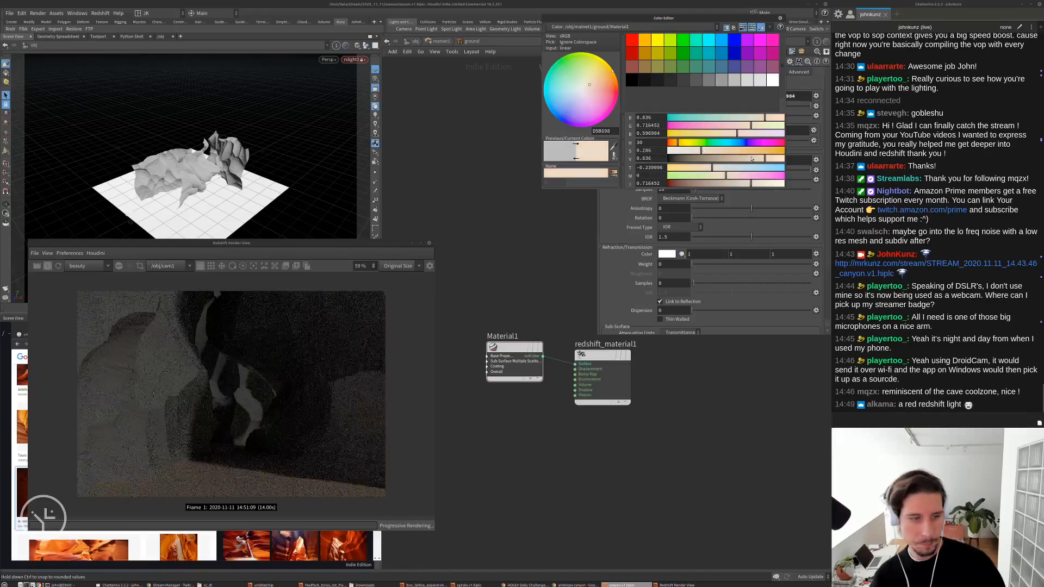
click(773, 158)
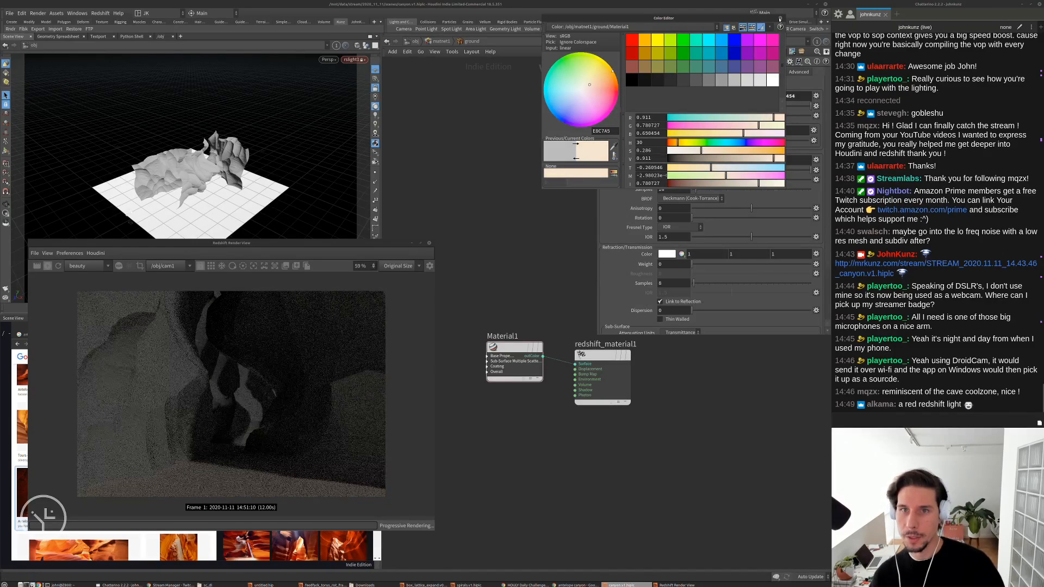
Open the canyon material in matnet1 and set its Material1 reflection roughness to 0.5
click(440, 43)
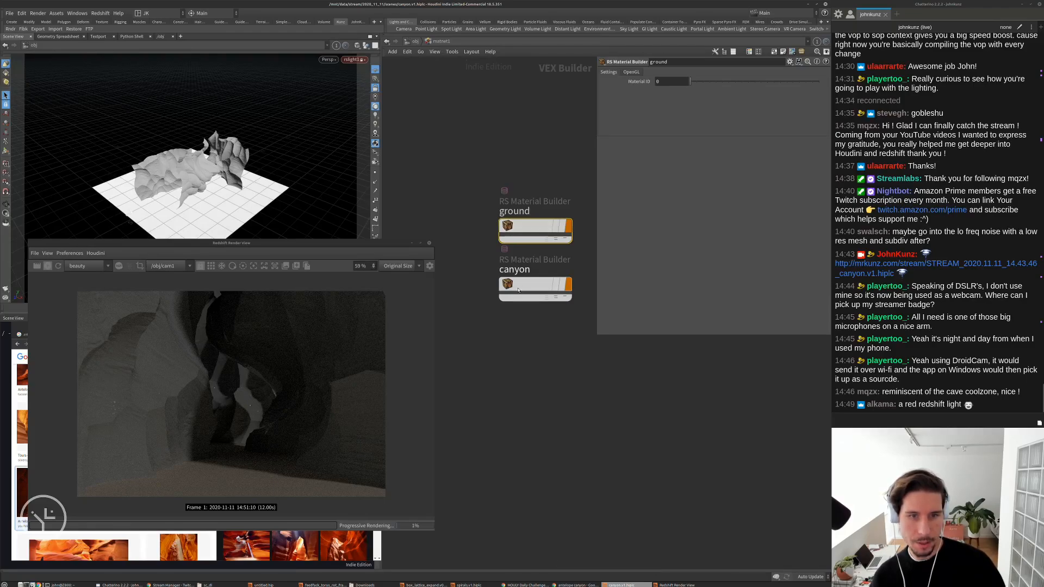
double_click(536, 284)
click(562, 299)
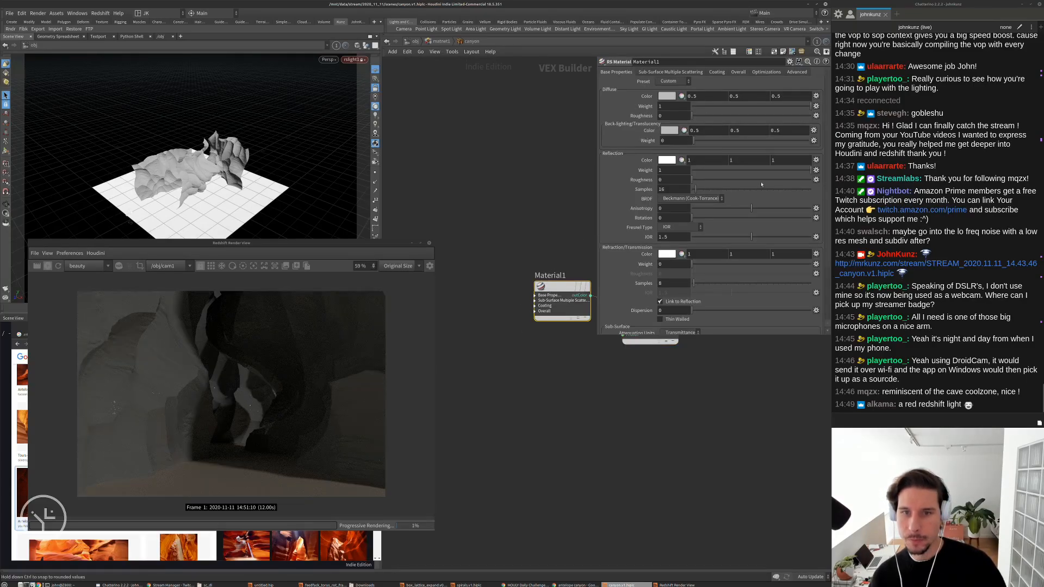
click(734, 182)
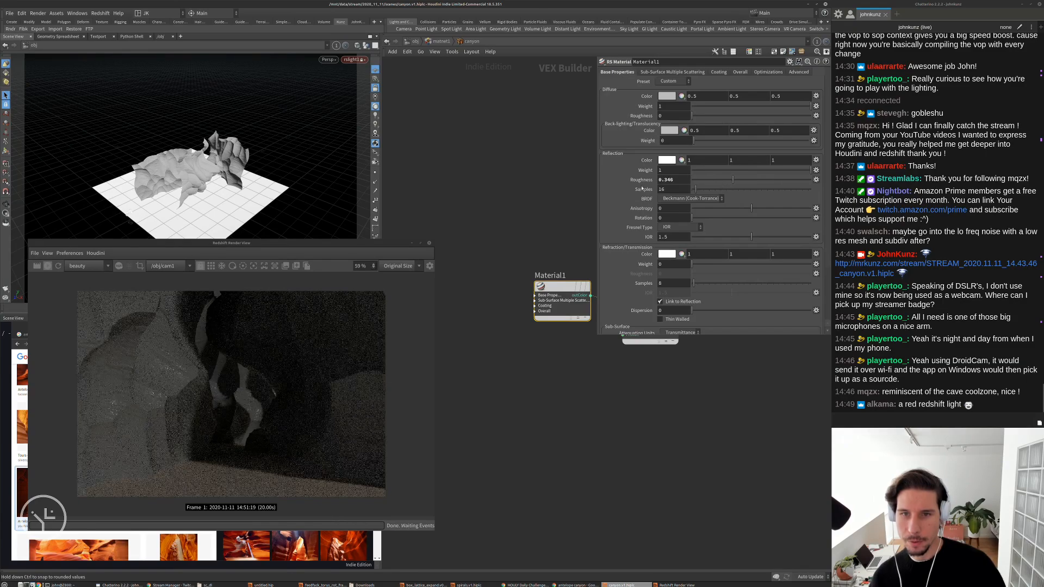
scroll(143, 383, up, 1)
scroll(143, 383, up, 8)
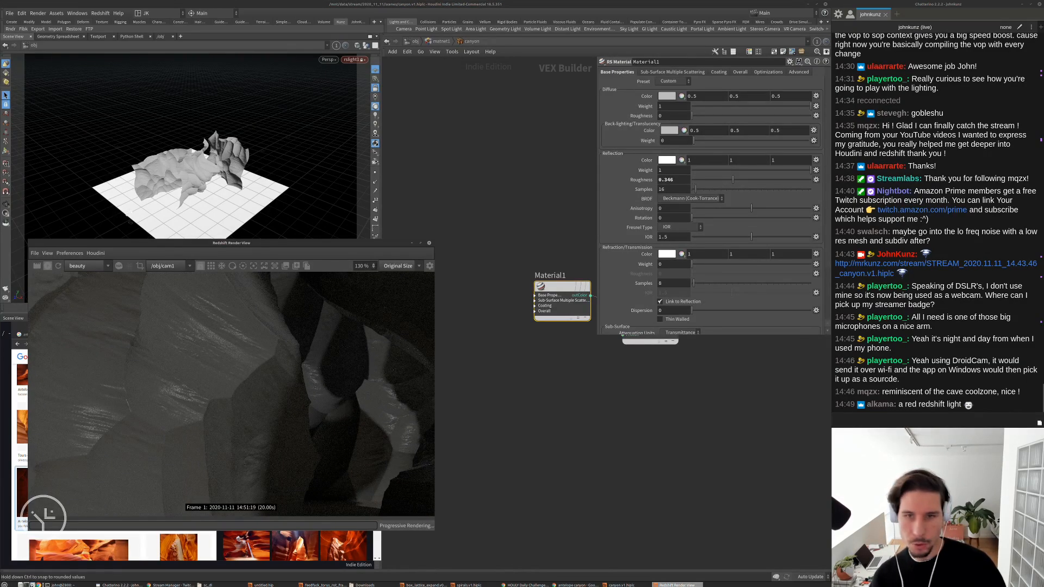
double_click(668, 180)
text(5)
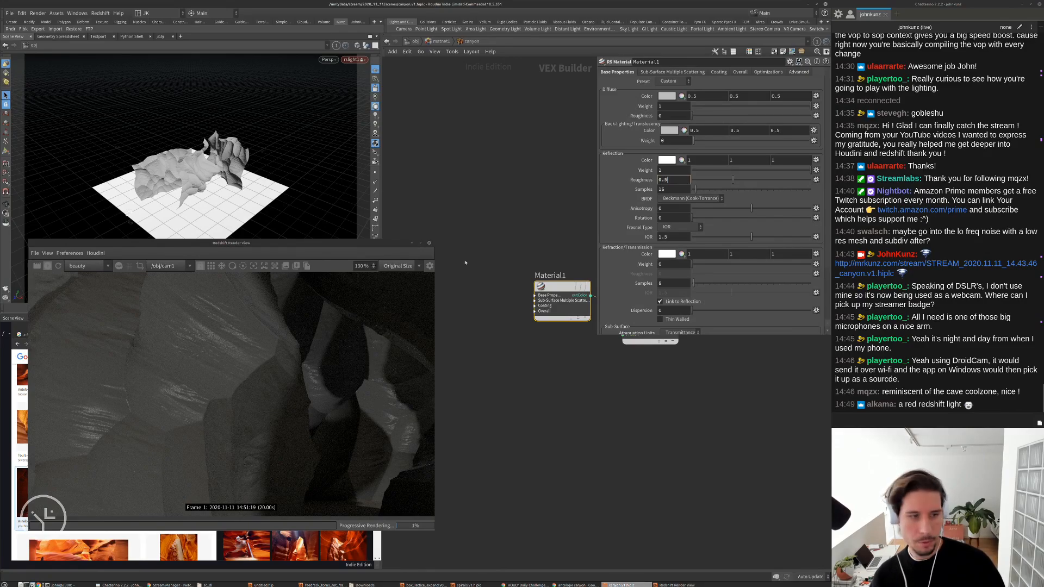
key(Return)
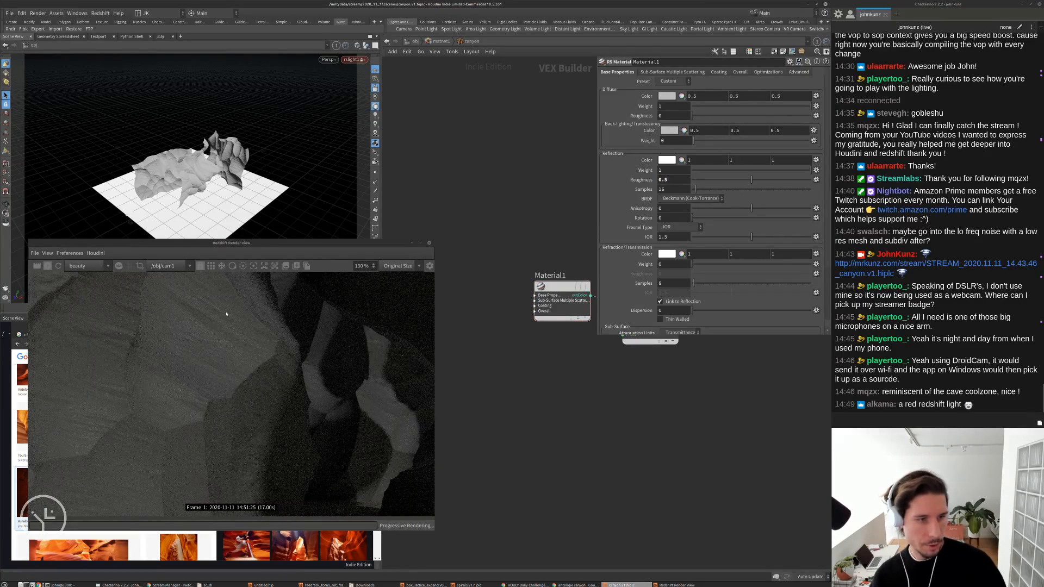
Set the canyon material's diffuse colour to a sandstone orange with RGB values 0.864, 0.374462 and 0.222912
scroll(228, 329, up, 5)
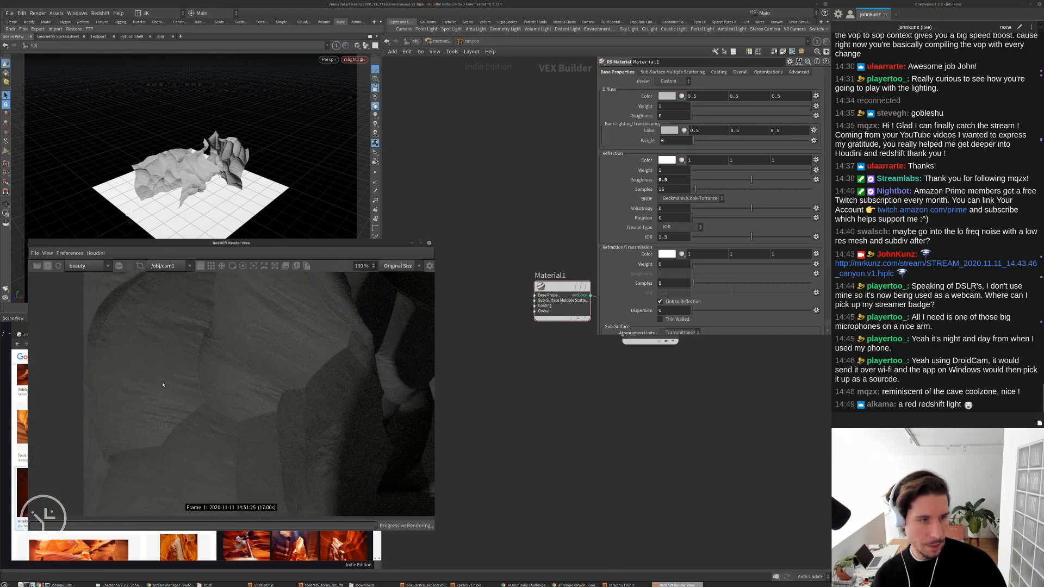
middle_drag(233, 315, 233, 346)
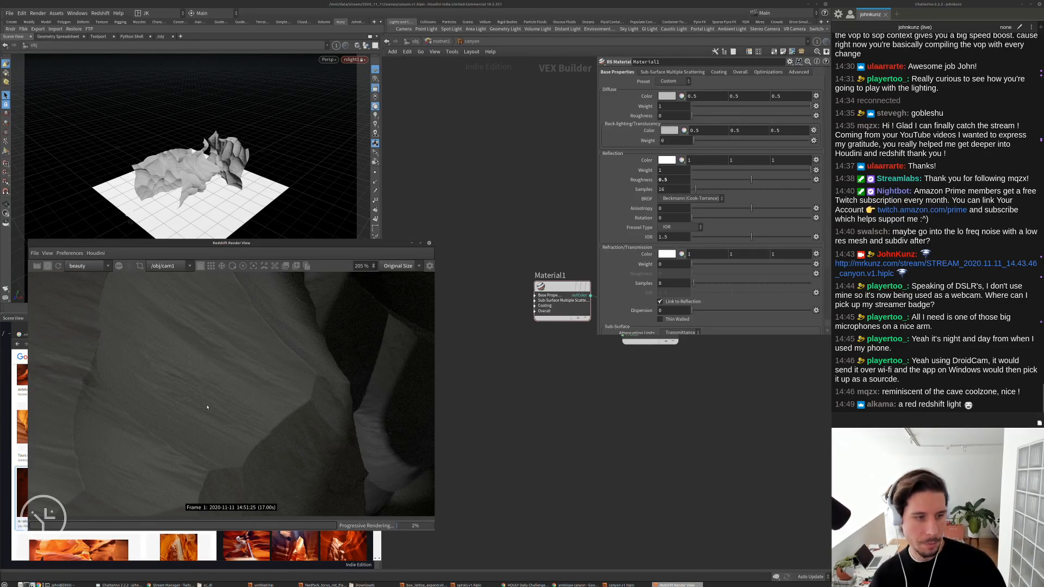
middle_drag(207, 407, 221, 340)
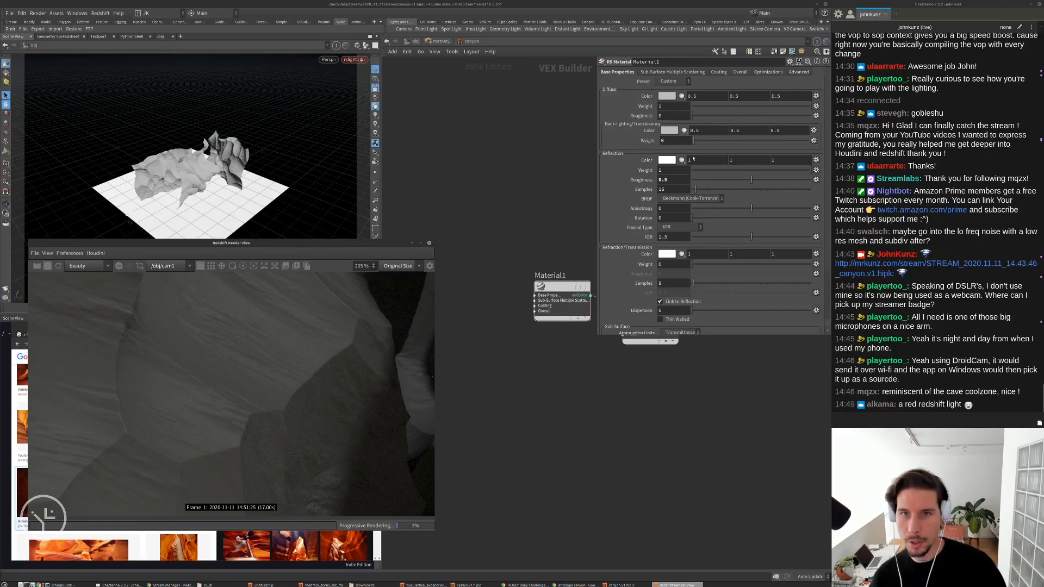
click(681, 95)
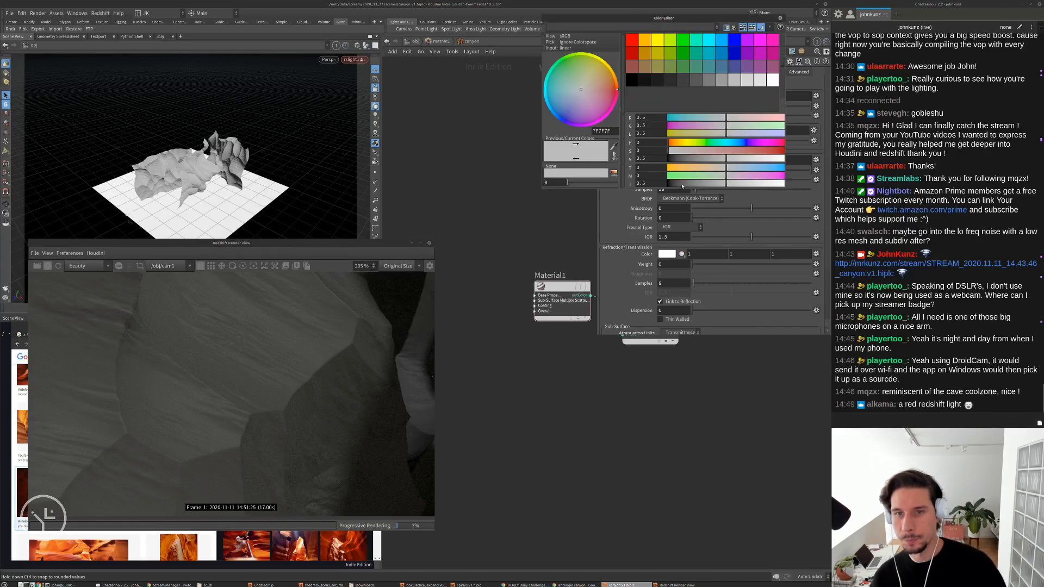
drag(729, 155, 721, 151)
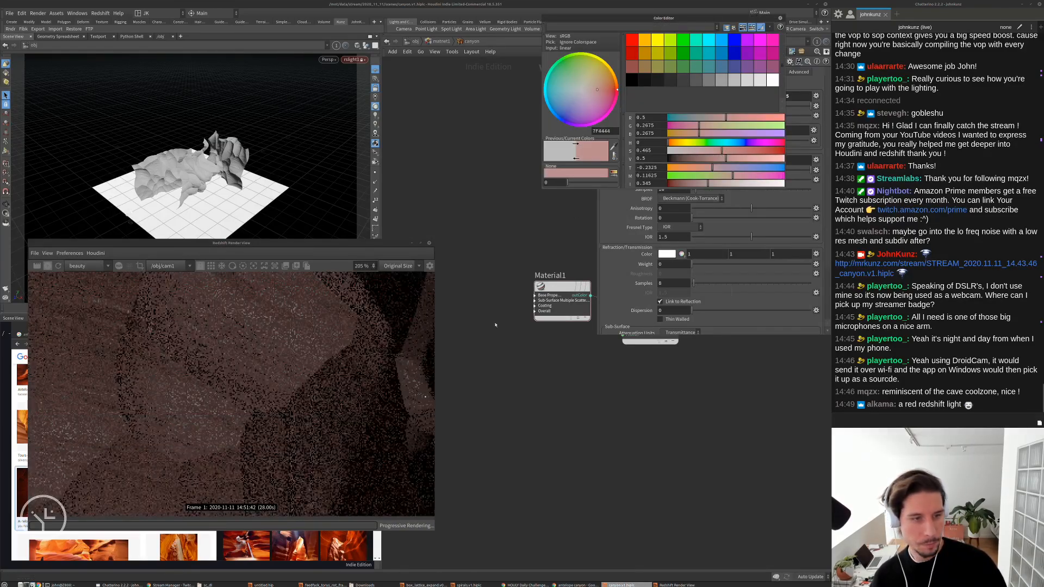
scroll(237, 383, down, 5)
scroll(237, 383, down, 2)
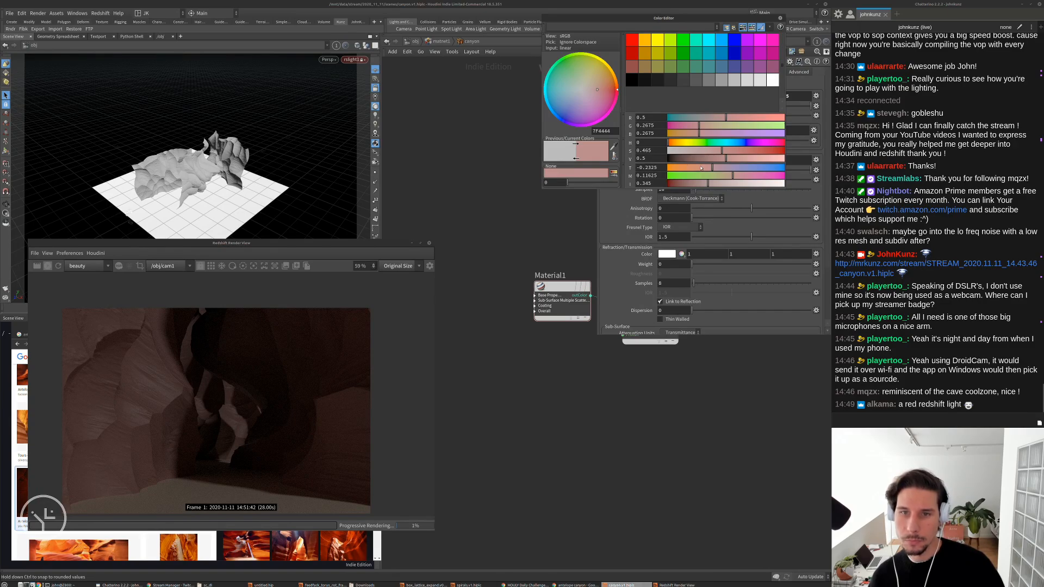
click(699, 168)
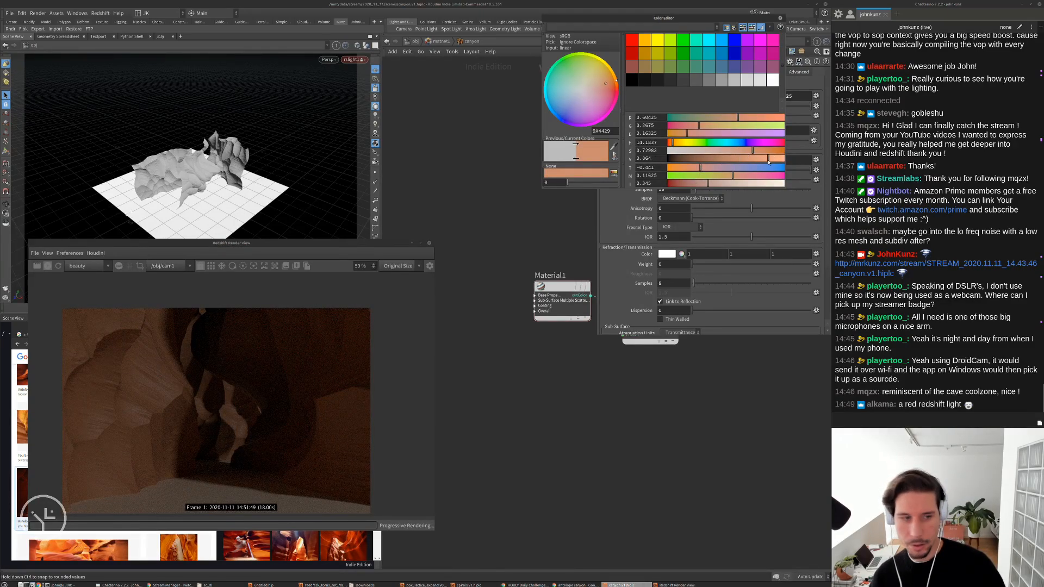
click(768, 151)
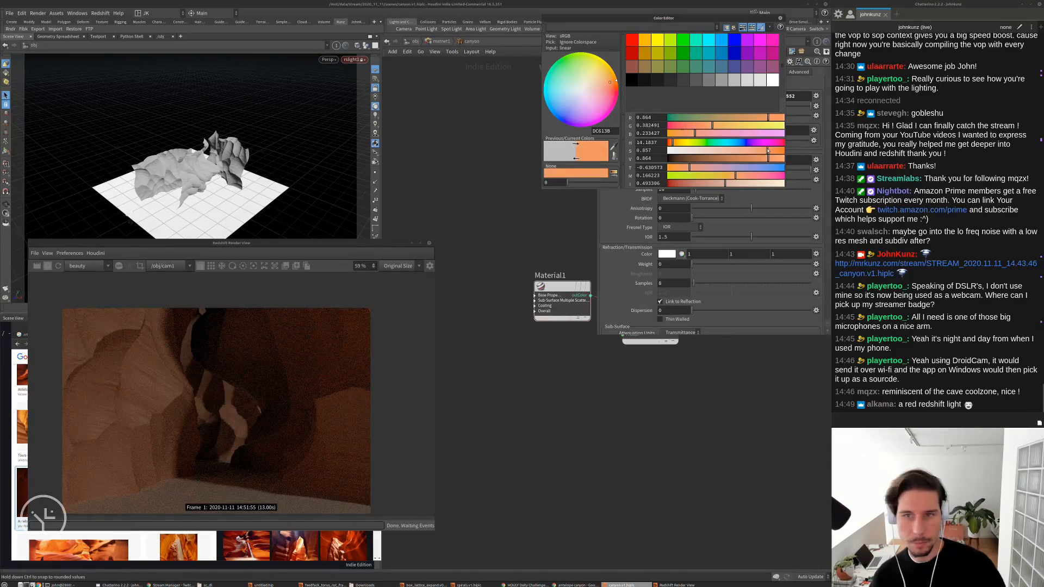
click(754, 151)
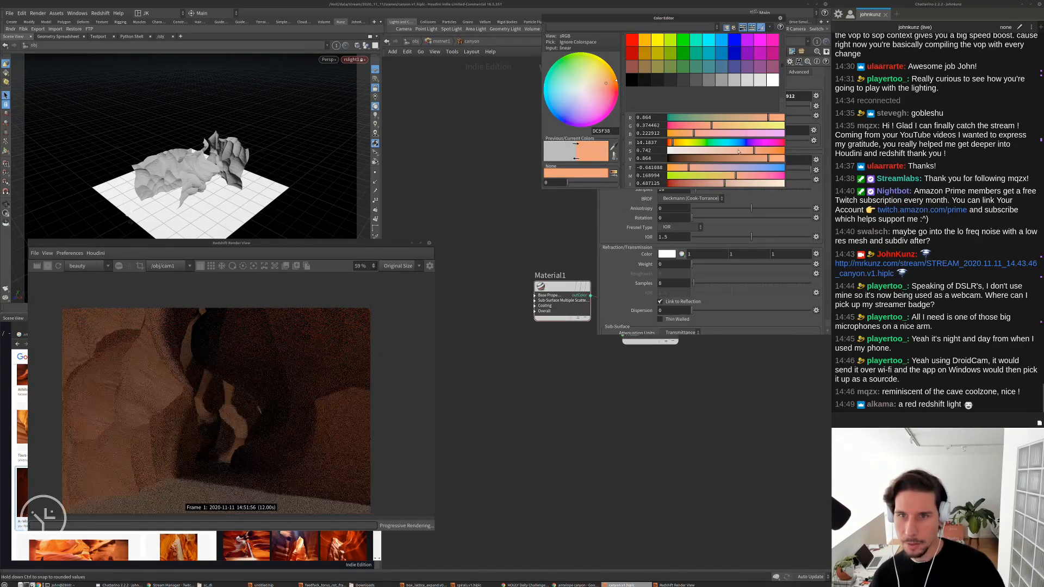
click(781, 19)
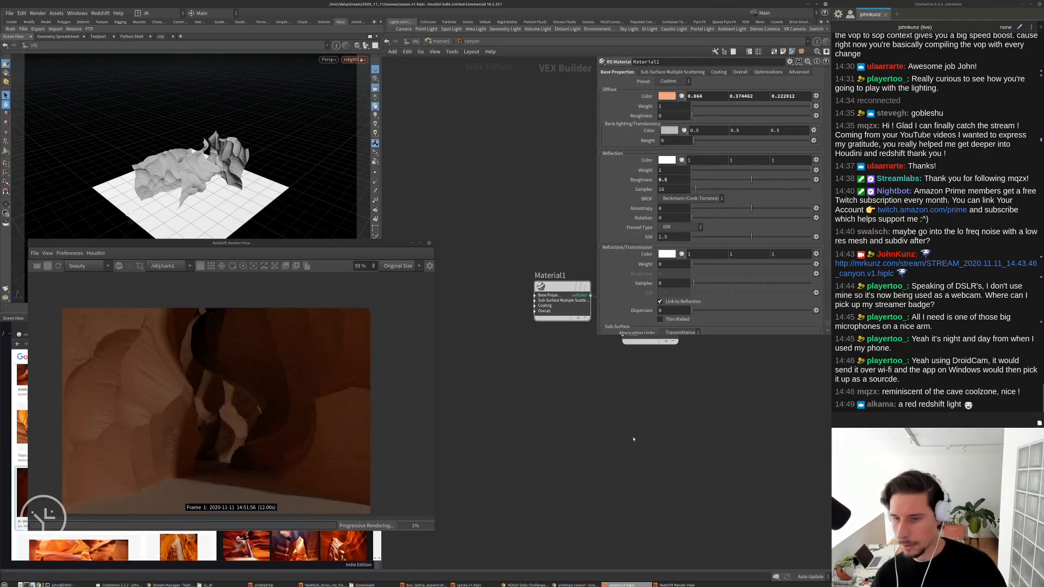
Return to the object network and reposition rslight1 through its viewport so it shines down on the canyon from almost directly above
key(h)
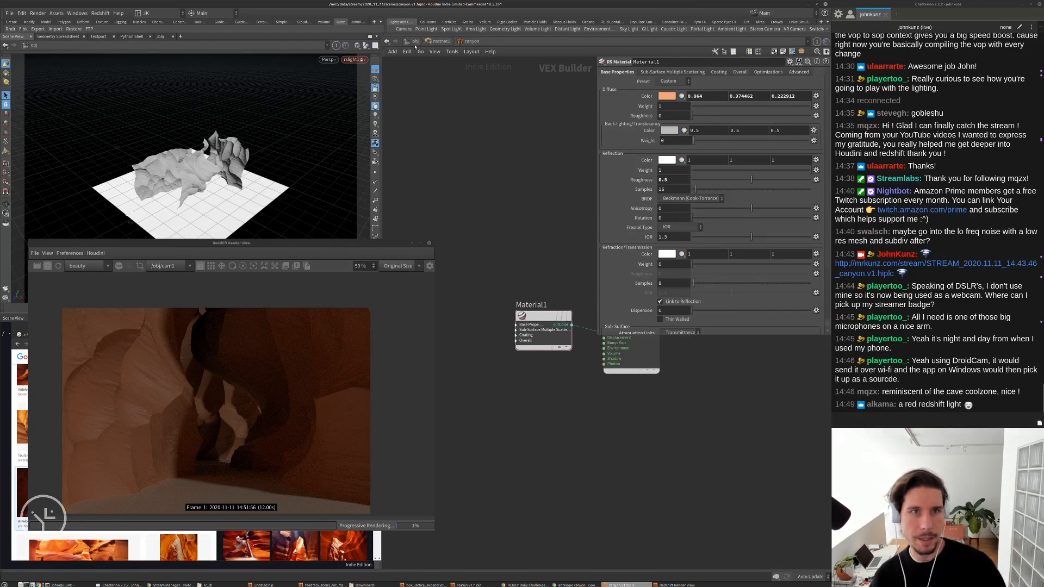
click(413, 42)
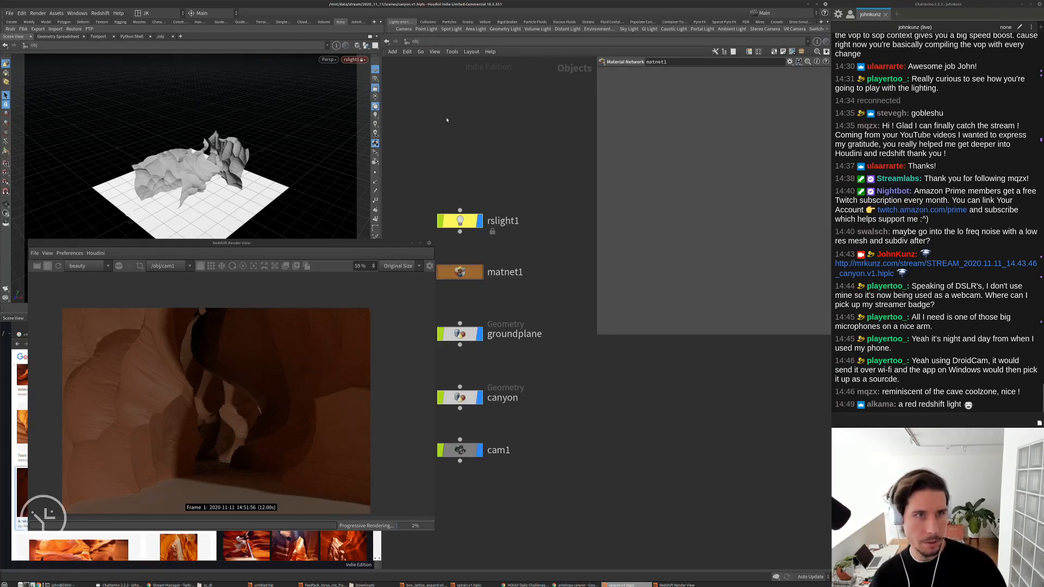
key(Escape)
drag(259, 129, 243, 173)
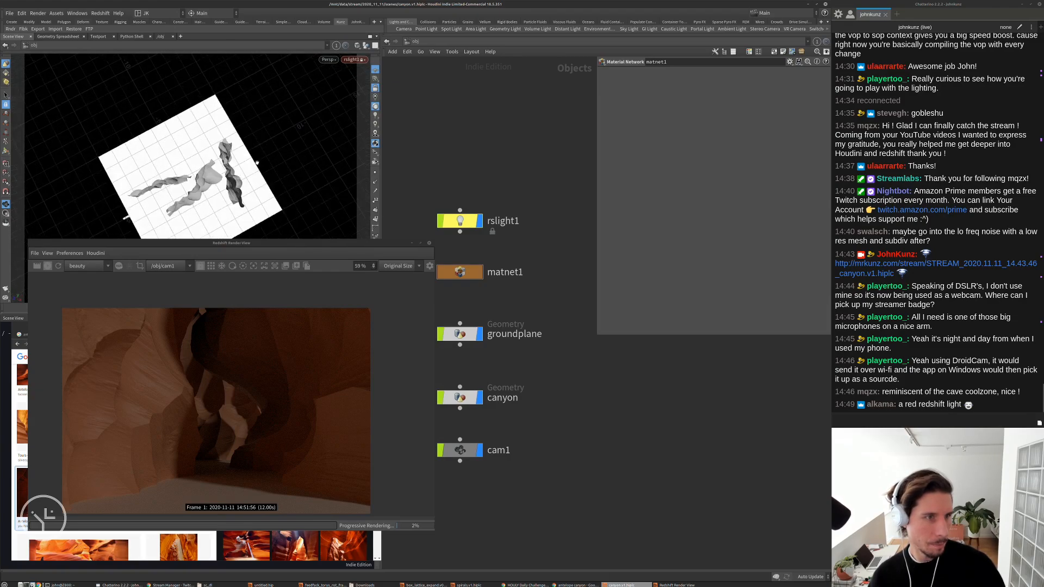
key(s)
middle_drag(601, 442, 668, 439)
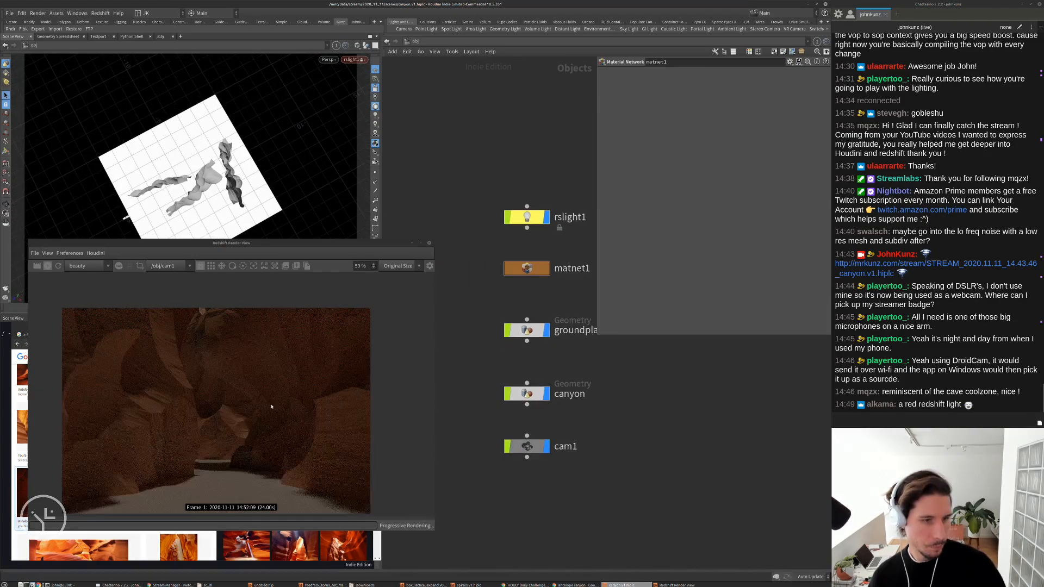
drag(288, 247, 271, 286)
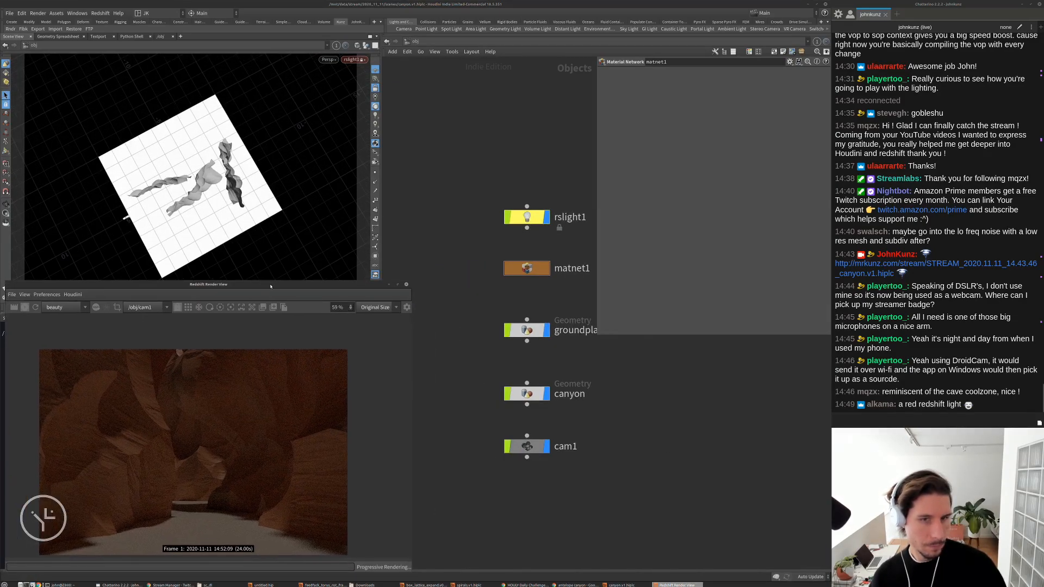
Set rslight1's area size to 0.5 on all axes and enable Normalize Intensity
click(527, 217)
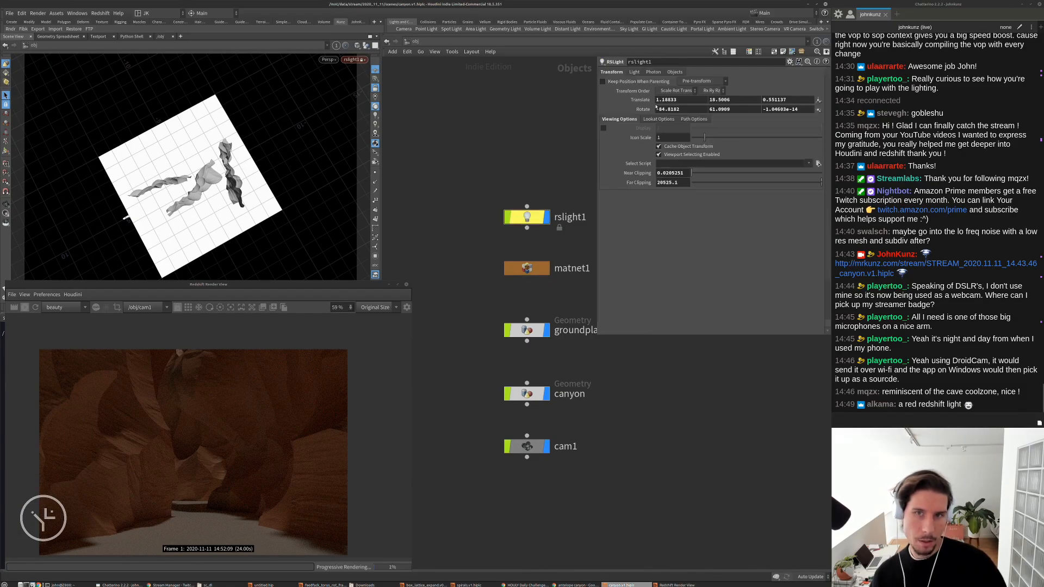
click(635, 72)
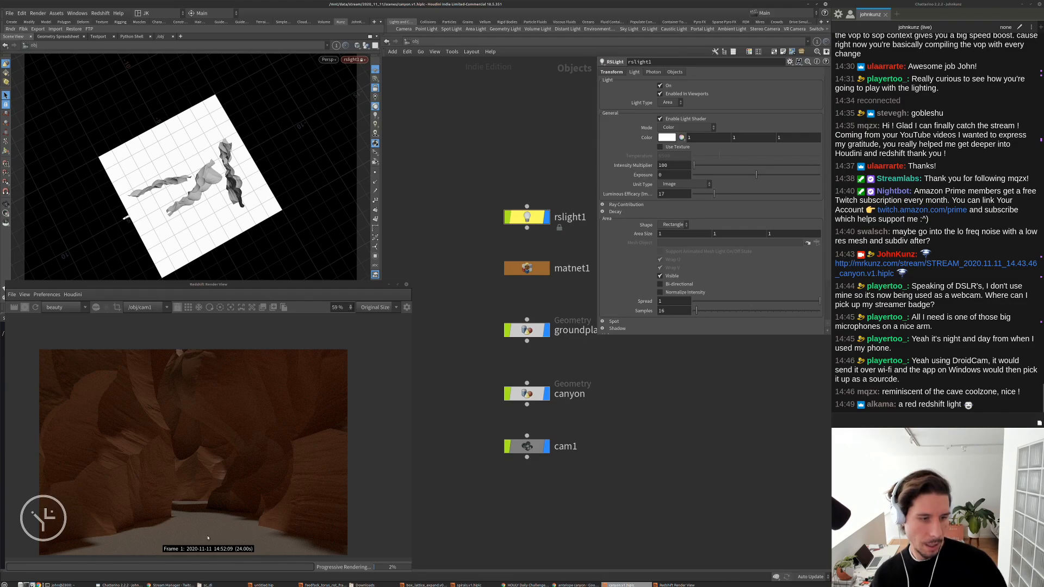
scroll(171, 458, up, 5)
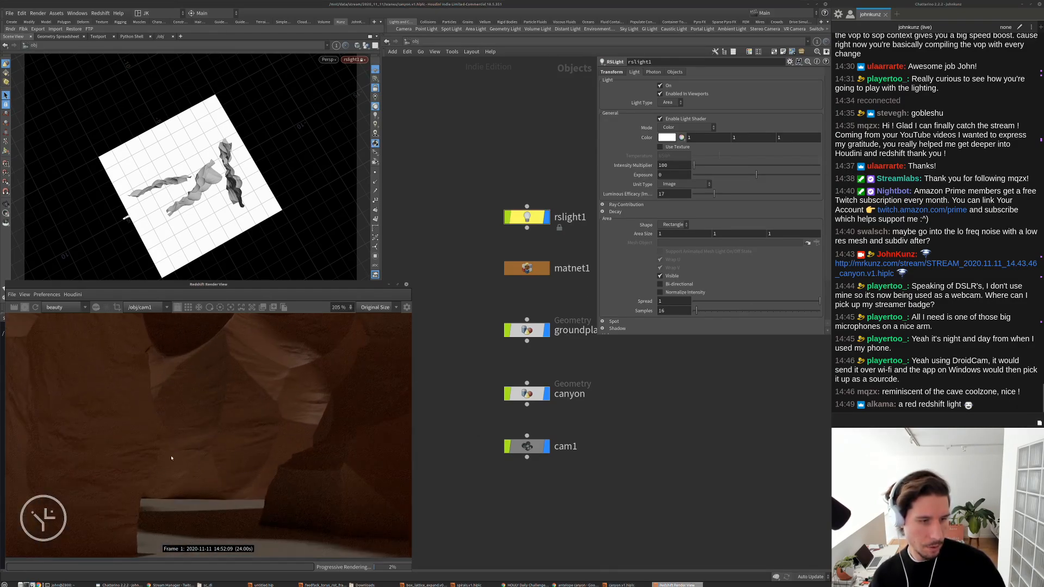
scroll(171, 457, up, 1)
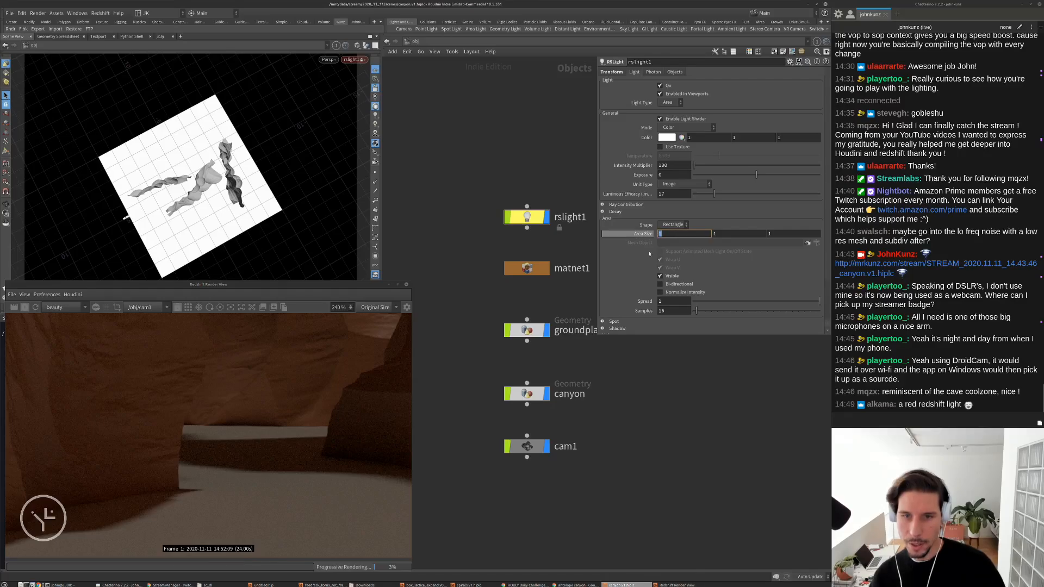
middle_drag(643, 235, 616, 232)
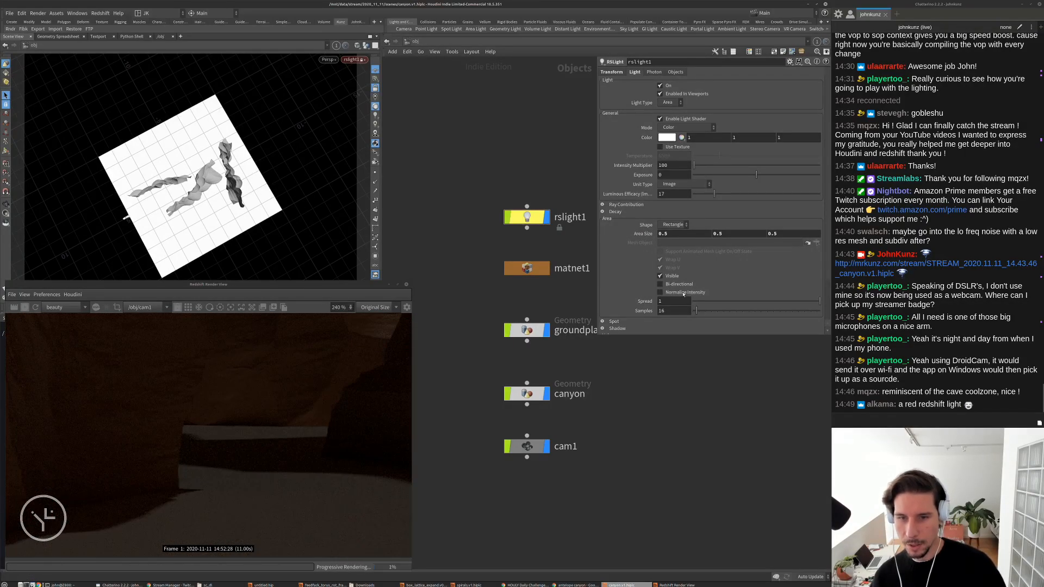
click(680, 295)
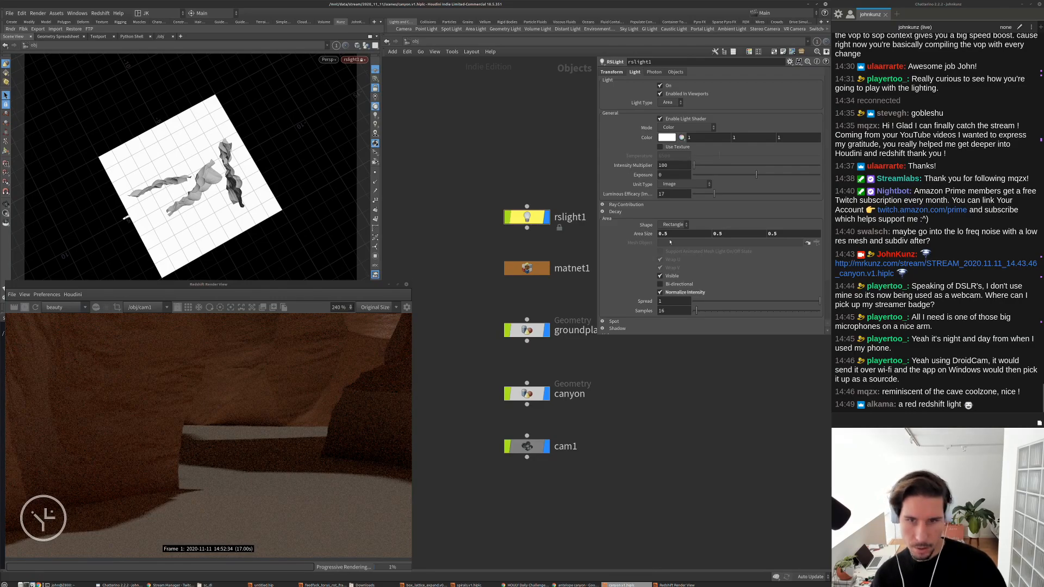
Try an area size of 0.1 on rslight1, check its shadows in the render, and reset the area size to 1
mouse_move(644, 233)
middle_down()
mouse_move(606, 234)
mouse_move(657, 233)
middle_up()
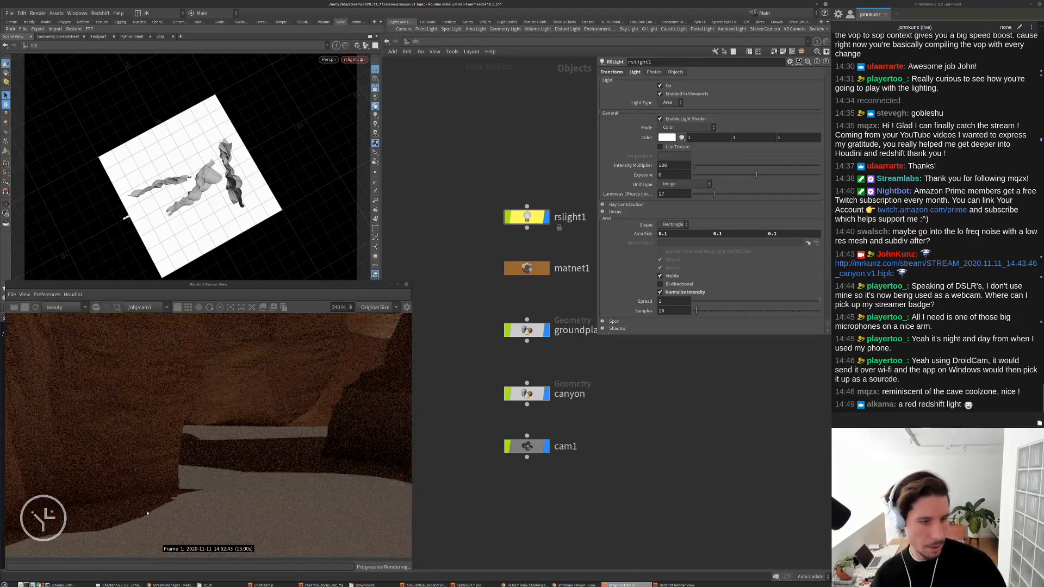
scroll(163, 510, down, 5)
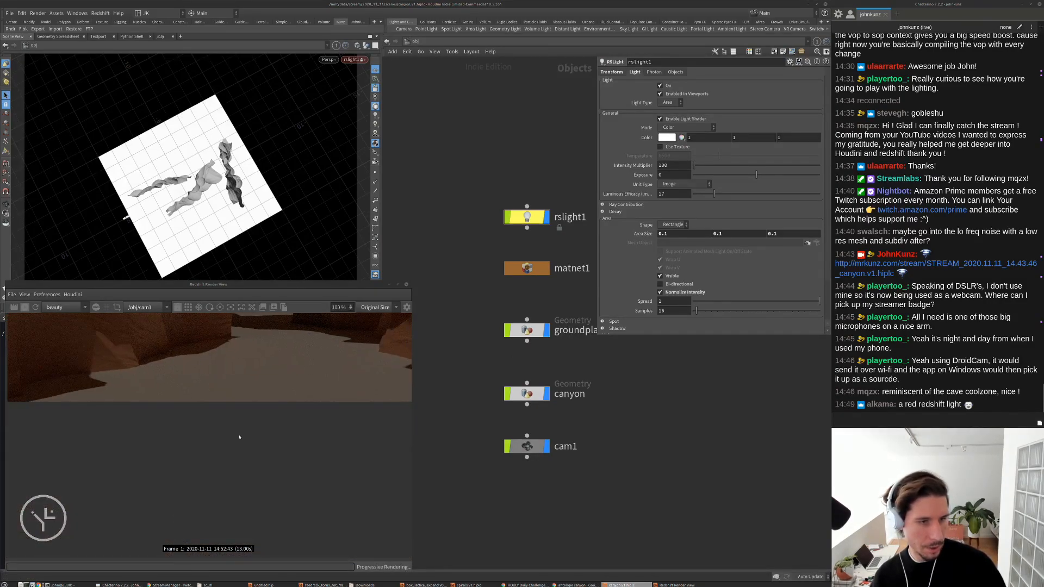
scroll(206, 483, down, 1)
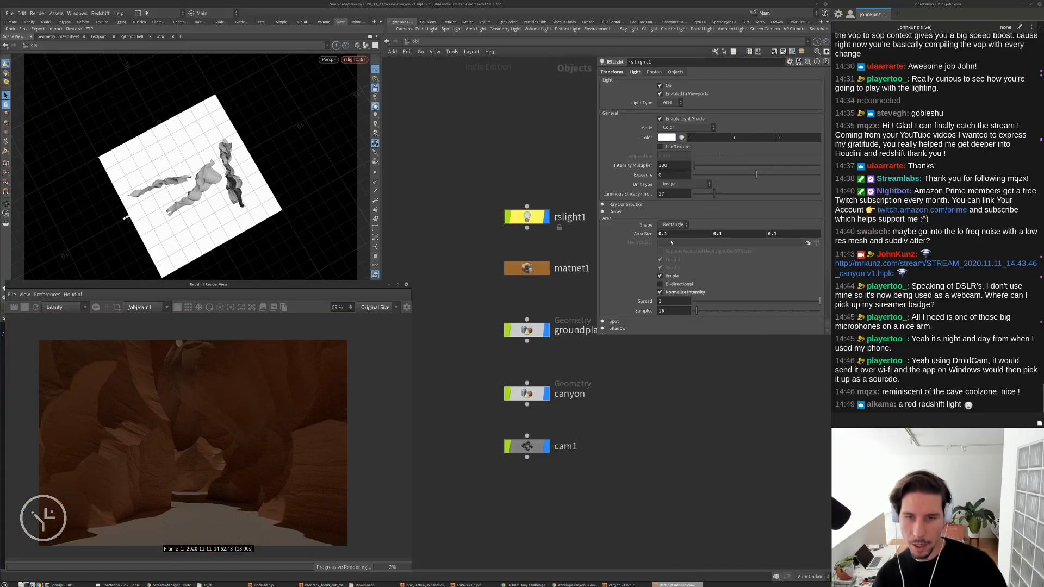
ctrl+middle_click(640, 235)
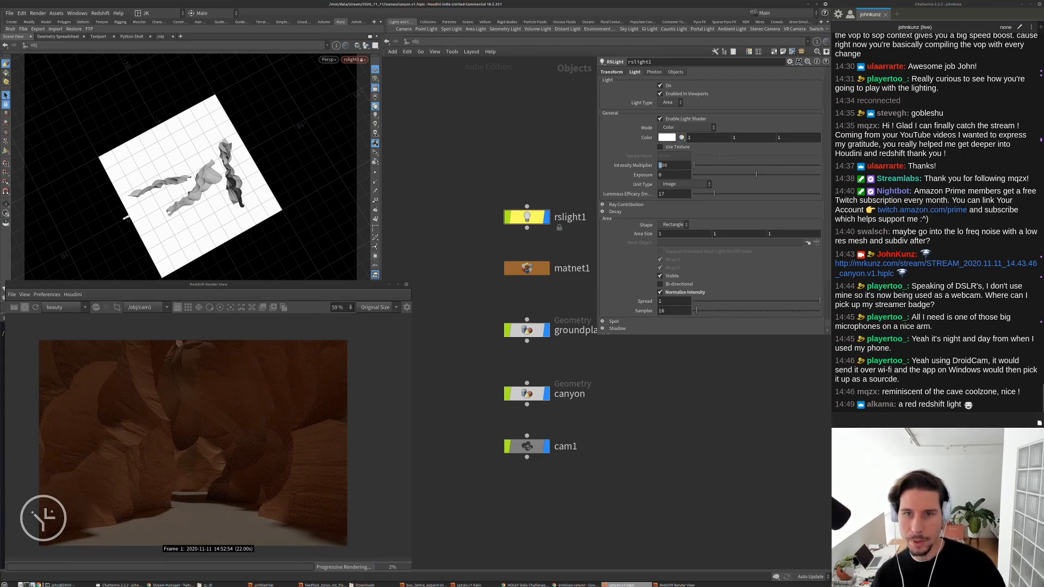
Set rslight1's intensity multiplier to 500
double_click(659, 165)
text(500)
key(Return)
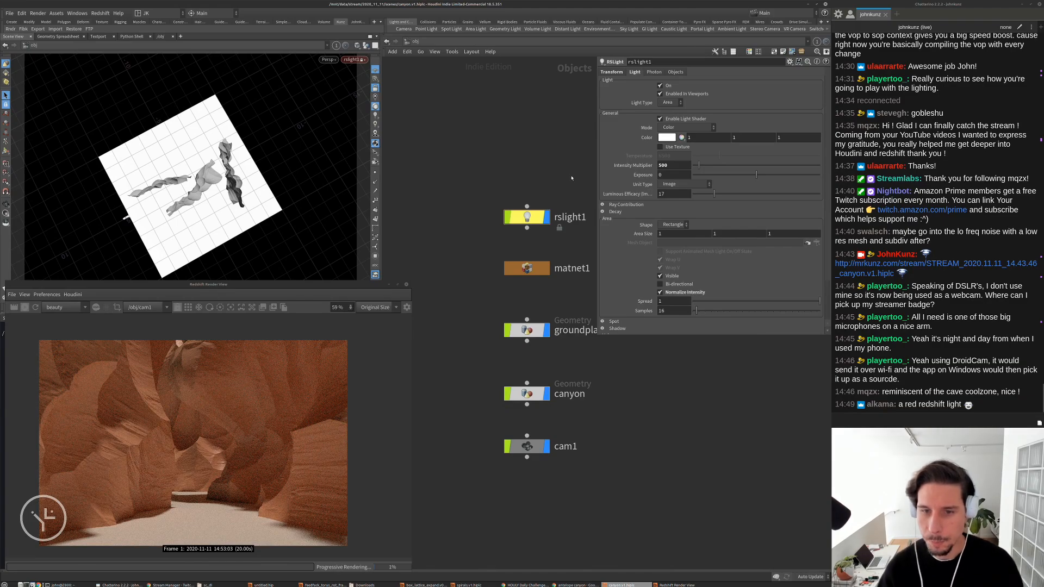
Set rslight1's intensity multiplier to 100
scroll(625, 242, down, 3)
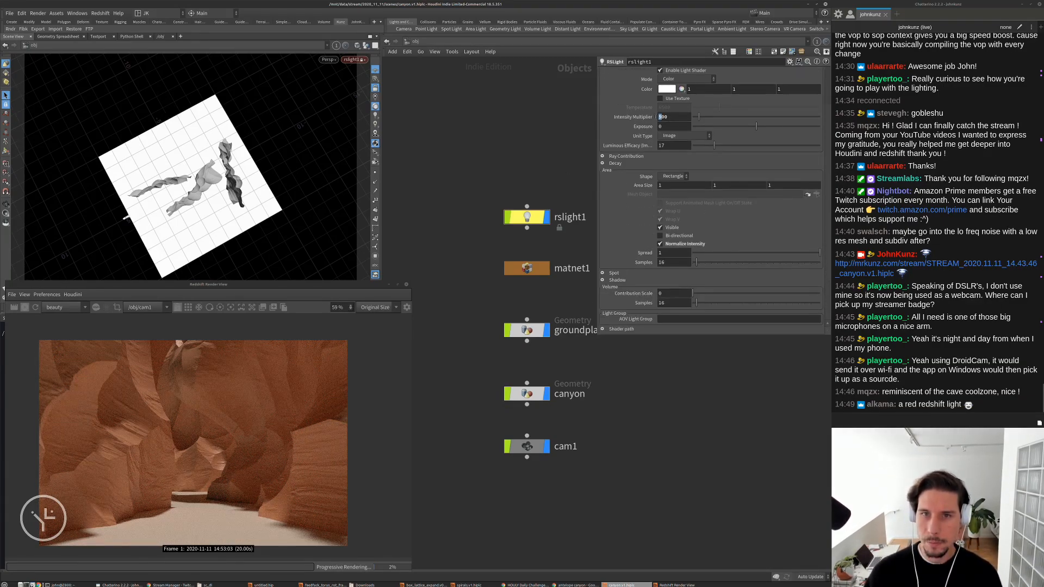
double_click(665, 117)
text(100)
key(Return)
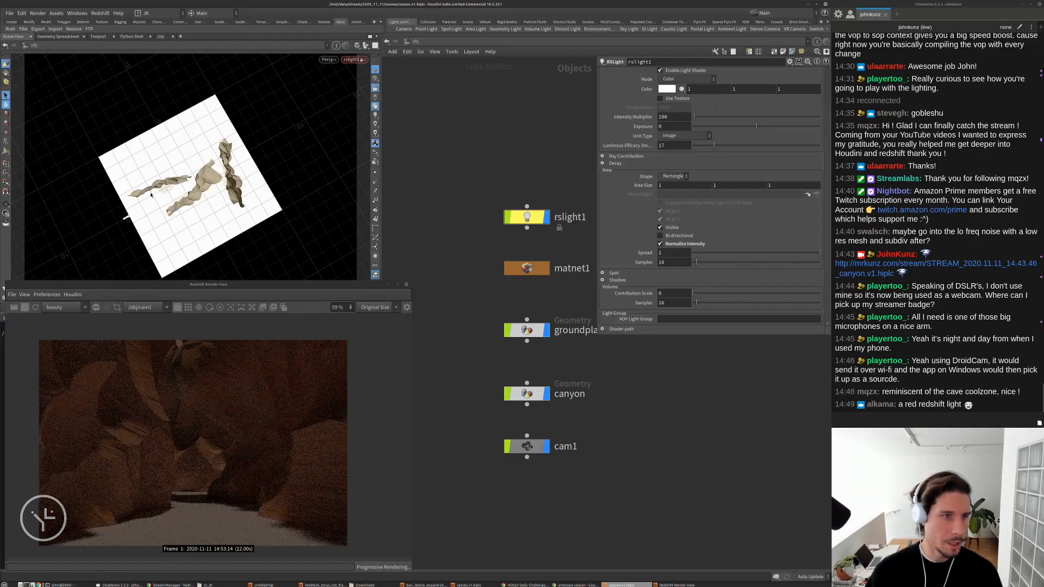
Reposition rslight1 through its viewport so it sits closer to the canyon and shines down at an angle across the walls
scroll(172, 200, up, 3)
alt+drag(173, 199, 173, 174)
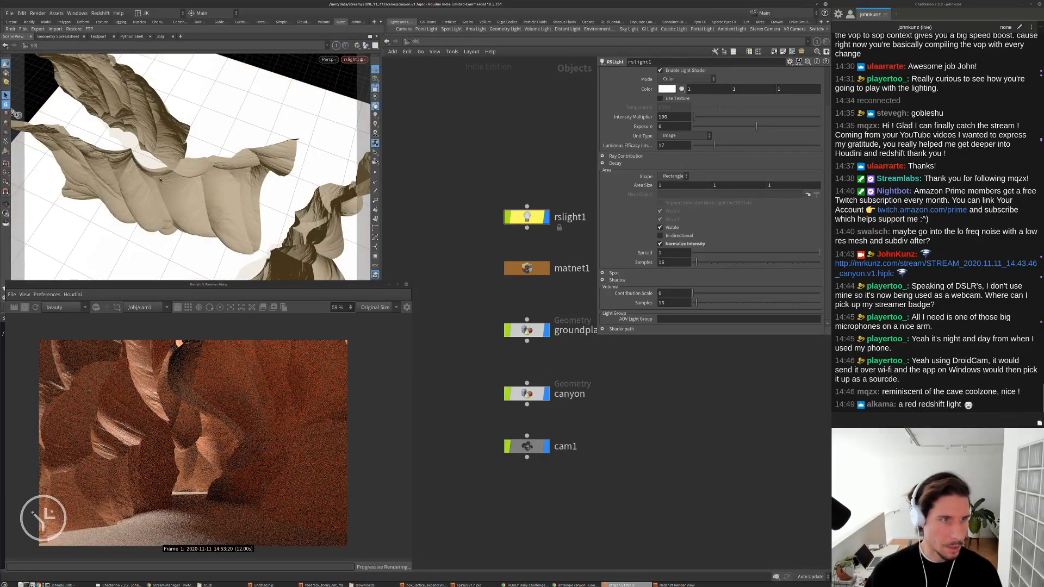
alt+drag(183, 124, 109, 126)
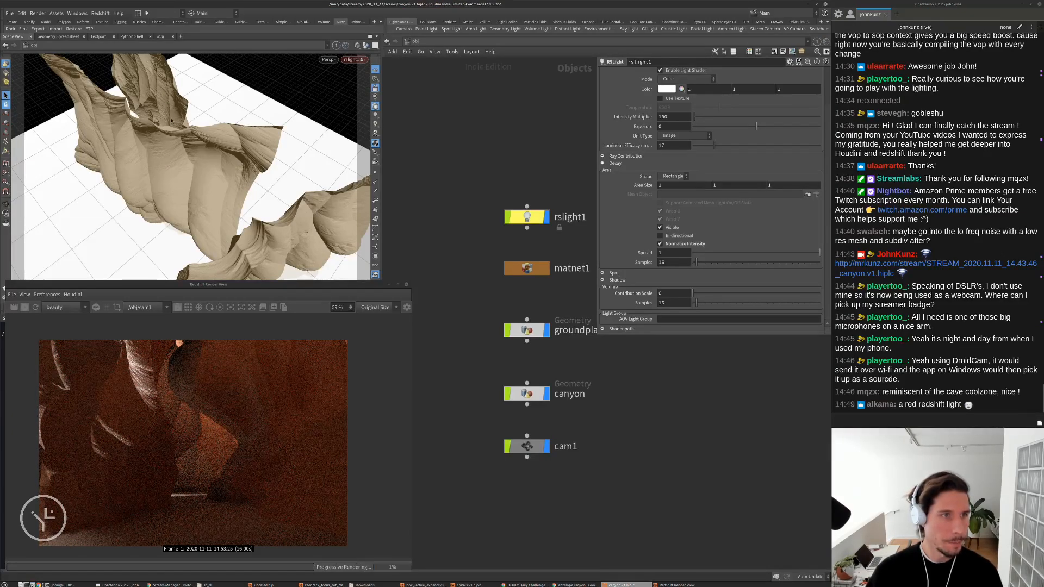
alt+drag(171, 121, 204, 129)
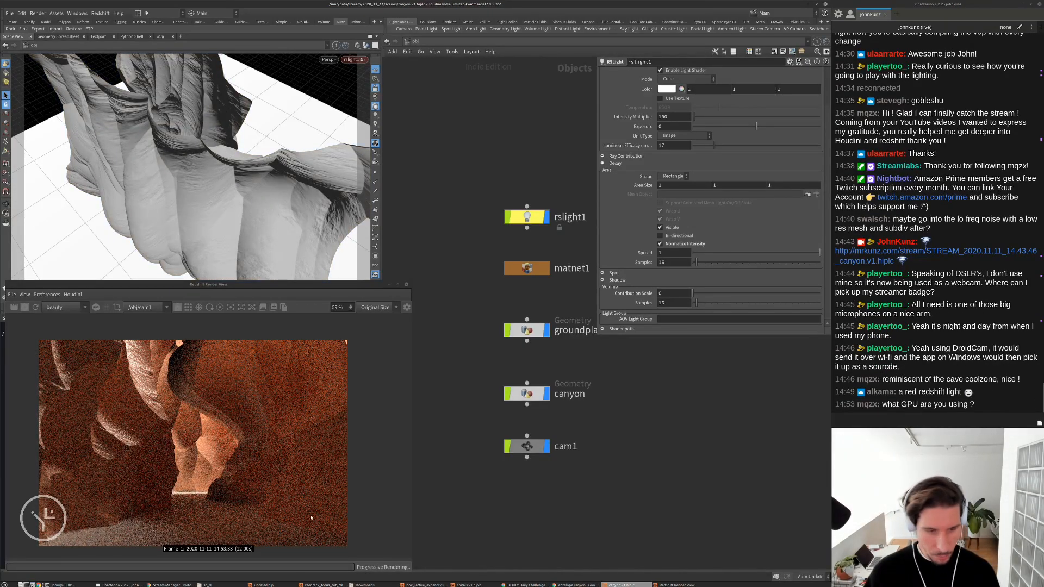
Switch to the terminal and run nvidia-smi to list the graphics card details
click(63, 585)
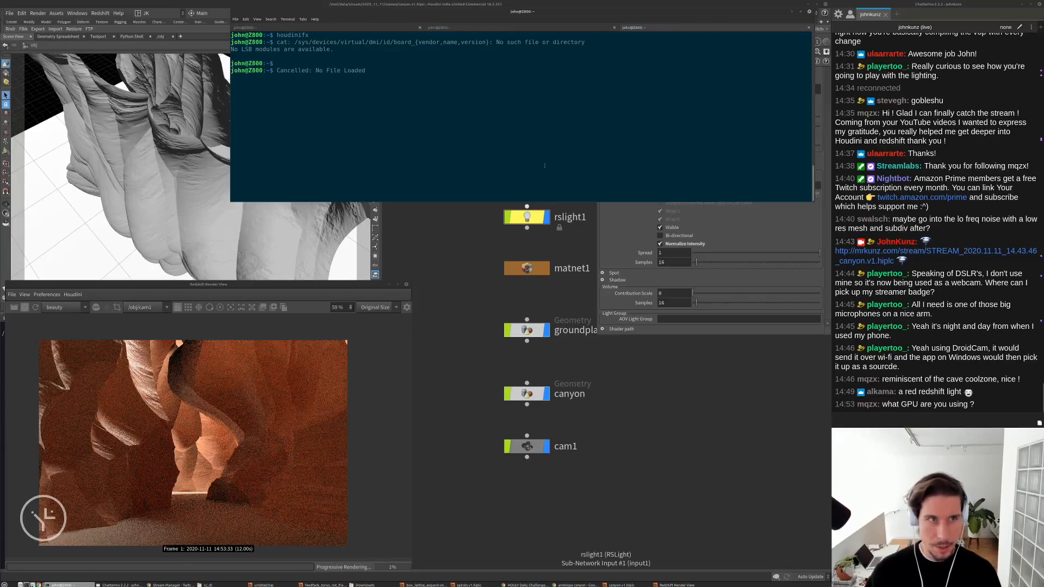
key(Return)
key(Return)
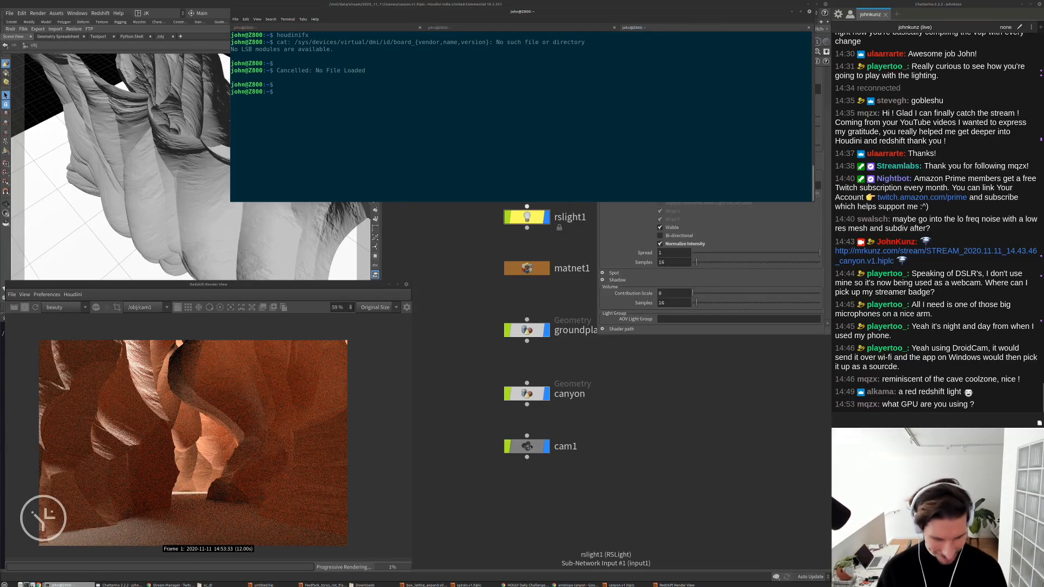
text(neot)
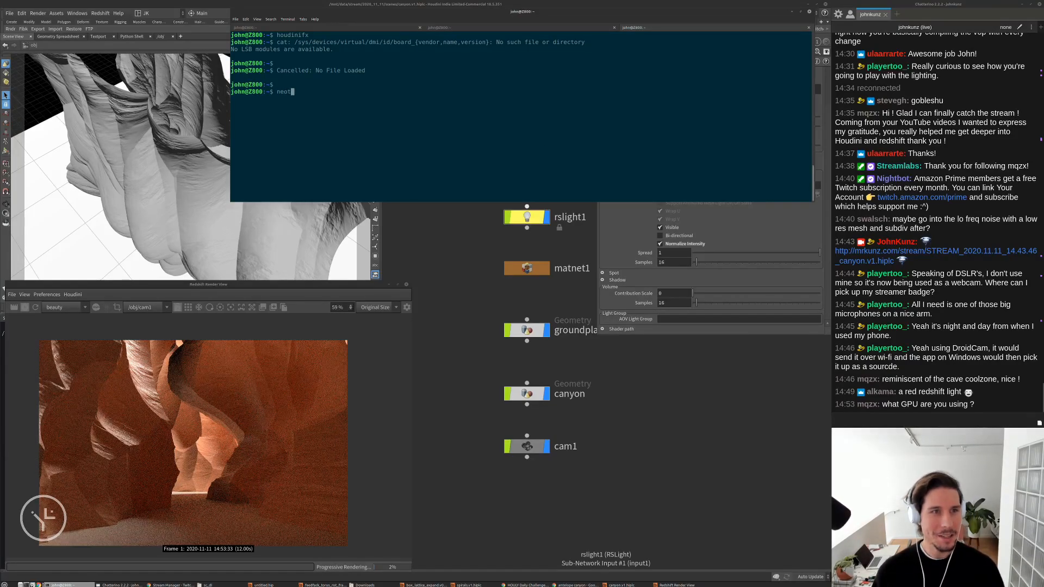
key(BackSpace)
key(BackSpace)
key(BackSpace)
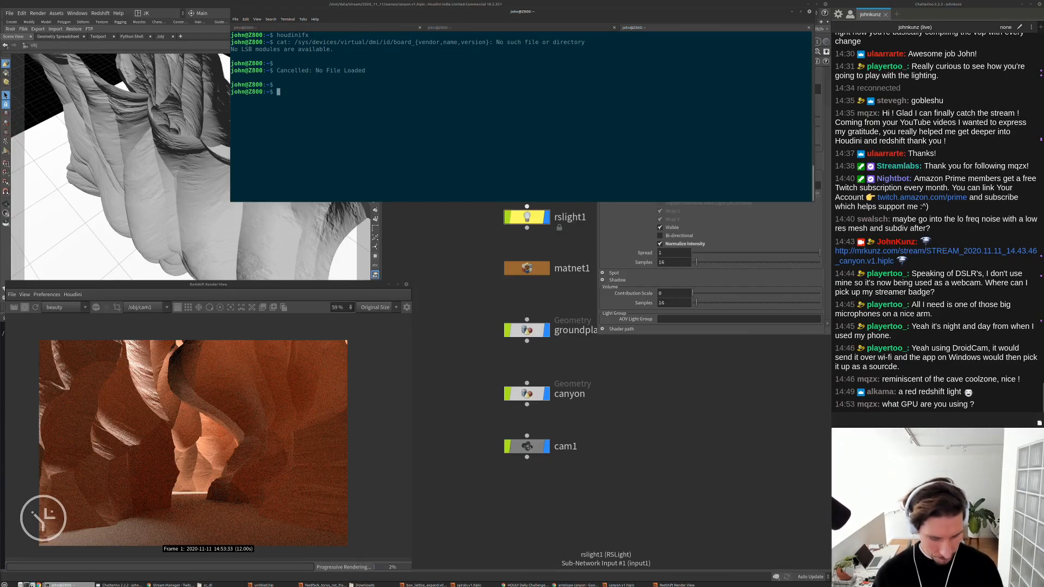
text(nvidia-)
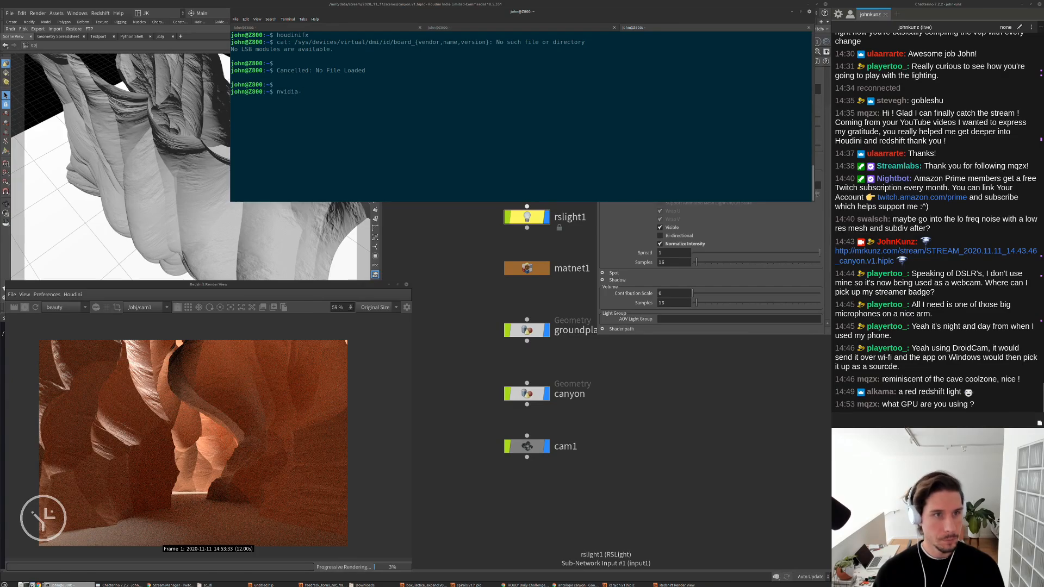
text(smi)
key(Return)
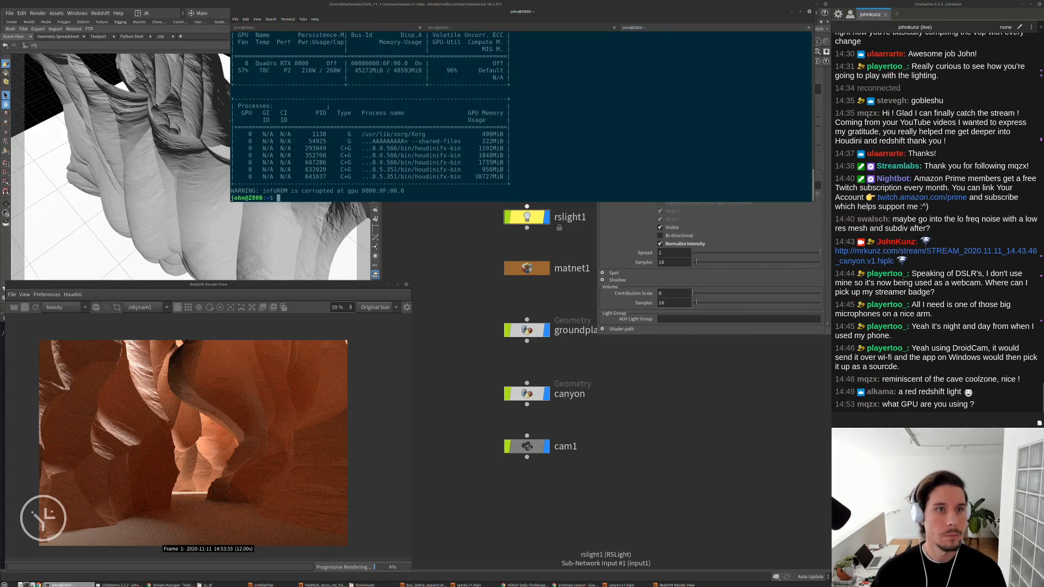
Check the GPU model and its total memory in the nvidia-smi output
triple_click(302, 64)
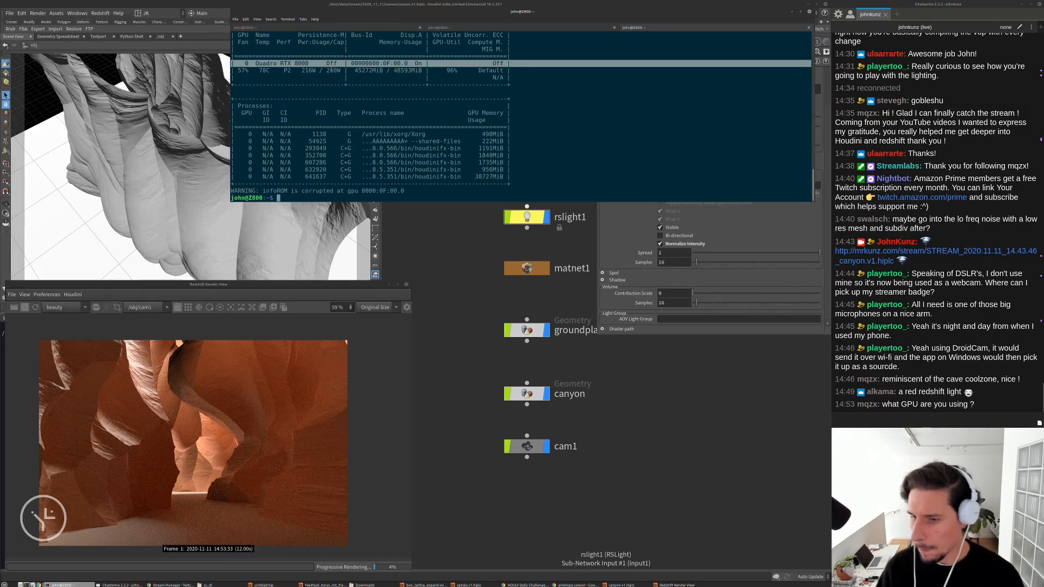
click(387, 75)
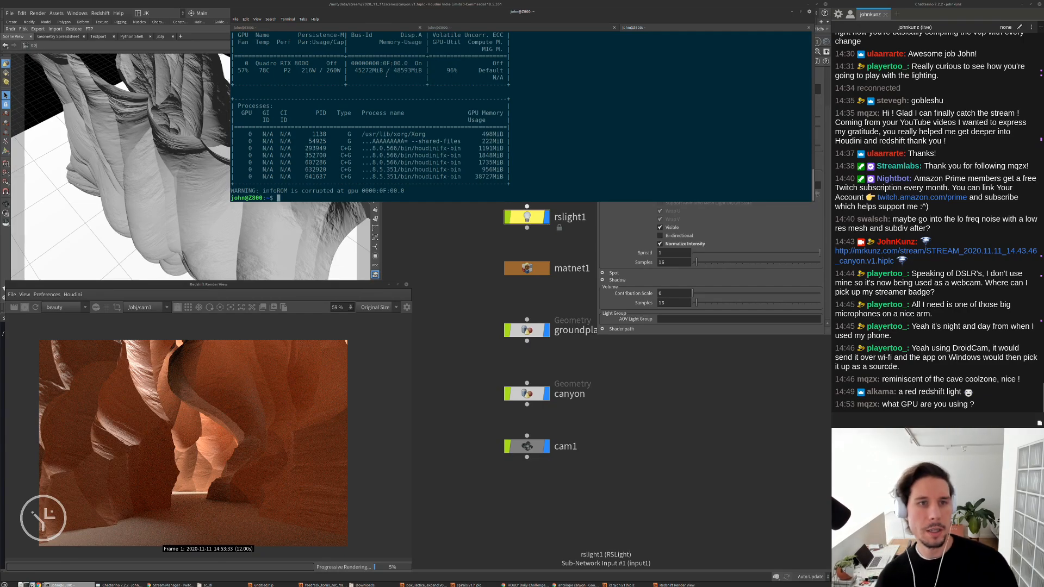
double_click(408, 71)
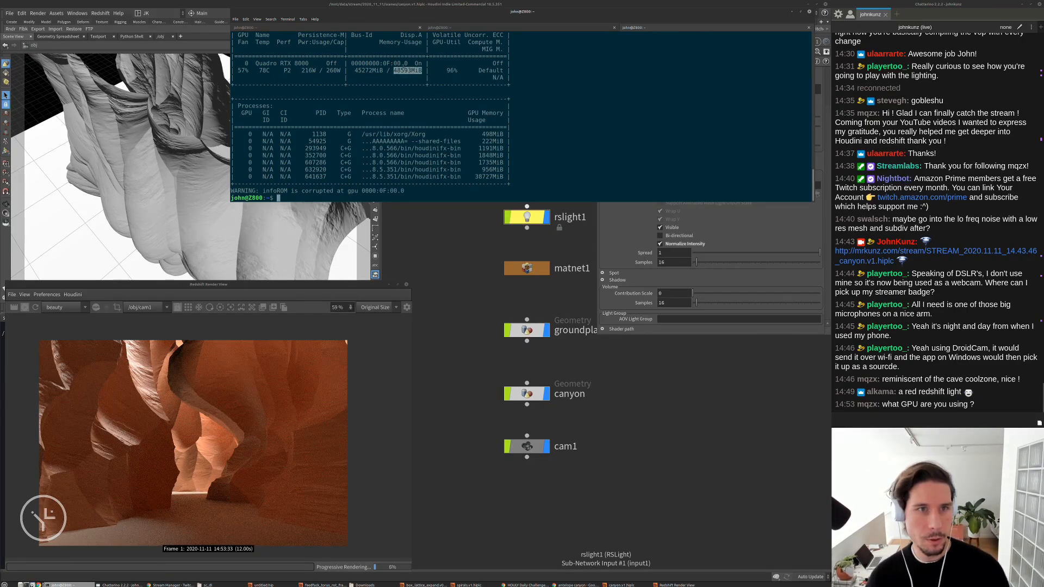
Switch back to Houdini and reposition rslight1 through its viewport to light the canyon slot from a lower angle
click(433, 275)
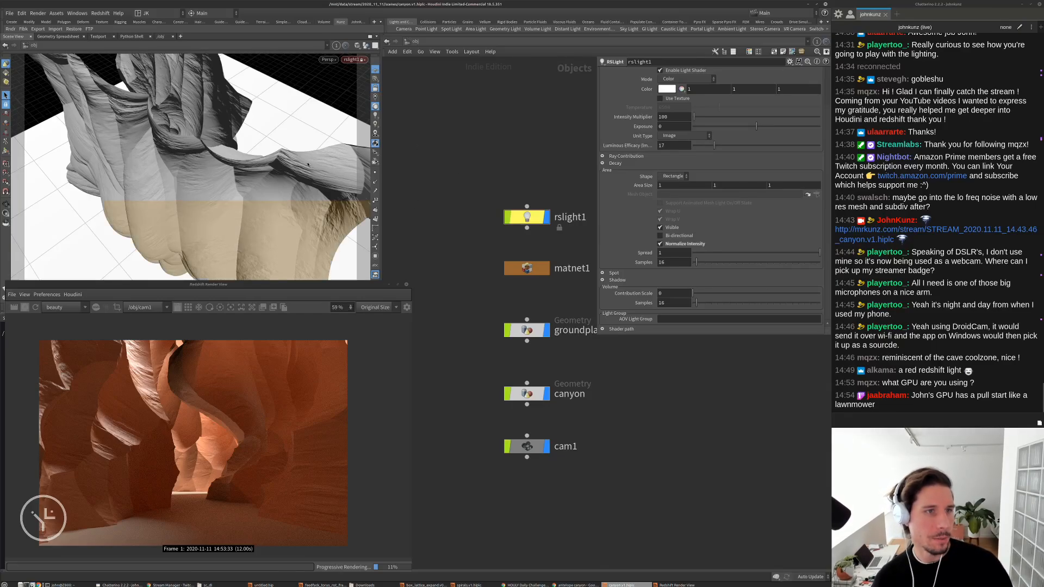
alt+drag(227, 87, 244, 193)
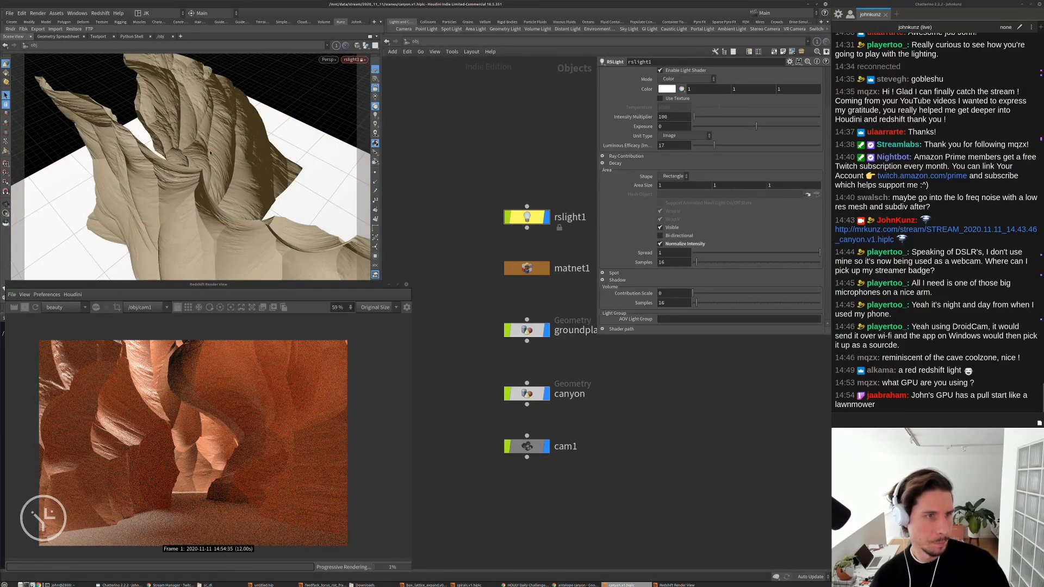
mouse_move(199, 152)
alt+mouse_down()
mouse_move(226, 155)
mouse_move(212, 155)
alt+mouse_up()
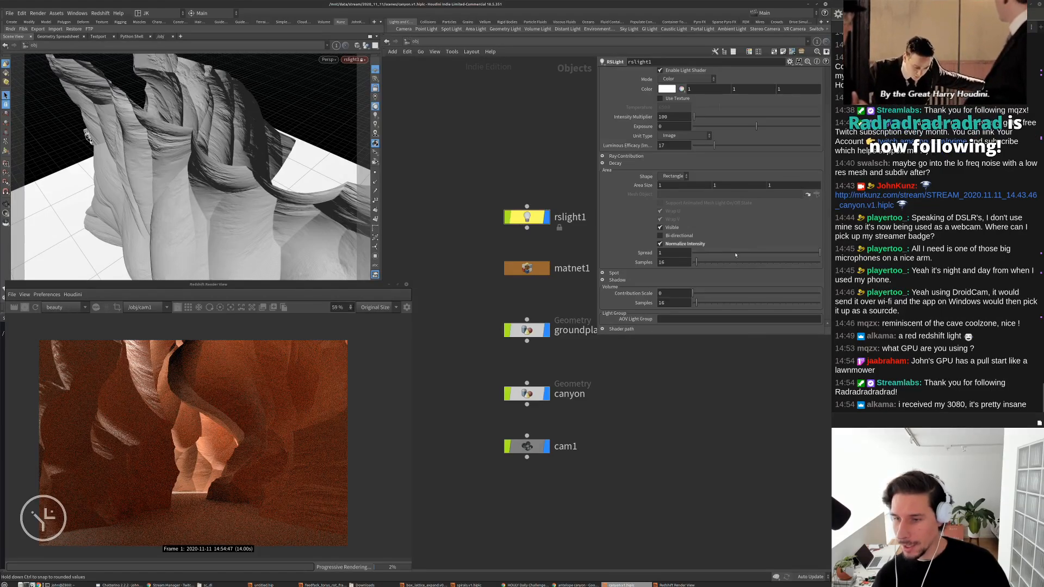
Try a narrower spread of 0.25 on rslight1 and check its effect in the render
click(734, 254)
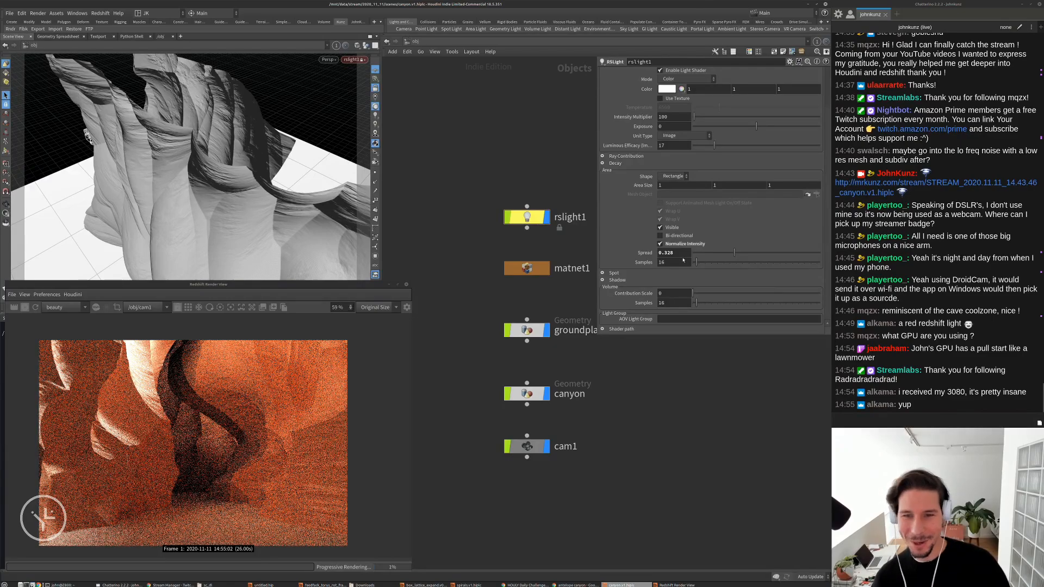
key(BackSpace)
key(BackSpace)
key(BackSpace)
text(25)
key(Return)
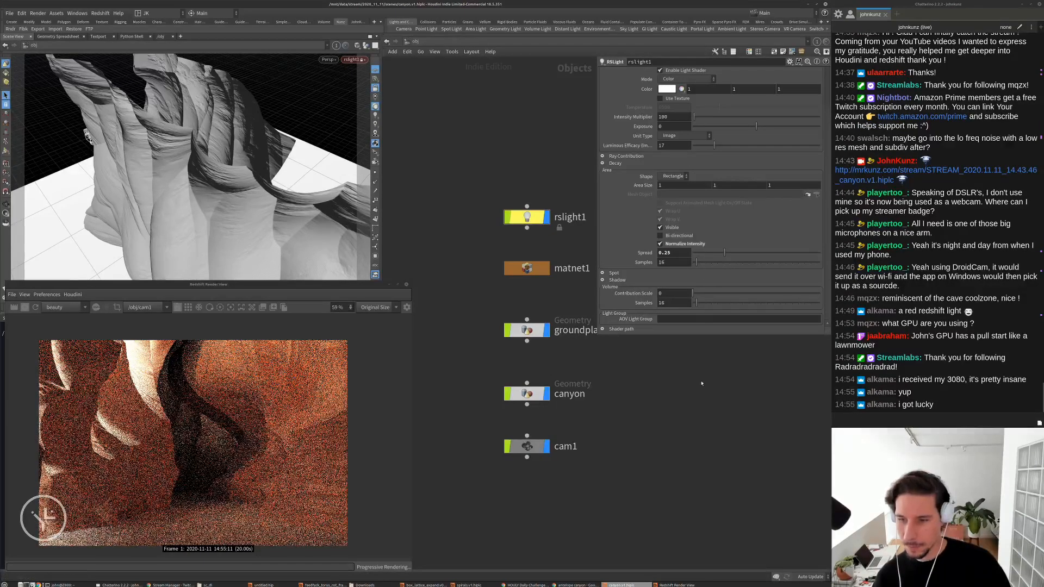
Raise rslight1 to look down into the canyon slot and set its spread to 0.572 after trying 0.535 and 0.919
key(Escape)
drag(218, 163, 259, 117)
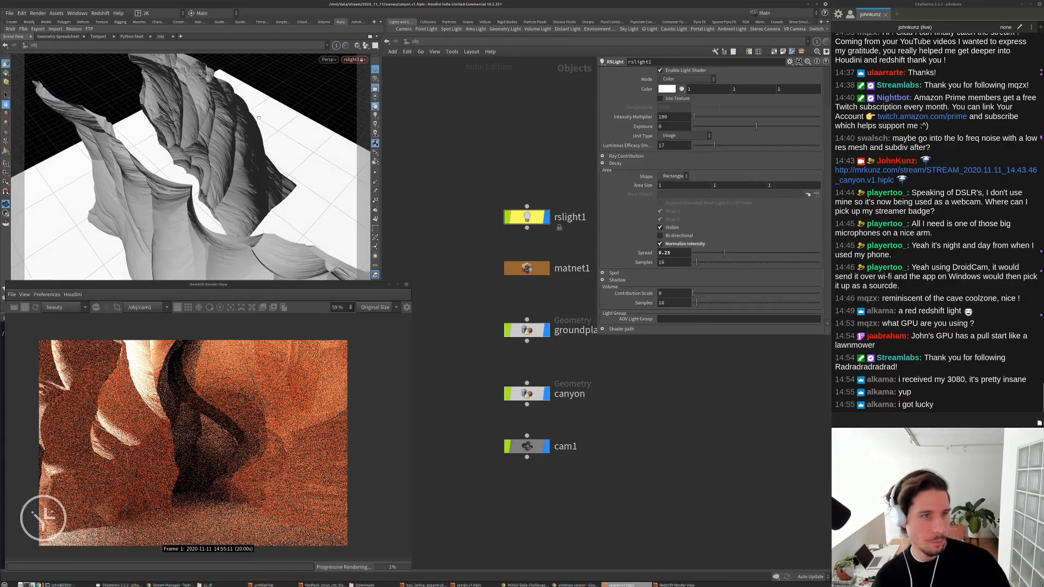
click(761, 253)
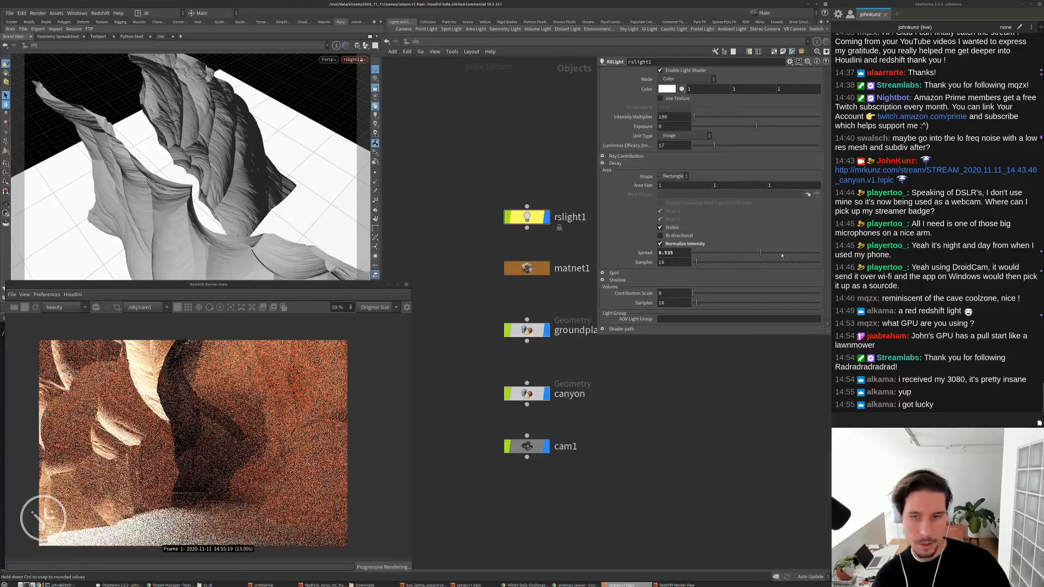
click(809, 254)
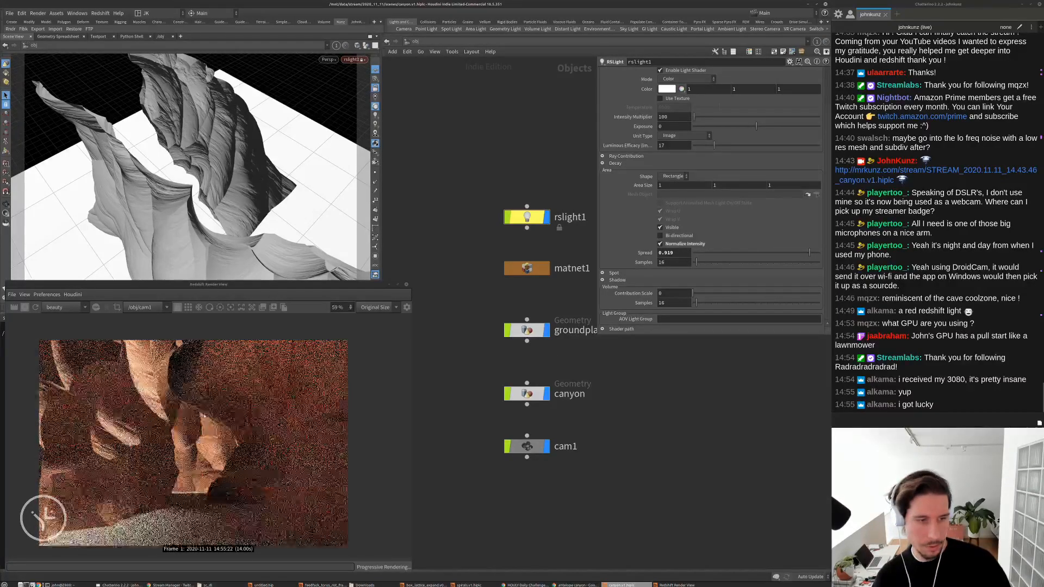
click(765, 253)
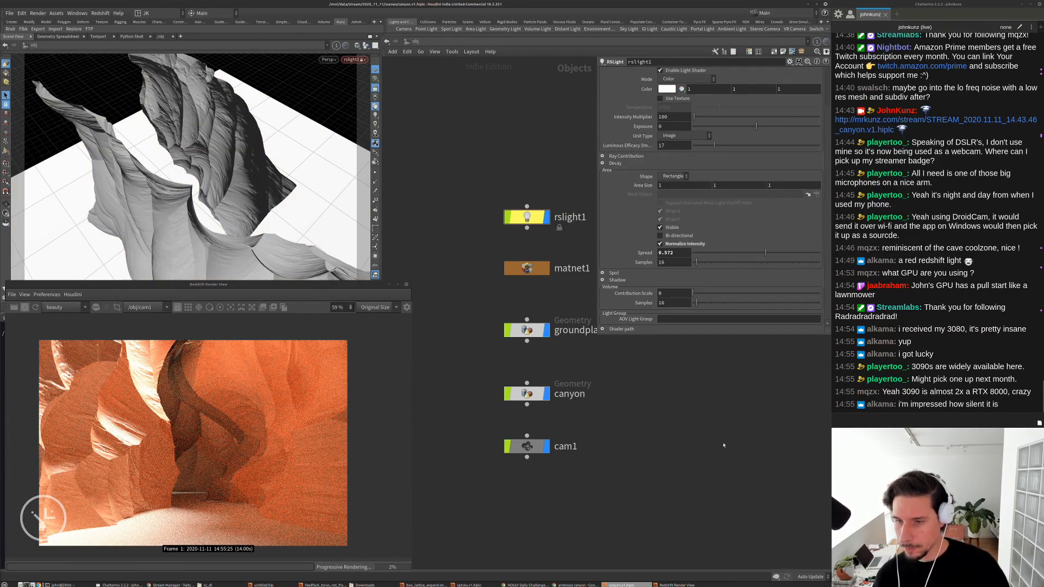
Set rslight1's intensity multiplier to 25
scroll(729, 443, down, 2)
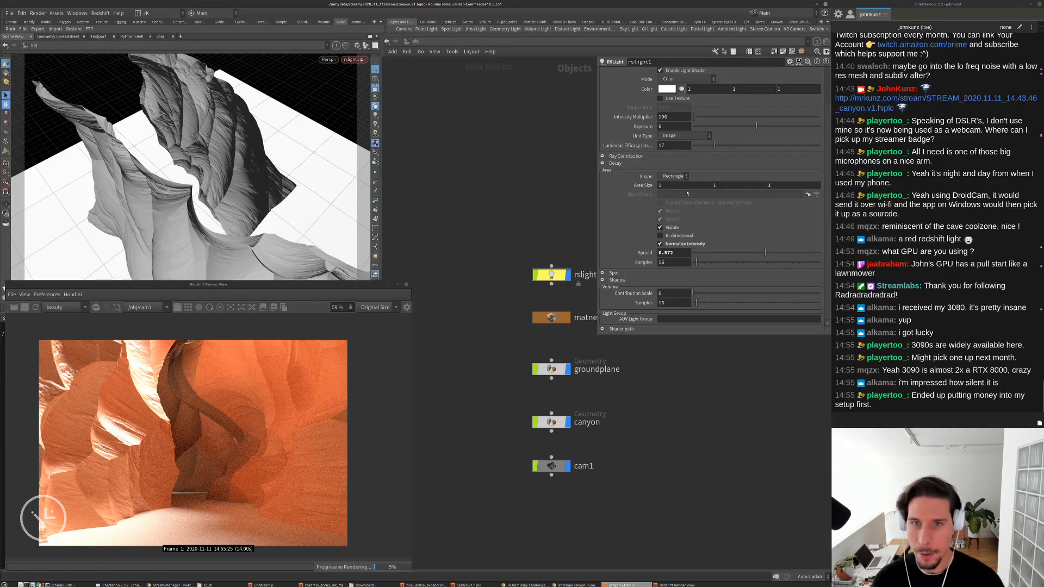
double_click(670, 115)
text(25)
key(Return)
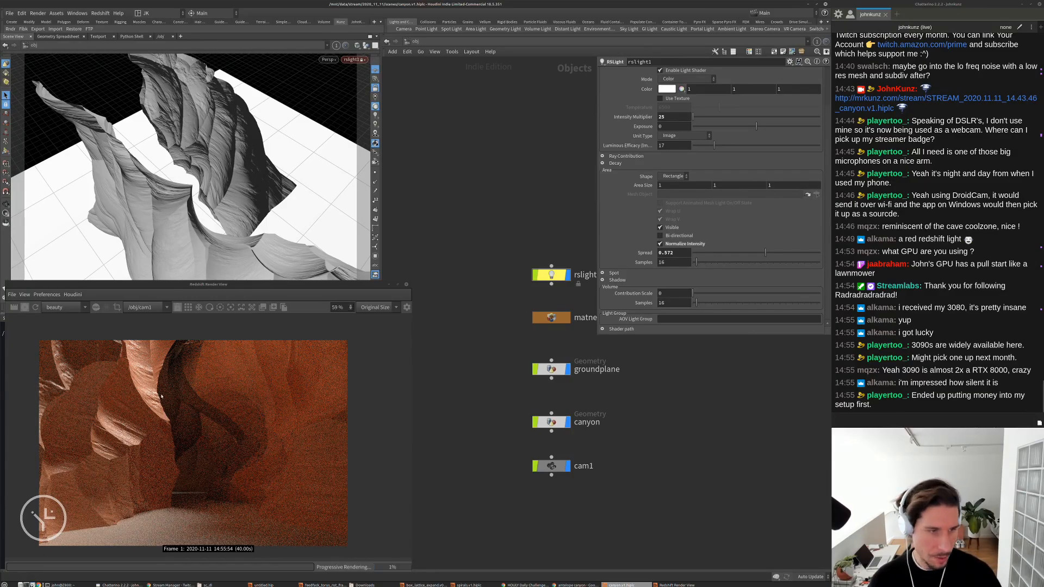
Fine-tune rslight1's position through its viewport, trying several angles over the canyon slot and judging each in the render
drag(229, 244, 215, 218)
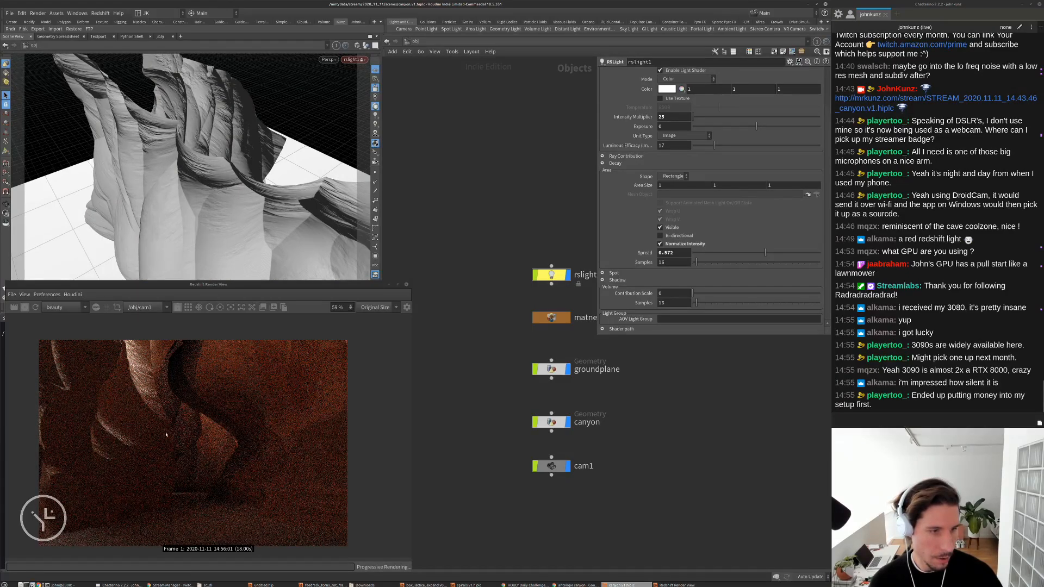
mouse_move(227, 180)
mouse_down()
mouse_move(232, 188)
mouse_move(222, 188)
mouse_up()
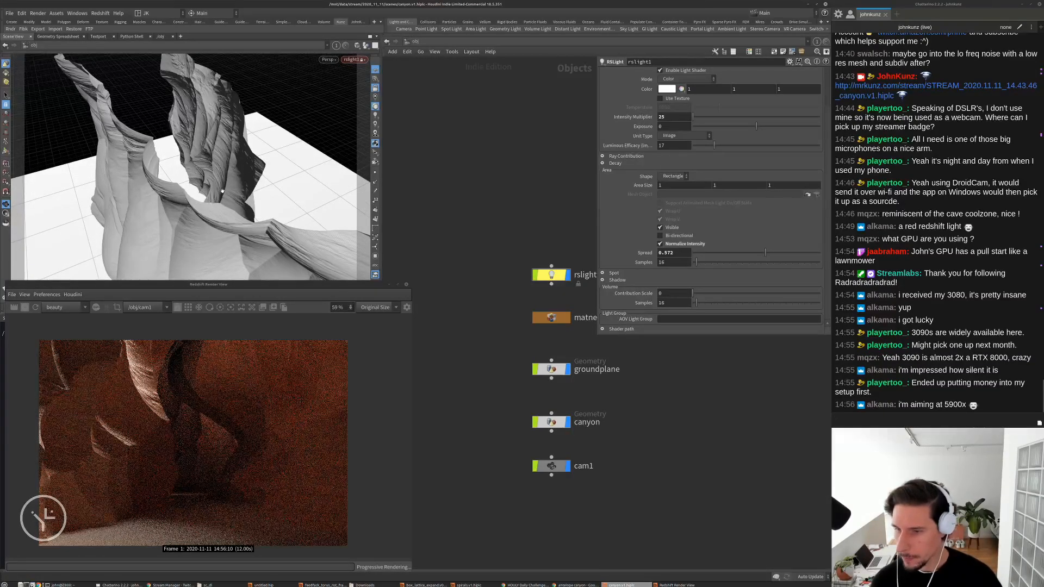
drag(222, 190, 231, 195)
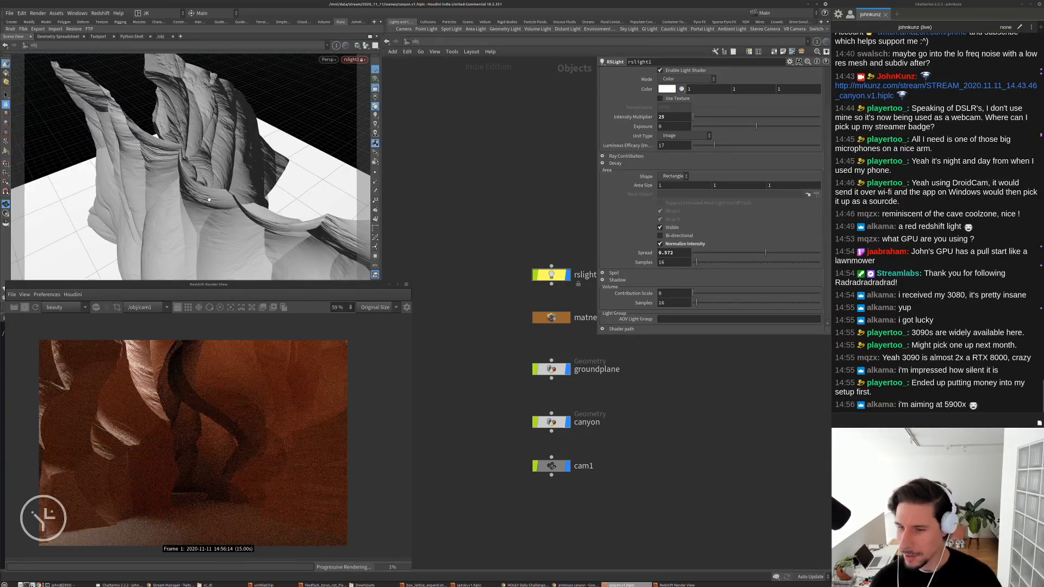
mouse_move(210, 203)
mouse_down()
mouse_move(205, 190)
mouse_move(214, 201)
mouse_up()
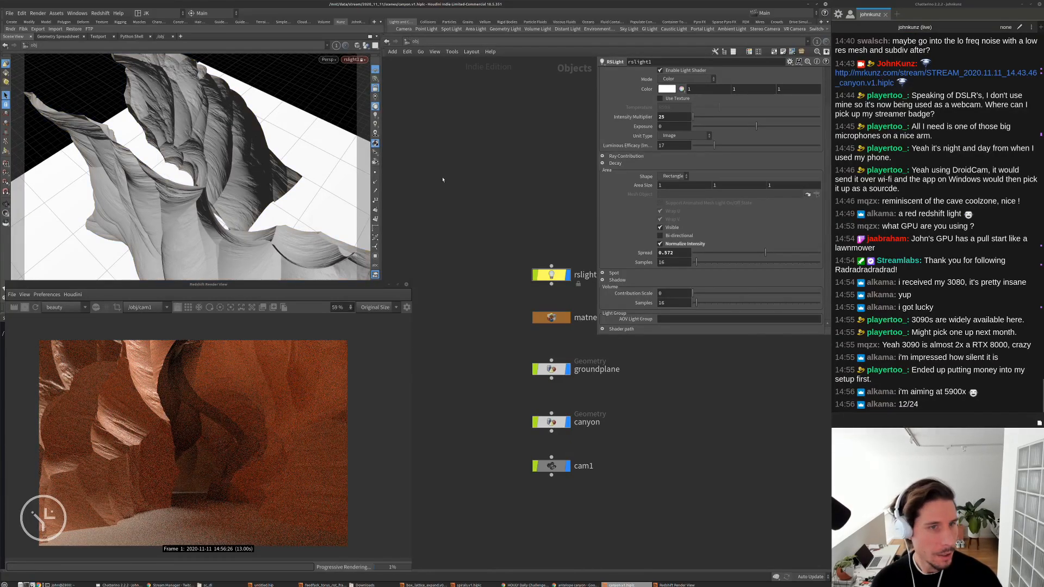
drag(242, 215, 305, 178)
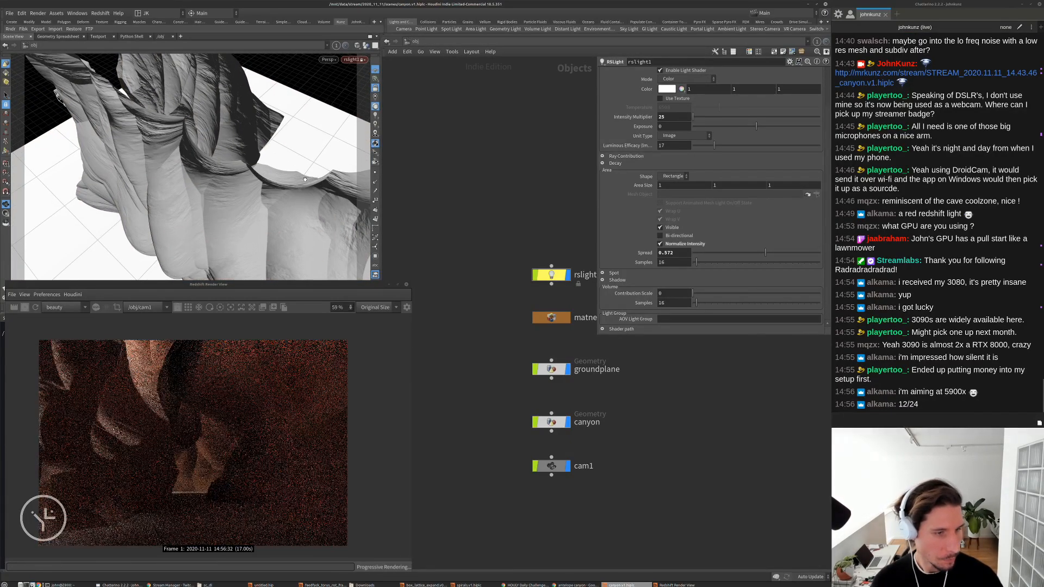
key(s)
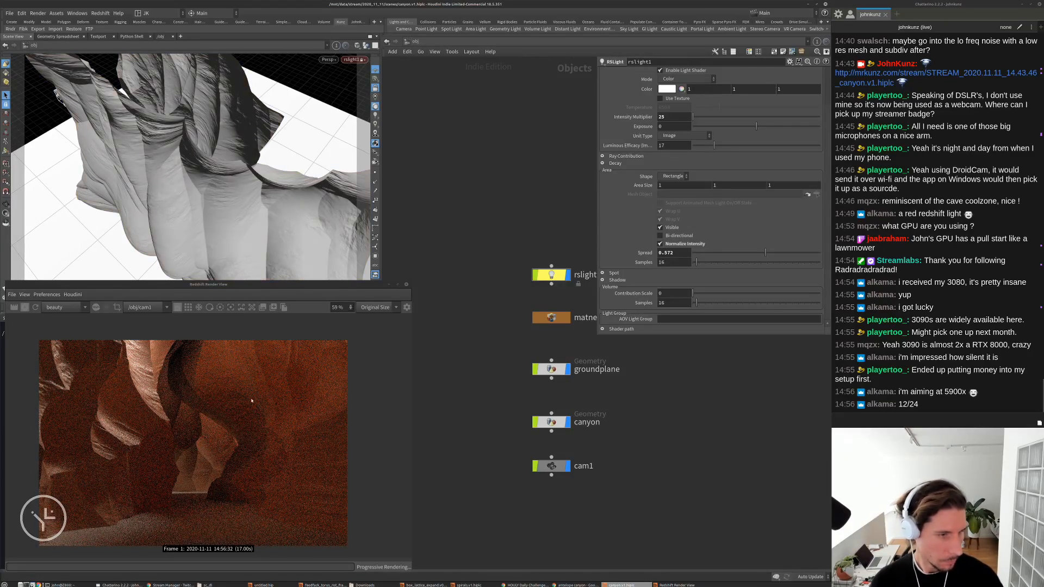
key(Escape)
mouse_move(217, 179)
mouse_down()
mouse_move(235, 166)
mouse_move(256, 198)
mouse_move(227, 187)
mouse_up()
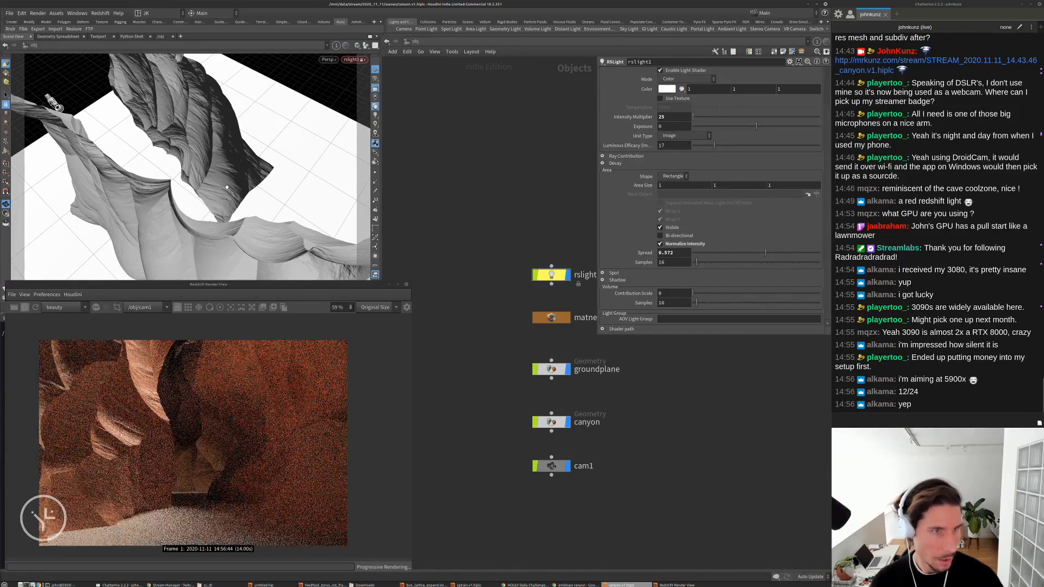
drag(226, 187, 209, 213)
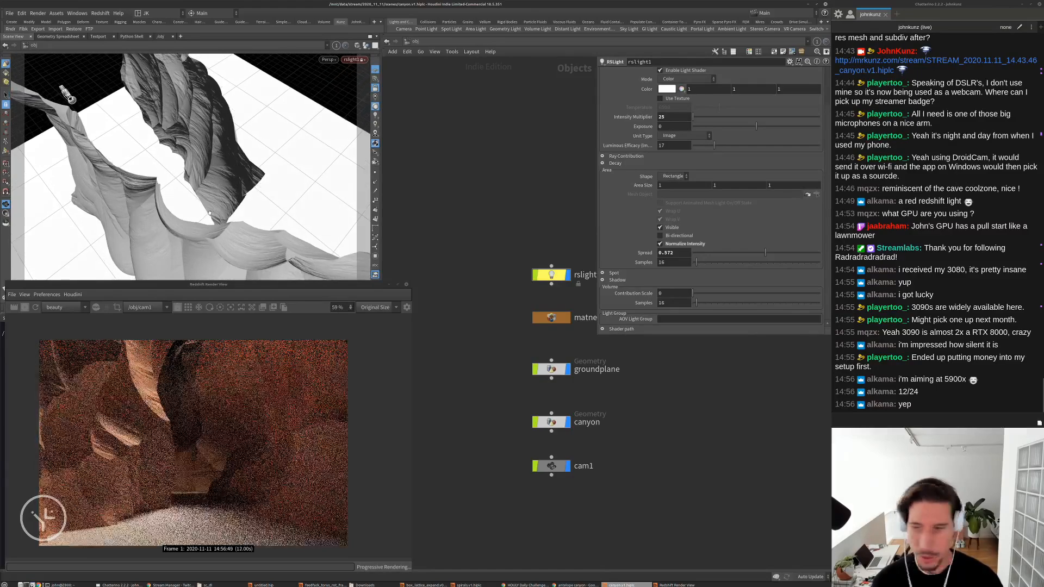
key(s)
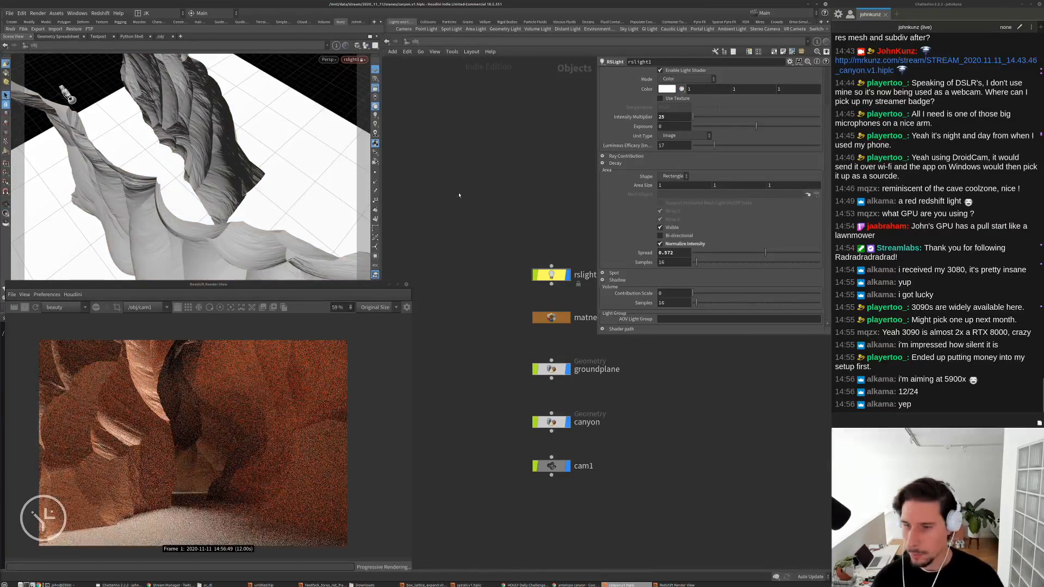
drag(344, 211, 228, 212)
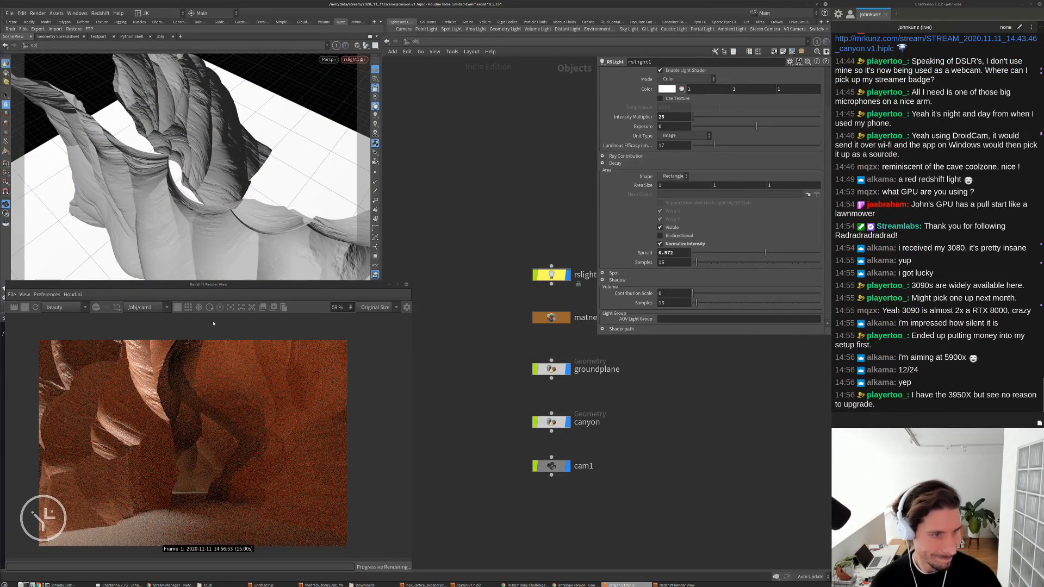
Examine the canyon render, both up close along the lit wall edges and as a whole frame
key(s)
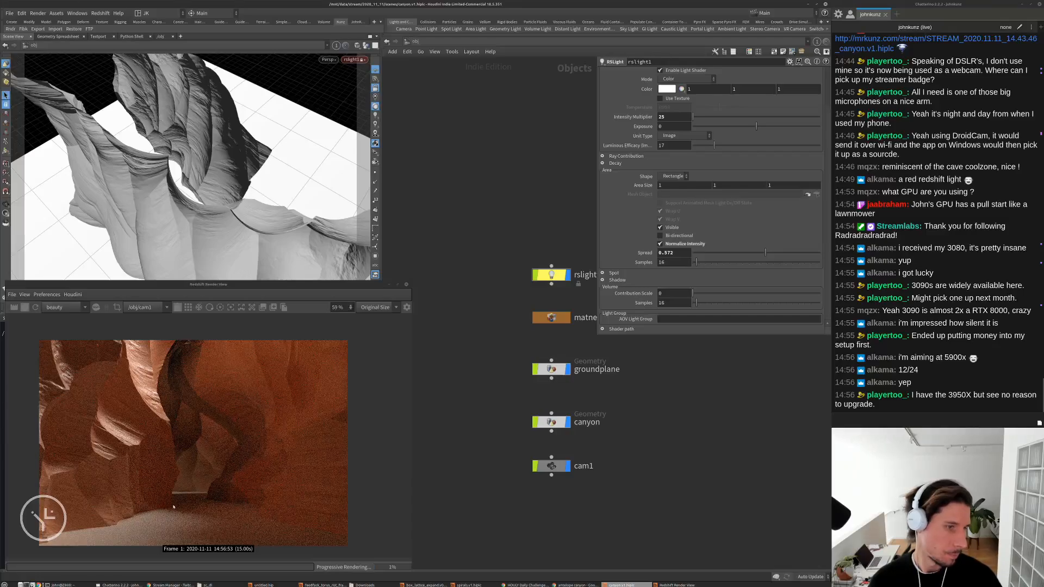
scroll(174, 468, down, 1)
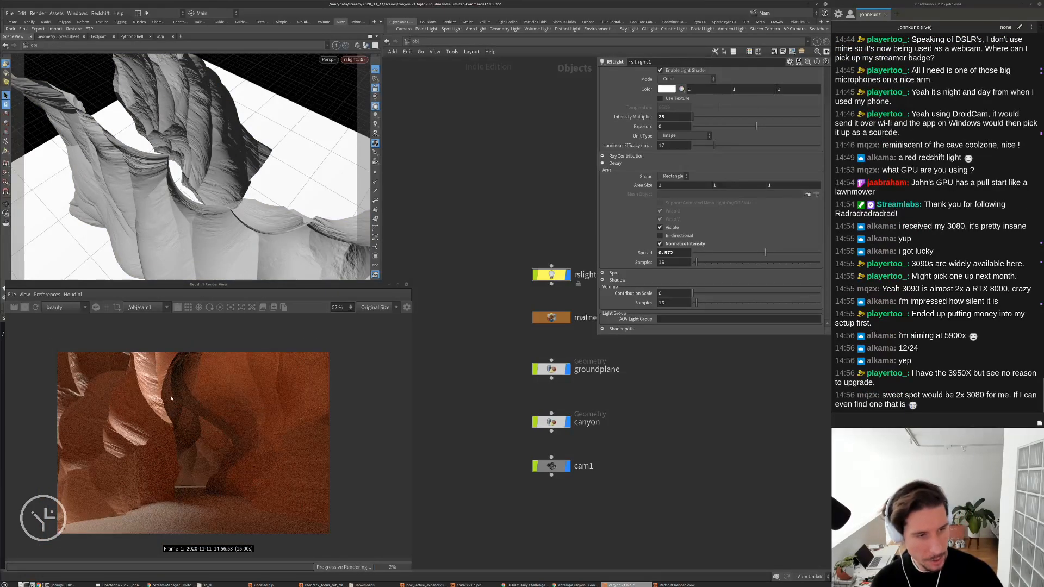
scroll(137, 404, up, 5)
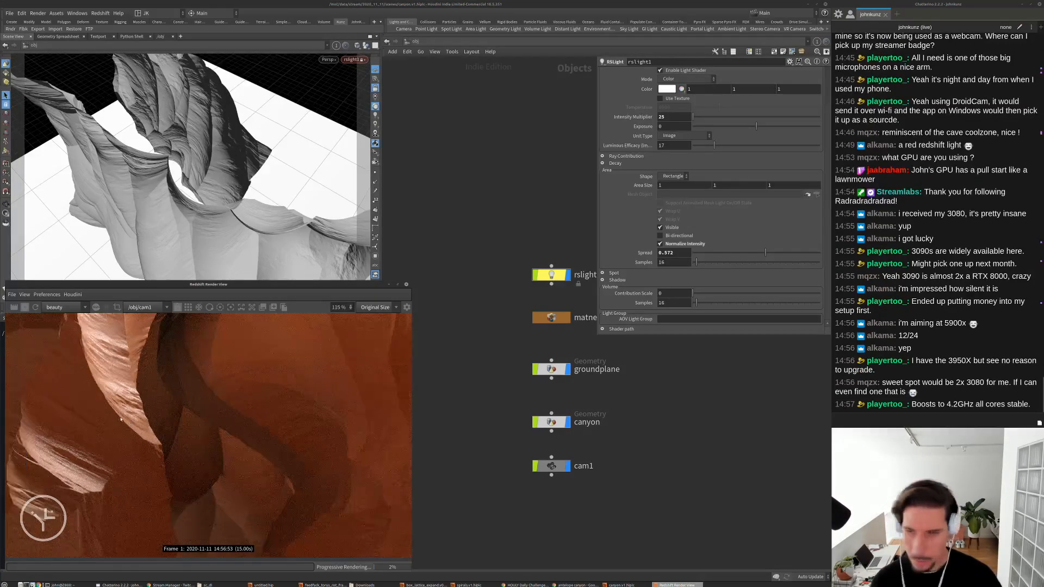
scroll(125, 421, down, 2)
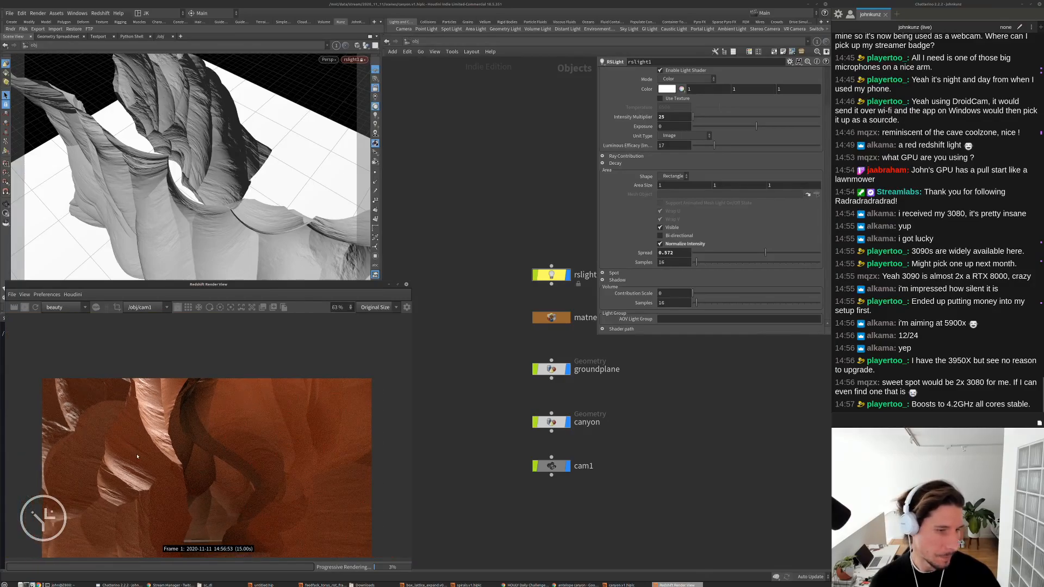
scroll(130, 425, down, 2)
scroll(139, 431, down, 1)
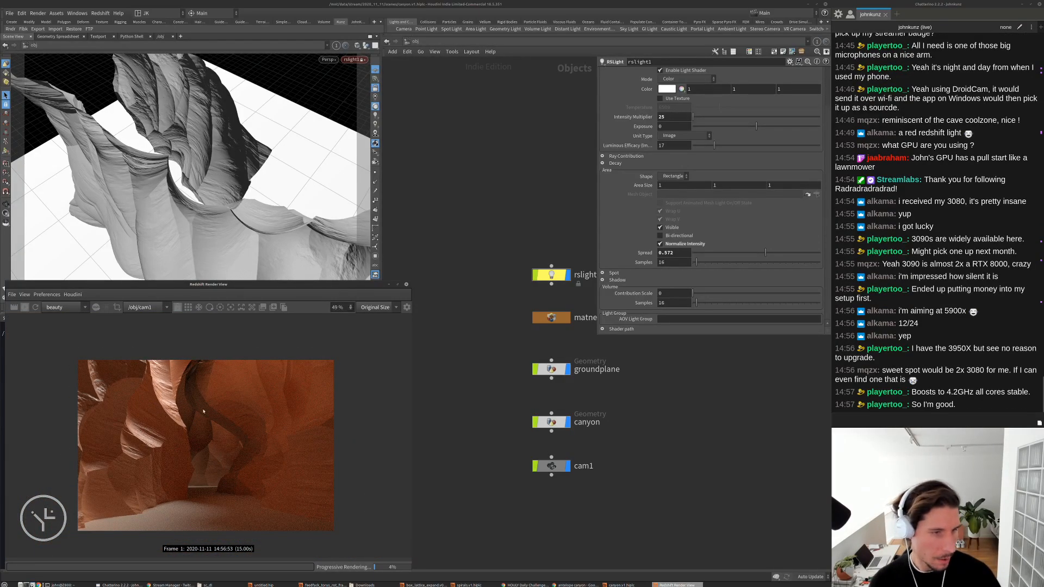
middle_drag(243, 487, 233, 487)
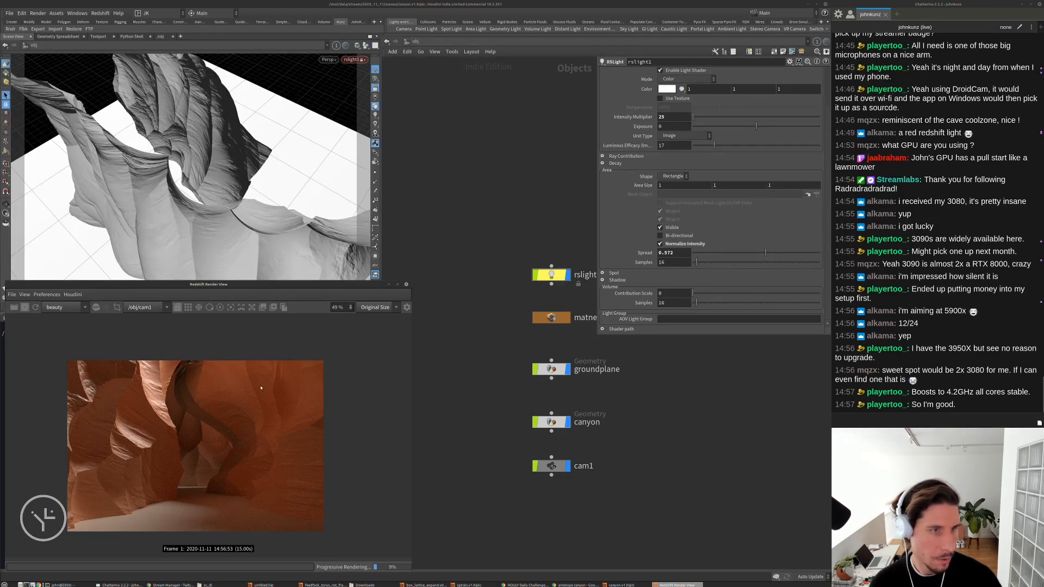
Try aiming rslight1 from several overhead and side angles around the canyon slot, comparing each in the render
alt+drag(155, 176, 202, 206)
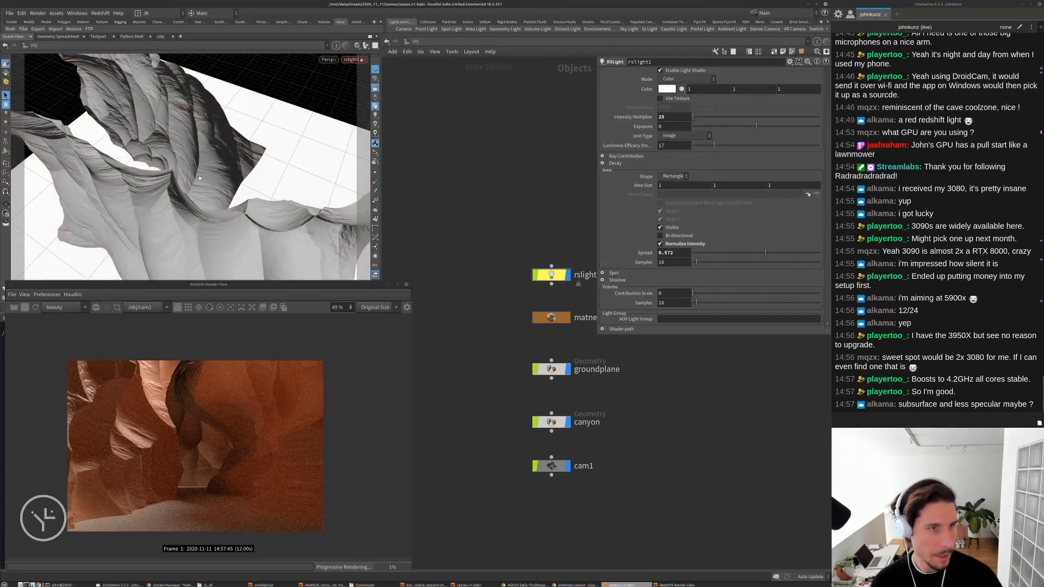
drag(199, 178, 171, 182)
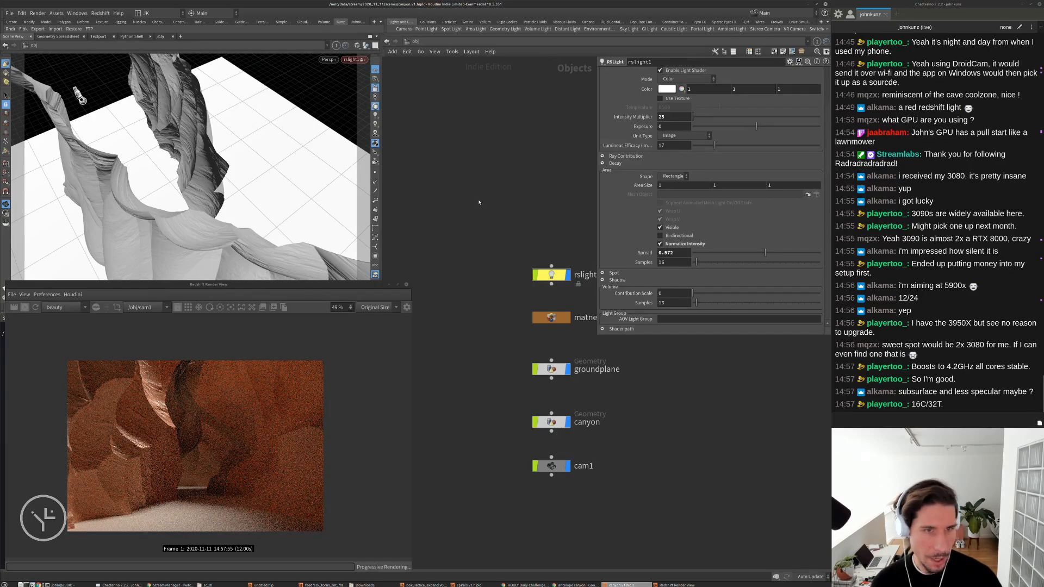
drag(348, 202, 225, 220)
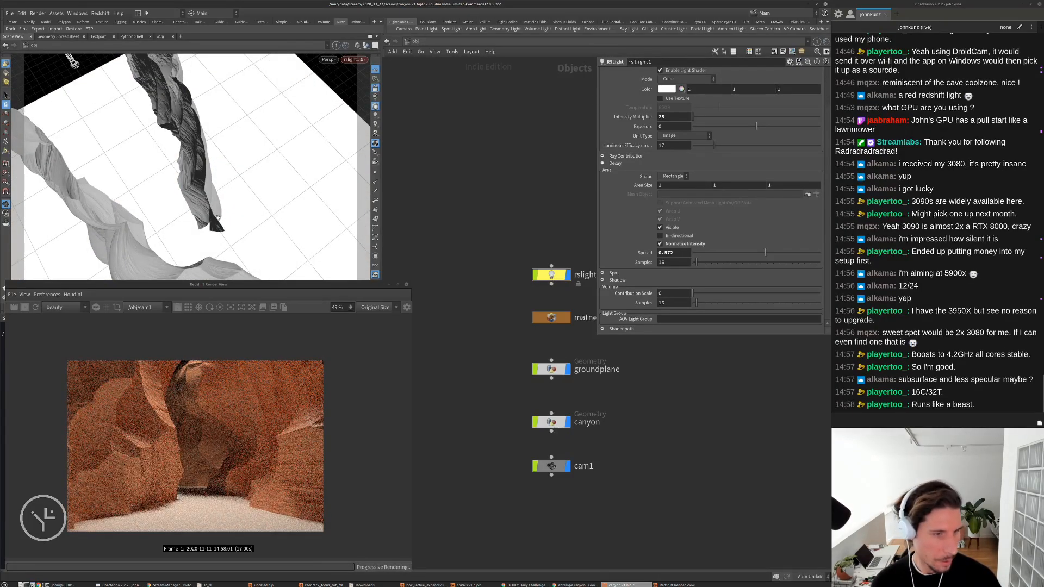
drag(218, 218, 184, 188)
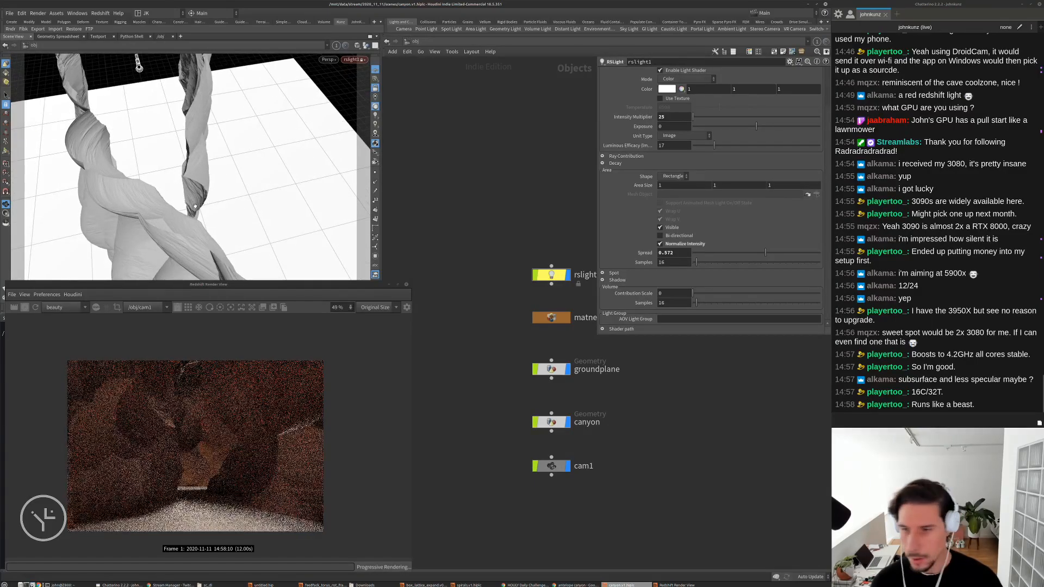
drag(188, 200, 186, 193)
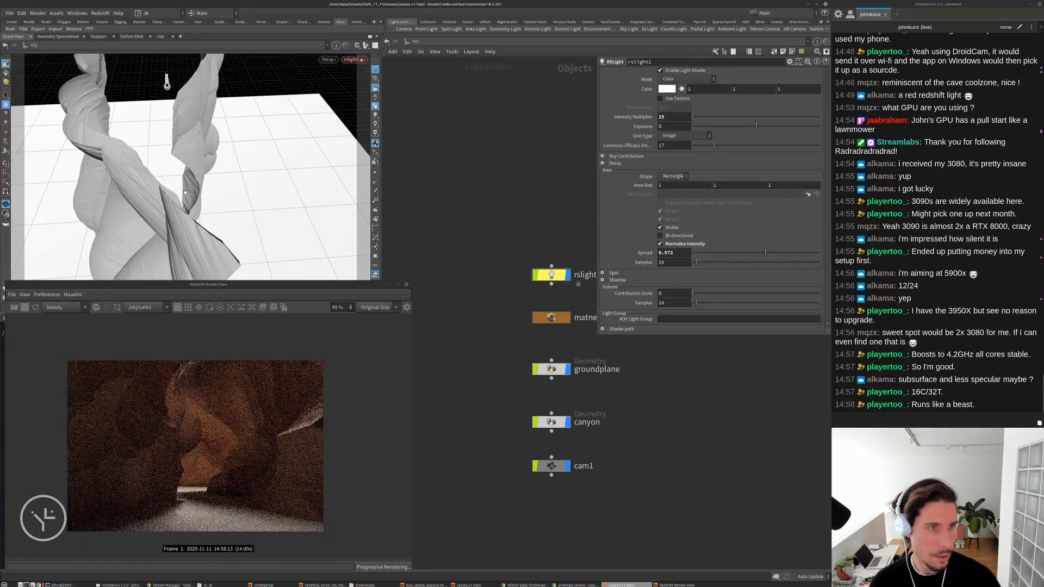
drag(185, 192, 195, 206)
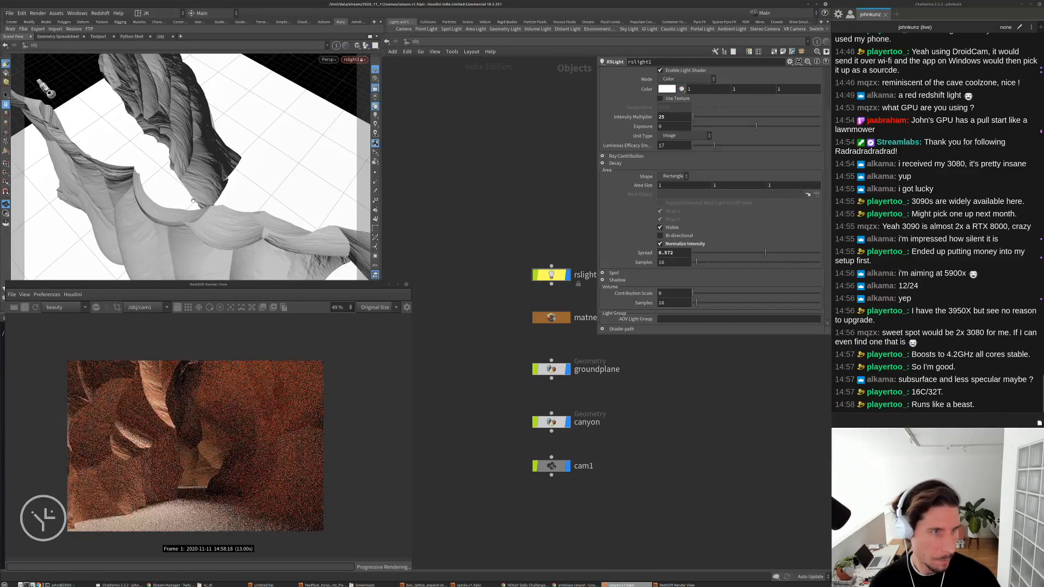
drag(194, 206, 154, 220)
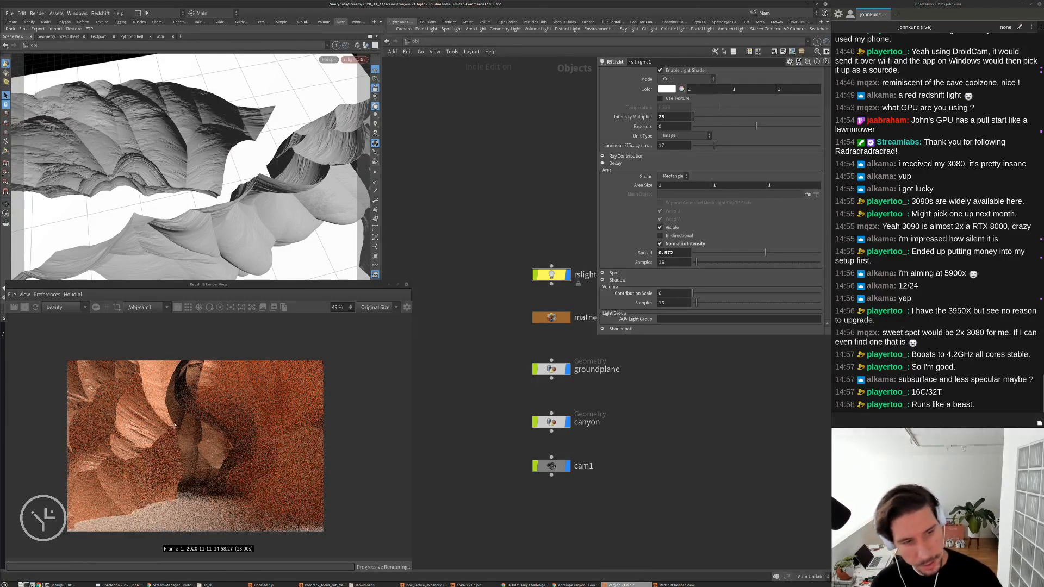
Reposition rslight1 at a low angle facing the twisted canyon walls, so it lights the central wall and the floor opening in the render
drag(163, 228, 211, 183)
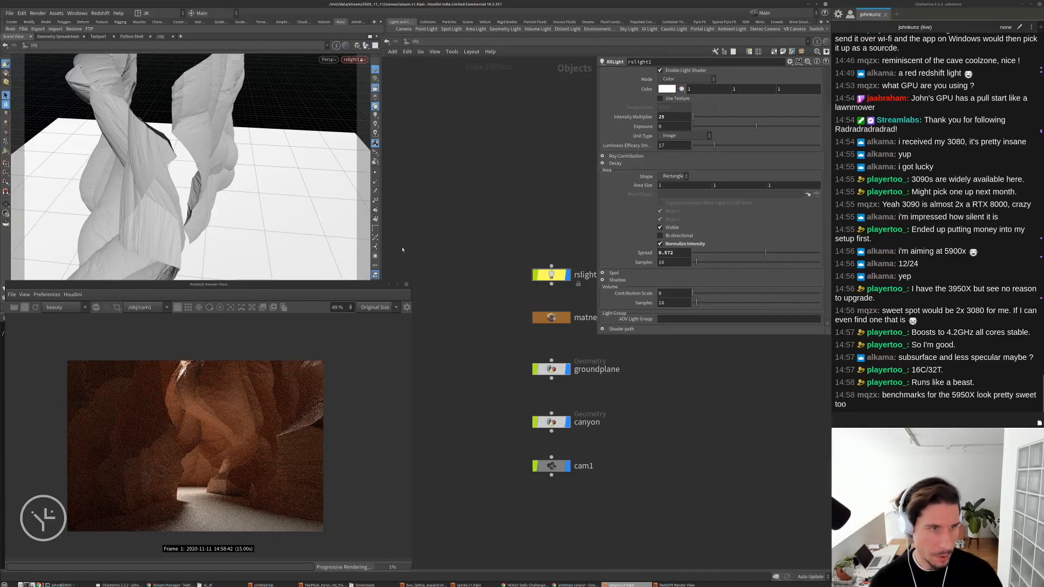
drag(220, 226, 218, 202)
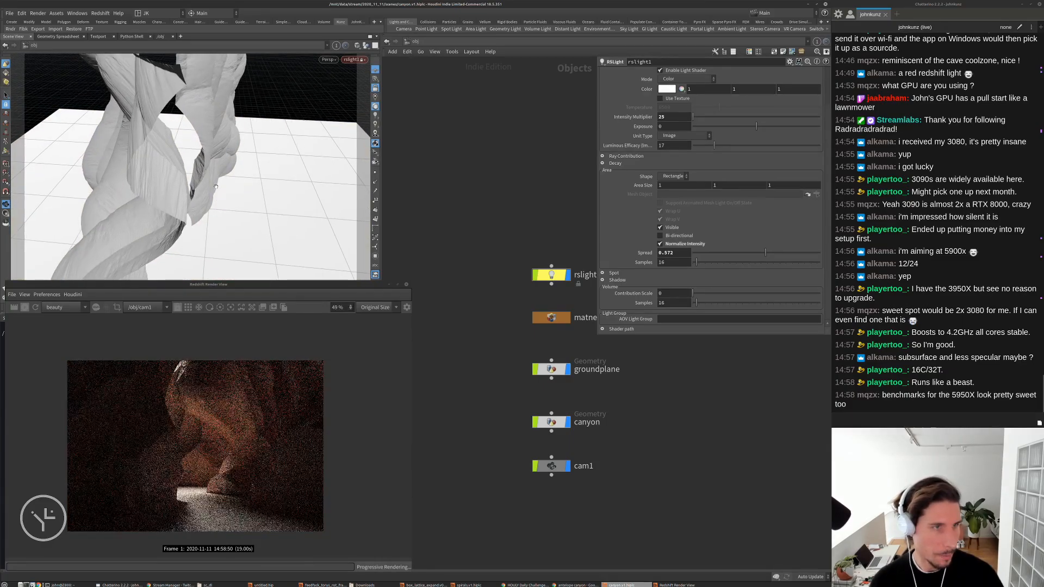
key(s)
alt+drag(213, 138, 212, 156)
scroll(212, 155, up, 6)
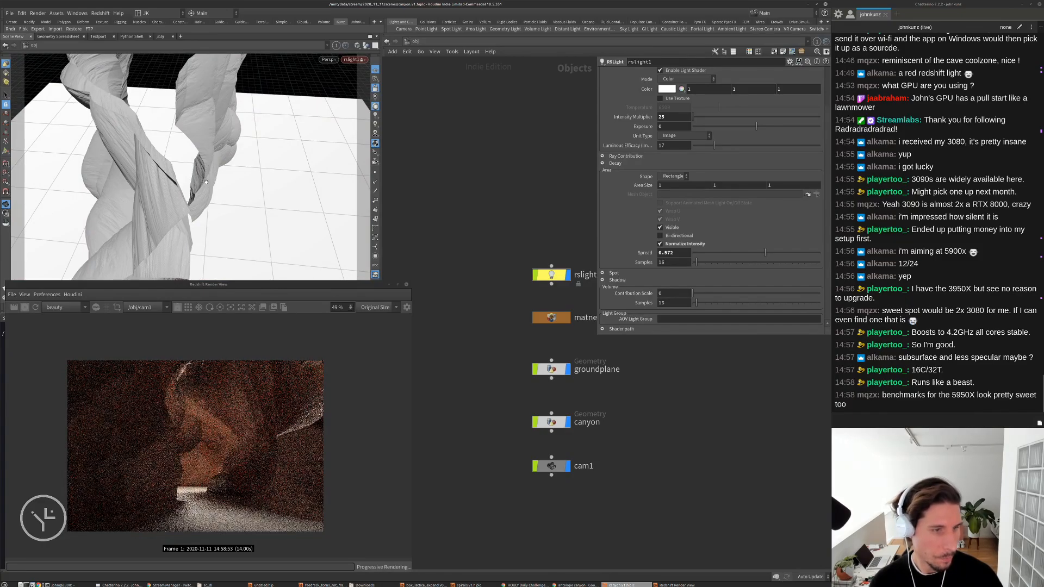
scroll(198, 157, down, 8)
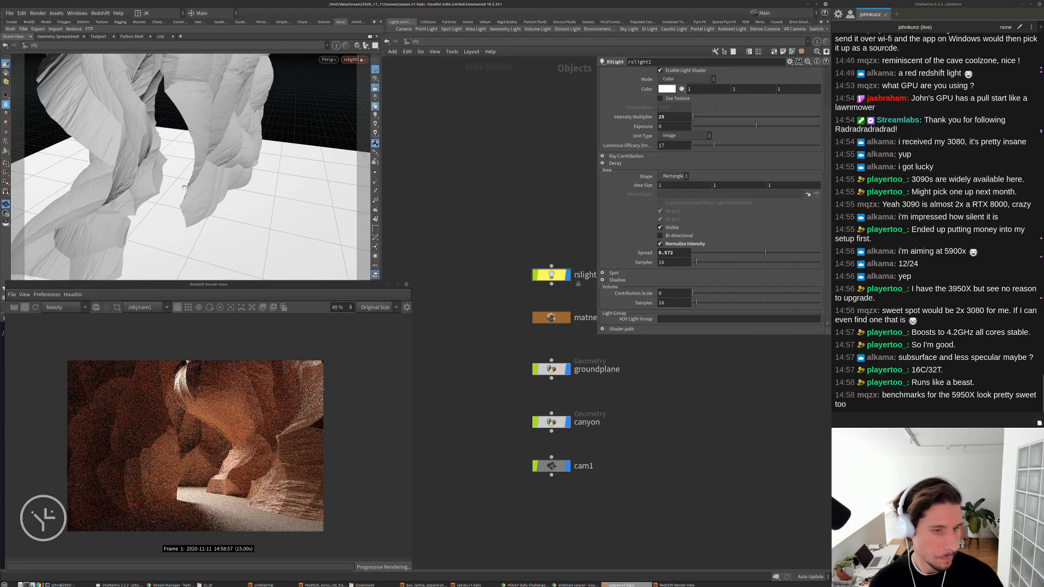
scroll(171, 201, up, 3)
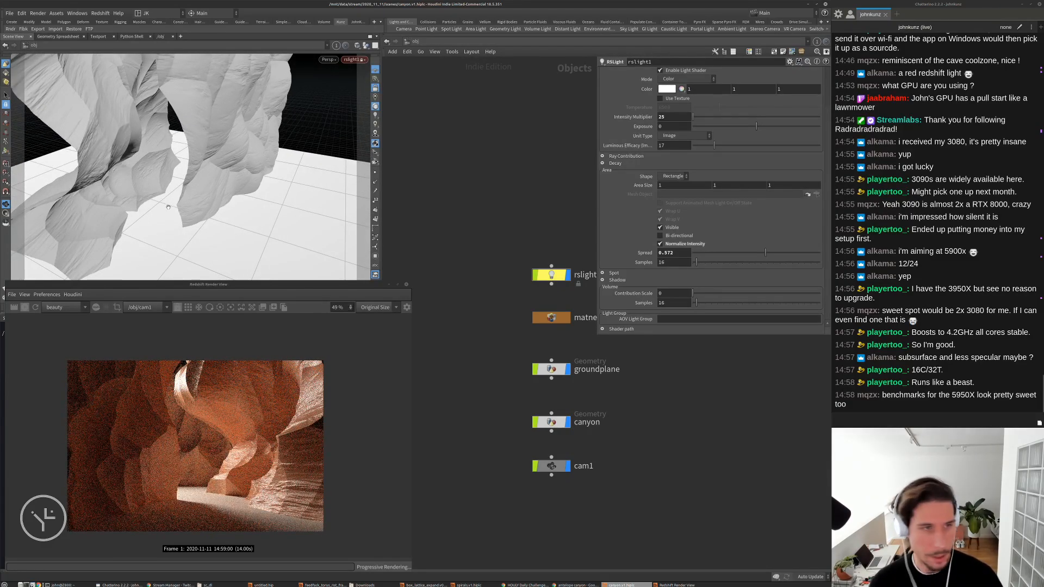
scroll(168, 207, up, 3)
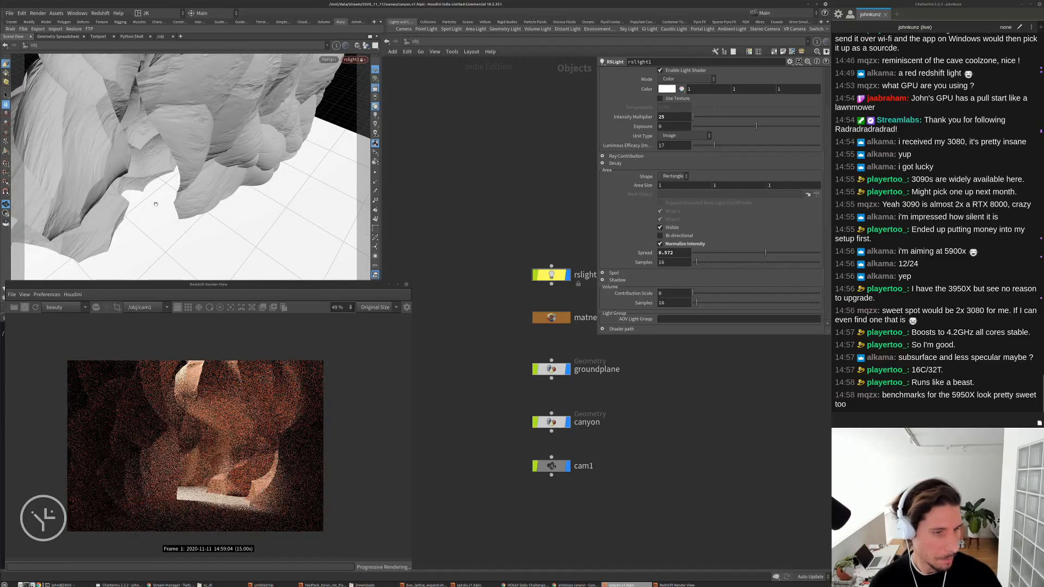
scroll(177, 197, up, 3)
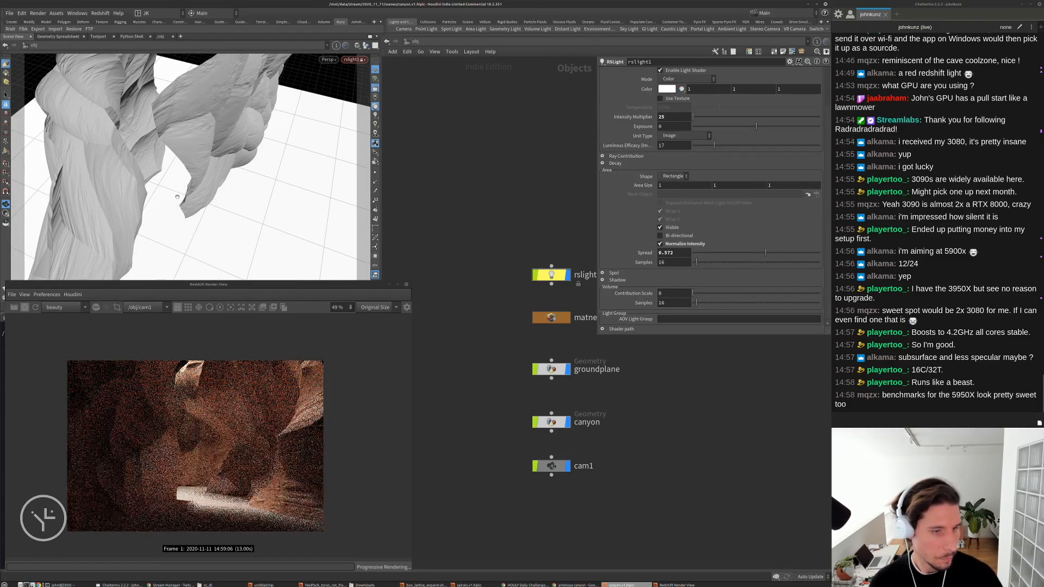
alt+drag(177, 197, 233, 184)
key(s)
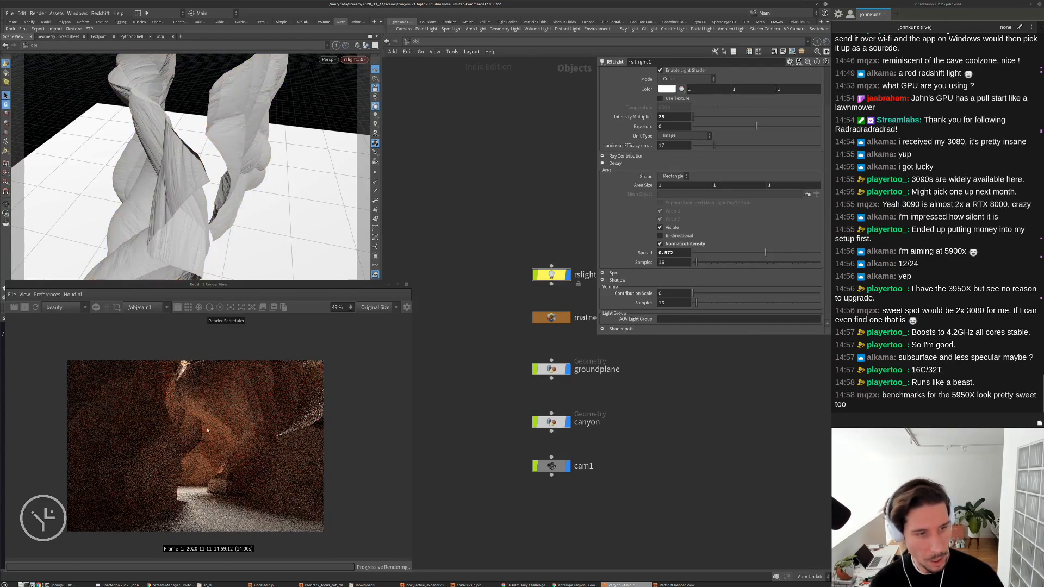
Duplicate rslight1 above the material network node and set the copy's intensity multiplier to 5
middle_drag(537, 279, 479, 283)
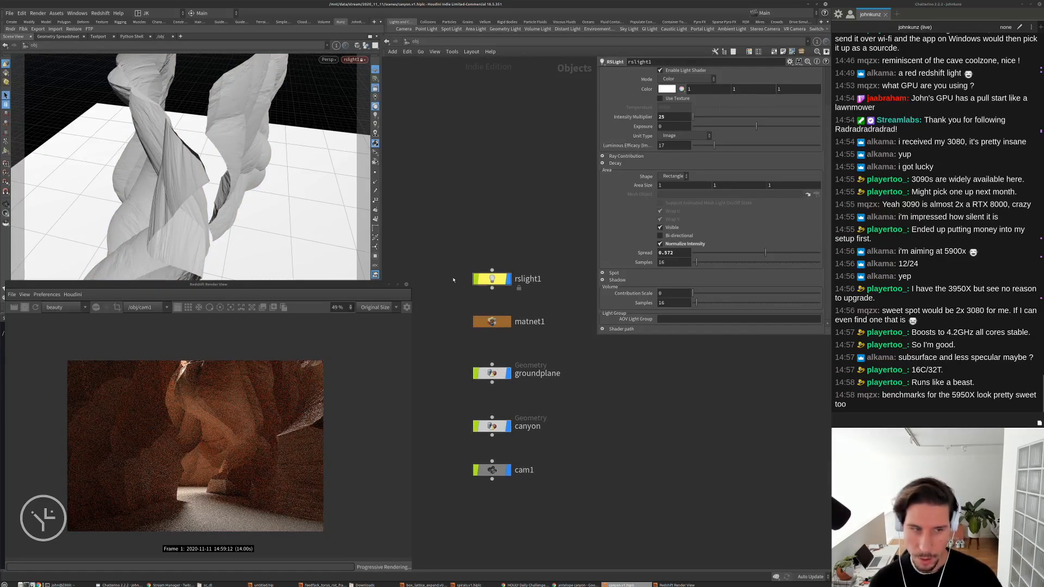
drag(488, 280, 493, 218)
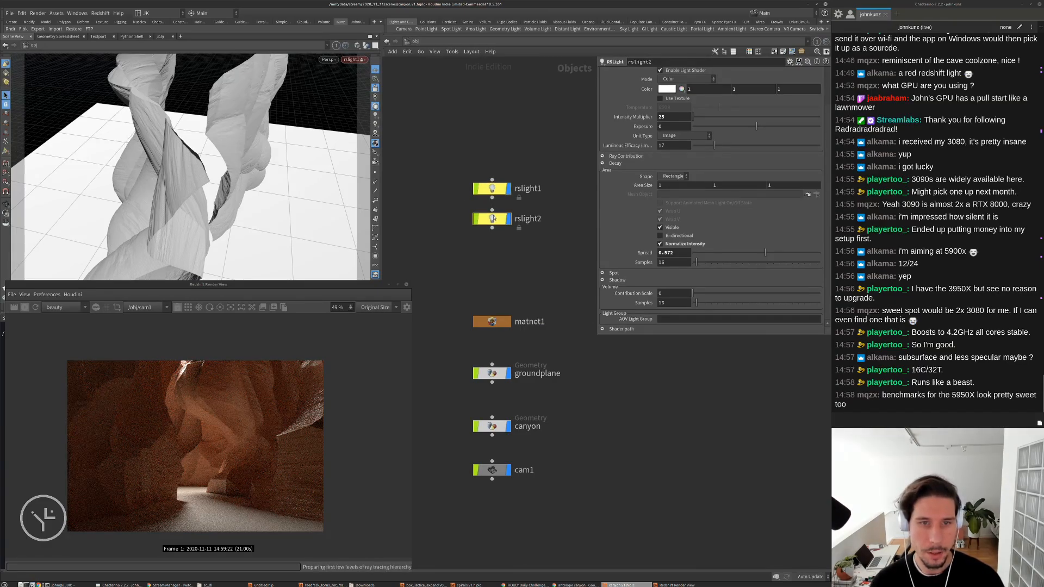
double_click(672, 116)
text(5)
key(Return)
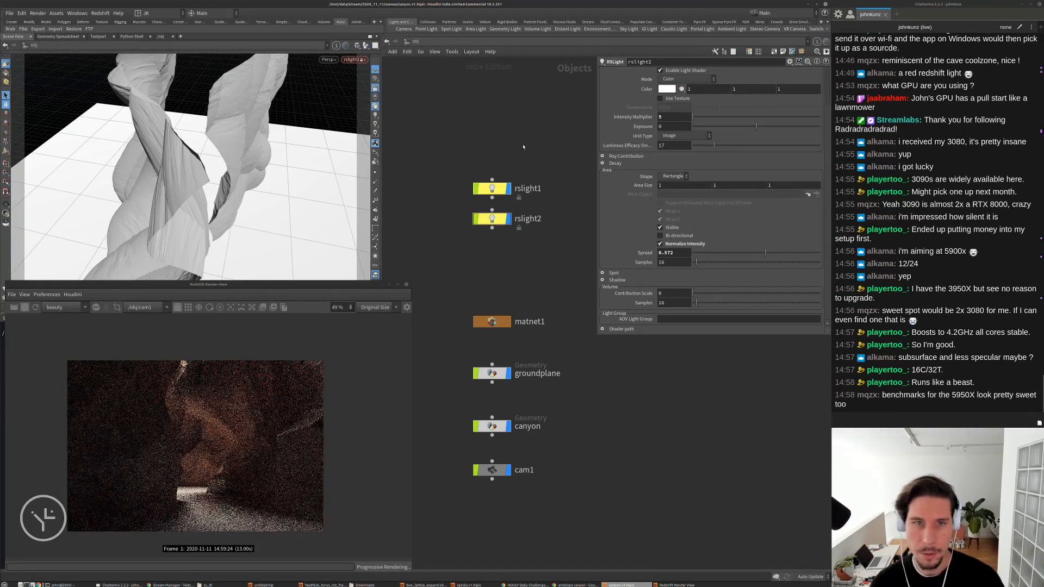
Move the original rslight1 high above the canyon so it shines steeply onto the foreground wall and floor
click(492, 188)
drag(245, 179, 148, 55)
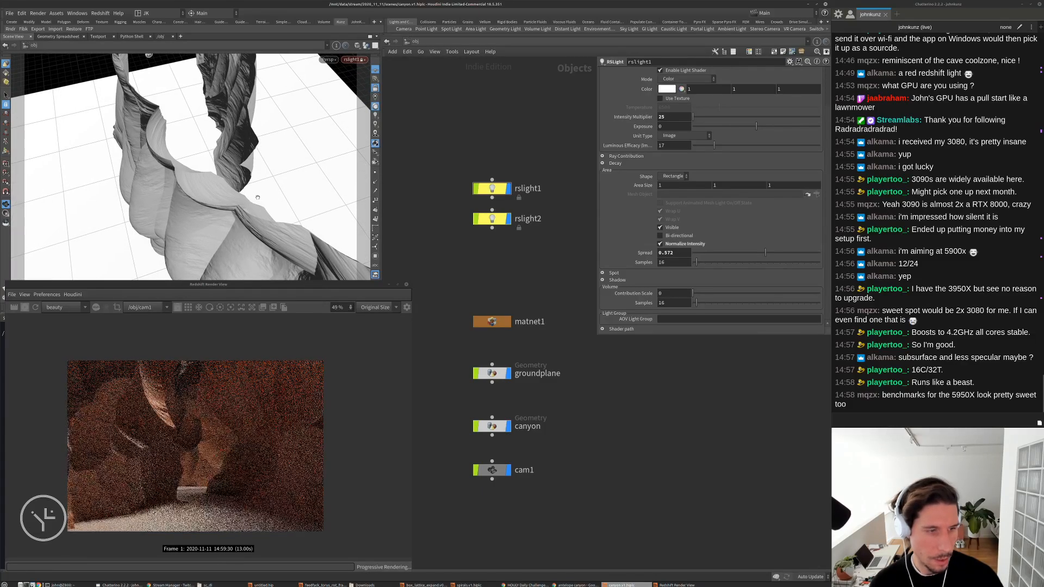
drag(238, 167, 235, 200)
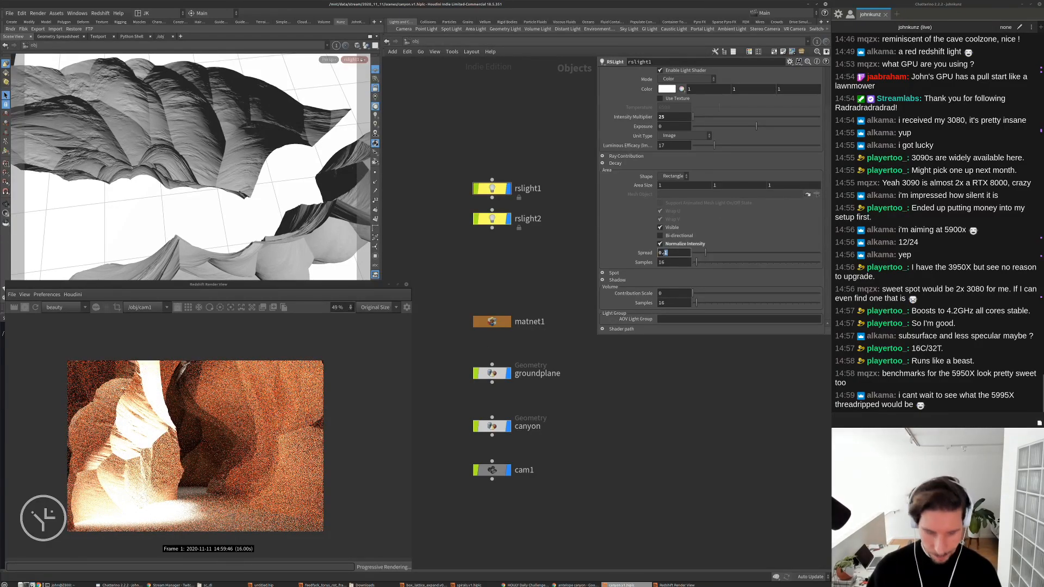
Narrow rslight1's spread to 0.05 and set its intensity multiplier to 5
key(Return)
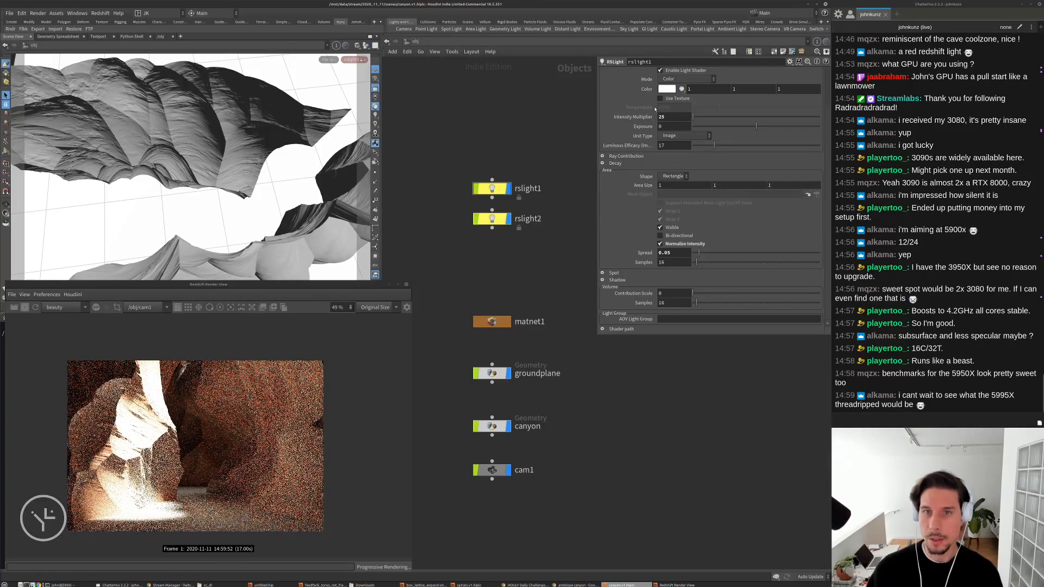
double_click(674, 117)
text(5)
key(Return)
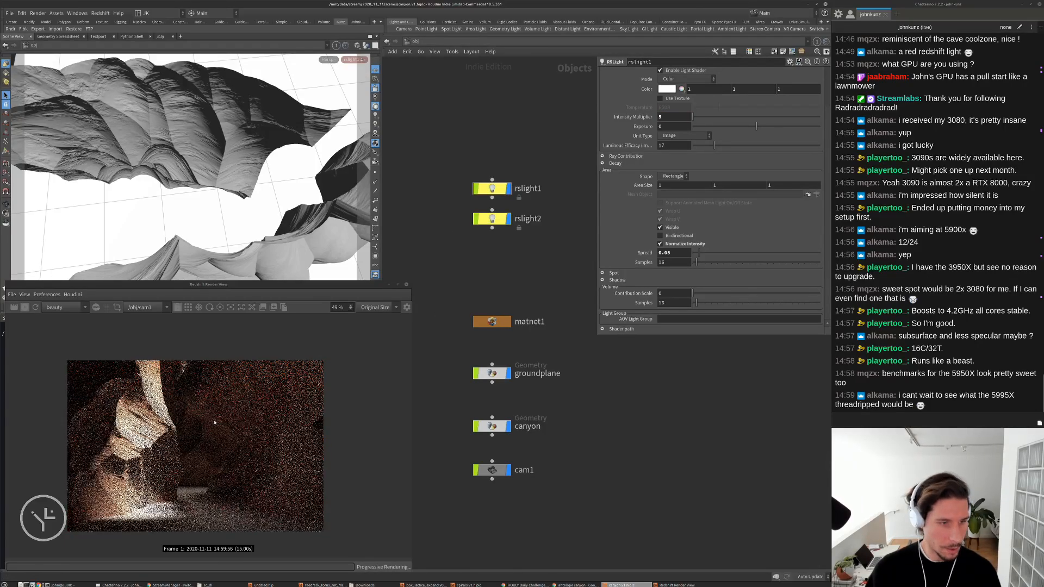
Re-aim rslight1 from above through the canyon slot to cast a pool of light on the floor
drag(218, 228, 229, 195)
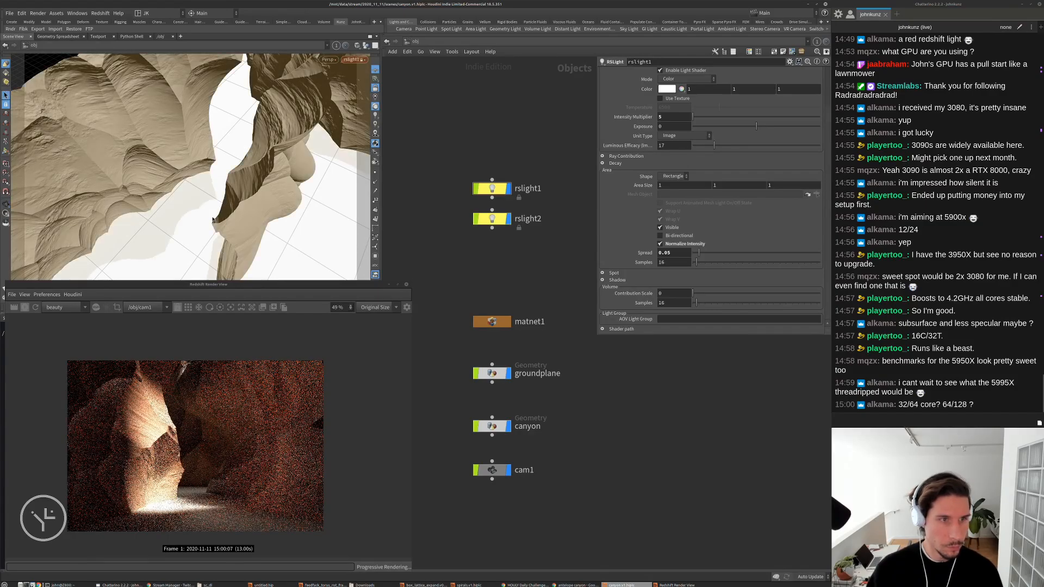
middle_drag(230, 195, 208, 164)
alt+drag(207, 164, 208, 204)
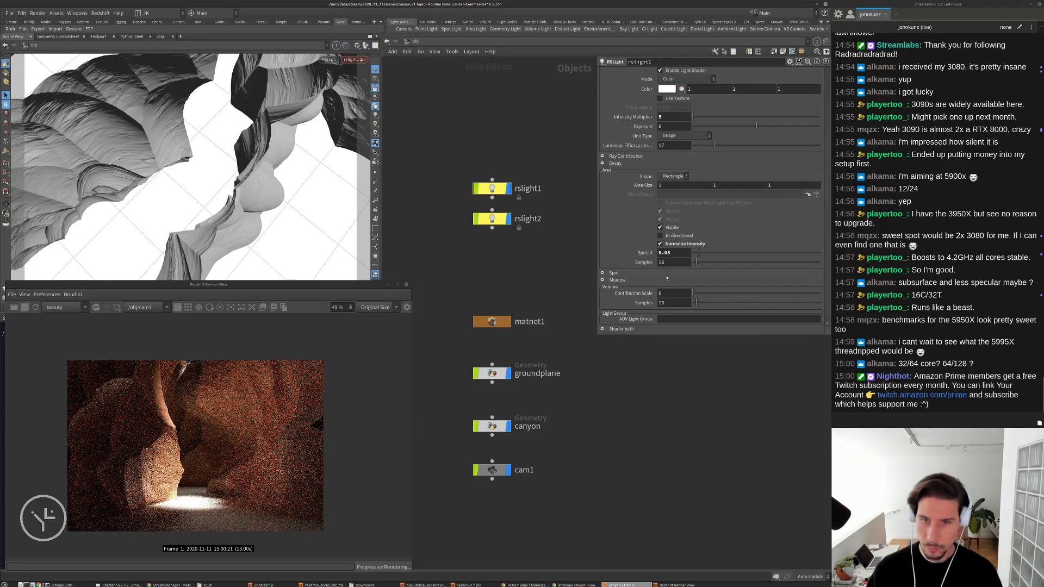
Try a wider spread on rslight1, return it to 0.05, and inspect the floor's light pool in the render
drag(674, 254, 668, 254)
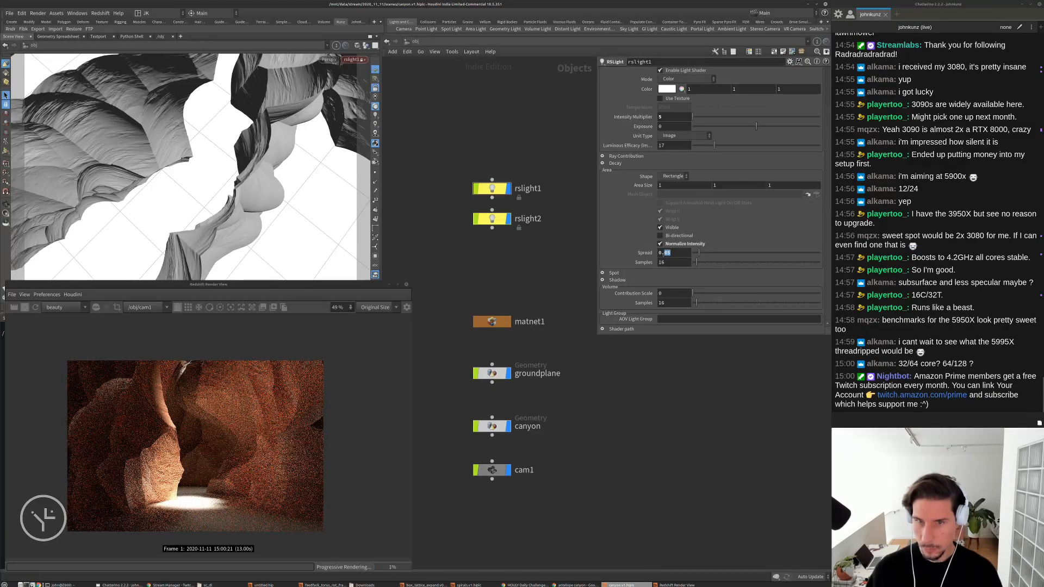
key(Return)
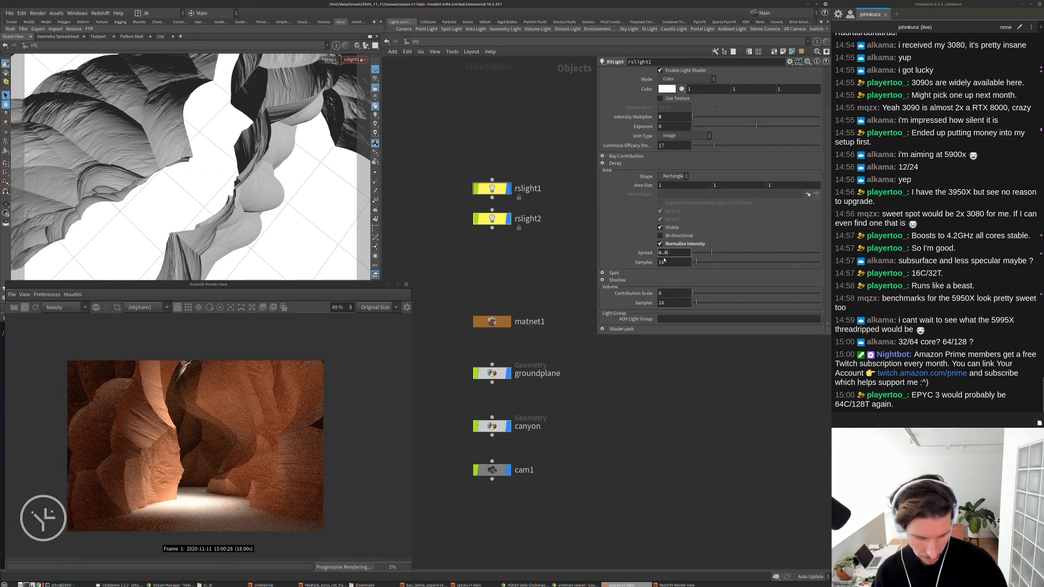
key(Return)
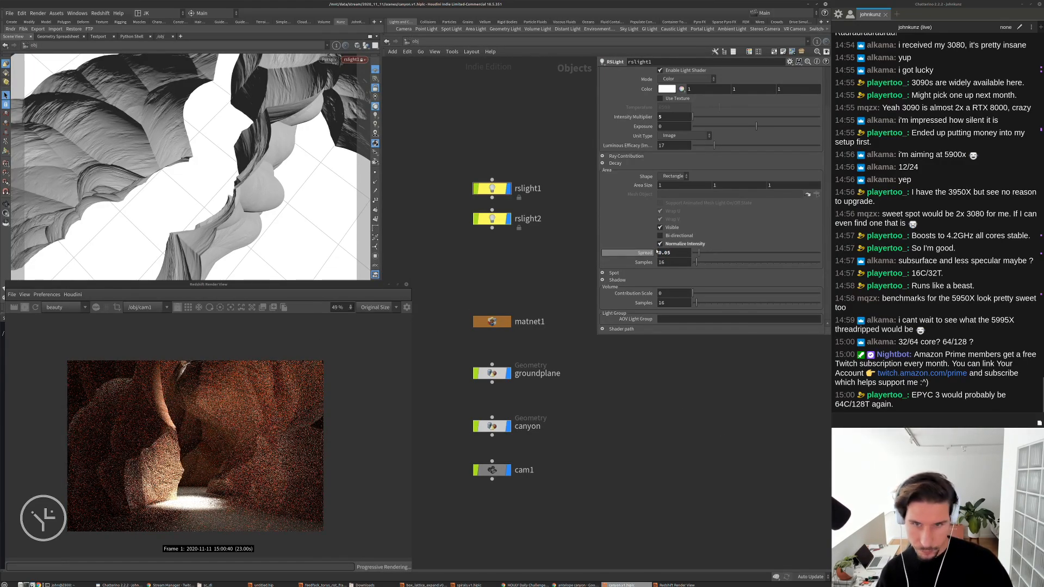
scroll(184, 502, down, 1)
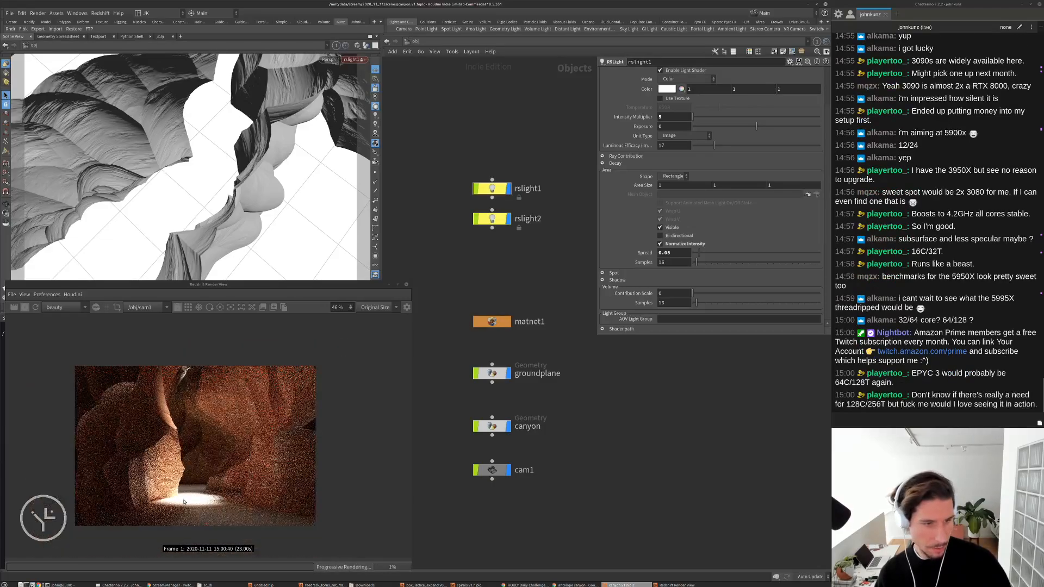
scroll(229, 485, up, 3)
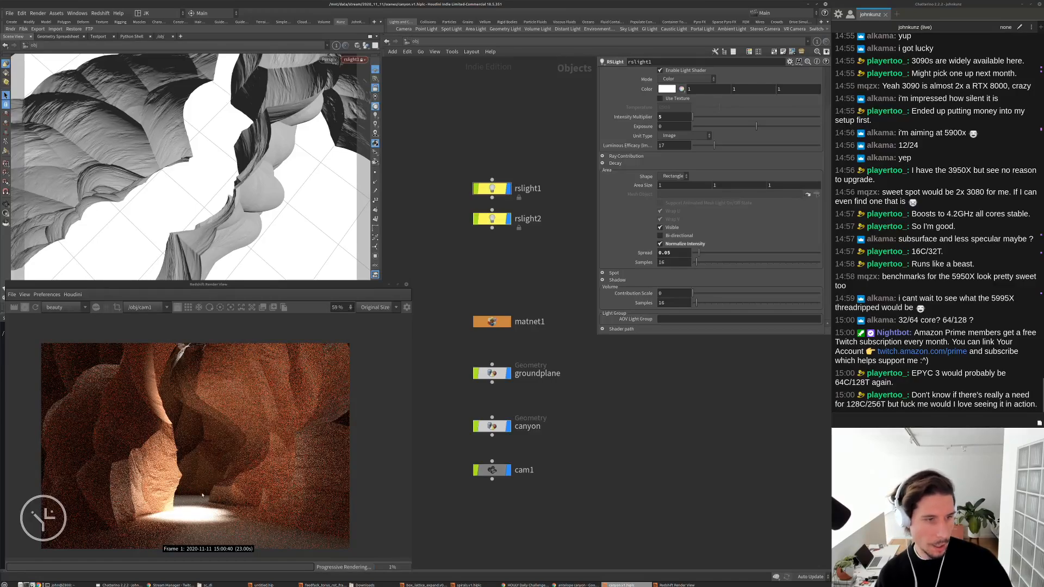
Set rslight2's intensity multiplier to 15
scroll(202, 495, down, 1)
click(495, 218)
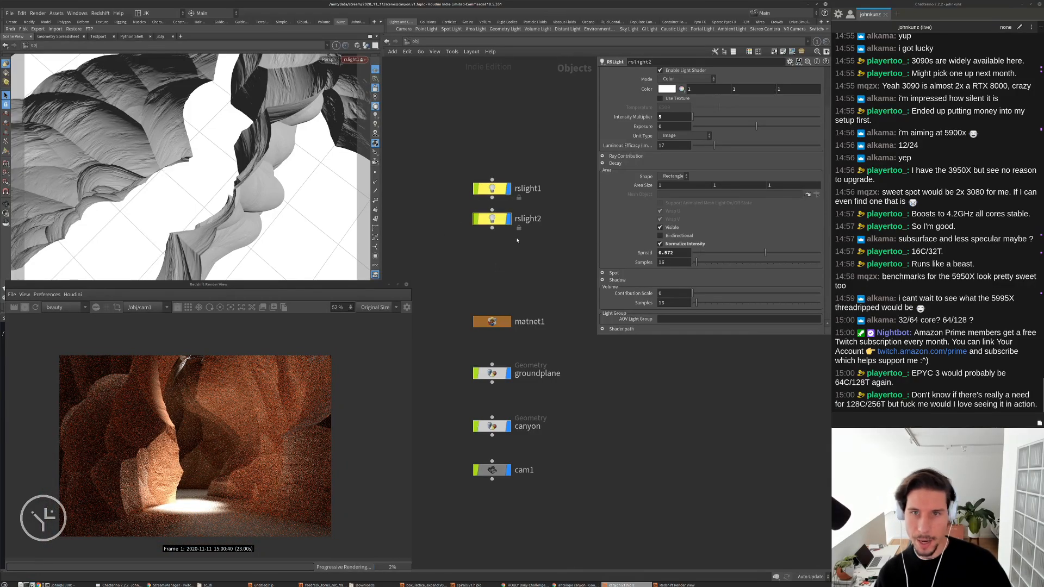
key(Return)
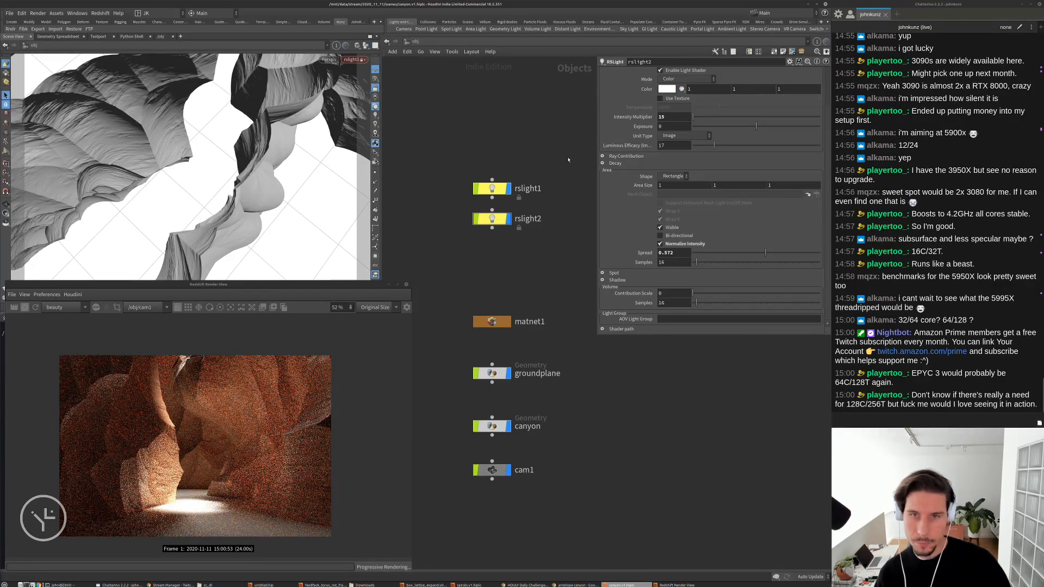
Tint rslight2 a warm peach with a saturation of 0.65, about RGB 1.18, 0.56, 0.41
middle_drag(535, 122, 520, 165)
click(672, 90)
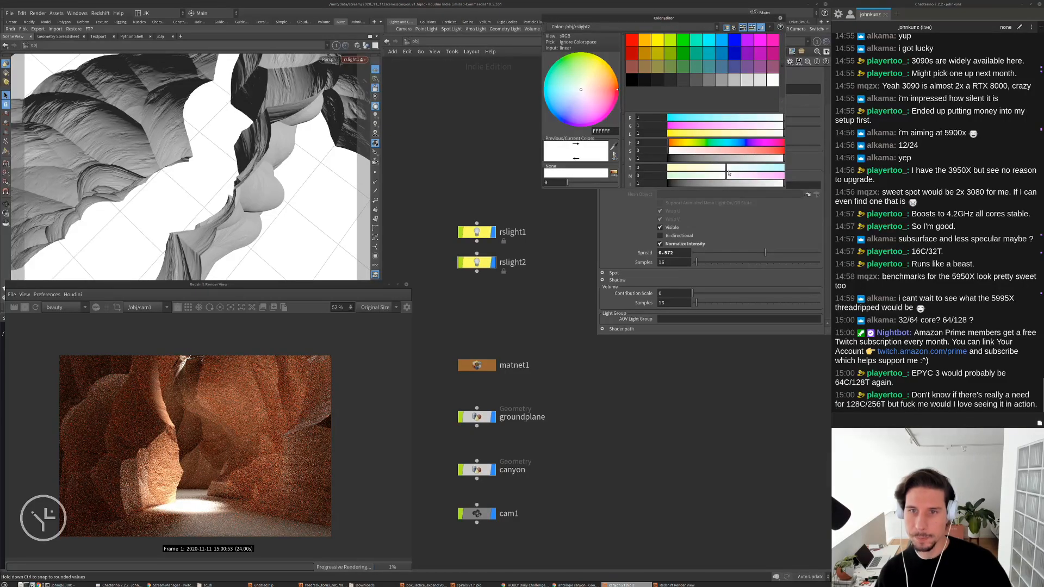
click(745, 176)
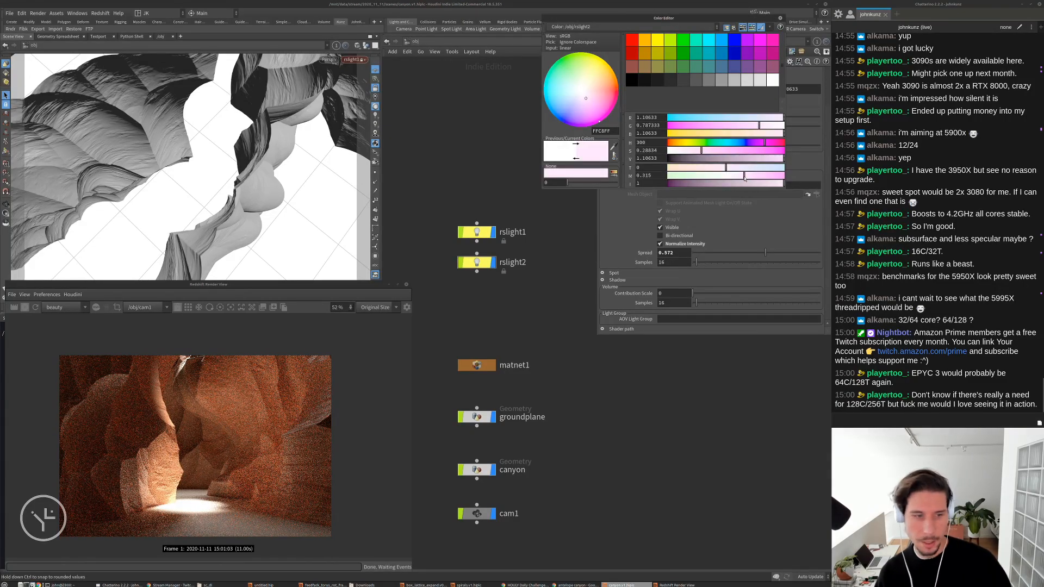
click(732, 176)
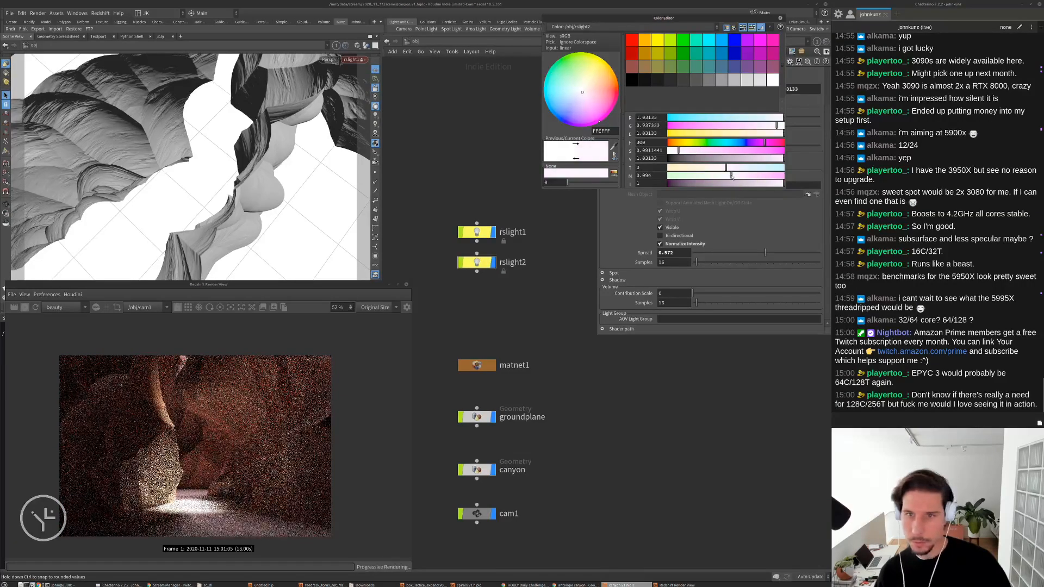
click(709, 168)
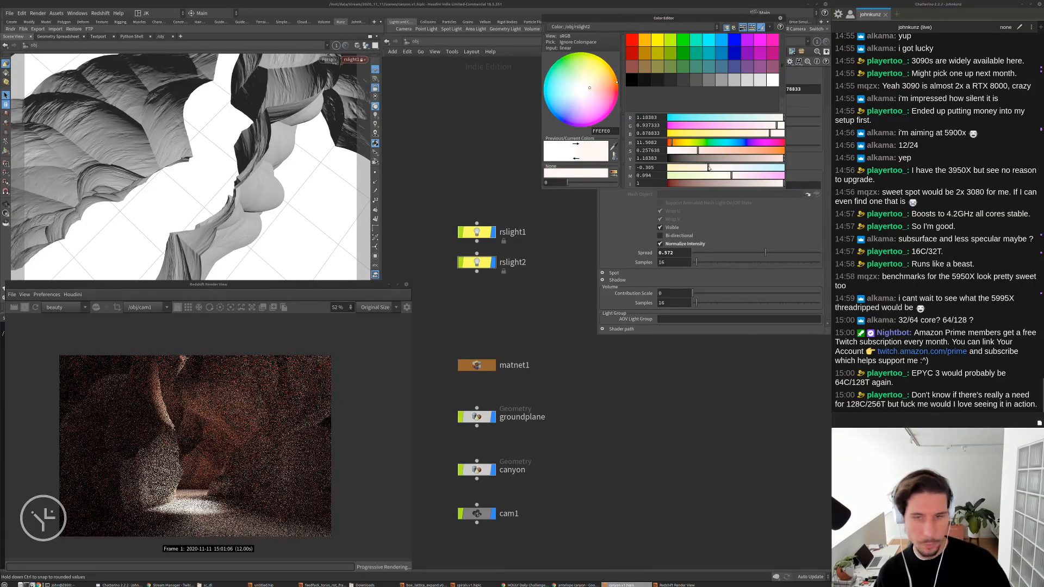
click(744, 150)
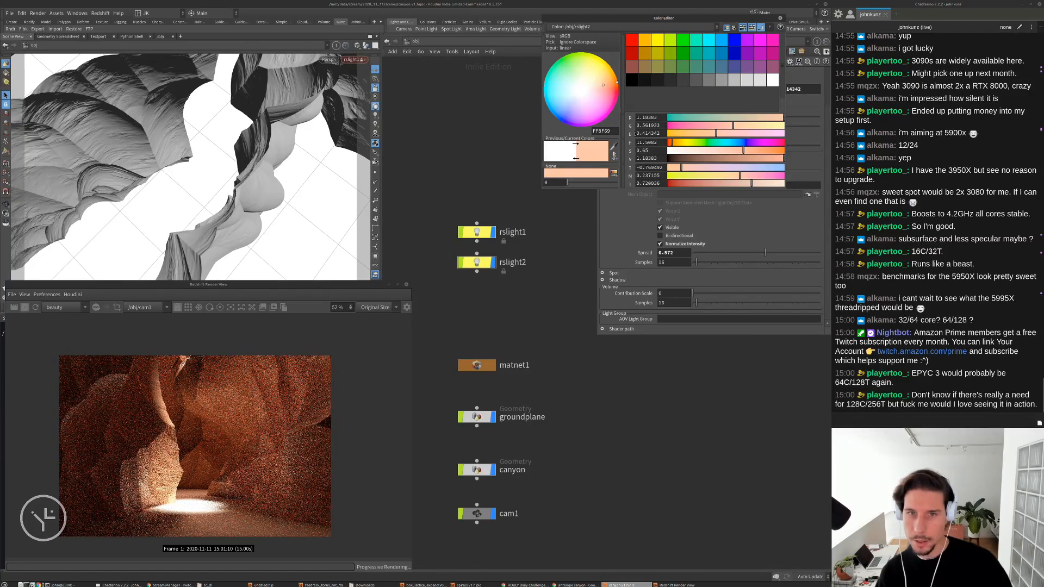
click(780, 18)
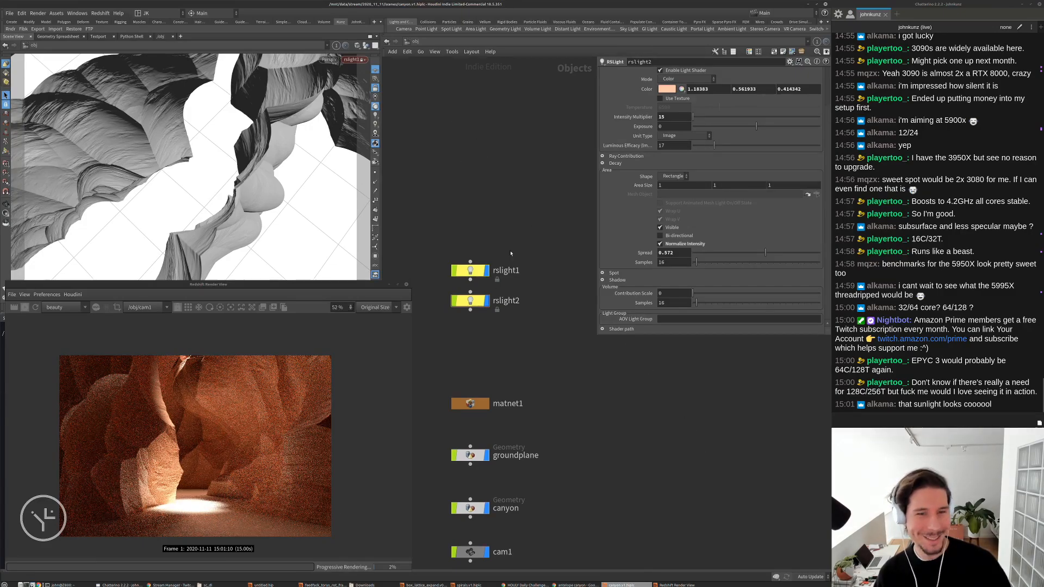
Switch to Chrome and look through the Antelope Canyon reference photos to study the lighting and light beams
middle_drag(520, 339, 528, 282)
click(479, 215)
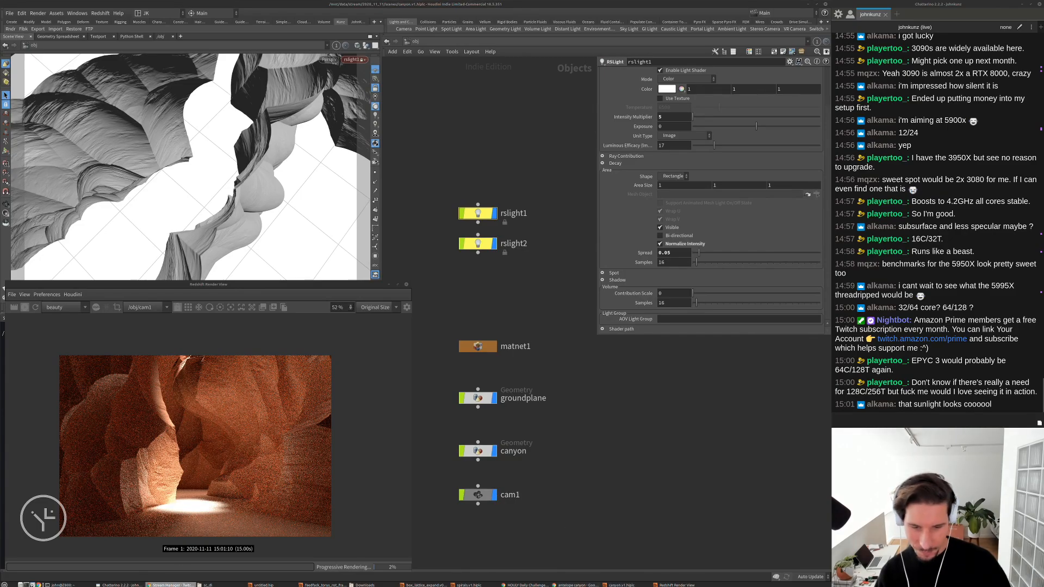
key(alt+Tab)
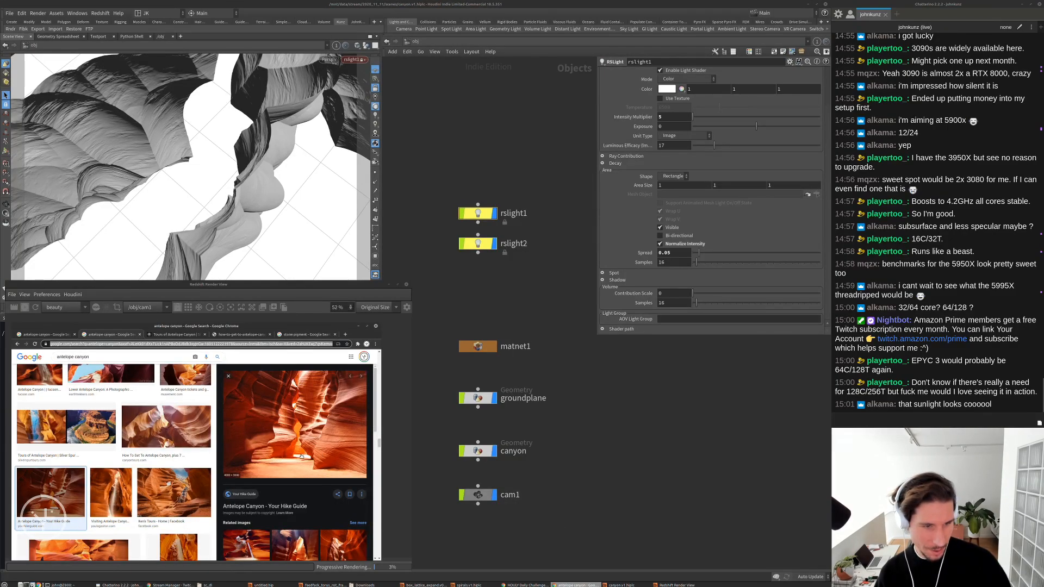
scroll(300, 458, down, 3)
click(250, 513)
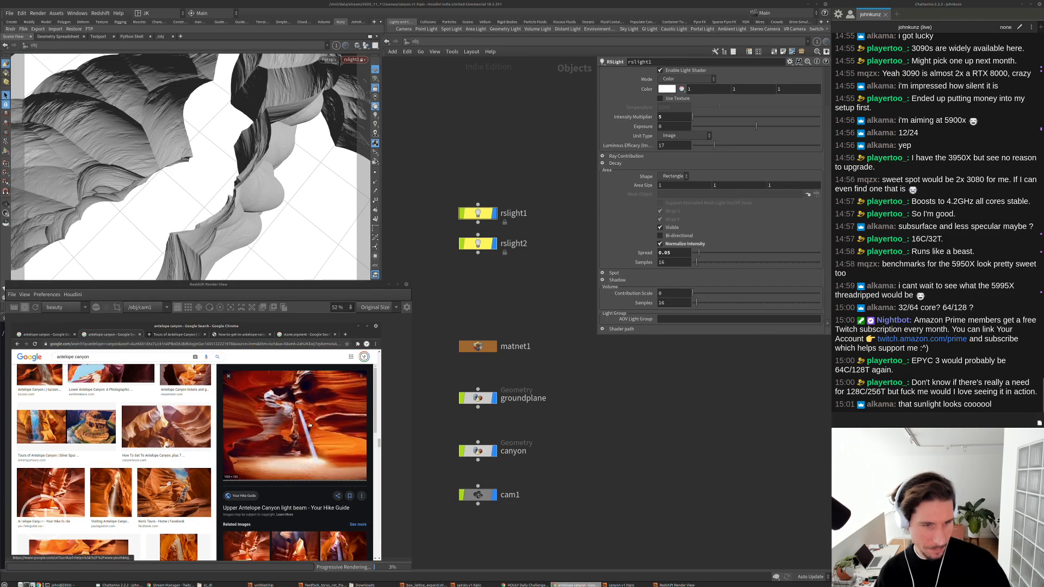
click(243, 334)
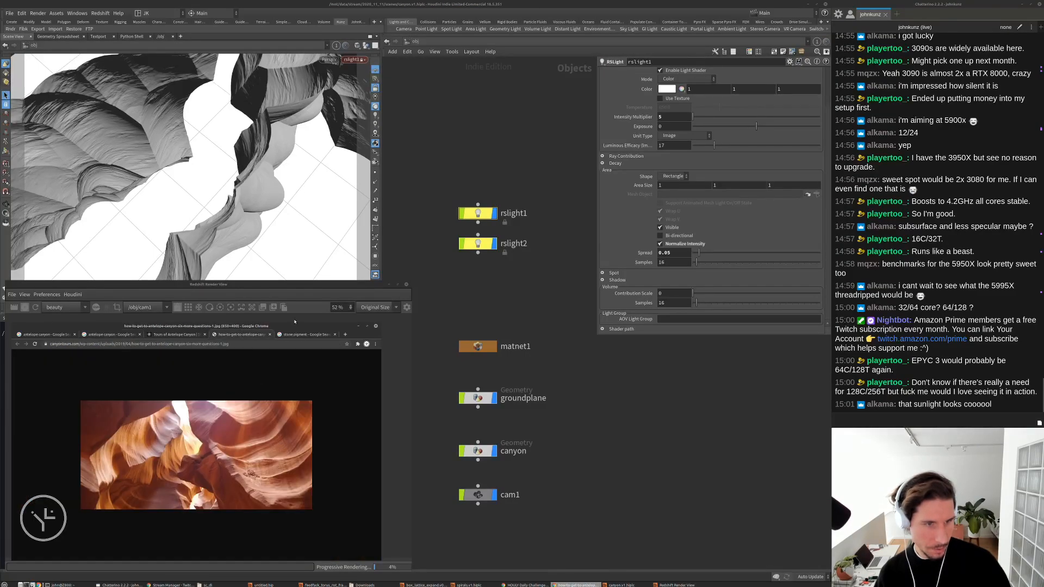
click(305, 335)
click(175, 335)
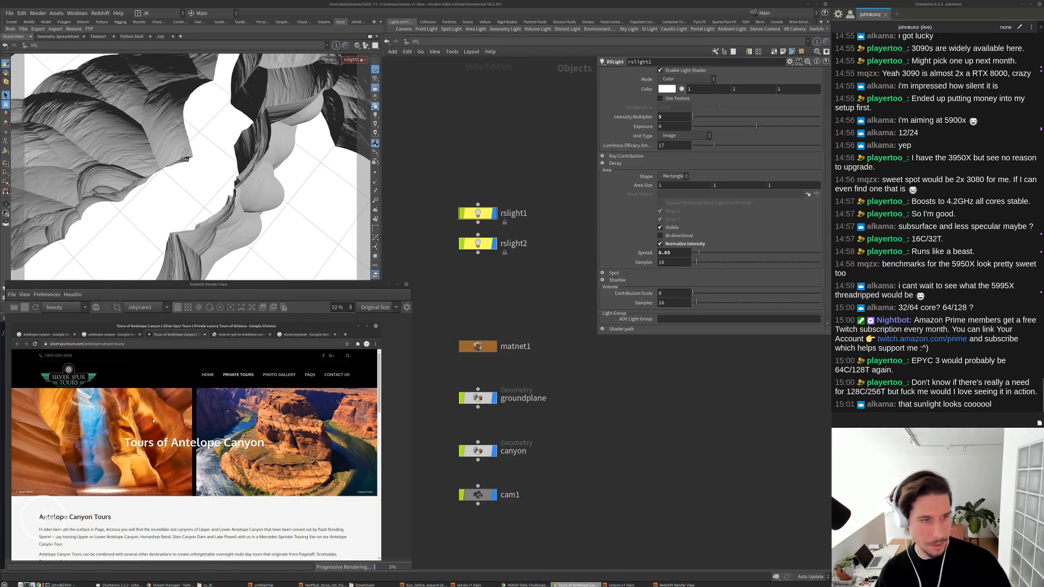
Set rslight1's volume contribution scale to 1
click(487, 244)
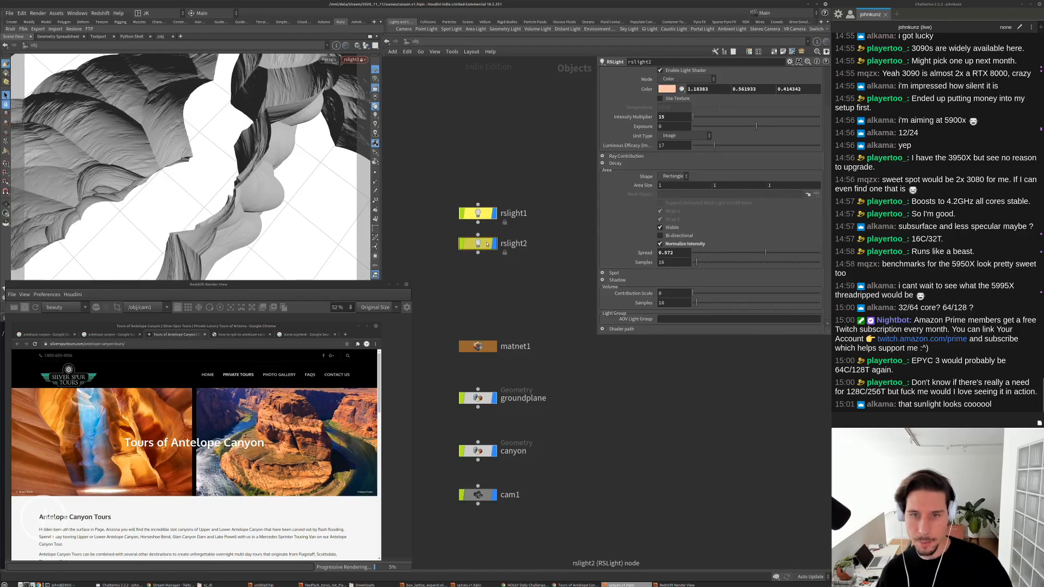
click(483, 213)
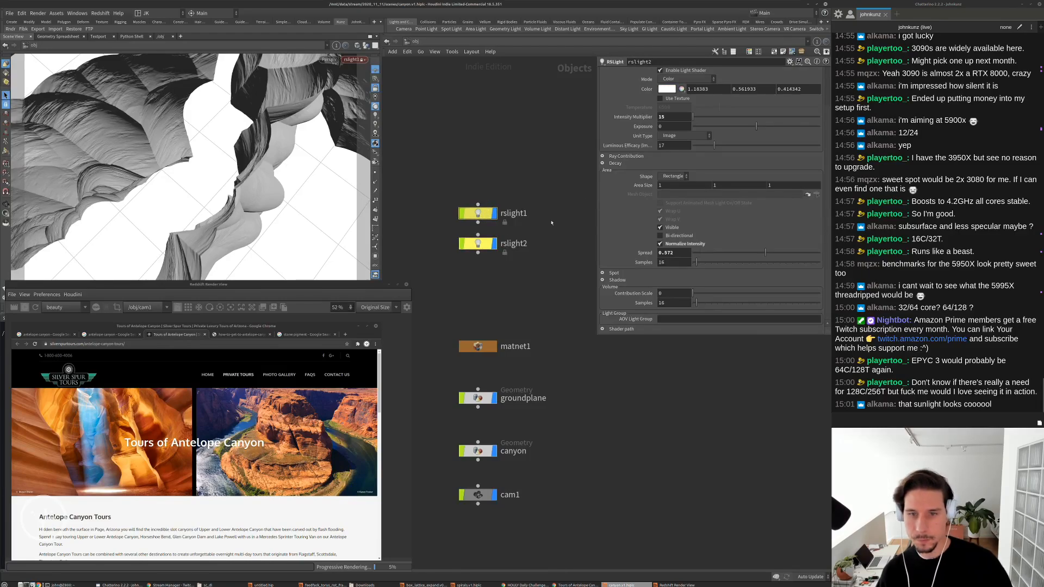
click(677, 294)
text(1)
key(Return)
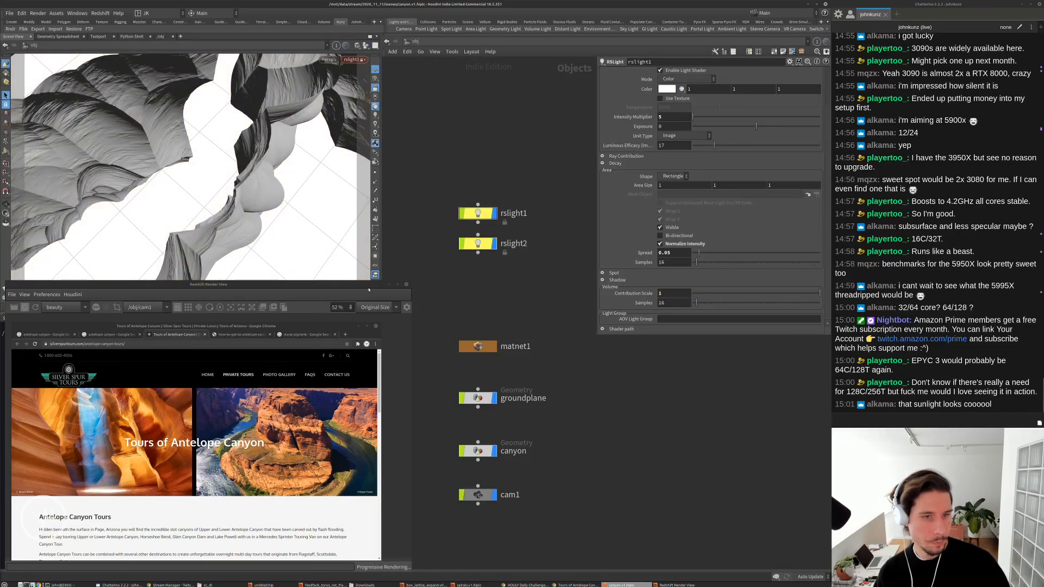
Bring the render view back to the front and enable volume scattering on the redshift1 node in the out network
click(367, 288)
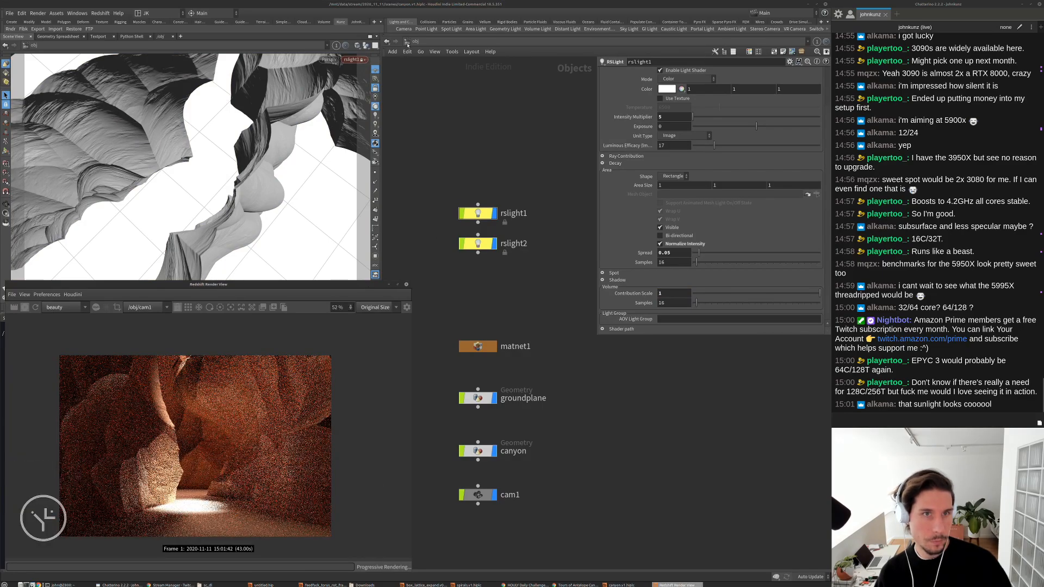
click(415, 41)
click(434, 114)
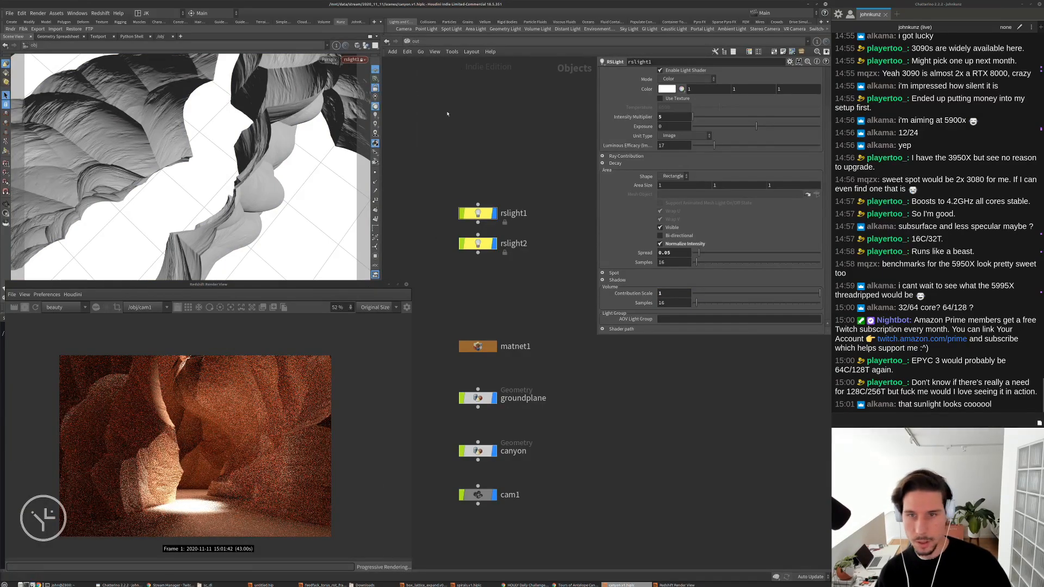
click(763, 133)
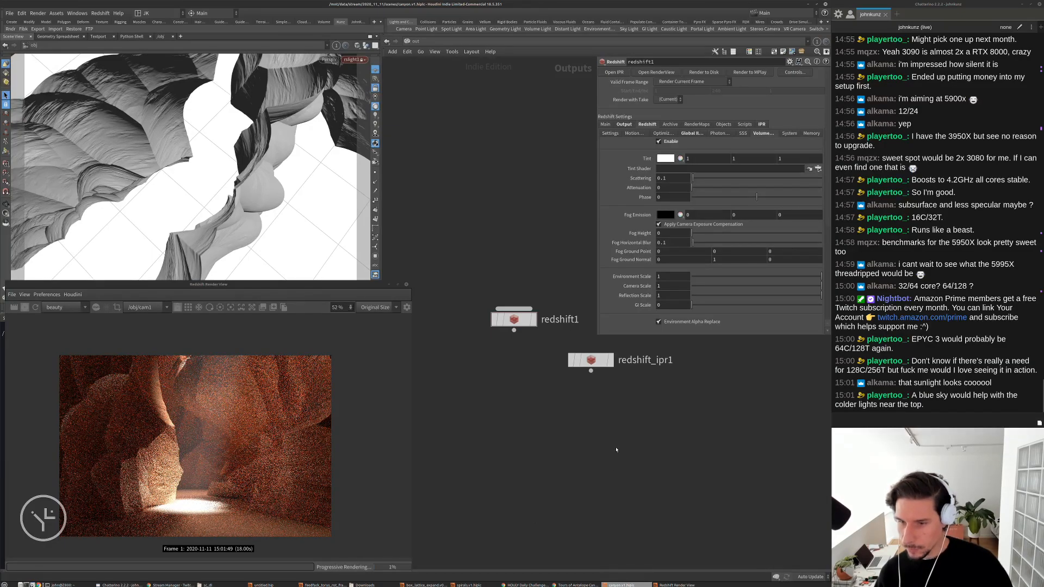
key(h)
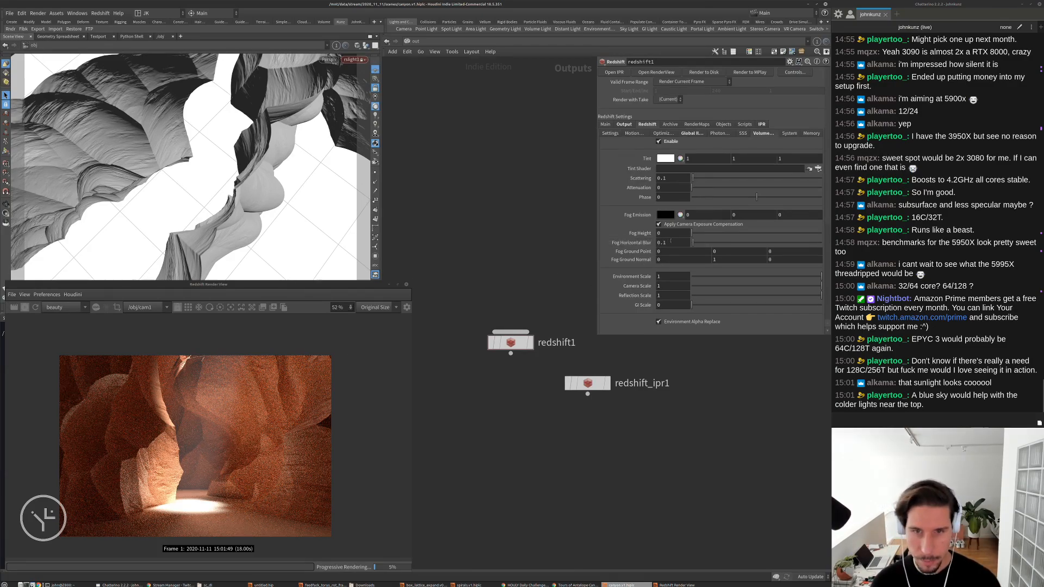
Try volume scattering amounts of 0.25 and 0.5 on redshift1, and settle on 0.35
double_click(665, 243)
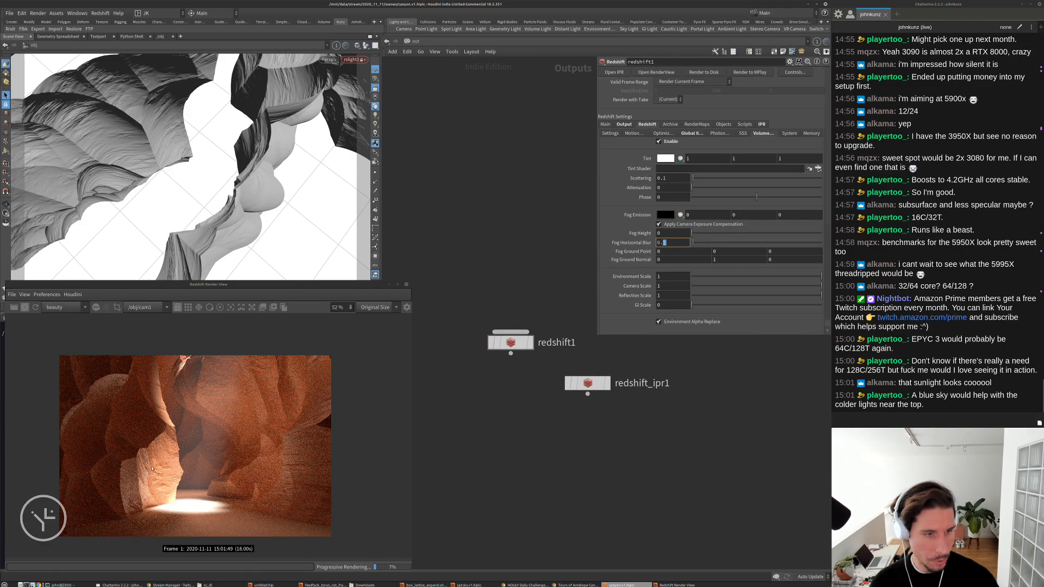
click(672, 178)
text(0.25)
key(Return)
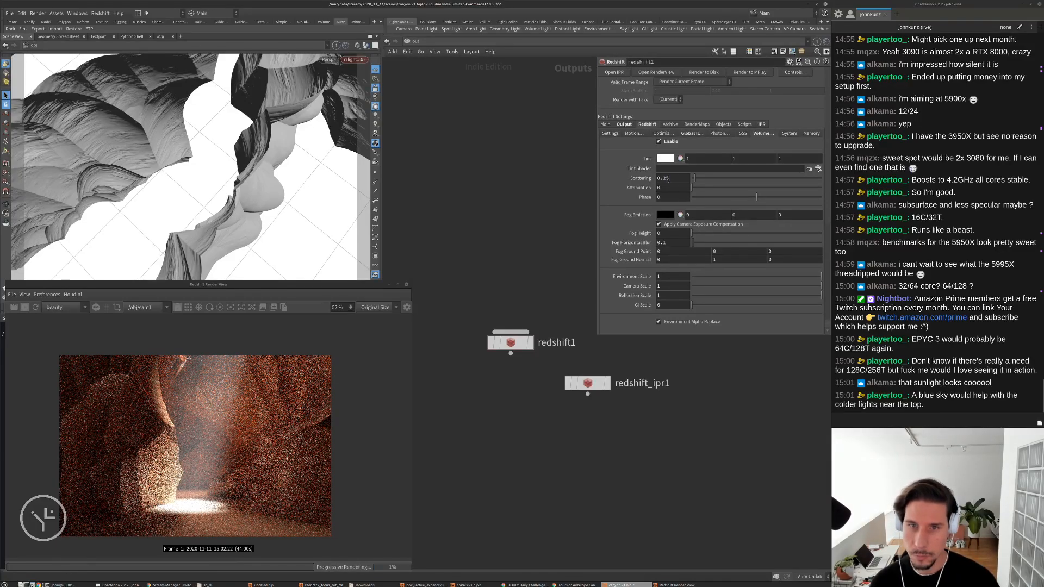
text(5)
key(Return)
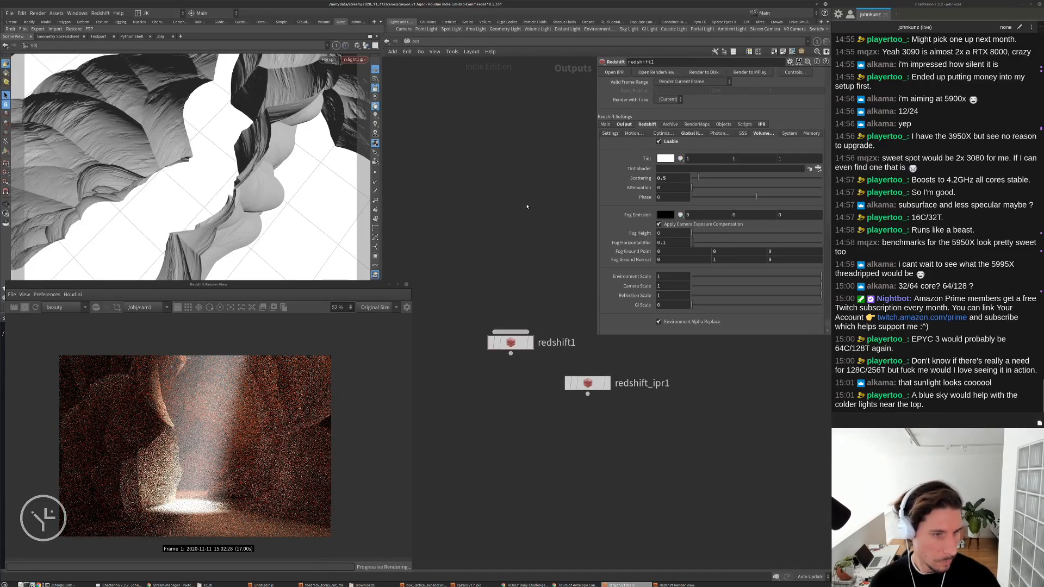
click(661, 179)
text(3)
key(Return)
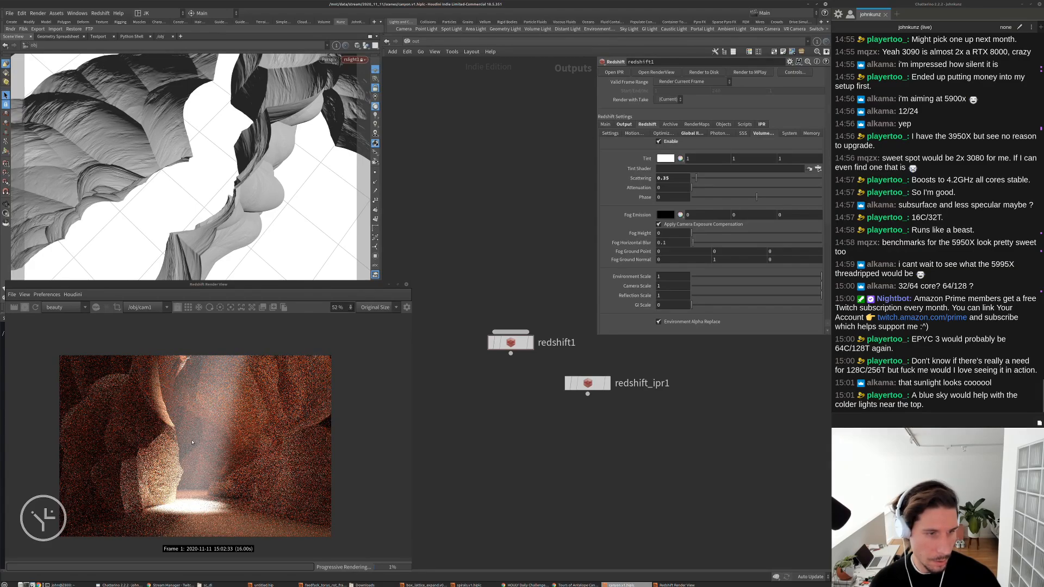
Inspect the volumetric light beam and the floor's light pool in the render, close up and as a whole
scroll(195, 463, up, 2)
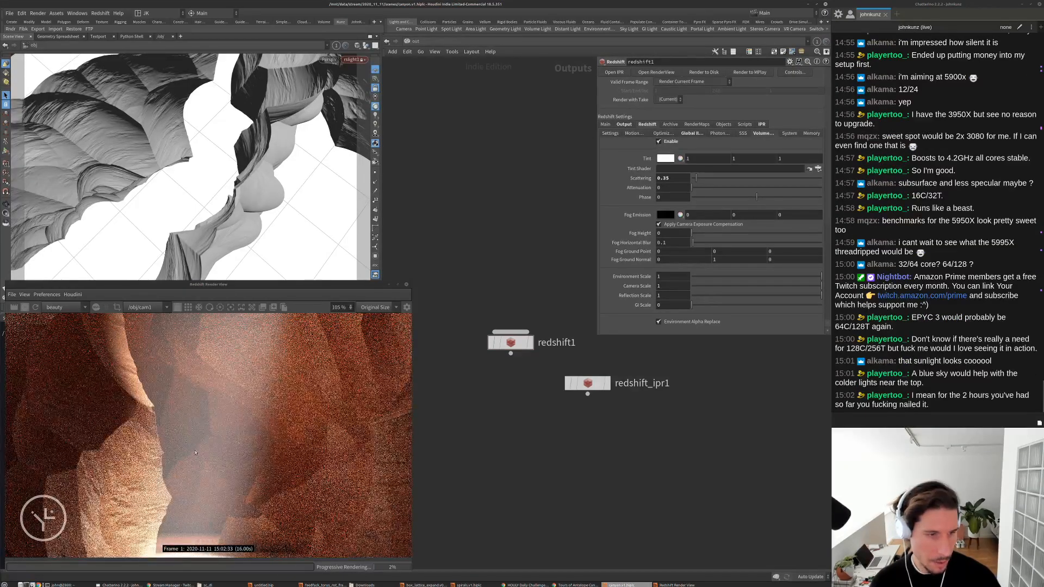
scroll(198, 450, down, 2)
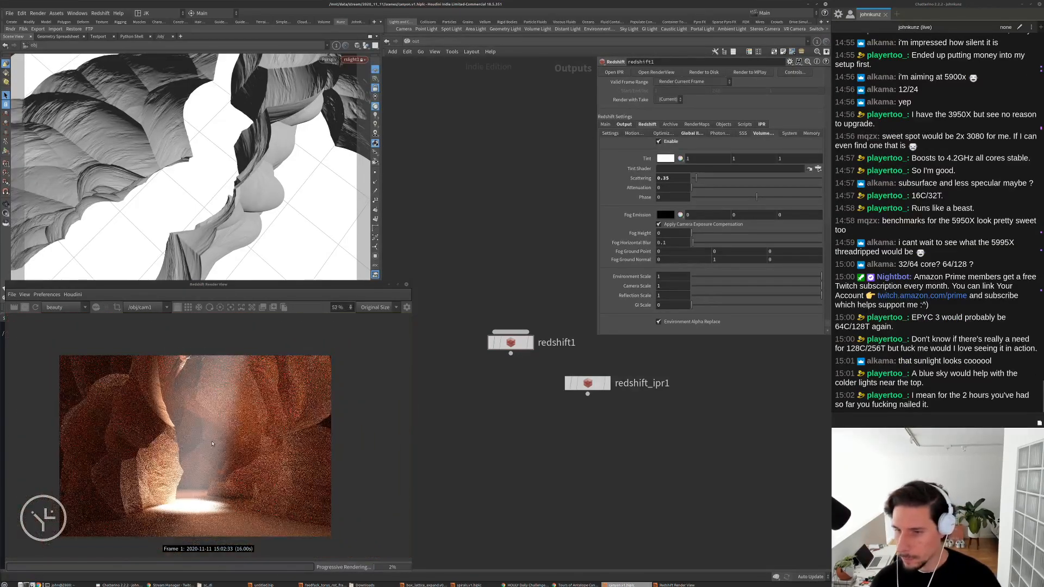
scroll(212, 444, down, 1)
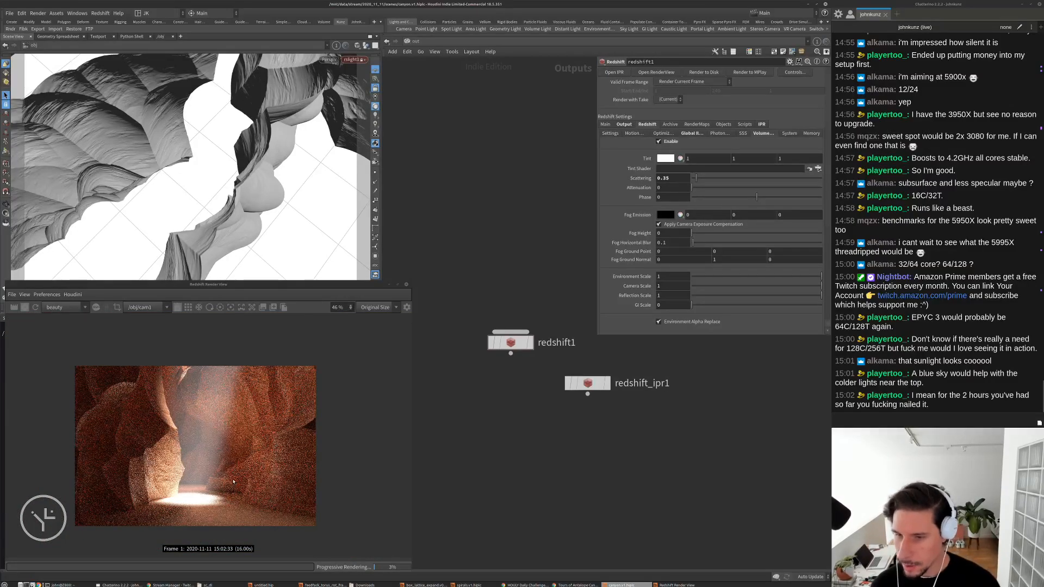
scroll(225, 483, up, 2)
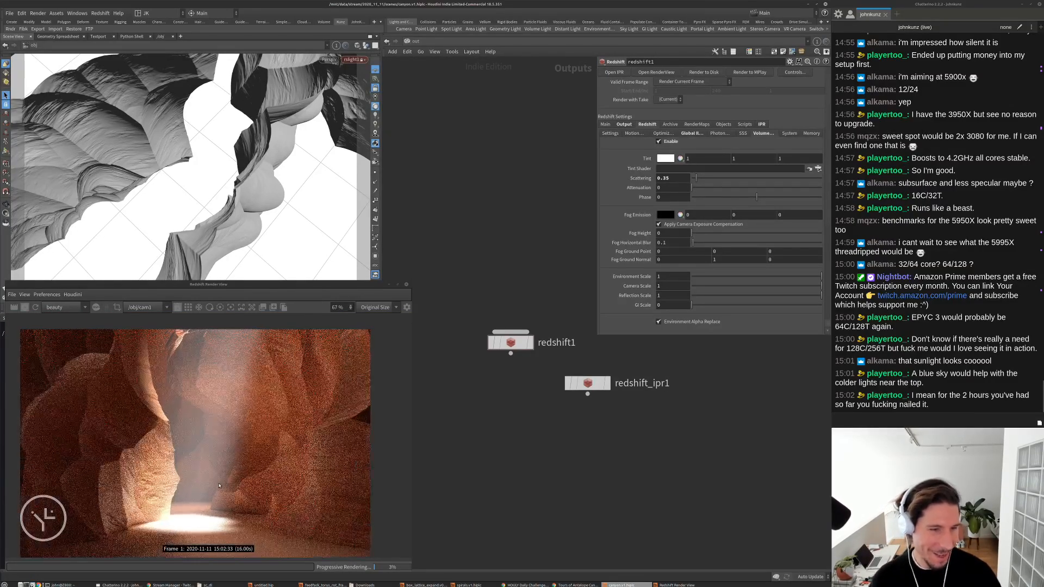
scroll(219, 485, down, 1)
middle_drag(219, 486, 208, 447)
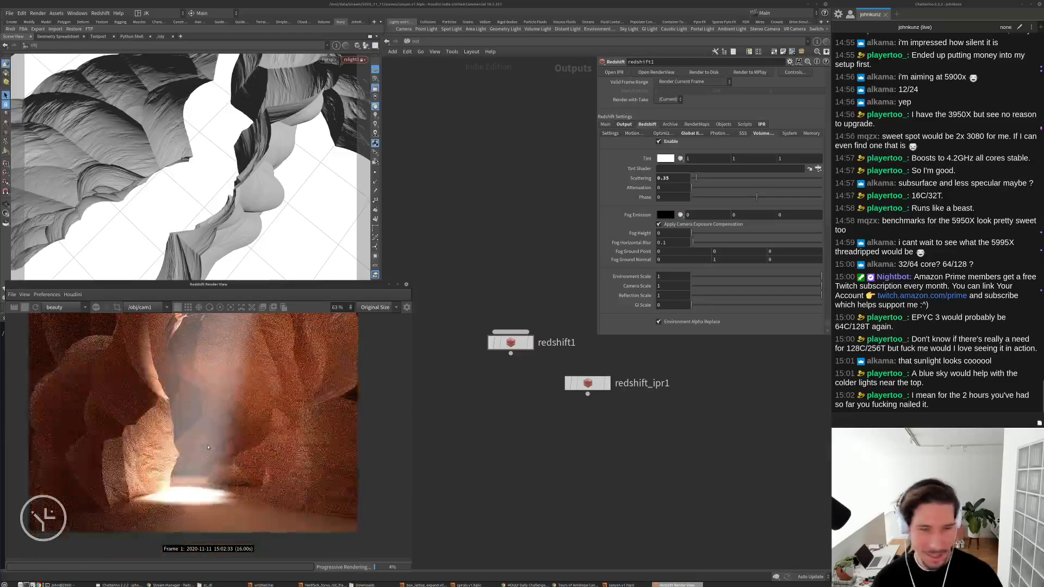
scroll(208, 447, down, 1)
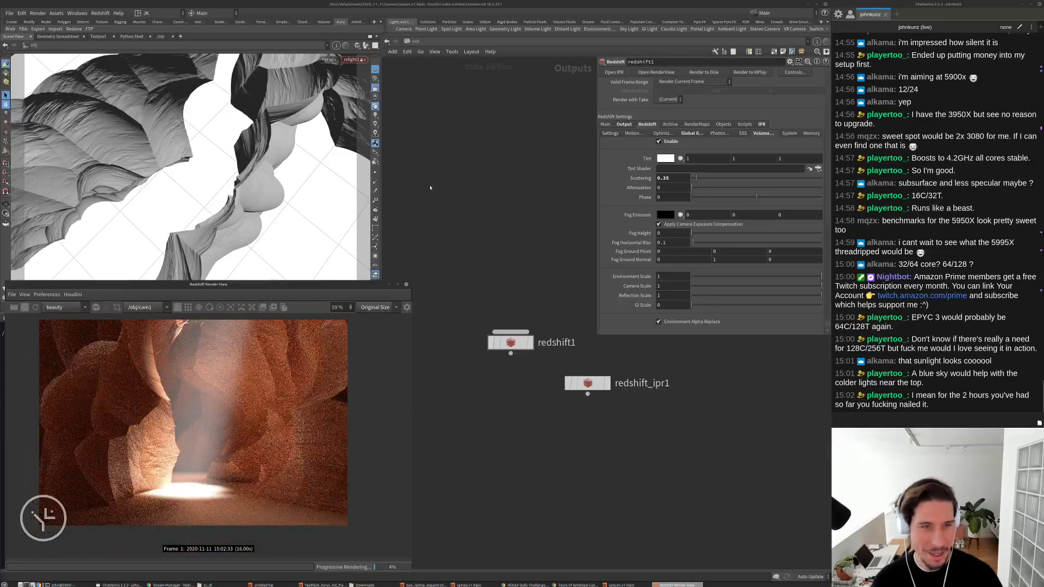
Stop the progressive render and save the scene as a new version named canyon.v2.hiplc
click(24, 308)
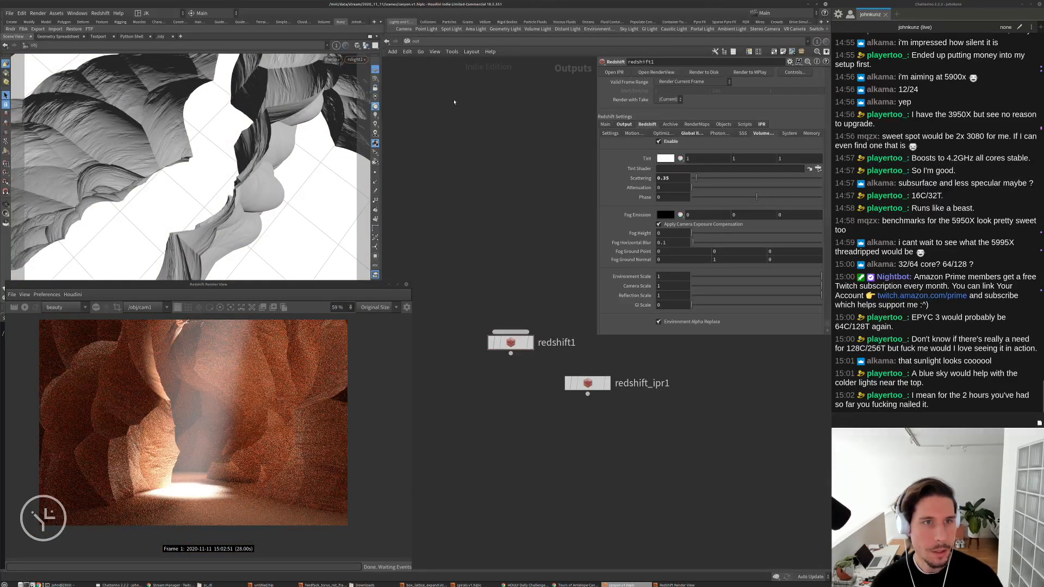
click(9, 13)
click(79, 88)
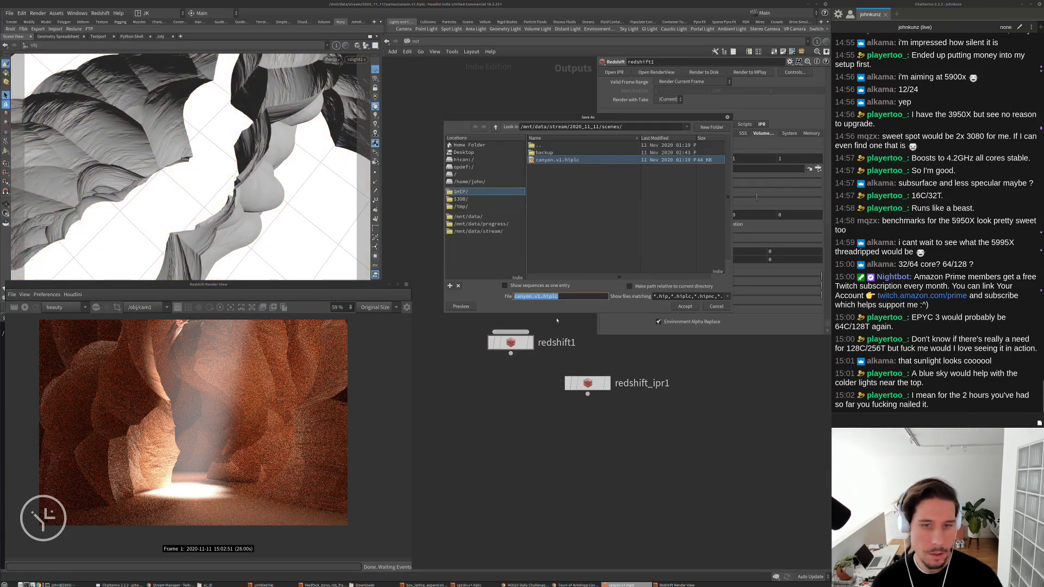
click(541, 307)
click(539, 296)
key(Delete)
text(2)
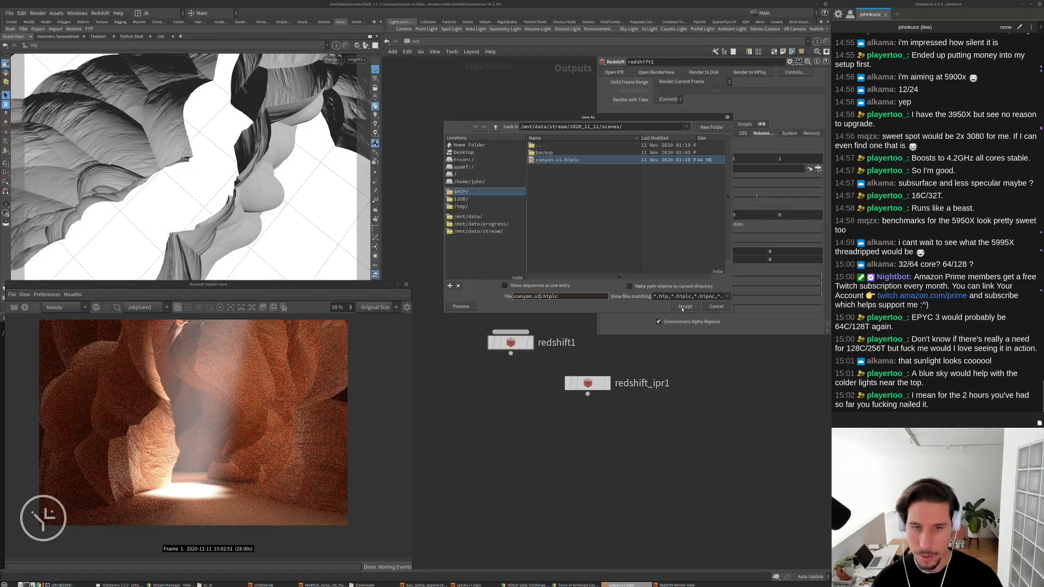
key(Return)
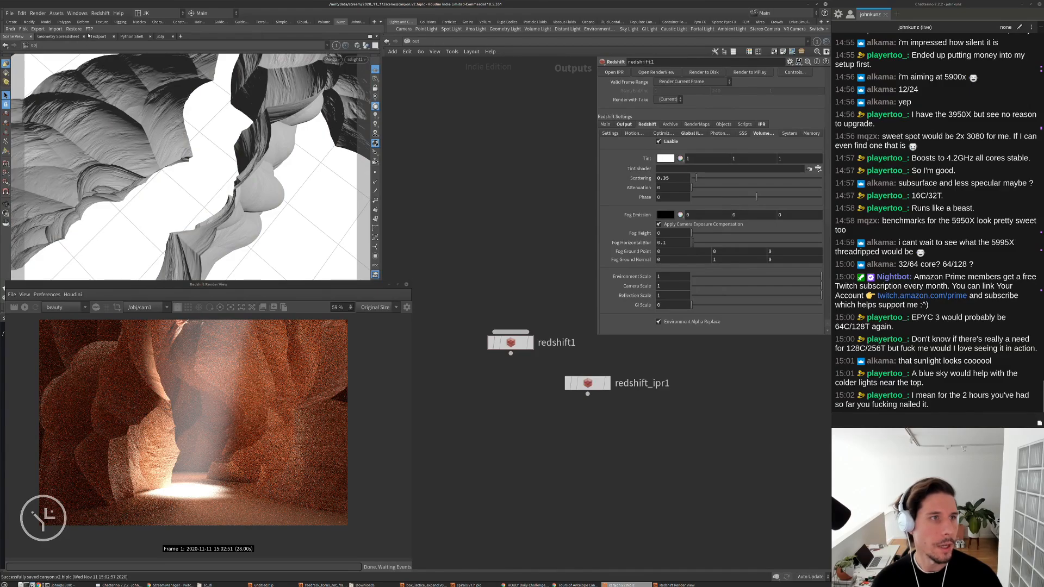
Return to the object level and open the canyon geometry network
click(416, 42)
click(435, 91)
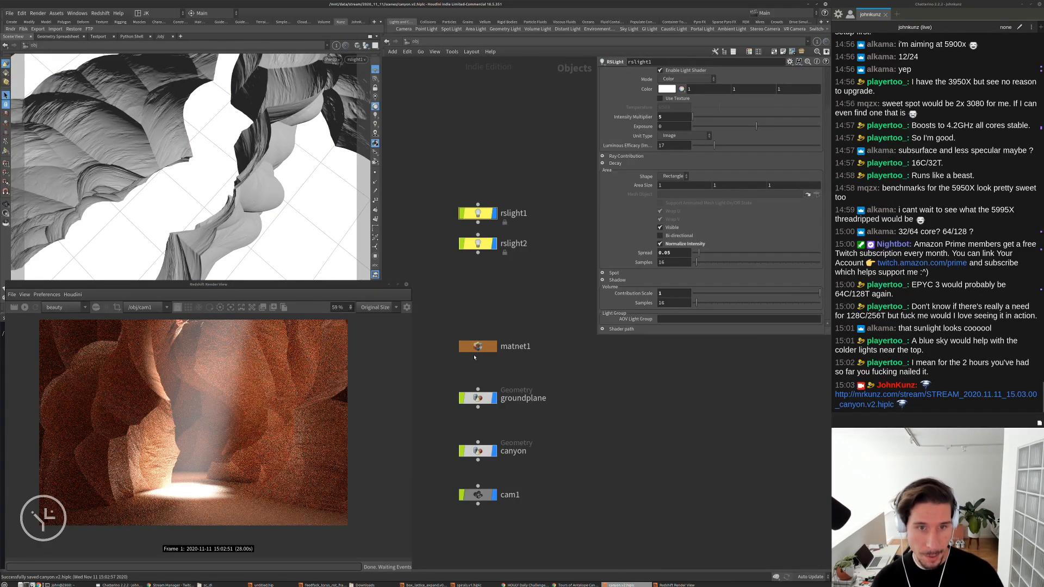
middle_drag(490, 317, 485, 297)
double_click(473, 378)
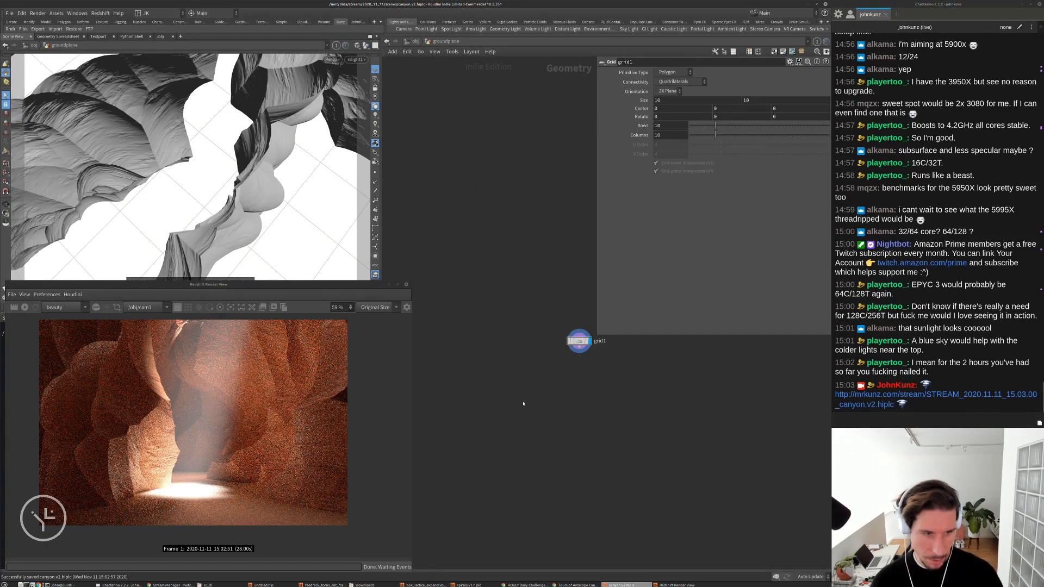
key(u)
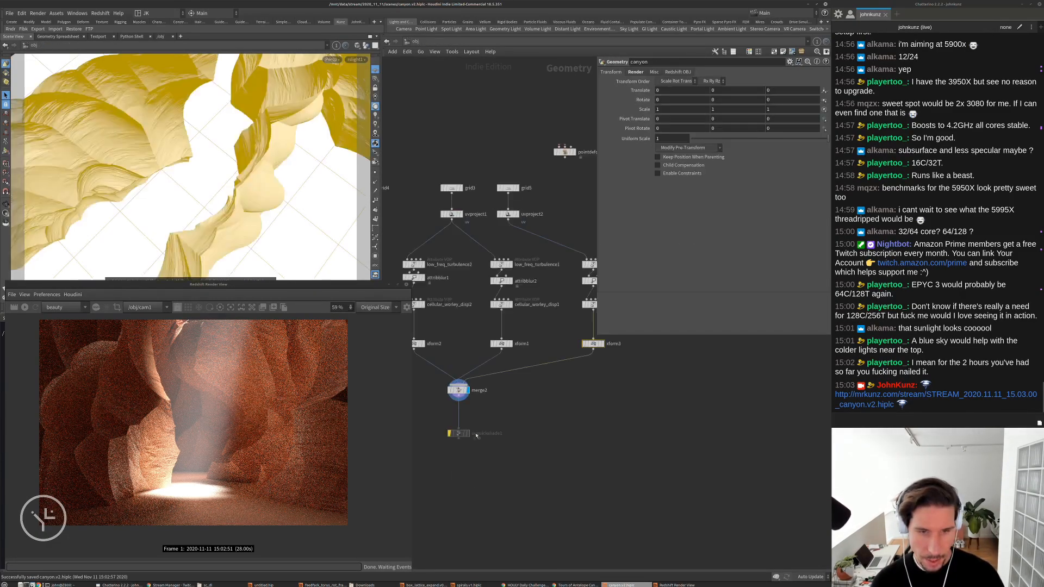
key(i)
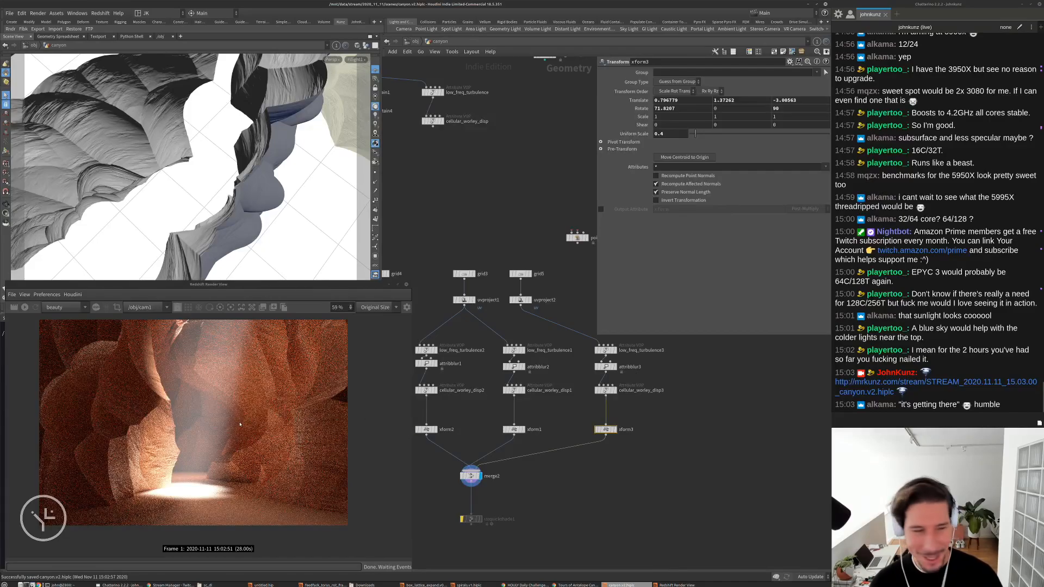
Examine the rendered canyon walls, light beam and floor light pool, close up and as a whole
scroll(184, 397, up, 3)
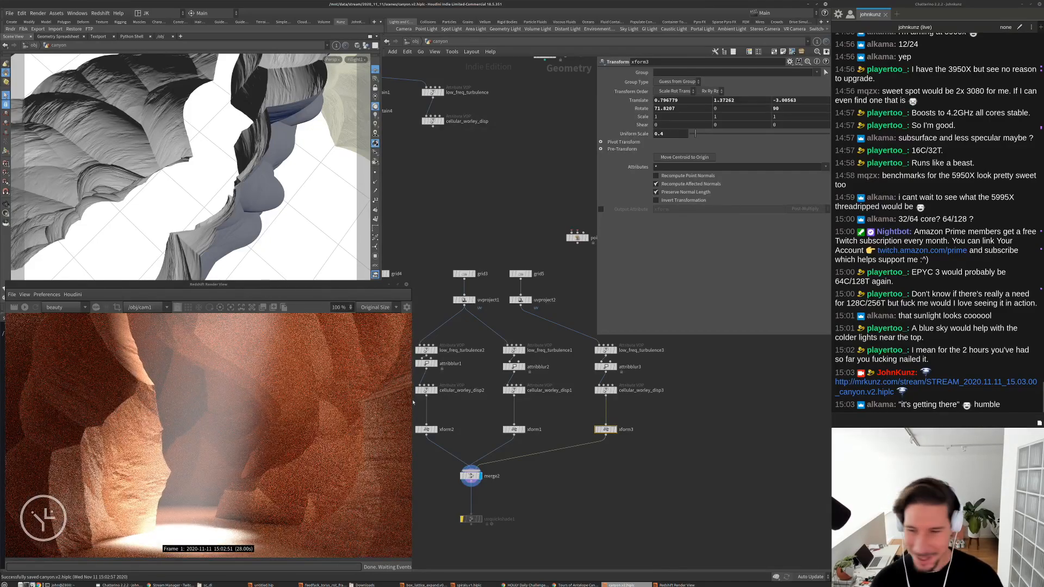
scroll(184, 435, down, 1)
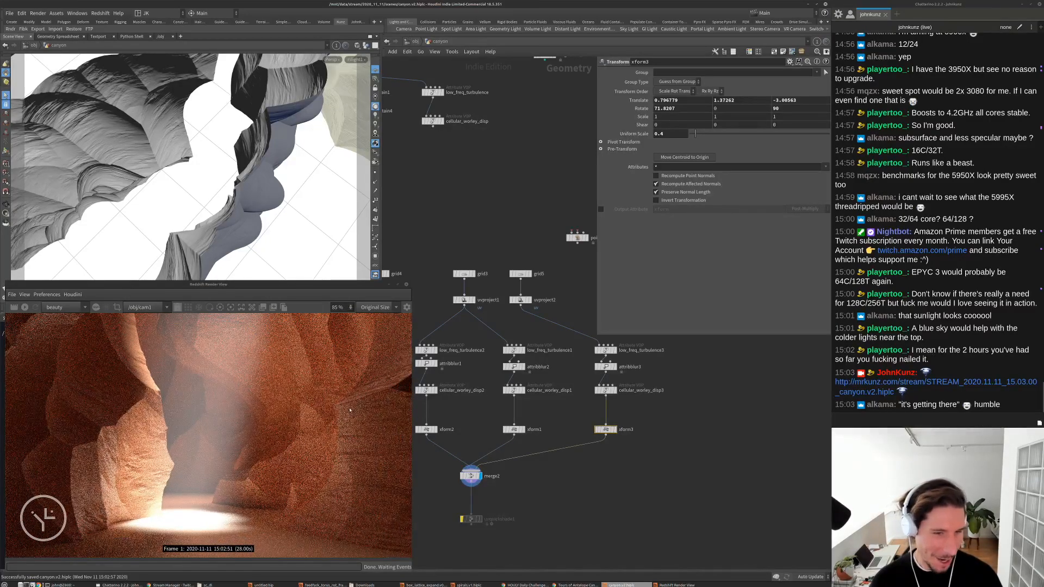
scroll(152, 414, down, 1)
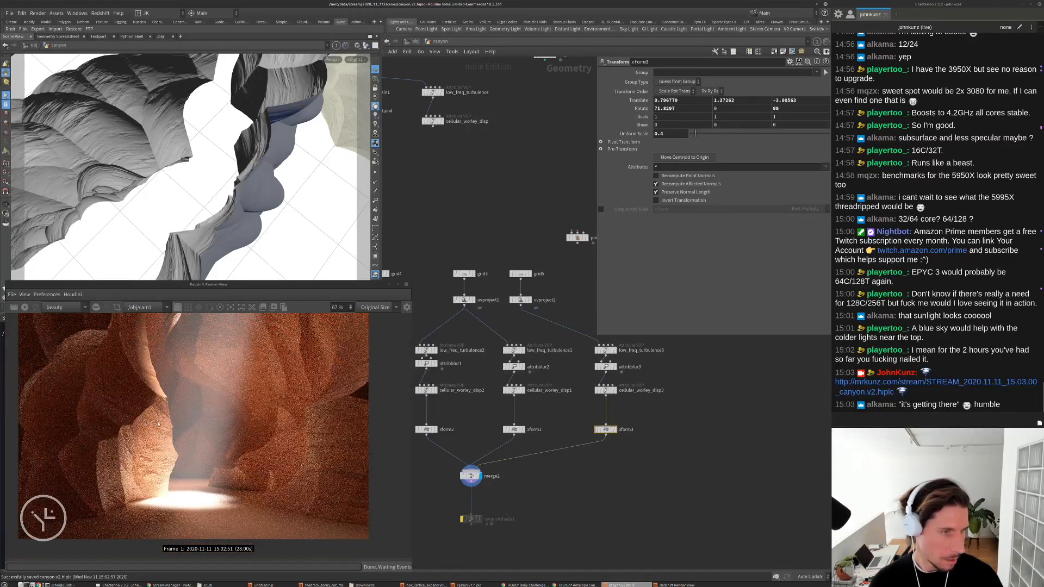
scroll(158, 438, down, 1)
scroll(155, 432, down, 1)
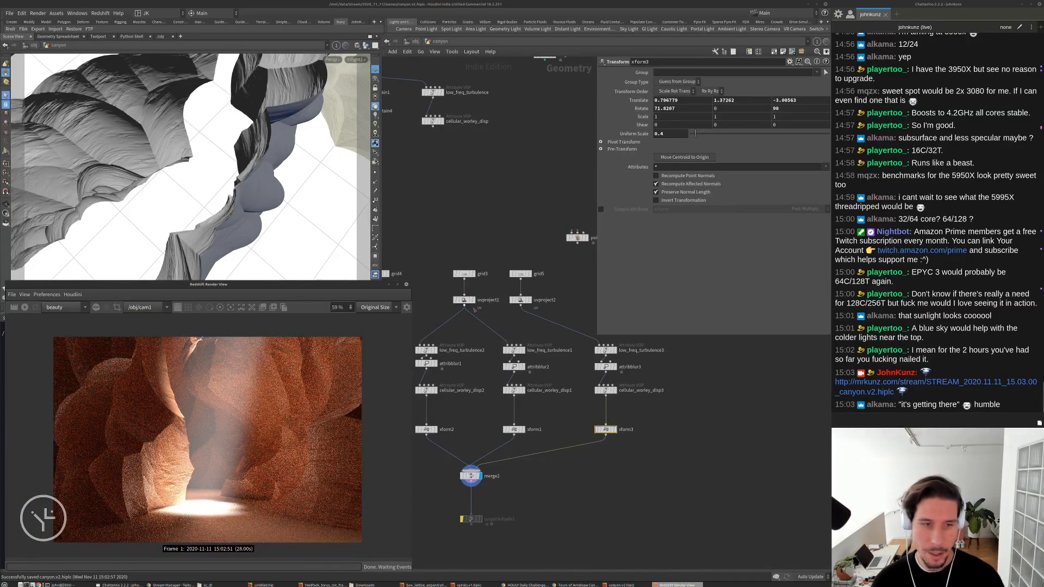
scroll(229, 486, up, 5)
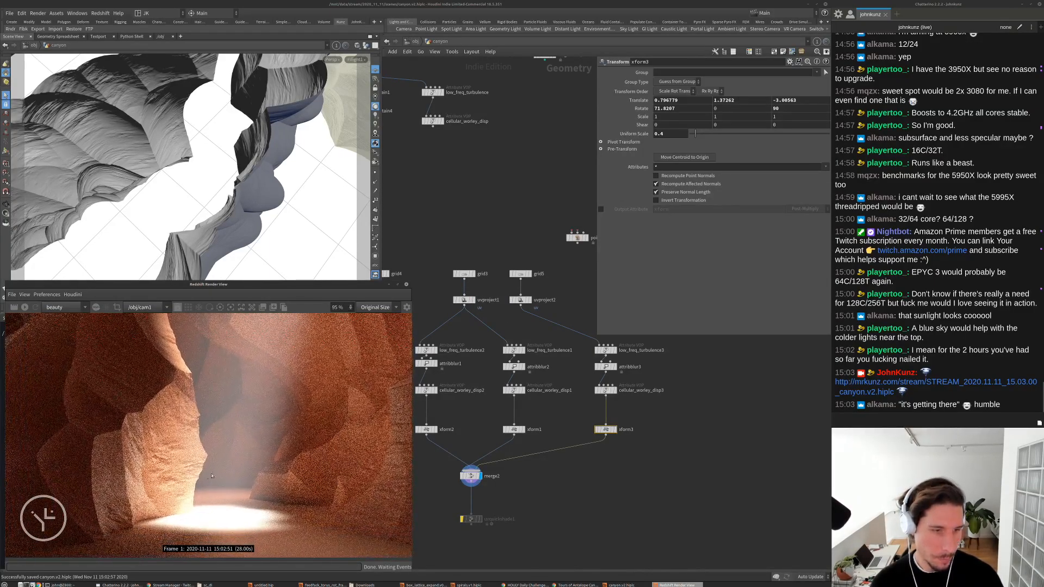
scroll(203, 477, down, 2)
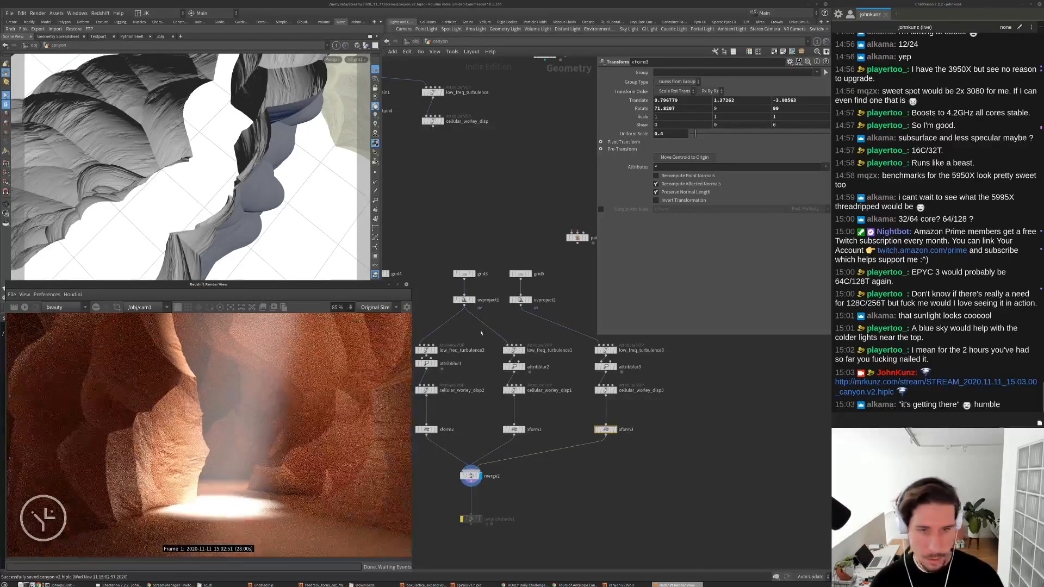
Enable and display uvquickshade1, check the canyon's UVs through cam1, and bypass the node again
scroll(464, 540, up, 5)
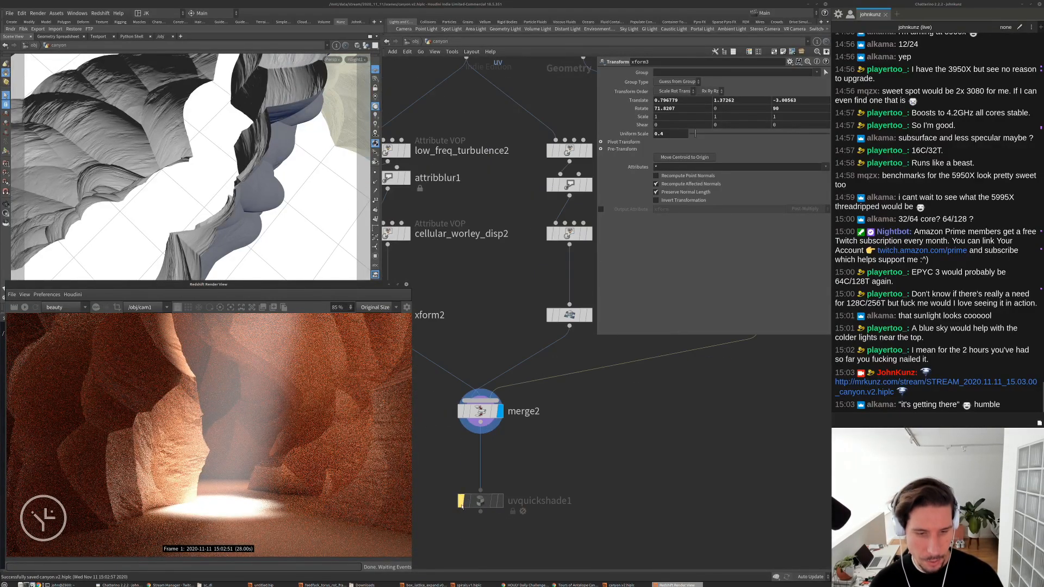
click(460, 500)
click(499, 501)
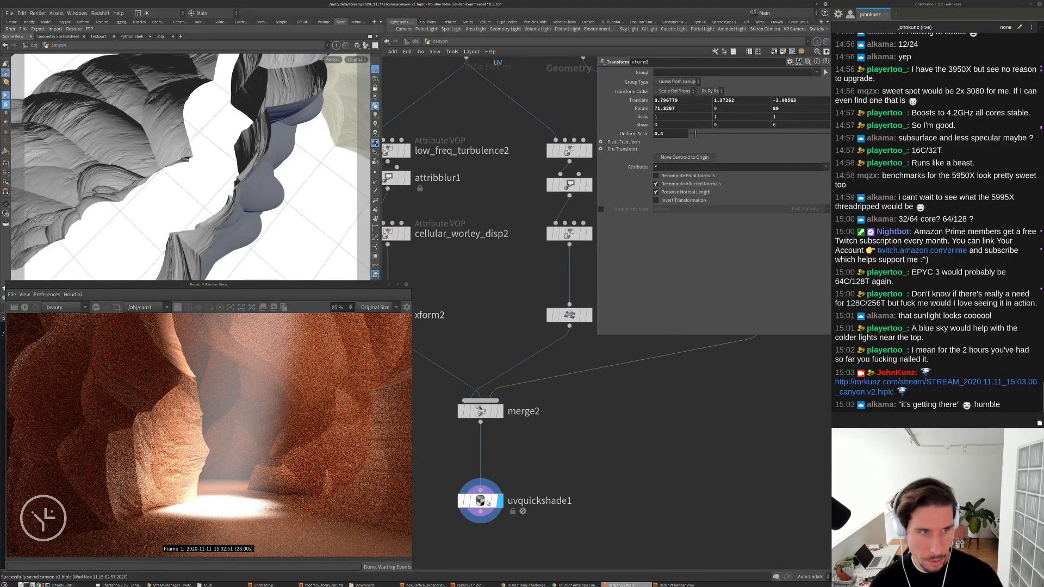
click(356, 60)
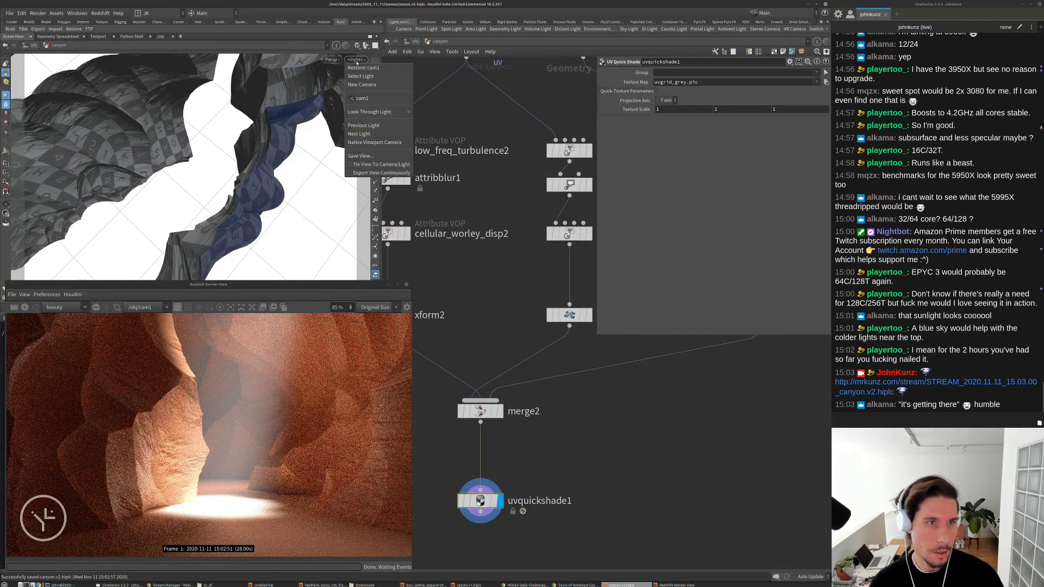
click(370, 101)
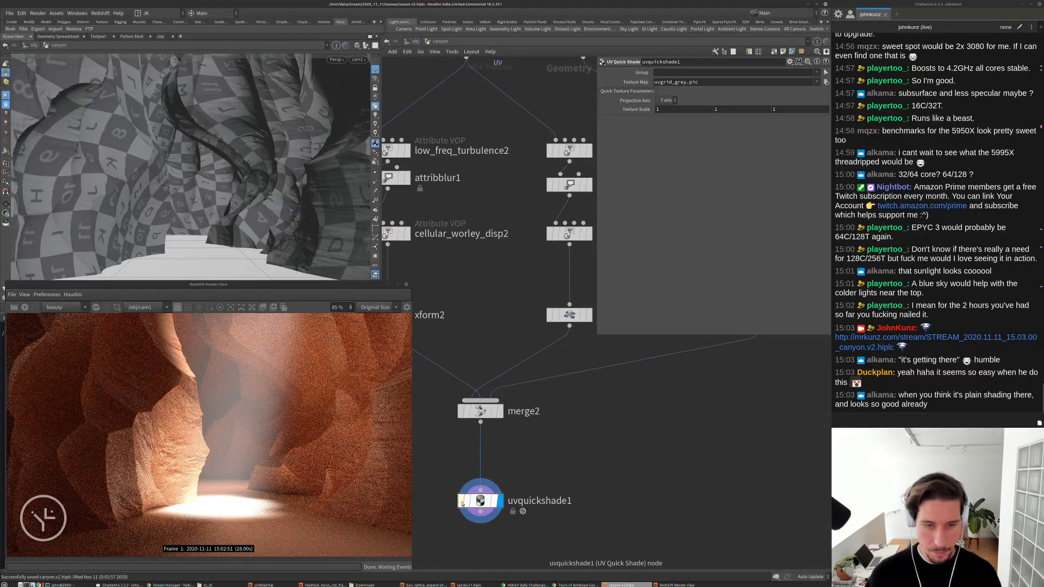
click(466, 504)
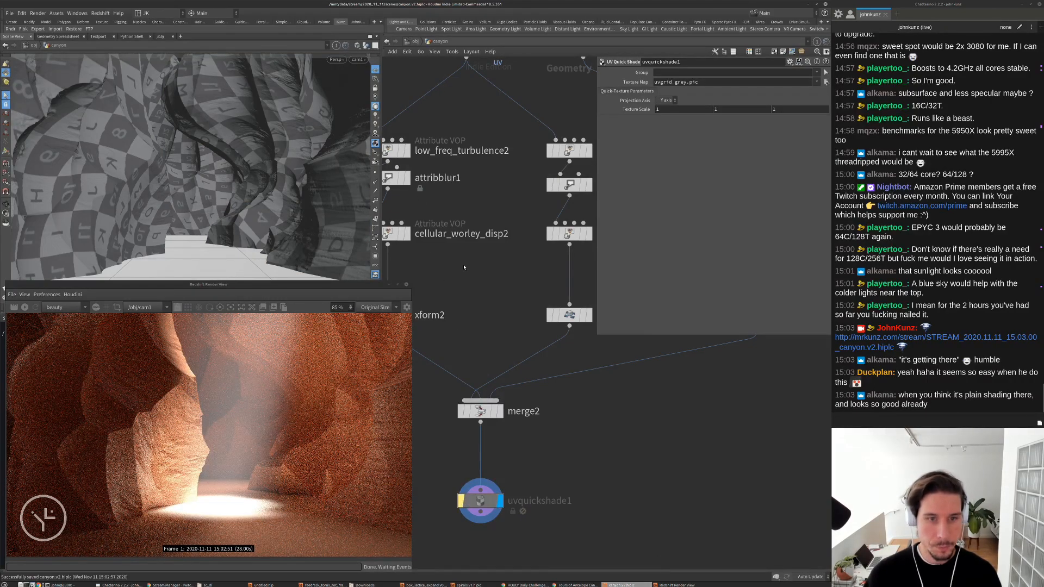
Go back to the object level and open the canyon material network inside matnet1
double_click(415, 42)
click(492, 88)
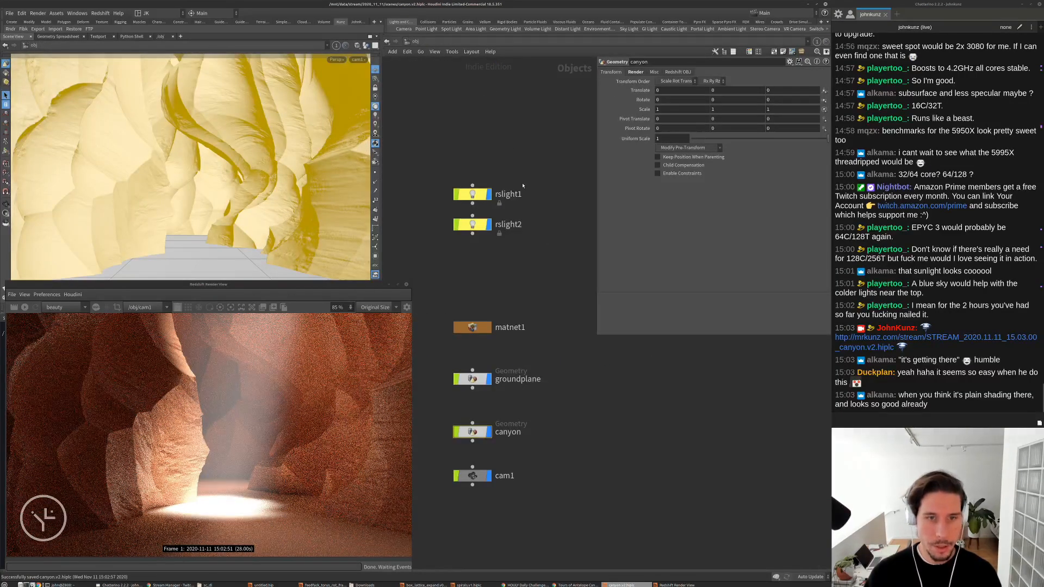
scroll(532, 196, down, 2)
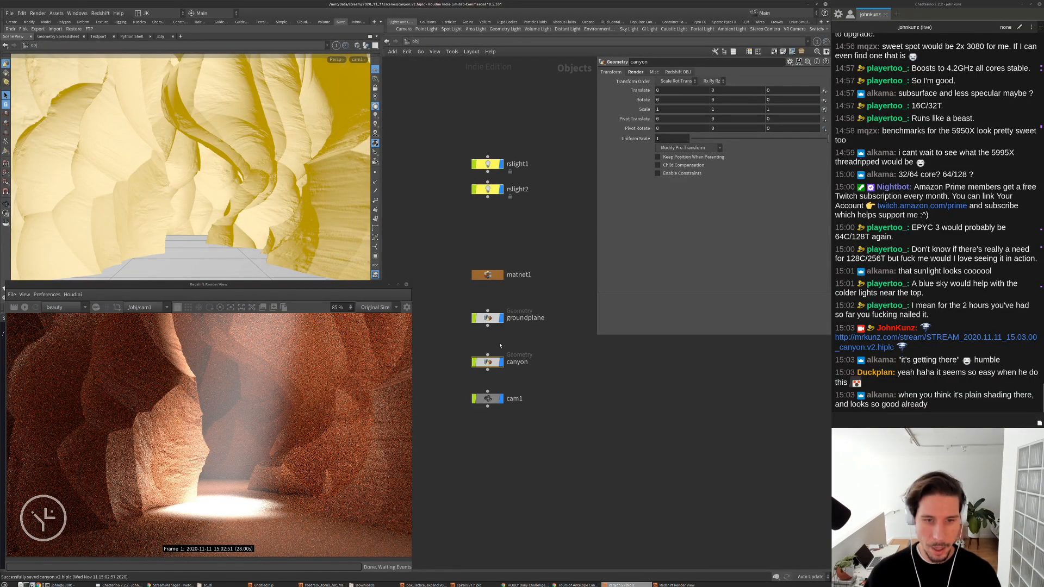
double_click(487, 276)
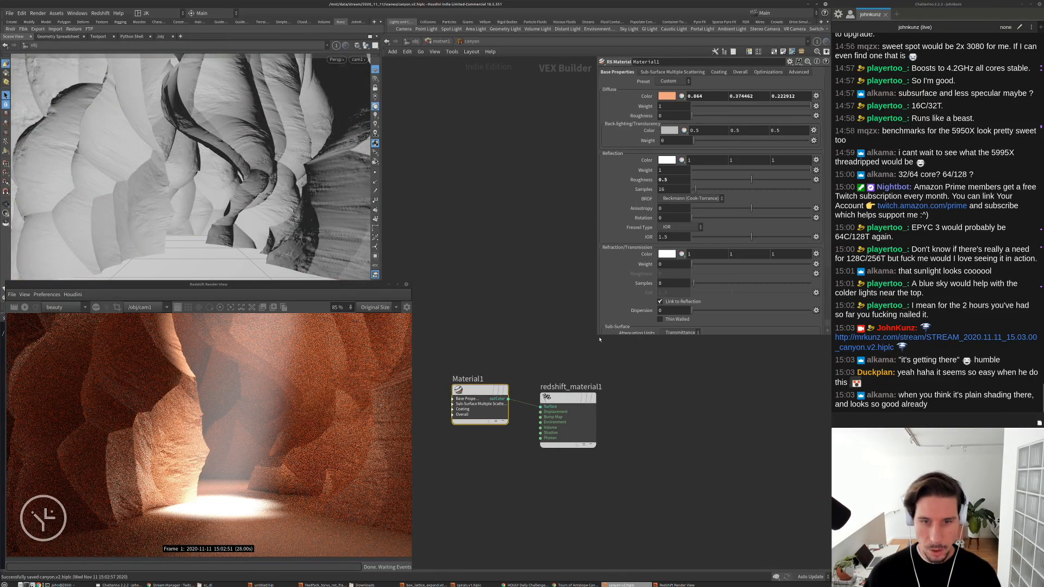
Add an RS Ramp node above Material1 in the canyon material network
drag(597, 336, 596, 274)
key(Tab)
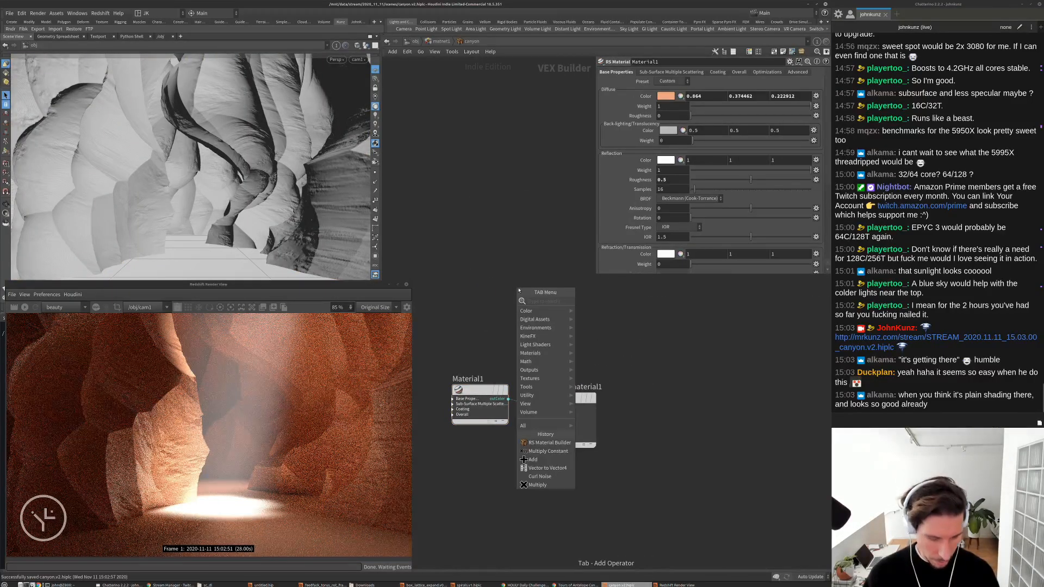
text(tri)
click(600, 299)
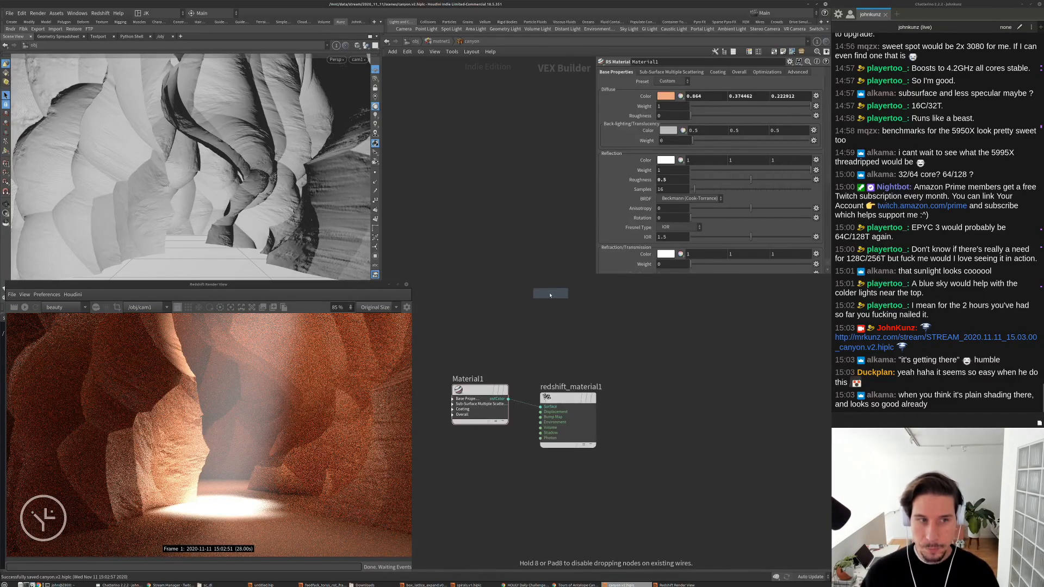
click(537, 295)
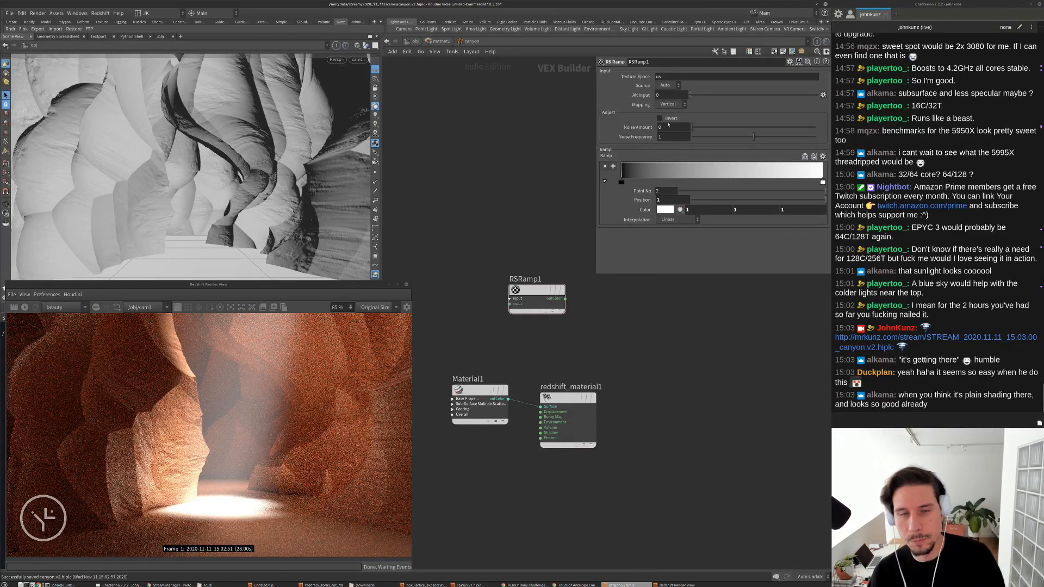
Connect RSRamp1's color output to the Surface input of redshift_material1 and start the progressive render
drag(560, 390, 628, 382)
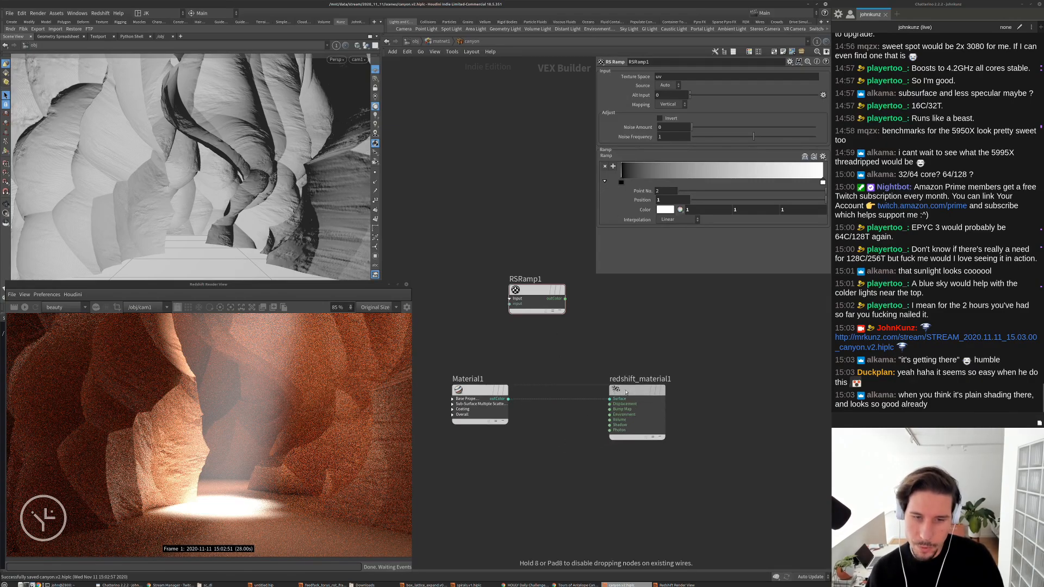
middle_drag(600, 311, 599, 326)
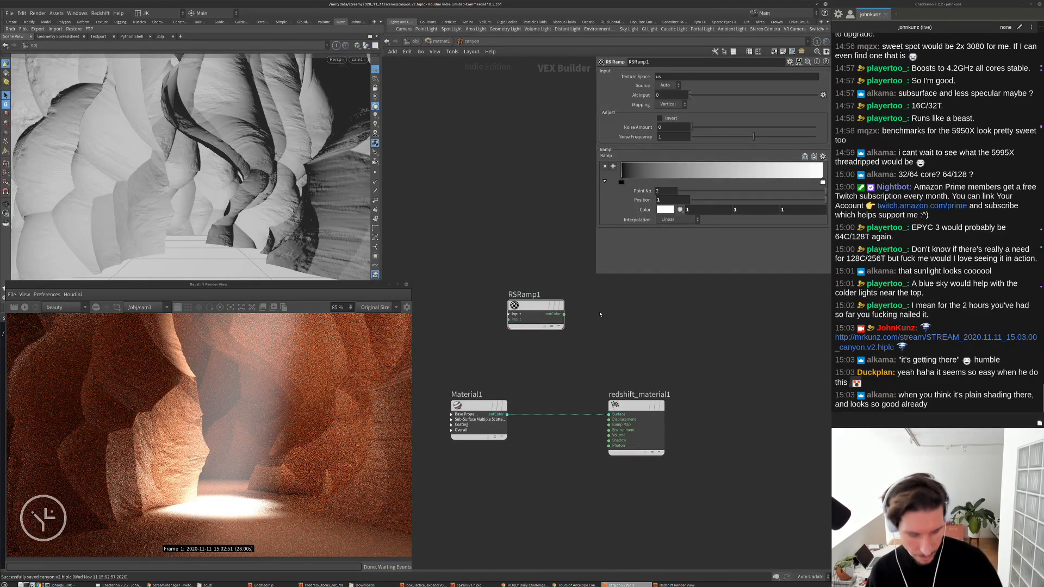
key(Tab)
mouse_move(644, 418)
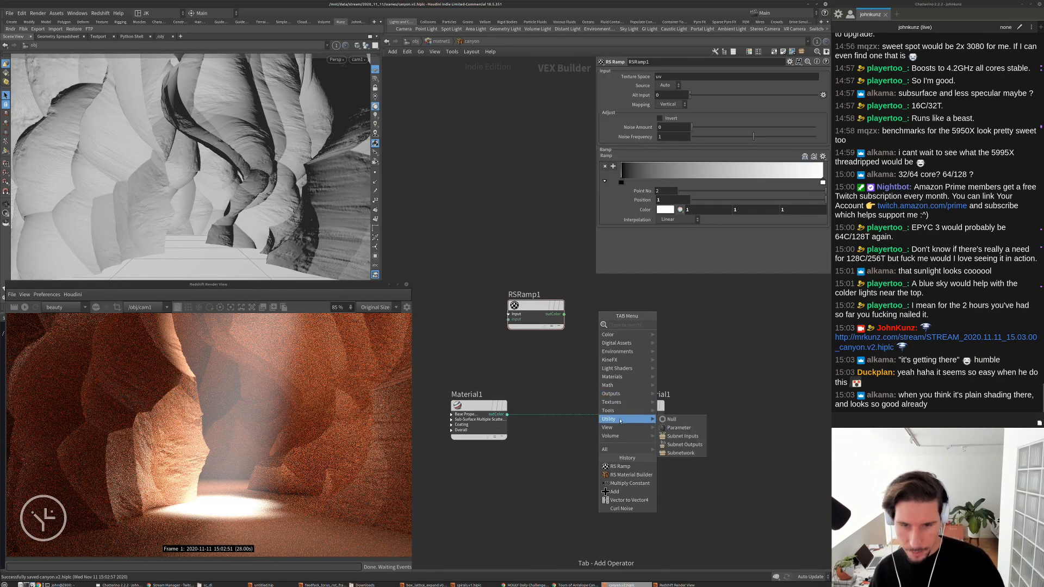
mouse_move(633, 369)
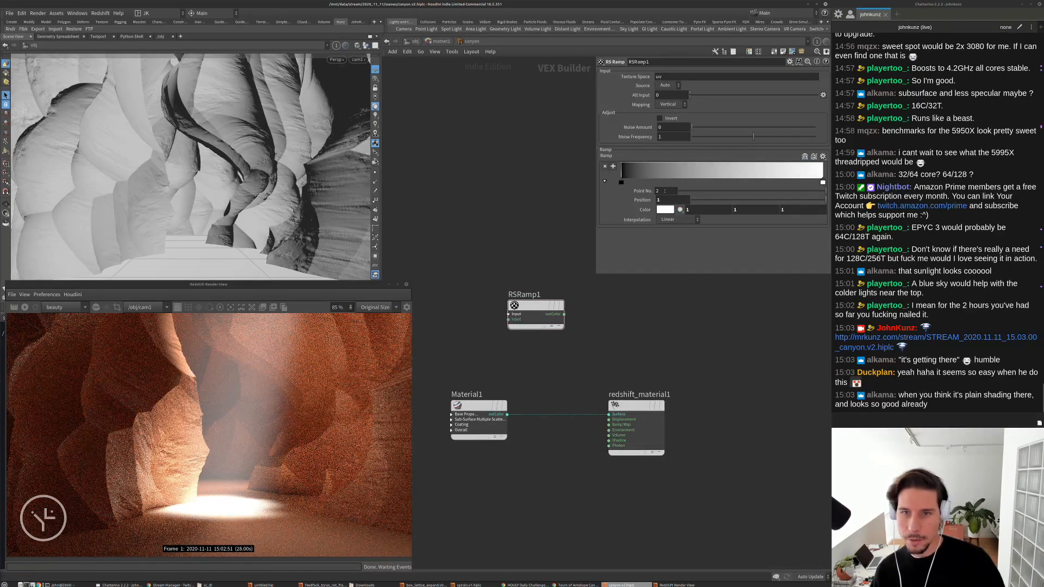
drag(564, 314, 609, 414)
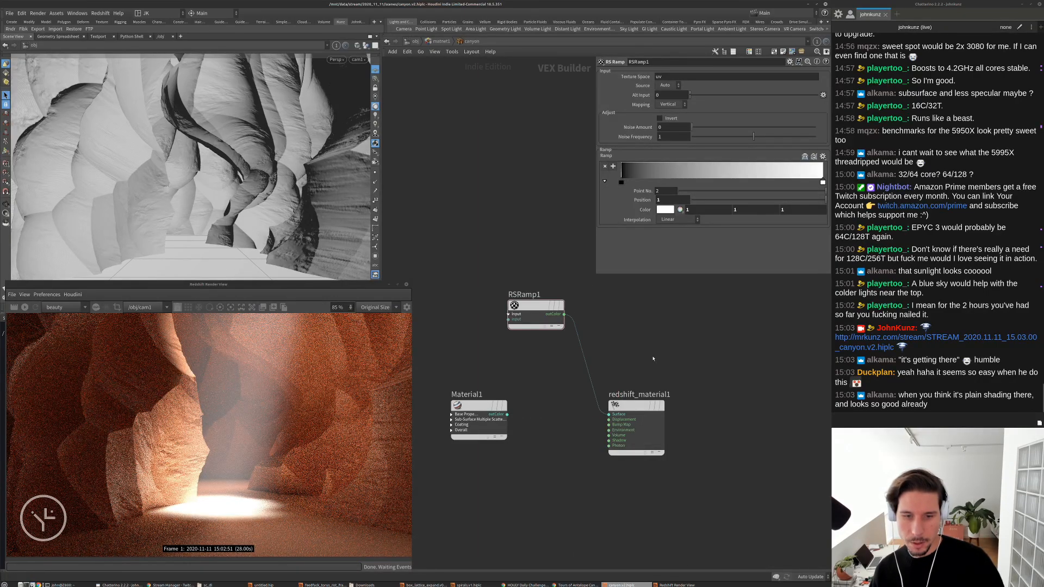
click(25, 306)
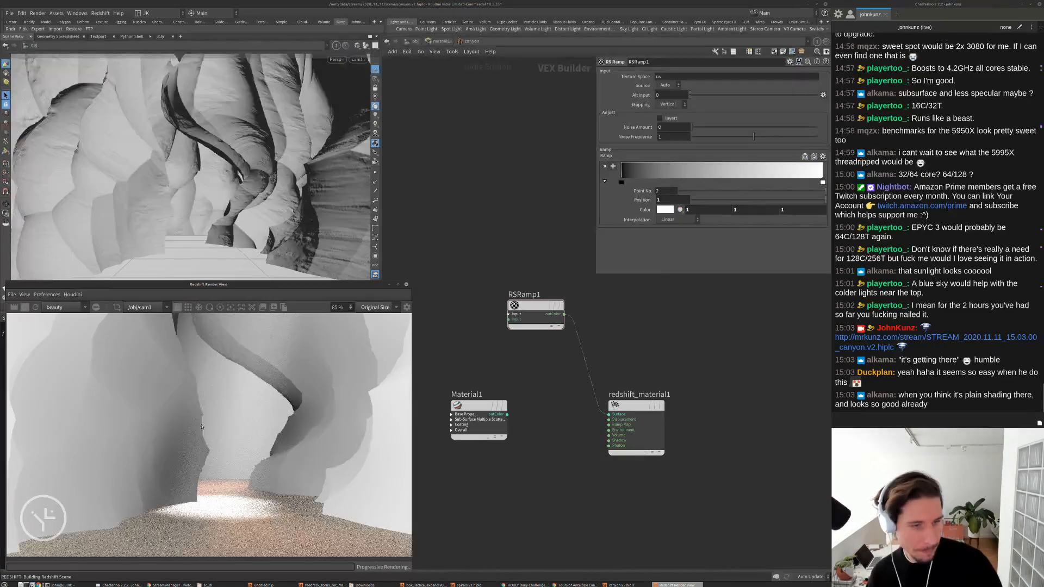
scroll(224, 424, down, 2)
scroll(204, 413, down, 1)
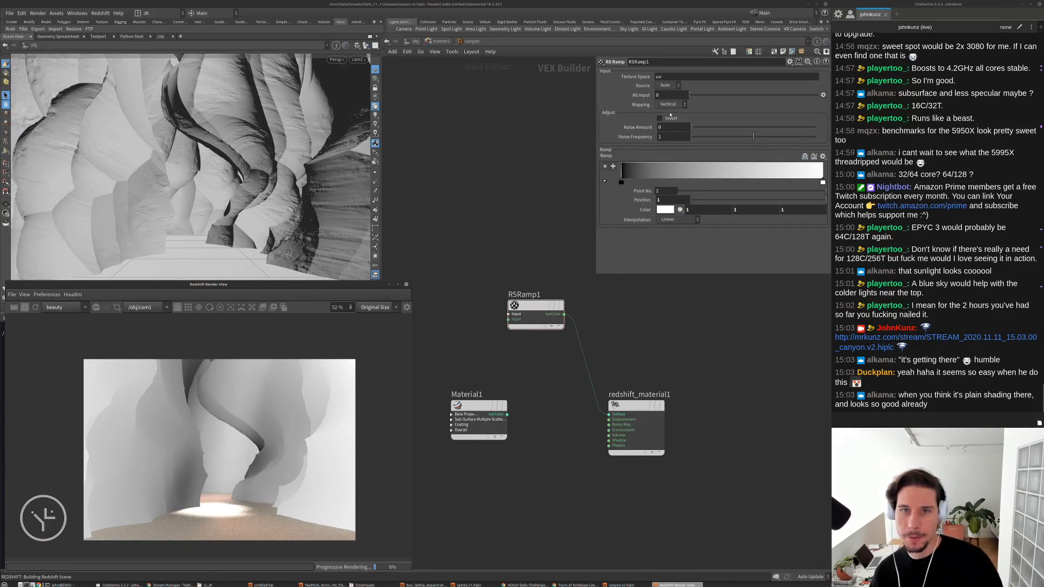
Set the mapping of RSRamp1 to Horizontal
click(671, 106)
click(669, 121)
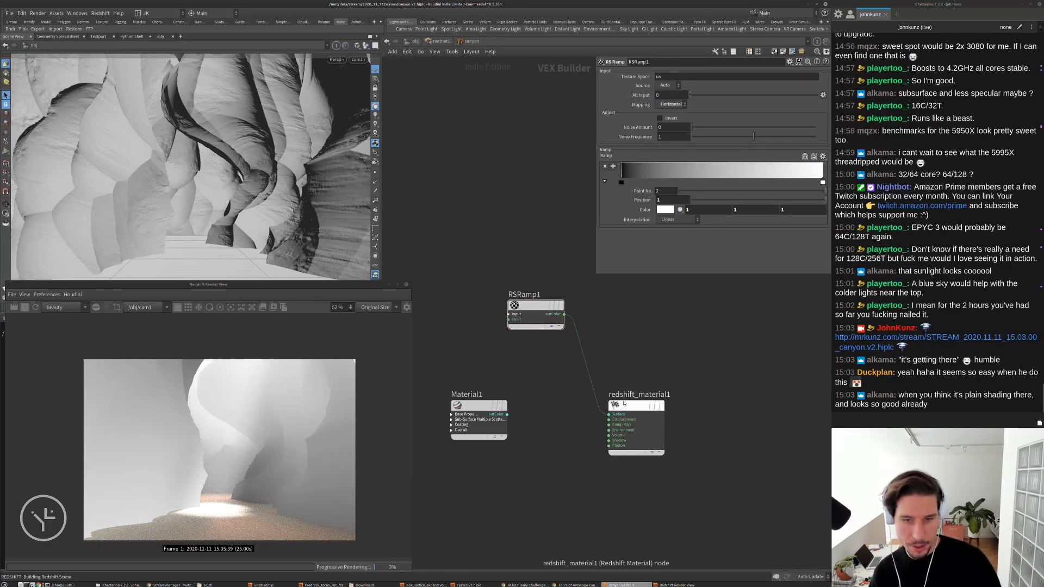
Move redshift_material1 farther from RSRamp1 and search the available nodes for floor and scalar conversion nodes using "flo" and "sca"
drag(630, 405, 720, 377)
key(Tab)
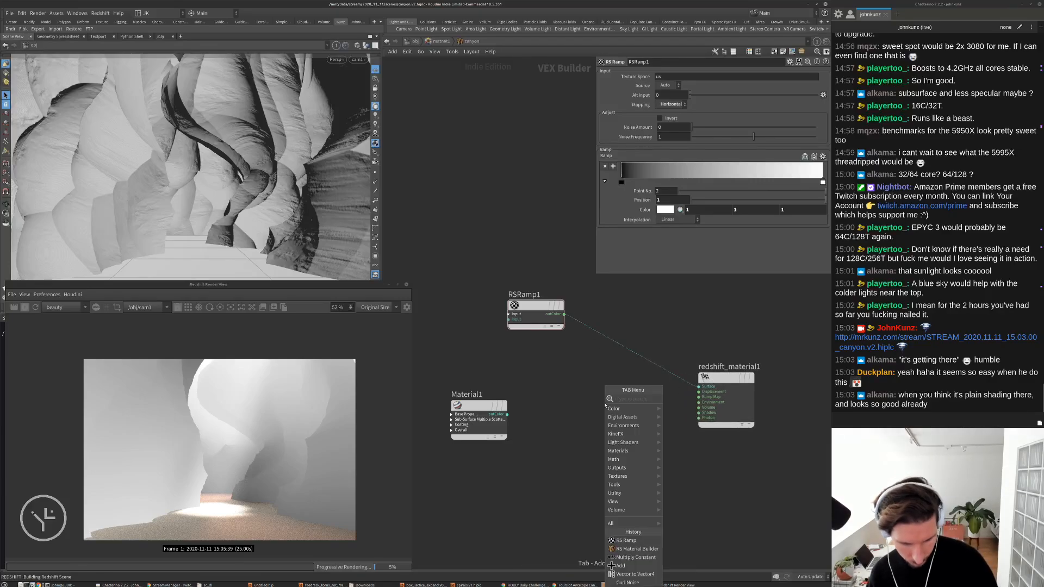
text(flo)
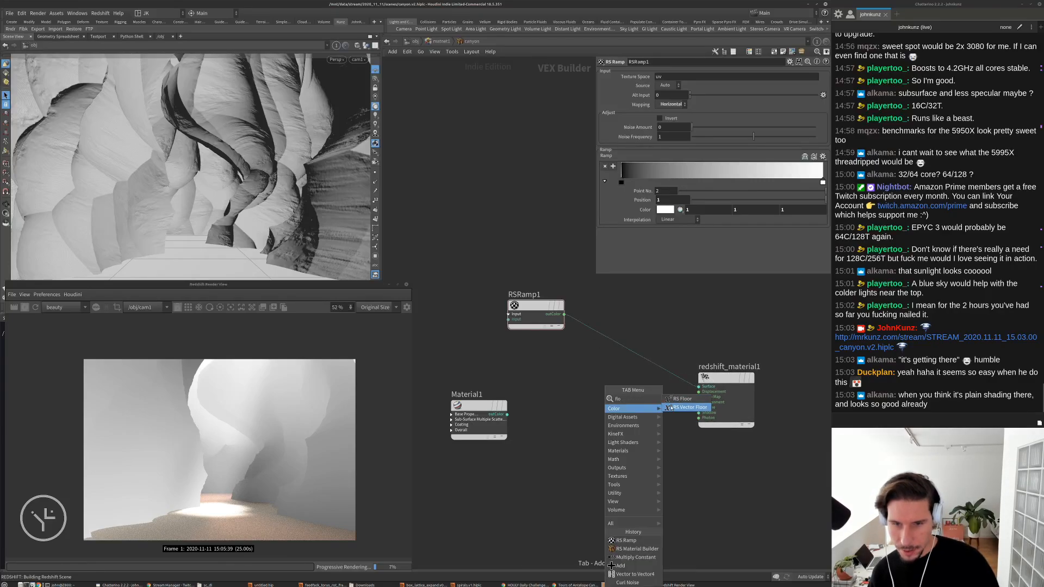
key(Escape)
key(Tab)
mouse_move(717, 410)
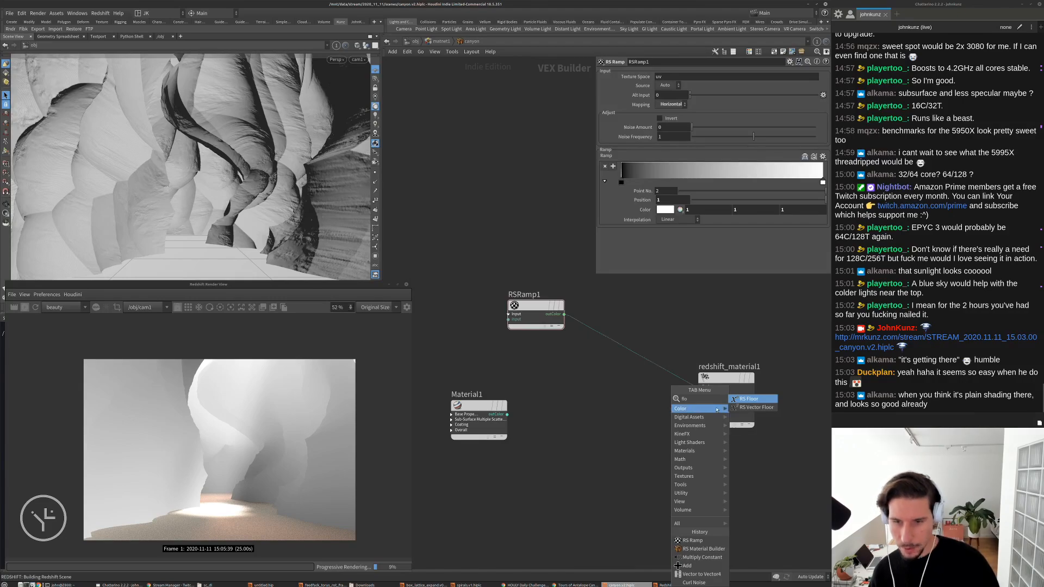
key(Escape)
key(Tab)
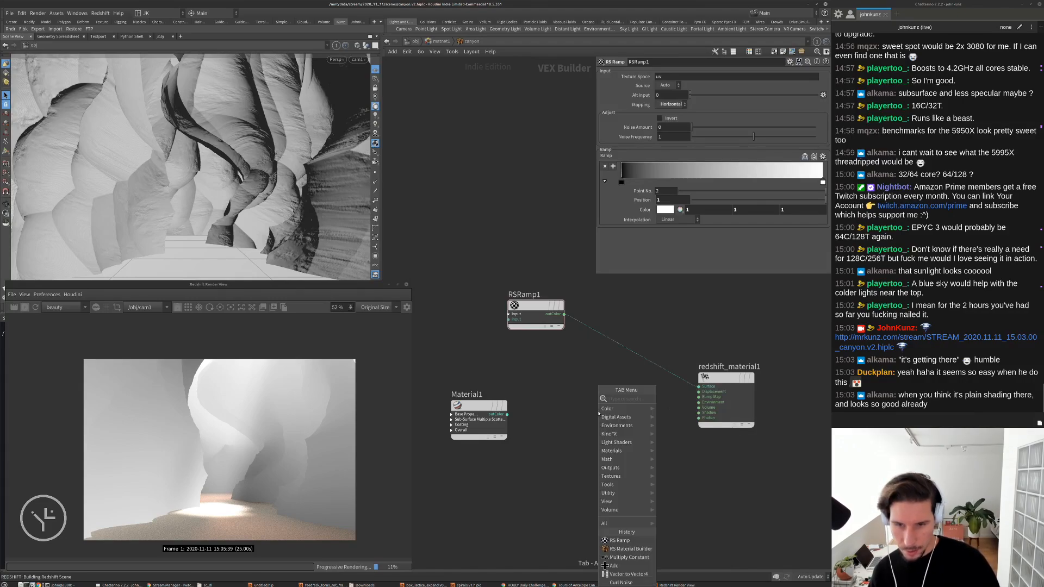
text(sca)
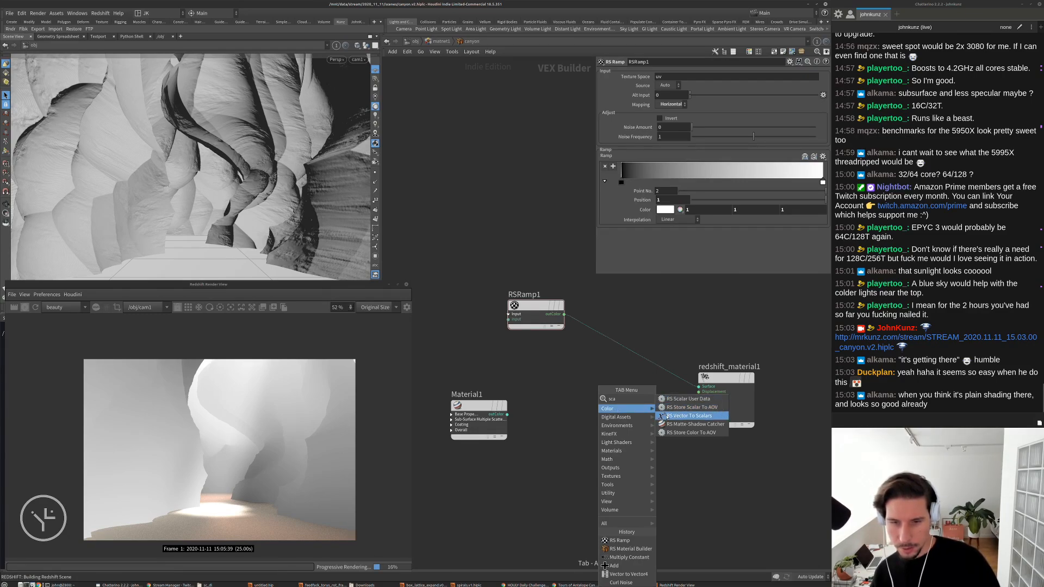
key(Escape)
key(Tab)
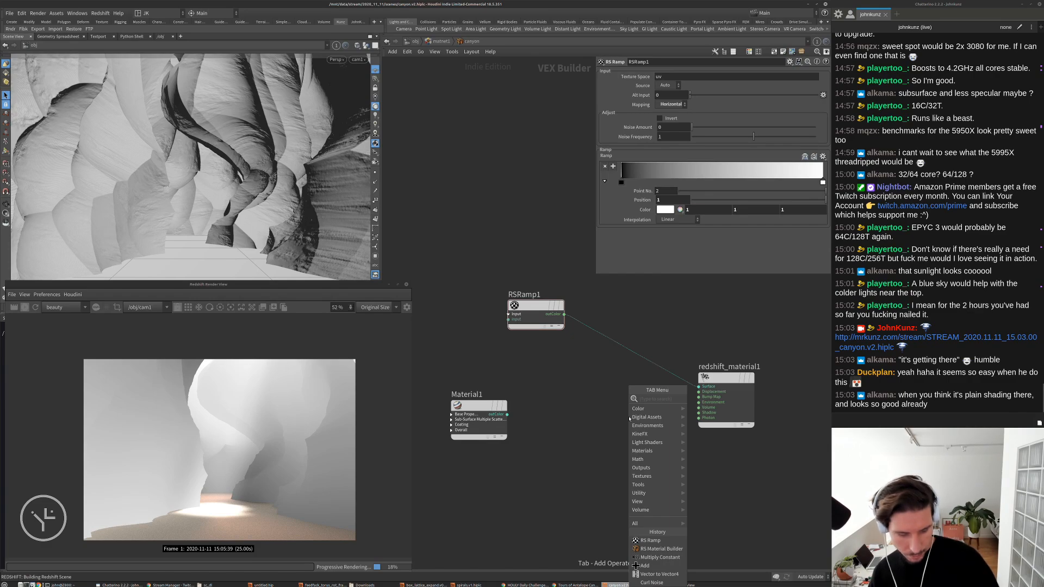
key(Escape)
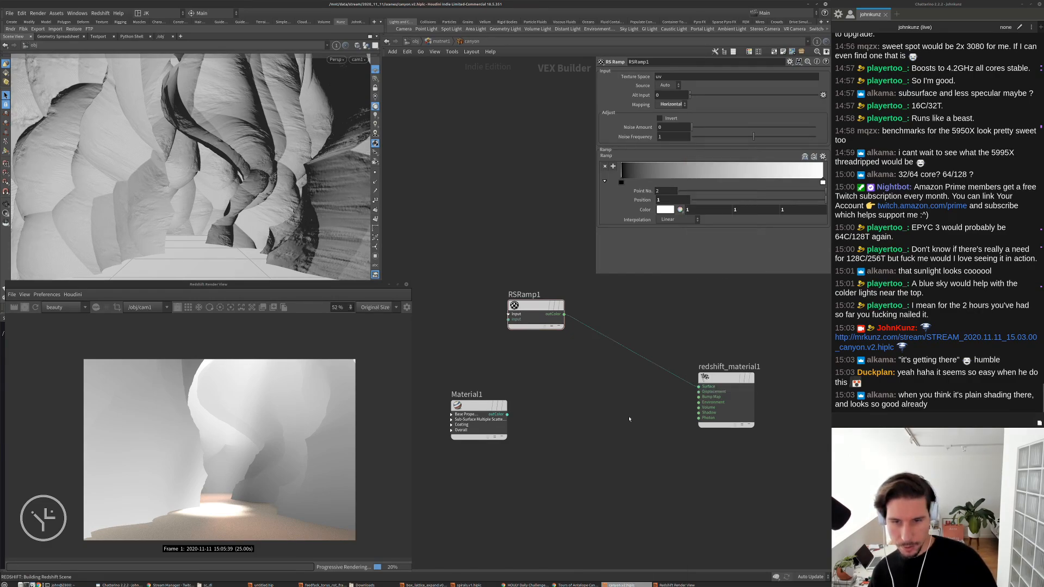
key(Tab)
text(sca)
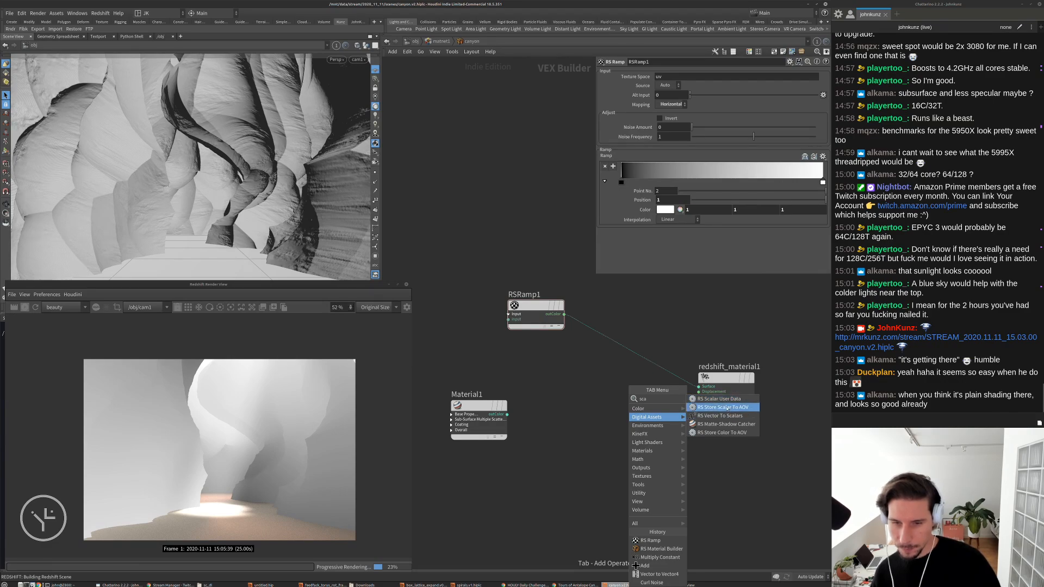
click(597, 393)
Add an RS Color Maker node between RSRamp1 and redshift_material1
key(Tab)
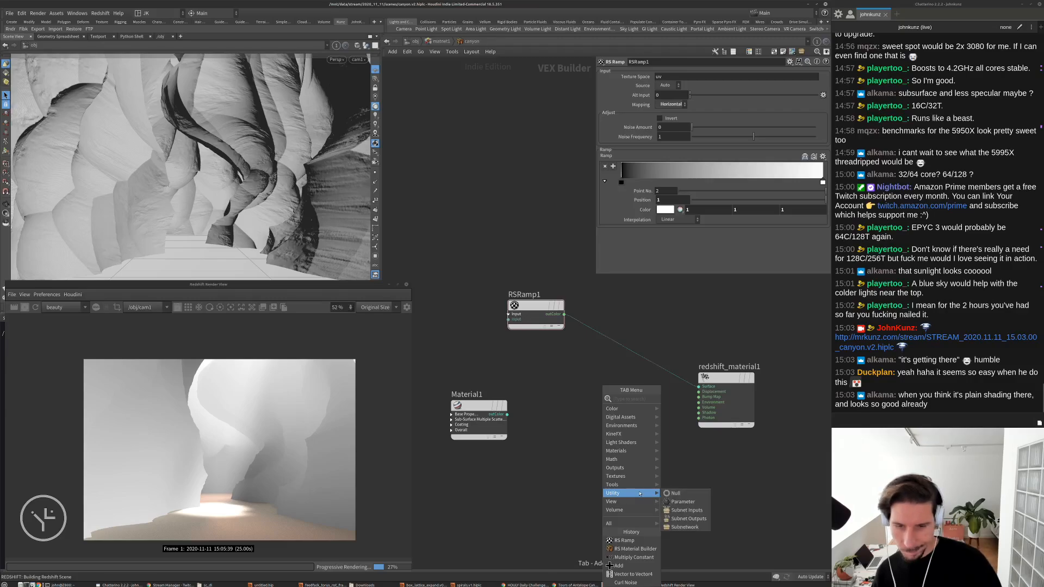
mouse_move(635, 480)
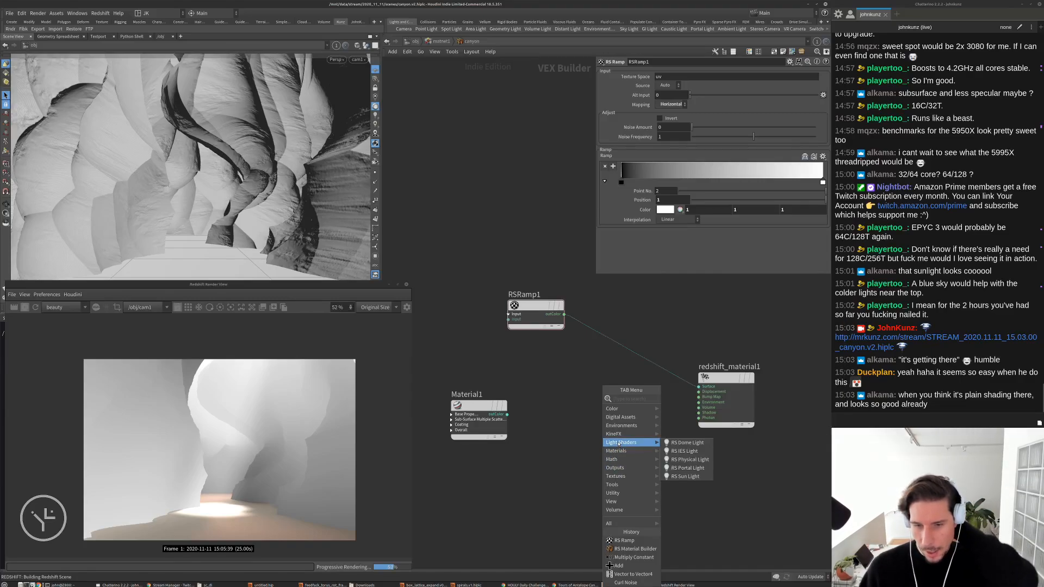
mouse_move(623, 412)
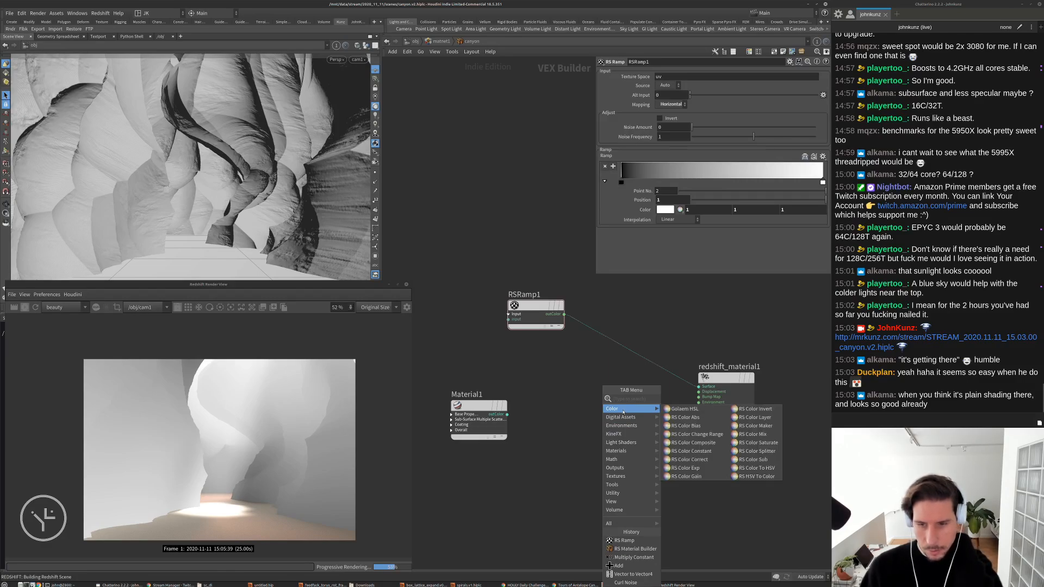
click(753, 426)
click(661, 312)
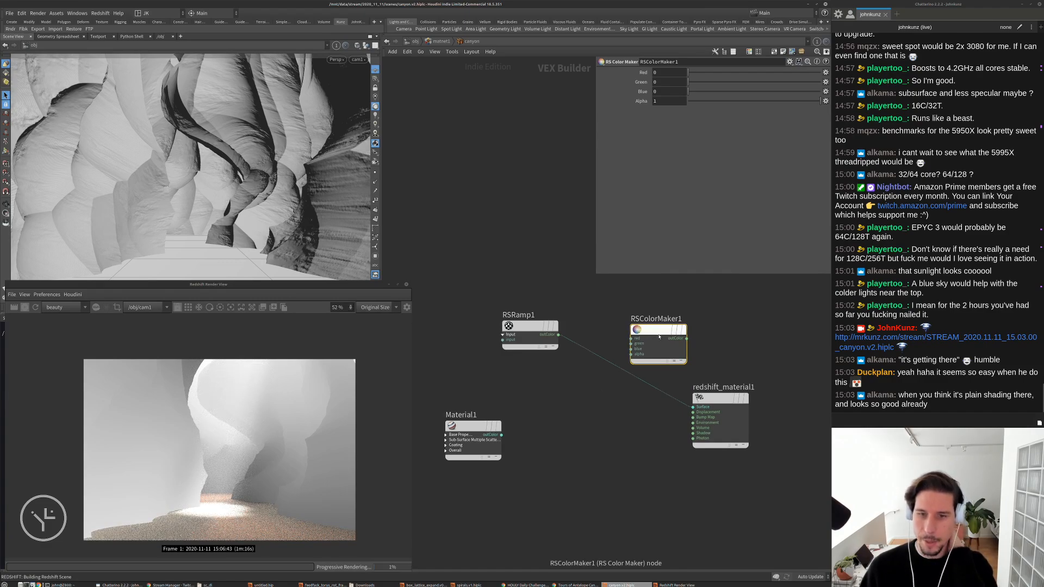
Connect RSRamp1 to the red input of RSColorMaker1, and duplicate the ramp below it with its mapping set to Vertical
scroll(642, 344, up, 1)
drag(628, 338, 522, 398)
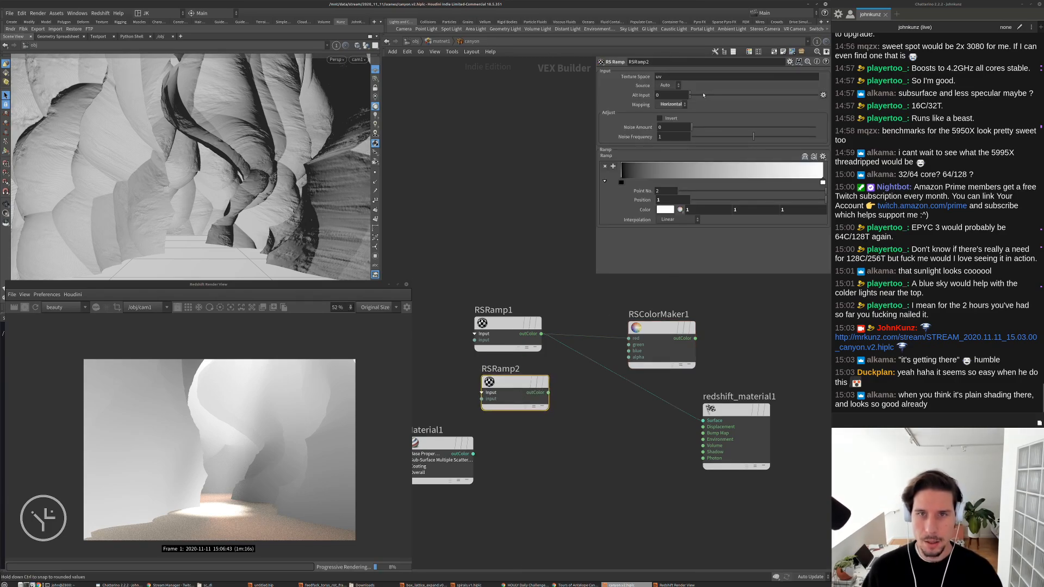
click(671, 105)
click(668, 113)
Connect RSRamp2 to the green input of RSColorMaker1, and the color maker's output to the Surface input of redshift_material1
click(548, 392)
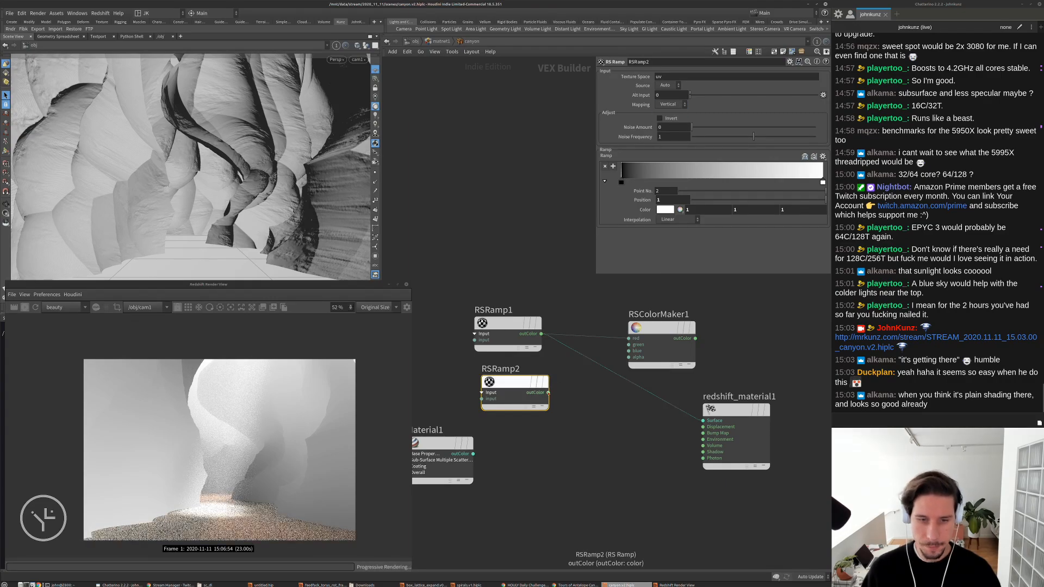
click(629, 345)
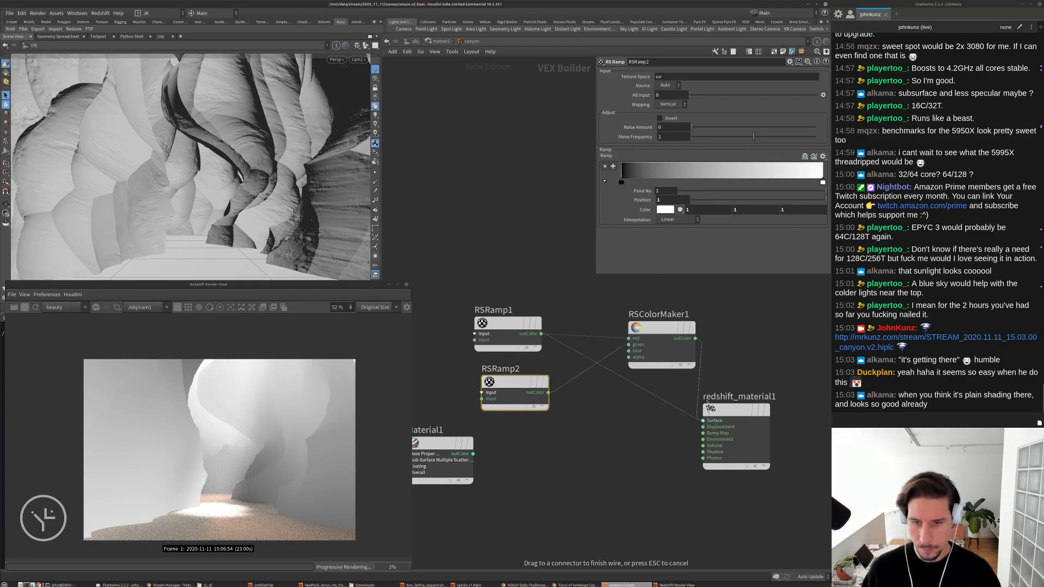
click(766, 346)
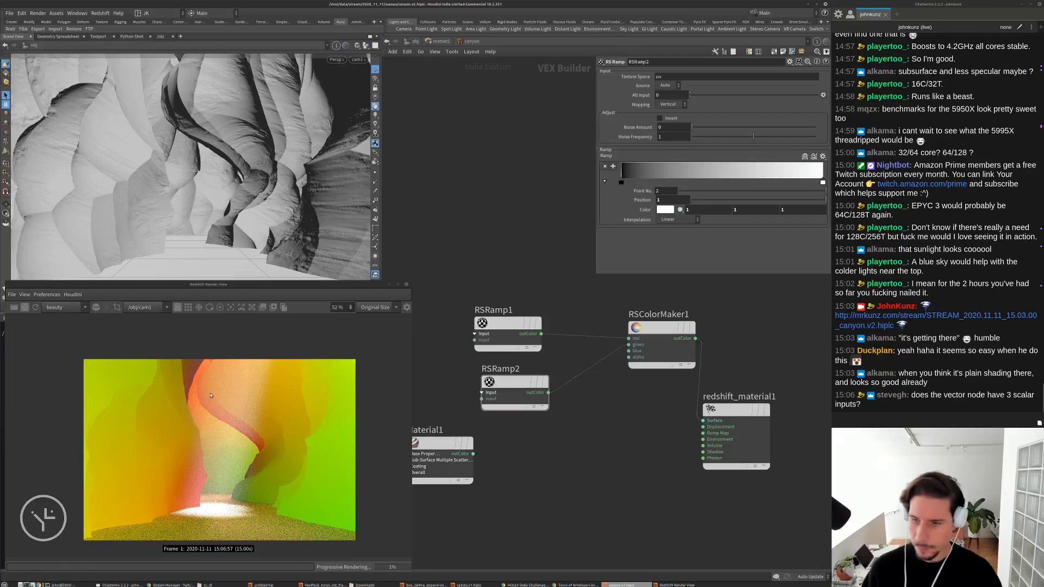
Add an RS Vector To Scalars node above RSColorMaker1
scroll(573, 436, down, 2)
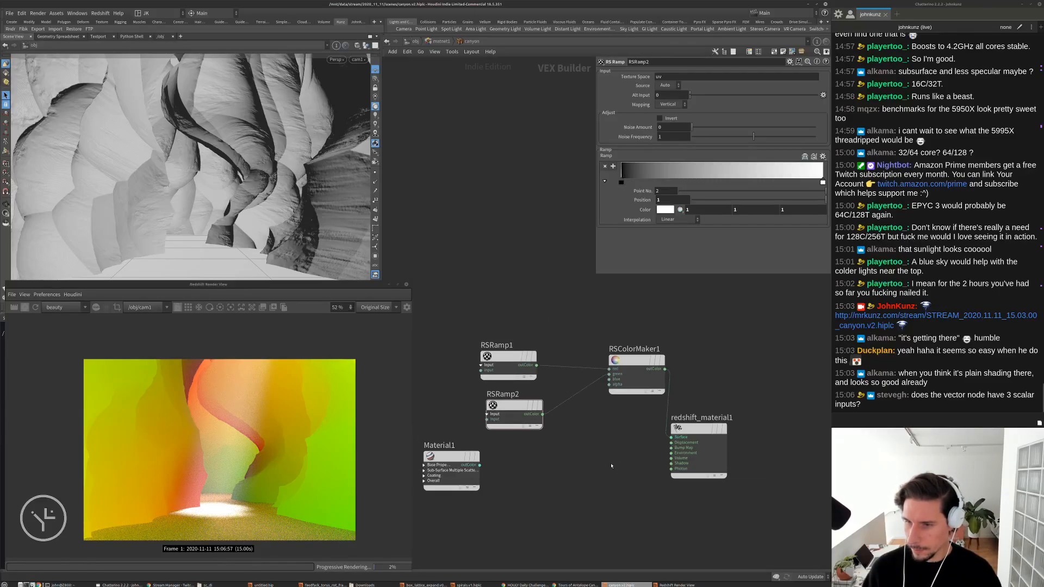
middle_drag(611, 466, 606, 498)
key(Tab)
text(vec)
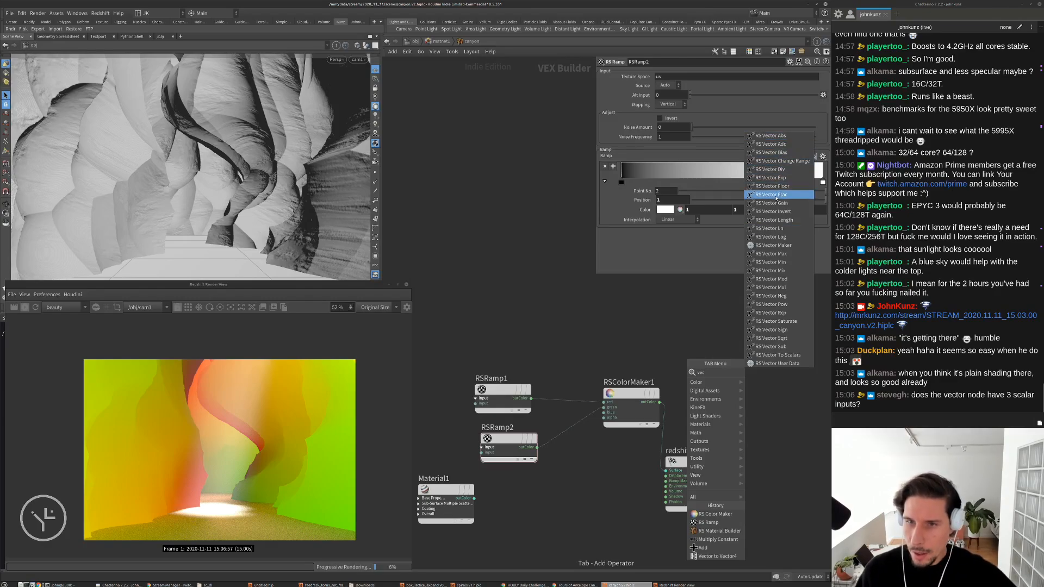
click(774, 355)
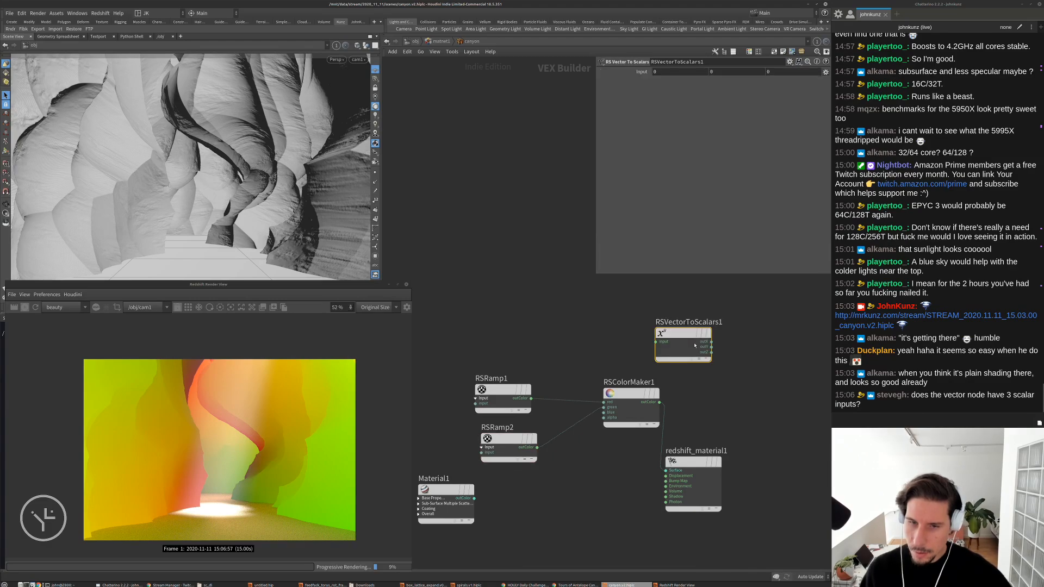
click(665, 323)
middle_drag(720, 340, 699, 325)
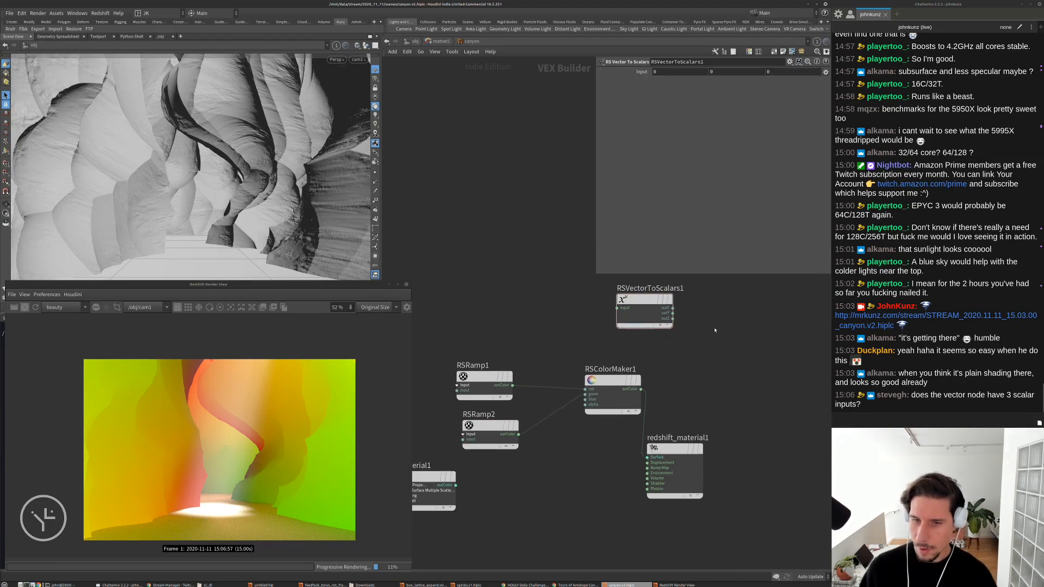
Add an RS Vector Maker node and place it beside RSVectorToScalars1
key(Tab)
text(ve)
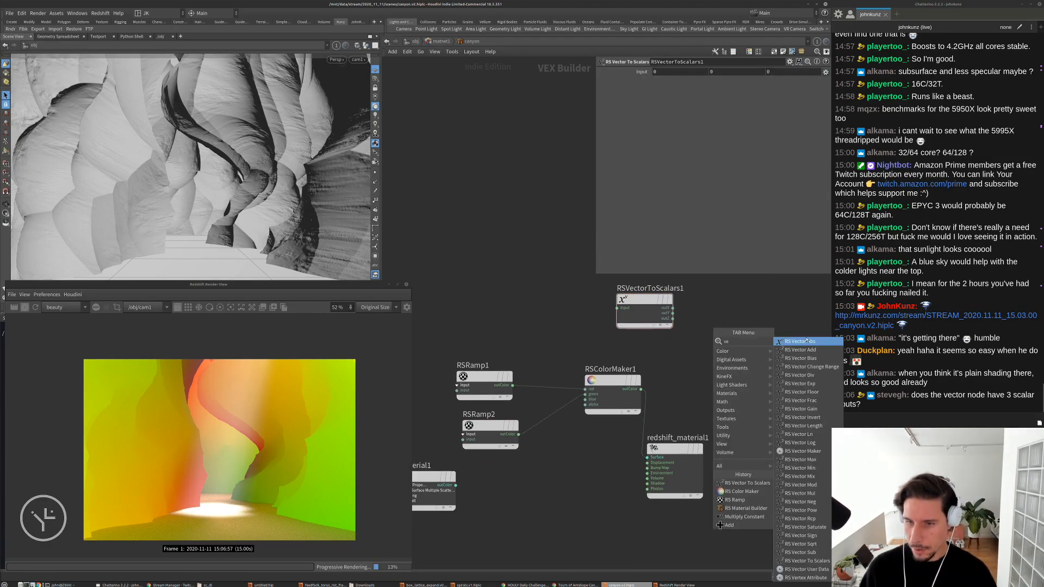
click(821, 453)
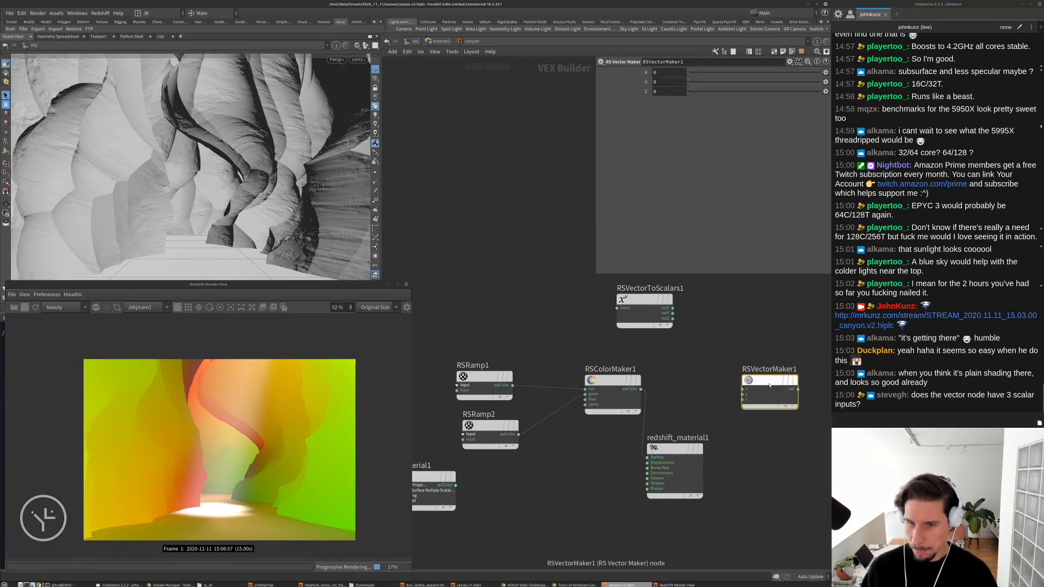
click(729, 374)
middle_drag(729, 374, 731, 402)
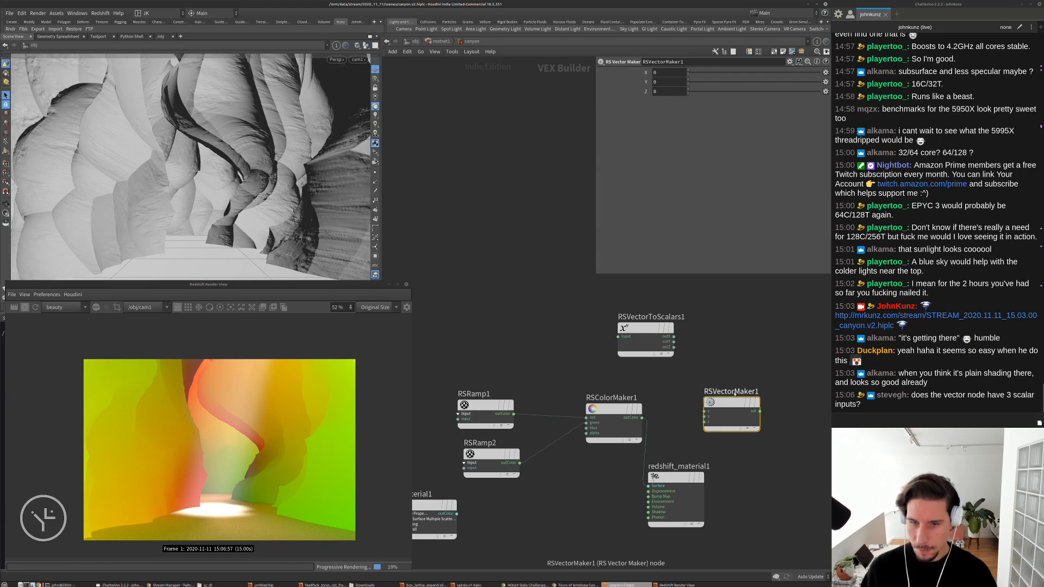
drag(730, 402, 727, 328)
click(708, 375)
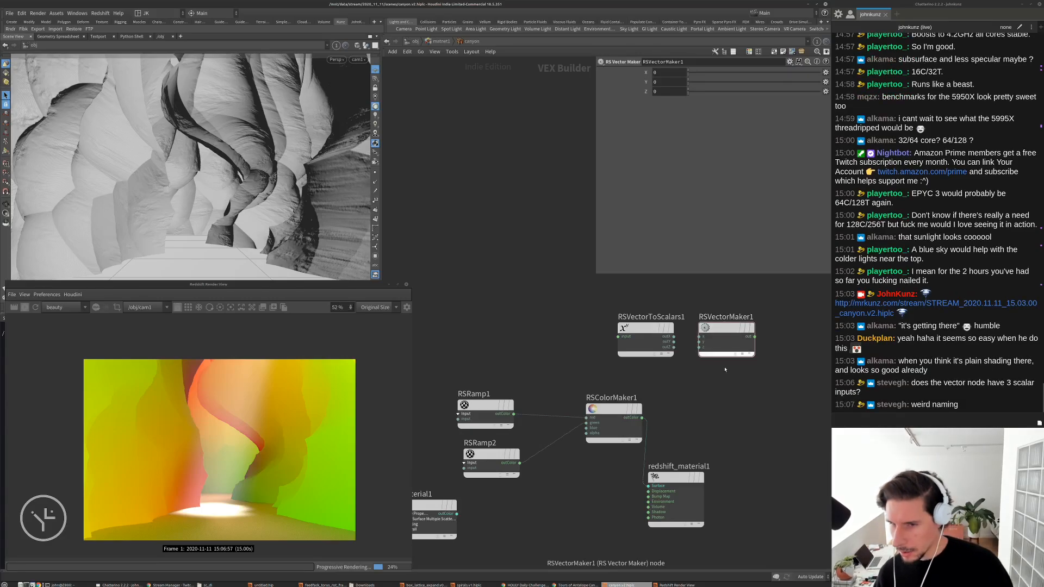
Move redshift_material1 up in line with RSColorMaker1, leaving space between the two nodes
scroll(647, 324, up, 3)
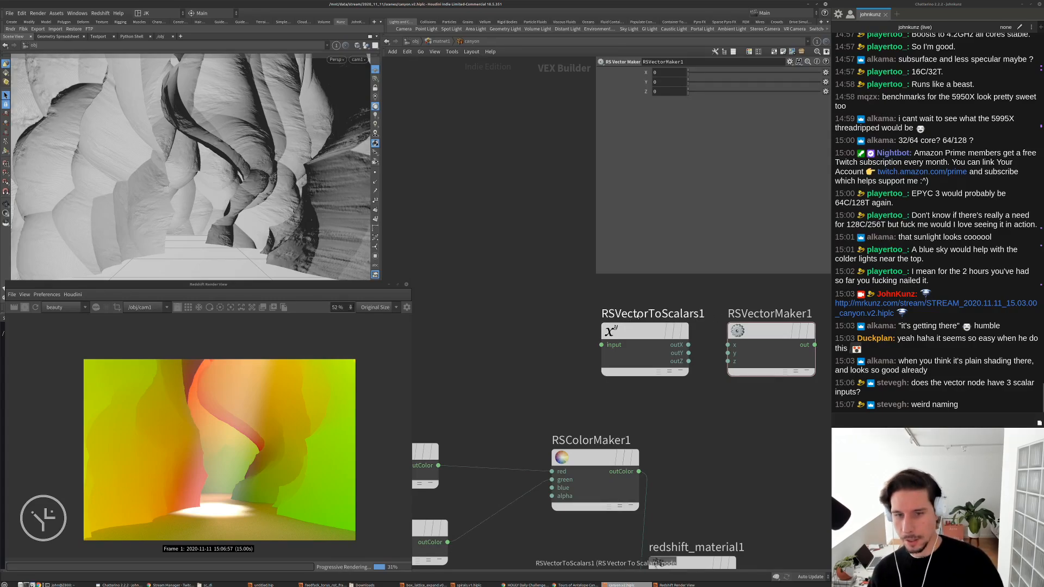
scroll(690, 315, down, 2)
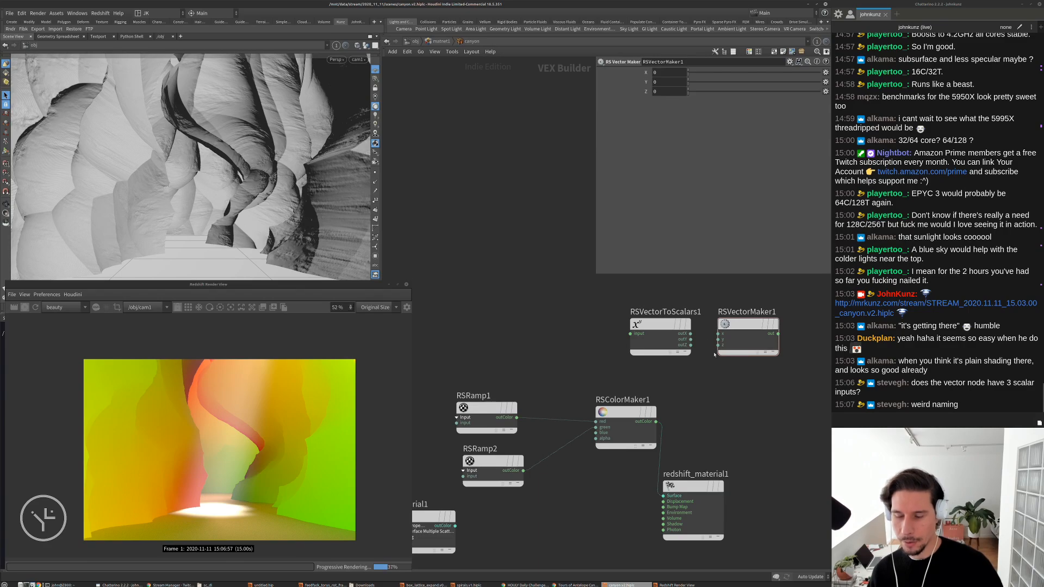
scroll(714, 355, down, 2)
drag(631, 437, 720, 374)
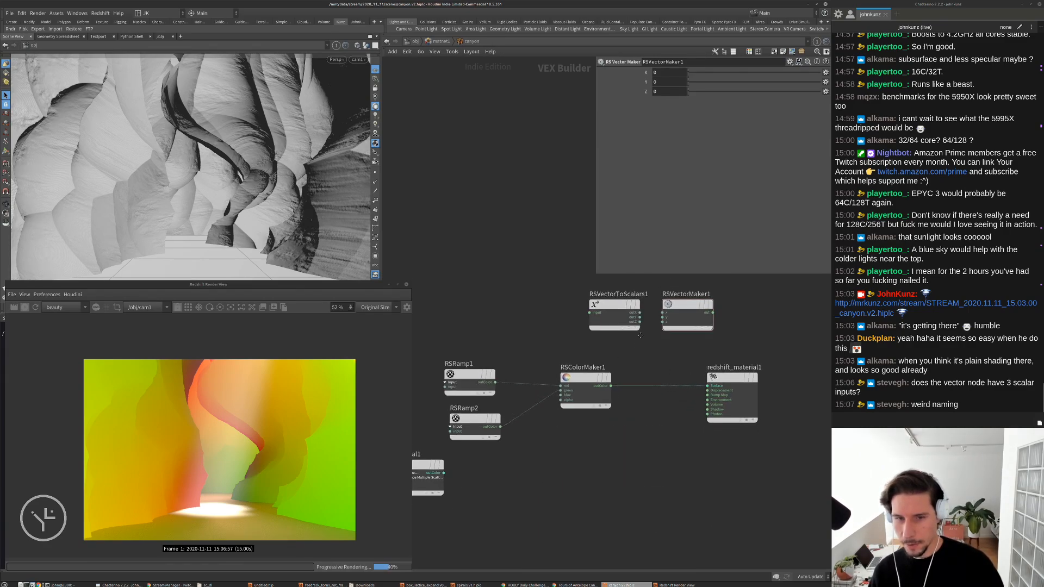
middle_drag(641, 335, 643, 317)
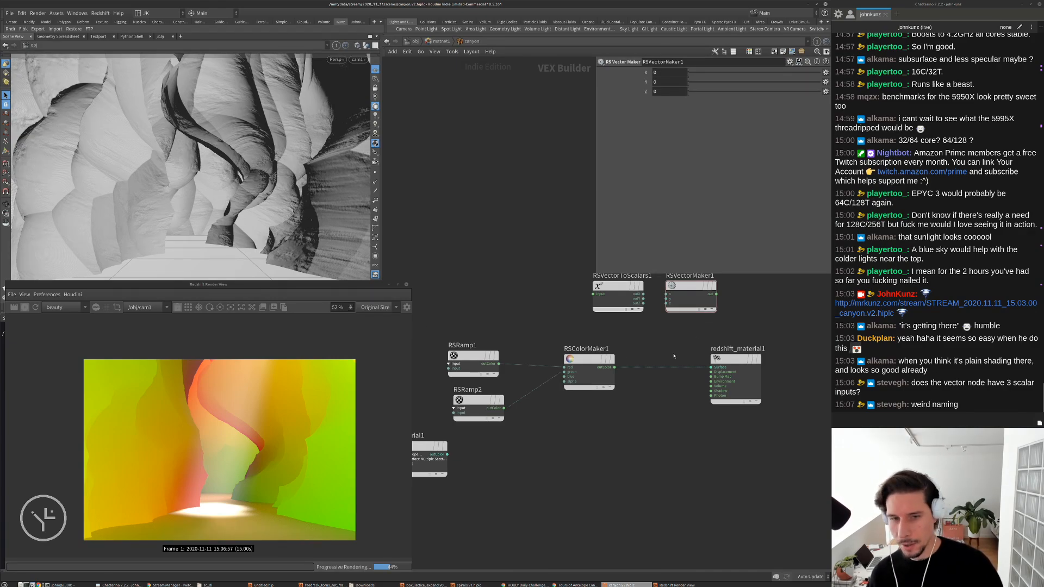
middle_drag(628, 425, 640, 394)
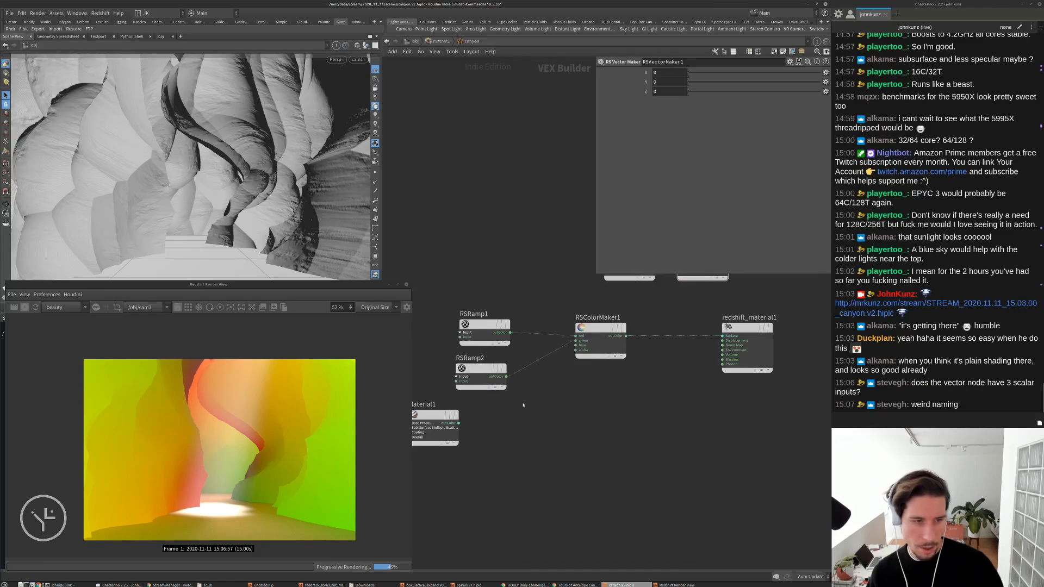
middle_drag(560, 384, 560, 405)
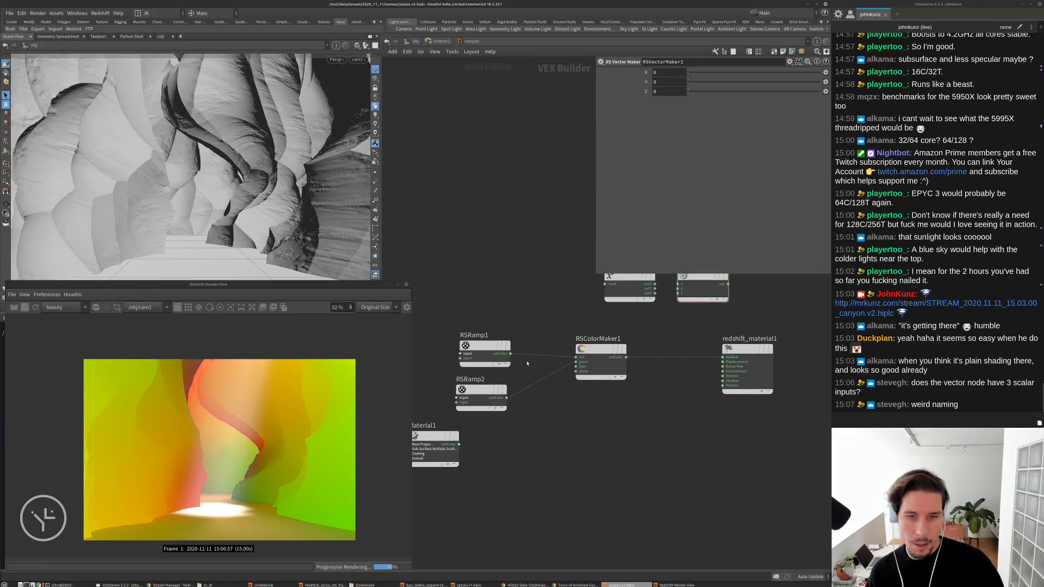
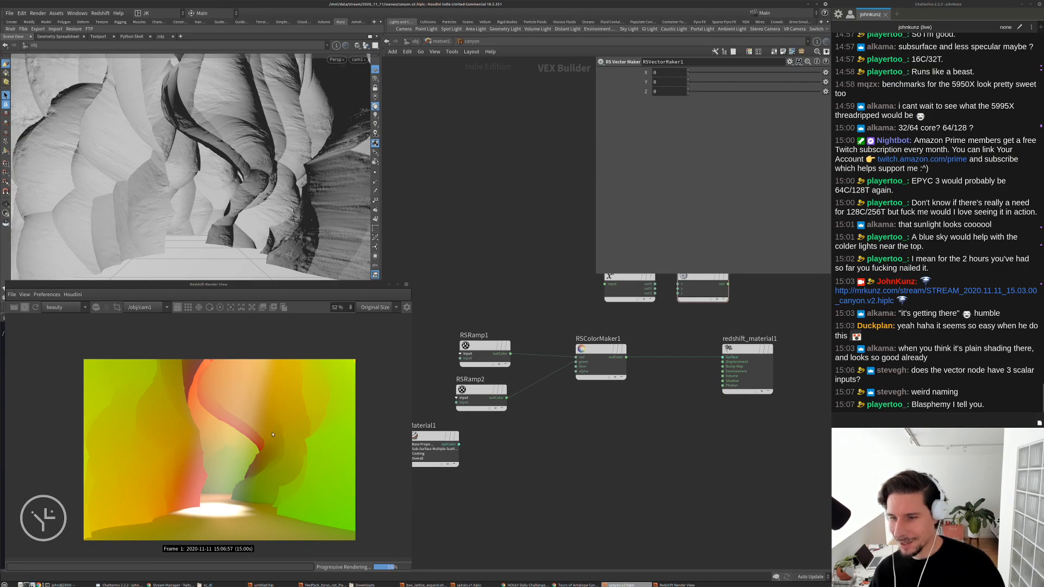
Duplicate the vertical ramp RSRamp2 and place the copy below it, slightly offset toward the color maker
scroll(261, 415, up, 2)
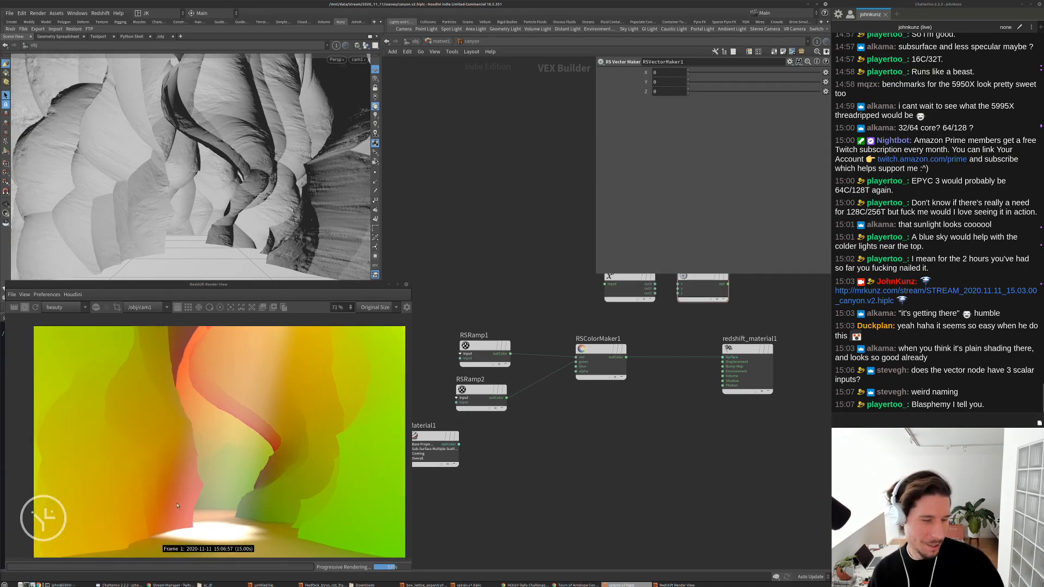
scroll(211, 401, down, 1)
middle_drag(485, 354, 489, 315)
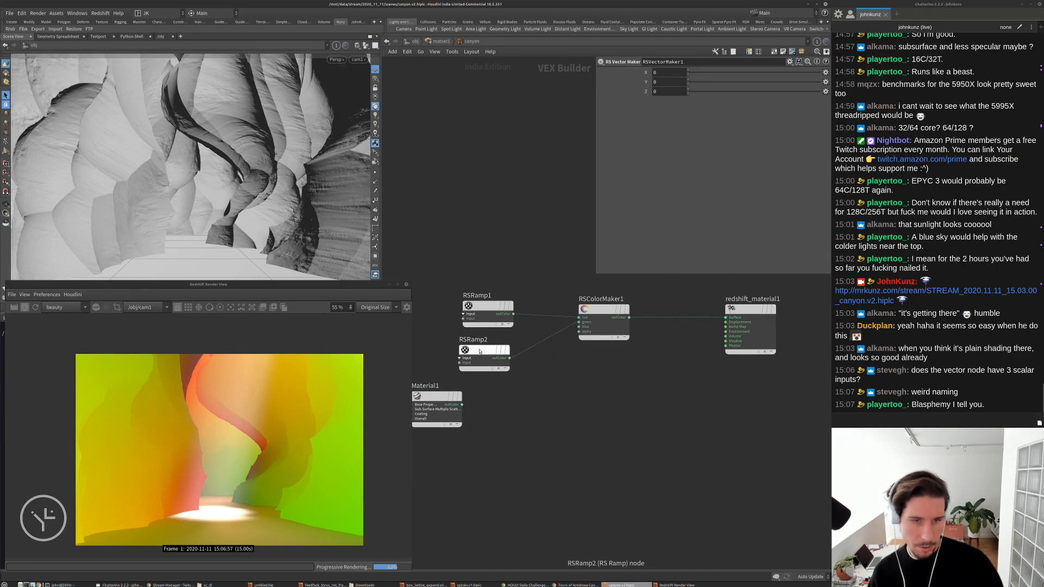
alt+drag(478, 350, 541, 397)
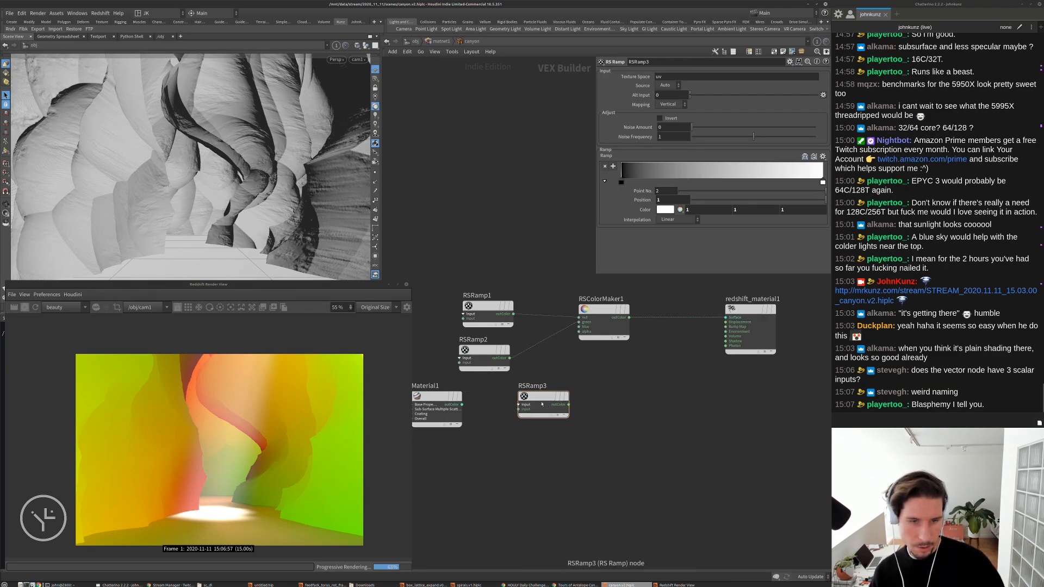
Add an RS Maxon Noise node beside RSRamp3, below RSColorMaker1
key(Tab)
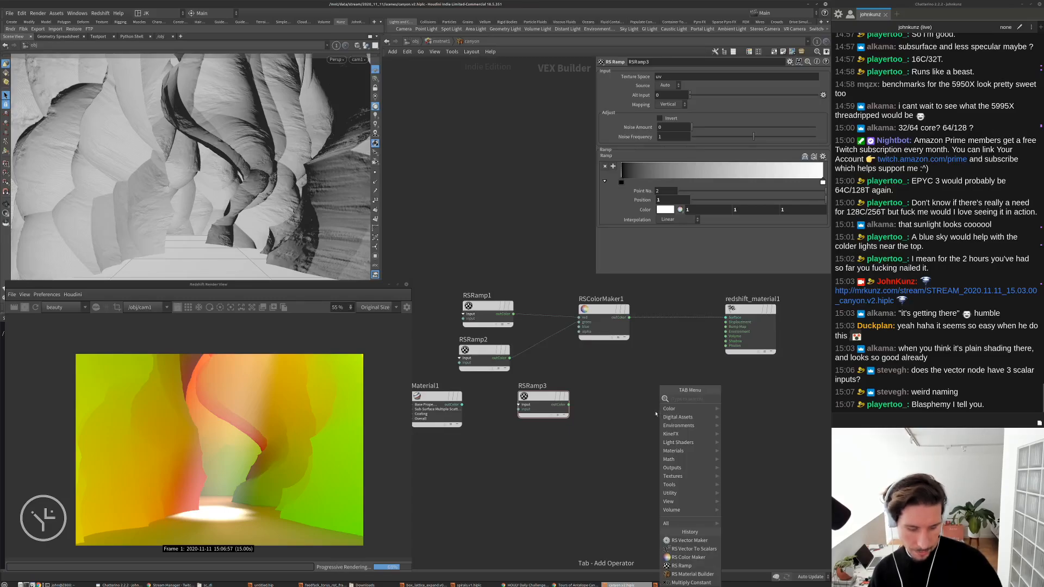
text(r)
key(Escape)
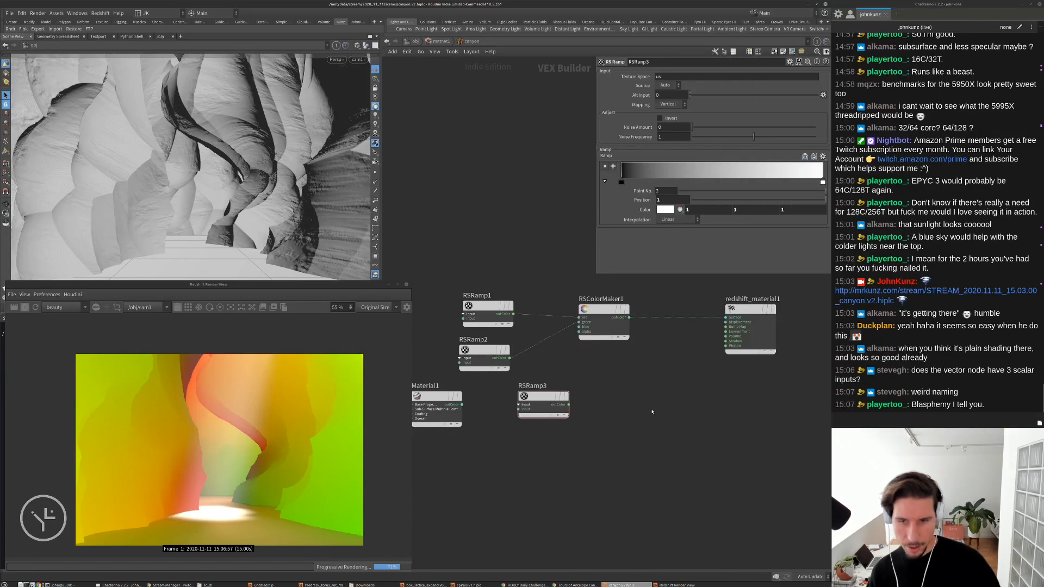
key(Tab)
text(max)
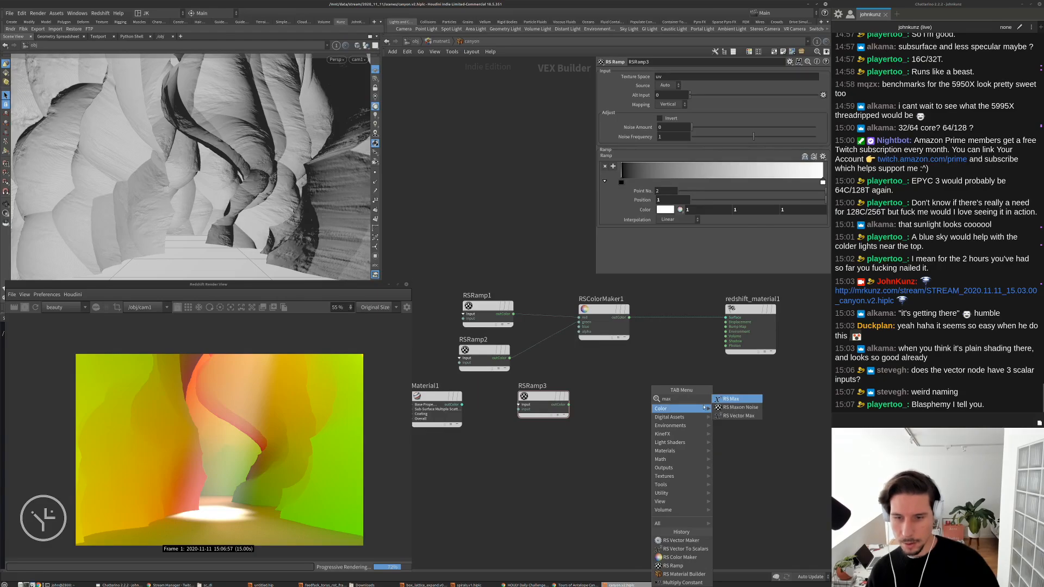
key(Down)
key(Return)
click(636, 413)
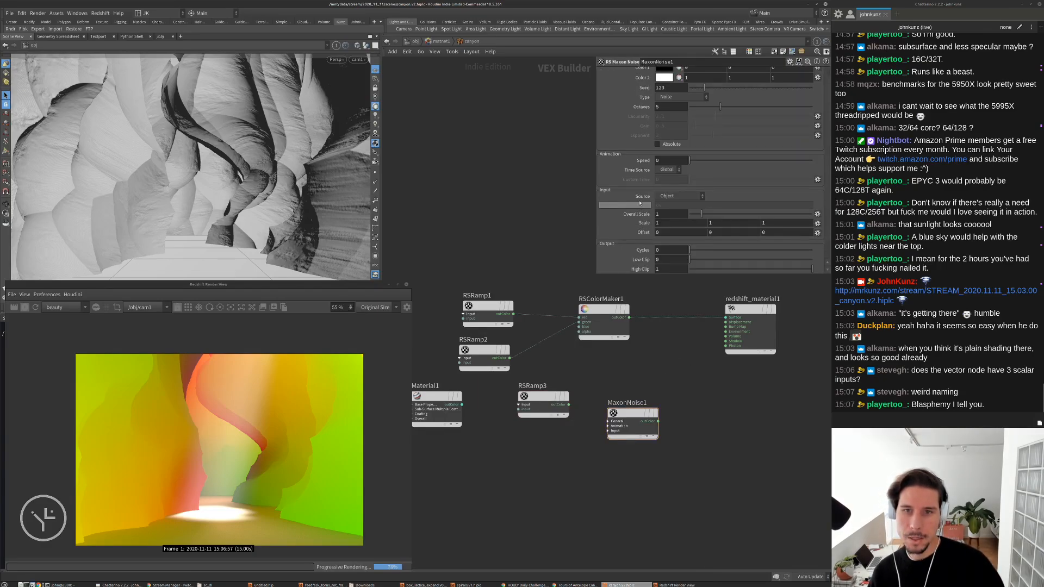
Set MaxonNoise1's input source to UV/Vertex Attribute and connect its outColor to the Surface input of redshift_material1
scroll(624, 200, down, 3)
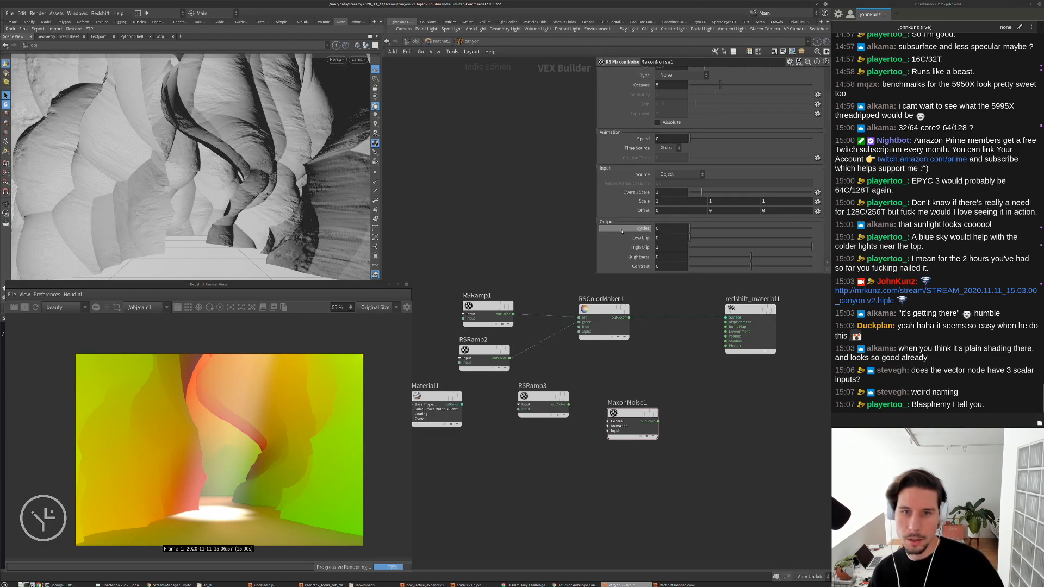
click(663, 174)
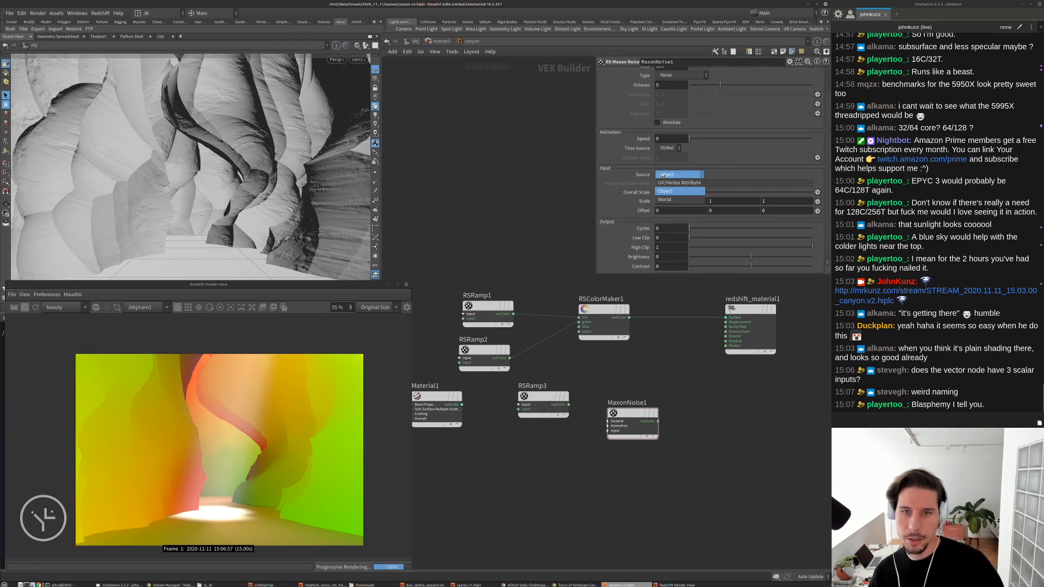
click(668, 182)
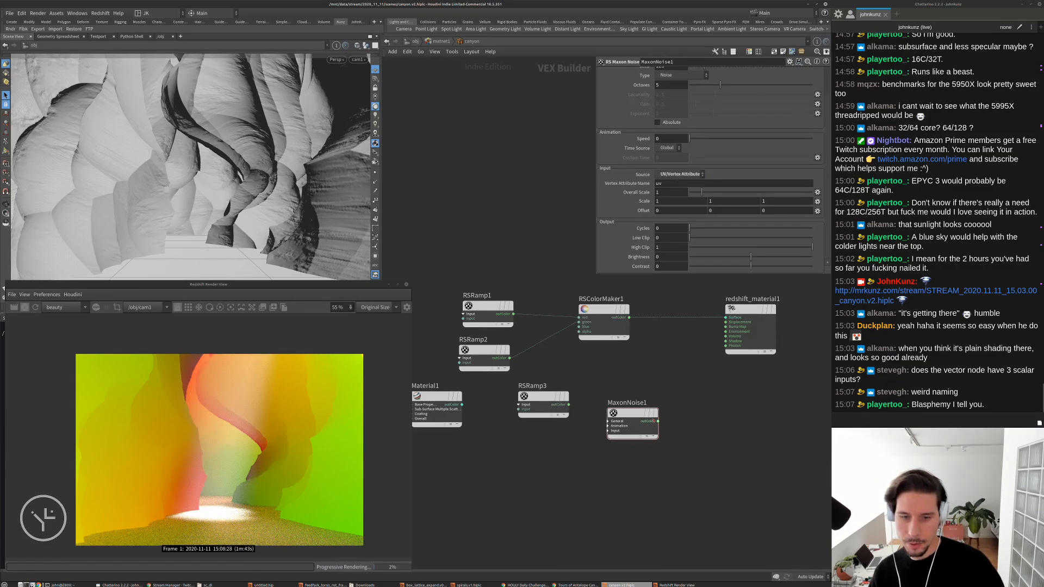
drag(658, 421, 725, 317)
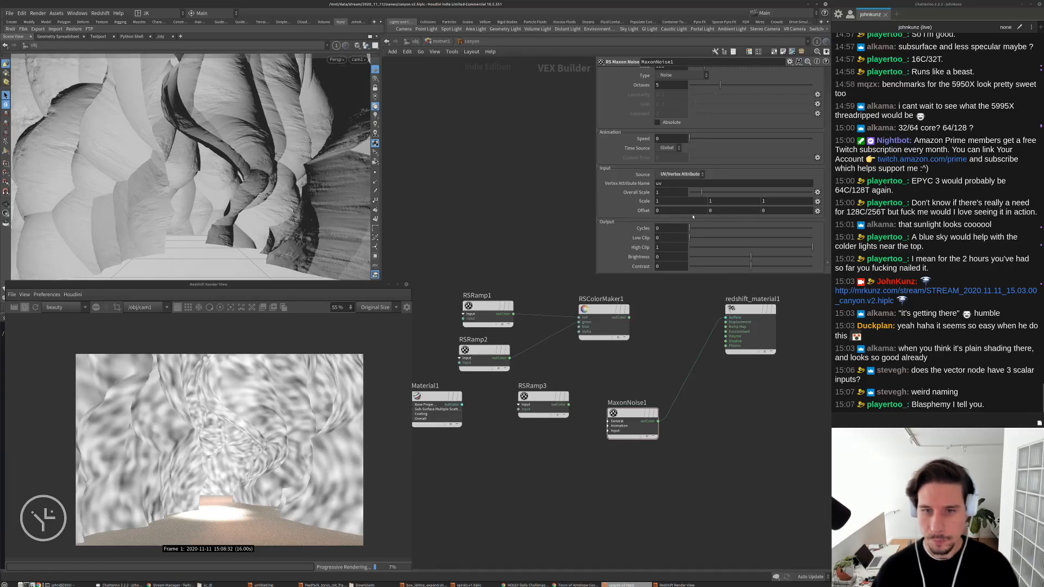
Set MaxonNoise1's second scale component to 2 and its first scale component to 0.25
click(785, 201)
click(708, 201)
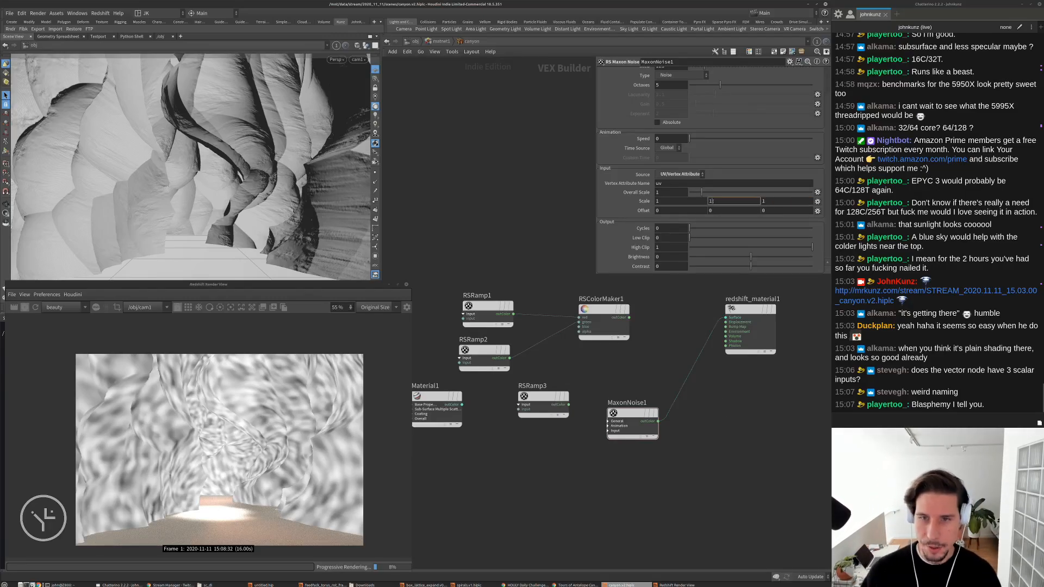
text(2)
key(Return)
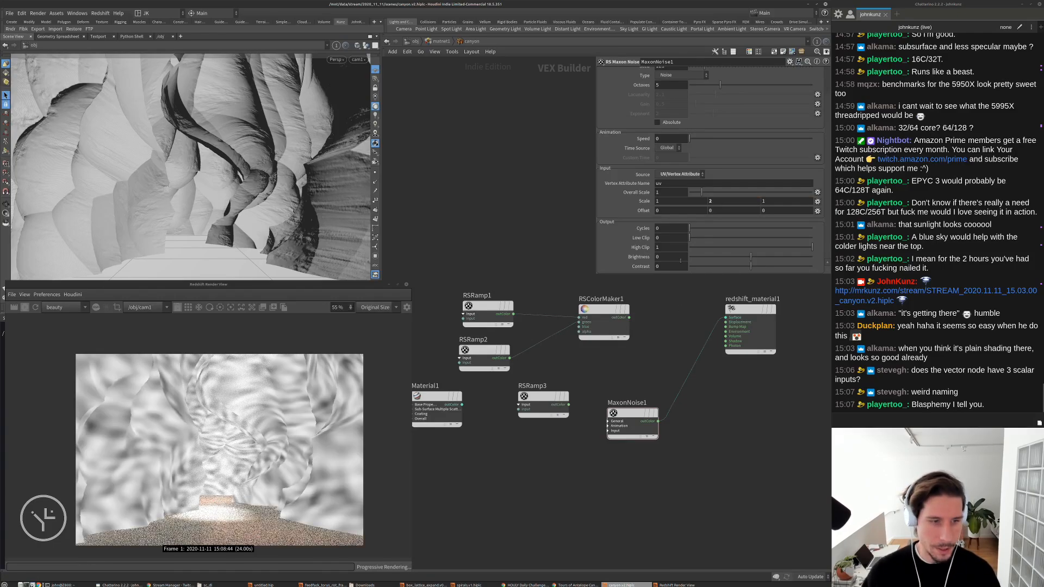
click(688, 201)
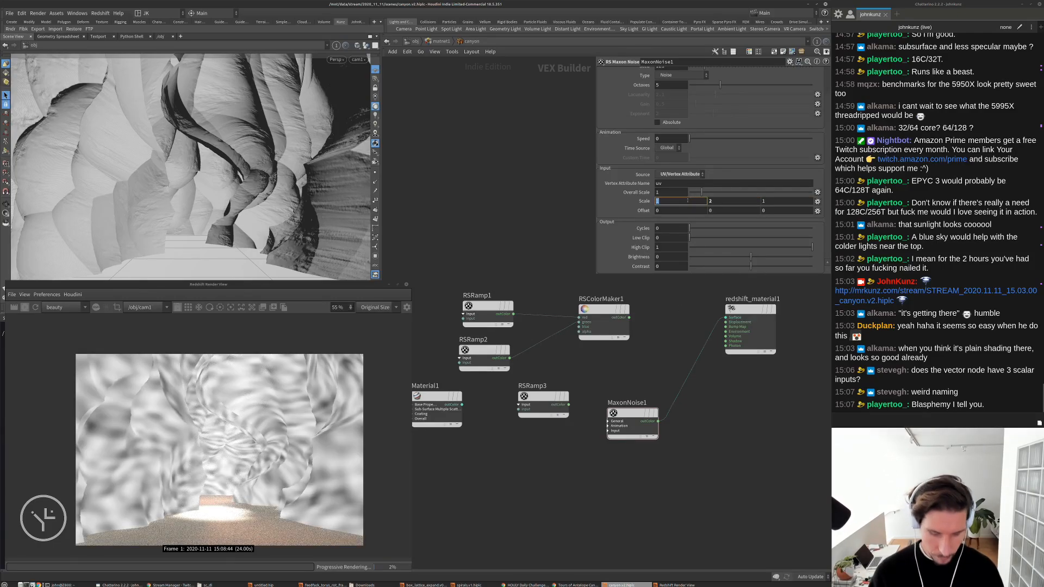
text(0.25)
key(Return)
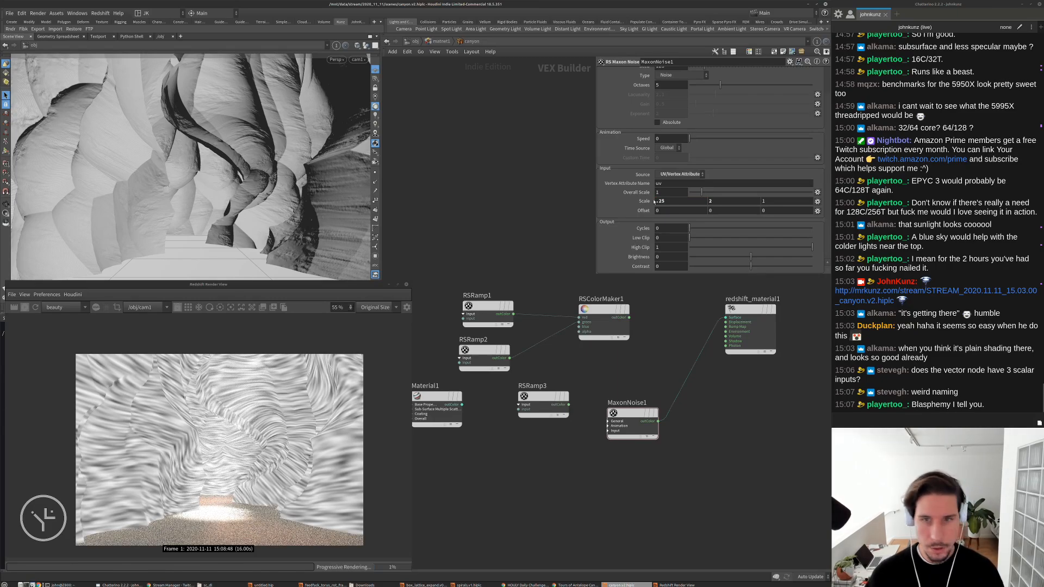
Set MaxonNoise1's first scale component to 0.1 to stretch the noise streaks further
click(720, 202)
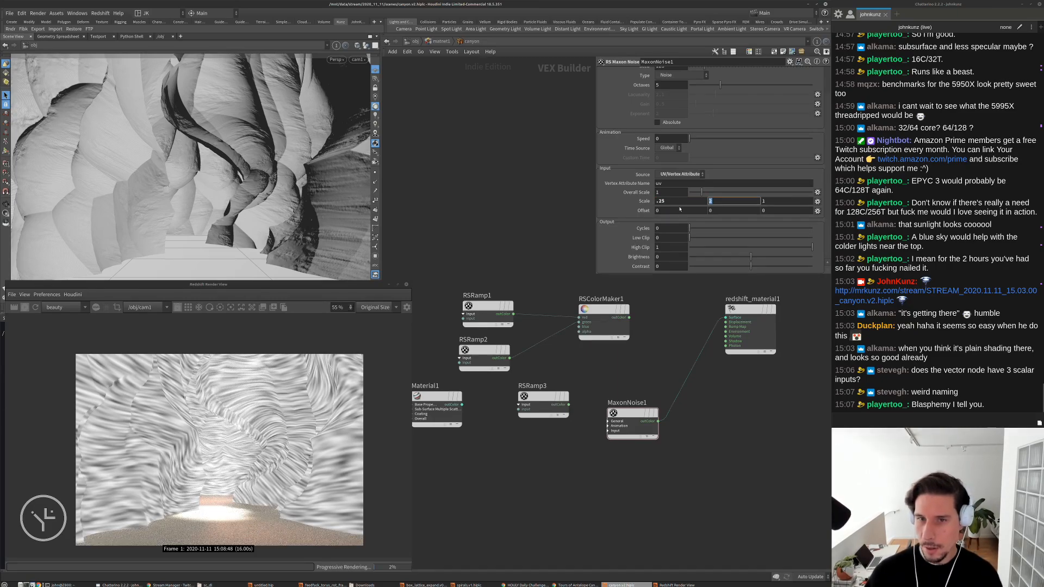
click(673, 201)
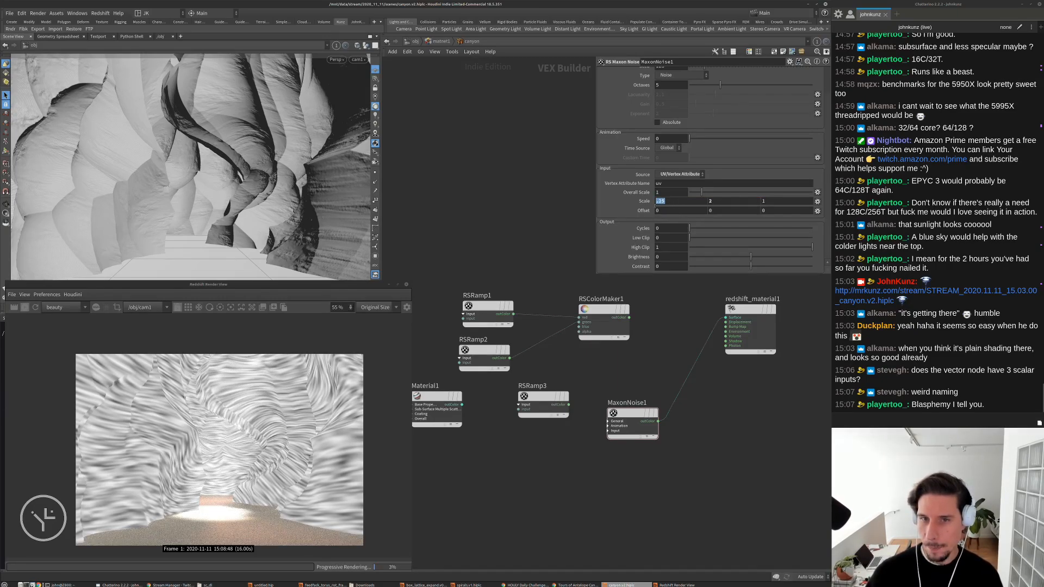
click(718, 202)
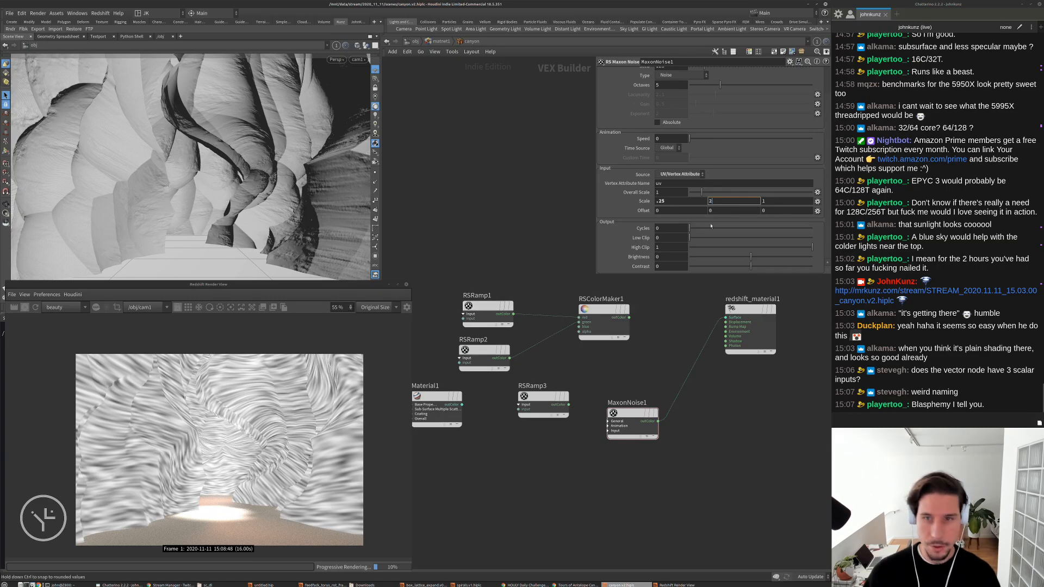
double_click(679, 201)
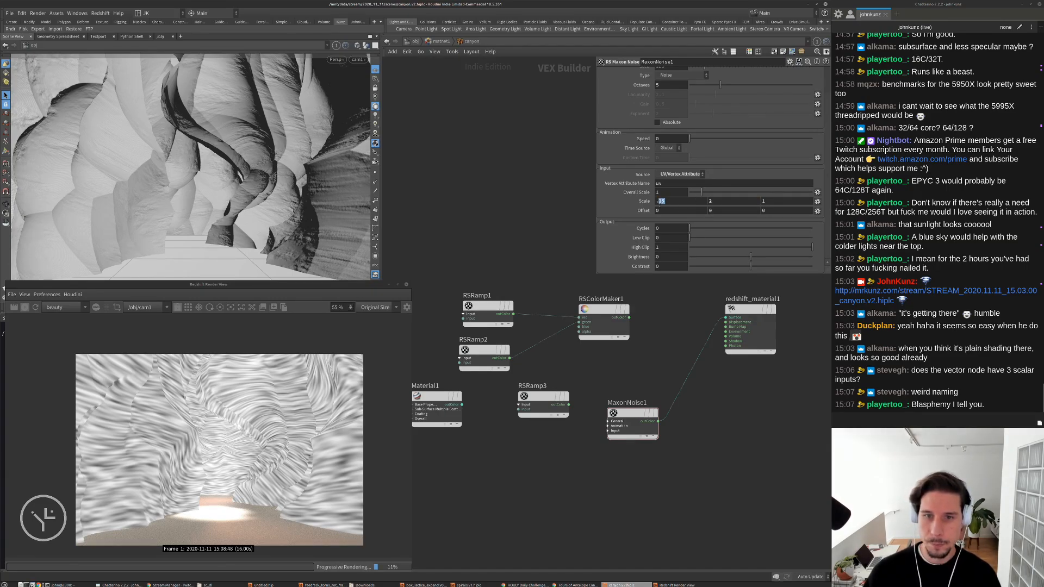
text(.1)
key(Return)
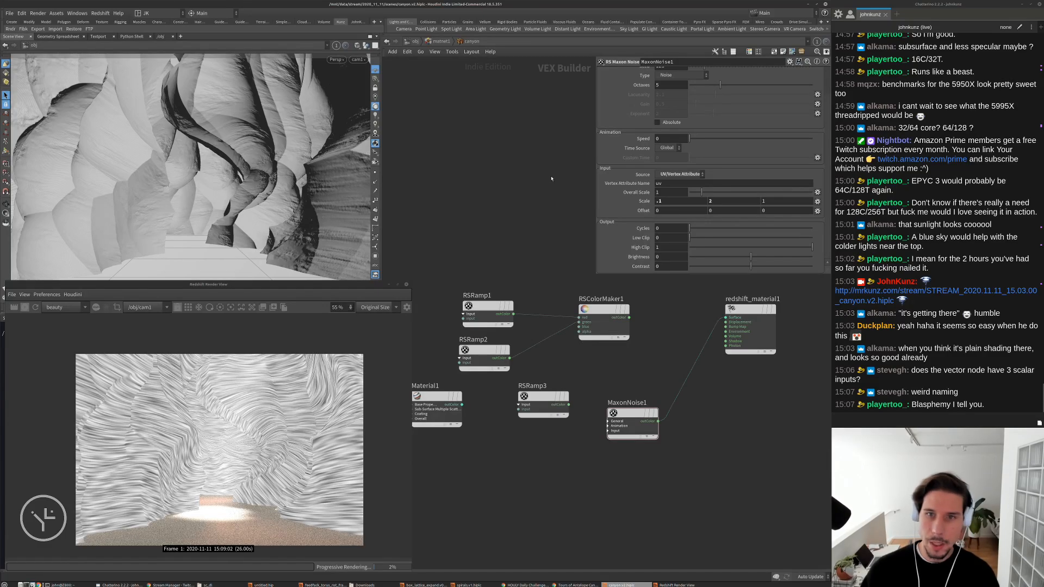
scroll(674, 109, up, 2)
click(675, 108)
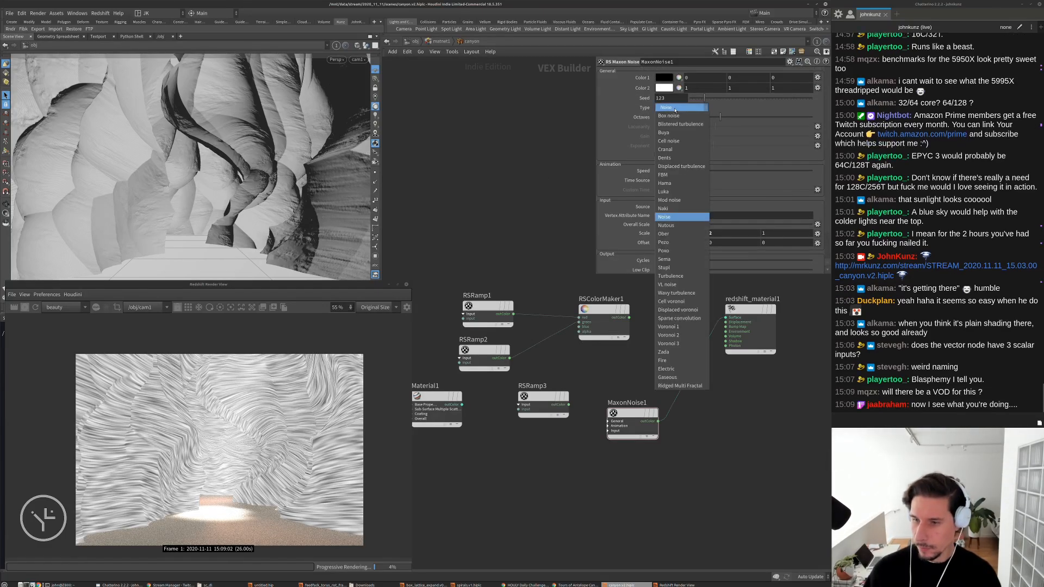
click(545, 126)
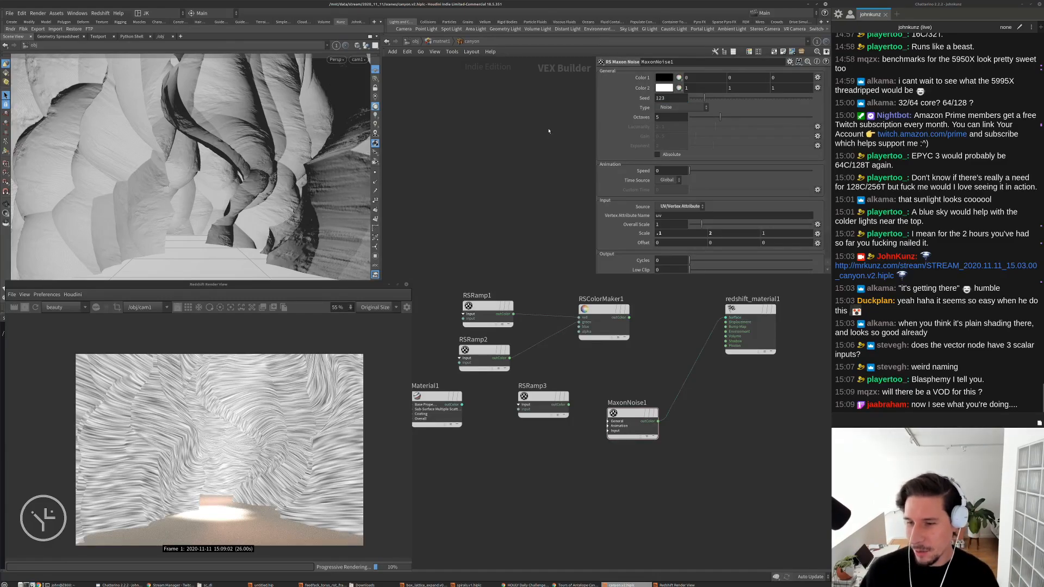
Change MaxonNoise1's noise type to FBM
middle_drag(548, 156, 547, 182)
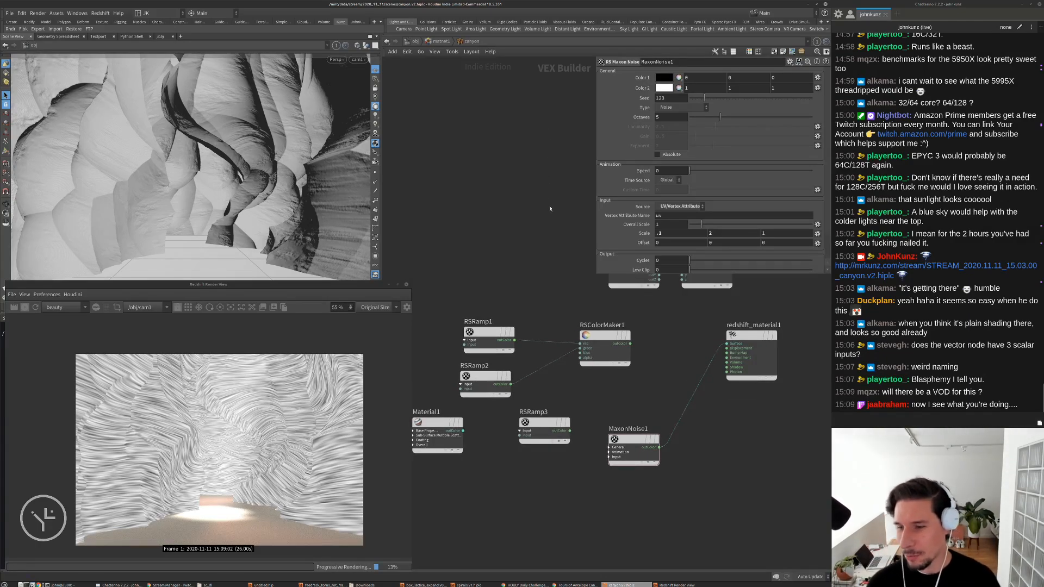
middle_drag(473, 267, 475, 244)
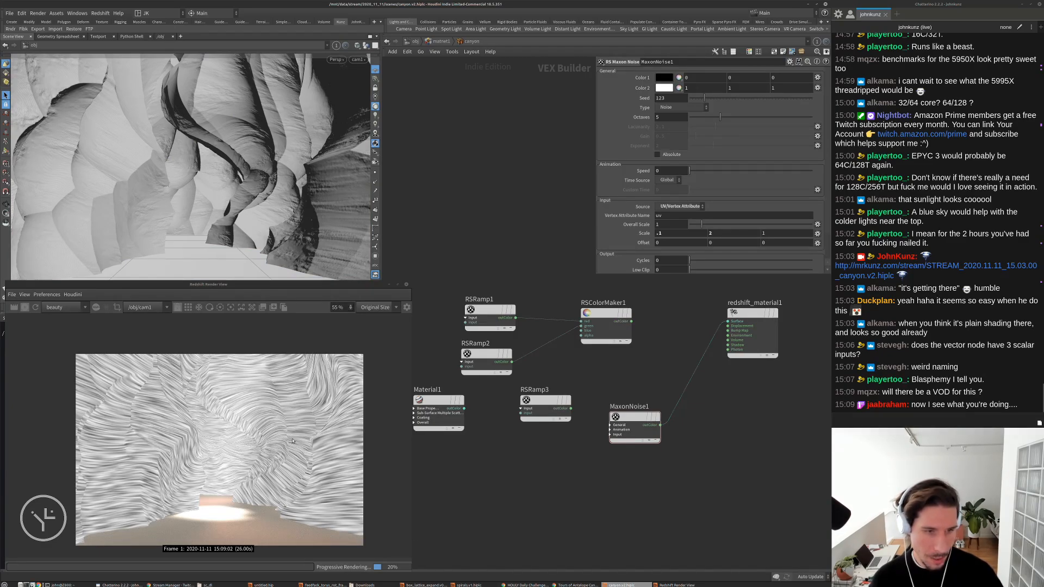
scroll(339, 409, up, 3)
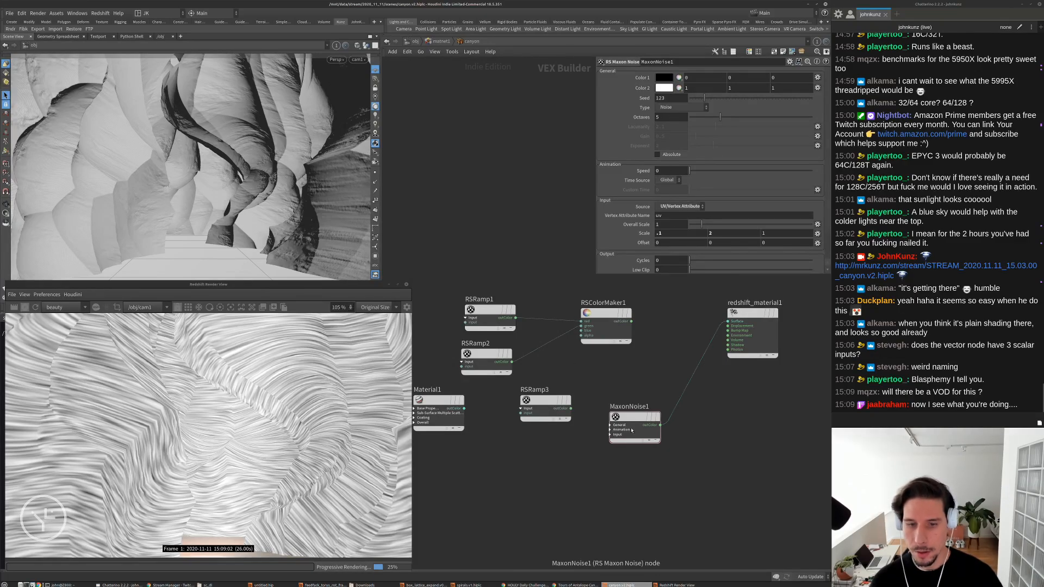
scroll(635, 418, up, 3)
middle_drag(660, 346, 579, 364)
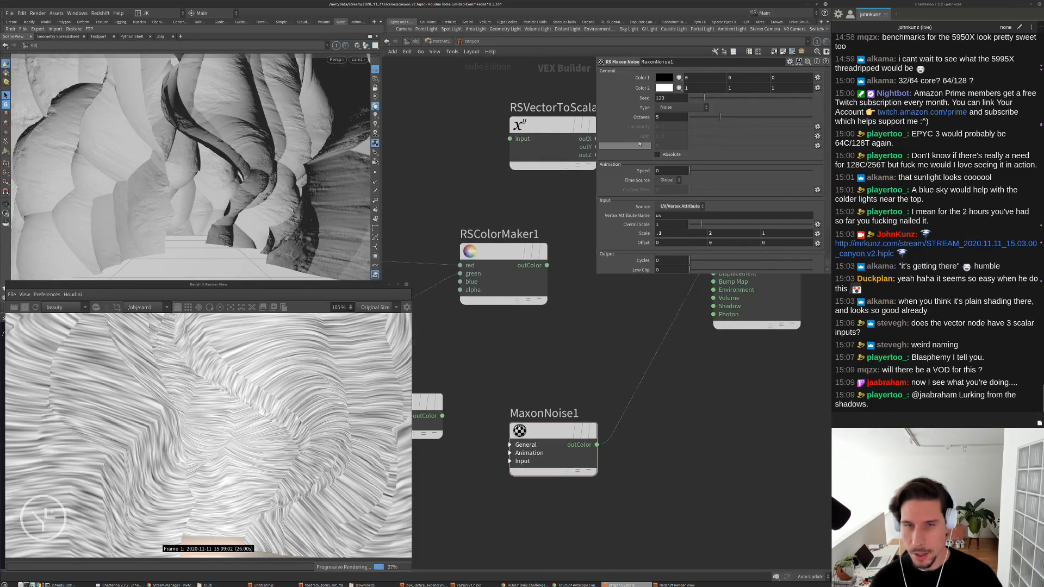
click(681, 107)
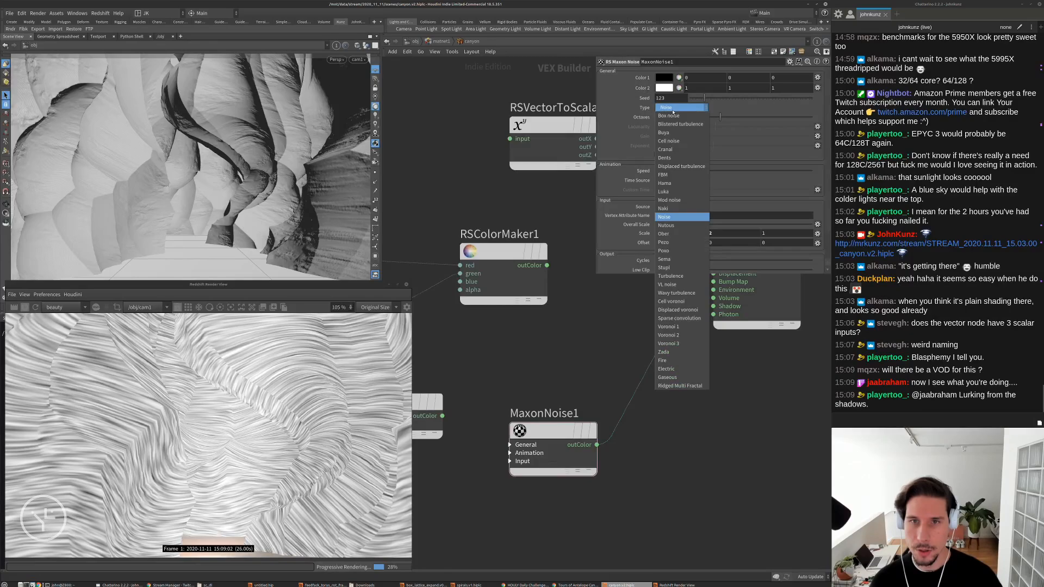
click(663, 174)
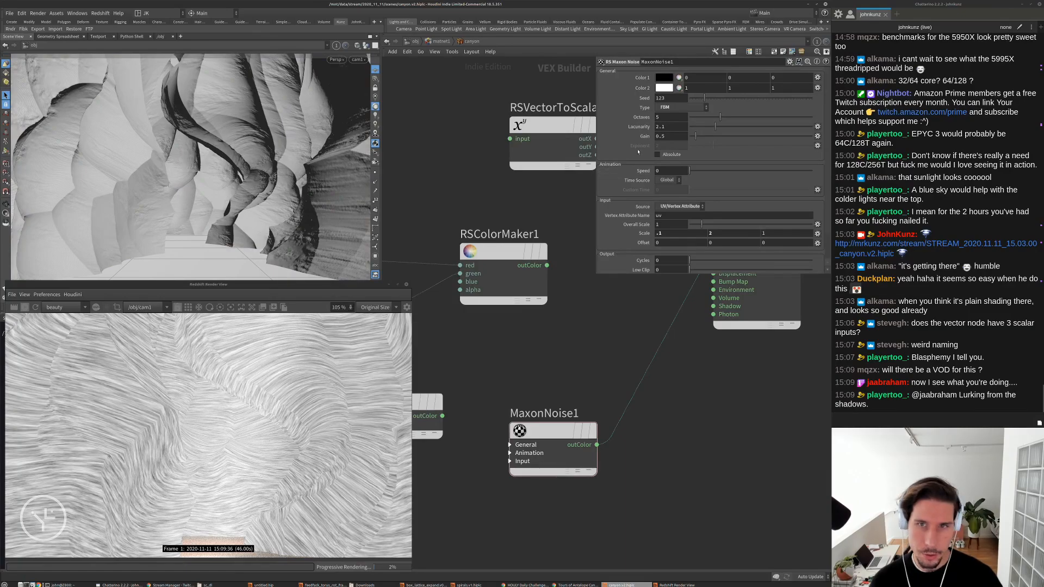
Move redshift_material1 farther away from MaxonNoise1, leaving more space between the two nodes
scroll(636, 223, down, 2)
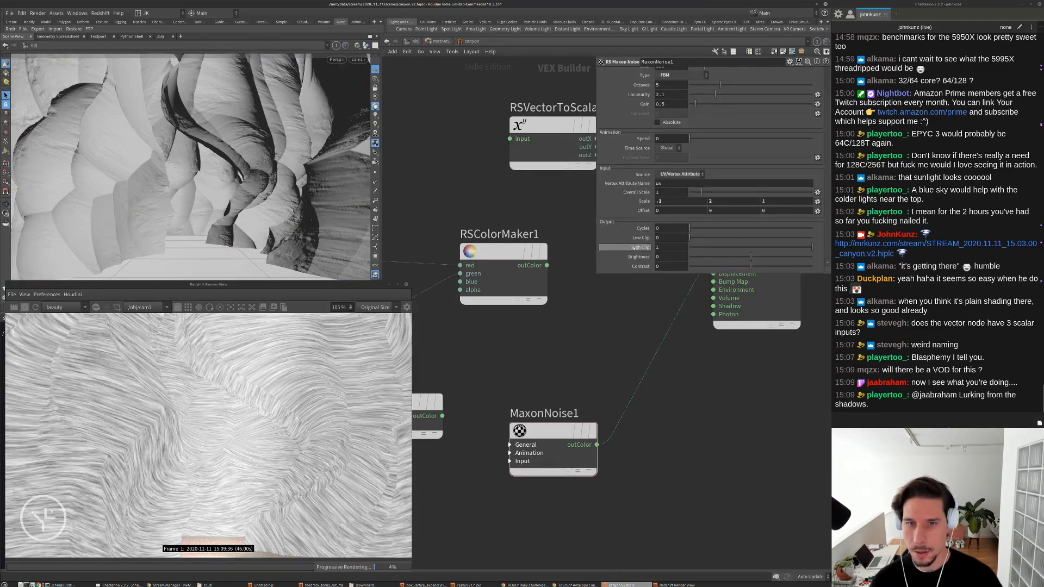
scroll(634, 248, up, 2)
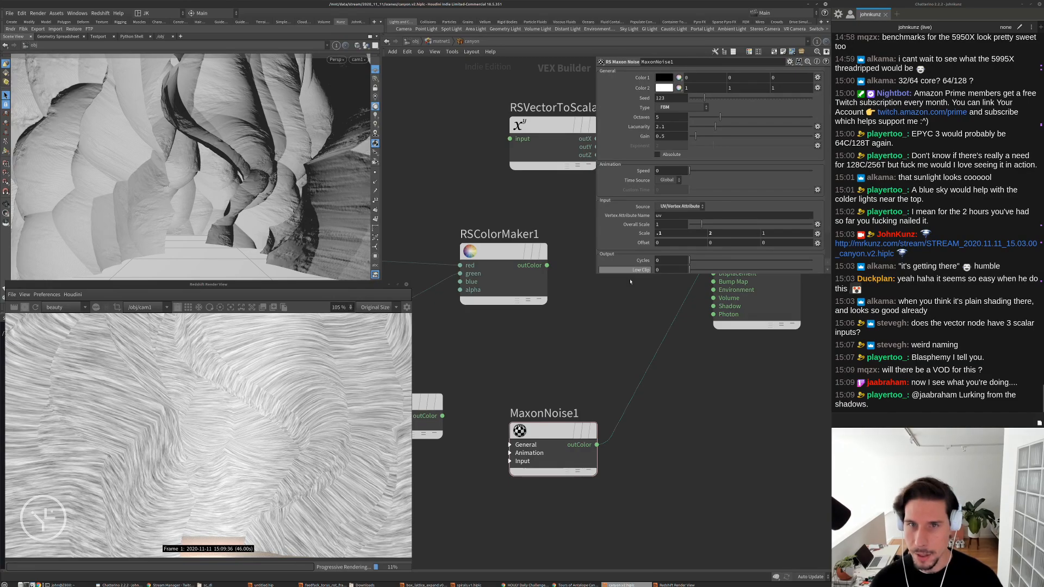
scroll(524, 316, down, 3)
scroll(534, 348, up, 2)
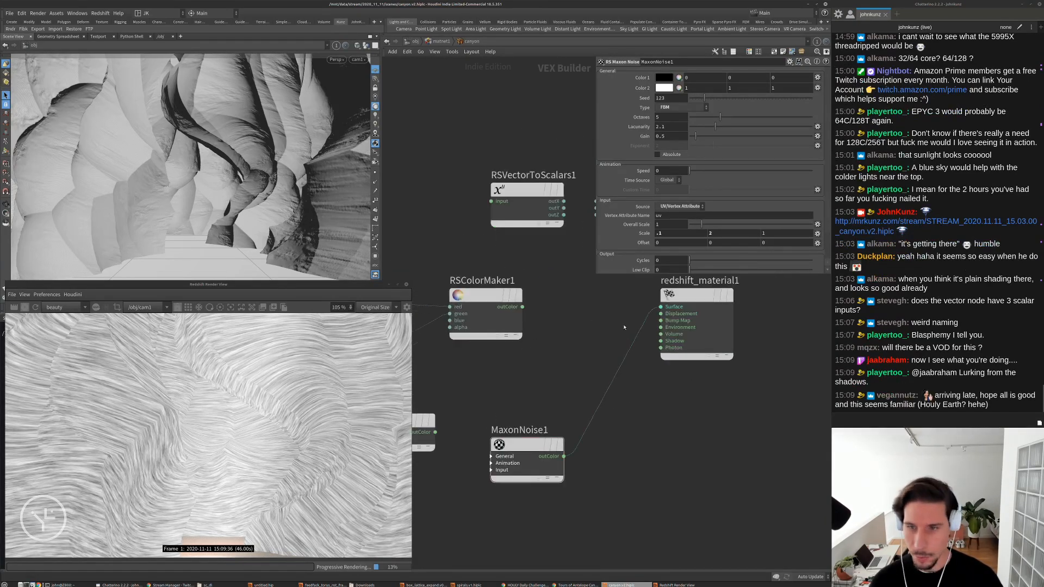
drag(666, 296, 748, 303)
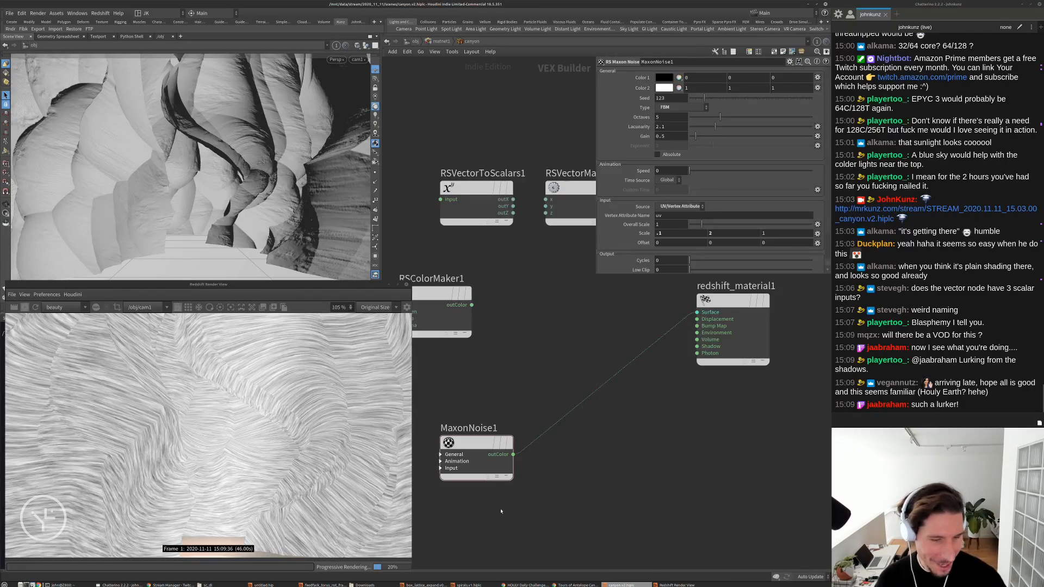
Switch to Chrome and view the artwork gallery on the SideFX HOULY Daily Challenge page
key(alt+Tab)
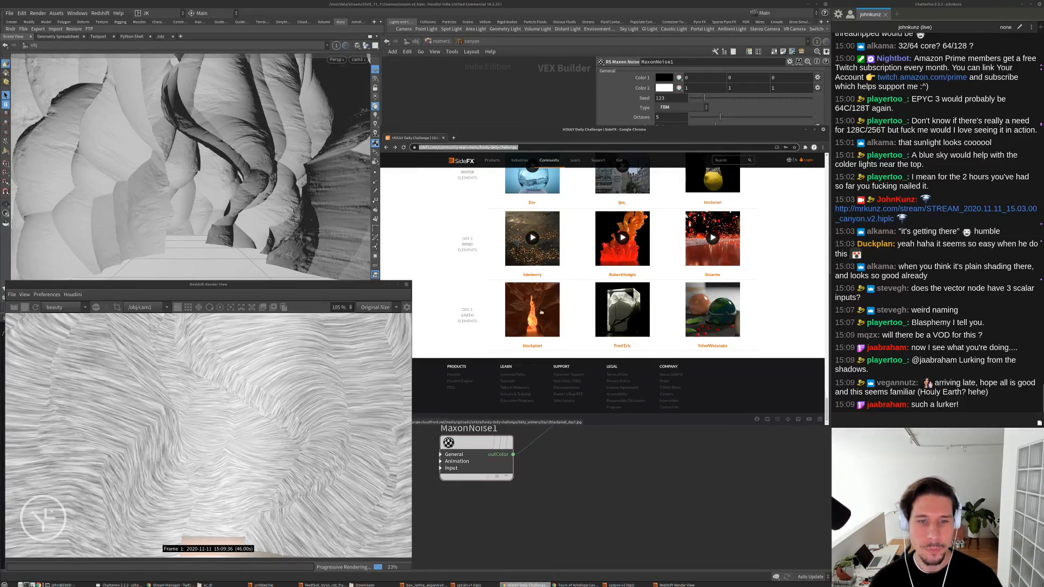
click(607, 478)
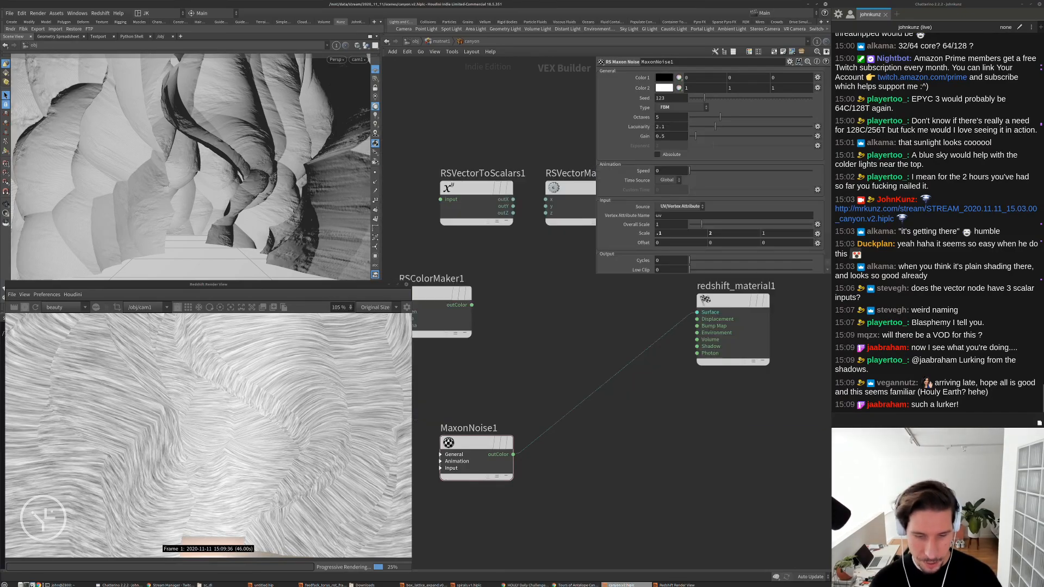
key(alt+Tab)
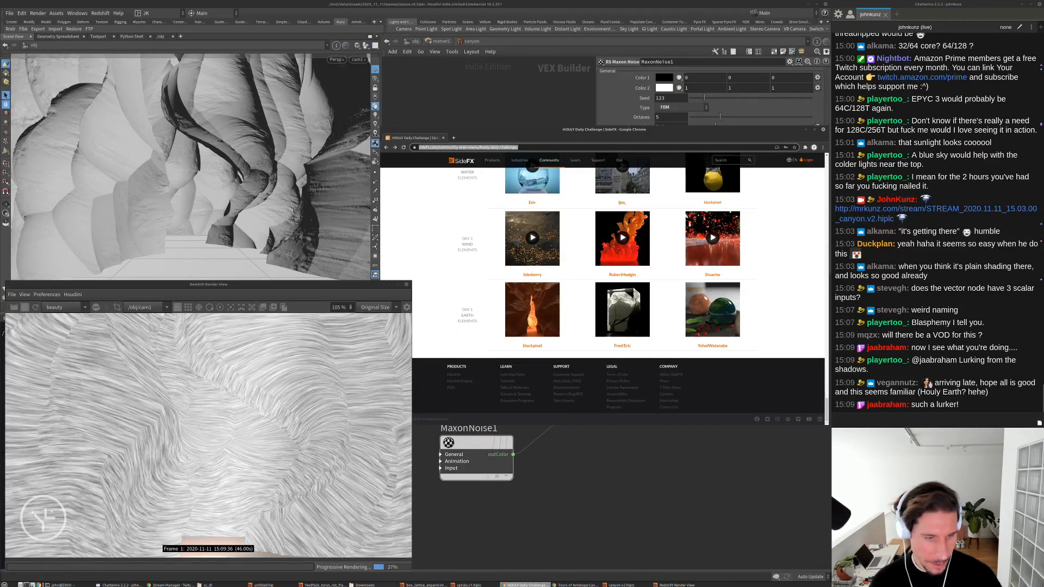
Consult the Tours of Antelope Canyon reference page in Chrome and return to Houdini with the Redshift render in view
click(577, 585)
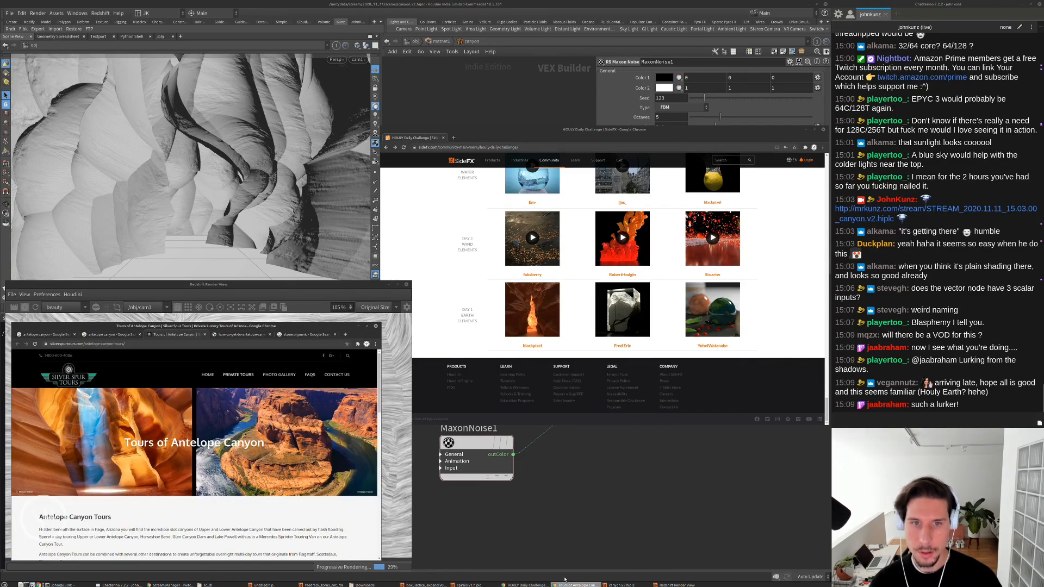
click(555, 432)
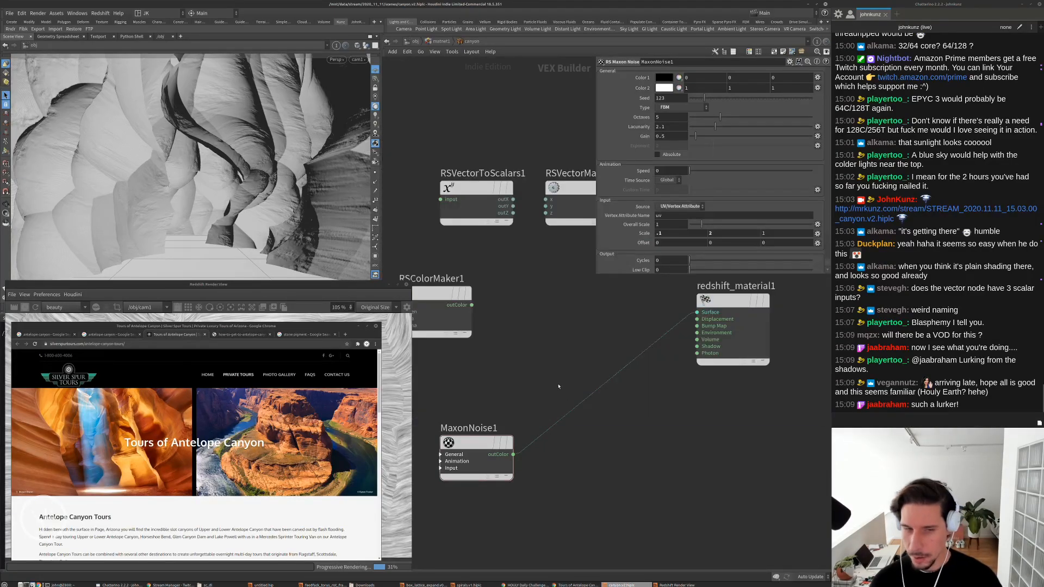
click(341, 287)
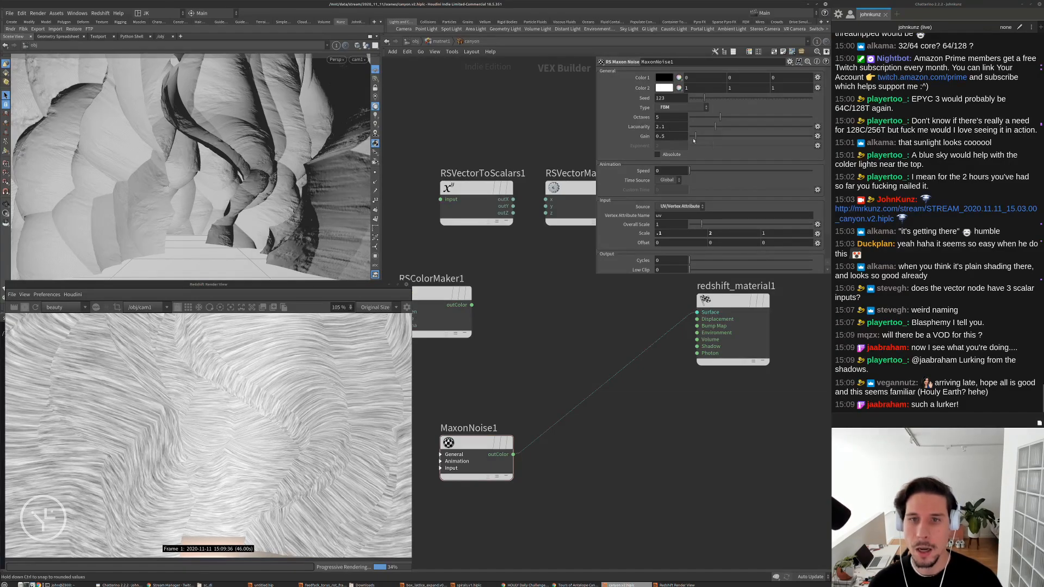
Set MaxonNoise1's gain to 0.1, checking the streak detail up close in the render
drag(694, 140, 702, 141)
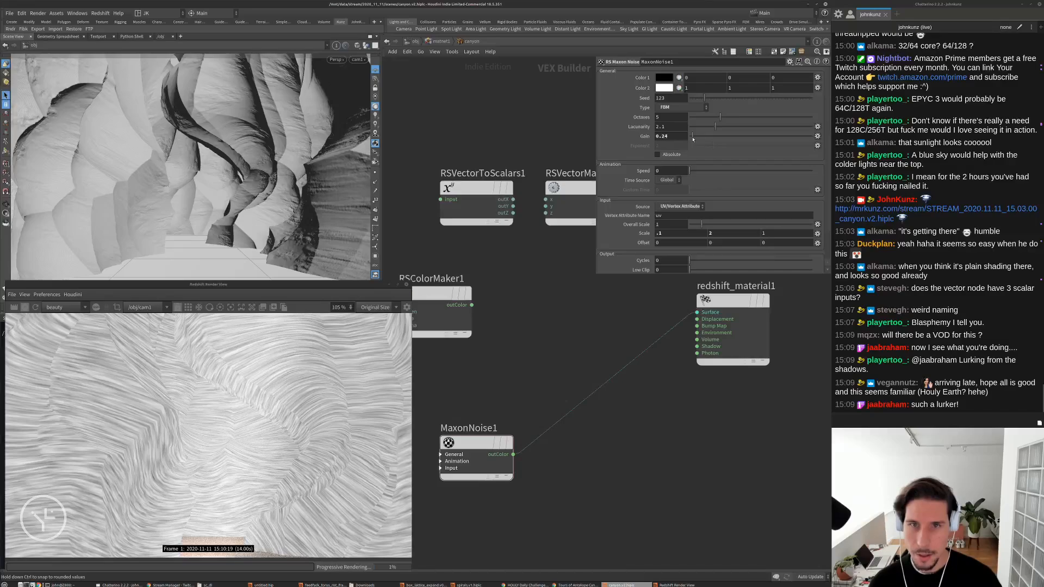
scroll(288, 360, up, 2)
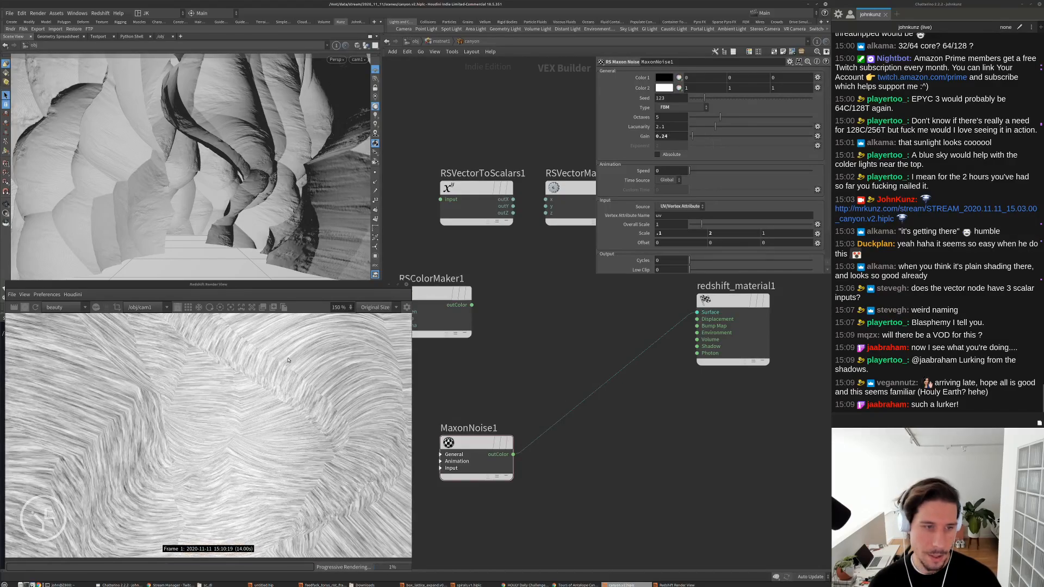
scroll(288, 360, up, 6)
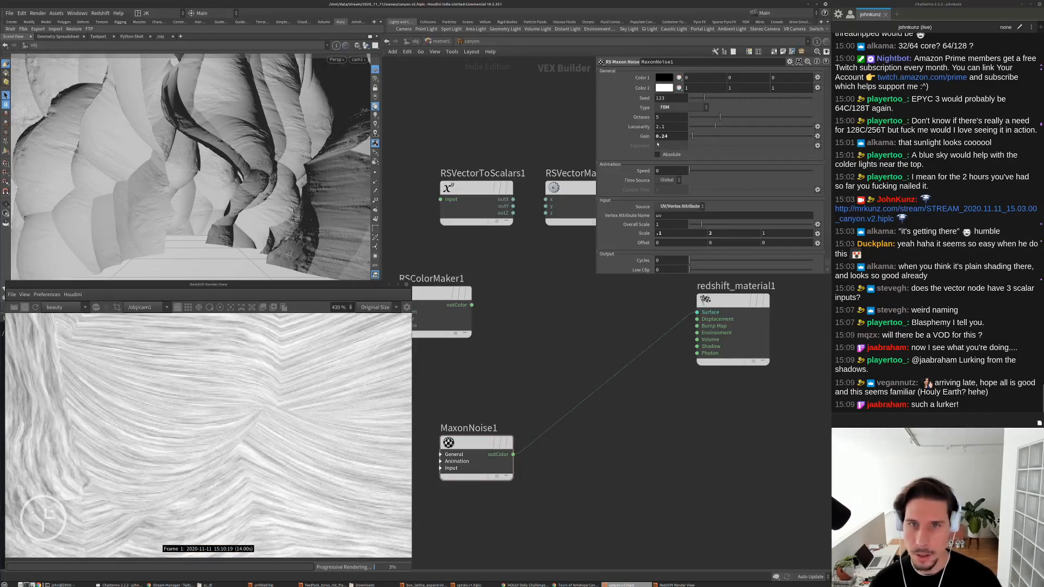
double_click(666, 136)
text(0.1)
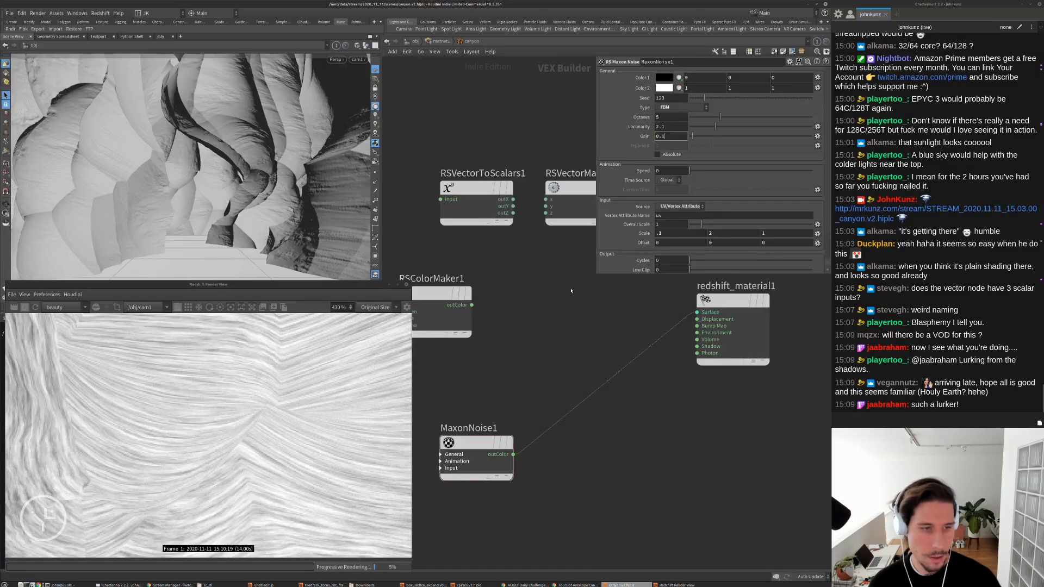
key(Return)
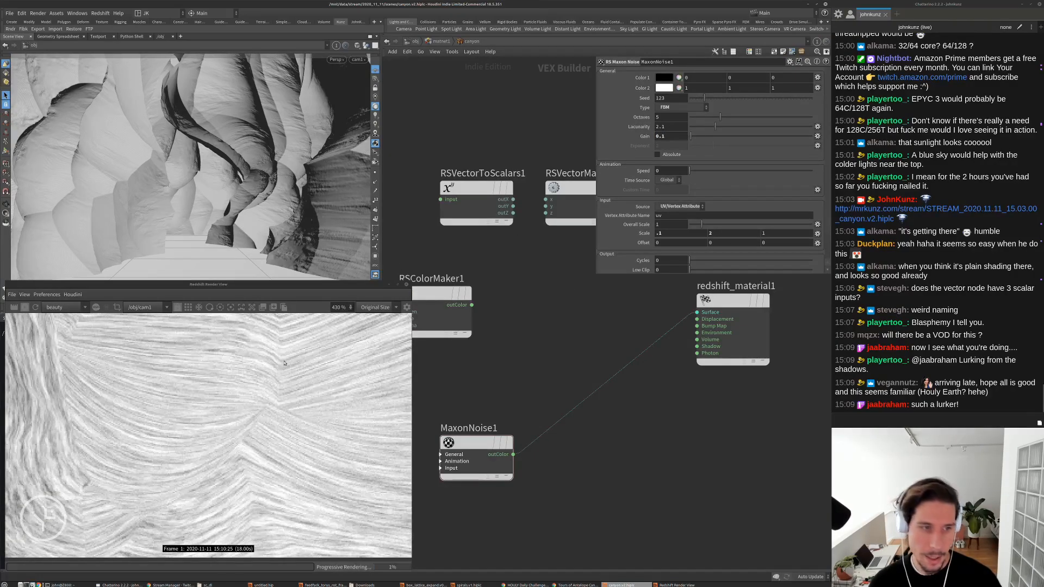
Insert an RS Change Range node between MaxonNoise1 and redshift_material1's Surface input, aligned beside MaxonNoise1
scroll(265, 378, down, 5)
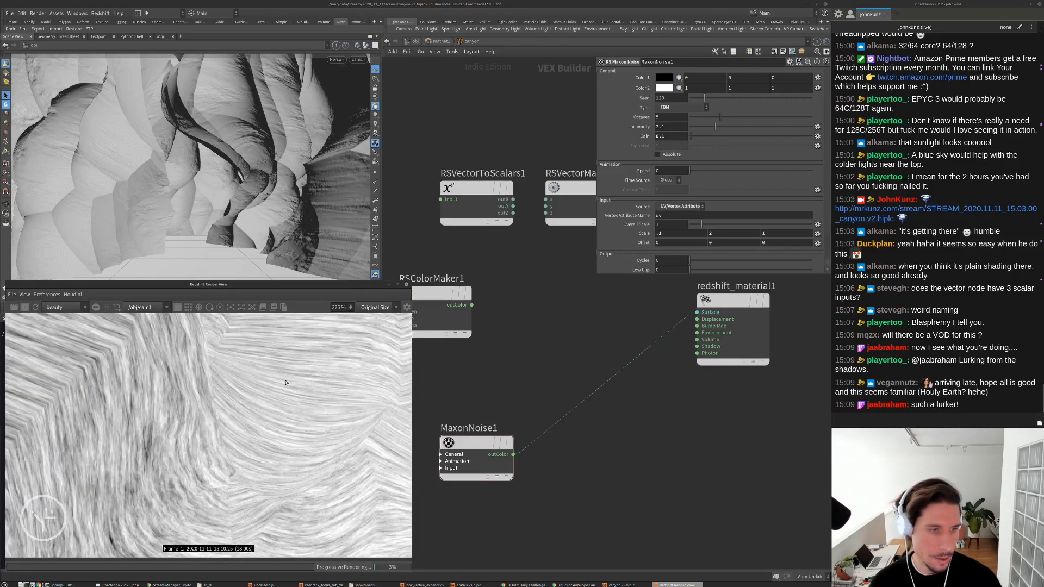
middle_drag(158, 355, 253, 415)
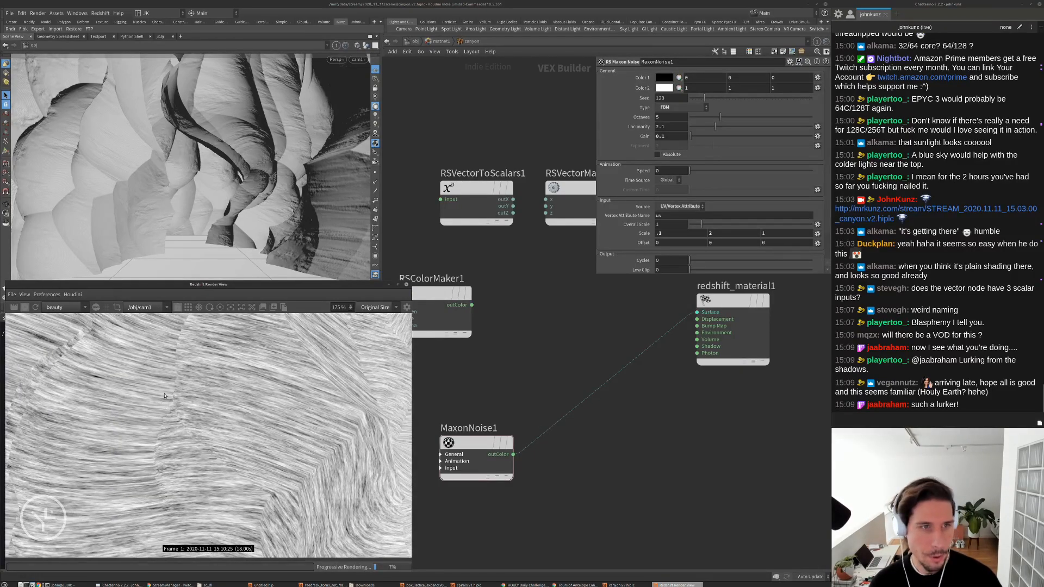
scroll(164, 395, down, 2)
middle_drag(559, 434, 648, 385)
scroll(625, 397, down, 3)
scroll(648, 386, up, 2)
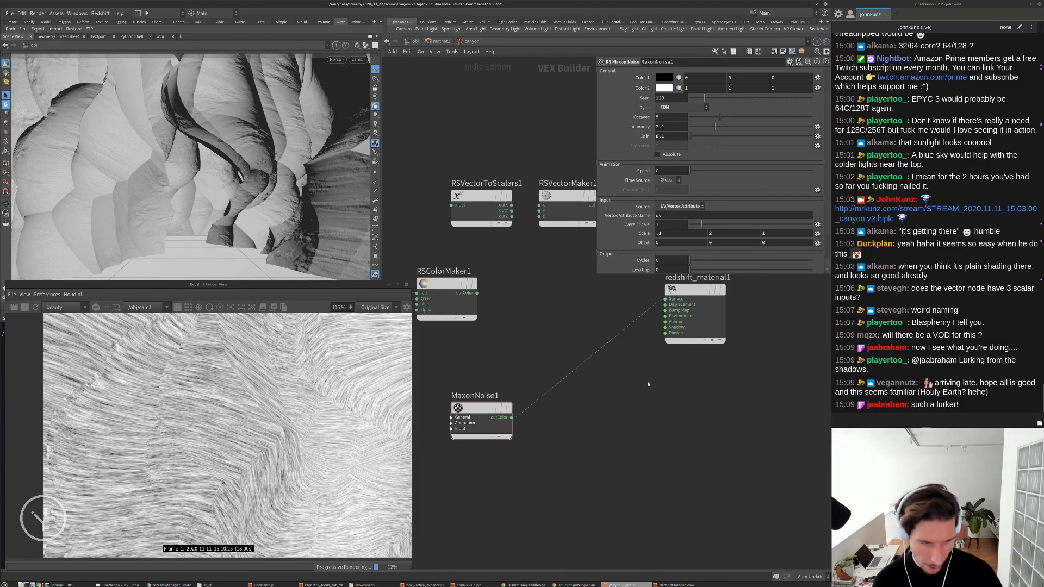
key(Tab)
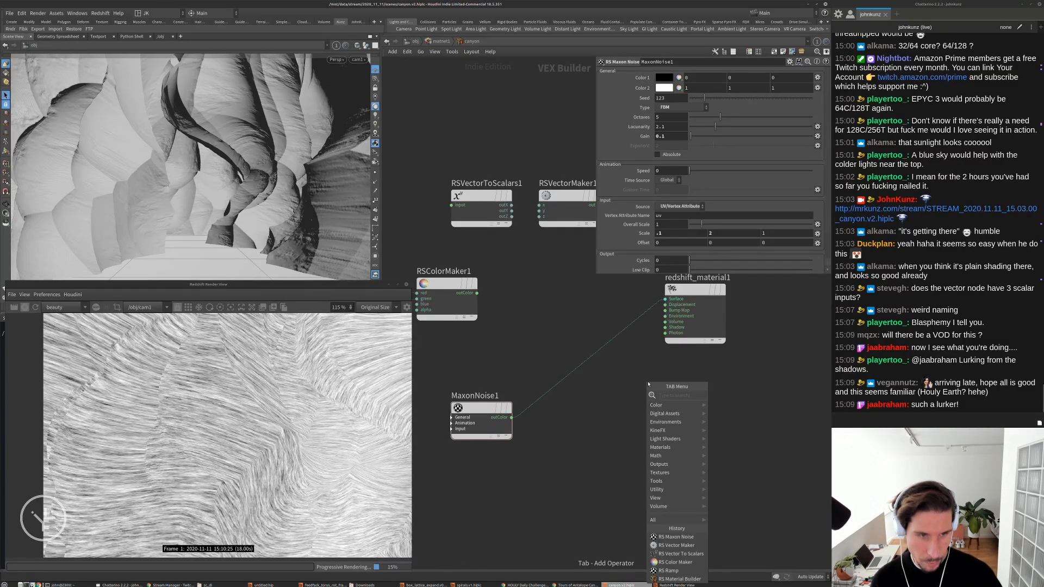
text(f)
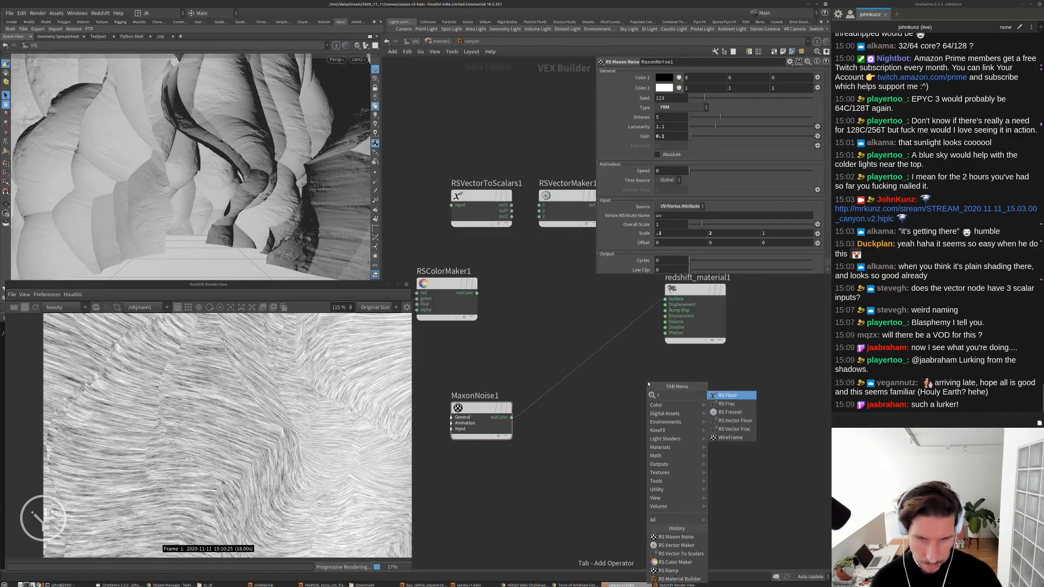
key(BackSpace)
text(chan)
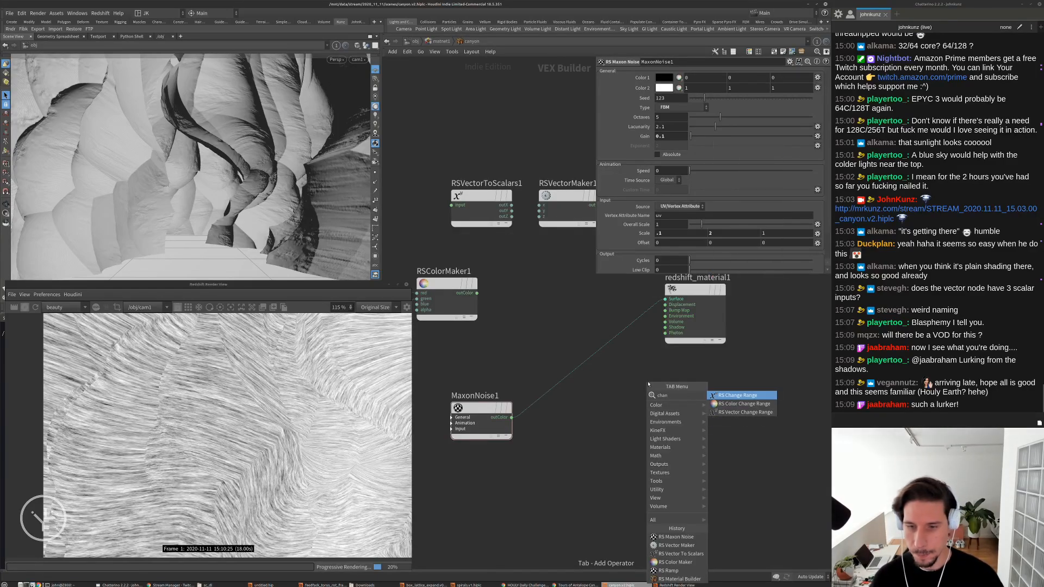
key(Return)
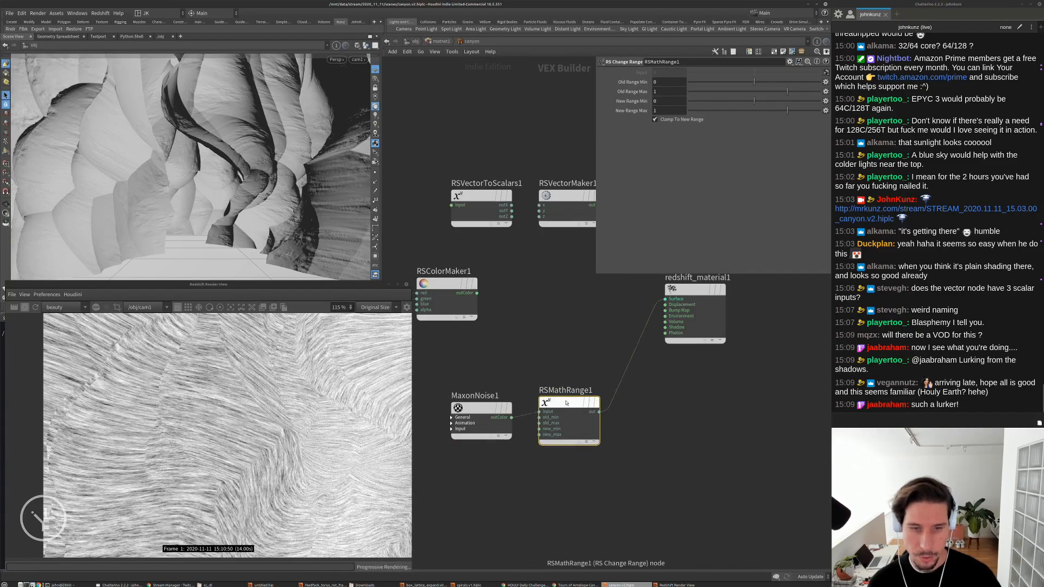
click(563, 411)
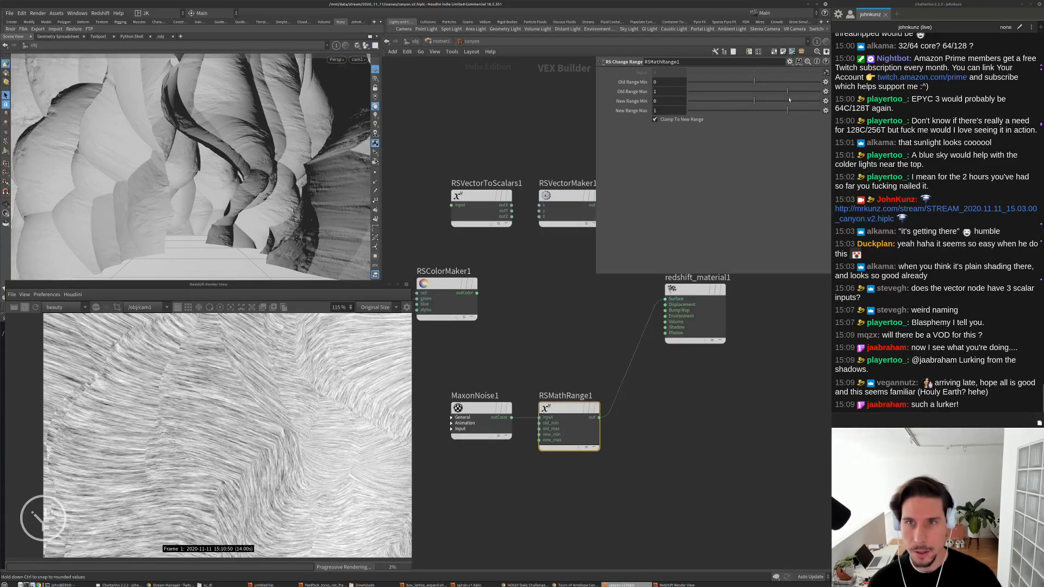
Set RSMathRange1's Old Range Max to about 0.461 and invert its output with New Range Min 1 and New Range Max 0
drag(787, 91, 769, 91)
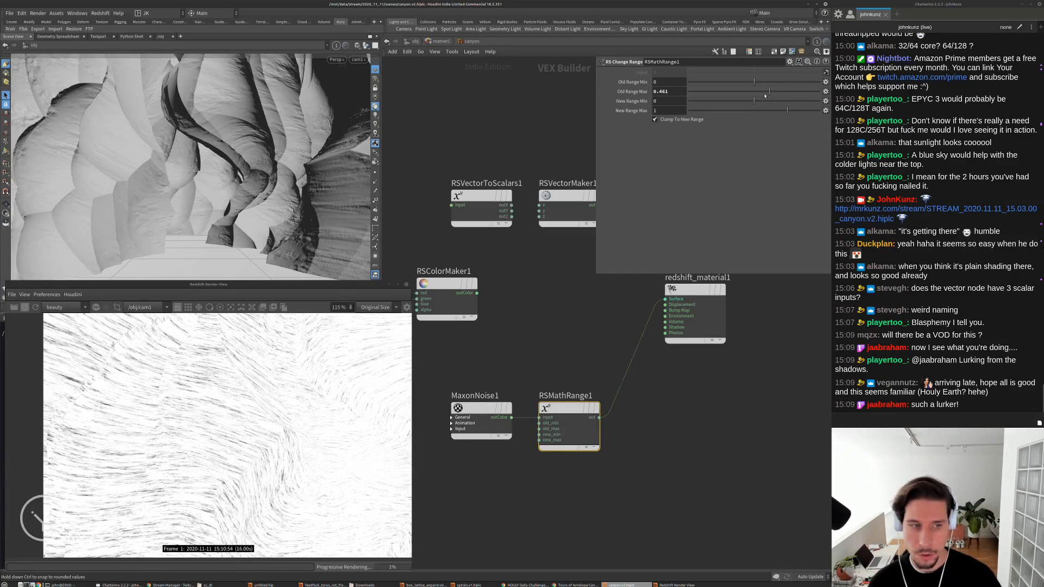
click(678, 101)
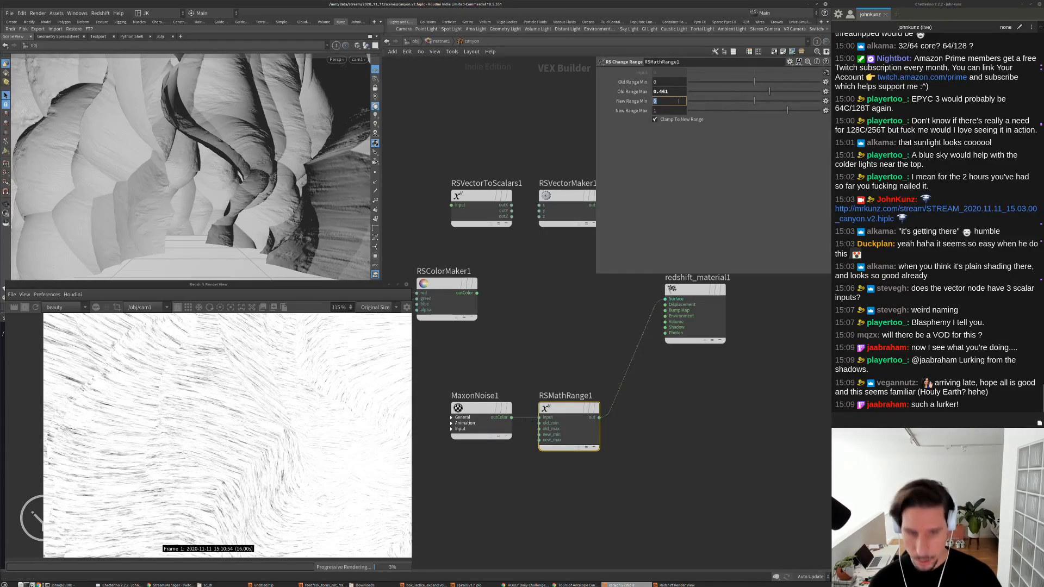
text(1)
key(Tab)
text(0)
key(Return)
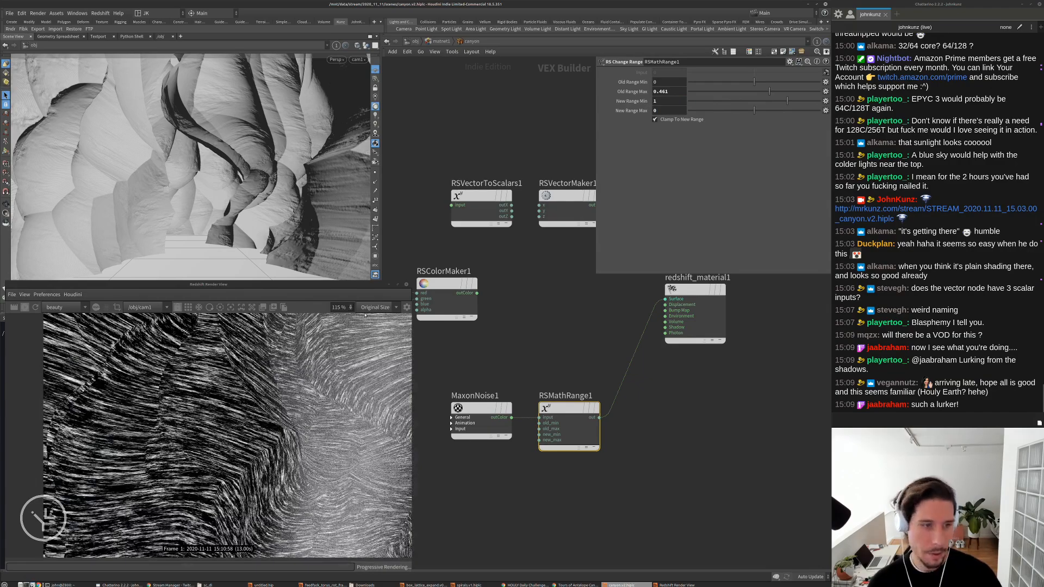
Try an Old Range Min of 0.148 on RSMathRange1 and reset it to 0
click(315, 369)
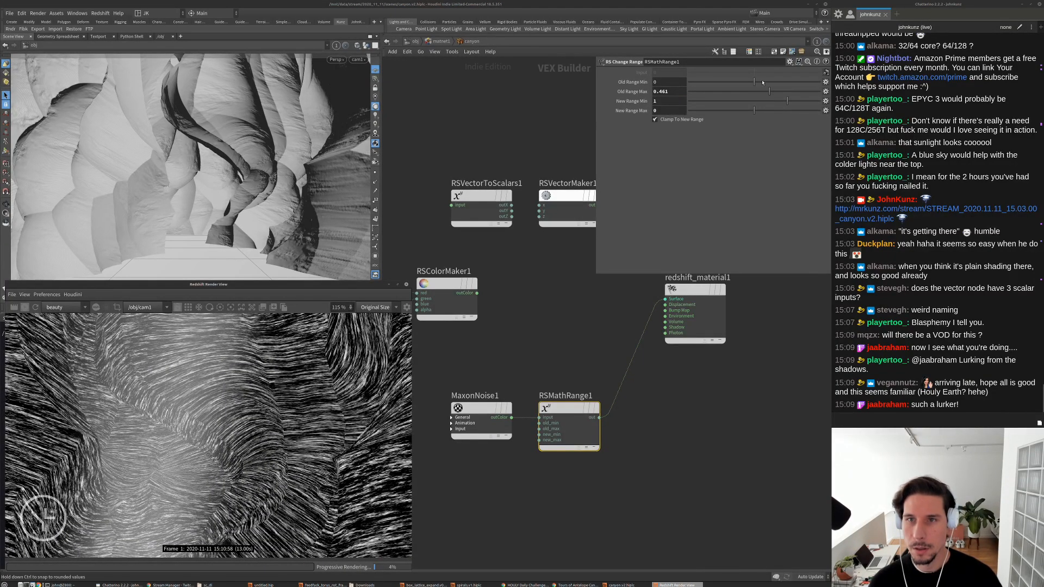
drag(762, 82, 759, 83)
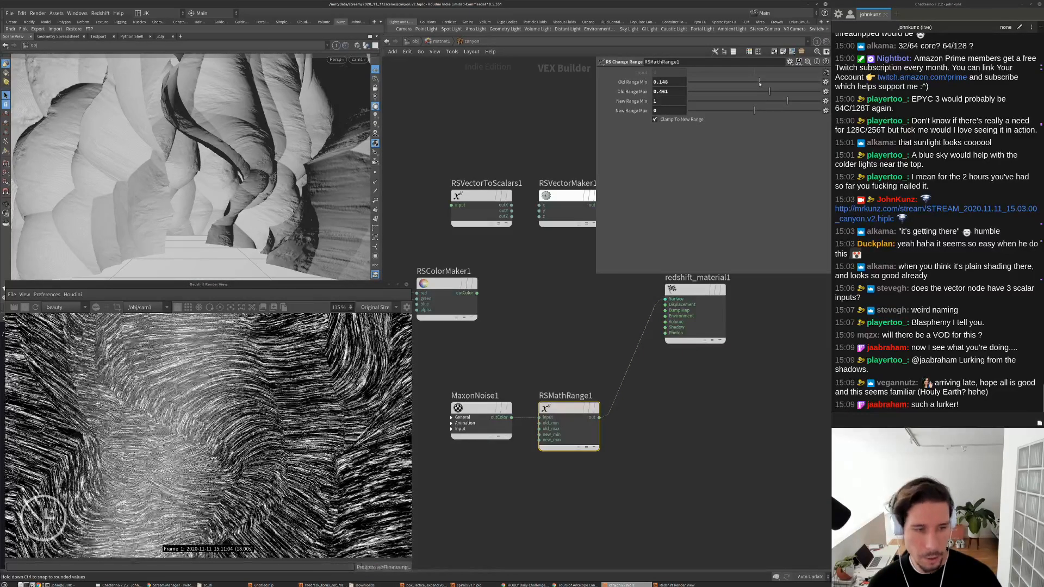
click(660, 82)
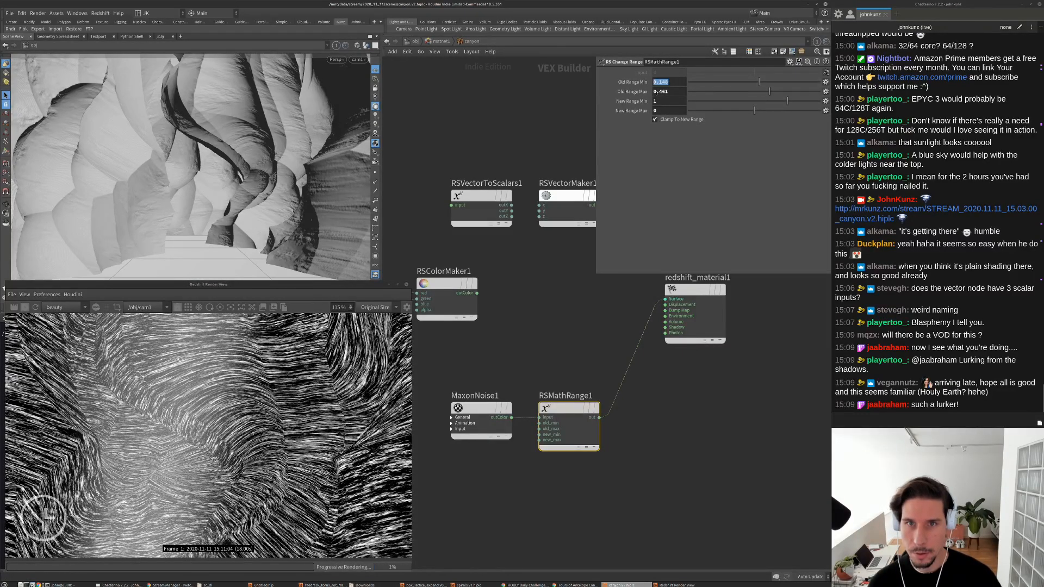
text(0)
key(Return)
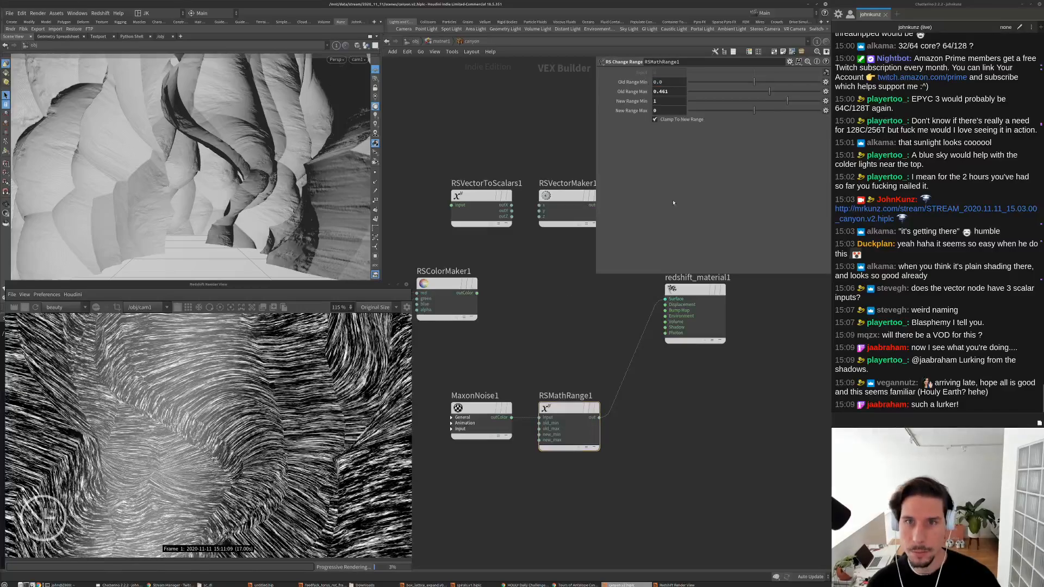
Lower RSMathRange1's Old Range Max to 0.305 and check the streak contrast across the render
mouse_move(769, 91)
mouse_down()
mouse_move(787, 91)
mouse_move(764, 92)
mouse_up()
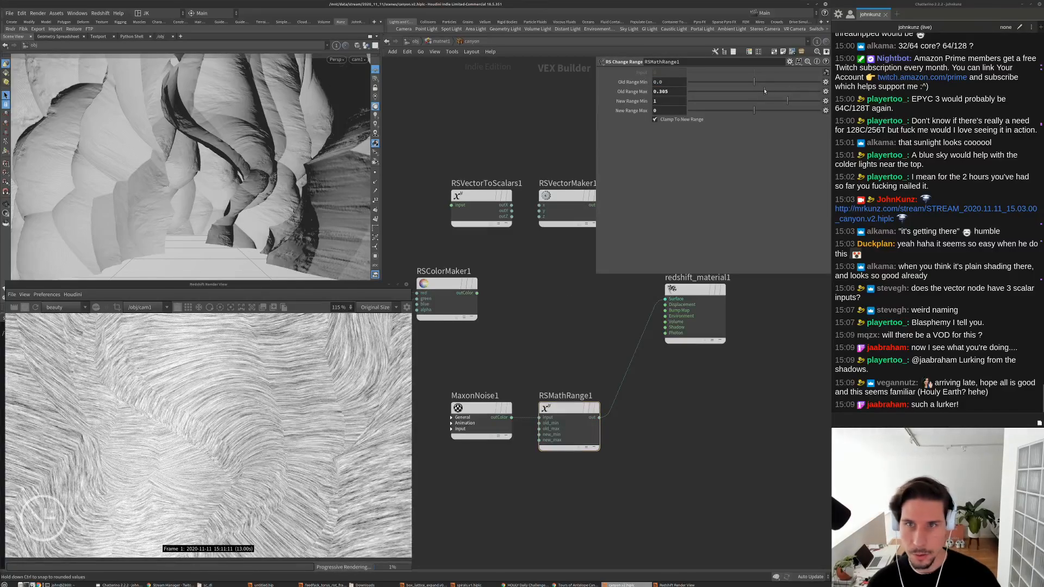
scroll(272, 405, down, 1)
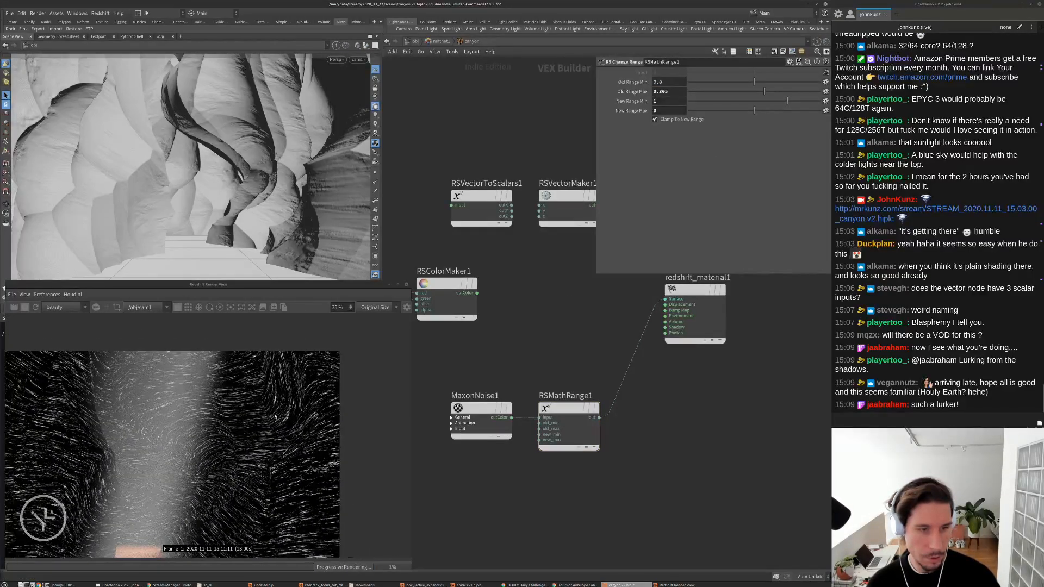
Set the old range maximum of RSMathRange1 to 0.5 and check the streak pattern in the render
scroll(273, 405, down, 2)
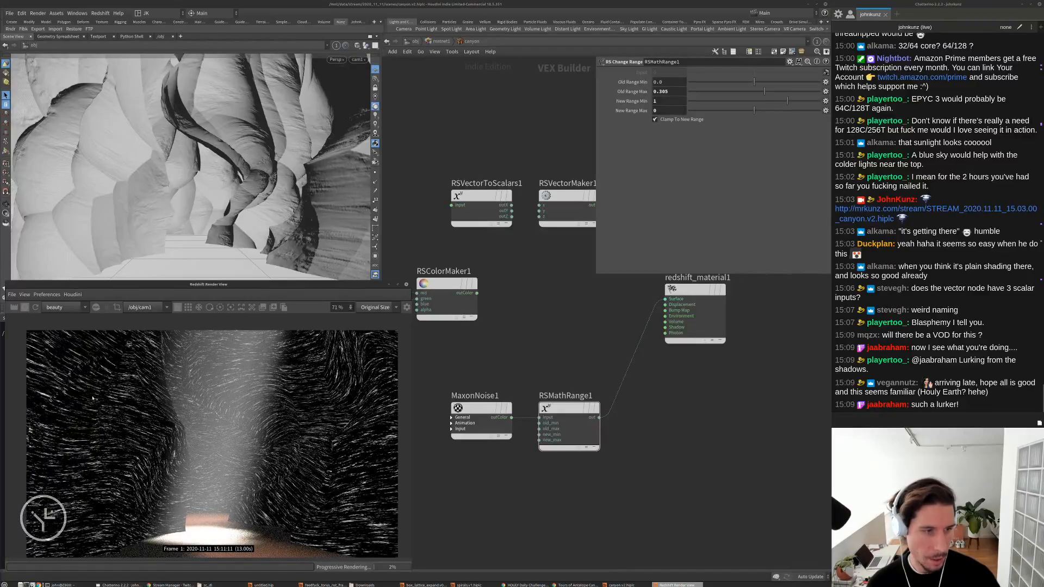
double_click(668, 92)
text(0.5)
key(Return)
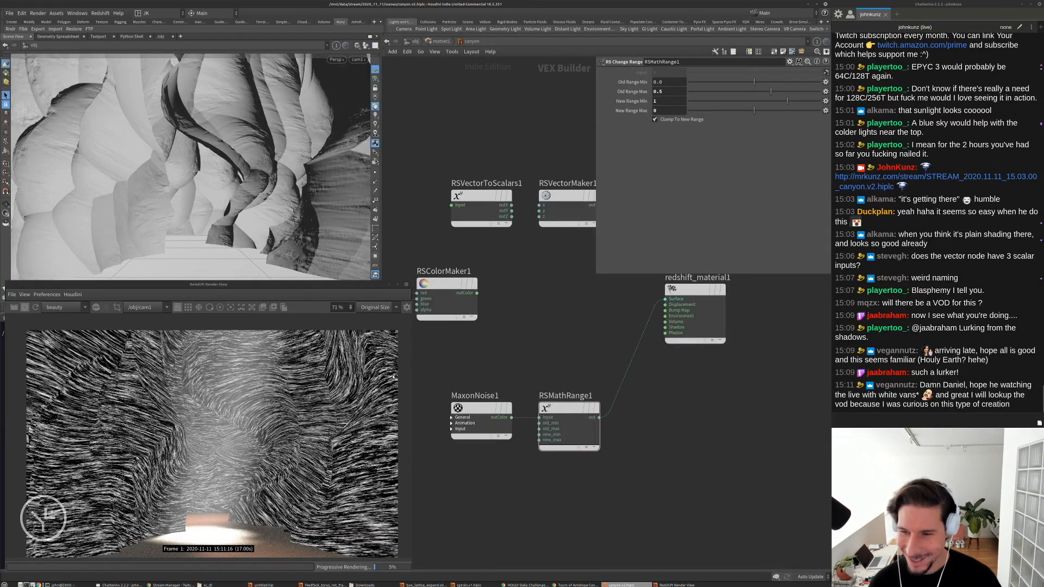
scroll(209, 397, up, 5)
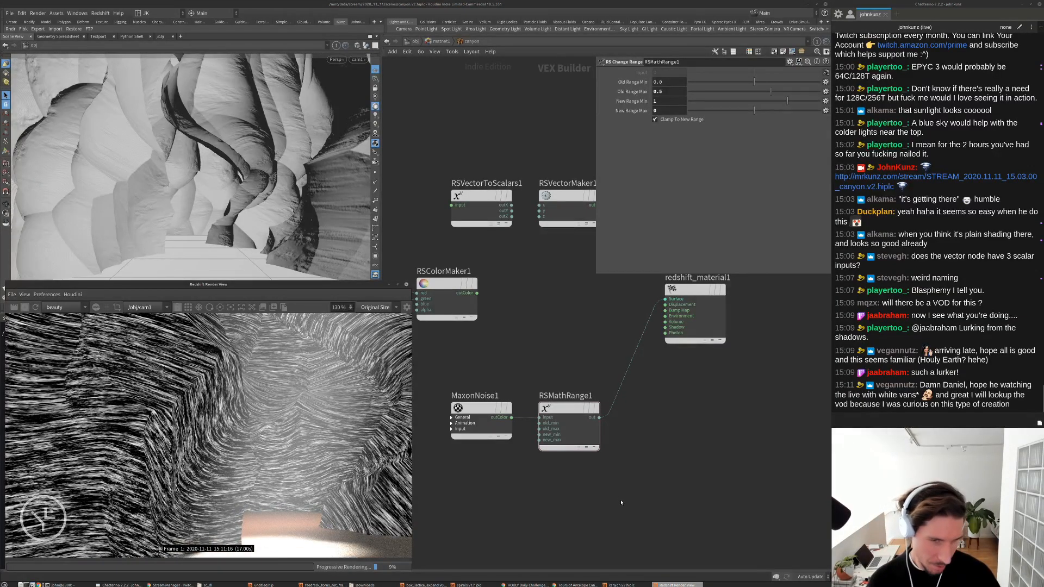
Move redshift_material1 farther from RSMathRange1 and add an RS Bump Map node below it
middle_drag(597, 476, 603, 460)
middle_drag(658, 382, 594, 414)
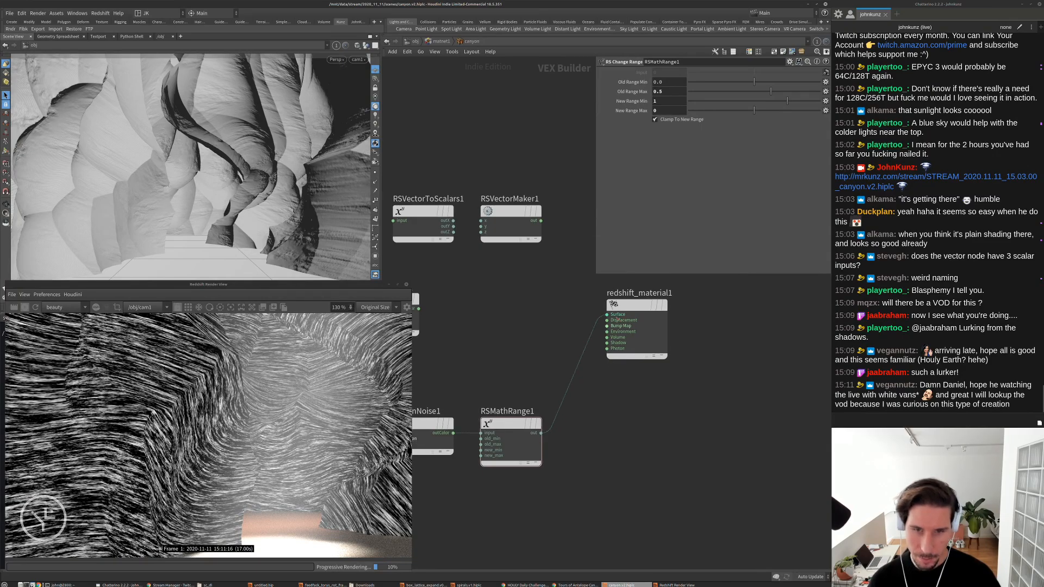
drag(637, 305, 726, 313)
key(Tab)
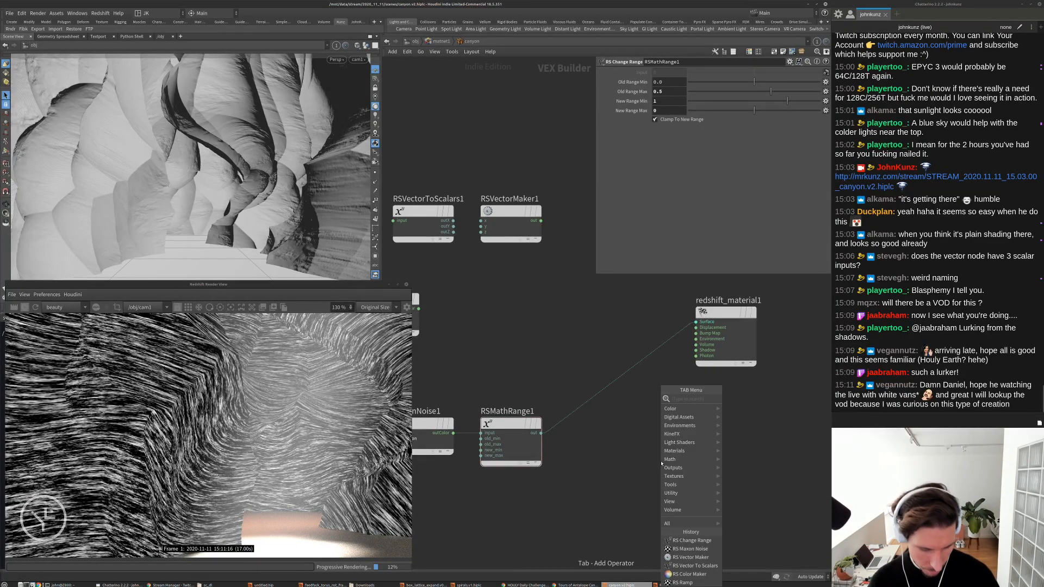
text(bu)
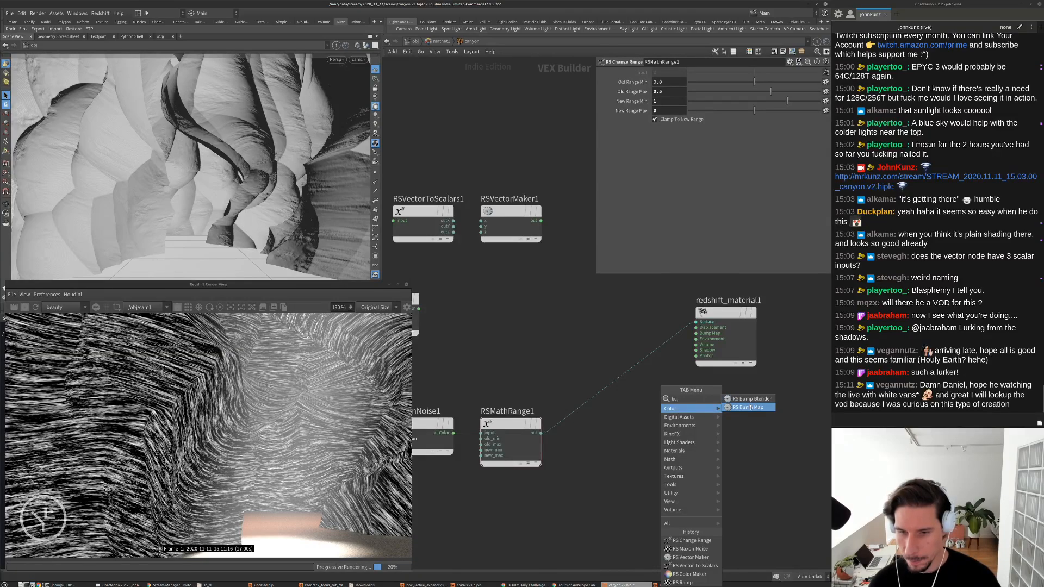
click(743, 408)
click(688, 437)
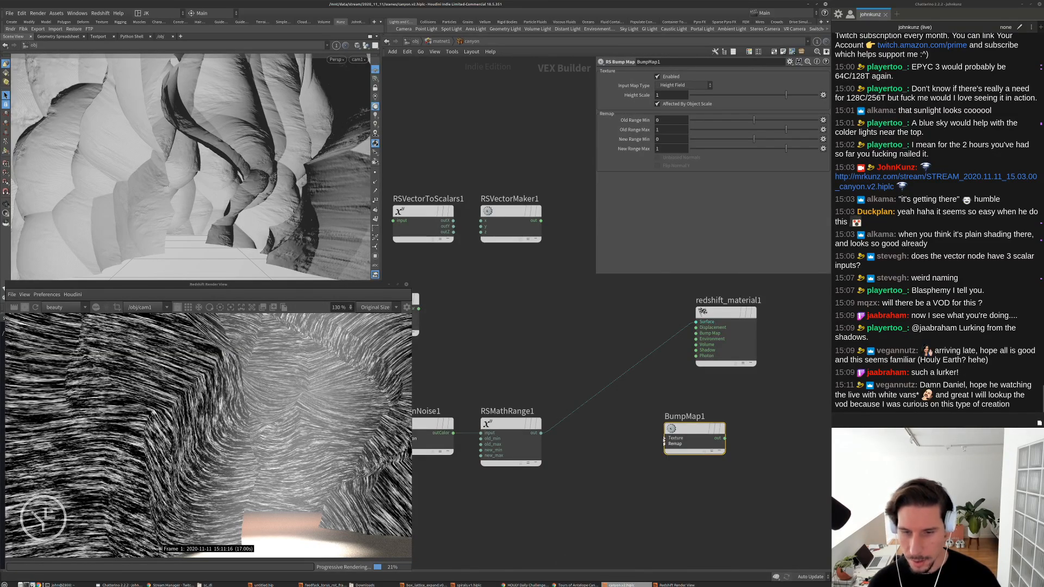
Connect the RSMathRange1 output to the bump map's texture input and the bump map's output to the Bump Map input of redshift_material1
click(670, 438)
click(665, 444)
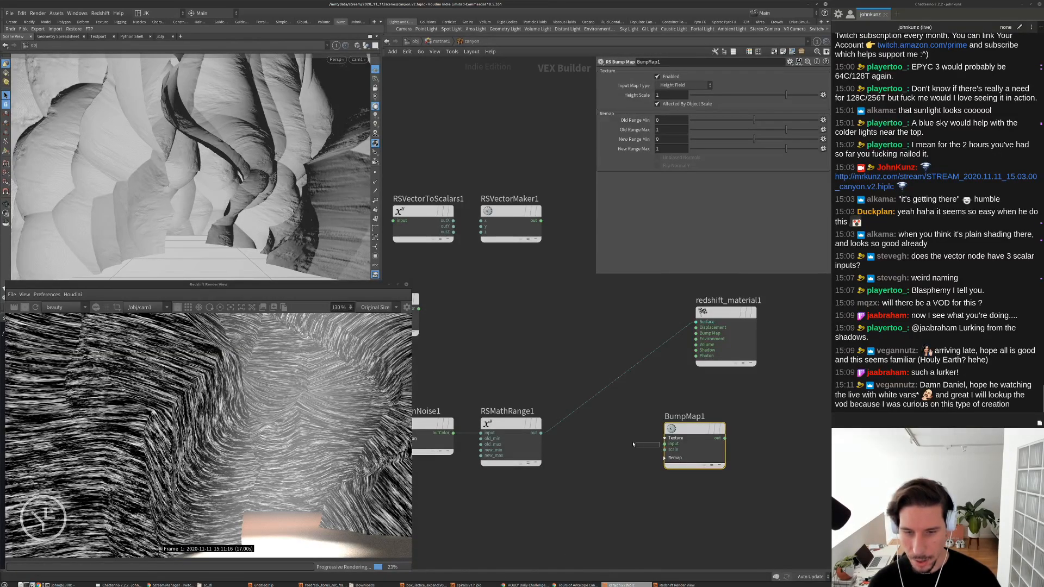
click(541, 433)
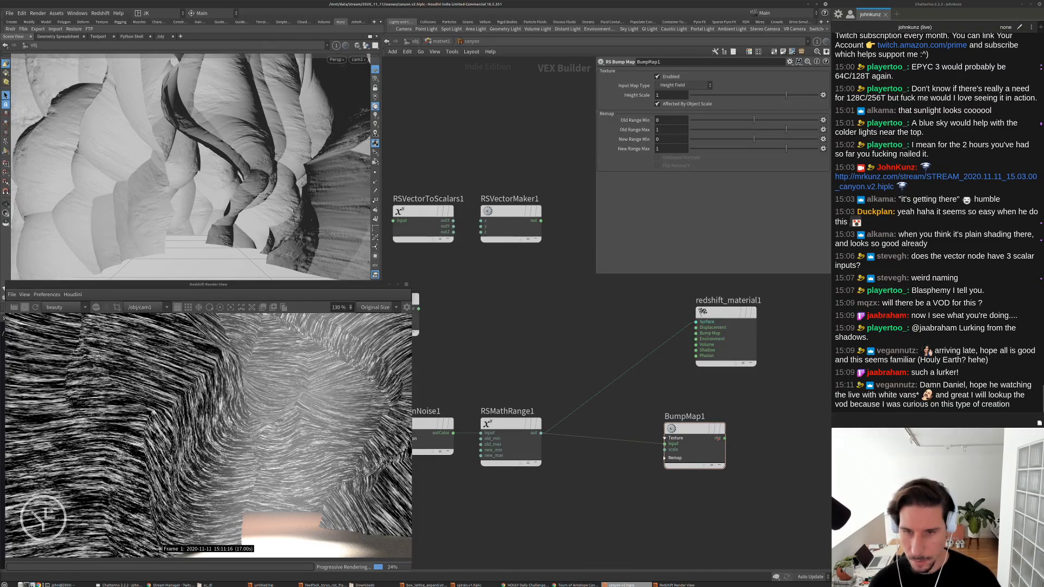
click(724, 438)
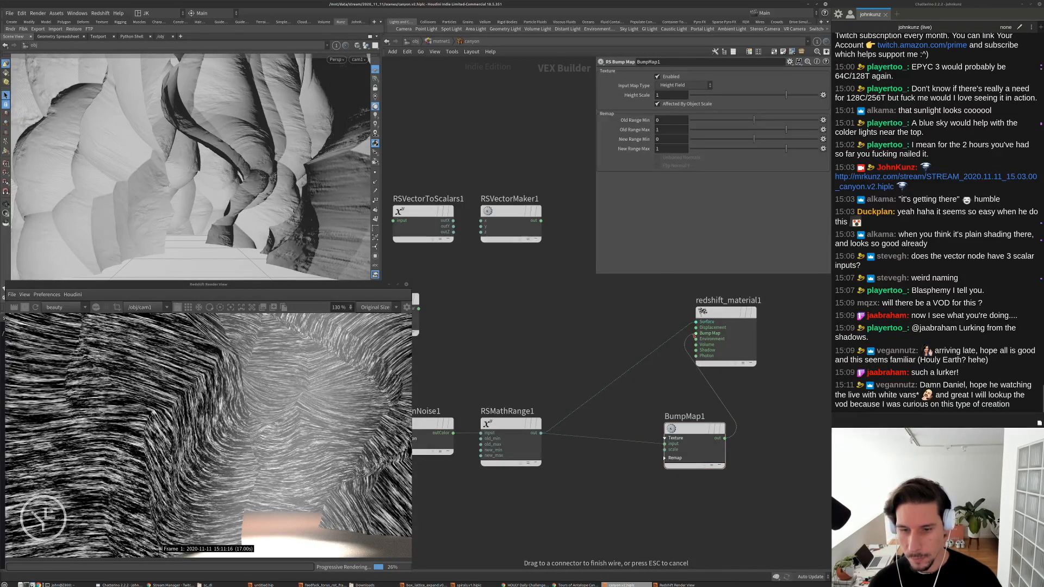
click(696, 334)
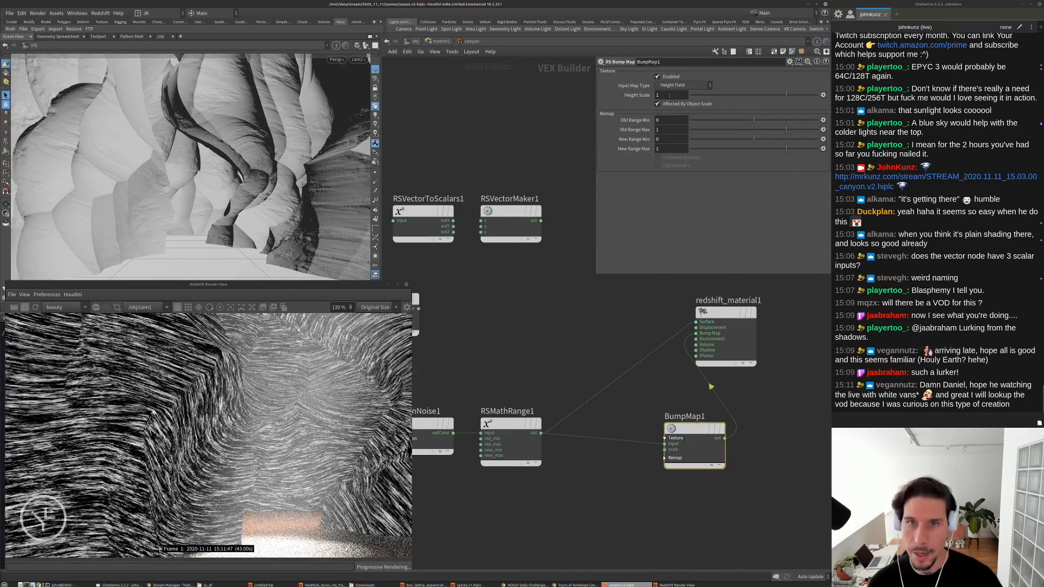
Set the height scale of the bump map node to .01
double_click(669, 95)
text(.01)
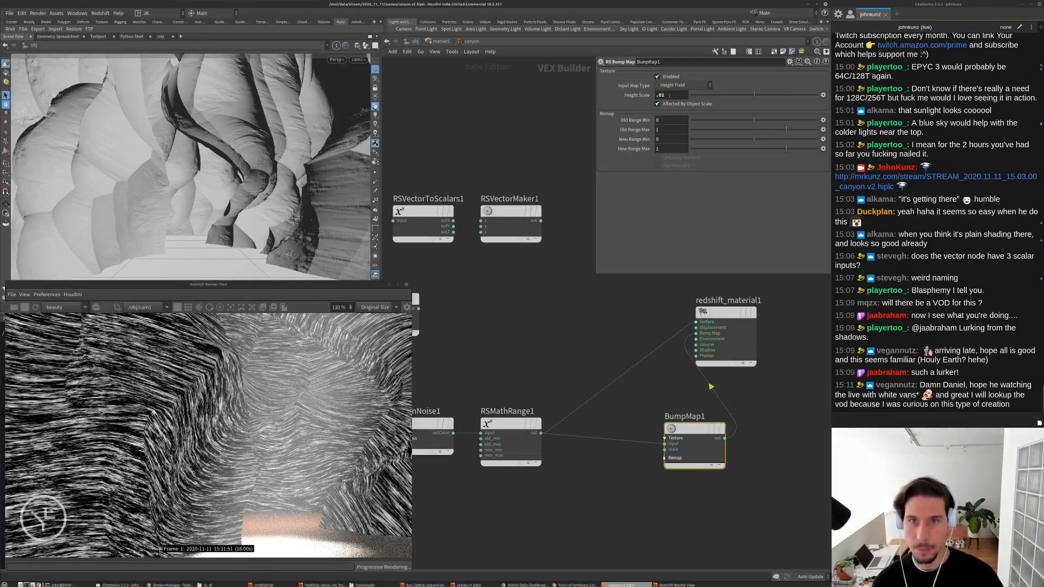
key(Return)
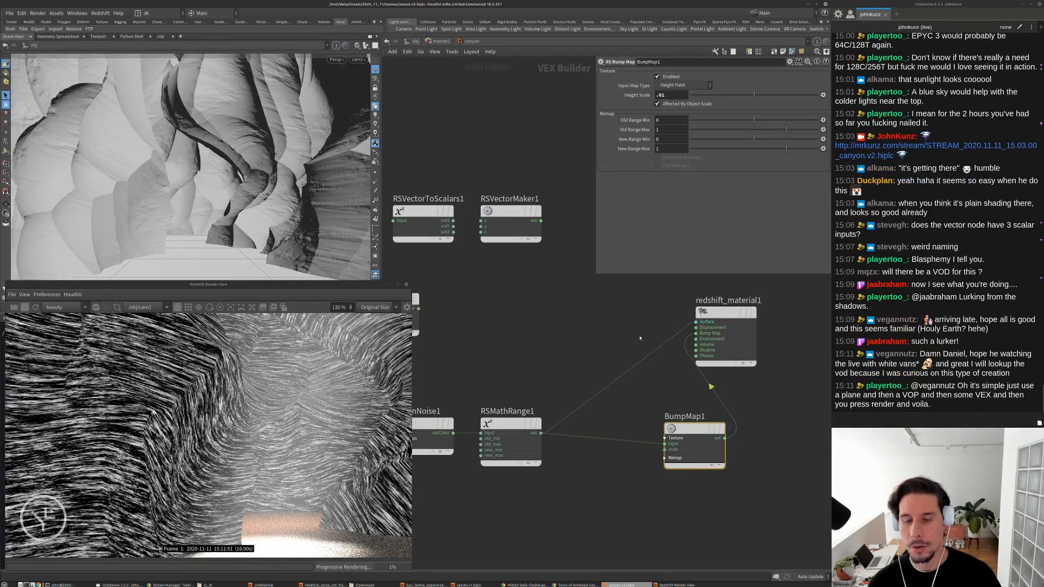
Rewire the Surface input of redshift_material1 to the output of Material1
middle_drag(605, 379, 710, 376)
scroll(710, 377, down, 2)
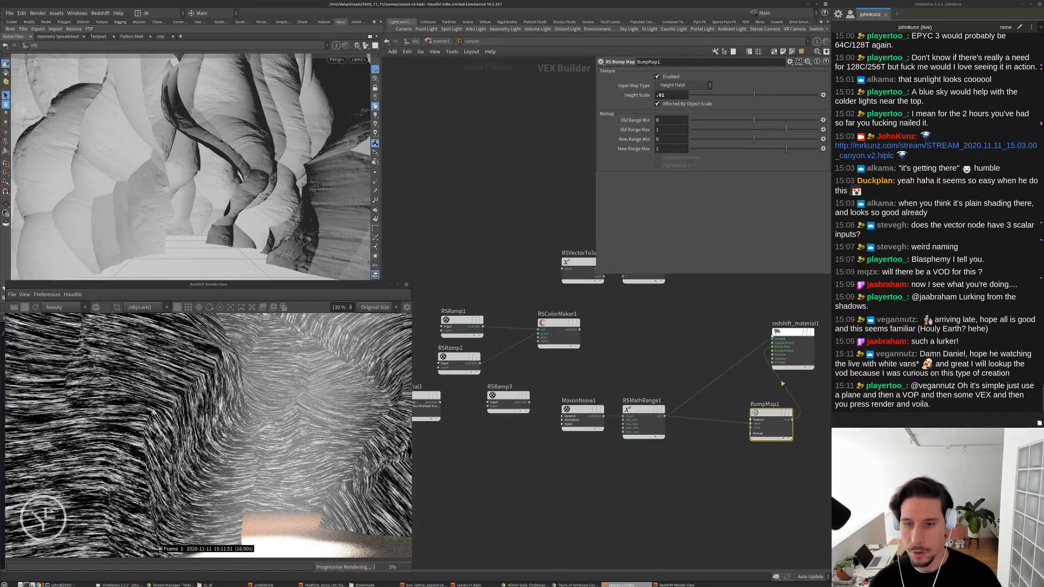
drag(772, 339, 610, 365)
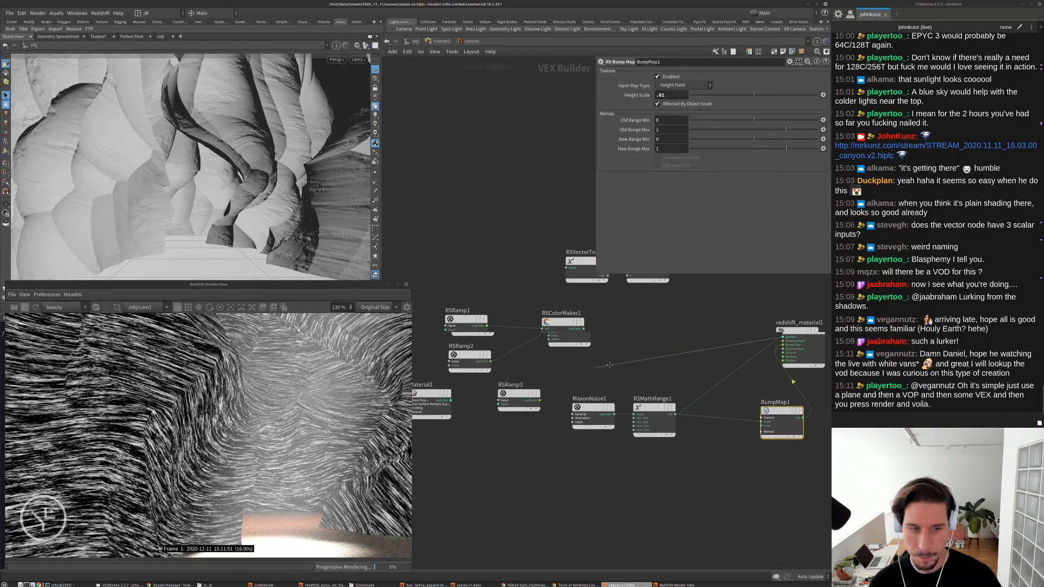
middle_drag(609, 365, 677, 351)
click(520, 386)
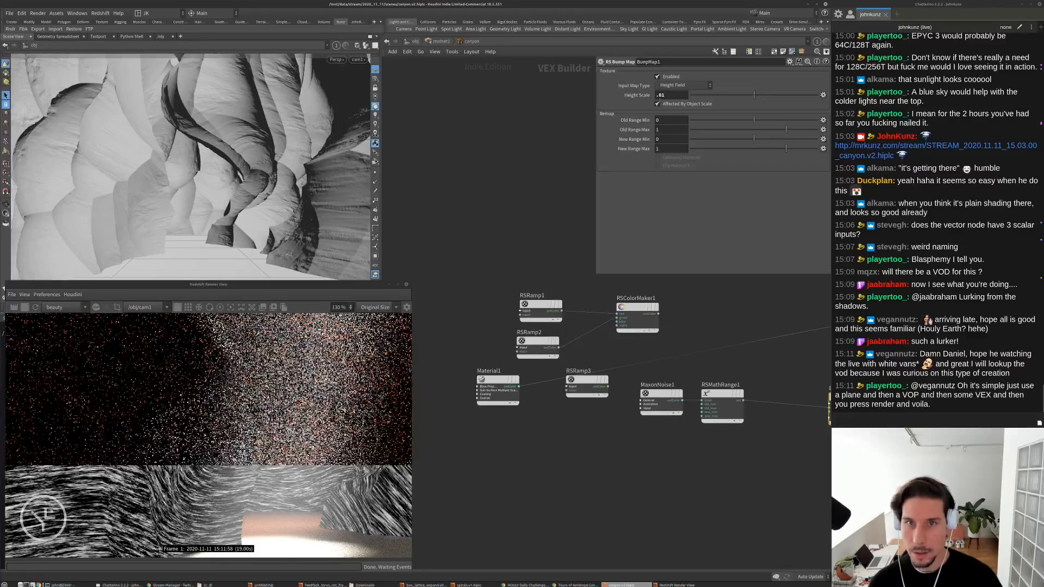
Move the Material1 node beside redshift_material1 in the network
middle_drag(519, 386, 473, 449)
scroll(474, 449, down, 2)
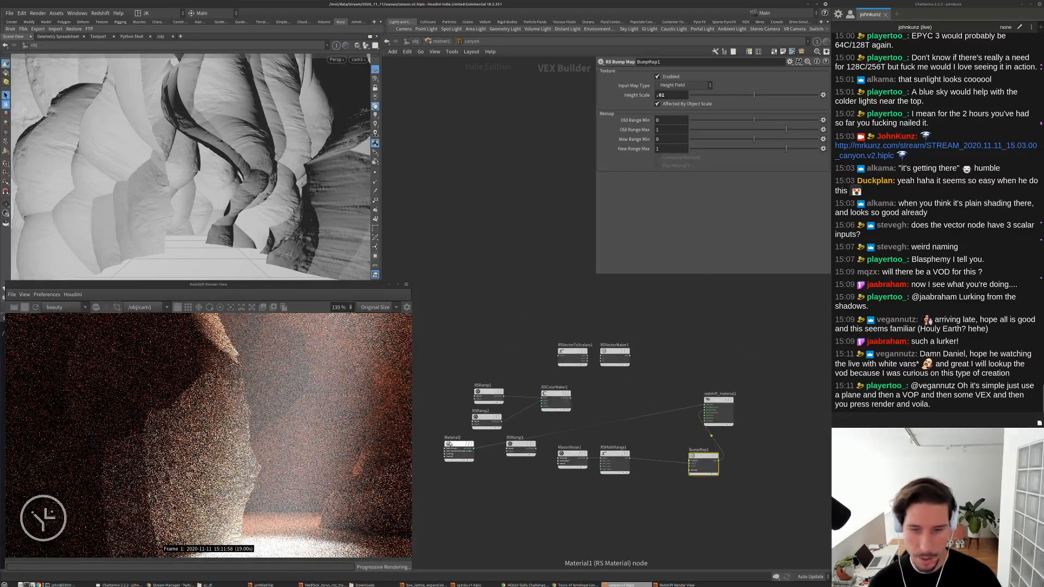
drag(449, 444, 639, 407)
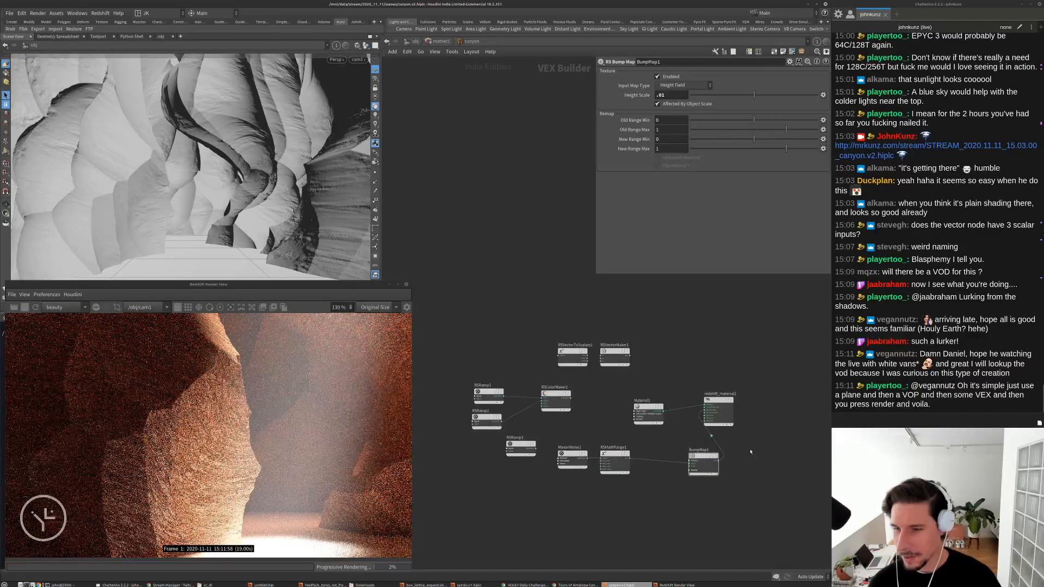
Examine the bump detail on the canyon walls in the render at several magnifications
scroll(209, 434, down, 1)
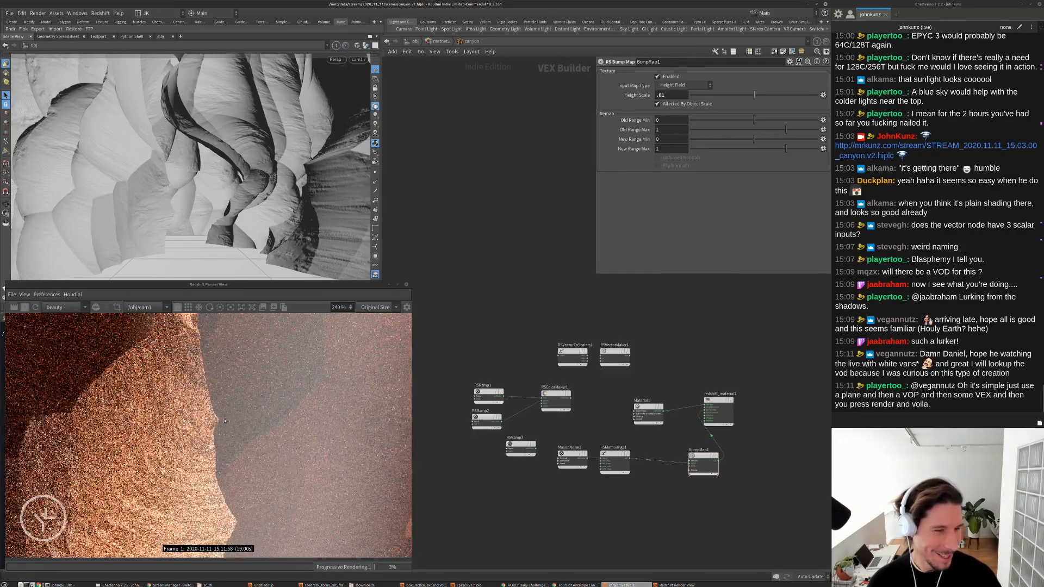
scroll(207, 396, down, 1)
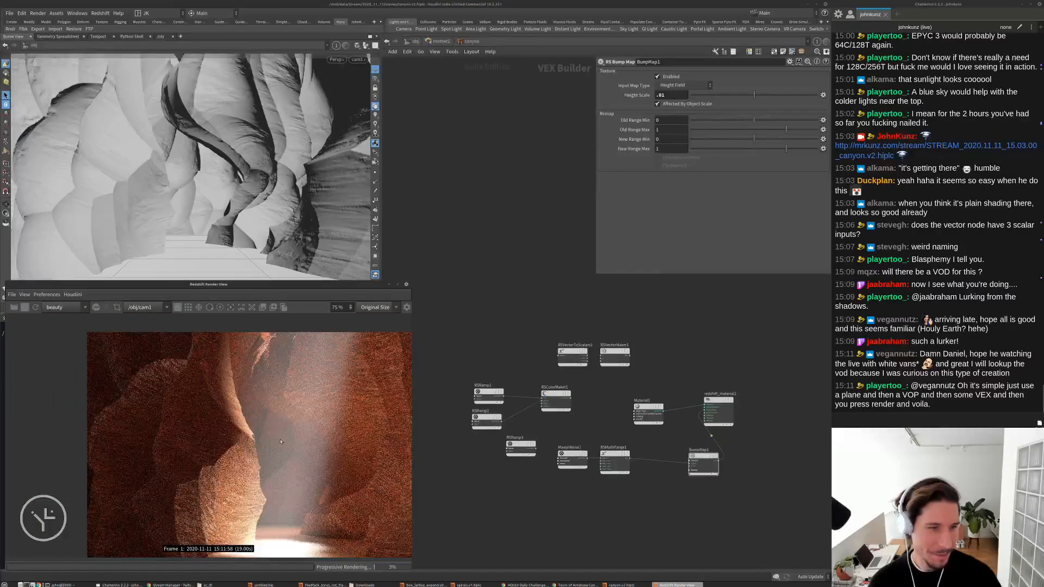
scroll(207, 396, up, 4)
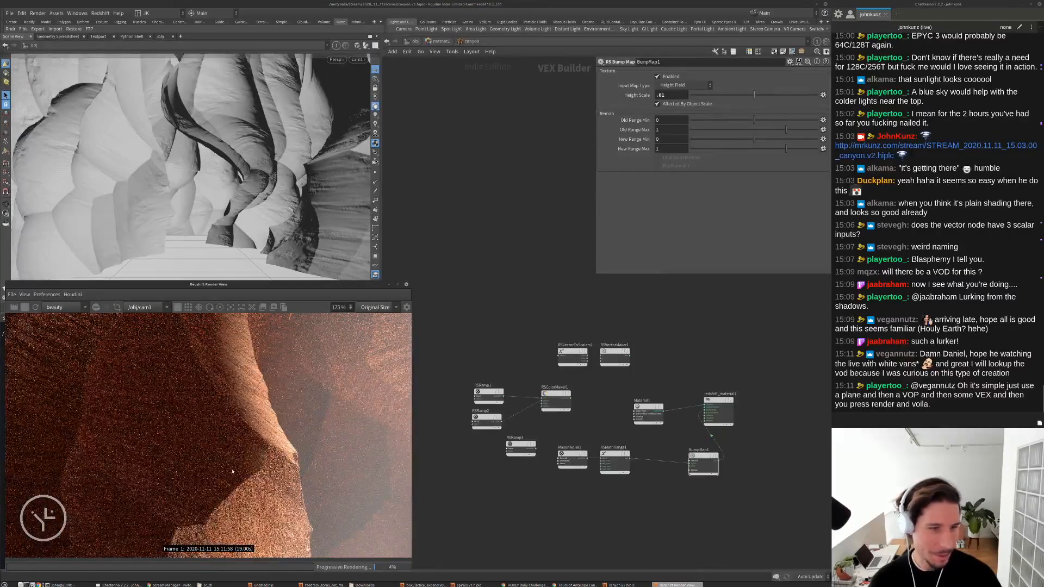
scroll(232, 472, down, 4)
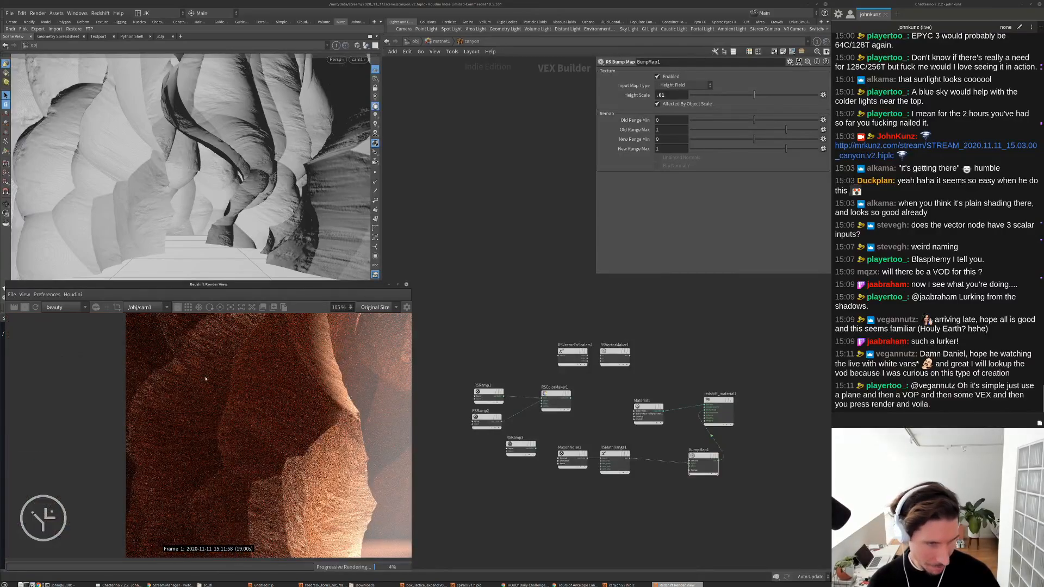
middle_drag(205, 379, 250, 446)
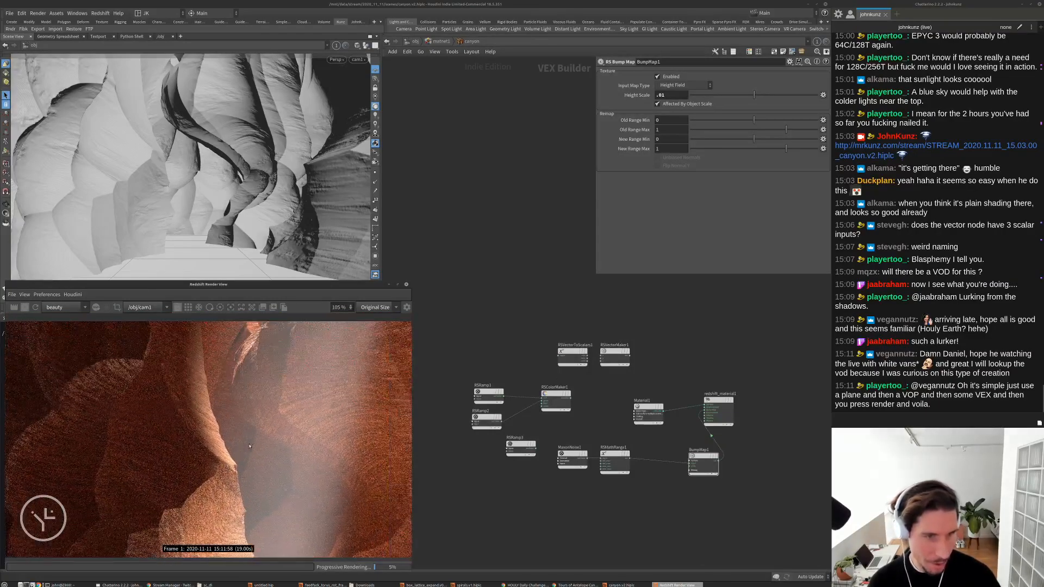
scroll(250, 446, up, 3)
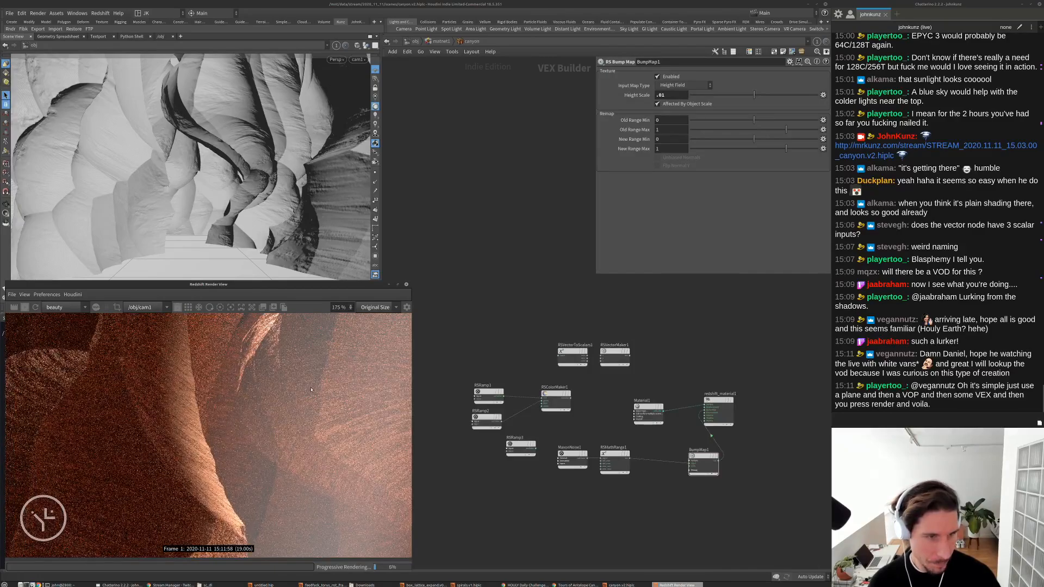
middle_drag(311, 389, 379, 439)
scroll(305, 503, up, 3)
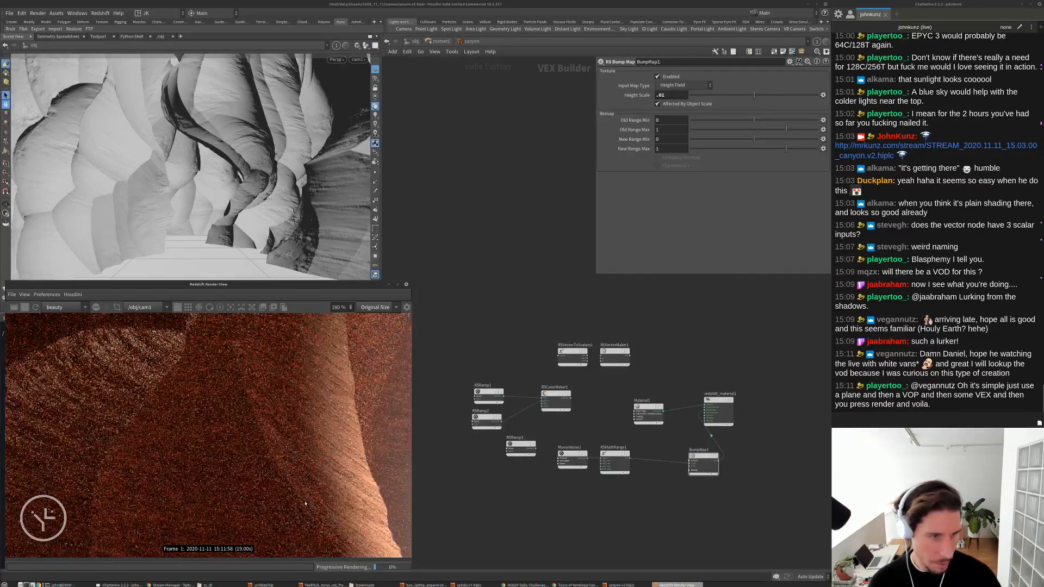
middle_drag(305, 503, 368, 542)
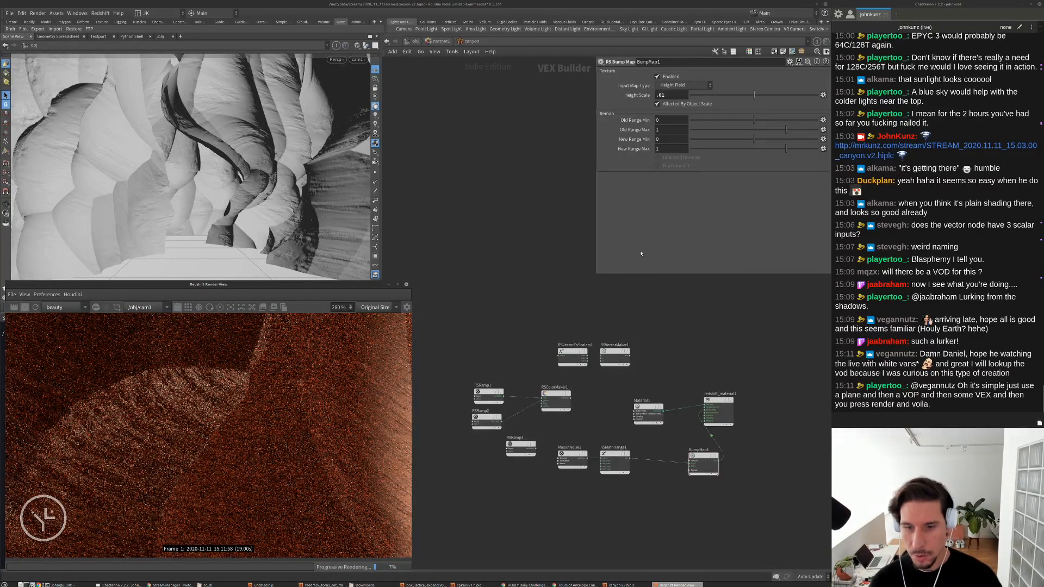
Set the height scale of BumpMap1 to .001 and check the lit canyon wall in the render
click(683, 427)
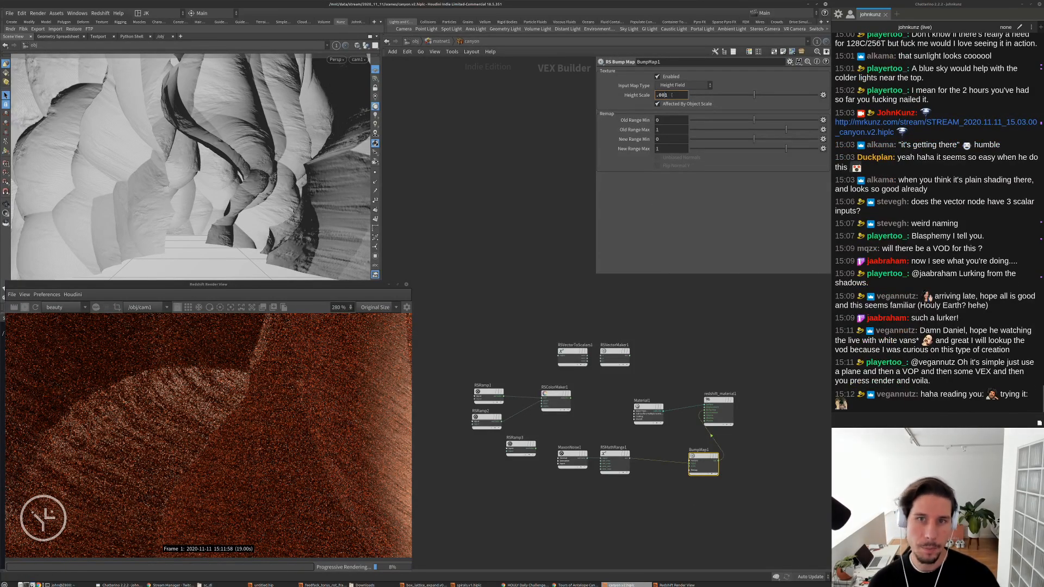
key(Return)
scroll(293, 446, down, 2)
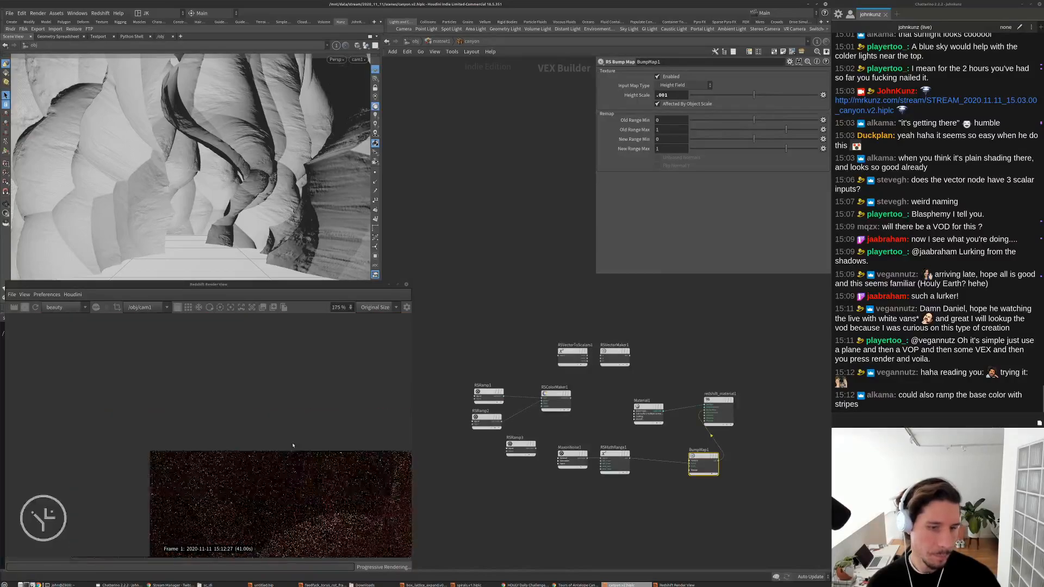
scroll(213, 408, down, 2)
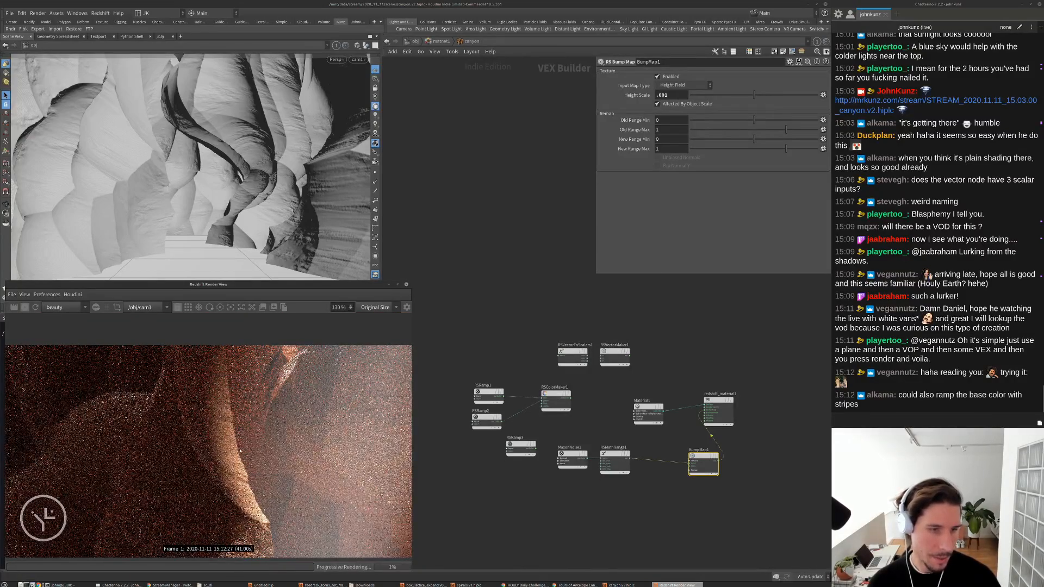
drag(99, 396, 194, 348)
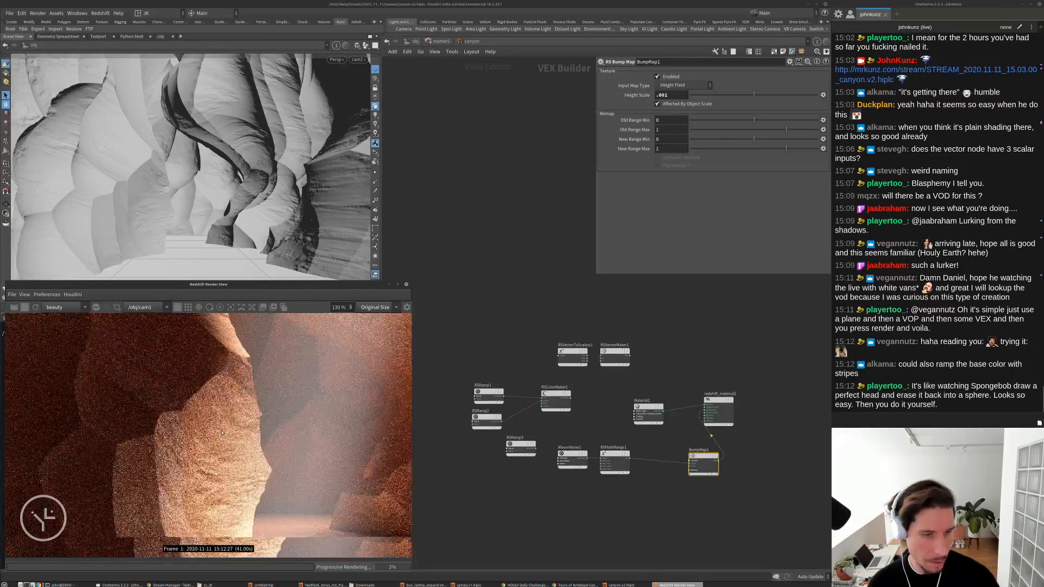
scroll(222, 432, up, 4)
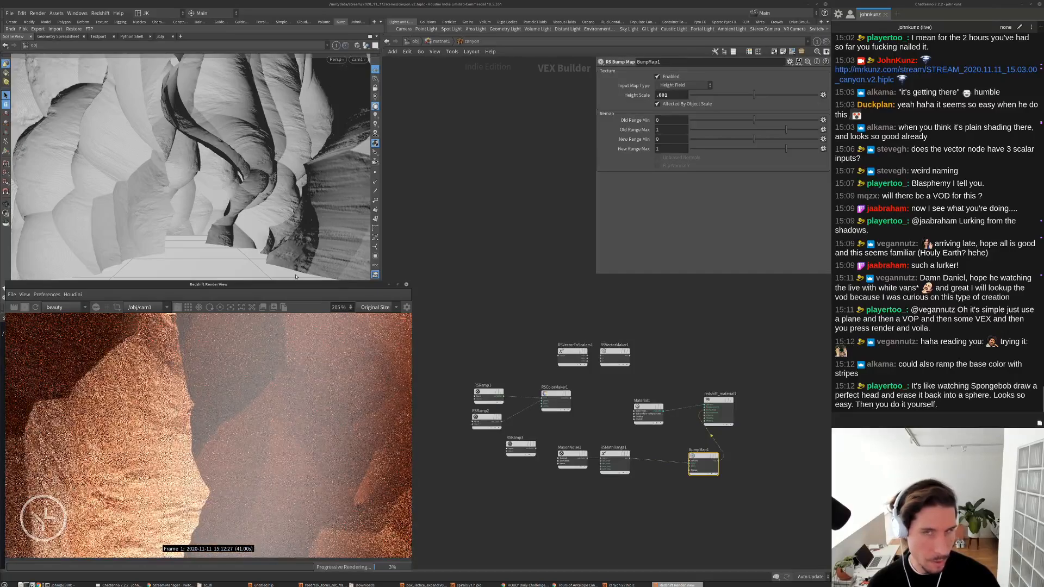
middle_drag(201, 435, 259, 418)
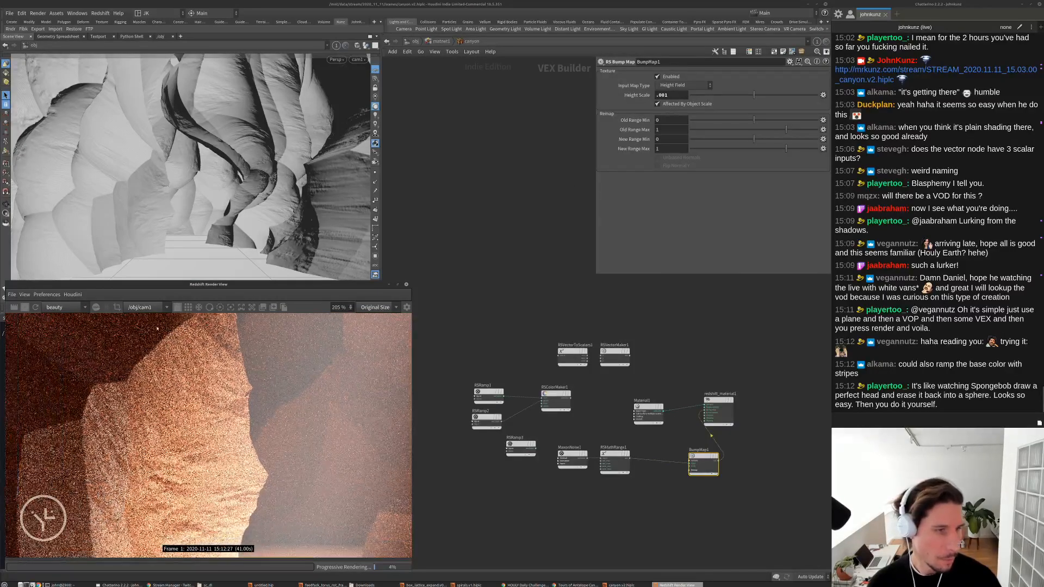
Try restricting the render to a crop region by moving its left boundary inward, and turn the region off
click(115, 307)
scroll(203, 411, down, 6)
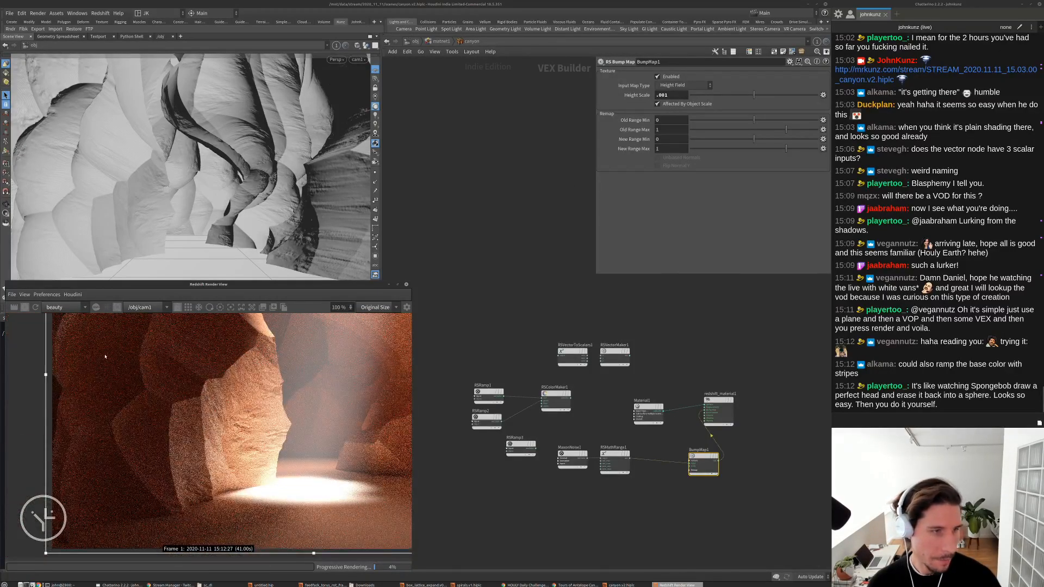
drag(46, 375, 250, 375)
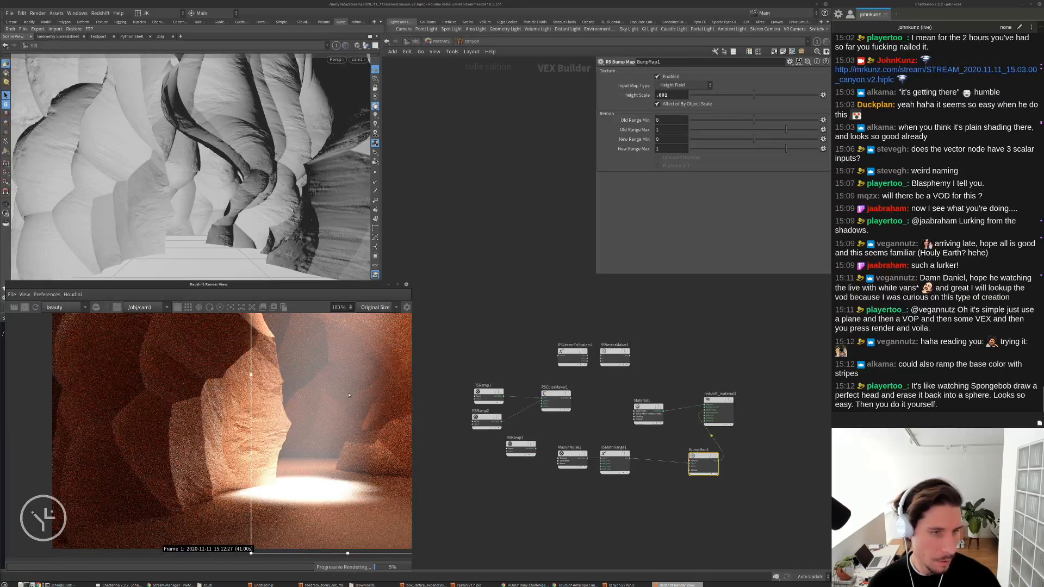
scroll(250, 375, down, 2)
middle_drag(249, 375, 231, 418)
scroll(219, 409, down, 2)
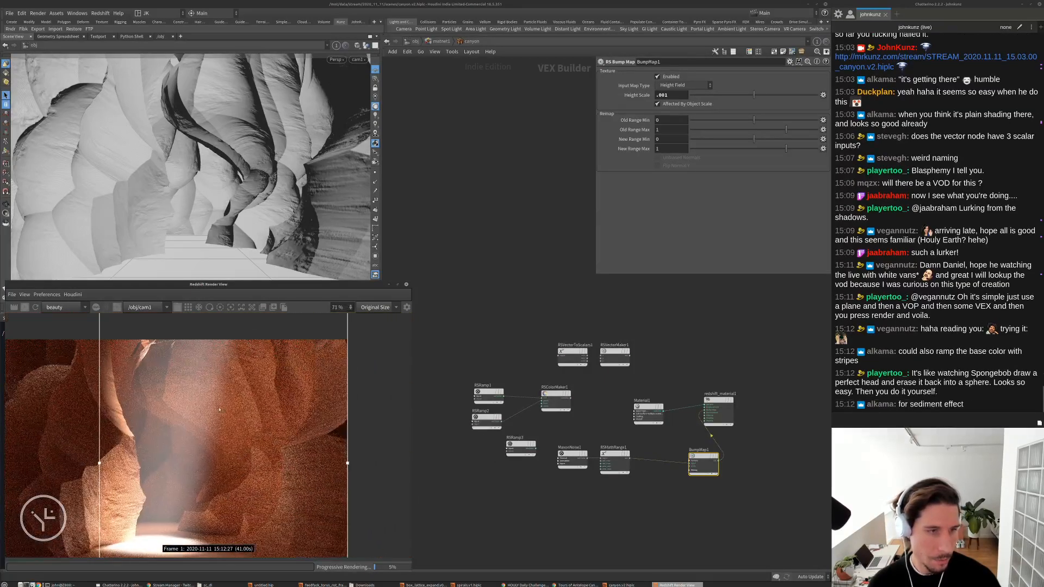
scroll(271, 362, up, 2)
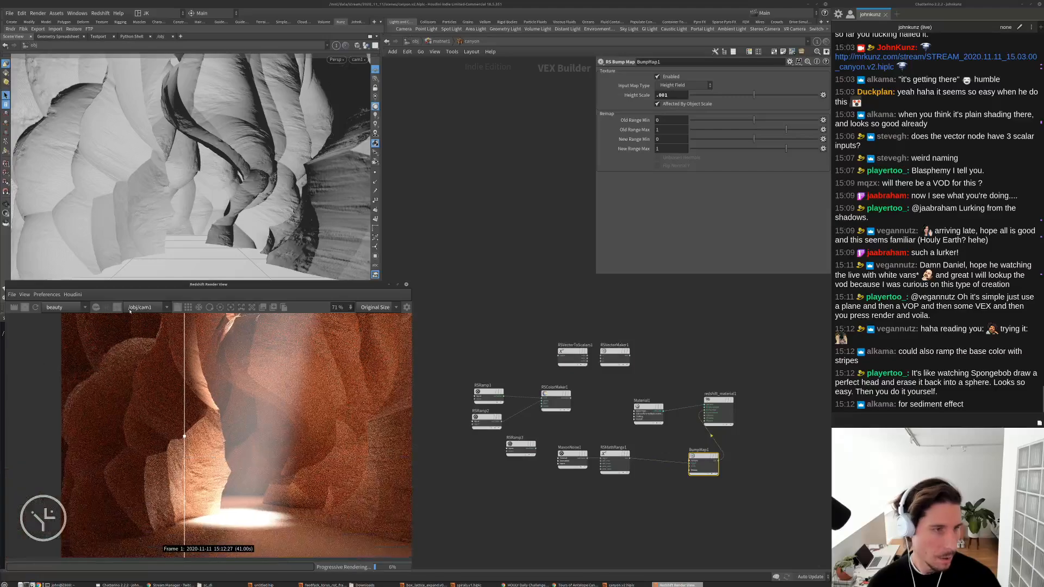
click(117, 307)
Store a snapshot of the current render and set the height scale of BumpMap1 to .00
scroll(183, 453, up, 10)
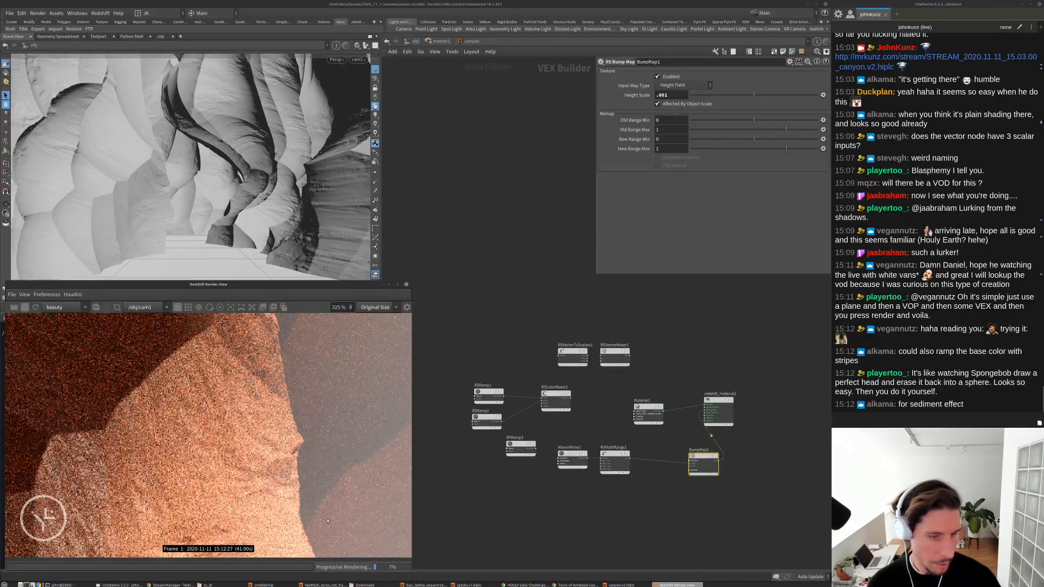
click(270, 309)
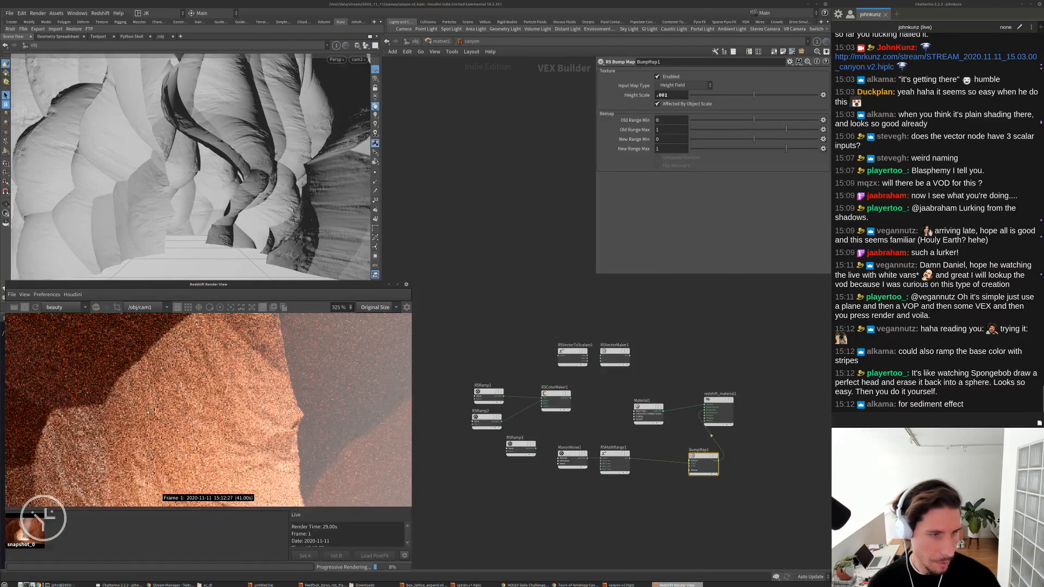
click(676, 95)
key(BackSpace)
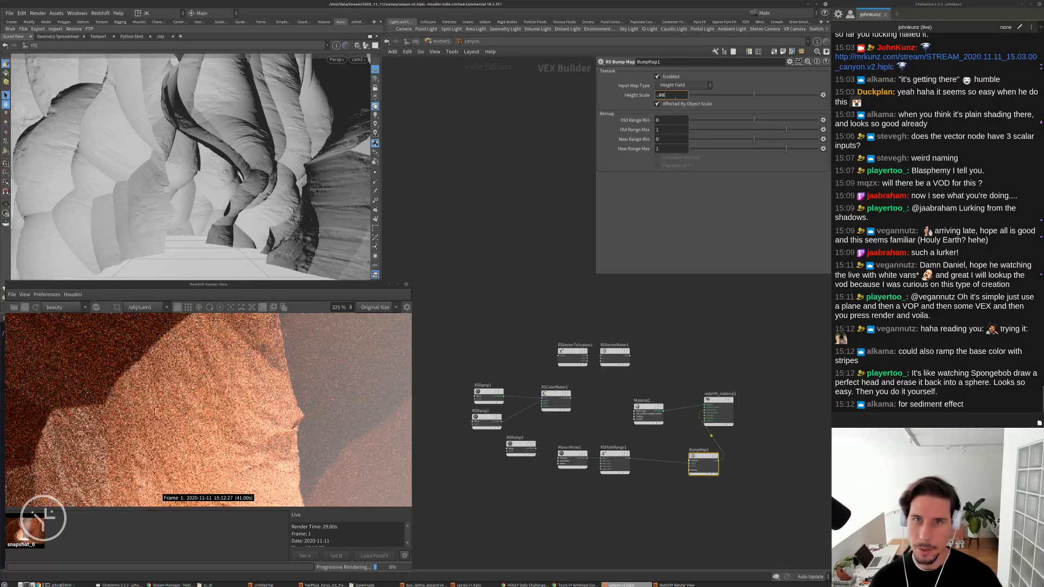
key(Return)
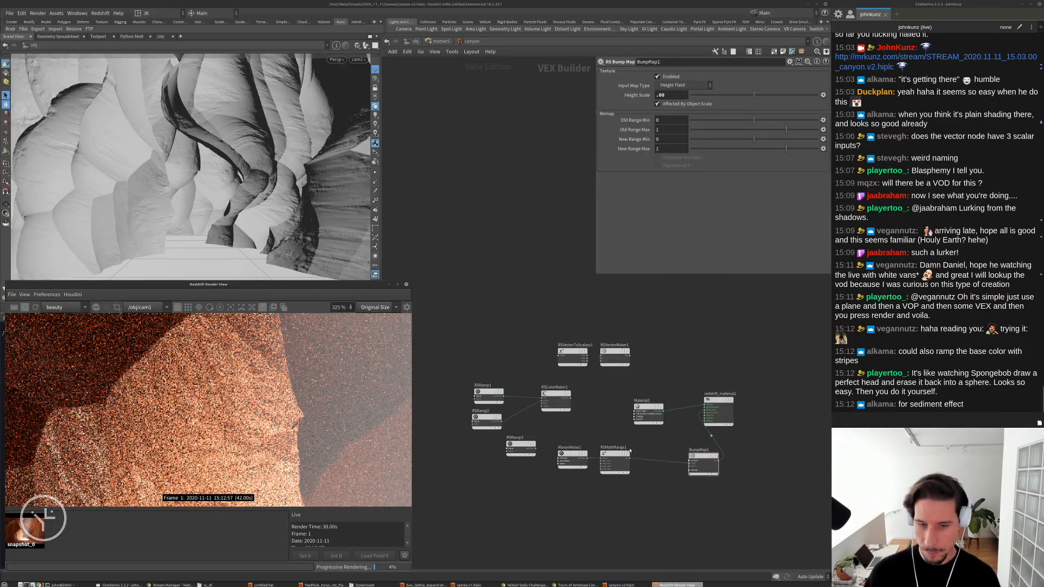
Examine the lit and shaded canyon walls in the updated render at several magnifications
scroll(630, 450, up, 3)
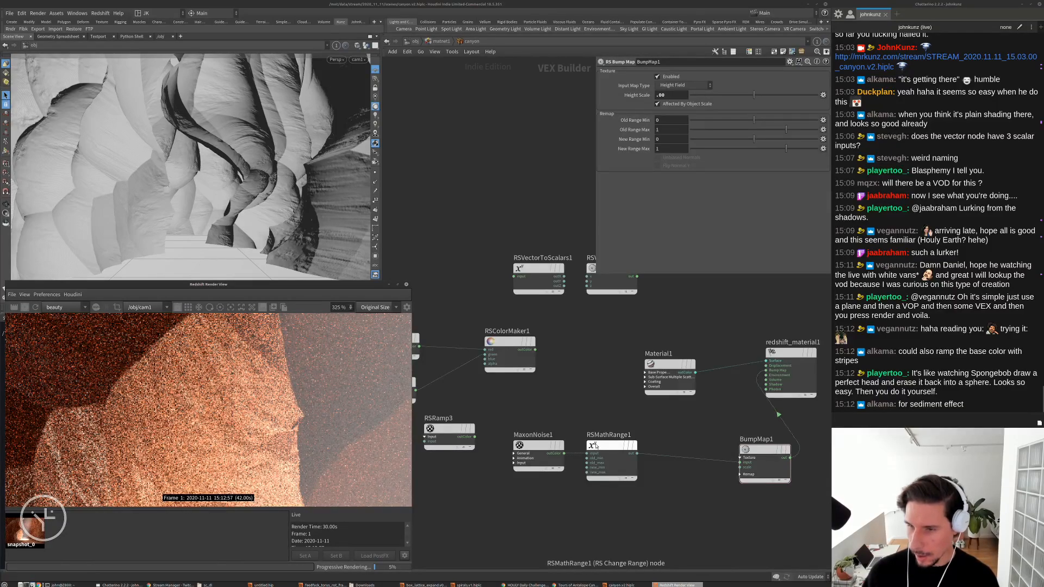
scroll(586, 389, down, 4)
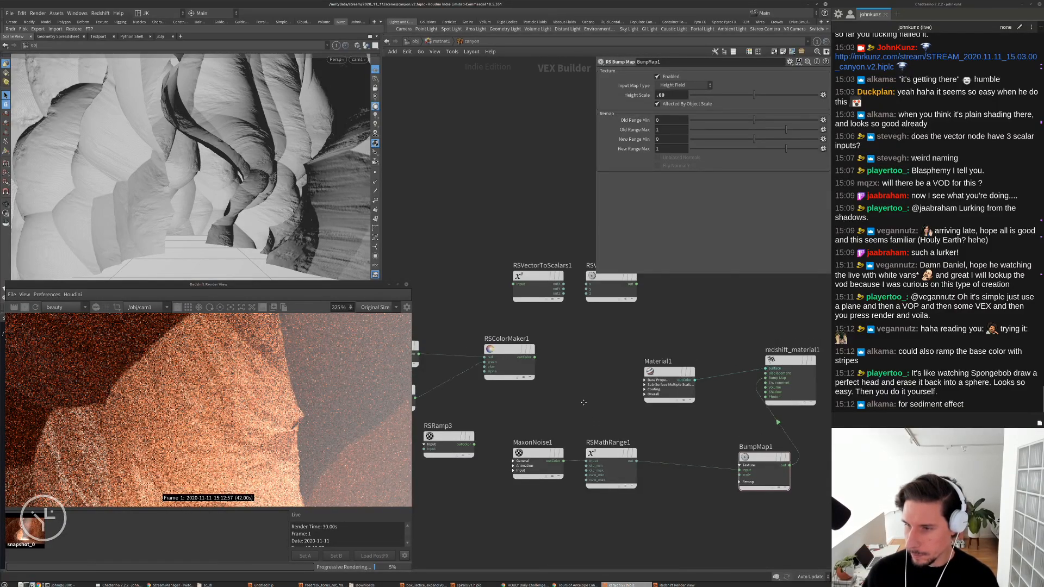
middle_drag(576, 411, 573, 382)
scroll(573, 381, down, 2)
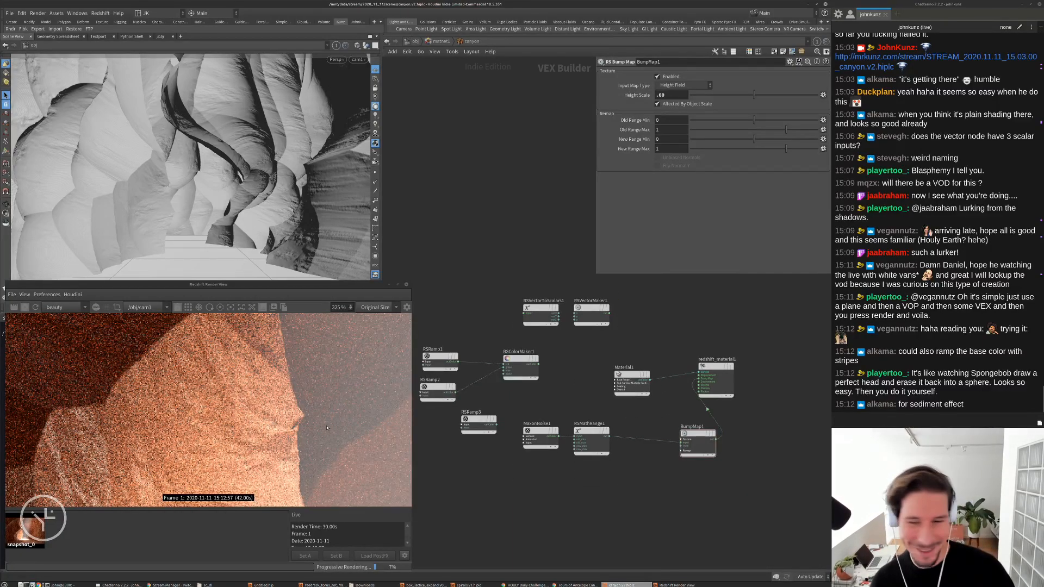
scroll(327, 427, down, 4)
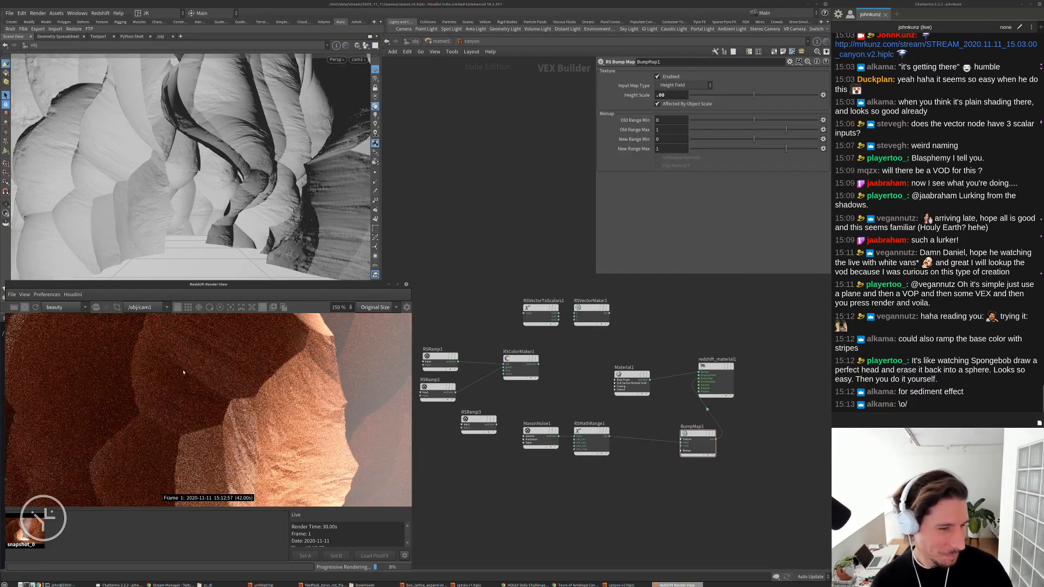
scroll(186, 382, down, 1)
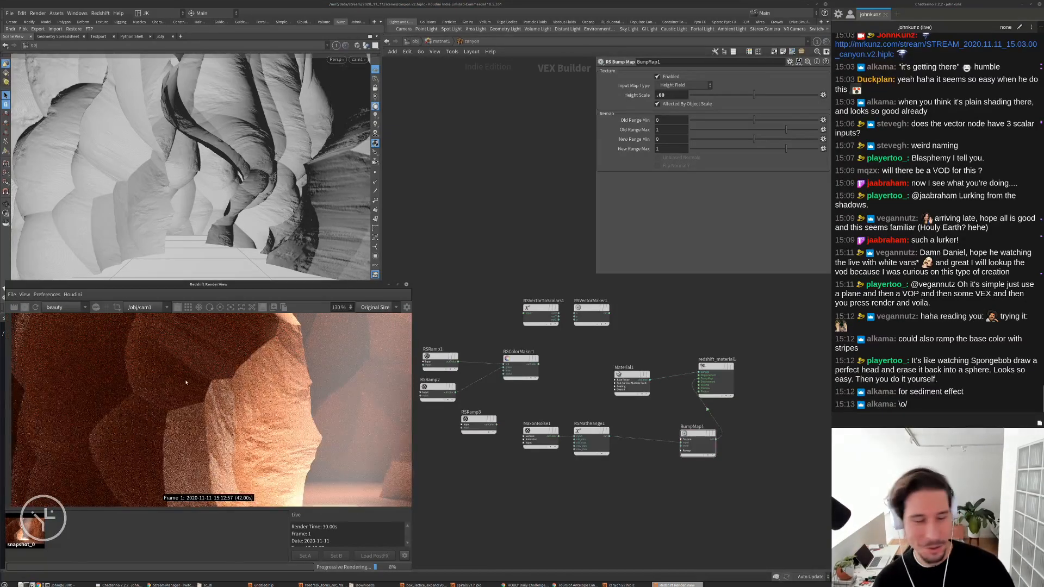
scroll(174, 391, down, 1)
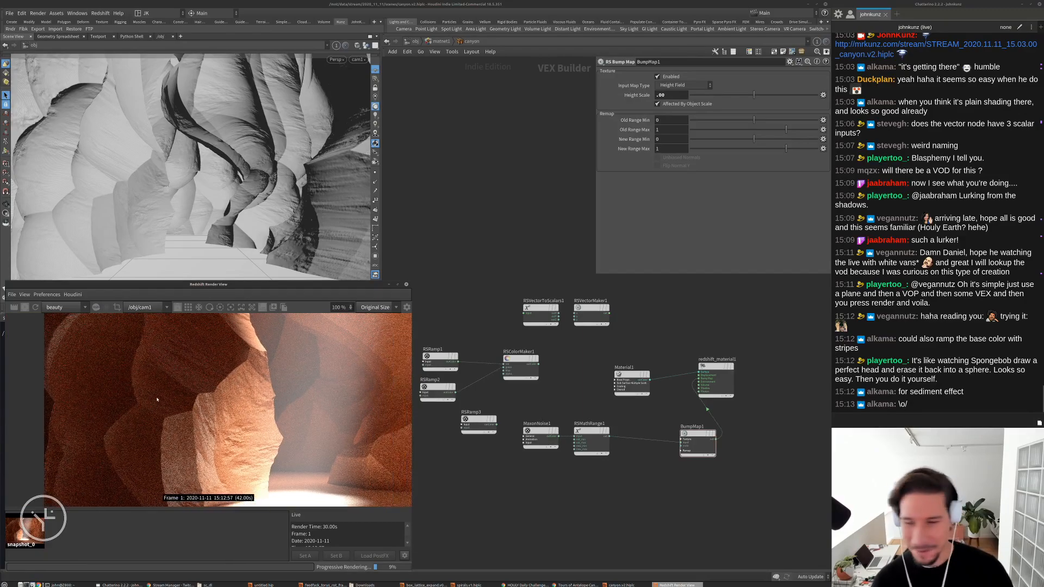
scroll(190, 402, up, 1)
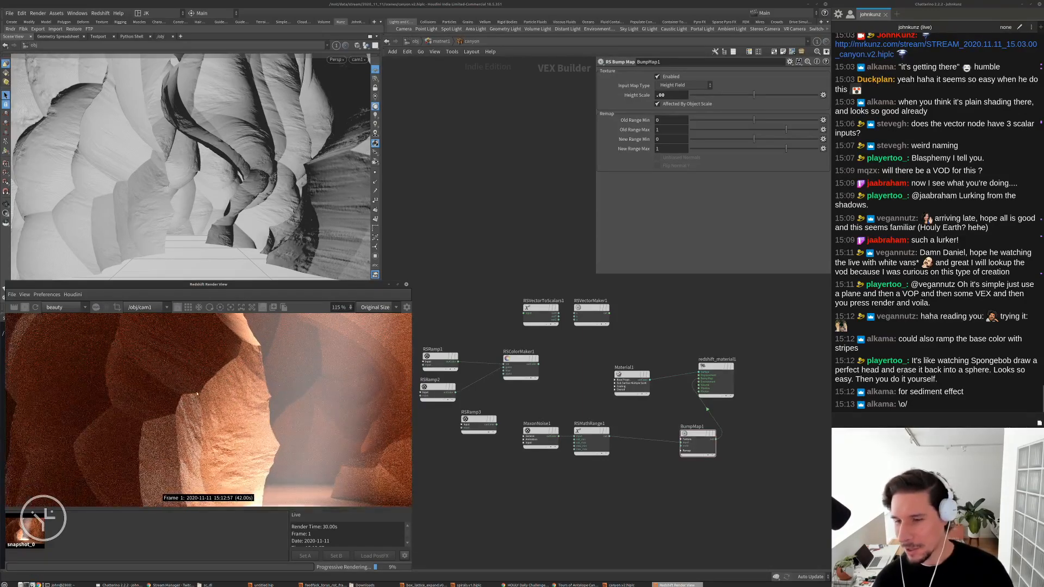
scroll(206, 390, up, 2)
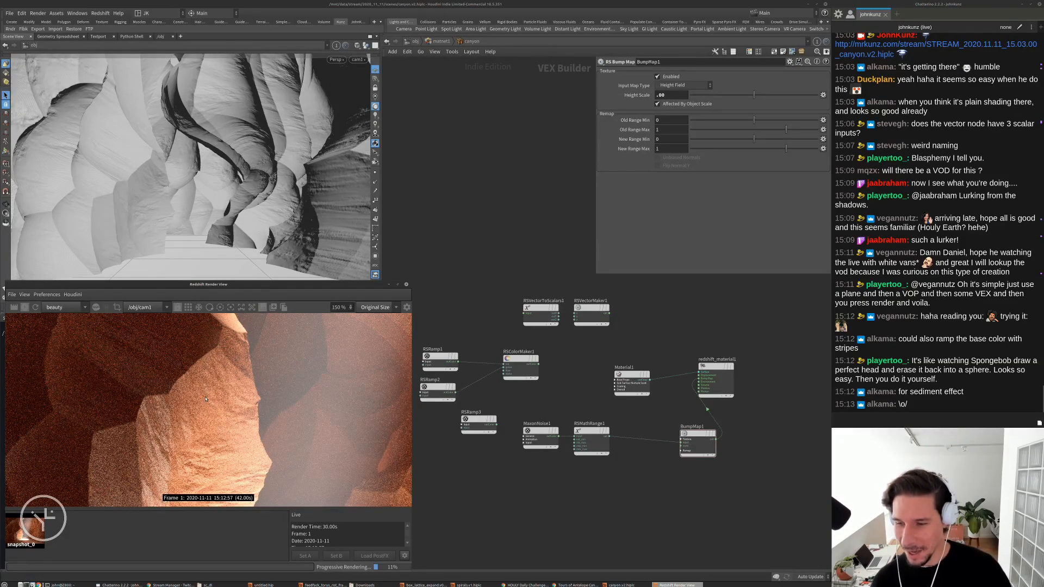
middle_drag(219, 369, 166, 428)
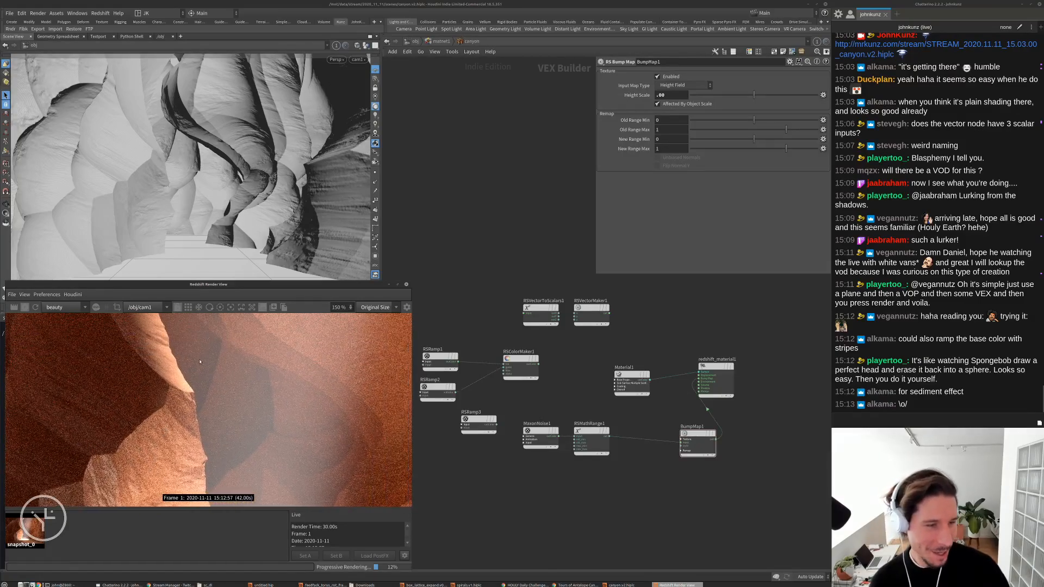
middle_drag(248, 433, 232, 406)
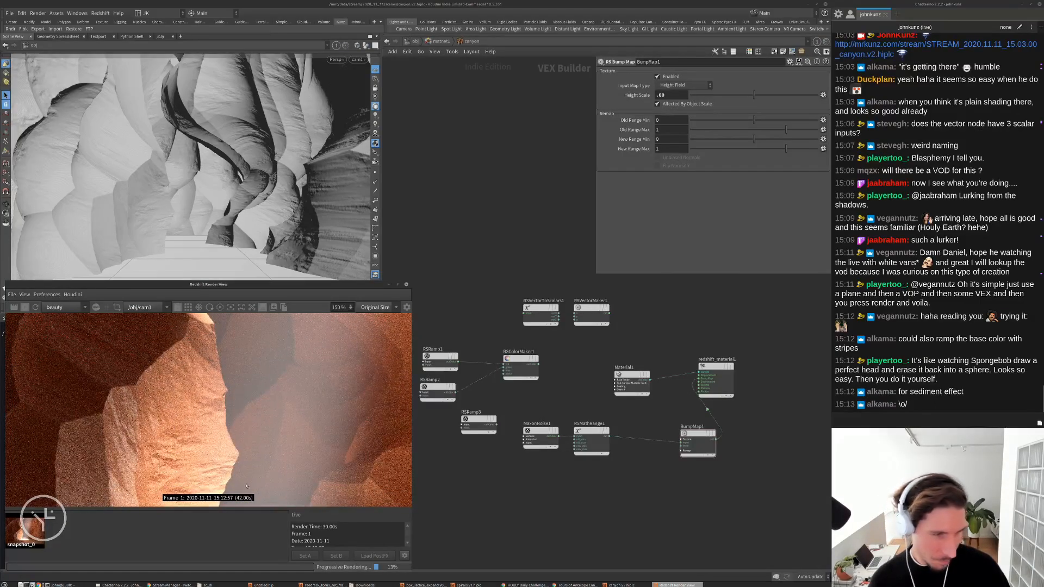
Compare the live render with snapshot_0, storing and removing an extra snapshot in between
click(31, 533)
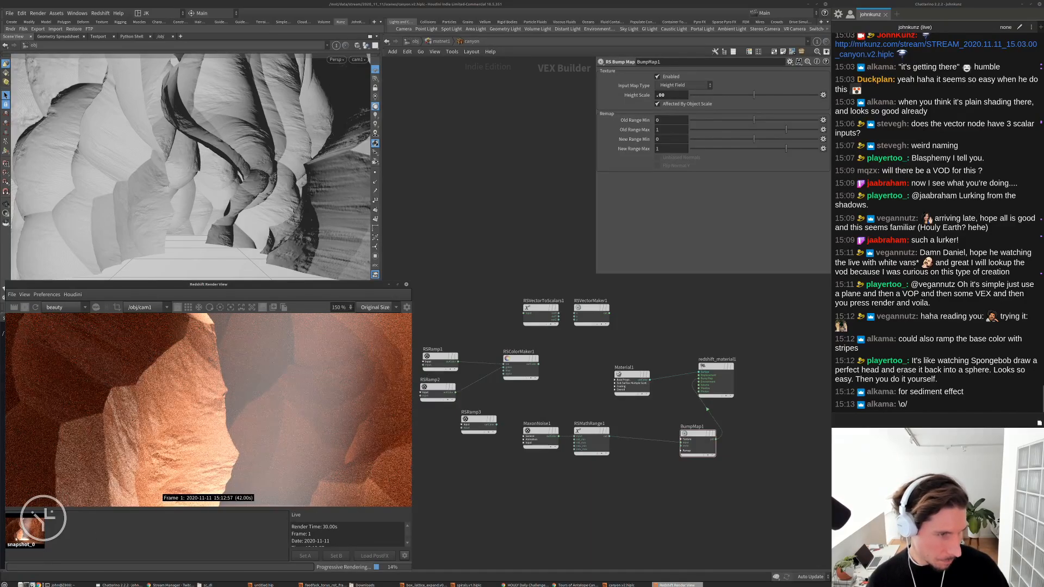
click(83, 539)
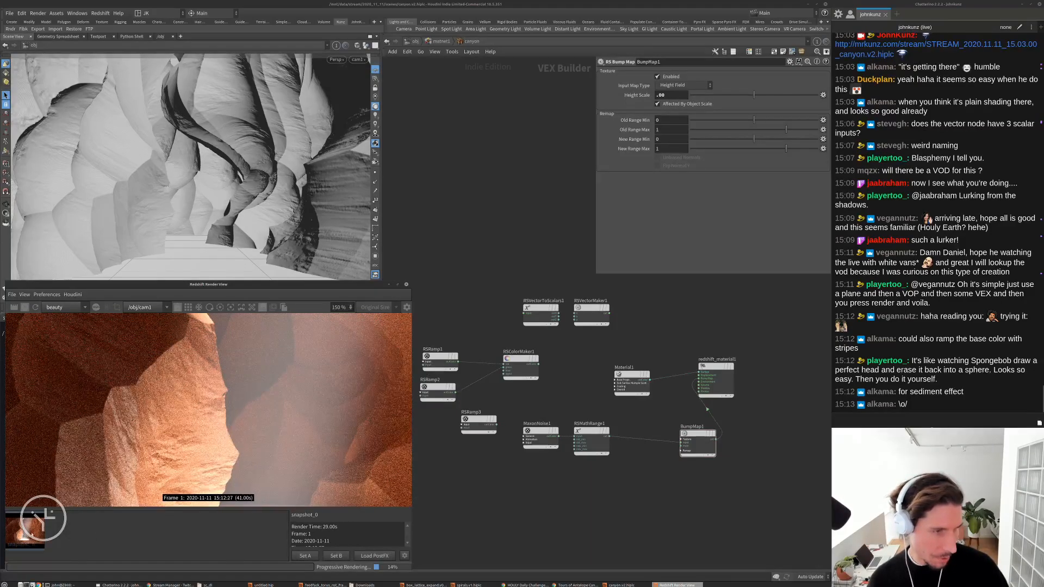
click(274, 307)
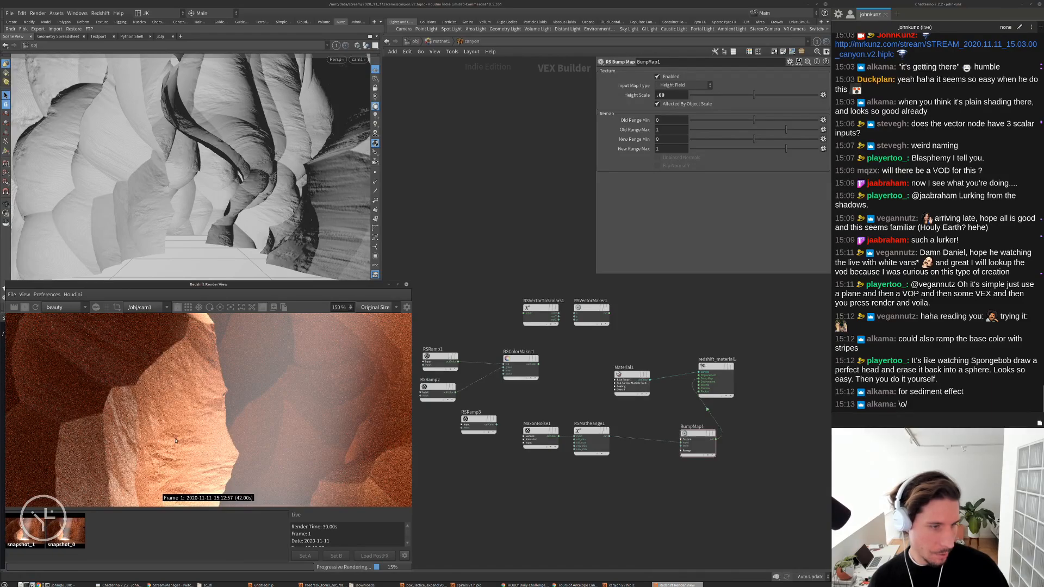
right_click(33, 527)
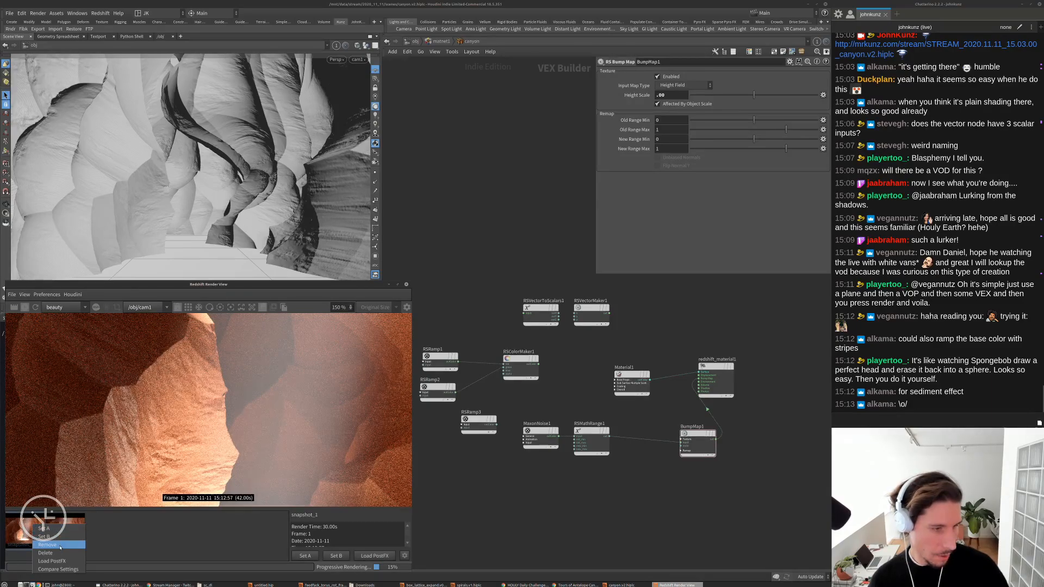
click(47, 545)
click(38, 529)
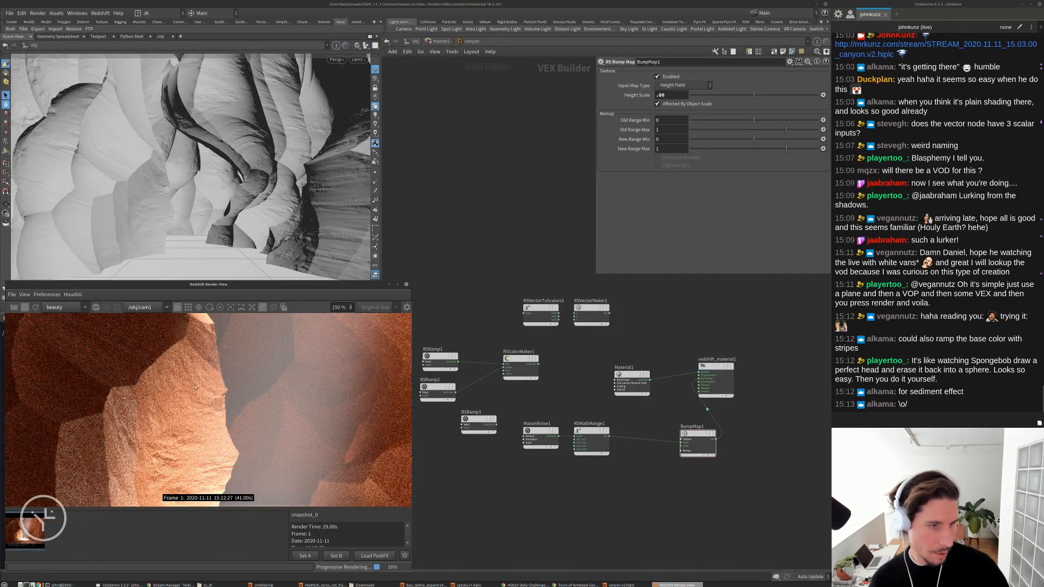
click(44, 534)
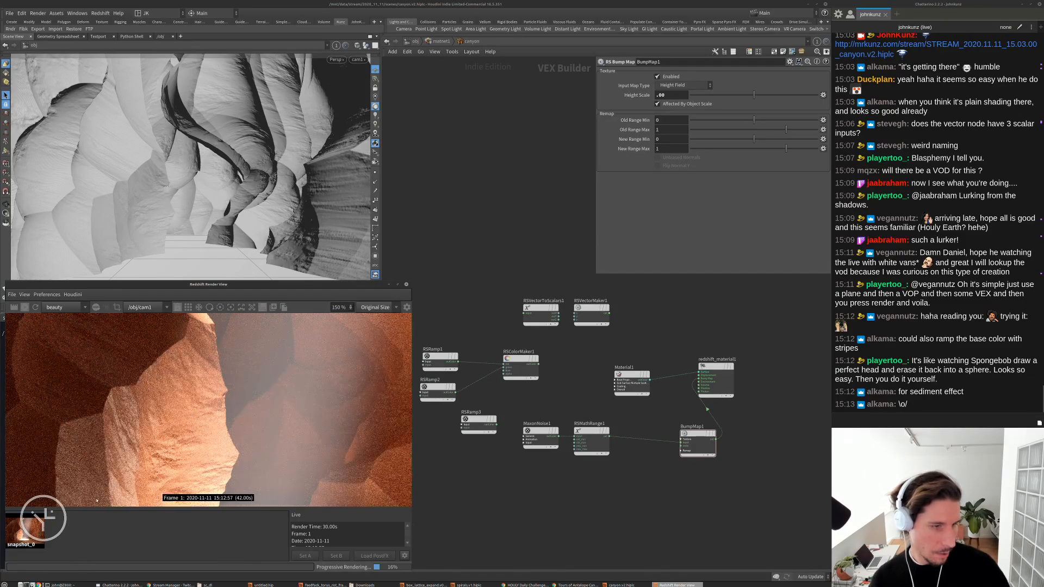
Replace snapshot_0 with a new snapshot of the current live render
right_click(21, 530)
click(34, 549)
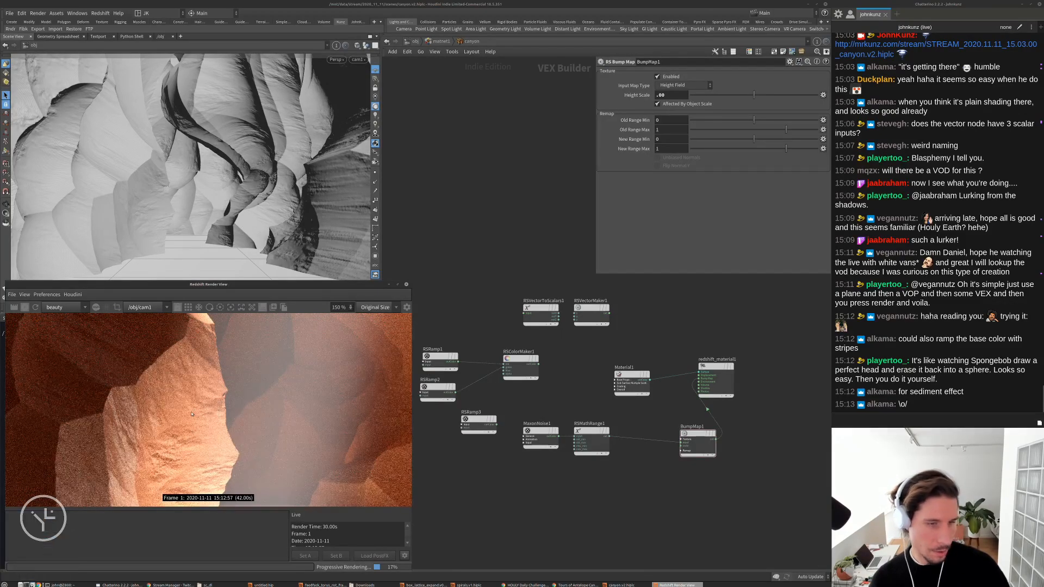
click(270, 311)
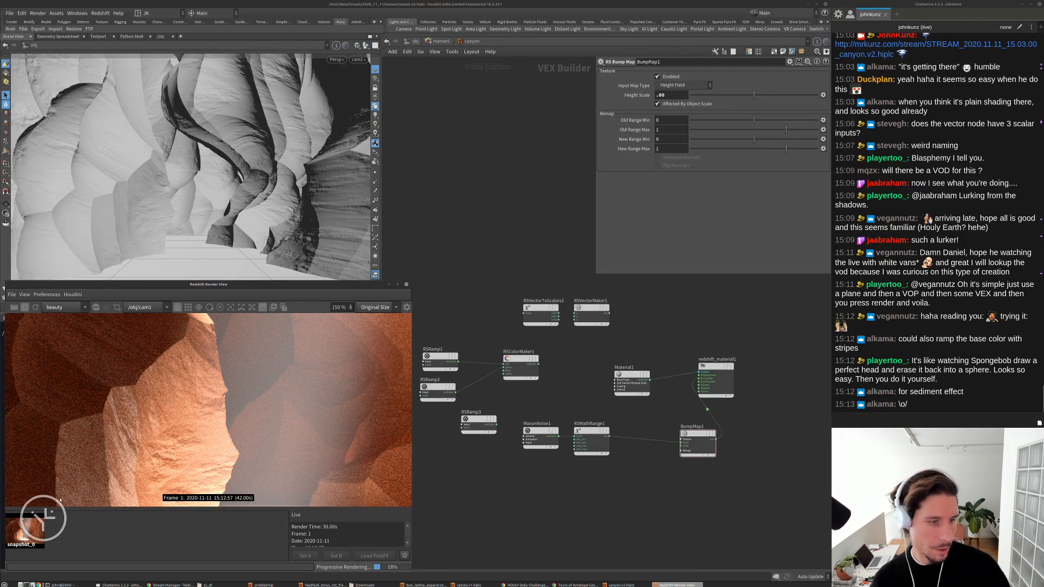
Set the height scale of BumpMap1 to .0075
scroll(696, 440, up, 3)
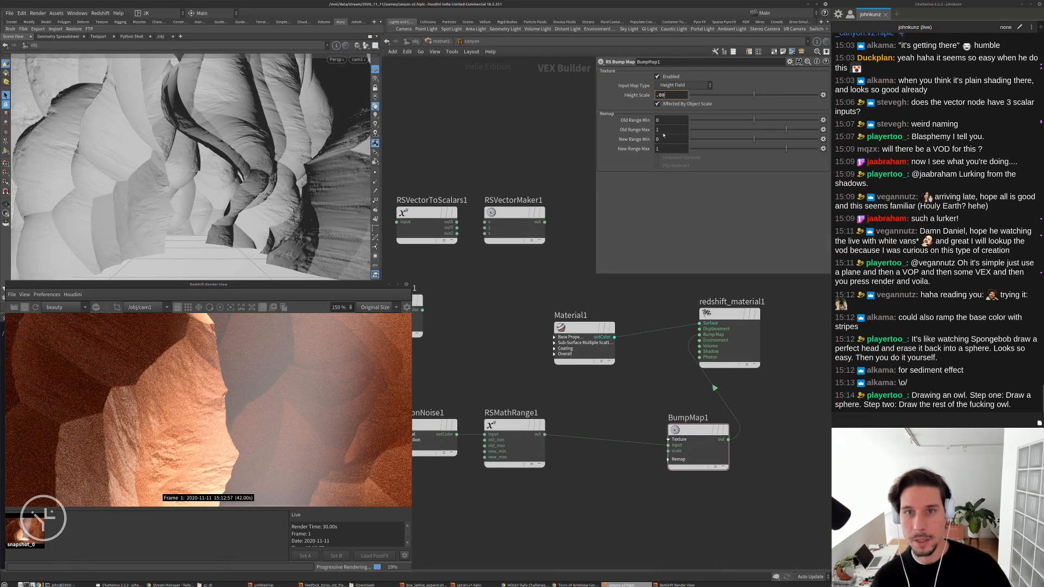
key(Return)
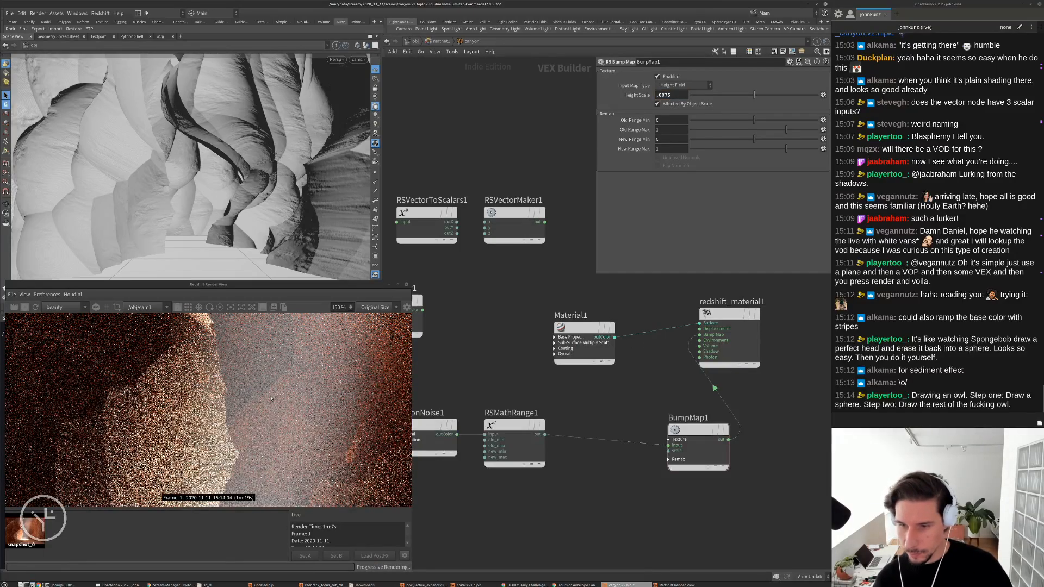
Examine the bump detail on the lit wall and the dark right-hand canyon wall in the refreshed render
scroll(271, 399, down, 2)
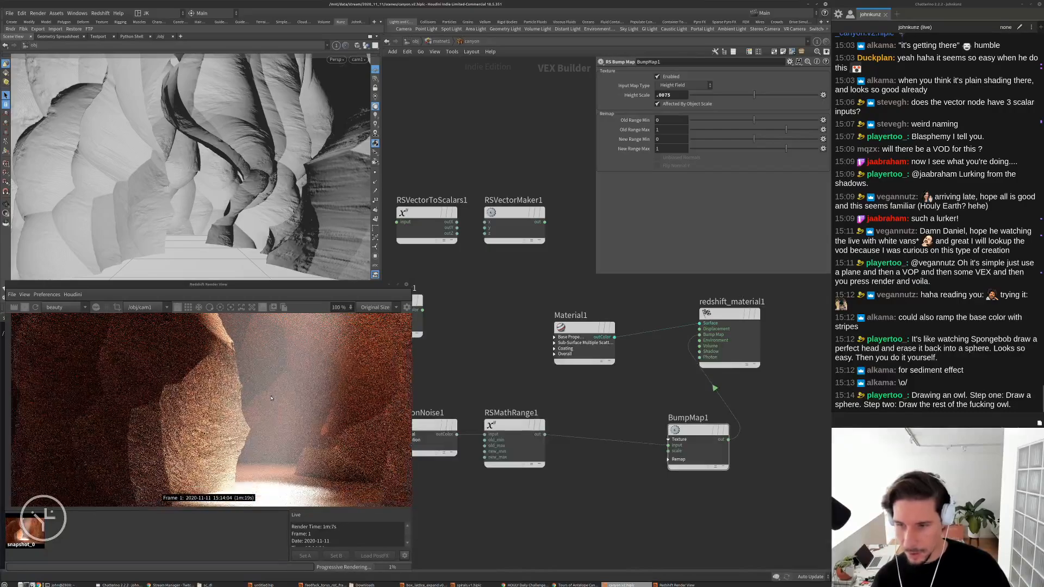
scroll(272, 399, up, 4)
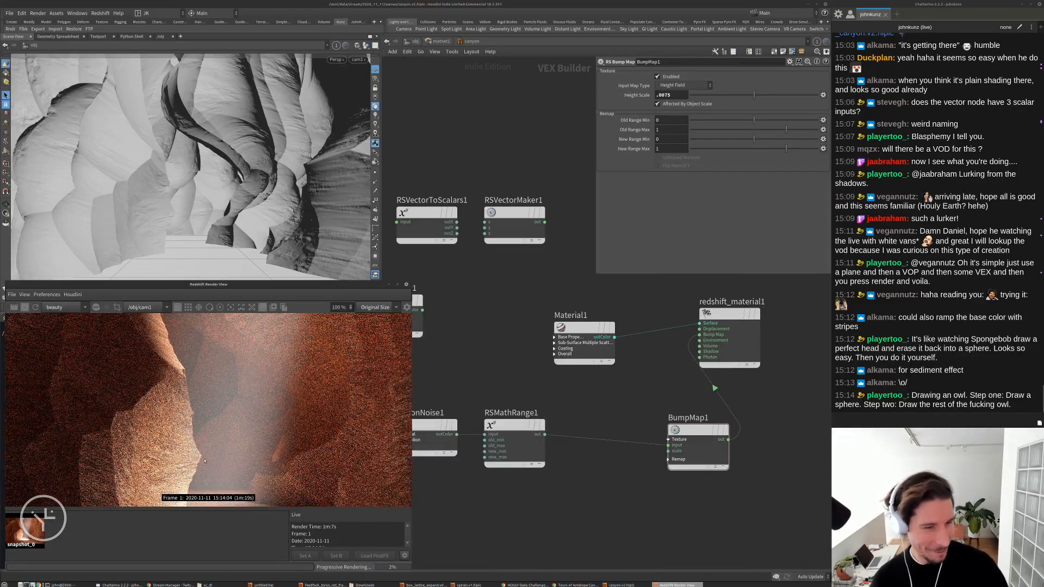
middle_drag(185, 434, 333, 345)
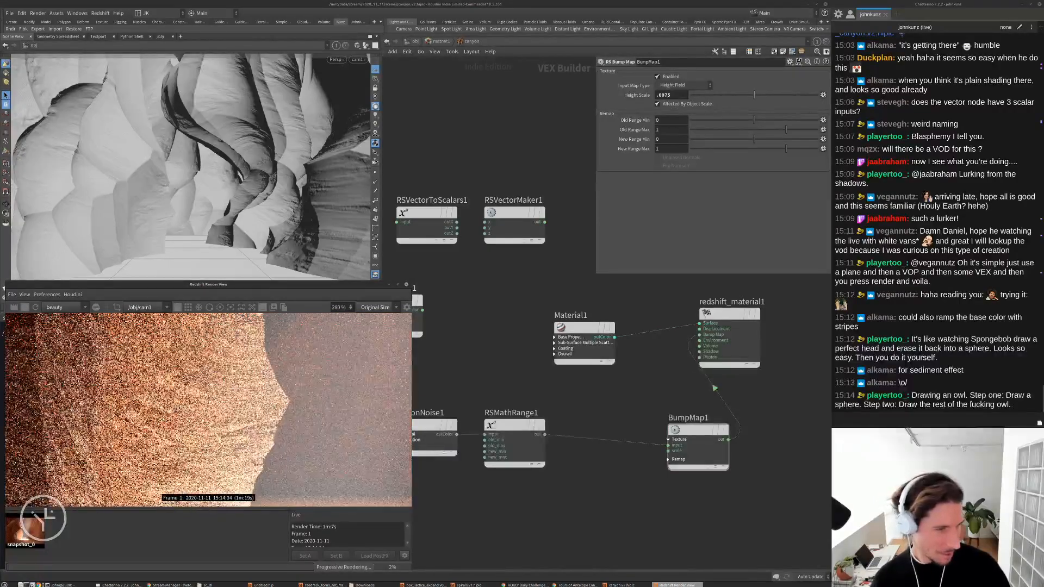
scroll(333, 345, up, 2)
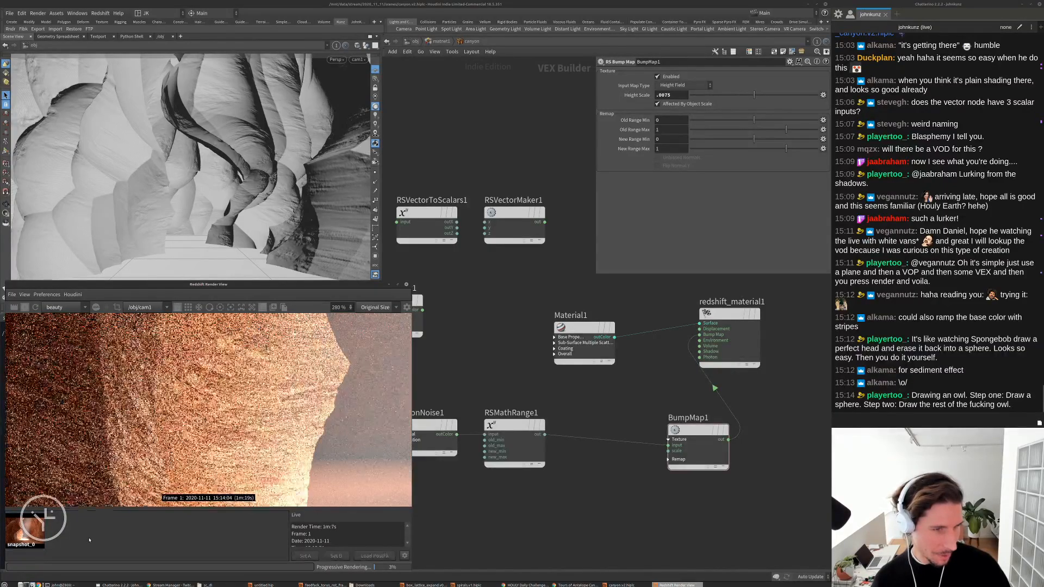
scroll(317, 336, up, 3)
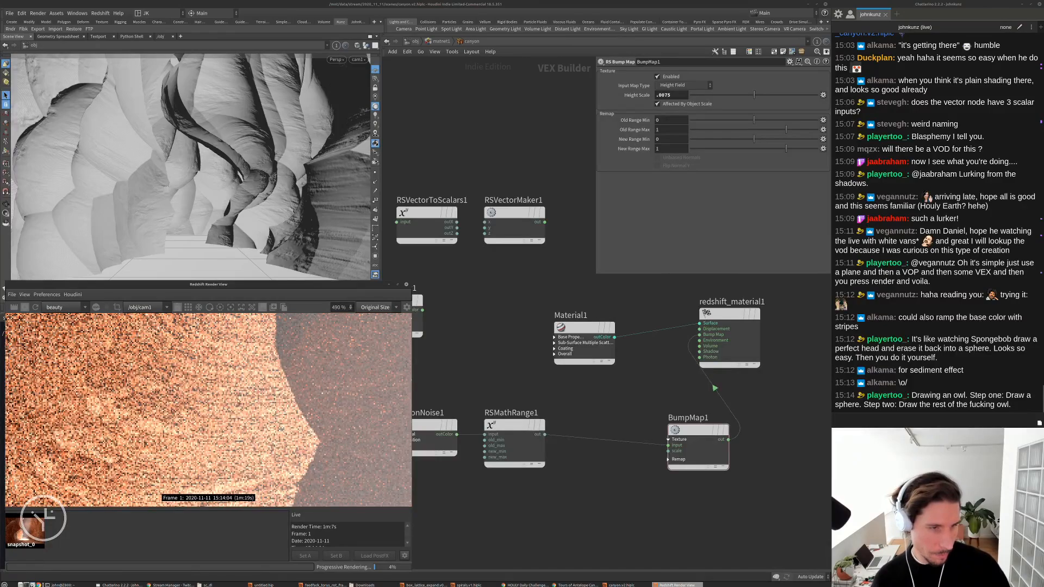
scroll(262, 392, down, 6)
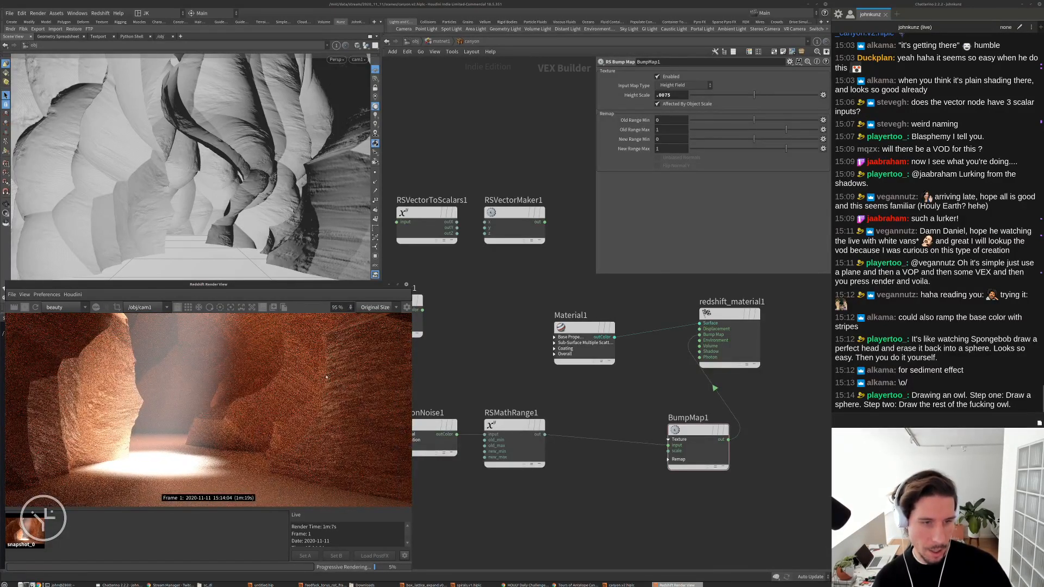
middle_drag(326, 376, 74, 392)
scroll(287, 390, up, 3)
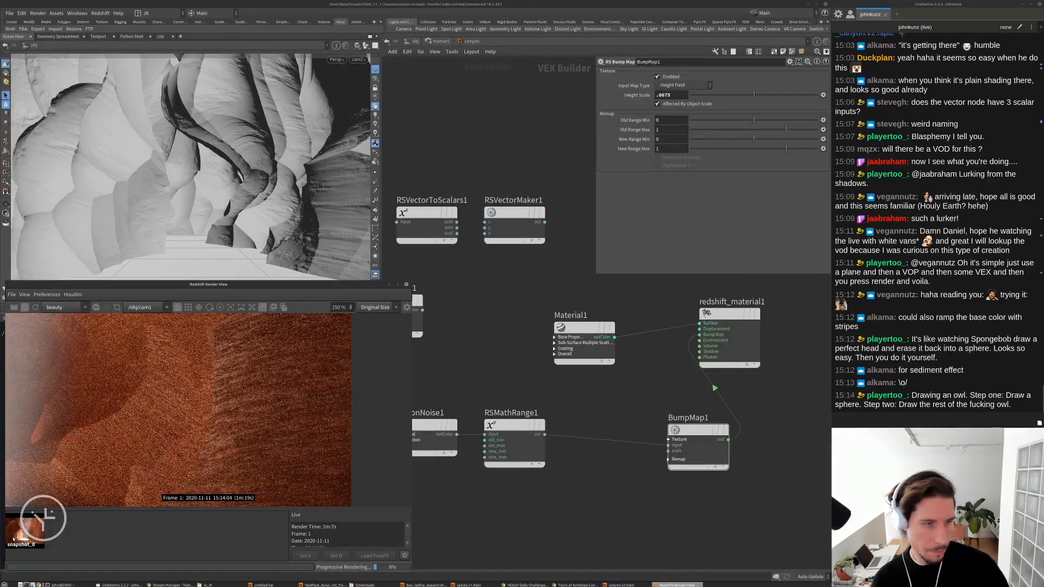
Compare the live render with snapshot_0, checking the bump detail on the whole canyon and up close on the lit wall
scroll(175, 410, down, 3)
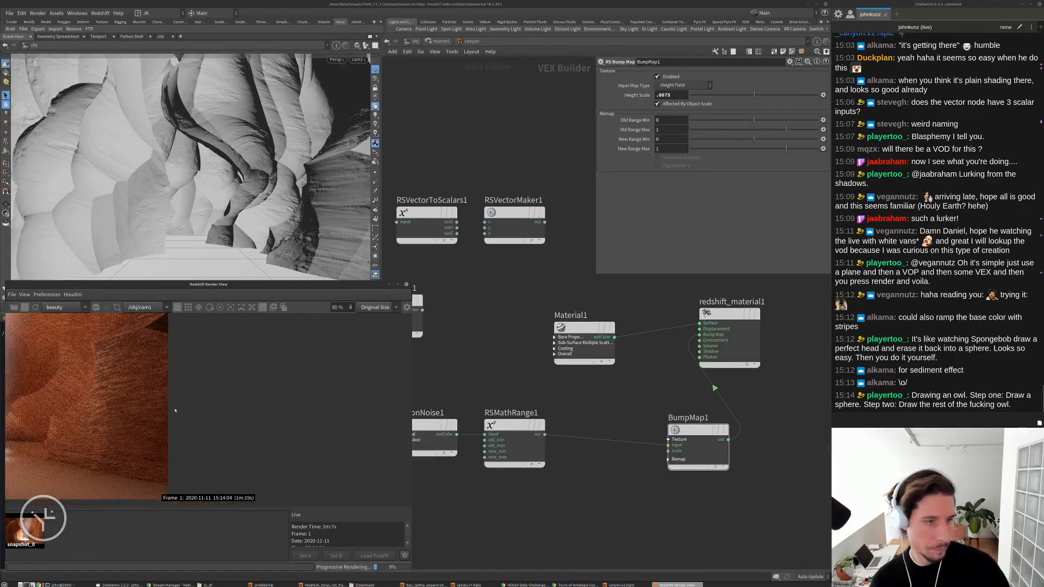
scroll(266, 428, down, 4)
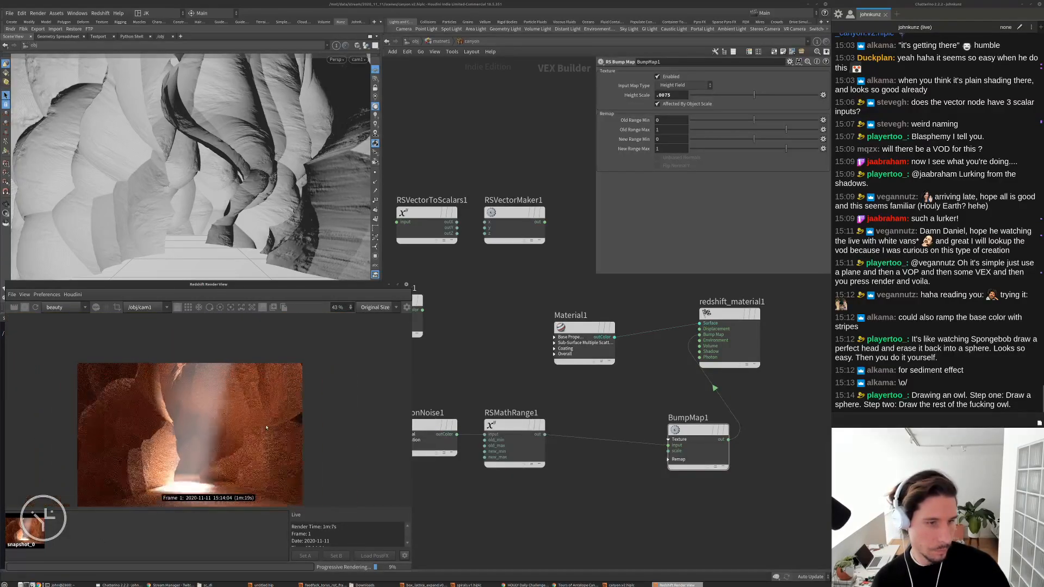
middle_drag(266, 428, 256, 403)
scroll(281, 449, up, 2)
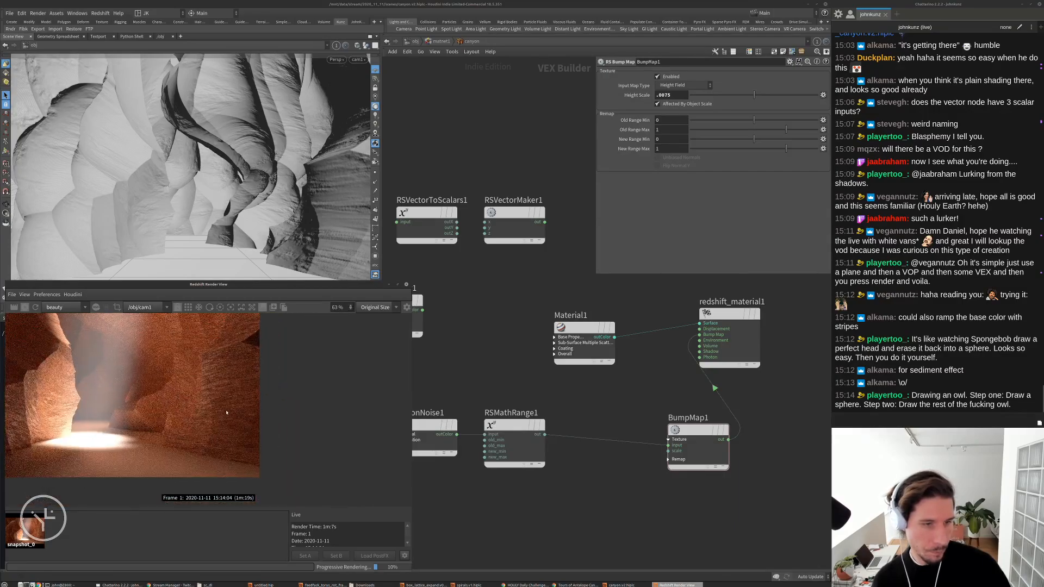
click(25, 530)
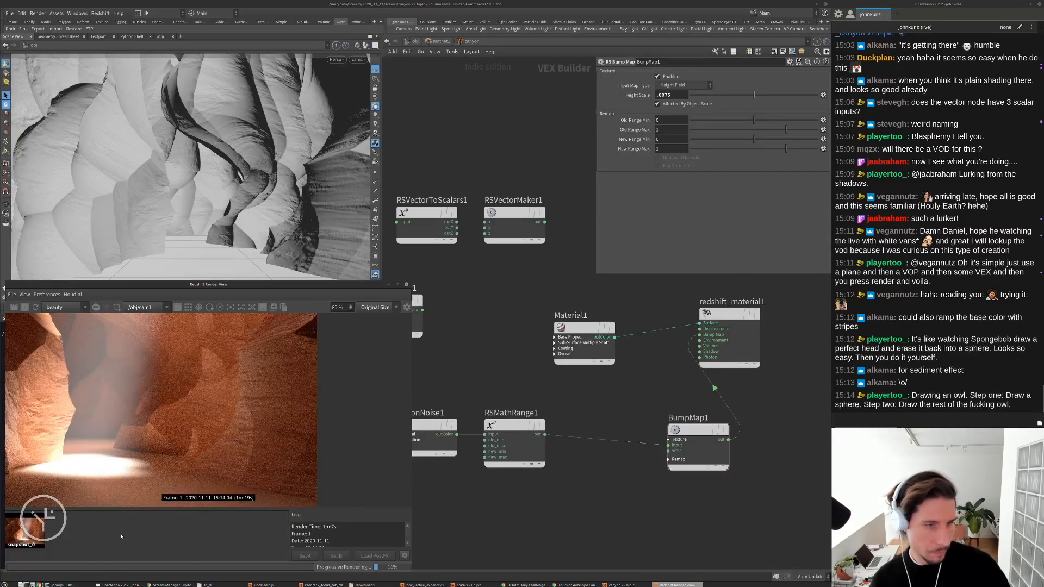
click(92, 541)
click(27, 533)
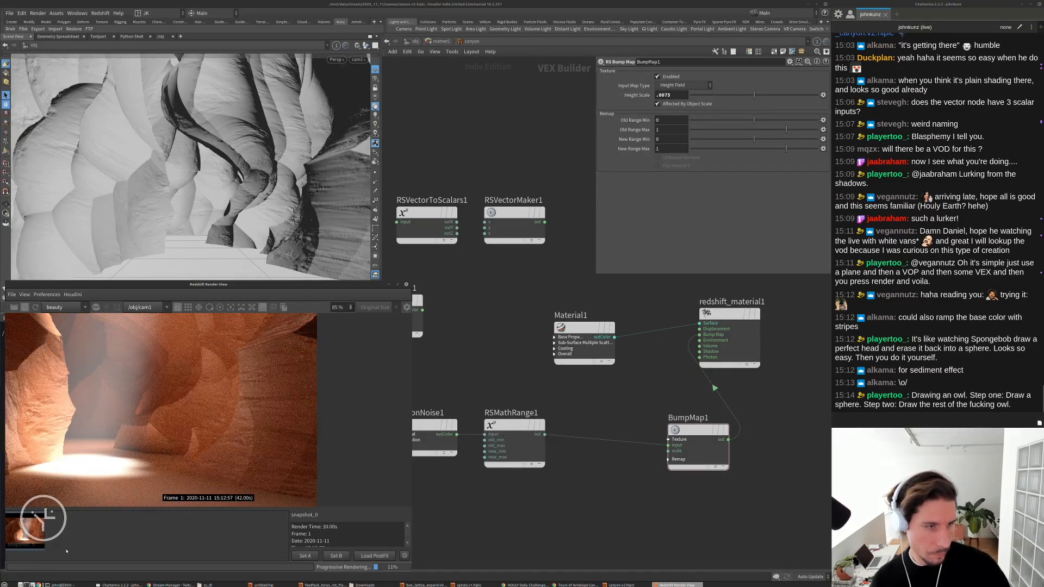
click(93, 542)
middle_drag(49, 456, 202, 391)
scroll(116, 435, up, 7)
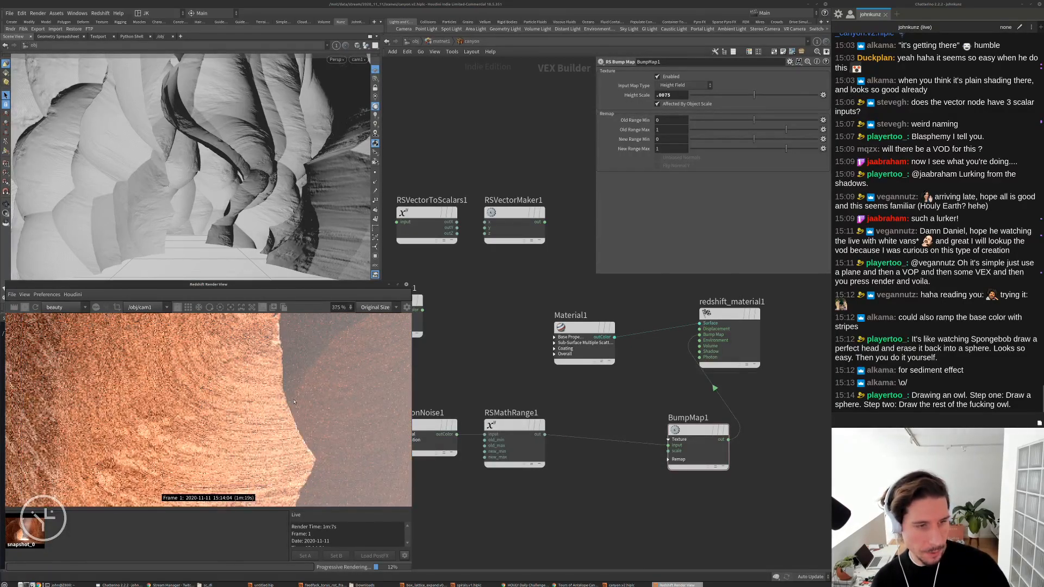
scroll(122, 360, down, 5)
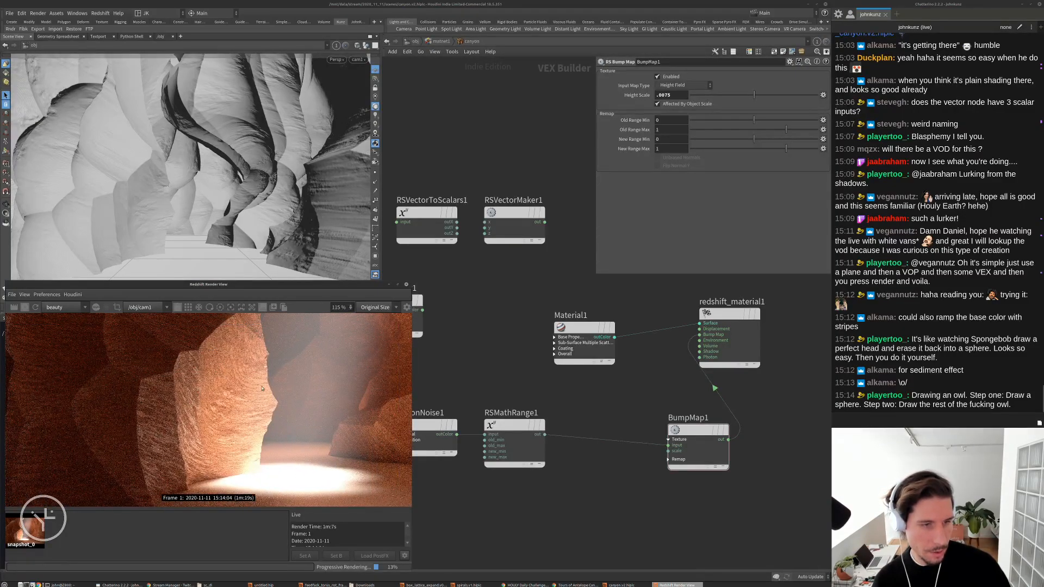
scroll(228, 421, up, 2)
Set the height scale of BumpMap1 to .0025
middle_drag(511, 375, 615, 357)
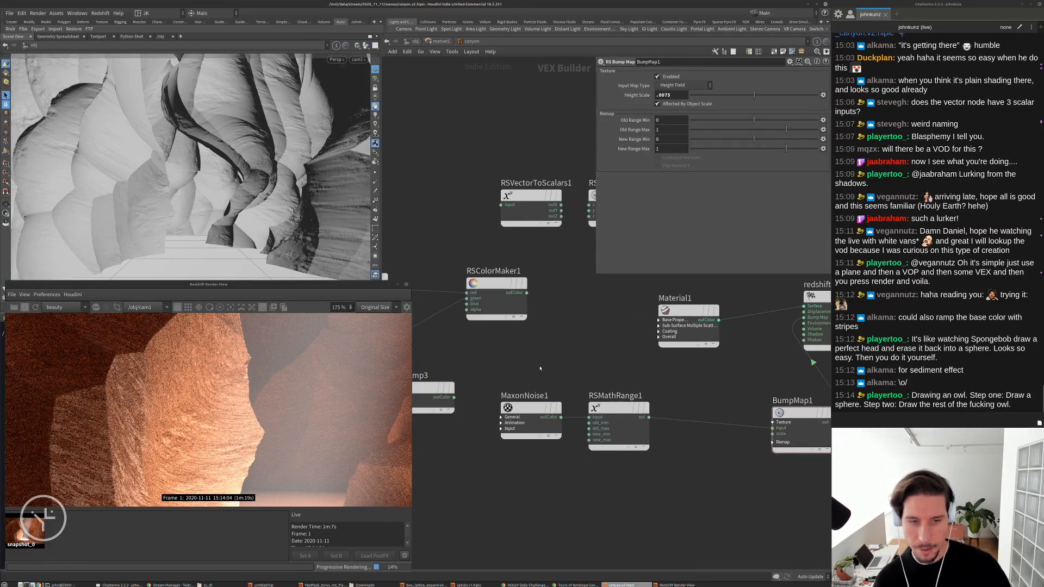
click(530, 418)
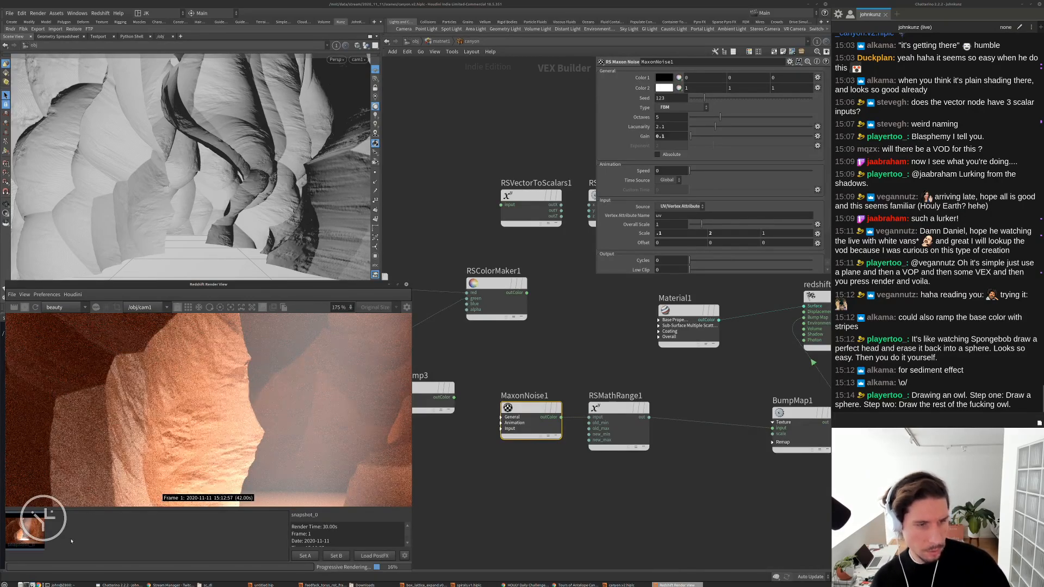
middle_drag(561, 485, 445, 489)
click(686, 430)
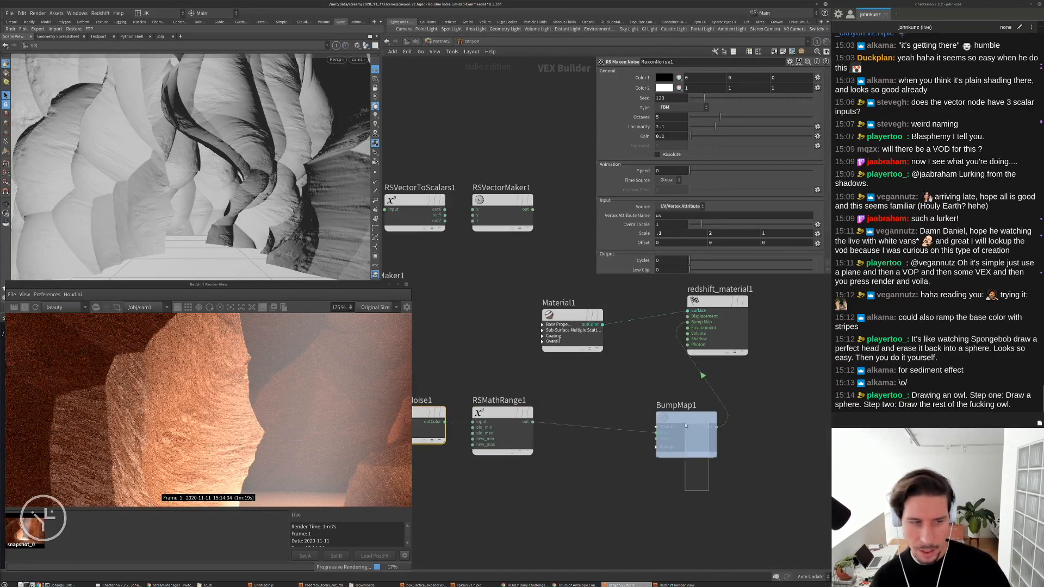
double_click(666, 95)
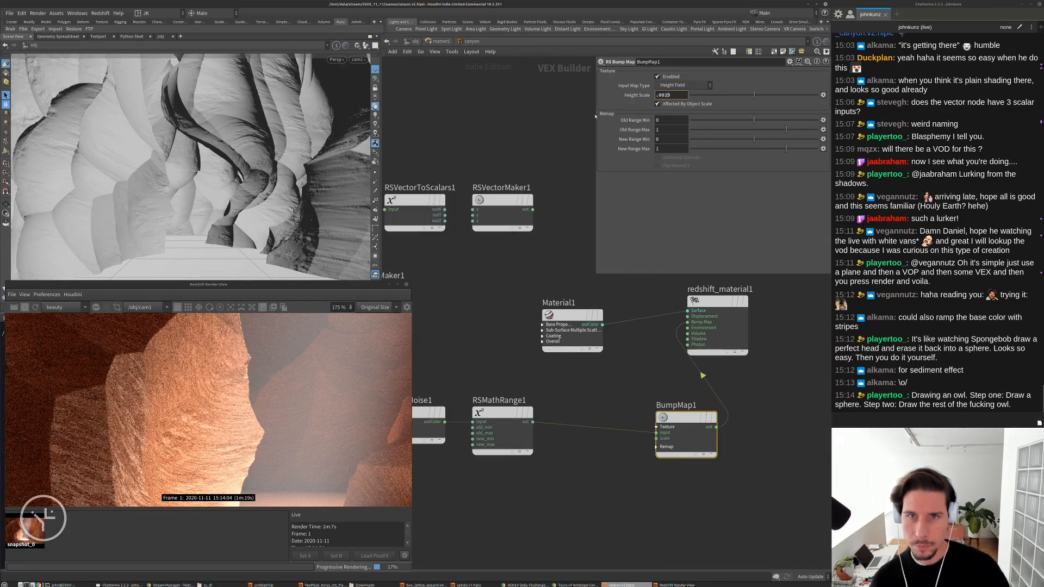
text(.0025)
key(Return)
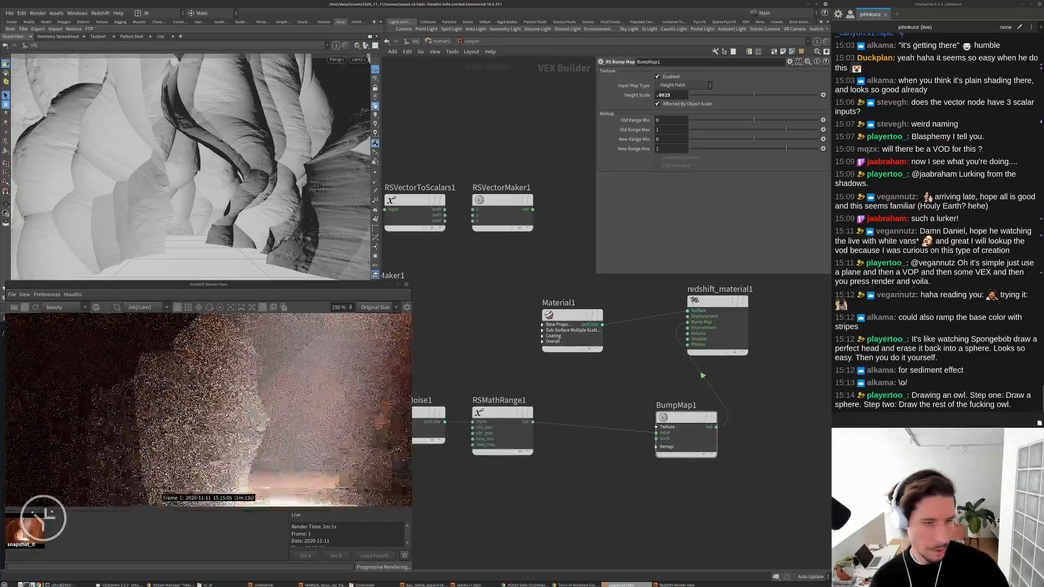
Examine the softened bump detail across the refreshed render, from the full canyon view to the shadowed right-hand wall
scroll(259, 426, down, 3)
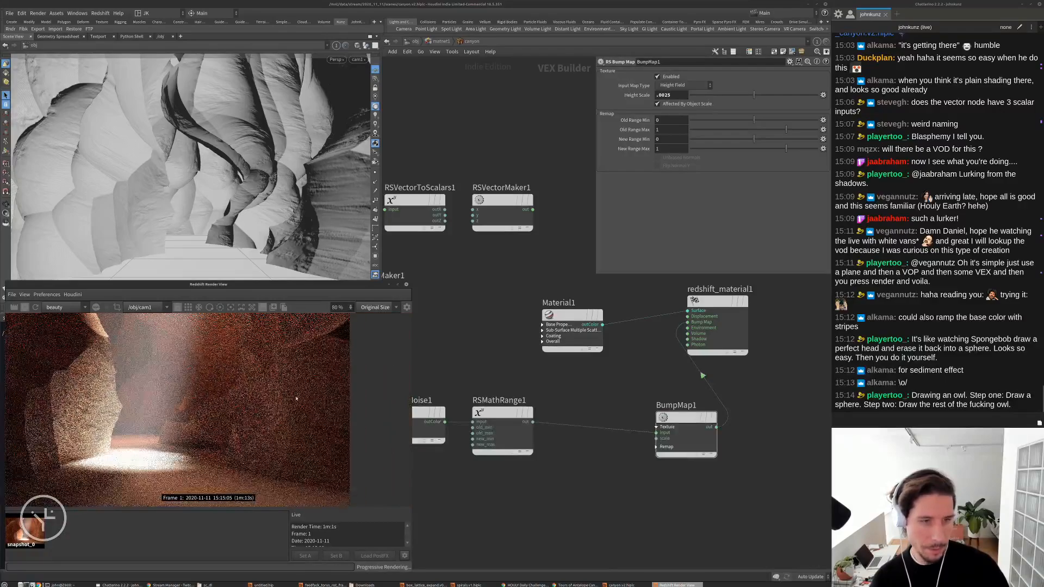
scroll(362, 374, up, 1)
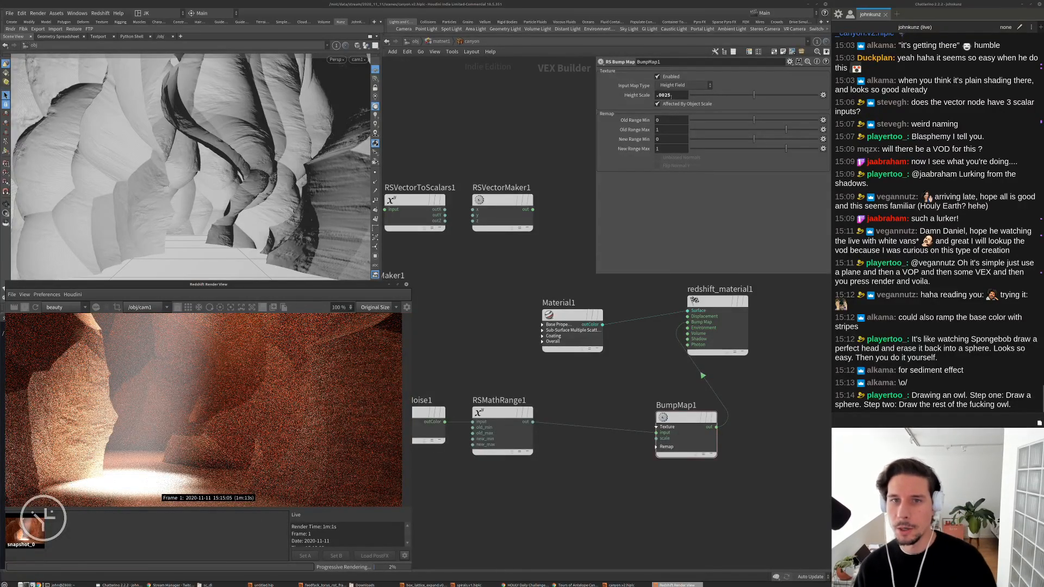
scroll(388, 396, down, 2)
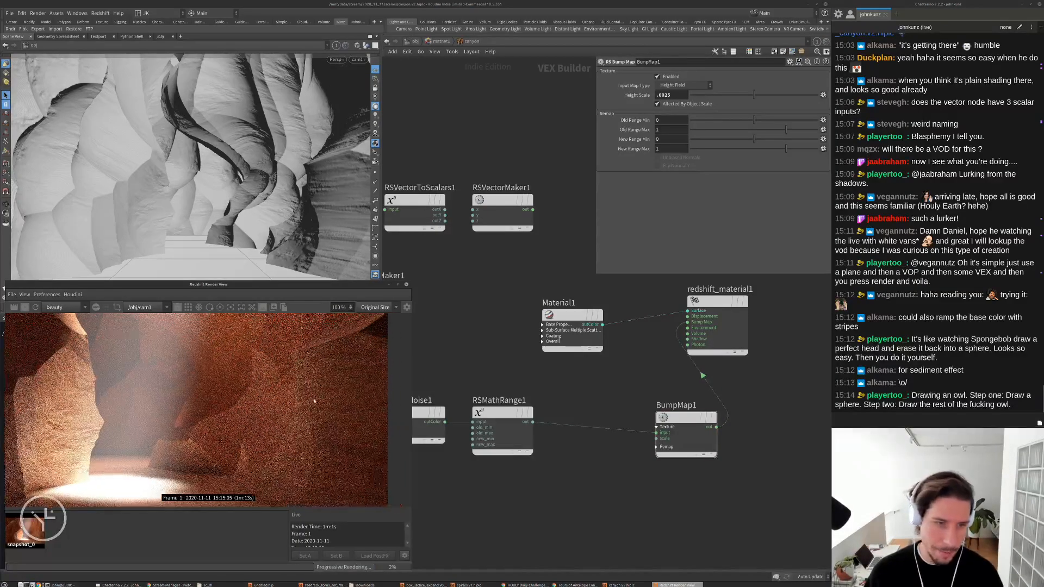
scroll(295, 434, down, 1)
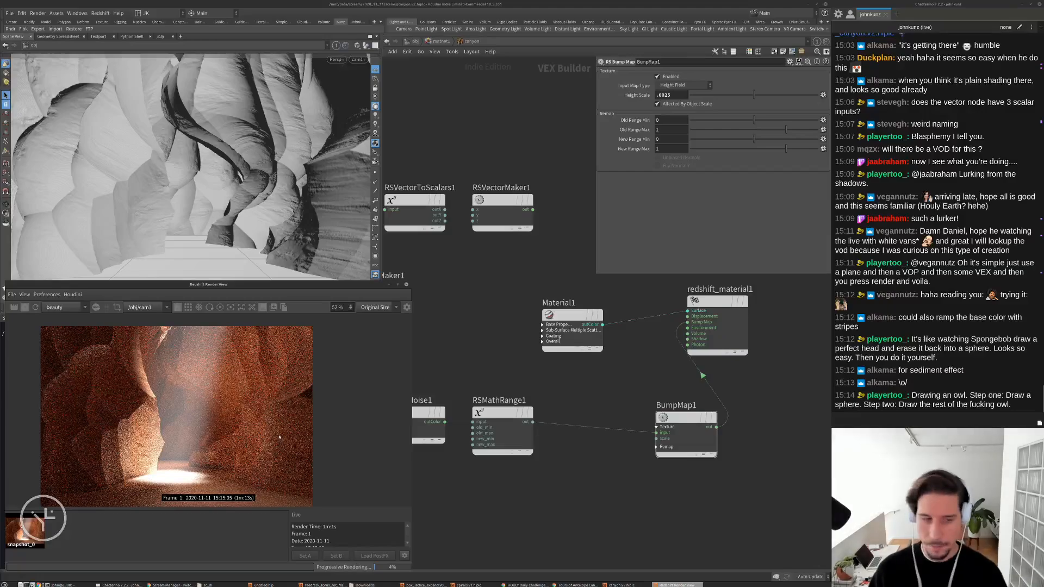
scroll(291, 419, up, 2)
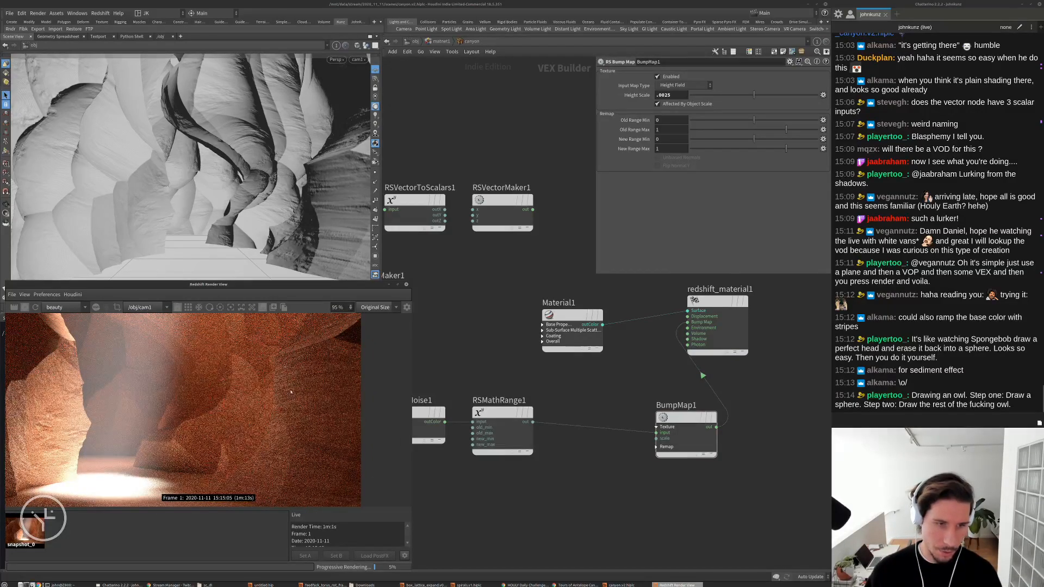
scroll(298, 371, up, 4)
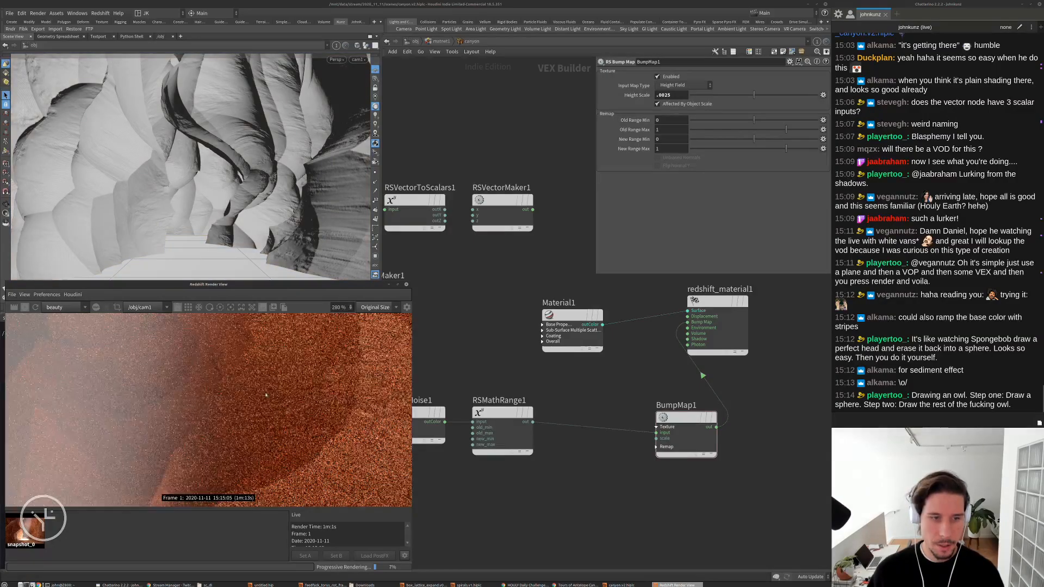
scroll(240, 394, down, 3)
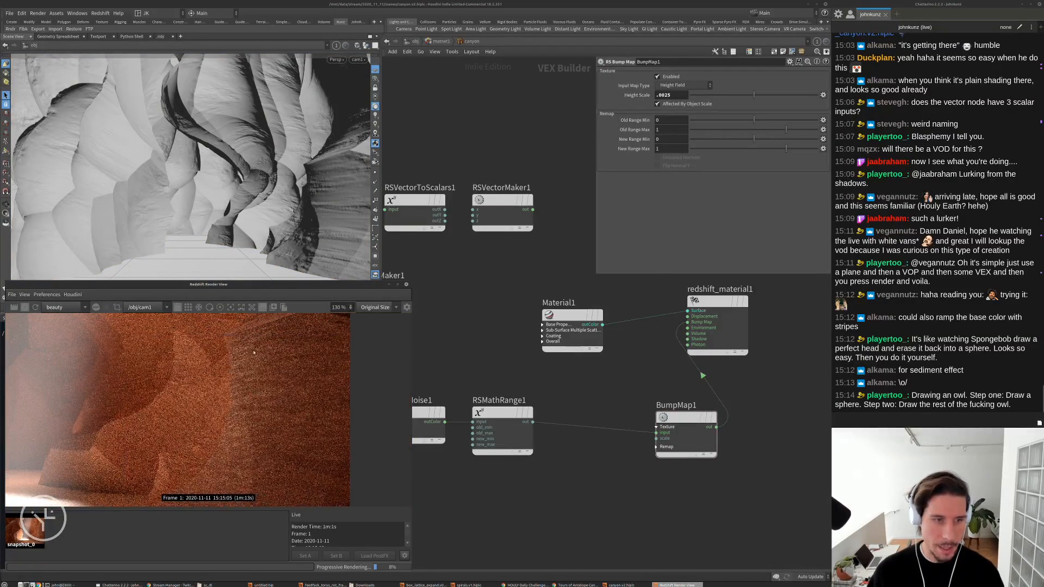
scroll(236, 405, down, 2)
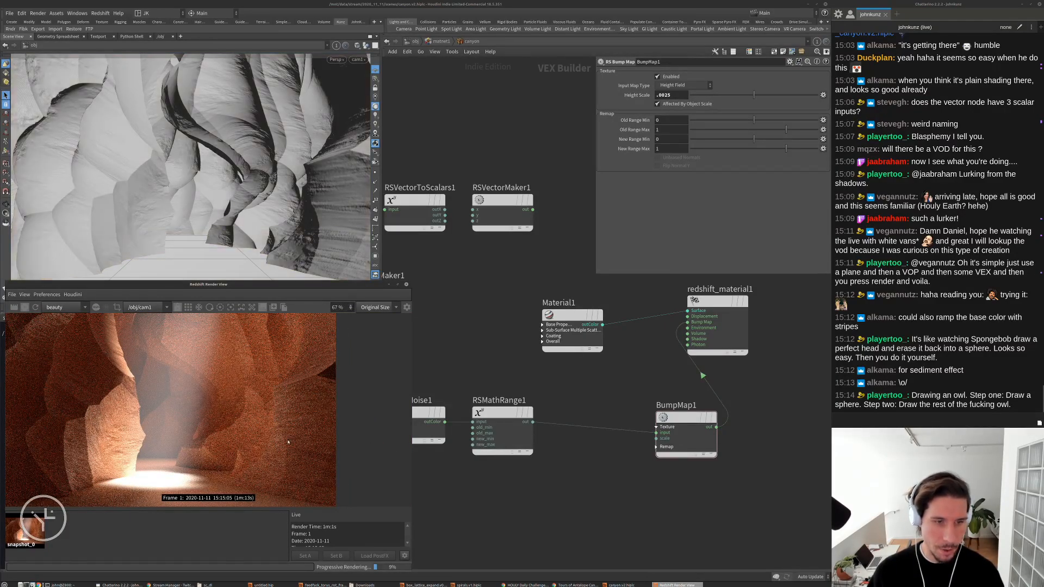
scroll(295, 424, up, 1)
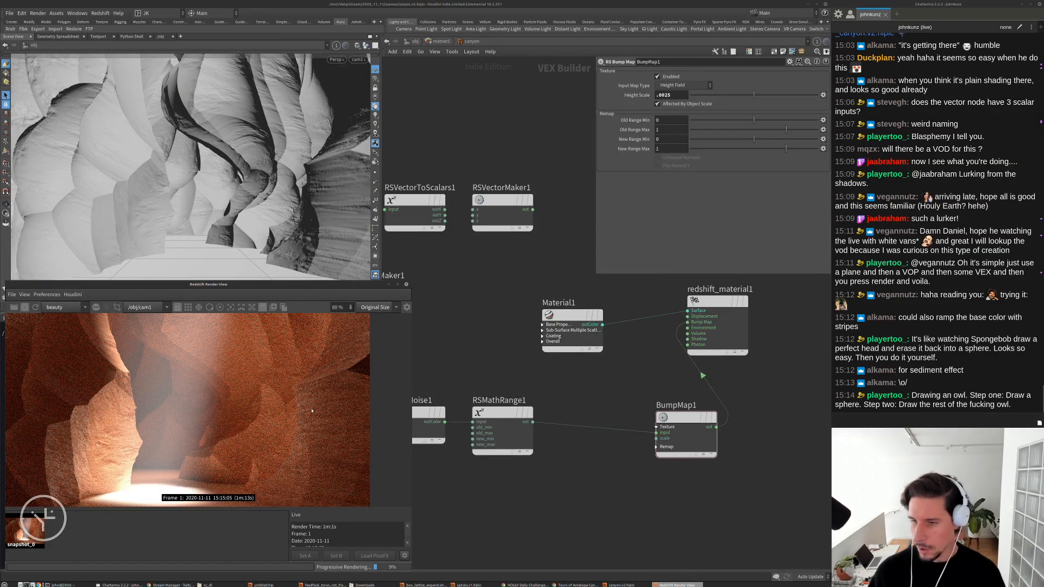
scroll(303, 431, up, 1)
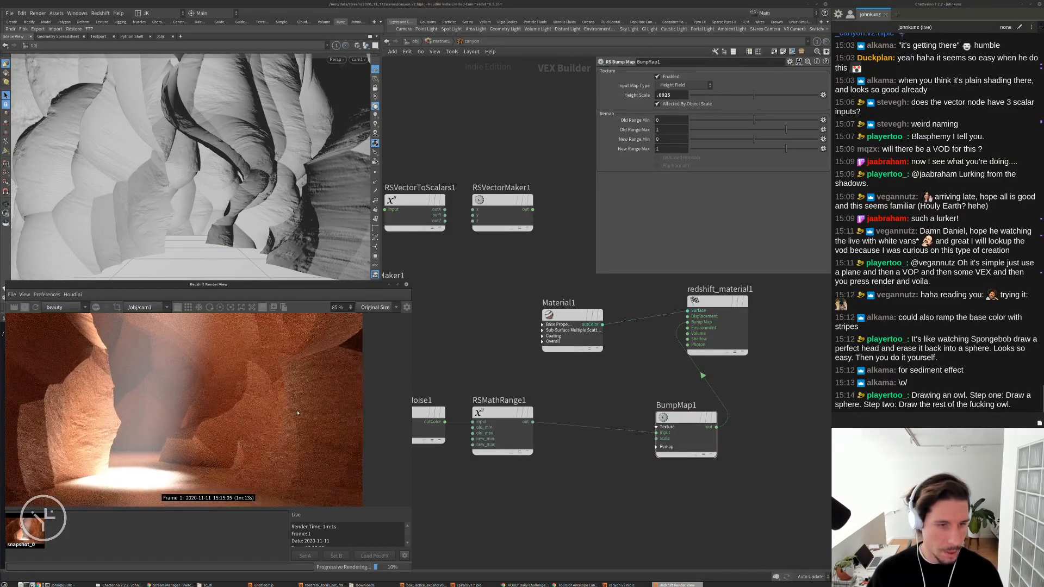
scroll(314, 414, down, 1)
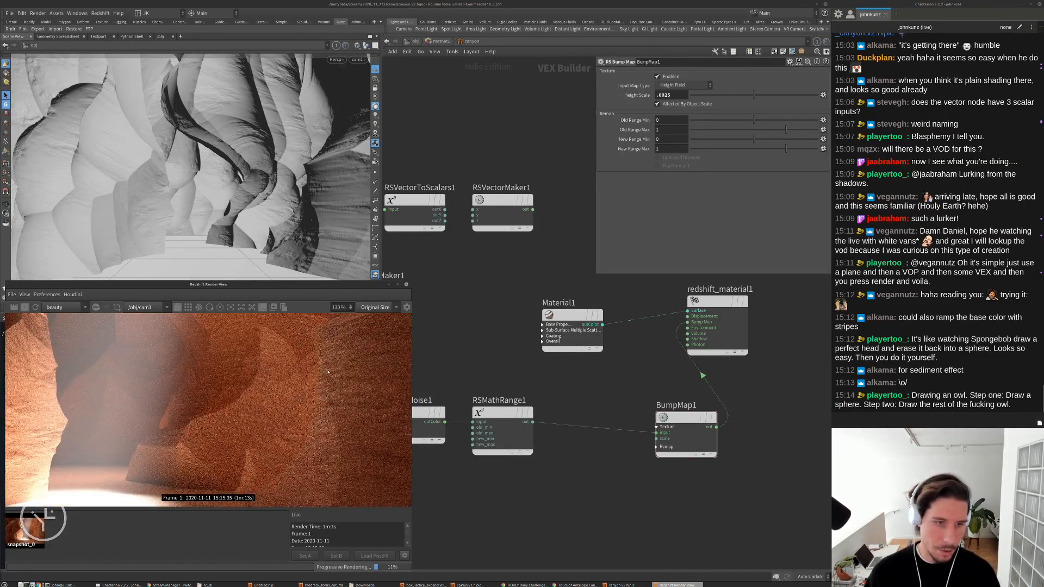
scroll(228, 412, down, 2)
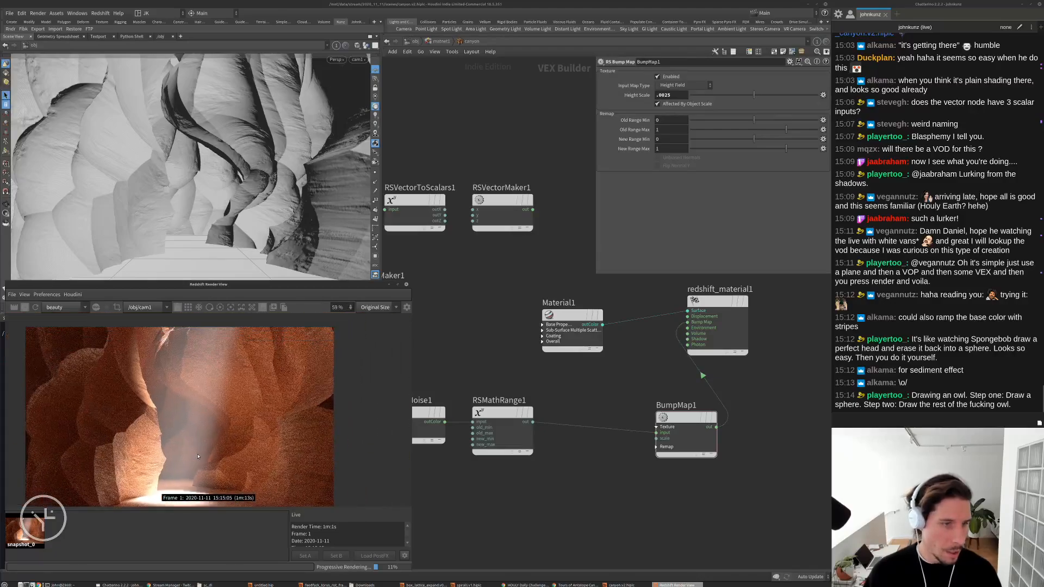
scroll(633, 384, down, 3)
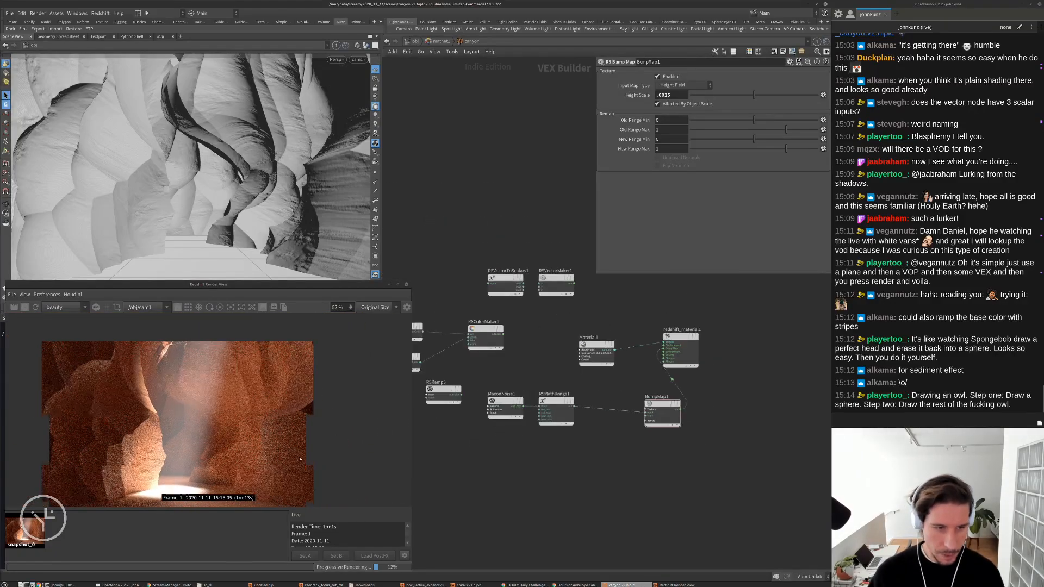
scroll(214, 404, up, 2)
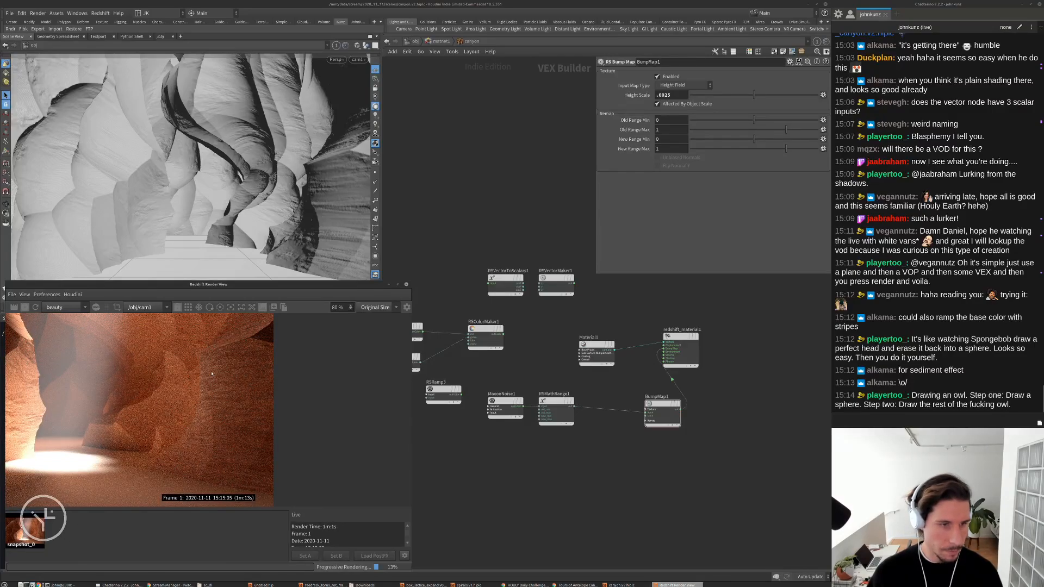
scroll(220, 380, up, 1)
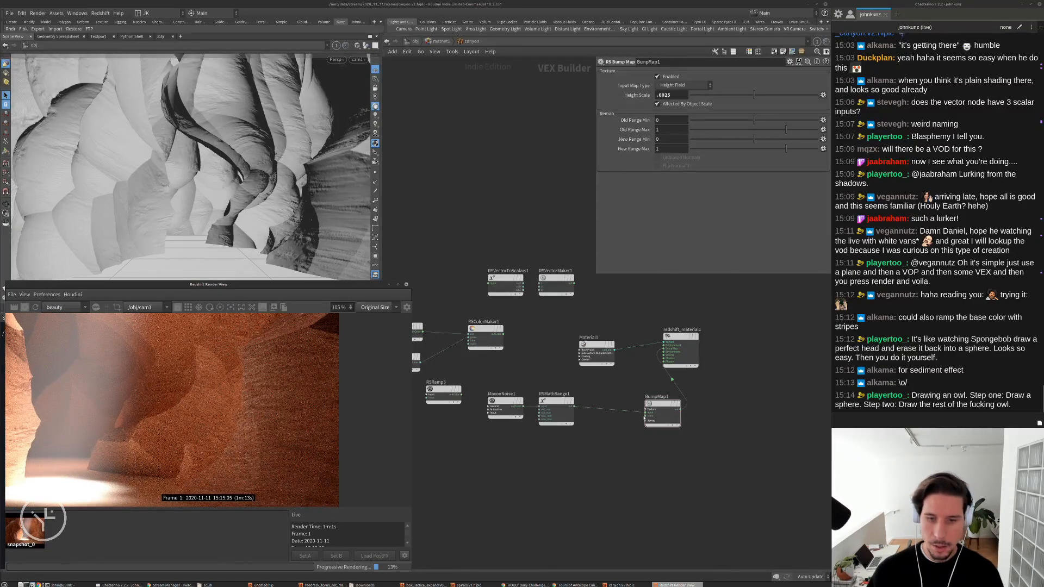
Move the BumpMap1 node closer to RSMathRange1 to tidy the material network
drag(644, 418, 598, 417)
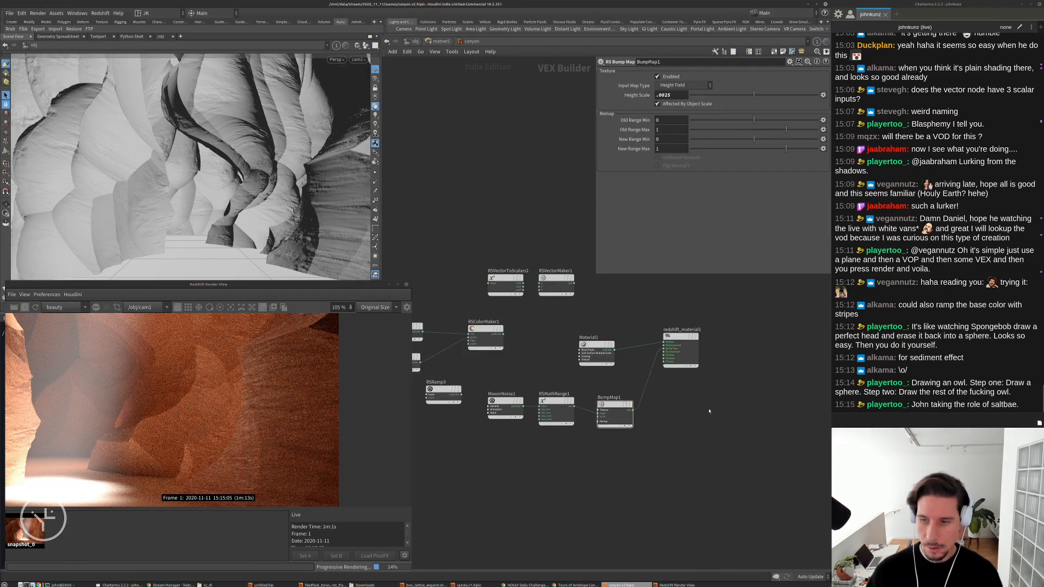
middle_drag(732, 416, 706, 427)
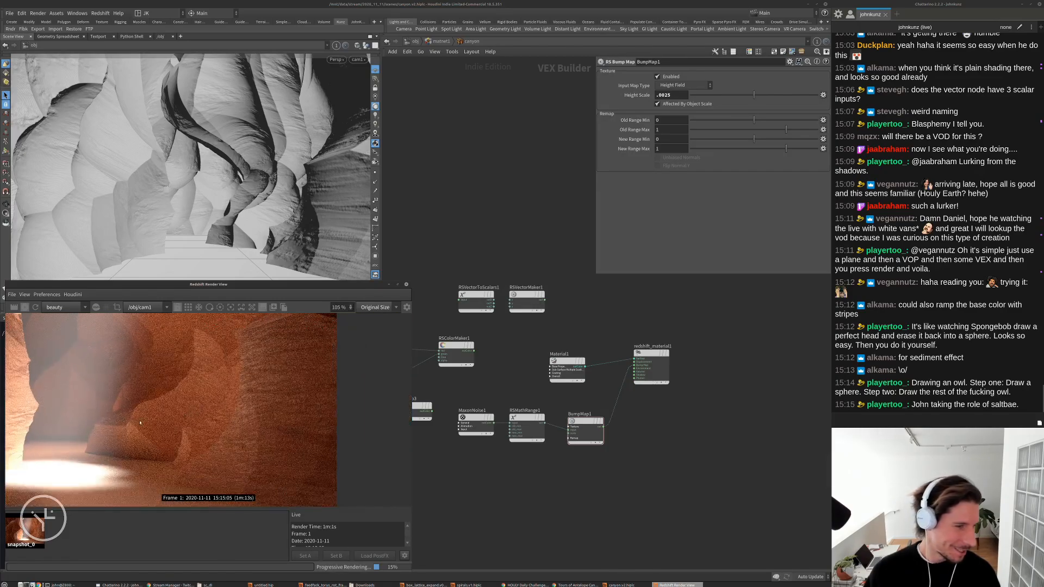
Inspect the left-hand canyon walls in the live render and compare their surface detail with snapshot_0
scroll(260, 449, up, 1)
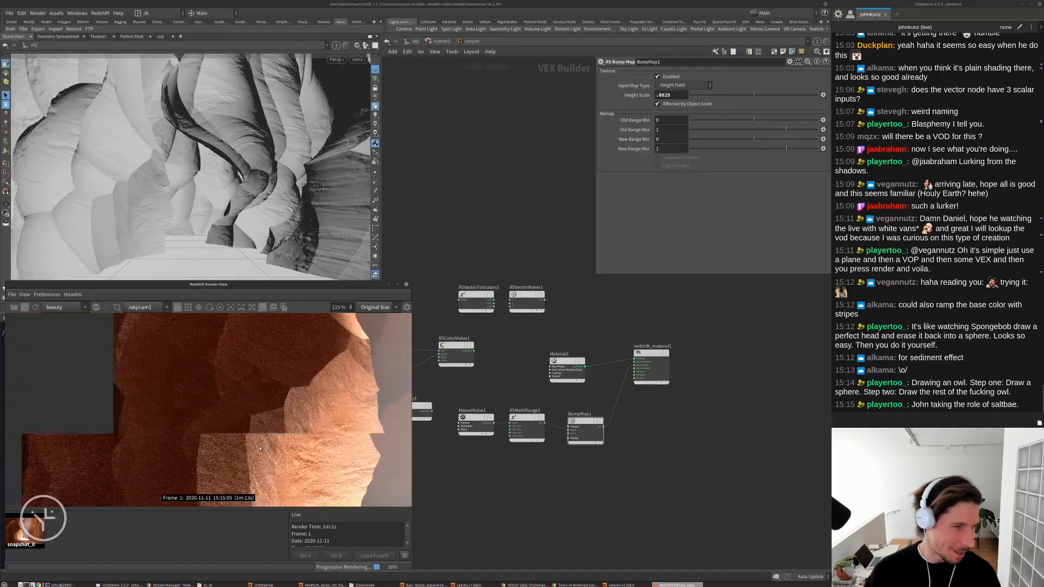
scroll(260, 449, down, 2)
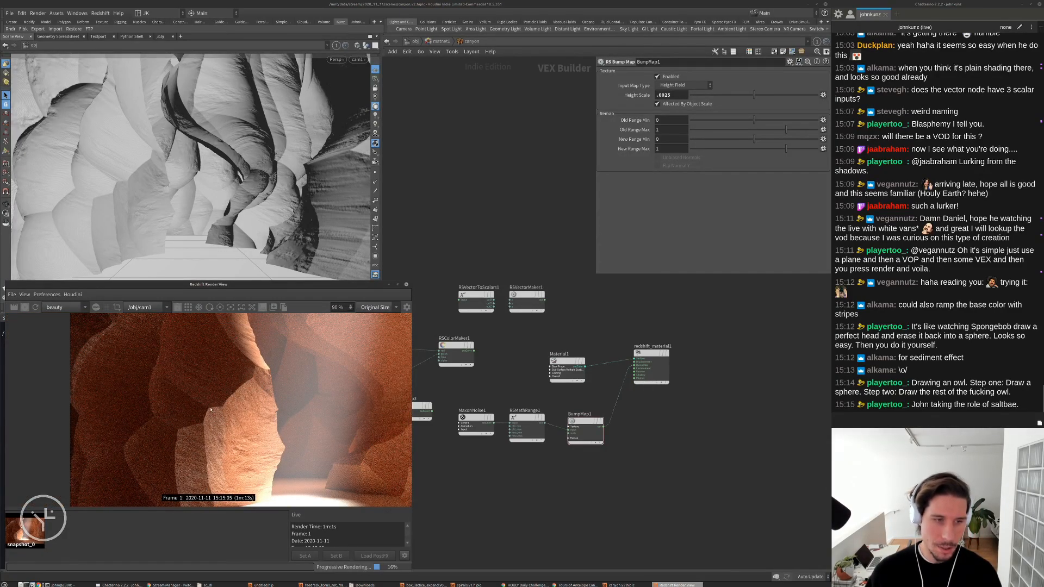
scroll(211, 409, up, 4)
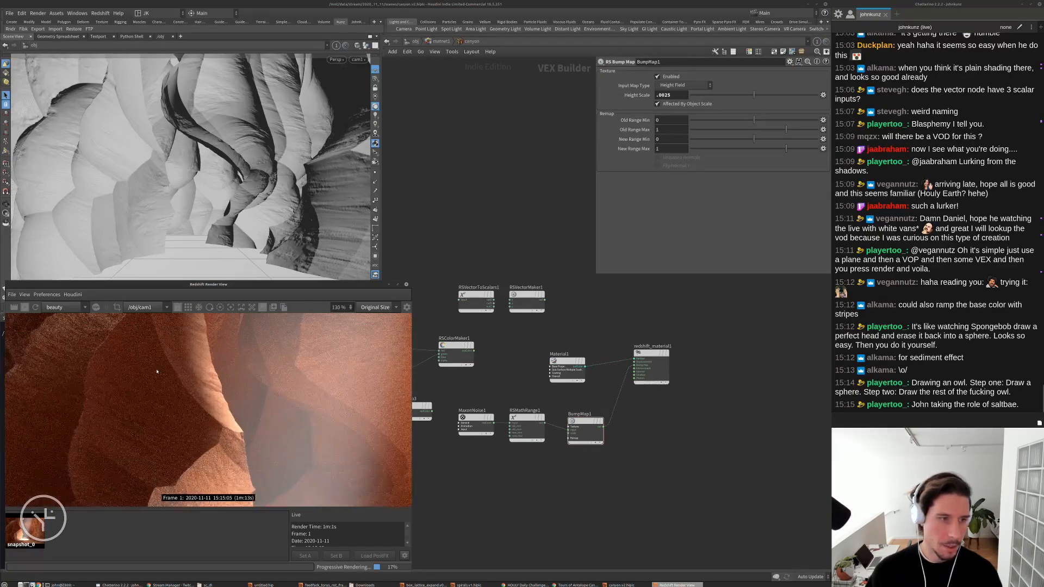
scroll(157, 372, up, 5)
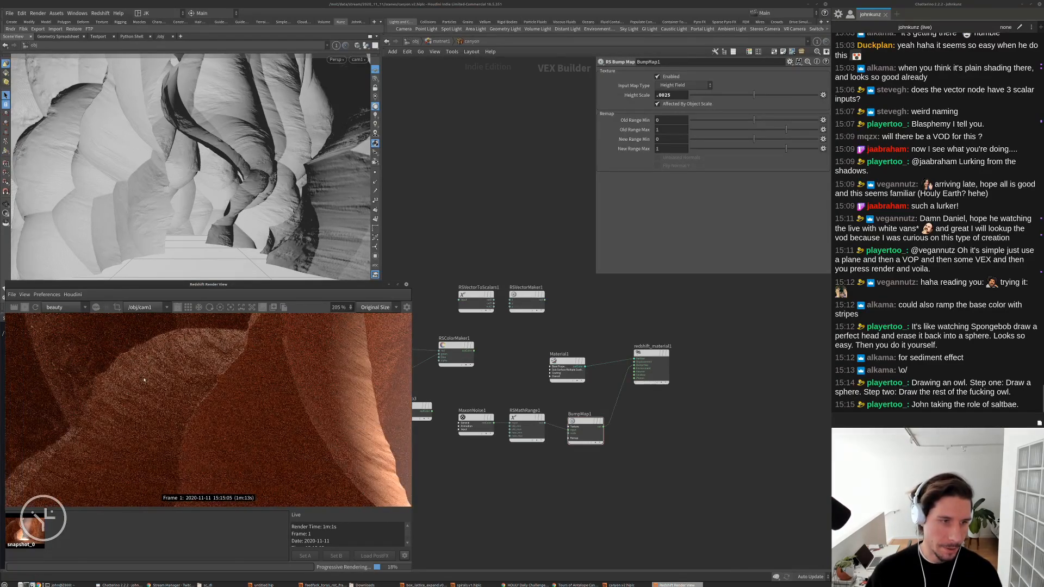
click(24, 535)
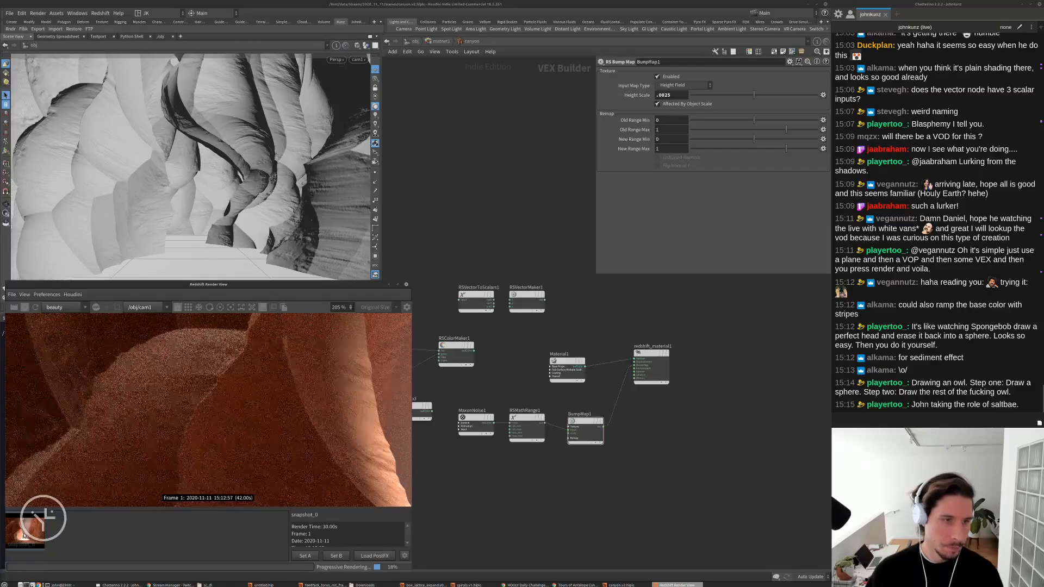
middle_drag(325, 431, 234, 358)
middle_drag(266, 473, 210, 370)
scroll(211, 370, up, 2)
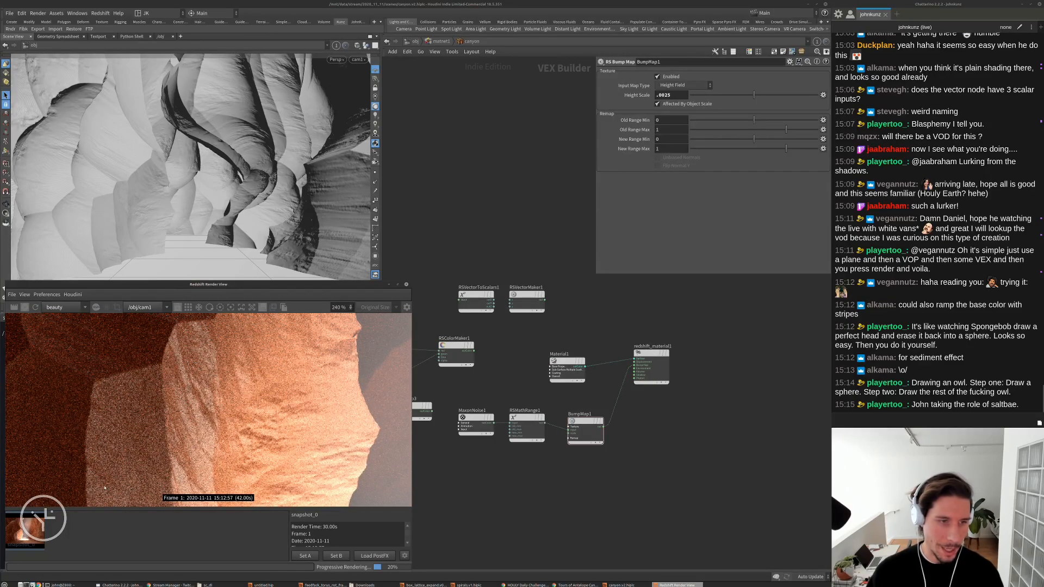
Compare the surface detail of the left-hand canyon wall in the live render with snapshot_0
click(72, 528)
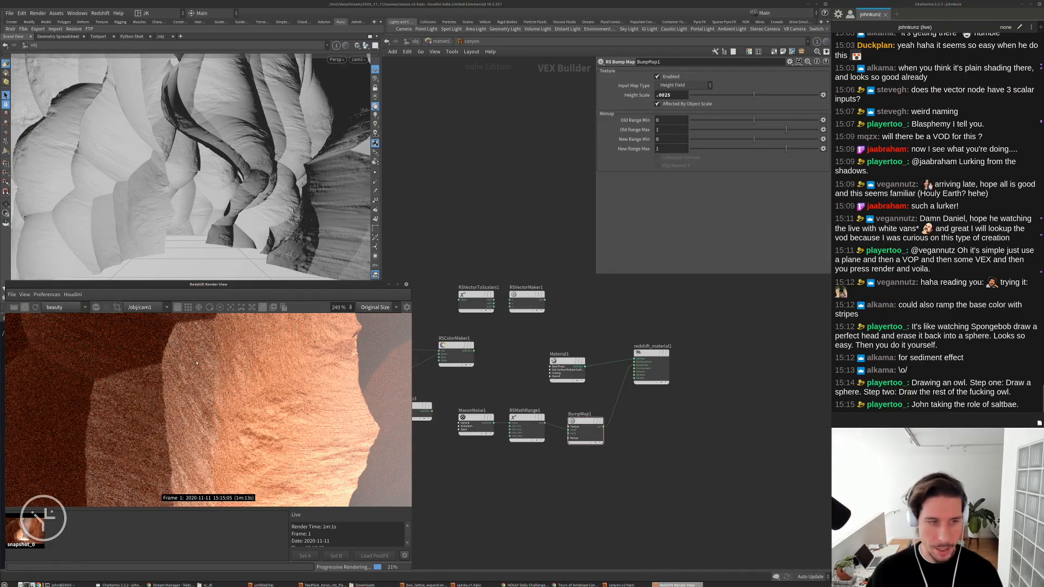
click(37, 534)
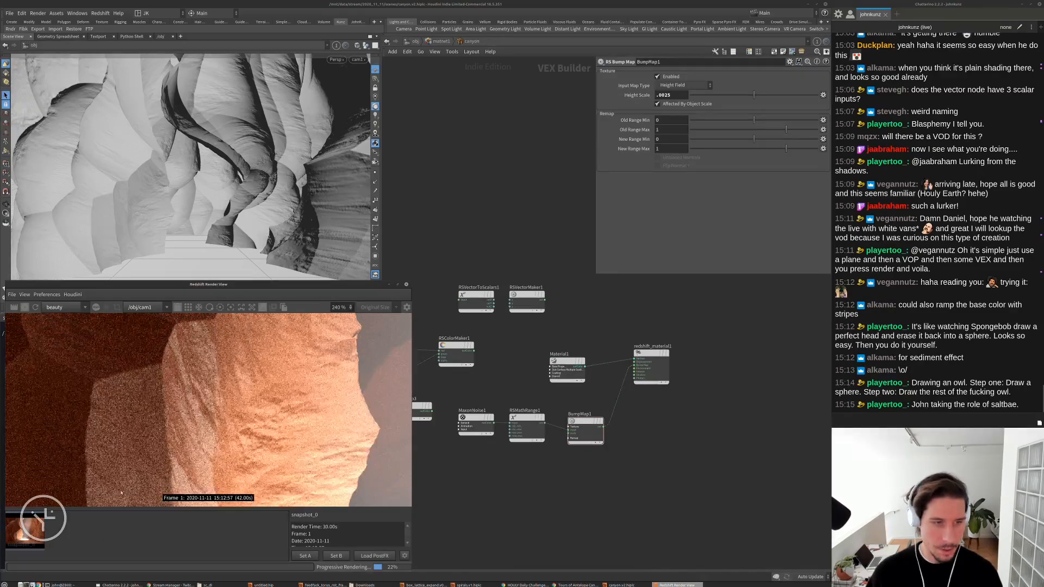
click(87, 542)
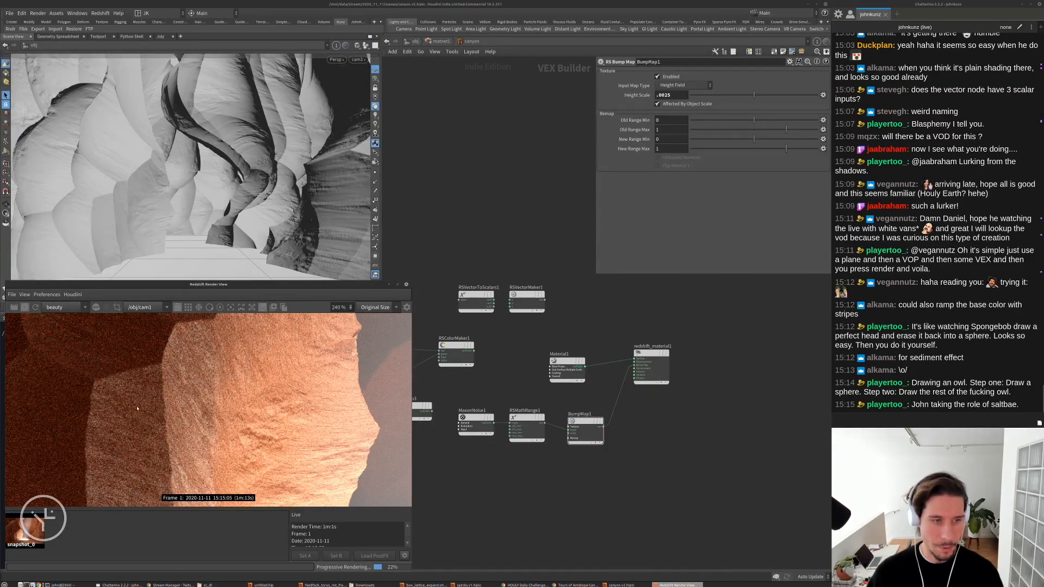
middle_drag(167, 395, 199, 381)
middle_drag(206, 433, 140, 473)
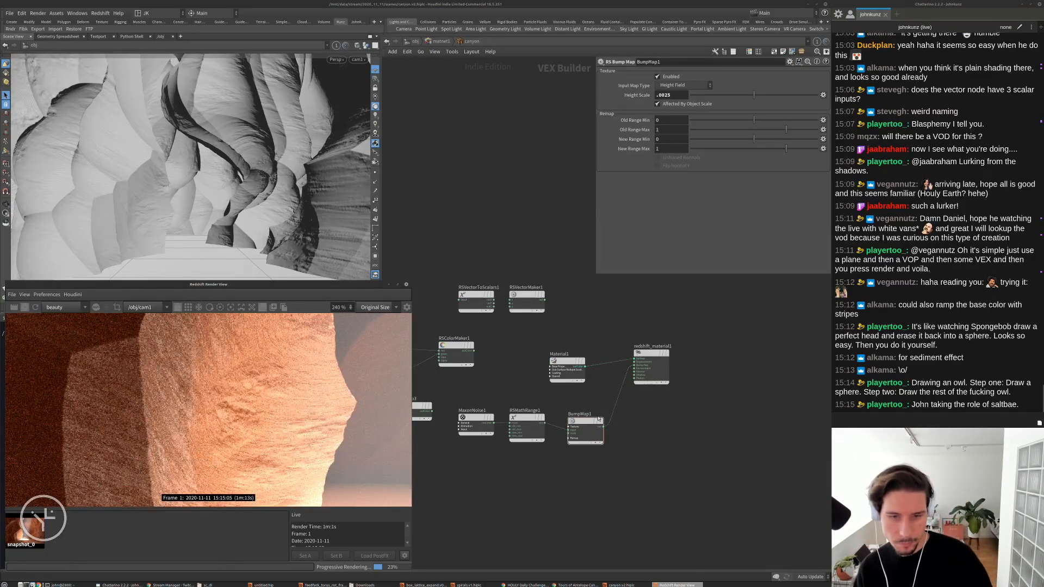
Nudge BumpMap1 closer to RSMathRange1 and wire RSMathRange1's output into the Surface input of redshift_material1 to preview the noise
drag(599, 419, 593, 415)
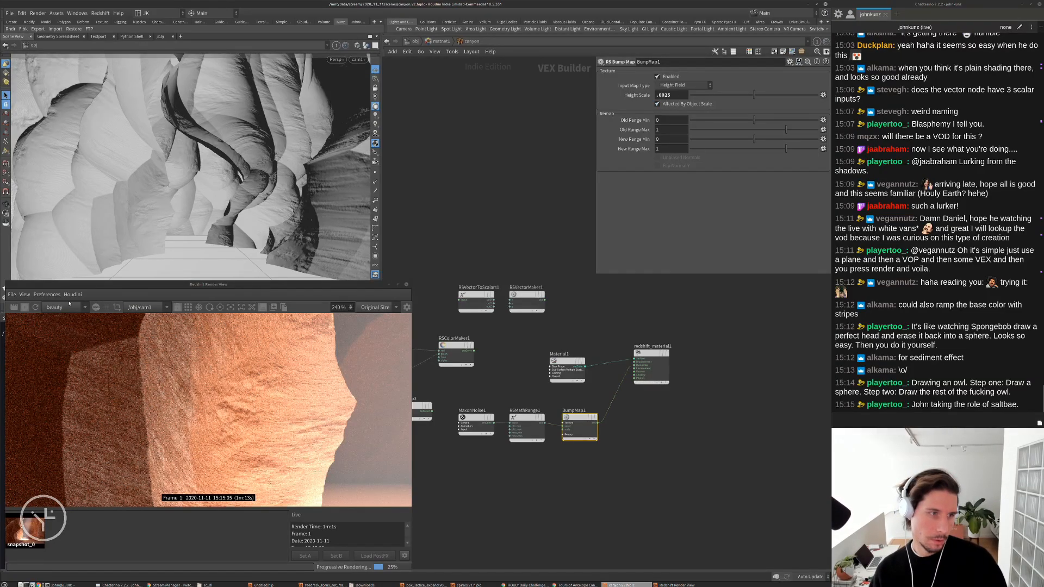
drag(544, 429, 682, 329)
scroll(545, 429, up, 2)
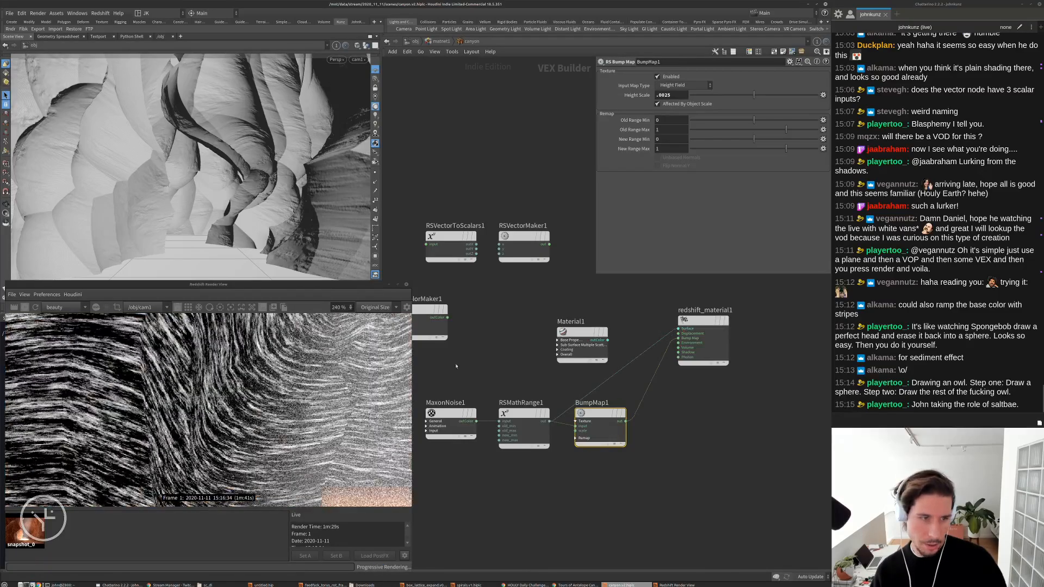
Set the Old Range Max of RSMathRange1 to 0.65
click(525, 445)
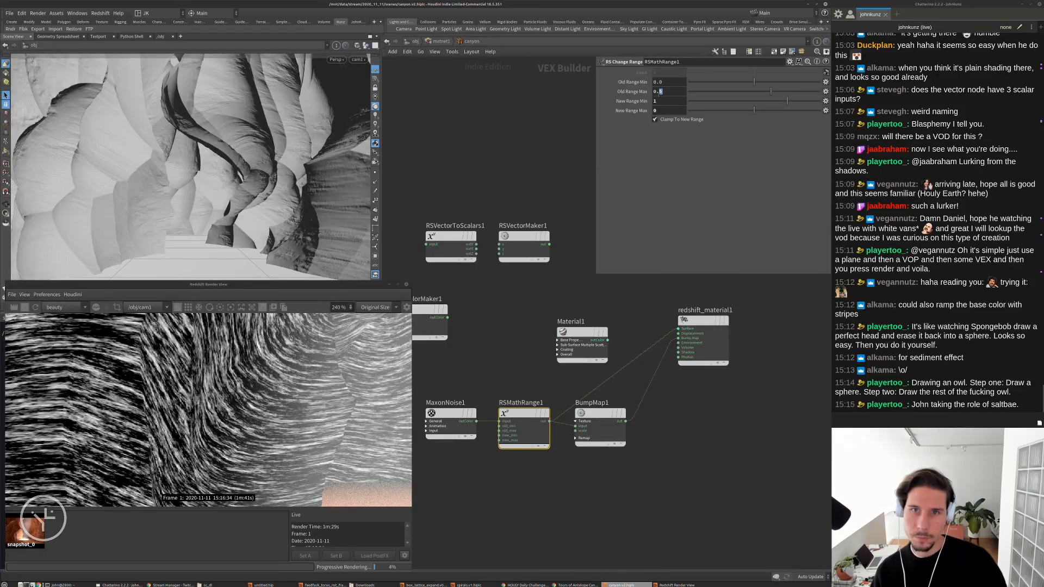
double_click(659, 92)
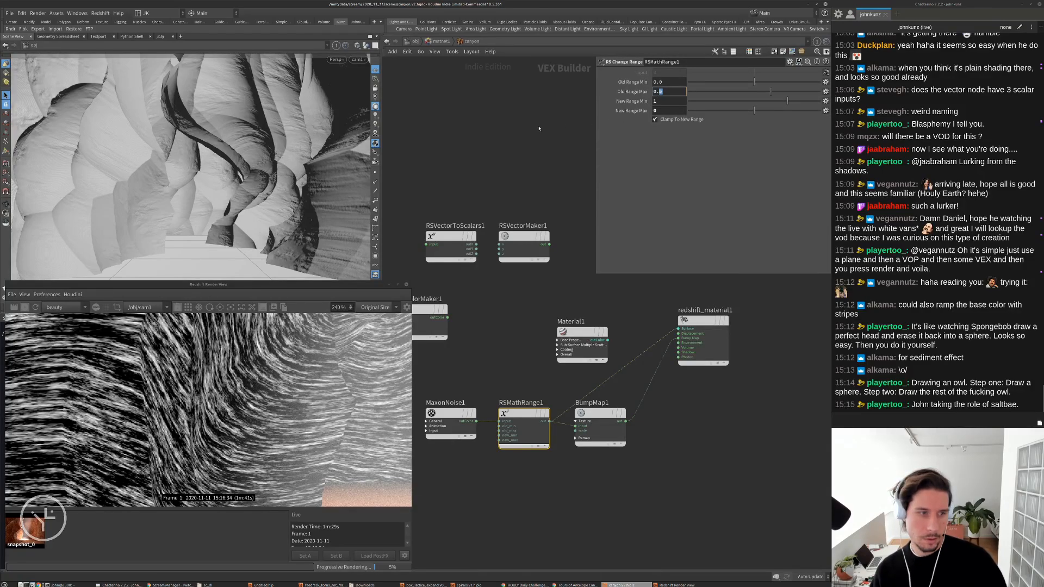
text(65)
key(Return)
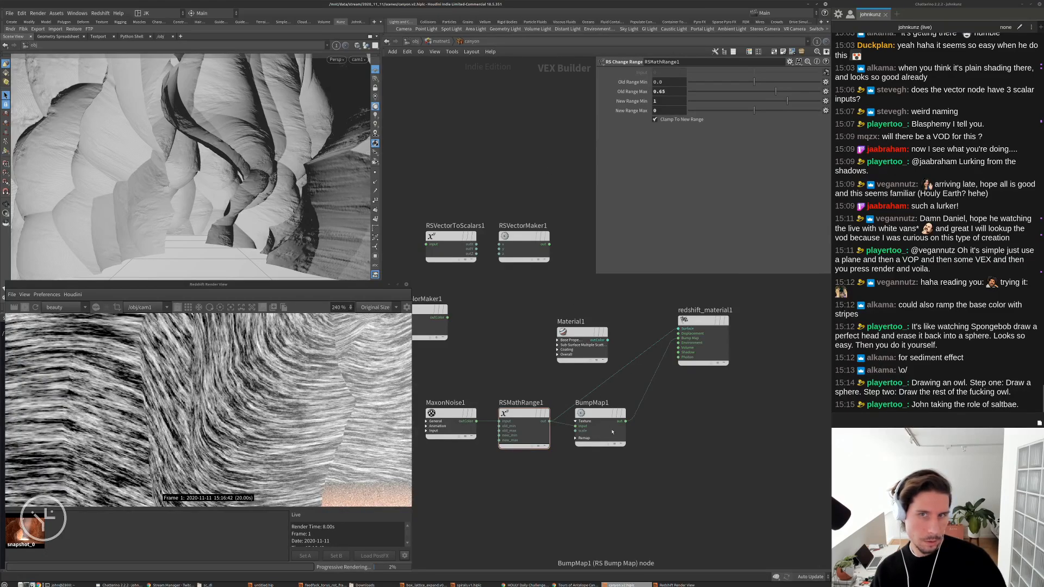
Insert an RS Pow node between RSMathRange1 and BumpMap1 and preview its output through the Surface input of redshift_material1
drag(595, 412, 674, 441)
key(Tab)
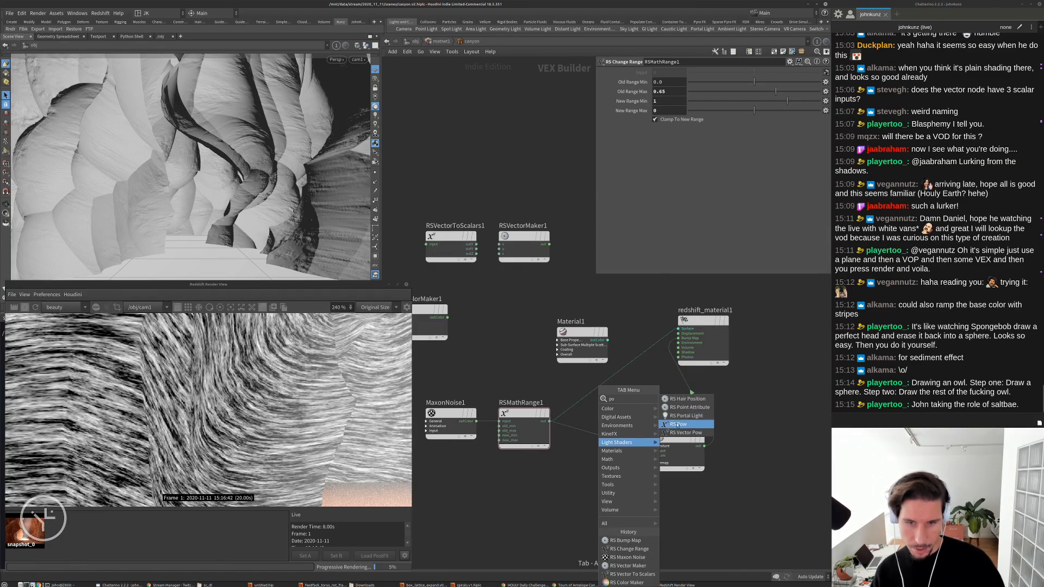
click(685, 416)
click(587, 460)
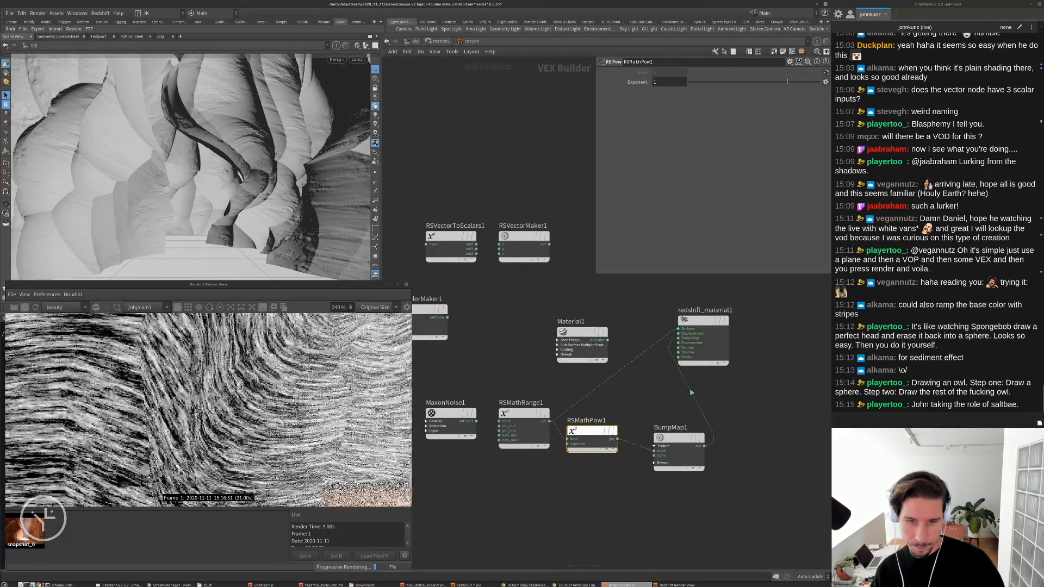
click(616, 438)
click(678, 329)
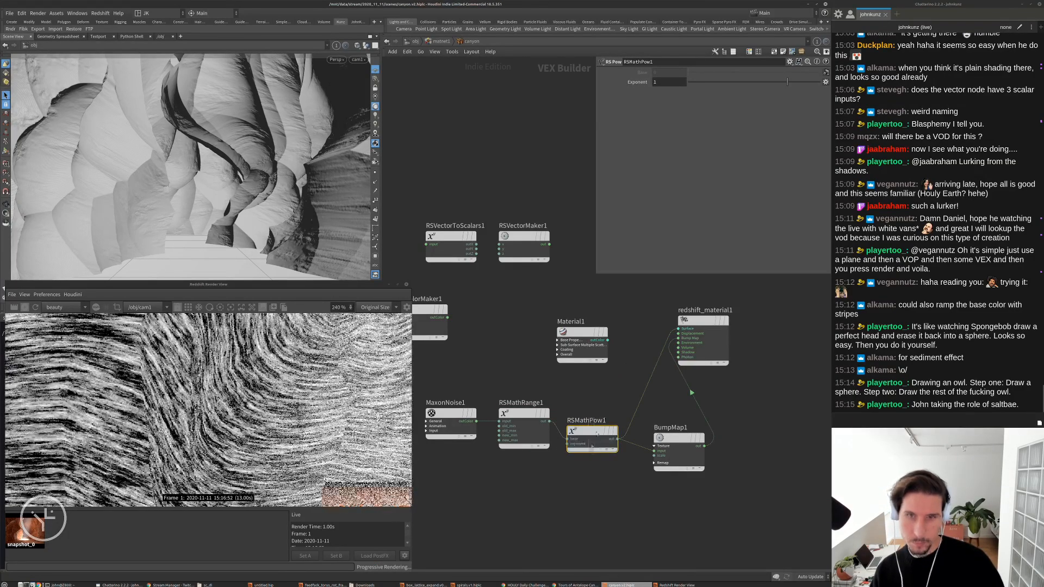
Set the exponent of RSMathPow1 to 1.75 and check the noise contrast in the render
click(661, 82)
text(.75)
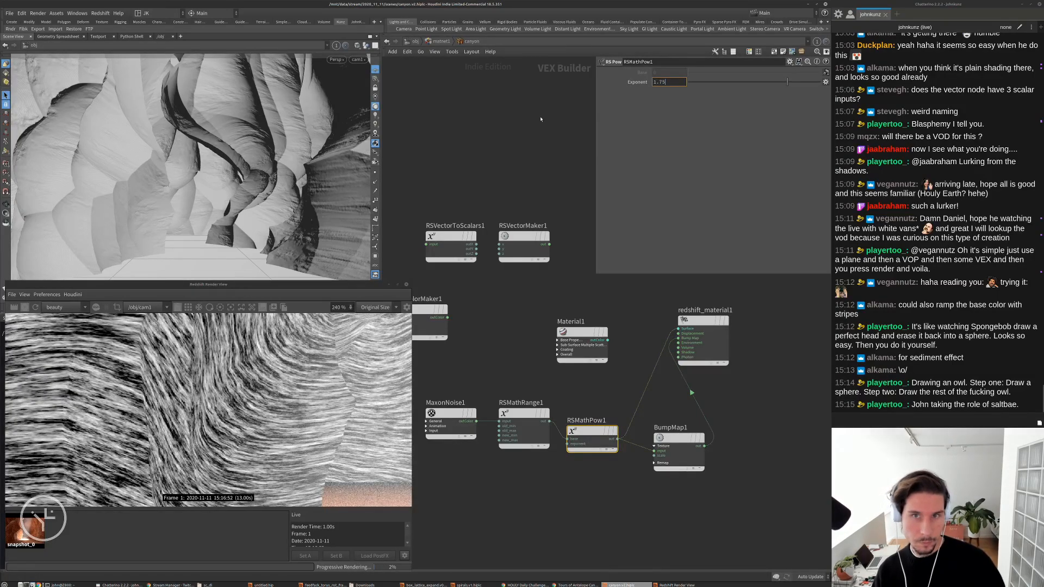
key(Return)
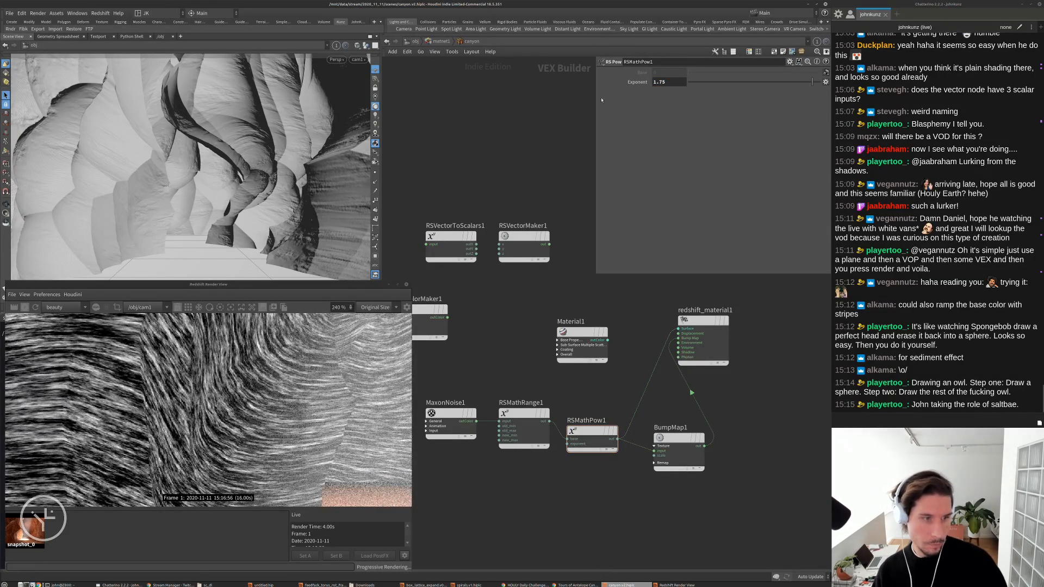
scroll(152, 375, up, 2)
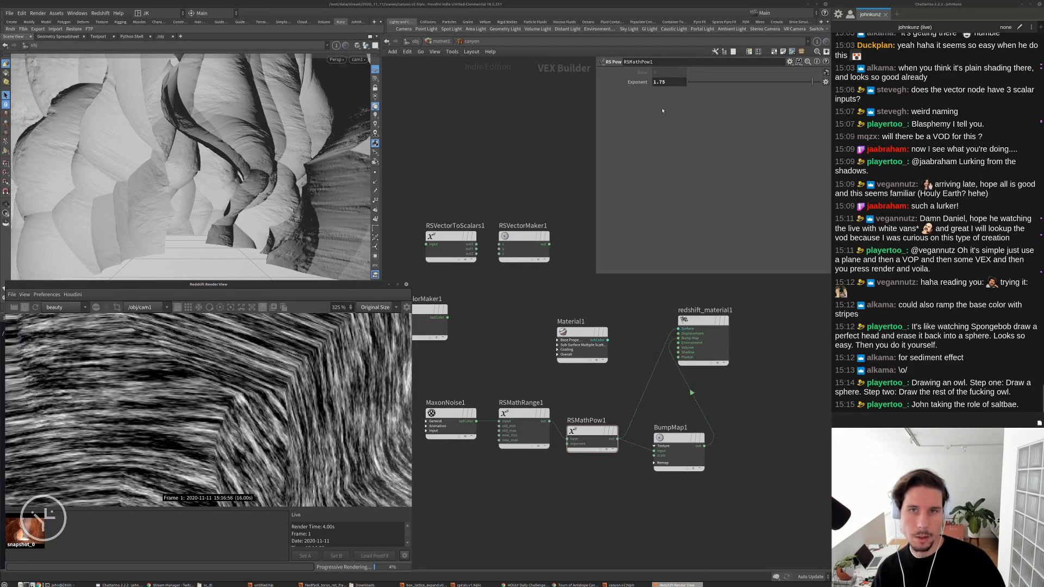
Raise the exponent of RSMathPow1 to 2.75 and check the sharpened noise streaks in the render
click(656, 82)
key(BackSpace)
text(2)
key(Return)
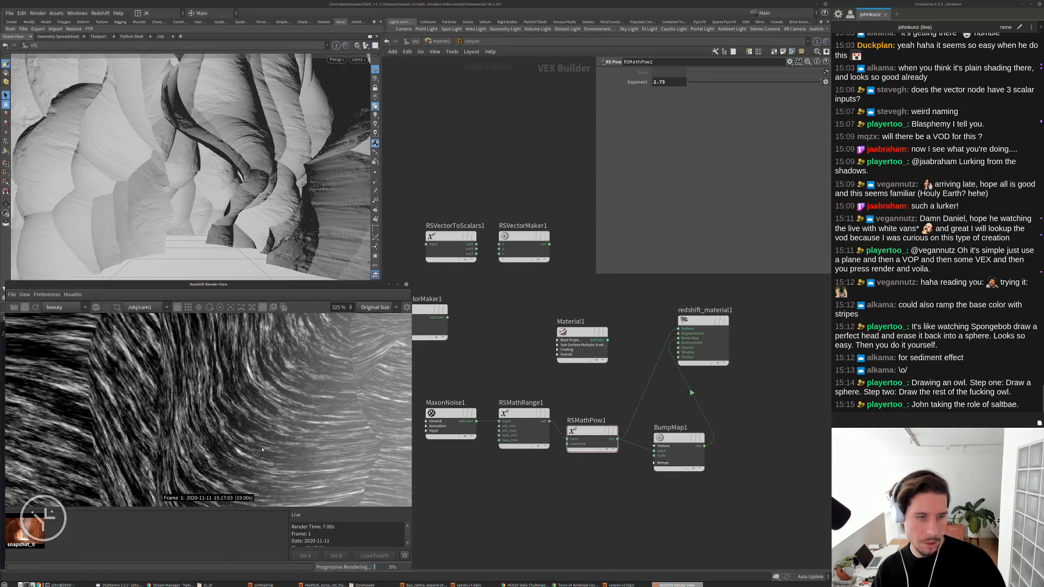
middle_drag(262, 449, 224, 404)
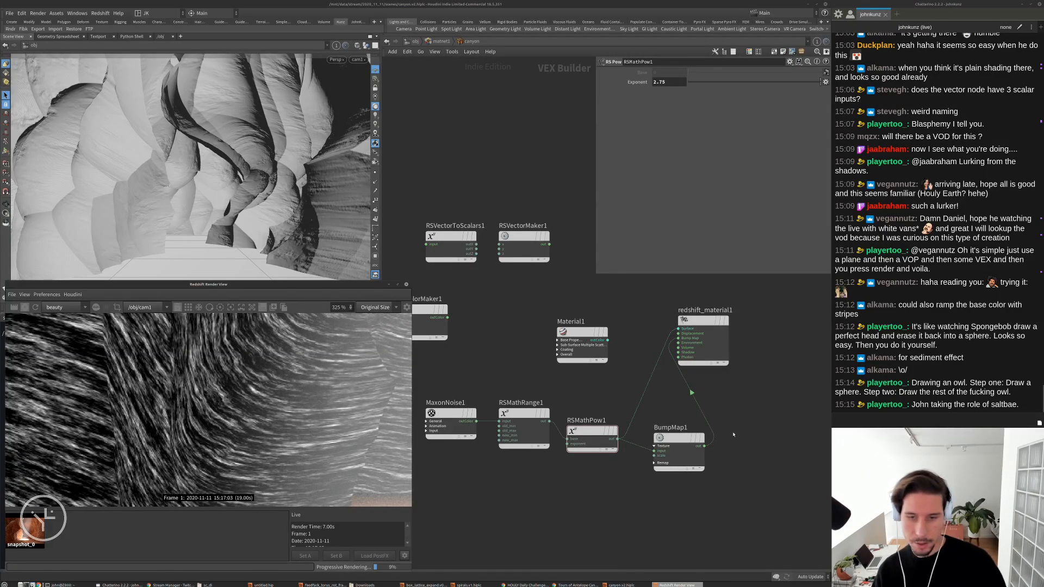
Reconnect Material1 to the Surface input of redshift_material1 to render the shaded canyon again
drag(678, 329, 607, 340)
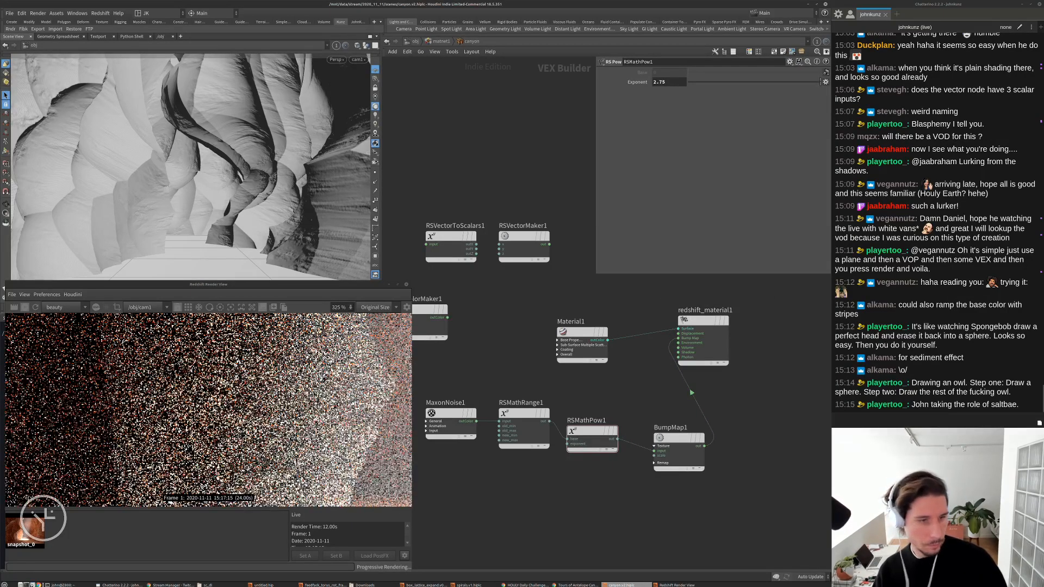
scroll(209, 408, down, 5)
middle_drag(353, 326, 190, 416)
scroll(212, 388, down, 1)
scroll(212, 388, down, 1)
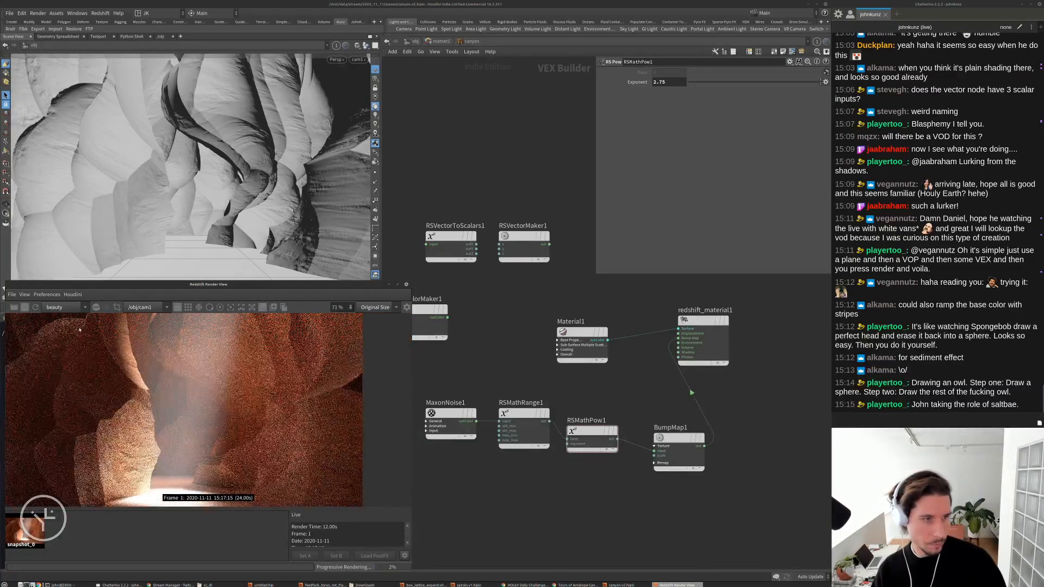
Inspect the bump detail on the shadowed left-hand canyon walls in the live render against snapshot_0
scroll(87, 353, up, 3)
middle_drag(87, 354, 173, 414)
scroll(169, 408, up, 4)
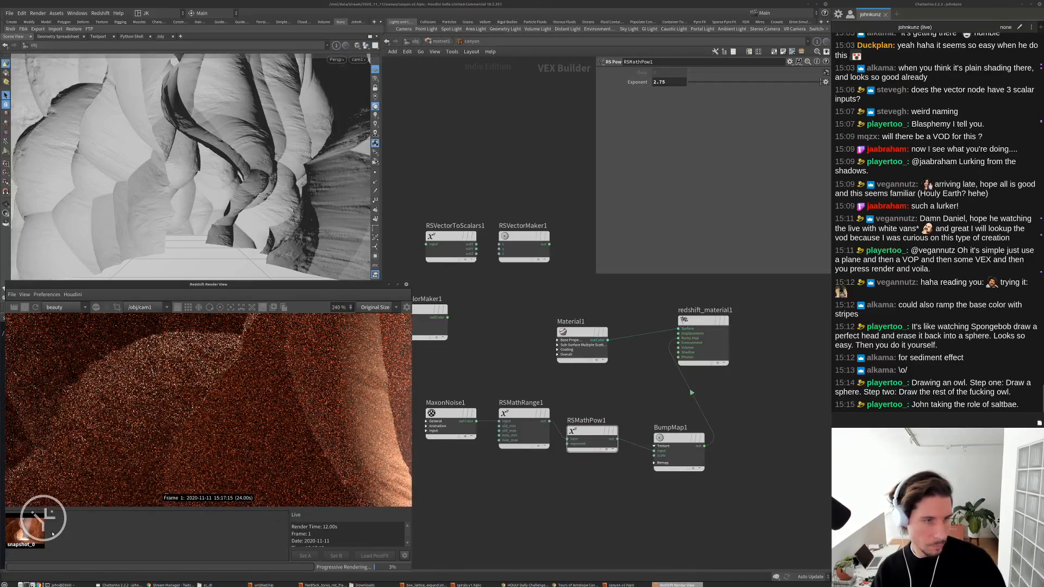
click(39, 530)
click(33, 530)
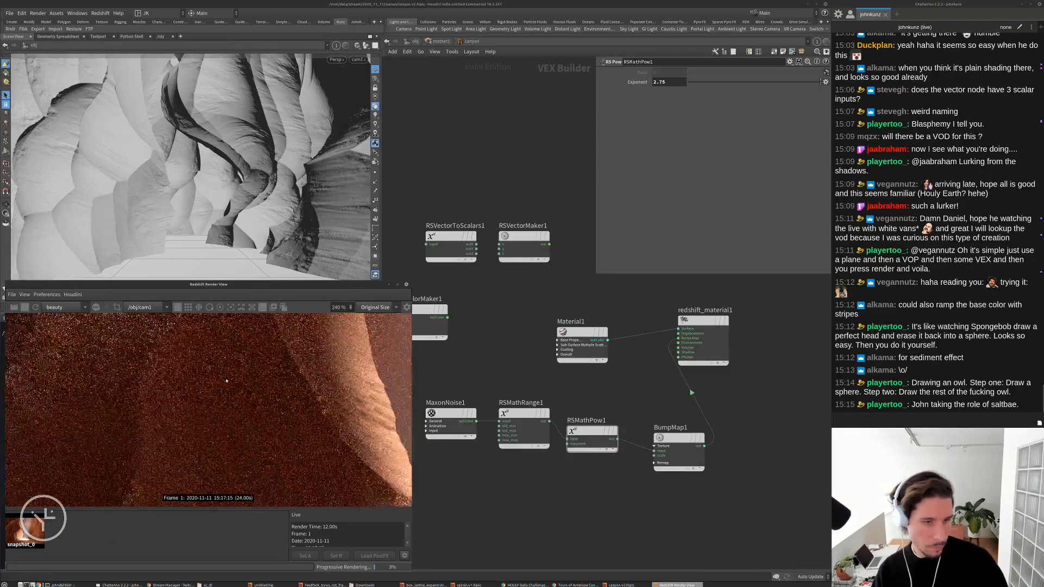
scroll(269, 351, down, 6)
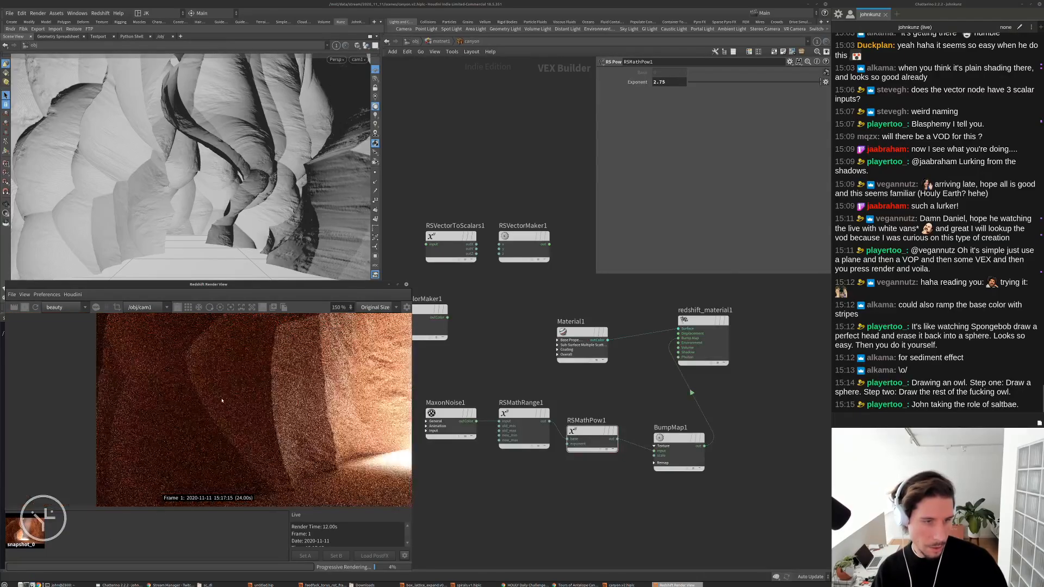
scroll(269, 351, up, 2)
scroll(270, 351, up, 4)
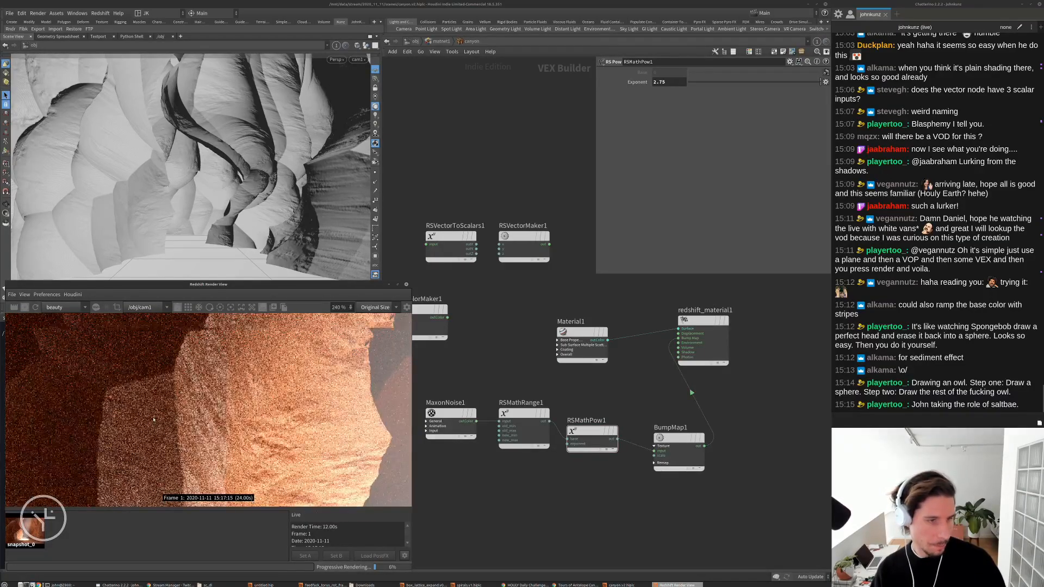
Compare the bump detail on the sunlit rock edge between the live render and snapshot_0
middle_drag(268, 436, 302, 401)
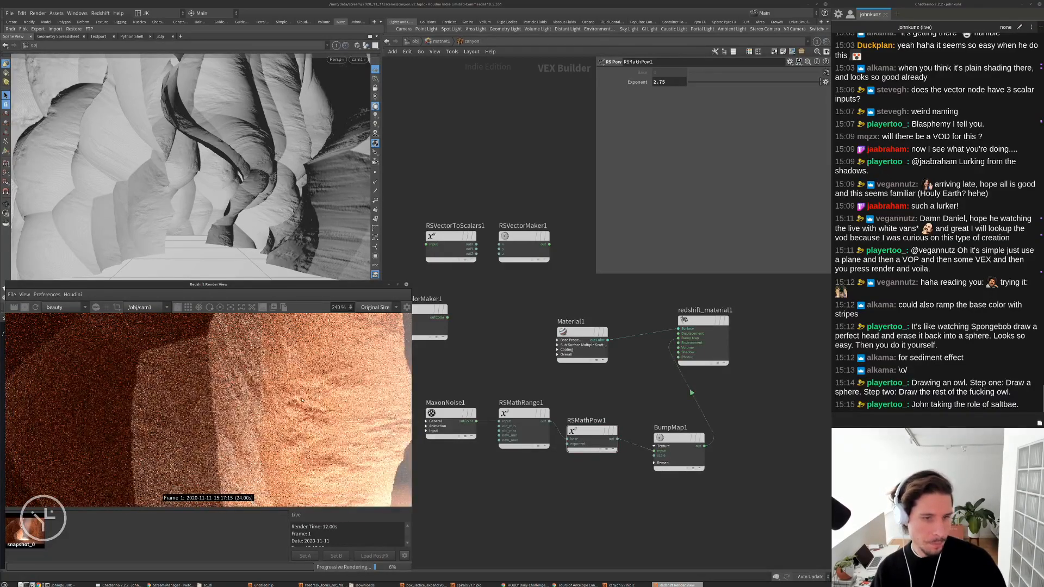
click(36, 530)
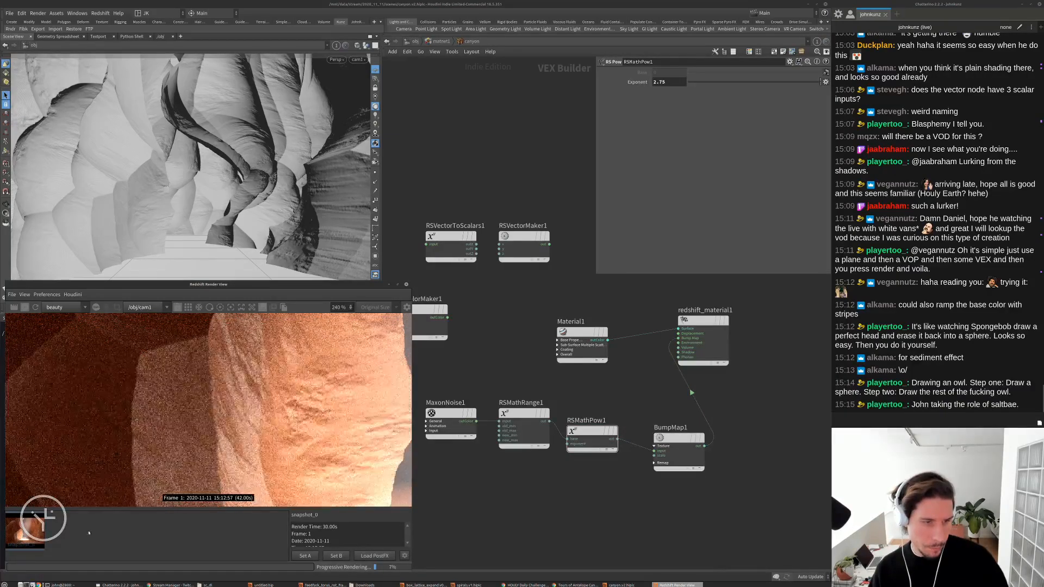
click(88, 532)
click(40, 530)
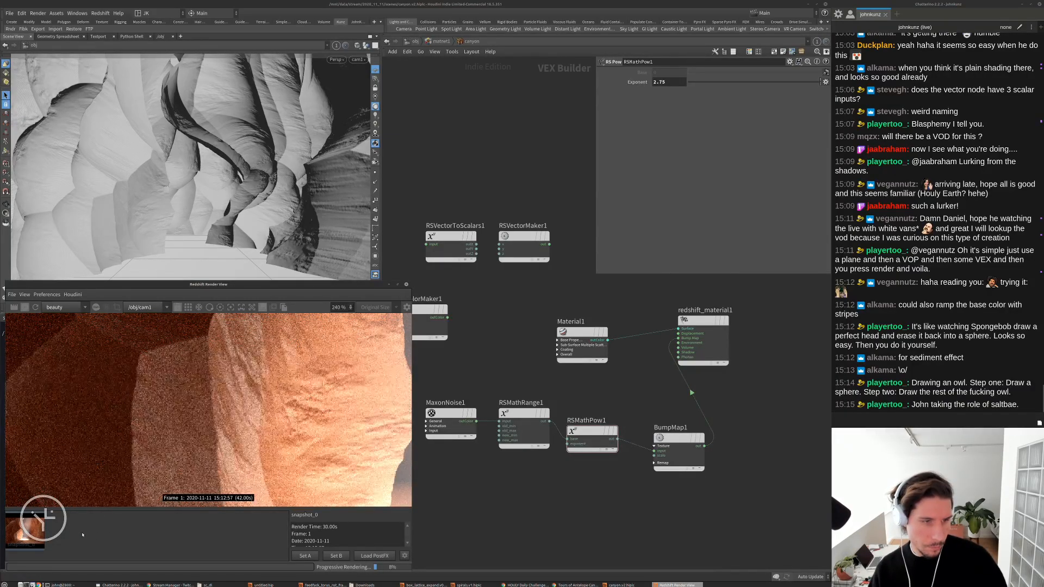
click(50, 536)
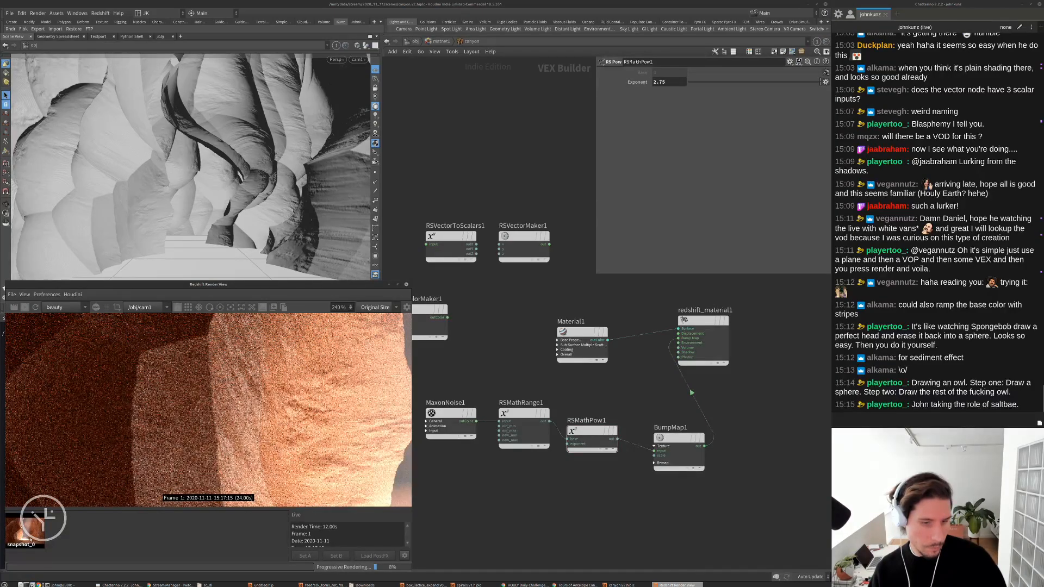
click(58, 539)
click(74, 539)
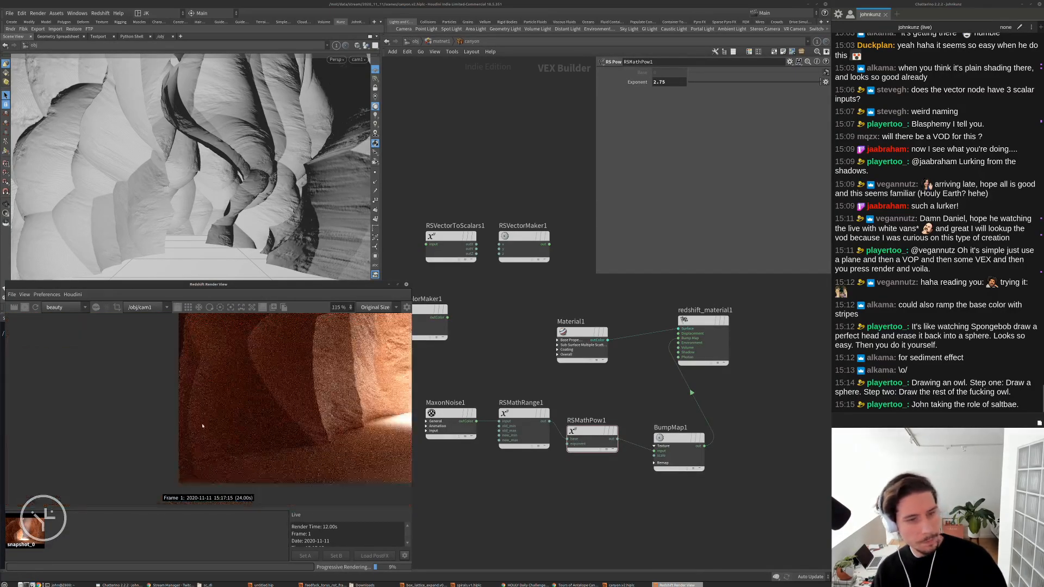
middle_drag(307, 395, 265, 416)
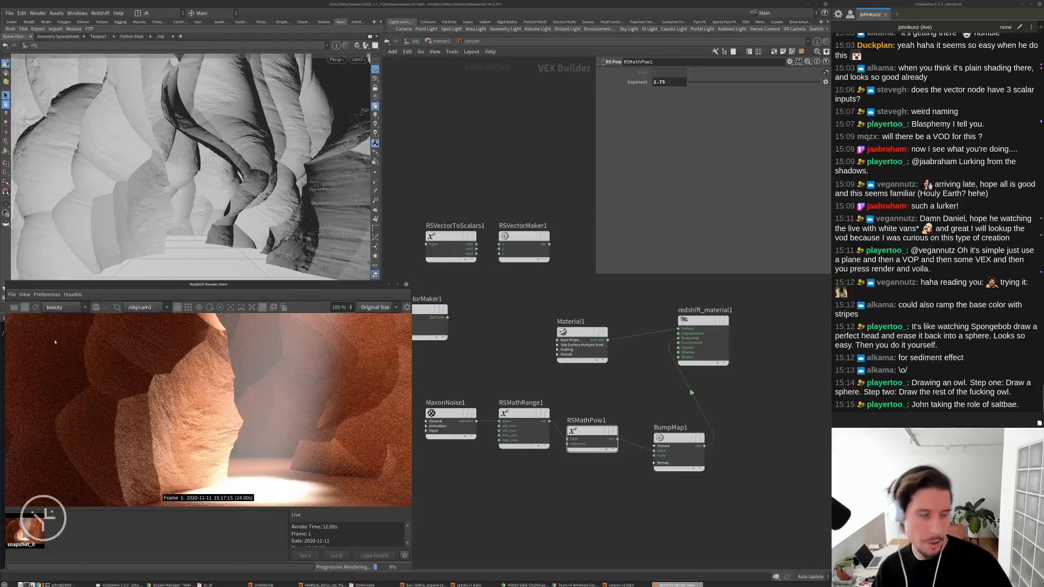
Stop the live render and disable the volume scattering in the redshift1 output node
click(27, 309)
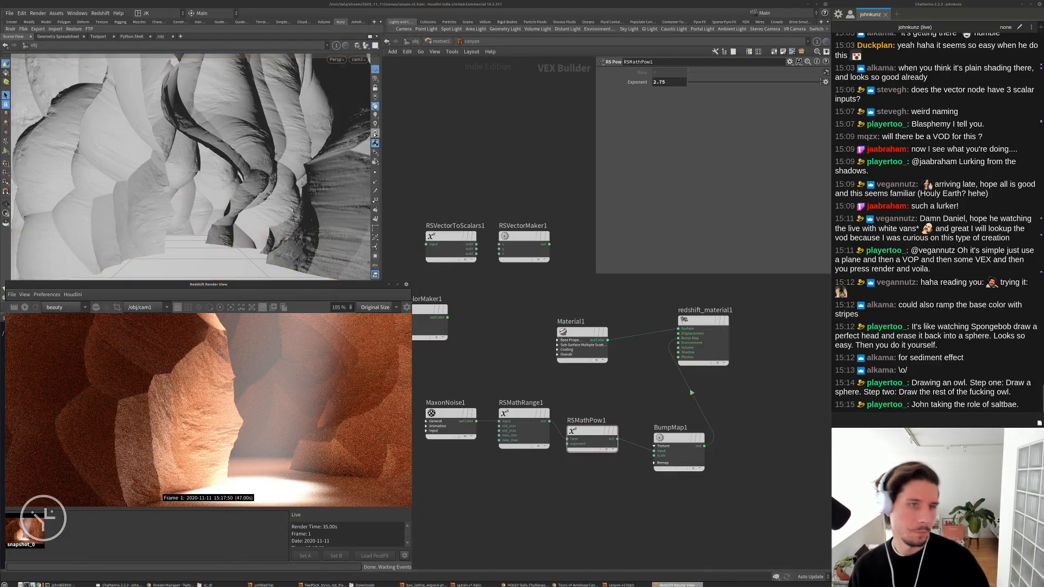
click(415, 41)
click(416, 44)
click(429, 89)
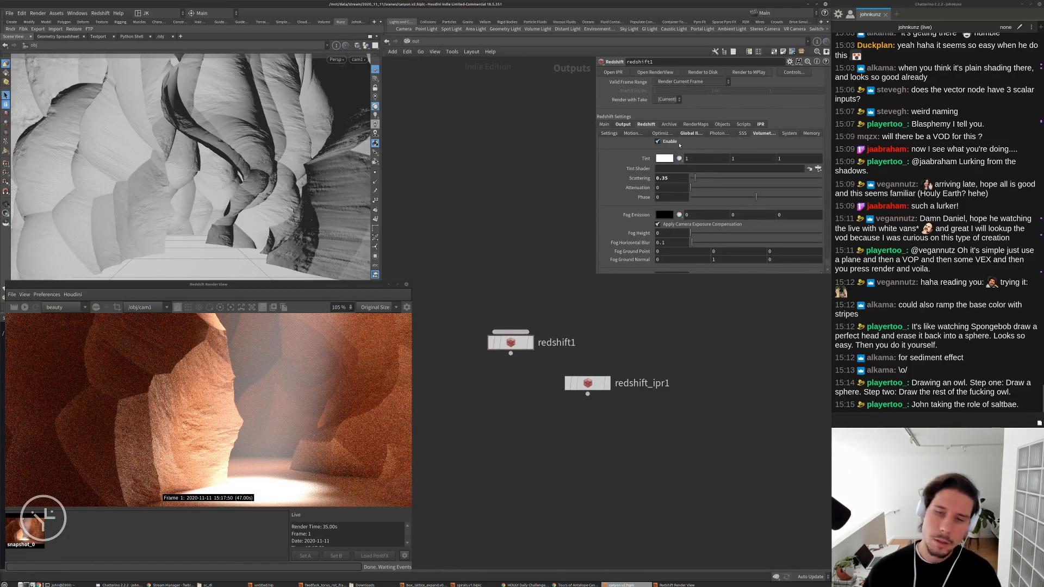
click(659, 141)
Set the number of GI bounces on redshift1 to 1 and restart the live render
click(692, 133)
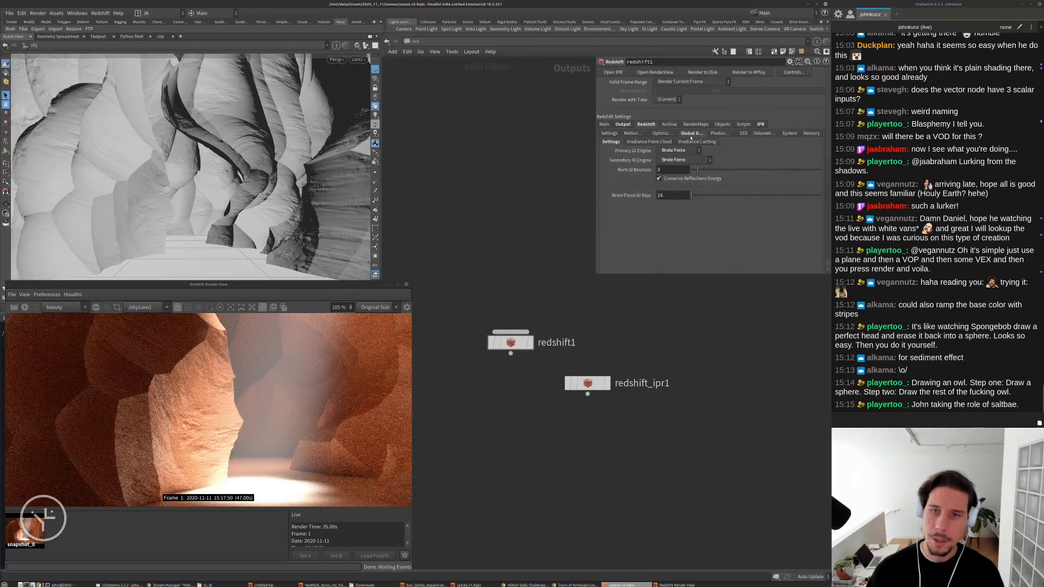
click(672, 169)
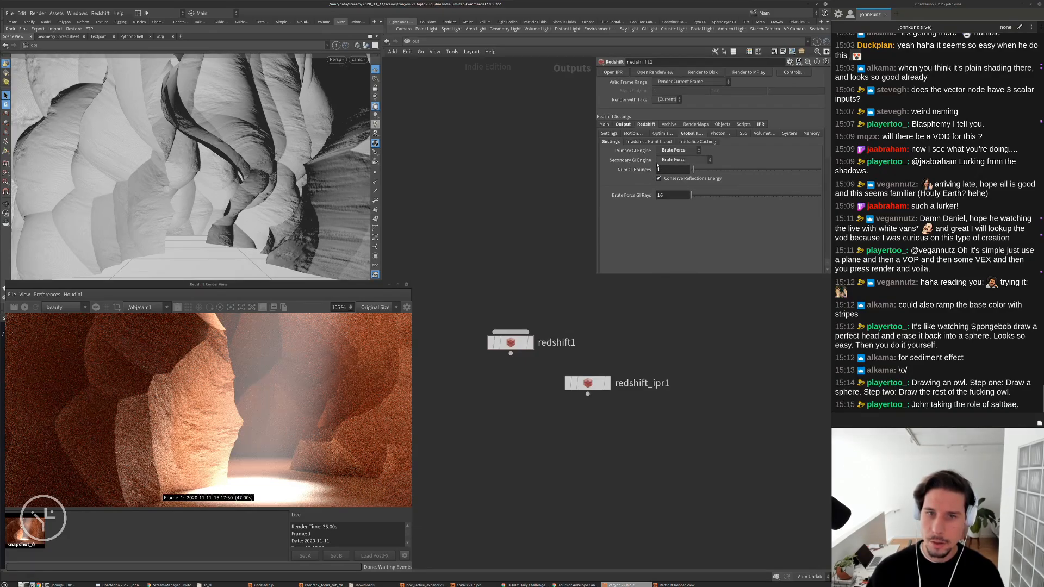
click(24, 308)
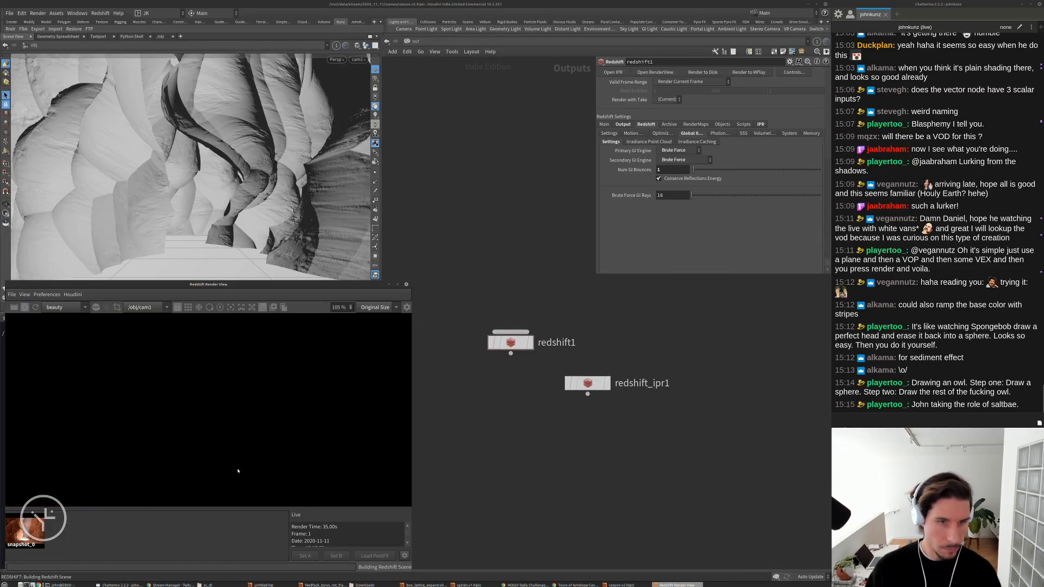
Go to the object level and open the canyon material's node network inside matnet1
click(414, 41)
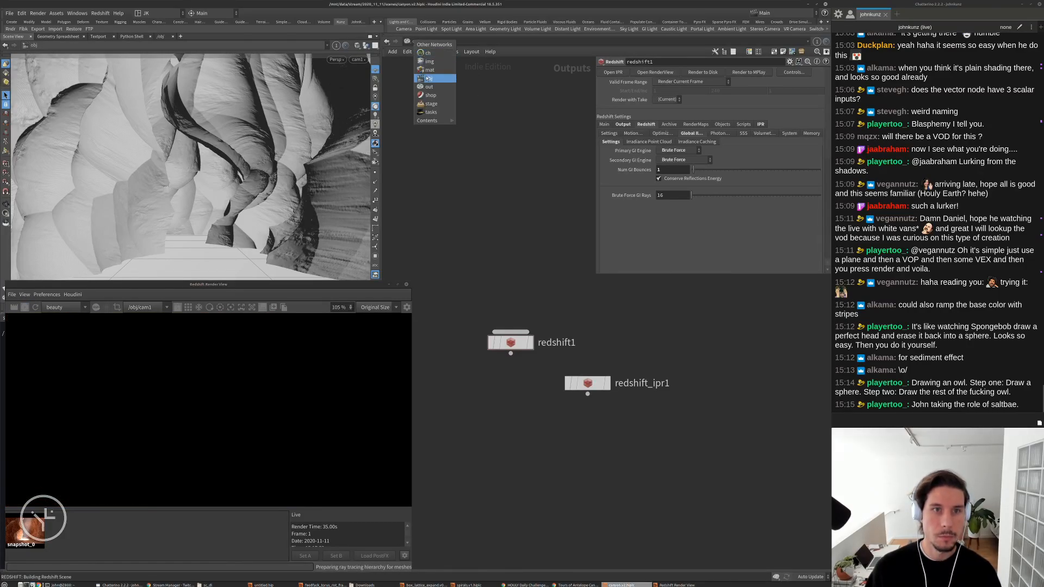
click(433, 104)
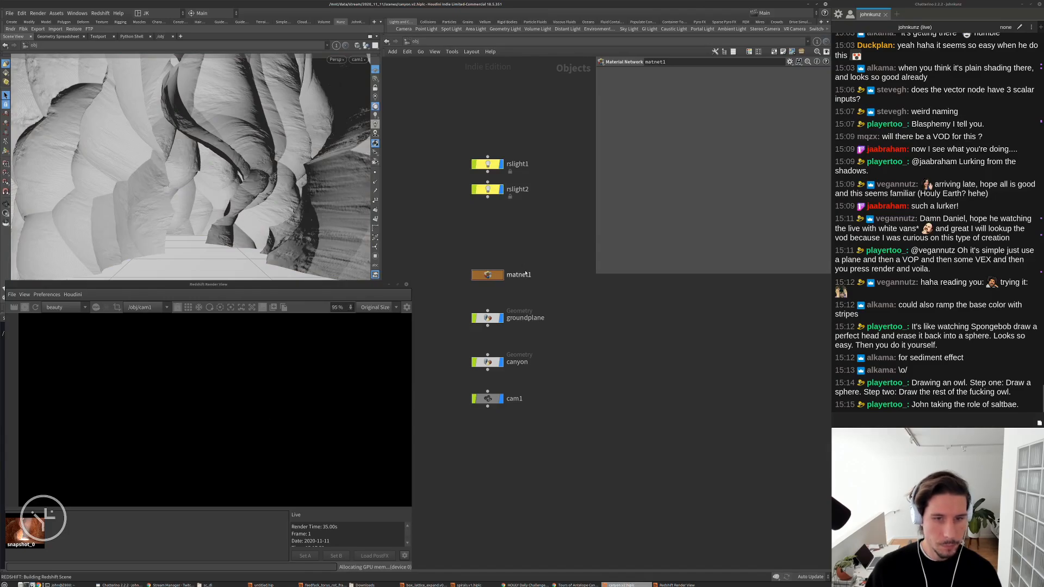
double_click(488, 274)
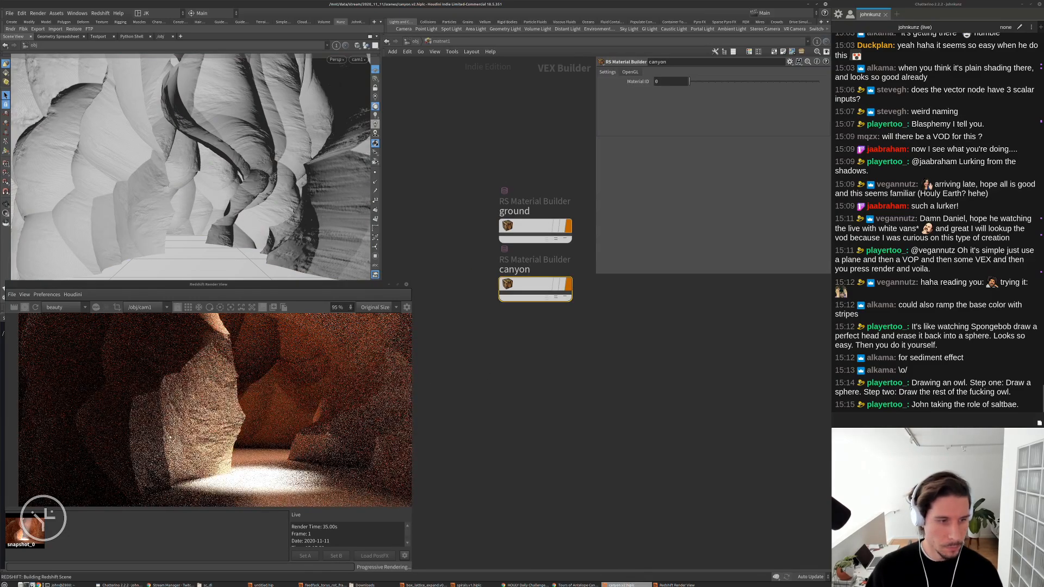
scroll(271, 408, up, 3)
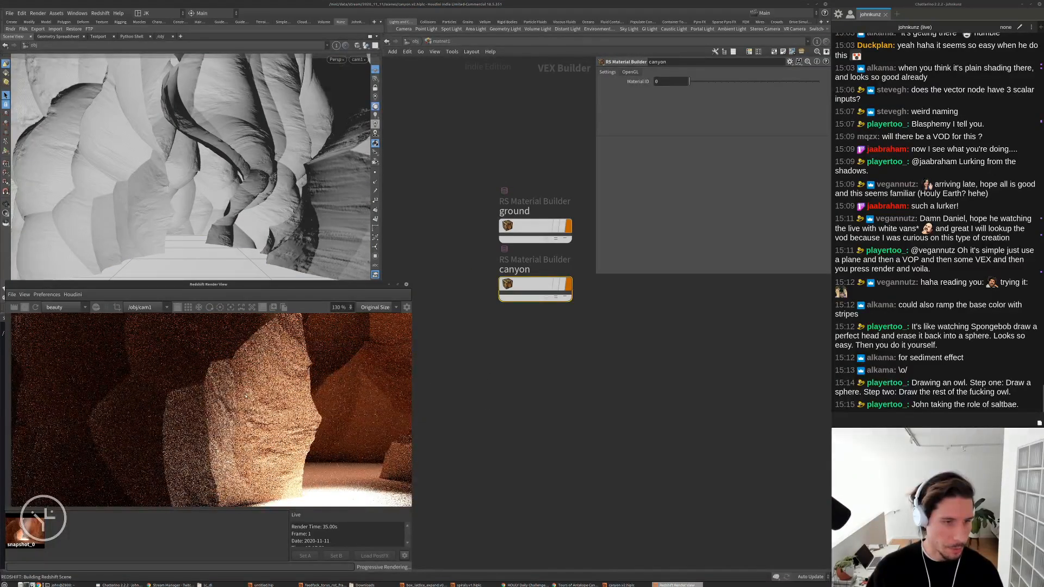
scroll(217, 408, up, 3)
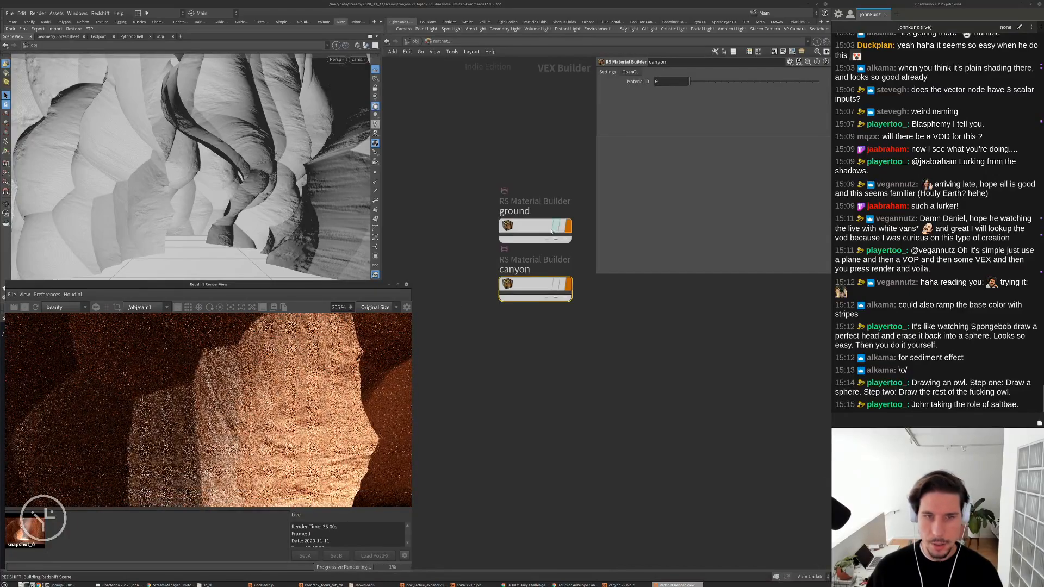
scroll(203, 405, down, 2)
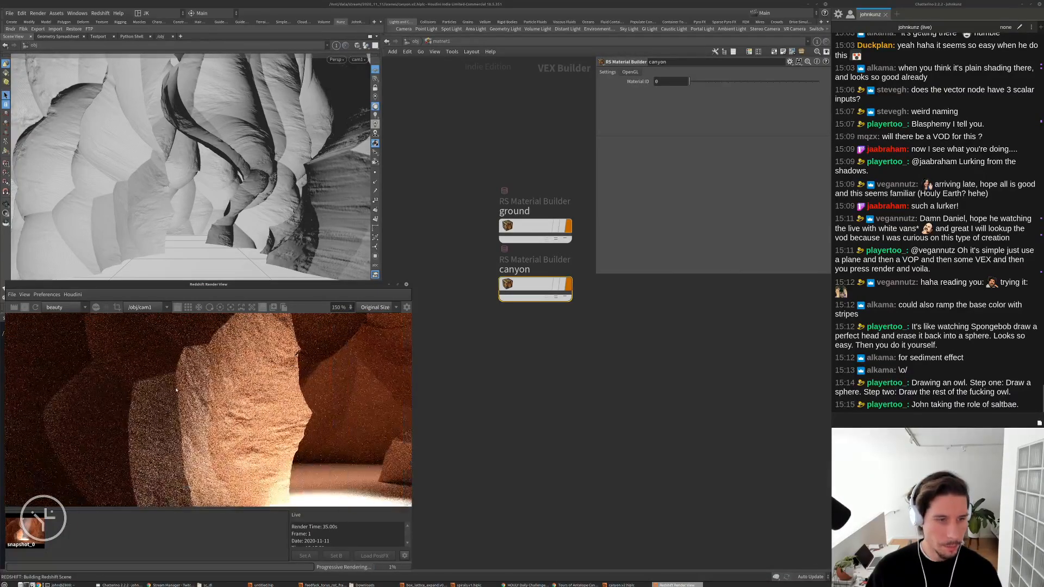
click(521, 283)
double_click(521, 284)
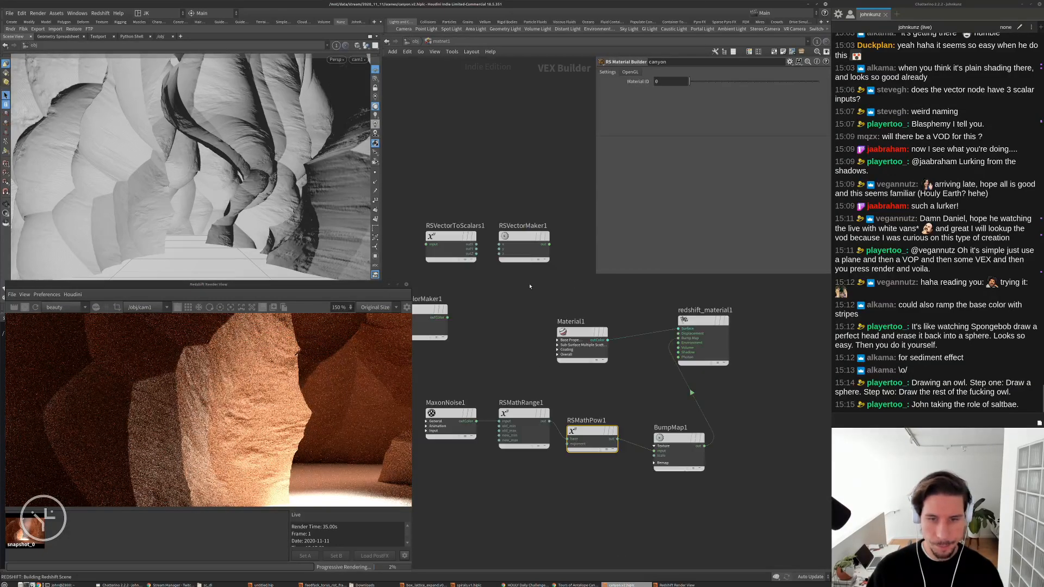
Switch to Chrome, close the HOULY Daily Challenge window and bring up the Google image results for antelope canyon
scroll(304, 348, down, 3)
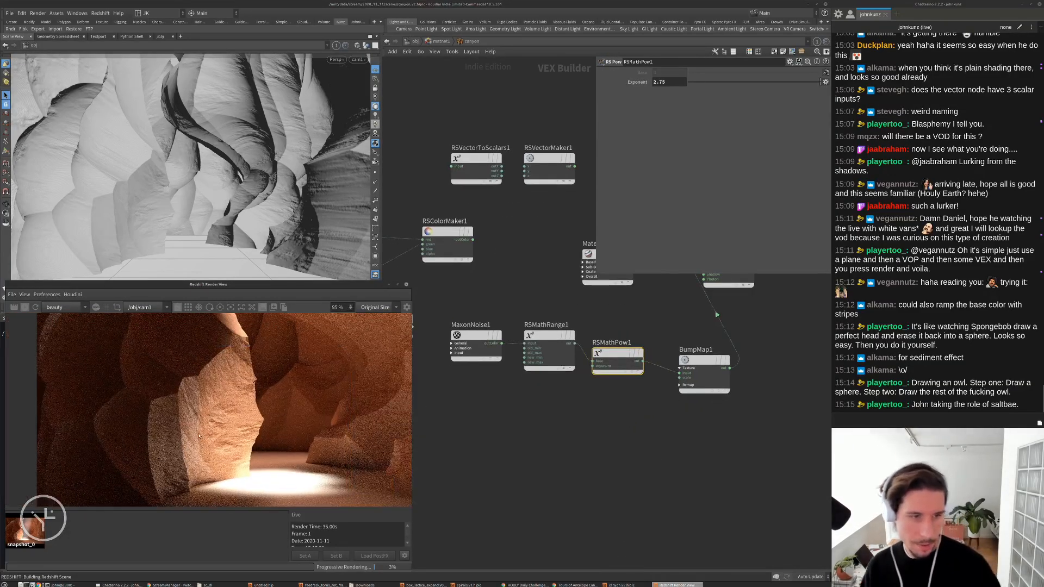
scroll(259, 355, down, 2)
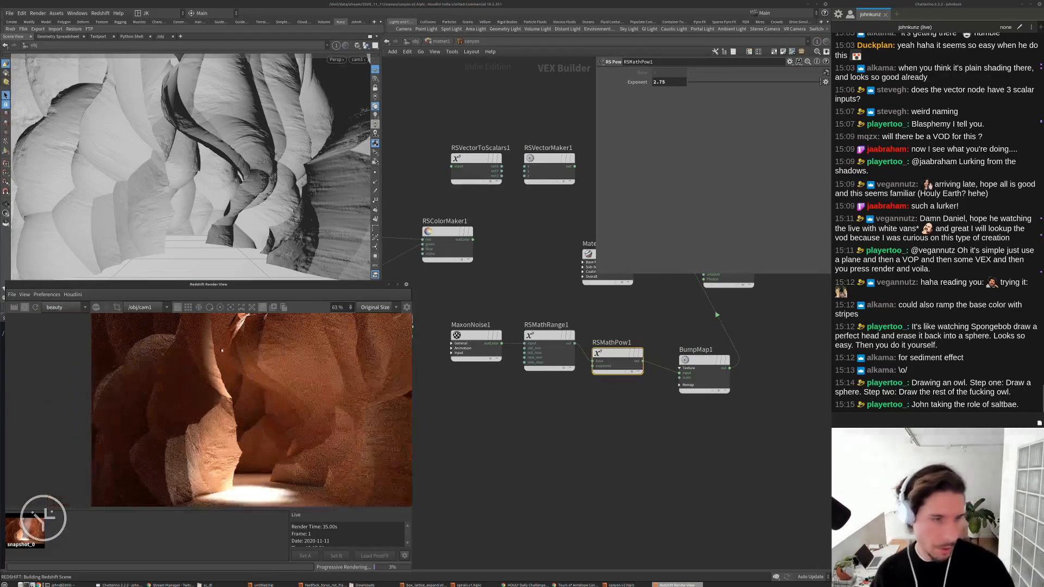
scroll(259, 355, down, 1)
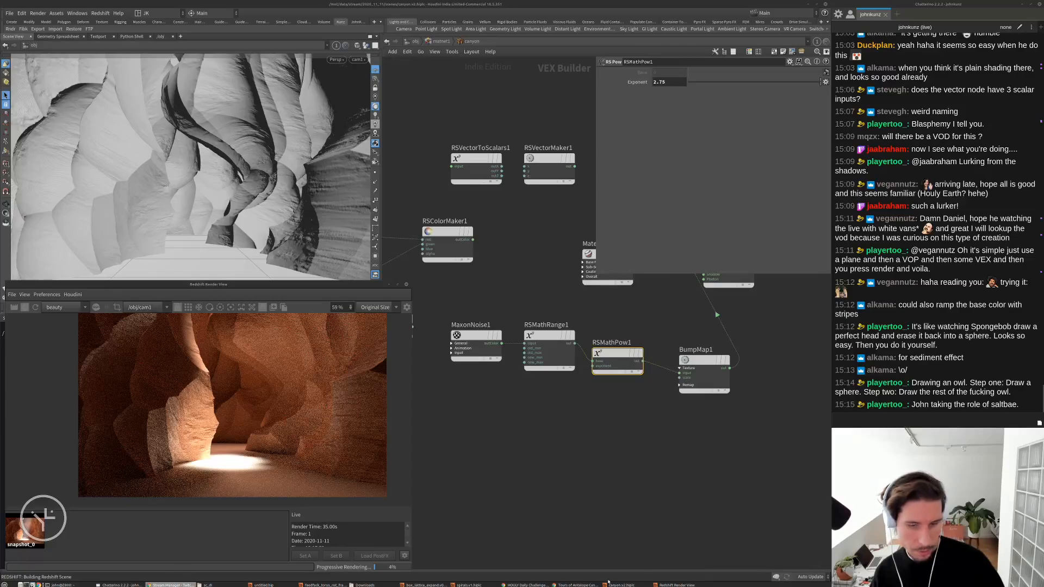
click(544, 584)
click(576, 585)
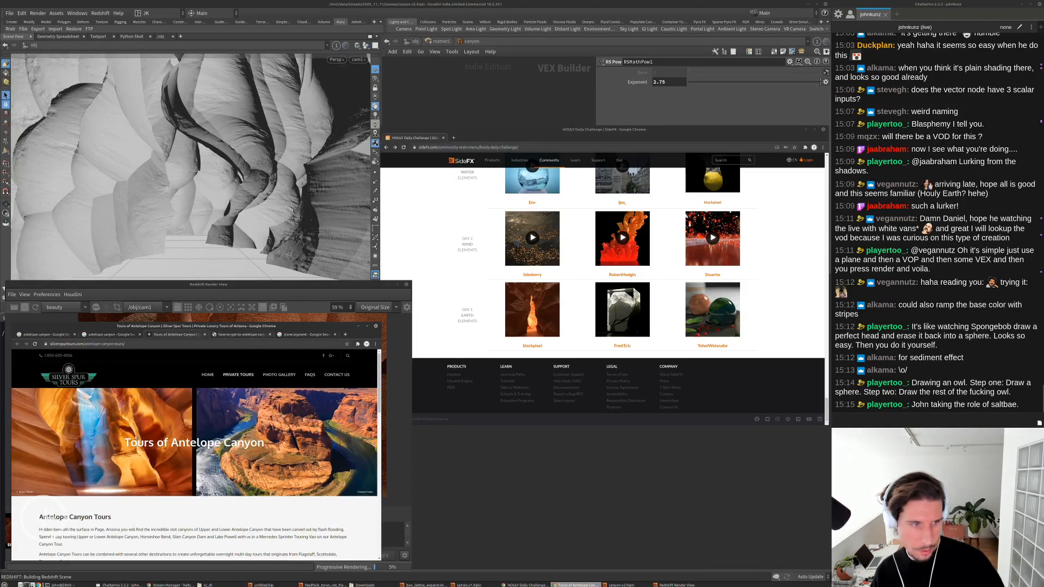
click(823, 129)
click(96, 334)
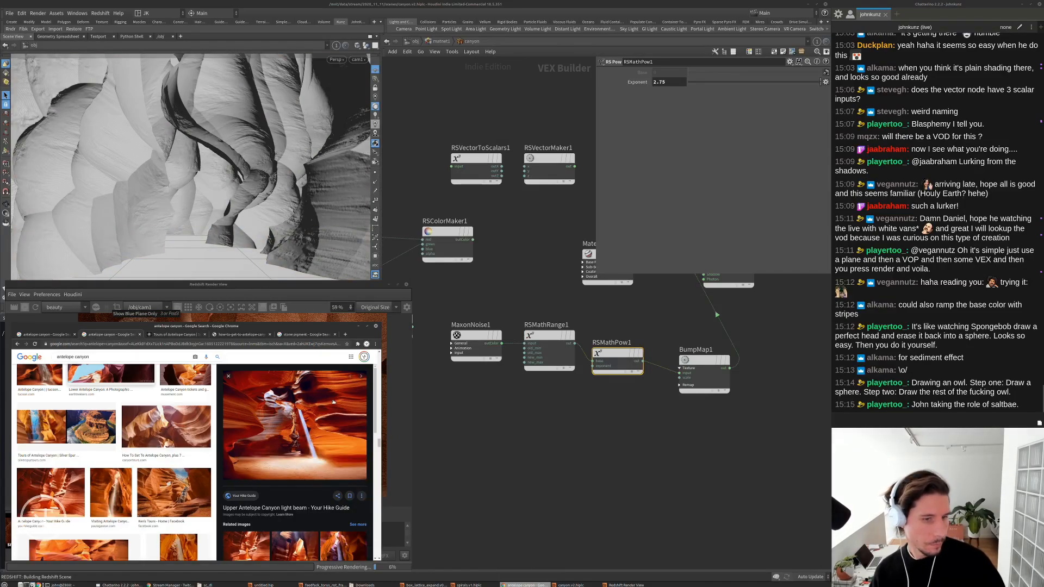
Examine the canyon walls in the tourist group photos found through the light beam picture's related images
scroll(313, 450, down, 3)
scroll(313, 451, down, 2)
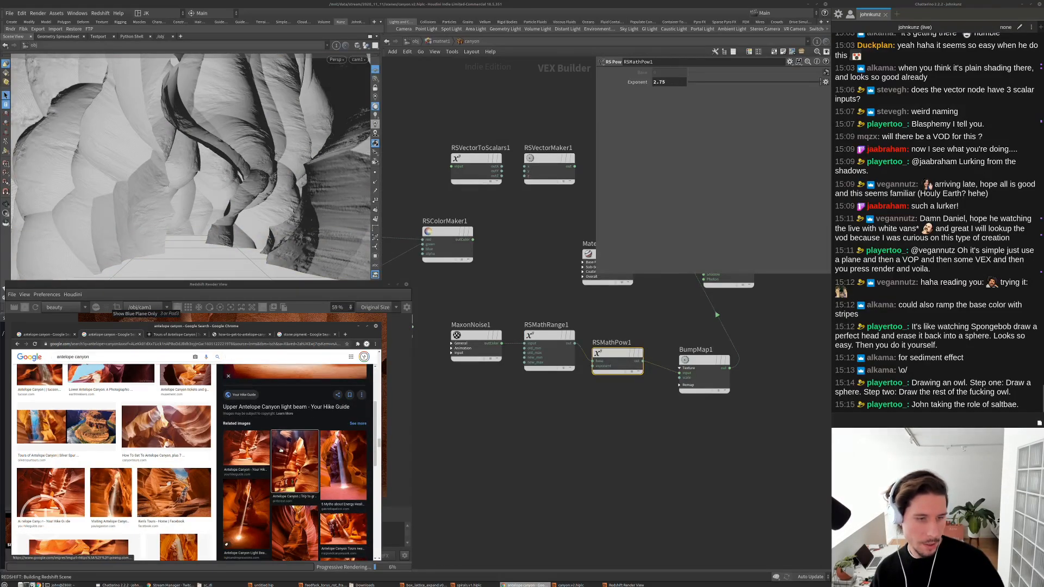
click(294, 457)
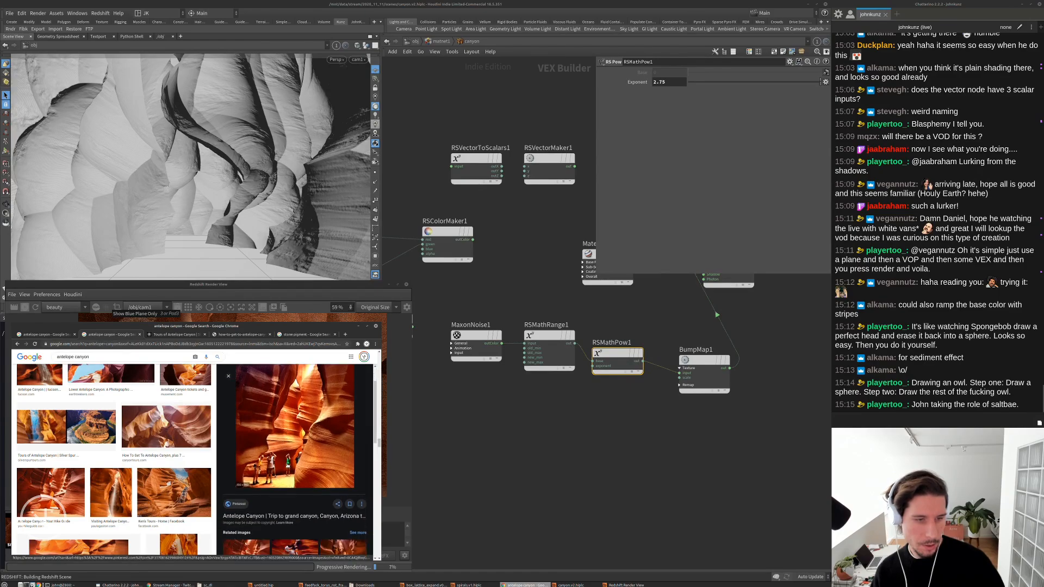
scroll(310, 435, down, 3)
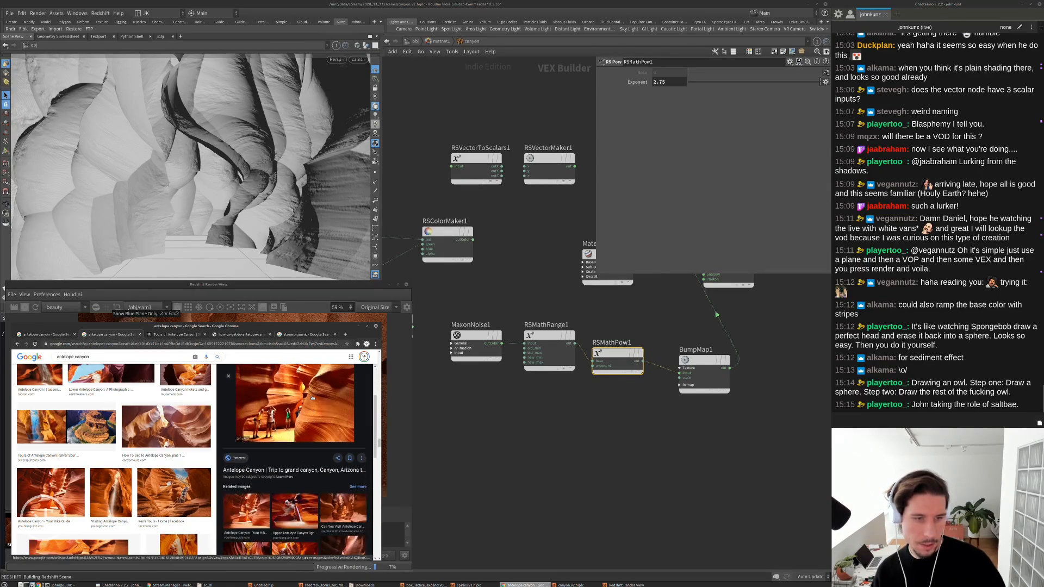
scroll(326, 500, down, 2)
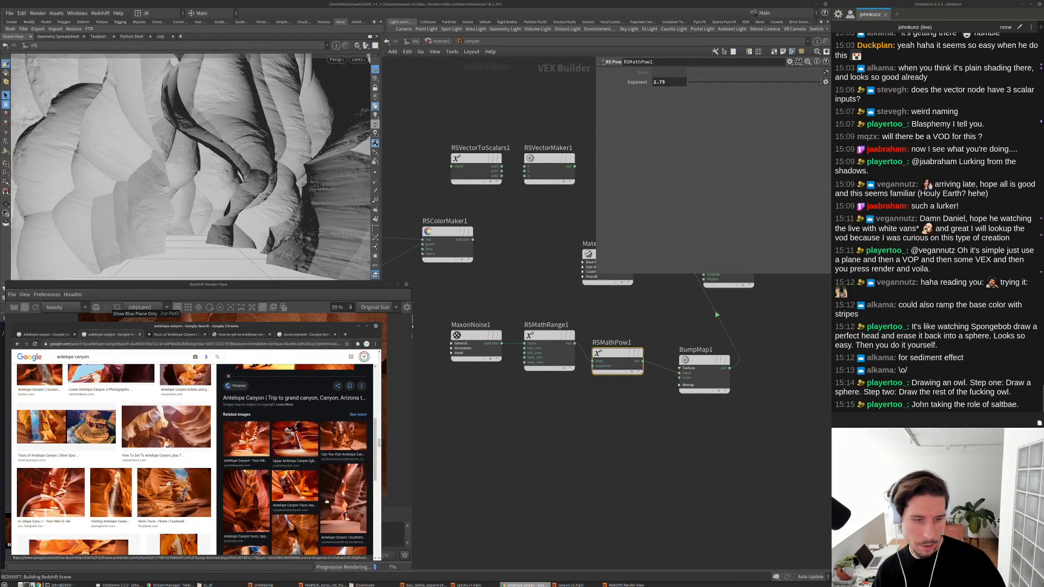
scroll(326, 501, down, 2)
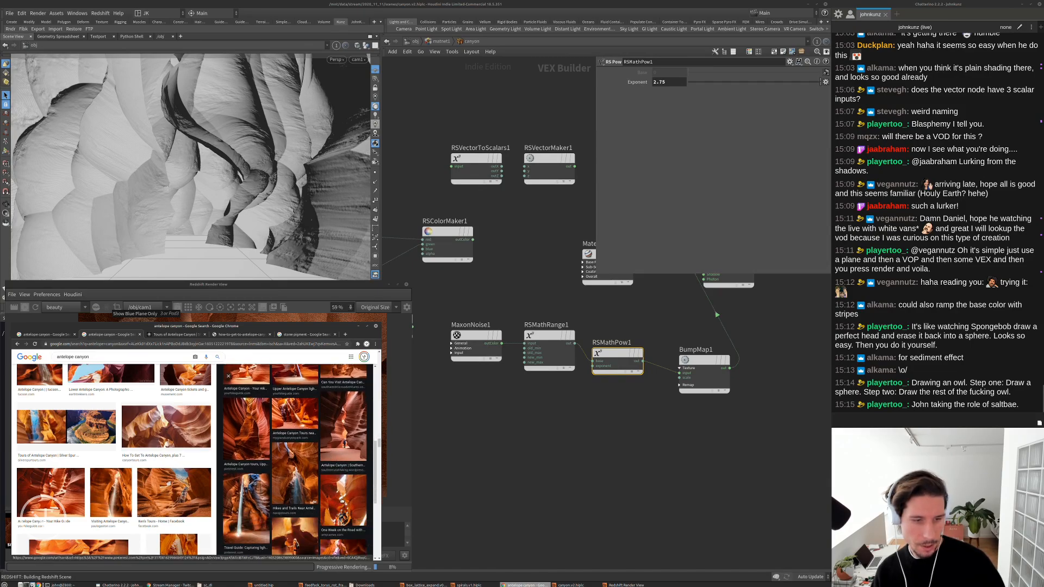
click(342, 500)
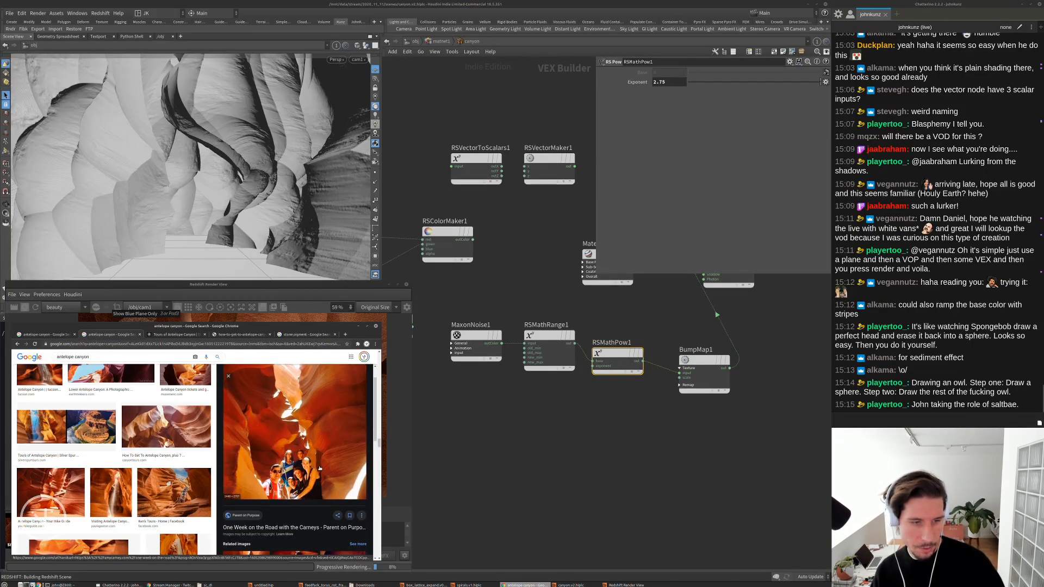
scroll(320, 469, down, 5)
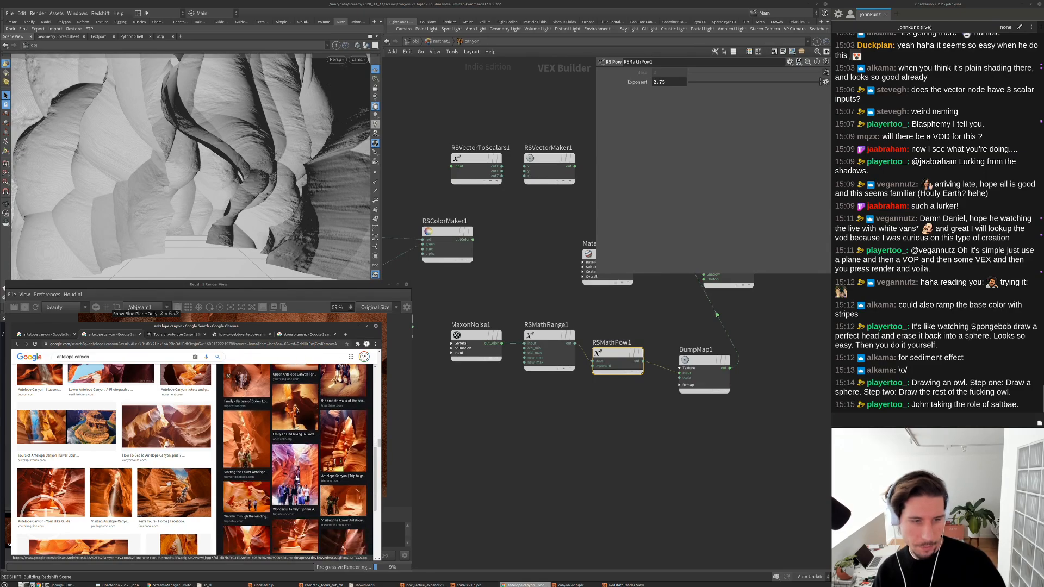
click(297, 478)
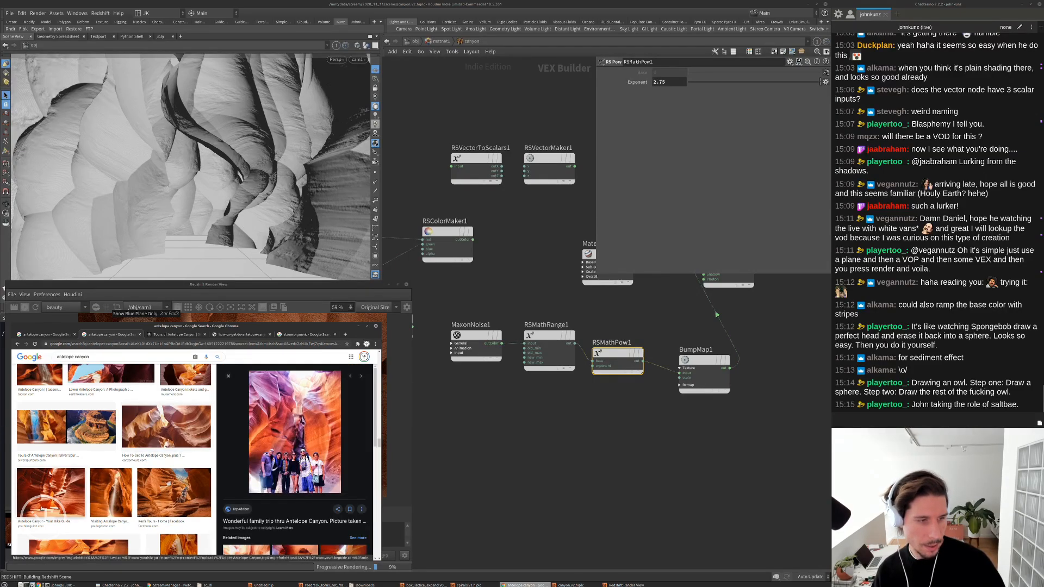
View the Your Hike Guide photo of Antelope Canyon and a related picture of a light beam hitting the sandy floor
click(41, 508)
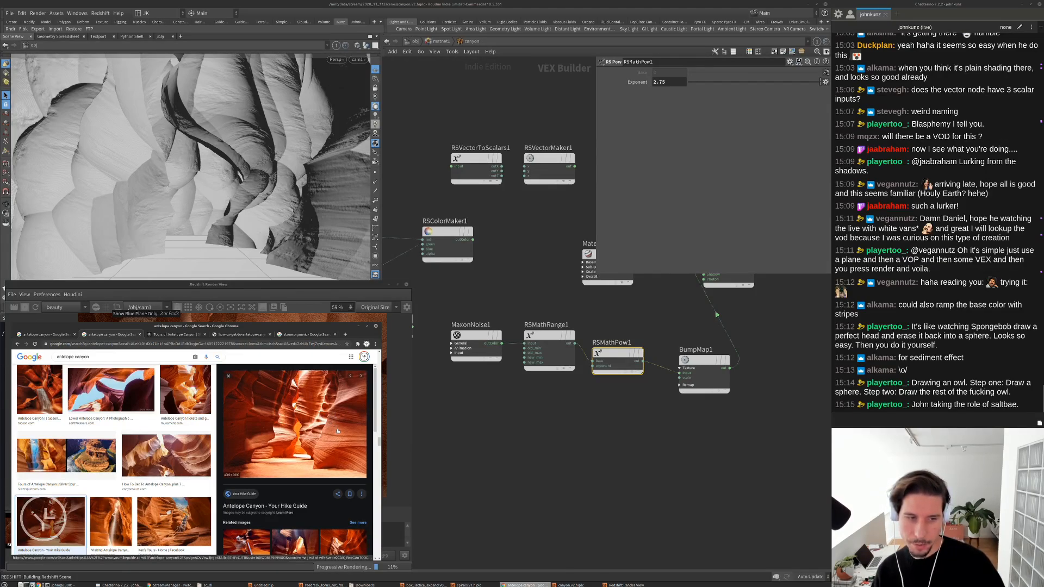
scroll(328, 422, down, 5)
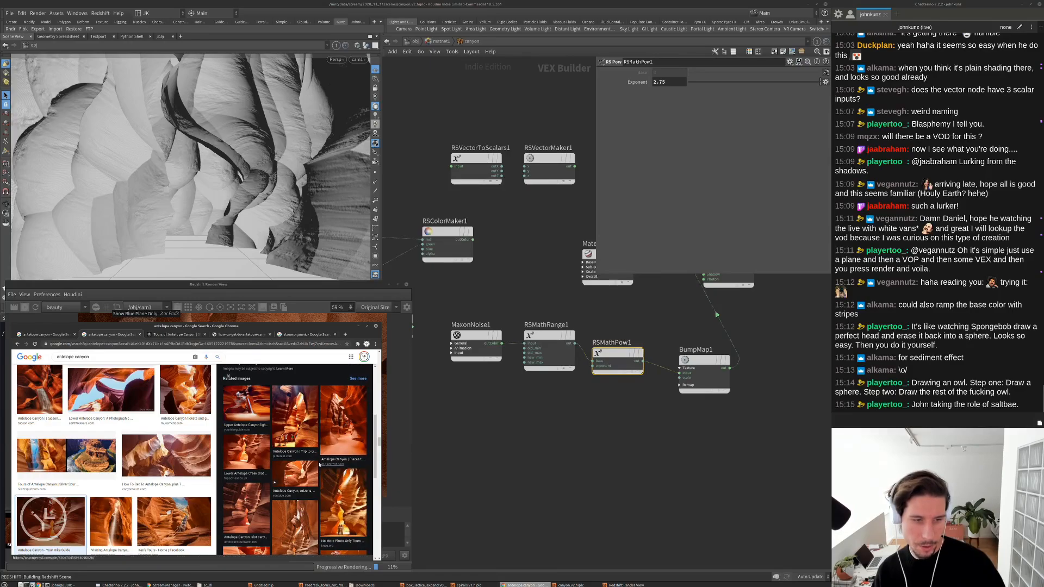
scroll(320, 465, down, 2)
scroll(298, 484, down, 5)
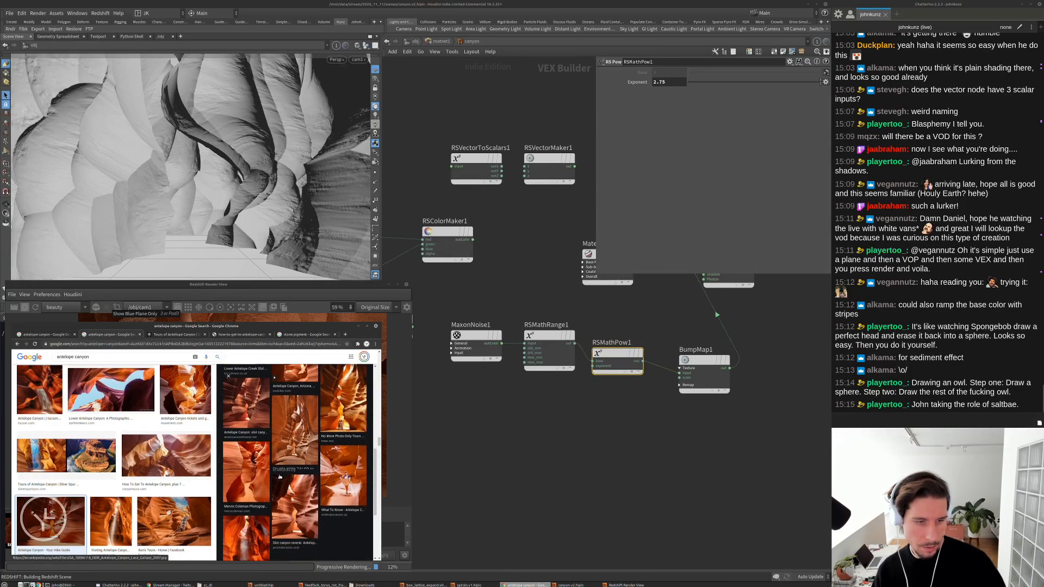
click(259, 488)
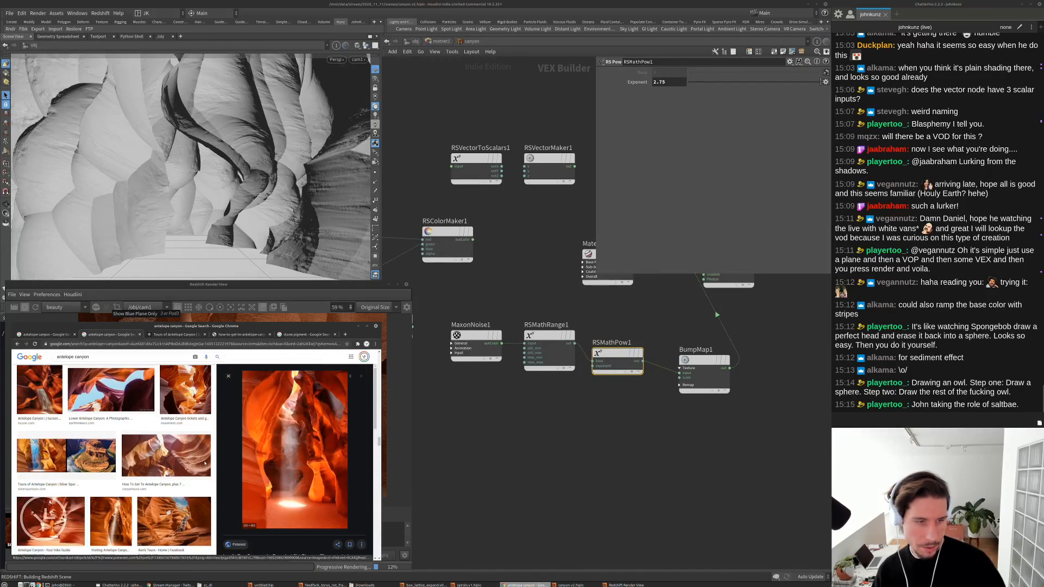
Study the rock in the Visit Antelope Canyon, Page, Arizona photo and the Over-Touristed article photo from the search results
scroll(205, 463, down, 5)
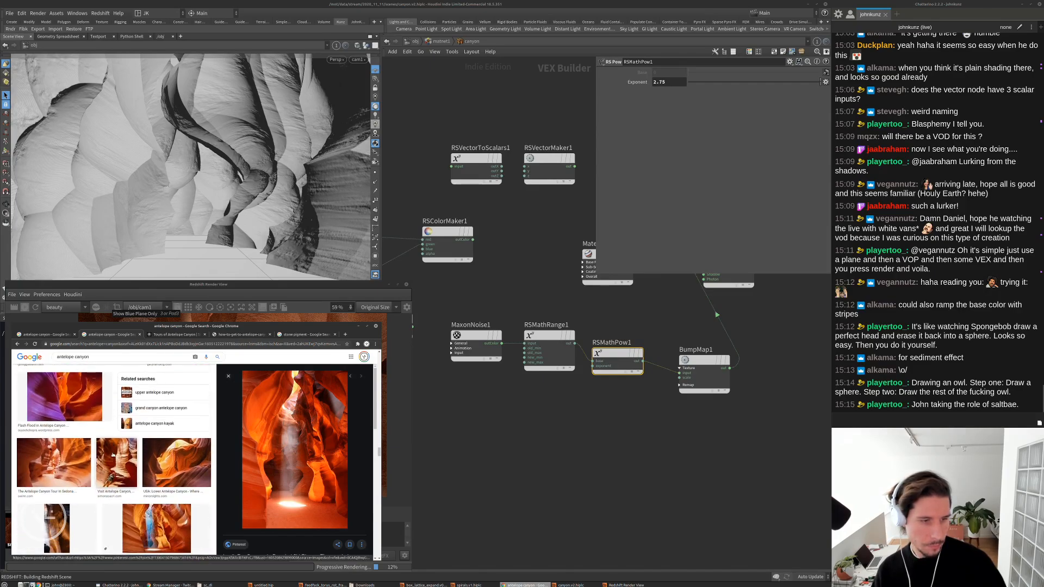
click(114, 459)
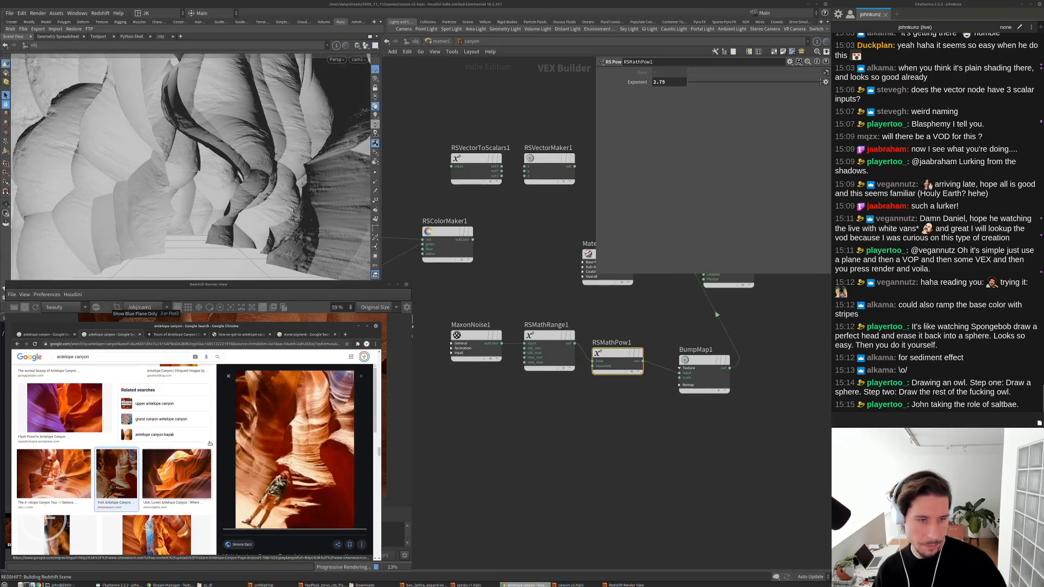
scroll(209, 444, down, 5)
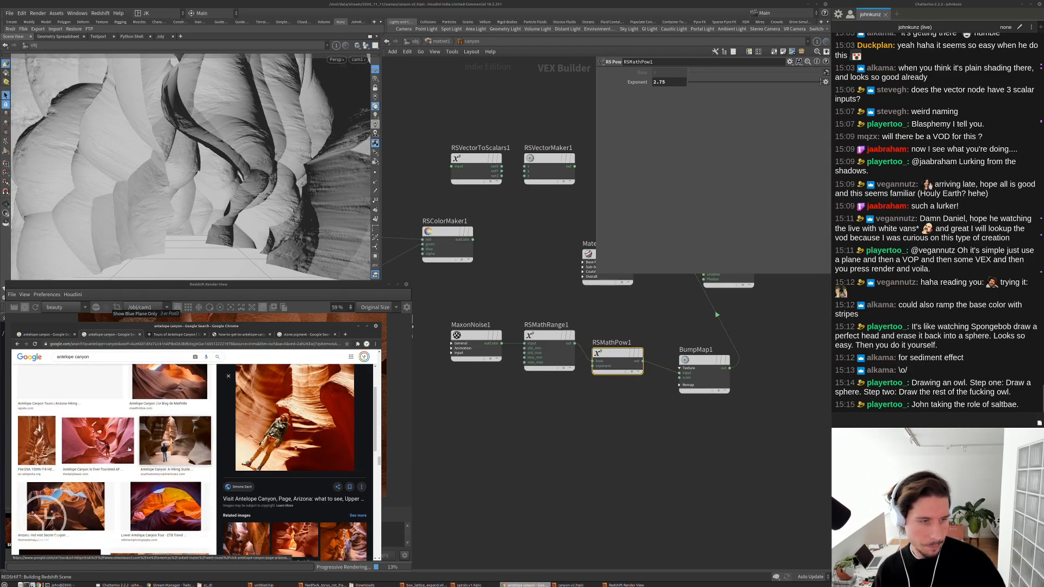
click(129, 449)
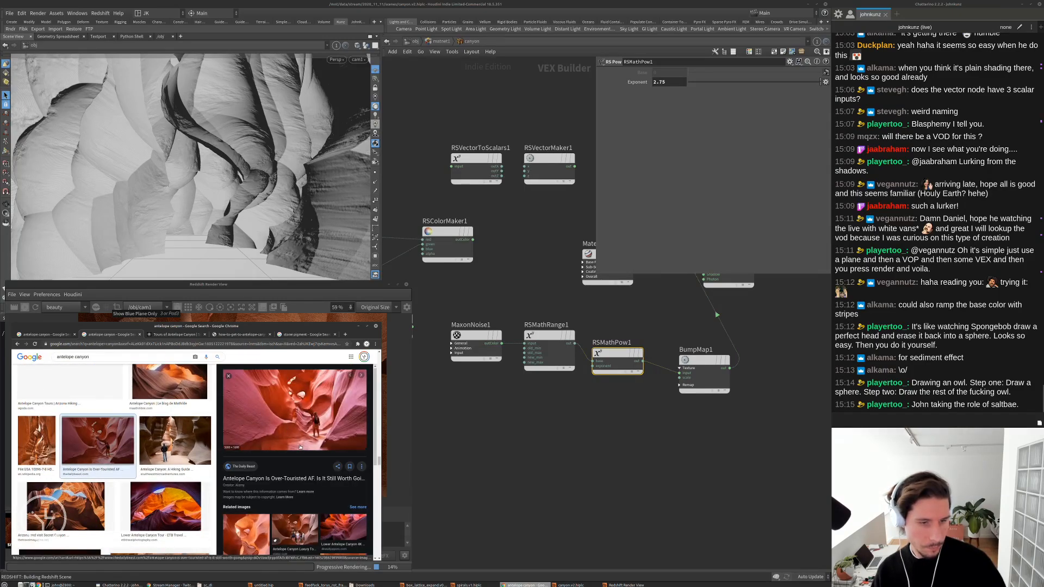
Examine the layered rock striations in the related Upper vs Lower Antelope Canyon and Times of India Travel photos
scroll(301, 447, down, 5)
click(333, 461)
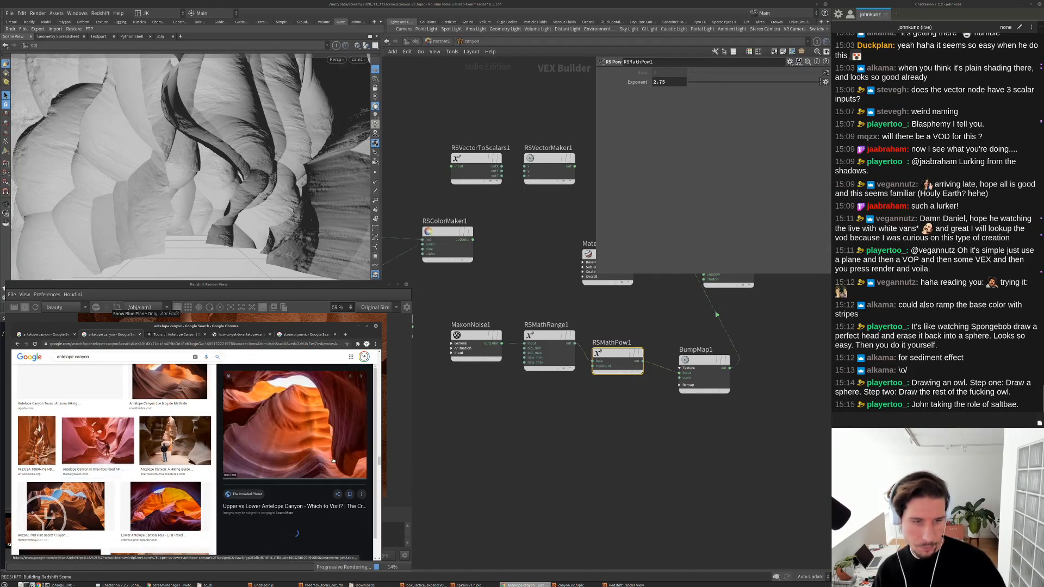
scroll(332, 461, down, 3)
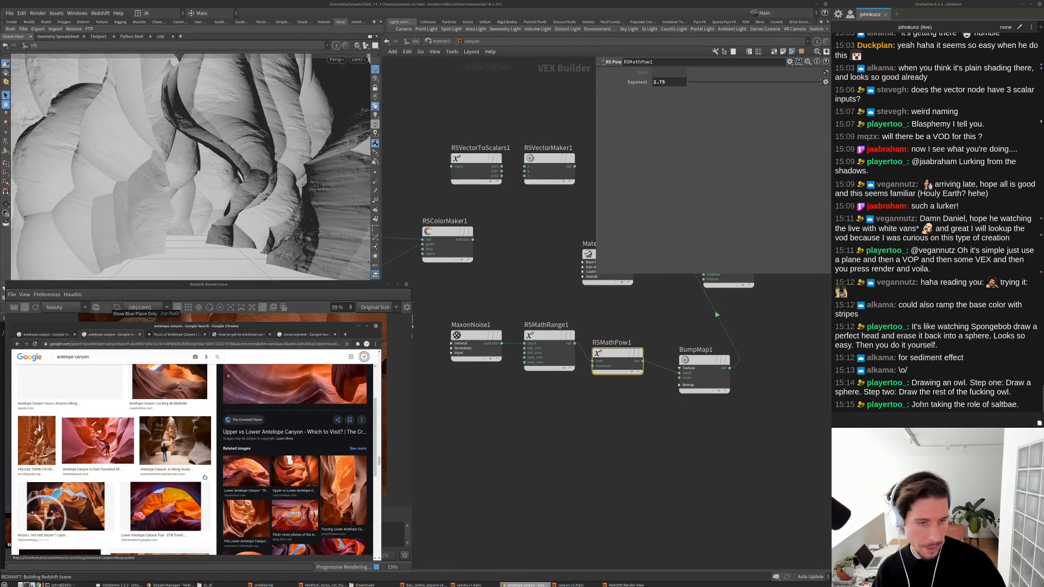
scroll(341, 524, down, 3)
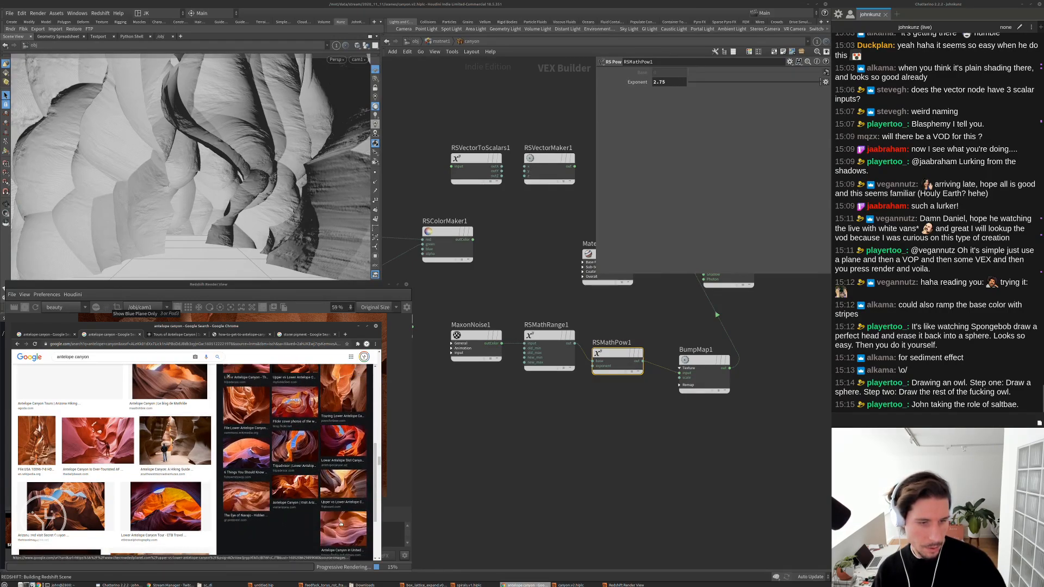
click(341, 524)
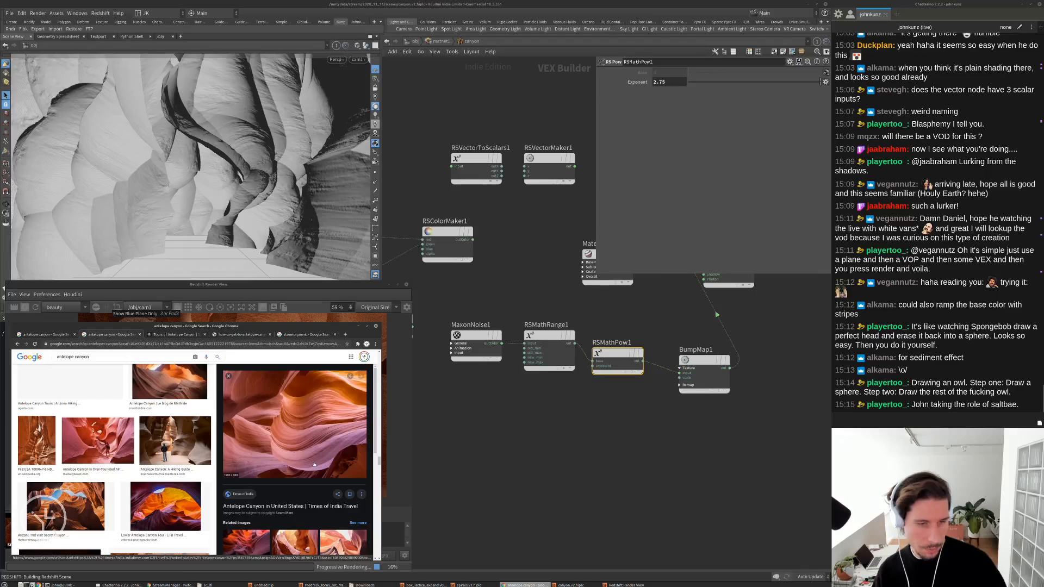
Browse further results and view the dark canyon photo from What to Know About Visiting Antelope Canyon in Arizona
scroll(308, 437, down, 5)
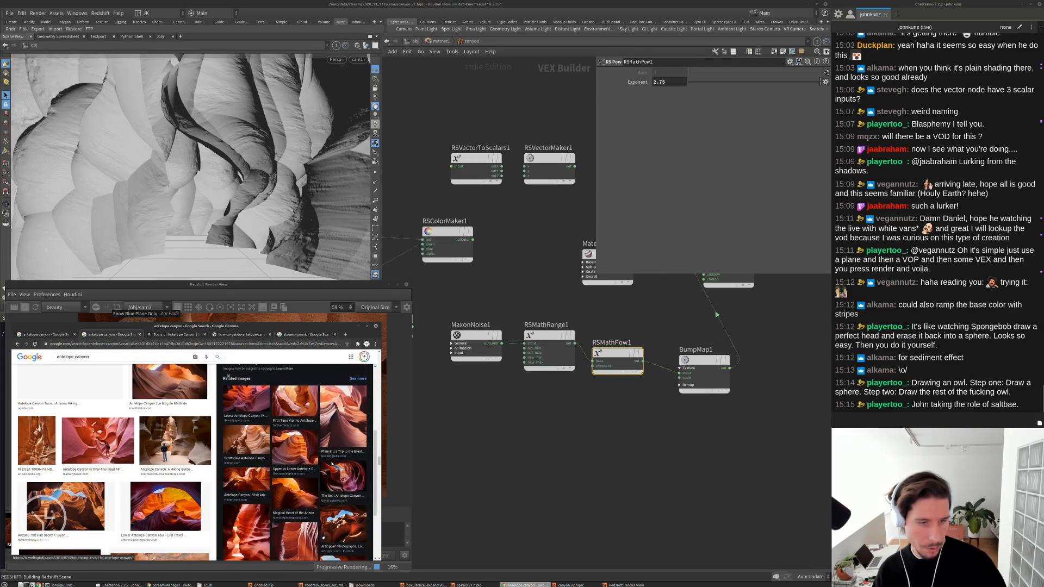
scroll(331, 466, down, 2)
scroll(72, 407, down, 3)
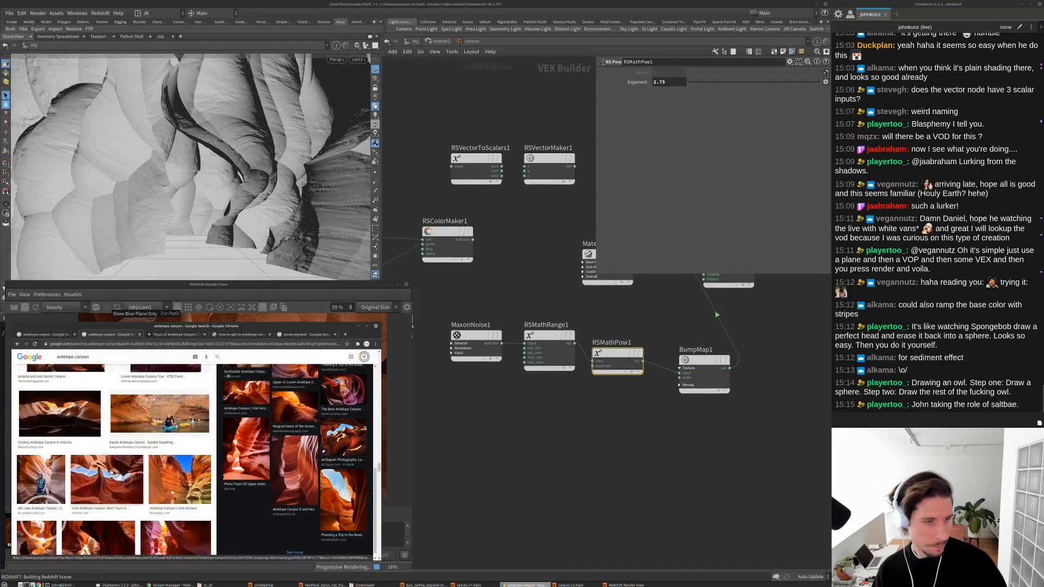
click(73, 407)
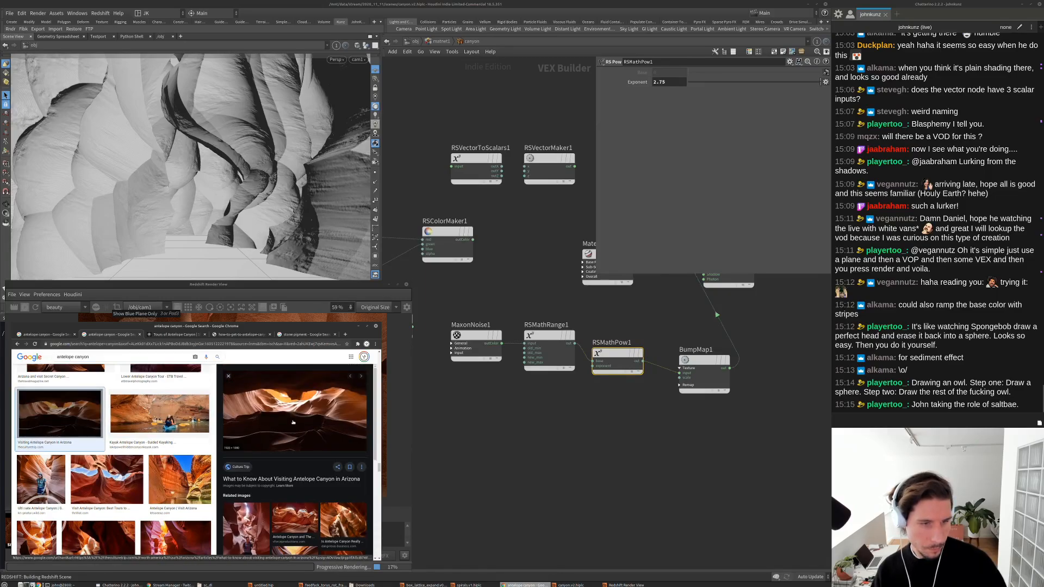
Study the How to Visit Antelope Canyon photo, the Kayak Antelope Canyon photo and a related kayaking picture of the canyon walls
scroll(293, 421, down, 3)
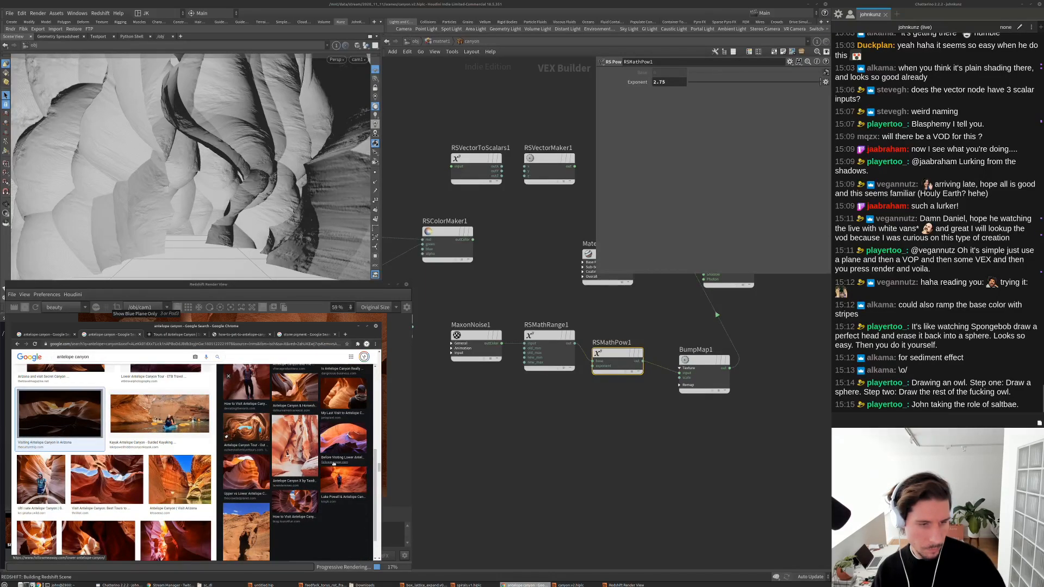
click(293, 497)
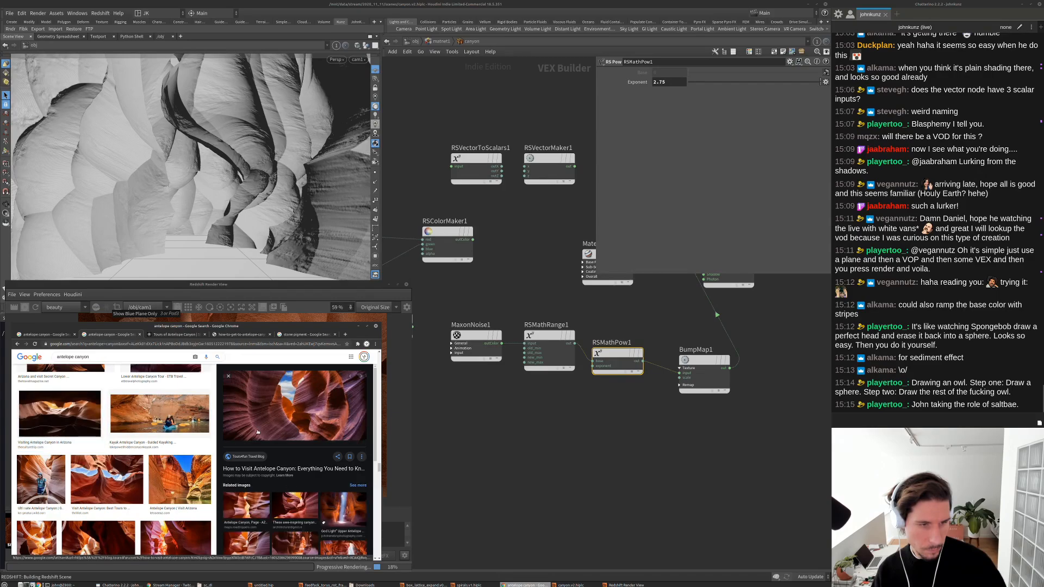
scroll(544, 511, down, 3)
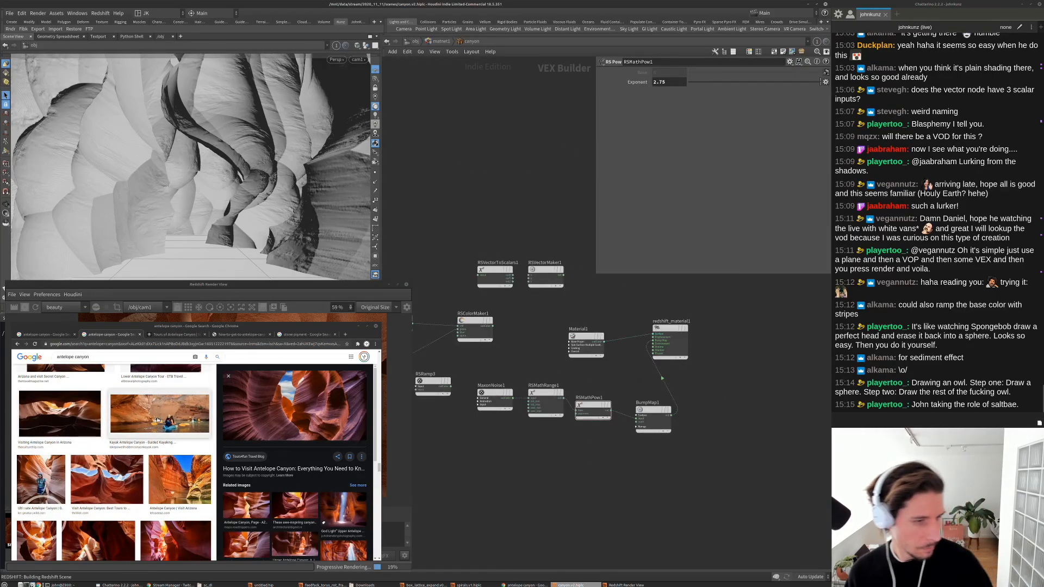
click(194, 402)
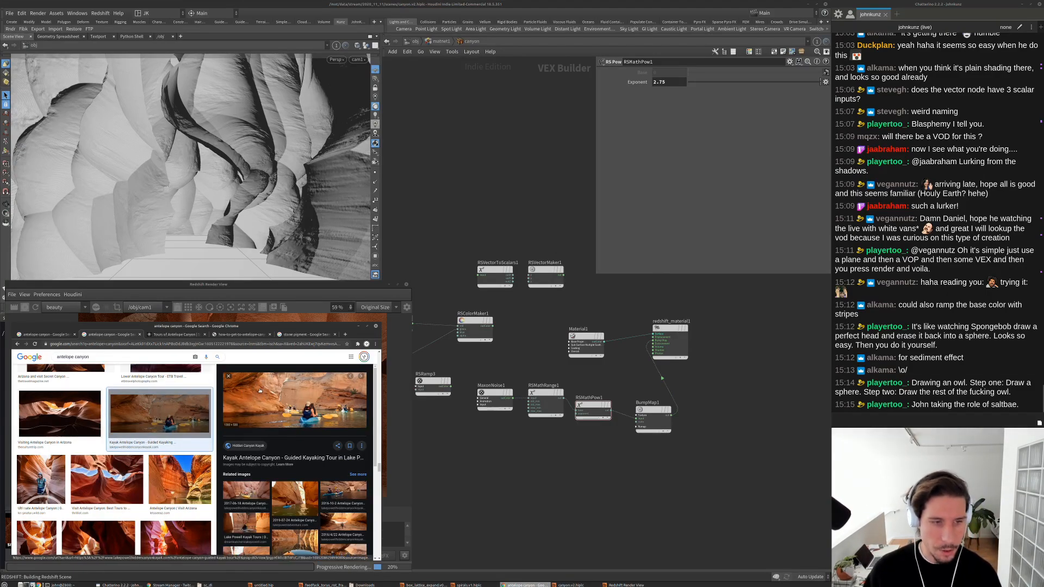
click(295, 546)
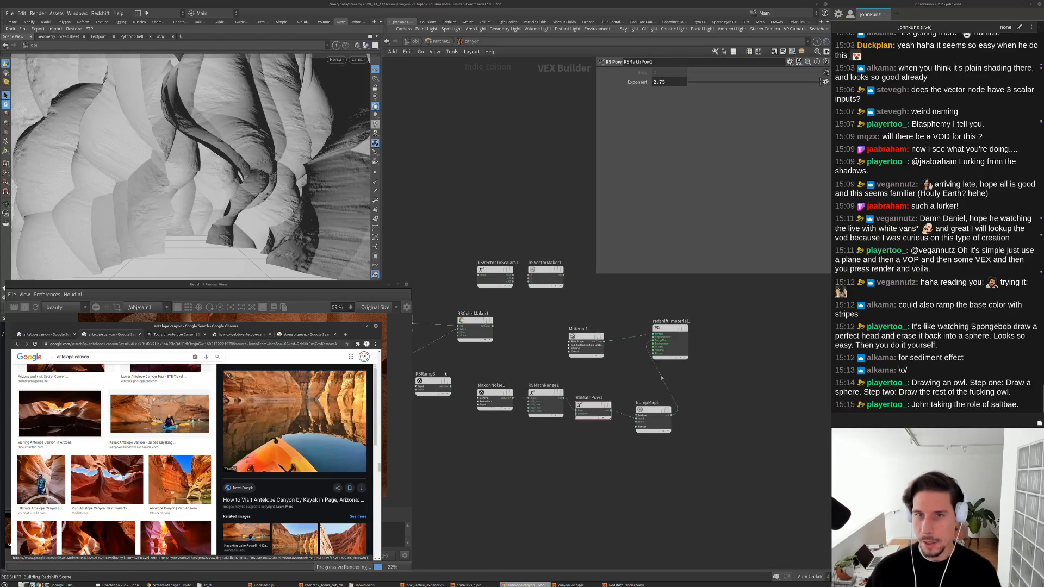
Duplicate the MaxonNoise1 node, wire the copy into the redshift_material1 surface input, and bring the Redshift render view back into sight
middle_drag(703, 413, 710, 422)
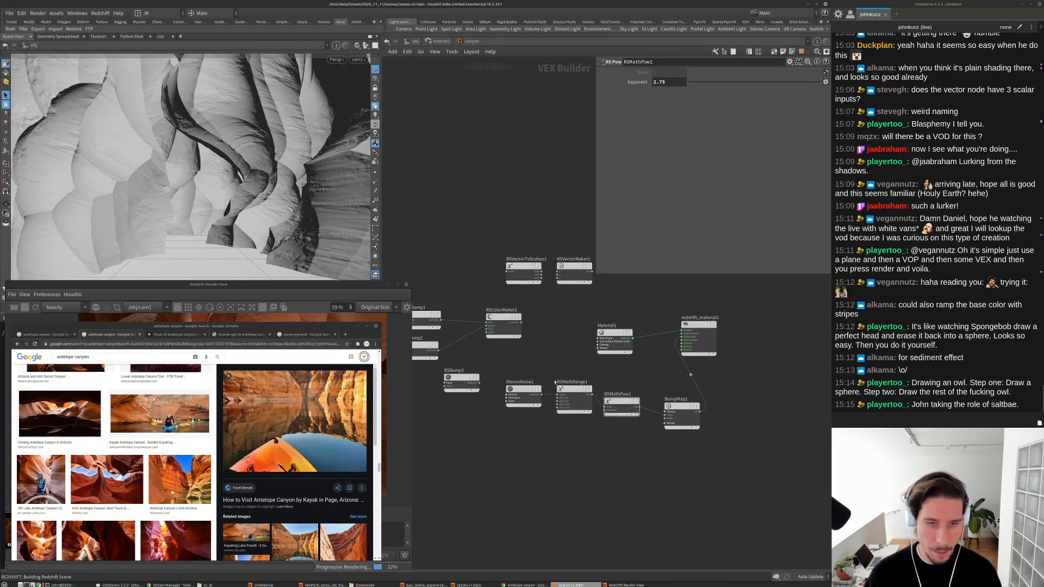
click(530, 394)
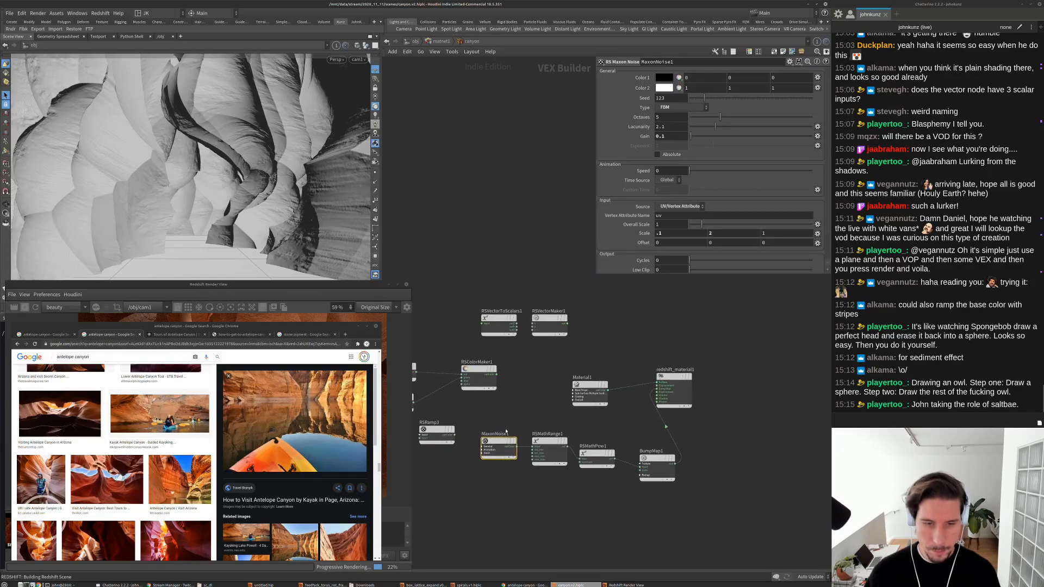
key(ctrl+v)
drag(533, 278, 658, 371)
click(658, 372)
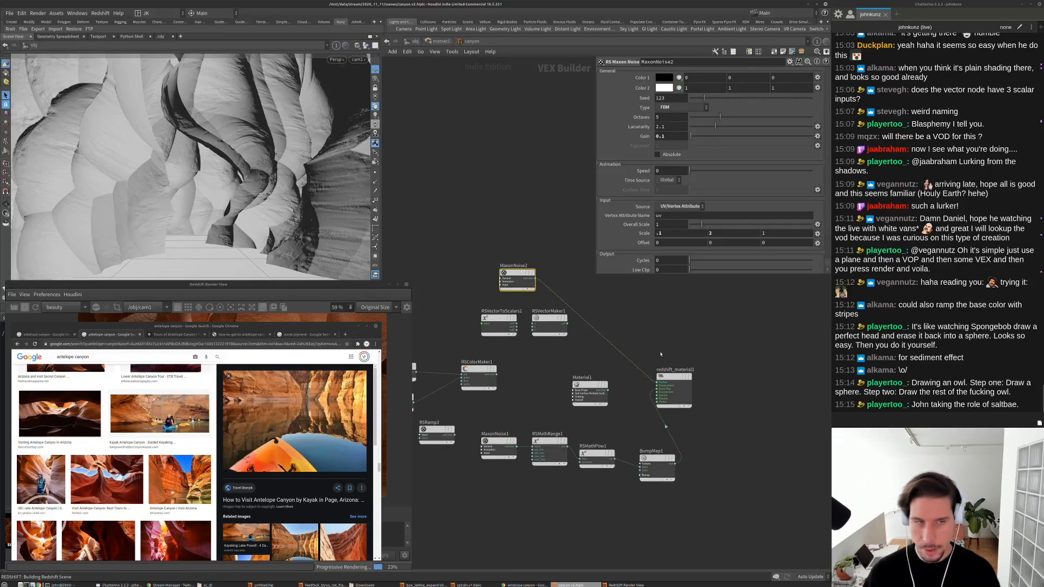
click(367, 327)
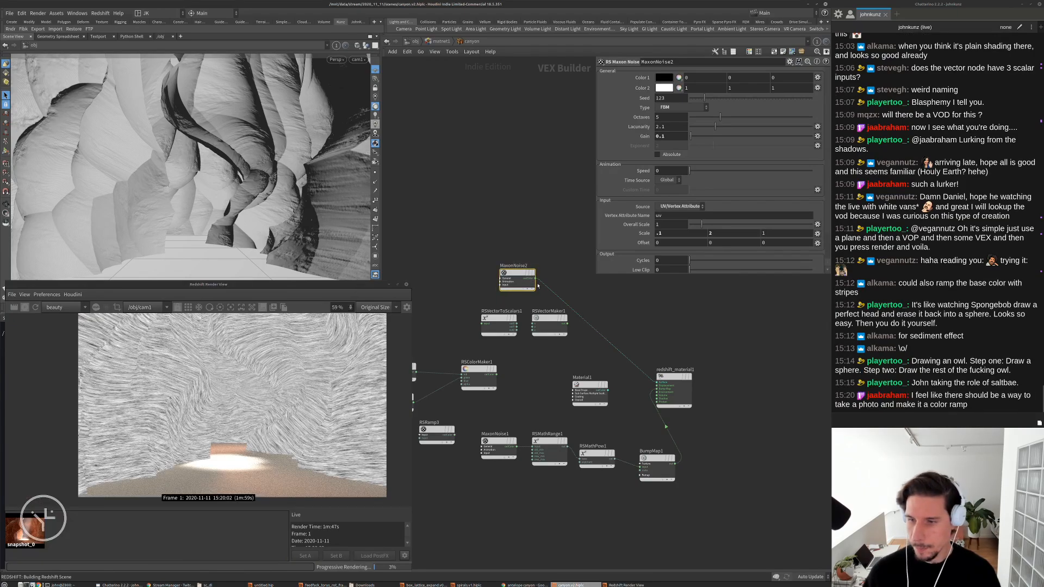
Reposition the MaxonNoise2 node slightly higher above the RSVectorMaker1 node in the material network
middle_drag(545, 190, 561, 242)
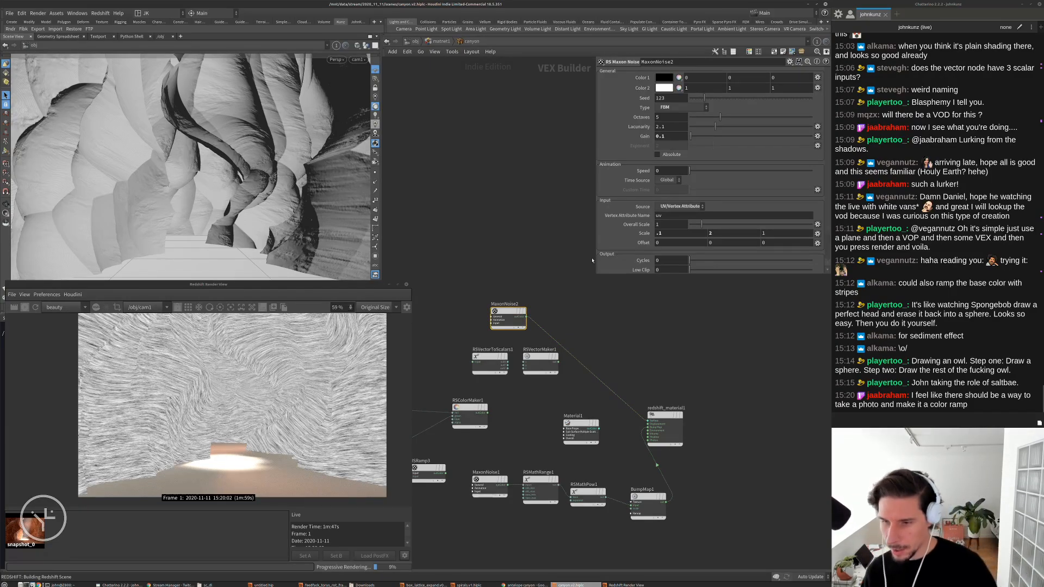
scroll(614, 473, up, 2)
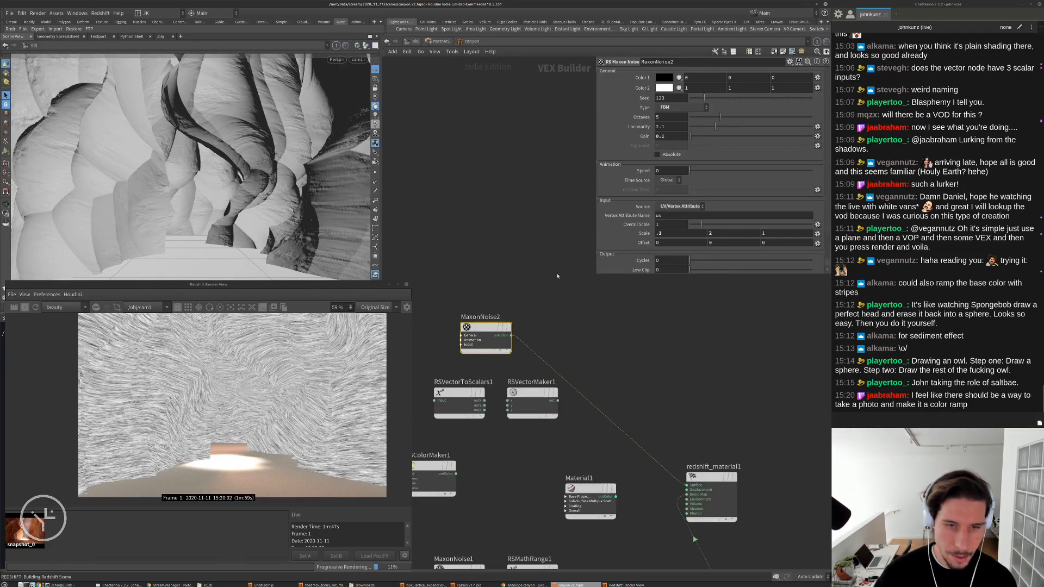
drag(537, 235, 528, 284)
middle_drag(538, 246, 507, 234)
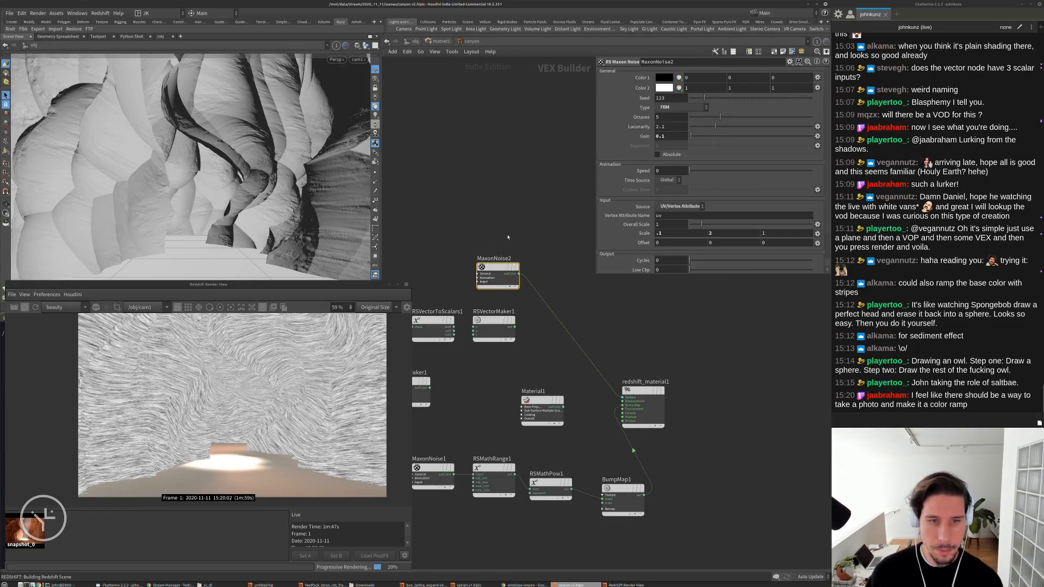
drag(496, 272, 492, 264)
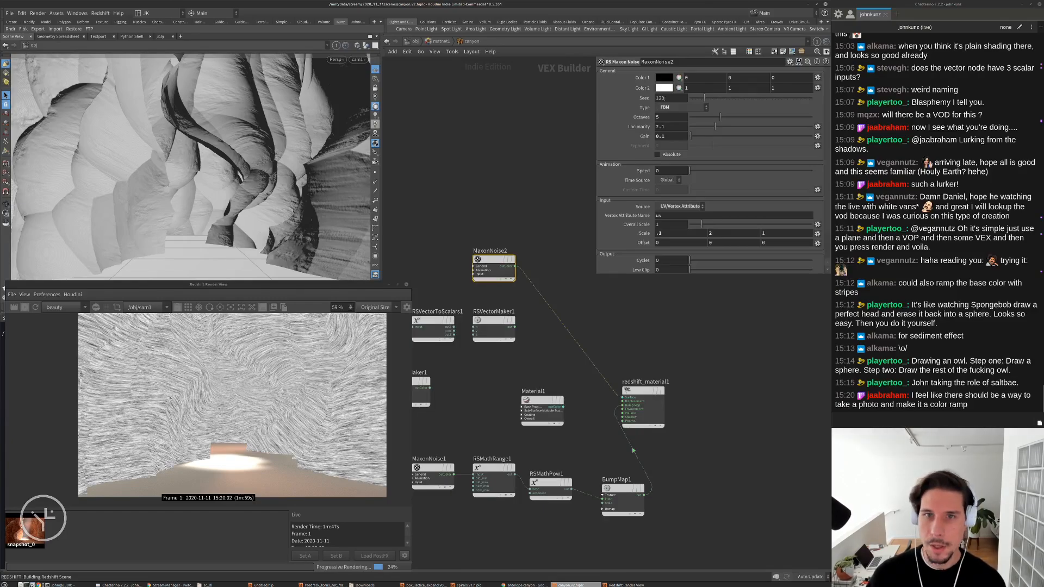
Try the Sparse convolution and Turbulence types on the MaxonNoise2 node
double_click(669, 97)
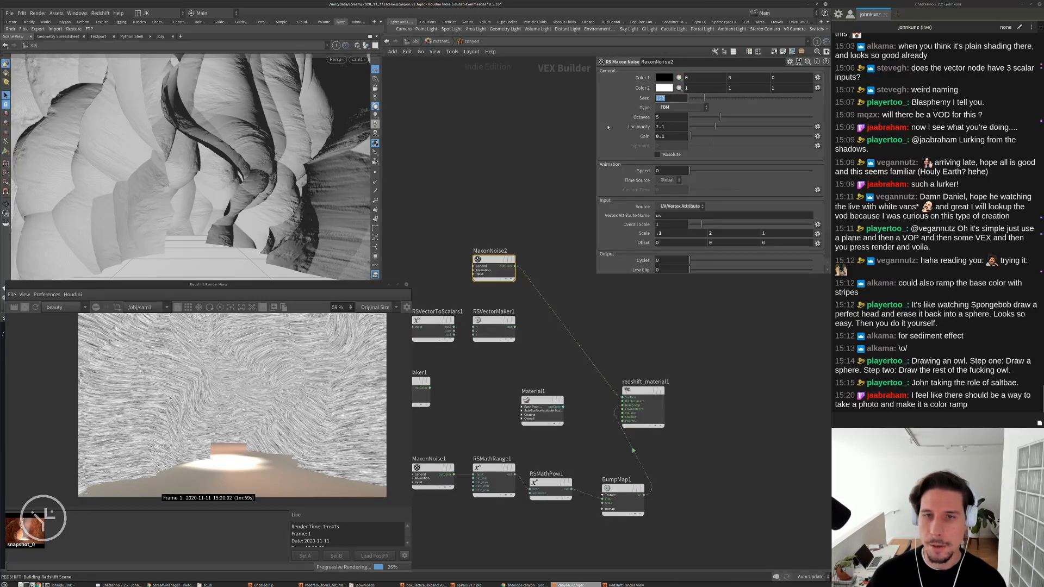
double_click(670, 117)
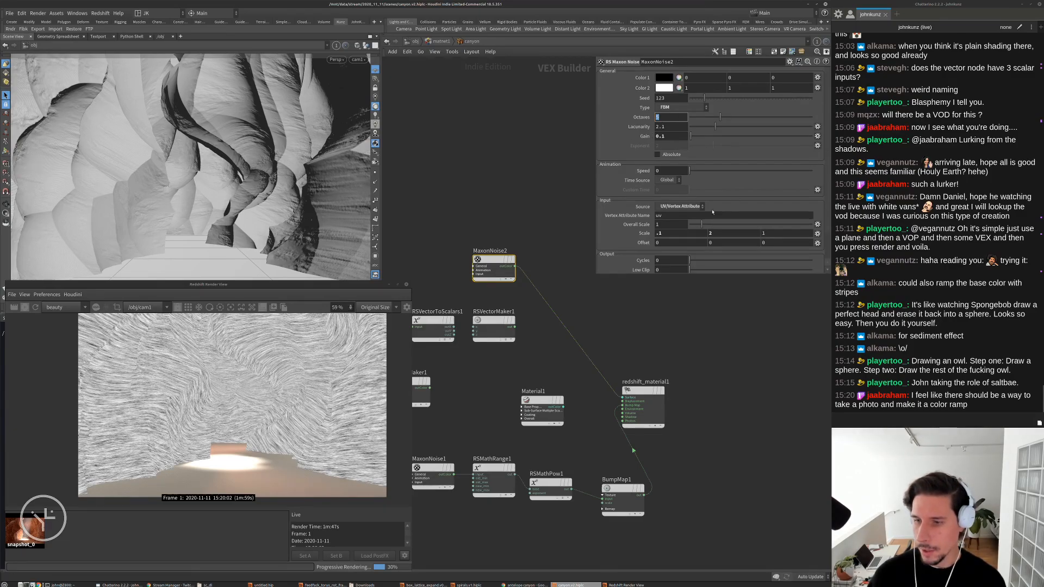
click(671, 108)
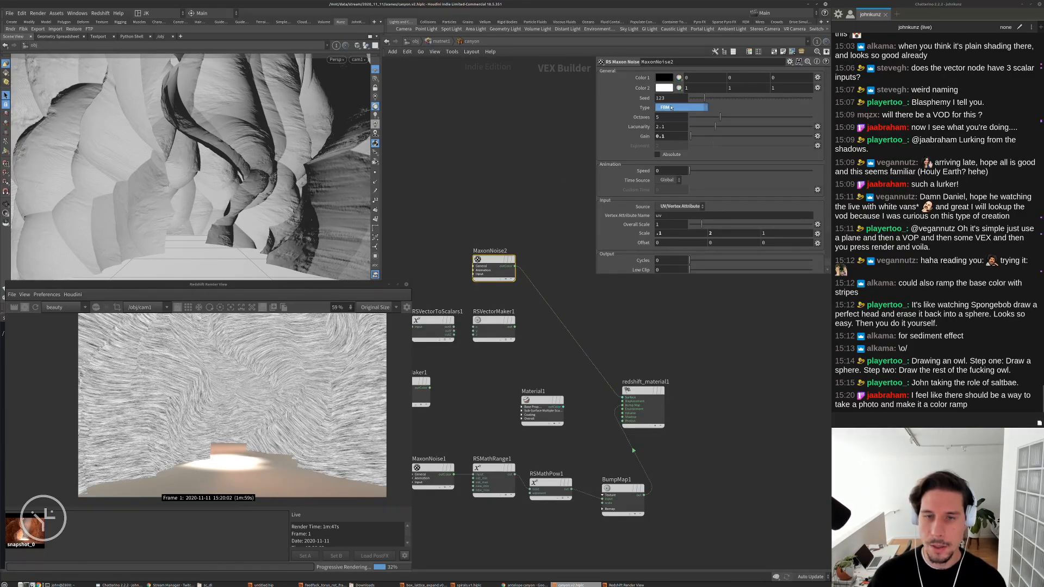
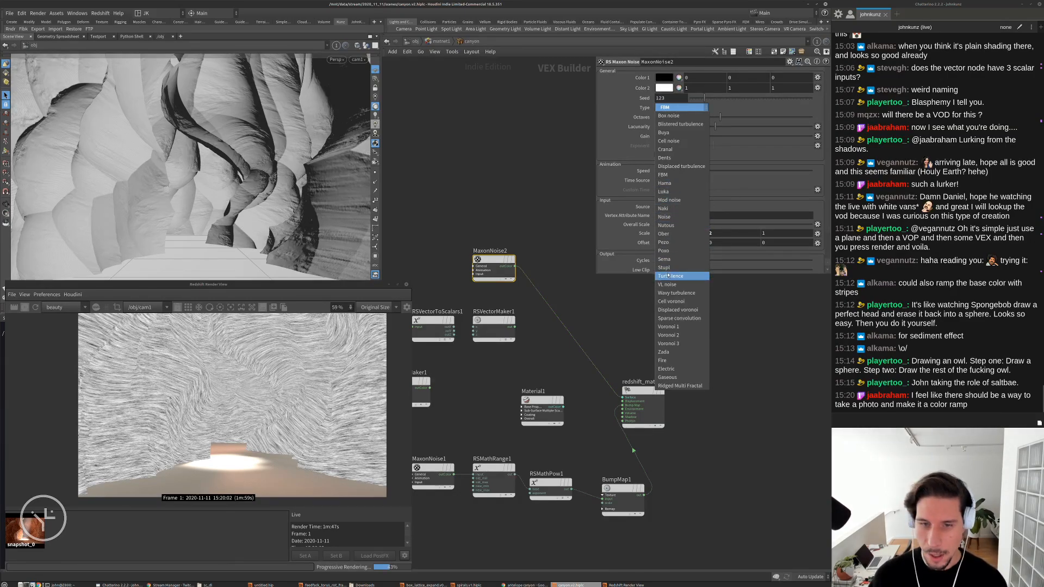
click(680, 319)
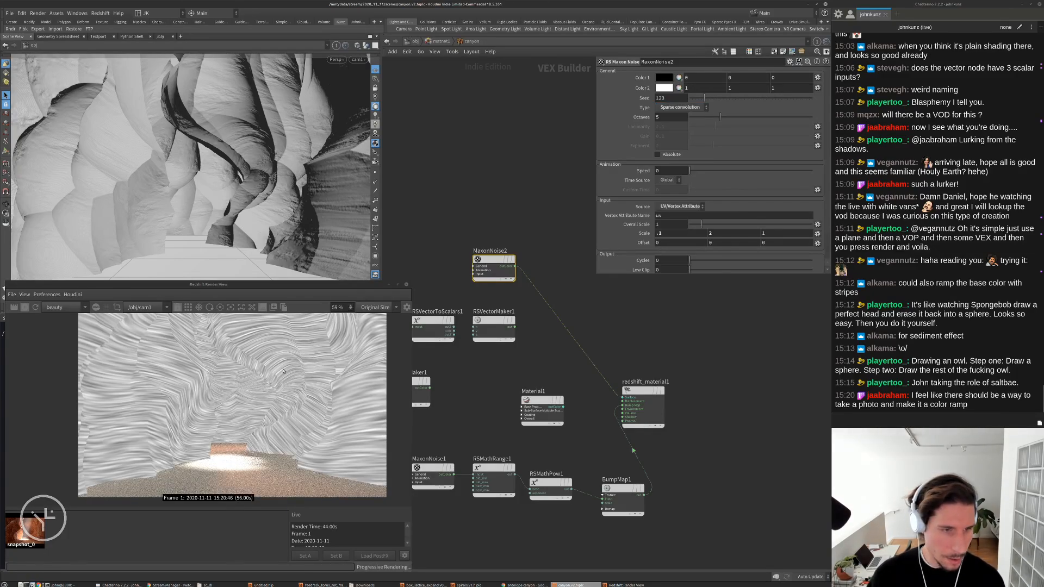
click(680, 107)
click(671, 276)
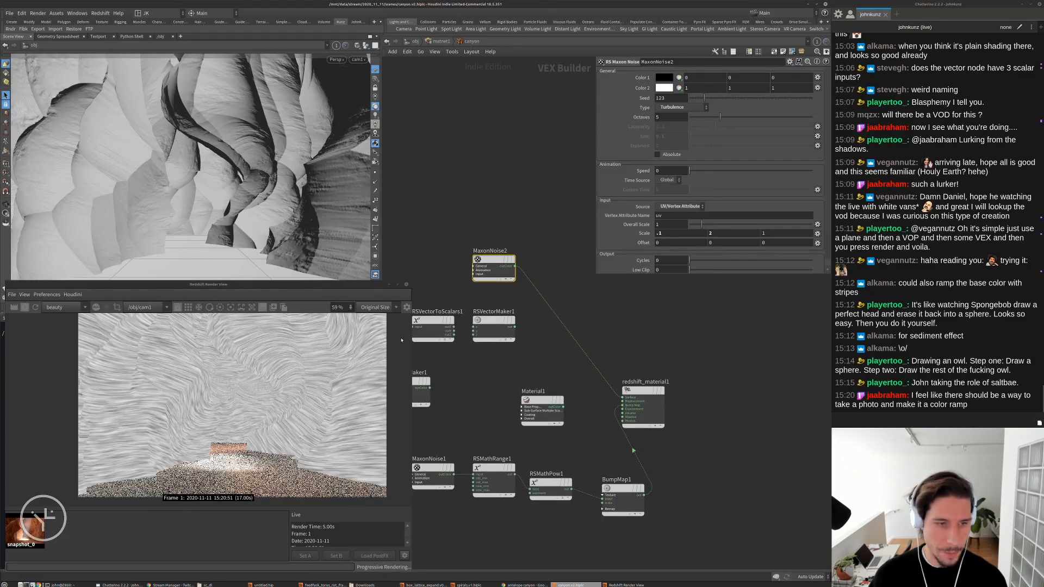
Try the Zada and Nutous types on the MaxonNoise2 node
click(681, 107)
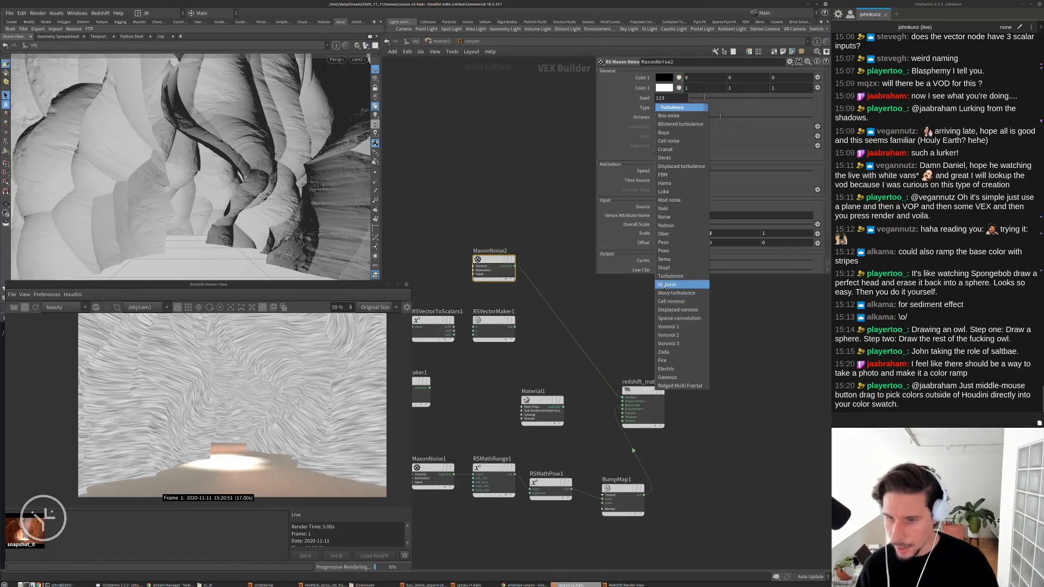
click(659, 352)
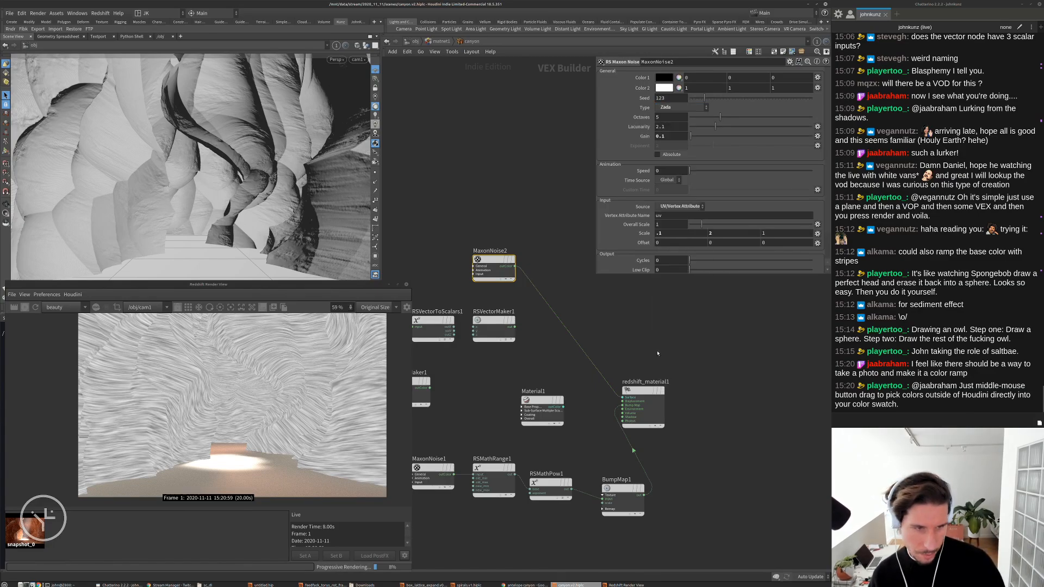
click(680, 108)
click(671, 225)
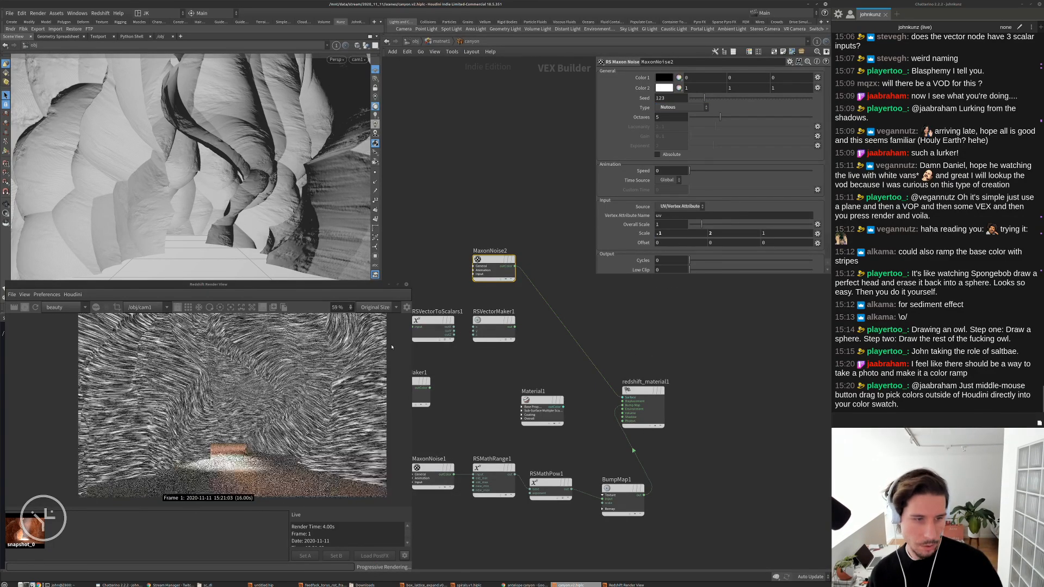
Set the MaxonNoise2 type to Blistered turbulence, with an overall scale of 5 and a second scale component of 5
click(681, 107)
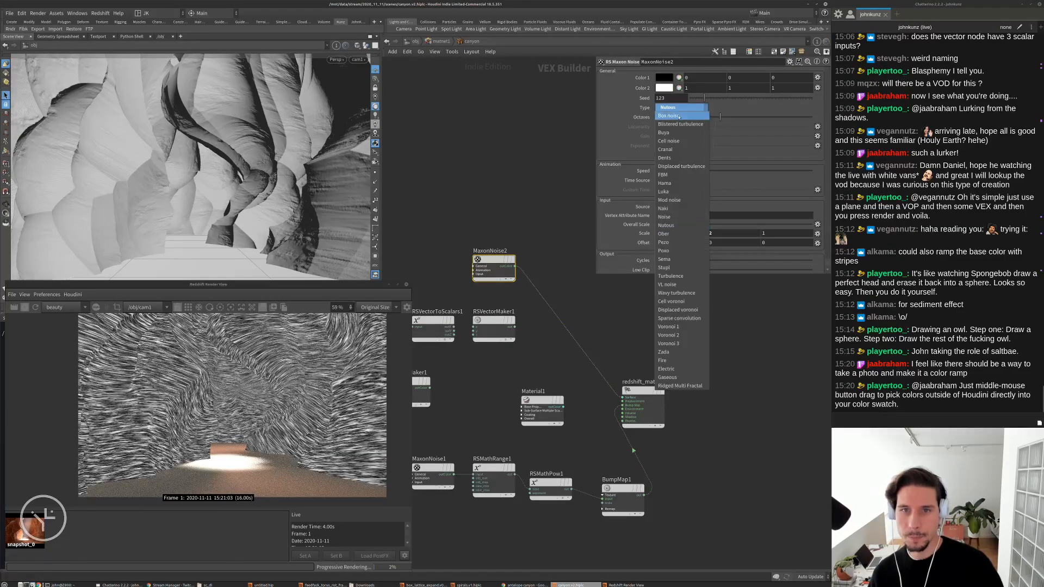
click(679, 131)
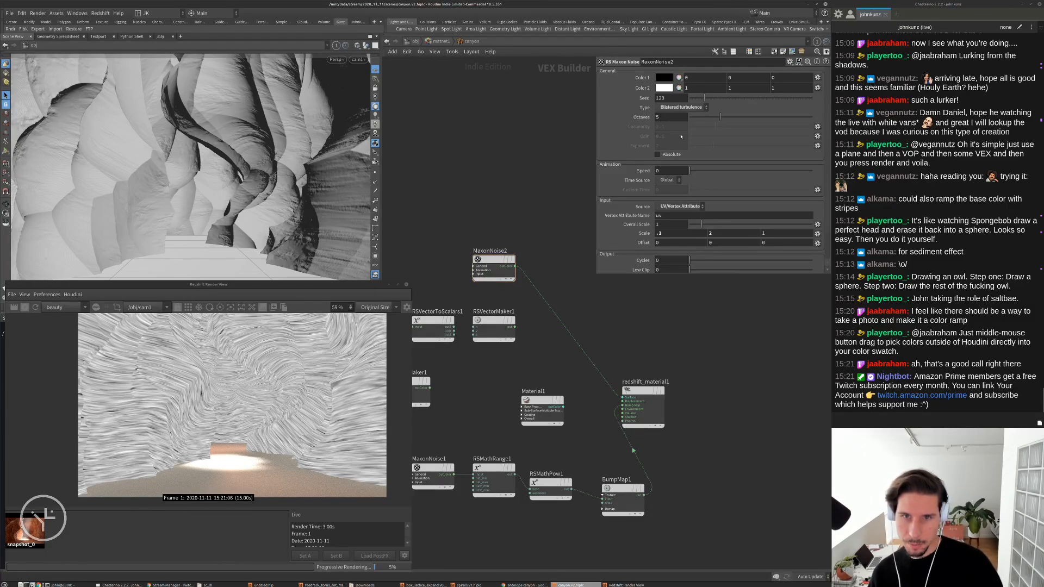
click(679, 225)
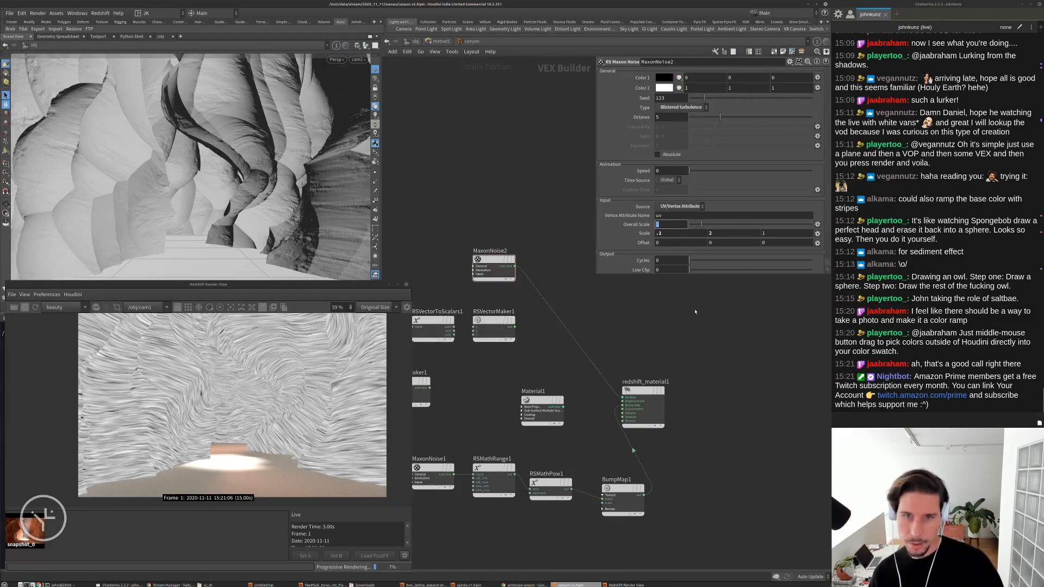
text(5)
key(Return)
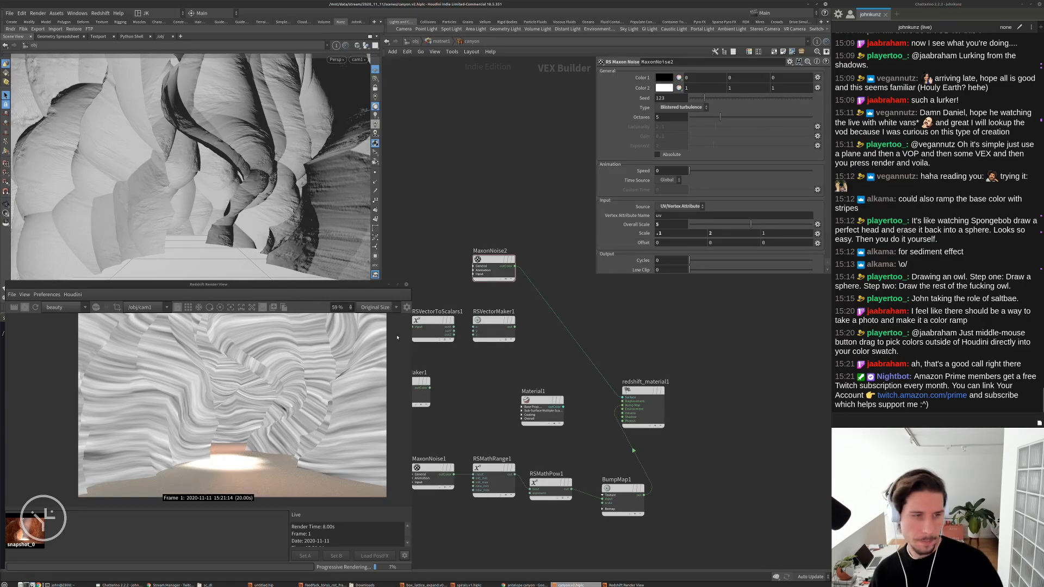
click(734, 233)
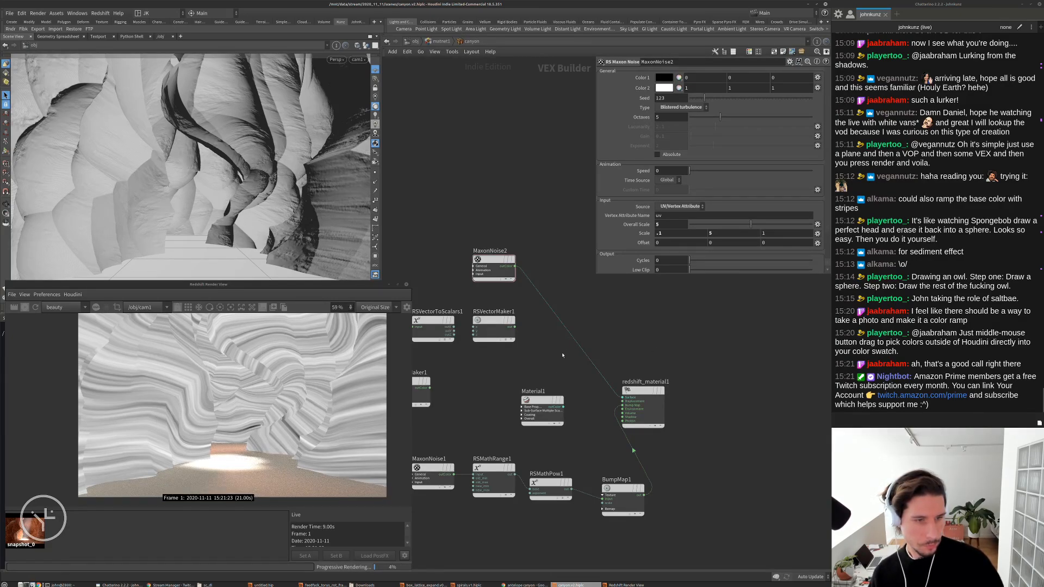
Duplicate the RSRamp1 node and place the copy beside MaxonNoise2
middle_drag(563, 354, 578, 364)
middle_drag(474, 401, 562, 375)
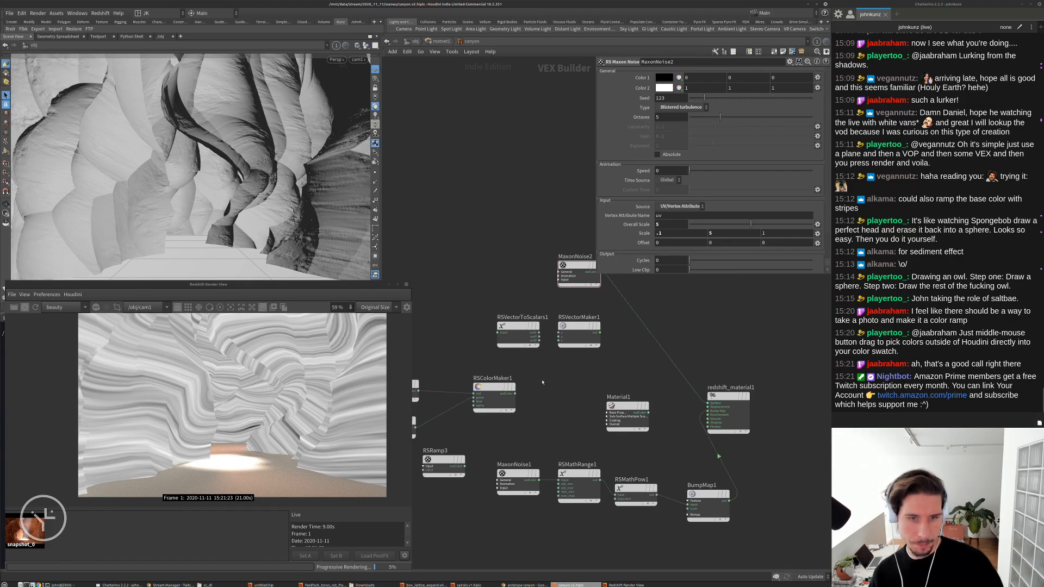
middle_drag(432, 387, 489, 386)
middle_drag(473, 345, 453, 398)
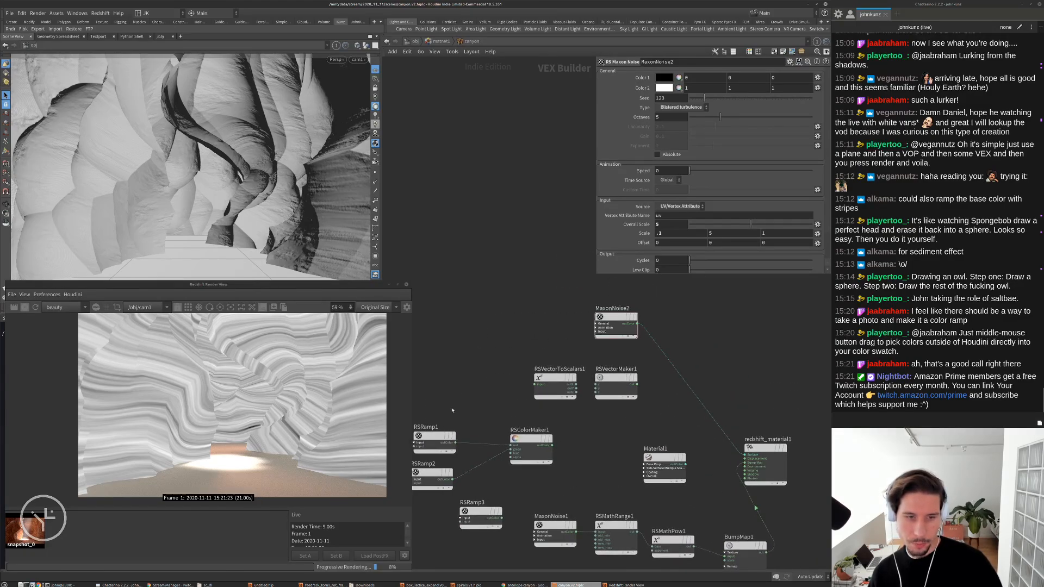
alt+drag(431, 439, 680, 335)
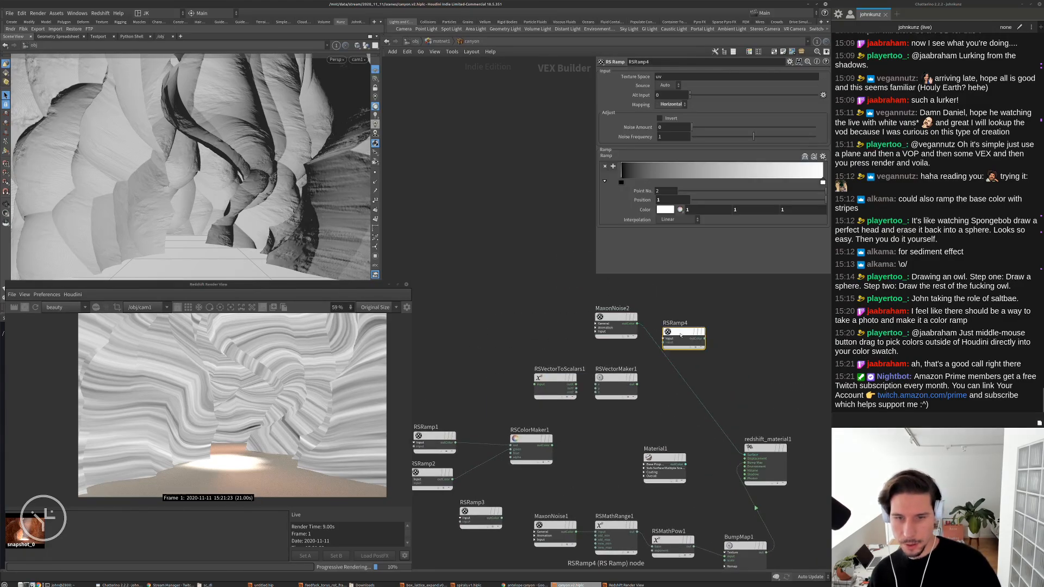
Set the RSRamp4 source to Alt and connect the MaxonNoise2 colour output to the ramp's alternate input
scroll(680, 334, up, 3)
scroll(647, 334, down, 1)
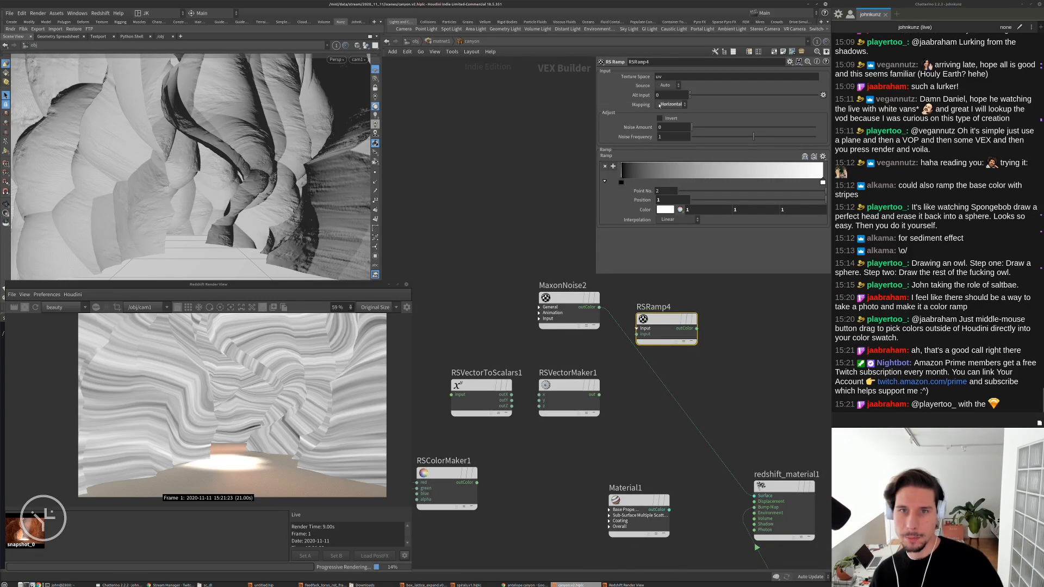
click(670, 105)
click(669, 106)
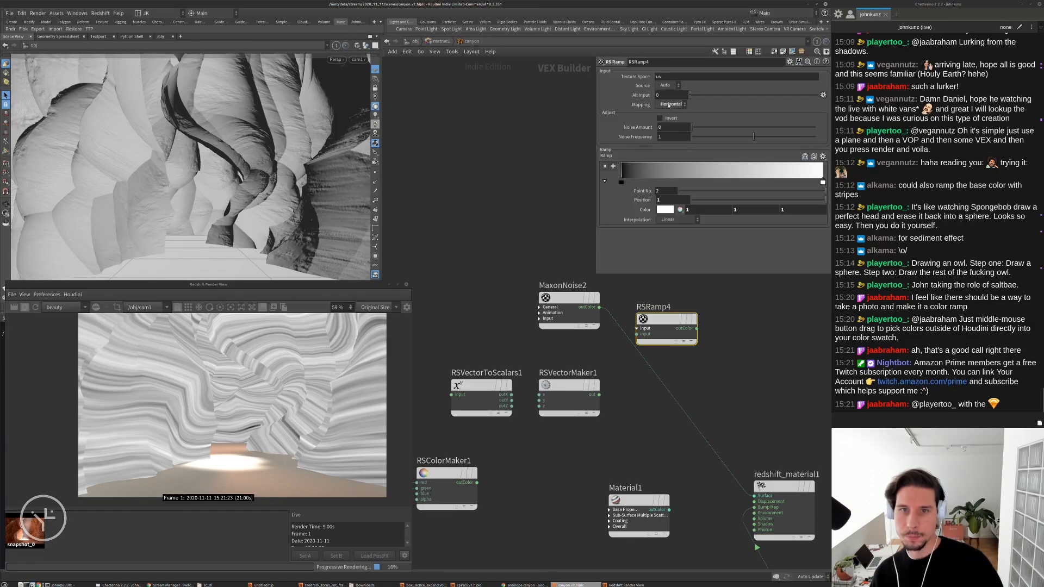
click(664, 85)
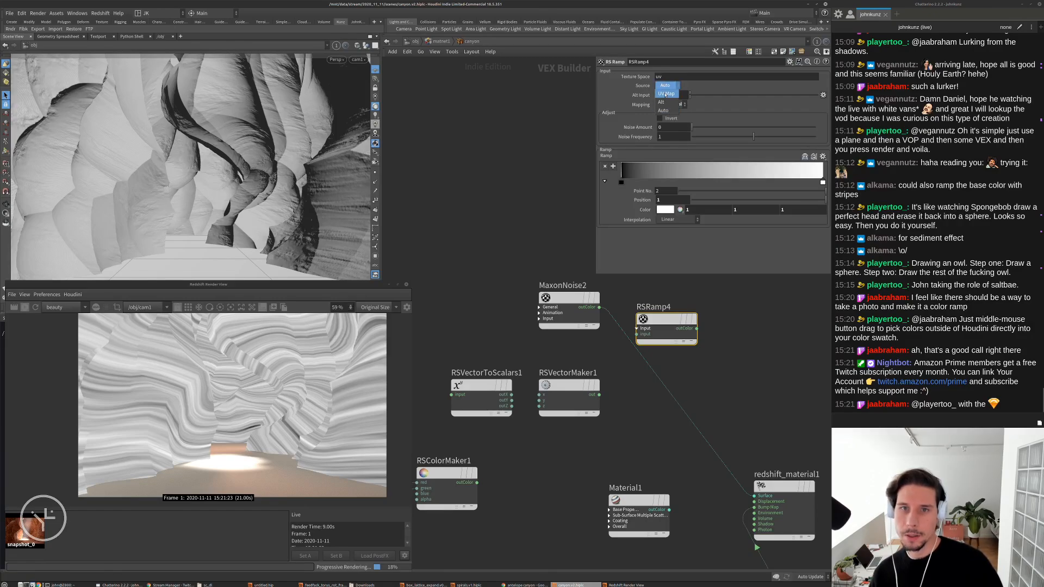
click(665, 86)
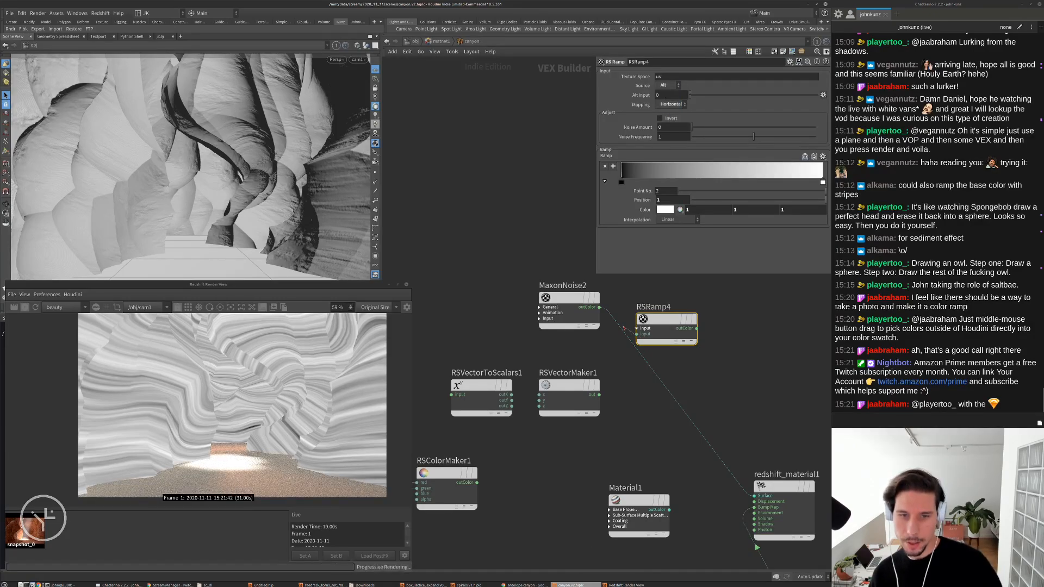
middle_drag(724, 380, 648, 356)
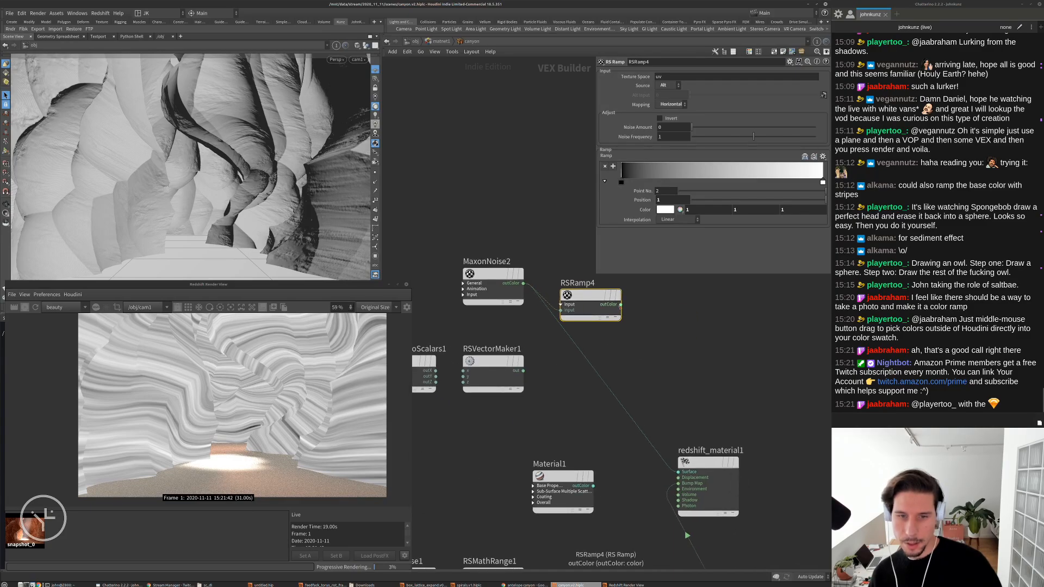
Connect the RSRamp4 colour output to the Surface input of redshift_material1 and align the ramp node with MaxonNoise2
drag(621, 304, 678, 472)
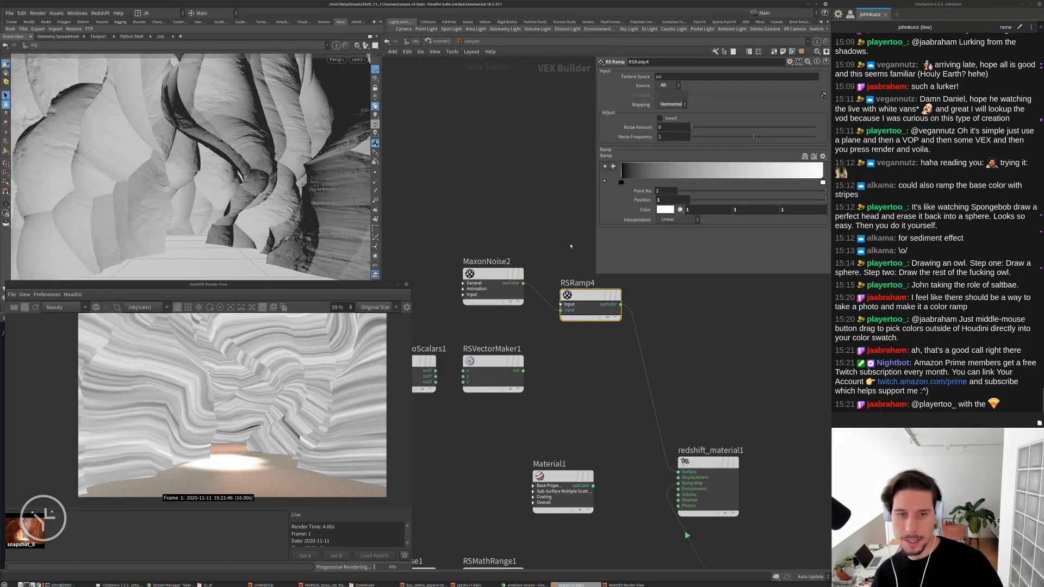
drag(593, 296, 588, 275)
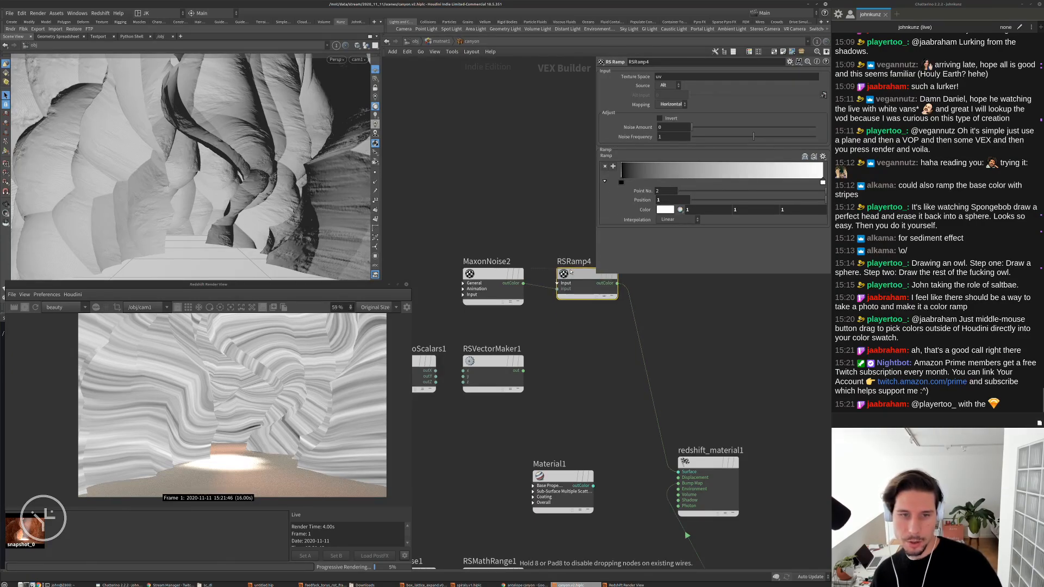
Set the RSRamp4 start point colour to a saturated dark brown, about 0.155, 0.03, 0
click(666, 209)
click(680, 142)
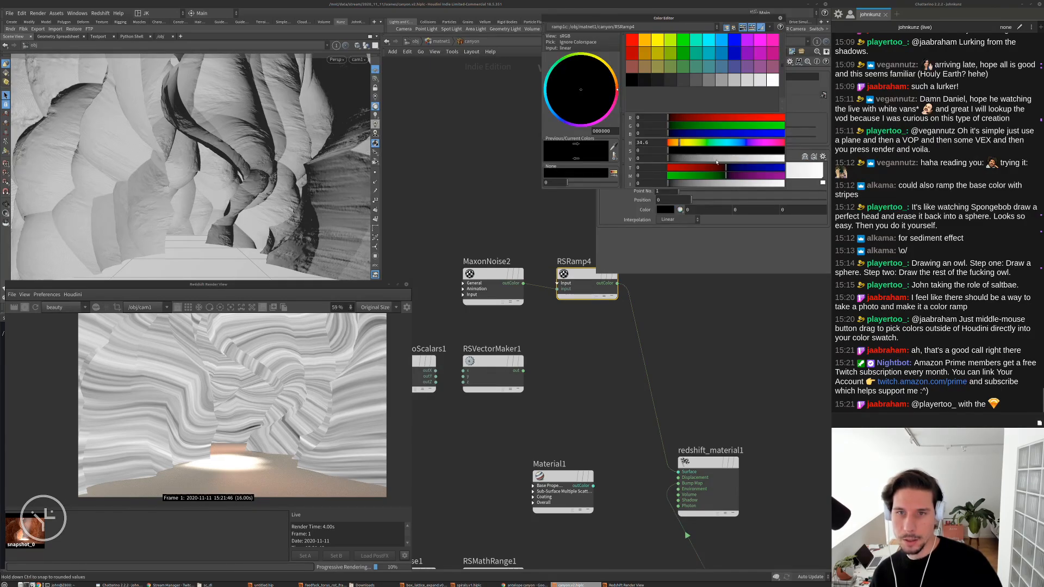
click(717, 158)
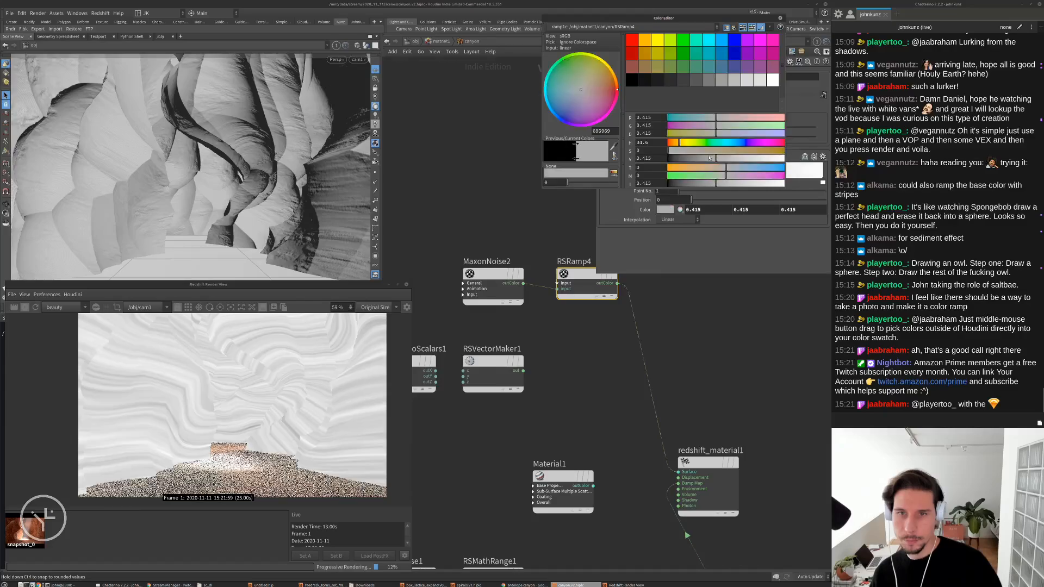
click(749, 150)
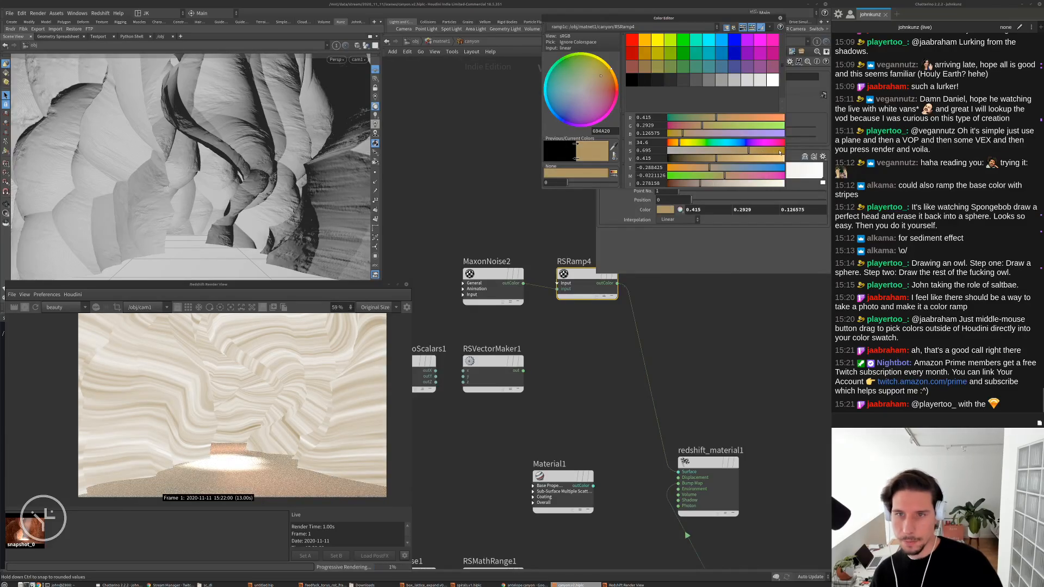
click(781, 151)
click(754, 158)
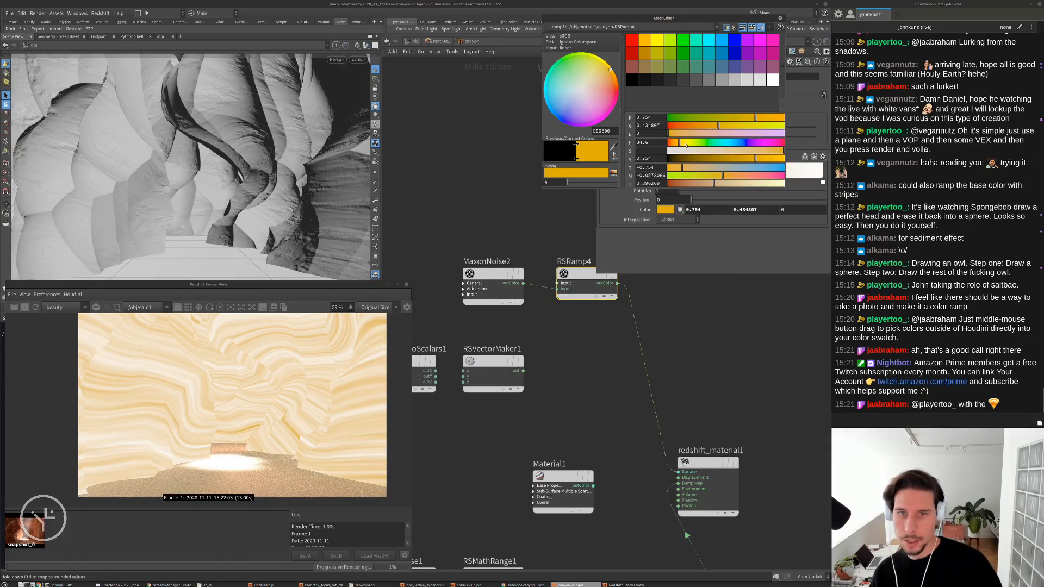
click(671, 143)
click(685, 158)
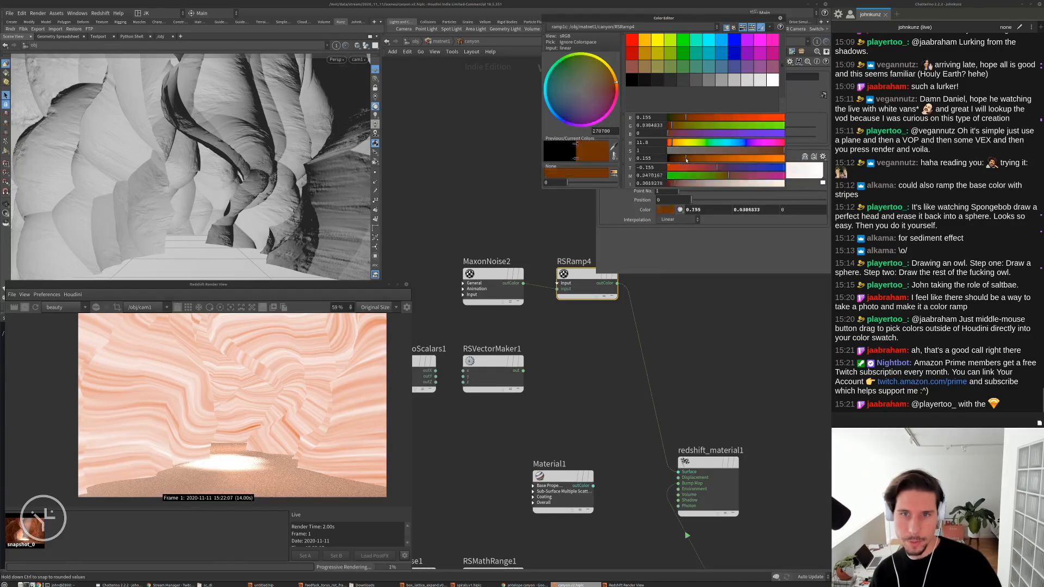
click(780, 17)
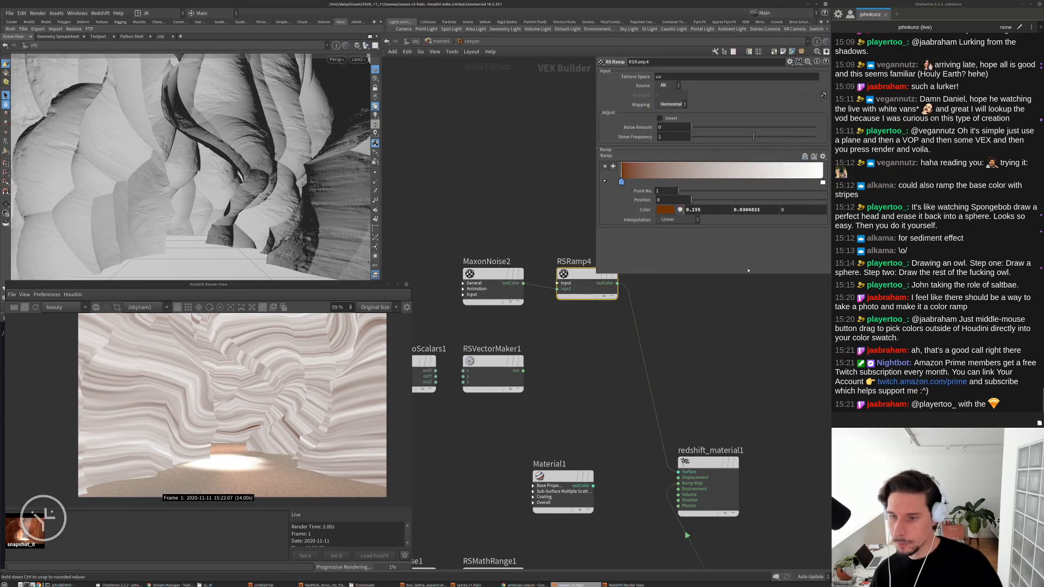
Set the RSRamp4 end point colour to a warm yellow, about 1, 0.749, 0.063
click(821, 182)
click(665, 210)
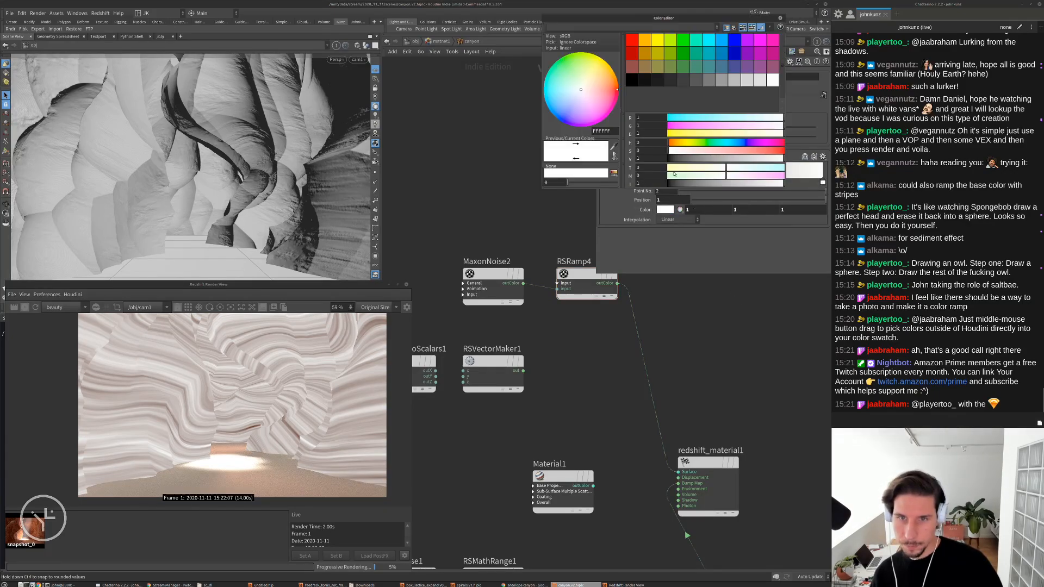
click(689, 143)
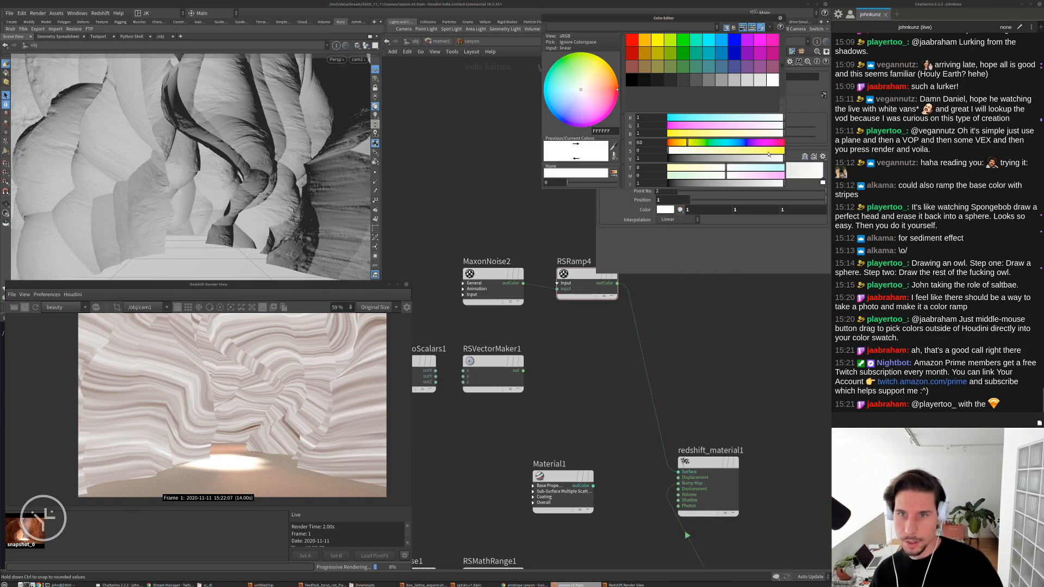
click(769, 154)
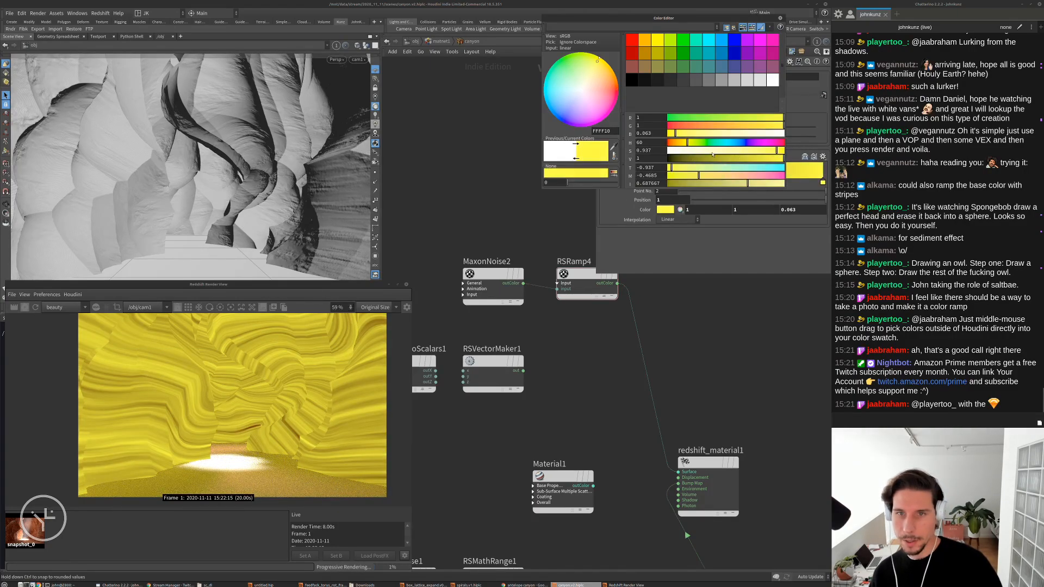
click(681, 143)
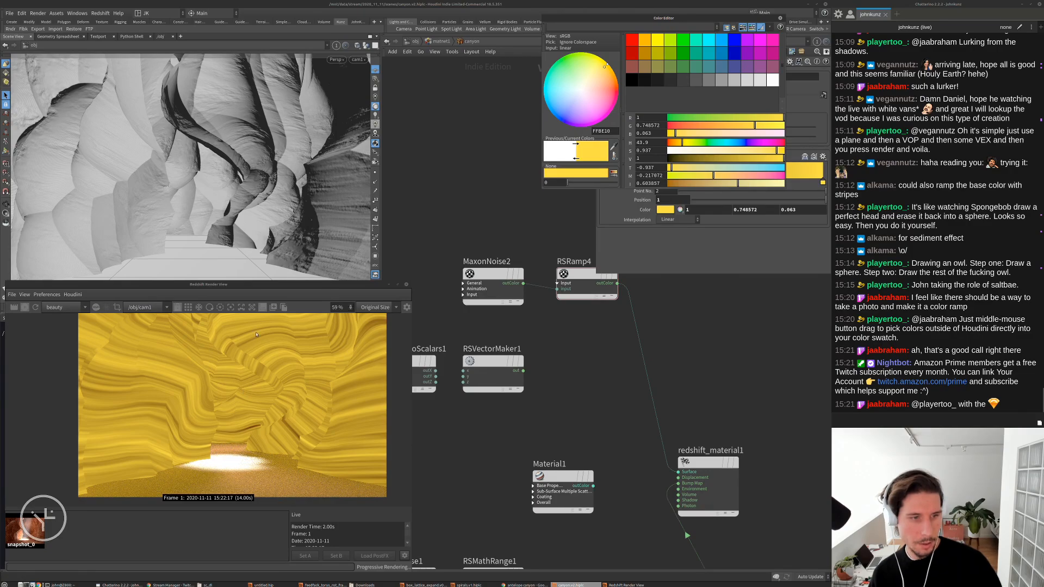
click(780, 18)
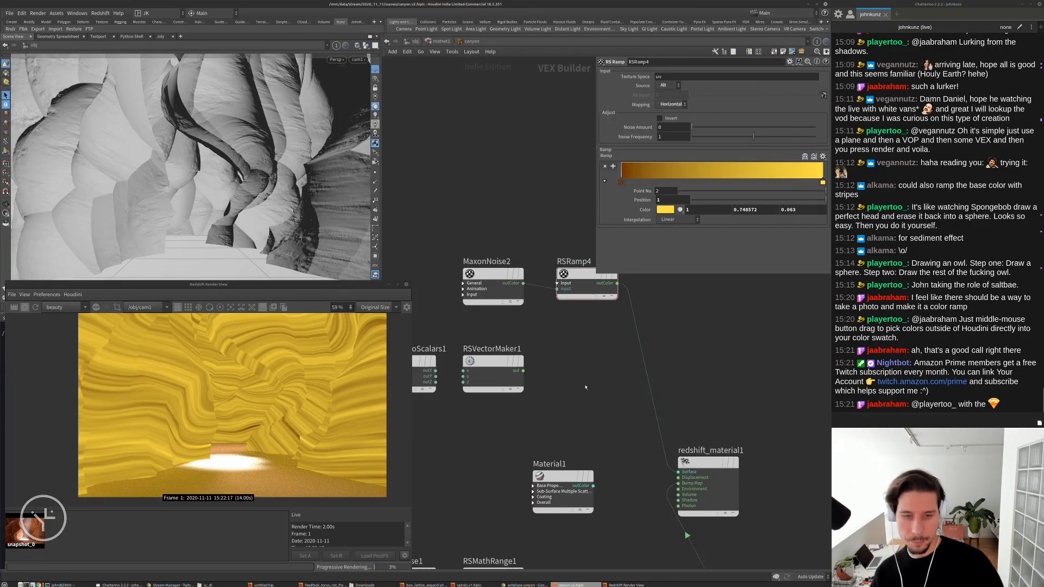
Copy Material1's diffuse colour and paste its values onto a new RSRamp4 point at about position 0.49
scroll(598, 380, down, 3)
click(596, 412)
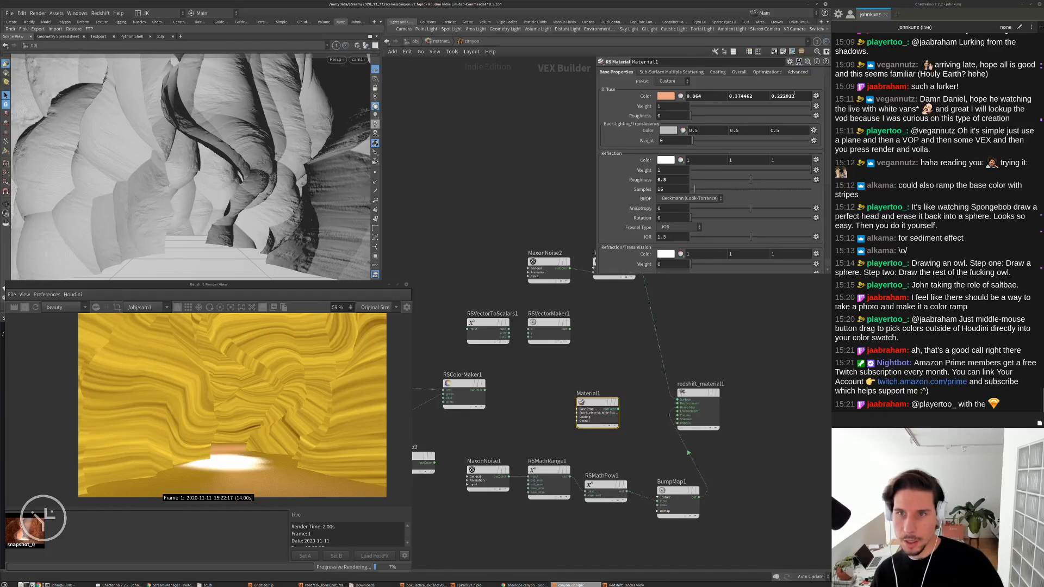
right_click(667, 98)
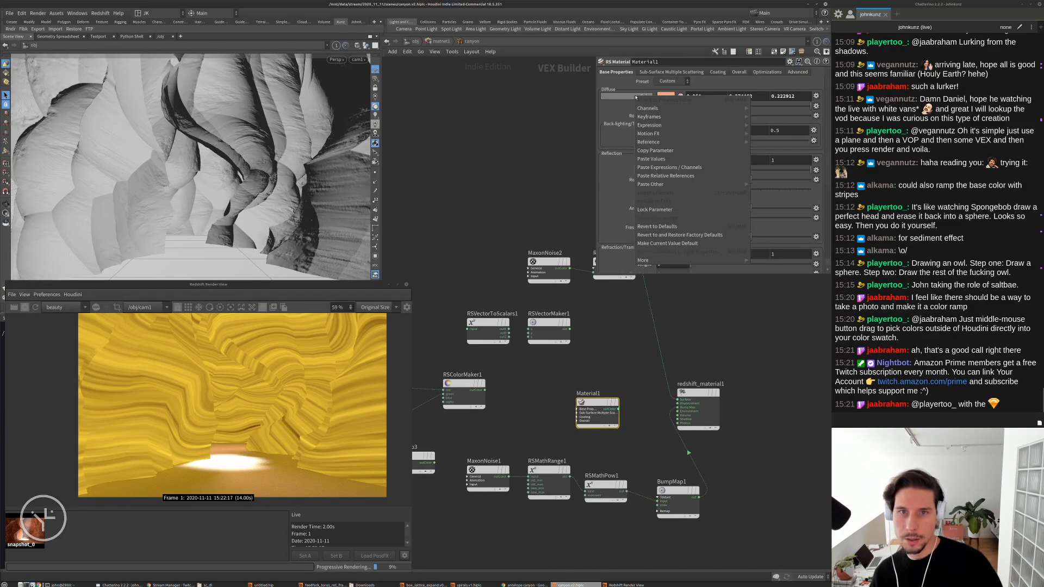
mouse_move(668, 136)
key(Escape)
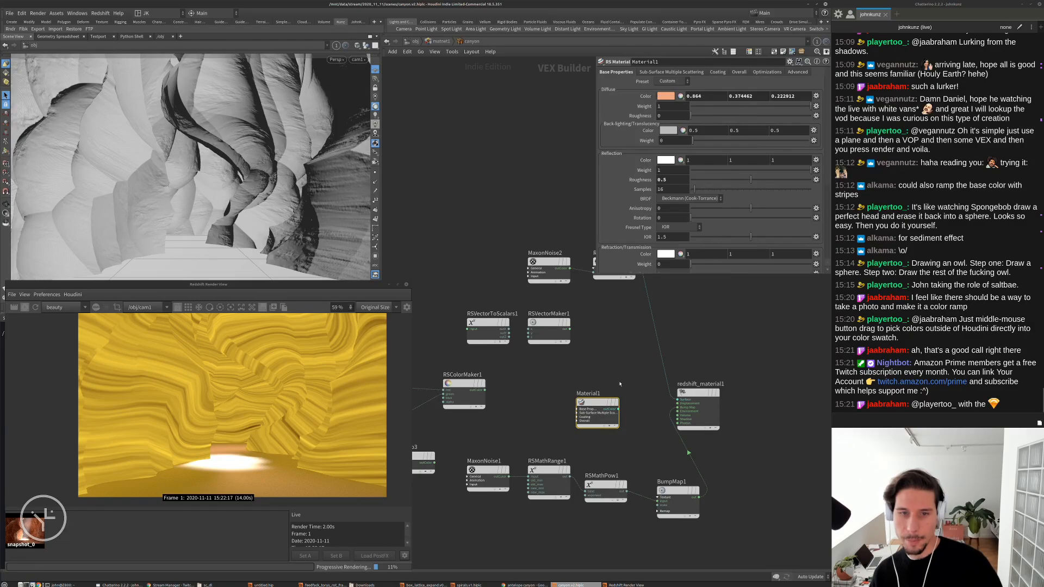
middle_drag(621, 343, 610, 395)
click(602, 314)
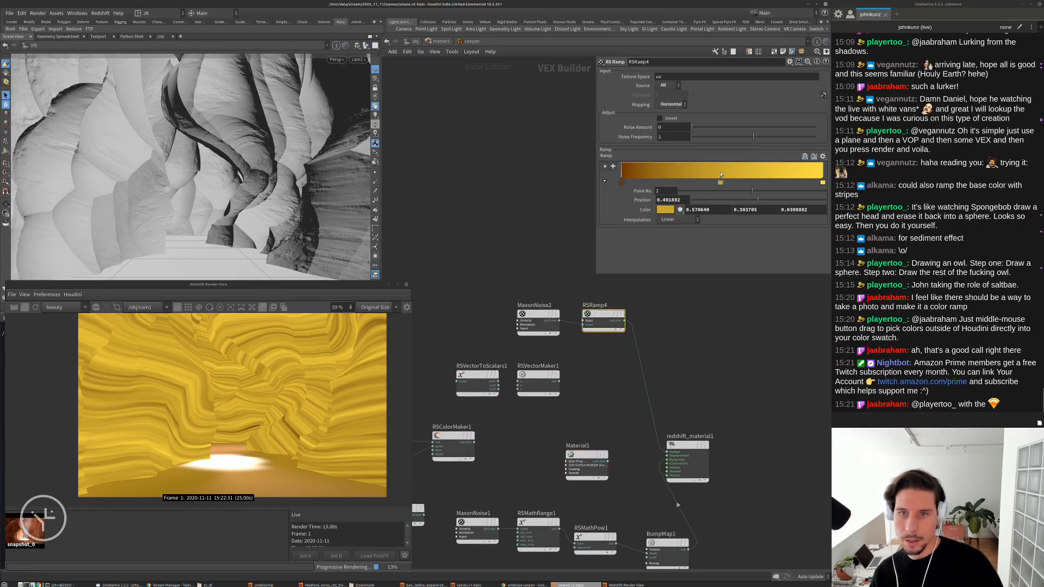
right_click(643, 211)
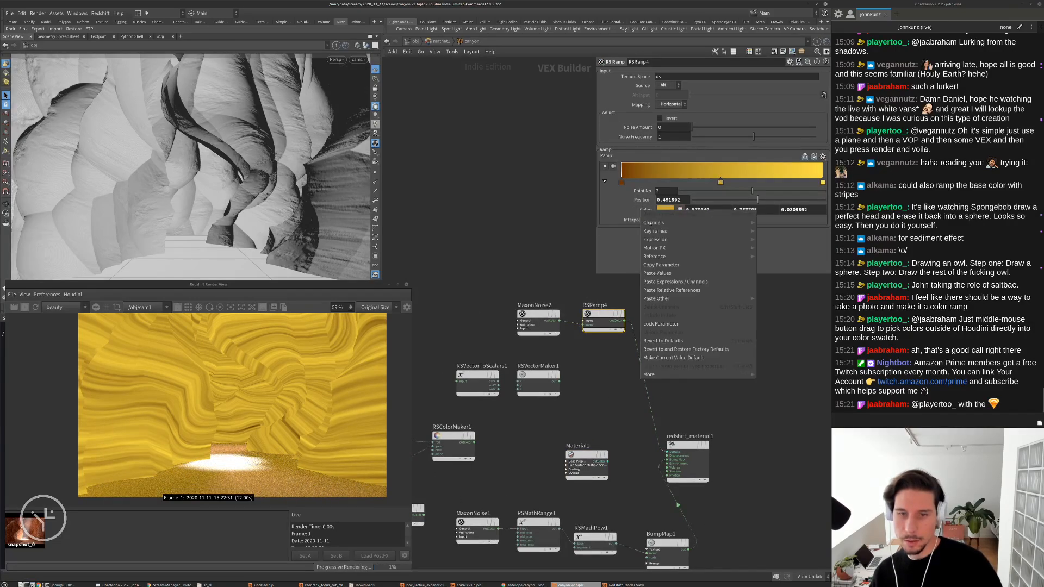
click(661, 273)
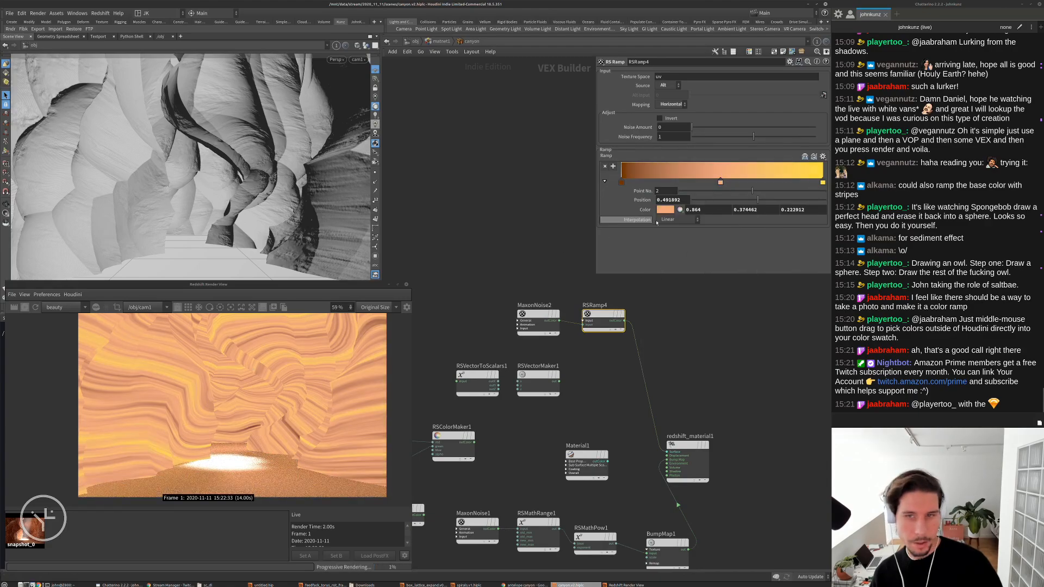
Soften the RSRamp4 end point colour to a pale peach by setting its blue component to 0.559
click(822, 183)
click(666, 210)
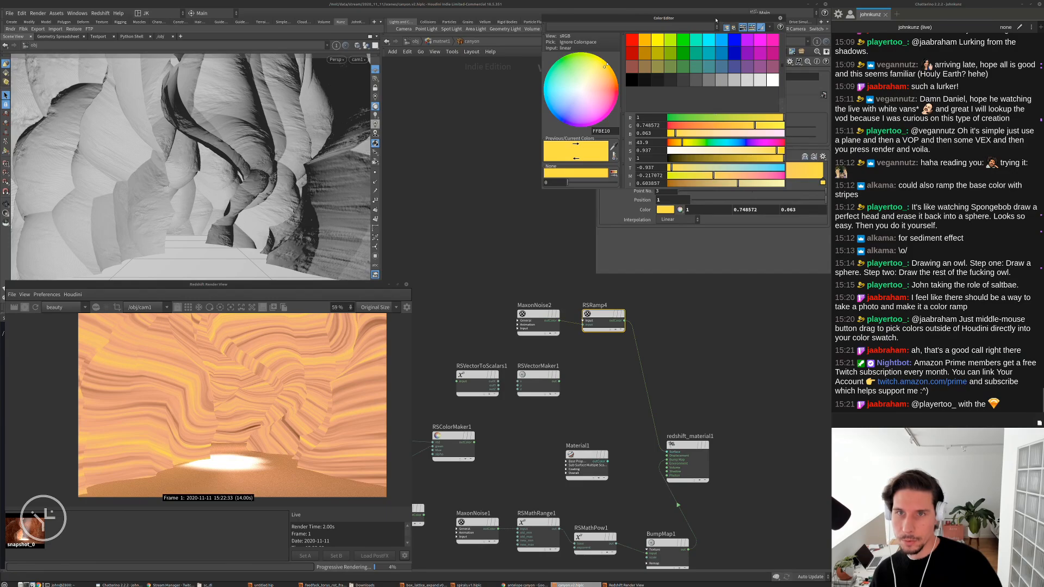
drag(716, 20, 525, 30)
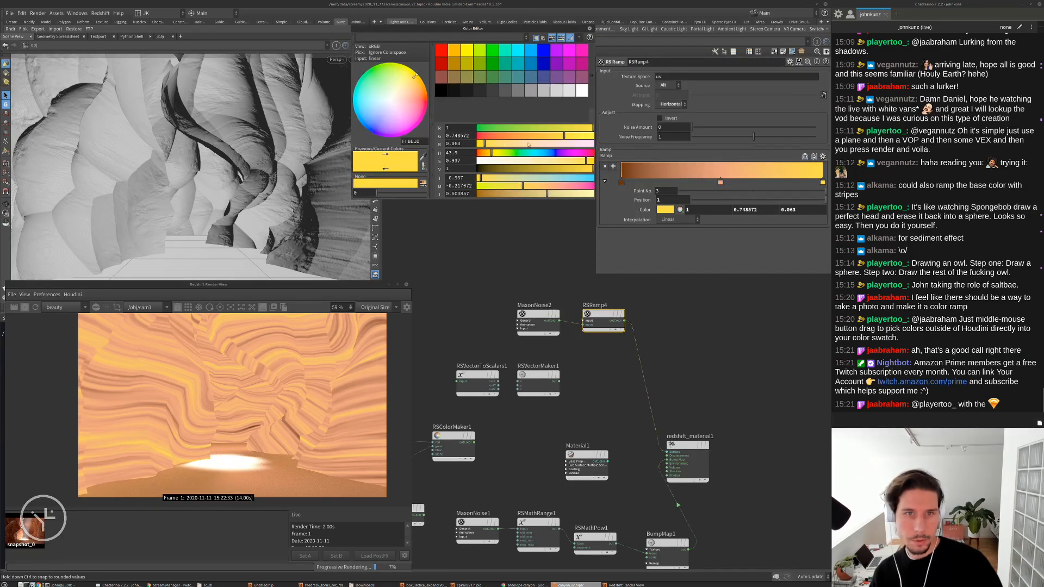
drag(528, 145, 541, 144)
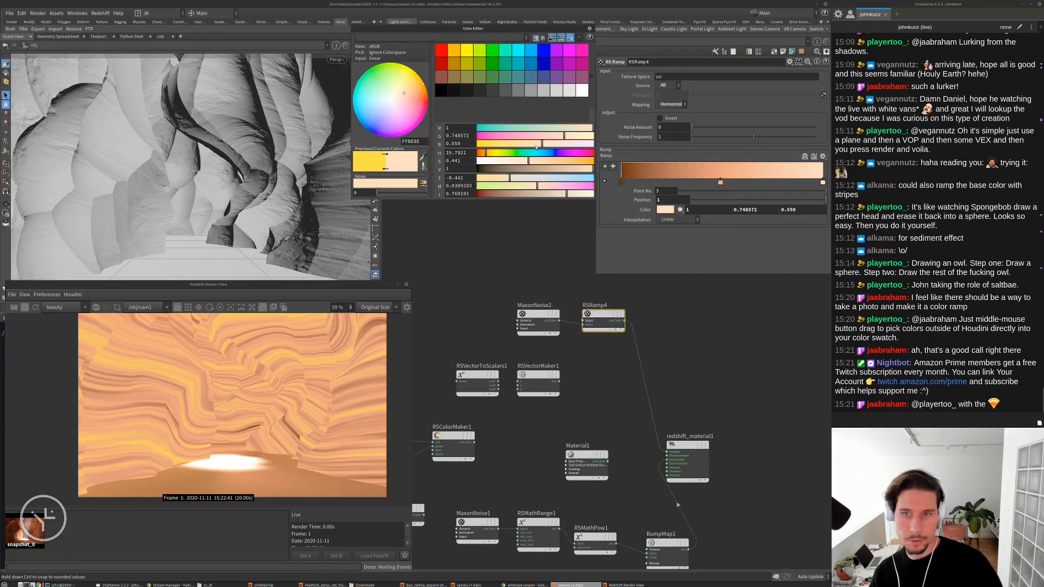
click(589, 29)
Connect the RSRamp4 output to Material1's diffuse_color input and the Material1 output to the Surface input of redshift_material1
scroll(556, 298, up, 2)
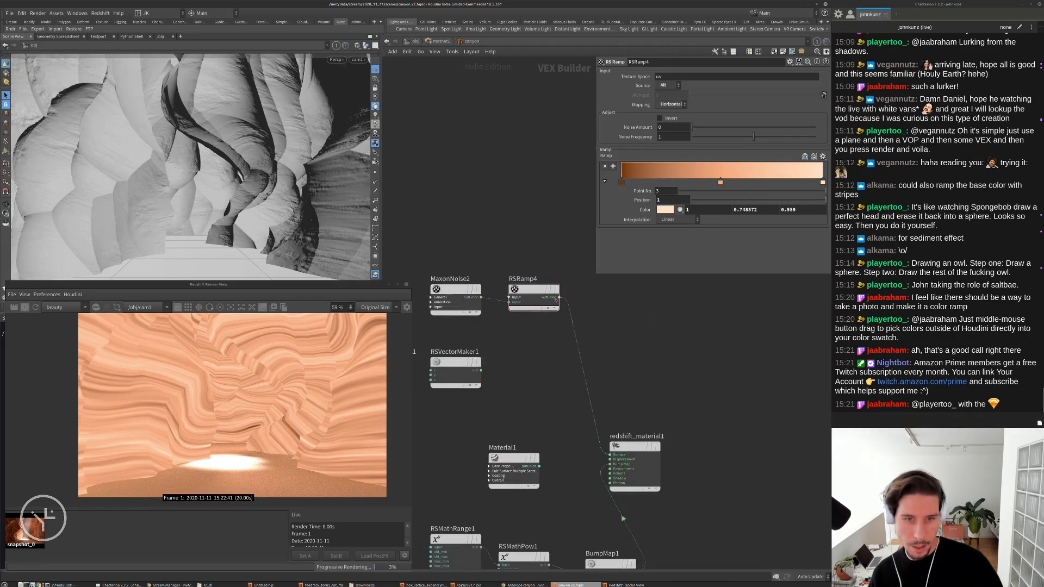
click(490, 466)
drag(506, 459, 547, 307)
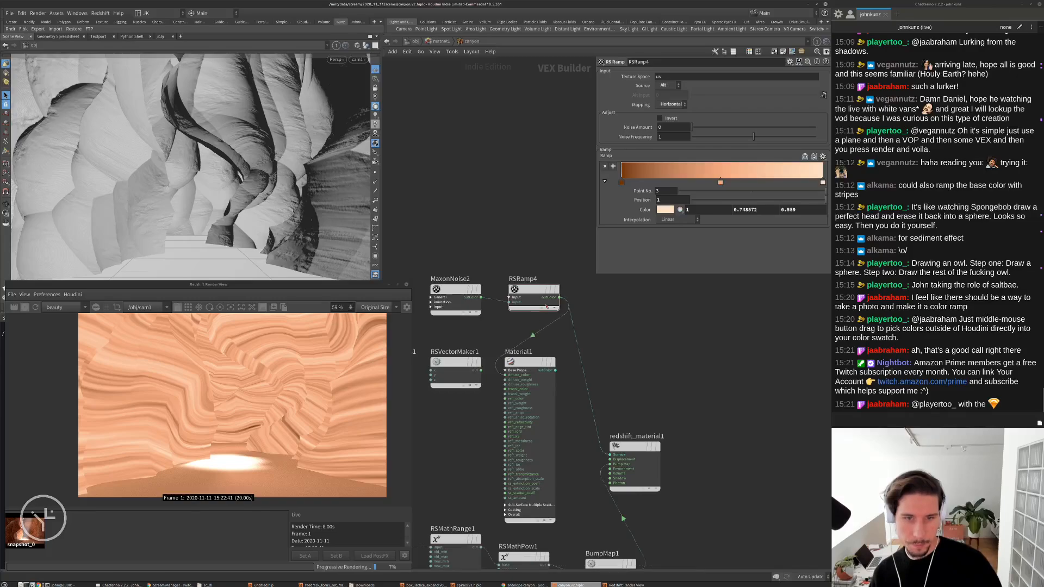
drag(555, 371, 610, 455)
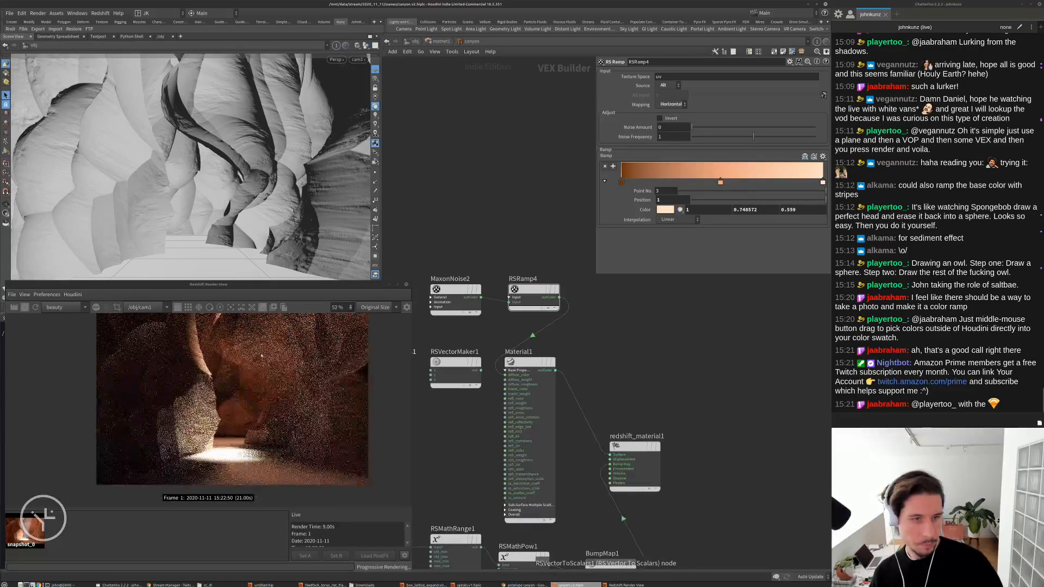
Add an RSRamp4 point at about position 0.23 with a very dark brown colour, value 0.04
scroll(262, 356, up, 5)
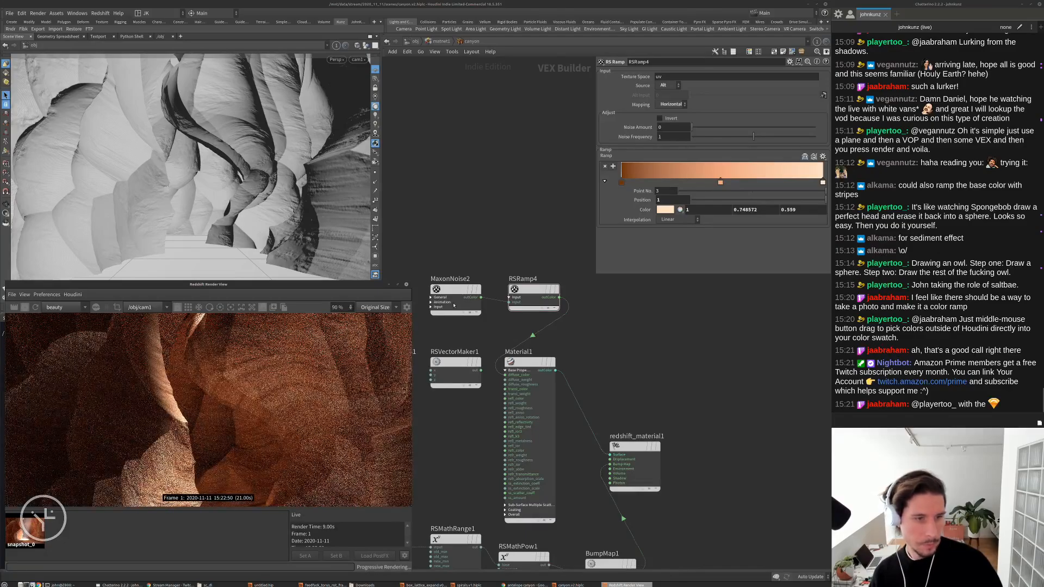
click(668, 173)
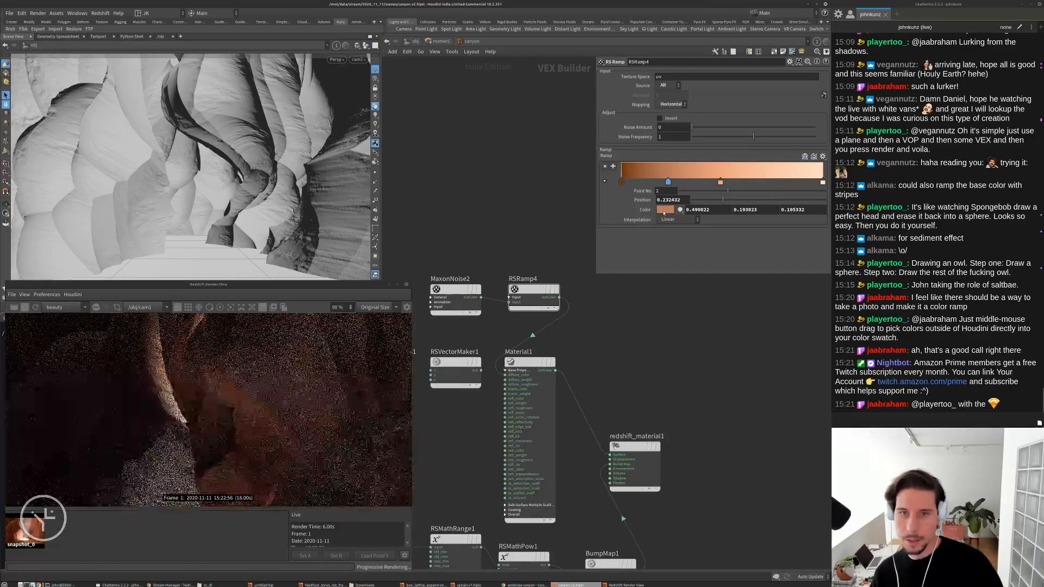
click(665, 210)
click(482, 169)
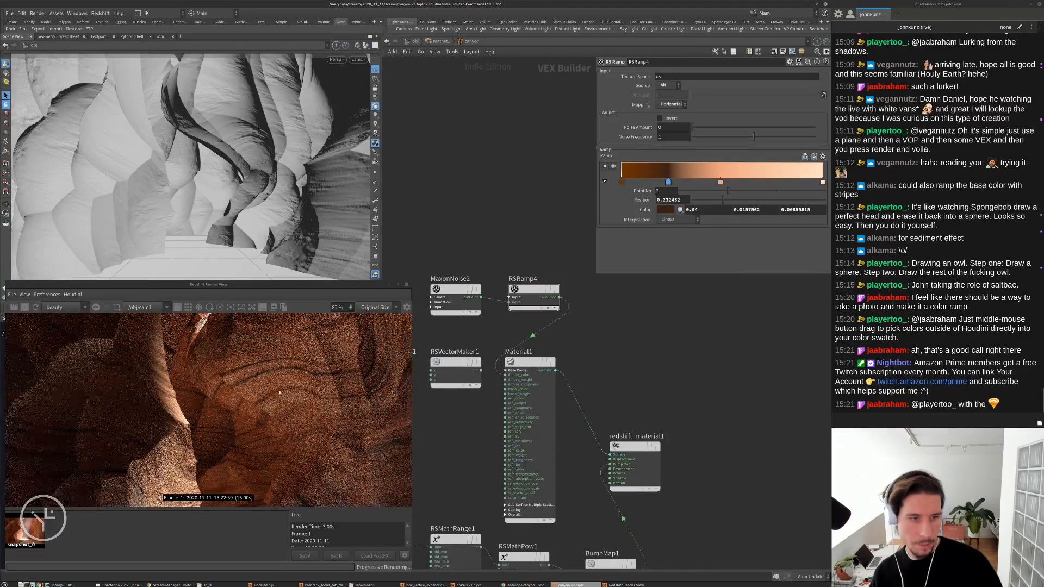
scroll(271, 381, down, 5)
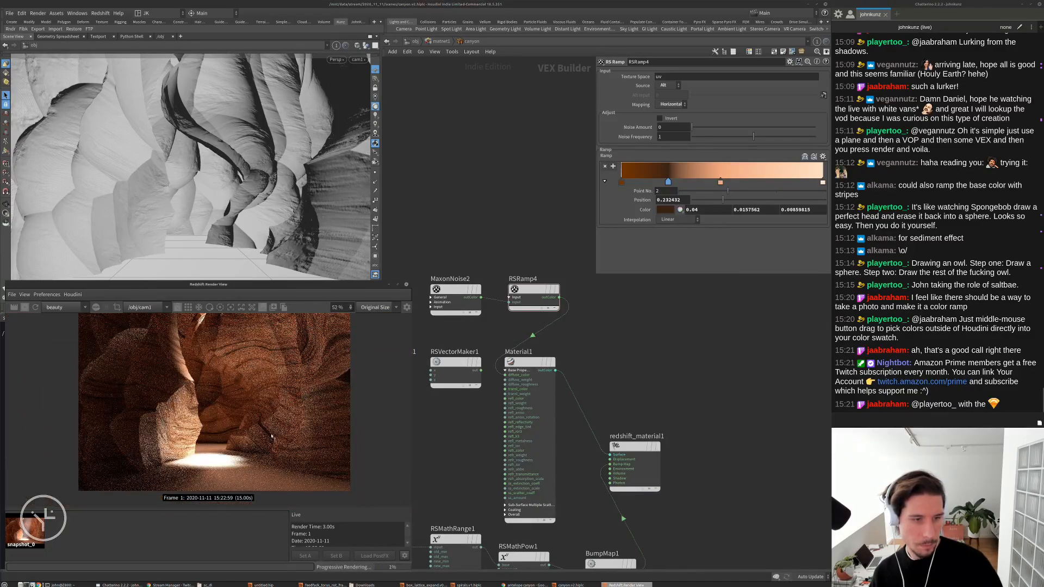
Brighten the ramp point at position 0.23 to a medium brown, about 0.211, 0.083, 0.045
click(664, 210)
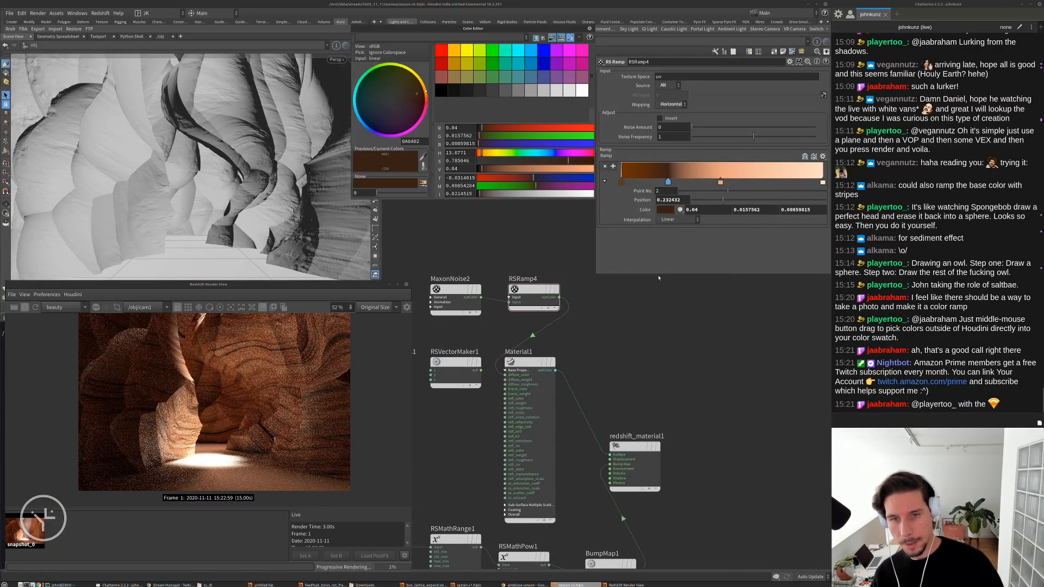
click(501, 168)
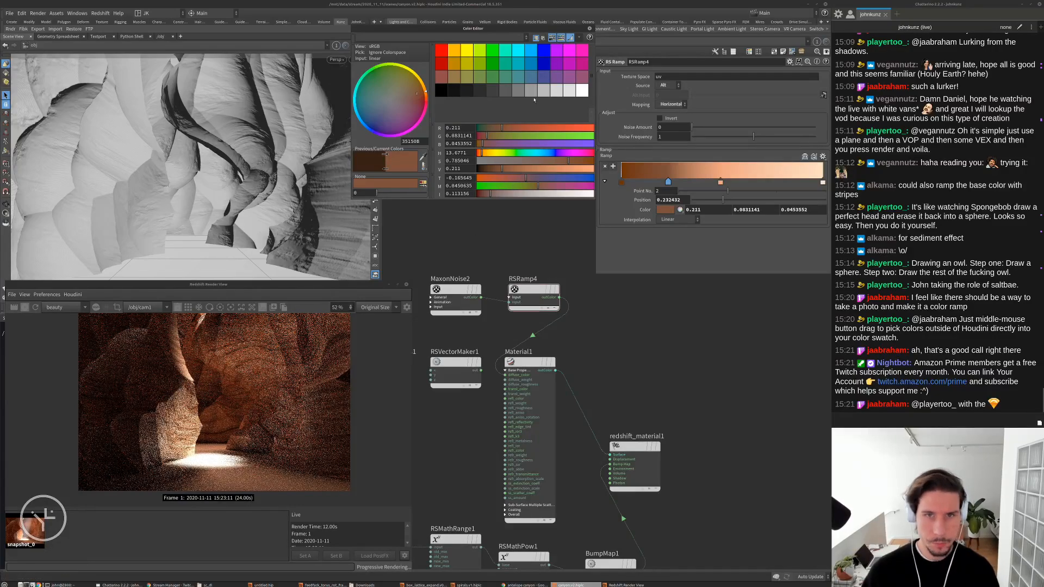
click(590, 28)
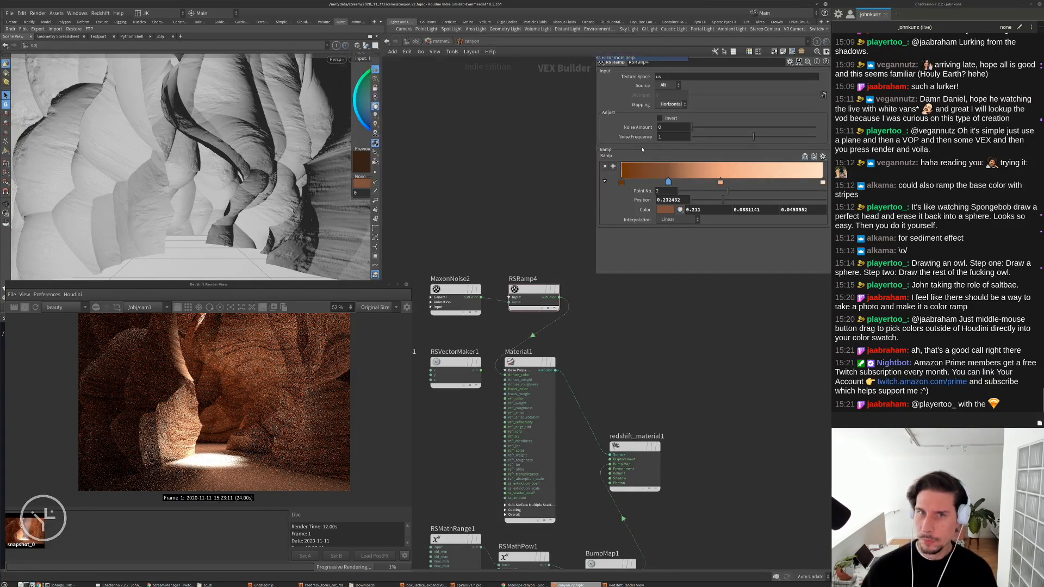
Add an RSRamp4 point at about position 0.099 and set its colour to a pale pinkish tan, about 0.641, 0.409, 0.347
click(640, 182)
click(664, 209)
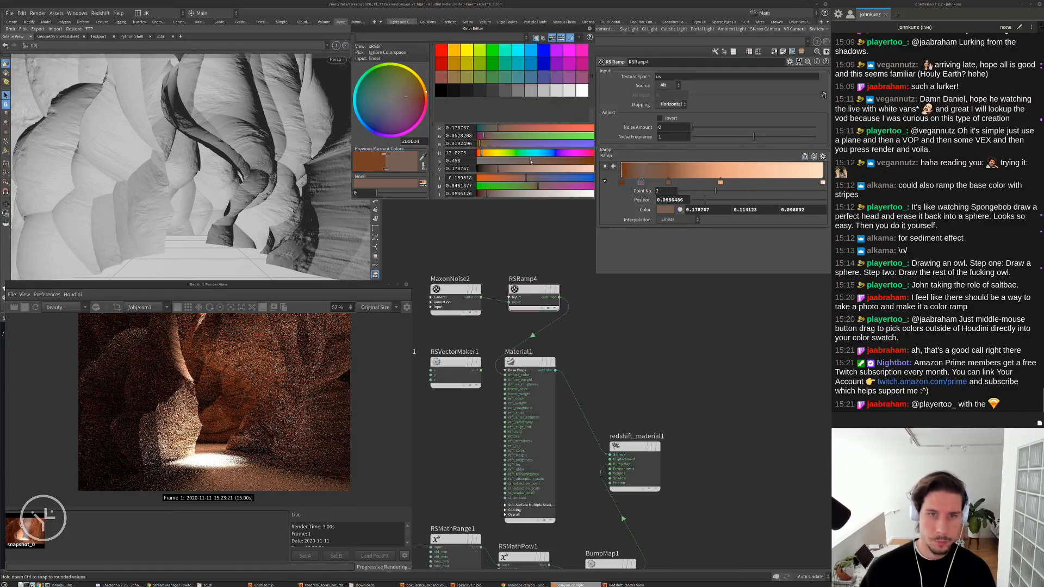
drag(577, 161, 552, 172)
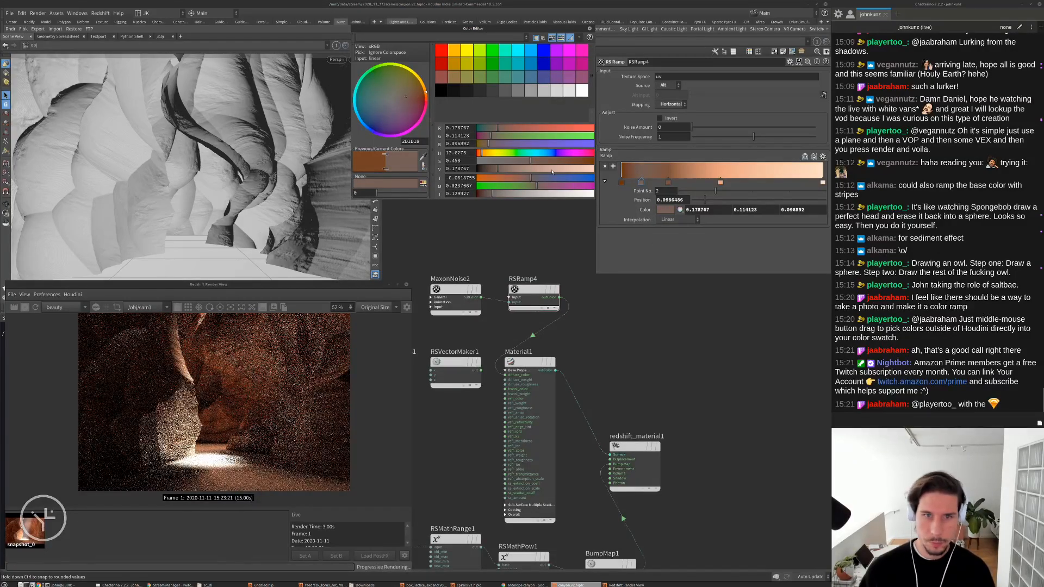
click(552, 172)
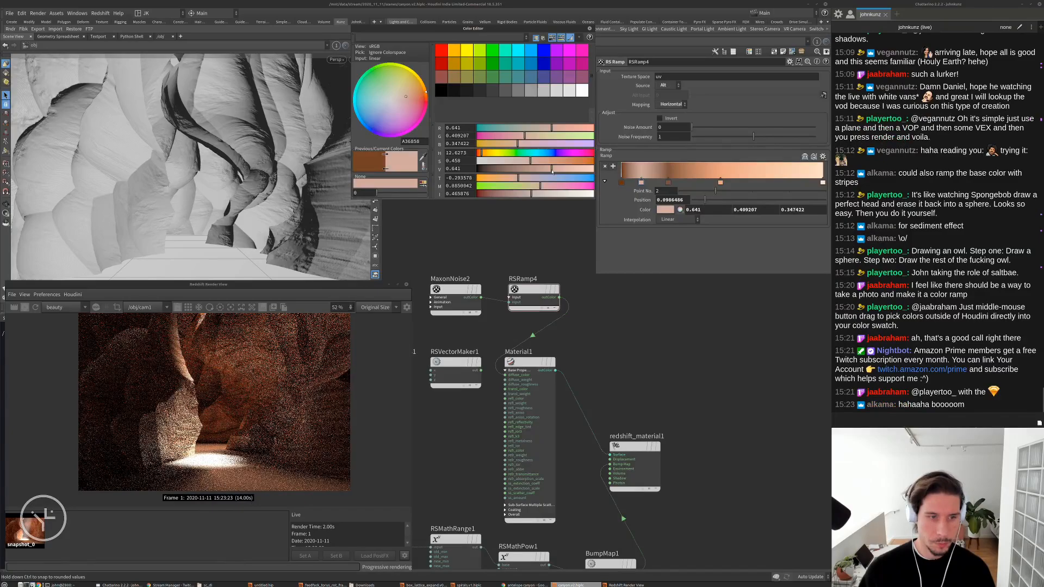
Darken the RSRamp4 point at position 0.099 to a muted greyish brown, about 0.277, 0.177, 0.150
click(510, 171)
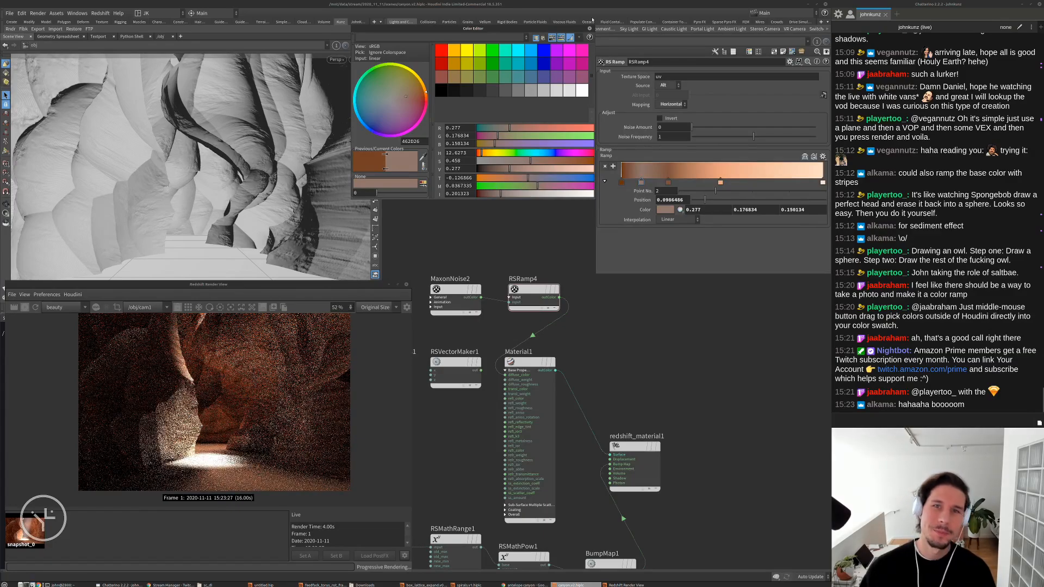
scroll(252, 353, up, 6)
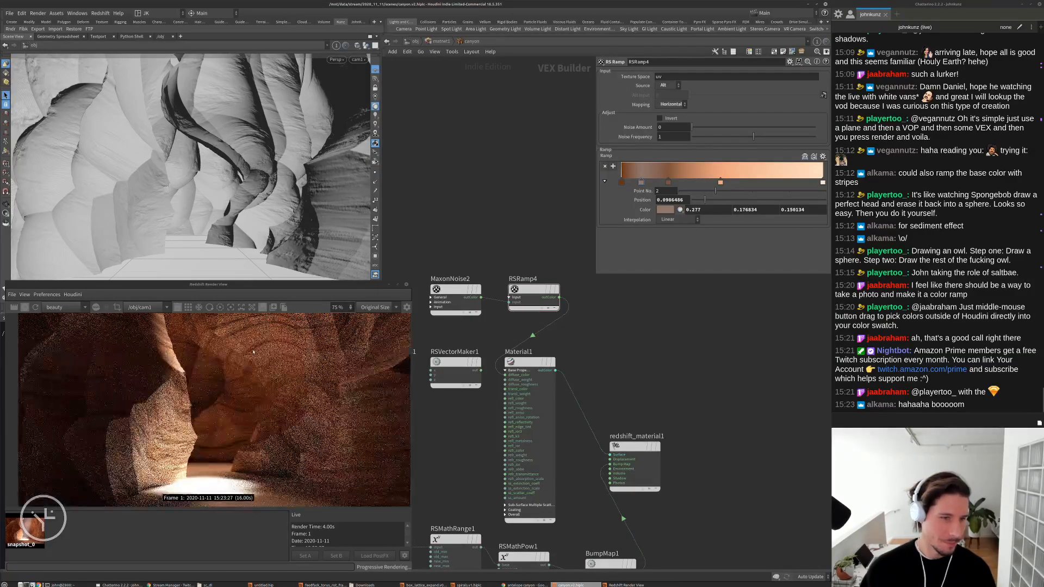
middle_drag(232, 374, 218, 395)
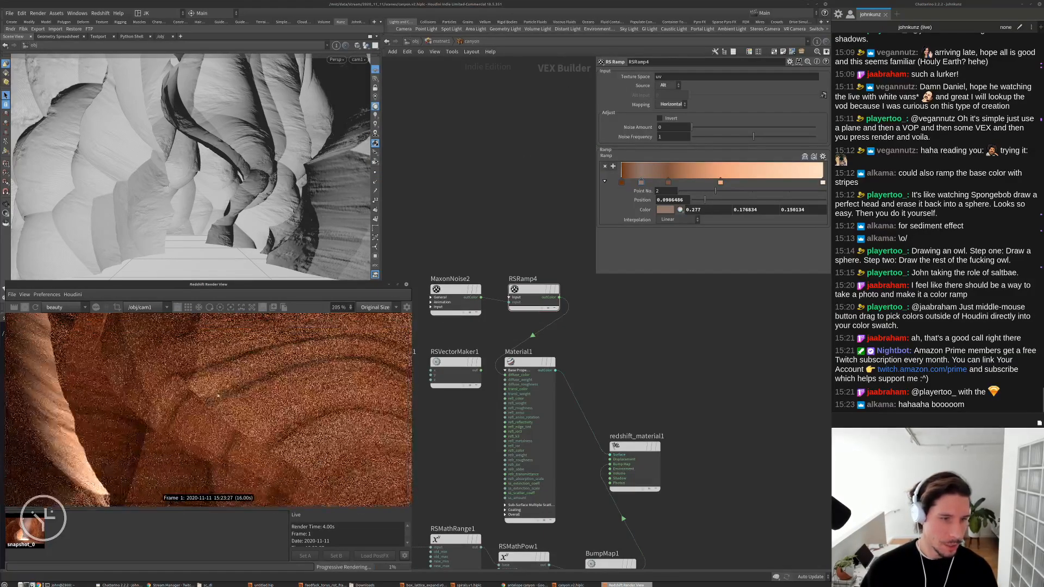
scroll(273, 375, down, 1)
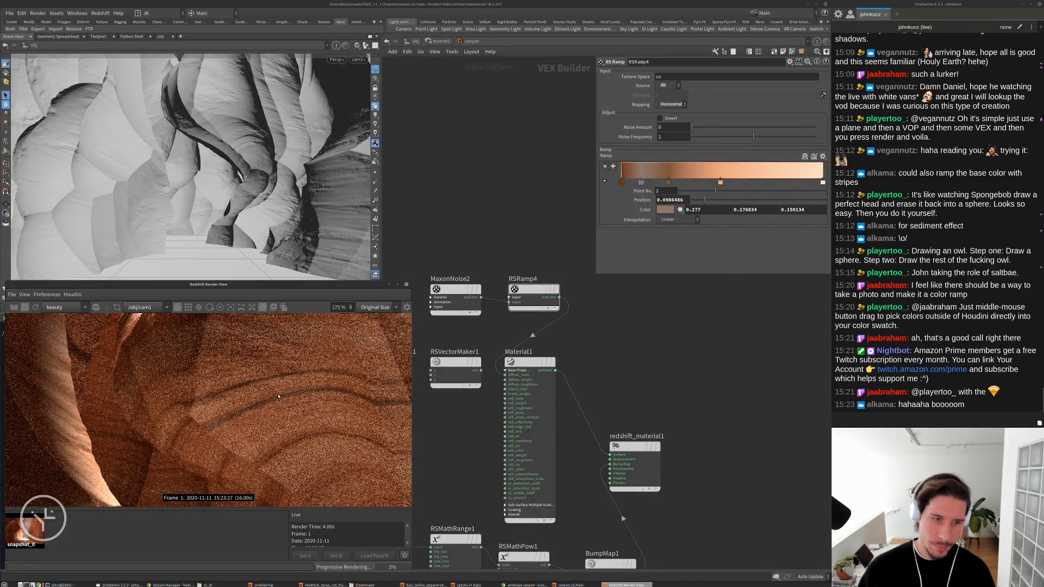
scroll(279, 396, down, 1)
middle_drag(217, 383, 238, 390)
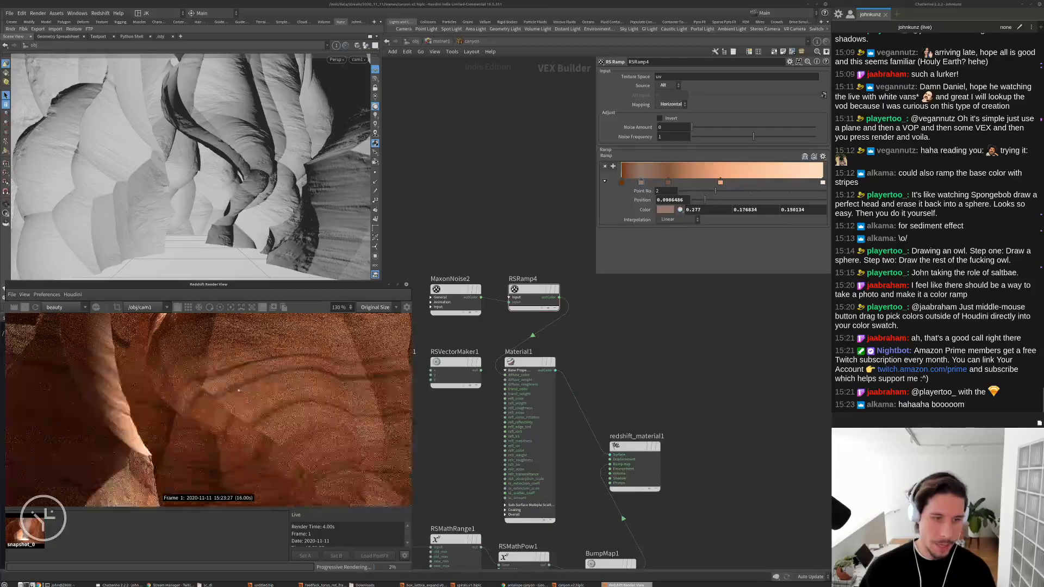
scroll(279, 404, down, 1)
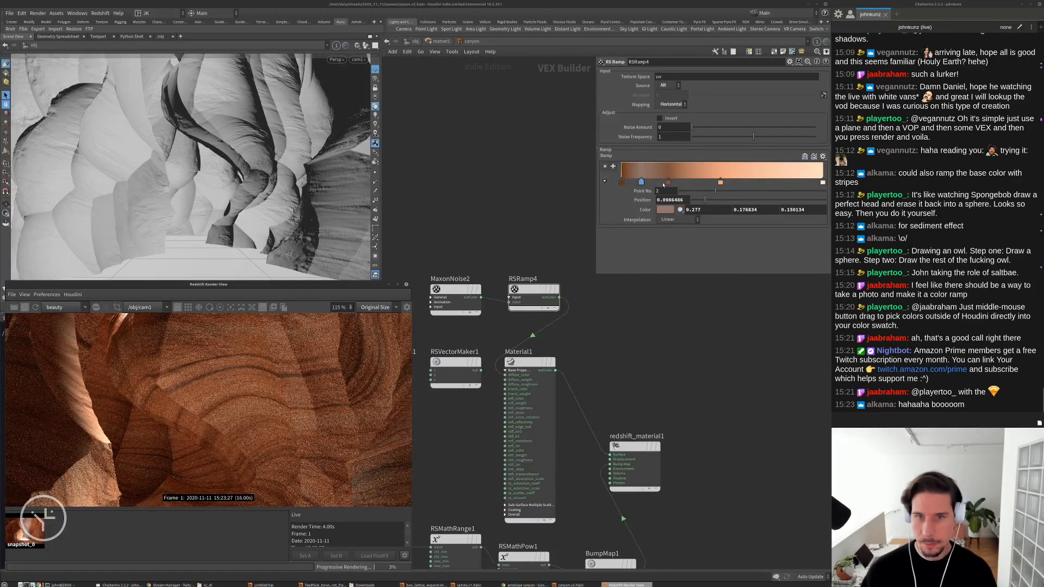
Add an orange RSRamp4 point at about position 0.515 and move the medium brown point to about position 0.603
drag(720, 182, 726, 181)
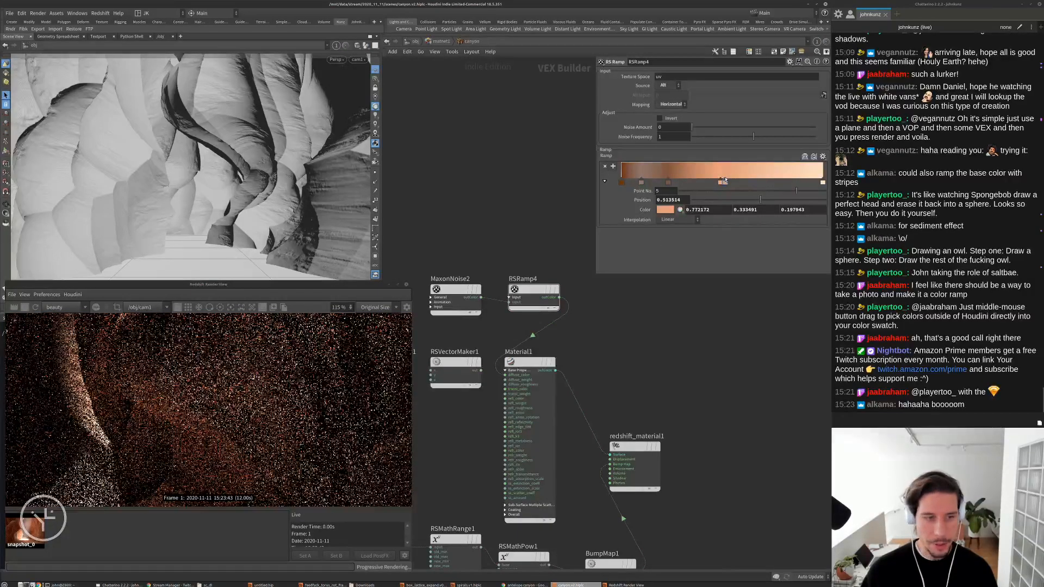
scroll(288, 366, down, 2)
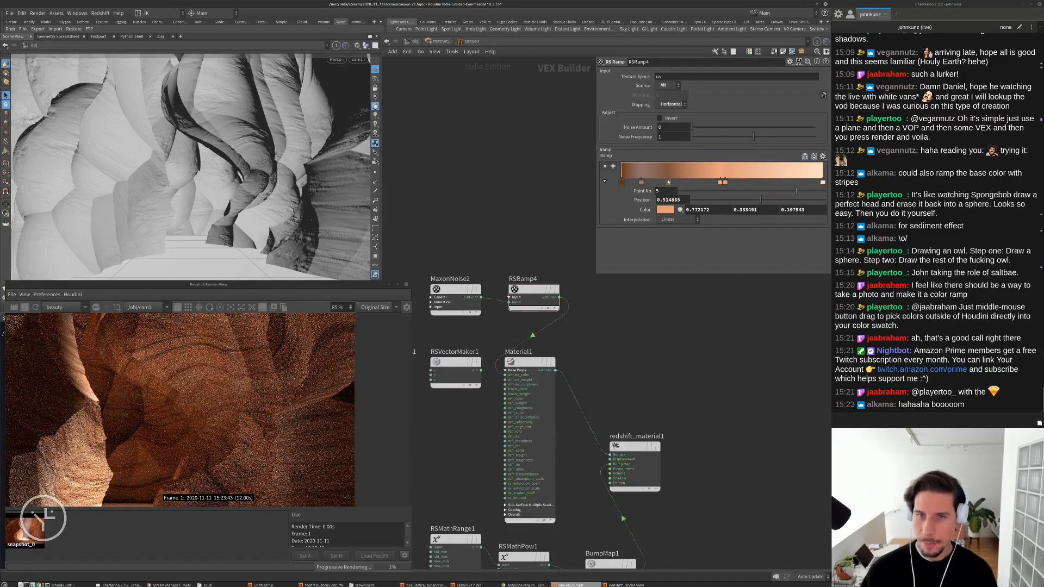
click(668, 182)
drag(668, 183, 742, 183)
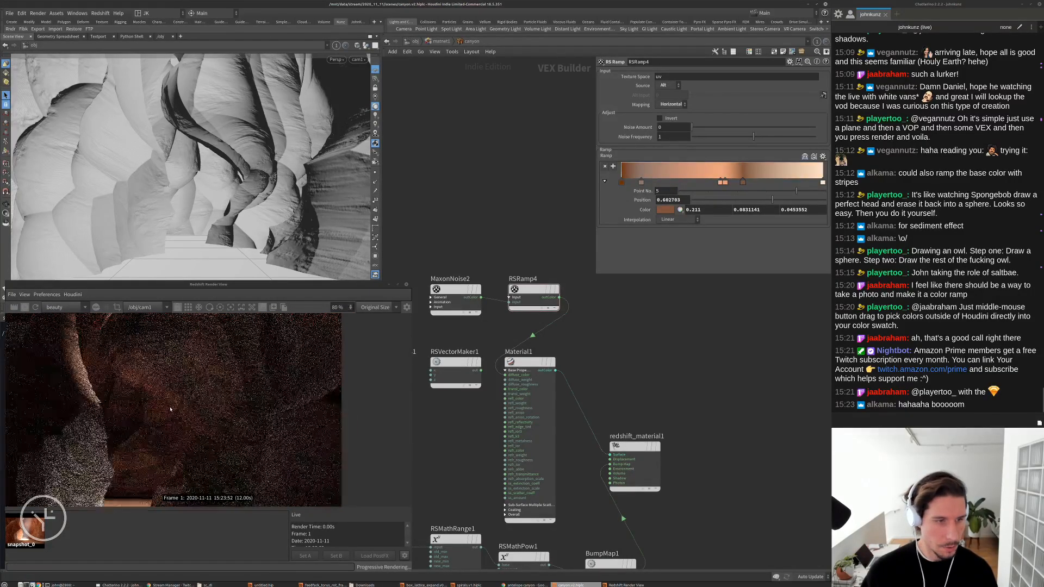
scroll(172, 418, down, 2)
scroll(214, 442, down, 2)
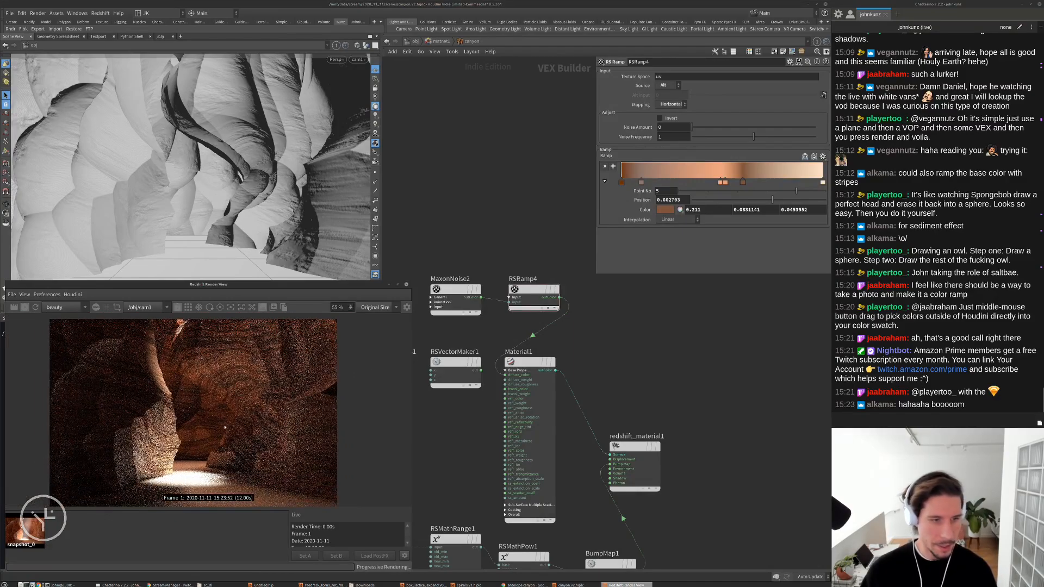
Brighten the RSRamp4 point at position 0.603 to an orange-brown, about 0.477, 0.188, 0.103
click(666, 209)
mouse_move(522, 169)
mouse_down()
mouse_move(549, 170)
mouse_move(533, 169)
mouse_up()
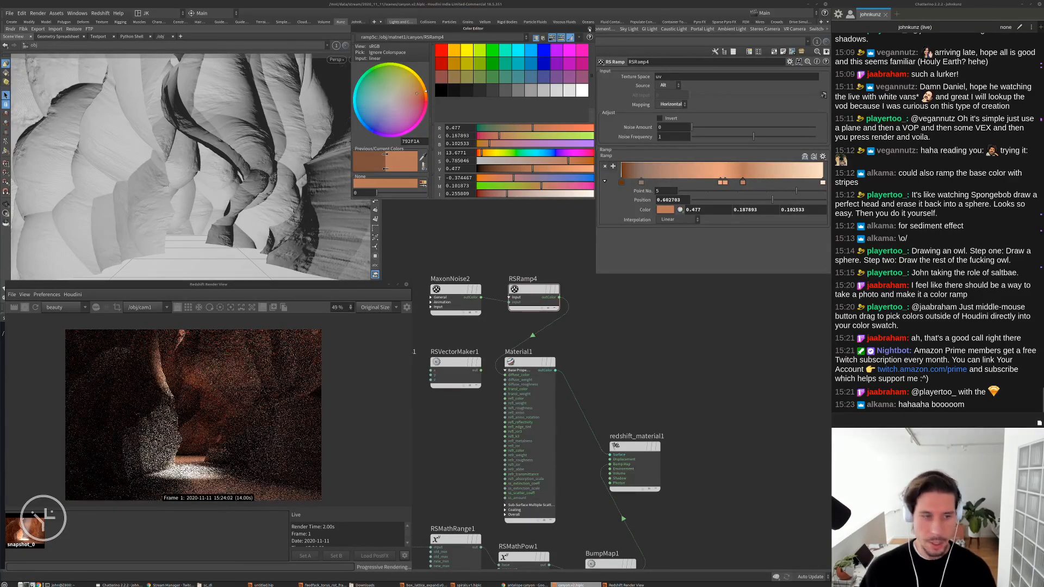
scroll(222, 392, up, 1)
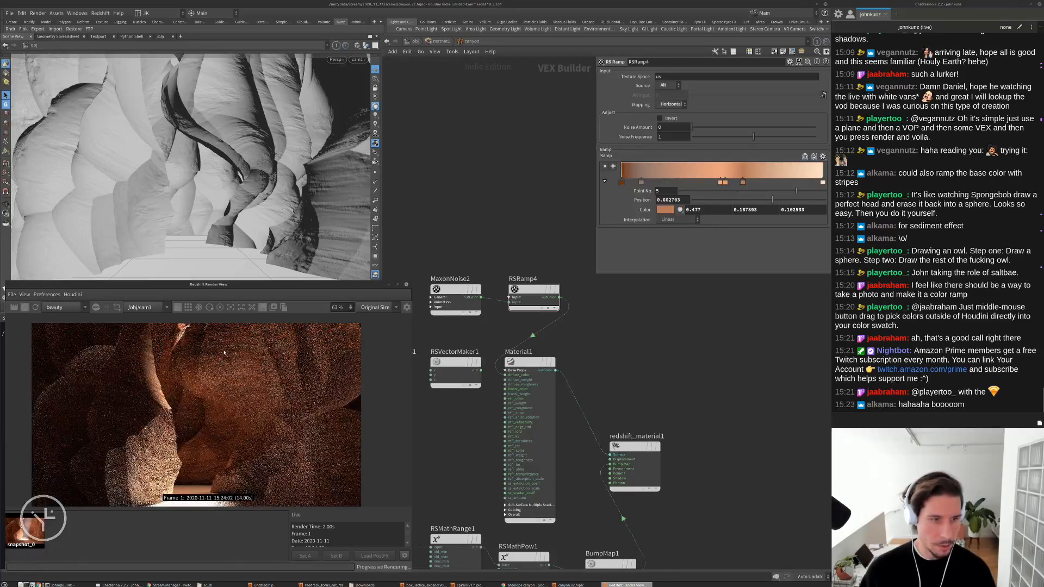
scroll(222, 393, up, 3)
middle_drag(222, 392, 176, 335)
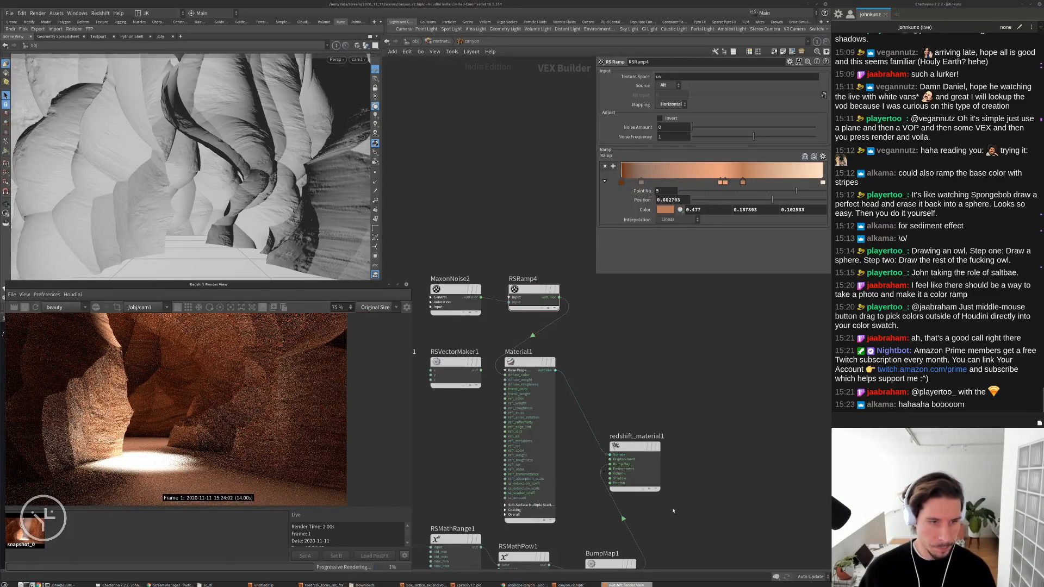
Set the Height Scale of BumpMap1 to .005
middle_drag(561, 456, 582, 307)
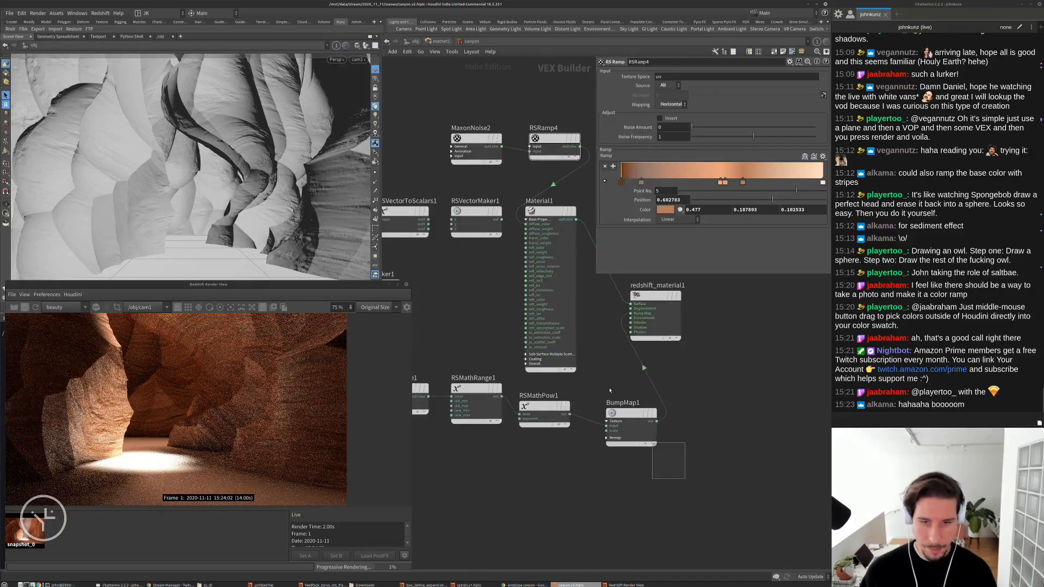
click(625, 418)
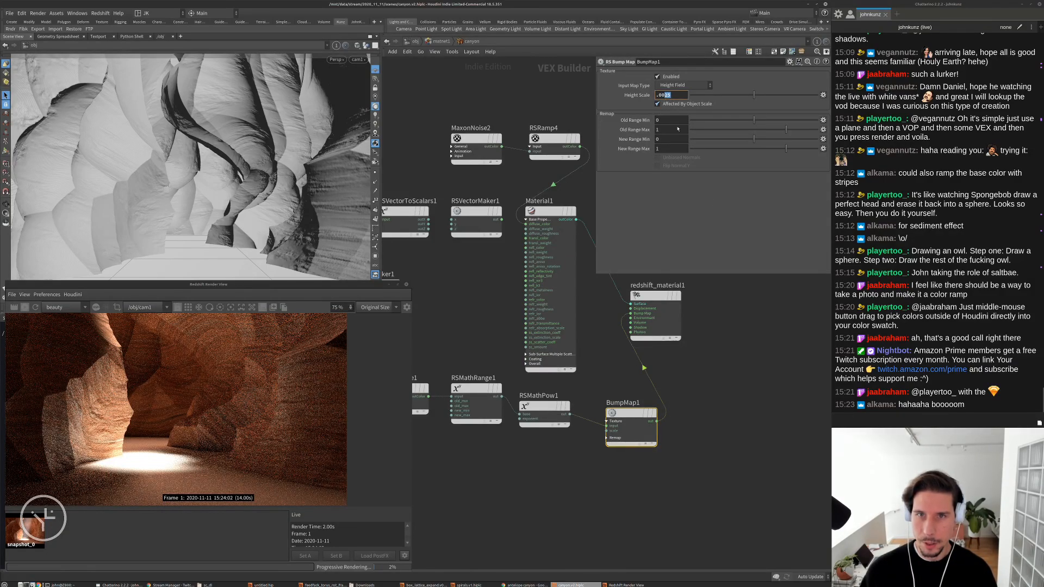
middle_drag(251, 355, 275, 415)
scroll(262, 405, down, 1)
scroll(209, 408, down, 2)
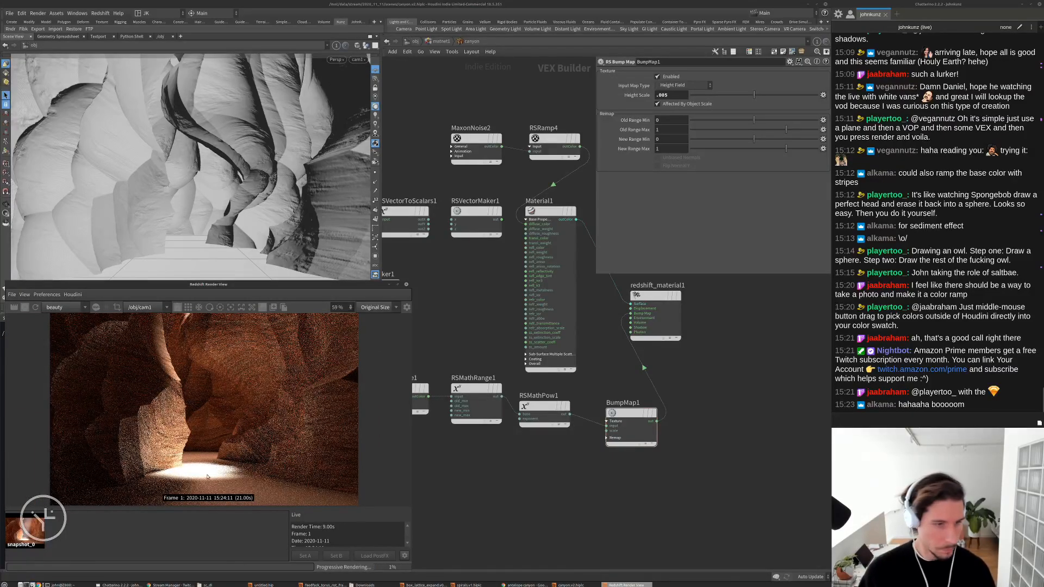
scroll(206, 477, up, 6)
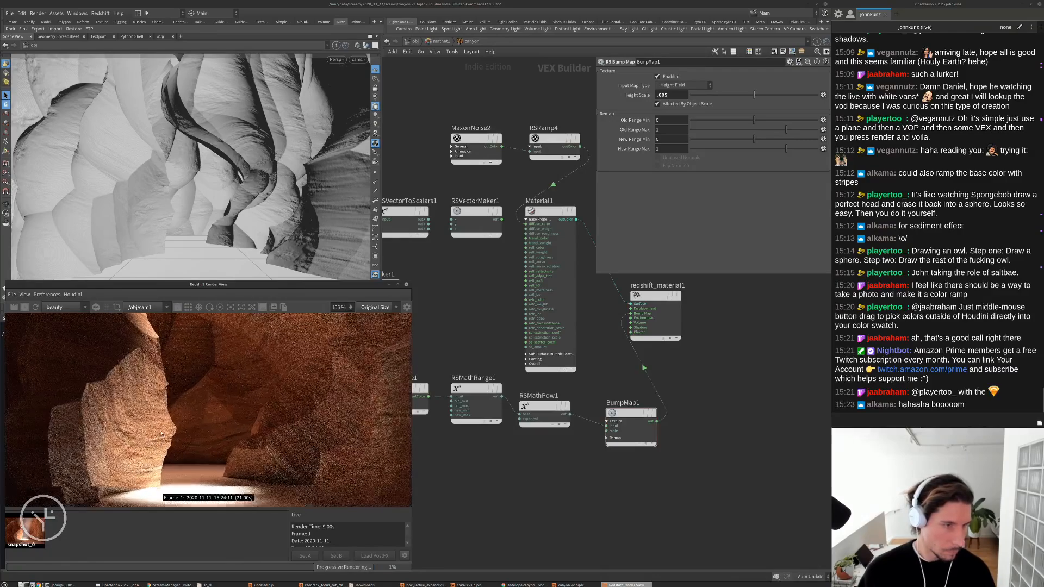
scroll(161, 433, up, 5)
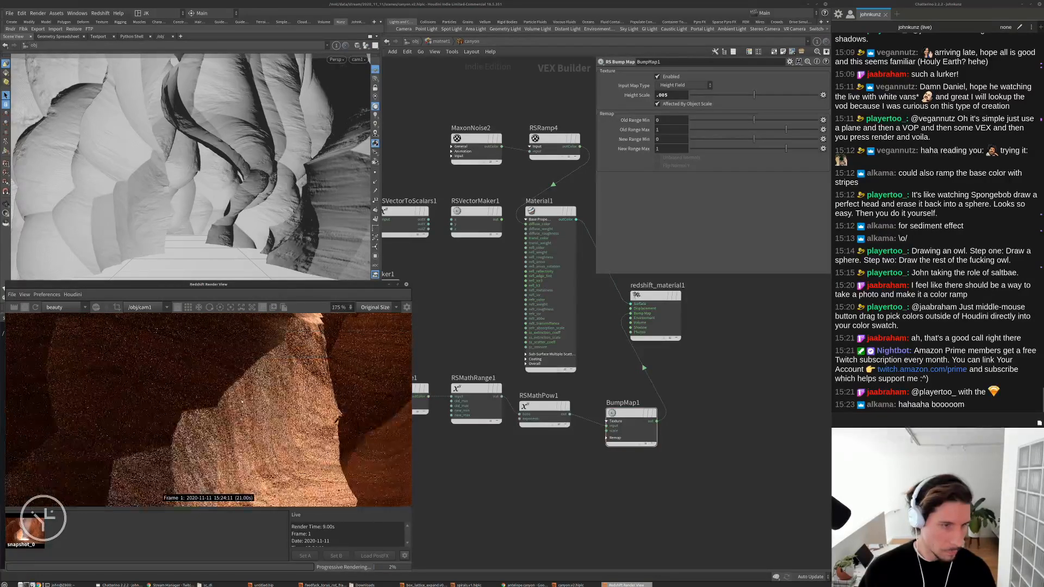
scroll(243, 401, down, 5)
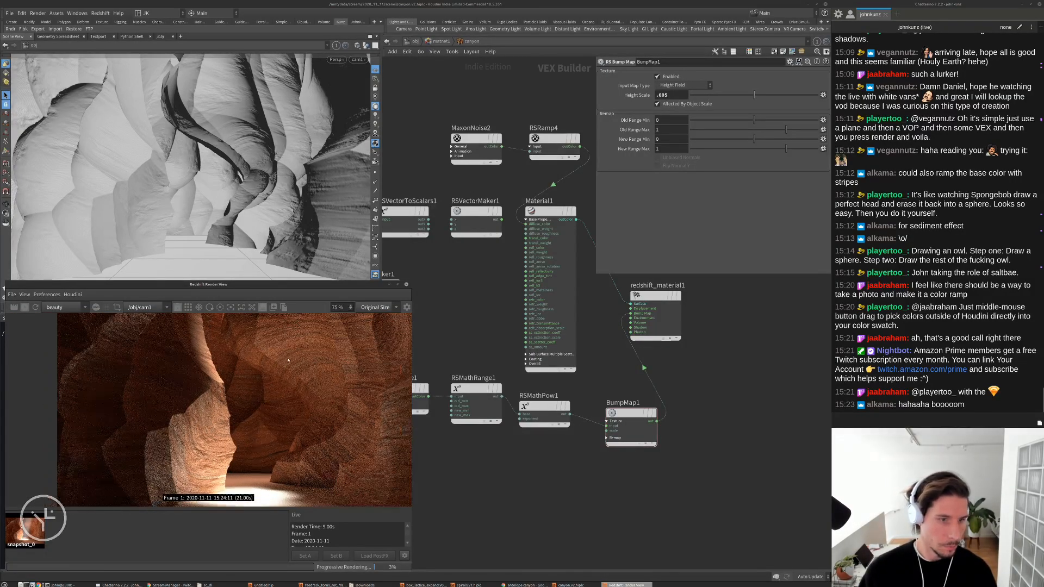
middle_drag(326, 345, 233, 397)
scroll(256, 363, down, 2)
scroll(232, 351, up, 2)
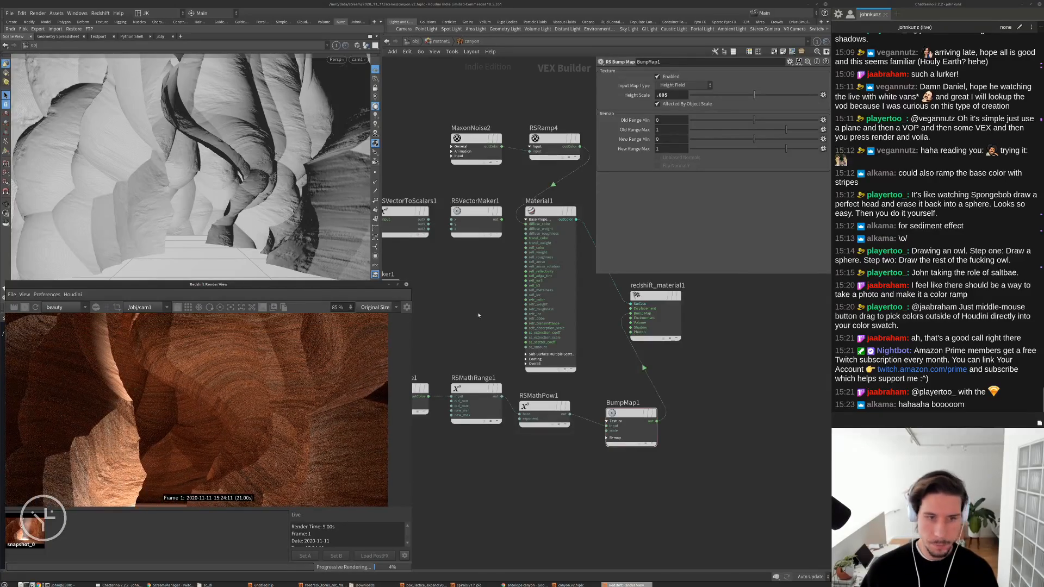
Set the Overall Scale of MaxonNoise2 to 15
middle_drag(478, 314, 459, 400)
click(458, 226)
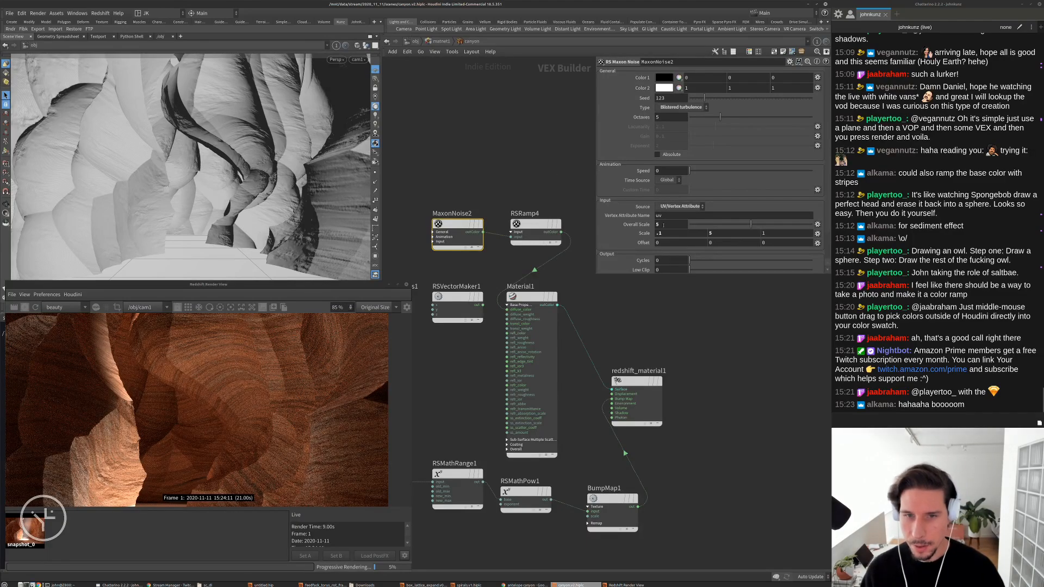
click(663, 225)
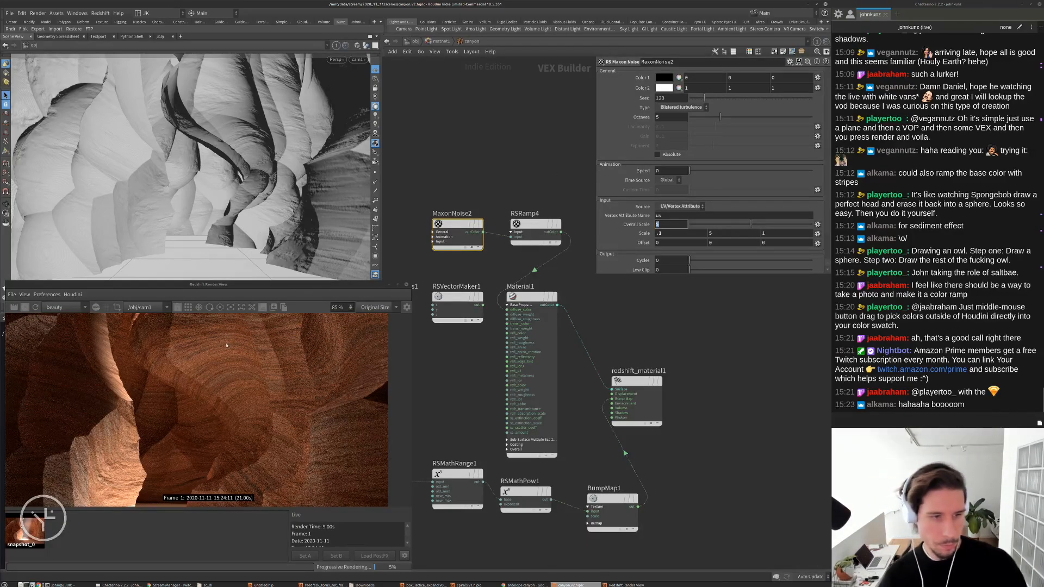
text(5)
key(Return)
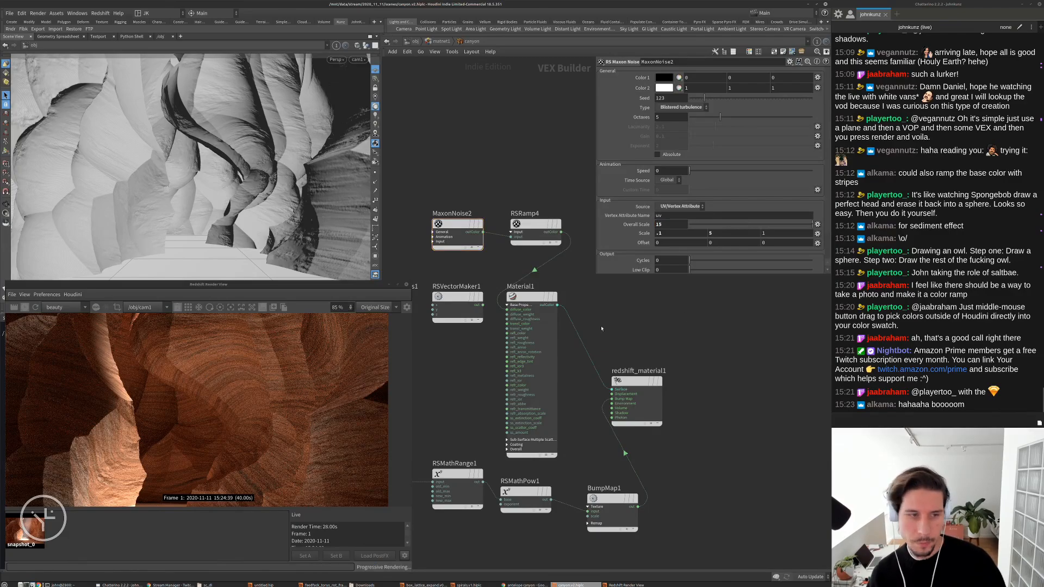
Examine the sediment colour banding on the canyon walls in the Redshift render, both close up and across the whole frame
scroll(236, 401, down, 1)
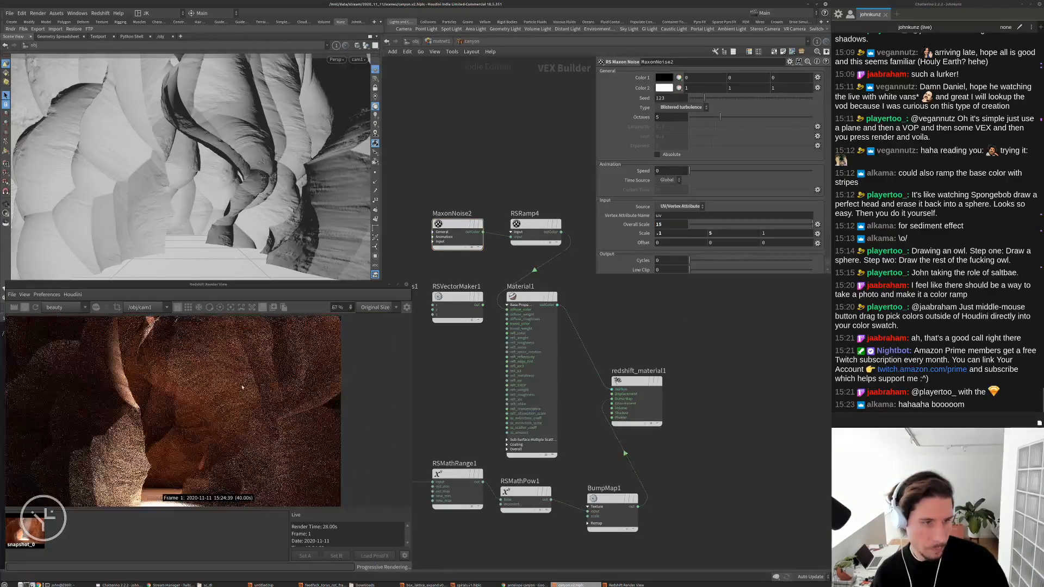
scroll(240, 375, down, 1)
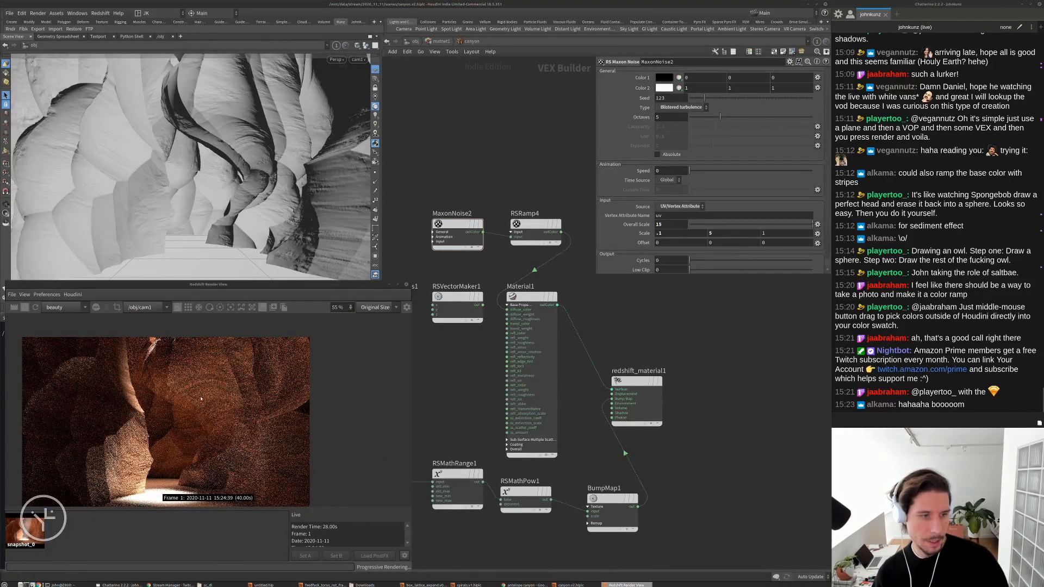
scroll(244, 348, up, 4)
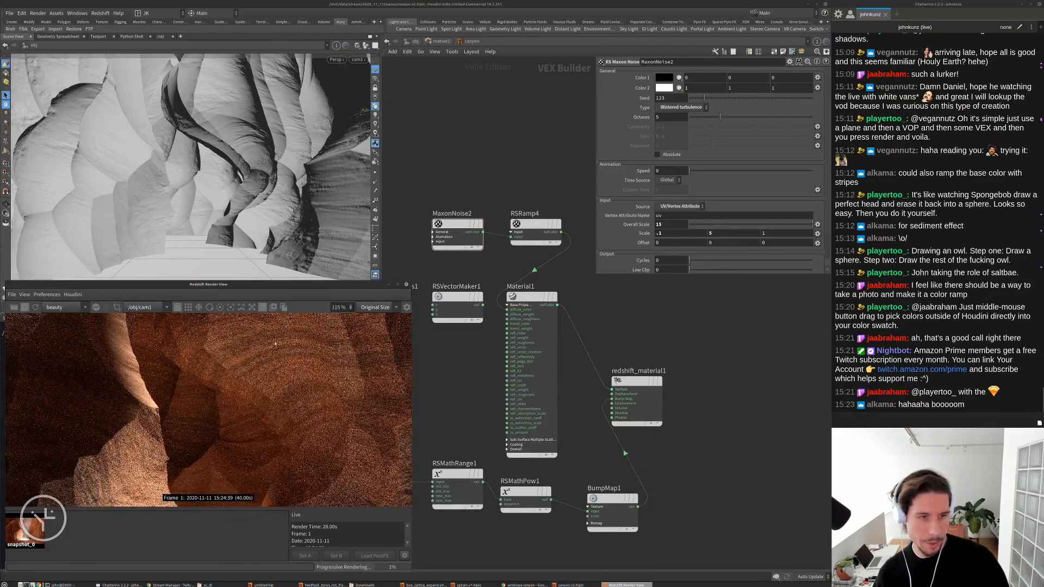
scroll(243, 359, down, 4)
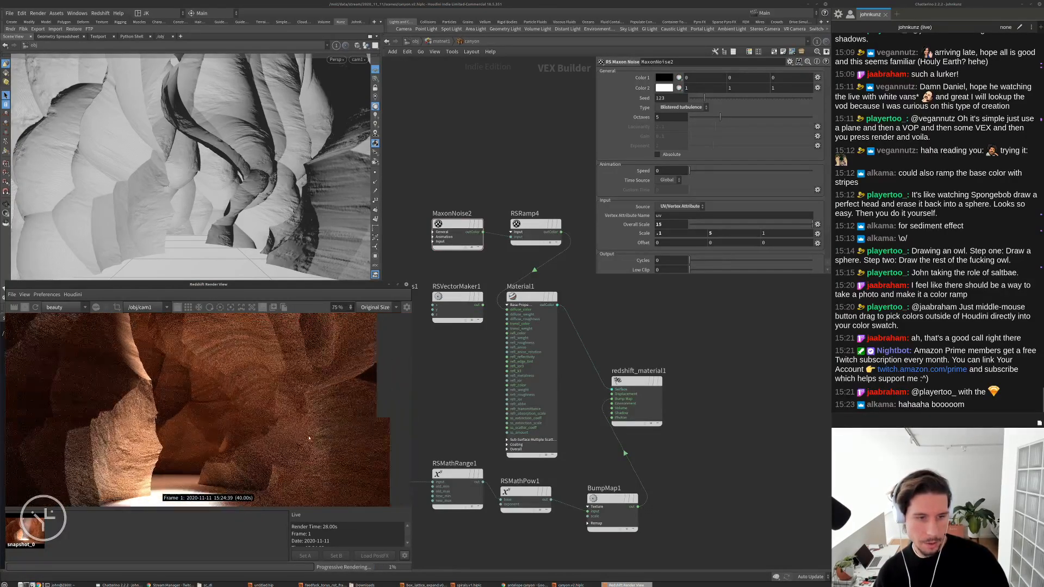
scroll(241, 363, down, 1)
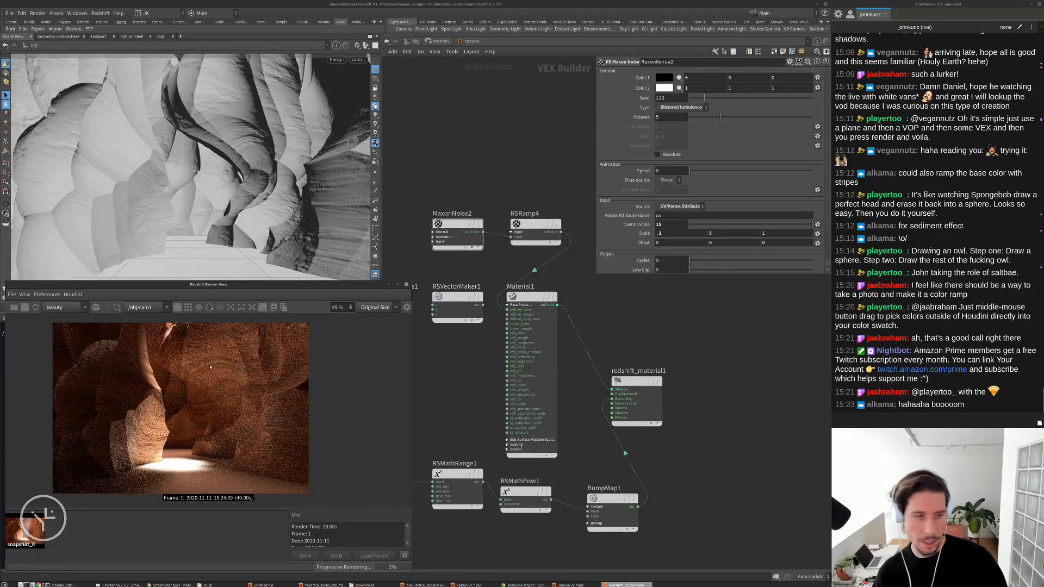
middle_drag(210, 367, 205, 420)
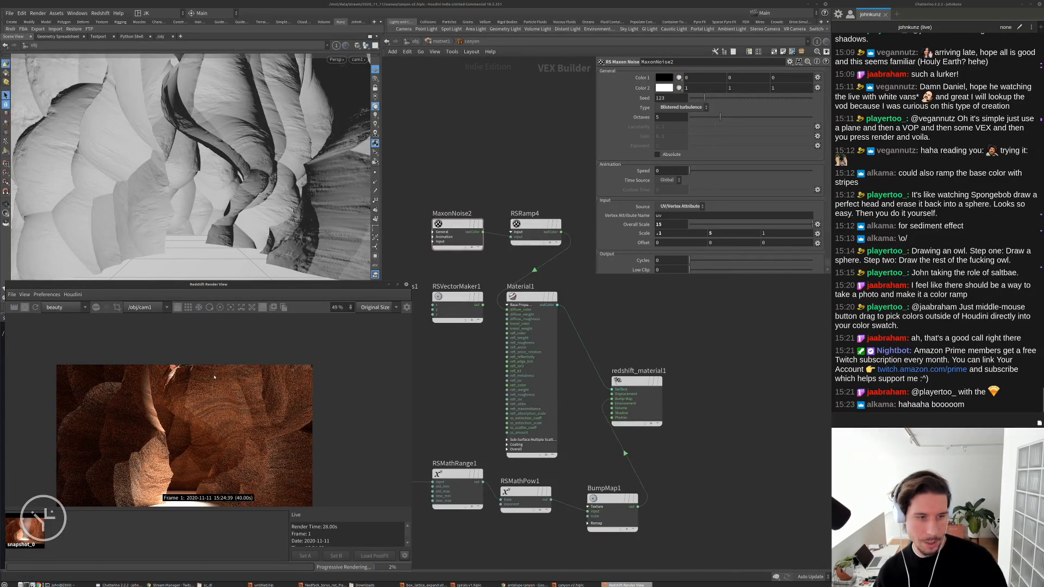
scroll(210, 384, up, 2)
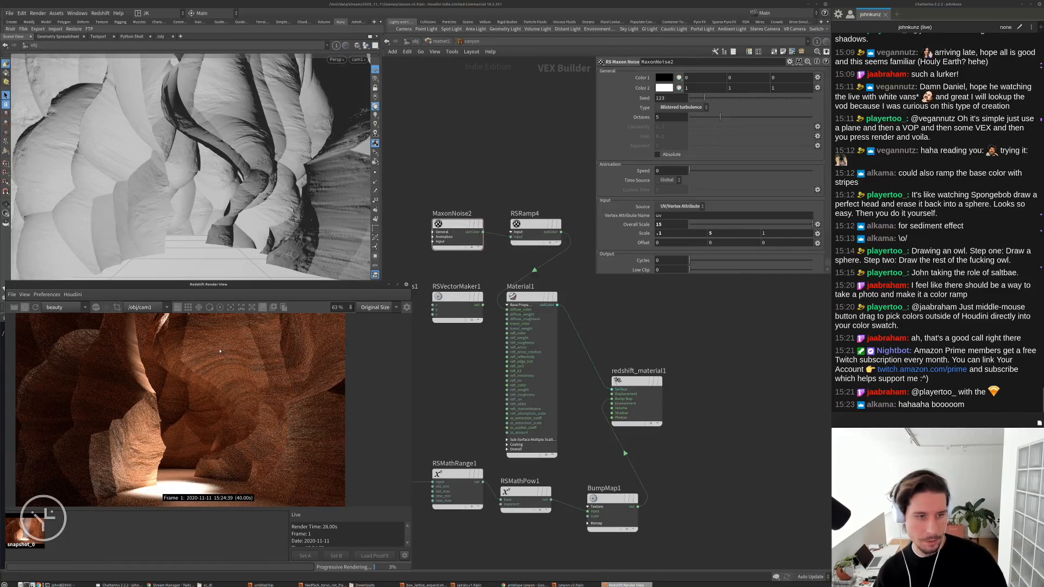
scroll(244, 389, down, 3)
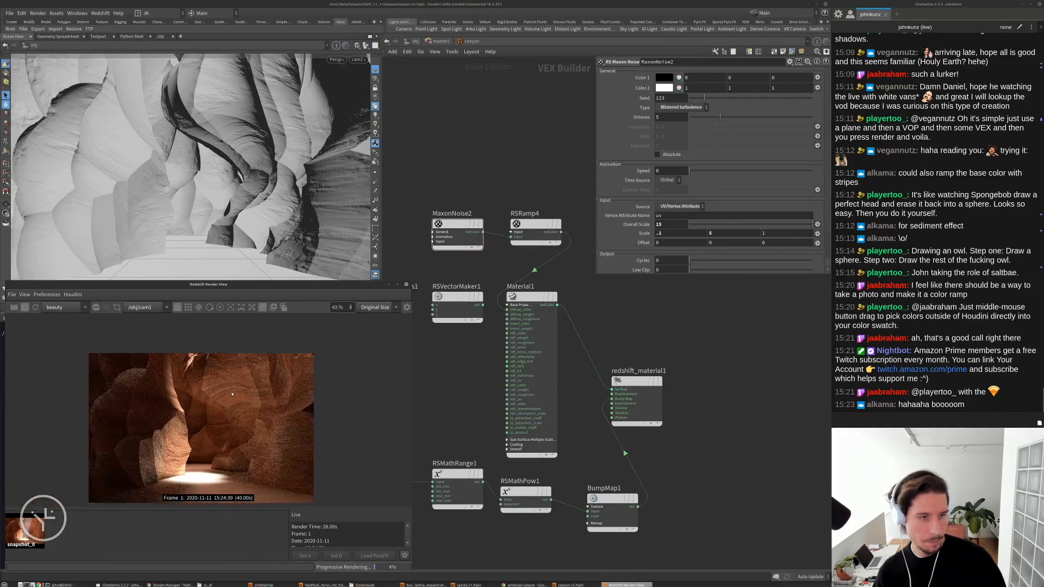
scroll(277, 405, up, 1)
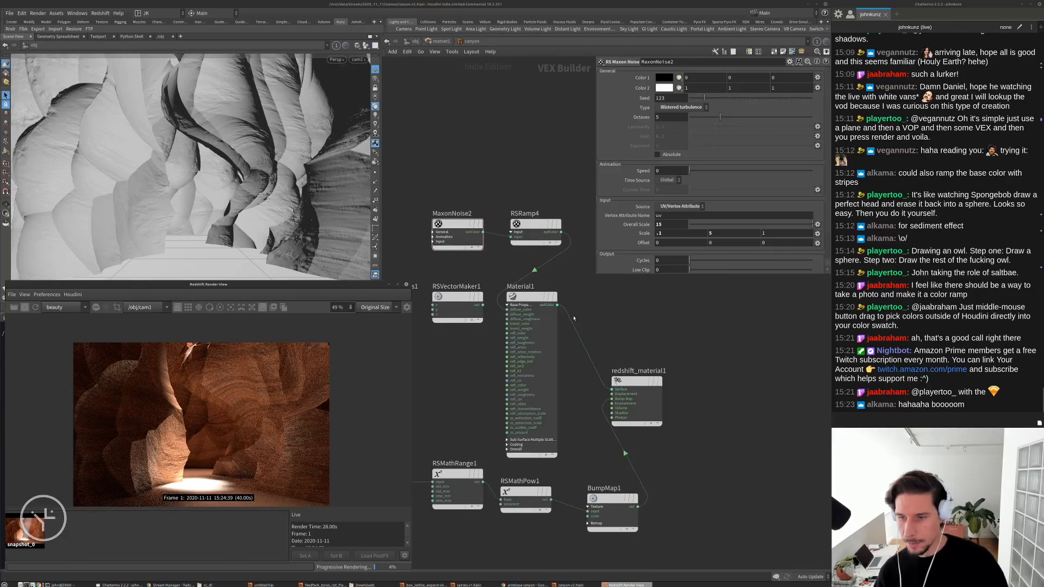
scroll(618, 336, down, 1)
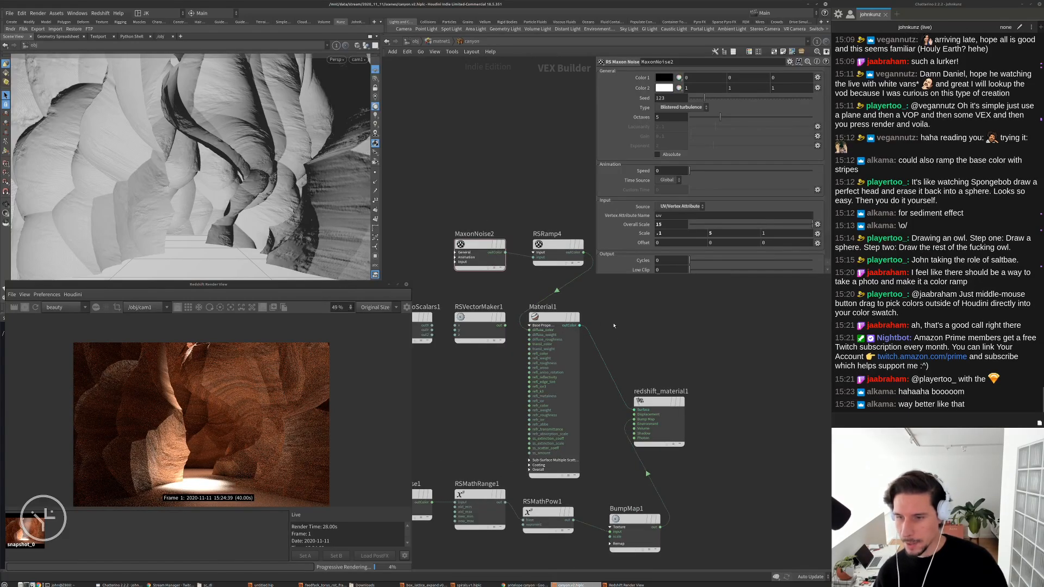
scroll(637, 326, down, 1)
scroll(256, 449, up, 3)
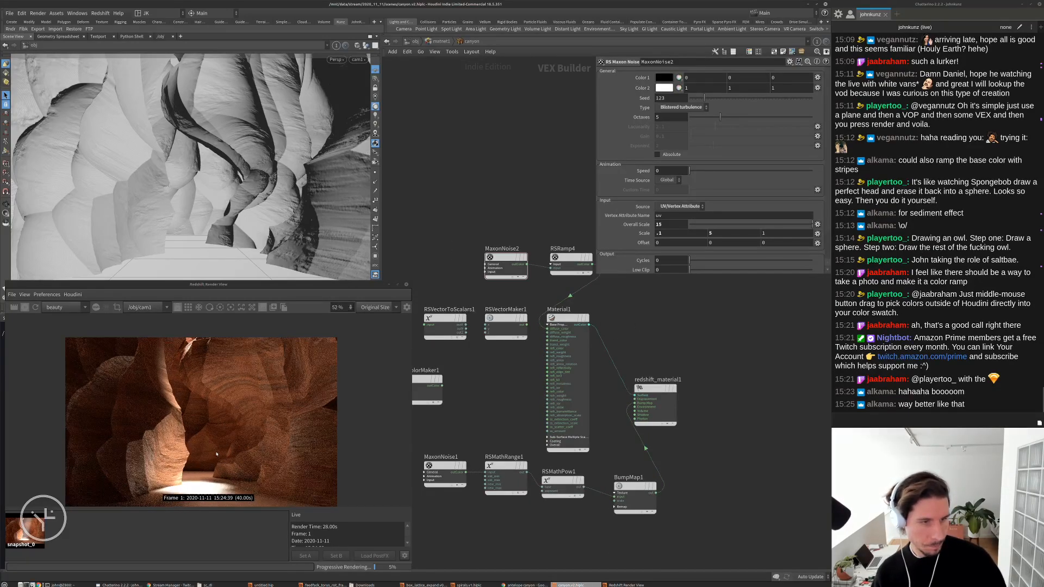
scroll(255, 371, up, 1)
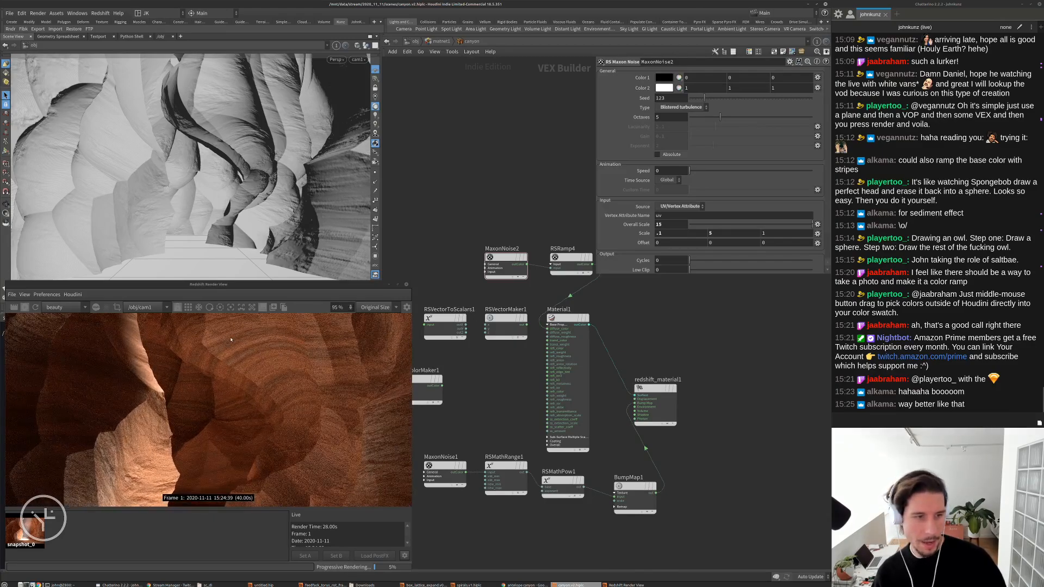
Set the Exponent of RSMathPow1 to 0.75
middle_drag(188, 336, 182, 362)
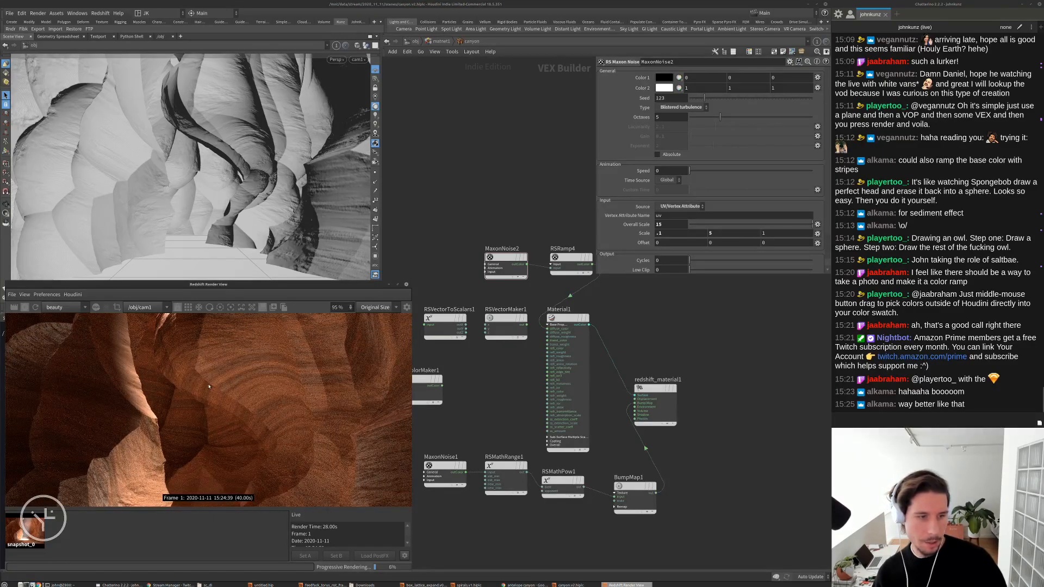
scroll(206, 384, down, 3)
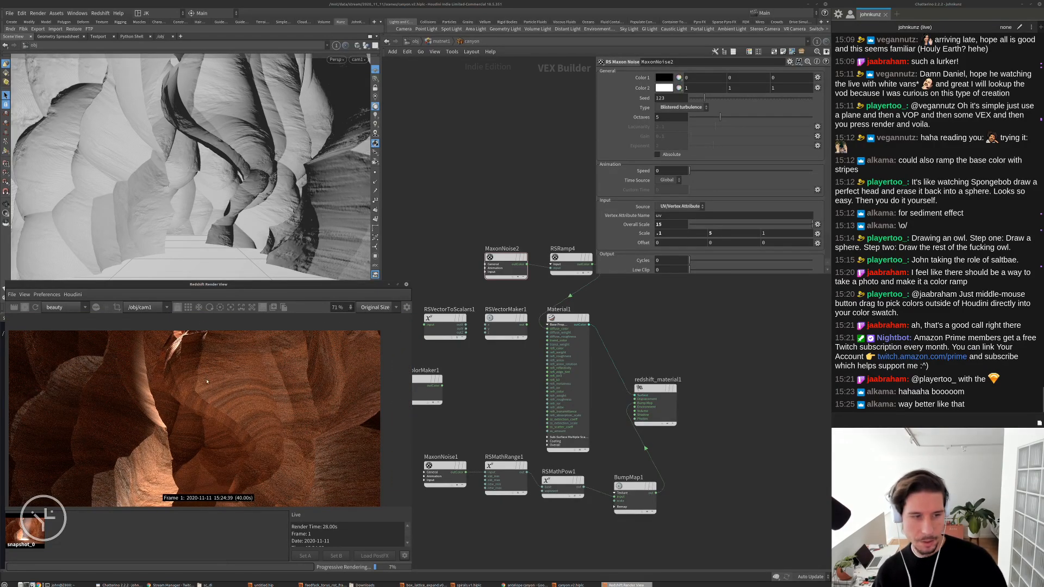
middle_drag(209, 441, 212, 369)
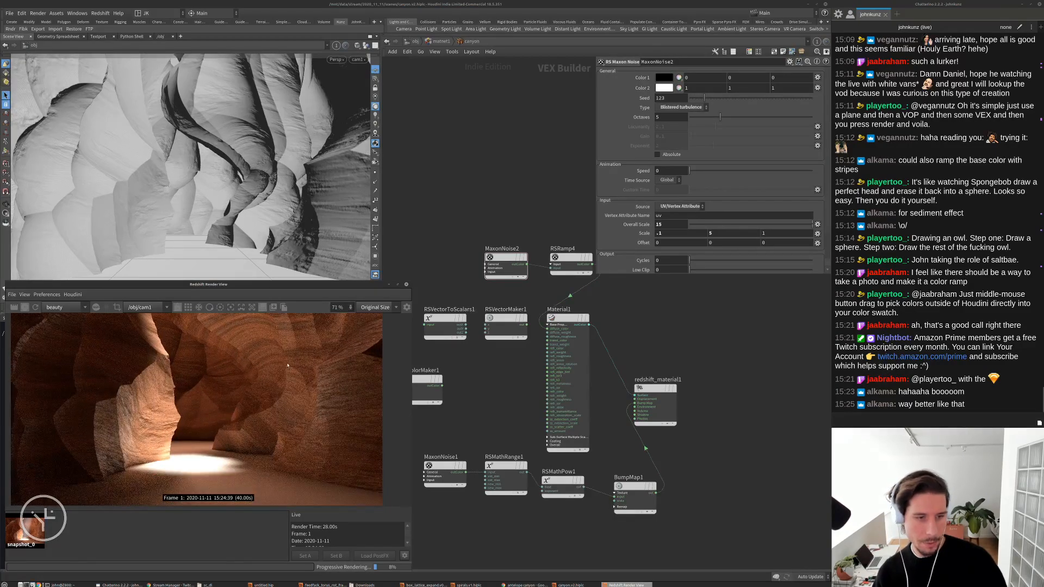
scroll(326, 416, up, 6)
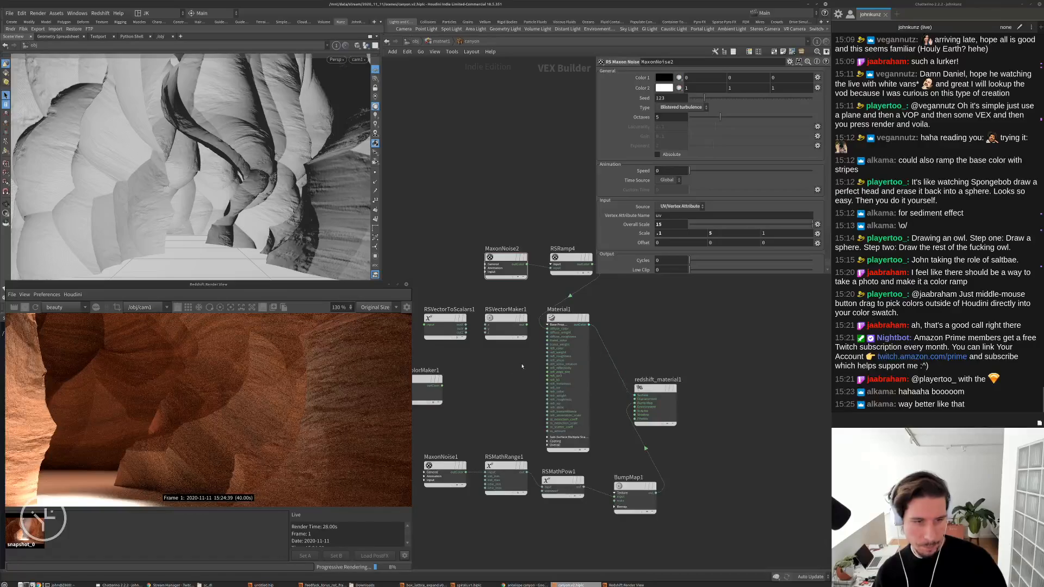
scroll(598, 478, up, 5)
scroll(638, 463, down, 5)
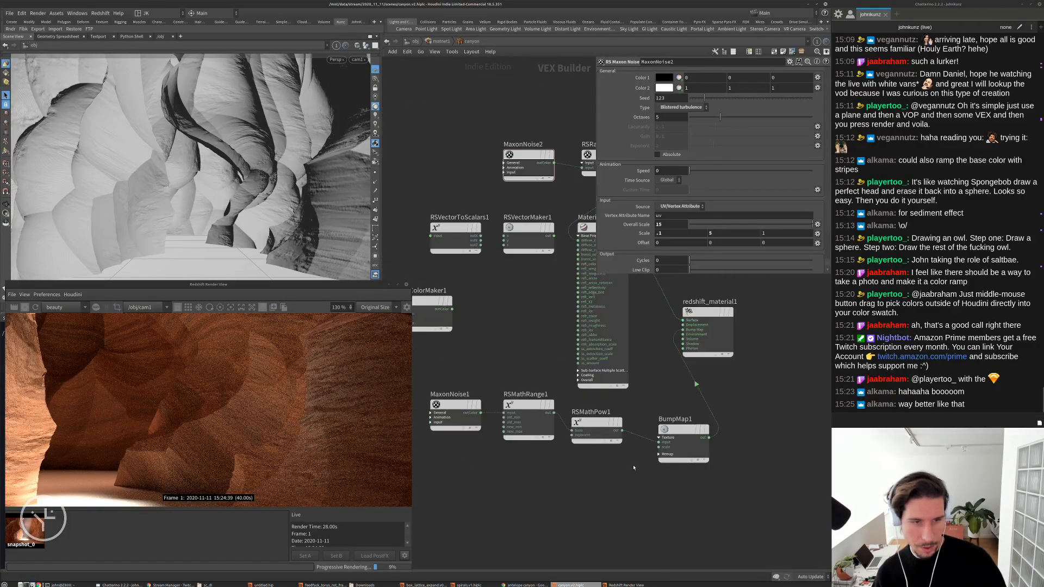
click(631, 434)
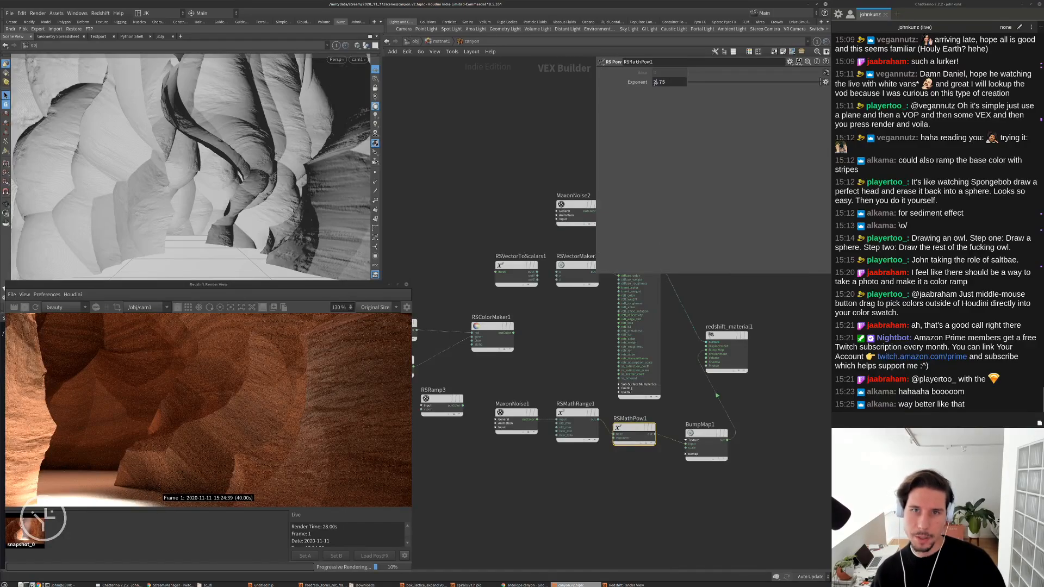
double_click(655, 82)
text(0)
key(Return)
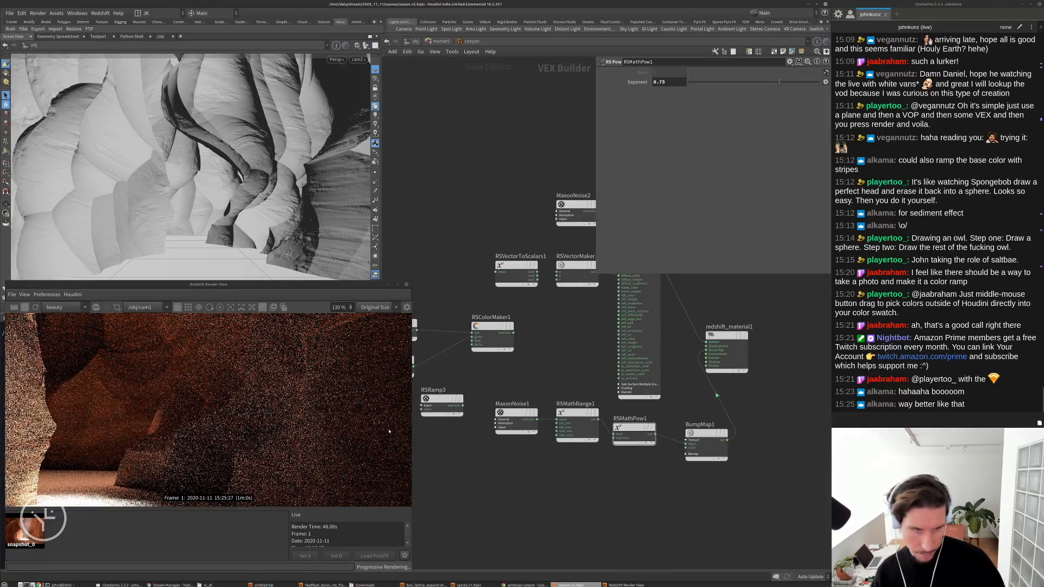
Set the Height Scale of BumpMap1 to .0015
scroll(342, 412, down, 2)
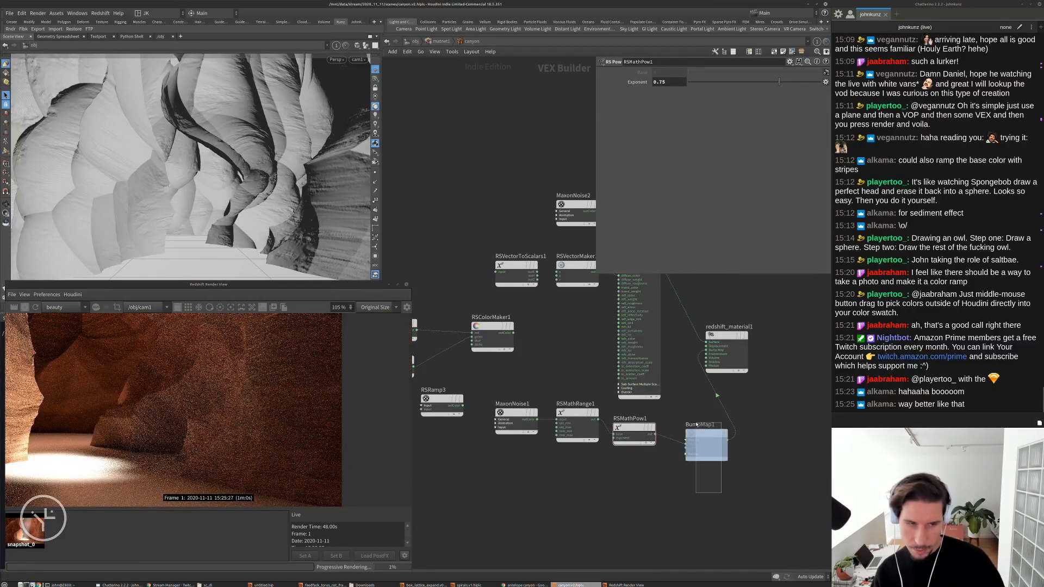
click(707, 446)
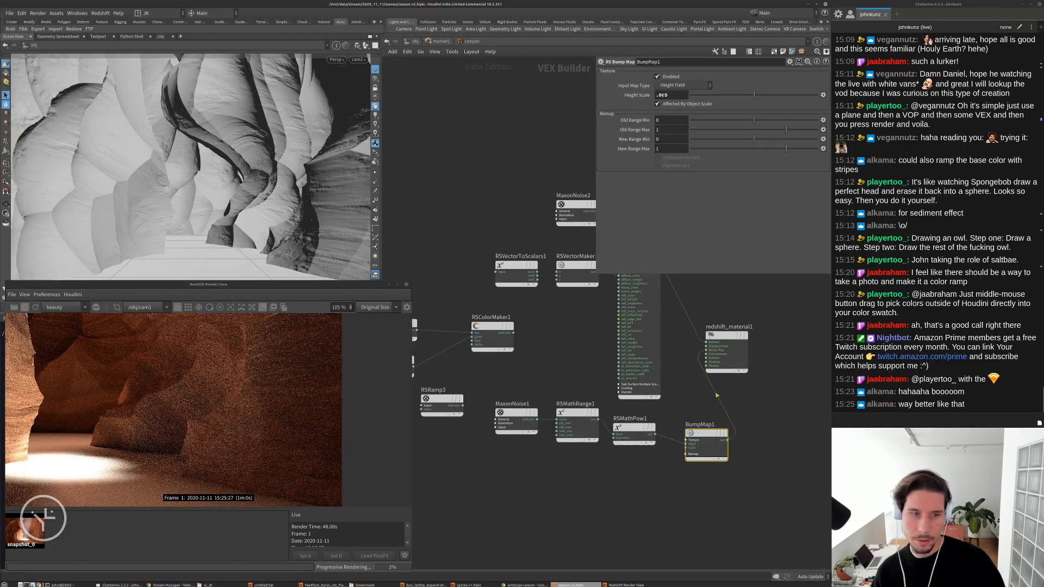
scroll(326, 402, up, 4)
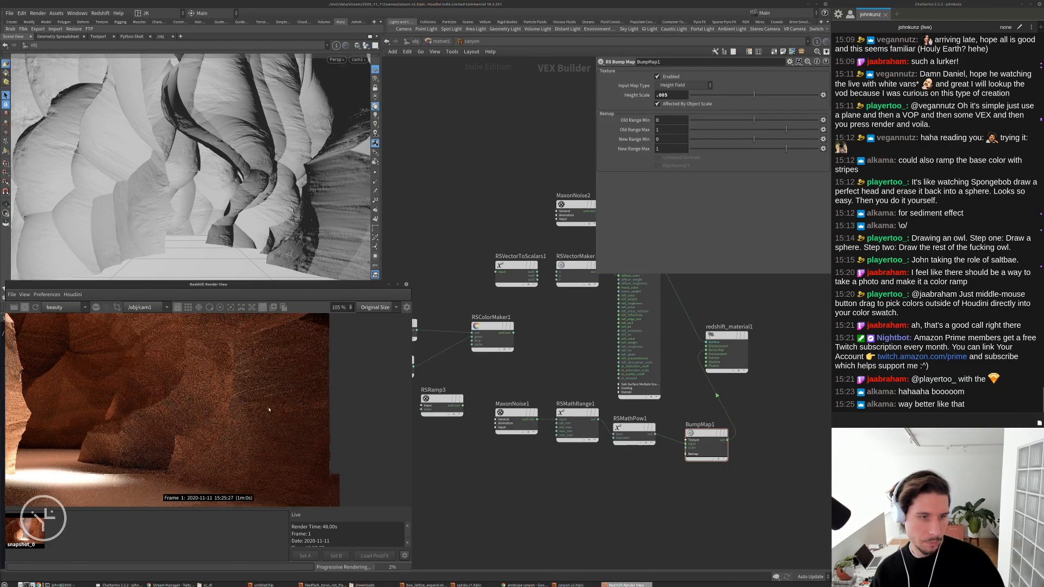
scroll(254, 416, down, 5)
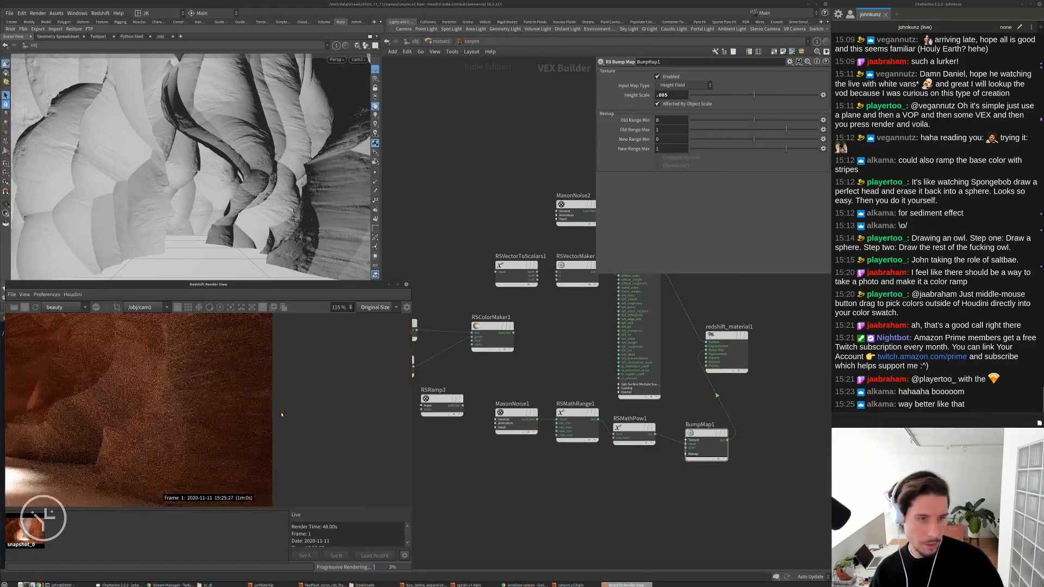
middle_drag(184, 412, 254, 428)
scroll(296, 375, up, 1)
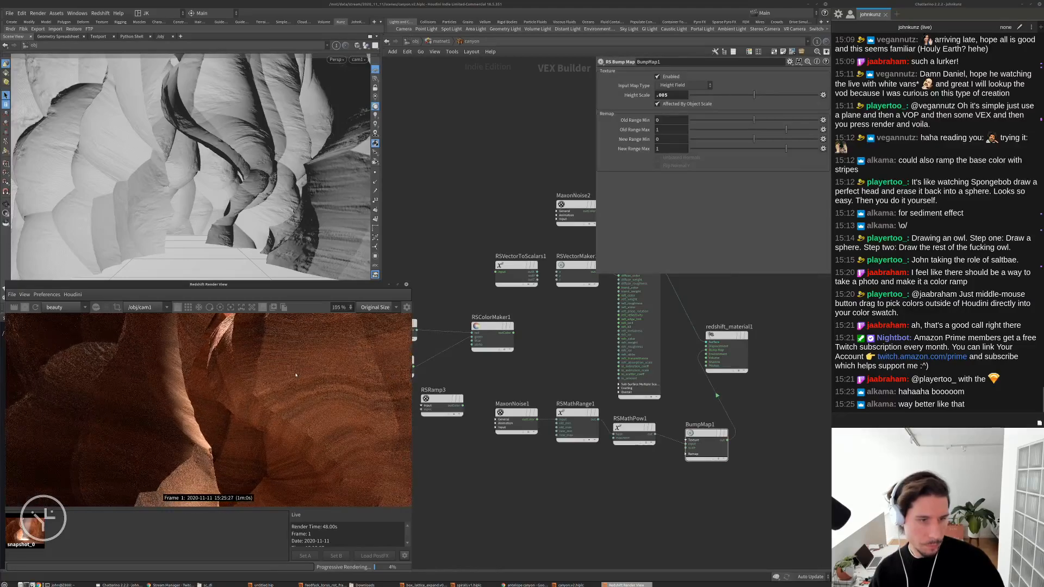
click(459, 146)
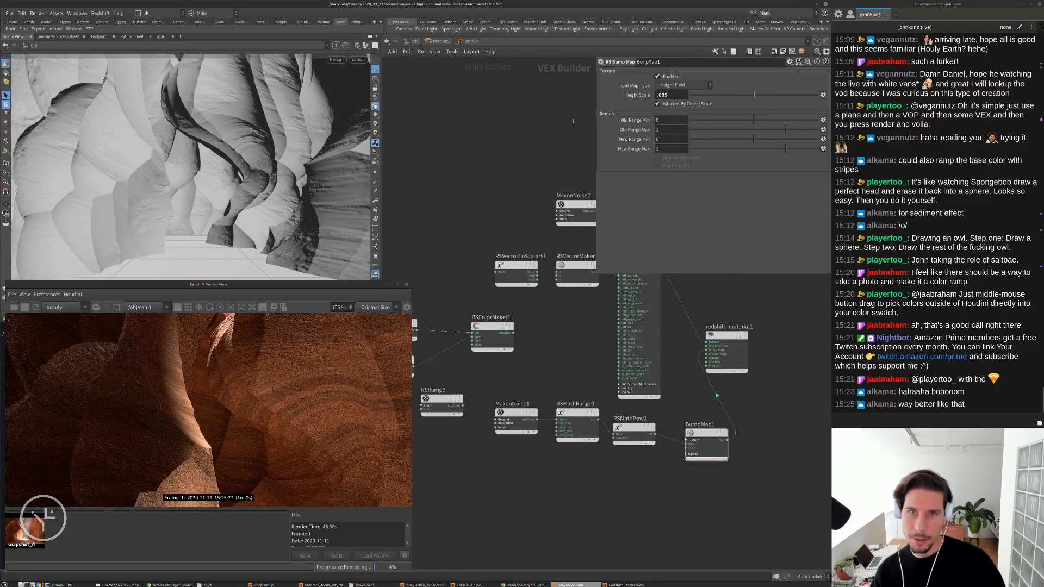
key(Return)
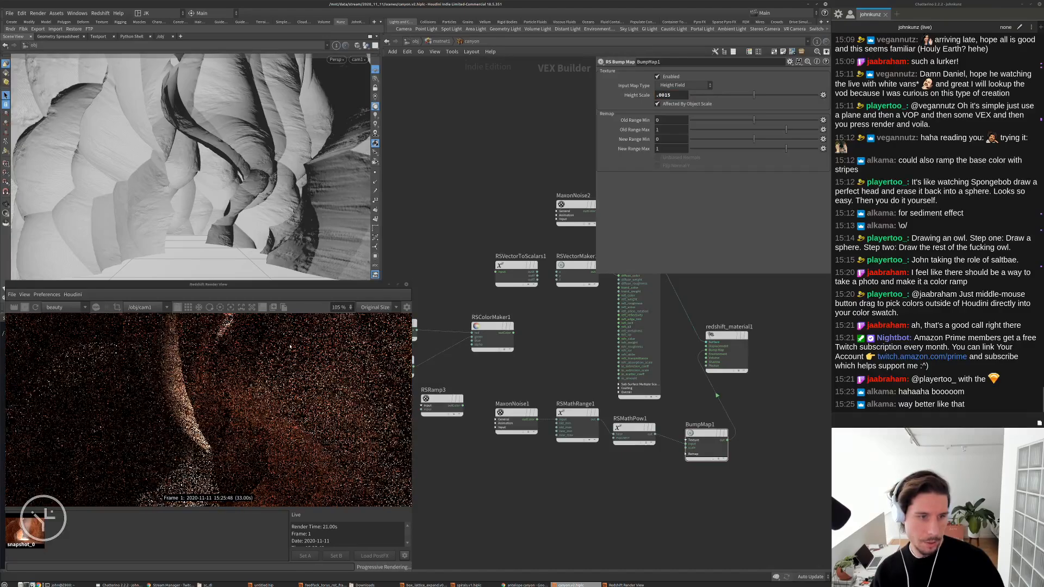
Examine the bump detail on the canyon walls in the Redshift render, both close up and across the lit floor area
scroll(320, 354, up, 4)
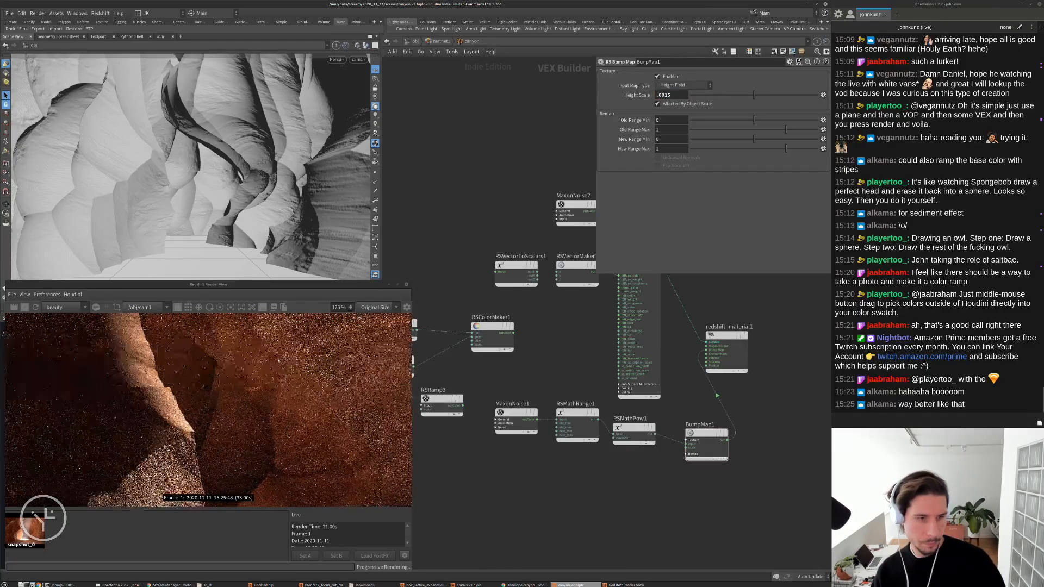
middle_drag(303, 358, 230, 351)
scroll(239, 351, up, 4)
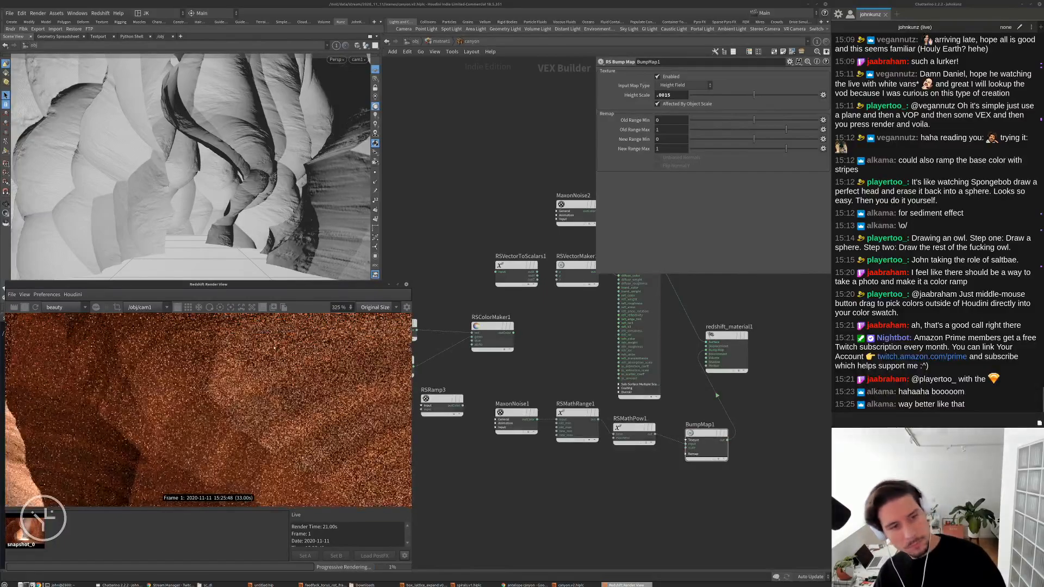
scroll(249, 349, down, 7)
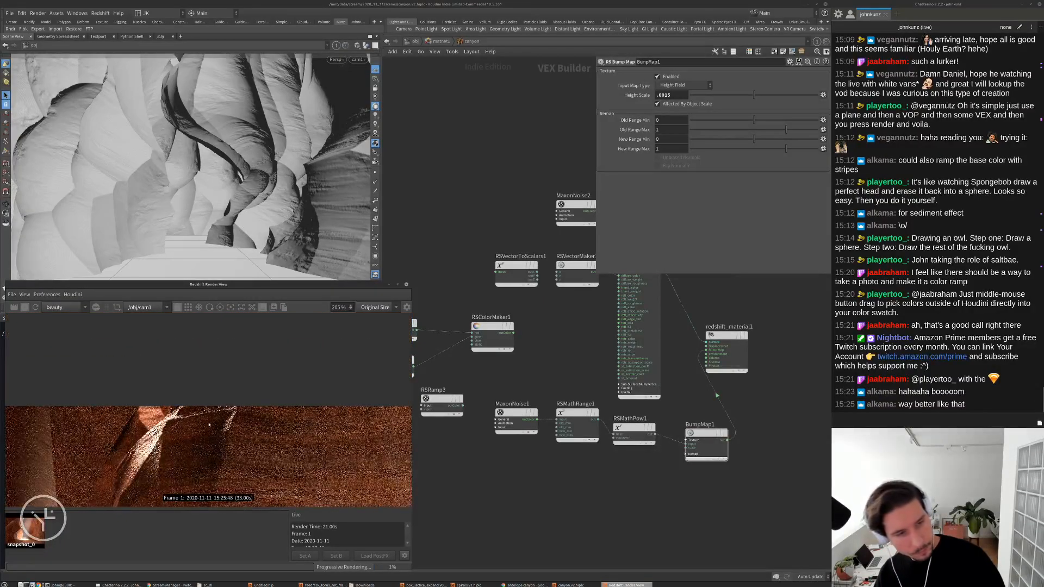
scroll(198, 396, down, 1)
middle_drag(197, 397, 188, 294)
scroll(186, 446, down, 1)
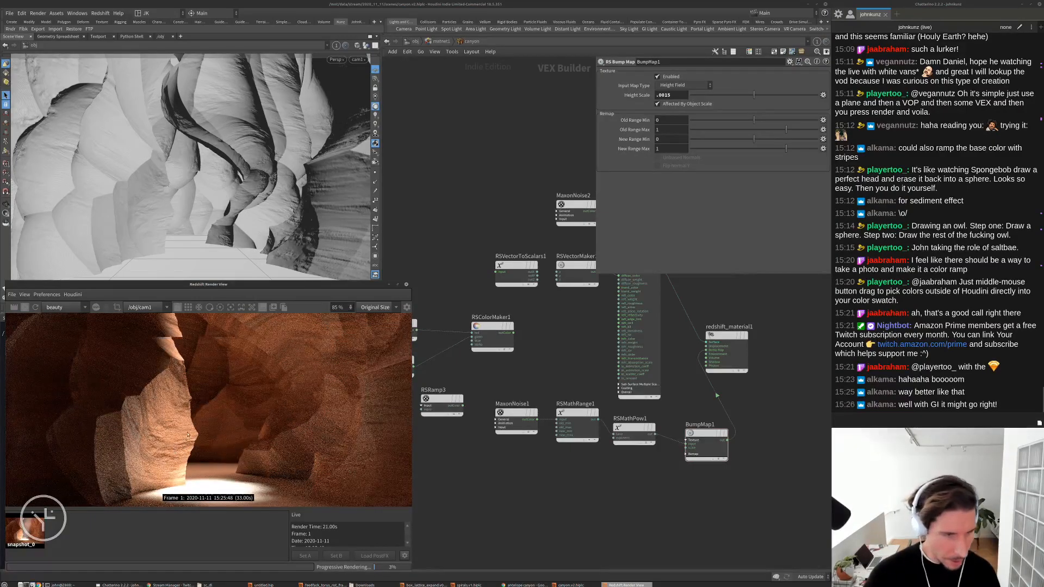
middle_drag(191, 436, 168, 424)
middle_drag(304, 423, 173, 429)
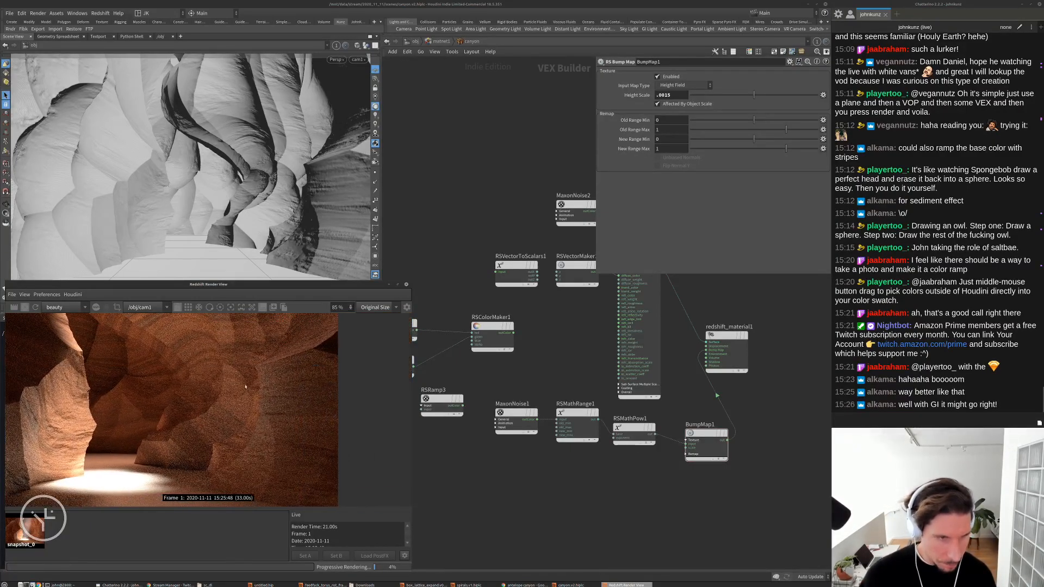
Stop the live Redshift render and open the canyon object's geometry network
click(31, 310)
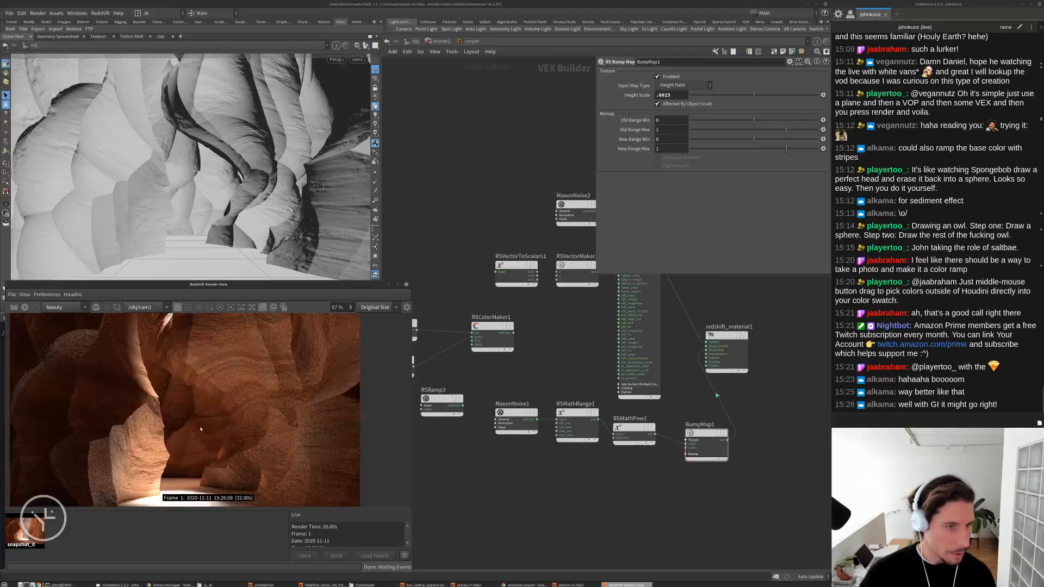
key(u)
key(u)
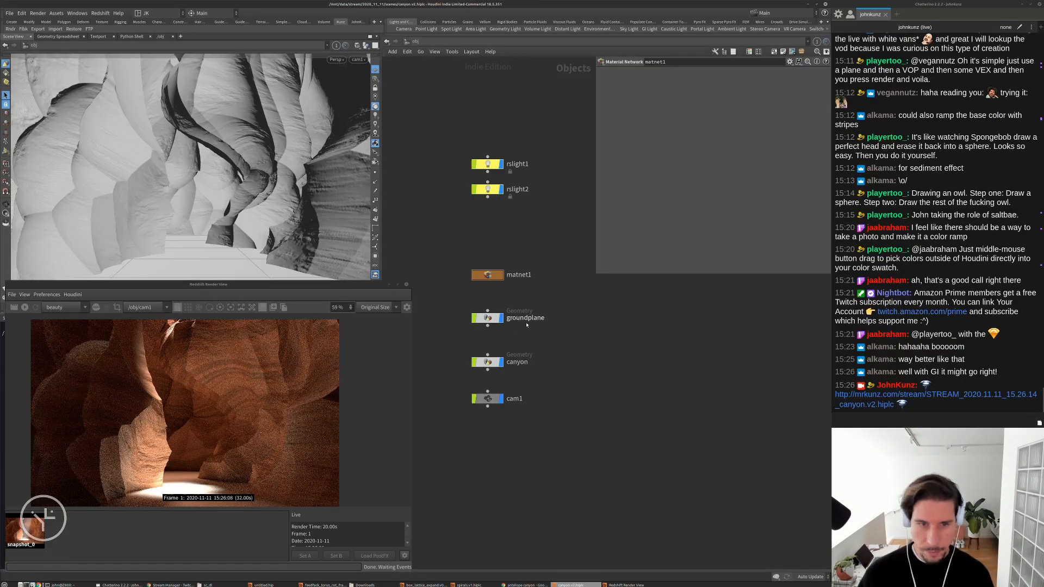
middle_drag(572, 353, 615, 352)
scroll(560, 354, up, 2)
double_click(529, 363)
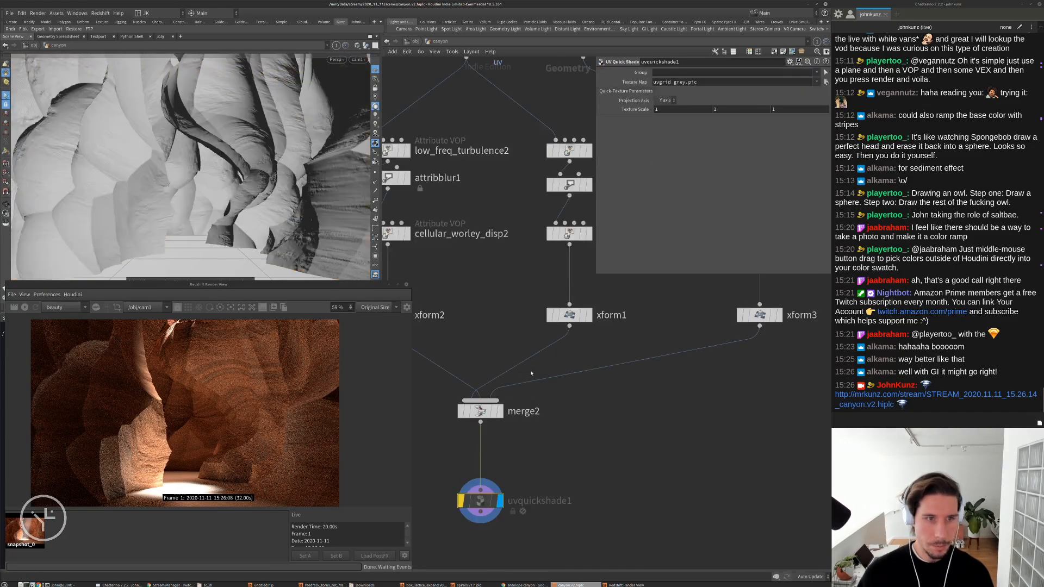
Display only the wall branch that ends at the xform1 node and show its transform parameters
scroll(531, 373, down, 3)
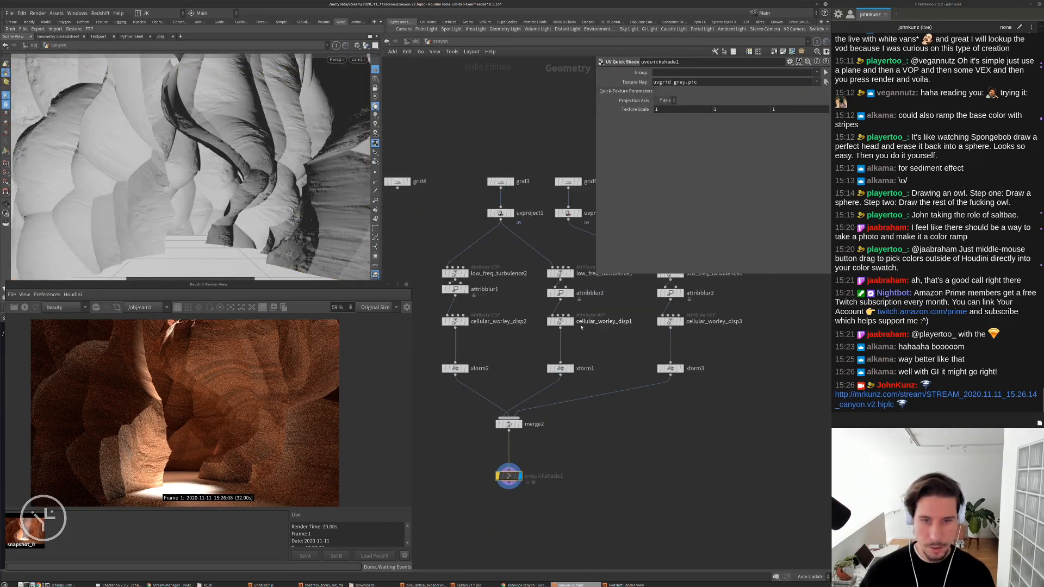
scroll(582, 322, up, 1)
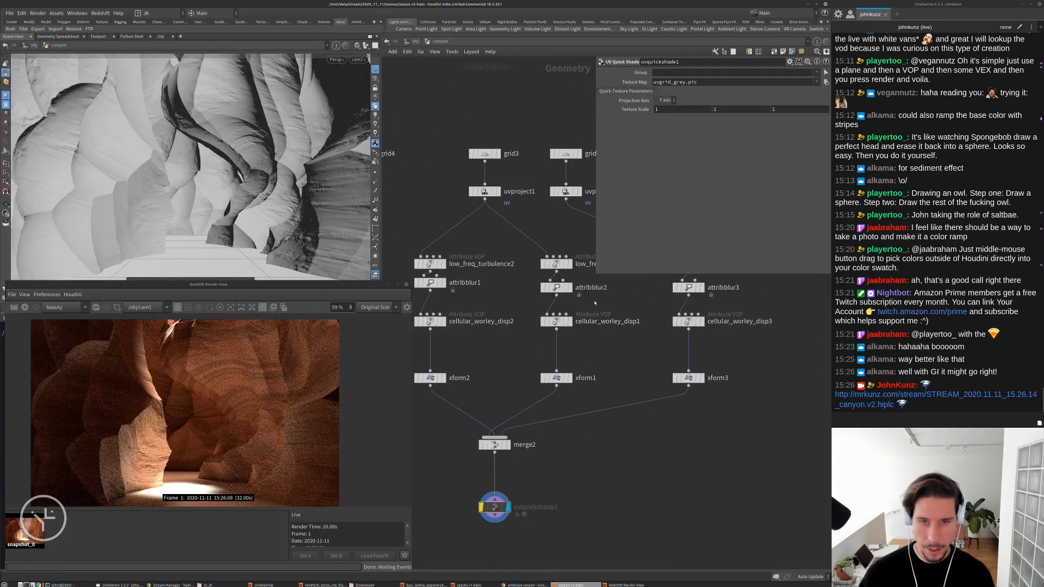
click(569, 322)
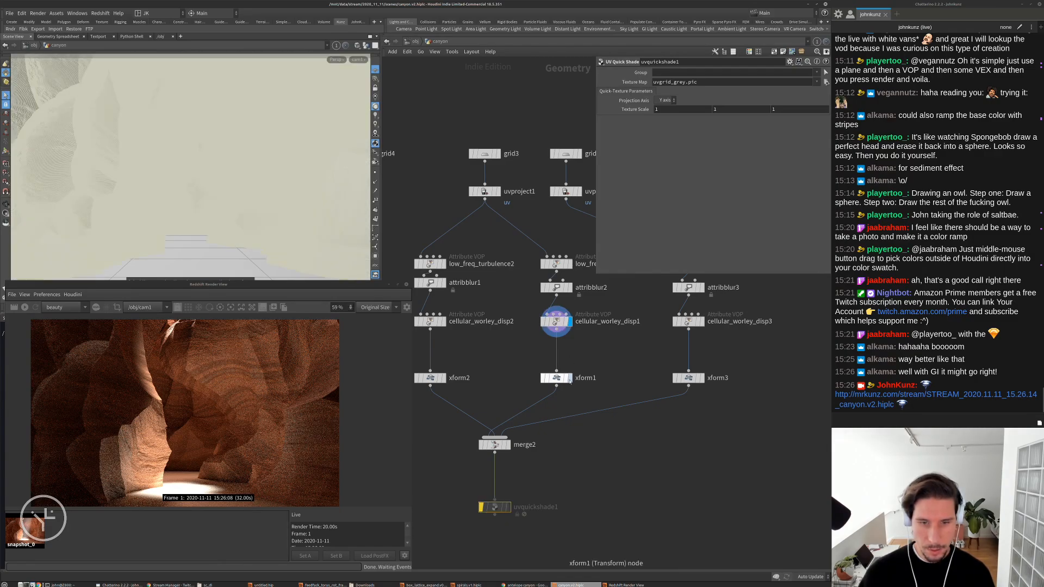
click(568, 377)
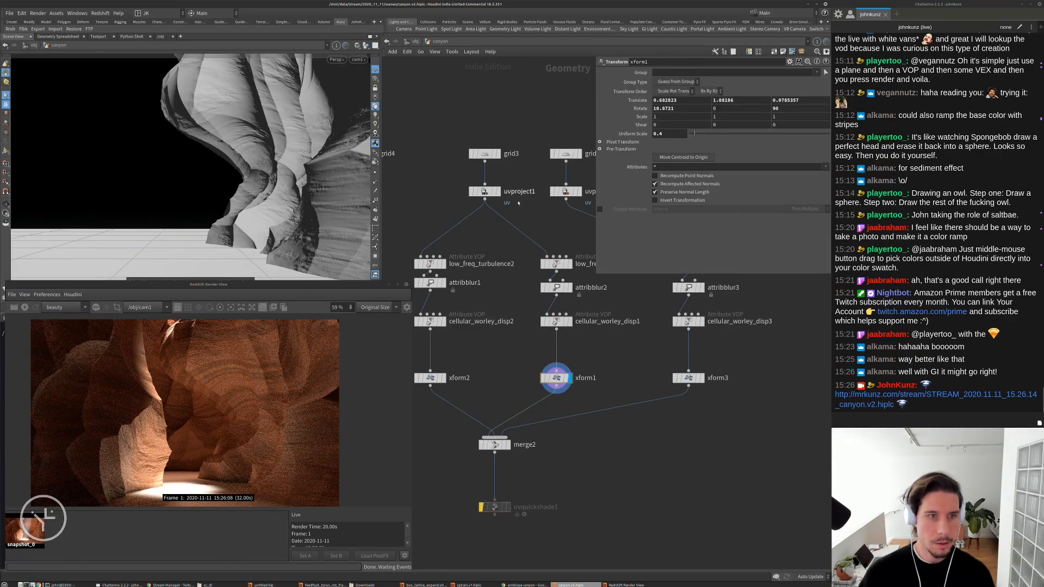
Open the cellular_worley_disp1 VOP network and select the aanoise1 noise node that feeds abs1
click(556, 322)
double_click(556, 322)
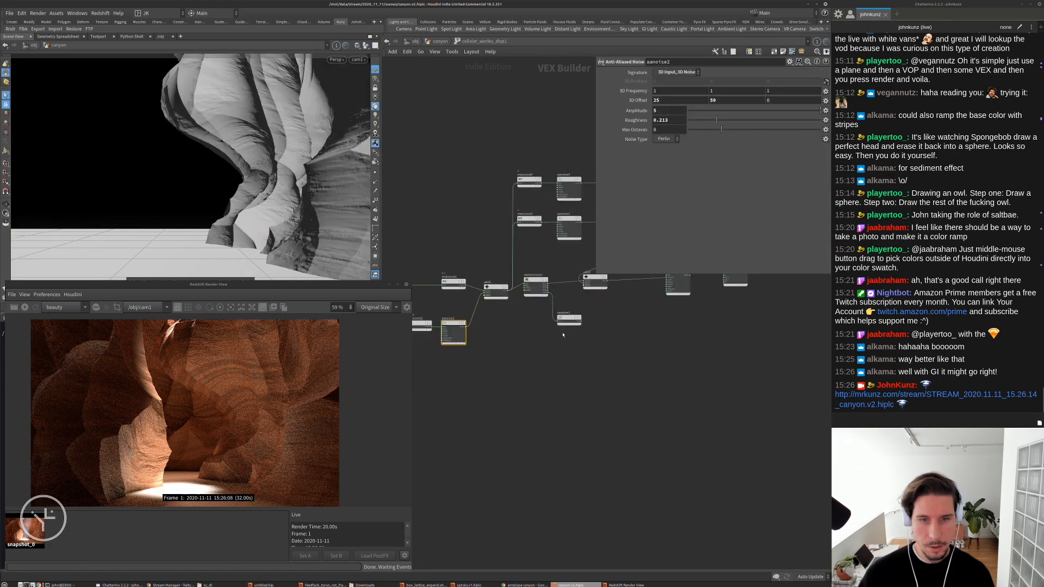
key(h)
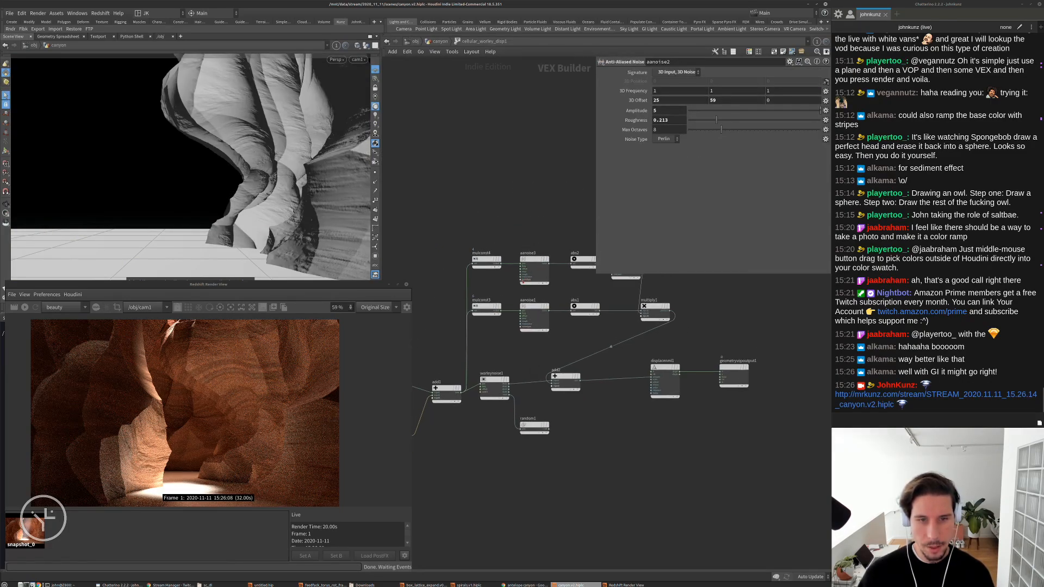
middle_drag(582, 266, 560, 332)
scroll(568, 285, up, 3)
drag(593, 351, 594, 310)
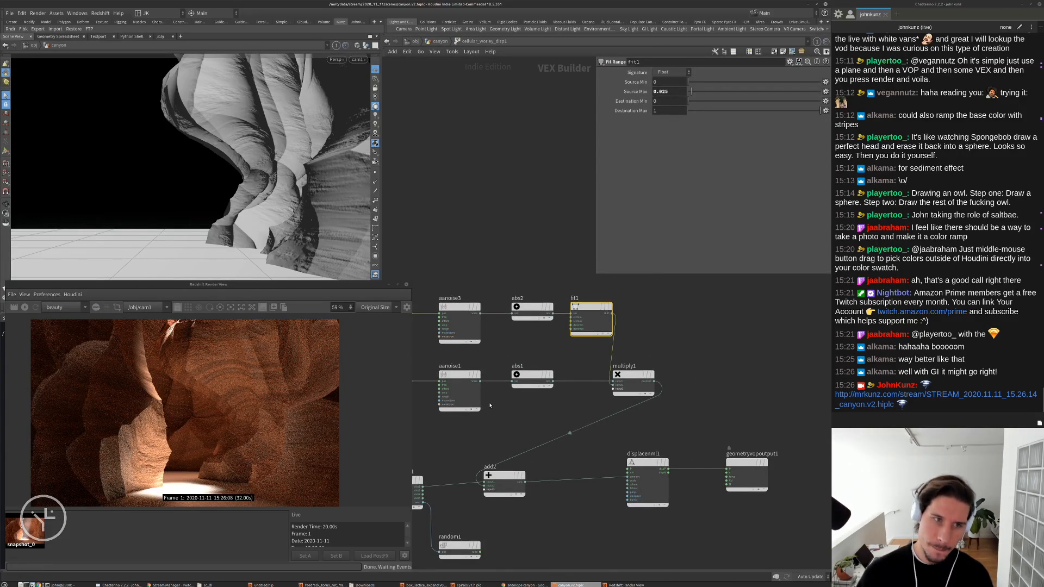
middle_drag(489, 405, 496, 371)
drag(496, 371, 483, 326)
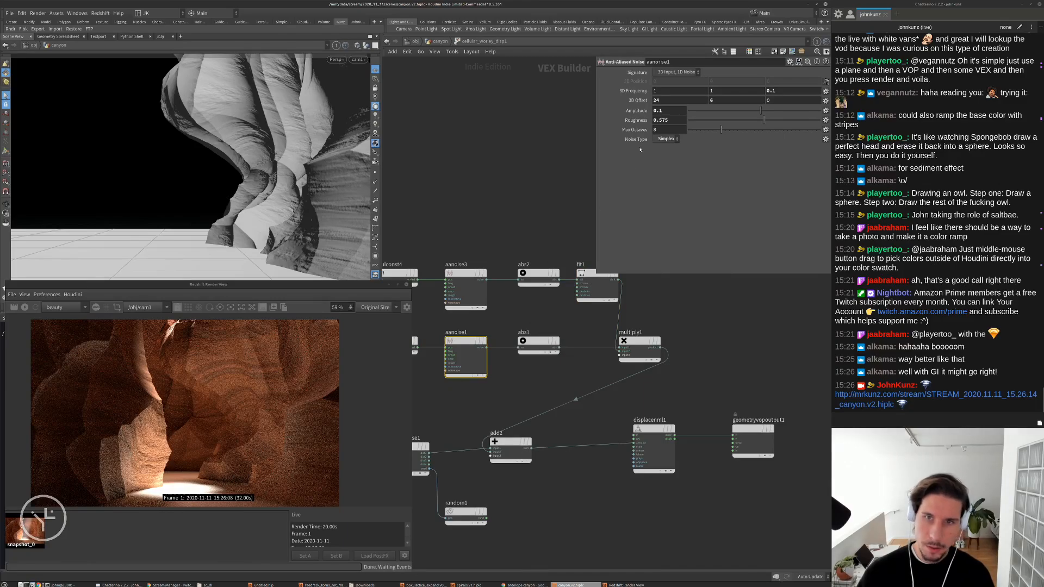
Set the Max Octaves of aanoise1 to 3
double_click(660, 129)
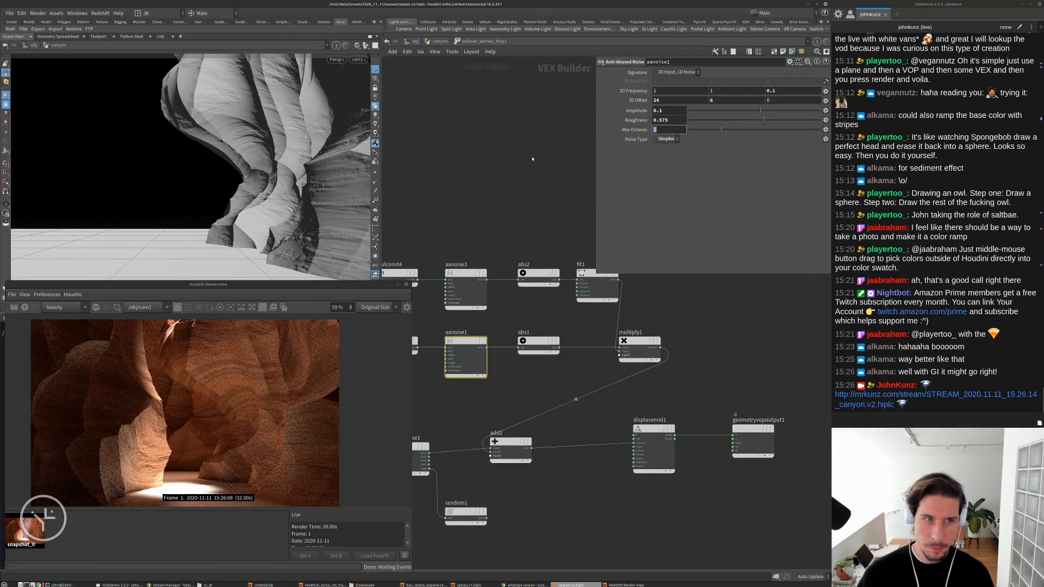
text(3)
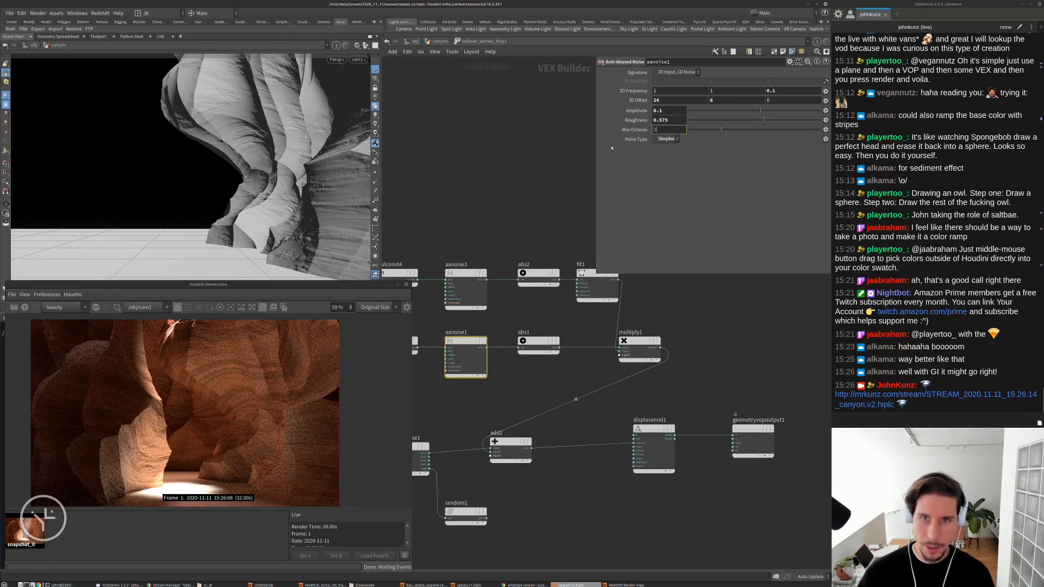
key(Return)
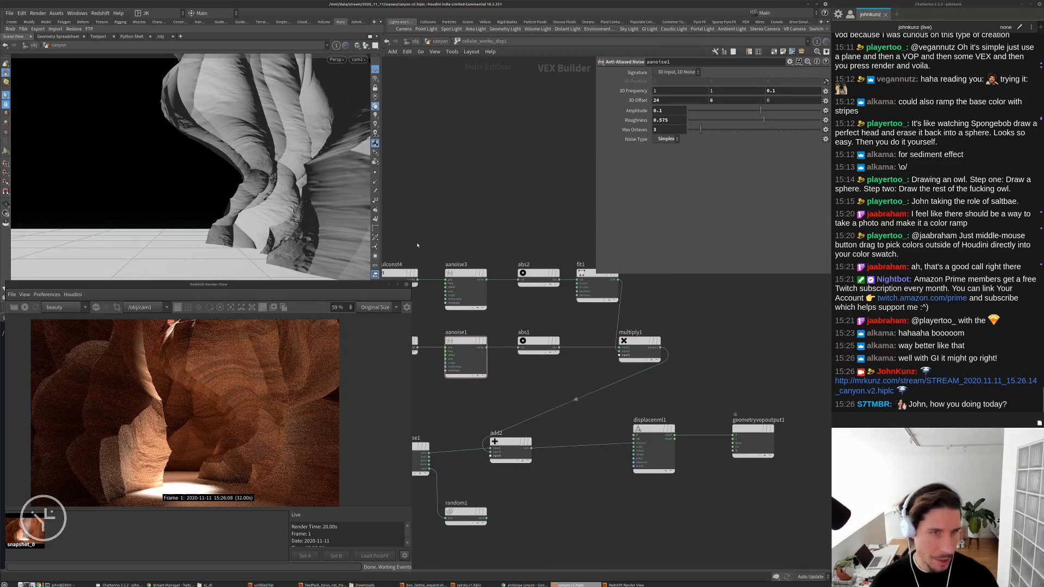
Set the Max Octaves of aanoise1 to 7
click(668, 129)
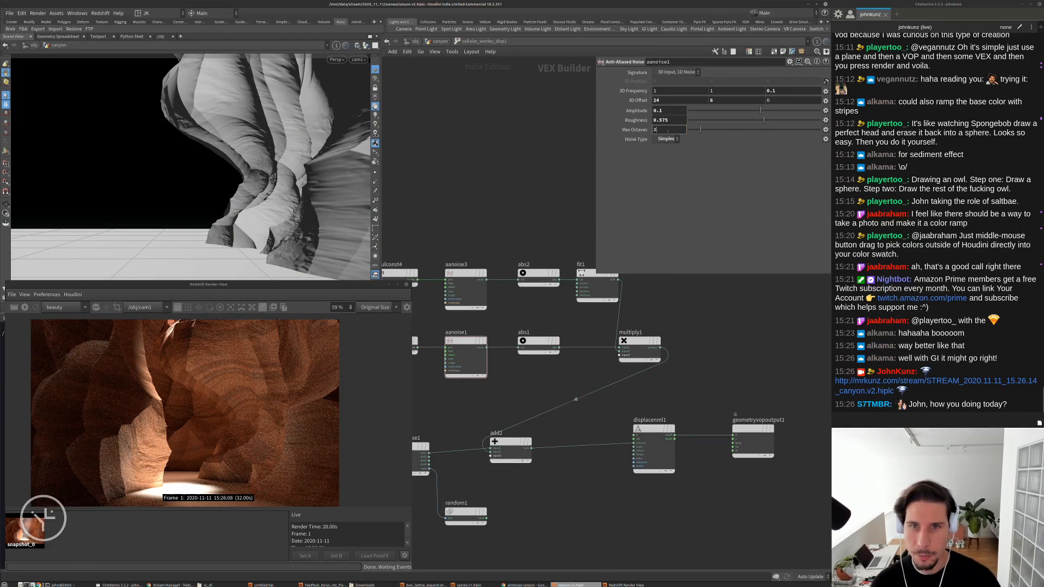
text(7)
key(Return)
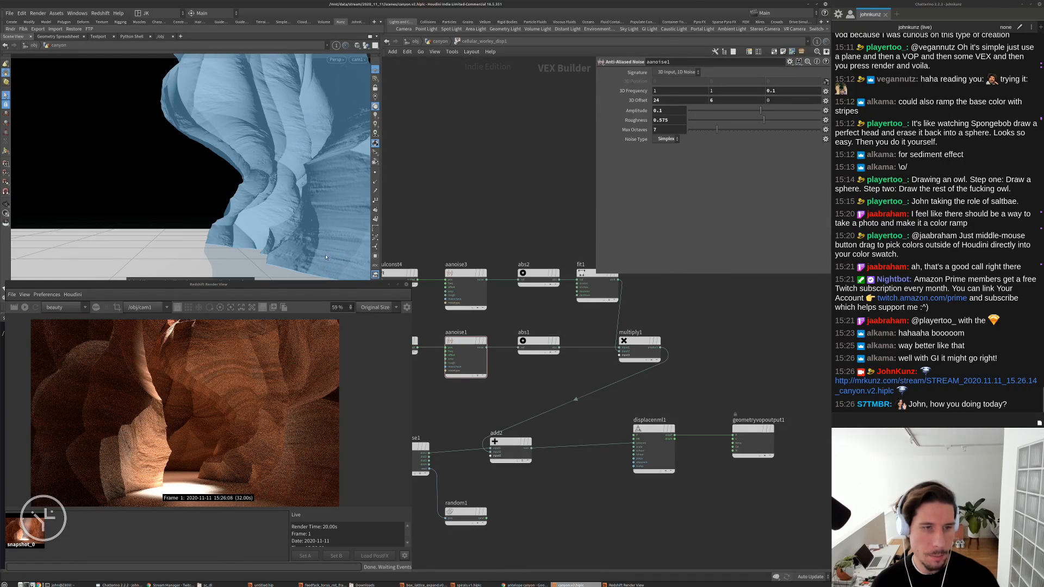
Set the Max Octaves of aanoise1 to 4
scroll(669, 129, down, 2)
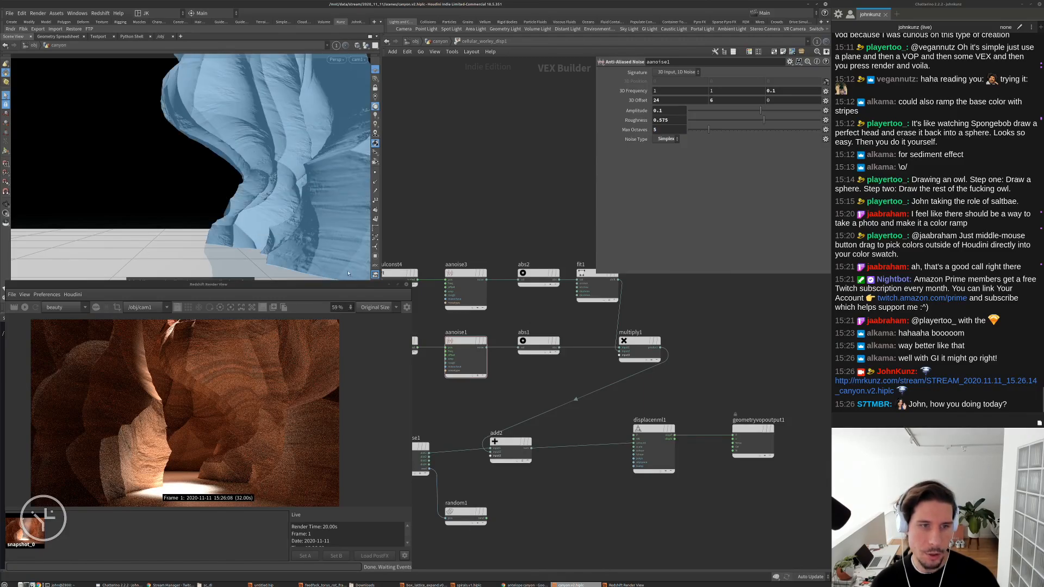
click(672, 130)
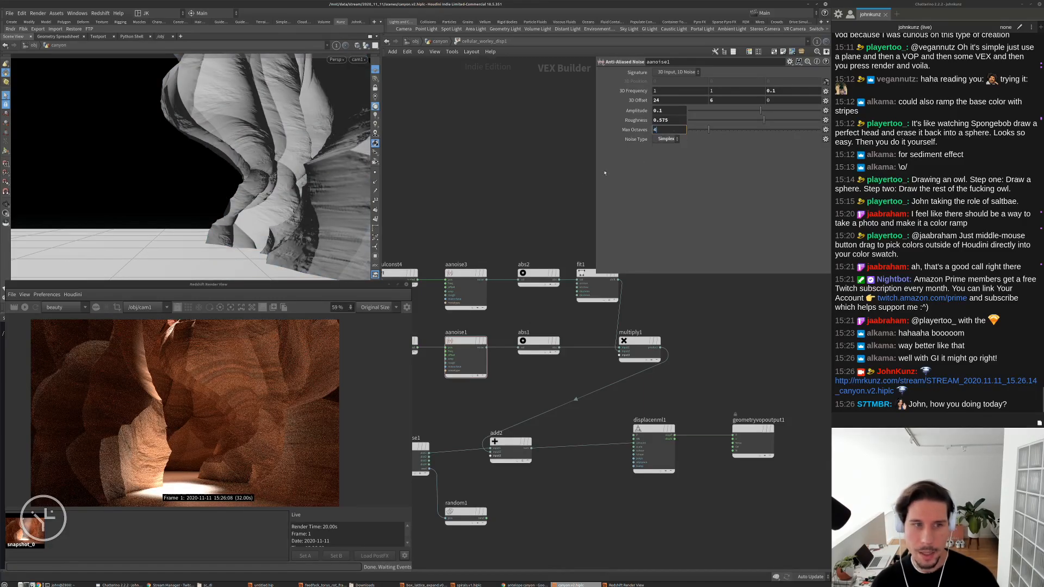
key(BackSpace)
text(4)
key(Return)
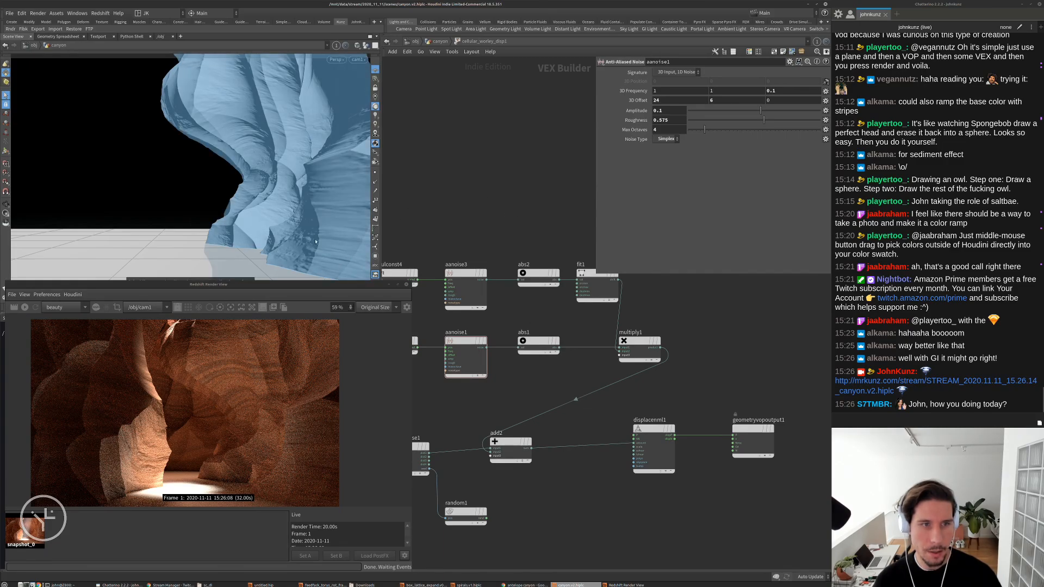
Try an Amplitude of 0.15 on aanoise1, settling on 0.17
middle_drag(497, 180, 480, 218)
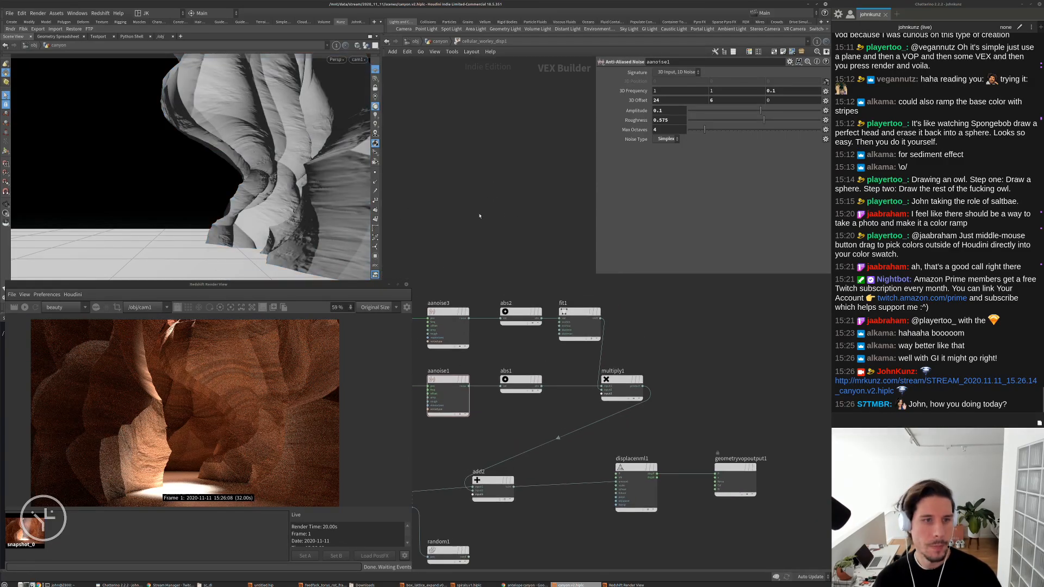
click(669, 110)
key(Return)
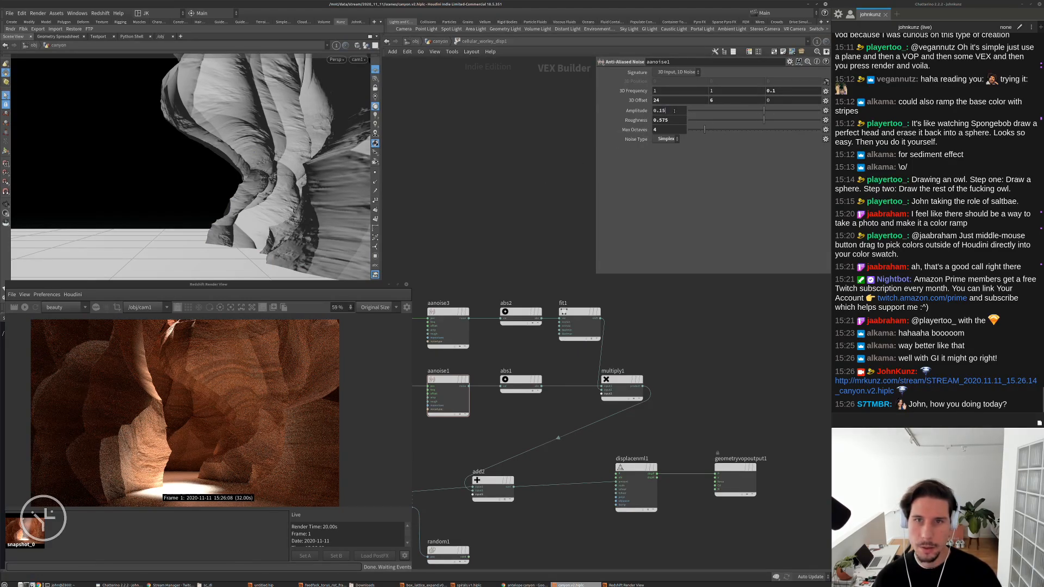
key(BackSpace)
text(7)
key(Return)
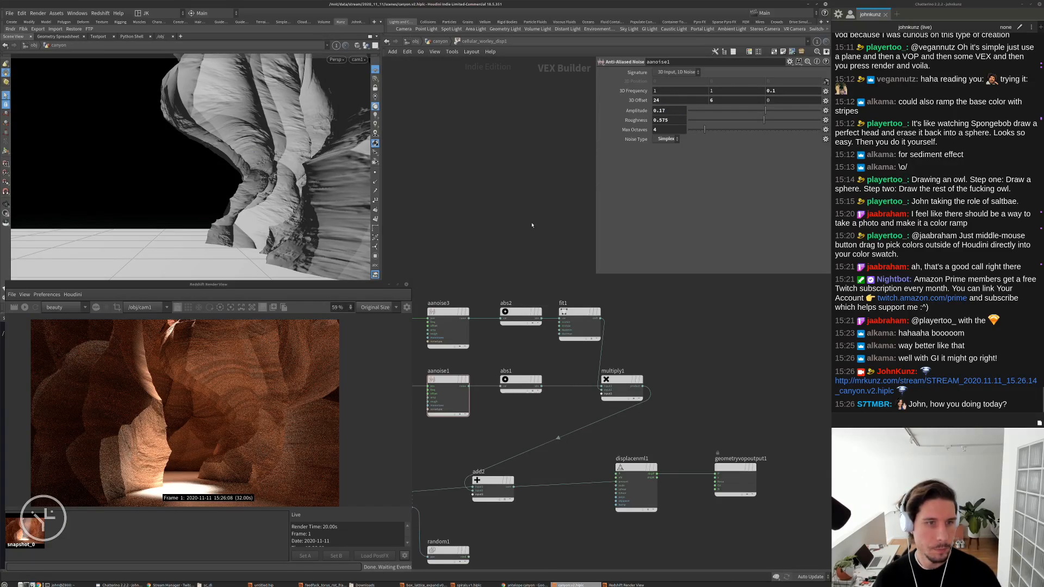
middle_drag(531, 225, 517, 219)
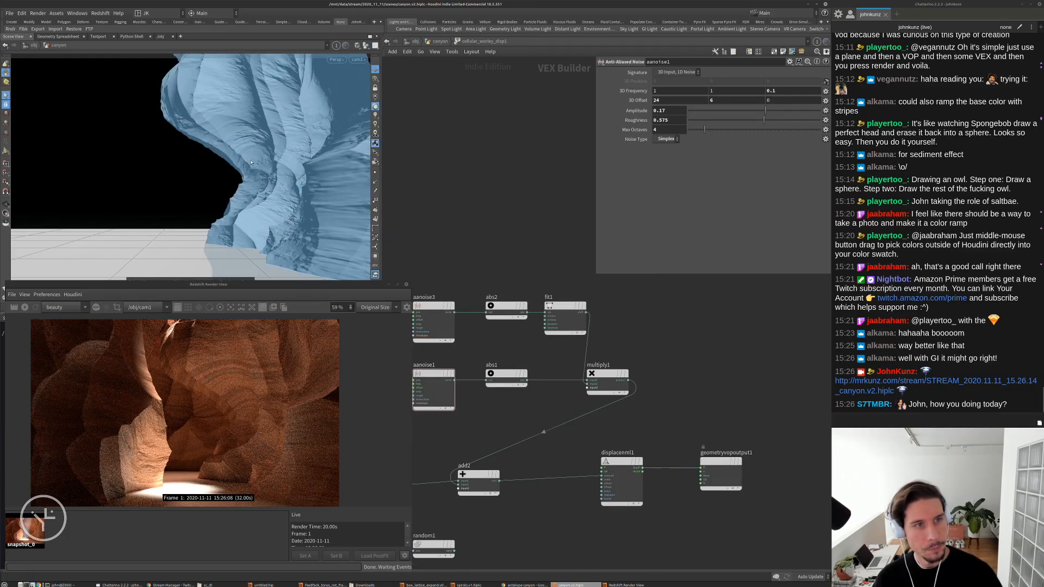
Make room beside multiply1 and insert a Power node on the wire between fit1 and multiply1
middle_drag(617, 377, 583, 341)
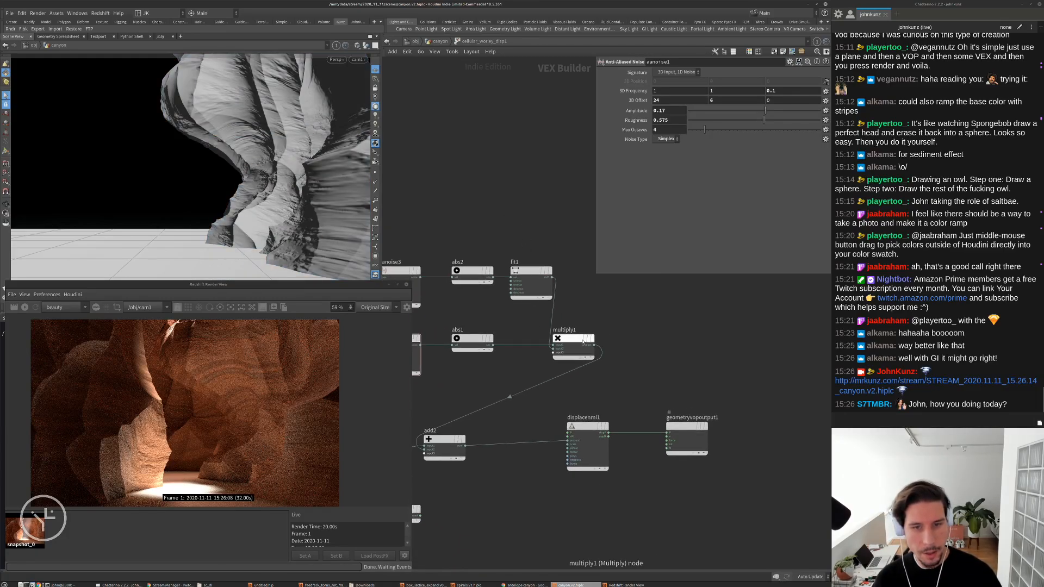
drag(583, 341, 647, 341)
middle_drag(610, 304, 600, 320)
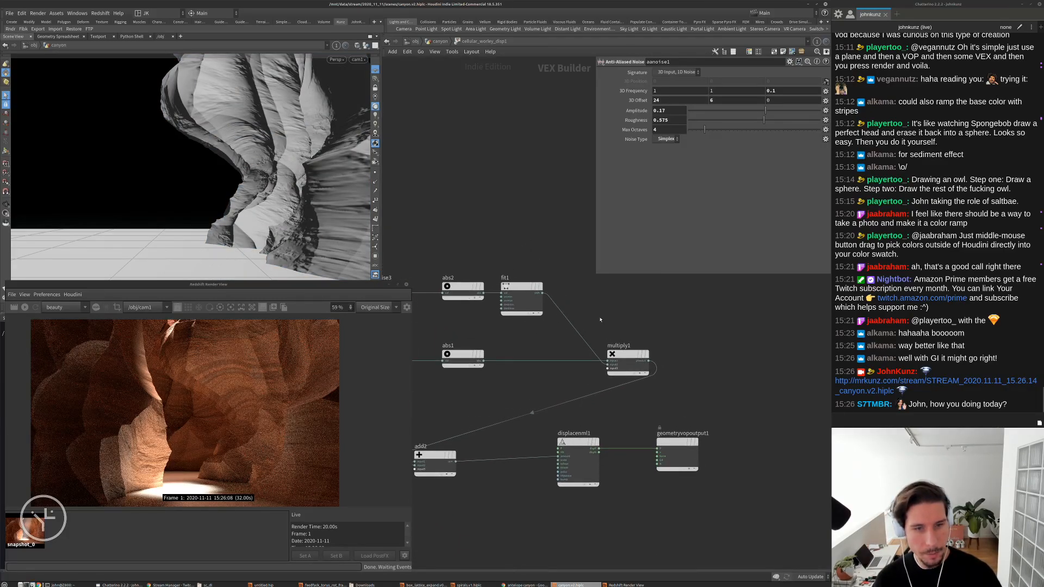
click(535, 290)
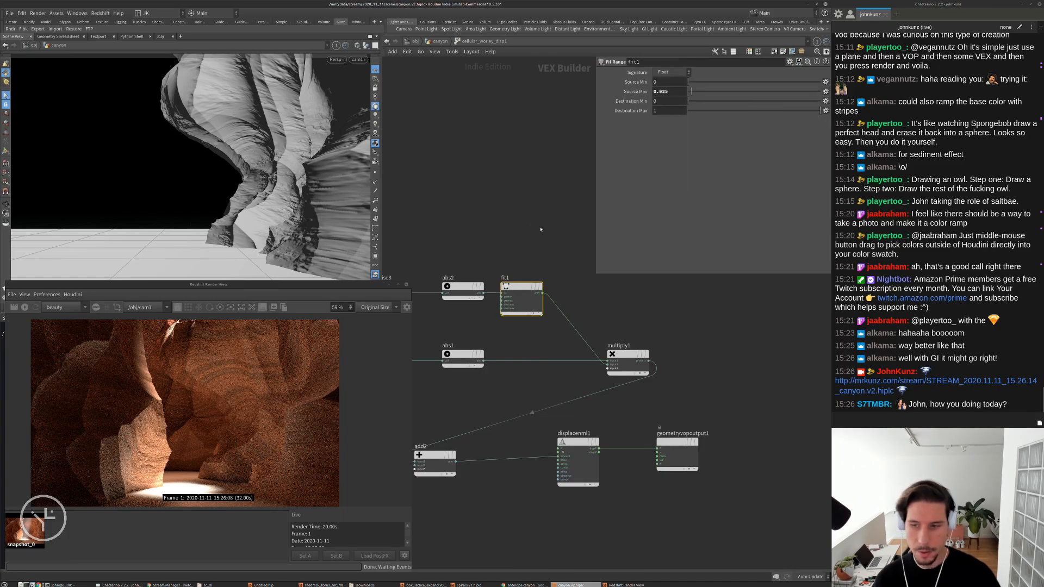
middle_drag(653, 327, 689, 334)
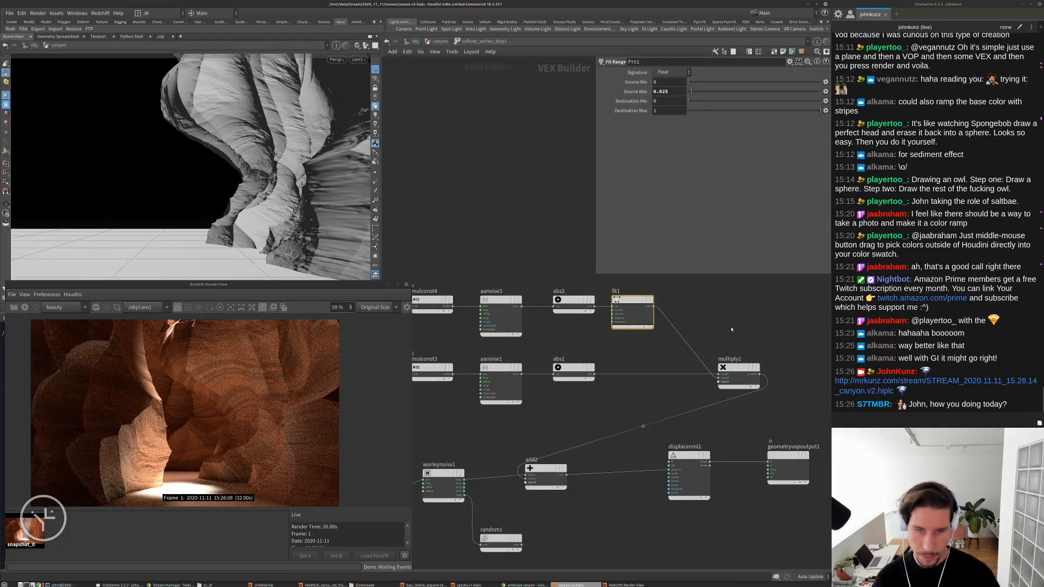
key(Tab)
click(753, 582)
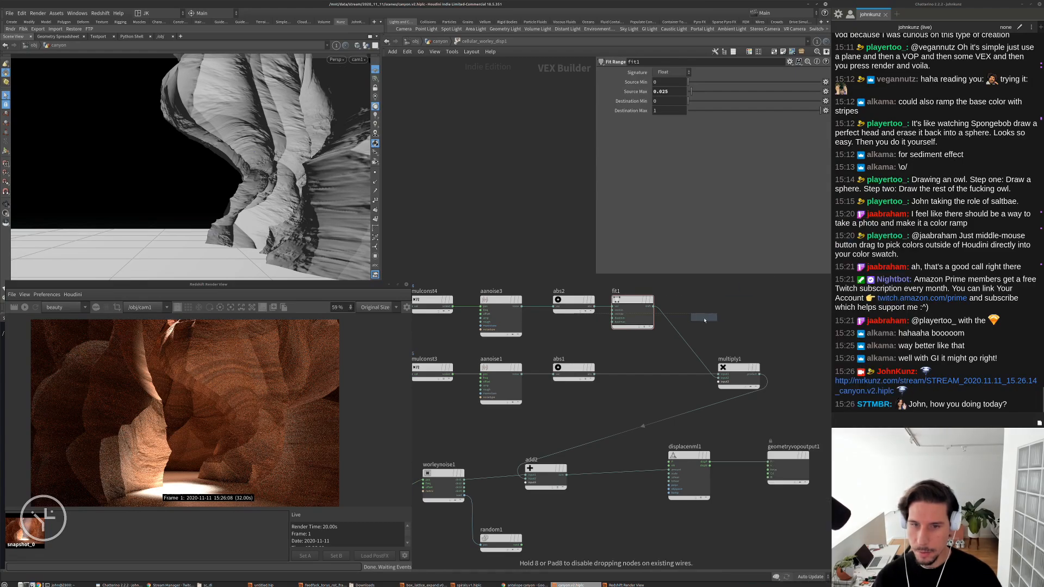
click(683, 333)
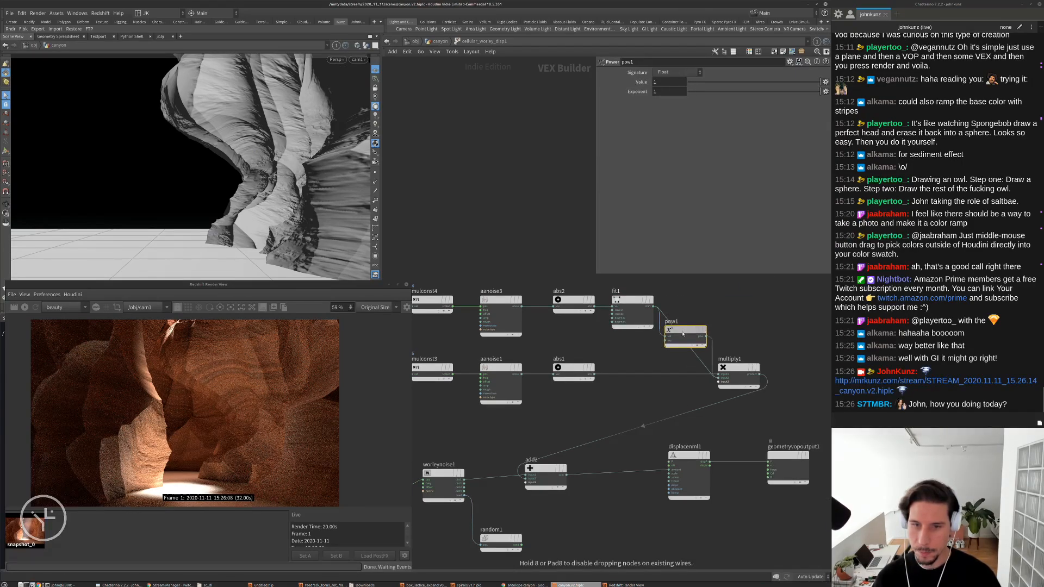
drag(683, 333, 685, 299)
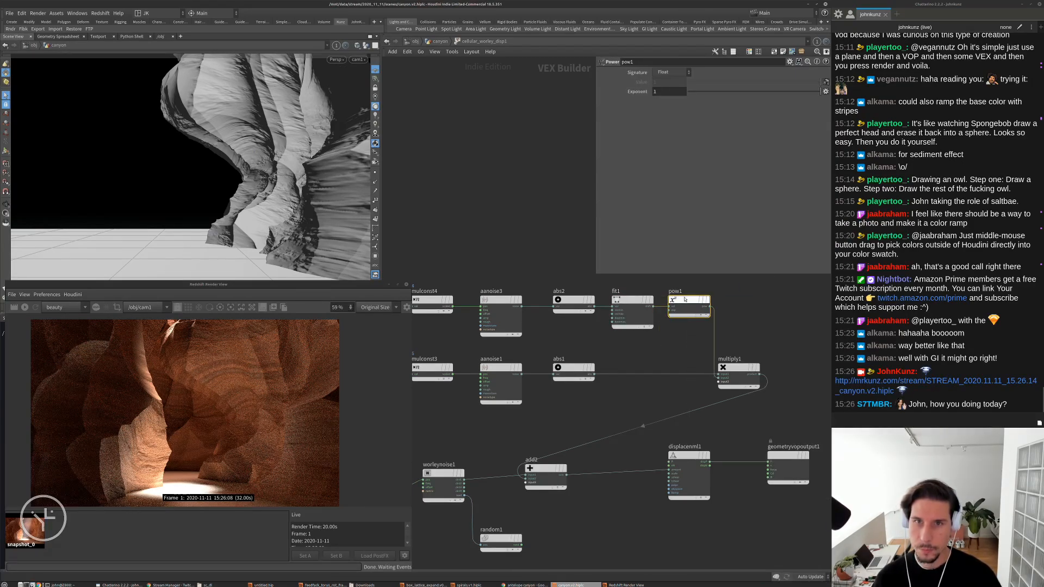
Set the Exponent of pow1 to 0.615 and compare the wall with the node bypassed and enabled
click(784, 91)
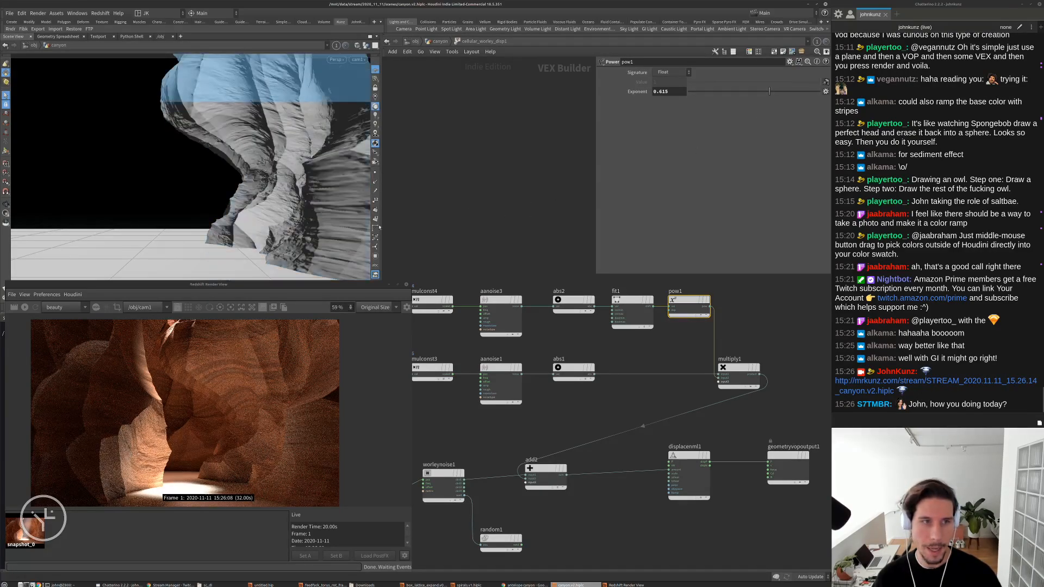
scroll(696, 302, up, 3)
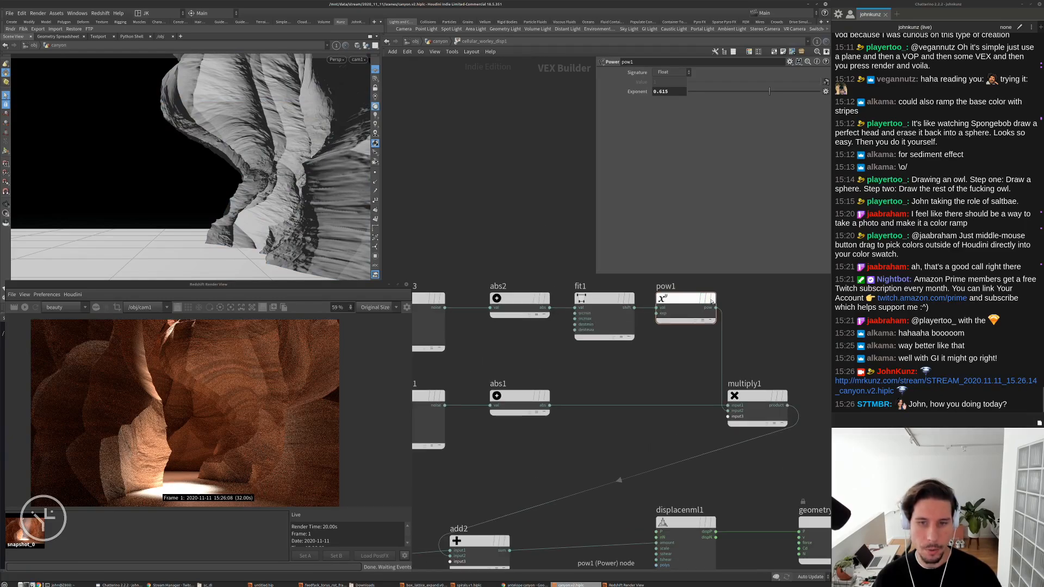
click(709, 299)
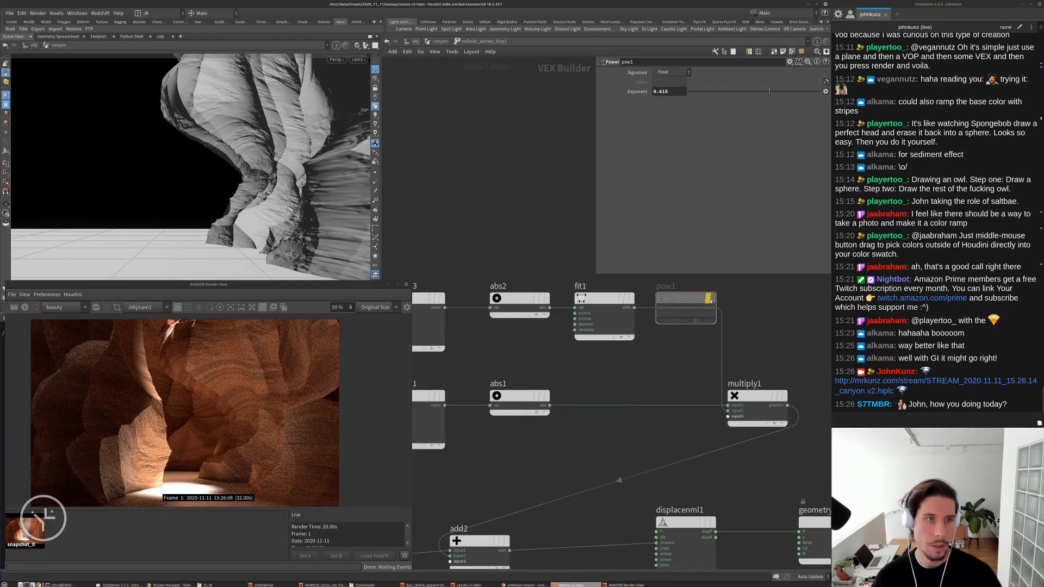
click(709, 299)
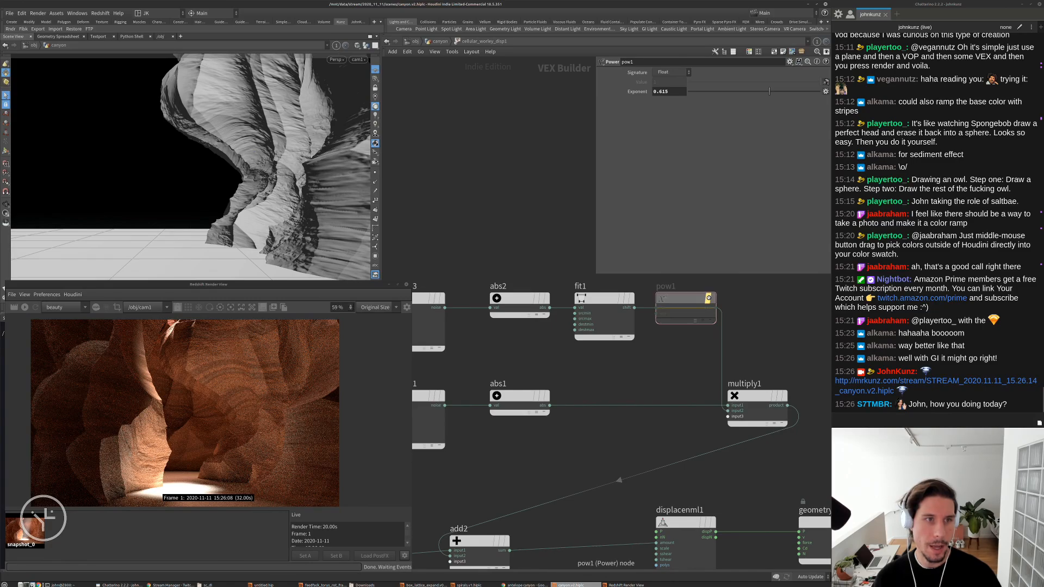
click(236, 100)
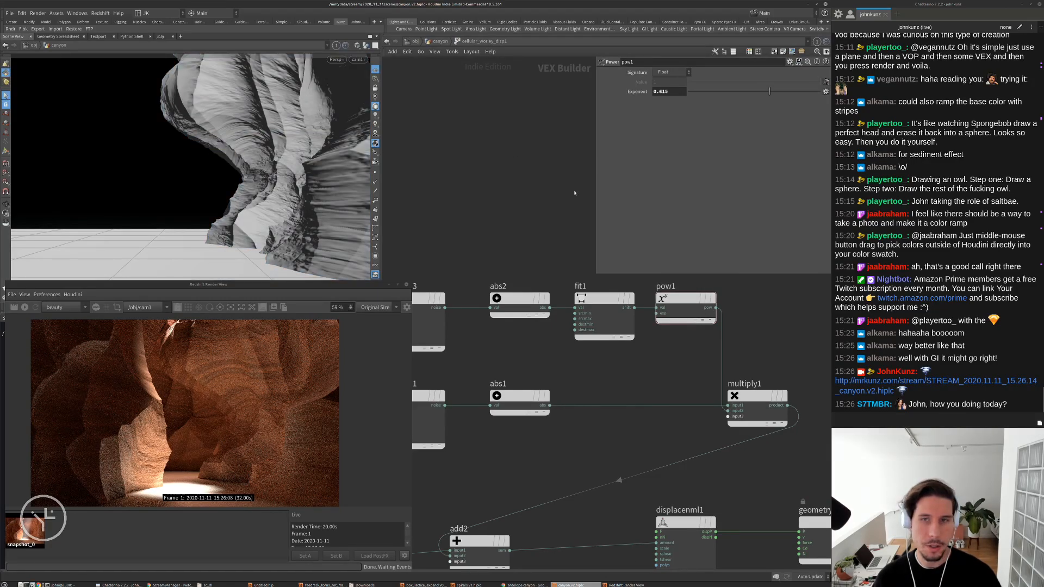
Copy the pow1 node from the cellular_worley_disp1 network
scroll(688, 363, down, 3)
mouse_move(687, 363)
middle_down()
mouse_move(630, 375)
mouse_move(685, 358)
middle_up()
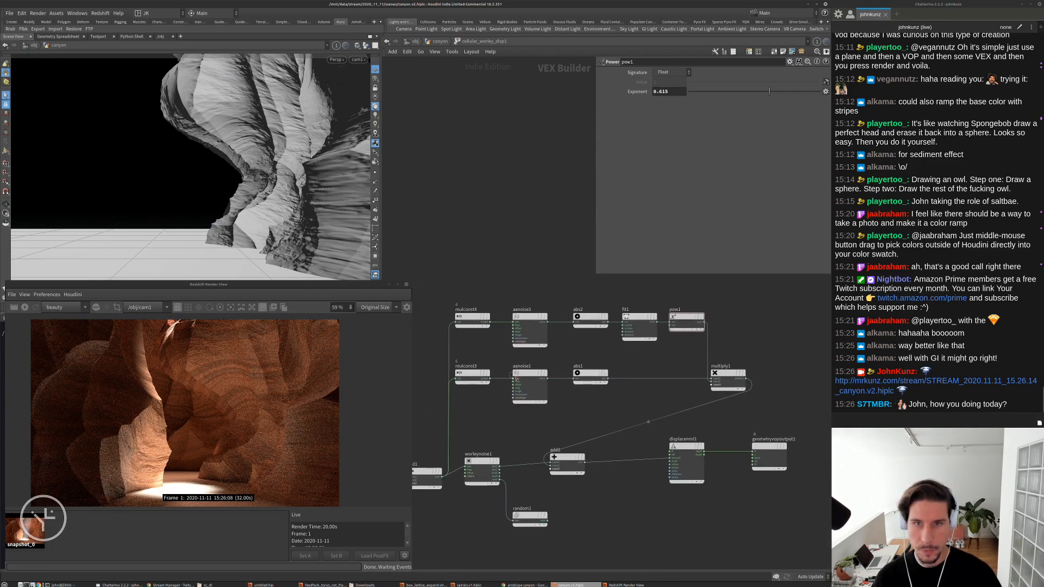
click(523, 378)
key(Escape)
click(688, 317)
key(ctrl+c)
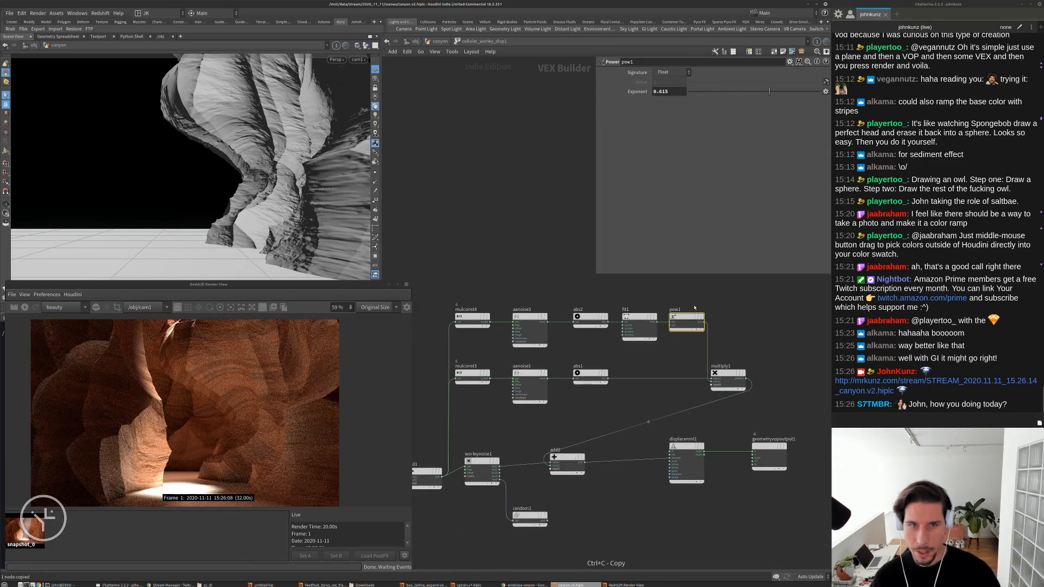
Open the cellular_worley_disp2 network and paste the copied Power node between fit1 and multiply1
click(438, 42)
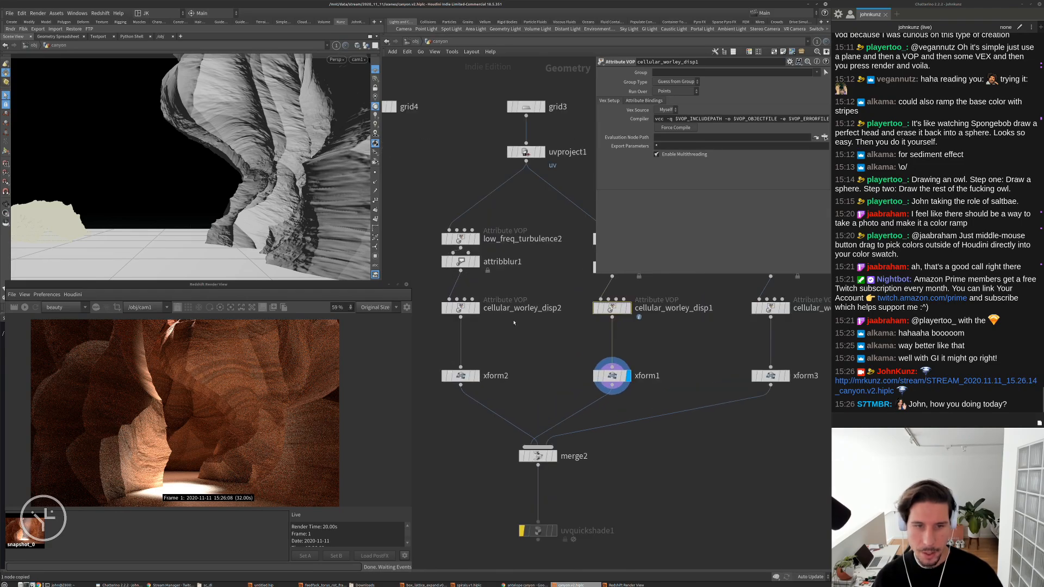
click(479, 310)
double_click(460, 308)
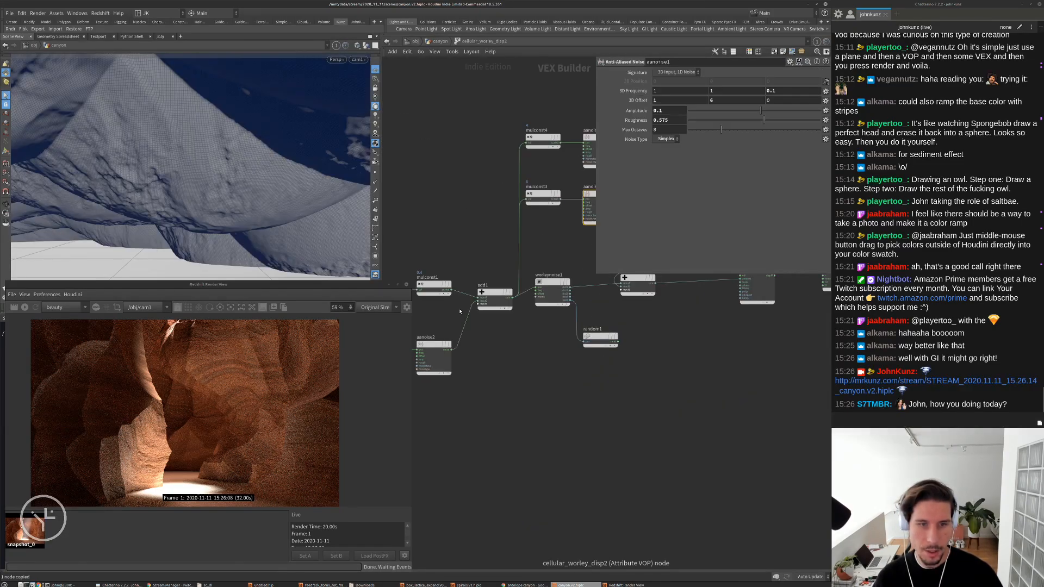
middle_drag(549, 357, 424, 498)
scroll(588, 360, up, 2)
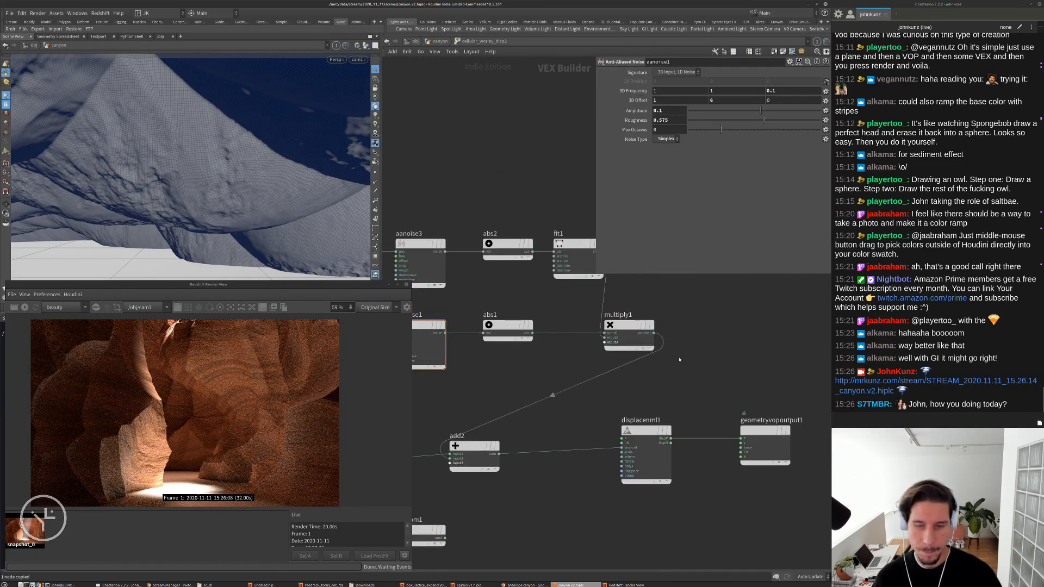
key(ctrl+v)
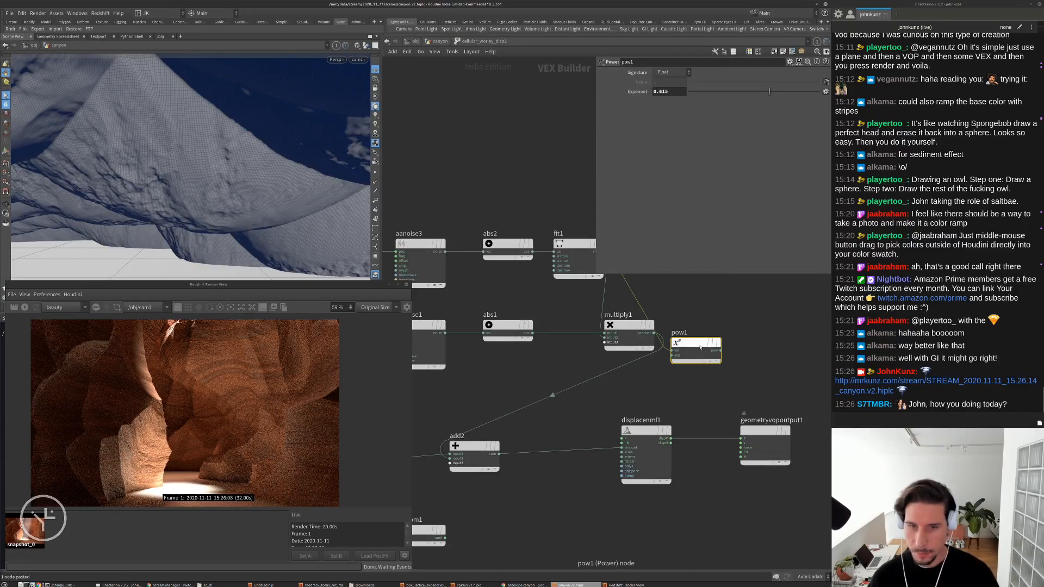
middle_drag(713, 334, 713, 378)
drag(705, 392, 667, 302)
middle_drag(667, 303, 704, 289)
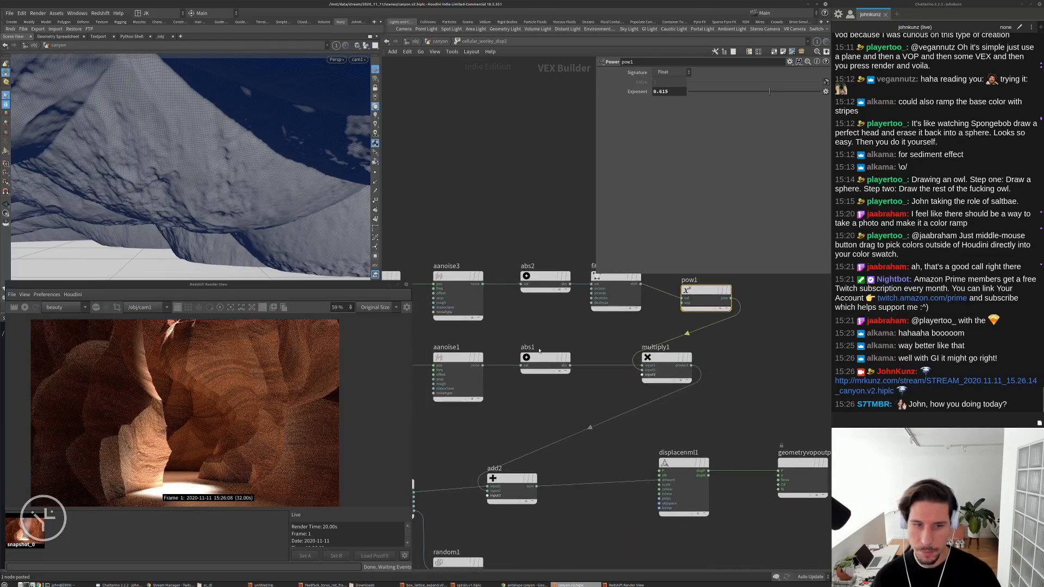
Set aanoise1 in cellular_worley_disp2 to 4 Max Octaves and an Amplitude of 0.175
click(459, 375)
click(661, 129)
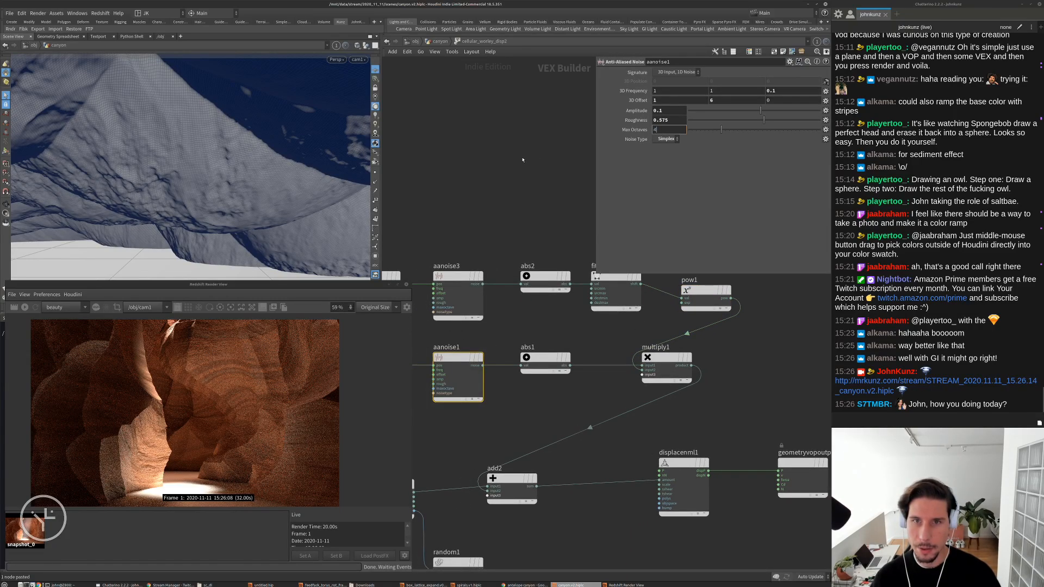
text(4)
key(Return)
click(670, 111)
text(0.175)
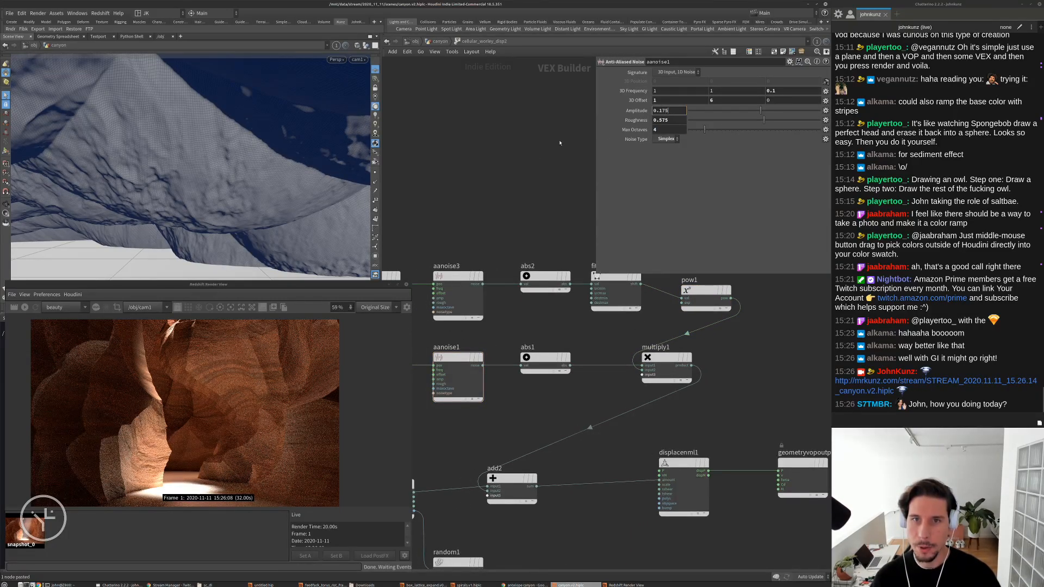
key(Return)
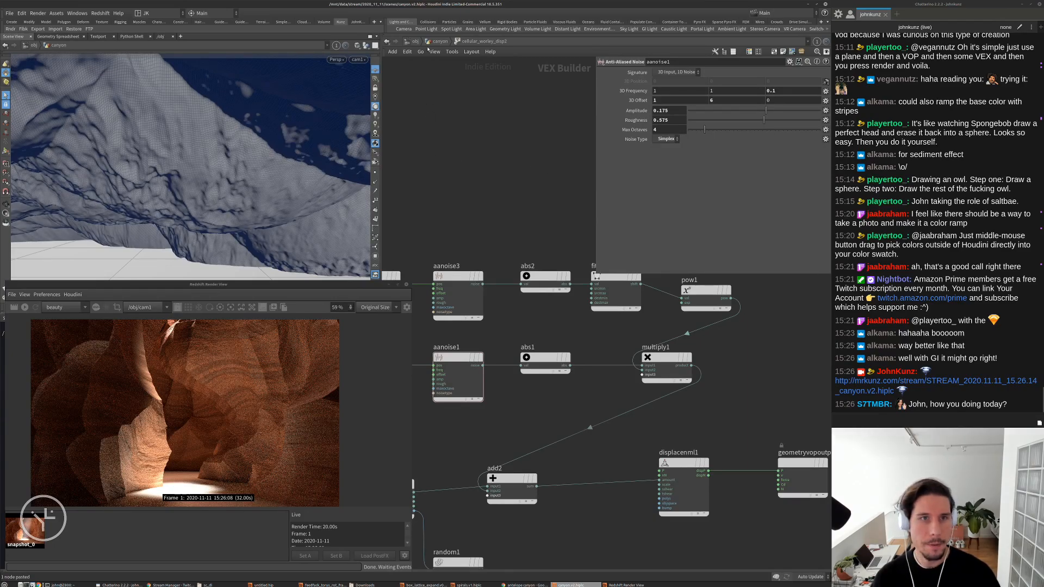
Open the cellular_worley_disp3 network and paste the copied Power node between fit1 and multiply1
click(436, 42)
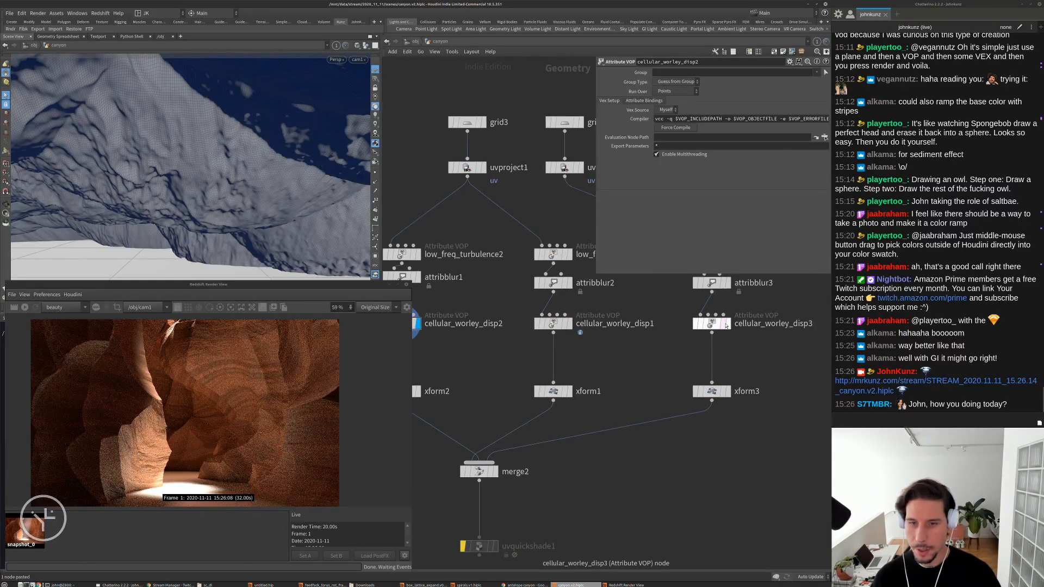
double_click(727, 325)
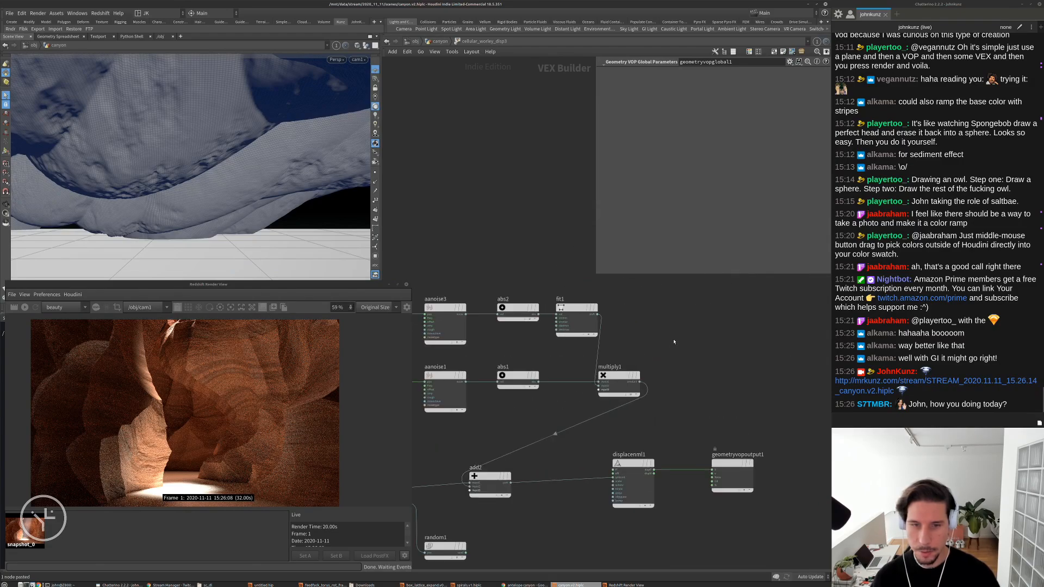
key(ctrl+v)
drag(674, 342, 646, 320)
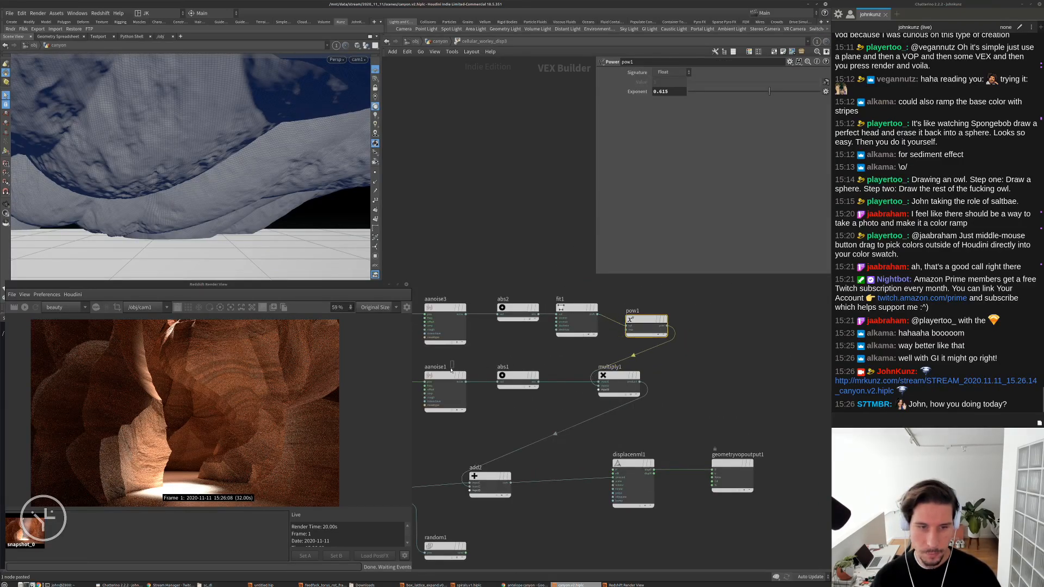
Set aanoise1 in cellular_worley_disp3 to an Amplitude of 0.175 and 4 Max Octaves
click(445, 383)
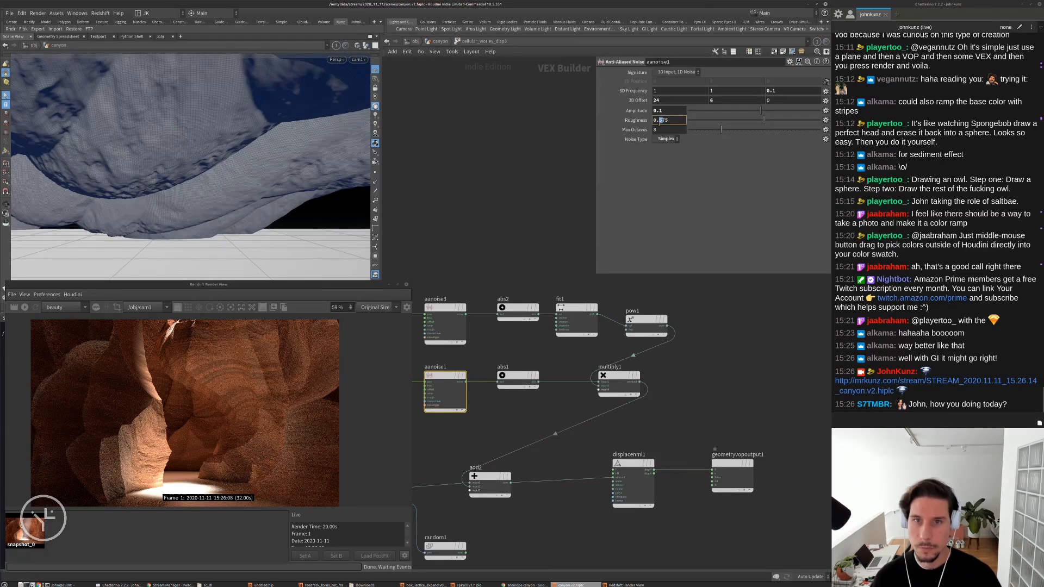
text(0.175)
key(Tab)
key(Tab)
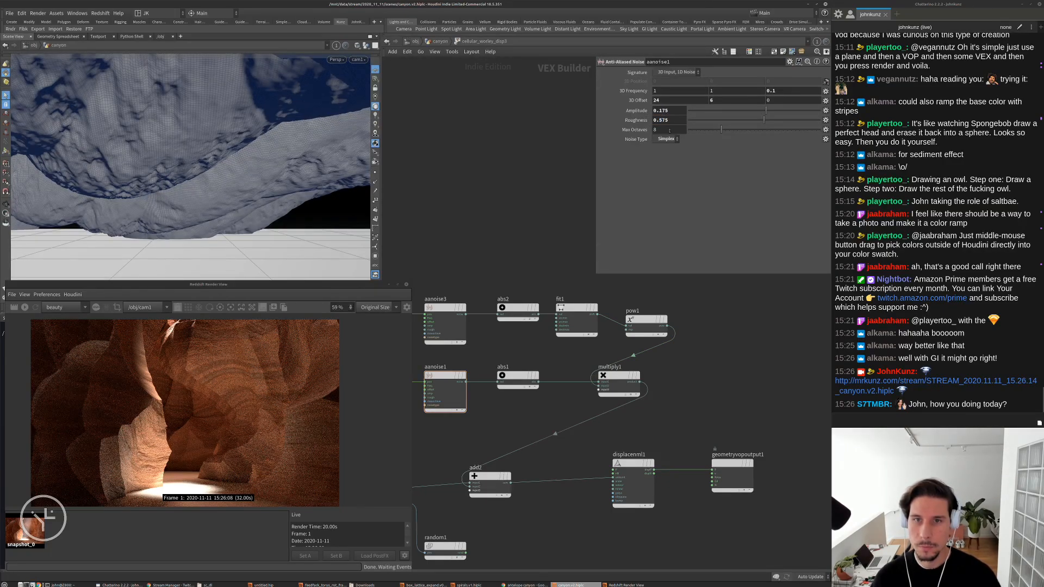
text(4)
key(Return)
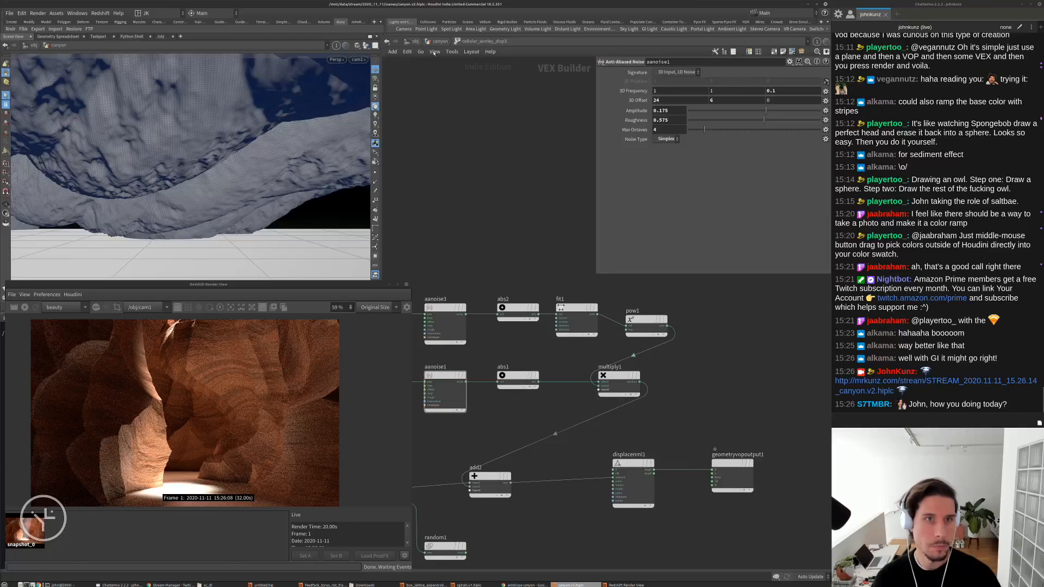
Return from the cellular_worley_disp3 network to the canyon geometry network with the merged wall branches
click(434, 43)
middle_drag(501, 380, 505, 272)
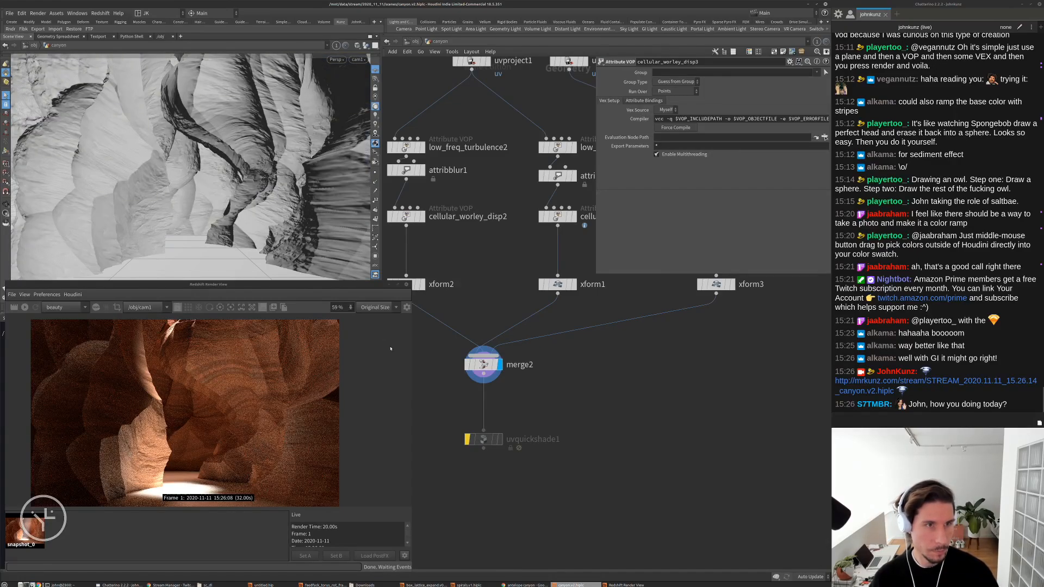
middle_drag(473, 311, 468, 352)
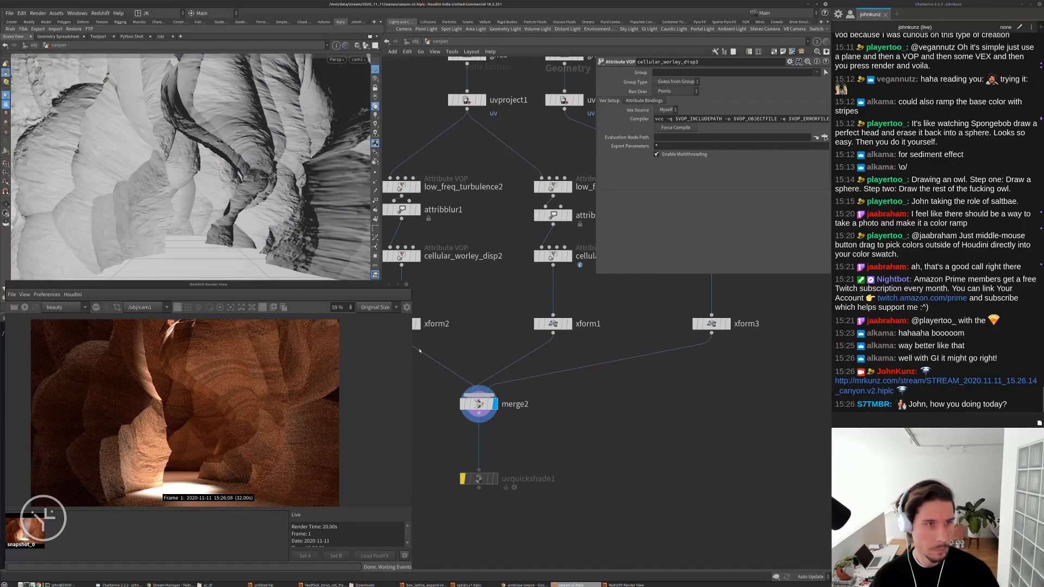
Switch the viewport from headlight shading to high-quality scene lighting with shadows to preview the lit canyon walls
click(375, 115)
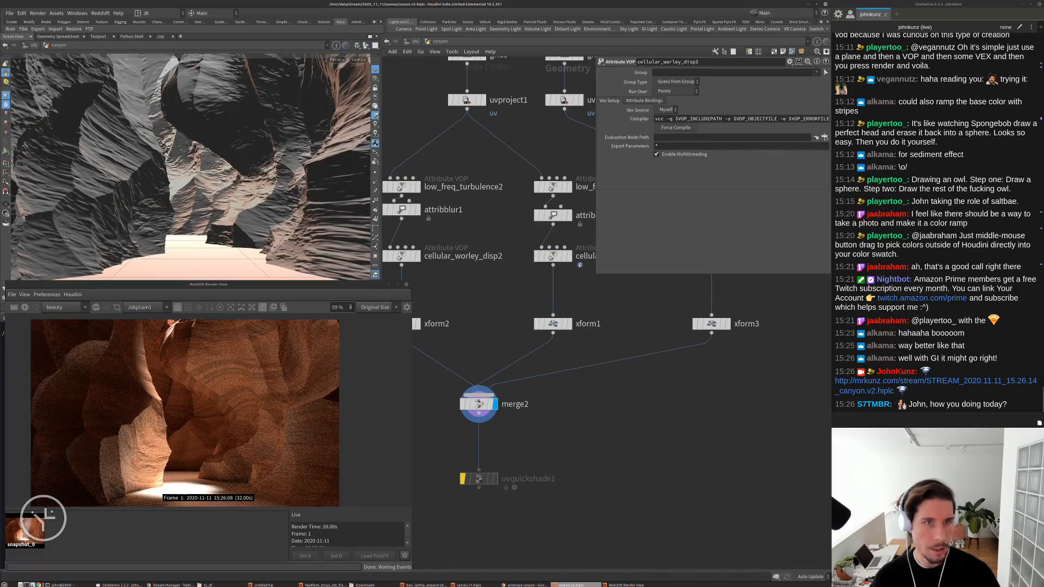
click(375, 124)
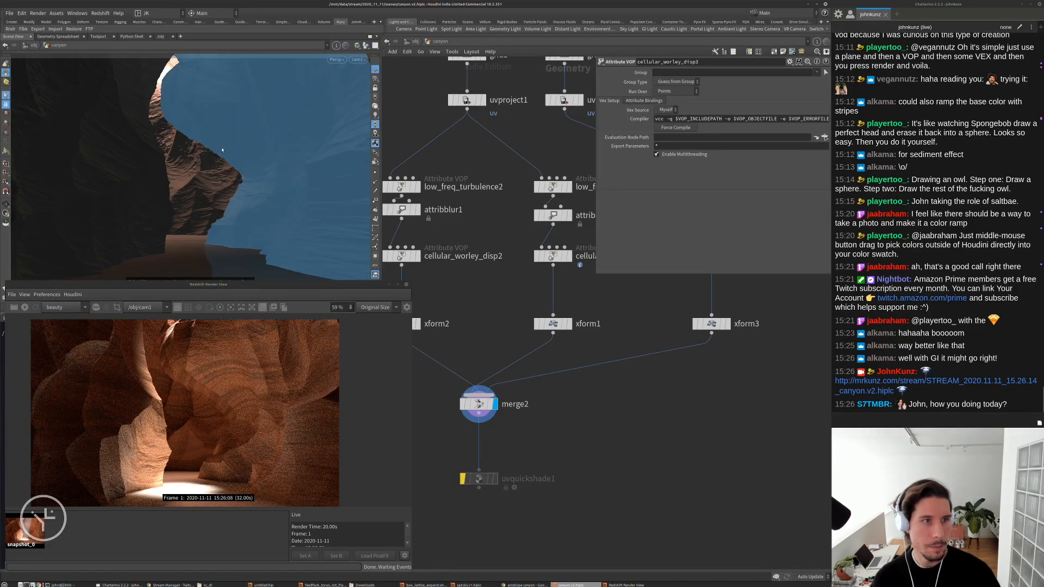
key(h)
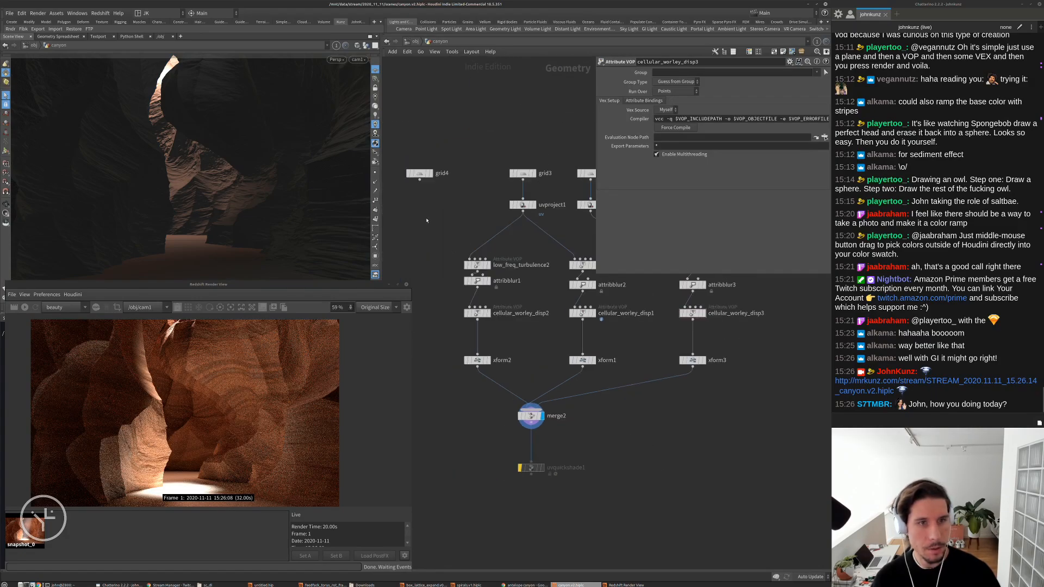
click(375, 133)
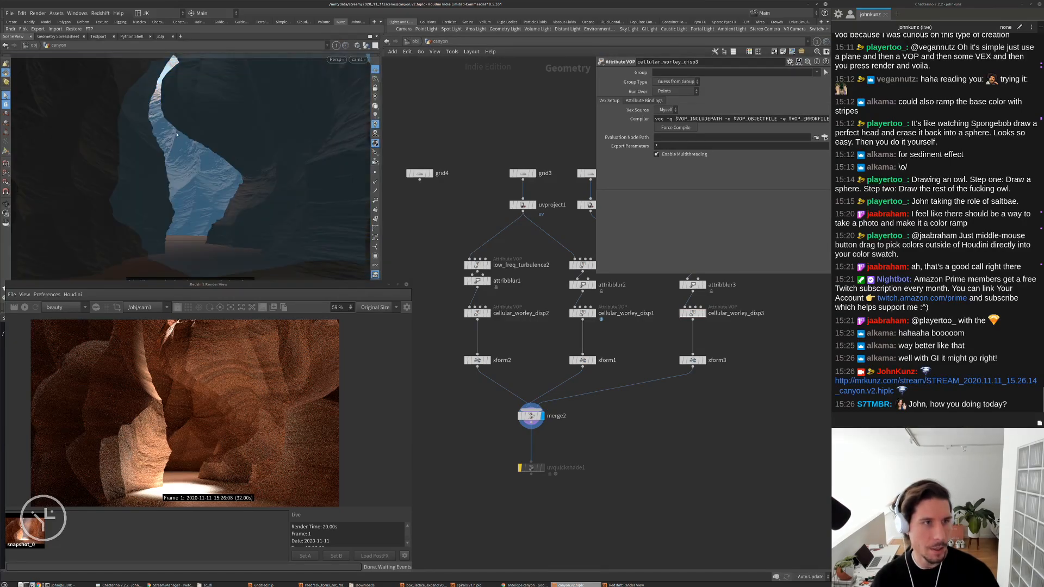
middle_drag(523, 107, 441, 154)
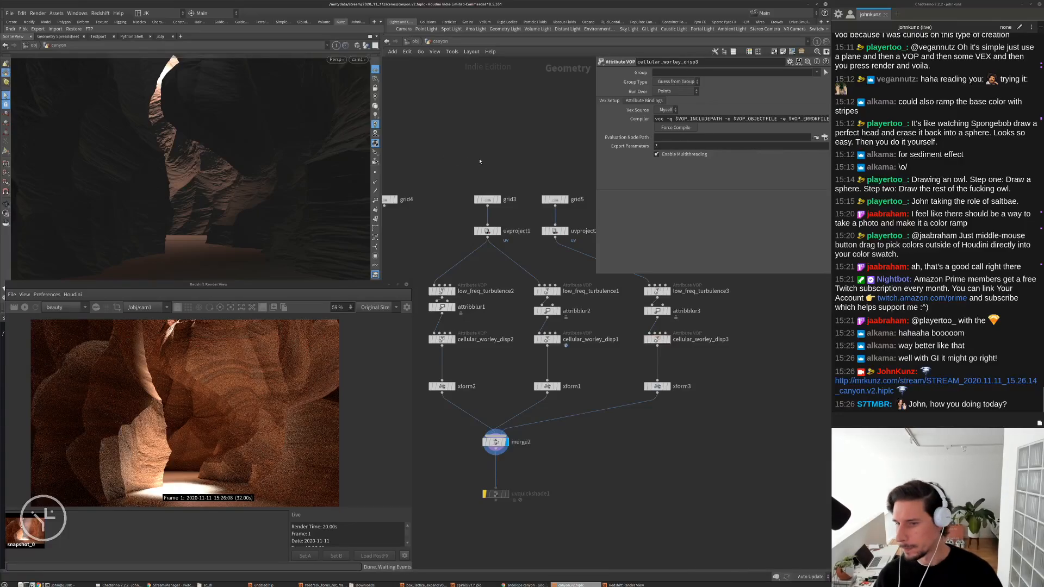
click(374, 135)
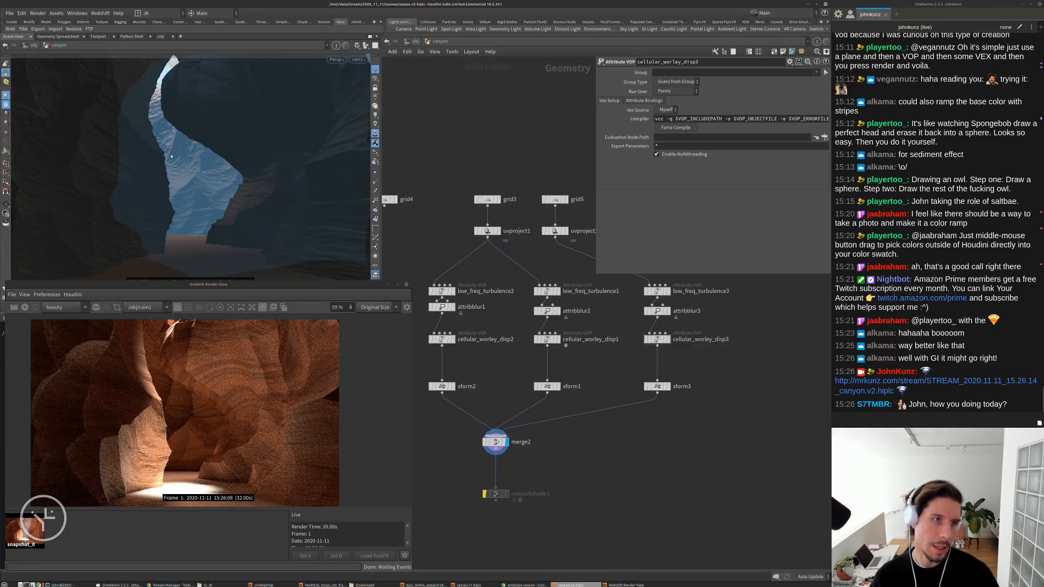
middle_drag(641, 449, 611, 456)
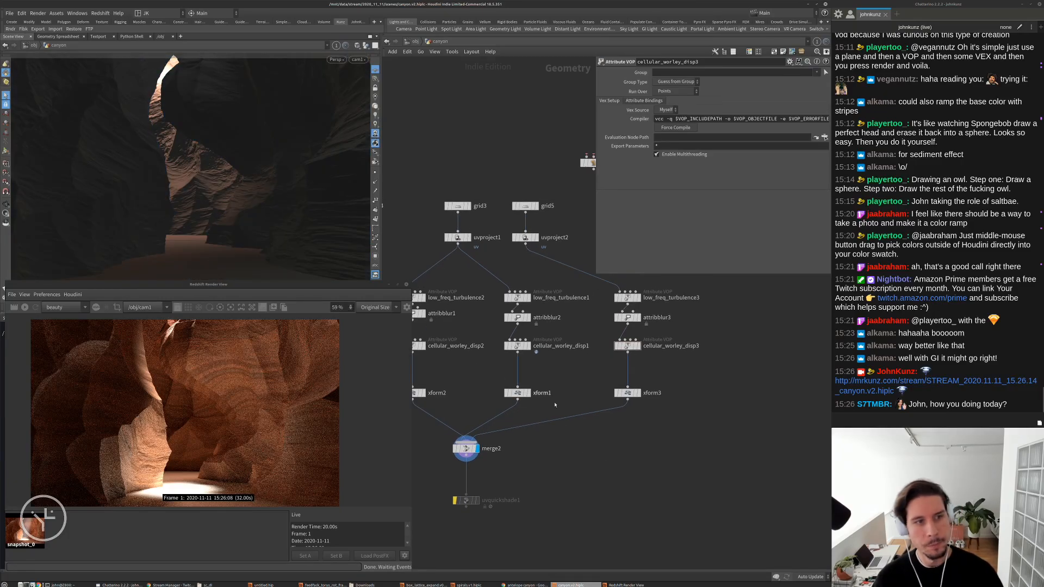
Go to the out network and set the redshift1 node's Num GI Bounces to 3
key(u)
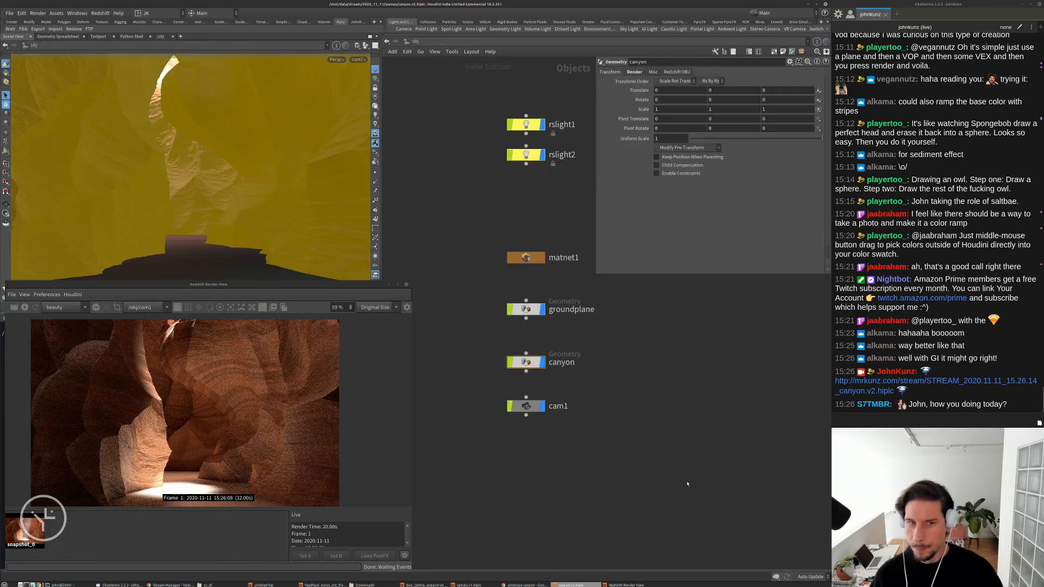
click(403, 44)
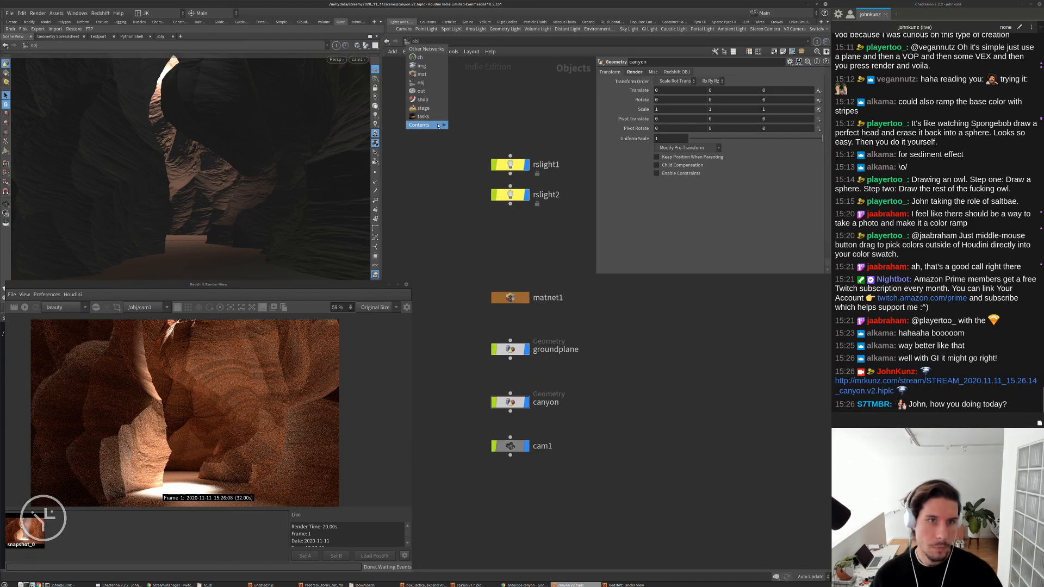
click(424, 92)
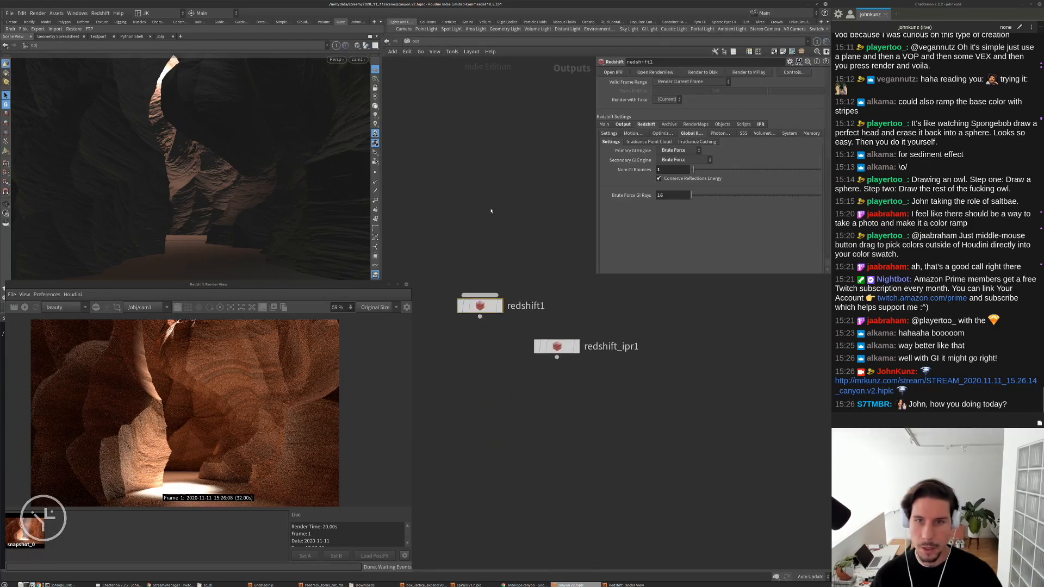
click(672, 169)
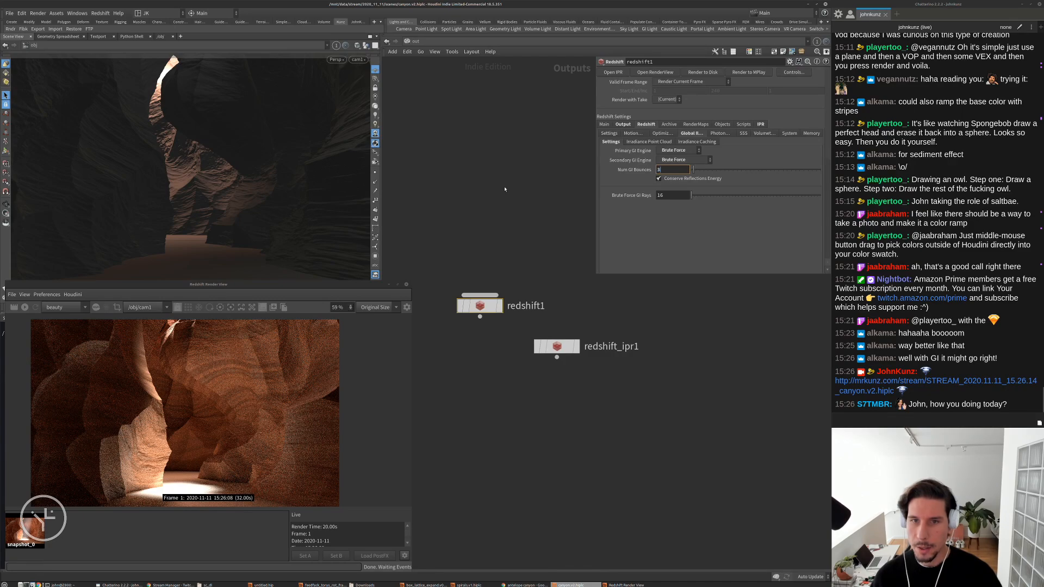
text(3)
key(Return)
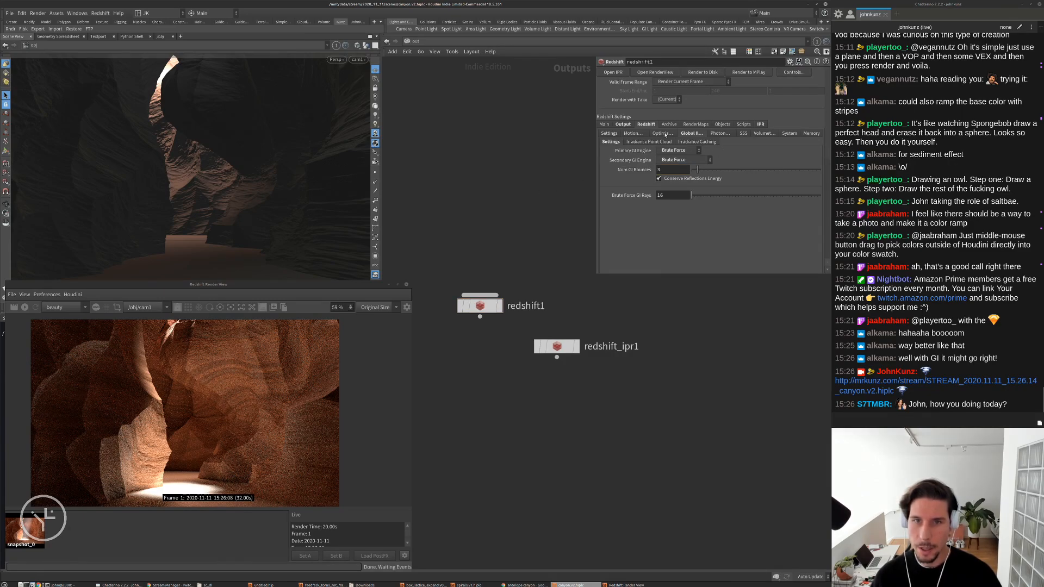
Enable the Light sample override in redshift1's sampling overrides and open its Samples value for editing
click(663, 133)
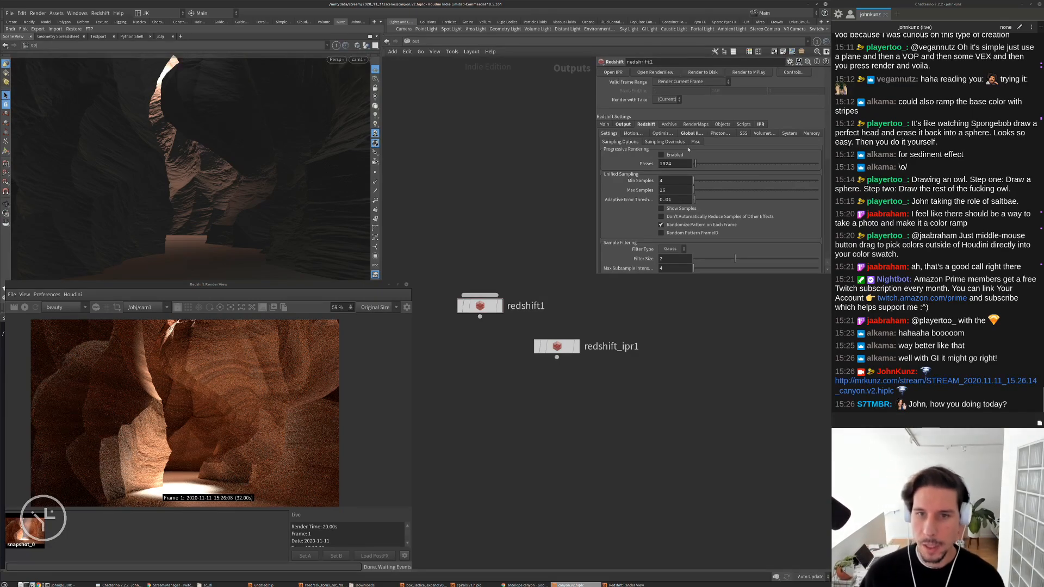
click(656, 142)
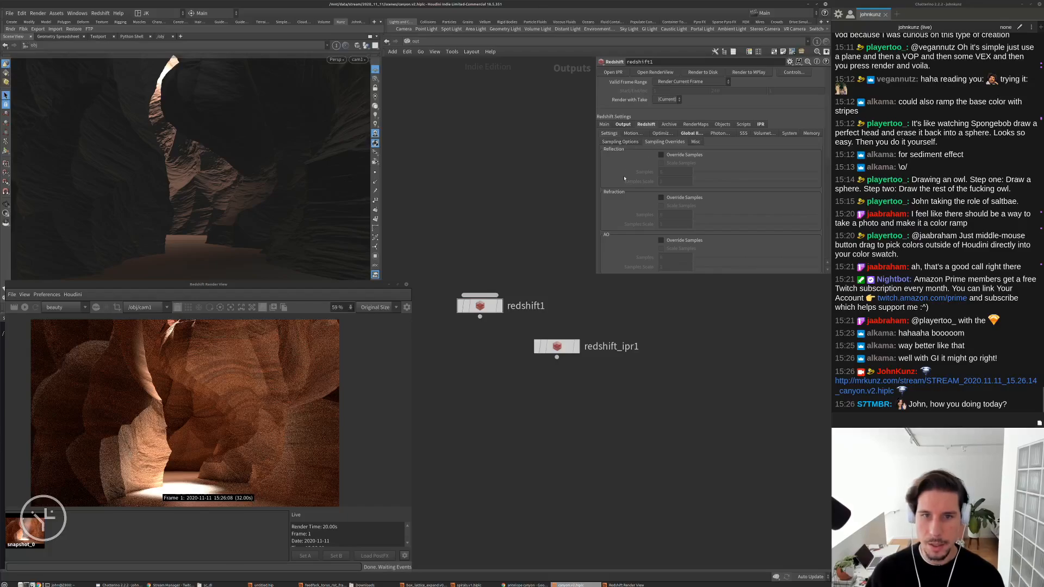
scroll(623, 220, down, 3)
scroll(624, 220, down, 2)
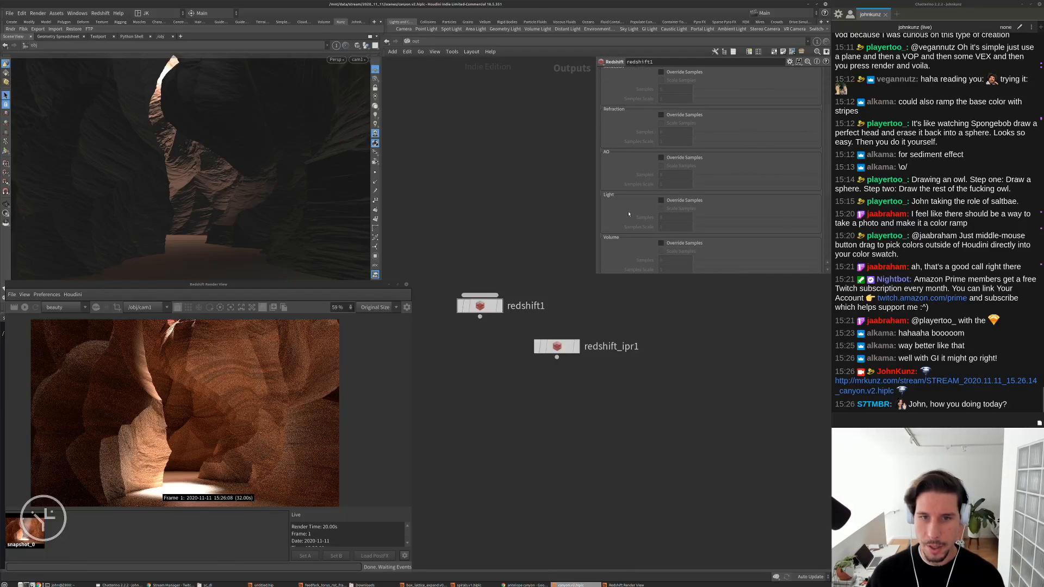
click(661, 201)
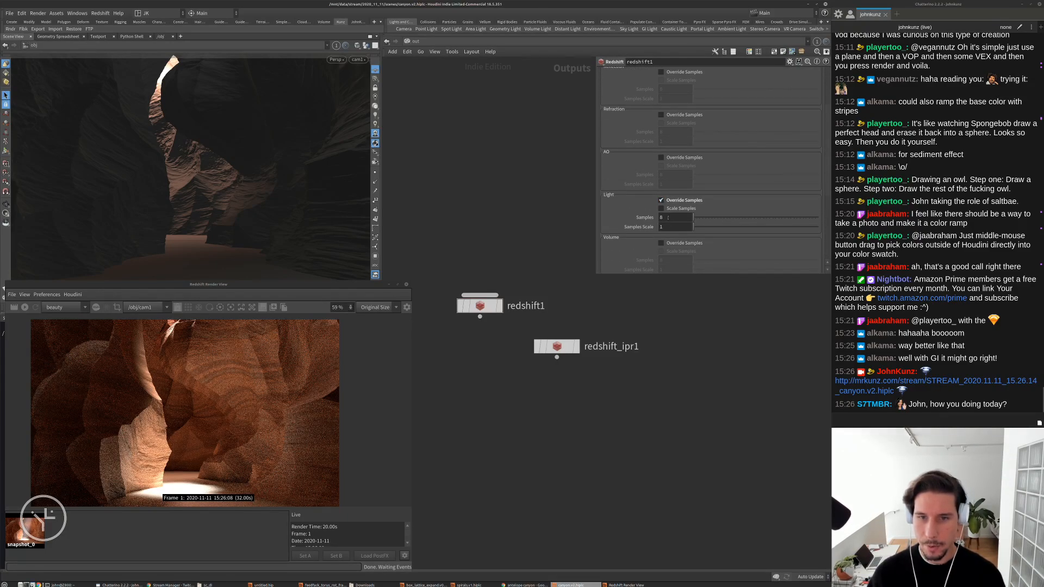
click(668, 218)
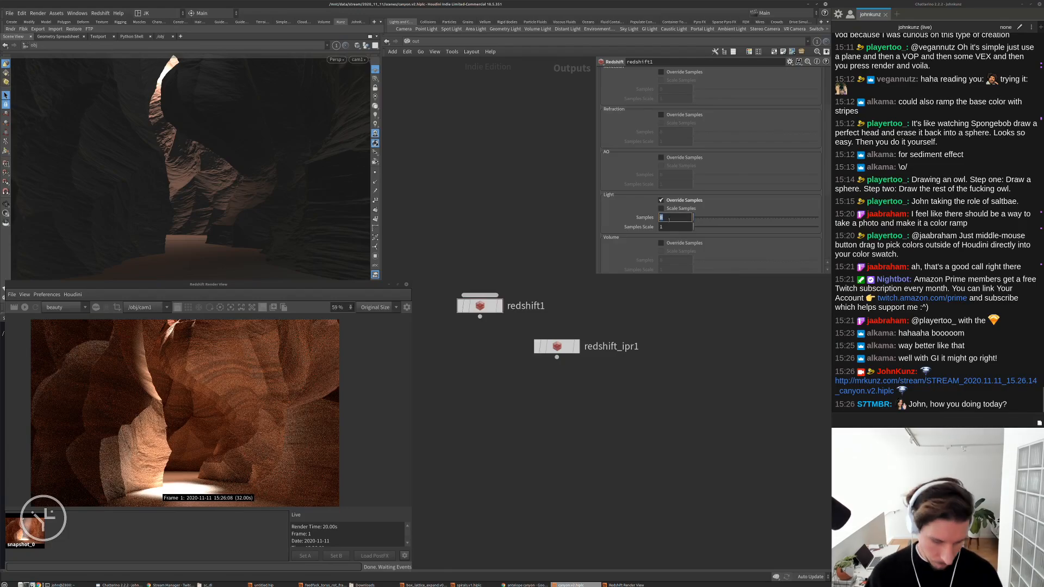
Set the Light override samples of the redshift1 node to 64
text(64)
key(Return)
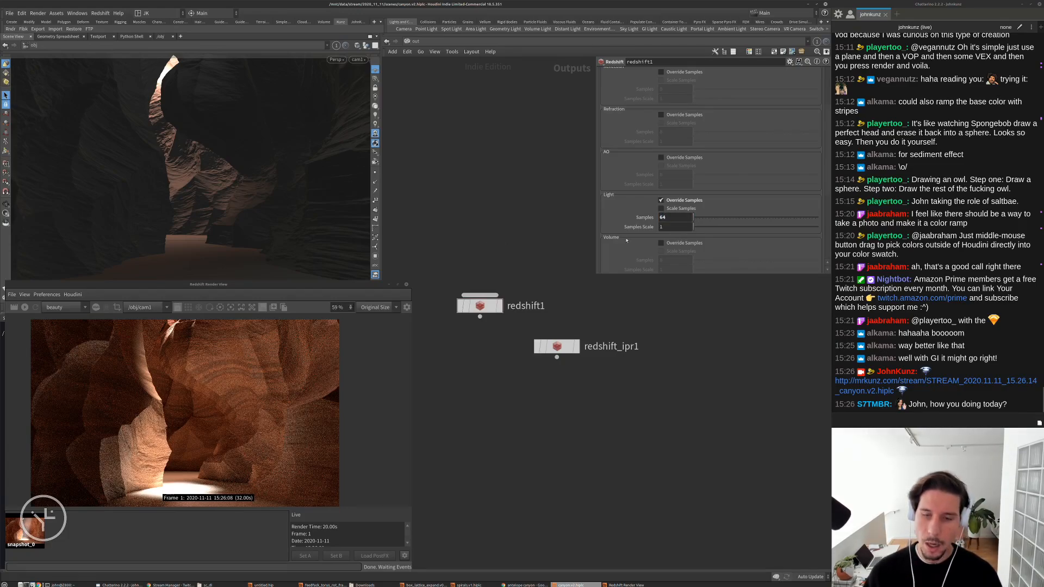
Review the redshift1 node's unified sampling options and the sample overrides for reflection, refraction, AO, light and volume
scroll(633, 190, up, 3)
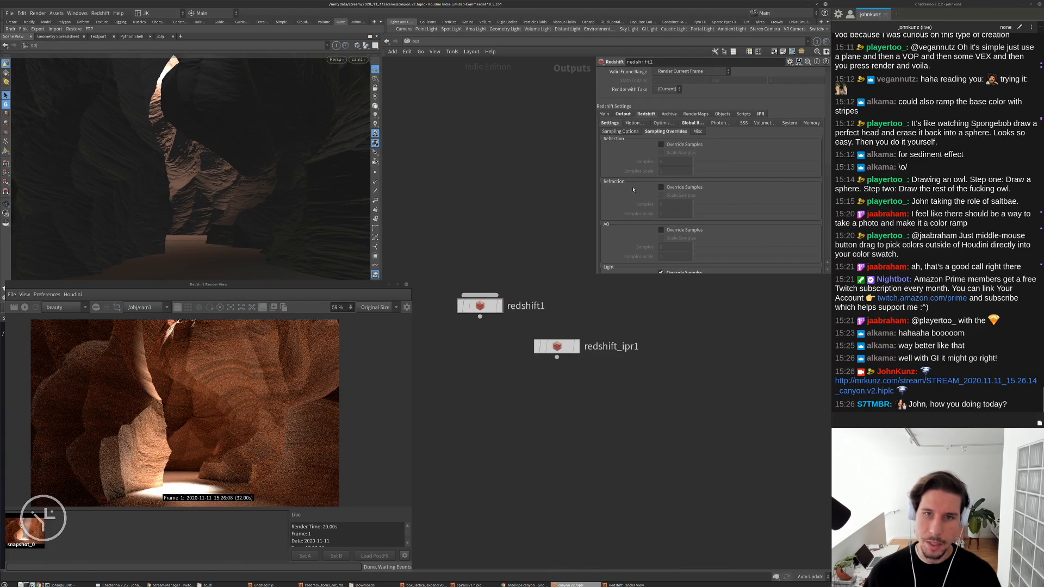
click(626, 133)
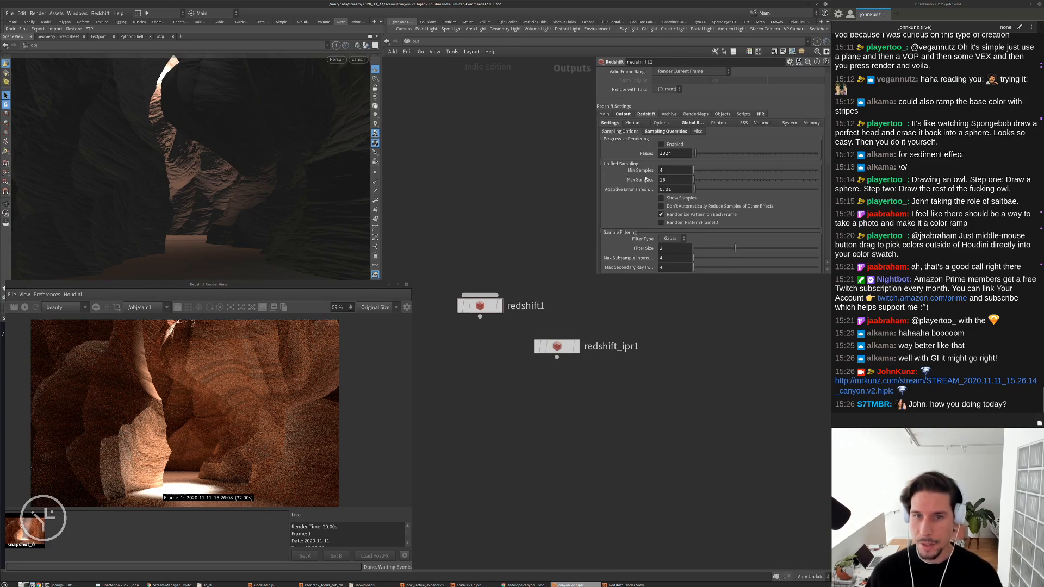
click(665, 132)
scroll(633, 213, down, 1)
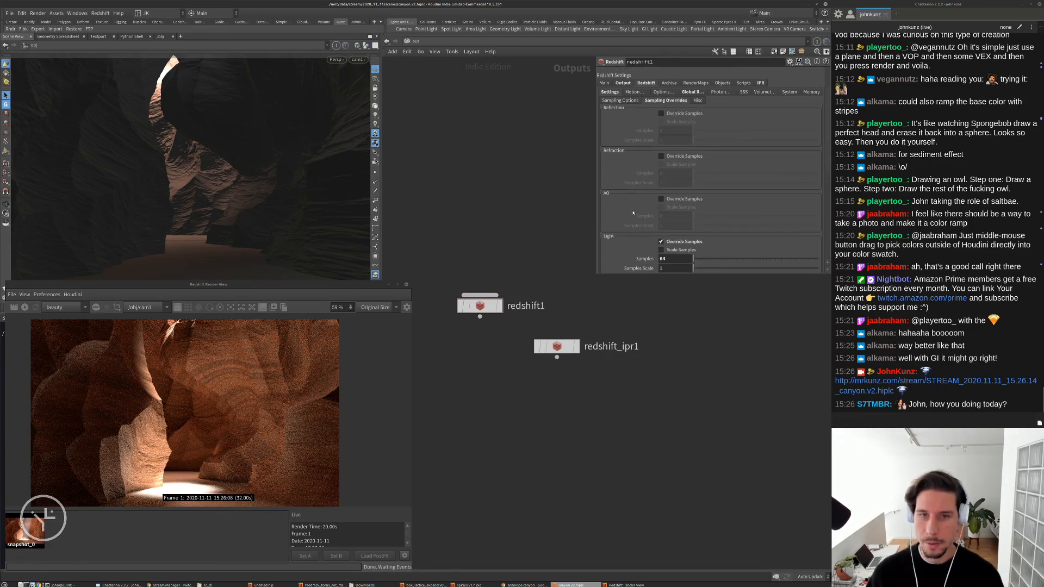
scroll(633, 213, down, 1)
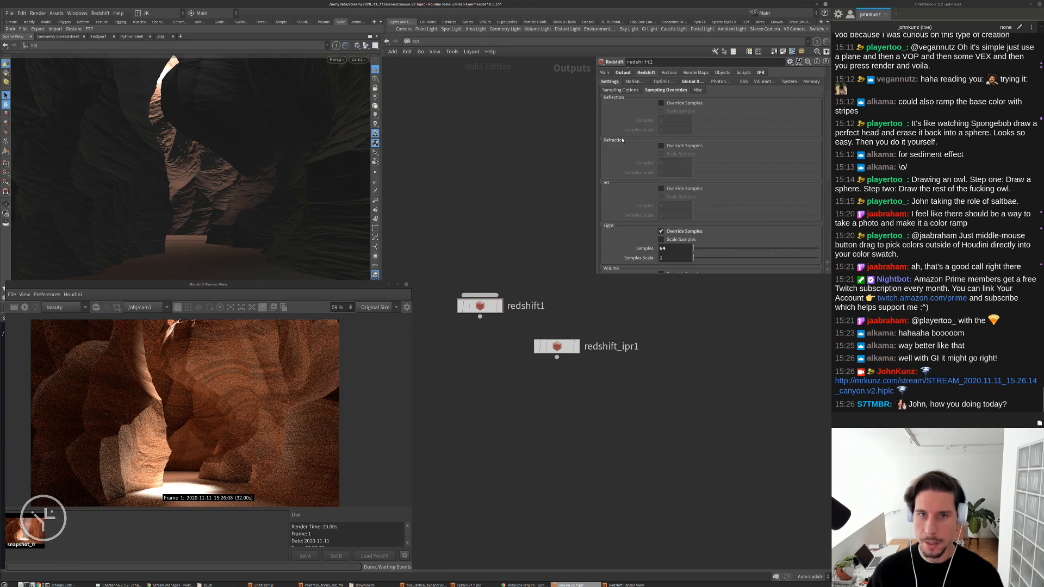
scroll(639, 178, down, 1)
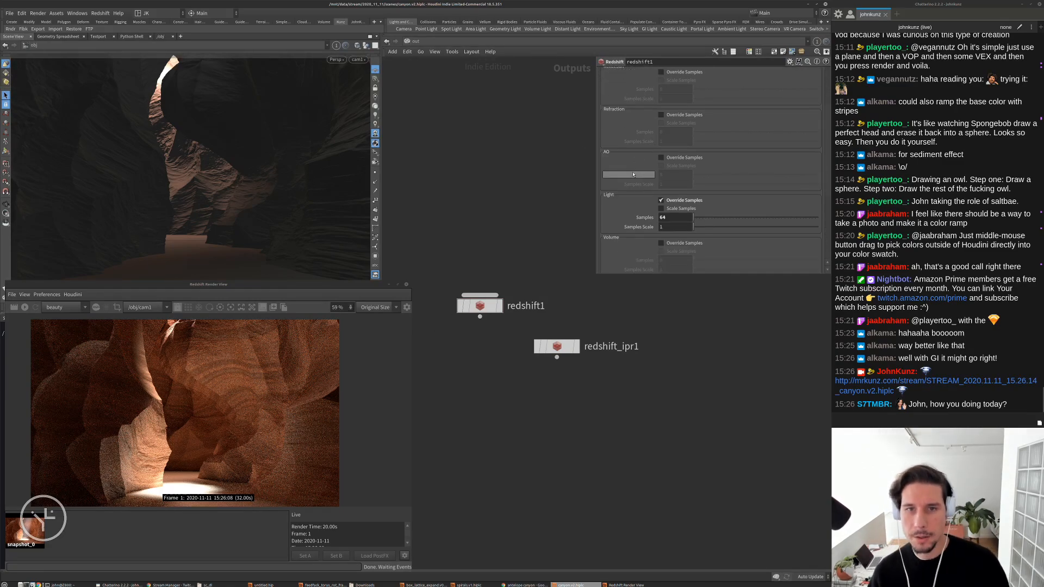
scroll(632, 172, up, 1)
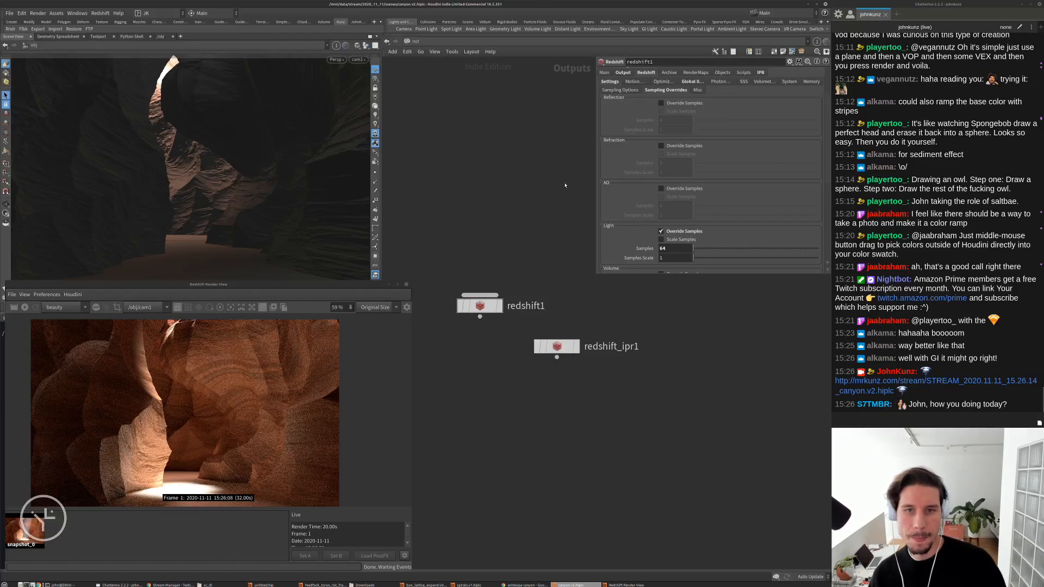
scroll(551, 239, down, 4)
scroll(634, 199, down, 1)
scroll(634, 200, down, 2)
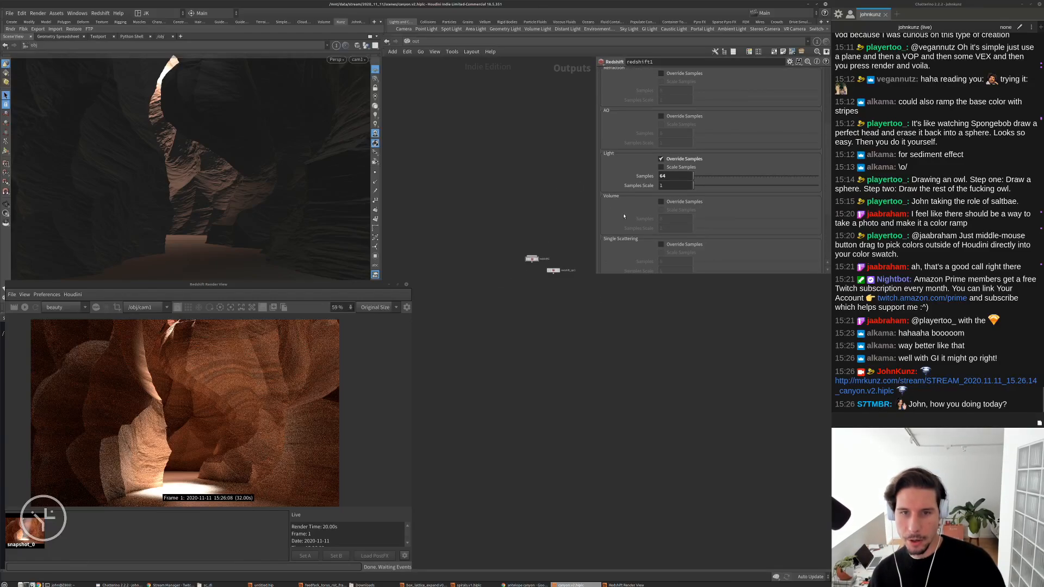
Render the canyon frame from cam1 in the Redshift Render View with the changed light samples
click(14, 307)
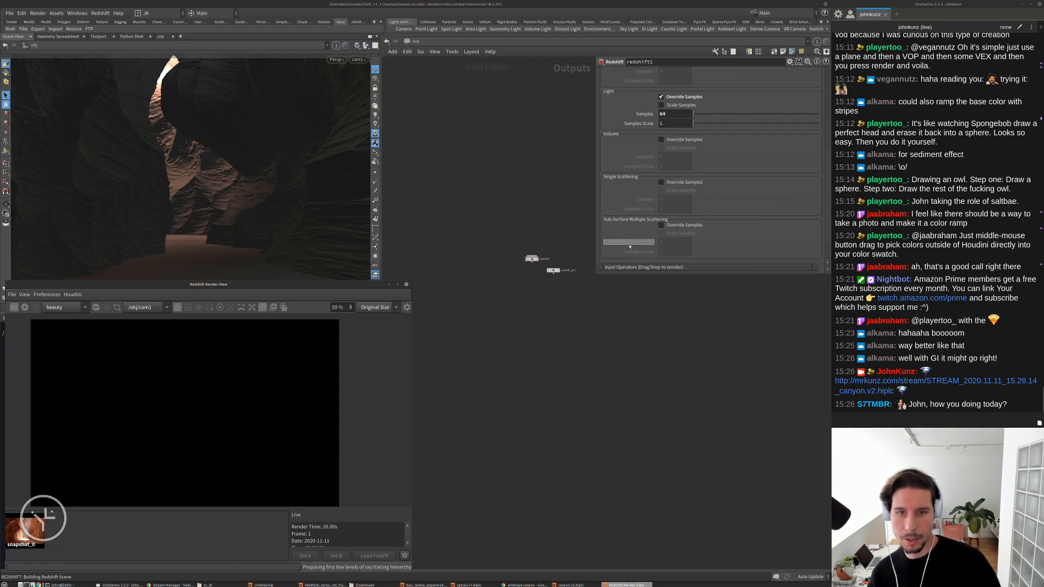
scroll(637, 248, down, 1)
scroll(637, 248, down, 1)
scroll(177, 434, up, 3)
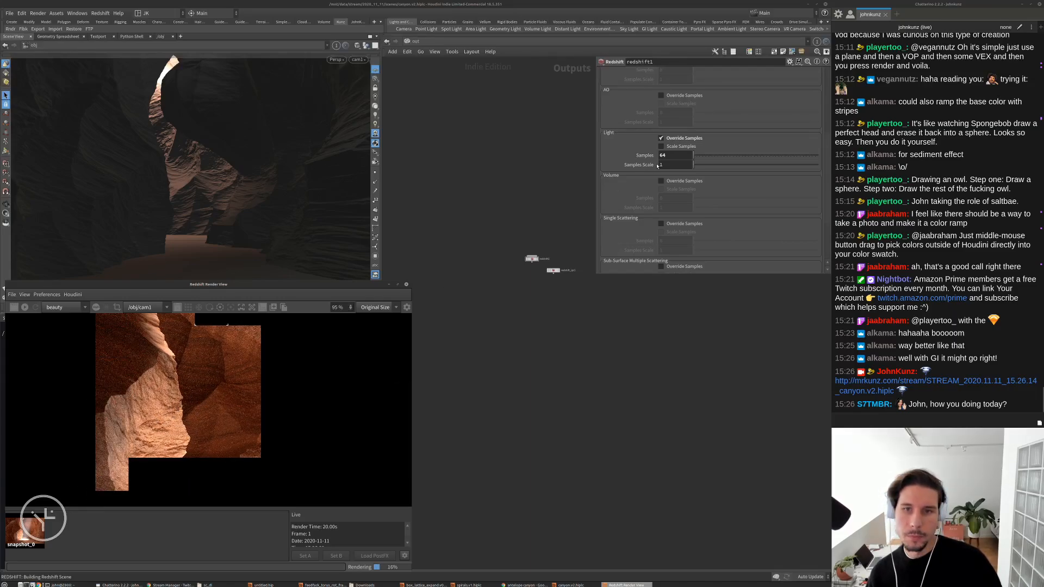
Set the Adaptive Error Threshold in the redshift1 node's unified sampling to 0.0025
scroll(636, 176, up, 2)
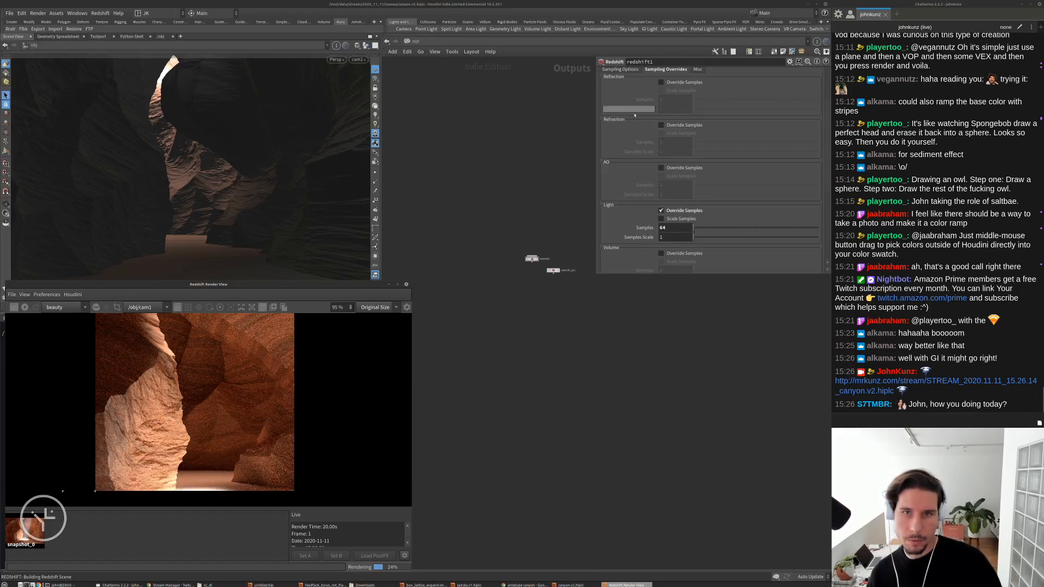
scroll(631, 120, up, 9)
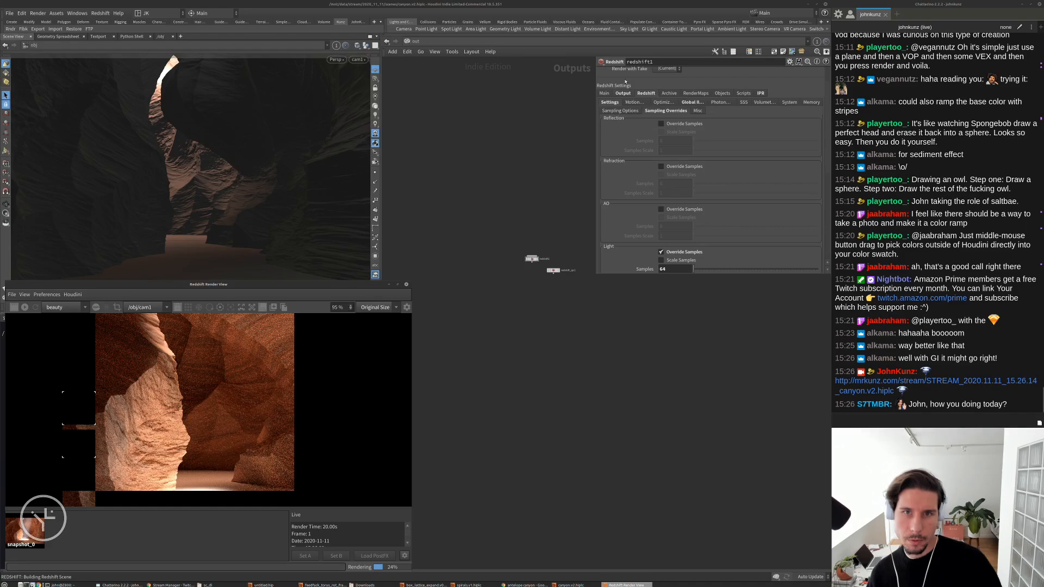
click(620, 111)
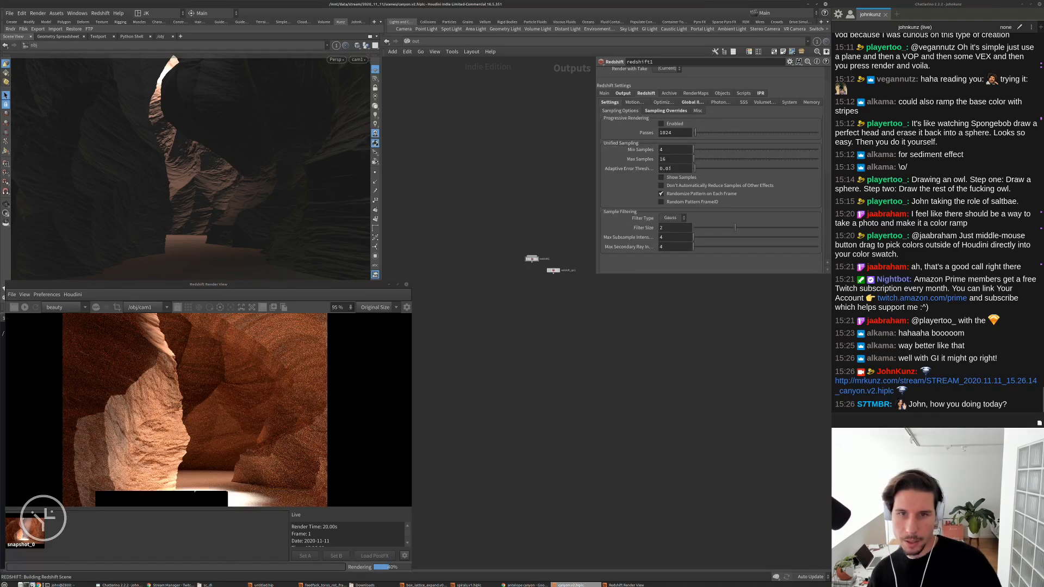
click(670, 169)
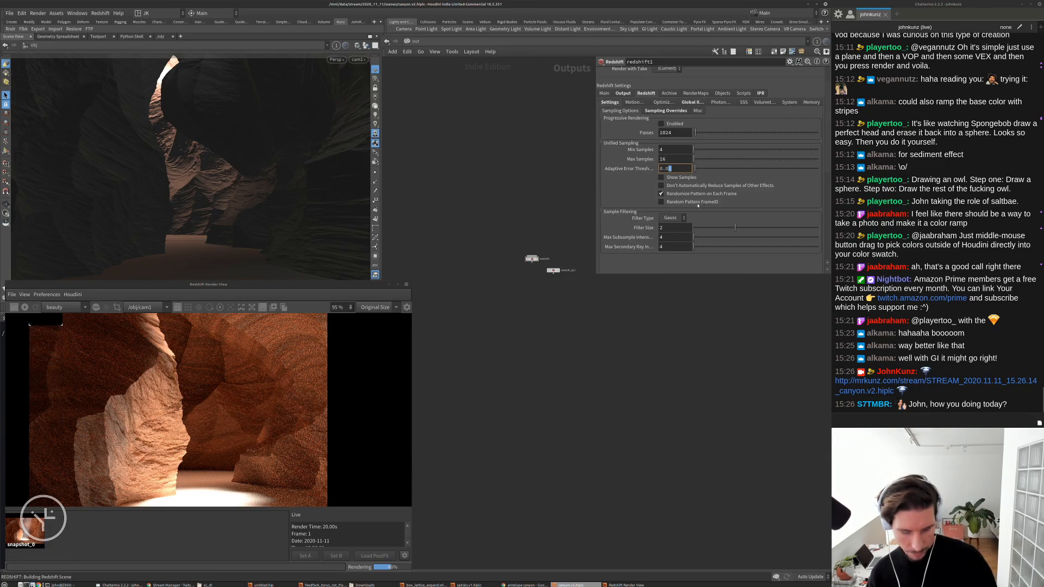
text(25)
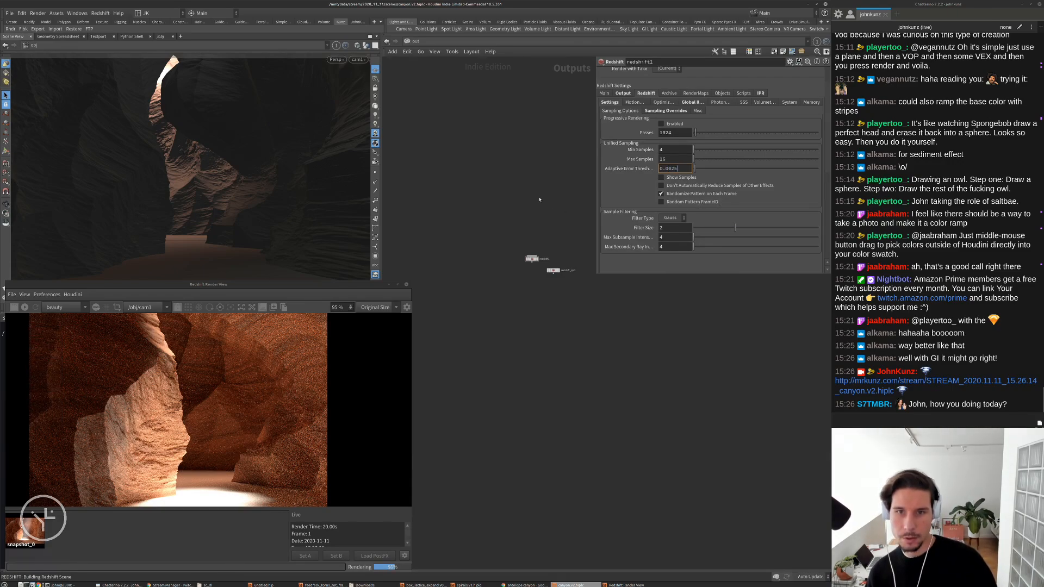
key(Return)
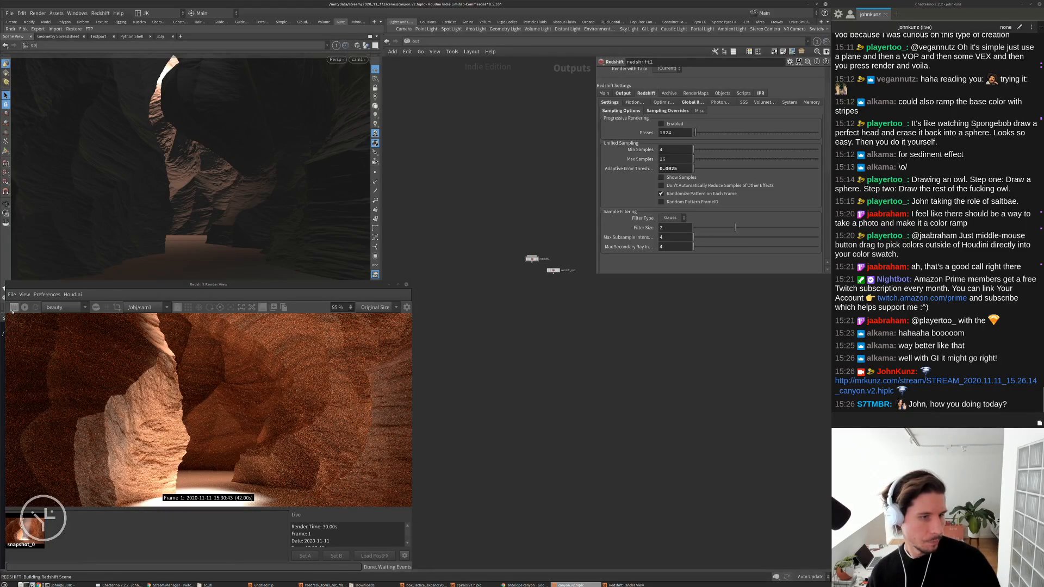
Re-render the canyon frame with the new error threshold and restart the render at a closer zoom
click(14, 307)
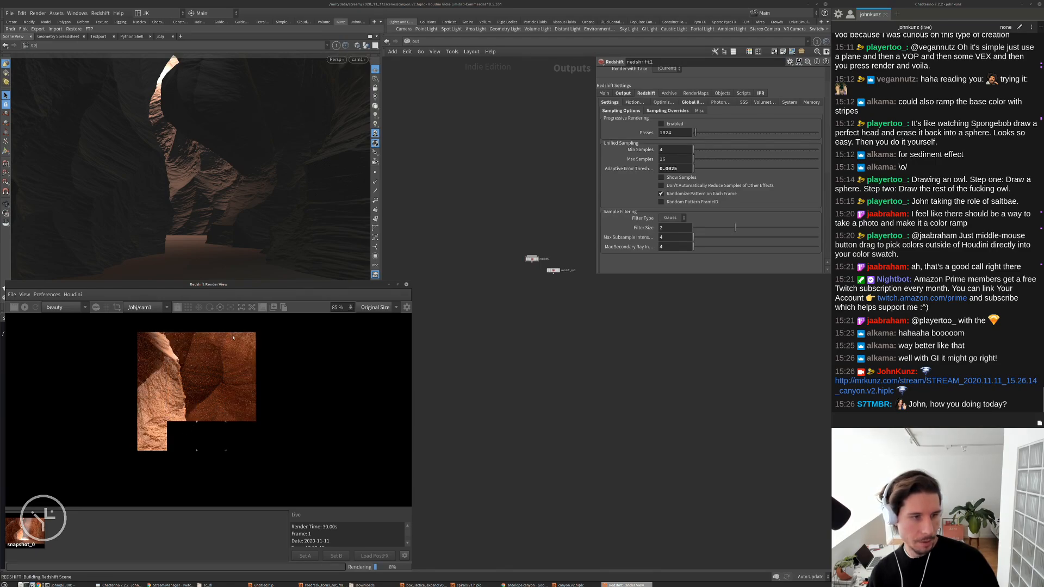
scroll(215, 452, up, 2)
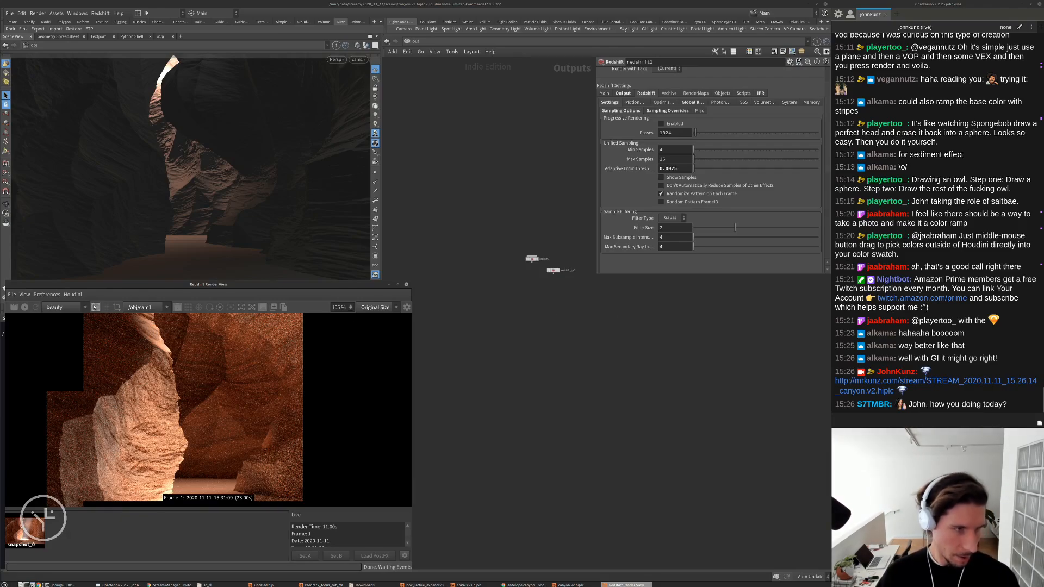
click(13, 308)
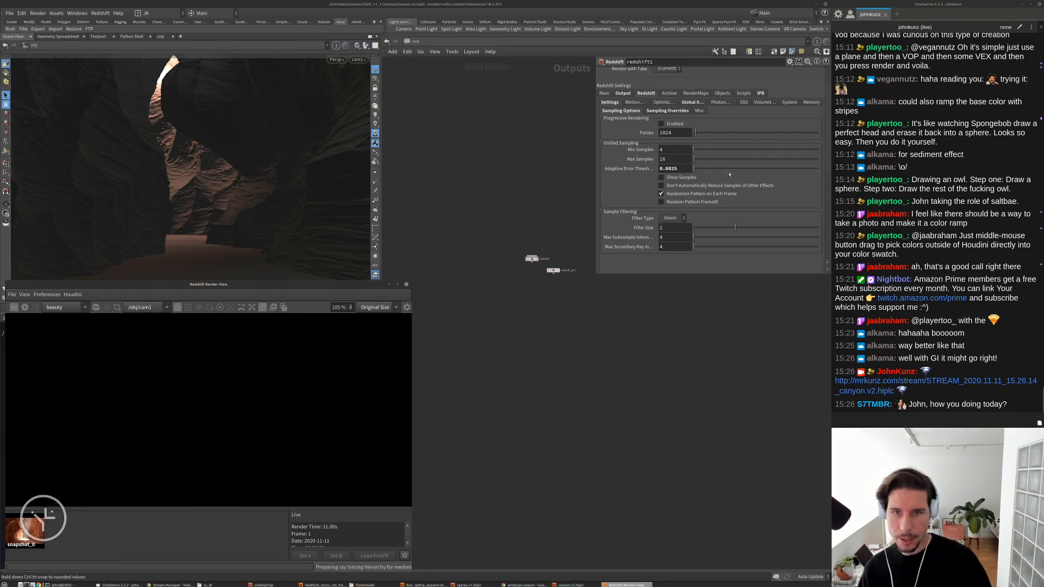
Set the unified sampling Max Samples to 32
double_click(674, 159)
text(32)
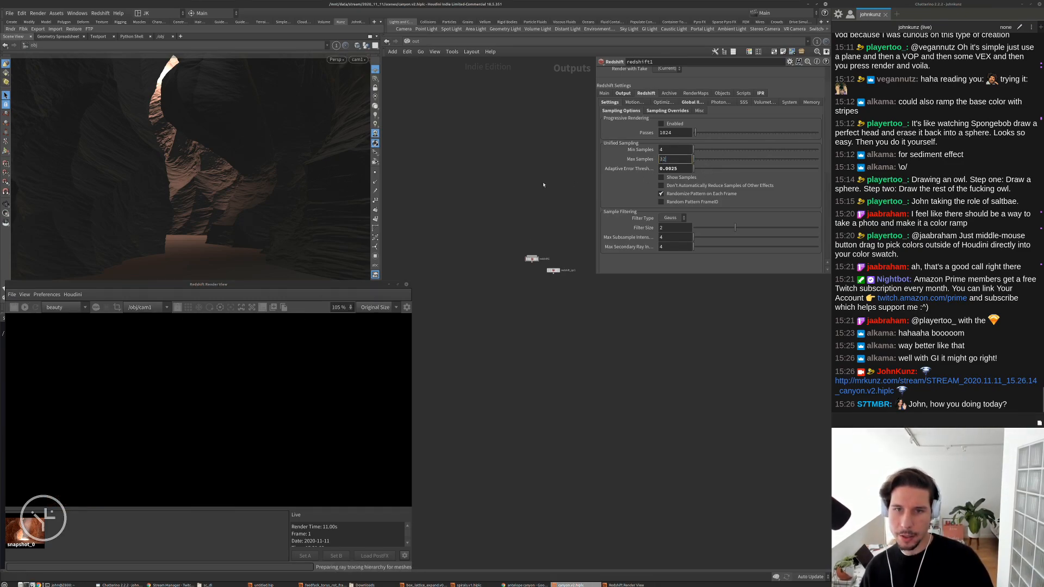
key(Return)
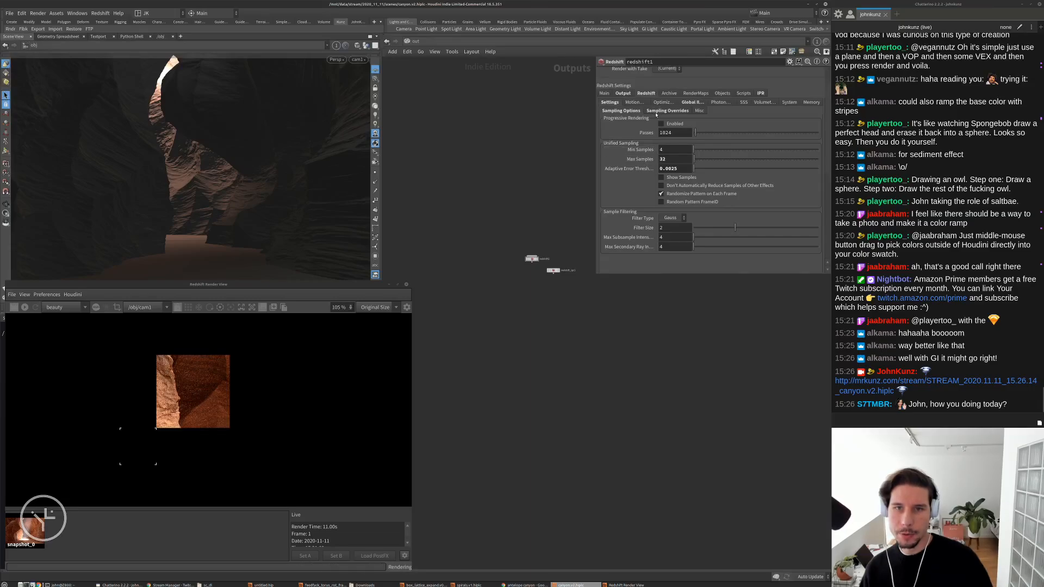
Raise the Light sample override of the redshift1 node to 512 samples
click(667, 110)
scroll(675, 223, down, 2)
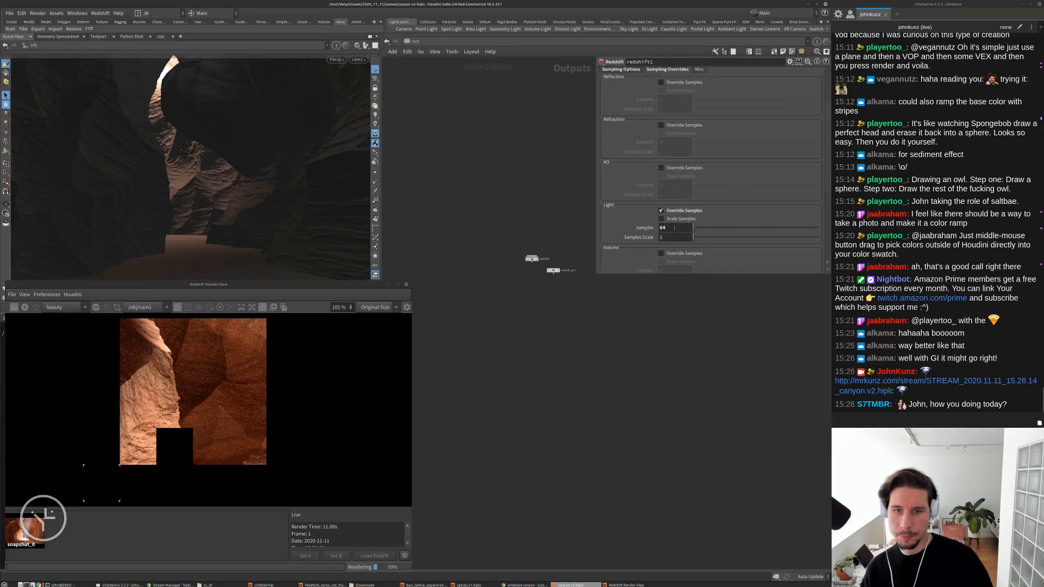
double_click(663, 227)
text(512)
key(Return)
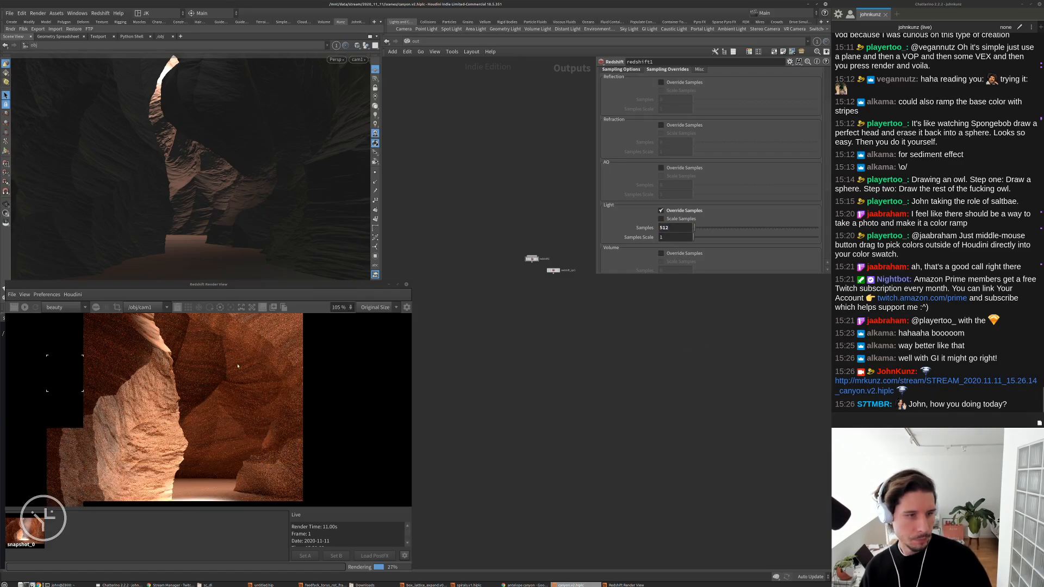
Store a snapshot of the current render and restart the render with the new sampling, enlarged to 150 %
click(273, 308)
click(36, 308)
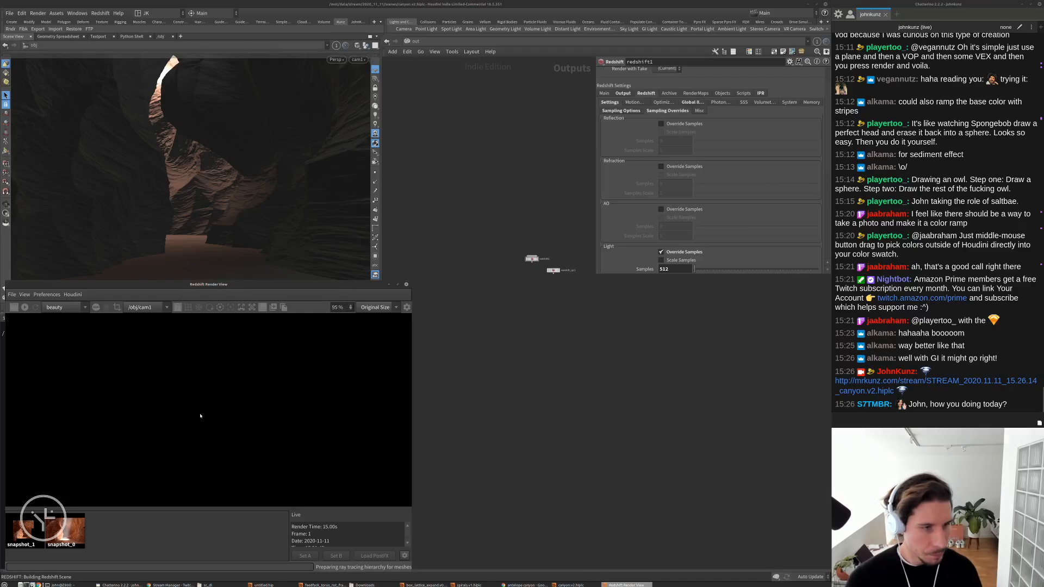
scroll(200, 416, down, 4)
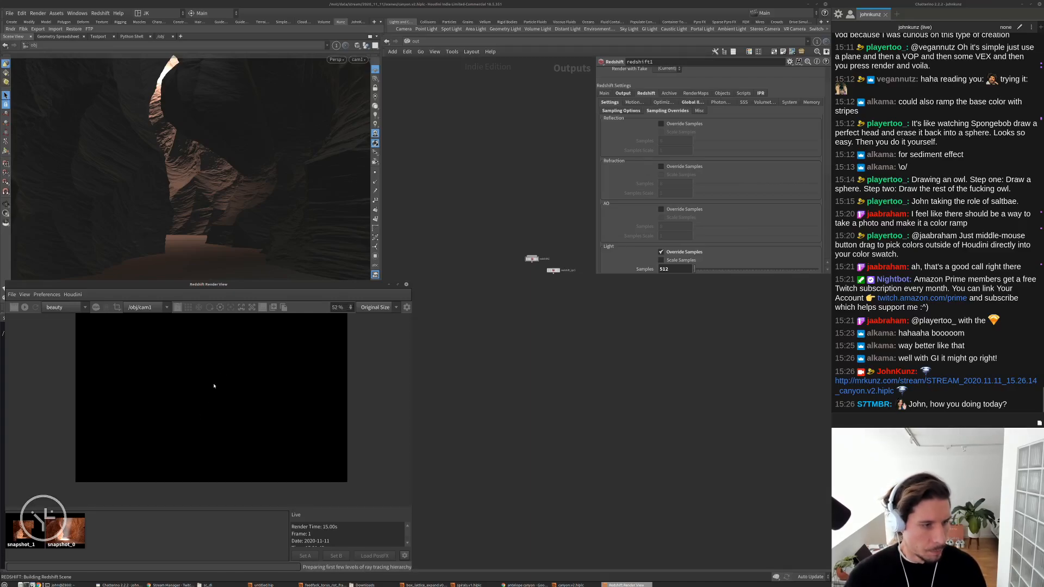
scroll(191, 408, up, 2)
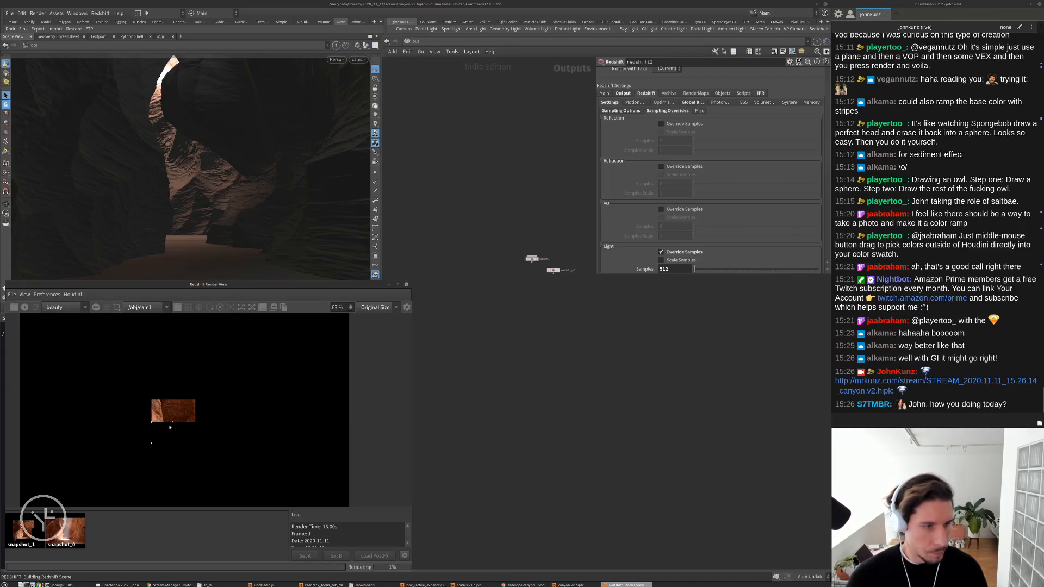
scroll(169, 427, up, 6)
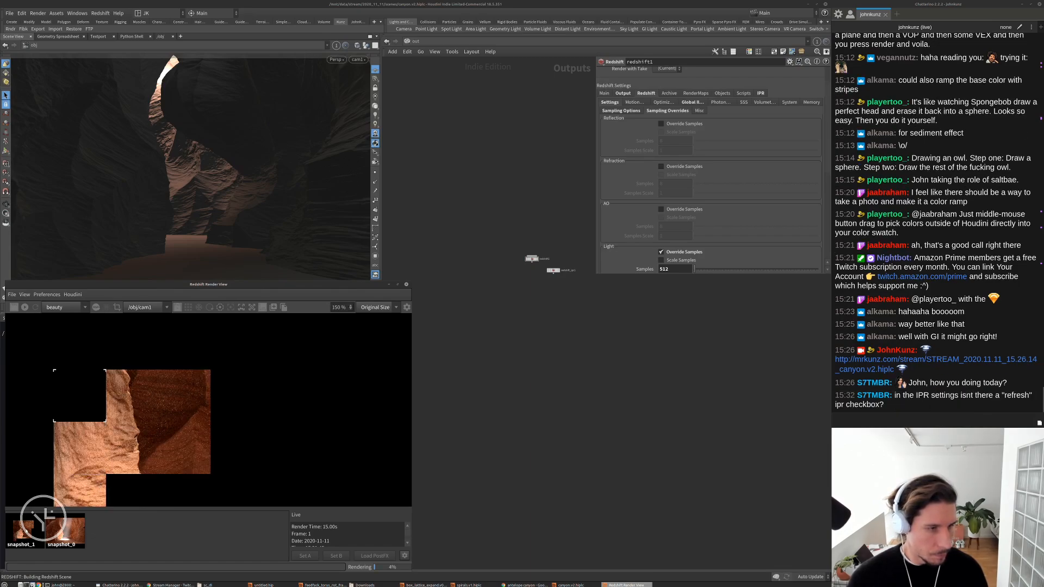
Compare the noise in snapshot_1 with the live render by switching between them twice
click(21, 530)
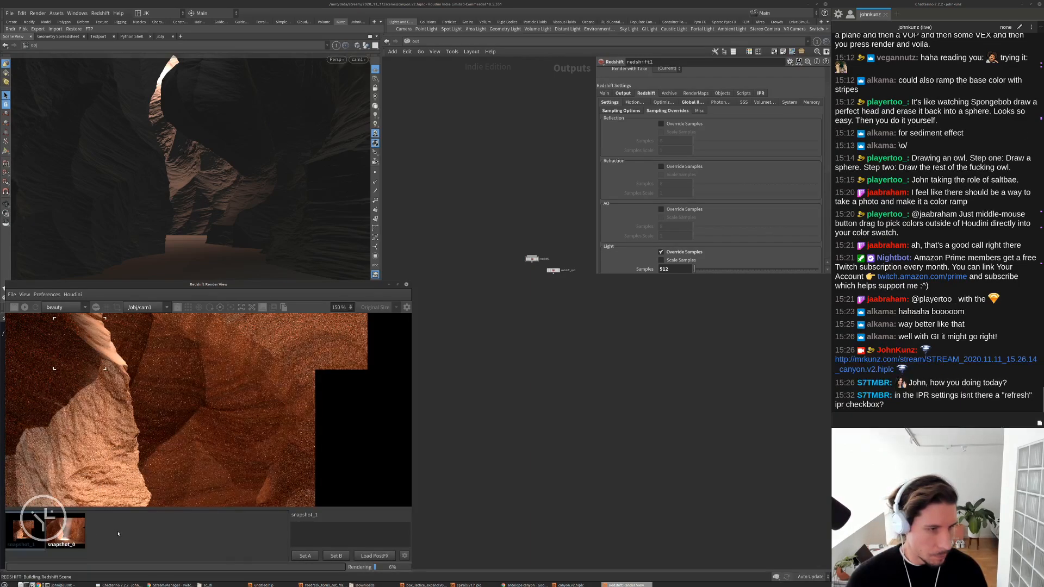
click(118, 534)
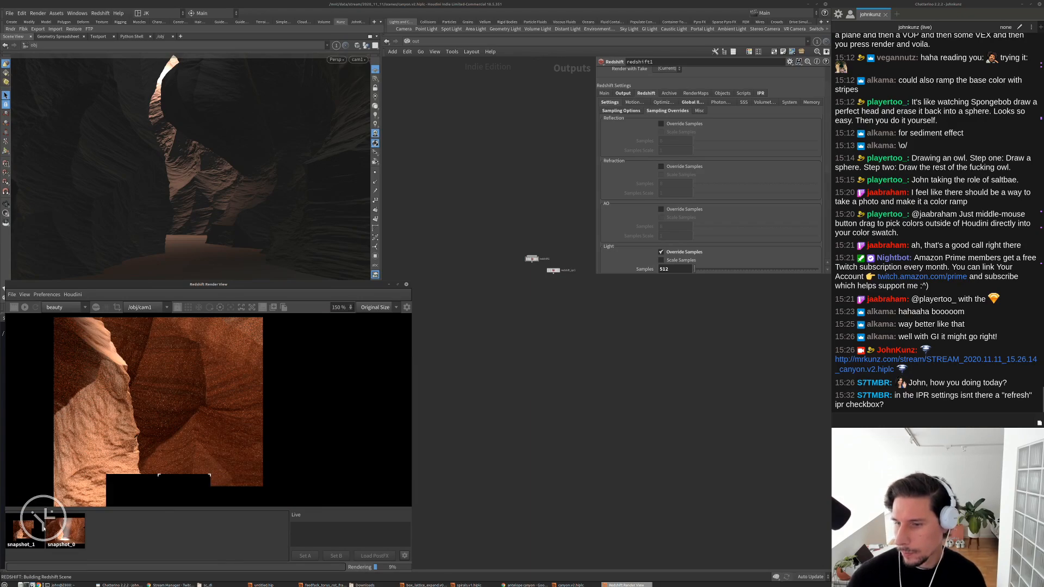
click(42, 527)
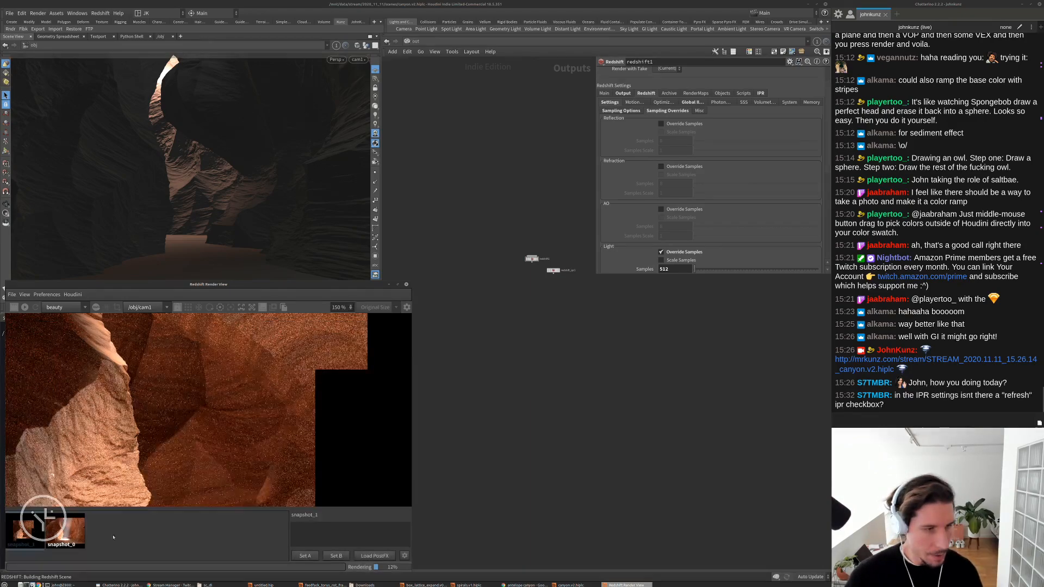
click(113, 537)
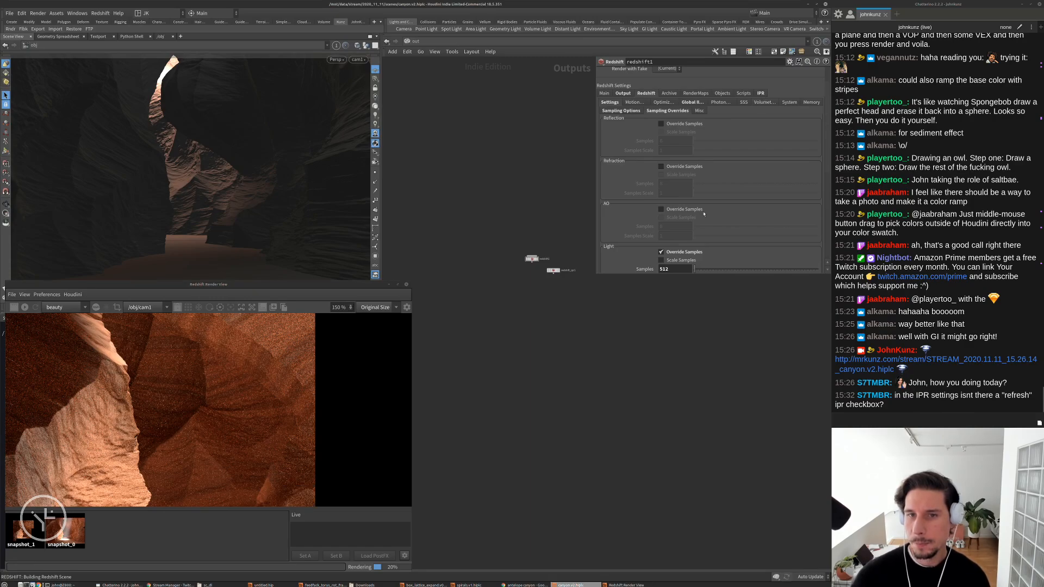
Check the redshift1 node's IPR settings for a refresh option and view the RenderView bucket rendering choices, leaving Default selected
click(761, 93)
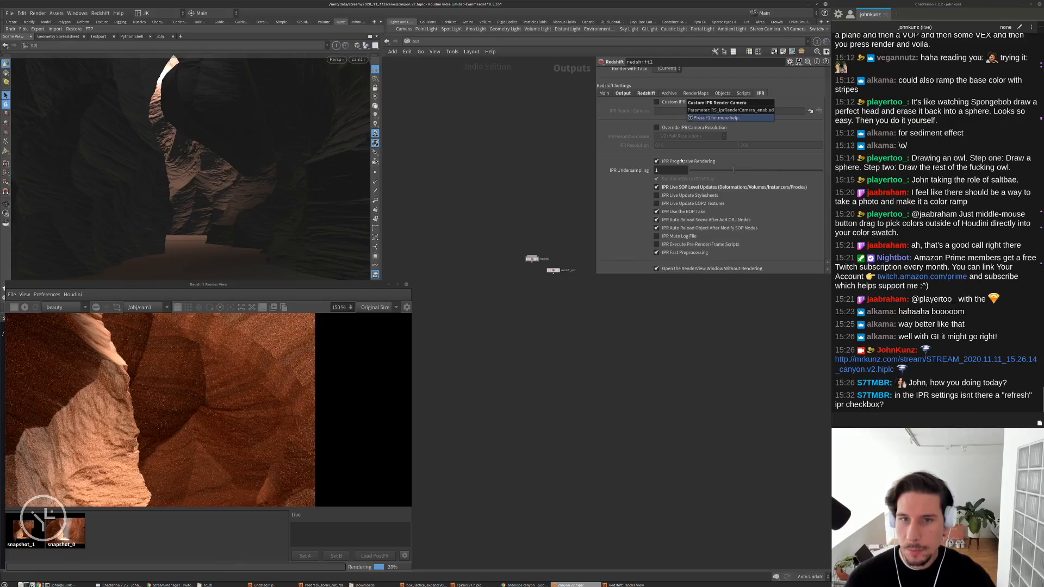
scroll(636, 212, down, 2)
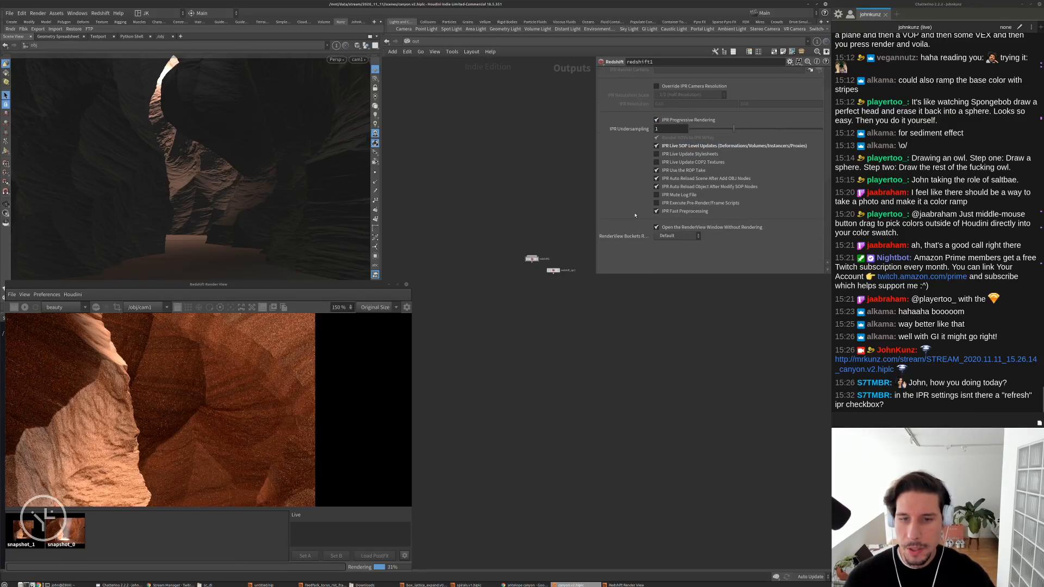
click(675, 236)
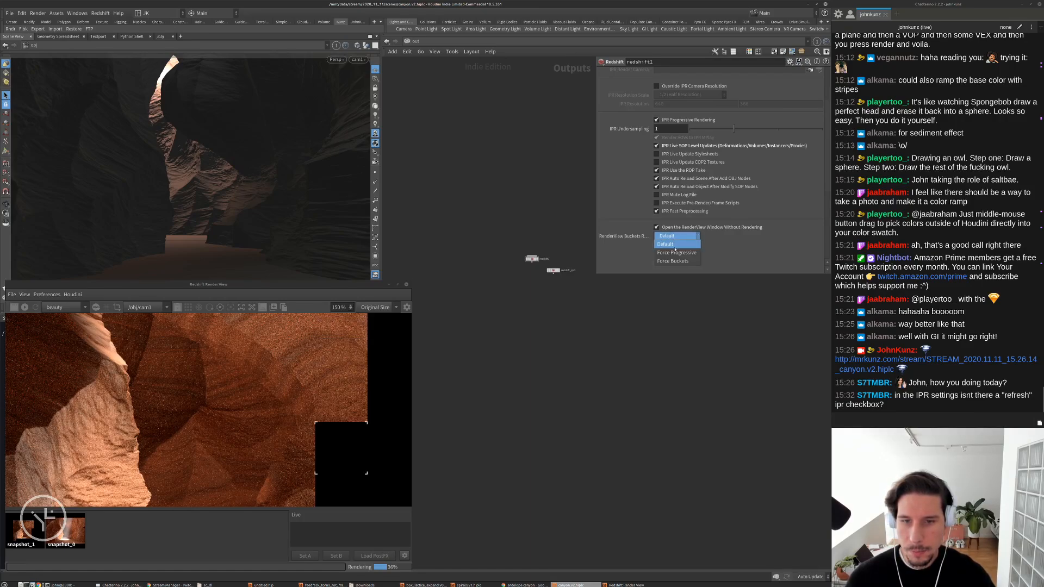
click(656, 238)
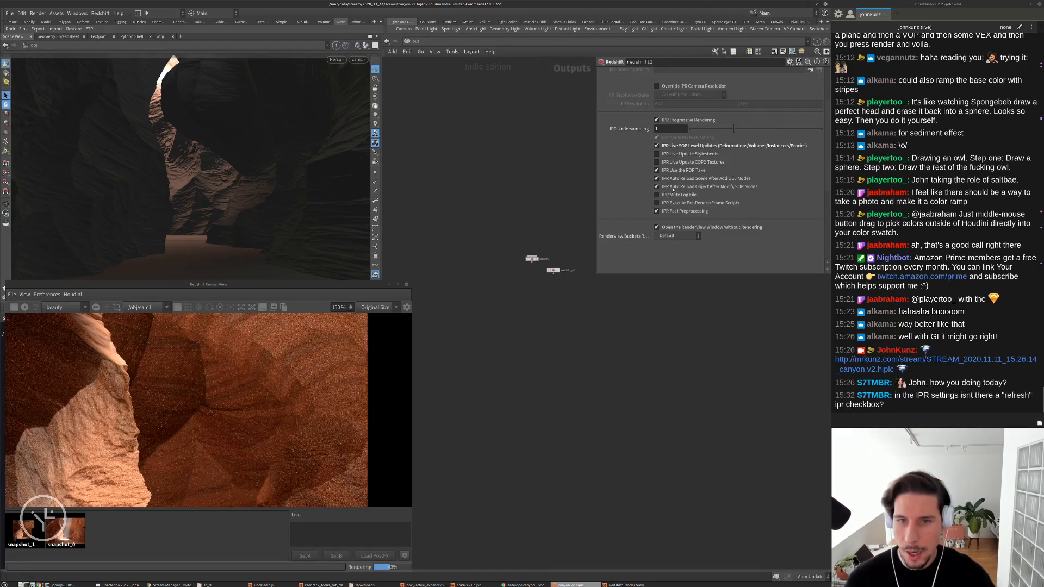
Look through the Main parameters and the Redshift System settings of the redshift1 node for rendering options
scroll(648, 200, up, 2)
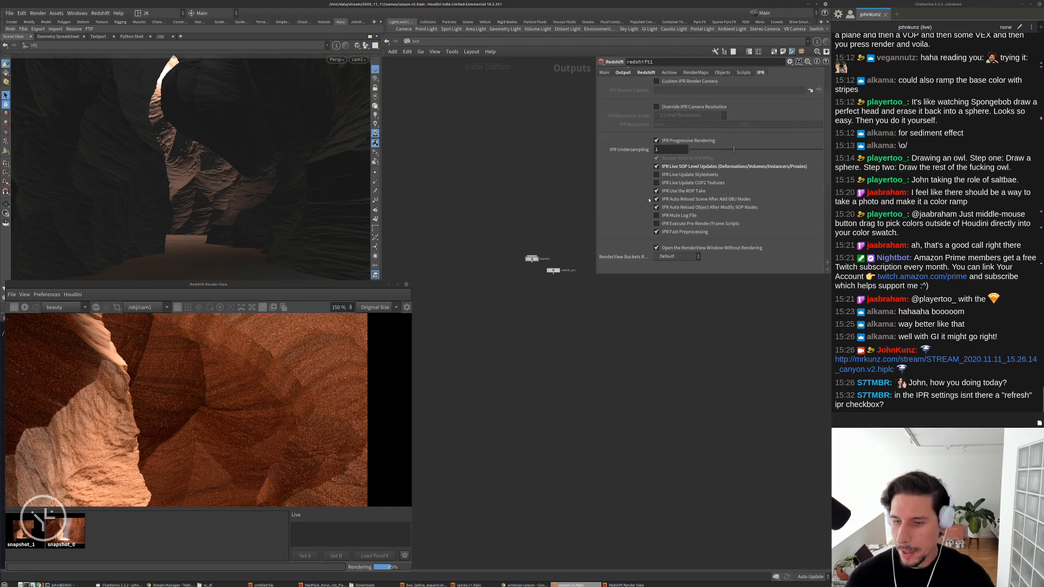
scroll(647, 162, up, 3)
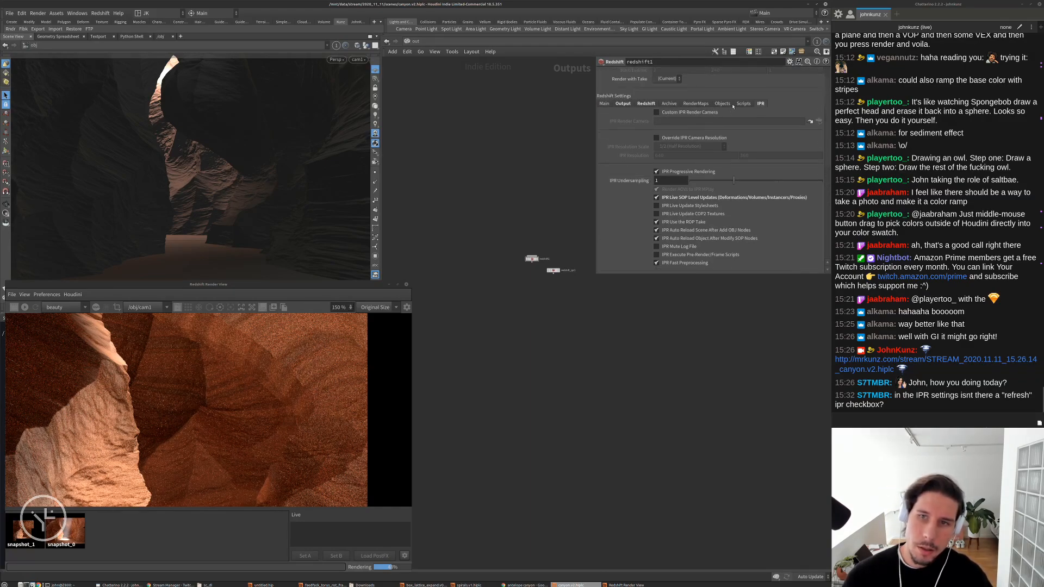
click(604, 104)
scroll(621, 187, down, 6)
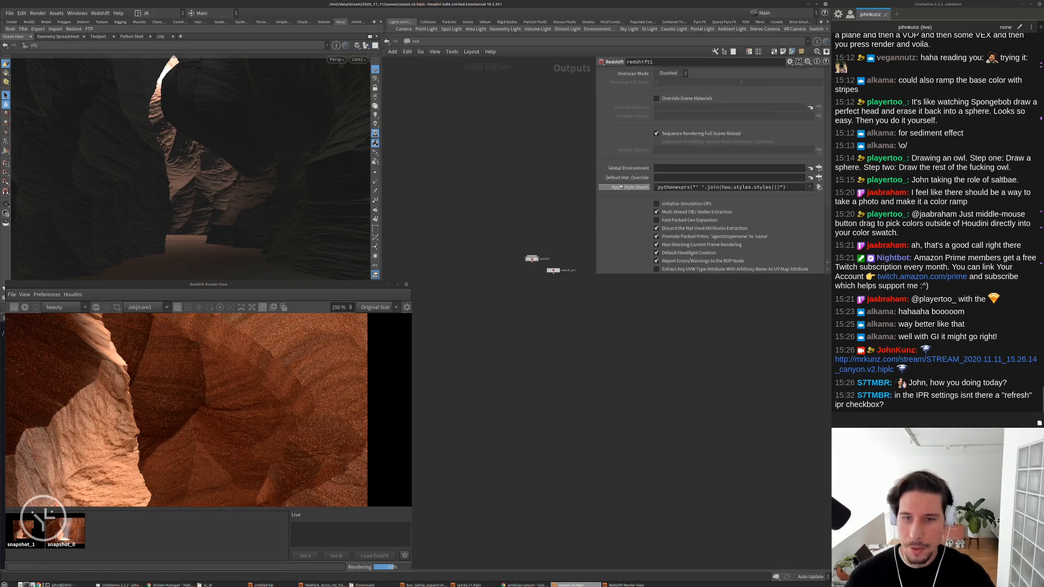
scroll(624, 189, down, 1)
scroll(667, 203, down, 1)
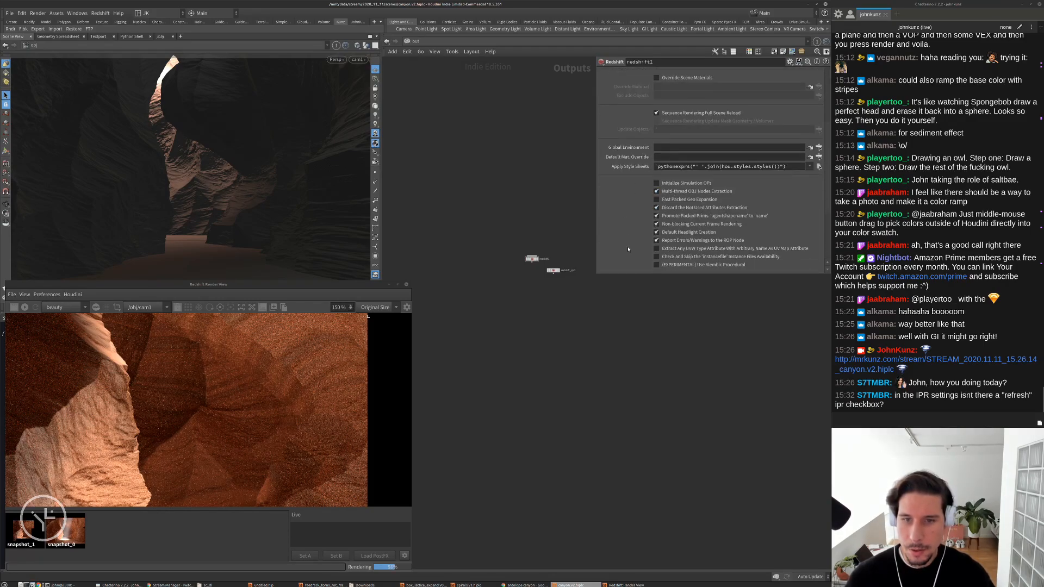
scroll(636, 251, down, 1)
scroll(636, 249, up, 5)
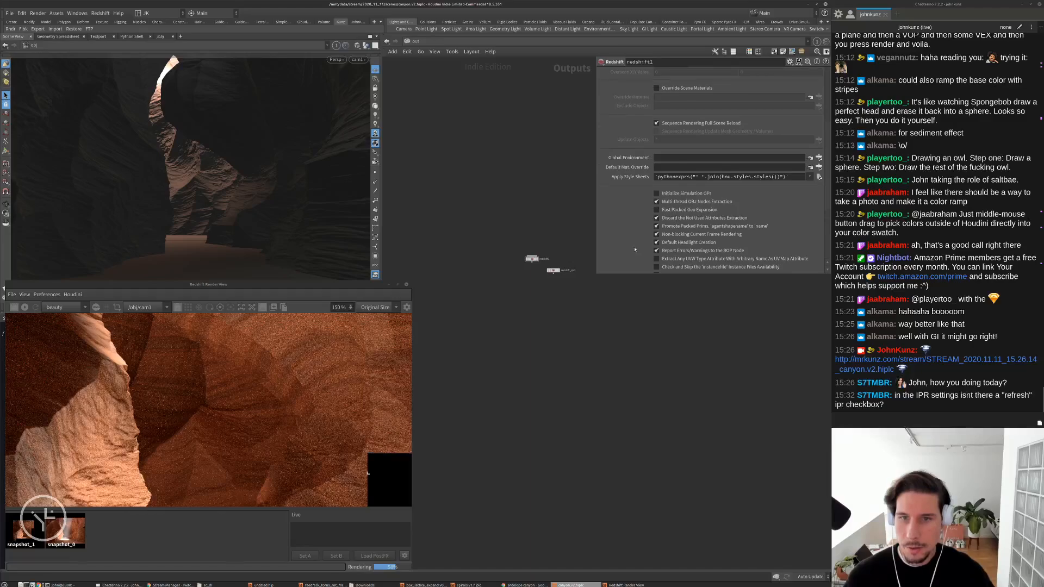
scroll(633, 215, up, 1)
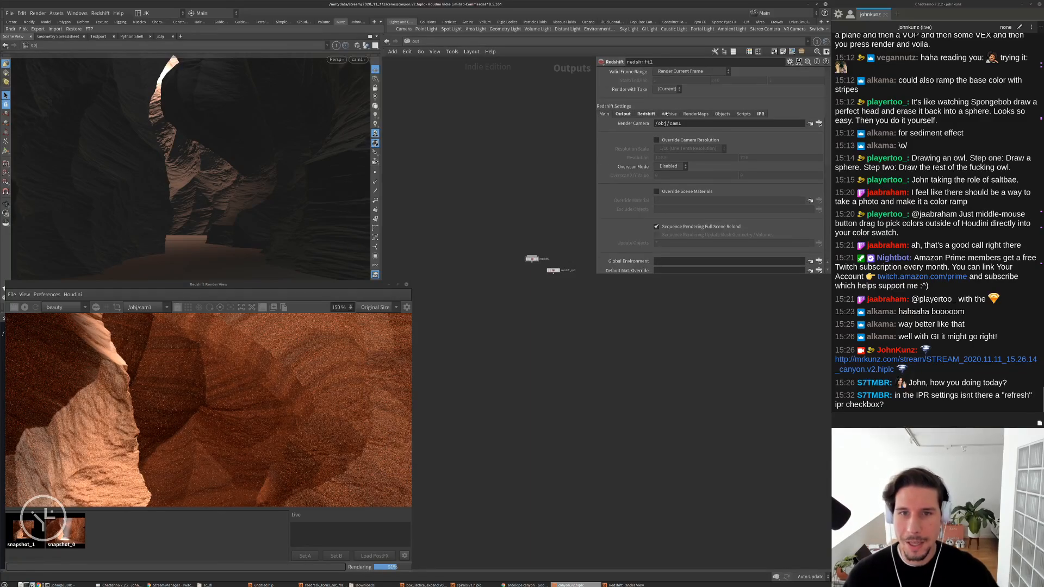
click(646, 114)
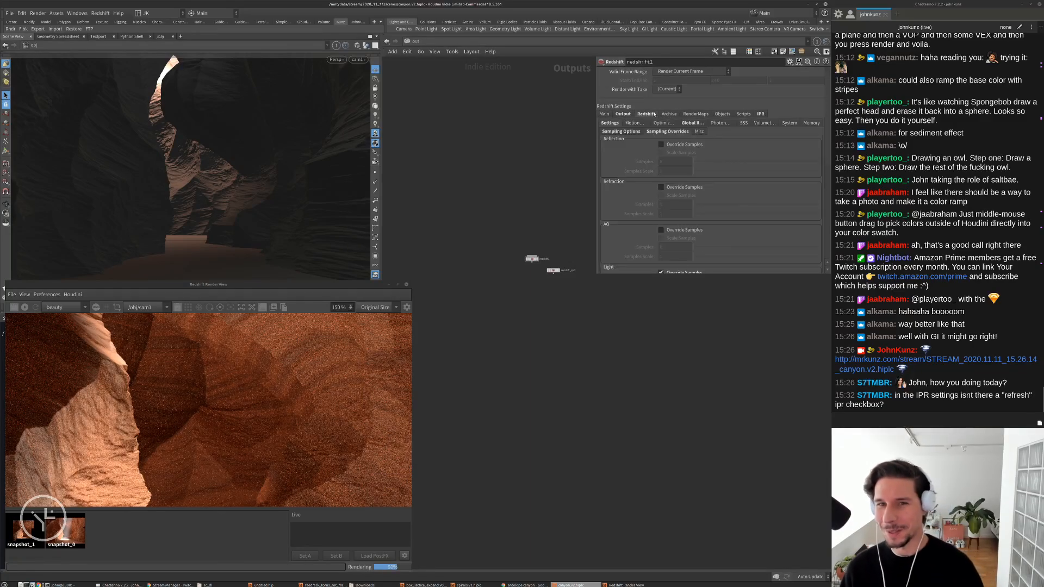
click(789, 124)
scroll(636, 216, down, 8)
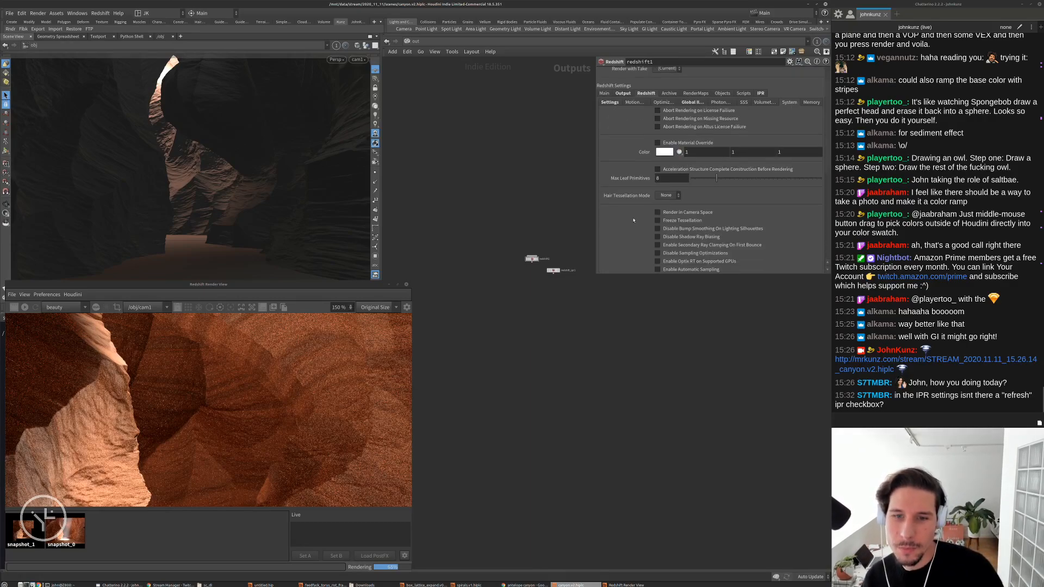
scroll(637, 227, down, 2)
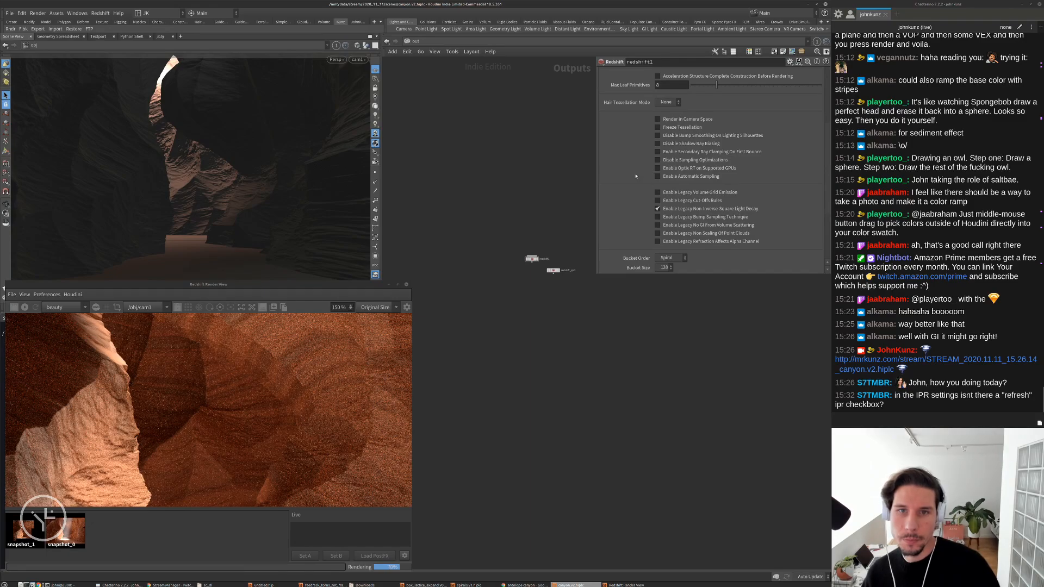
scroll(635, 176, up, 9)
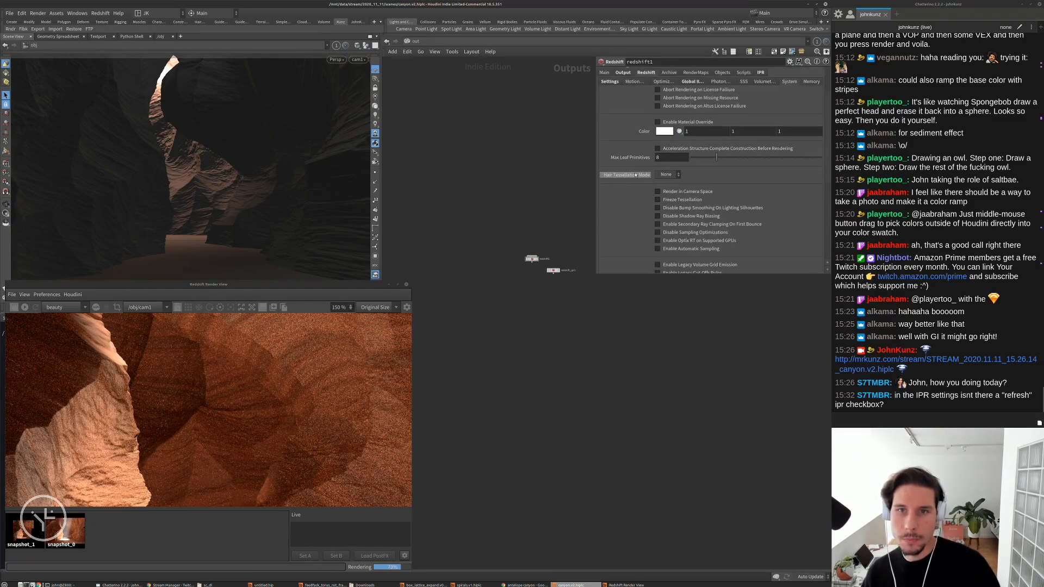
scroll(635, 175, up, 2)
Turn off IPR Progressive Rendering on the redshift1 node and restart the IPR render
click(760, 94)
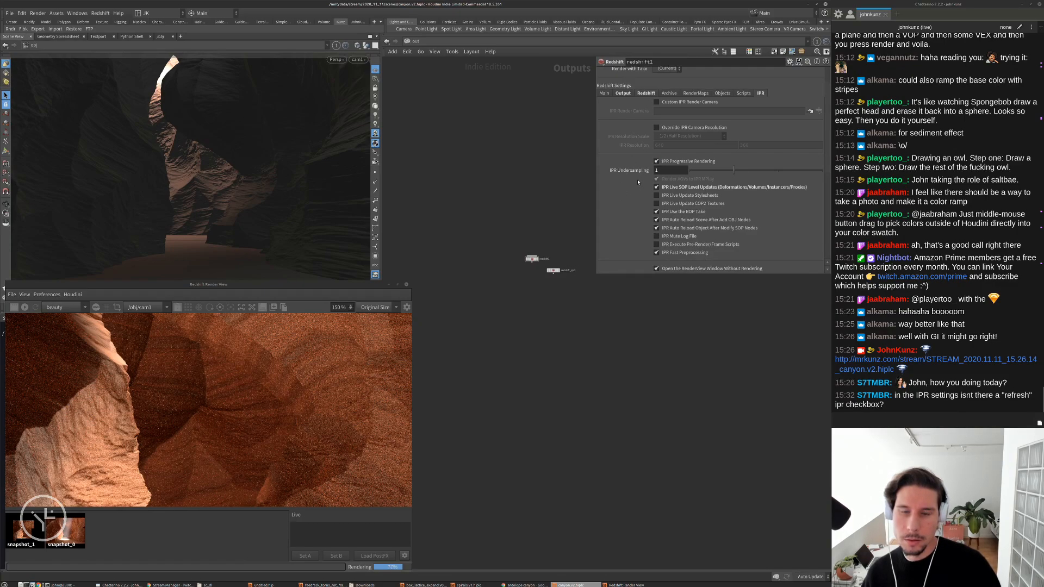
scroll(638, 182, down, 1)
click(657, 152)
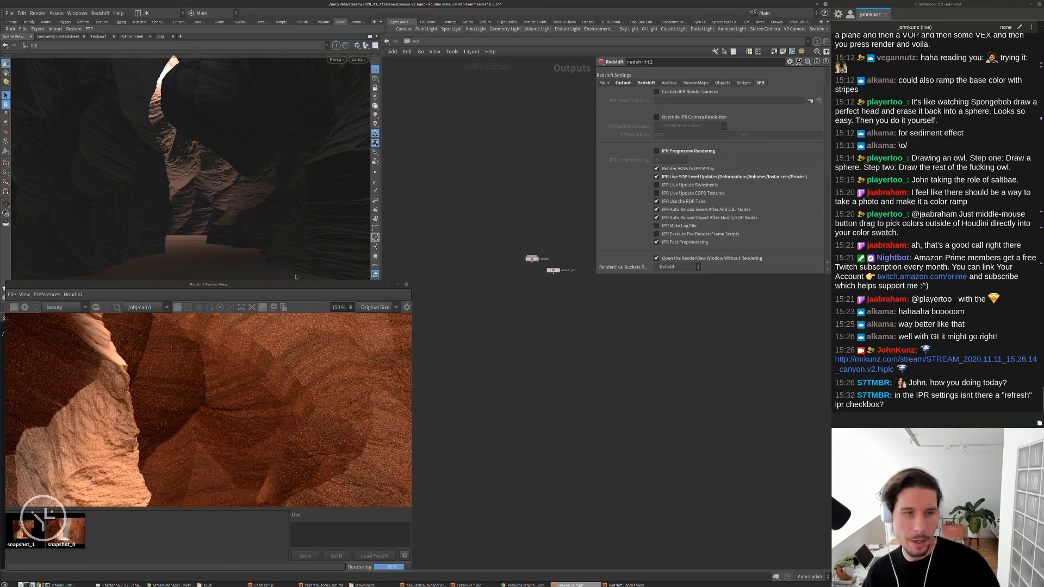
click(24, 307)
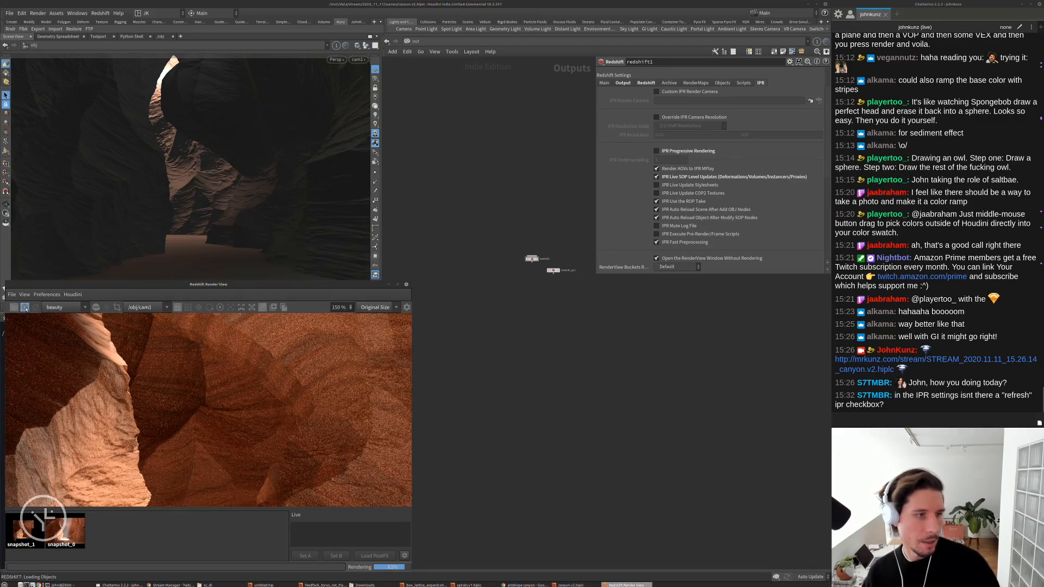
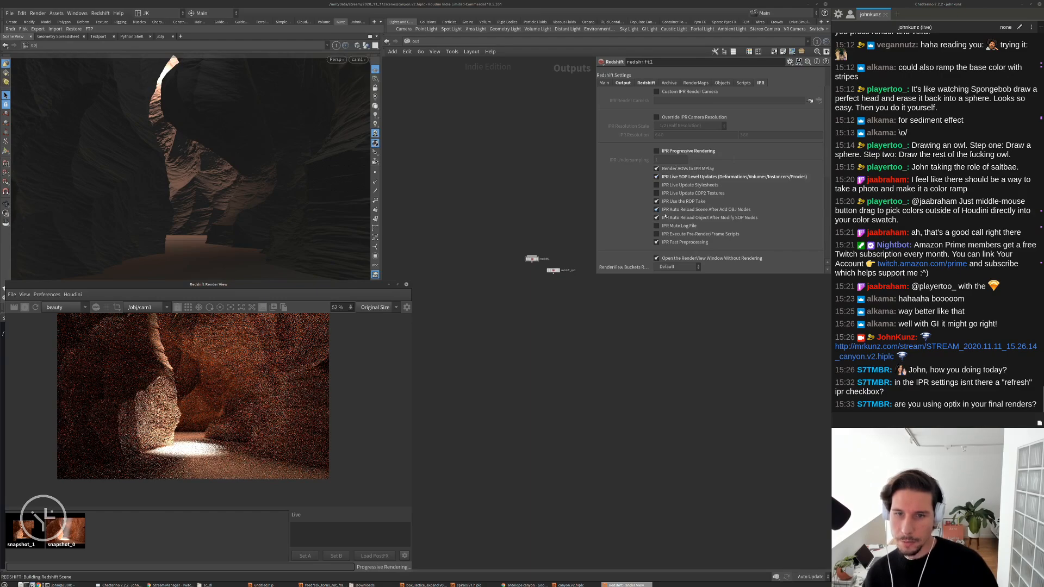
Set the RenderView bucket rendering option to Force Buckets and inspect the live canyon render up close
click(666, 267)
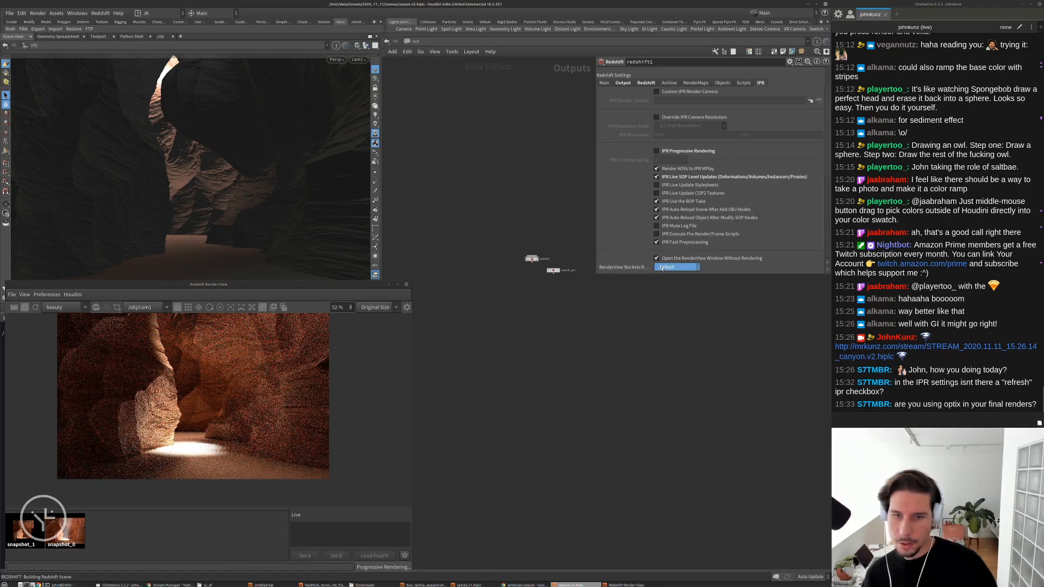
click(668, 292)
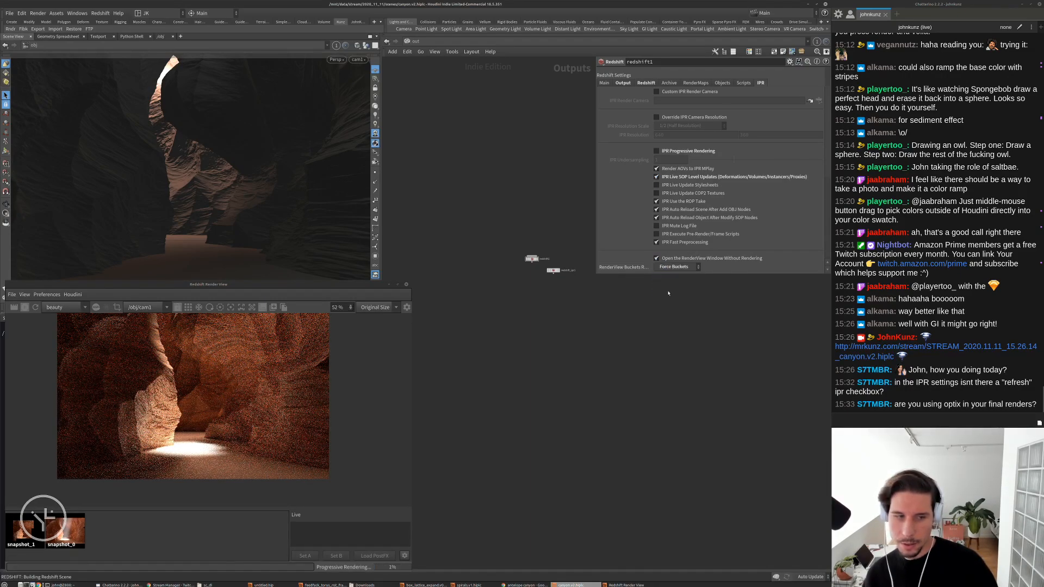
middle_drag(203, 395, 185, 403)
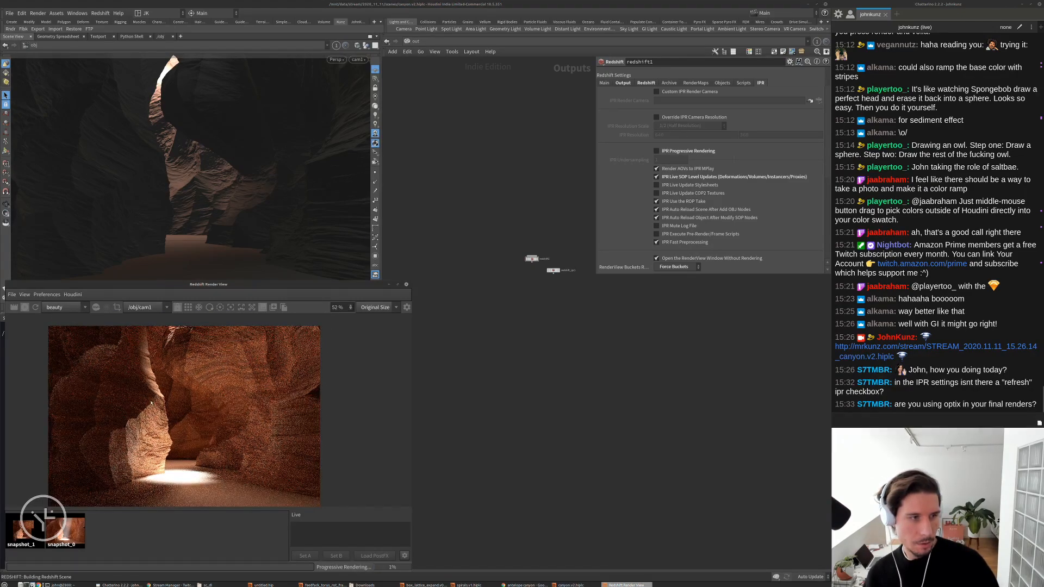
scroll(169, 405, up, 2)
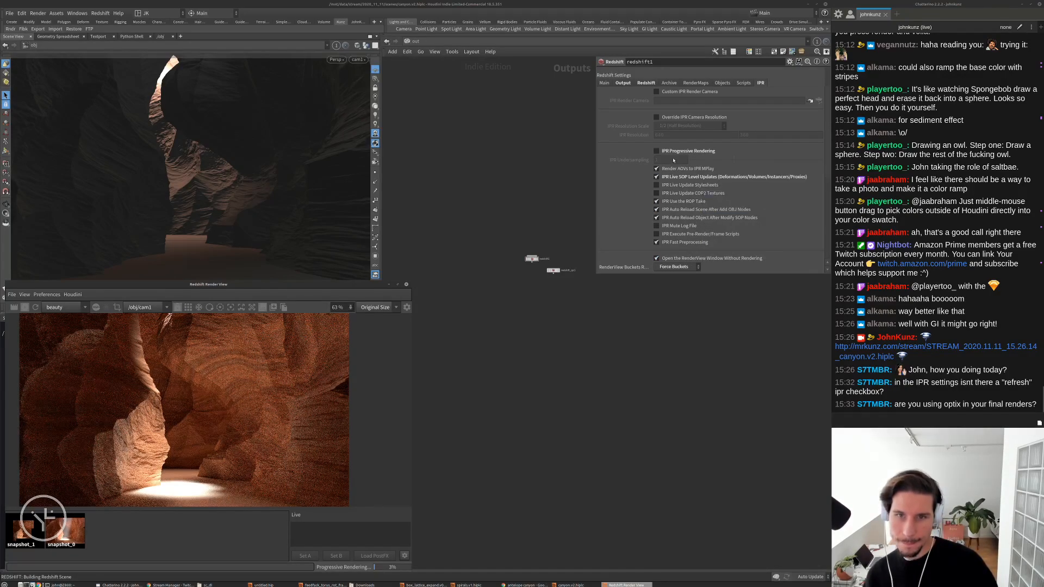
Raise the Light sample override of the redshift1 node to 1024 samples
click(638, 177)
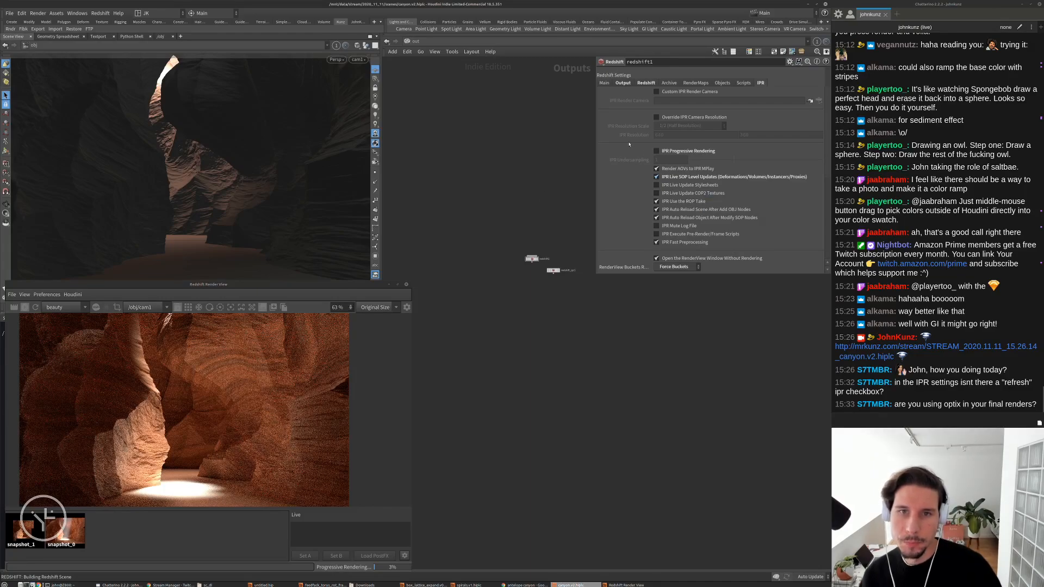
scroll(629, 145, up, 1)
click(646, 104)
scroll(250, 371, down, 2)
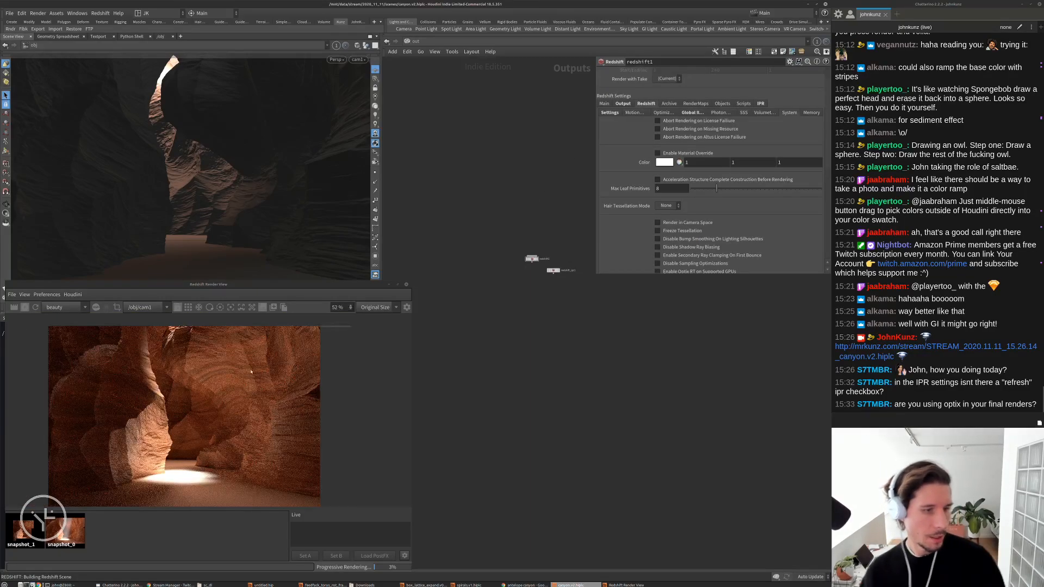
click(663, 113)
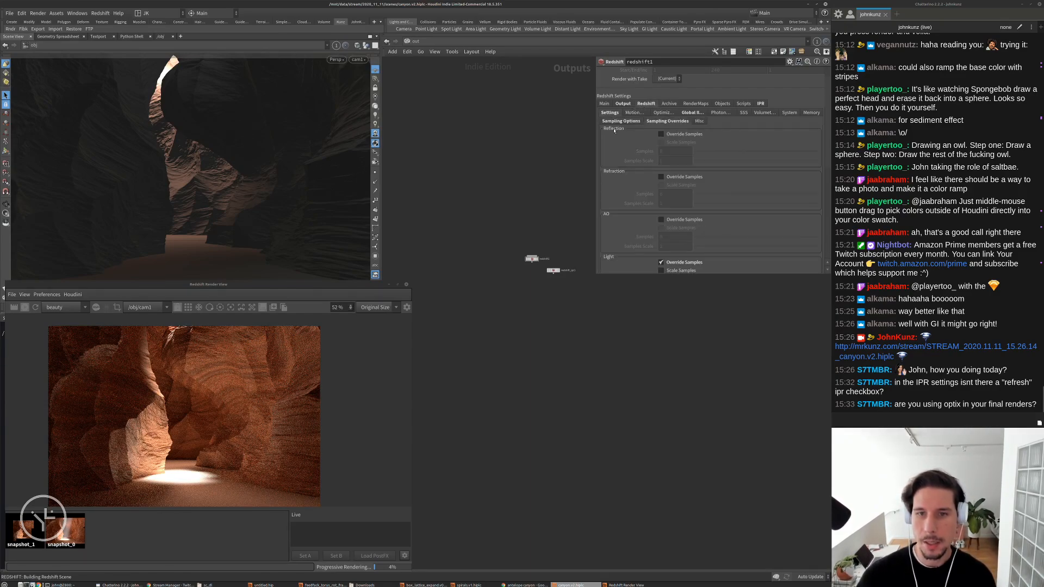
scroll(663, 207, down, 4)
double_click(672, 208)
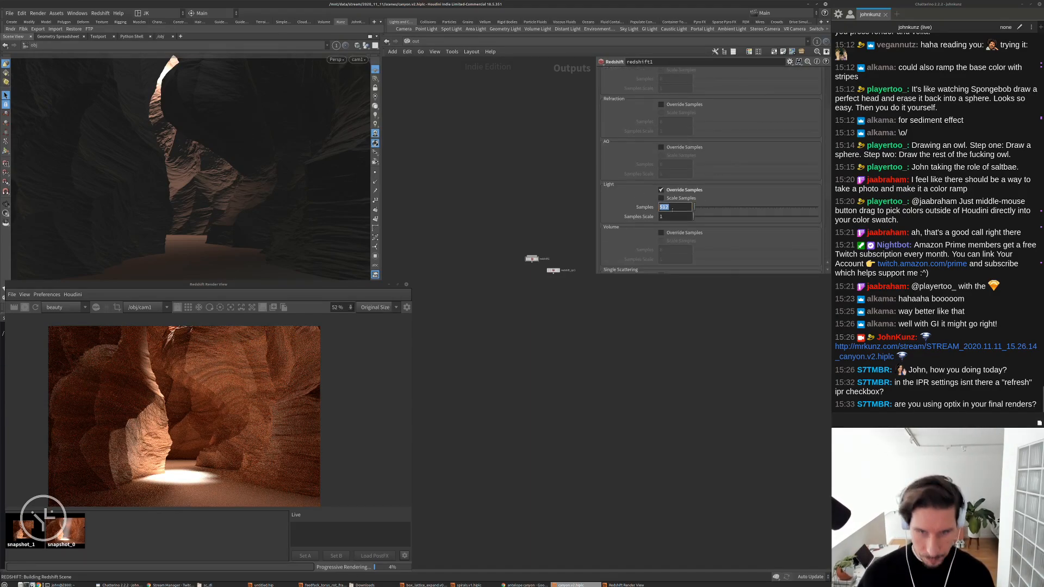
text(1024)
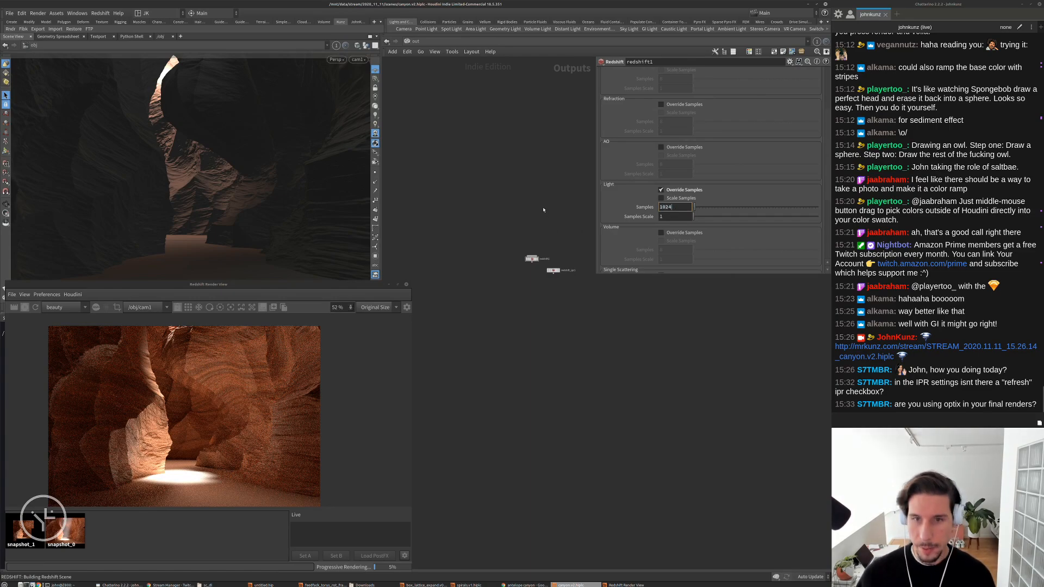
key(Return)
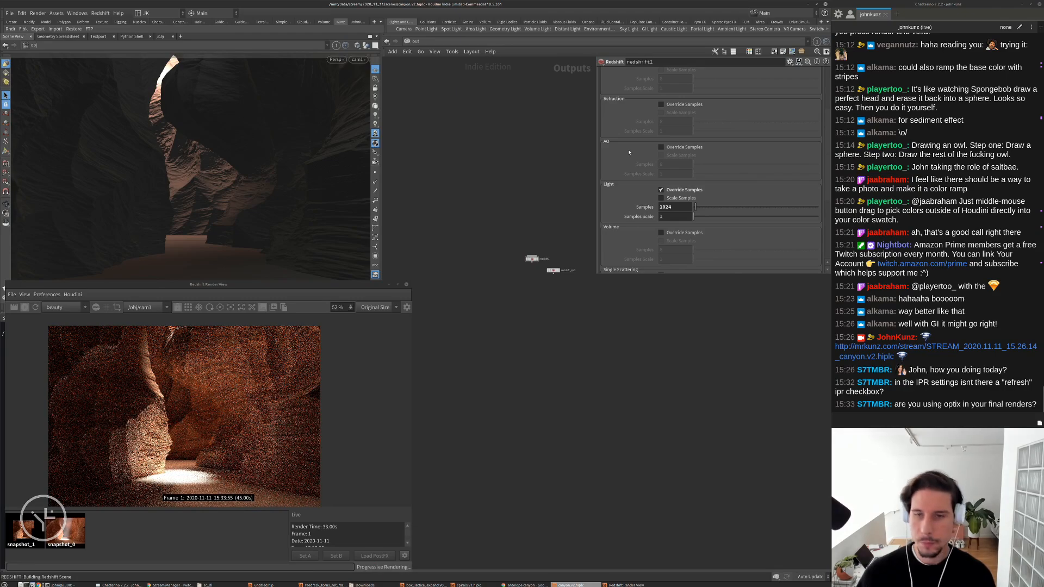
click(14, 308)
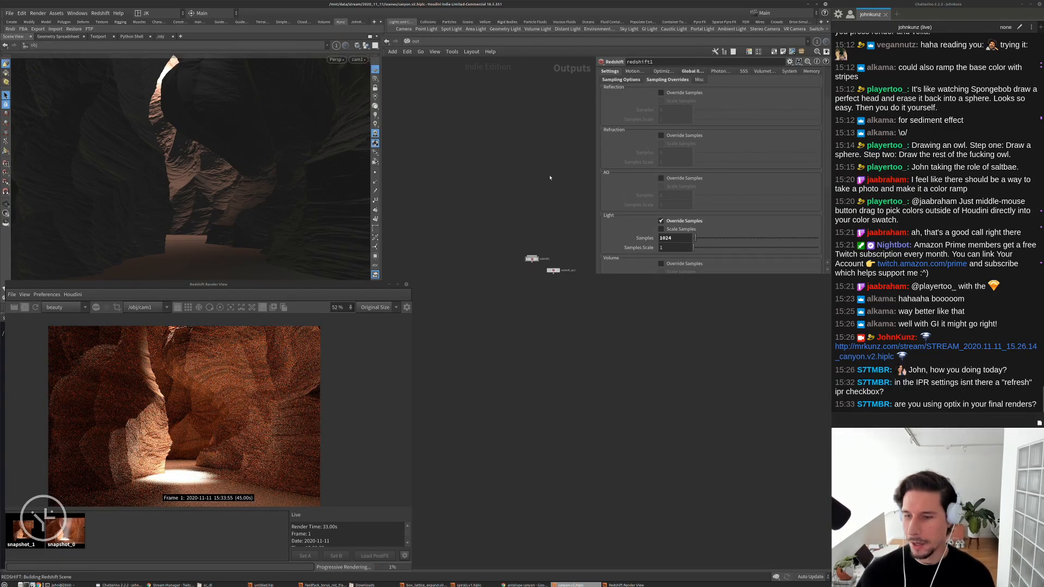
Set the Max Samples of the unified sampling options to 64
click(620, 80)
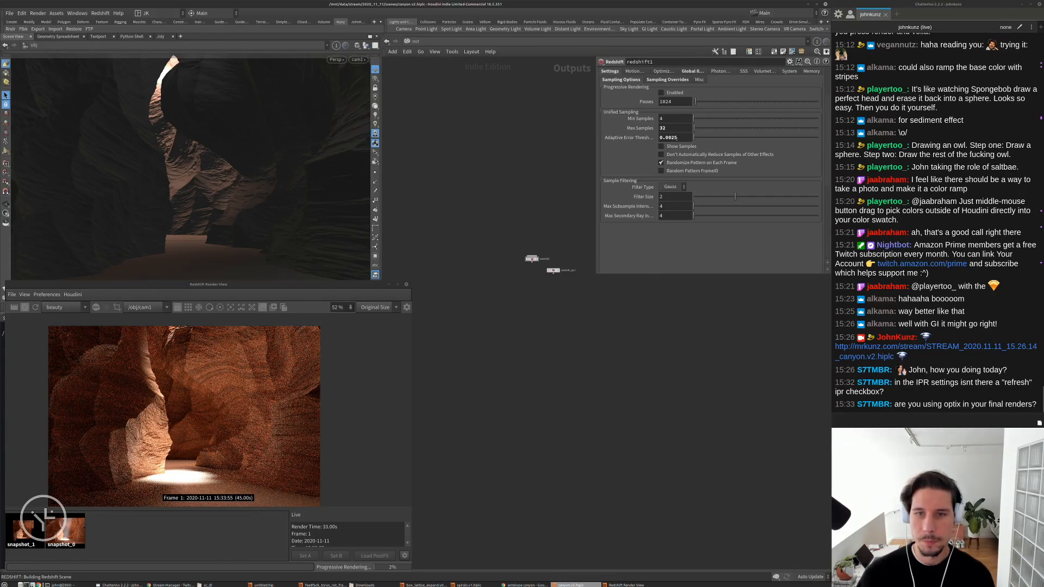
click(670, 128)
text(64)
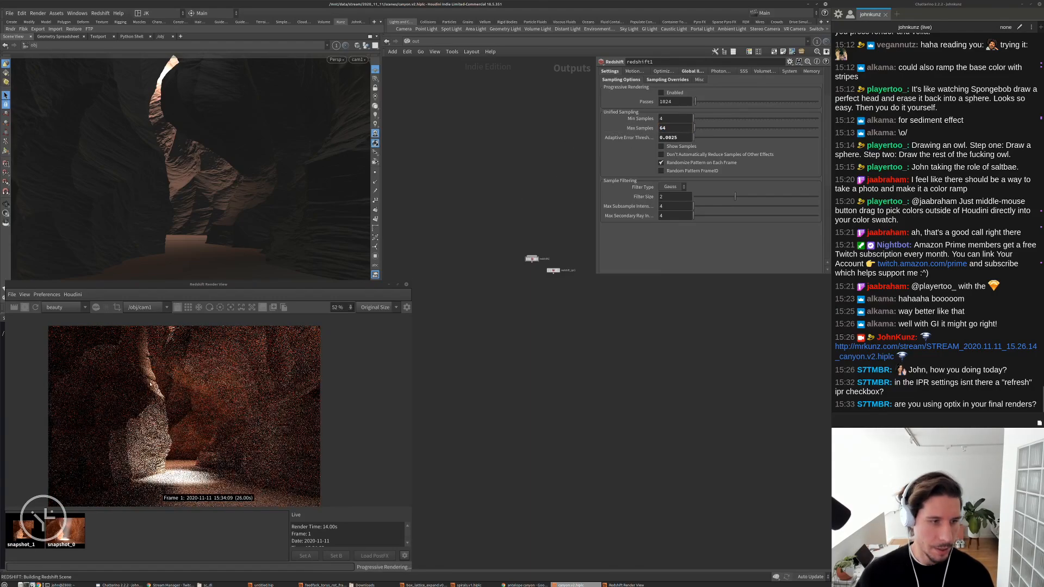
Enable the global volume scattering in the redshift1 node's Redshift settings
click(762, 71)
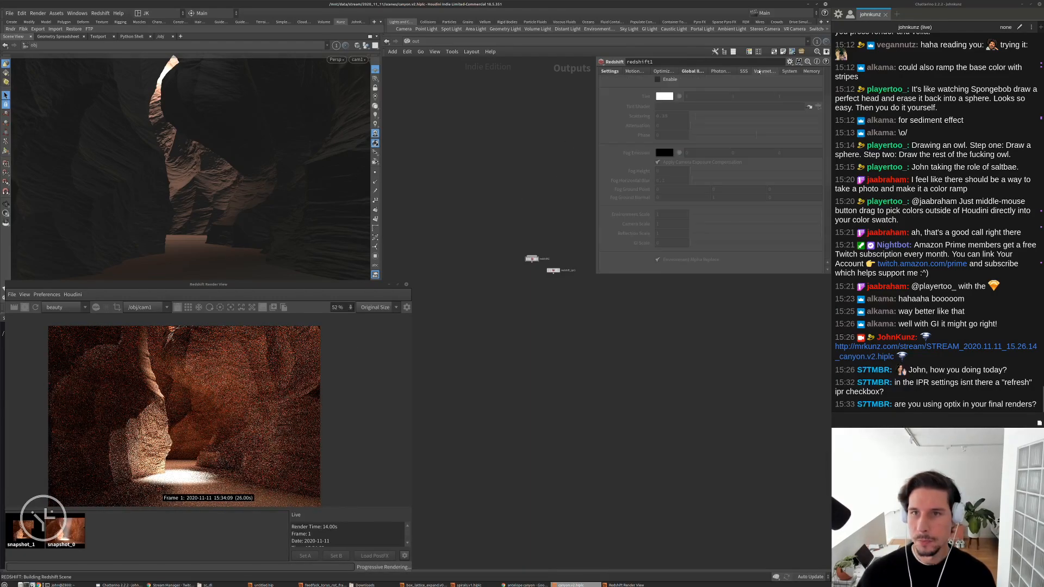
scroll(658, 138, up, 2)
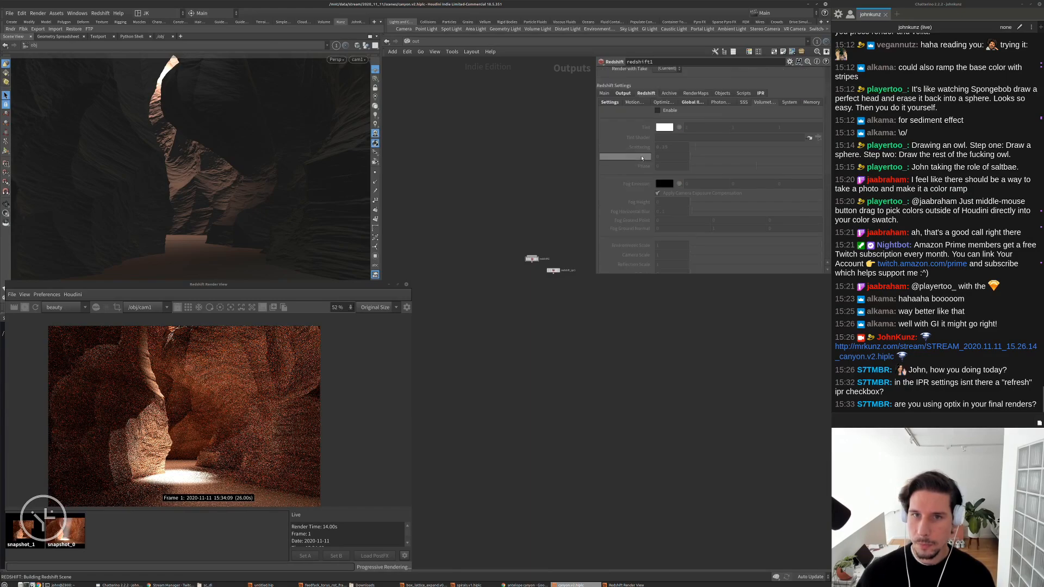
click(666, 111)
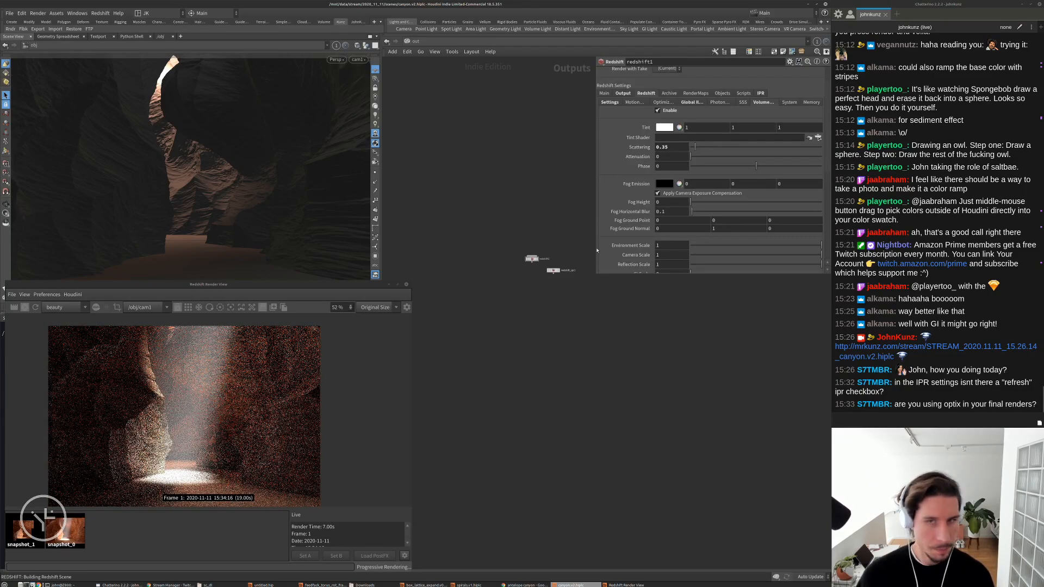
Try volume scattering Attenuation values of 0.25 and 1, ending with it set to 5
click(673, 156)
text(0.)
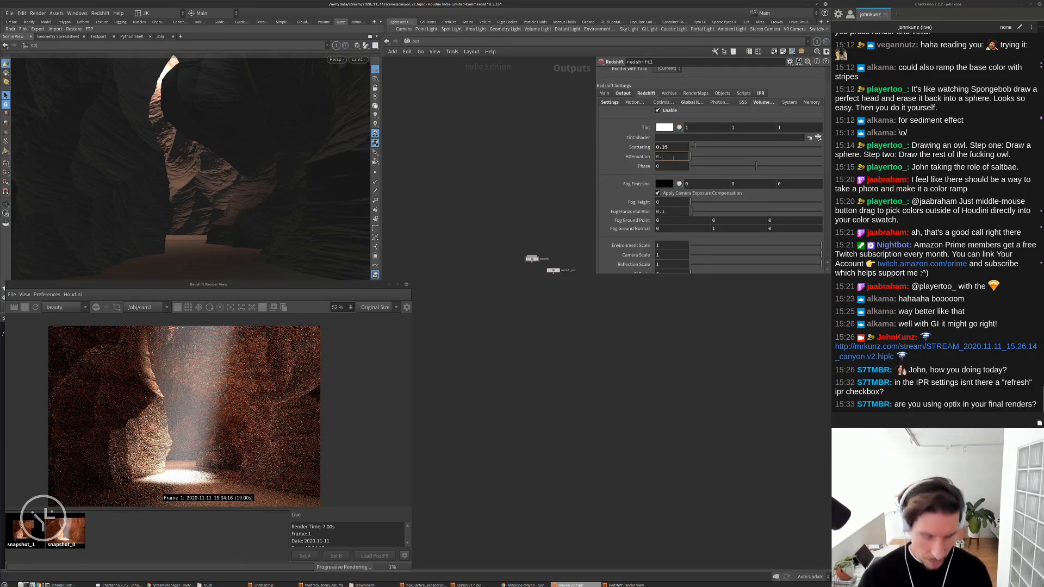
text(25)
key(Return)
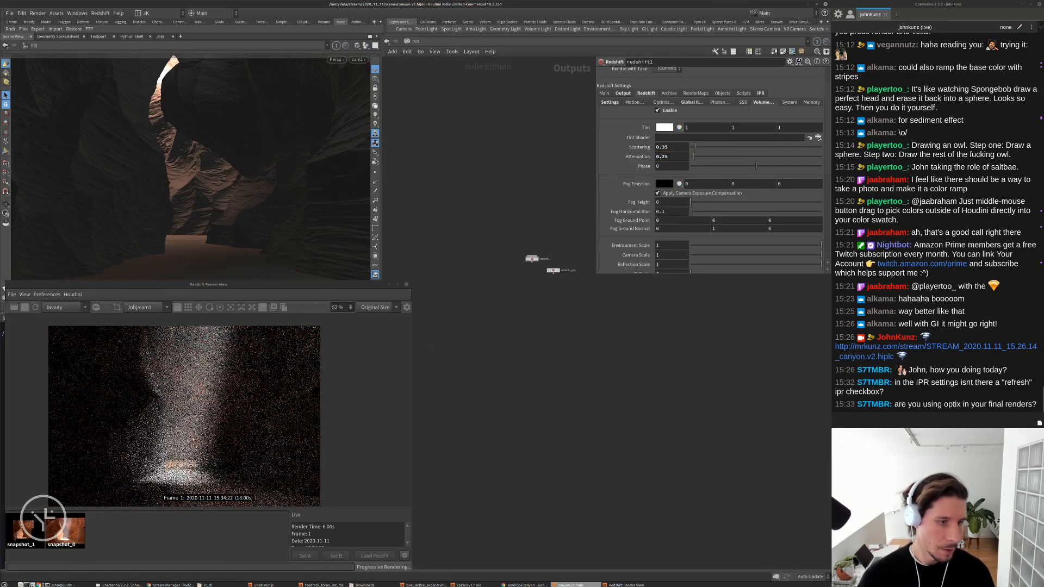
click(673, 157)
text(1)
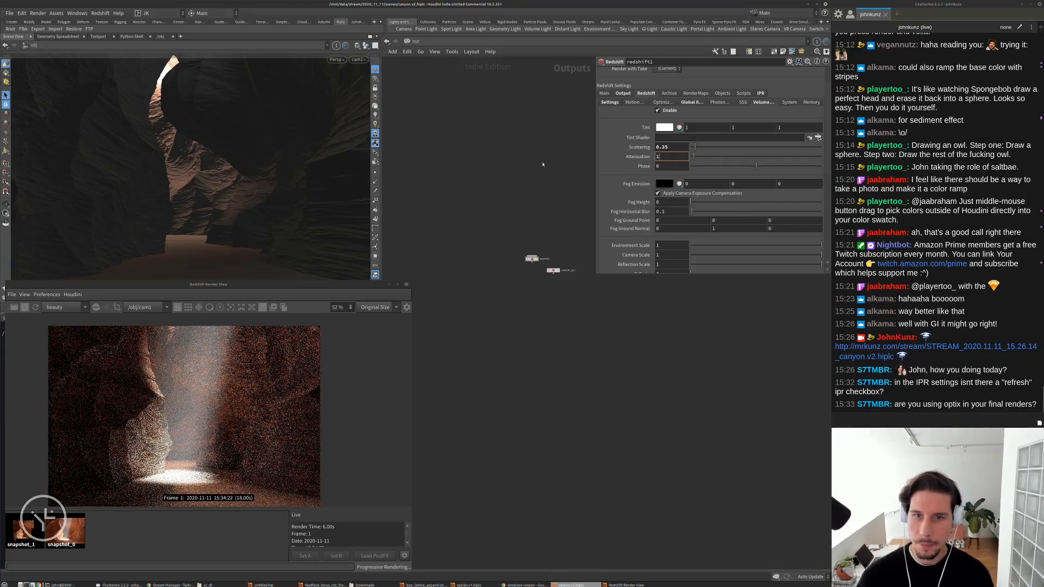
key(Return)
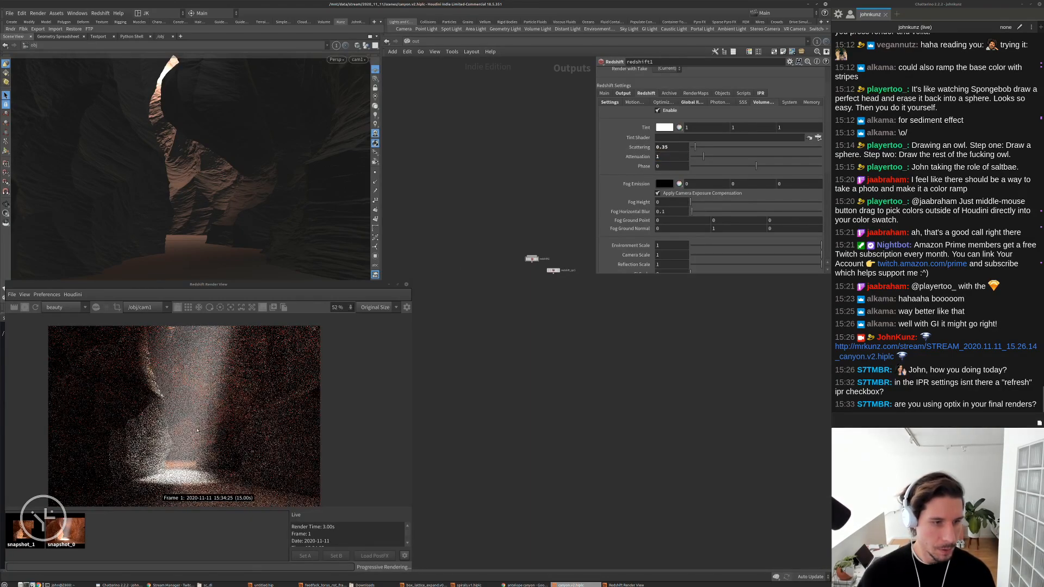
click(672, 157)
text(5)
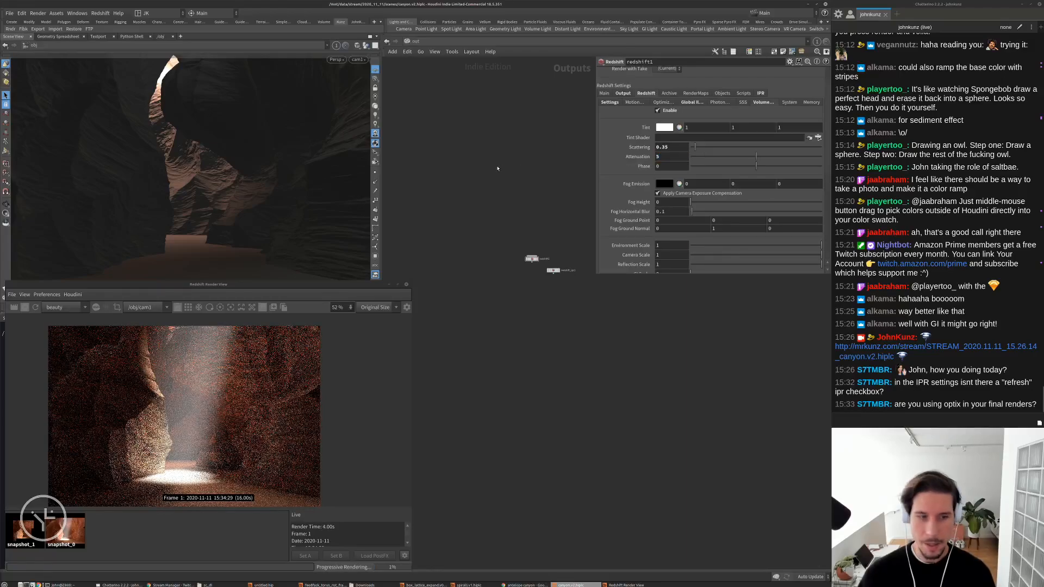
Try volume scattering Attenuation values of 55 and 15 on the redshift1 node
key(Return)
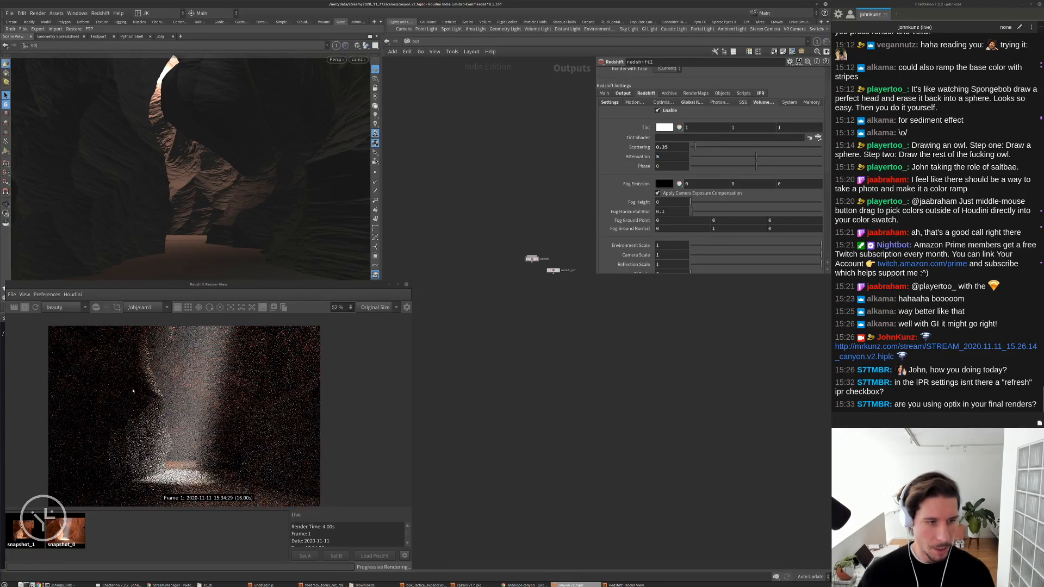
click(669, 157)
text(5)
key(Return)
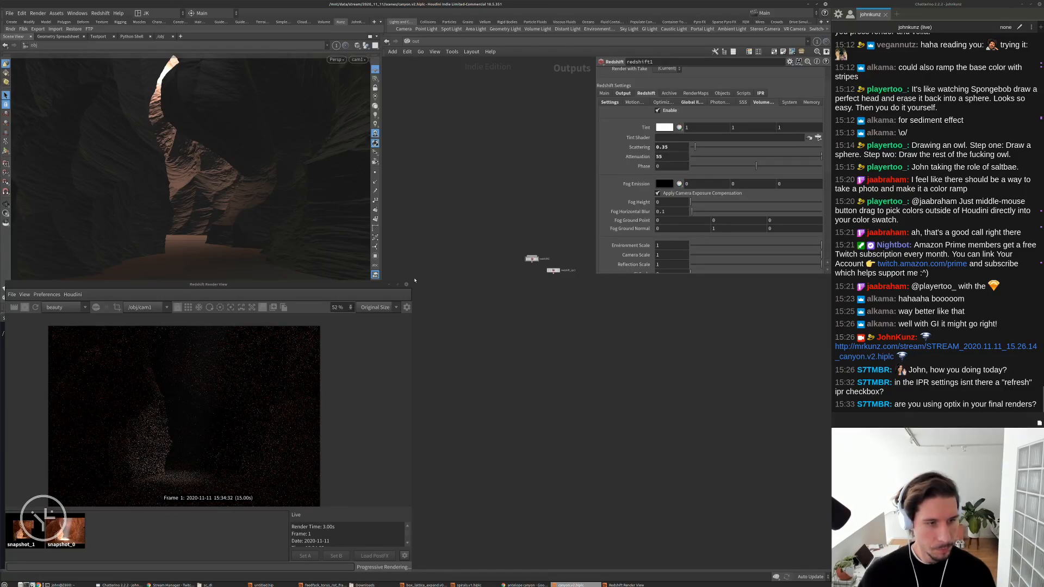
double_click(664, 158)
text(15)
key(Return)
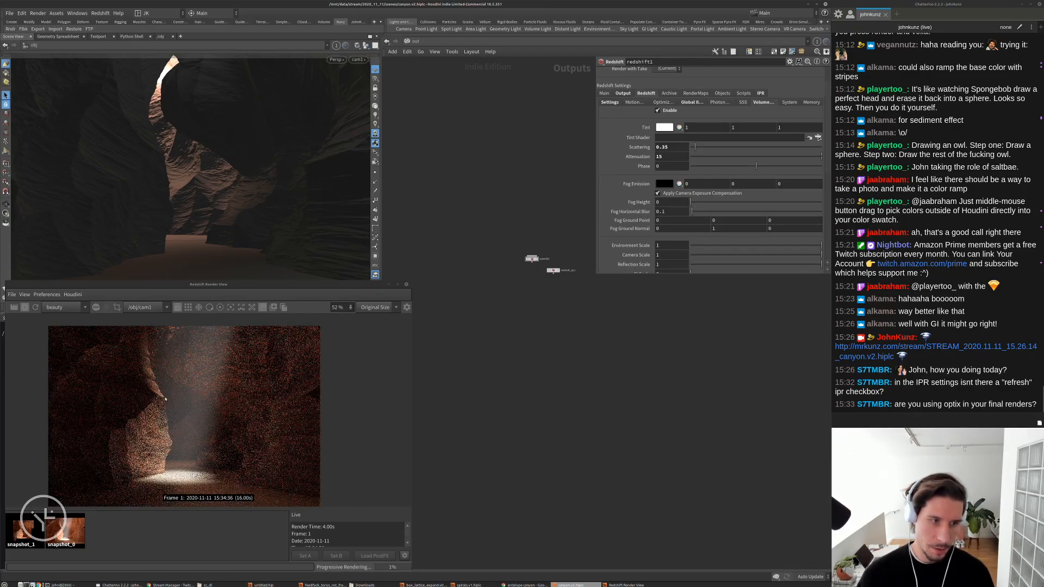
Set the volume scattering Attenuation to 10 and examine the light shaft in the live render
click(671, 157)
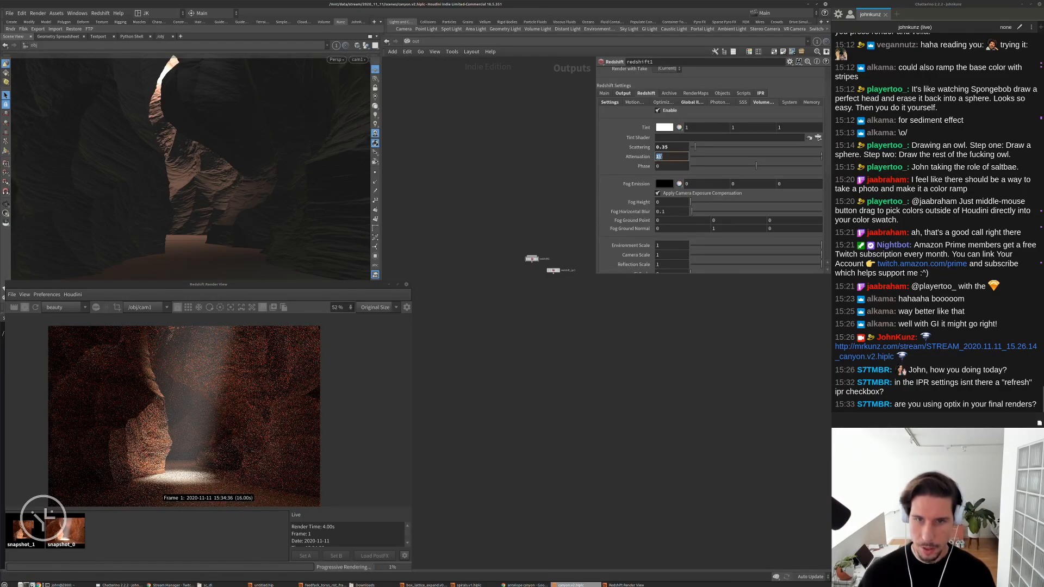
text(10)
key(Return)
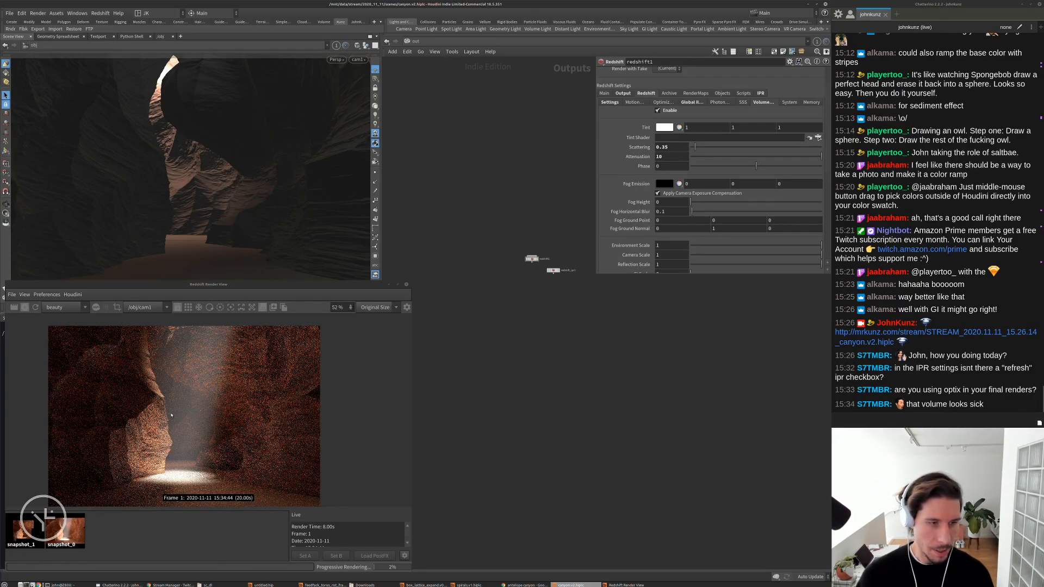
scroll(171, 415, down, 4)
scroll(180, 429, up, 7)
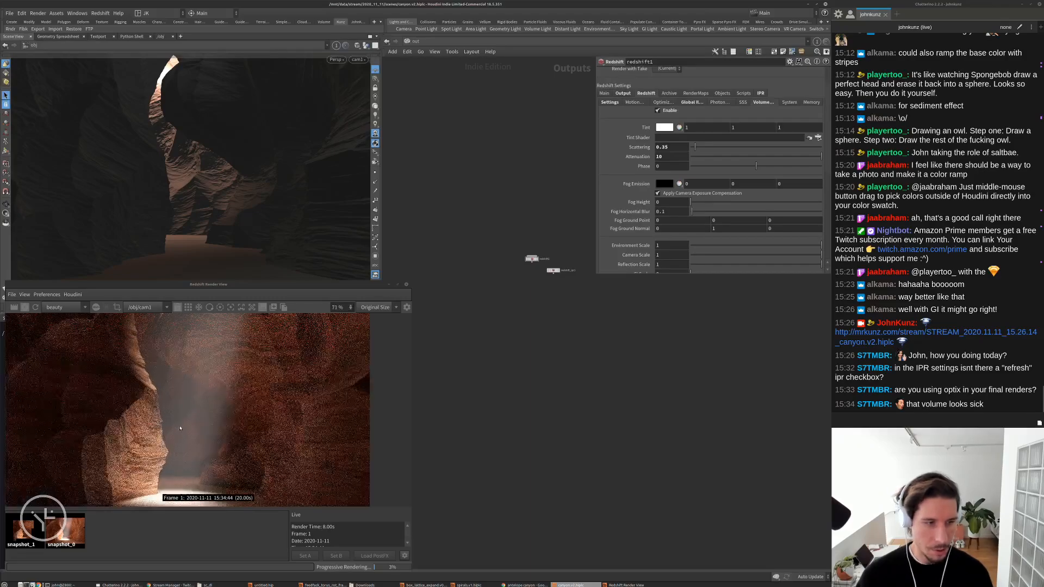
scroll(109, 451, down, 4)
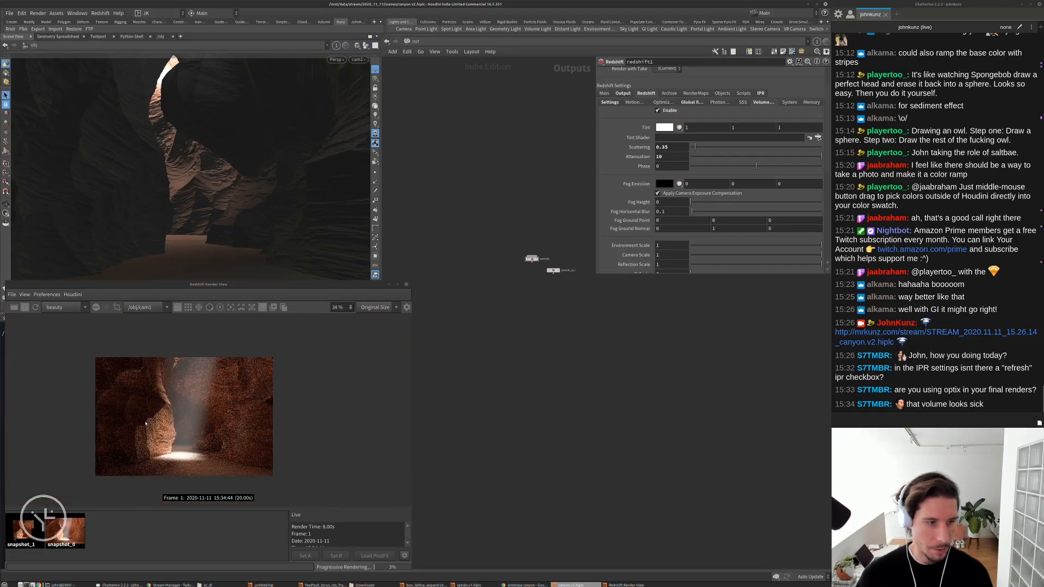
scroll(202, 444, up, 4)
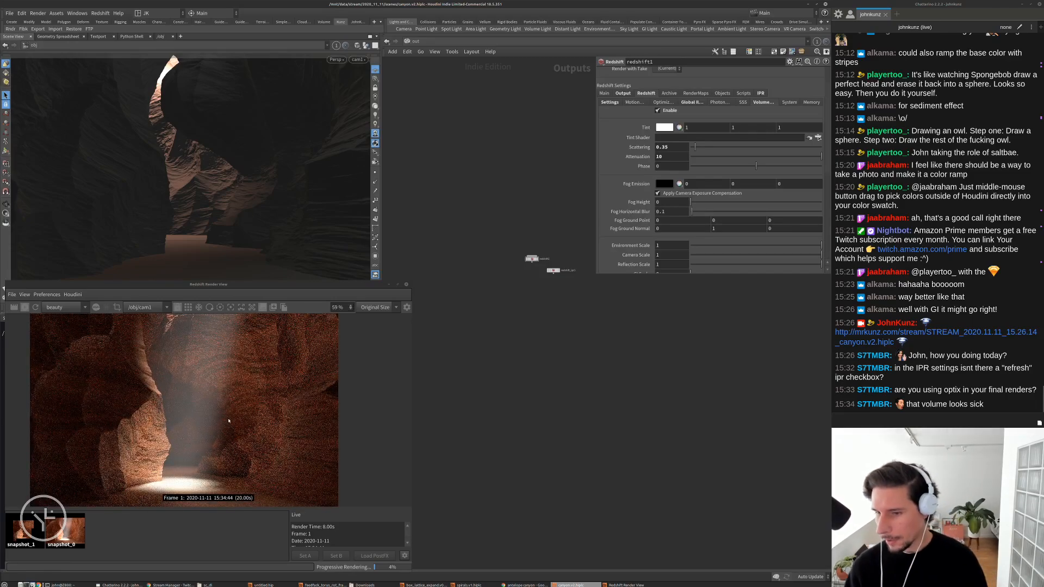
scroll(177, 446, down, 2)
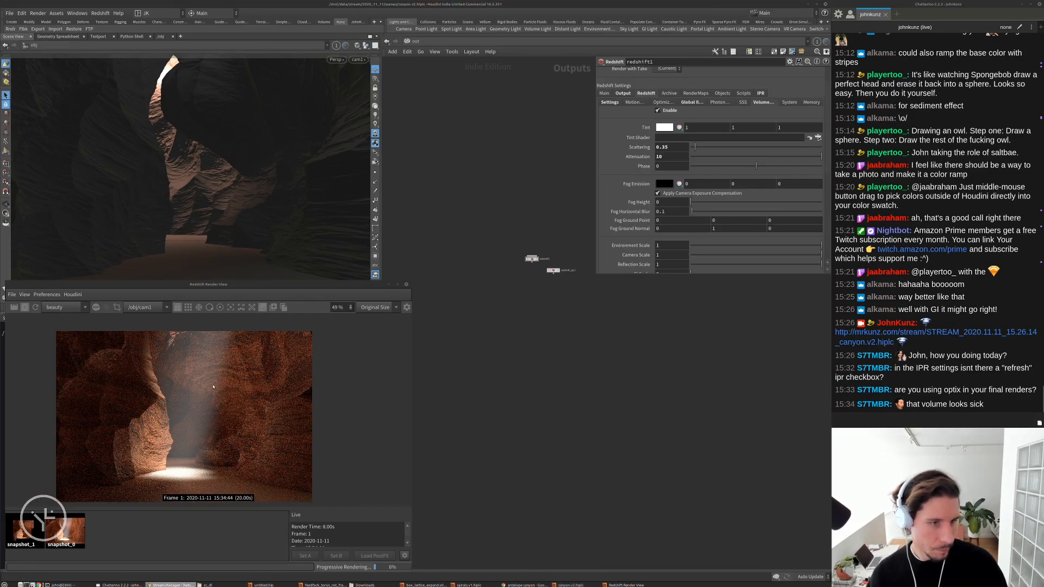
Switch to Chrome and examine the Antelope Canyon image results and the canyon tours page as lighting reference
click(505, 584)
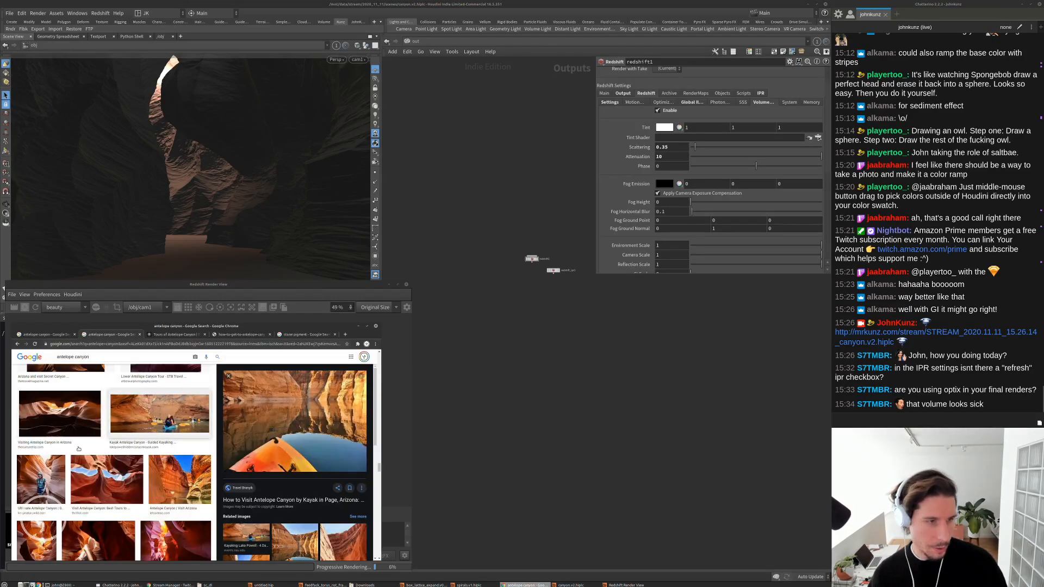
click(107, 492)
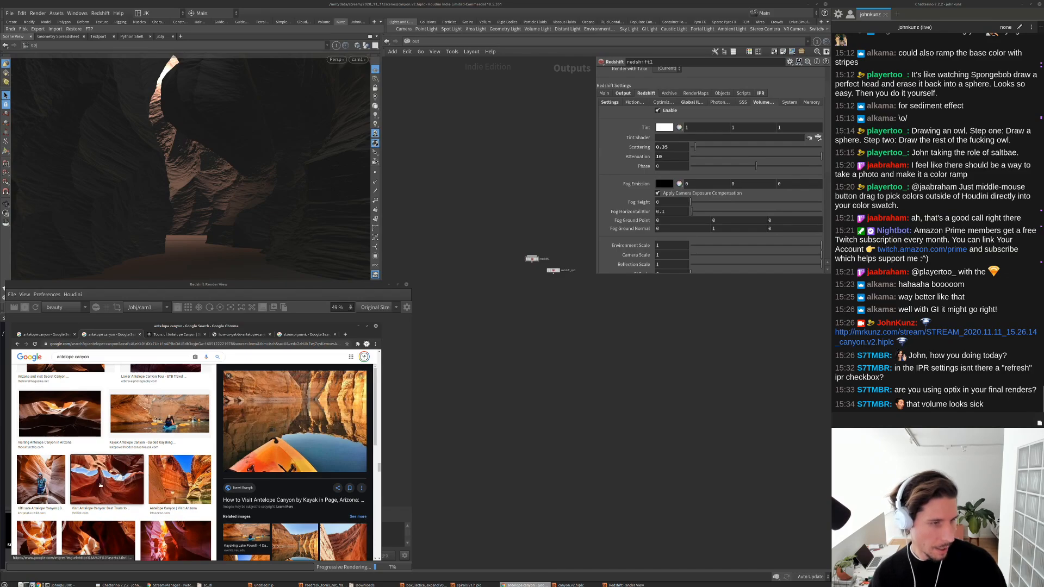
click(57, 336)
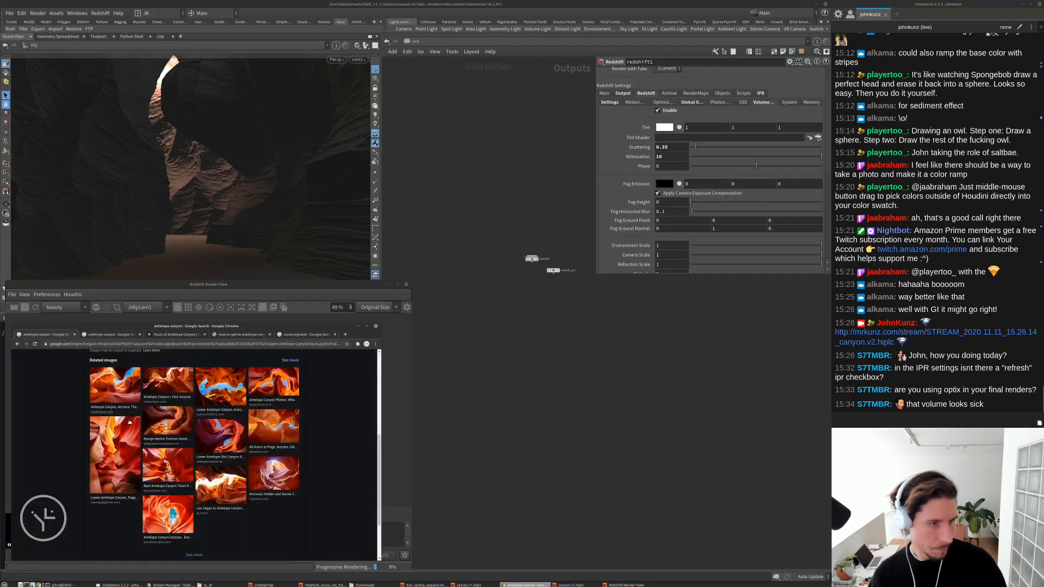
scroll(201, 476, up, 3)
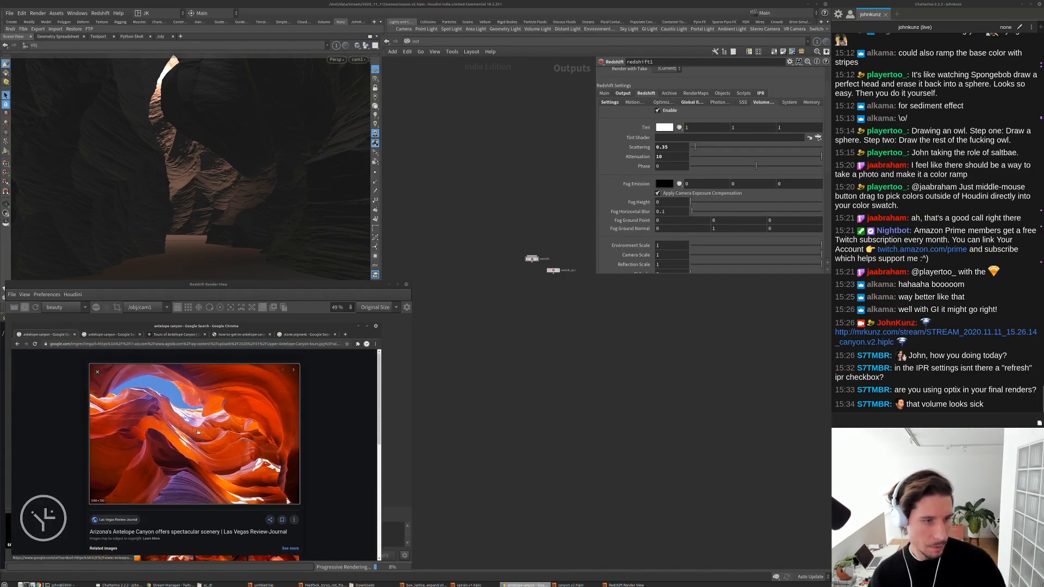
scroll(201, 476, down, 4)
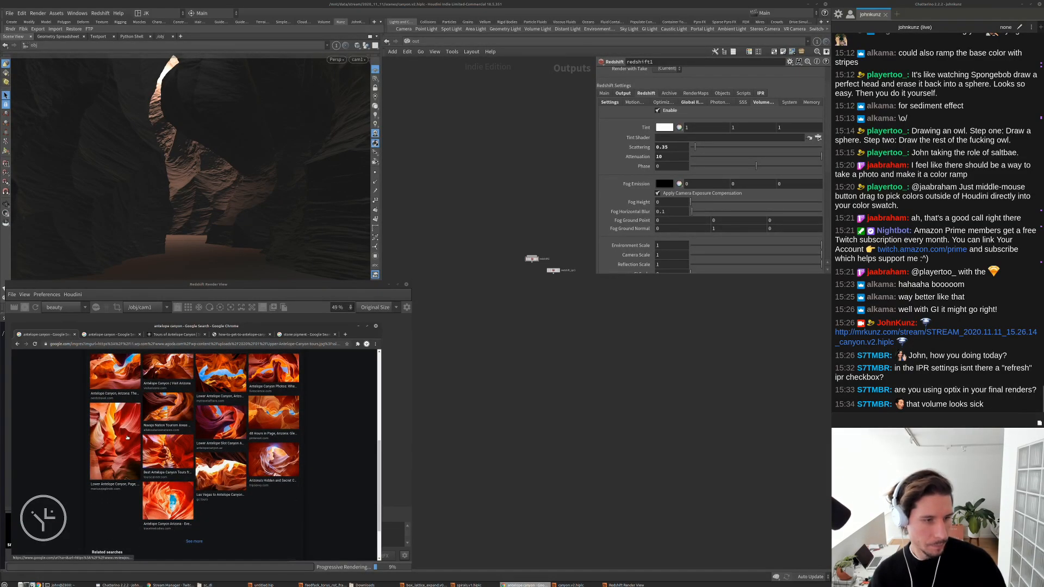
click(164, 335)
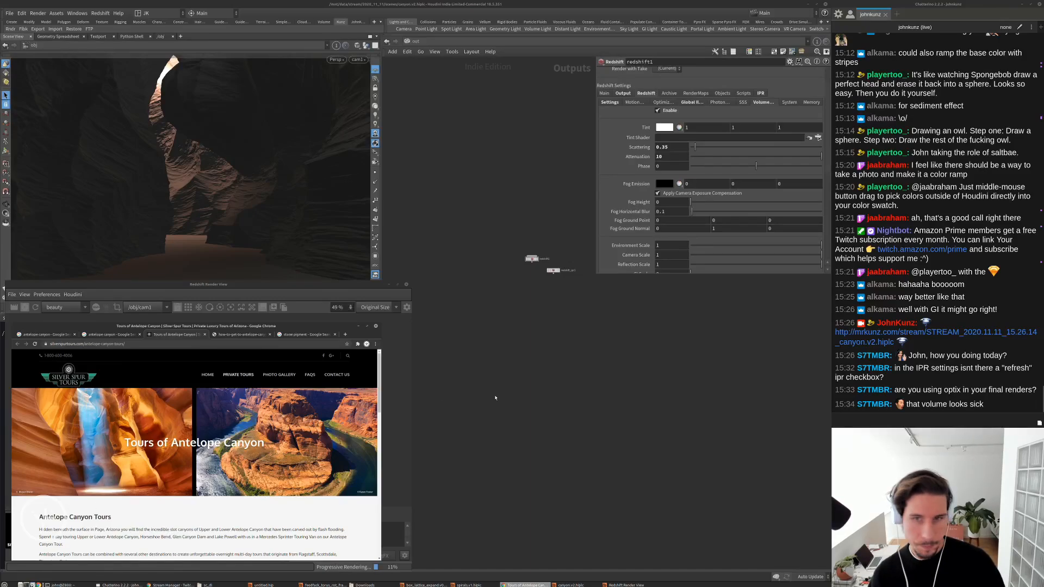
Return to the Redshift Render View, start a full bucket render from cam1 and enlarge the window
click(431, 386)
click(290, 288)
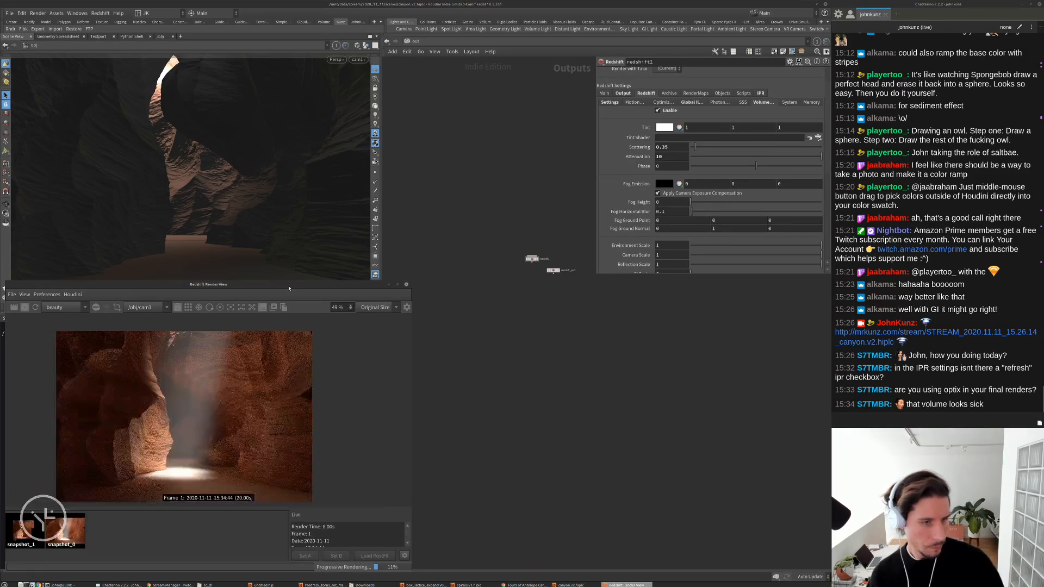
scroll(172, 470, up, 2)
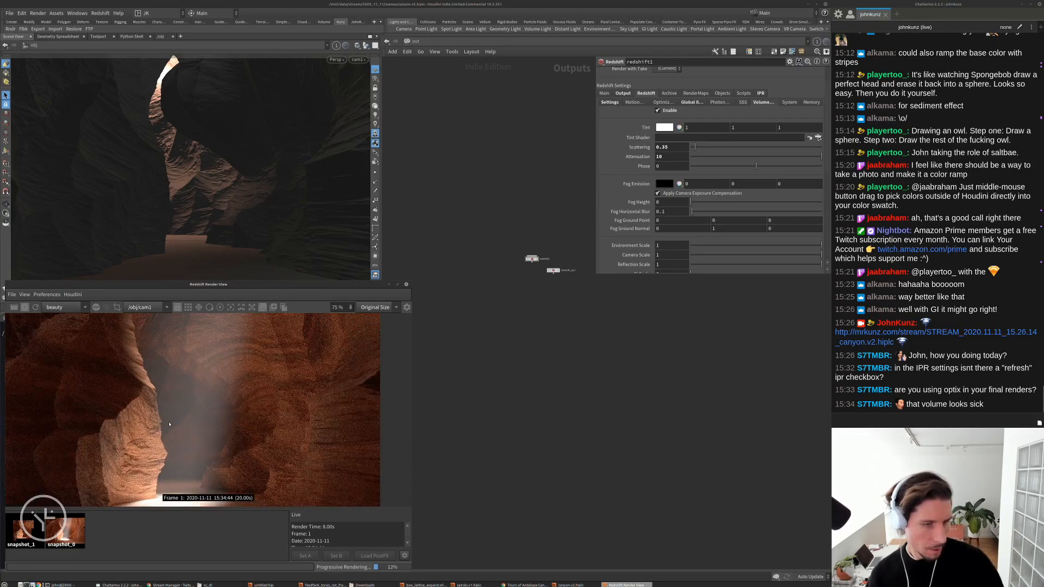
scroll(39, 348, down, 2)
click(25, 308)
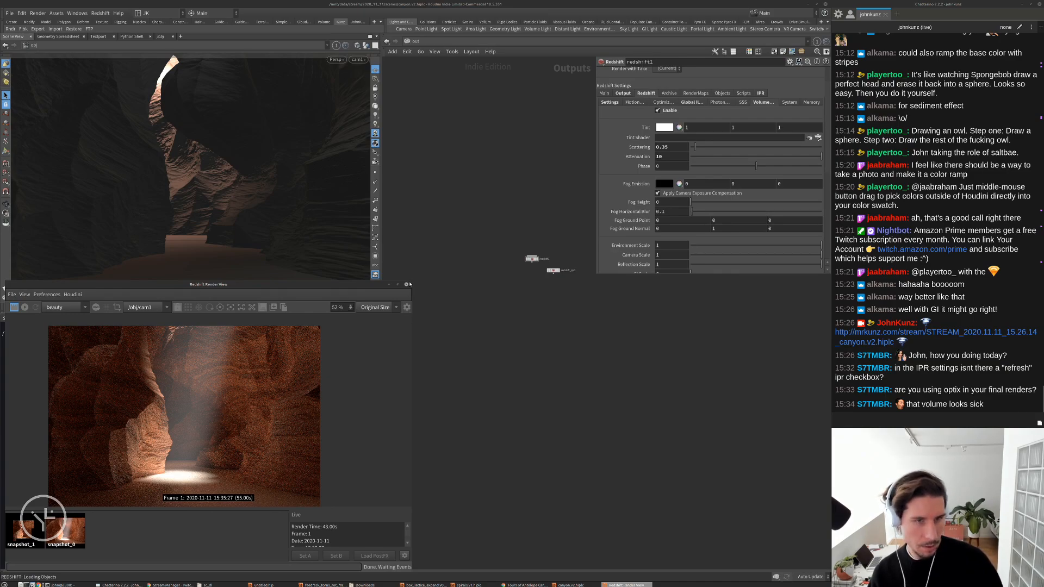
drag(411, 282, 471, 227)
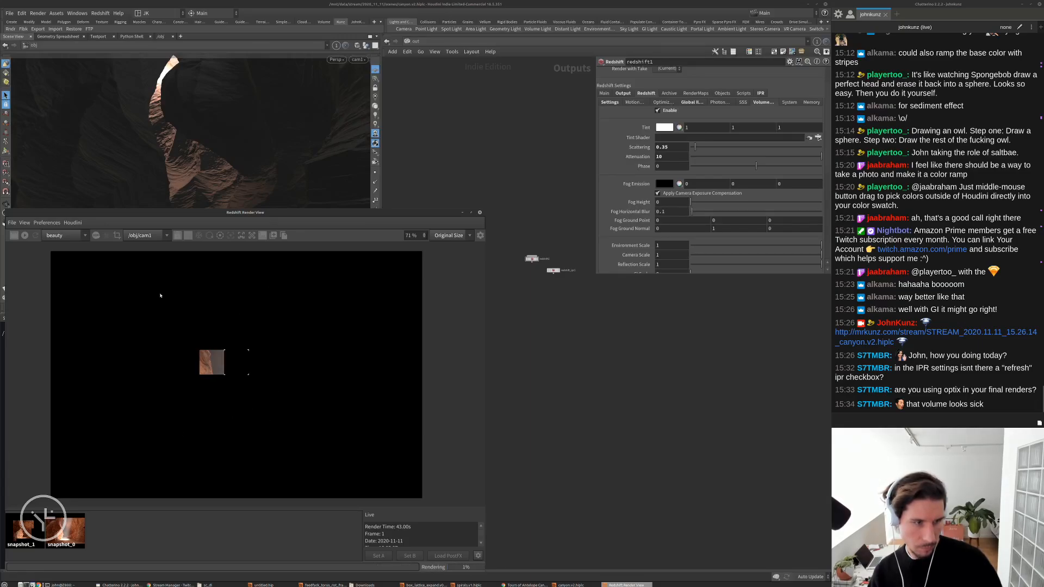
Enable Photographic Exposure in the render view's display settings and expand its options
scroll(239, 373, up, 8)
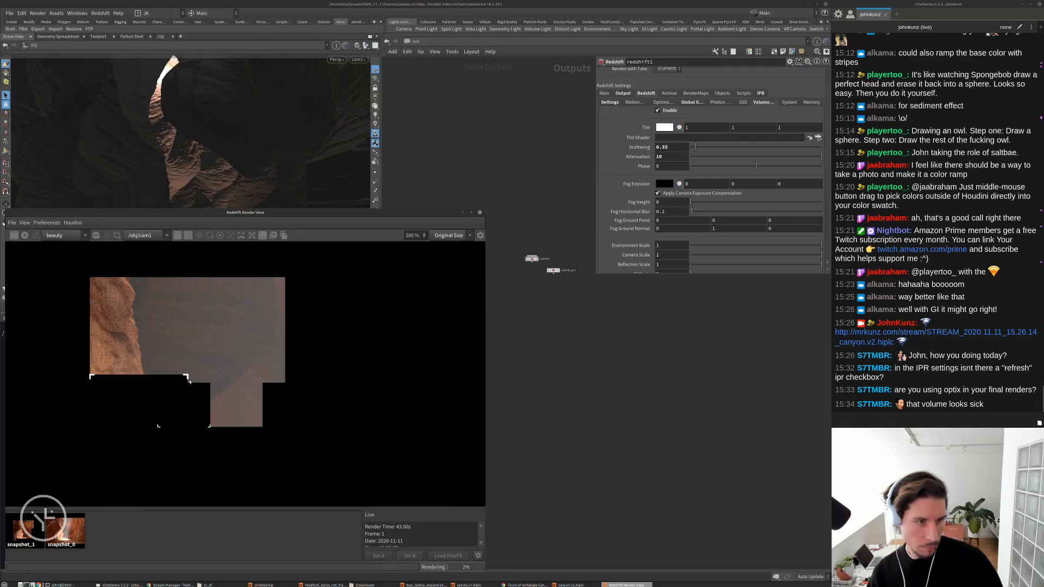
middle_drag(107, 384, 203, 334)
scroll(203, 333, down, 1)
scroll(203, 334, down, 1)
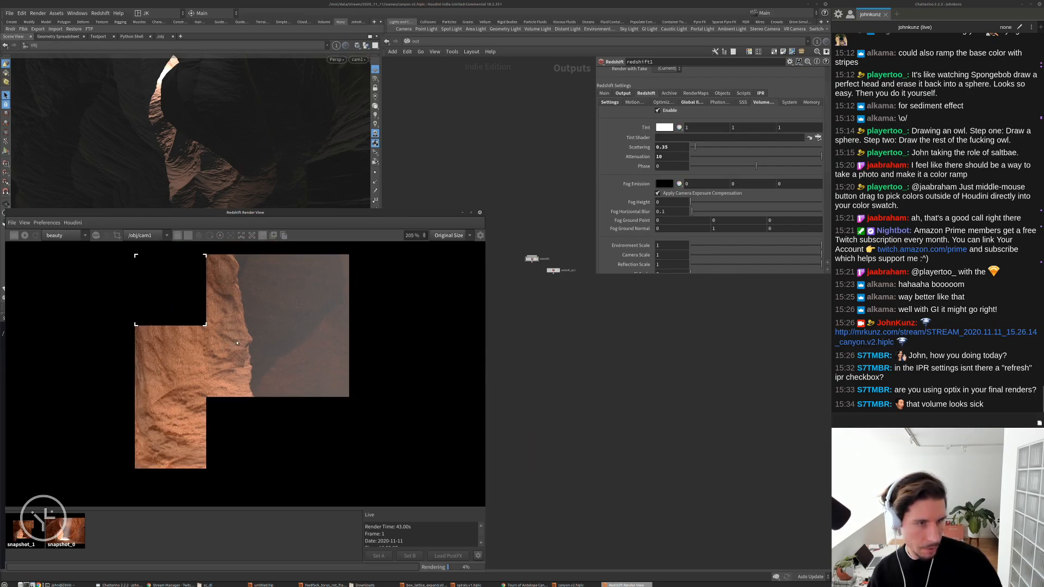
scroll(237, 343, up, 2)
scroll(147, 373, down, 3)
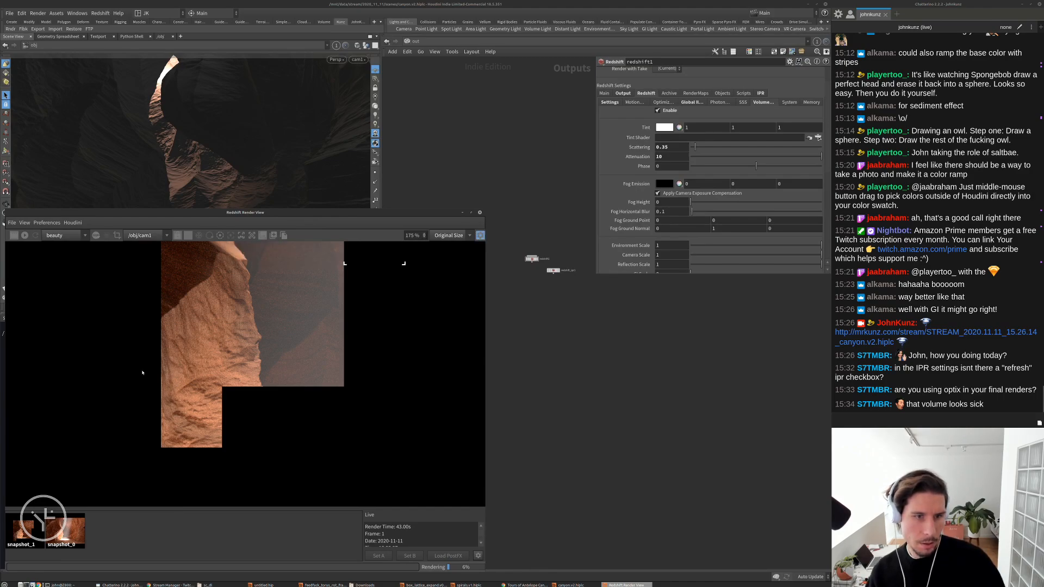
key(Tab)
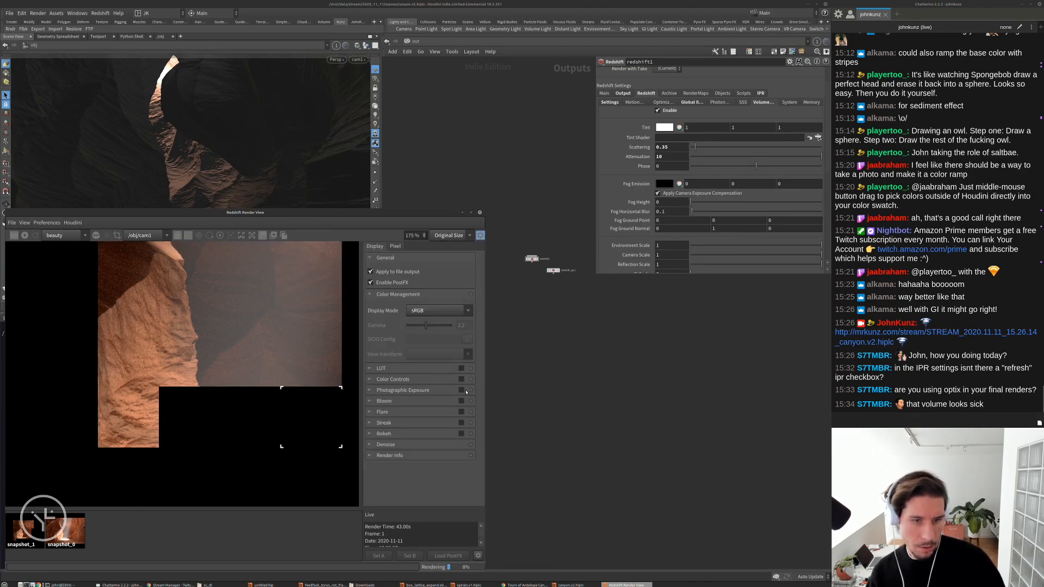
click(461, 390)
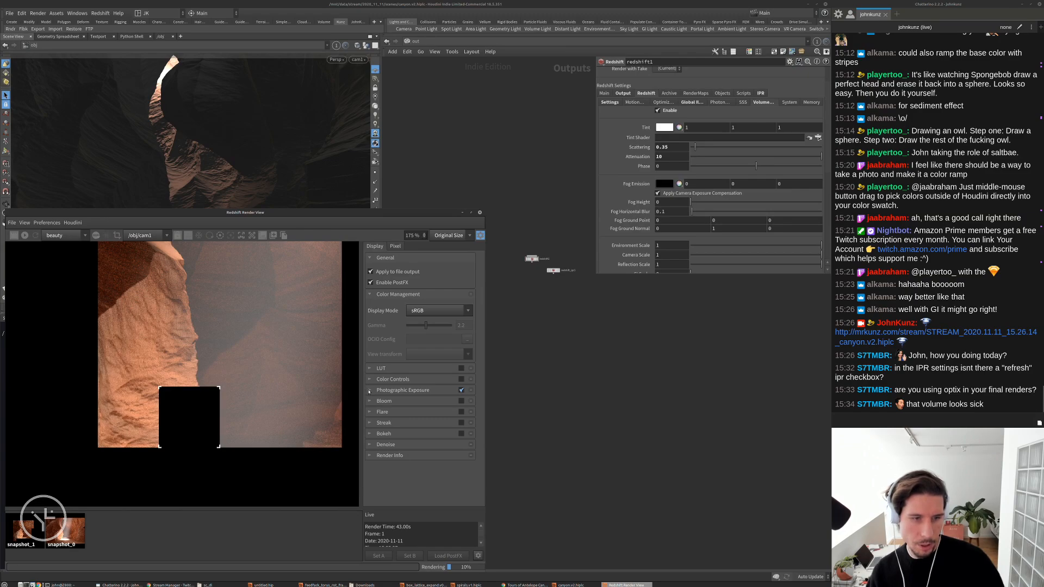
click(369, 390)
Set the Photographic Exposure Black Crush Threshold to 0.661, Black Crush Amount to 0.193 and Saturation to 1.358
scroll(218, 392, down, 3)
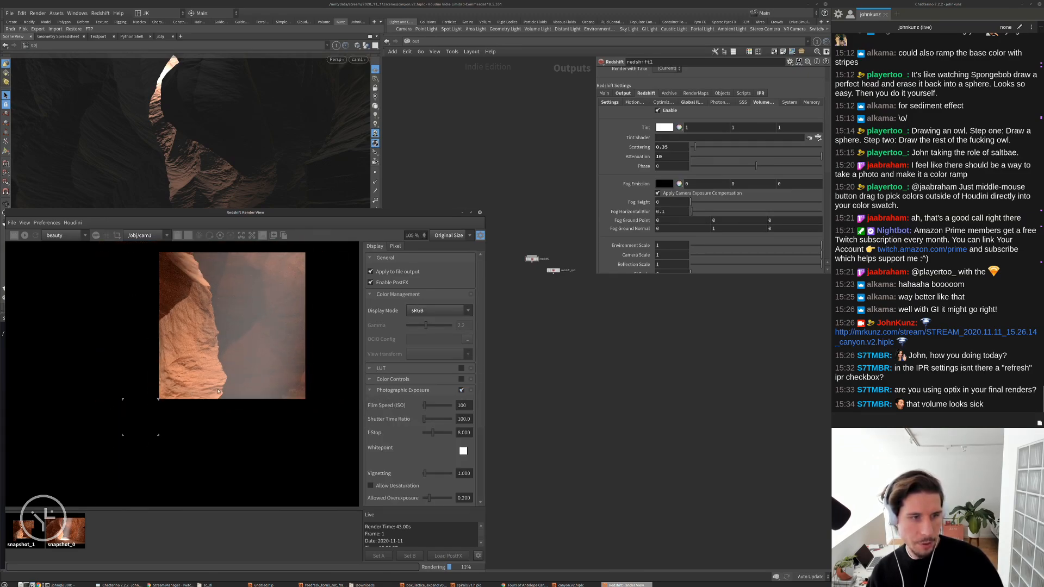
scroll(218, 391, down, 1)
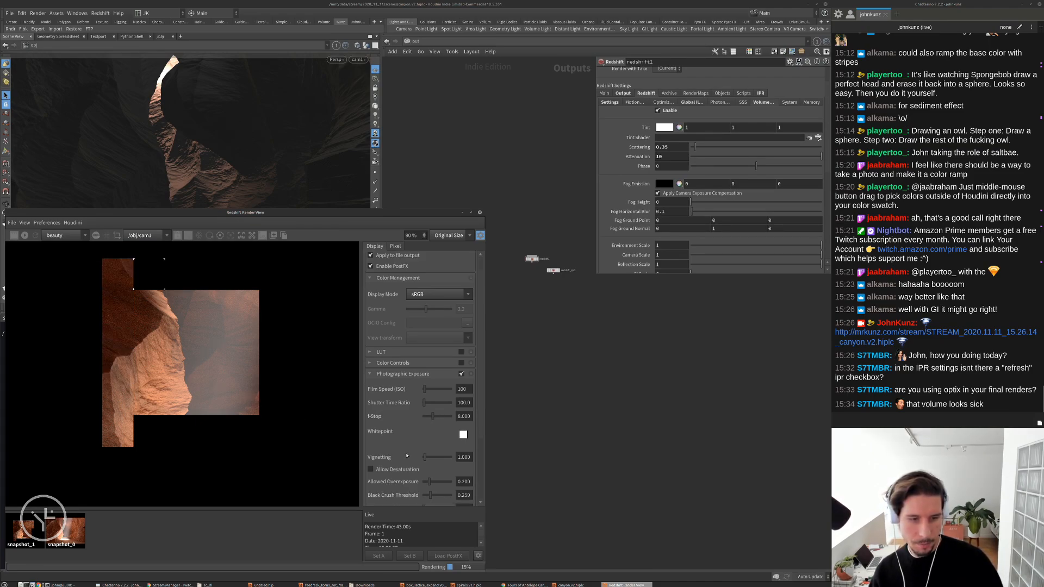
scroll(406, 453, down, 4)
scroll(392, 359, up, 3)
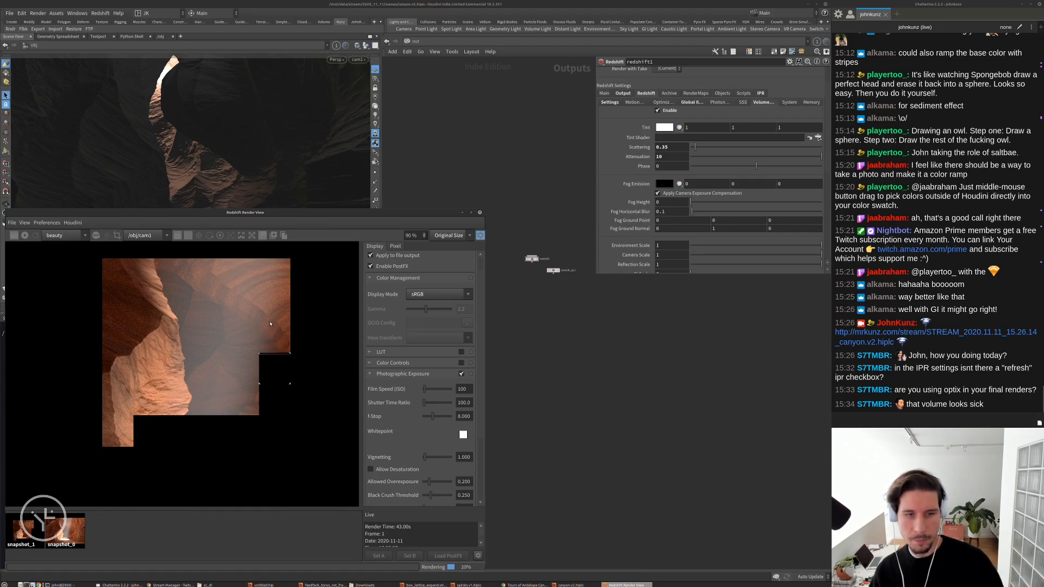
scroll(259, 352, down, 1)
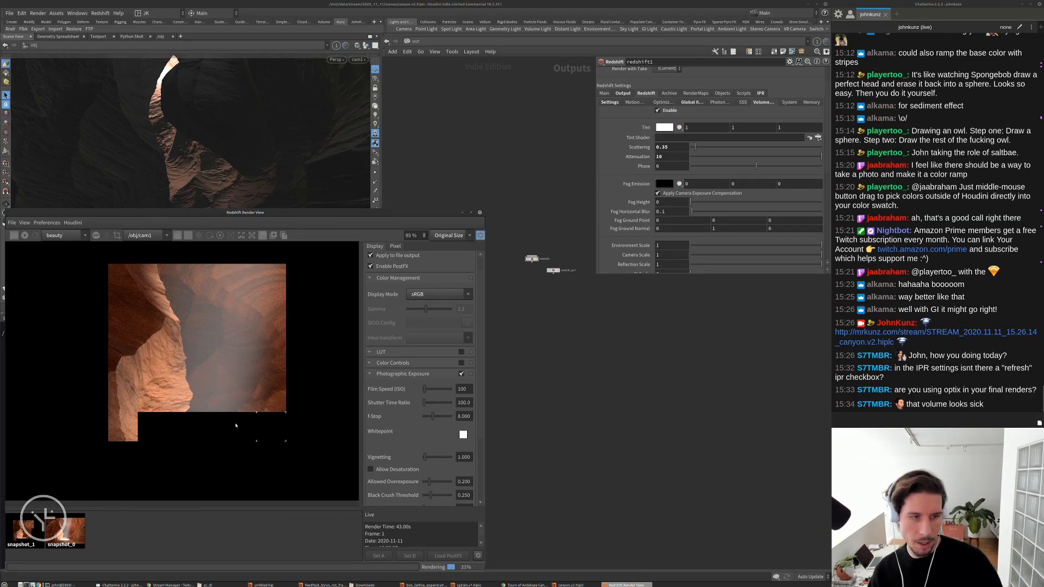
scroll(372, 434, down, 3)
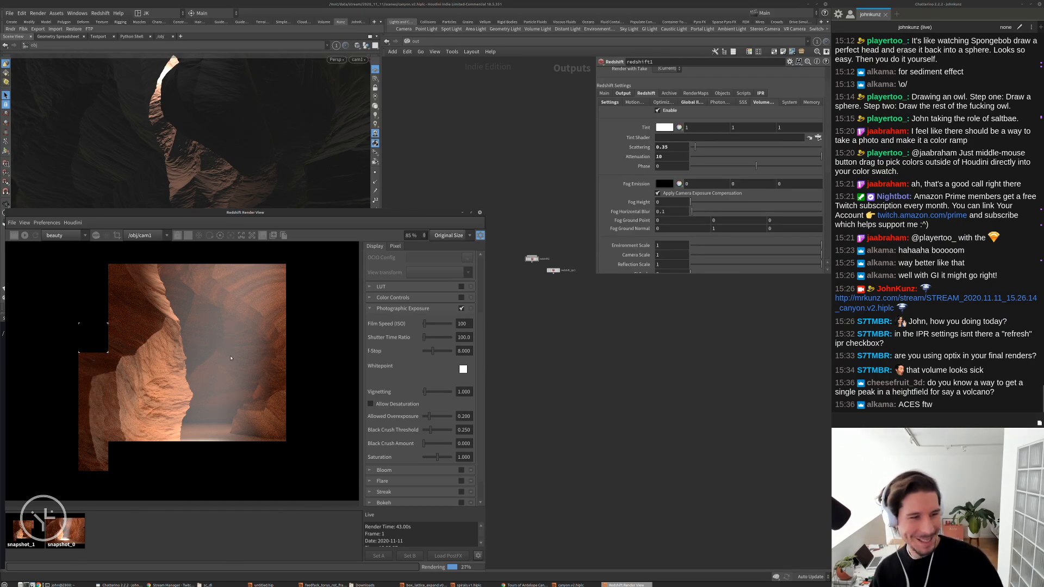
scroll(413, 363, down, 1)
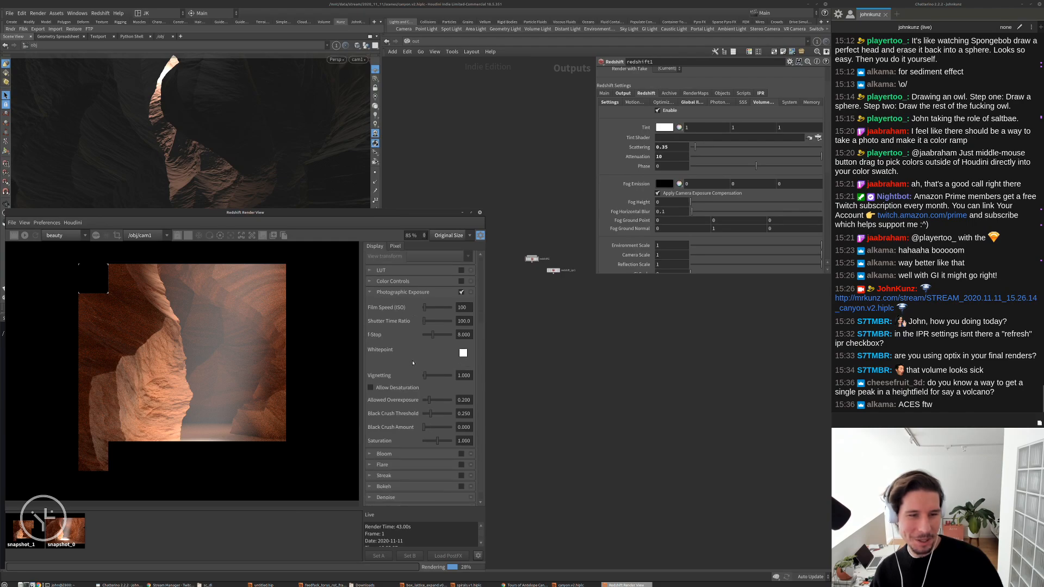
scroll(413, 363, down, 1)
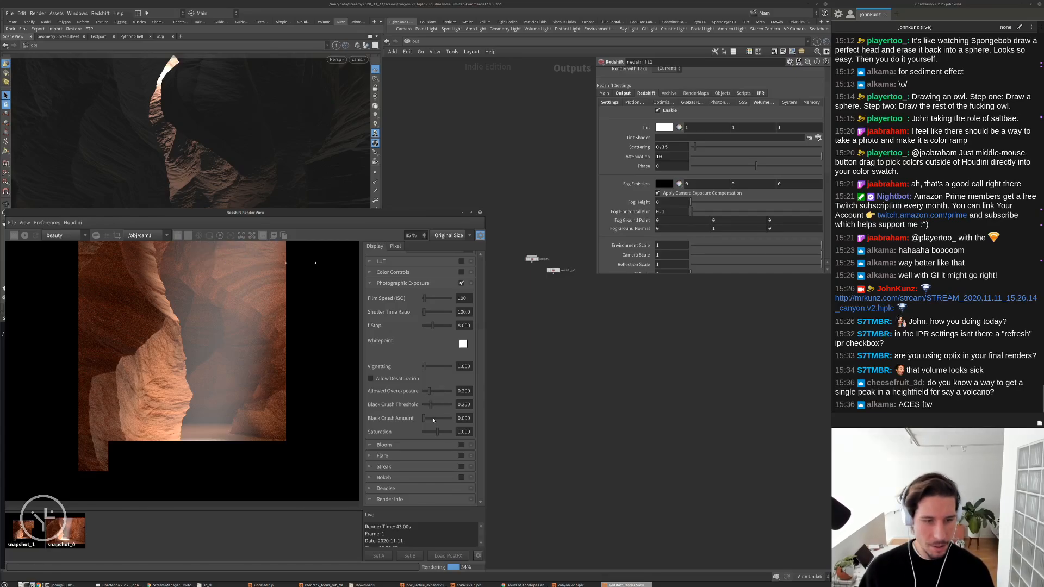
mouse_move(428, 420)
mouse_down()
mouse_move(444, 408)
mouse_move(435, 423)
mouse_up()
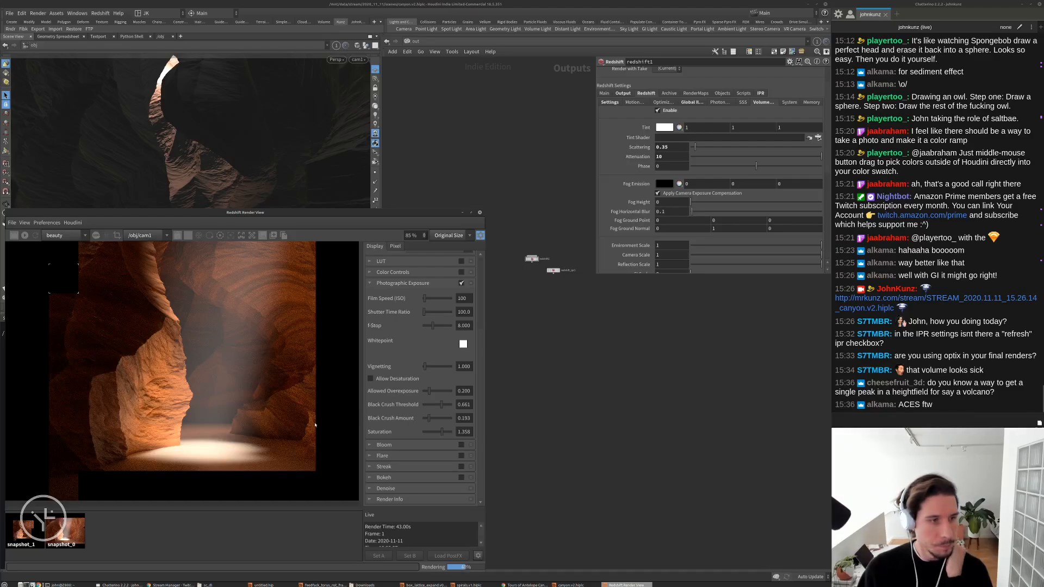
Allow desaturation and strengthen the Vignetting in the Photographic Exposure settings
scroll(175, 310, down, 1)
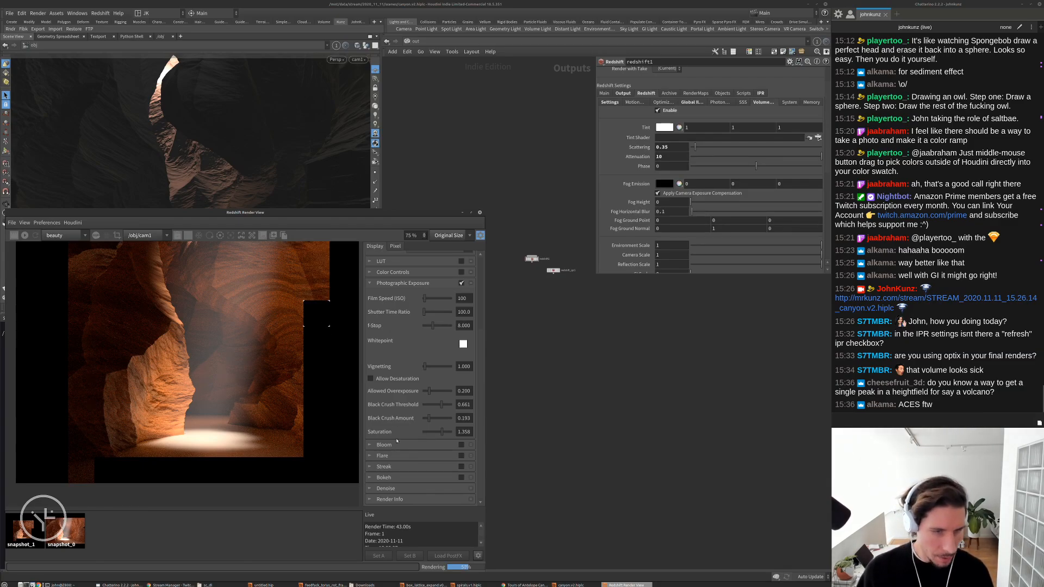
click(400, 380)
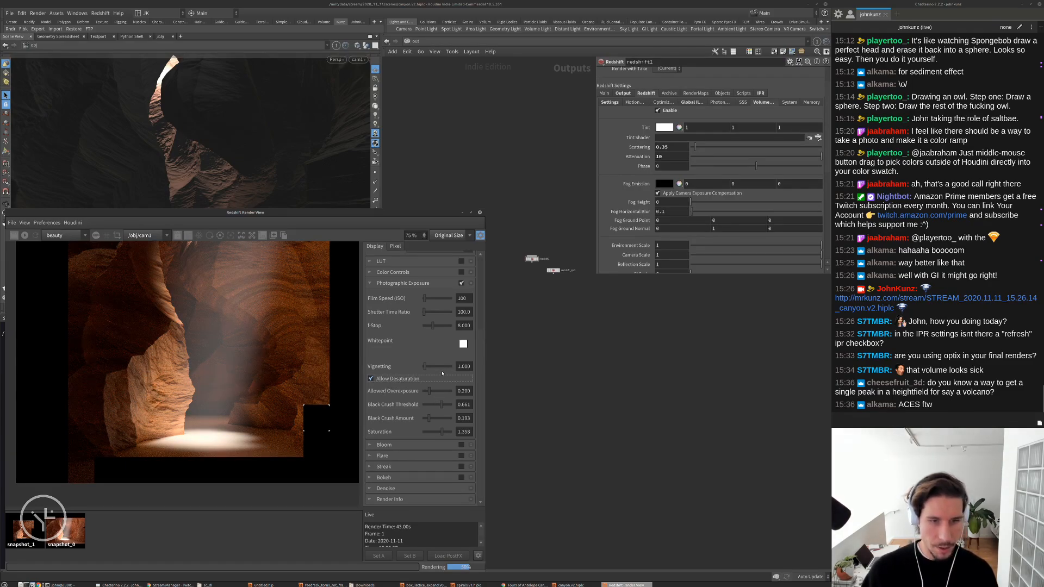
drag(425, 367, 442, 367)
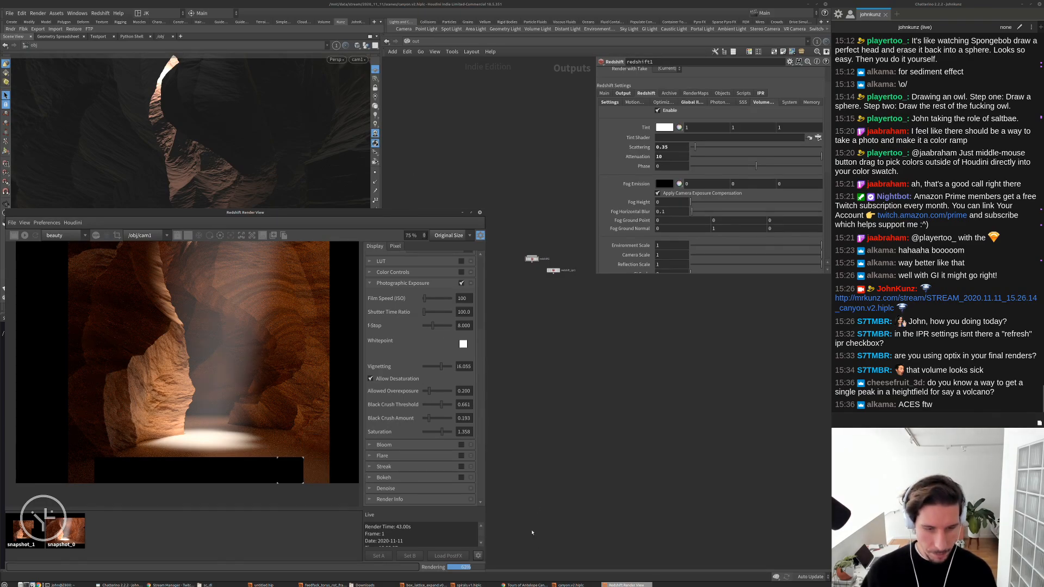
Switch to the spirals Houdini session and display its shelf tools as large icons with text, showing the Terrain FX tools
click(535, 511)
click(468, 585)
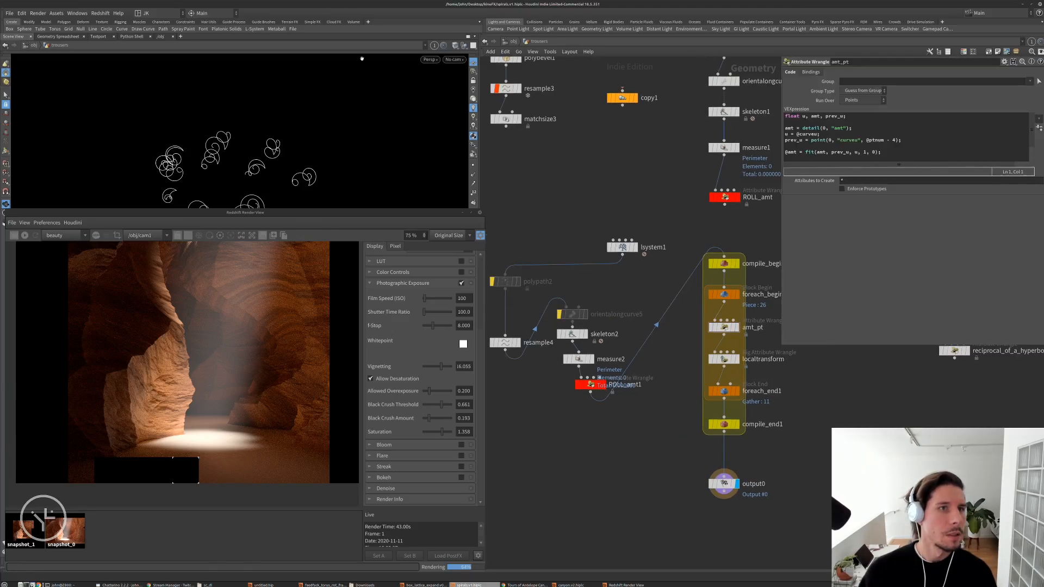
click(480, 22)
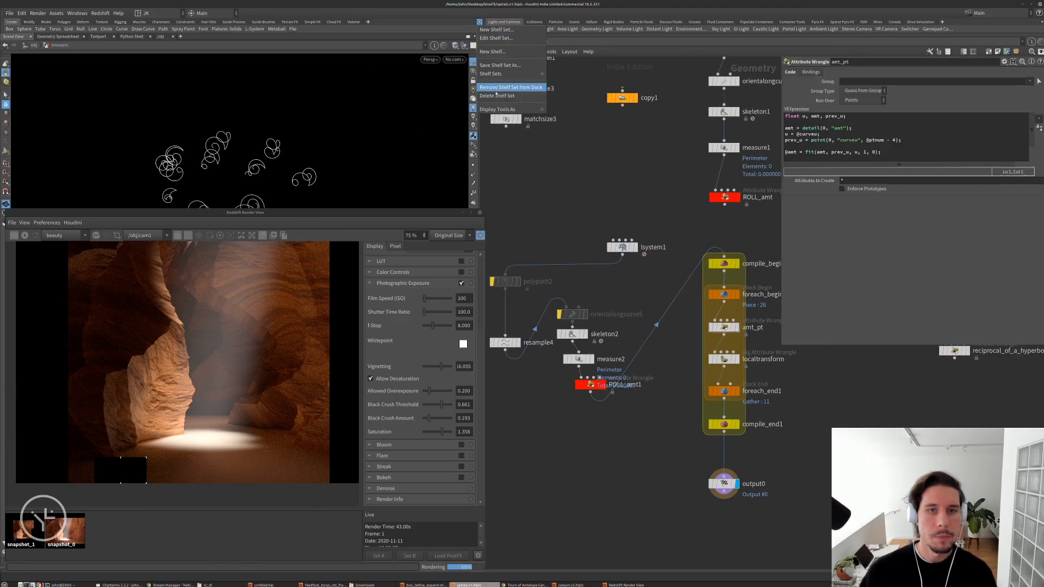
mouse_move(541, 109)
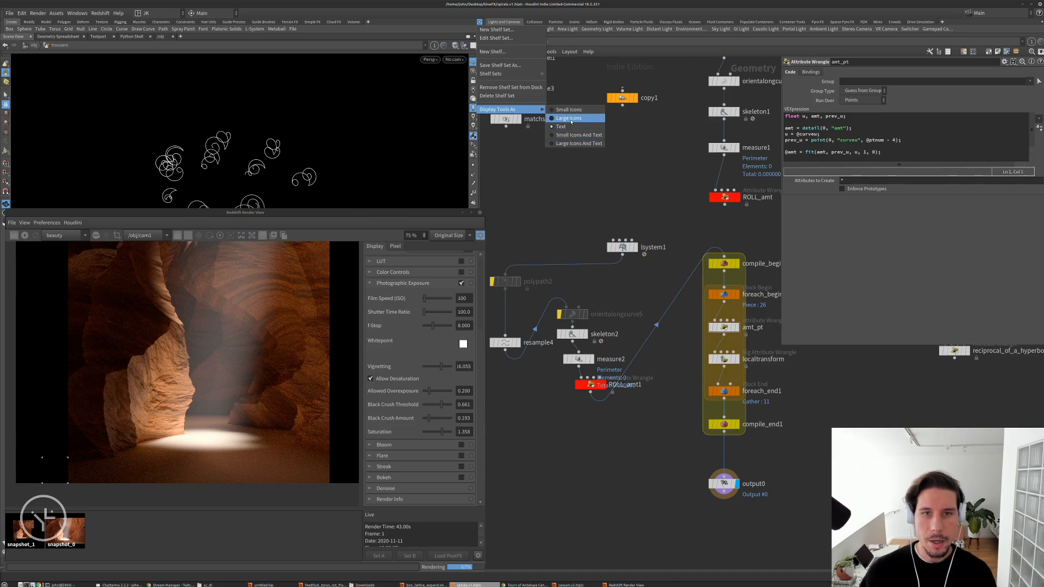
click(572, 143)
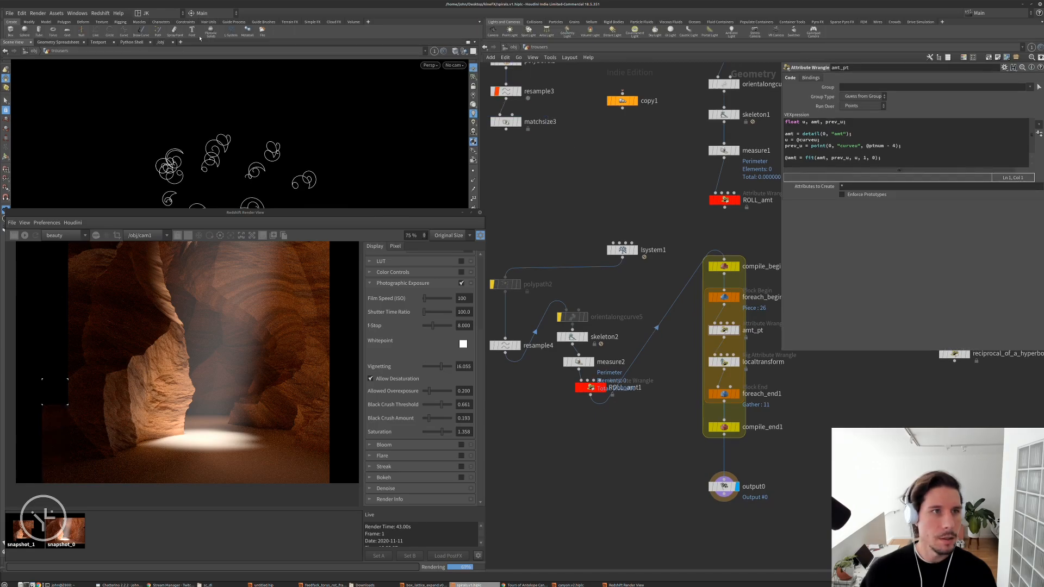
click(296, 24)
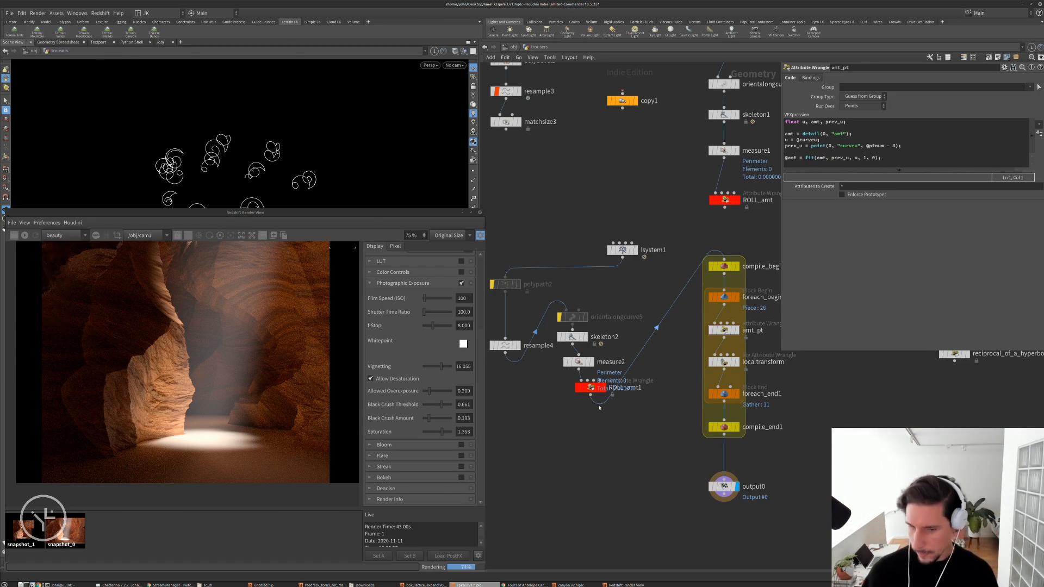
Return to the canyon scene with the stream chat window in front
click(579, 584)
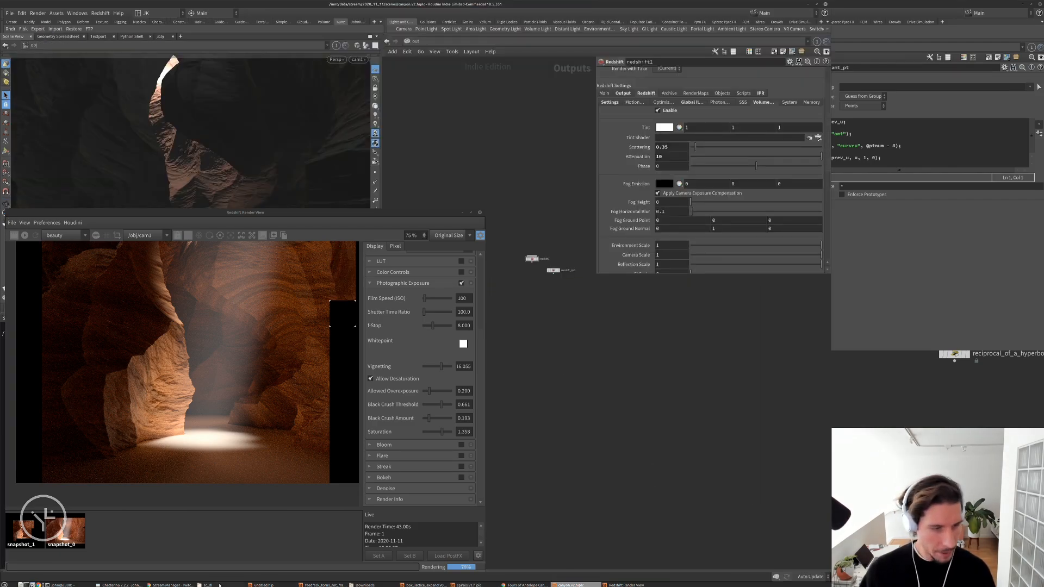
click(120, 585)
click(731, 412)
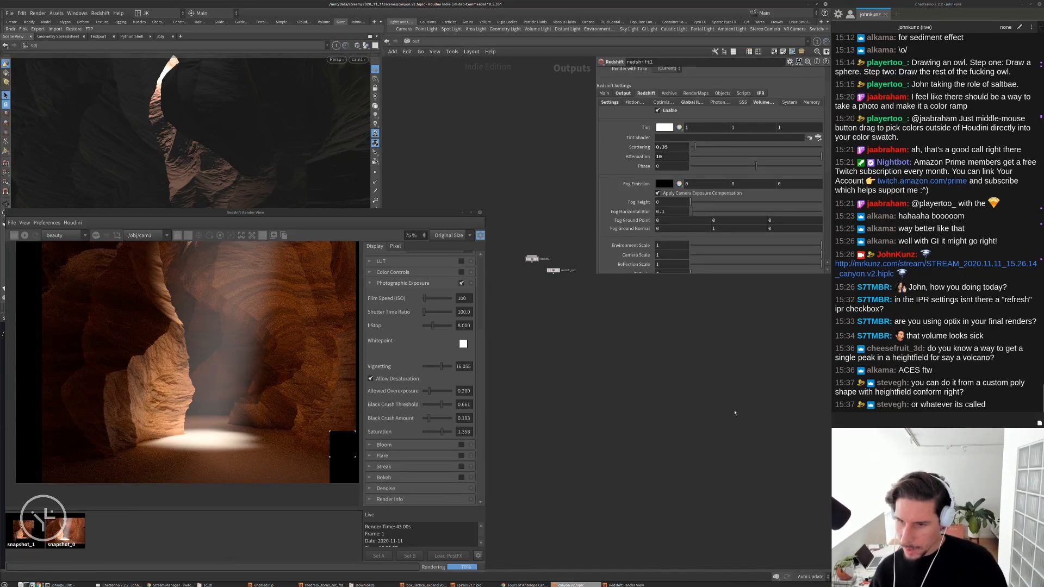
Examine the canyon render up close while it finishes, checking the dark left wall, the lit rock and the light beam
scroll(206, 438, down, 3)
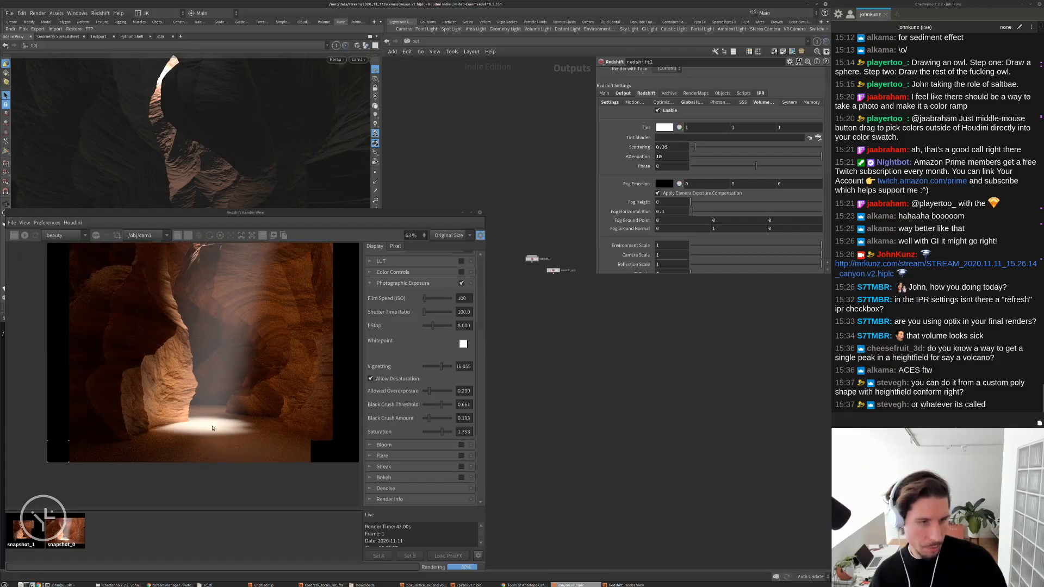
scroll(191, 382, up, 2)
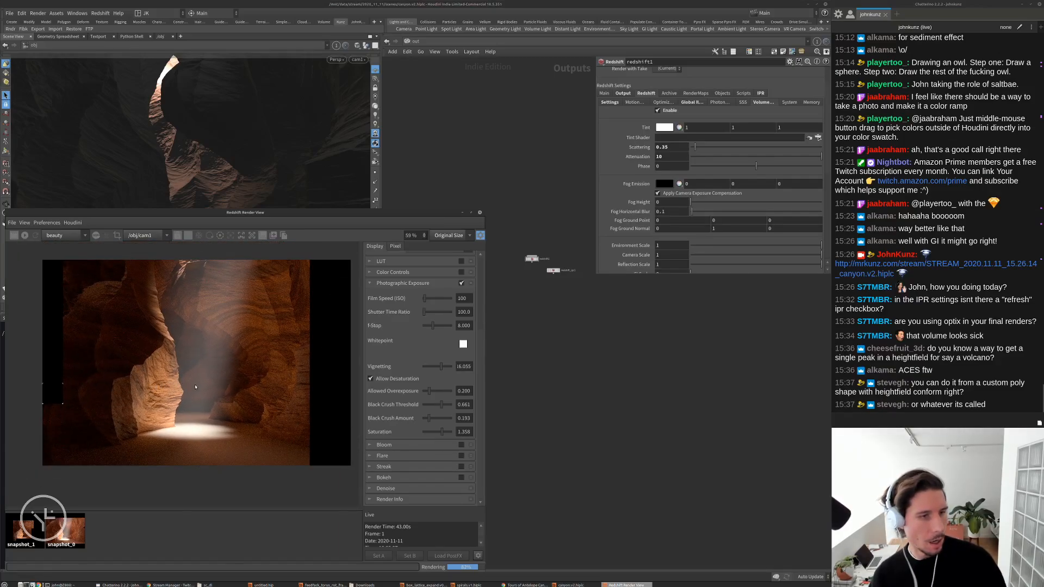
scroll(208, 382, up, 5)
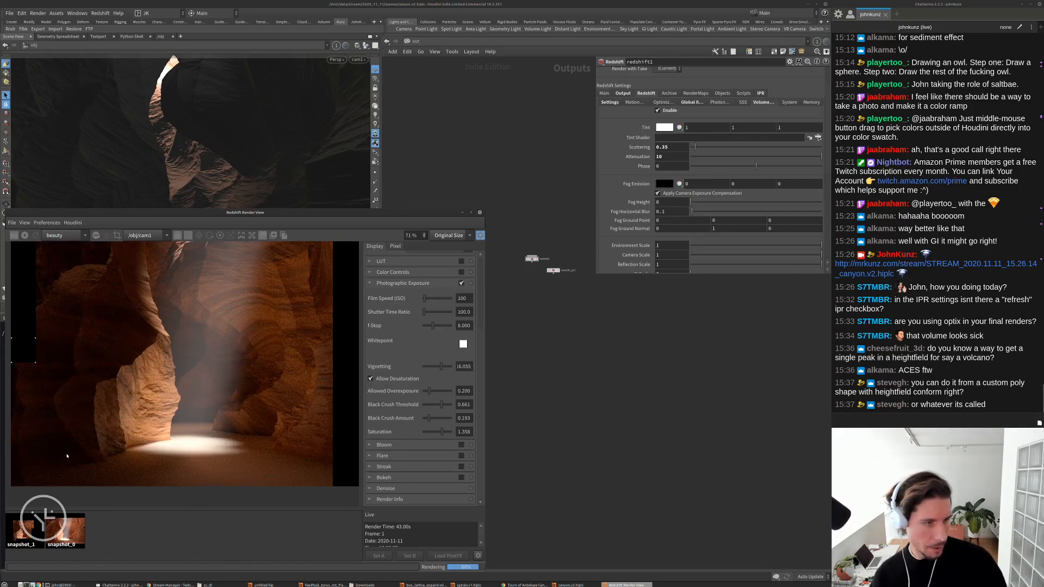
scroll(130, 443, up, 2)
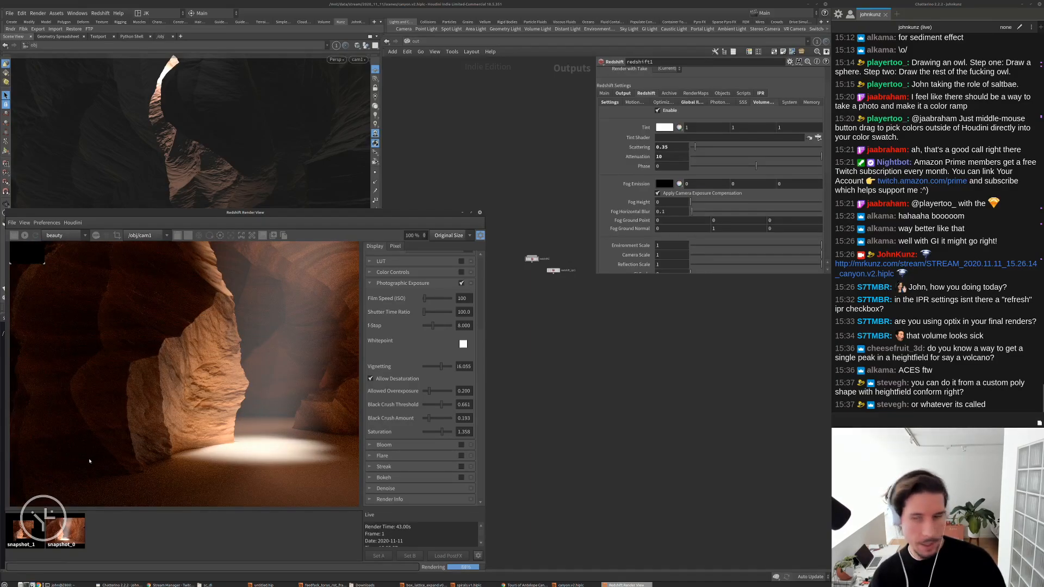
scroll(133, 439, up, 1)
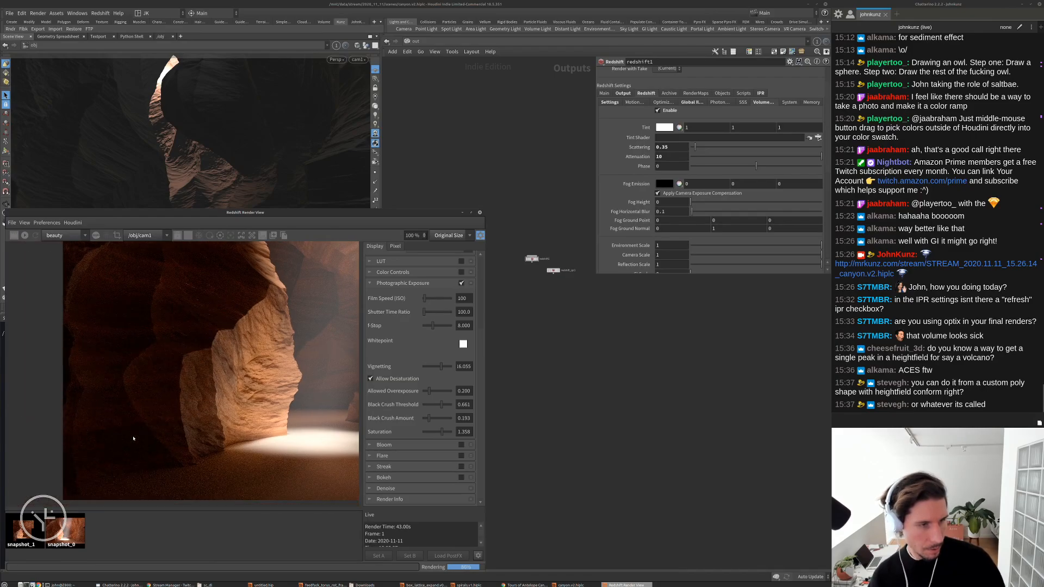
scroll(125, 464, up, 2)
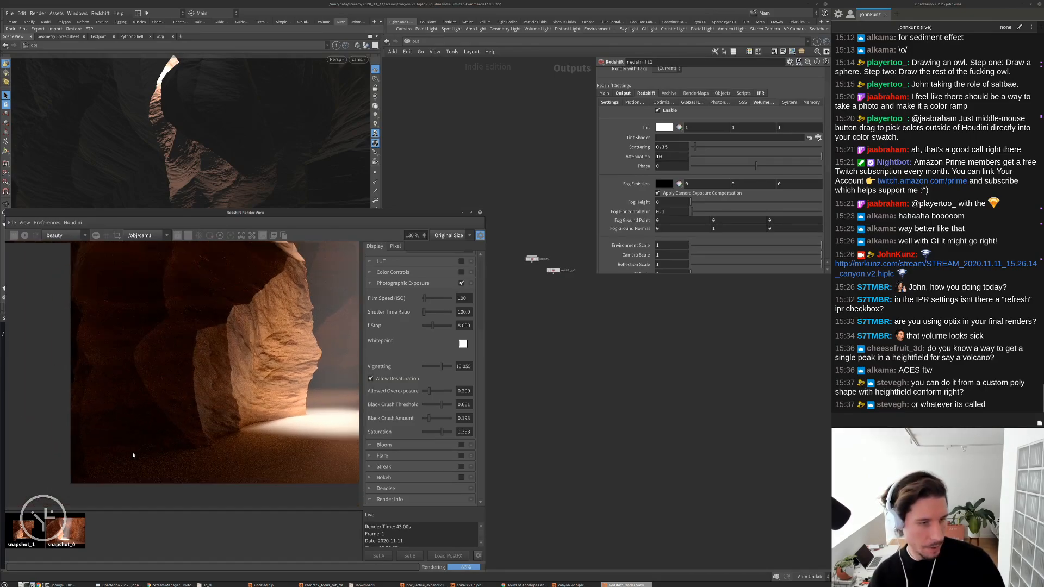
scroll(149, 473, down, 2)
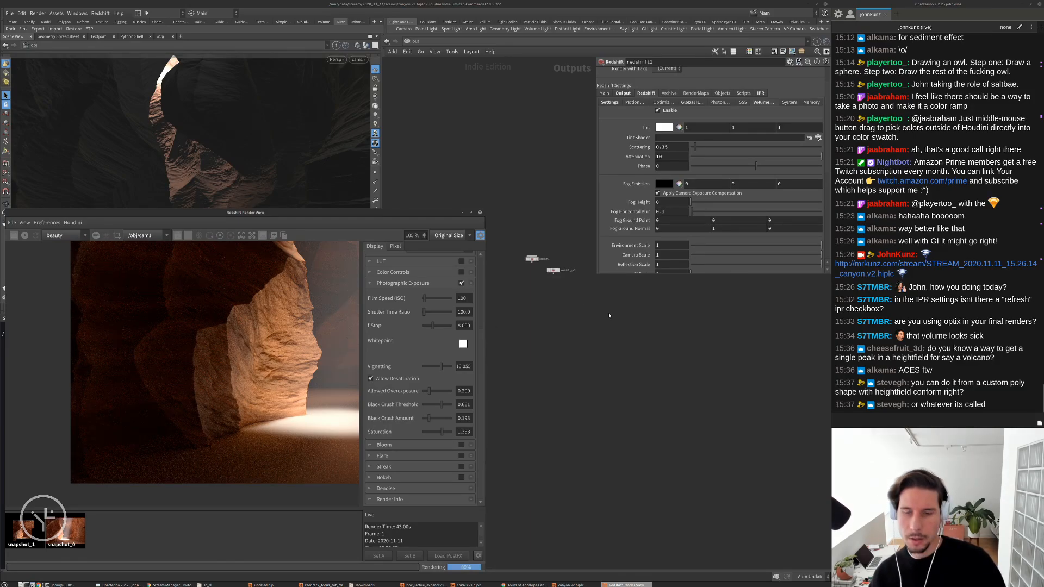
scroll(234, 385, down, 1)
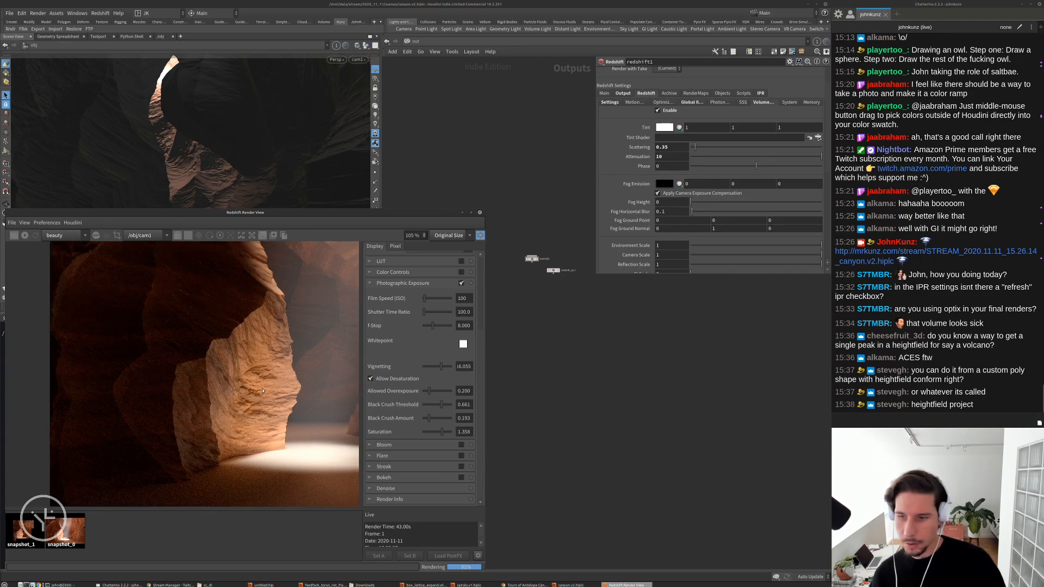
scroll(264, 388, down, 1)
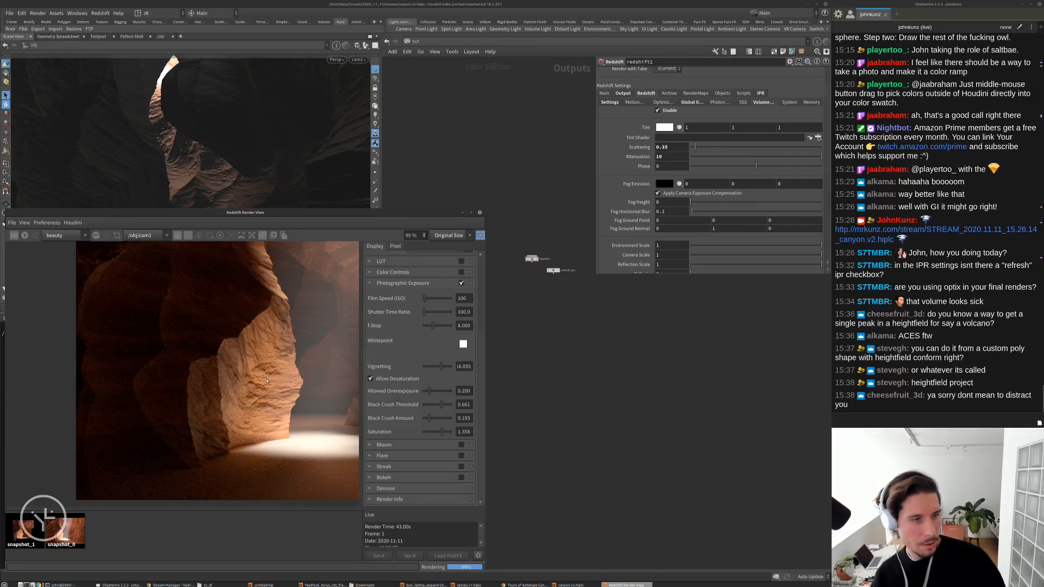
middle_drag(208, 320, 175, 358)
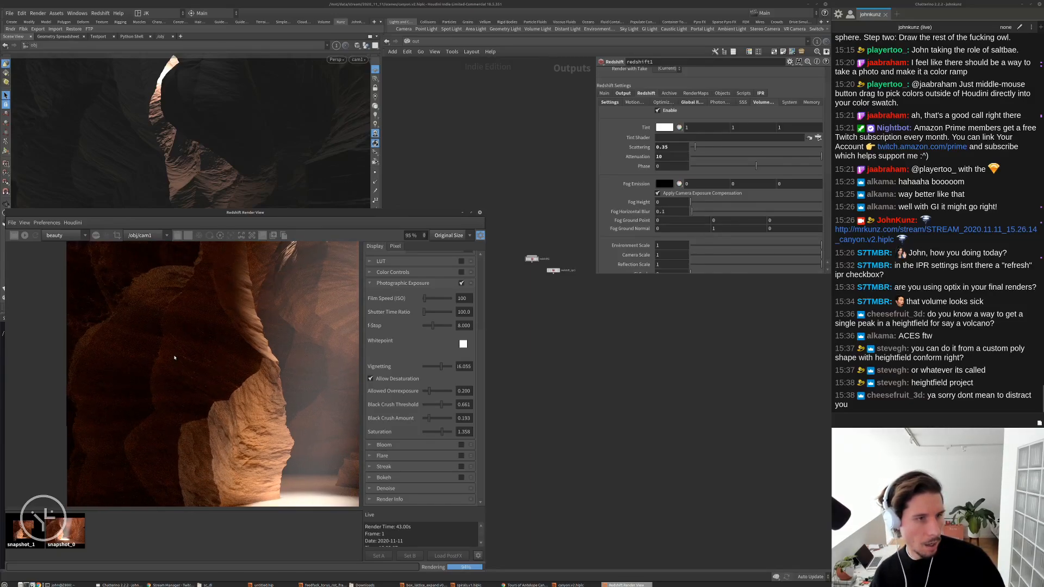
middle_drag(156, 400, 143, 368)
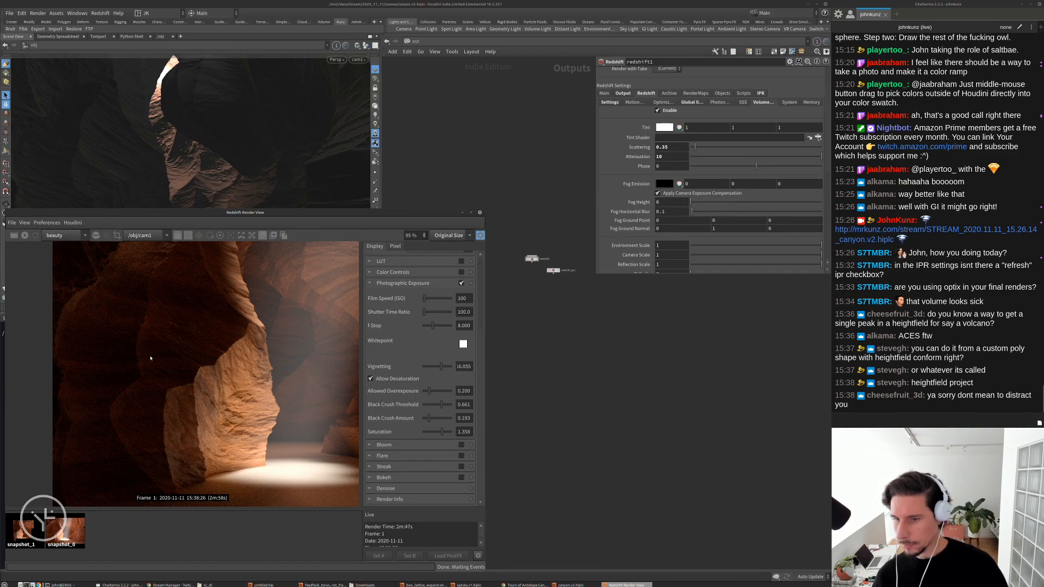
scroll(185, 382, down, 2)
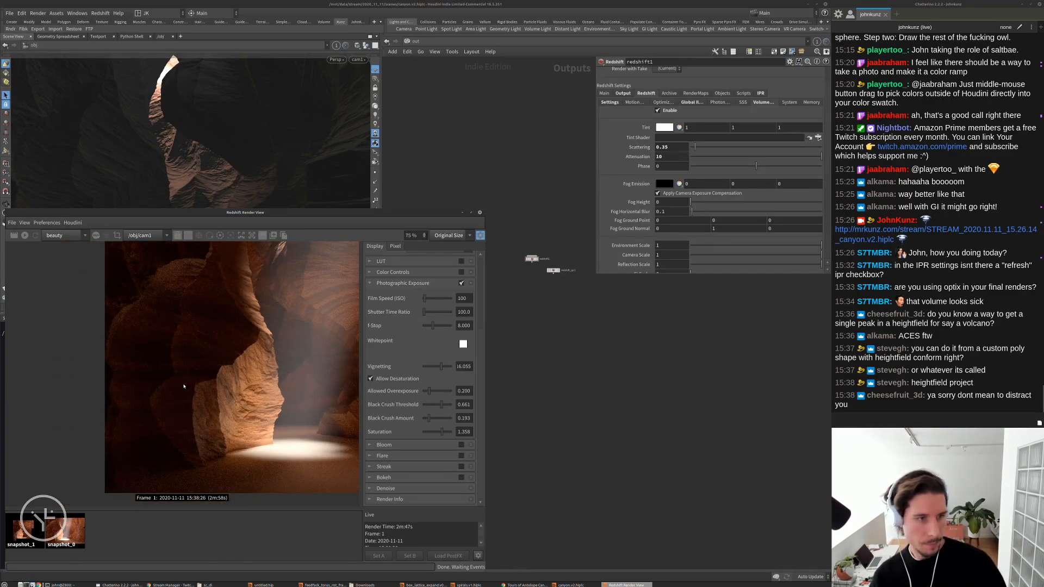
middle_drag(189, 378, 142, 403)
scroll(142, 404, down, 1)
middle_drag(312, 391, 248, 359)
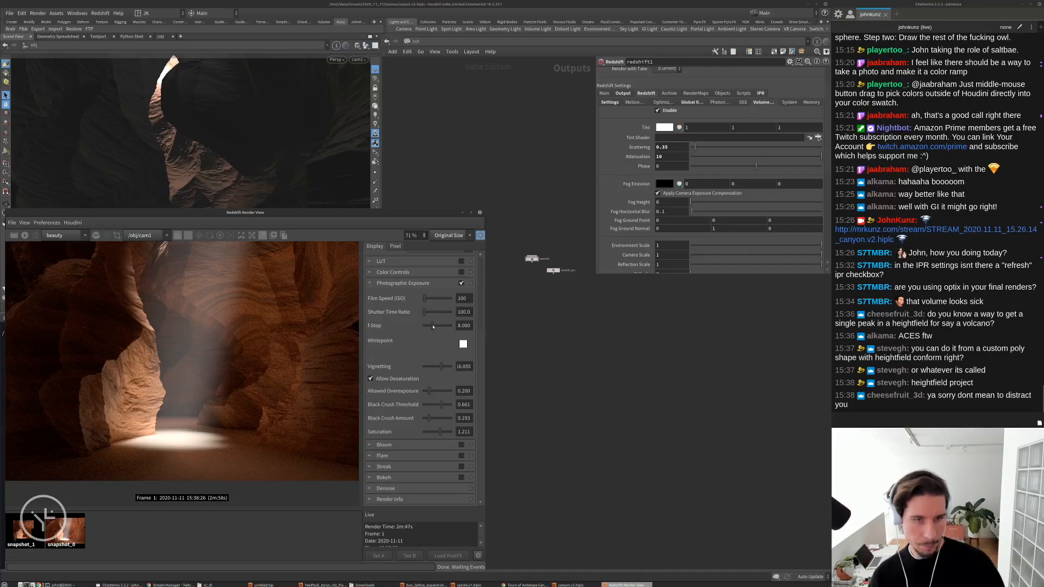
Set the Photographic Exposure Allowed Overexposure to 0.606, F-Stop to 6.394, Saturation to 1.138 and Black Crush Amount to 0.284
click(434, 391)
click(440, 391)
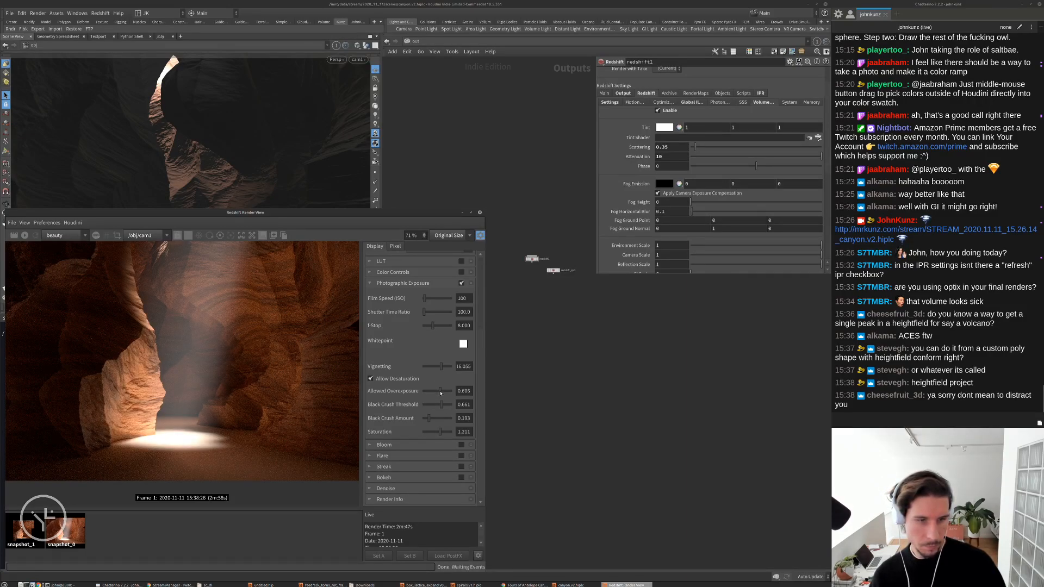
click(430, 326)
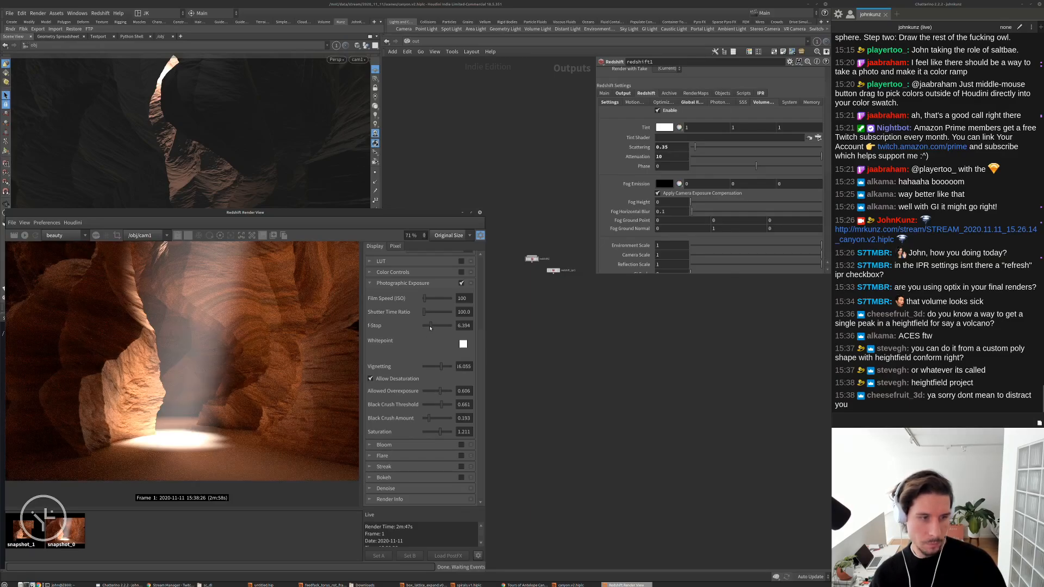
scroll(250, 436, down, 2)
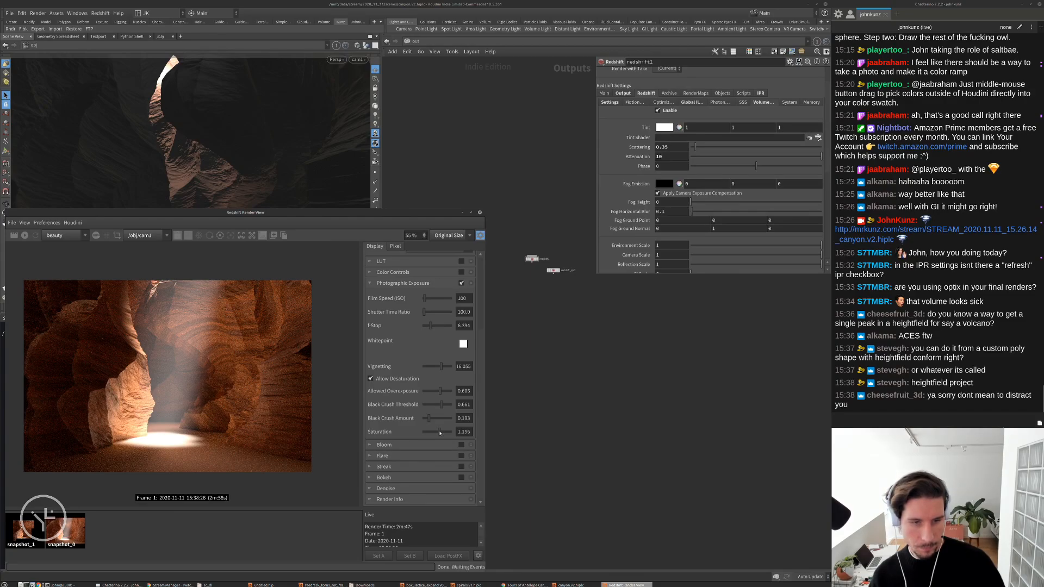
drag(430, 424, 433, 421)
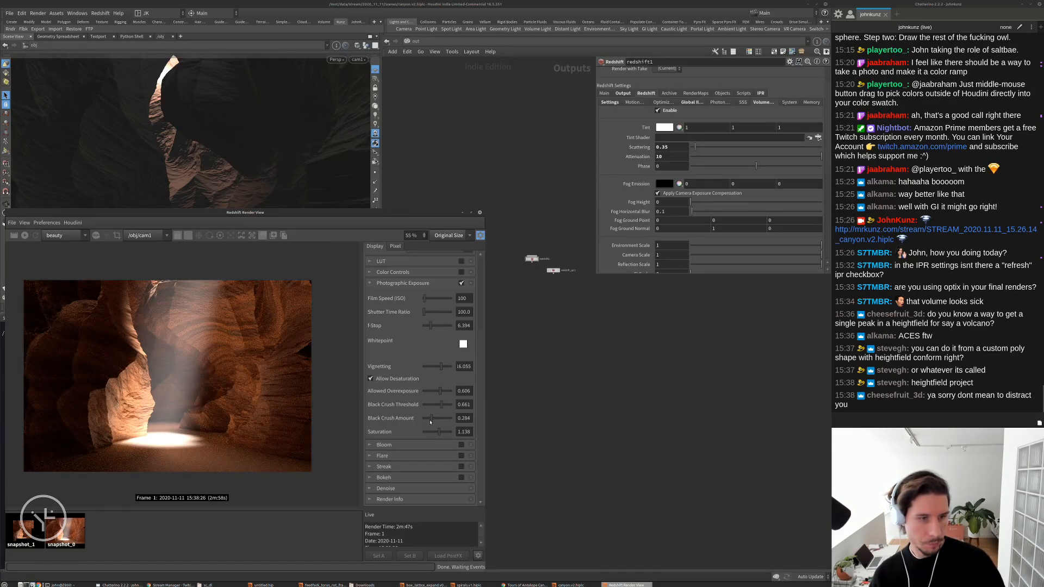
Check the graded render's noise and light beam, and raise the Redshift volume Scattering to 0.75
scroll(299, 382, up, 4)
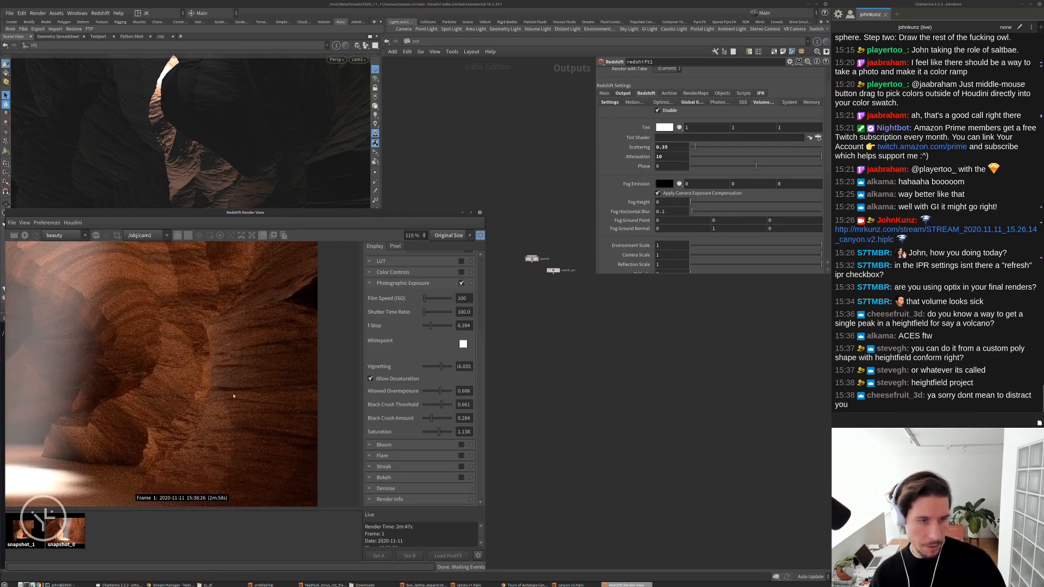
scroll(252, 391, down, 2)
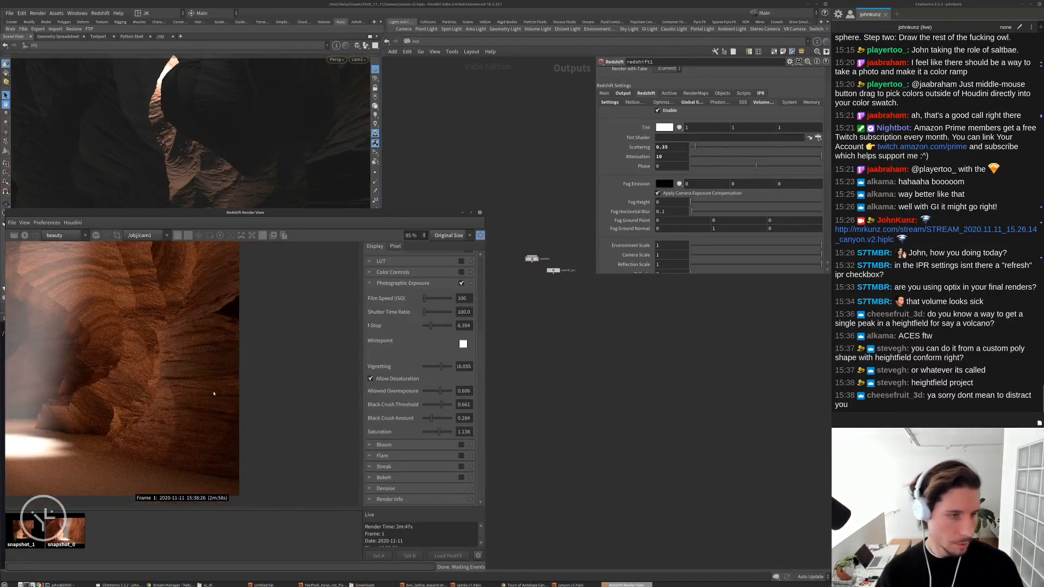
scroll(251, 415, down, 2)
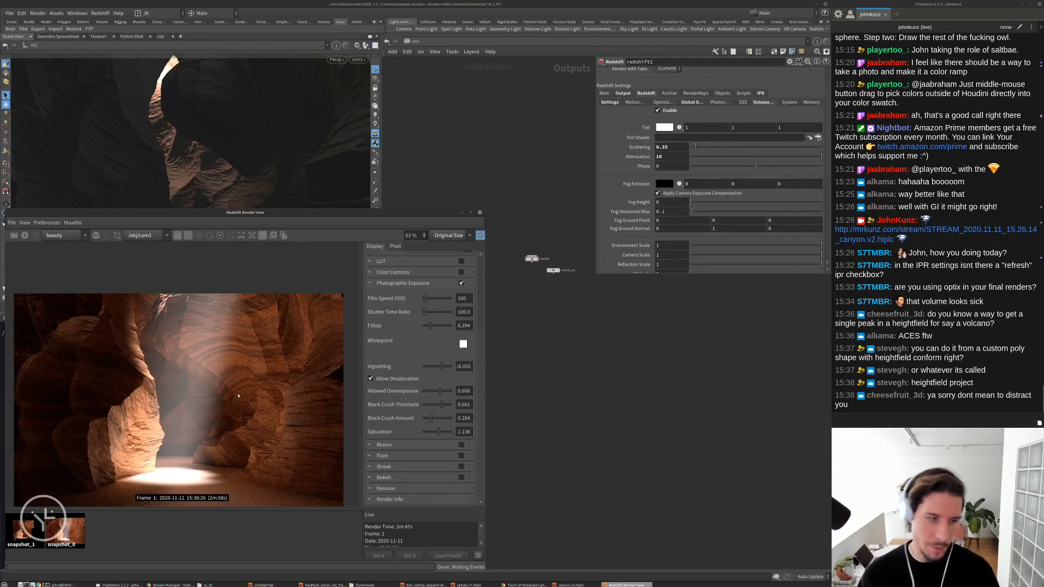
scroll(238, 408, down, 2)
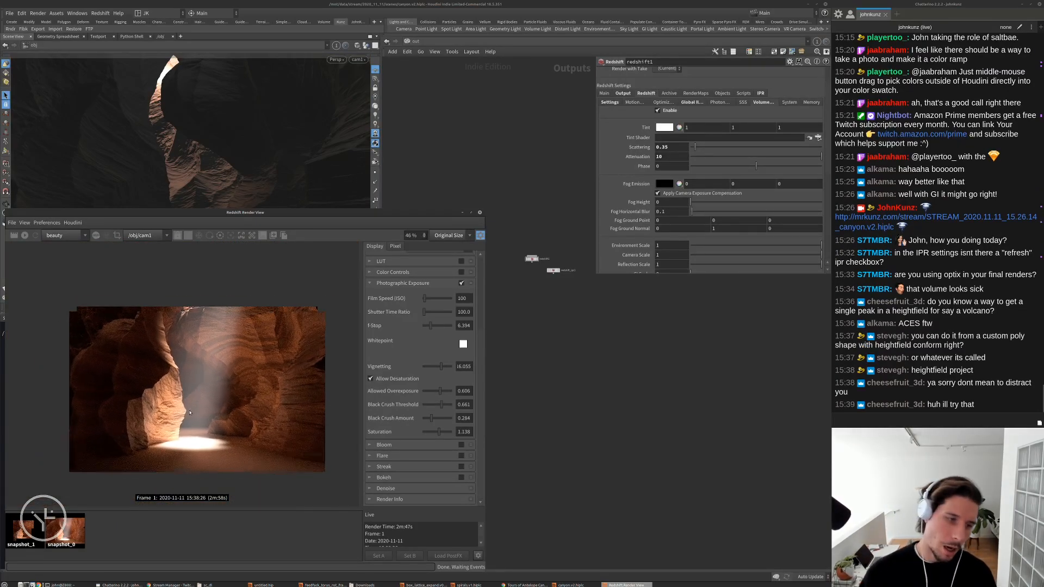
scroll(190, 413, up, 3)
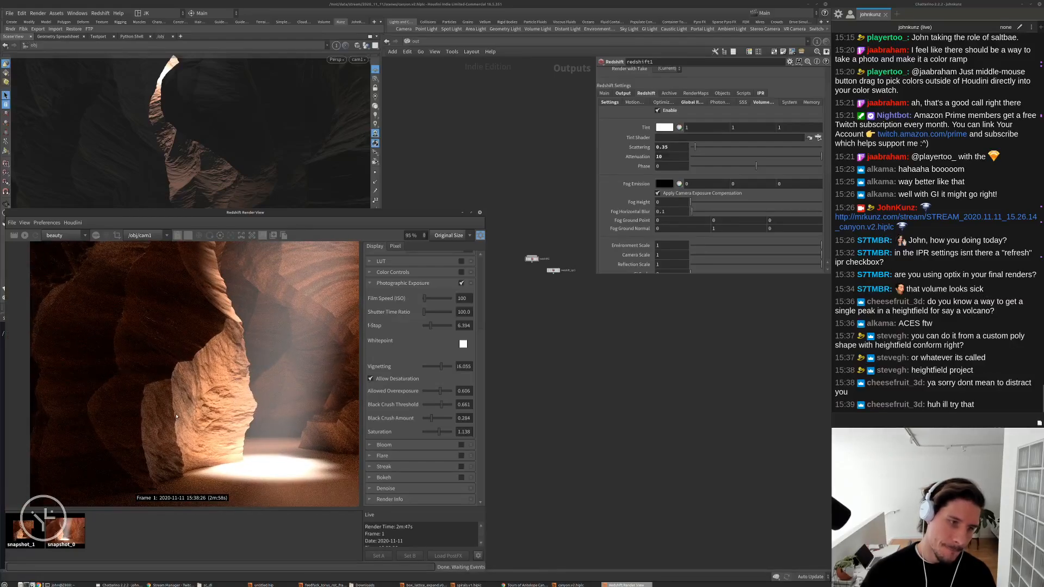
scroll(177, 416, down, 1)
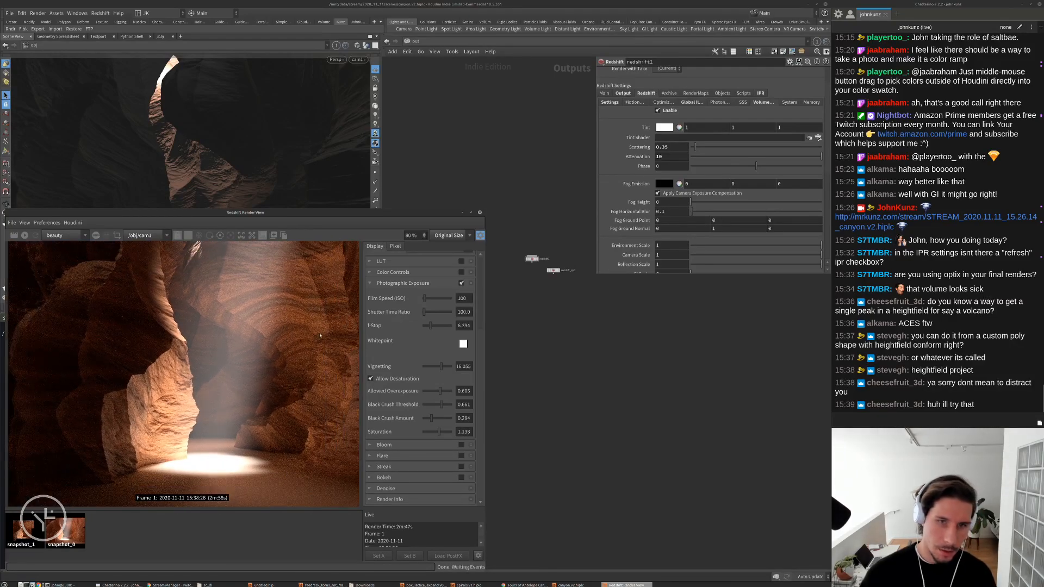
click(409, 41)
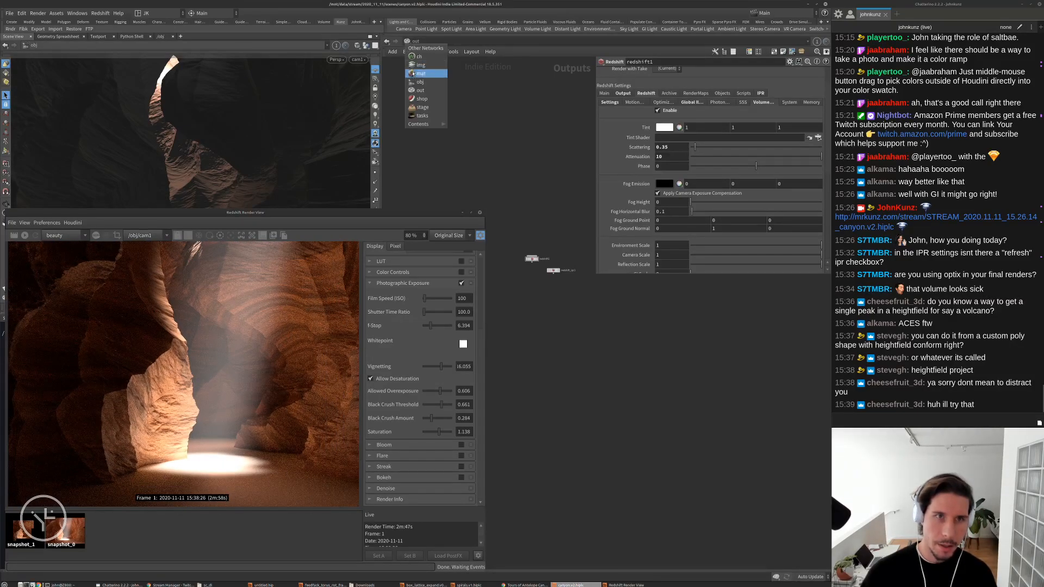
click(517, 96)
double_click(662, 147)
text(0.75)
key(Return)
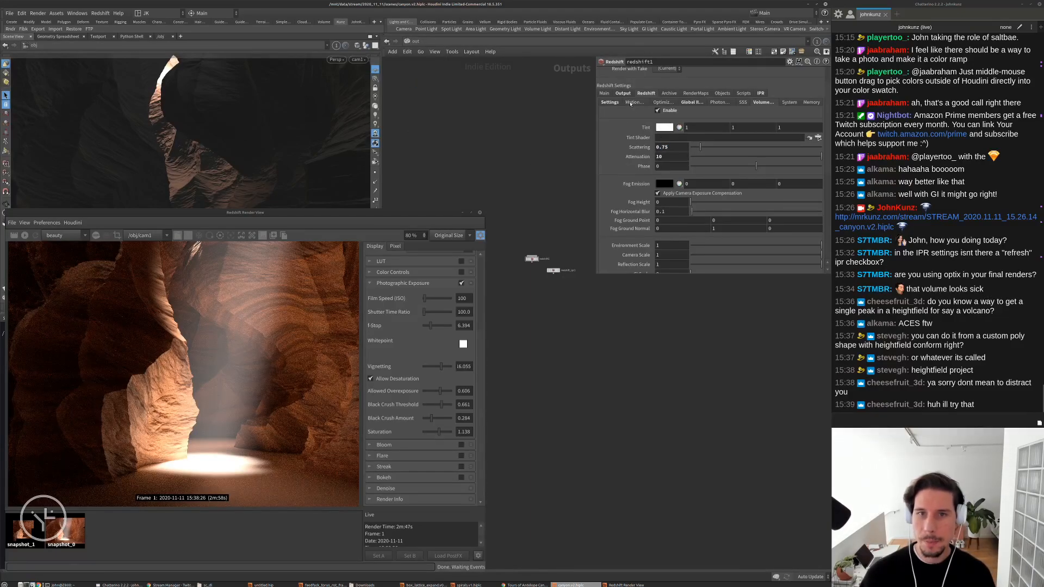
Set the Redshift Max Trace Depth to 2 for Reflection, Refraction and Combined in the optimization settings
click(662, 102)
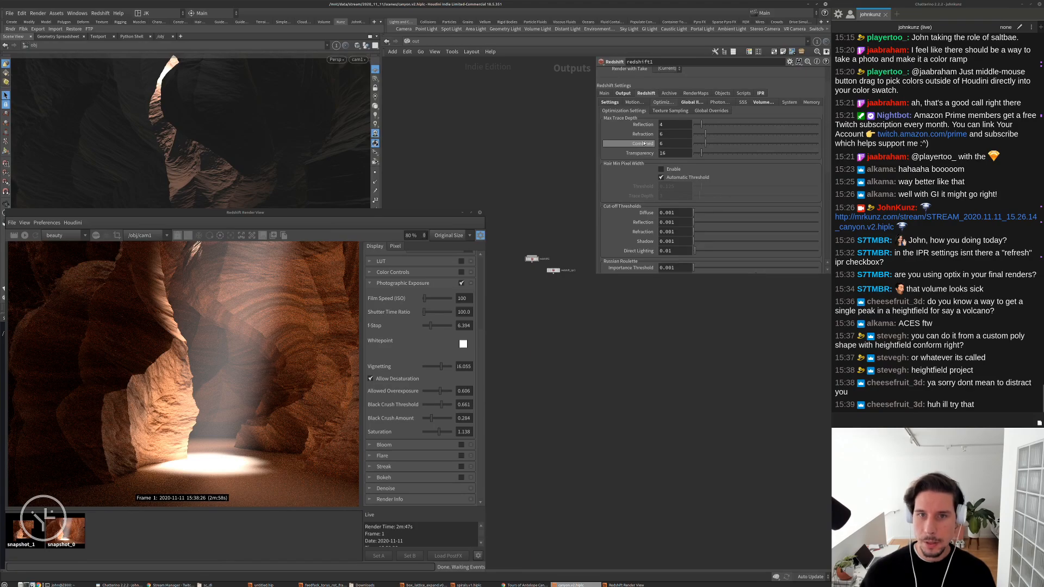
double_click(674, 125)
text(2)
key(Tab)
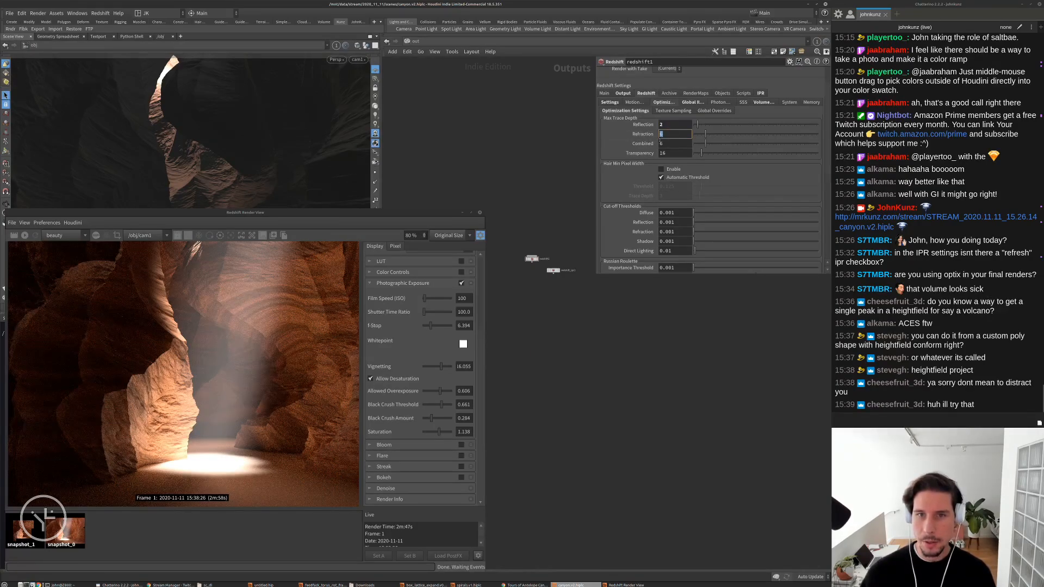
text(2)
key(Tab)
text(2)
key(Return)
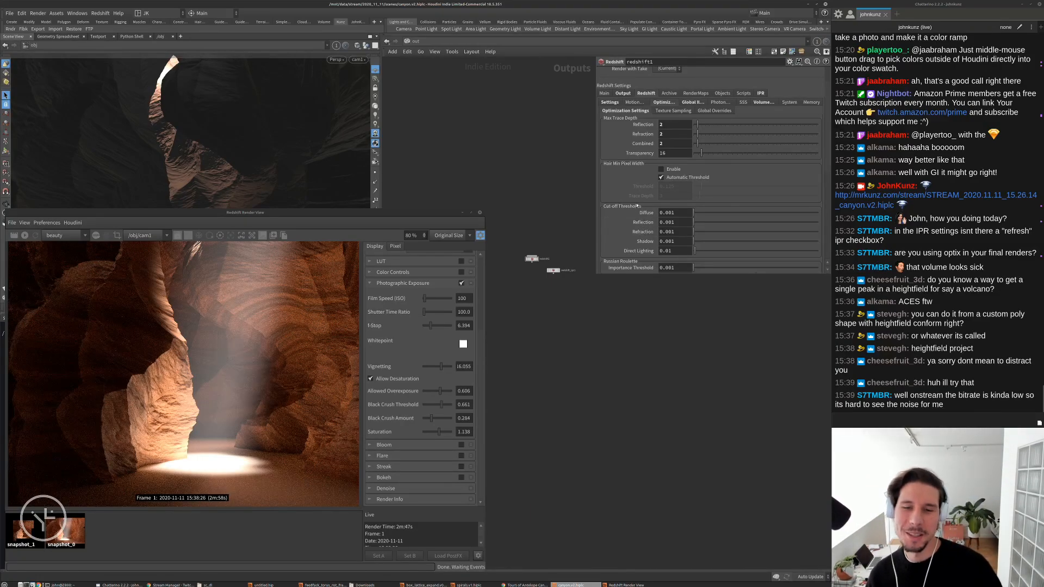
Bring up the Redshift sampling options and examine the noise on the shadowed sand floor of the canyon render up close
click(610, 102)
scroll(211, 370, up, 3)
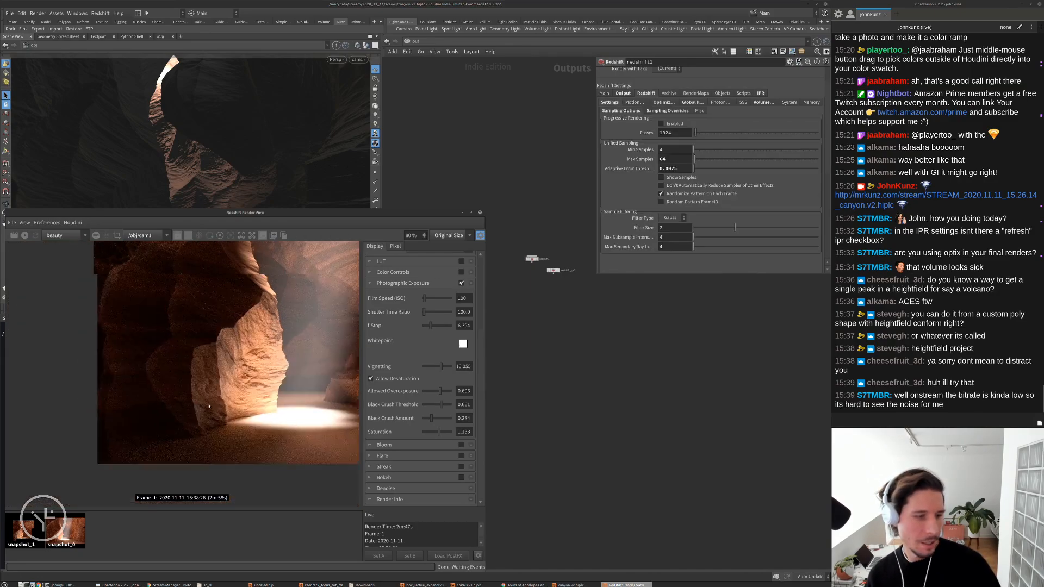
scroll(326, 346, up, 8)
middle_drag(326, 346, 213, 302)
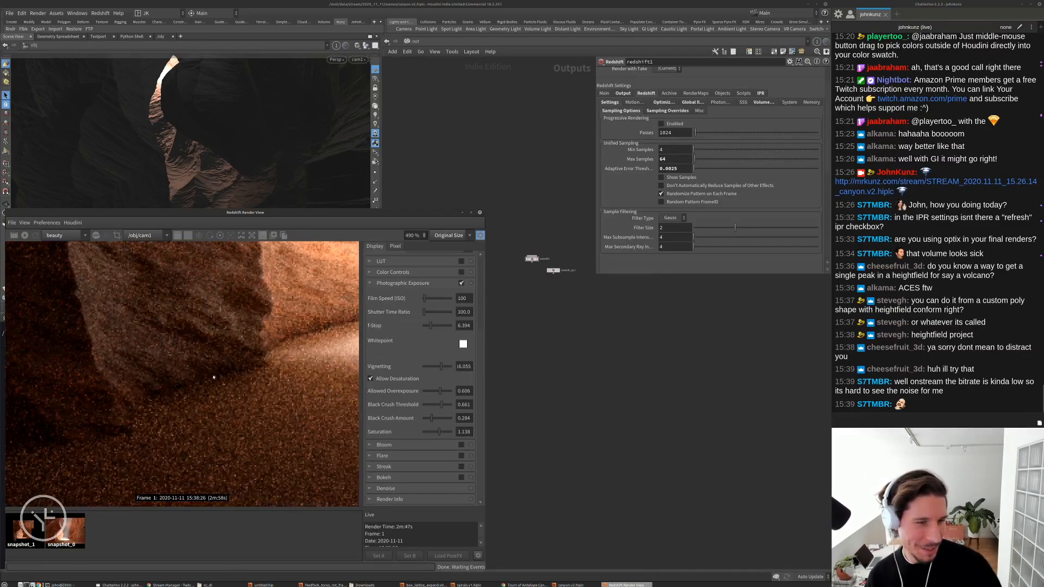
middle_drag(213, 377, 234, 353)
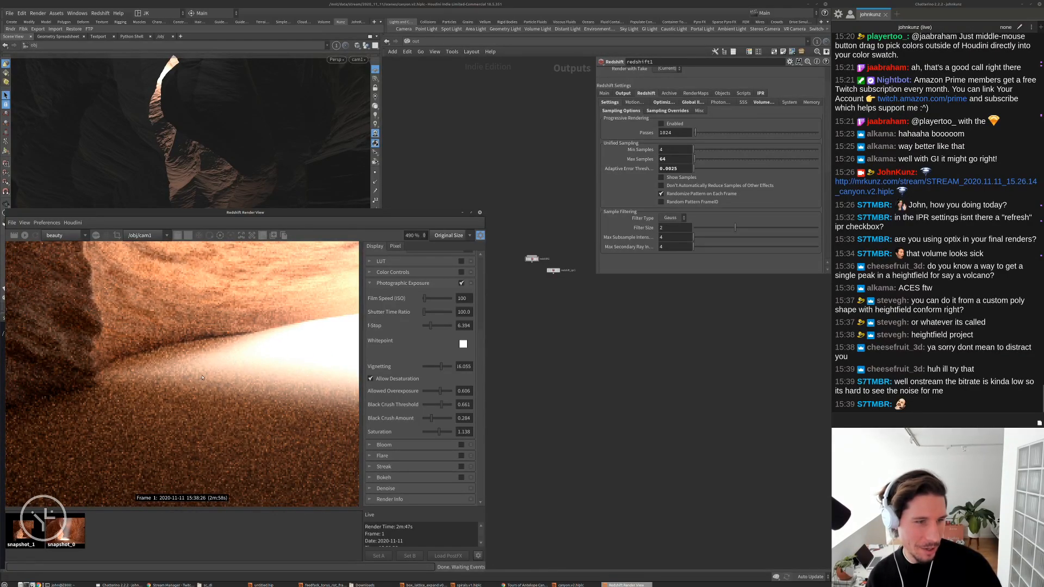
middle_drag(97, 478, 69, 446)
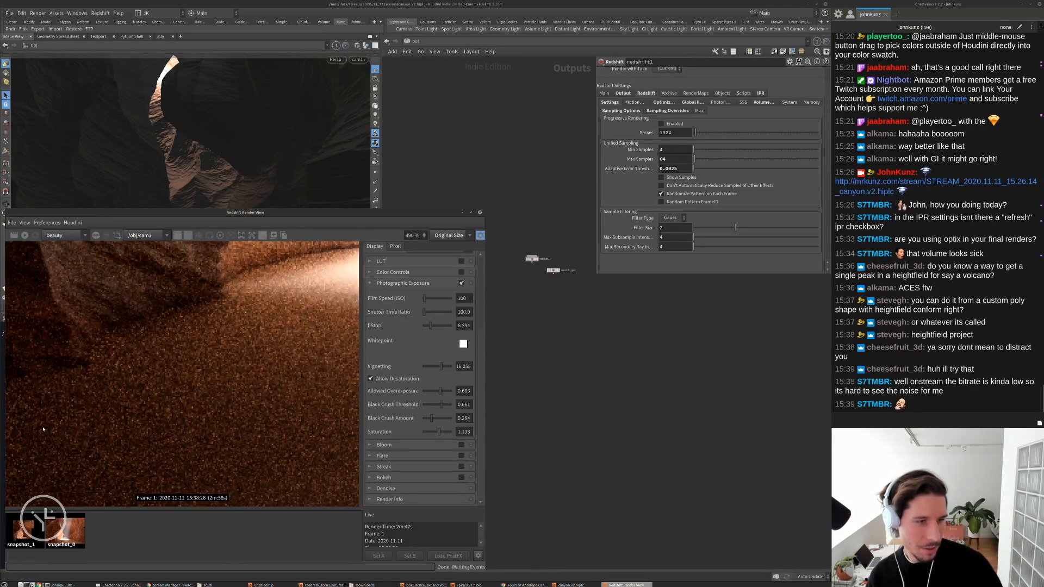
Set the Unified Sampling Adaptive Error Threshold to 0.0015 and Max Samples to 196
double_click(674, 159)
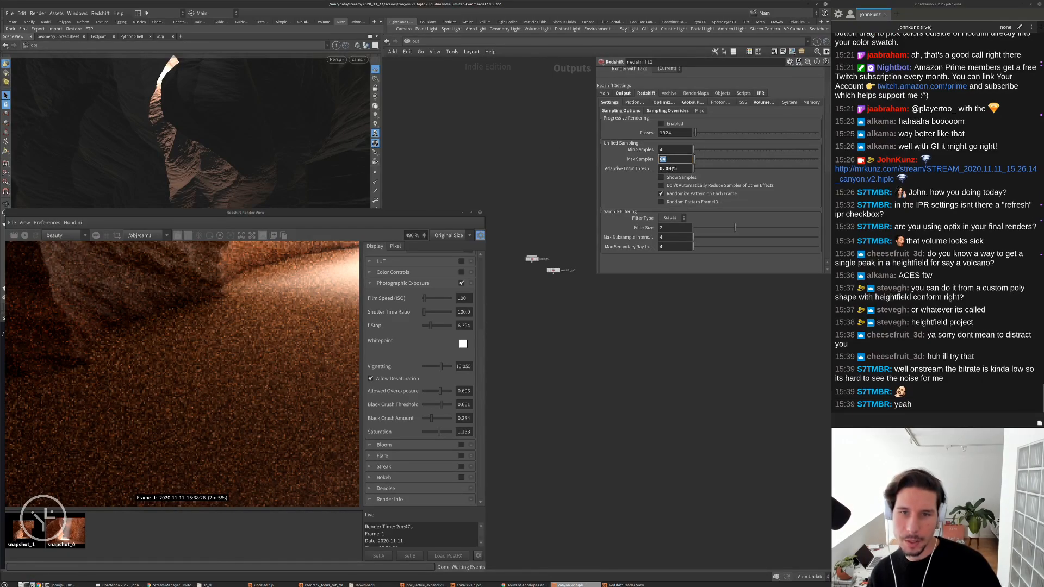
click(673, 168)
drag(671, 168, 674, 168)
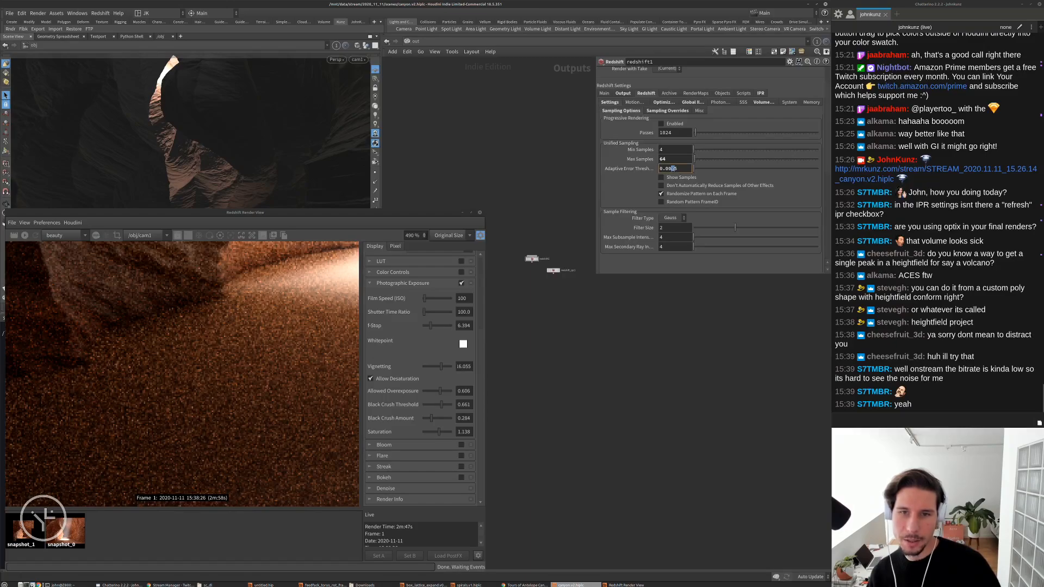
text(1)
key(Return)
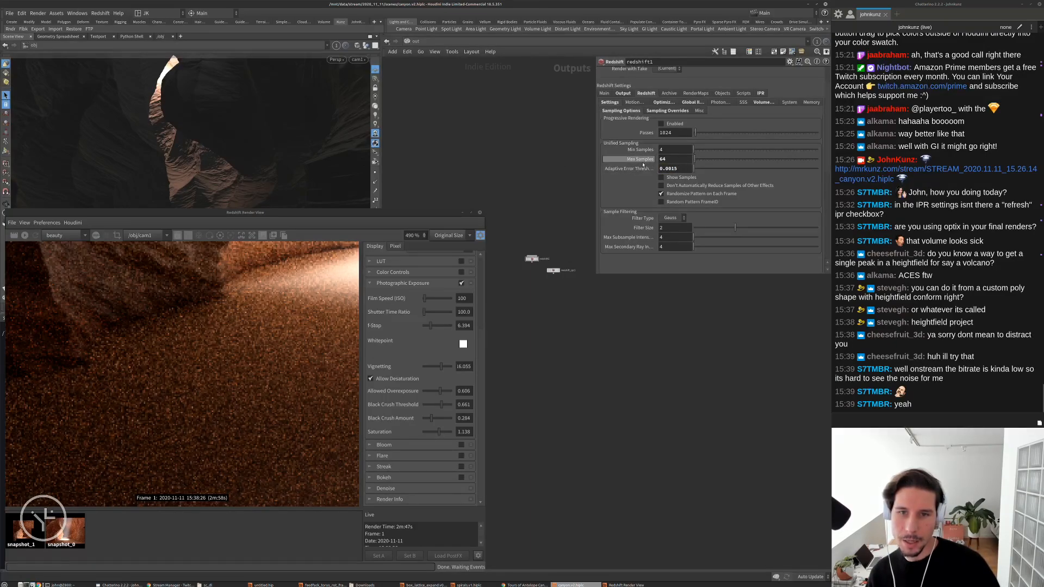
double_click(682, 159)
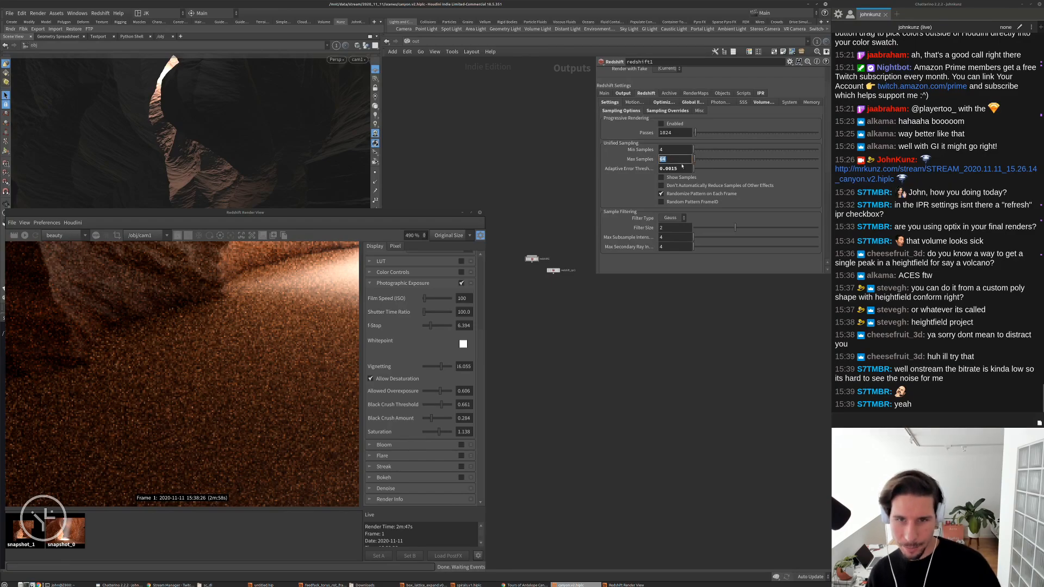
text(19)
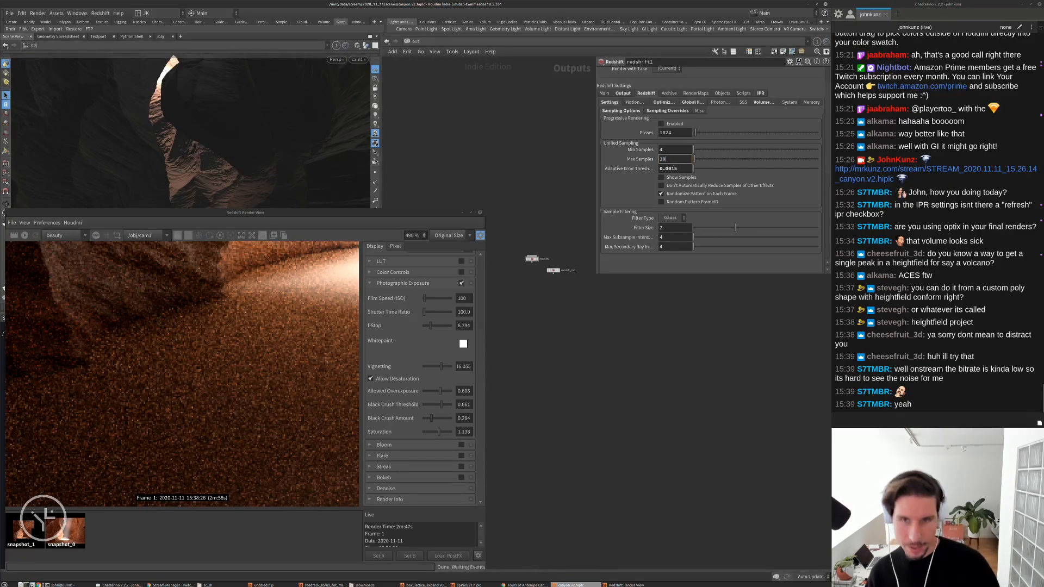
text(6)
key(Return)
Review the Redshift sampling overrides for Light, Volume and Single Scattering
click(667, 110)
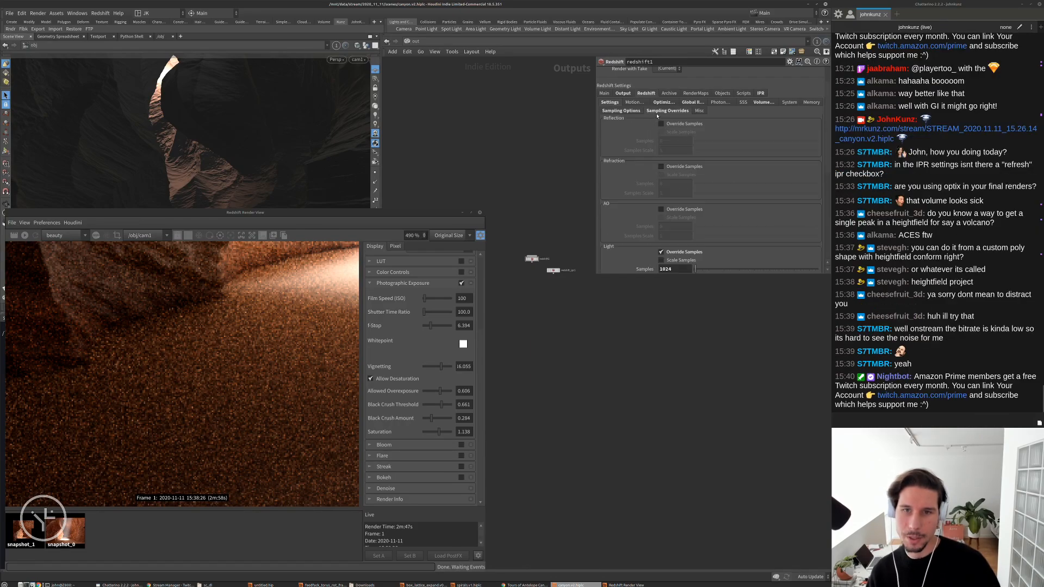
scroll(643, 207, down, 5)
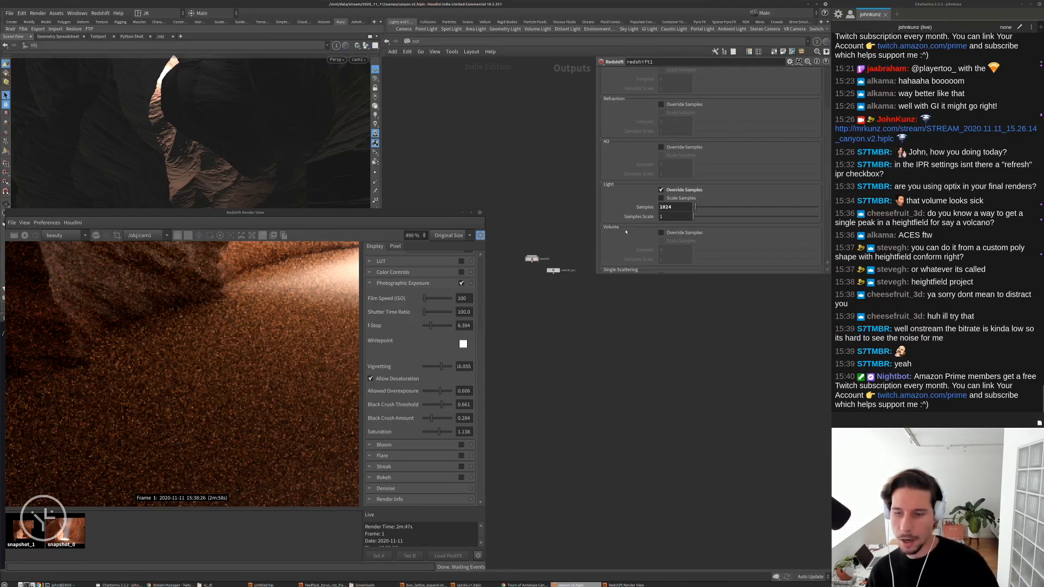
scroll(603, 217, down, 2)
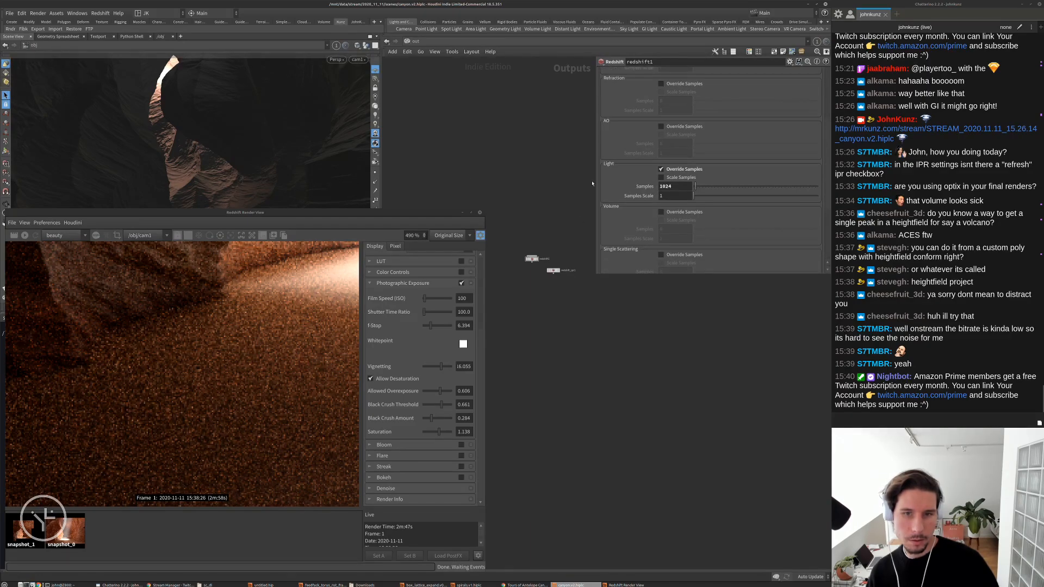
Re-render the canyon with the new sampling values and check the first buckets around the lit rock and light beam
click(233, 348)
scroll(214, 383, down, 5)
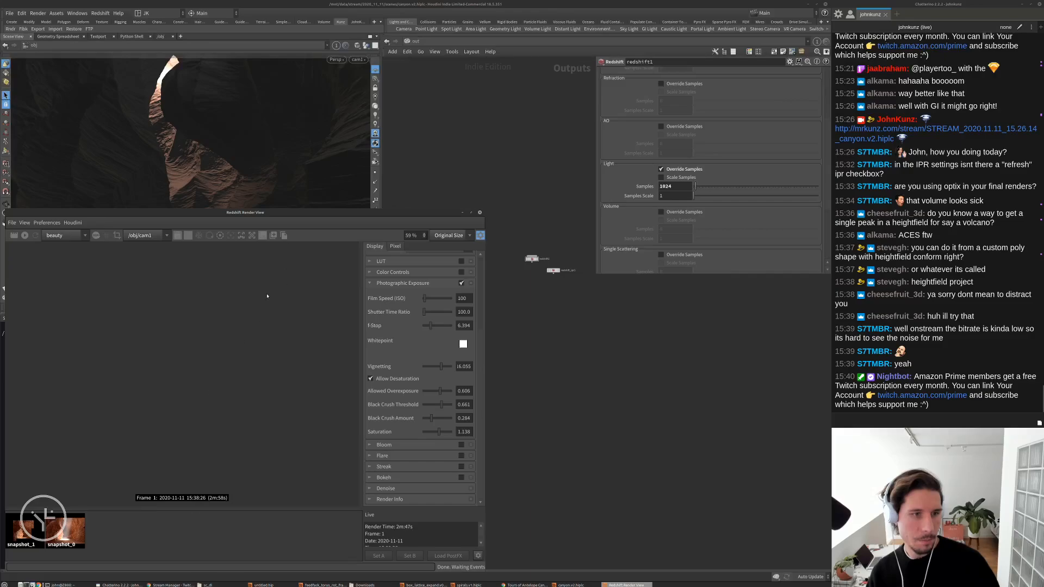
middle_drag(267, 296, 214, 363)
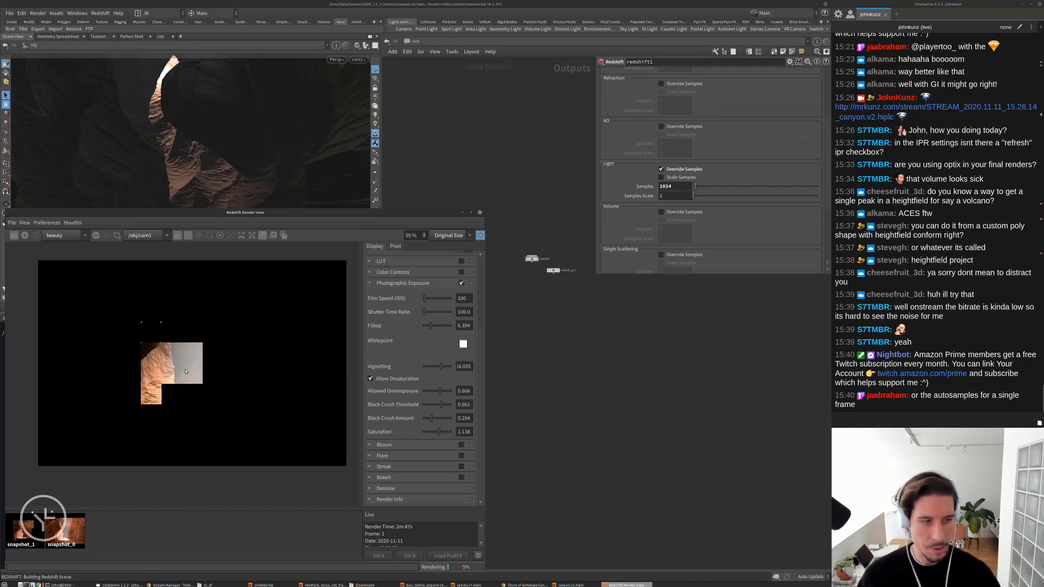
scroll(185, 371, up, 4)
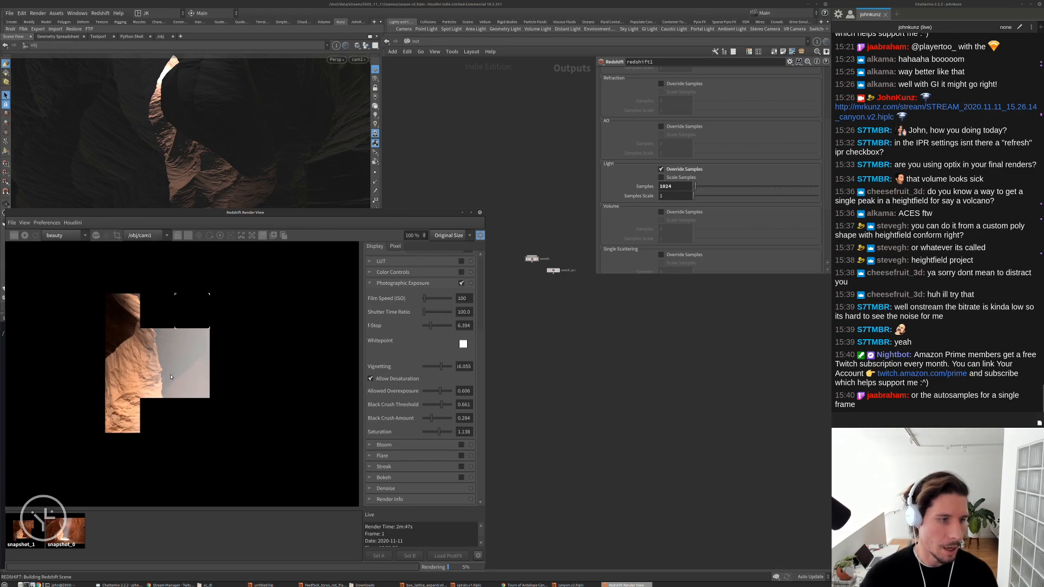
middle_drag(170, 376, 176, 349)
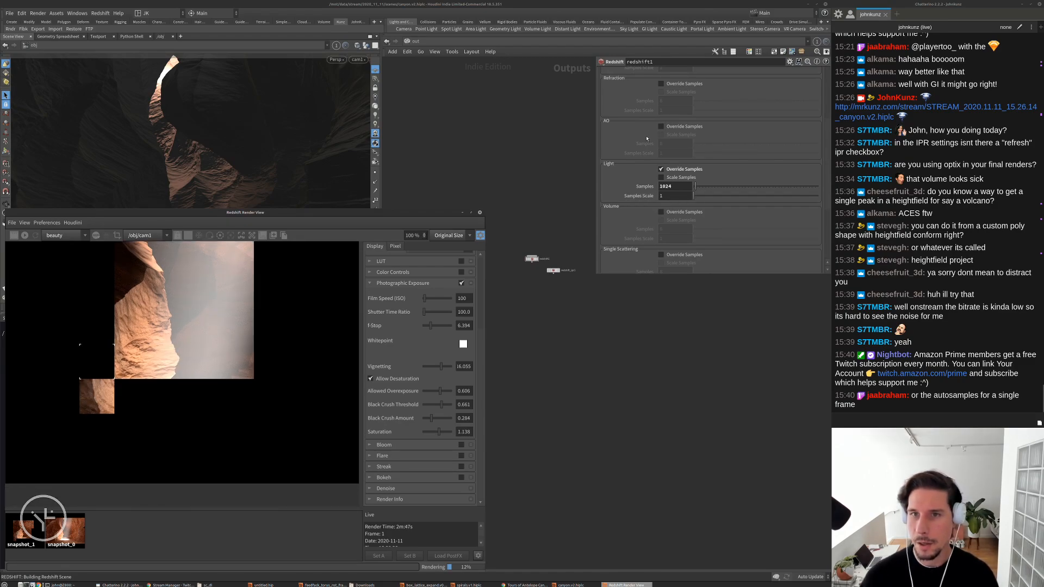
Look through the Redshift system settings for the automatic sampling and Optix RT options
scroll(761, 111, up, 4)
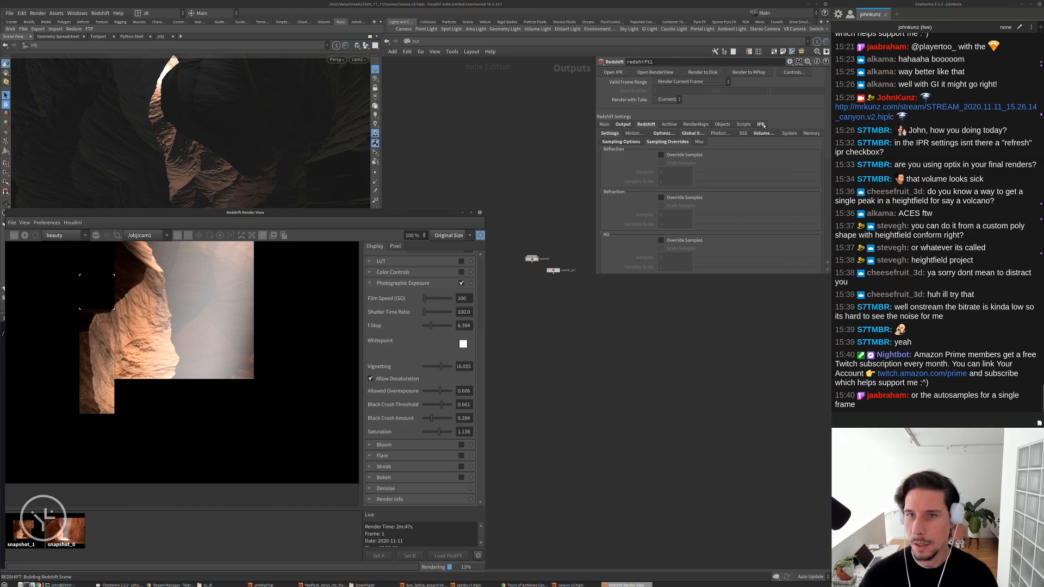
click(792, 134)
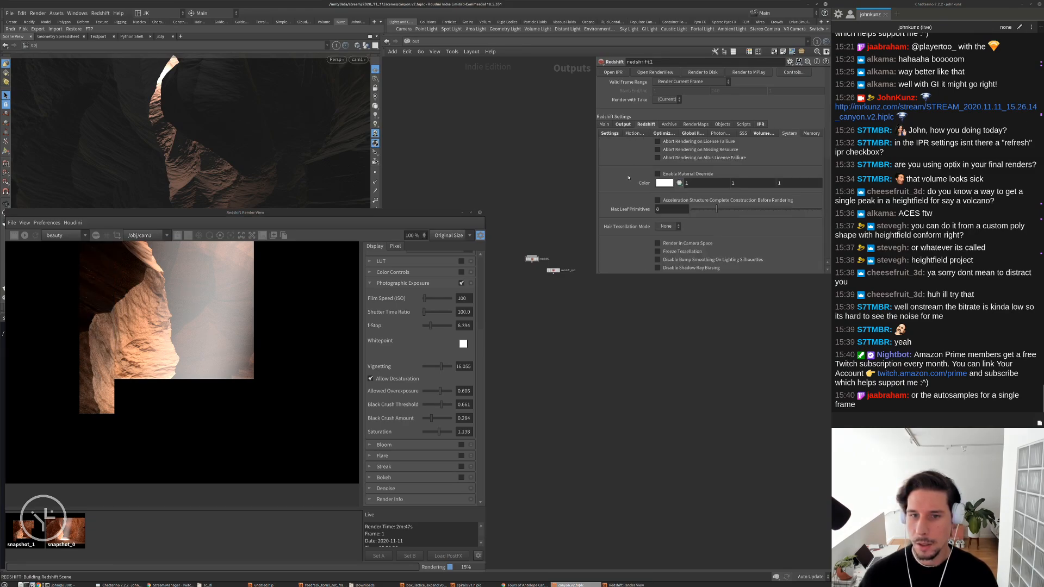
scroll(629, 178, down, 3)
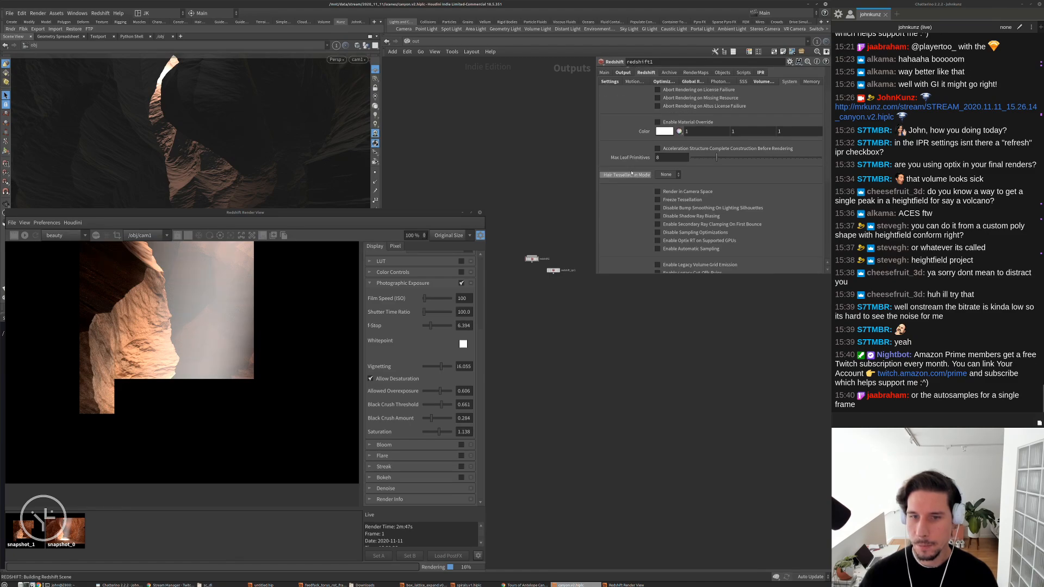
scroll(639, 196, up, 2)
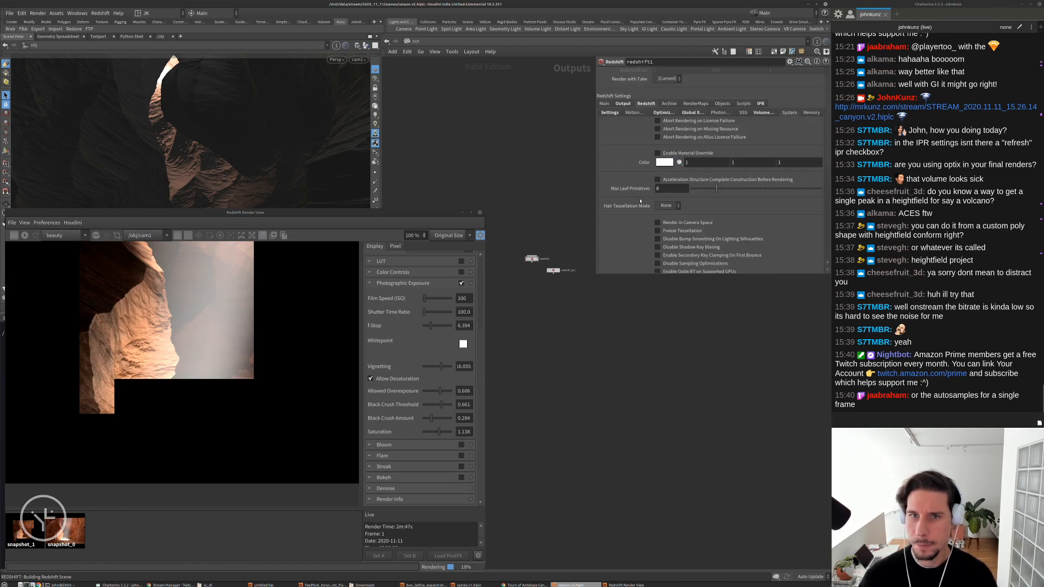
scroll(639, 201, down, 3)
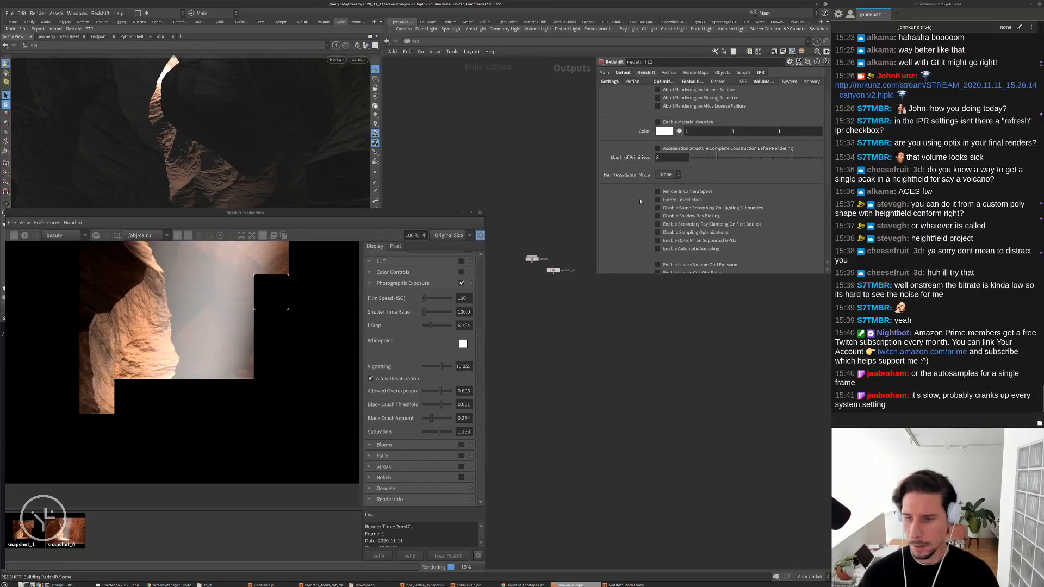
scroll(640, 201, down, 2)
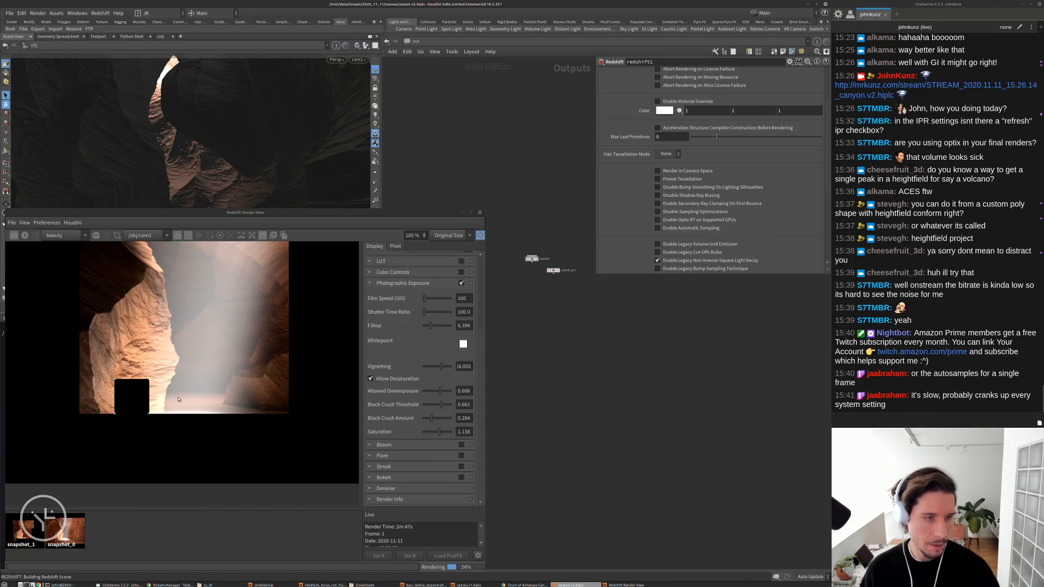
Check the light beam in the progressing render and review the Max Trace Depth and Light sampling override settings
scroll(179, 396, up, 2)
middle_drag(180, 380, 200, 327)
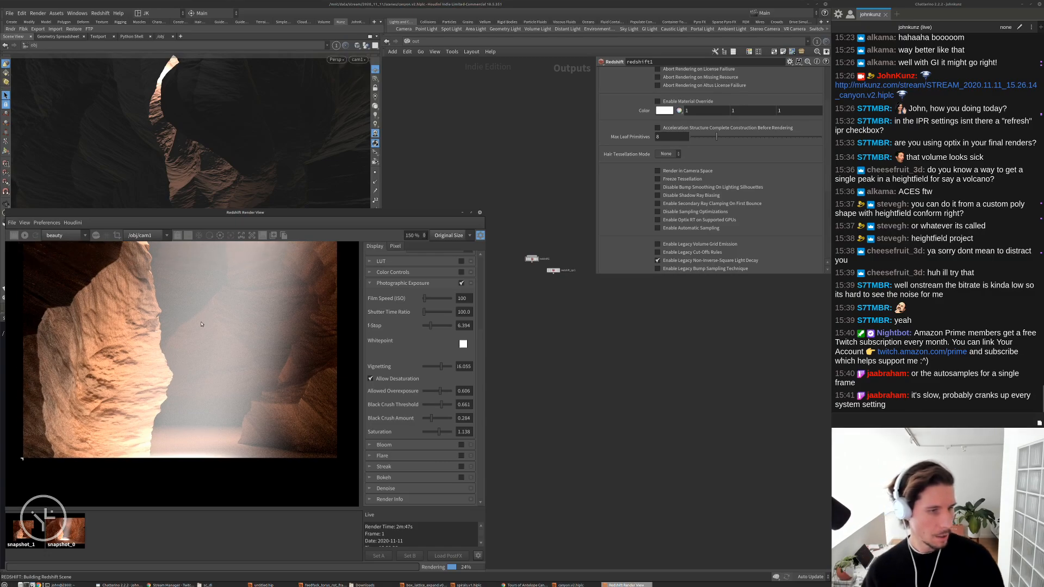
scroll(624, 113, up, 2)
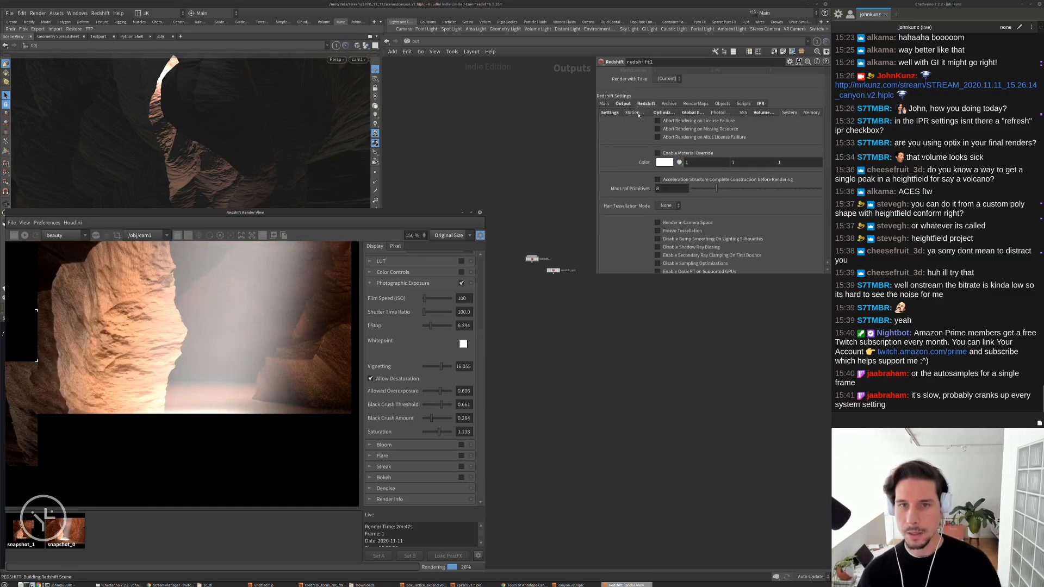
scroll(625, 115, up, 1)
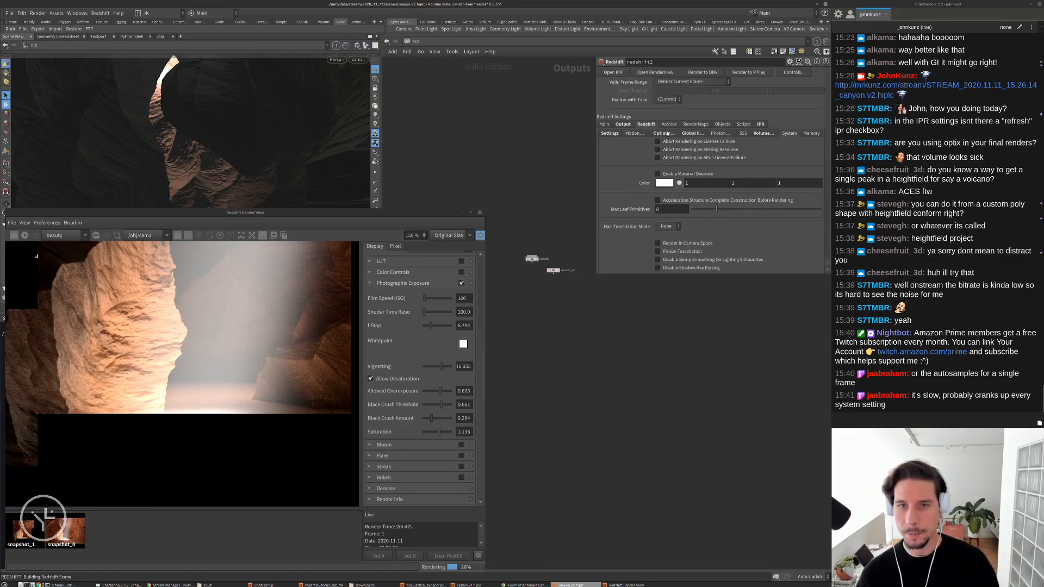
click(663, 133)
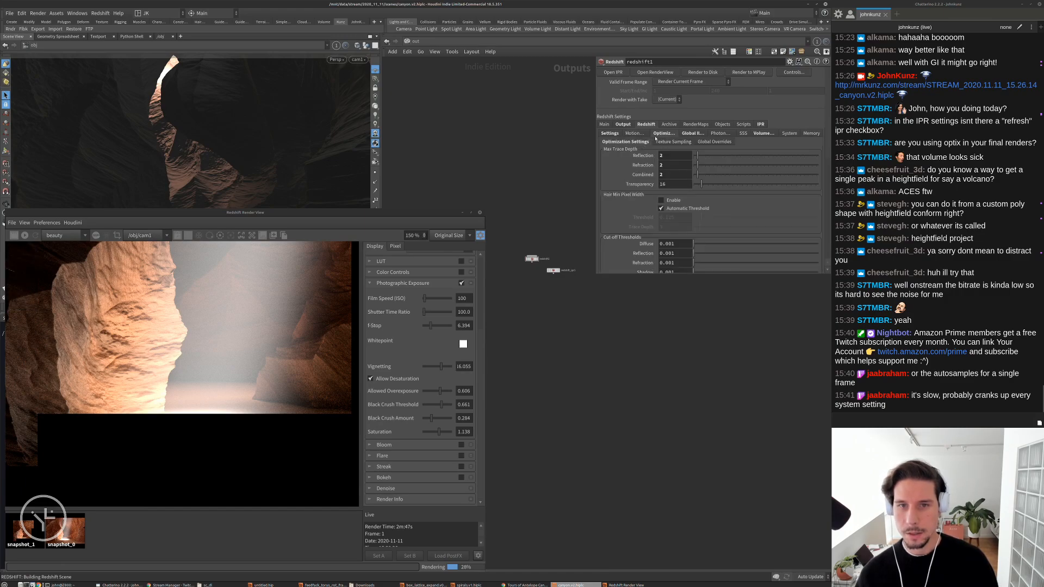
click(612, 133)
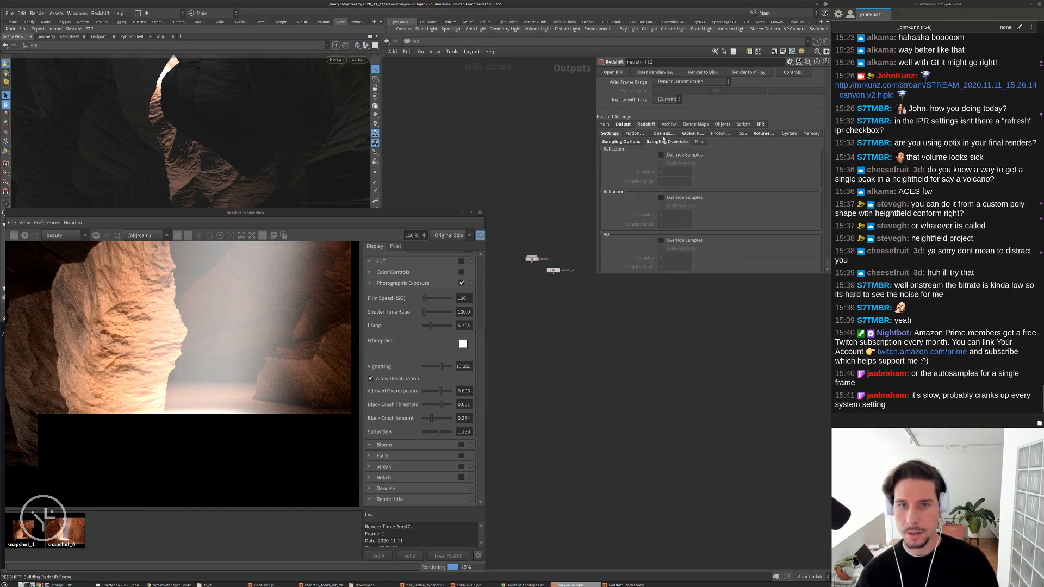
scroll(649, 216, down, 1)
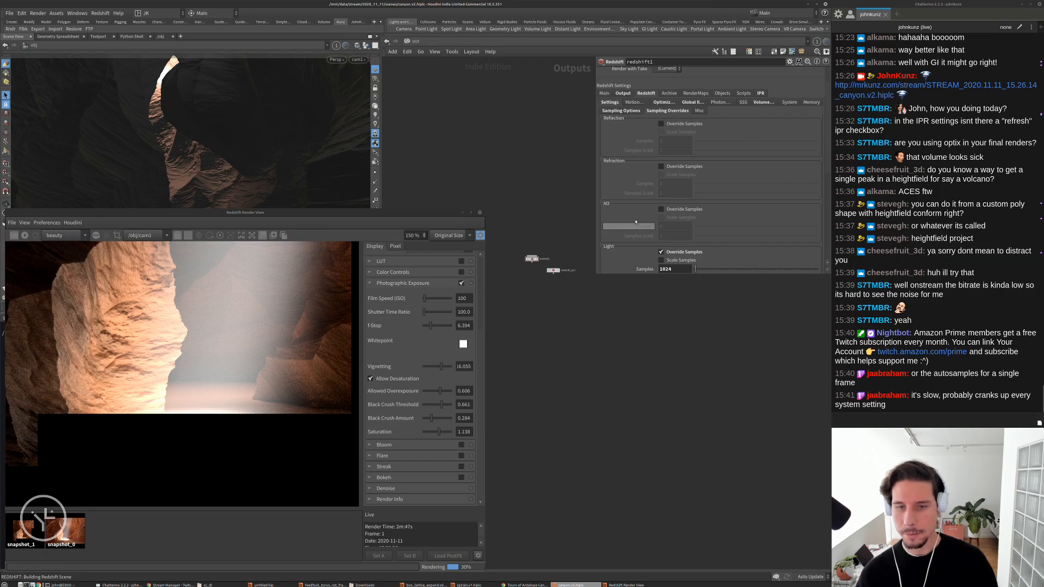
scroll(650, 217, down, 1)
scroll(191, 390, down, 2)
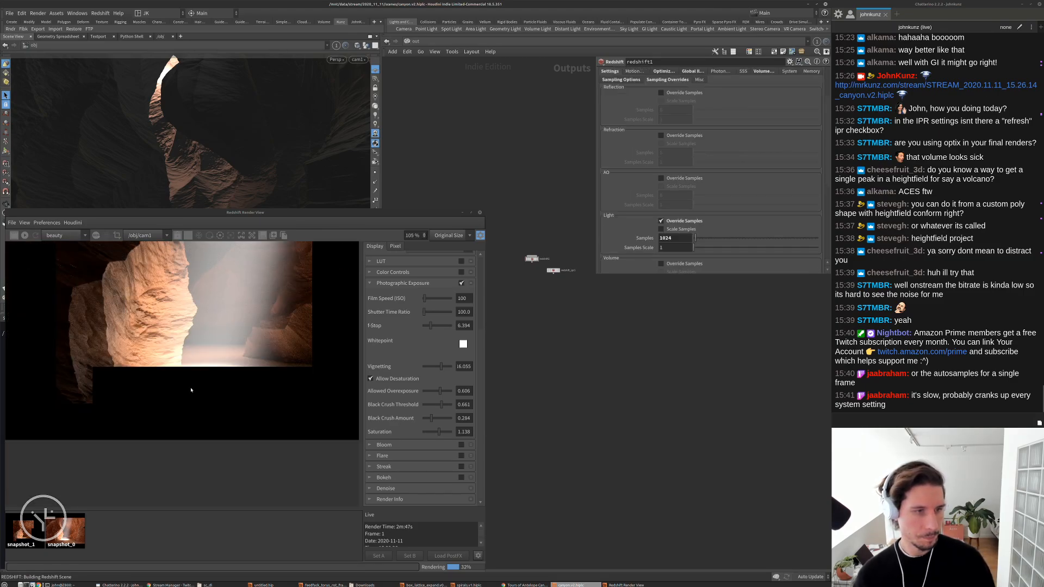
scroll(194, 382, down, 1)
middle_drag(205, 392, 197, 432)
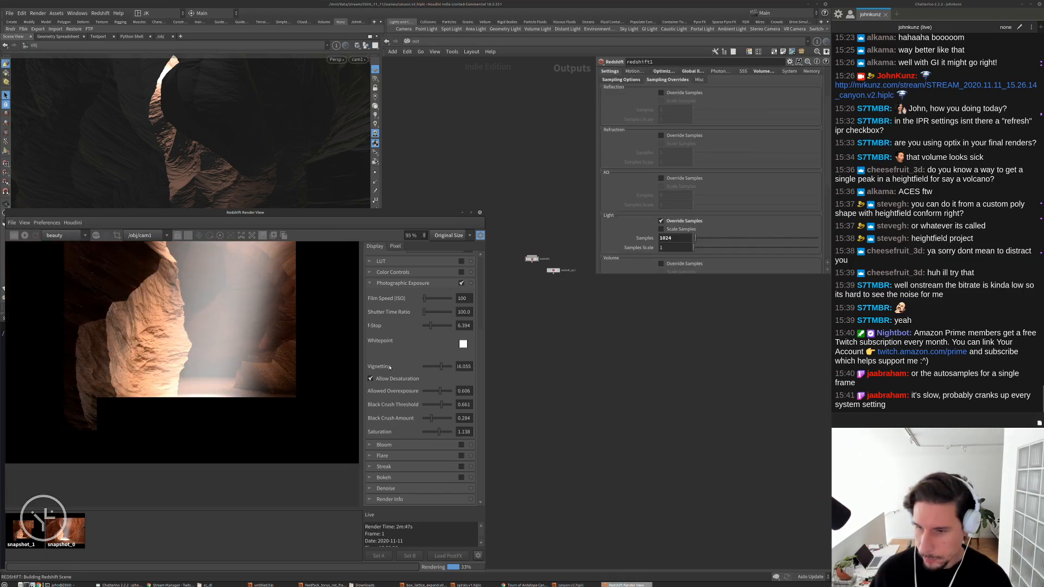
scroll(266, 379, down, 1)
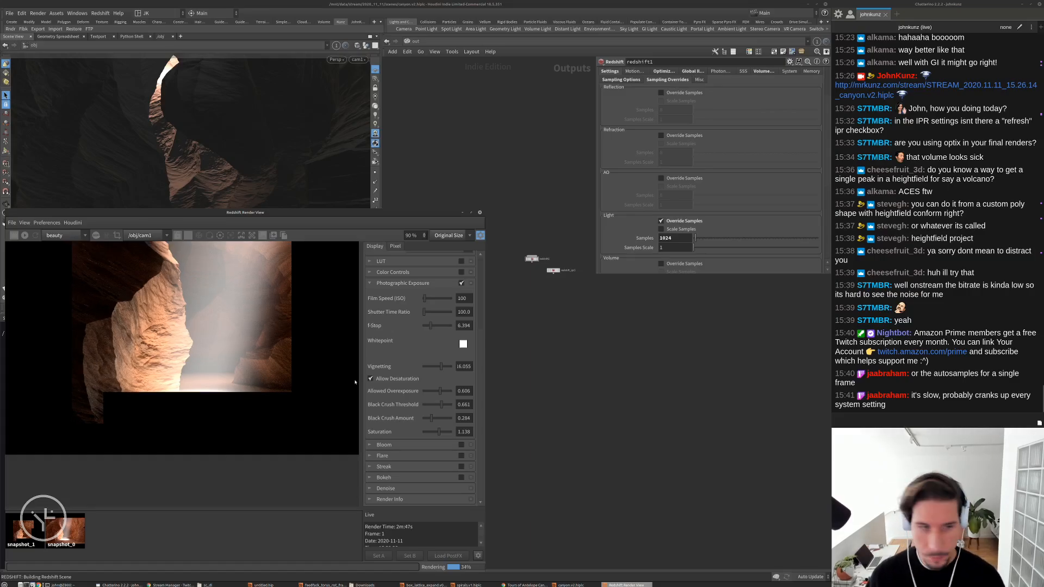
Switch to the terminal and launch another Houdini session with the houdinifx command
click(64, 584)
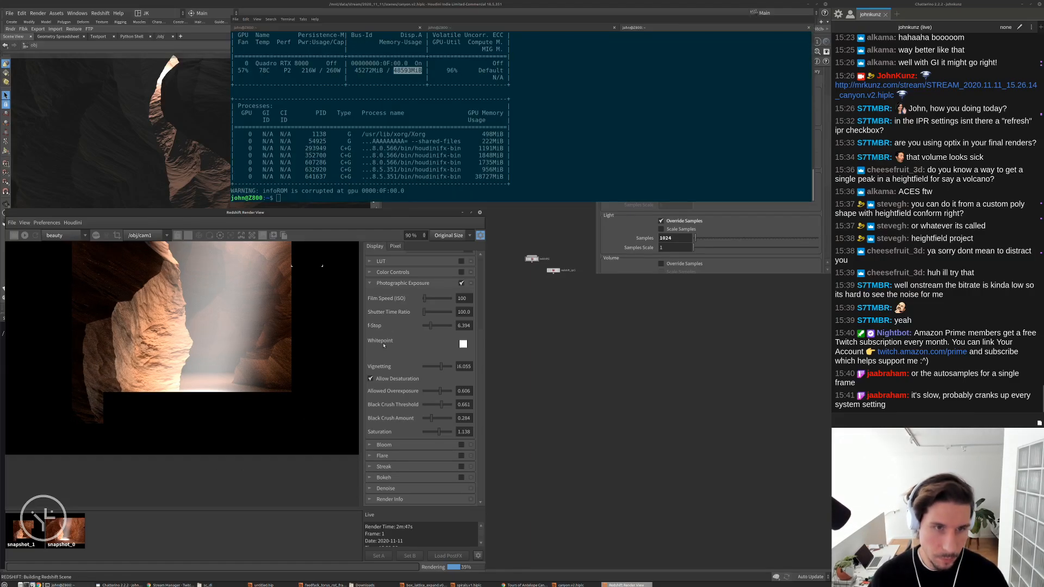
key(Return)
key(Return)
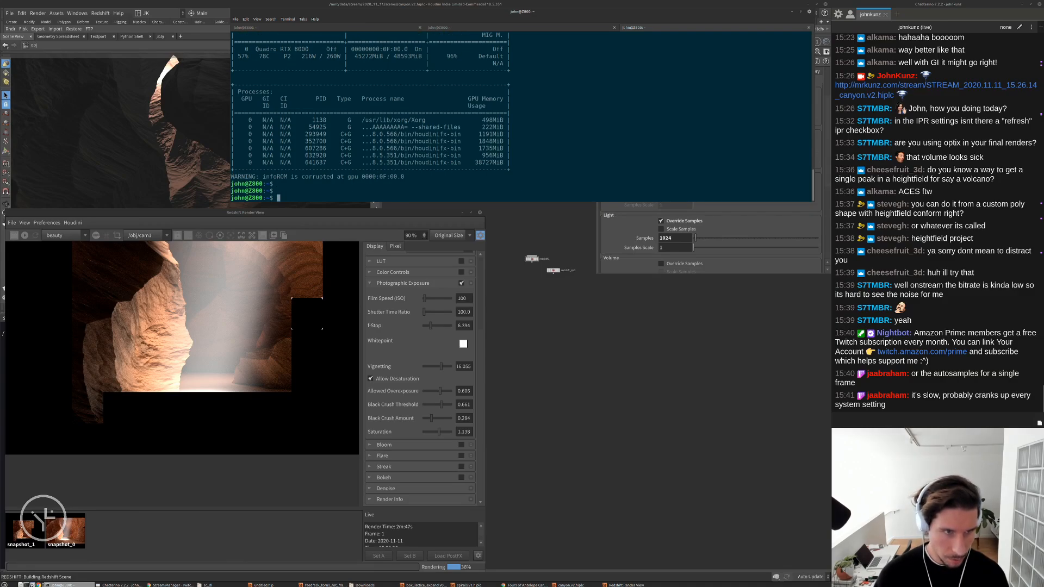
key(Return)
text(houdinifx)
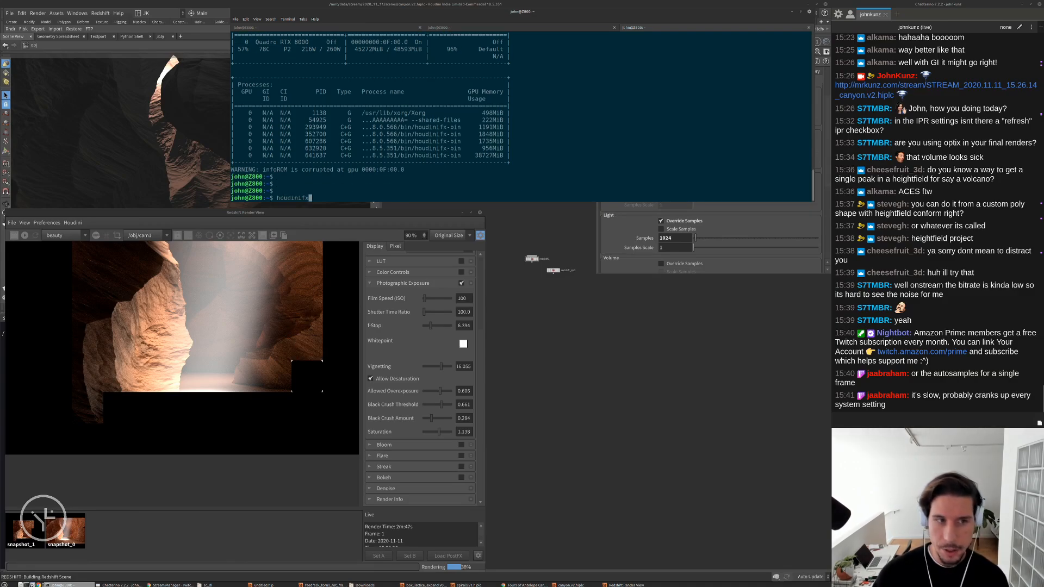
key(Return)
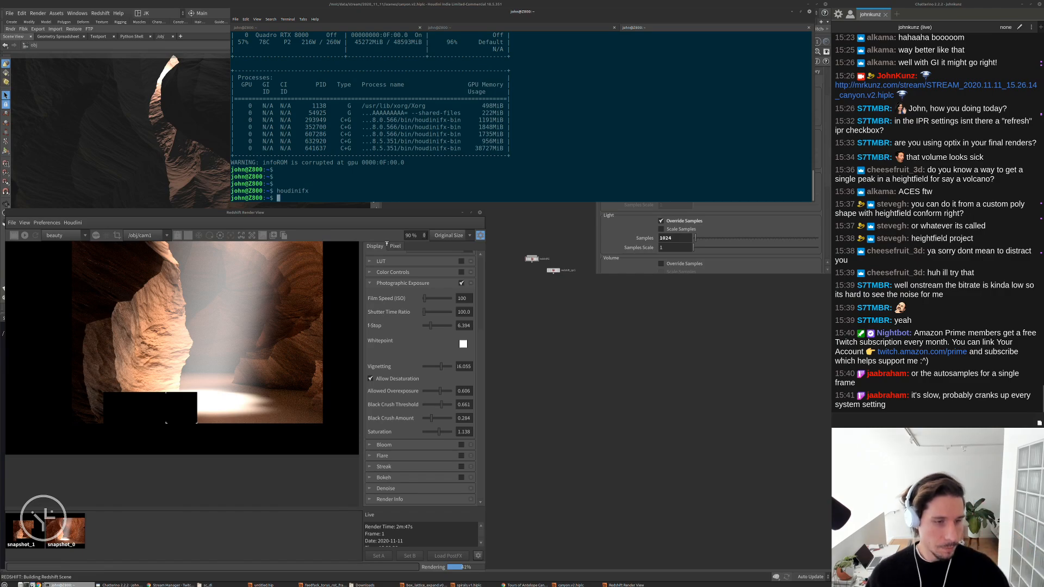
Regrade the progressing canyon render with Allowed Overexposure 0.734, Black Crush Amount 0.119 and f-Stop 8.706
click(185, 386)
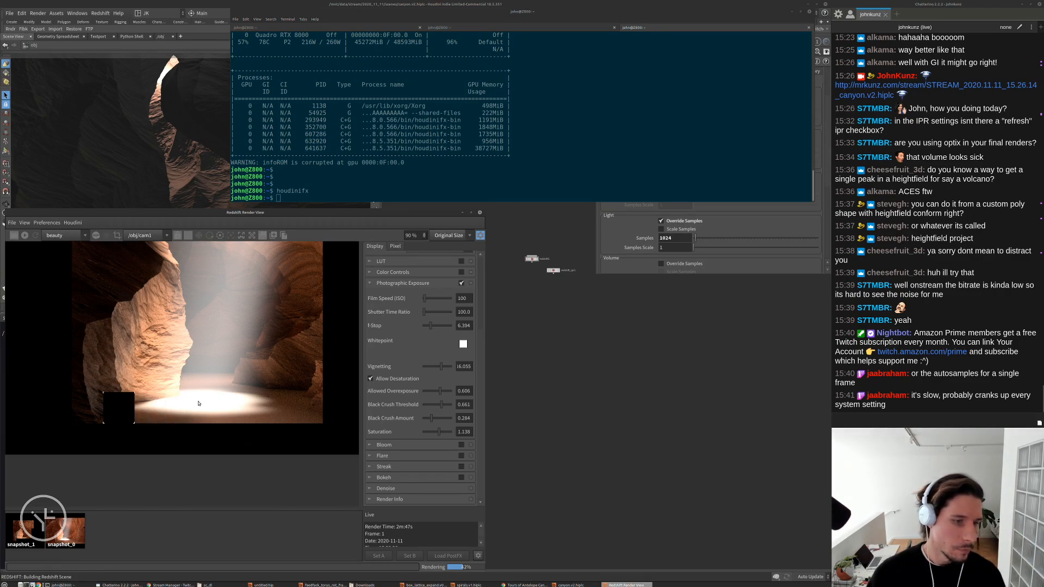
scroll(203, 395, up, 2)
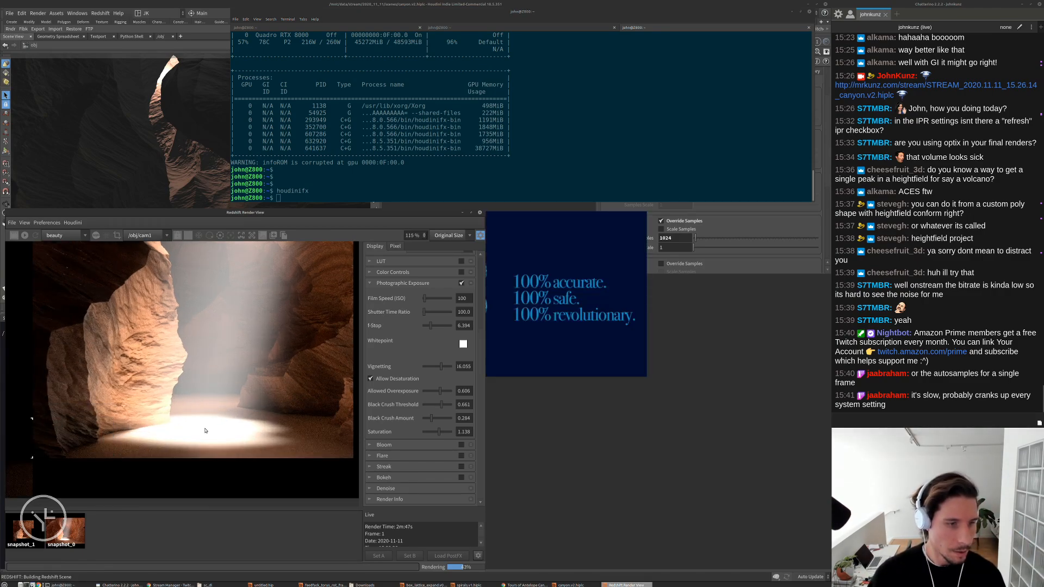
scroll(193, 424, down, 1)
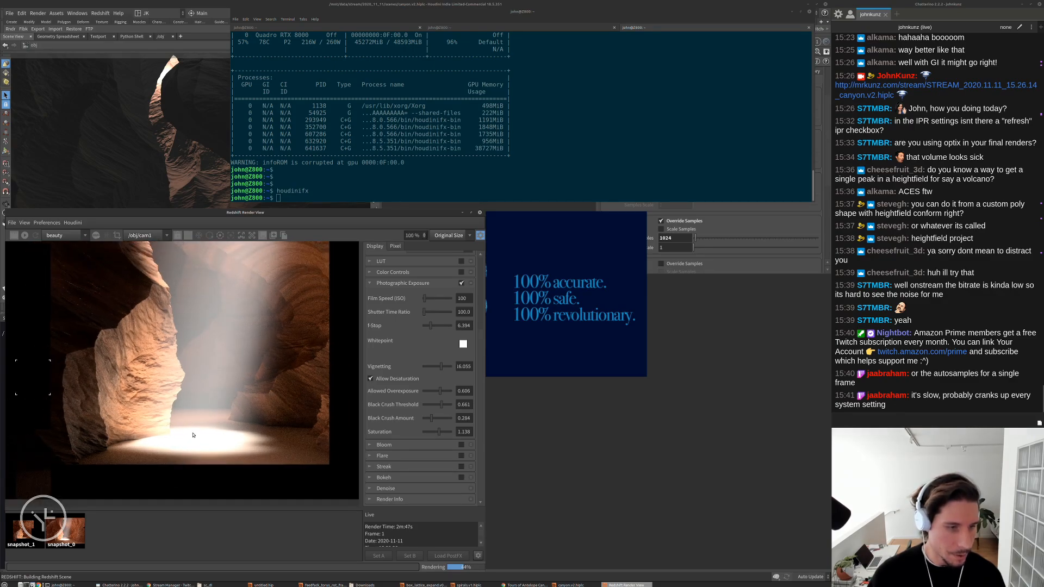
scroll(195, 428, down, 1)
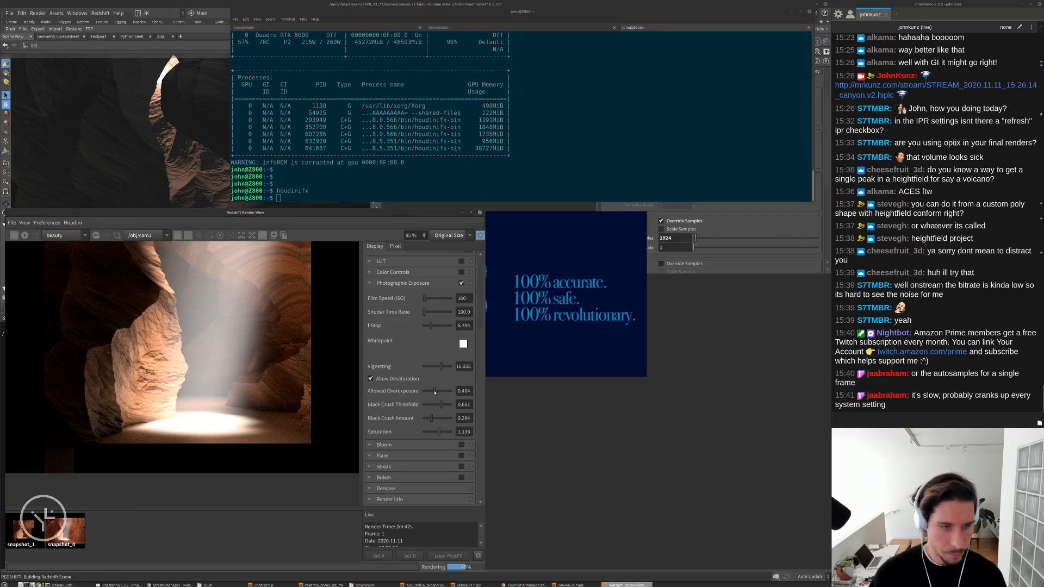
drag(435, 392, 431, 393)
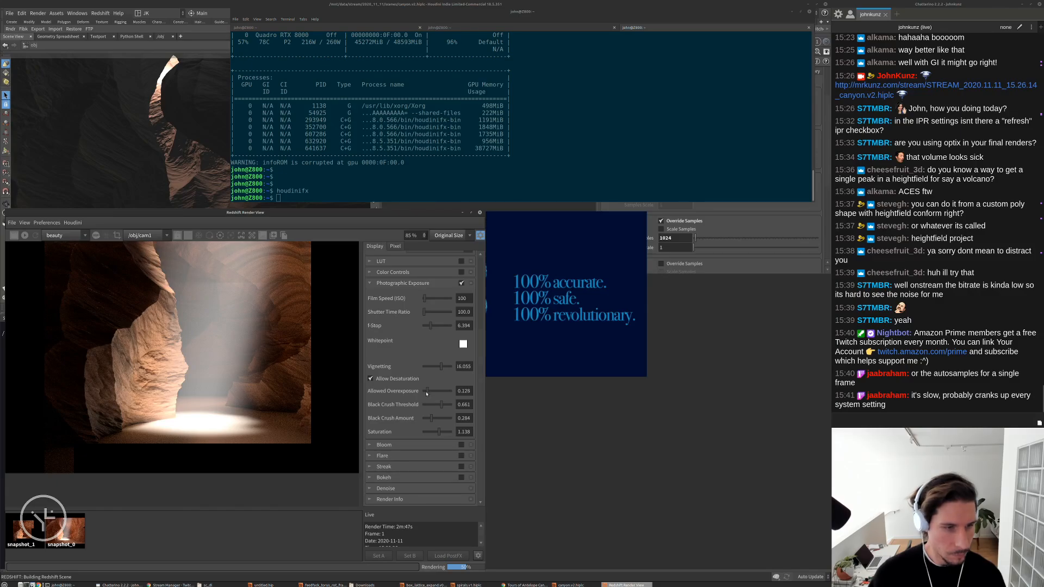
drag(425, 393, 424, 392)
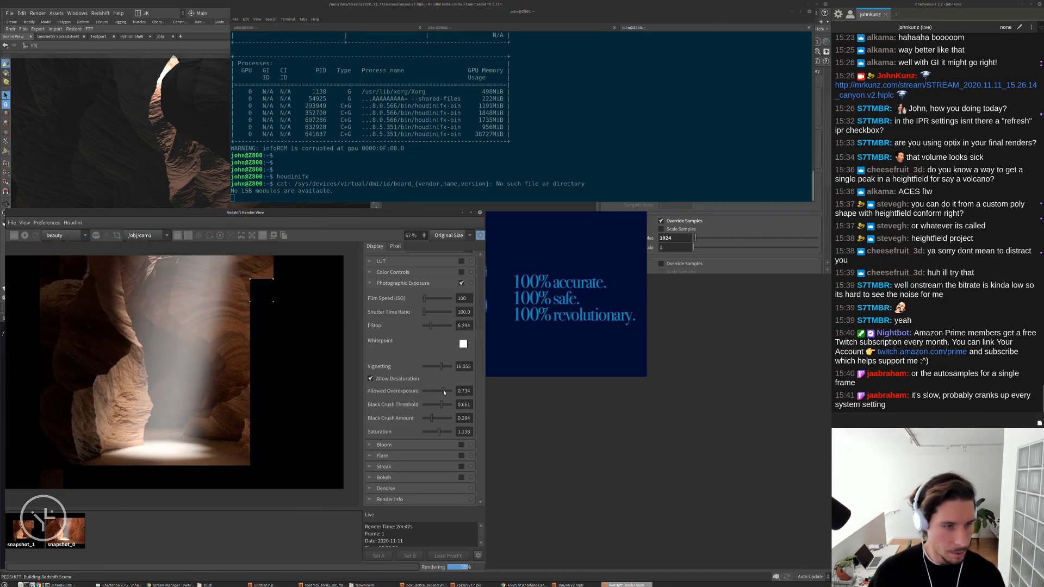
click(444, 392)
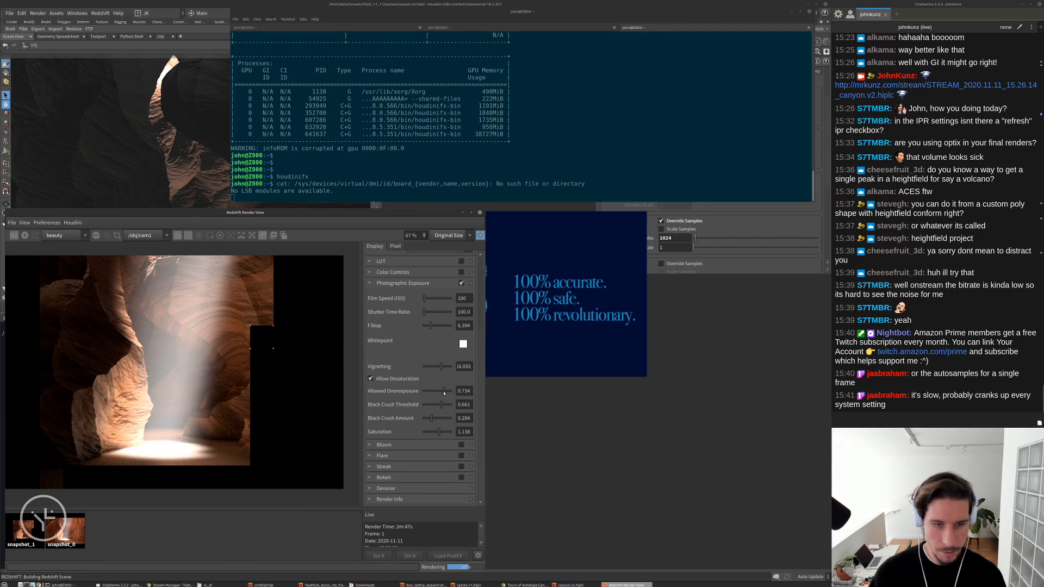
click(426, 418)
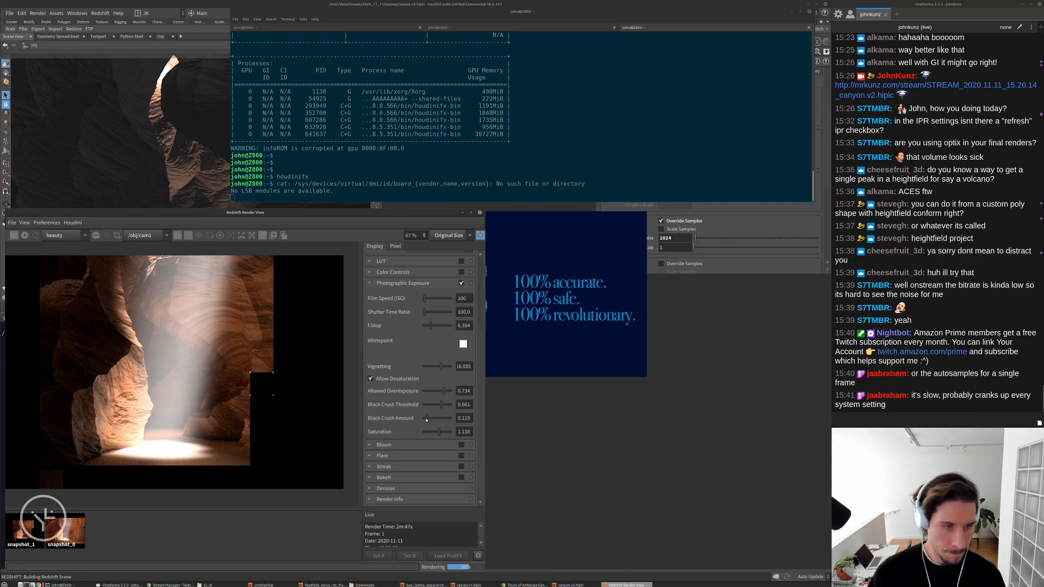
click(434, 326)
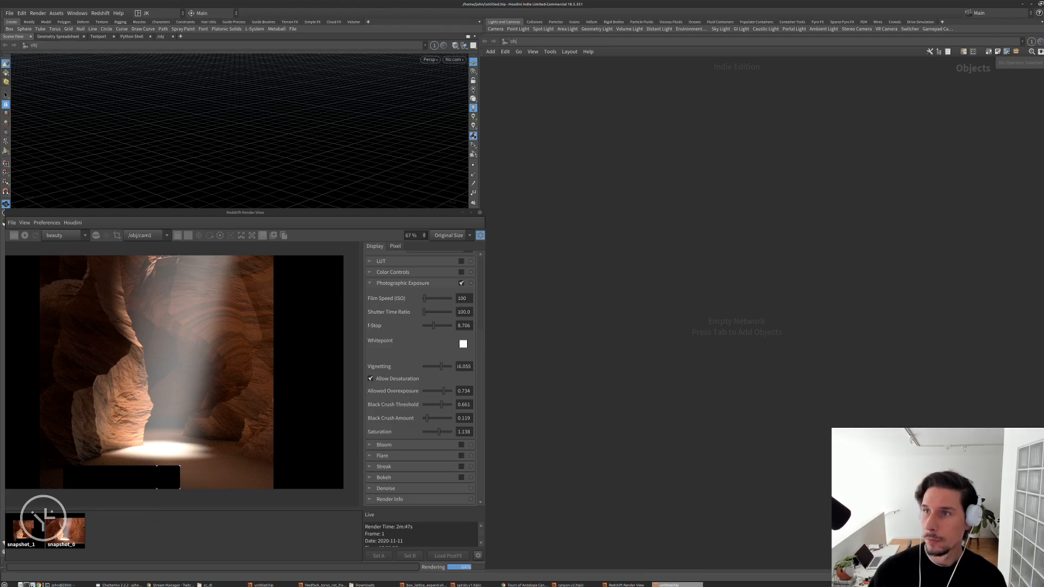
Switch to the new Houdini session, create a Terrain Mountain setup, and move the render view clear of the viewport
key(alt+Tab)
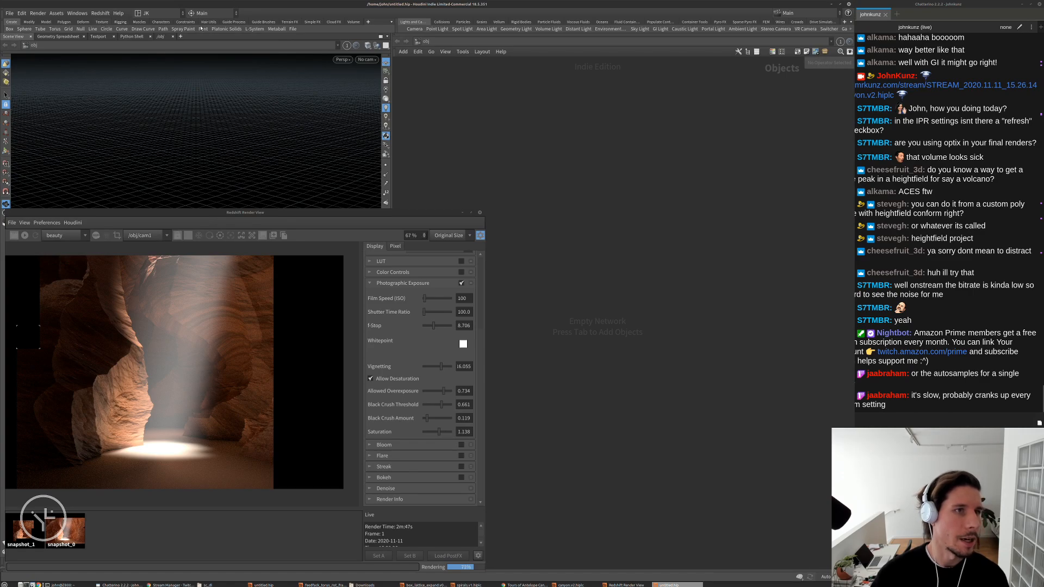
click(289, 21)
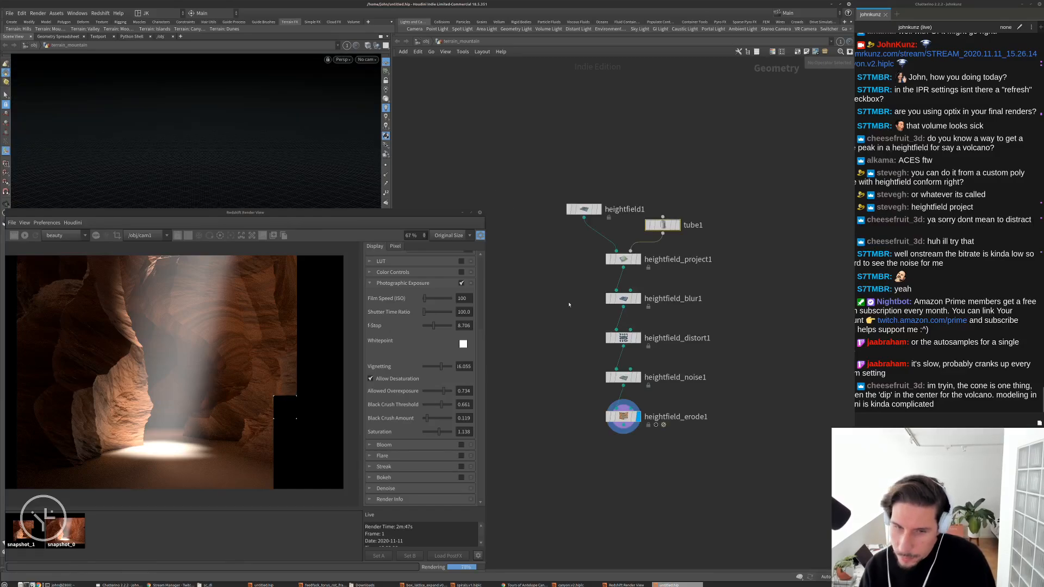
key(p)
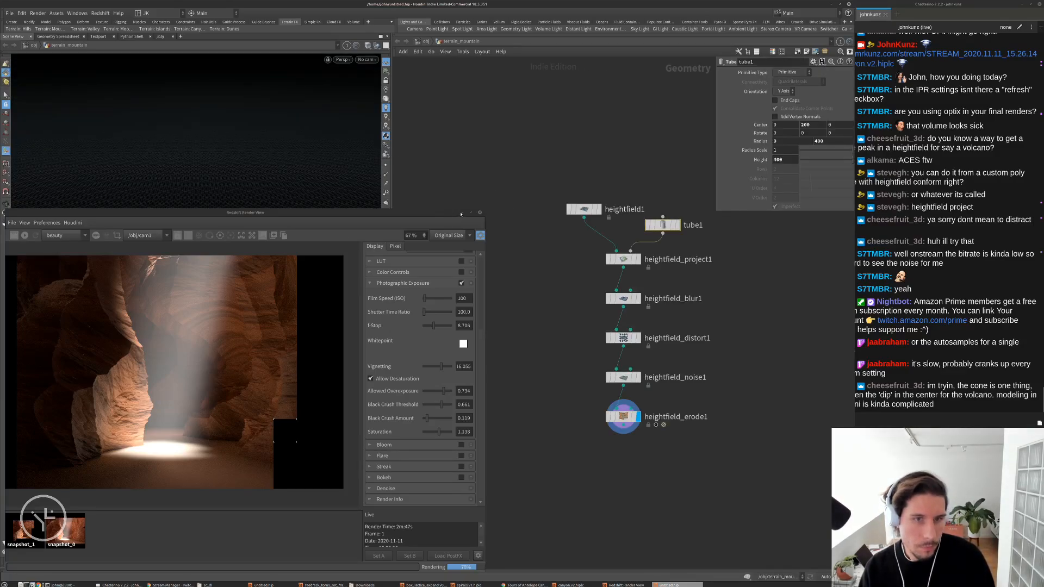
drag(460, 214, 458, 371)
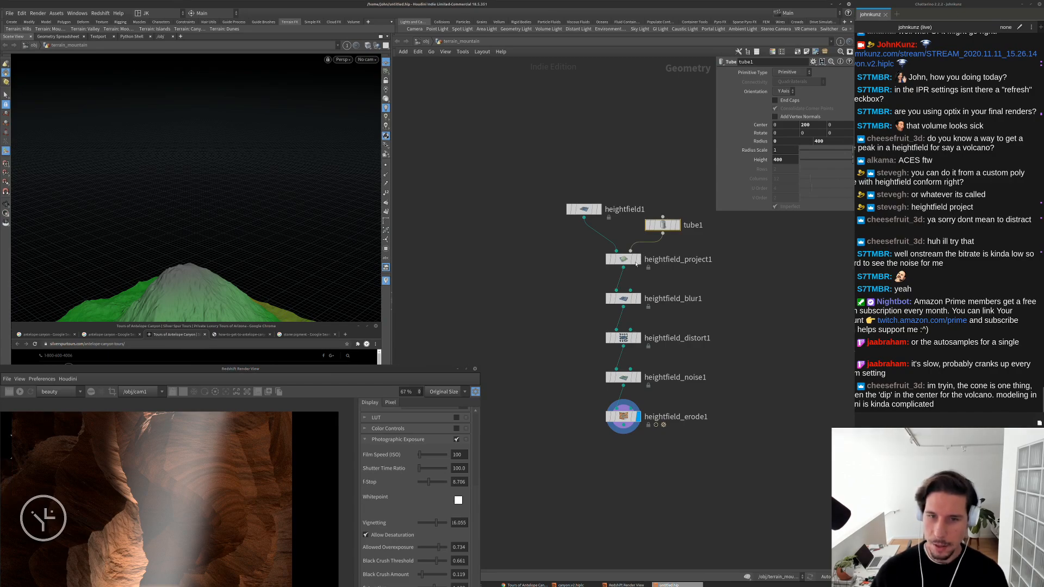
Display the result of the heightfield_project1 node and frame the whole projected cone in the viewport
drag(457, 295, 637, 260)
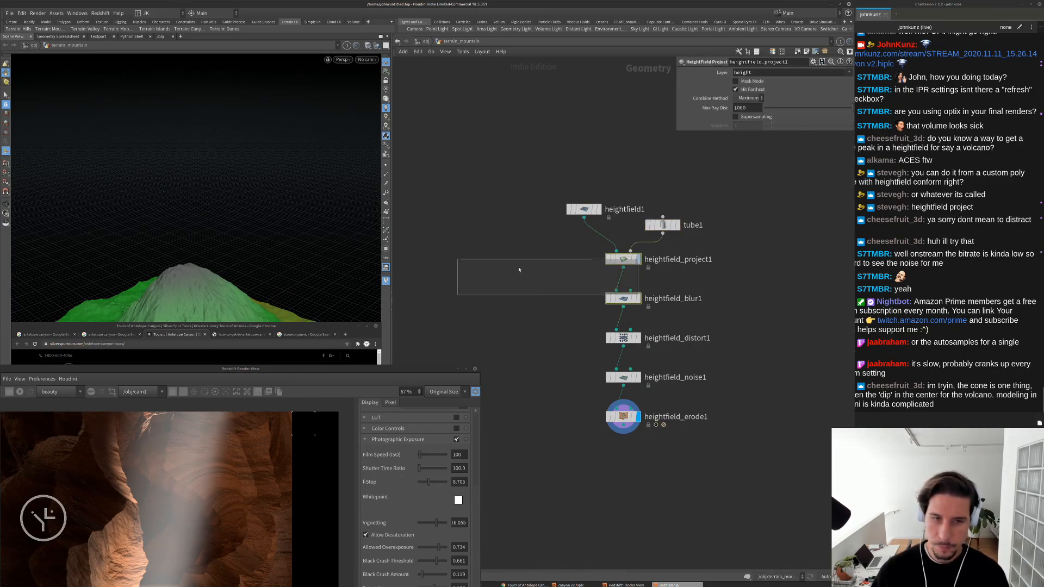
key(r)
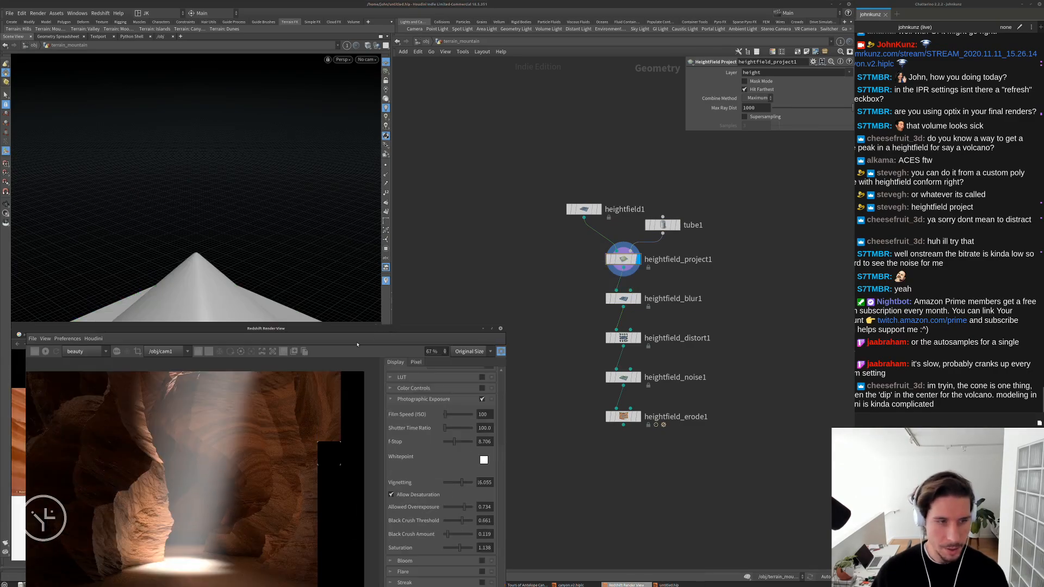
scroll(263, 420, down, 2)
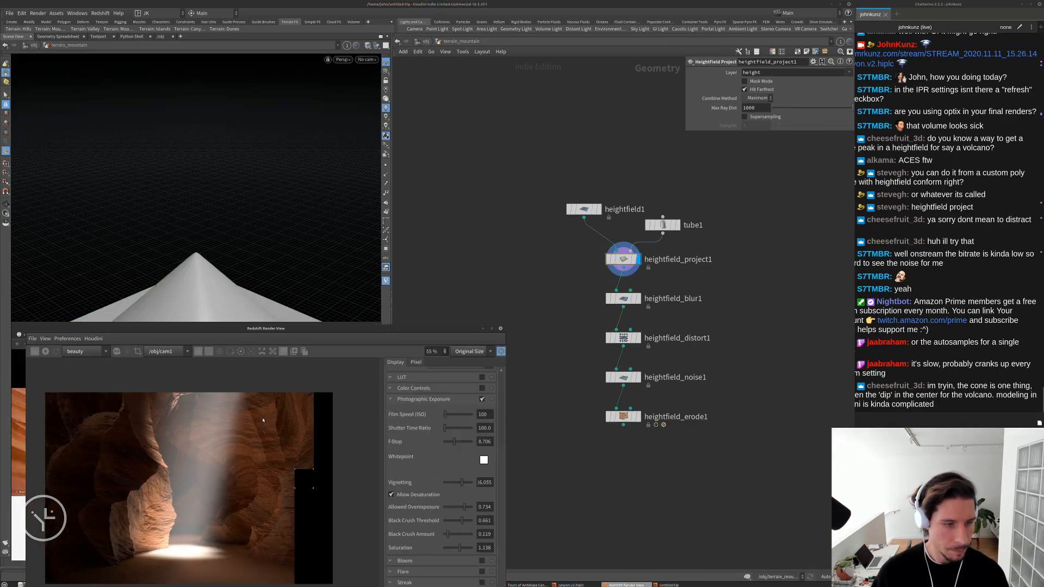
scroll(263, 420, down, 1)
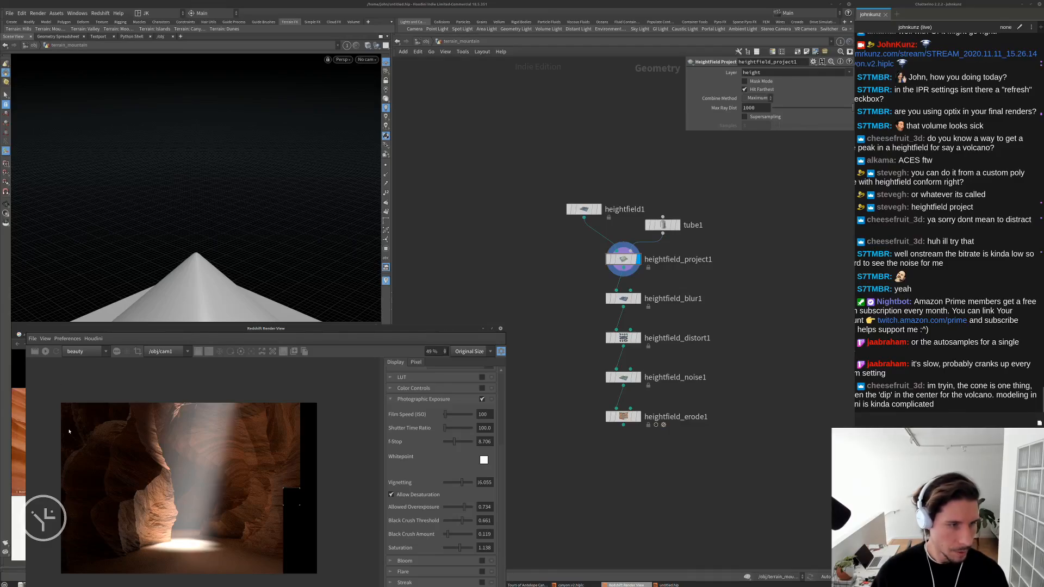
middle_drag(451, 275, 471, 242)
scroll(694, 213, up, 2)
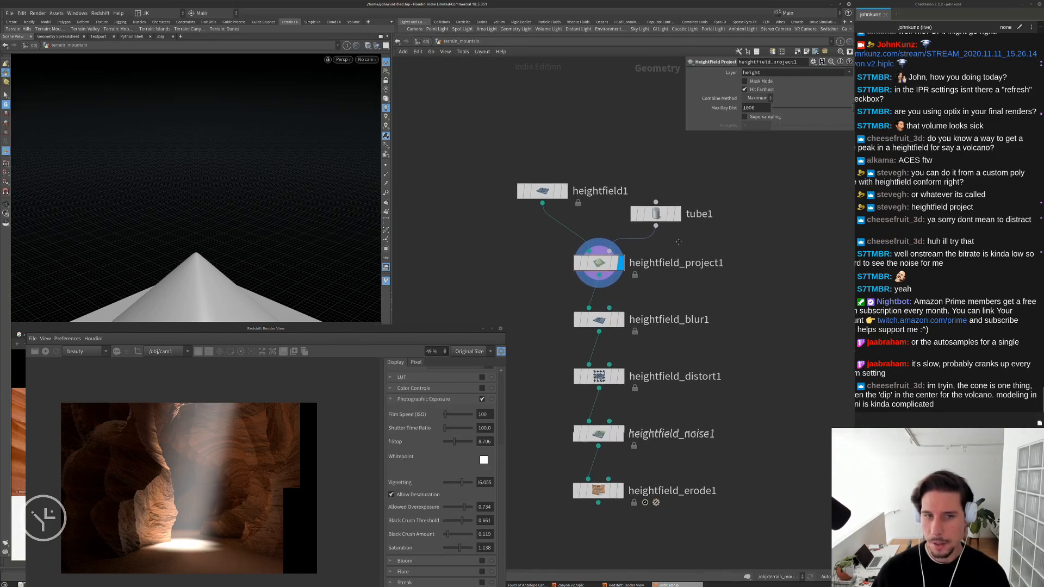
drag(327, 327, 315, 348)
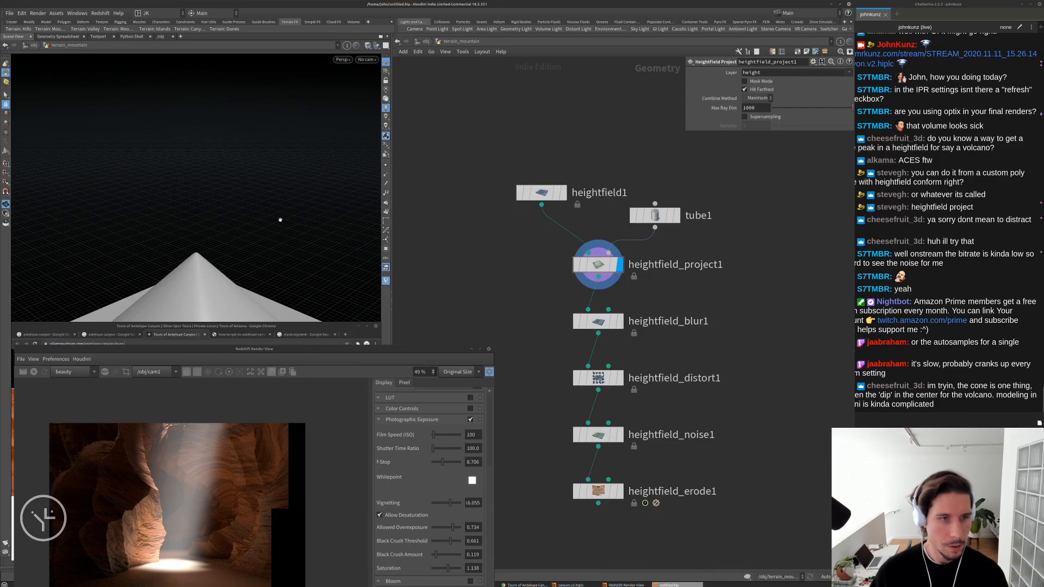
key(h)
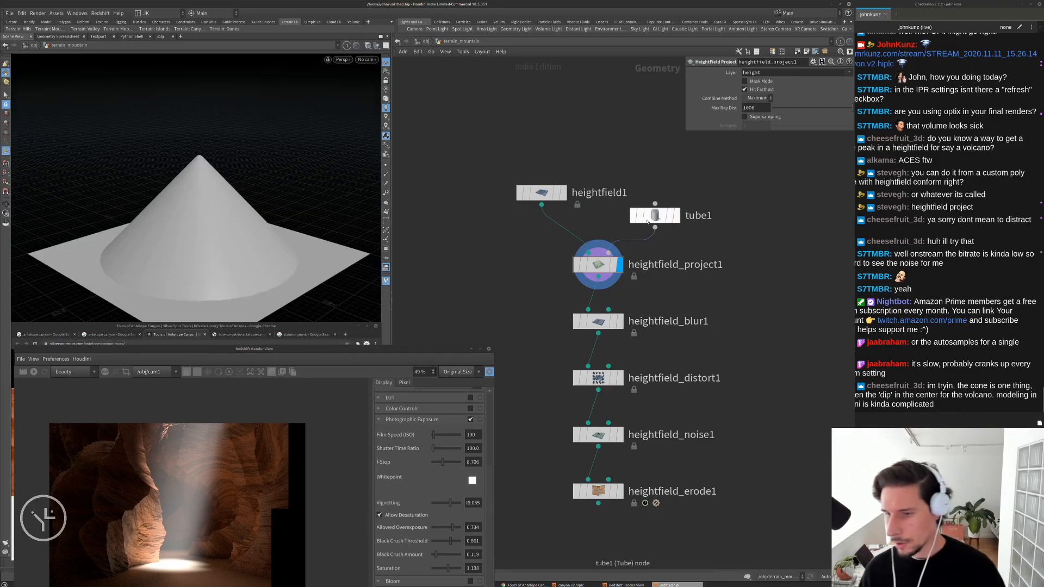
Duplicate the tube1 node beside the original and display the copy
middle_drag(646, 222, 617, 253)
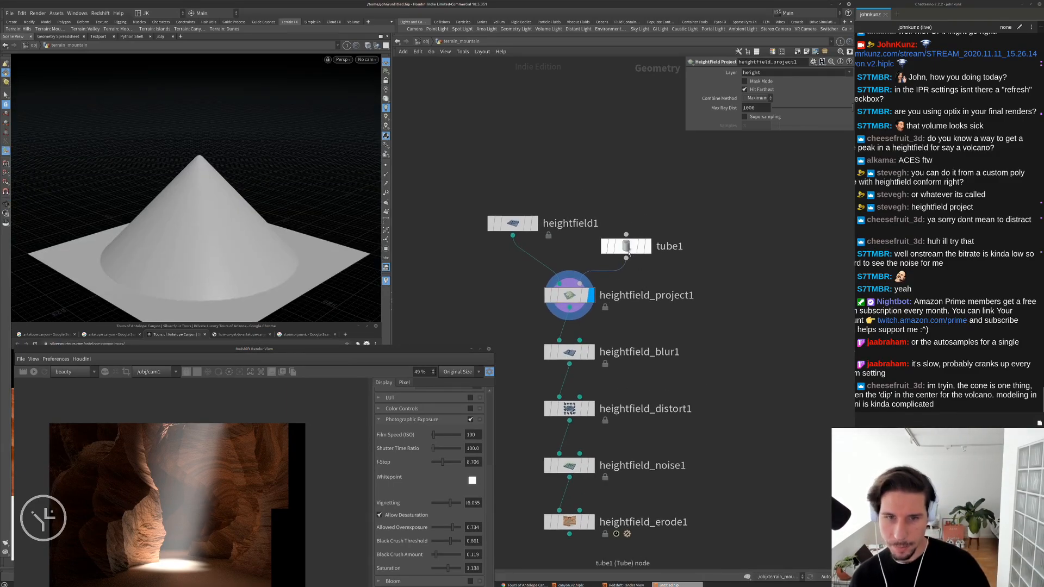
drag(626, 248, 748, 251)
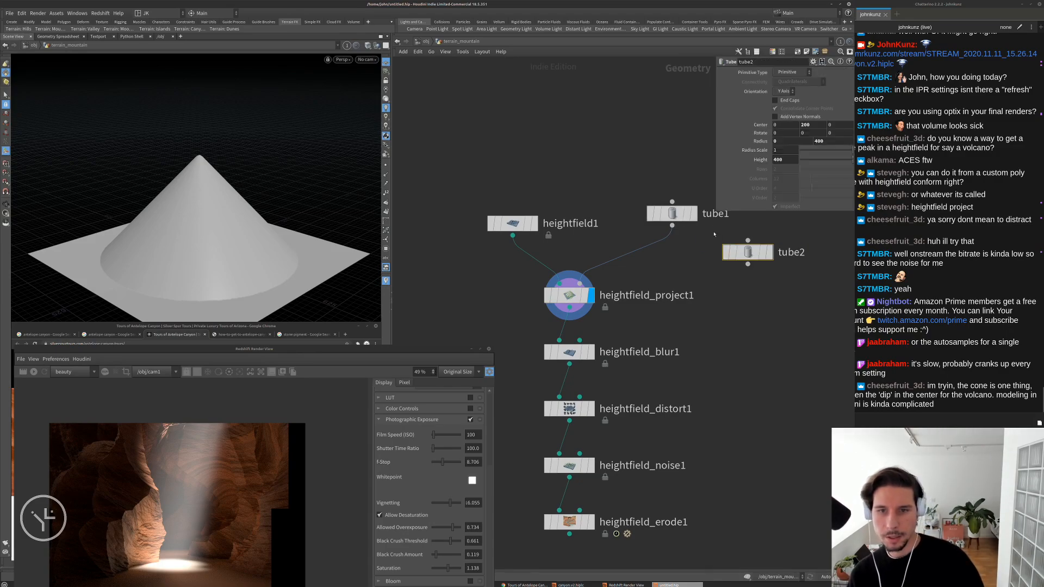
click(696, 215)
click(674, 213)
middle_drag(770, 257, 719, 270)
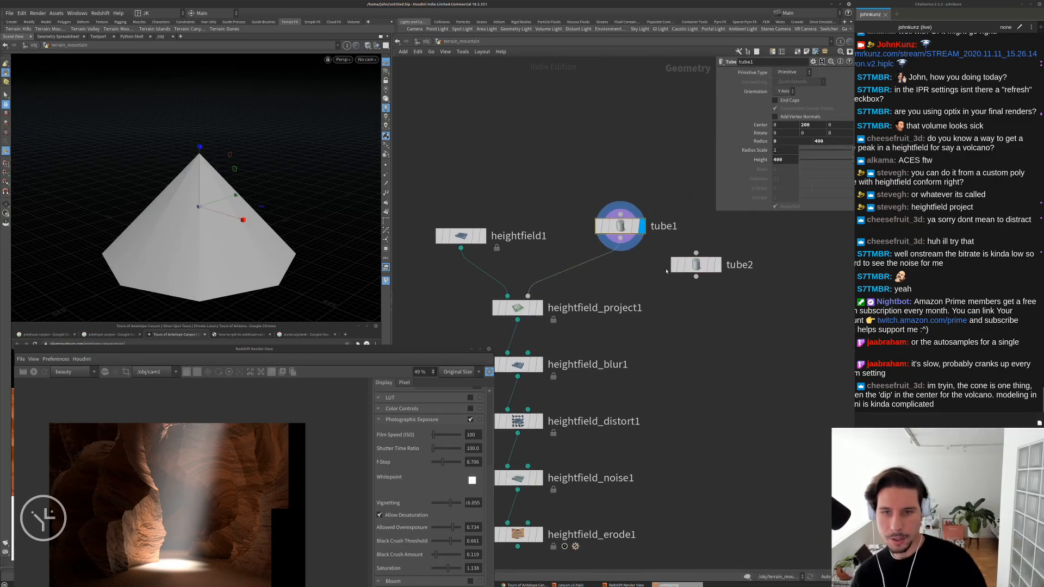
drag(718, 270, 740, 264)
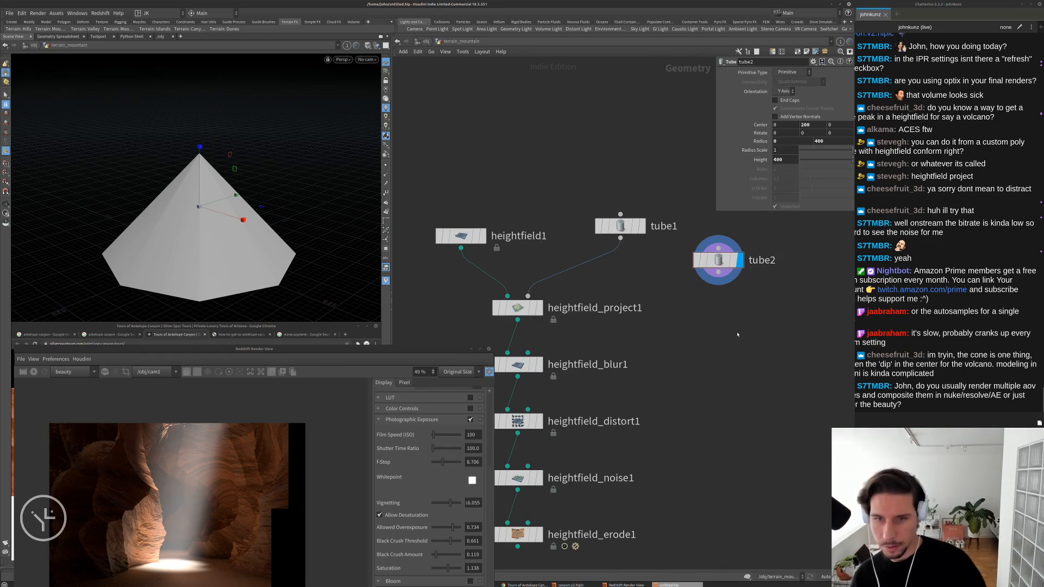
Add a Transform node, wire it beneath the duplicated tube, and display it
key(Tab)
key(Return)
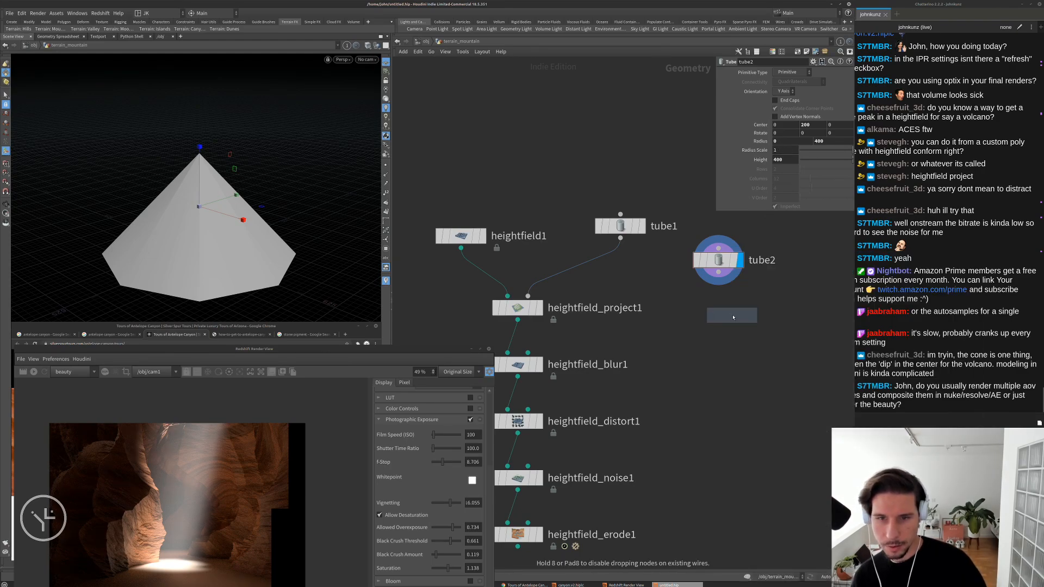
click(733, 317)
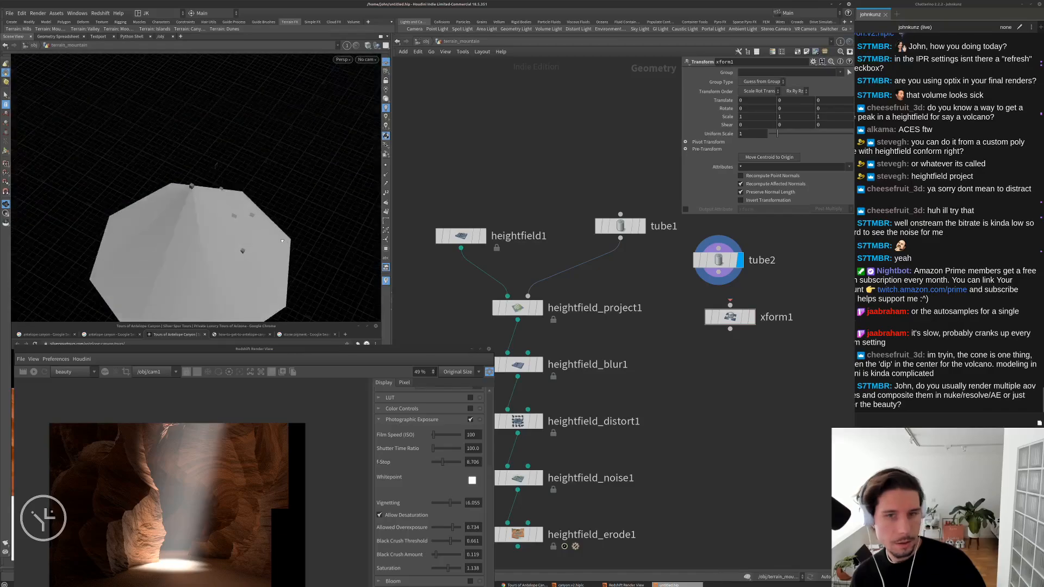
click(620, 226)
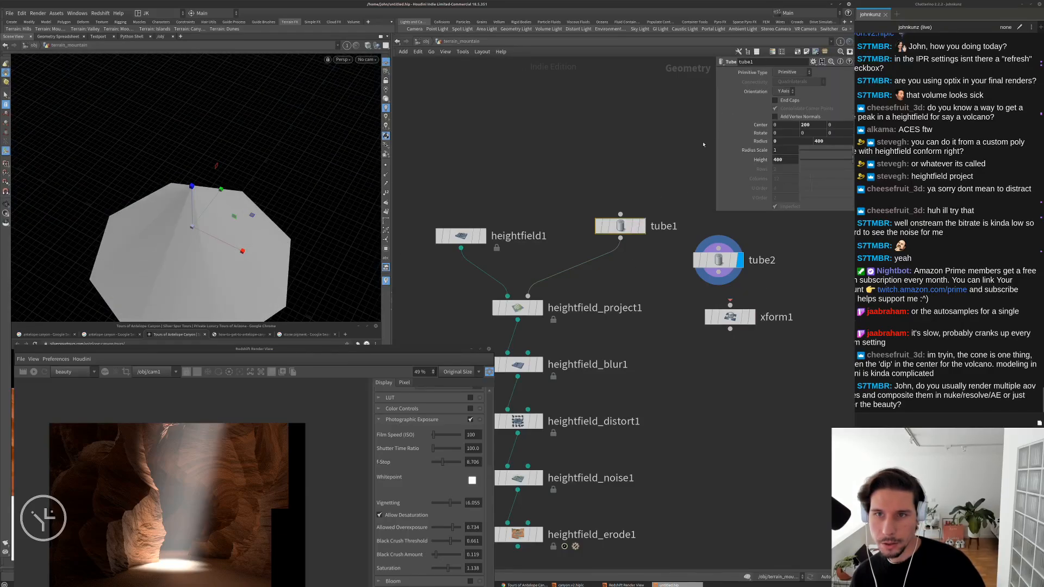
drag(718, 273, 724, 301)
click(752, 317)
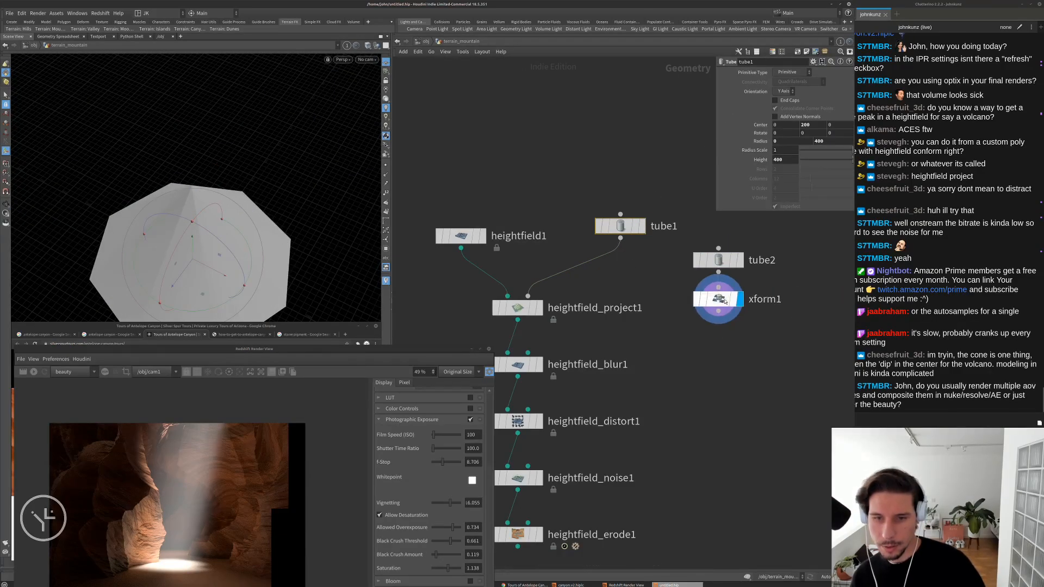
Rotate the duplicated cone 180 degrees about X in the Transform node
click(725, 302)
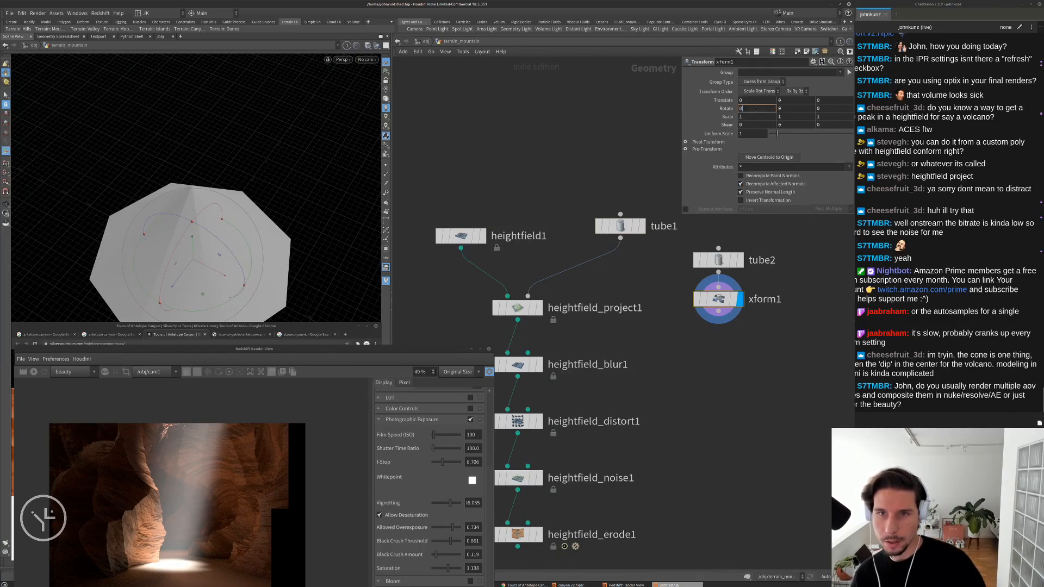
text(19)
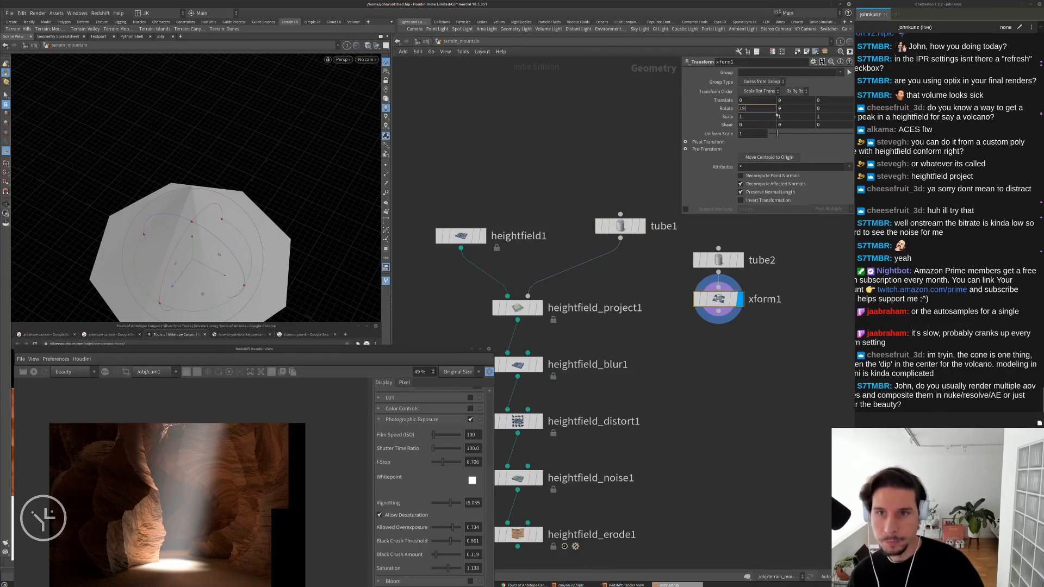
text(0)
key(Return)
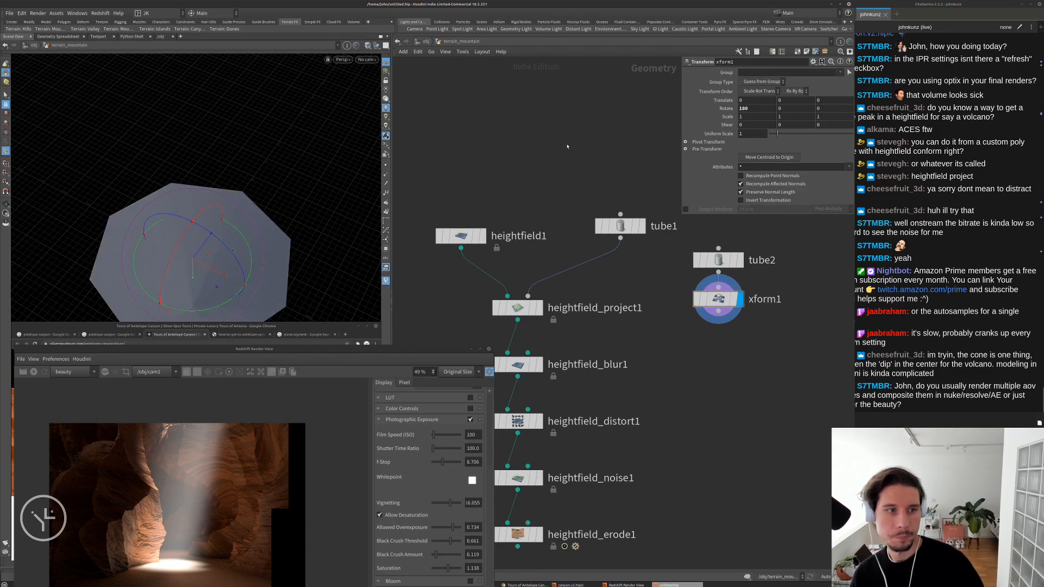
Set the duplicated cone's uniform scale to 0.16 and its Y translation to 255
drag(777, 134, 770, 137)
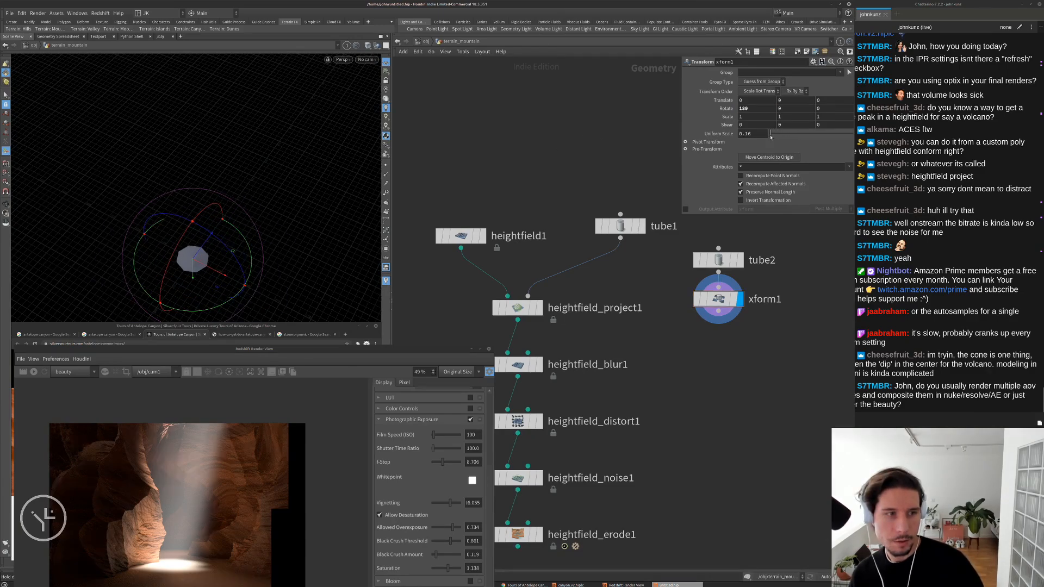
middle_drag(781, 100, 781, 100)
double_click(784, 101)
text(255)
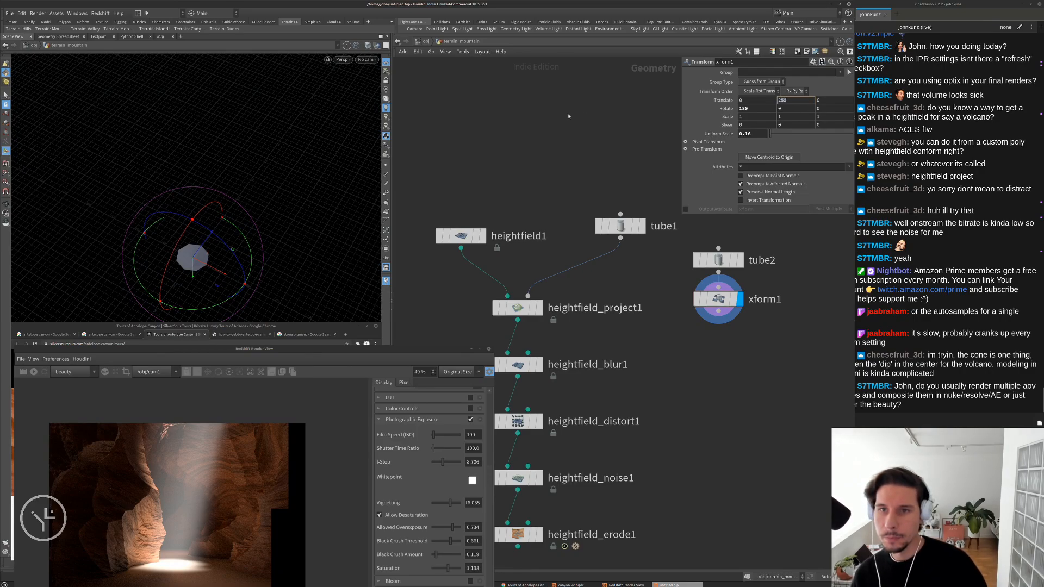
key(Return)
Display the original tube with the transformed copy shown as a template
click(642, 227)
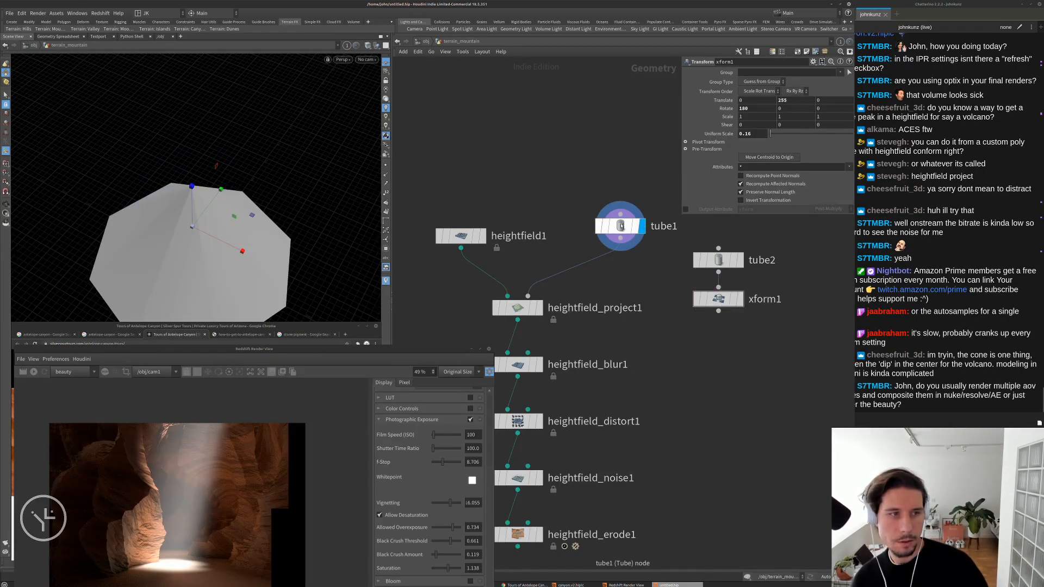
click(734, 300)
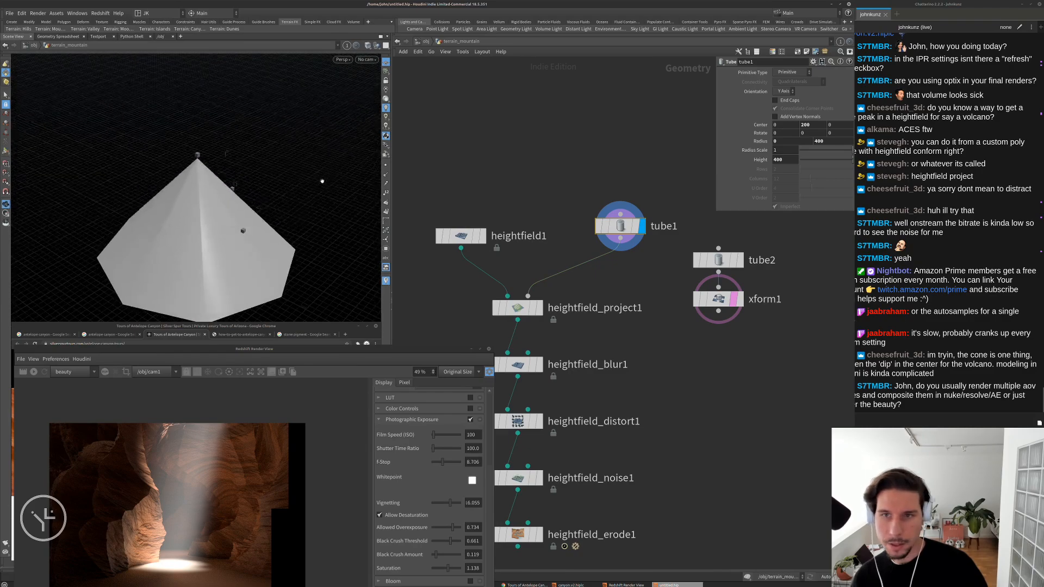
Set the inverted cone's Y translation to 397 and uniform scale to 0.36, and its tube's radius scale to 0.536
click(718, 299)
middle_drag(788, 101, 834, 87)
drag(769, 133, 772, 134)
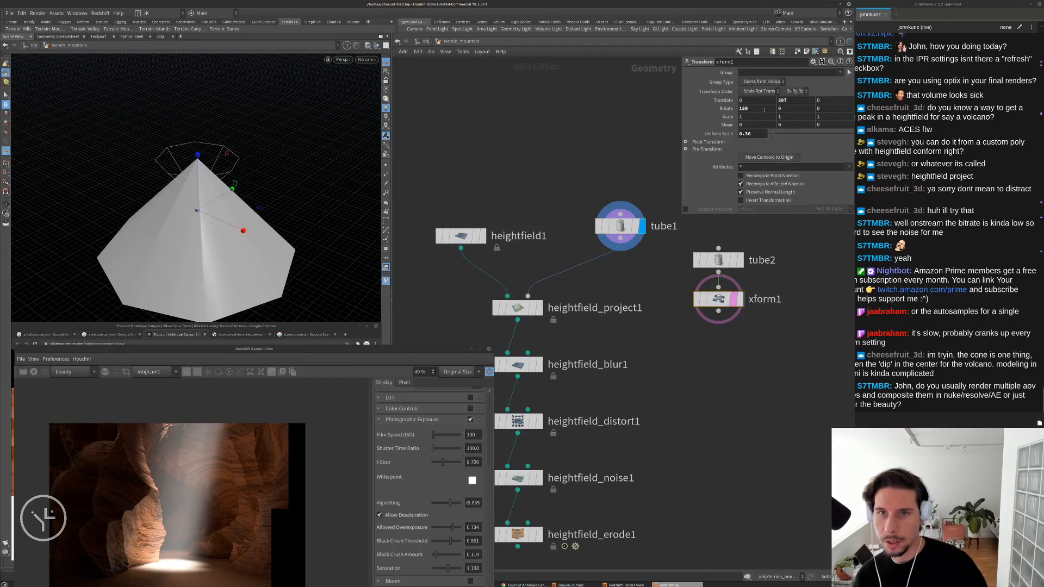
click(718, 260)
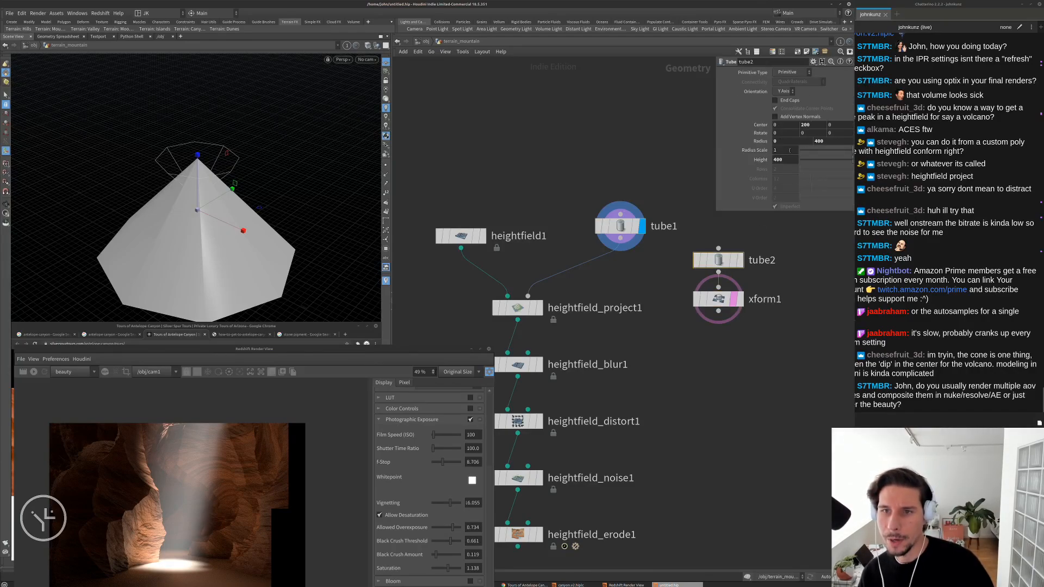
drag(821, 152, 828, 152)
Add a Boolean Subtract node that cuts the transformed cone from the original tube, and display it
middle_drag(738, 397, 740, 377)
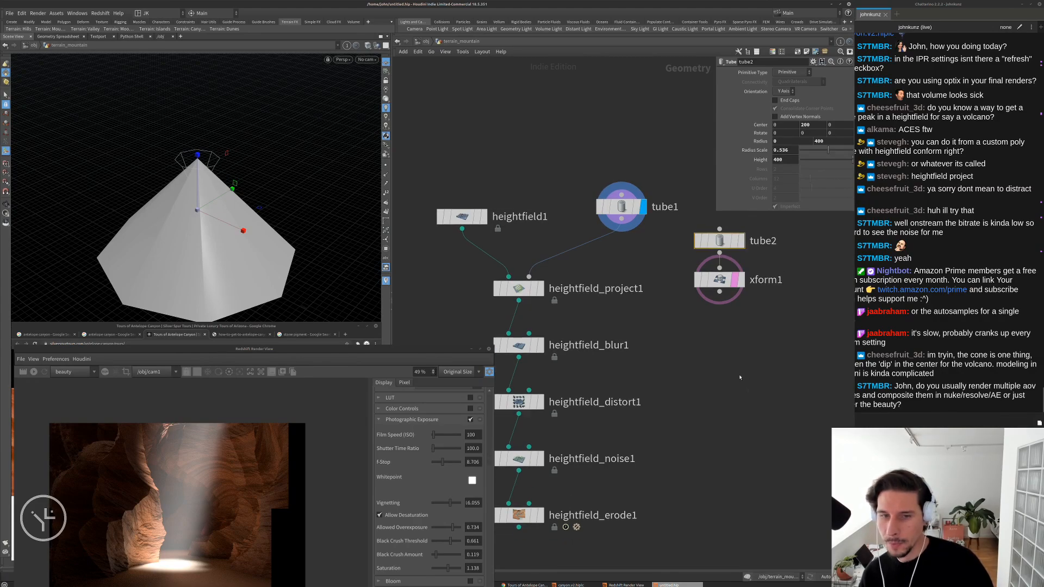
key(Tab)
text(bool)
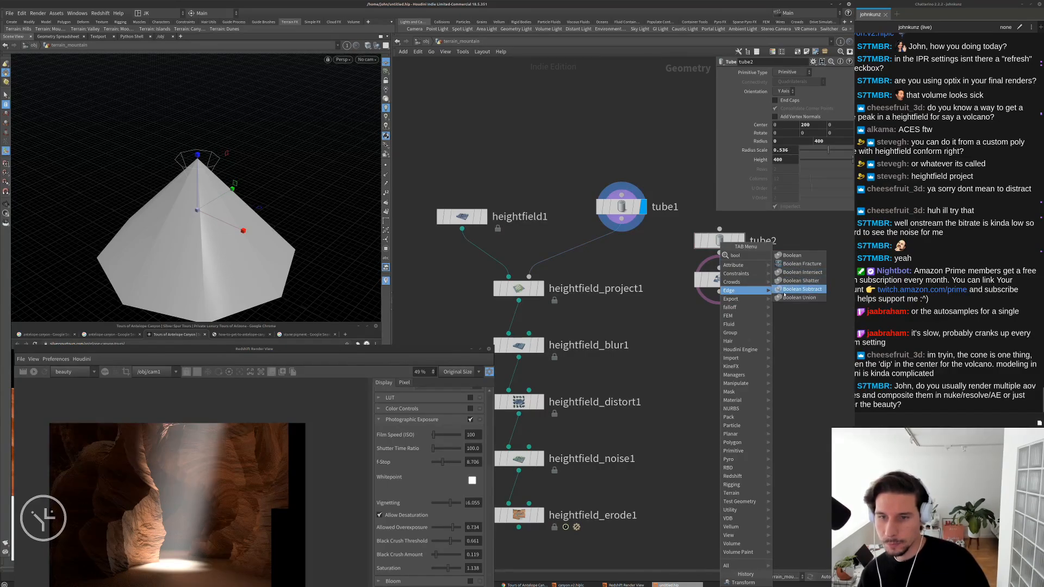
click(784, 289)
click(662, 344)
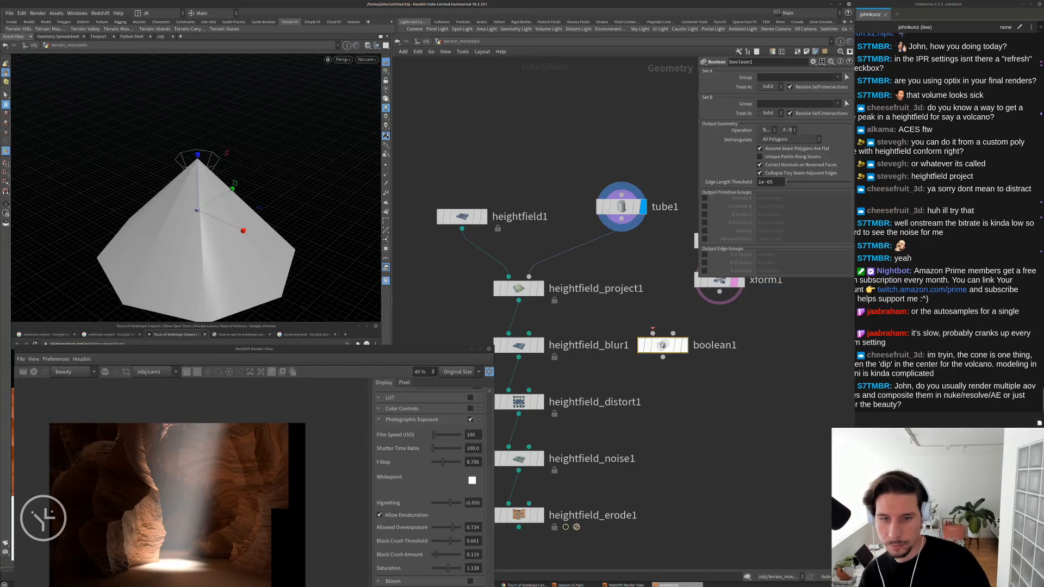
drag(673, 334, 719, 292)
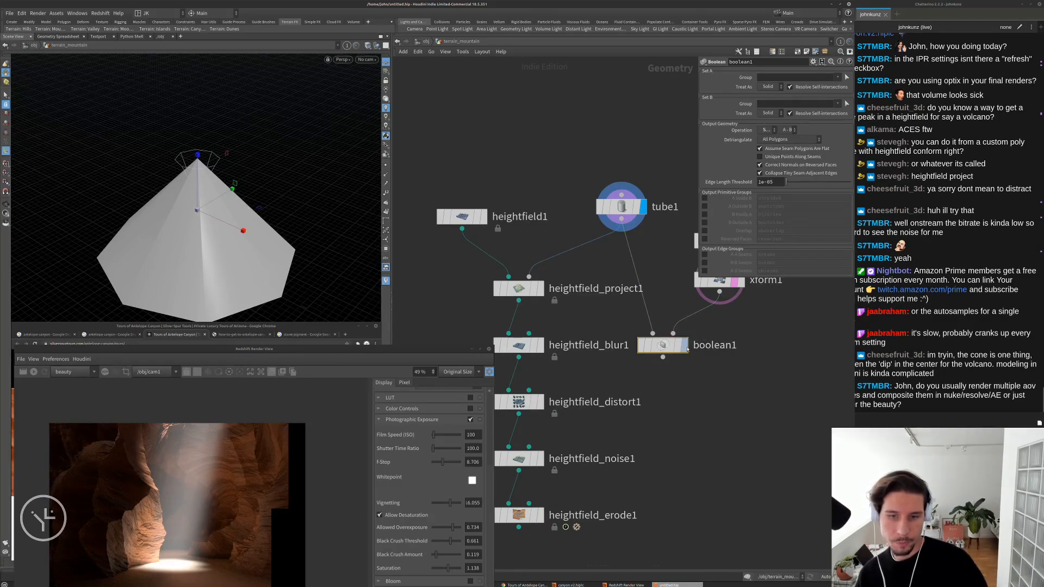
click(685, 345)
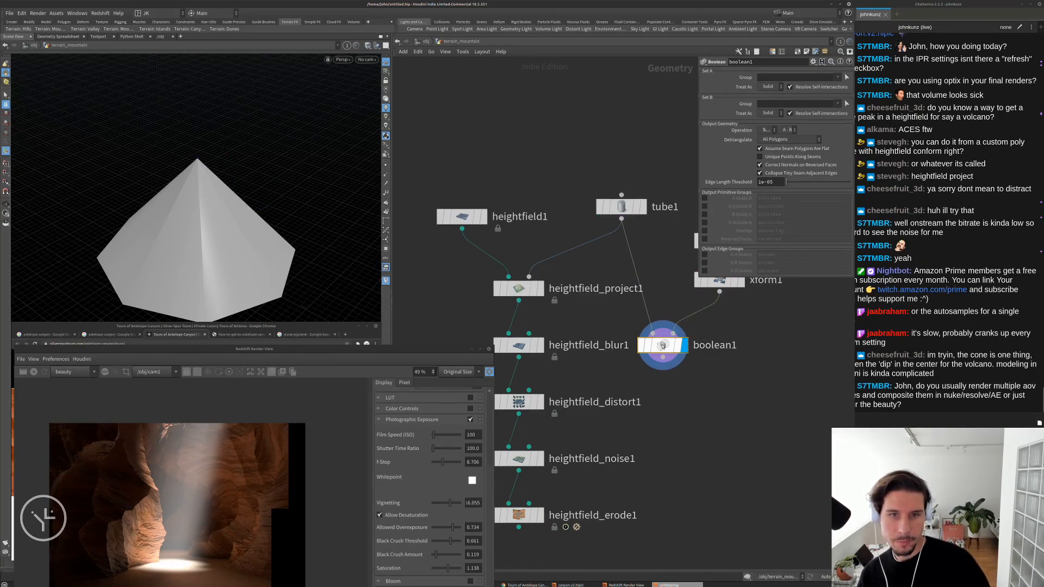
Change the primitive type of both tube1 and tube2 to Polygon
click(625, 206)
click(792, 72)
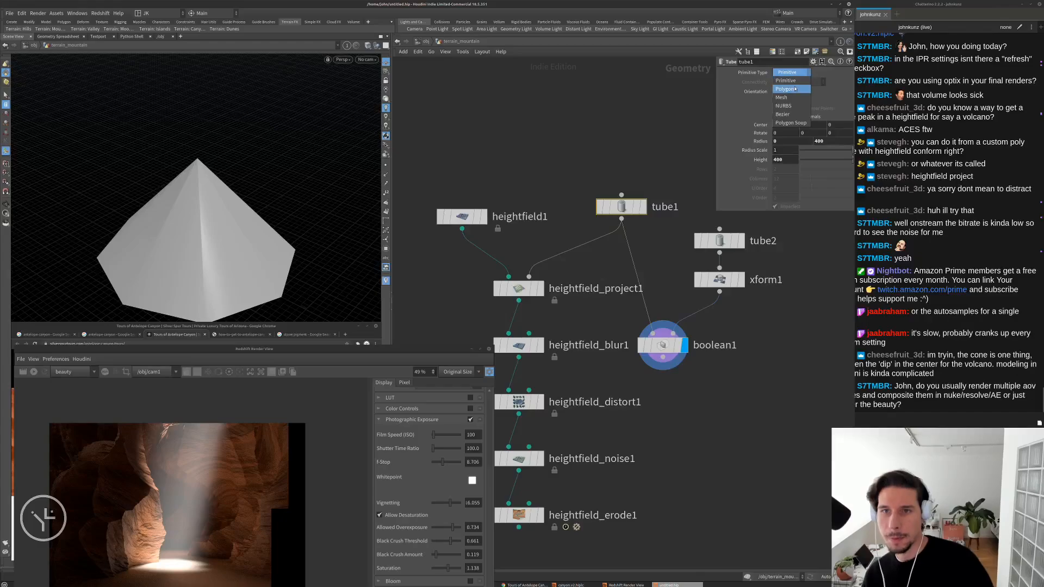
click(795, 89)
click(719, 240)
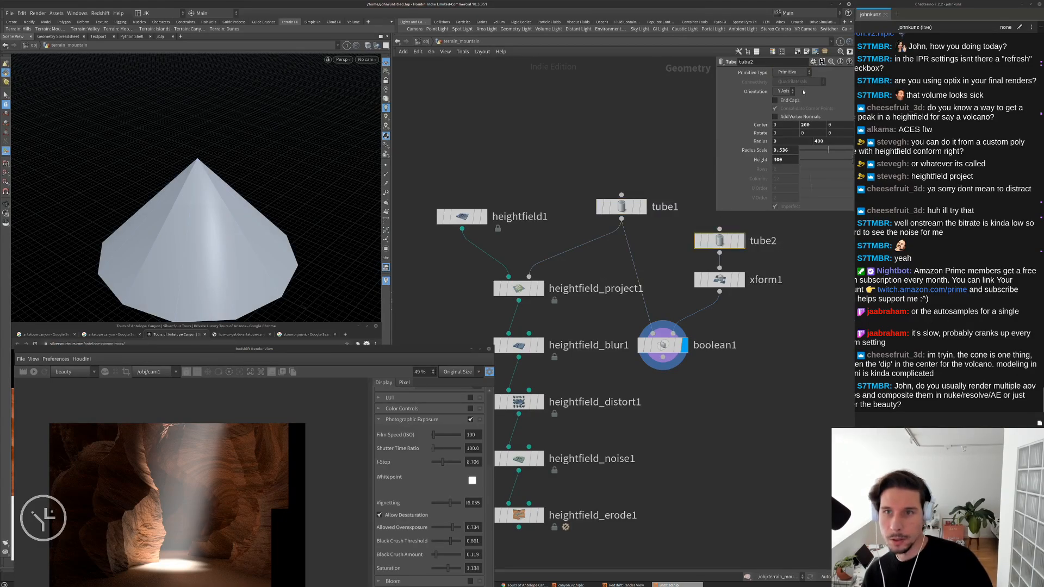
click(794, 73)
click(785, 88)
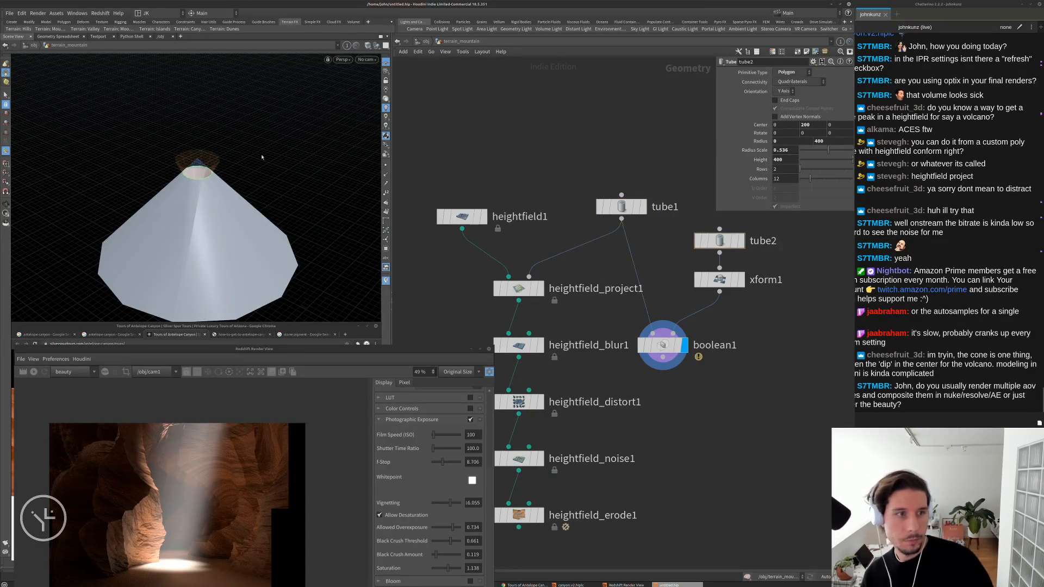
Enable end caps on both tube1 and tube2
alt+drag(261, 157, 212, 221)
scroll(211, 182, up, 3)
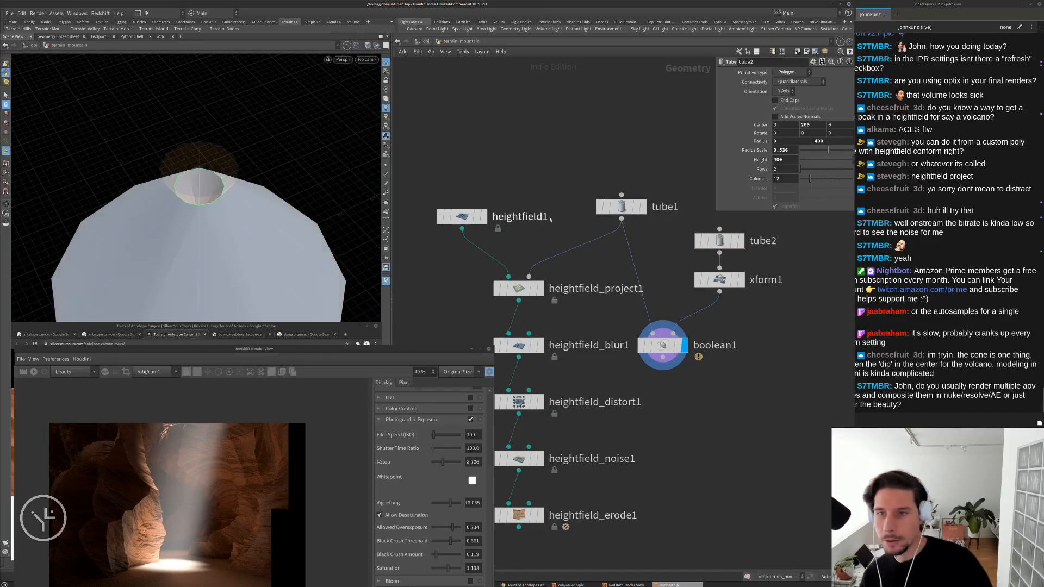
click(626, 212)
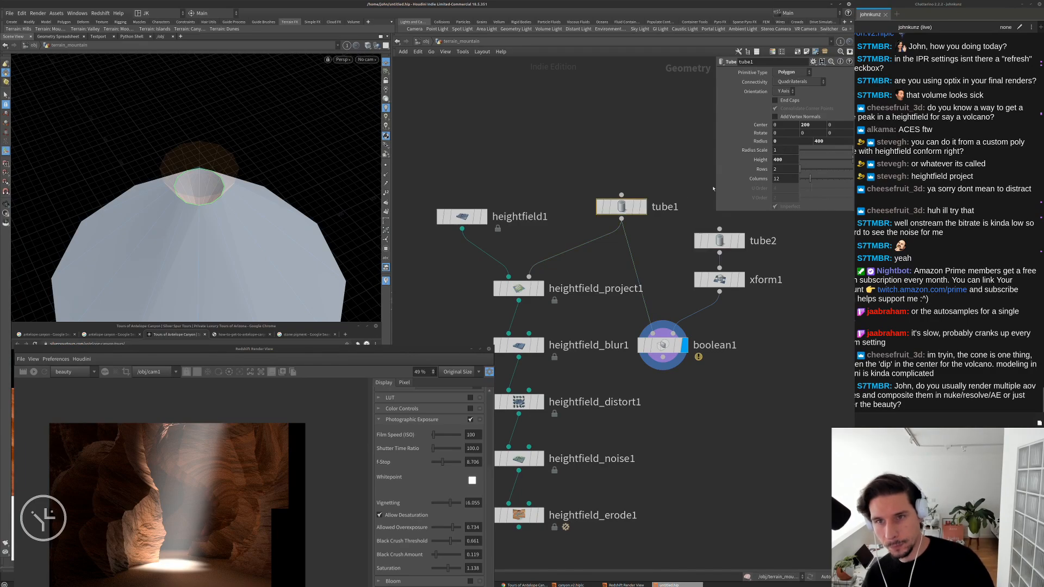
click(783, 102)
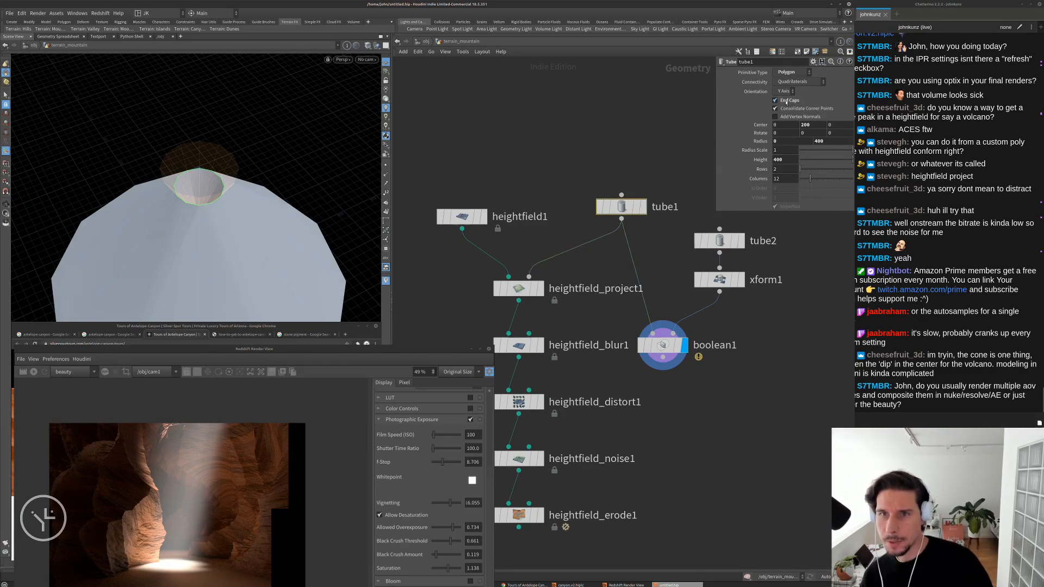
click(723, 242)
click(775, 100)
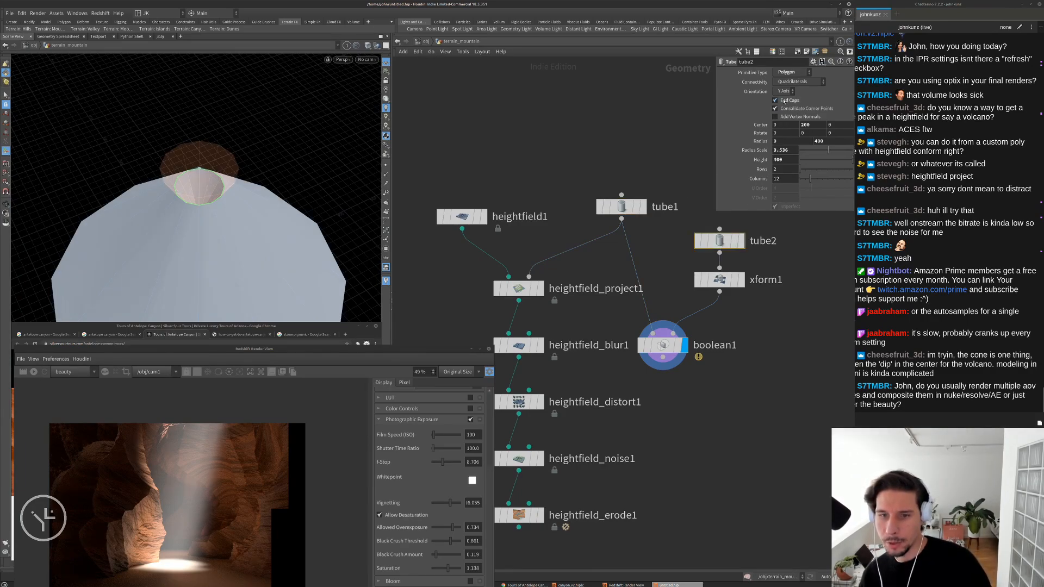
Set tube2's height to 600 and the uniform scale of its Transform node to 0.42
alt+drag(261, 204, 307, 187)
click(728, 238)
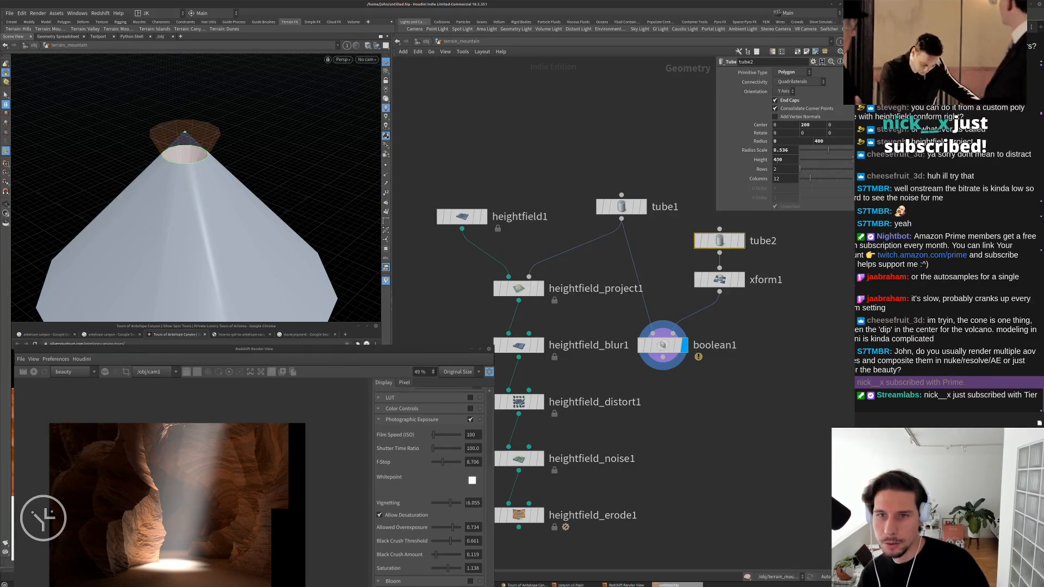
drag(776, 160, 761, 159)
text(6)
key(Return)
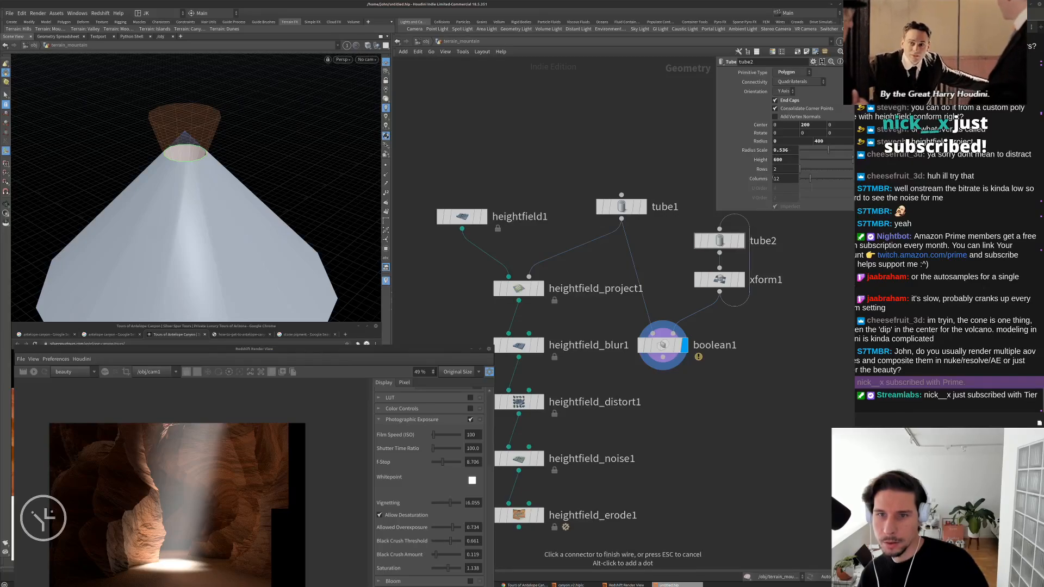
click(719, 280)
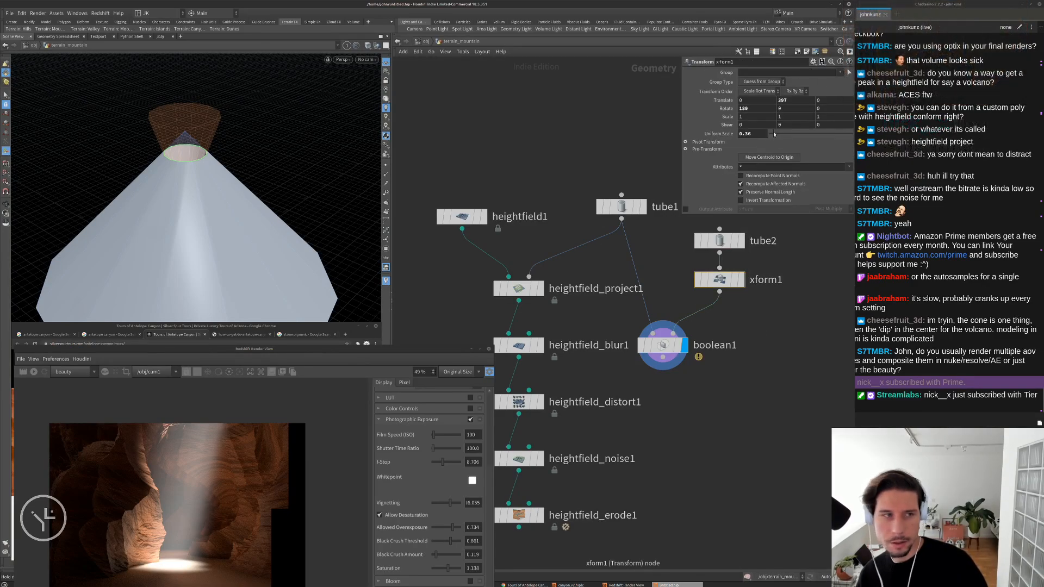
mouse_move(769, 134)
mouse_down()
mouse_move(782, 134)
mouse_move(772, 134)
mouse_up()
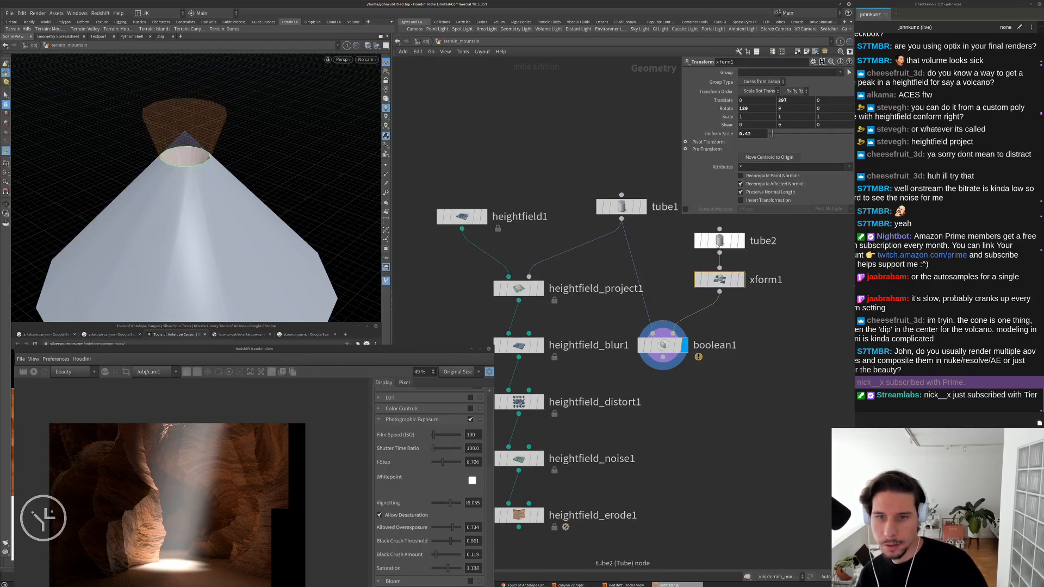
Set tube2's radius scale to 0.25 and view the crater from above
click(719, 240)
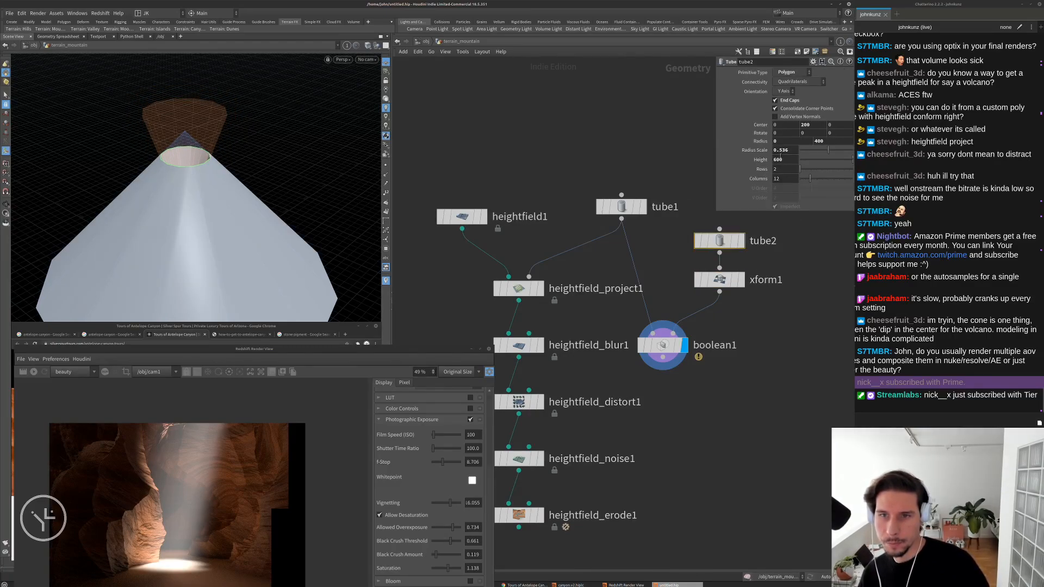
drag(788, 150, 779, 150)
text(25)
key(Return)
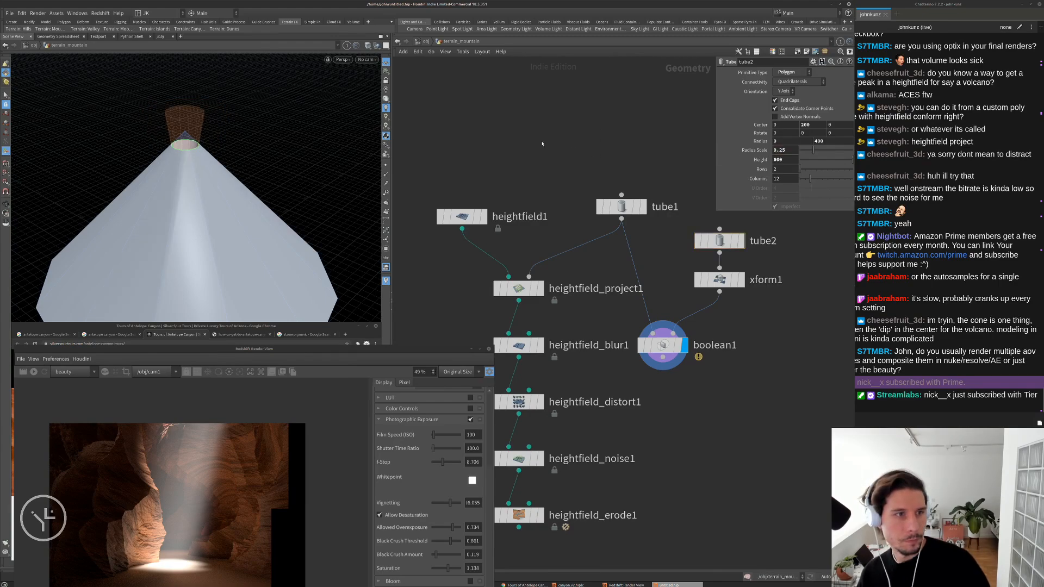
alt+drag(303, 154, 285, 172)
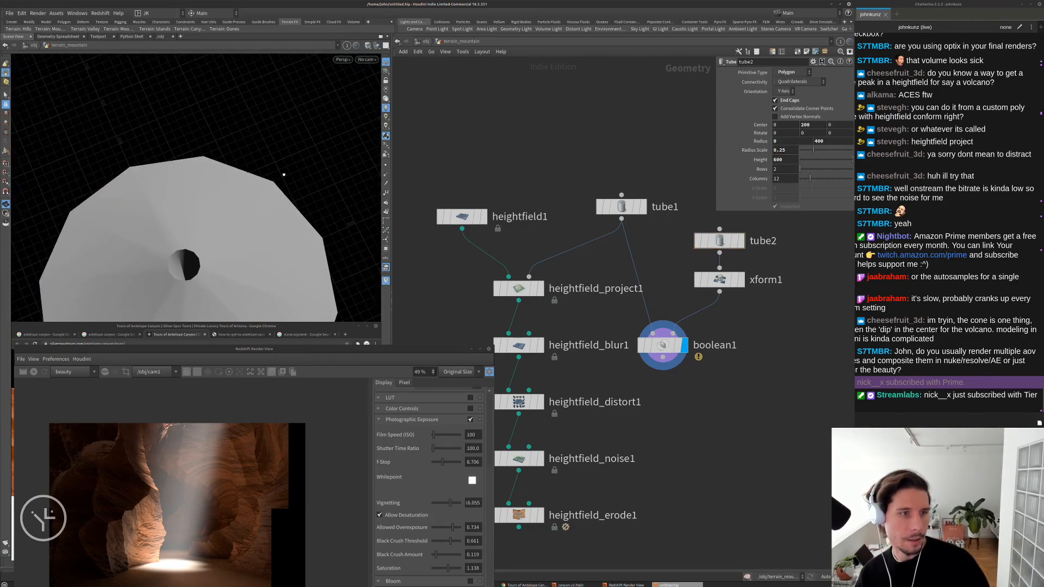
Display the HeightField Project node and feed its projection input from the Boolean instead of the original tube
scroll(577, 268, down, 3)
middle_drag(577, 268, 613, 186)
scroll(612, 186, up, 3)
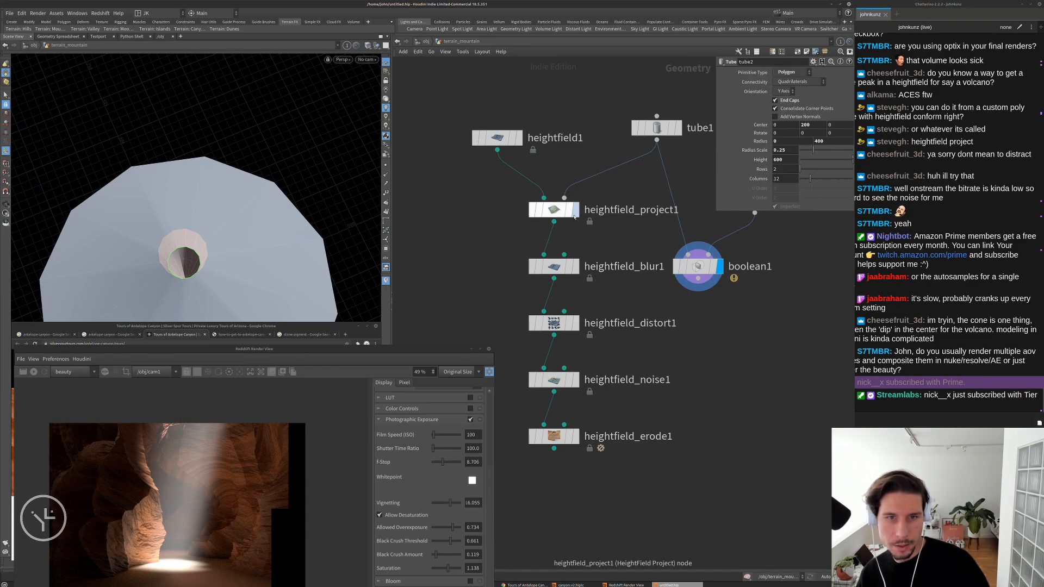
click(575, 210)
drag(565, 196, 698, 279)
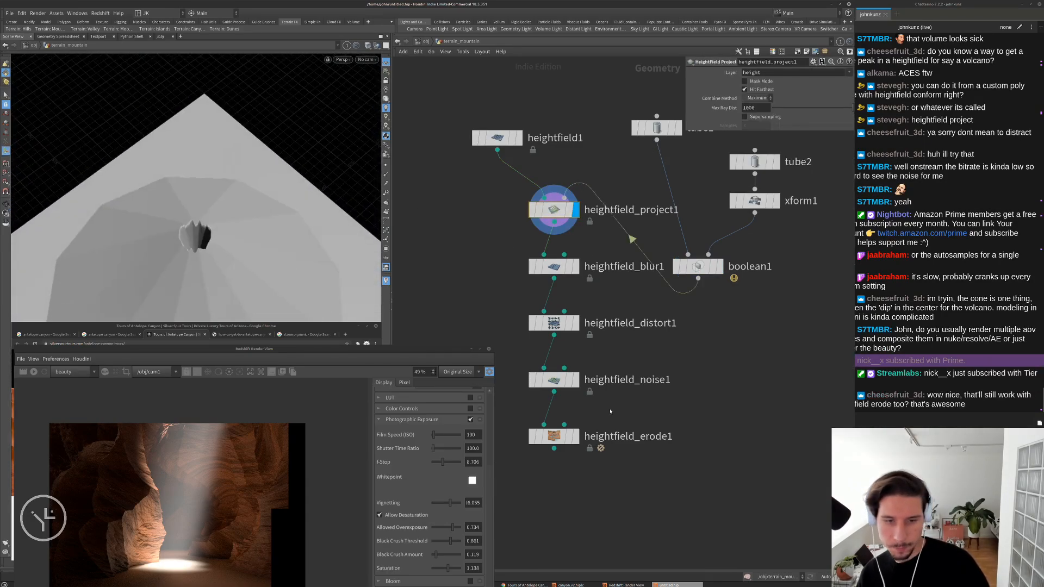
Display the HeightField Erode node and inspect the eroded volcano
click(575, 437)
click(563, 441)
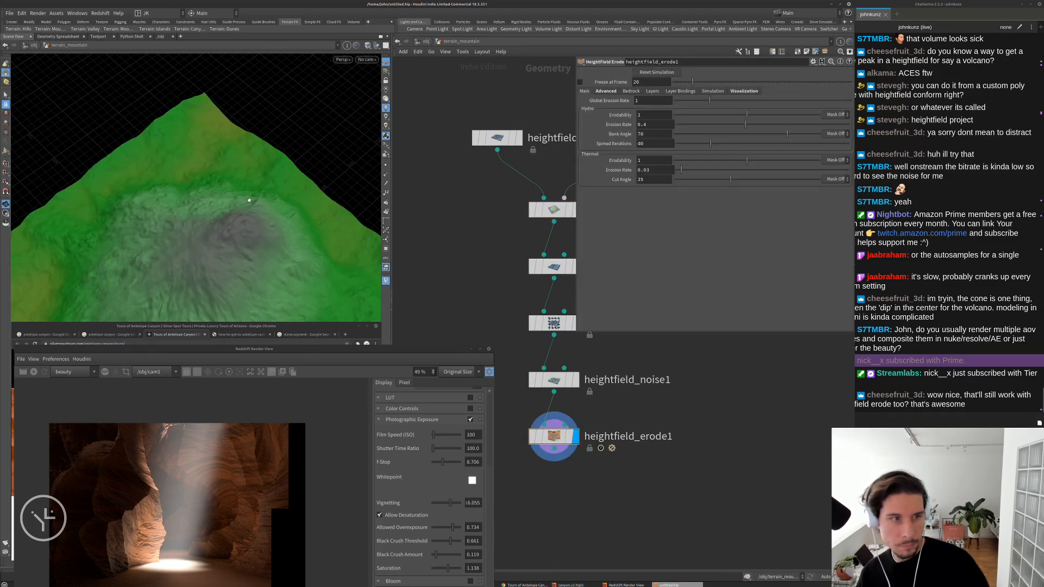
middle_drag(598, 244, 558, 267)
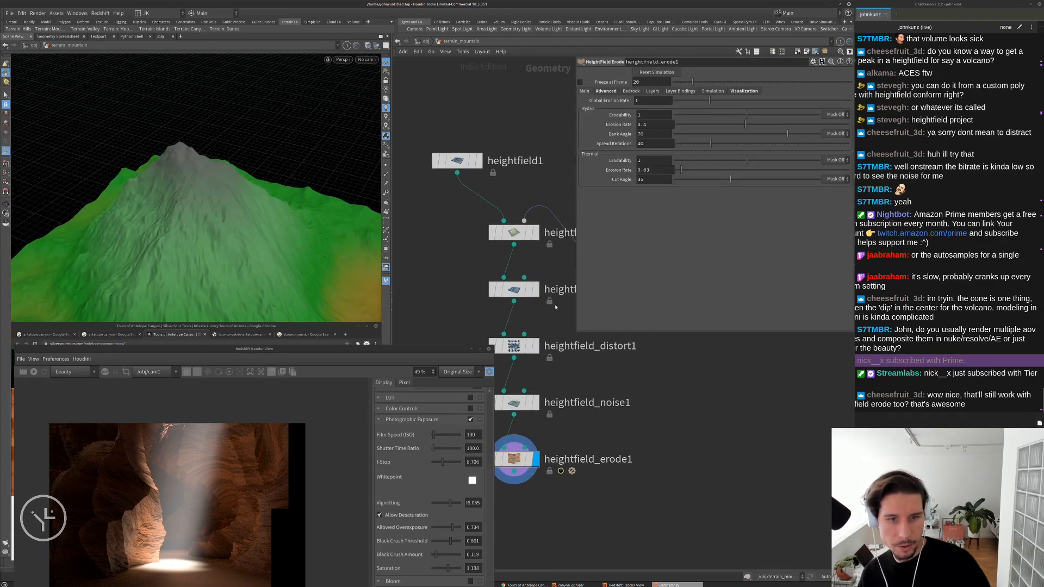
Display the HeightField Blur node and set its radius to 10
click(534, 289)
click(516, 290)
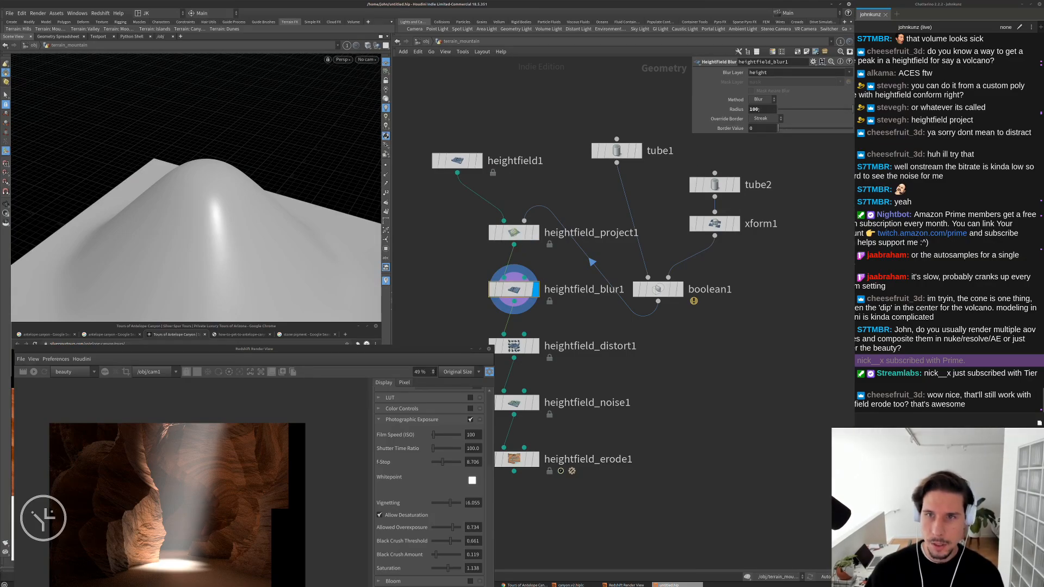
key(BackSpace)
key(Return)
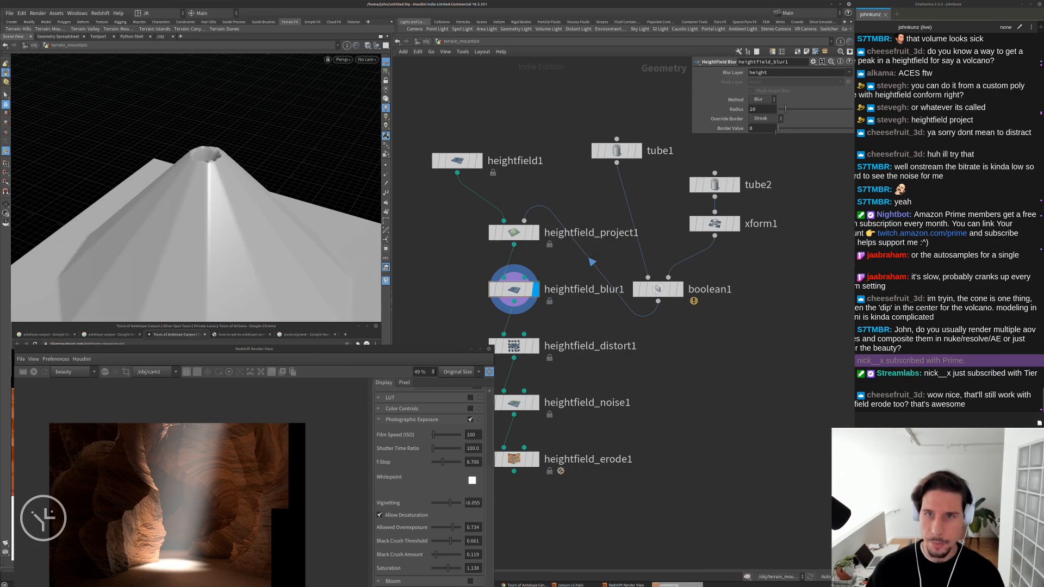
Set tube1's column count to 512 to smooth the main cone
click(617, 150)
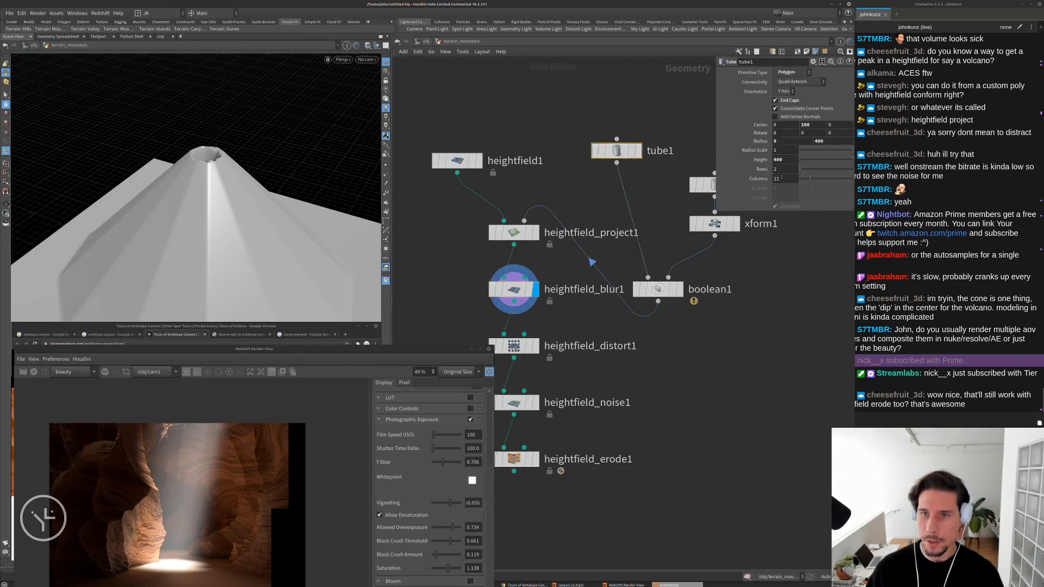
click(781, 178)
text(512)
key(Return)
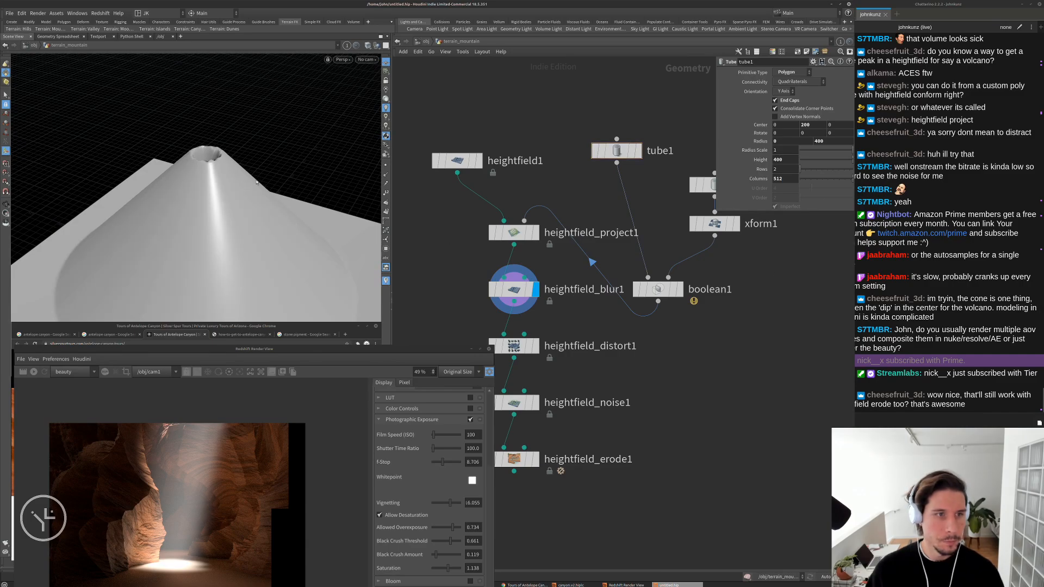
alt+drag(315, 170, 334, 176)
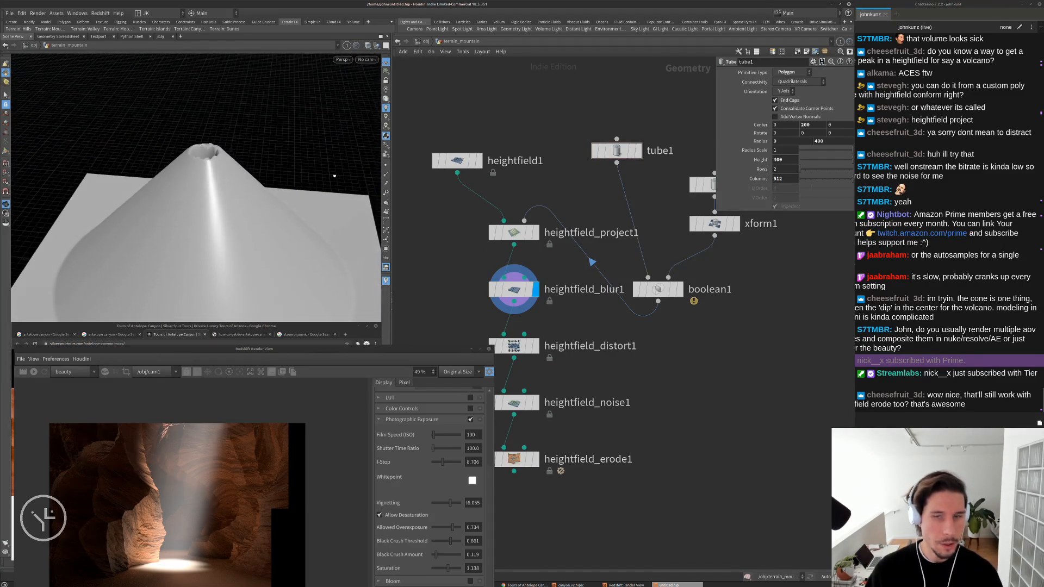
Widen the crater by setting the inverted cone's uniform scale to 1 in its Transform node
middle_drag(714, 223, 650, 205)
click(650, 205)
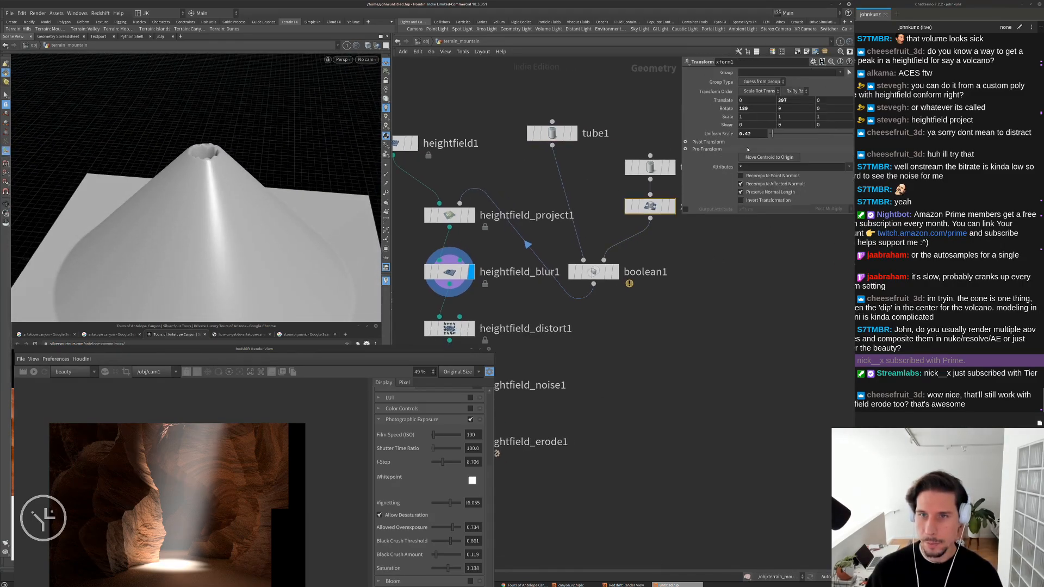
click(751, 134)
text(0.85)
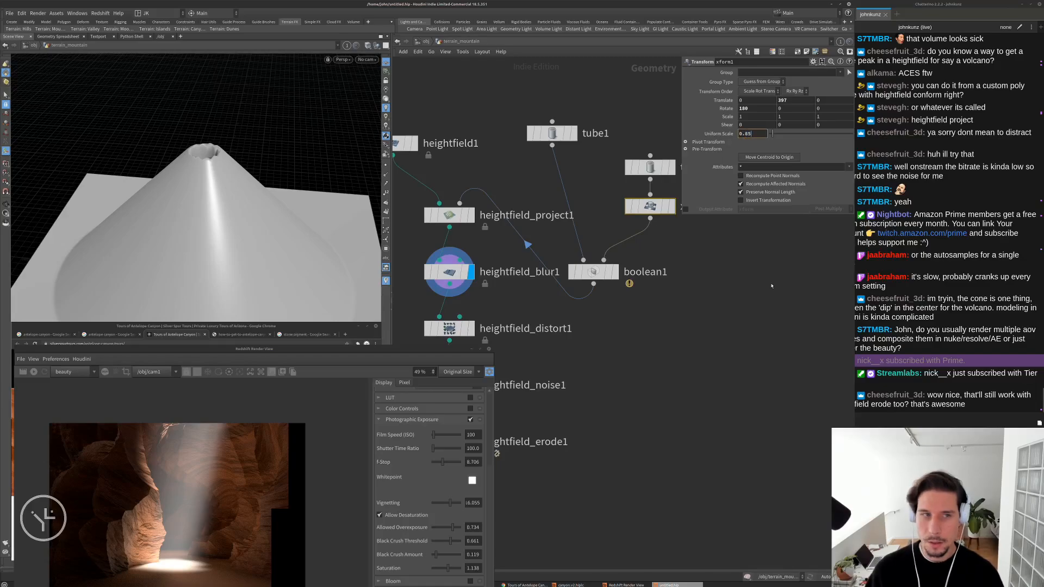
key(Return)
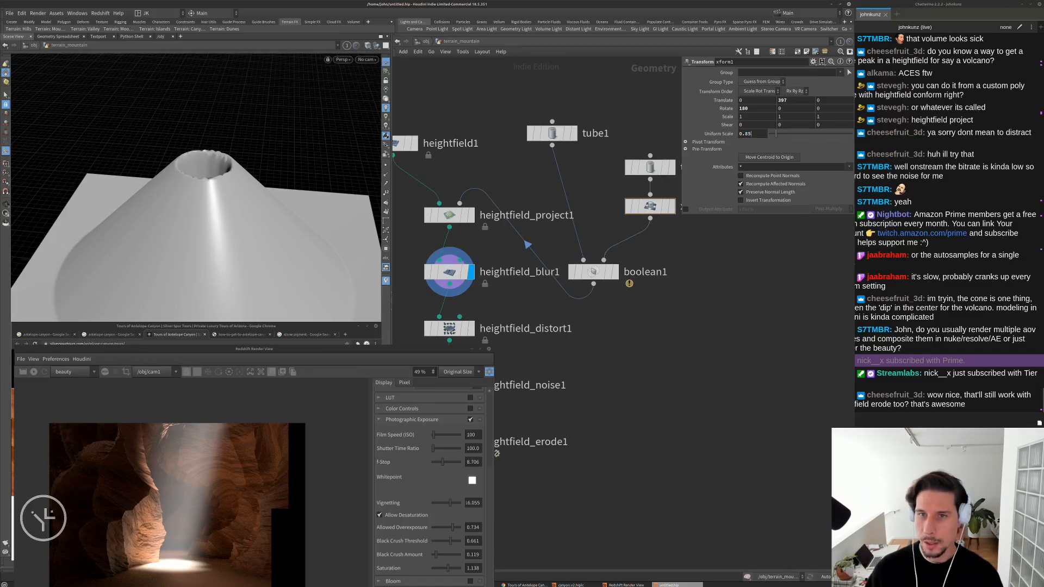
key(ctrl+a)
text(1)
key(Return)
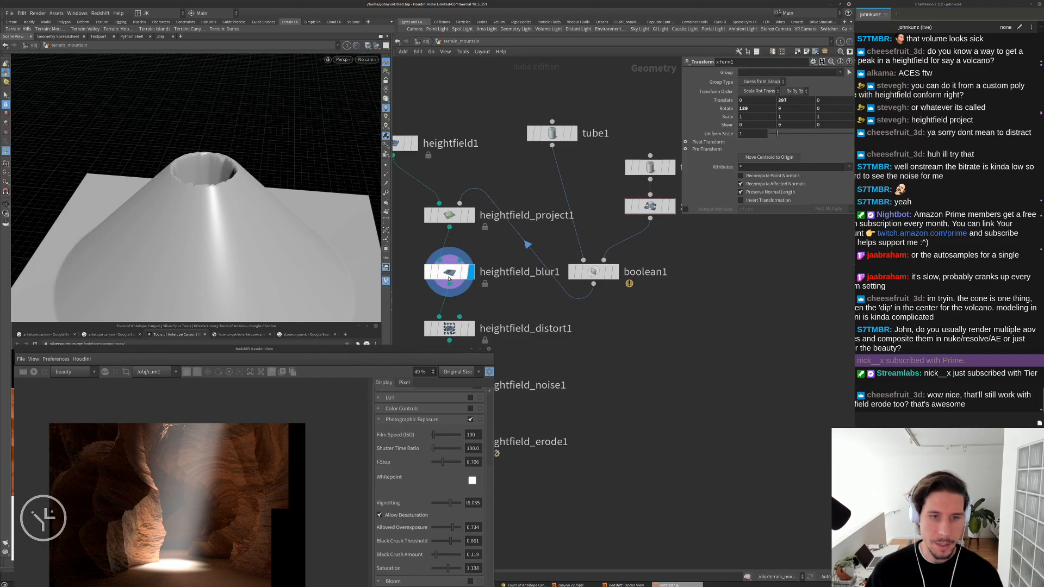
Increase the HeightField Blur node's radius to 25 and then to 74 to soften the volcano and its crater rim
click(449, 272)
click(765, 107)
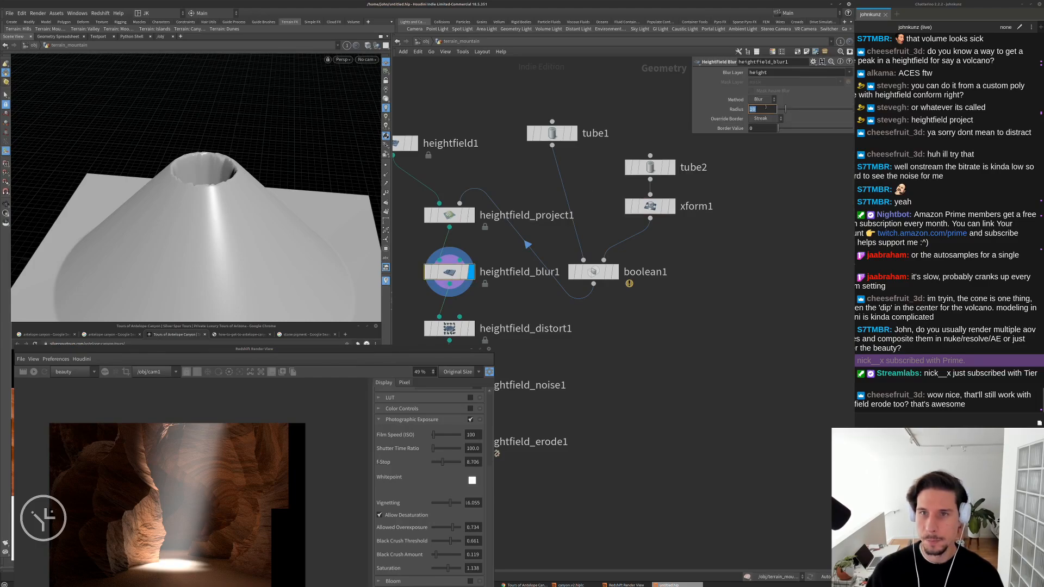
text(25)
key(Return)
click(763, 110)
text(74)
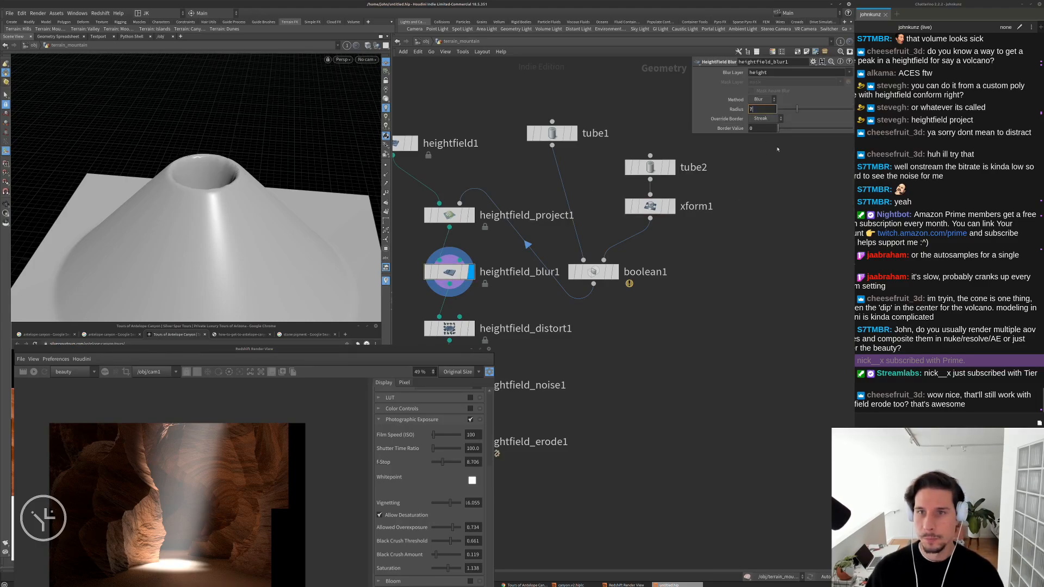
key(Return)
Display the HeightField Distort, Noise and Erode nodes in turn, leaving the Erode node as the displayed result
middle_drag(738, 269, 754, 191)
click(510, 256)
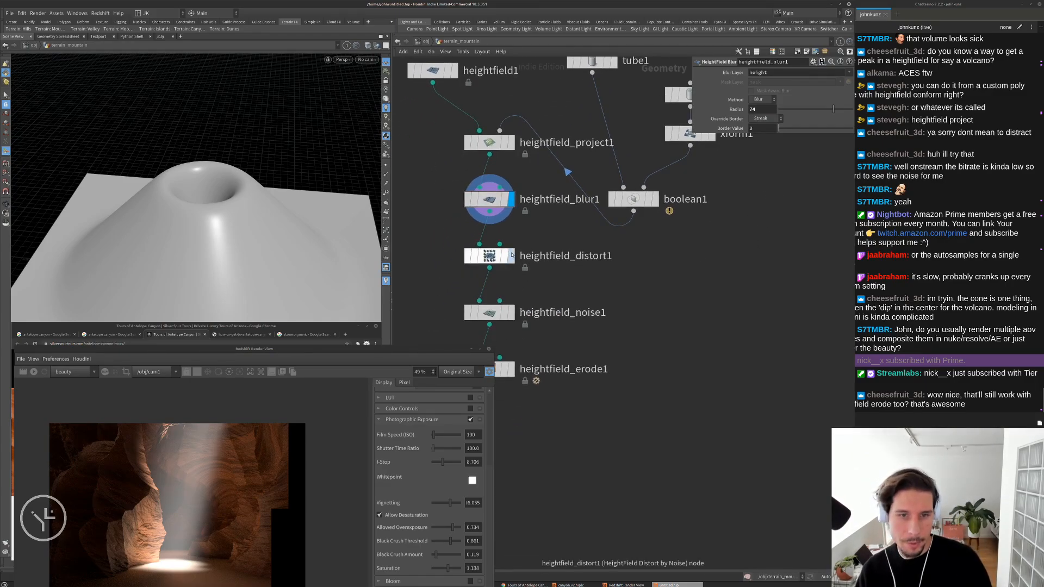
click(491, 256)
middle_drag(510, 318, 532, 287)
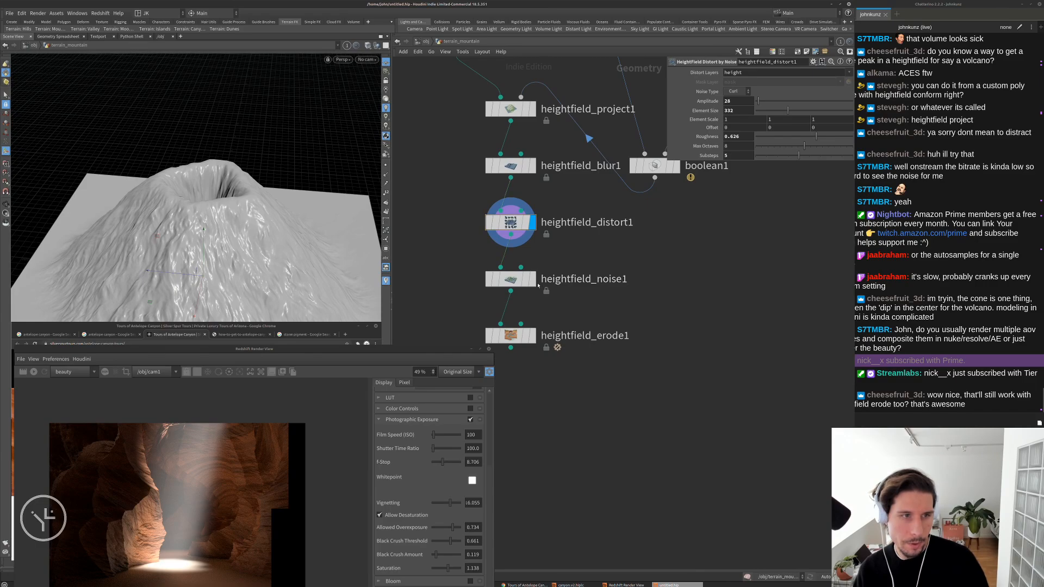
click(532, 282)
click(517, 281)
click(532, 336)
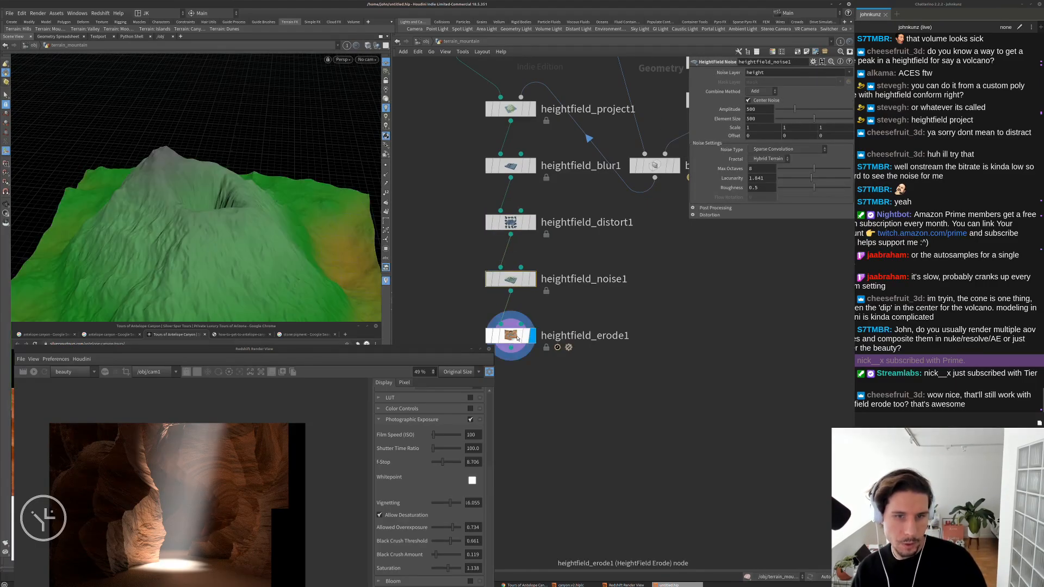
click(517, 335)
Set the HeightField Noise node's amplitude to 25 and inspect the whole volcano
click(509, 280)
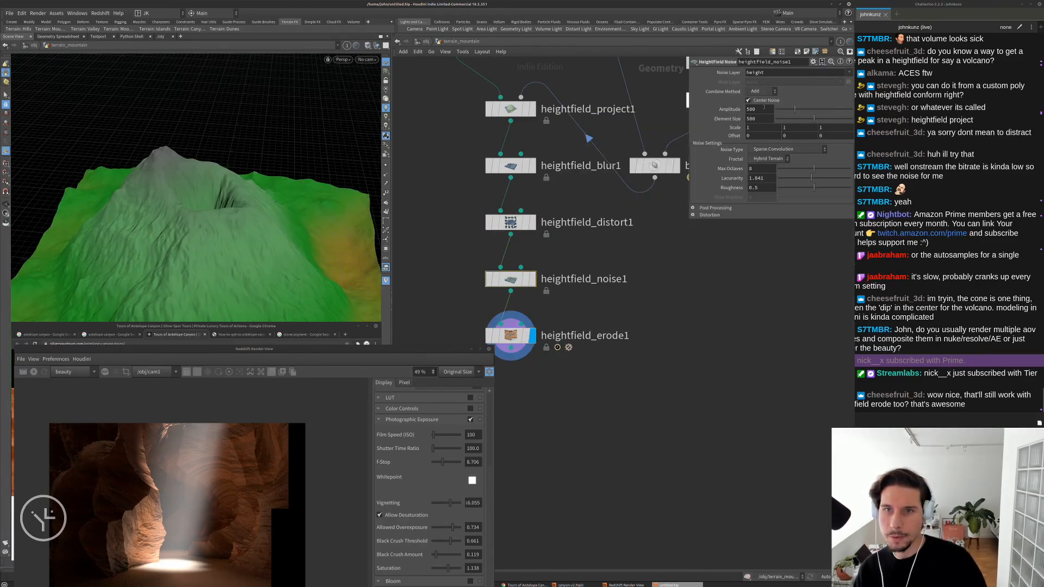
double_click(762, 111)
text(25)
key(Return)
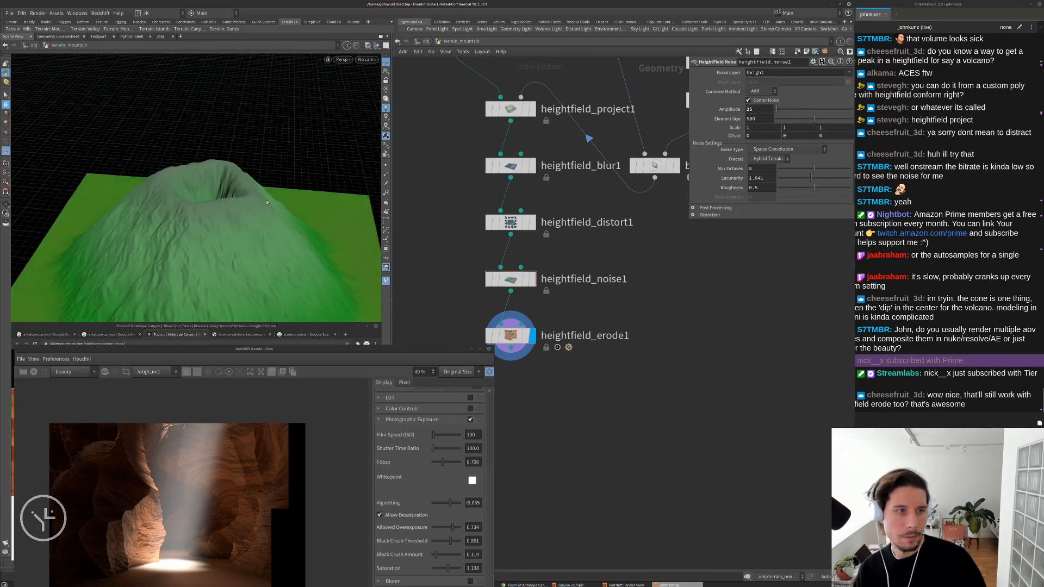
drag(346, 172, 296, 201)
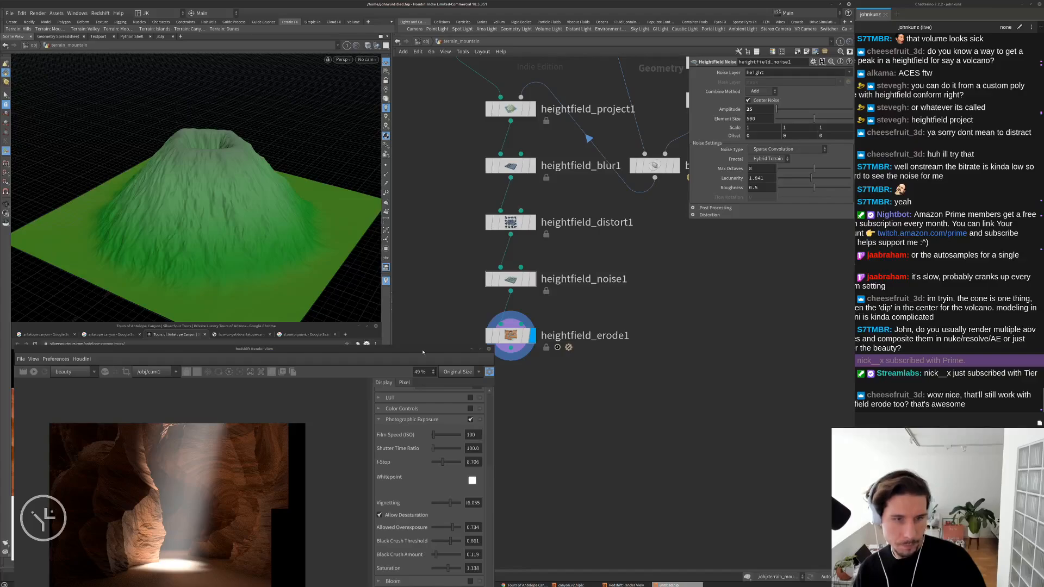
Play the erosion simulation, moving the render window aside to reach the playbar, and examine the eroded crater from above
click(606, 571)
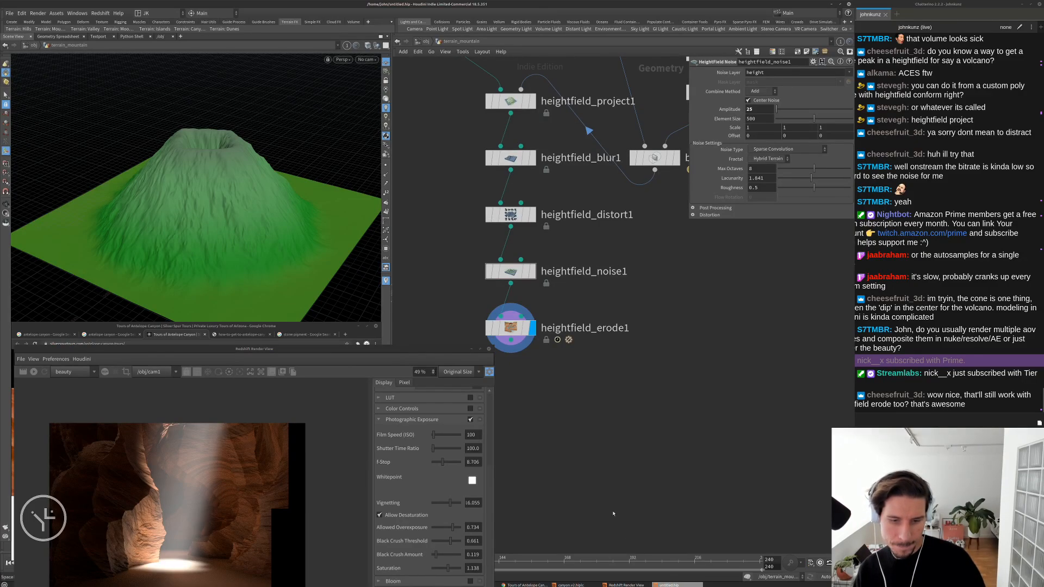
drag(420, 352, 429, 195)
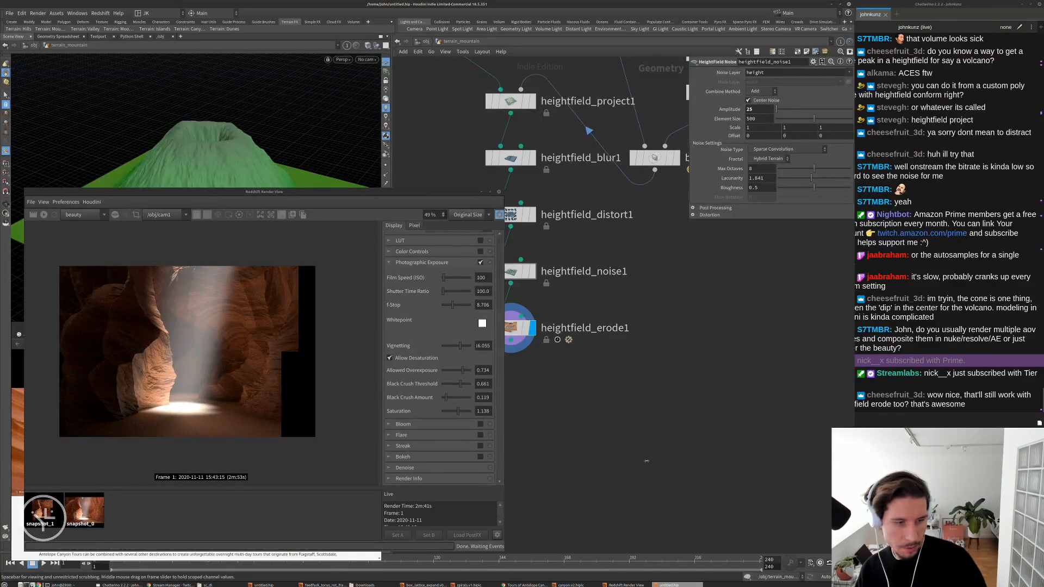
drag(414, 197, 378, 397)
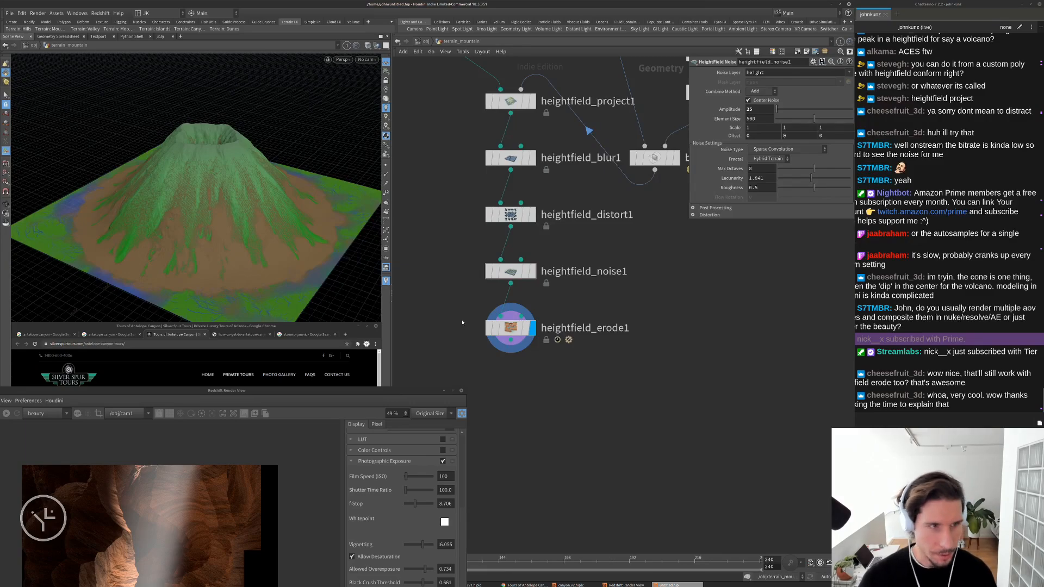
drag(298, 140, 305, 229)
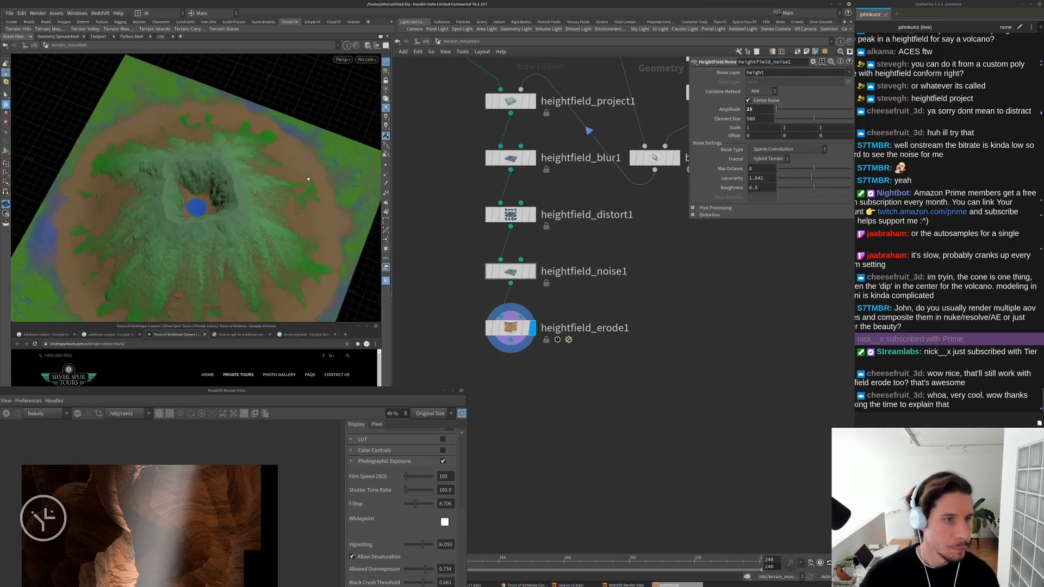
Minimize the render view and browser windows, scrub the erosion back to frame 6, and frame the volcano and its full node network
click(444, 390)
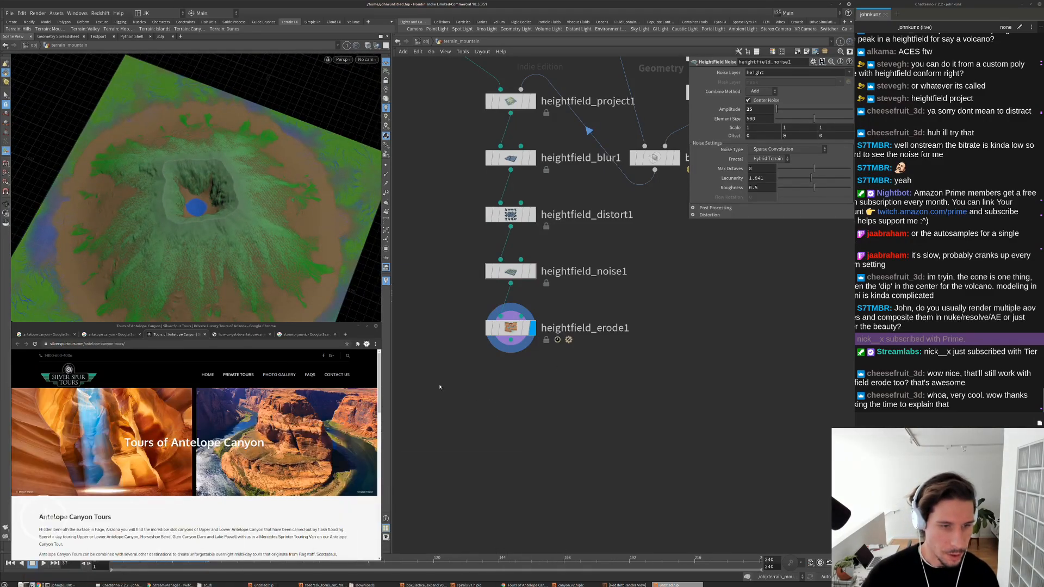
click(357, 326)
drag(187, 558, 124, 558)
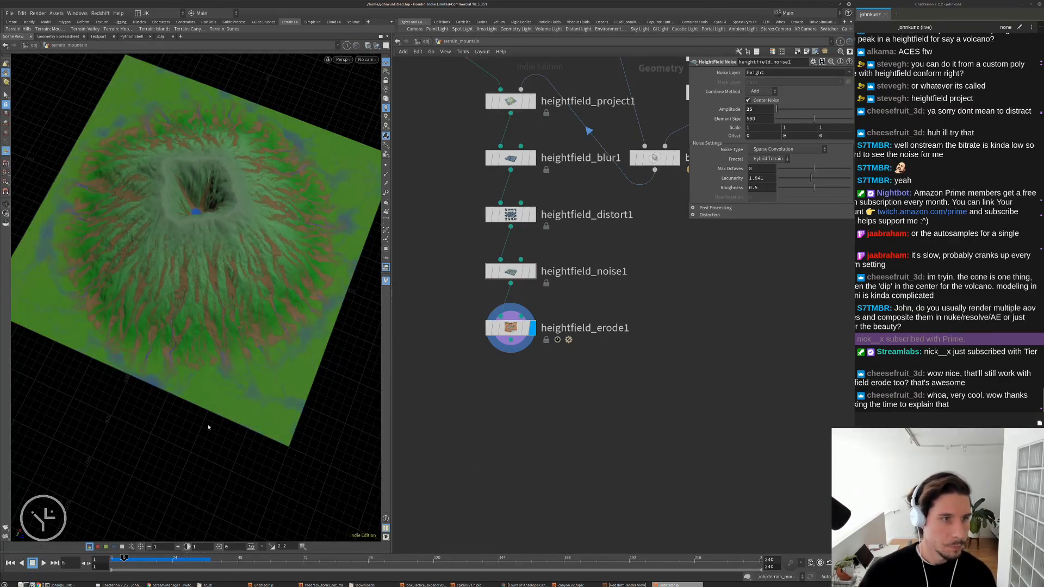
drag(281, 260, 257, 310)
key(g)
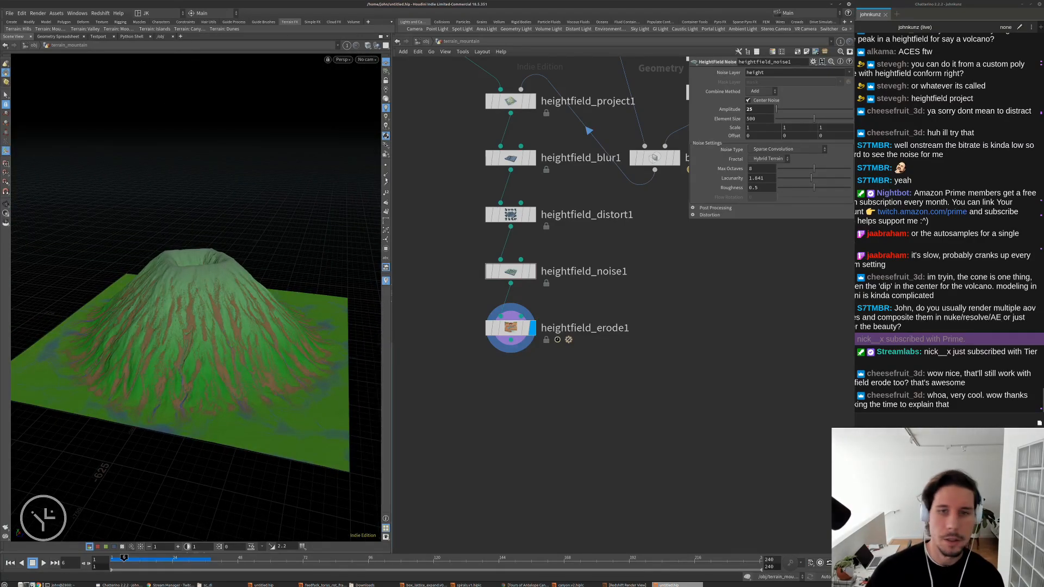
key(h)
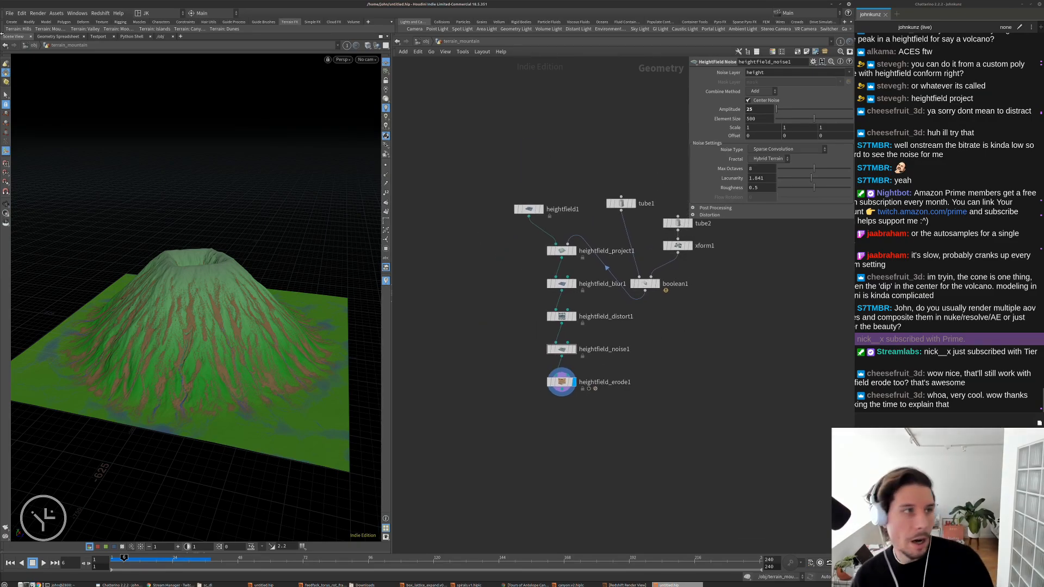
Save the scene as heightfield_volcano.v1.hip in the /mnt/data/stream/2020_11_11/scenes/ folder
click(10, 15)
click(45, 61)
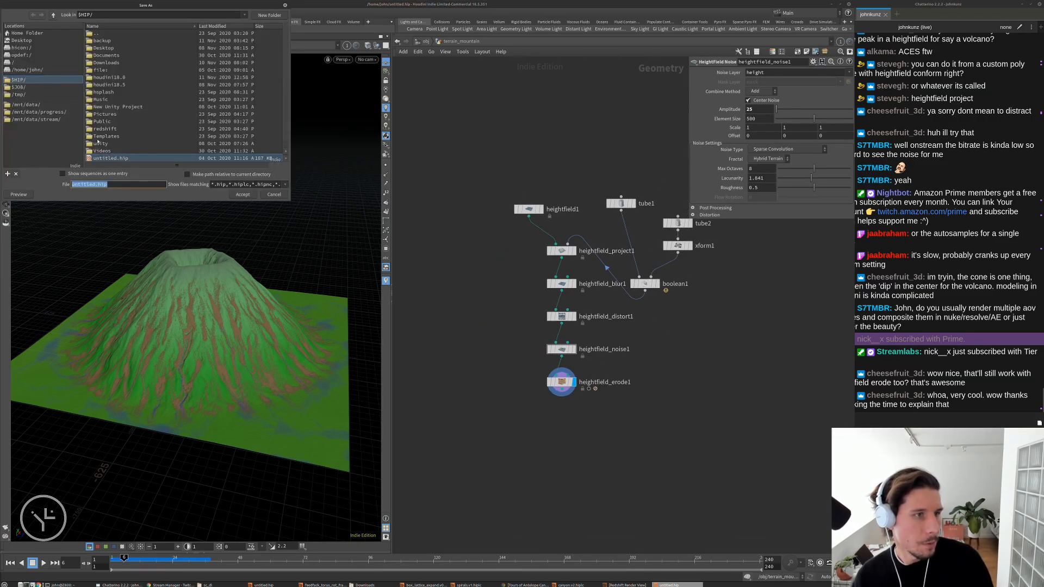
click(49, 119)
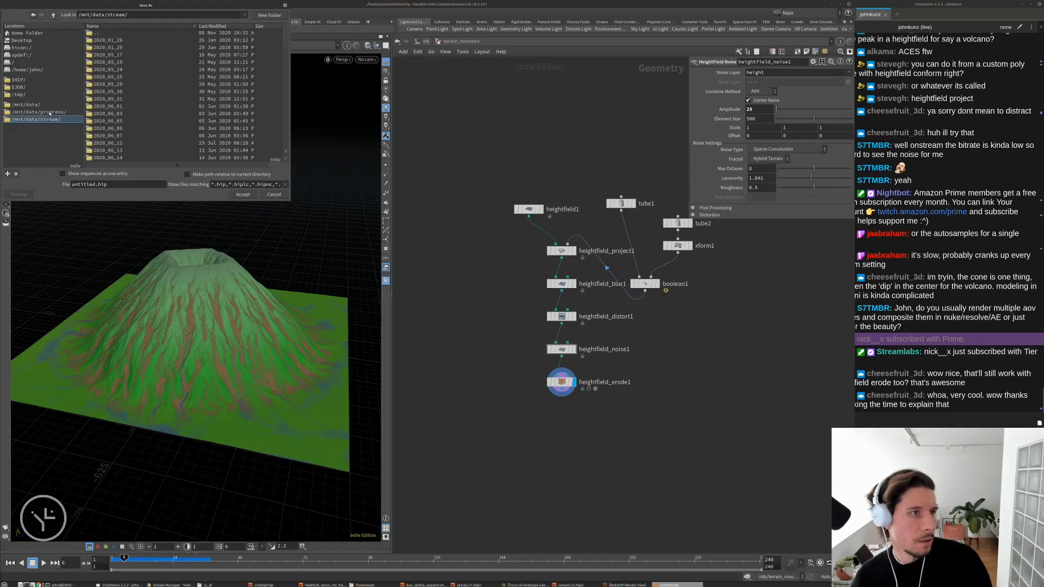
scroll(144, 87, down, 5)
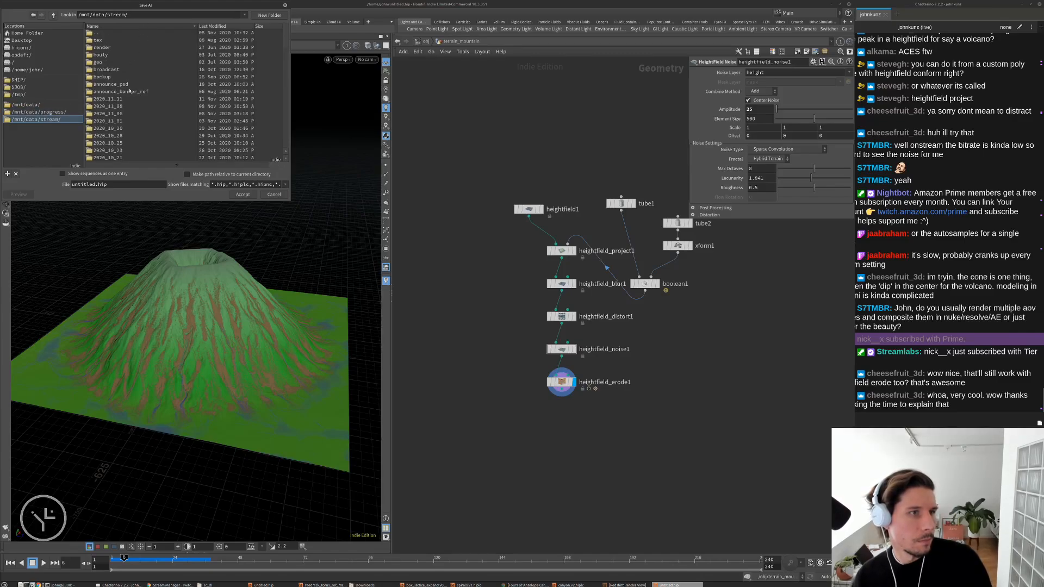
double_click(108, 98)
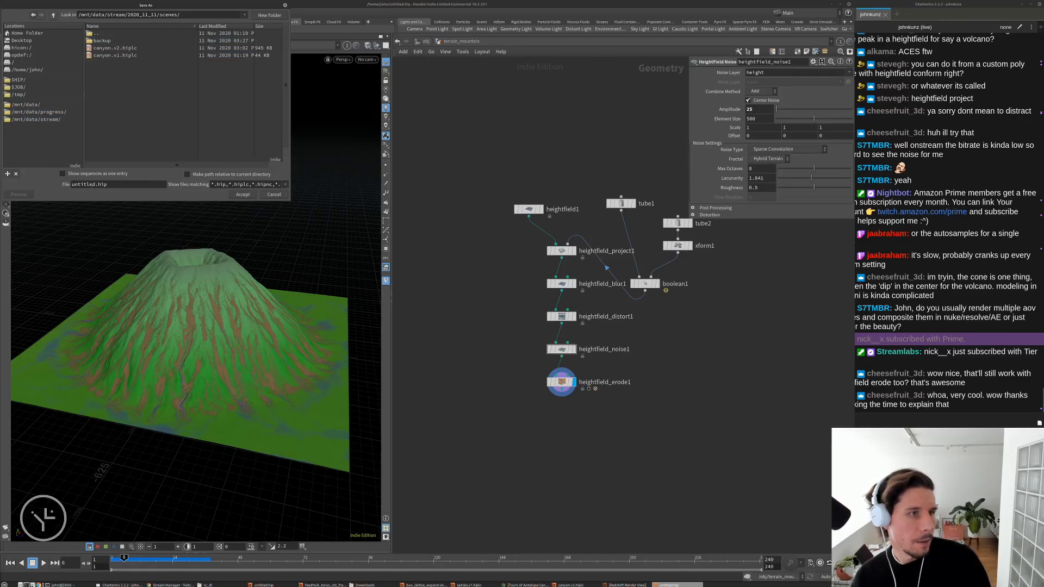
double_click(87, 184)
text(heigh)
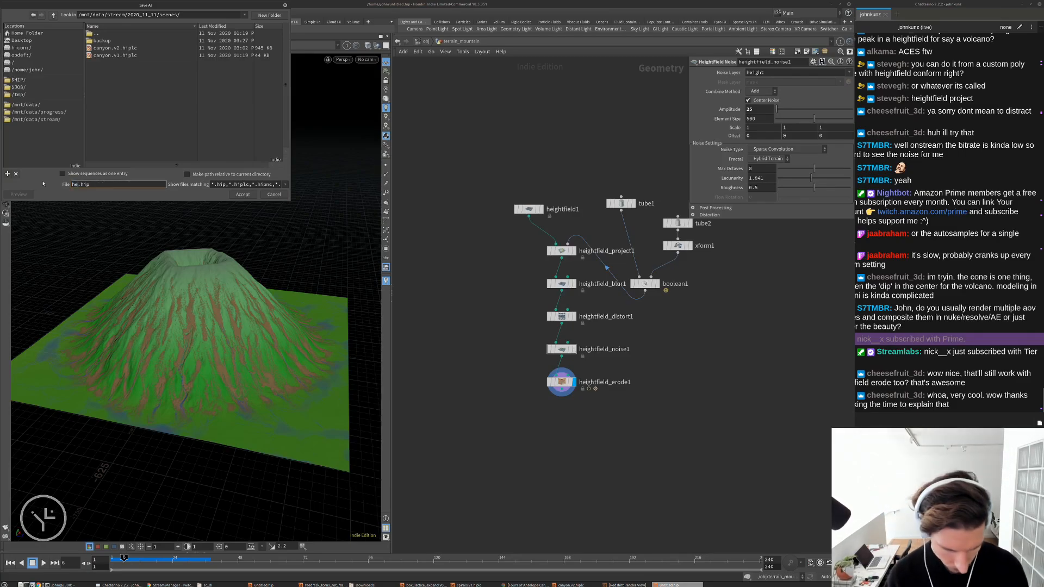
text(tfield_vo)
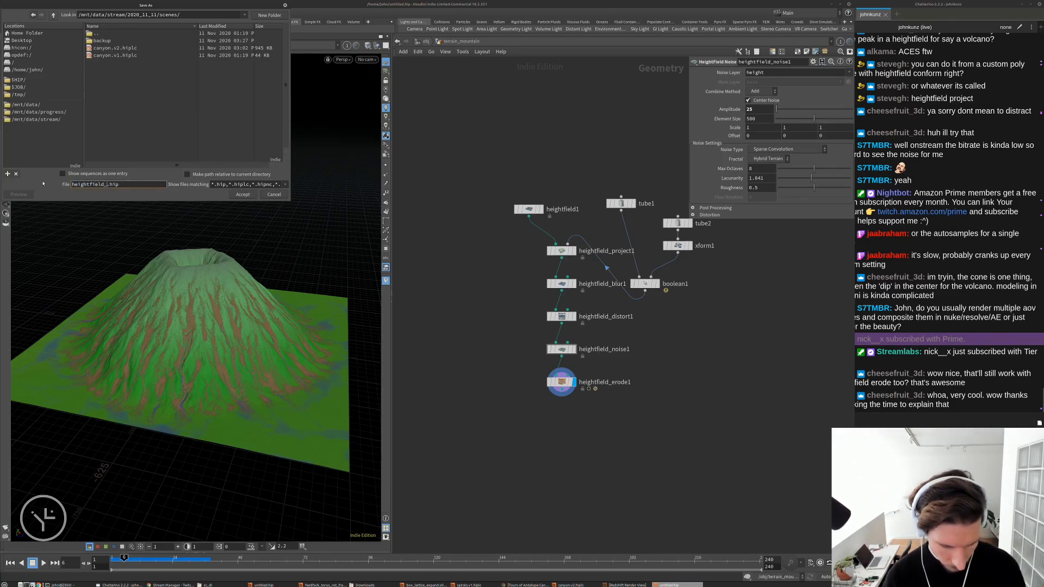
text(lcano.v1)
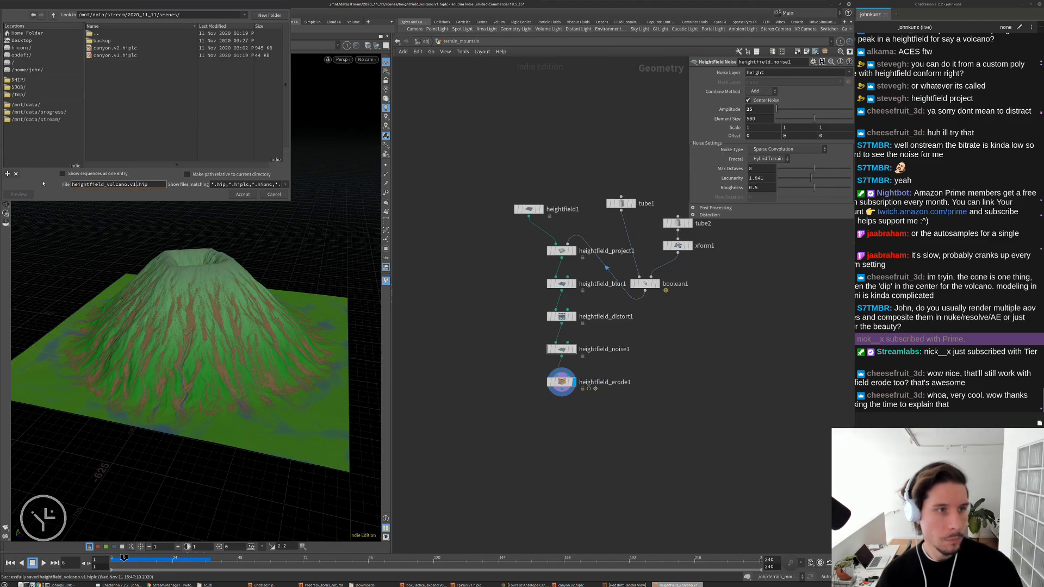
key(Return)
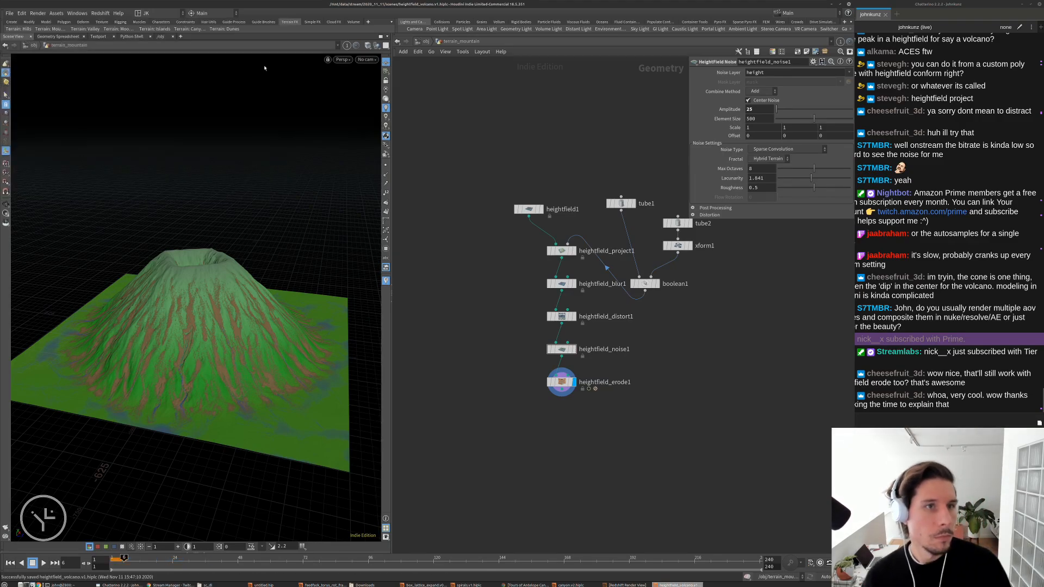
Add the custom shelf with the FTP tool to the shelf set and share the saved volcano scene file
click(369, 22)
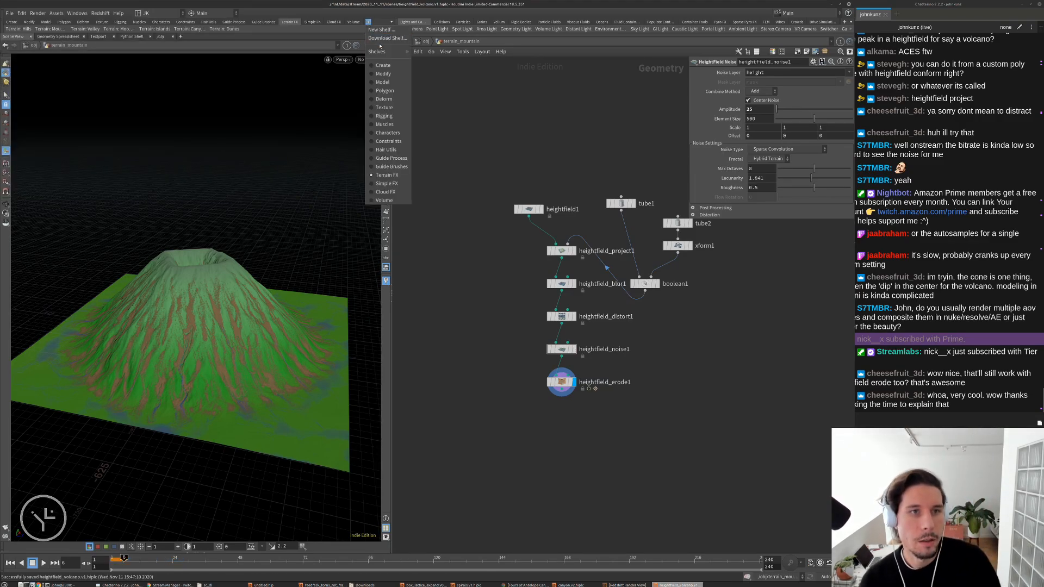
mouse_move(381, 52)
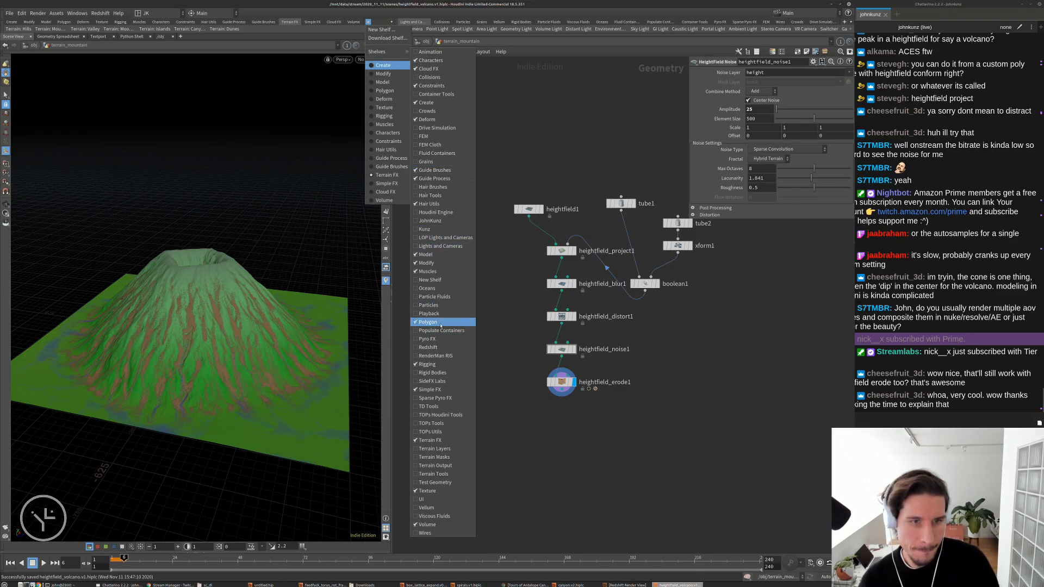
click(434, 229)
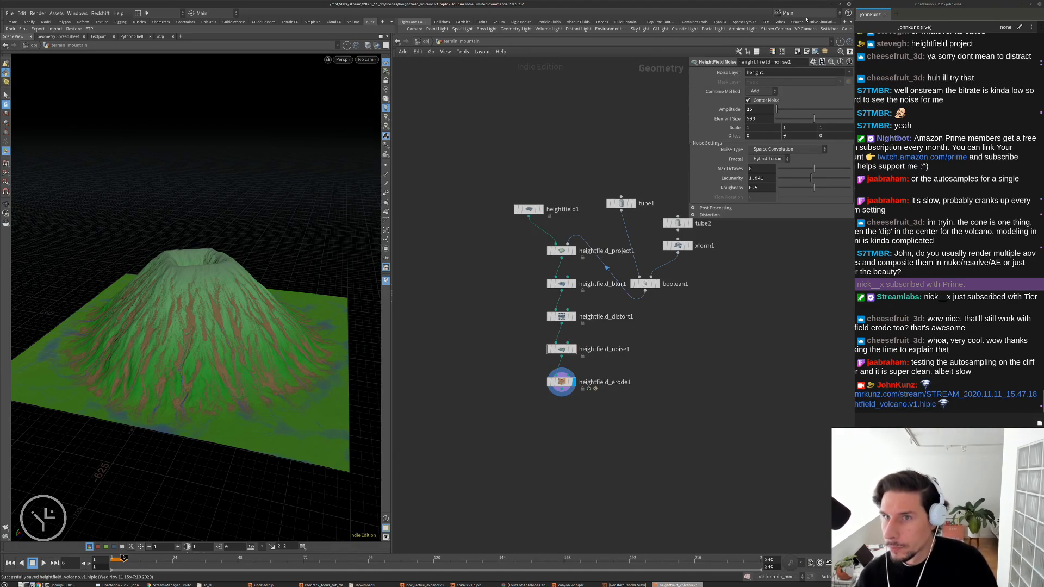
Quit the volcano session, discarding unsaved changes, and bring the Redshift render view back into full view
click(848, 5)
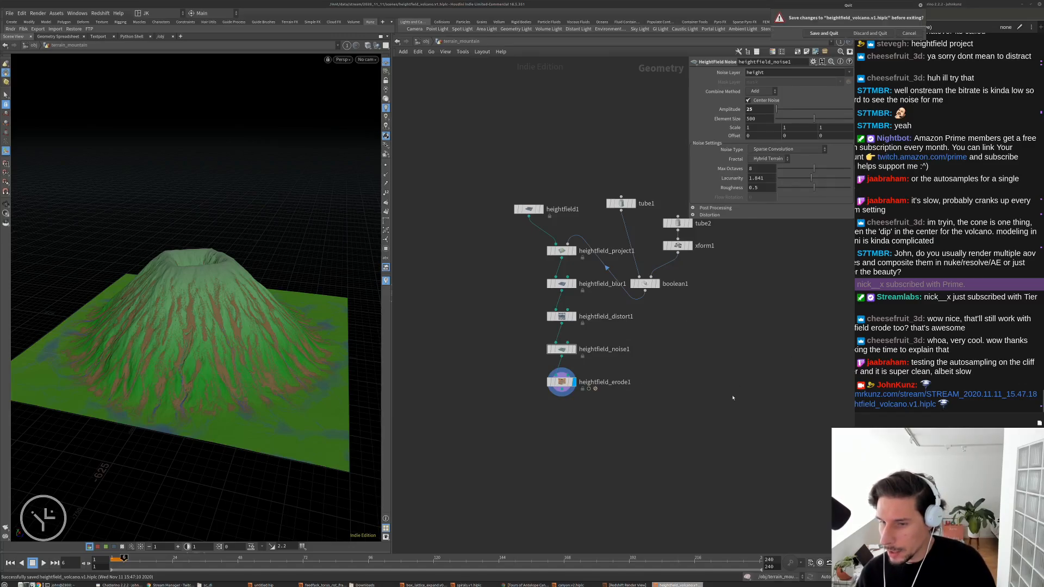
click(626, 585)
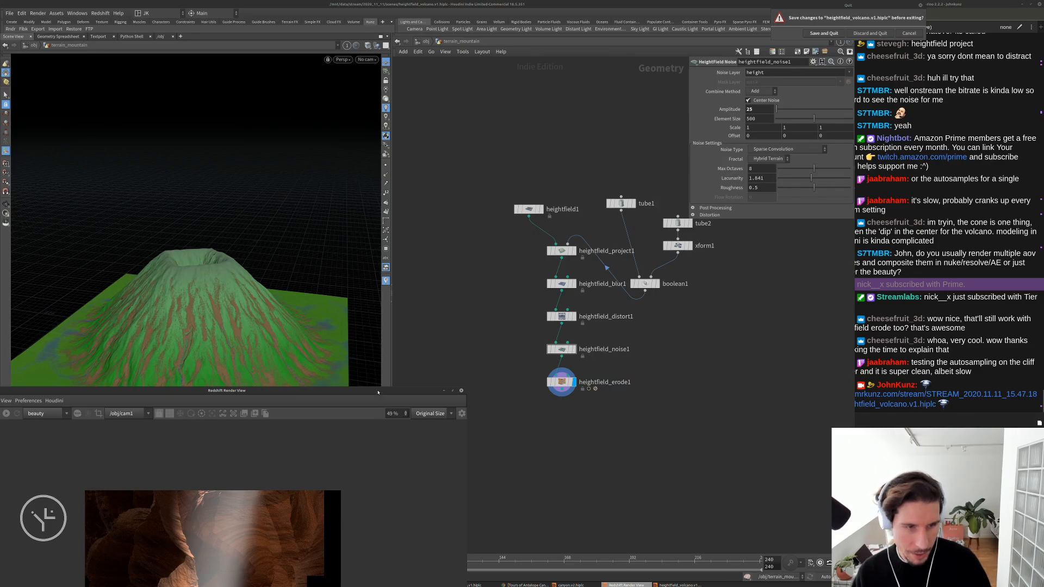
drag(378, 392, 406, 225)
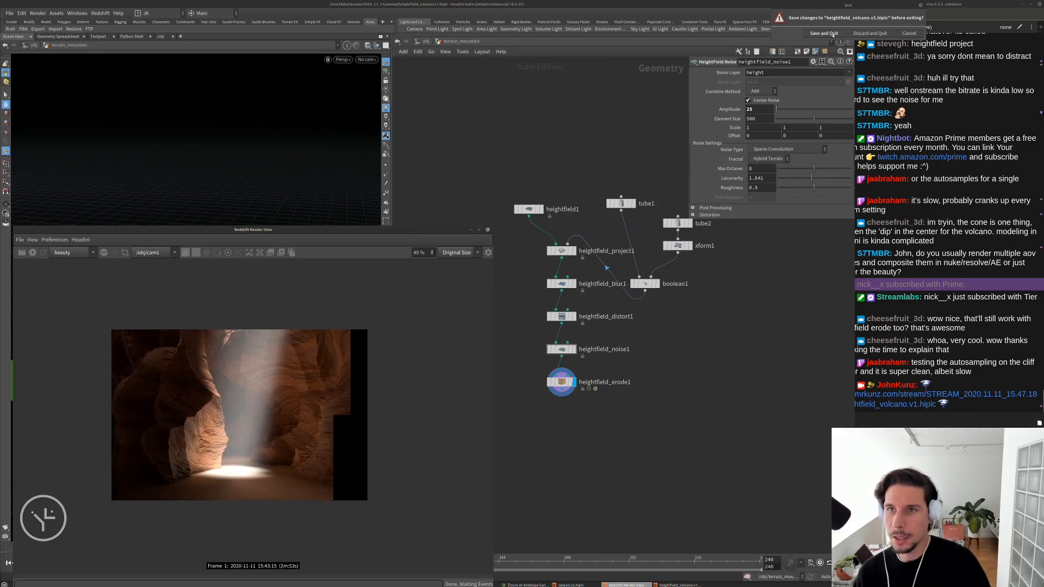
click(862, 33)
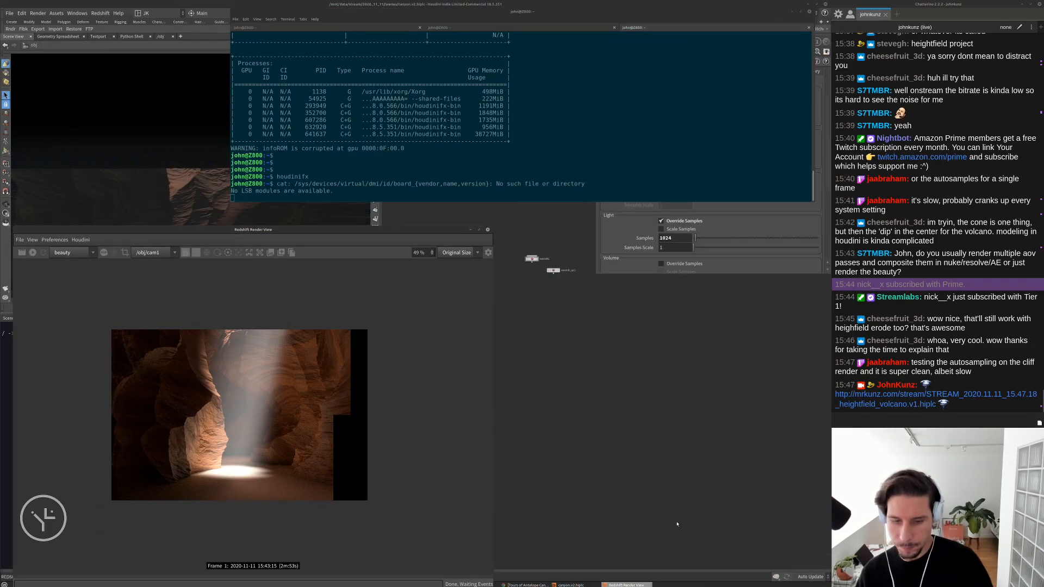
Show the unified sampling settings of the redshift1 render node in the canyon scene
click(701, 238)
scroll(619, 163, up, 2)
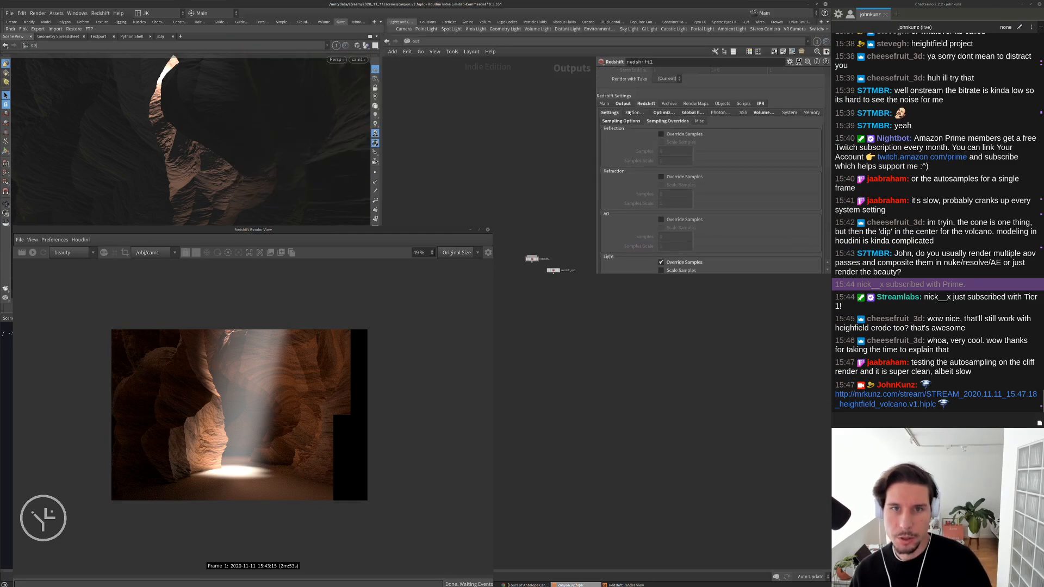
click(621, 122)
Zoom into the canyon render to examine the noise in the light shaft, rock walls and sunlit floor
scroll(300, 350, up, 7)
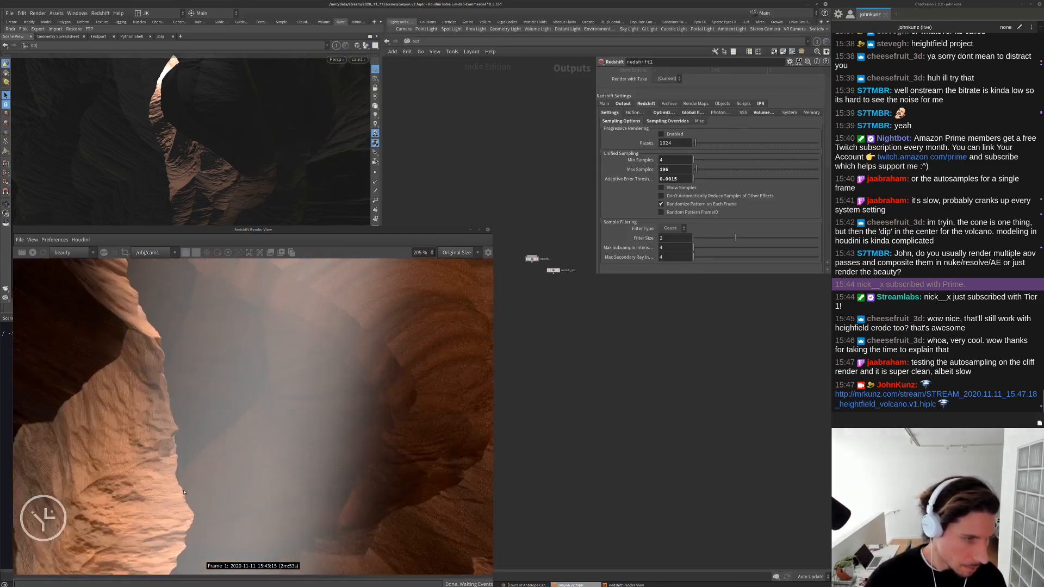
middle_drag(233, 489, 251, 461)
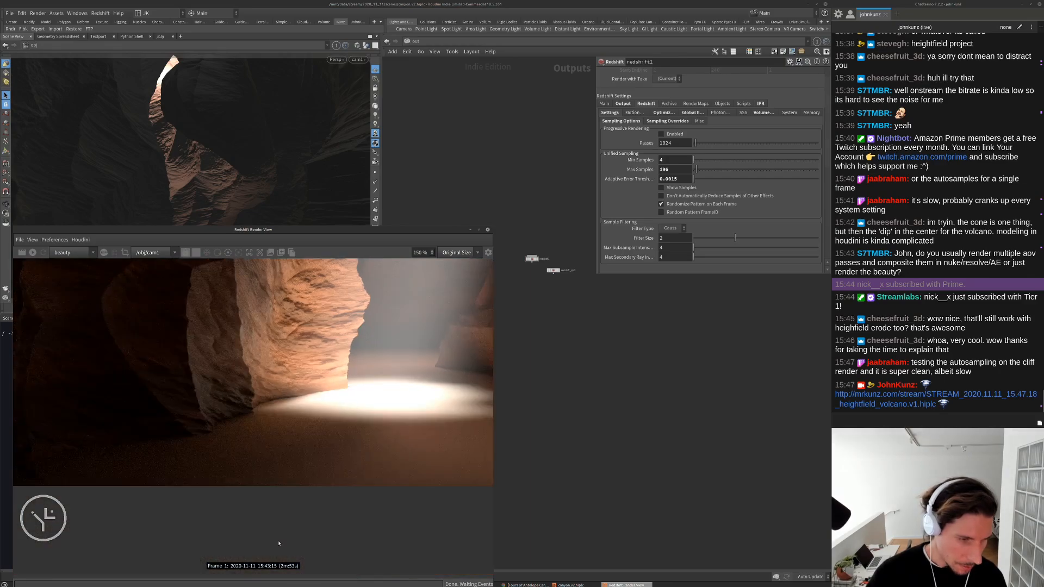
scroll(288, 522, down, 5)
middle_drag(306, 437, 208, 425)
scroll(294, 445, up, 5)
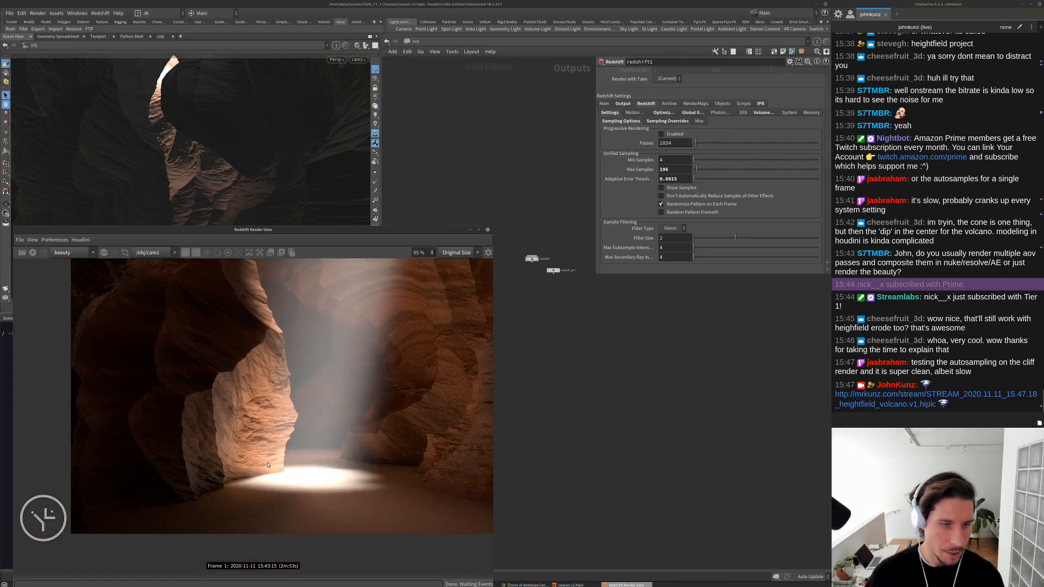
Examine the canyon render's overall grain and lighting across the lit rock pillar, light shaft and sunlit floor
scroll(399, 364, down, 3)
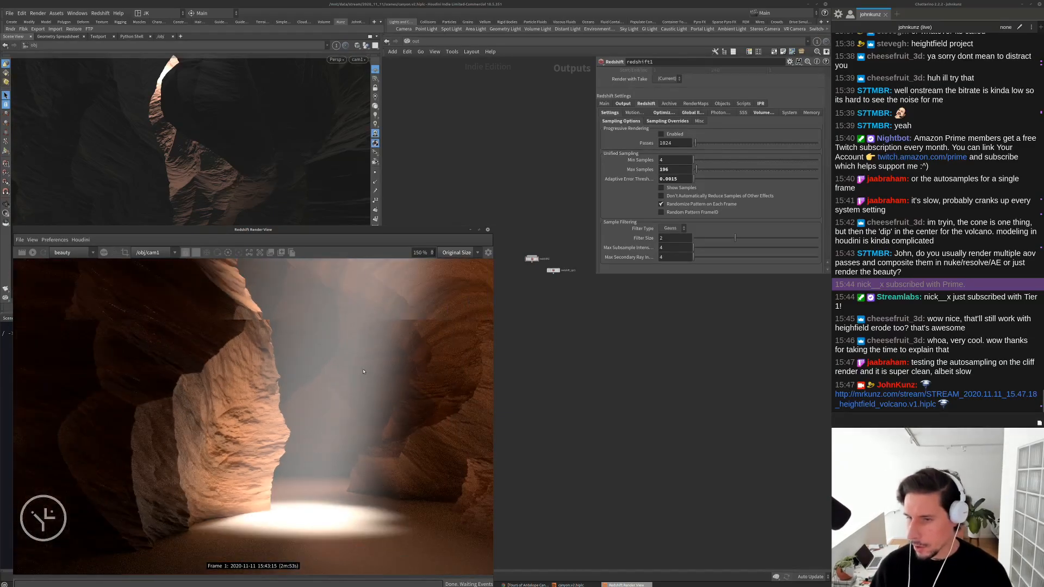
middle_drag(307, 410, 357, 356)
scroll(357, 356, down, 2)
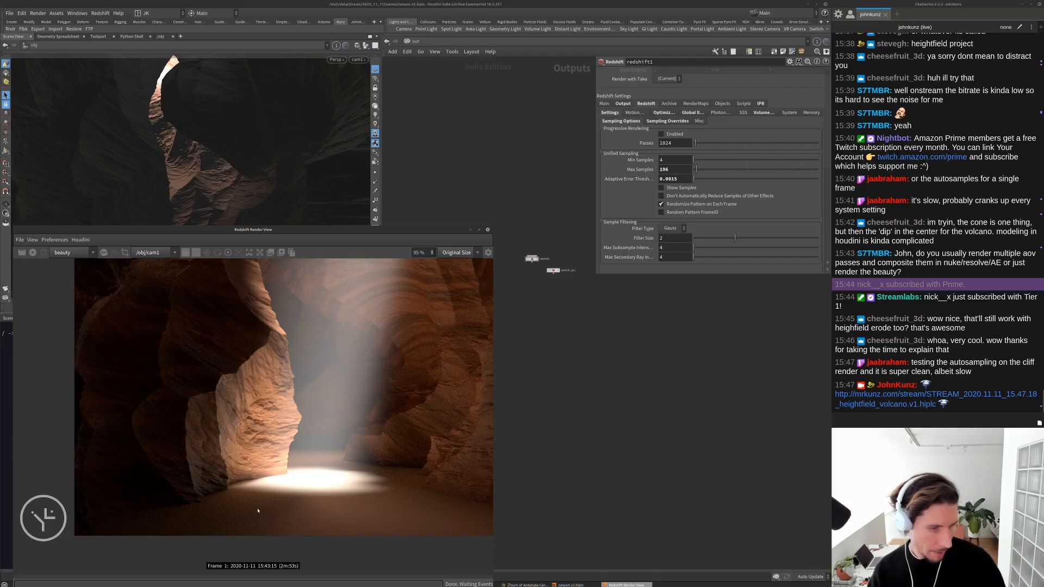
scroll(259, 510, up, 1)
middle_drag(271, 492, 264, 512)
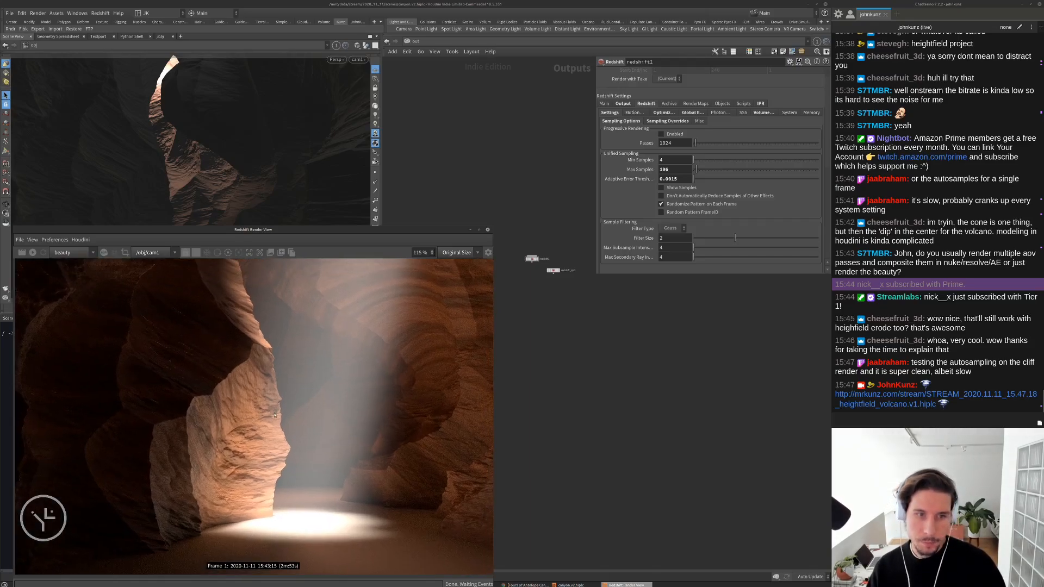
middle_drag(274, 415, 298, 412)
scroll(294, 421, down, 1)
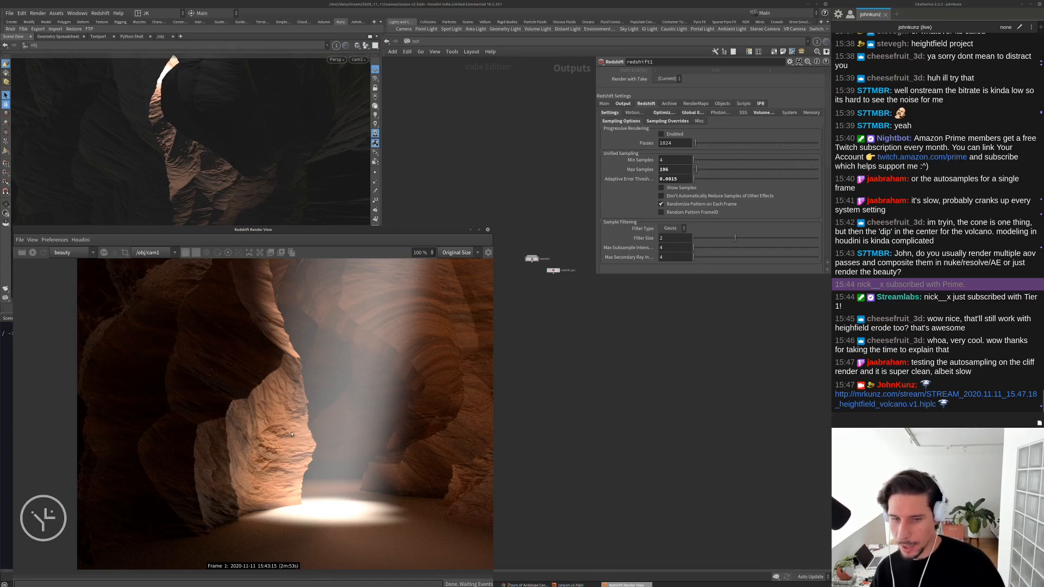
scroll(292, 434, up, 2)
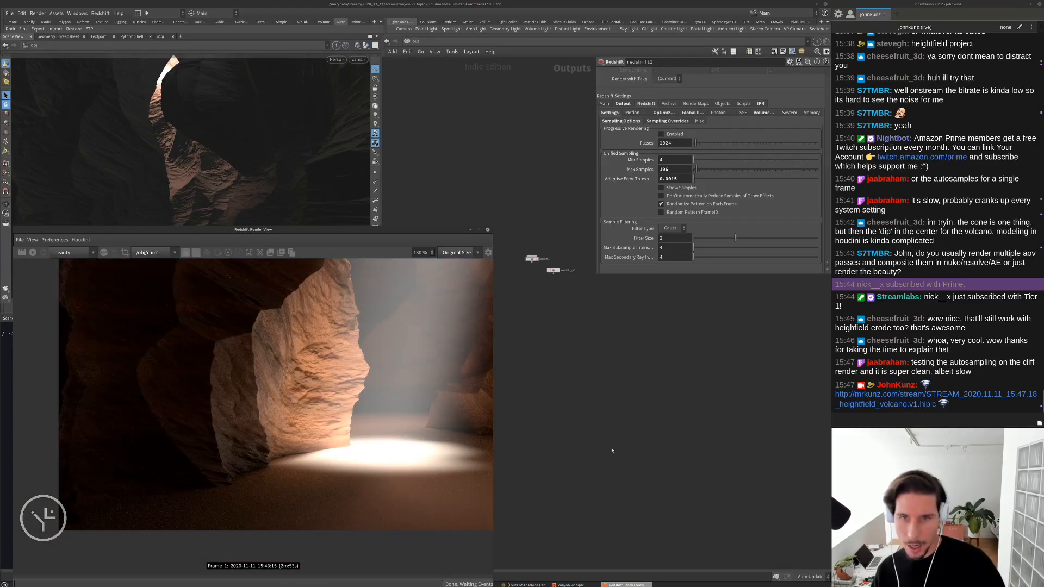
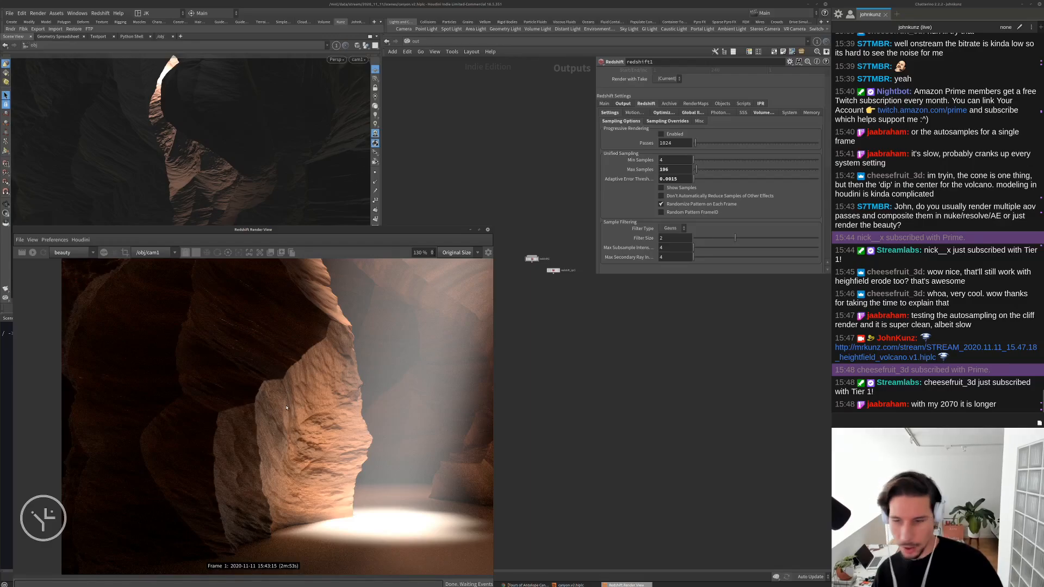
scroll(287, 408, down, 3)
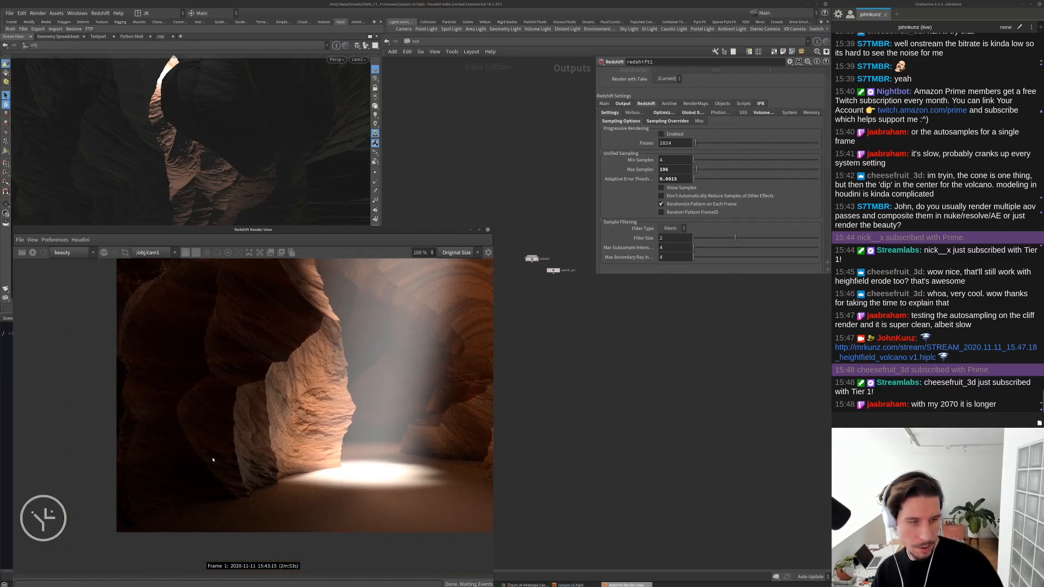
scroll(213, 460, up, 3)
Inspect the shadowed rock wall above the lit pillar up close for residual noise in the render
drag(680, 179, 674, 180)
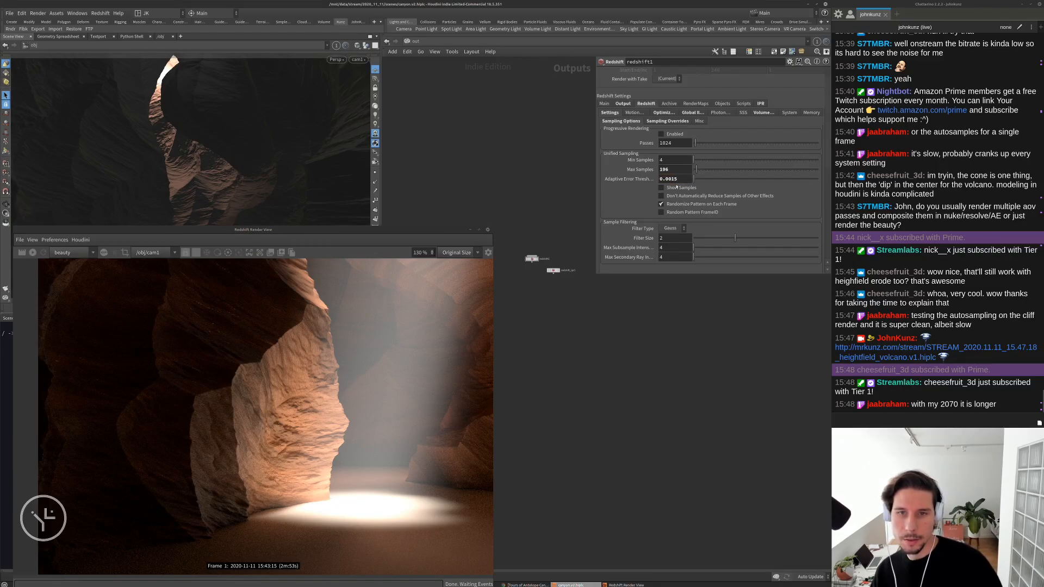
scroll(262, 319, up, 5)
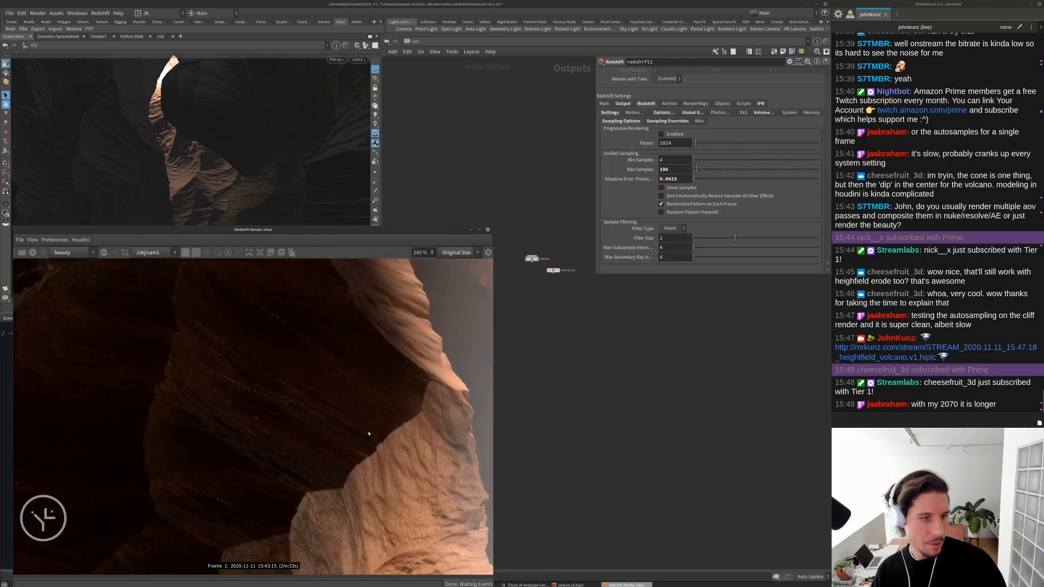
scroll(155, 375, up, 5)
middle_drag(191, 417, 272, 406)
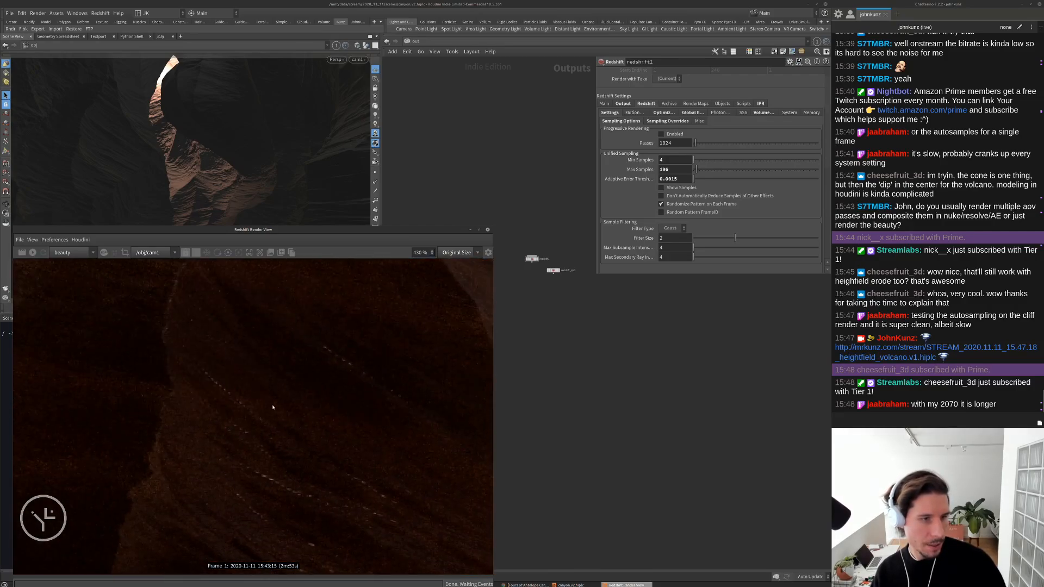
middle_drag(303, 457, 221, 354)
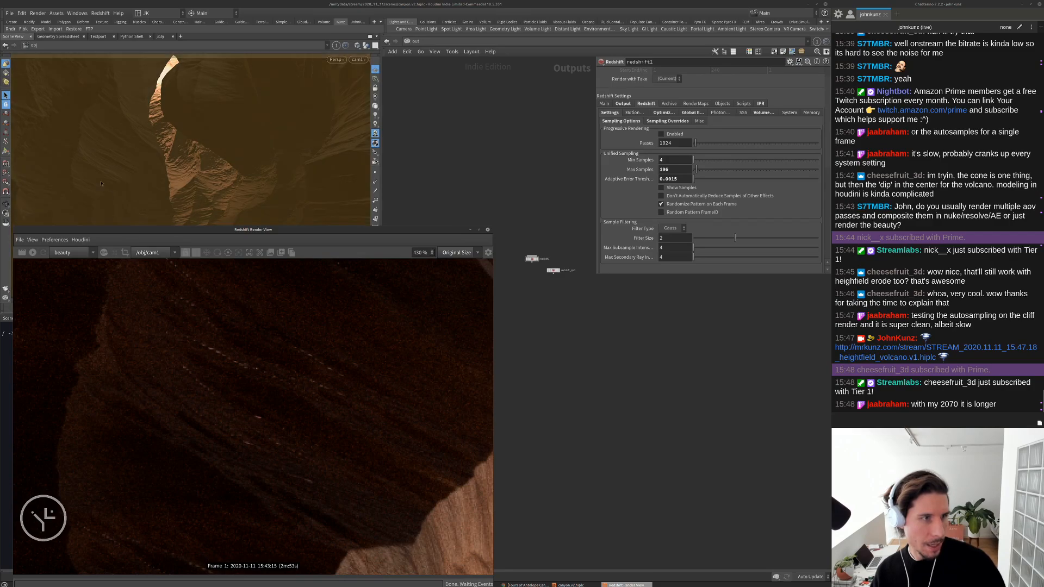
scroll(224, 362, down, 8)
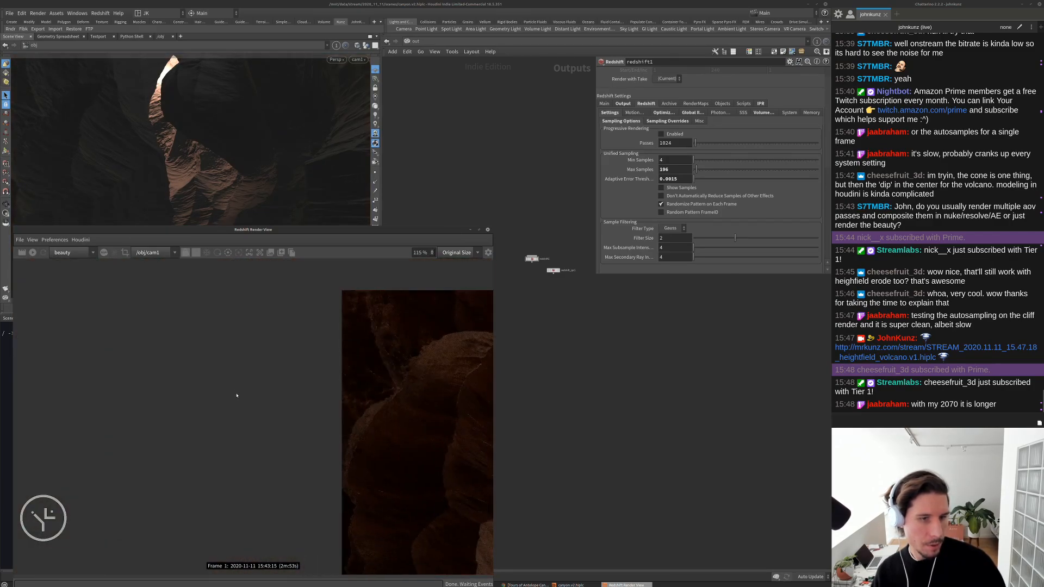
scroll(265, 424, up, 2)
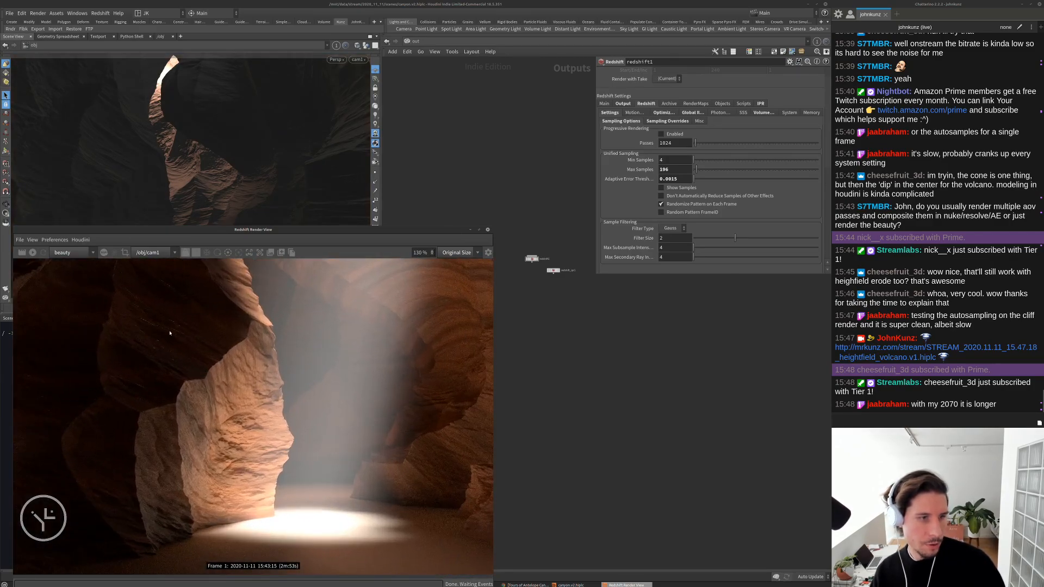
Set the redshift1 node's unified sampling Max Samples to 256
double_click(674, 169)
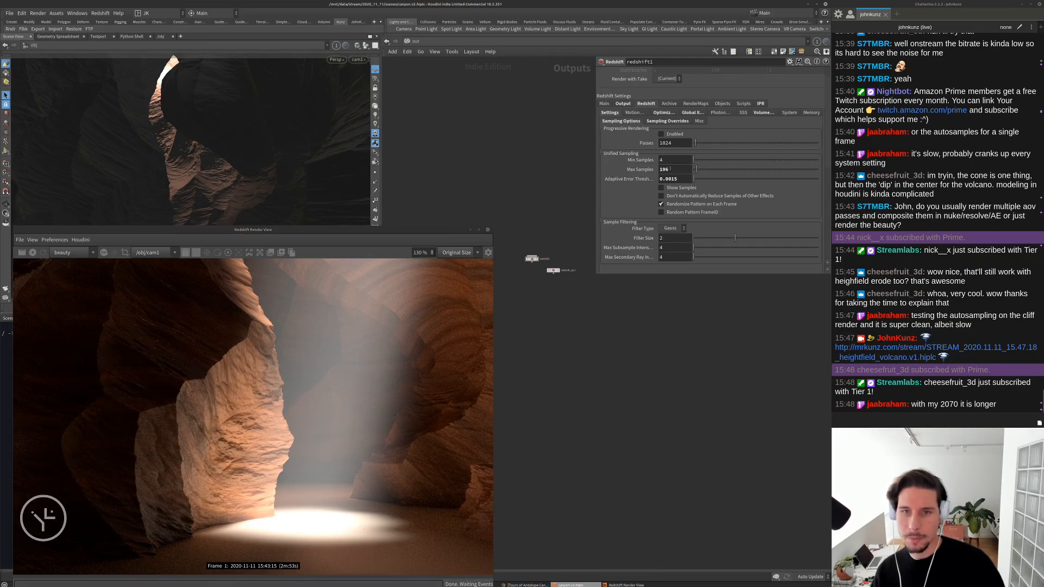
text(256)
key(Return)
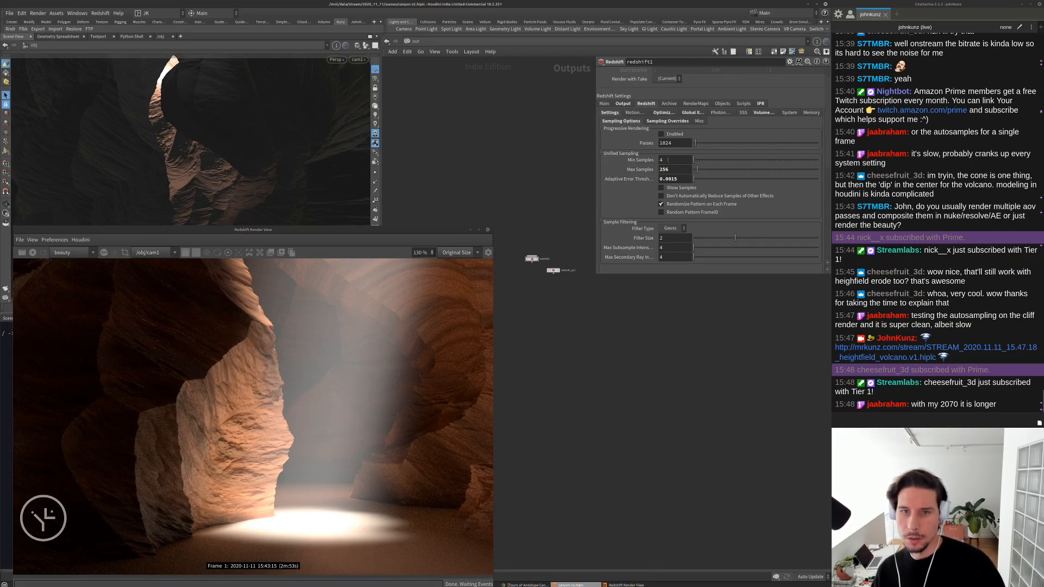
Set the Light samples in the redshift1 node's sampling overrides to 2024
click(654, 120)
scroll(673, 222, down, 4)
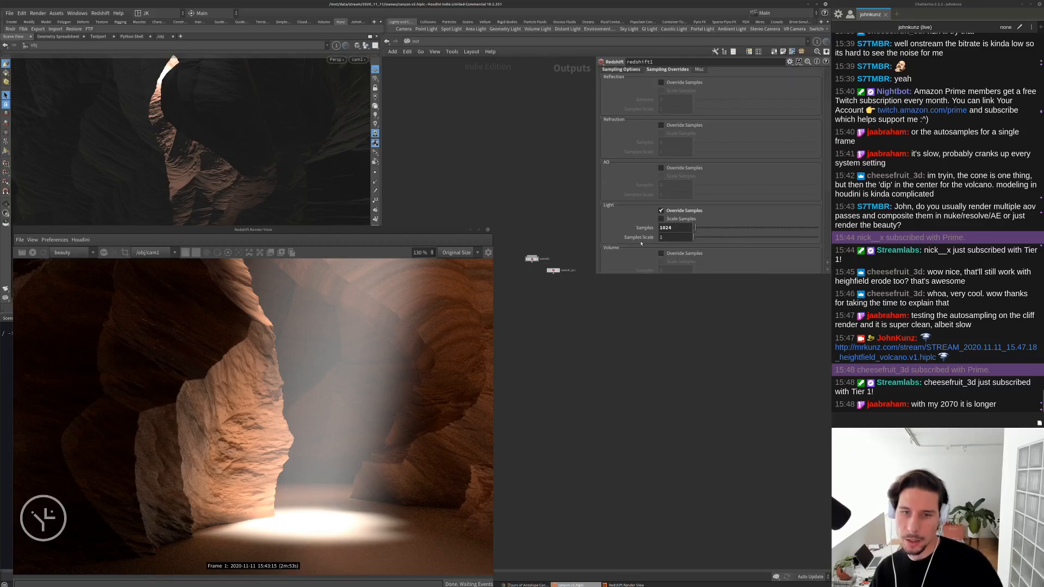
click(673, 217)
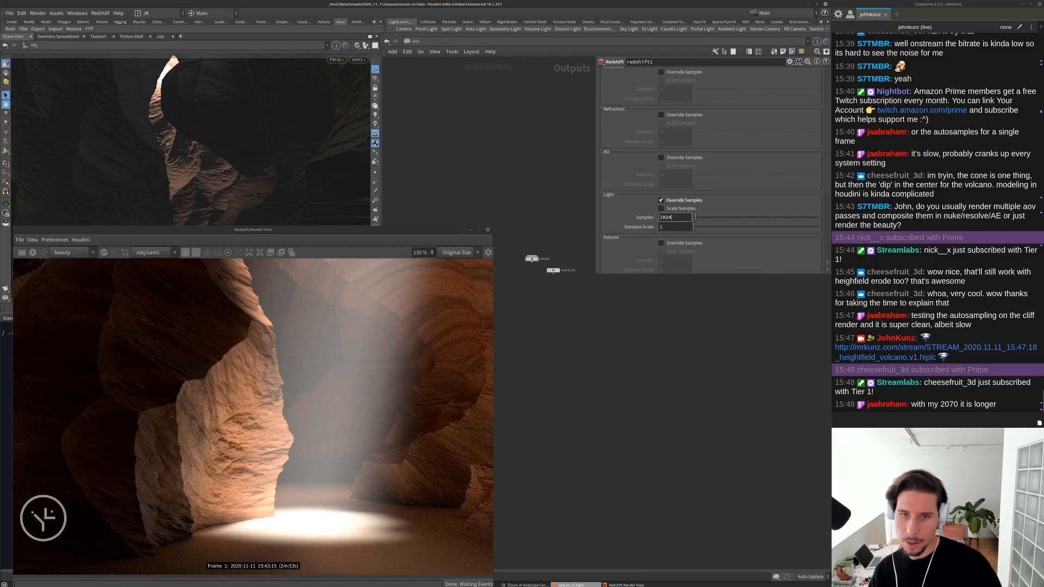
text(2024)
key(Return)
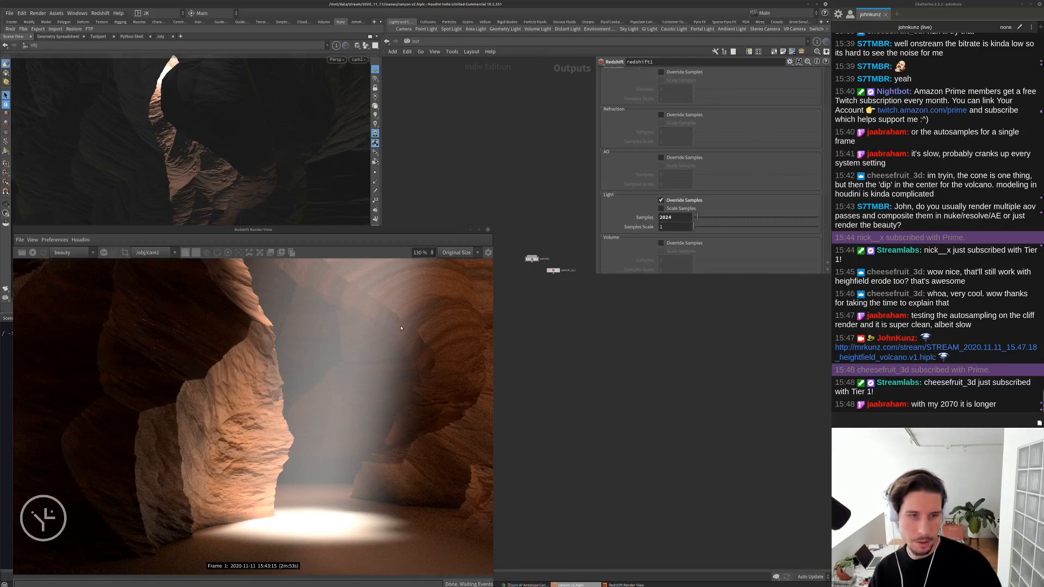
Set the redshift1 node's Adaptive Error Threshold to 0.001 in the sampling options
scroll(707, 180, up, 5)
click(620, 111)
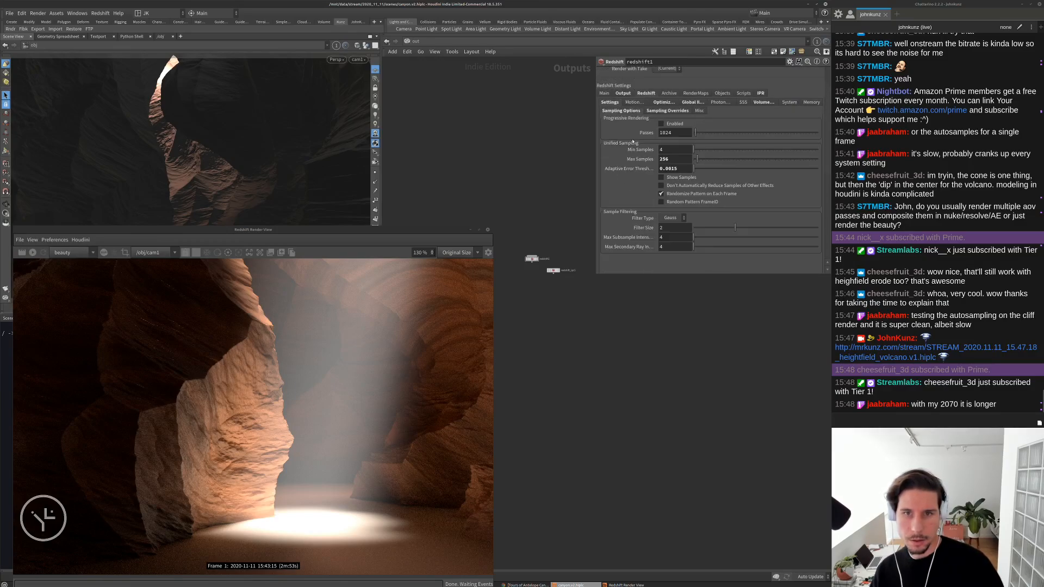
key(BackSpace)
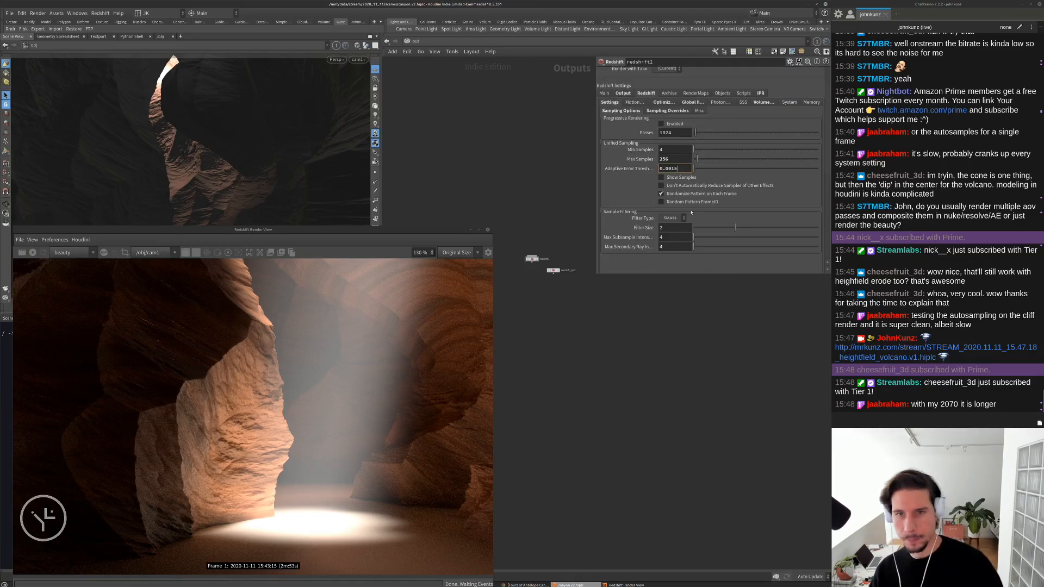
key(Return)
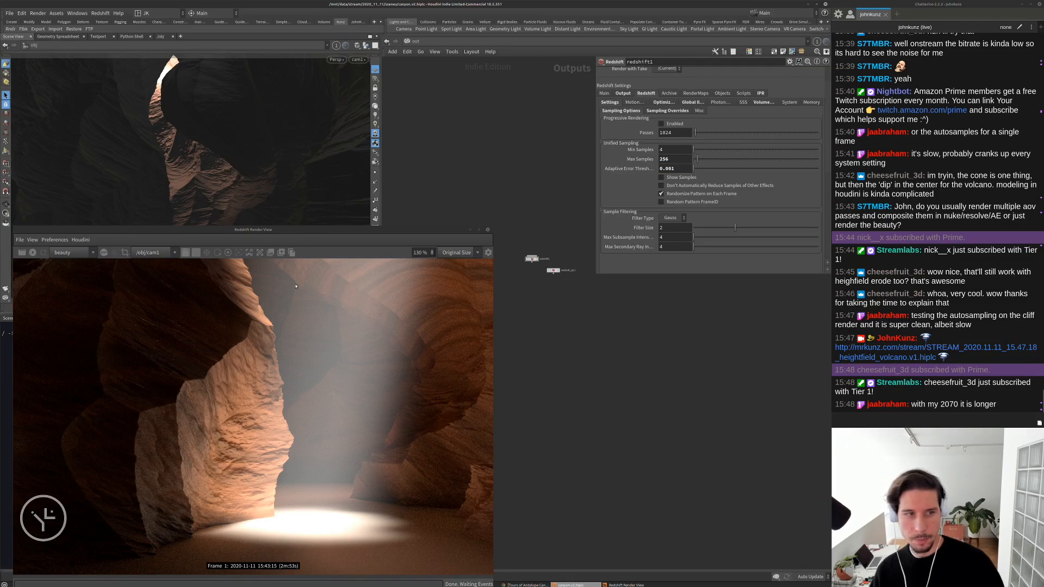
Re-render the canyon beauty pass from cam1 with the new sampling settings and watch the first buckets
scroll(307, 331, down, 2)
scroll(309, 433, up, 8)
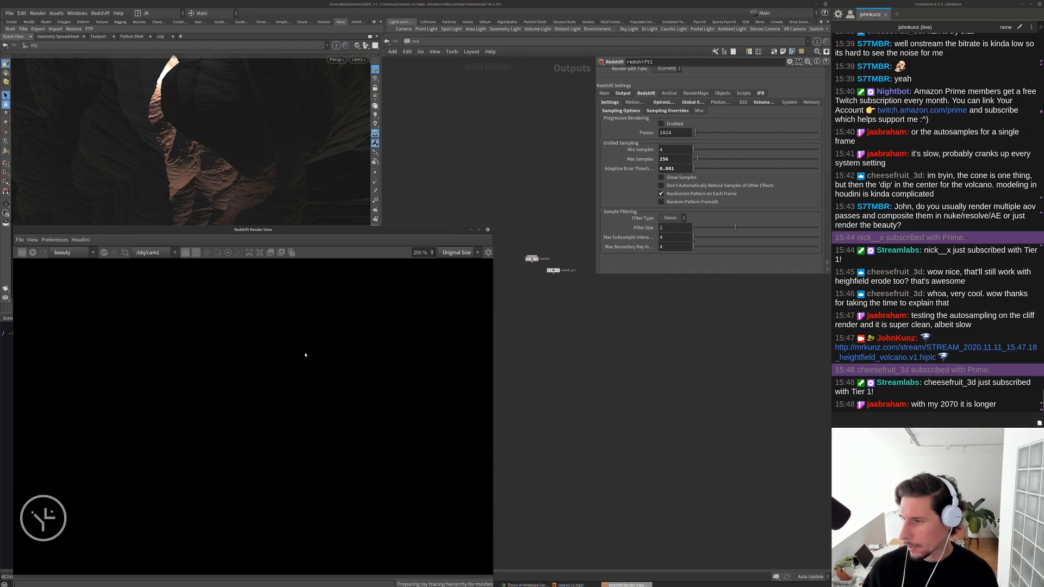
scroll(305, 356, down, 5)
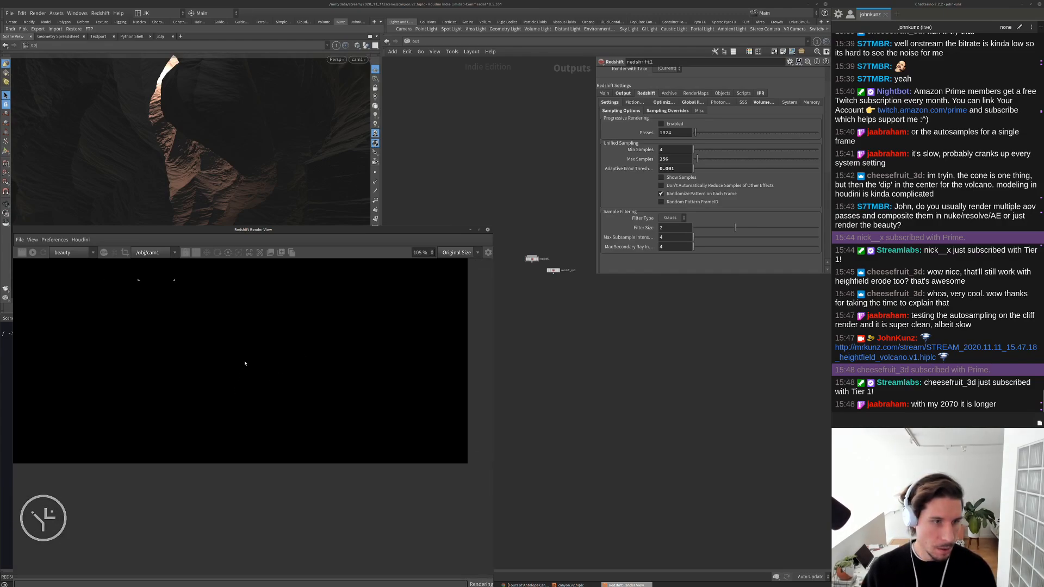
scroll(137, 343, up, 5)
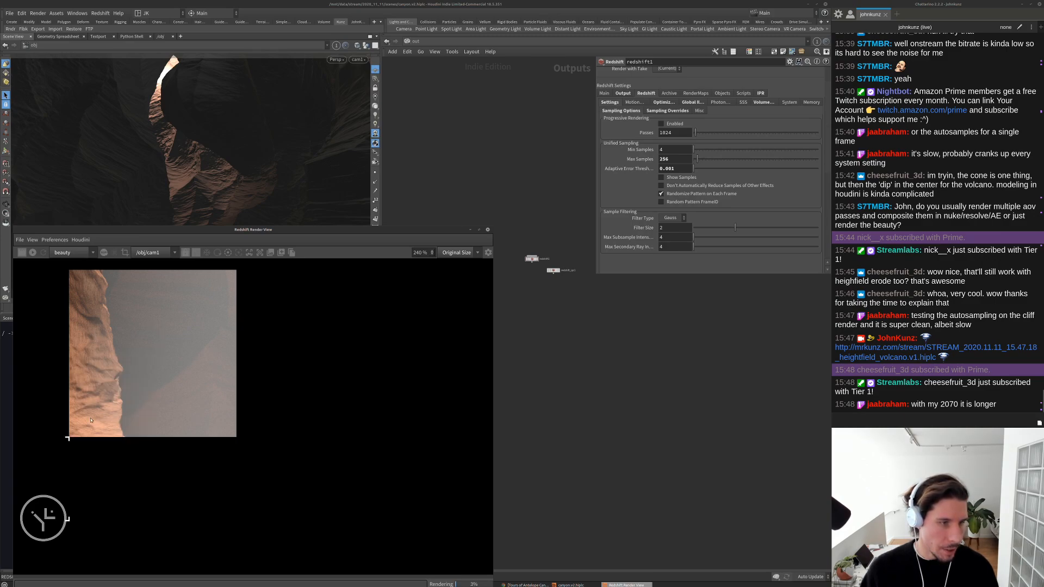
Examine the grain on the lit rock pillar and its edge against the light shaft in the new render
middle_drag(91, 420, 285, 370)
scroll(189, 417, up, 4)
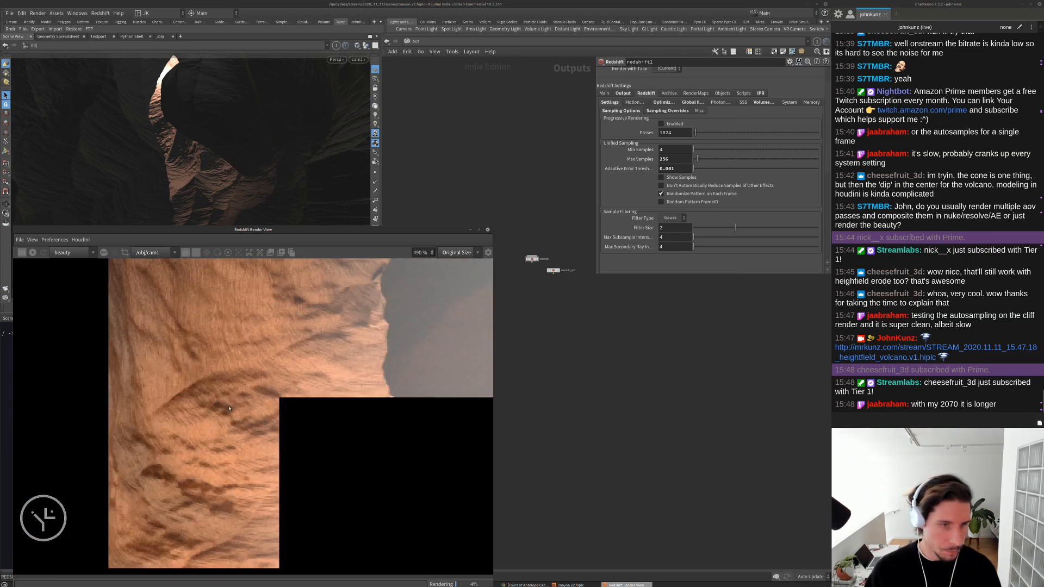
scroll(228, 408, down, 3)
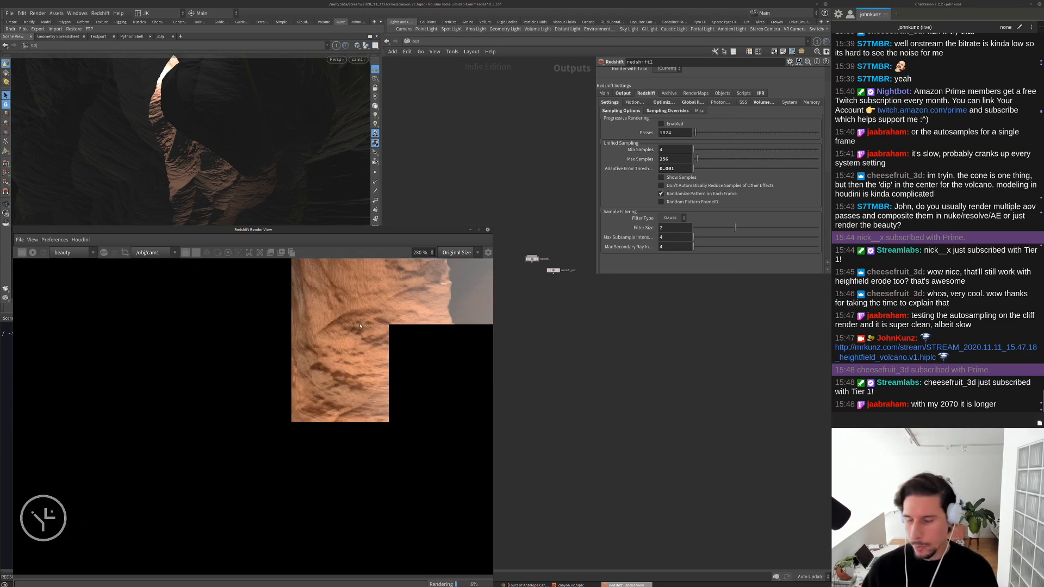
middle_drag(360, 326, 304, 362)
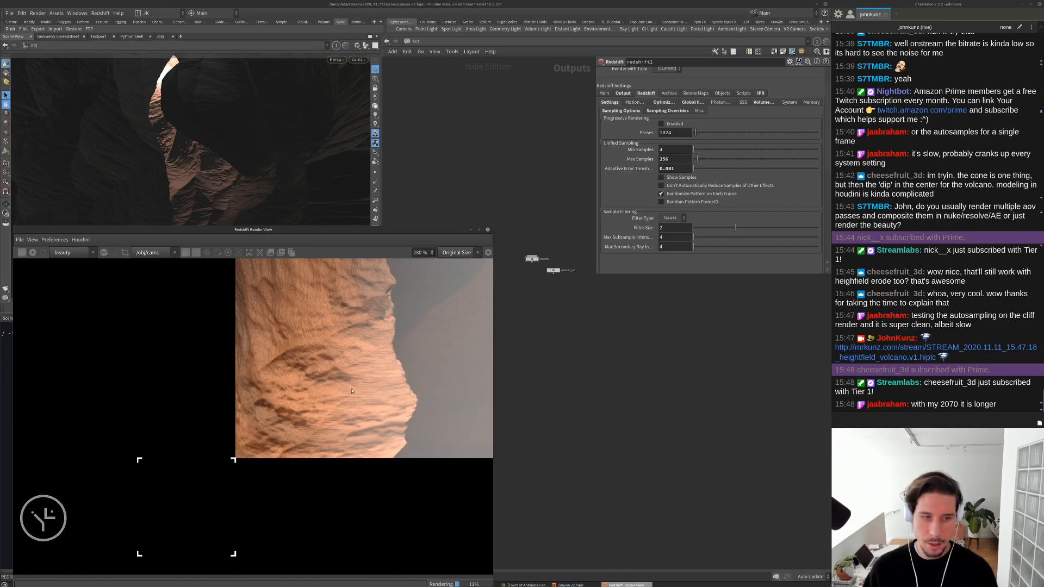
scroll(268, 447, up, 3)
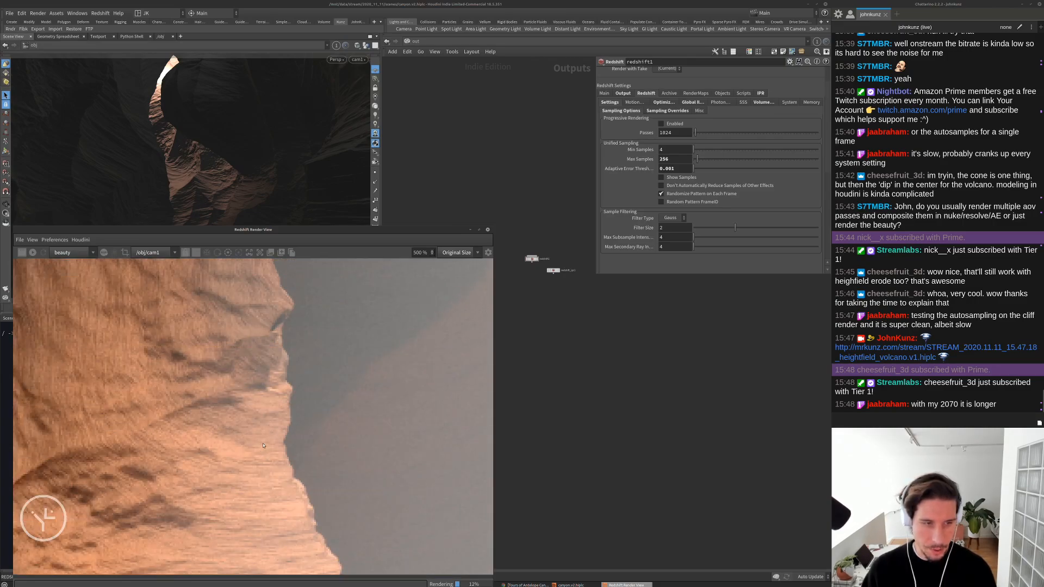
middle_drag(268, 447, 285, 377)
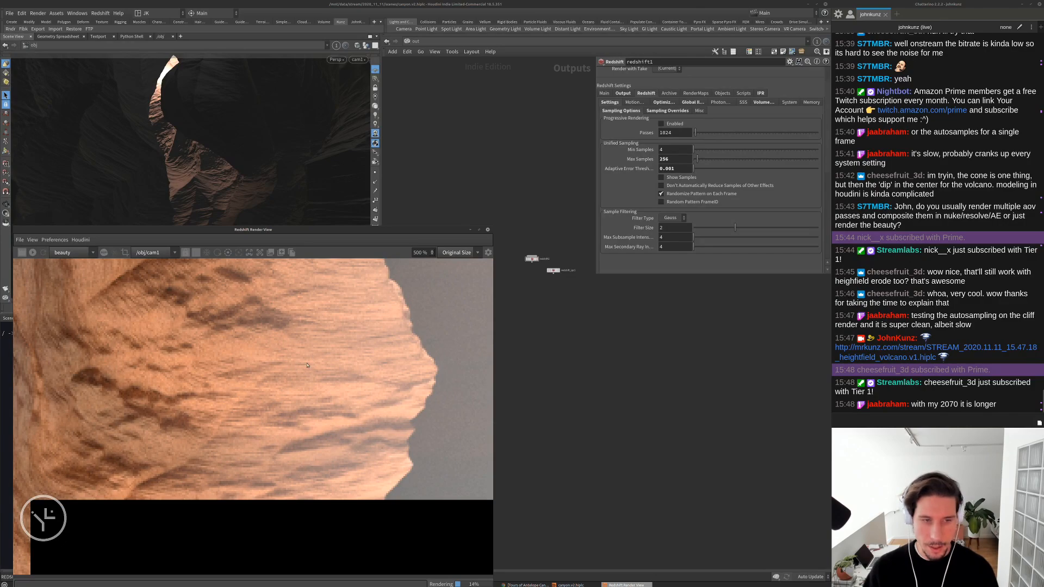
scroll(349, 375, down, 3)
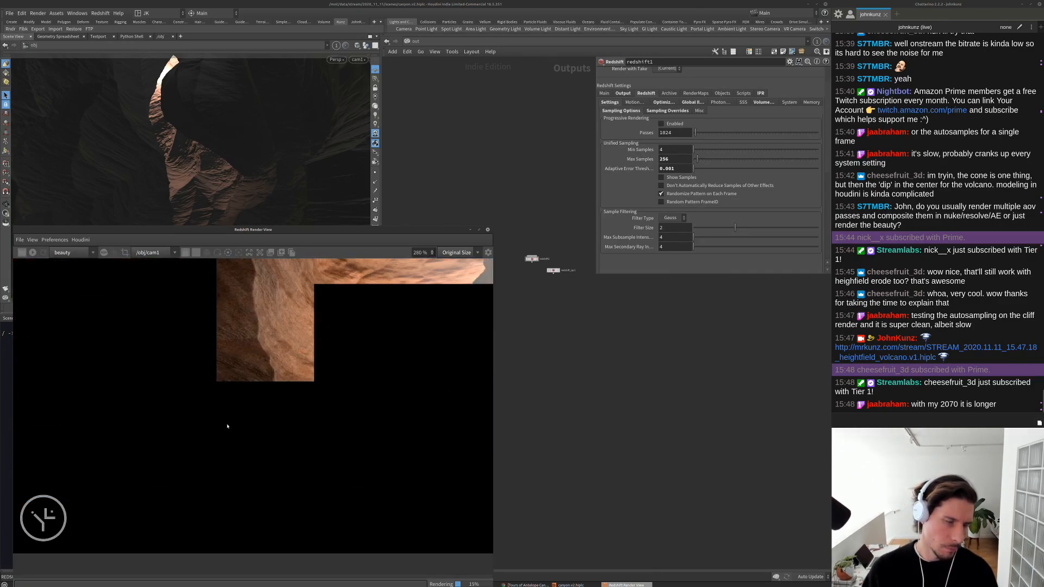
Examine the newly rendered light shaft, background rocks and upper floor area around the pillar
scroll(242, 402, down, 3)
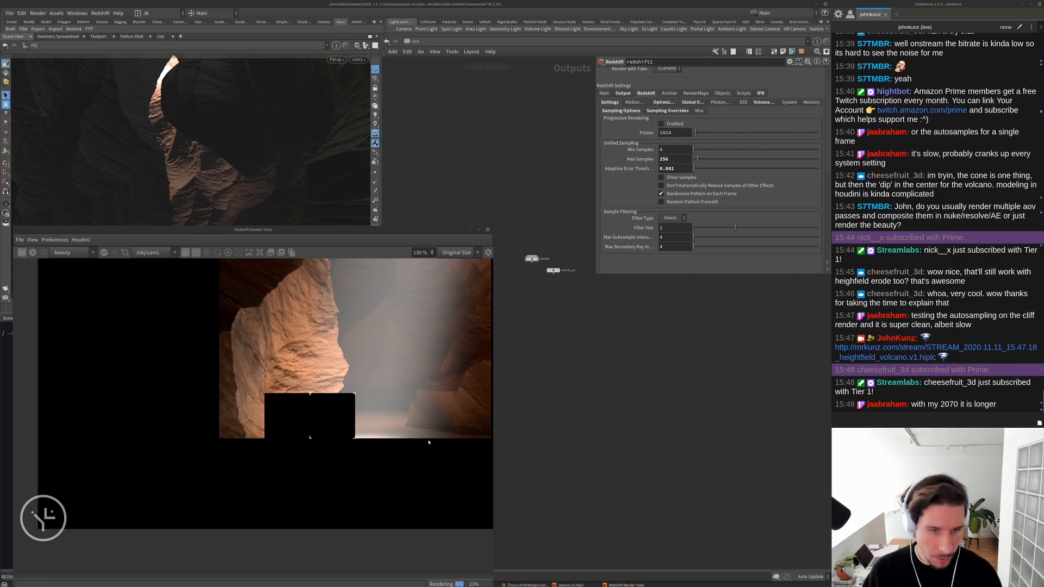
middle_drag(409, 461, 352, 461)
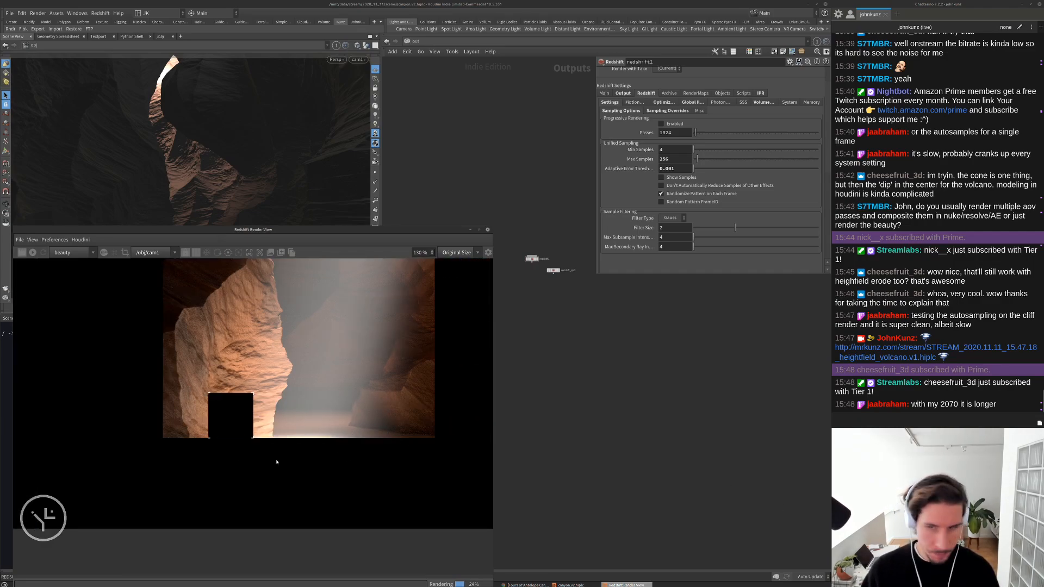
scroll(330, 474, up, 2)
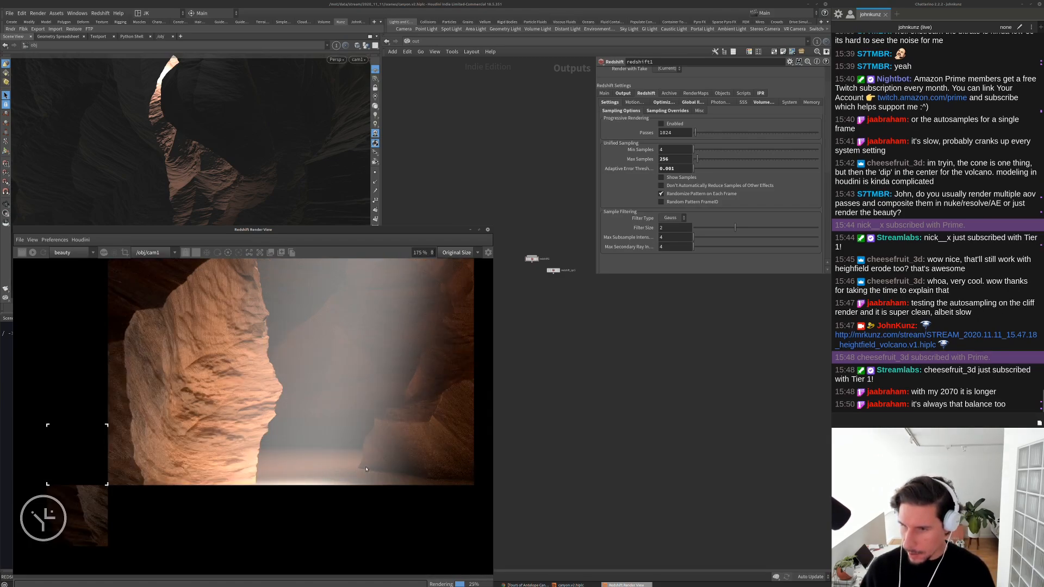
middle_drag(161, 517, 210, 465)
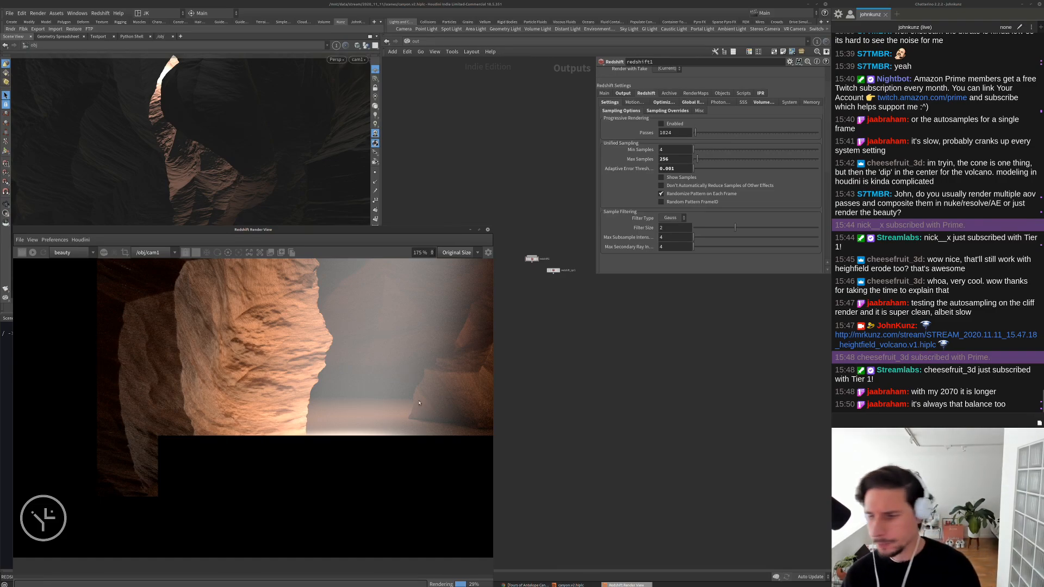
scroll(321, 398, up, 3)
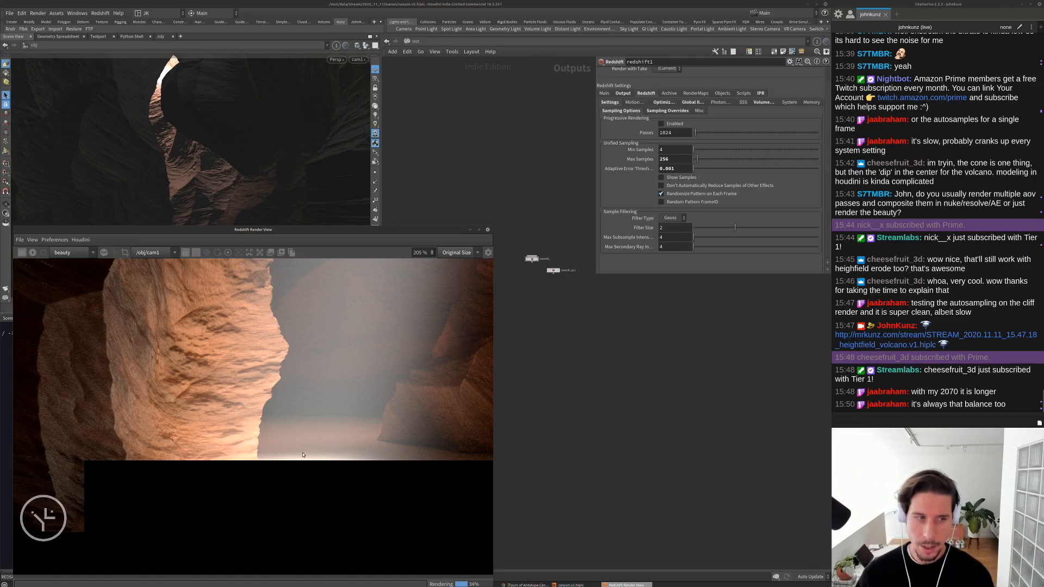
Examine the bright light pool on the floor, the base of the rock pillar and the adjacent rocks as they render
scroll(303, 454, down, 2)
scroll(299, 440, down, 2)
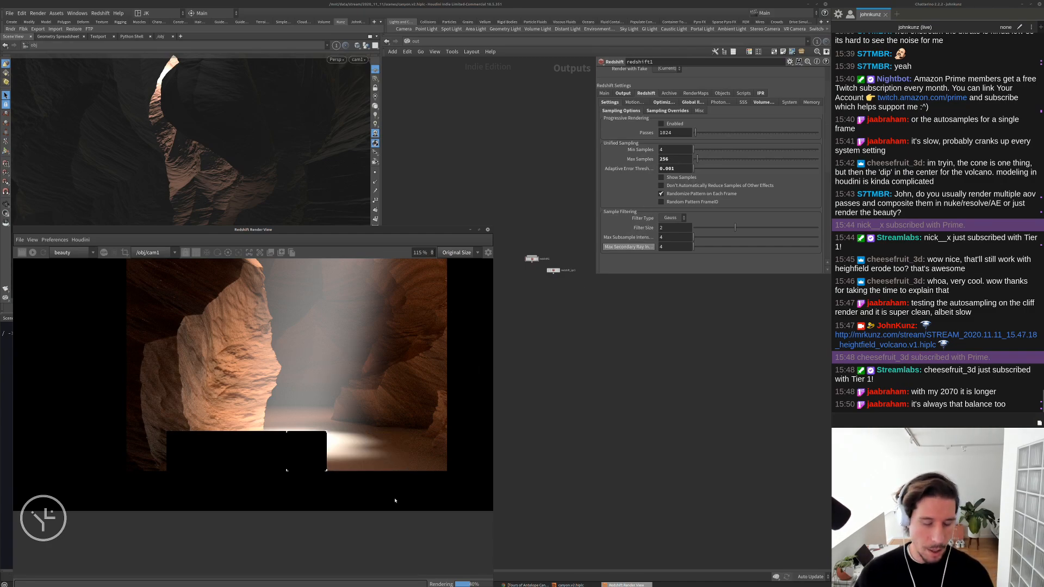
scroll(369, 451, up, 4)
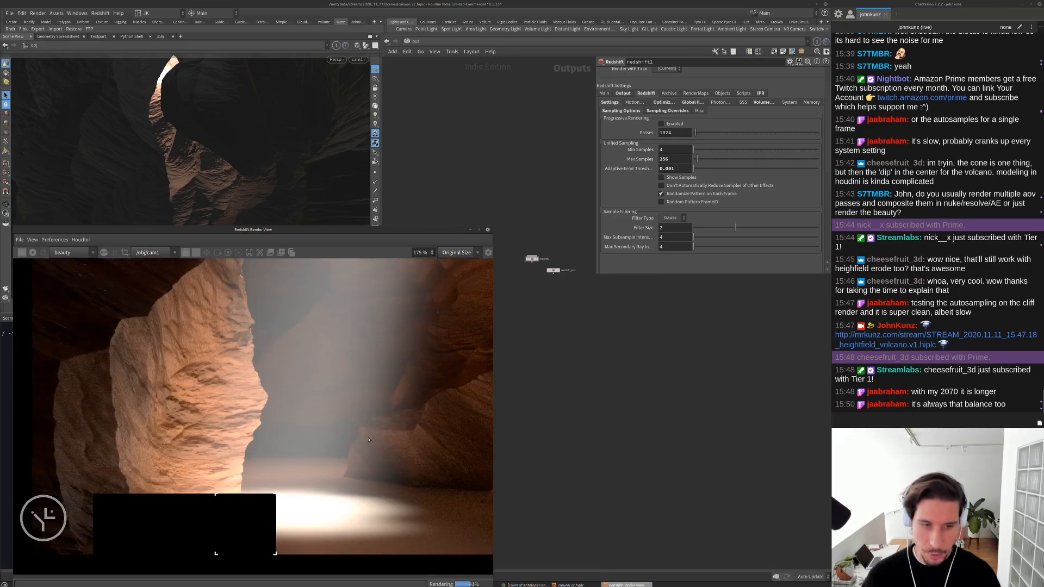
middle_drag(369, 440, 349, 424)
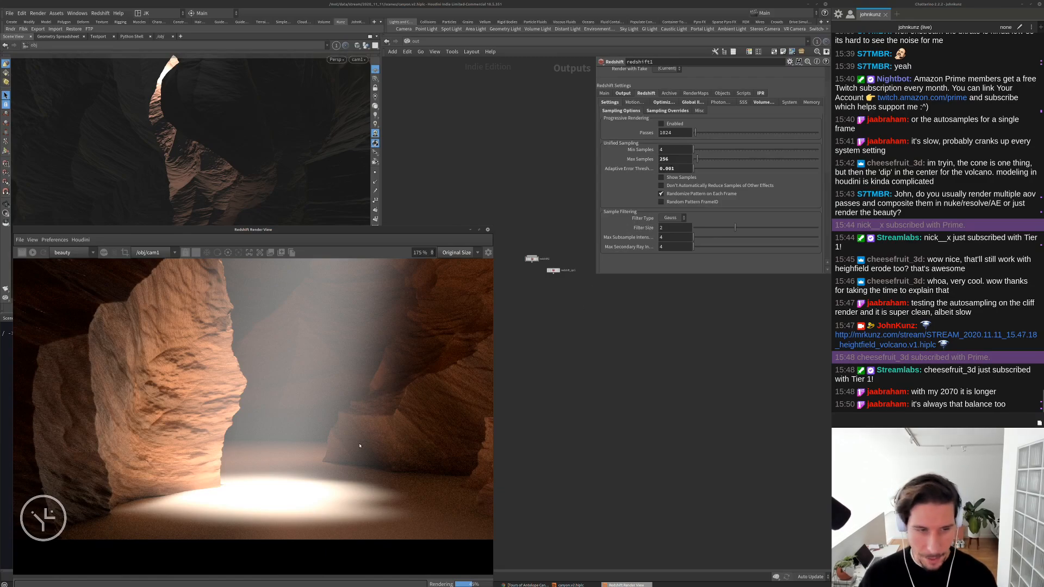
scroll(359, 443, down, 2)
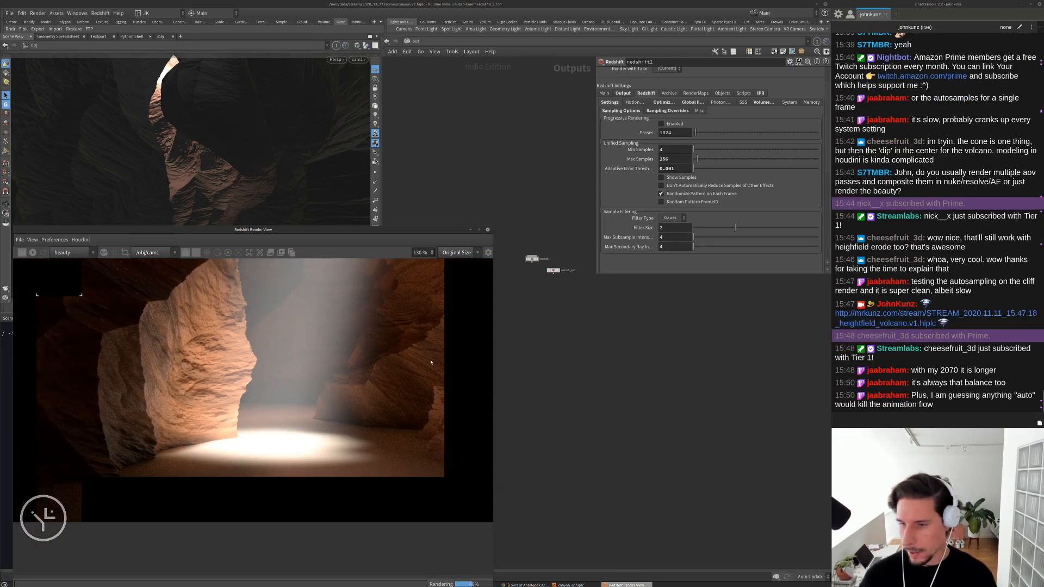
middle_drag(388, 378, 378, 406)
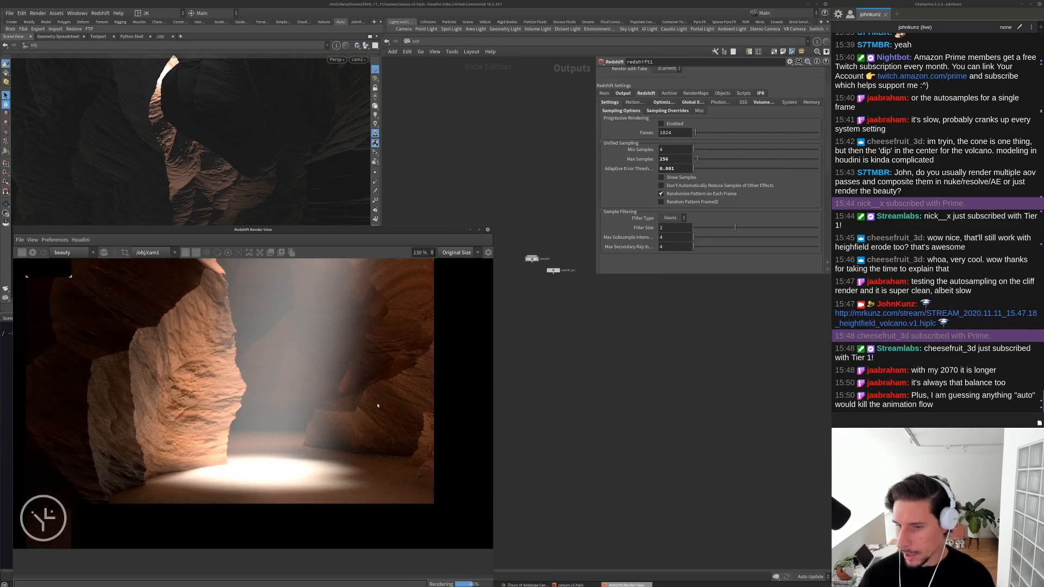
scroll(377, 405, down, 1)
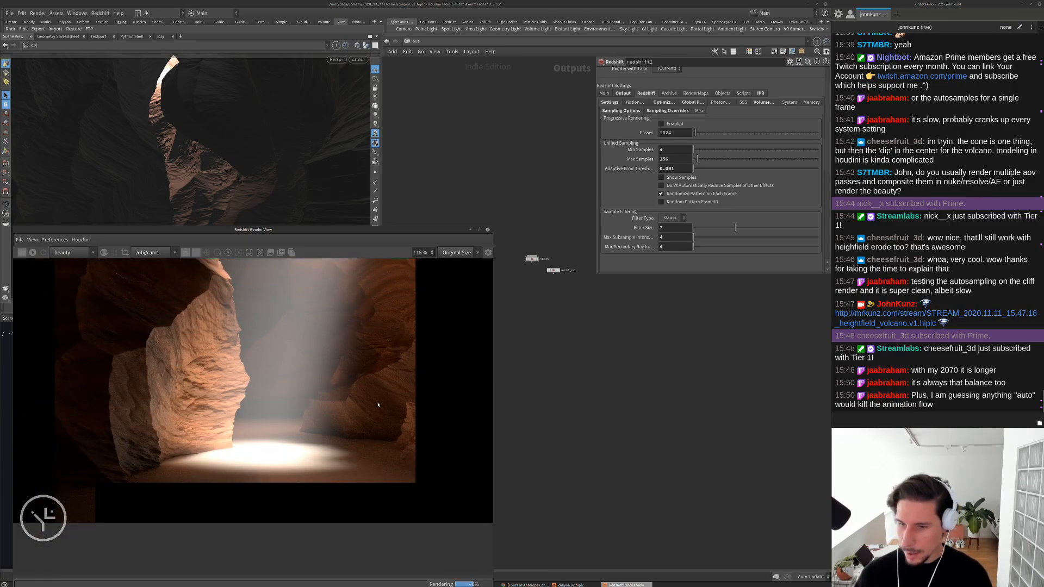
scroll(274, 427, up, 2)
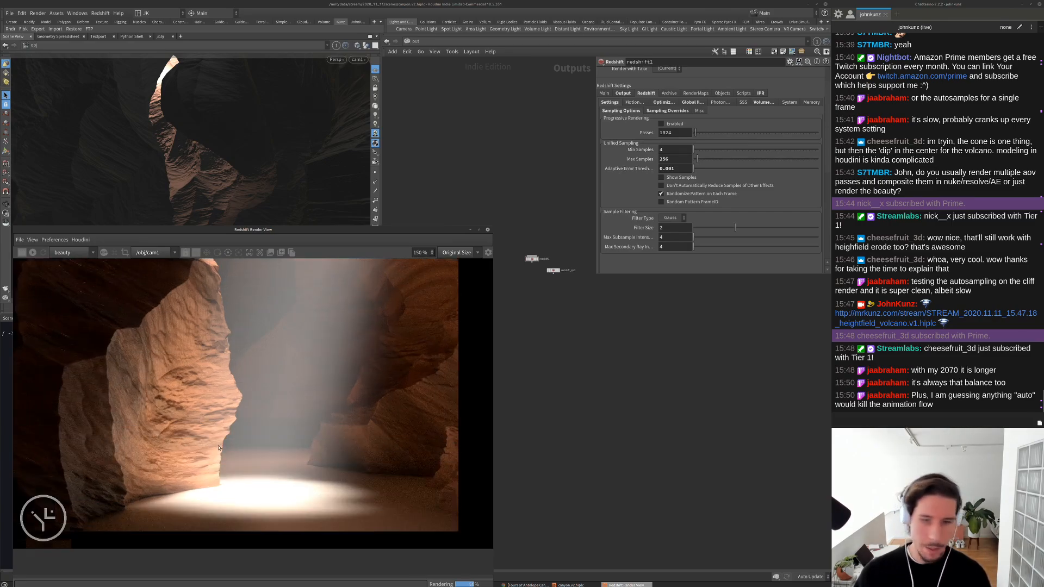
scroll(219, 447, down, 1)
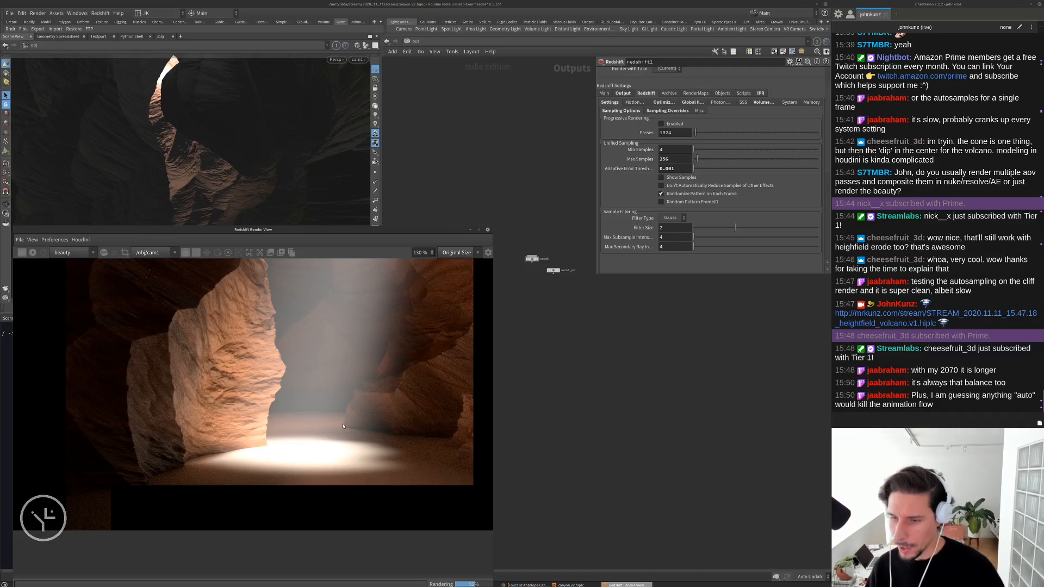
Examine the overall canyon frame, comparing the light shaft with the darker surrounding rock walls during the render
scroll(340, 427, down, 2)
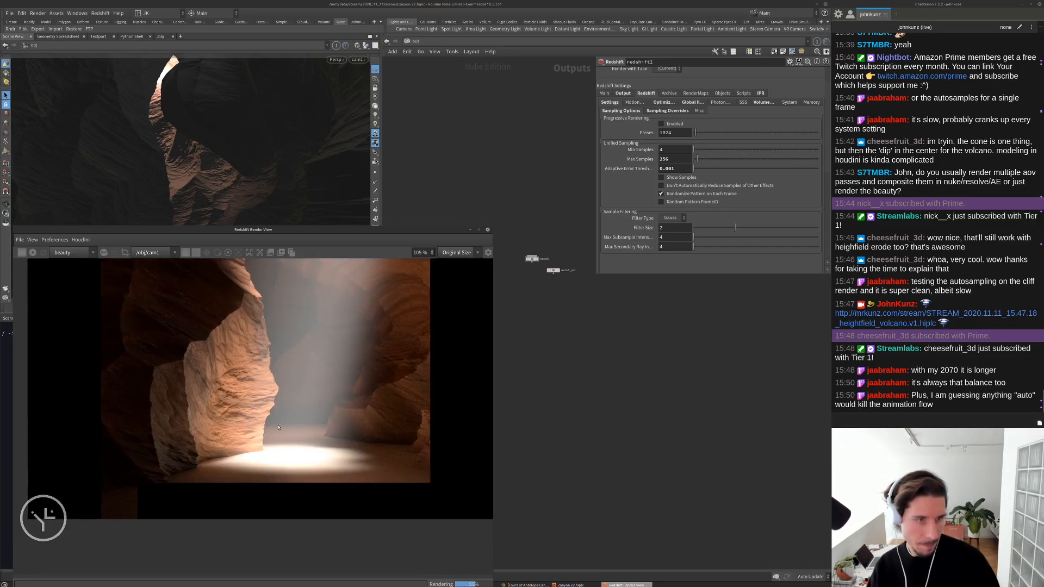
scroll(201, 391, down, 1)
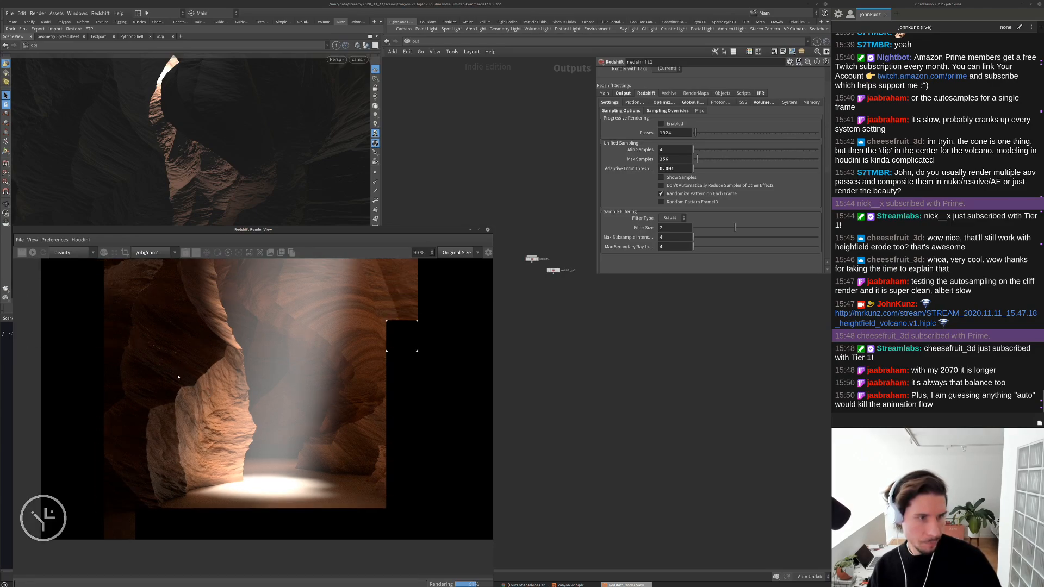
scroll(183, 410, down, 1)
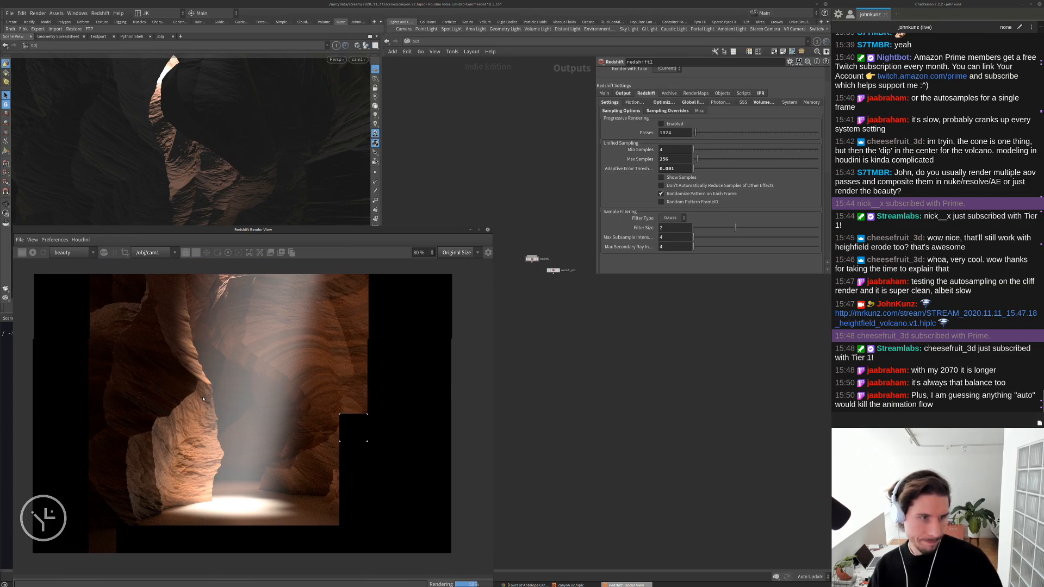
scroll(202, 400, down, 1)
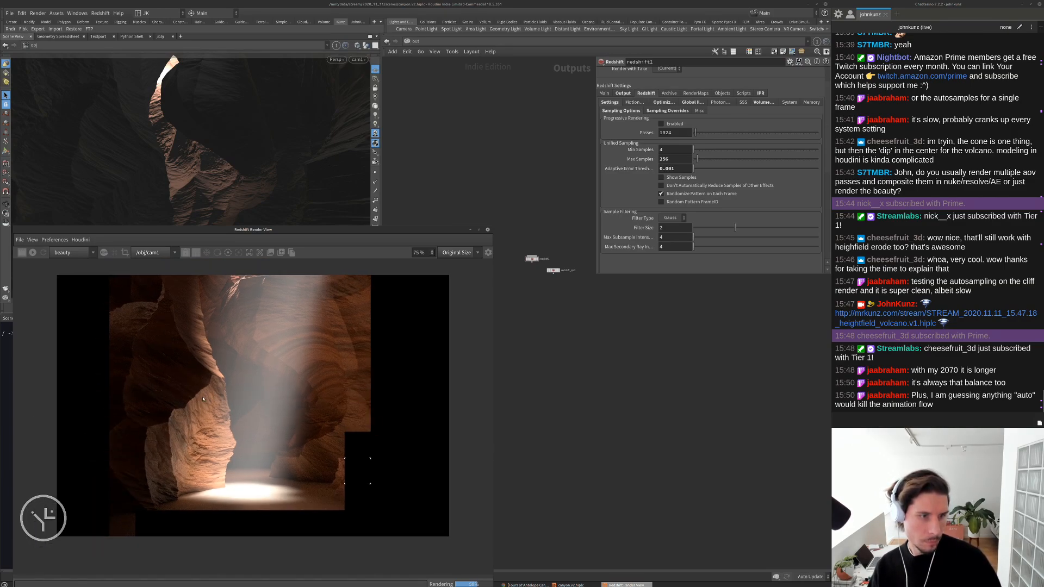
scroll(203, 399, down, 1)
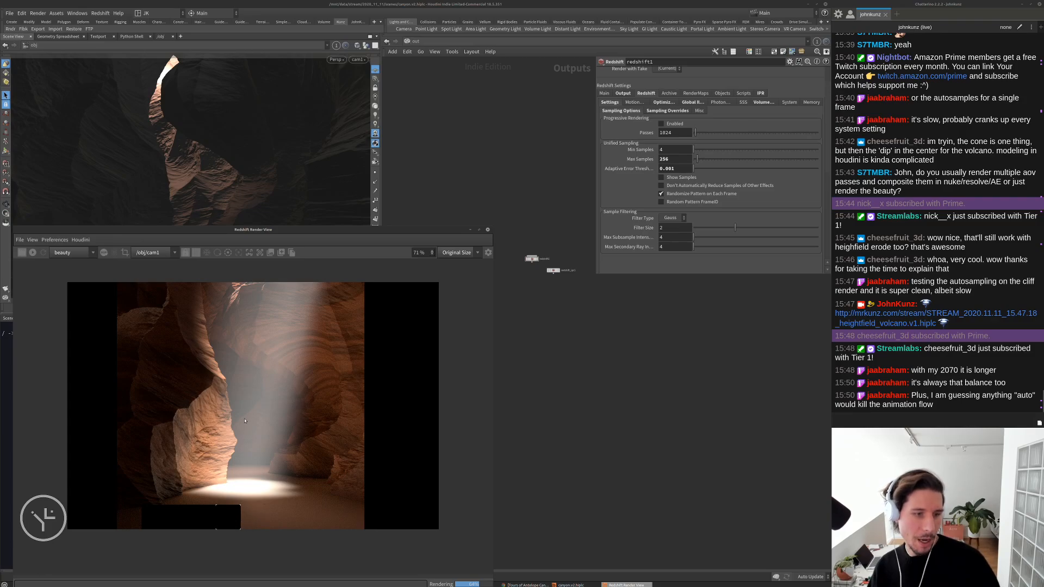
scroll(242, 506, up, 2)
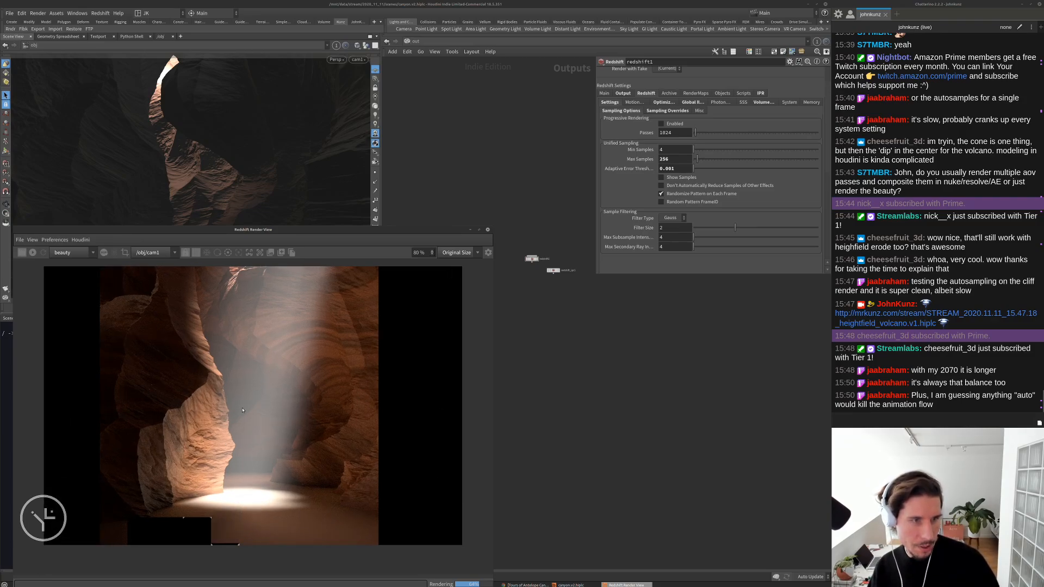
middle_drag(263, 378, 243, 410)
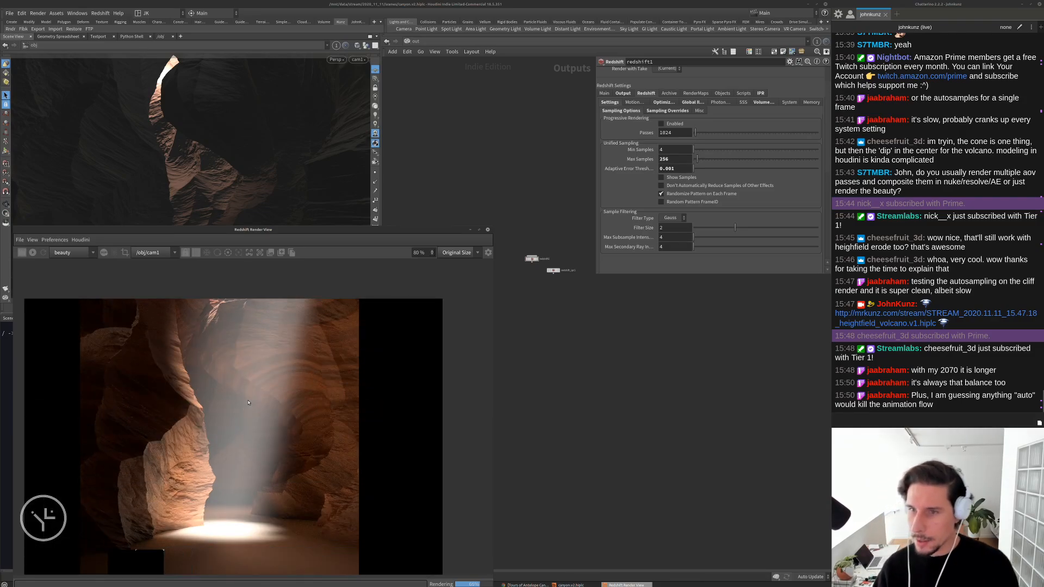
scroll(249, 404, down, 2)
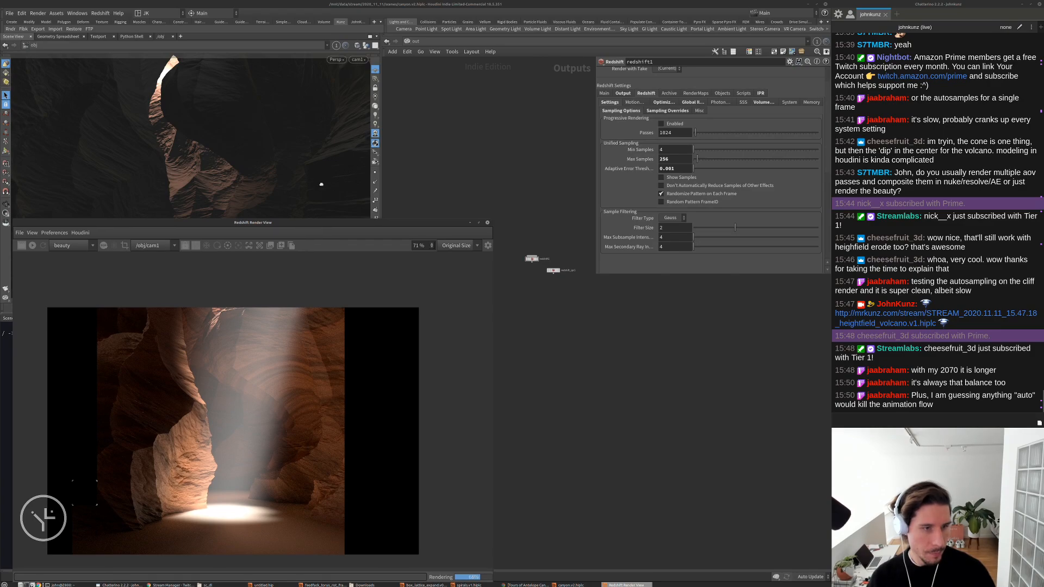
Move the Redshift Render View window higher and examine the full canyon image while its outer edges finish rendering
drag(326, 229, 324, 170)
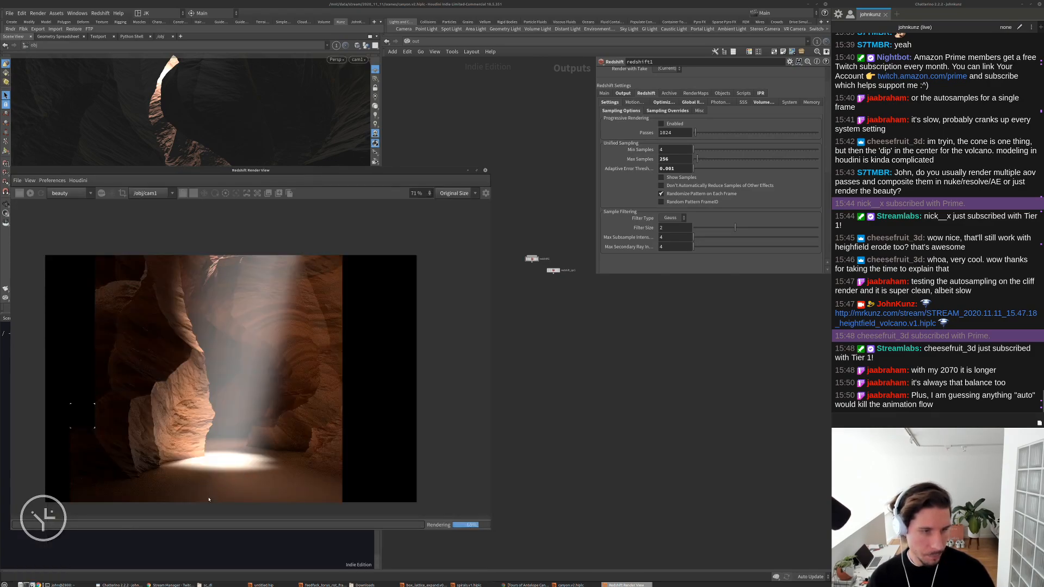
scroll(217, 468, up, 2)
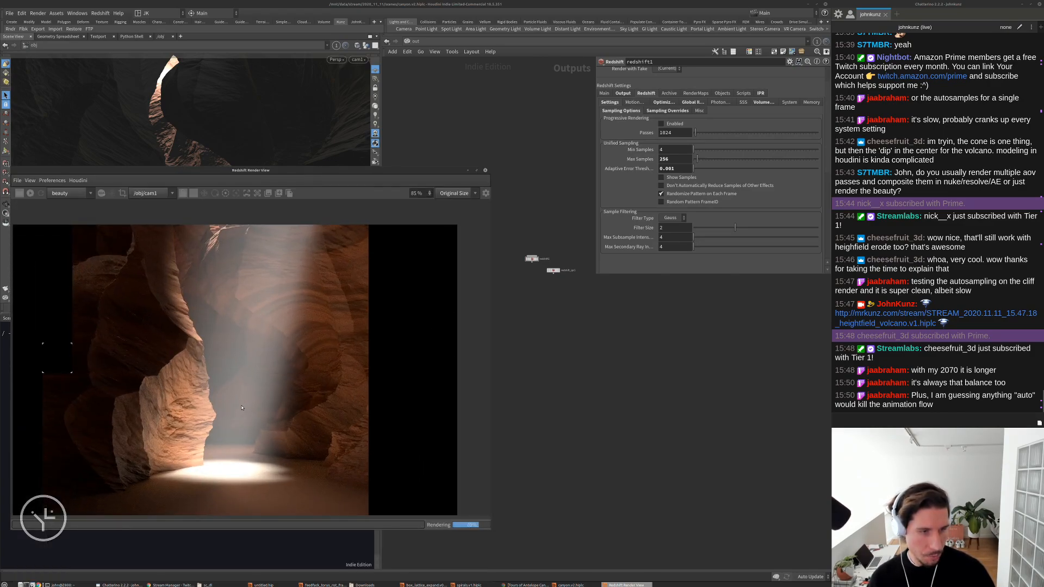
middle_drag(242, 408, 265, 327)
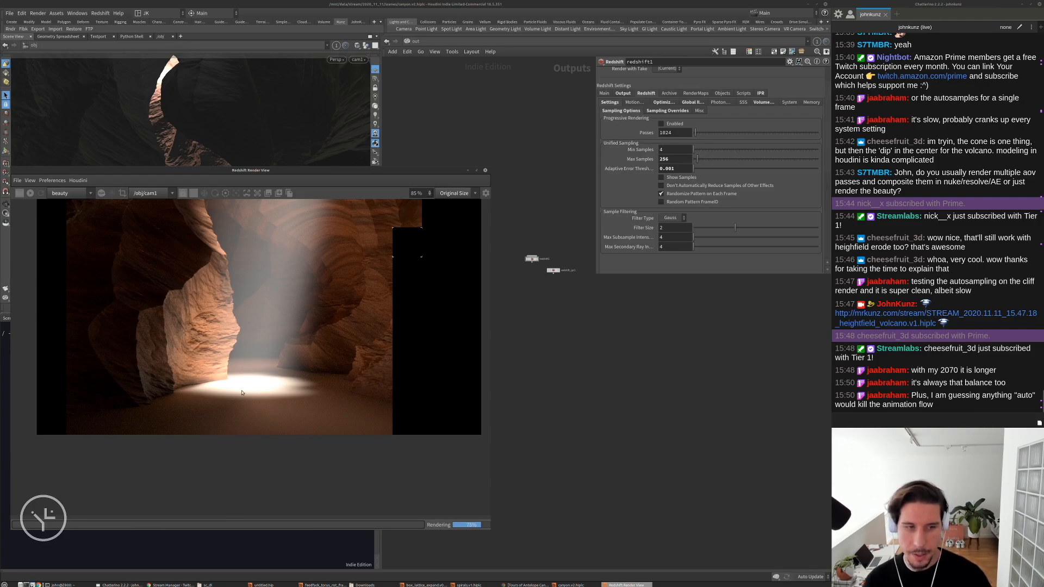
middle_drag(281, 394, 262, 435)
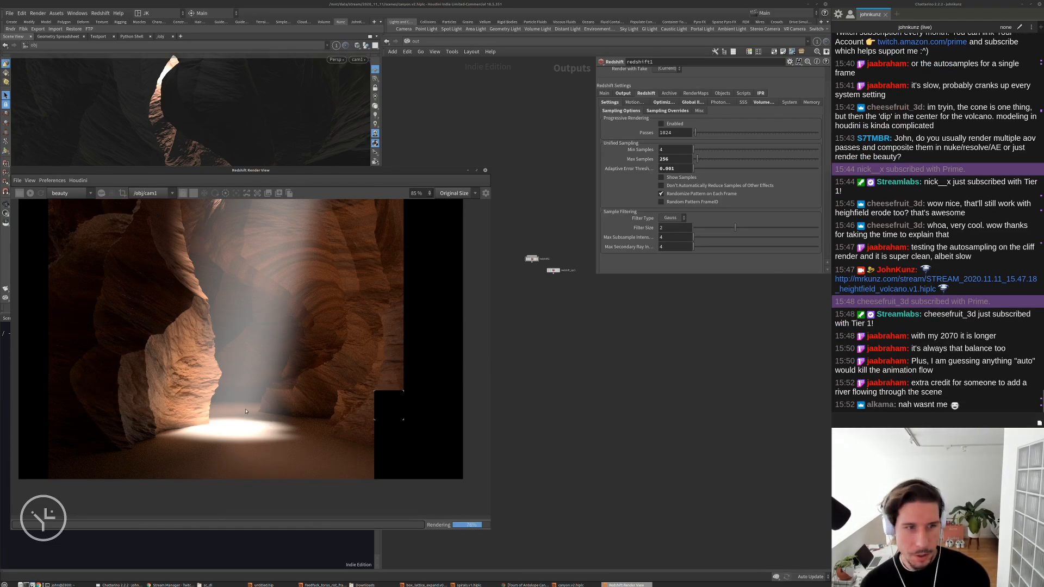
middle_drag(251, 406, 262, 420)
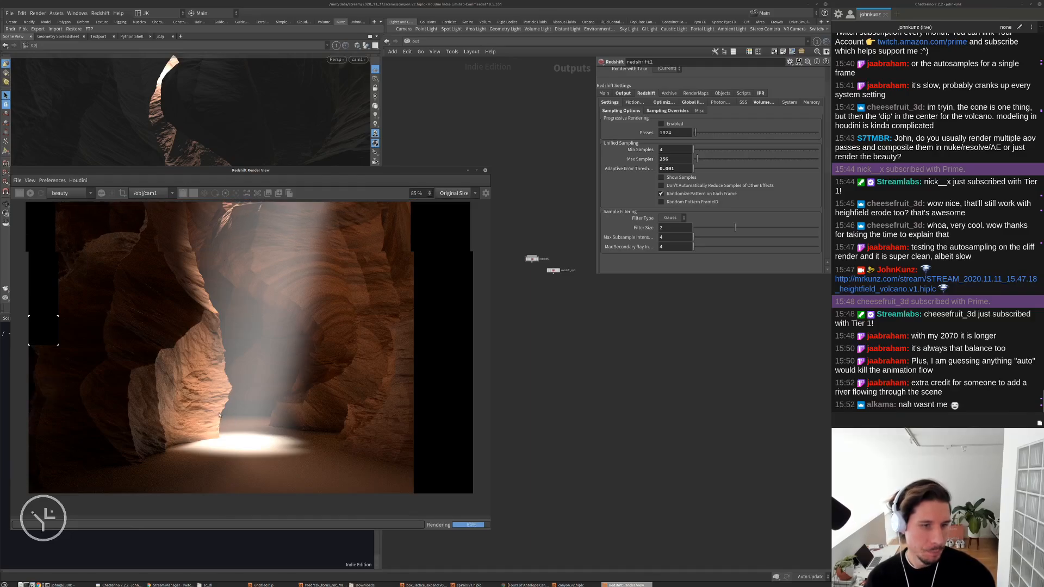
scroll(223, 415, down, 2)
scroll(219, 411, down, 1)
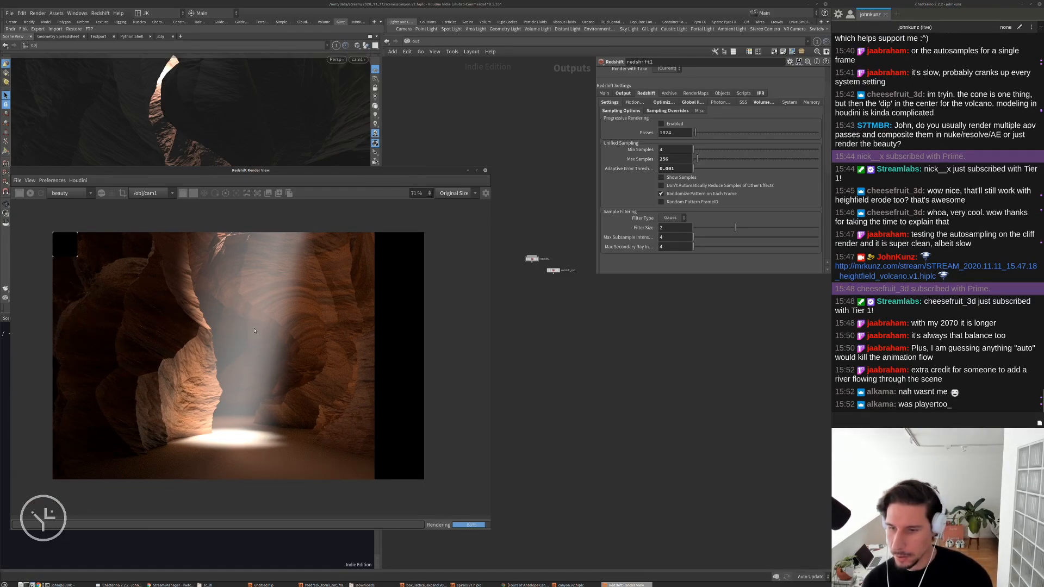
scroll(250, 359, up, 2)
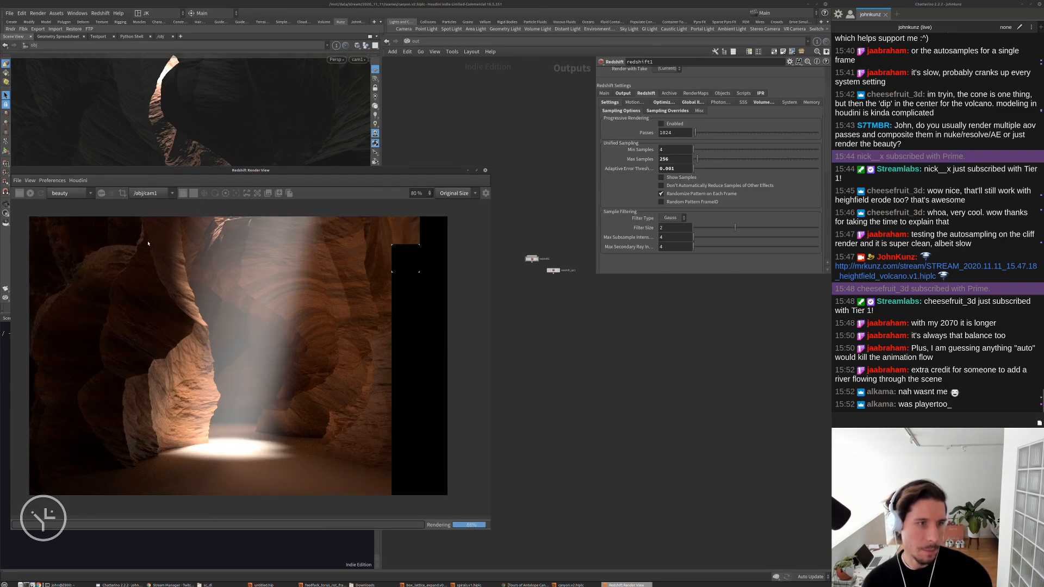
scroll(208, 353, down, 3)
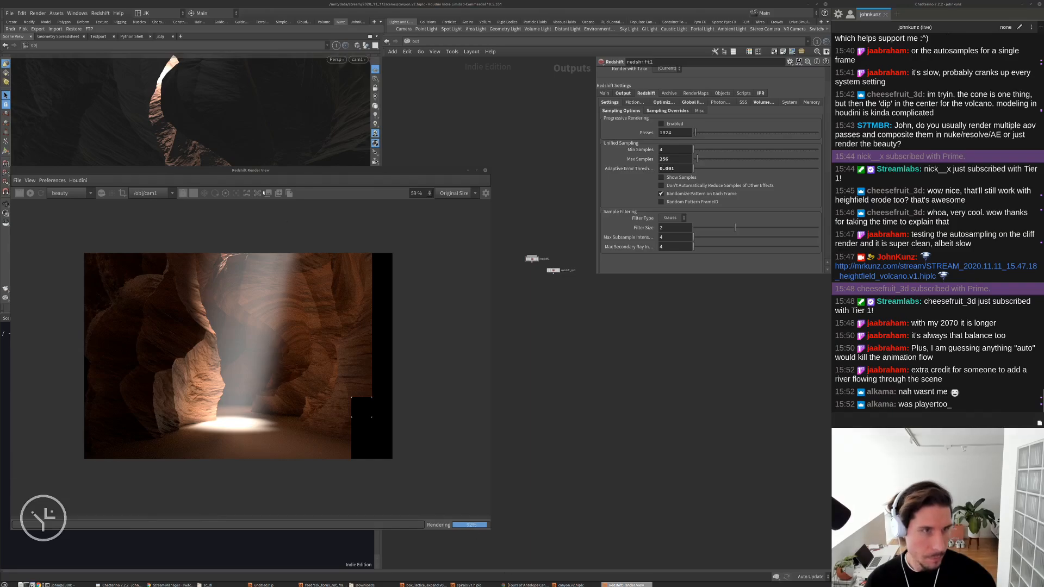
Switch to the Chrome window with the Antelope Canyon tours page and place it beside the canyon render
key(alt+Tab)
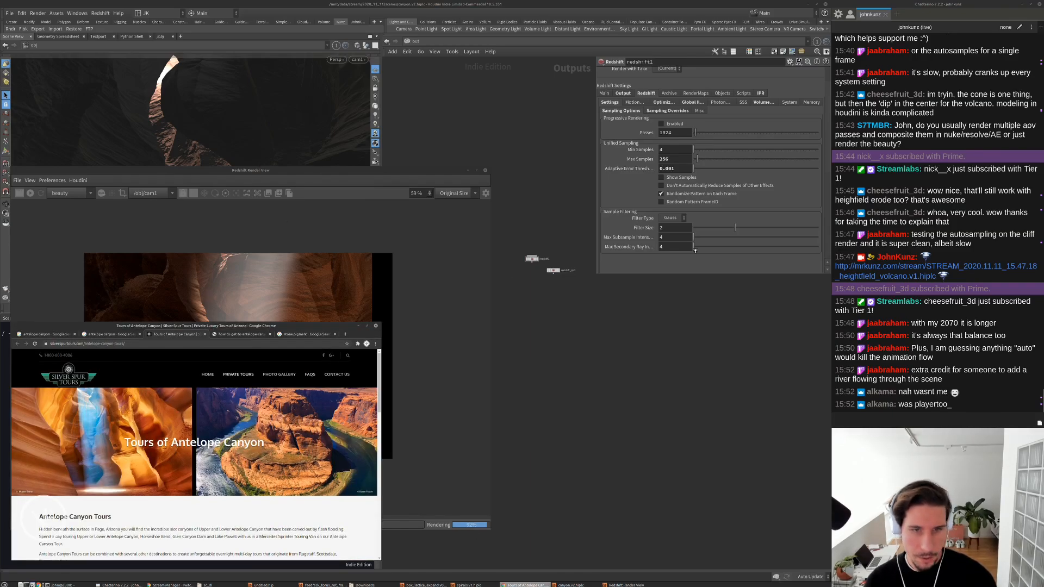
drag(694, 251, 694, 250)
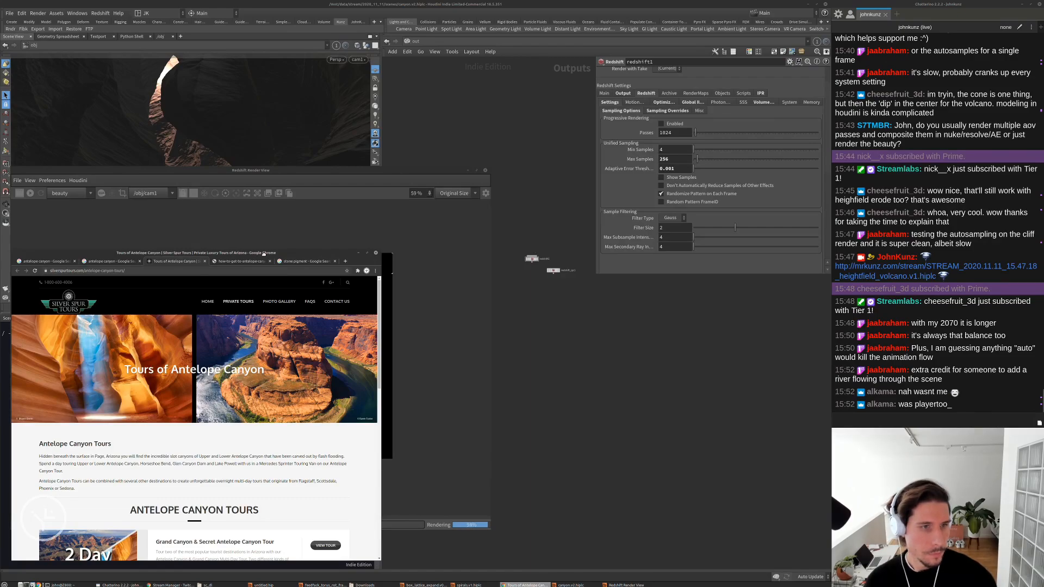
drag(264, 254, 360, 254)
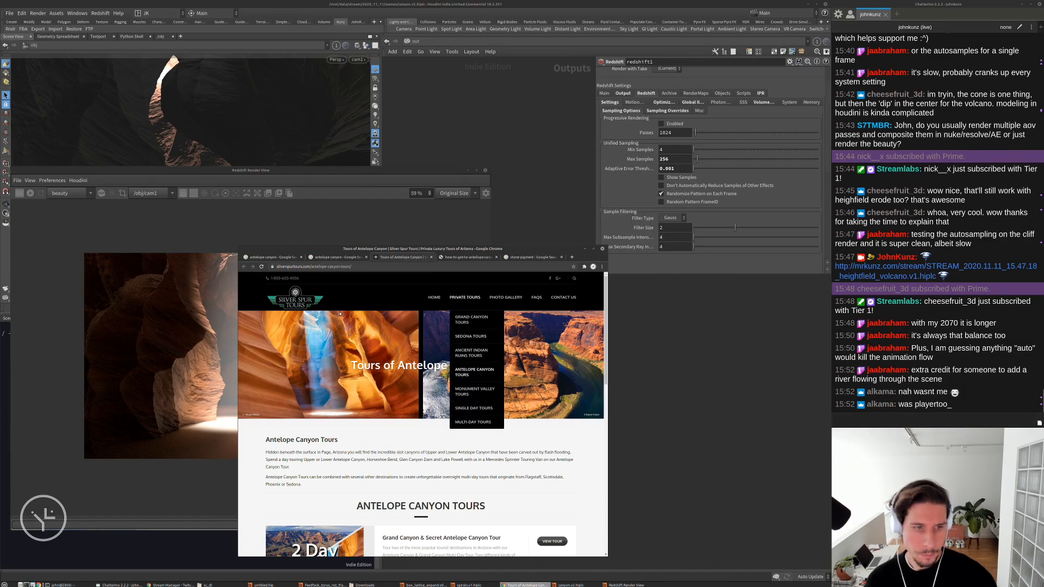
drag(334, 250, 602, 233)
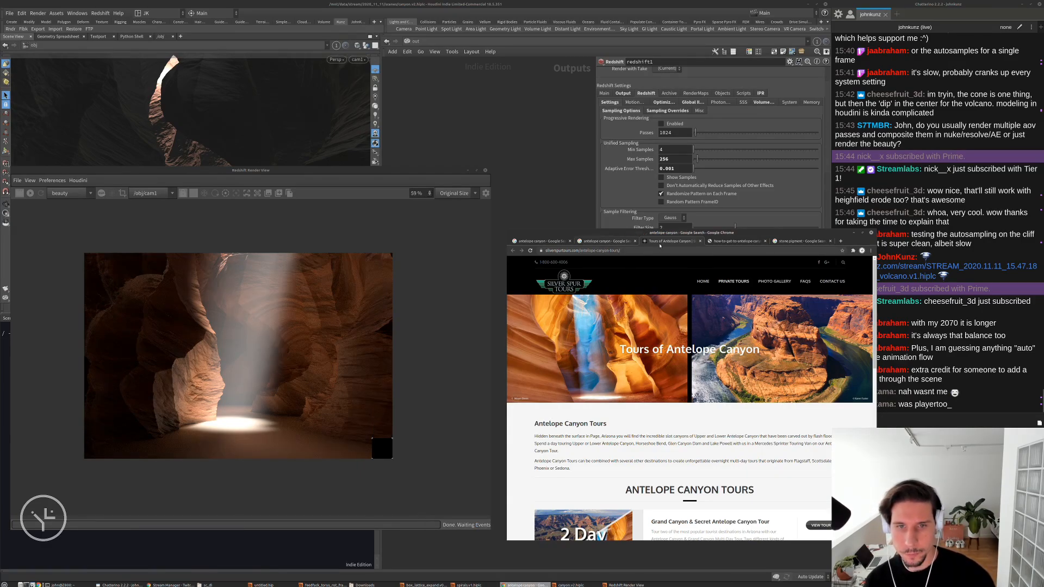
Show the antelope canyon image search results and preview the "Visit Antelope Canyon: Best Tours" photo as reference
click(616, 242)
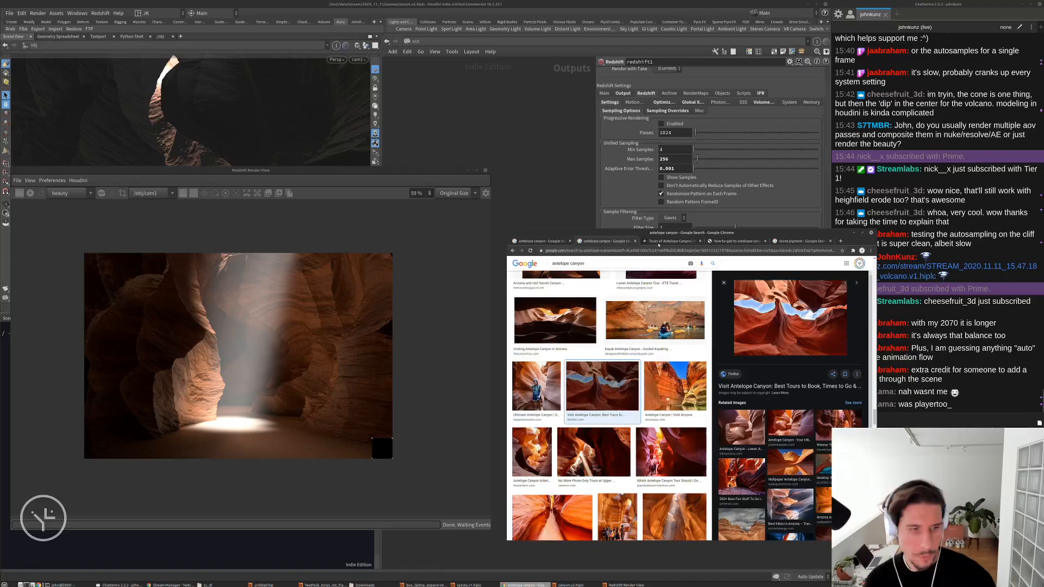
click(599, 385)
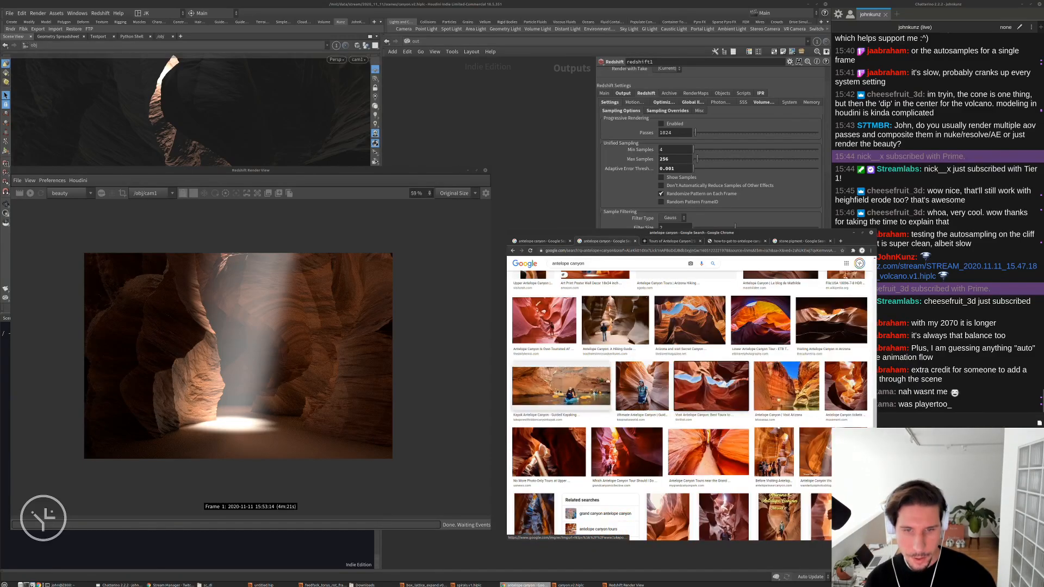
click(705, 388)
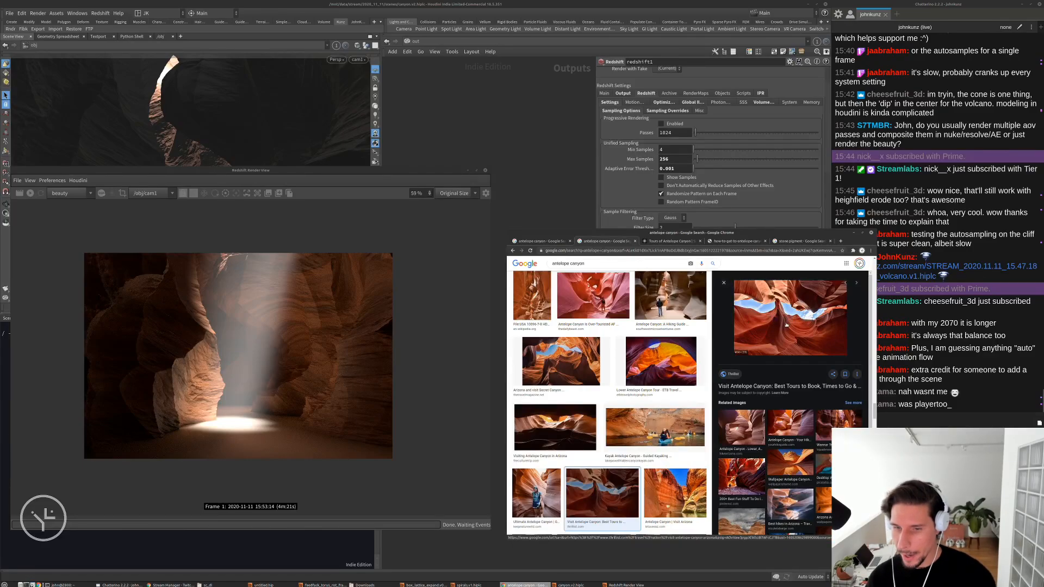
Browse the related images and preview the Travelgal Nicole "Best hikes in Arizona" and PlanetWare "12 Top-Rated Hiking Trails in Arizona" photos
scroll(767, 425, down, 2)
click(782, 462)
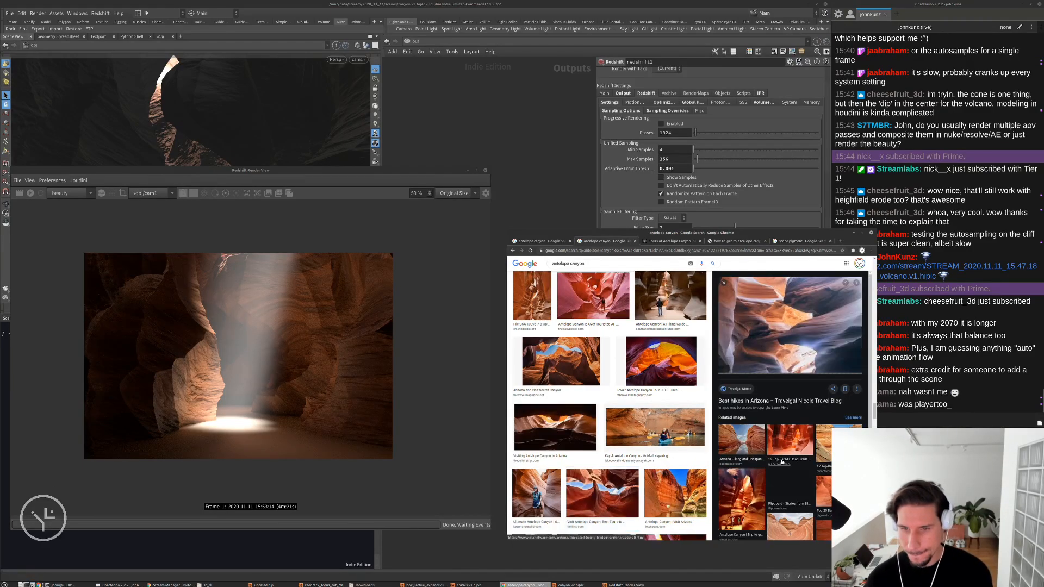
scroll(781, 427, down, 3)
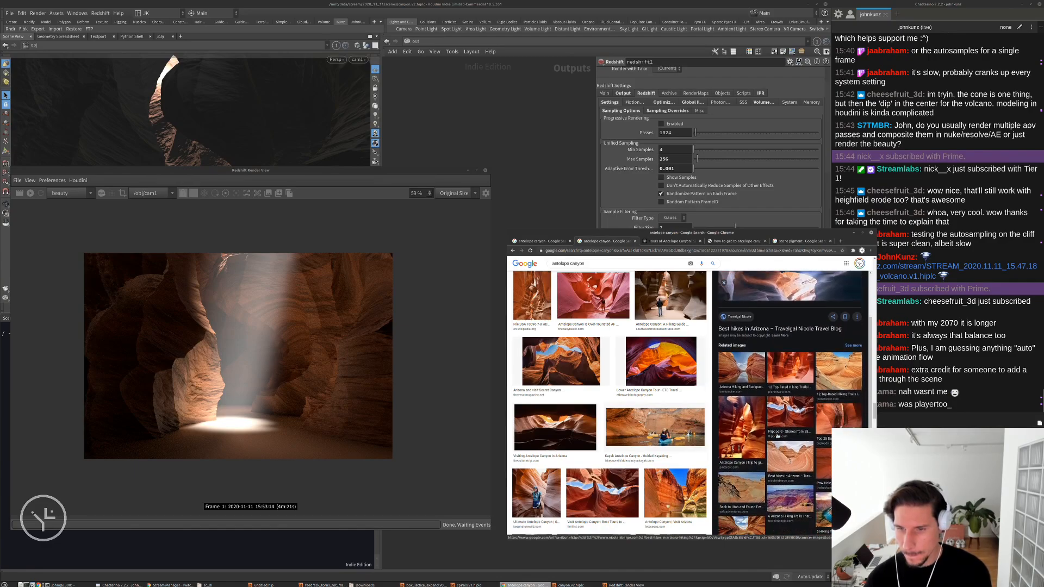
scroll(797, 312, up, 2)
scroll(795, 321, down, 2)
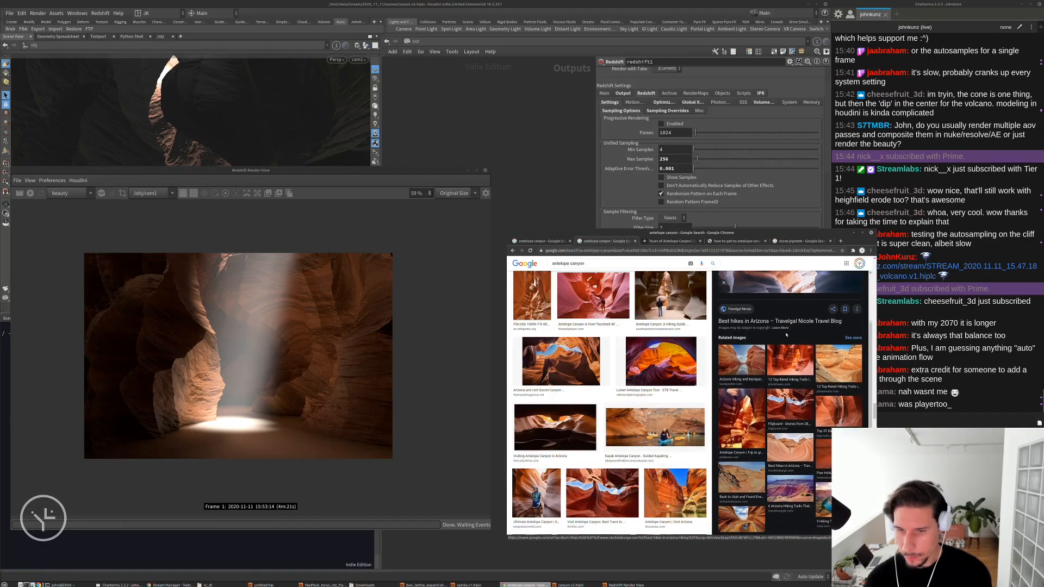
click(835, 337)
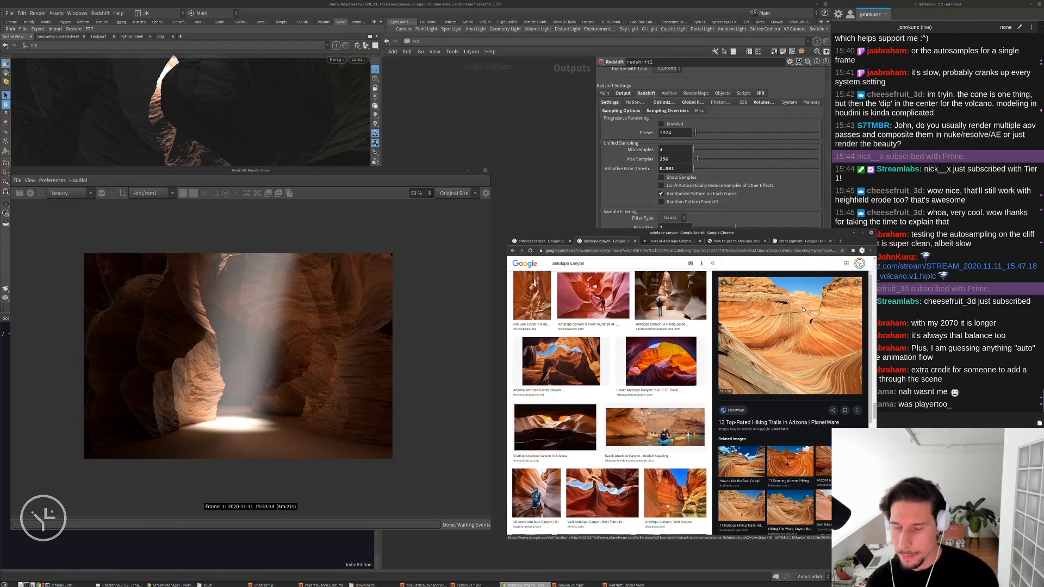
Preview the Pinterest "Destination: the WAVE in northern AZ" photo from the related images and move the browser window closer to the render
scroll(749, 355, down, 3)
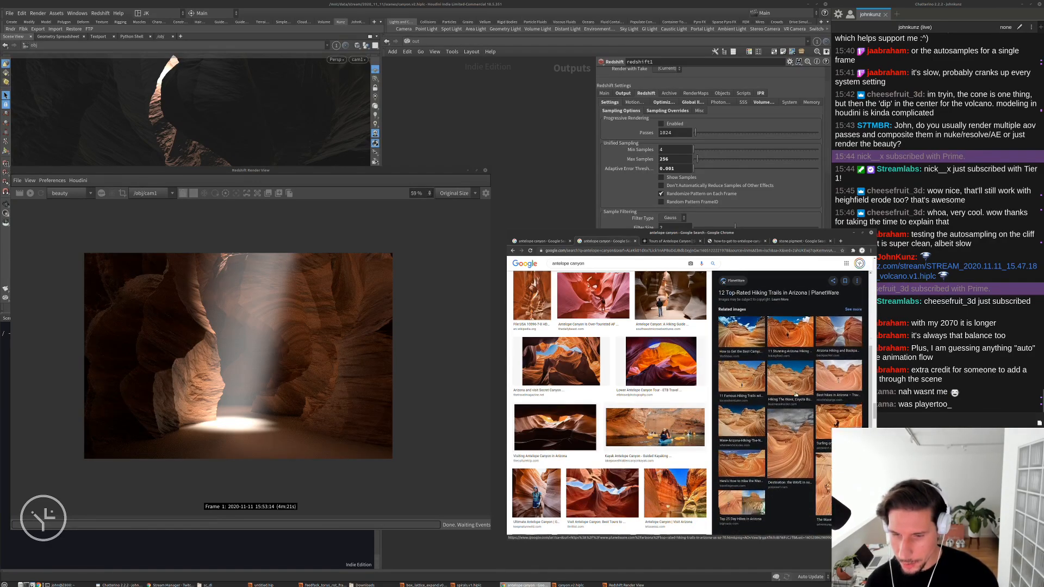
click(793, 386)
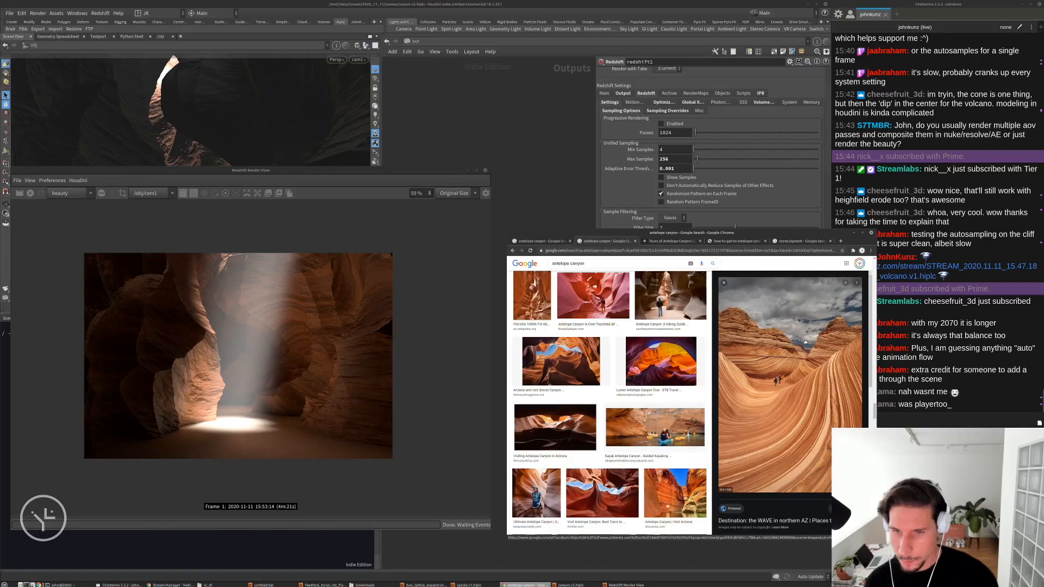
drag(701, 233, 670, 223)
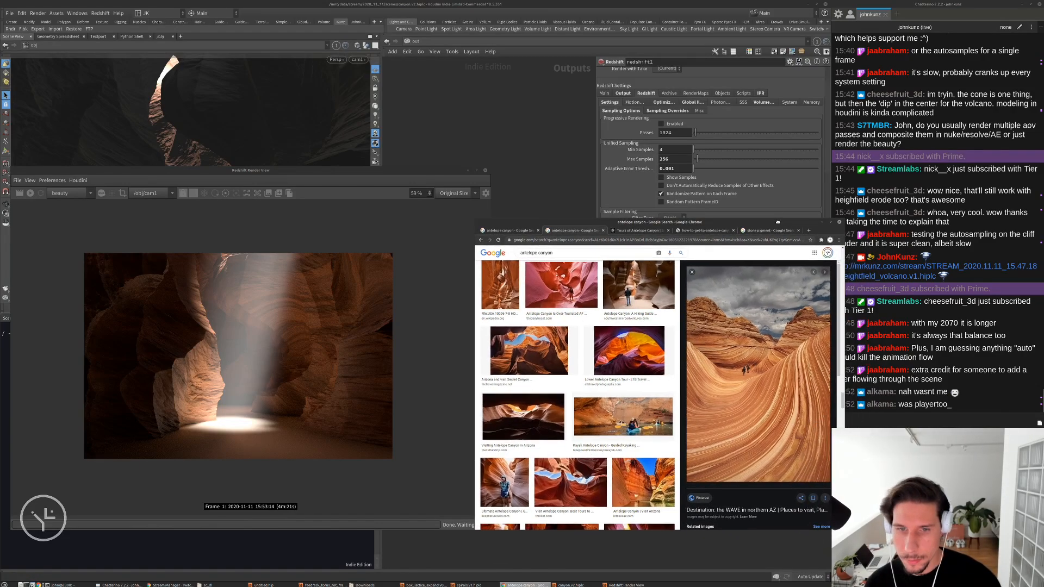
Preview The Daily Beast's "Antelope Canyon Is Over-Touristed AF" photo and its related "Antelope Canyon & Monument Valley - Flagstaff" image
click(561, 284)
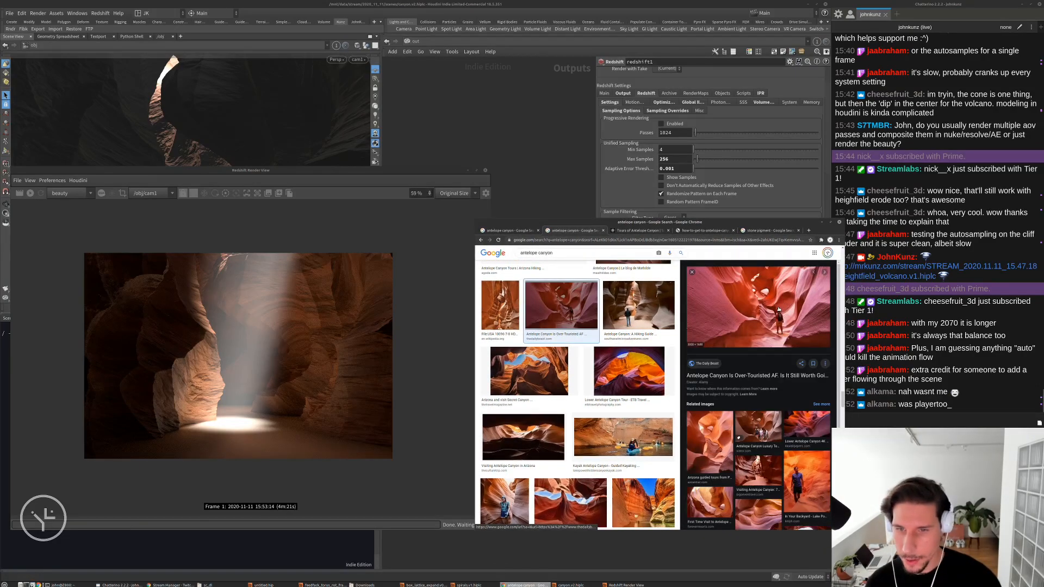
scroll(762, 458, down, 2)
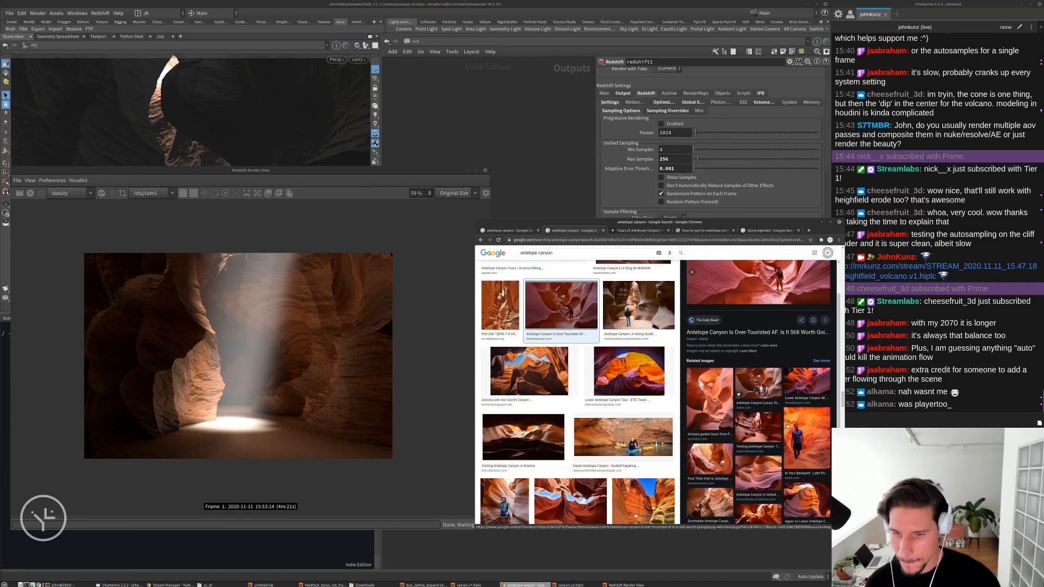
scroll(762, 458, down, 2)
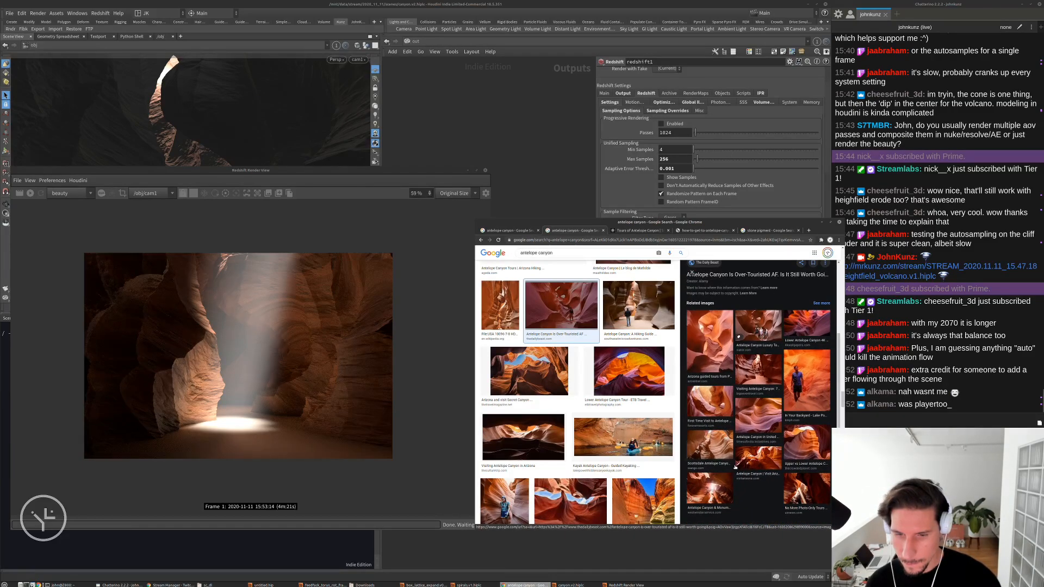
click(716, 485)
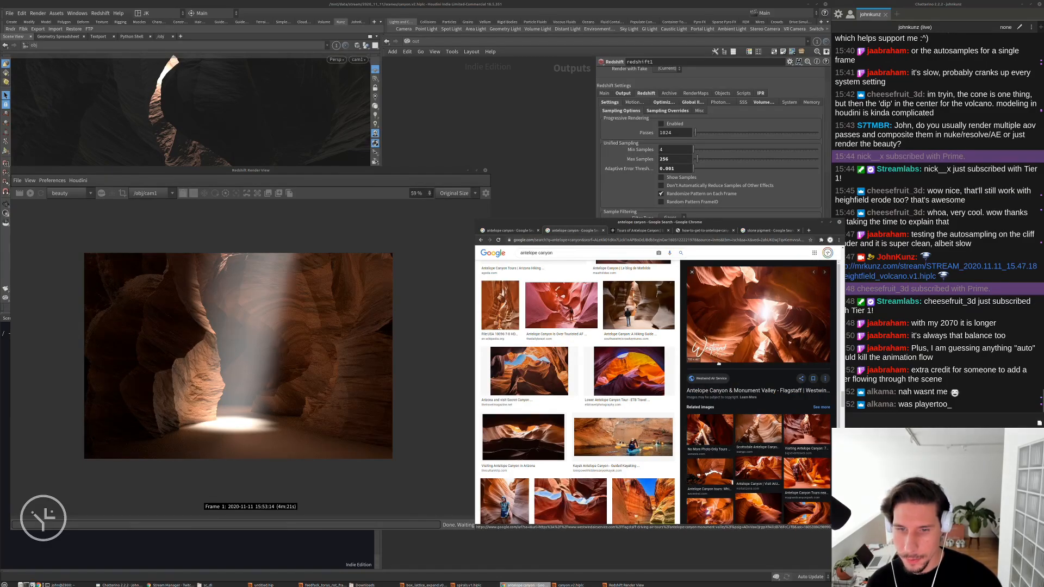
Preview the "What to Know About Visiting Antelope Canyon in Arizona" photo and its related "Upper vs Lower Antelope Canyon" image
scroll(540, 428, down, 1)
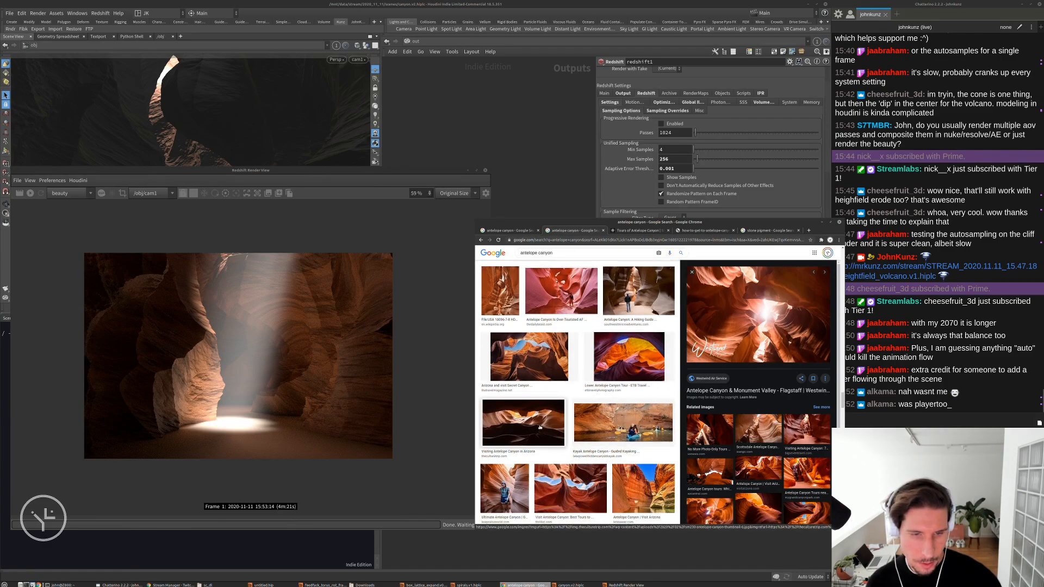
click(540, 428)
scroll(756, 323, down, 2)
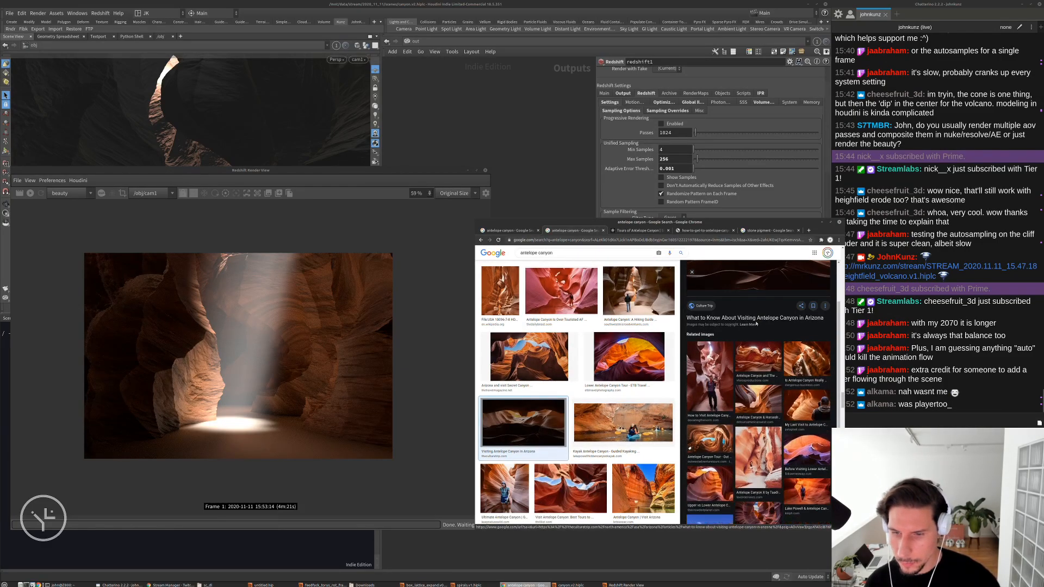
scroll(760, 435, down, 2)
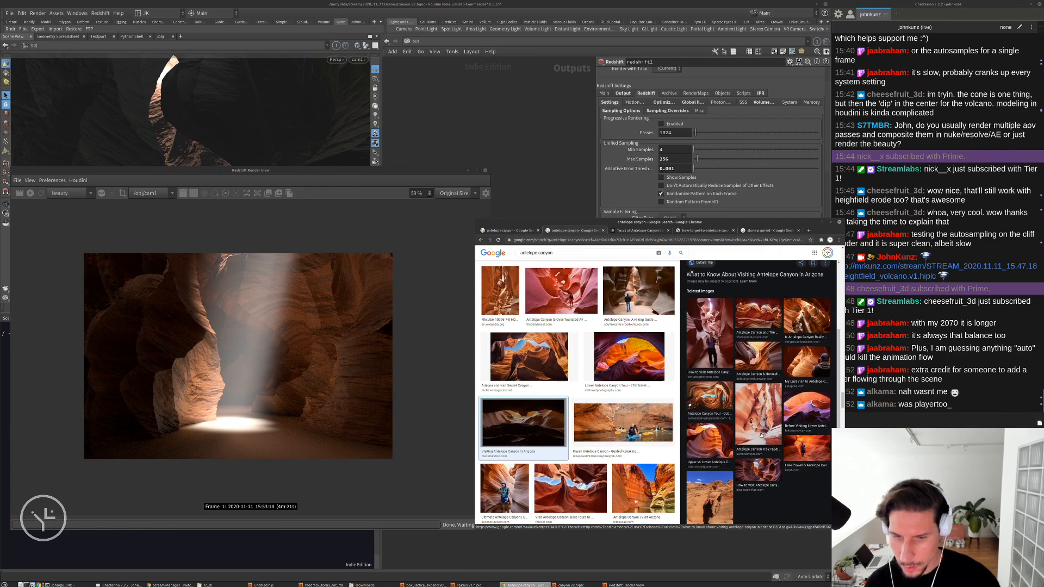
click(710, 441)
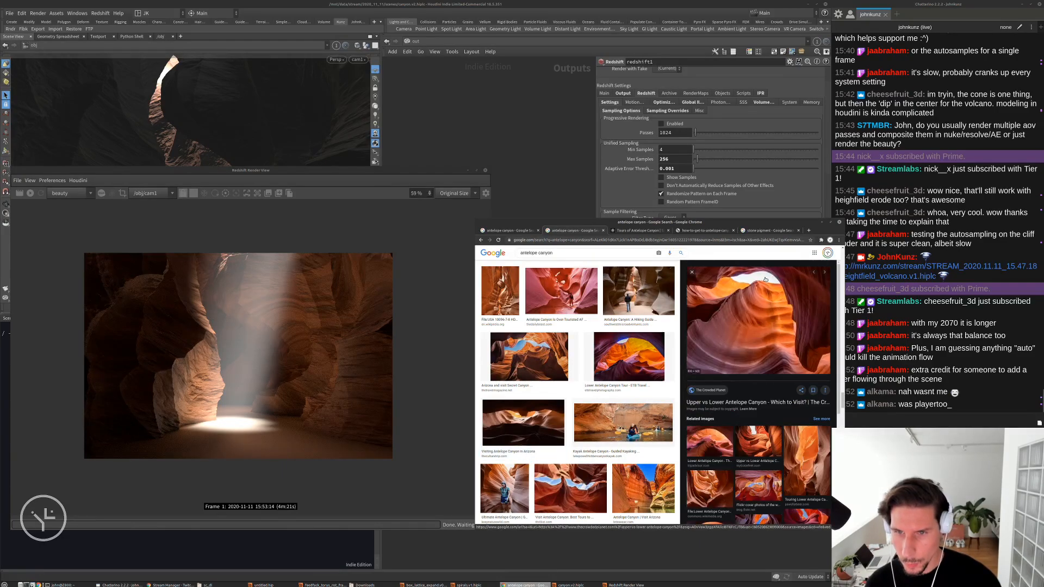
scroll(717, 329, down, 1)
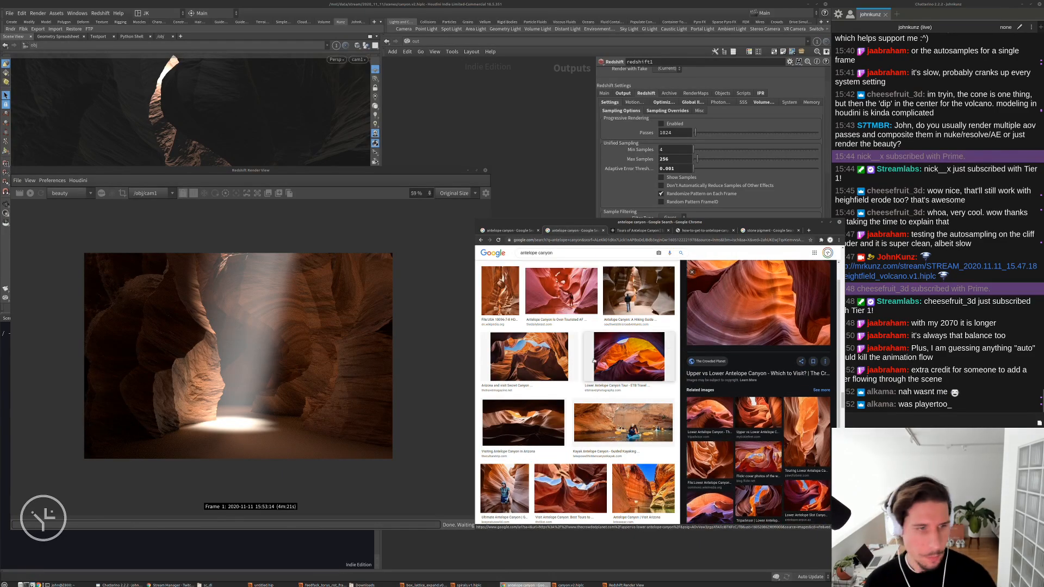
Move the browser window nearer the canyon render, switch to Houdini and save the scene canyon.v2.hiplc
drag(521, 226, 464, 209)
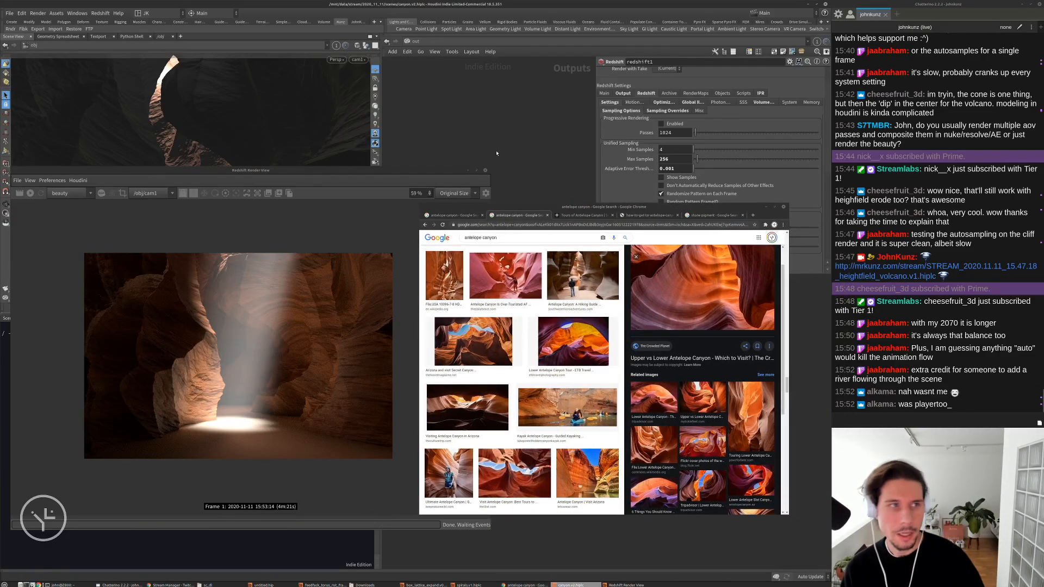
click(9, 12)
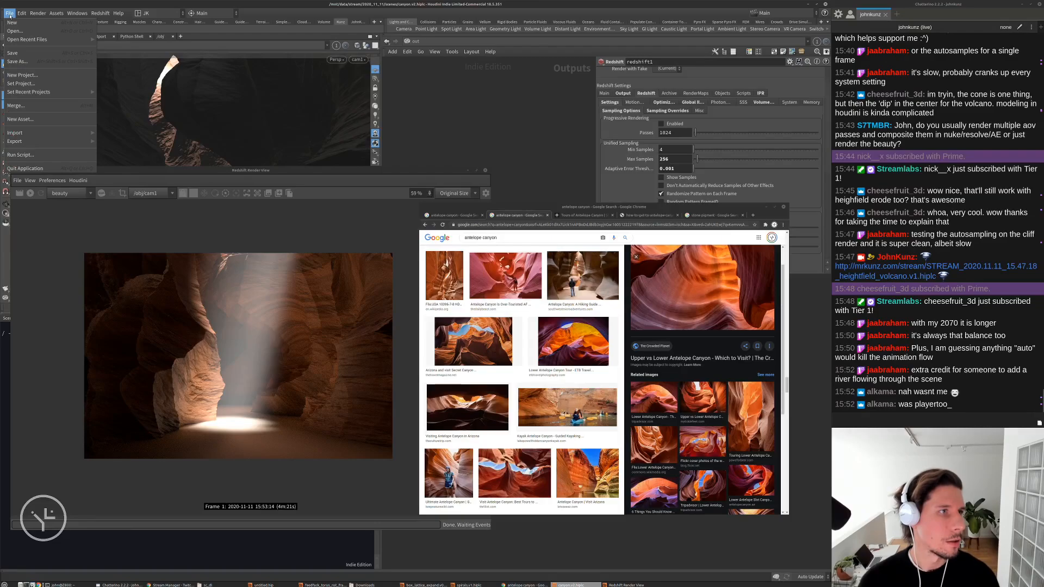
click(29, 53)
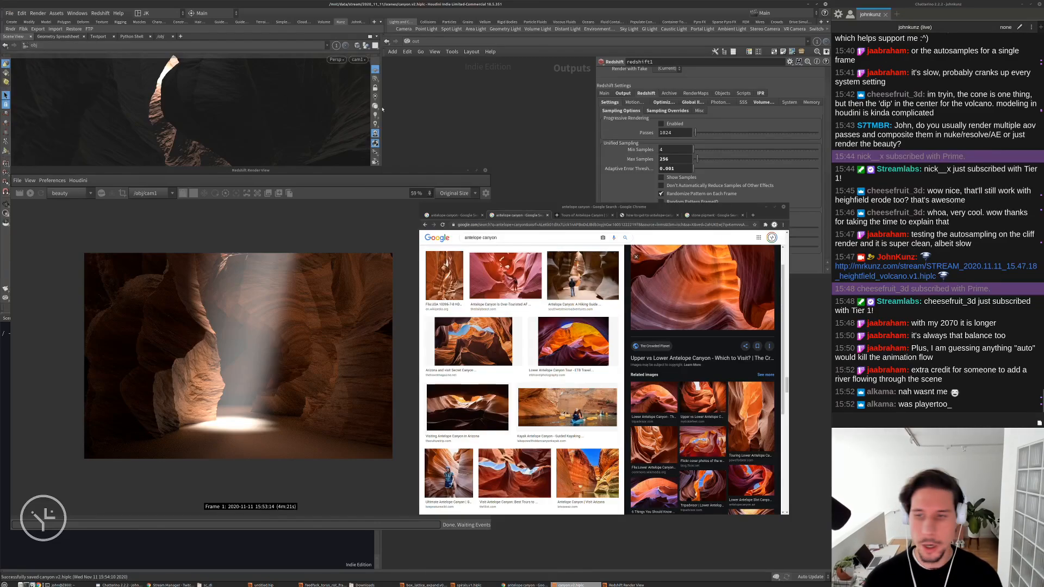